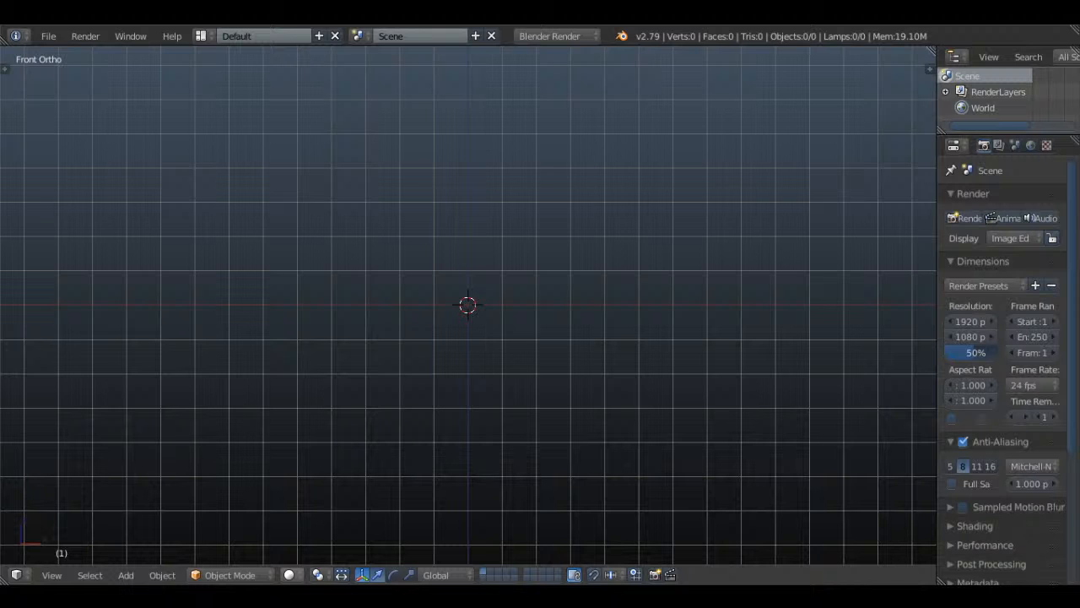
scroll(467, 200, "down", 2)
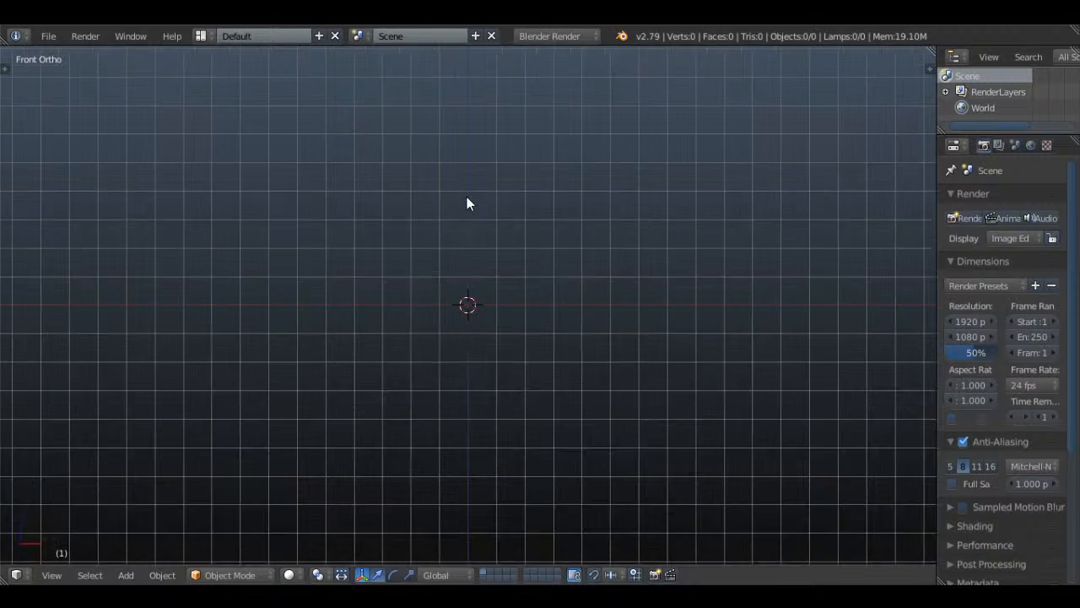
left_click(46, 37)
left_click(92, 68)
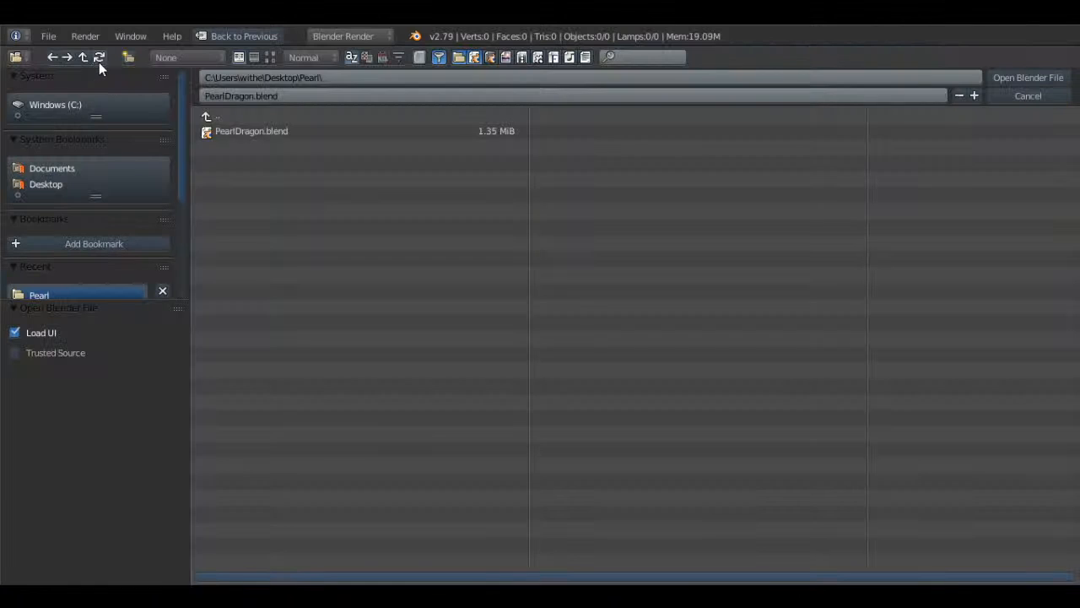
left_click(1023, 95)
- Save the new scene as "Vanguard 1" in the Desktop folder Commissions\comms list2\Vanguard
left_click(41, 36)
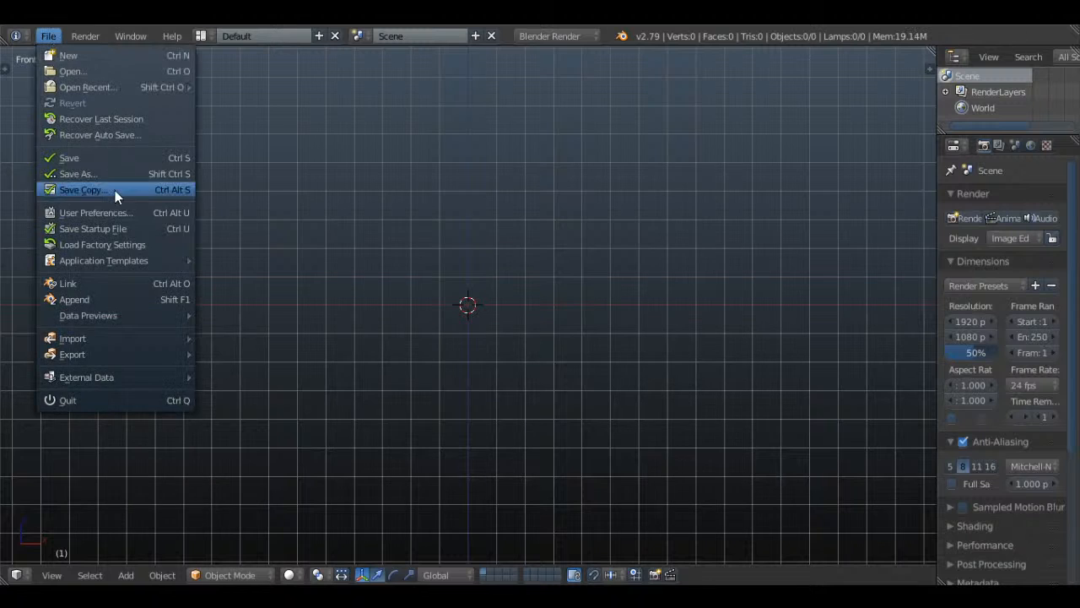
left_click(104, 159)
left_click(270, 56)
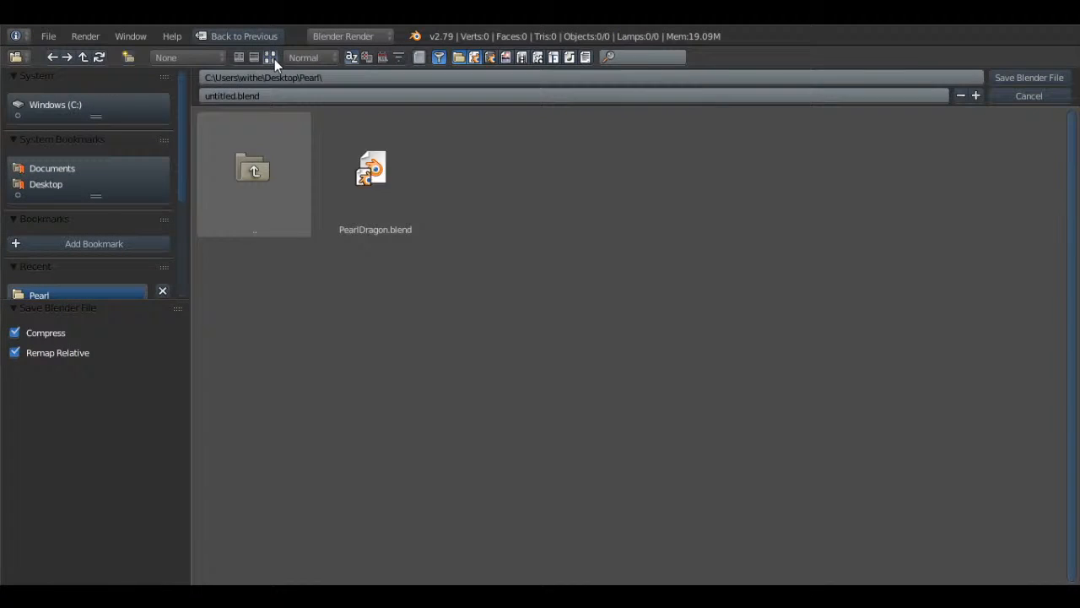
left_click(75, 188)
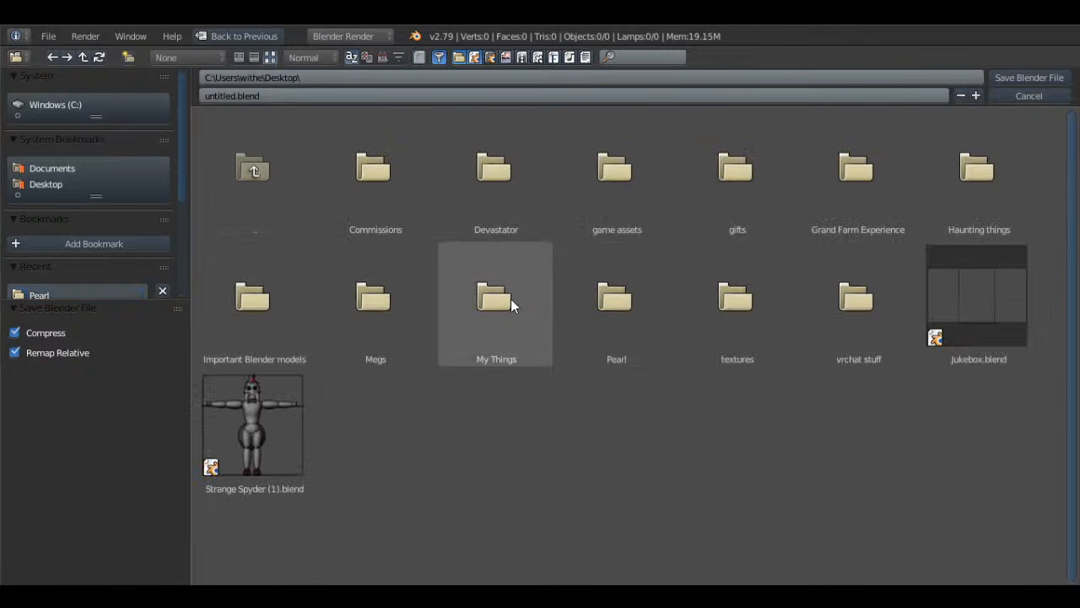
left_click(331, 190)
left_click(506, 188)
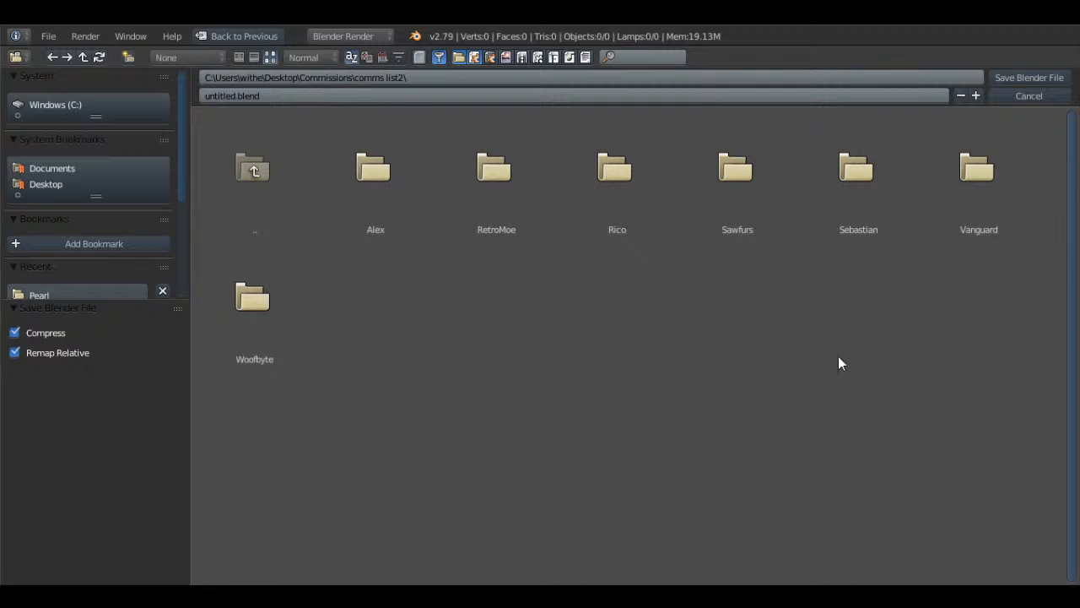
left_click(1008, 190)
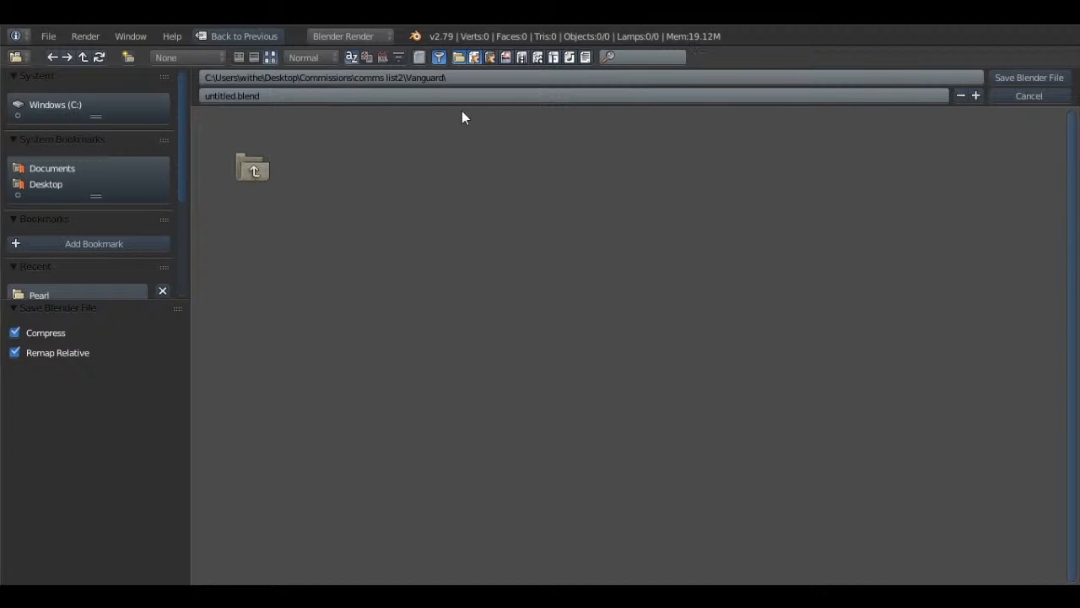
left_click(480, 92)
type("Vanguard 1")
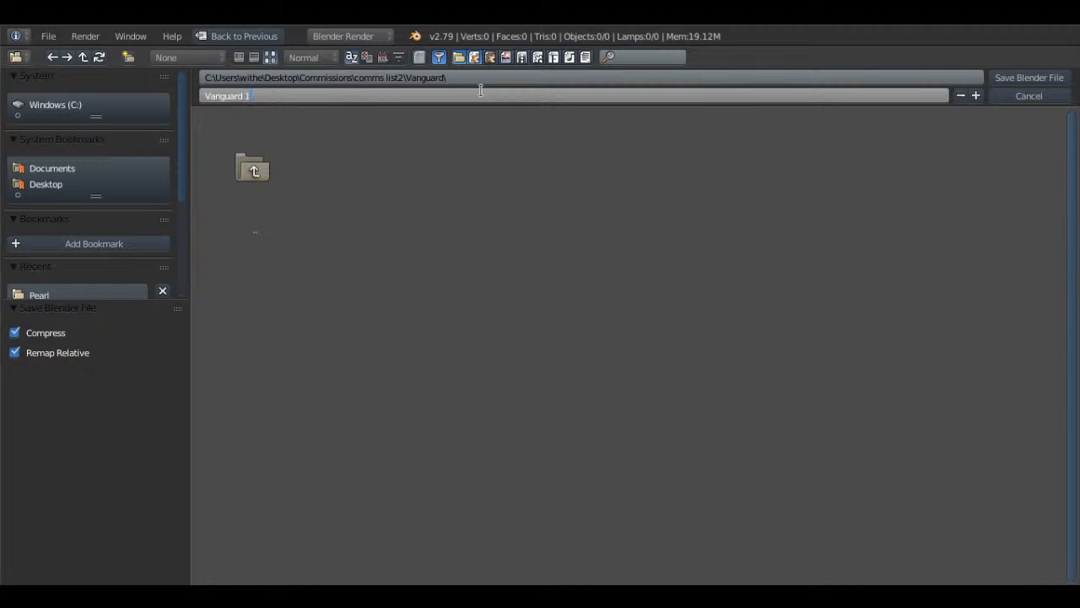
left_click(1008, 78)
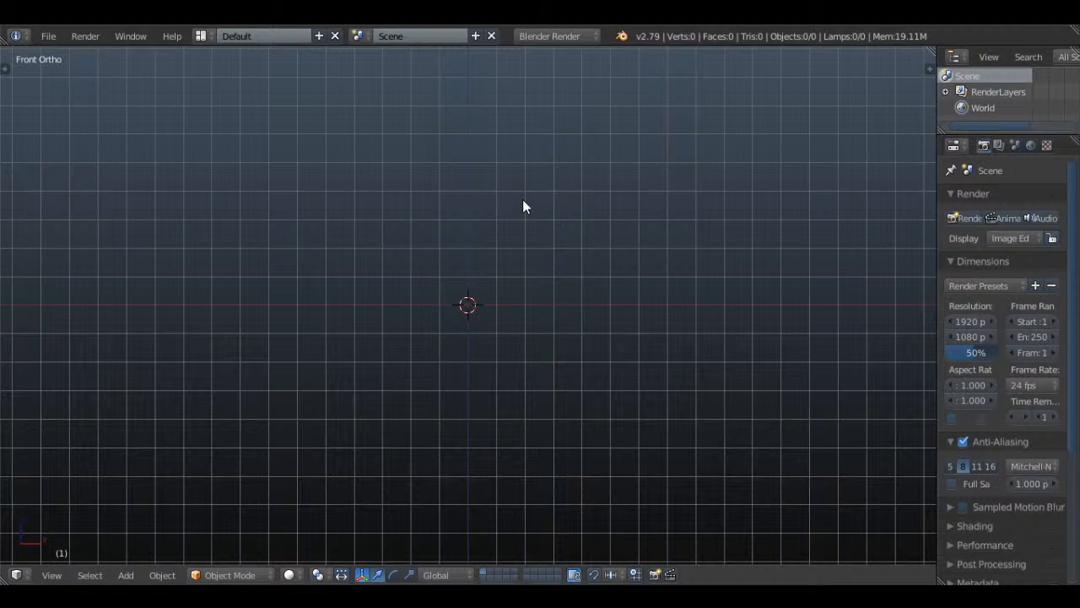
- Enable background images in the 3D view and load Vanguard2.png as the first reference
key("n")
scroll(926, 304, "down", 7)
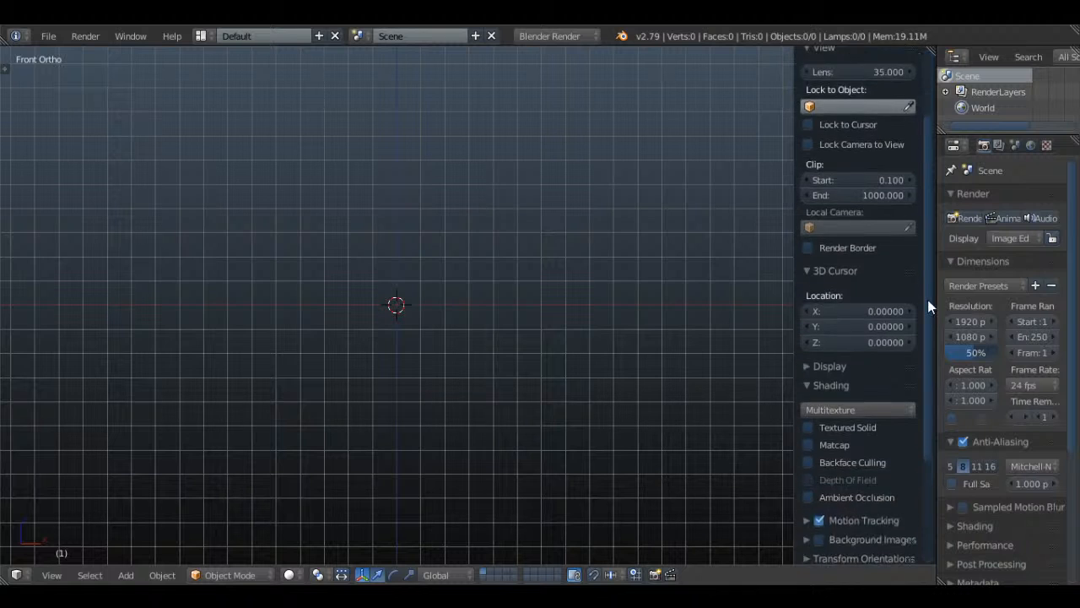
left_click(813, 399)
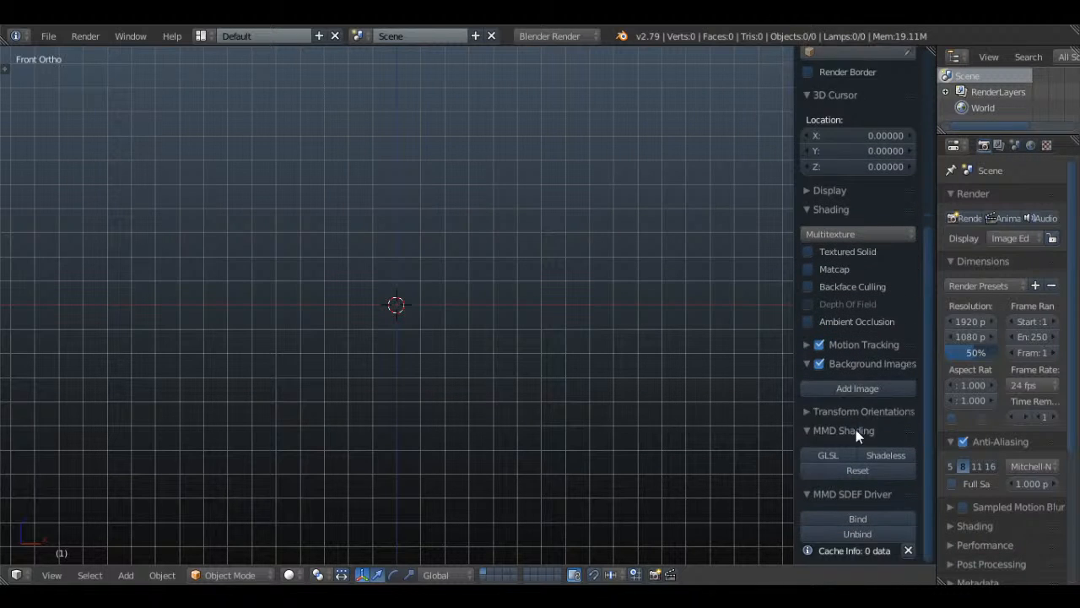
left_click(859, 387)
scroll(864, 392, "down", 3)
left_click(872, 384)
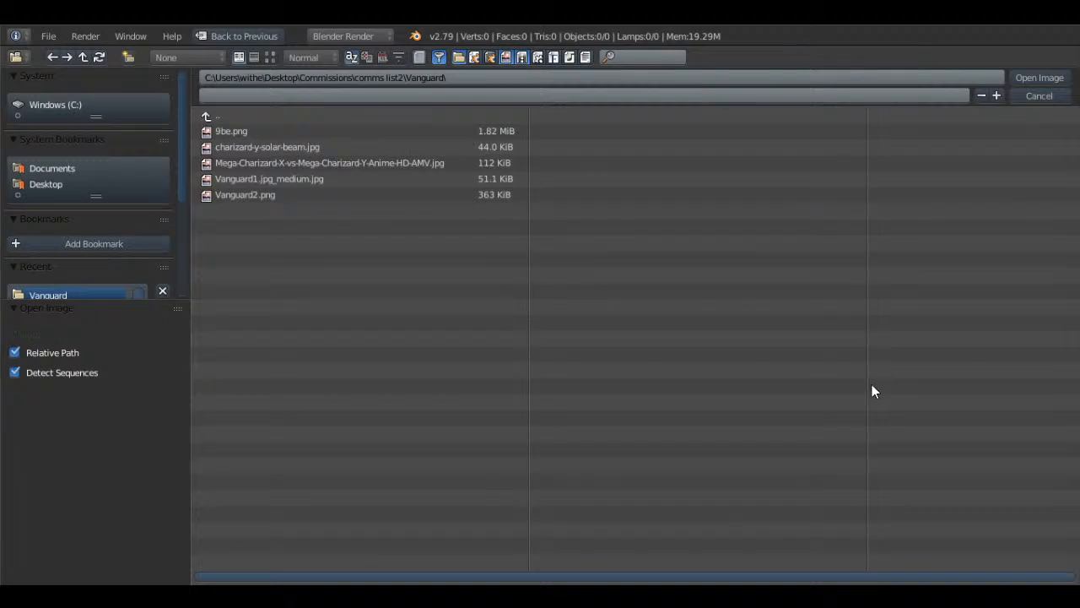
left_click(270, 56)
double_click(864, 162)
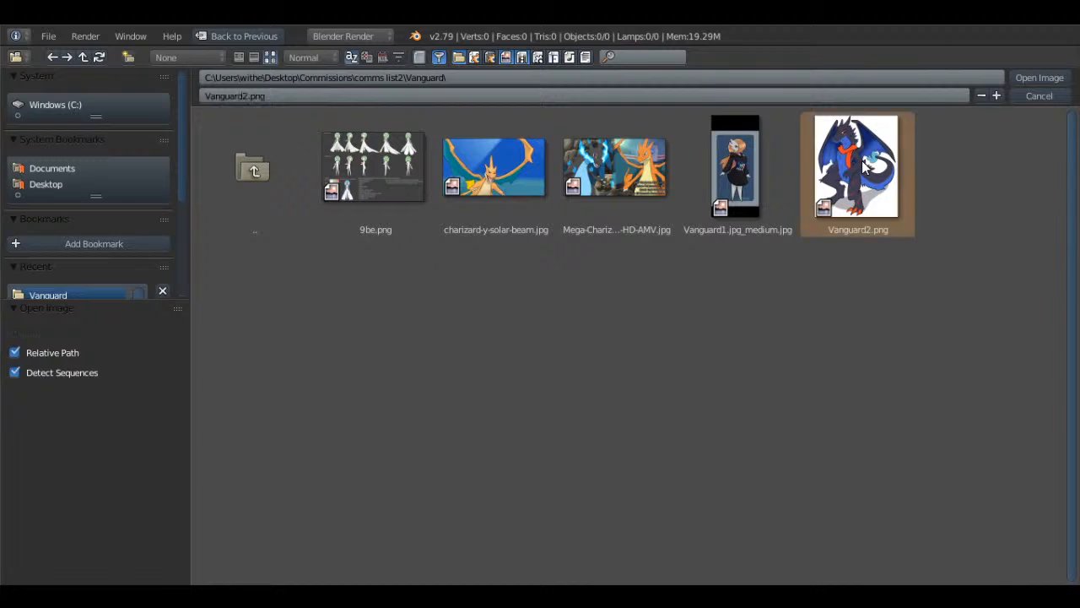
scroll(506, 266, "up", 4)
scroll(890, 317, "down", 6)
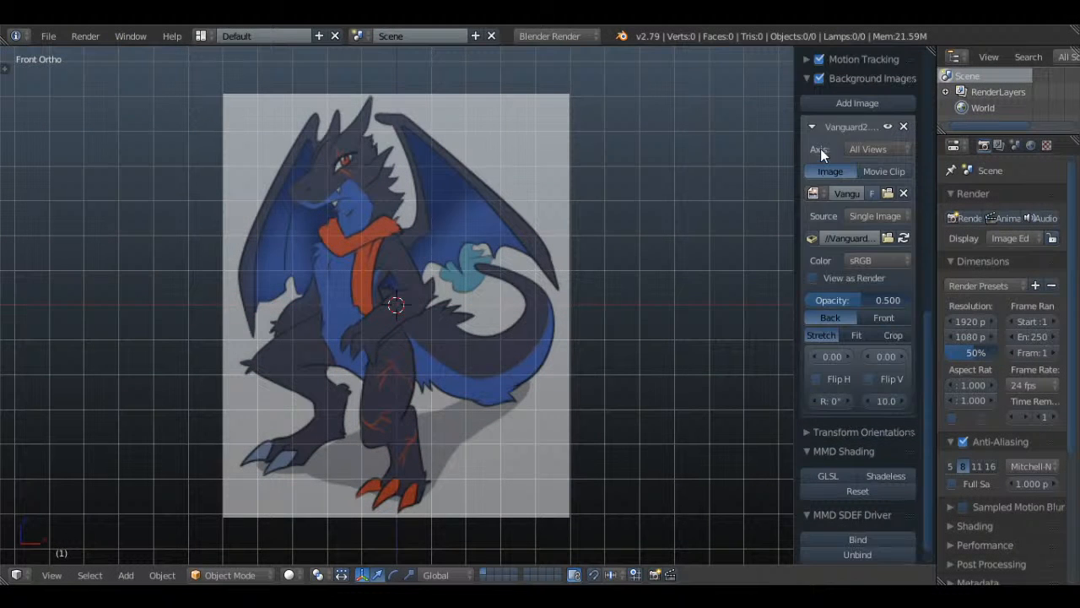
- Add Mega-Charizard-X-vs-Mega-Charizard-Y-Anime-HD-AMV.jpg as a second background image
left_click(812, 127)
left_click(856, 104)
left_click(875, 244)
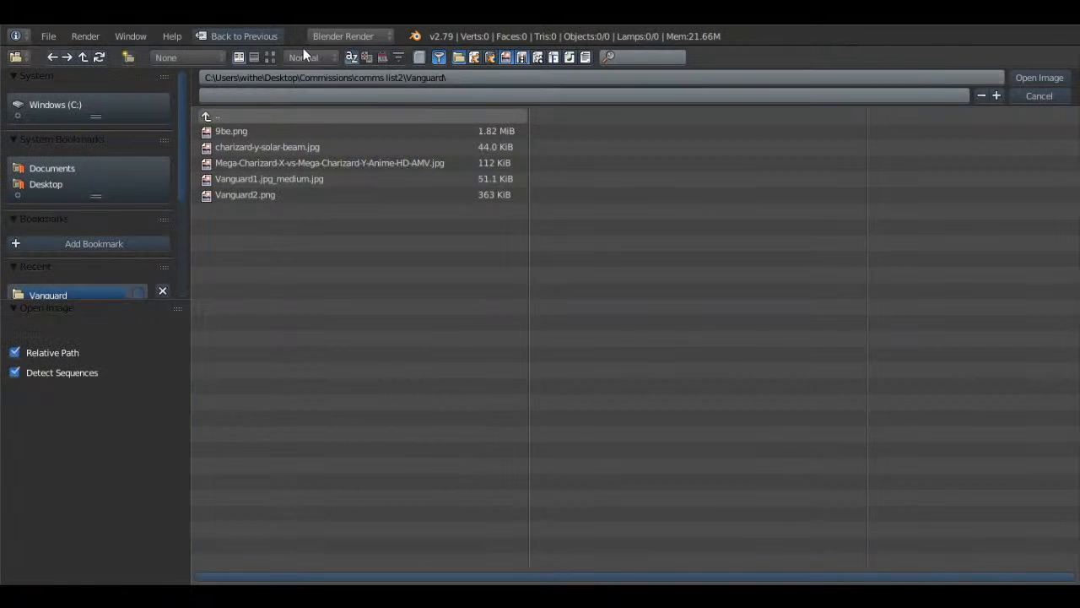
left_click(270, 57)
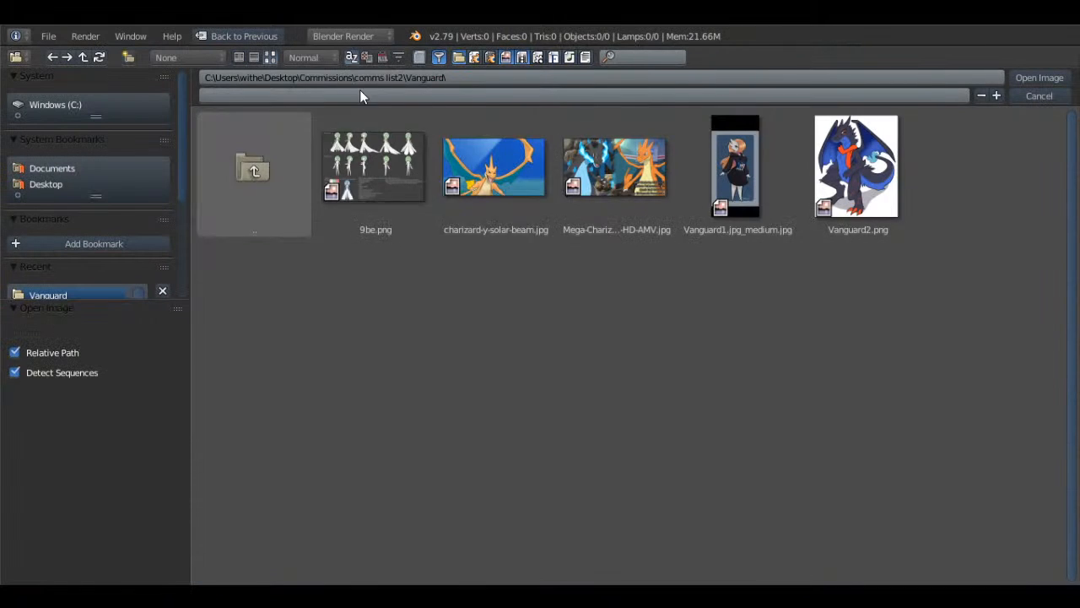
double_click(614, 167)
scroll(844, 349, "down", 2)
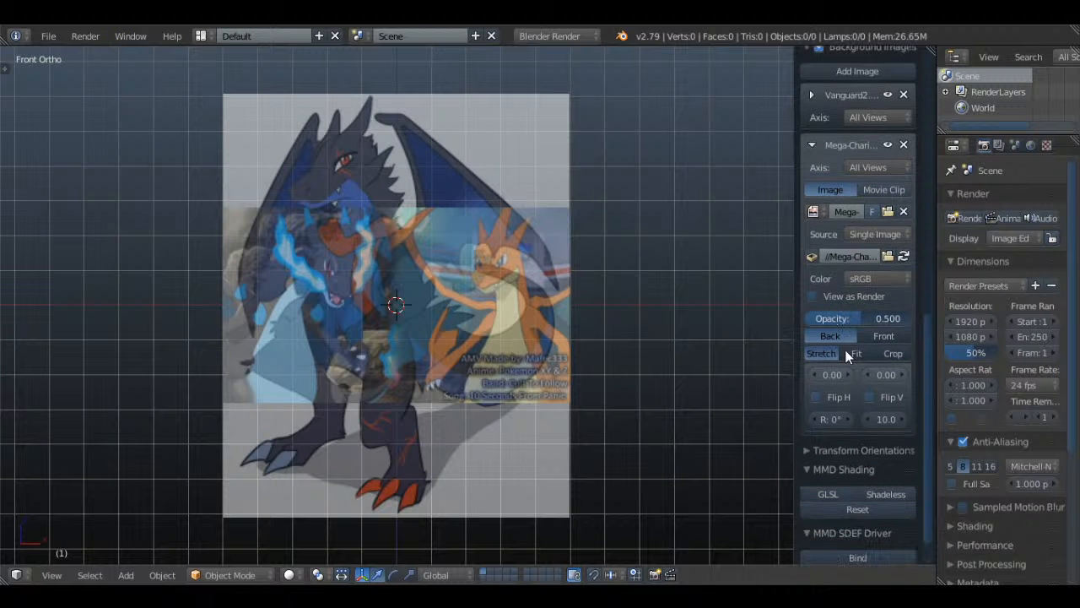
- Offset the Mega Charizard background image horizontally by 8.70 and hide the view properties
left_click_drag(838, 346, 916, 346)
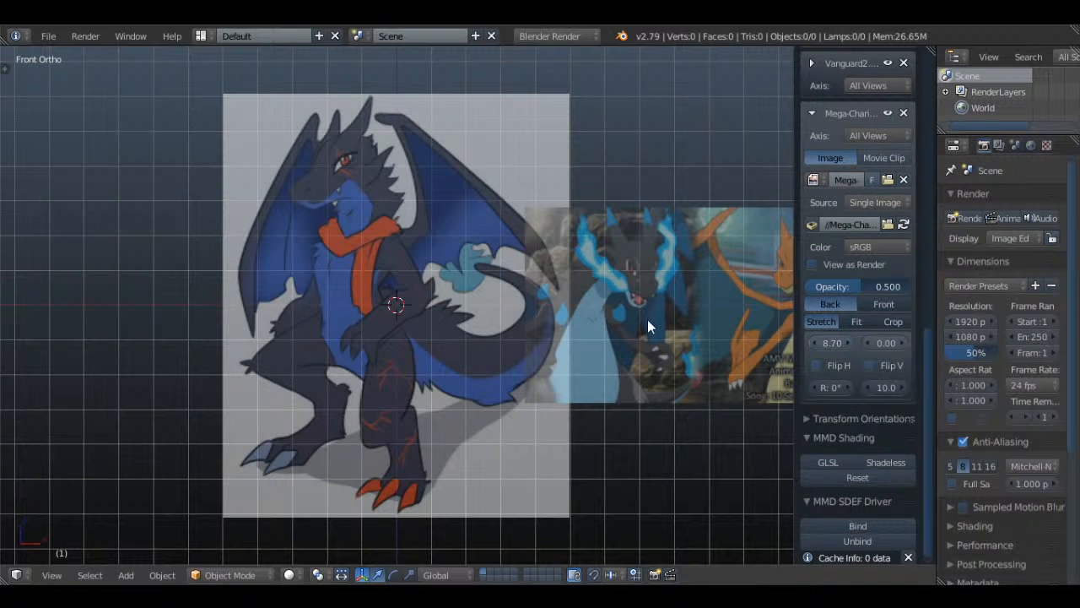
key("n")
scroll(647, 319, "up", 1)
scroll(559, 322, "up", 1)
scroll(558, 323, "down", 2)
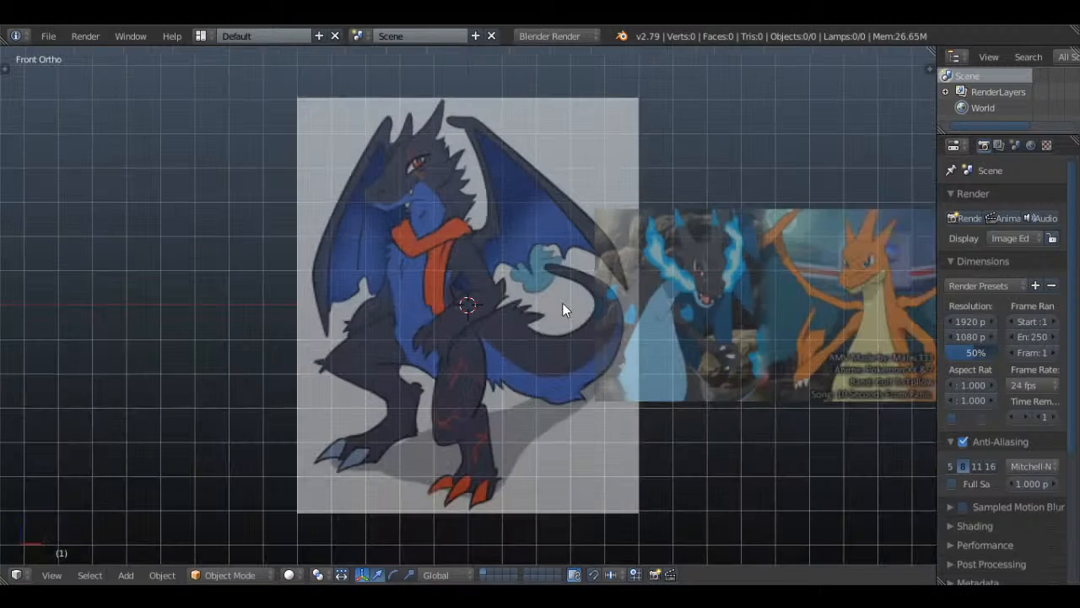
mouse_move(562, 306)
middle_mouse_down("shift")
mouse_move(473, 307)
mouse_move(558, 309)
middle_mouse_up("shift")
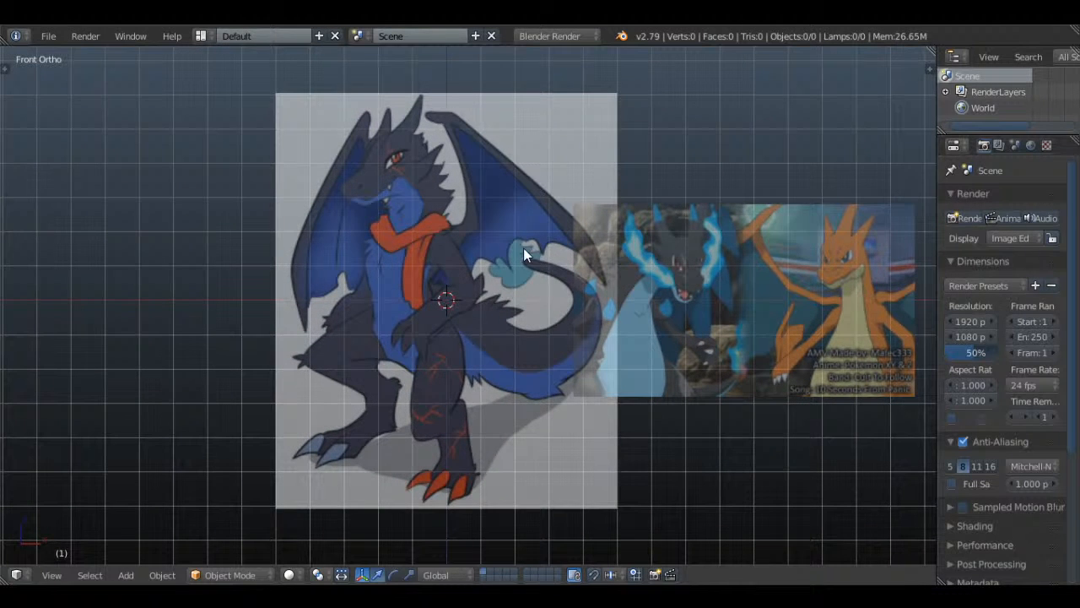
- Add a plane mesh at the 3D cursor and check its orientation in the front and right views
key("shift+a")
mouse_move(523, 249)
left_click(591, 252)
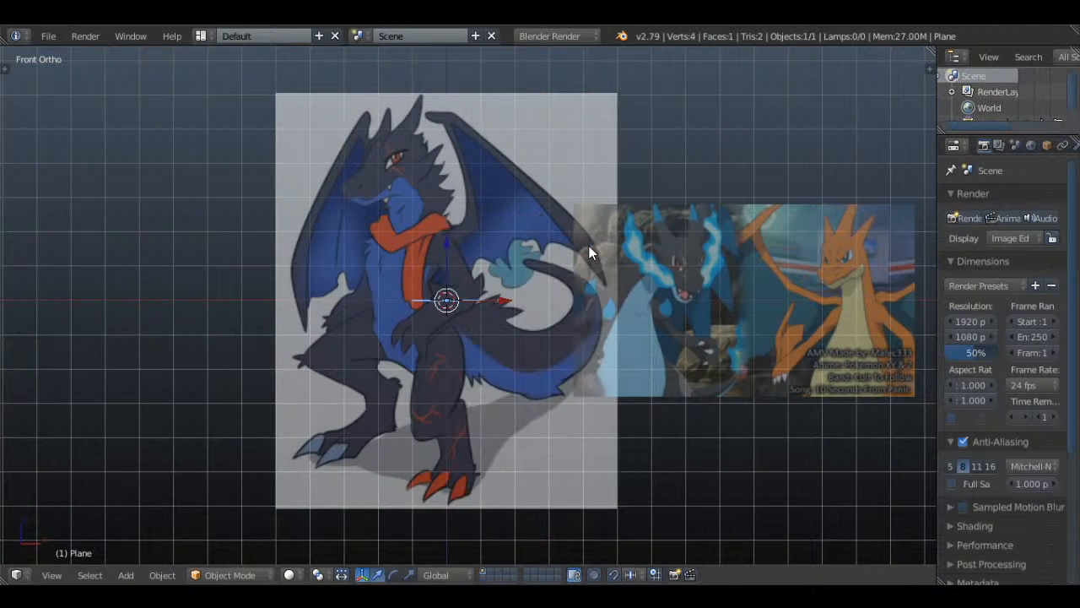
key("KP_8")
key("KP_4")
key("KP_3")
key("KP_1")
key("KP_3")
key("KP_1")
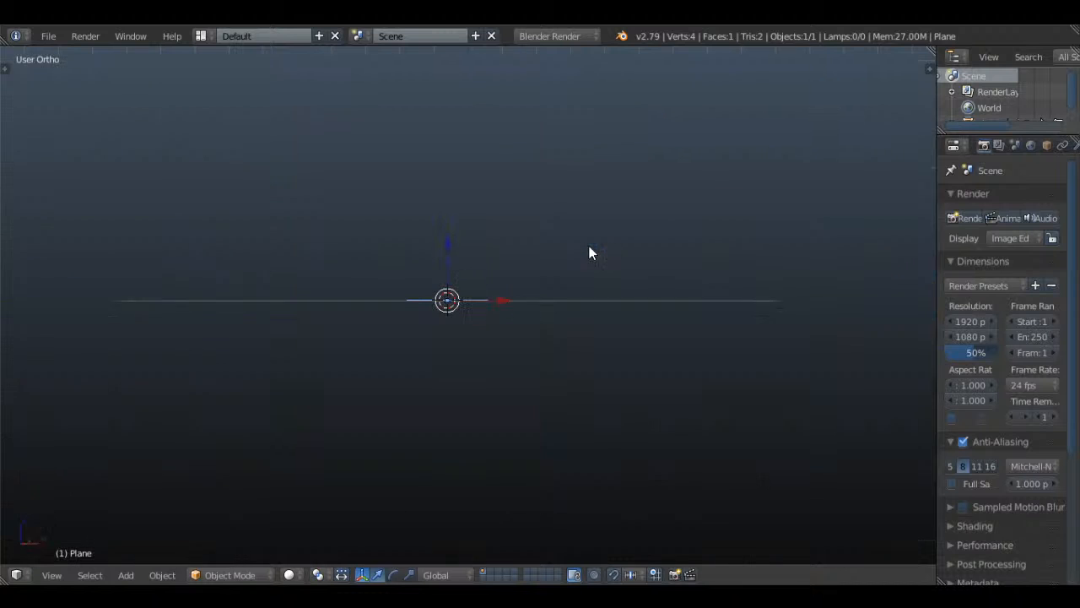
- In Edit Mode, rotate the whole plane 90 degrees so it faces the right view
key("Tab")
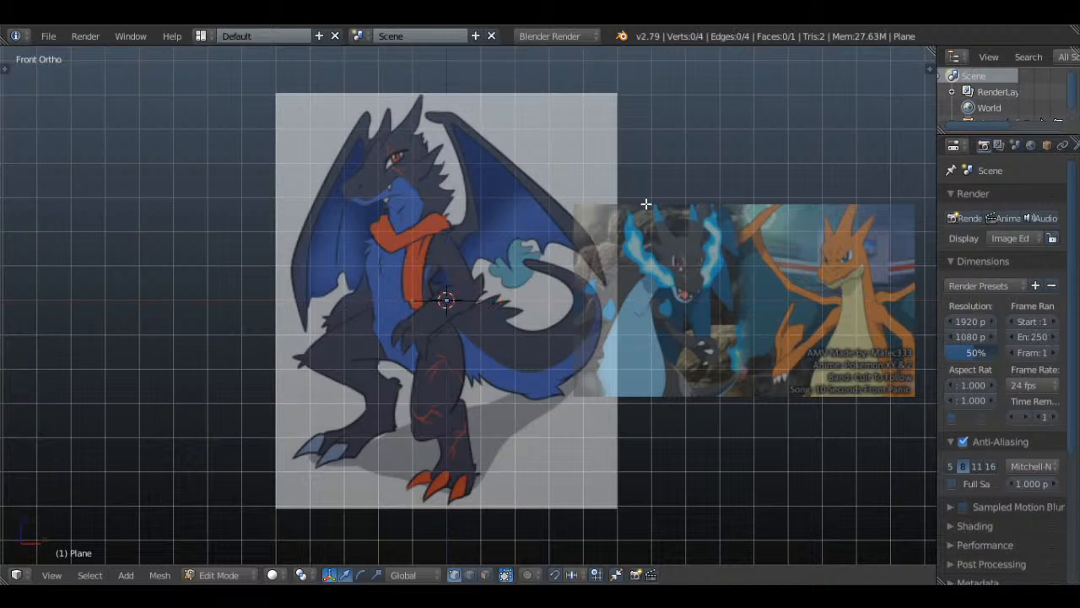
type("r90")
key("Return")
key("KP_8")
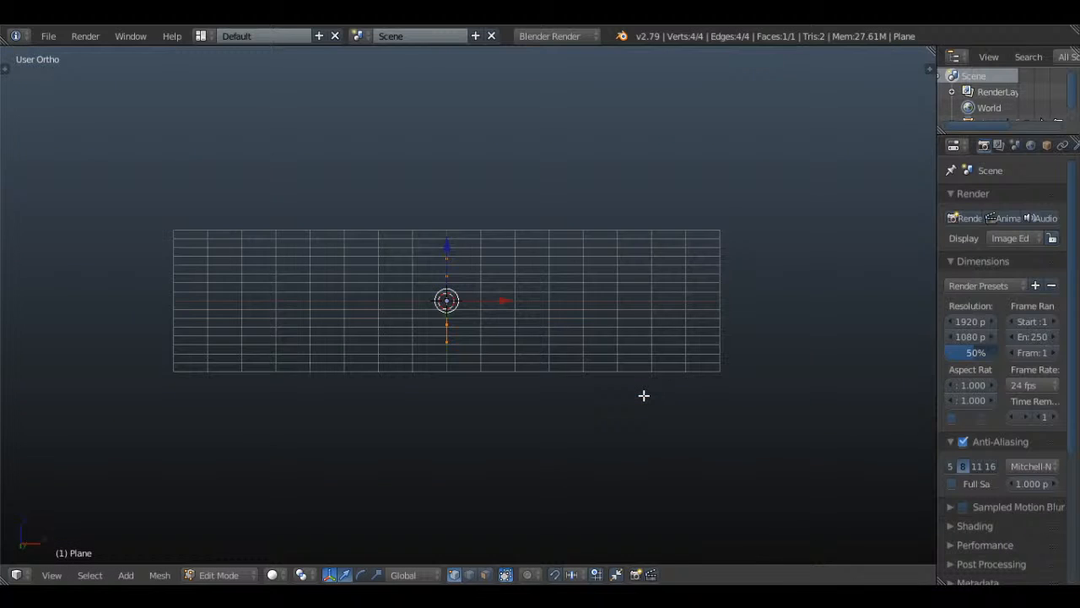
key("KP_3")
key("z")
key("a")
key("z")
key("z")
scroll(518, 331, "up", 4)
key("z")
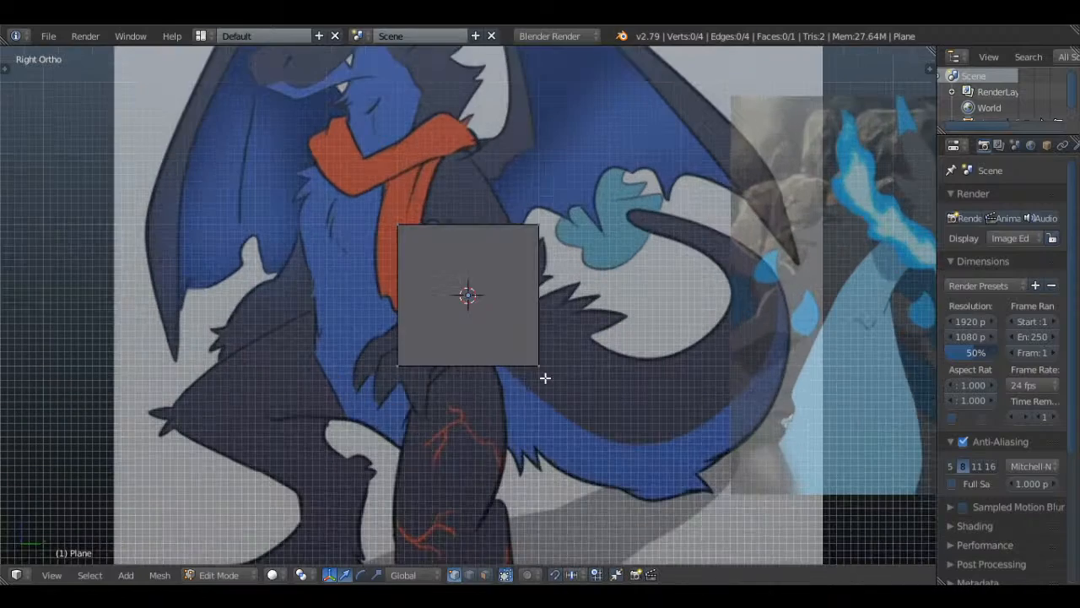
- In wireframe display, delete three of the plane's vertices, keeping only the corner vertex at its upper left
key("z")
right_click(546, 371)
right_click(547, 207, "shift")
right_click(534, 235, "shift")
right_click(407, 359, "shift")
key("x")
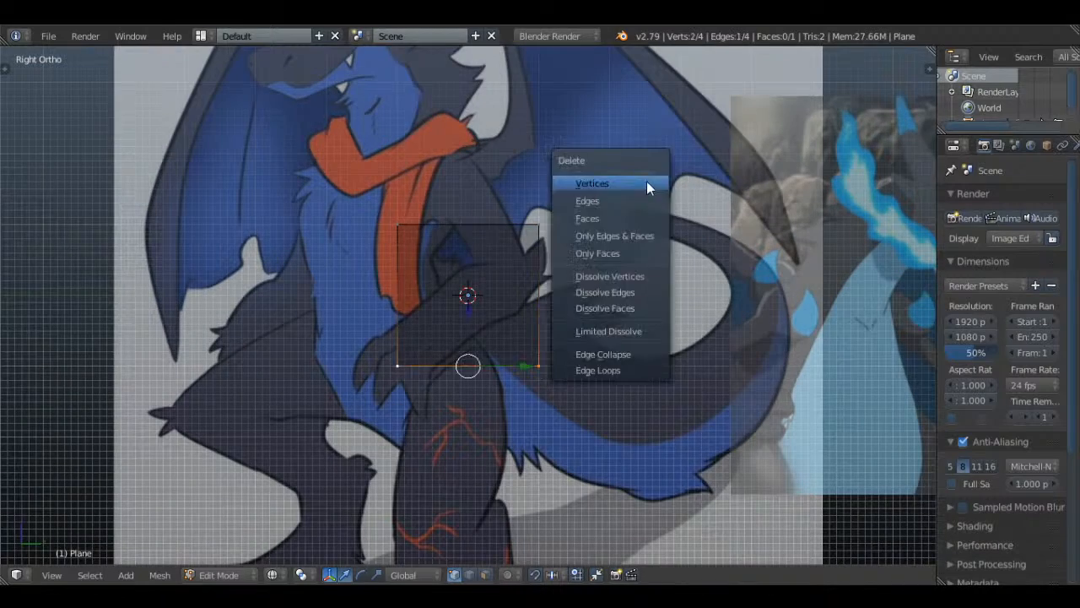
left_click(648, 188)
right_click(388, 239)
right_click(532, 229)
scroll(557, 211, "down", 2)
key("x")
left_click(583, 201)
right_click(421, 253)
scroll(421, 253, "down", 1)
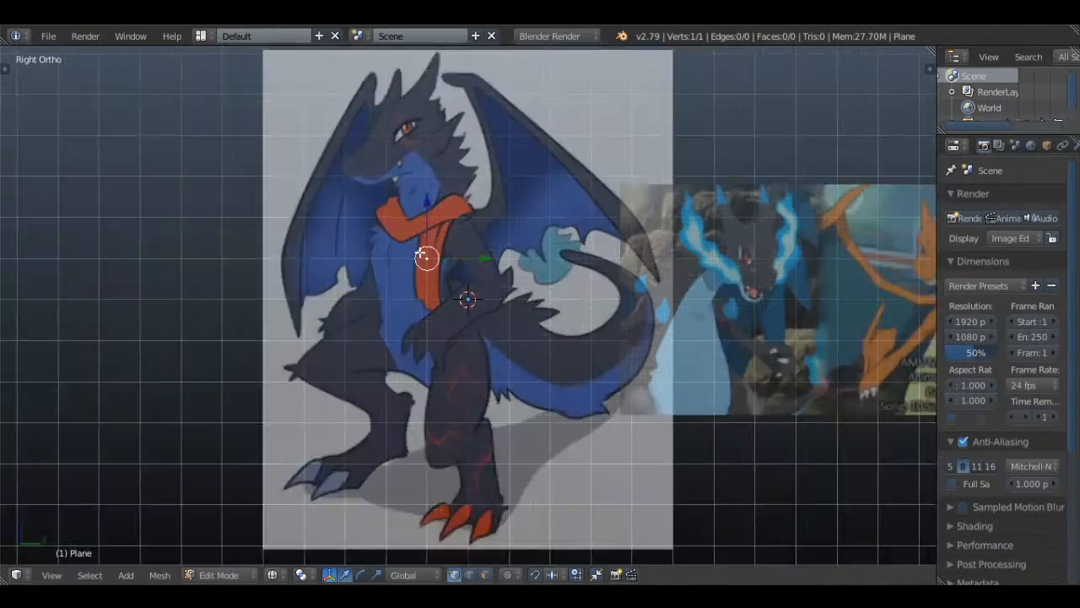
- Move the remaining vertex onto the forehead of the Vanguard2 dragon, near the base of the front horn
scroll(422, 254, "down", 2)
middle_click_drag(470, 278, 506, 352, "shift")
scroll(527, 381, "up", 4)
key("g")
left_click(482, 210)
scroll(492, 276, "down", 3)
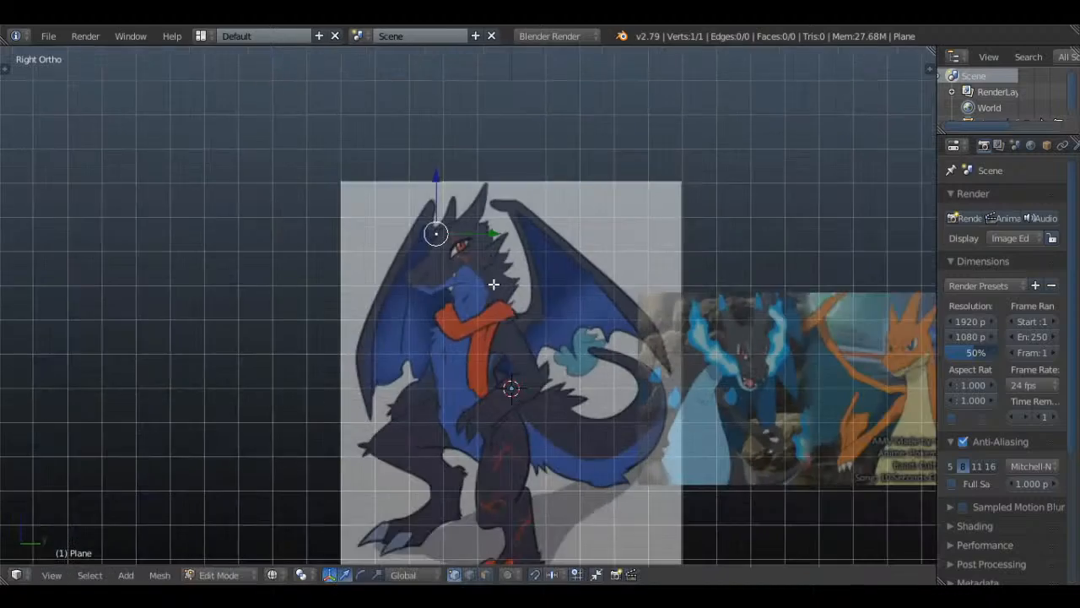
mouse_move(493, 284)
middle_mouse_down("shift")
mouse_move(492, 193)
mouse_move(499, 289)
middle_mouse_up("shift")
key("g")
left_click(498, 171)
scroll(499, 290, "up", 4)
key("g")
left_click(471, 168)
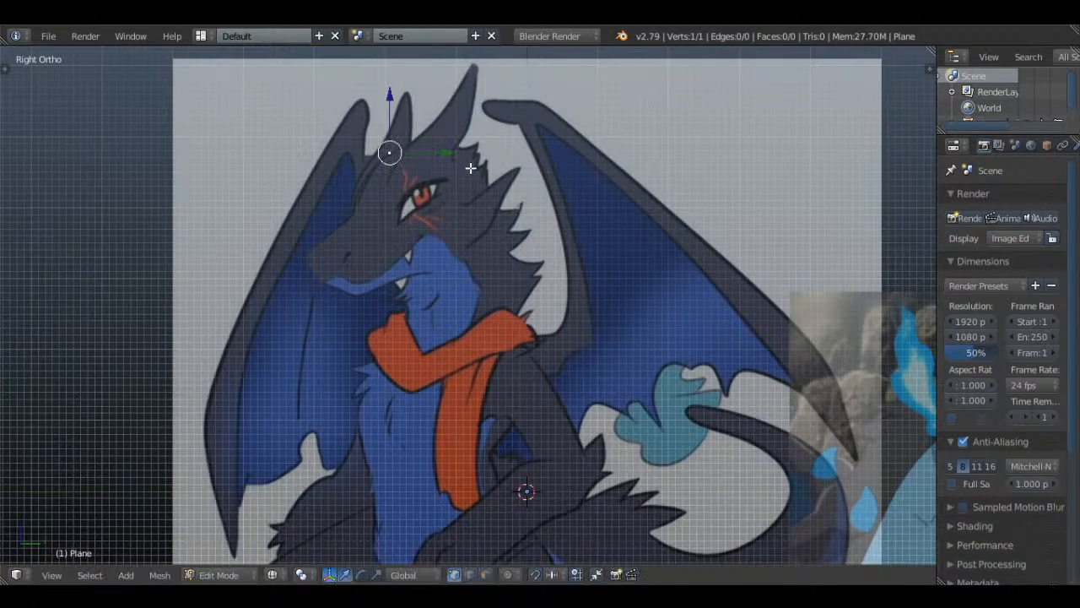
- Examine the head shapes in the Mega Charizard and Vanguard2 reference images in the right view
key("KP_1")
key("KP_3")
middle_click_drag(417, 220, 494, 296, "shift")
scroll(494, 296, "up", 3)
scroll(508, 263, "down", 5)
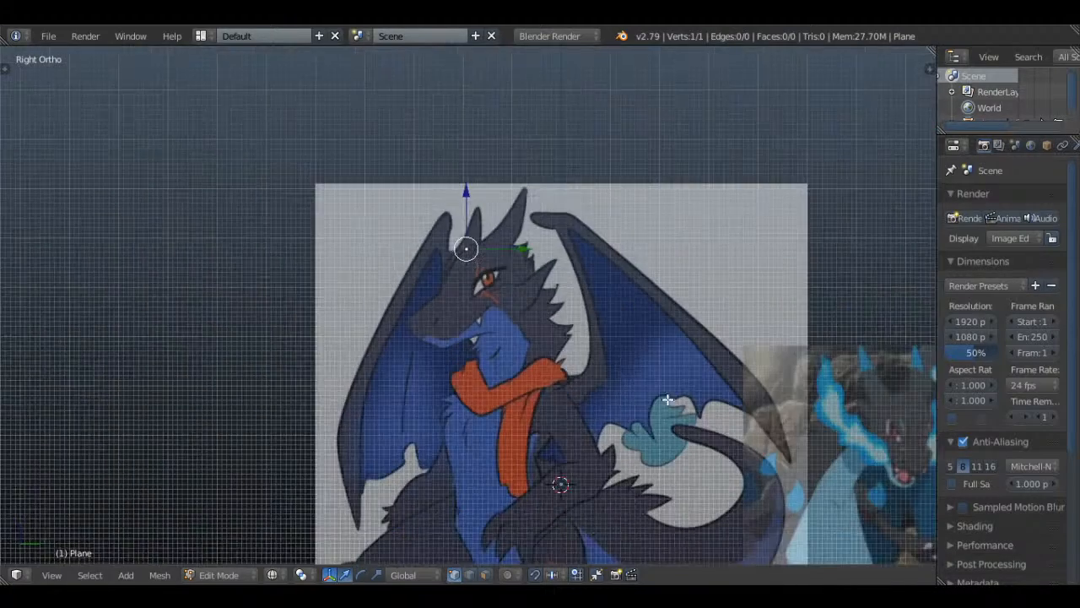
middle_click_drag(668, 399, 390, 272, "shift")
middle_click_drag(650, 353, 458, 313, "shift")
scroll(458, 313, "up", 3)
middle_click_drag(541, 349, 488, 339, "shift")
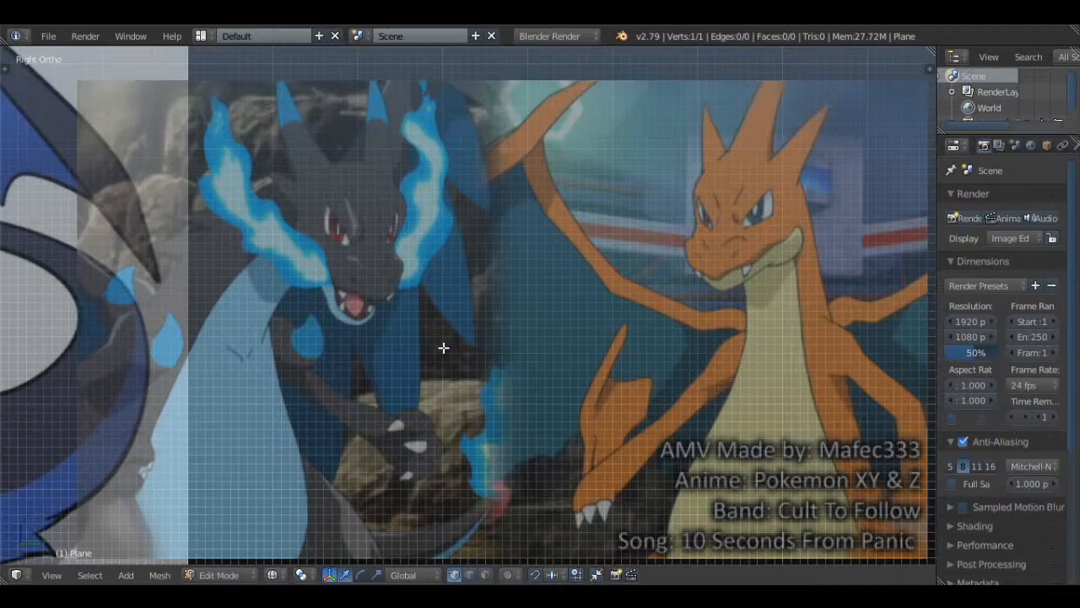
scroll(444, 349, "down", 3)
middle_click_drag(468, 238, 586, 422, "shift")
scroll(586, 411, "up", 3)
scroll(576, 403, "down", 3)
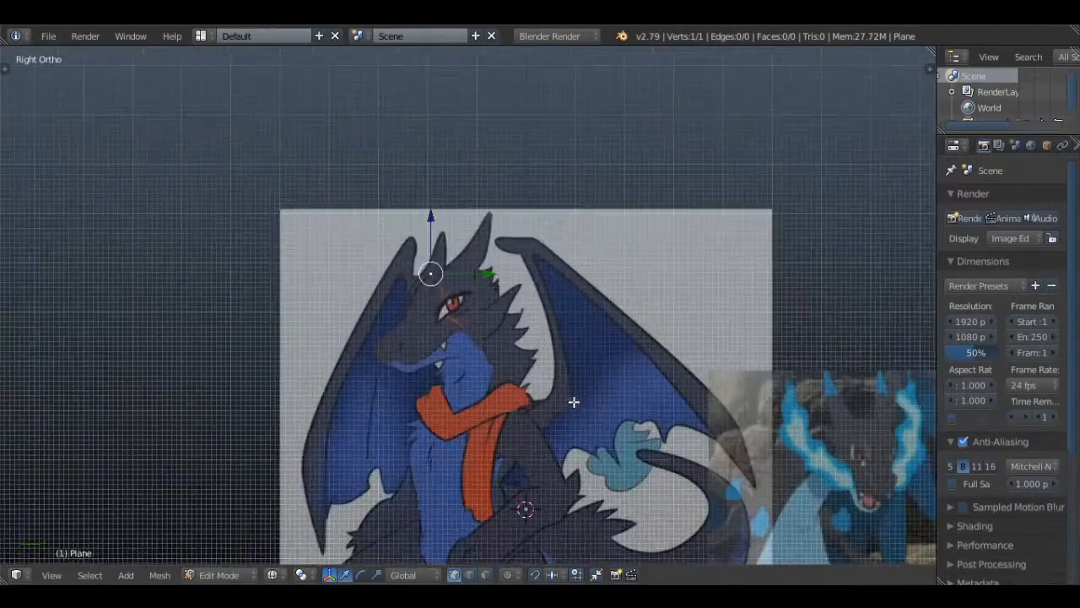
middle_click_drag(650, 442, 605, 357, "shift")
middle_click_drag(716, 419, 412, 340, "shift")
scroll(413, 340, "up", 5)
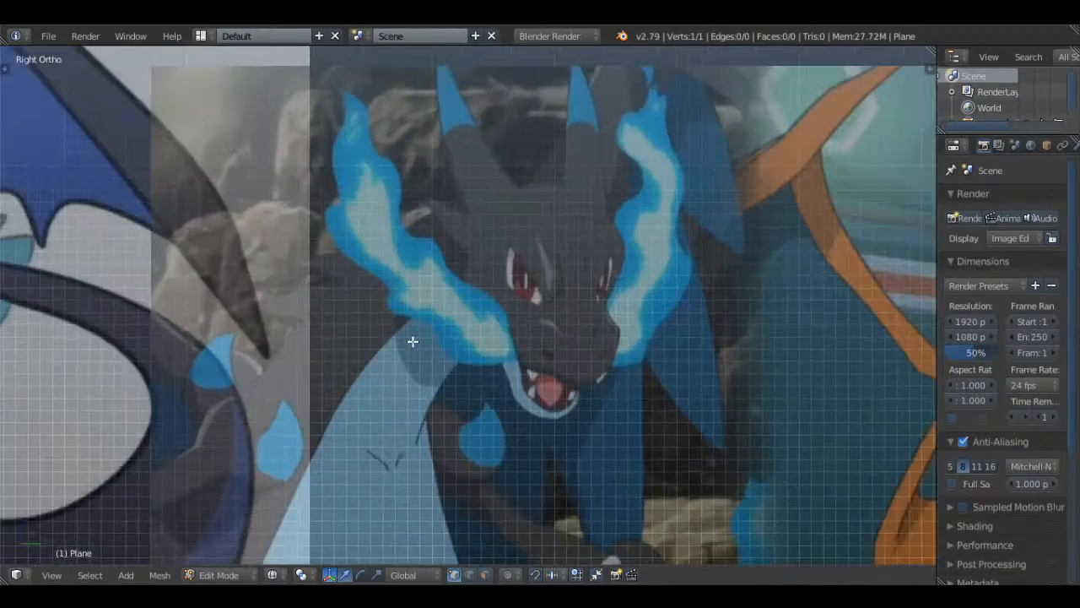
middle_click_drag(636, 375, 425, 364, "shift")
middle_click_drag(620, 401, 497, 394, "shift")
middle_click_drag(180, 418, 574, 216, "shift")
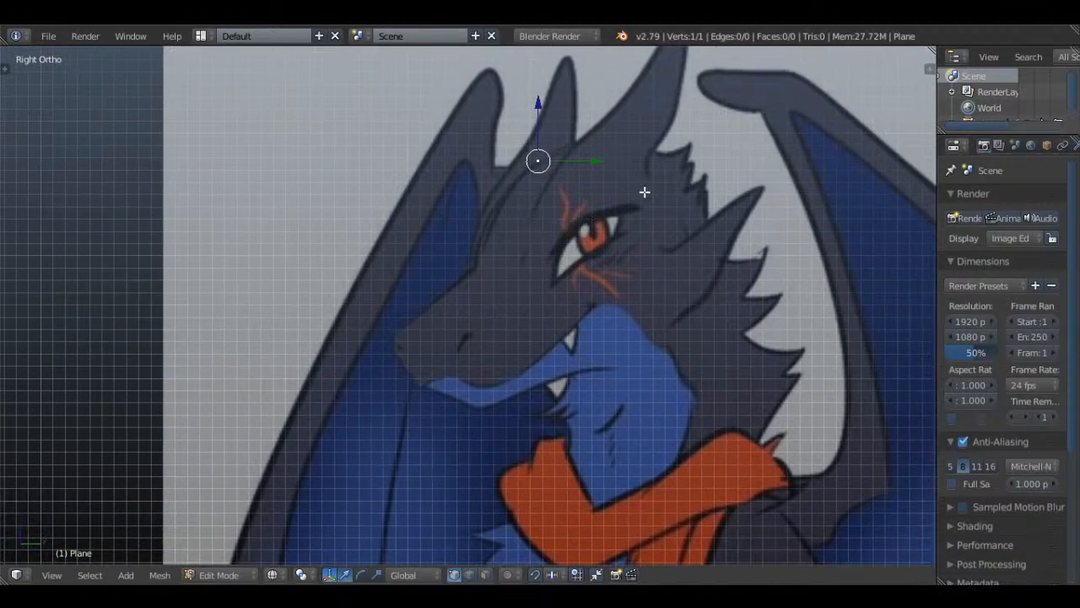
- Move the vertex back onto the top of the Vanguard2 head and extrude three vertices down the forehead to the snout's base
key("g")
left_click(764, 172)
key("e")
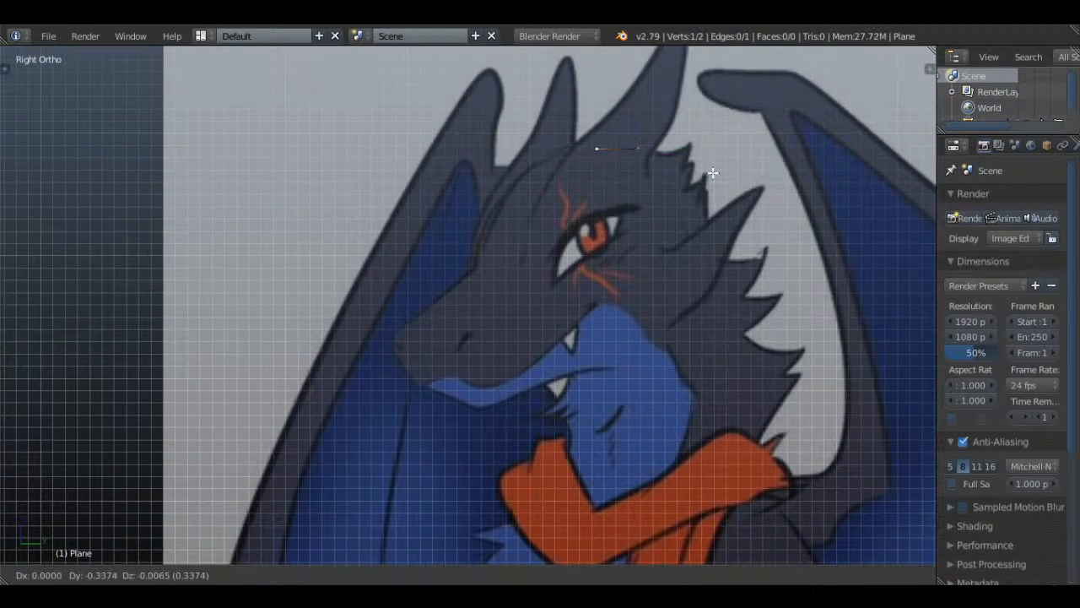
left_click(549, 154)
key("e")
left_click(603, 242)
key("e")
left_click(601, 290)
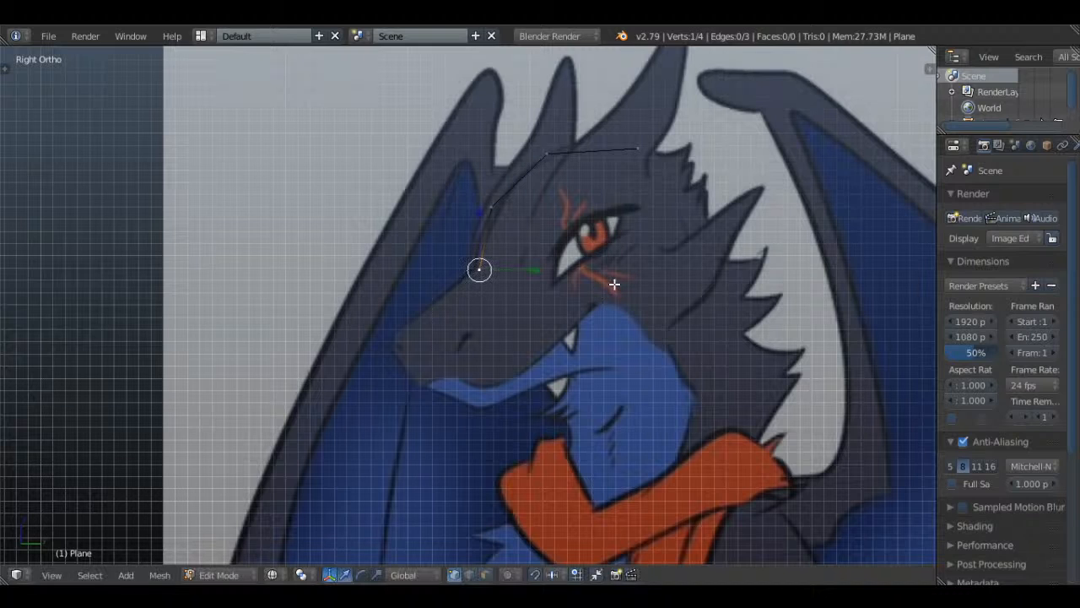
- Extrude two more vertices, one forward above the snout tip and one down in front of the mouth
key("e")
left_click(524, 306)
key("e")
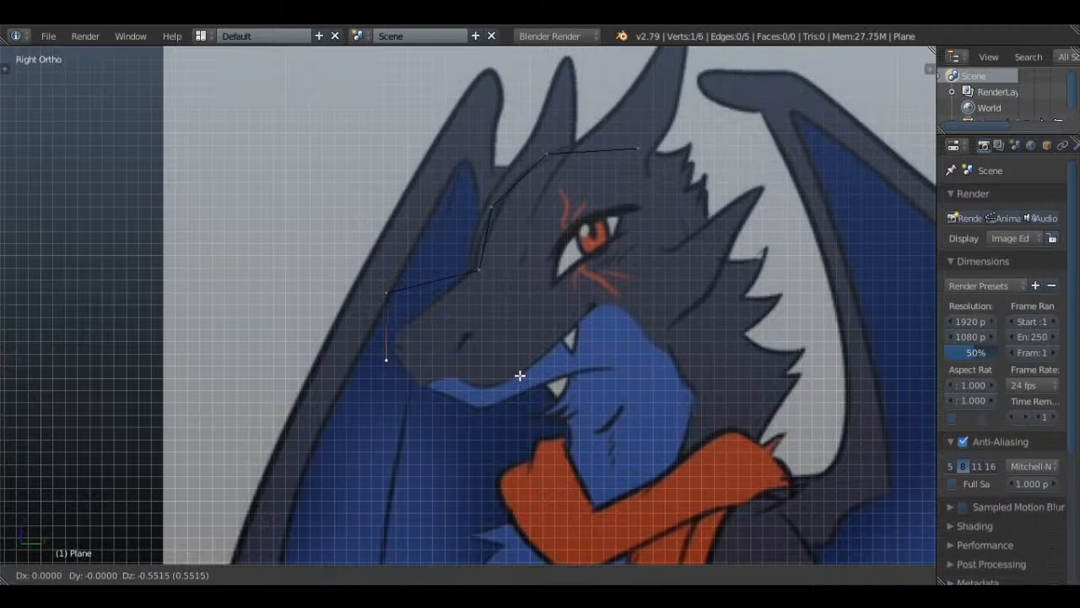
left_click(518, 376)
key("a")
- Examine the head outline in front and right views, along with the body and legs in the Vanguard2 reference image
key("KP_1")
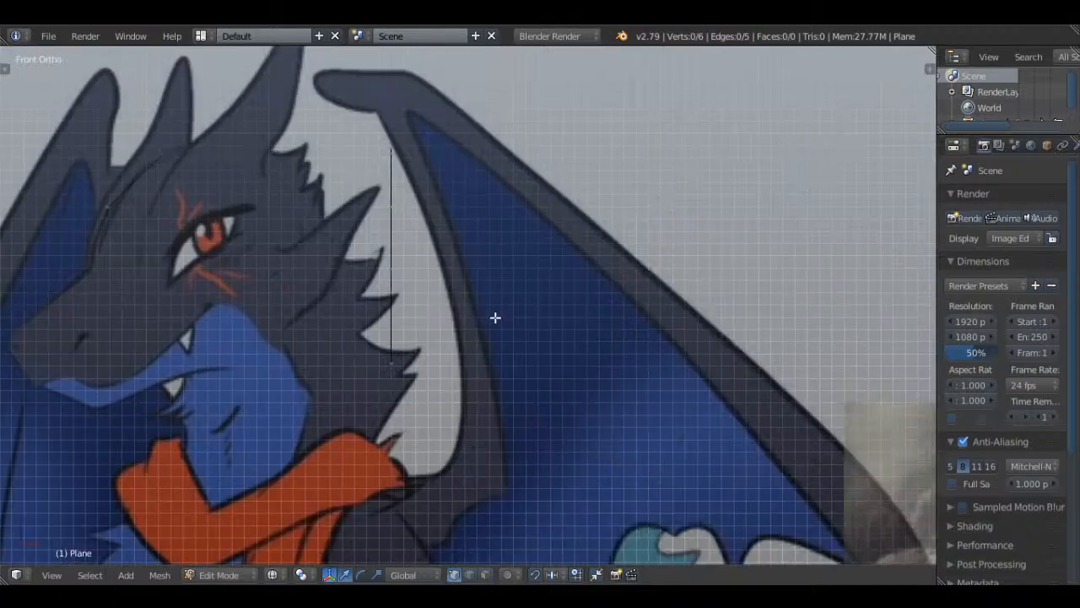
scroll(496, 317, "down", 4)
middle_click_drag(532, 308, 167, 128, "shift")
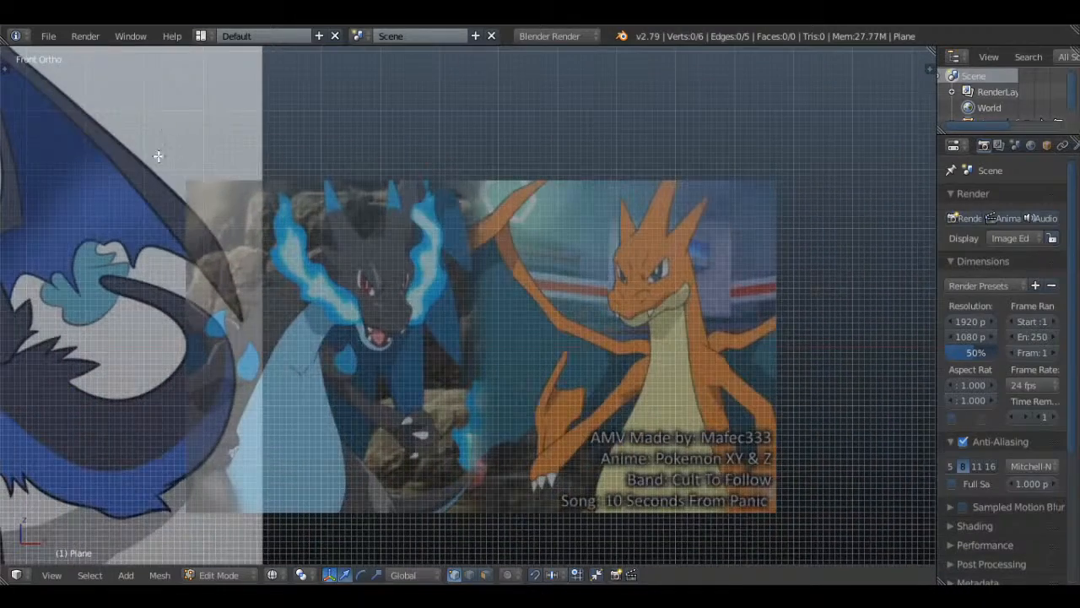
middle_click_drag(116, 197, 567, 284, "shift")
key("KP_3")
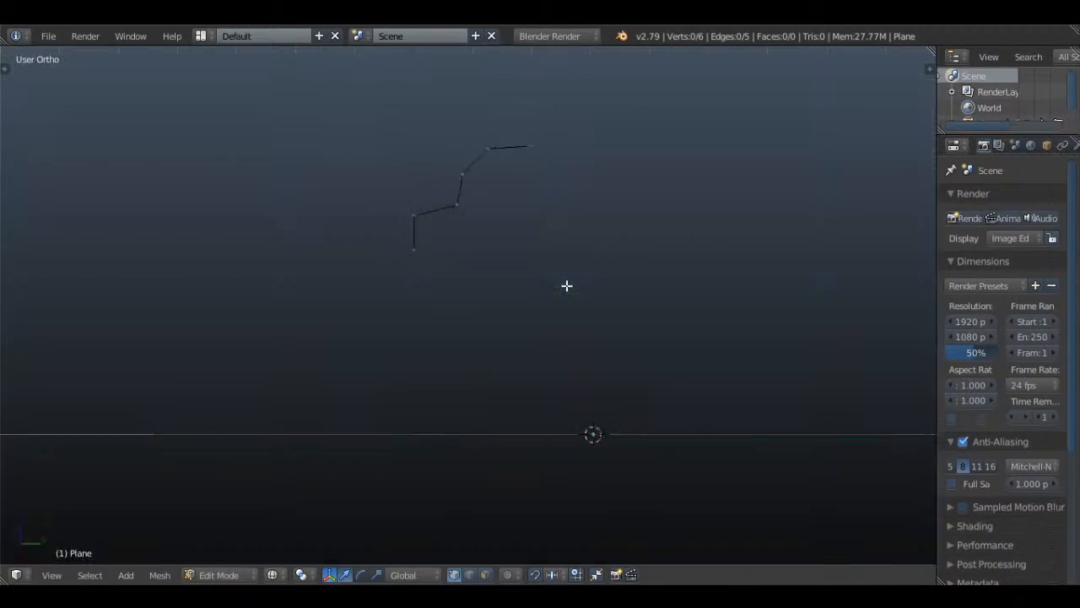
scroll(570, 304, "up", 1)
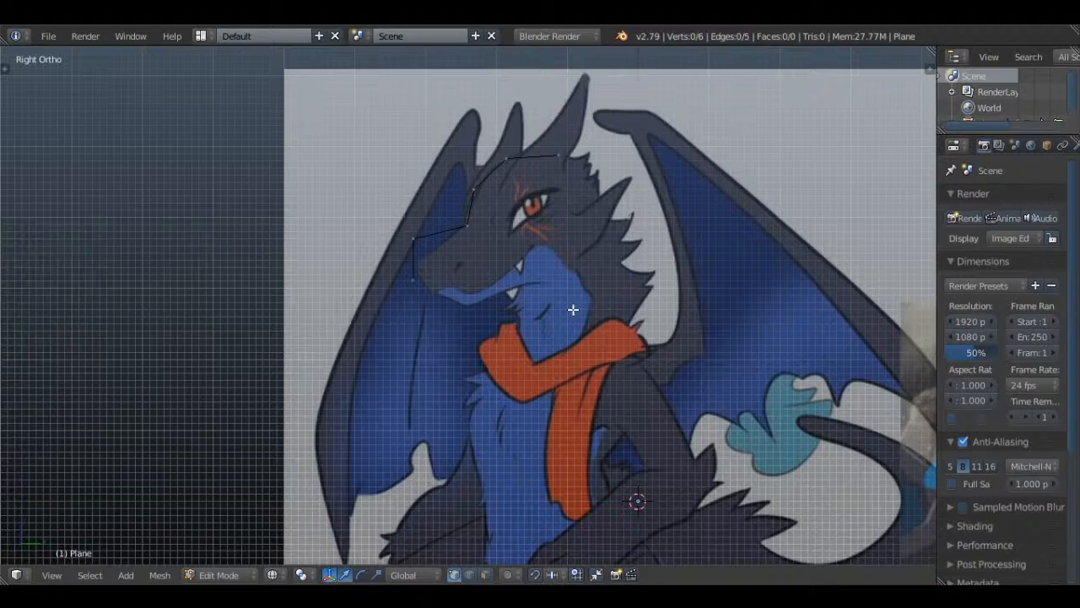
scroll(573, 310, "down", 3)
middle_click_drag(571, 418, 568, 153, "shift")
scroll(567, 189, "up", 2)
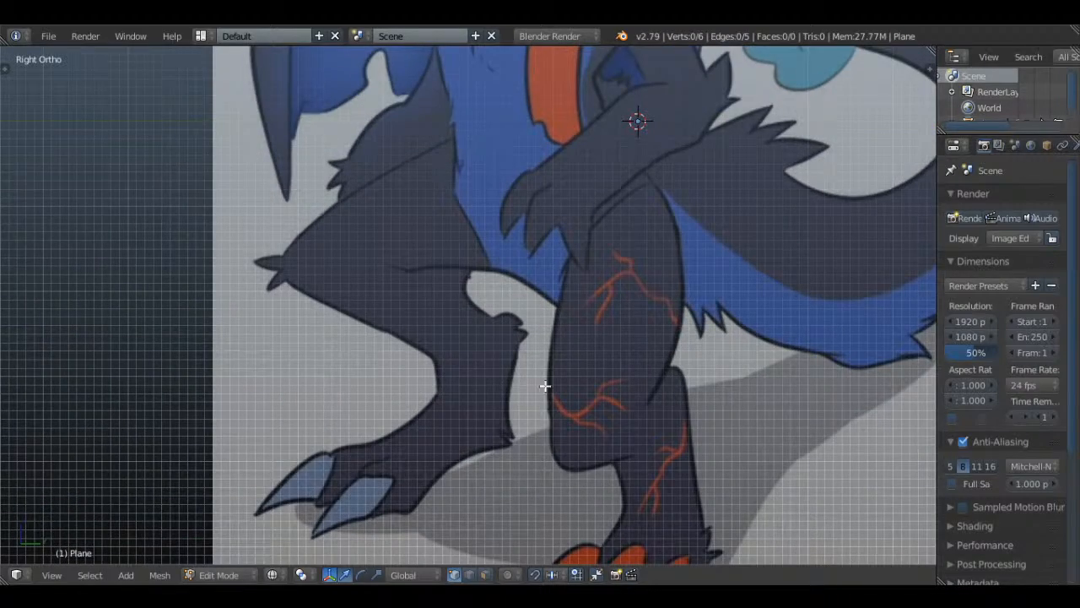
scroll(625, 280, "down", 4)
scroll(655, 367, "up", 4)
middle_click_drag(628, 257, 580, 435, "shift")
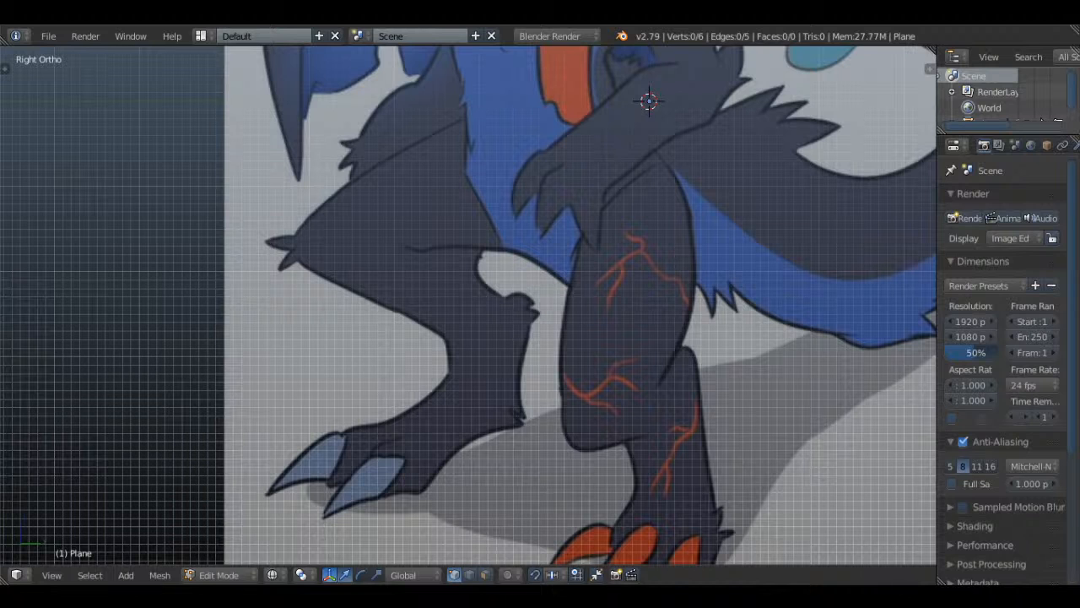
scroll(452, 333, "down", 3)
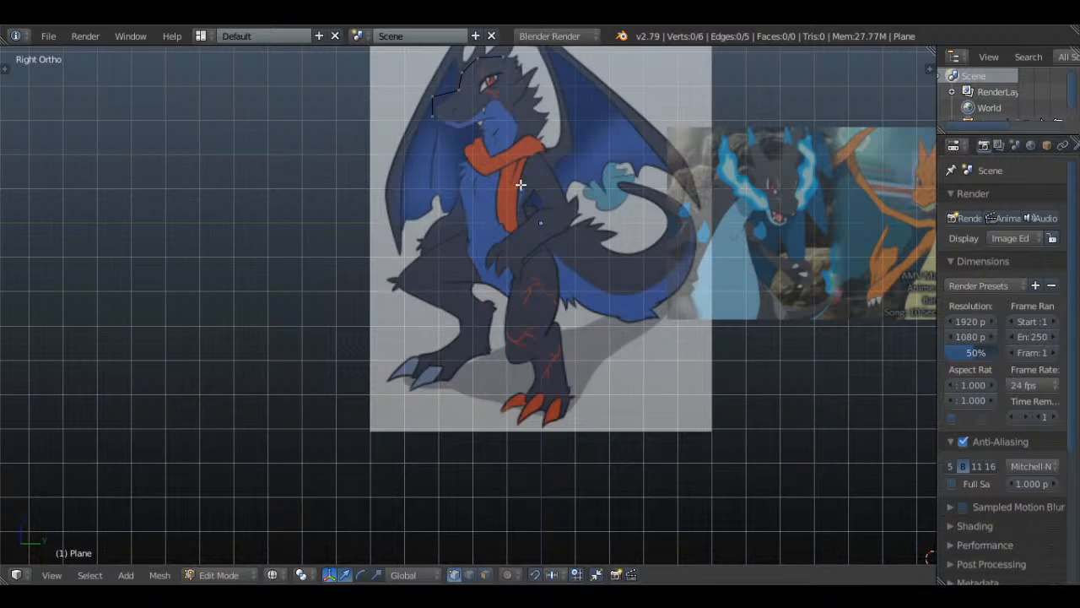
scroll(572, 305, "up", 4)
scroll(571, 305, "up", 3)
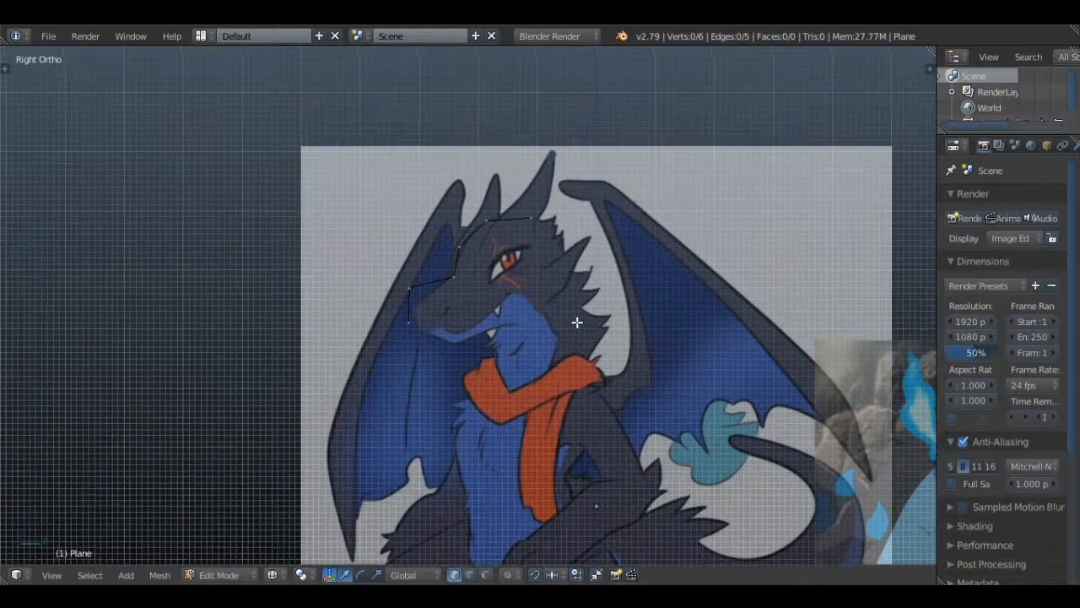
- From the outline's lowest snout vertex, extrude two vertices around the chin and back along the lower jaw
right_click(321, 318)
scroll(465, 343, "up", 2)
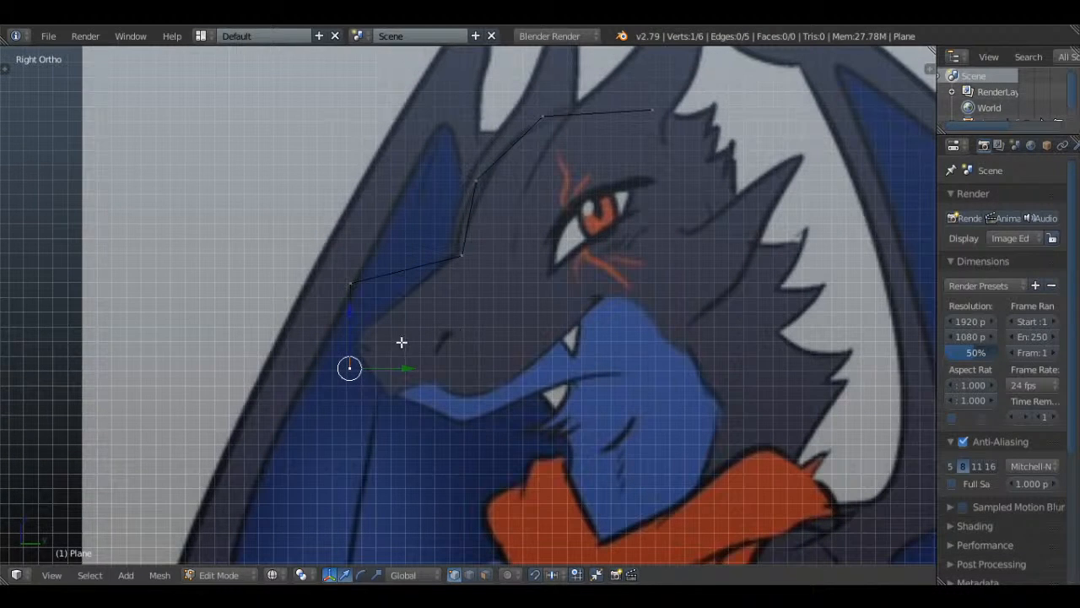
key("e")
left_click(442, 410)
key("e")
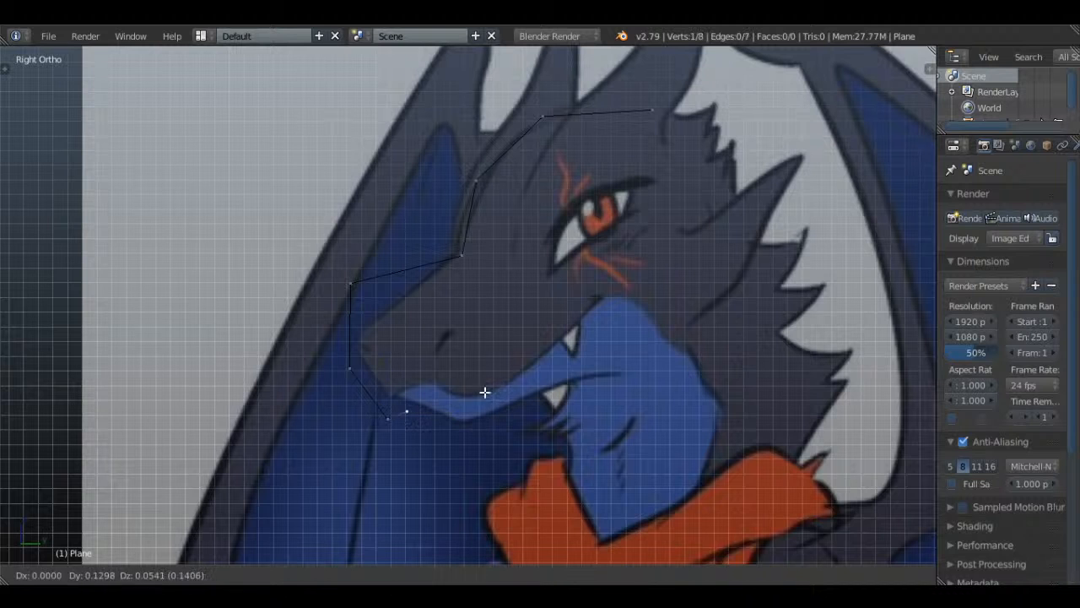
left_click(557, 391)
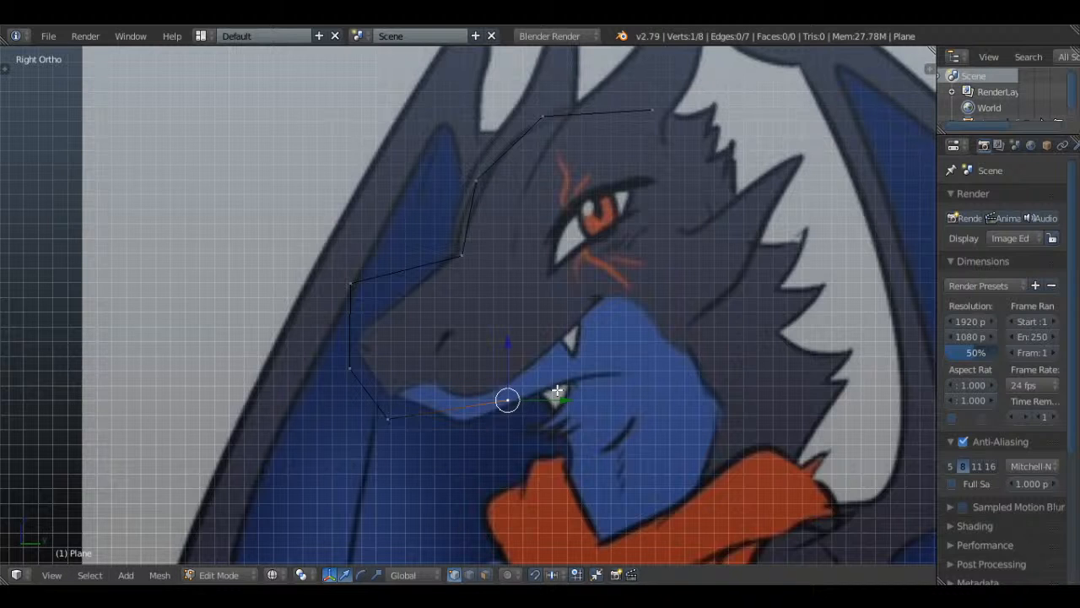
scroll(582, 363, "down", 3)
key("a")
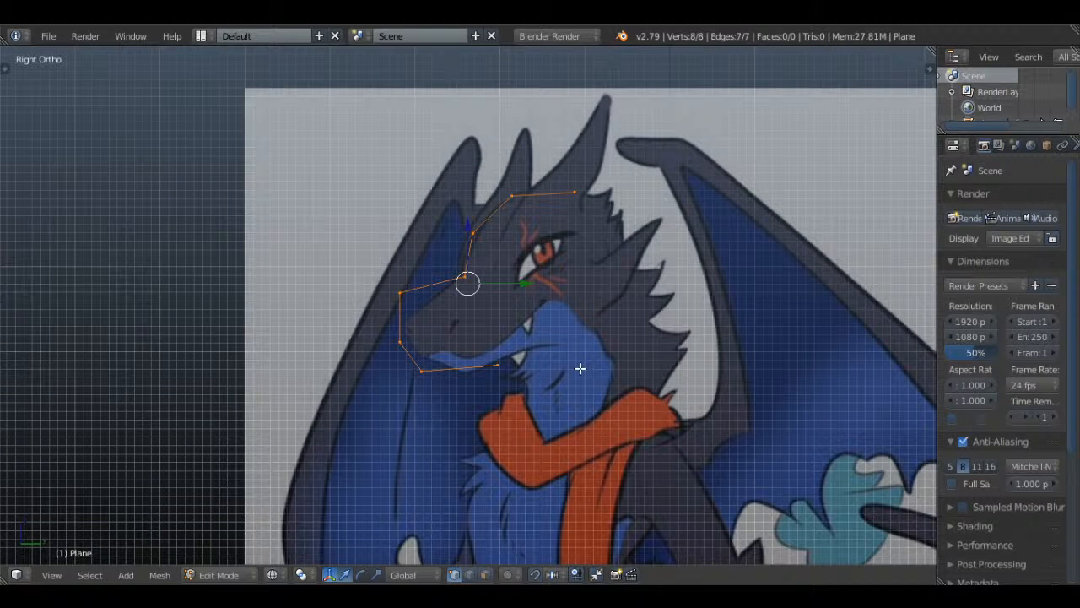
key("KP_1")
scroll(580, 368, "down", 3)
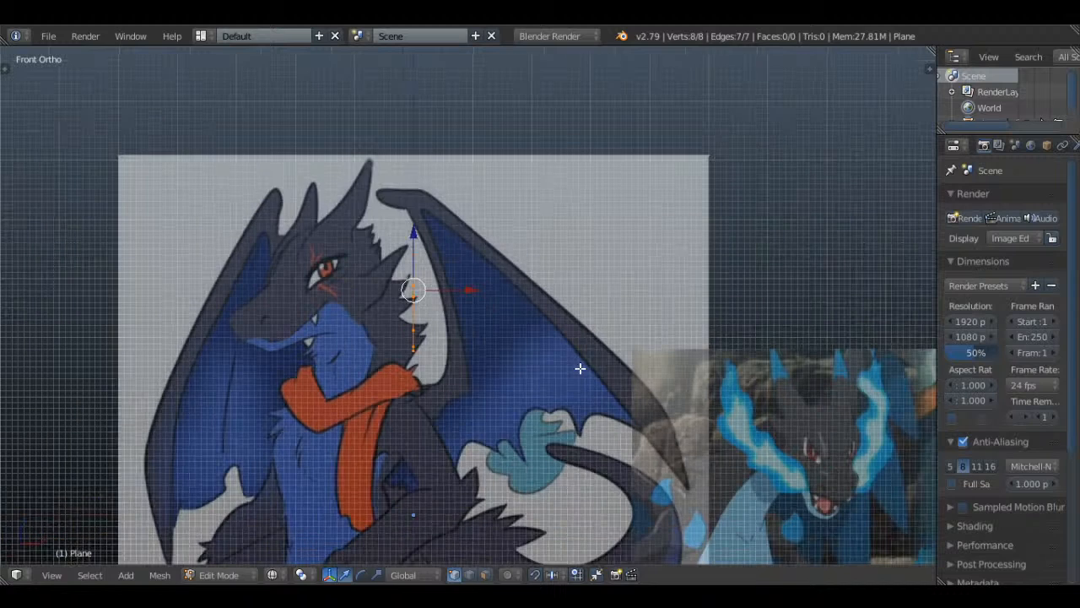
key("KP_3")
- Extrude a vertex from the top of the head to its back, and shift the crown vertex backward to the rear horn's base
scroll(580, 368, "up", 4)
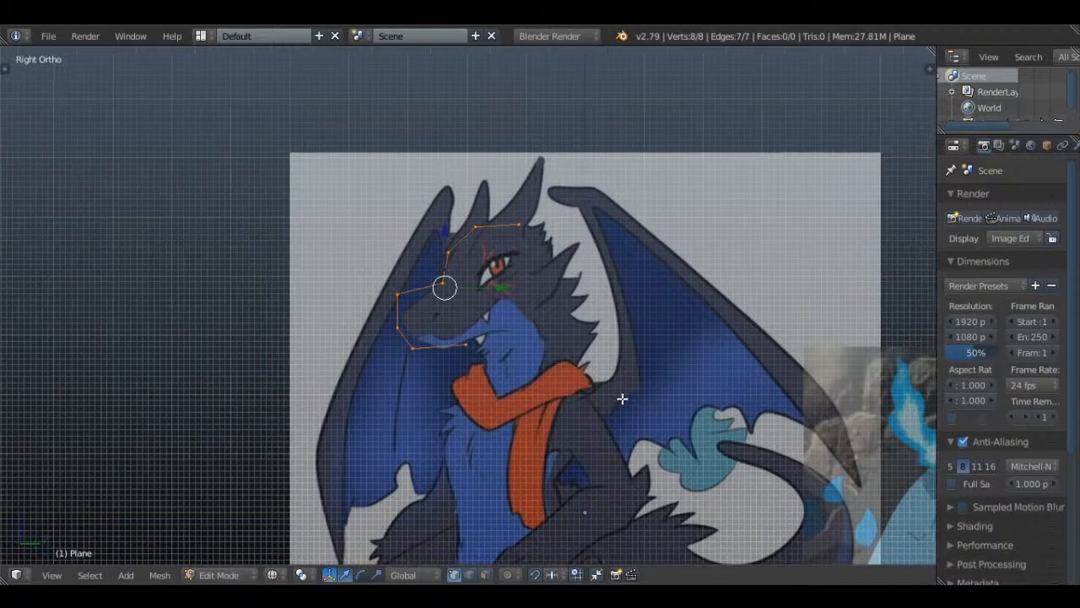
right_click(593, 134)
key("e")
left_click(672, 194)
right_click(578, 129)
key("g")
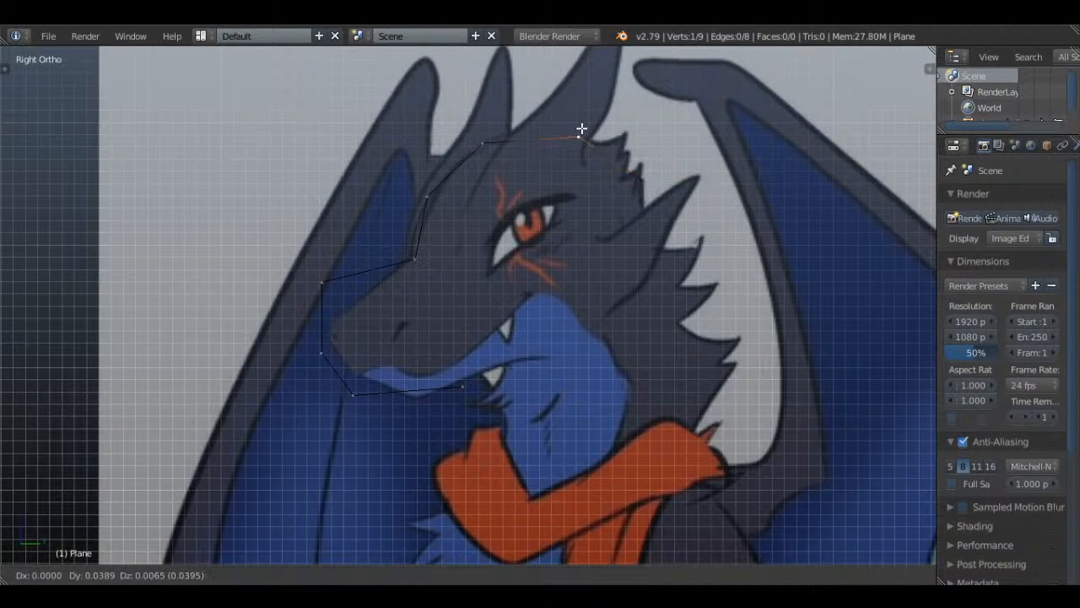
left_click(593, 129)
- Extrude two more vertices down the back of the head to the neck, and nudge the upper one slightly downward
key("e")
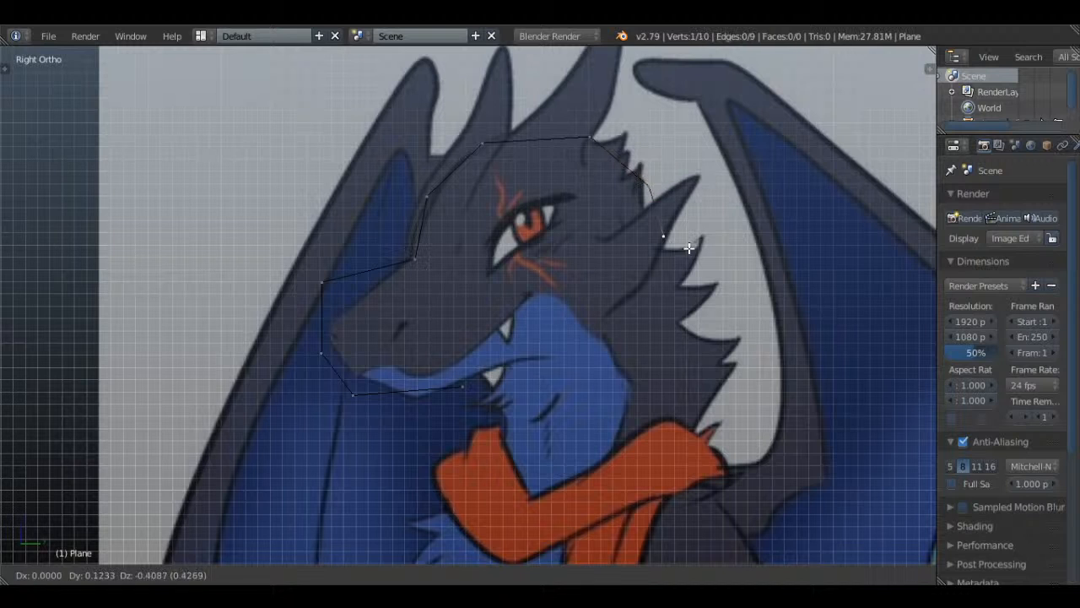
left_click(692, 252)
key("e")
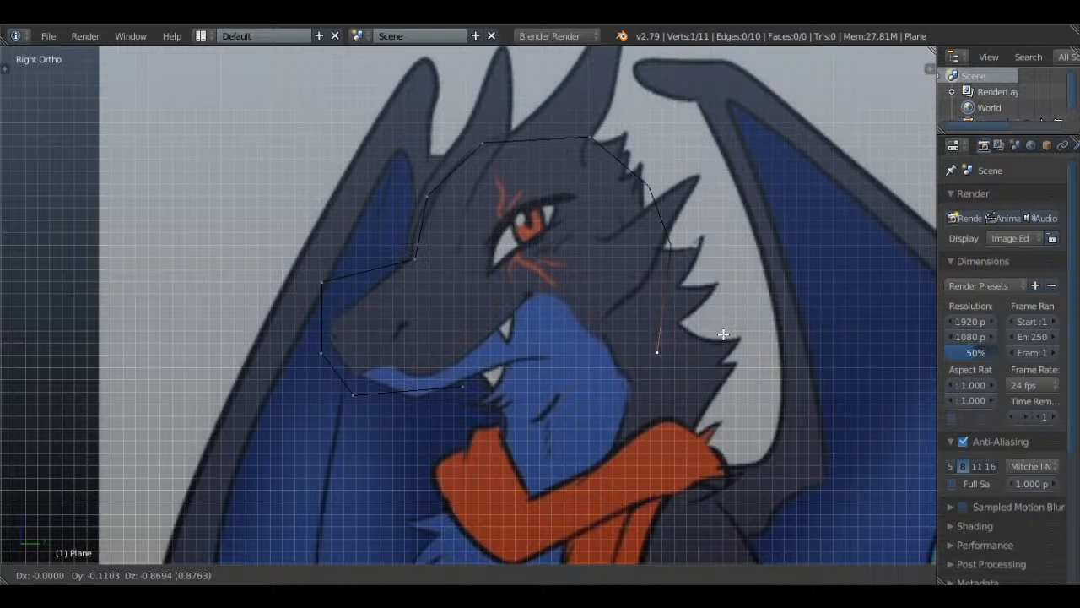
left_click(725, 351)
right_click(677, 246)
key("g")
left_click(702, 266)
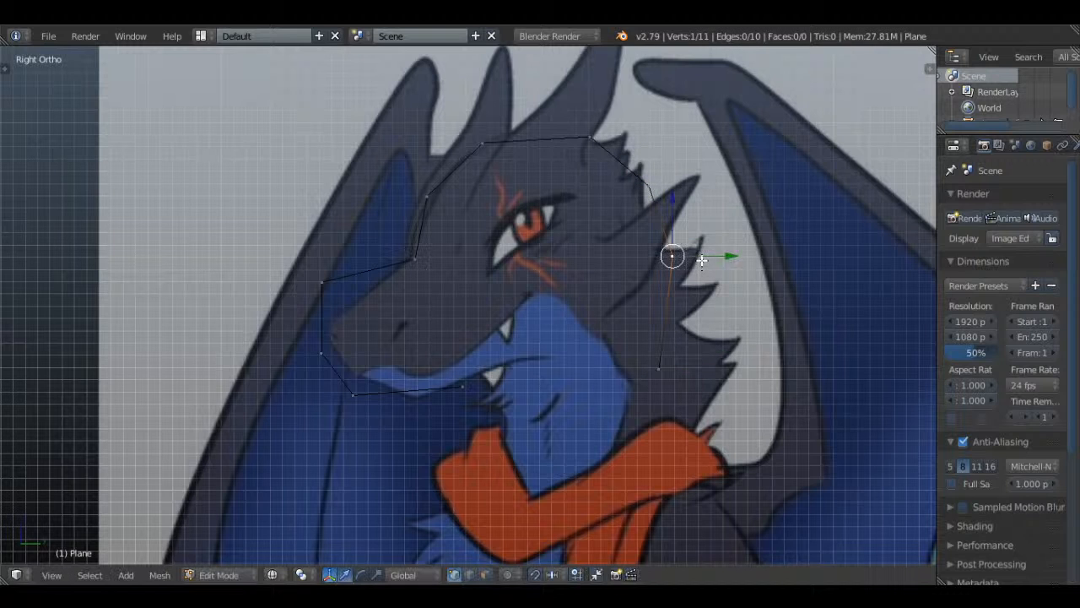
key("a")
- Lower the vertex in front of the mouth slightly and extrude a vertex from it back across the upper jaw
right_click(322, 353)
key("g")
left_click(373, 356)
key("g")
left_click(376, 355)
key("a")
right_click(325, 363)
key("e")
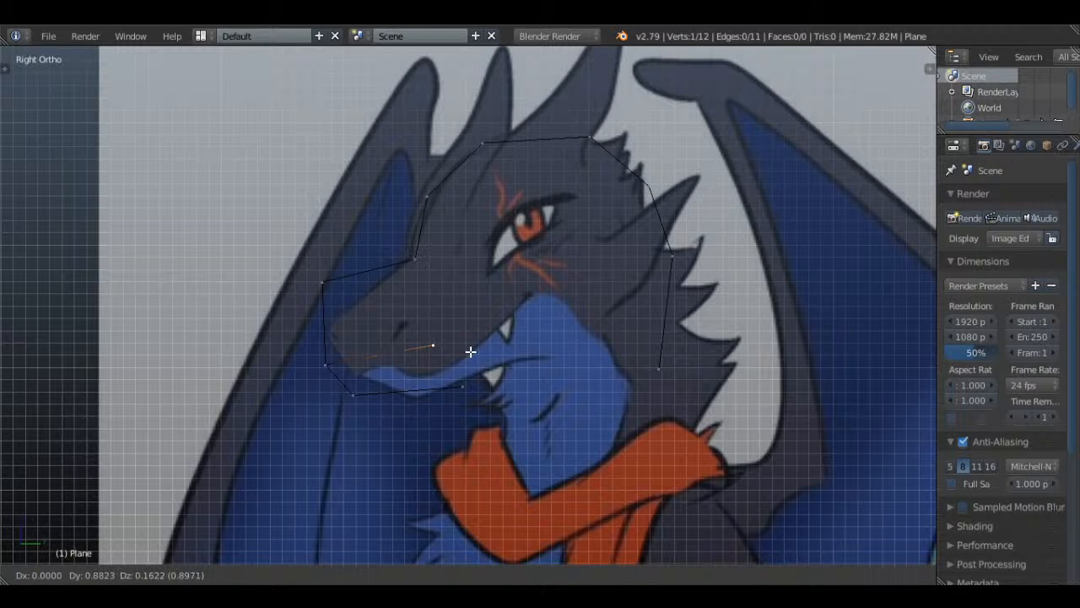
left_click(493, 352)
- Subdivide the new mouth edge once and raise its middle vertex slightly
right_click(302, 351, "shift")
key("w")
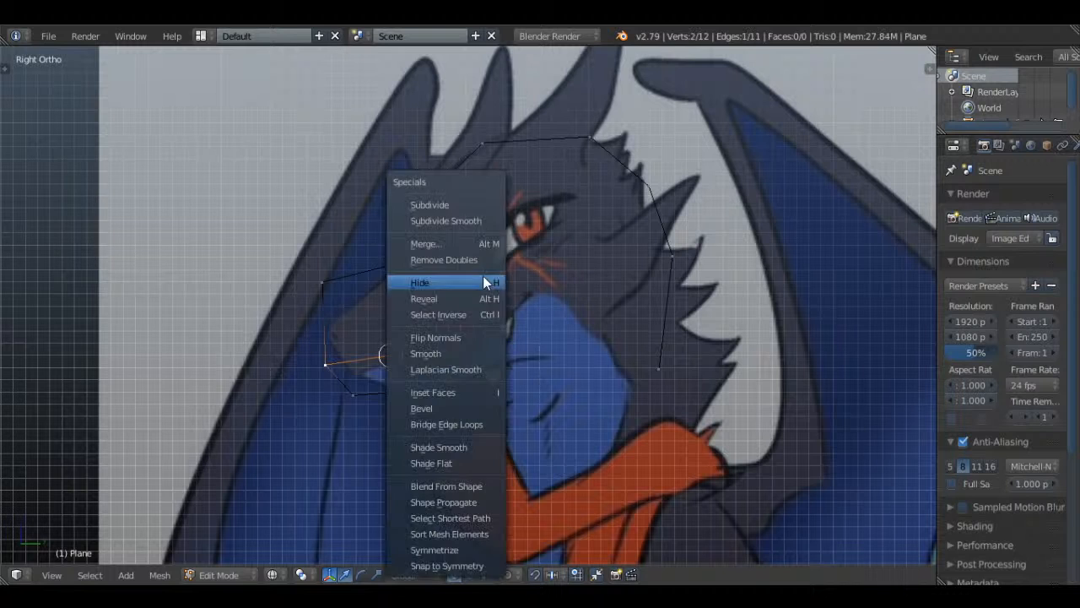
left_click(449, 208)
right_click(391, 330)
key("g")
left_click(387, 321)
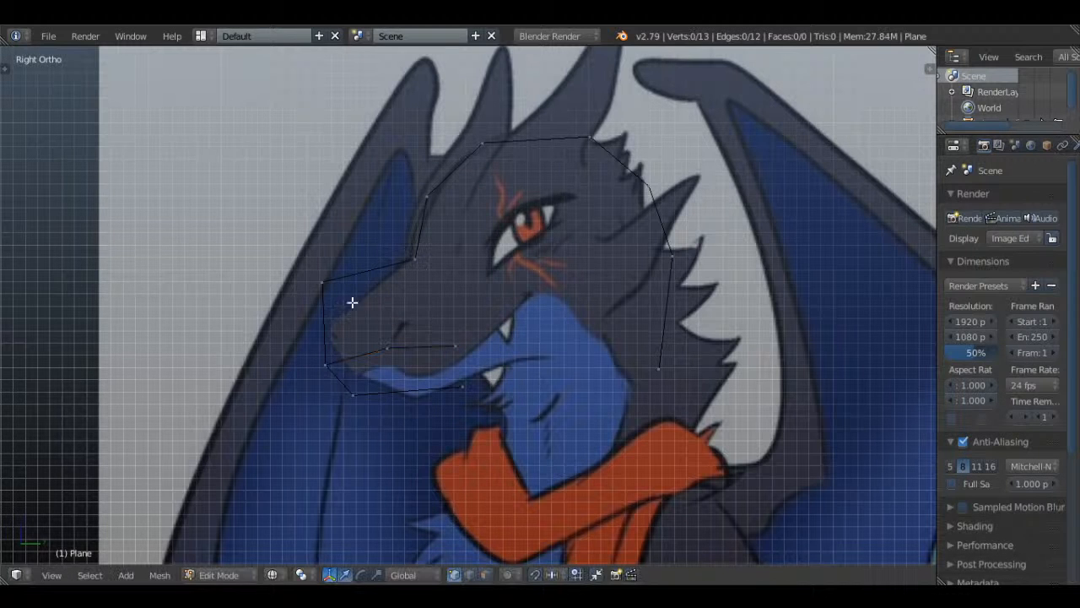
- Subdivide the edge along the top of the snout and move its middle vertex down onto the drawn snout line
right_click(323, 287)
right_click(412, 260, "shift")
key("w")
left_click(402, 205)
right_click(369, 268)
key("g")
left_click(410, 291)
key("Tab")
scroll(454, 336, "up", 2)
key("Tab")
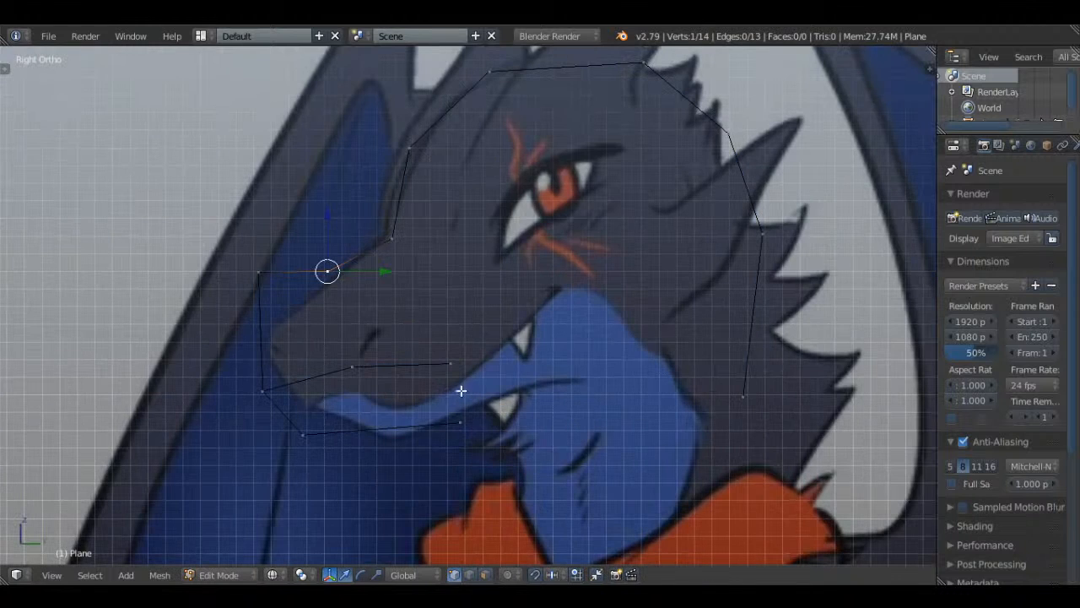
- Subdivide the lower jaw edge and shift its middle vertex slightly toward the chin
right_click(461, 405)
right_click(302, 433, "shift")
key("w")
left_click(438, 213)
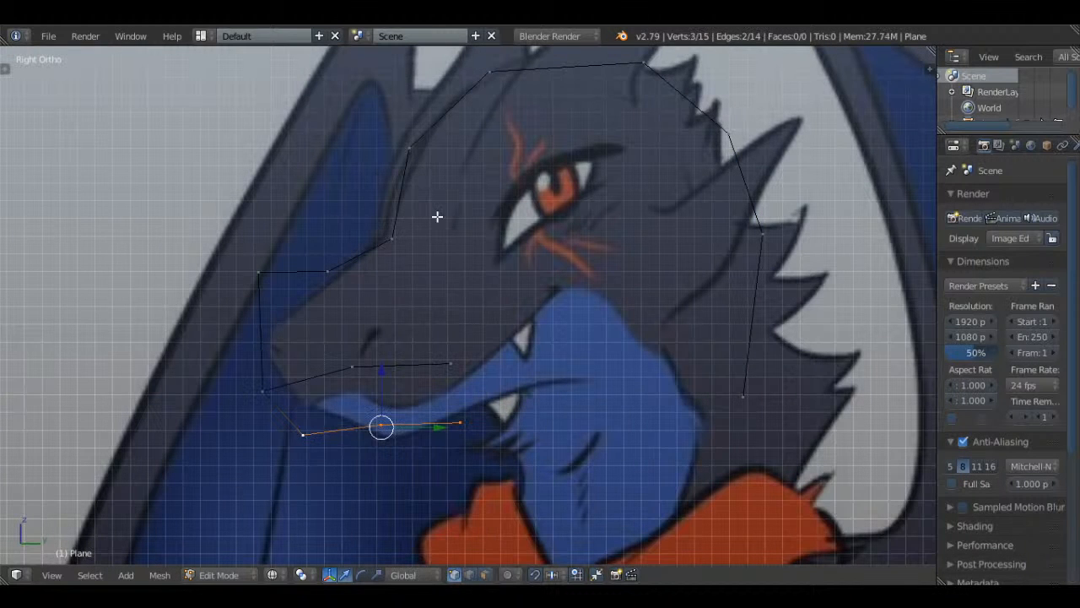
key("a")
right_click(376, 431)
key("g")
left_click(394, 424)
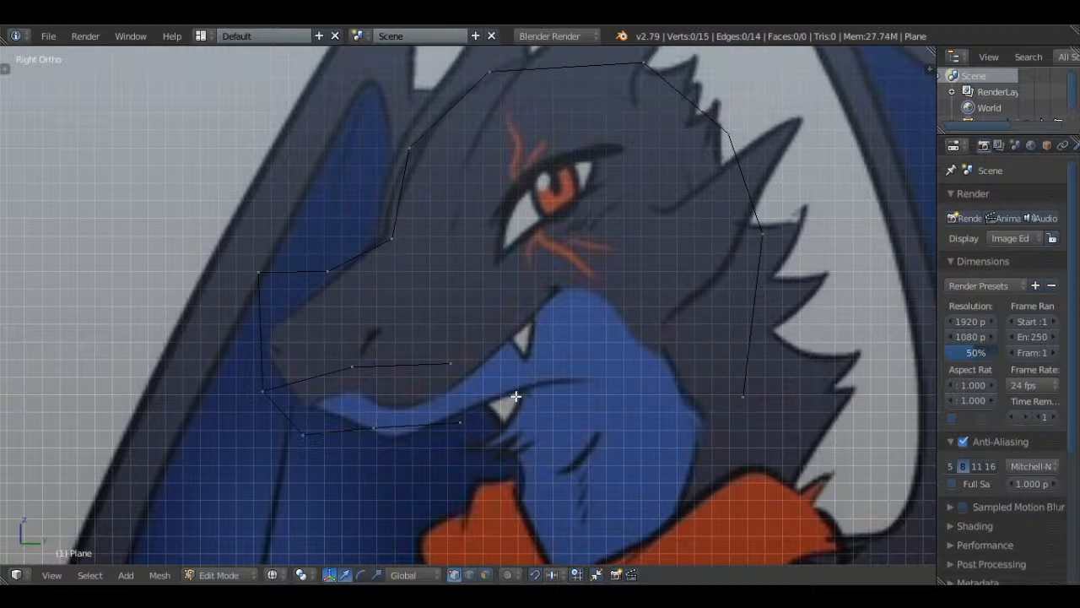
- Move the mouth line's middle vertex down onto the front of the lip and nudge its rear end vertex
scroll(518, 395, "down", 3)
scroll(445, 395, "up", 2)
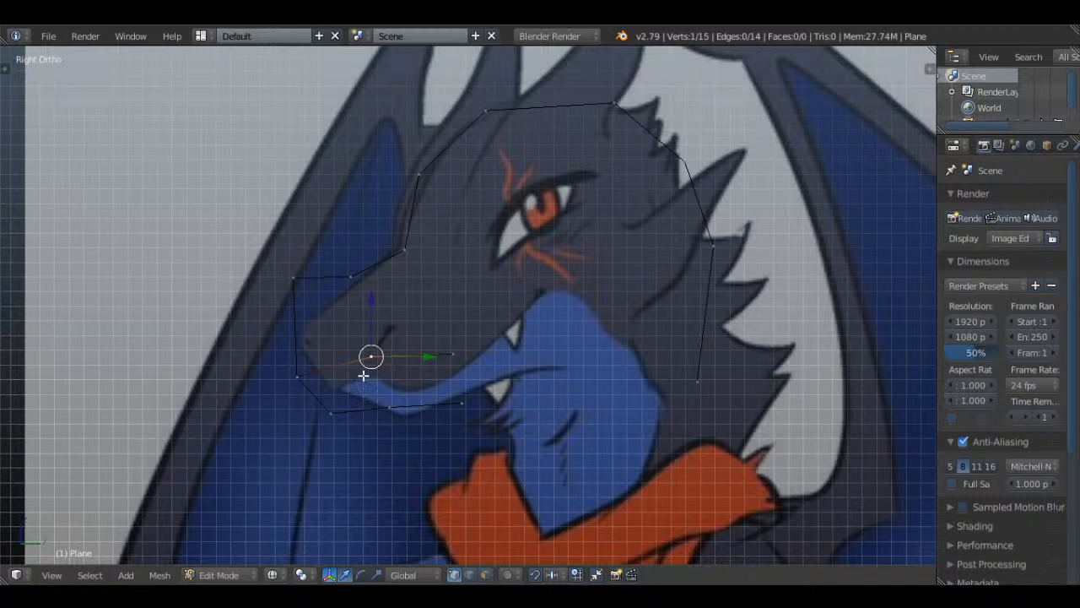
key("g")
left_click(381, 383)
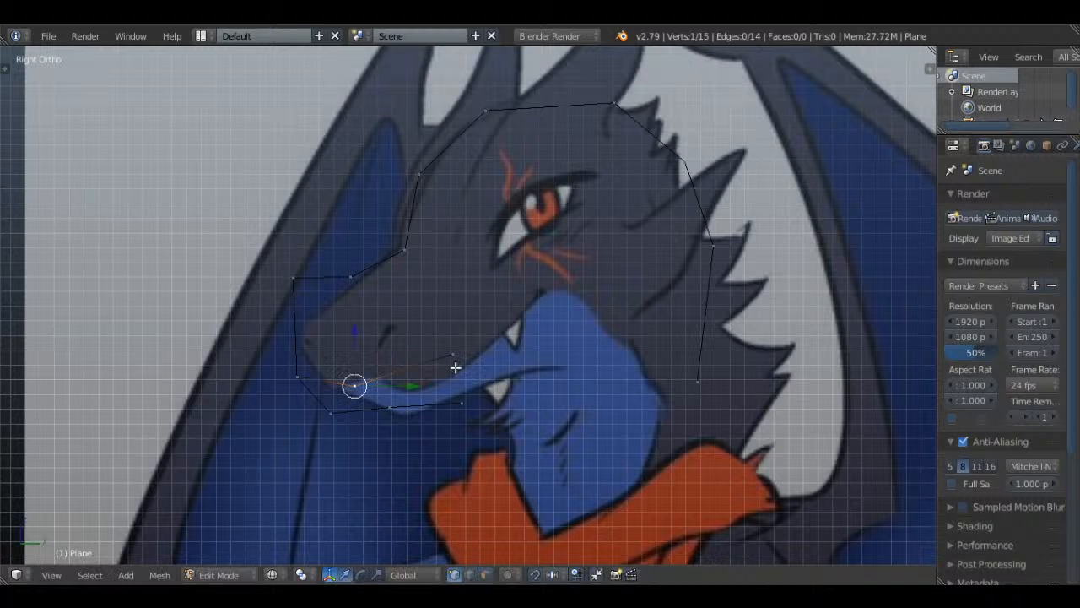
right_click(456, 368)
key("g")
left_click(462, 370)
key("a")
- Move the mid-snout vertex closer to the drawn ridge and the upper front vertex down onto the nose tip
scroll(462, 370, "down", 2)
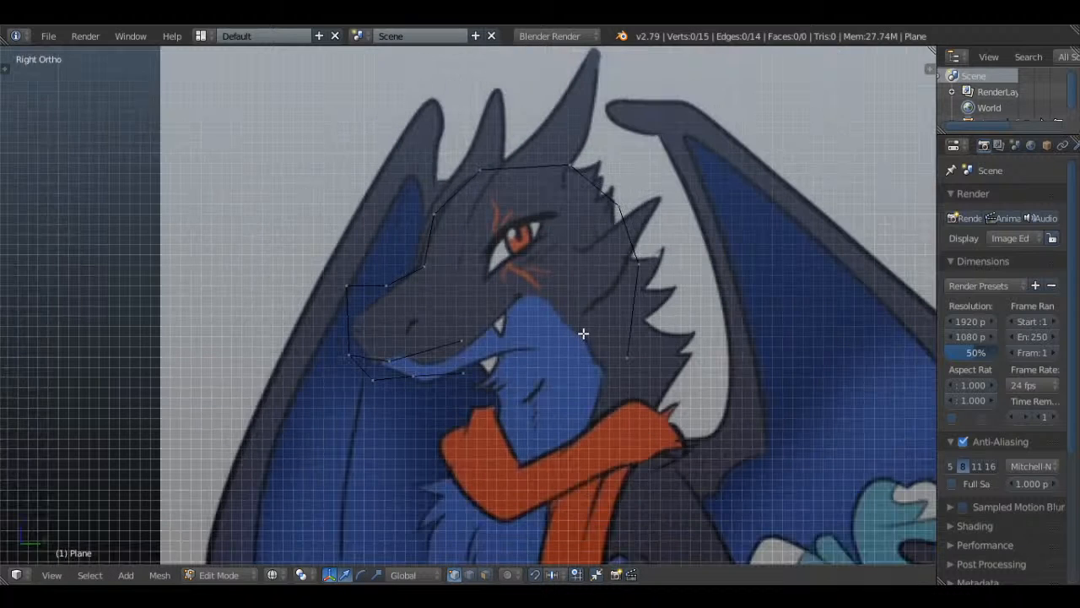
scroll(576, 333, "up", 3)
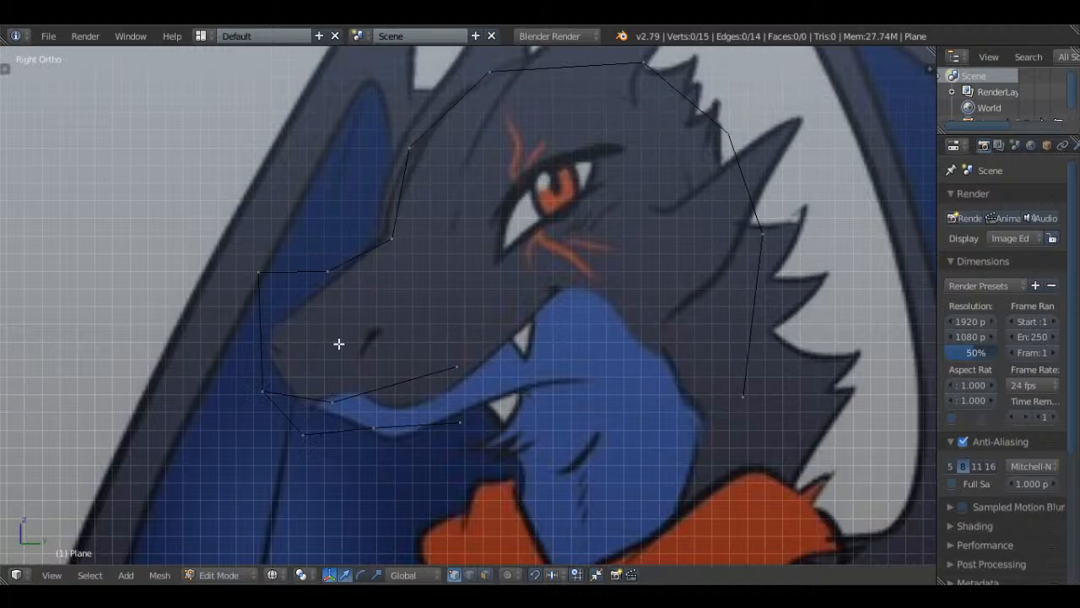
right_click(329, 268)
key("g")
left_click(363, 282)
right_click(280, 278)
key("g")
left_click(288, 334)
right_click(362, 254)
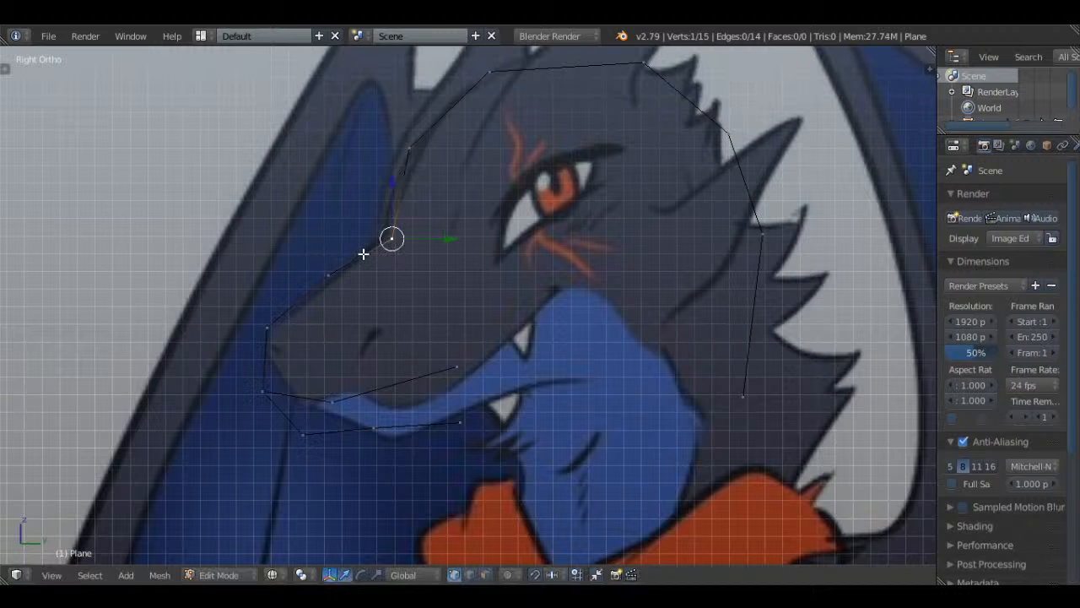
key("g")
right_click(362, 261)
- Nudge the mid-snout vertex slightly down so it follows the drawn upper edge of the snout
right_click(348, 275)
key("g")
left_click(349, 279)
- Move the front mouth corner vertex back to where the lips meet and the mouth line's middle vertex rearward along the upper lip
right_click(282, 381)
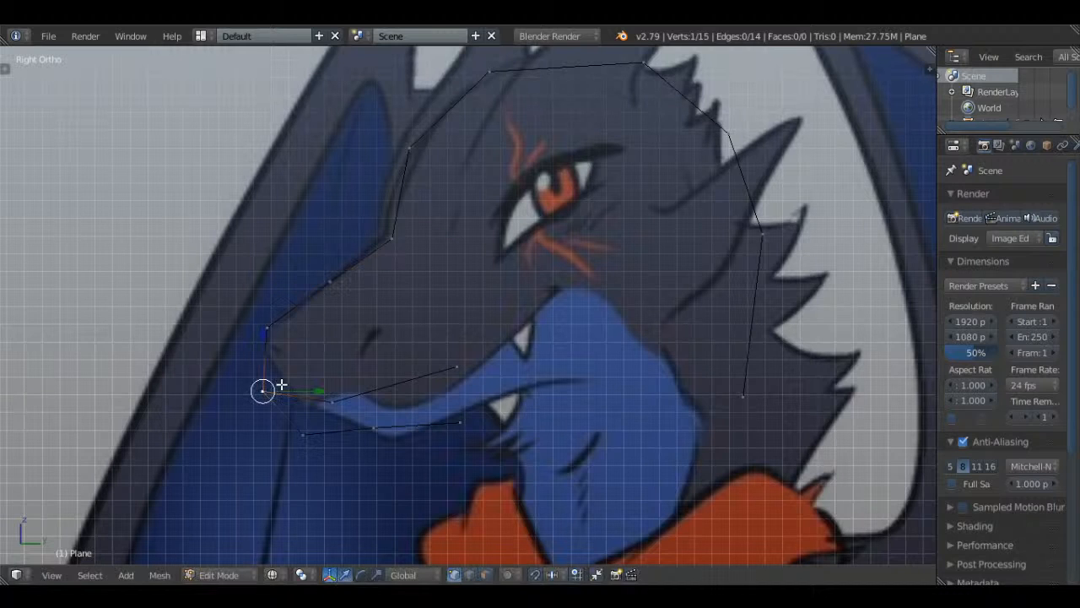
key("g")
left_click(331, 384)
right_click(332, 401)
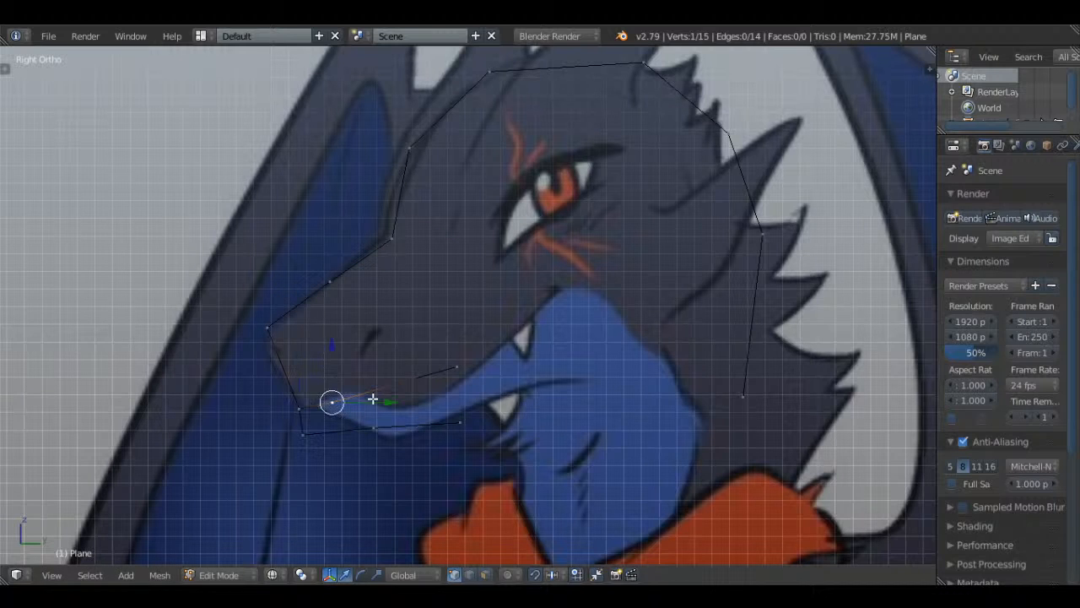
key("g")
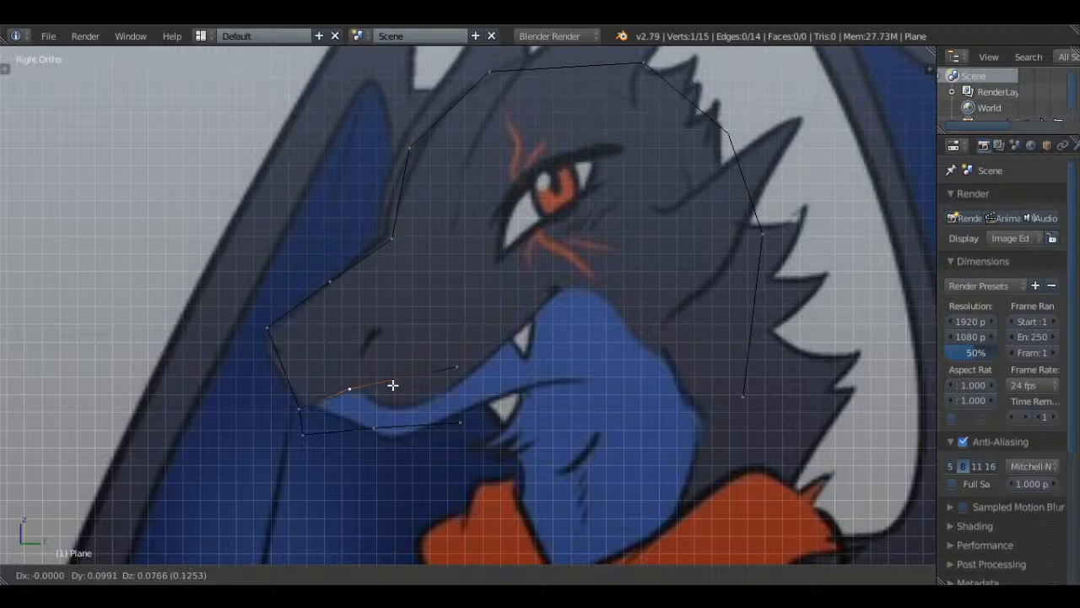
left_click(410, 381)
- Move the mouth line's rear end vertex up and back toward the drawn corner of the mouth, above the upper fang
right_click(479, 370)
key("g")
left_click(533, 313)
- Start a separate eye outline in front of the drawn eye and extrude two vertices up along it to the iris
key("e")
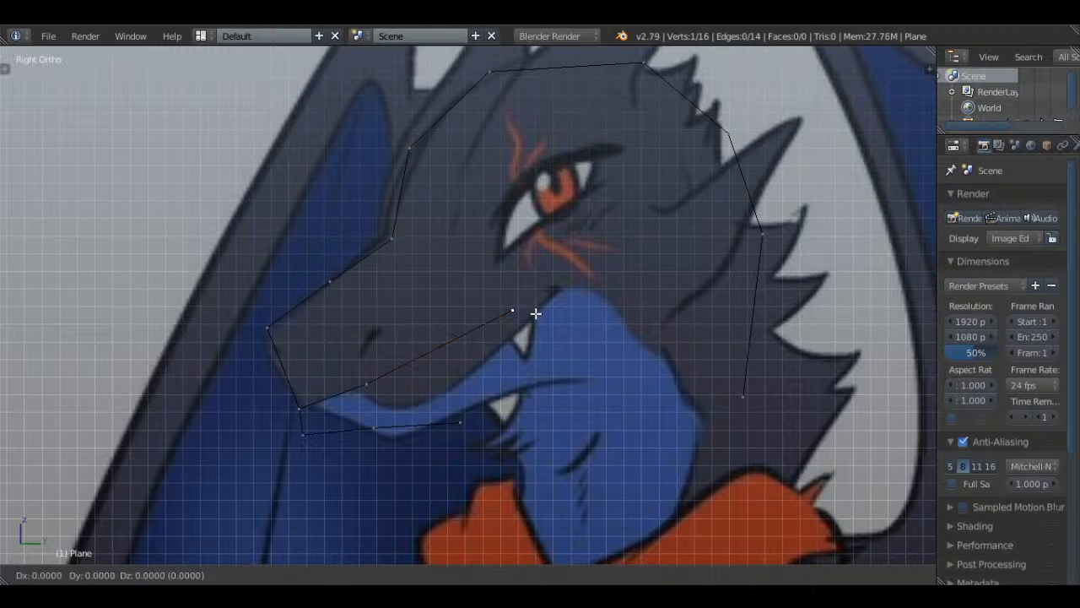
left_click(479, 256)
key("e")
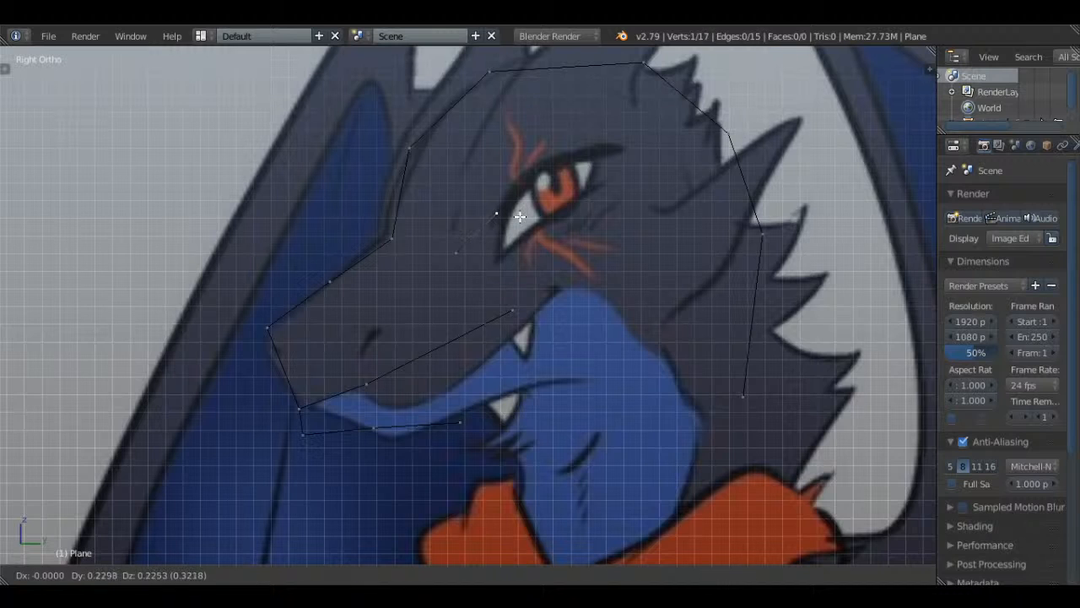
left_click(520, 217)
key("e")
left_click(582, 178)
- Extrude the upper part of the eye outline along the brow and down its front, and connect it to the starting vertex
key("e")
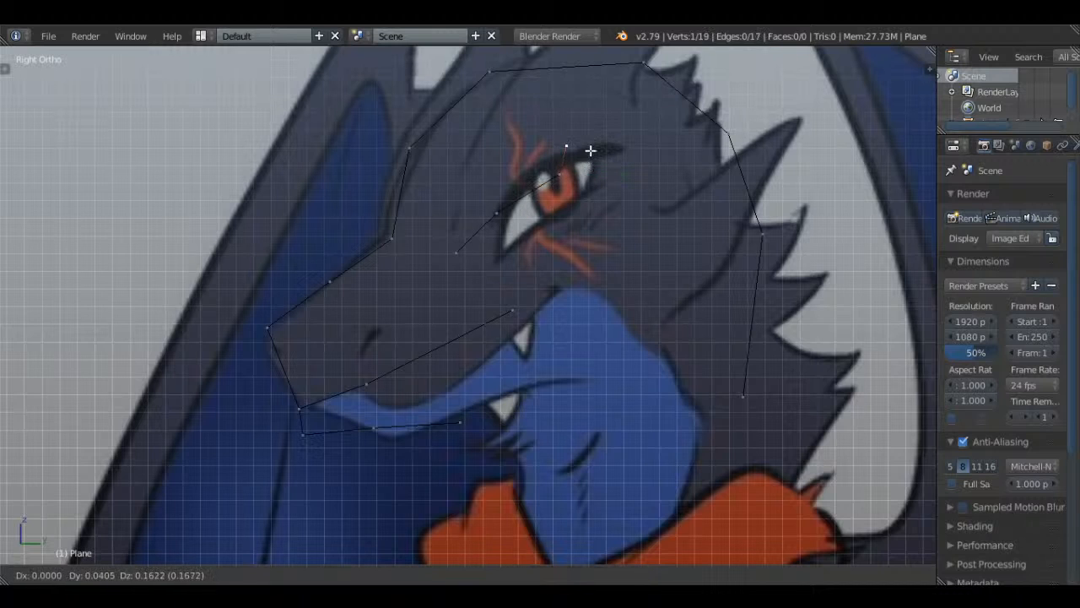
left_click(588, 150)
key("e")
left_click(506, 173)
key("e")
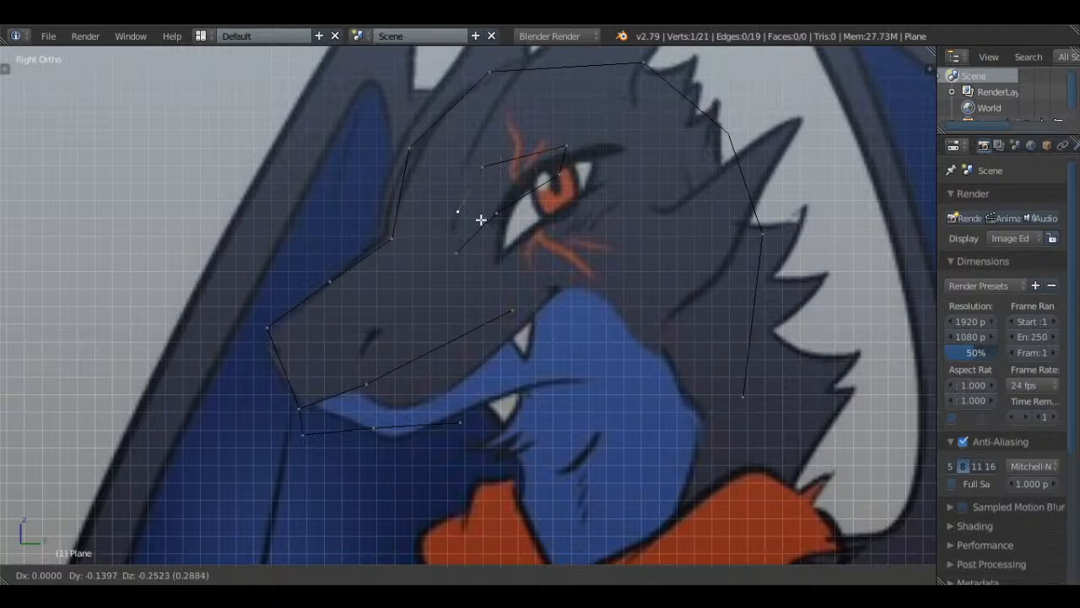
left_click(474, 229)
right_click(451, 260, "shift")
key("f")
key("Tab")
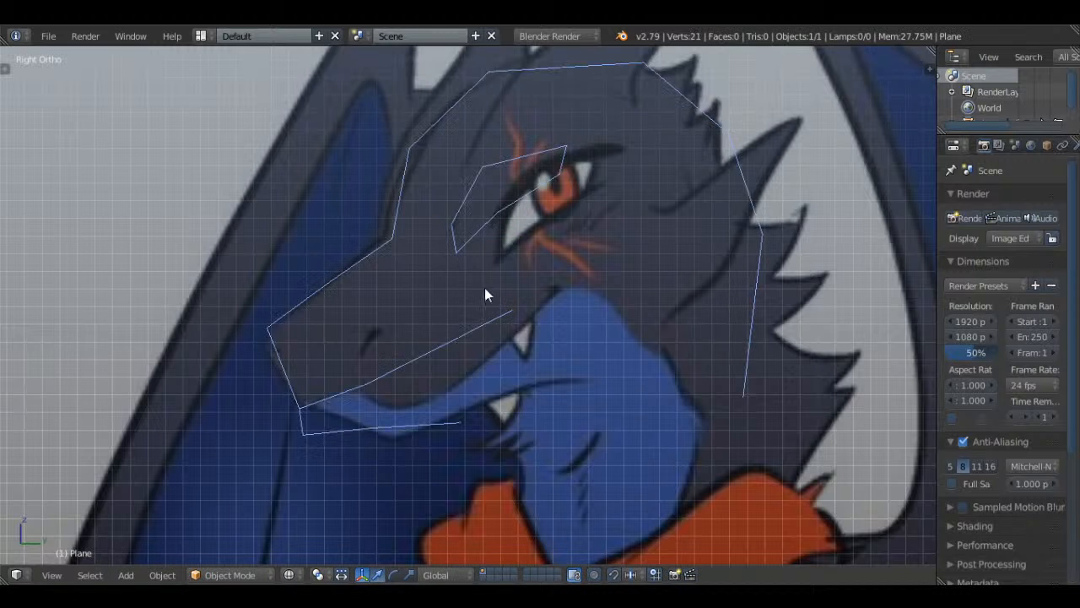
middle_click_drag(484, 287, 505, 294)
key("KP_3")
key("Tab")
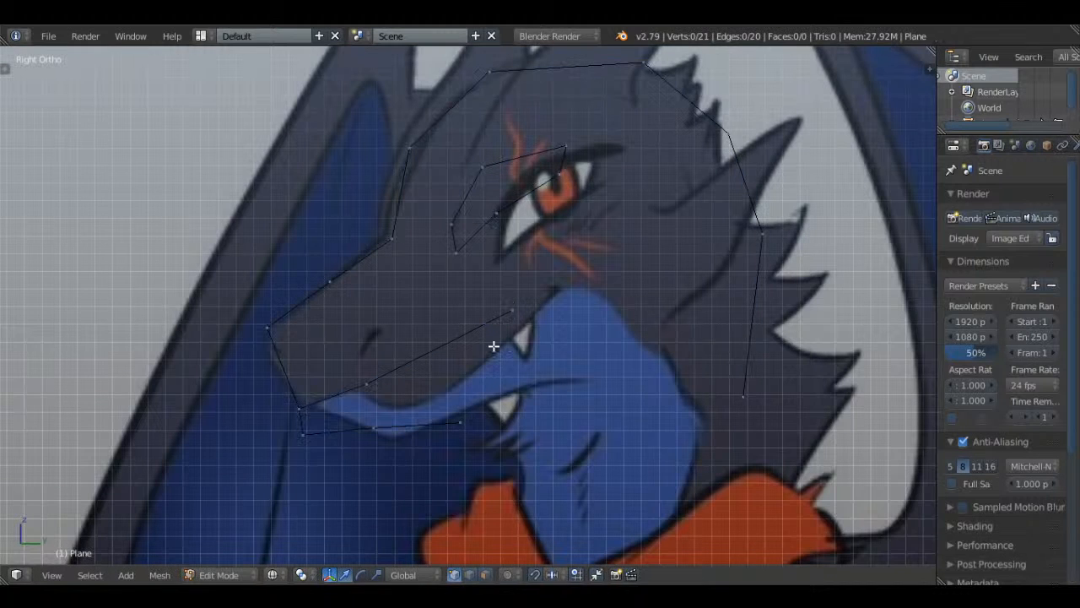
- Reposition the lower jaw line: rear end up by the lower fang, chin vertex farther back, middle vertex along the drawn jaw edge
key("g")
left_click(537, 382)
right_click(302, 434)
key("g")
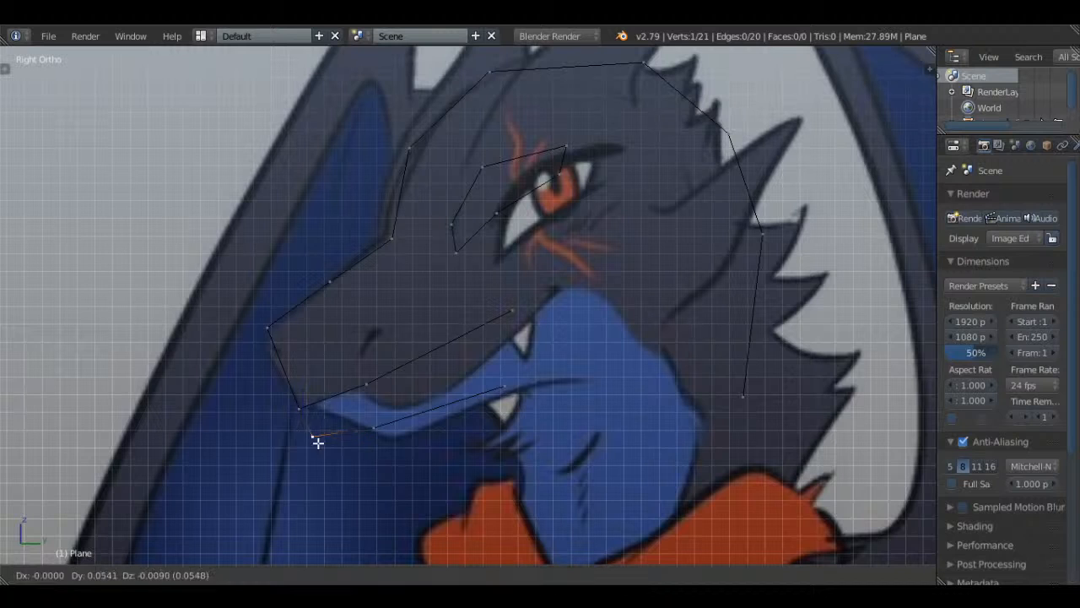
left_click(372, 430)
key("g")
left_click(436, 415)
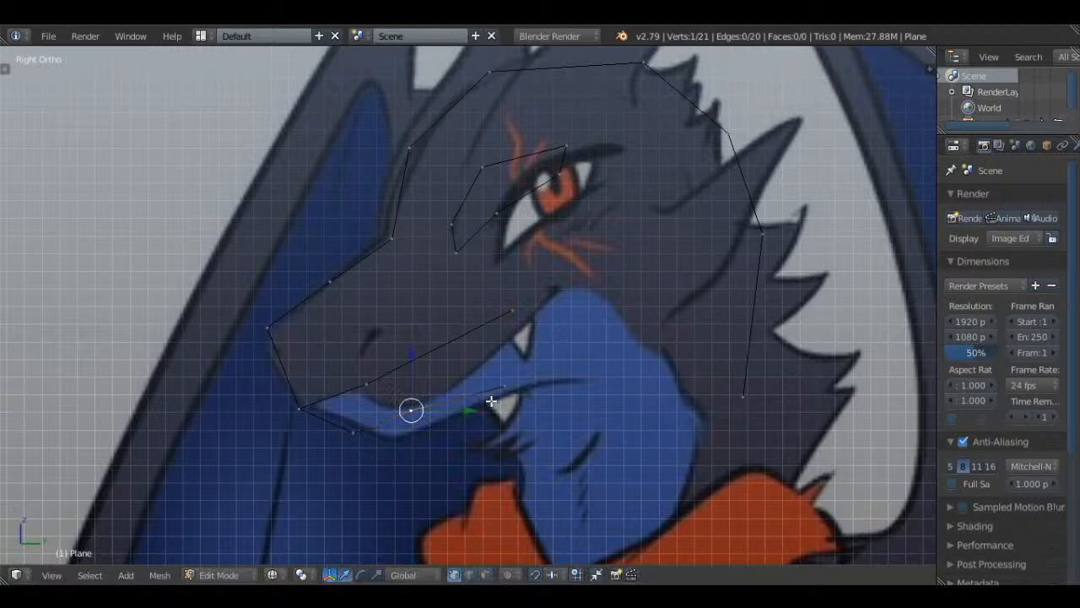
key("g")
left_click(452, 417)
key("a")
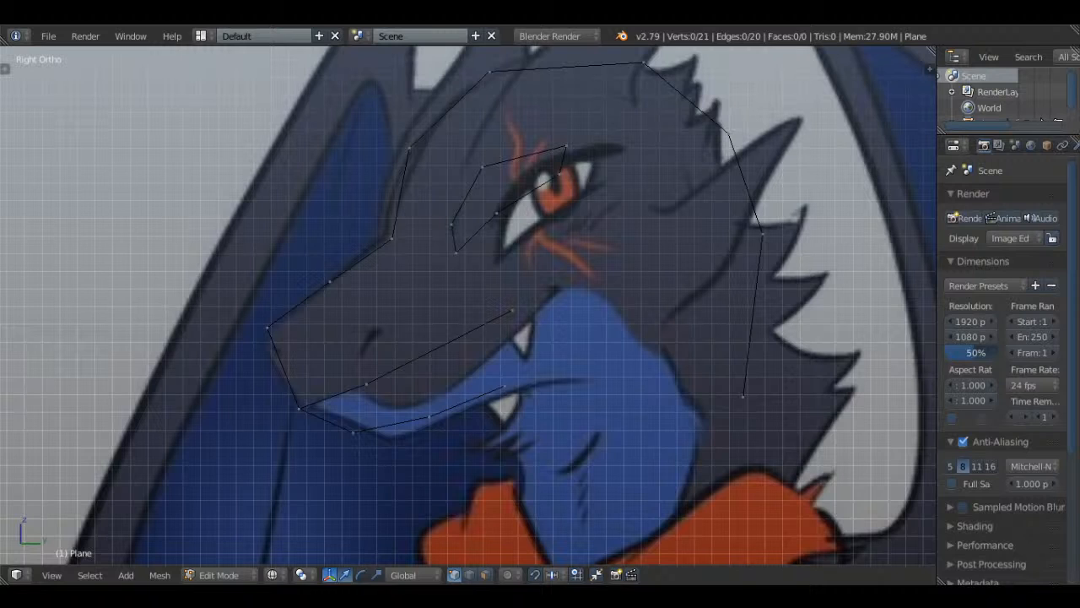
- Adjust the lower jaw's rear end vertex beside the fang and extrude a vertex down from it along the front of the throat
scroll(476, 295, "down", 3)
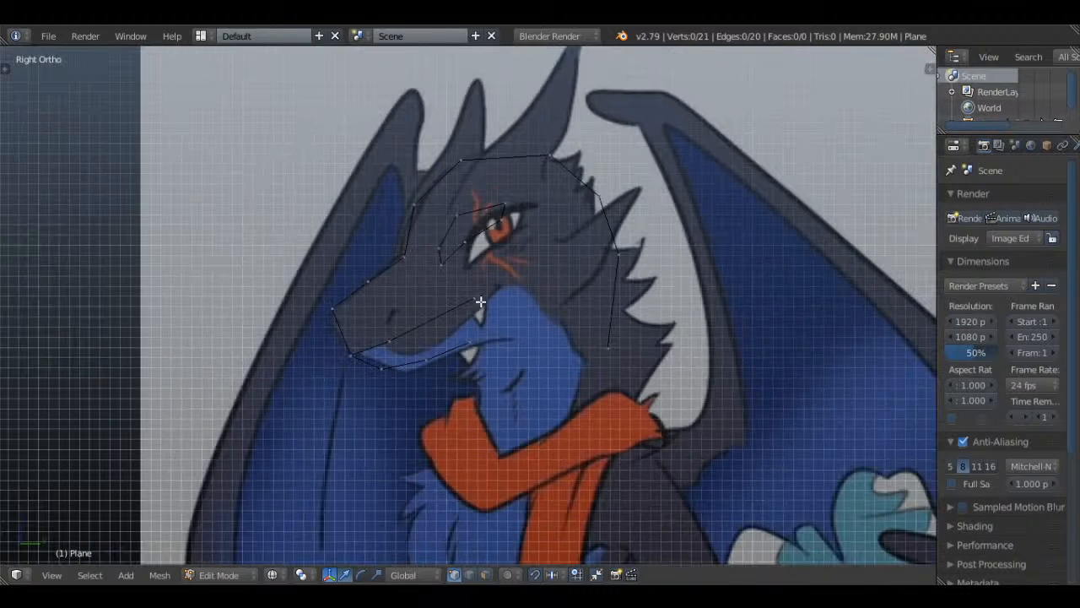
right_click(604, 327)
right_click(472, 330, "shift")
scroll(521, 361, "up", 3)
middle_click_drag(486, 368, 441, 231, "shift")
right_click(445, 230)
key("g")
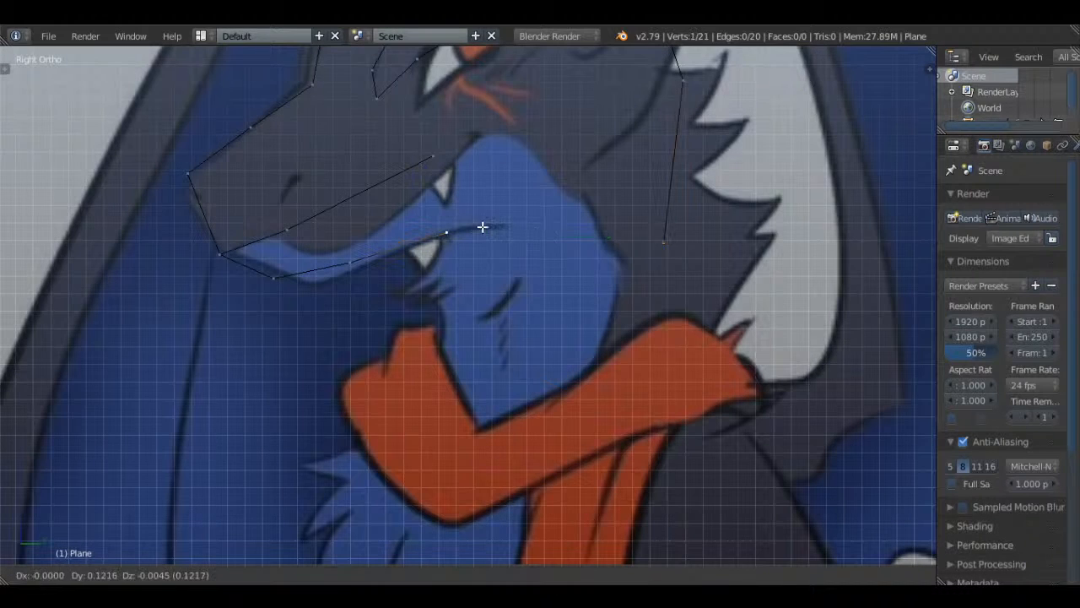
left_click(483, 227)
key("e")
left_click(478, 290)
- Raise the back-of-head line's lowest vertex slightly and extrude a vertex down from it toward the top of the scarf
right_click(664, 242)
key("e")
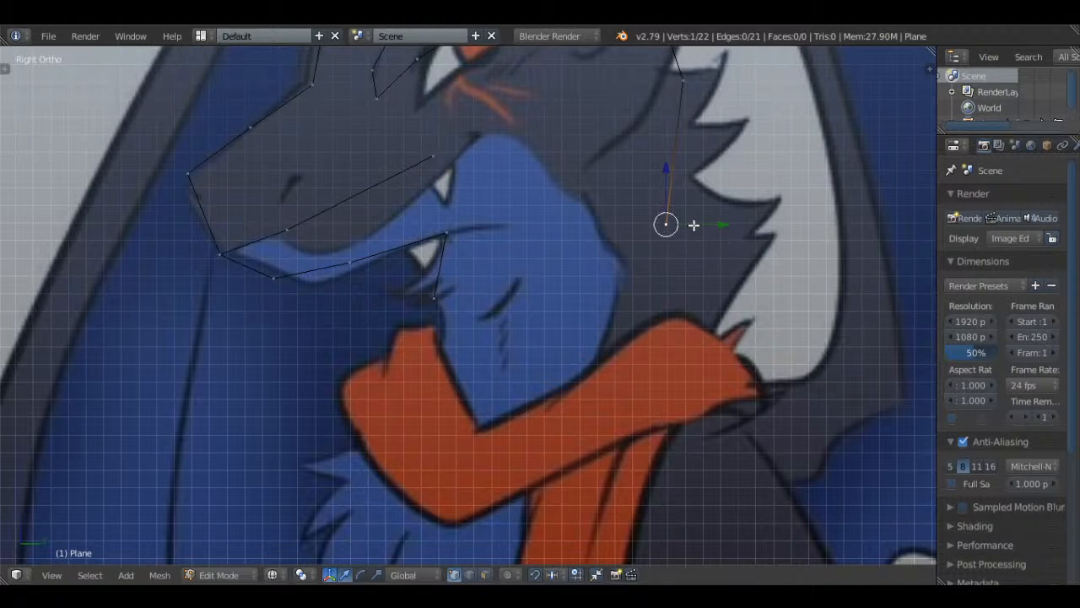
left_click(694, 295)
key("a")
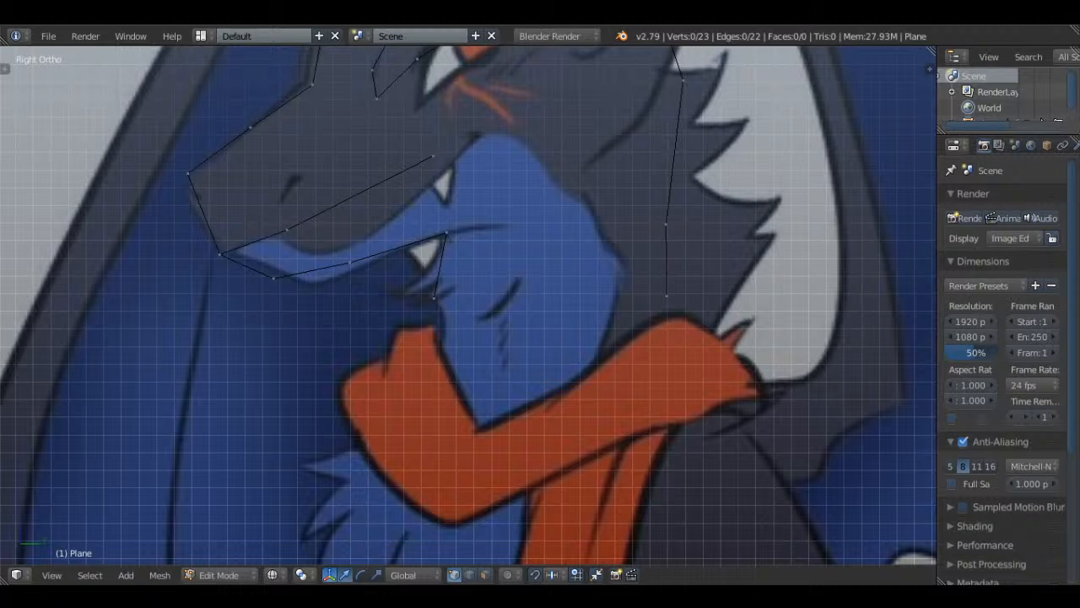
- Extrude the front and back end vertices of the neck together down across the scarf
scroll(569, 231, "down", 2)
scroll(555, 279, "up", 2)
right_click(420, 335)
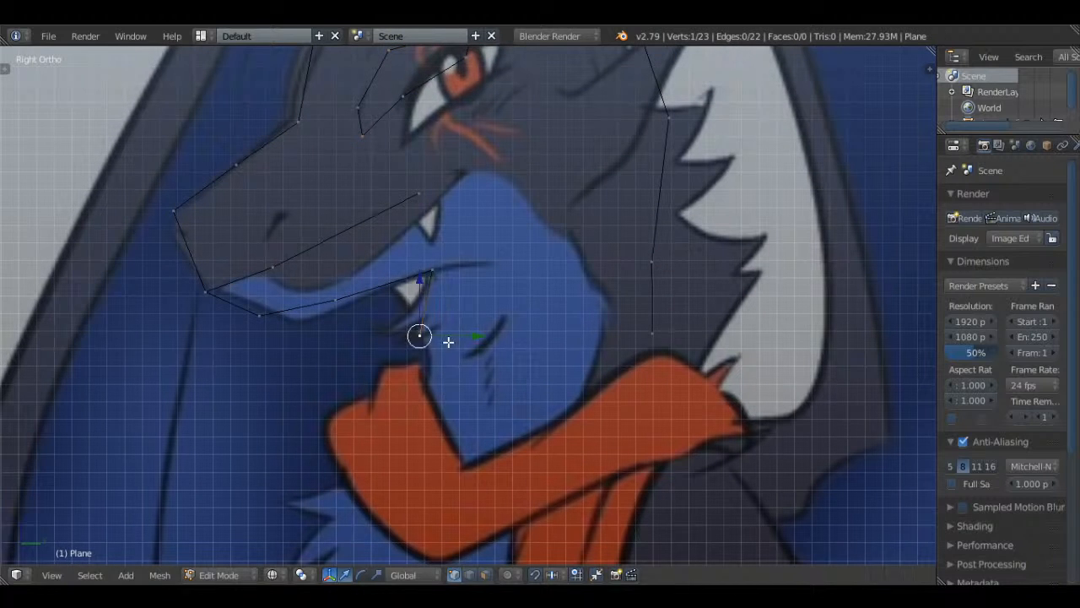
right_click(639, 339, "shift")
middle_click_drag(615, 333, 618, 213, "shift")
key("e")
left_click(625, 328)
- Move the front end vertex forward over the scarf and lower the throat and back-of-neck vertices to the scarf's upper edge
right_click(438, 321)
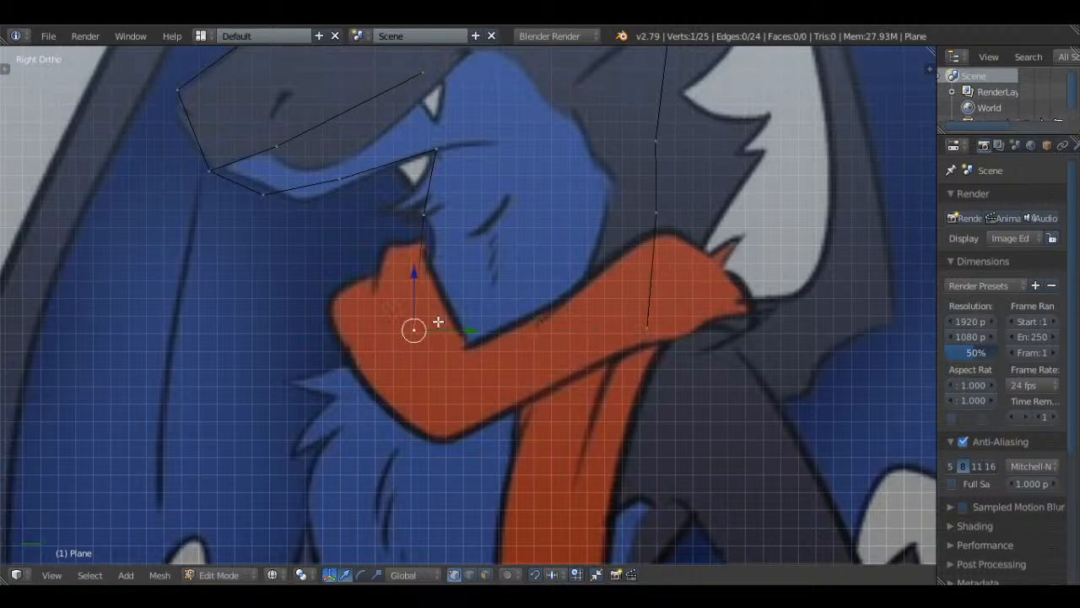
key("g")
left_click(456, 236)
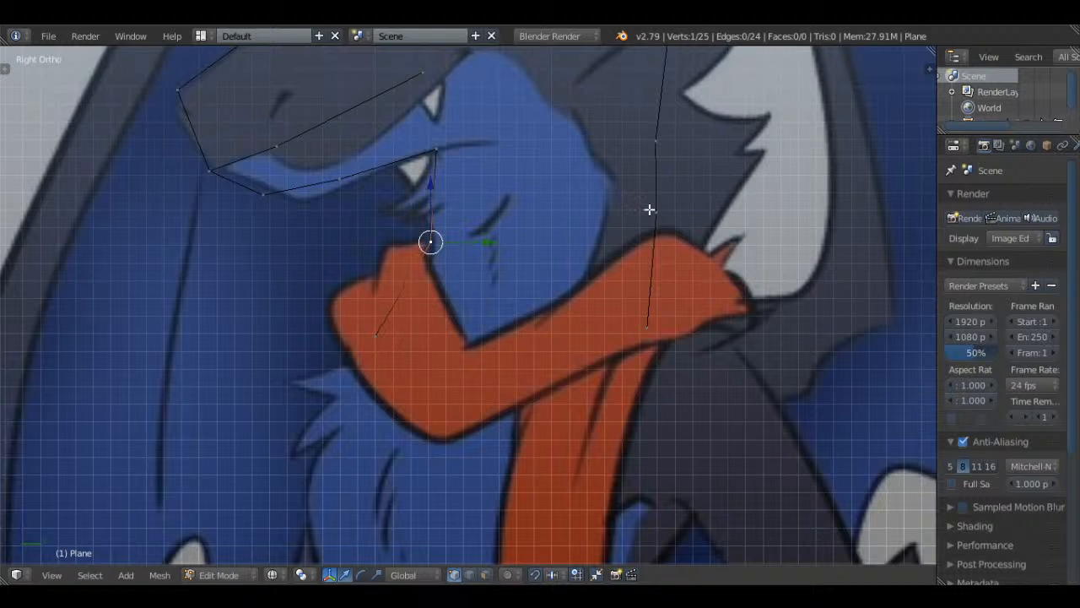
right_click(650, 209)
key("g")
left_click(652, 241)
- Raise the nape vertex slightly and move the back line's end vertex down and back onto the shoulder below the scarf
right_click(659, 141)
middle_click_drag(676, 119, 645, 254, "shift")
key("g")
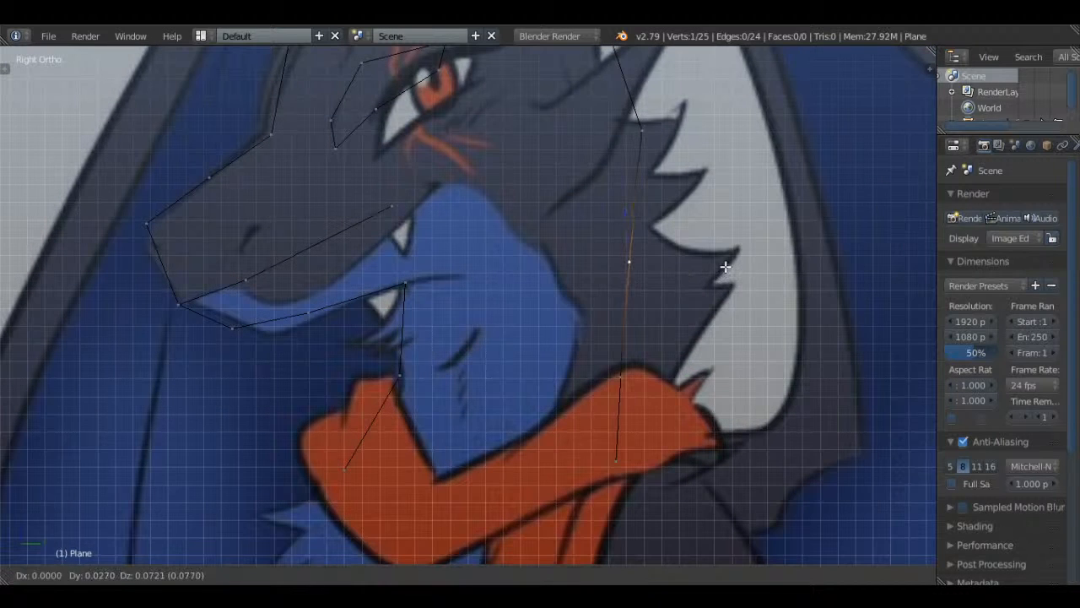
left_click(726, 266)
right_click(657, 375)
middle_click_drag(632, 414, 661, 217, "shift")
right_click(667, 245)
scroll(697, 269, "down", 3)
key("g")
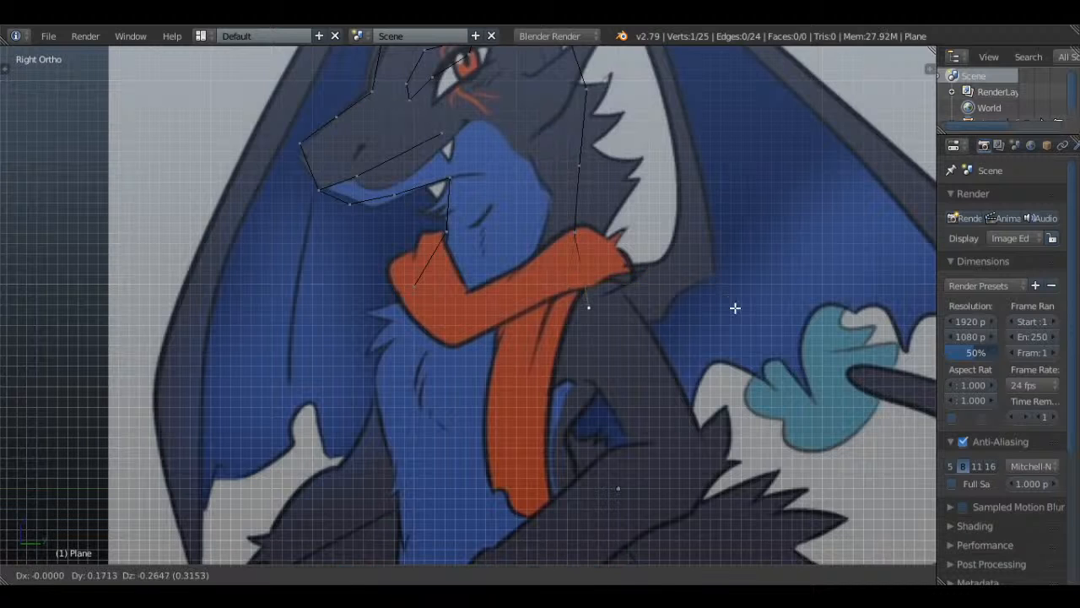
left_click(736, 309)
middle_click_drag(654, 352, 693, 181, "shift")
key("a")
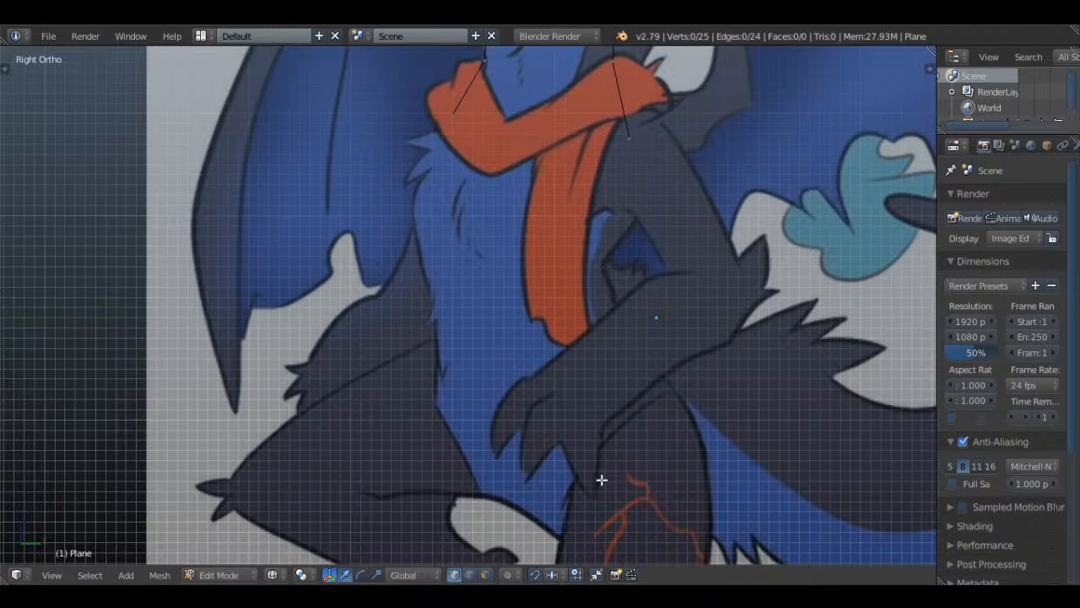
- Extrude the front line's end vertex down to the chest and adjust the vertex above it on the scarf
right_click(460, 120)
key("e")
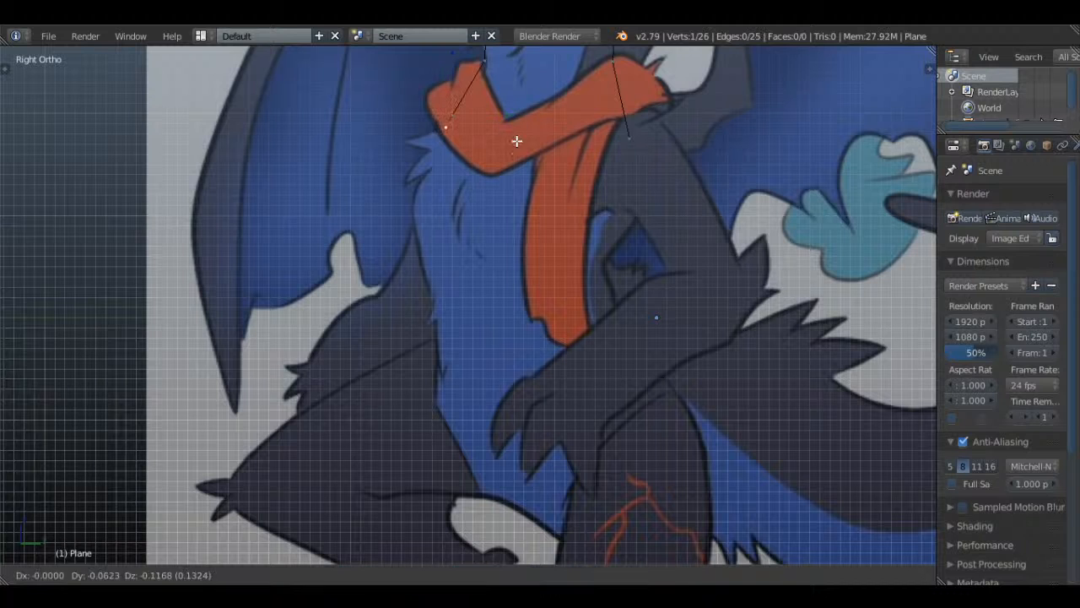
left_click(498, 211)
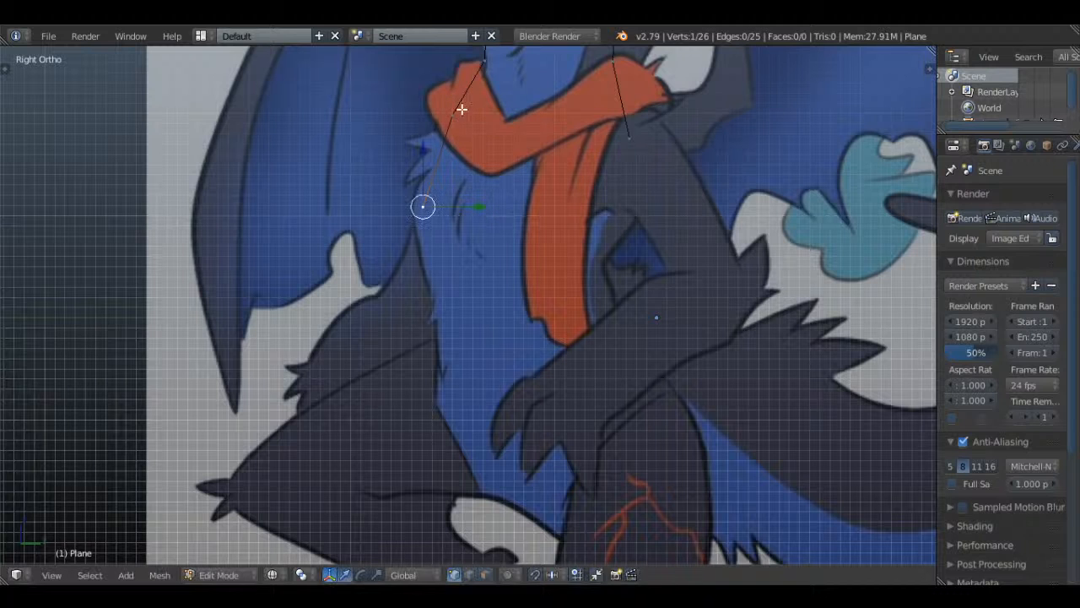
right_click(463, 111)
key("g")
left_click(497, 122)
- Extrude three more vertices from the chest down the belly to the crotch, following the drawn front of the torso
right_click(456, 213)
middle_click_drag(471, 208, 460, 142, "shift")
key("e")
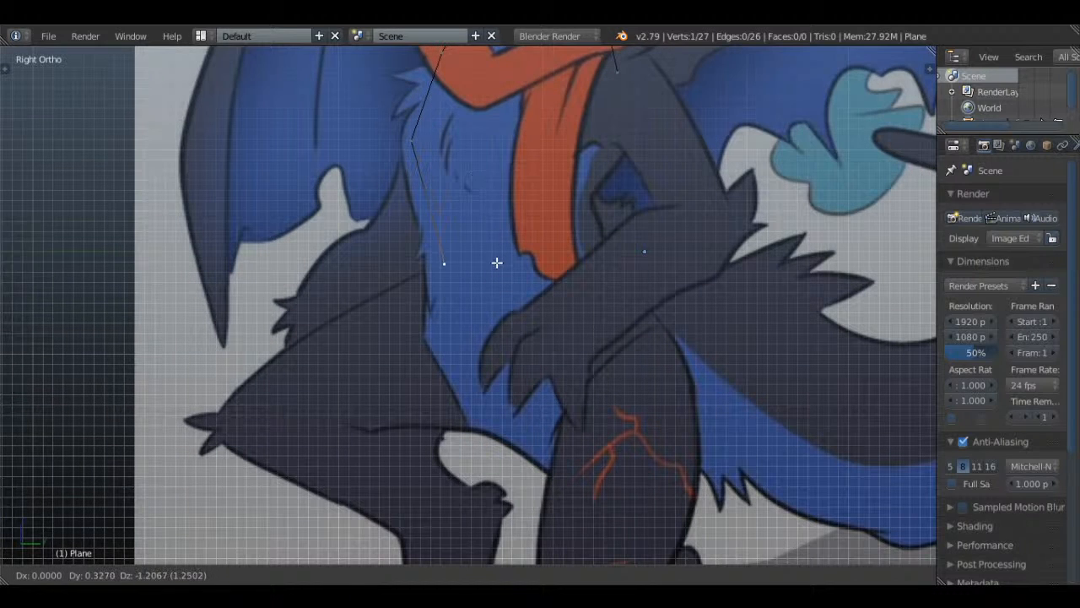
left_click(497, 262)
key("e")
left_click(543, 299)
key("e")
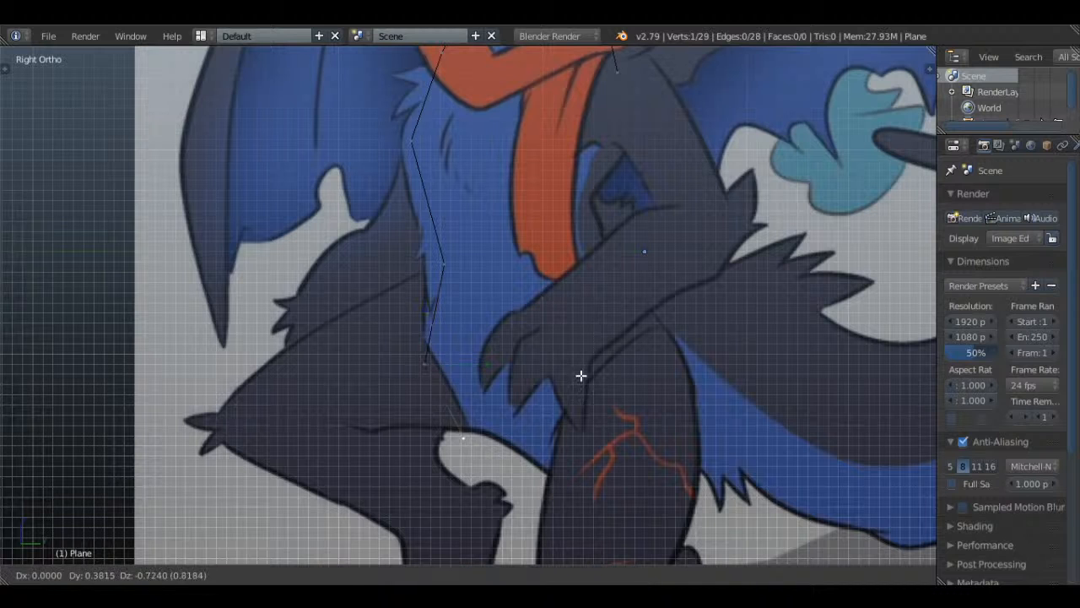
left_click(581, 375)
- Extrude the torso outline across the crotch to the thigh, up to the hip and on to the waist behind the scarf
key("e")
left_click(700, 379)
key("e")
left_click(744, 297)
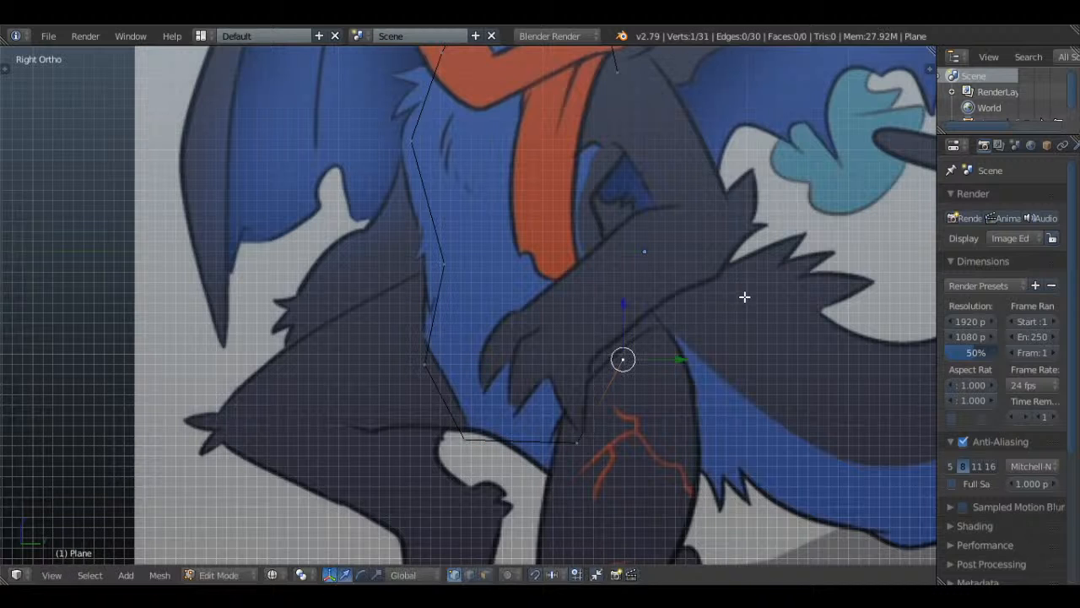
key("e")
middle_click_drag(715, 283, 715, 288, "shift")
key("g")
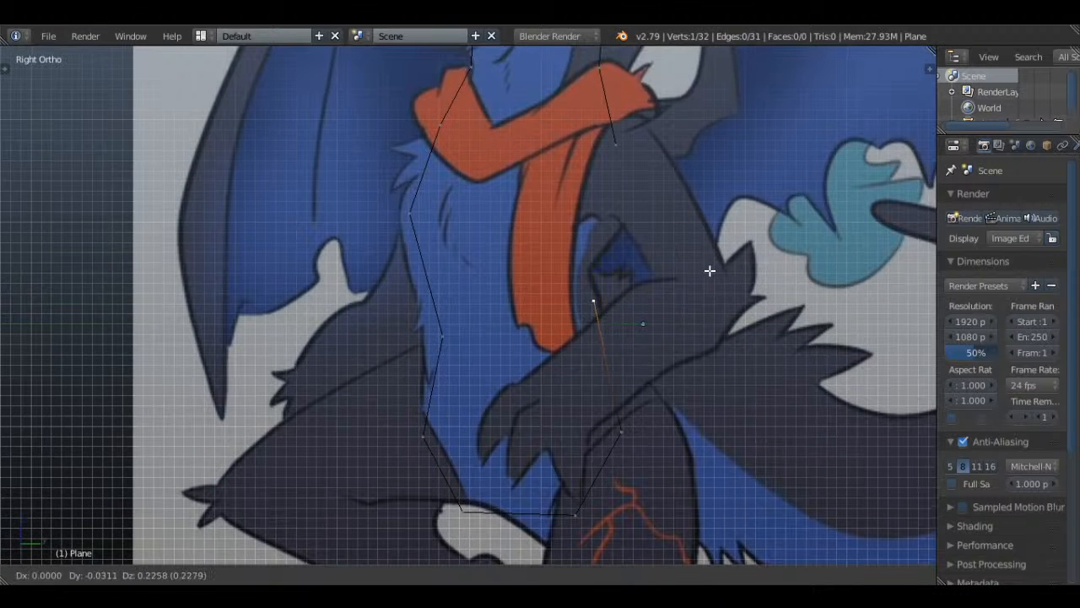
left_click(707, 274)
- Adjust the hip vertex upward, the lower rear vertex up and back, and the crotch vertex slightly rearward
right_click(657, 425)
key("g")
left_click(662, 408)
right_click(574, 513)
key("g")
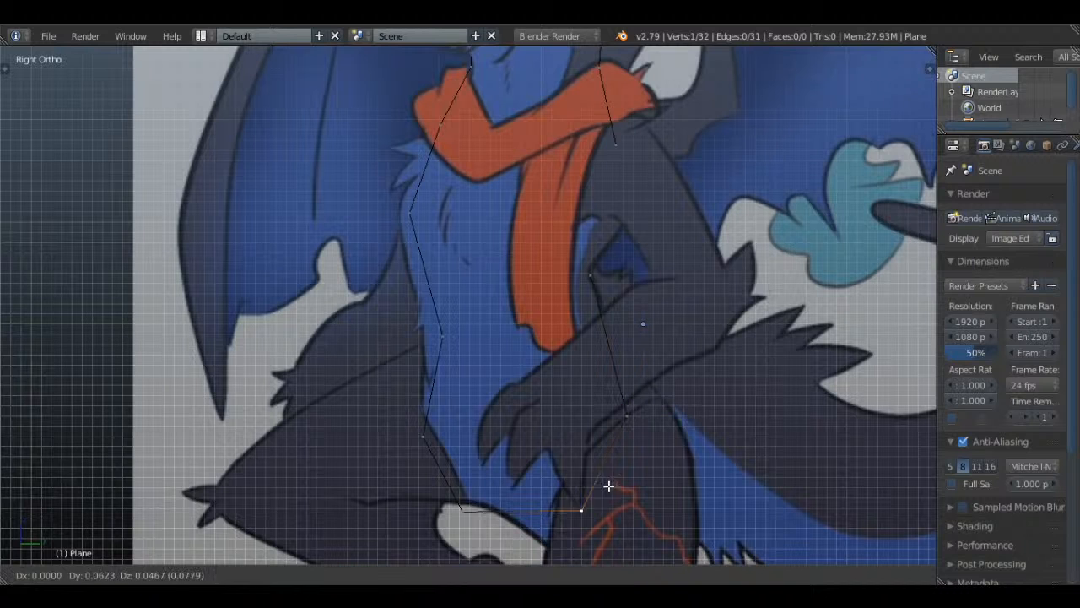
left_click(587, 500)
right_click(464, 509)
key("g")
left_click(501, 511)
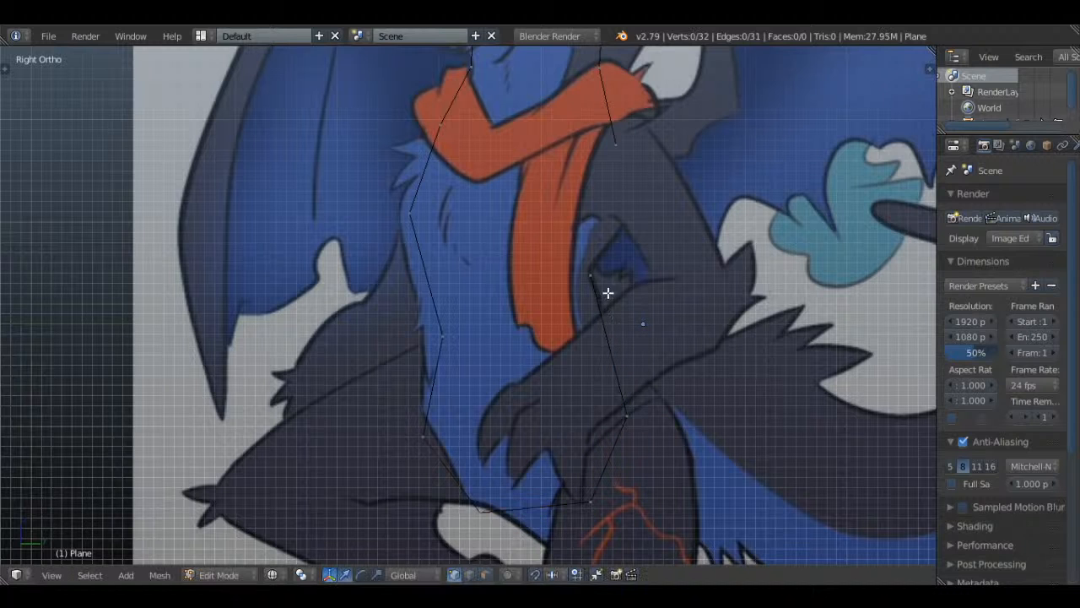
- Adjust the back waist vertex, extrude a vertex up from it along the back, and connect it to the shoulder vertex
right_click(610, 292)
middle_click_drag(621, 274, 636, 359, "shift")
key("g")
left_click(638, 357)
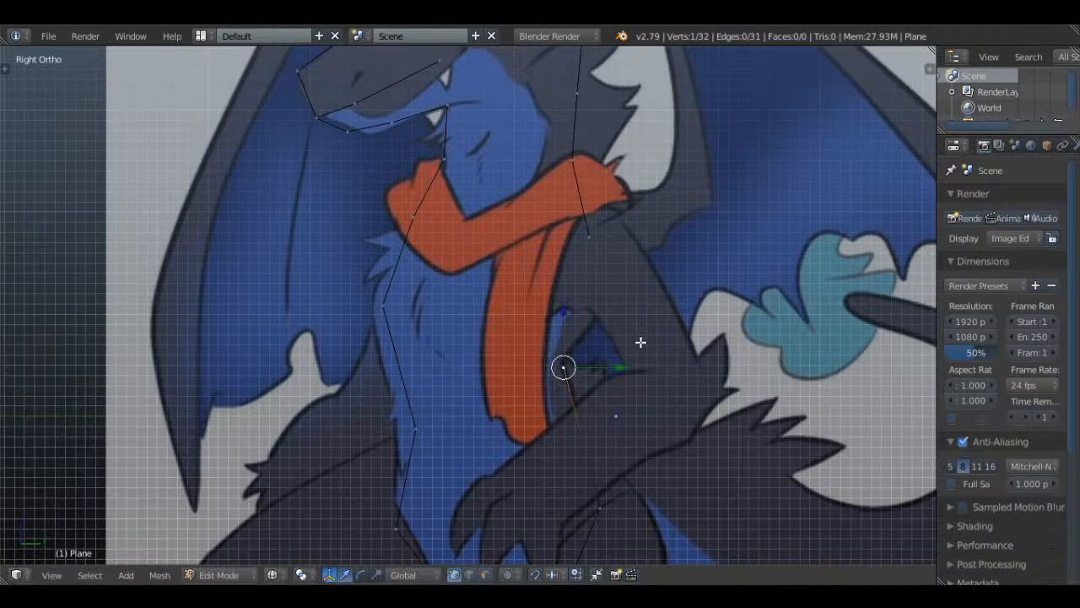
key("e")
left_click(662, 275)
right_click(611, 234, "shift")
key("f")
- Raise the shoulder vertex and shift the back-of-neck vertex slightly rearward, then leave mesh editing to review the whole outline
right_click(611, 235)
key("g")
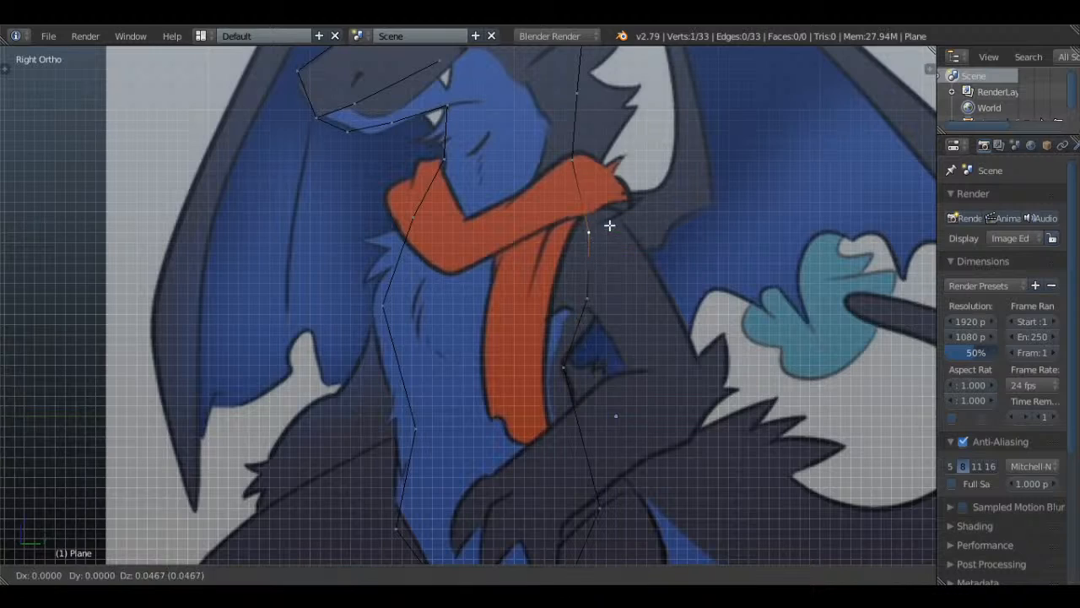
left_click(610, 218)
key("a")
right_click(601, 153)
key("g")
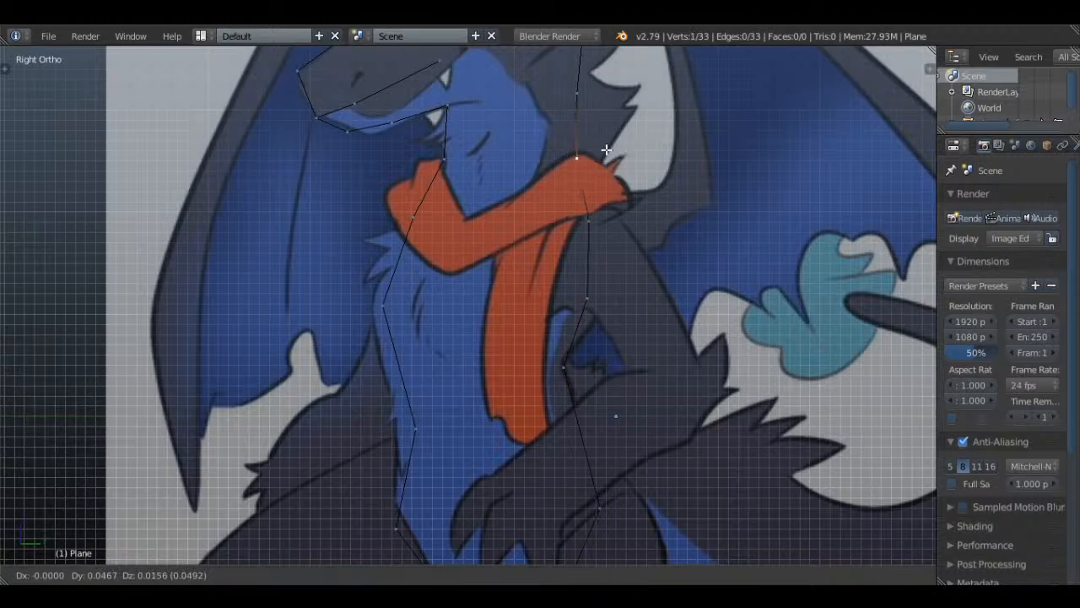
left_click(608, 149)
key("Tab")
scroll(619, 233, "down", 4)
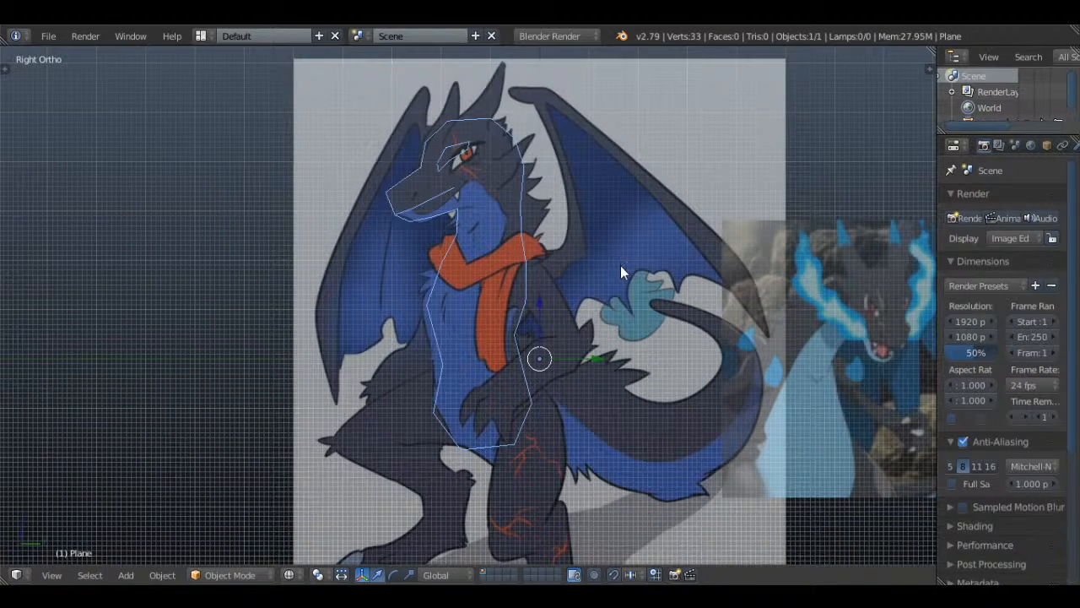
scroll(628, 276, "up", 5)
scroll(549, 279, "up", 2)
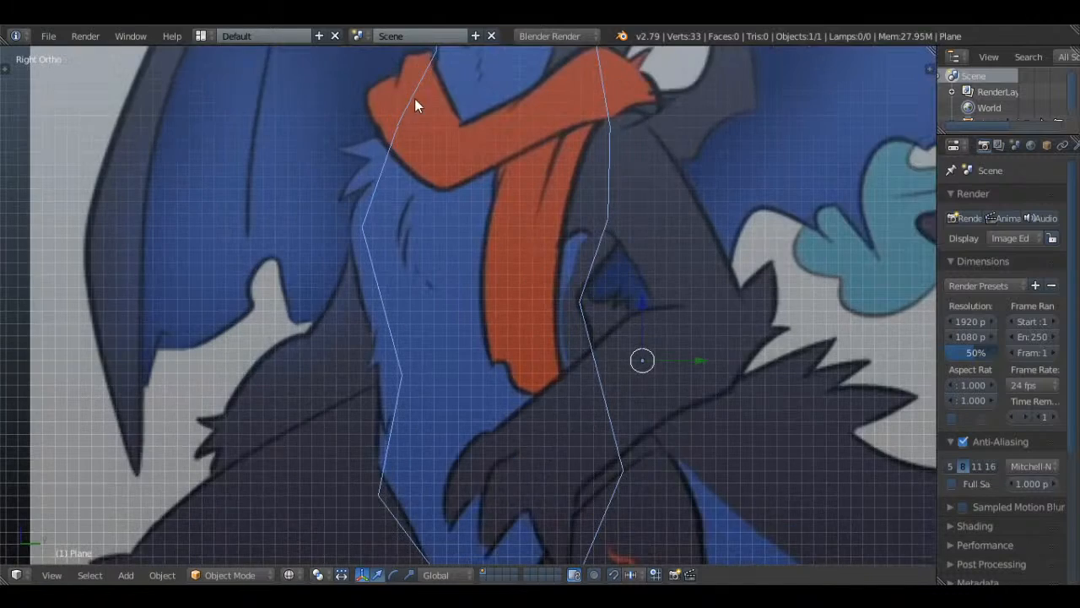
- Try a free trackball rotation of the whole outline and shift it forward along Y to fit the reference's three-quarter pose
scroll(461, 251, "down", 3)
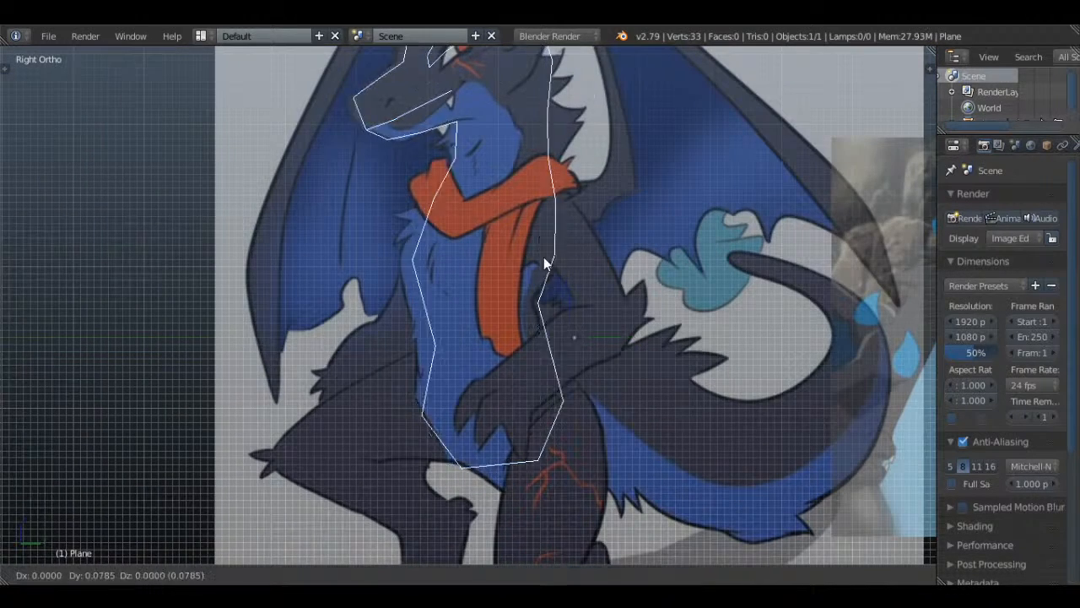
scroll(652, 229, "up", 2)
key("r")
key("r")
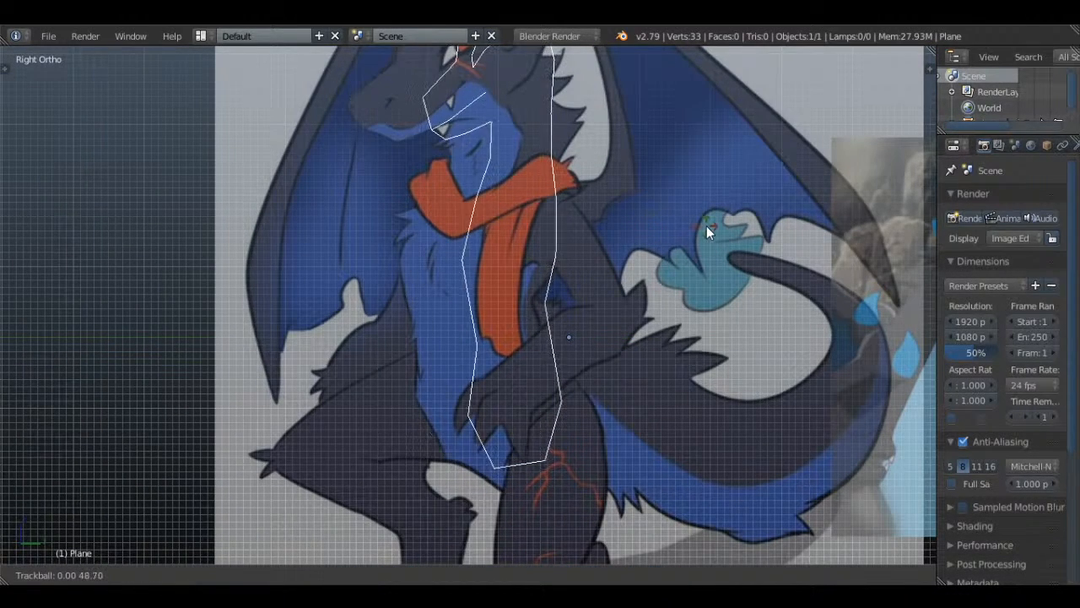
left_click(706, 225)
key("g")
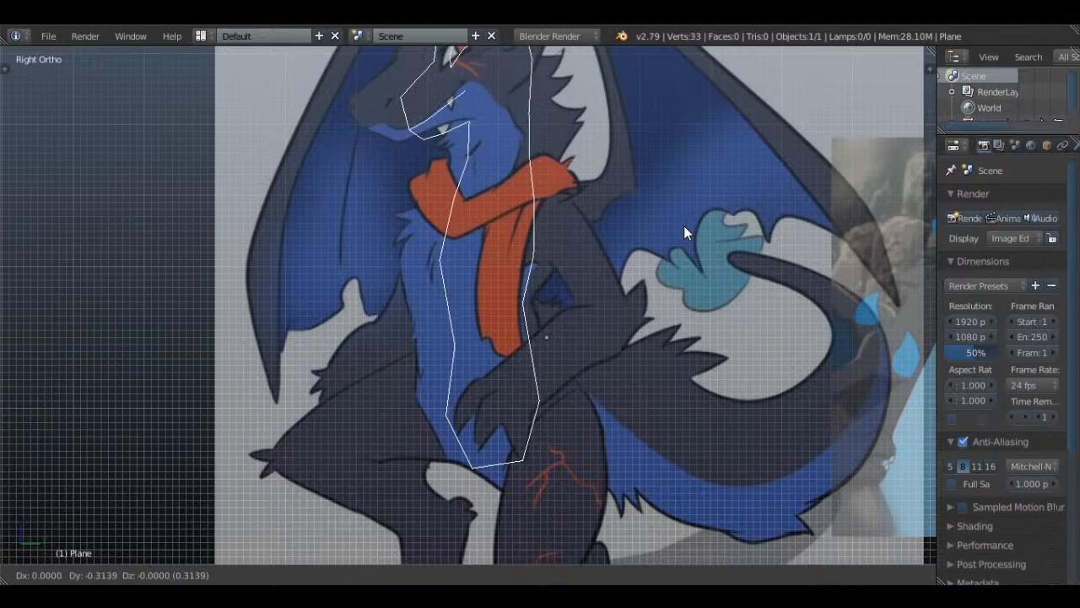
left_click(677, 225)
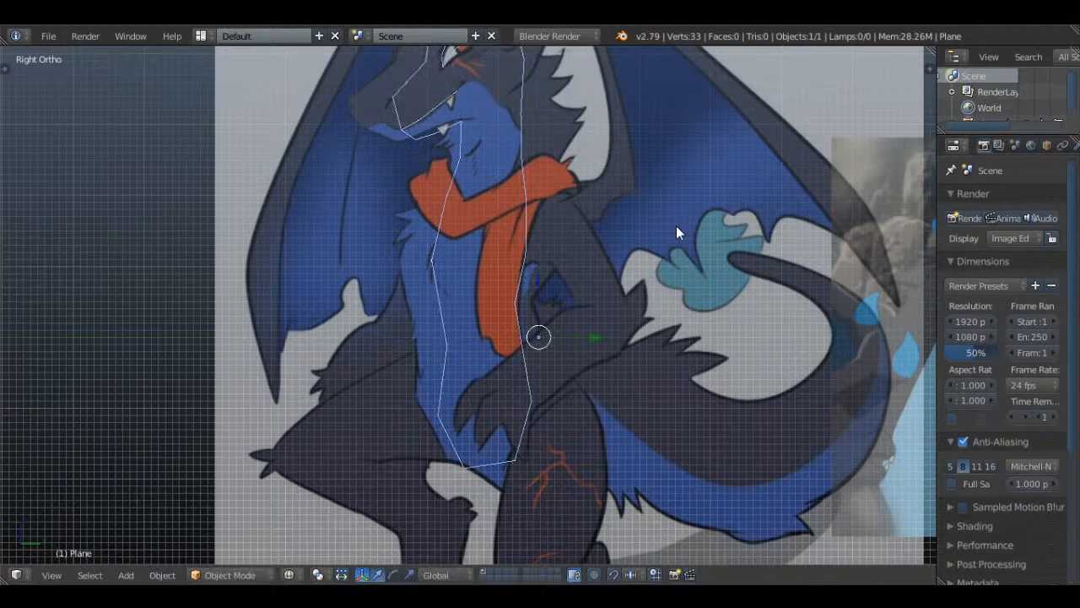
scroll(641, 191, "up", 3)
middle_click_drag(600, 261, 529, 410, "shift")
middle_click_drag(493, 210, 486, 341, "shift")
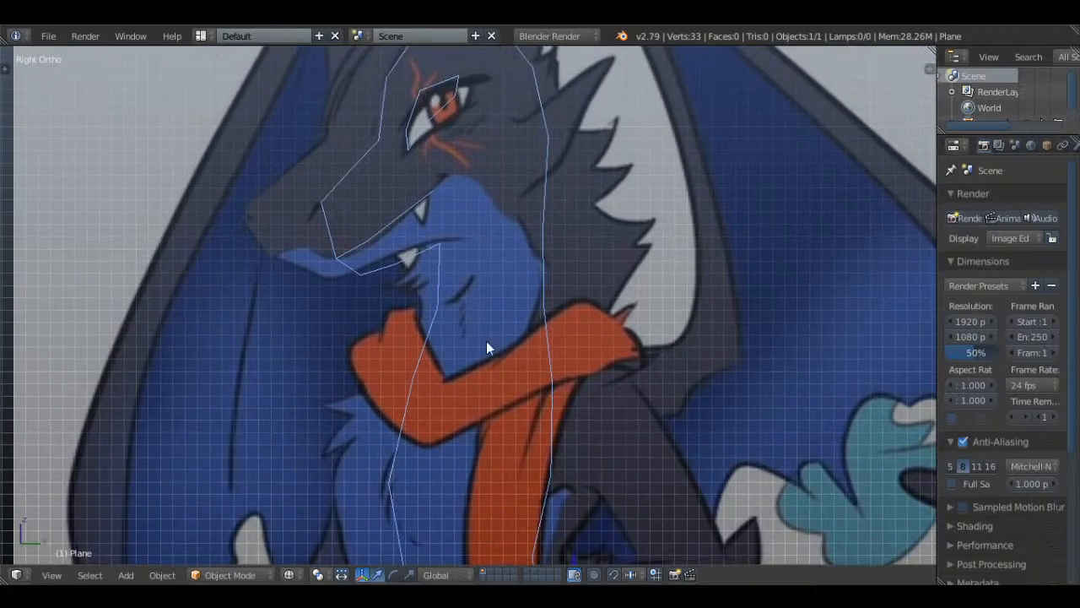
scroll(430, 225, "down", 2)
scroll(501, 253, "down", 2)
middle_click_drag(554, 242, 577, 168, "shift")
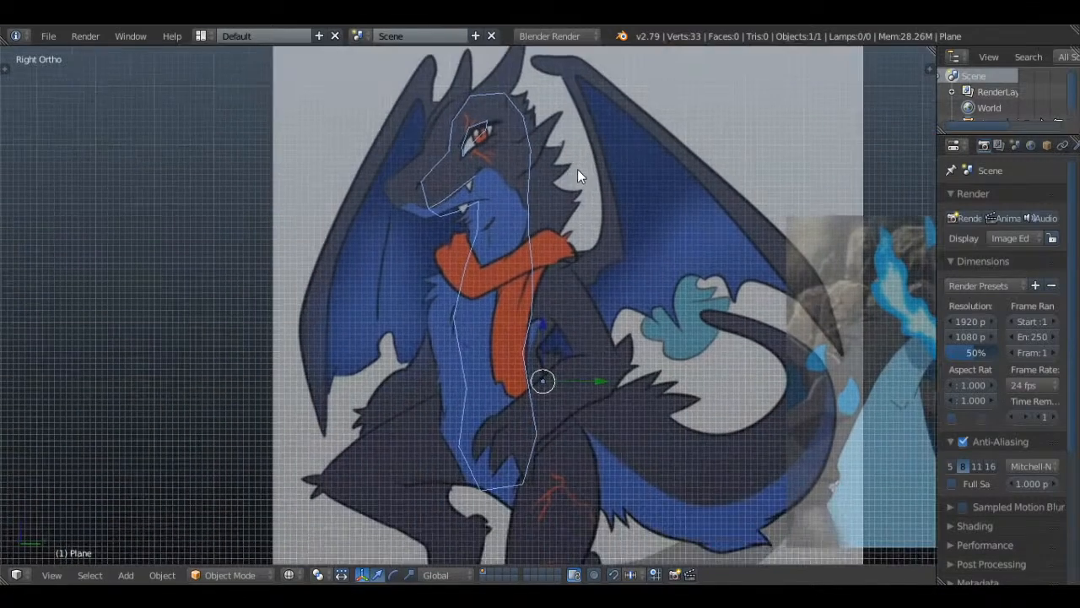
- Undo the trackball rotation and the shift of the outline
key("ctrl+z")
key("ctrl+z")
scroll(506, 287, "up", 2)
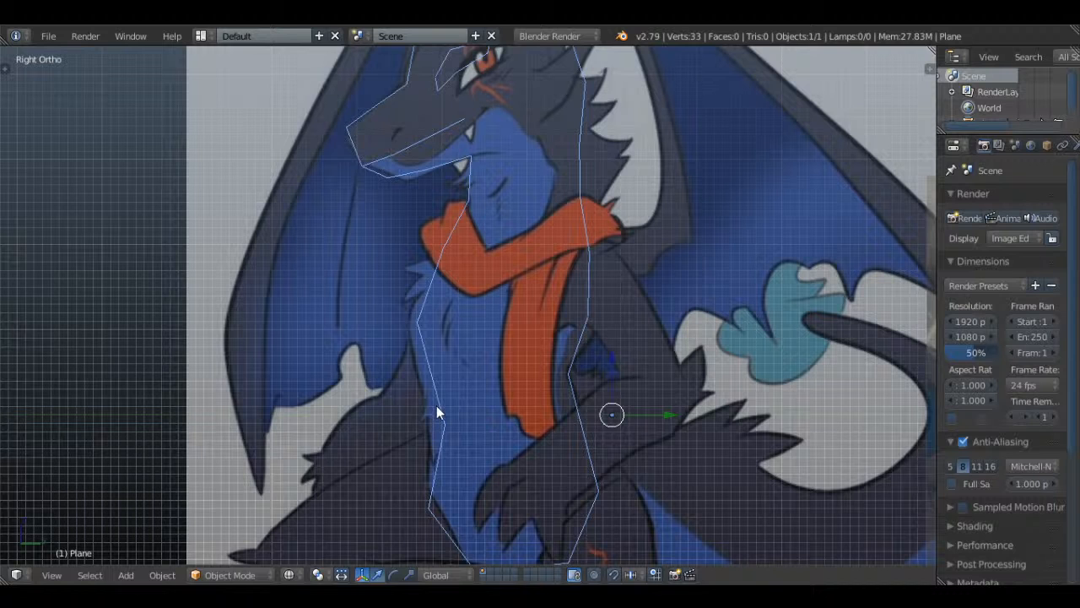
- Save the current Blender file
left_click(48, 35)
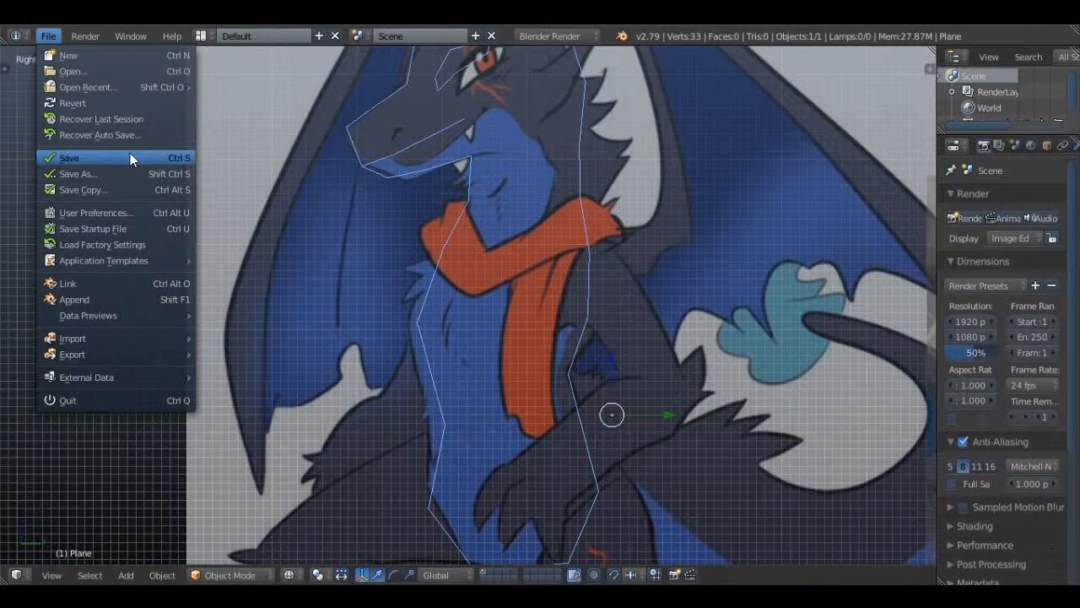
scroll(441, 336, "down", 1)
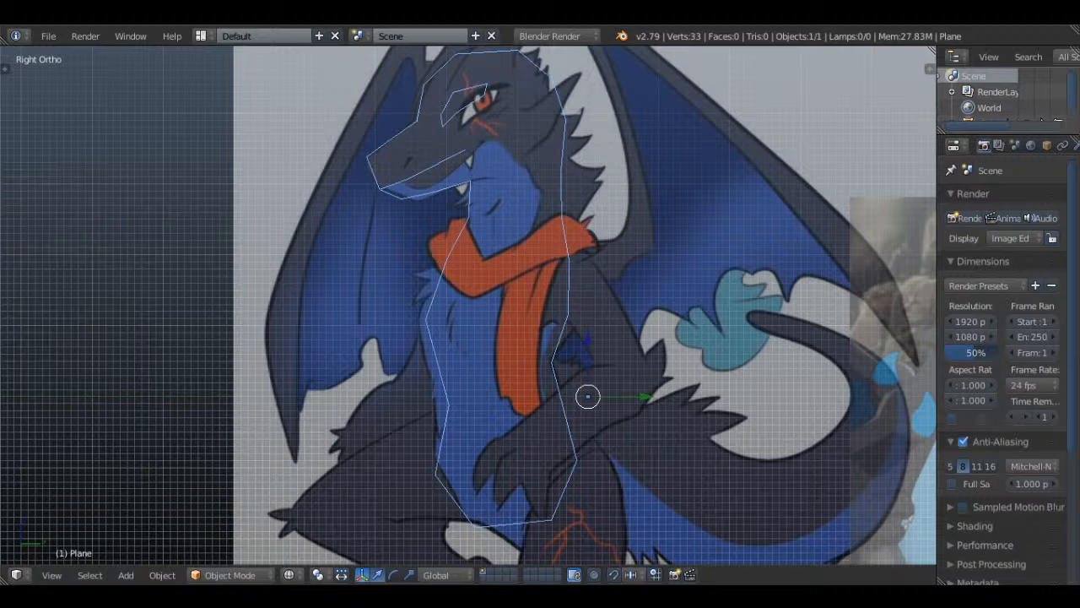
scroll(455, 229, "down", 2)
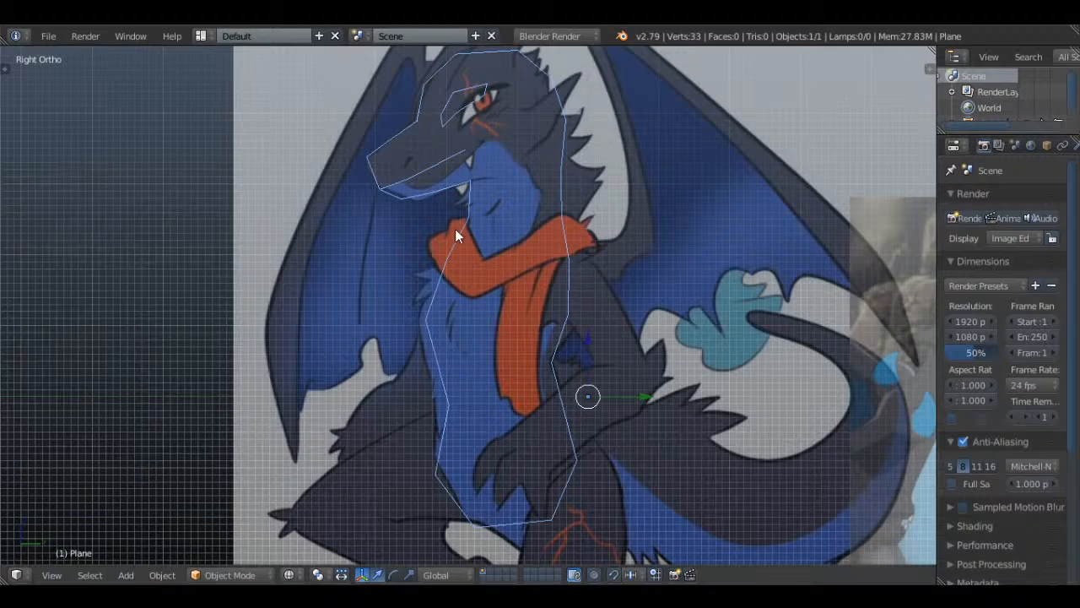
- Return to editing the mesh and lower the back waist vertex by about 0.09
key("Tab")
scroll(527, 386, "up", 4)
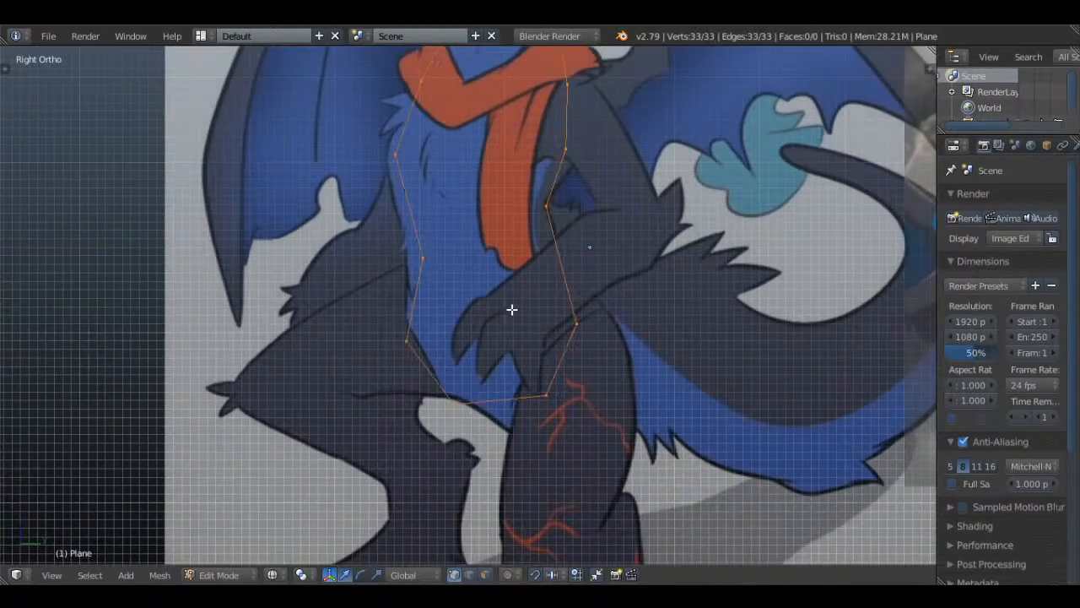
scroll(511, 309, "up", 1)
key("g")
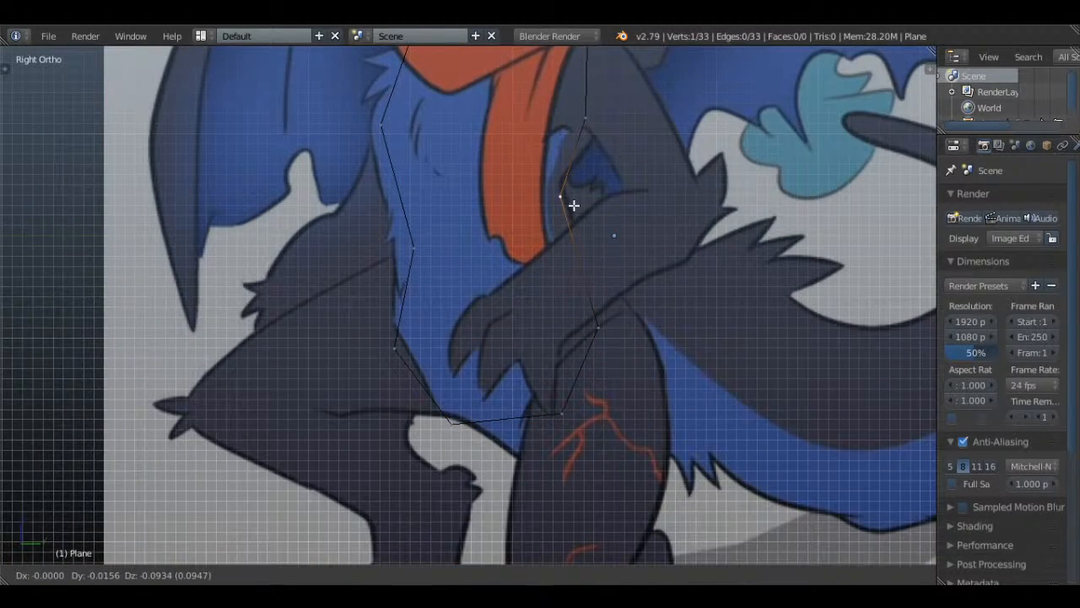
left_click(574, 206)
key("a")
right_click(570, 207)
right_click(623, 330)
right_click(572, 211)
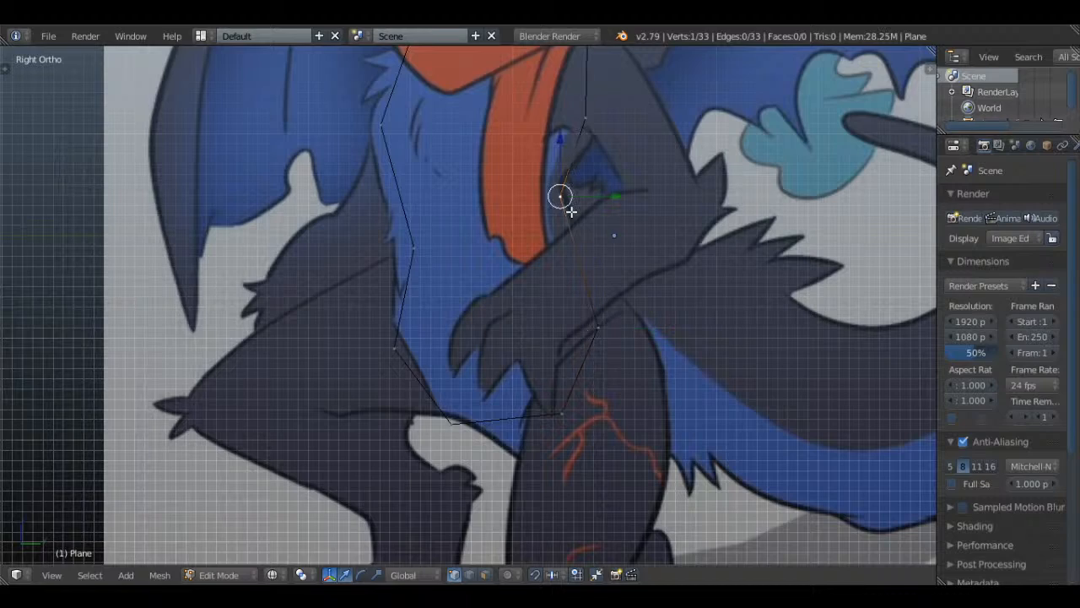
- Examine the traced outline from the head down to the crotch against the reference image
key("Tab")
key("Tab")
key("a")
key("a")
scroll(517, 410, "down", 2)
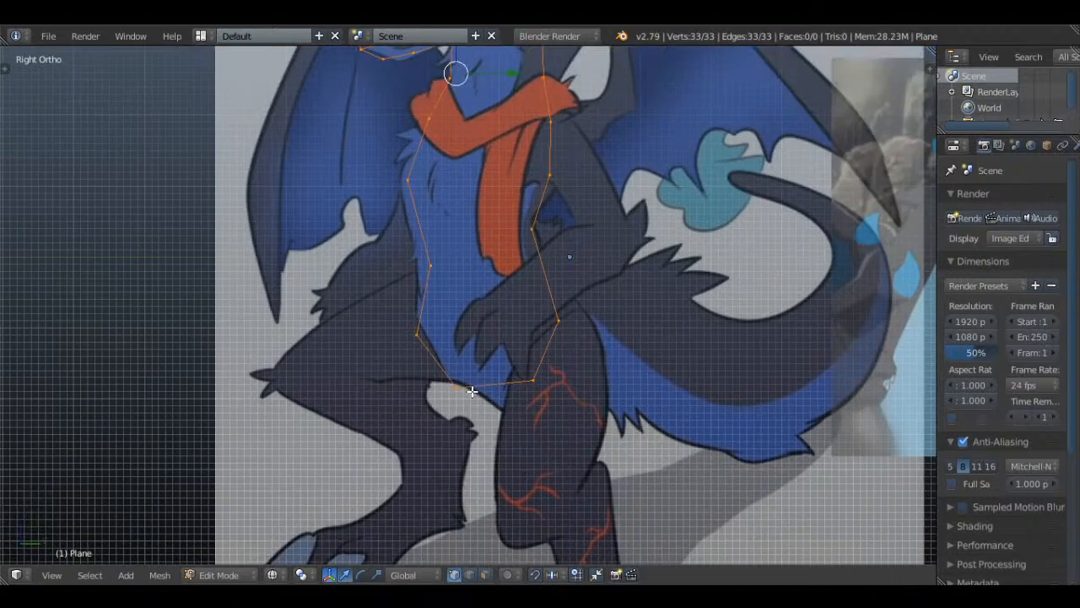
key("a")
scroll(472, 391, "down", 3)
middle_click_drag(458, 295, 513, 410, "shift")
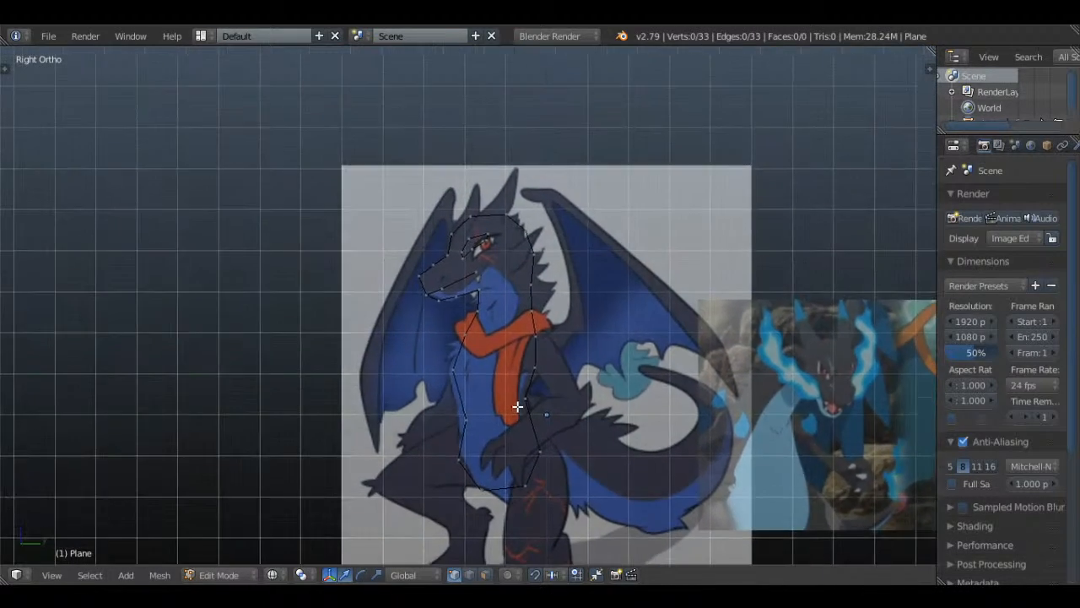
scroll(515, 409, "up", 4)
middle_click_drag(559, 303, 520, 415, "shift")
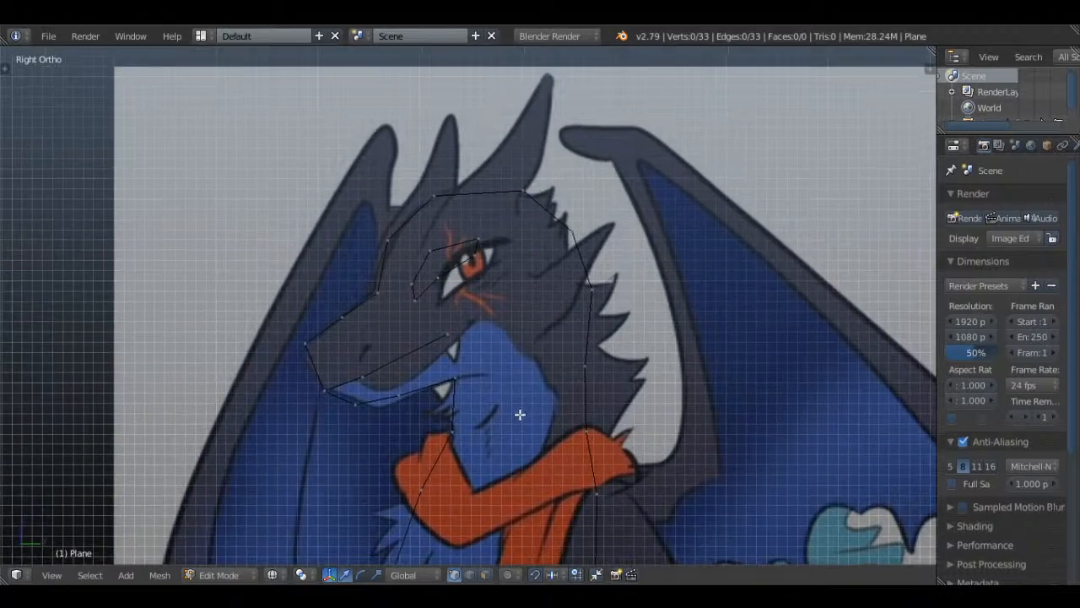
scroll(538, 325, "down", 4)
middle_click_drag(542, 375, 562, 96, "shift")
scroll(489, 126, "up", 4)
right_click(463, 120)
middle_click_drag(493, 146, 425, 248, "shift")
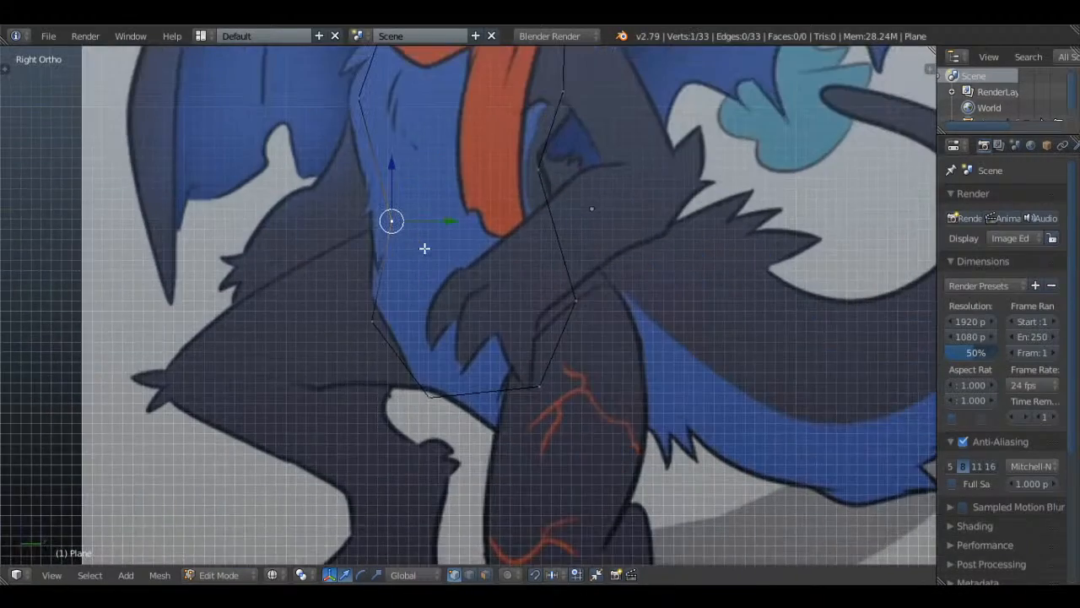
key("a")
scroll(412, 319, "down", 4)
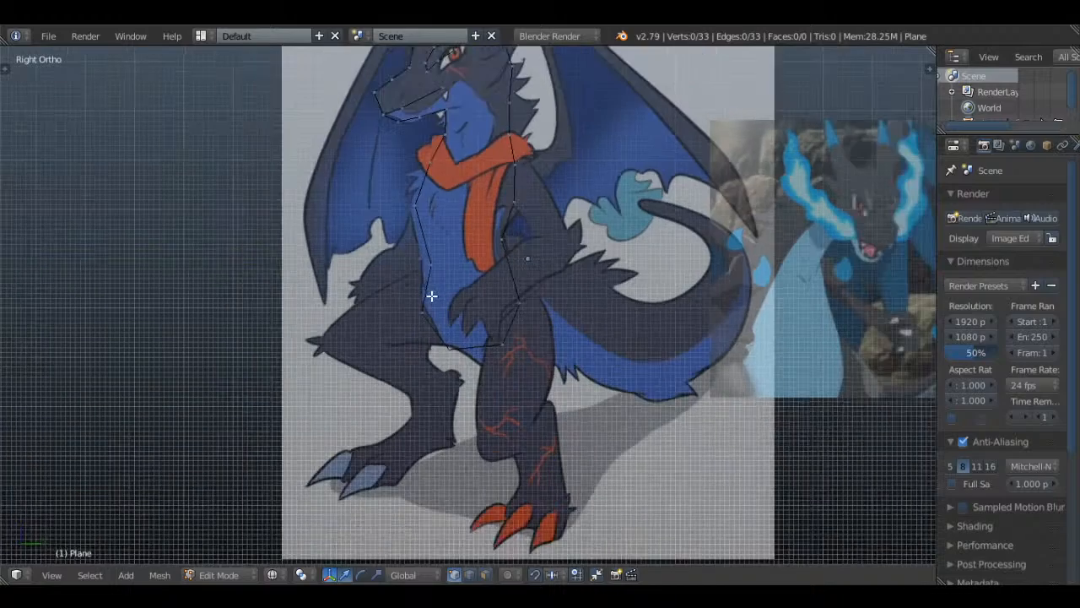
key("a")
middle_click_drag(492, 227, 502, 253, "shift")
key("a")
- Select the bottom crotch edge of the torso outline and extrude it outward and up to one side in front view
key("KP_1")
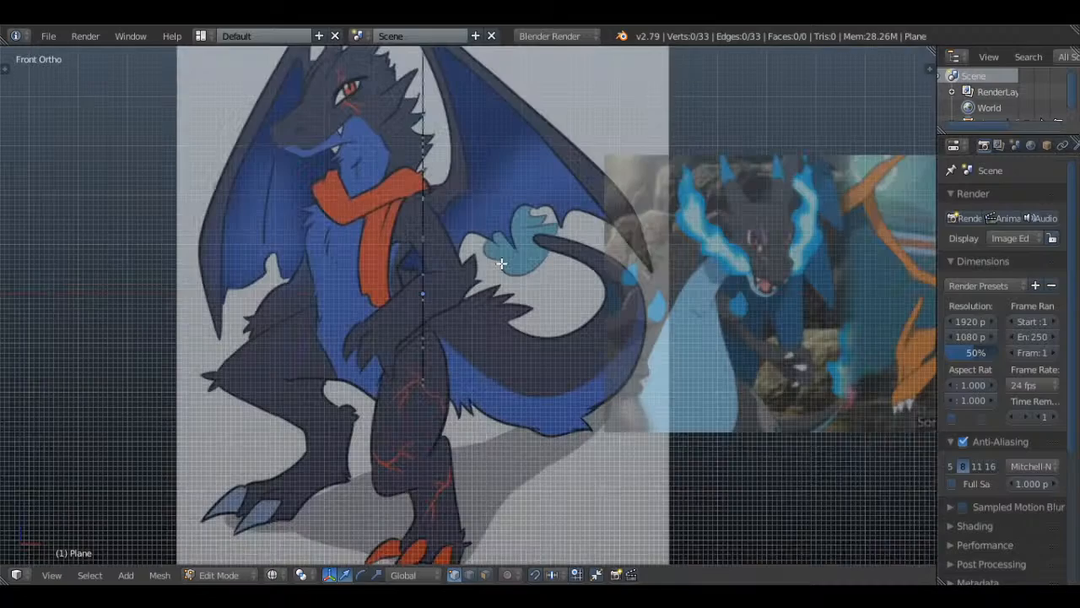
scroll(501, 263, "up", 2)
middle_click_drag(536, 369, 433, 411)
scroll(503, 404, "up", 1)
right_click(407, 453)
scroll(528, 420, "down", 3)
key("KP_1")
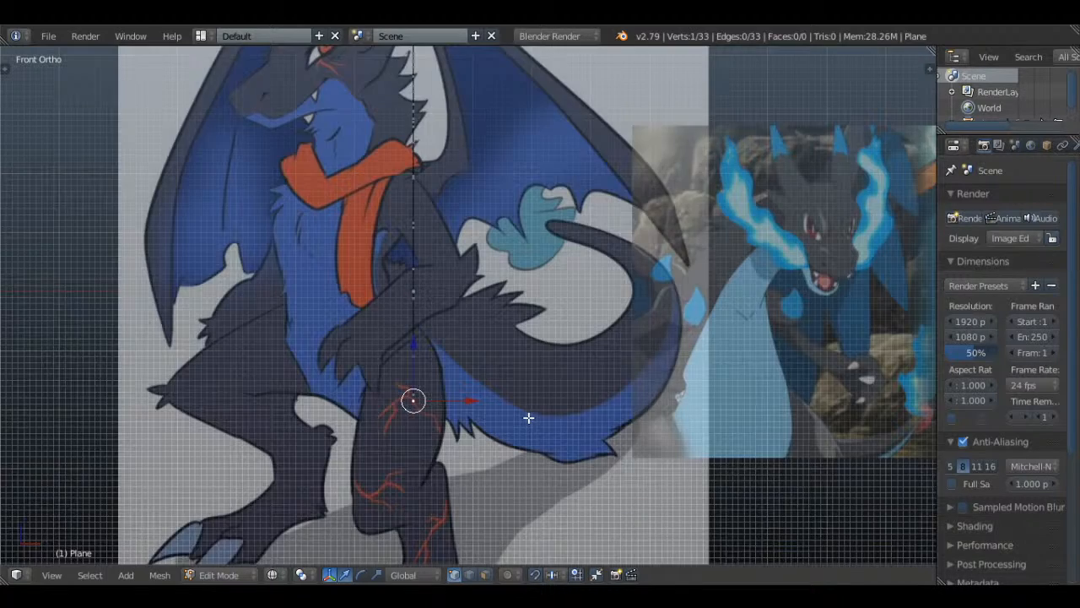
key("KP_3")
right_click(536, 408, "shift")
key("KP_1")
key("e")
left_click(543, 366)
- Add a Mirror modifier on the X axis to the outline mesh and enable its Clipping option
key("Tab")
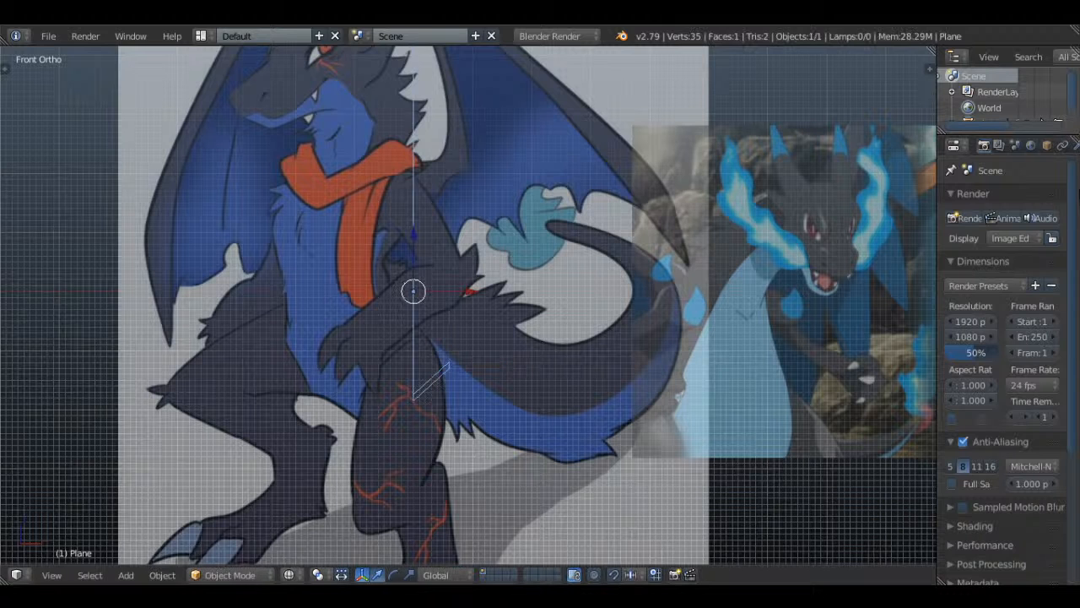
left_click(1046, 146)
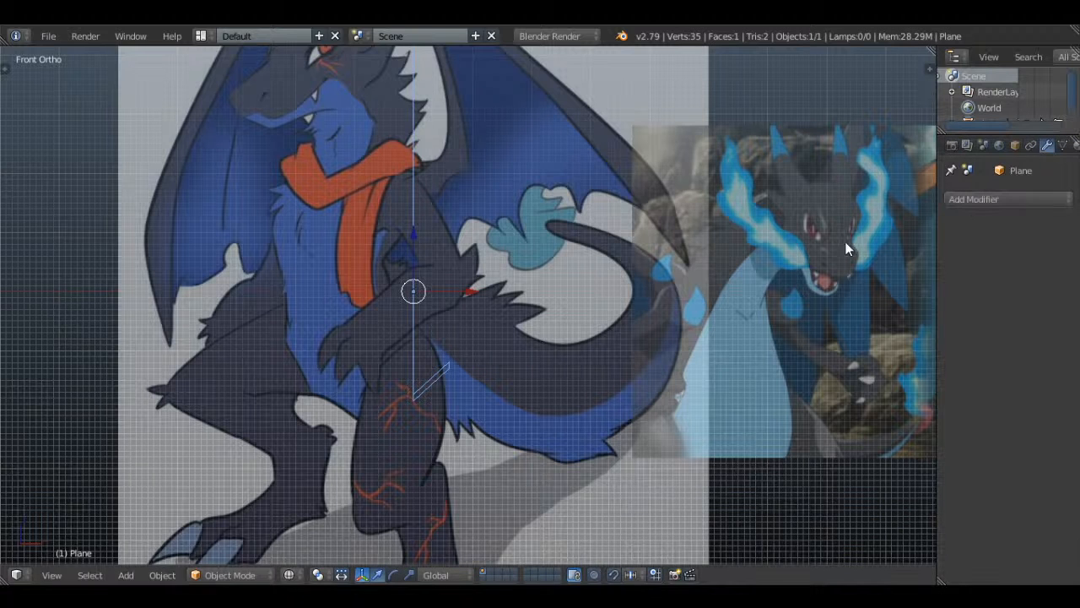
left_click(1037, 199)
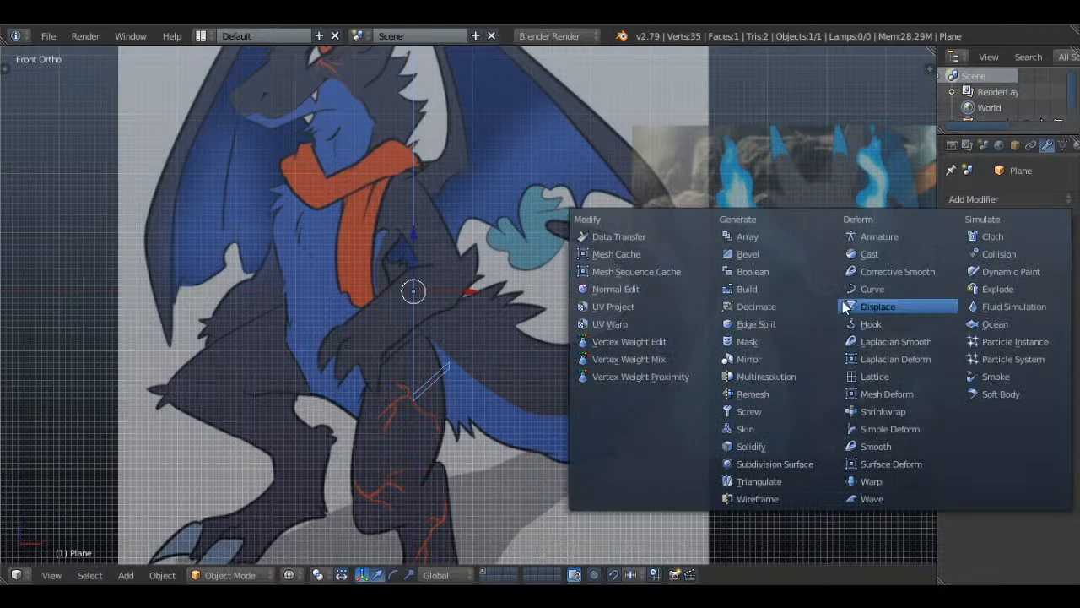
left_click(774, 353)
key("Tab")
scroll(571, 291, "up", 2)
left_click(991, 304)
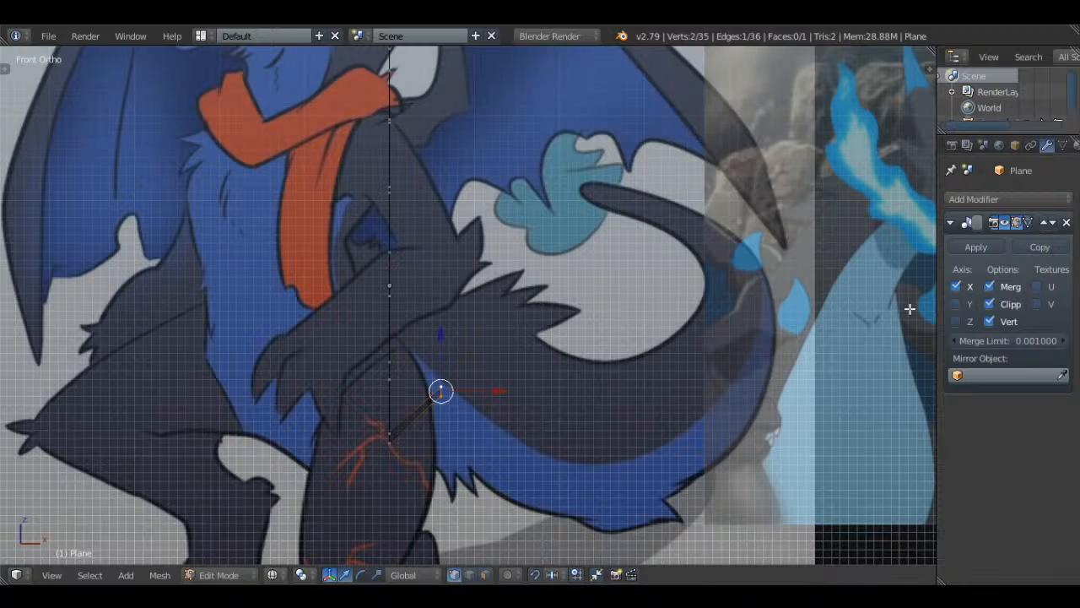
- In the right side view, move and enlarge the extruded edge so its ends meet the front and rear hip vertices
middle_click_drag(454, 335, 466, 335, "shift")
key("KP_3")
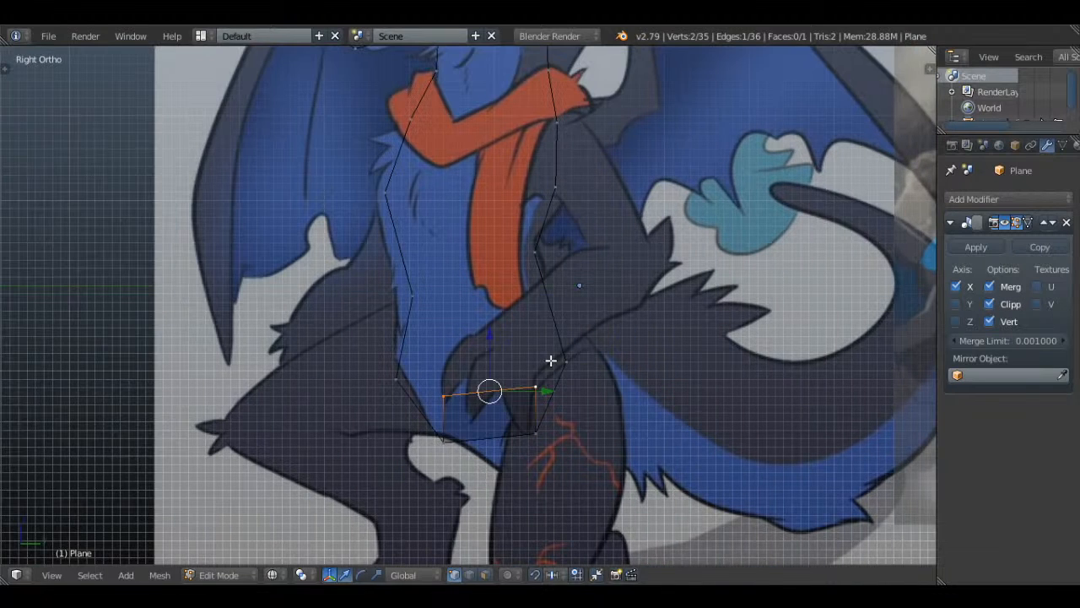
key("g")
key("s")
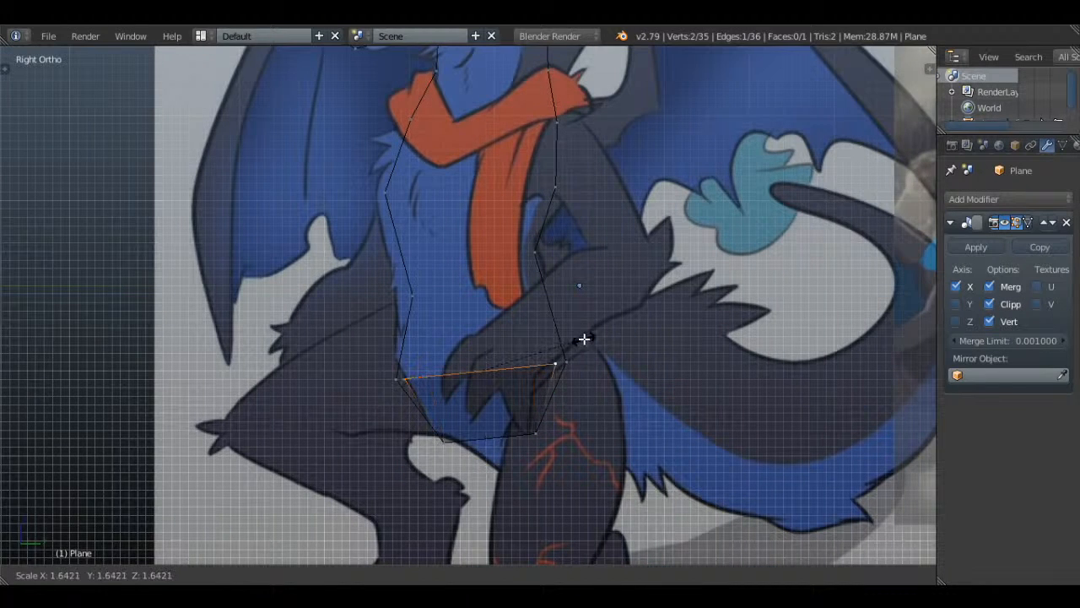
left_click(591, 334)
key("g")
left_click(598, 335)
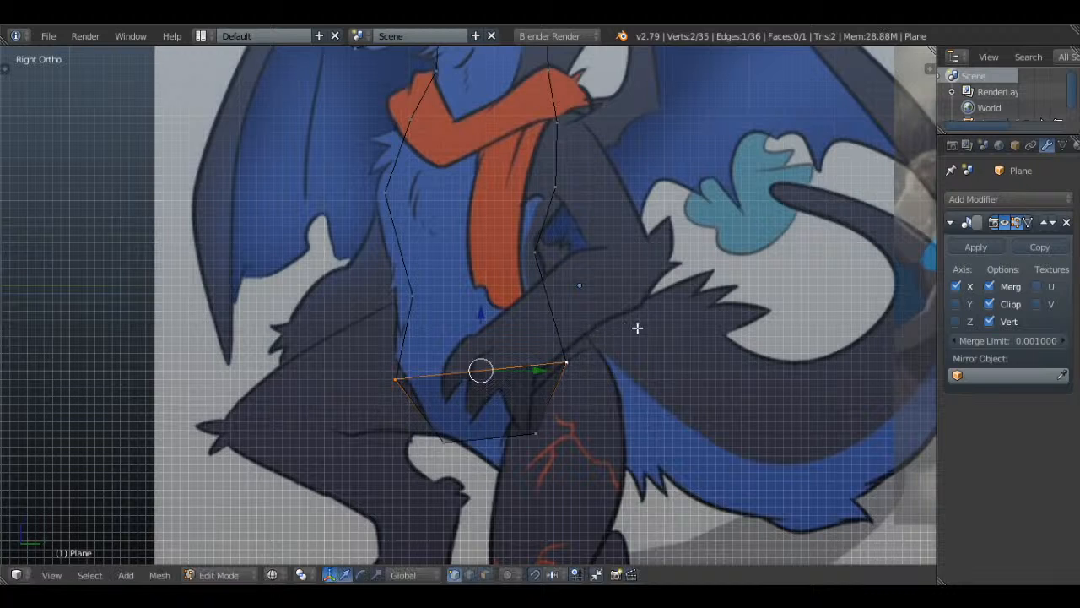
key("s")
left_click(647, 329)
scroll(422, 363, "up", 1)
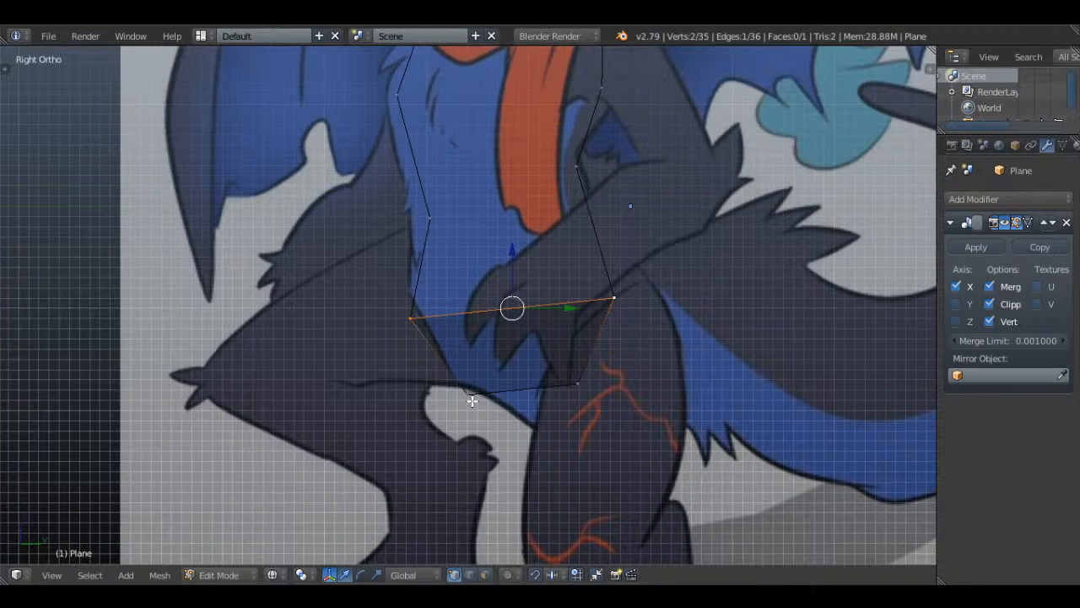
- Delete the vertices of the extruded hip edge
key("g")
key("Escape")
key("x")
left_click(665, 167)
right_click(563, 394)
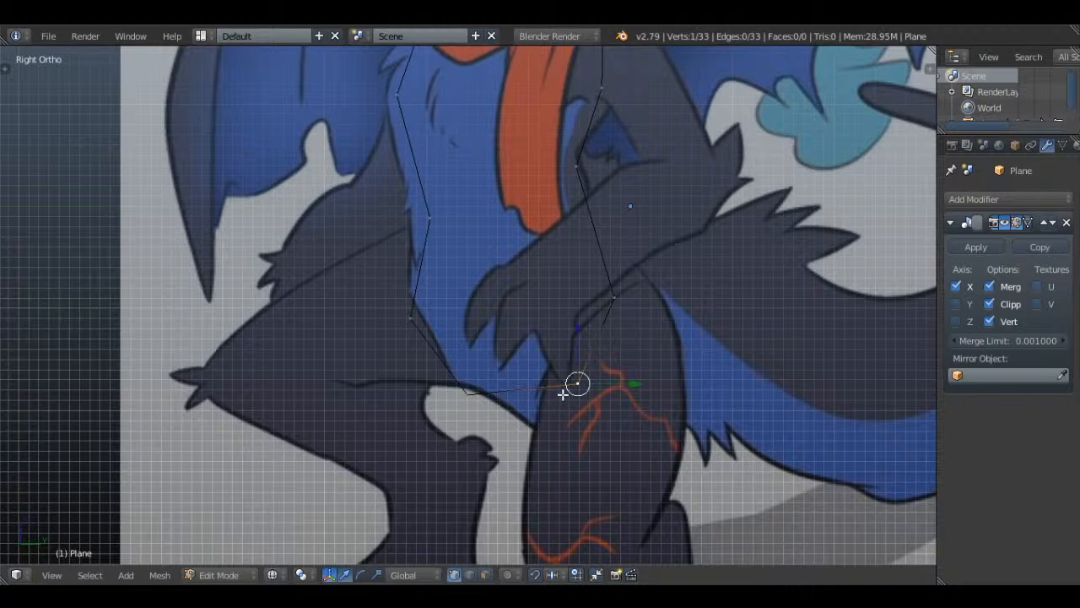
right_click(473, 403, "shift")
right_click(411, 344, "shift")
right_click(483, 391)
right_click(590, 391, "shift")
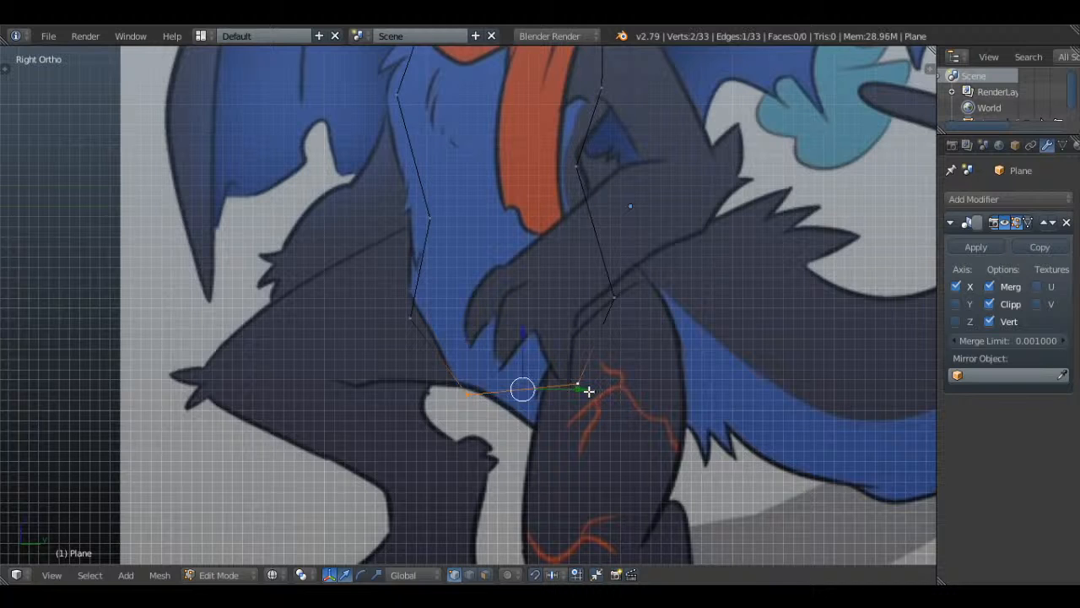
right_click(413, 312)
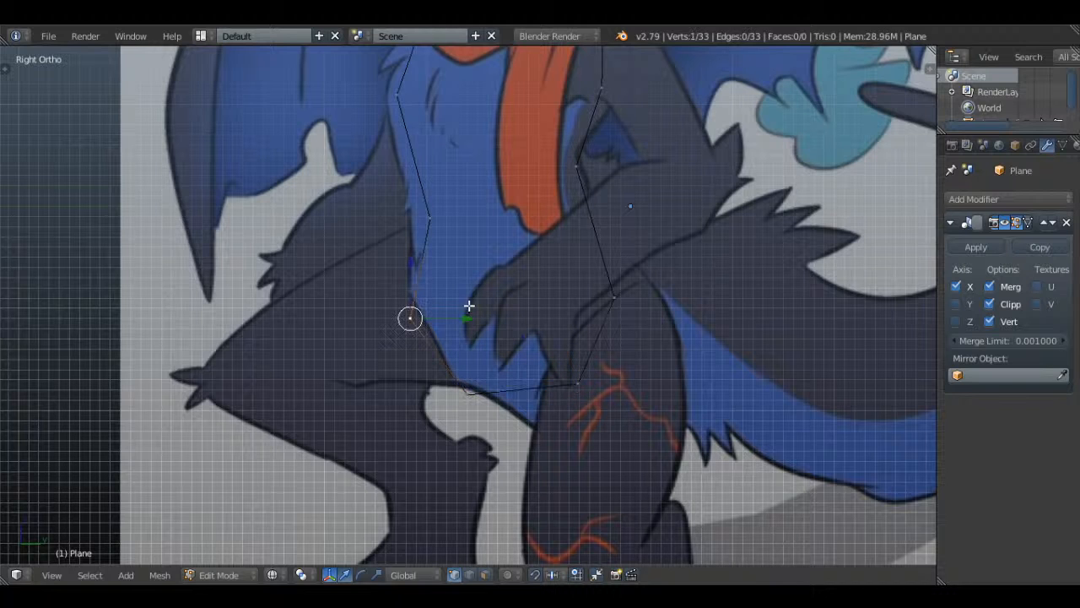
- Duplicate the front waist vertex and place the copy just inside the front crotch corner of the outline
right_click(437, 222)
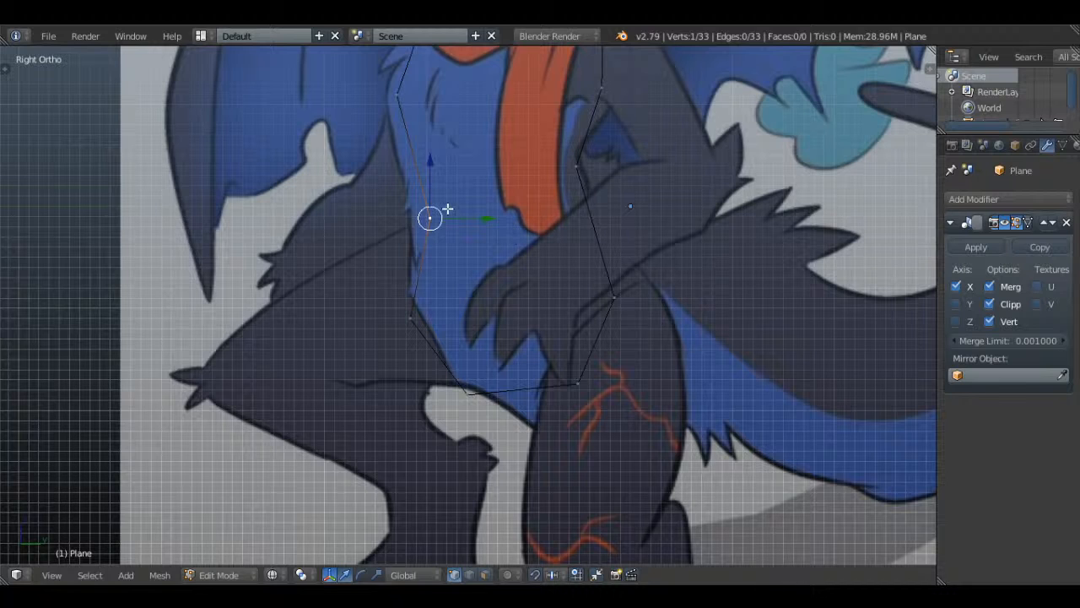
key("g")
right_click(482, 208)
key("shift+d")
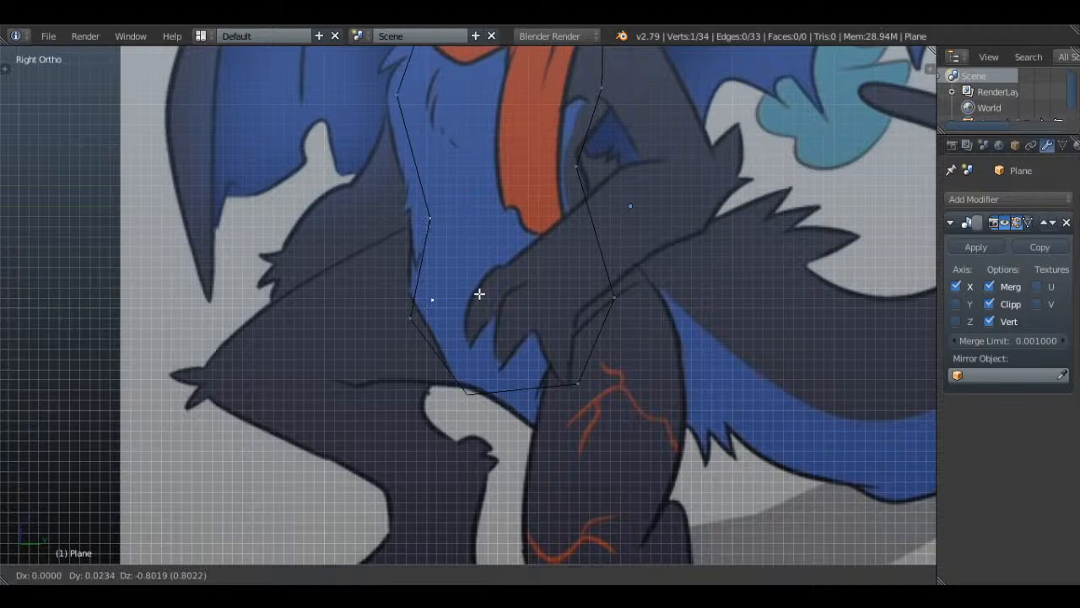
left_click(476, 303)
scroll(476, 303, "up", 2)
key("g")
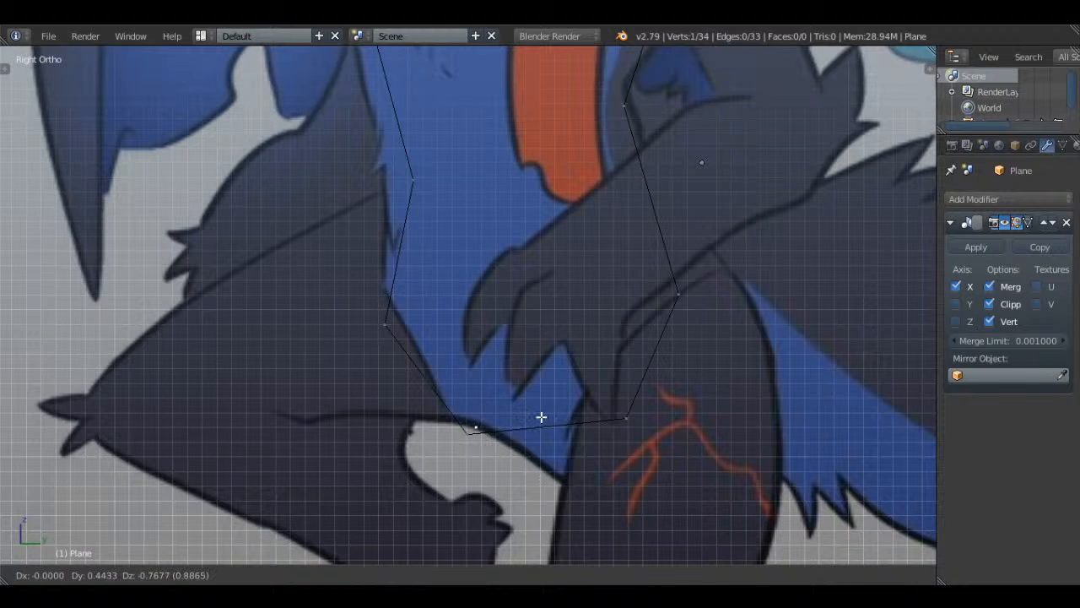
left_click(540, 416)
- Extrude the copied vertex into a loop just inside the hip outline, up to waist height and back, and close it with an edge
key("e")
left_click(459, 306)
key("e")
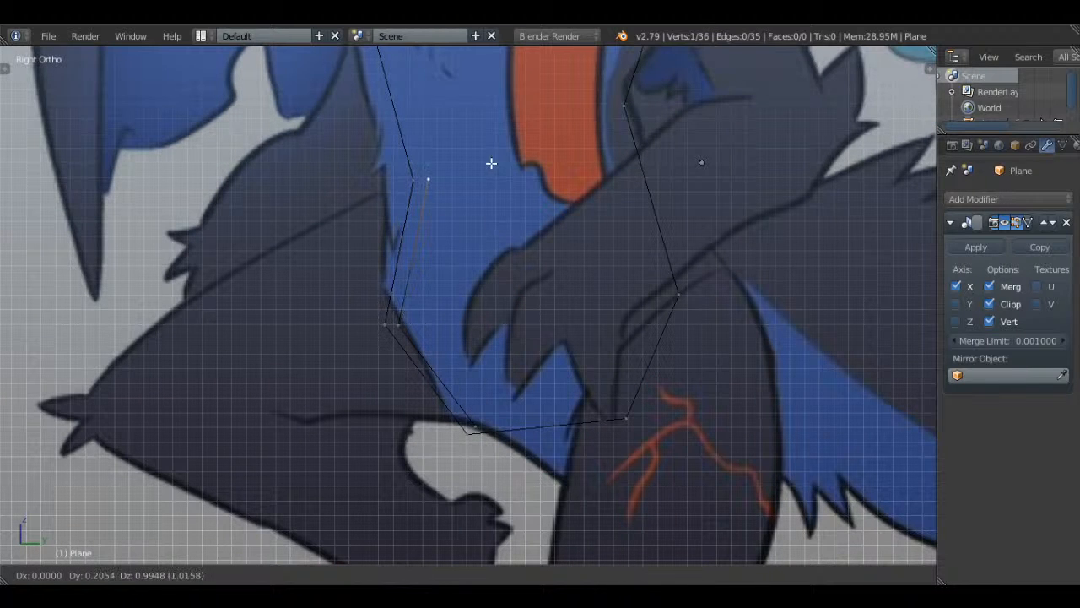
left_click(492, 163)
key("e")
left_click(673, 144)
key("e")
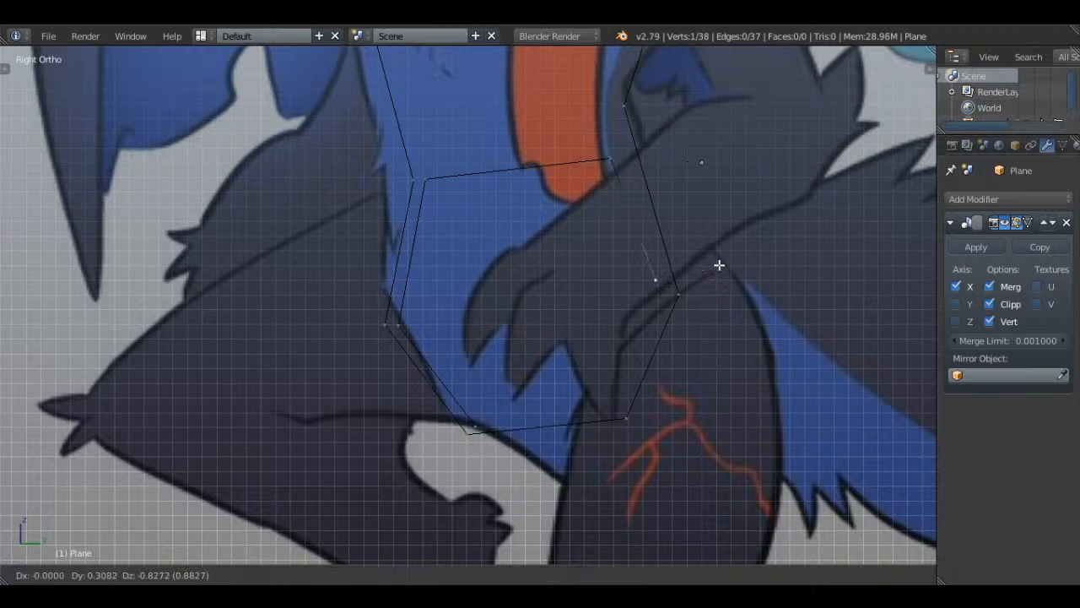
left_click(731, 272)
key("e")
left_click(684, 397)
right_click(498, 412, "shift")
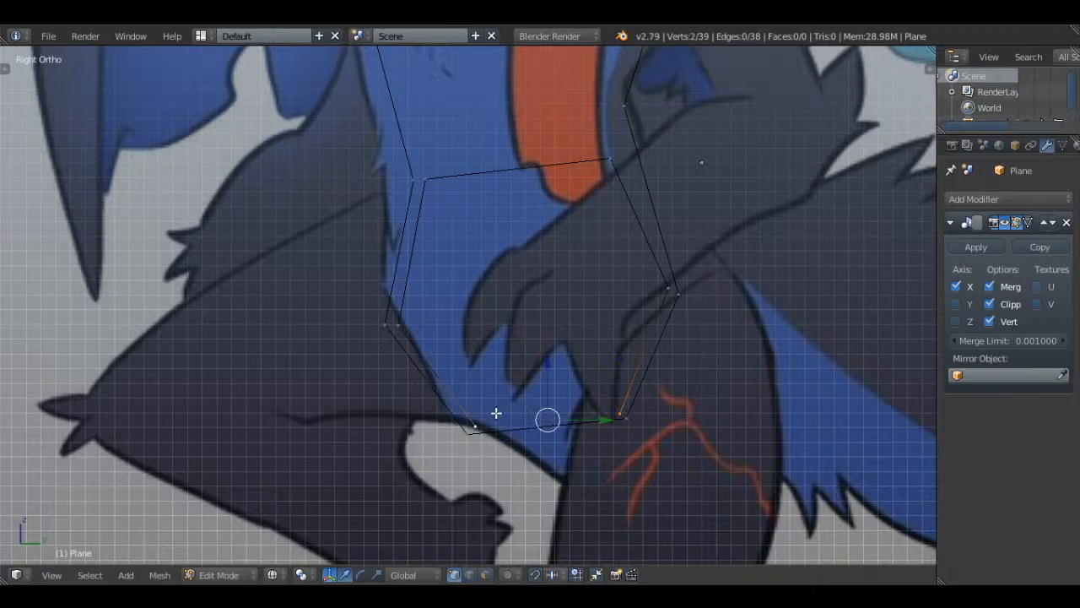
key("f")
key("a")
- Move the hip loop's upper front and upper rear vertices inward, away from the waist outline
right_click(609, 159)
key("space")
type("g")
key("Escape")
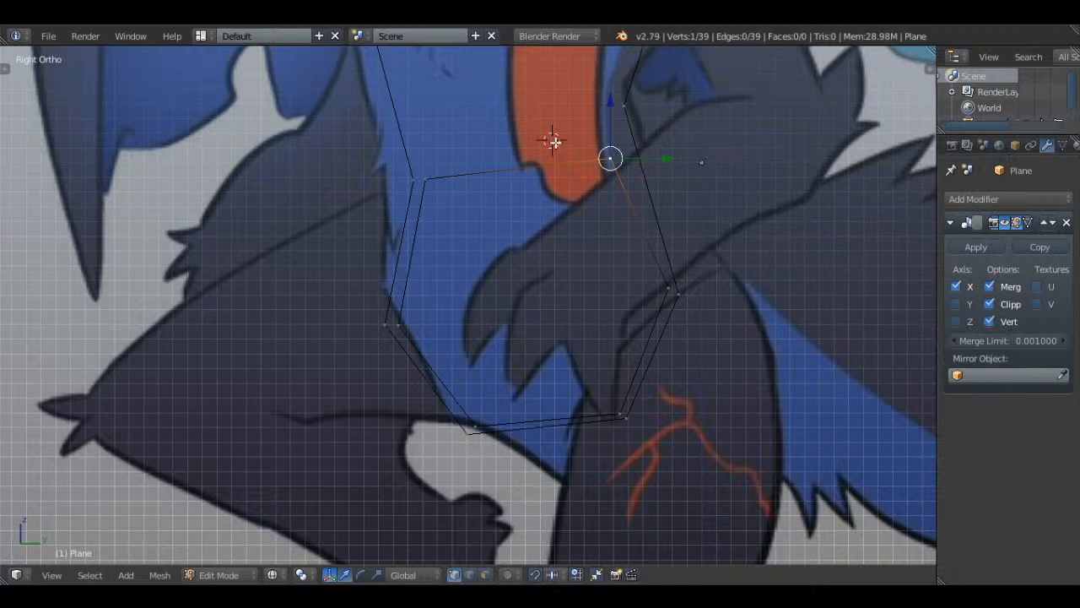
key("g")
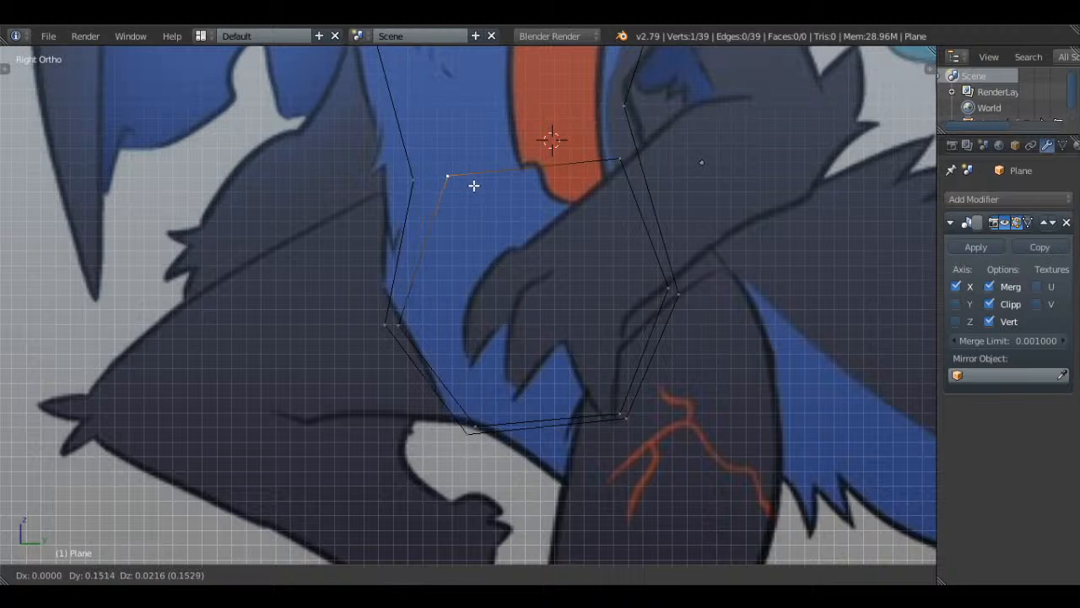
left_click(478, 186)
right_click(602, 157)
key("g")
left_click(615, 167)
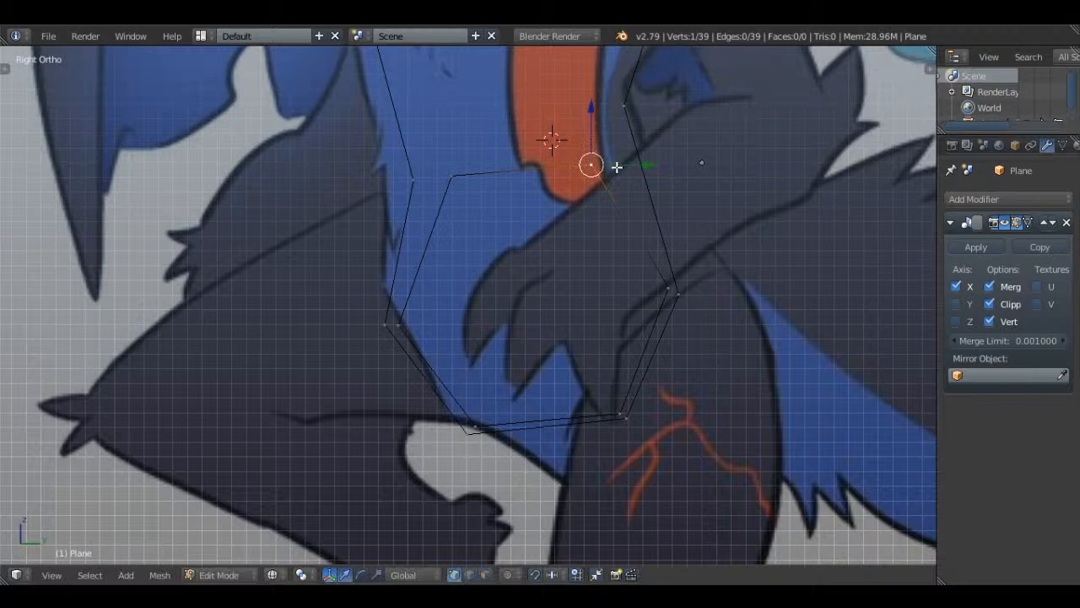
right_click(478, 177)
key("g")
left_click(472, 179)
right_click(592, 165)
key("g")
left_click(606, 167)
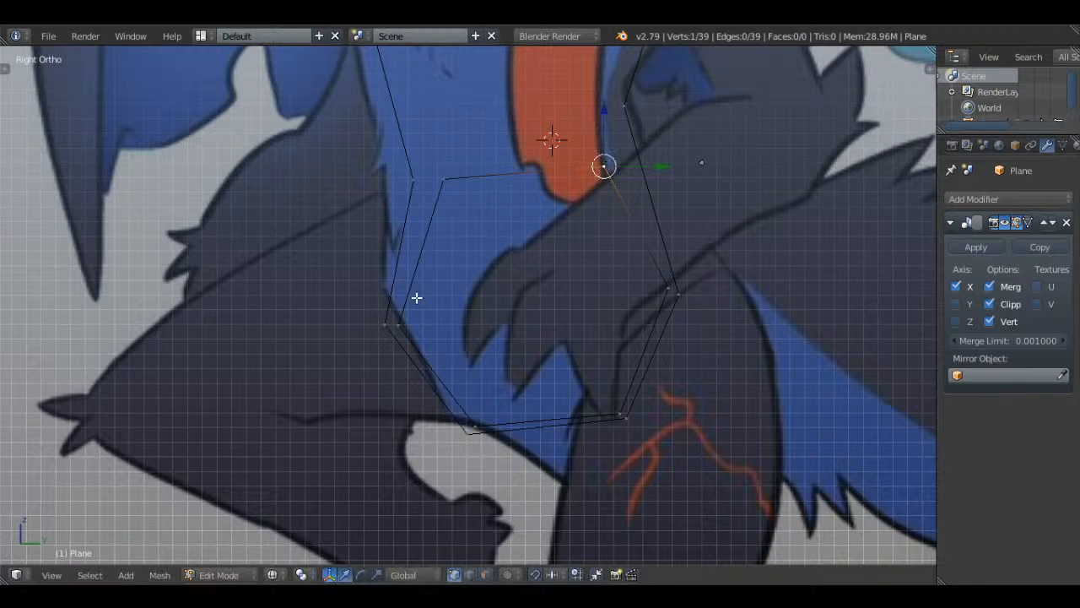
- Nudge the hip loop's front hip vertex slightly upward and lower its two top vertices a little
right_click(411, 303)
key("g")
left_click(409, 298)
right_click(611, 170)
right_click(471, 175, "shift")
key("g")
left_click(598, 167)
- Move the outline's rear hip vertex slightly back and its two crotch vertices slightly down, just outside the hip loop
right_click(629, 103)
scroll(645, 283, "down", 1)
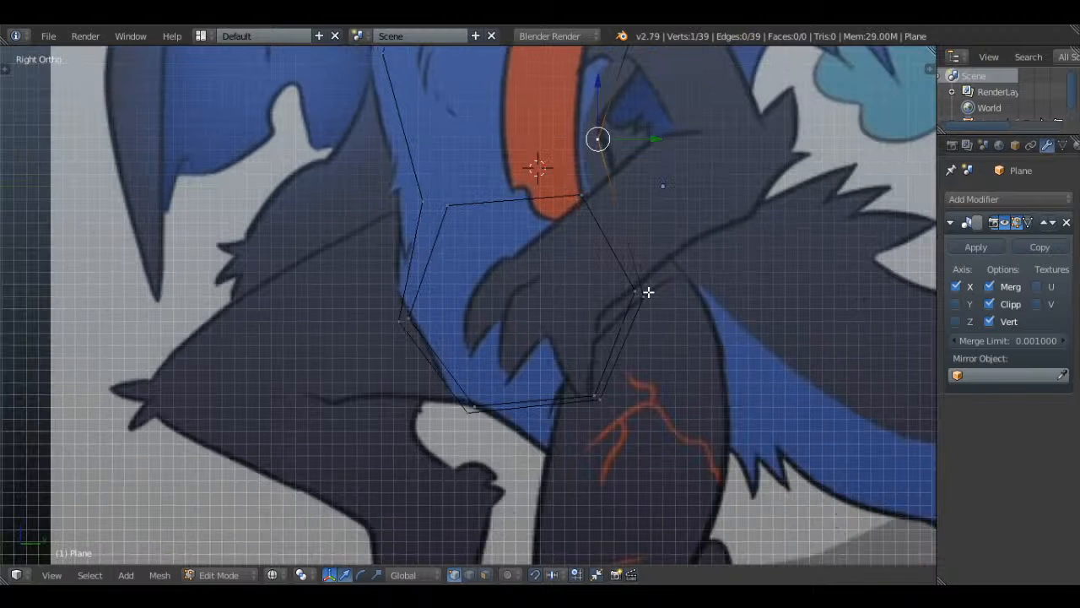
right_click(648, 293)
key("g")
left_click(701, 299)
right_click(606, 405)
scroll(642, 414, "up", 1)
key("g")
left_click(674, 399)
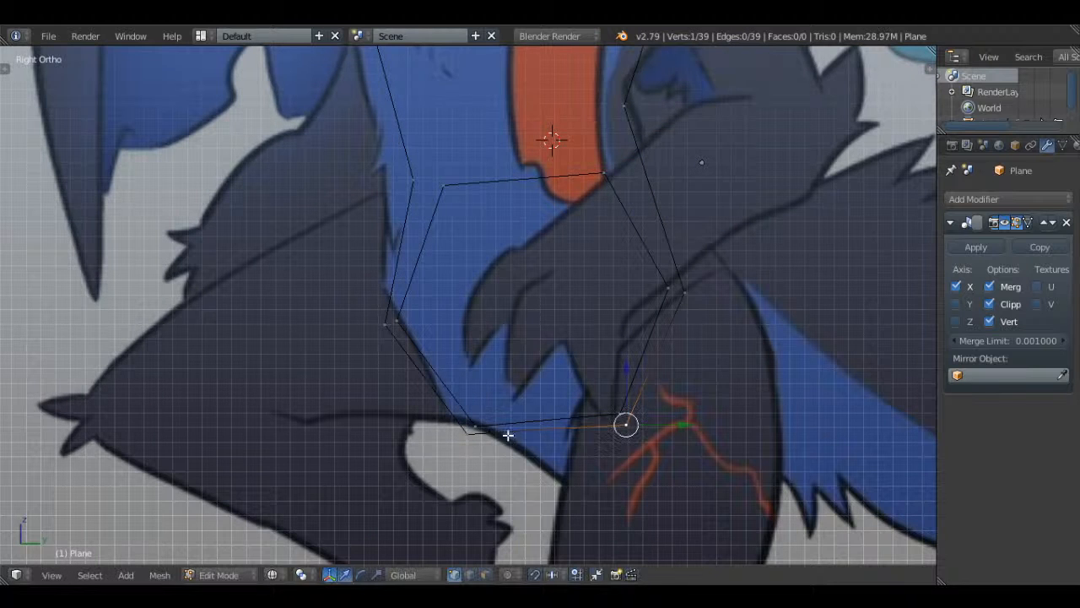
right_click(466, 437)
key("g")
left_click(465, 440)
key("a")
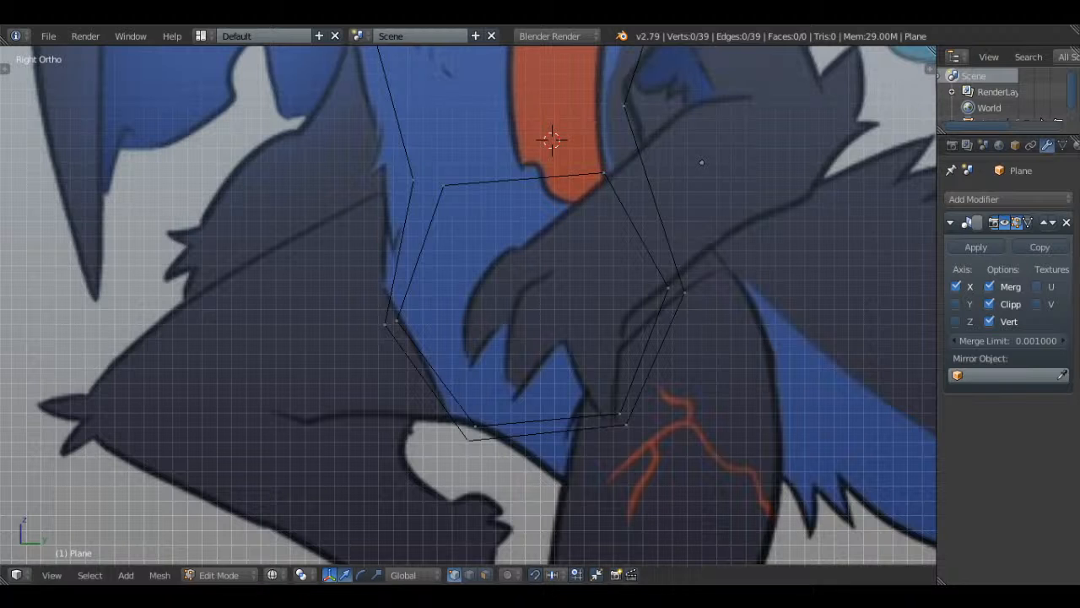
- Save the Blender file
scroll(420, 323, "down", 3)
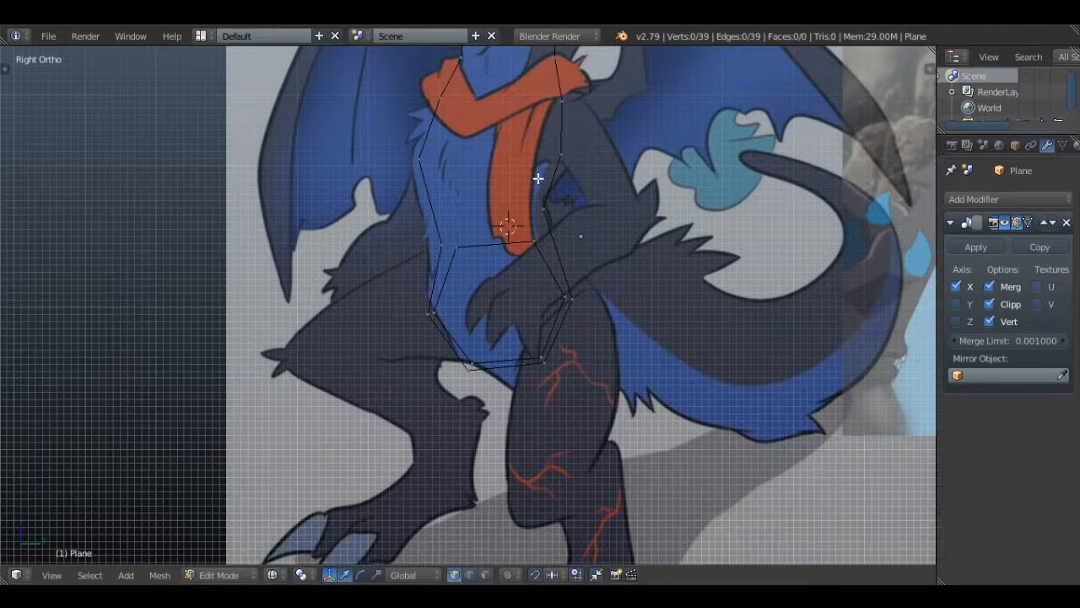
middle_click_drag(614, 225, 597, 365, "shift")
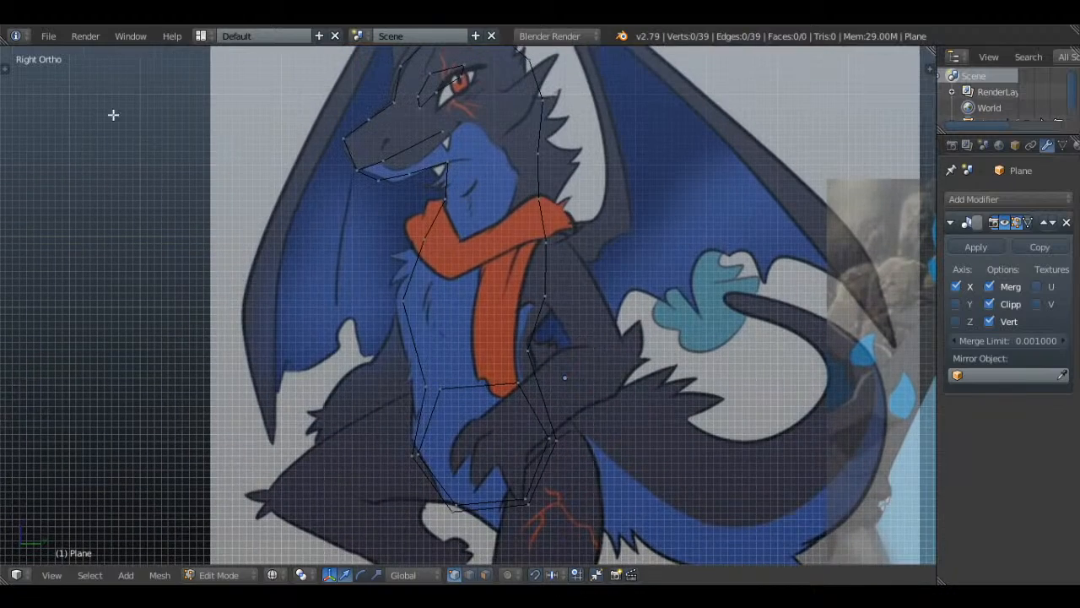
left_click(69, 41)
left_click(45, 37)
left_click(39, 35)
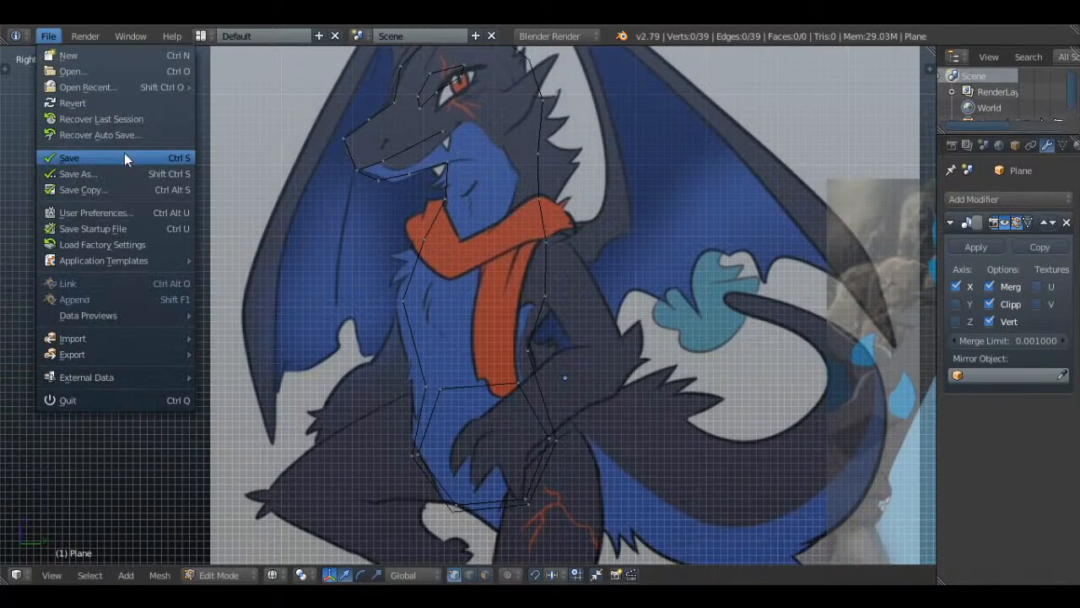
left_click(125, 157)
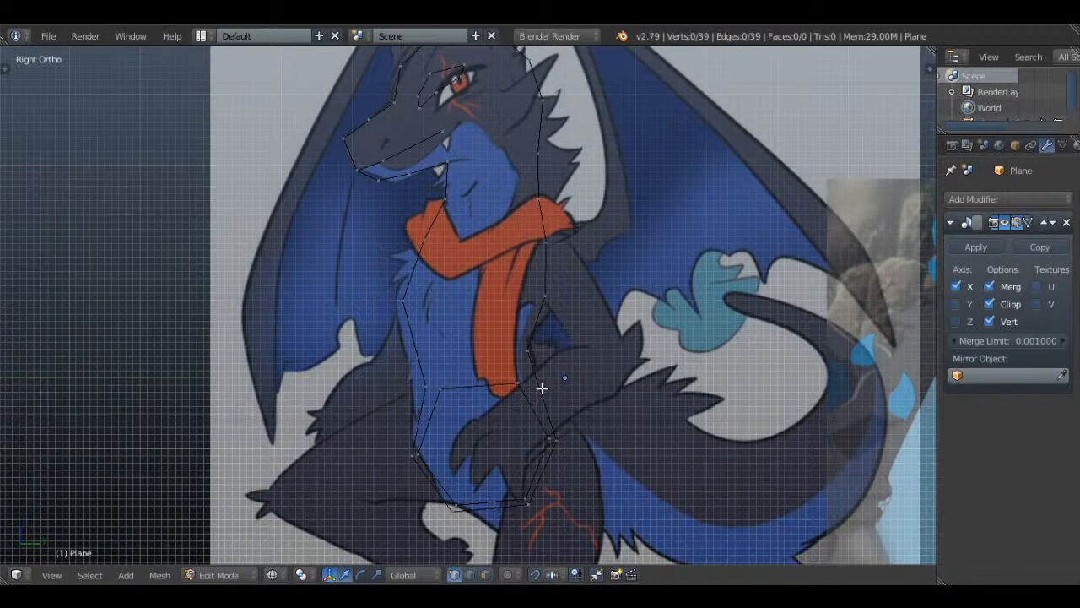
- Examine the heads in the two Charizard reference images beside the dragon drawing
middle_click_drag(556, 409, 16, 365, "shift")
middle_click_drag(409, 383, 282, 379, "shift")
scroll(293, 378, "up", 1)
middle_click_drag(574, 325, 290, 369, "shift")
scroll(290, 369, "up", 3)
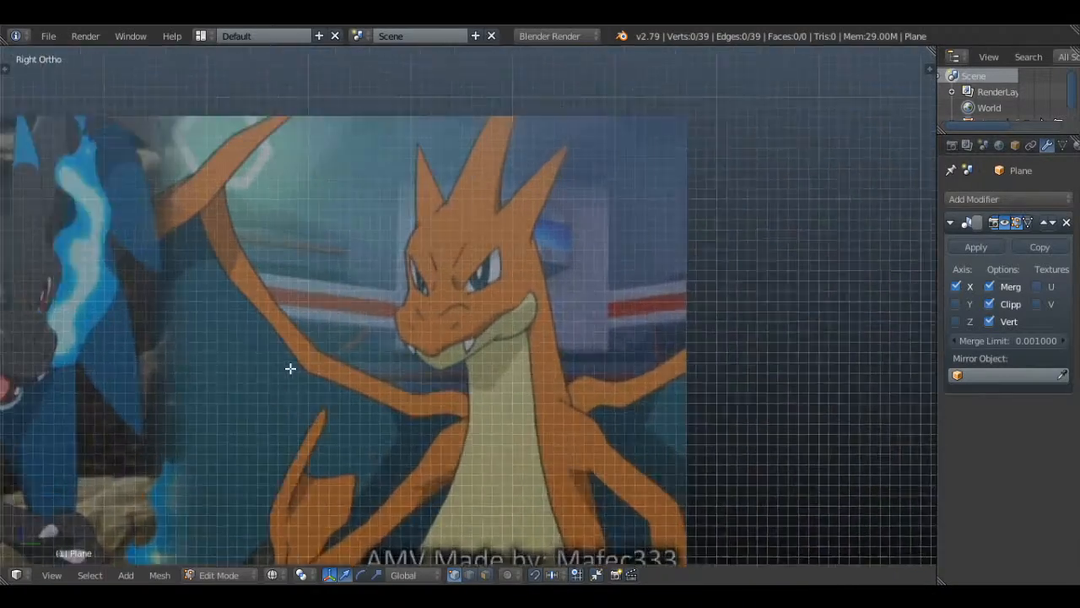
middle_click_drag(148, 387, 644, 376, "shift")
scroll(226, 381, "down", 6)
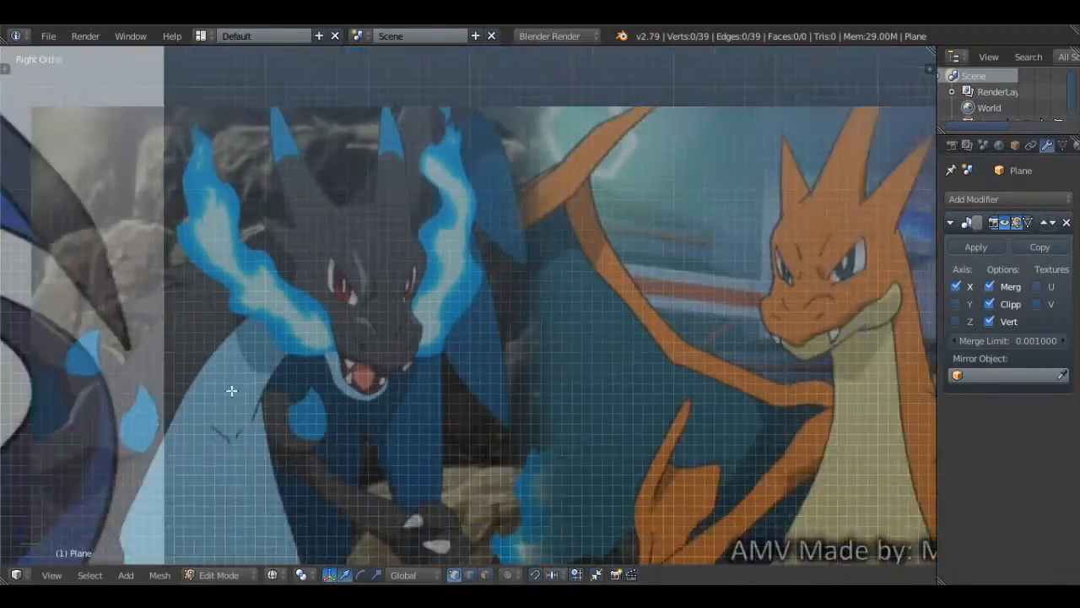
middle_click_drag(249, 388, 843, 400, "shift")
scroll(698, 343, "up", 2)
middle_click_drag(710, 313, 502, 407, "shift")
scroll(502, 407, "up", 1)
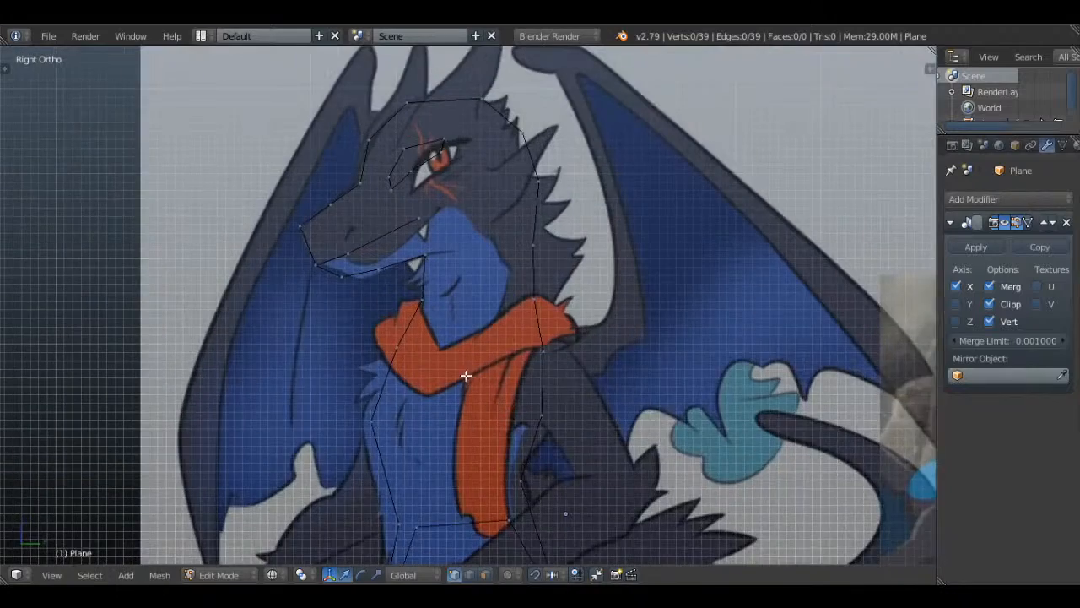
- In the right side view, move the mouth line's front vertex onto the lower front corner of the snout outline
middle_click_drag(412, 272, 519, 369, "shift")
scroll(519, 369, "up", 4)
left_click(338, 344)
left_click(369, 425, "shift")
scroll(632, 374, "down", 3)
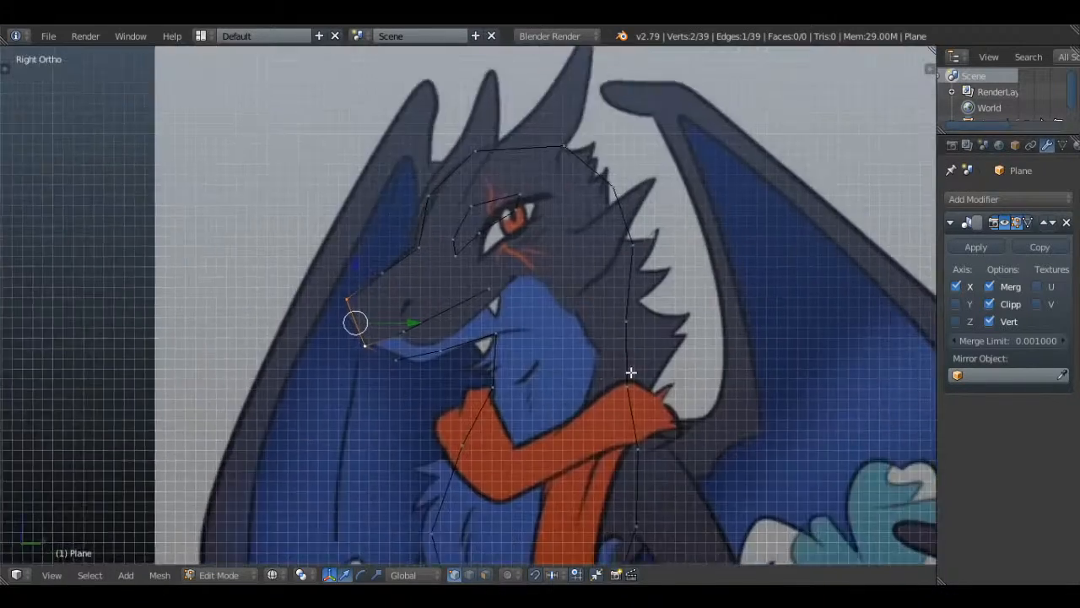
scroll(401, 300, "up", 1)
middle_click_drag(632, 373, 501, 327, "shift")
right_click(384, 311)
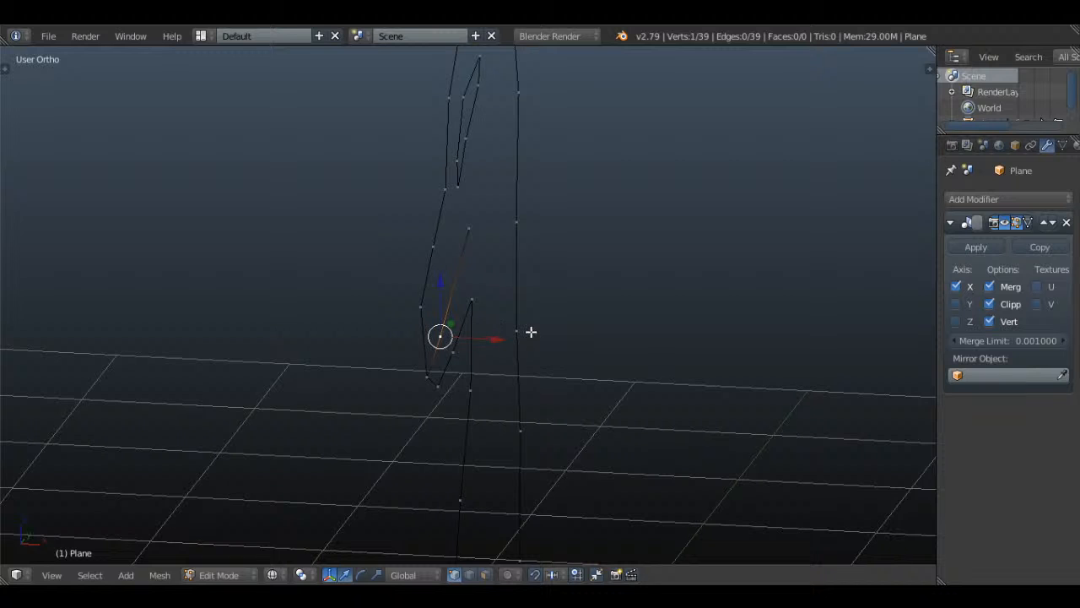
key("KP_3")
key("g")
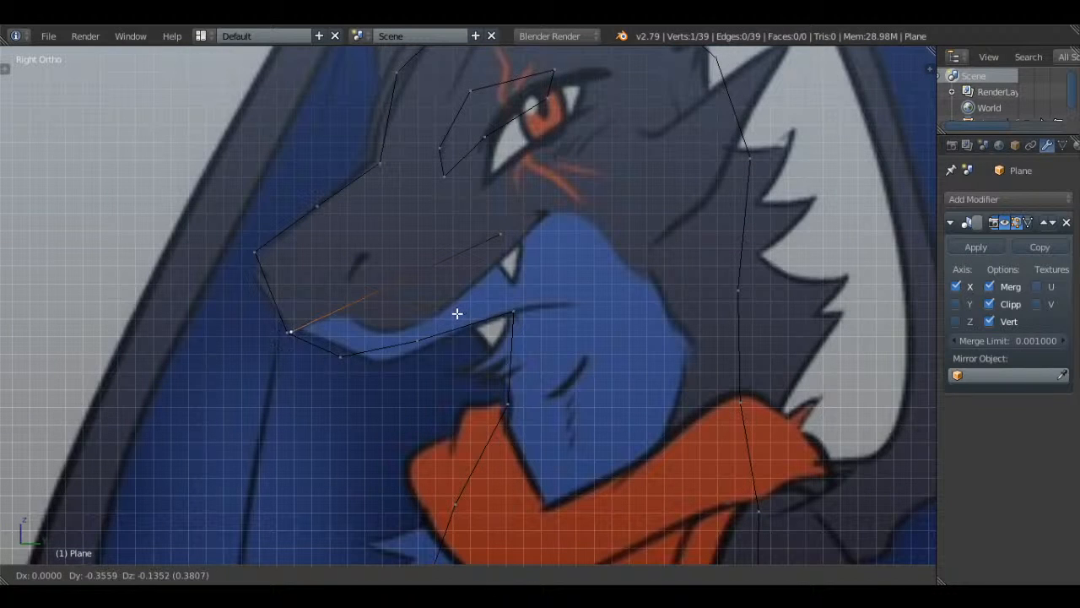
left_click(455, 314)
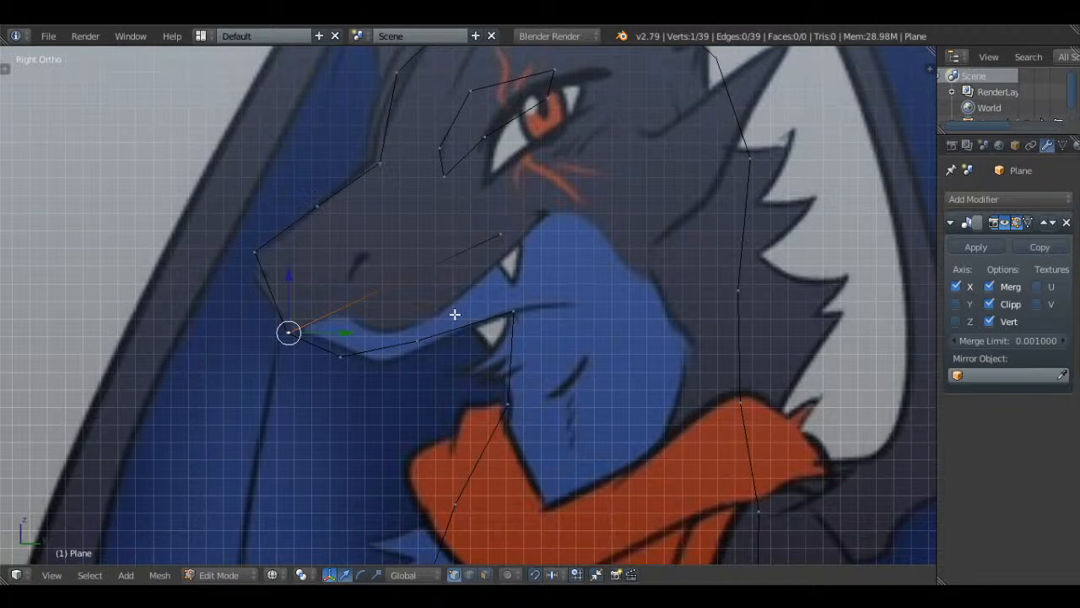
- Turn off Clipping in the Mirror modifier and move the mouth line's front vertex outward along X
key("KP_1")
left_click_drag(519, 332, 577, 332)
middle_click_drag(607, 317, 591, 331)
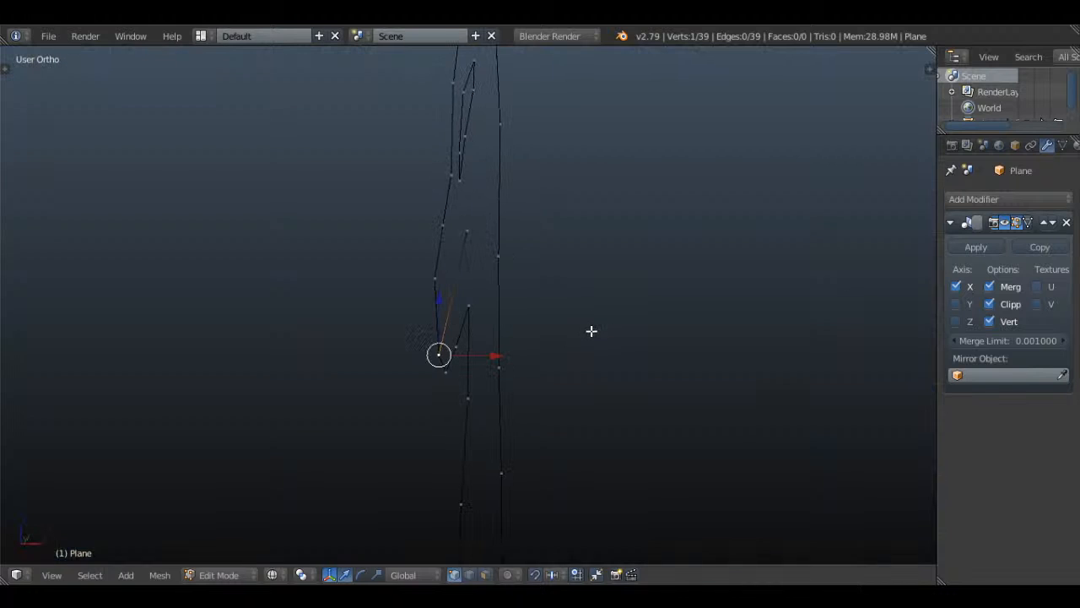
left_click(990, 304)
left_click_drag(489, 356, 547, 357)
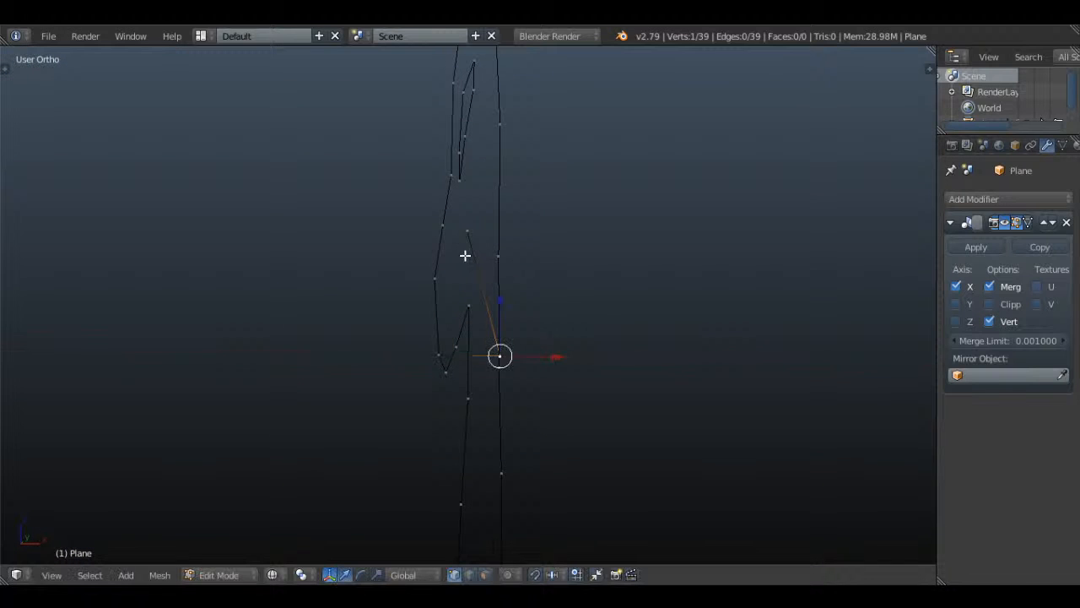
- Move the mouth corner vertex outward along X, then shift both mouth line vertices a little further out
right_click(456, 225)
right_click(481, 226)
left_click_drag(518, 231, 579, 240)
key("Tab")
mouse_move(586, 248)
middle_mouse_down()
mouse_move(606, 269)
mouse_move(530, 265)
mouse_move(551, 285)
mouse_move(572, 257)
middle_mouse_up()
key("Tab")
right_click(470, 342, "shift")
left_click_drag(565, 291, 578, 290)
key("Tab")
middle_click_drag(607, 290, 494, 287)
key("Tab")
- Select the whole eye outline and move it outward along X to the side of the head
key("a")
key("a")
key("a")
key("l")
middle_click_drag(492, 196, 605, 203)
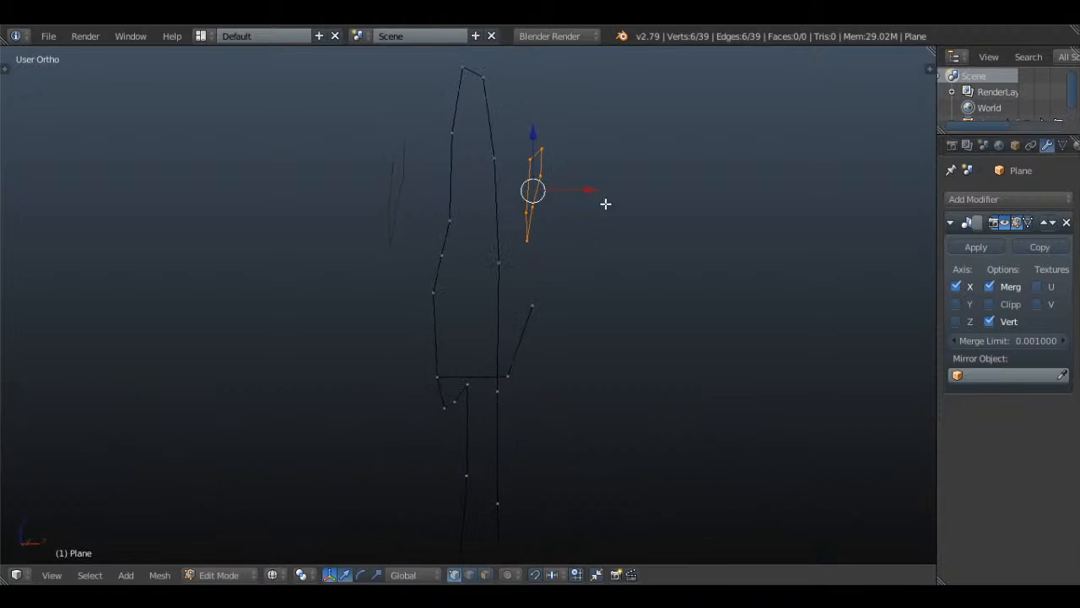
- Slant the eye outline by moving its two front vertices inward and its rear vertices outward along X
key("a")
right_click(527, 215)
right_click(527, 242, "shift")
left_click_drag(584, 222, 605, 207)
right_click(537, 211)
right_click(517, 150)
left_click_drag(569, 158, 618, 150)
right_click(552, 176)
right_click(537, 143)
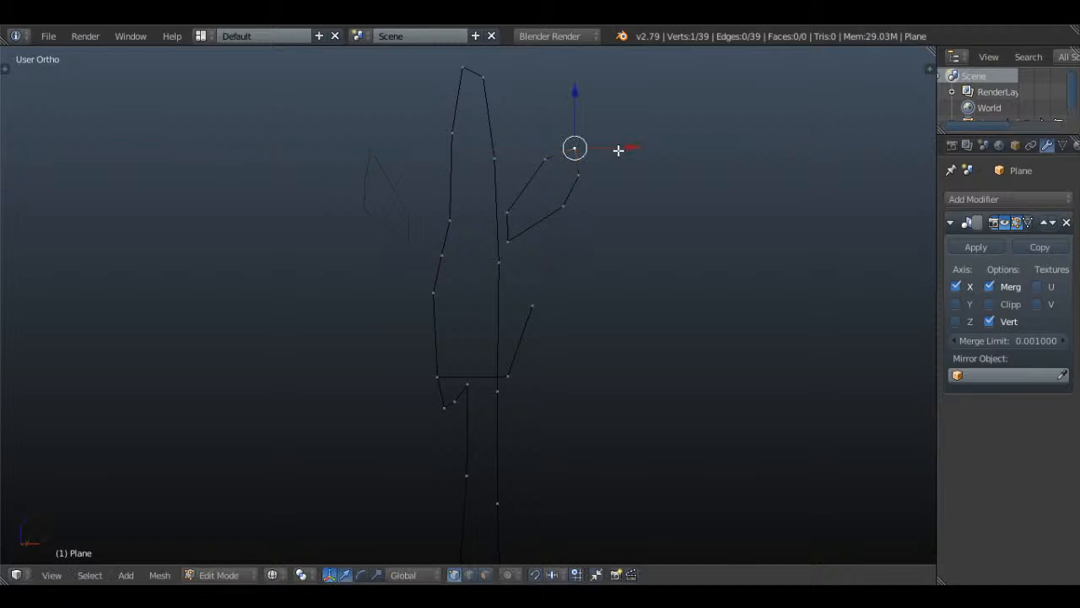
key("KP_1")
key("Tab")
middle_click_drag(607, 178, 531, 270)
key("Tab")
- In the right side view, move the mouth corner vertex back and up to the drawn corner of the mouth
key("a")
key("a")
right_click(525, 281)
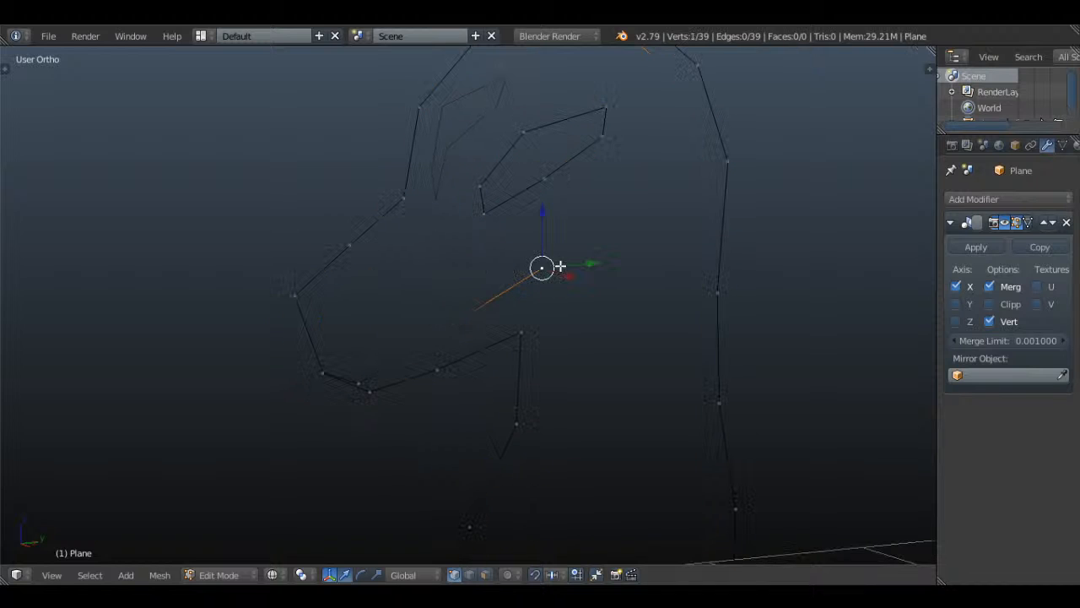
key("KP_3")
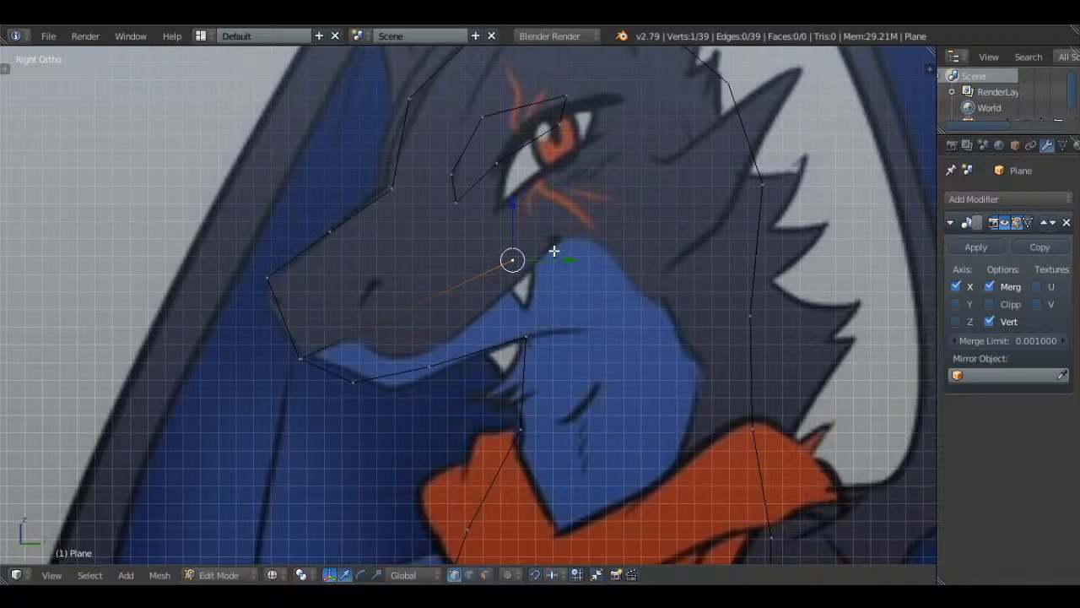
key("g")
left_click(597, 228)
- Subdivide the mouth edge and lower the new middle vertex to follow the curve of the drawn upper lip
middle_click_drag(303, 358, 371, 386)
right_click(371, 385, "shift")
key("w")
left_click(466, 221)
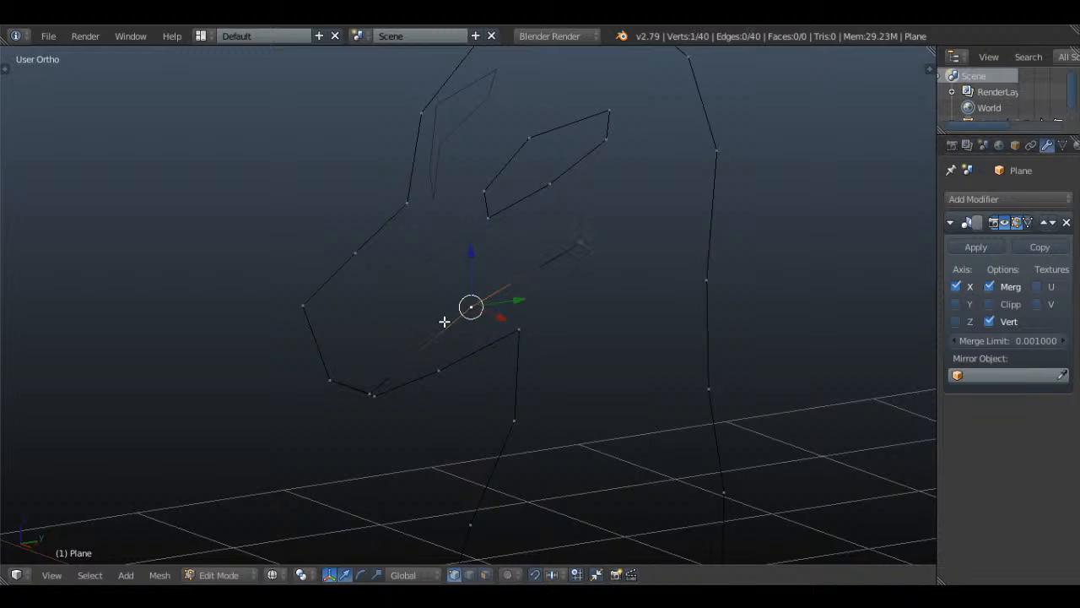
key("KP_3")
key("g")
left_click(518, 336)
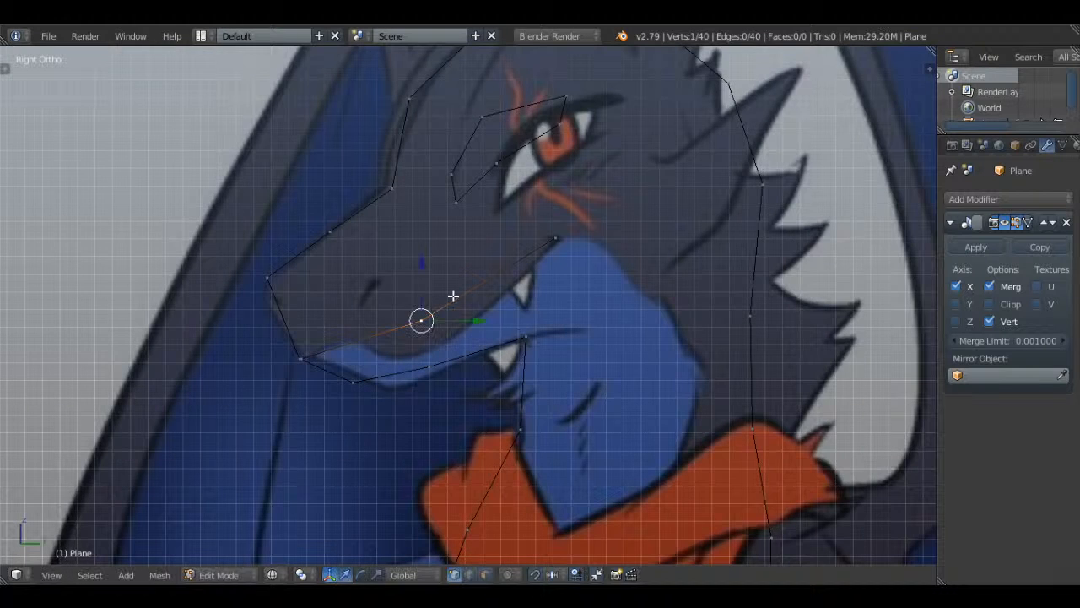
middle_click_drag(451, 296, 545, 306)
key("Tab")
key("Tab")
- Extrude the nose tip vertex slightly backward and move the new vertex outward along X to the side of the snout
right_click(372, 272)
middle_click_drag(418, 291, 516, 335)
key("KP_1")
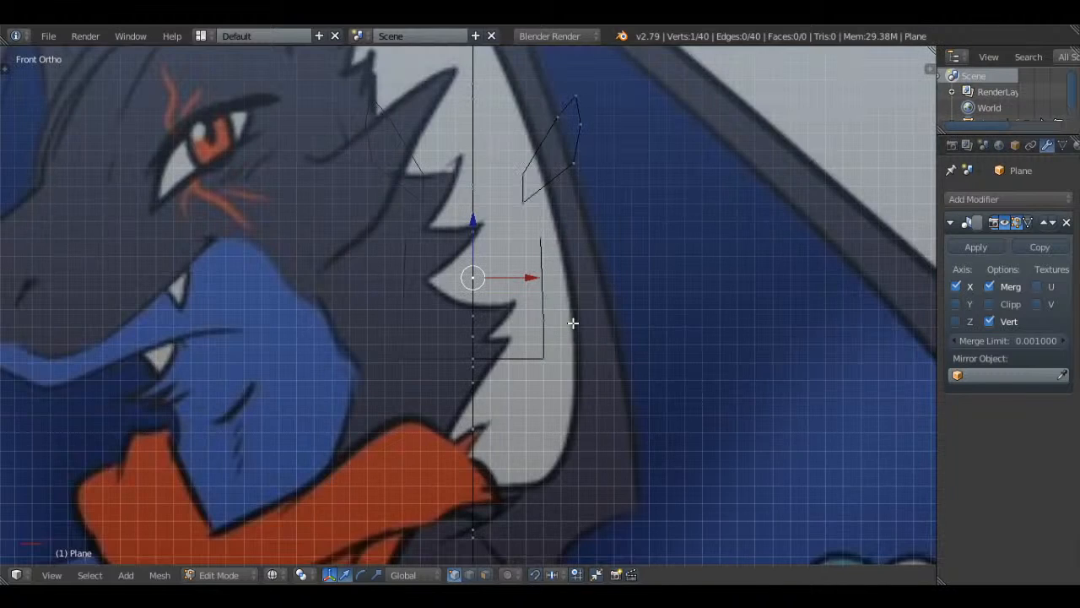
key("KP_3")
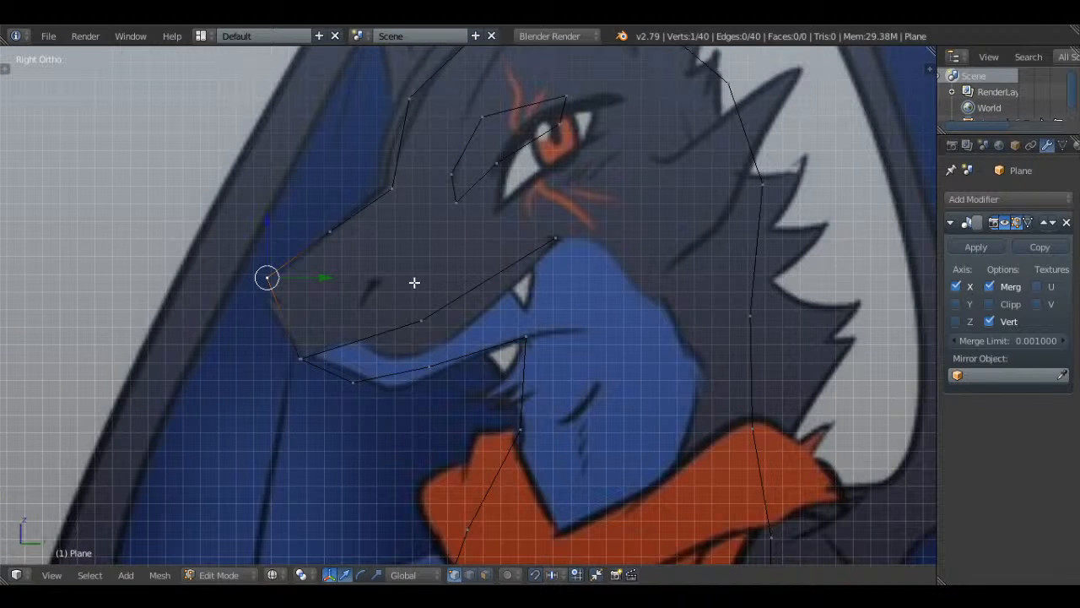
key("g")
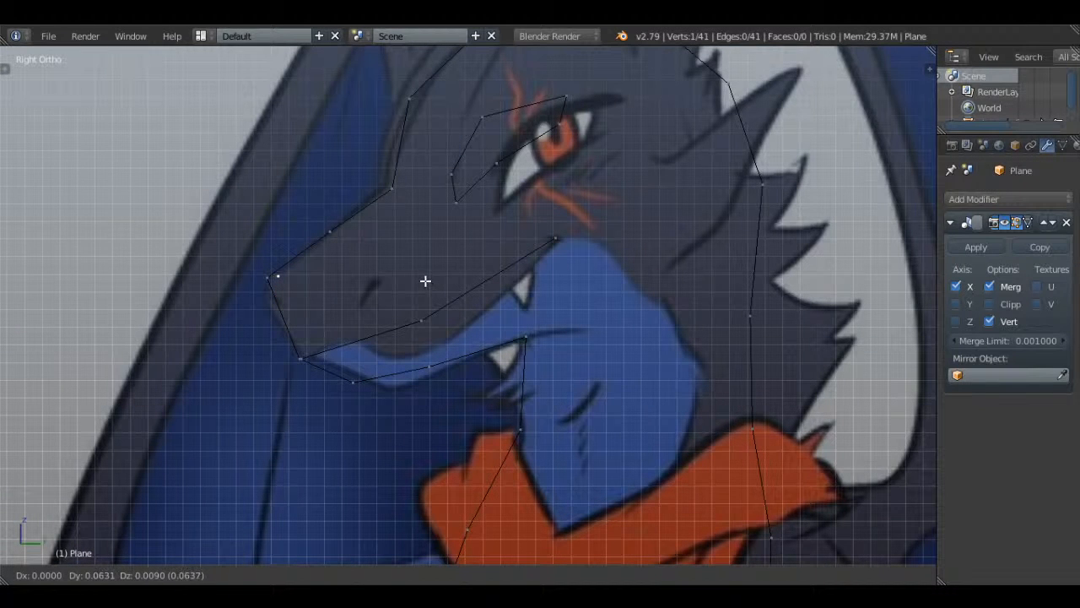
left_click(425, 281)
key("KP_1")
key("g")
key("x")
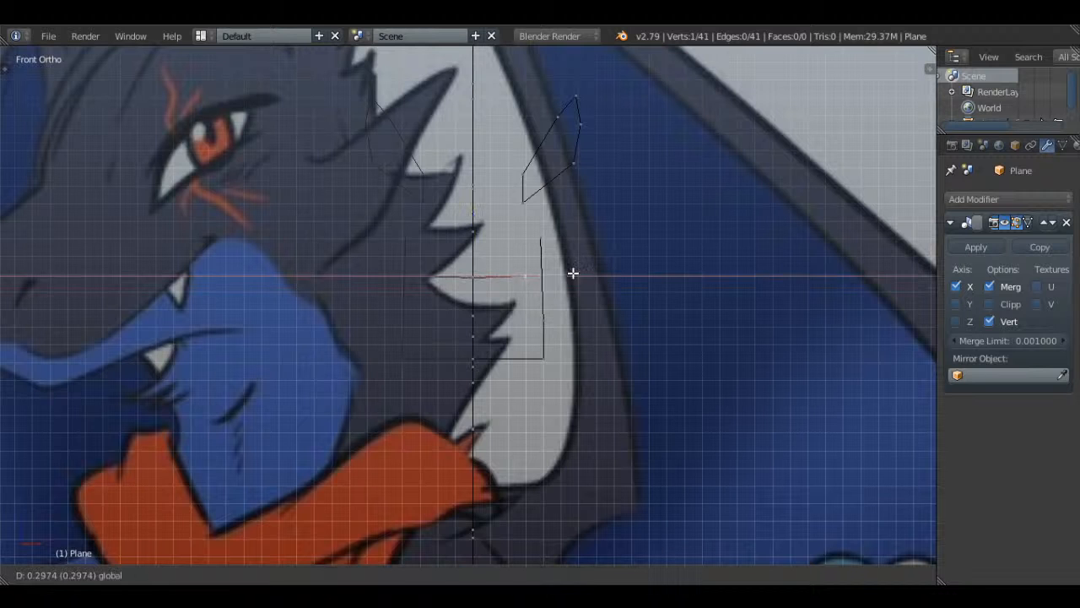
left_click(580, 275)
- Connect the extruded nose side vertex to the mouth line's front vertex with an edge
middle_click_drag(580, 276, 508, 302)
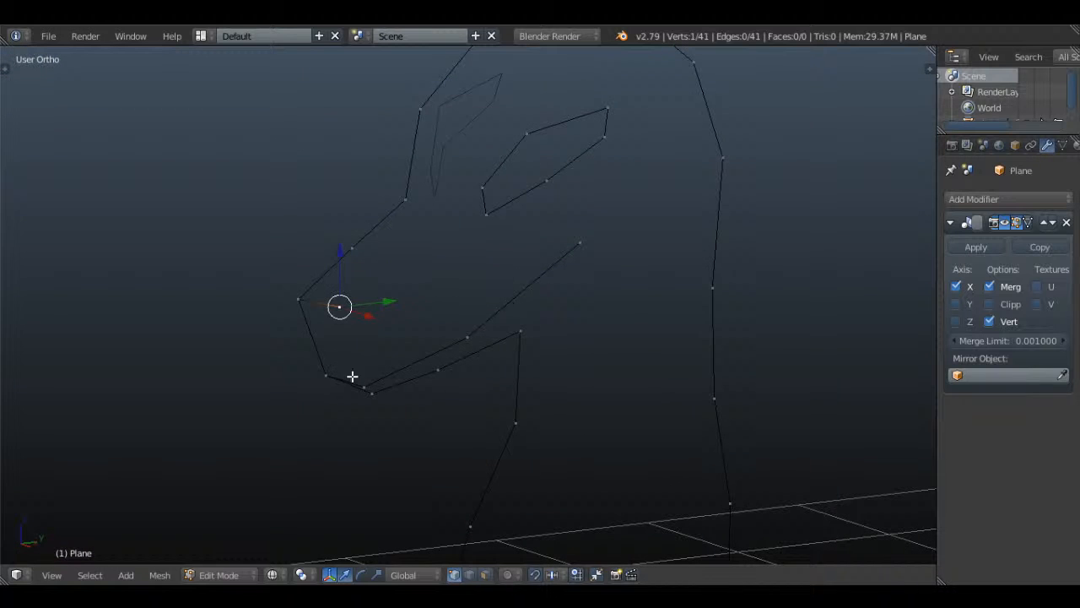
key("Tab")
middle_click_drag(414, 341, 543, 282)
key("Tab")
right_click(351, 296)
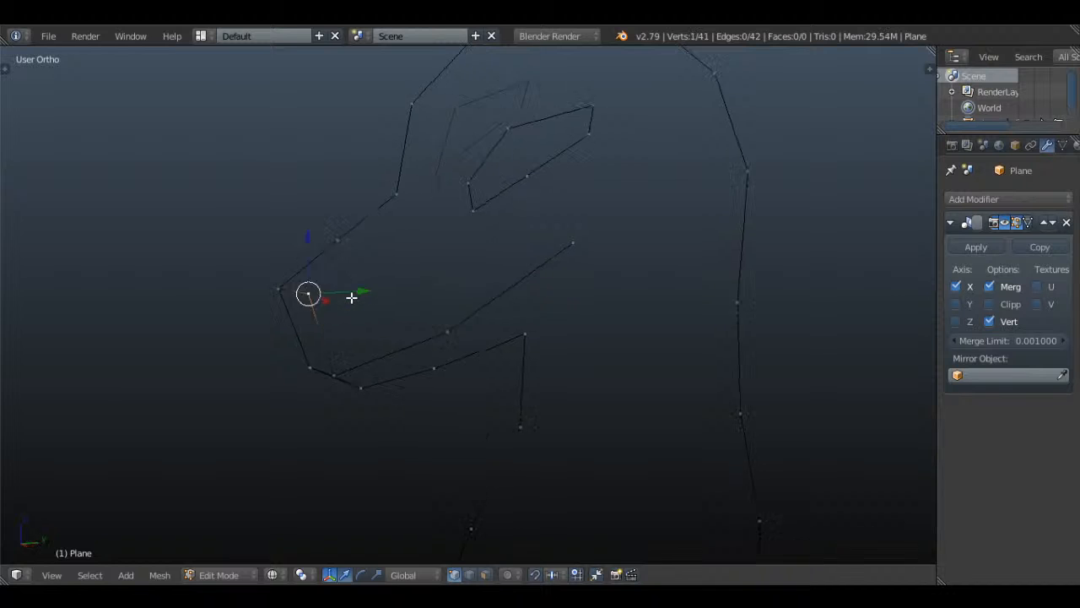
- Extrude the nose side vertex backward to the lower front corner of the eye contour and adjust its sideways position
key("KP_3")
key("e")
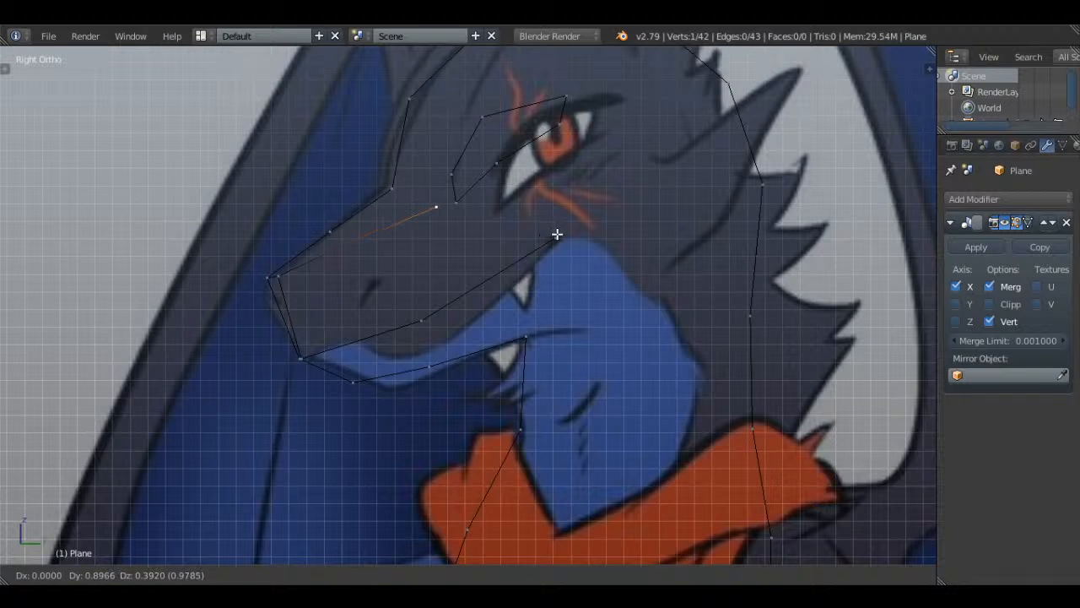
left_click(575, 231)
middle_click_drag(454, 225, 602, 248)
left_click_drag(591, 216, 581, 220)
key("Tab")
middle_click_drag(584, 229, 549, 285)
- In the right side view, extrude the eye contour's upper front vertex forward toward the forehead profile
key("Tab")
key("a")
key("a")
key("KP_3")
key("a")
scroll(507, 216, "up", 3)
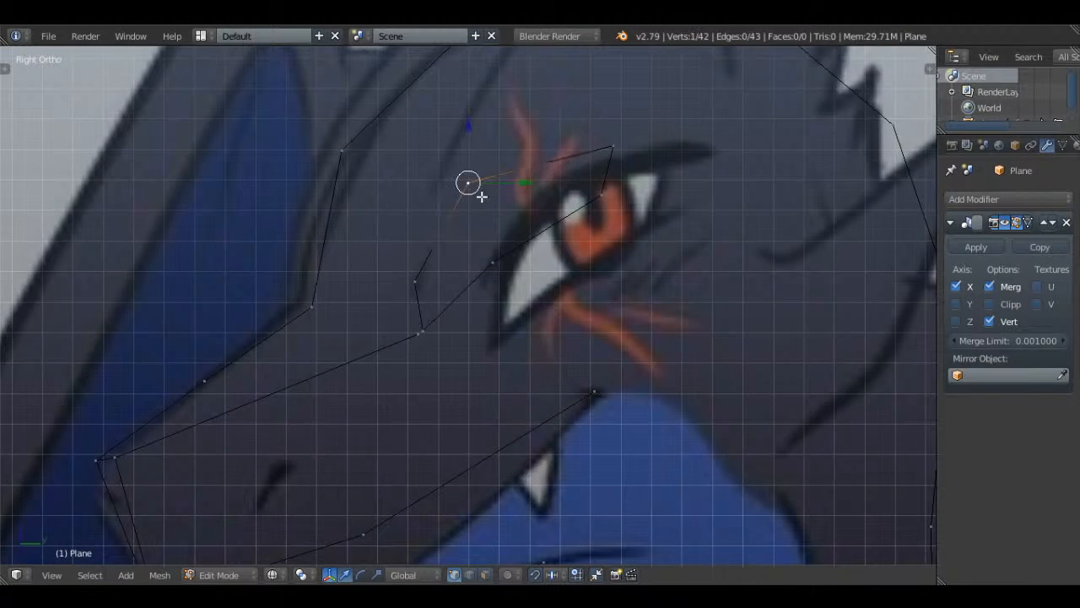
scroll(481, 196, "down", 2)
key("e")
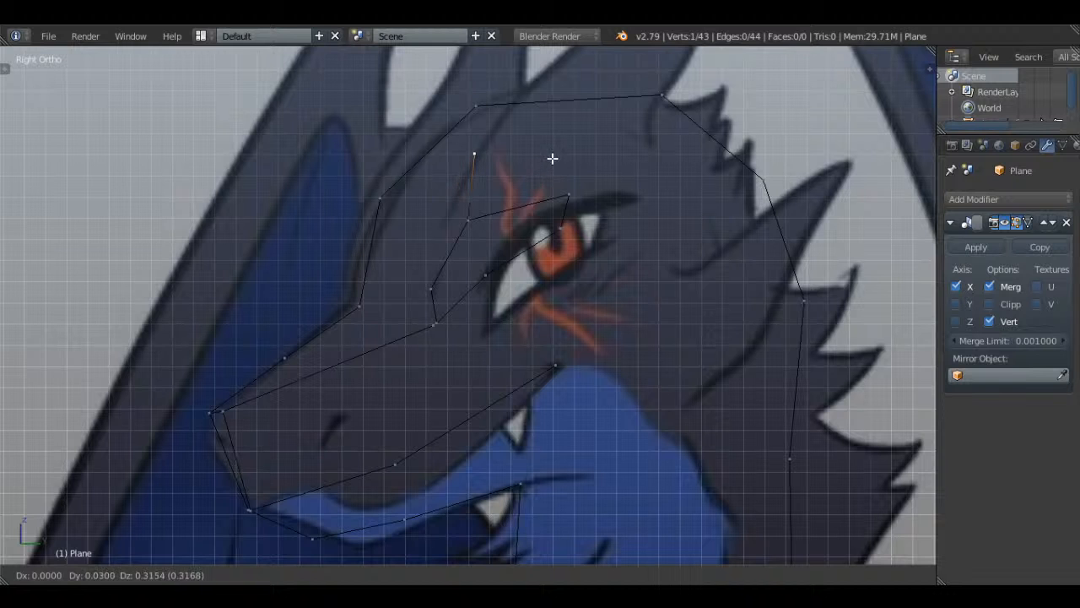
left_click(497, 208)
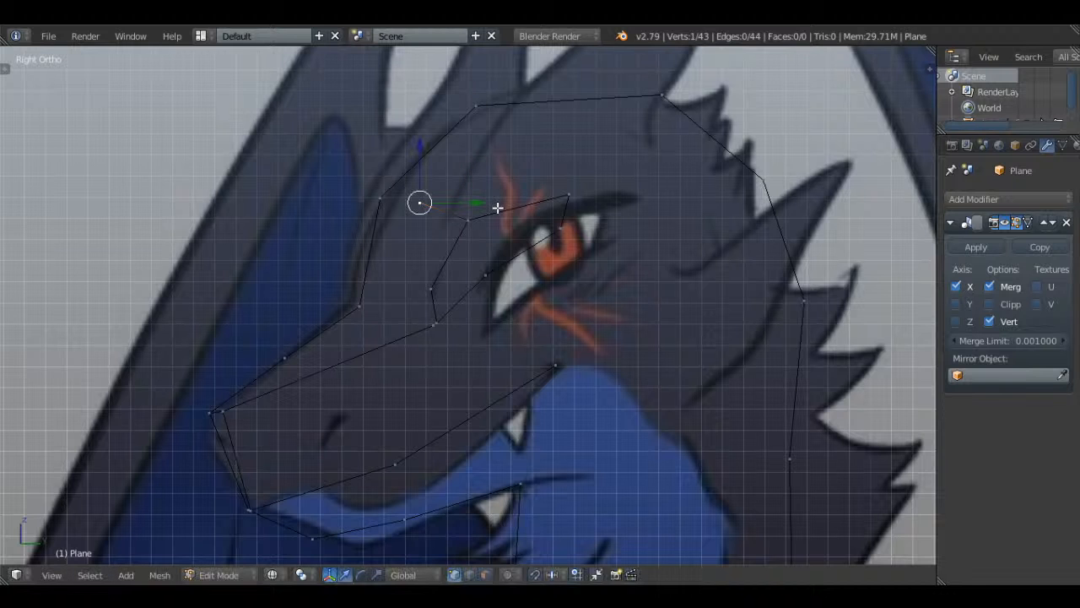
- Extrude the middle vertex of the eye contour's lower edge a short way down toward the drawn inner corner of the eye
key("KP_1")
scroll(655, 256, "down", 4)
key("Tab")
middle_click_drag(655, 256, 589, 309)
key("Tab")
key("a")
right_click(592, 229)
key("e")
left_click(699, 242)
- In the front view, move the new vertex below the eye inward along X, close to the eye contour
key("Tab")
key("KP_1")
scroll(709, 256, "down", 4)
scroll(685, 292, "up", 3)
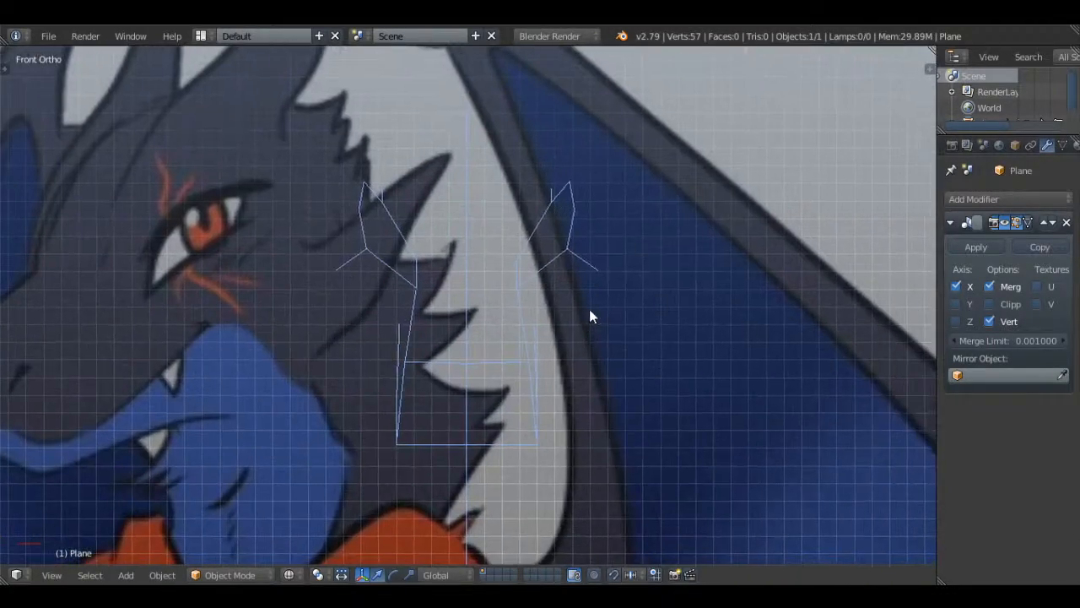
key("Tab")
key("g")
key("x")
left_click(629, 278)
key("Tab")
key("Tab")
- Move the nose side vertex and the front mouth vertex inward along X to narrow the snout, shifting the mouth vertex slightly further
right_click(543, 439)
right_click(526, 374, "shift")
key("g")
key("x")
left_click(560, 406)
right_click(548, 440)
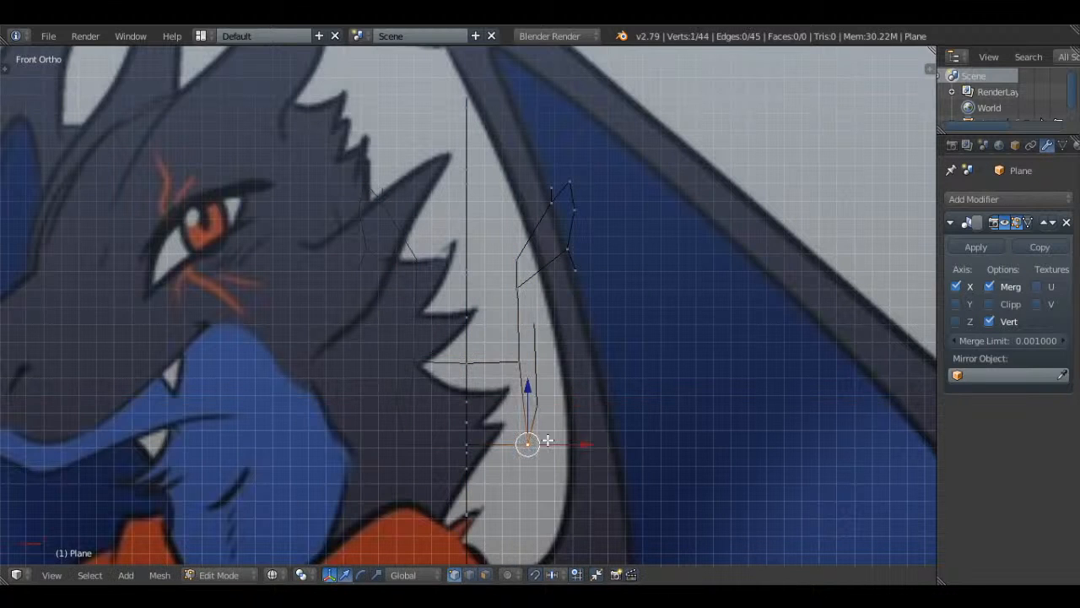
left_click_drag(573, 447, 568, 448)
- Move the mouth corner vertex outward along X to widen the back of the mouth
right_click(547, 411)
right_click(553, 339)
left_click_drag(586, 325, 588, 324)
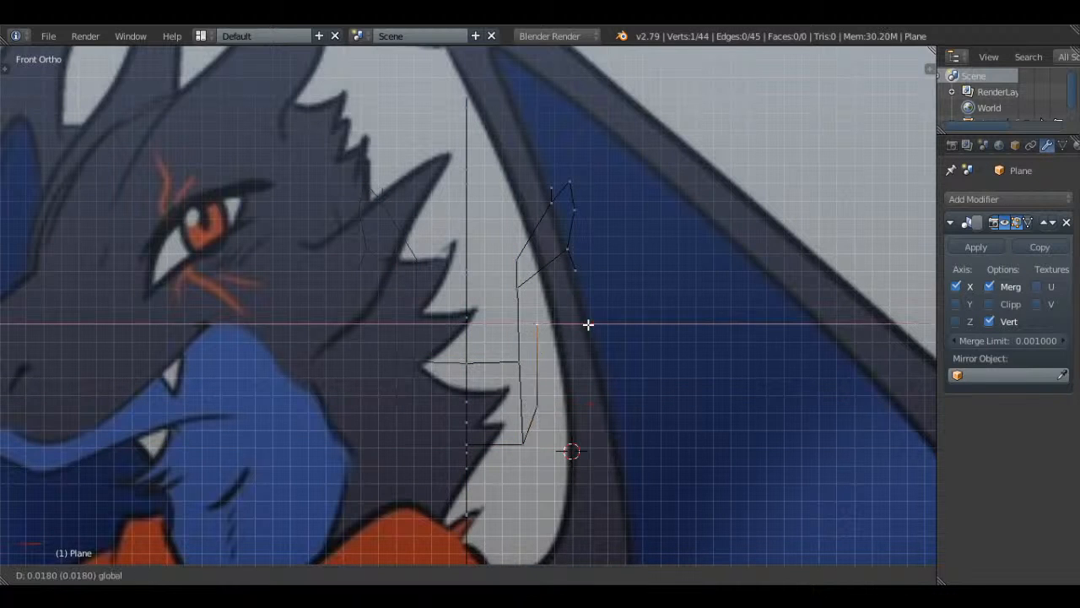
left_click(601, 327)
- Extrude the vertex below the eye down to the mouth corner in the side view and adjust it along X in the front view
middle_click_drag(596, 333, 639, 243)
right_click(610, 253)
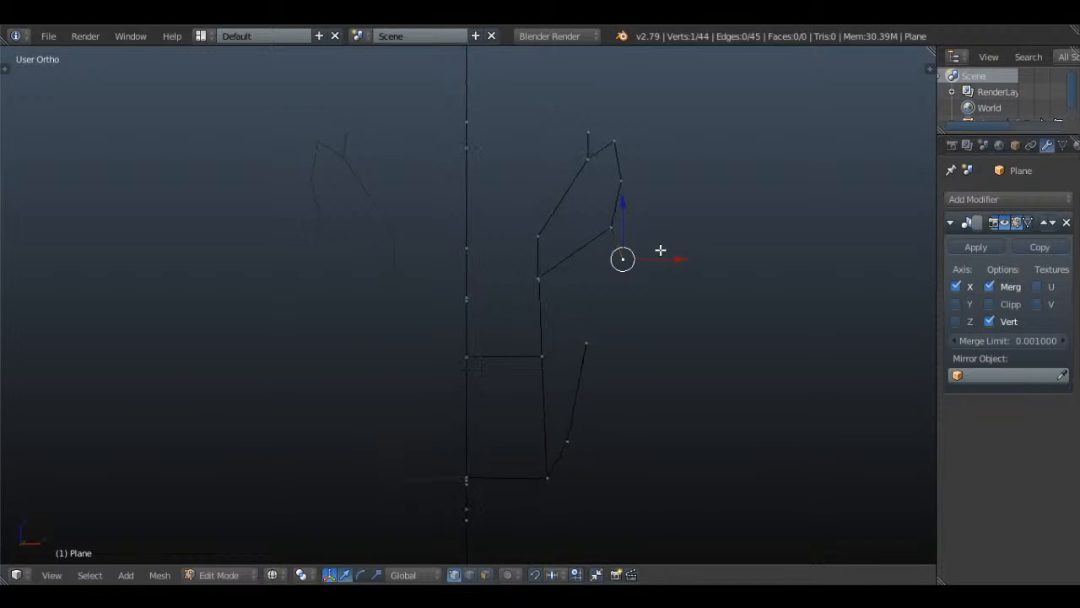
key("KP_3")
key("g")
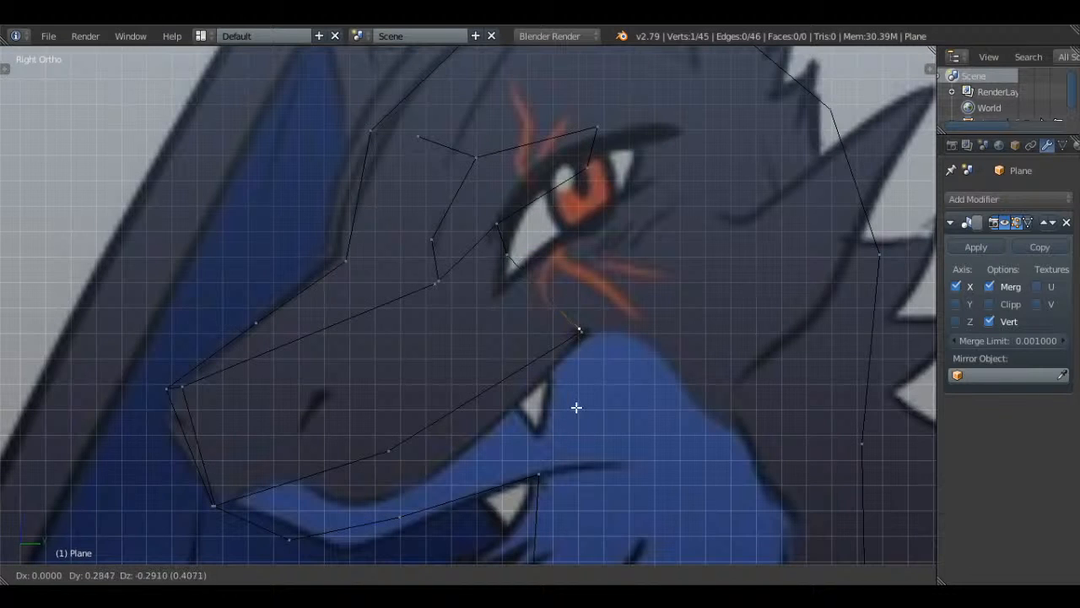
left_click(577, 408)
key("KP_1")
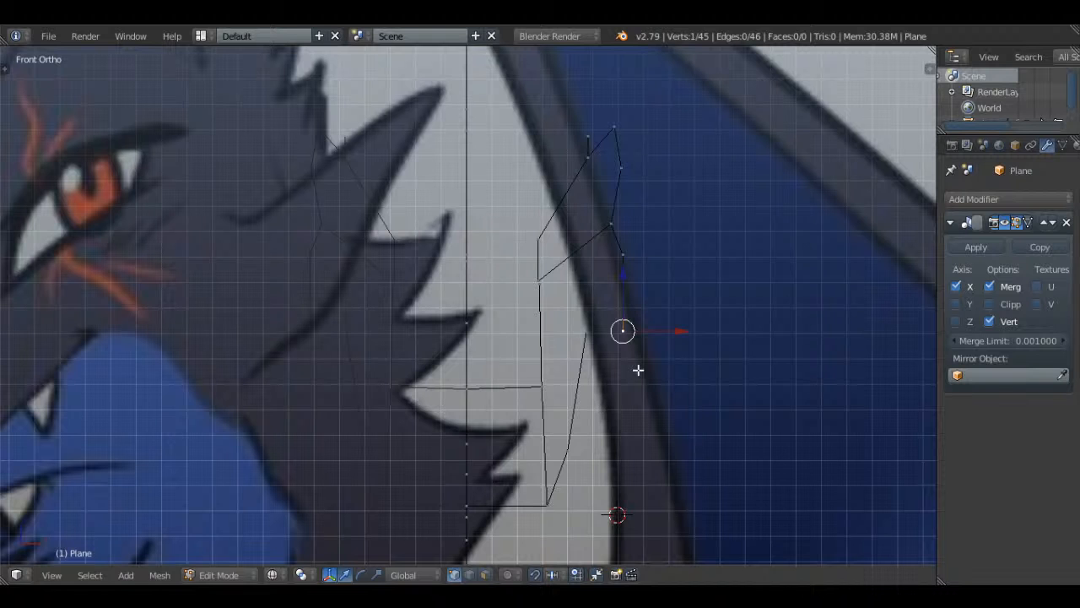
key("g")
key("x")
left_click(638, 337)
middle_click_drag(637, 337, 673, 328)
- Merge the extruded vertex with the mouth corner vertex so the line from the eye joins the mouth
key("Tab")
key("Tab")
key("x")
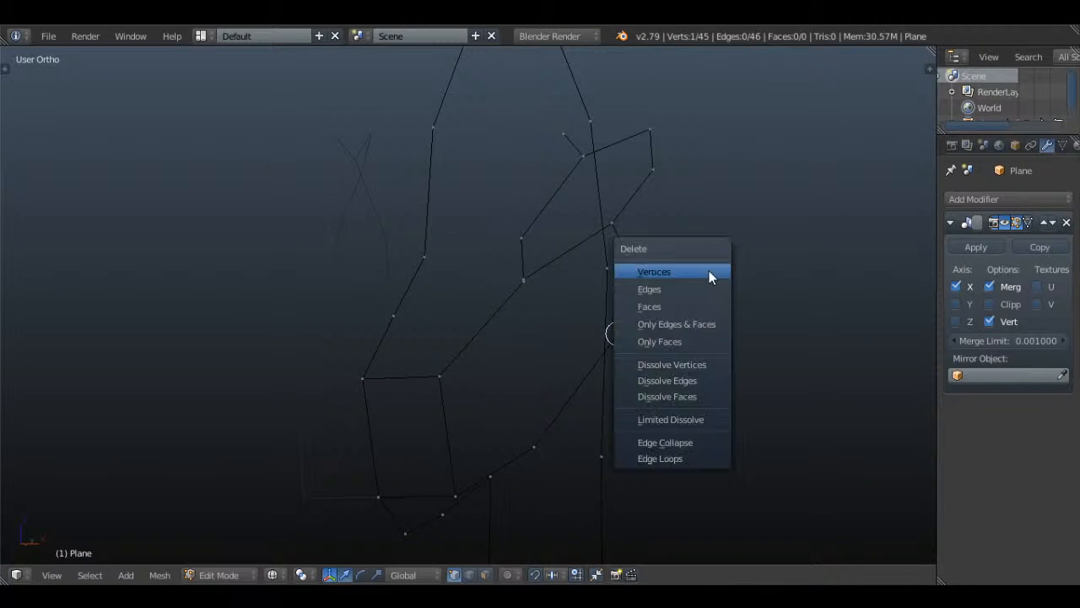
key("Escape")
key("v")
right_click(648, 264)
key("Tab")
middle_click_drag(648, 277, 640, 338)
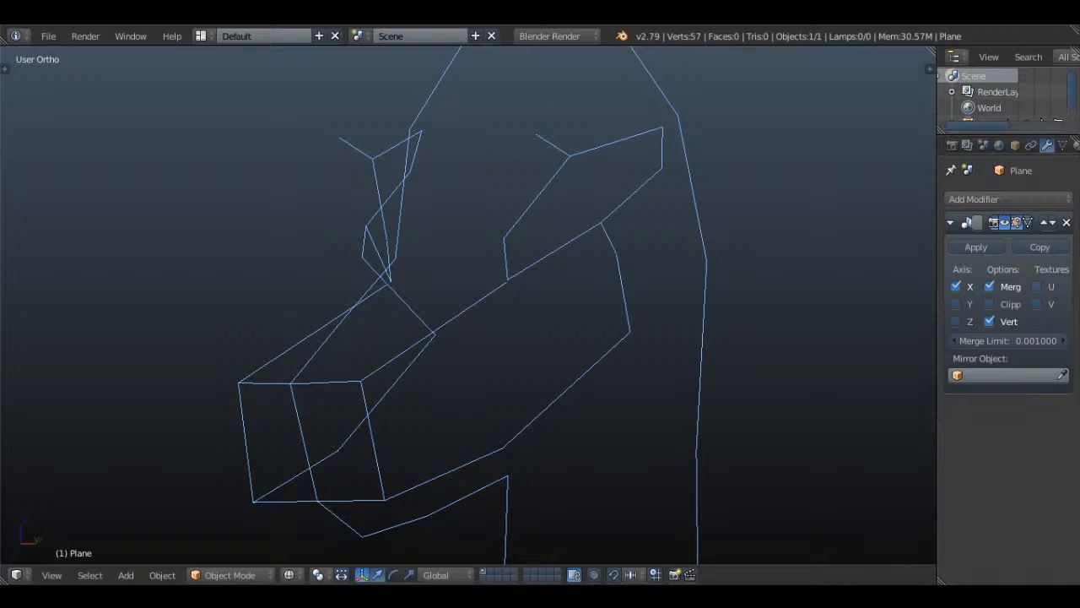
- Delete the duplicate vertex at the eye contour's lower front corner and connect that corner to the nose side vertex with an edge
middle_click_drag(620, 281, 577, 281)
key("Tab")
key("a")
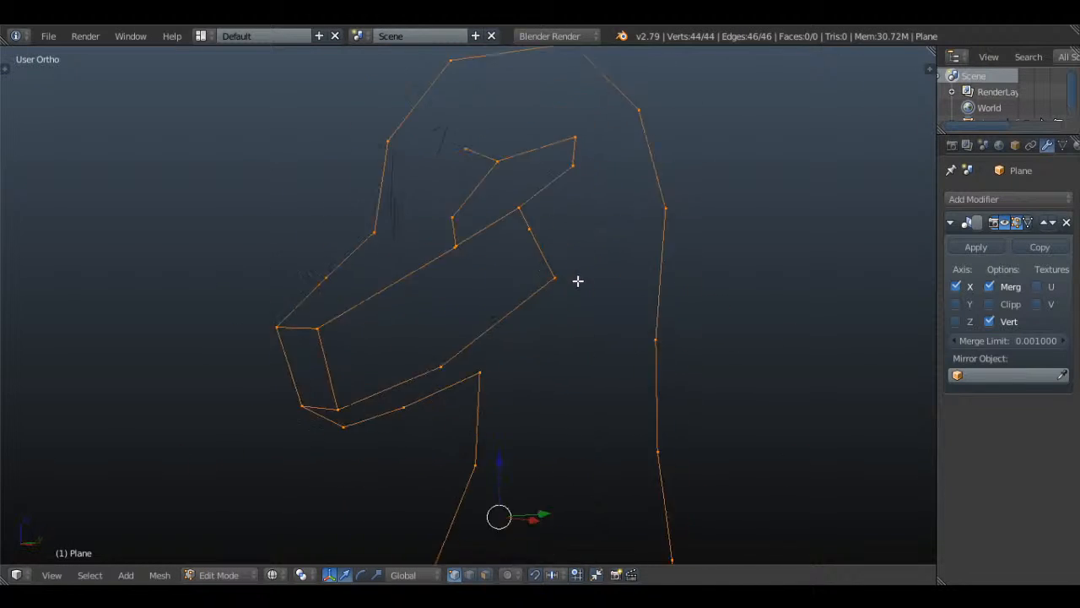
key("a")
scroll(531, 269, "up", 2)
right_click(444, 226)
middle_click_drag(457, 231, 442, 236)
key("x")
left_click(460, 221)
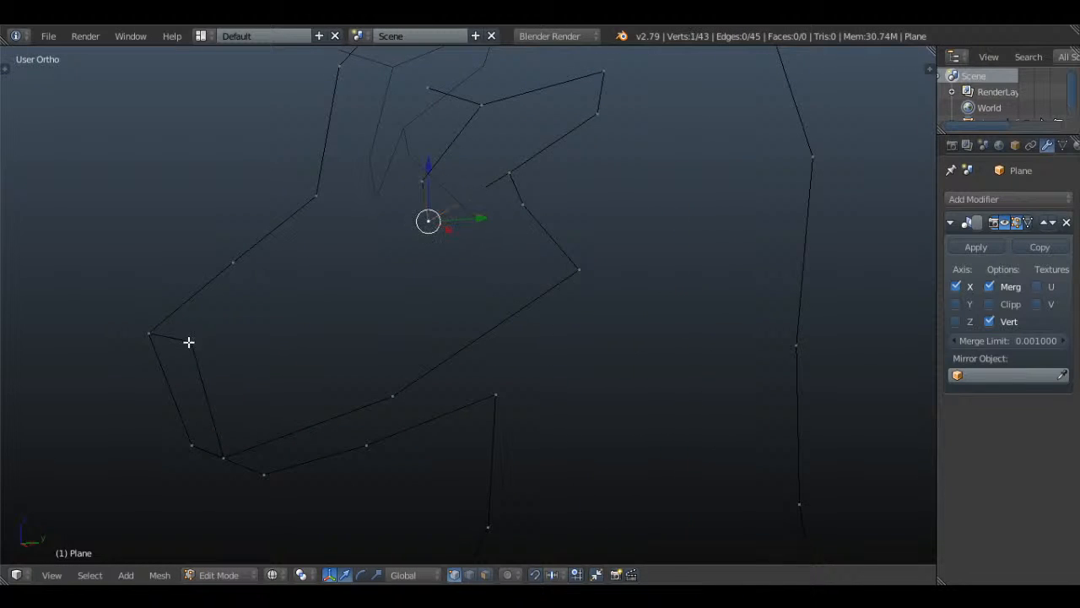
right_click(190, 341, "shift")
middle_click_drag(363, 323, 632, 290, "shift")
key("f")
- Subdivide the edge between the nose side vertex and the eye contour's lower front corner
key("a")
right_click(515, 233)
right_click(478, 313)
key("g")
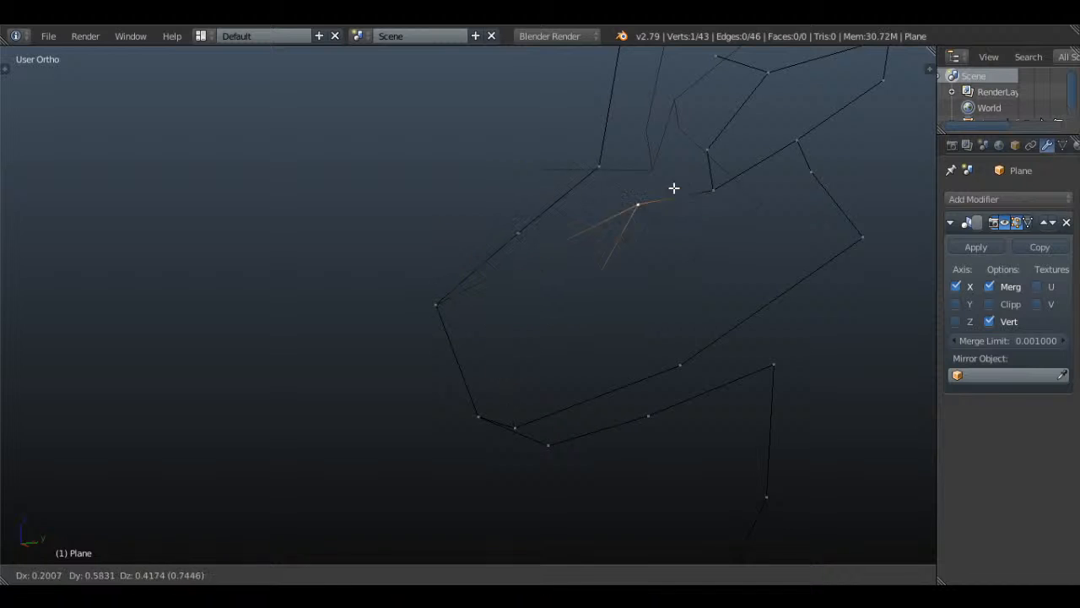
right_click(702, 182)
right_click(713, 187, "shift")
key("w")
left_click(712, 176)
key("a")
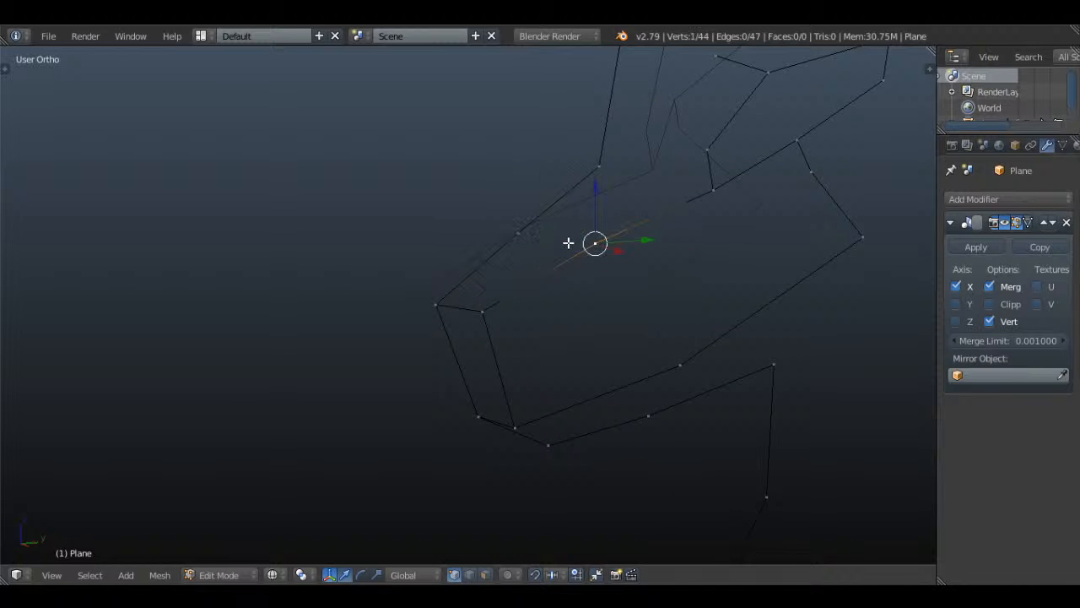
- In the right side view, move the new middle vertex forward beside the profile vertex on the snout bridge
key("KP_3")
key("g")
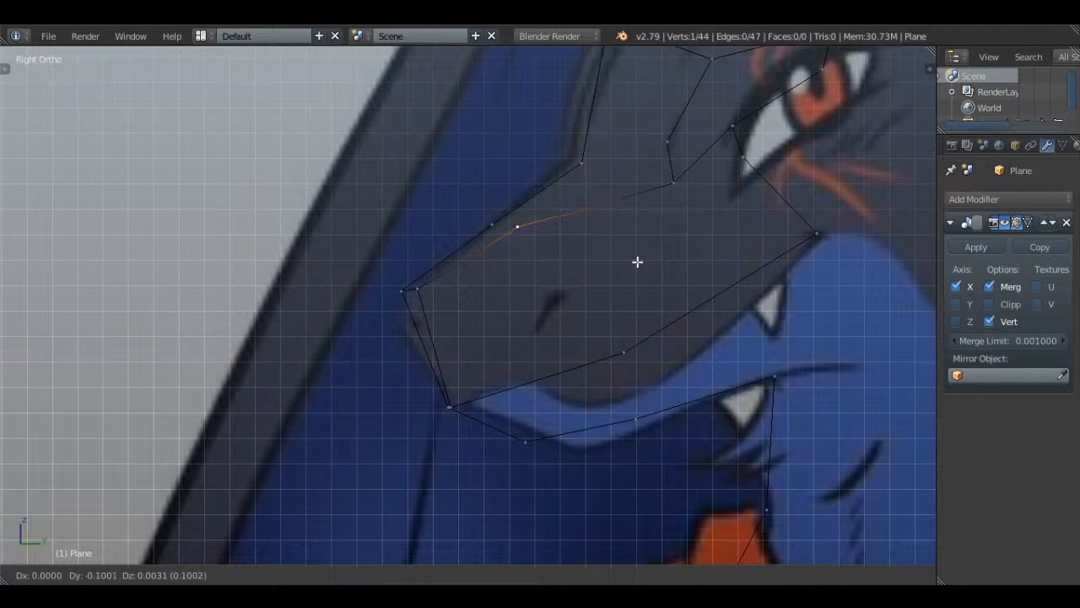
left_click(631, 260)
middle_click_drag(579, 243, 610, 256)
key("Tab")
key("Tab")
- Try to extrude the profile vertex at the top of the snout to the eye contour's front vertex, and delete the extruded vertex
key("a")
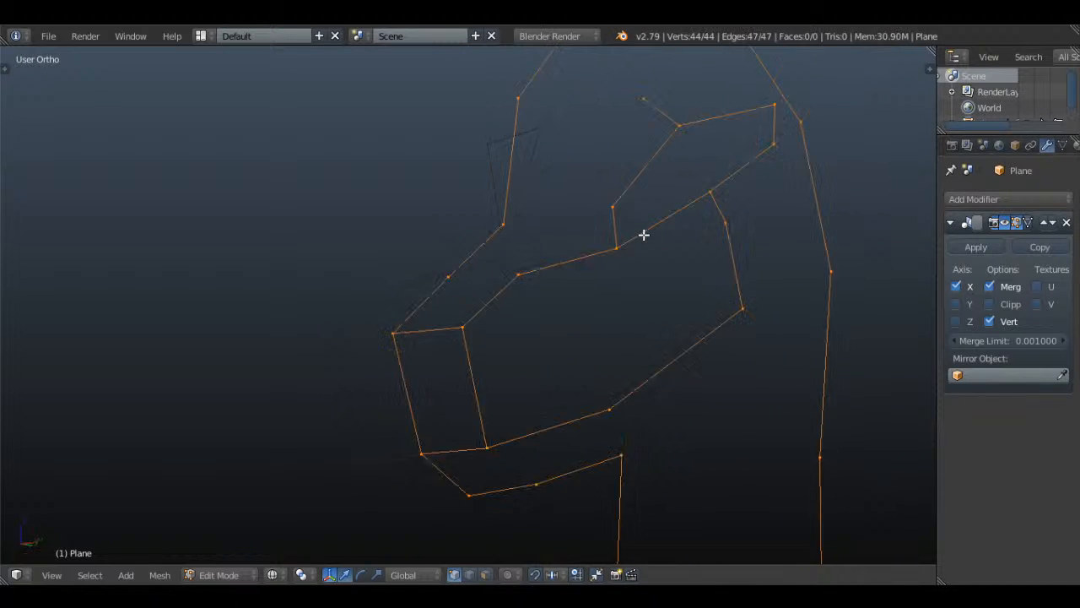
key("a")
right_click(516, 231)
middle_click_drag(541, 228, 524, 219)
key("e")
left_click(605, 204)
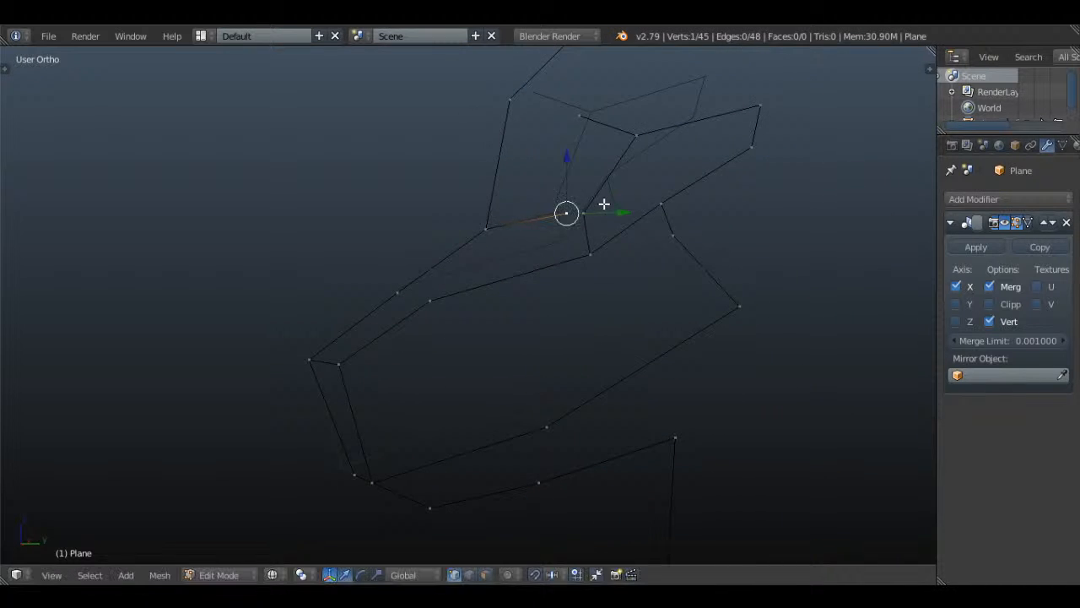
middle_click_drag(614, 218, 583, 186)
key("g")
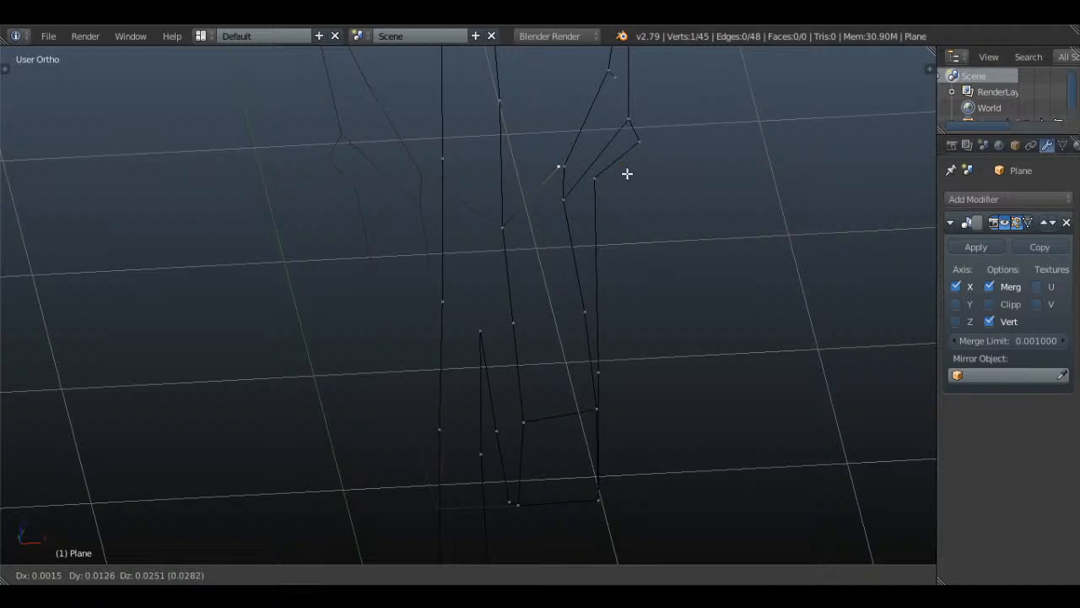
left_click(634, 172)
middle_click_drag(740, 198, 699, 176)
key("x")
left_click(696, 173)
- Connect the snout-top profile vertex to the eye contour's front vertex, and the vertex beside the forehead to the forehead profile
middle_click_drag(625, 222, 519, 220)
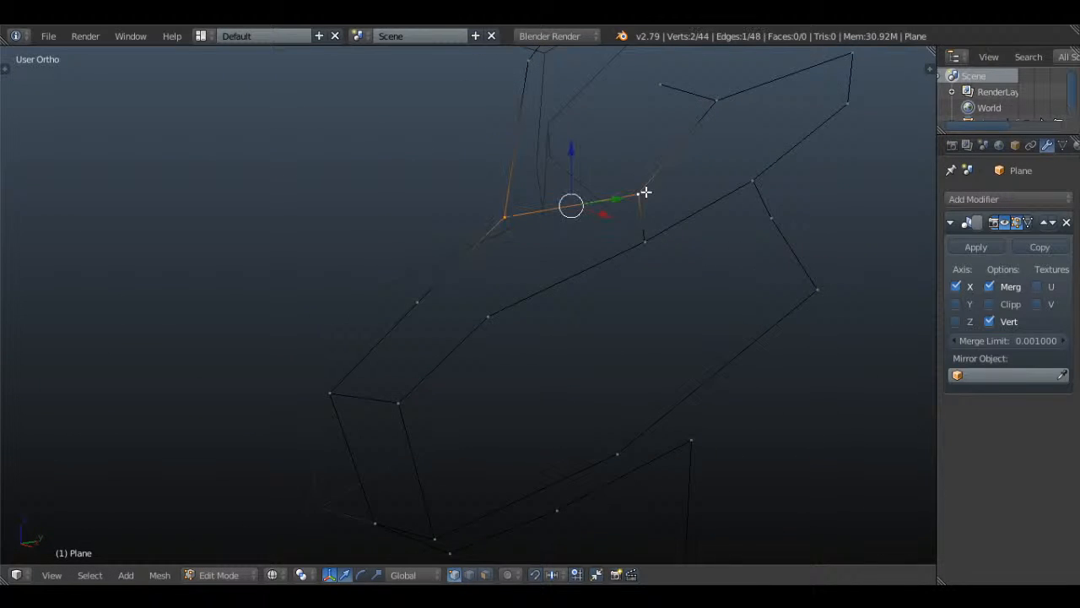
key("a")
middle_click_drag(645, 192, 584, 174)
right_click(584, 175)
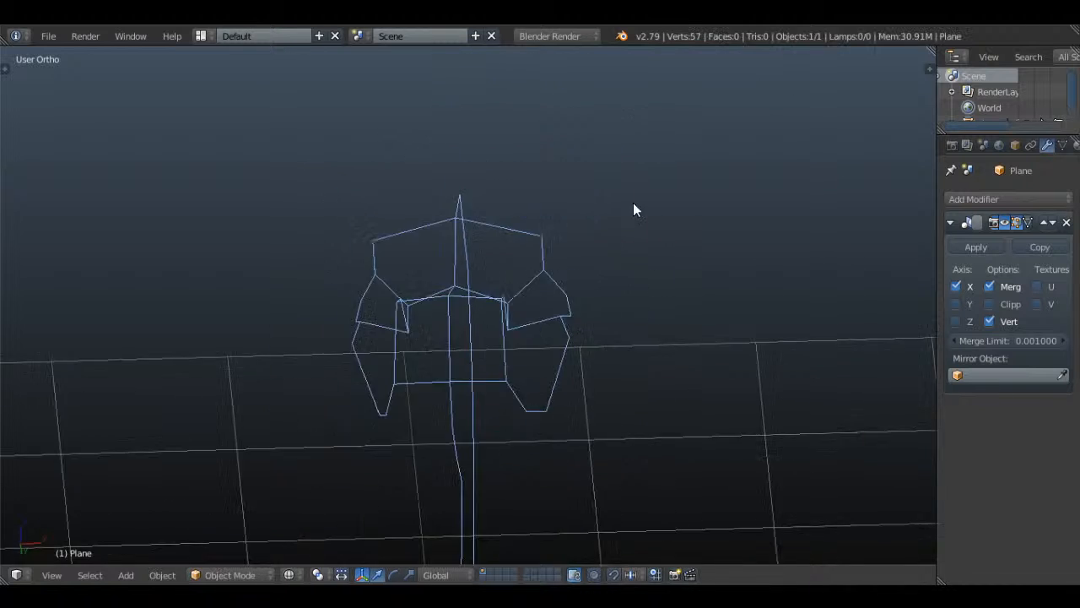
middle_click_drag(633, 202, 642, 306)
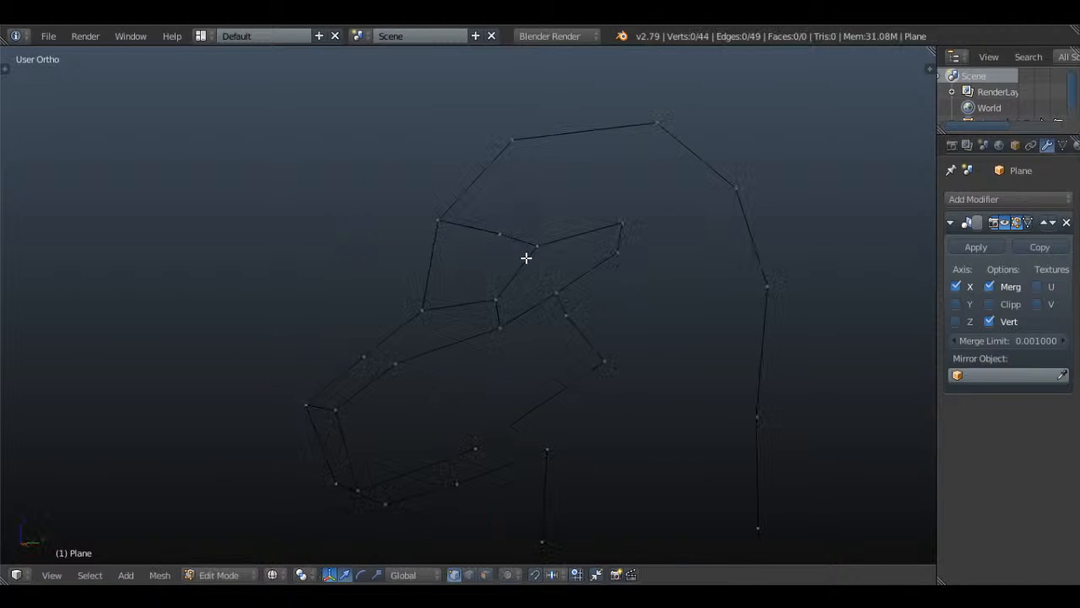
- In the right side view, reposition the eye contour's rear and lower vertices to fit the drawn brow and eye
key("KP_3")
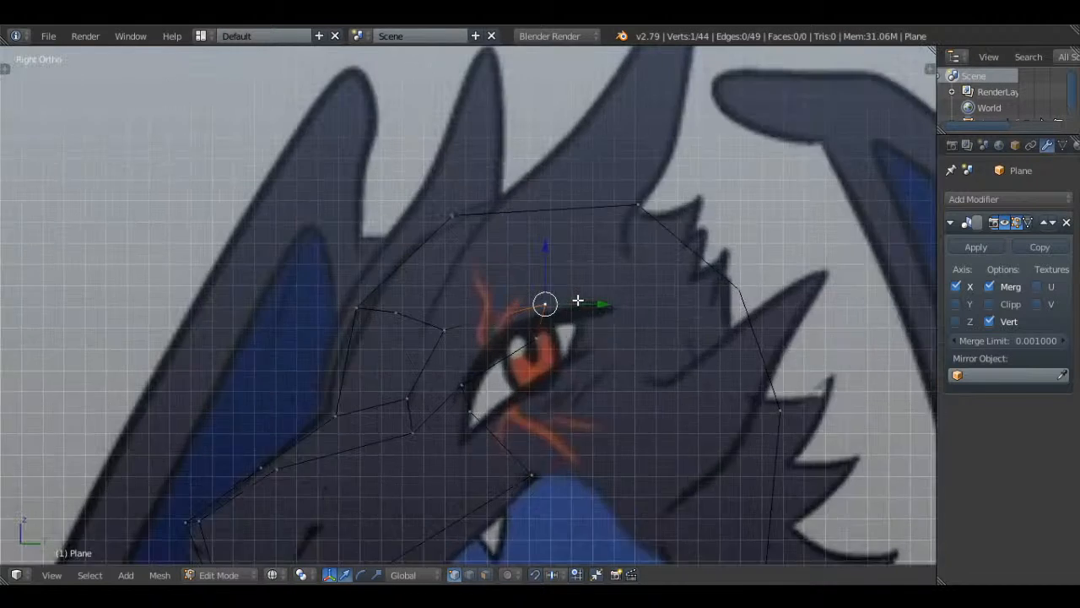
key("g")
left_click(568, 297)
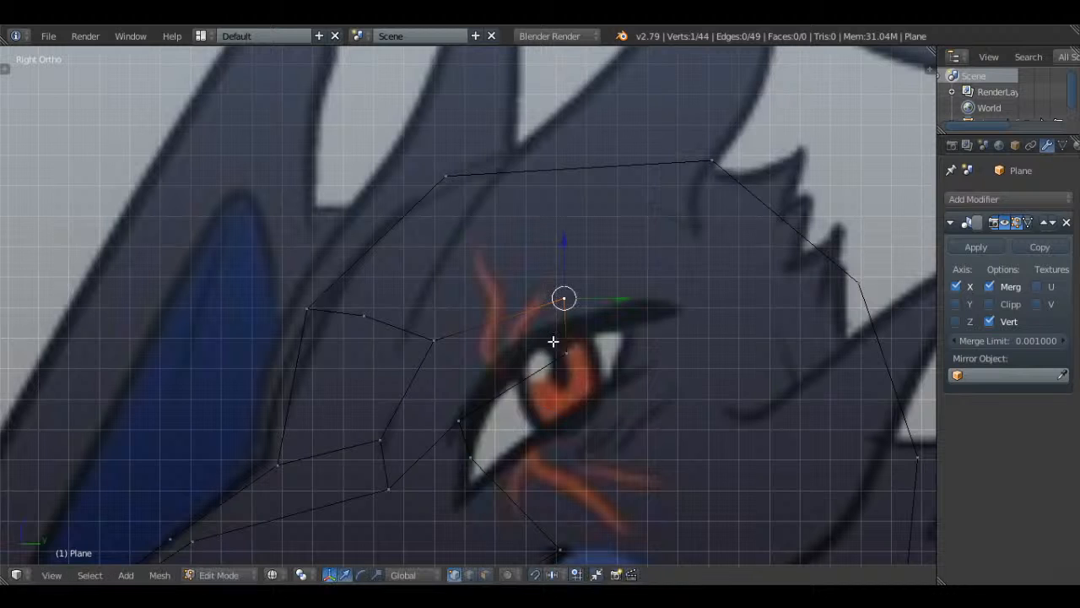
left_click_drag(566, 350, 544, 359)
left_click_drag(458, 420, 462, 412)
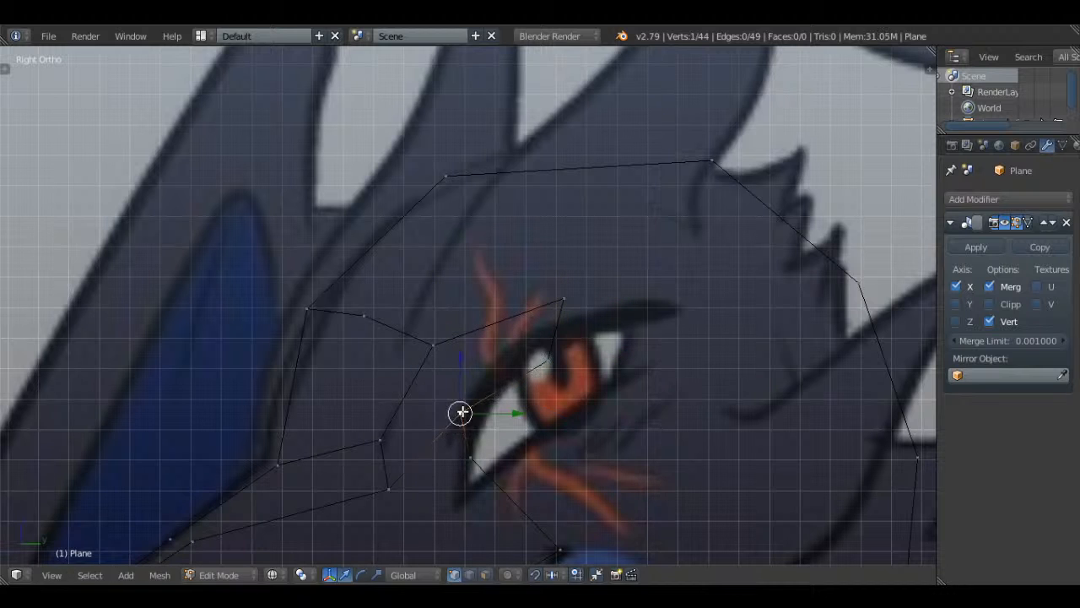
- Extrude the eye contour's upper rear vertex up and forward, move it inward along X, and connect it to the upper forehead profile vertex
key("e")
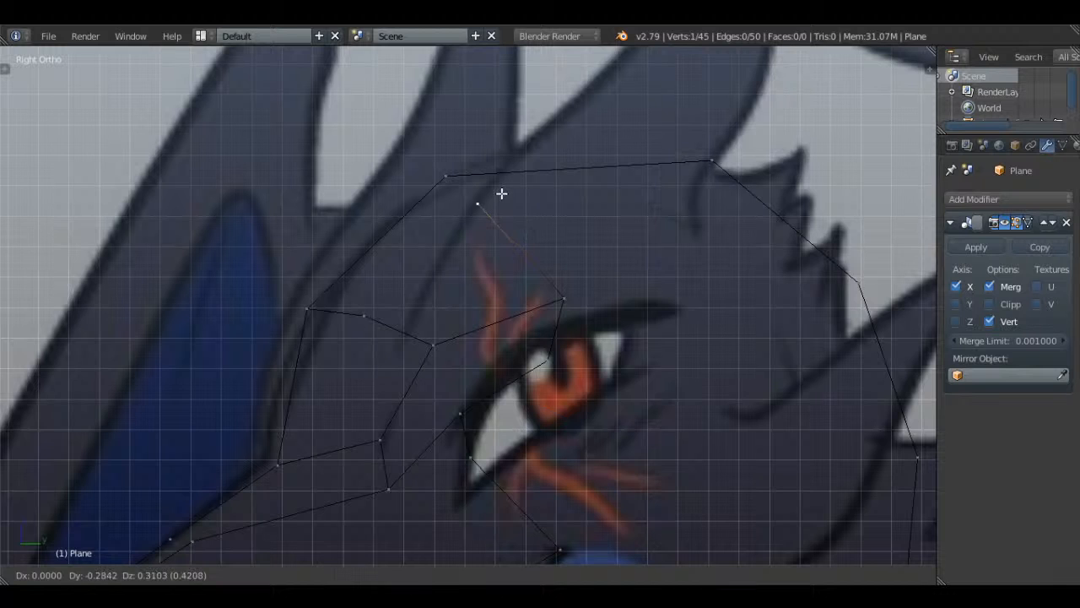
left_click(502, 193)
middle_click_drag(502, 193, 697, 214)
left_click_drag(669, 200, 642, 202)
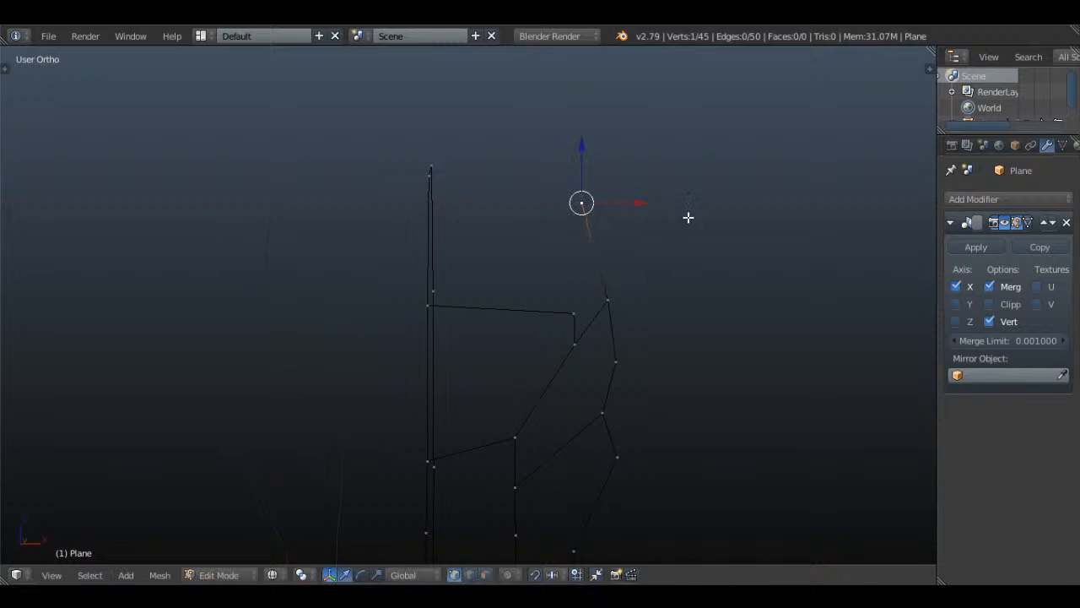
middle_click_drag(687, 217, 415, 178)
key("Tab")
scroll(658, 246, "down", 2)
middle_click_drag(606, 261, 513, 292)
- In the right side view, extrude three vertices in a chain from the eye contour's upper rear vertex back and down behind the eye
key("Tab")
right_click(567, 302)
key("KP_3")
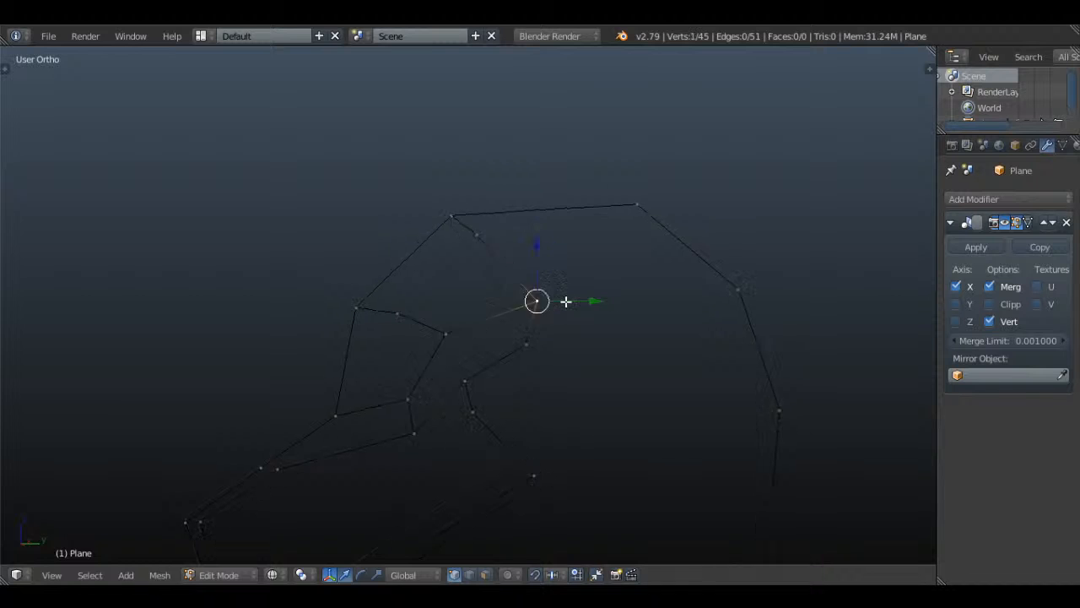
key("e")
left_click(688, 301)
key("e")
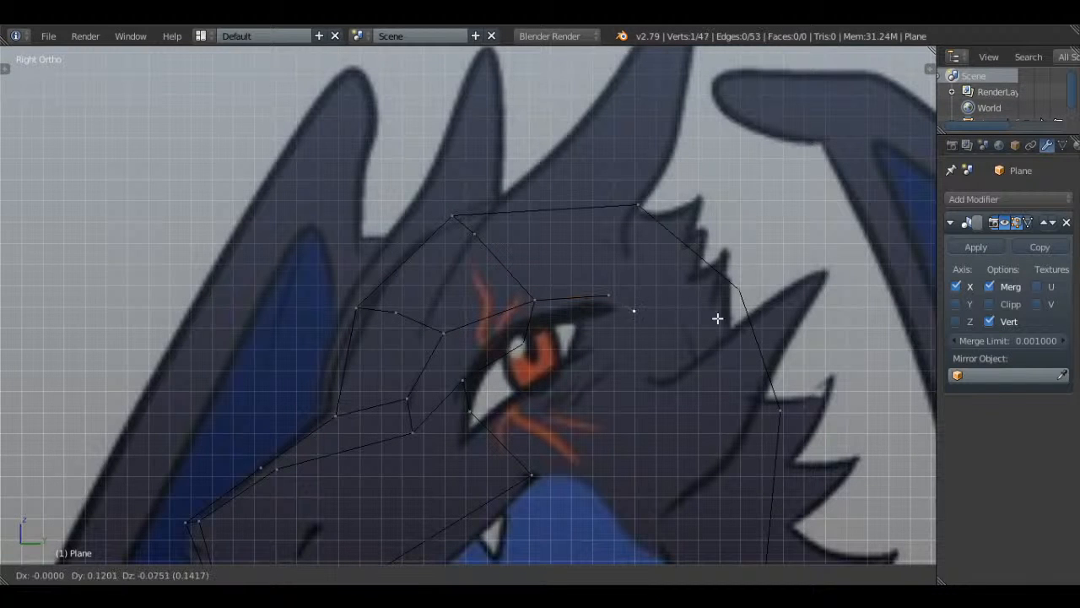
left_click(621, 293)
key("e")
left_click(702, 417)
- Try to fill a face on the chain of vertices behind the eye, and undo it
key("f")
key("g")
right_click(635, 283)
right_click(631, 299)
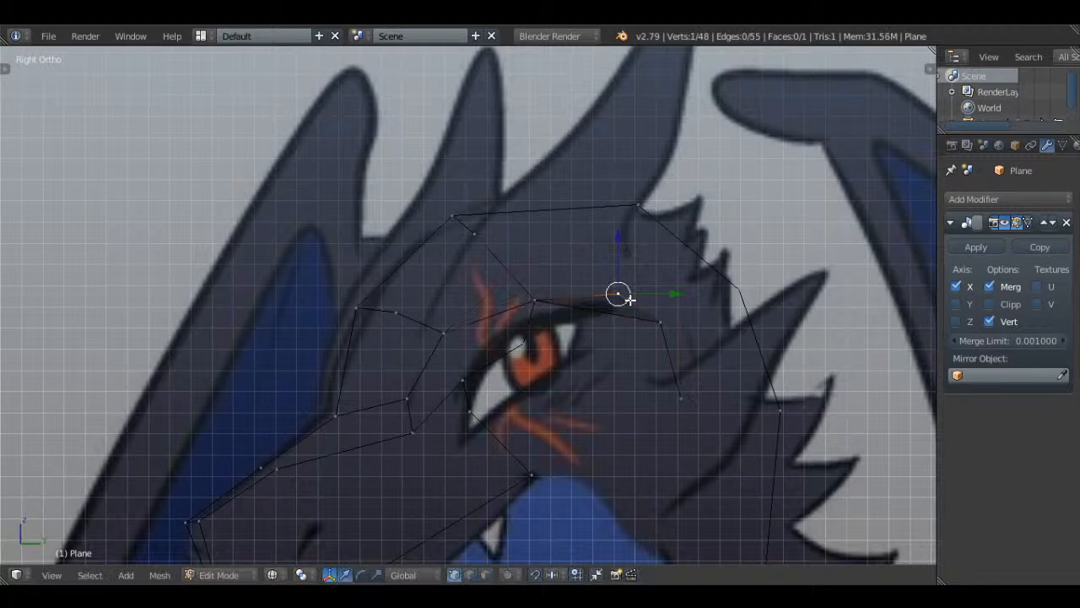
key("ctrl+z")
key("ctrl+z")
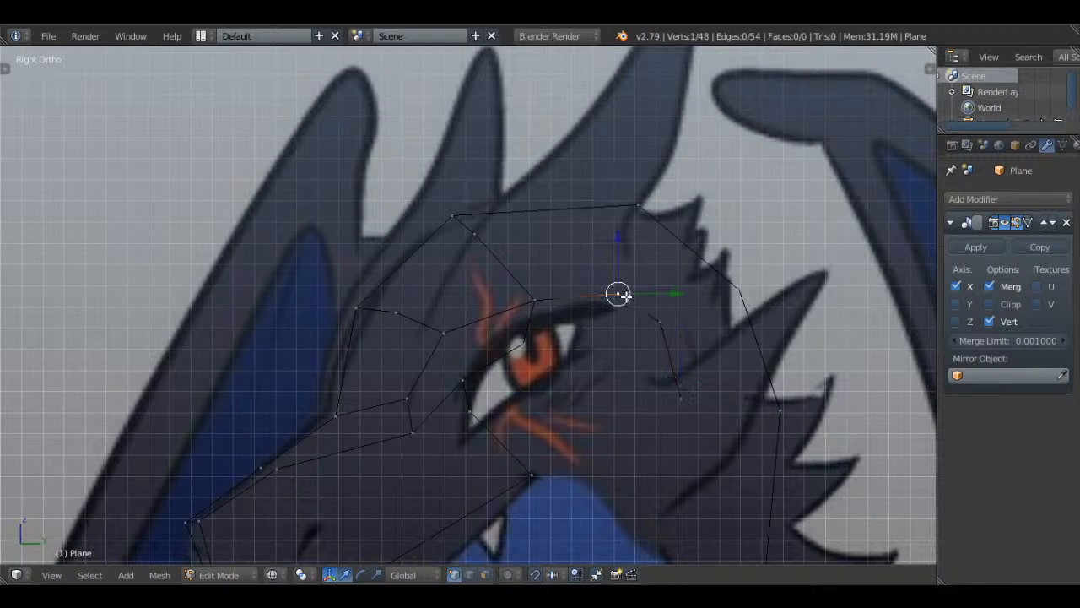
- Extrude the three vertices behind the eye outward to the back of the head and connect each new vertex to its nearby profile vertex
key("e")
left_click(684, 233)
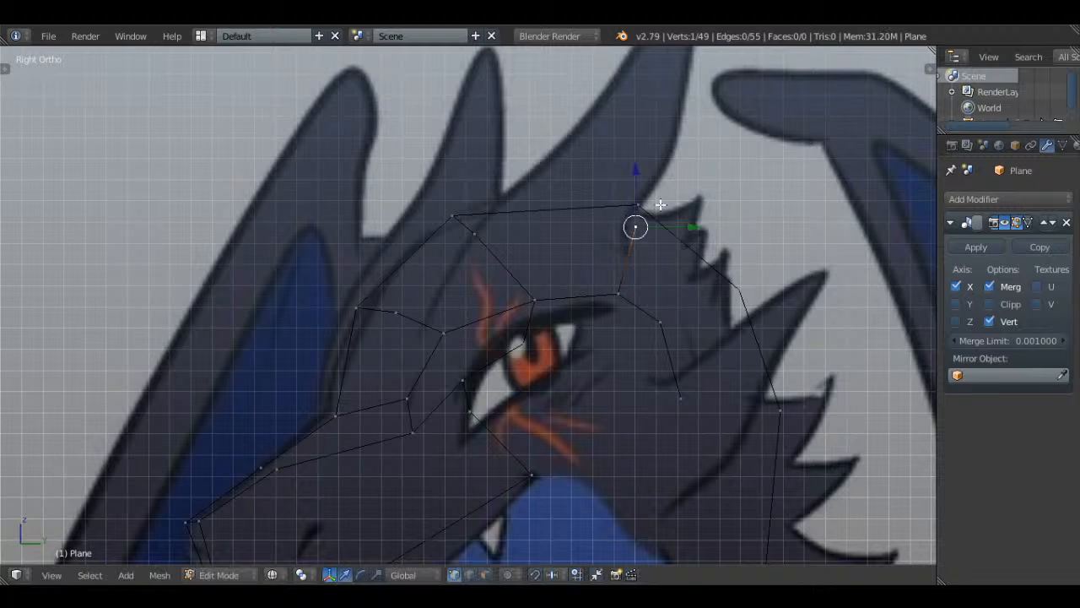
key("e")
left_click(751, 282)
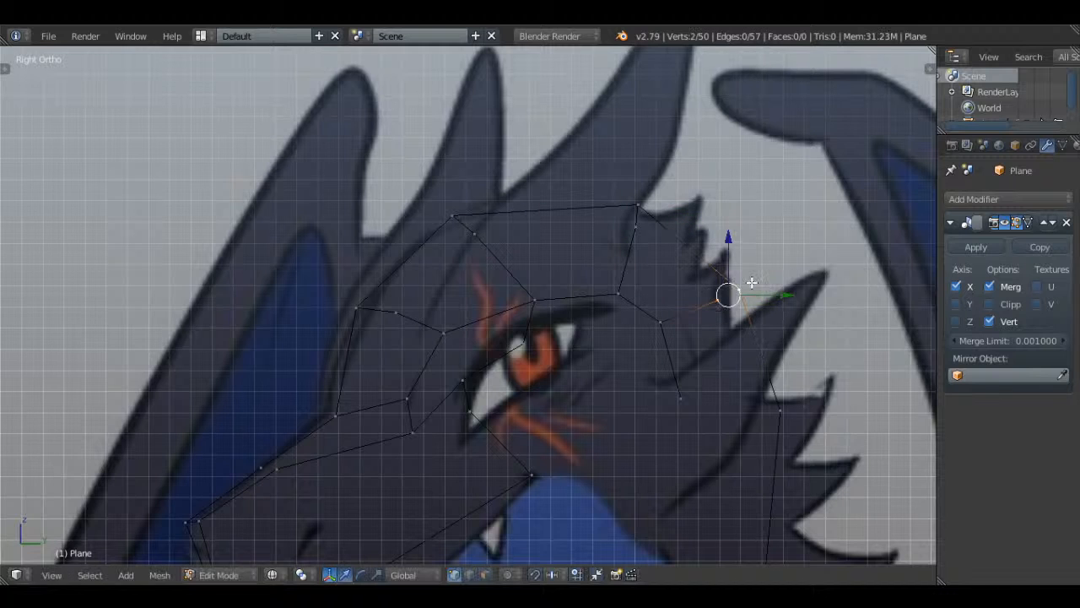
key("e")
left_click(796, 392)
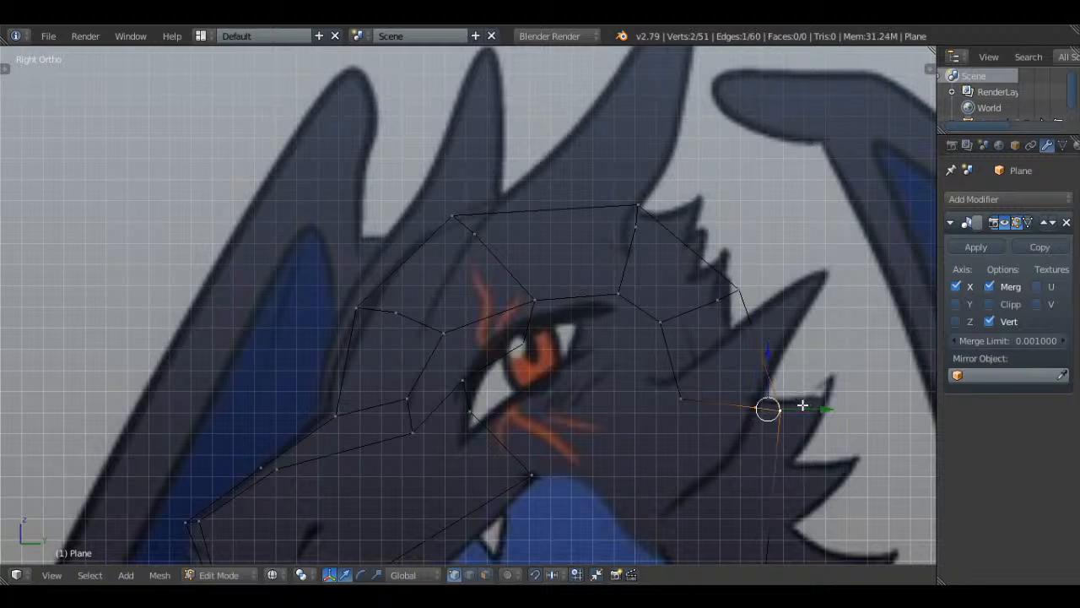
- Move the three side vertices at the back of the head inward along X
right_click(641, 245, "shift")
middle_click_drag(644, 249, 802, 325)
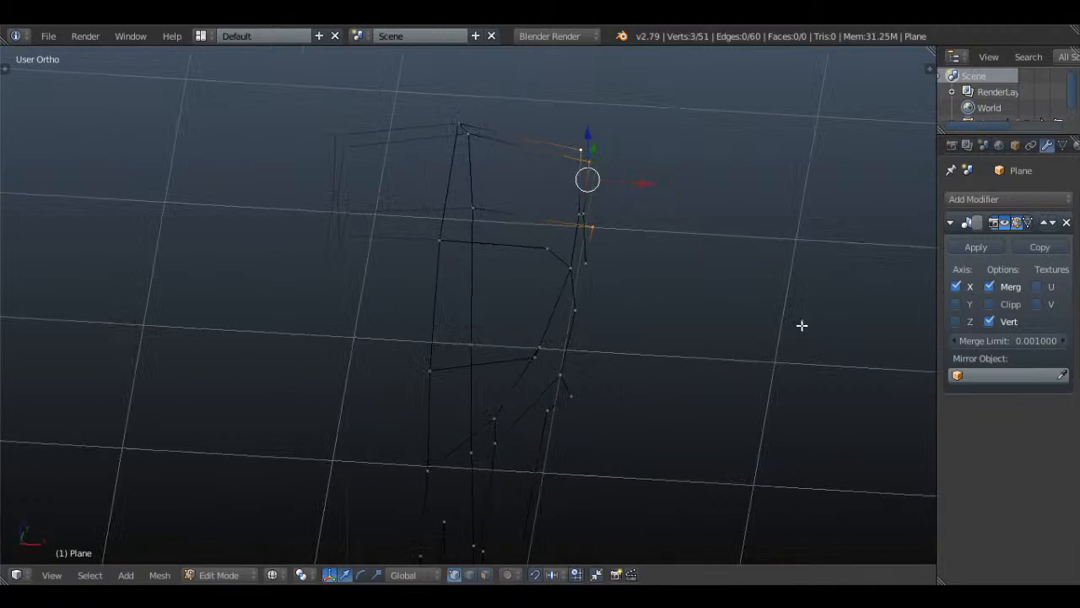
left_click_drag(634, 186, 600, 189)
key("Tab")
middle_click_drag(600, 188, 722, 243)
key("a")
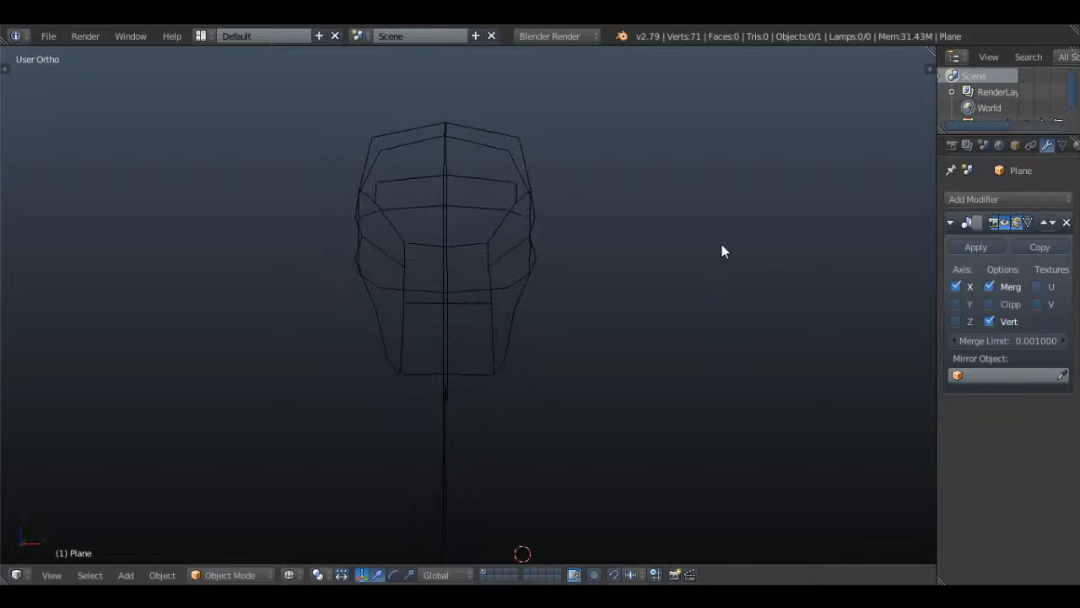
- In the front view, select all the side vertices of the head cage and move them outward along X by about 0.08
key("KP_1")
scroll(722, 244, "down", 5)
middle_click_drag(634, 283, 607, 289, "shift")
scroll(607, 290, "up", 3)
middle_click_drag(367, 250, 477, 249, "shift")
key("Tab")
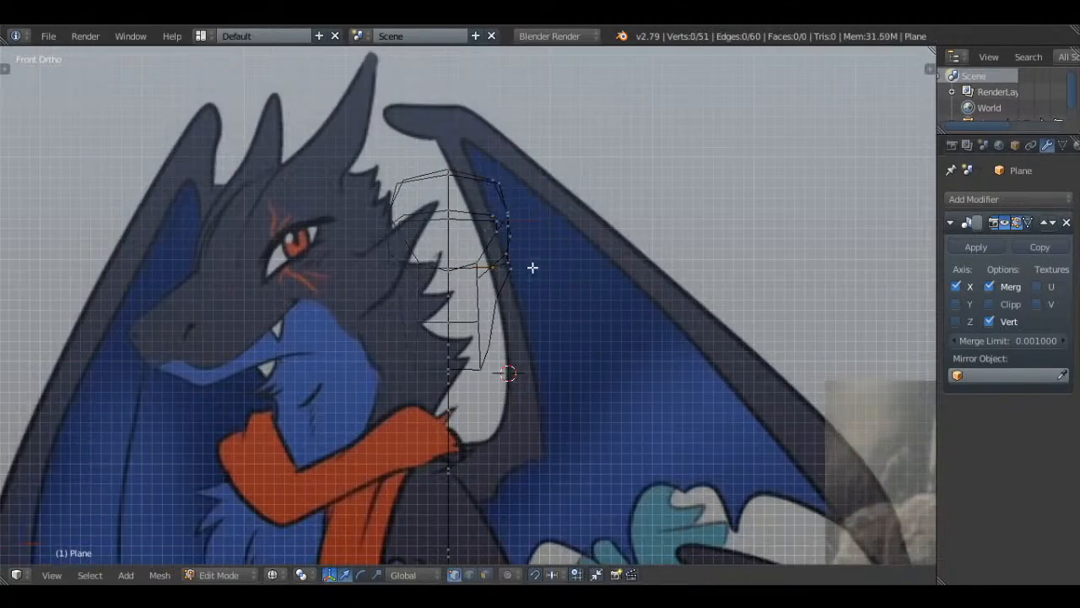
scroll(503, 179, "down", 3)
left_click_drag(503, 181, 505, 362)
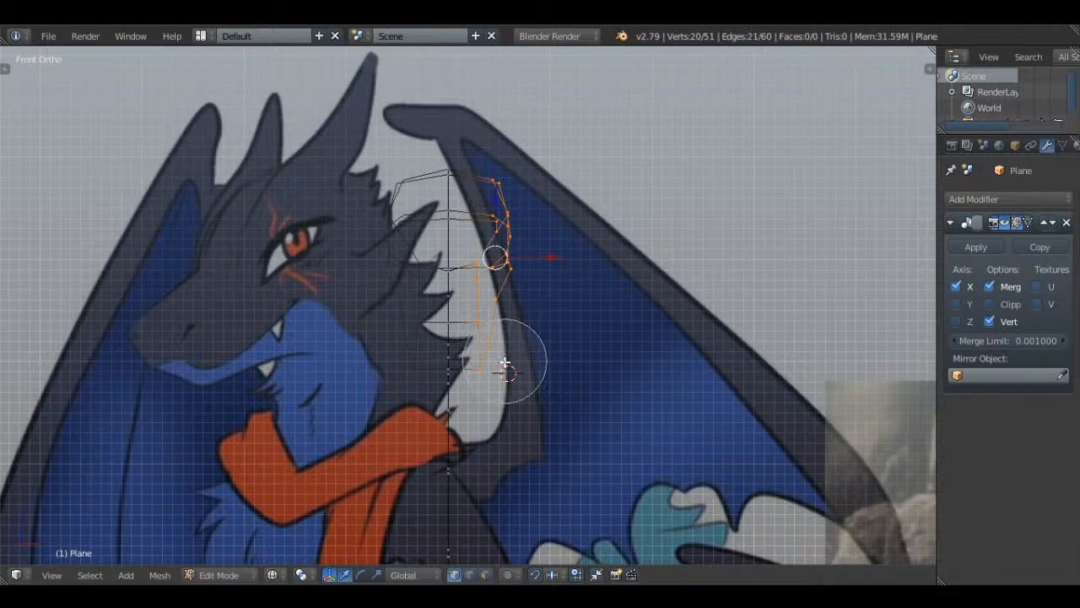
right_click(505, 363)
left_click(548, 248)
key("g")
key("x")
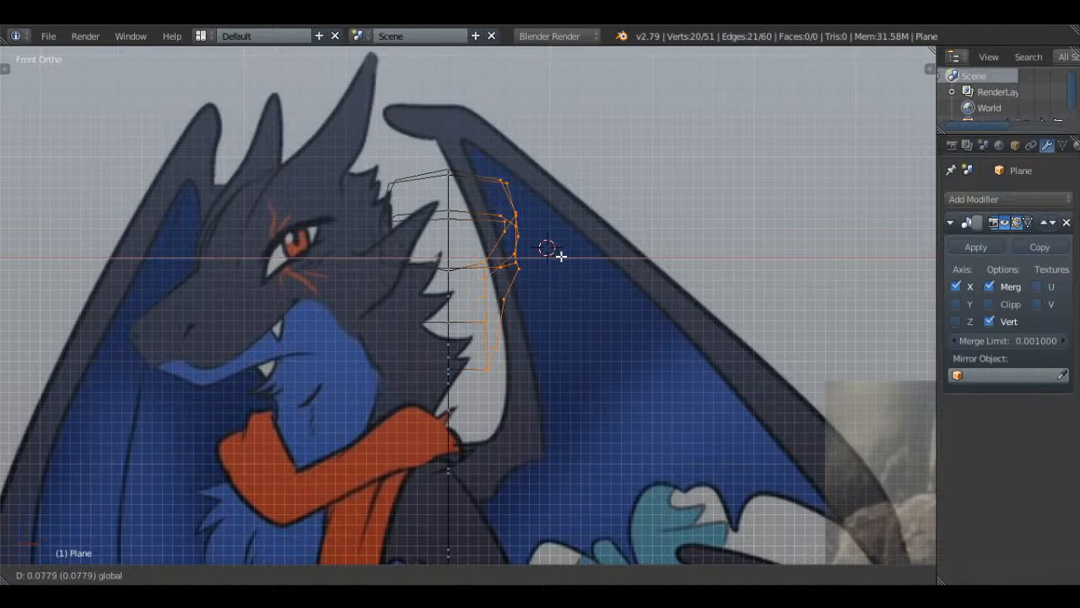
left_click(562, 256)
scroll(549, 261, "up", 2)
key("Tab")
key("Tab")
- Narrow the face by moving the two vertices in front of the eye and the brow and forehead side vertices inward along X
right_click(490, 263)
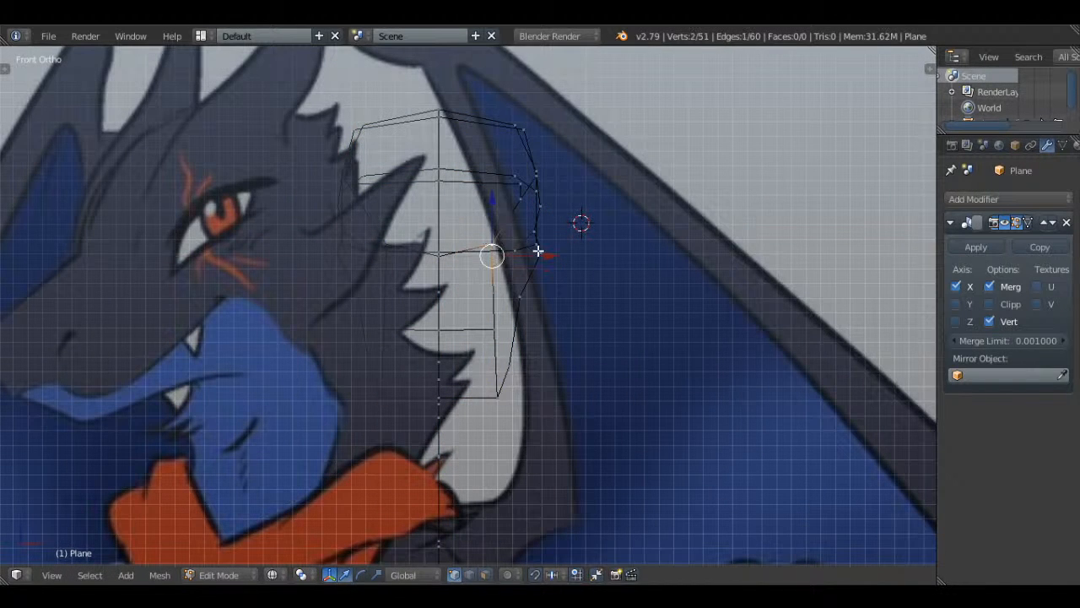
mouse_move(538, 252)
left_mouse_down()
mouse_move(519, 256)
mouse_move(521, 244)
left_mouse_up()
key("a")
key("a")
right_click(516, 201)
left_click_drag(557, 196, 548, 198)
middle_click_drag(549, 201, 552, 152)
key("a")
right_click(514, 171)
left_click_drag(574, 167, 557, 168)
key("a")
right_click(524, 138)
middle_click_drag(557, 153, 578, 199)
- Connect the snout's upper side vertex to the upper lip vertex below it with an edge
key("Tab")
middle_click_drag(583, 206, 523, 222)
key("Tab")
key("a")
scroll(487, 254, "up", 3)
scroll(487, 254, "down", 2)
middle_click_drag(487, 254, 387, 233)
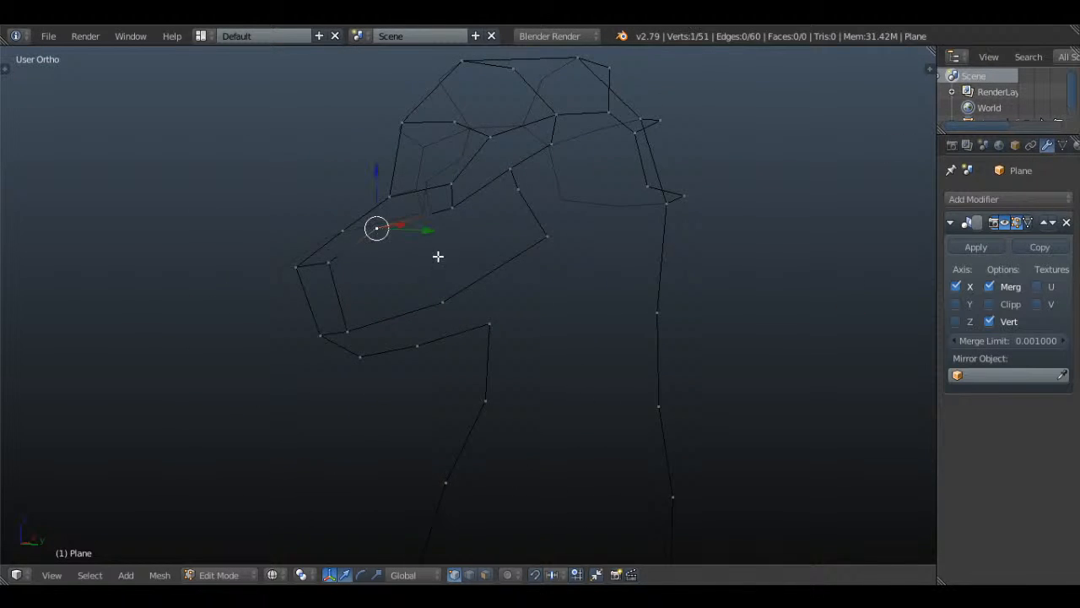
middle_click_drag(438, 256, 535, 231)
right_click(507, 286, "ctrl")
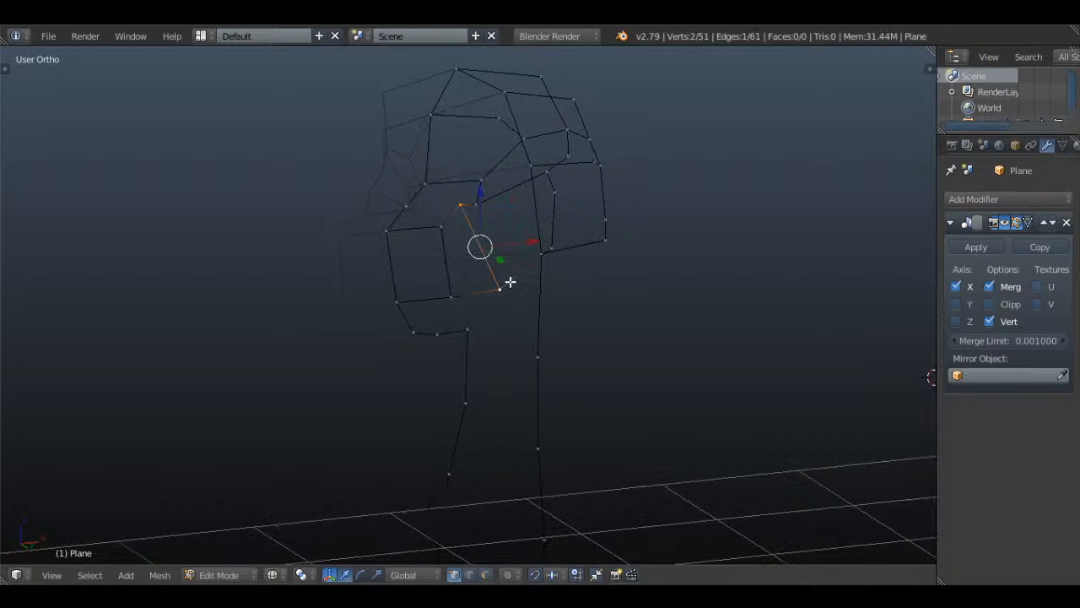
key("a")
middle_click_drag(510, 282, 552, 291)
middle_click_drag(415, 242, 485, 267)
- Connect the vertex in front of the eye to the eye contour's two front vertices and to the mouth corner
key("Tab")
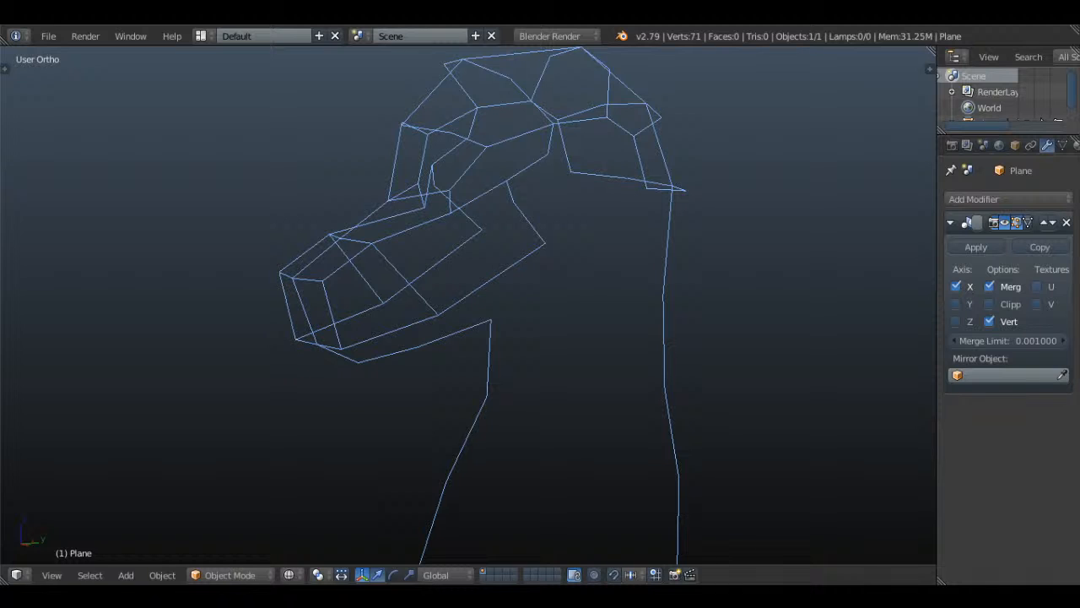
middle_click_drag(546, 239, 462, 281)
key("Tab")
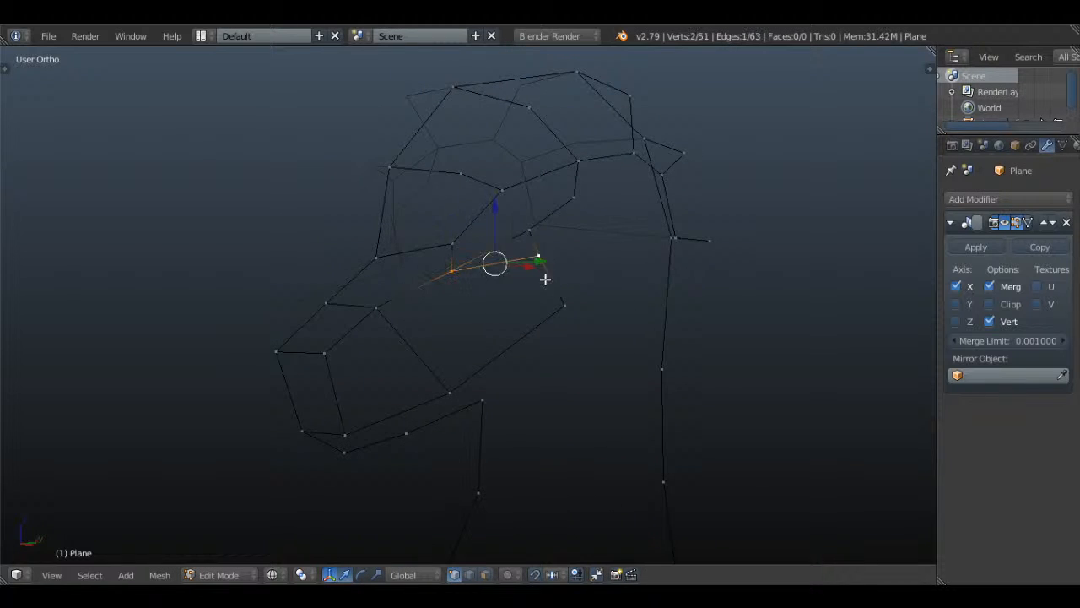
key("a")
middle_click_drag(546, 279, 652, 302)
right_click(566, 296)
right_click(588, 306, "shift")
key("Tab")
middle_click_drag(736, 302, 739, 258)
- In the right side view, extrude the eye contour's lower front vertex back along the lower eyelid and move it outward along X
key("Tab")
key("KP_3")
key("e")
left_click(643, 218)
left_click_drag(610, 222, 624, 223)
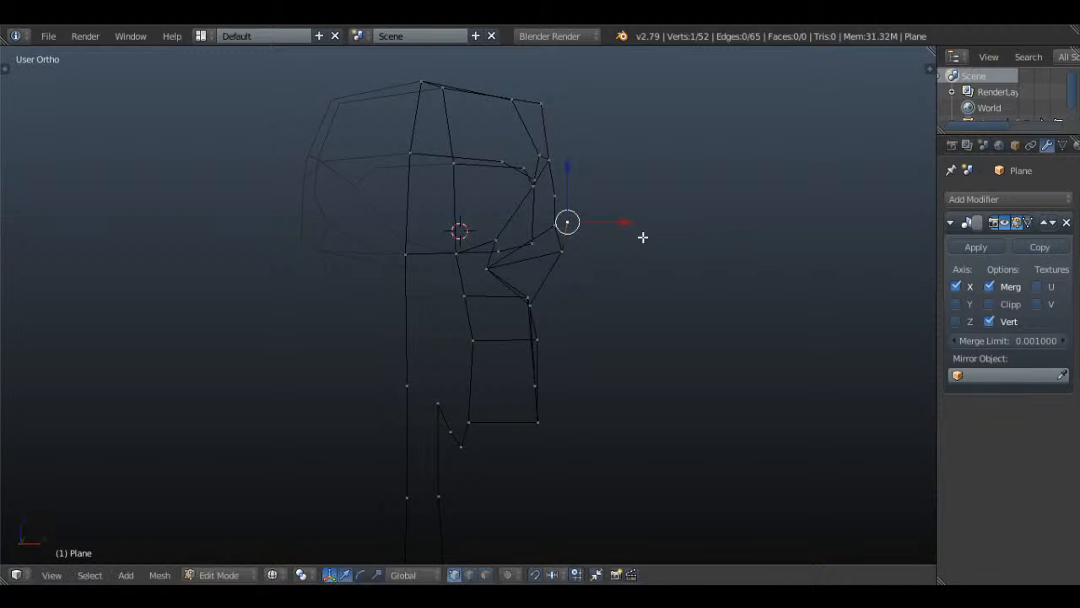
middle_click_drag(642, 236, 628, 234)
middle_click_drag(708, 283, 687, 282)
key("a")
key("KP_1")
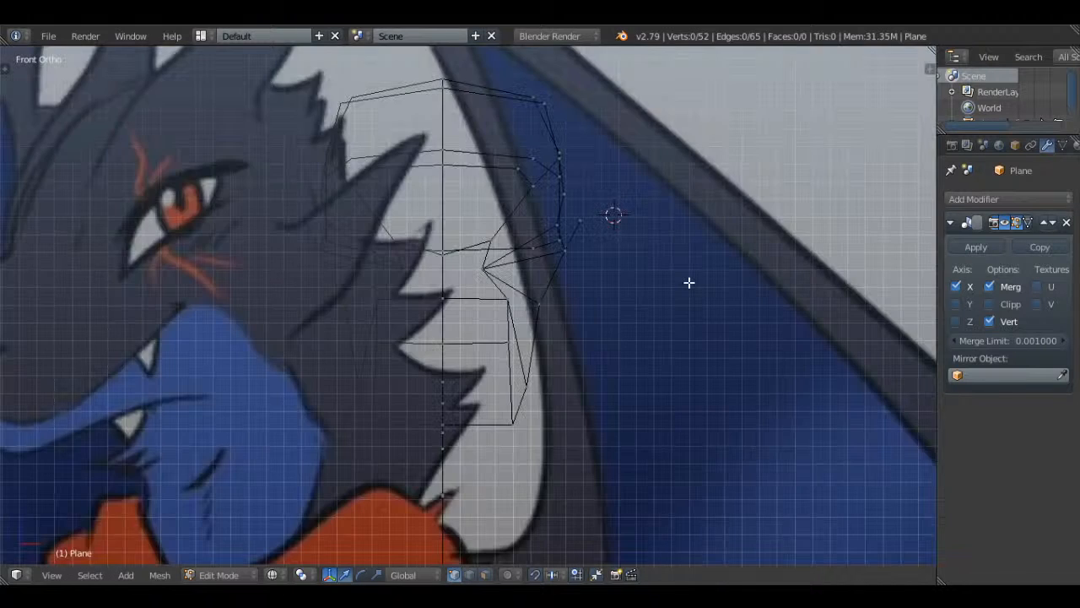
- Extrude the chin profile vertex of the lower jaw outward along X by about 0.24
key("KP_3")
middle_click_drag(547, 473, 576, 302, "shift")
scroll(410, 291, "up", 3)
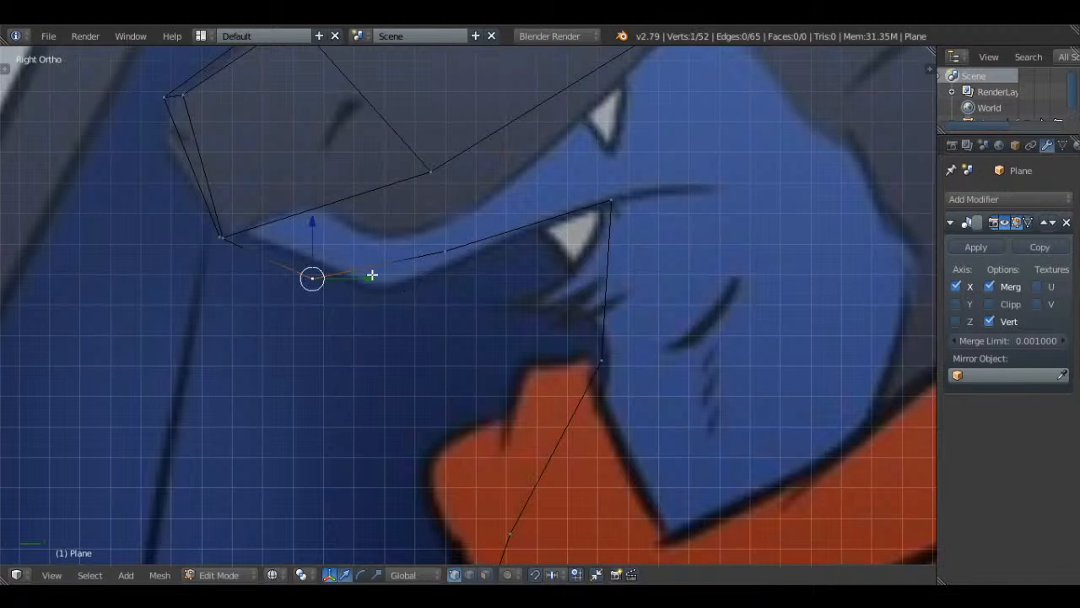
middle_click_drag(496, 252, 463, 302, "shift")
right_click(297, 341)
middle_click_drag(350, 327, 491, 275)
key("e")
key("g")
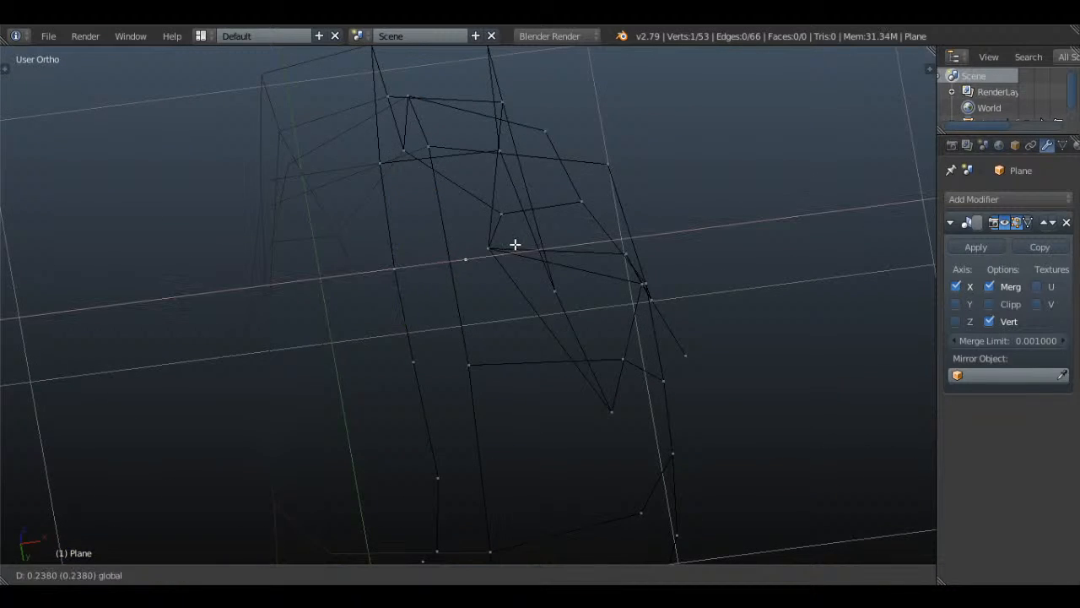
left_click(513, 244)
- Extrude the chin's side vertex backward along the lower jaw and raise the new vertex along Z to the jaw line
middle_click_drag(583, 272, 486, 286)
key("e")
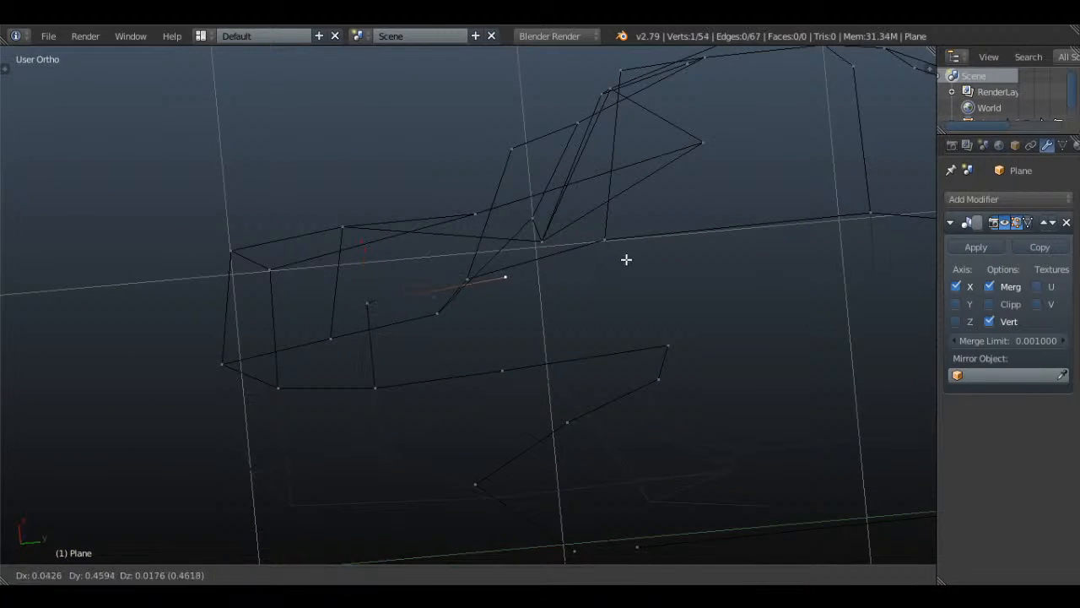
left_click(622, 250)
middle_click_drag(622, 250, 592, 405)
key("KP_3")
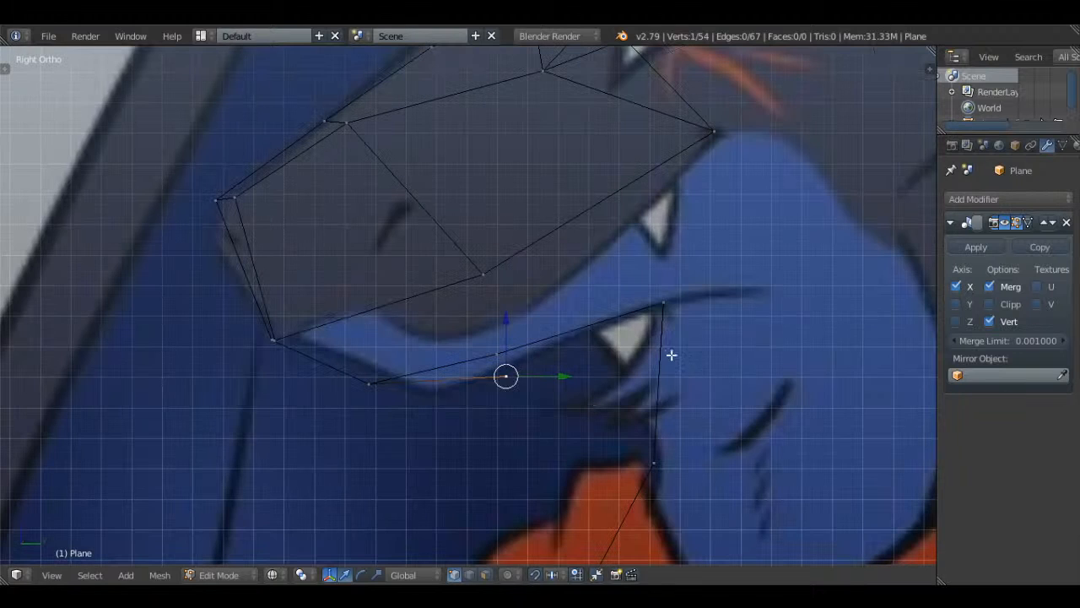
left_click_drag(508, 329, 505, 289)
key("a")
middle_click_drag(480, 311, 432, 341)
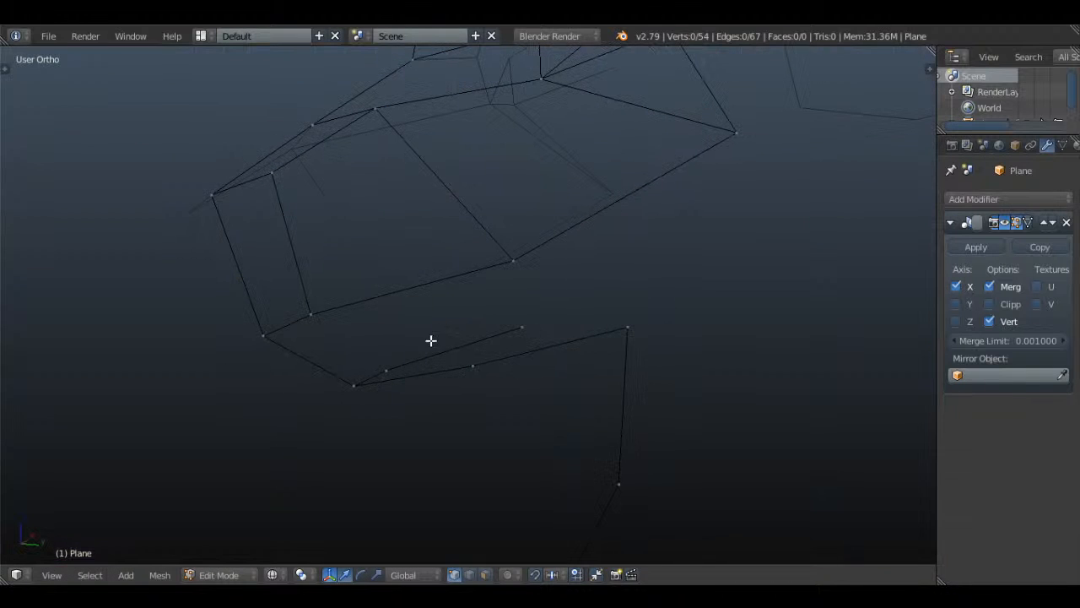
- Connect the new jaw vertices to the upper lip and jaw profile, and move the two upper snout side vertices inward along X
mouse_move(531, 313)
middle_mouse_down()
mouse_move(510, 295)
mouse_move(627, 337)
mouse_move(738, 340)
mouse_move(628, 338)
mouse_move(603, 289)
mouse_move(535, 345)
mouse_move(510, 313)
middle_mouse_up()
scroll(511, 313, "up", 1)
right_click(487, 277)
right_click(481, 345, "shift")
left_click_drag(531, 310, 520, 310)
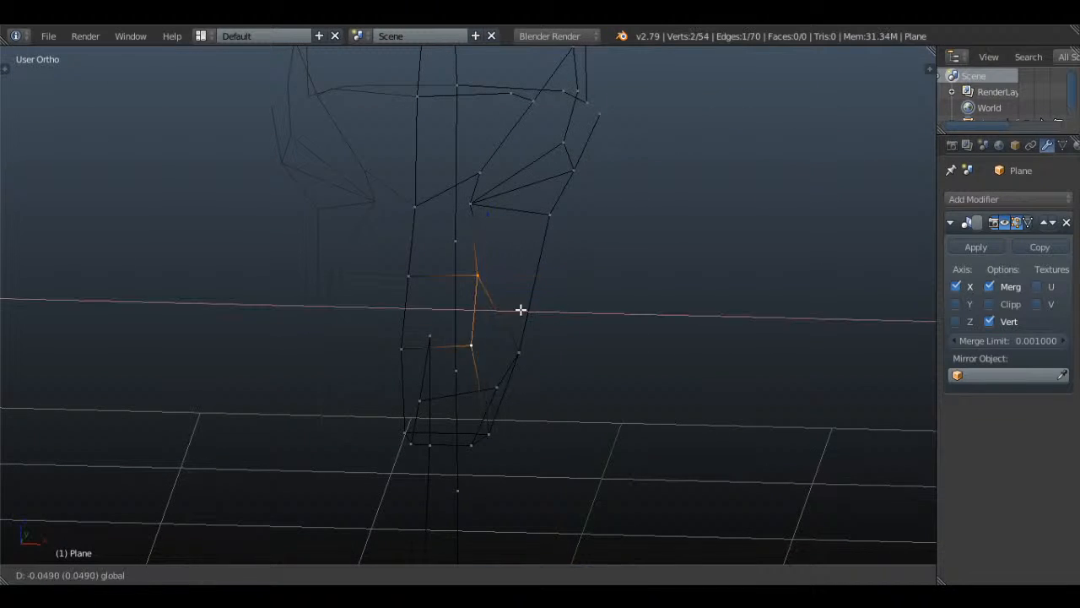
left_click(520, 309)
key("a")
middle_click_drag(520, 309, 439, 310)
- In the right side view, extrude the lower jaw's rear side vertex back and up to the rear of the jaw
key("Tab")
scroll(599, 271, "down", 3)
scroll(440, 302, "up", 3)
middle_click_drag(608, 284, 496, 351)
key("Tab")
key("KP_3")
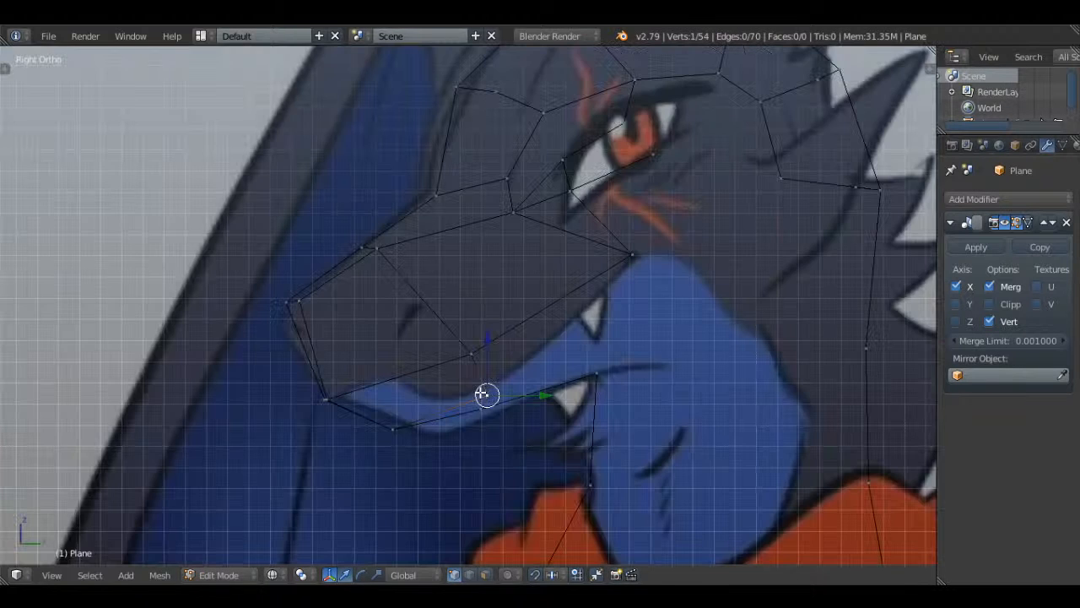
key("e")
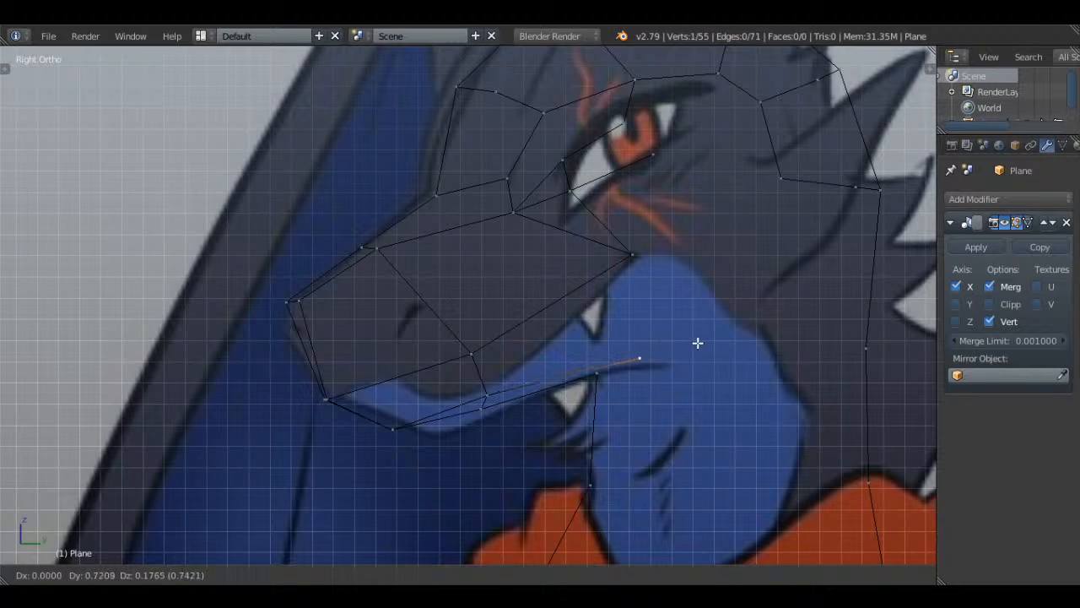
left_click(740, 338)
- Connect the rear jaw vertex to the mouth corner and the throat profile vertex, and shift it outward along X
middle_click_drag(610, 369, 604, 351)
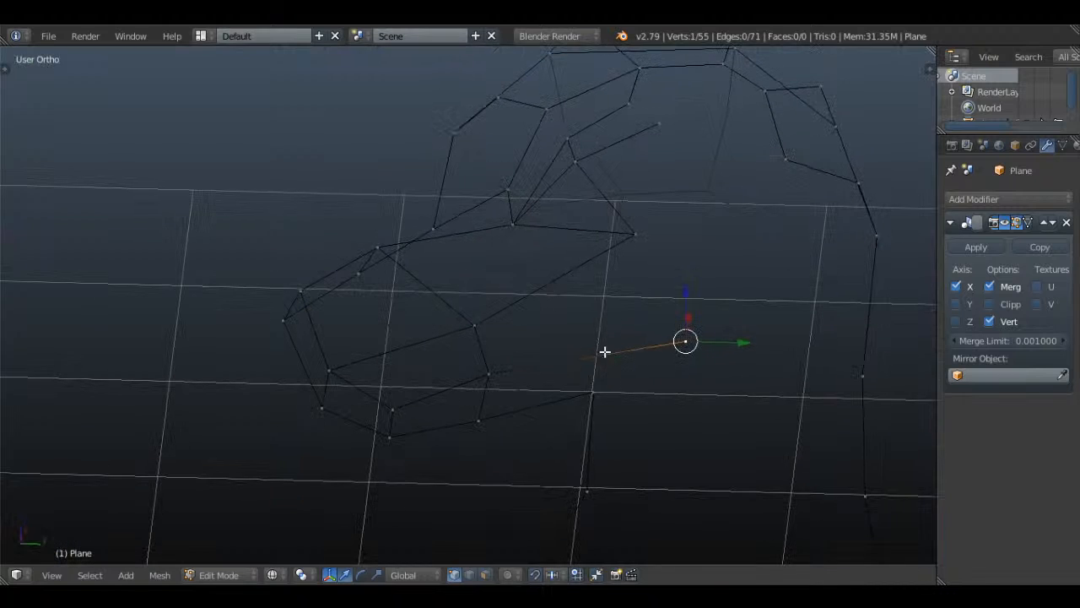
key("a")
middle_click_drag(593, 397, 632, 313)
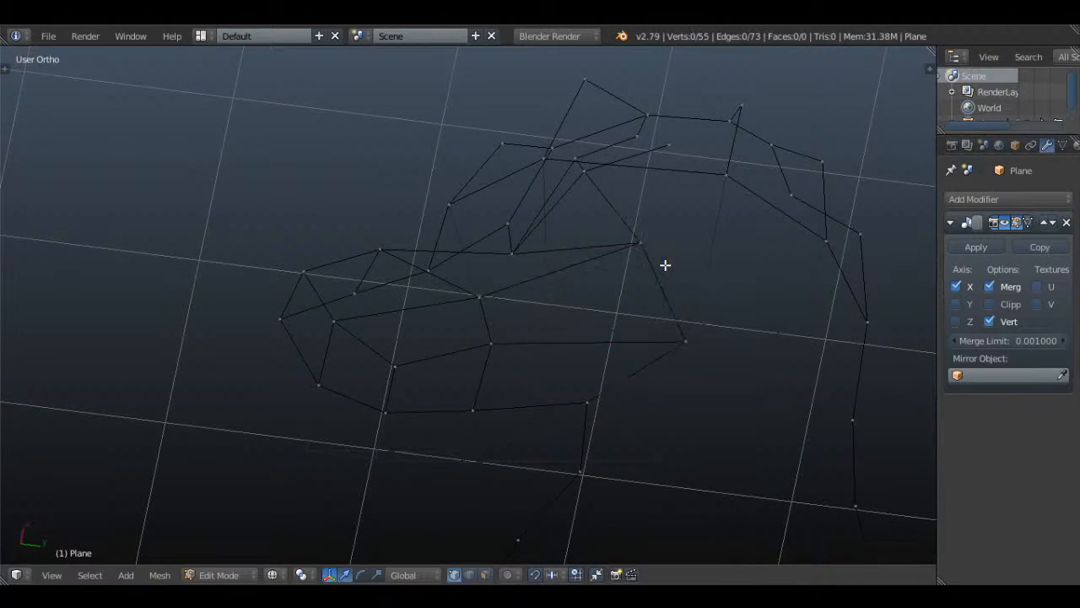
middle_click_drag(665, 265, 728, 387)
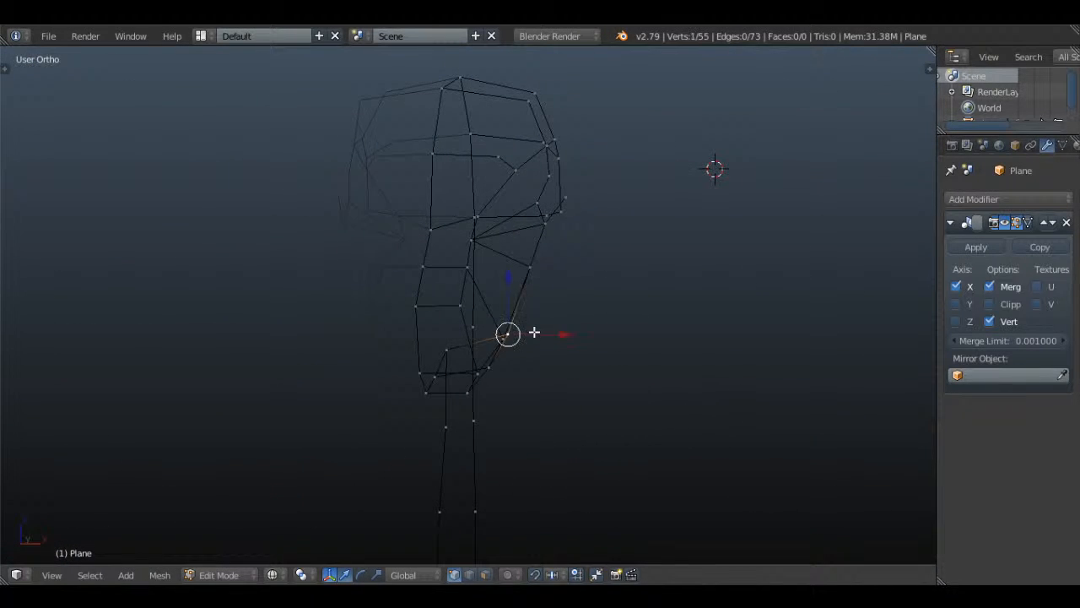
key("g")
key("x")
left_click(595, 330)
key("KP_1")
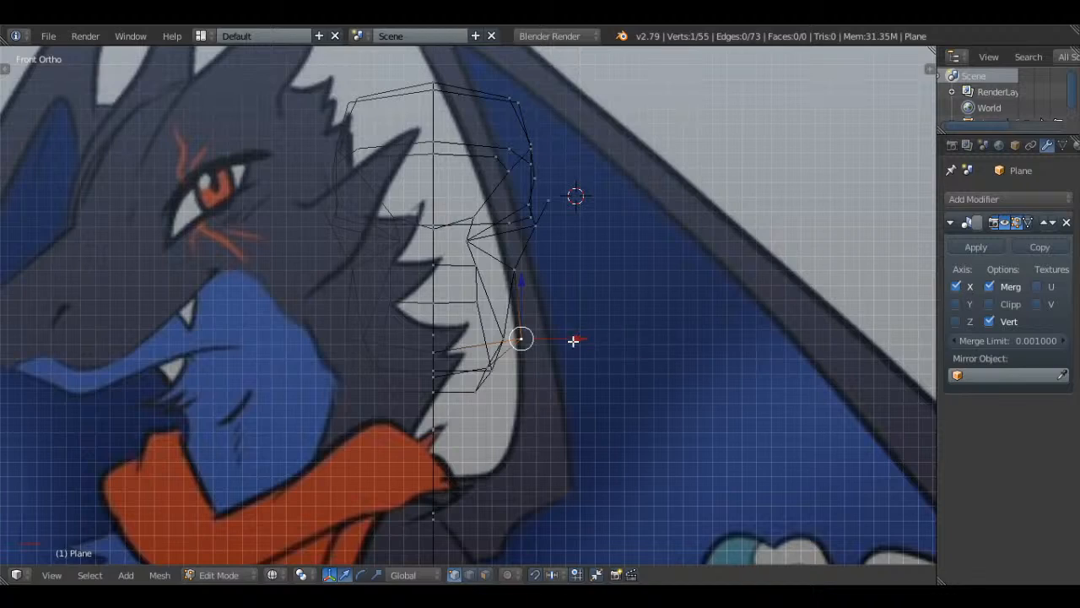
left_click_drag(573, 341, 566, 343)
- Nudge the side vertex at the jaw line outward along X by about 0.01
middle_click_drag(565, 343, 567, 369)
right_click(507, 363)
left_click_drag(536, 370, 540, 370)
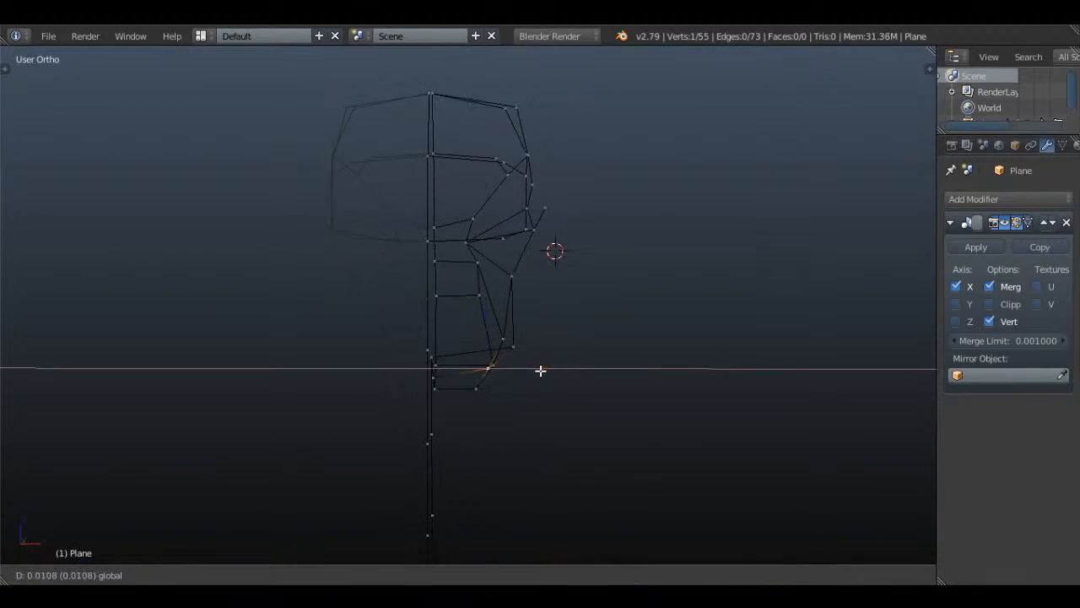
left_click(541, 369)
key("Tab")
middle_click_drag(545, 367, 575, 287)
key("Tab")
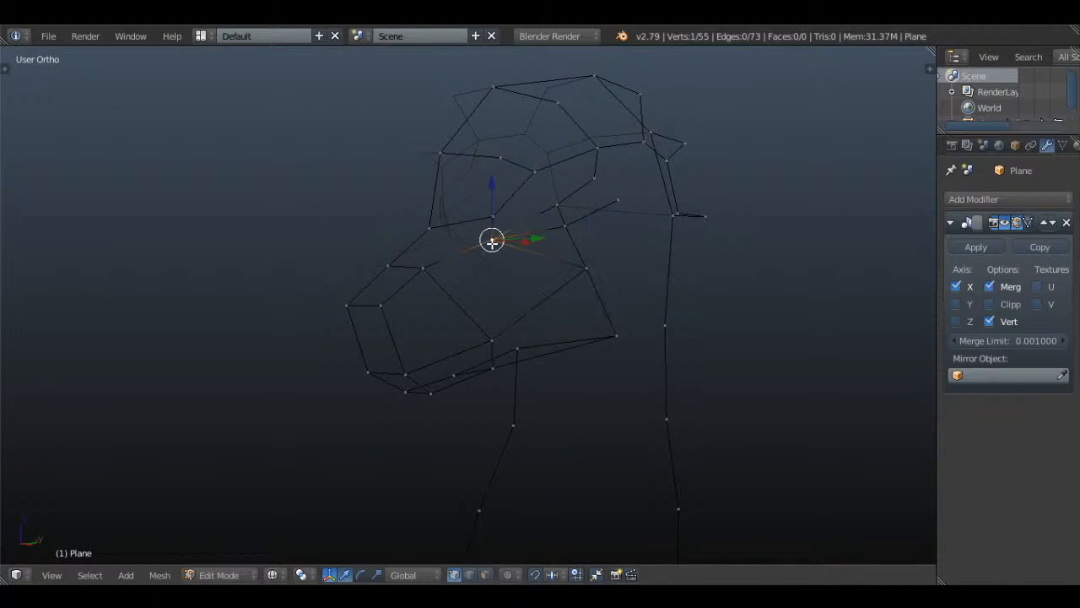
- Subdivide the edge between the upper lip vertex and mouth corner, and connect its midpoint to the vertex before the eye and the rear jaw vertex
key("a")
scroll(548, 298, "up", 2)
key("w")
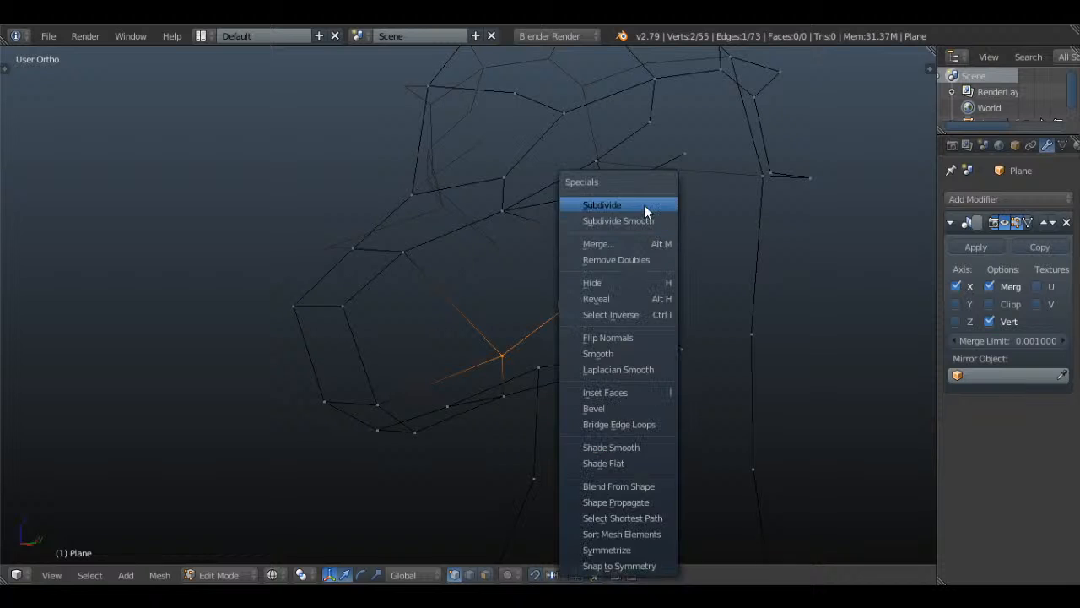
left_click(644, 205)
right_click(505, 210, "shift")
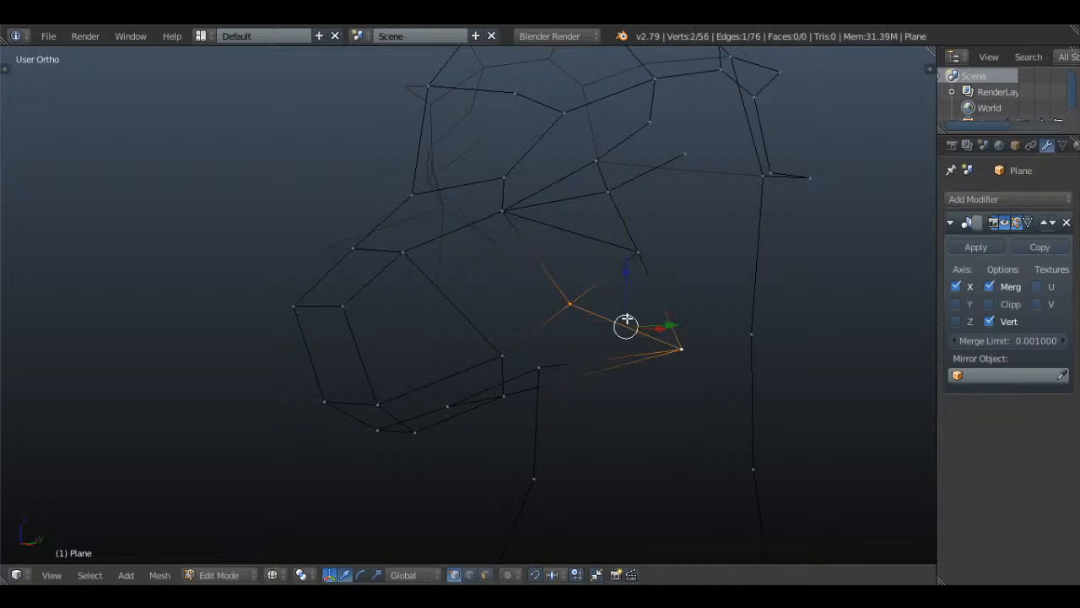
- Reposition the new mouth-line vertex in the right side view and move it outward along X to round the cheek
key("KP_3")
key("g")
left_click(613, 305)
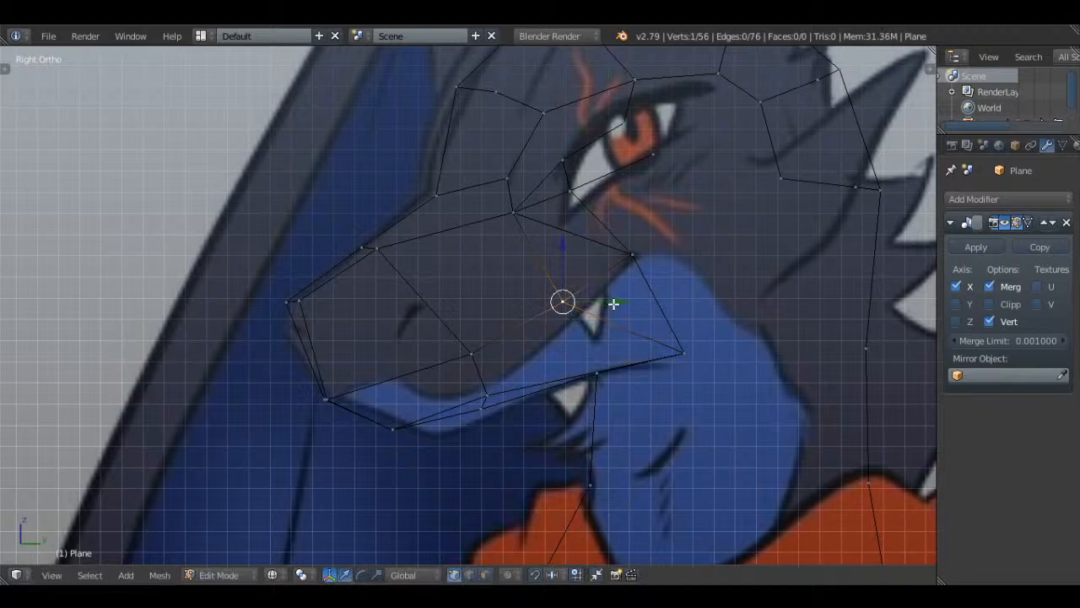
mouse_move(614, 304)
middle_mouse_down()
mouse_move(653, 329)
mouse_move(600, 297)
middle_mouse_up()
left_click_drag(598, 294, 567, 284)
middle_click_drag(567, 283, 541, 228)
middle_click_drag(570, 265, 566, 244)
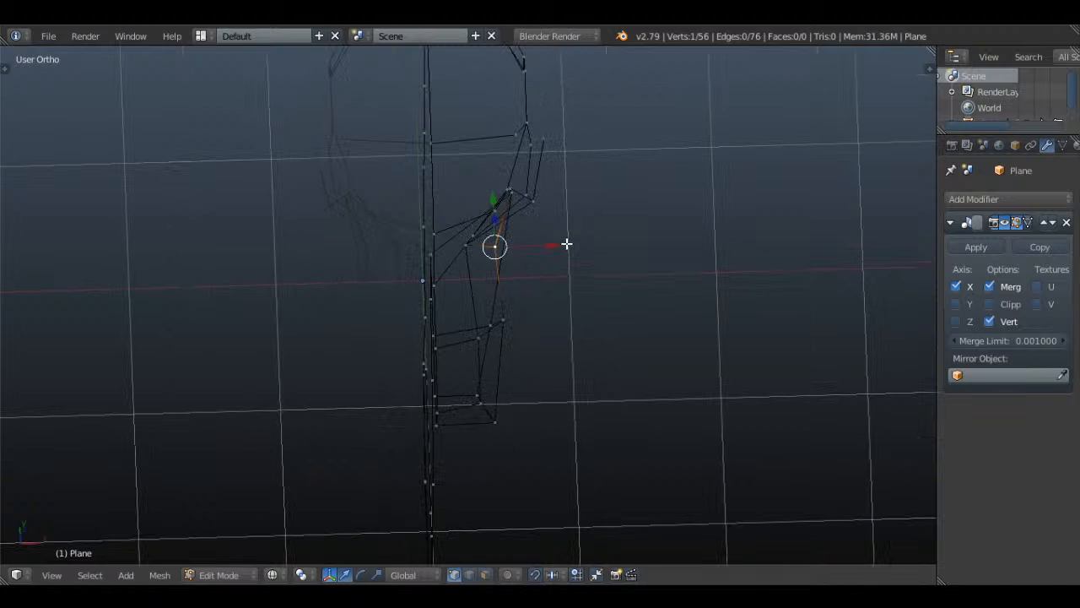
left_click_drag(554, 249, 574, 247)
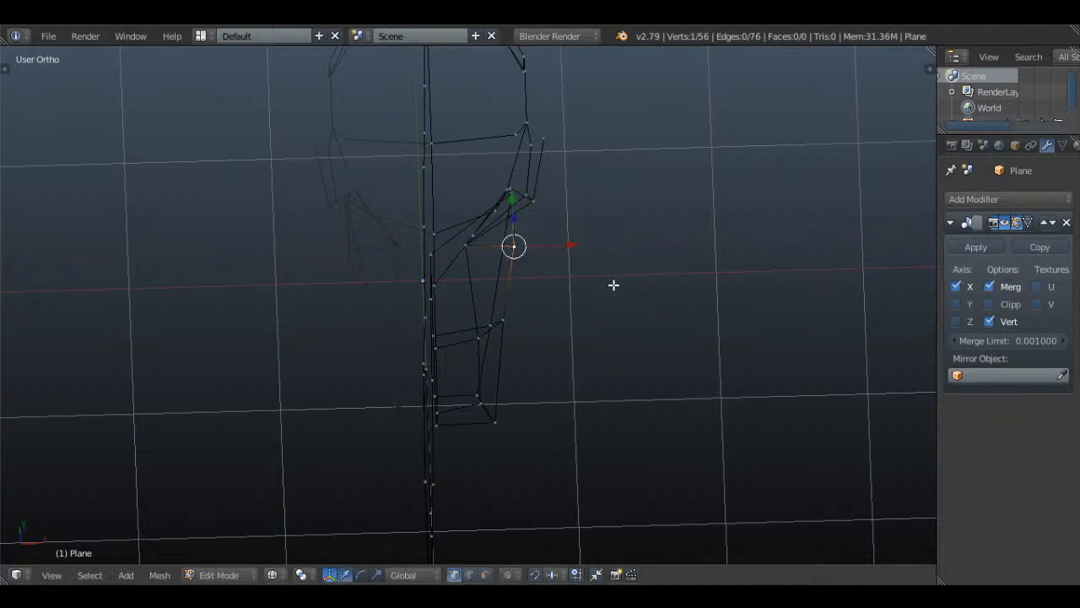
middle_click_drag(613, 285, 575, 193)
middle_click_drag(573, 257, 570, 301)
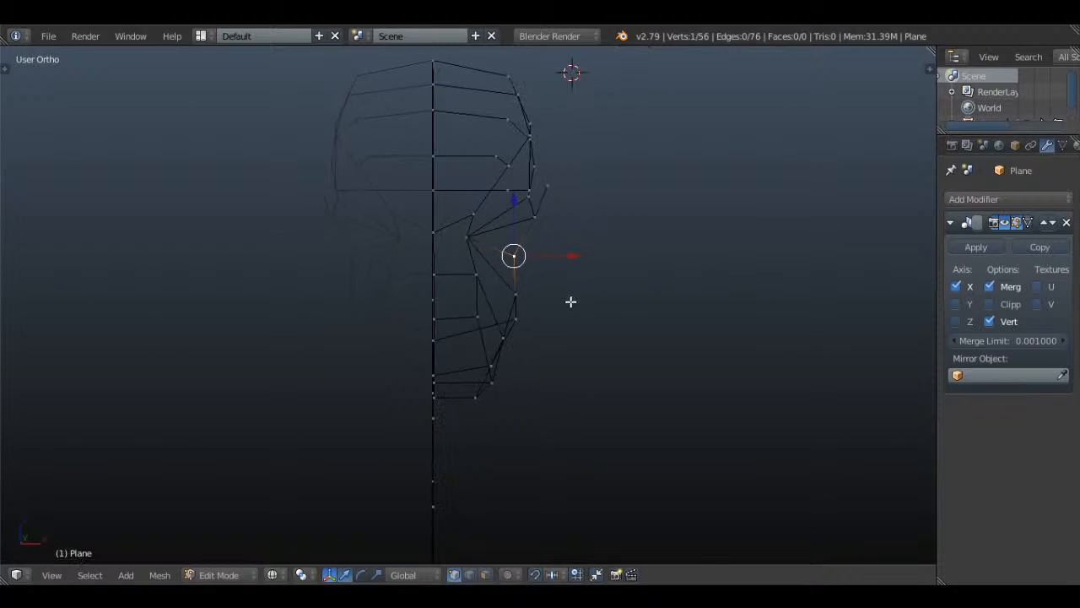
left_click_drag(571, 286, 561, 316)
right_click(563, 303)
- Move the upper lip's front side vertex up by about 0.10 and slightly inward
middle_click_drag(564, 313, 532, 278)
key("Tab")
key("KP_1")
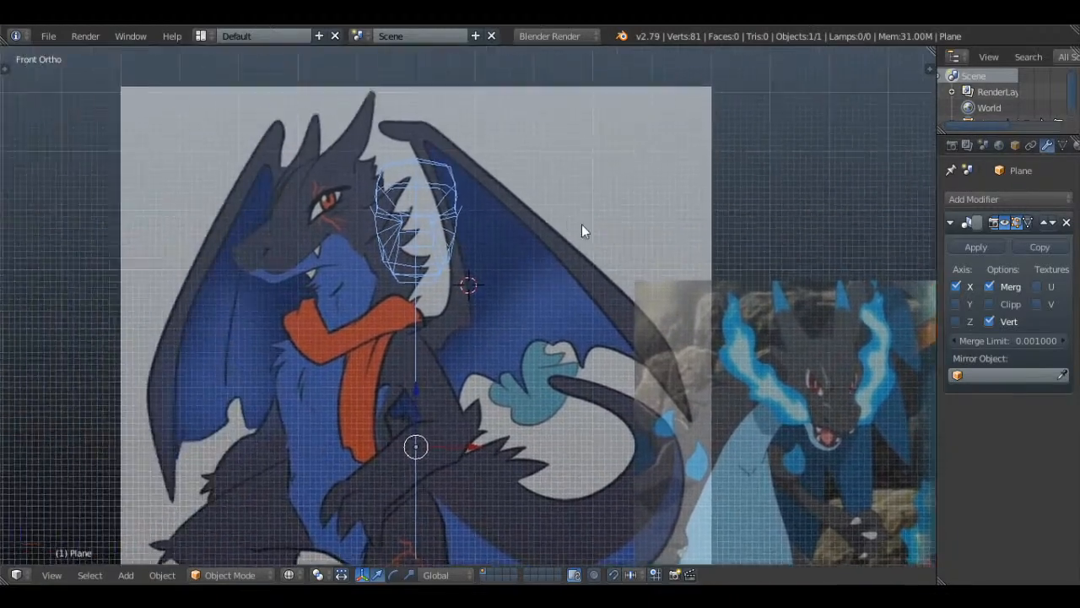
key("Tab")
scroll(506, 254, "up", 6)
middle_click_drag(515, 300, 405, 261)
right_click(468, 307)
key("g")
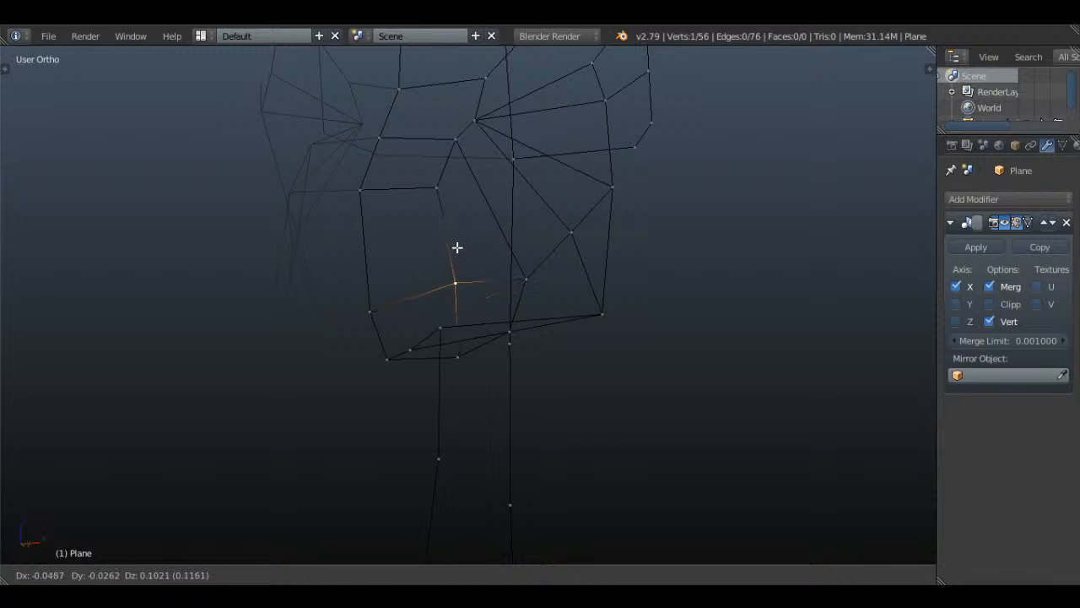
left_click(457, 248)
middle_click_drag(487, 253, 458, 265)
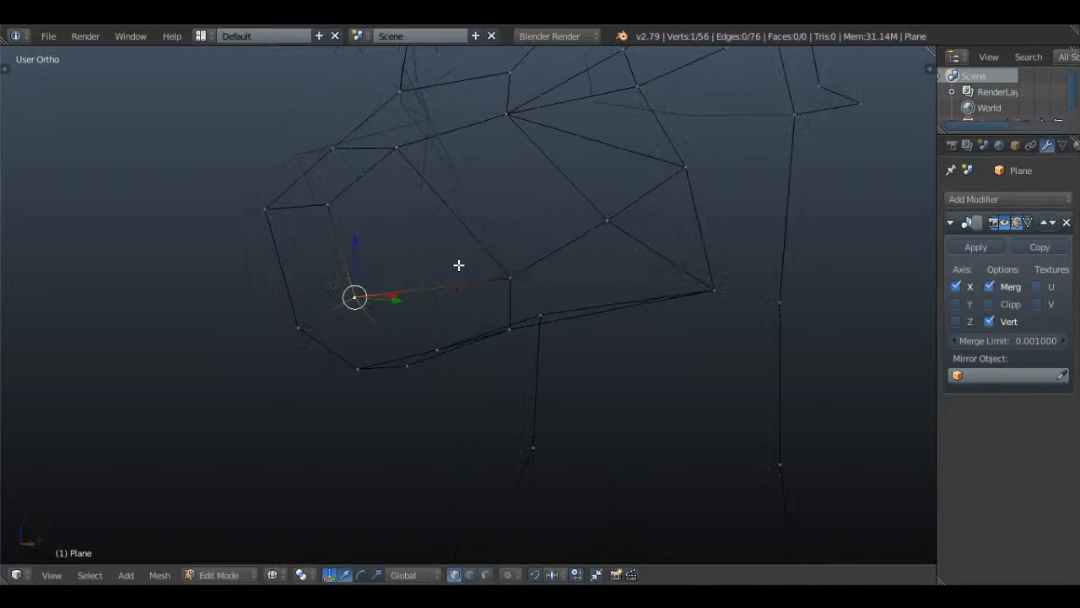
- Move the upper lip's front side vertex back about 0.10 and the mouth-line vertex behind it slightly forward in the right side view
key("KP_3")
key("g")
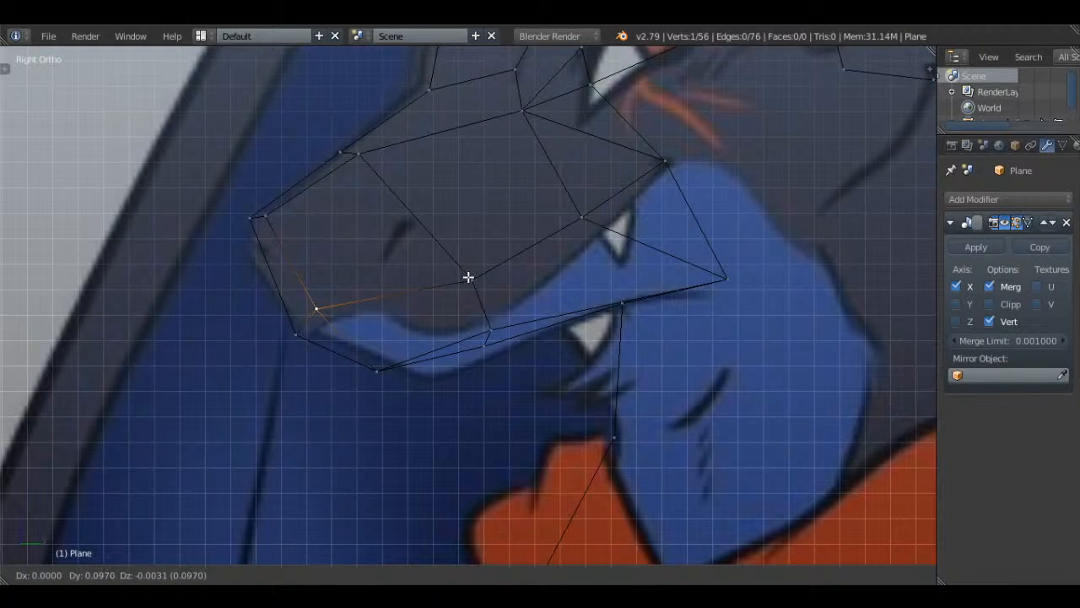
left_click(469, 278)
key("g")
left_click(440, 290)
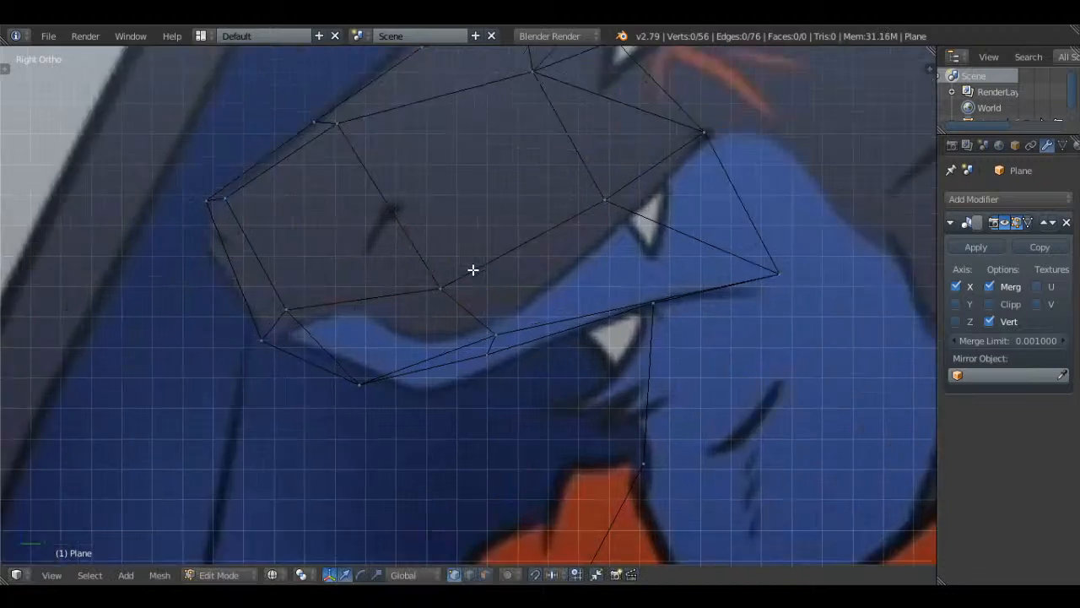
- Extrude the rear jaw vertex about 0.8 backward toward the neck line in the right side view
middle_click_drag(472, 268, 268, 488)
key("Tab")
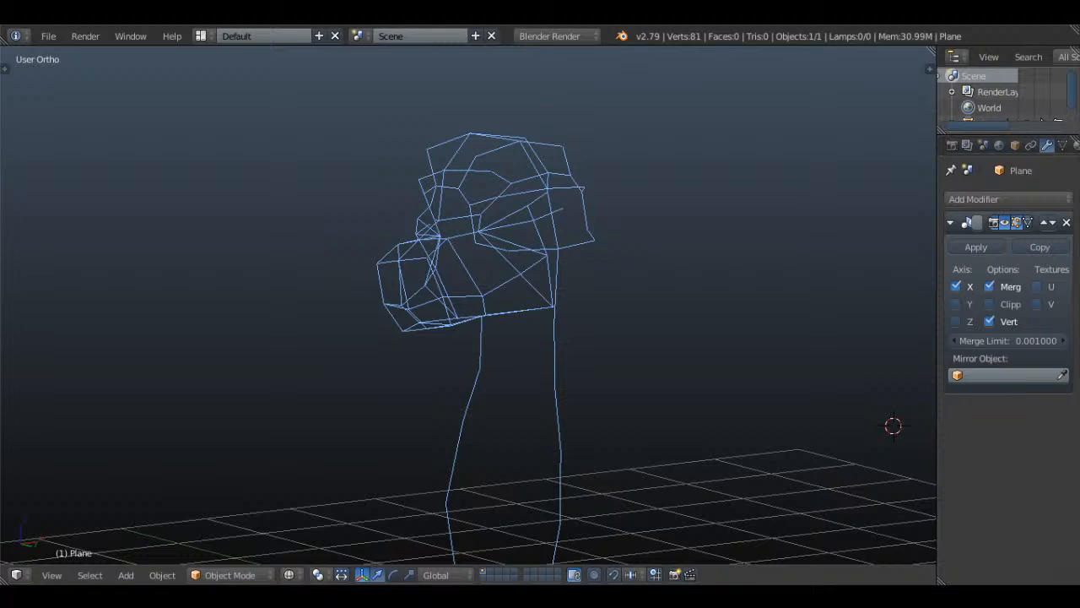
scroll(590, 287, "up", 5)
key("Tab")
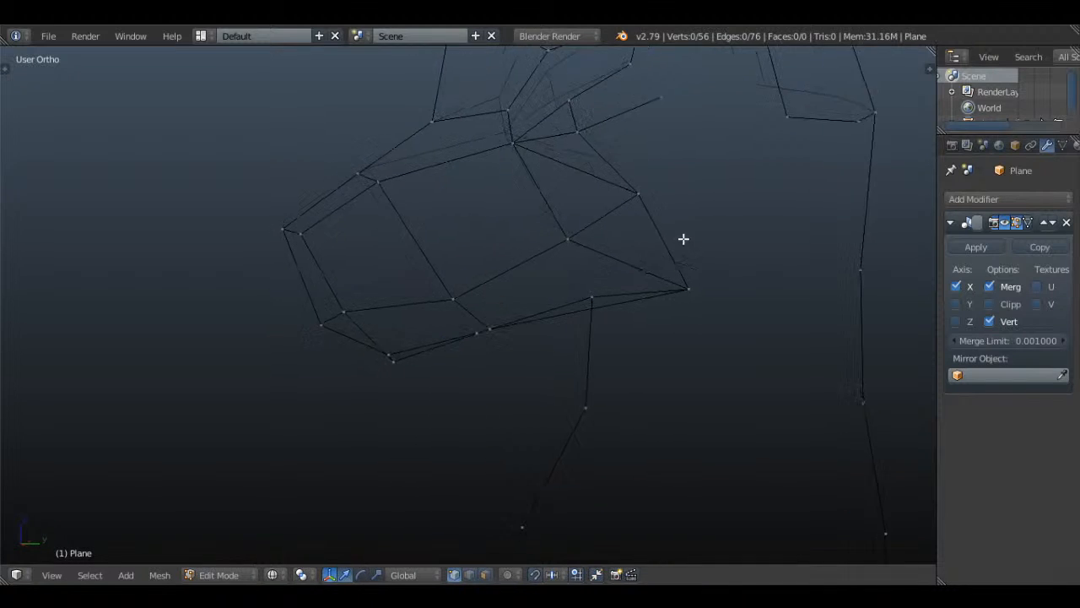
key("a")
middle_click_drag(684, 239, 478, 279, "shift")
key("a")
right_click(480, 340)
key("KP_3")
scroll(496, 352, "down", 1)
scroll(498, 353, "up", 1)
key("g")
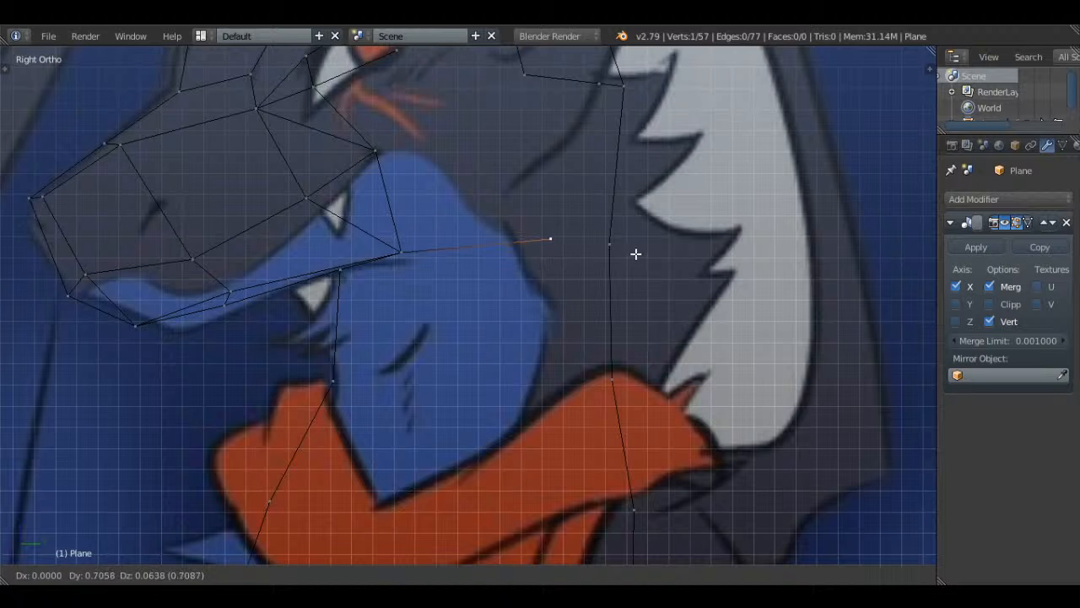
left_click(656, 256)
- Connect the extruded jaw vertex to the back neck vertex with an edge and adjust its position just in front of the neck line
key("g")
left_click(595, 244)
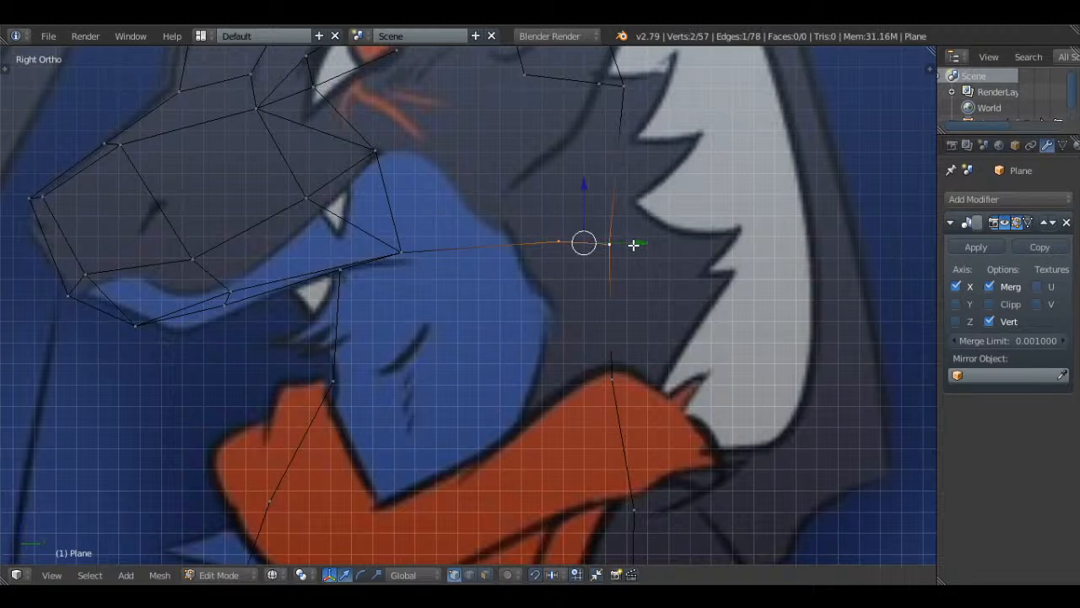
key("g")
left_click(574, 240)
right_click(574, 215, "shift")
key("f")
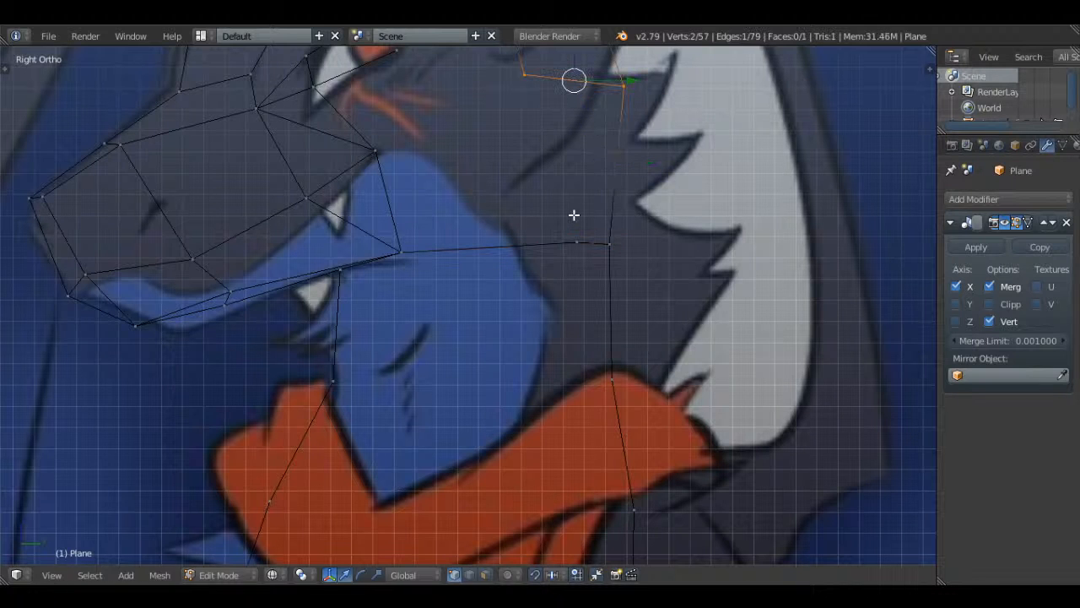
middle_click_drag(596, 97, 636, 184)
key("ctrl+z")
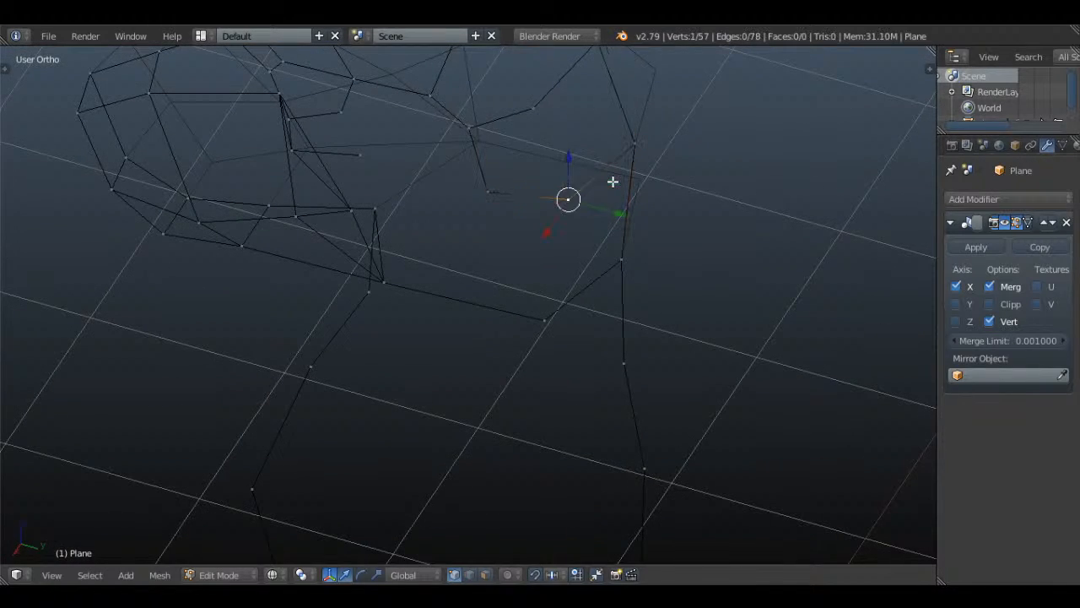
- Link the side vertices around the back of the head to each other and down to the extruded jaw-level vertex with edges
key("a")
middle_click_drag(627, 312, 541, 313)
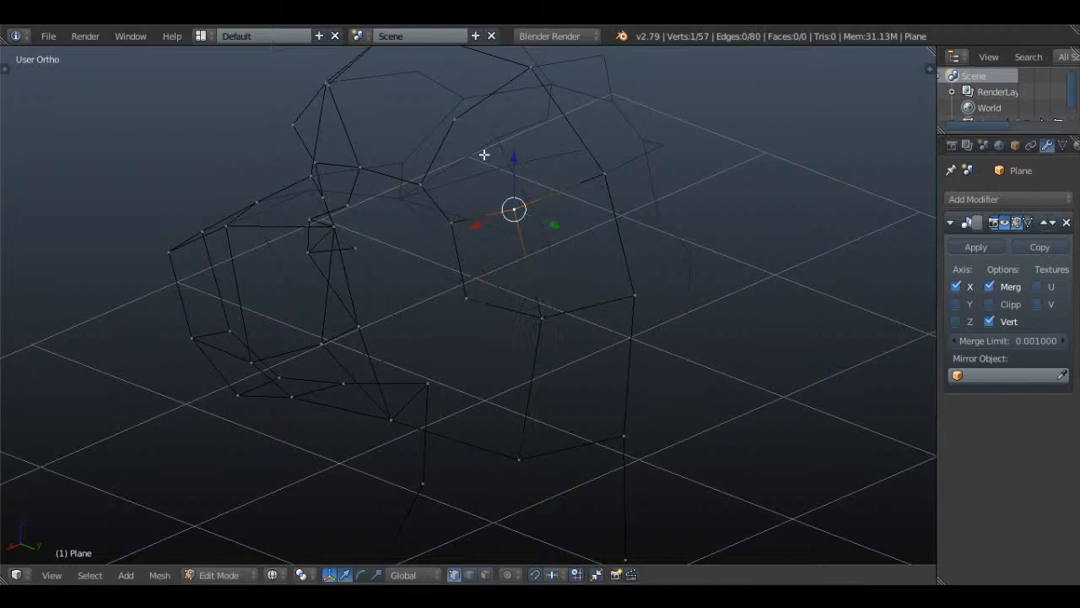
middle_click_drag(478, 149, 534, 150)
key("f")
key("a")
middle_click_drag(369, 149, 437, 159)
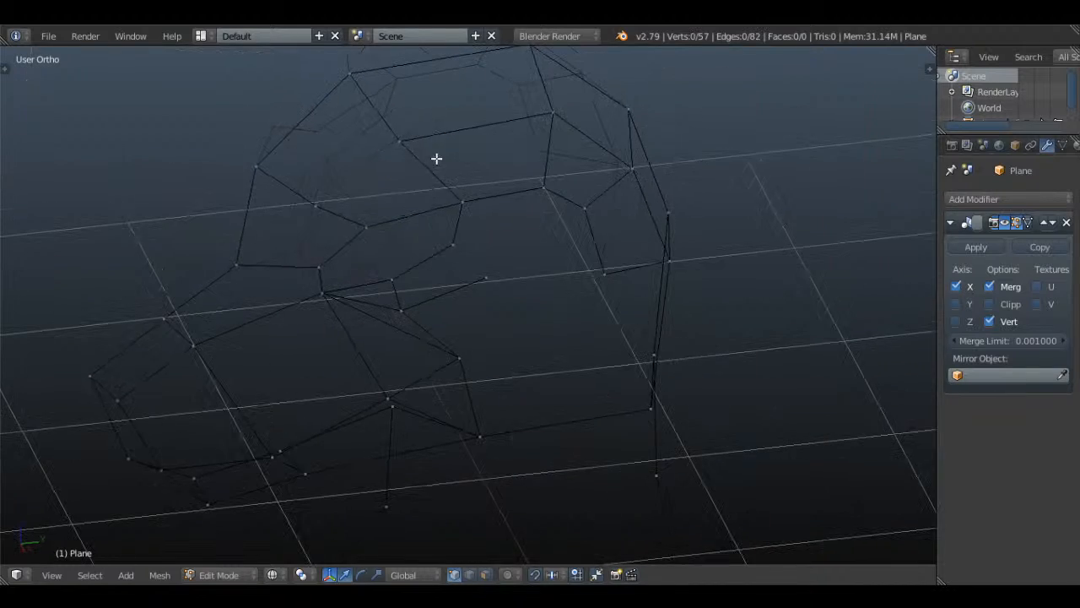
- Connect the forehead side vertex to the crown side vertex and to the vertex at the eye's front corner with edges
right_click(400, 141)
right_click(311, 201, "shift")
key("f")
key("a")
middle_click_drag(311, 201, 403, 179)
right_click(383, 185)
middle_click_drag(365, 239, 523, 295)
- Switch the mesh to solid shading and fill the small triangle between the snout bridge and the eye's front corner
key("Tab")
key("Tab")
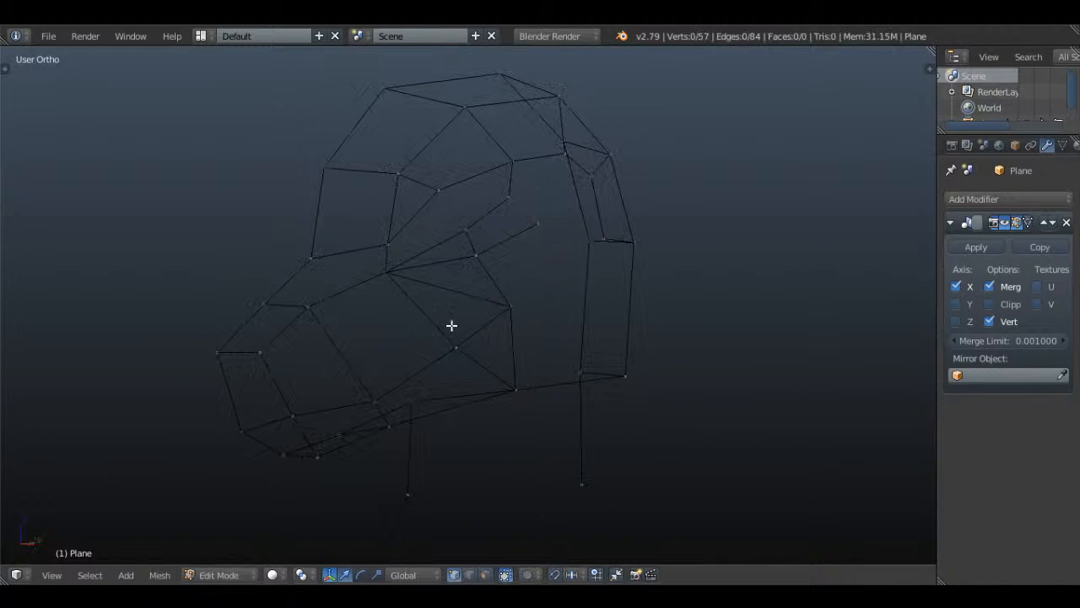
key("a")
middle_click_drag(450, 323, 473, 205)
key("a")
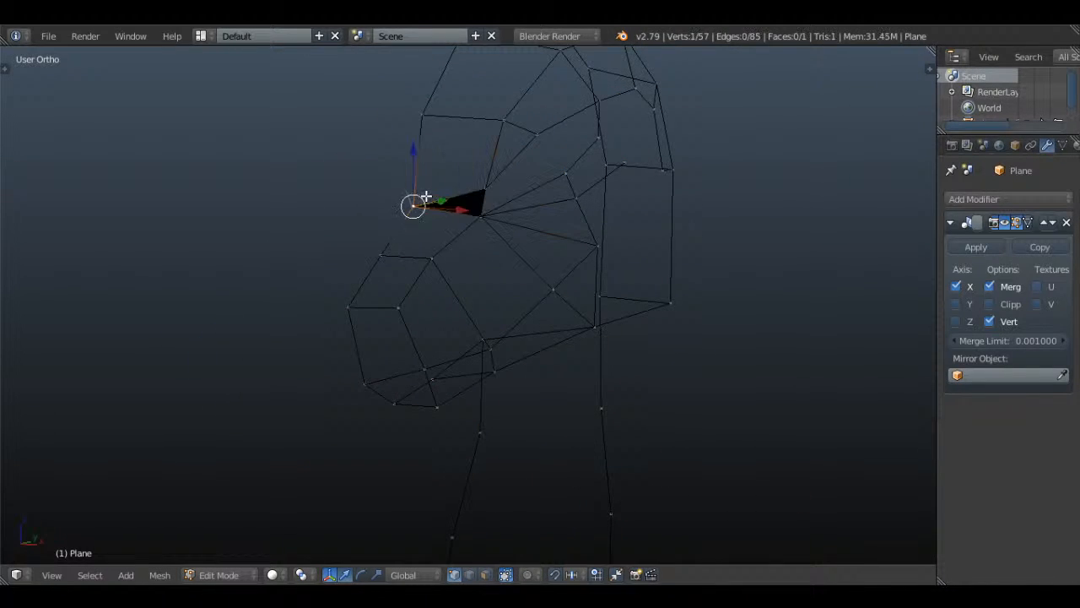
- Fill the quads along the snout bridge, the top of the snout and the front of the nose
key("f")
key("a")
key("e")
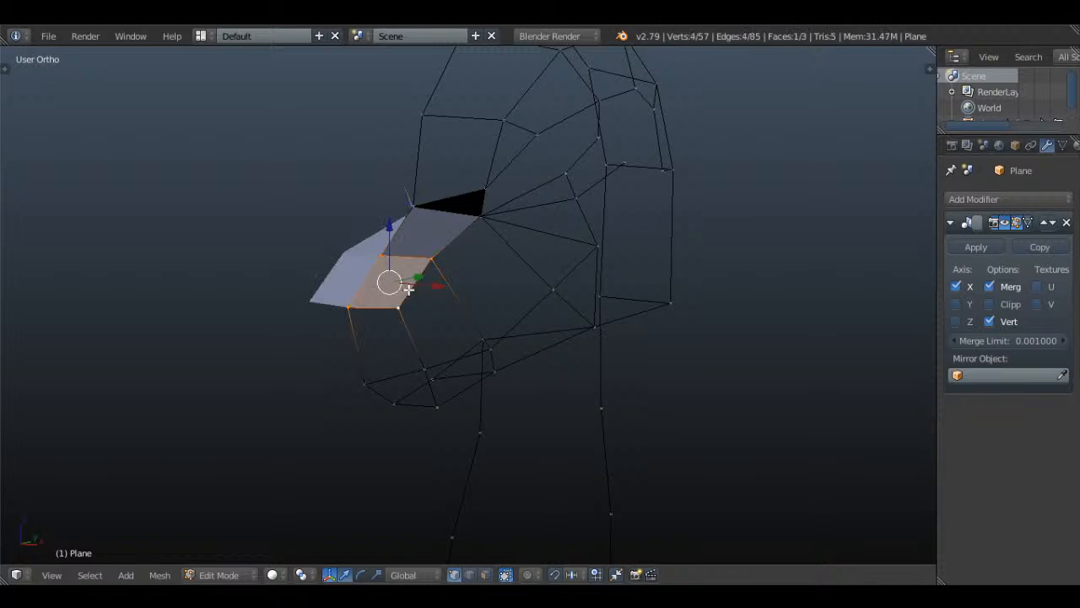
left_click(356, 309)
middle_click_drag(423, 361, 374, 294)
key("f")
key("a")
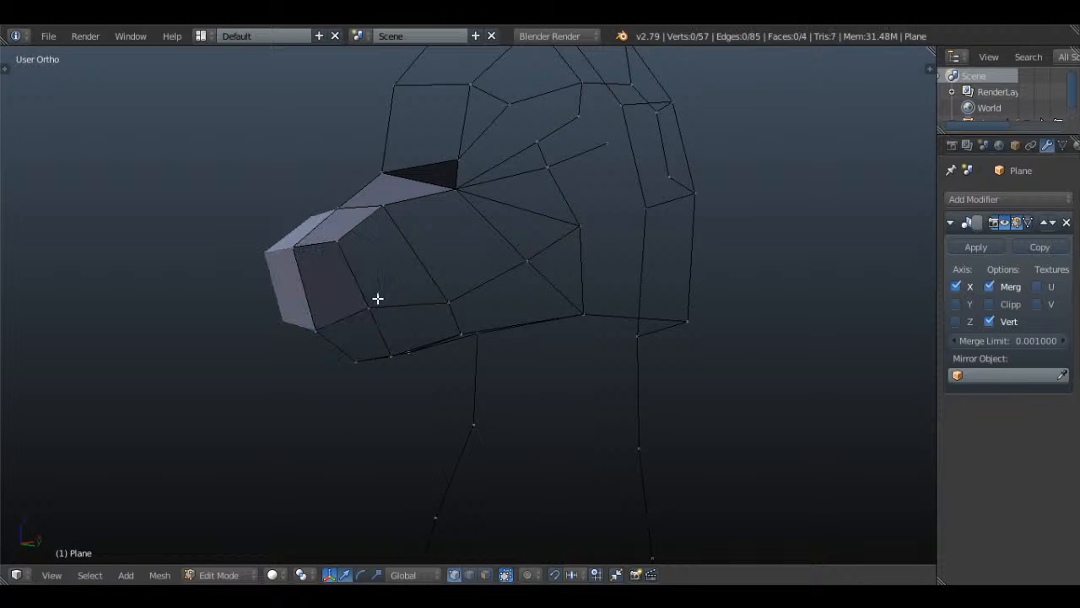
- Fill the two large quads on the side of the snout, from the nose back to the cheek
right_click(378, 208, "shift")
right_click(341, 238, "shift")
key("f")
key("a")
middle_click_drag(412, 212, 368, 236)
right_click(330, 240)
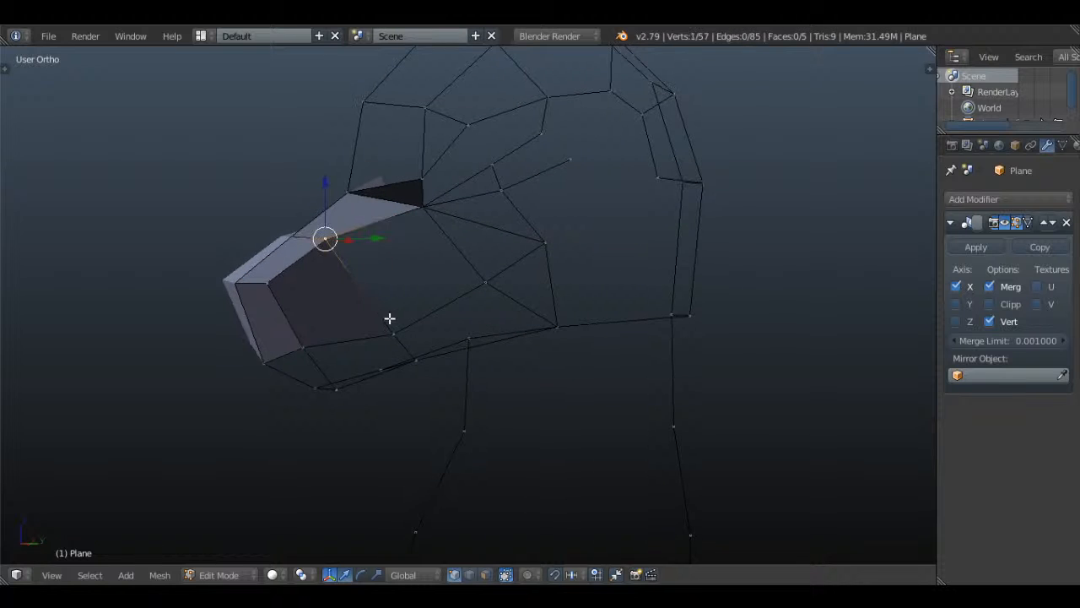
right_click(392, 331, "shift")
right_click(479, 283, "shift")
key("f")
- Fill the two narrow triangles fanning out from the eye's front corner below the eye
key("a")
right_click(549, 241, "shift")
key("f")
key("a")
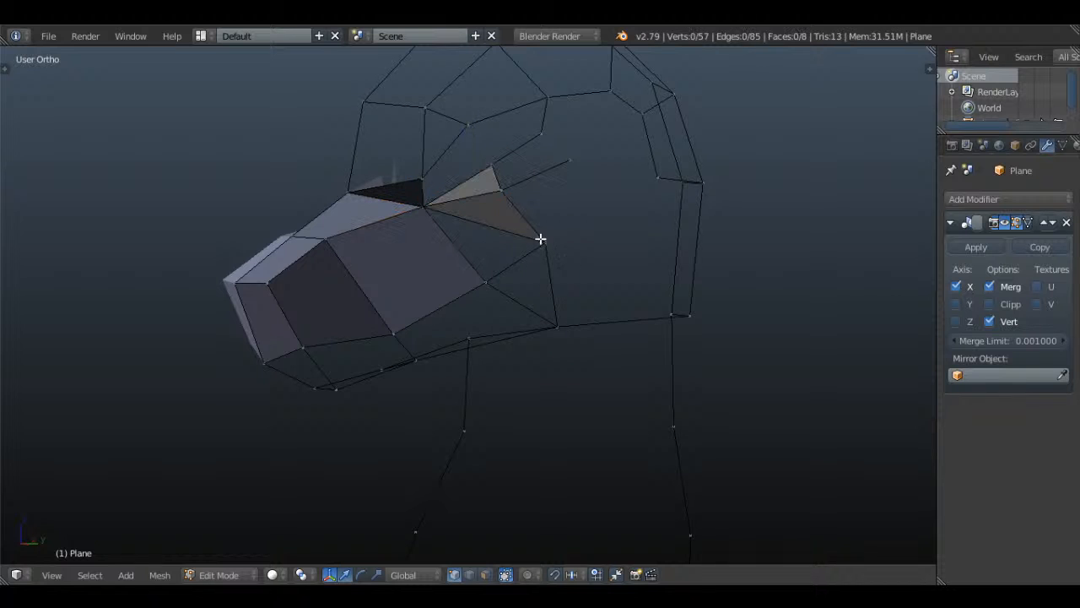
right_click(426, 190, "shift")
key("f")
key("ctrl+z")
- Fill the two cheek triangles between the eye's front corner, the mouth-line vertex, the mouth corner and the rear jaw
key("z")
right_click(422, 175, "shift")
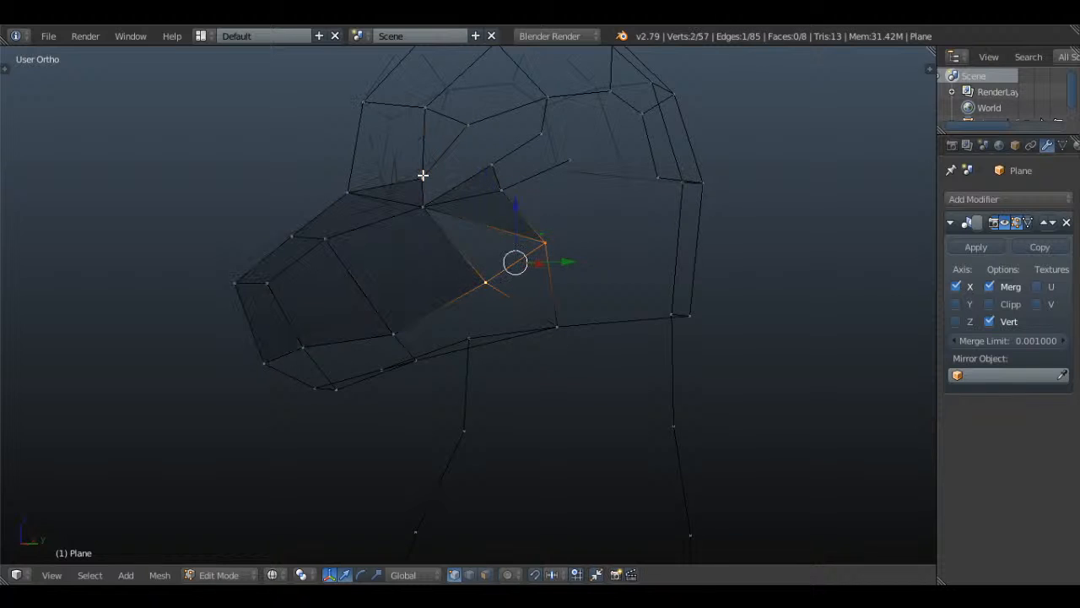
right_click(425, 213, "shift")
key("f")
key("a")
key("z")
key("f")
key("a")
- Fill the lower cheek quad between the two mouth-line vertices, the lip edge vertex and the rear jaw vertex
middle_click_drag(556, 311, 500, 239)
right_click_drag(463, 256, 456, 283)
left_click(467, 231)
right_click(383, 272, "shift")
right_click(403, 302, "shift")
right_click(541, 278, "shift")
key("f")
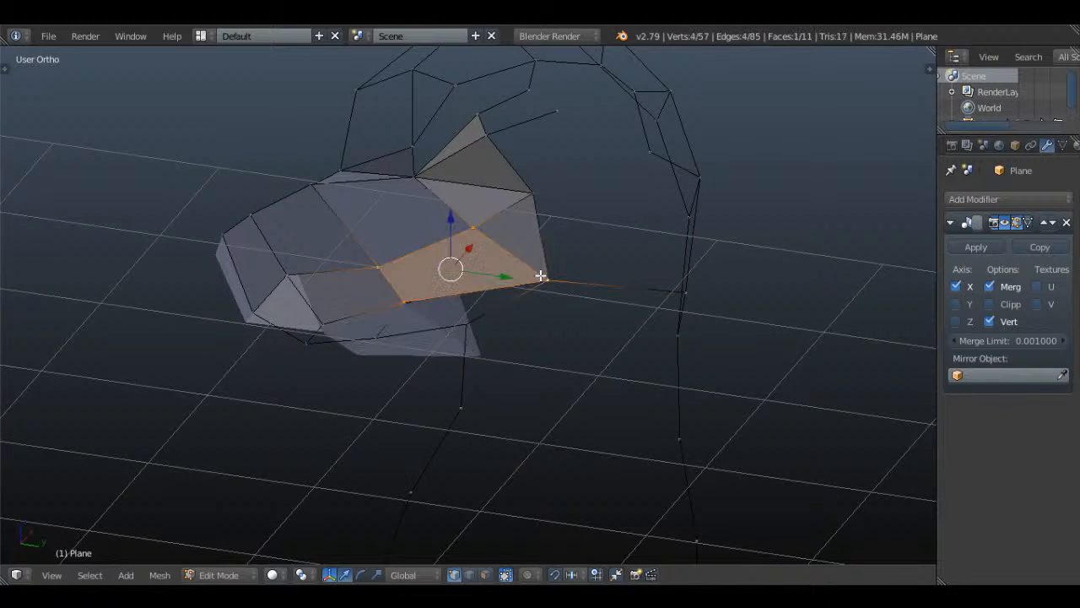
key("a")
- Fill the quad along the side of the upper lip and the one at the front of the lip
middle_click_drag(511, 250, 470, 198)
right_click(396, 243)
key("f")
right_click(317, 249)
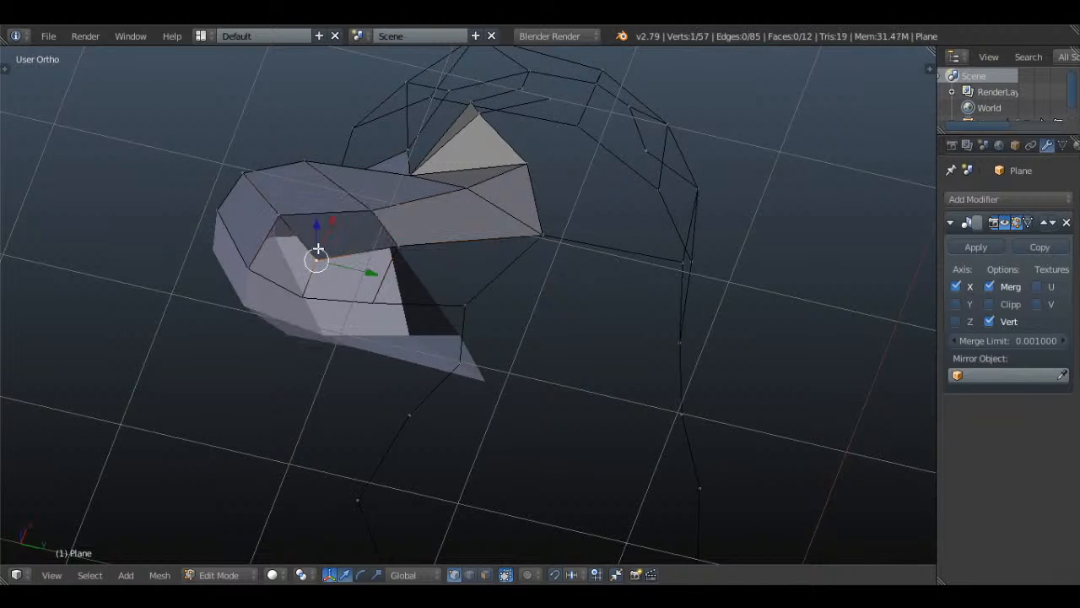
key("f")
- Fill the front and rear underside faces of the upper jaw
right_click(312, 292)
key("f")
right_click(385, 287)
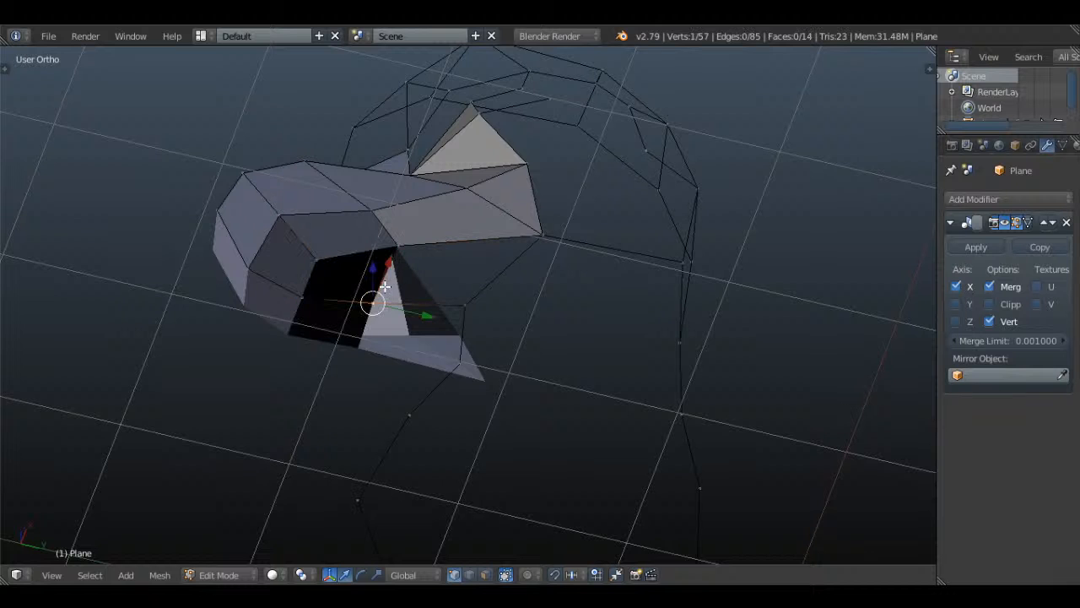
key("f")
key("a")
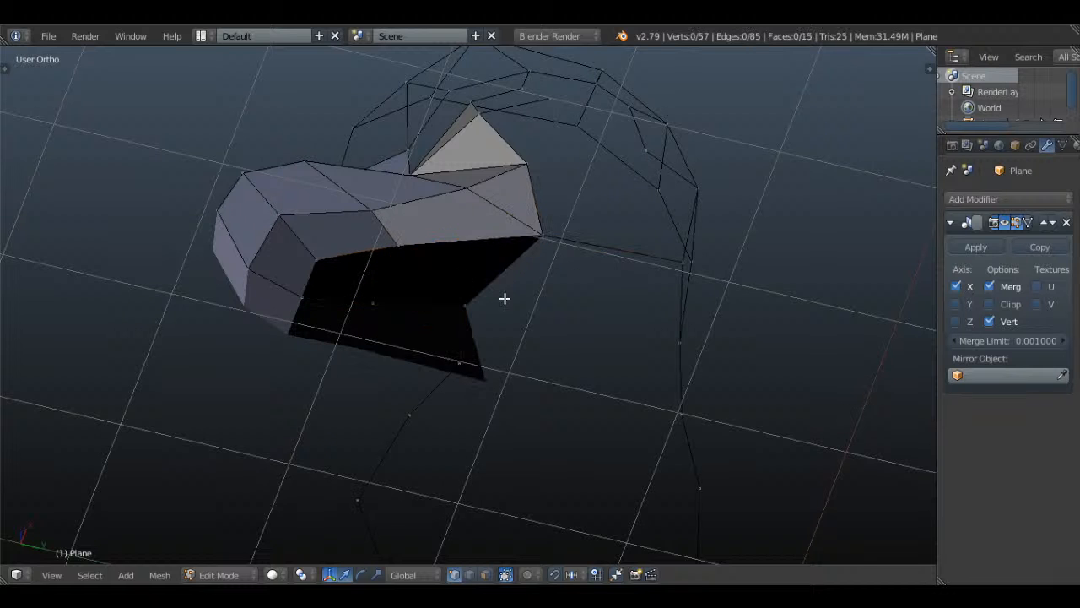
- Fill the lower eyelid quad and the brow's quad and triangle above the eye
middle_click_drag(504, 299, 533, 333)
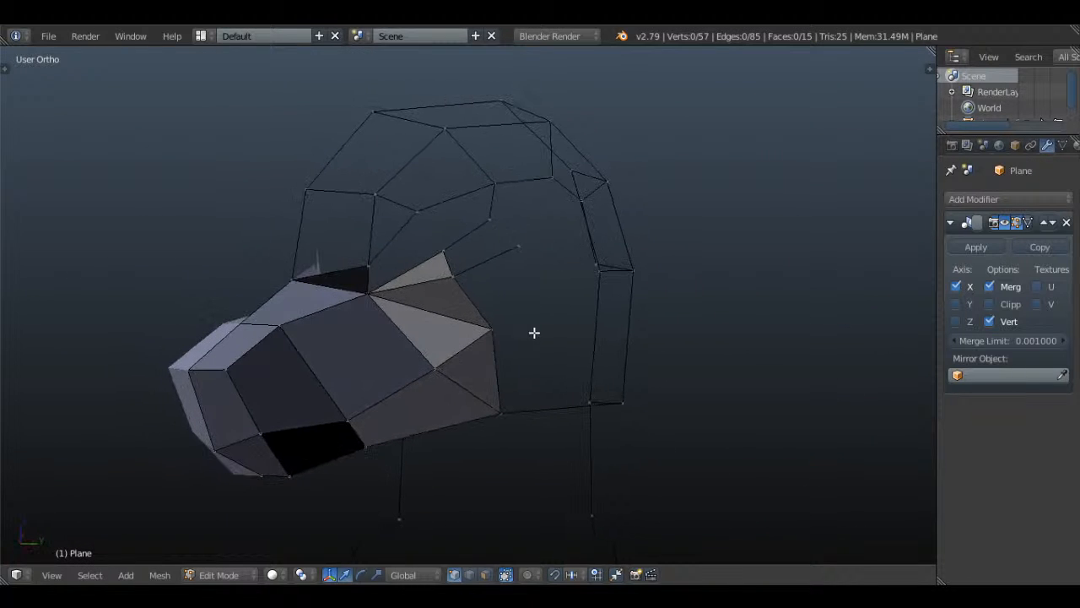
key("f")
key("a")
middle_click_drag(475, 242, 533, 231)
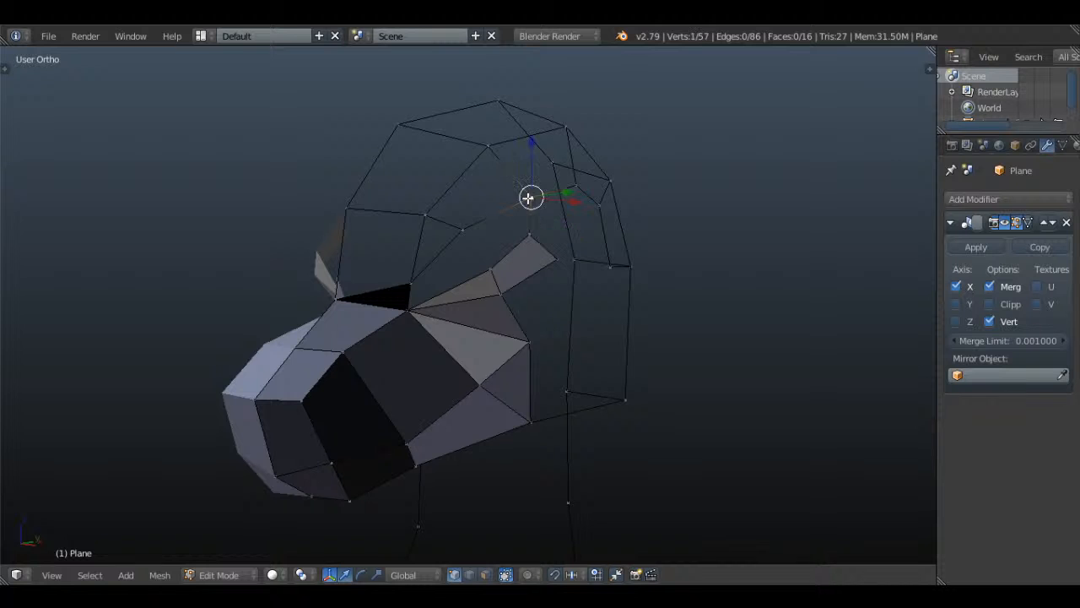
key("f")
right_click(469, 223)
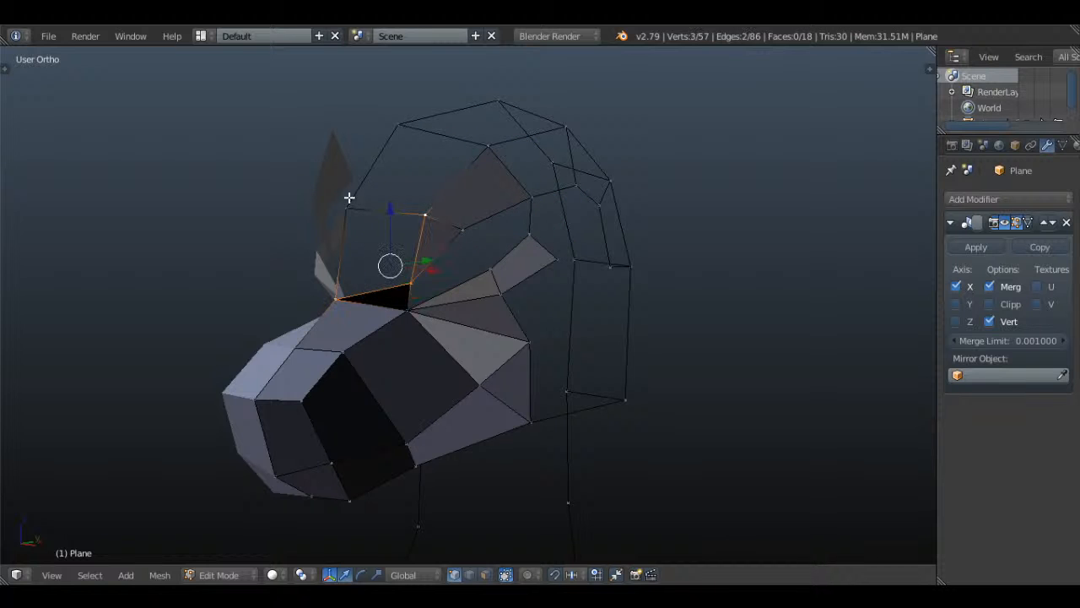
- Fill the two forehead quads, the crown's side quad and the temple quad beneath it
key("f")
mouse_move(414, 211)
middle_mouse_down()
mouse_move(444, 200)
mouse_move(413, 222)
middle_mouse_up()
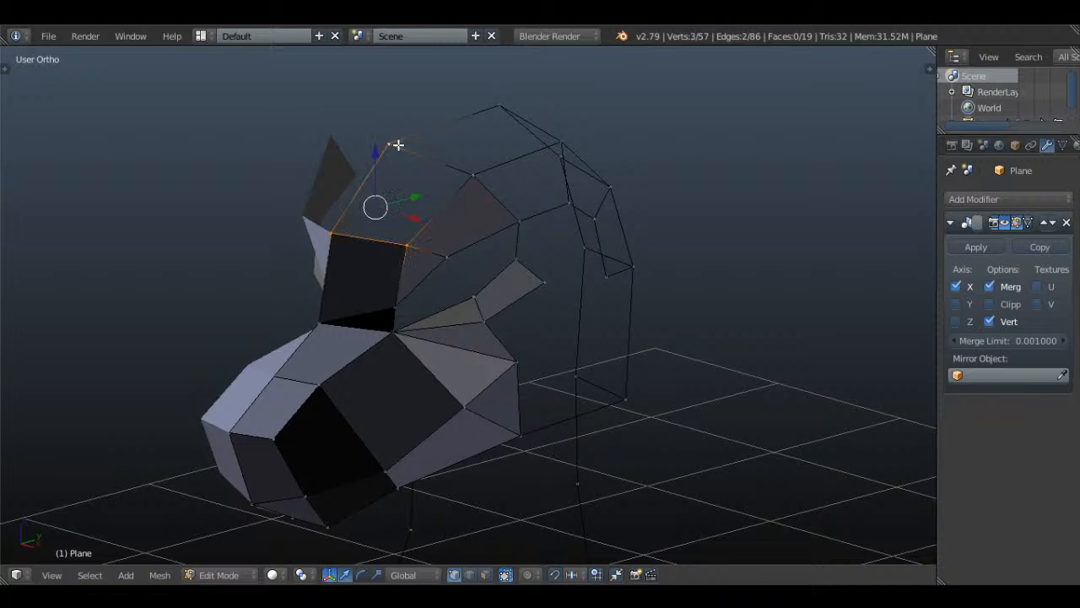
key("f")
middle_click_drag(511, 178, 397, 181)
right_click(397, 181)
key("f")
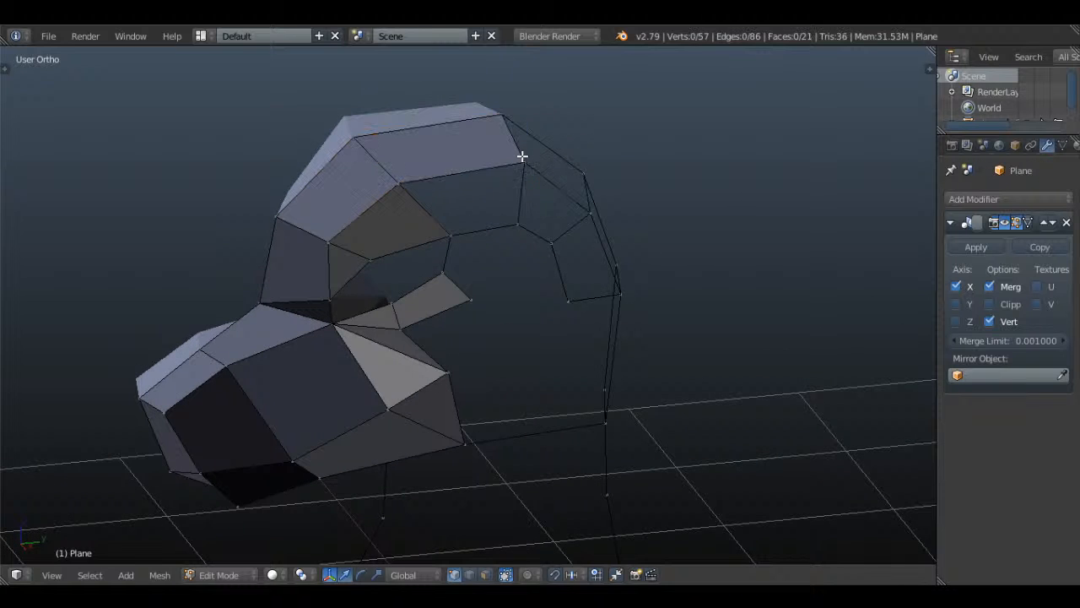
key("f")
- Fill the inner and outer quads where the crown curves down toward the back of the head
mouse_move(456, 220)
middle_mouse_down()
mouse_move(586, 226)
mouse_move(473, 219)
middle_mouse_up()
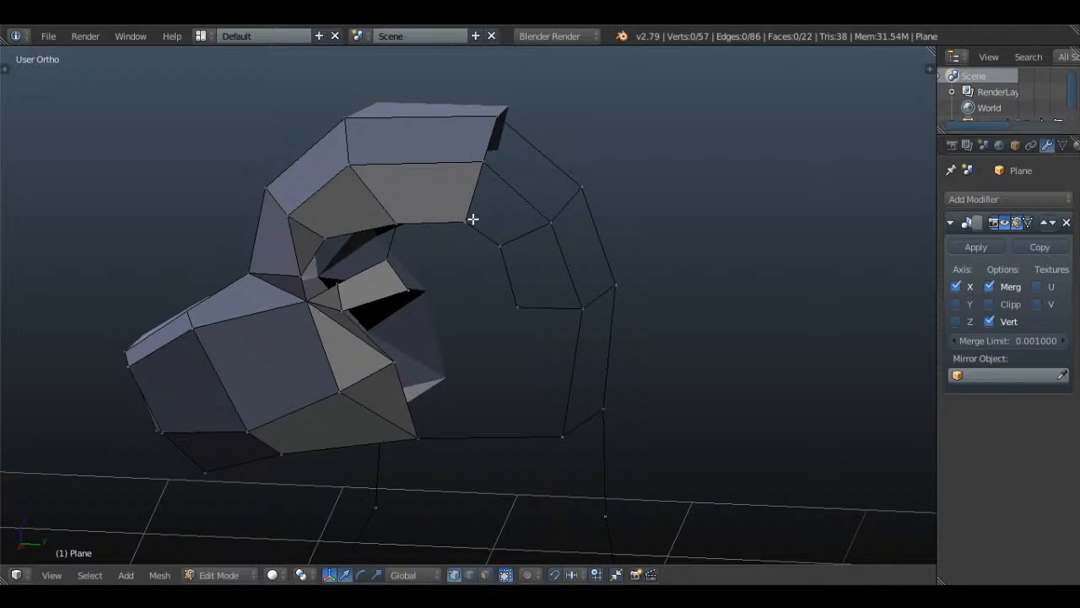
right_click(523, 192, "alt")
key("a")
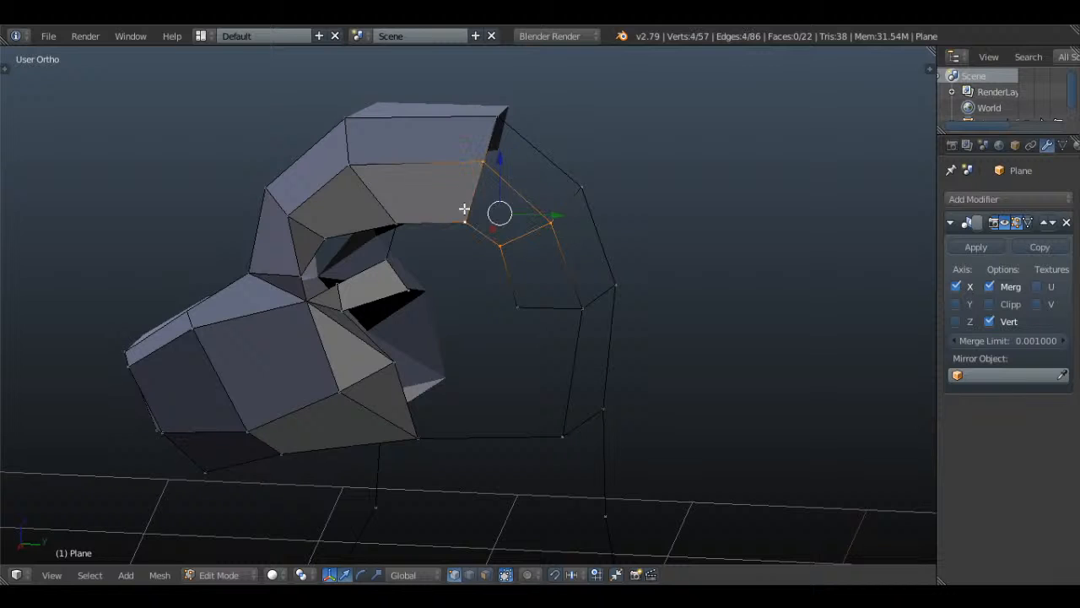
key("f")
right_click(550, 220)
key("f")
key("a")
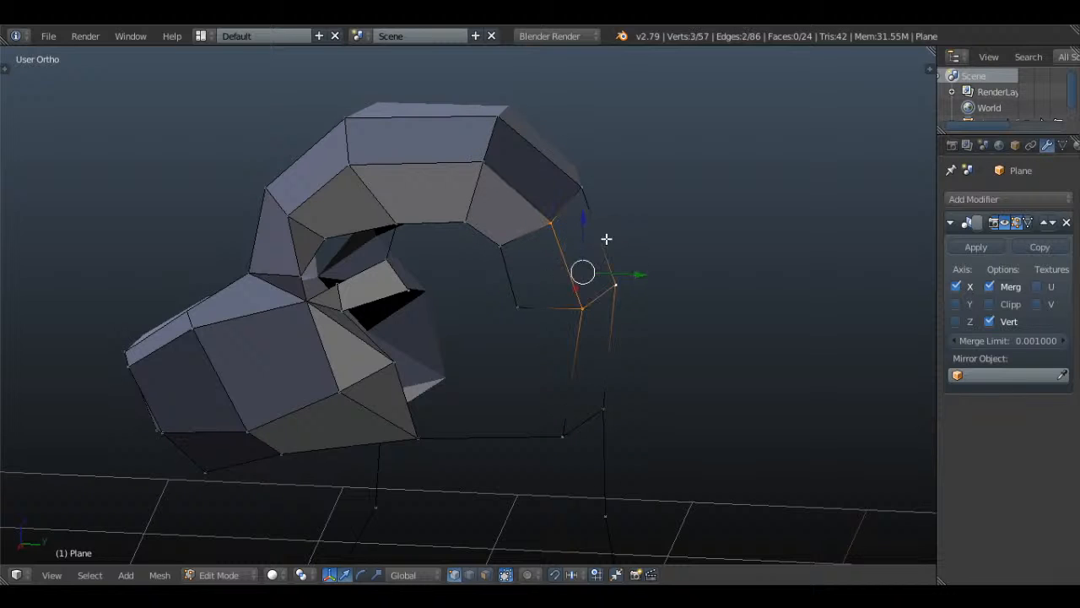
- Fill the outer and inner quads down the back of the head behind the eye opening
key("f")
key("a")
right_click(581, 309, "shift")
key("f")
key("a")
- Fill the narrow strip at the back of the head down to jaw level
right_click(554, 310)
middle_click_drag(600, 309, 562, 224)
right_click(538, 432, "shift")
right_click(598, 422, "shift")
right_click(603, 296, "shift")
key("f")
key("a")
- Extrude the rear jaw-level side vertex about 0.26 forward and 0.55 up, and fill the quad between it and the back-of-head strip
key("a")
key("a")
key("KP_3")
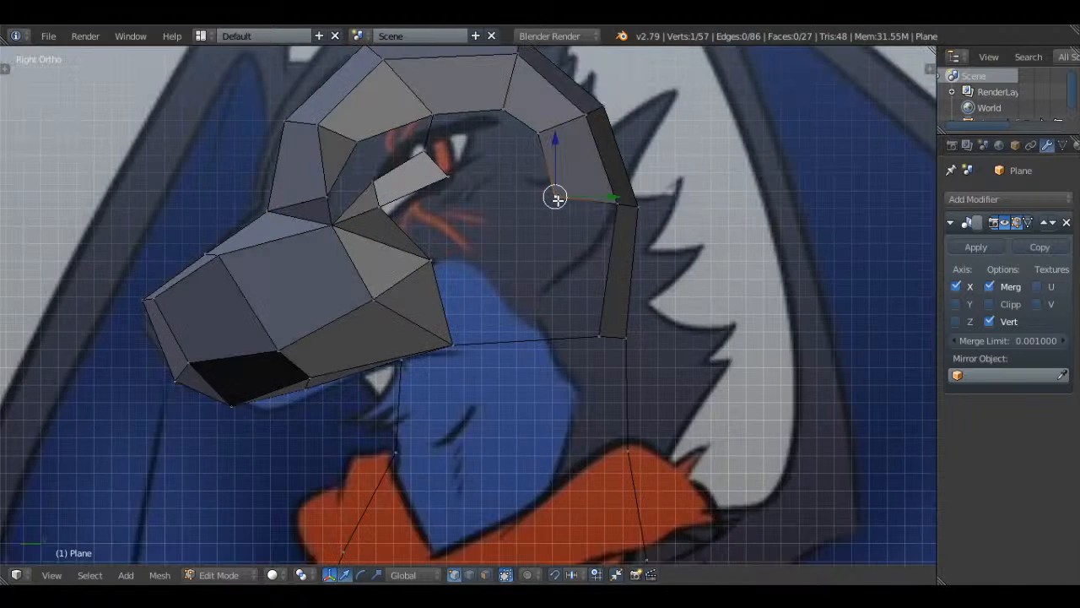
scroll(650, 427, "up", 2)
key("e")
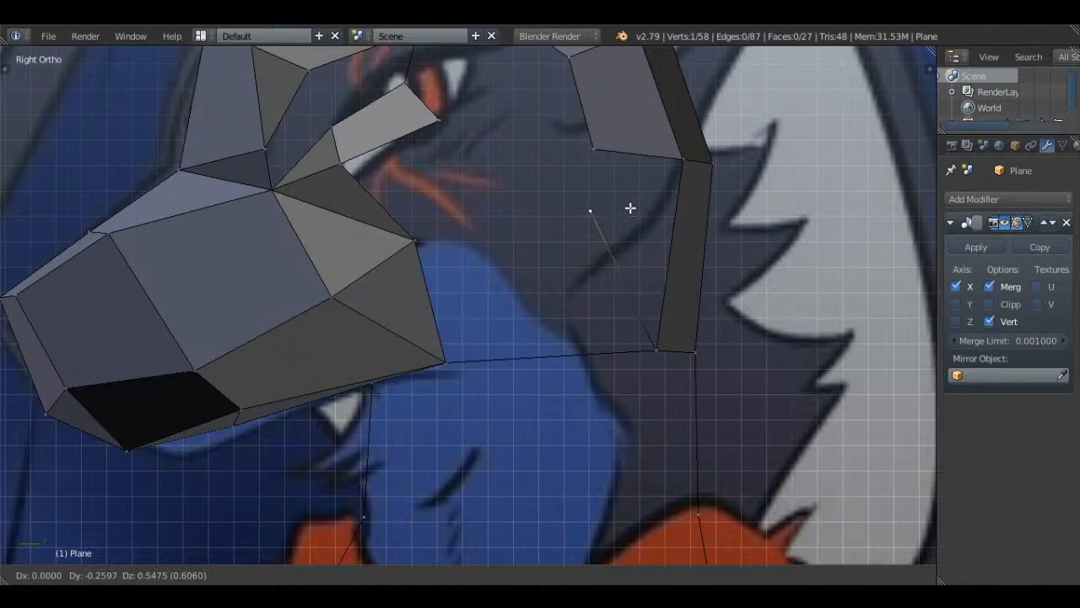
left_click(630, 208)
right_click(588, 137, "shift")
right_click(631, 350, "shift")
key("f")
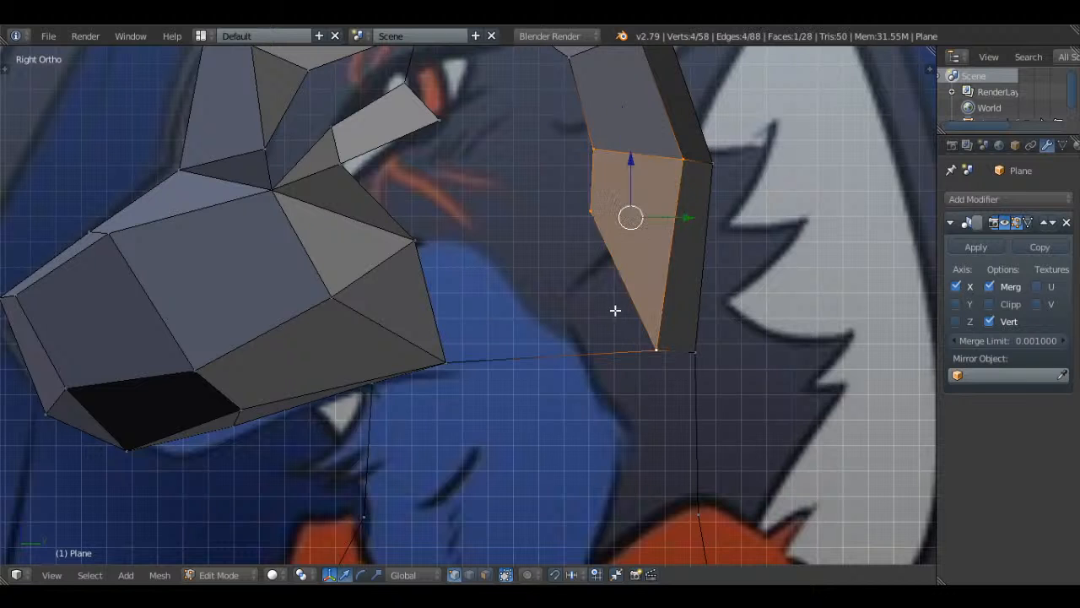
- Shift the extruded inner cheek vertex slightly forward and fill the quad between it, the mouth corner and the rear jaw edge
right_click(595, 220)
key("g")
left_click(578, 223)
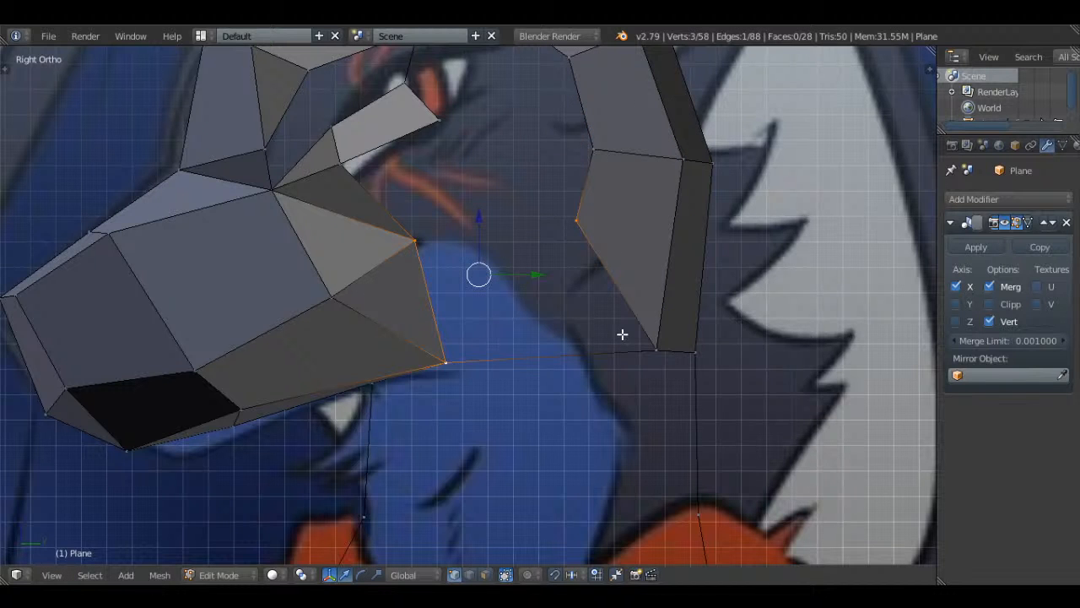
key("f")
key("a")
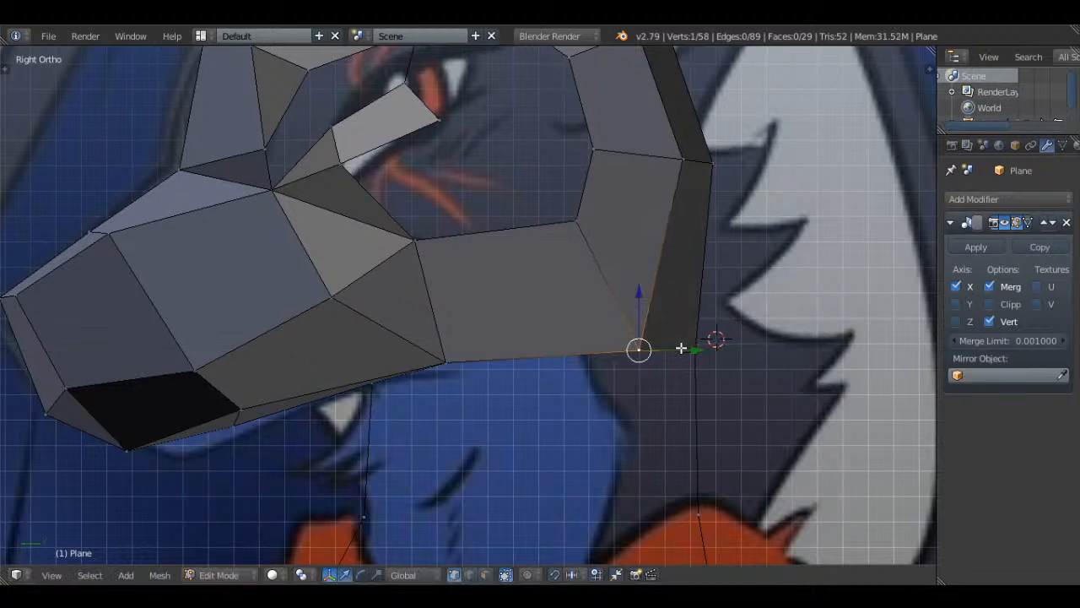
- Adjust the rear jaw-level side vertex and fill the triangle between the lower eyelid and the mouth corner
middle_click_drag(683, 350, 408, 310)
key("s")
left_click(636, 210)
key("a")
key("a")
key("a")
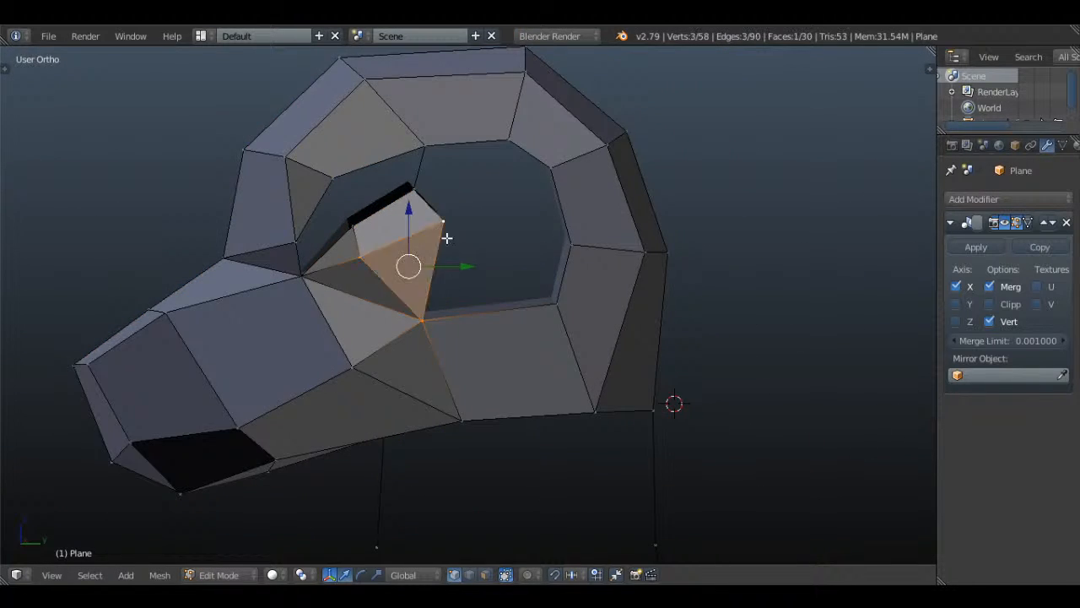
- Fill the quad and the triangle between the lower eyelid's outer vertex and the rear head strip
key("a")
middle_click_drag(447, 238, 491, 314)
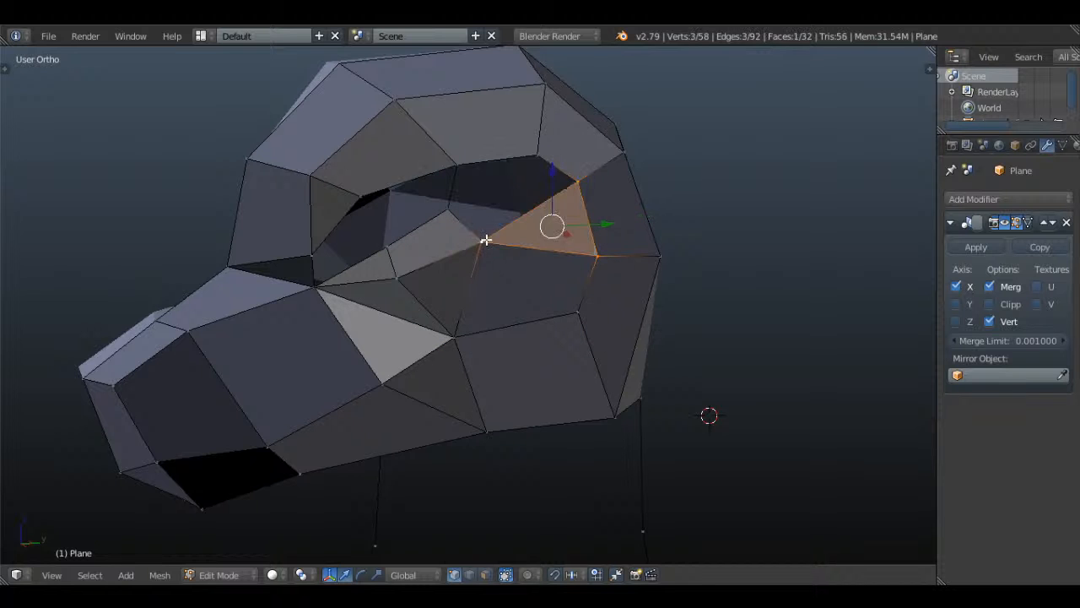
middle_click_drag(565, 223, 580, 262)
- In front view, move the three outer cheek vertices slightly outward along X to widen the side of the head
key("KP_1")
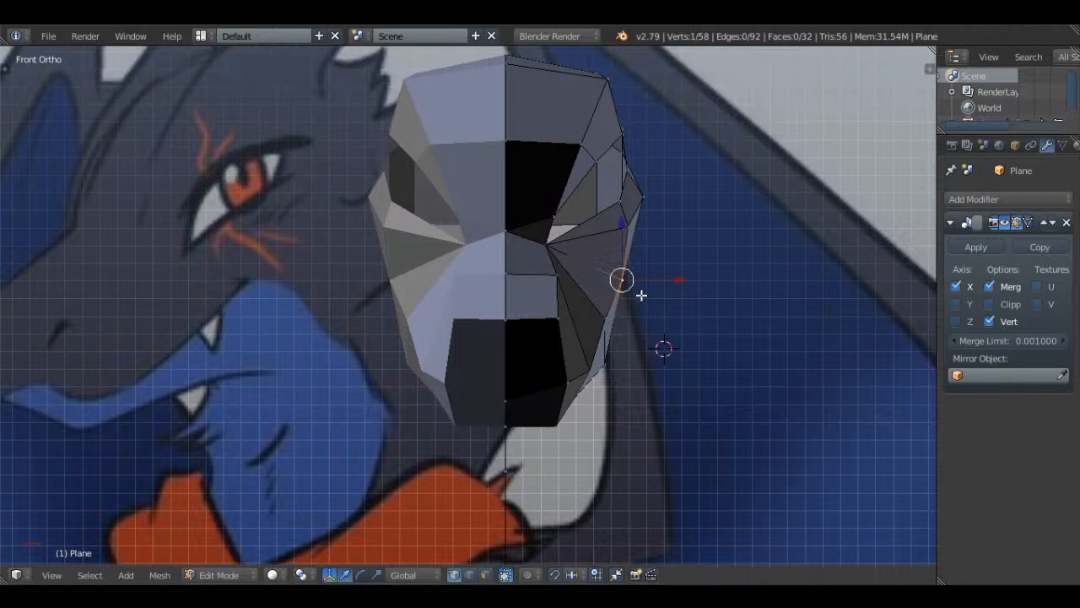
right_click(639, 232, "shift")
right_click(651, 212, "shift")
key("z")
left_click(676, 227)
mouse_move(679, 231)
left_mouse_down()
mouse_move(694, 233)
mouse_move(684, 235)
left_mouse_up()
key("z")
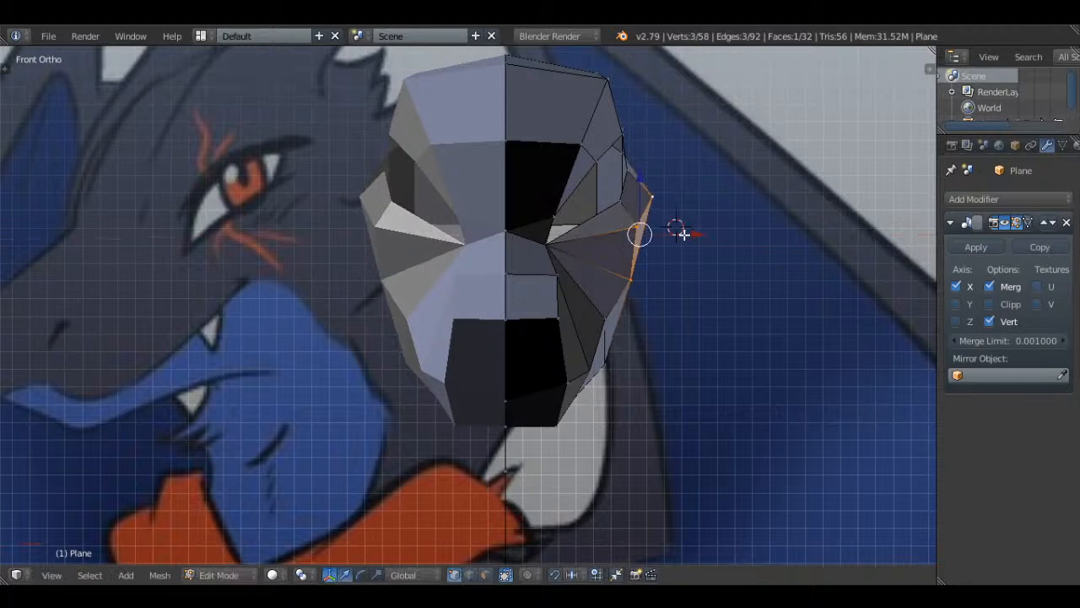
- Fill the triangle between the lower eyelid's rear corner vertex and the brow edge above it
key("a")
middle_click_drag(683, 234, 639, 124)
key("KP_3")
key("z")
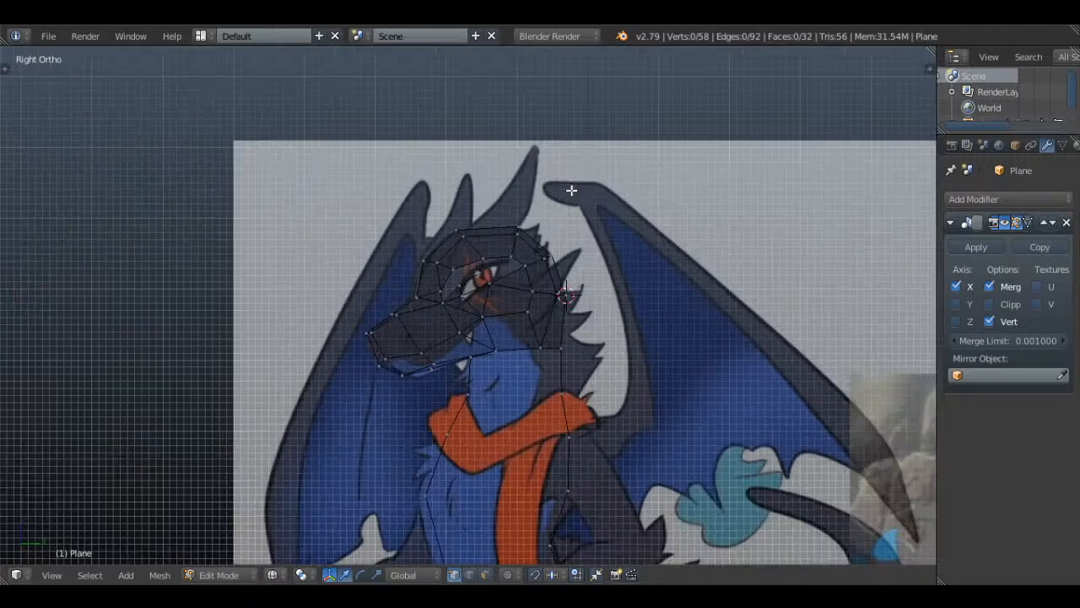
key("z")
scroll(448, 345, "up", 3)
middle_click_drag(448, 345, 490, 312)
scroll(490, 312, "up", 3)
right_click(560, 230)
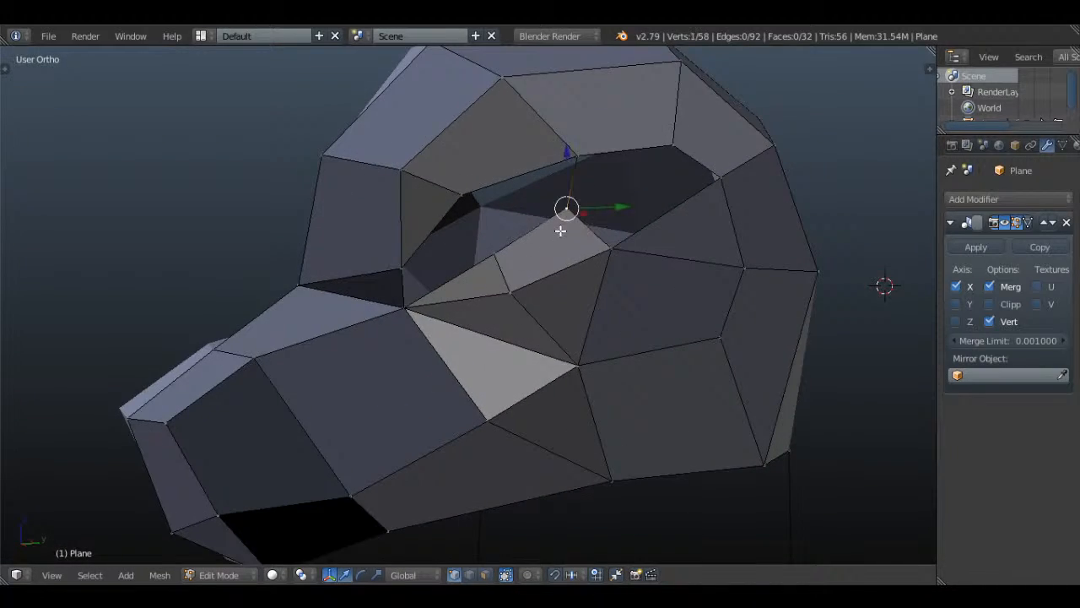
right_click(584, 162, "shift")
middle_click_drag(629, 176, 605, 245)
right_click(587, 163, "shift")
key("f")
- Fill the remaining quad behind the eye, between the outer eyelid edge and the rear head strip
key("a")
right_click(625, 212)
right_click(680, 245, "shift")
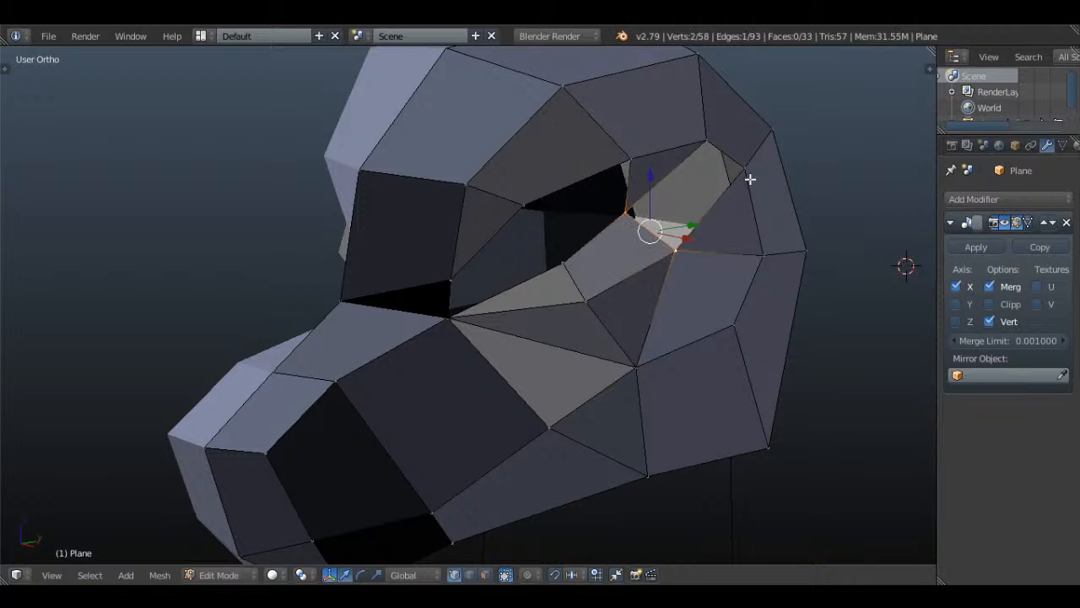
right_click(750, 175, "shift")
right_click(711, 136, "shift")
key("f")
key("a")
- Recalculate the normals of the whole mesh and set the object to smooth shading
scroll(615, 287, "down", 2)
middle_click_drag(616, 287, 649, 282)
key("a")
key("ctrl+n")
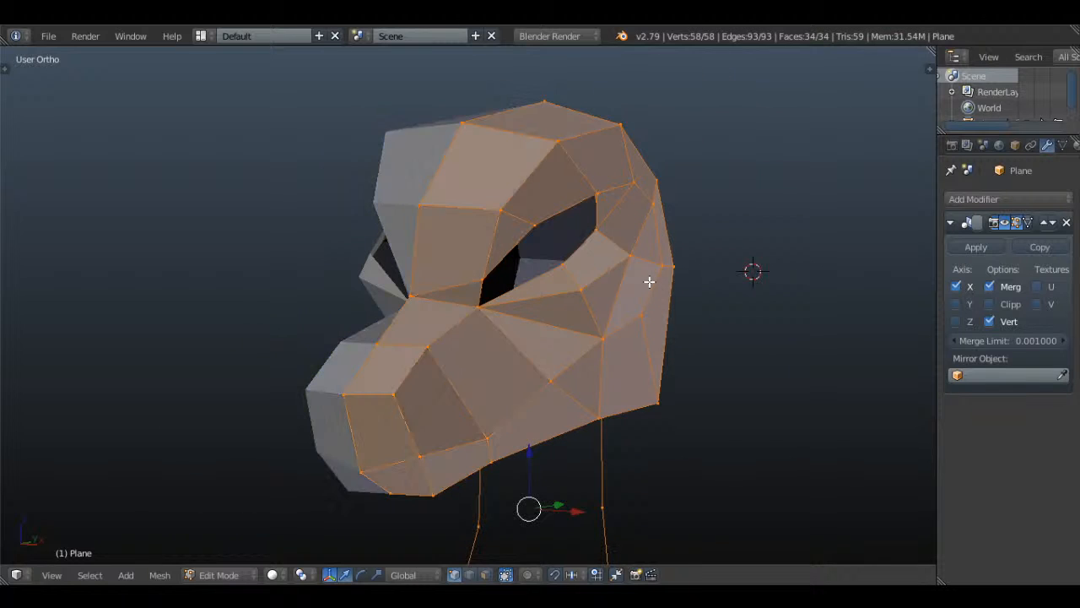
key("Tab")
key("t")
scroll(646, 283, "down", 2)
left_click(61, 284)
key("t")
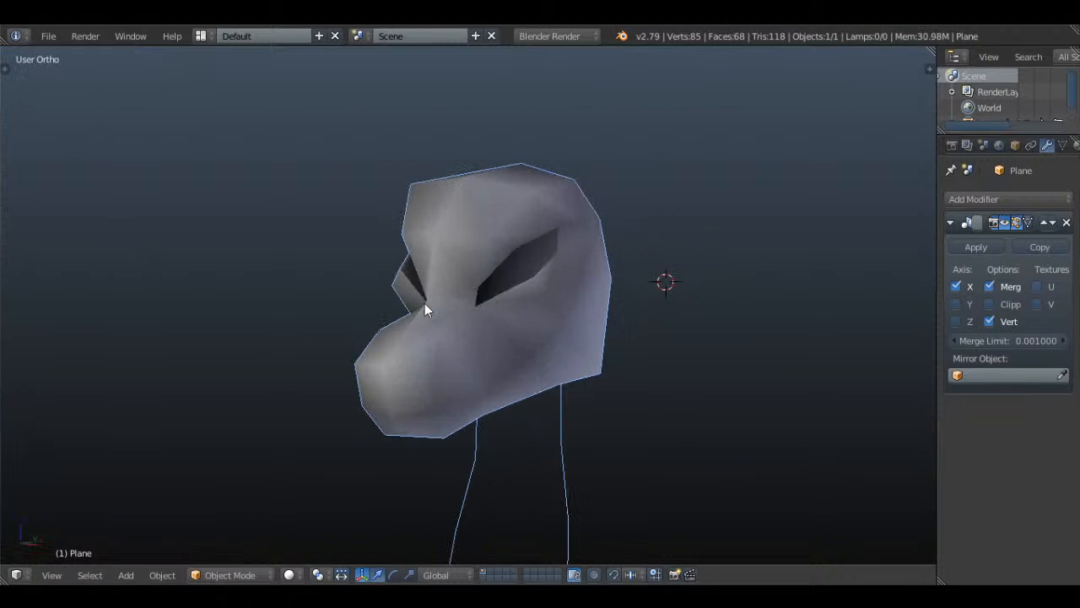
- Add a Subdivision Surface modifier to the head
middle_click_drag(425, 303, 476, 321)
left_click(1009, 199)
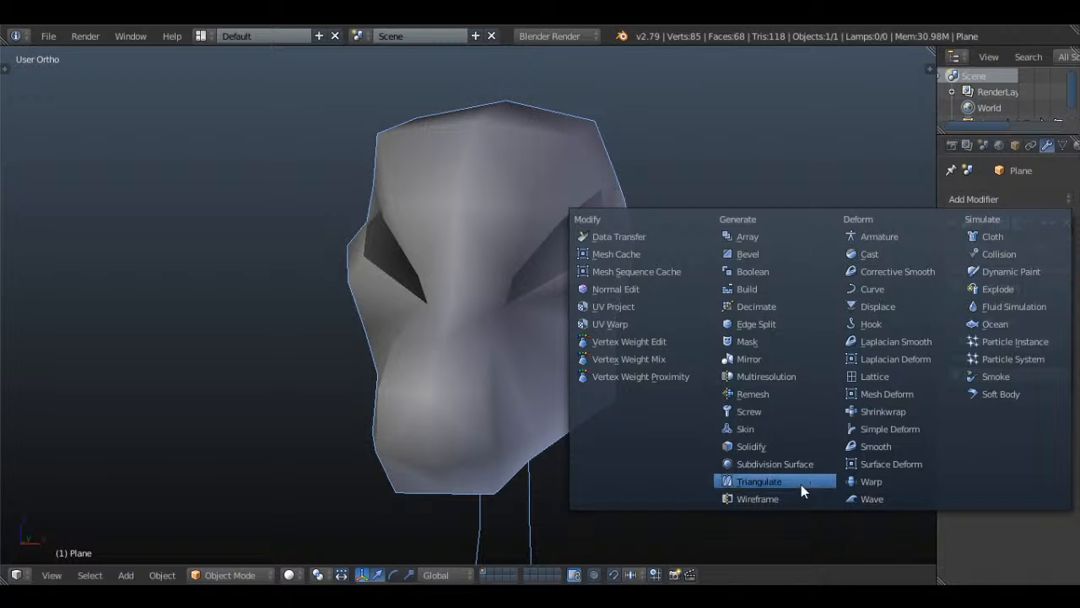
left_click(775, 463)
middle_click_drag(743, 434, 774, 428)
key("a")
middle_click_drag(924, 545, 587, 359)
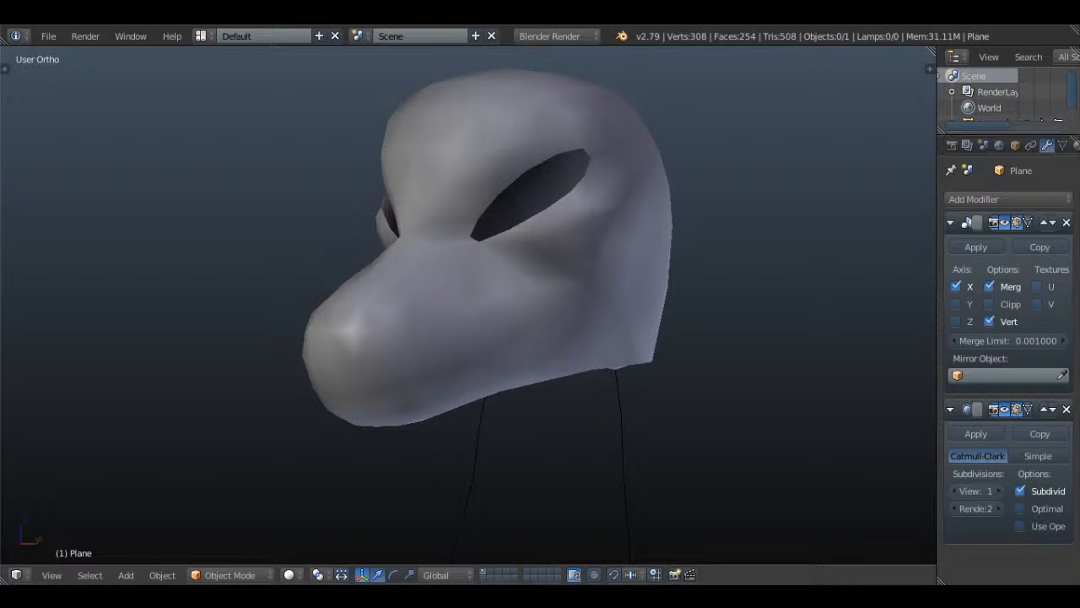
- Rip the mesh along the mouth line from the snout's front toward the mouth corner, leaving the ripped vertices in place
middle_click_drag(457, 245, 550, 304)
key("Tab")
key("a")
key("a")
right_click(388, 334)
right_click(446, 315, "shift")
right_click(507, 324, "shift")
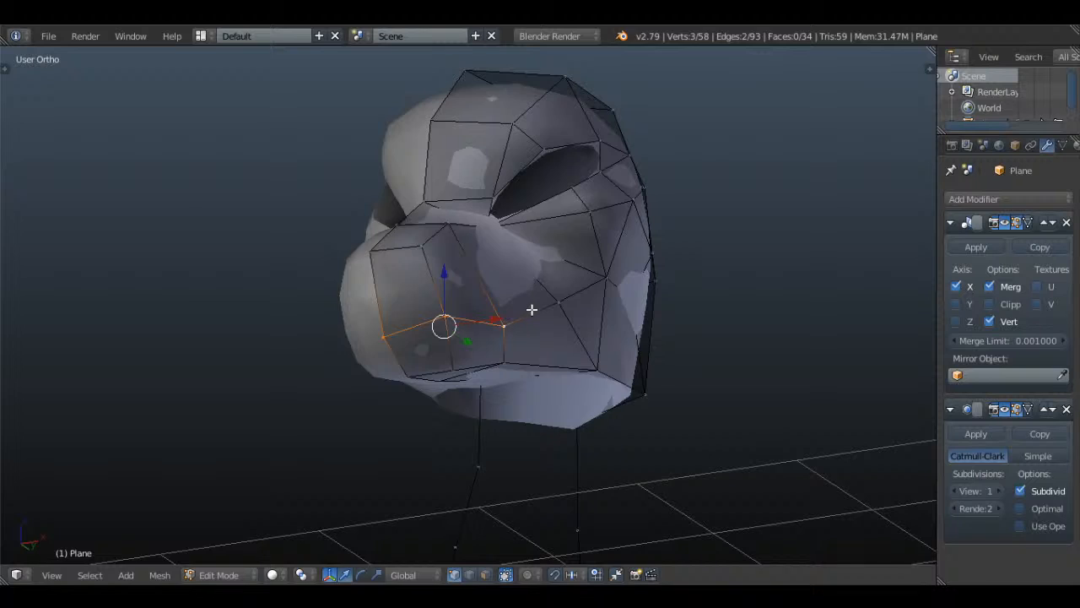
key("KP_3")
right_click(465, 323, "shift")
mouse_move(465, 323)
middle_mouse_down("shift")
mouse_move(586, 267)
mouse_move(606, 298)
mouse_move(720, 291)
middle_mouse_up("shift")
key("z")
key("v")
right_click(586, 267)
scroll(551, 291, "up", 3)
scroll(551, 291, "down", 5)
scroll(607, 280, "up", 5)
middle_click_drag(607, 279, 582, 278)
- In side view, shift the front lip vertex at the snout tip slightly back and up
key("a")
key("z")
right_click(505, 289)
key("z")
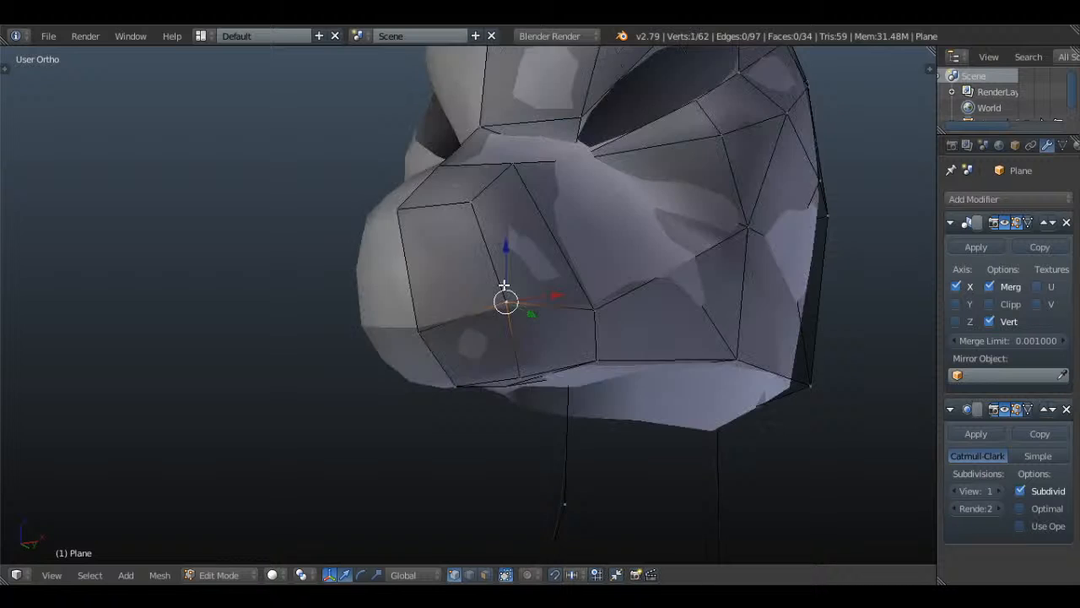
key("z")
right_click(505, 295)
key("z")
key("KP_3")
key("z")
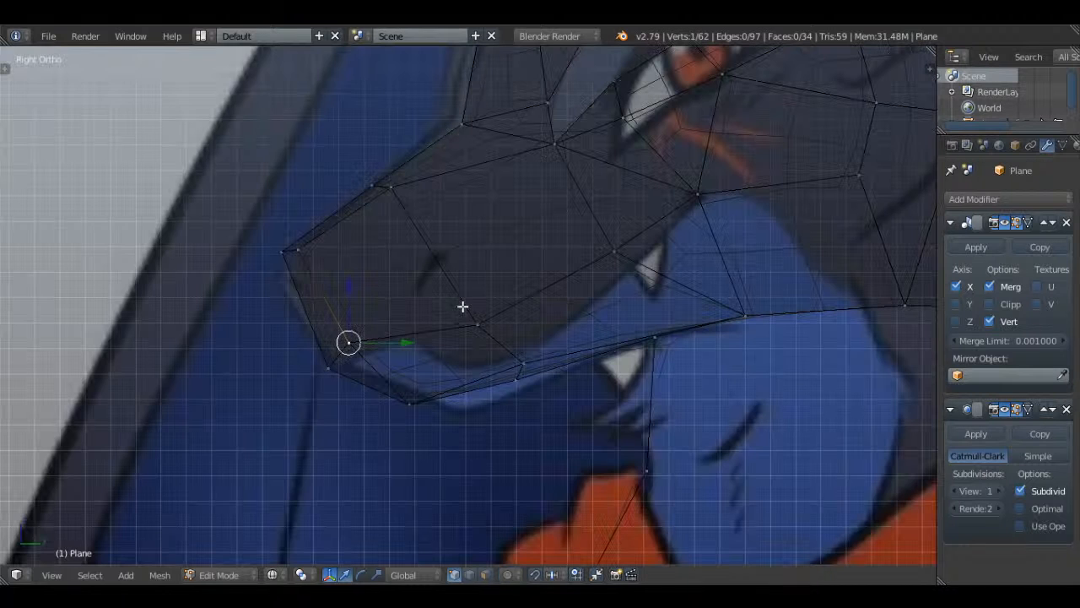
right_click(325, 373)
key("g")
left_click(349, 373)
key("g")
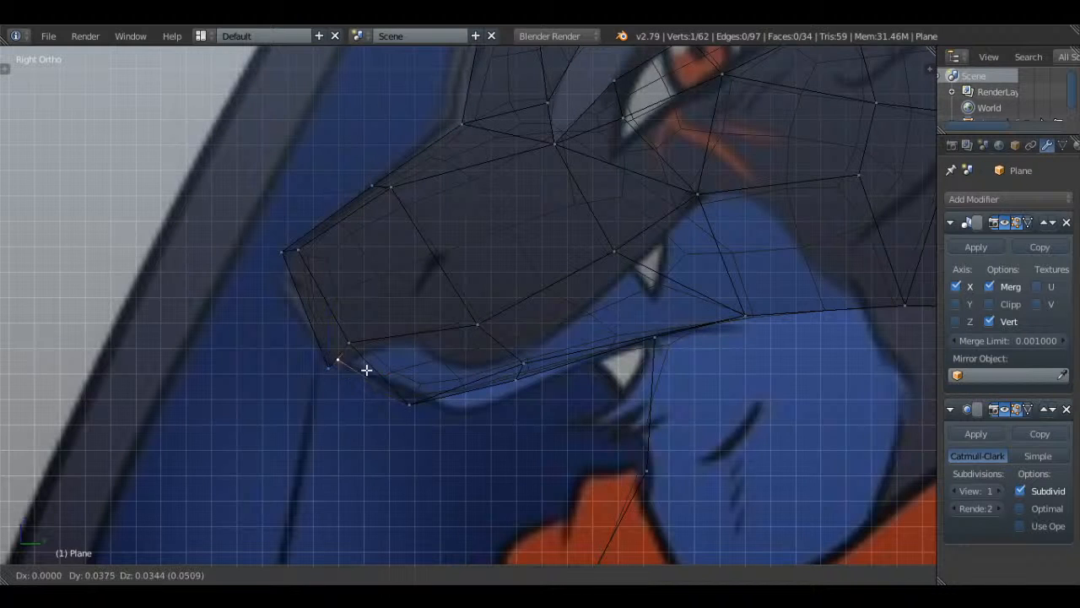
left_click(356, 353)
- Adjust the next lip vertices along the snout in side view, raising the one below the nostril about 0.03
right_click(357, 352)
key("g")
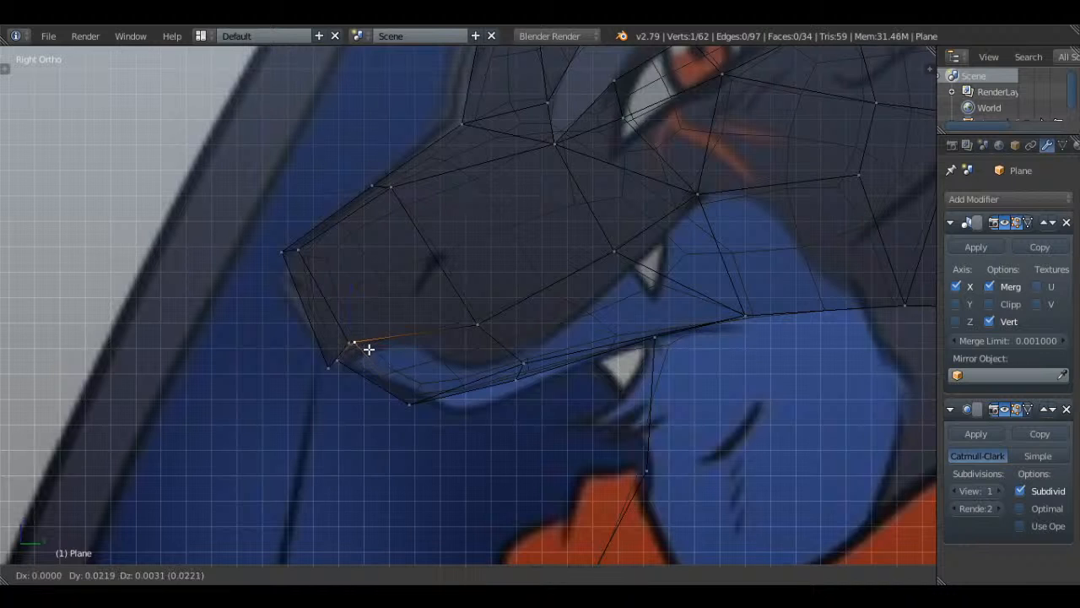
left_click(363, 347)
right_click(455, 330)
key("g")
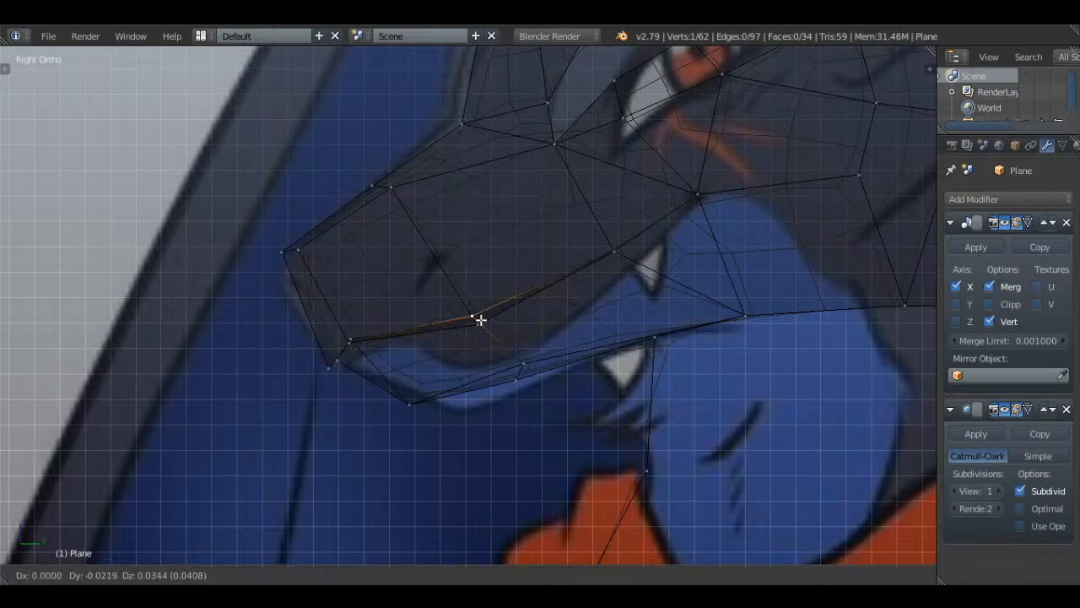
left_click(647, 250)
key("g")
left_click(633, 249)
key("z")
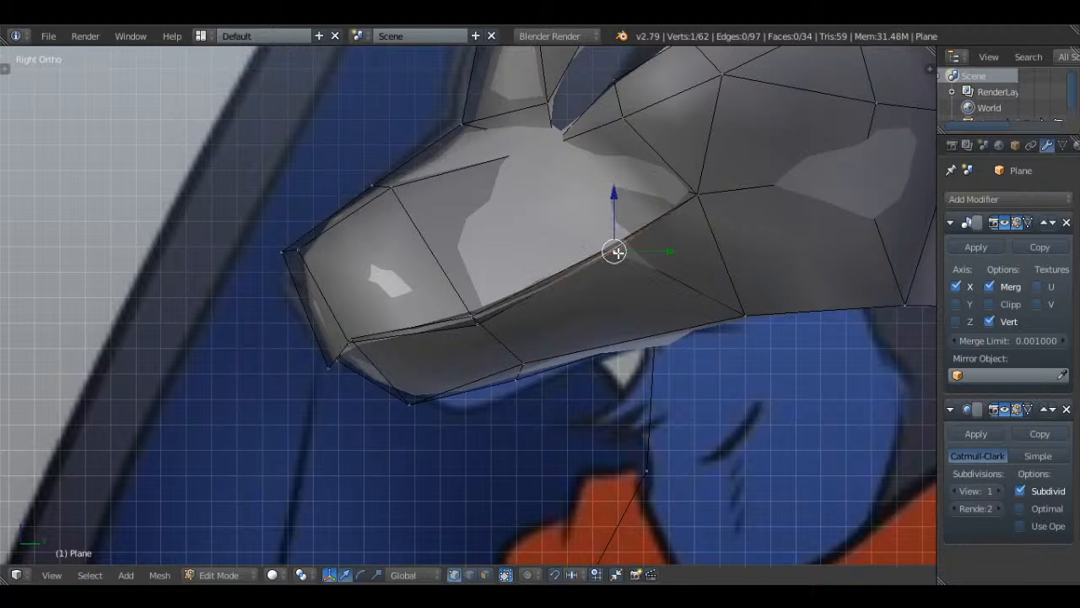
- Move the lip vertex near the mouth corner and the inner eye corner vertex slightly outward along X
mouse_move(622, 248)
middle_mouse_down()
mouse_move(745, 241)
mouse_move(727, 255)
mouse_move(729, 285)
middle_mouse_up()
key("z")
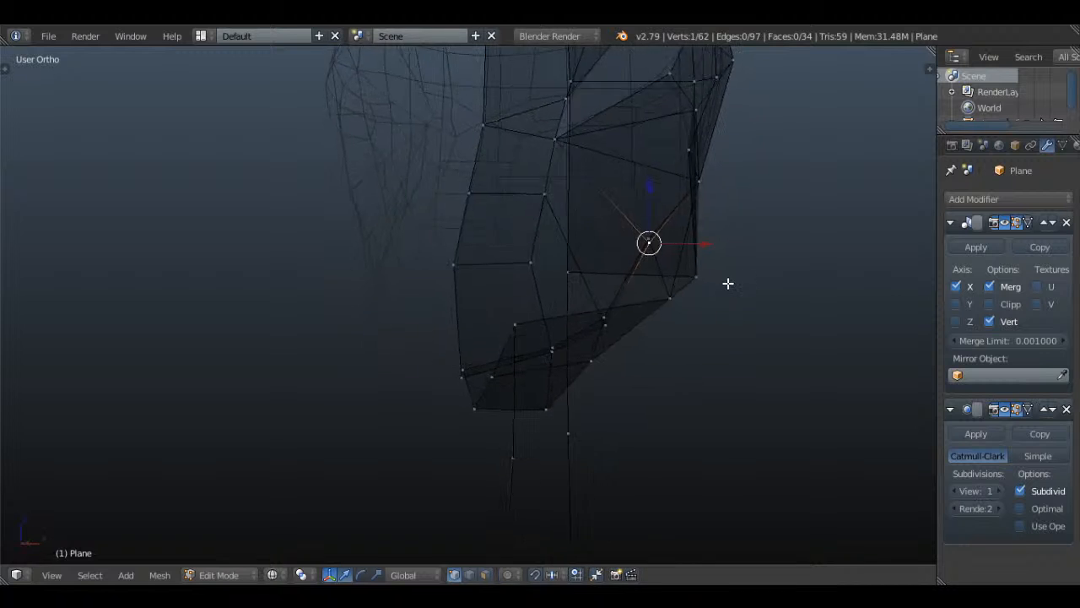
key("z")
left_click_drag(684, 244, 697, 240)
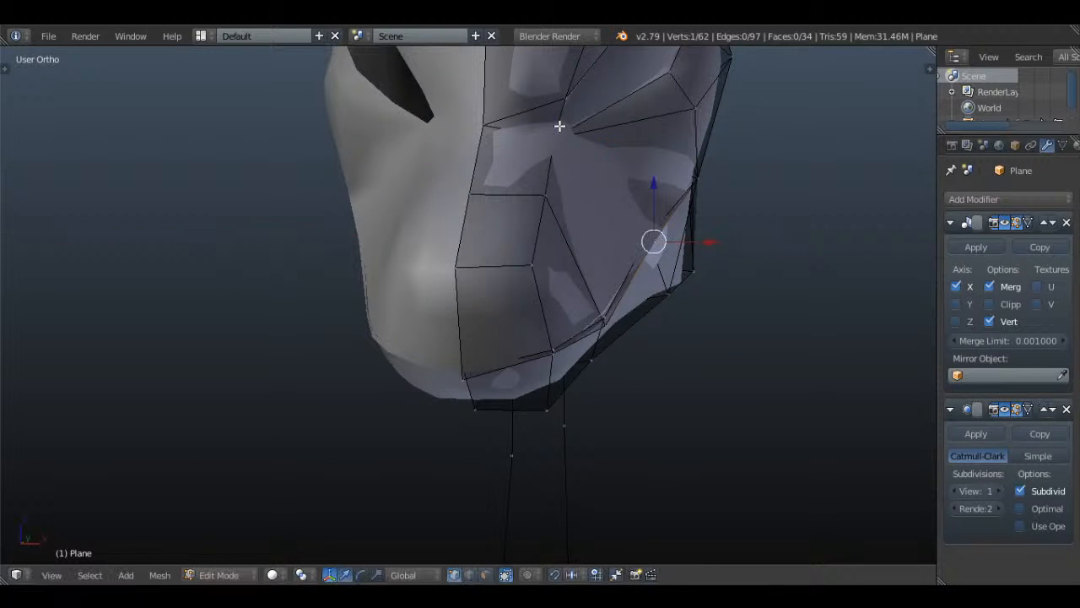
right_click(553, 135)
left_click_drag(591, 138, 613, 141)
- Move the upper-lip side vertex below the nostril slightly outward over the lower jaw
middle_click_drag(613, 141, 539, 189)
right_click(514, 231)
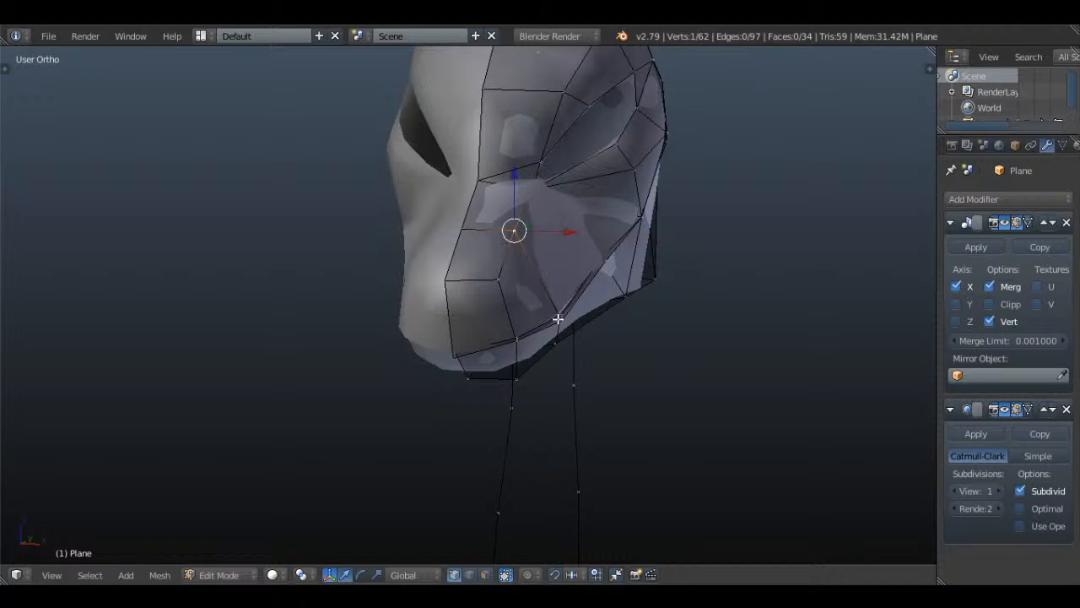
right_click(558, 318)
key("z")
right_click(513, 339)
key("z")
mouse_move(563, 339)
middle_mouse_down()
mouse_move(516, 257)
mouse_move(417, 231)
mouse_move(473, 246)
mouse_move(511, 217)
middle_mouse_up()
scroll(460, 247, "up", 5)
key("z")
right_click(452, 232)
right_click(464, 233)
key("z")
key("z")
right_click(563, 133)
key("z")
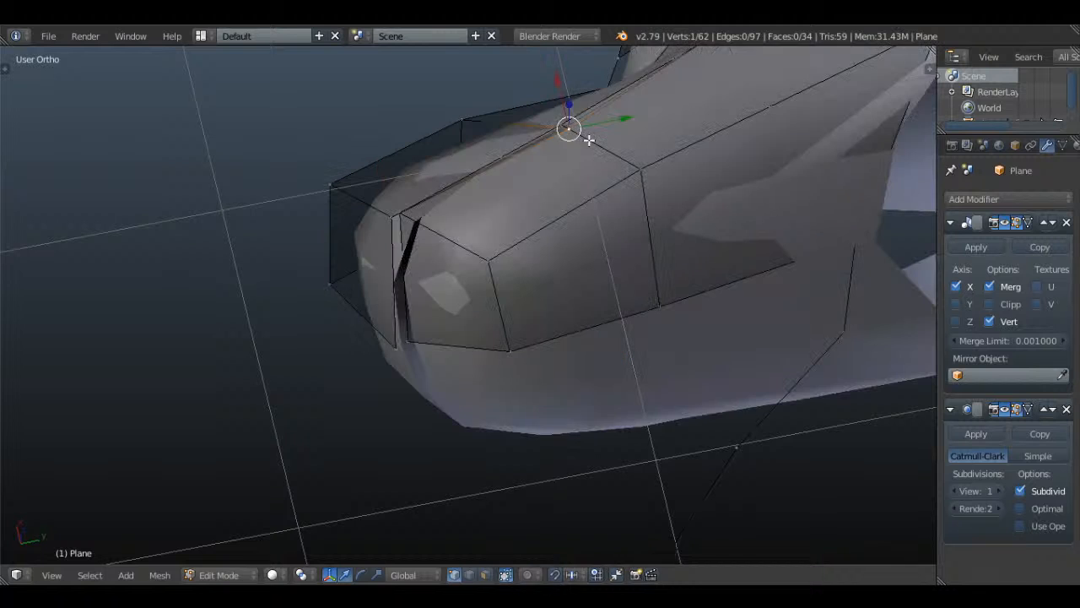
key("g")
left_click(566, 110)
- In side view, pull the upper lip's front centre vertex down about 0.05
key("a")
mouse_move(468, 172)
middle_mouse_down()
mouse_move(536, 293)
mouse_move(519, 326)
middle_mouse_up()
right_click(451, 334)
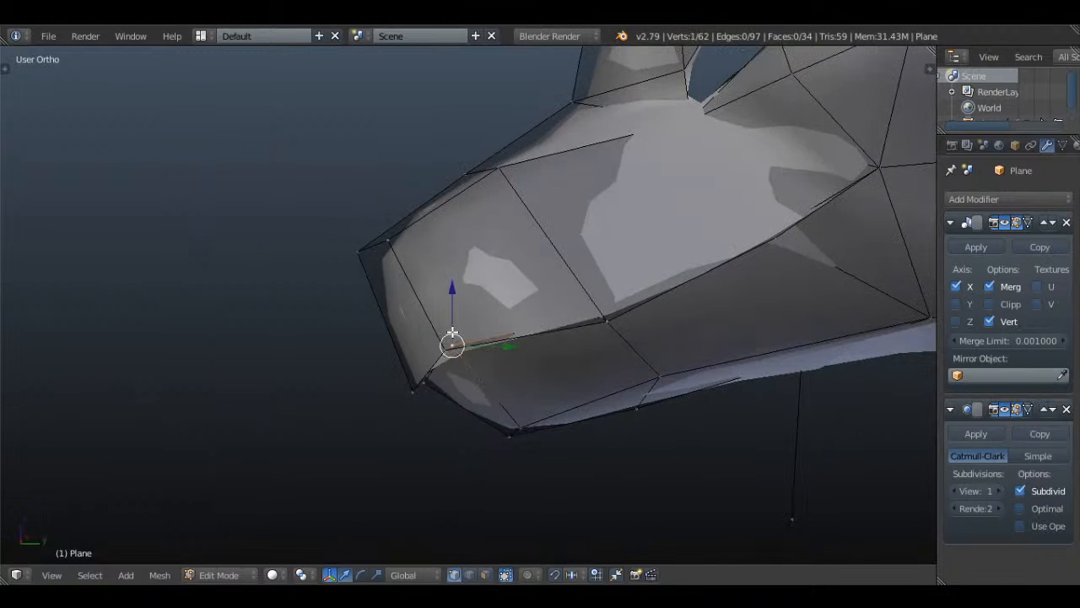
key("KP_3")
key("z")
right_click(411, 394)
key("z")
key("g")
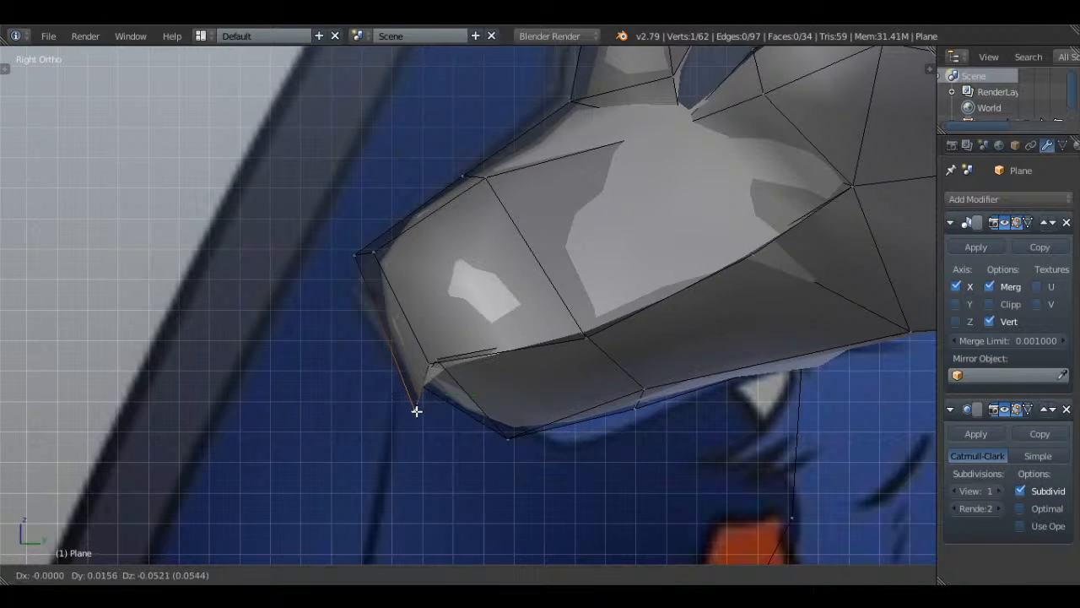
left_click(420, 413)
- Raise the upper lip's front side vertex about 0.02 to curve the mouth opening
key("Tab")
key("KP_1")
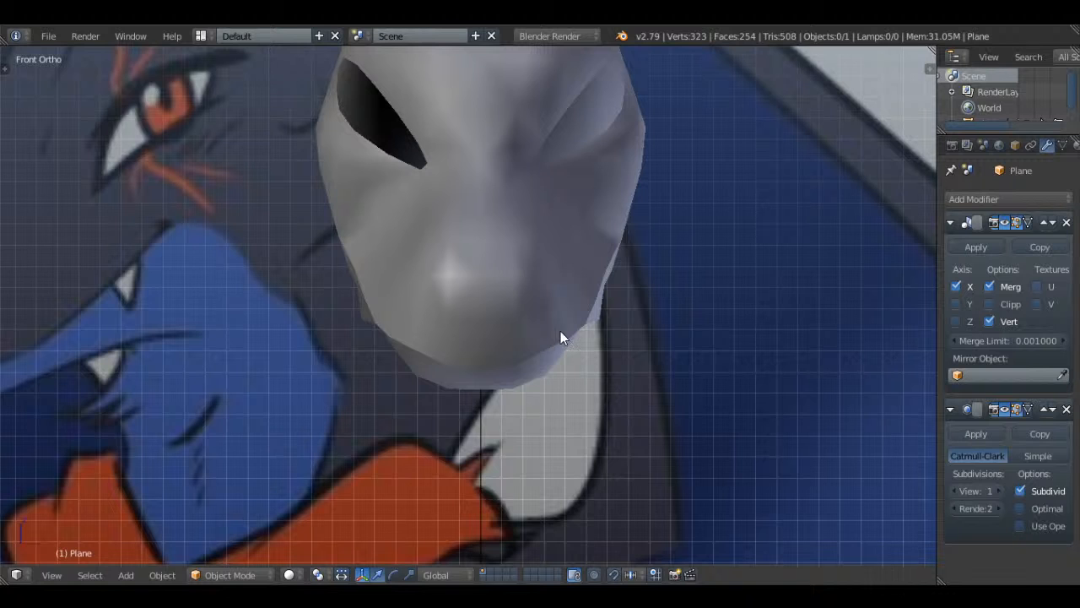
key("Tab")
mouse_move(560, 331)
middle_mouse_down()
mouse_move(560, 313)
mouse_move(557, 338)
middle_mouse_up()
key("z")
key("z")
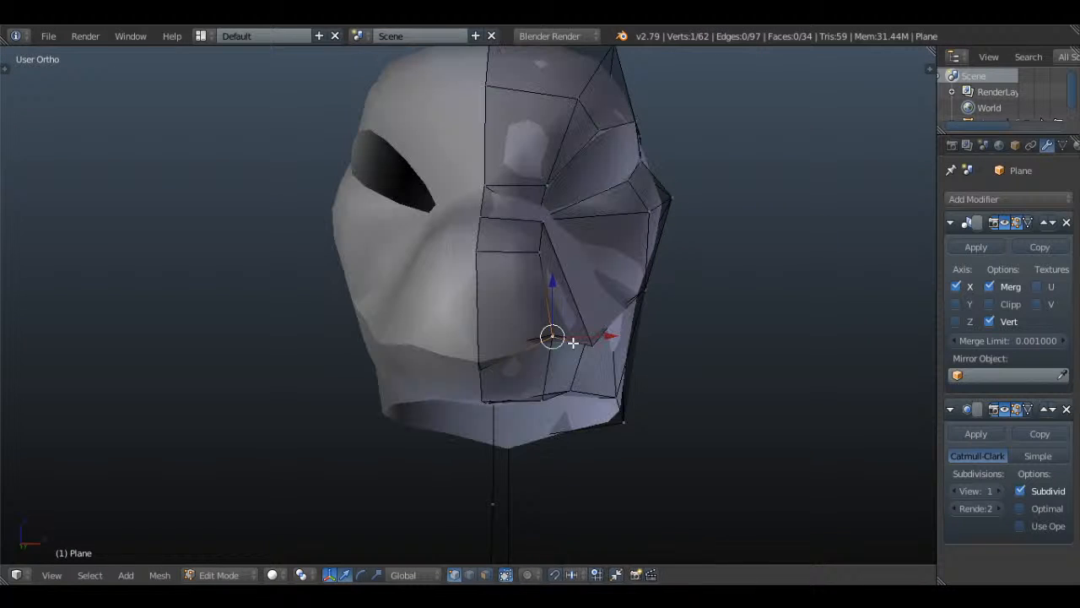
key("g")
left_click(559, 341)
key("z")
key("z")
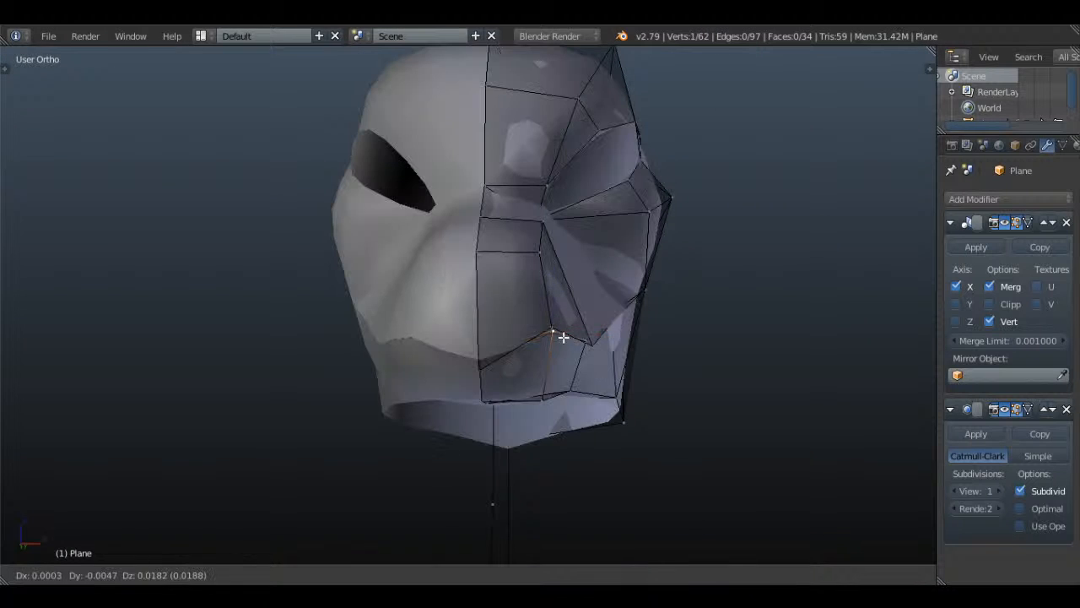
- Examine the smoothed head and mouth line from the side and front in Object Mode
key("Tab")
scroll(566, 325, "down", 3)
mouse_move(582, 308)
middle_mouse_down()
mouse_move(654, 330)
mouse_move(689, 308)
mouse_move(712, 329)
mouse_move(459, 357)
middle_mouse_up()
key("a")
scroll(713, 331, "up", 4)
middle_click_drag(529, 315, 548, 357)
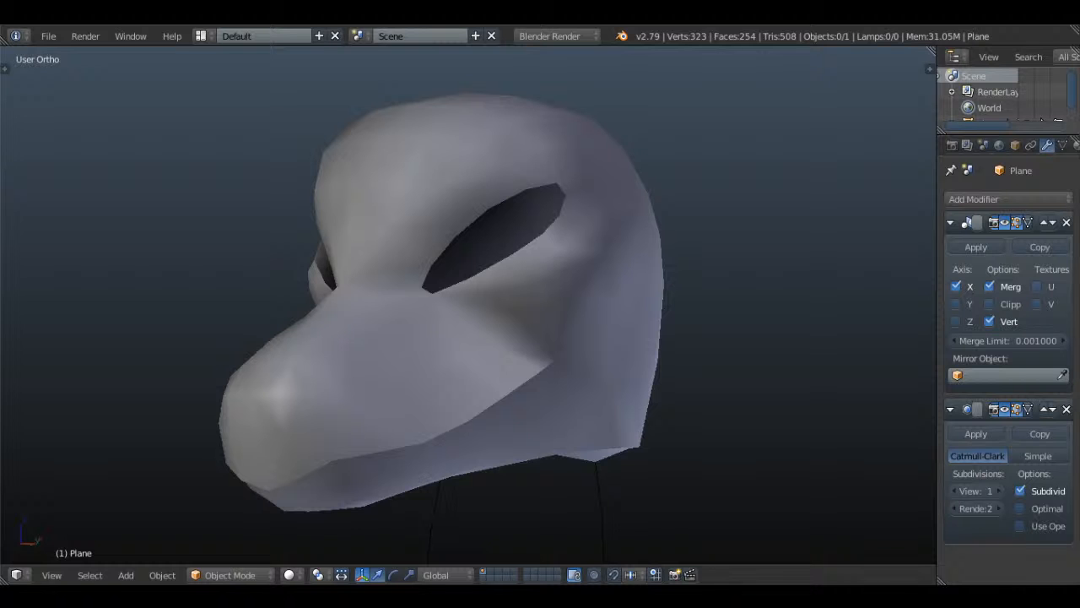
middle_click_drag(548, 294, 624, 305)
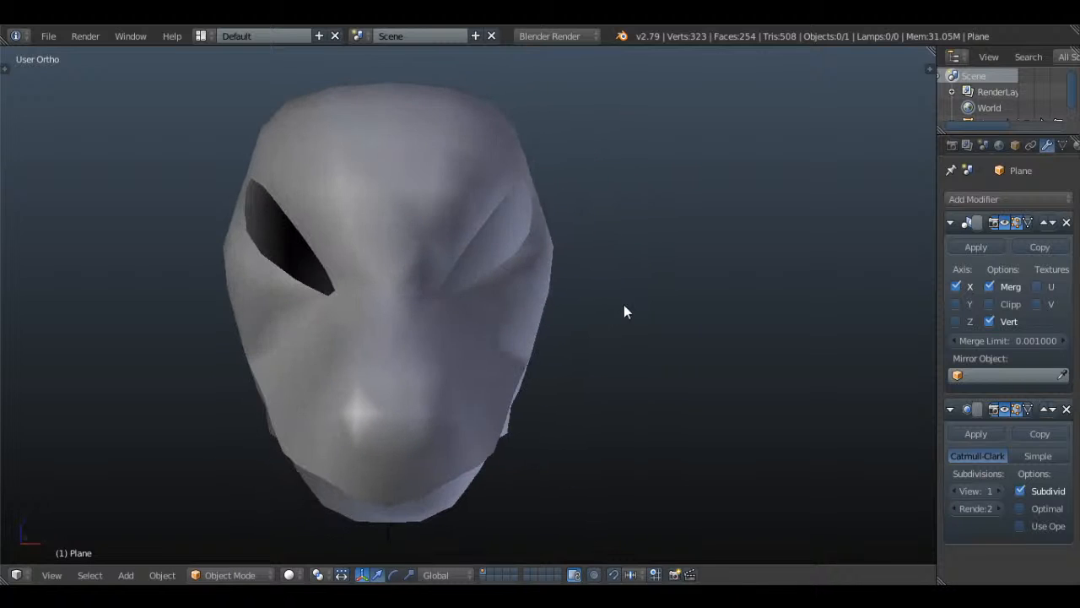
- Align the two side vertices on top of the snout by scaling them to 0 along X
key("Tab")
scroll(548, 312, "up", 3)
middle_click_drag(563, 335, 576, 248, "shift")
key("a")
key("a")
middle_click_drag(498, 285, 521, 276)
key("a")
right_click(416, 272)
right_click(404, 328, "shift")
key("s")
key("x")
key("0")
key("Return")
- Move the aligned snout vertices outward along X to widen the snout, and check the smoothed shape
left_click_drag(539, 271, 550, 269)
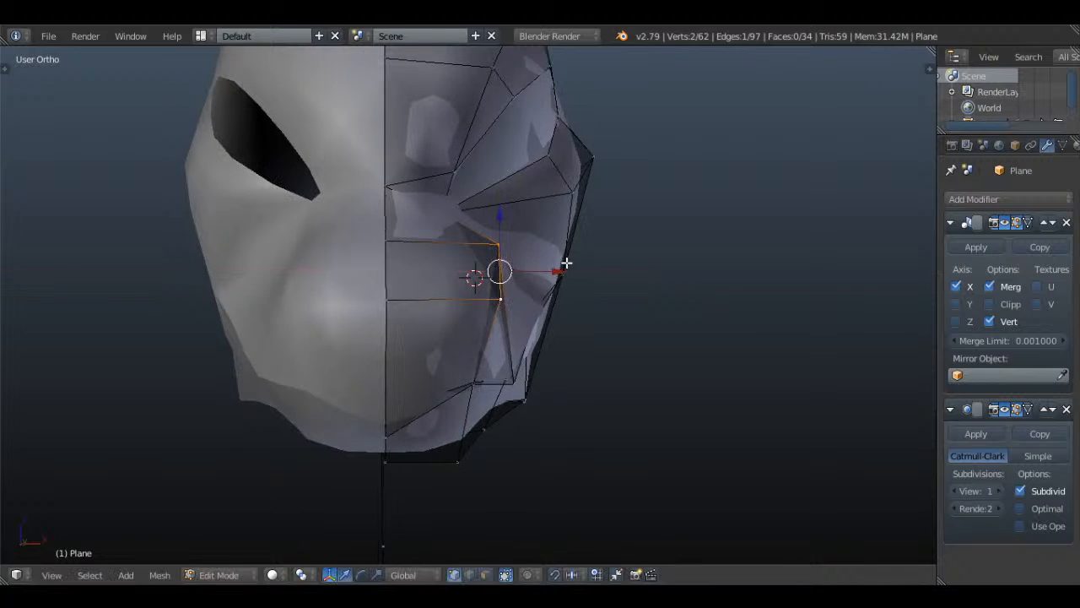
middle_click_drag(564, 265, 549, 271)
left_click(550, 272)
left_click_drag(546, 280, 552, 277)
key("Tab")
scroll(581, 266, "down", 2)
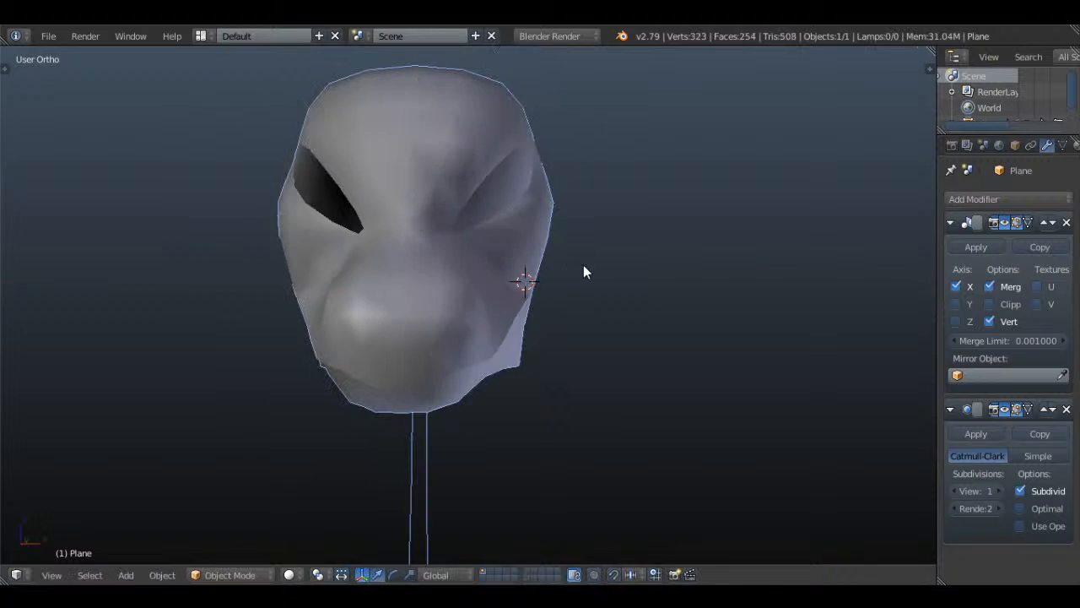
middle_click_drag(583, 265, 664, 255)
key("a")
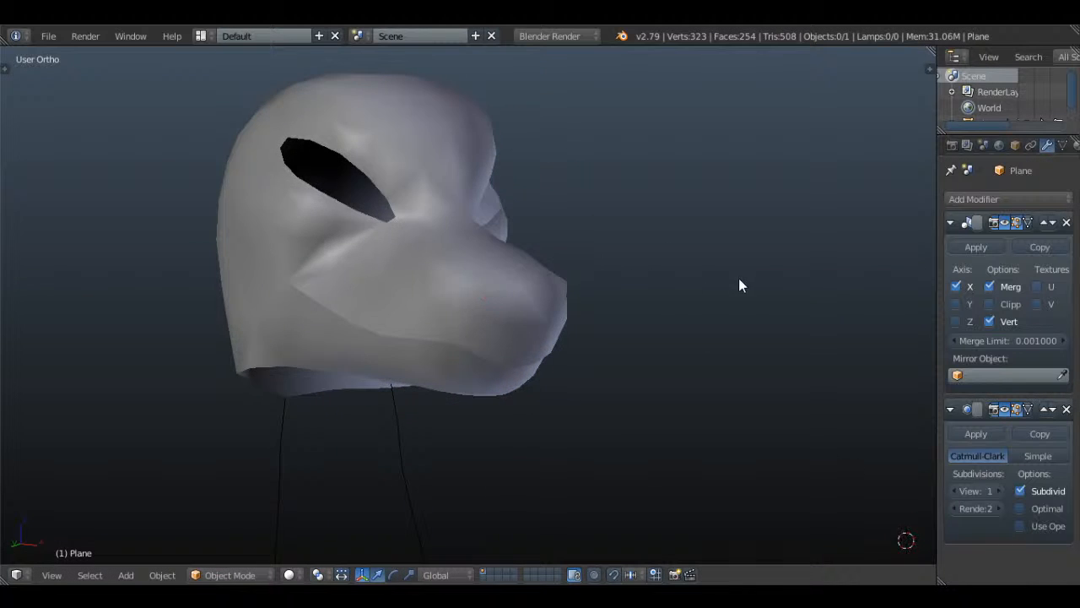
- Move the two brow vertices above the eye outward along X to widen the forehead, and check the smoothed shape
middle_click_drag(741, 285, 511, 169)
key("Tab")
right_click(480, 202)
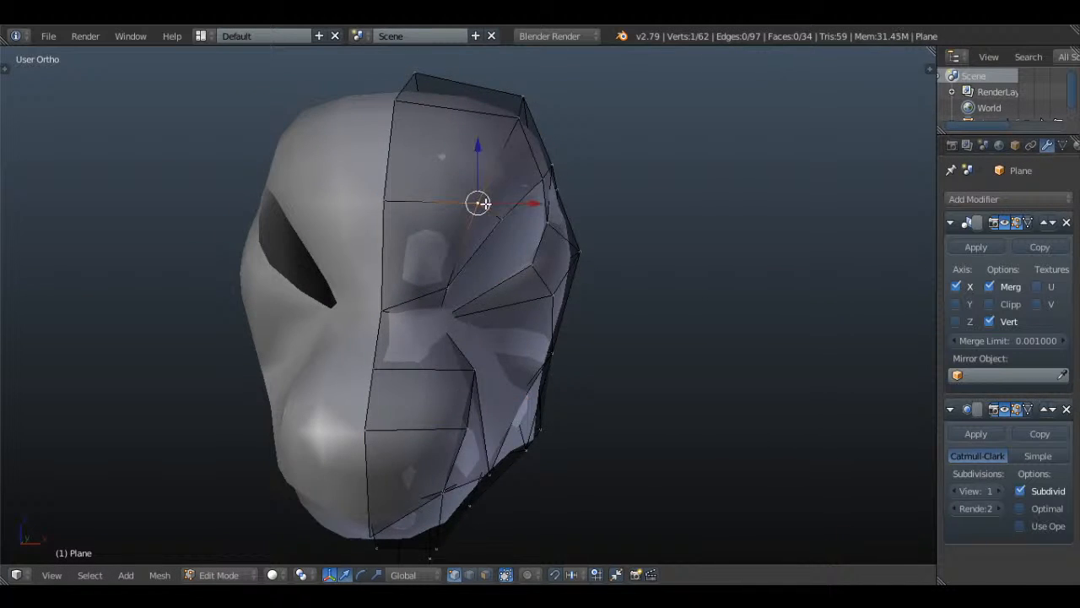
middle_click_drag(482, 202, 529, 157)
right_click(515, 133, "shift")
key("z")
right_click(497, 173, "shift")
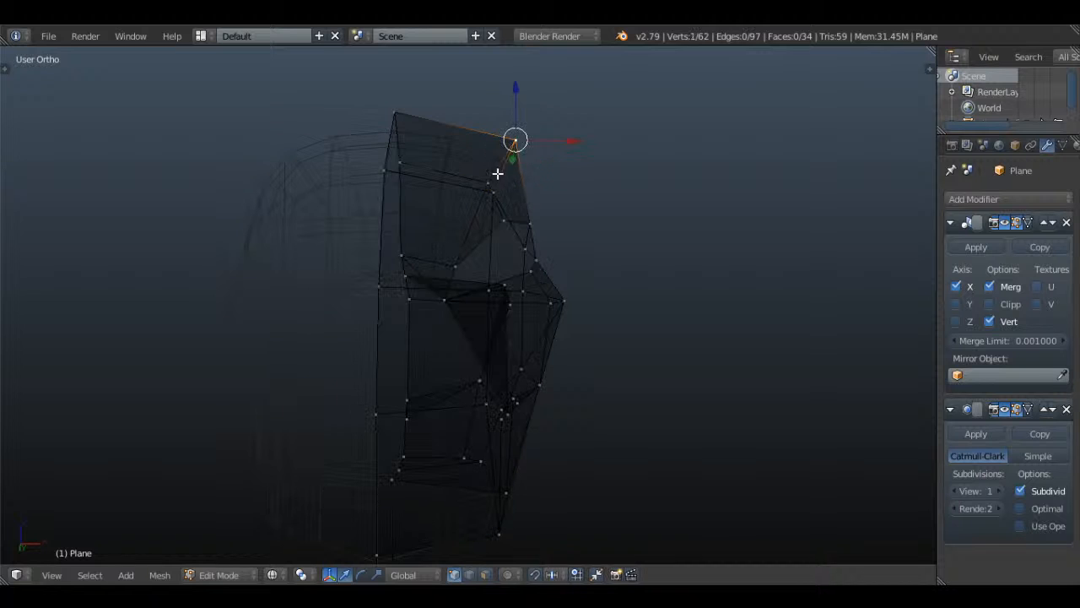
right_click(495, 185, "shift")
right_click(501, 190, "shift")
right_click(493, 183, "shift")
right_click(500, 187, "shift")
key("z")
left_click_drag(547, 174, 565, 175)
key("Tab")
middle_click_drag(592, 170, 498, 234)
- Shrink the edge loop around the eye opening by scaling it to about 0.9
key("Tab")
key("a")
key("a")
key("a")
right_click(526, 212, "alt")
key("s")
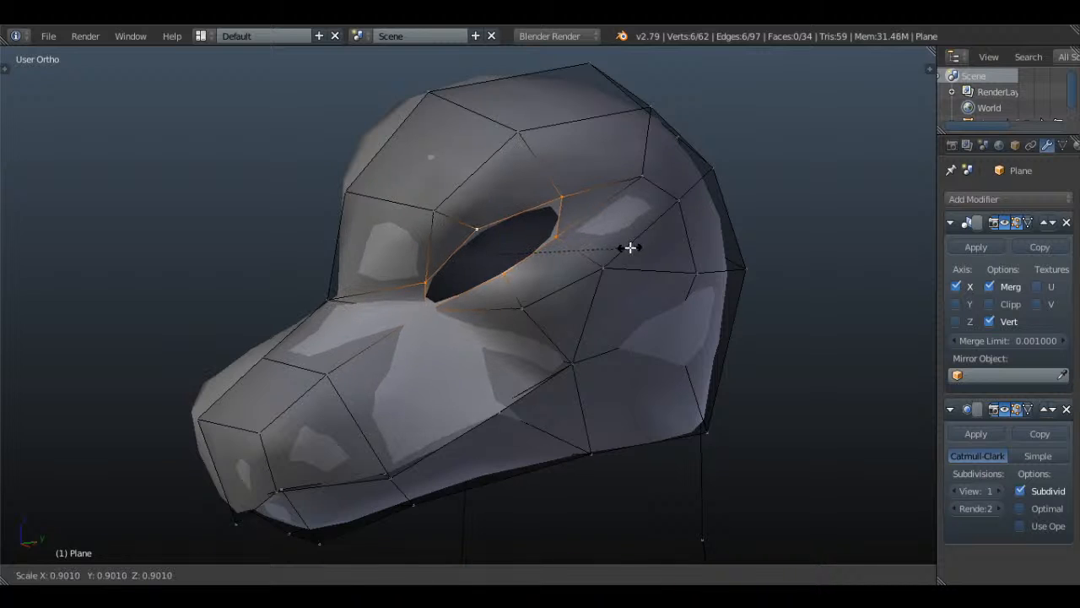
left_click(628, 246)
middle_click_drag(628, 246, 717, 244)
key("Tab")
key("Tab")
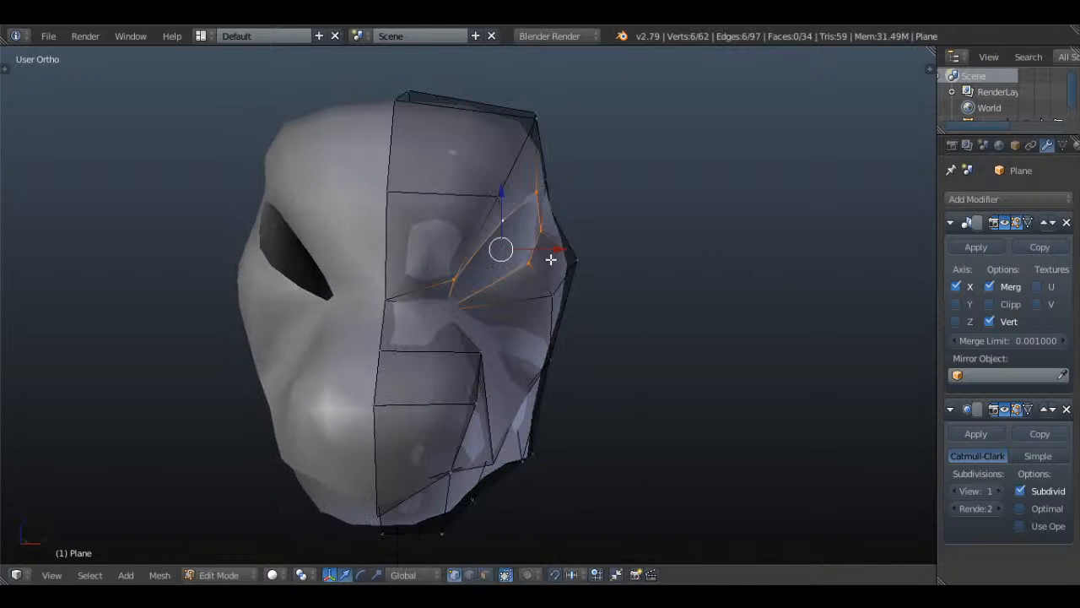
- Move the eye opening's edge loop along X and check the smoothed eye socket
key("g")
key("x")
left_click(551, 247)
key("Tab")
middle_click_drag(550, 246, 499, 244)
key("Tab")
- Lower the upper lip's middle side vertex slightly to curve the mouth line
middle_click_drag(518, 386, 450, 336)
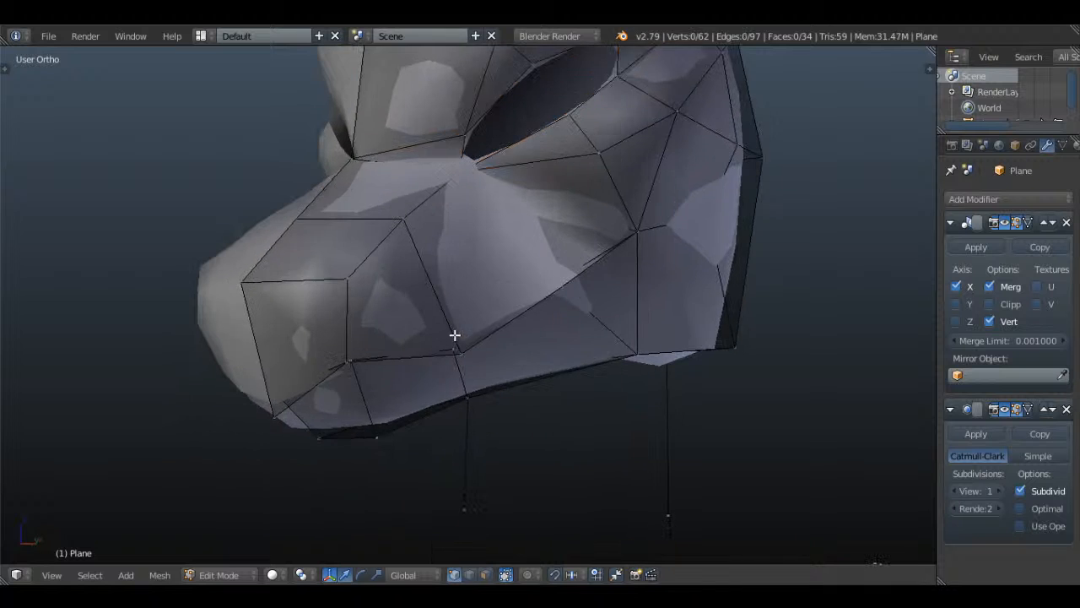
right_click(463, 354)
key("g")
left_click(507, 344)
key("Tab")
key("Tab")
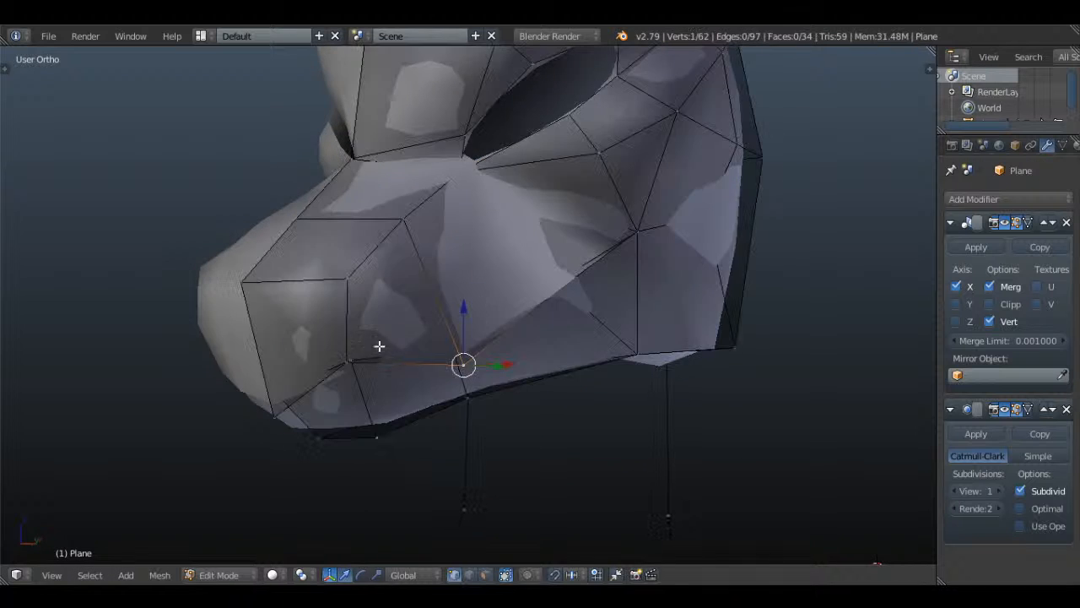
- Move the lower lip's side vertex hidden behind the upper lip, and check the smoothed mouth line
key("z")
right_click(377, 360)
key("z")
key("g")
left_click(404, 355)
key("Tab")
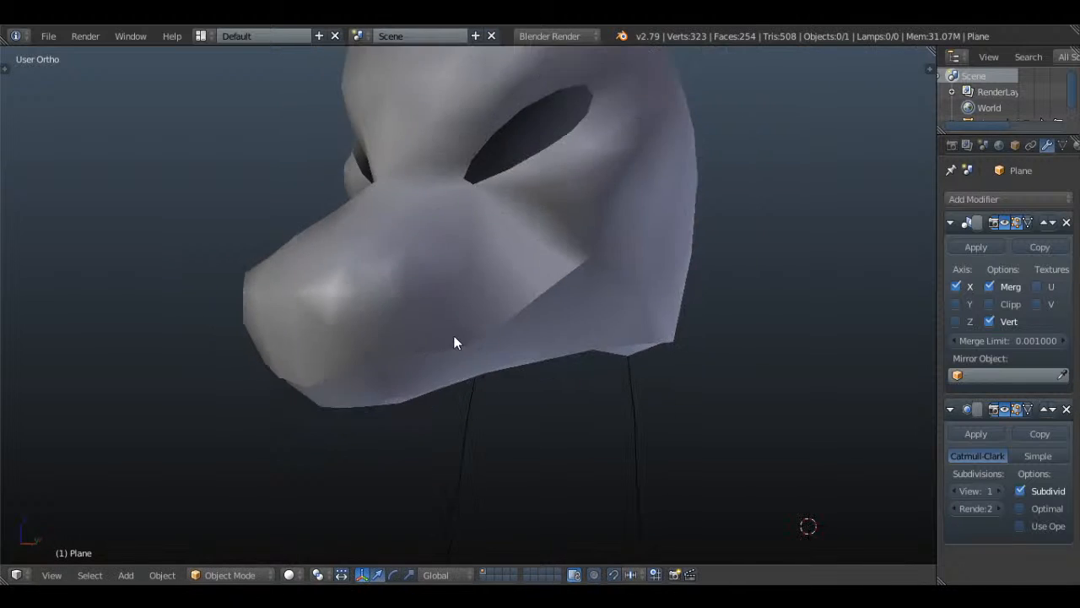
- Raise the lower lip's side vertex behind the upper lip, working in the right side view
key("z")
key("Tab")
key("z")
key("KP_3")
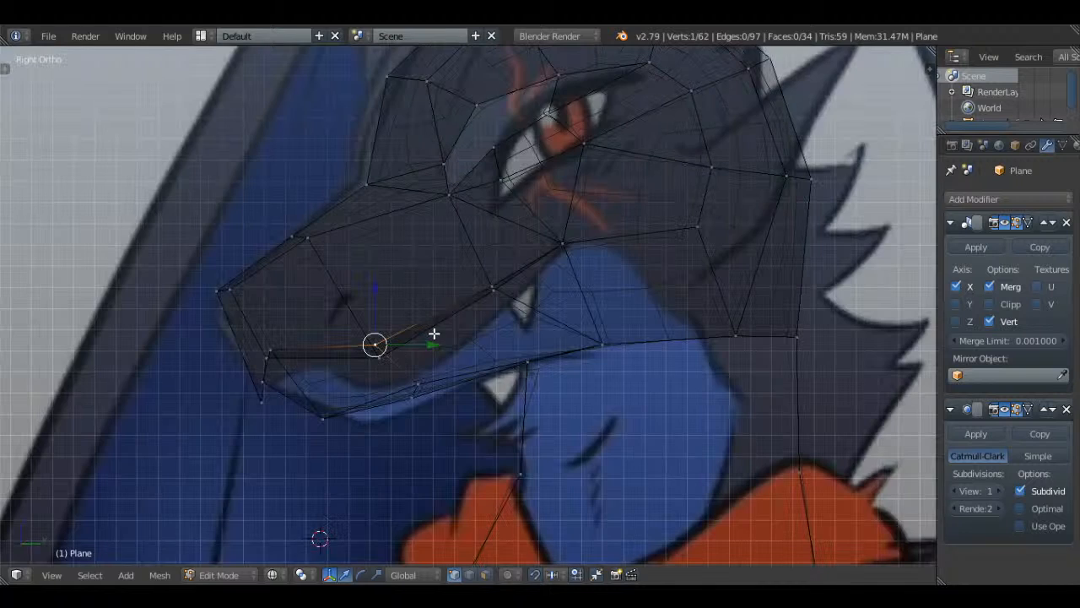
key("g")
left_click(529, 332)
key("g")
left_click(528, 329)
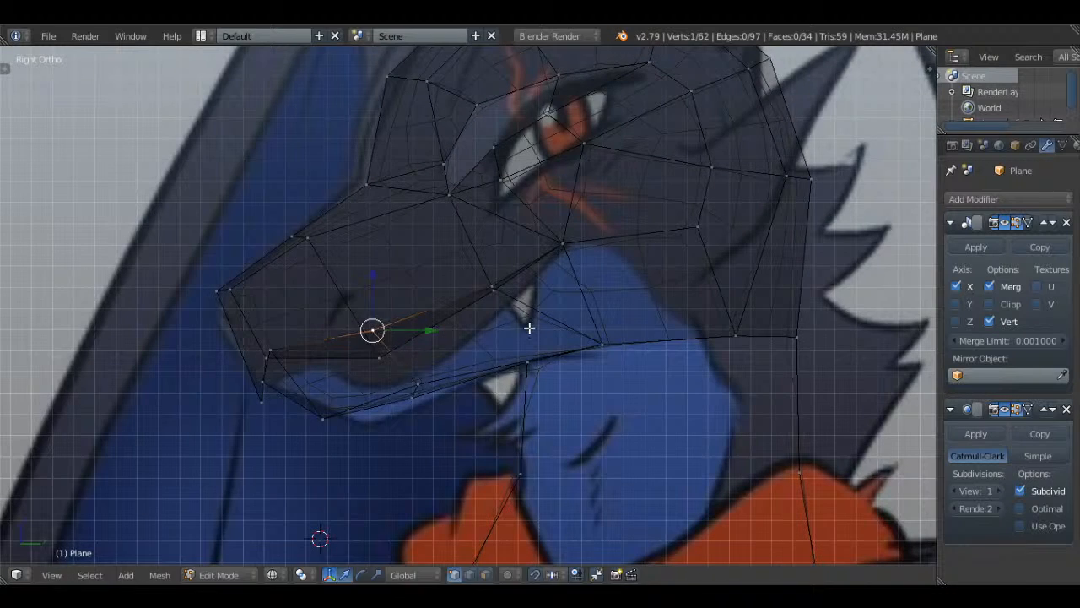
- Examine the smoothed snout and head from above for their overall shape
key("Tab")
scroll(504, 275, "down", 4)
key("z")
mouse_move(503, 272)
middle_mouse_down()
mouse_move(629, 272)
mouse_move(680, 298)
mouse_move(672, 342)
mouse_move(628, 327)
mouse_move(646, 416)
middle_mouse_up()
scroll(631, 275, "up", 3)
key("Tab")
key("a")
key("Tab")
key("Tab")
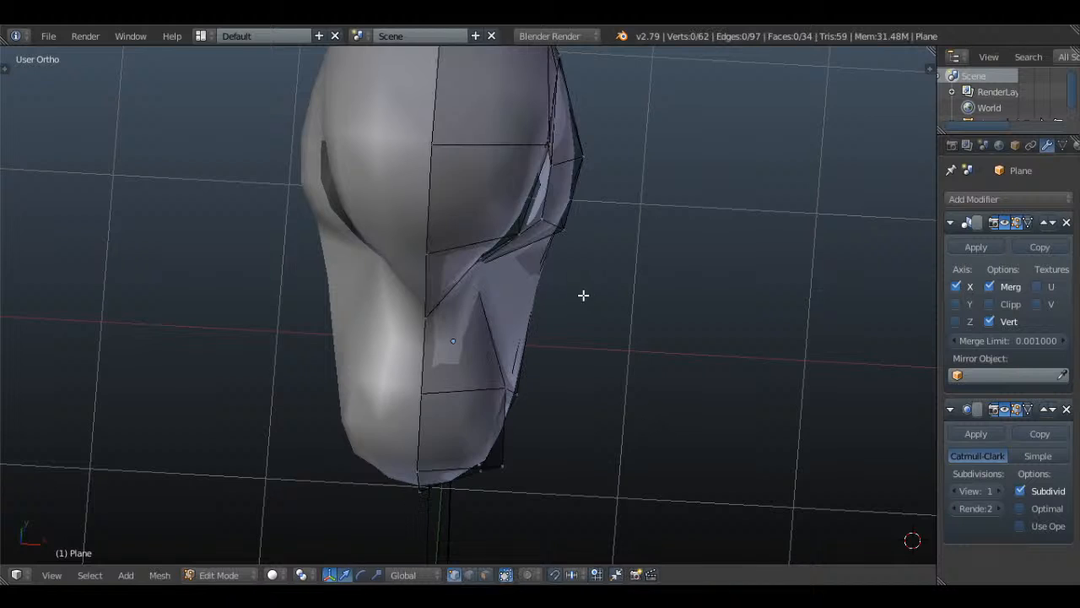
scroll(582, 295, "down", 5)
key("Tab")
scroll(614, 297, "up", 1)
middle_click_drag(616, 293, 626, 212)
- Save the file over the existing version and switch to the front view
key("ctrl+s")
left_click(626, 213)
key("KP_1")
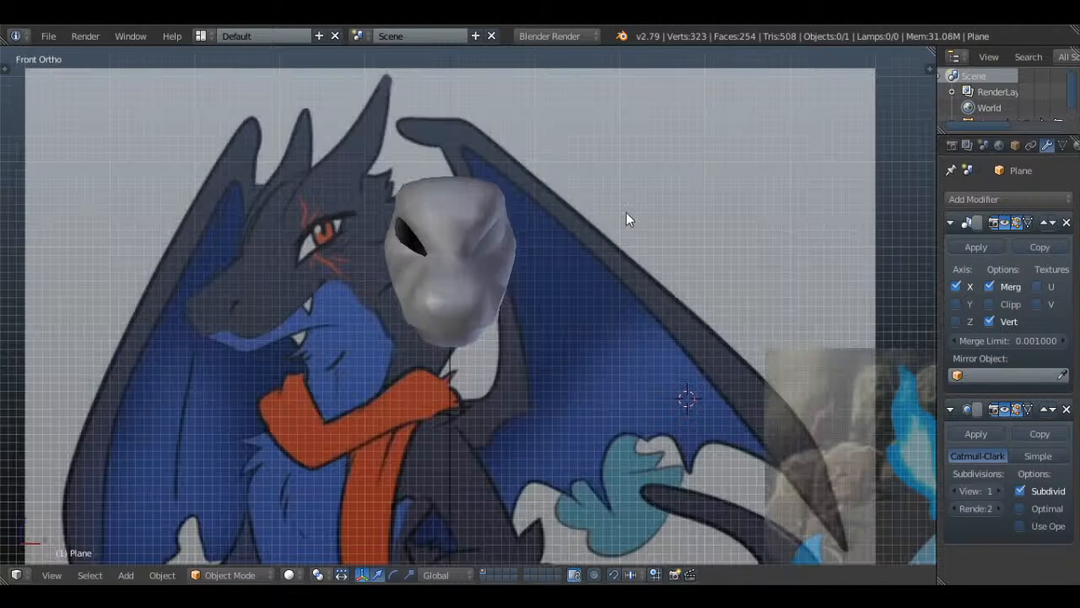
scroll(627, 213, "up", 3)
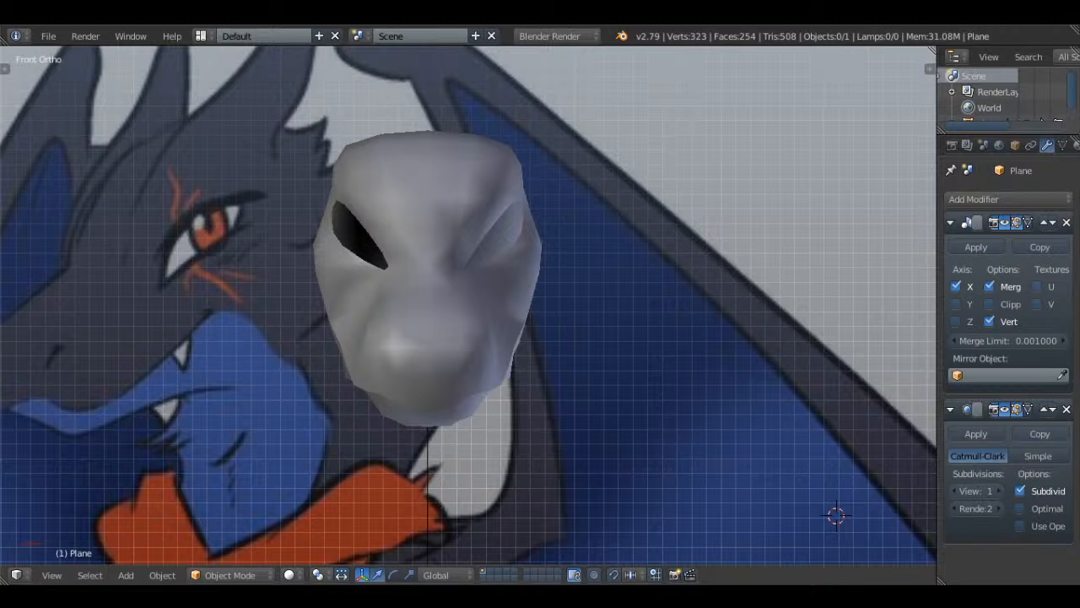
- Select the upper lip's front centre vertex and enable Clipping on the Mirror modifier
middle_click_drag(406, 351, 561, 400)
scroll(464, 320, "up", 3)
right_click(464, 320)
middle_click_drag(464, 320, 496, 320)
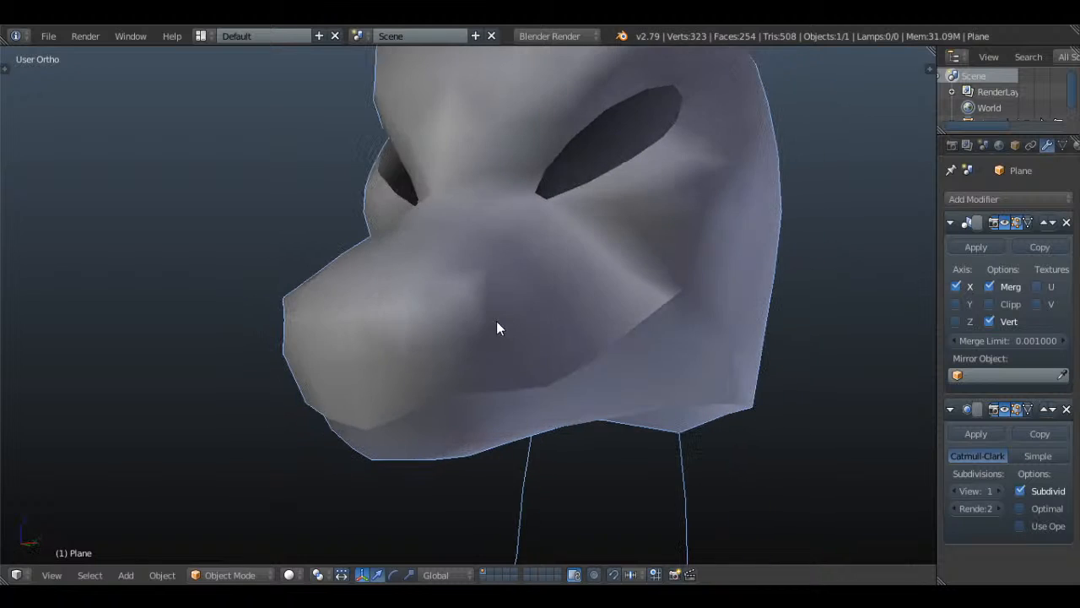
key("a")
scroll(524, 307, "down", 2)
key("Tab")
scroll(440, 342, "up", 1)
key("a")
key("a")
right_click(383, 422)
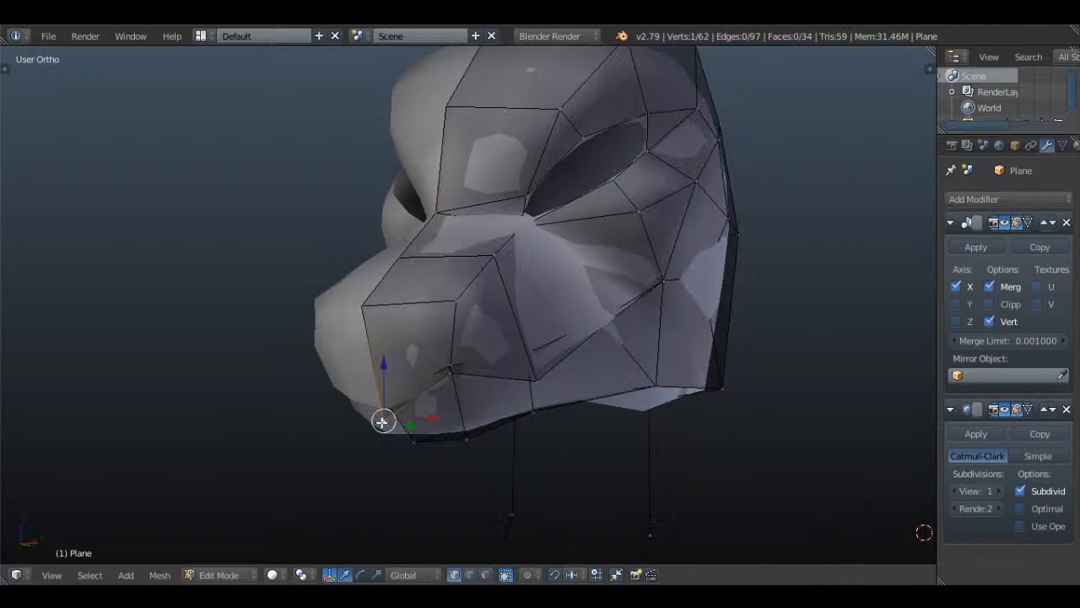
key("g")
key("Escape")
key("KP_3")
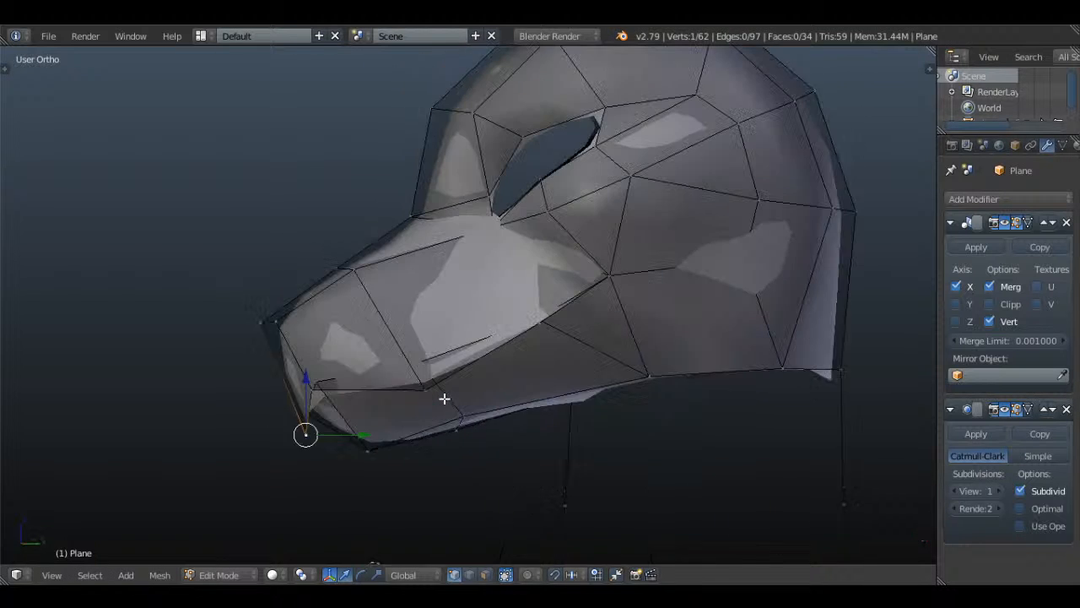
left_click(994, 305)
- Lower the upper lip's front centre vertex along Z in the side view, and check the smoothed snout
key("z")
key("g")
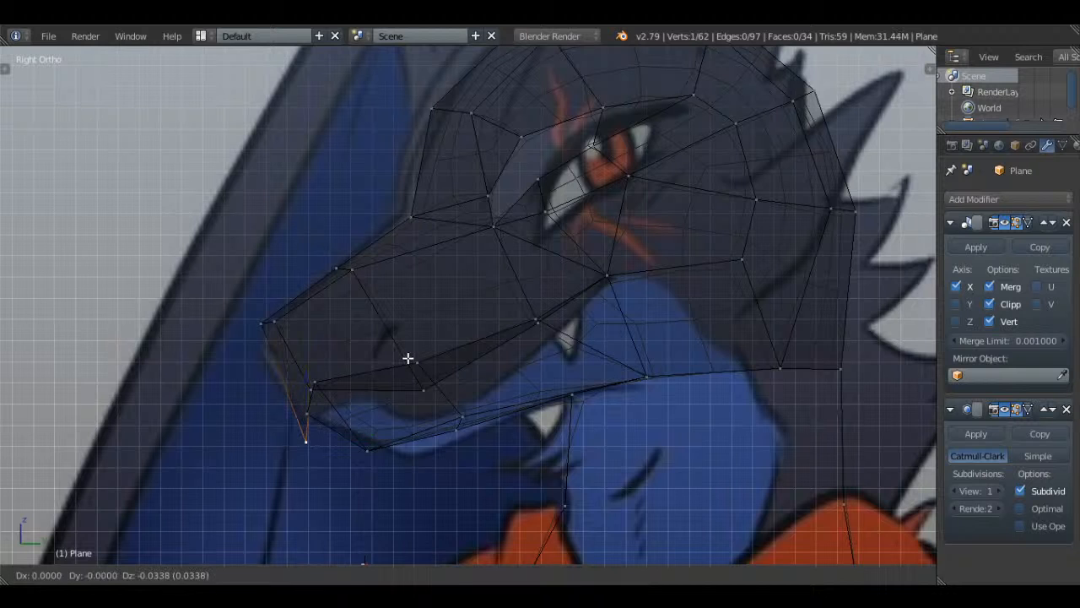
left_click(405, 364)
key("z")
key("Tab")
middle_click_drag(404, 364, 582, 316)
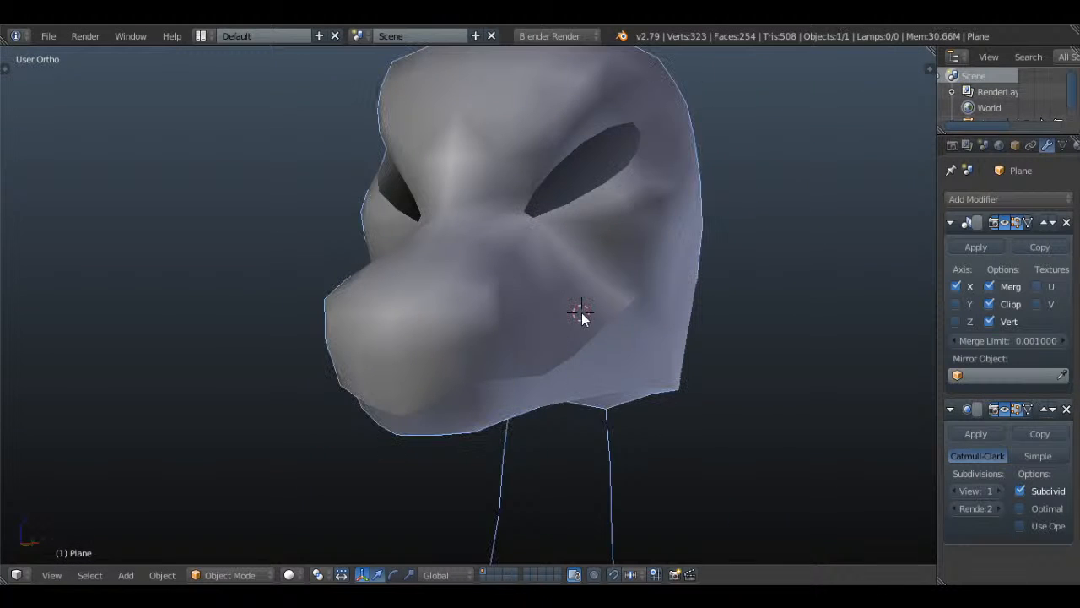
key("a")
scroll(831, 520, "down", 3)
scroll(688, 246, "up", 5)
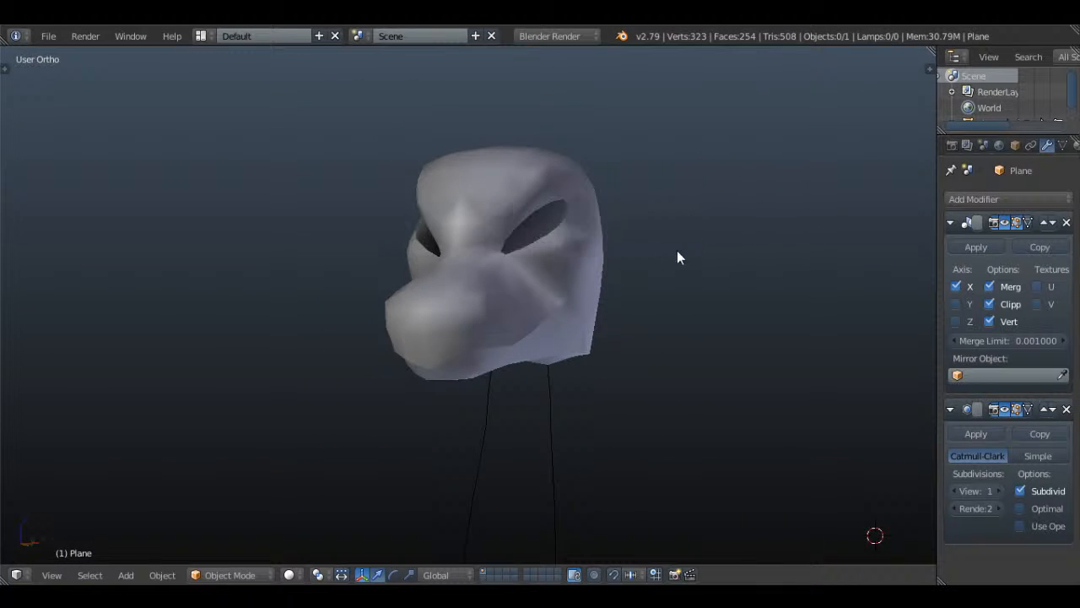
middle_click_drag(617, 273, 591, 280)
scroll(708, 273, "down", 2)
- Knife-cut a new edge from the eye's inner corner up across the forehead to the side vertex on top of the head
key("Tab")
key("a")
key("a")
middle_click_drag(540, 254, 580, 218)
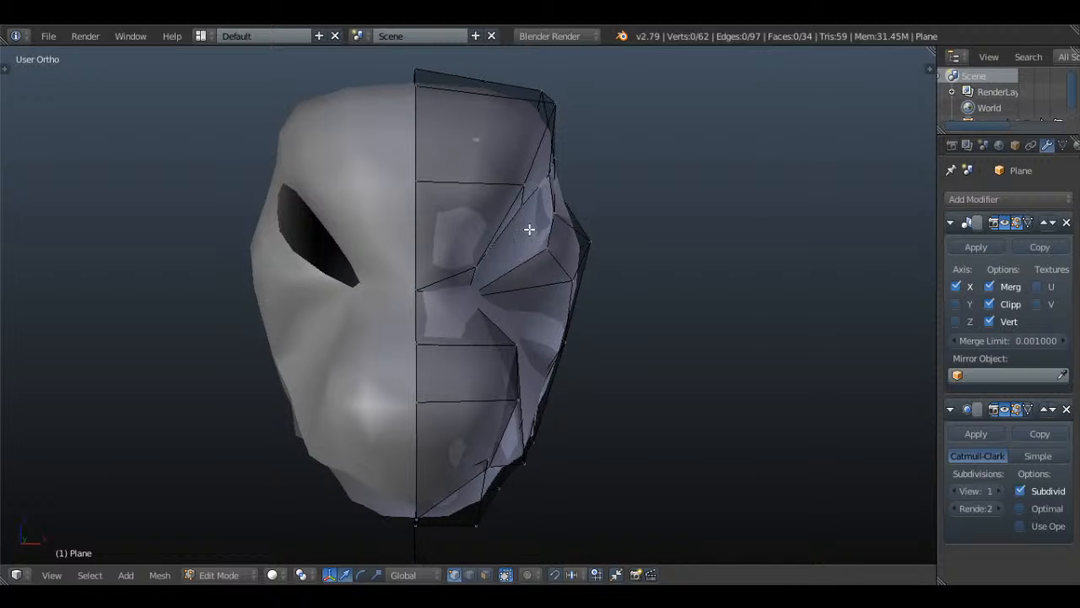
key("k")
left_click(523, 185)
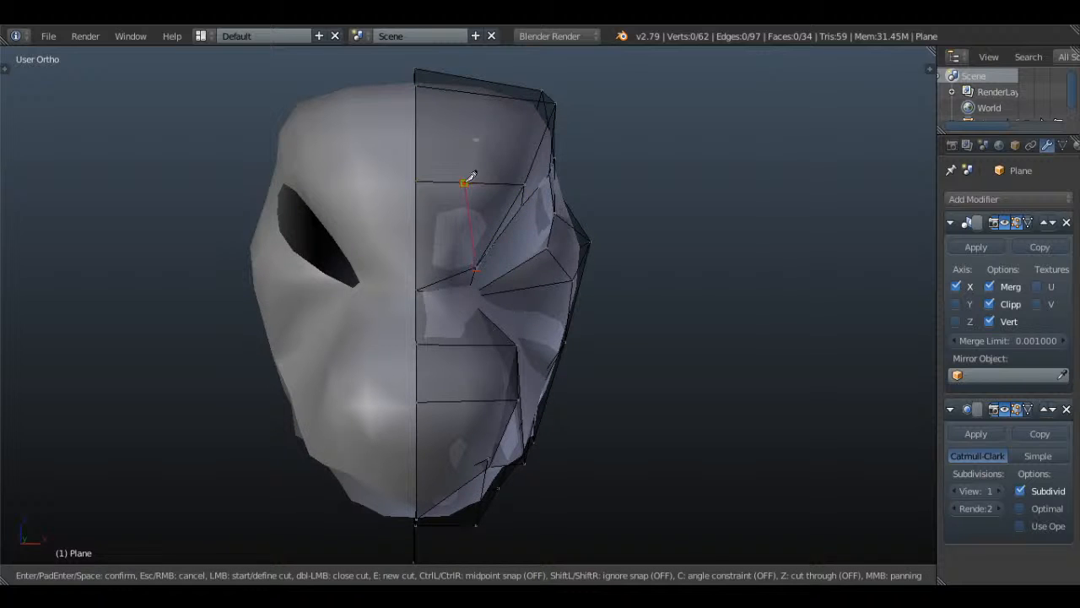
left_click(465, 183)
middle_click_drag(464, 182, 490, 113)
scroll(494, 99, "down", 2)
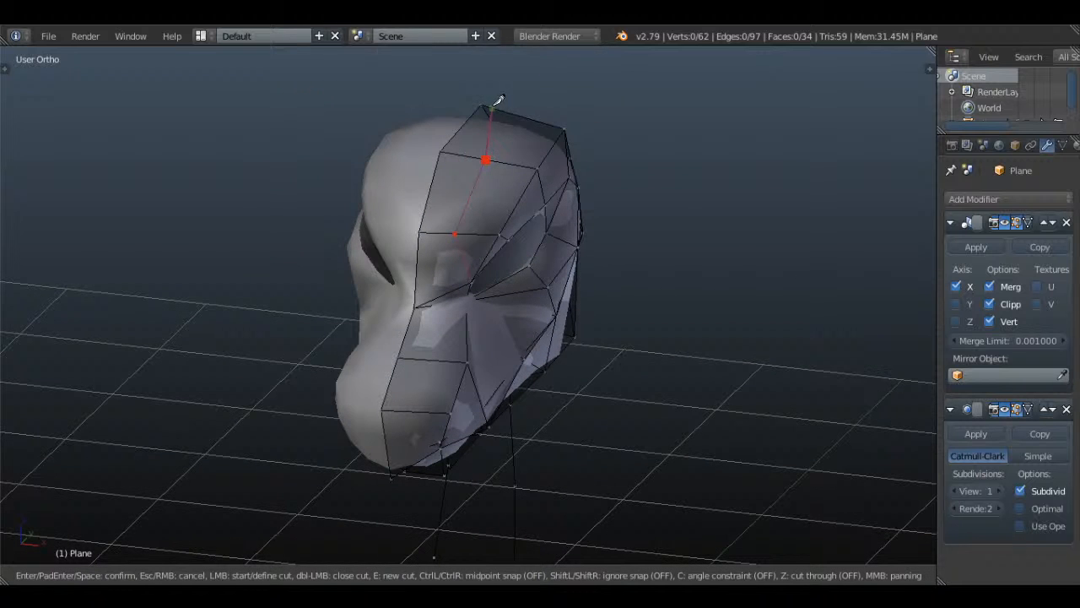
left_click(563, 126)
key("Return")
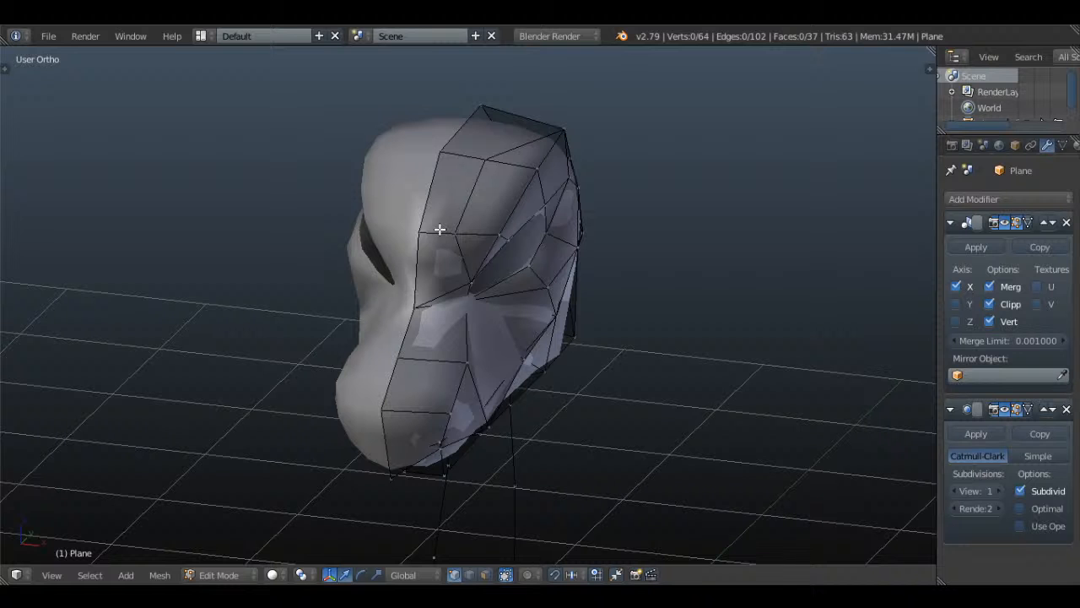
- Move the two new forehead vertices outward from the surface to form a brow ridge
right_click(484, 166, "shift")
middle_click_drag(489, 168, 567, 248)
scroll(554, 166, "up", 2)
key("g")
left_click(535, 182)
key("Tab")
key("Tab")
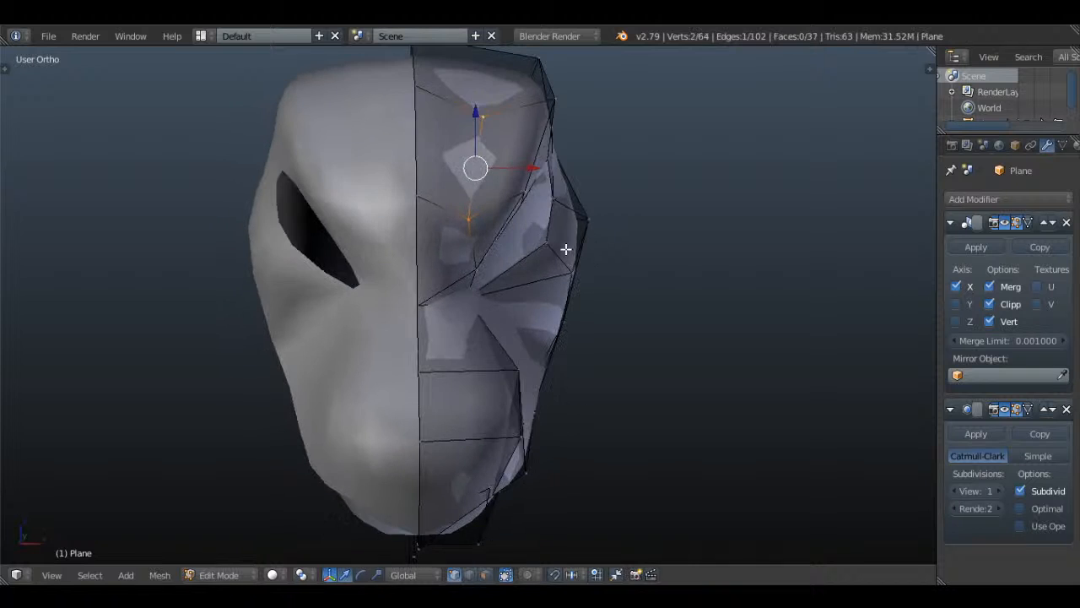
- Shift the lower and upper forehead vertices of the new cut inward along X one at a time
key("a")
right_click(525, 193)
right_click(469, 218)
left_click_drag(507, 220, 495, 221)
right_click(492, 123)
left_click(525, 128)
left_click_drag(541, 121, 532, 124)
key("a")
scroll(685, 299, "down", 2)
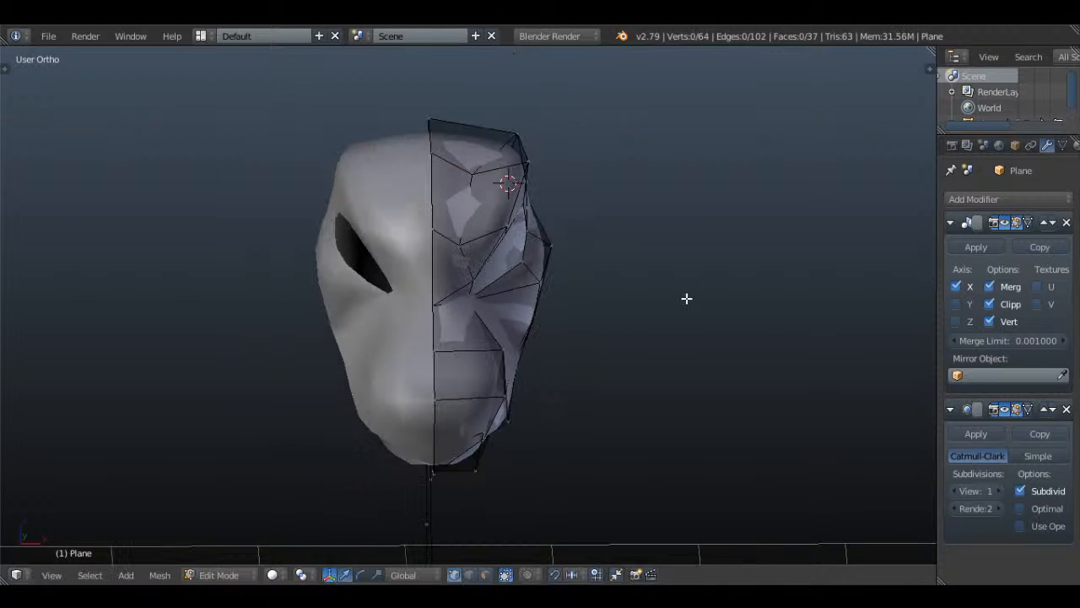
- Move the two outer brow vertices above the eye to reshape the brow ridge, and save the file
left_click(753, 362)
scroll(595, 264, "up", 2)
right_click(522, 199)
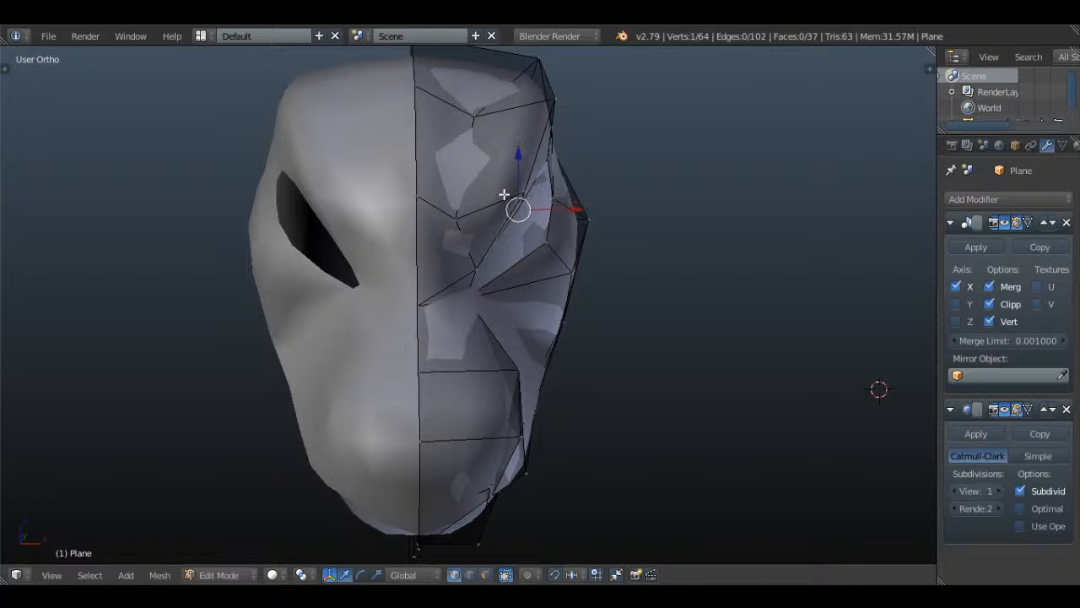
right_click(553, 107)
right_click(516, 184, "shift")
key("z")
key("z")
middle_click_drag(590, 183, 583, 213)
key("g")
left_click(625, 155)
key("Tab")
scroll(583, 213, "down", 2)
middle_click_drag(663, 309, 651, 310)
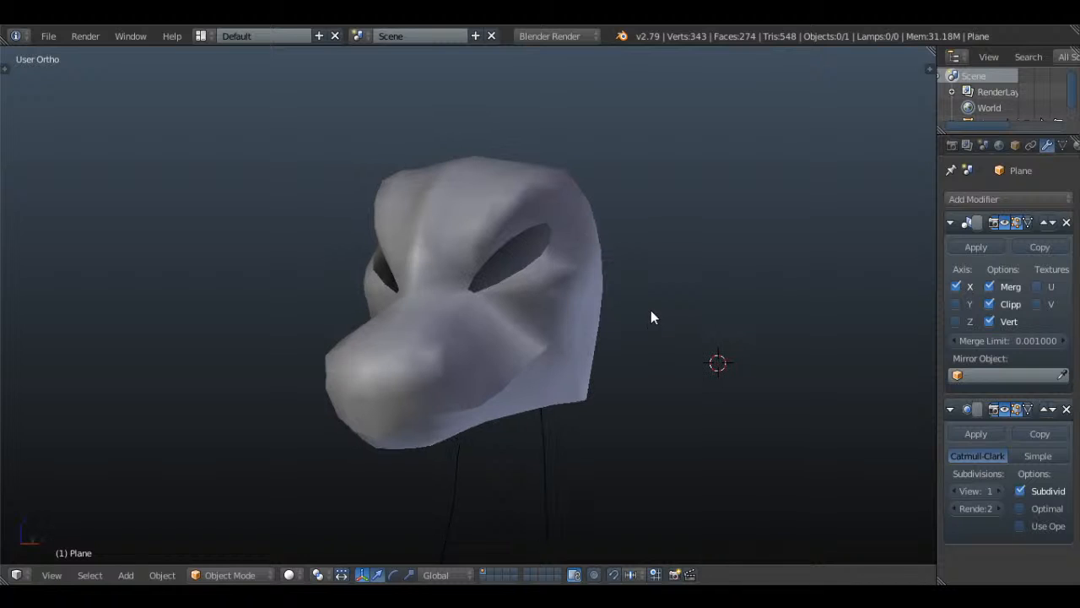
key("ctrl+s")
left_click(651, 310)
- Scale the two side vertices along the lower edge of the head's neck opening
middle_click_drag(673, 249, 576, 309)
key("Tab")
scroll(661, 366, "down", 2)
key("a")
key("a")
key("a")
key("a")
key("a")
scroll(493, 281, "up", 2)
key("a")
right_click(514, 223)
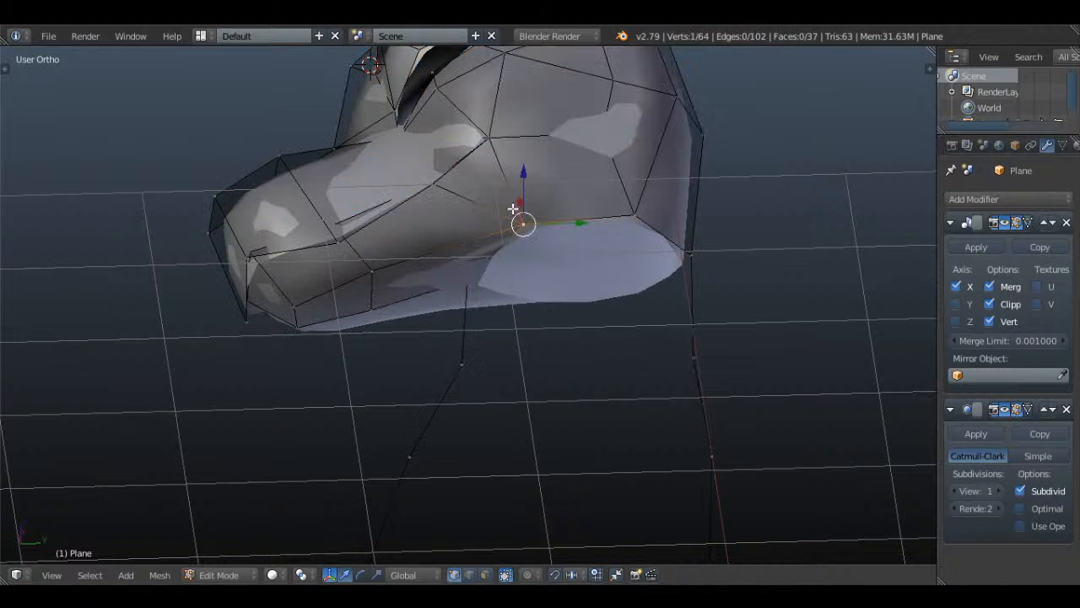
right_click(644, 212, "shift")
key("s")
left_click(707, 212)
middle_click_drag(706, 212, 706, 160)
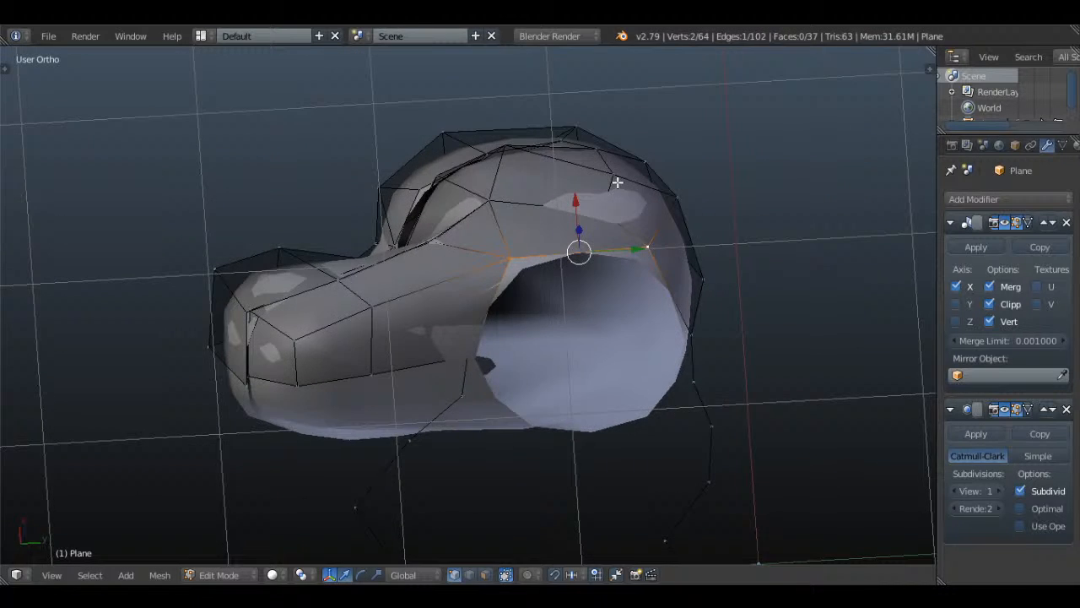
- Extrude the neck opening's side edge downward in the side view, rotate it about 3°, reposition it and enlarge it slightly
key("KP_3")
key("e")
left_click(651, 307)
key("r")
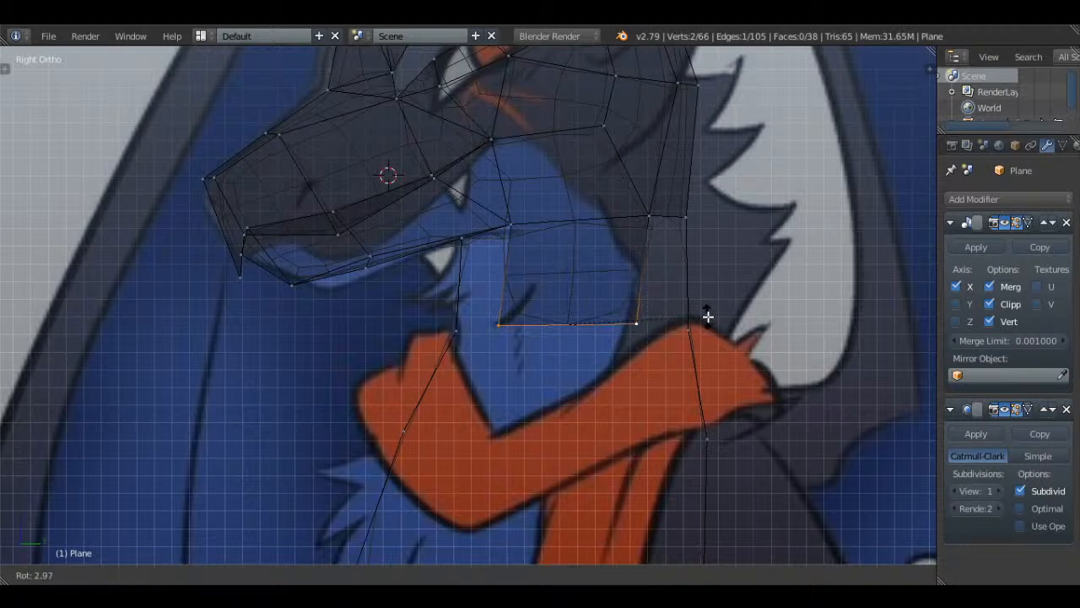
left_click(708, 318)
key("g")
left_click(719, 319)
key("s")
left_click(730, 320)
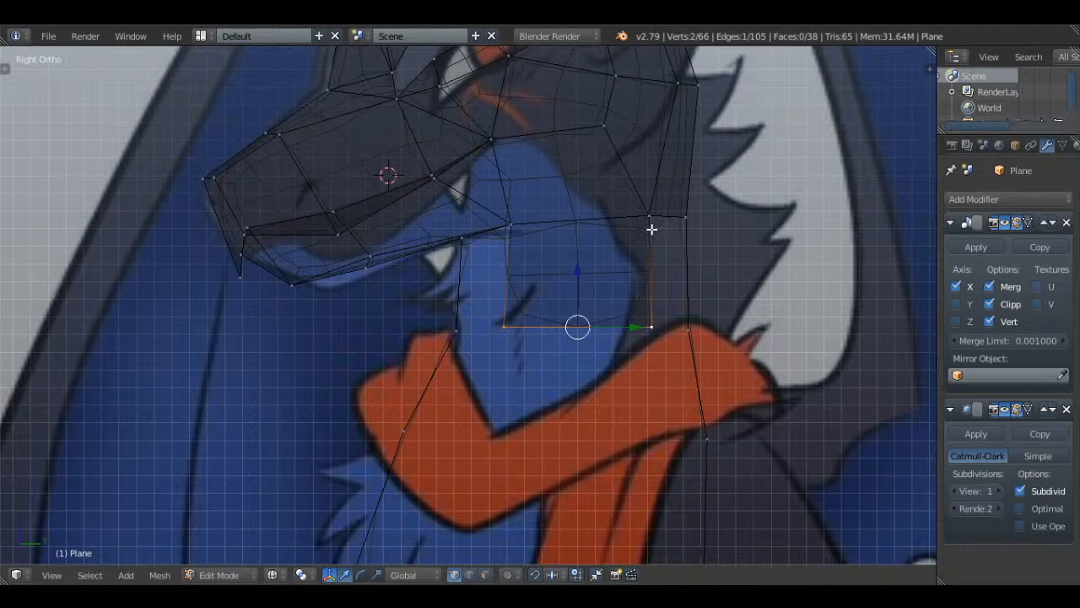
- Fill the gap between the neck's side and the back profile line with a face
right_click(651, 223)
right_click(653, 325, "shift")
right_click(688, 329, "shift")
right_click(687, 220, "shift")
key("f")
key("a")
- Fill the gap between the neck's side and the throat profile line with a face
right_click(513, 226)
right_click(463, 241, "shift")
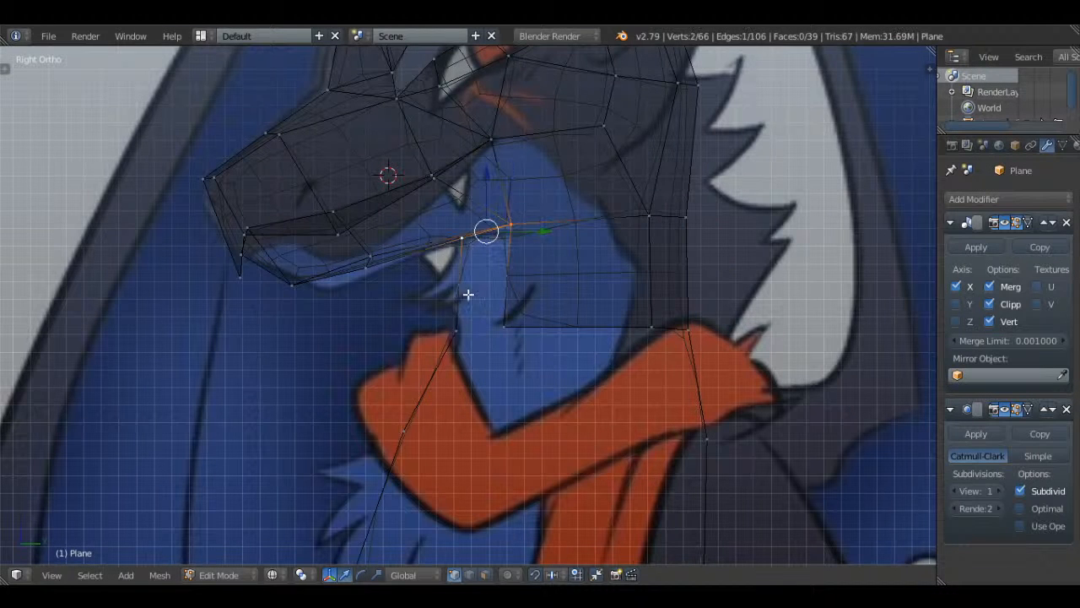
right_click(459, 329, "shift")
right_click(508, 328, "shift")
key("f")
key("a")
- Examine the filled neck and the area around the eye in solid shading from several angles
mouse_move(526, 328)
middle_mouse_down()
mouse_move(584, 120)
mouse_move(563, 261)
mouse_move(593, 312)
middle_mouse_up()
key("z")
key("Tab")
key("Tab")
scroll(564, 257, "down", 3)
key("Tab")
key("a")
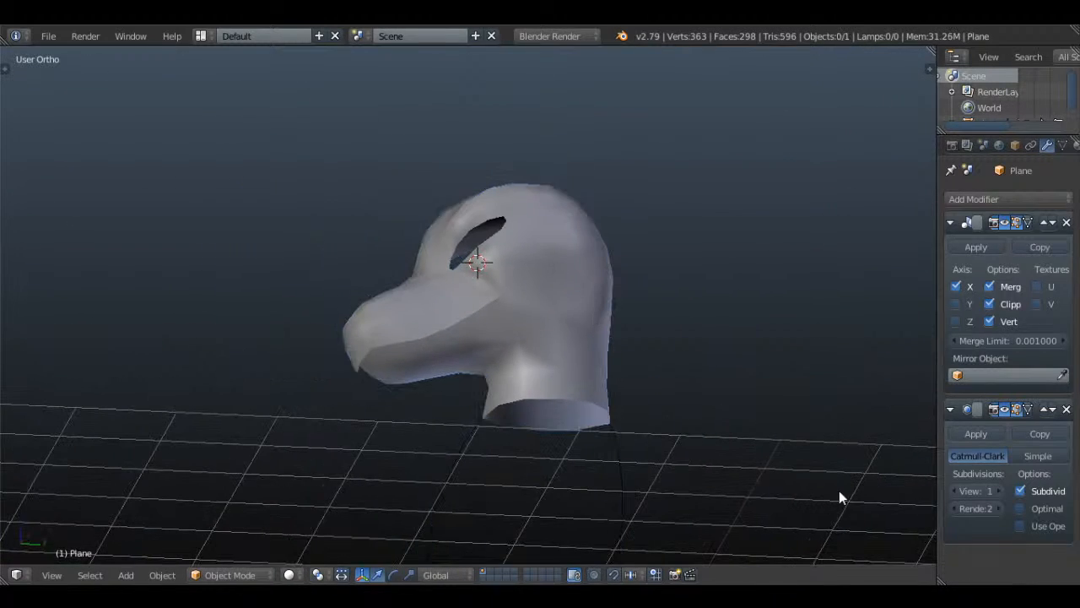
middle_click_drag(668, 234, 607, 267)
scroll(579, 284, "up", 5)
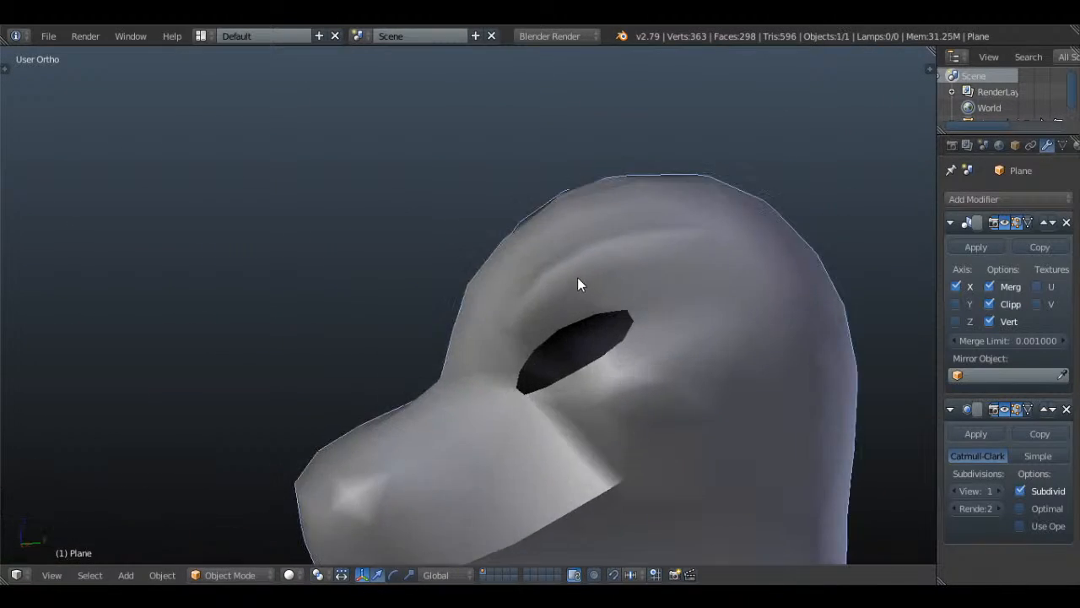
- Move the two front brow ridge vertices forward one at a time in the right side view
key("Tab")
right_click(498, 309)
key("KP_3")
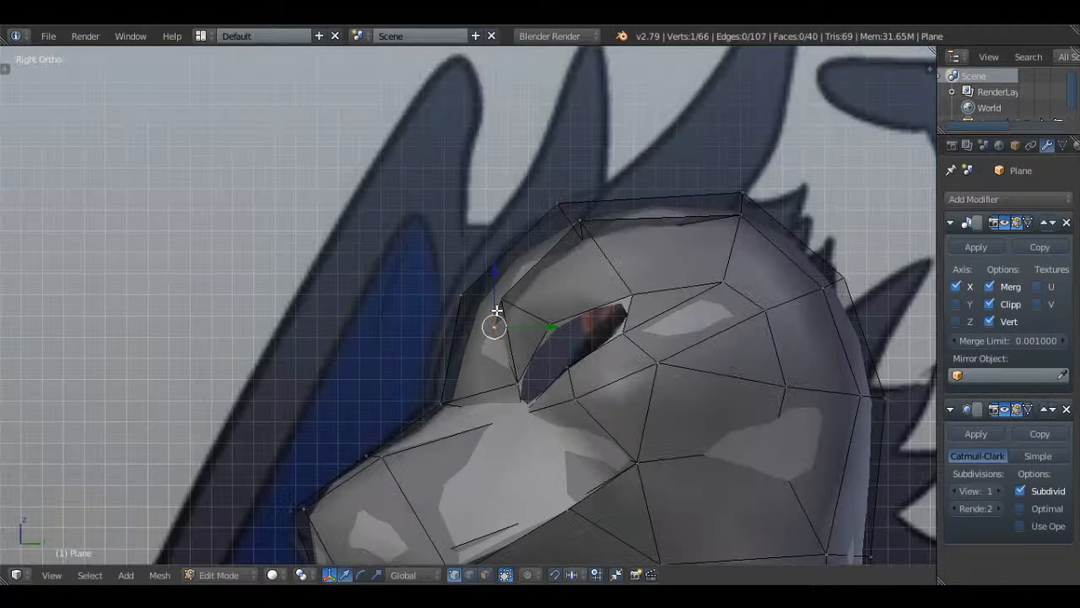
key("g")
left_click(489, 315)
key("z")
right_click(505, 302)
key("g")
left_click(574, 292)
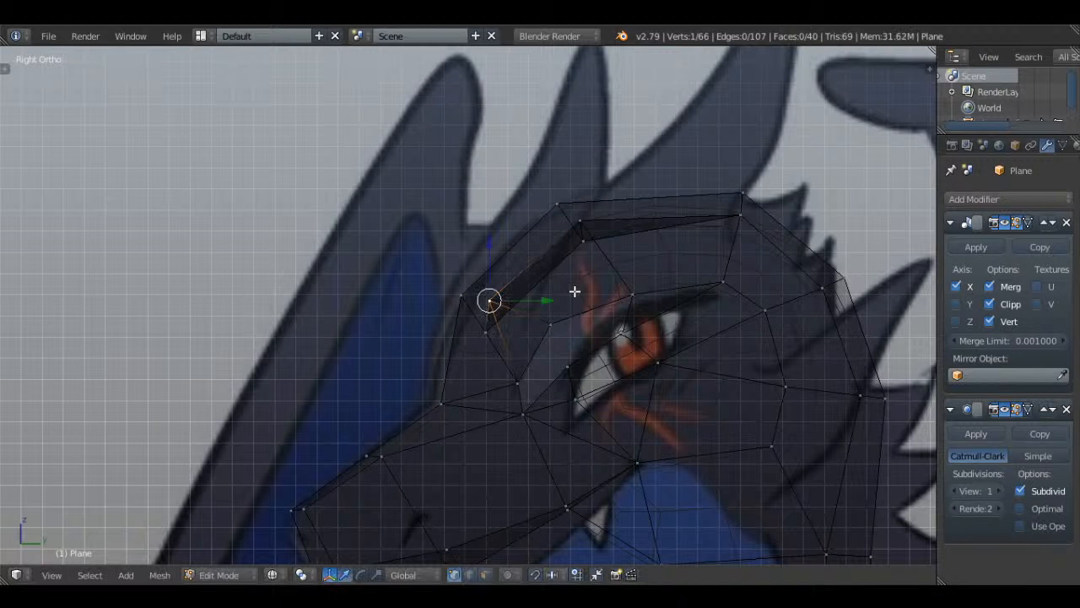
- Raise the upper forehead vertex toward the head's top outline in the side view, and save over the existing file
key("z")
right_click(586, 244)
key("g")
left_click(583, 211)
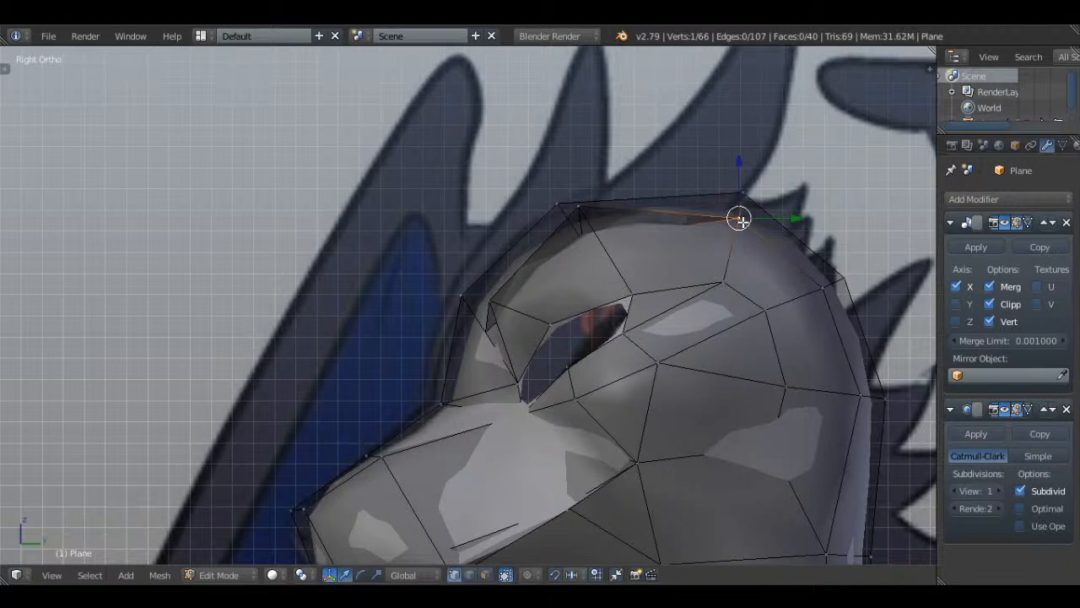
key("Tab")
key("ctrl+s")
left_click(672, 272)
- Move two neighbouring forehead vertices together in an angled front view to reshape the brow, and save over the existing file
mouse_move(672, 273)
middle_mouse_down()
mouse_move(585, 277)
mouse_move(639, 282)
mouse_move(552, 261)
mouse_move(731, 300)
mouse_move(839, 306)
mouse_move(799, 320)
mouse_move(663, 313)
mouse_move(701, 226)
mouse_move(725, 224)
mouse_move(697, 237)
mouse_move(686, 311)
mouse_move(703, 268)
middle_mouse_up()
scroll(799, 321, "down", 3)
scroll(664, 313, "up", 5)
key("Tab")
key("a")
key("a")
scroll(725, 225, "down", 2)
key("a")
key("z")
right_click(616, 253)
right_click(635, 217, "shift")
key("g")
left_click(716, 217)
key("z")
key("Tab")
key("ctrl+s")
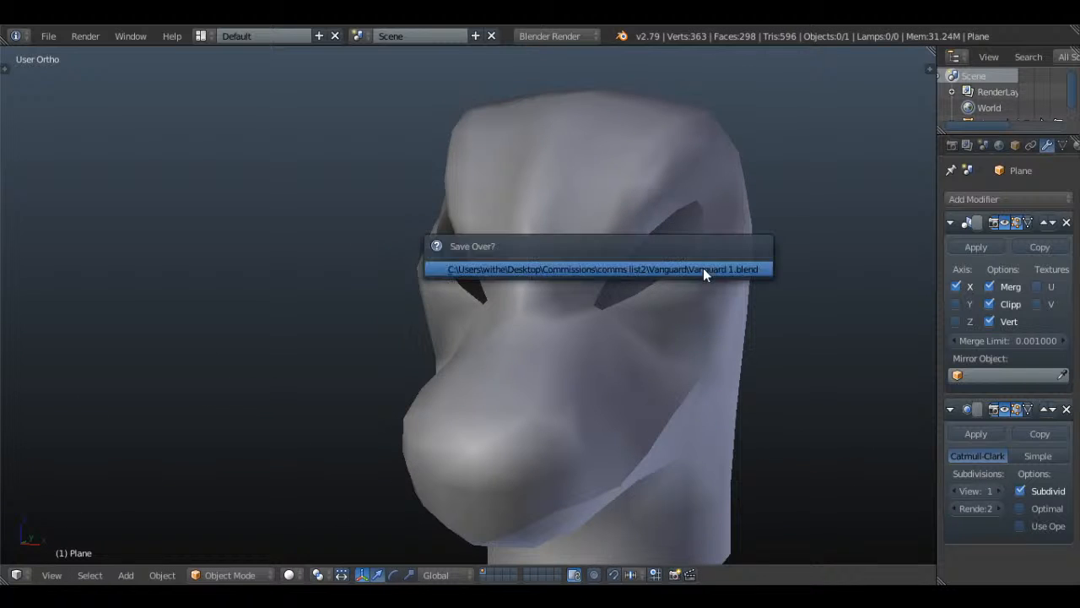
left_click(703, 268)
- Set the Subdivision Surface modifier's viewport subdivisions to 2, and save over the existing file
left_click(999, 491)
middle_click_drag(844, 435, 622, 306)
key("Tab")
key("Tab")
key("ctrl+s")
left_click(649, 303)
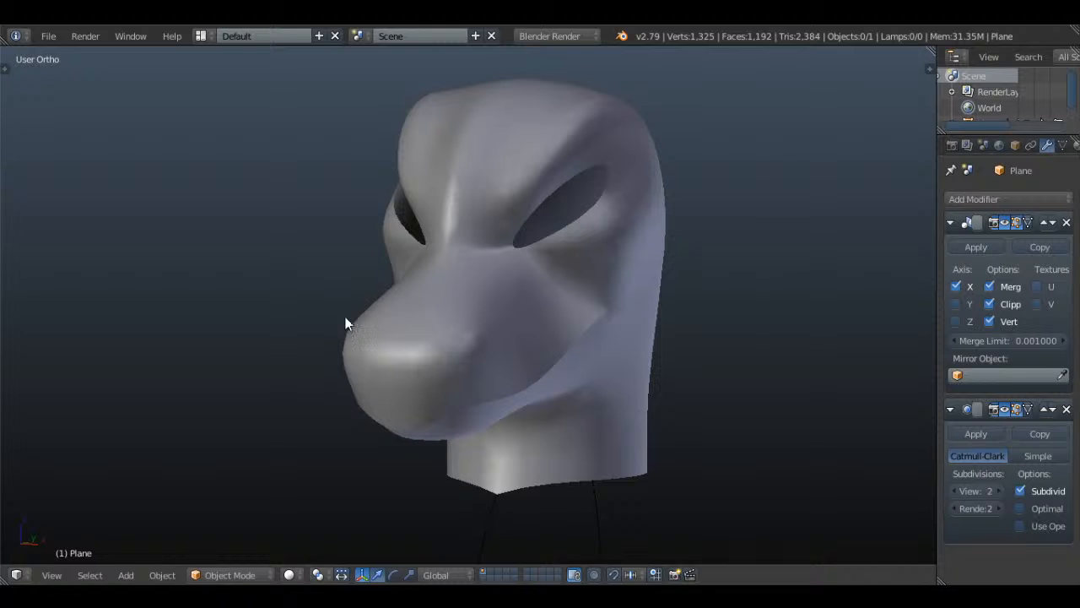
key("ctrl+s")
left_click(542, 283)
scroll(564, 304, "down", 1)
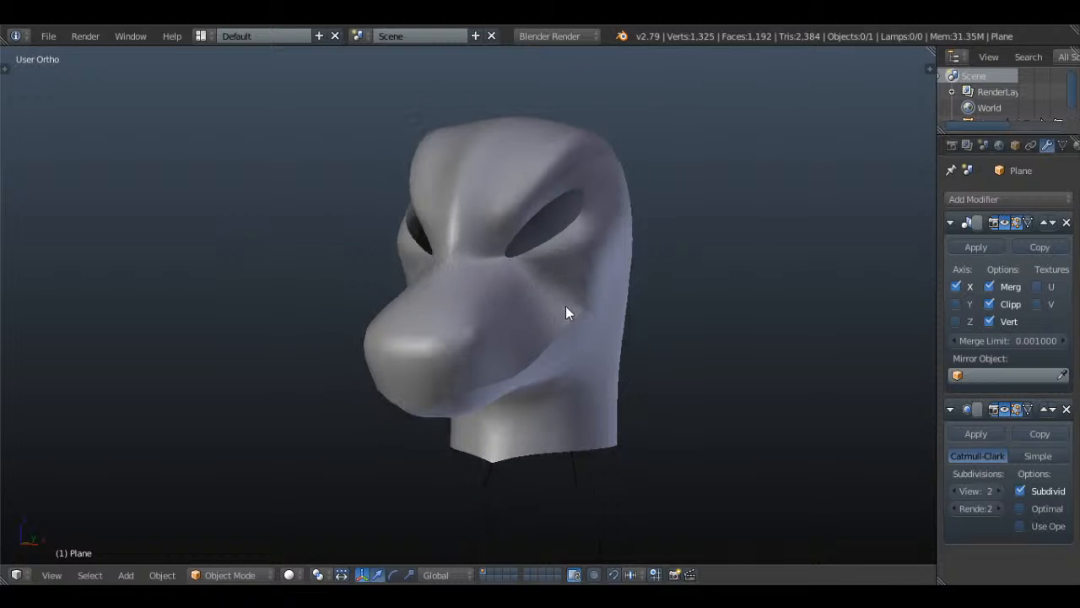
- Examine the smoothed muzzle, mouth line and neck from the side
key("a")
key("Tab")
scroll(644, 350, "up", 2)
middle_click_drag(644, 349, 594, 351)
key("a")
key("a")
key("Tab")
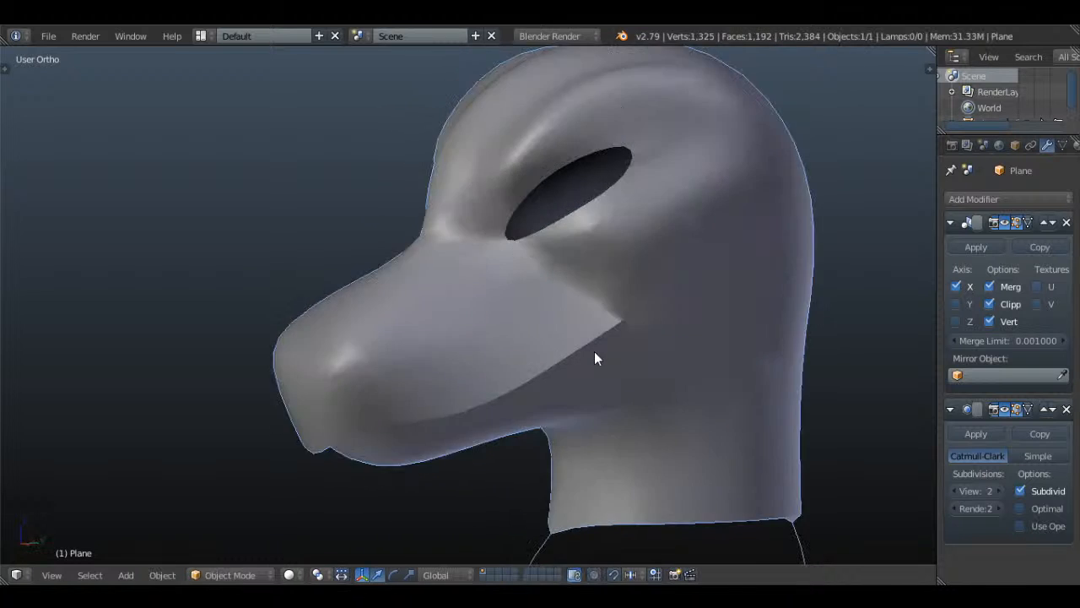
- Examine the head mesh around the mouth corner from the side and front, in both solid and wireframe shading
key("a")
scroll(595, 352, "down", 3)
scroll(559, 346, "up", 1)
scroll(560, 345, "up", 3)
key("KP_3")
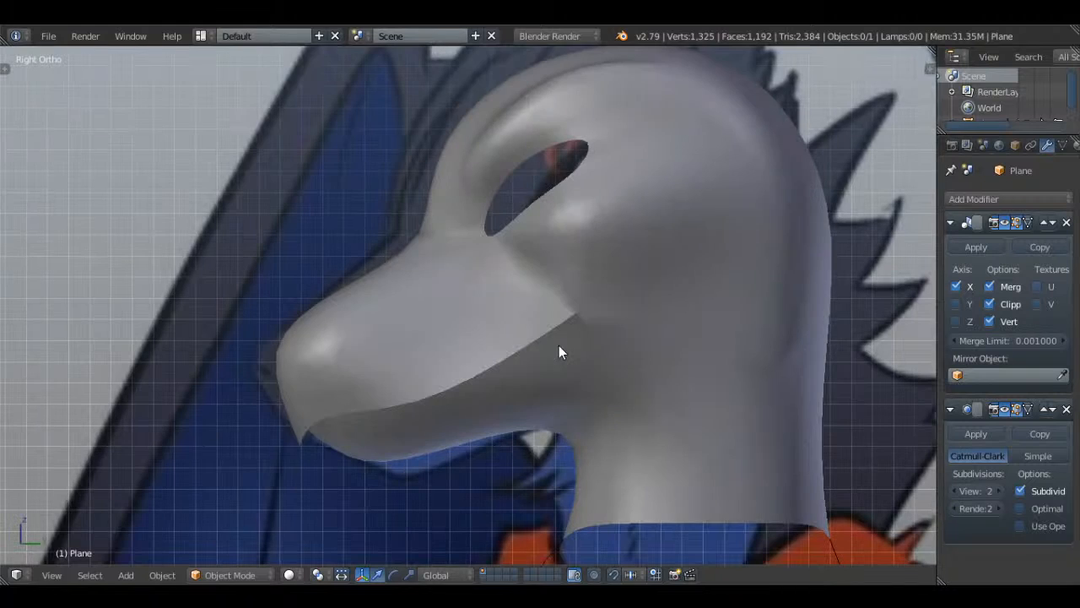
key("Tab")
key("a")
key("a")
key("a")
key("a")
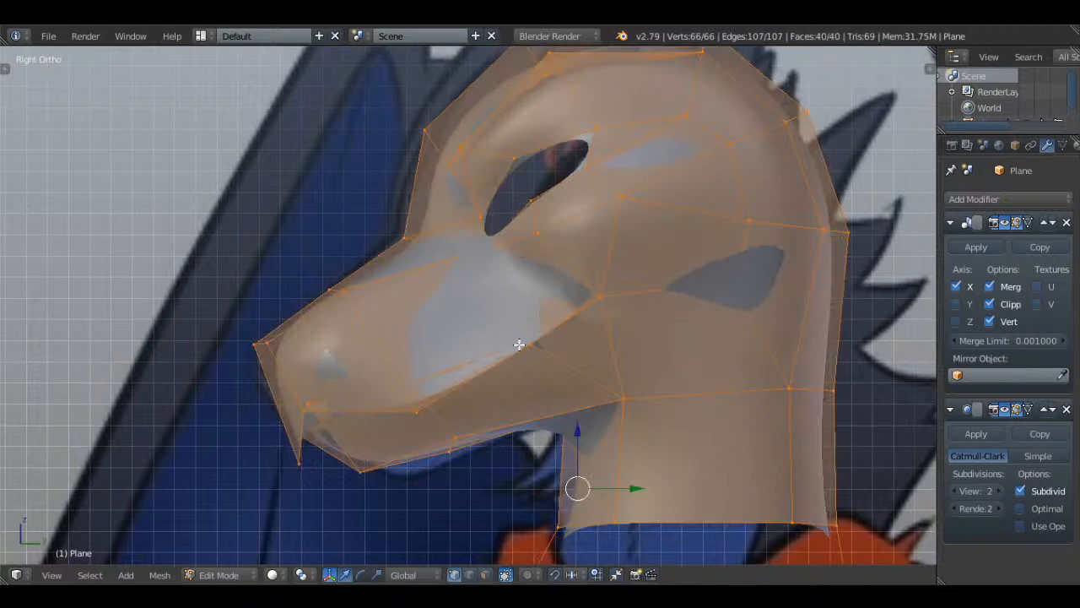
key("z")
mouse_move(506, 361)
middle_mouse_down()
mouse_move(654, 369)
mouse_move(532, 350)
mouse_move(658, 283)
mouse_move(647, 309)
mouse_move(664, 188)
mouse_move(629, 352)
mouse_move(640, 349)
mouse_move(639, 405)
middle_mouse_up()
key("z")
right_click(583, 349)
key("z")
key("z")
key("KP_3")
key("z")
key("z")
key("Tab")
scroll(637, 355, "down", 2)
scroll(637, 365, "up", 2)
key("Tab")
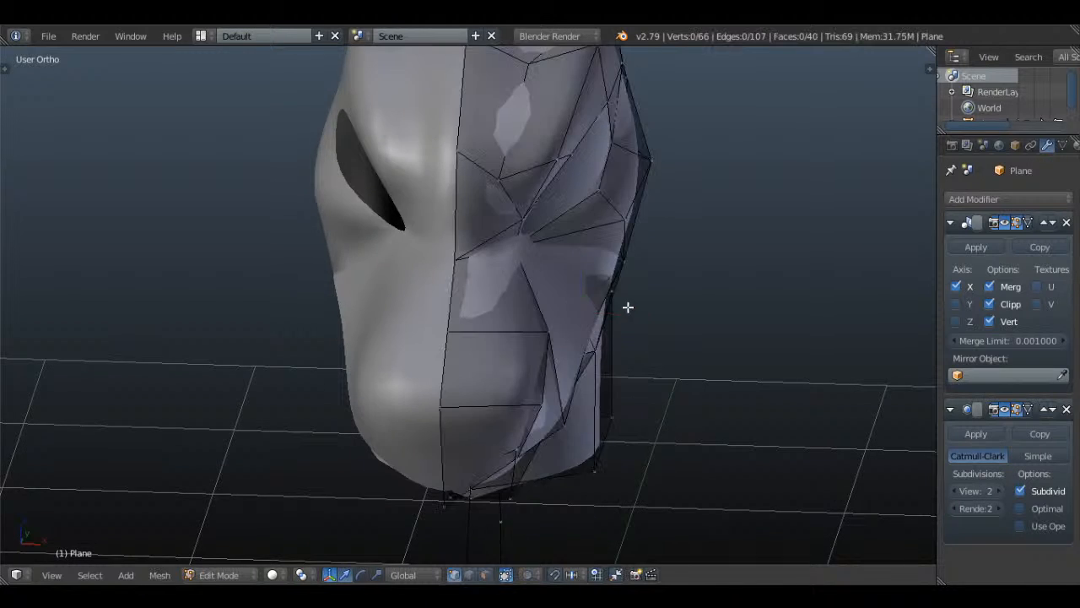
- Move the two middle lip vertices inward along X toward the muzzle and check the smoothed head from the front
key("a")
mouse_move(628, 306)
middle_mouse_down()
mouse_move(533, 271)
mouse_move(637, 363)
mouse_move(598, 343)
mouse_move(592, 335)
mouse_move(673, 376)
mouse_move(681, 368)
middle_mouse_up()
key("z")
key("a")
right_click(575, 326)
right_click(569, 320, "shift")
key("z")
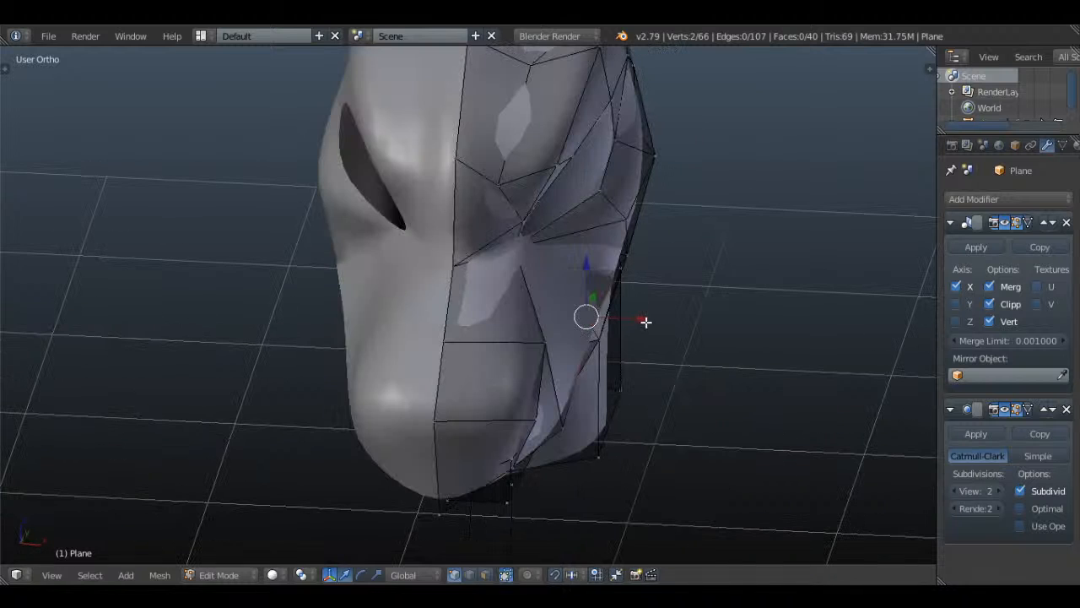
left_click_drag(641, 321, 616, 317)
middle_click_drag(616, 317, 646, 309)
key("Tab")
key("KP_1")
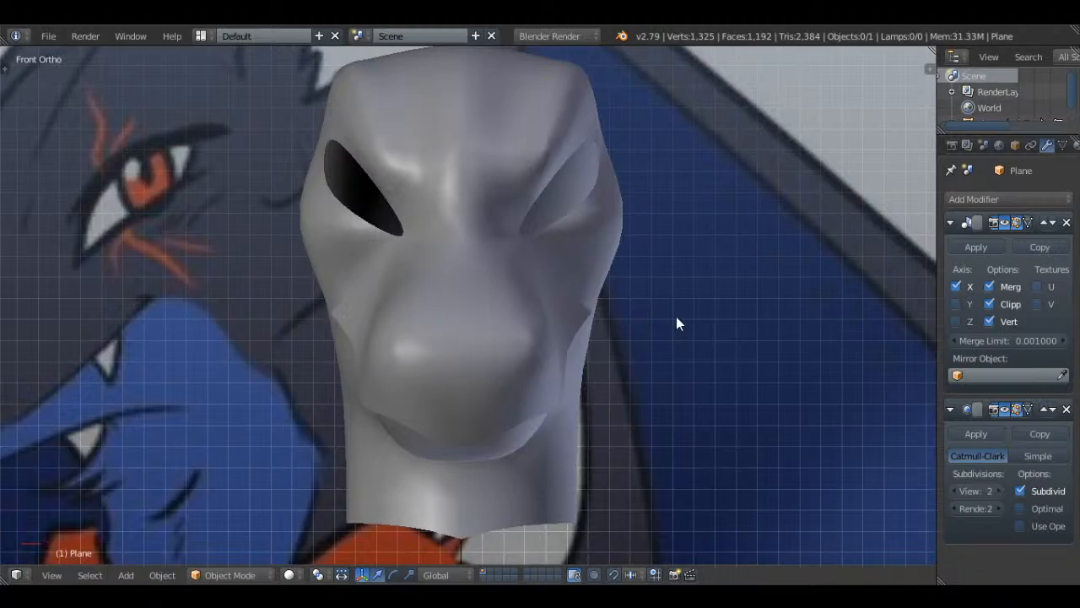
scroll(678, 321, "down", 3)
scroll(678, 320, "up", 4)
middle_click_drag(678, 321, 613, 321)
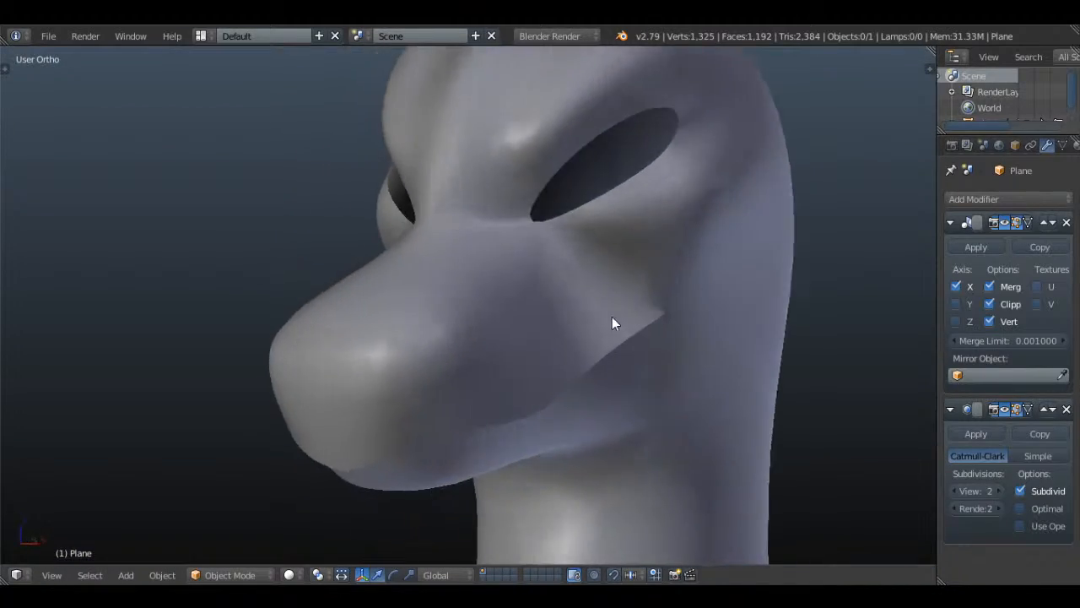
- Raise the middle upper-lip vertex in the right side view against the reference drawing
key("Tab")
middle_click_drag(678, 321, 678, 279)
key("a")
key("a")
key("z")
right_click(602, 318)
middle_click_drag(602, 317, 584, 364)
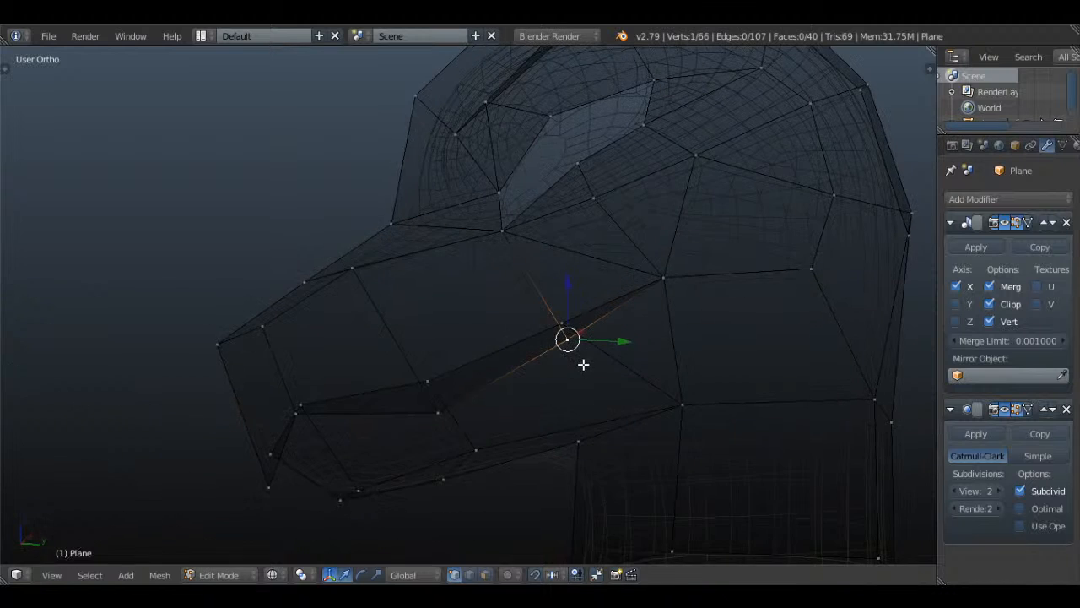
key("KP_3")
key("g")
left_click(571, 348)
key("a")
key("z")
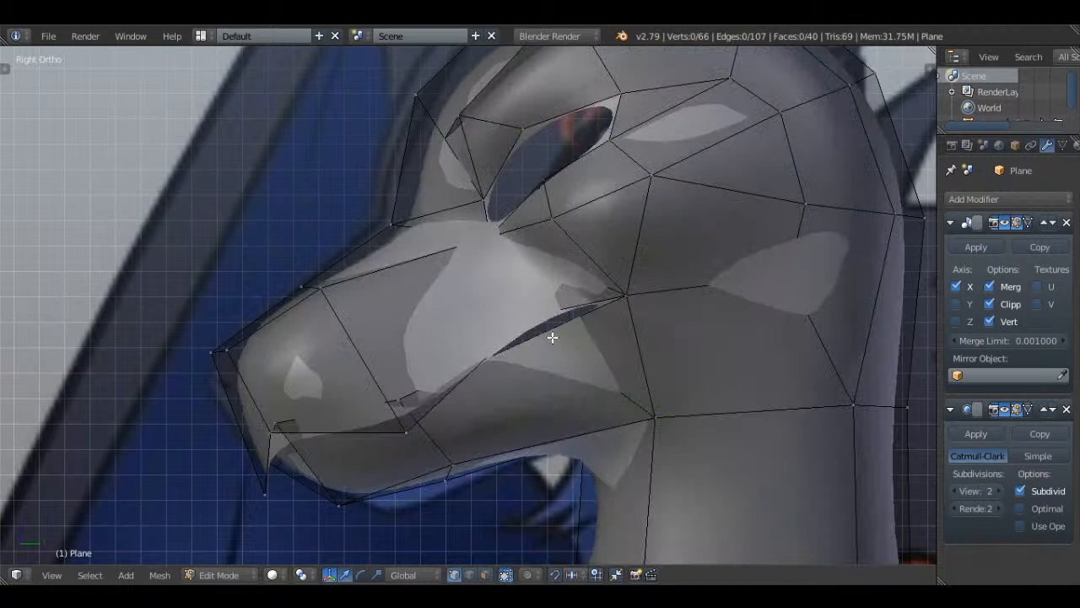
- Delete the middle lower-lip vertex near the mouth corner
right_click(553, 338)
key("x")
left_click(593, 322)
key("z")
- Fill a triangular face between the remaining lip vertex, the mouth-corner vertex and the jaw vertex below it
middle_click_drag(619, 367, 628, 325)
right_click(564, 284)
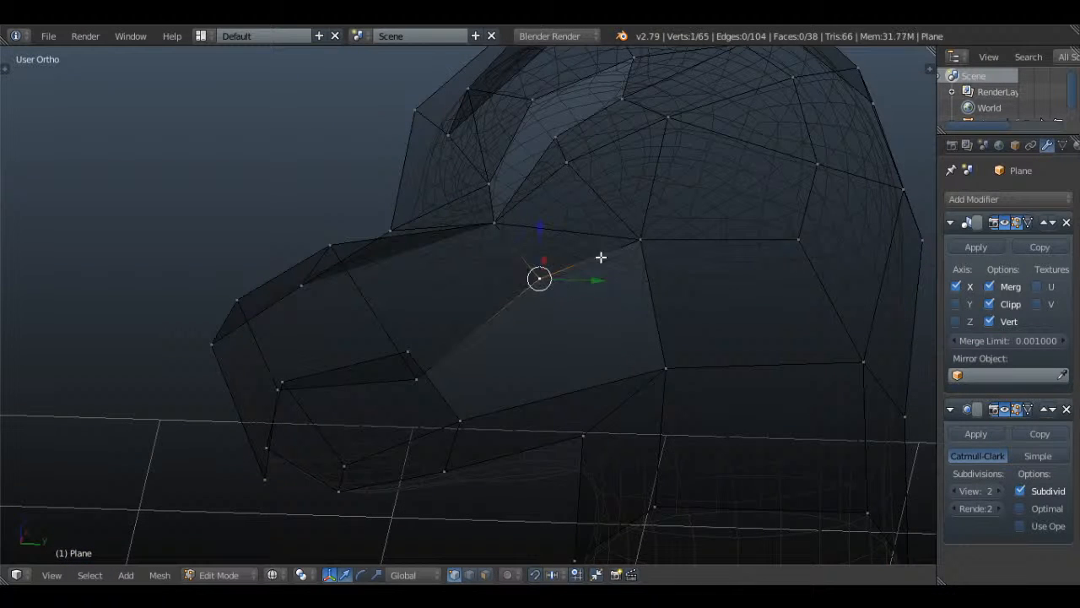
right_click(635, 246, "shift")
right_click(659, 347, "shift")
key("f")
- Fill the remaining gap with a face joining the lip vertex, the front lip vertex and the two lower-jaw vertices
right_click(531, 293)
right_click(412, 349, "shift")
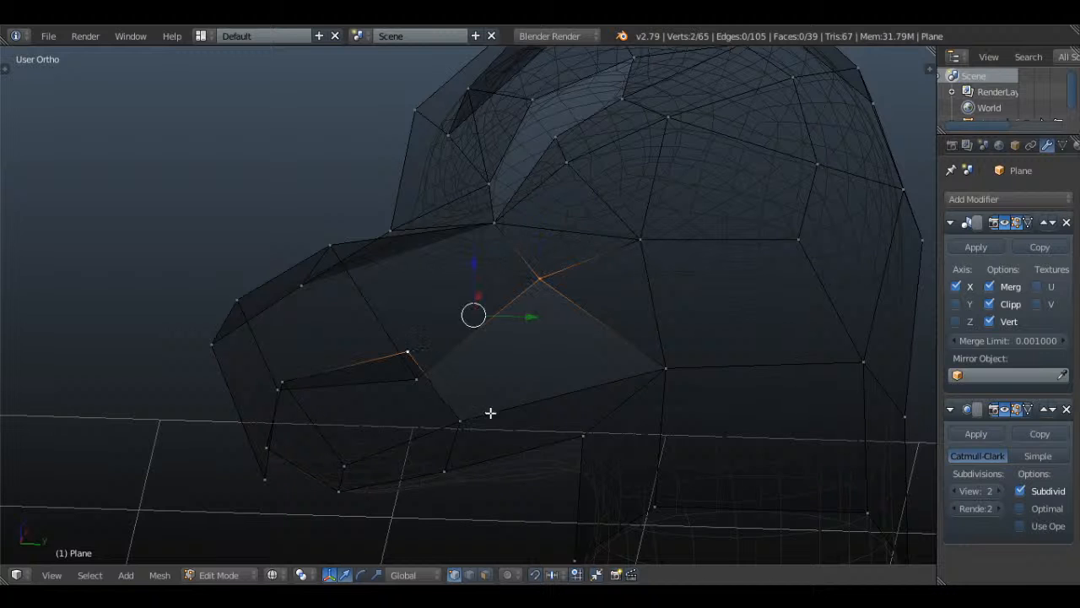
right_click(463, 417, "shift")
right_click(644, 374, "shift")
key("f")
key("z")
key("a")
key("Tab")
middle_click_drag(583, 335, 589, 377)
- Move the middle lip vertex back and up toward the cheek in side view and inspect the smoothed head
key("Tab")
right_click(559, 347)
key("KP_3")
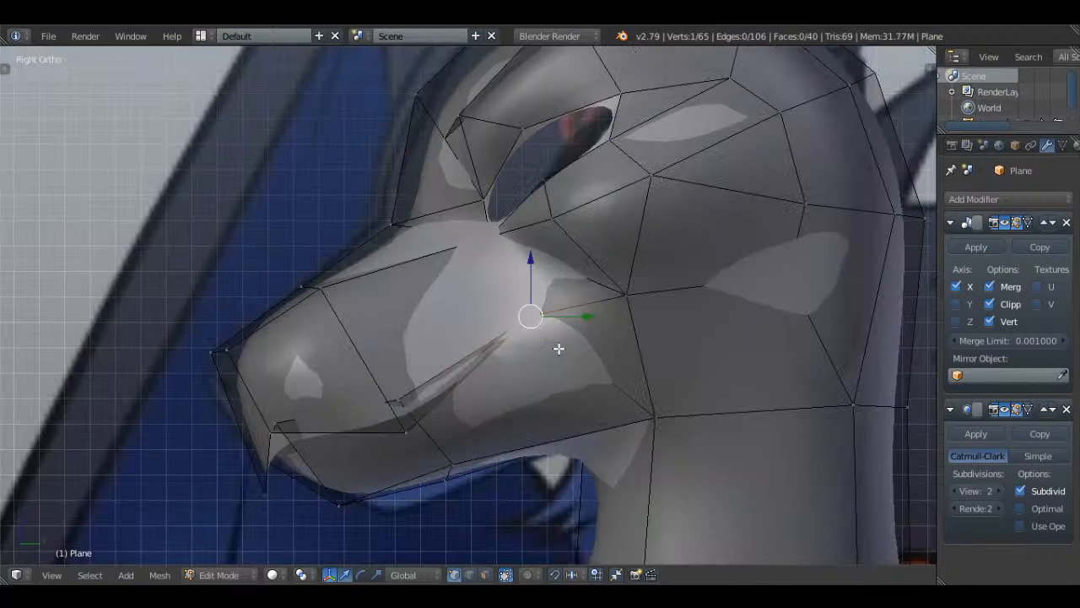
key("z")
key("g")
left_click(621, 321)
key("z")
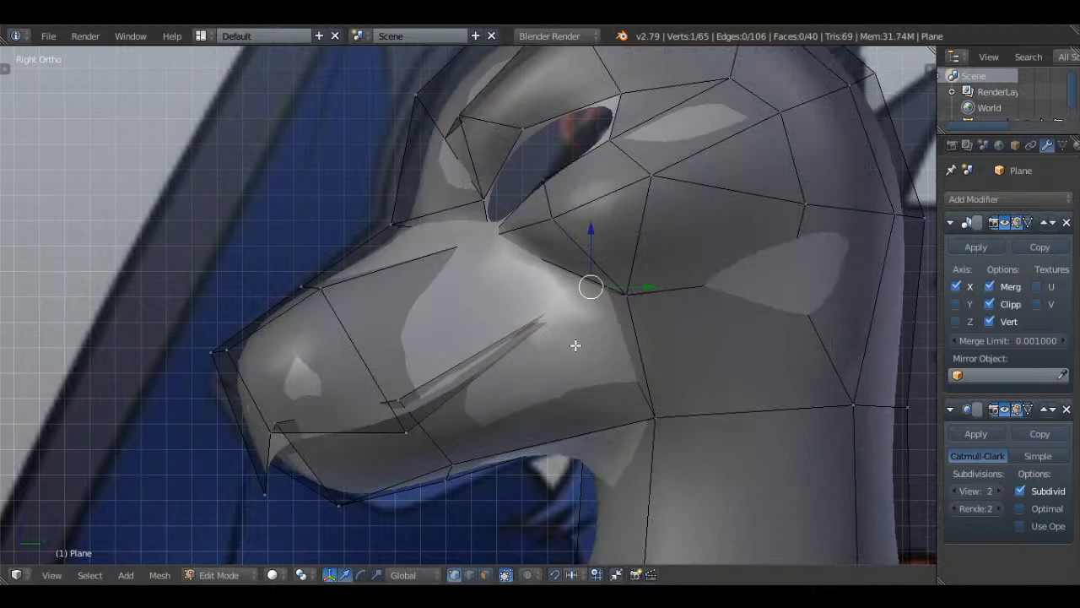
key("Tab")
middle_click_drag(562, 340, 665, 347)
scroll(726, 353, "down", 2)
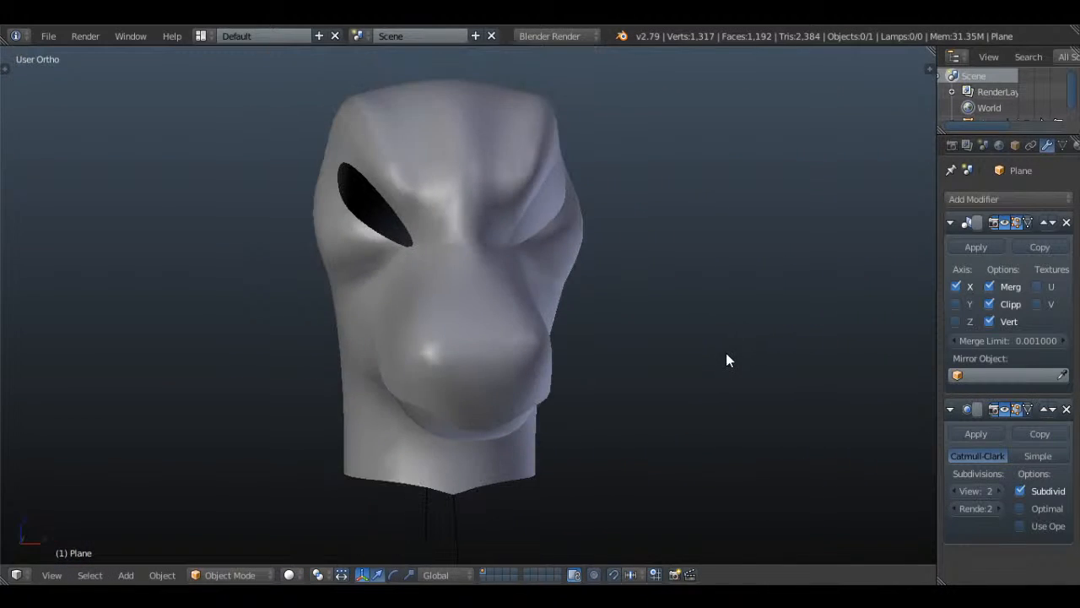
key("KP_1")
key("KP_3")
- Knife-cut a new edge from the mouth-corner vertex up to the vertex below the eye
key("Tab")
scroll(726, 353, "up", 3)
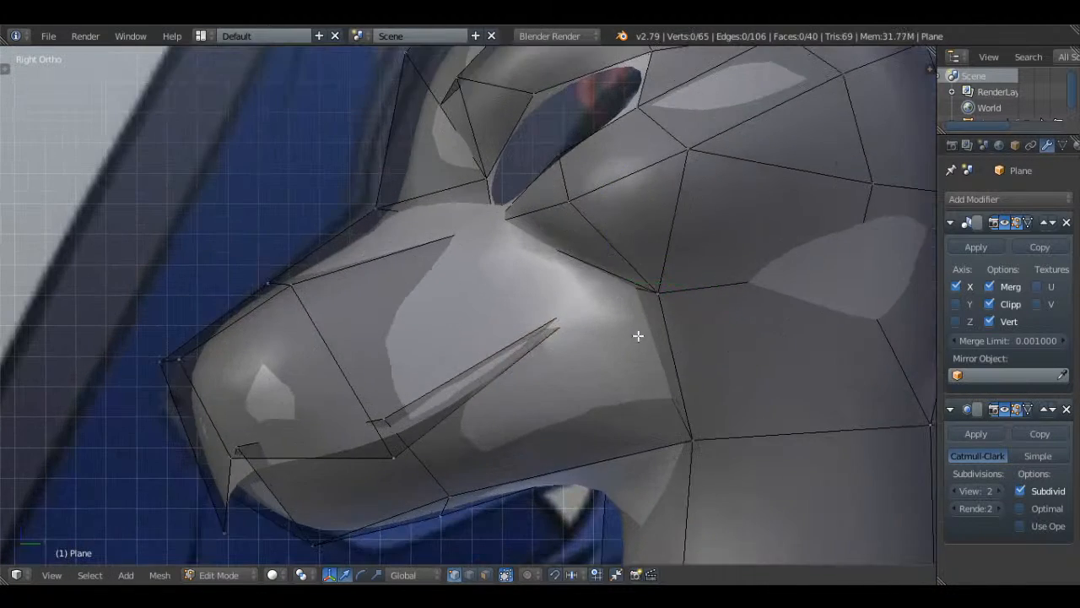
key("a")
key("z")
middle_click_drag(629, 310, 689, 284)
key("k")
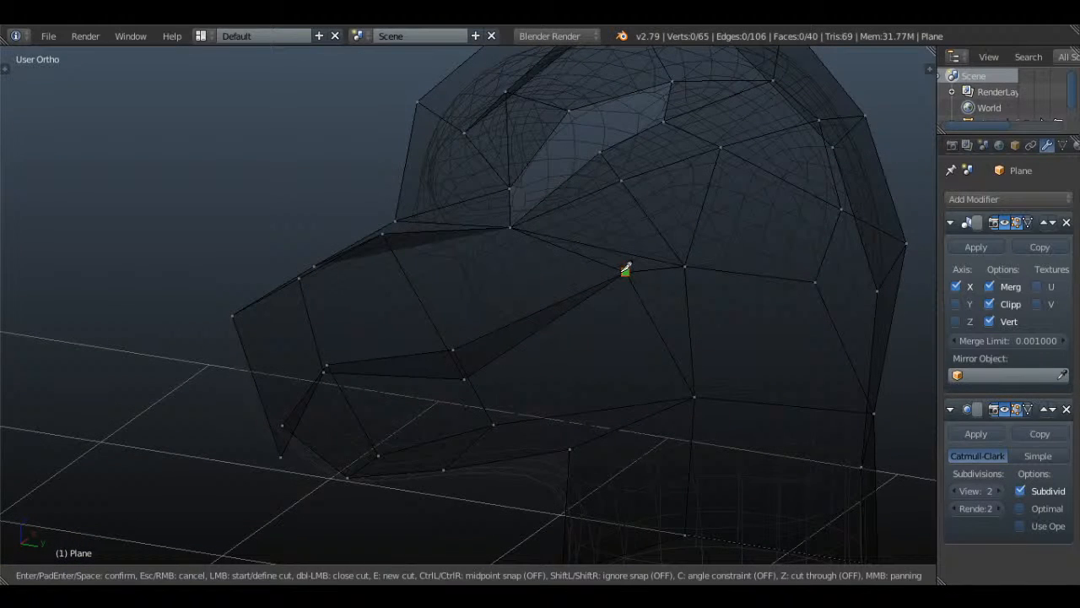
left_click(622, 179)
key("Return")
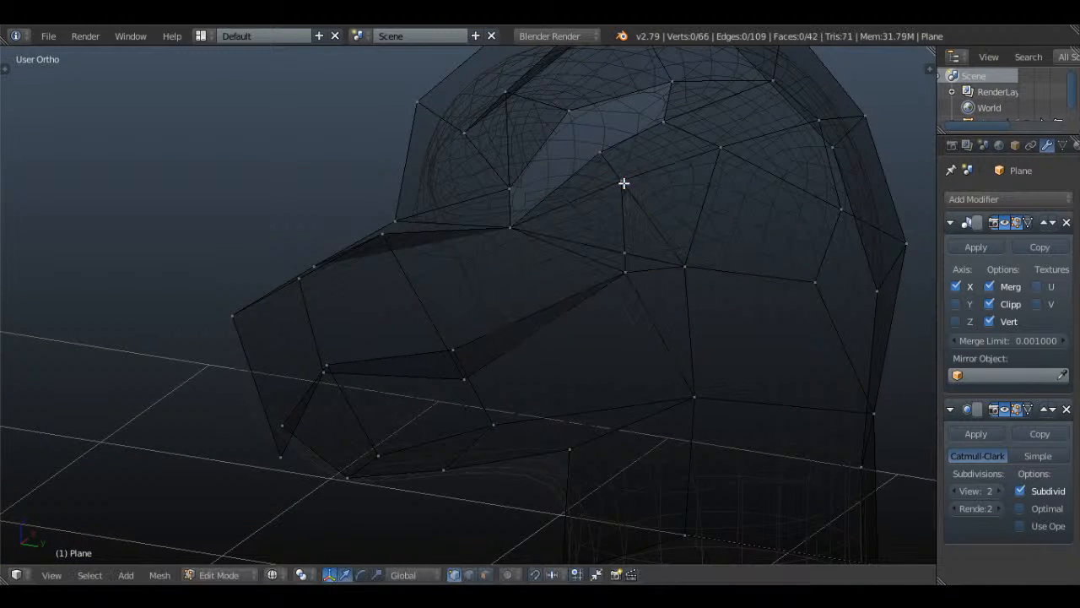
- Move the mouth-corner vertex and the new cut vertex slightly forward and down in side view
key("z")
key("KP_3")
key("z")
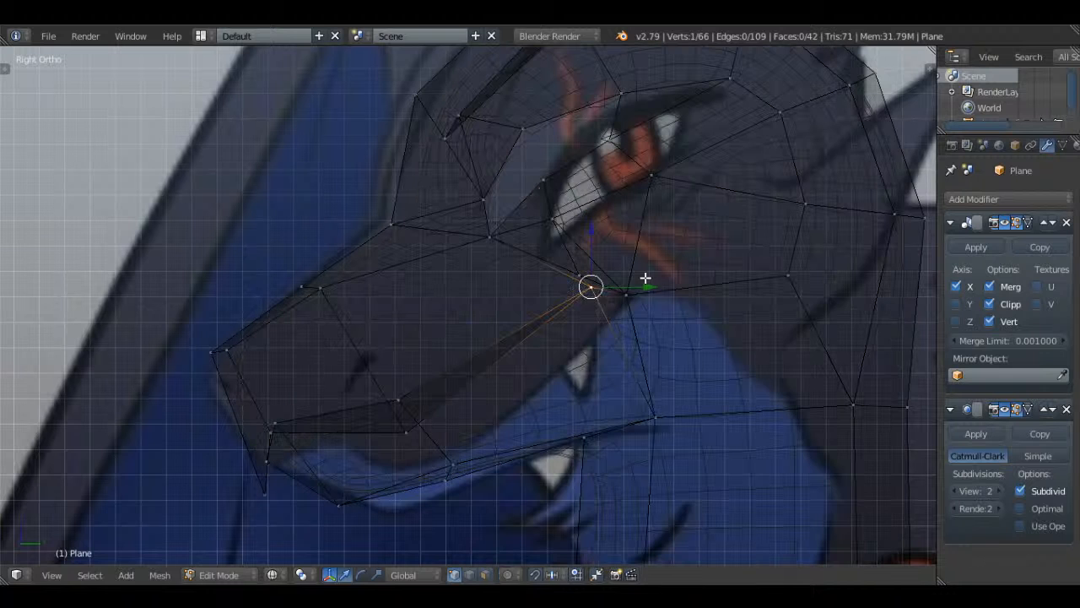
left_click(627, 287)
key("z")
right_click(578, 273)
key("g")
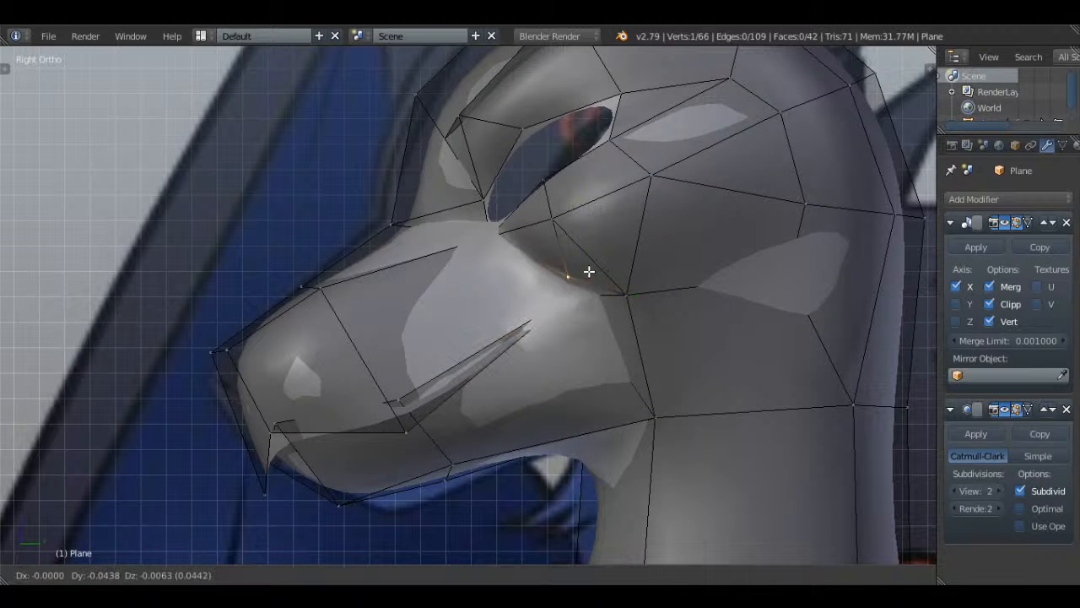
left_click(577, 294)
key("Tab")
middle_click_drag(567, 292, 452, 351)
scroll(675, 302, "down", 4)
key("KP_3")
key("Tab")
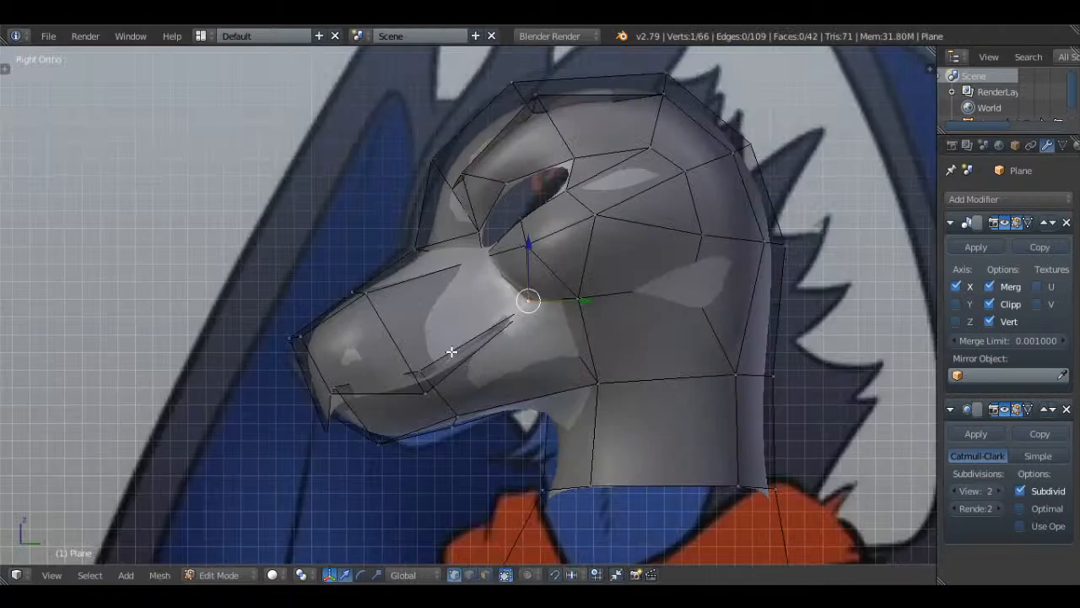
- Shift the two lip vertices on the side of the muzzle backward in side view
scroll(674, 246, "up", 6)
scroll(655, 332, "down", 2)
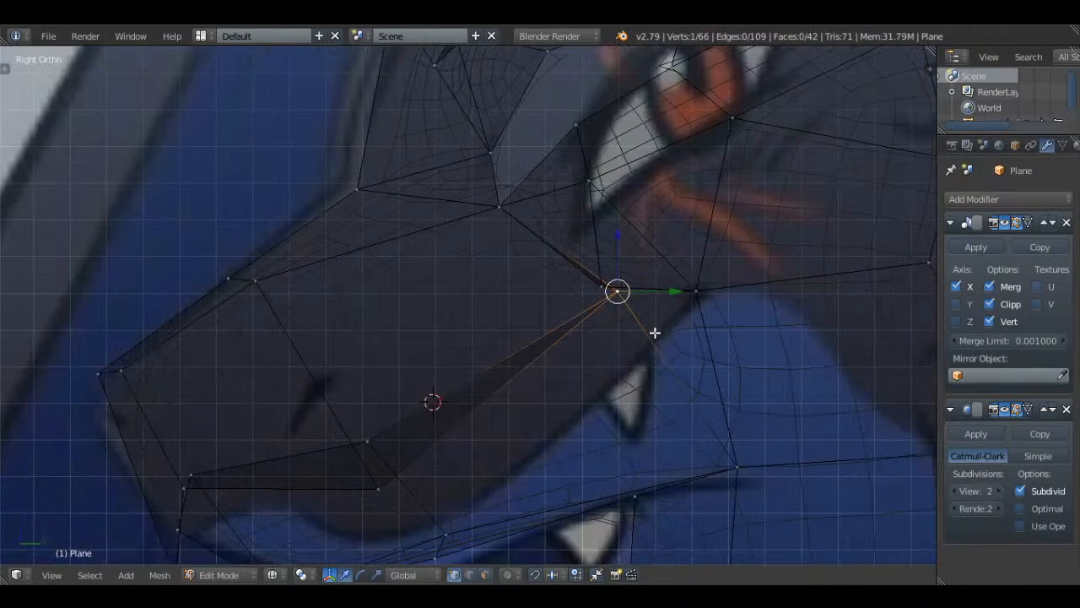
scroll(655, 328, "down", 3)
key("a")
key("g")
left_click(488, 391)
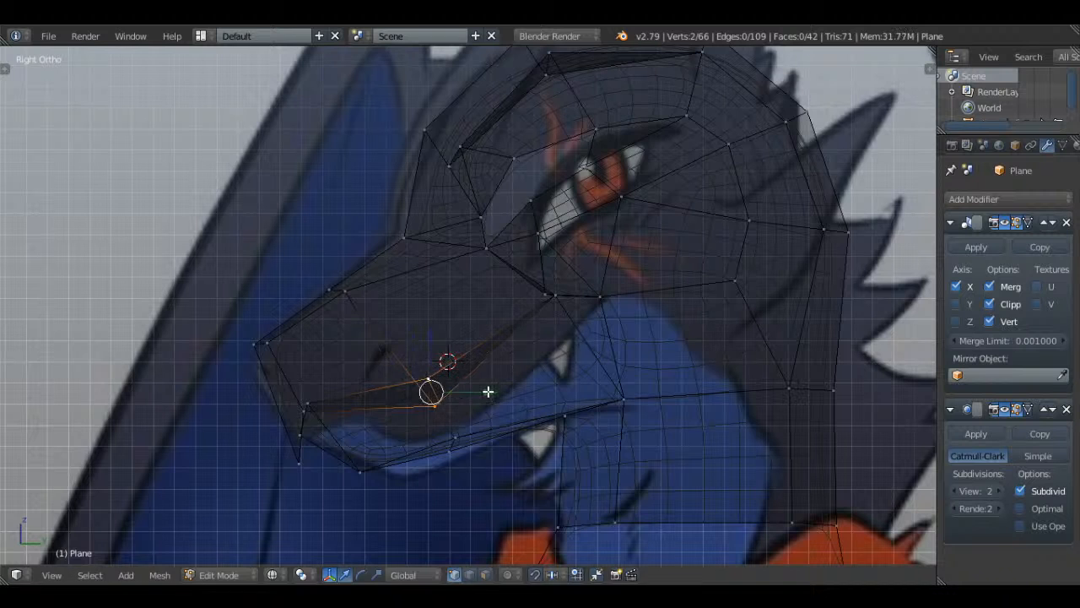
key("z")
key("g")
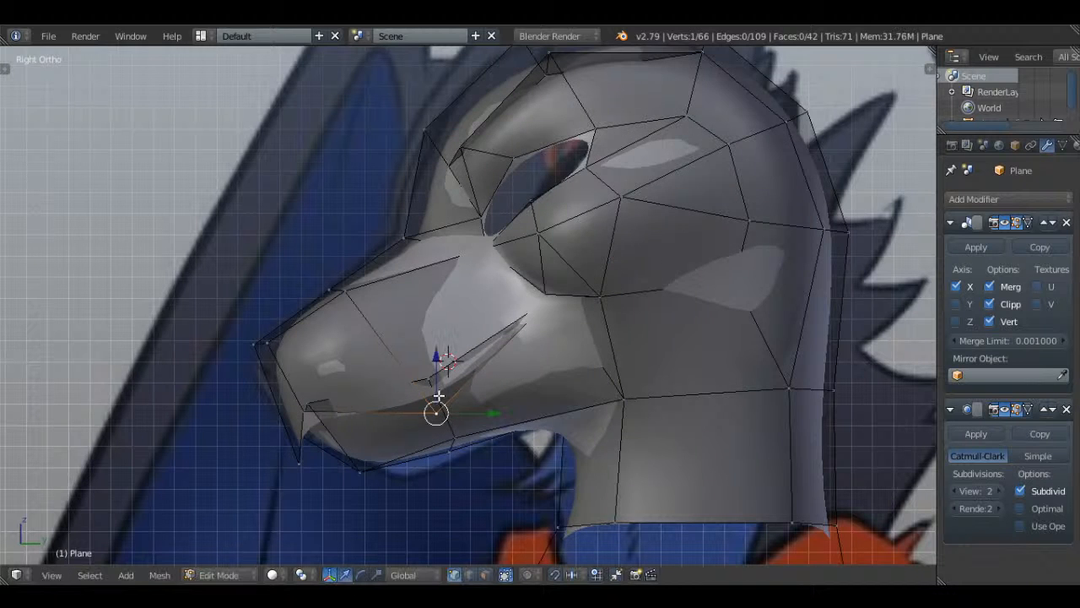
key("alt+z")
- Inspect the reshaped muzzle and cheek from below, three-quarter and front views, in edit and smoothed display
mouse_move(492, 361)
middle_mouse_down()
mouse_move(578, 385)
mouse_move(528, 368)
mouse_move(621, 318)
middle_mouse_up()
key("a")
key("z")
key("a")
key("z")
key("z")
right_click(525, 371)
key("z")
key("Tab")
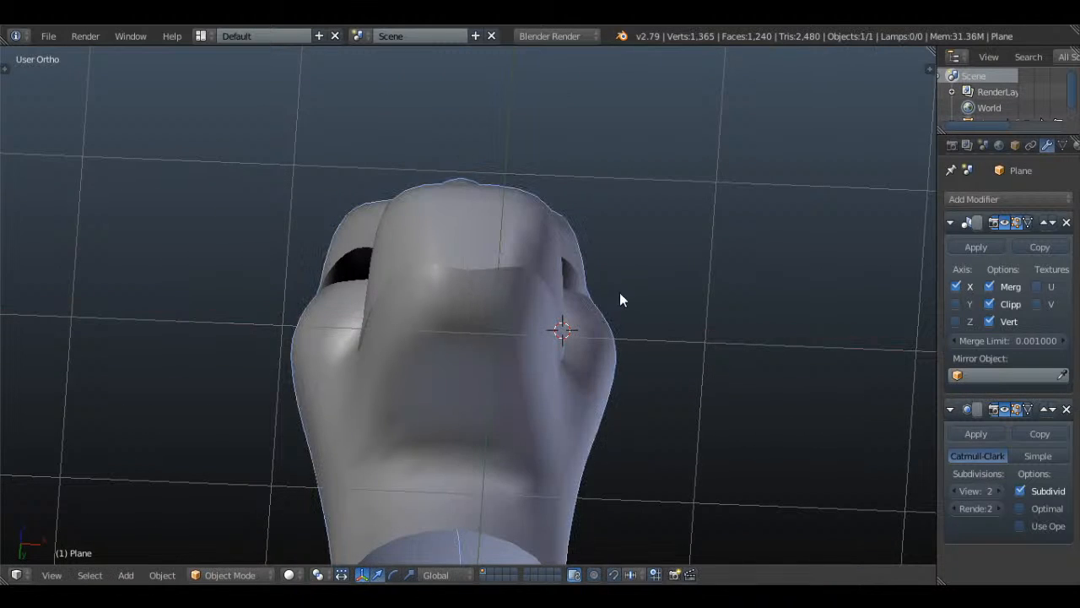
middle_click_drag(911, 540, 639, 318)
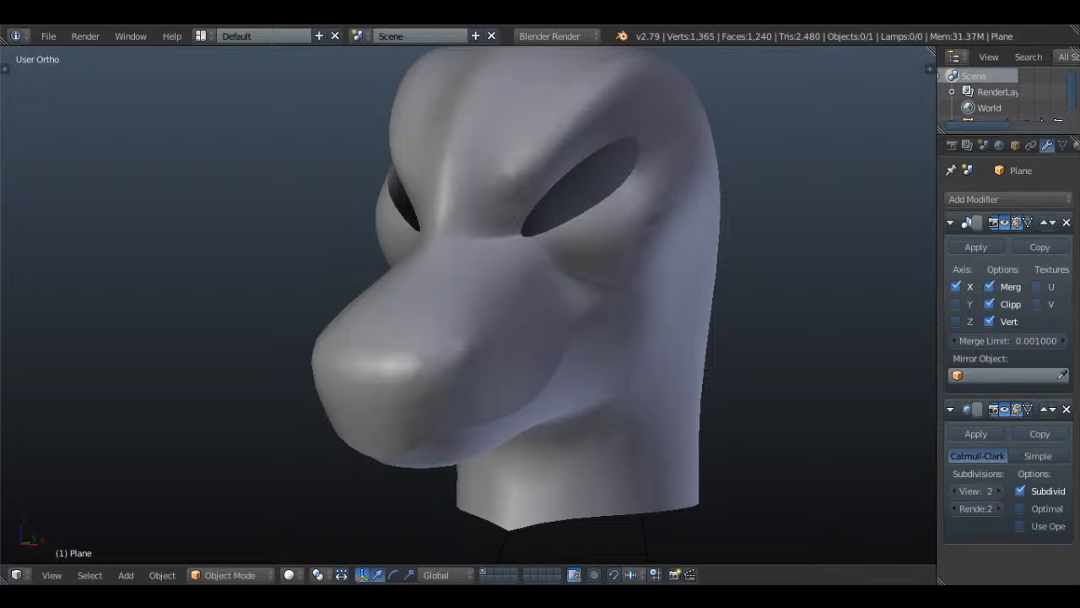
middle_click_drag(379, 276, 564, 316)
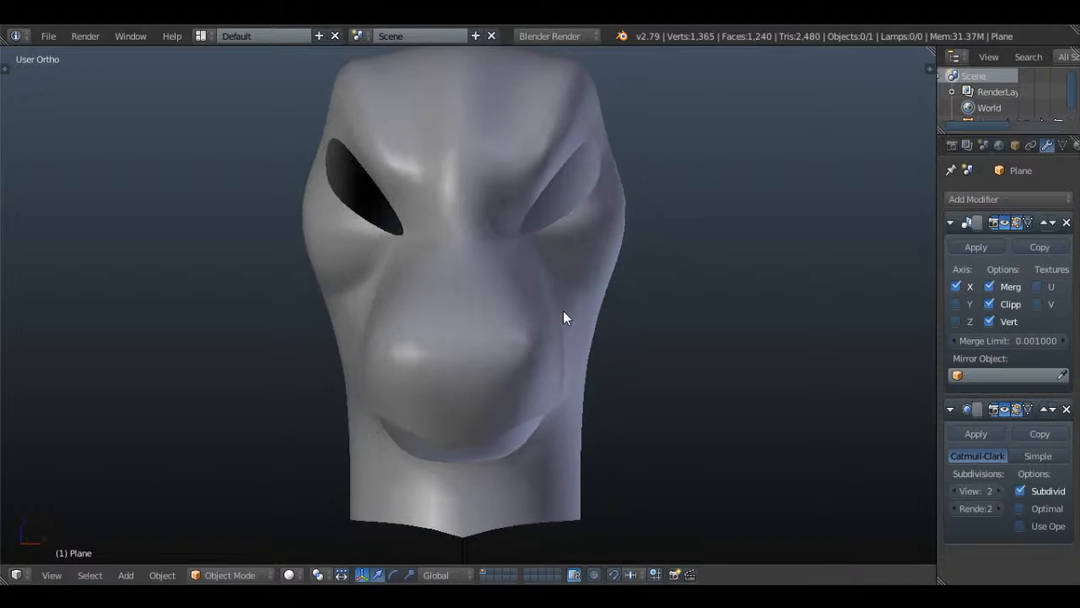
scroll(596, 313, "down", 3)
scroll(682, 330, "up", 6)
middle_click_drag(682, 330, 572, 315)
- Adjust the cheek vertices and lower the vertex beneath the eye in the right side view
key("Tab")
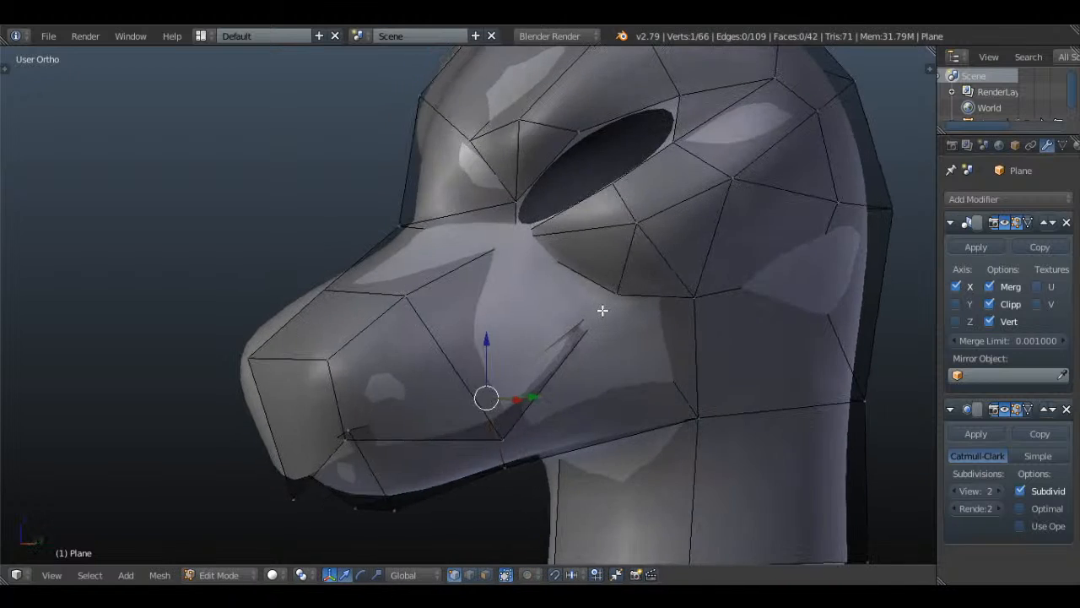
key("a")
right_click(616, 295)
key("g")
left_click(635, 254)
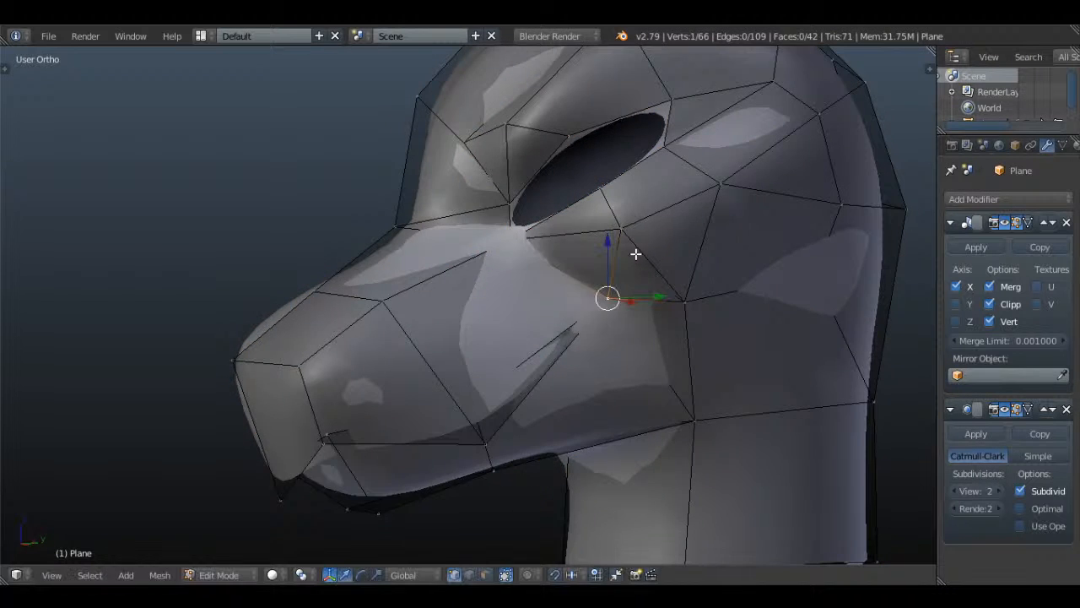
key("z")
key("KP_3")
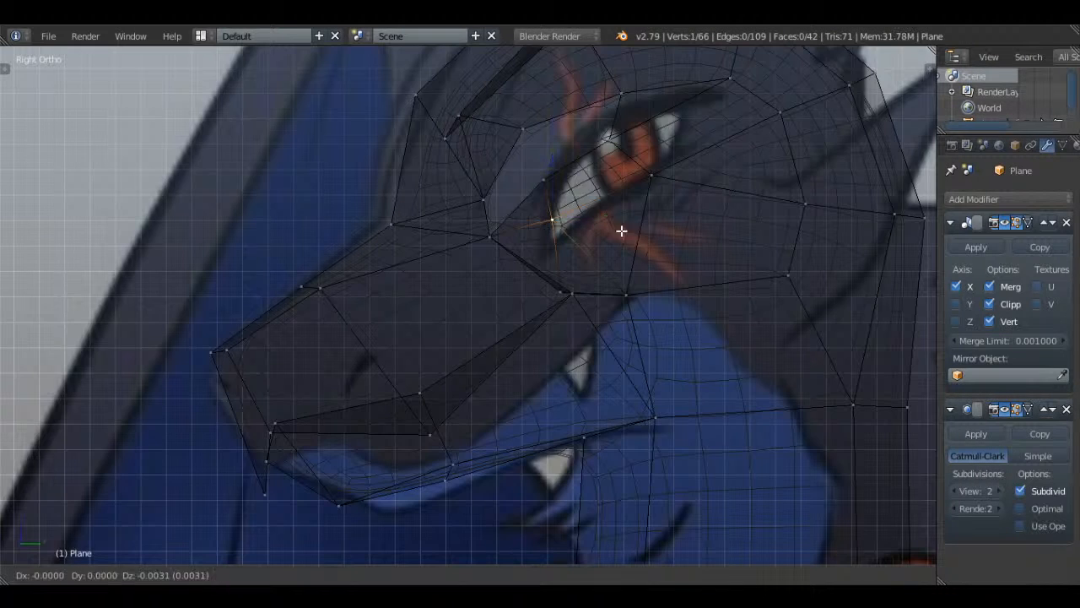
- Raise the vertex at the mouth corner toward the eye in side view and check the smoothed cheek
right_click(573, 295)
key("g")
left_click(571, 266)
key("z")
key("Tab")
mouse_move(572, 266)
middle_mouse_down()
mouse_move(650, 276)
mouse_move(638, 302)
mouse_move(735, 302)
mouse_move(668, 301)
middle_mouse_up()
scroll(637, 302, "down", 3)
key("Tab")
scroll(642, 295, "up", 4)
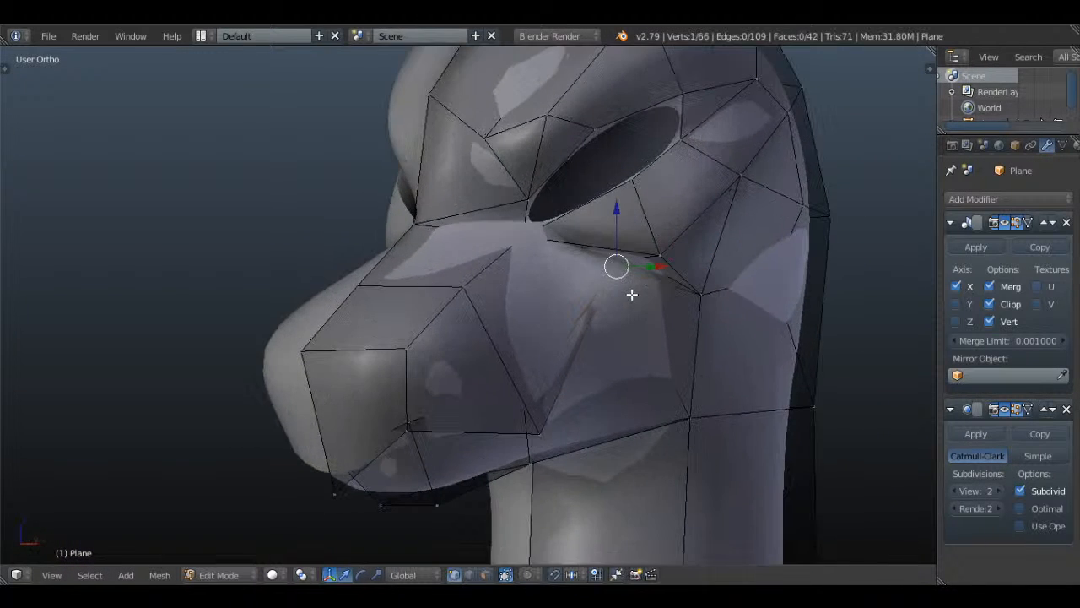
- Rearrange the cheek cut vertex and the mouth-corner vertex below the eye in side view
key("KP_3")
key("z")
key("g")
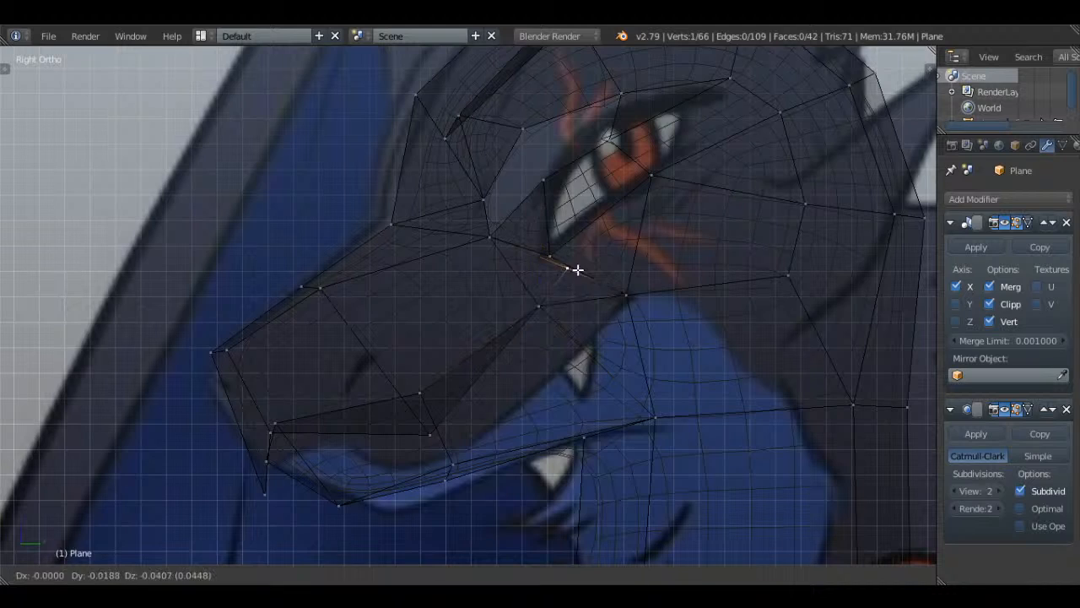
key("g")
key("Tab")
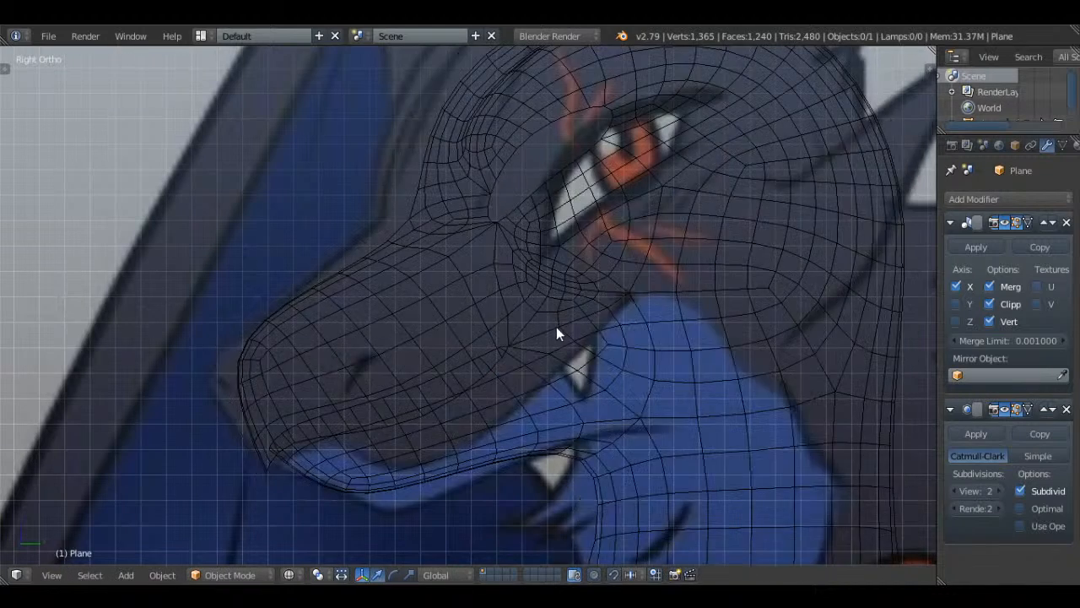
scroll(559, 338, "up", 2)
key("Tab")
key("g")
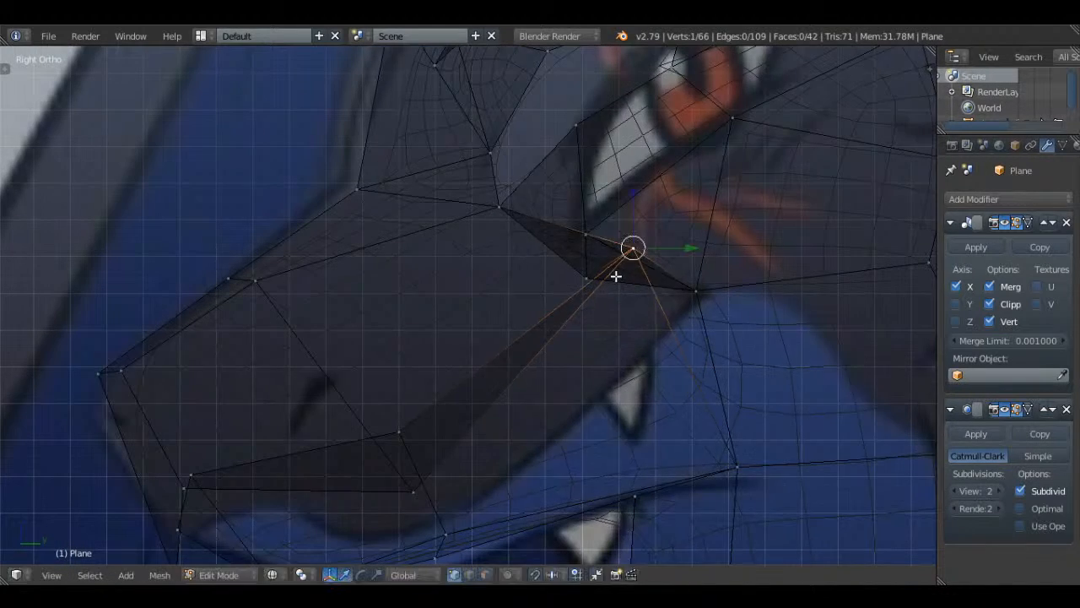
key("Tab")
mouse_move(614, 280)
middle_mouse_down()
mouse_move(758, 279)
mouse_move(614, 293)
middle_mouse_up()
scroll(706, 290, "down", 4)
- Move the mouth-corner vertex forward and down, below the cheek cut vertex, in side view
key("Tab")
key("KP_3")
key("z")
key("g")
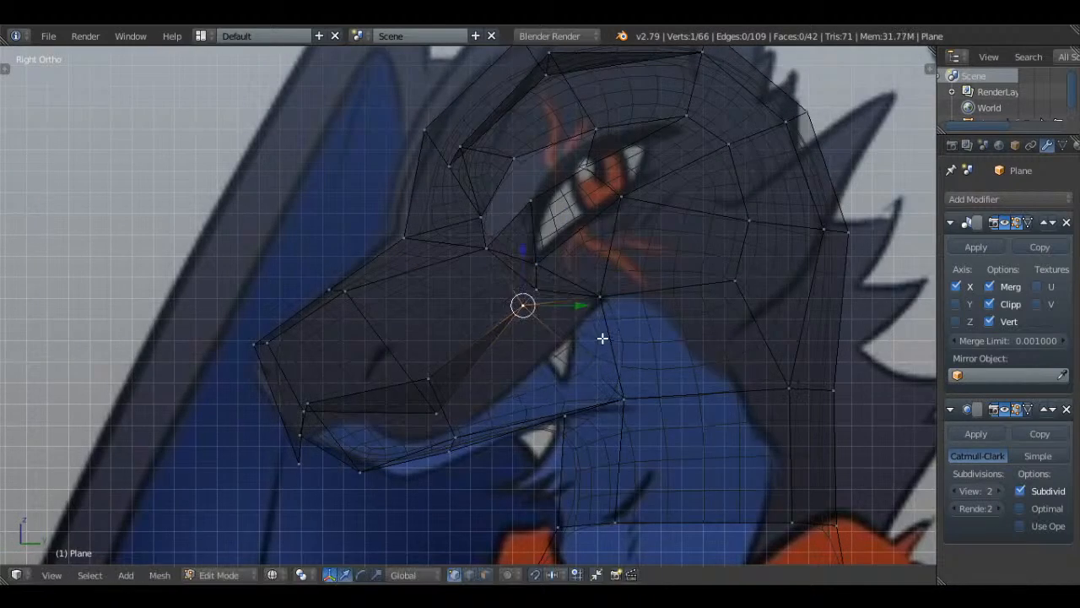
key("z")
- Delete the mouth-corner vertex between the muzzle and the cheek to open a hole in the face
scroll(602, 338, "up", 2)
key("a")
key("z")
right_click(562, 307)
key("x")
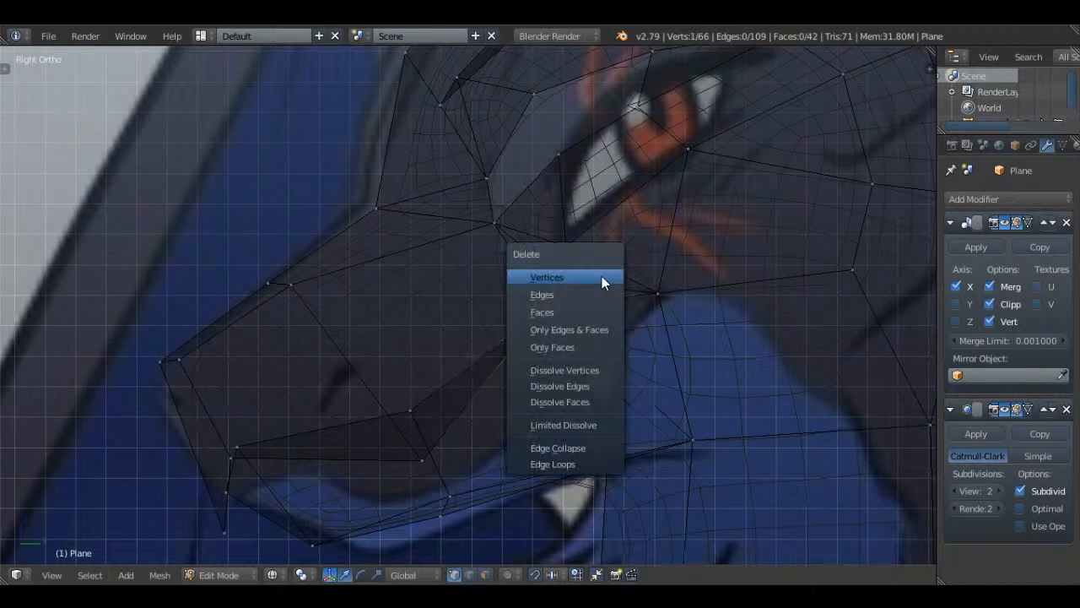
left_click(602, 276)
scroll(557, 307, "down", 4)
scroll(530, 322, "up", 3)
key("z")
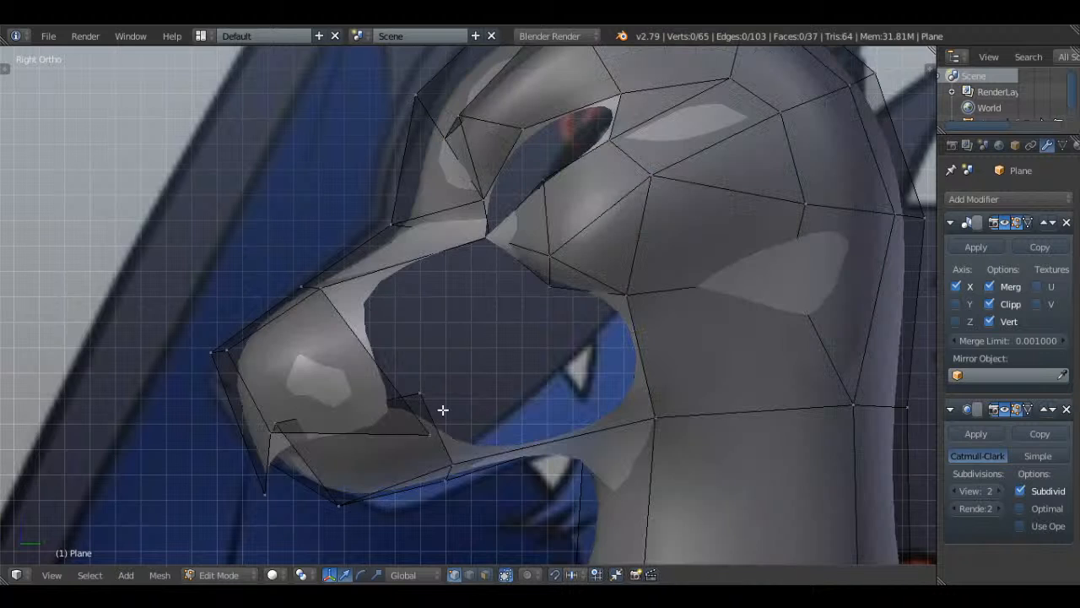
- Fill the hole with new faces along the upper muzzle and from the lower jaw to the cheek
key("f")
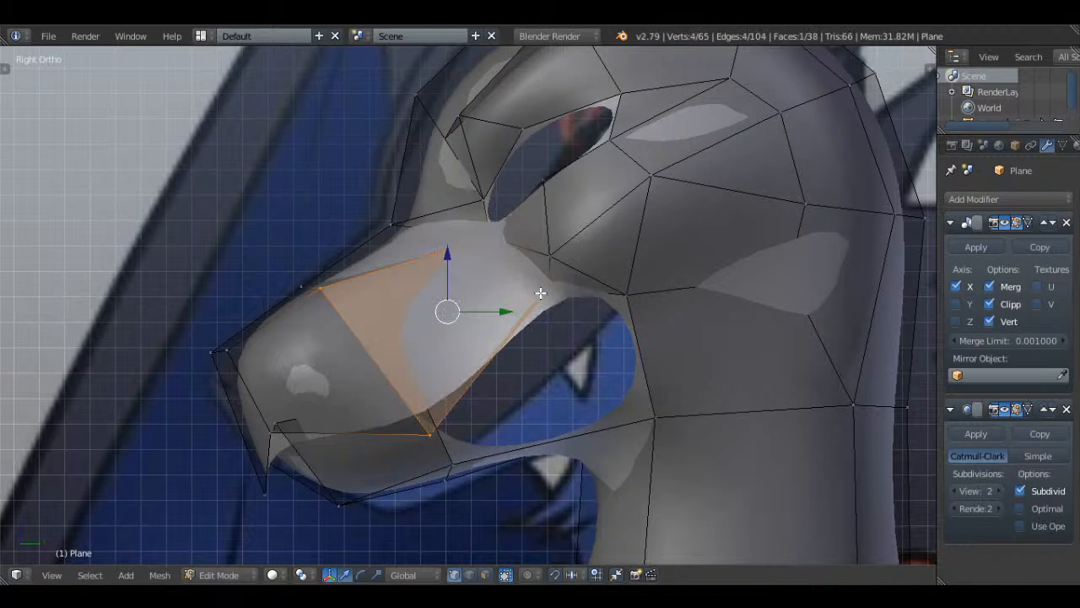
key("a")
key("z")
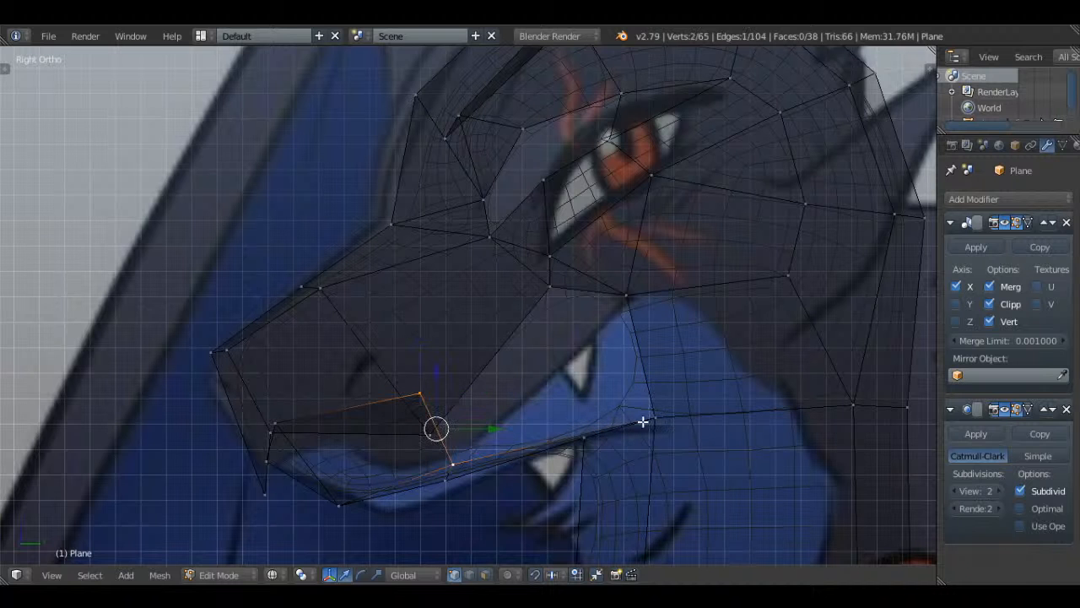
key("z")
key("Tab")
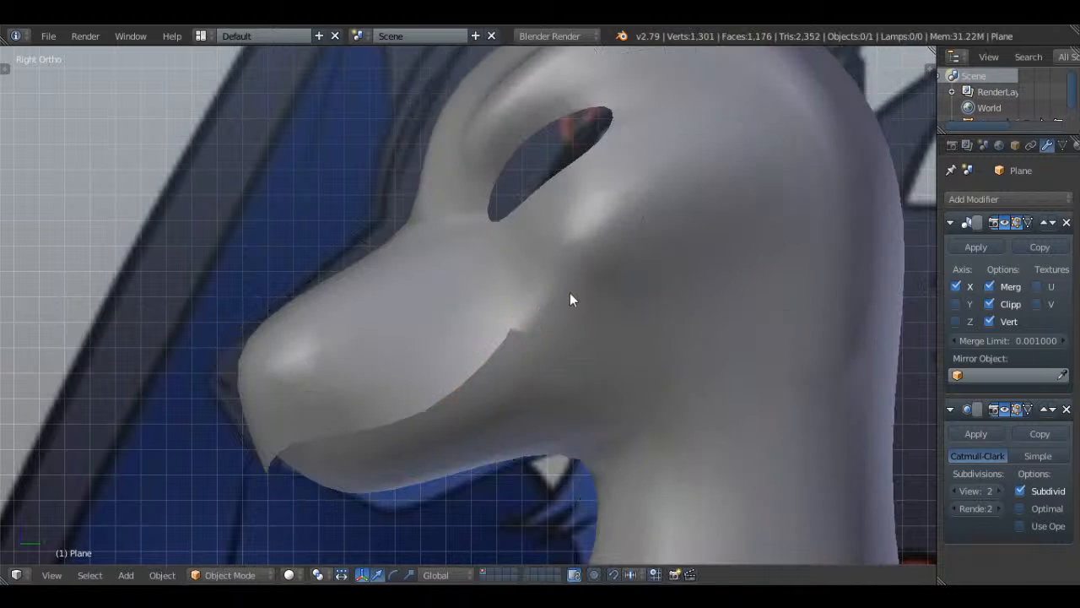
mouse_move(571, 294)
middle_mouse_down()
mouse_move(607, 358)
mouse_move(712, 364)
middle_mouse_up()
- Move the upper mouth-corner vertex up and back beneath the eye in right side view
key("Tab")
key("z")
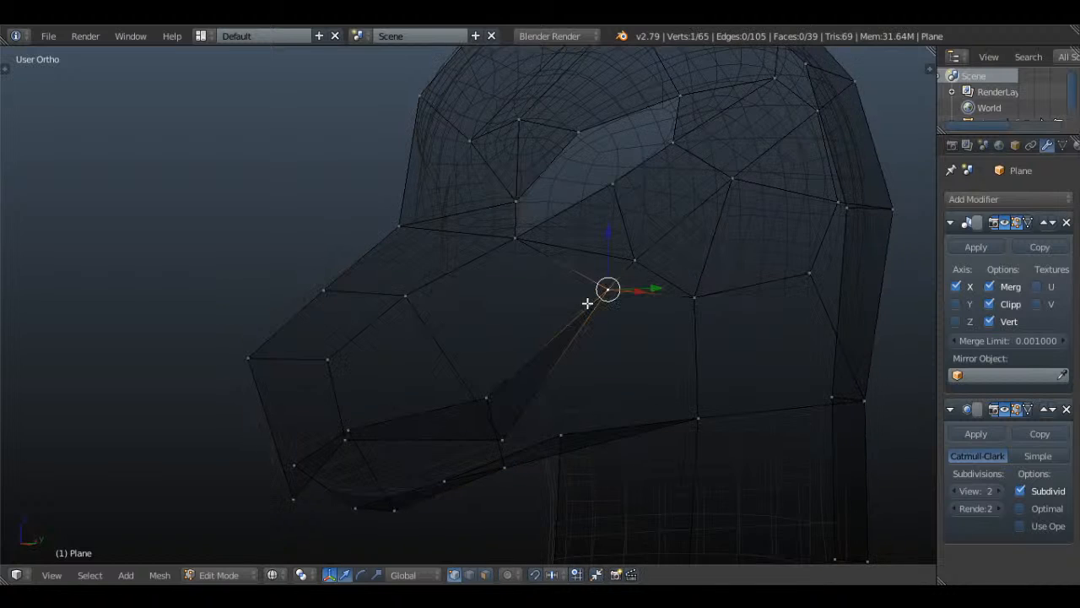
key("KP_3")
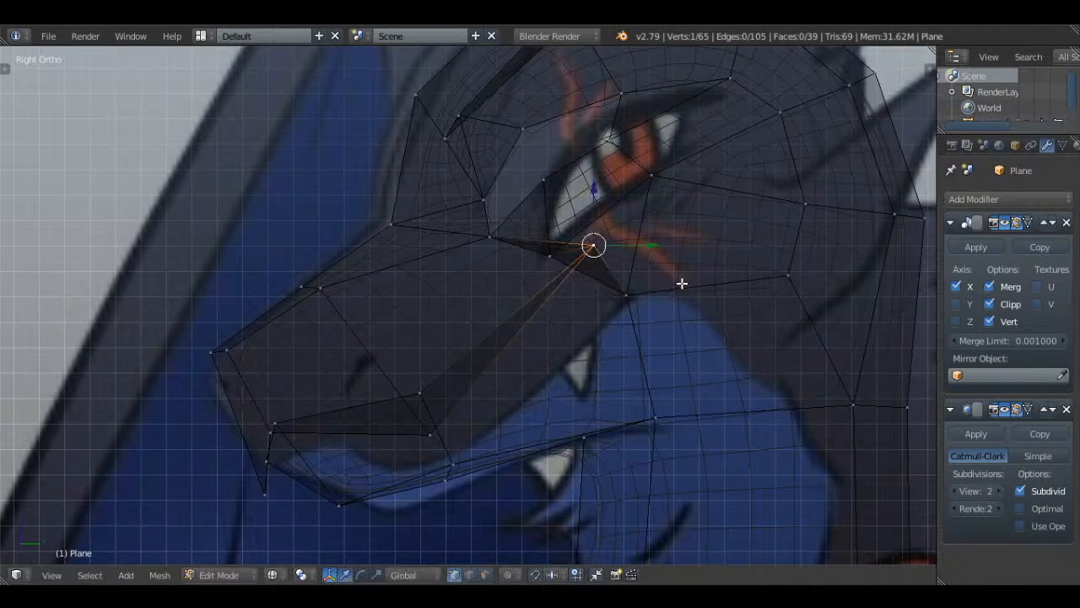
key("Tab")
key("z")
middle_click_drag(632, 290, 650, 259)
- Save over Vanguard 1.blend and inspect the eye area from the front
key("ctrl+s")
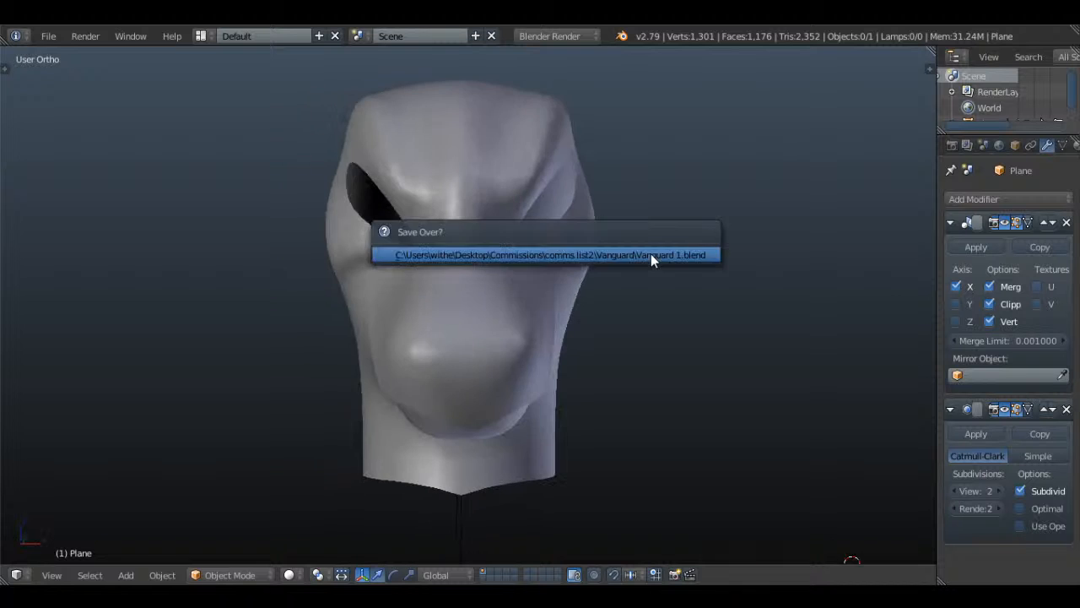
left_click(651, 260)
middle_click_drag(659, 330, 680, 277)
key("Tab")
key("a")
key("a")
key("a")
key("Tab")
scroll(614, 304, "up", 4)
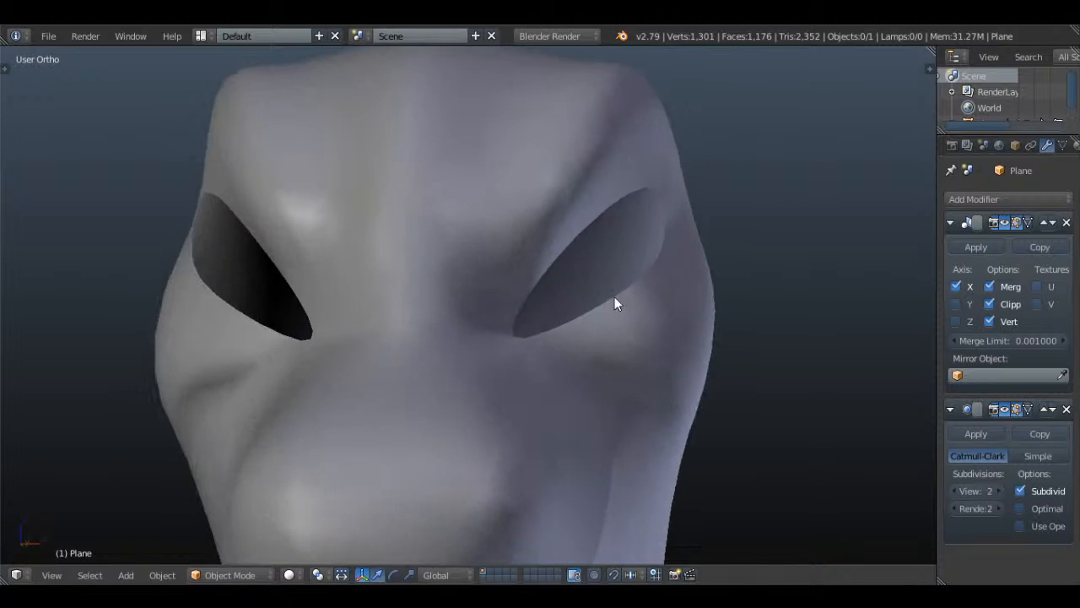
- Select the two inner eye-corner vertices and nudge them slightly toward the head's centre line
key("Tab")
middle_click_drag(614, 296, 620, 324)
right_click(505, 340)
key("z")
right_click(510, 295, "shift")
key("z")
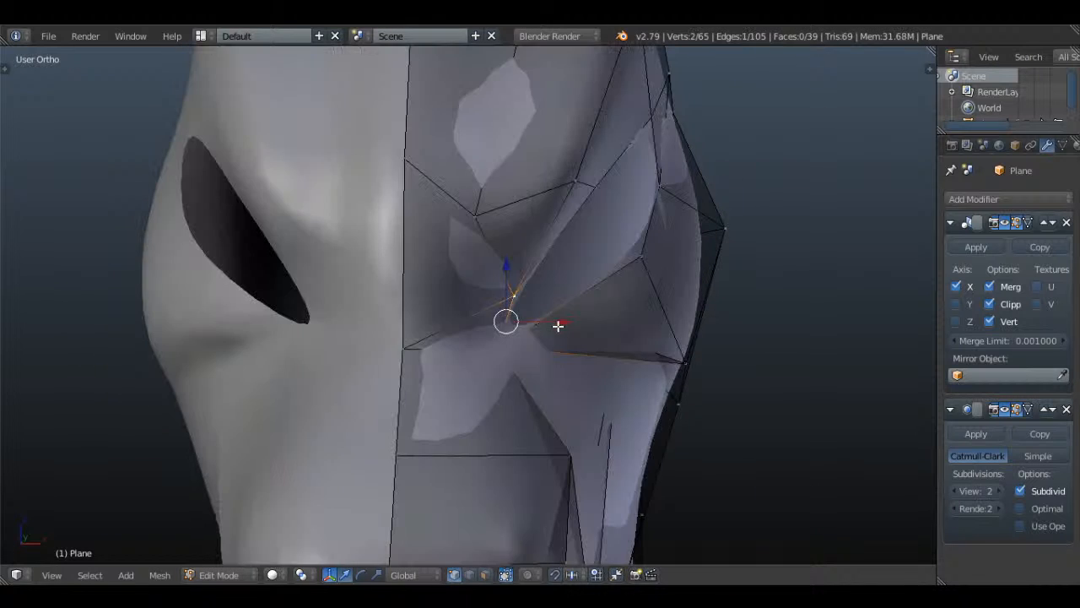
left_click_drag(558, 326, 554, 325)
key("Tab")
scroll(554, 325, "down", 4)
middle_click_drag(554, 325, 599, 292)
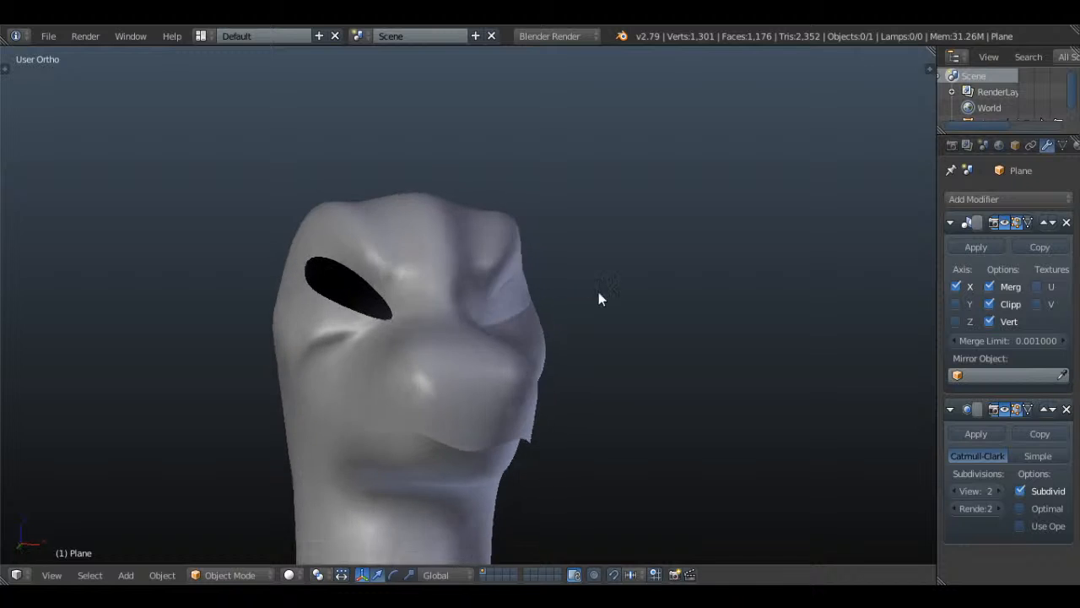
- Save the file again, overwriting the existing one, and inspect the eye and cheek from the side
key("ctrl+s")
left_click(709, 316)
middle_click_drag(709, 315, 598, 358)
scroll(663, 349, "up", 3)
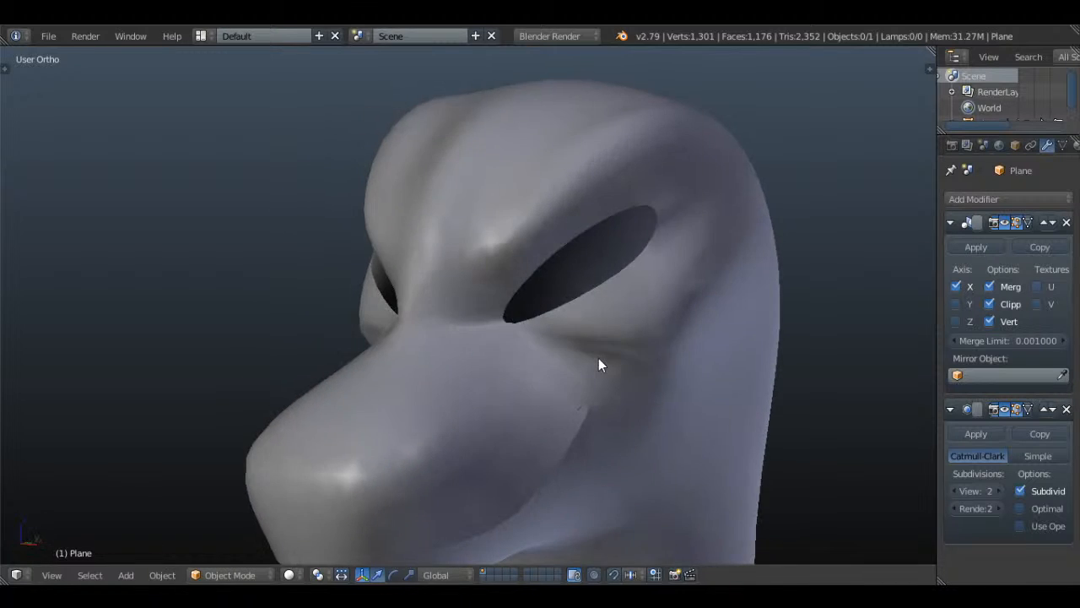
- Add a UV sphere at the 3D cursor for the eyeball
key("KP_1")
key("shift+a")
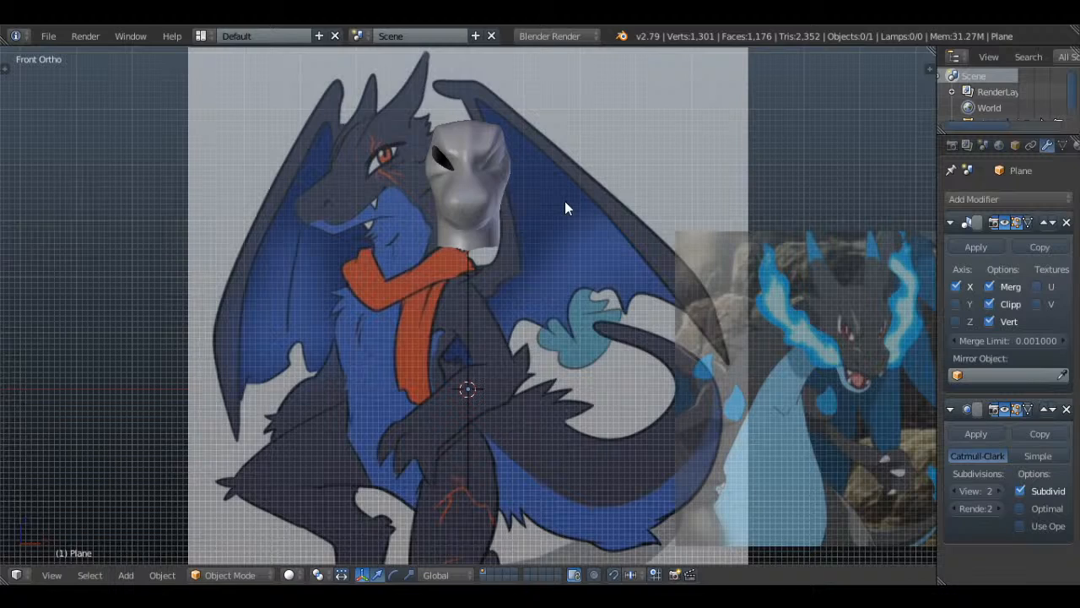
key("shift+a")
left_click(638, 245)
key("KP_8")
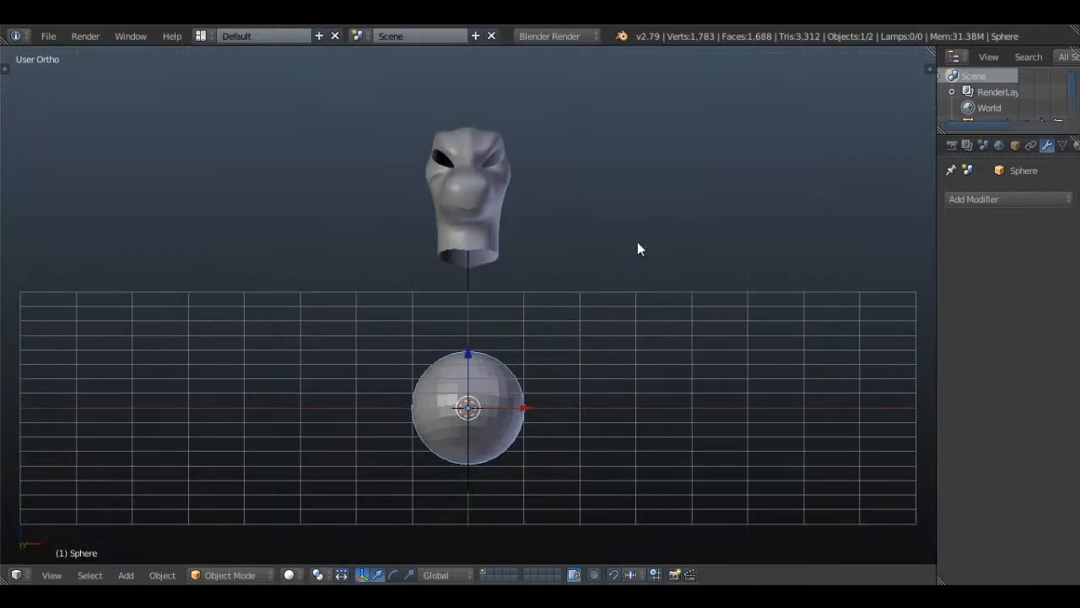
- Move the sphere up onto the head at the eye in right side view
key("KP_3")
key("Tab")
key("r")
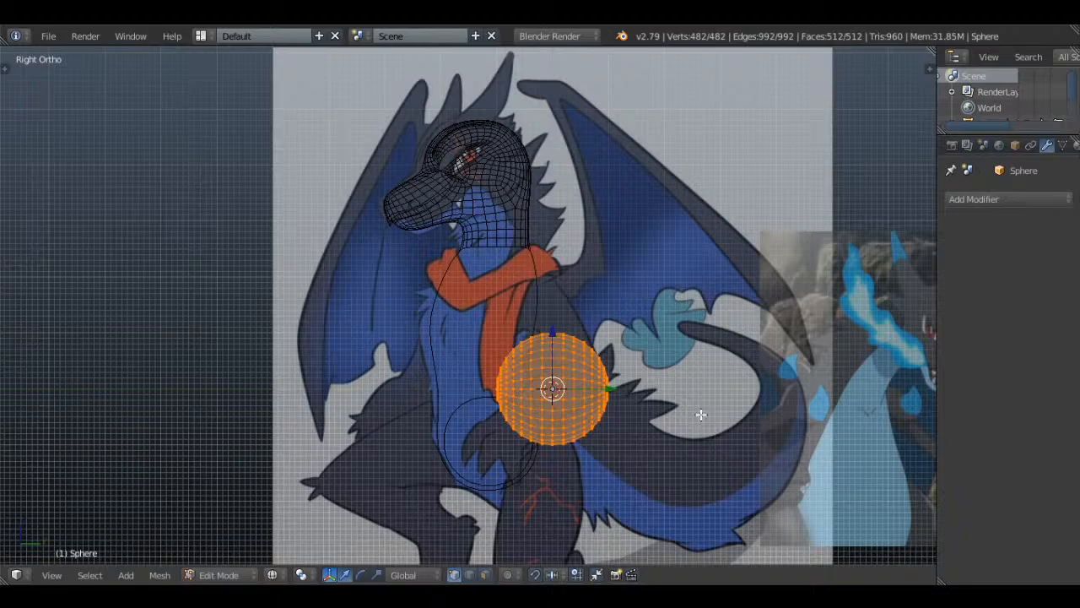
key("g")
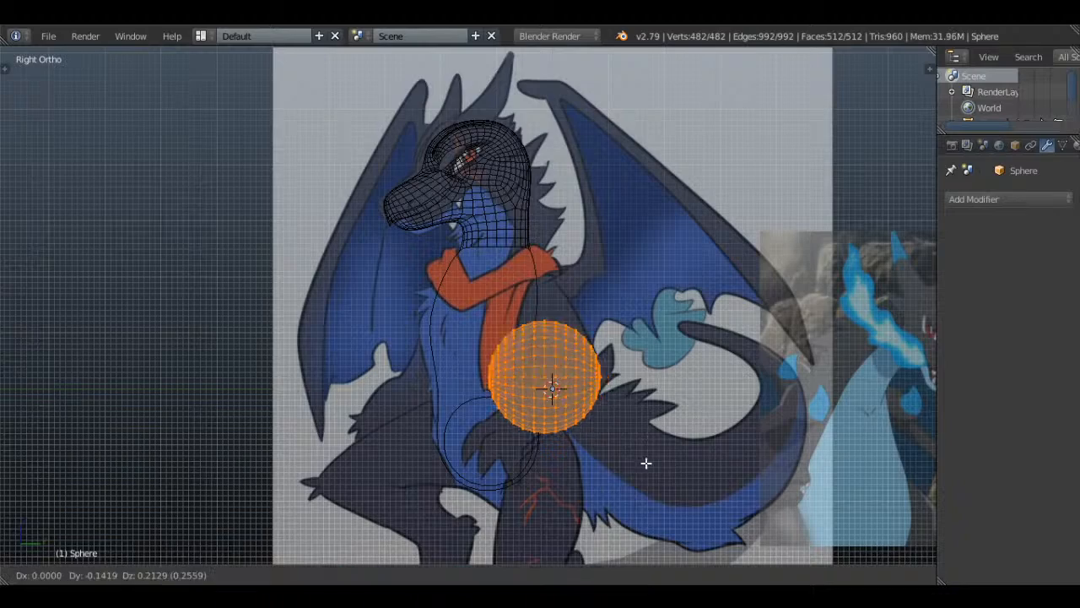
right_click(575, 296)
key("Tab")
key("g")
left_click(580, 186)
middle_click_drag(581, 185, 567, 308, "shift")
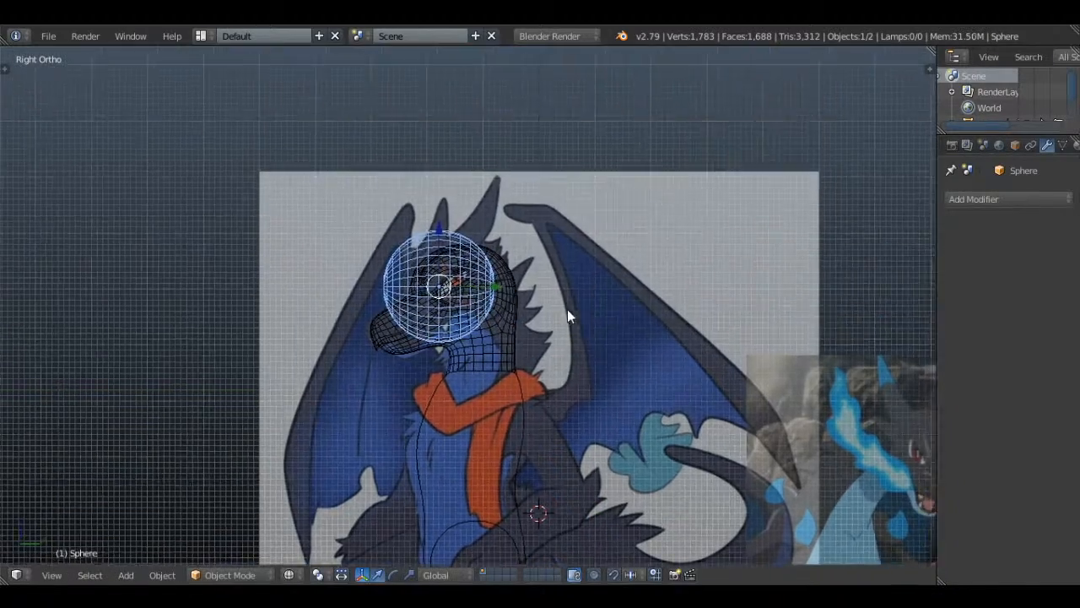
- Scale the sphere's mesh down to eyeball size inside the head
key("Tab")
scroll(568, 309, "up", 5)
key("s")
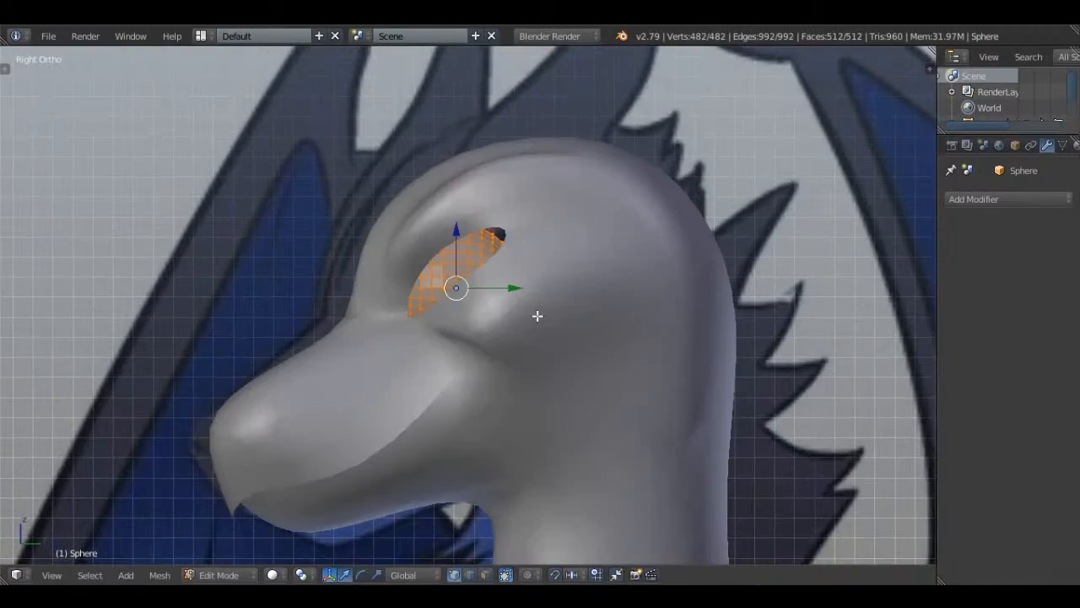
left_click(564, 299)
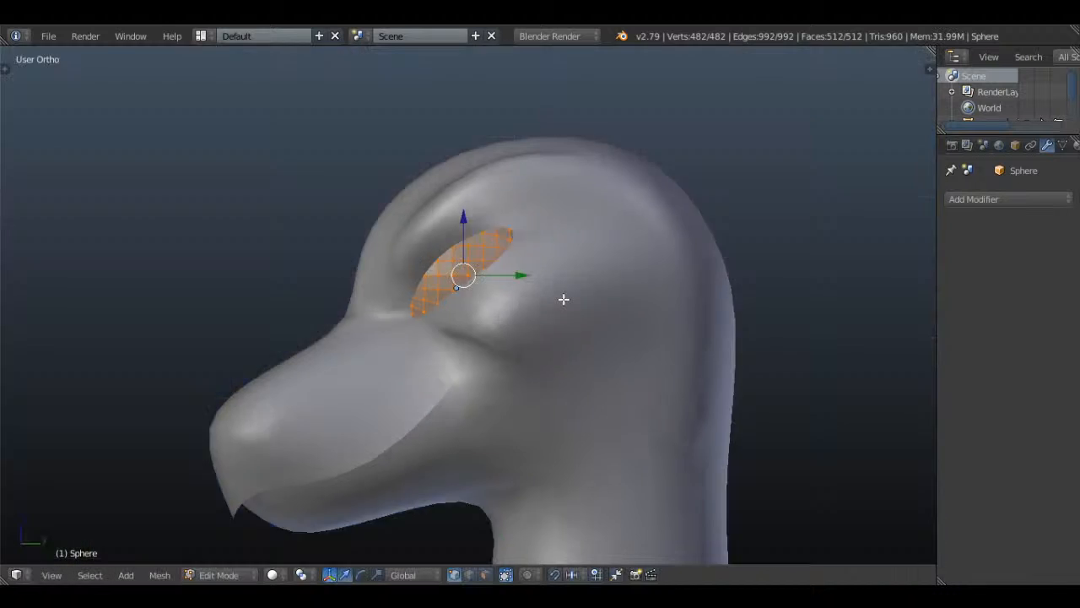
- Move the sphere's mesh sideways into the eye socket in front view and adjust its depth from the side
key("KP_1")
key("z")
key("g")
left_click(624, 285)
key("z")
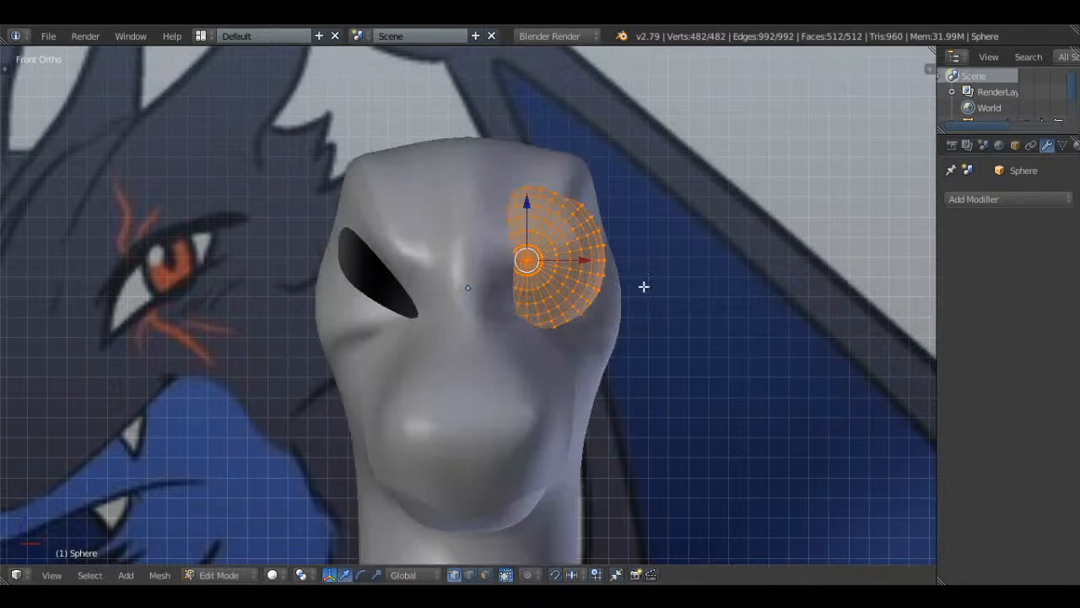
middle_click_drag(644, 287, 535, 295)
left_click_drag(520, 266, 524, 266)
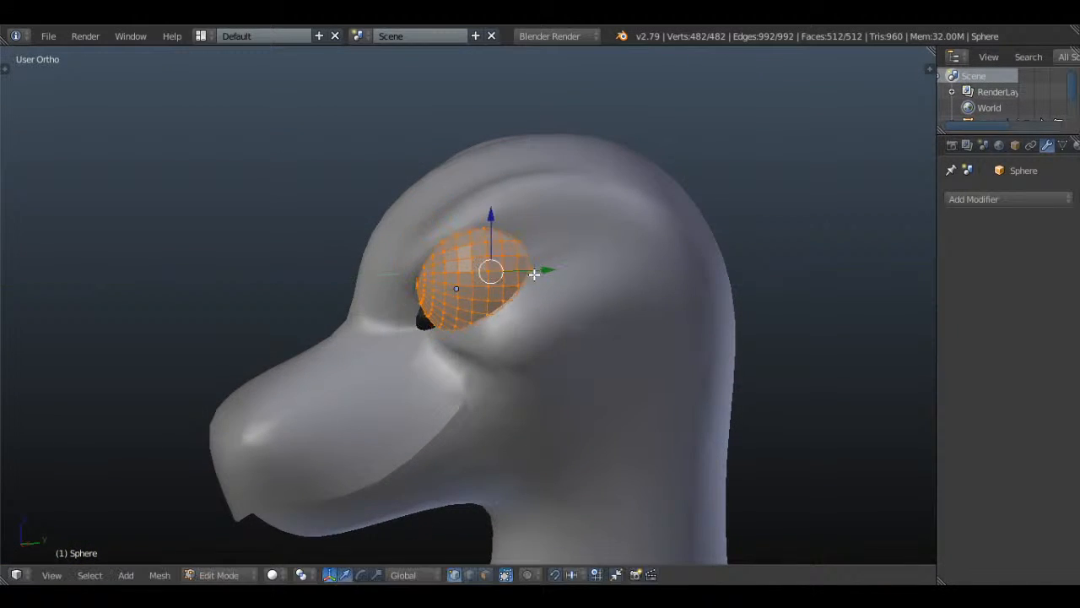
- Set the eye sphere to smooth shading
mouse_move(523, 266)
middle_mouse_down()
mouse_move(655, 210)
mouse_move(599, 294)
mouse_move(531, 323)
mouse_move(506, 321)
mouse_move(672, 288)
mouse_move(674, 298)
mouse_move(483, 282)
mouse_move(545, 188)
mouse_move(492, 193)
mouse_move(646, 267)
mouse_move(766, 267)
mouse_move(555, 330)
mouse_move(537, 409)
middle_mouse_up()
key("g")
key("Tab")
key("t")
left_click(50, 285)
key("t")
key("Tab")
- Enlarge the eye sphere and reposition it deeper inside the head behind the eye opening
key("z")
key("s")
left_click(550, 186)
key("z")
left_click(646, 272)
key("g")
left_click(736, 273)
key("z")
key("s")
left_click(664, 366)
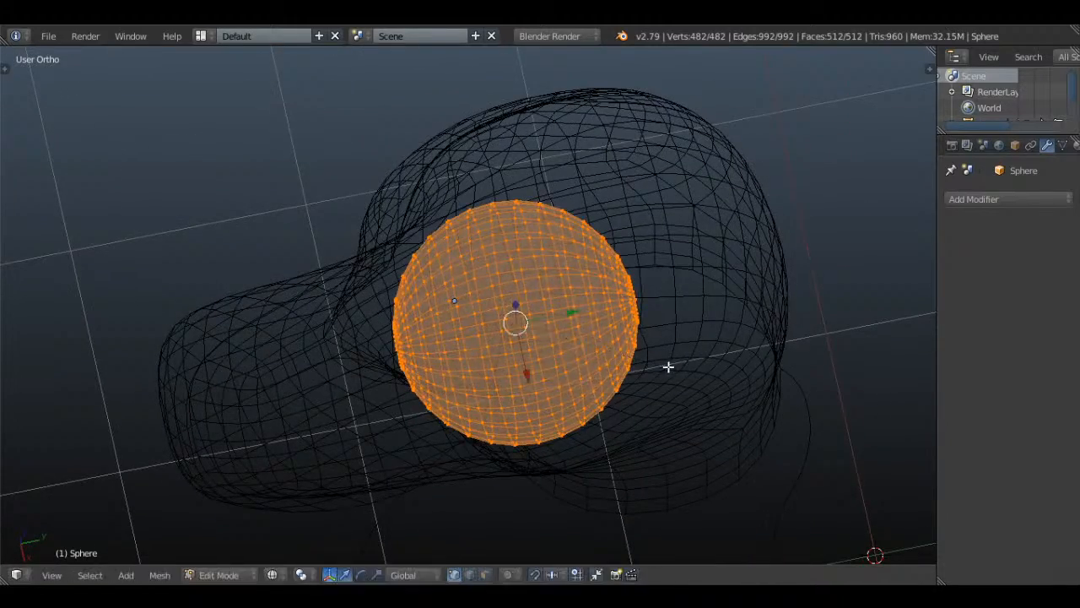
- Shift the enlarged eye sphere from top and front views so it fills the eye opening
key("g")
left_click(668, 375)
key("z")
key("KP_1")
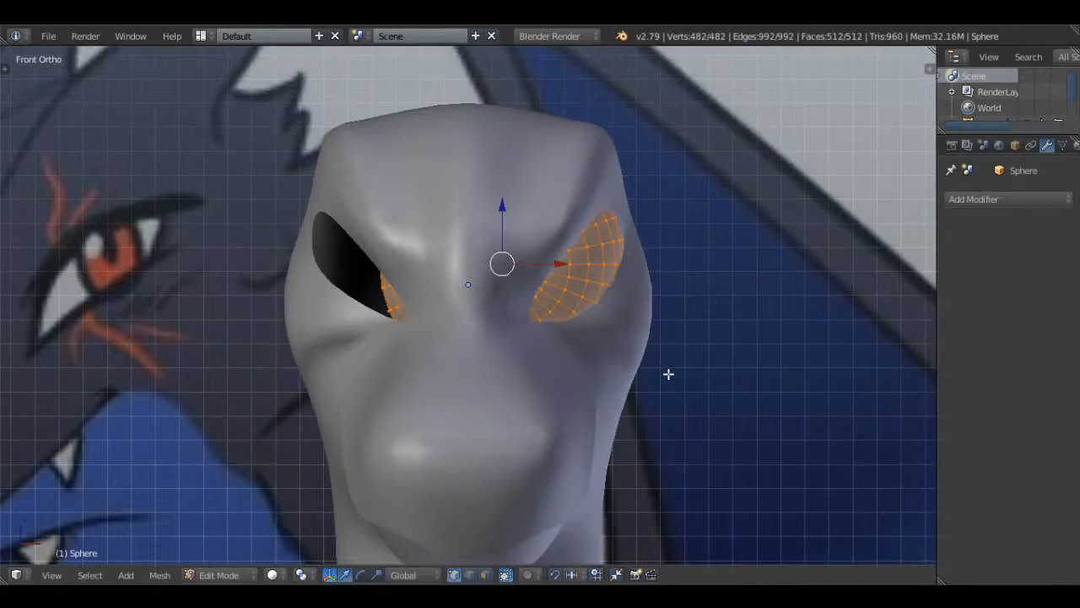
key("g")
left_click(692, 310)
key("z")
mouse_move(684, 287)
middle_mouse_down()
mouse_move(560, 282)
mouse_move(612, 274)
middle_mouse_up()
key("z")
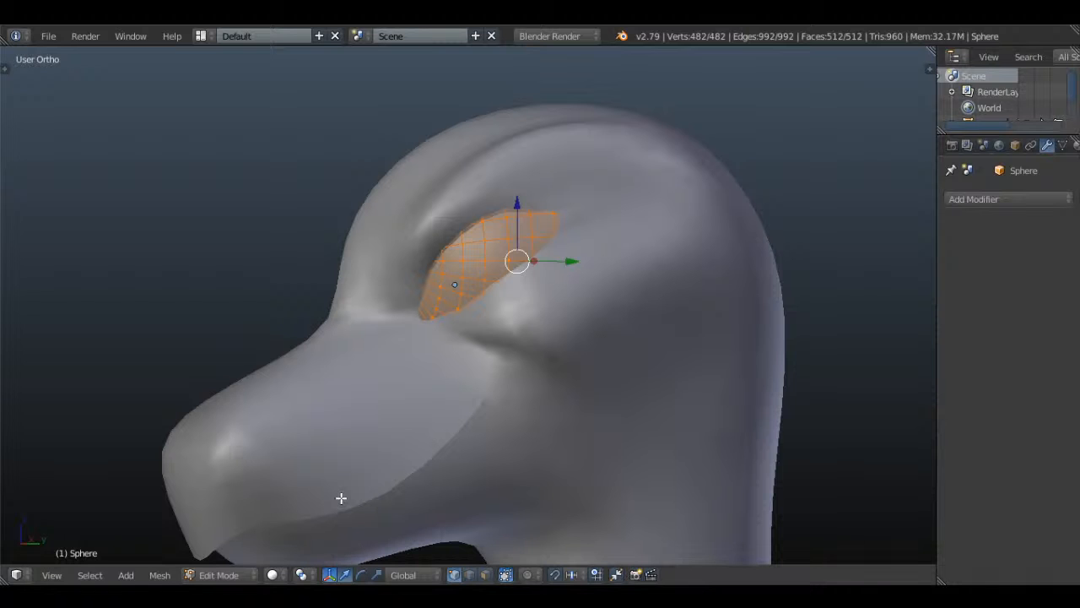
- Edit the head mesh and adjust the eyelid vertices at the front of the eye around the eyeball
middle_click_drag(456, 369, 588, 304)
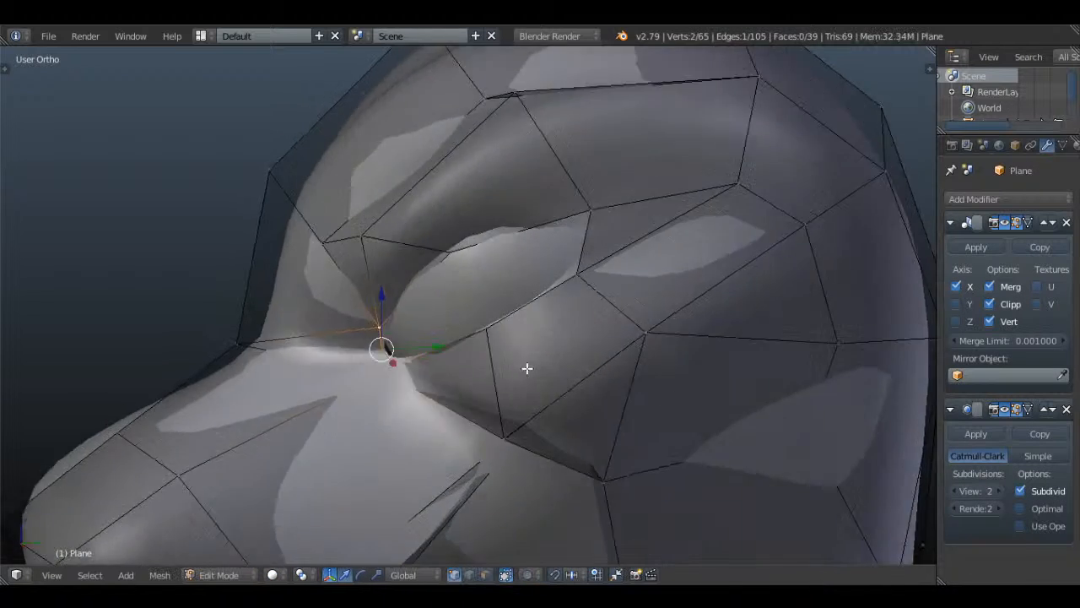
middle_click_drag(526, 366, 405, 352)
scroll(418, 282, "up", 2)
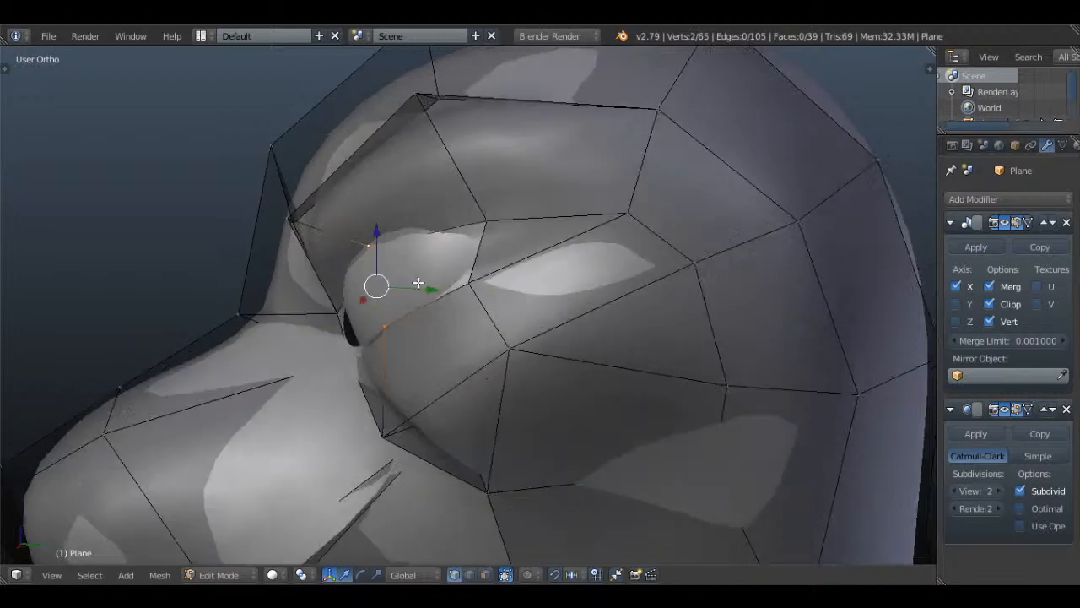
middle_click_drag(417, 283, 382, 256)
key("g")
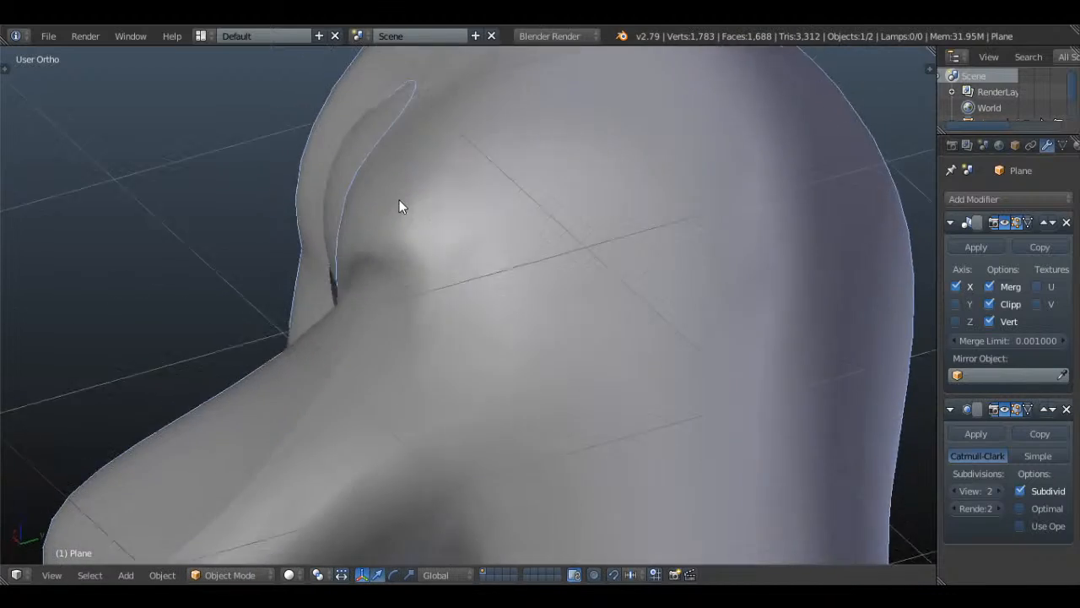
middle_click_drag(399, 200, 426, 184)
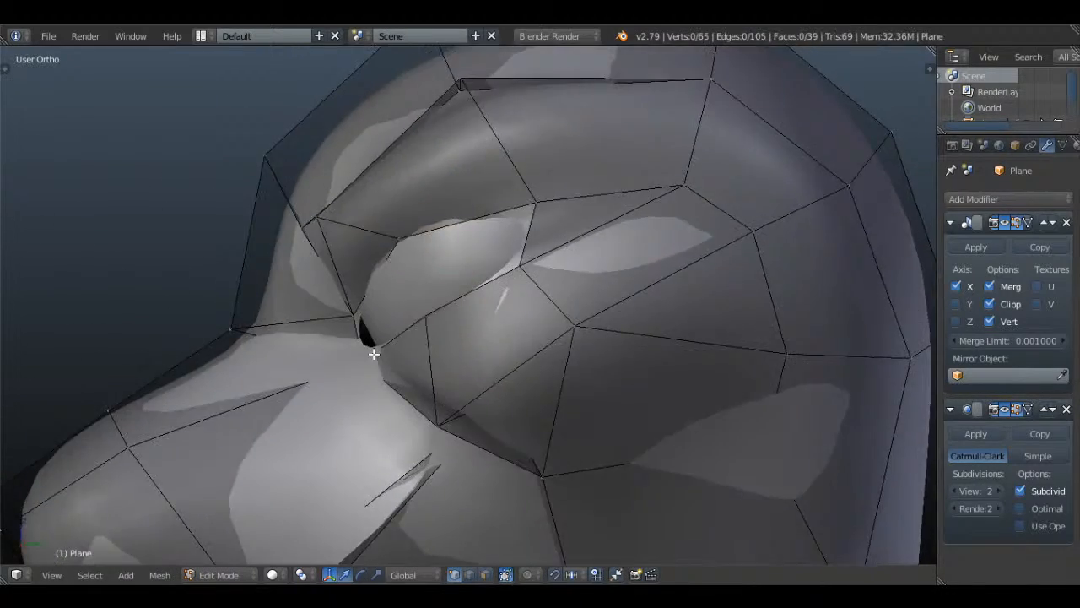
- Move the inner eye-corner vertex to close the gap beside the eyeball
key("z")
right_click(363, 362)
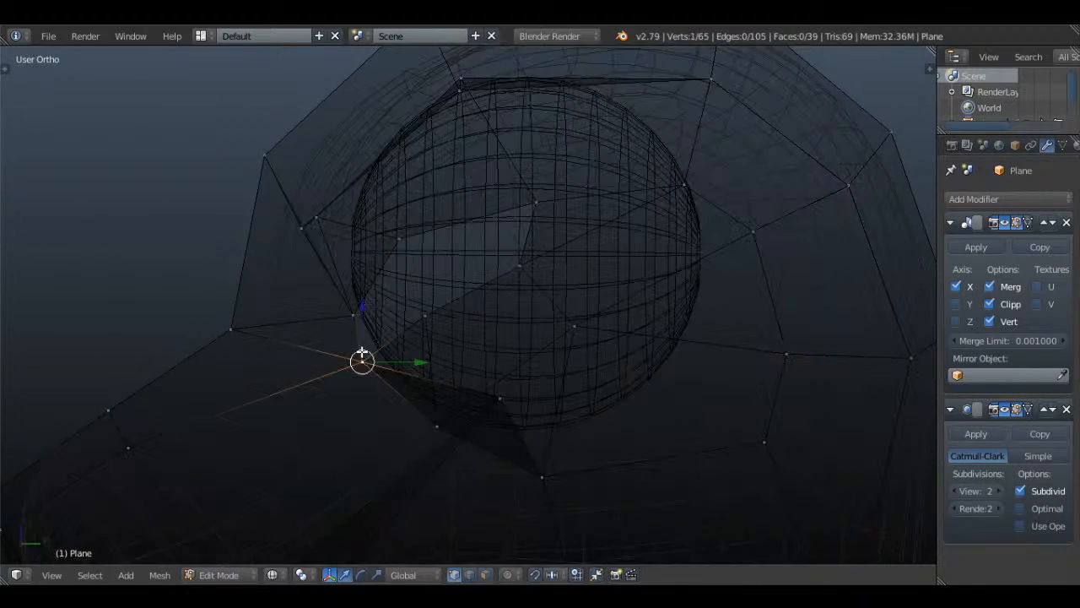
key("g")
left_click(357, 314)
key("z")
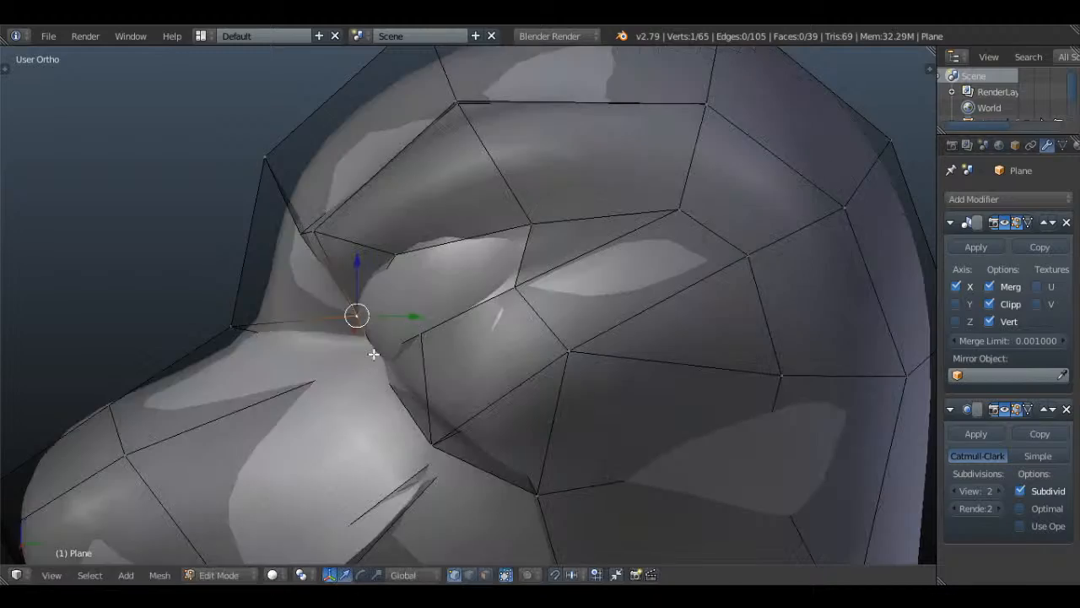
- Refine the inner eye-corner vertex from other angles so the lid sits against the eyeball
middle_click_drag(377, 350, 698, 341)
key("z")
key("z")
mouse_move(542, 369)
middle_mouse_down()
mouse_move(611, 374)
mouse_move(593, 309)
mouse_move(564, 400)
mouse_move(664, 427)
mouse_move(683, 362)
mouse_move(673, 347)
mouse_move(532, 296)
mouse_move(548, 309)
mouse_move(497, 316)
mouse_move(417, 351)
mouse_move(505, 340)
mouse_move(716, 373)
mouse_move(723, 357)
middle_mouse_up()
key("z")
key("g")
left_click(679, 370)
key("z")
key("g")
left_click(678, 345)
key("z")
key("z")
- Reposition another vertex on the eye opening's rim and check the smoothed lid
key("a")
right_click(427, 345)
key("g")
left_click(512, 337)
key("Tab")
key("Tab")
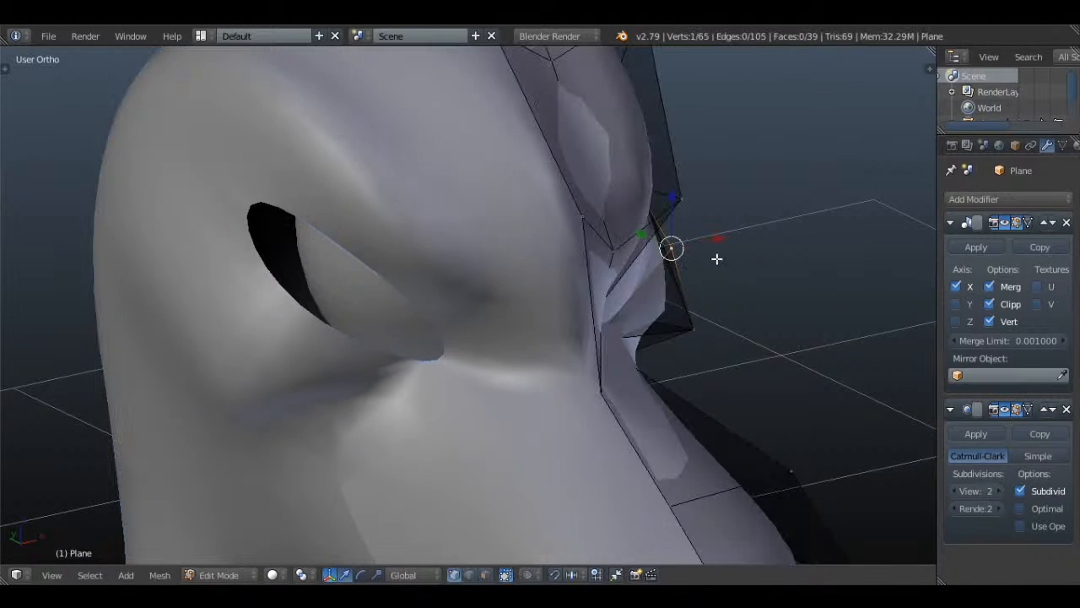
- Adjust the vertices at the outer side of the eye opening to wrap around the eyeball
left_click(716, 267)
key("Tab")
middle_click_drag(759, 292, 622, 268)
key("Tab")
right_click(732, 193)
middle_click_drag(733, 185, 661, 274)
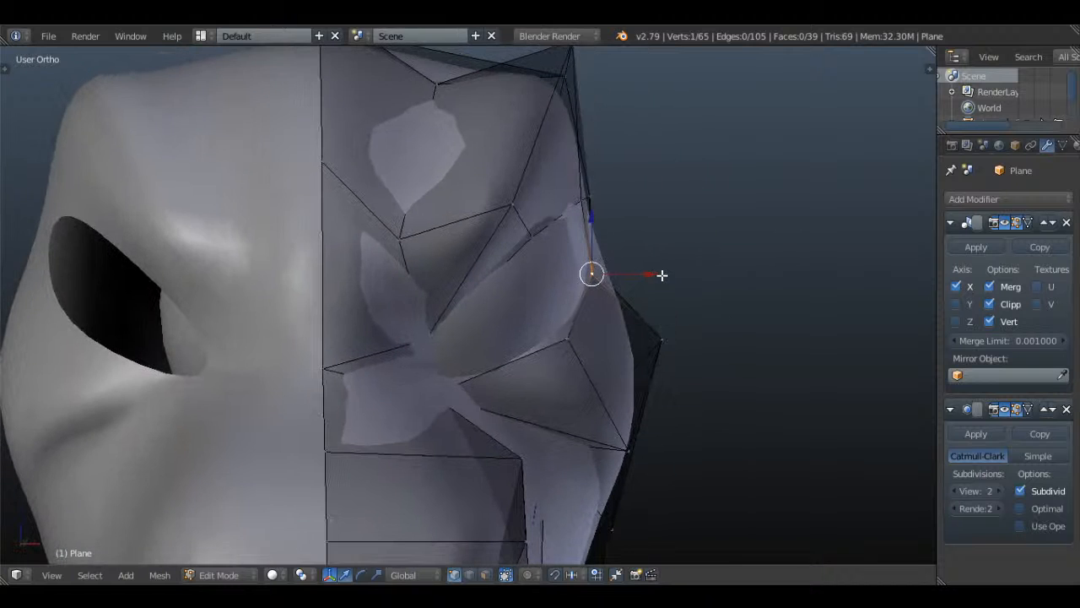
middle_click_drag(595, 205, 618, 204)
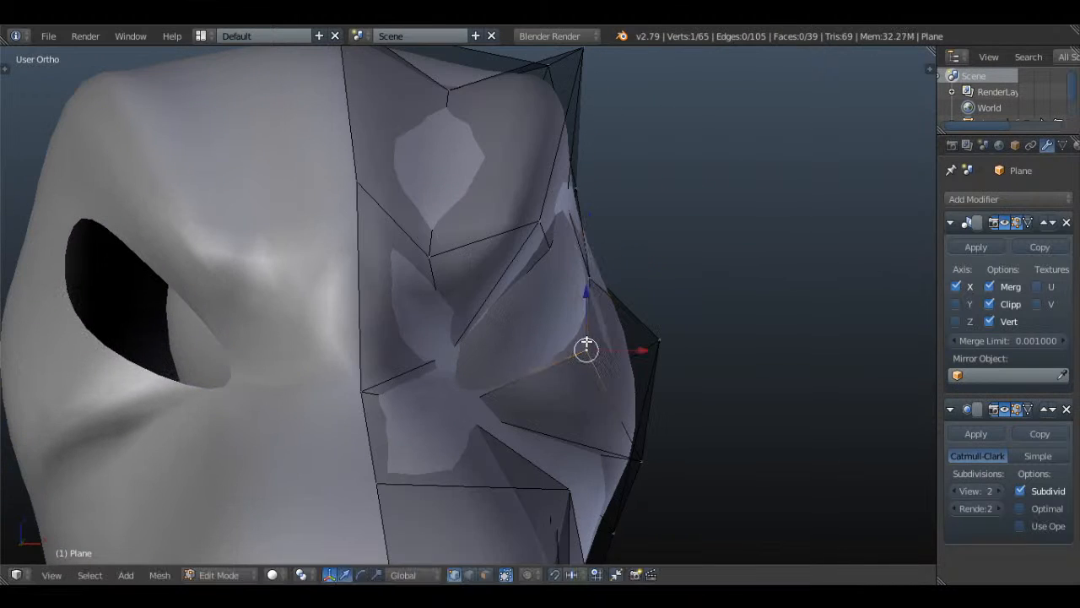
- Move the lower vertex at the inner eye corner slightly to fit the lid to the eyeball
key("Tab")
middle_click_drag(591, 337, 414, 413)
scroll(465, 357, "up", 2)
key("Tab")
right_click(415, 412)
key("g")
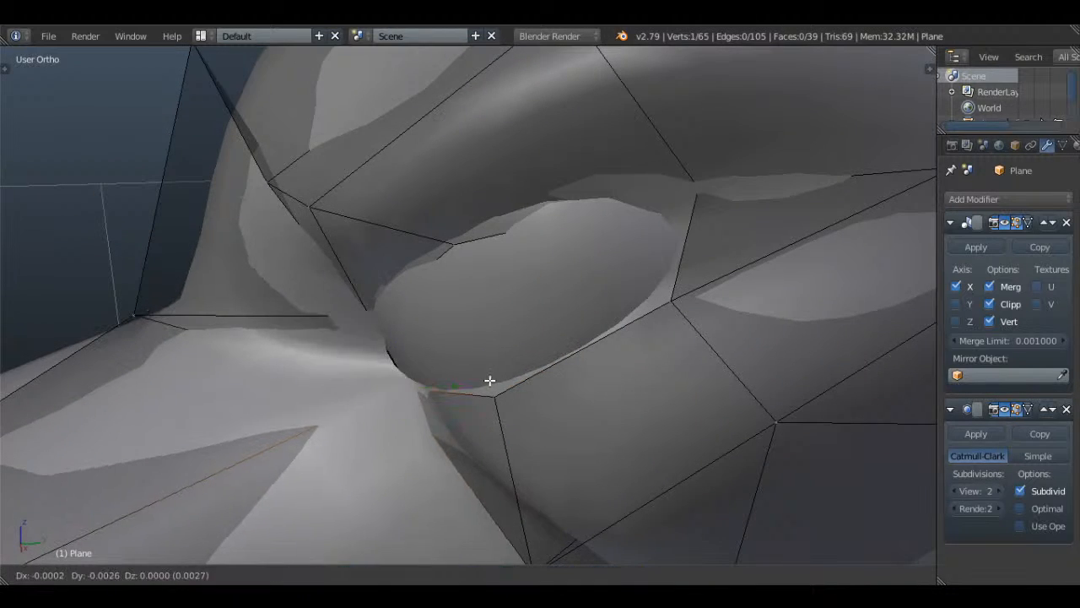
left_click(487, 380)
key("Tab")
- Move the upper vertex at the inner eye corner toward the snout bridge to open the lid around the eyeball
middle_click_drag(487, 381, 474, 213)
key("Tab")
left_click(460, 369)
key("Tab")
key("Tab")
key("z")
right_click(371, 339)
key("z")
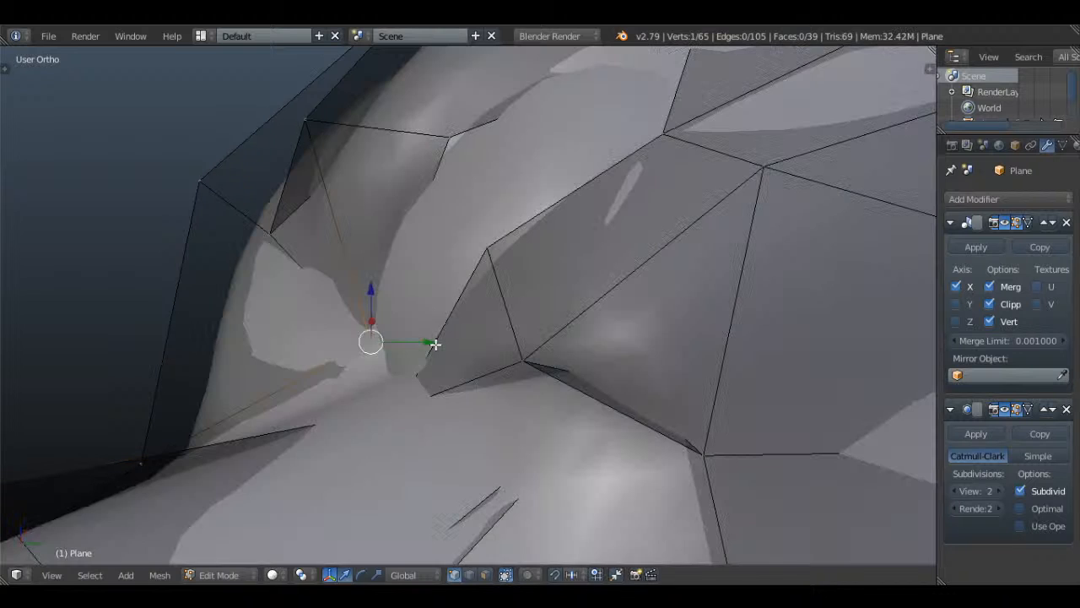
key("g")
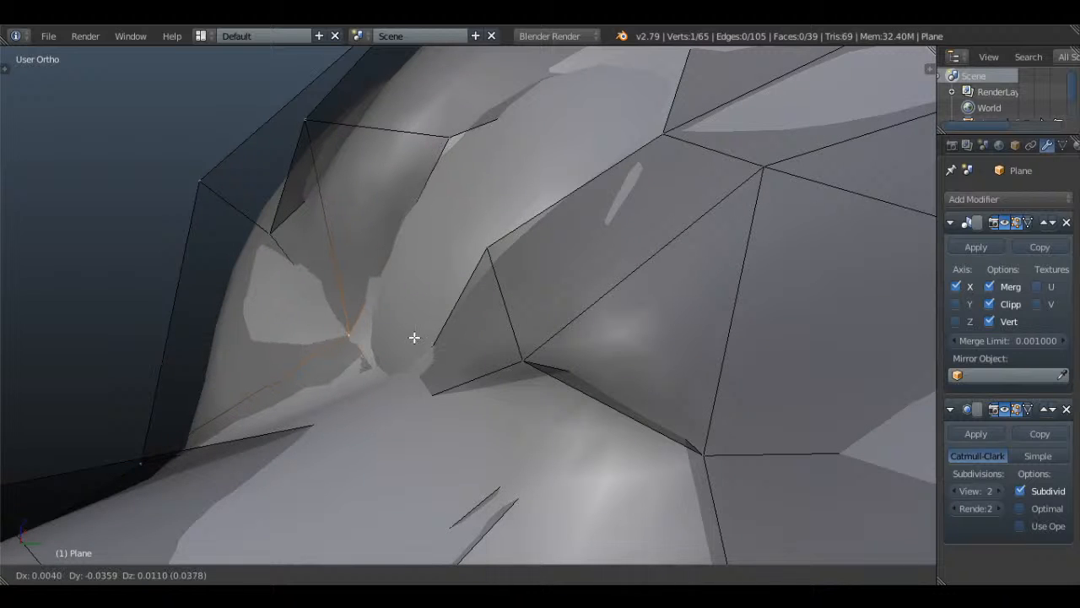
left_click(414, 335)
- Raise the upper inner-corner vertex slightly after viewing the eye opening from another angle
middle_click_drag(414, 335, 388, 372)
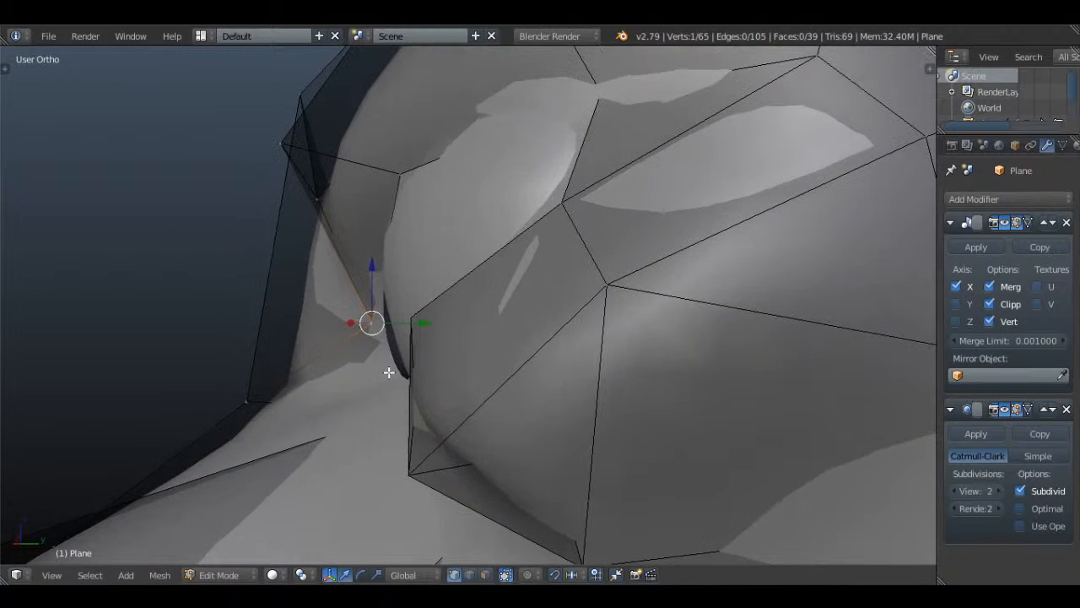
left_click(411, 358)
key("z")
right_click(411, 402)
key("z")
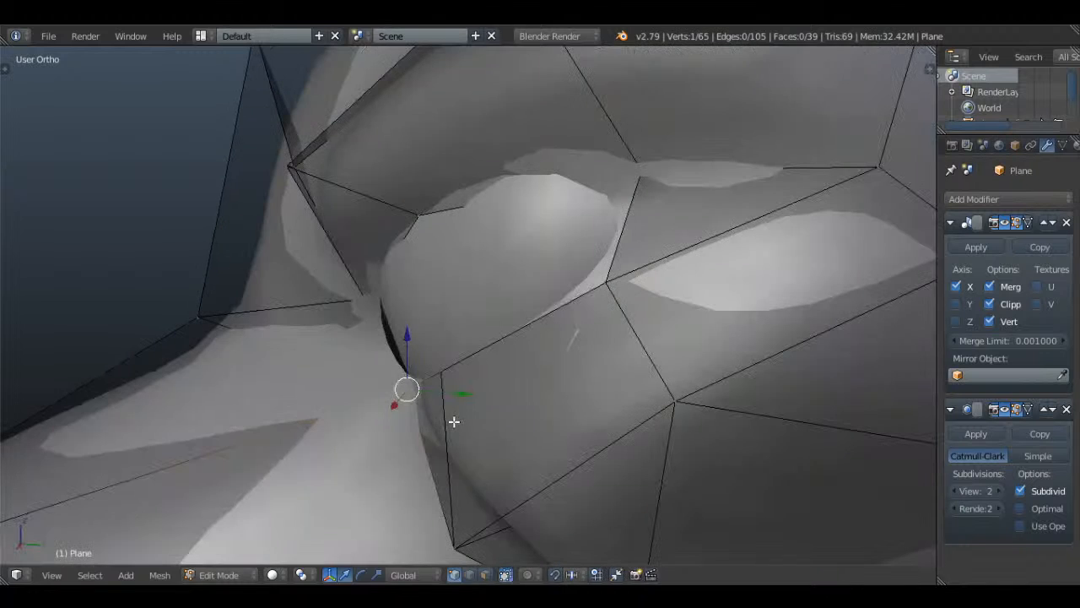
right_click(355, 294)
key("g")
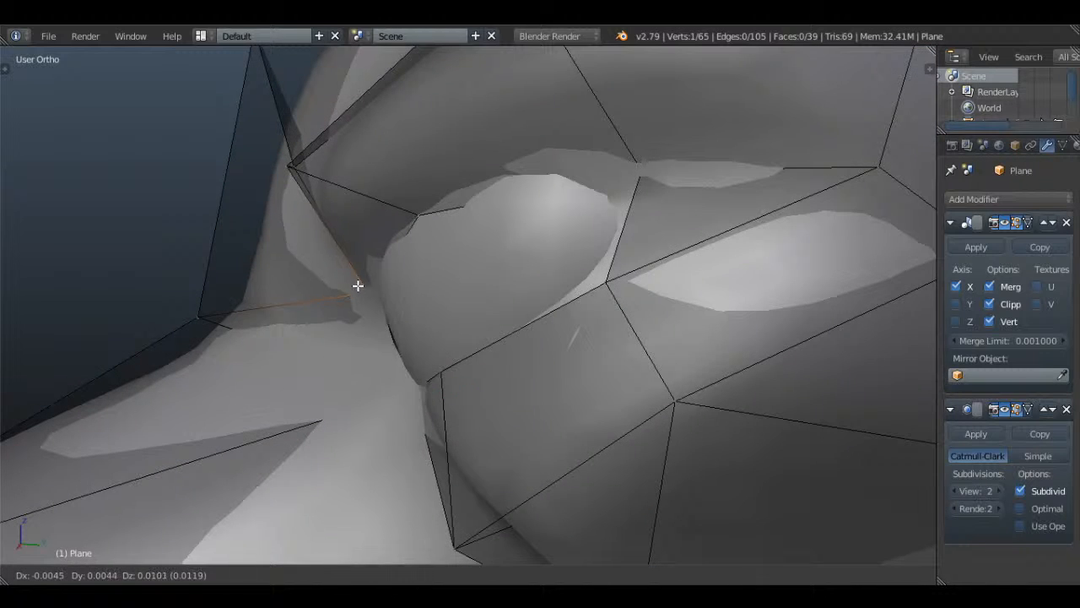
left_click(353, 282)
- Nudge the lower vertex at the inner eye corner upward against the eyeball
key("z")
right_click(396, 387)
key("z")
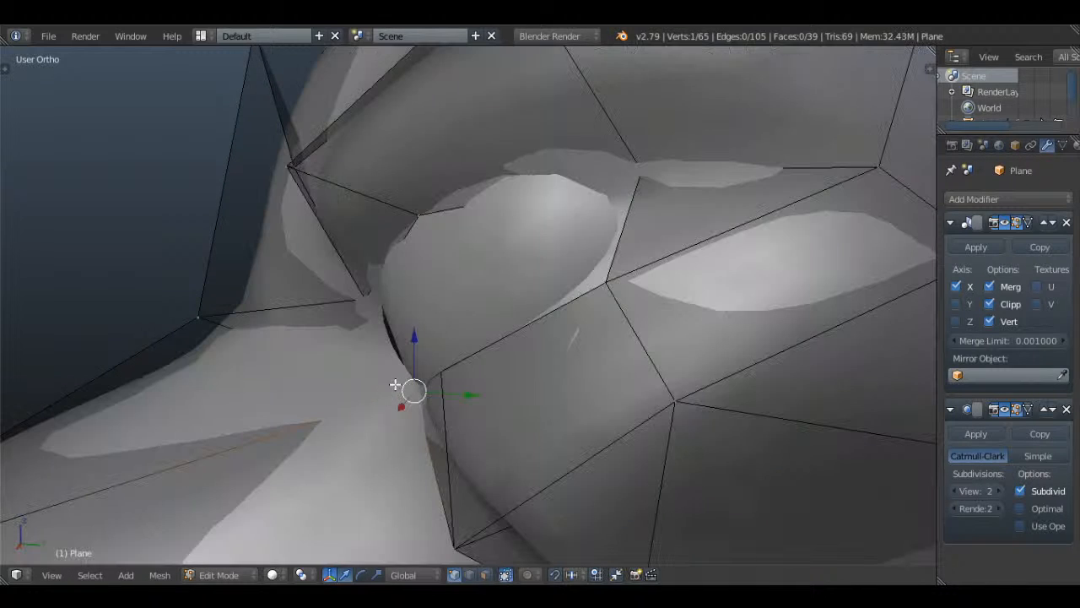
key("g")
left_click(386, 368)
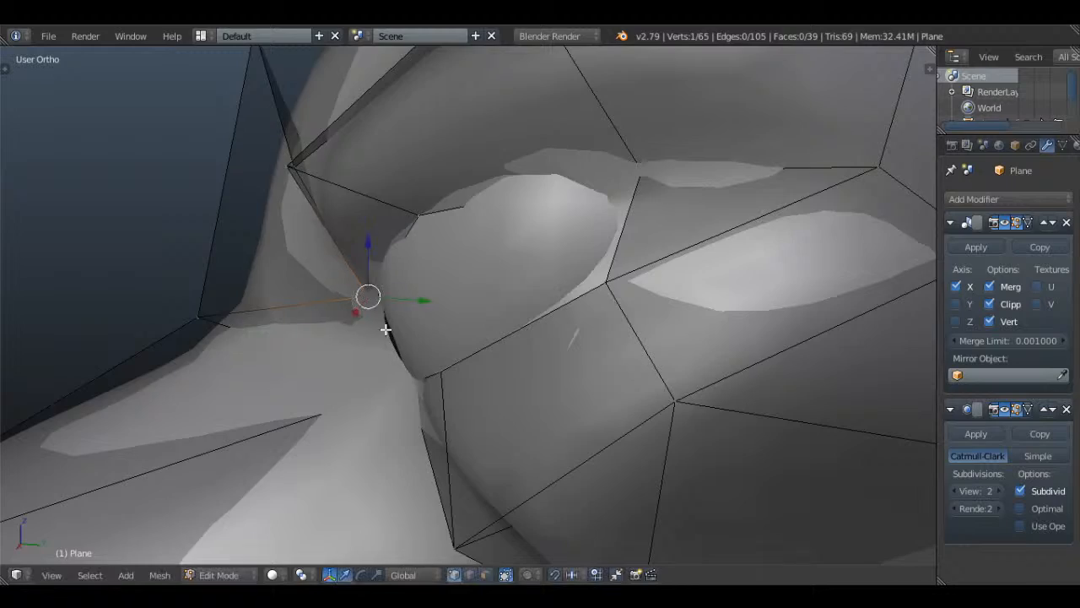
- Reposition the upper vertex at the outer end of the eye opening from several angles to wrap the eyeball
key("z")
mouse_move(386, 329)
middle_mouse_down()
mouse_move(422, 248)
mouse_move(427, 202)
mouse_move(480, 159)
mouse_move(493, 260)
mouse_move(535, 276)
middle_mouse_up()
right_click(428, 176)
key("z")
scroll(429, 174, "down", 2)
key("g")
left_click(522, 269)
middle_click_drag(522, 270, 622, 251)
key("g")
left_click(493, 254)
key("g")
left_click(625, 249)
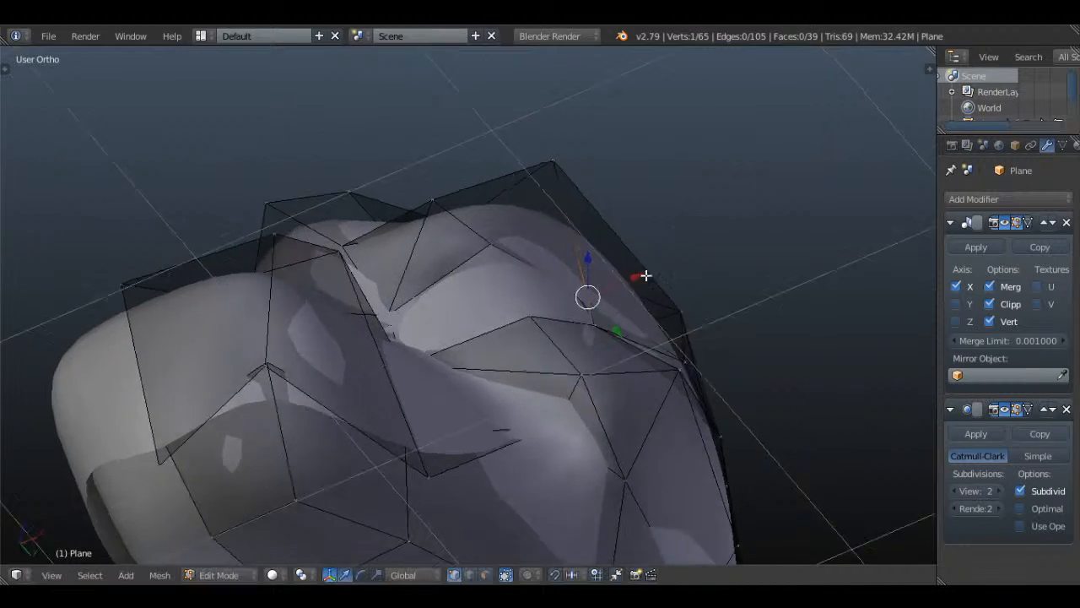
- Return to Object Mode and save the file over the existing one
key("Tab")
middle_click_drag(596, 314, 591, 368)
key("ctrl+s")
left_click(572, 345)
- Add a Mirror modifier to the eyeball sphere to create the matching eye on the other side
scroll(541, 368, "down", 3)
scroll(540, 325, "up", 2)
right_click(504, 295)
left_click(1030, 201)
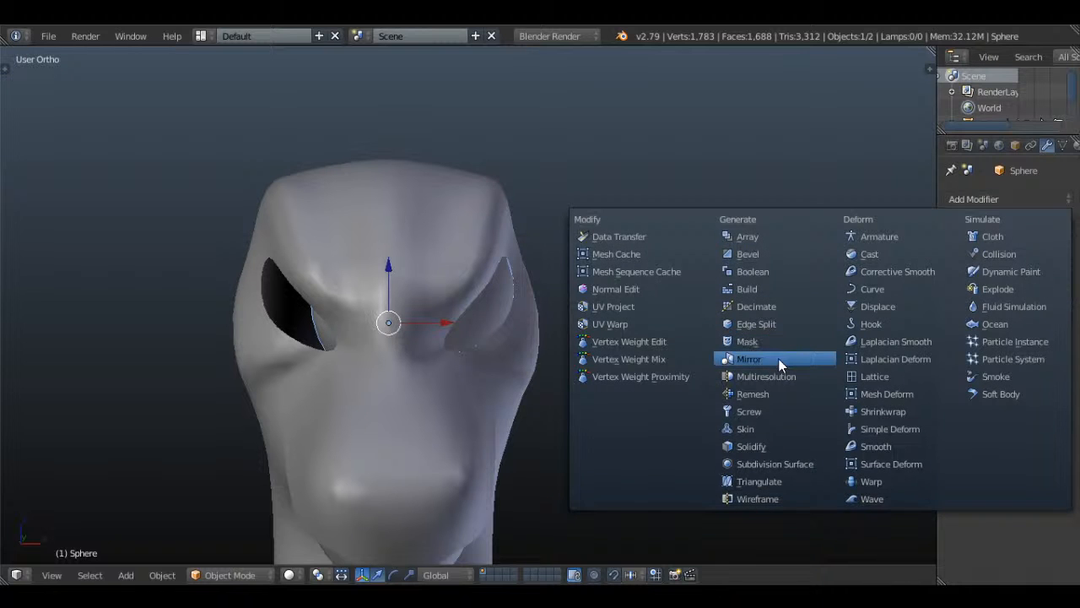
left_click(749, 359)
middle_click_drag(711, 340, 644, 309)
key("a")
scroll(644, 304, "up", 5)
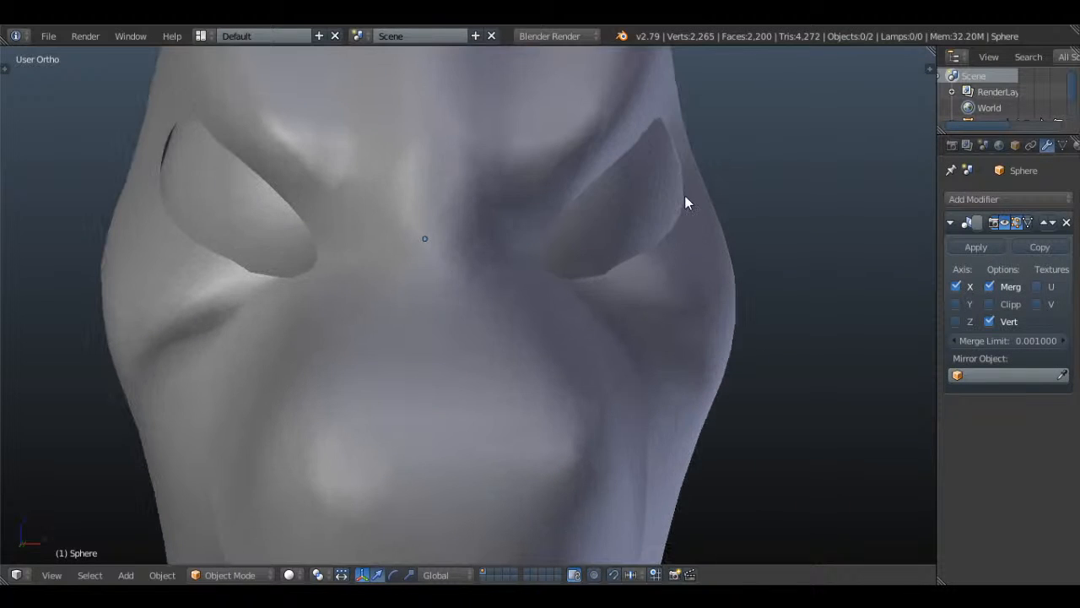
- Select the head mesh and set its Subdivision Surface view level to 1
key("Tab")
right_click(690, 141)
key("Tab")
right_click(697, 145)
key("Tab")
key("Tab")
key("Tab")
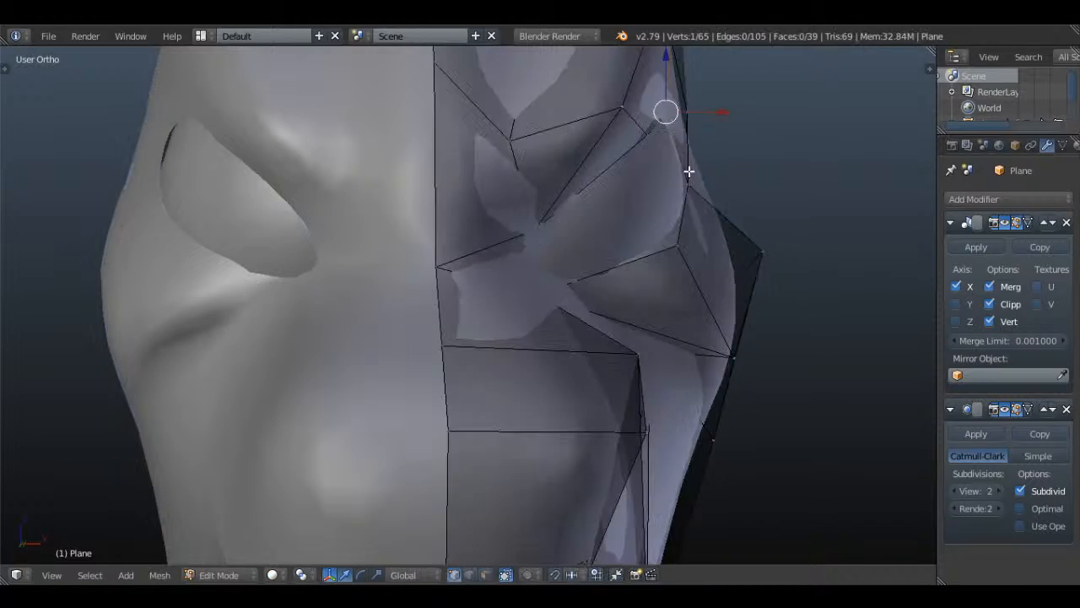
key("Tab")
left_click(954, 491)
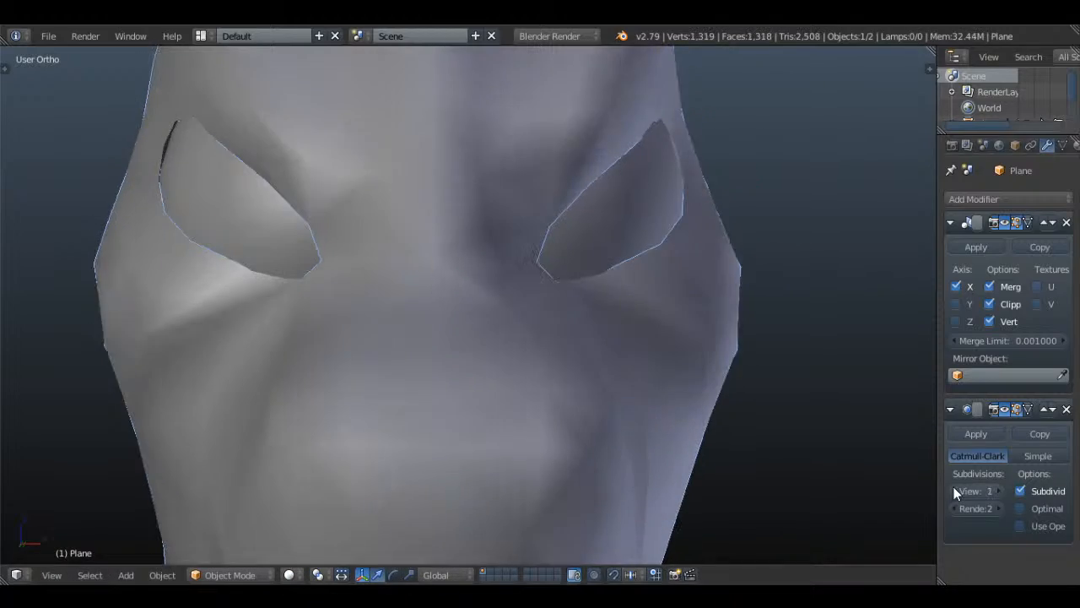
- Examine the whole head in solid and wireframe display from the front and the side
scroll(688, 339, "down", 3)
mouse_move(688, 338)
middle_mouse_down()
mouse_move(638, 353)
mouse_move(648, 262)
mouse_move(727, 265)
mouse_move(634, 377)
mouse_move(656, 324)
middle_mouse_up()
key("z")
key("a")
key("z")
scroll(728, 265, "down", 2)
key("KP_1")
middle_click_drag(720, 297, 591, 291)
- Enter Edit Mode on the head and select the two adjoining faces on top of the skull above the eye
right_click(601, 170)
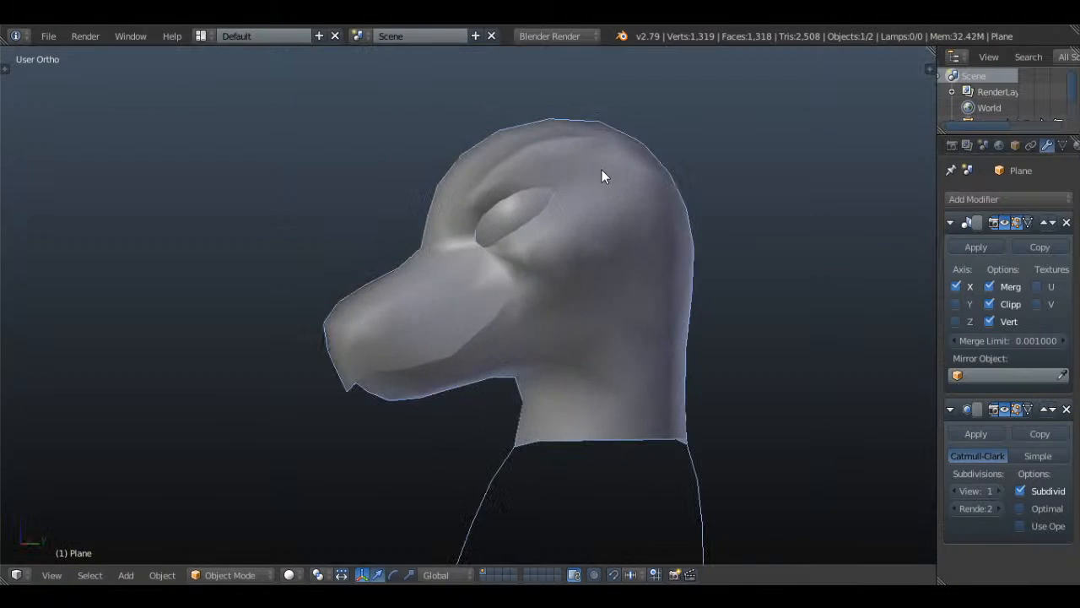
key("Tab")
middle_click_drag(601, 169, 575, 561, "shift")
scroll(553, 232, "up", 2)
key("a")
key("a")
key("a")
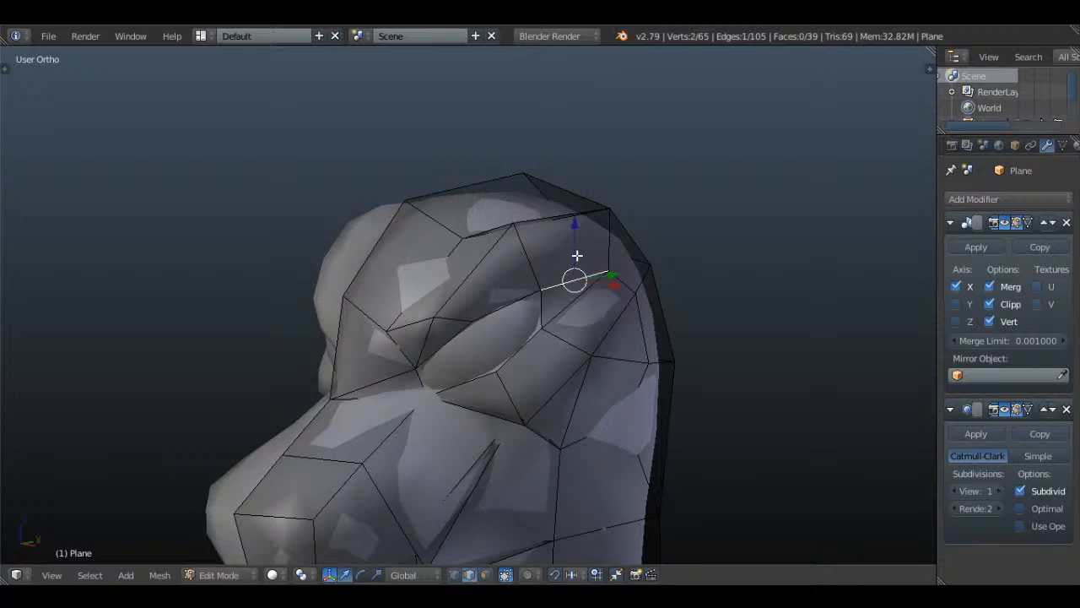
middle_click_drag(577, 255, 583, 257)
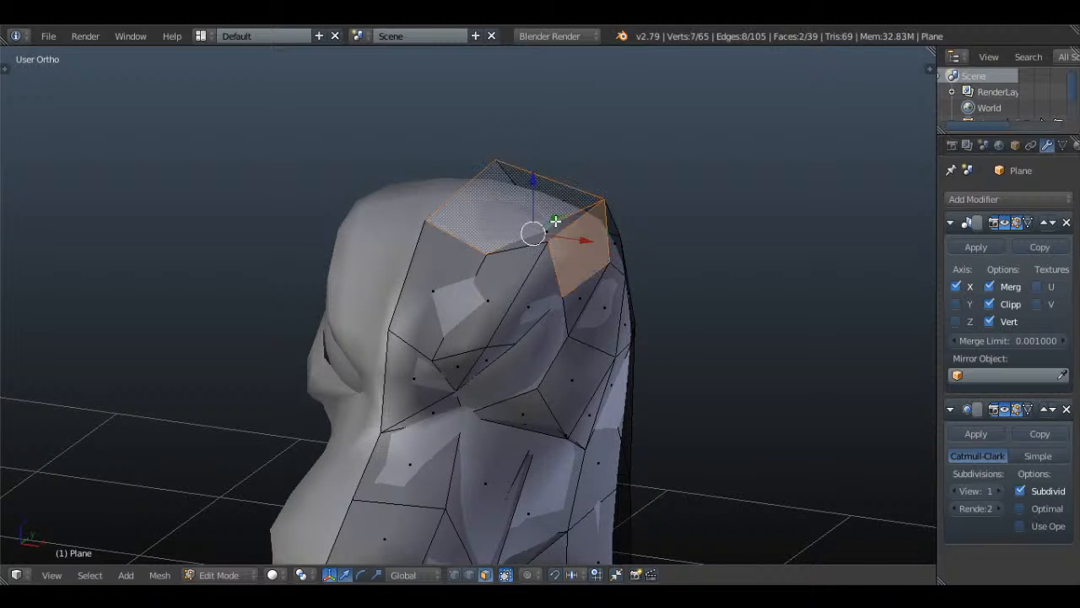
scroll(556, 221, "down", 2)
key("KP_3")
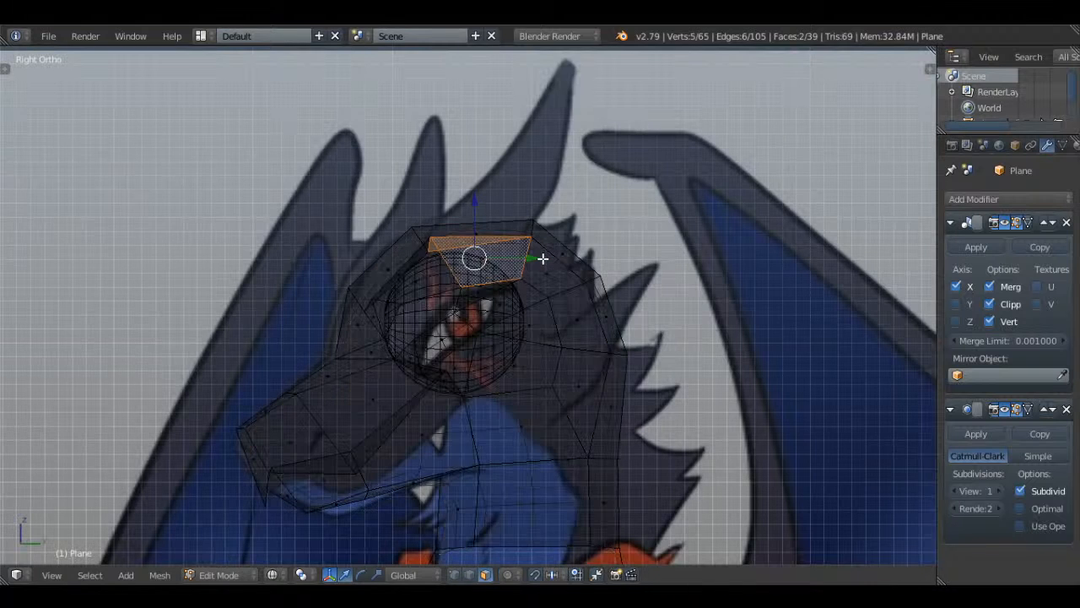
- Extrude the two selected faces up and back into a horn, scale its end down, and return to Object Mode
key("e")
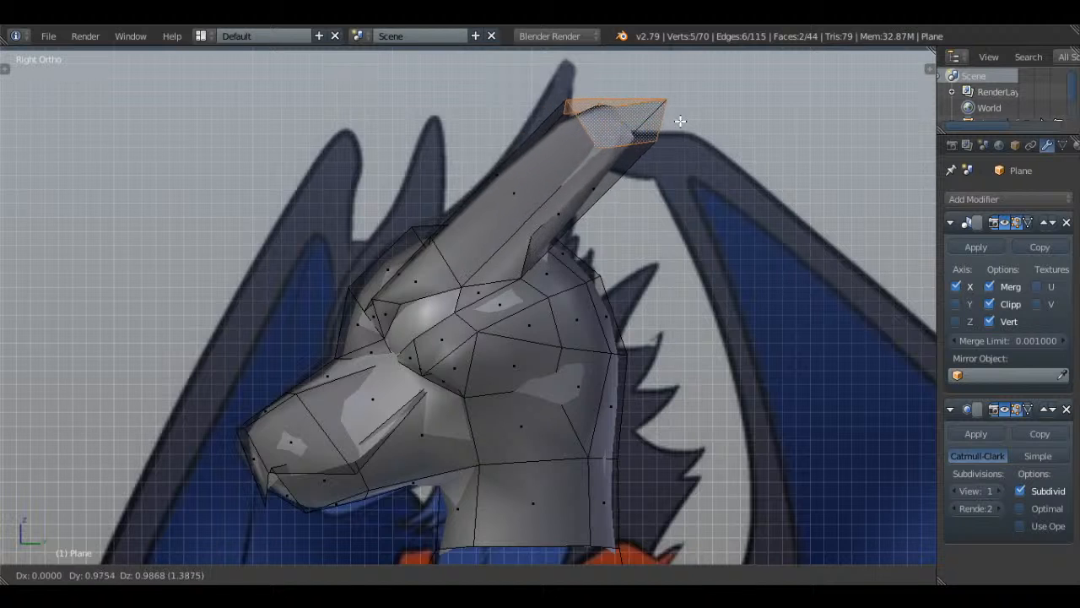
left_click(680, 121)
key("s")
left_click(685, 150)
key("Tab")
middle_click_drag(684, 150, 554, 311)
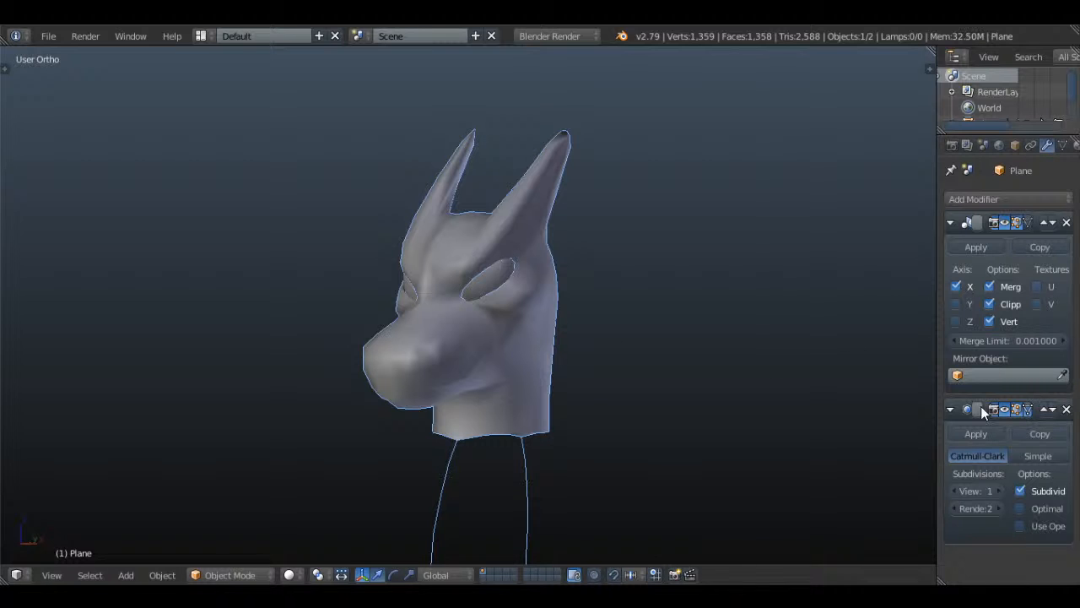
- Examine the horned head mesh in Edit Mode from the front, side and oblique angles
key("Tab")
scroll(533, 284, "up", 3)
key("a")
middle_click_drag(640, 315, 512, 286)
key("a")
key("a")
key("KP_1")
key("KP_3")
scroll(557, 306, "up", 1)
key("KP_1")
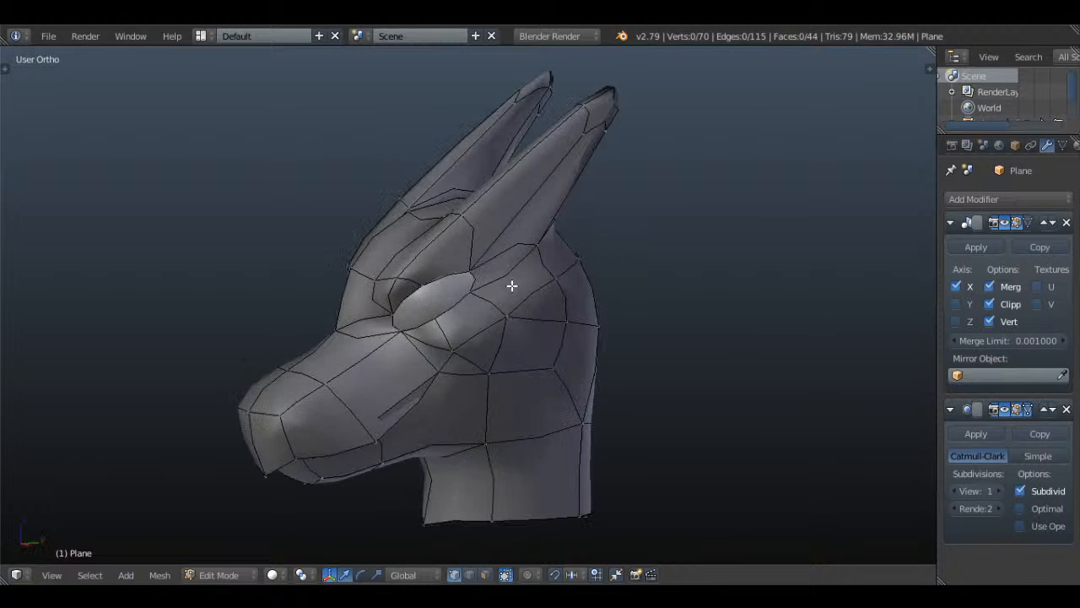
- Adjust a vertex at the horn's tip in wireframe display, checking it from the side and behind
key("KP_3")
middle_click_drag(606, 187, 434, 222, "shift")
scroll(574, 258, "up", 3)
key("z")
key("g")
right_click(200, 106)
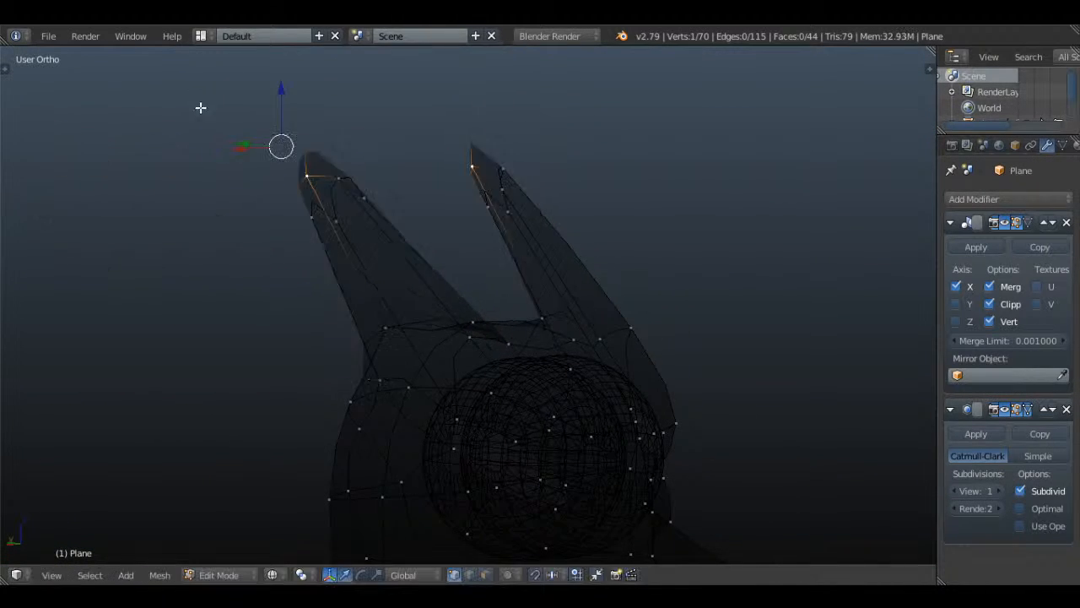
mouse_move(591, 296)
middle_mouse_down()
mouse_move(899, 330)
mouse_move(989, 398)
mouse_move(673, 247)
mouse_move(746, 241)
mouse_move(729, 320)
mouse_move(617, 301)
mouse_move(613, 271)
mouse_move(779, 352)
mouse_move(764, 271)
mouse_move(593, 223)
middle_mouse_up()
key("z")
key("z")
left_click(746, 294)
- Select another vertex at the end of the horn and reposition it to refine the tapered tip
scroll(592, 223, "up", 3)
key("z")
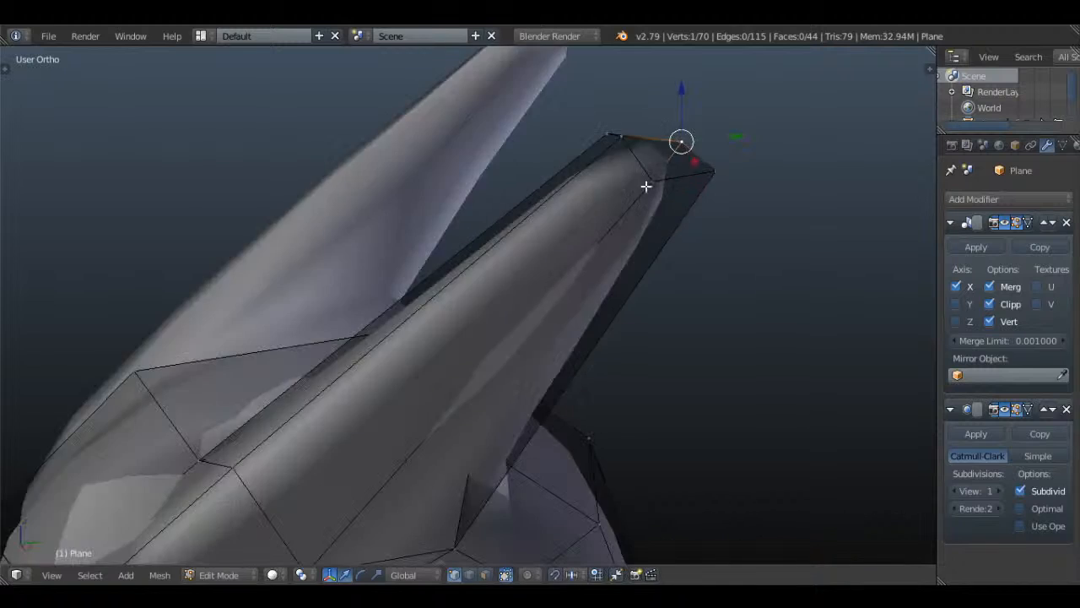
right_click(647, 186)
scroll(763, 267, "down", 1)
key("z")
mouse_move(763, 267)
middle_mouse_down()
mouse_move(661, 220)
mouse_move(707, 248)
mouse_move(685, 234)
mouse_move(549, 249)
middle_mouse_up()
key("g")
key("z")
key("a")
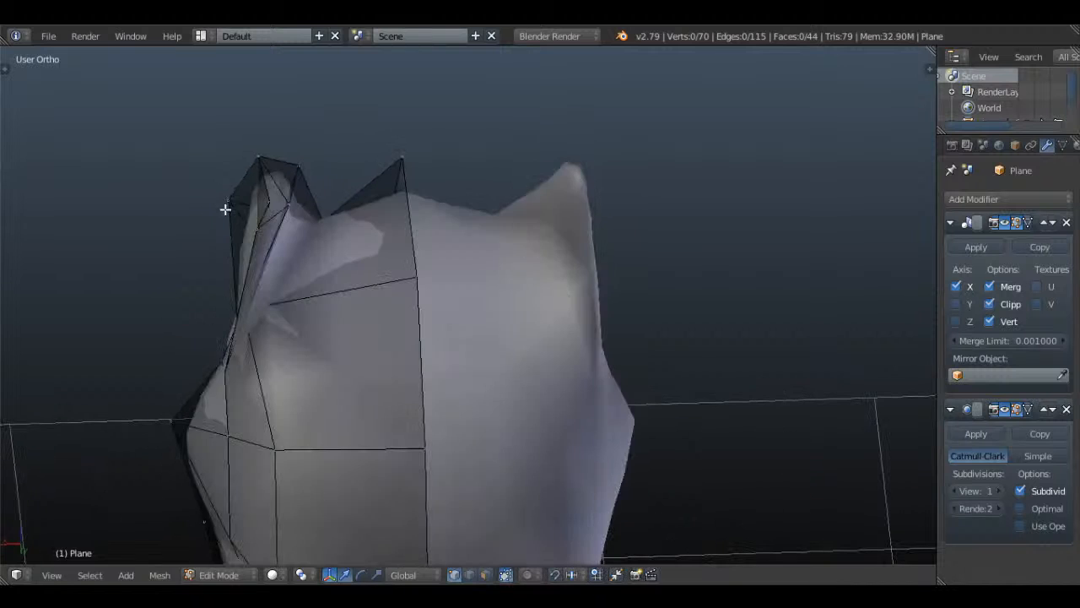
- Move one more horn vertex while viewing from behind, then return to Object Mode
key("g")
middle_click_drag(341, 209, 745, 234)
left_click(311, 250)
key("a")
scroll(199, 376, "down", 4)
key("Tab")
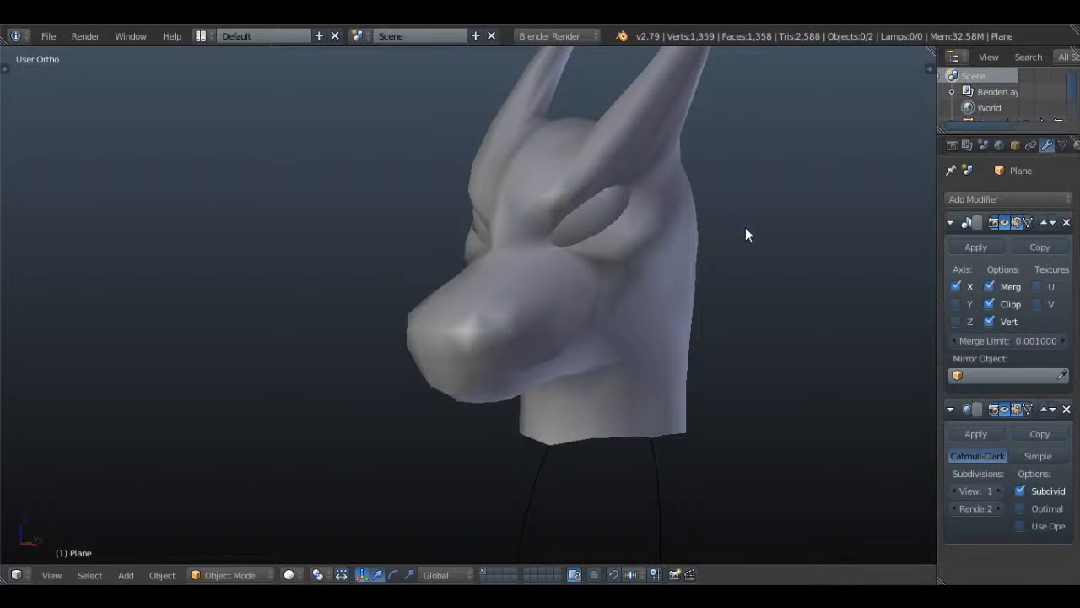
- Review the reference images in the right side view, collapse the Mega-Charizard image settings and add a background image slot
key("KP_3")
scroll(746, 228, "down", 4)
middle_click_drag(741, 241, 122, 228, "shift")
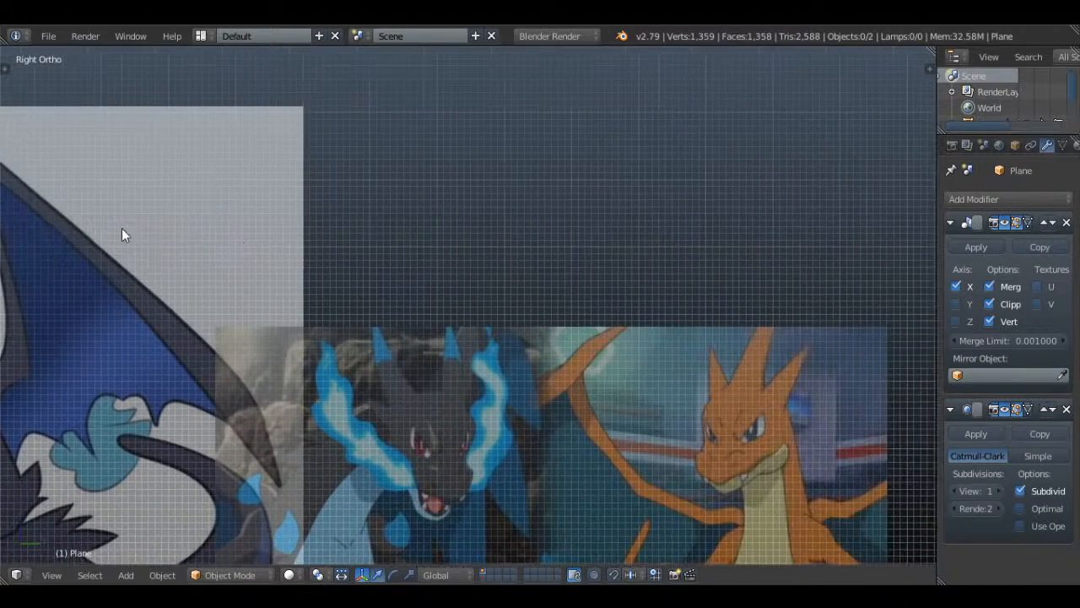
middle_click_drag(443, 412, 472, 230, "shift")
middle_click_drag(383, 254, 839, 358, "shift")
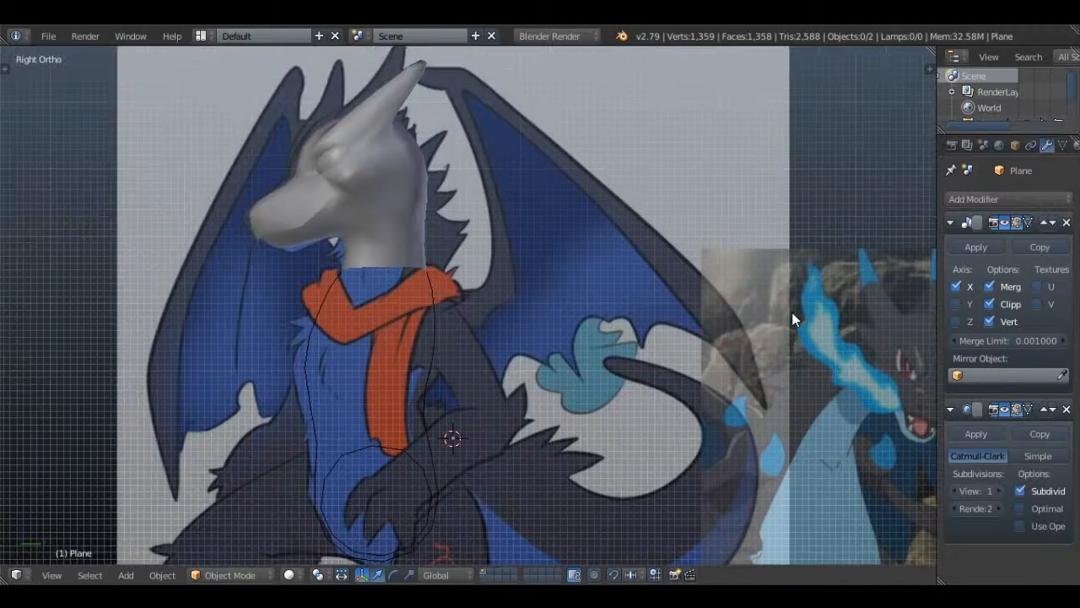
scroll(792, 319, "down", 3)
key("n")
scroll(825, 250, "down", 4)
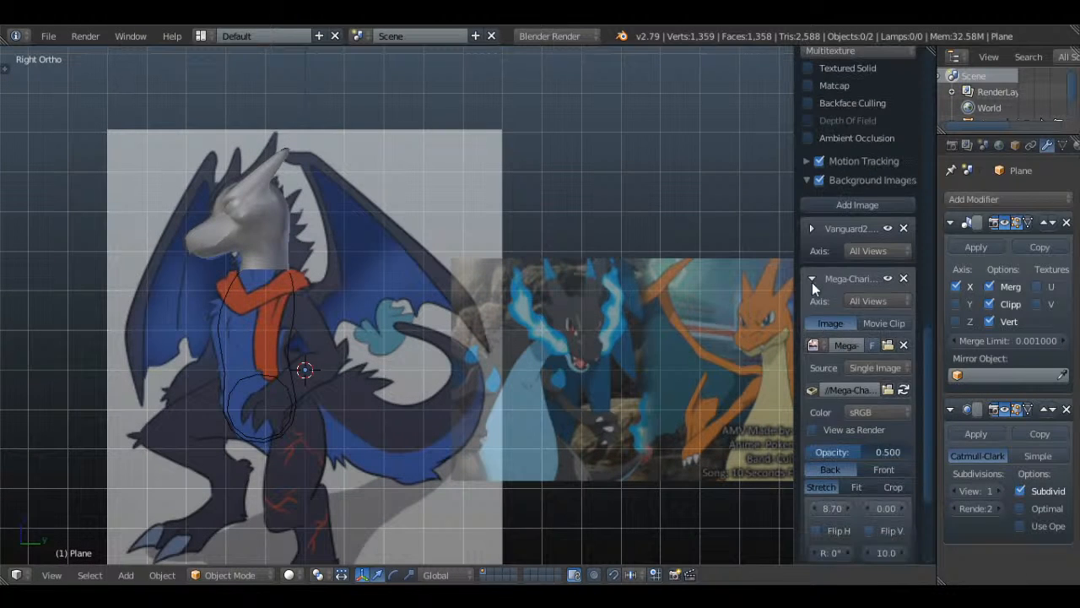
left_click(812, 279)
left_click(861, 207)
- Load the detective_pi… fullview Charizard picture from the Desktop folder as the new background image, browsing with thumbnails
left_click(880, 393)
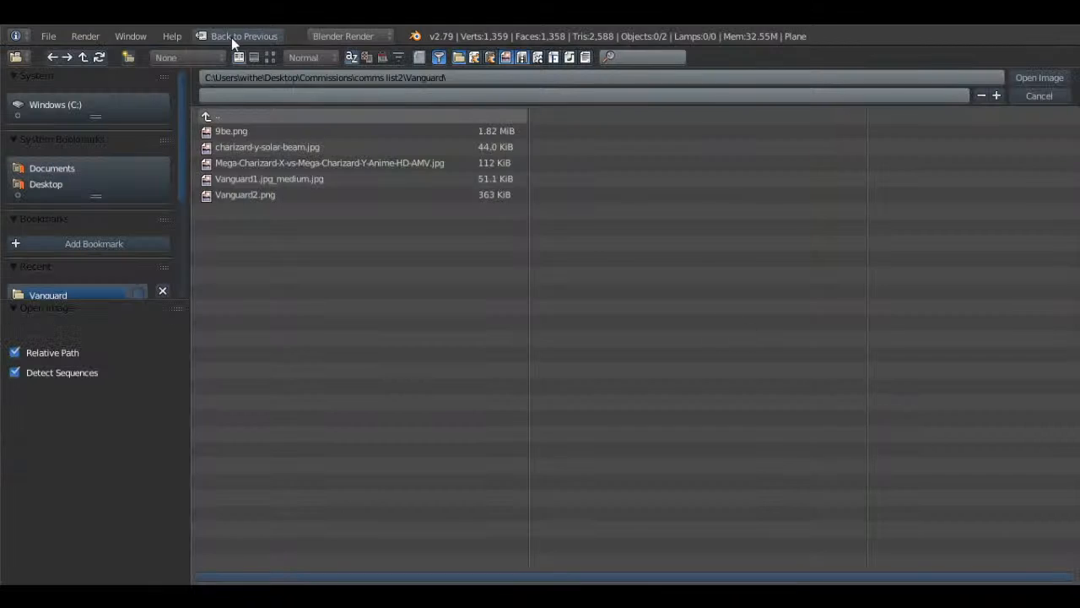
left_click(270, 56)
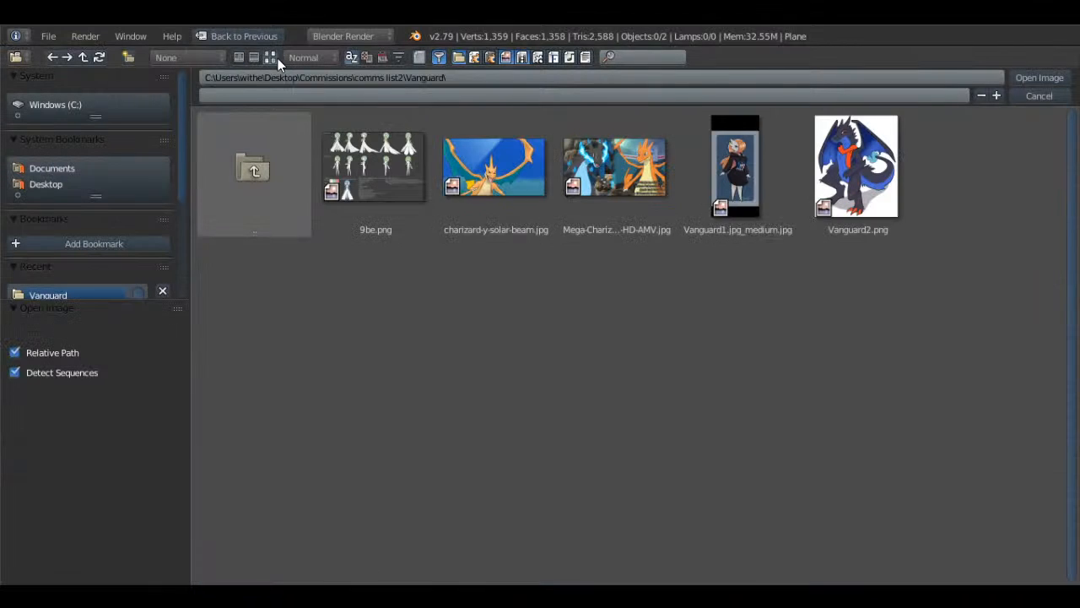
left_click(43, 184)
scroll(703, 375, "down", 5)
left_click(615, 375)
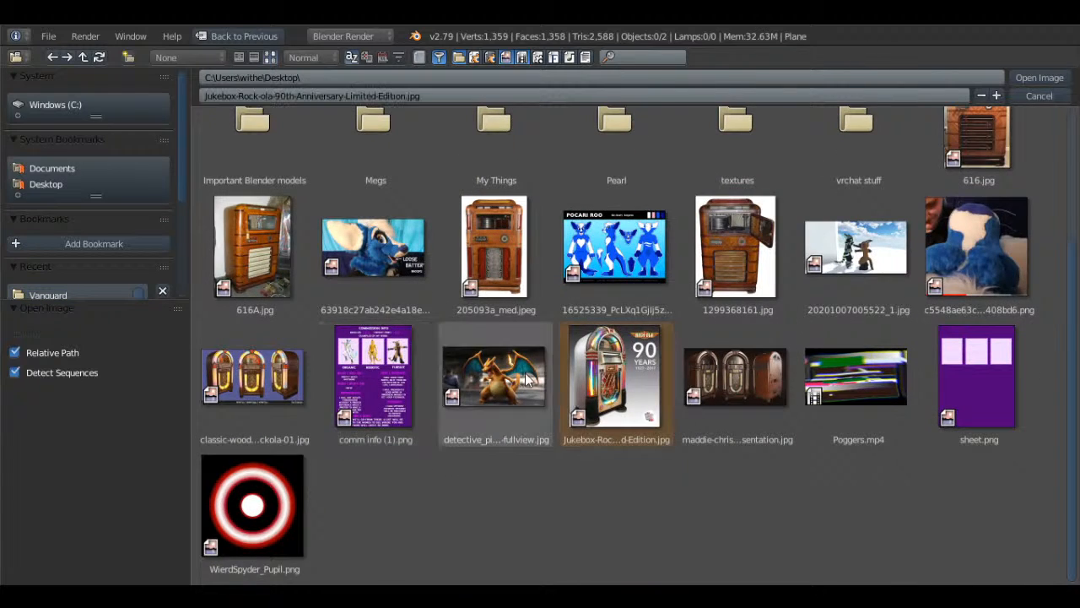
double_click(527, 379)
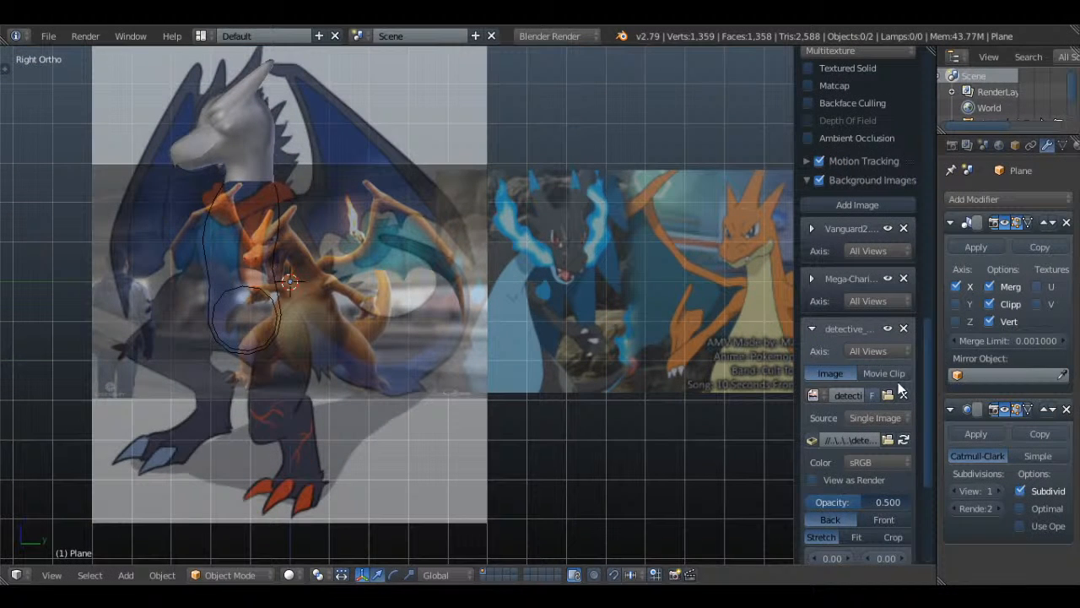
- Offset the new Charizard background image by 6.80 horizontally and also upward, placing it beside the main drawing
scroll(898, 382, "down", 4)
left_click_drag(834, 429, 932, 427)
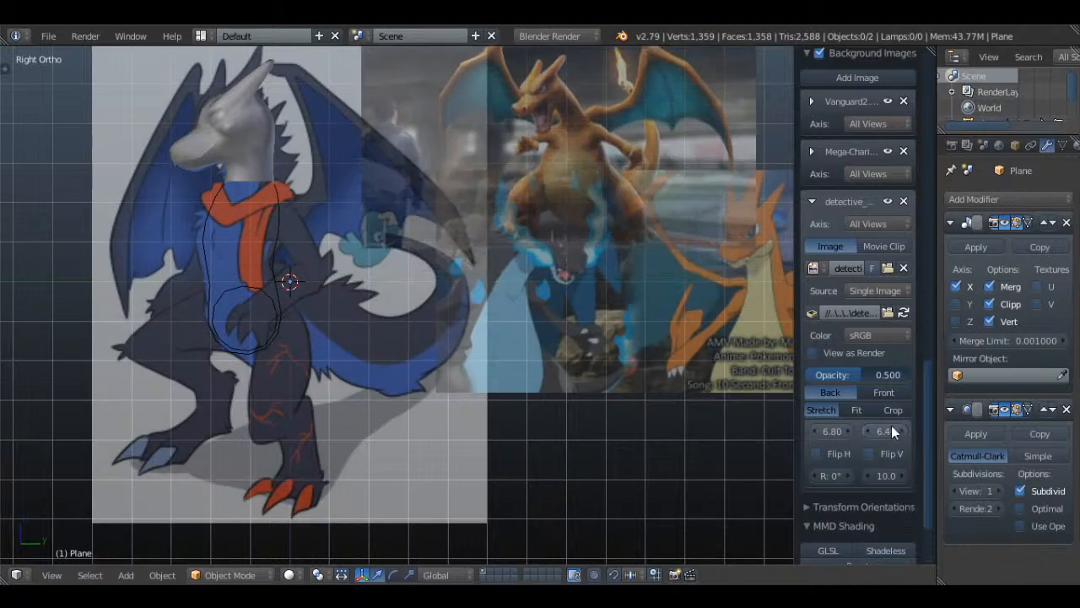
middle_click_drag(529, 164, 504, 291, "shift")
scroll(504, 291, "up", 4)
key("z")
key("n")
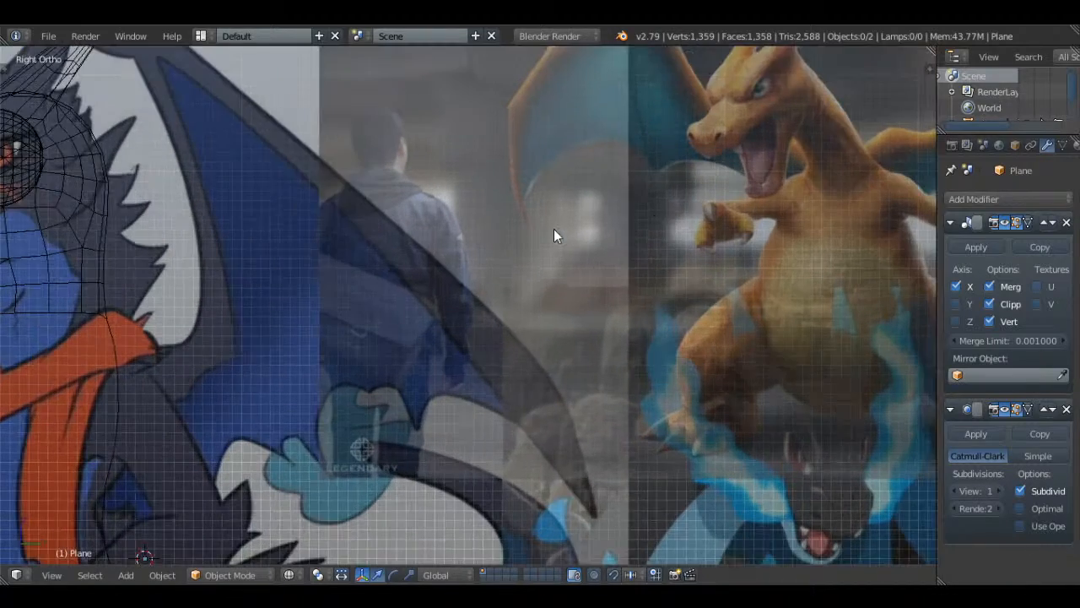
- Move the two vertices on top of the snout in side view to follow the reference profile, then return to Object Mode
middle_click_drag(353, 247, 822, 263, "shift")
key("z")
scroll(522, 243, "up", 3)
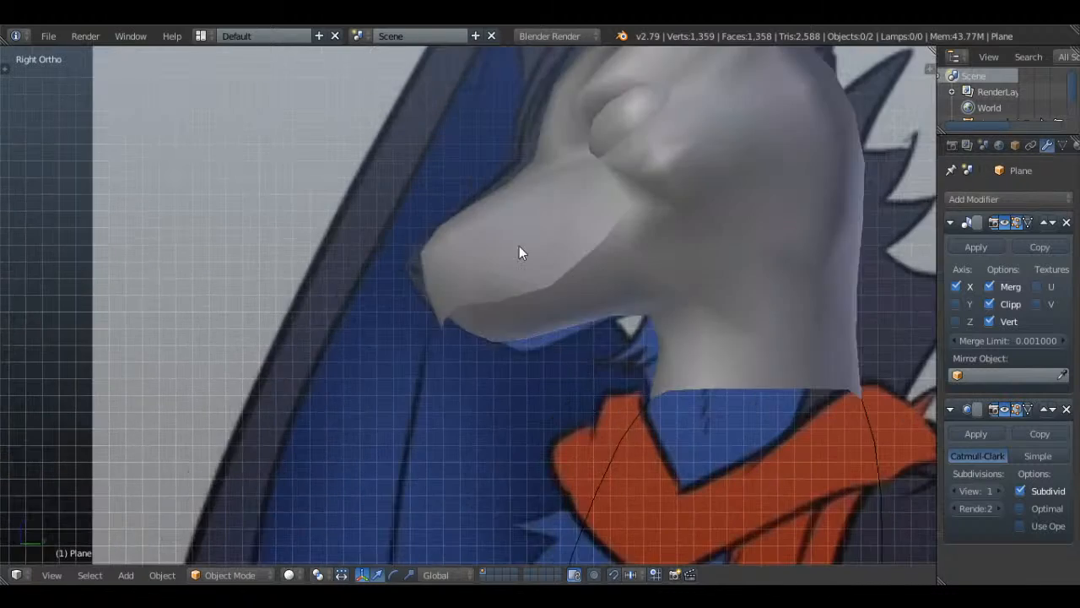
key("Tab")
scroll(498, 219, "up", 2)
key("z")
key("c")
right_click(460, 172)
key("g")
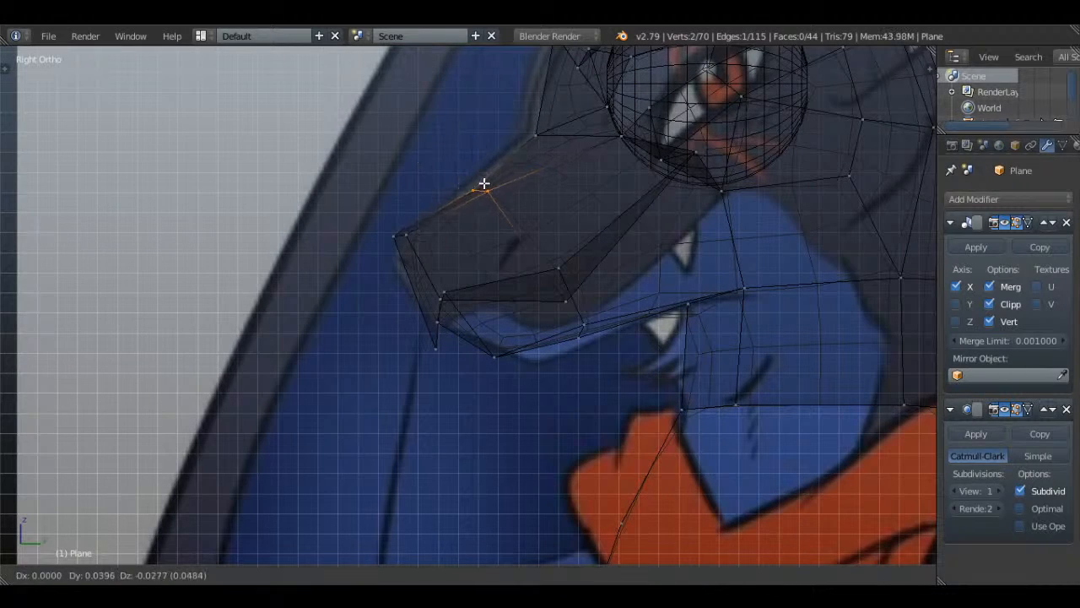
left_click(476, 187)
key("a")
key("Tab")
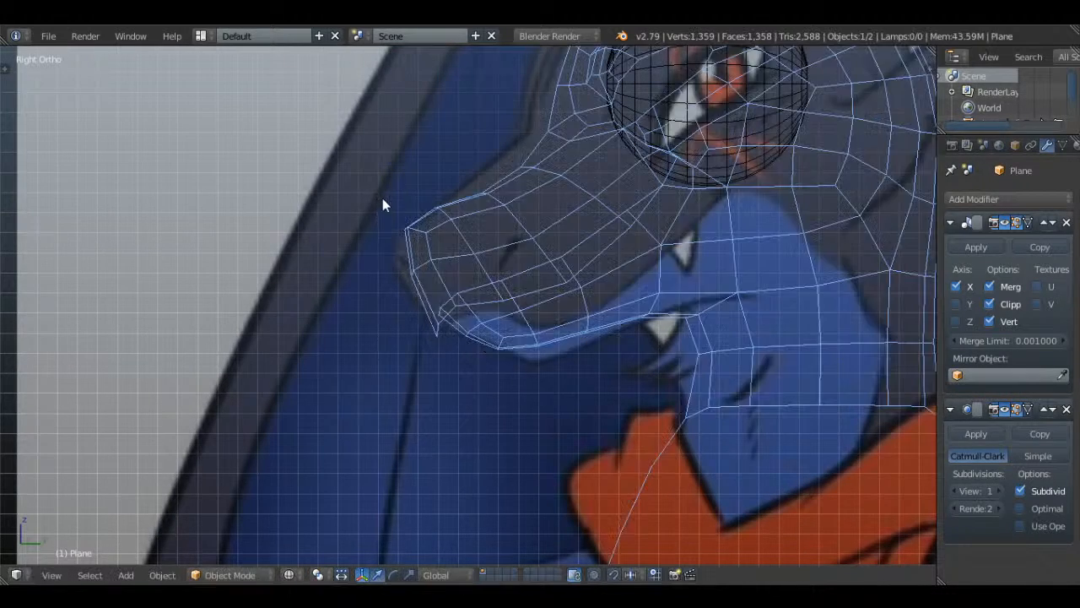
- Show the head in solid shading, save the file over the existing one and view the snout in perspective
key("z")
scroll(383, 199, "down", 3)
mouse_move(383, 199)
middle_mouse_down()
mouse_move(547, 252)
mouse_move(672, 249)
mouse_move(583, 306)
mouse_move(611, 318)
mouse_move(745, 275)
mouse_move(680, 328)
mouse_move(662, 298)
middle_mouse_up()
key("ctrl+s")
left_click(749, 267)
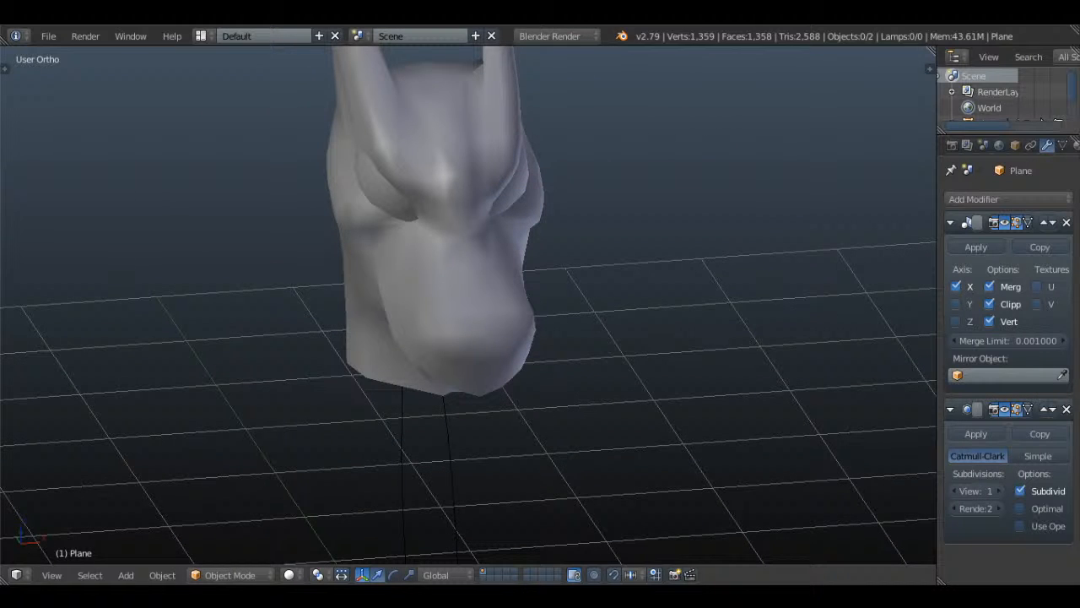
middle_click_drag(662, 298, 493, 265)
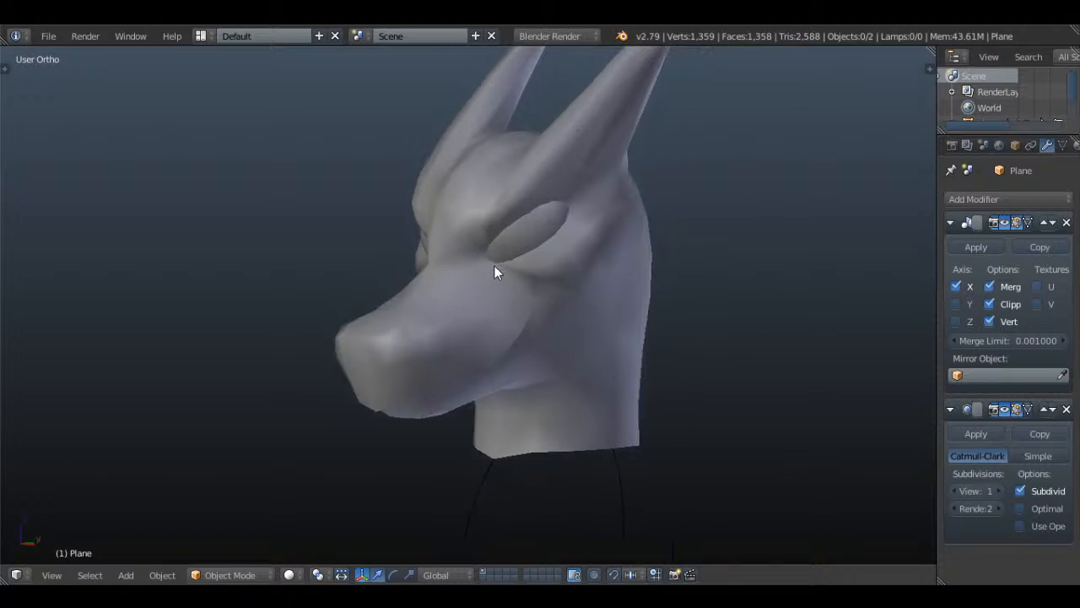
- Compare the modelled head with the drawing and the orange Charizard reference in the right side view
key("KP_3")
scroll(493, 265, "down", 4)
scroll(255, 233, "up", 3)
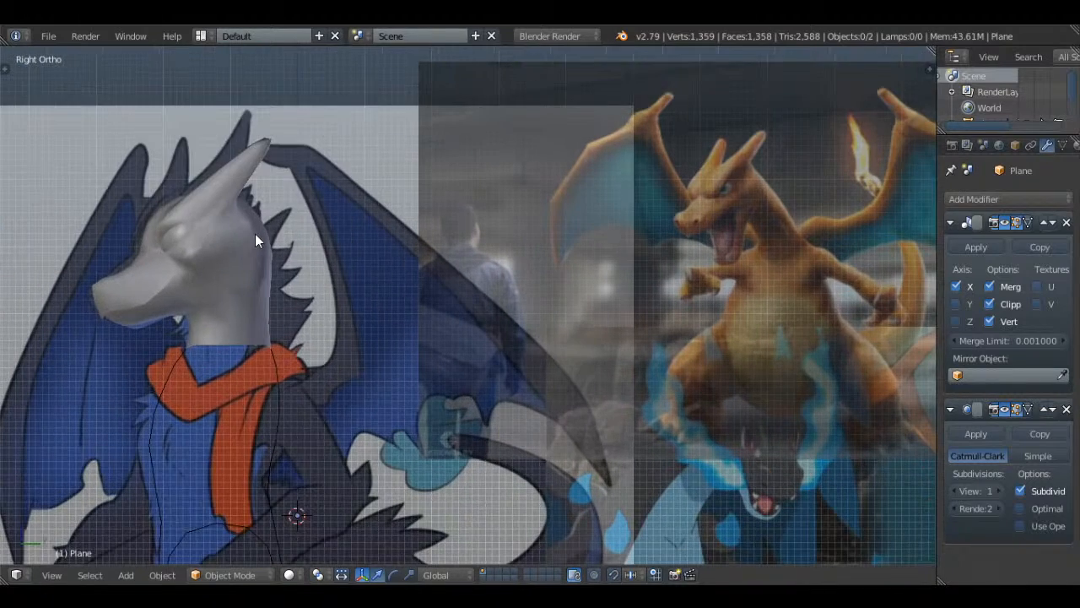
middle_click_drag(348, 228, 156, 330, "shift")
scroll(341, 343, "up", 4)
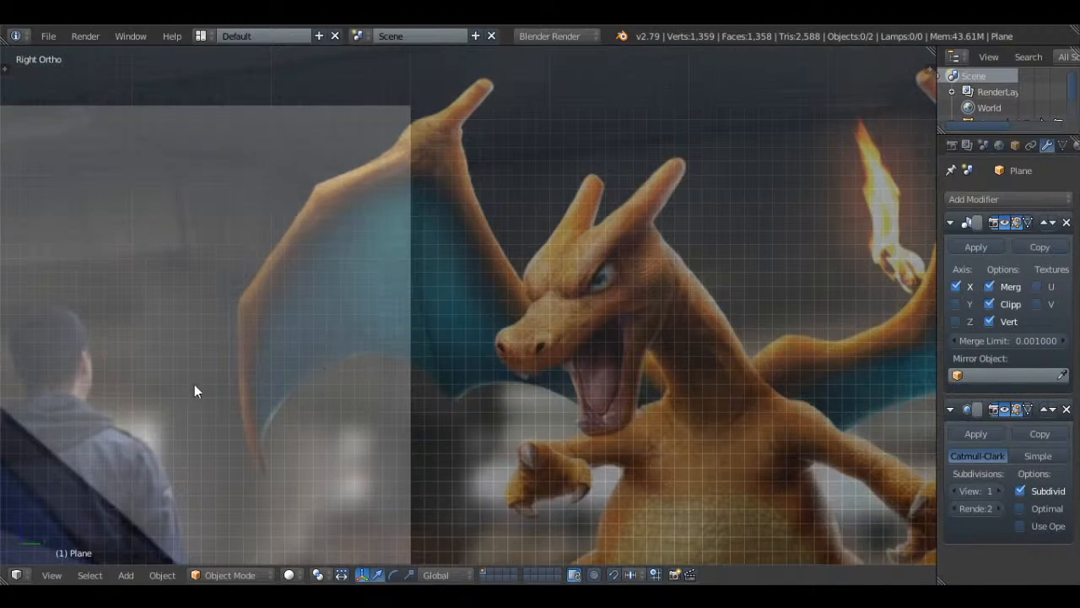
middle_click_drag(24, 439, 687, 330, "shift")
scroll(736, 371, "down", 3)
scroll(687, 330, "up", 4)
- Reposition the brow vertex beside the inner eye corner in Edit Mode, then return to Object Mode
key("Tab")
middle_click_drag(559, 305, 541, 288)
scroll(519, 296, "up", 3)
key("a")
key("a")
key("a")
scroll(512, 247, "up", 2)
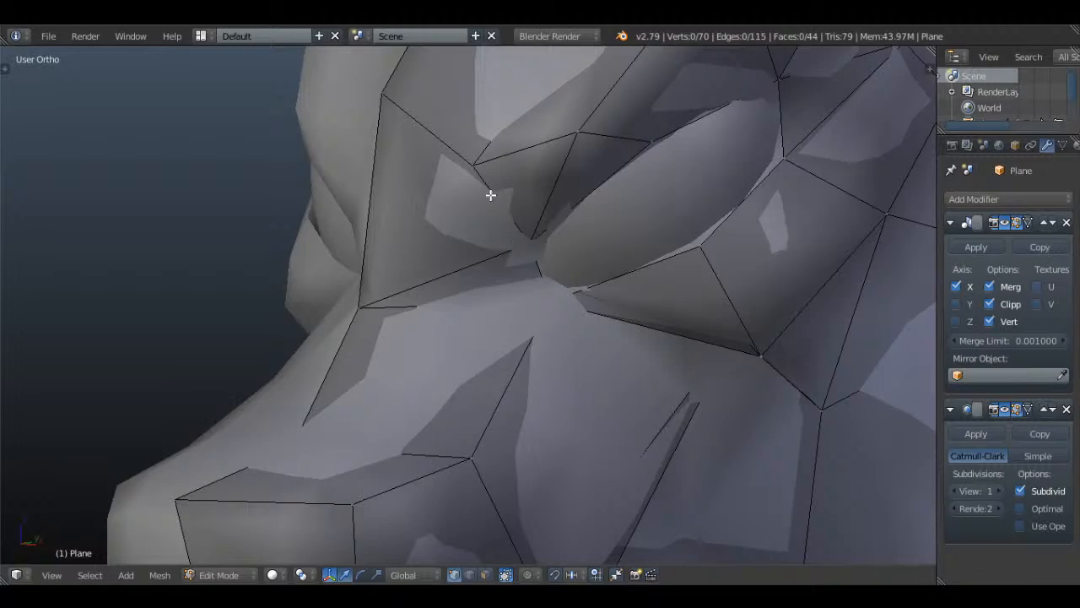
key("z")
mouse_move(492, 171)
middle_mouse_down()
mouse_move(528, 157)
mouse_move(470, 181)
mouse_move(465, 233)
mouse_move(519, 258)
mouse_move(555, 241)
middle_mouse_up()
key("z")
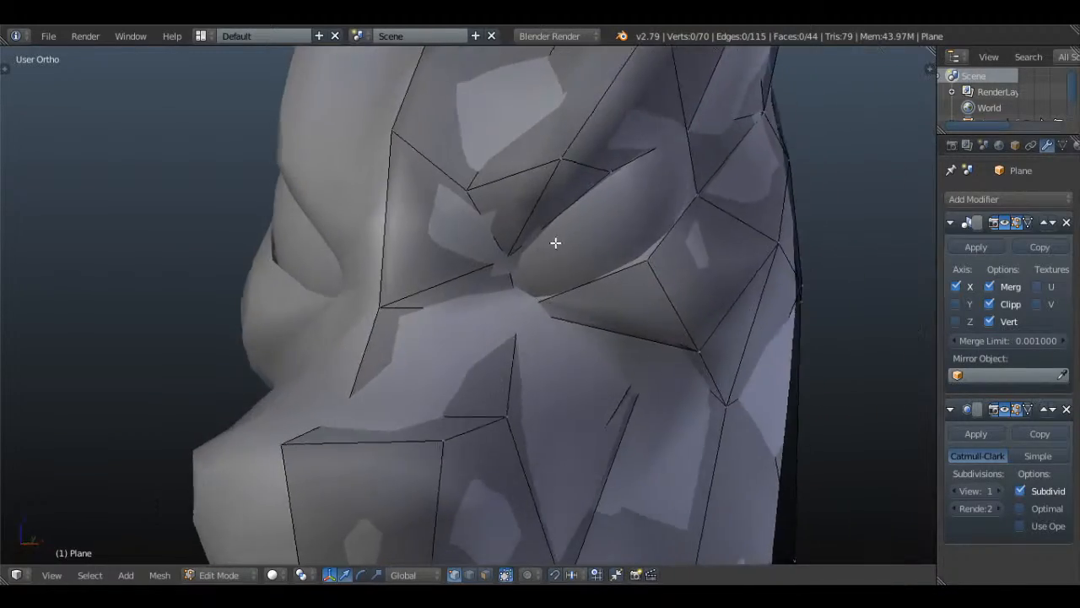
right_click(471, 188)
key("z")
mouse_move(504, 191)
middle_mouse_down()
mouse_move(417, 227)
mouse_move(583, 217)
middle_mouse_up()
key("z")
key("g")
left_click(559, 230)
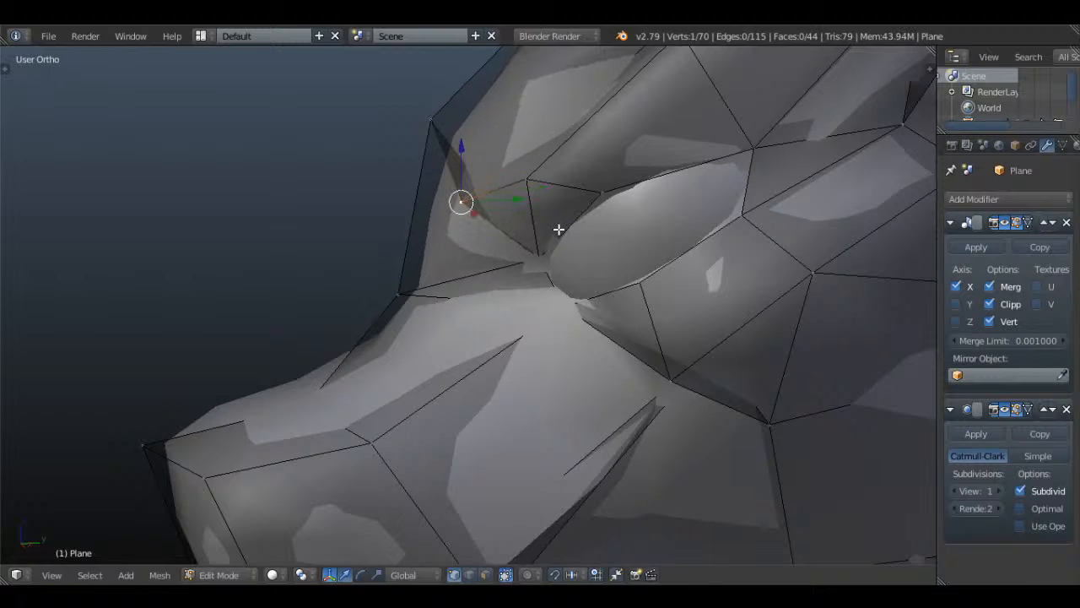
key("g")
left_click(499, 266)
key("Tab")
- View the reshaped brow from the front and save the file over the existing version
middle_click_drag(500, 266, 668, 278)
scroll(621, 256, "down", 3)
key("ctrl+s")
left_click(576, 249)
- Set the head's Subdivision Surface viewport level to 2 and deselect the head
right_click(633, 278)
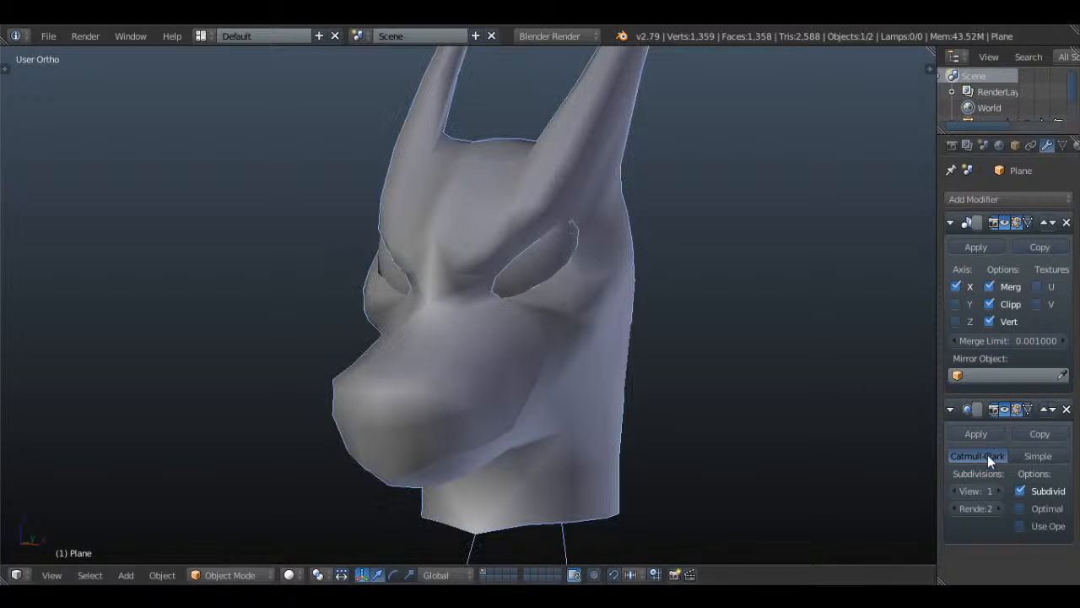
left_click(1001, 491)
key("a")
scroll(716, 250, "down", 3)
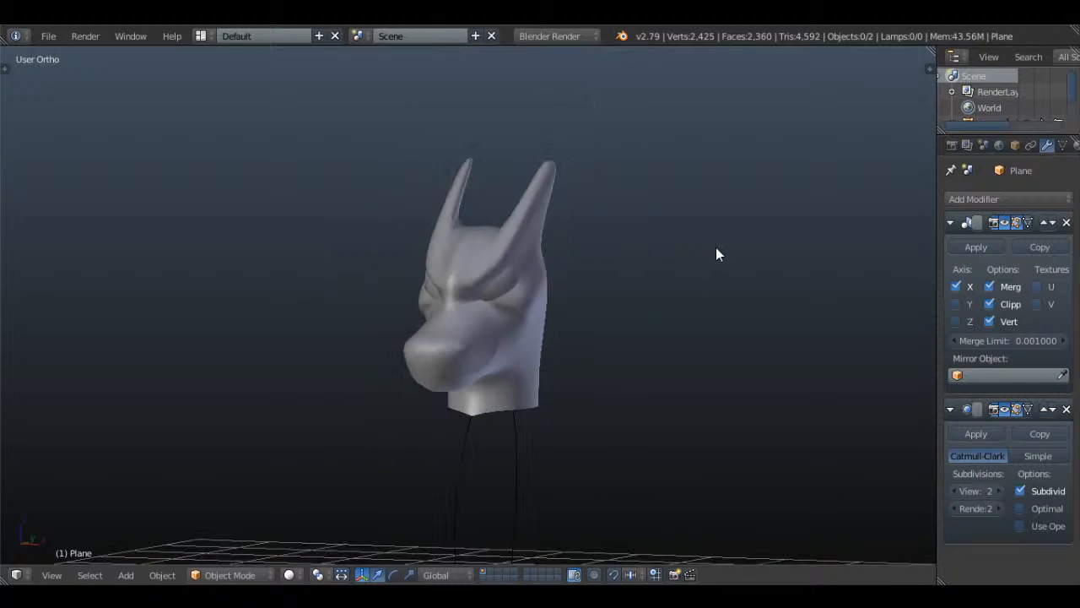
- Hide the detective_… Charizard background image and collapse its settings
key("KP_1")
middle_click_drag(716, 247, 722, 300, "shift")
scroll(722, 301, "up", 1)
key("n")
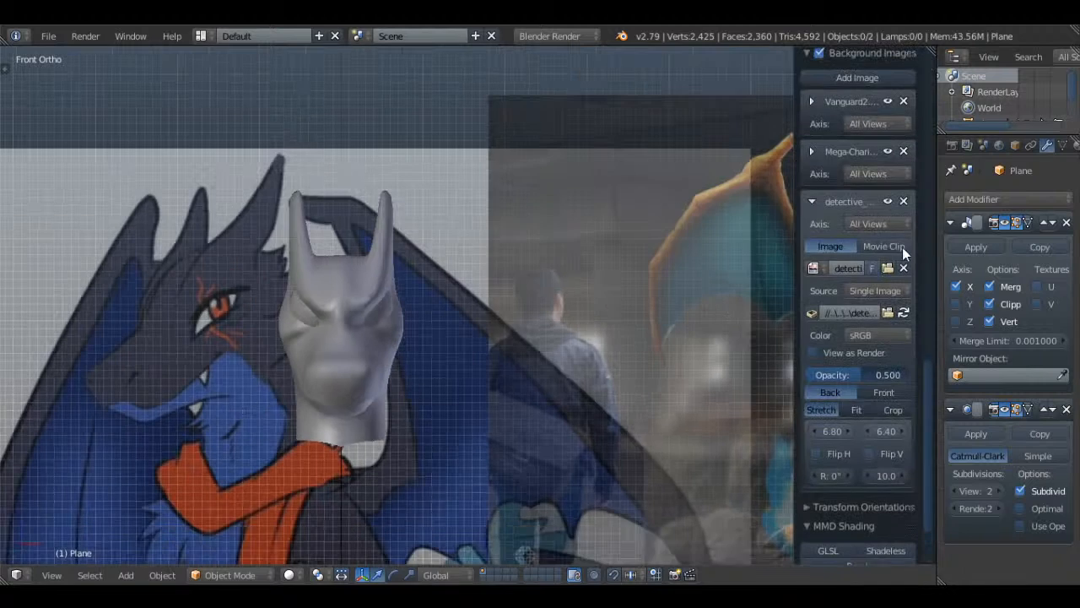
left_click(887, 201)
left_click(812, 203)
key("n")
- Save the file over the existing version with the head framed in front view
middle_click_drag(589, 410, 632, 211, "shift")
scroll(664, 352, "up", 3)
key("ctrl+s")
left_click(663, 278)
- Narrow the side edge at the base of the neck in right view and extrude it down to a wider edge at the scarf
key("KP_3")
scroll(679, 344, "down", 3)
key("Tab")
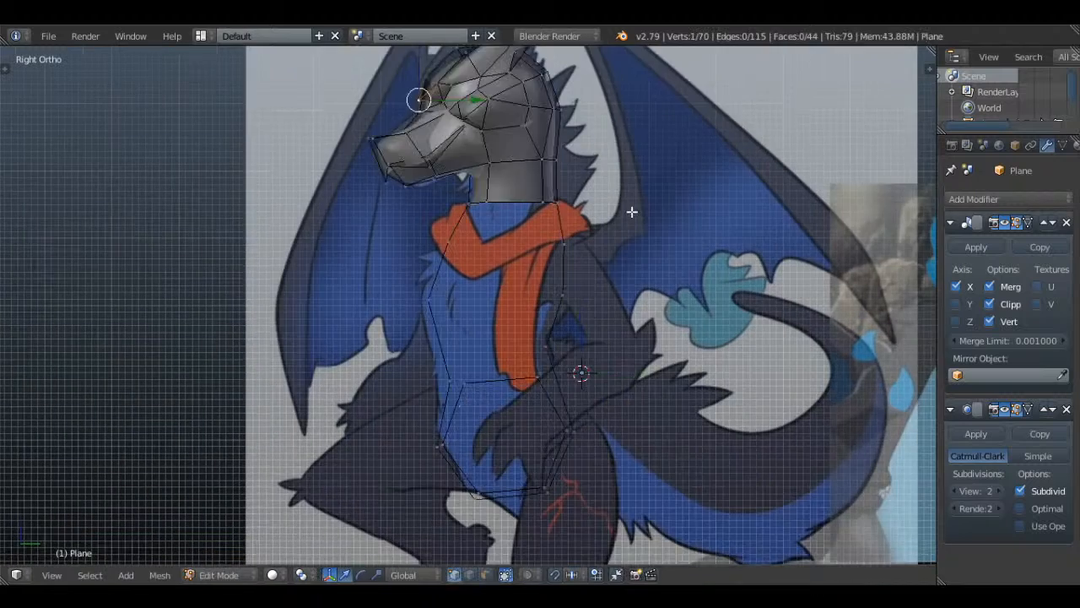
scroll(631, 211, "up", 2)
right_click(579, 155, "shift")
middle_click_drag(581, 153, 536, 203, "shift")
scroll(537, 202, "up", 2)
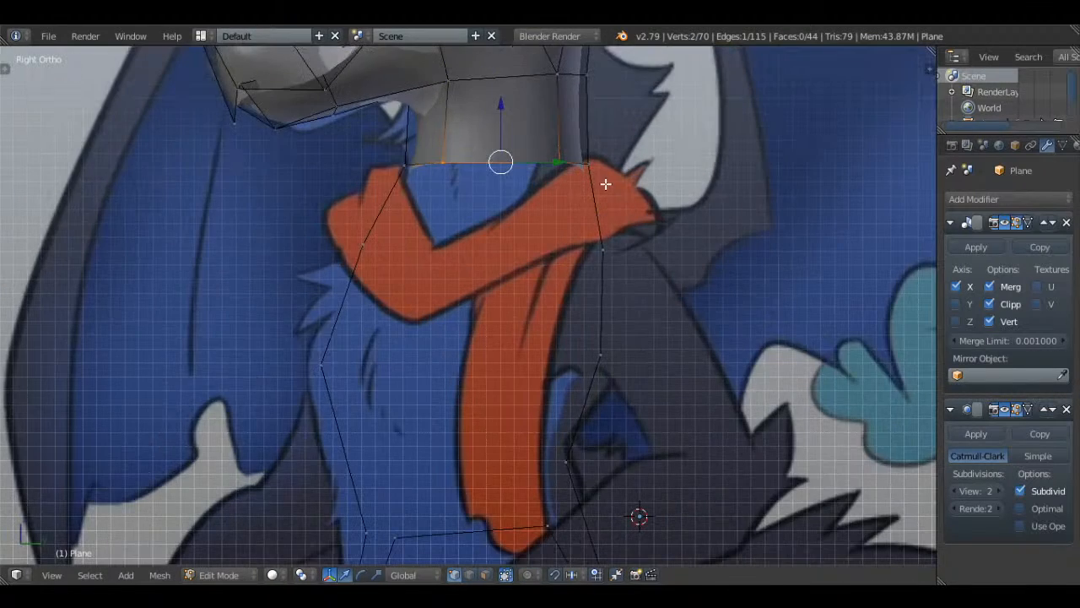
key("z")
key("s")
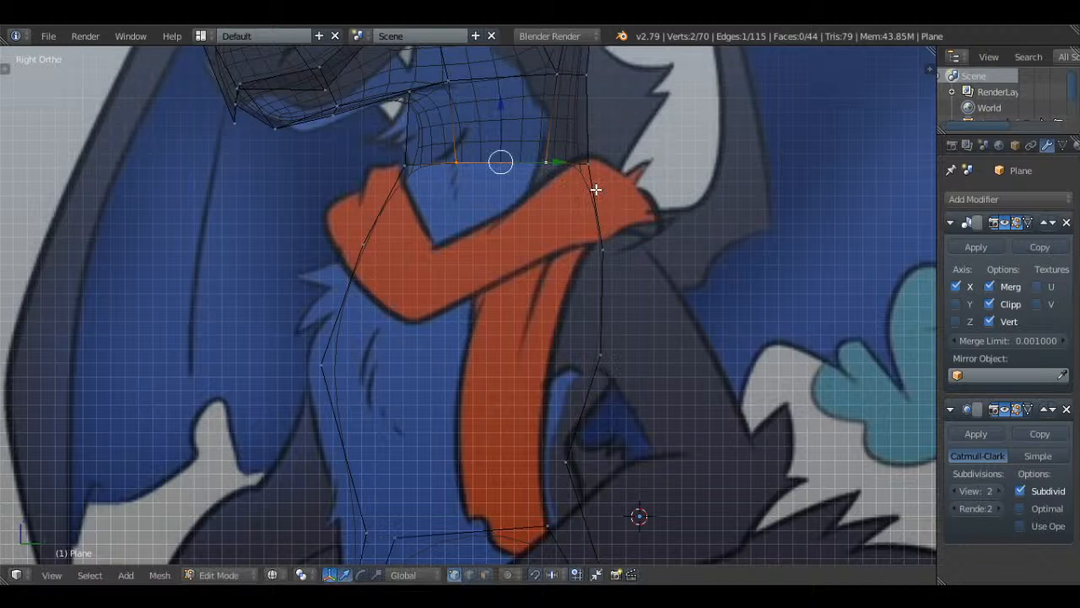
key("e")
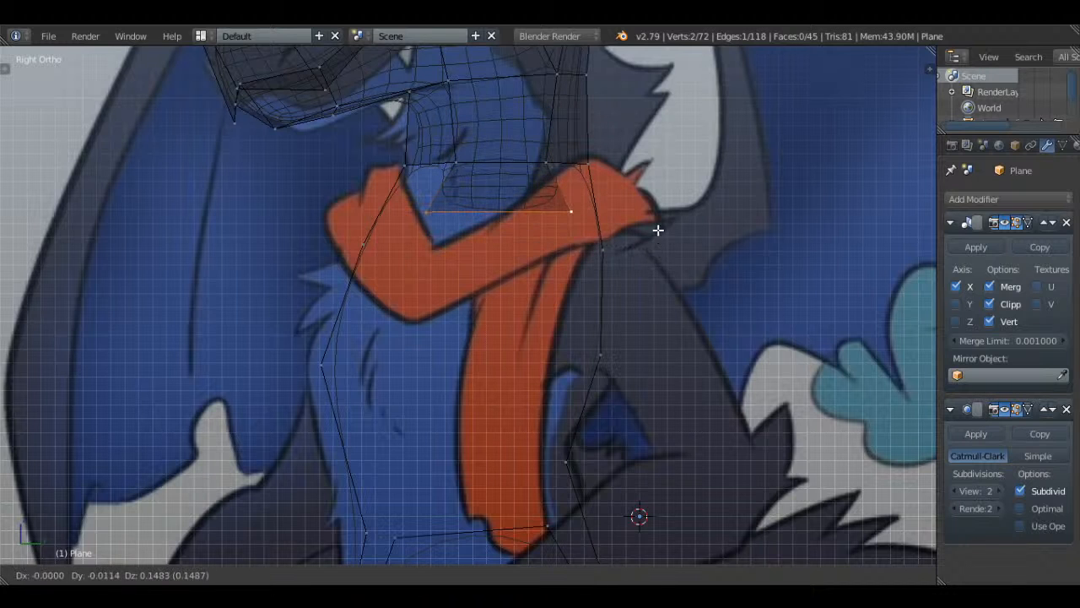
left_click(662, 240)
- Extrude the side edge further down below the scarf, narrow the new edge and lower it slightly
key("e")
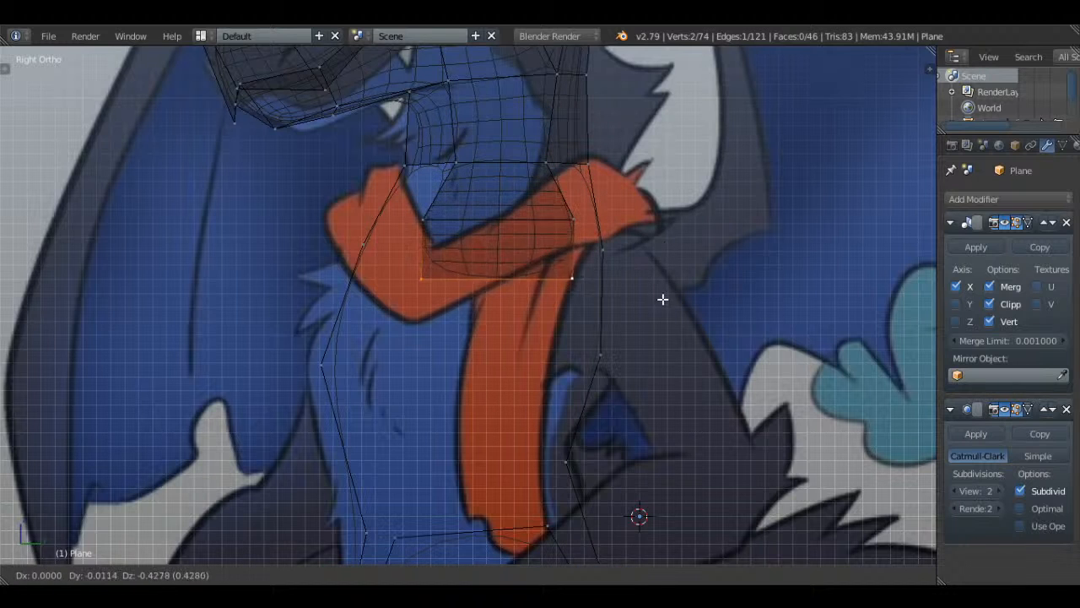
key("s")
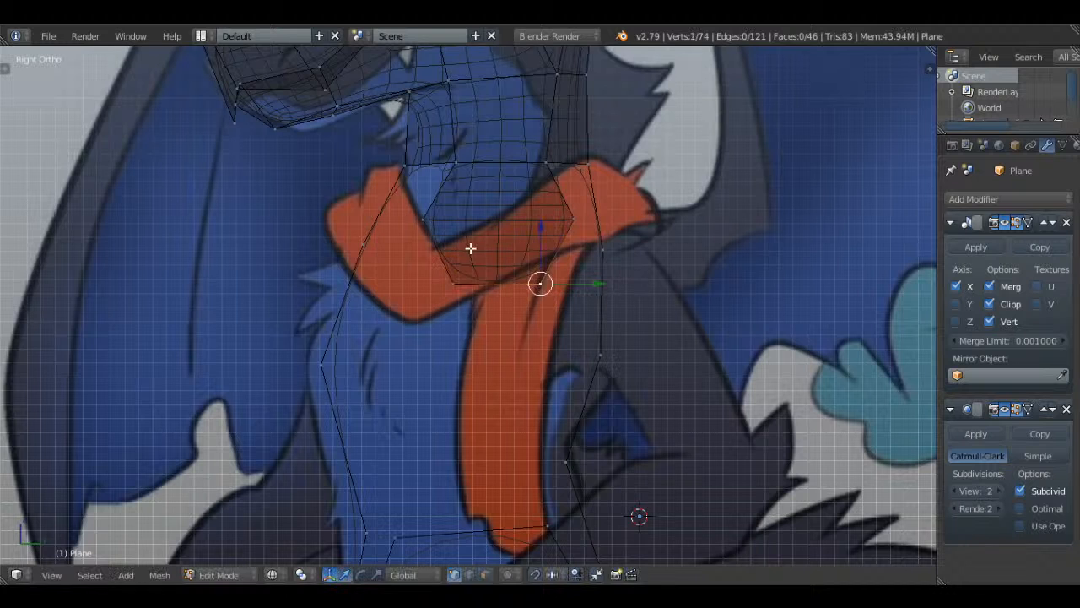
right_click(421, 223, "shift")
right_click(461, 290, "shift")
left_click_drag(503, 192, 495, 233)
- Extrude the front side vertex down to the upper chest, then lower the edge across the scarf slightly
right_click(454, 286)
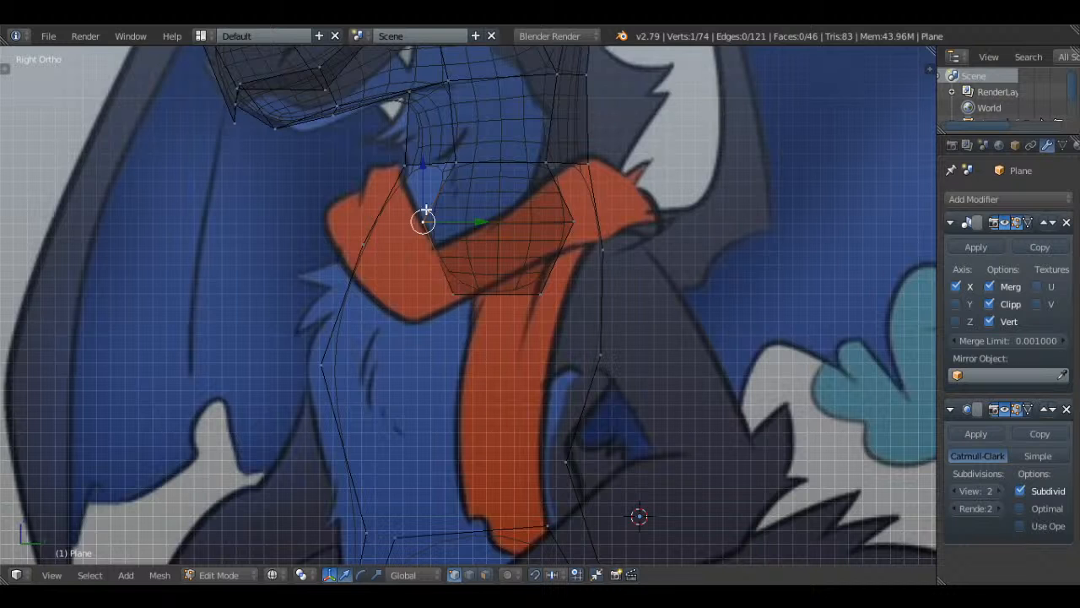
key("e")
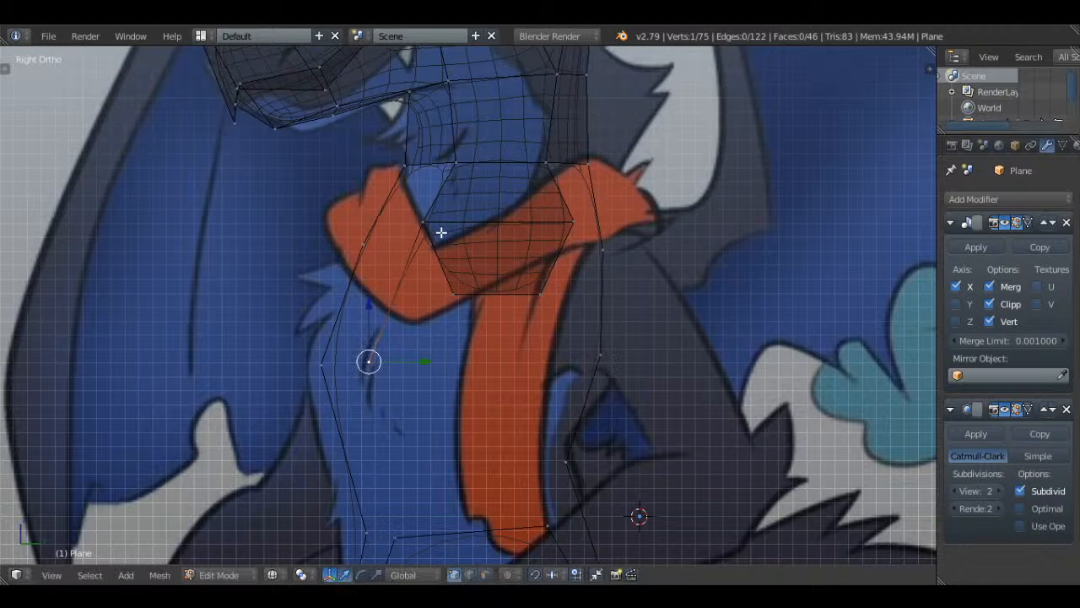
key("g")
left_click(435, 239)
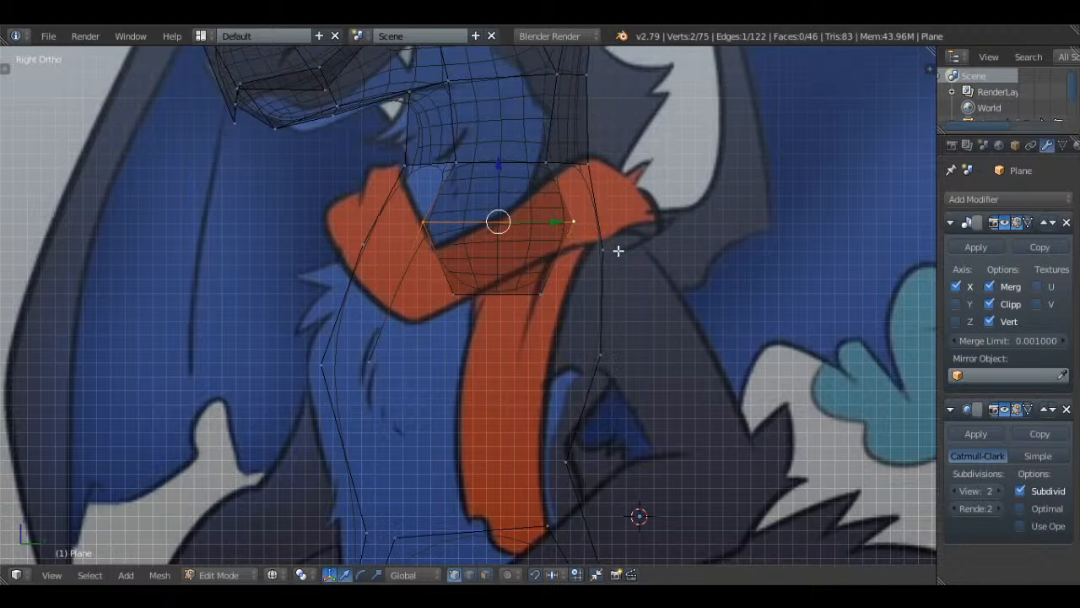
left_click_drag(502, 177, 500, 183)
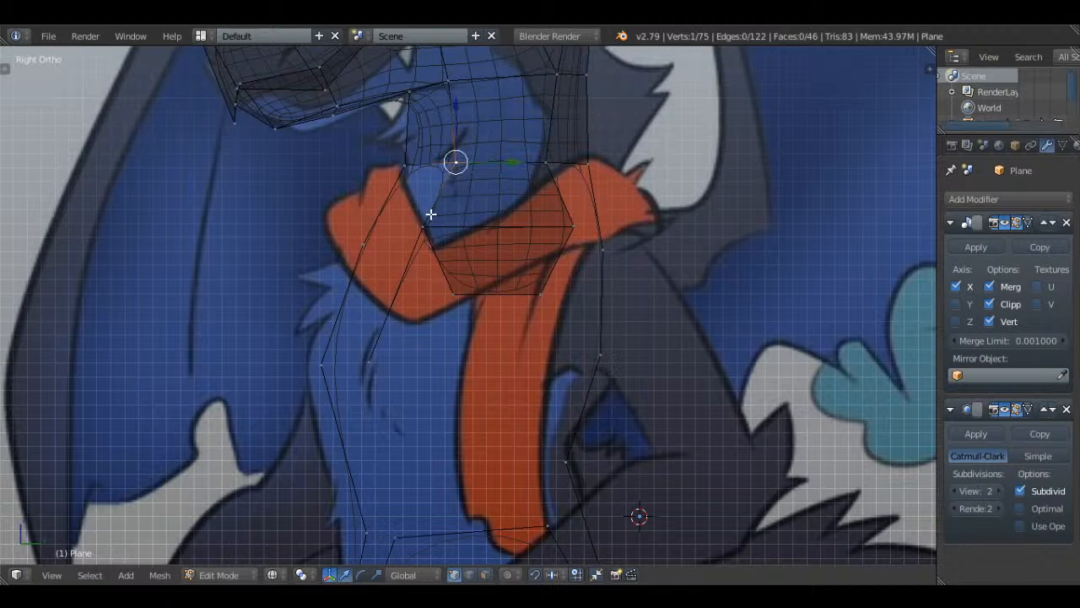
- Fill two faces down the front of the neck and chest, linking the centre-line vertices to the side vertices
middle_click_drag(443, 224, 528, 311)
key("z")
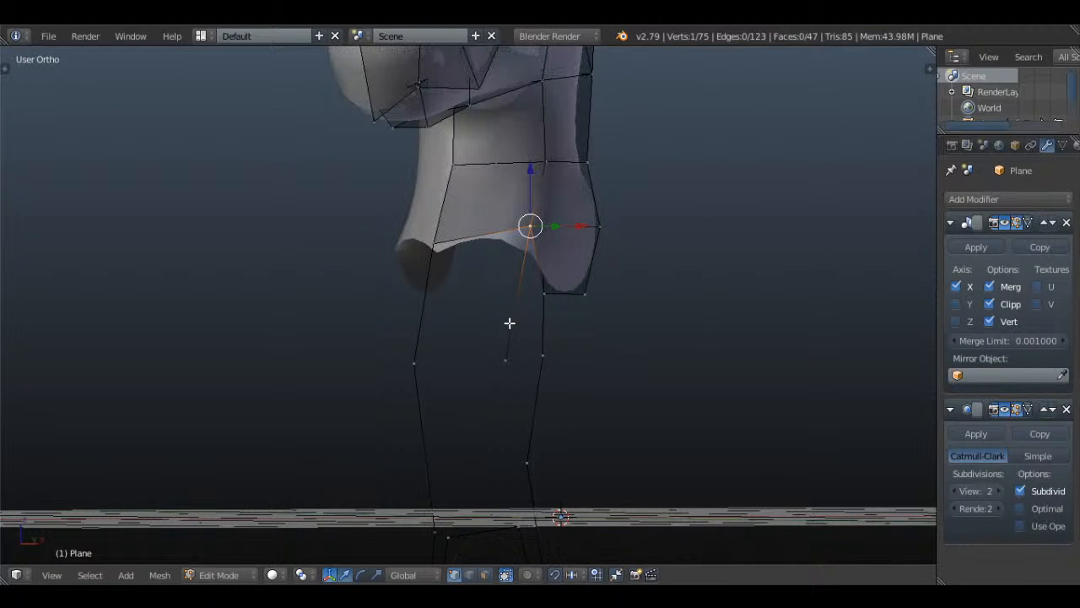
right_click(411, 253, "shift")
key("f")
key("a")
- Select the two faces on the side of the lower neck and move them outward about 0.07 along X in front view
middle_click_drag(617, 251, 553, 264)
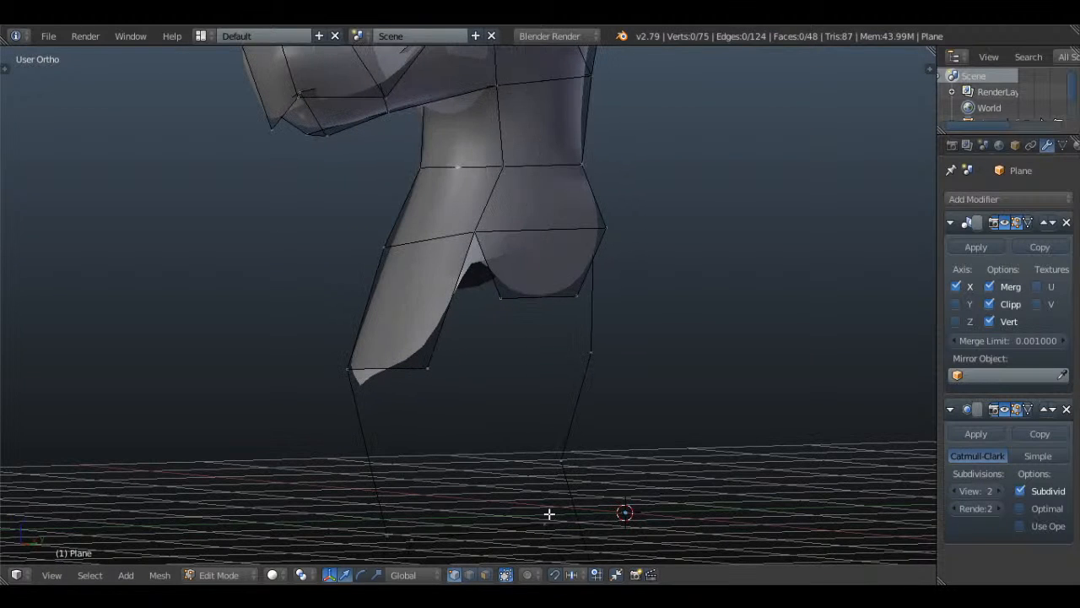
right_click(553, 246, "shift")
scroll(552, 245, "down", 3)
key("KP_1")
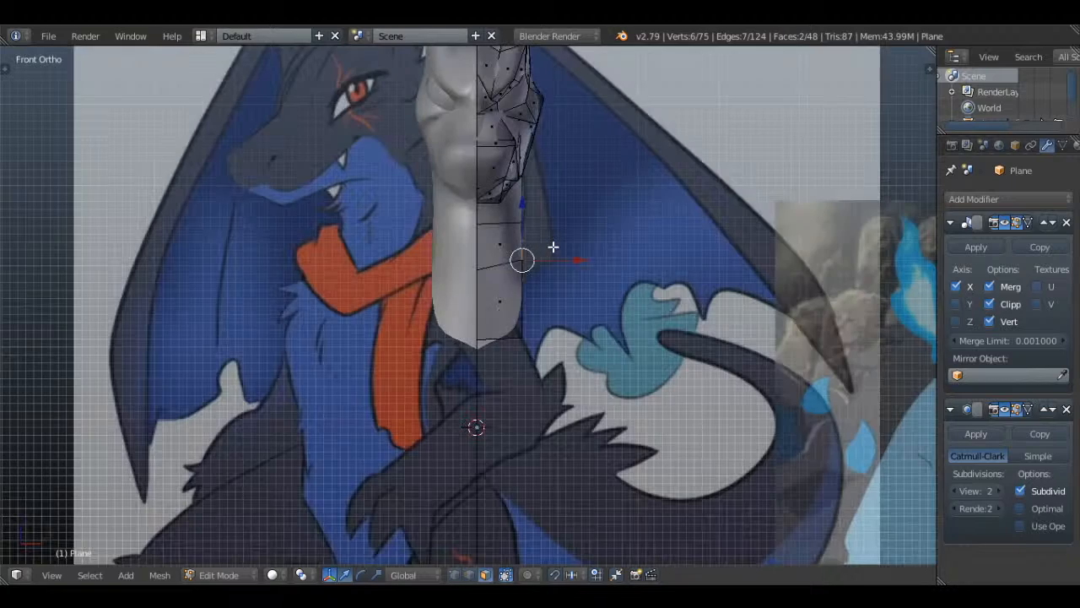
key("g")
key("x")
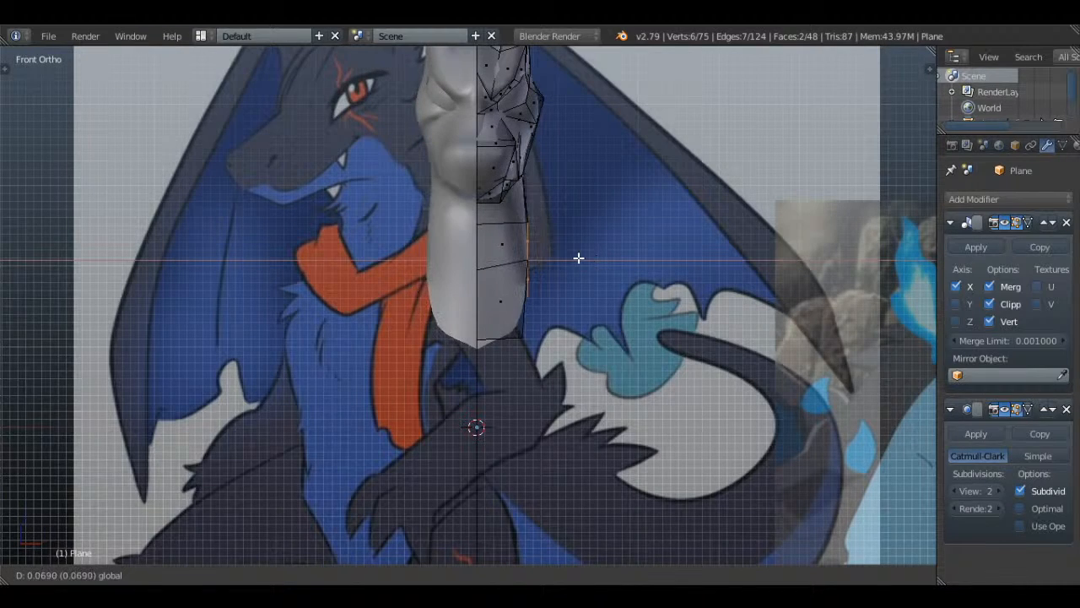
left_click(579, 253)
middle_click_drag(646, 244, 592, 344)
key("a")
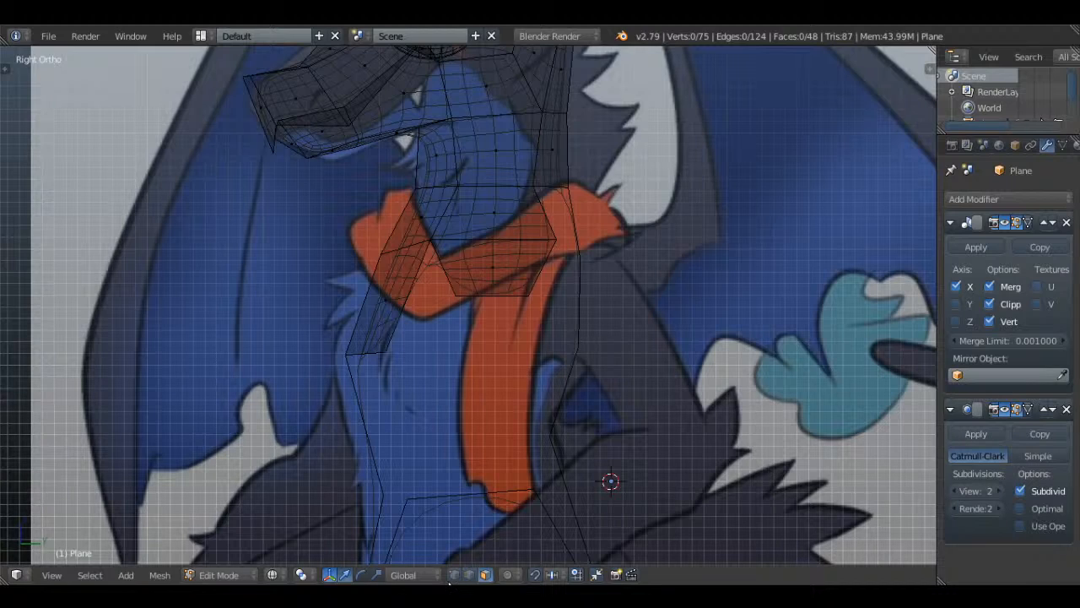
- Delete the two lowest side vertices extruded below the scarf line
middle_click_drag(536, 246, 541, 268, "shift")
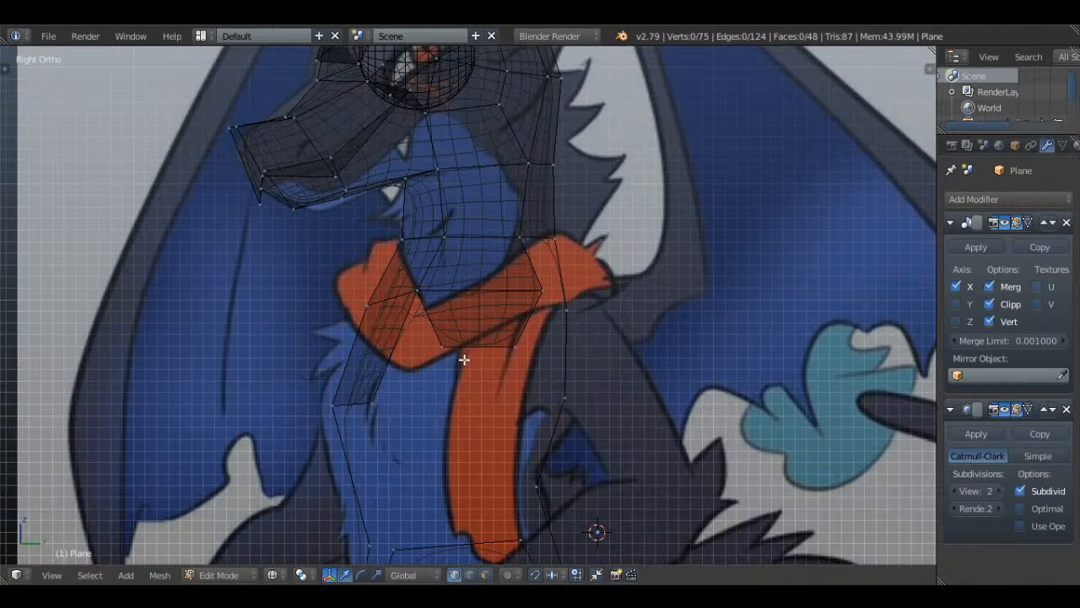
scroll(465, 360, "down", 5)
scroll(498, 268, "up", 5)
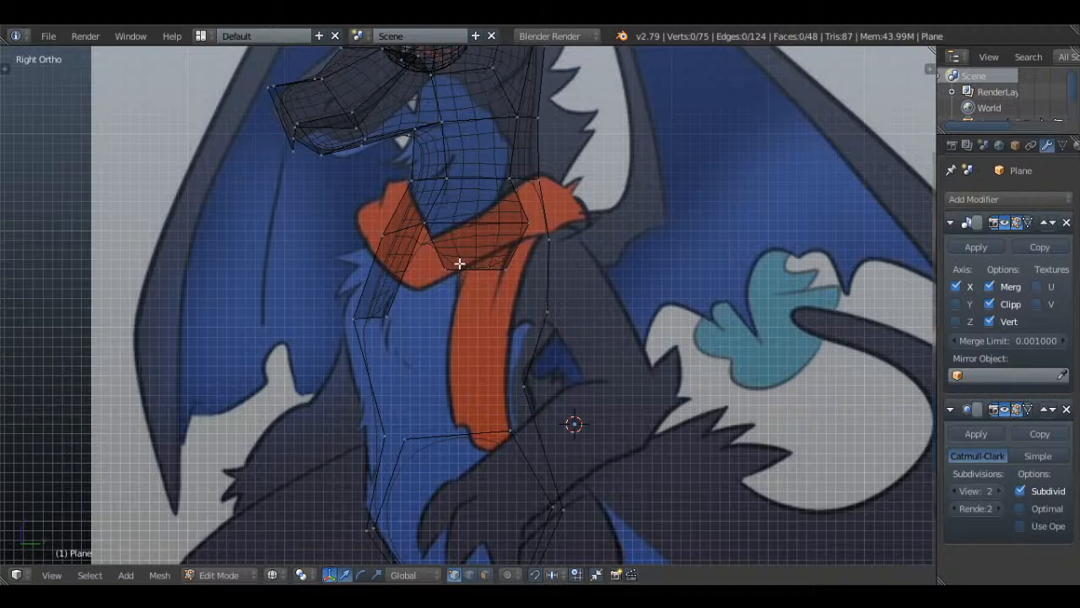
key("c")
right_click(454, 266)
right_click(449, 268)
right_click(506, 268, "shift")
scroll(558, 279, "up", 3)
key("s")
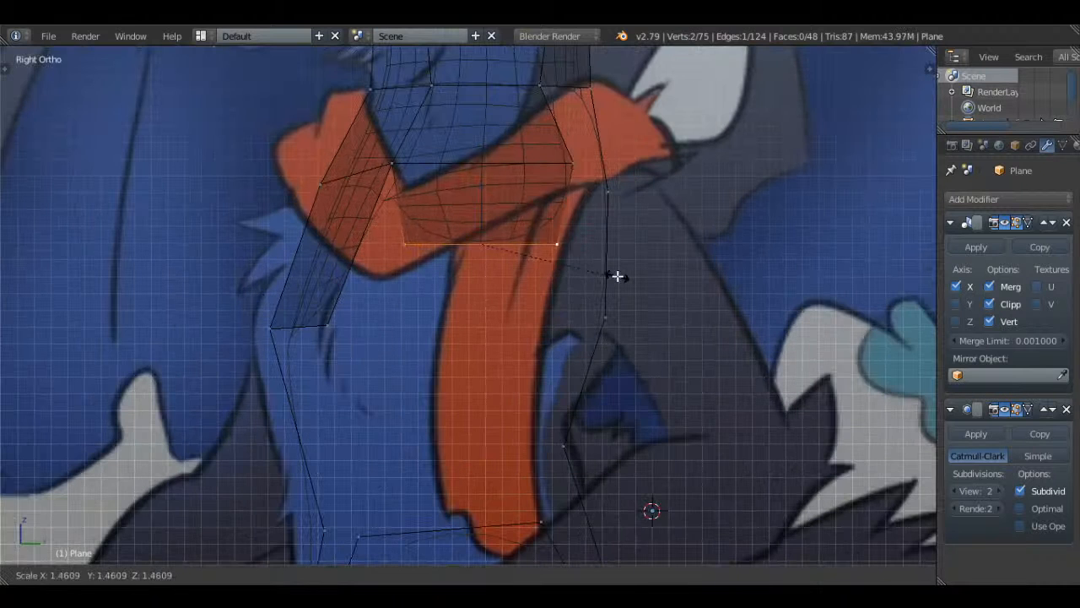
right_click(627, 275)
key("x")
left_click(613, 187)
- Scale the lowest side edge of the neck narrower and the edge above it slightly wider in side view
right_click(395, 188)
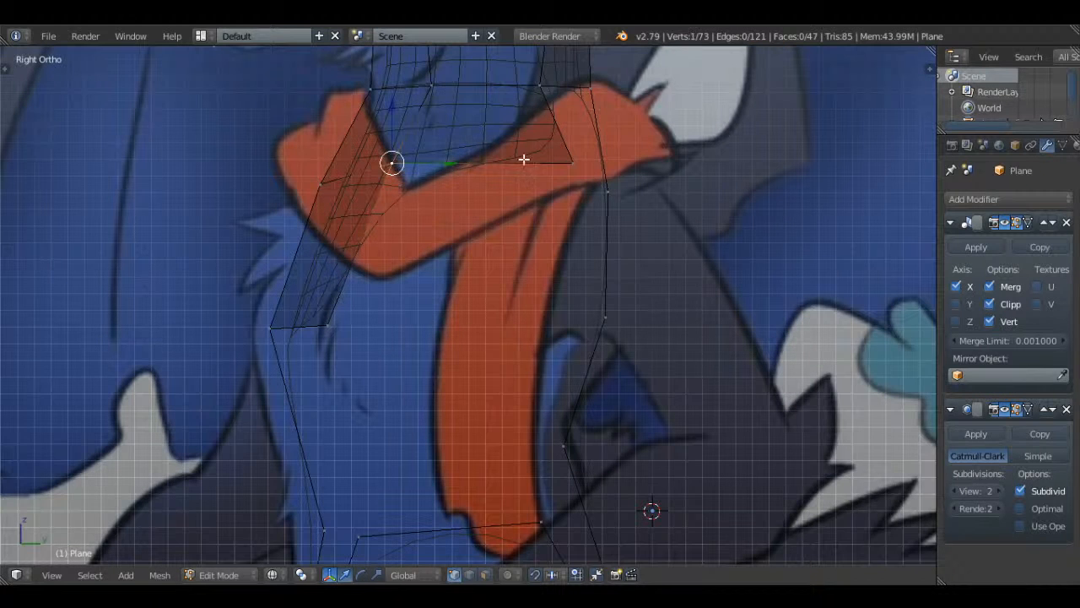
key("s")
left_click(578, 196)
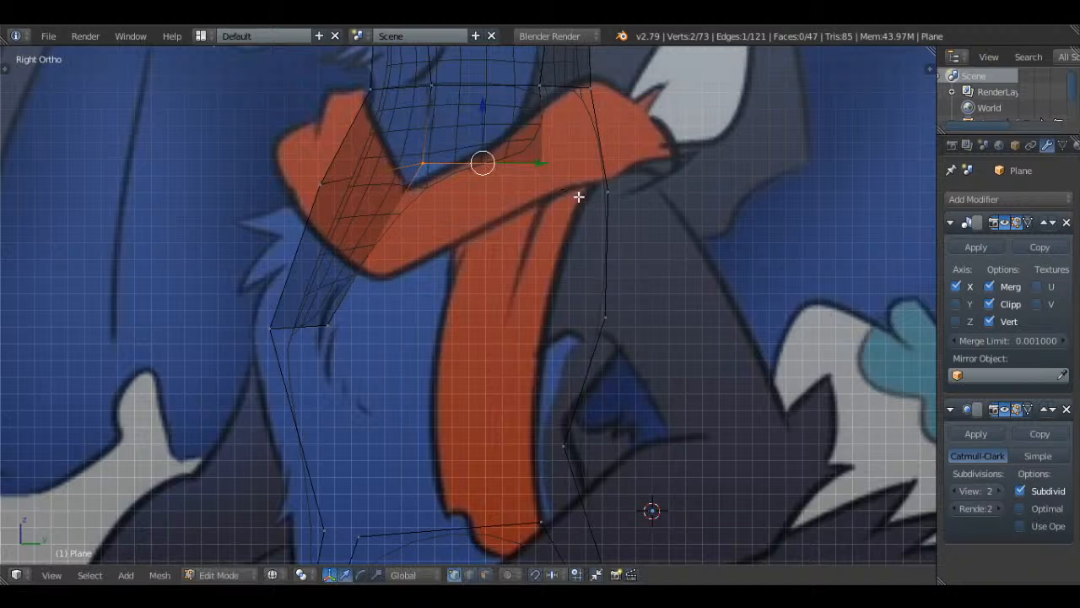
key("a")
middle_click_drag(483, 140, 487, 316, "shift")
right_click(447, 284)
right_click(532, 254, "shift")
key("s")
left_click(647, 272)
key("a")
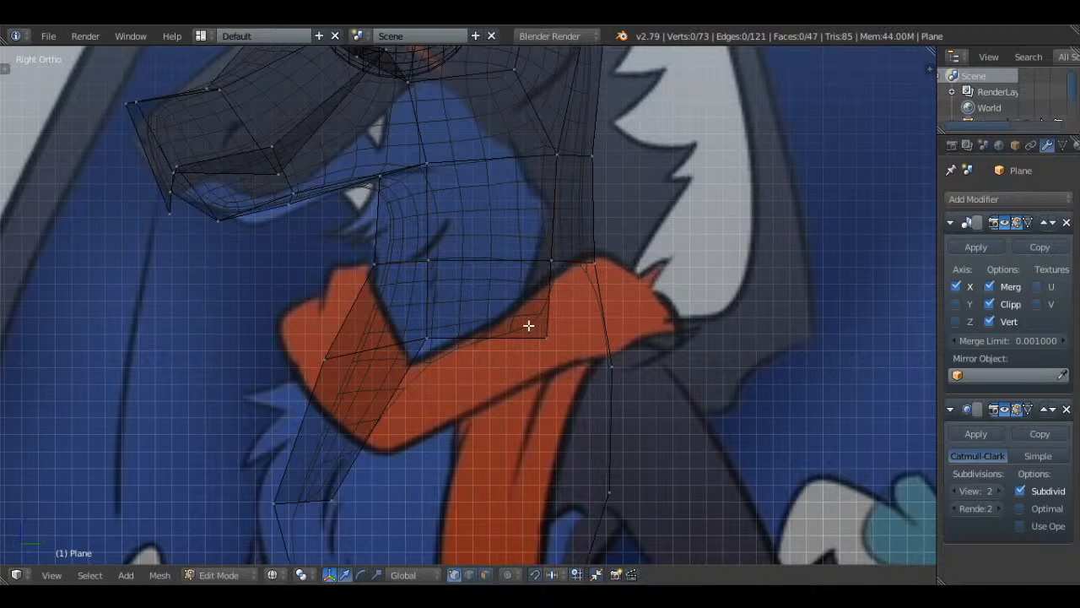
- In front view, move the lowest neck-side vertices outward along X and the chest vertex outward about 0.19
key("KP_1")
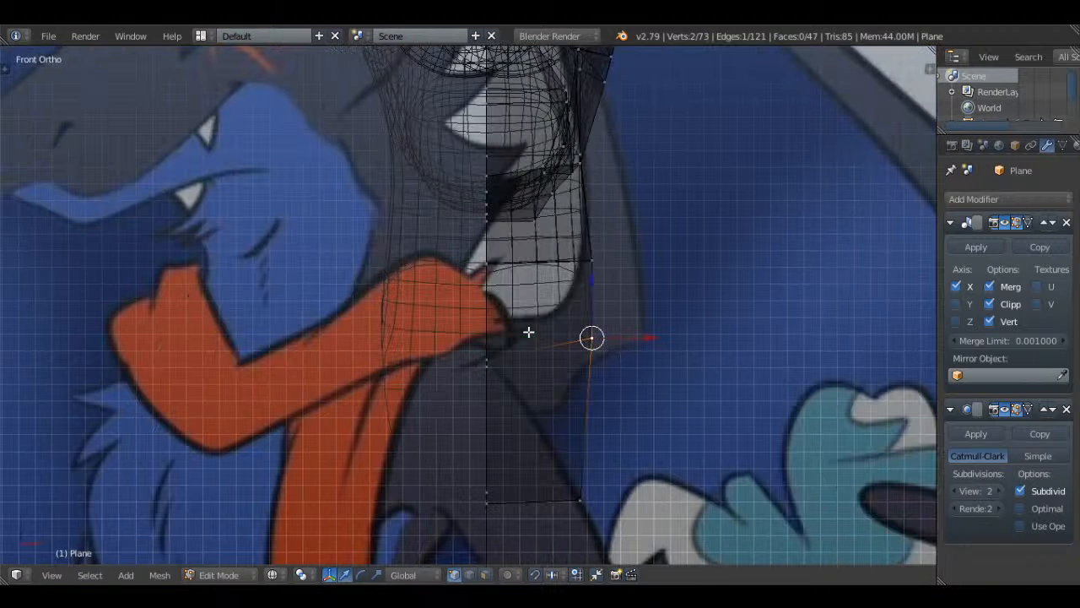
key("g")
key("x")
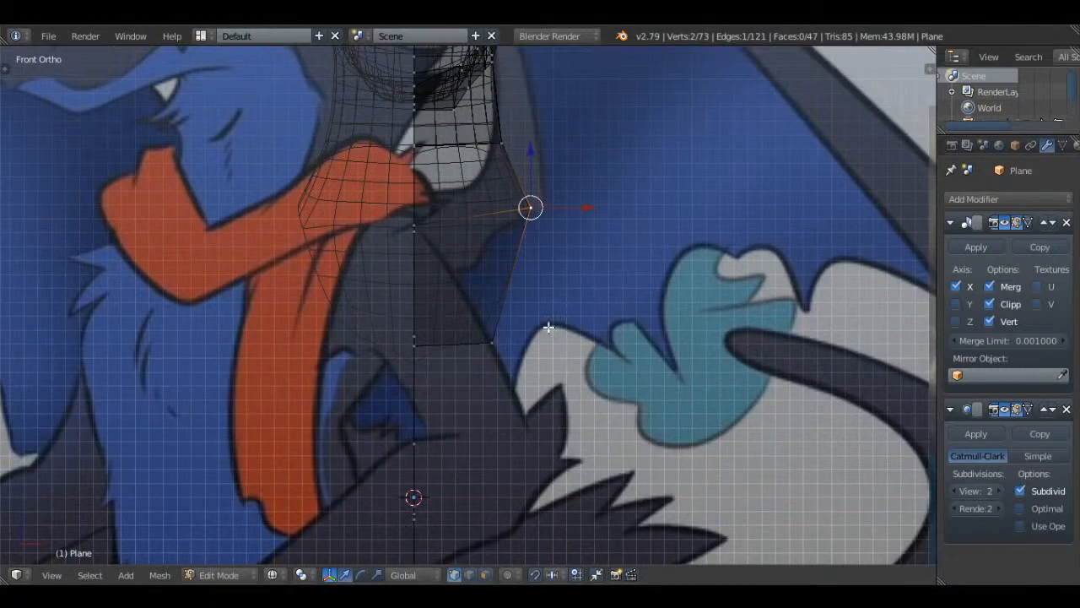
right_click(501, 350)
key("g")
key("x")
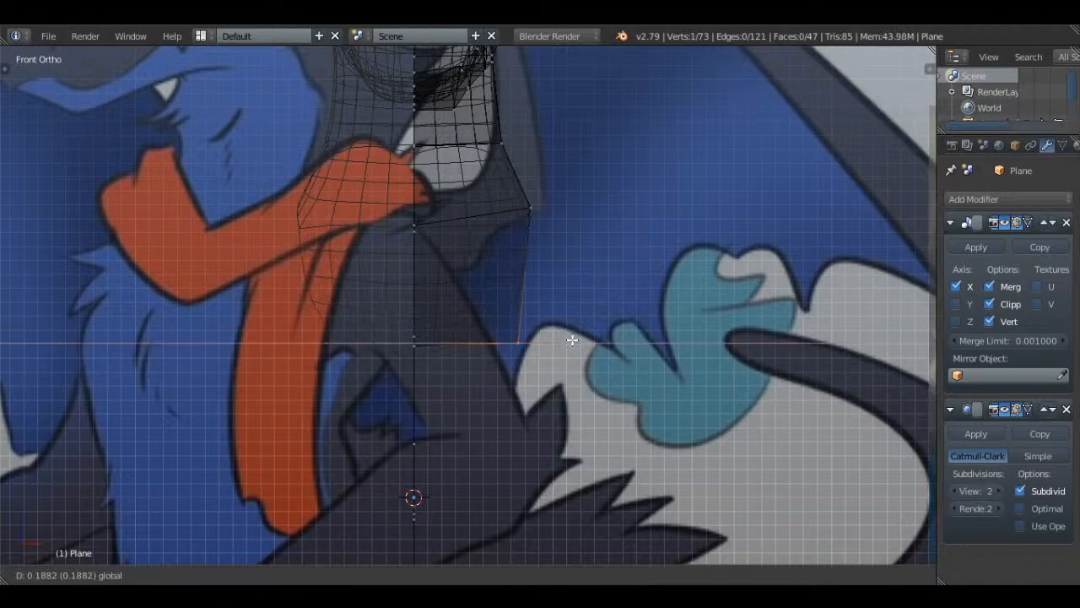
left_click(572, 339)
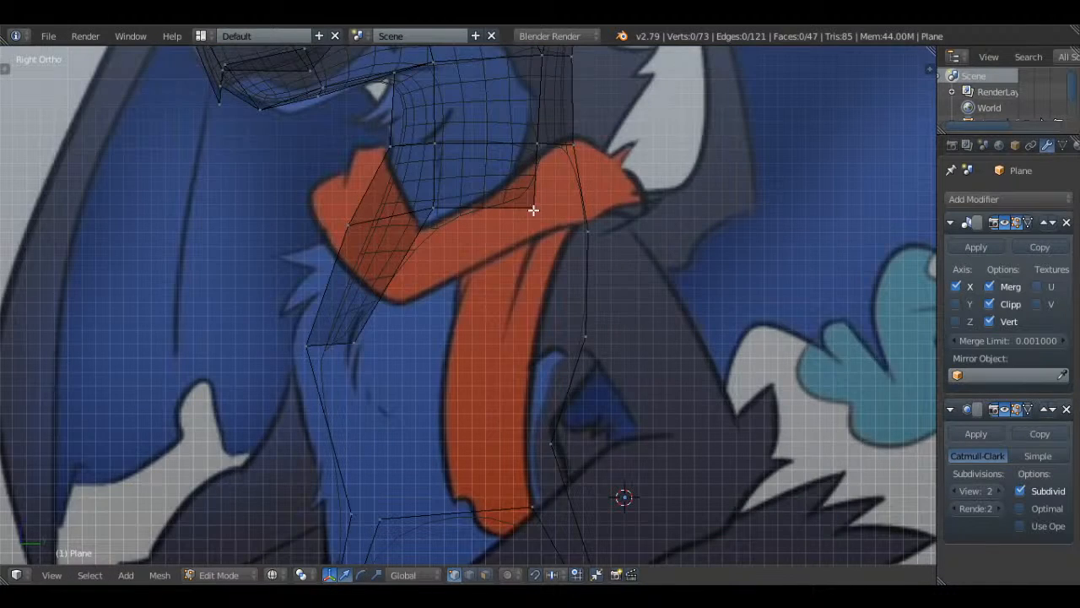
- Reposition the front and rear lower neck-side vertices in side view, moving the front one forward and the rear one backward
right_click(431, 205)
left_click_drag(482, 205, 449, 216)
left_click_drag(566, 209, 584, 215)
key("g")
left_click(590, 224)
- Fill a face between the rear neck-side vertices and the neck's back outline at scarf level
right_click(535, 148, "shift")
right_click(574, 144, "shift")
right_click(587, 222, "shift")
key("f")
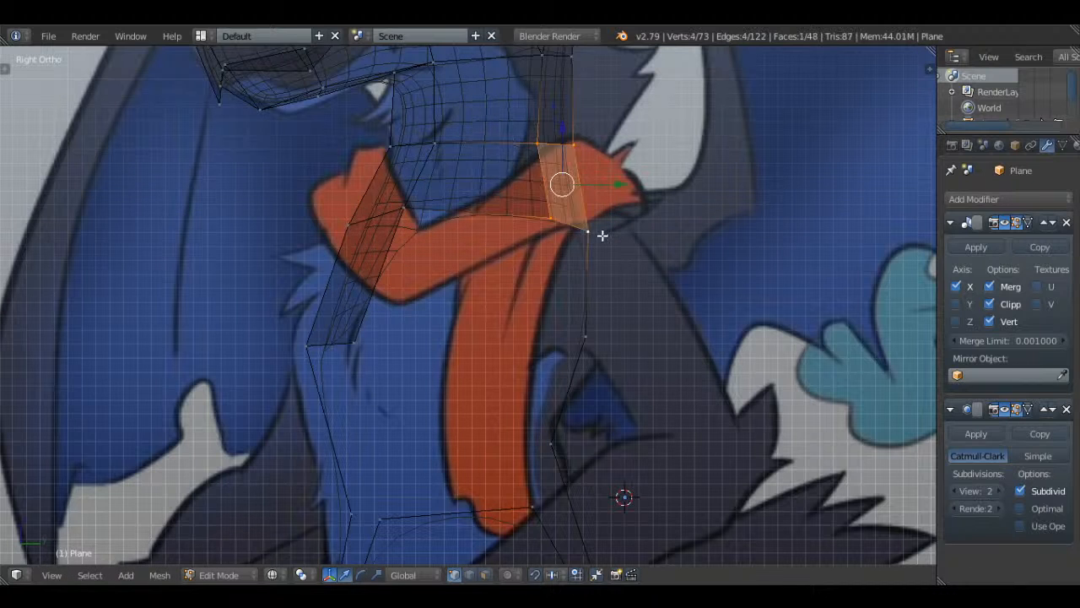
key("a")
middle_click_drag(600, 234, 621, 254)
key("KP_3")
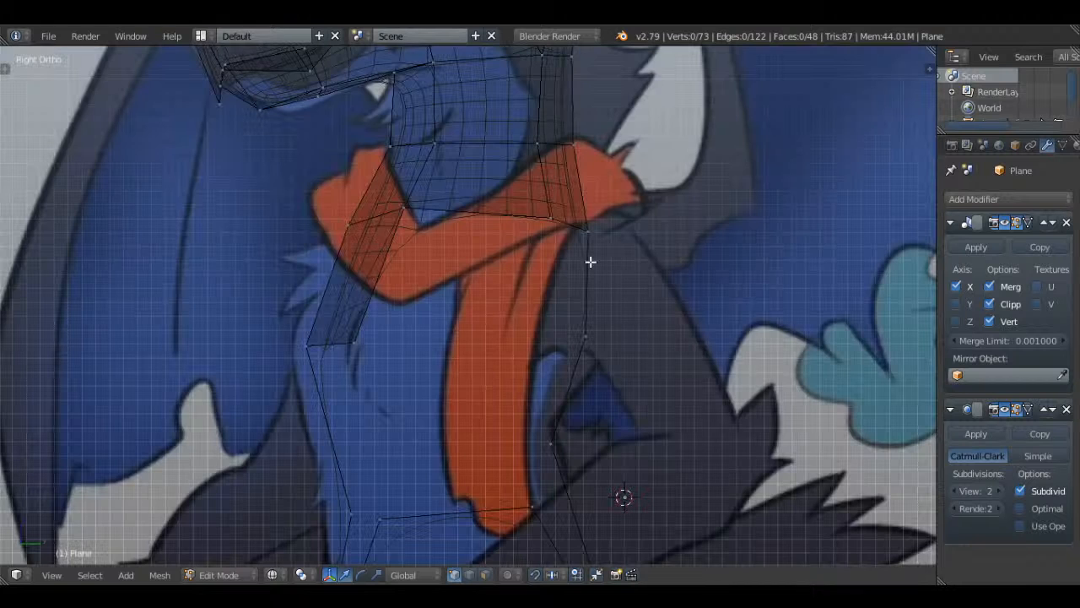
- Extrude the rear neck-side vertex down to chest level and fill the faces on the back and side of the upper chest
key("e")
left_click(545, 338)
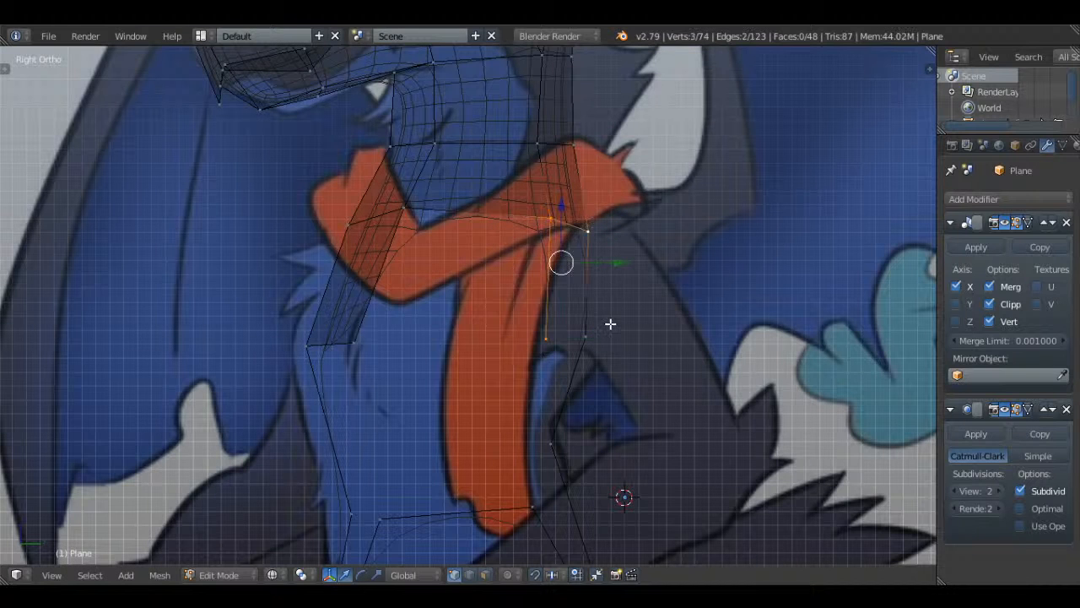
right_click(551, 219, "shift")
right_click(405, 206, "shift")
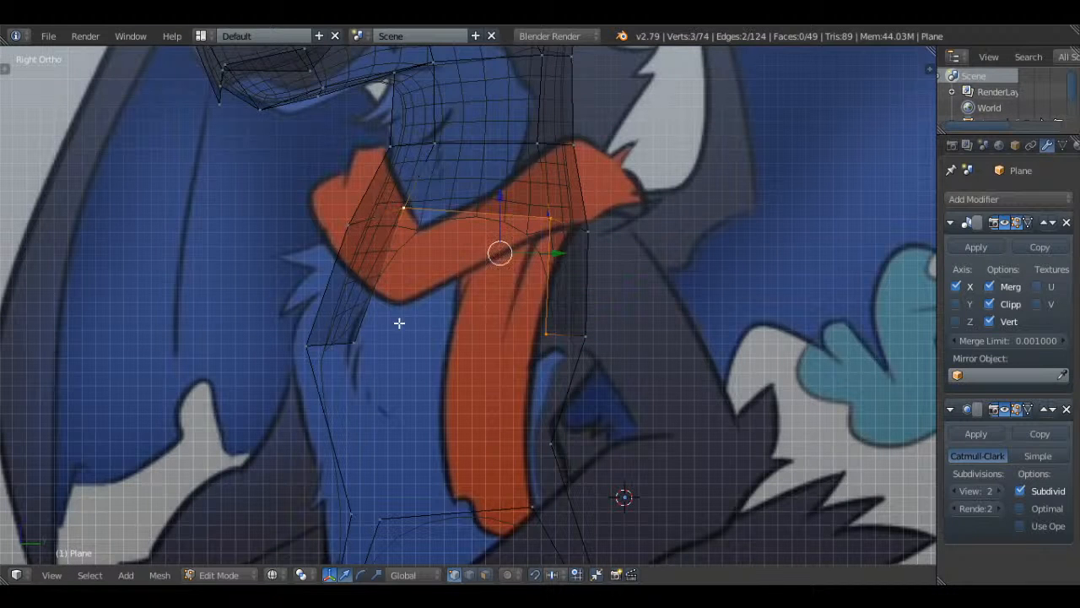
right_click(354, 342, "shift")
key("f")
key("a")
middle_click_drag(436, 321, 646, 343)
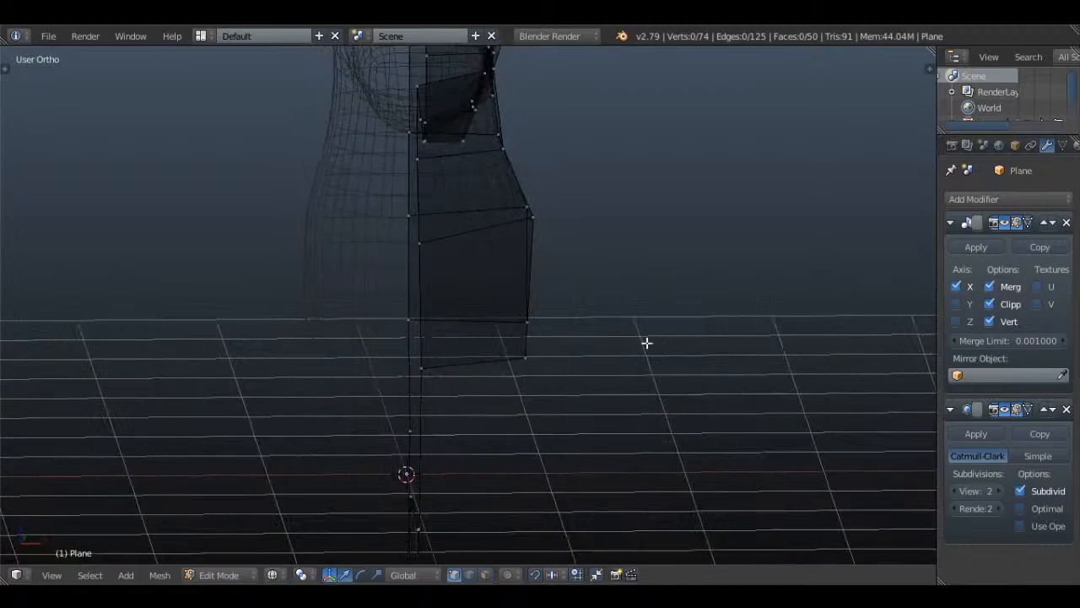
- In front view, move the new lower chest-side vertex outward about 0.06 along X
key("KP_1")
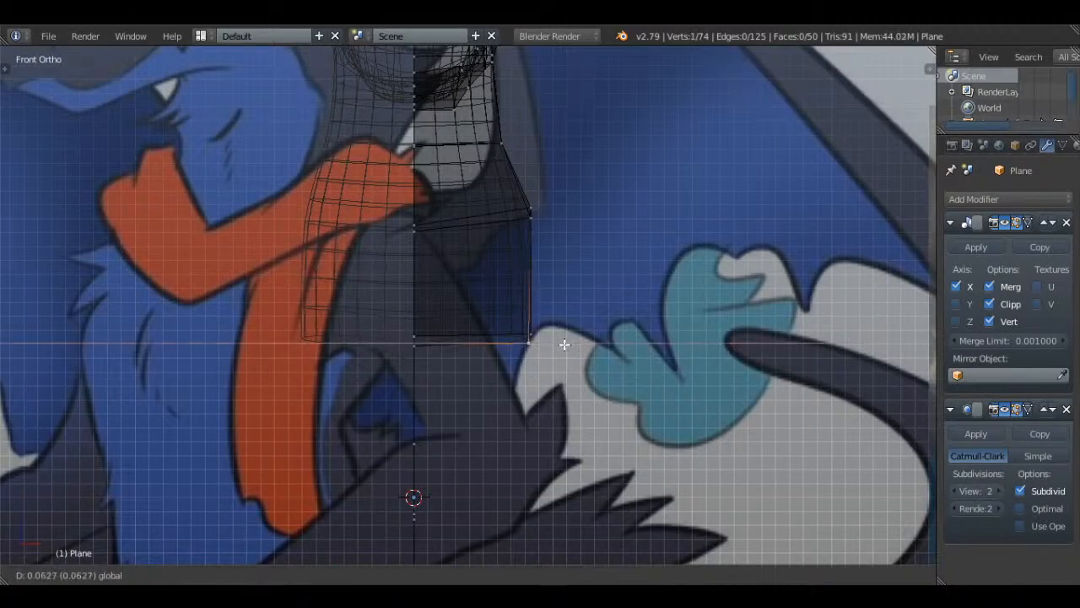
middle_click_drag(569, 343, 417, 244)
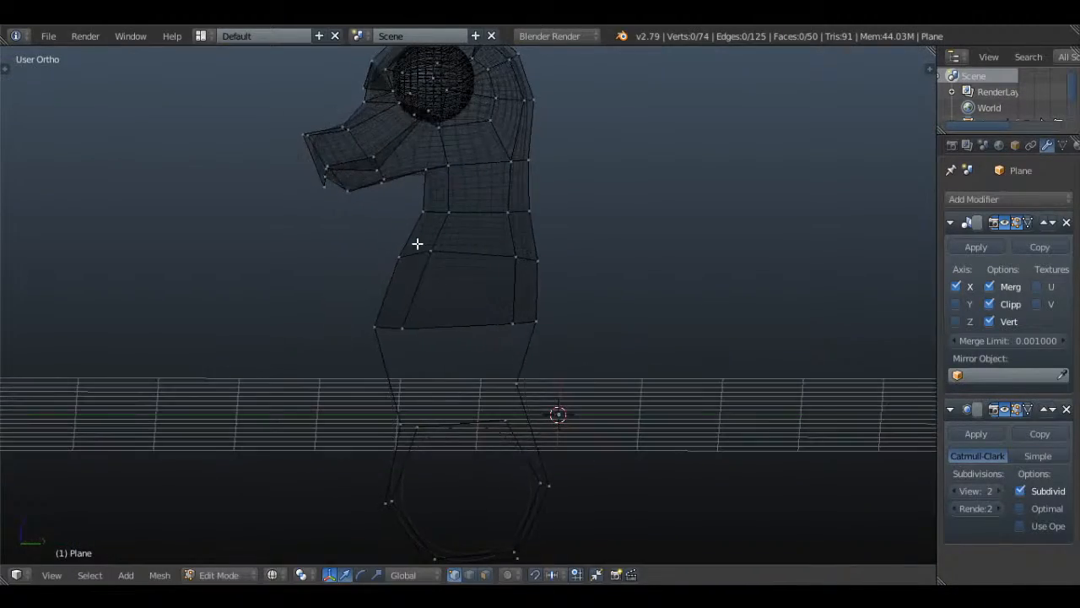
key("KP_3")
scroll(473, 265, "up", 5)
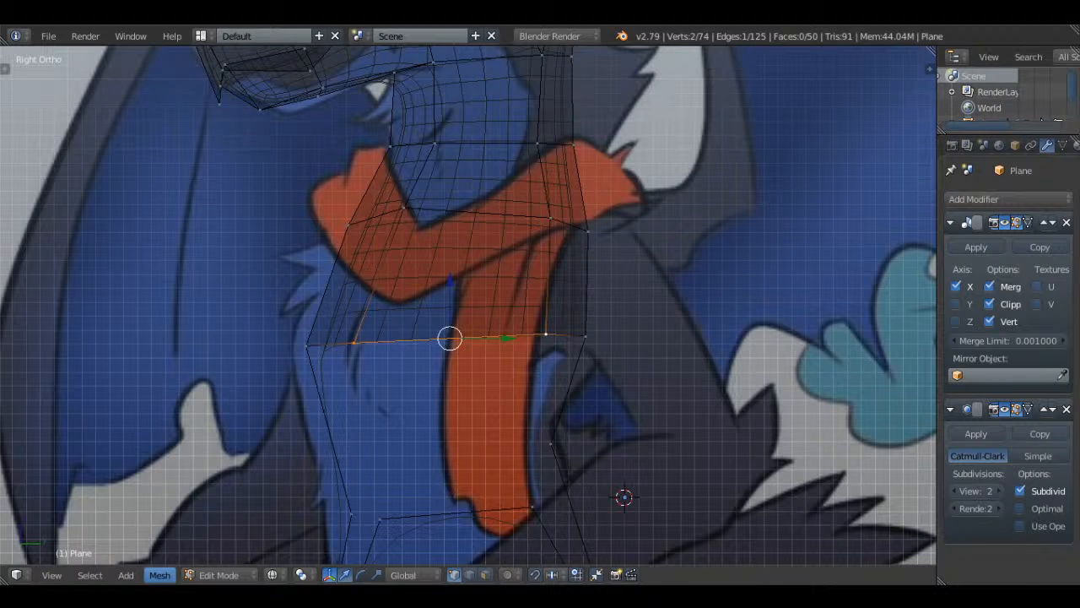
- In side view, move the upper front chest-side vertex down and slightly forward, and the lower rear one slightly down
right_click(415, 202)
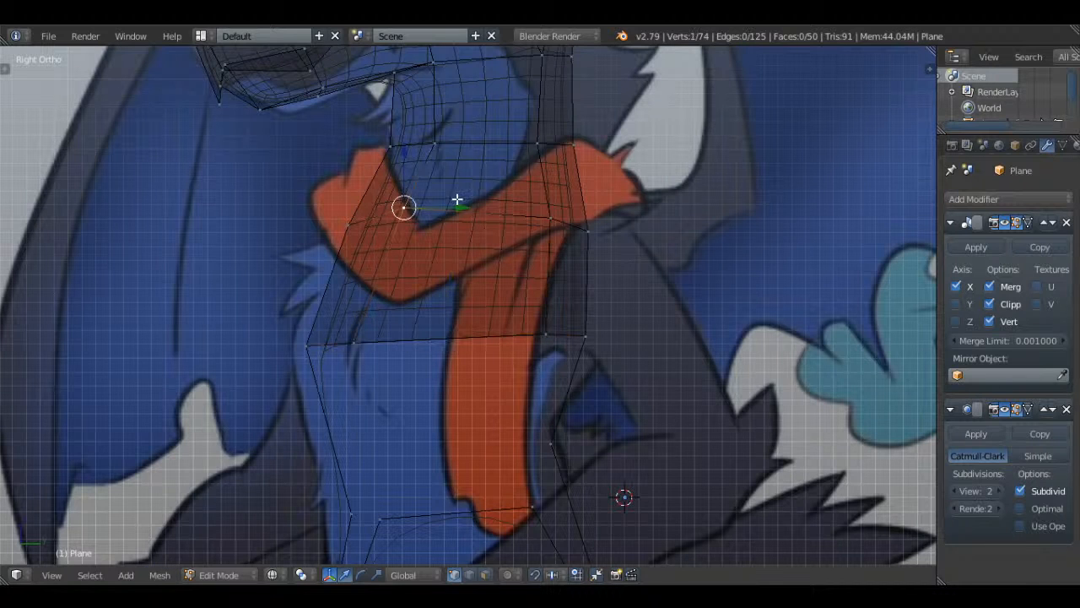
key("g")
left_click(452, 211)
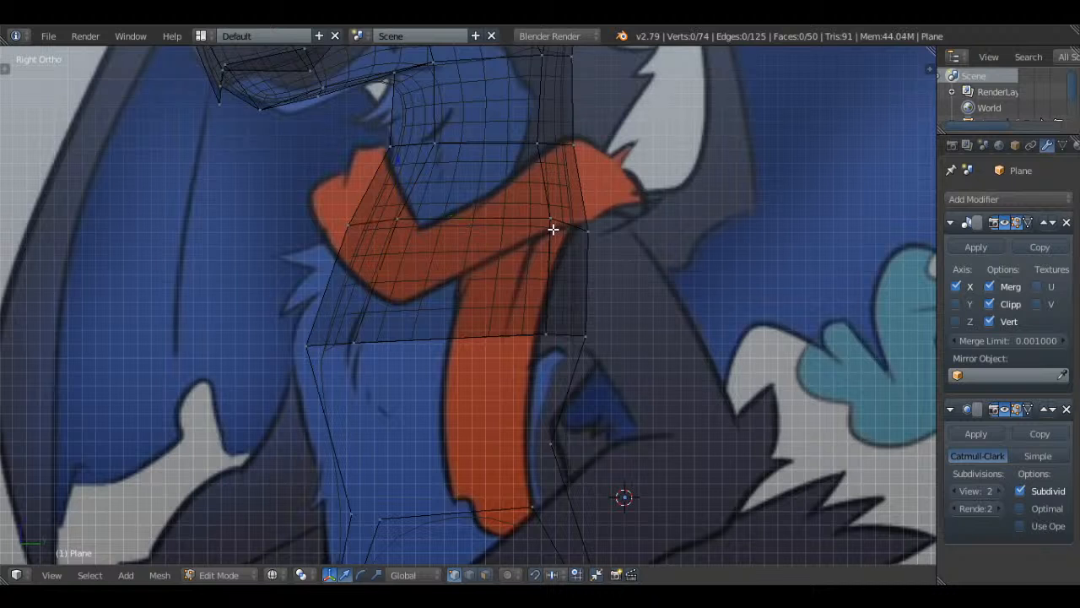
key("g")
left_click(569, 340)
- Move the lower front chest-side vertex backward along Y in side view
right_click(372, 336)
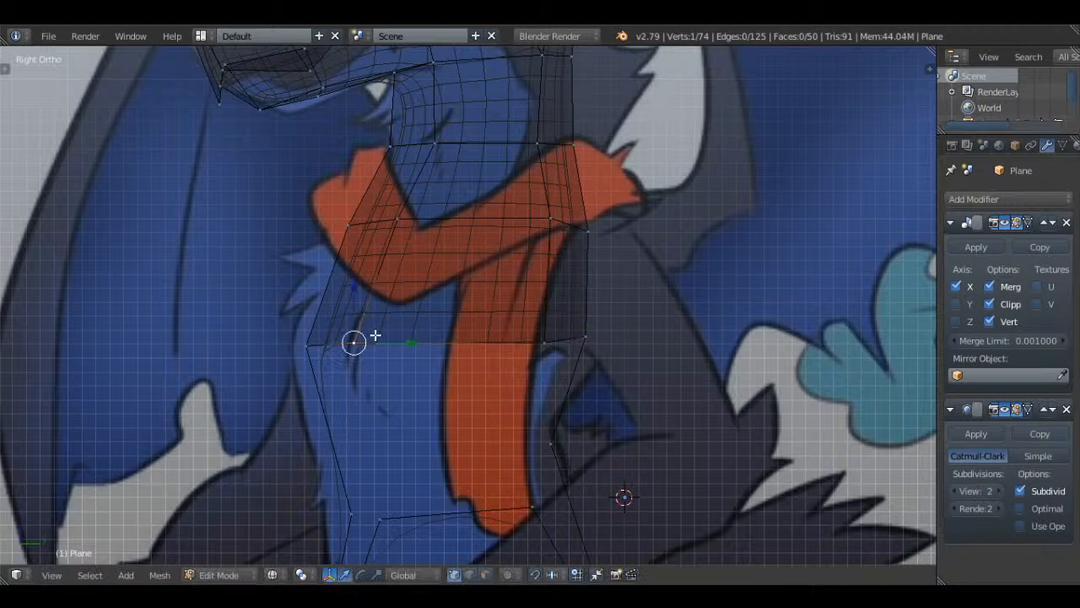
key("g")
left_click(384, 336)
right_click(397, 223, "shift")
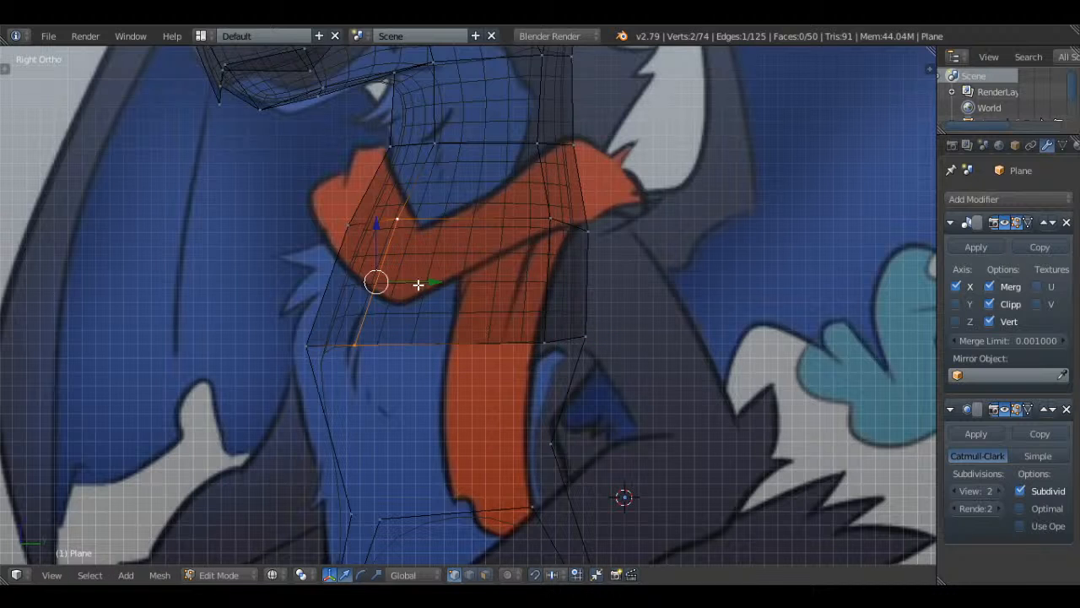
right_click(359, 342)
left_click_drag(408, 342, 443, 344)
- Move the front edge of the chest-side face slightly backward along Y and its rear edge forward along Y
right_click(396, 213)
right_click(391, 339, "shift")
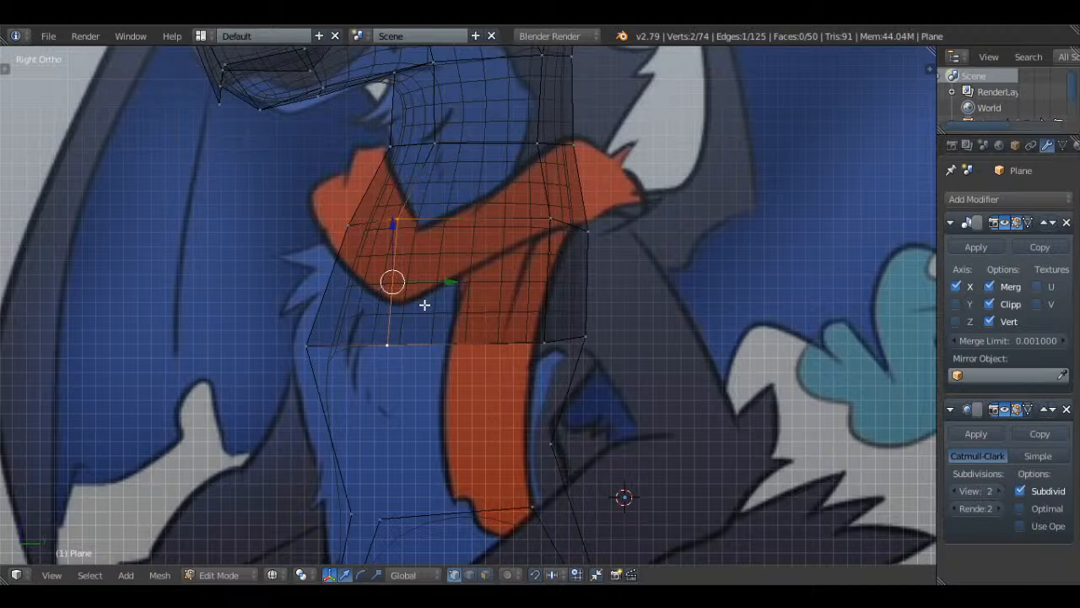
left_click_drag(448, 283, 465, 282)
right_click(524, 227)
right_click(524, 330, "shift")
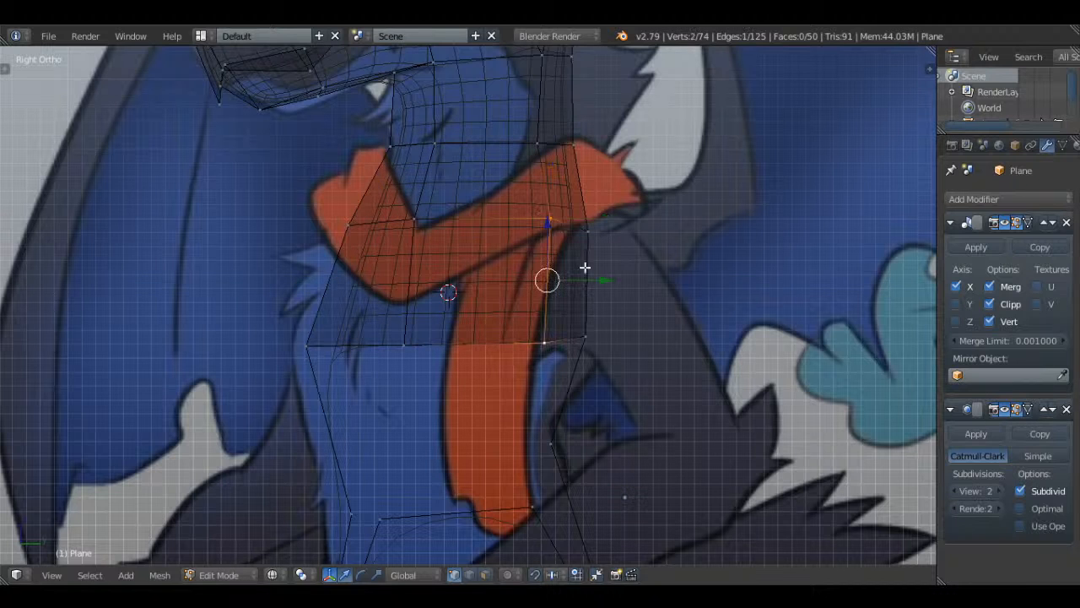
left_click_drag(591, 283, 512, 283)
right_click(411, 322, "shift")
right_click(409, 233, "shift")
key("a")
scroll(546, 268, "down", 3)
left_click(873, 476)
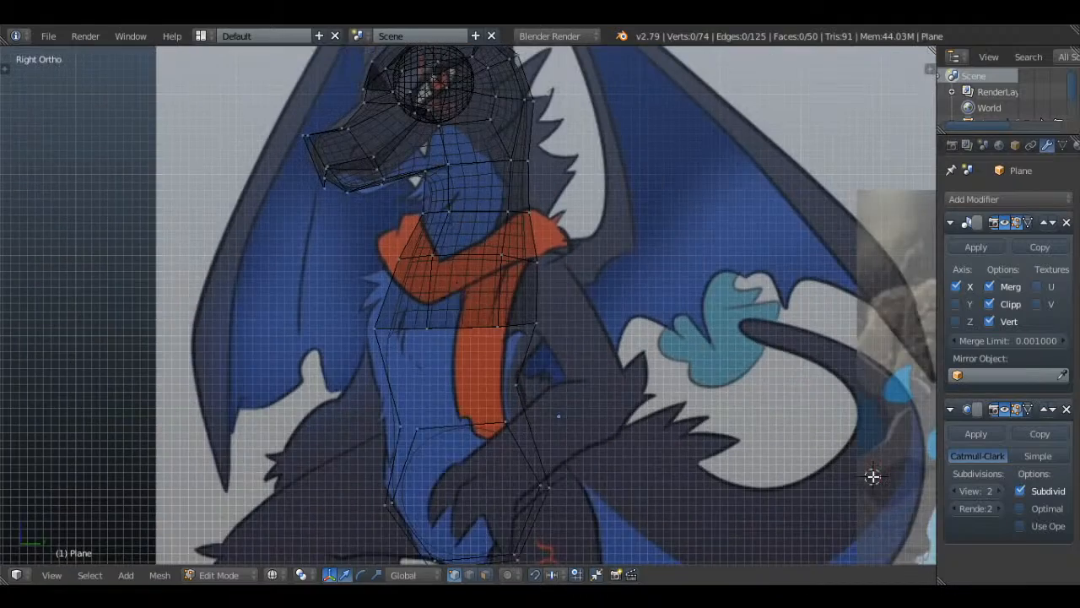
- Select the four vertices of the chest-side face and move them slightly backward along Y
scroll(492, 330, "up", 2)
right_click(510, 335)
right_click(516, 234, "shift")
right_click(419, 234, "shift")
right_click(411, 336, "shift")
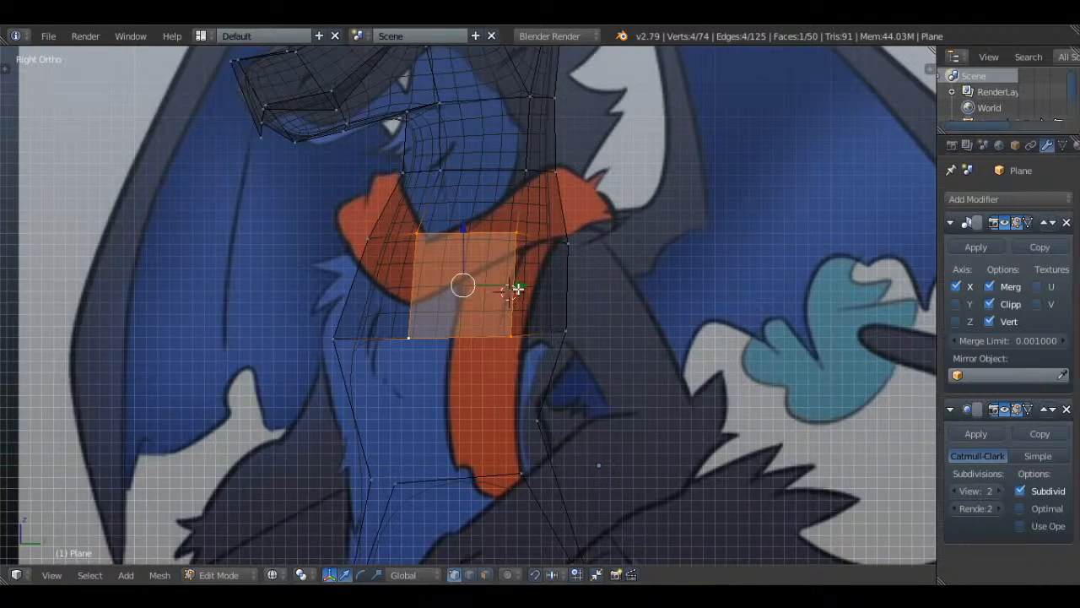
left_click_drag(518, 288, 533, 283)
key("a")
scroll(592, 272, "down", 3)
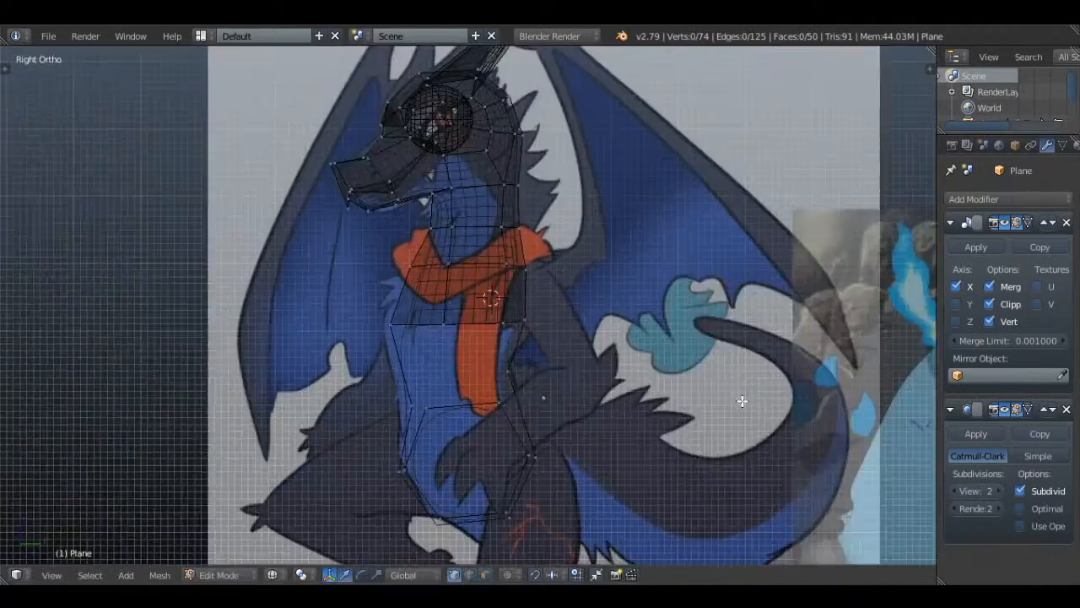
- Move the front outline vertex of the chest slightly forward along Y
scroll(742, 401, "down", 2)
scroll(678, 282, "up", 2)
scroll(587, 298, "up", 2)
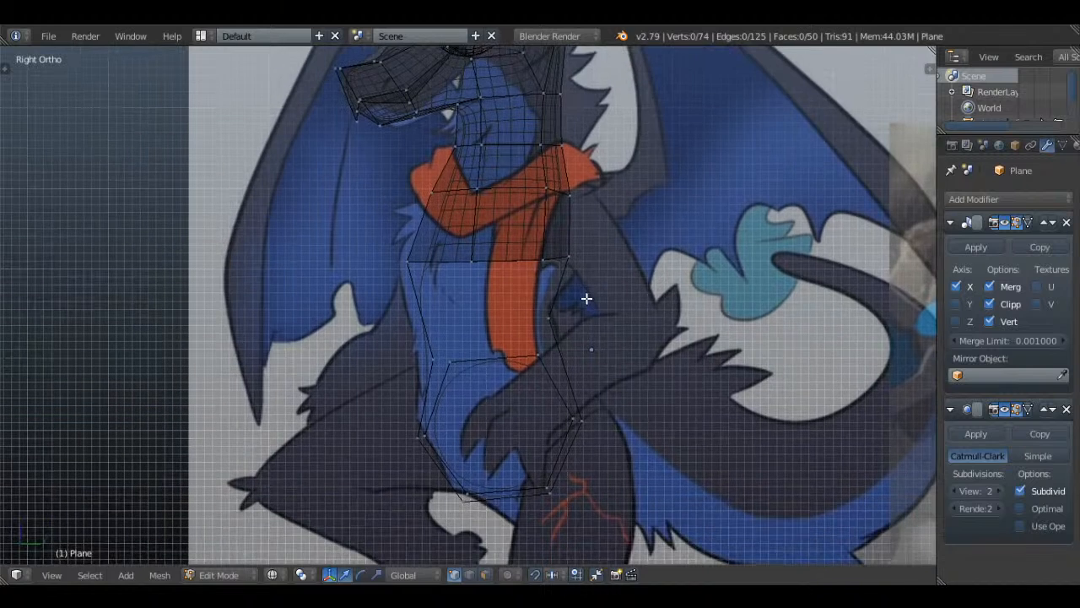
scroll(371, 249, "up", 2)
left_click_drag(416, 230, 405, 232)
key("a")
- Extrude the lower chest-side edge down to the waist and lower its front vertex beside the belly outline vertex
key("e")
left_click(637, 322)
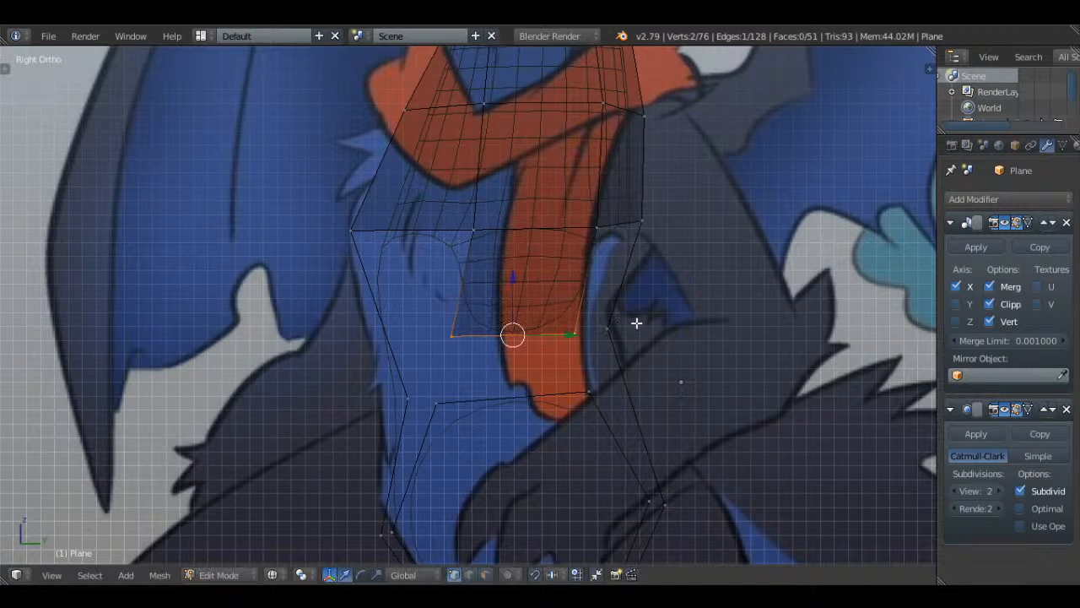
key("g")
left_click(462, 382)
- Fill the face between the rear waist-side vertices and the back outline below the chest
right_click(599, 335)
right_click(578, 332)
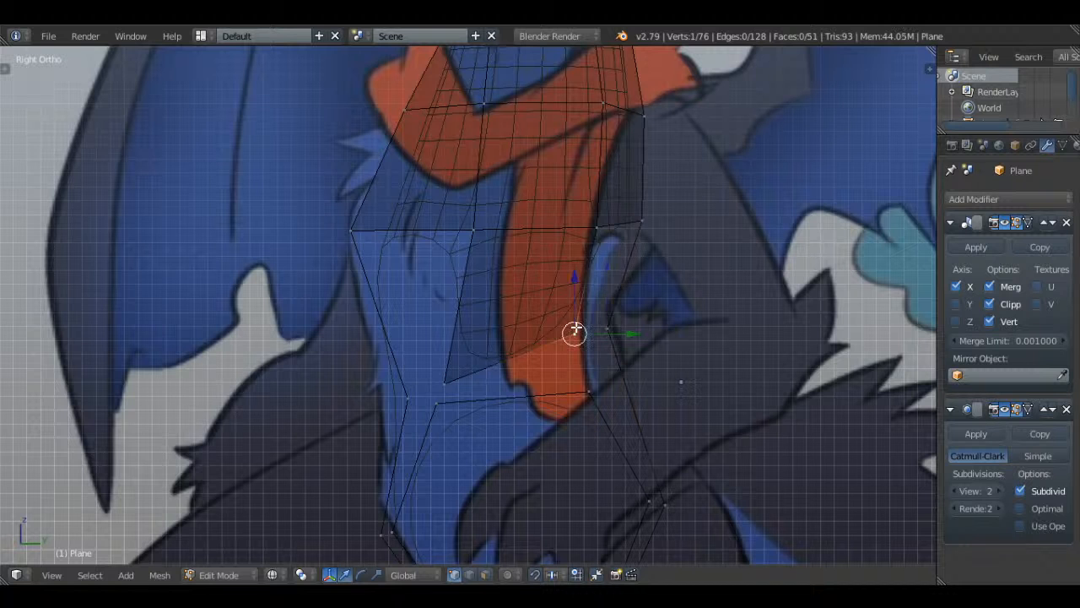
right_click(601, 230, "shift")
right_click(657, 216, "shift")
key("f")
- Fill the face between the front waist-side vertices and the belly outline
right_click(474, 230)
right_click(351, 230, "shift")
right_click(408, 397, "shift")
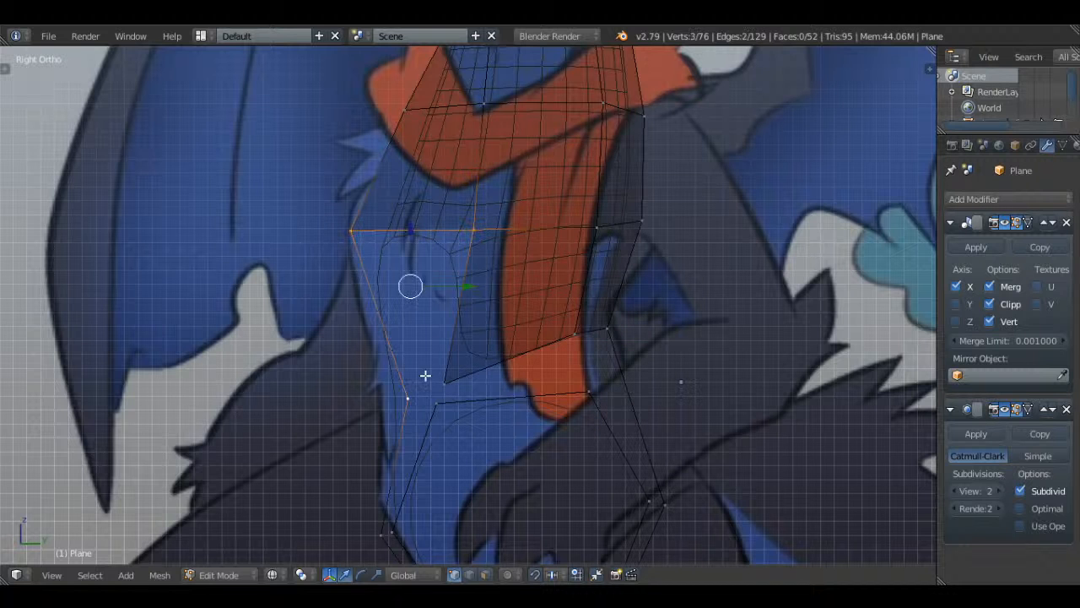
right_click(458, 382, "shift")
key("f")
key("a")
key("Tab")
scroll(437, 315, "down", 2)
- Move the front chest outline vertex about 0.23 forward and the one above it forward, and check the smoothed body in solid shading
key("Tab")
right_click(386, 264)
key("g")
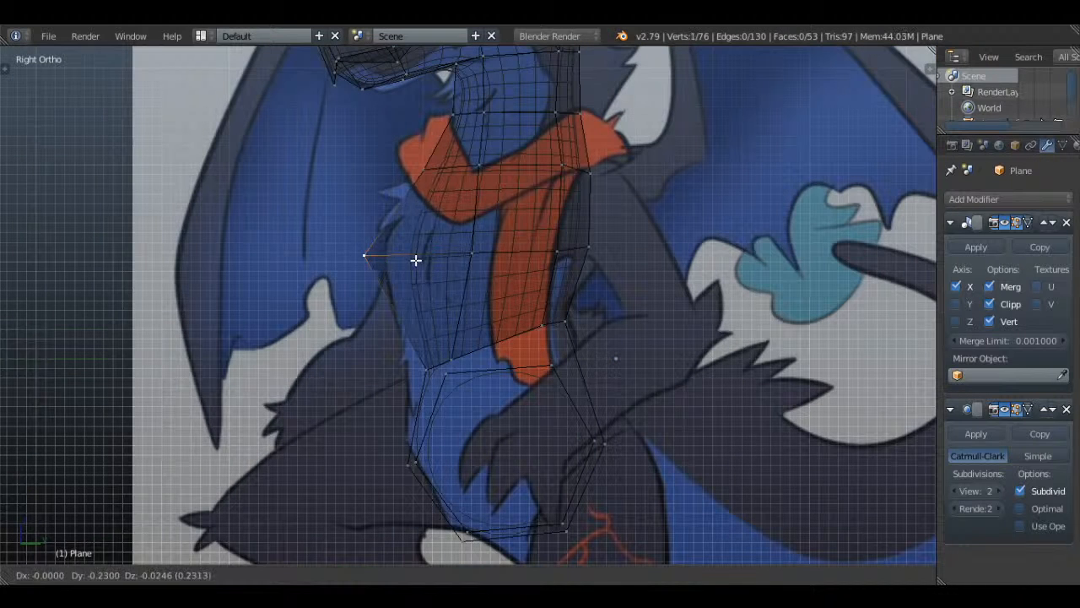
left_click(408, 259)
right_click(428, 185)
key("g")
left_click(408, 189)
key("Tab")
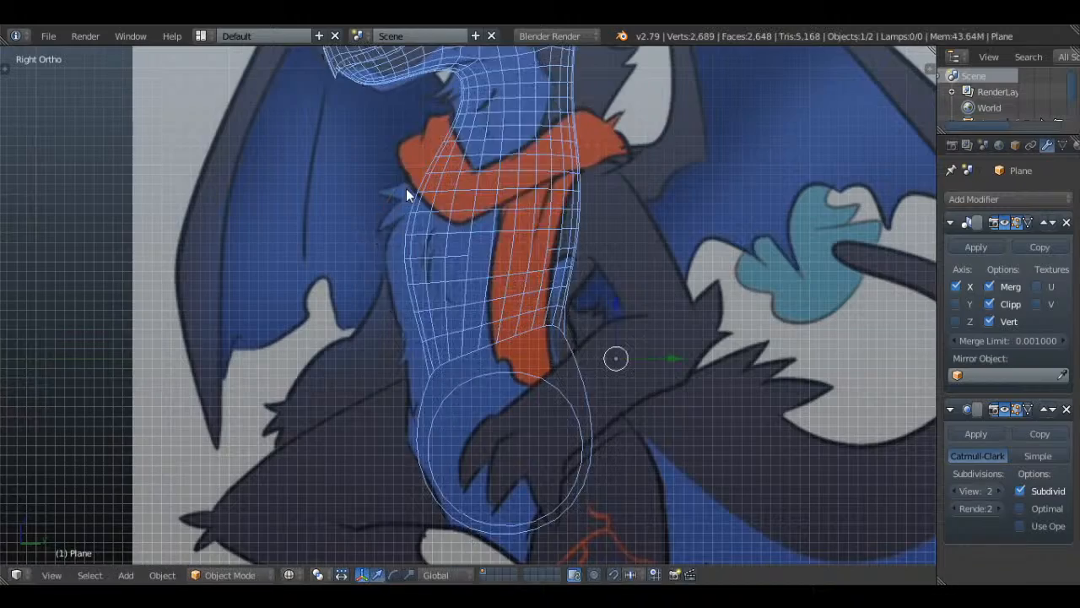
key("a")
scroll(464, 234, "down", 3)
key("z")
middle_click_drag(556, 321, 712, 338)
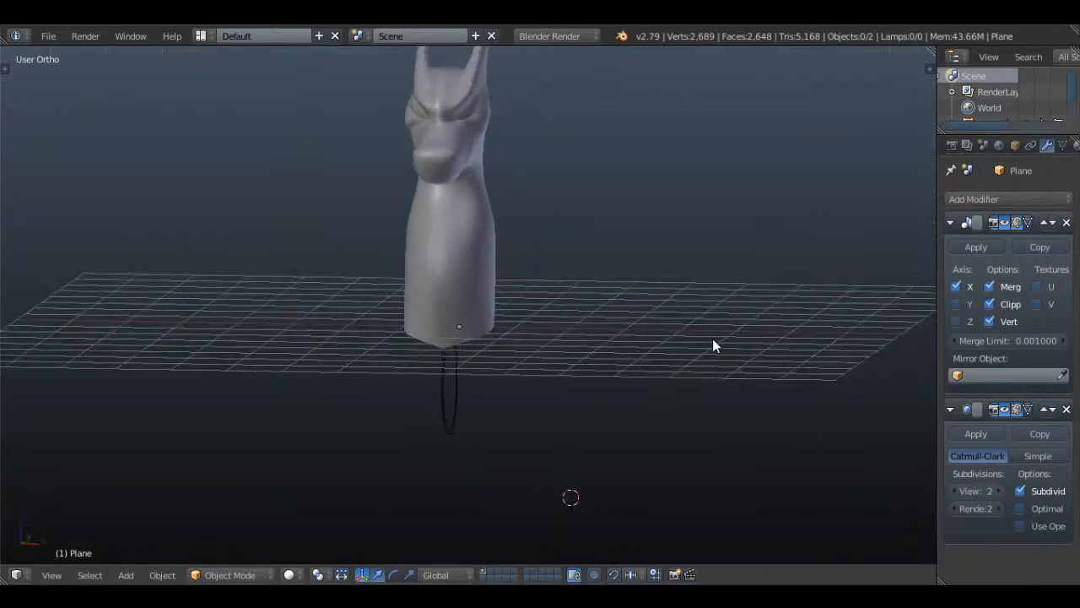
- Select the four vertices of the chest-side face and move them outward about 0.30 along X
scroll(712, 338, "up", 2)
key("Tab")
middle_click_drag(646, 304, 526, 256)
key("a")
key("a")
key("a")
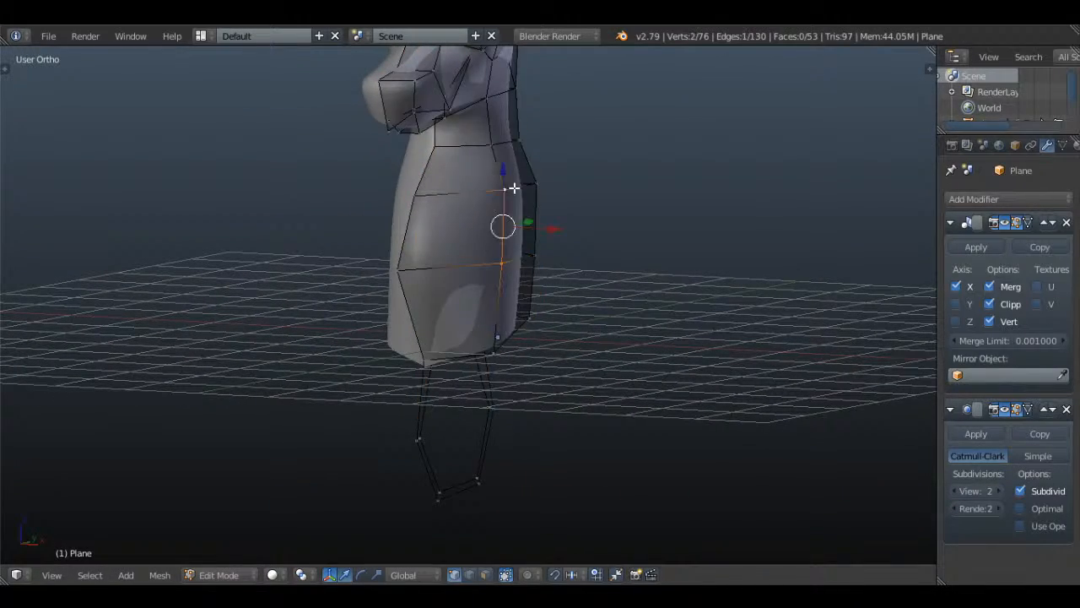
right_click(547, 190, "shift")
right_click(552, 242, "shift")
key("z")
mouse_move(570, 229)
middle_mouse_down()
mouse_move(660, 225)
mouse_move(550, 222)
middle_mouse_up()
key("g")
key("x")
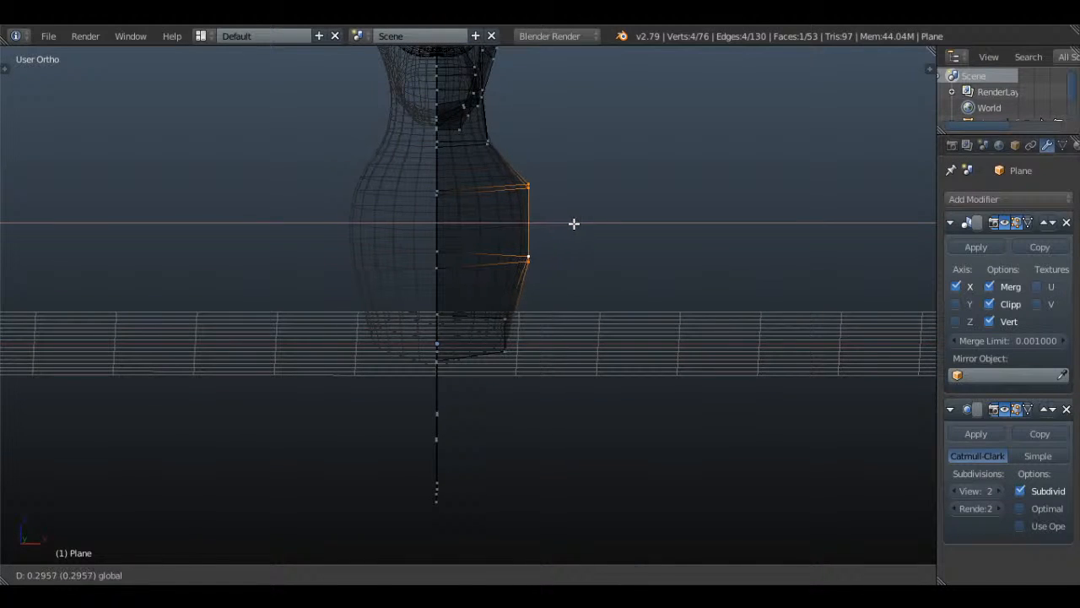
left_click(574, 224)
middle_click_drag(632, 265, 562, 263)
key("a")
- Turn off the Mirror modifier's clipping and move the inner hip loop outward along X from the centre line
key("KP_3")
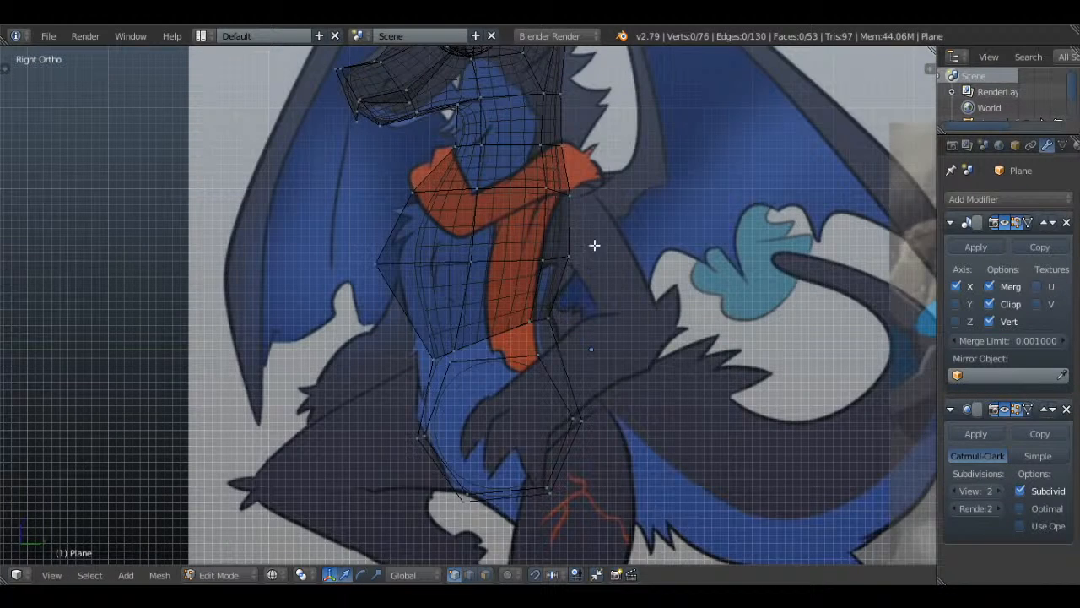
scroll(520, 335, "up", 2)
right_click(457, 252)
middle_click_drag(456, 252, 566, 302)
right_click(477, 255, "alt")
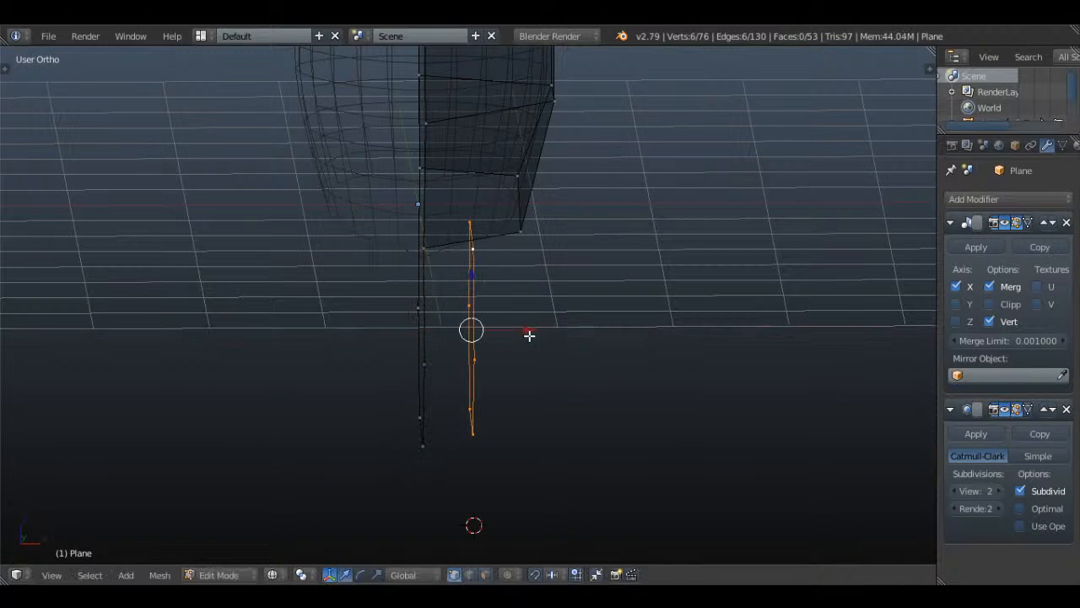
- In front view, circle-select the lowest vertices of the hip loop and move them inward along X
key("KP_1")
key("c")
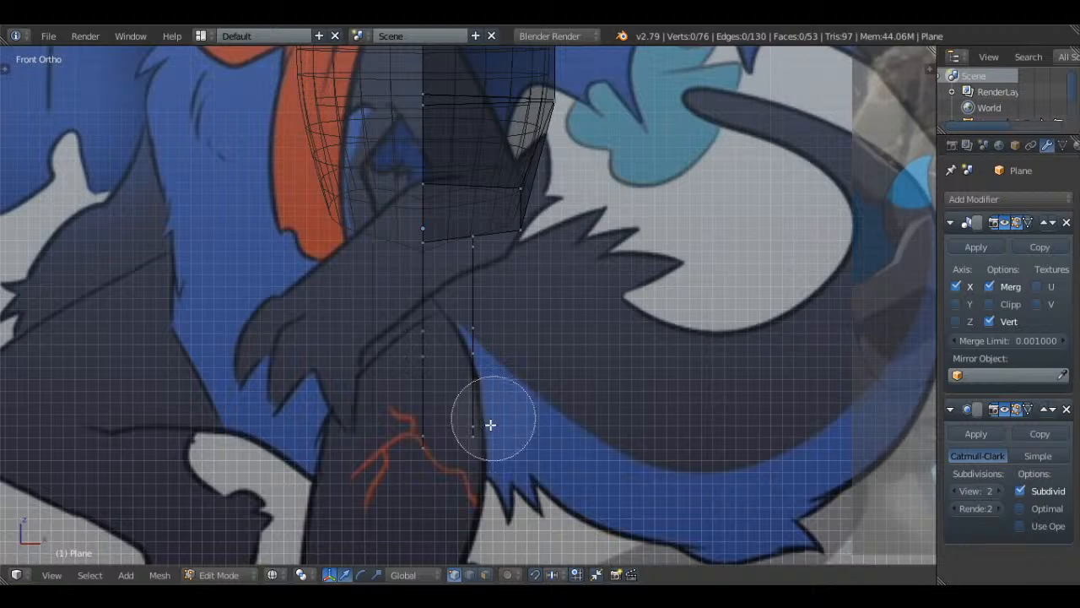
left_click(493, 423)
right_click(494, 423)
left_click_drag(536, 436, 517, 438)
key("a")
- Circle-select the top vertices of the hip loop and move them outward along X past the waist side
key("c")
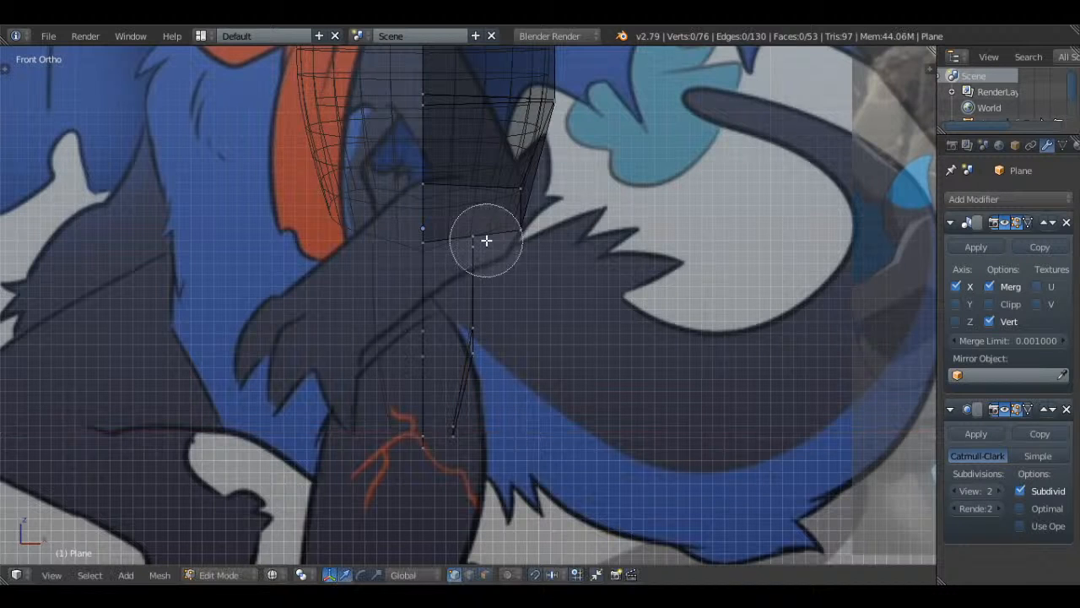
left_click(486, 241)
right_click(487, 241)
left_click_drag(518, 241, 579, 241)
key("a")
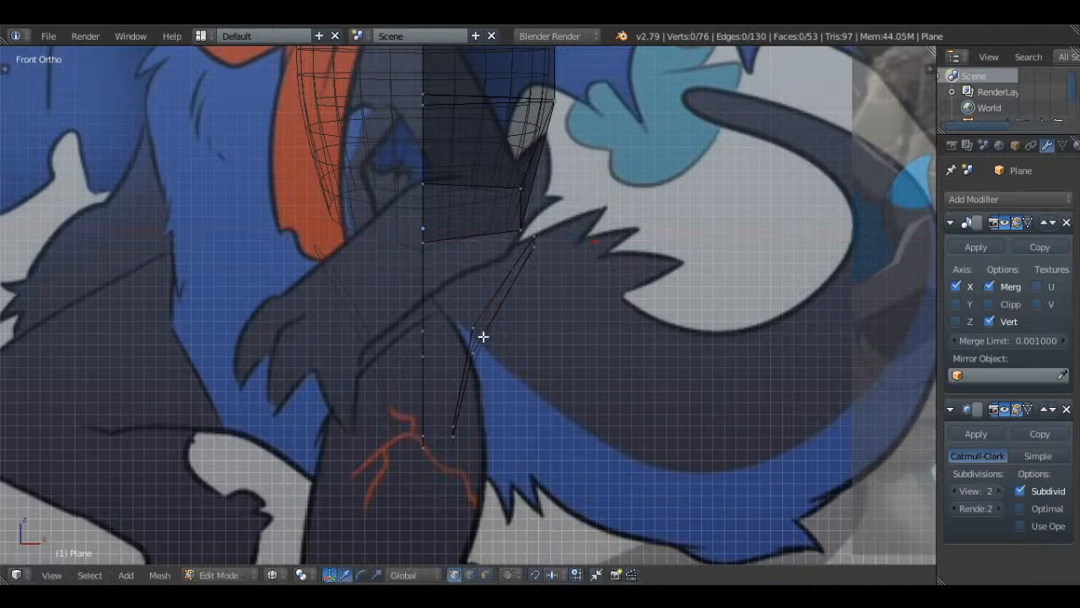
- Circle-select the middle vertices of the hip loop and move them slightly outward along X
left_click(480, 336)
key("c")
left_click(480, 336)
right_click(480, 336)
left_click_drag(515, 339, 533, 339)
key("a")
left_click(889, 481)
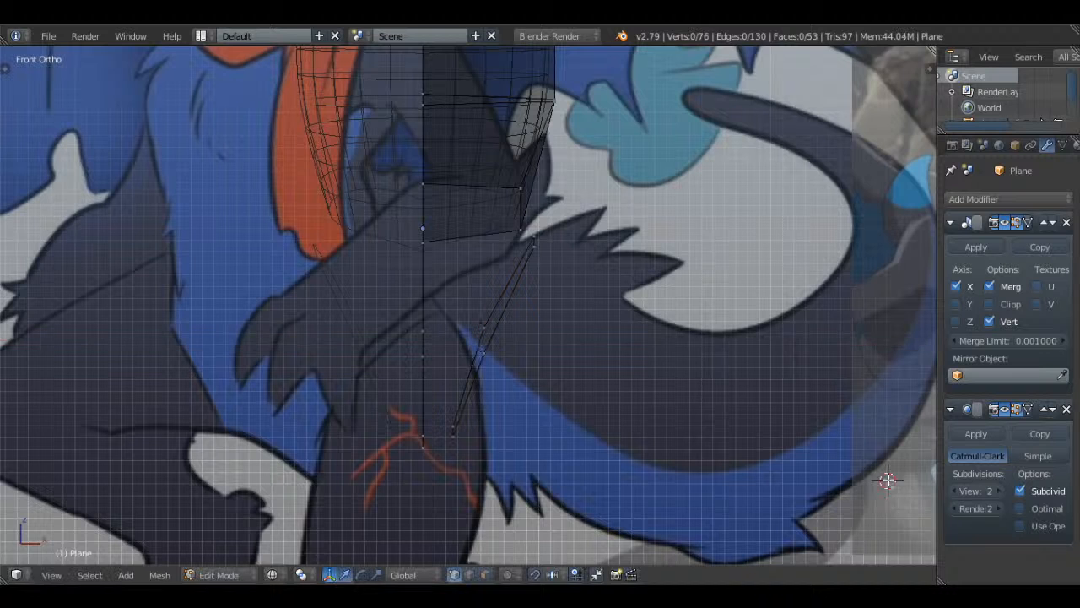
- In right view, move the vertices along the waist's lower edge slightly upward, away from the hip loop
middle_click_drag(737, 334, 592, 339)
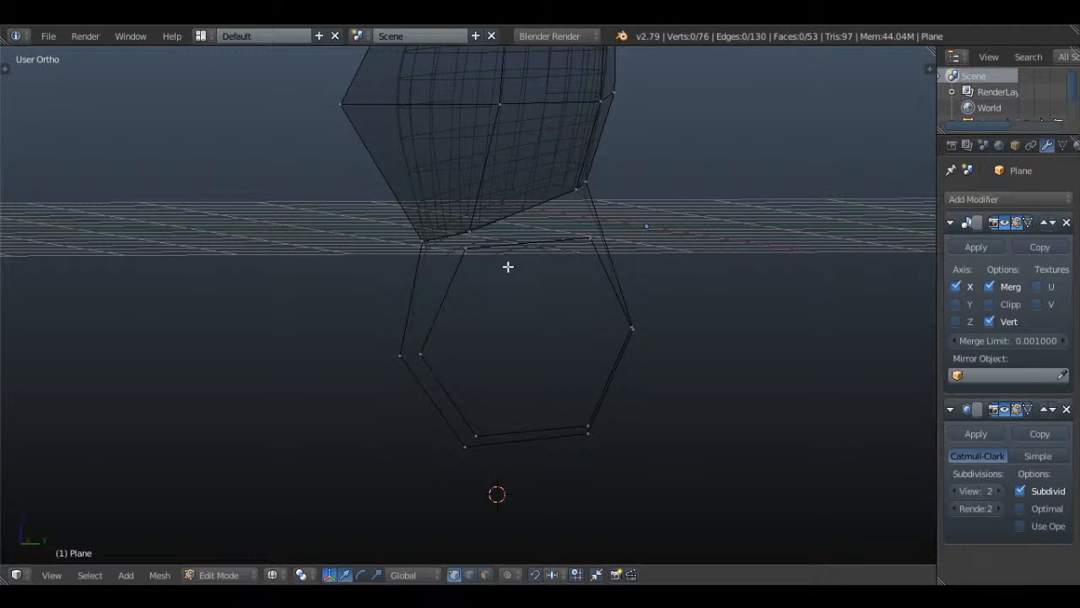
right_click(464, 253, "alt")
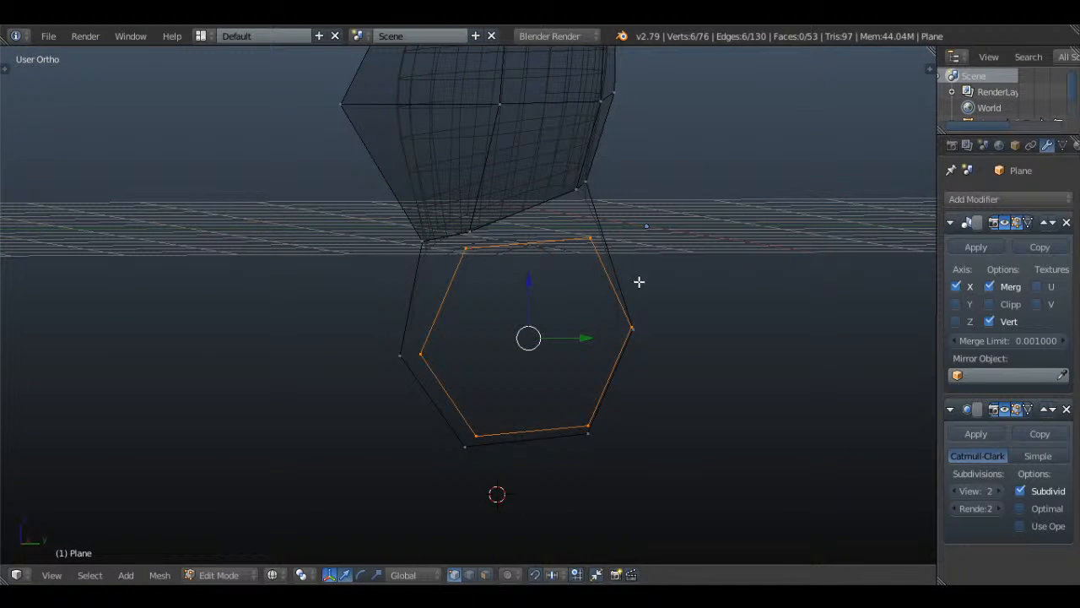
key("a")
key("KP_3")
key("g")
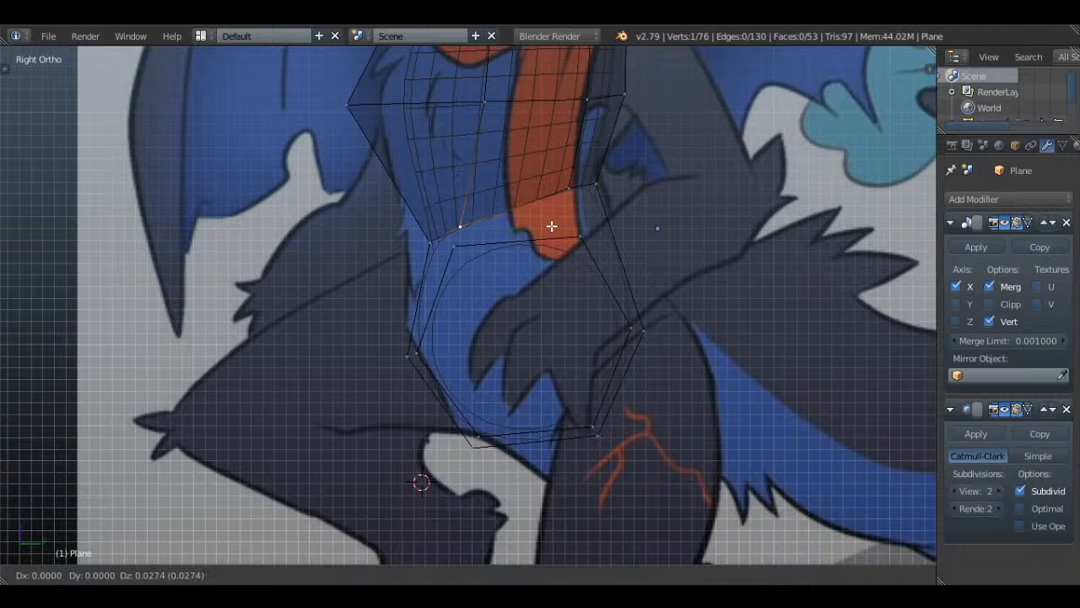
left_click(552, 220)
right_click(429, 232, "shift")
key("g")
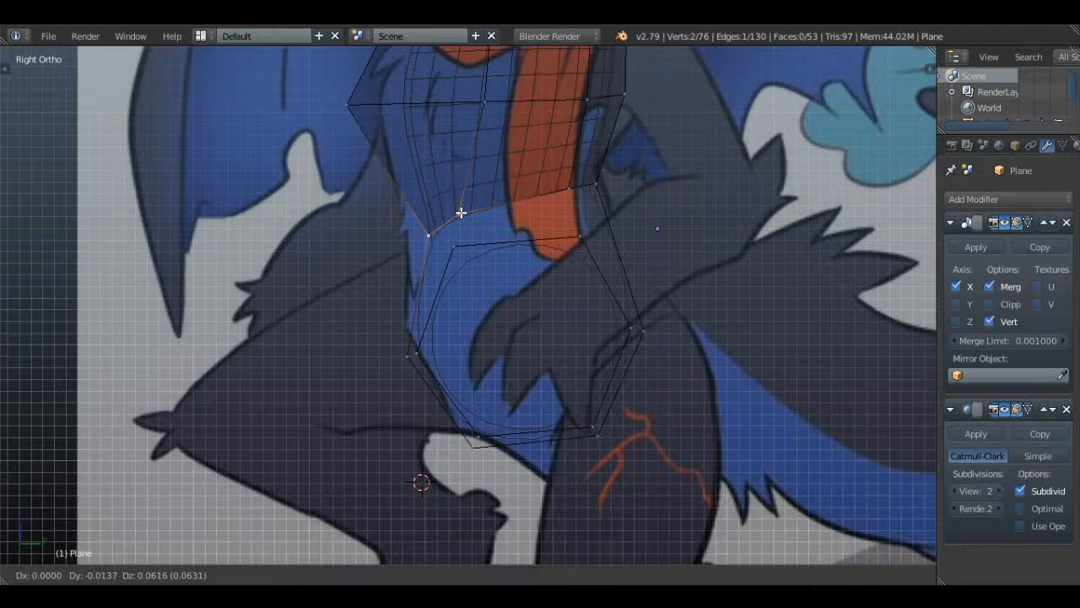
left_click(461, 212)
right_click(596, 184)
key("g")
left_click(577, 221)
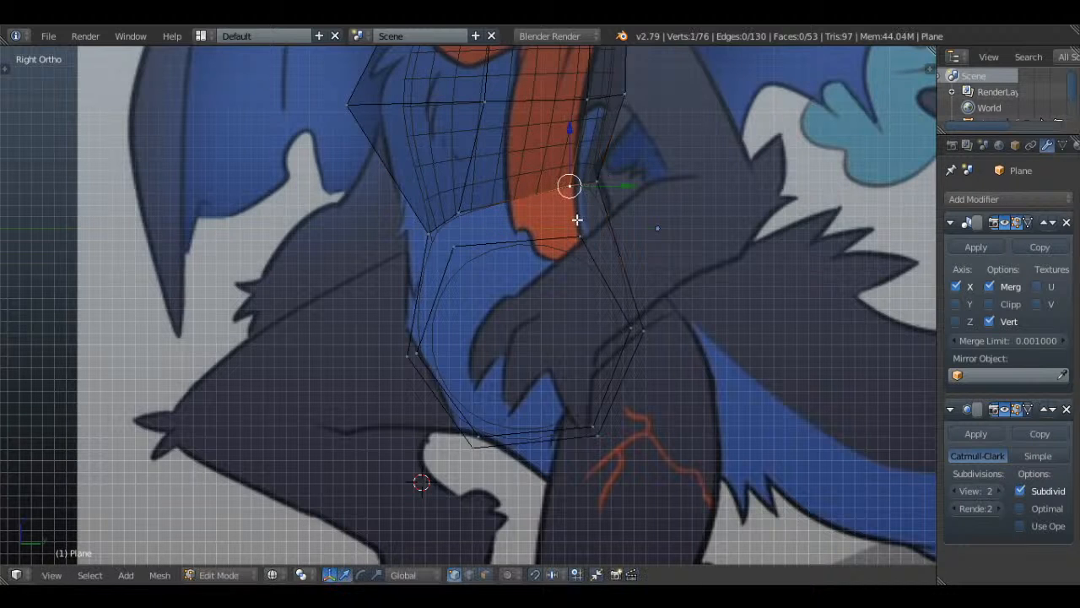
- Fill the side face between the waist edge and hip loop, and the upper front face between the two hip loops
key("f")
key("a")
middle_click_drag(461, 258, 443, 302)
right_click(401, 353, "shift")
right_click(402, 238, "shift")
key("f")
- Fill the triangular gap at the front where the waist edge meets the top of the hip loop
right_click(503, 254)
right_click(505, 227, "shift")
key("a")
key("a")
right_click(412, 236)
right_click(501, 216, "shift")
right_click(500, 245, "shift")
key("f")
key("a")
- Fill the lower front face and the bottom face between the inner and outer hip loops
right_click(443, 302)
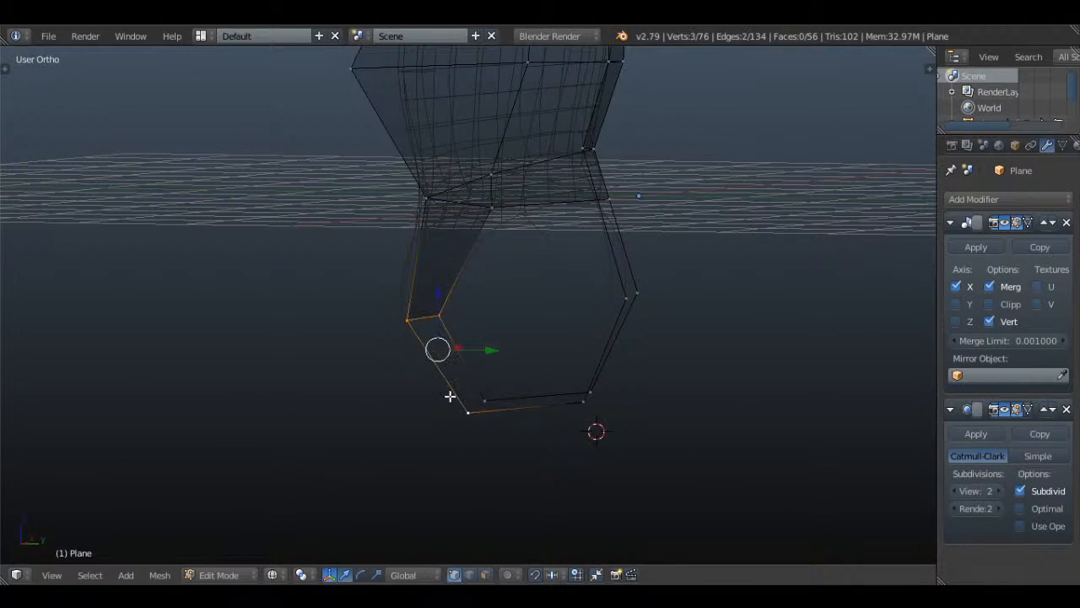
right_click(485, 393, "shift")
key("f")
middle_click_drag(506, 390, 522, 331)
right_click(497, 398)
right_click(488, 444, "shift")
right_click(617, 446, "shift")
right_click(631, 385, "shift")
key("f")
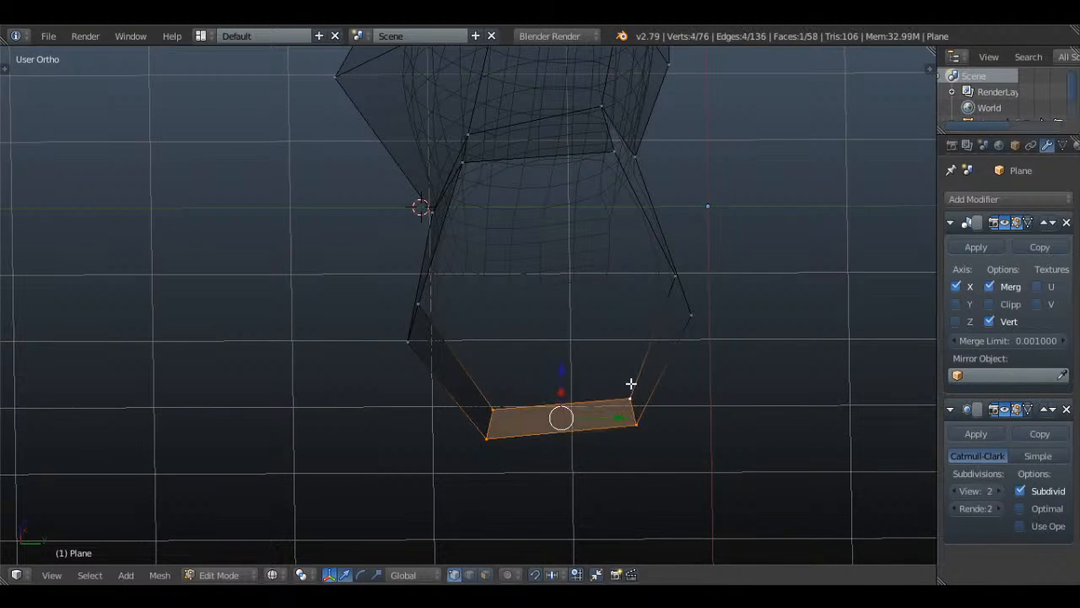
- Fill the lower back face between the inner and outer hip loops
right_click(631, 393)
right_click(640, 423, "shift")
right_click(689, 317, "shift")
right_click(675, 276, "shift")
key("f")
key("a")
- Fill the upper back face joining the middle vertices of the hip loops to the waist's rear edge
middle_click_drag(691, 267, 608, 330)
right_click(607, 297)
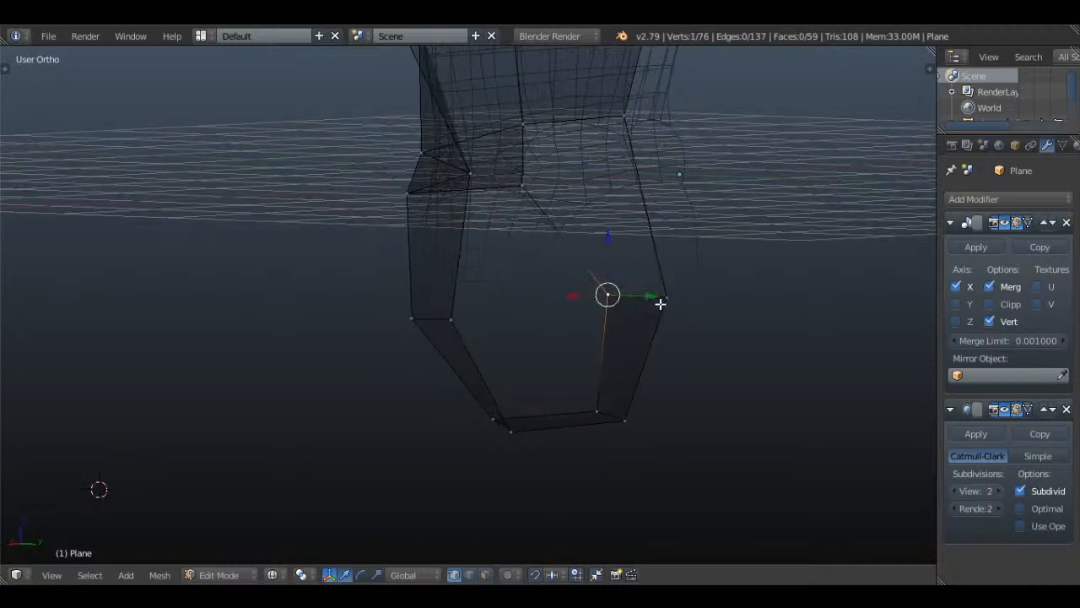
right_click(661, 301, "shift")
middle_click_drag(660, 304, 480, 226)
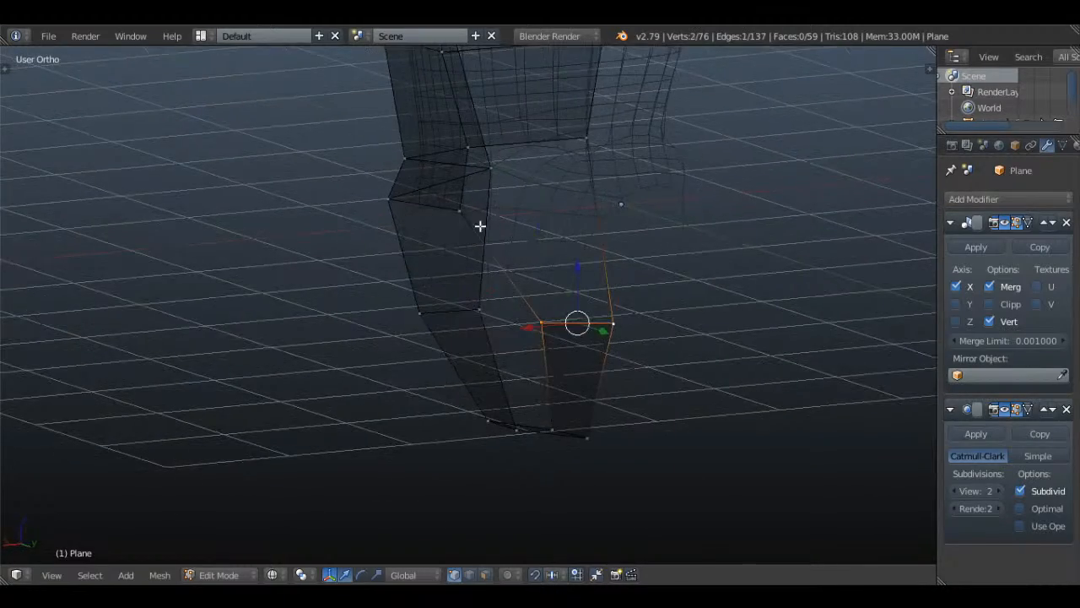
right_click(463, 216, "shift")
right_click(594, 152, "shift")
key("f")
middle_click_drag(596, 157, 485, 296)
key("a")
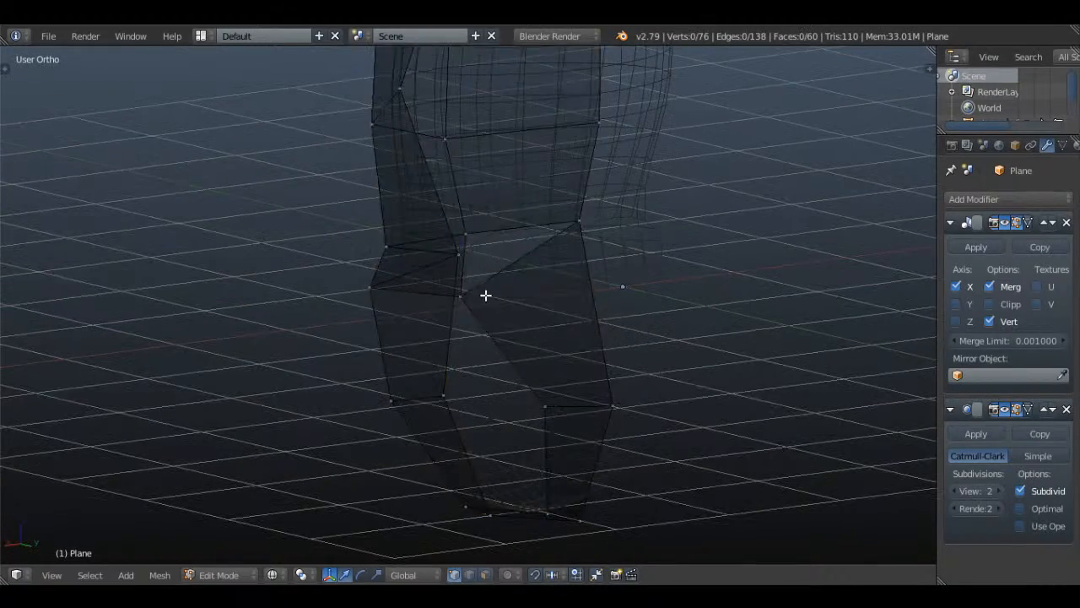
- Fill the remaining triangular gap between the back of the waist and the top of the hip loop
right_click(473, 295)
right_click(474, 238, "shift")
right_click(576, 221, "shift")
key("f")
key("a")
- Return to solid display in Object Mode and apply smooth shading to the body
middle_click_drag(523, 251, 742, 249)
key("z")
key("Tab")
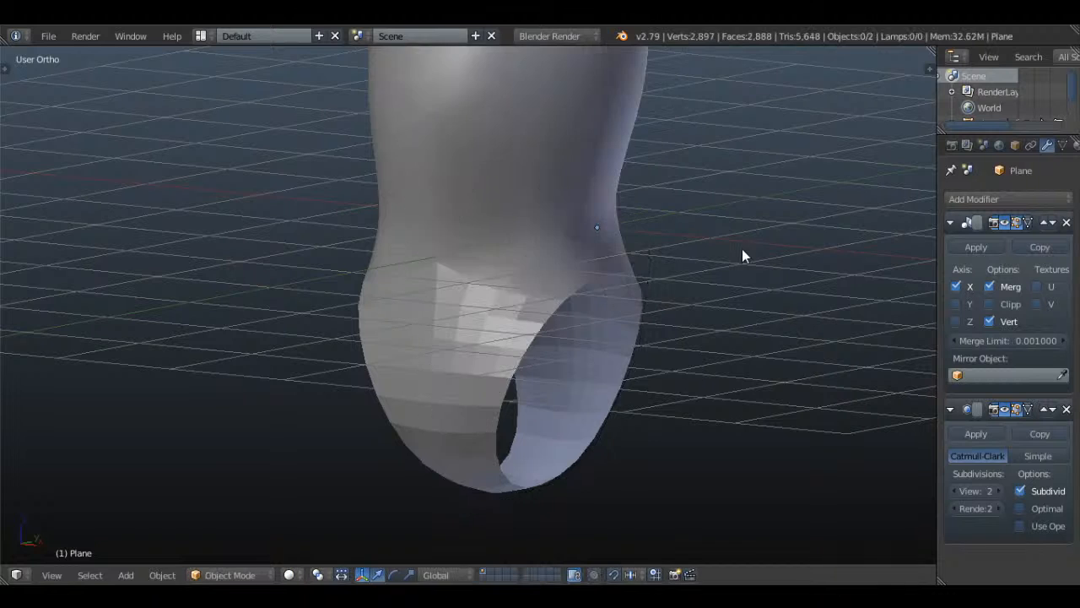
key("KP_1")
key("t")
right_click(456, 178)
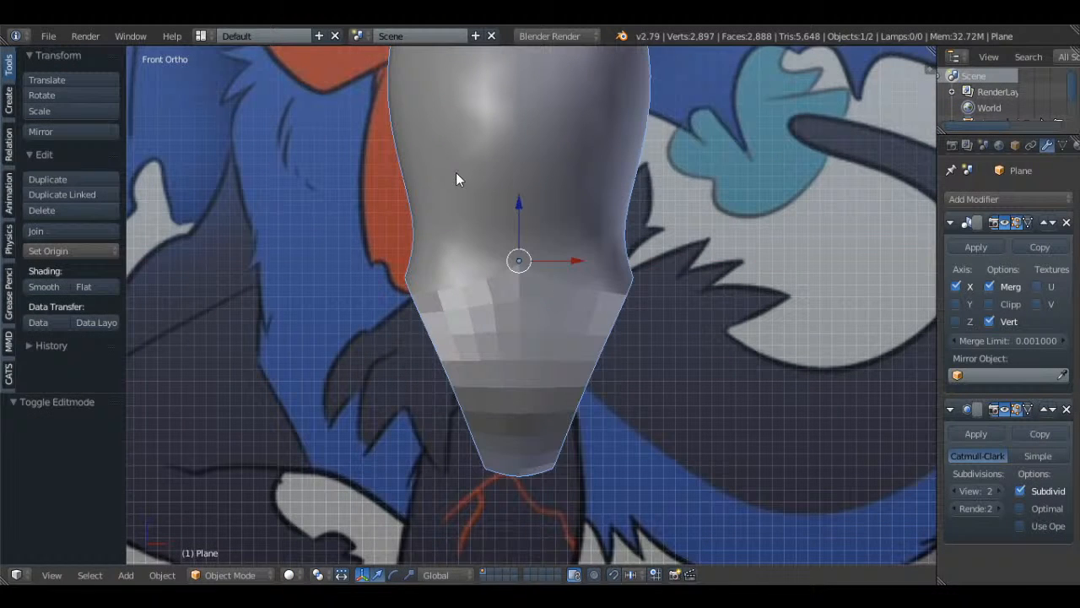
left_click(64, 283)
key("t")
key("a")
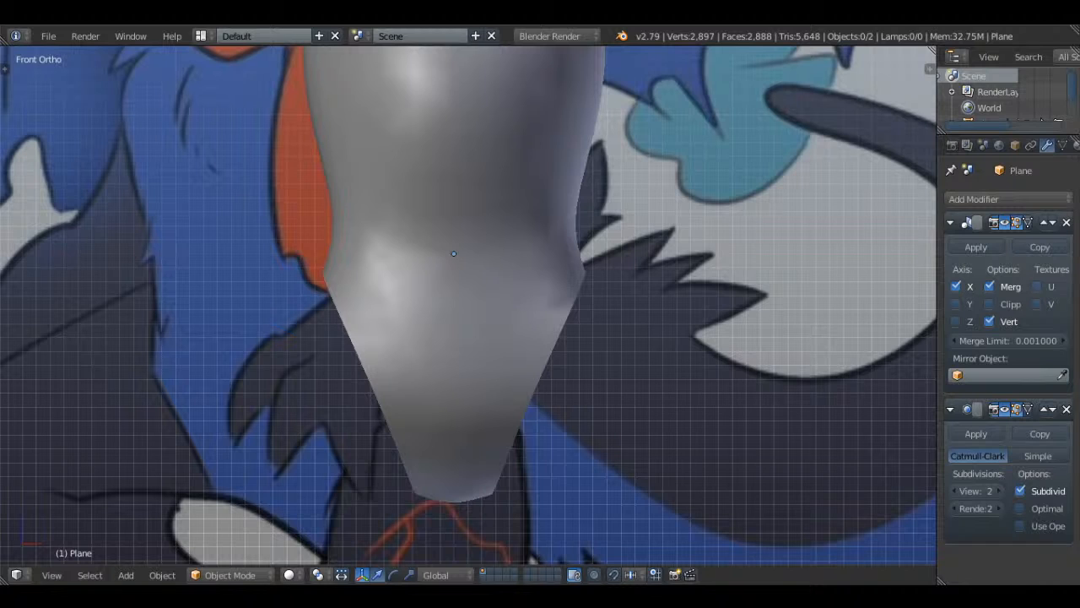
- In Edit Mode, select the edge loop around the leg opening and extrude it outward and downward in front view
scroll(615, 340, "down", 2)
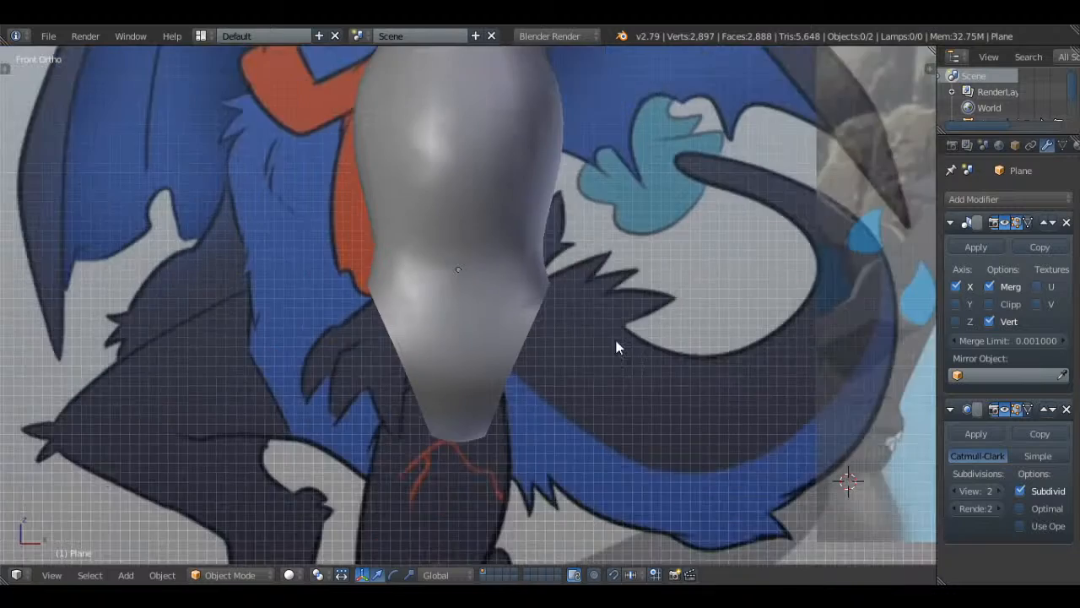
middle_click_drag(615, 340, 552, 258)
key("Tab")
key("a")
key("a")
right_click(464, 342, "alt")
key("KP_1")
key("z")
key("e")
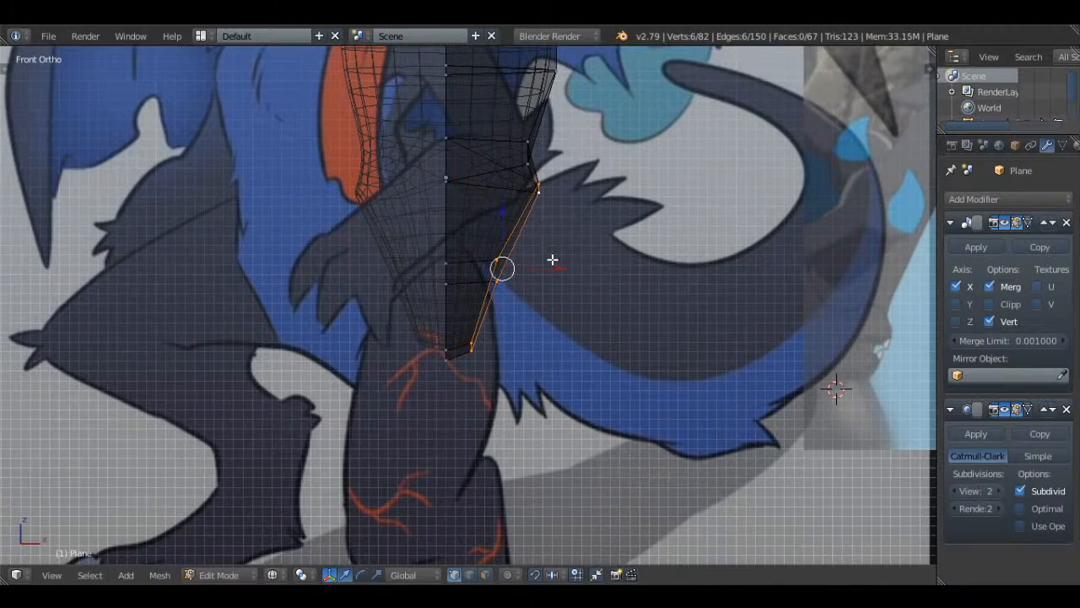
left_click(574, 310)
- Rotate the extruded leg loop toward horizontal and scale it down to fit the upper thigh
key("r")
left_click(688, 355)
key("s")
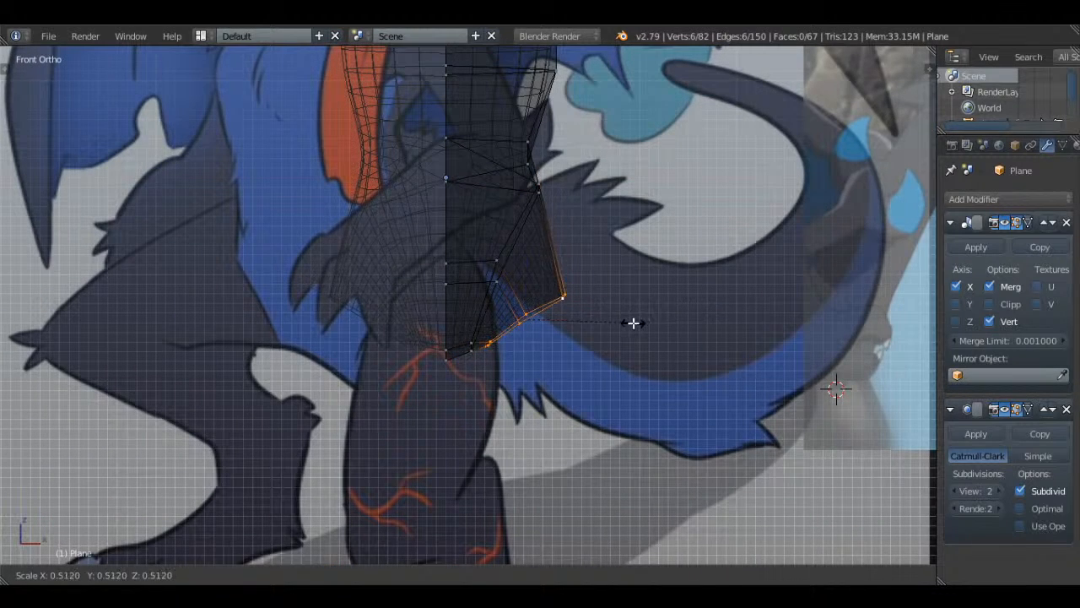
left_click(735, 330)
key("g")
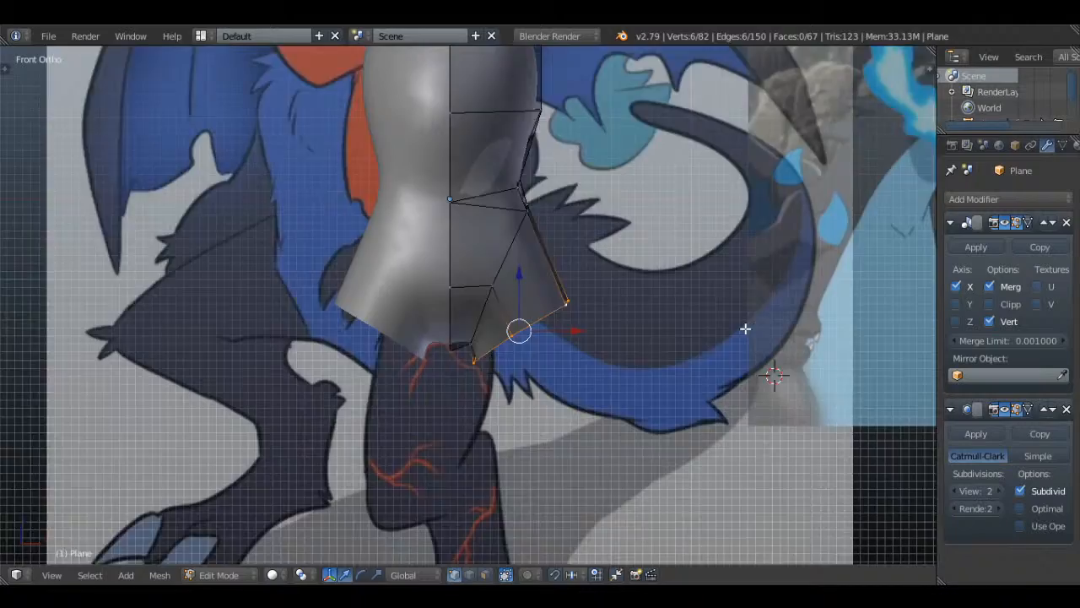
- In right view, widen the leg opening loop along Y by a factor of about 1.4
key("Tab")
scroll(726, 313, "down", 3)
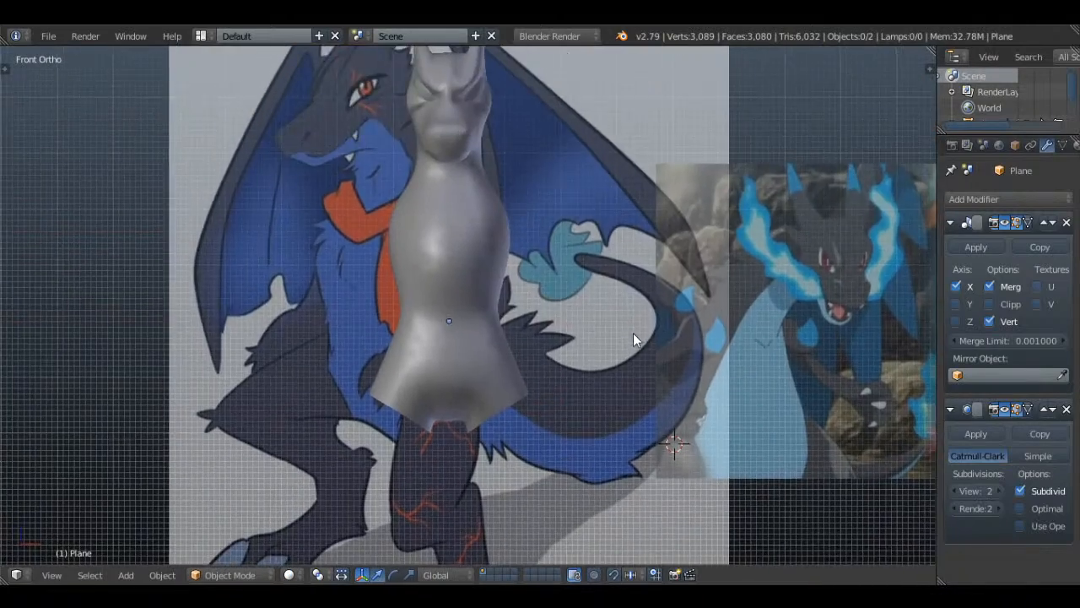
middle_click_drag(633, 333, 506, 338)
key("Tab")
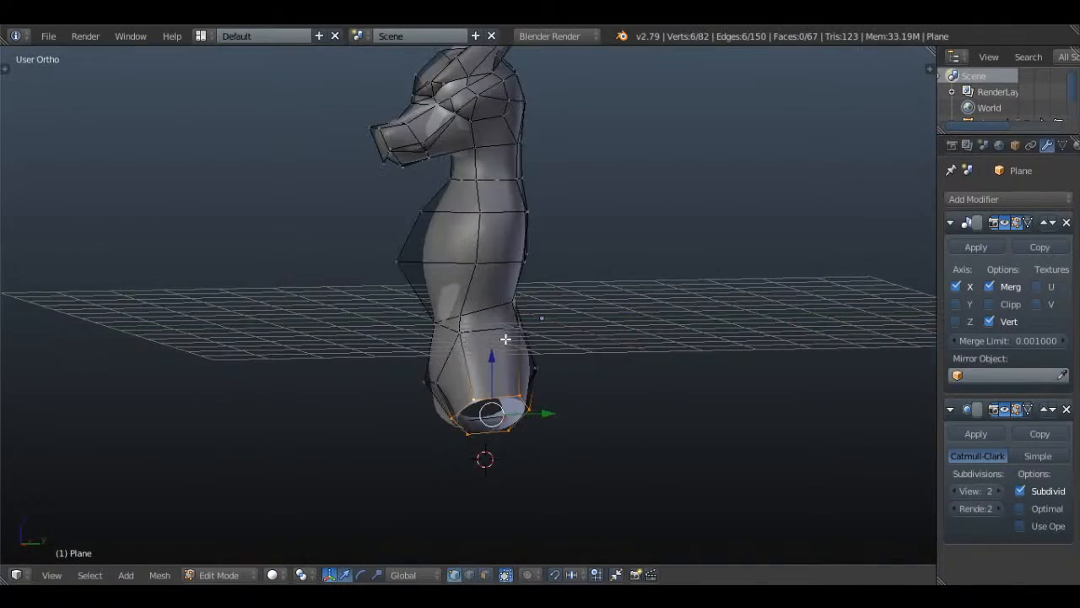
key("KP_3")
key("s")
key("y")
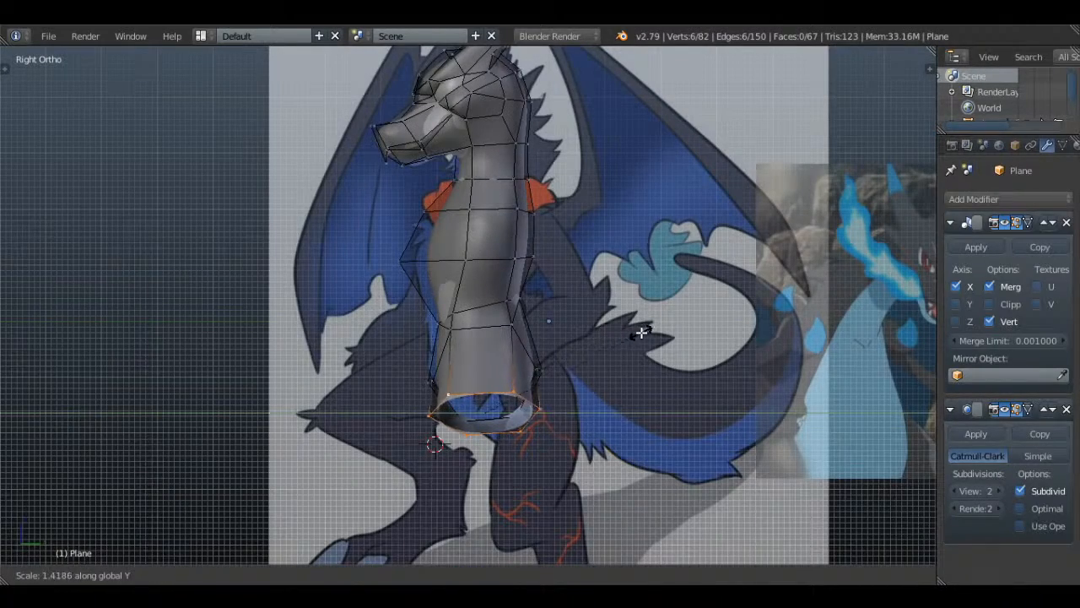
left_click(653, 330)
- In front view, circle-select the two lowest crotch vertices and move them inward along X toward the centre line
middle_click_drag(547, 399, 651, 241, "shift")
key("KP_1")
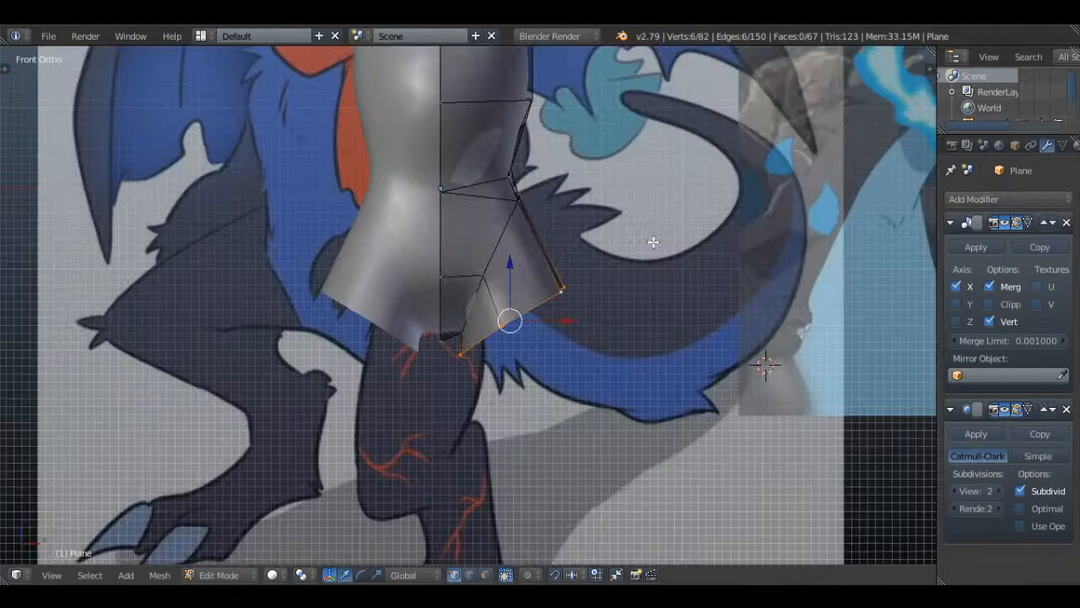
scroll(621, 317, "up", 2)
key("a")
key("z")
scroll(464, 340, "up", 2)
key("c")
left_click(457, 350)
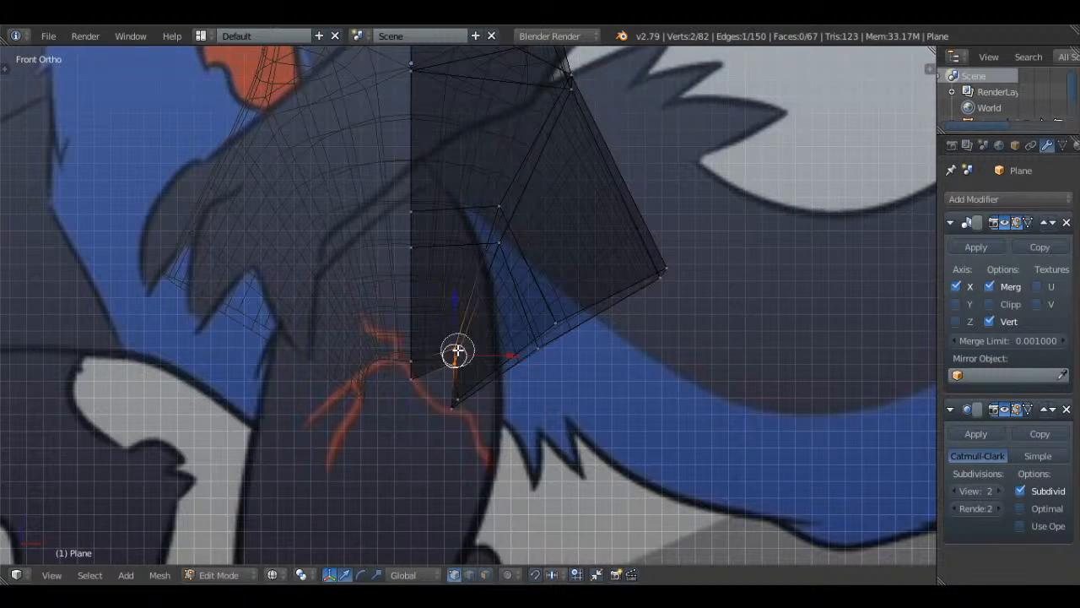
left_click_drag(511, 355, 487, 356)
key("a")
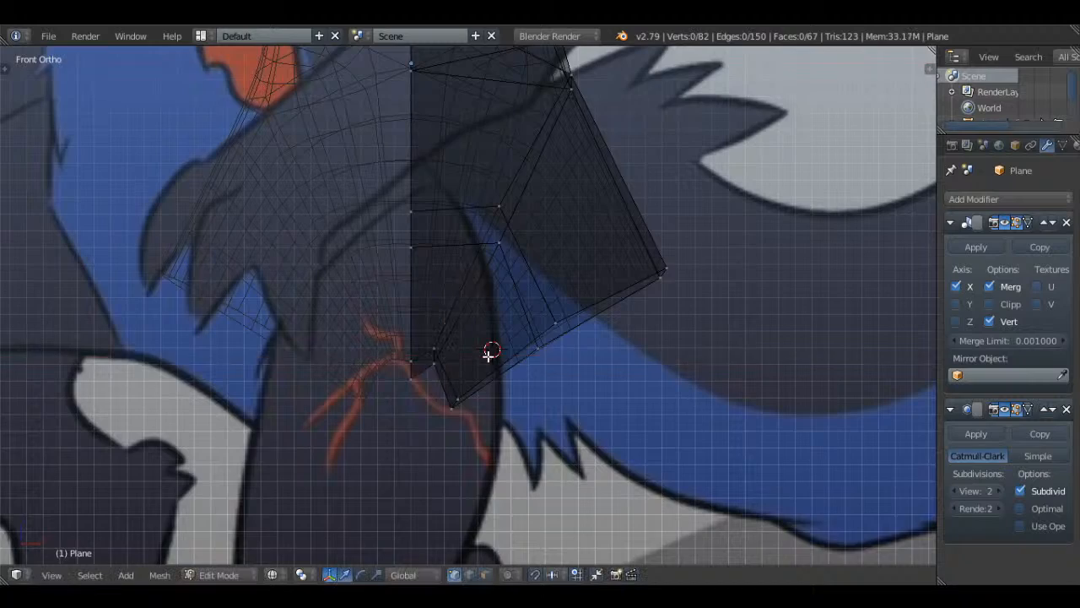
- Select the leg opening loop, extrude it downward as a new thigh section, and rotate it nearly level
scroll(523, 355, "down", 2)
key("z")
scroll(572, 354, "down", 1)
scroll(925, 547, "down", 2)
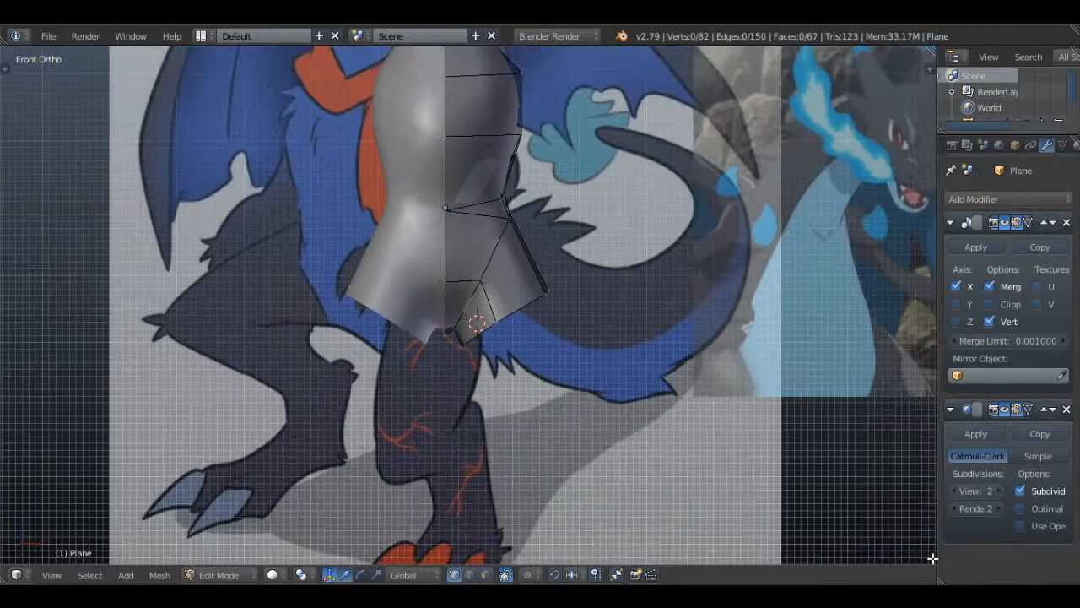
middle_click_drag(605, 258, 609, 348, "shift")
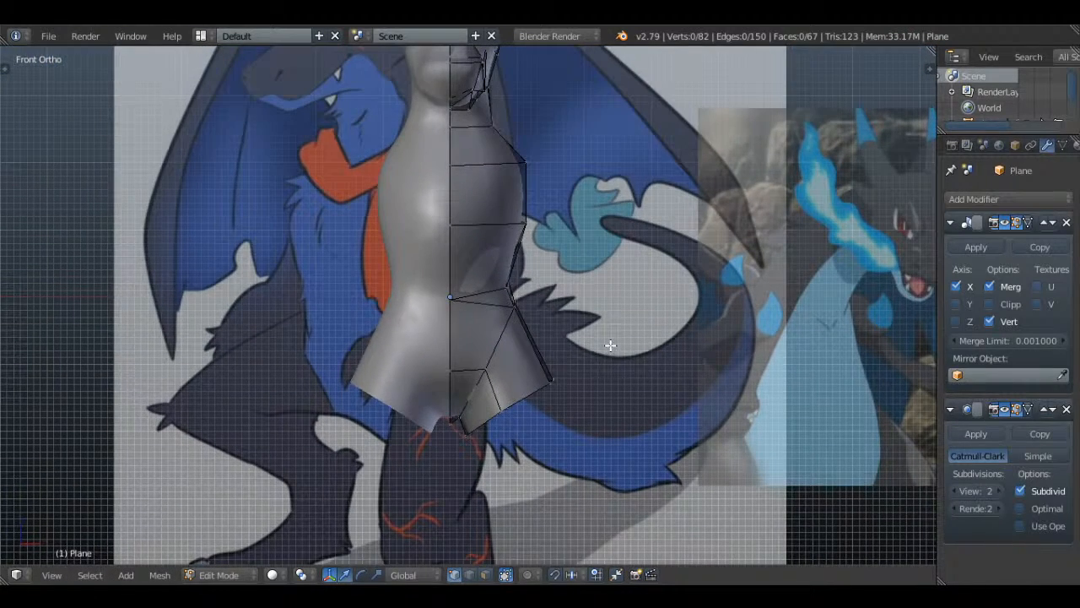
middle_click_drag(561, 447, 542, 319, "shift")
scroll(512, 276, "up", 1)
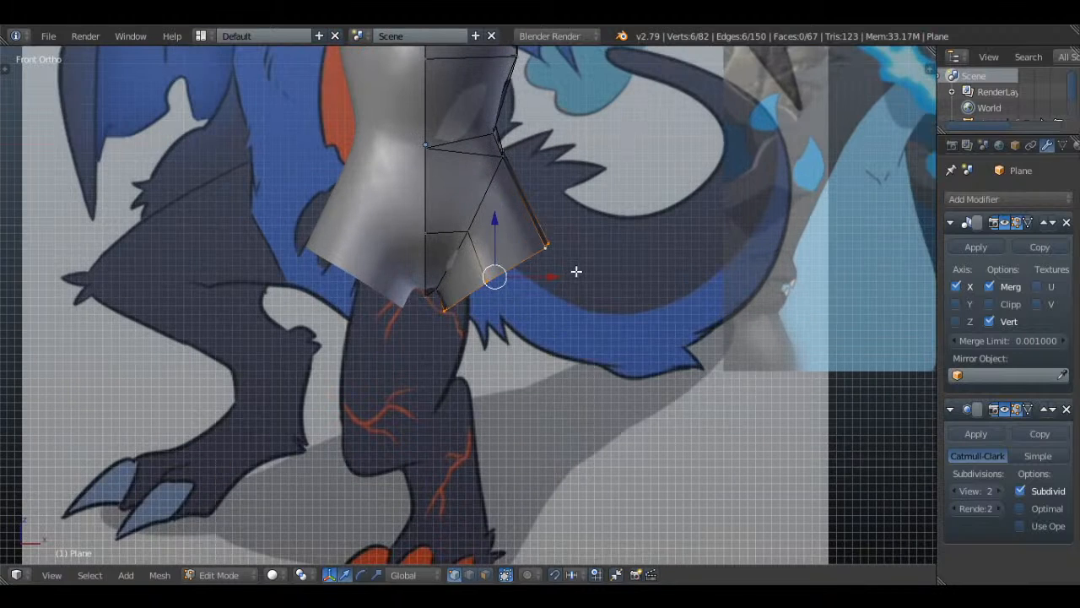
key("e")
left_click(584, 323)
key("r")
left_click(614, 389)
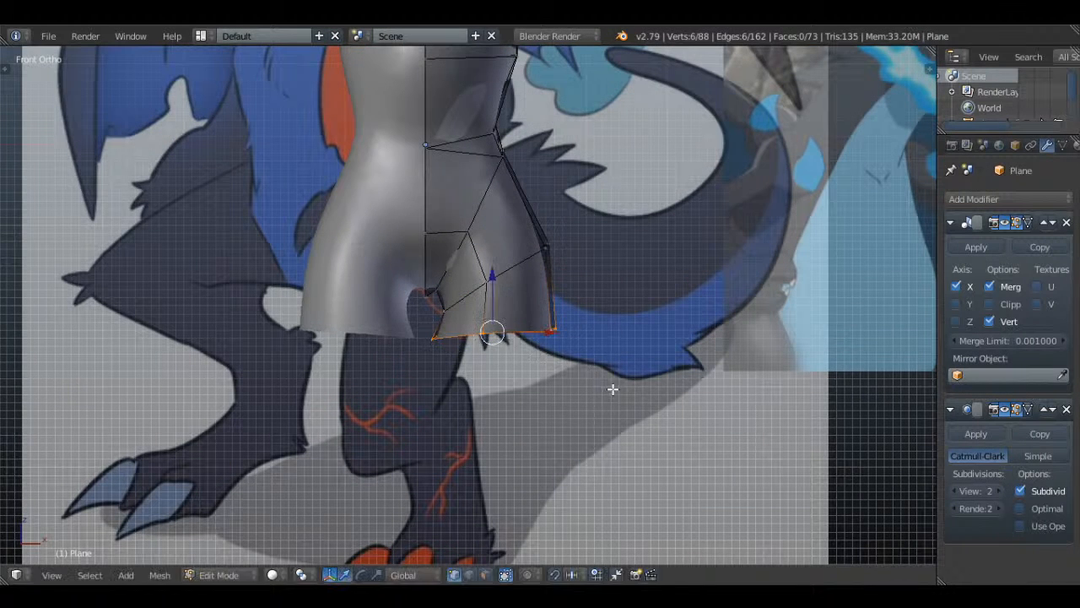
- Scale the new thigh loop to about 0.83 along X and reposition it under the hip
key("s")
left_click(629, 361)
key("s")
key("z")
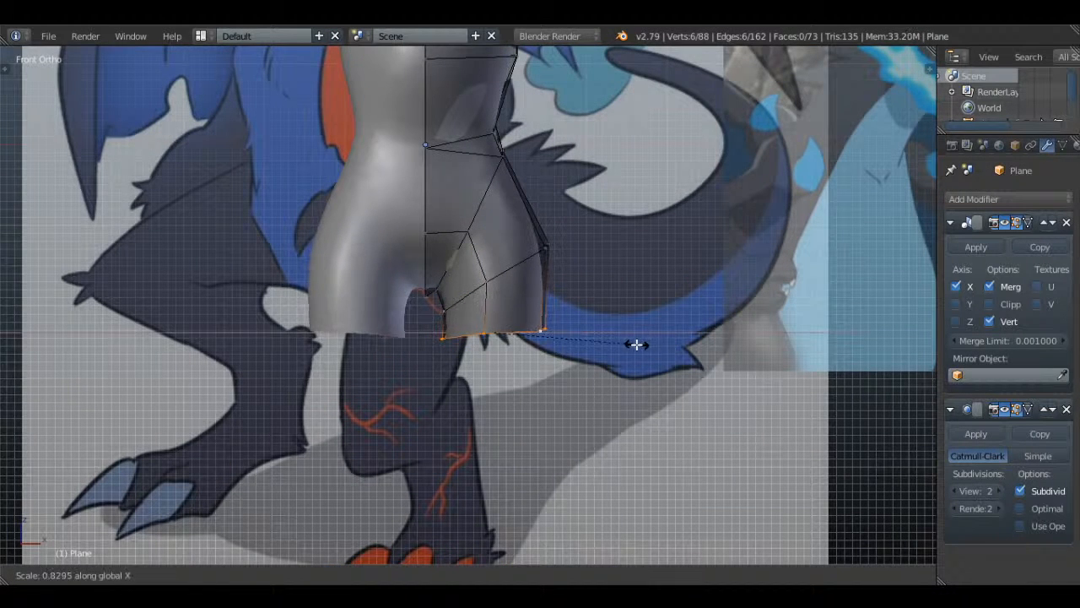
left_click(636, 345)
key("g")
left_click(639, 346)
- Circle-select the inner vertices of the bottom thigh loop in wireframe and move them slightly inward along X
scroll(599, 343, "up", 3)
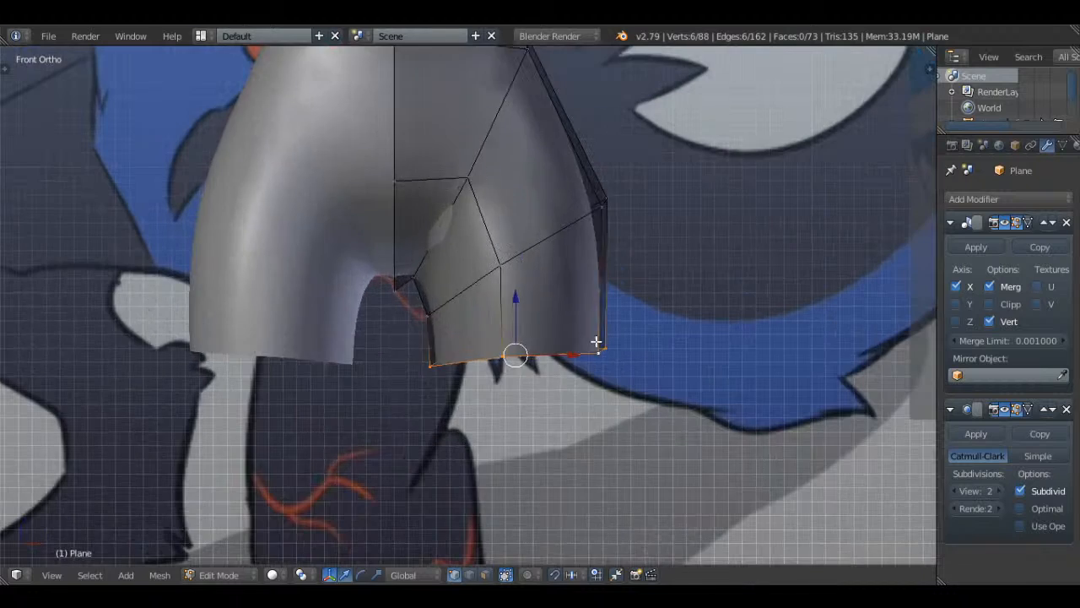
key("z")
key("a")
key("c")
scroll(439, 307, "down", 2)
left_click_drag(439, 309, 440, 363)
right_click(440, 370)
left_click_drag(489, 336, 485, 335)
key("a")
middle_click_drag(615, 204, 611, 221, "shift")
key("c")
scroll(514, 371, "down", 2)
left_click_drag(510, 374, 598, 369)
right_click(645, 381)
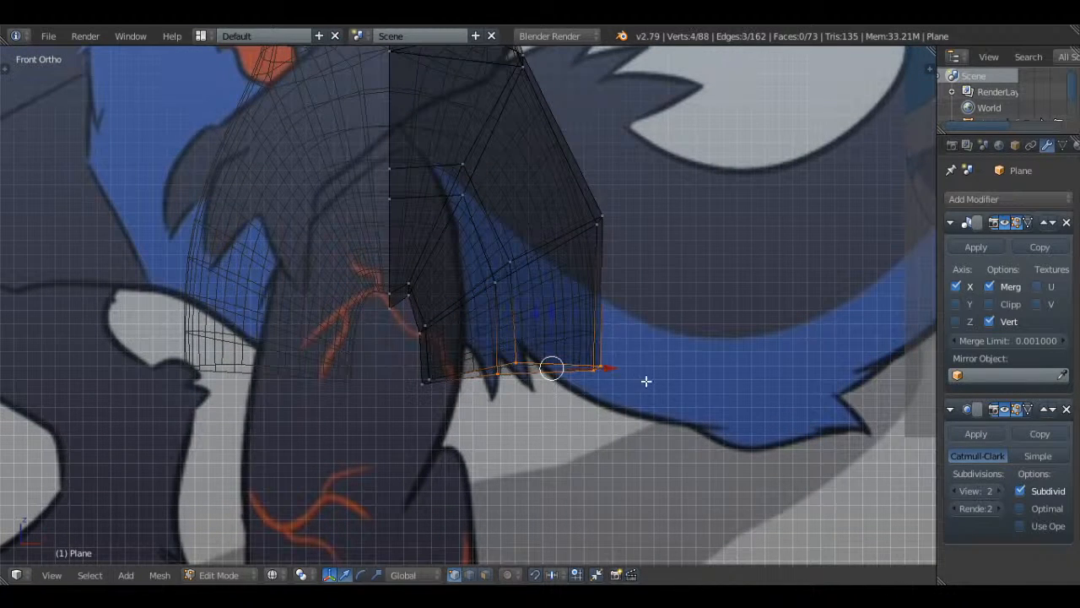
- Select the whole bottom thigh loop and narrow it along Y in right view
key("z")
middle_click_drag(622, 357, 598, 186)
right_click(545, 250, "alt")
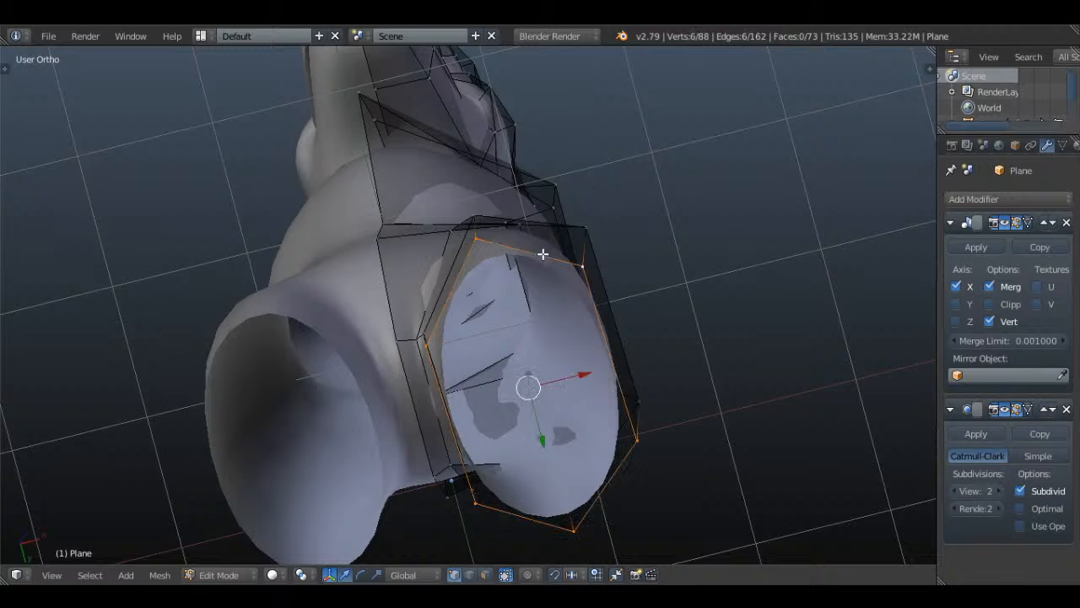
middle_click_drag(546, 251, 633, 261)
key("KP_3")
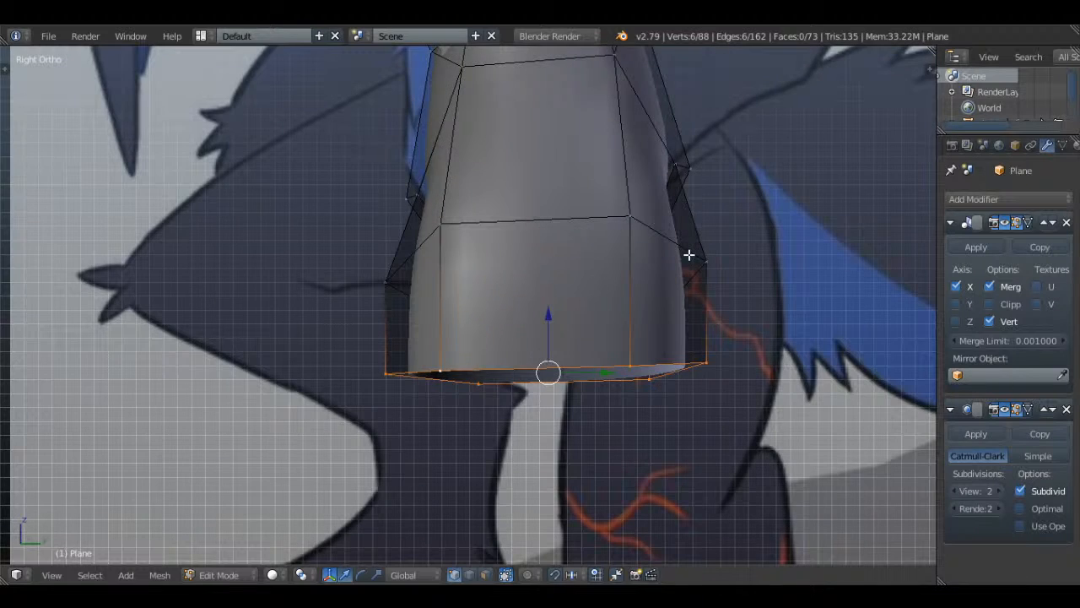
scroll(688, 254, "down", 2)
key("s")
key("y")
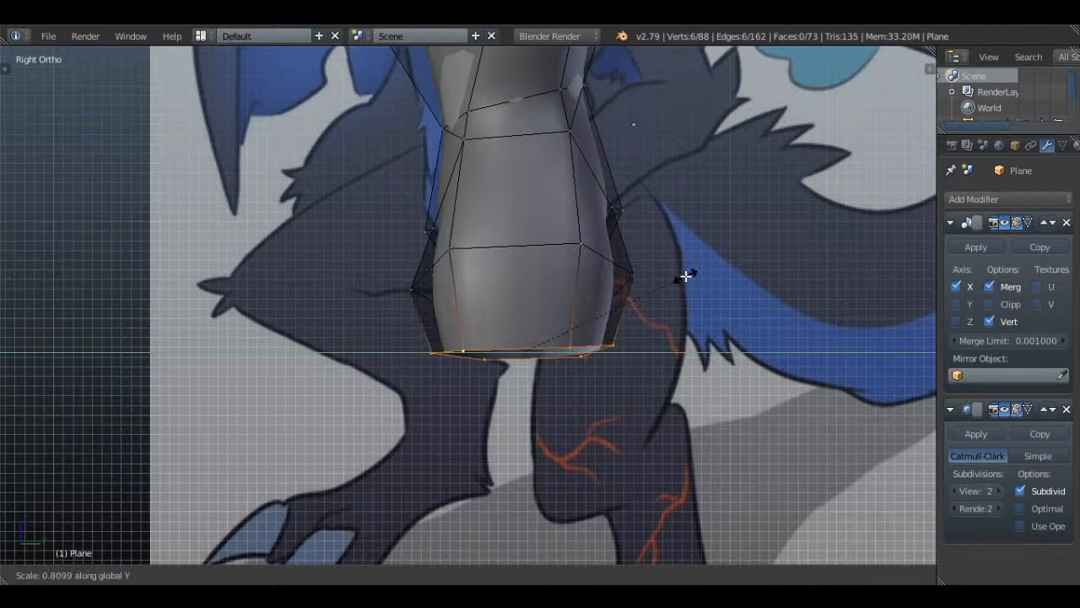
left_click(665, 304)
key("z")
key("s")
key("y")
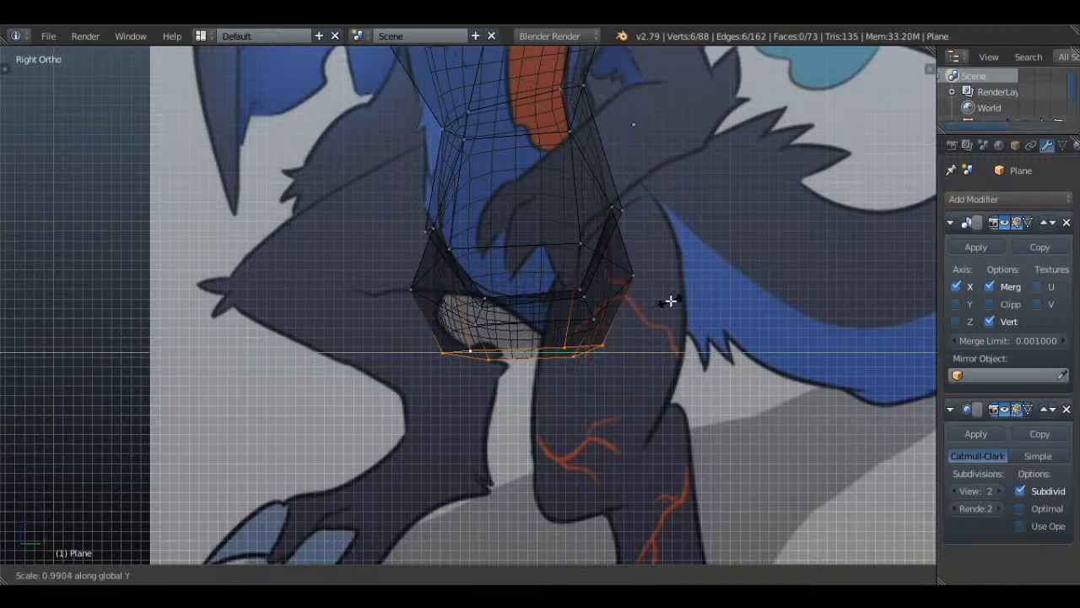
left_click(670, 301)
- Select the upper thigh loop in wireframe and narrow it to about 0.86 along Y
key("a")
right_click(537, 240, "alt")
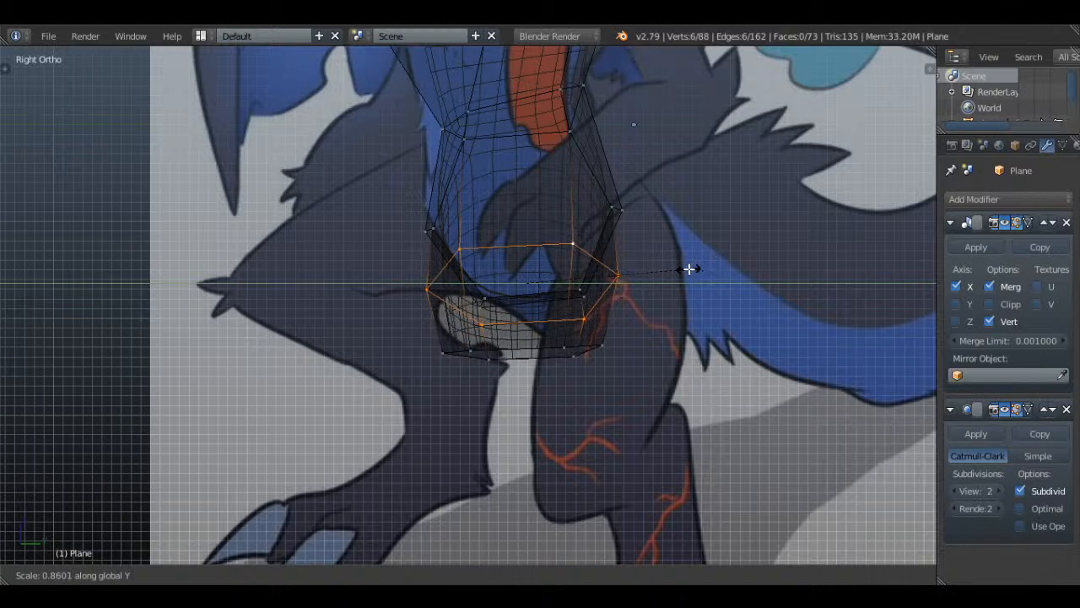
left_click(632, 275)
key("a")
scroll(579, 303, "down", 2)
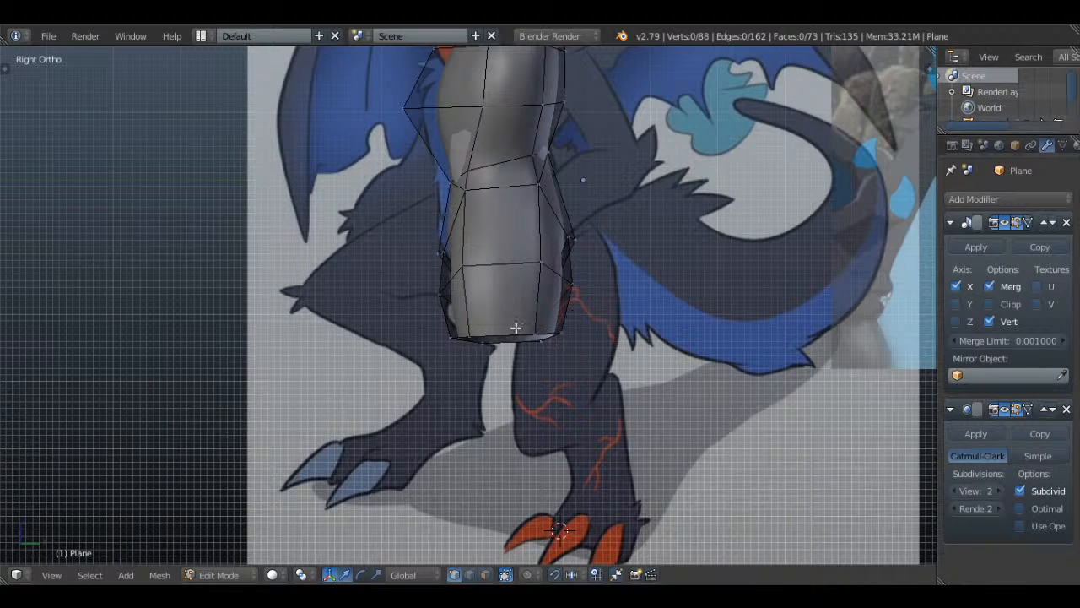
- Select the last thigh section's two loops, rotate them to angle the thigh forward, and adjust their size and position
right_click(483, 258, "alt+shift")
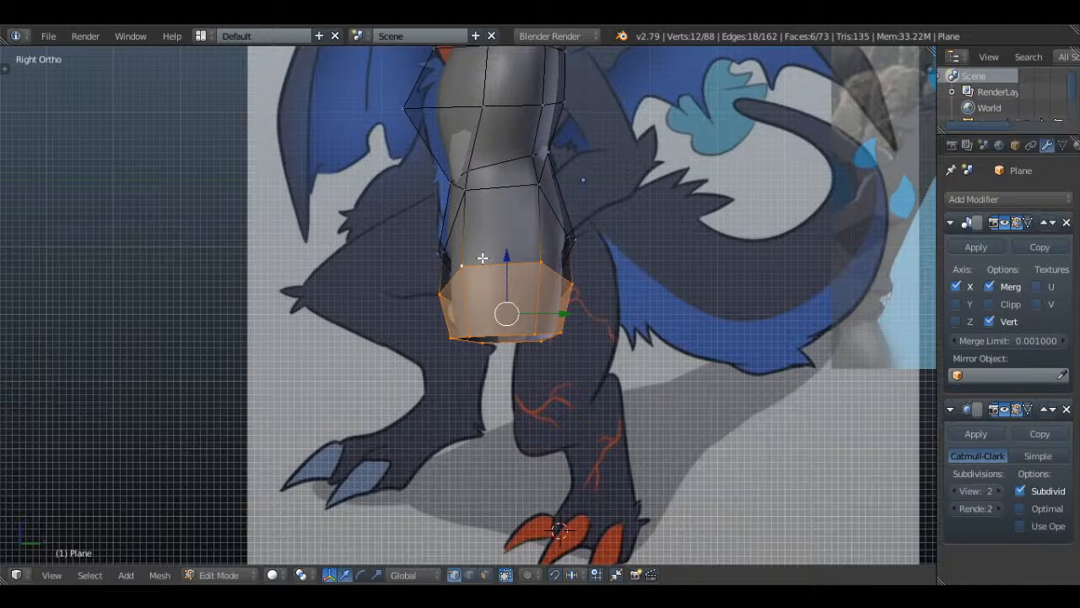
key("r")
left_click(612, 361)
key("g")
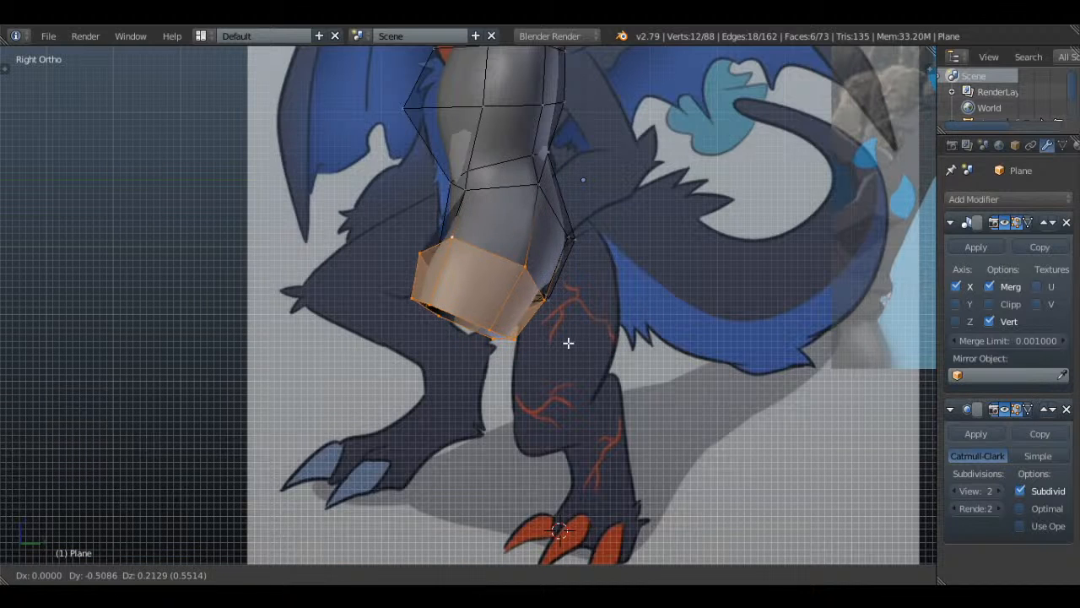
left_click(570, 343)
key("s")
left_click(609, 319)
key("g")
left_click(605, 318)
key("Tab")
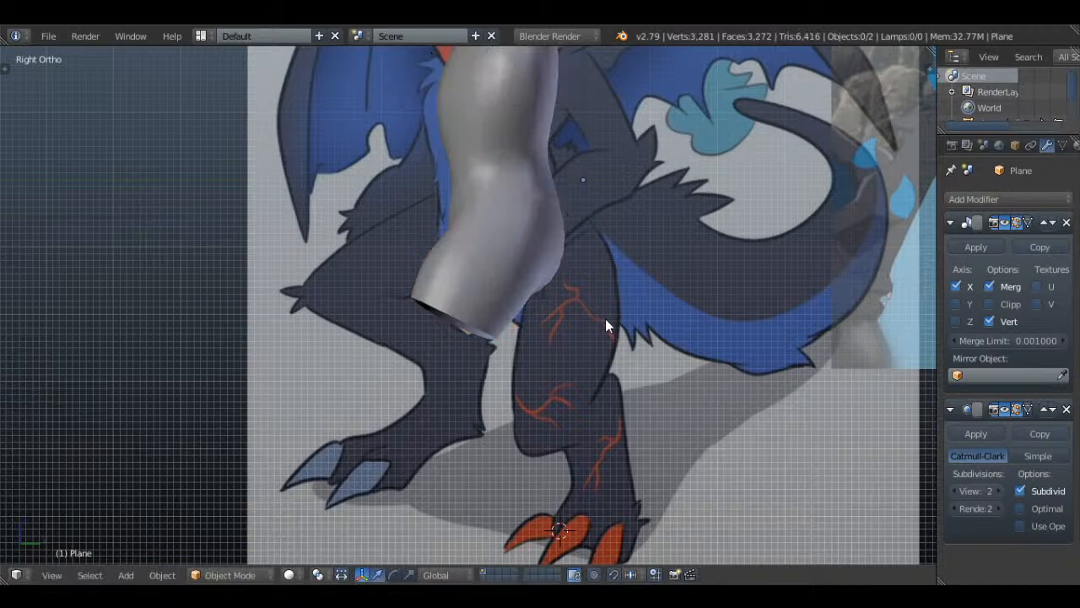
- Select only the bottom thigh loop in right view, tilt it more steeply, and move it forward and up
scroll(605, 319, "up", 1)
scroll(605, 318, "down", 1)
key("KP_1")
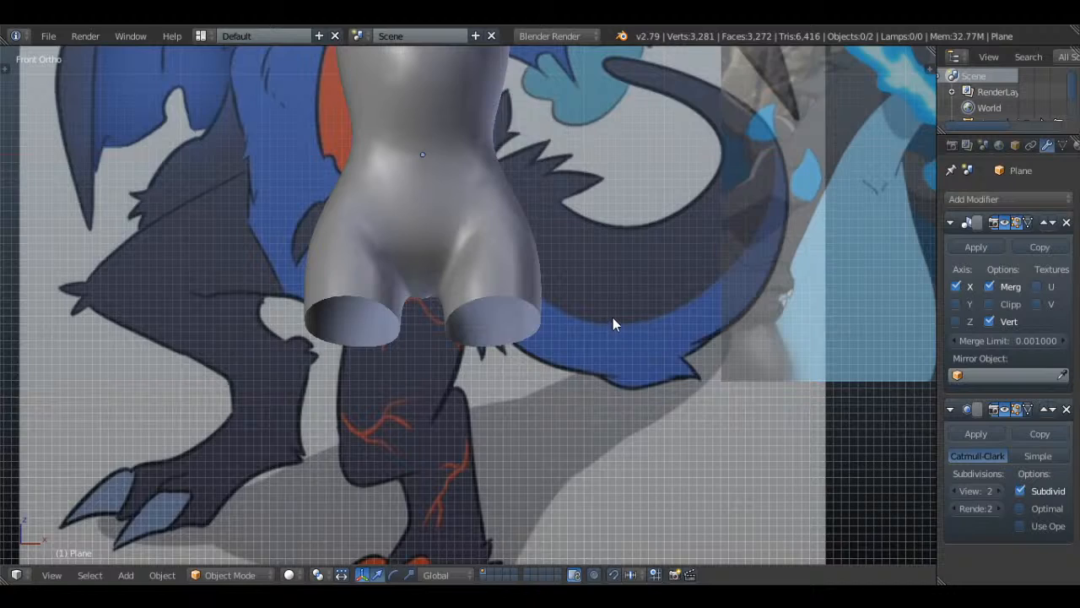
middle_click_drag(614, 319, 698, 329)
key("KP_3")
key("Tab")
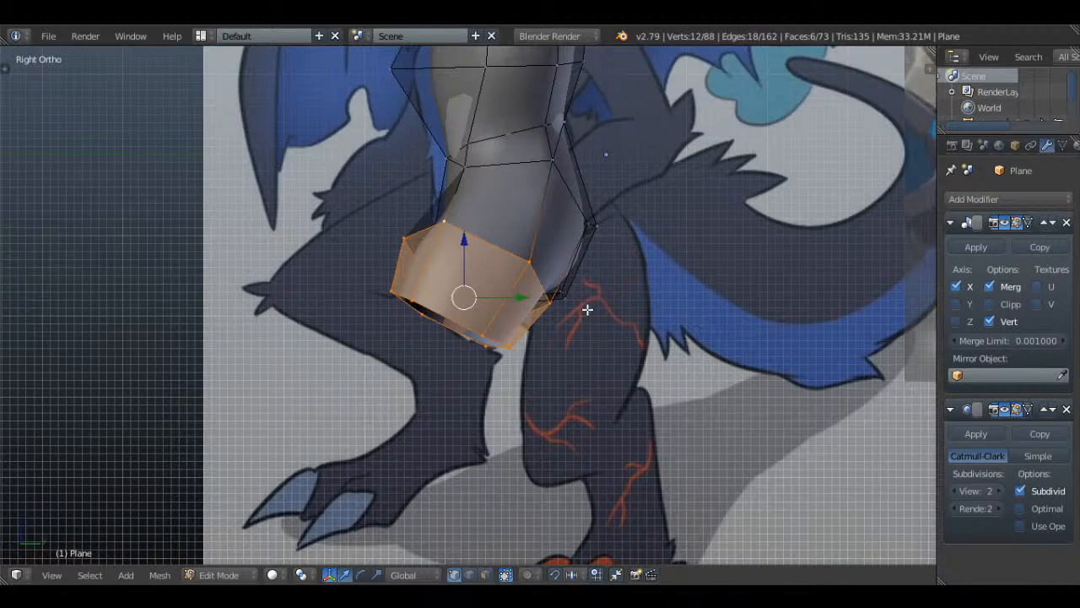
scroll(500, 301, "up", 4)
right_click(442, 330, "alt")
key("r")
left_click(600, 376)
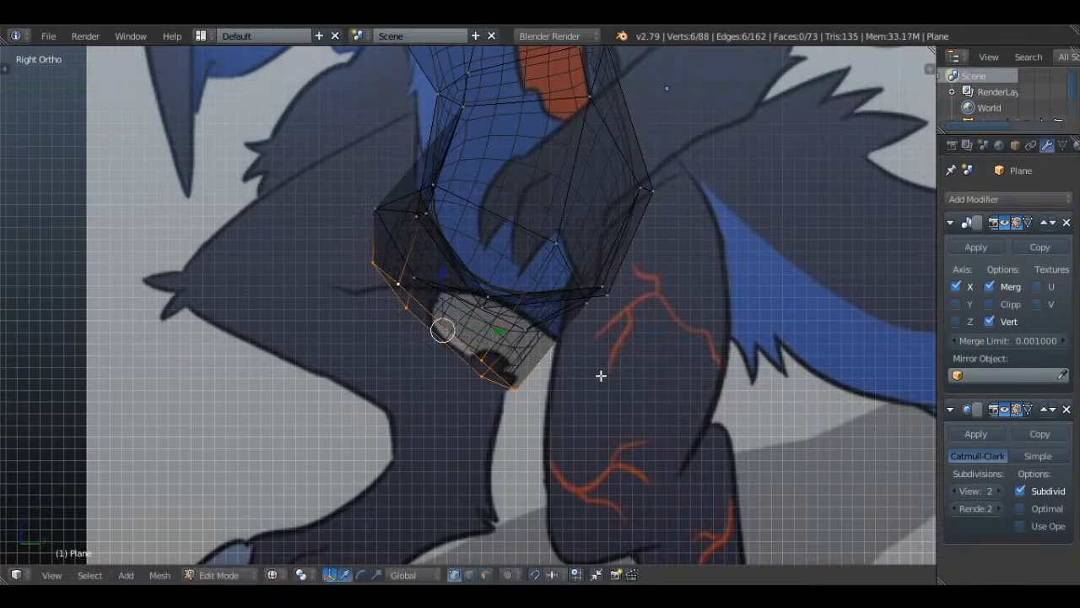
key("g")
left_click(579, 352)
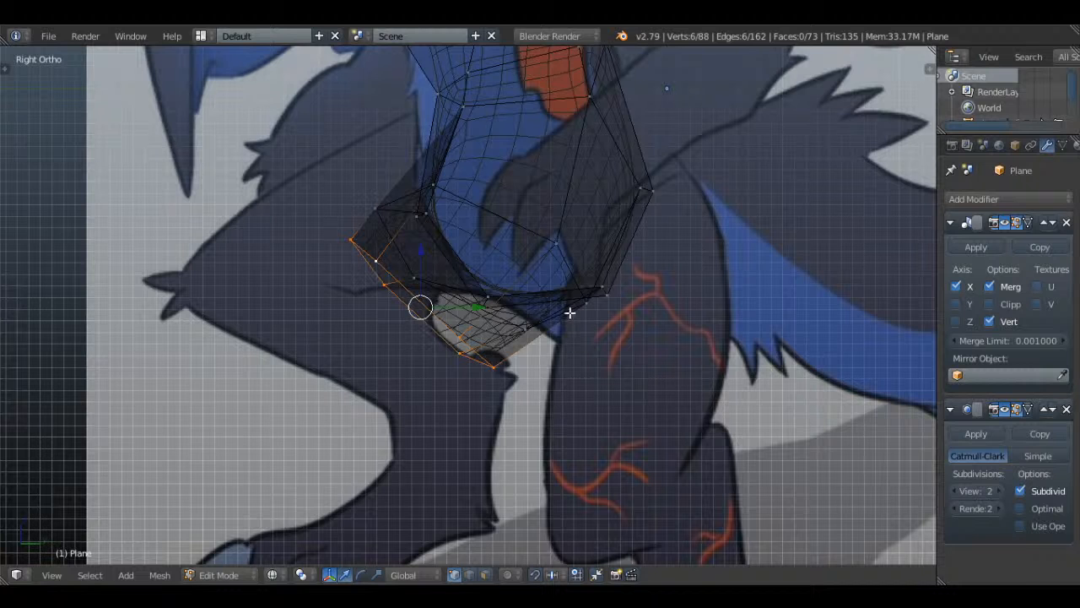
key("g")
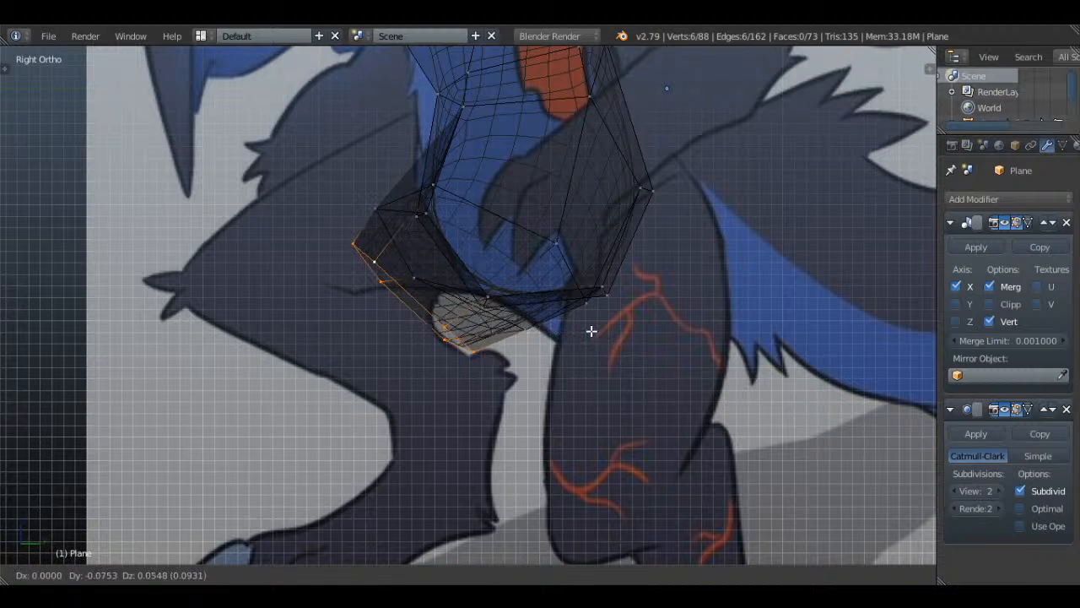
left_click(588, 327)
- Examine the angled thighs and their openings in solid shading from below and from the front quarter
key("Tab")
key("z")
scroll(503, 297, "down", 4)
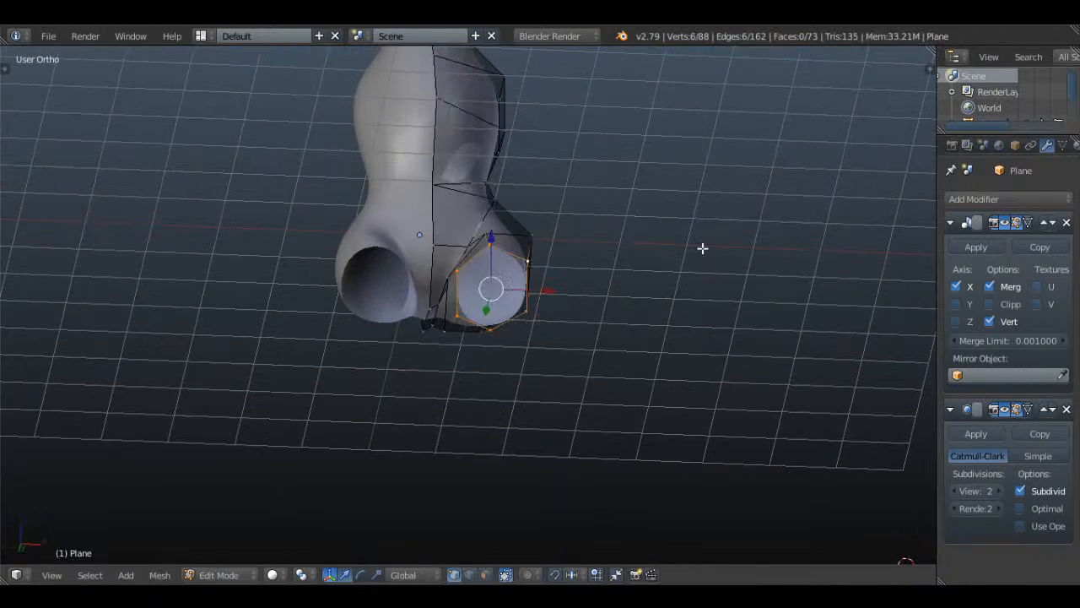
middle_click_drag(703, 248, 632, 350)
middle_click_drag(627, 299, 592, 298)
key("a")
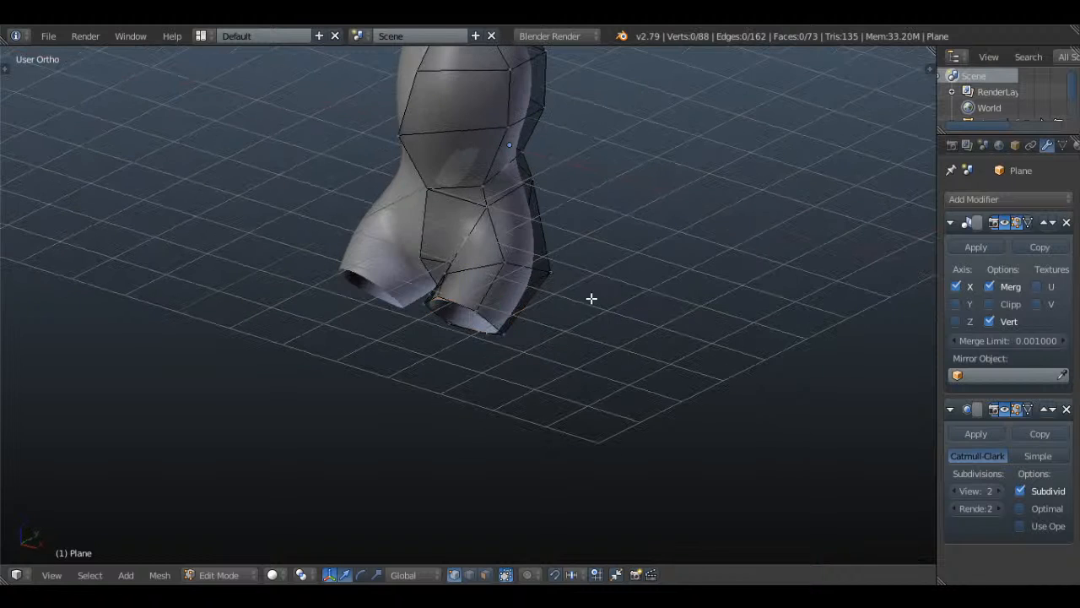
key("KP_3")
- Extrude a chain of single vertices from the front of the thigh opening to outline the knee, ankle and foot
scroll(470, 289, "up", 3)
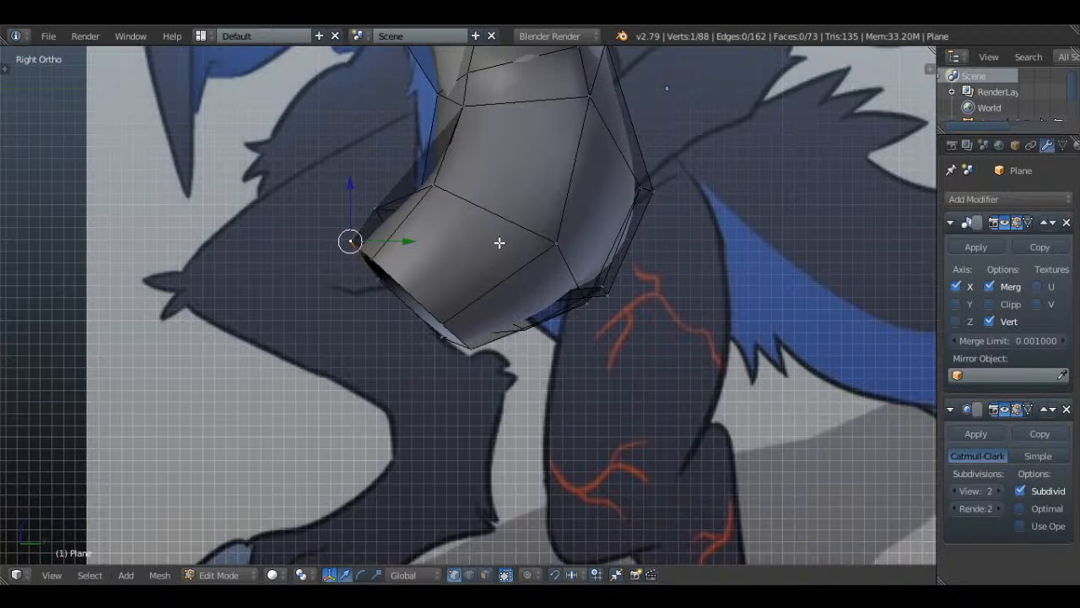
key("e")
left_click(440, 306)
key("e")
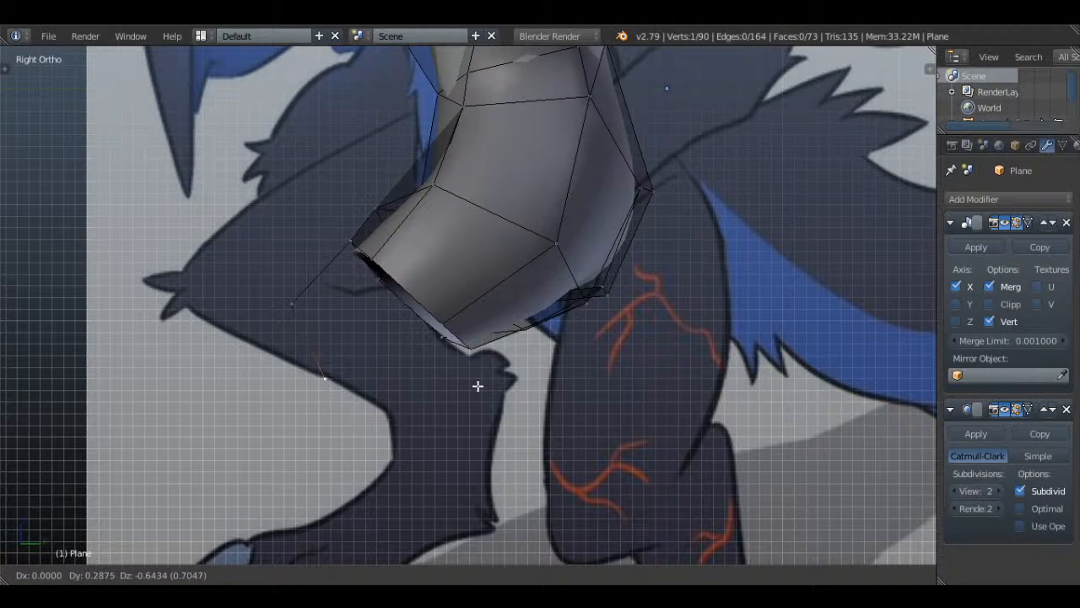
left_click(570, 415)
middle_click_drag(572, 417, 585, 307, "shift")
key("e")
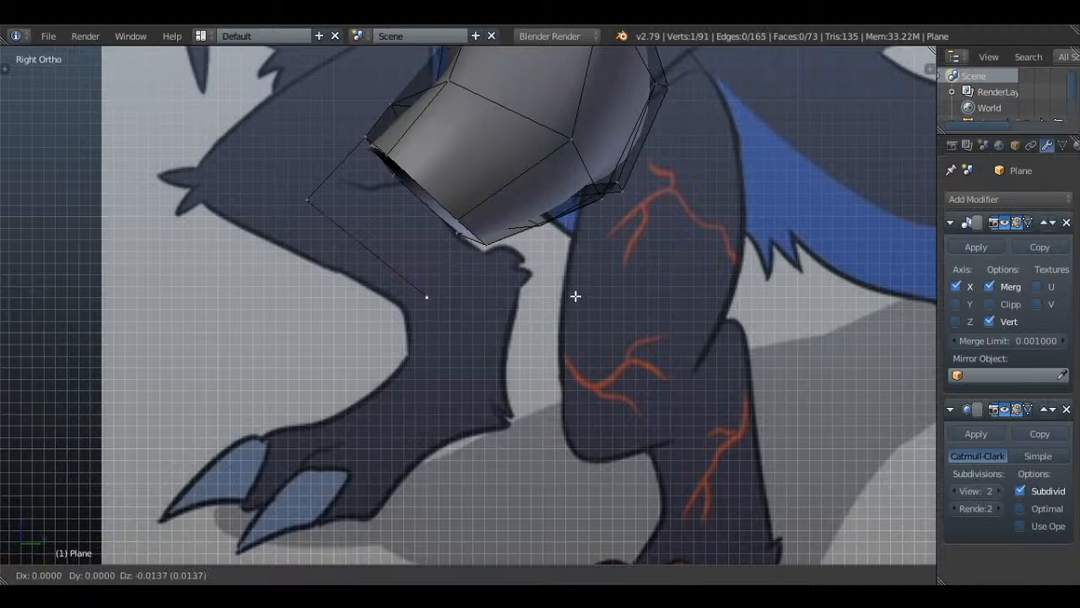
left_click(545, 417)
- Select the four extruded leg guide vertices and move them downward to lengthen the thigh
scroll(575, 305, "down", 3)
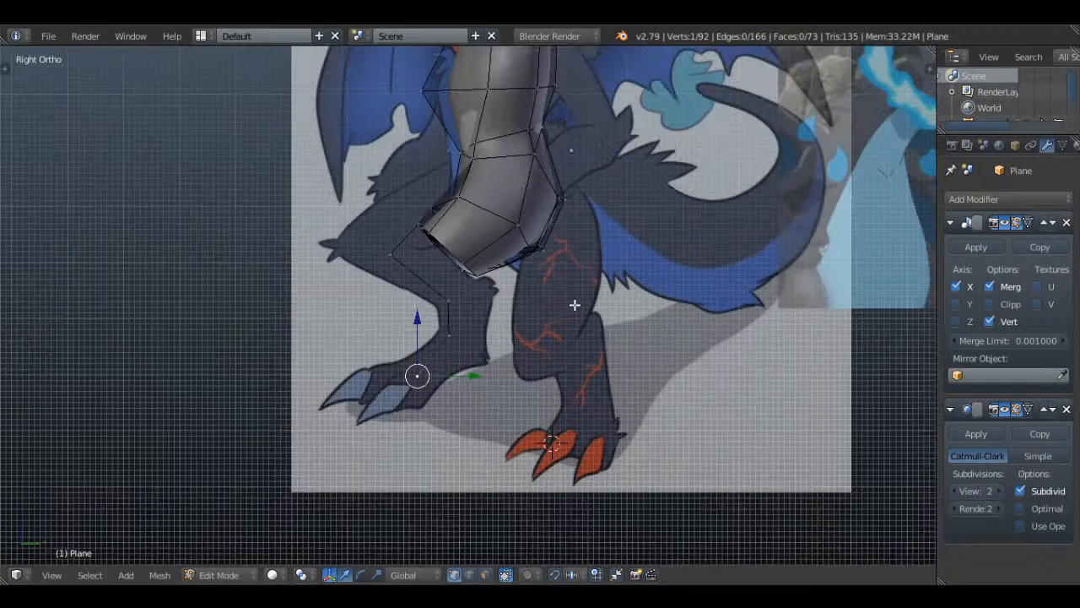
right_click(453, 305, "shift")
right_click(459, 331, "shift")
right_click(397, 257, "shift")
scroll(499, 290, "up", 1)
key("g")
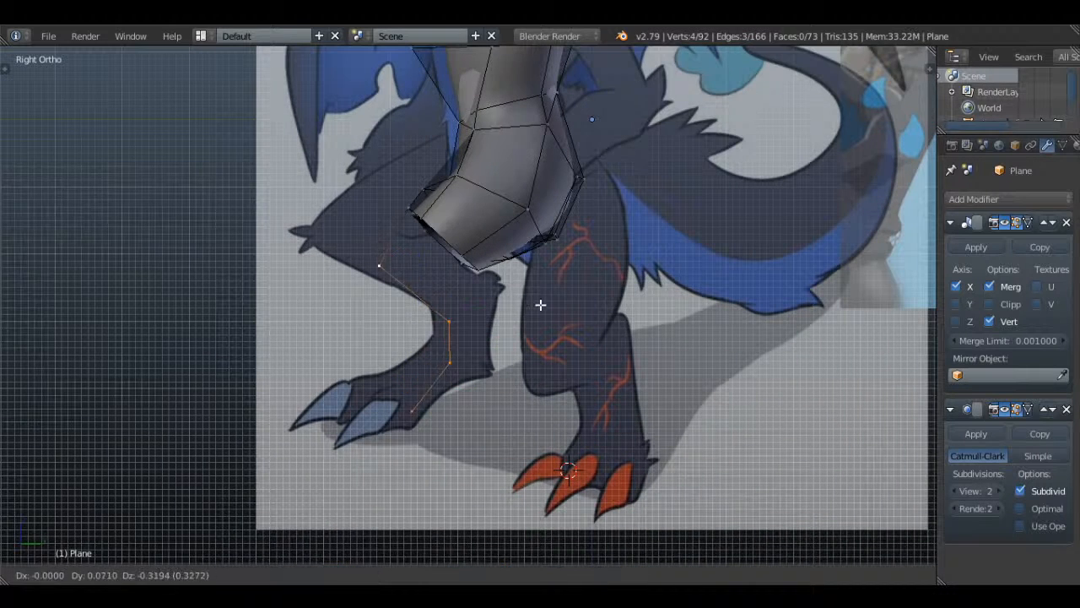
left_click(546, 314)
- Shift the bottom thigh loop slightly in wireframe and rotate it about -9.5 degrees toward level
right_click(406, 197)
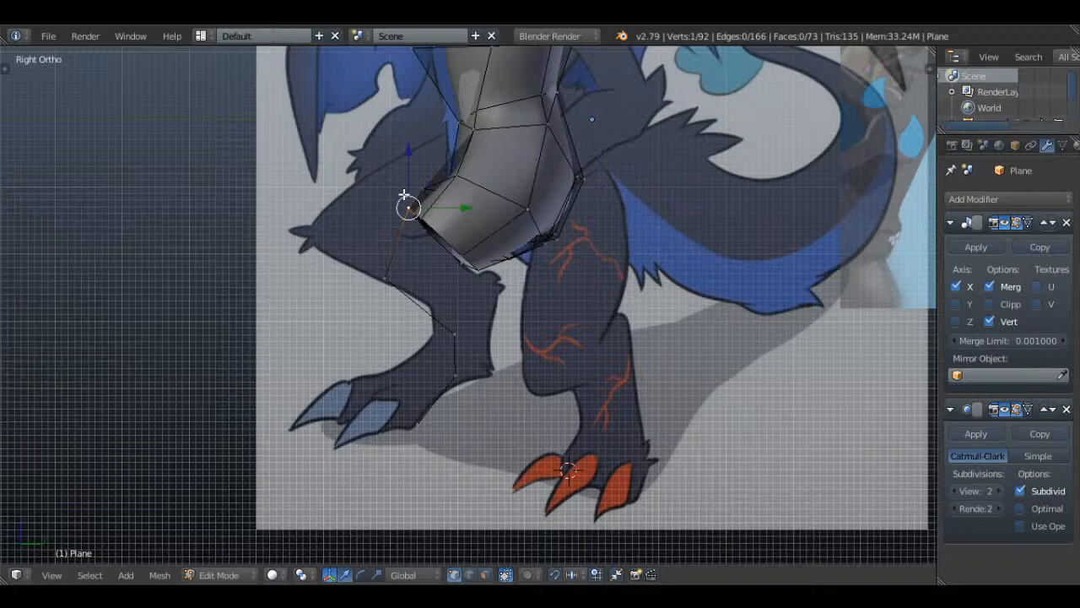
right_click(449, 241, "alt")
key("z")
key("g")
left_click(534, 262)
key("r")
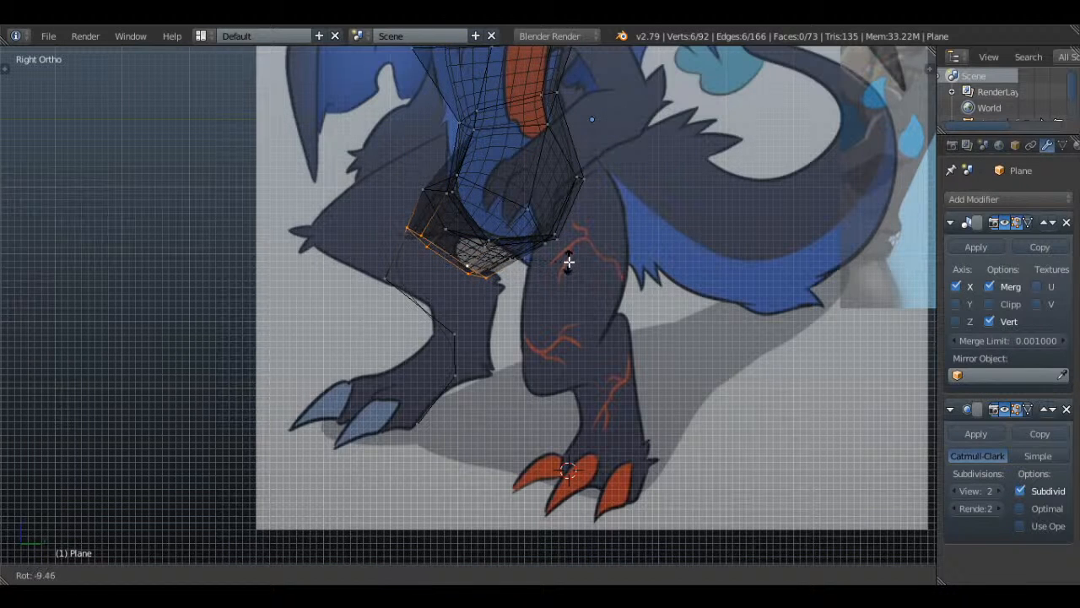
left_click(567, 260)
key("a")
key("z")
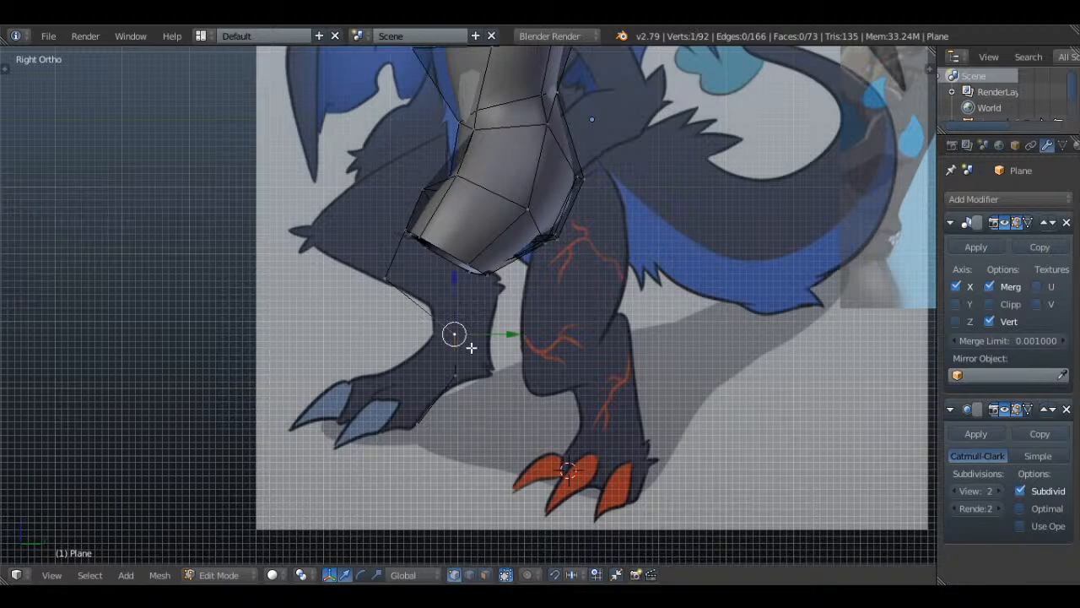
- Move the three lower leg guide vertices downward, and lower the bottom two further
right_click(424, 417)
right_click(458, 381, "shift")
right_click(461, 341, "shift")
key("g")
left_click(505, 362)
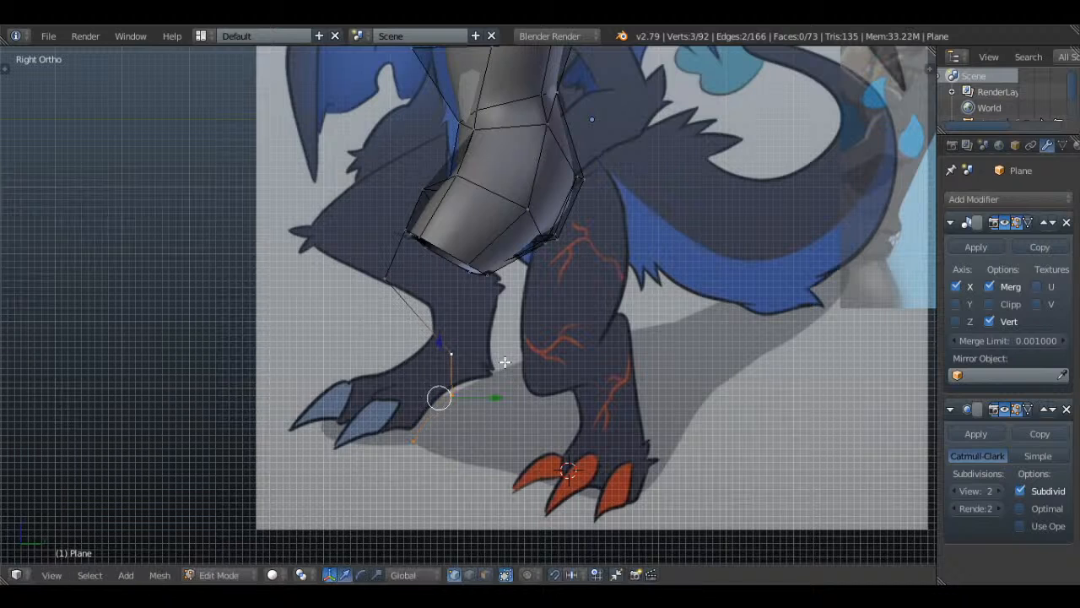
key("g")
left_click(488, 426)
key("a")
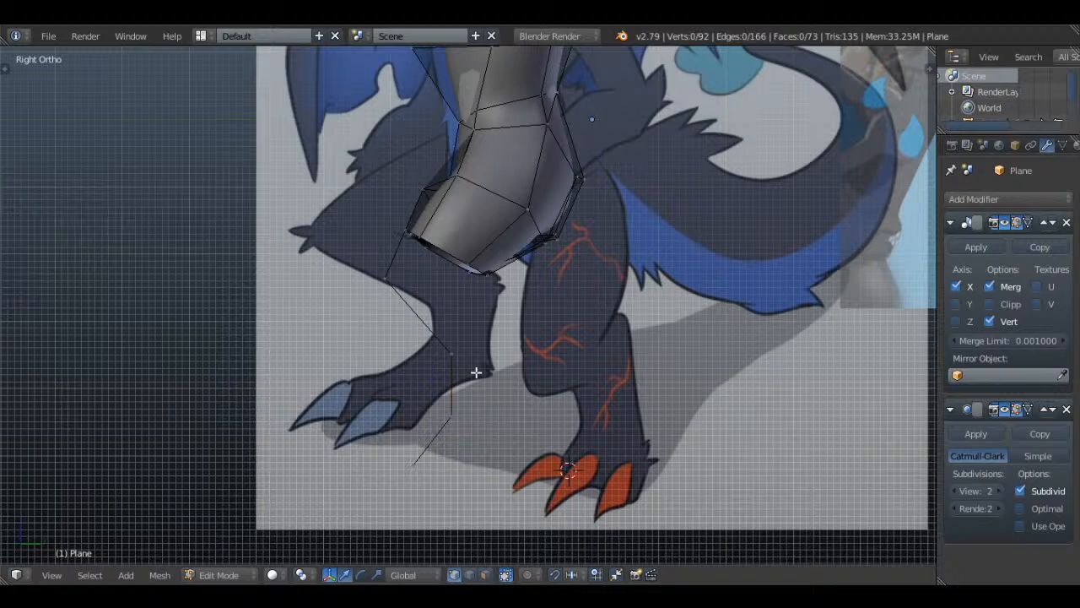
- Raise the second-lowest leg guide vertex and fine-tune the shin and knee vertices to refine the leg's bends
right_click(476, 372)
key("g")
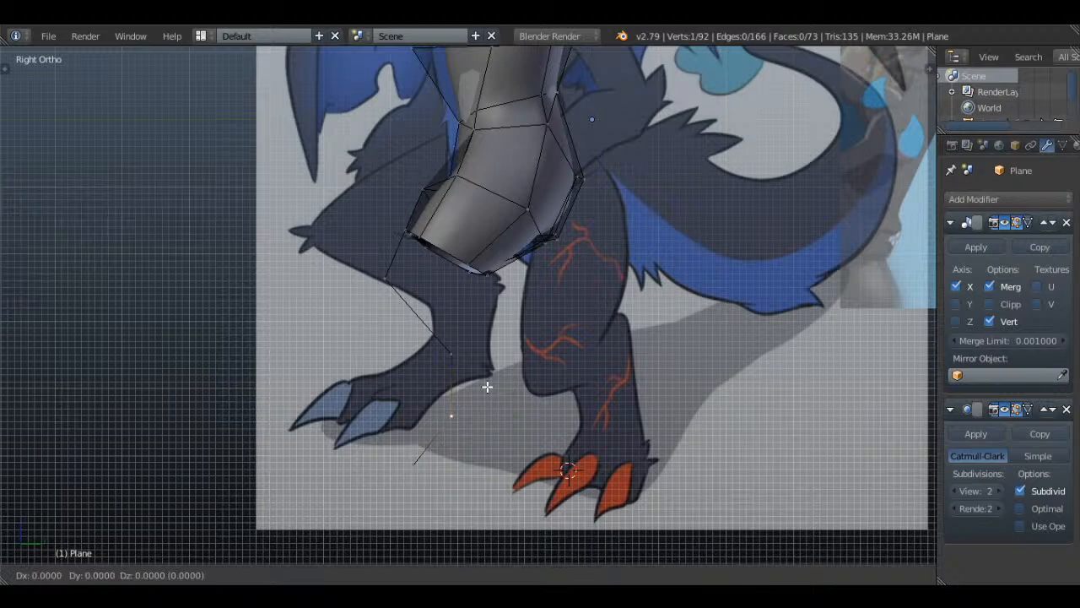
left_click(491, 362)
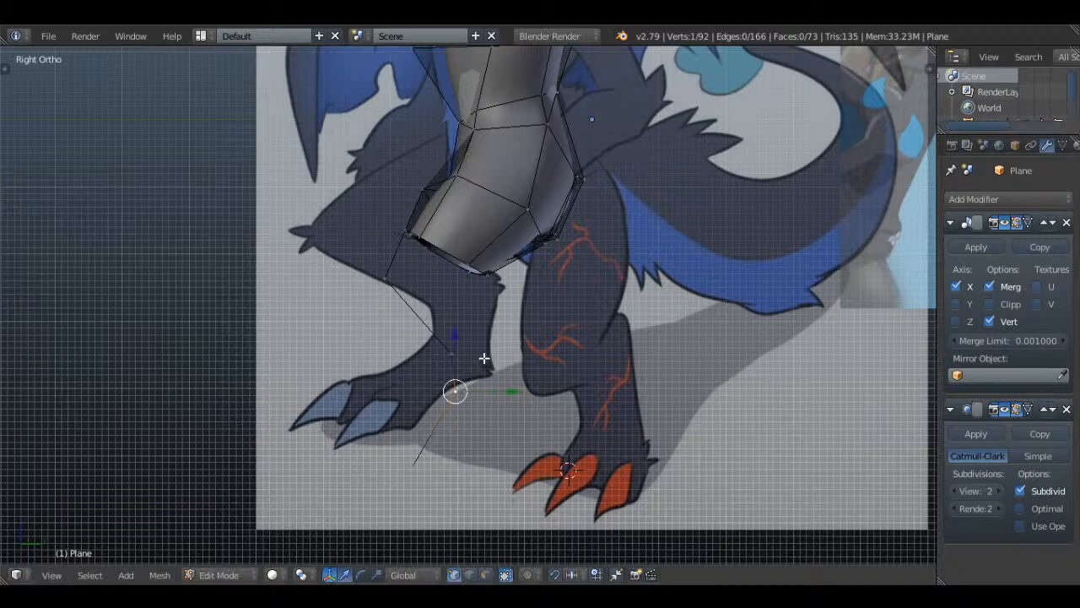
right_click(470, 351, "shift")
key("g")
left_click(480, 345)
key("a")
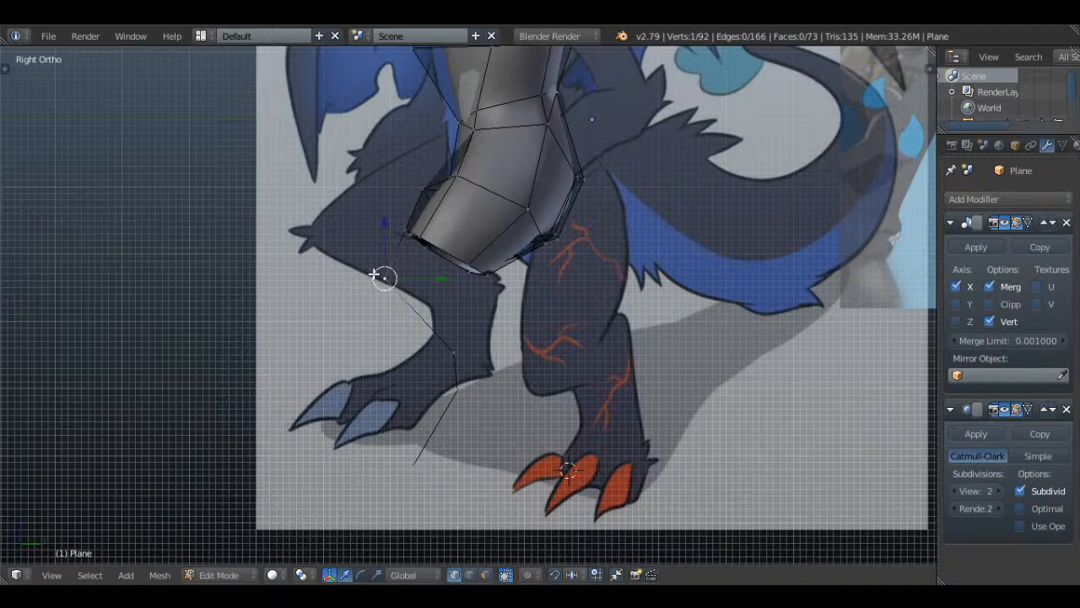
key("g")
left_click(370, 286)
- Select the four leg guide vertices and move them about 0.31 along Y and -0.26 along Z
key("Tab")
scroll(568, 252, "down", 3)
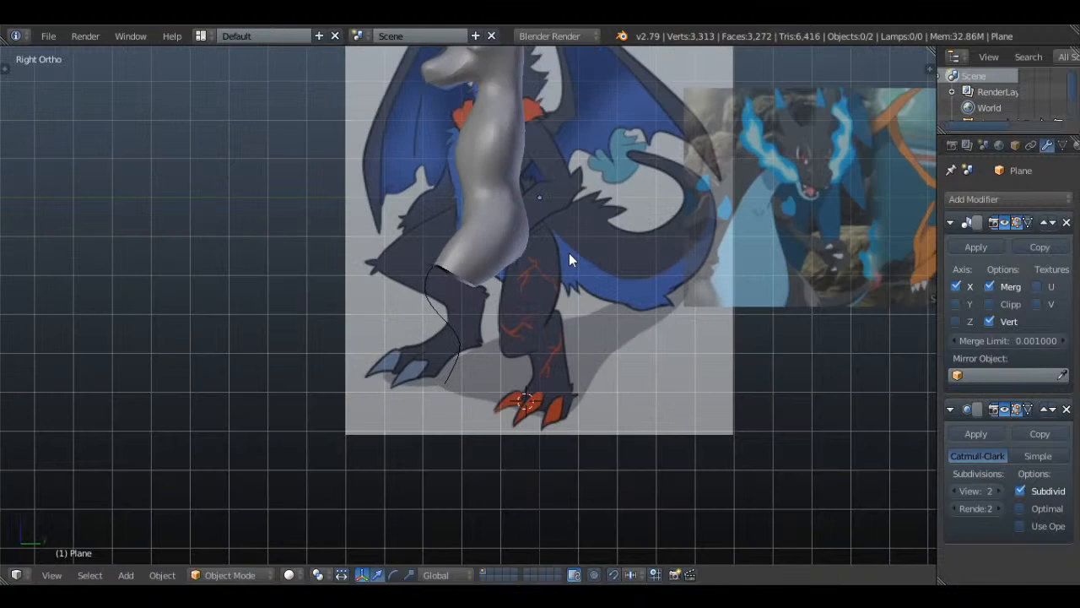
key("Tab")
scroll(540, 293, "up", 2)
right_click(465, 350, "shift")
right_click(472, 374, "shift")
right_click(446, 428, "shift")
key("g")
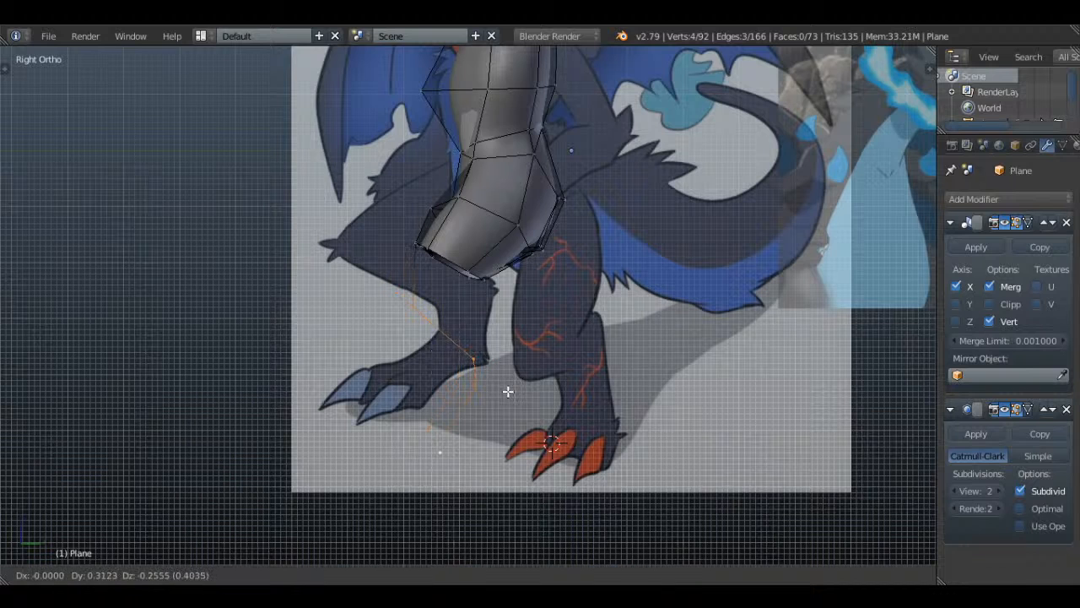
left_click(509, 391)
key("a")
- Move the bottom thigh loop back and down, rotate it flatter, and adjust its scale to fit the leg guide
right_click(435, 250, "alt")
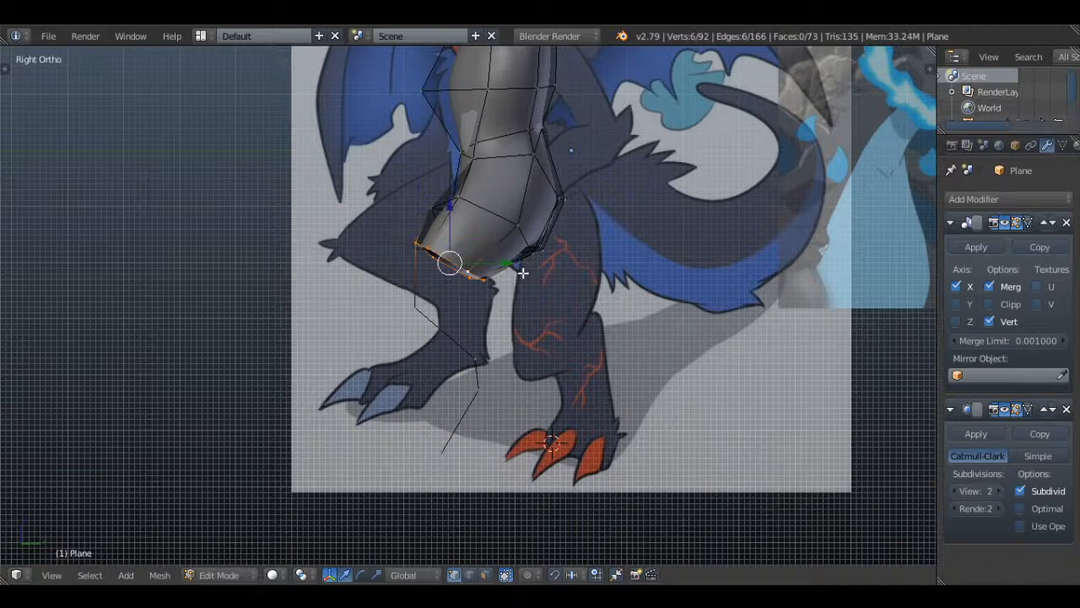
key("g")
left_click(546, 285)
key("r")
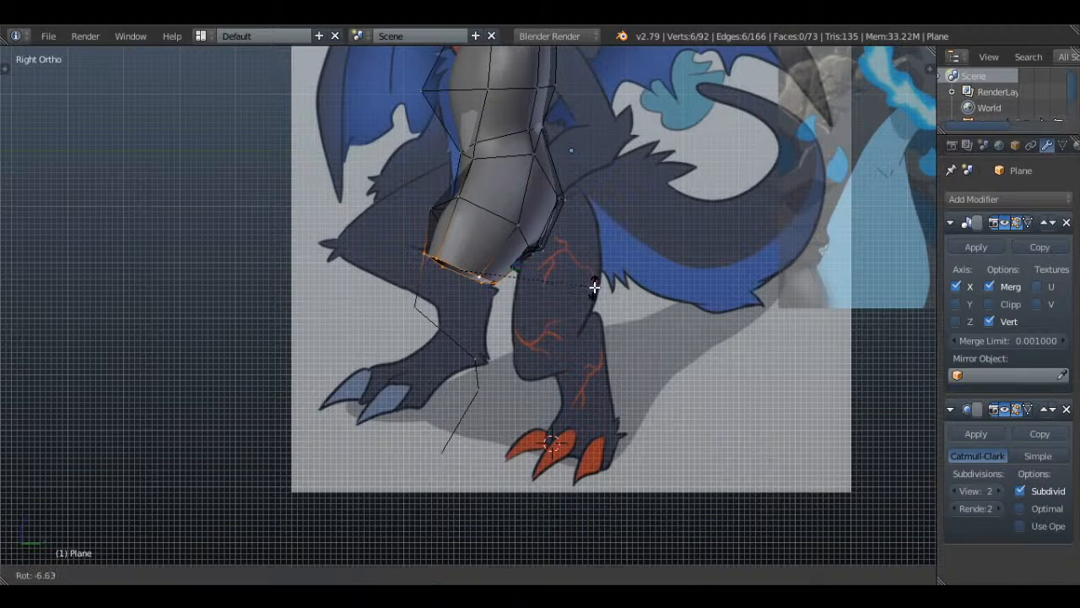
left_click(596, 279)
key("z")
key("s")
left_click(601, 279)
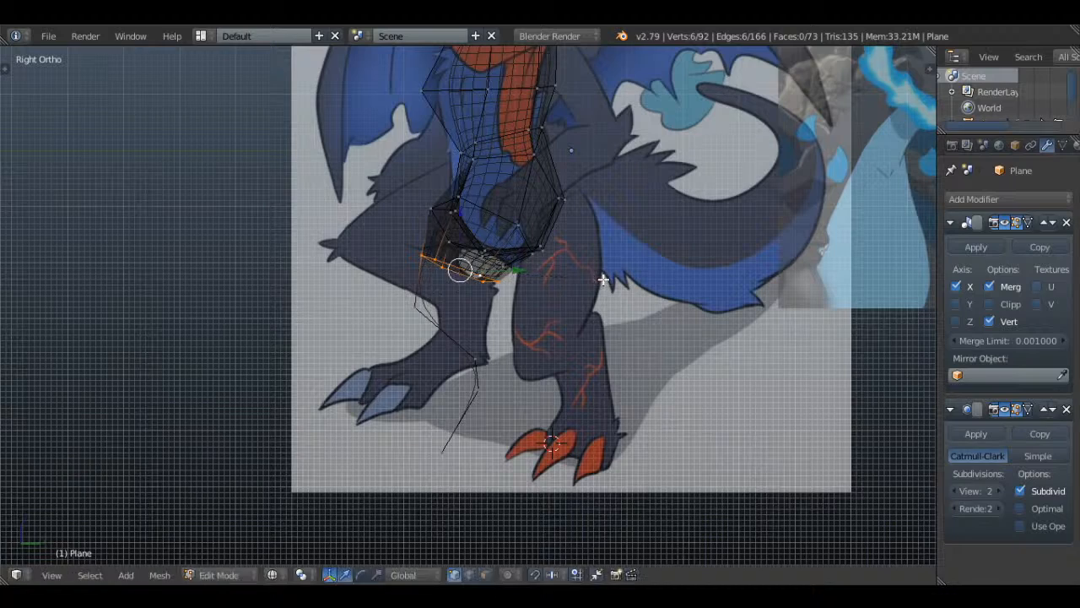
key("g")
left_click(605, 279)
key("z")
key("Tab")
key("Tab")
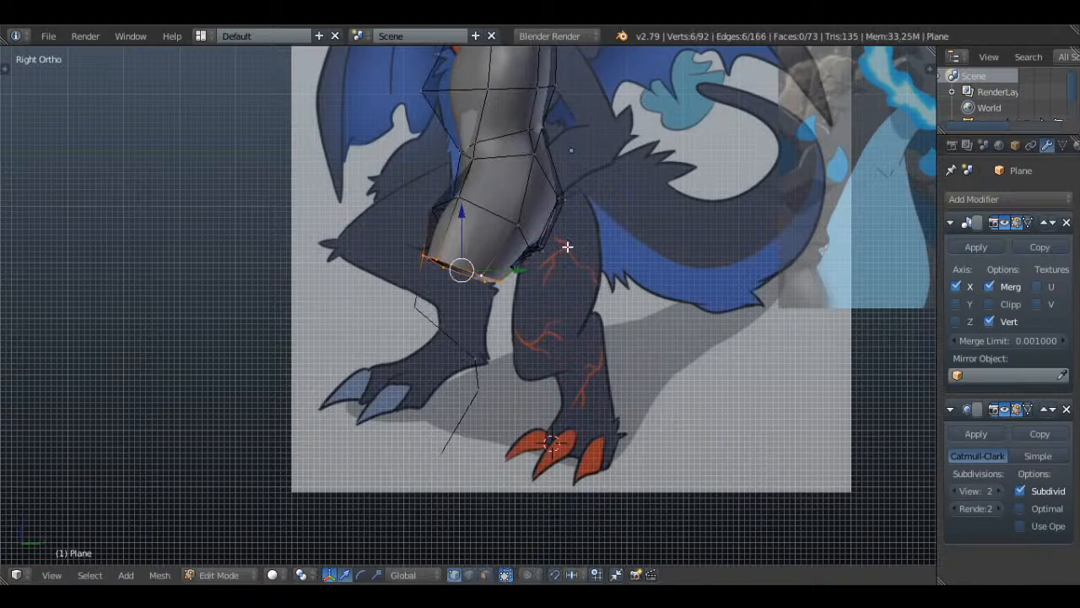
- Move the inner rear crotch vertex and the buttock vertex slightly outward along X
middle_click_drag(516, 233, 504, 289, "shift")
scroll(524, 292, "up", 2)
key("a")
key("a")
middle_click_drag(651, 282, 617, 265)
right_click(557, 307)
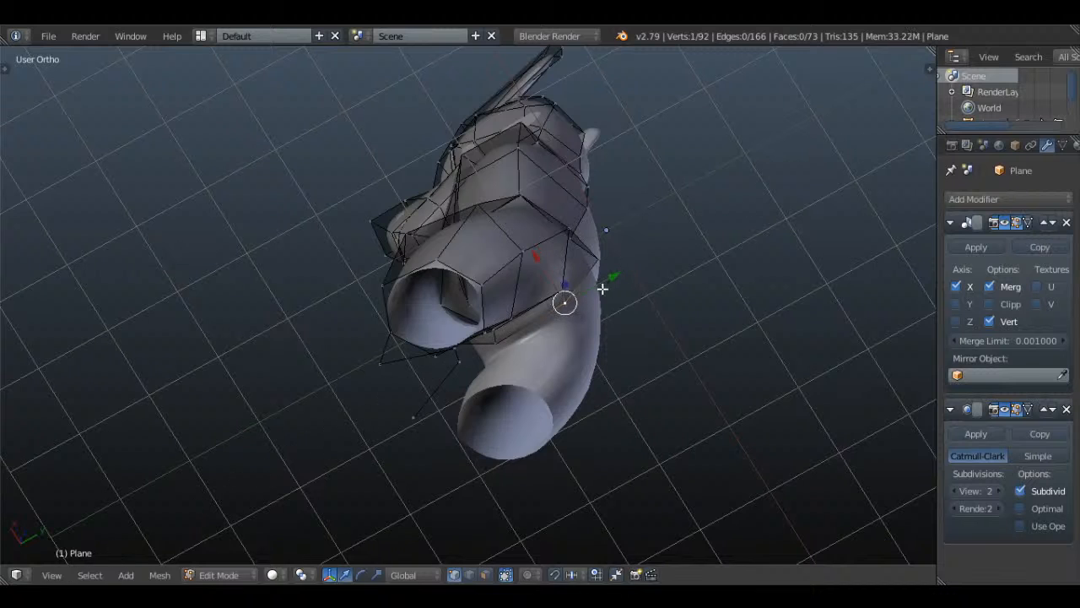
left_click_drag(541, 256, 535, 251)
right_click(600, 259)
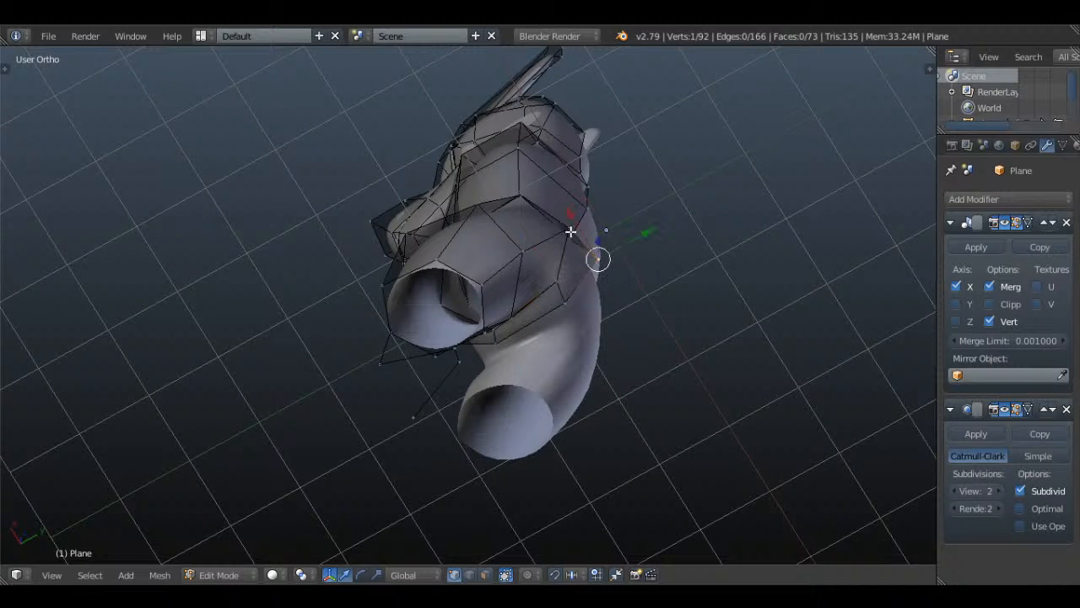
right_click(571, 231)
middle_click_drag(572, 232, 452, 218)
left_click_drag(443, 218, 436, 222)
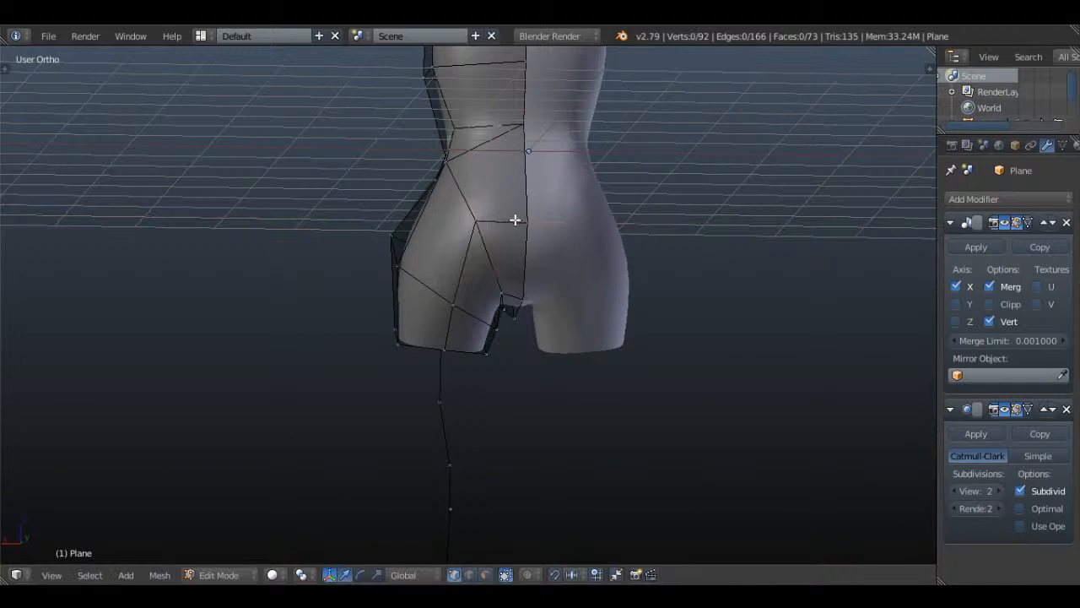
- Nudge the rear centre-line vertices of the hips slightly along Y and check the smoothed buttock shape in Object Mode
right_click(517, 221)
right_click(535, 292, "shift")
middle_click_drag(540, 291, 646, 296)
left_click_drag(618, 270, 621, 267)
right_click(596, 235)
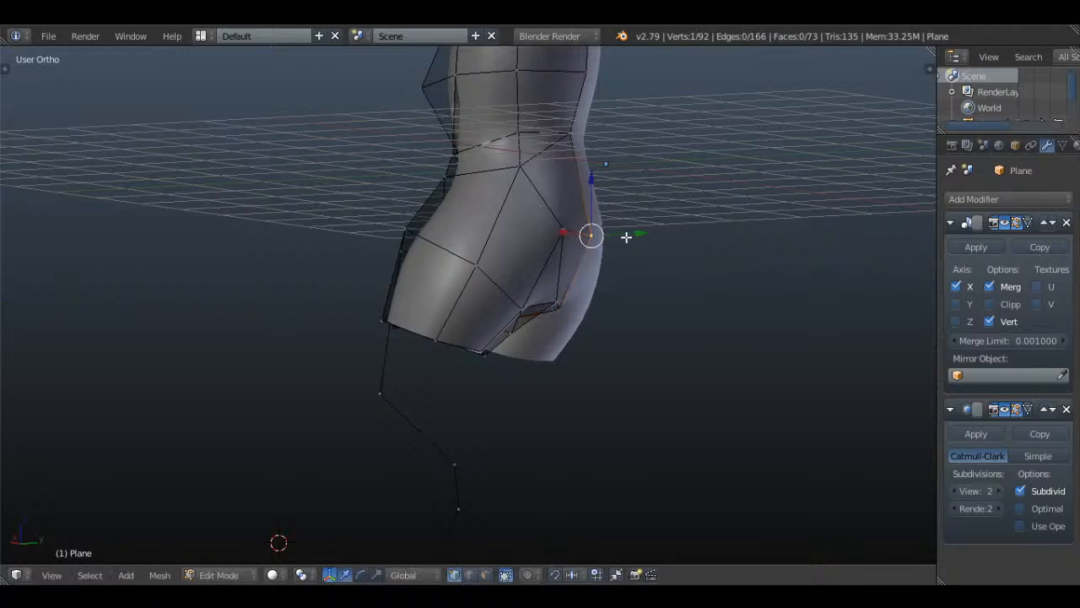
middle_click_drag(627, 239, 671, 255)
key("Tab")
scroll(637, 241, "down", 4)
scroll(590, 259, "up", 3)
key("Tab")
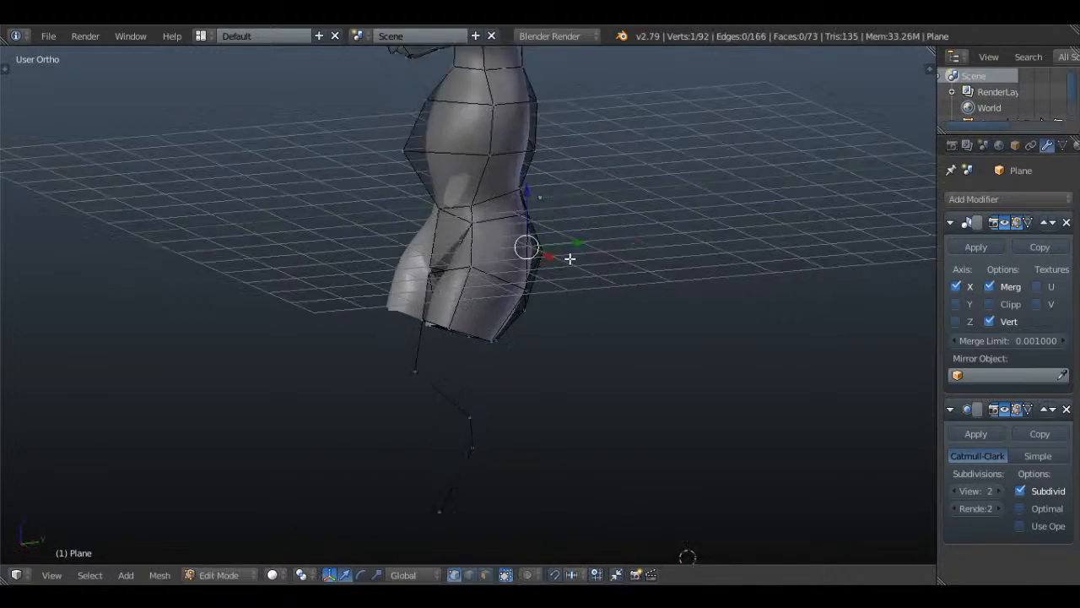
- Clear the selection, return to the right orthographic view of the legs and save the file
middle_click_drag(568, 258, 532, 253)
key("a")
key("a")
middle_click_drag(522, 341, 475, 357)
key("KP_3")
key("a")
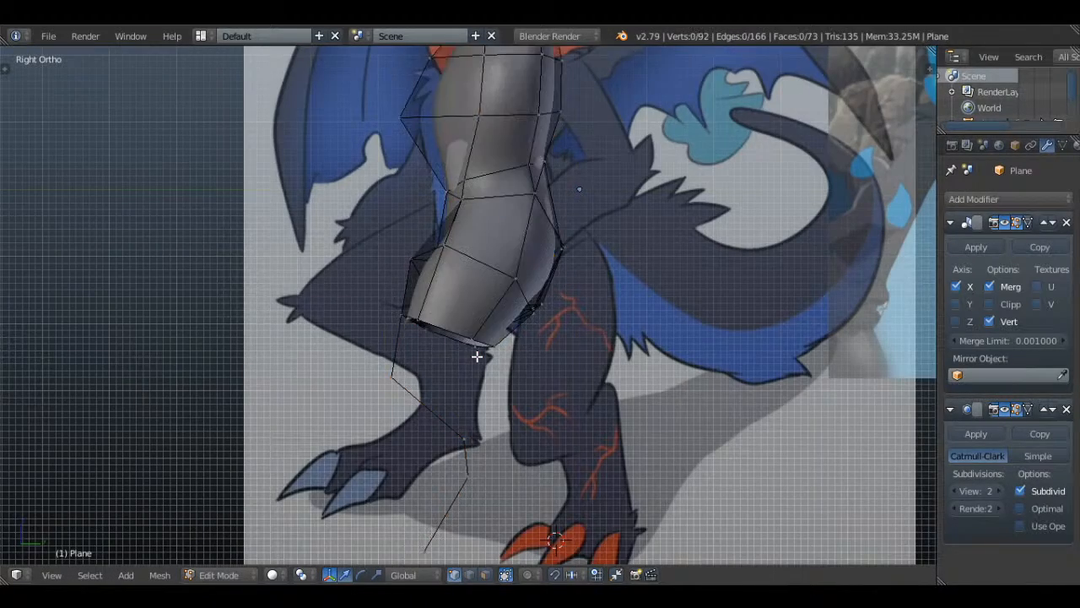
key("a")
scroll(551, 320, "up", 3)
scroll(551, 321, "up", 1)
key("a")
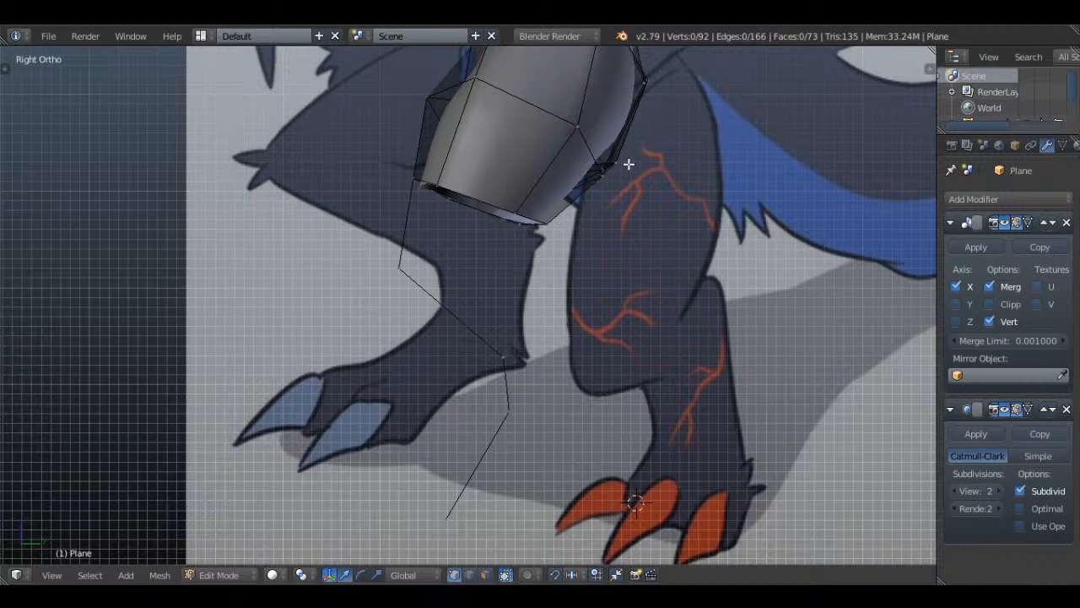
left_click(48, 35)
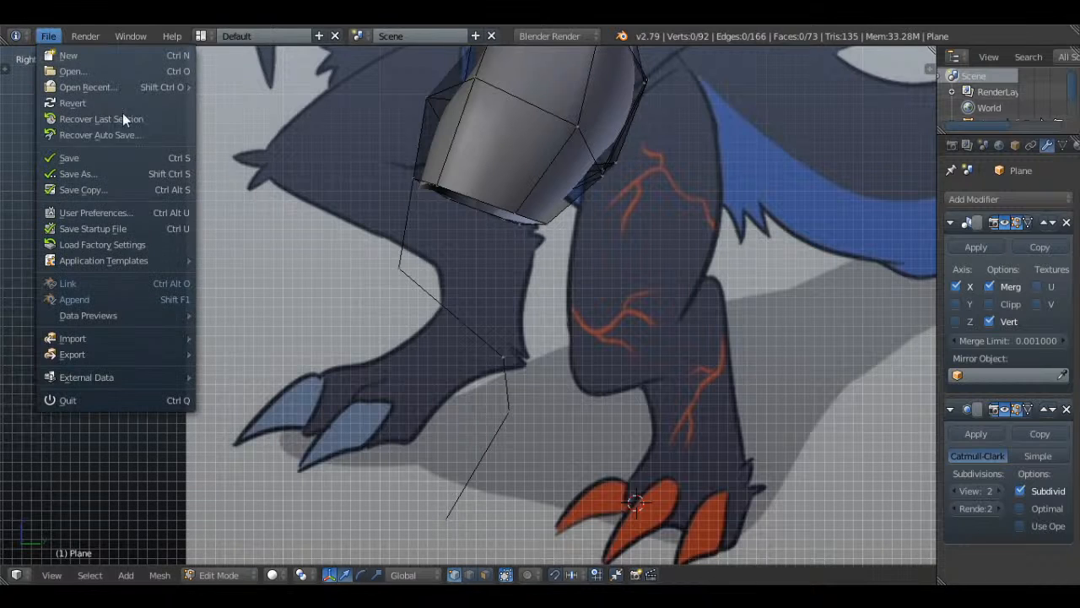
left_click(150, 149)
- Duplicate the lowest leg guide vertex and place the copy behind it at the same height, near the tip of the first red claw
middle_click_drag(521, 350, 507, 278, "shift")
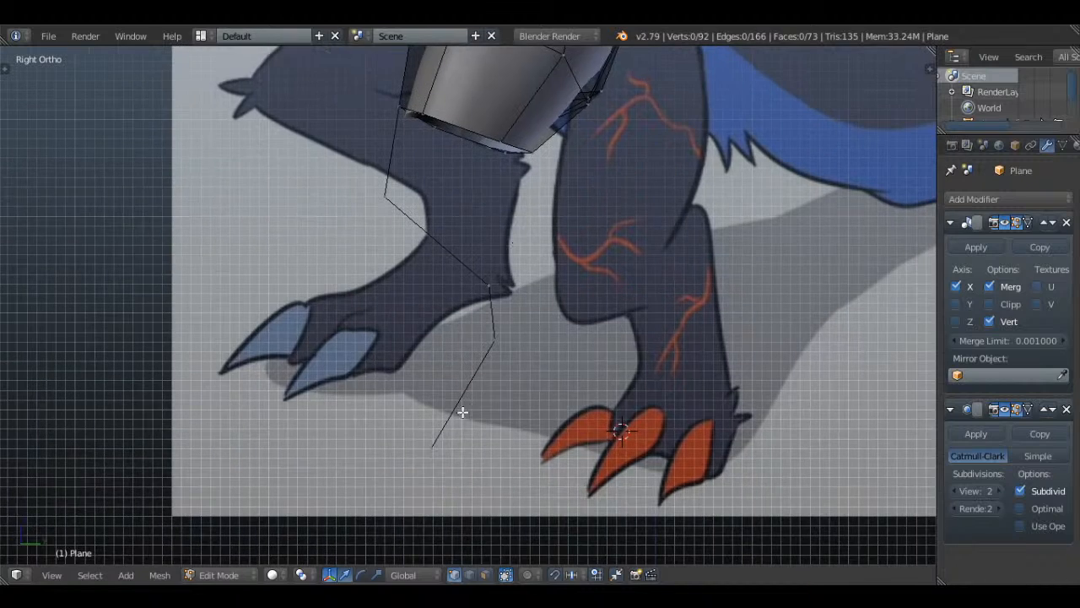
middle_click_drag(497, 425, 471, 392, "shift")
right_click(445, 345)
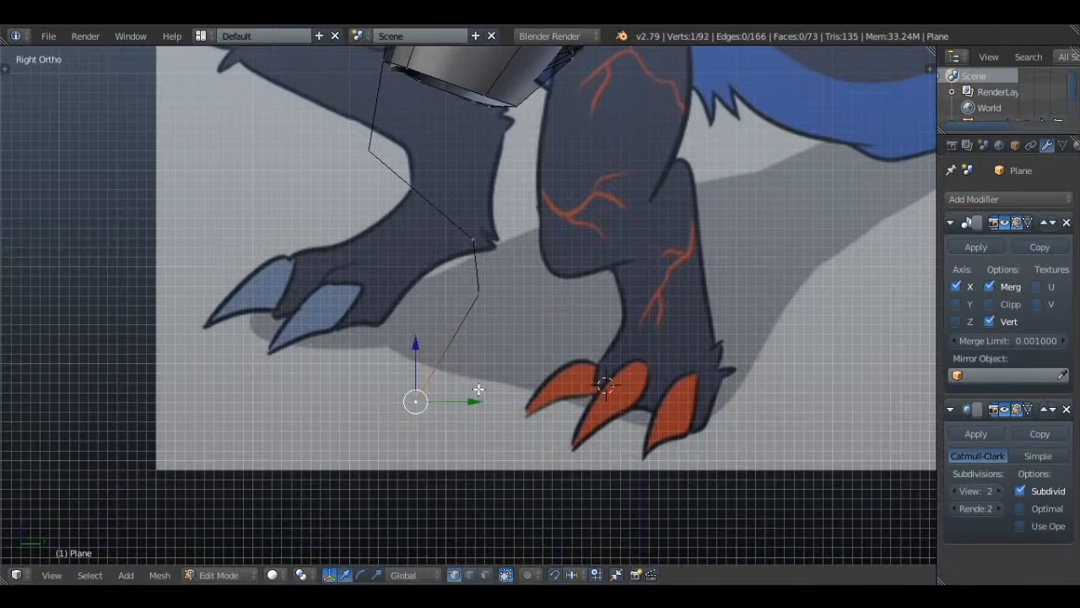
key("e")
left_click(589, 395)
middle_click_drag(588, 395, 572, 481, "shift")
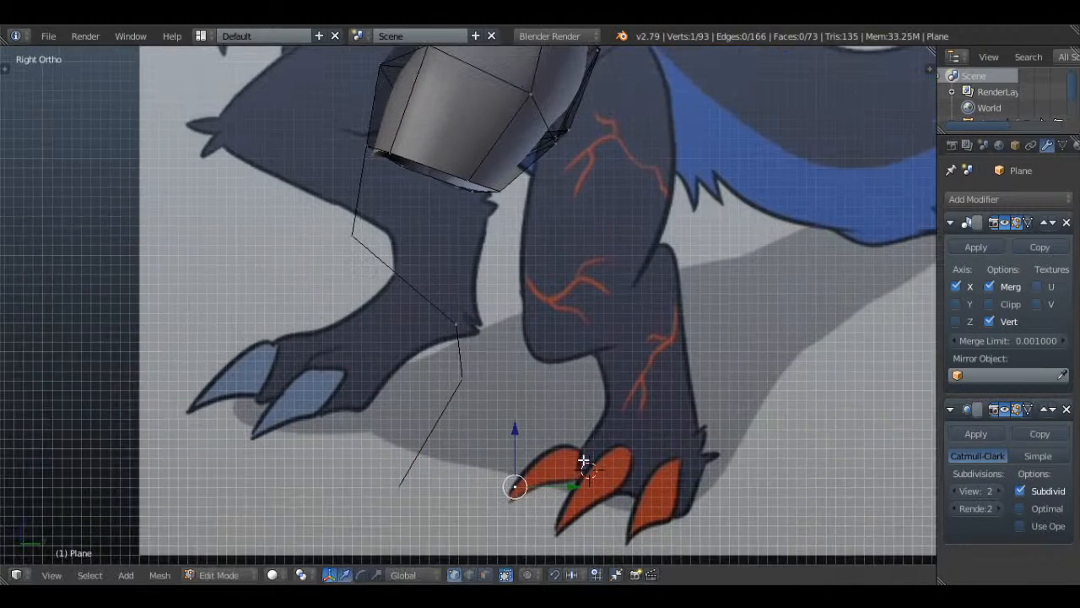
- Extrude the copied vertex upward three times to trace the back of the leg and connect it to the rear of the thigh loop
key("e")
left_click(623, 350)
key("e")
left_click(615, 283)
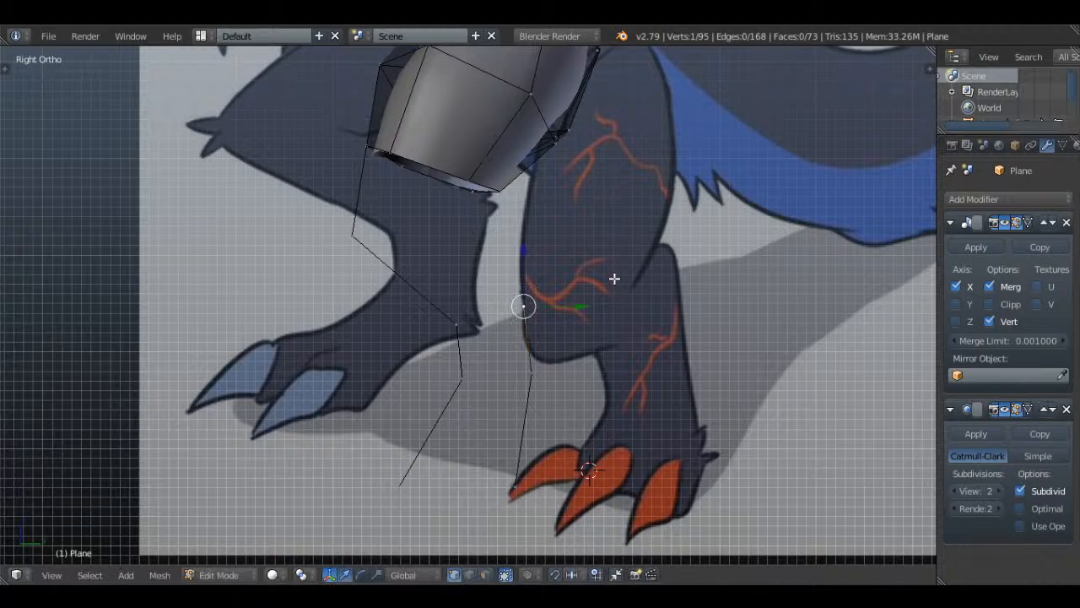
key("e")
left_click(588, 224)
key("e")
left_click(523, 199)
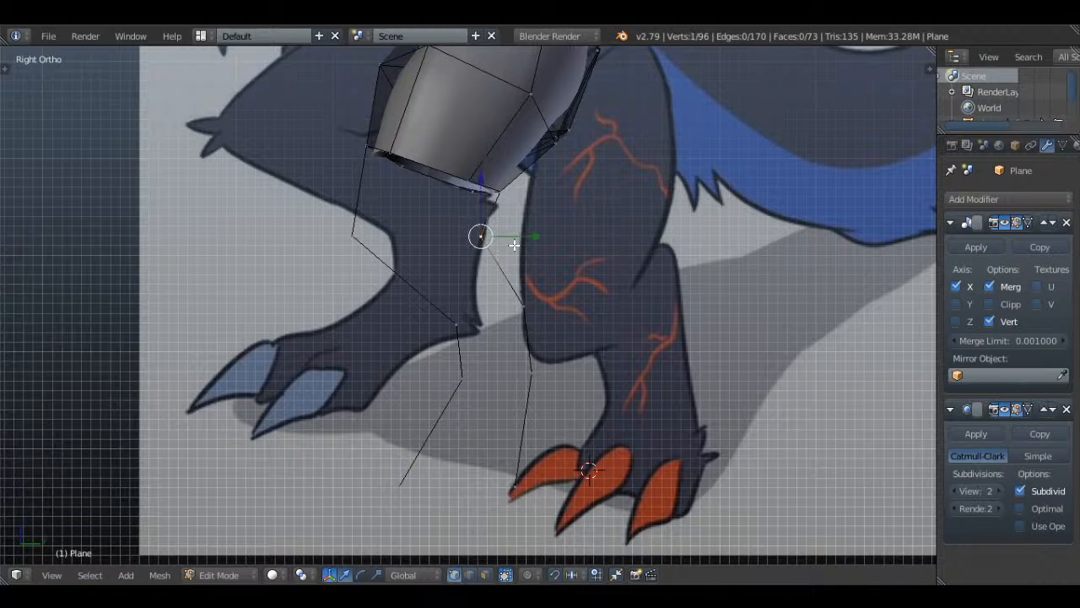
- Move the rear hock vertex about 0.16 along Y and 0.02 along Z, and lower the front knee vertex slightly
key("g")
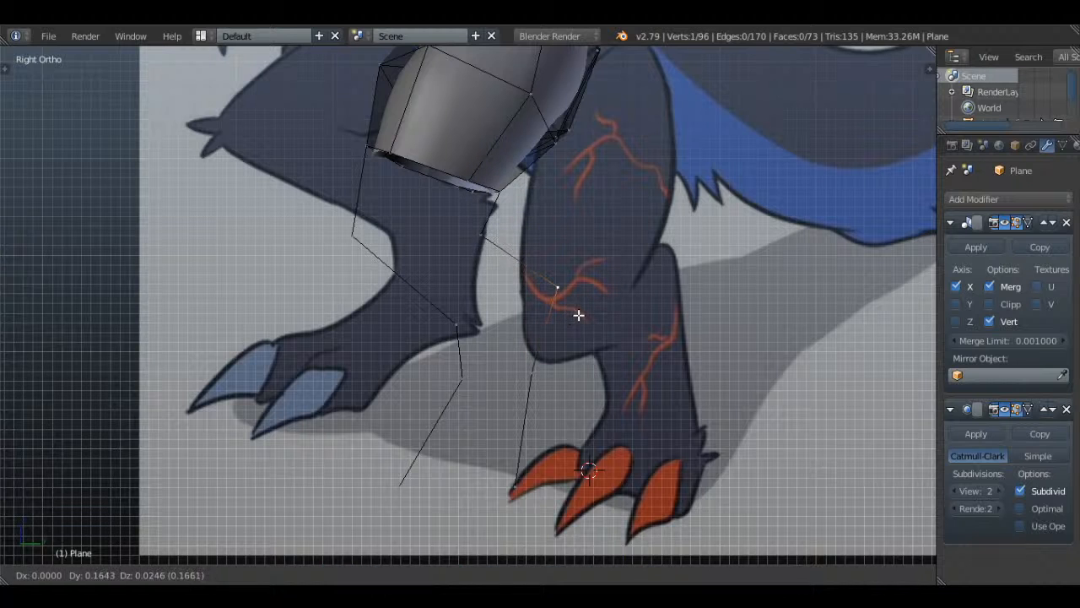
left_click(578, 314)
scroll(579, 315, "down", 2)
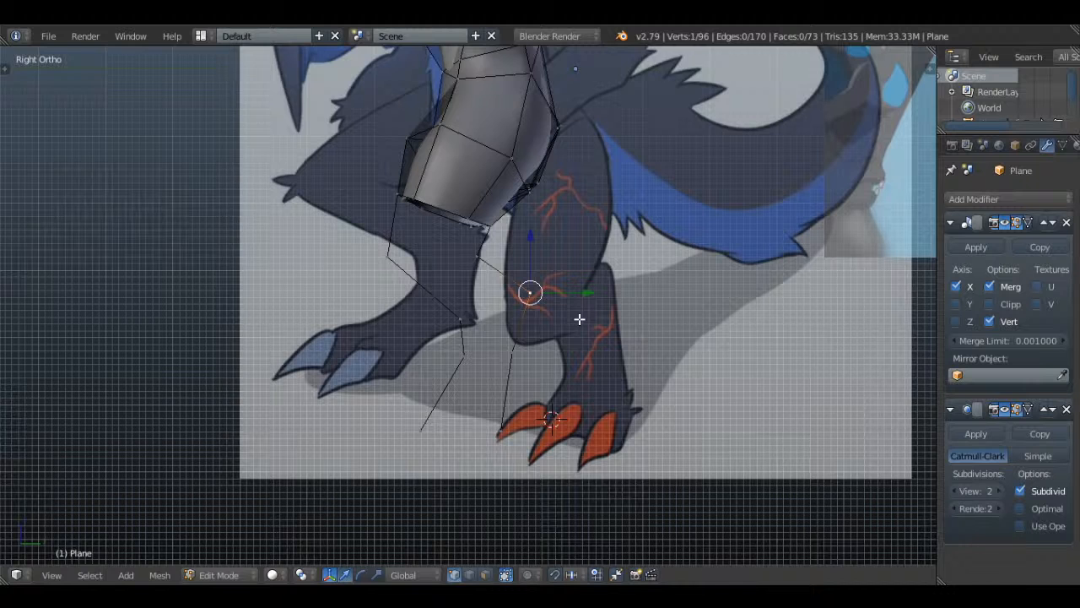
scroll(579, 319, "up", 2)
right_click(352, 238)
key("g")
left_click(348, 258)
key("Tab")
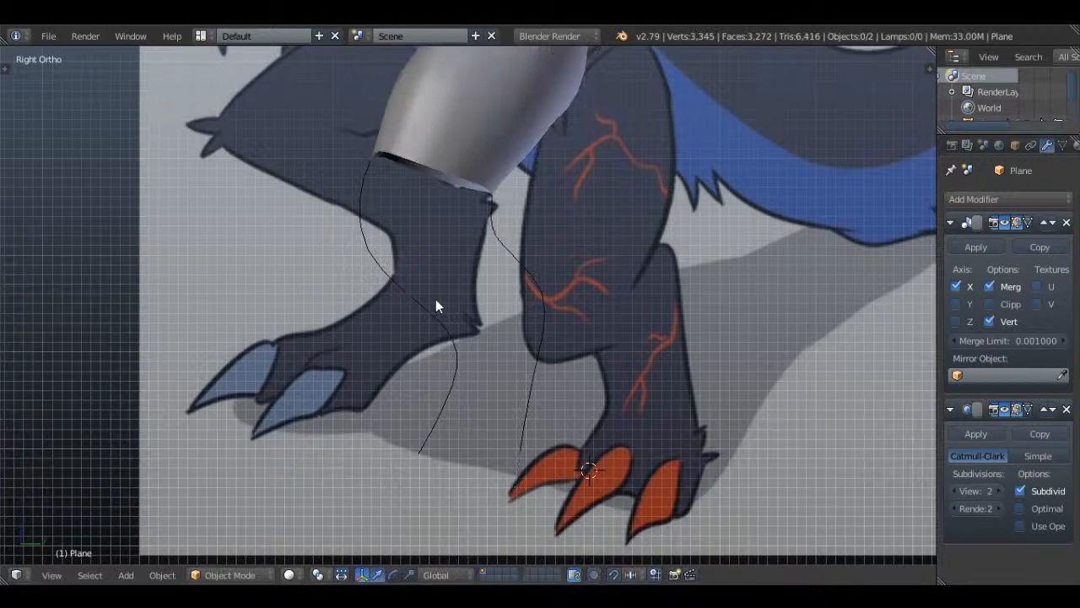
- Reposition the front guide's two ankle vertices down and slightly back, checking the smoothed leg curve in Object Mode
key("Tab")
right_click(452, 310)
key("g")
left_click(457, 293)
key("Tab")
key("Tab")
key("g")
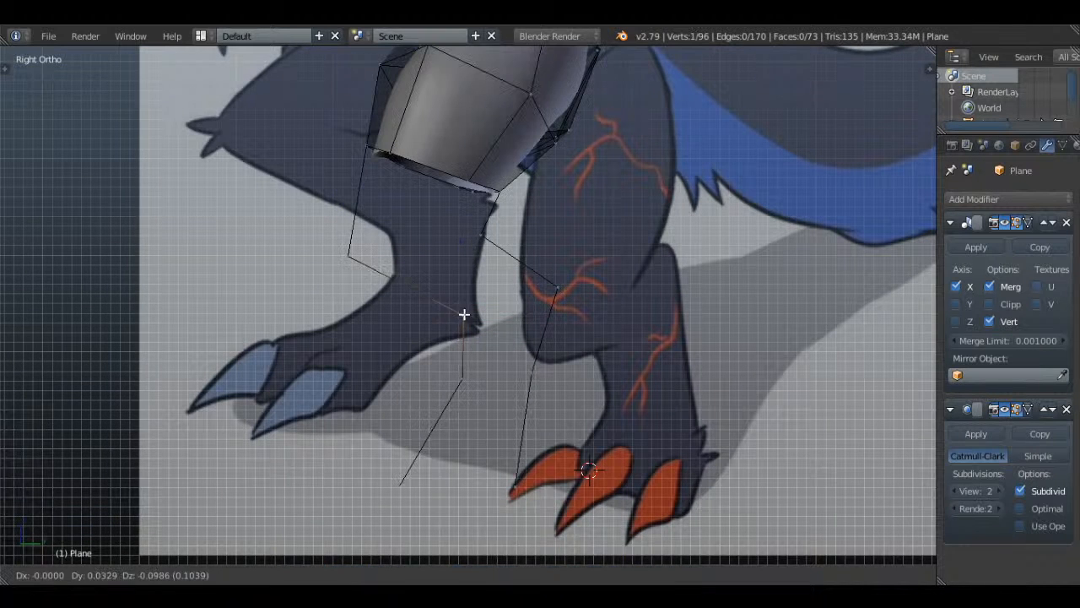
left_click(465, 319)
key("Tab")
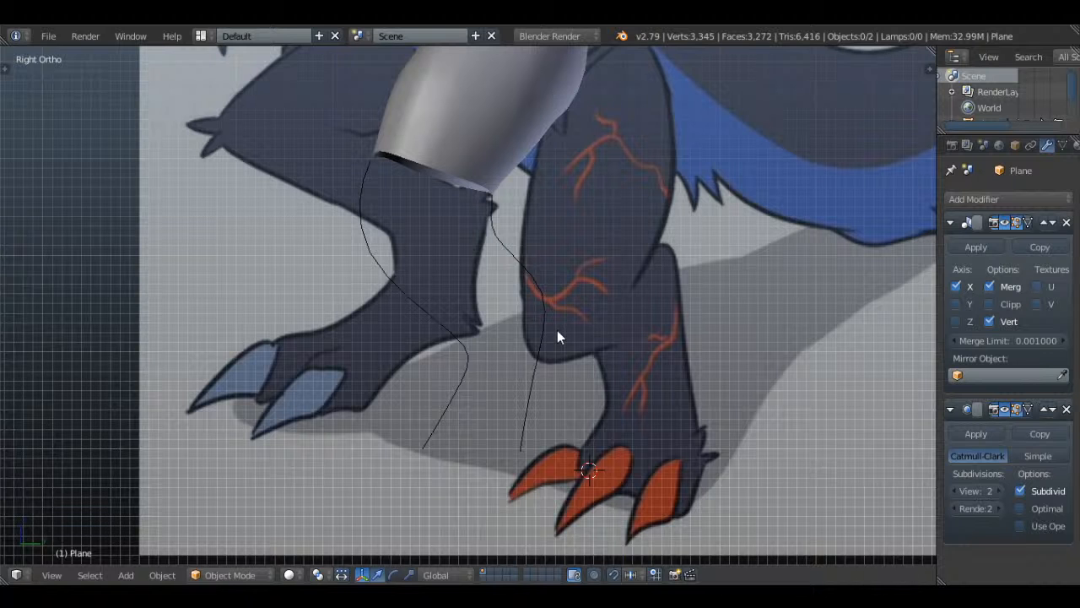
scroll(557, 336, "down", 3)
key("Tab")
scroll(557, 336, "up", 5)
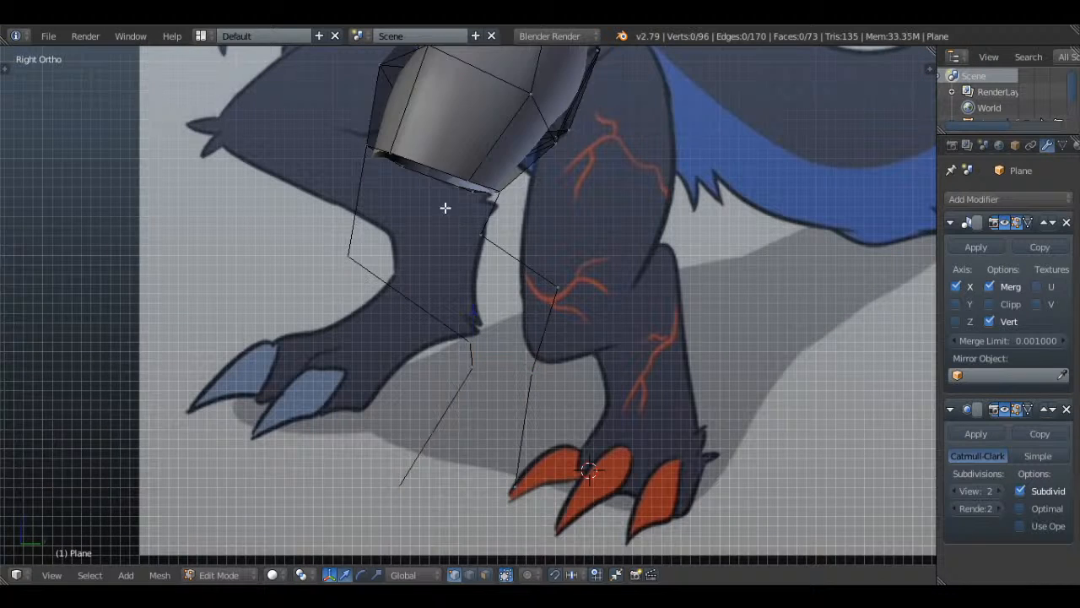
- Select the outer edge of the bottom thigh loop and extrude it down to knee height in the right view
middle_click_drag(455, 209, 472, 234)
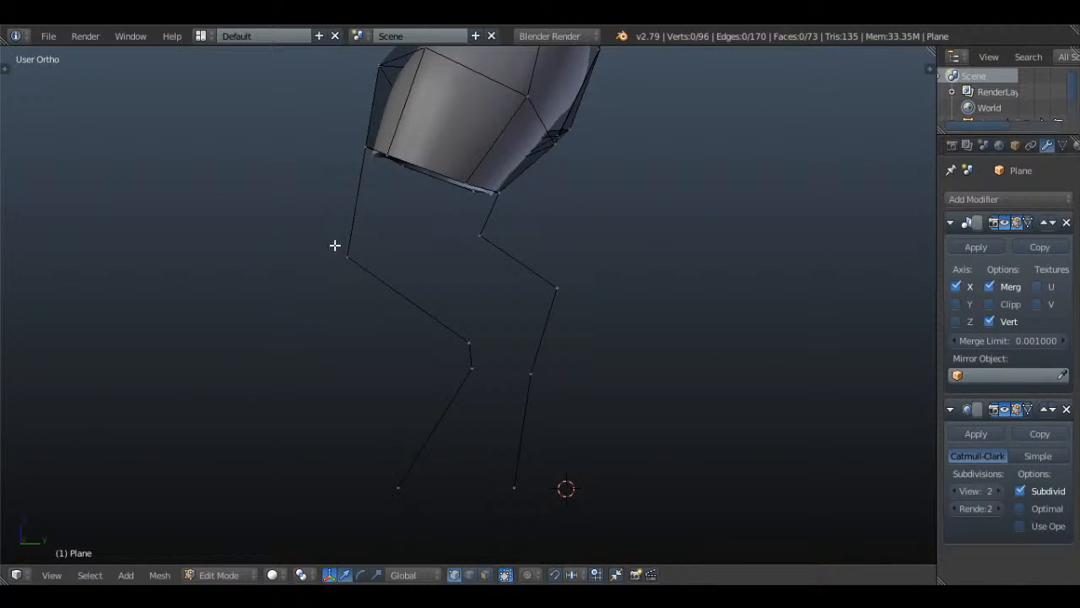
scroll(461, 256, "up", 1)
middle_click_drag(468, 283, 478, 347, "shift")
key("a")
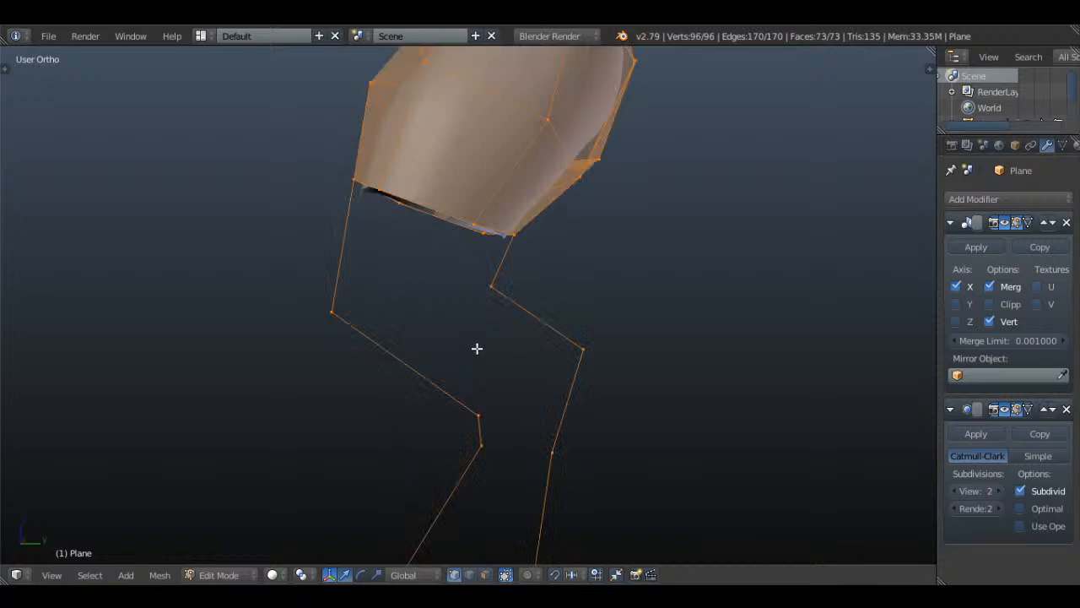
key("a")
right_click(471, 222)
right_click(390, 182, "shift")
key("KP_3")
key("e")
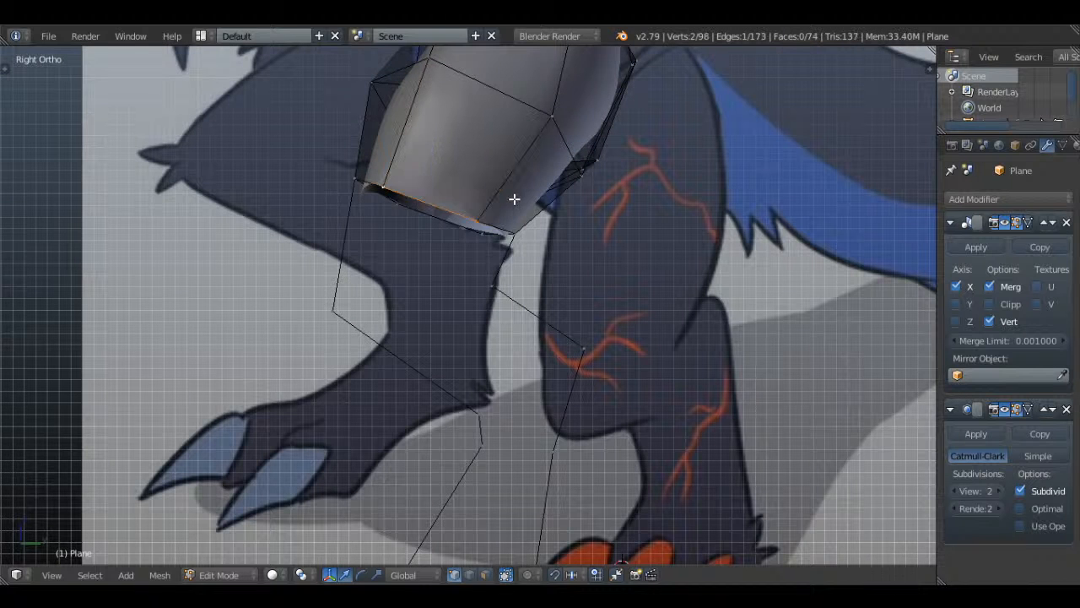
left_click(496, 267)
- Move the front vertex of the extruded edge down and inside the front knee guide
right_click(394, 267)
key("g")
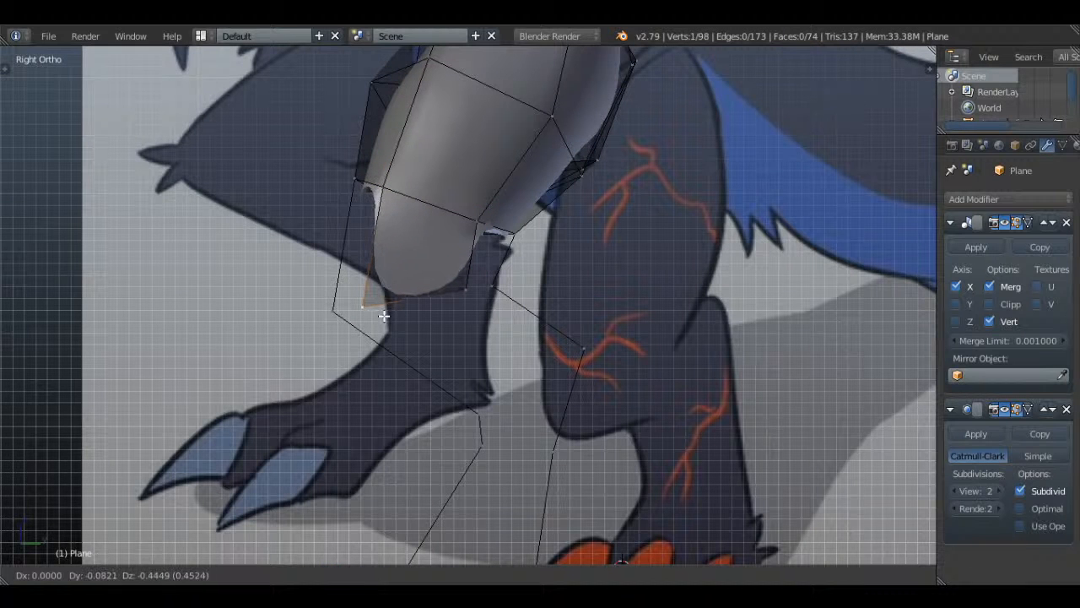
left_click(381, 309)
key("g")
left_click(444, 298)
- Extrude the knee edge down and back toward the hock and move its front vertex close to the front ankle guide
right_click(470, 289, "shift")
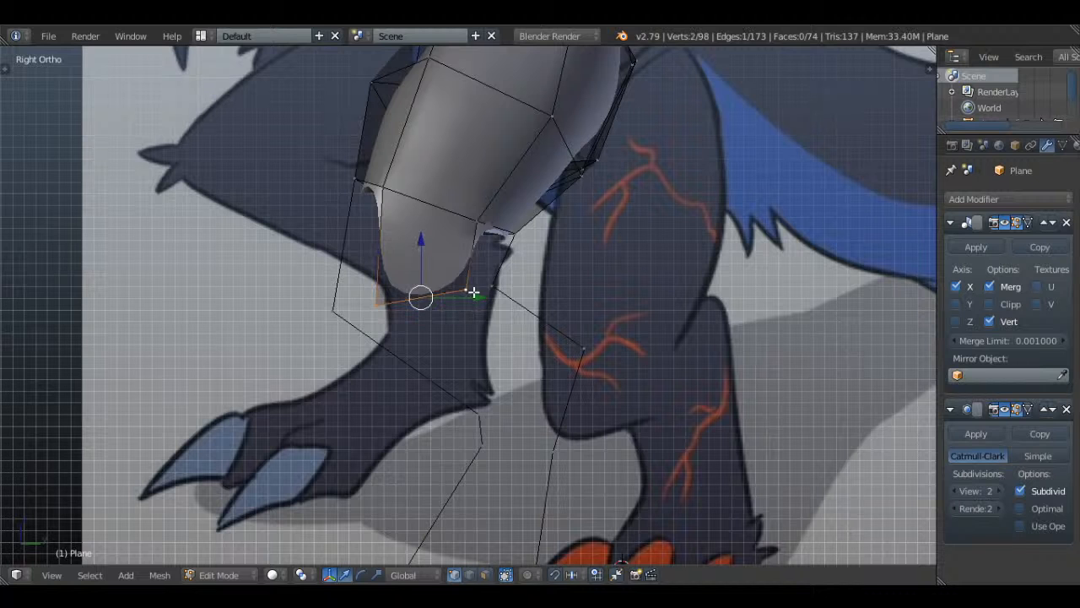
key("e")
left_click(535, 360)
right_click(482, 372)
key("g")
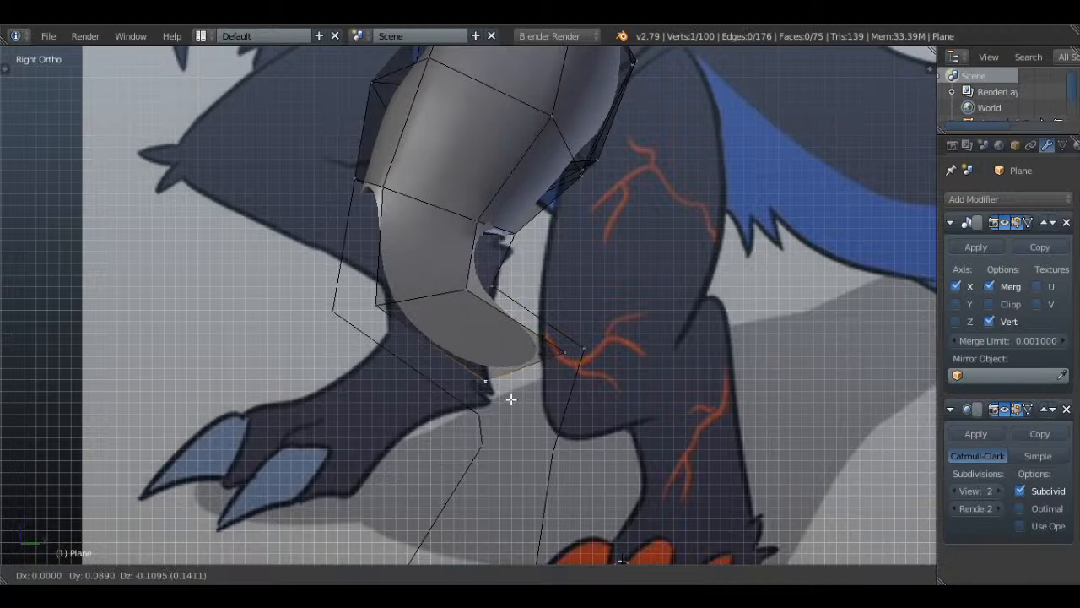
left_click(520, 414)
- Extrude the hock edge down to the ankle and move its rear vertex close to the rear guide
right_click(561, 356, "shift")
middle_click_drag(583, 373, 576, 232, "shift")
scroll(576, 232, "up", 2)
scroll(576, 233, "up", 1)
key("e")
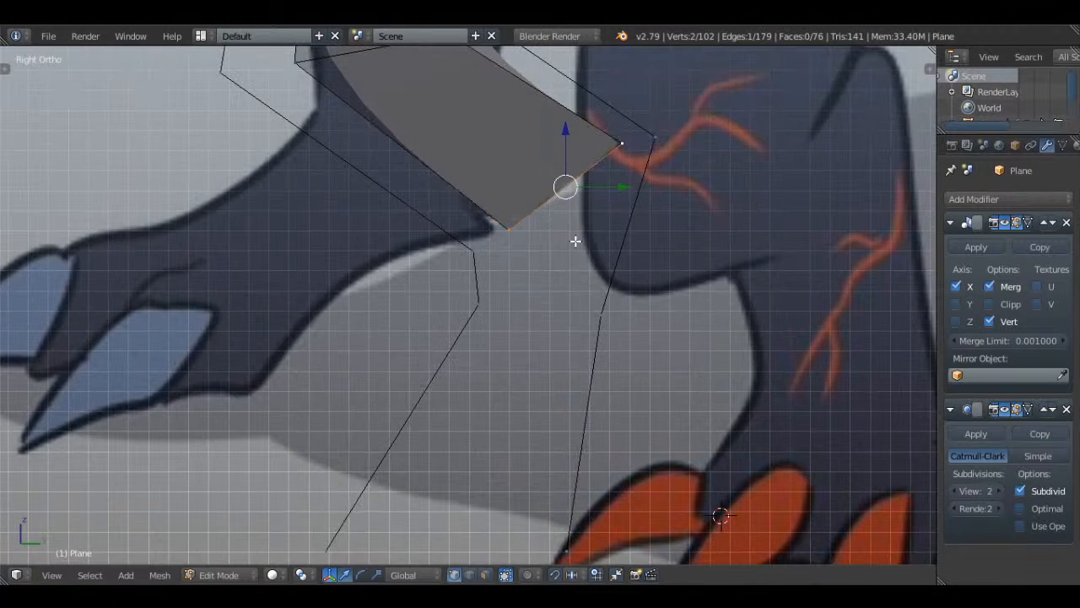
left_click(565, 314)
right_click(619, 234)
key("g")
left_click(589, 329)
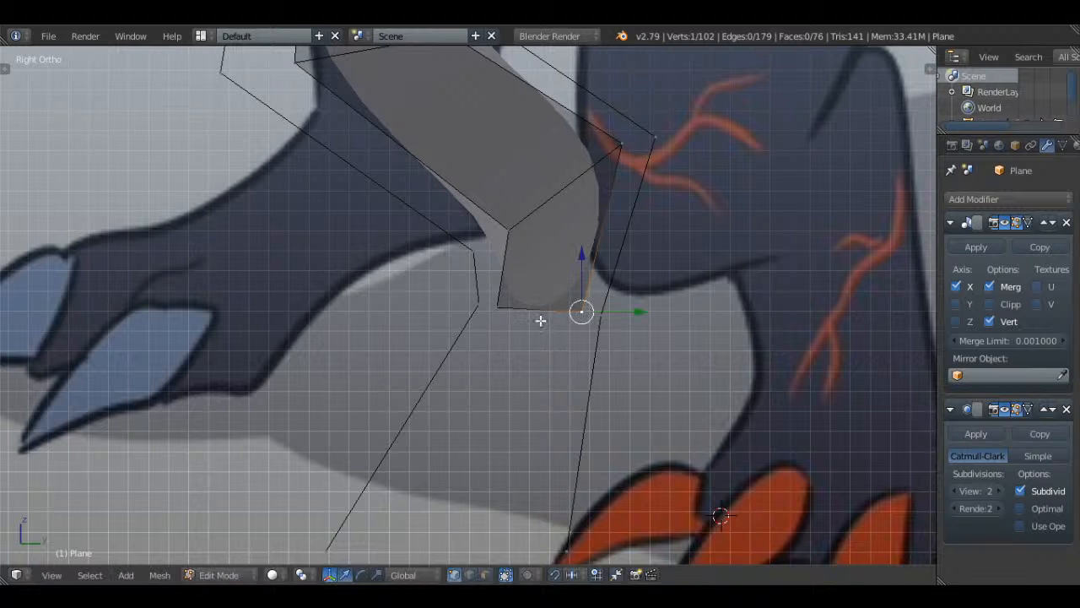
- Extrude the ankle edge down to foot level and spread its two bottom vertices toward the front and rear guides
right_click(508, 300)
right_click(559, 309, "shift")
scroll(559, 310, "down", 3)
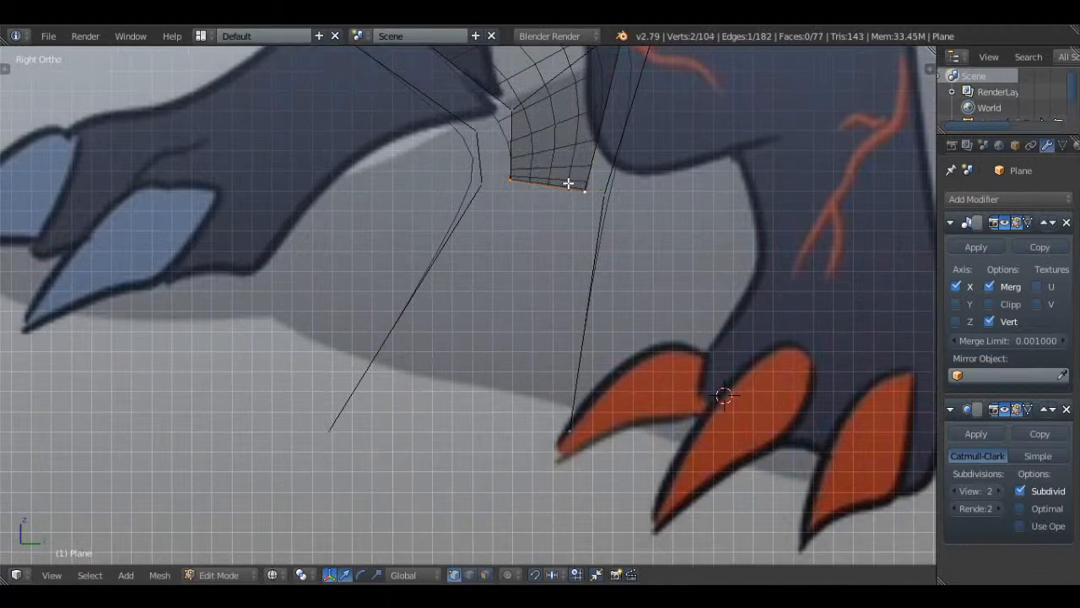
key("e")
left_click(540, 326)
right_click(458, 373)
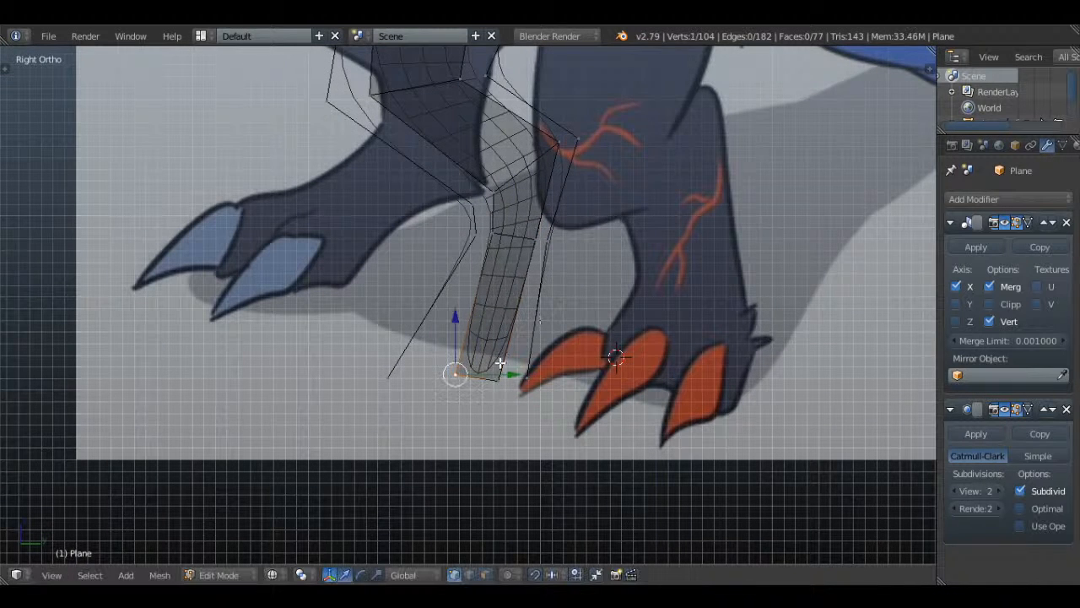
key("g")
left_click(471, 364)
right_click(496, 380)
key("g")
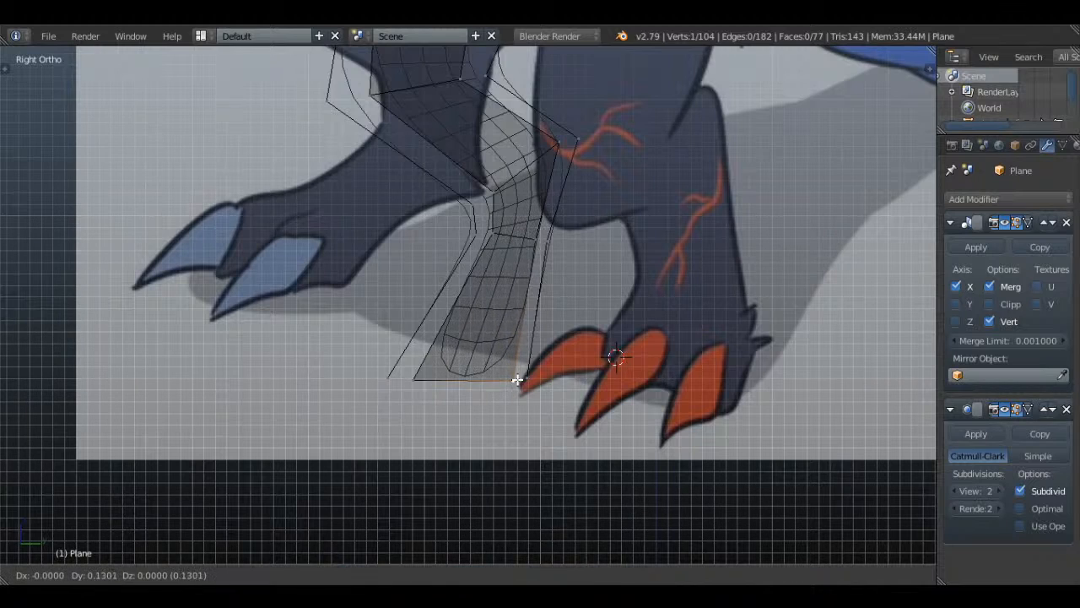
left_click(515, 378)
- Return to solid shading and fill the back face just below the thigh between the outer strip and the rear guide
key("a")
mouse_move(559, 194)
middle_mouse_down("shift")
mouse_move(527, 258)
mouse_move(531, 337)
middle_mouse_up("shift")
key("a")
scroll(527, 257, "down", 3)
scroll(499, 278, "up", 3)
key("z")
mouse_move(499, 278)
middle_mouse_down()
mouse_move(402, 292)
mouse_move(418, 285)
middle_mouse_up()
key("a")
right_click(395, 295)
right_click(400, 234, "shift")
right_click(462, 237, "shift")
right_click(456, 285, "shift")
key("f")
- Fill the remaining three back faces down to the foot, joining the outer leg strip to the rear guide
key("a")
scroll(460, 289, "up", 1)
middle_click_drag(430, 338, 373, 299)
right_click(391, 319)
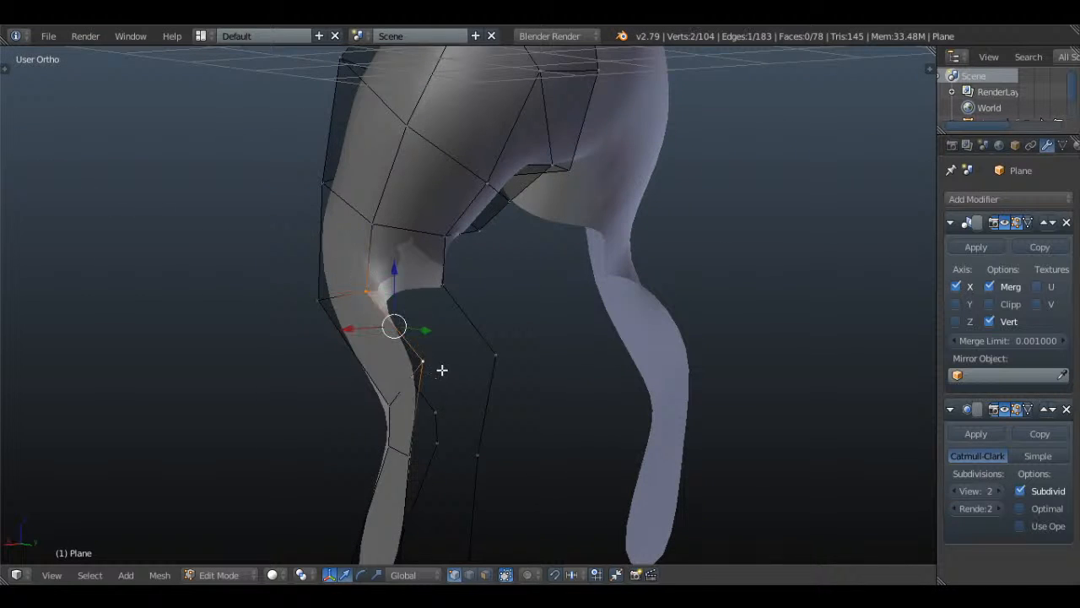
key("f")
middle_click_drag(463, 301, 458, 241)
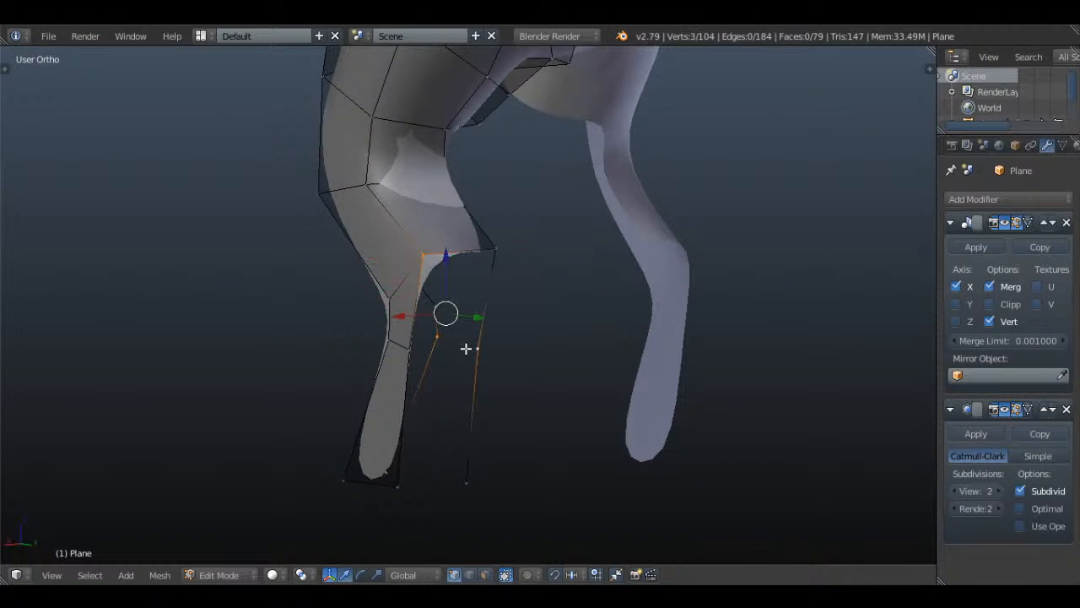
key("f")
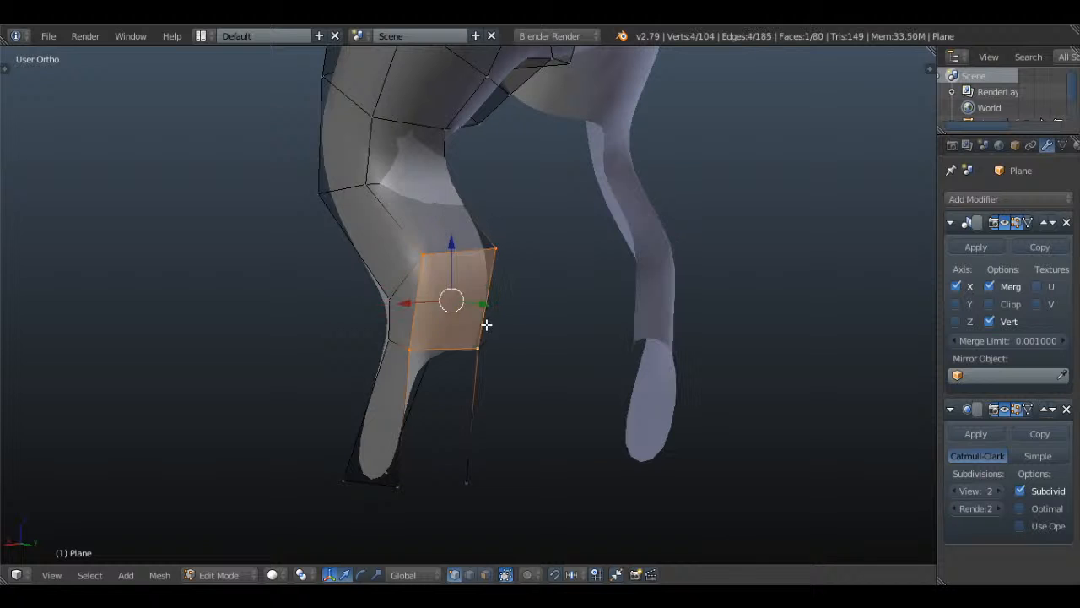
key("f")
- Fill the front faces of the foot, ankle and shin between the outer leg strip and the front guide
middle_click_drag(431, 353, 653, 300)
middle_click_drag(424, 368, 511, 253)
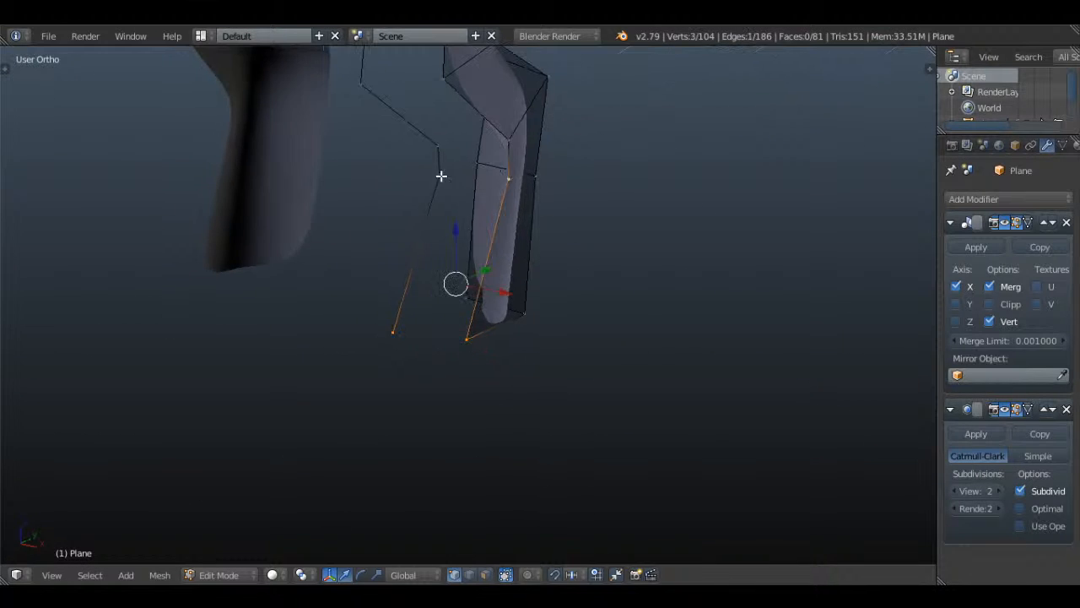
middle_click_drag(441, 176, 425, 224)
key("f")
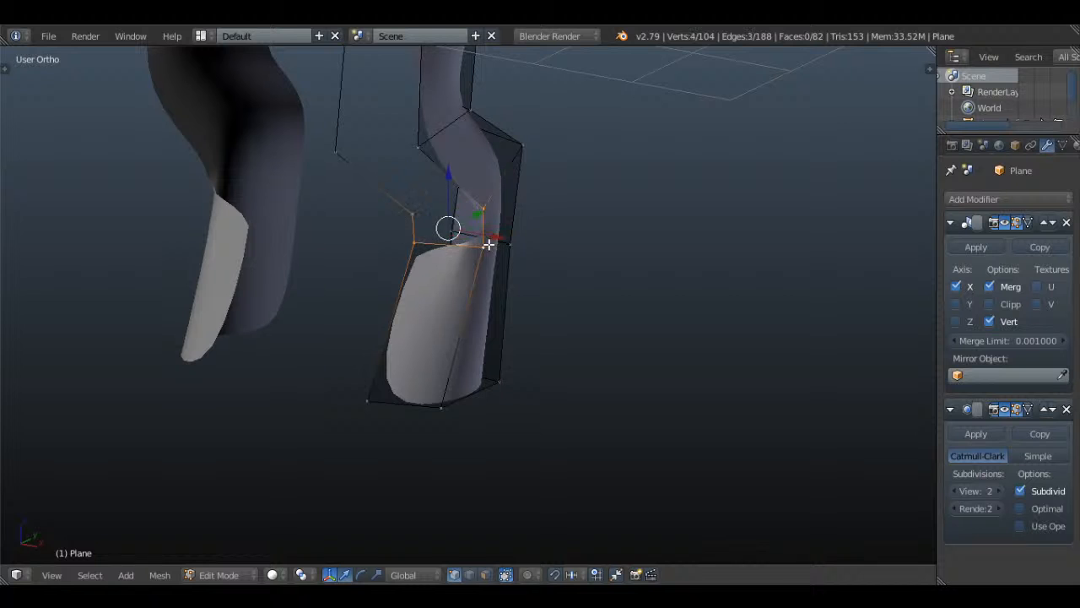
key("f")
middle_click_drag(488, 244, 492, 273, "shift")
key("f")
- Fill the front face between the bottom of the thigh and the knee
middle_click_drag(386, 203, 394, 298, "shift")
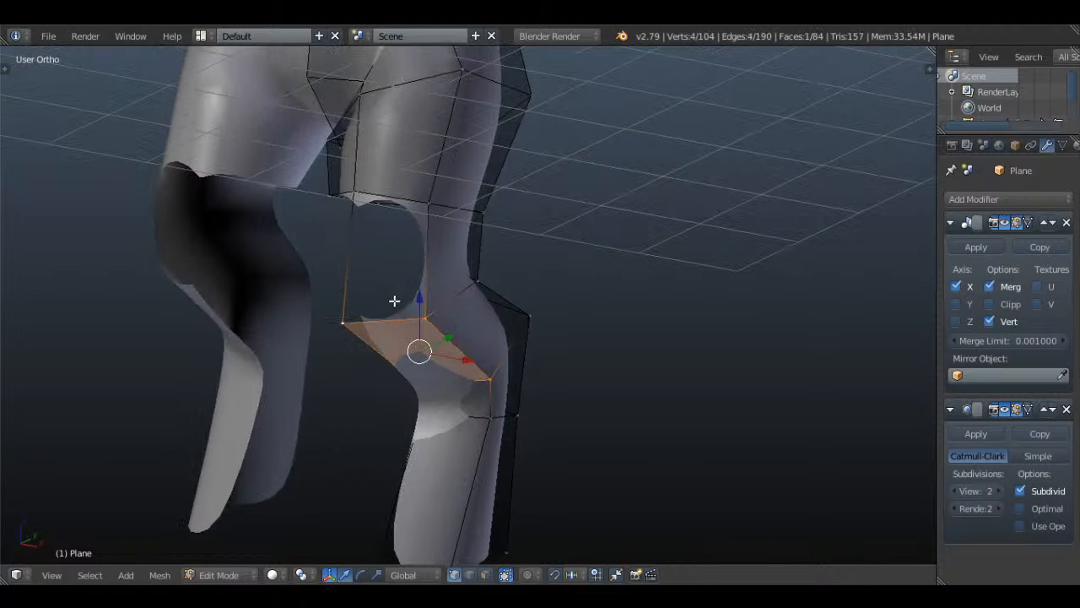
right_click(422, 316)
right_click(346, 319, "shift")
right_click(358, 186, "shift")
right_click(429, 205, "shift")
key("f")
- In wireframe shading, select the outer-edge vertices of the lower leg and shift them slightly inward along X
key("a")
key("a")
middle_click_drag(429, 229, 565, 253)
key("a")
key("a")
key("z")
key("a")
key("c")
left_click_drag(547, 259, 560, 414)
right_click(571, 446)
middle_click_drag(575, 435, 581, 405)
middle_click_drag(584, 360, 594, 292, "shift")
mouse_move(599, 258)
left_mouse_down()
mouse_move(589, 252)
mouse_move(590, 265)
left_mouse_up()
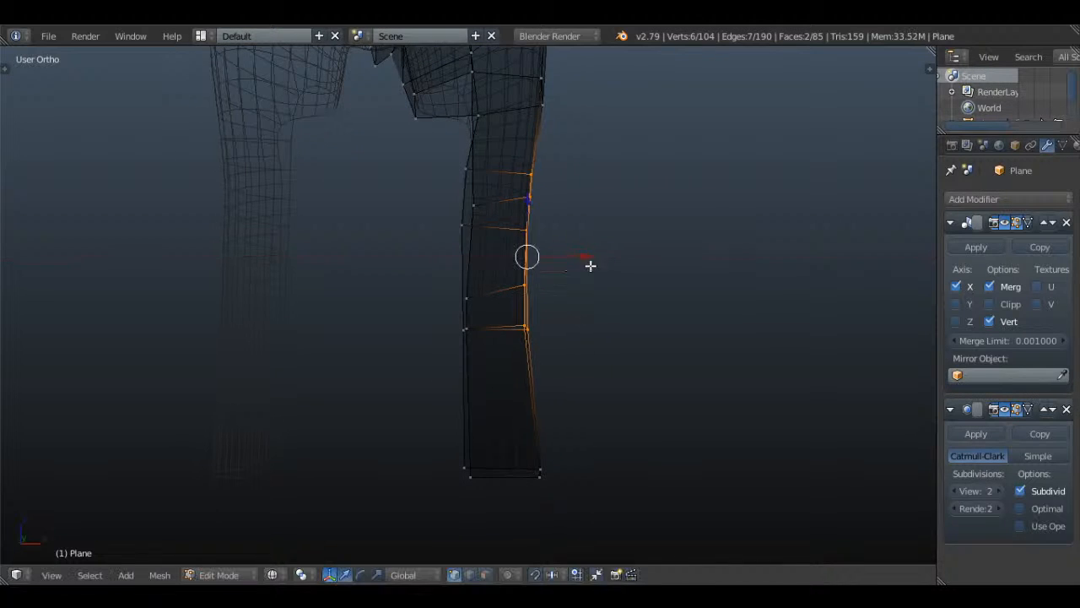
- Remove the uppermost vertices from the outer-edge selection and shift the remaining ones a little further inward along X
mouse_move(591, 265)
middle_mouse_down()
mouse_move(542, 238)
mouse_move(602, 232)
middle_mouse_up()
key("c")
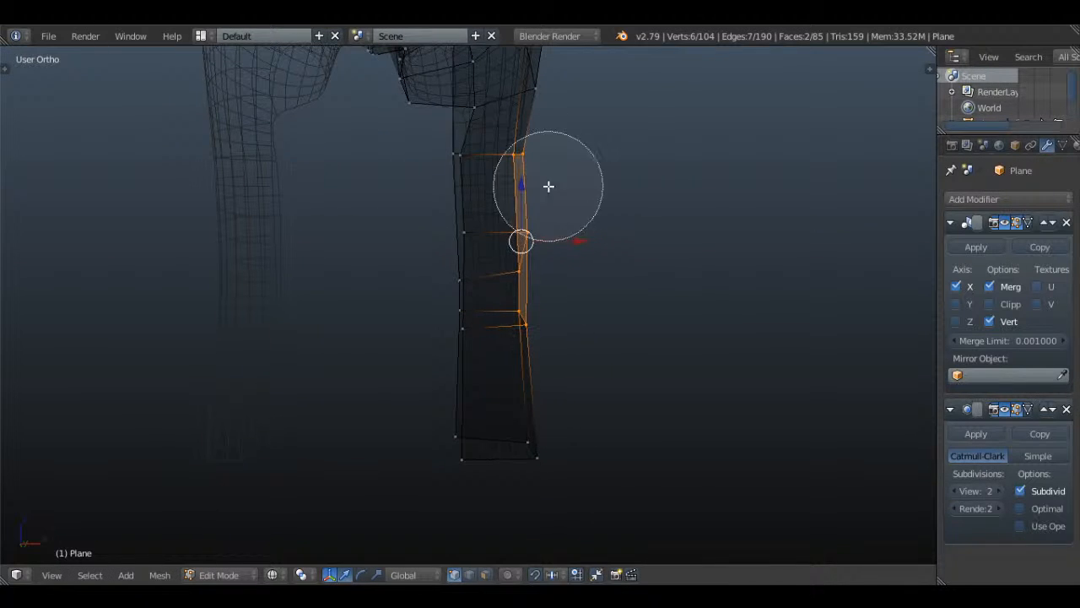
middle_click(535, 159)
right_click(535, 158)
left_click_drag(586, 280, 571, 282)
key("a")
- In the front view, move the two middle vertices at the bottom of the thigh slightly inward along X
middle_click_drag(572, 282, 577, 325)
key("Tab")
key("KP_1")
key("Tab")
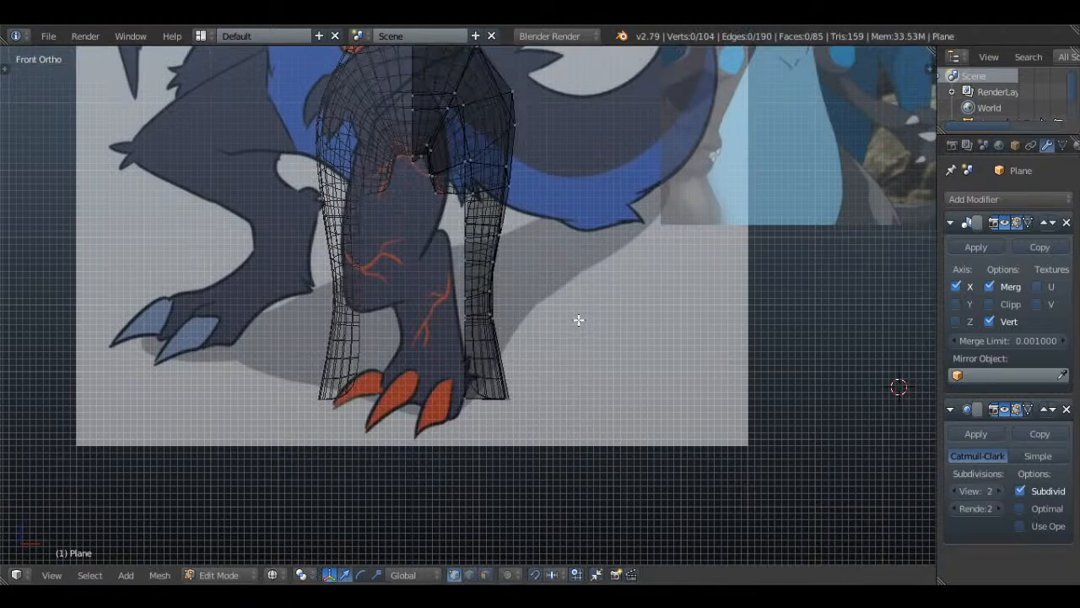
key("a")
scroll(542, 254, "up", 2)
key("a")
key("z")
key("z")
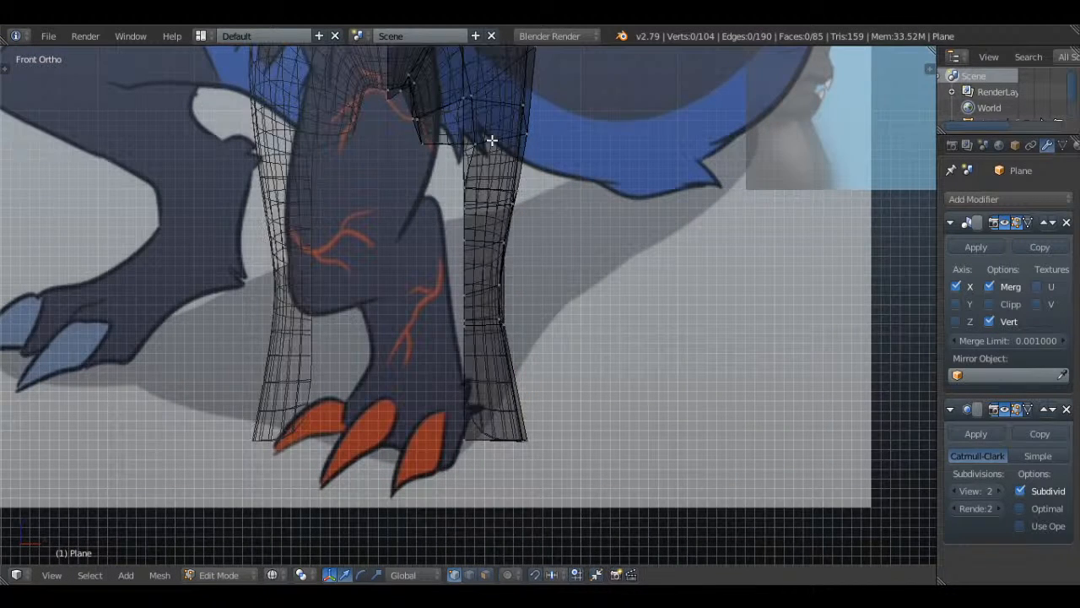
key("g")
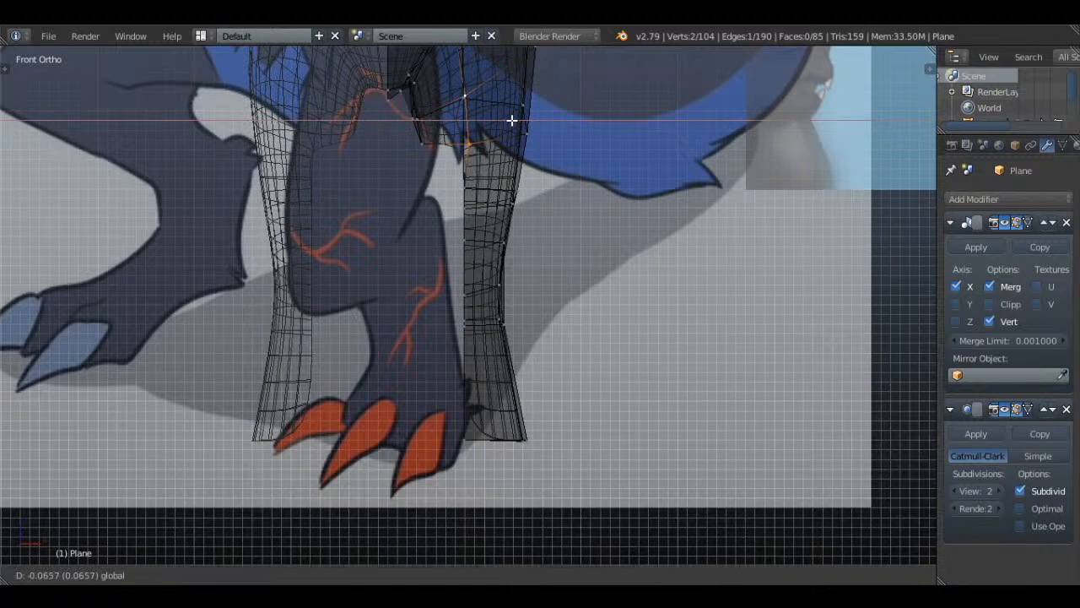
left_click(487, 138)
left_click_drag(523, 141, 521, 142)
key("a")
- Nudge the middle vertices at the bottom of the thigh and around the knee slightly outward along X
middle_click_drag(514, 151, 504, 202, "shift")
key("c")
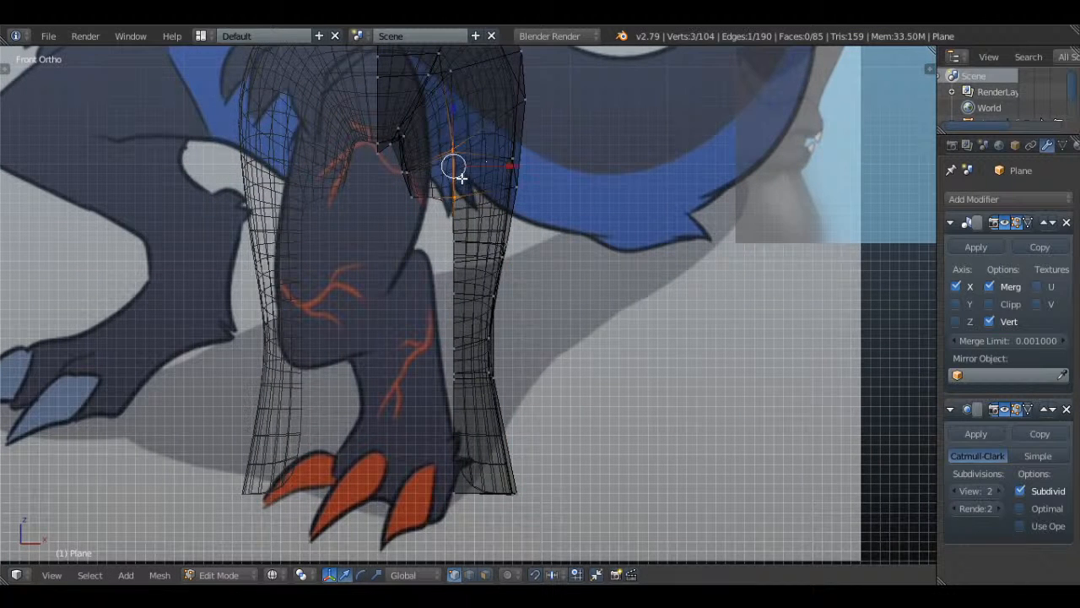
left_click_drag(496, 167, 502, 167)
key("a")
left_click_drag(491, 250, 499, 246)
key("a")
- Select the four outer strip faces from the bottom of the thigh down to the foot and duplicate them in place
key("z")
middle_click_drag(511, 209, 431, 217)
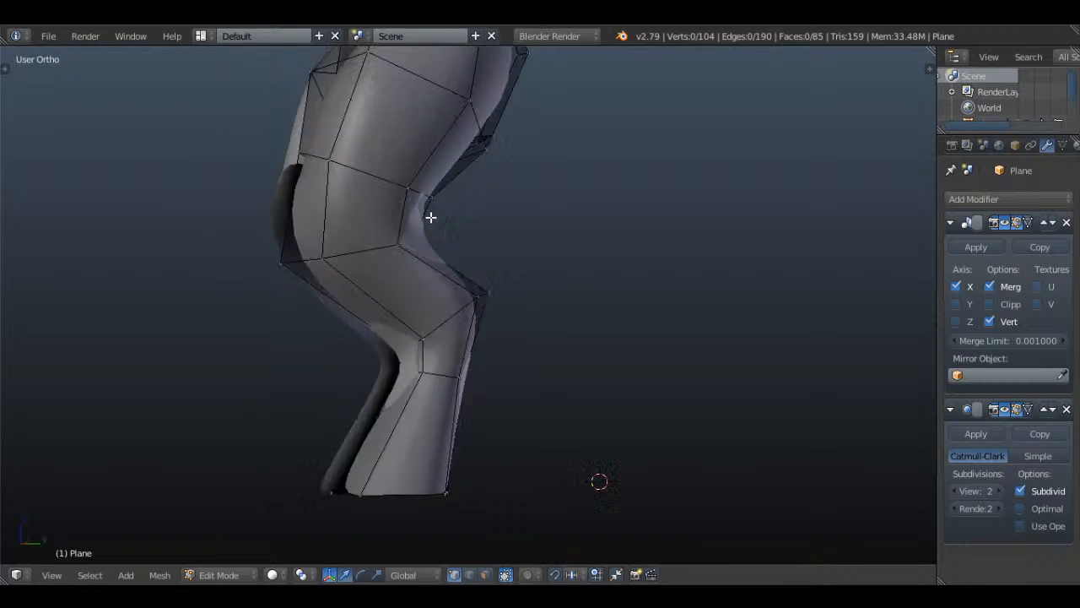
key("KP_3")
right_click(414, 400)
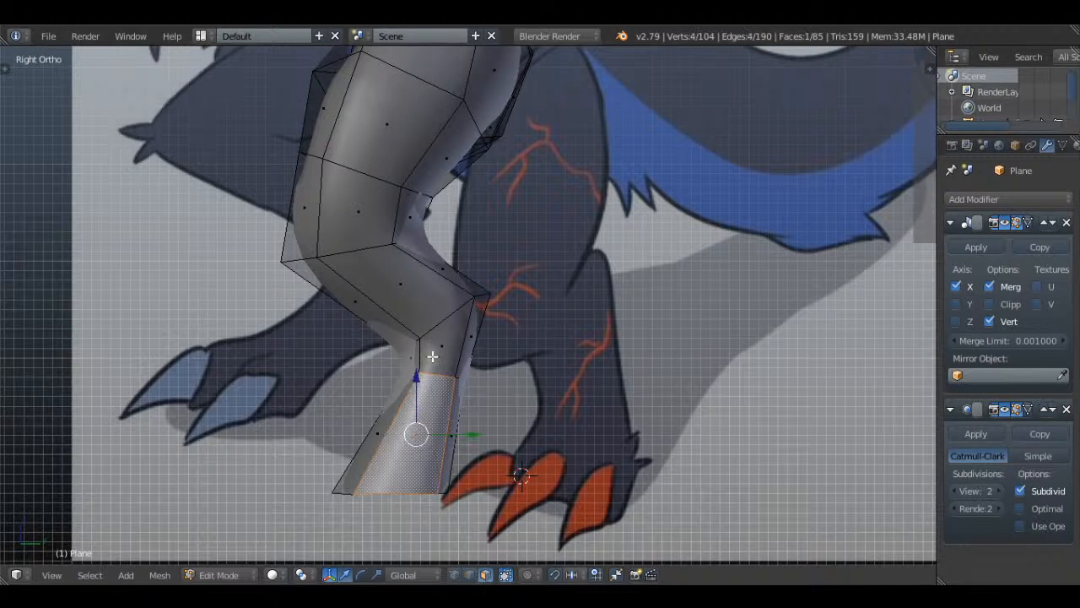
right_click(431, 357, "shift")
right_click(396, 291, "shift")
right_click(360, 243, "shift")
key("z")
key("KP_1")
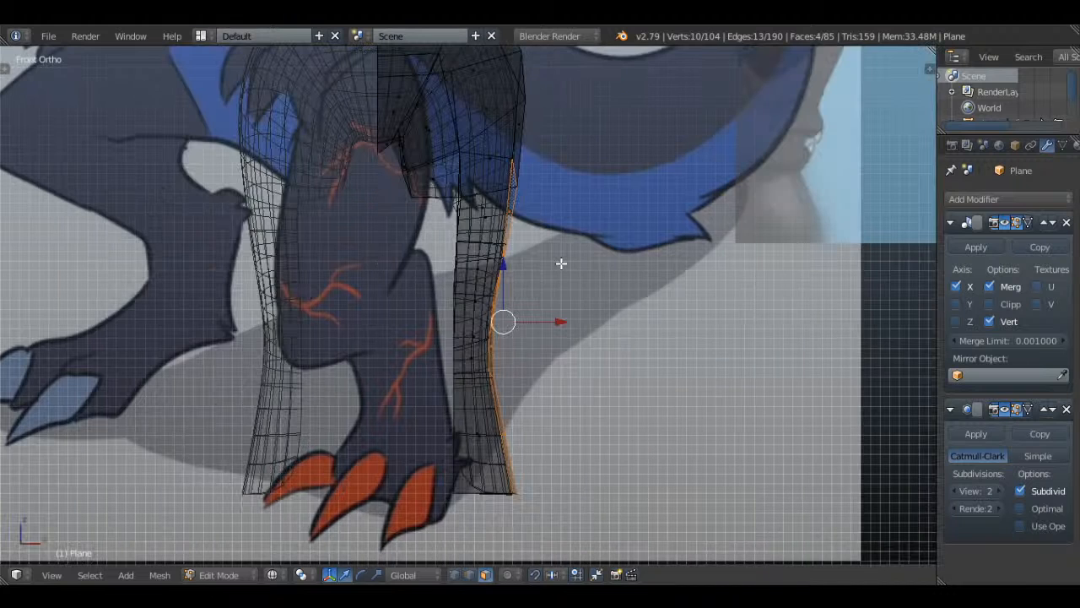
key("shift+d")
right_click(641, 281)
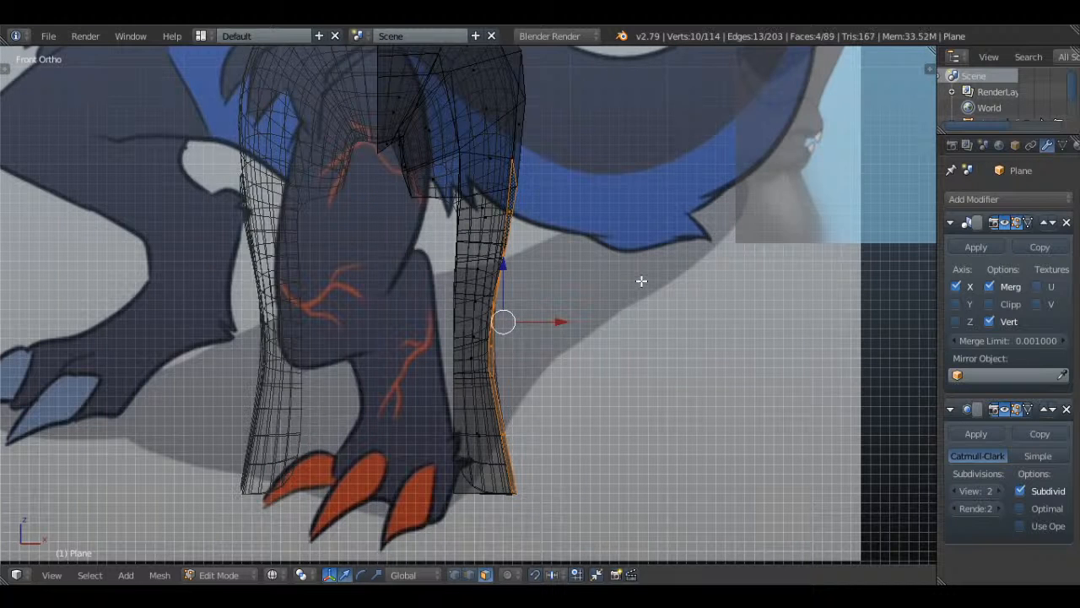
- Mirror the duplicated strip along local X and move it along X to the inner side of the same leg
left_click(154, 577)
mouse_move(194, 482)
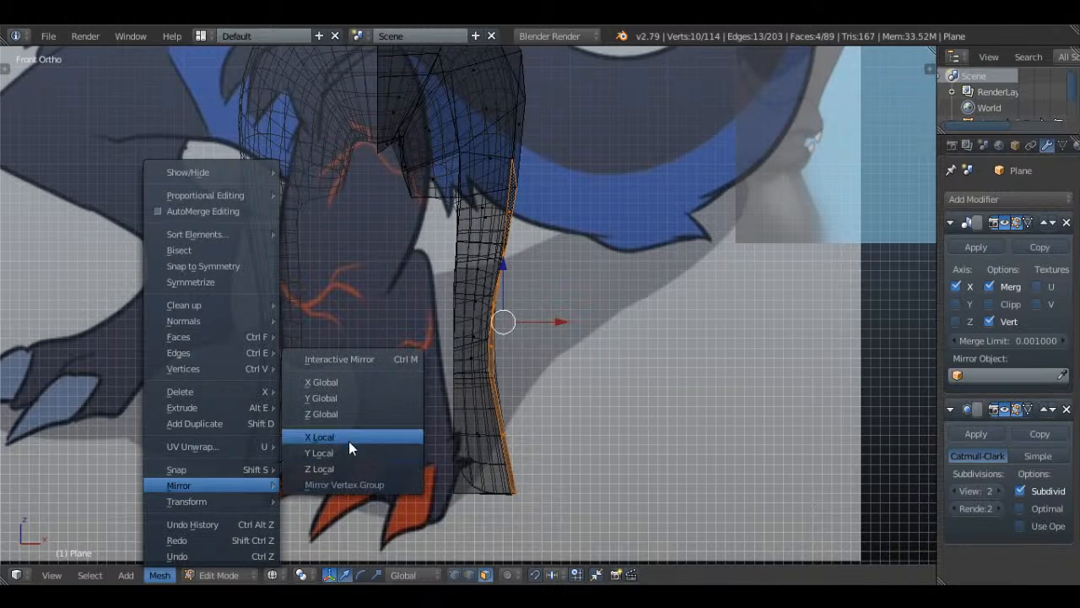
left_click(348, 438)
key("z")
key("g")
key("x")
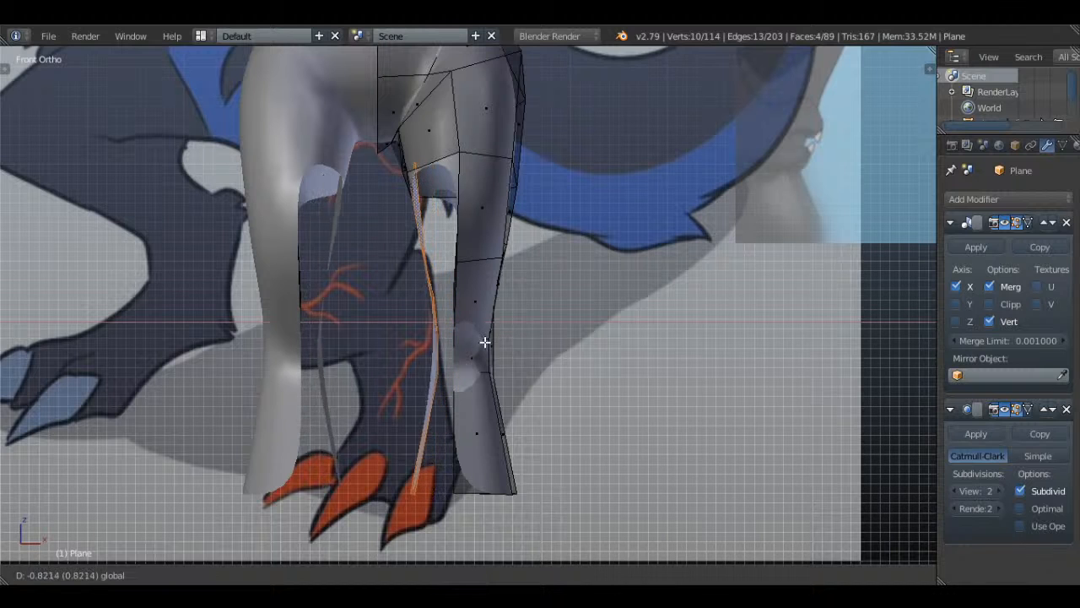
left_click_drag(482, 343, 464, 330)
key("a")
- Delete the two top vertices of the inner strip, keeping only its faces from the knee to the foot
middle_click_drag(478, 255, 436, 262)
key("z")
key("x")
left_click(550, 160)
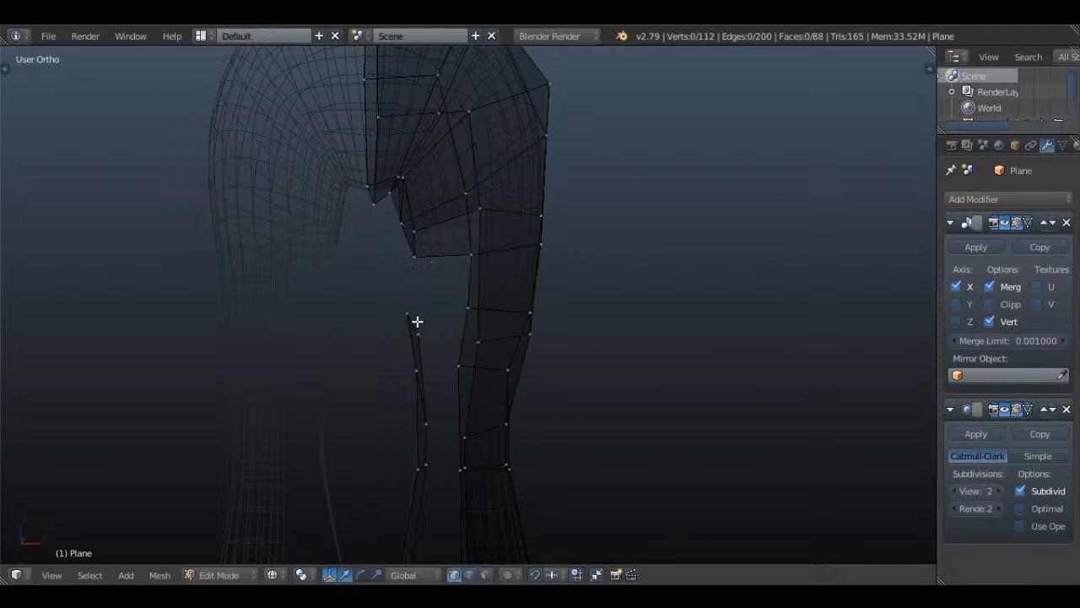
- Select the whole inner strip and move it slightly outward along X, closer to the rest of the leg
key("l")
scroll(471, 422, "down", 1)
middle_click_drag(471, 422, 460, 234, "shift")
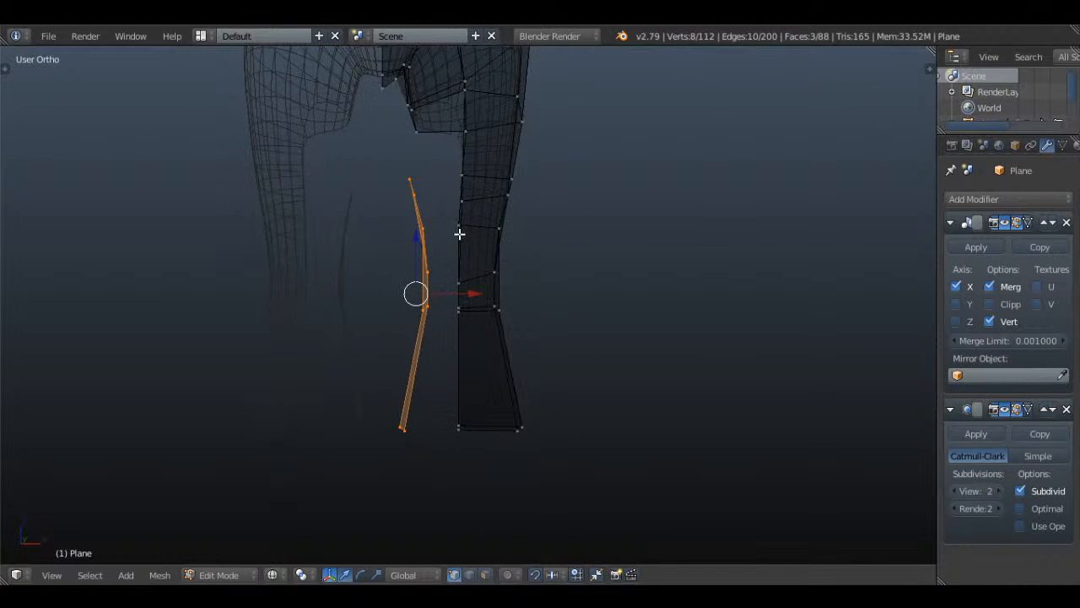
left_click_drag(467, 295, 474, 297)
key("KP_1")
key("a")
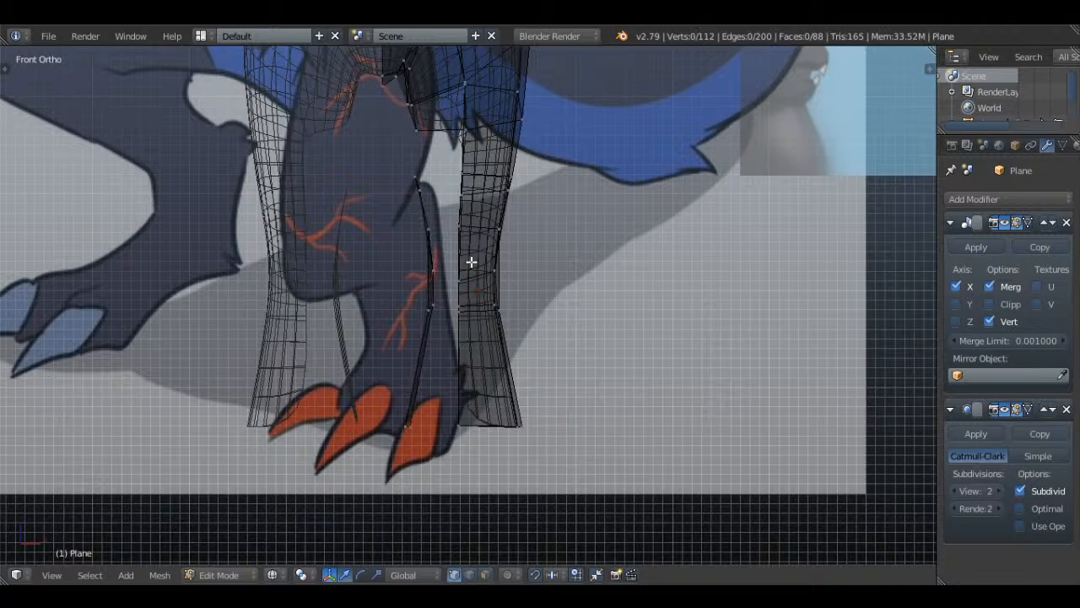
- Shift the middle guide vertices from the knee down to the foot slightly outward along X
left_click_drag(461, 208, 465, 413)
right_click(465, 413)
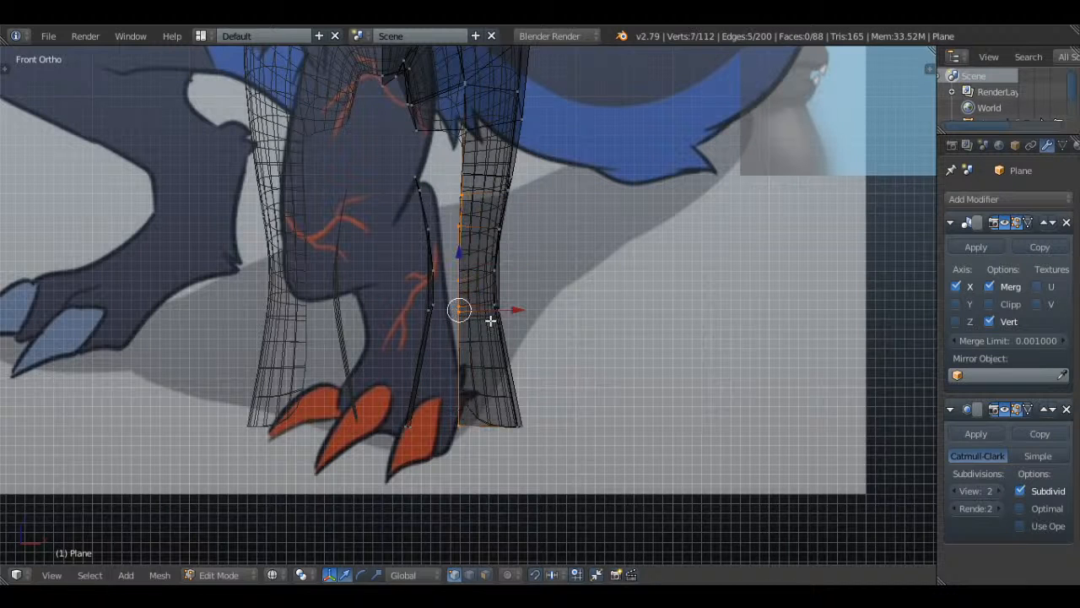
left_click_drag(511, 313, 516, 313)
key("a")
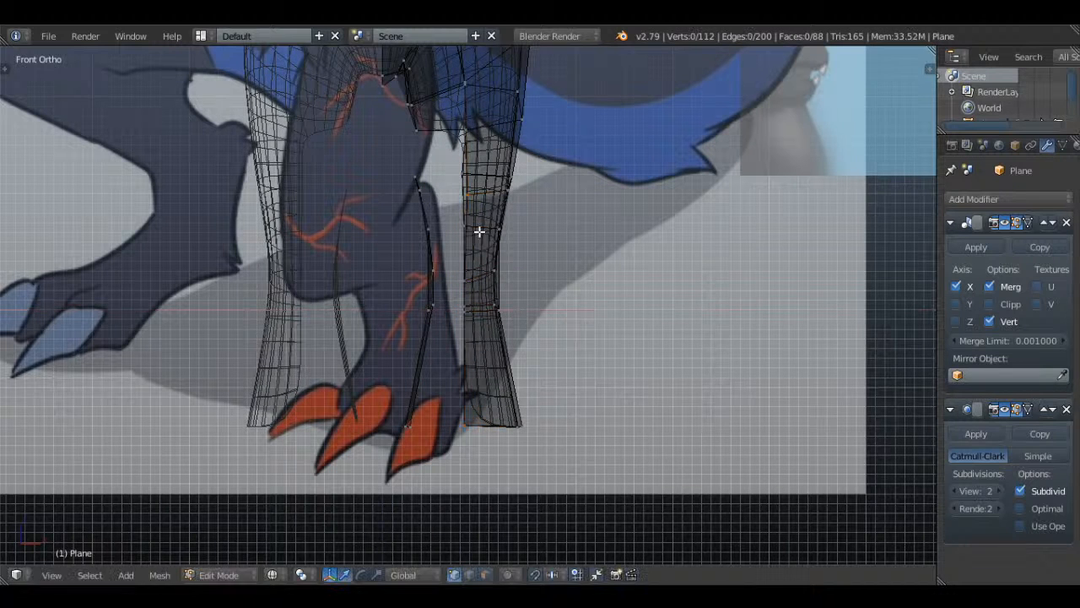
- Adjust the single guide vertex behind the knee and the two inner-strip shin vertices slightly along X
left_click_drag(466, 173, 494, 177)
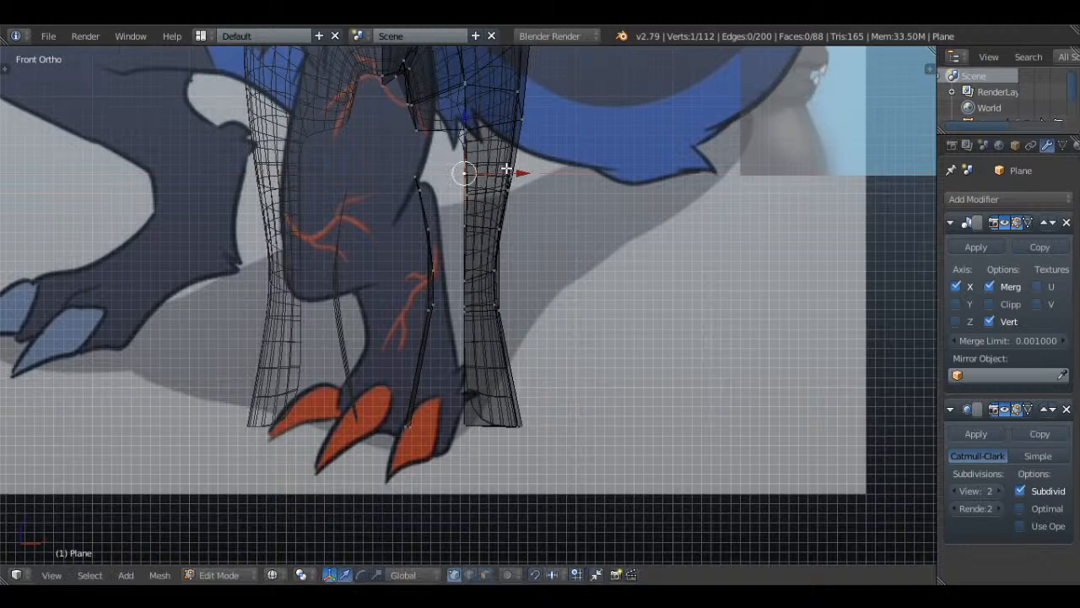
middle_click_drag(418, 177, 424, 213, "shift")
key("a")
left_click_drag(464, 217, 479, 216)
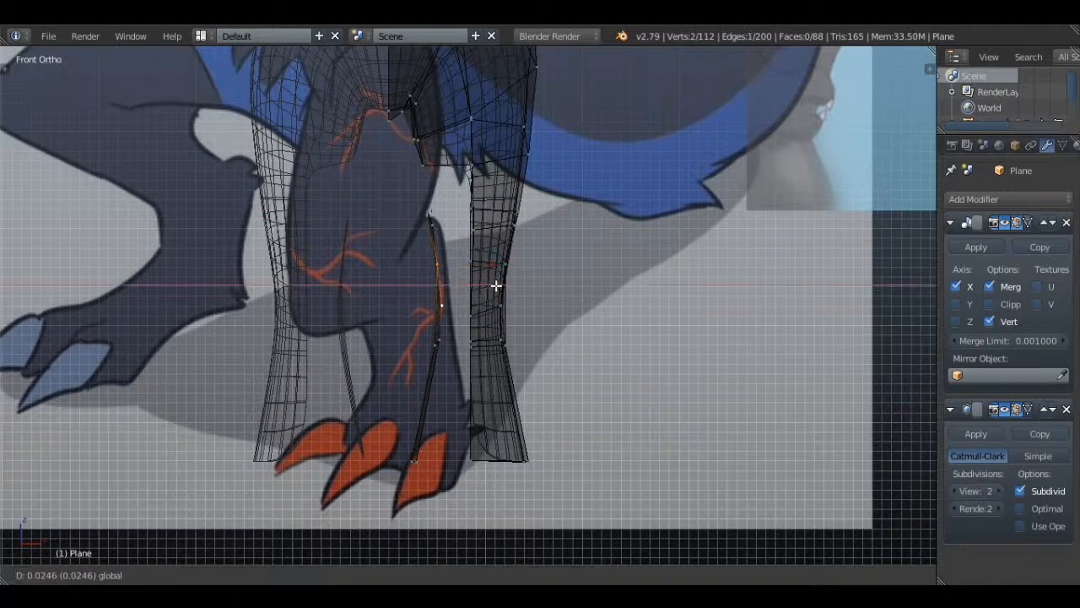
- Fill the front shin face between the front guide and the inner strip, from the knee to the ankle
key("z")
scroll(495, 312, "up", 4)
mouse_move(495, 311)
middle_mouse_down()
mouse_move(518, 340)
mouse_move(433, 228)
middle_mouse_up()
key("z")
middle_click_drag(485, 201, 540, 318)
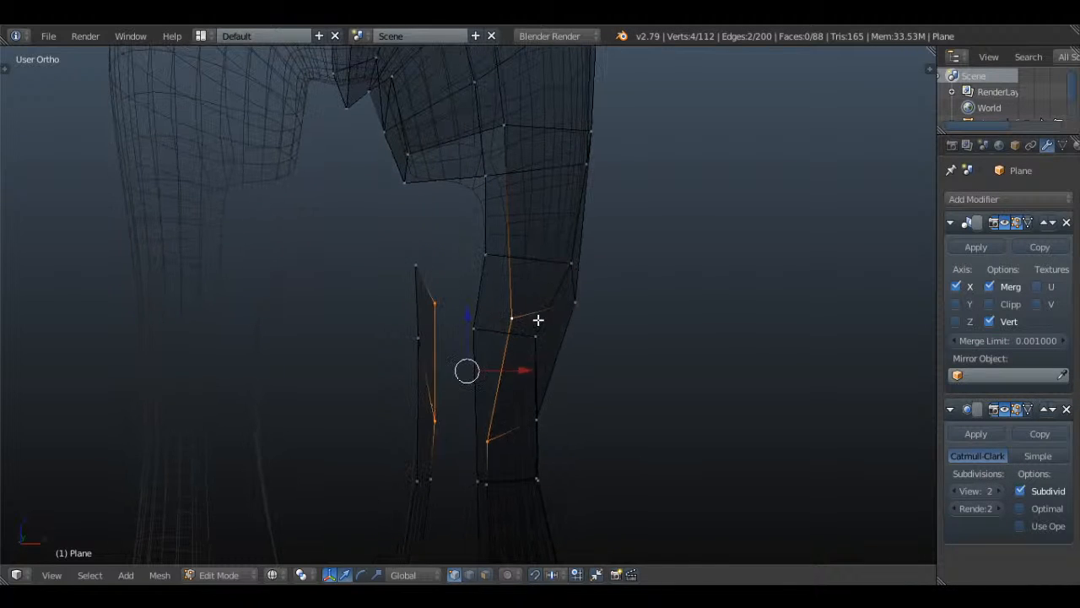
key("a")
key("f")
key("a")
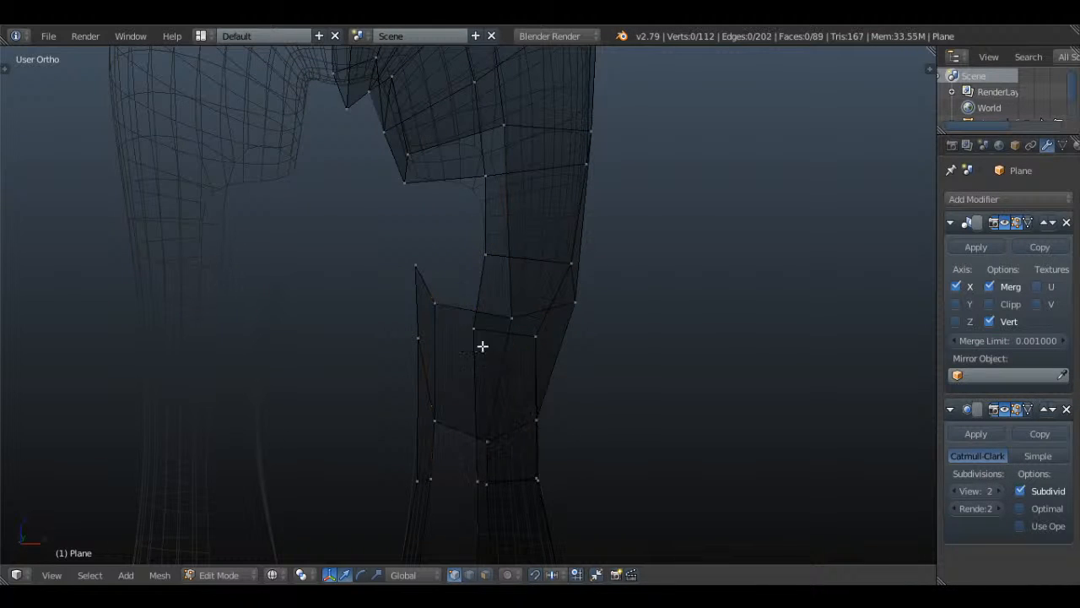
- Fill the inner front face between the thigh and the knee, plus the adjoining face on the inner side
right_click(508, 313, "shift")
middle_click_drag(508, 314, 523, 265)
key("z")
right_click(439, 127, "shift")
right_click(533, 103, "shift")
key("f")
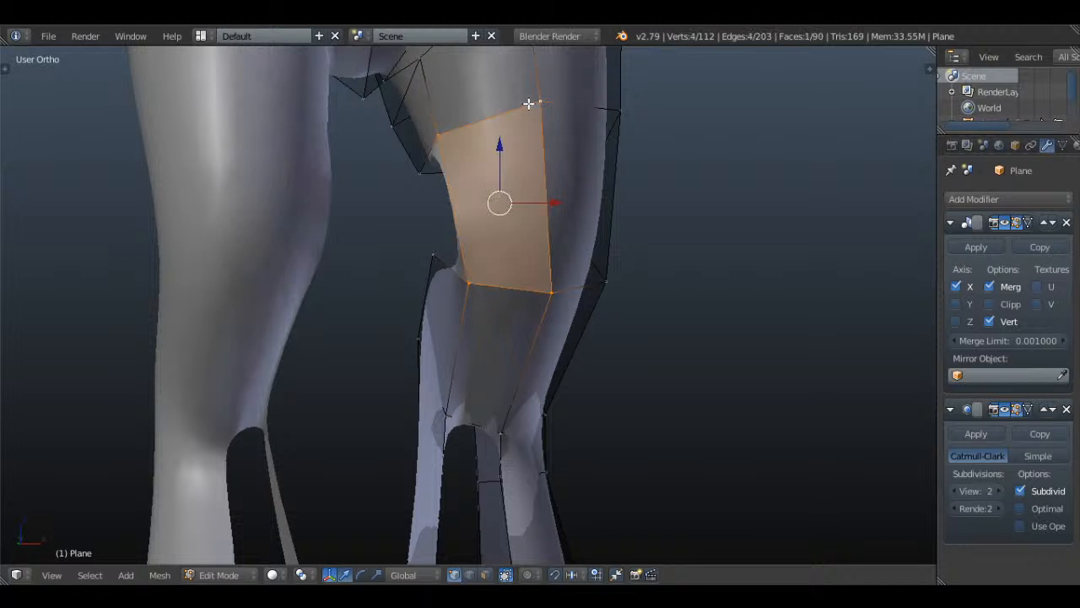
key("a")
right_click(434, 140)
key("f")
key("a")
- Fill the two inner back faces between the bottom of the thigh and the hock
middle_click_drag(456, 273, 545, 214)
right_click(488, 195, "shift")
right_click(496, 253, "shift")
key("f")
key("a")
right_click(495, 257)
right_click(576, 268, "shift")
key("f")
- Fill the back faces of the ankle and foot between the rear guide and the inner strip
right_click(499, 219)
right_click(441, 209, "shift")
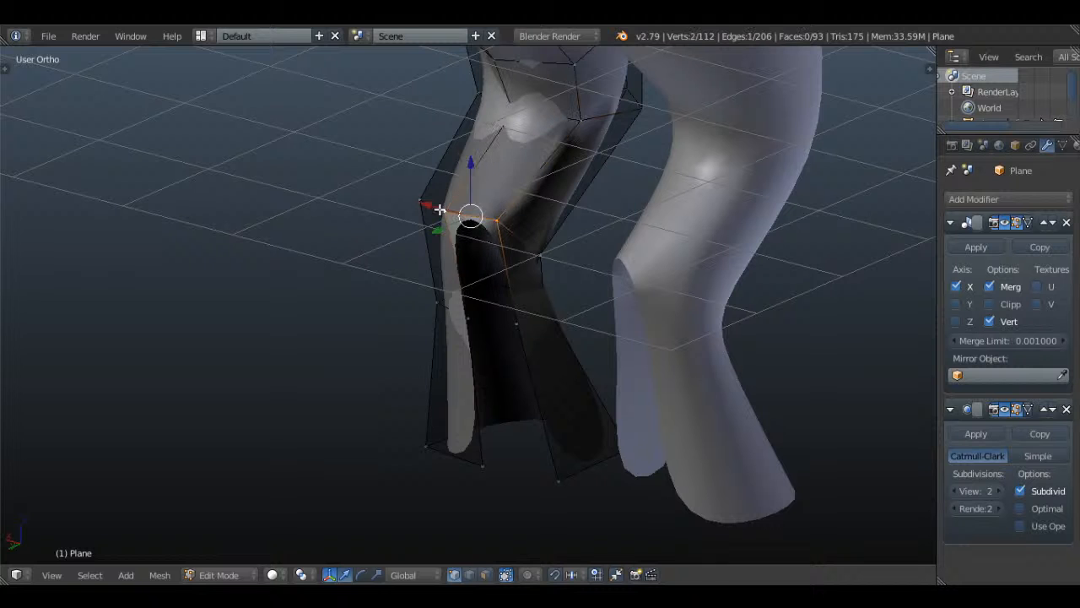
right_click(515, 324, "shift")
key("f")
key("a")
right_click(485, 470, "shift")
right_click(559, 480, "shift")
key("f")
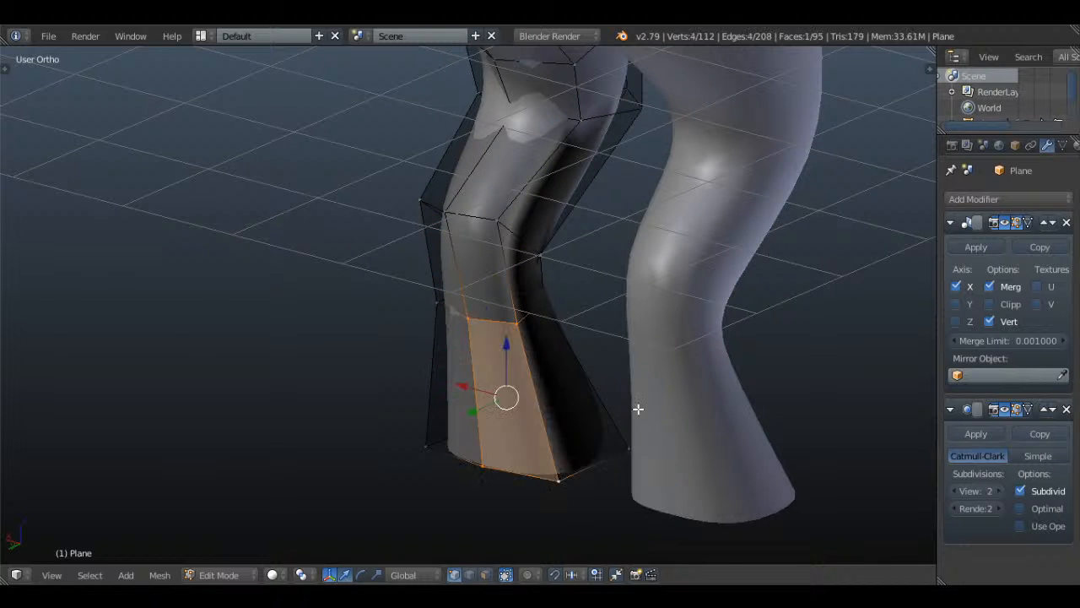
- Select the entire mesh and recalculate its normals to point outward
key("a")
middle_click_drag(637, 411, 492, 359)
key("a")
key("ctrl+n")
key("a")
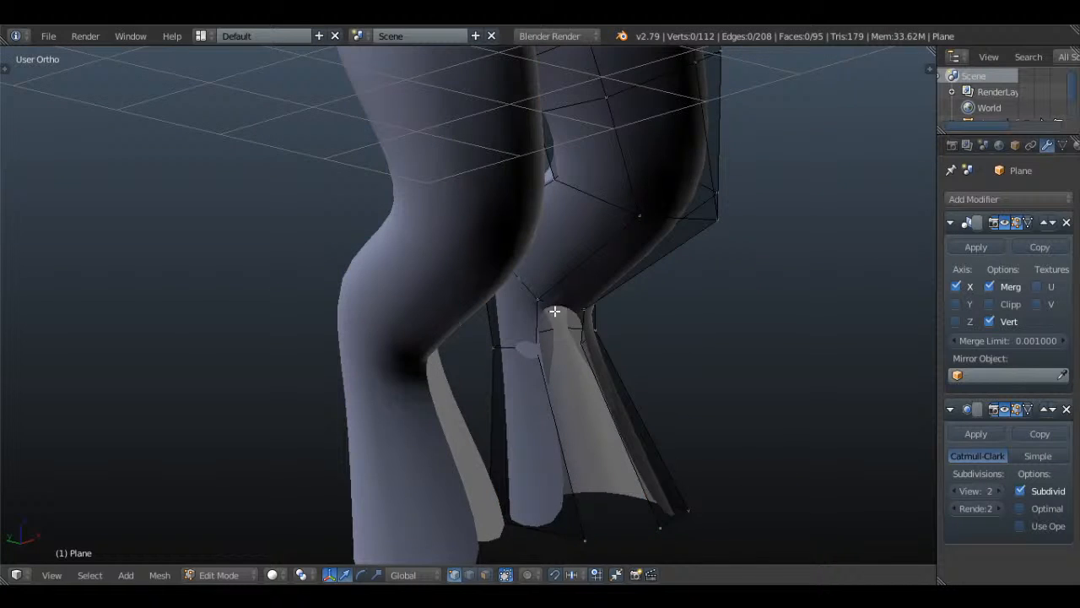
- Fill the remaining front faces of the ankle and foot between the front guide and the inner strip
middle_click_drag(554, 312, 629, 224)
key("a")
scroll(630, 224, "up", 2)
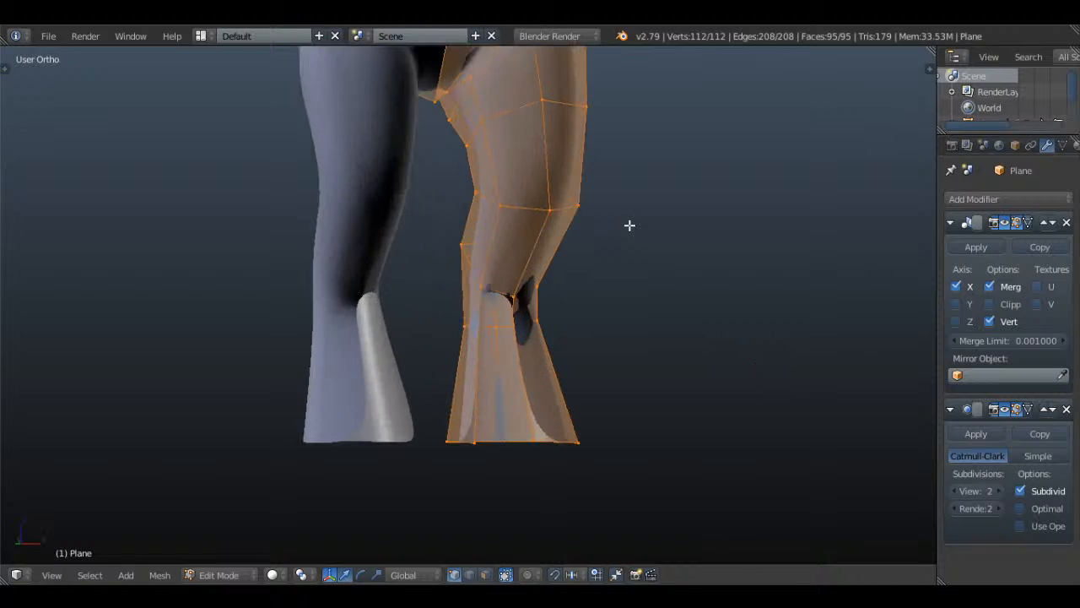
scroll(630, 224, "up", 4)
right_click(495, 245)
key("z")
mouse_move(565, 328)
middle_mouse_down("shift")
mouse_move(551, 185)
mouse_move(537, 221)
mouse_move(572, 251)
middle_mouse_up("shift")
right_click(499, 207, "shift")
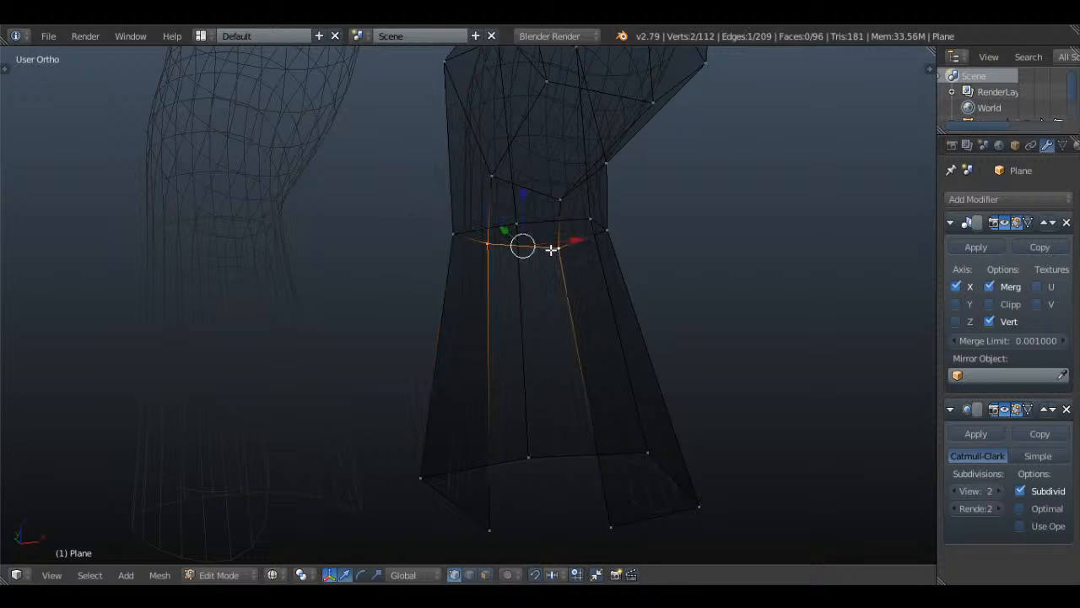
key("z")
scroll(589, 374, "down", 2)
key("a")
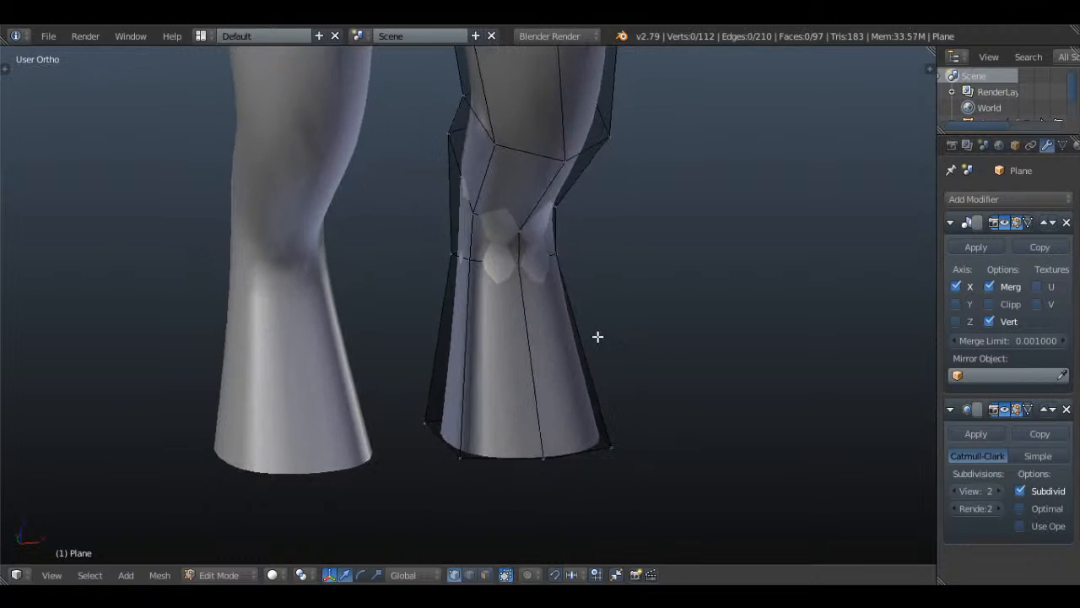
- Recalculate the normals of the whole mesh again with the closed leg, and clear the selection
key("a")
scroll(599, 328, "down", 4)
key("ctrl+n")
middle_click_drag(603, 309, 591, 254)
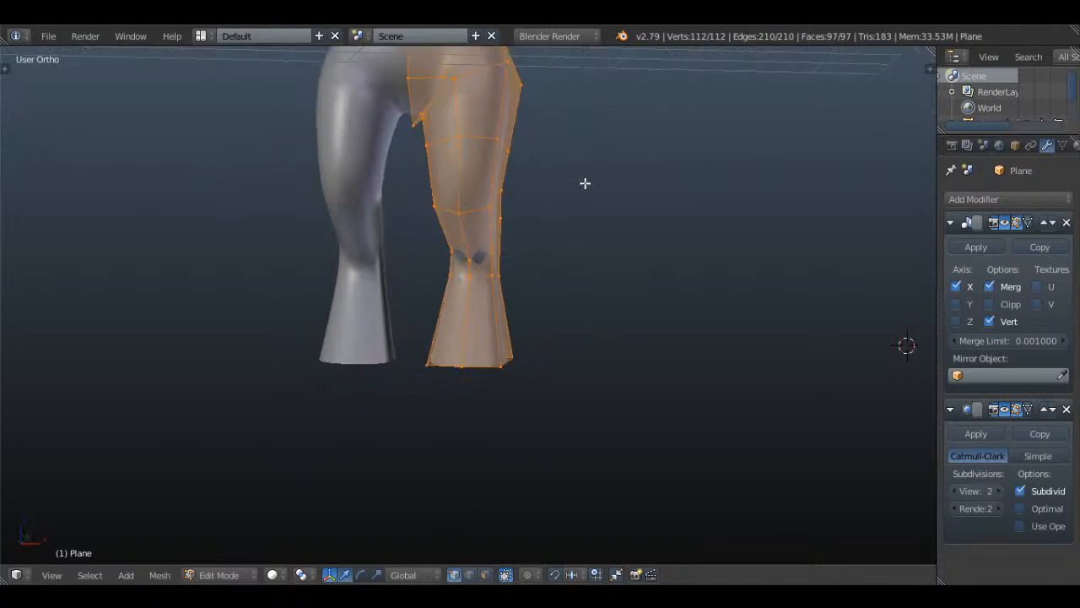
middle_click_drag(574, 110, 624, 338, "shift")
middle_click_drag(625, 338, 619, 357)
key("a")
- Try to flip the normals of all lower-leg faces from below the thigh down to the foot
mouse_move(646, 260)
middle_mouse_down()
mouse_move(482, 253)
mouse_move(595, 250)
mouse_move(715, 377)
mouse_move(675, 232)
middle_mouse_up()
scroll(536, 253, "down", 3)
key("z")
scroll(596, 250, "up", 2)
key("z")
key("z")
middle_click_drag(591, 267, 557, 272)
key("c")
left_click_drag(486, 273, 489, 433)
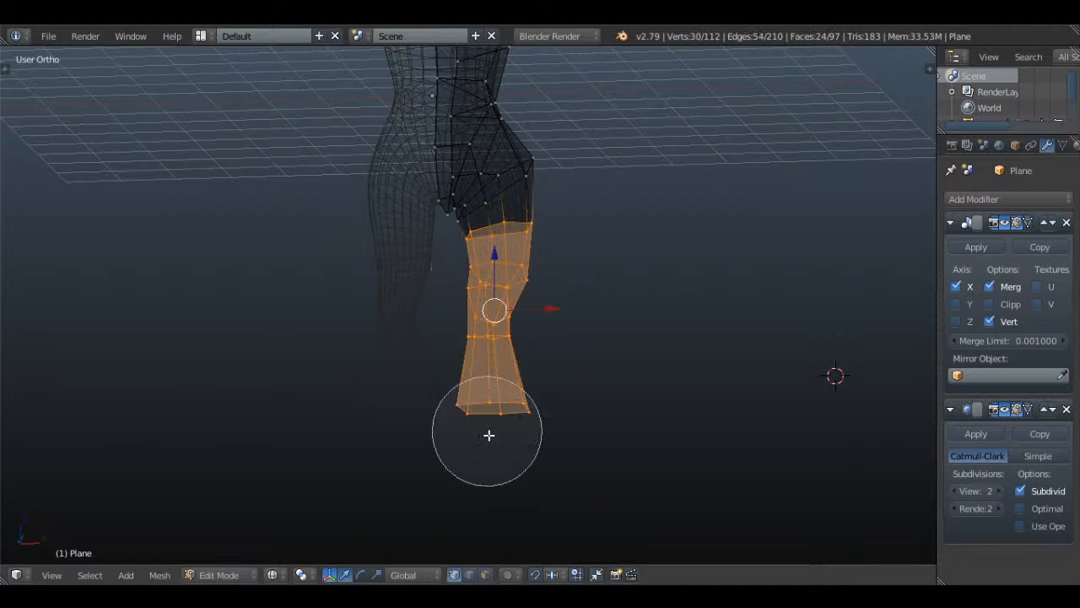
right_click(492, 438)
key("z")
middle_click_drag(490, 388, 385, 431)
left_click(160, 575)
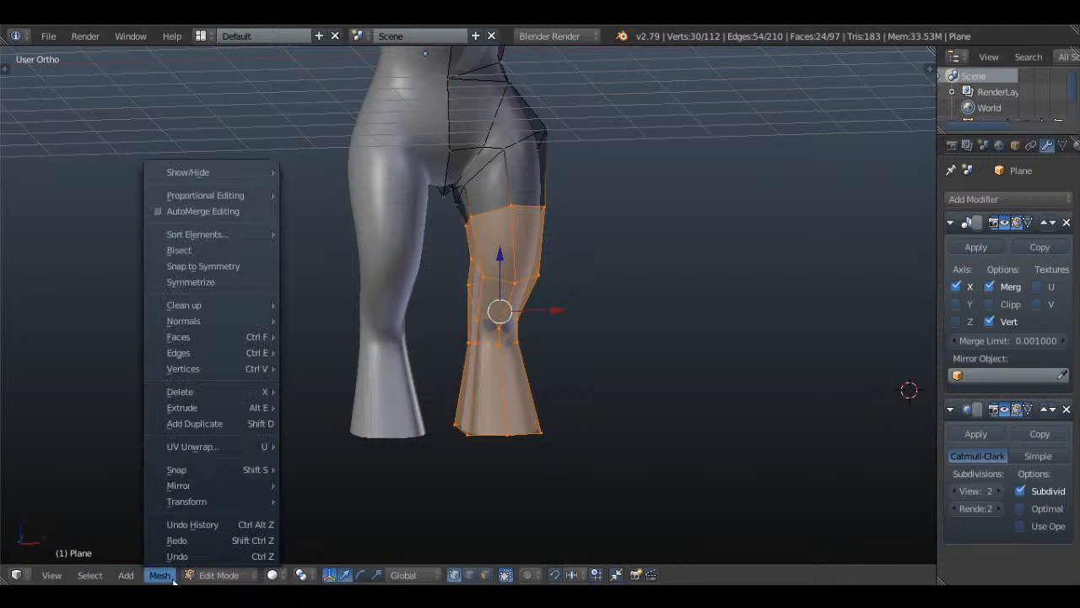
mouse_move(210, 317)
left_click(348, 359)
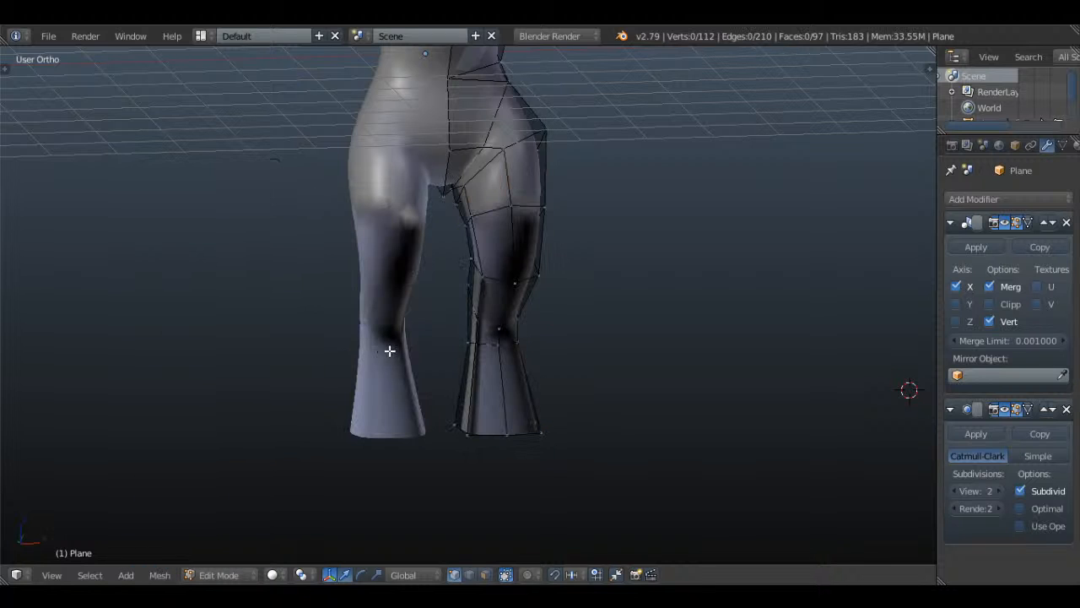
middle_click_drag(390, 350, 496, 477)
key("a")
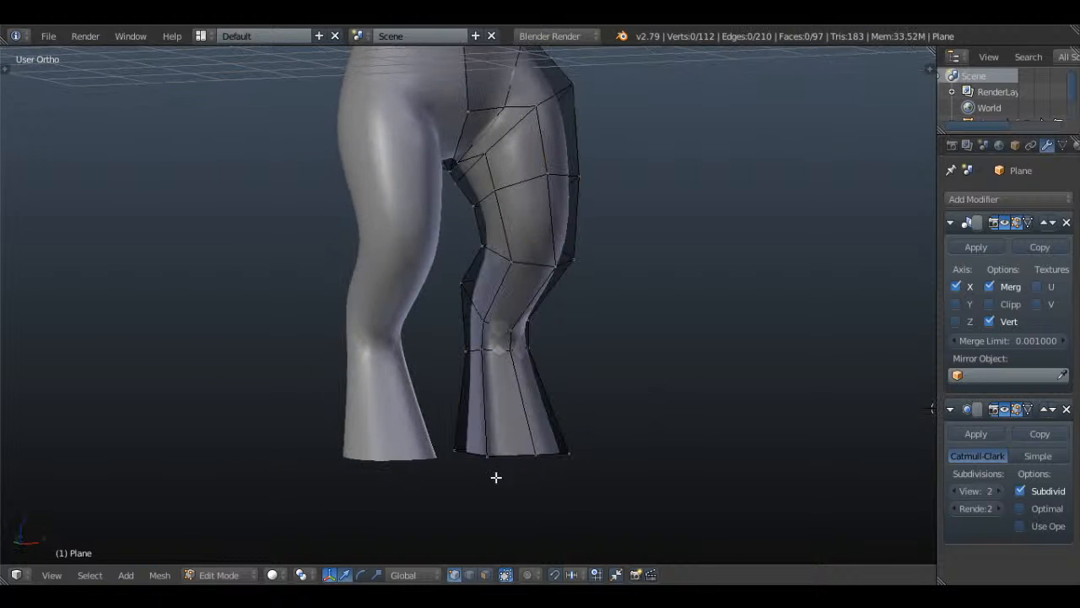
- Flip the normals of three faces along the inner front of the lower leg, from the knee down to the foot
left_click(491, 576)
scroll(482, 460, "up", 2)
right_click(480, 444)
right_click(473, 329, "shift")
right_click(491, 275, "shift")
middle_click_drag(498, 275, 525, 301)
left_click(160, 575)
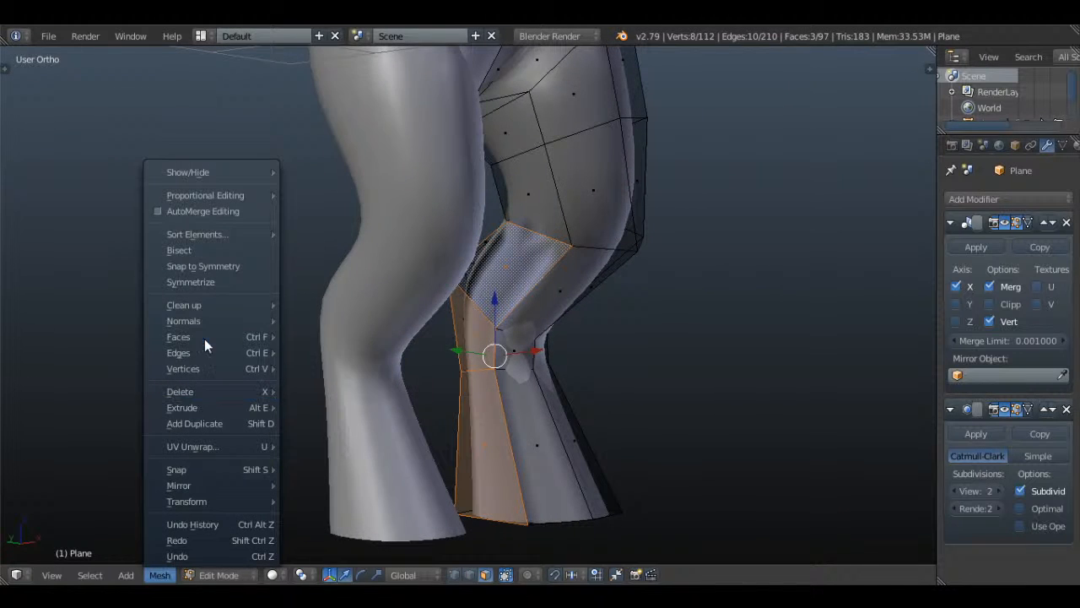
mouse_move(202, 325)
left_click(321, 365)
left_click(323, 364)
key("Tab")
scroll(720, 369, "down", 3)
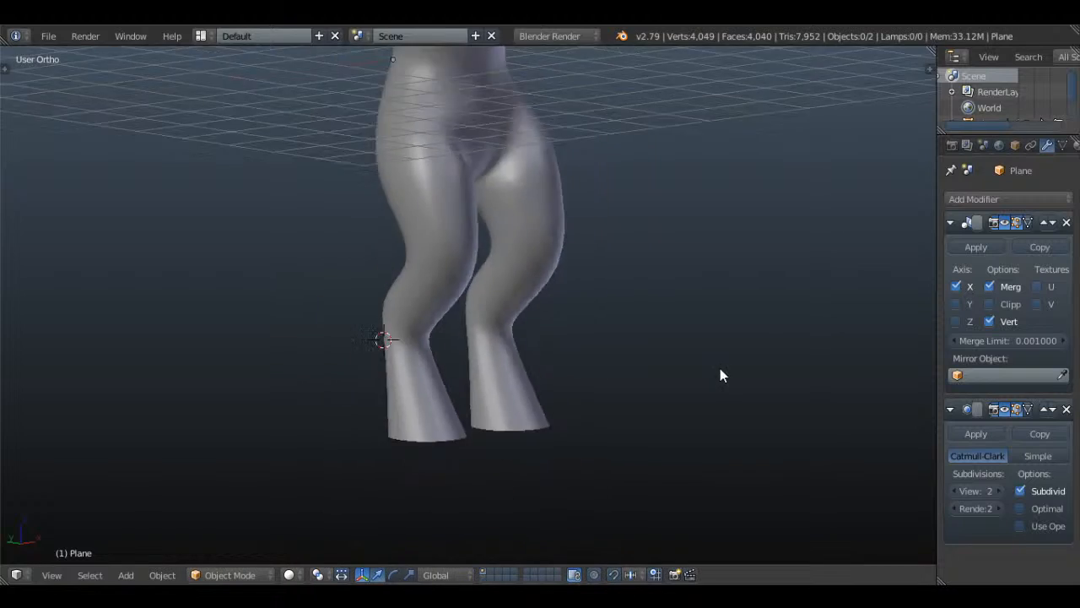
- Widen the edge loop around the knee by scaling it along X in the front view
middle_click_drag(720, 368, 684, 405)
scroll(620, 377, "up", 3)
key("KP_1")
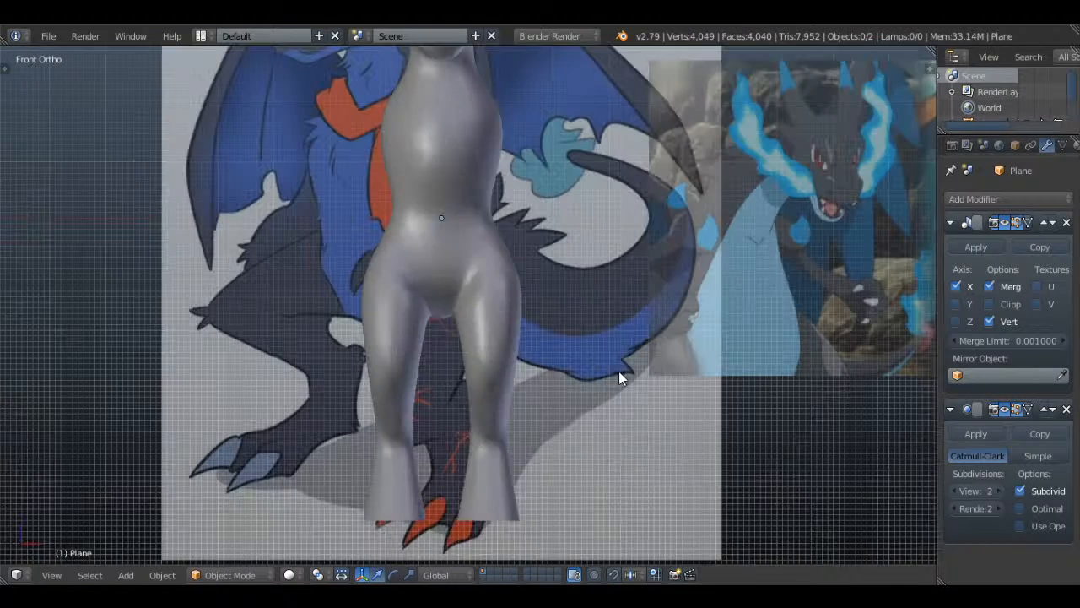
key("Tab")
scroll(482, 457, "up", 3)
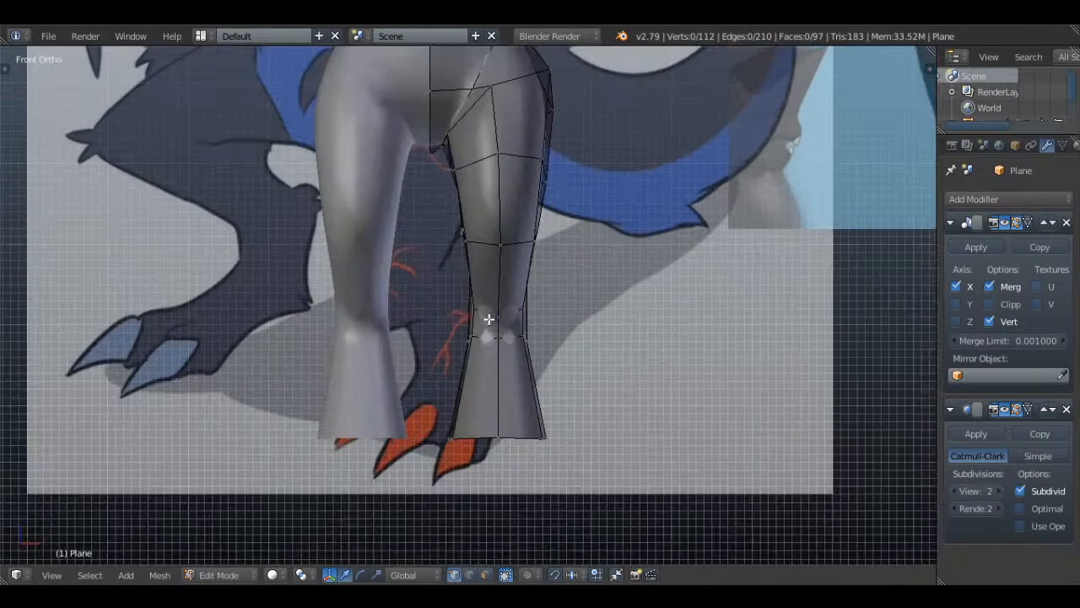
key("z")
key("c")
left_click_drag(484, 258, 490, 423)
right_click(490, 423)
key("z")
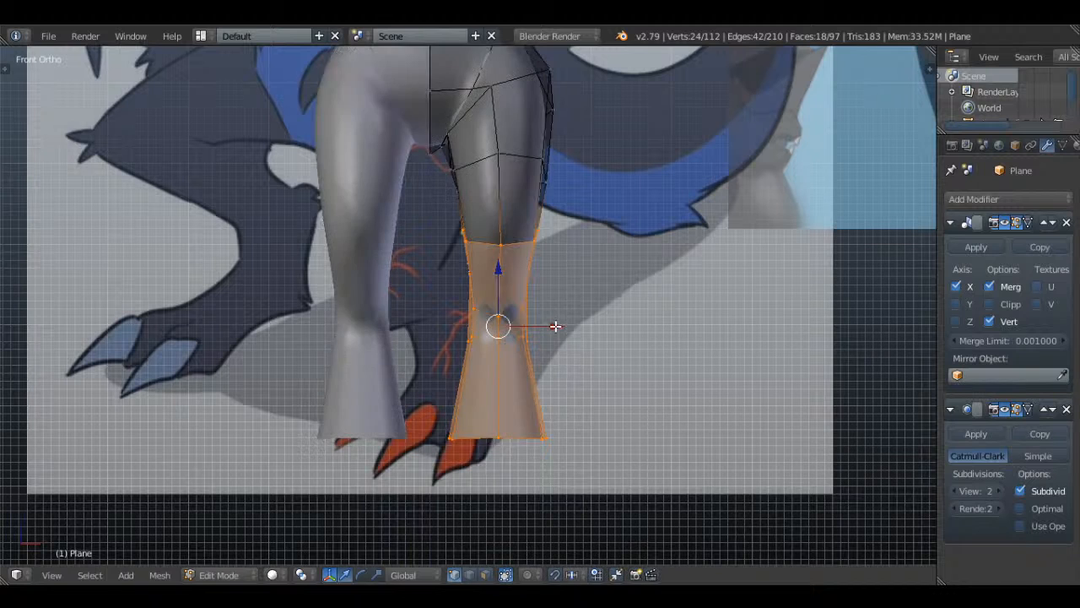
key("a")
key("z")
key("s")
key("x")
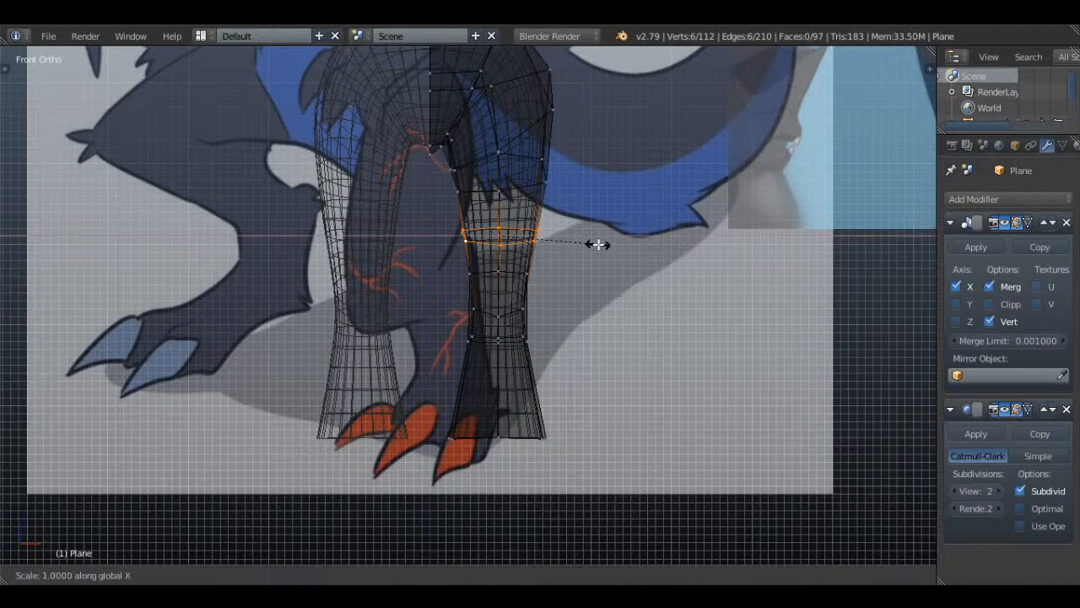
left_click(613, 243)
- Scale the edge loop around the upper thigh by about 1.15 along X
key("a")
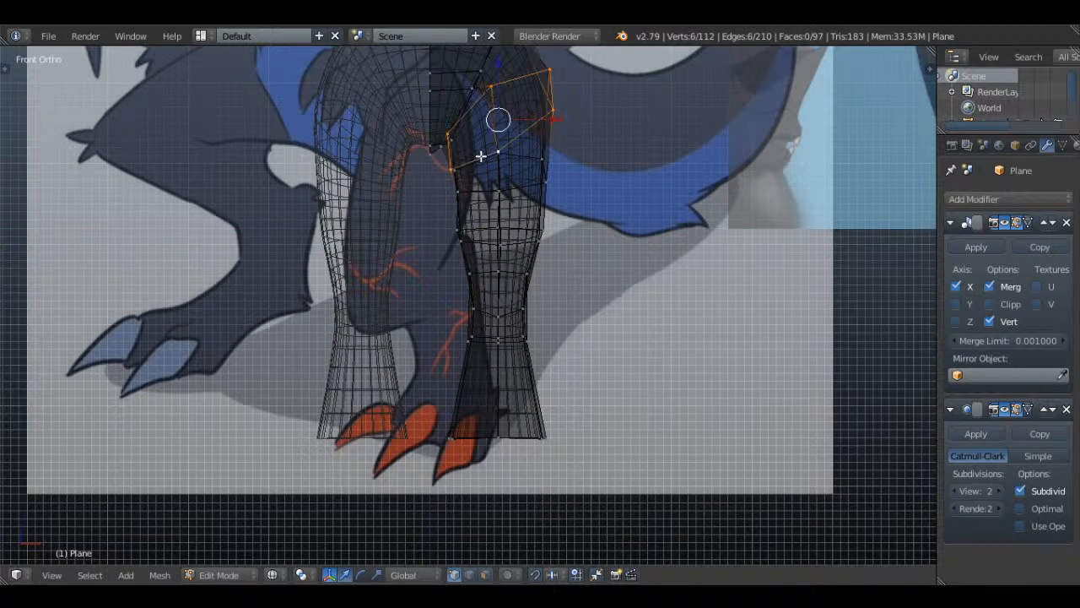
key("z")
middle_click_drag(480, 156, 519, 246, "shift")
right_click(507, 231, "alt")
key("s")
key("x")
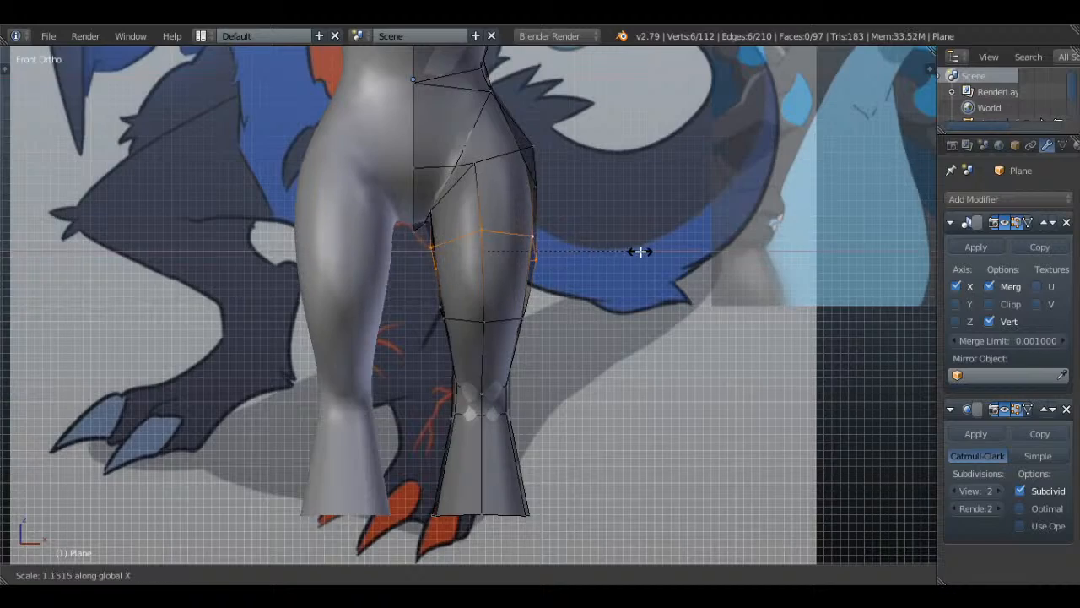
left_click(640, 251)
scroll(629, 251, "down", 3)
key("Tab")
middle_click_drag(595, 249, 577, 354)
key("KP_1")
key("z")
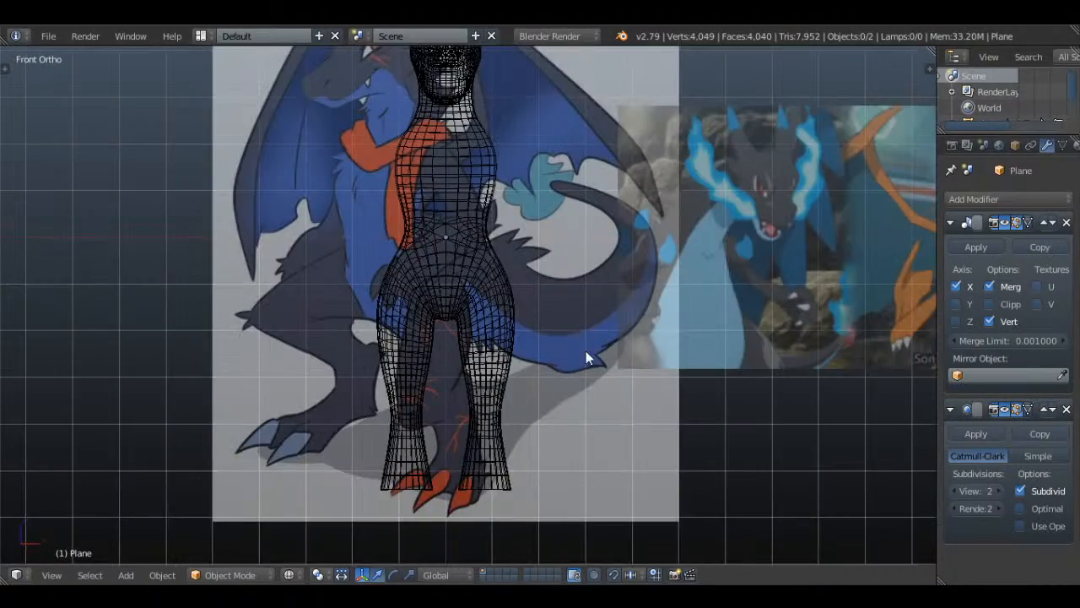
- Select the two outermost hip vertices through the mesh and move them slightly inward along X
middle_click_drag(616, 400, 644, 329, "shift")
scroll(644, 329, "up", 2)
key("Tab")
middle_click_drag(606, 189, 590, 318, "shift")
scroll(589, 316, "up", 1)
key("a")
key("a")
key("a")
key("c")
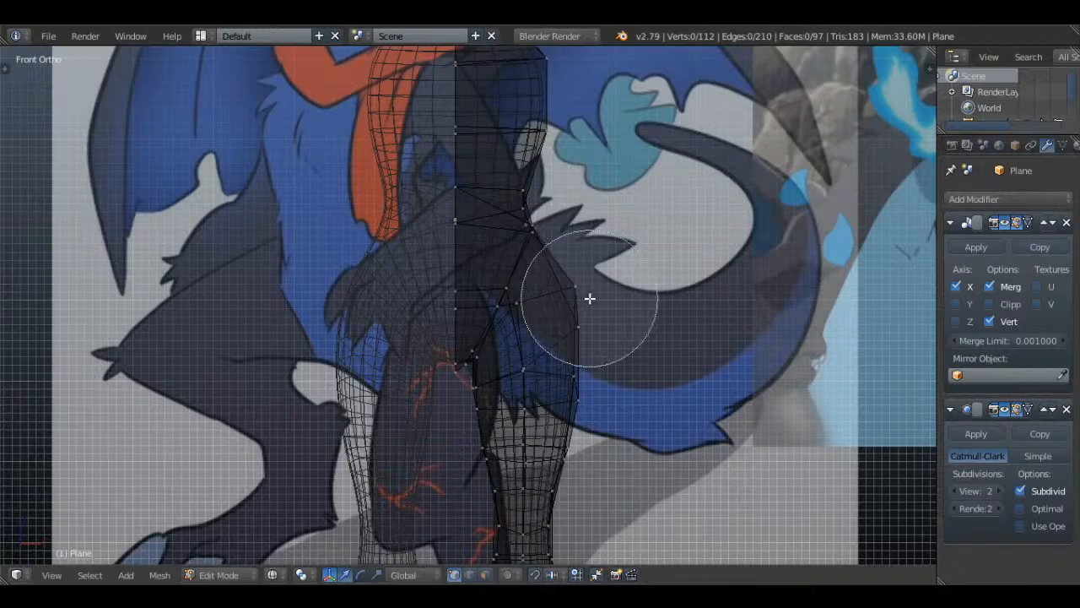
left_click(590, 301)
right_click(591, 299)
left_click_drag(620, 307, 605, 306)
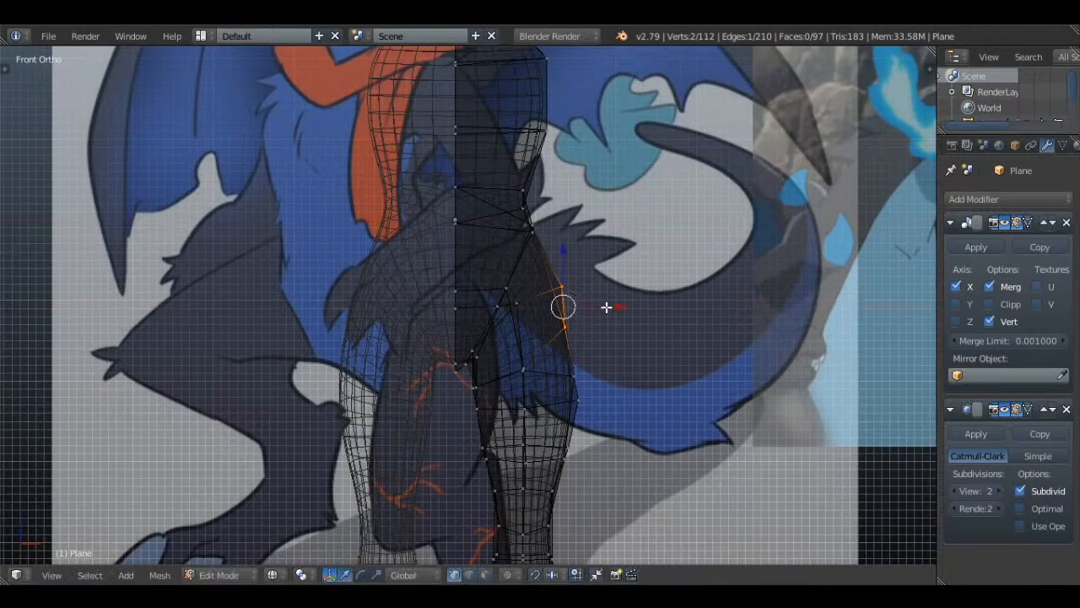
key("a")
- Save the file over its existing version from Object Mode
scroll(603, 311, "down", 2)
middle_click_drag(650, 330, 661, 317, "shift")
key("Tab")
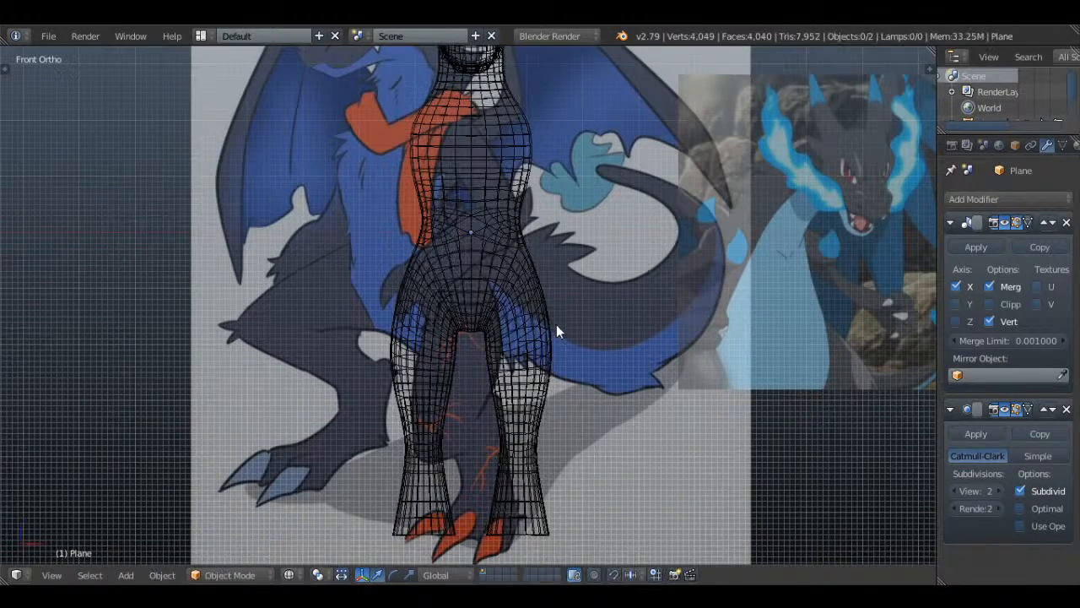
key("ctrl+s")
left_click(631, 255)
- Select the side vertices of the chest through the mesh and move them inward to narrow the torso
middle_click_drag(760, 340, 545, 421, "shift")
scroll(467, 293, "up", 2)
scroll(544, 420, "down", 2)
middle_click_drag(287, 426, 509, 366, "shift")
key("z")
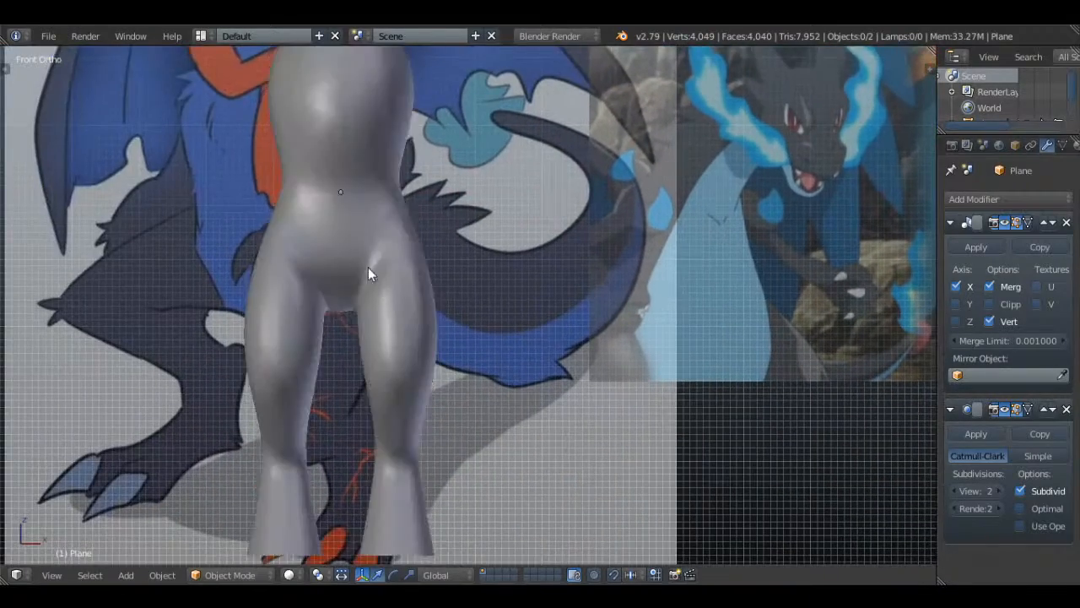
key("Tab")
scroll(379, 251, "down", 2)
key("a")
key("a")
key("z")
key("c")
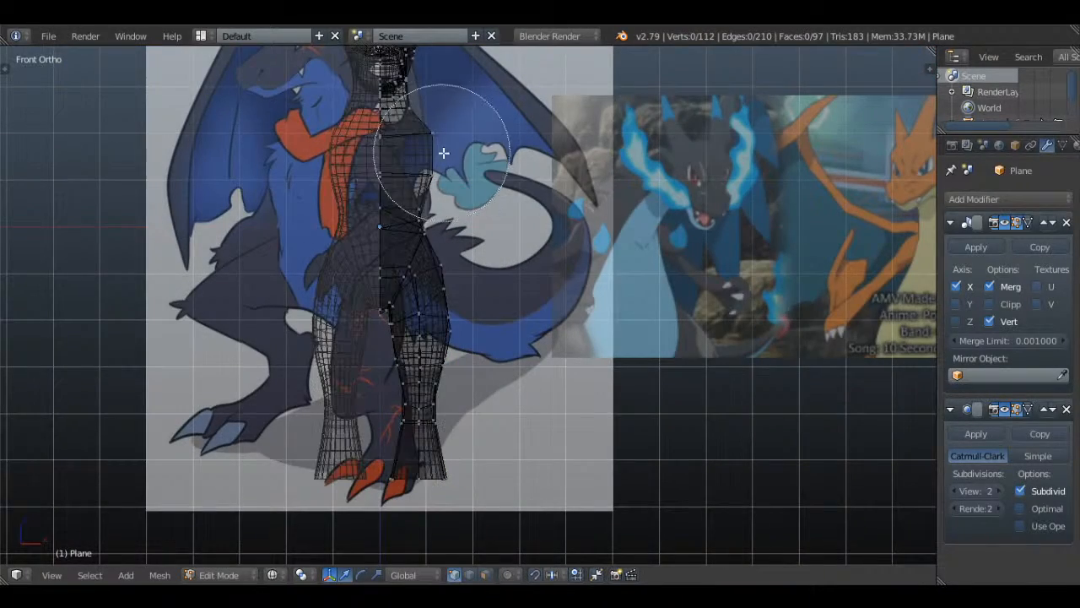
left_click(432, 154)
key("Escape")
key("g")
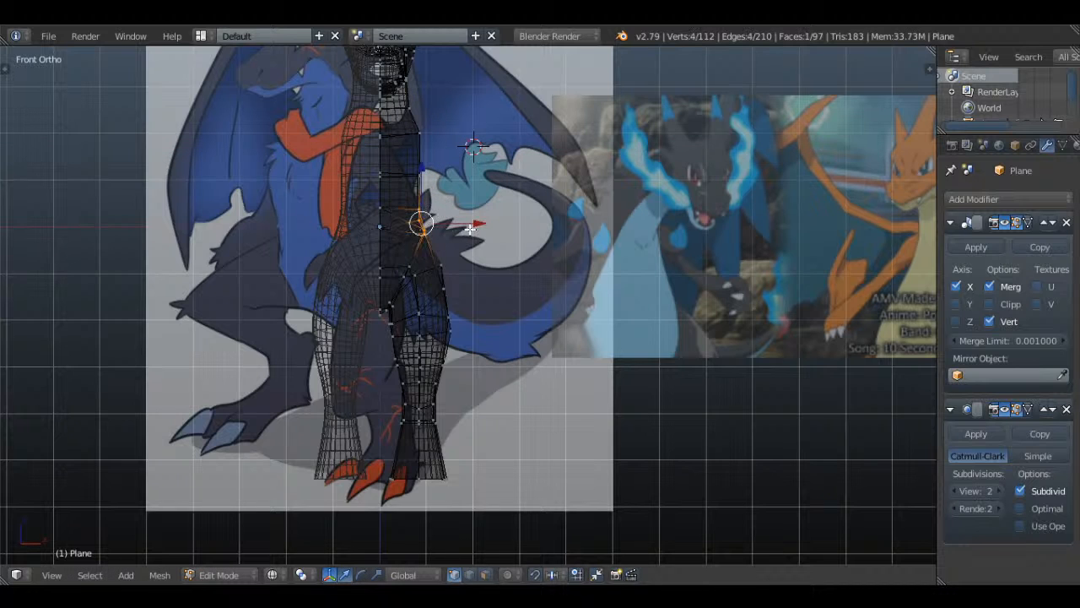
- Move the side waist vertices, followed by the outer hip vertices, slightly outward along X
left_click_drag(477, 228, 478, 228)
key("a")
key("c")
left_click(461, 276)
right_click(461, 276)
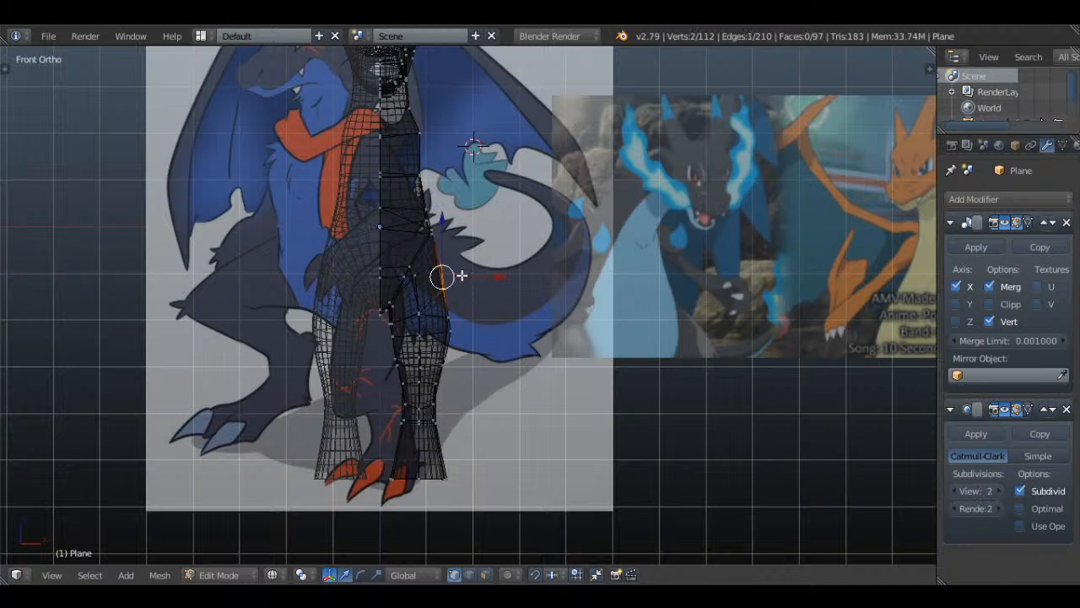
left_click_drag(482, 278, 485, 278)
left_click(490, 278)
key("a")
- Move the side vertices of the upper chest inward along X by about 0.10
key("c")
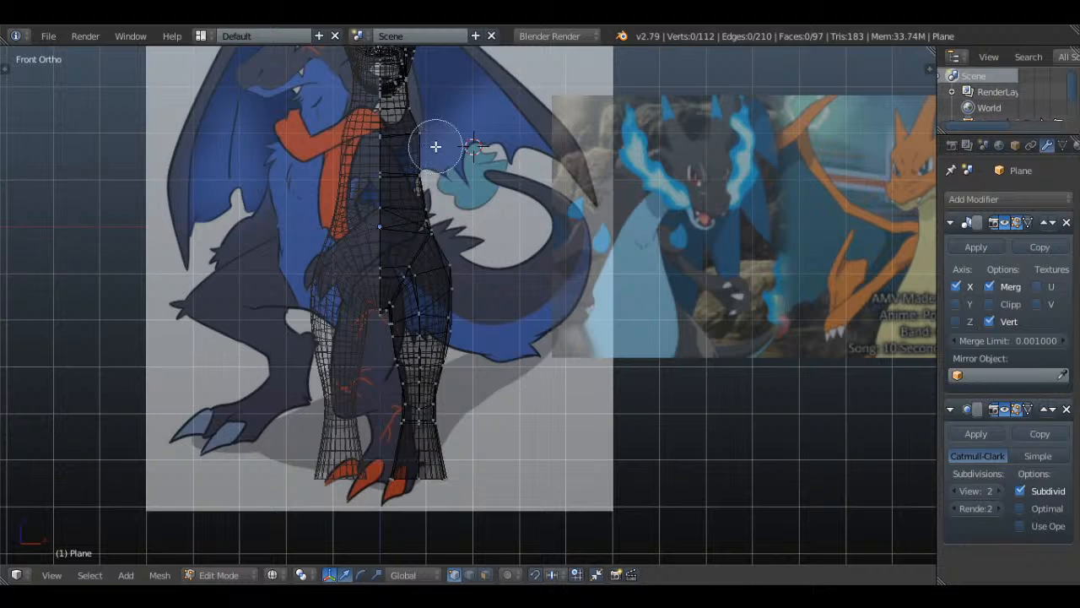
right_click(429, 136)
left_click_drag(465, 130, 463, 130)
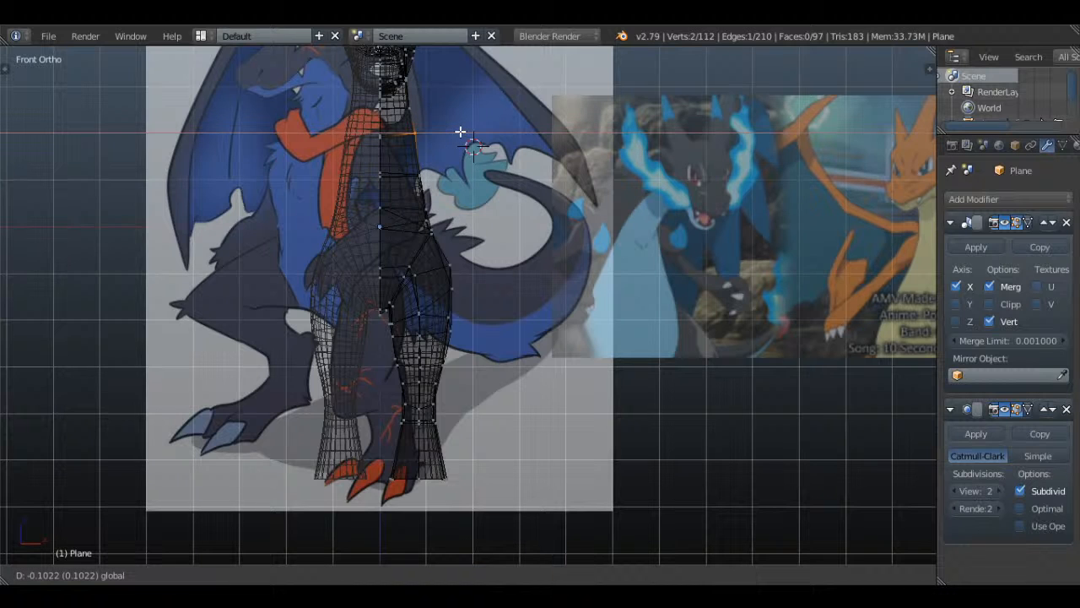
left_click(460, 132)
key("a")
- Fine-tune the side vertices of the lower chest and waist along X to smooth the torso outline
key("c")
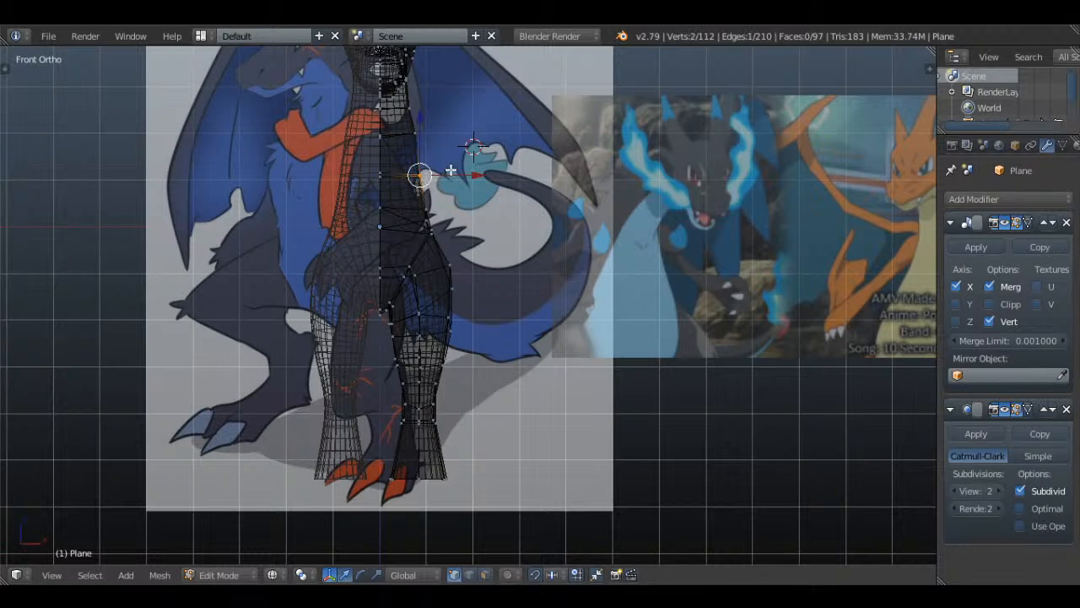
left_click_drag(451, 170, 454, 171)
left_click_drag(433, 222, 475, 224)
key("Tab")
middle_click_drag(476, 225, 362, 272)
- Pull the front upper-chest and mid-chest vertices back along Y in the side view to flatten the chest profile
key("Tab")
key("a")
key("KP_3")
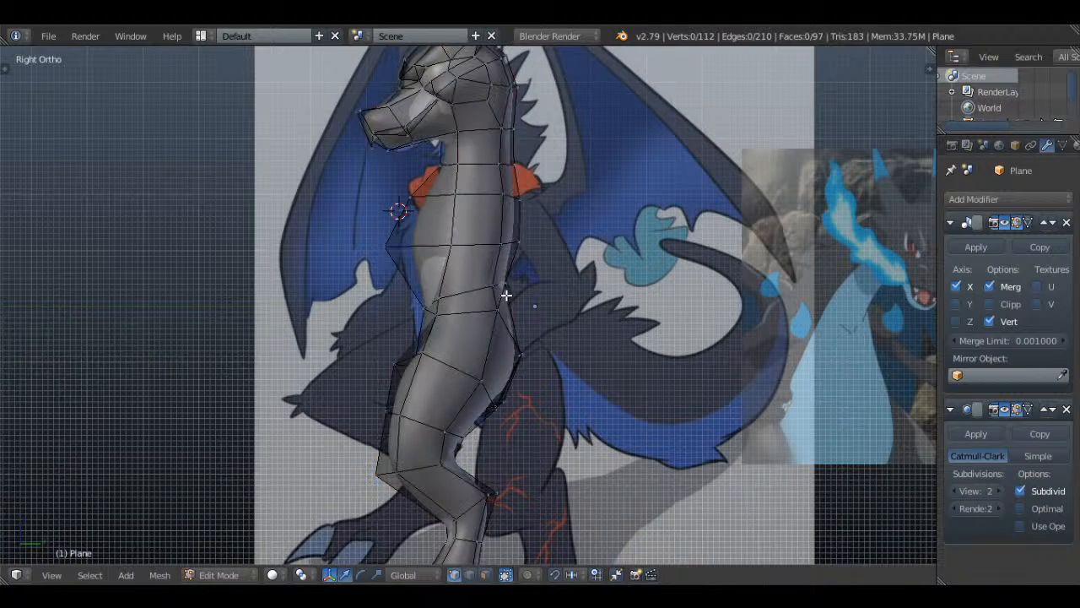
key("z")
right_click(514, 245)
left_click_drag(447, 253, 462, 251)
right_click(401, 195)
left_click_drag(446, 197, 448, 197)
right_click_drag(401, 245, 442, 252)
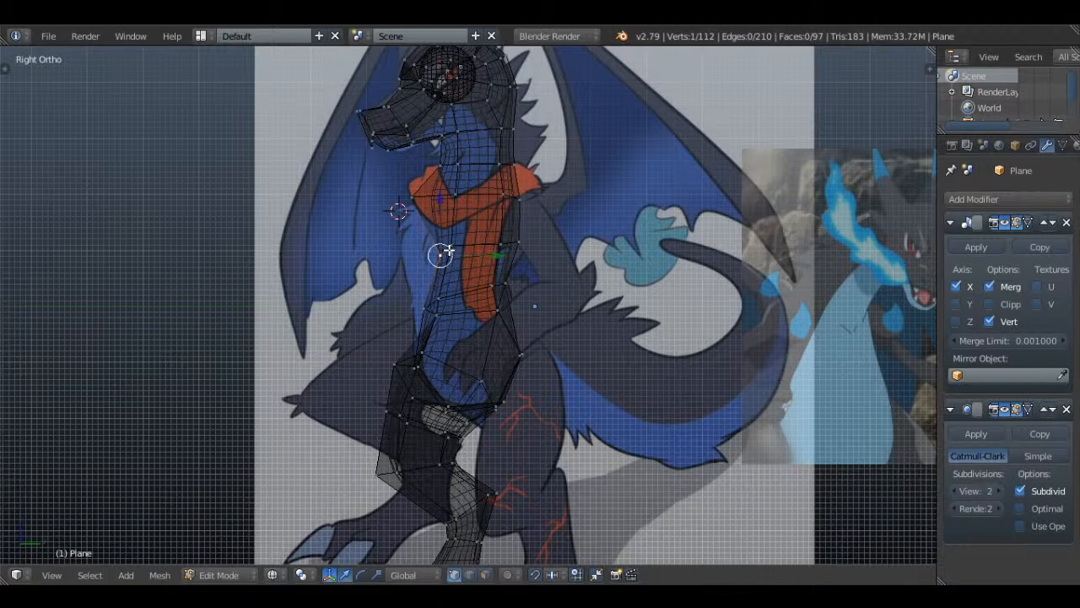
key("ctrl+z")
left_click_drag(446, 250, 450, 250)
left_click_drag(450, 250, 454, 250)
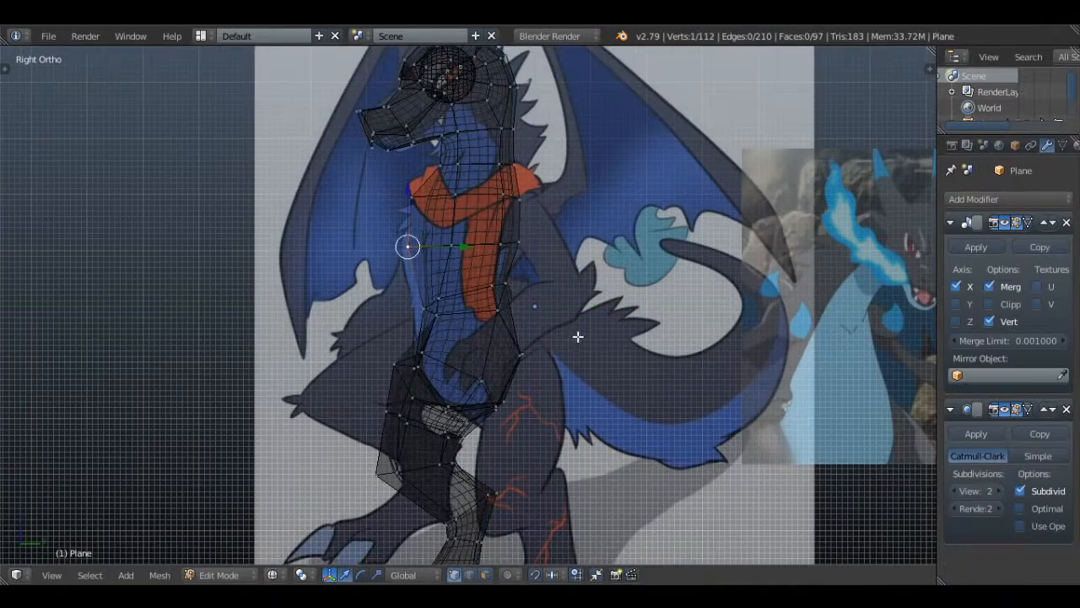
- Rotate the open edge loop at the bottom of the leg by about 48.6 degrees in the side view
key("a")
middle_click_drag(577, 336, 552, 247, "shift")
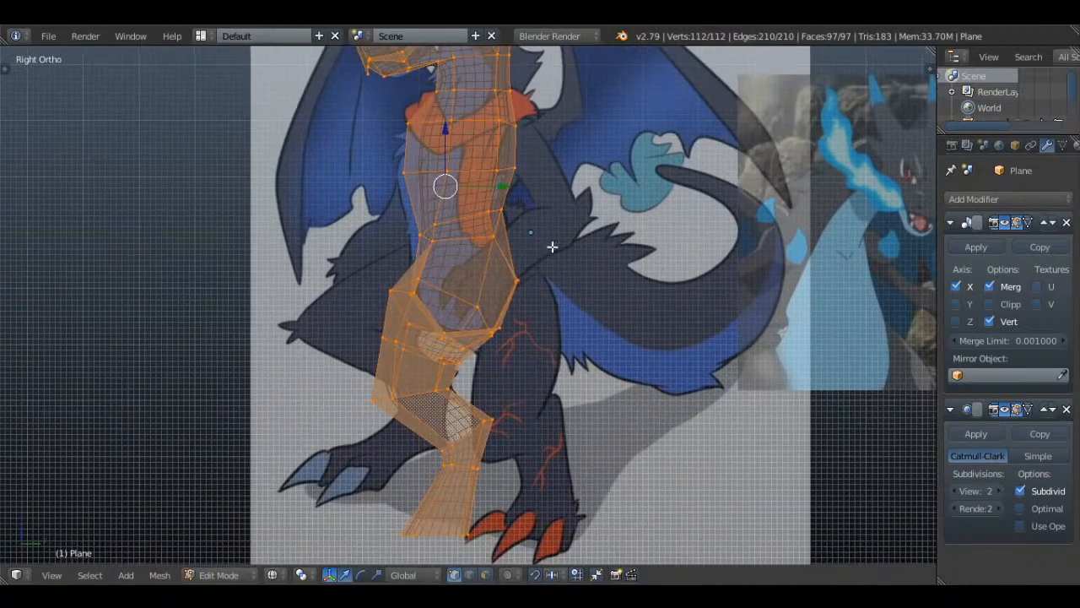
key("a")
scroll(535, 283, "up", 1)
middle_click_drag(511, 412, 524, 185, "shift")
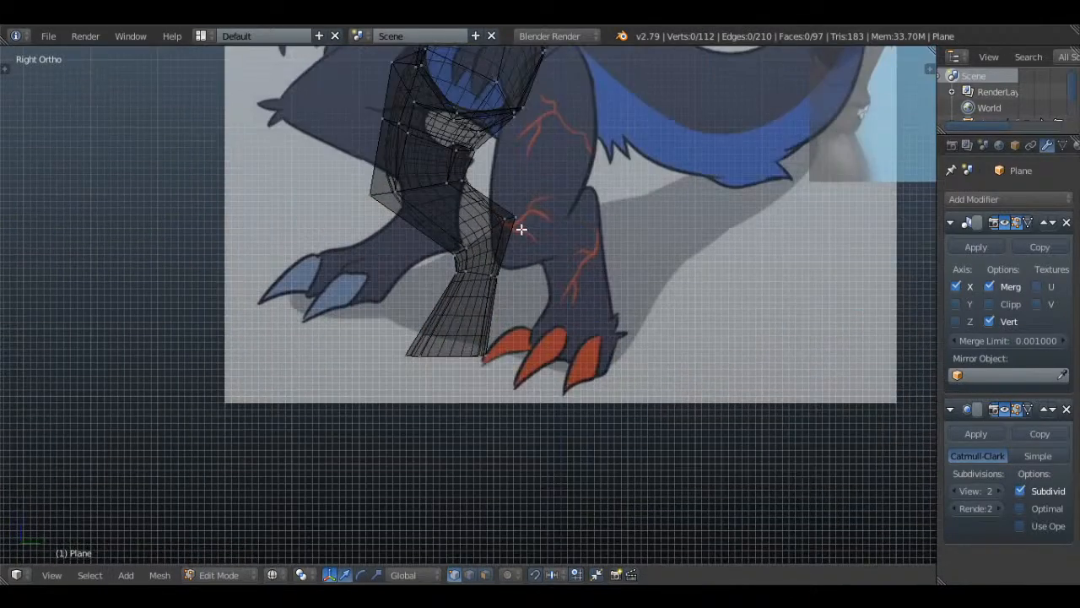
key("KP_1")
mouse_move(542, 290)
middle_mouse_down()
mouse_move(531, 231)
mouse_move(473, 311)
mouse_move(405, 357)
mouse_move(439, 389)
middle_mouse_up()
key("z")
key("KP_3")
key("z")
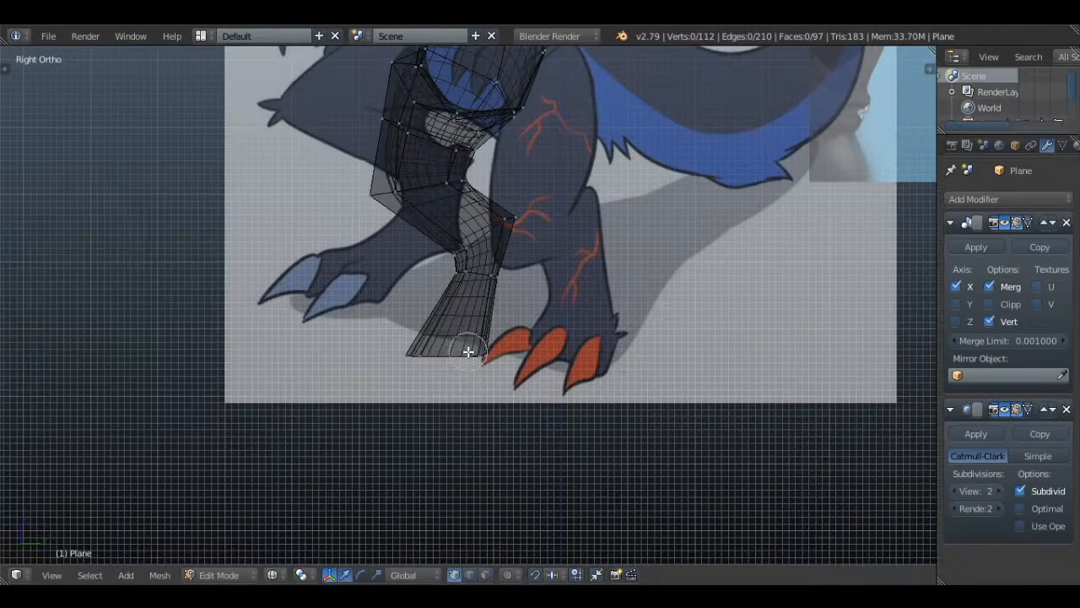
right_click(451, 357, "alt")
key("r")
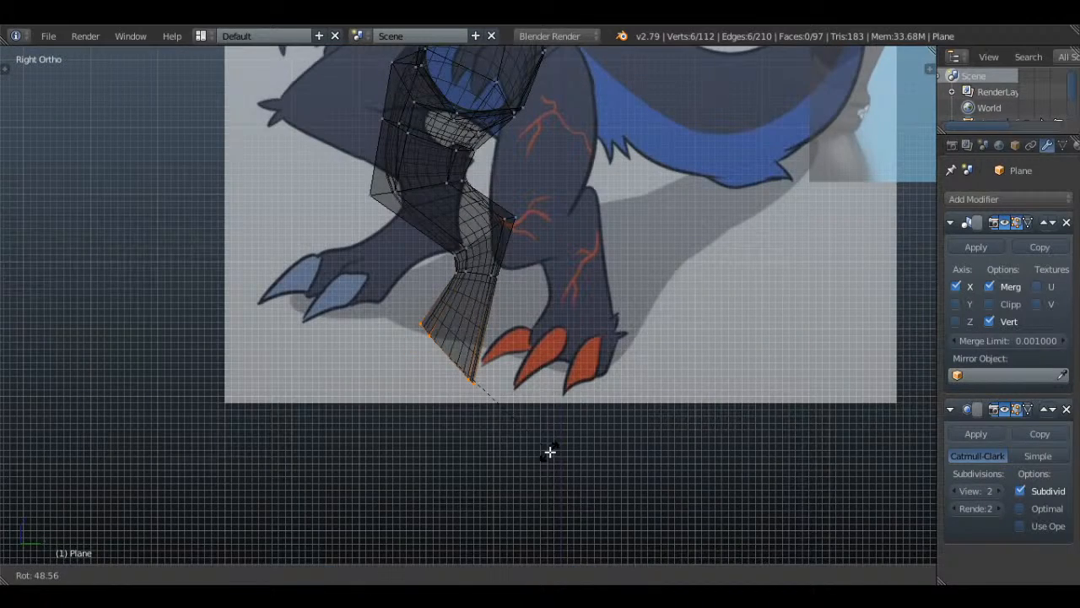
left_click(550, 452)
- Extrude the rotated bottom loop and pull it forward along Y to start the foot
scroll(531, 340, "up", 2)
middle_click_drag(505, 374, 535, 309, "shift")
key("e")
left_click(531, 309)
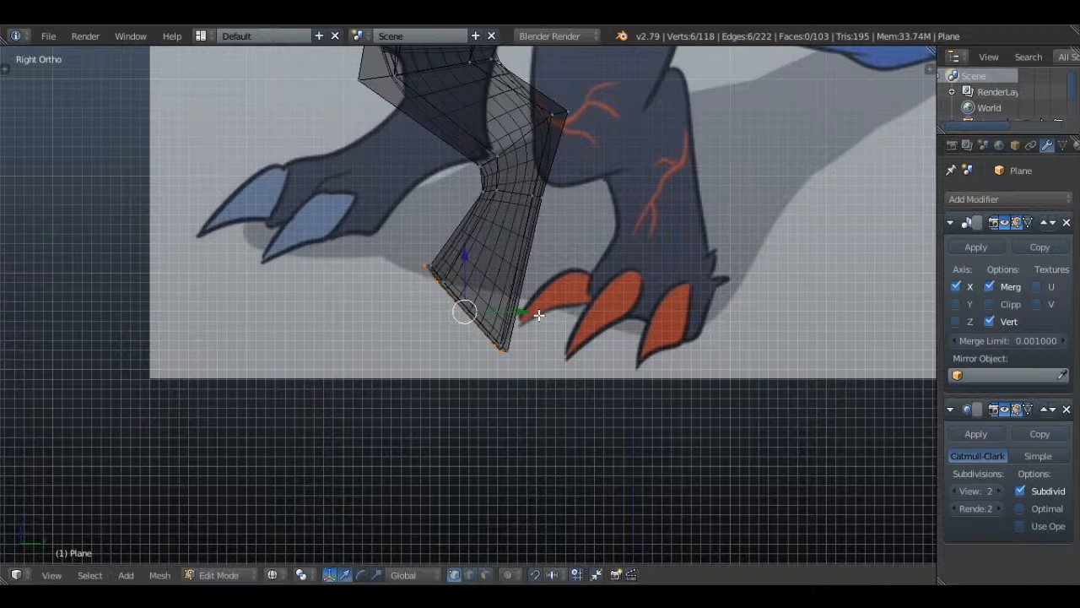
left_click_drag(526, 312, 472, 357)
key("a")
scroll(436, 312, "up", 3)
key("a")
- Align the vertices of the foot's open front end along Y so that the opening stands vertical
key("c")
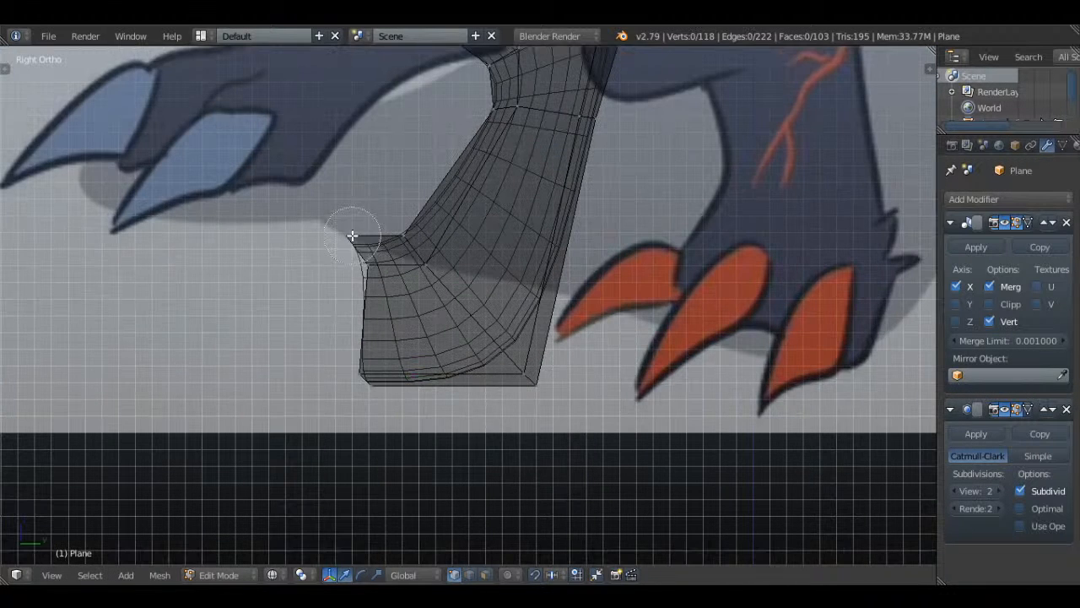
right_click(354, 235)
left_click_drag(381, 235, 405, 382)
right_click(369, 264)
key("ctrl+z")
key("a")
key("a")
scroll(509, 208, "down", 4)
middle_click_drag(600, 245, 580, 369, "shift")
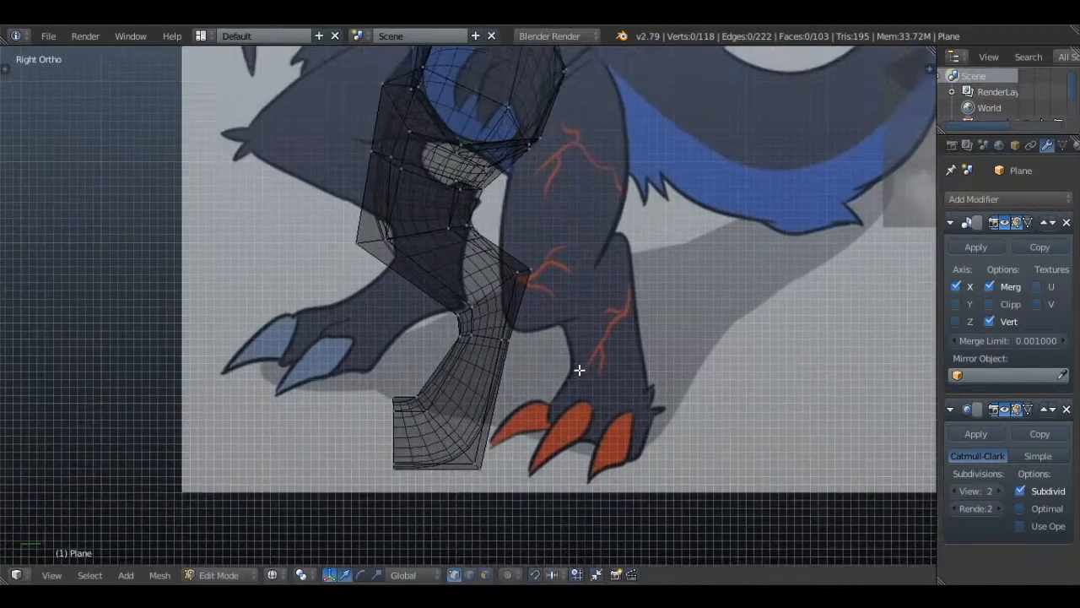
- Return to solid Object Mode and save the file over its existing version
key("Tab")
middle_click_drag(549, 324, 637, 297)
key("a")
key("z")
key("ctrl+s")
left_click(636, 294)
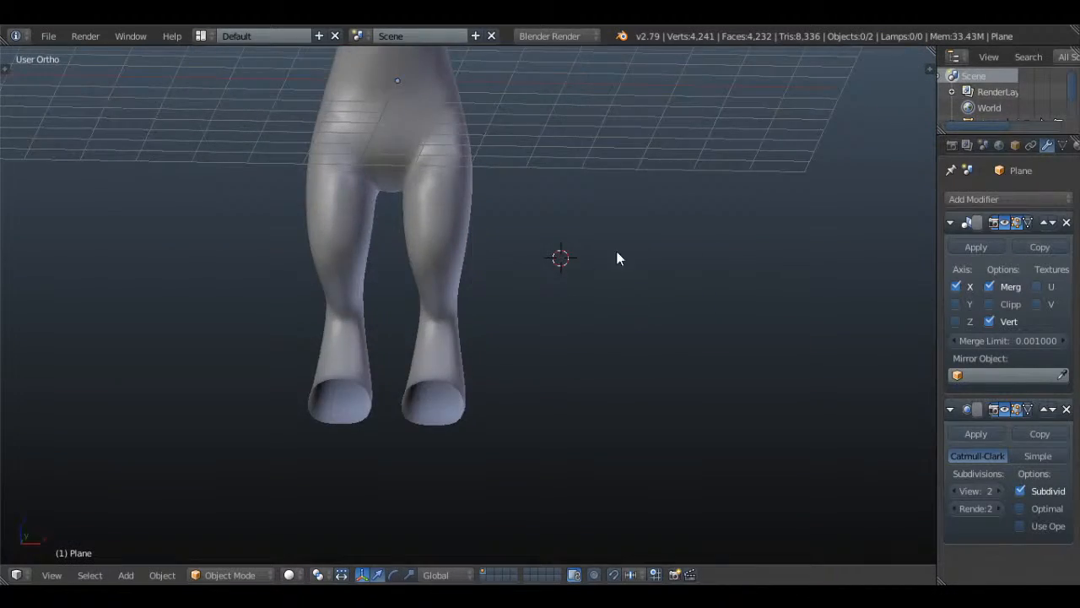
- Try to move the centre-line vertex at the front of the lower abdomen freely, and undo the move
middle_click_drag(616, 252, 621, 302)
scroll(636, 338, "up", 2)
key("Tab")
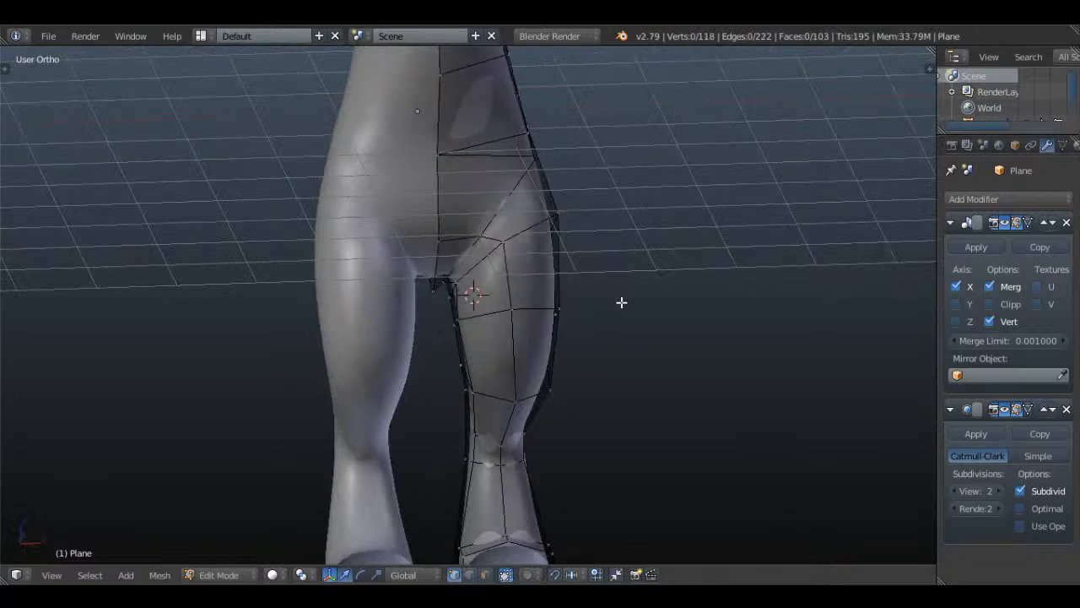
middle_click_drag(603, 201, 618, 310, "shift")
key("a")
middle_click_drag(618, 310, 489, 332)
right_click(413, 270)
key("g")
left_click(451, 265)
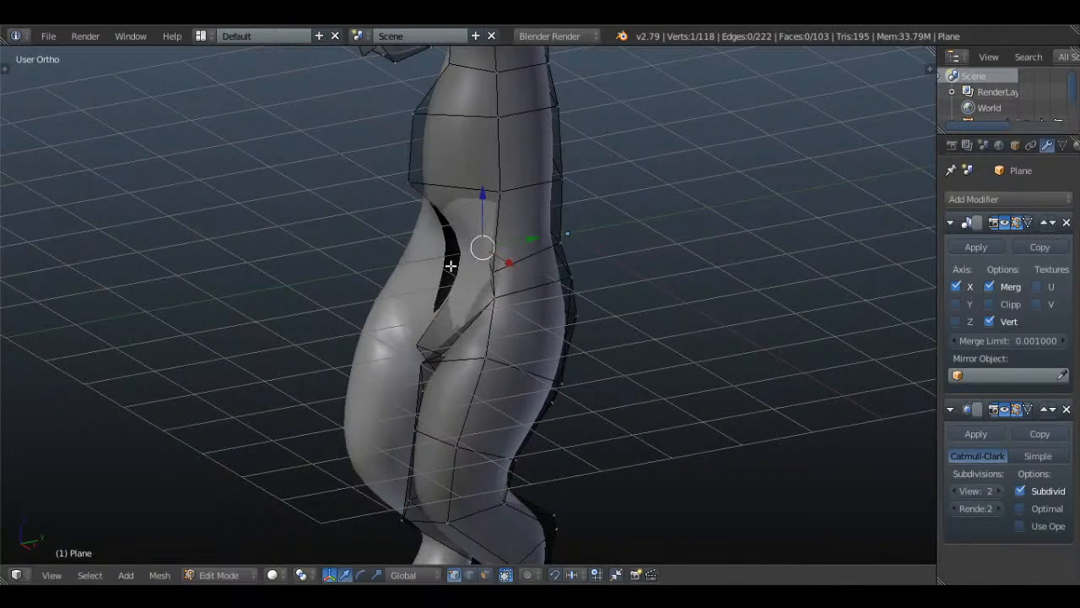
key("ctrl+z")
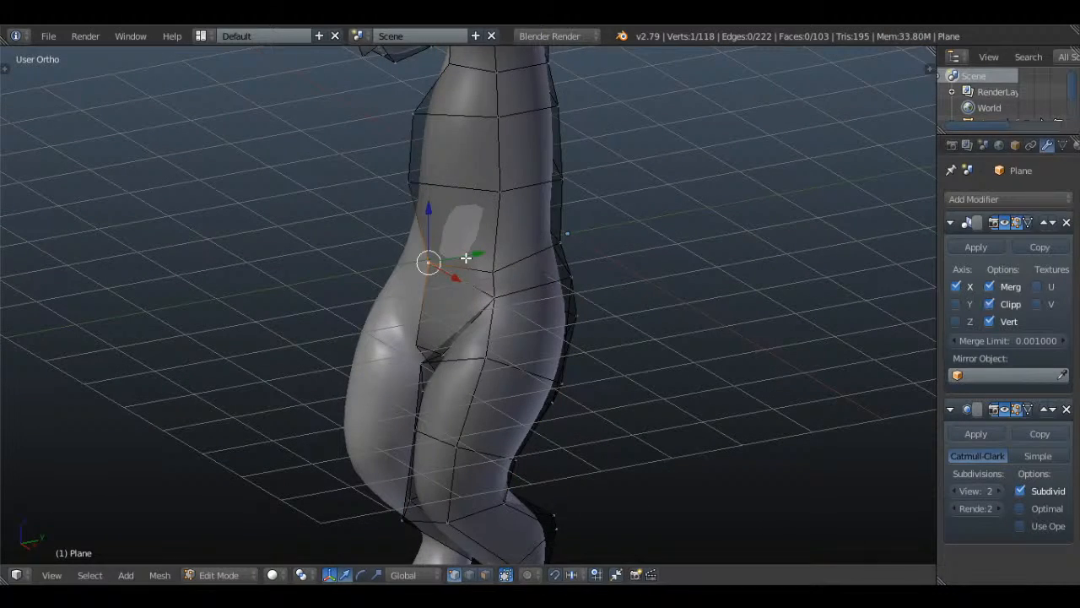
- With Mirror clipping enabled, move the lower-abdomen centre vertex forward and the mid-torso front vertex backward along Y
left_click_drag(472, 255, 449, 268)
middle_click_drag(483, 277, 429, 267)
key("KP_3")
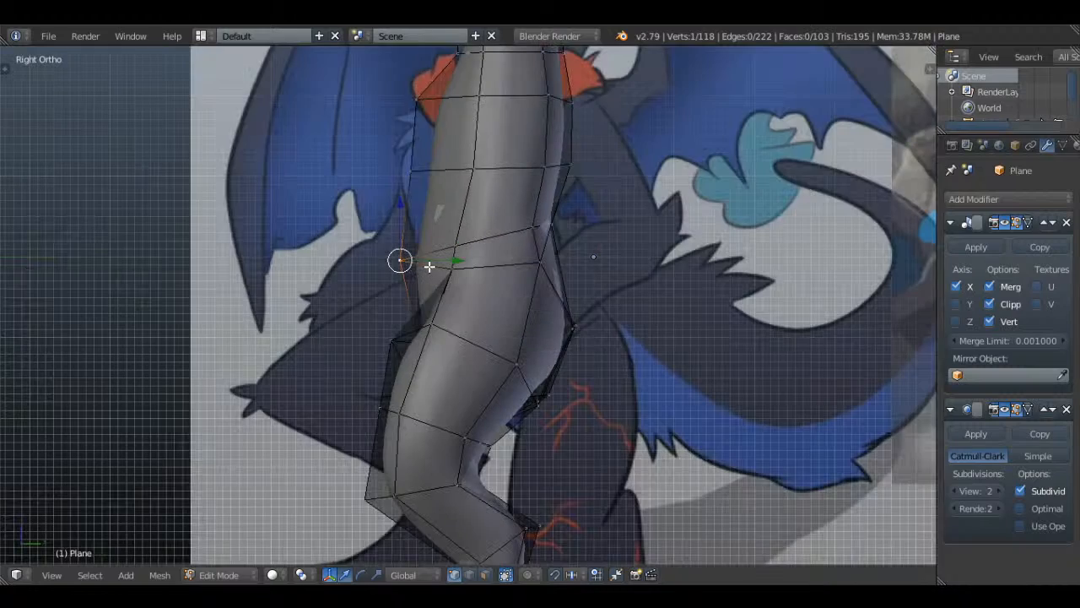
left_click_drag(469, 174, 470, 166)
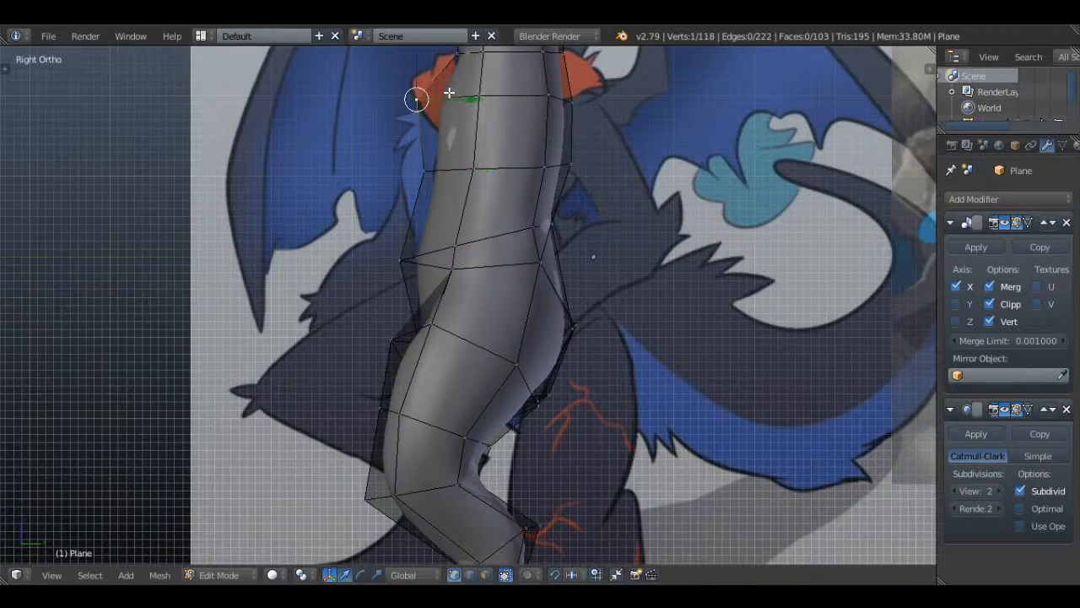
- Move the front centre vertex of the upper chest along Y, check the smoothed shape in Object Mode, and clear the selection
left_click_drag(449, 94, 428, 105)
key("Tab")
middle_click_drag(507, 154, 509, 274, "shift")
key("z")
mouse_move(509, 251)
middle_mouse_down()
mouse_move(690, 251)
mouse_move(398, 254)
middle_mouse_up()
key("Tab")
key("z")
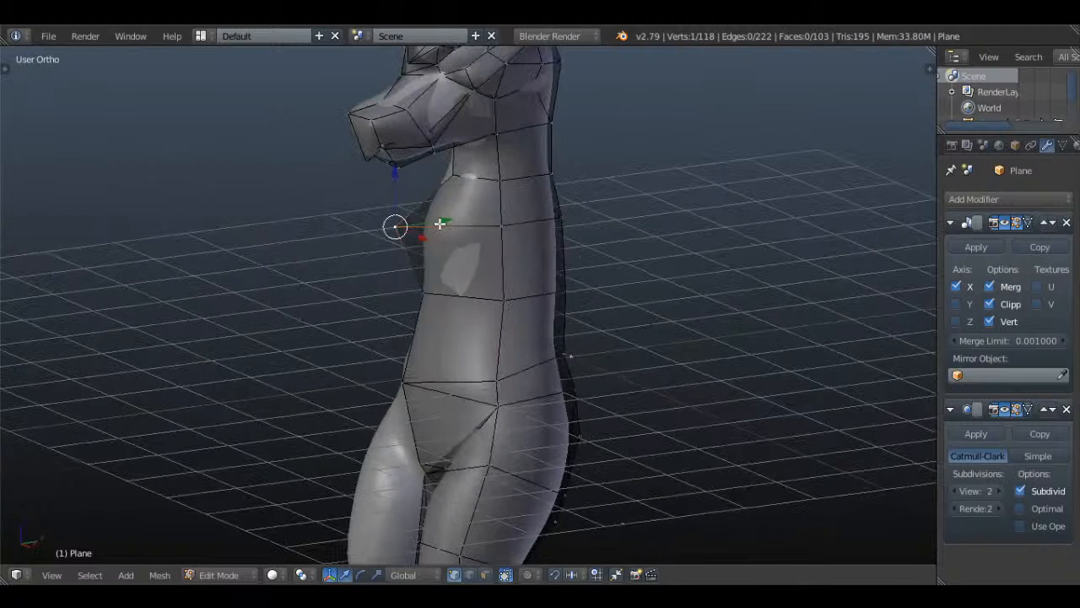
key("a")
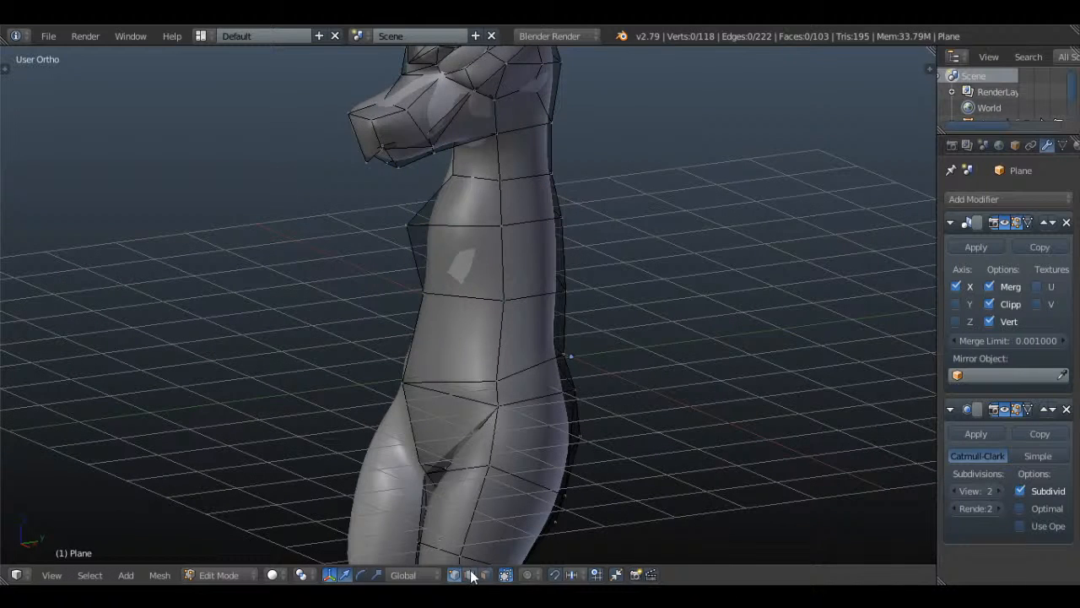
- Try to extrude the side face of the upper torso far outward along X as an arm, and undo the extrusion
right_click(521, 253)
key("KP_1")
key("z")
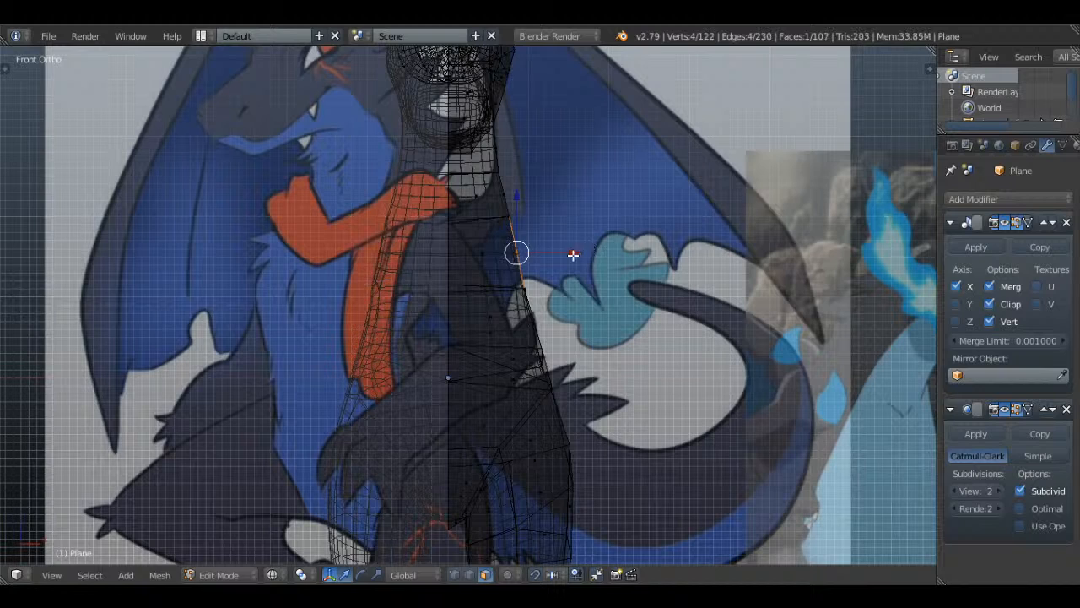
mouse_move(573, 254)
left_mouse_down()
mouse_move(665, 258)
mouse_move(28, 258)
mouse_move(749, 255)
left_mouse_up()
key("z")
scroll(756, 253, "down", 5)
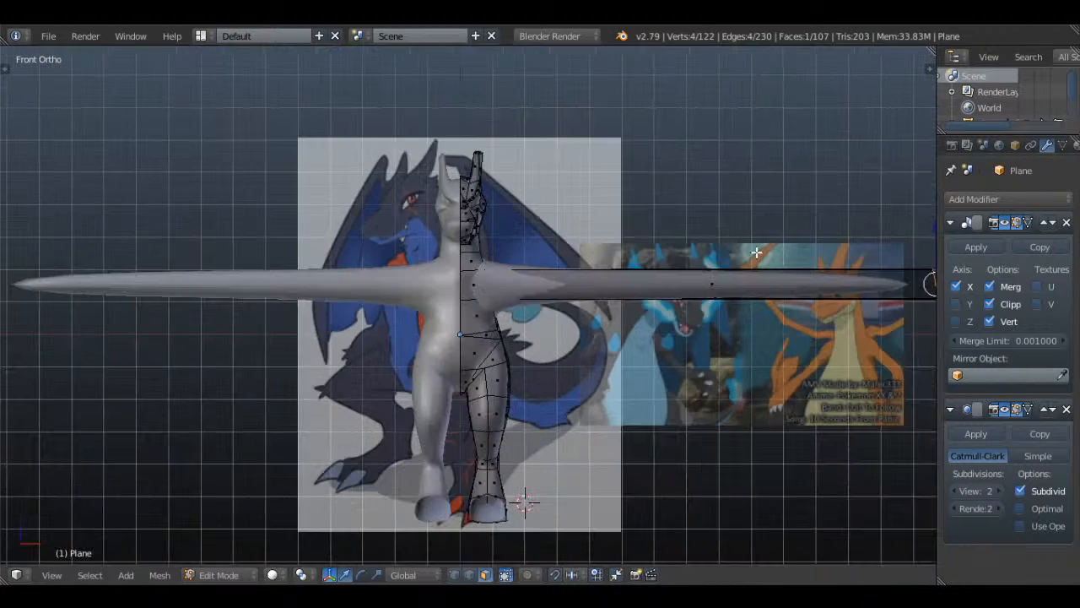
key("Tab")
middle_click_drag(790, 327, 733, 326, "shift")
key("Tab")
key("ctrl+z")
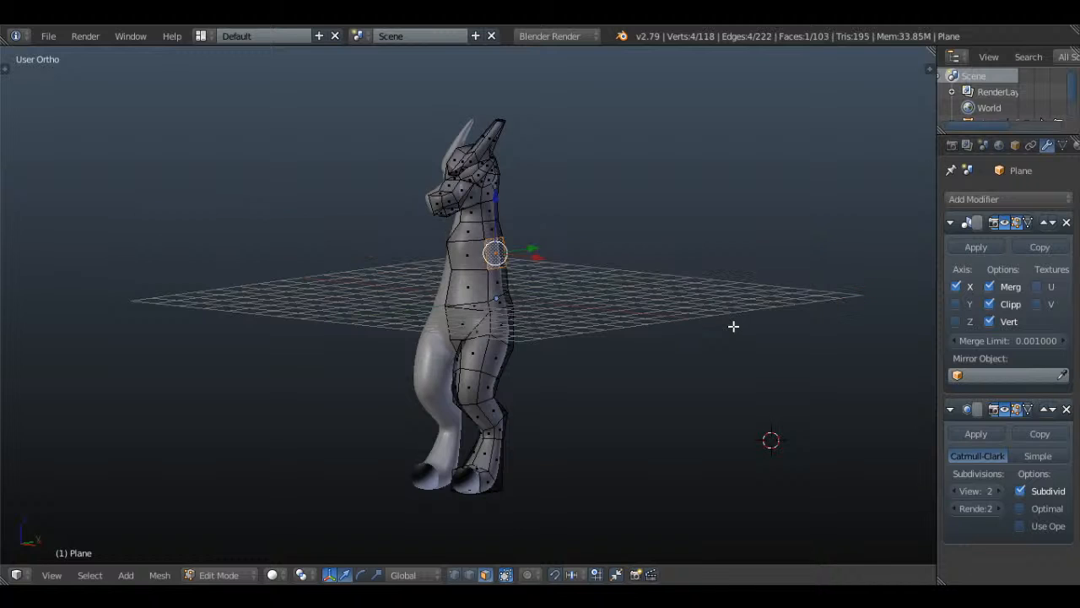
- From the front wireframe view, select the torso and leg faces below the neck and move them outward to widen the body
key("KP_1")
key("z")
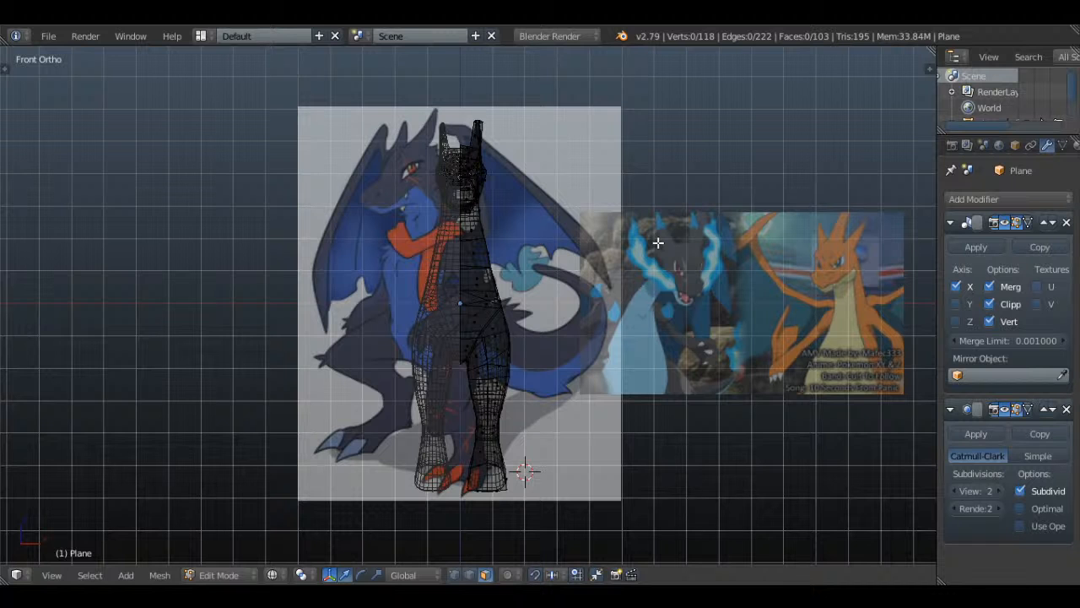
mouse_move(585, 265)
left_mouse_down()
mouse_move(482, 242)
mouse_move(479, 372)
mouse_move(497, 463)
left_mouse_up()
right_click(498, 463)
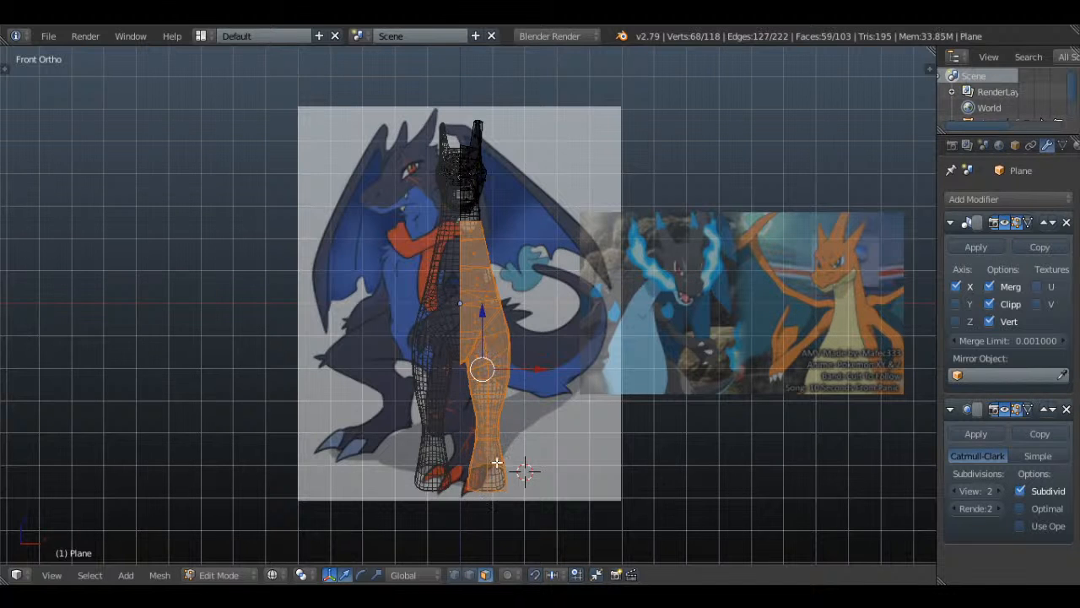
key("s")
right_click(849, 222)
key("g")
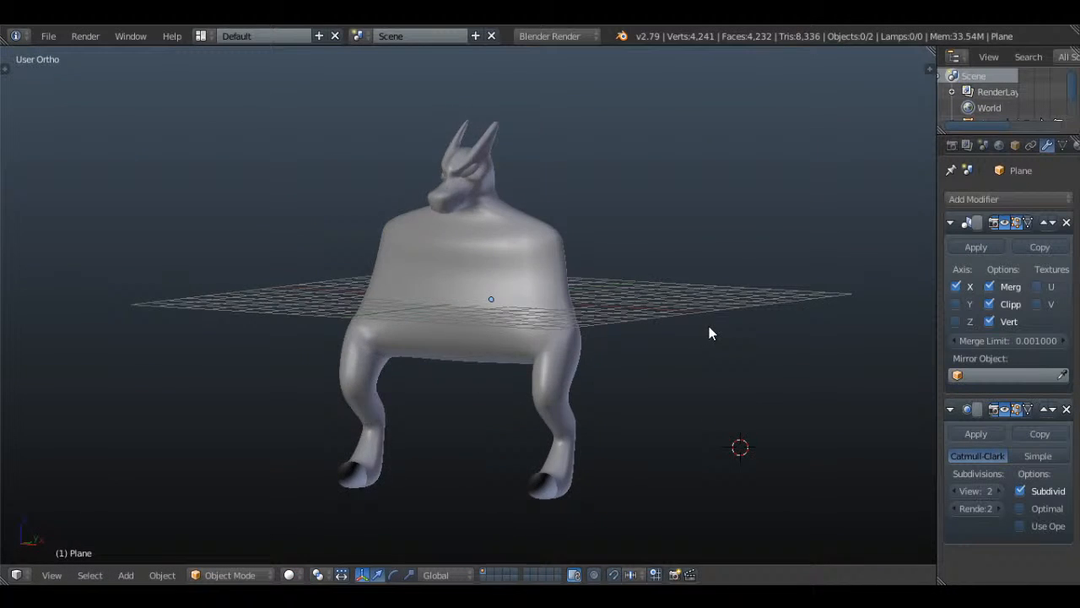
- Examine the smoothed dragon body from the front and side, including a close look at the head and neck
middle_click_drag(709, 333, 771, 319)
key("Tab")
key("KP_1")
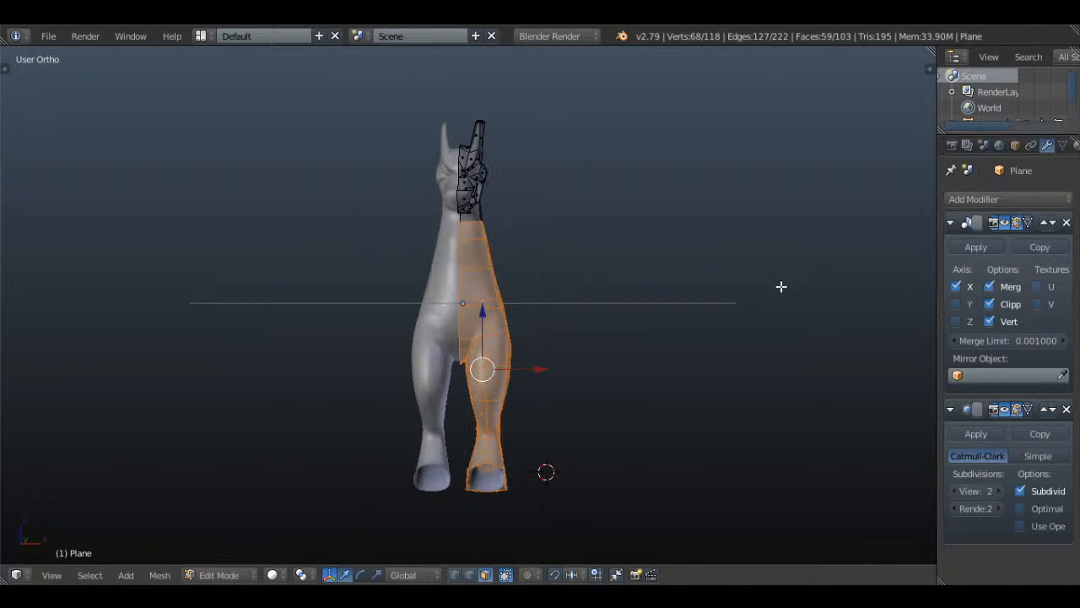
scroll(717, 295, "up", 2)
middle_click_drag(716, 294, 524, 277)
key("a")
key("Tab")
scroll(552, 281, "down", 4)
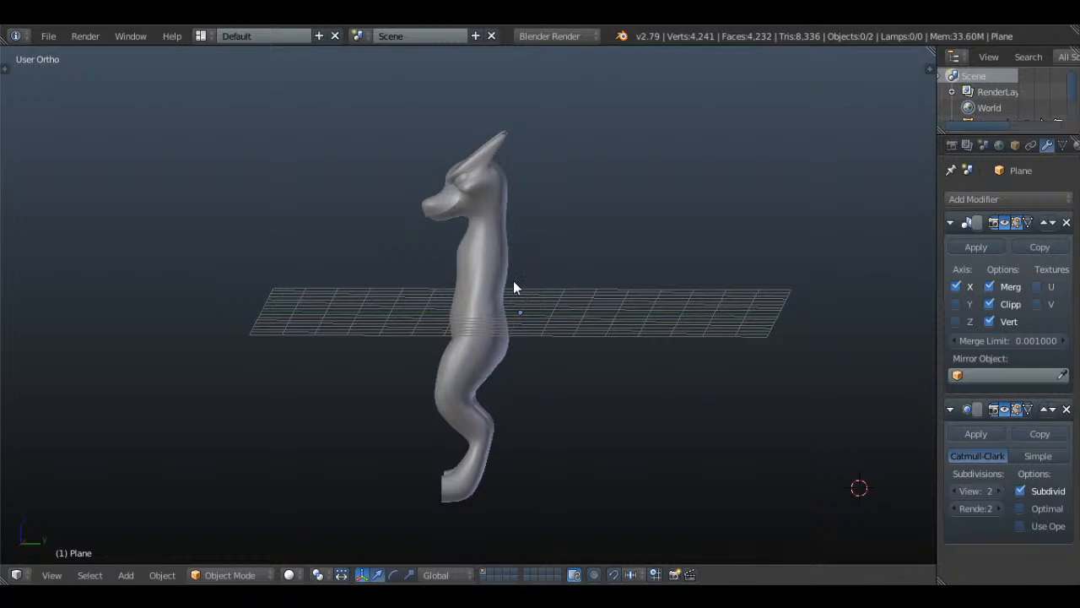
scroll(513, 281, "up", 2)
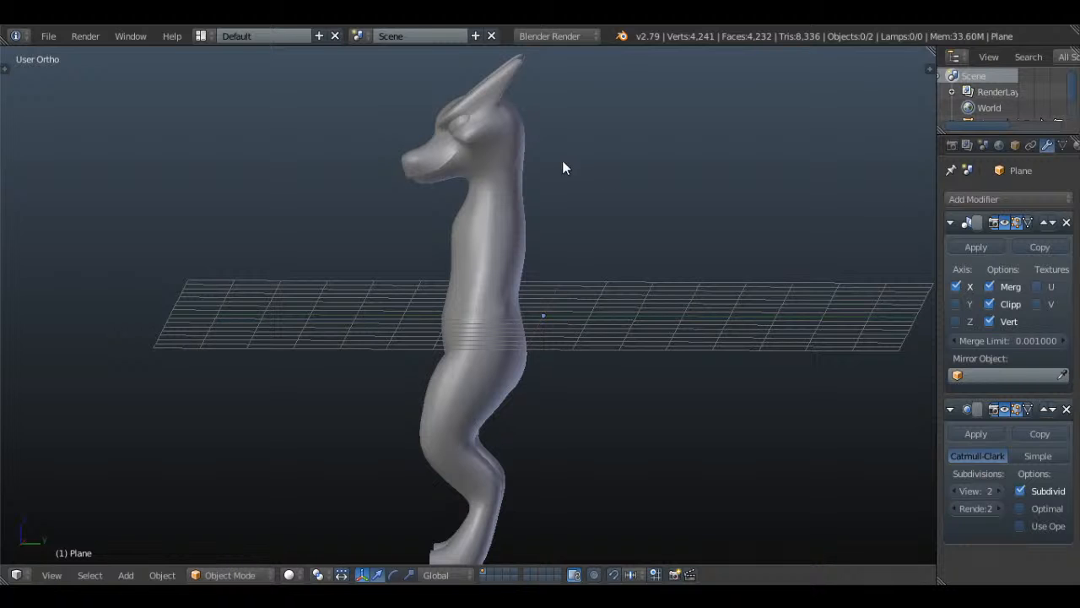
scroll(562, 168, "down", 1)
middle_click_drag(547, 171, 636, 352)
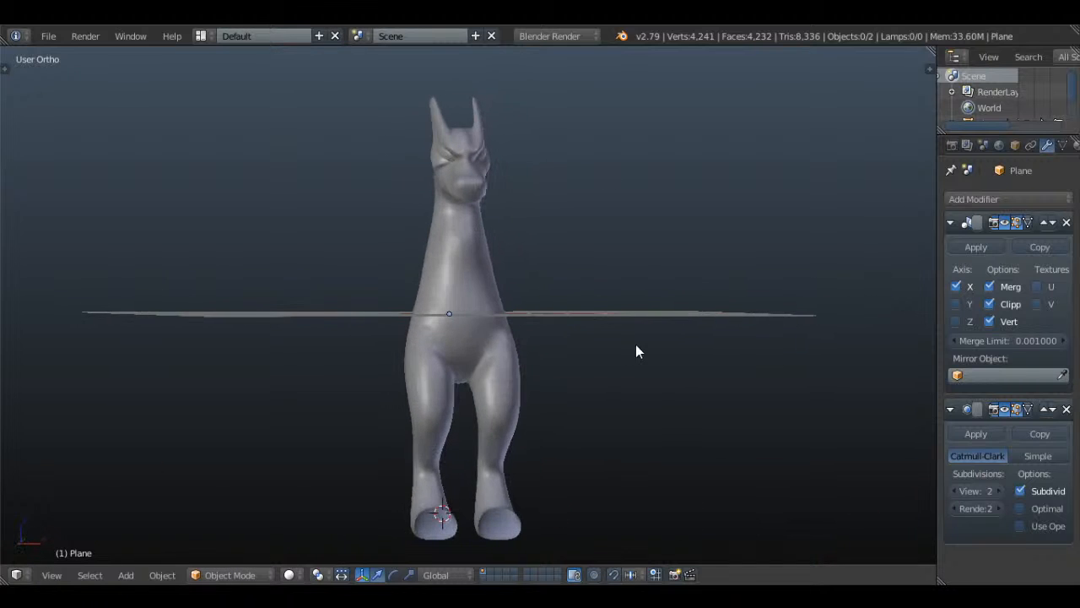
middle_click_drag(658, 252, 561, 343, "shift")
scroll(643, 336, "up", 4)
scroll(561, 343, "up", 3)
middle_click_drag(533, 253, 476, 323, "shift")
scroll(542, 328, "up", 3)
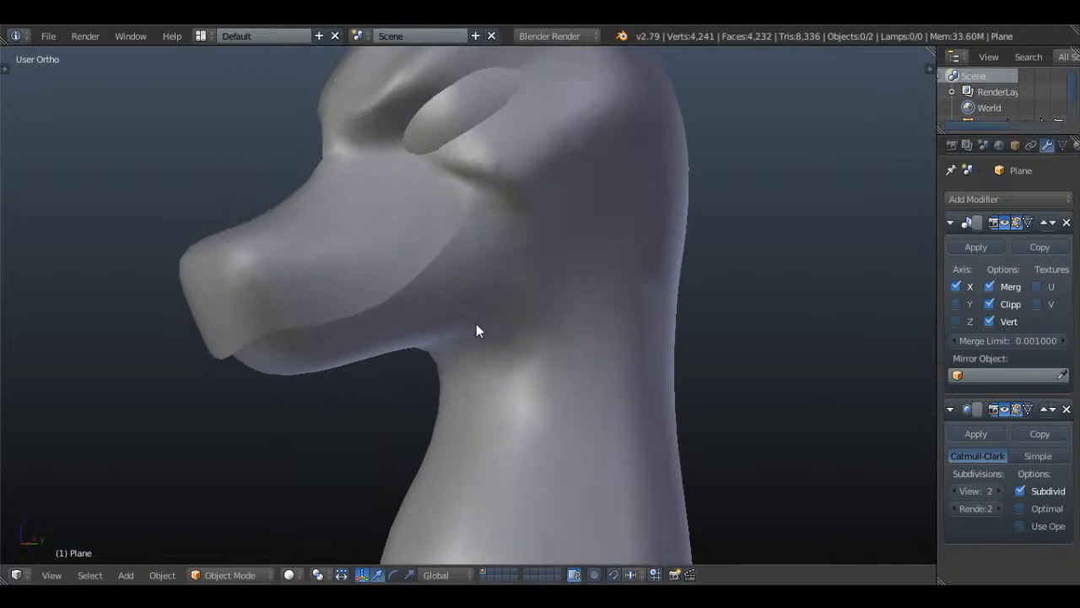
- In the side wireframe view of the mesh, push the front chest vertex forward along Y to give the chest more volume
key("KP_1")
key("KP_3")
key("Tab")
scroll(619, 453, "down", 5)
middle_click_drag(600, 477, 578, 284, "shift")
key("a")
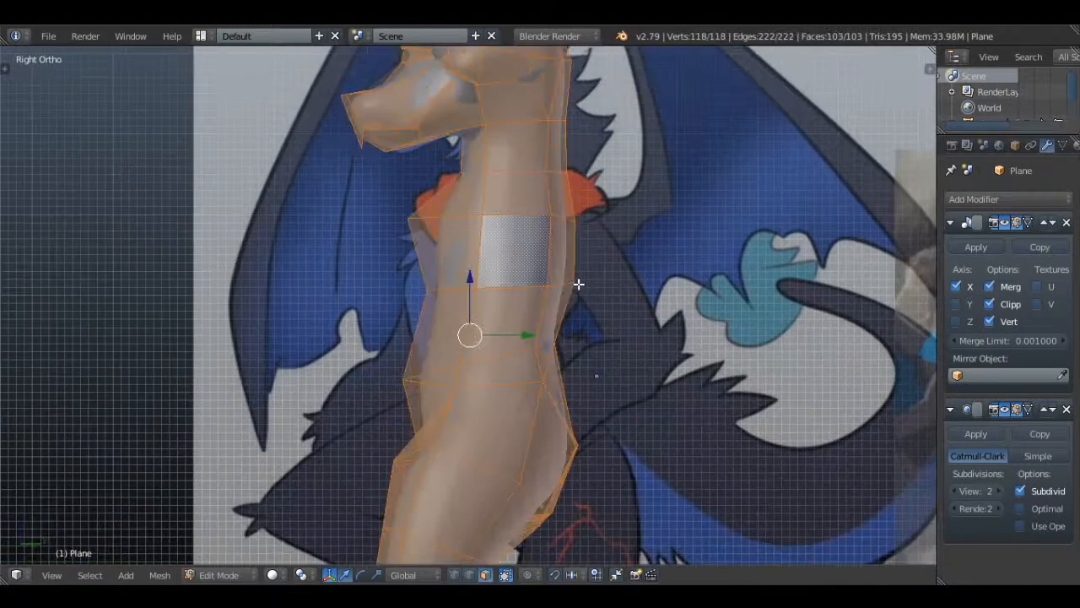
key("a")
key("z")
scroll(516, 340, "down", 5)
scroll(501, 309, "up", 5)
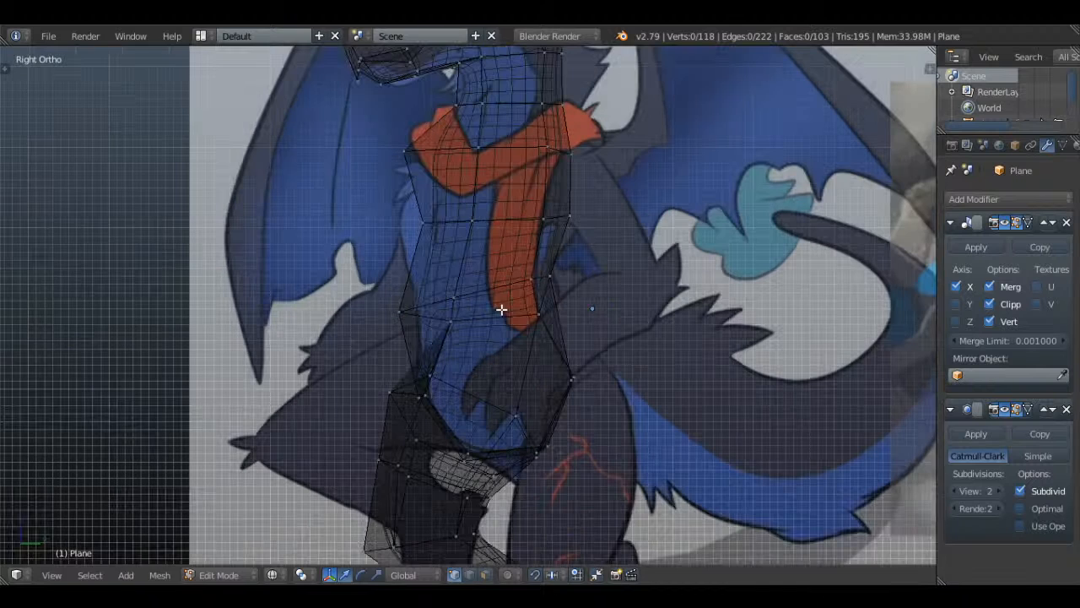
mouse_move(480, 220)
left_mouse_down()
mouse_move(451, 231)
mouse_move(495, 235)
left_mouse_up()
right_click_drag(421, 165, 417, 175)
right_click(420, 177)
right_click(436, 216)
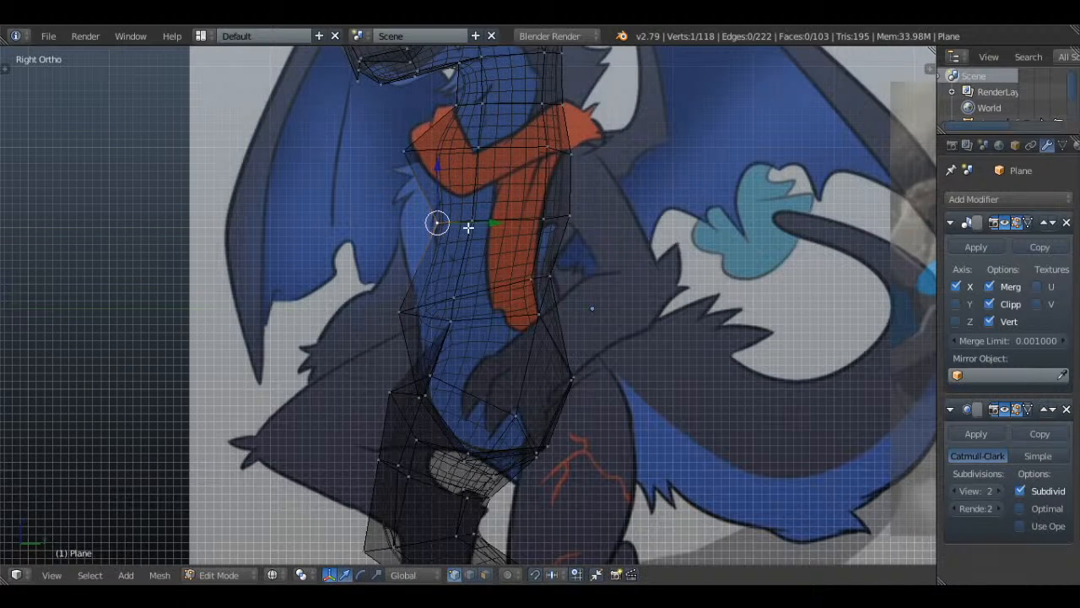
left_click_drag(479, 223, 412, 222)
- Pull the front waist vertex back toward the spine and adjust the vertex at the front of the hip
right_click_drag(407, 305, 439, 287)
right_click_drag(426, 394, 386, 393)
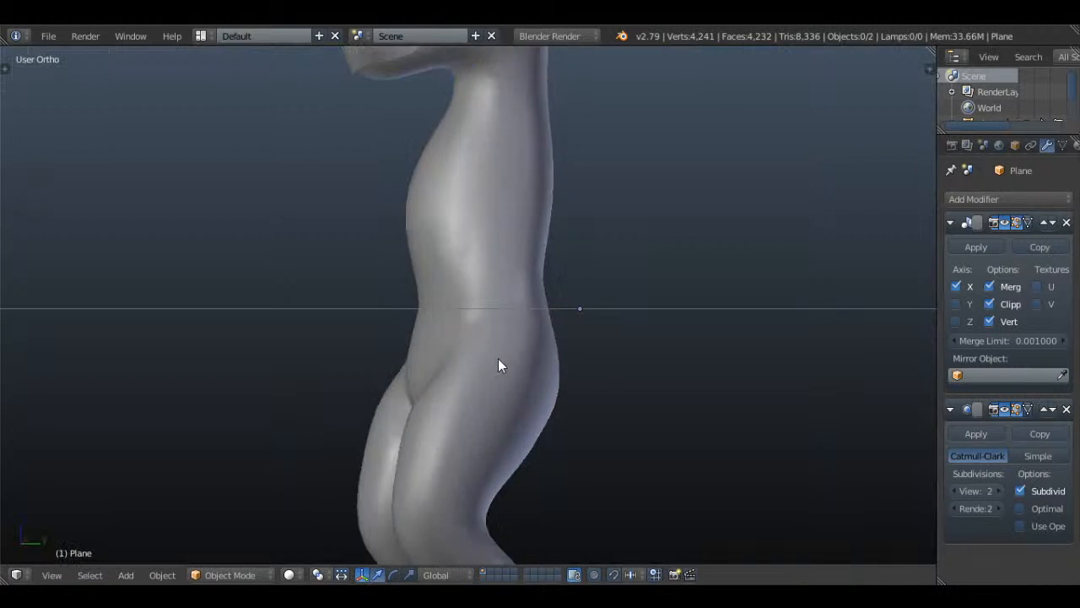
mouse_move(499, 364)
middle_mouse_down()
mouse_move(761, 365)
mouse_move(701, 301)
mouse_move(467, 302)
middle_mouse_up()
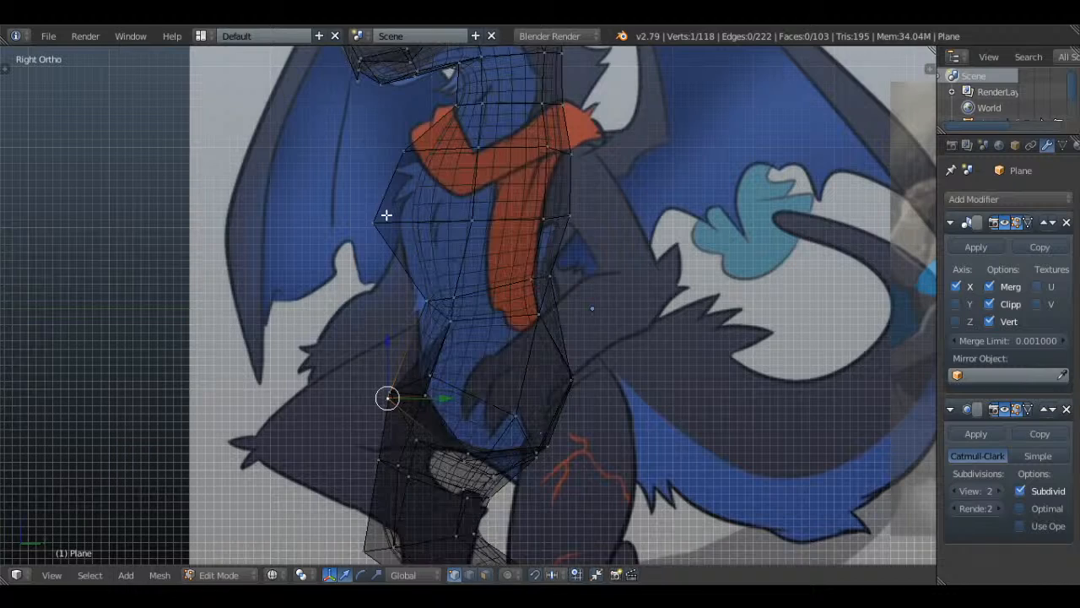
- Move the protruding front chest vertex slightly back and up, and shift the upper chest vertex slightly forward
right_click(386, 215)
key("g")
left_click(397, 200)
right_click(400, 140)
key("g")
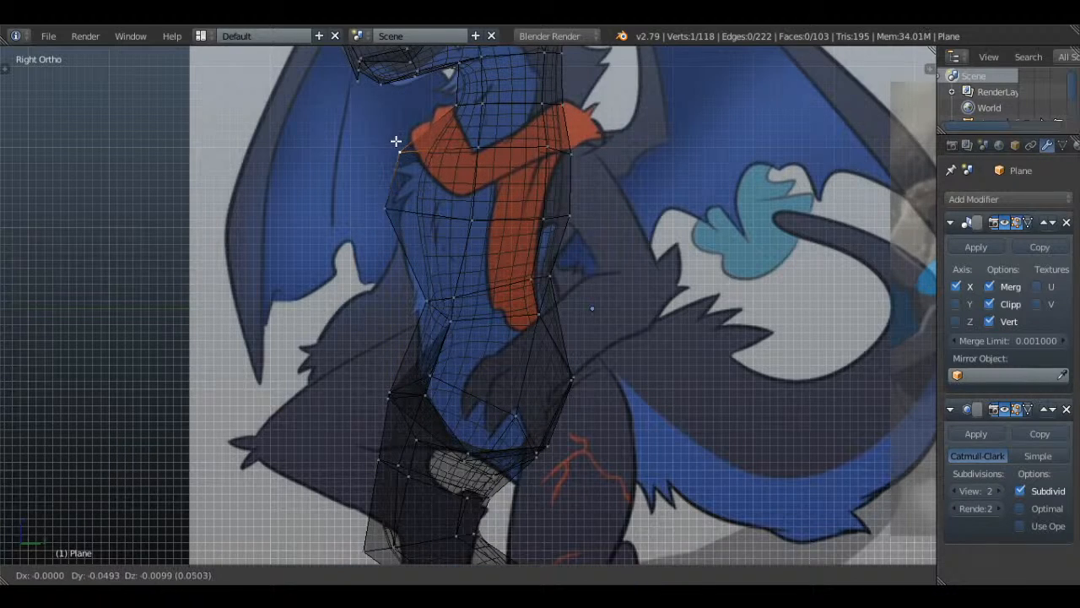
left_click(394, 146)
- Compare the reshaped torso and the legs with the side reference, in wireframe and solid shading
key("Tab")
scroll(532, 264, "down", 1)
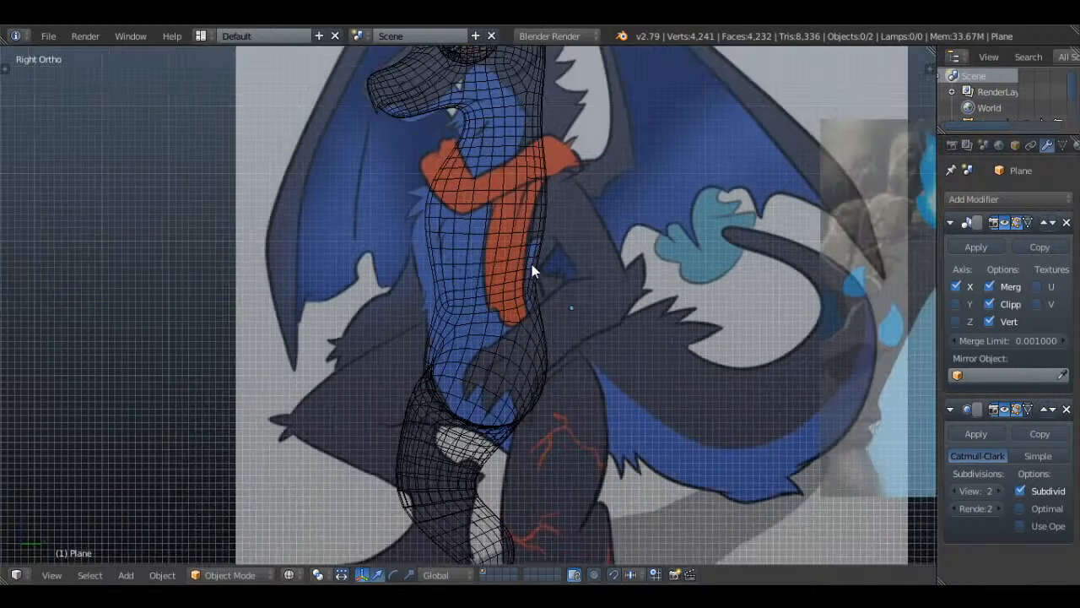
middle_click_drag(561, 355, 557, 231, "shift")
key("Tab")
middle_click_drag(564, 327, 566, 260, "shift")
key("a")
key("a")
key("a")
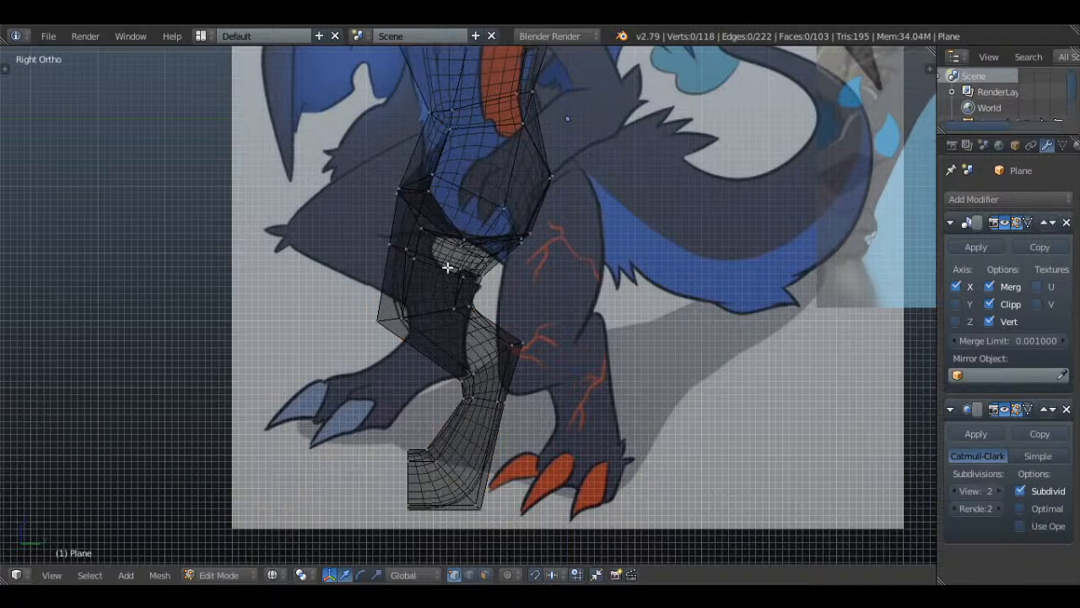
key("Tab")
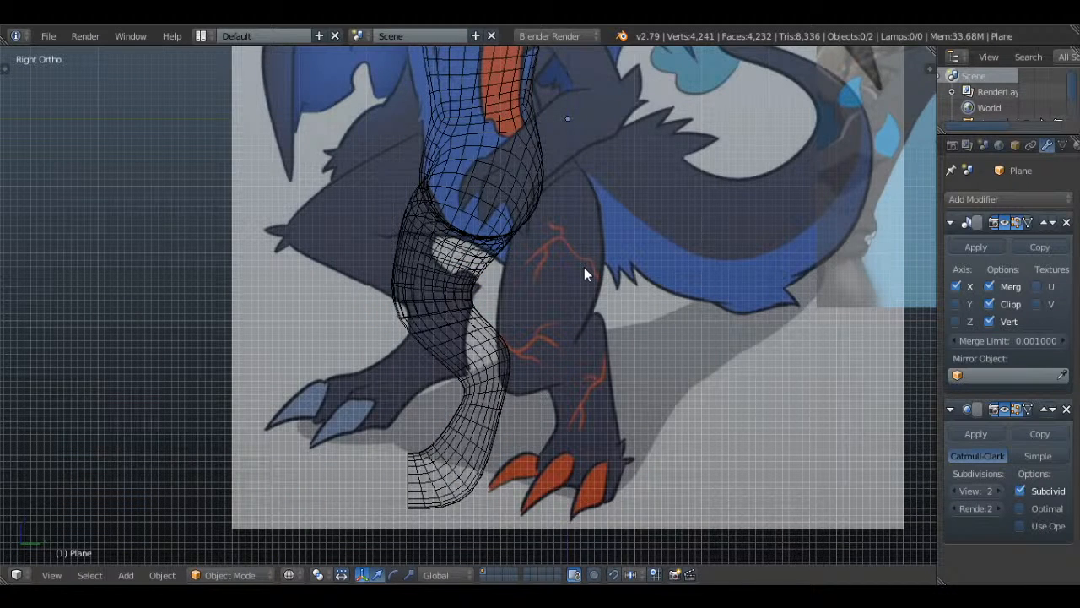
key("z")
middle_click_drag(517, 268, 692, 289)
- In the front wireframe view, select the adjacent face loops around the middle of the leg
key("KP_1")
key("z")
key("Tab")
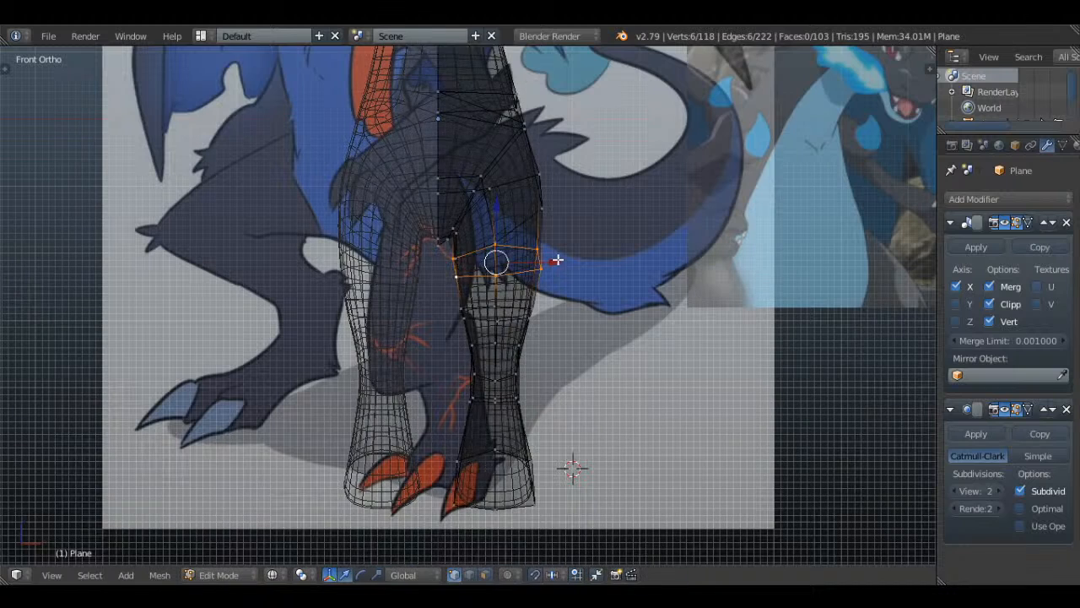
key("a")
key("a")
scroll(523, 249, "up", 2)
key("a")
key("c")
right_click(471, 230)
key("c")
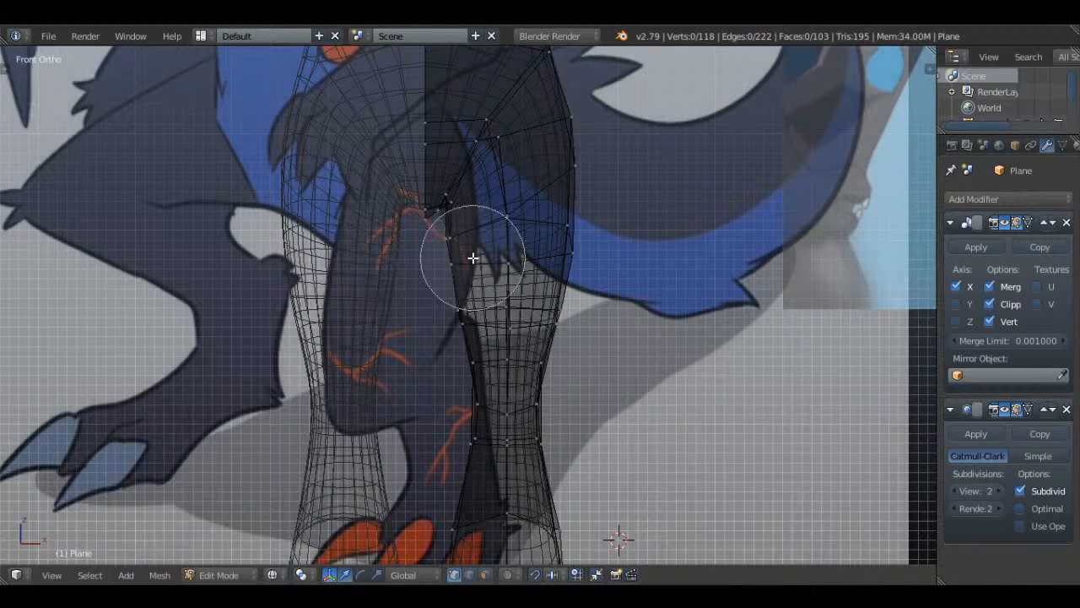
right_click(477, 235)
right_click(483, 313, "alt+shift")
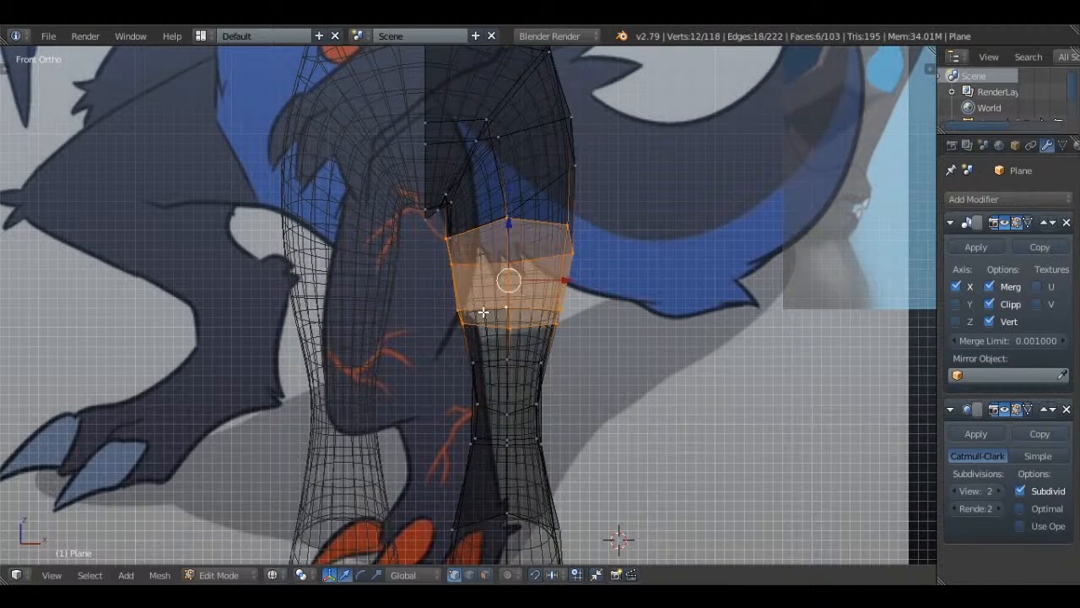
- Extend the selection over the whole leg down to the foot and move it slightly outward along X
right_click(518, 228)
key("z")
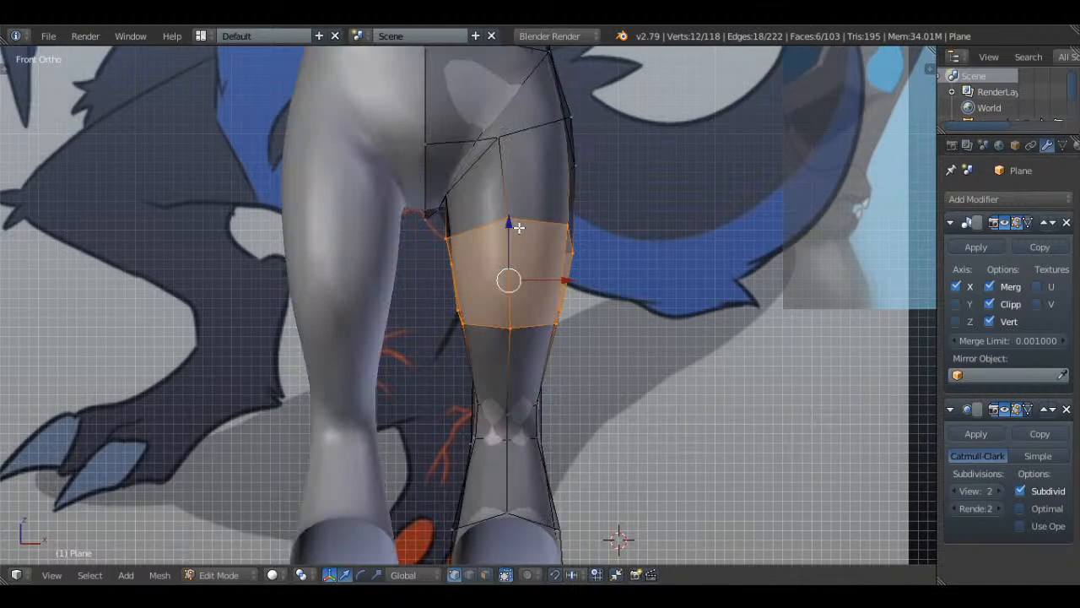
right_click(491, 146, "alt+shift")
key("z")
mouse_move(491, 146)
middle_mouse_down()
mouse_move(535, 173)
mouse_move(646, 73)
mouse_move(537, 219)
middle_mouse_up()
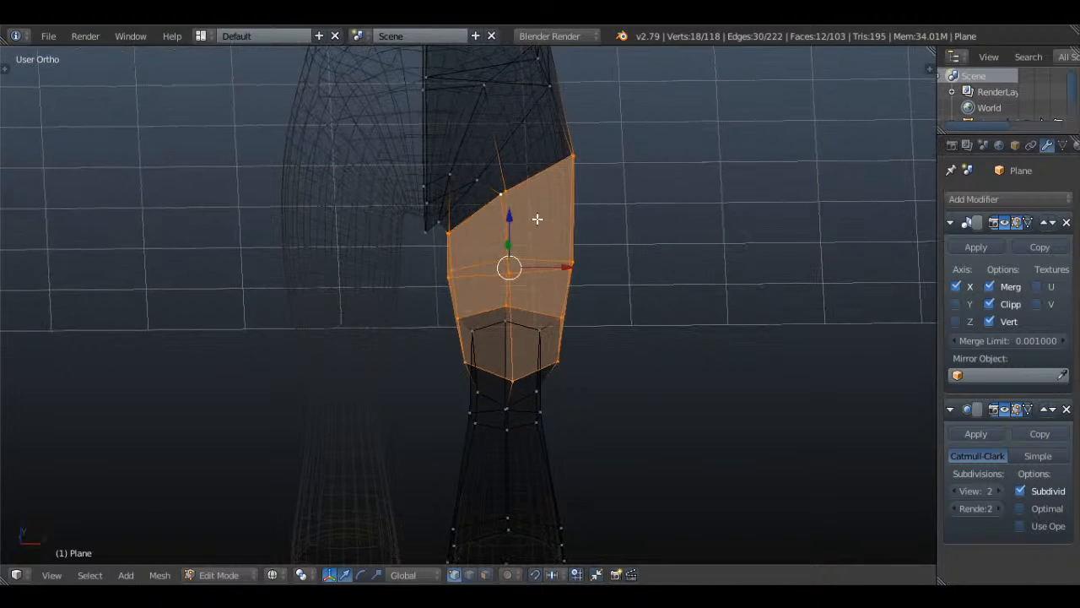
scroll(538, 219, "down", 2)
key("c")
mouse_move(489, 289)
left_mouse_down()
mouse_move(490, 427)
mouse_move(496, 278)
left_mouse_up()
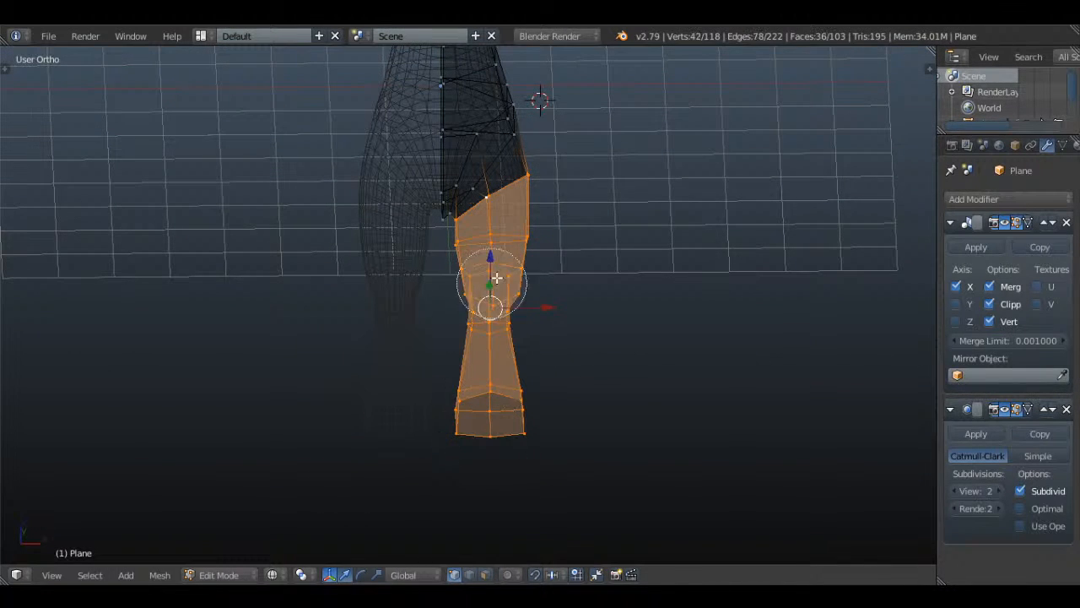
left_click_drag(541, 306, 555, 305)
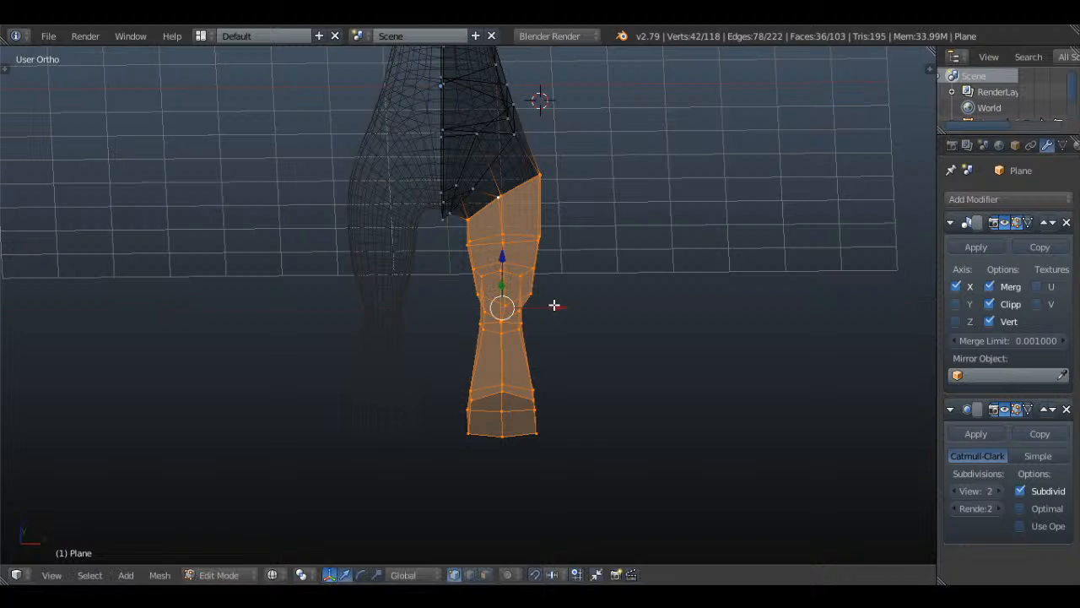
mouse_move(554, 305)
middle_mouse_down()
mouse_move(574, 244)
mouse_move(623, 308)
mouse_move(540, 292)
mouse_move(600, 271)
middle_mouse_up()
key("z")
scroll(575, 245, "down", 2)
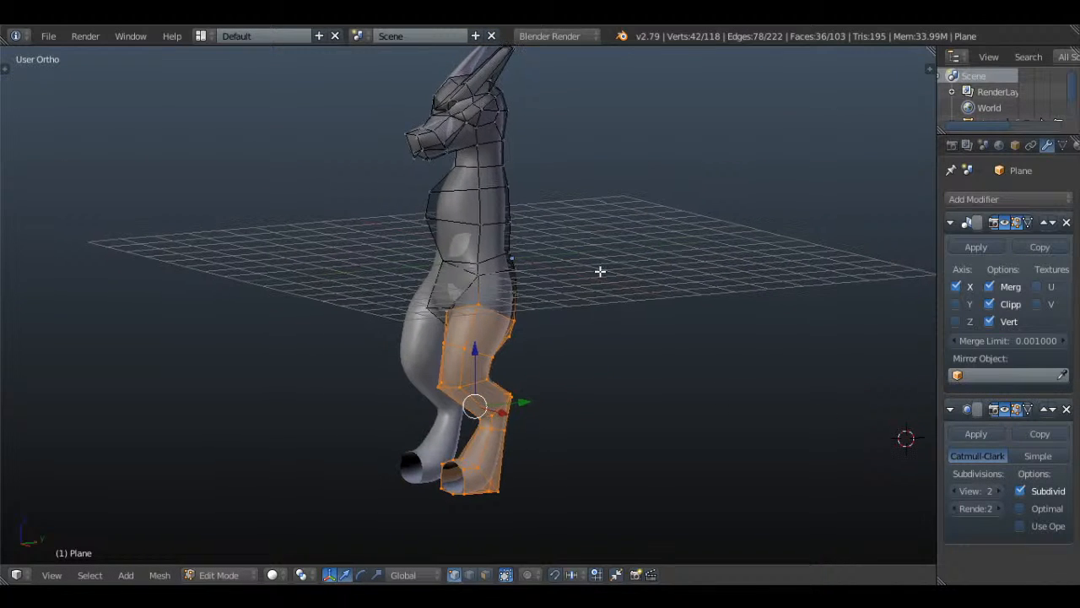
- Examine the leg in front view and the dragon reference images placed beside the model
key("KP_1")
key("z")
scroll(589, 248, "up", 5)
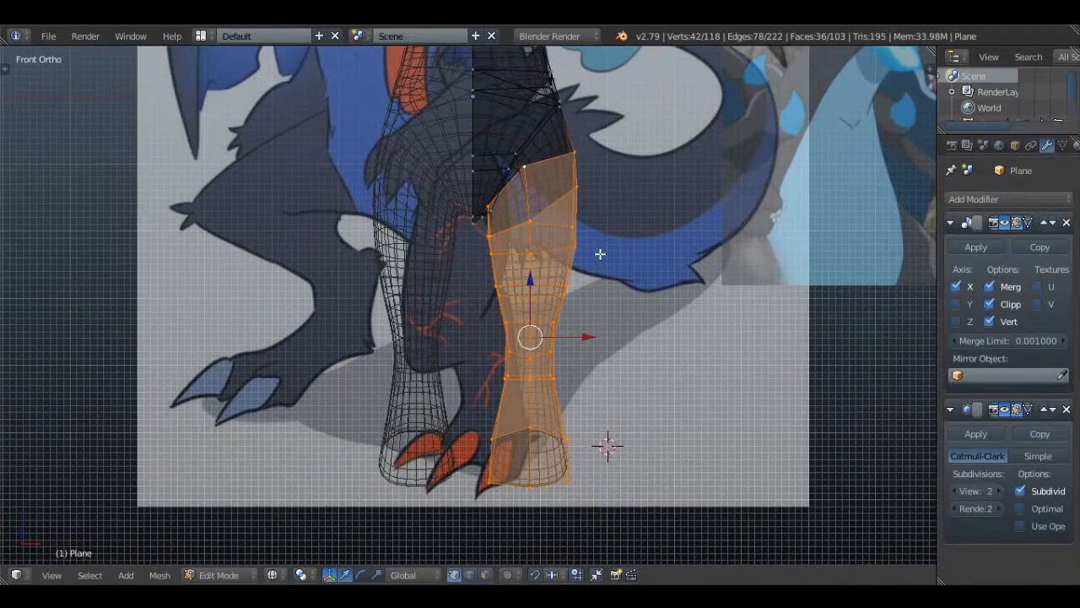
key("a")
scroll(602, 253, "up", 3)
scroll(610, 221, "up", 2)
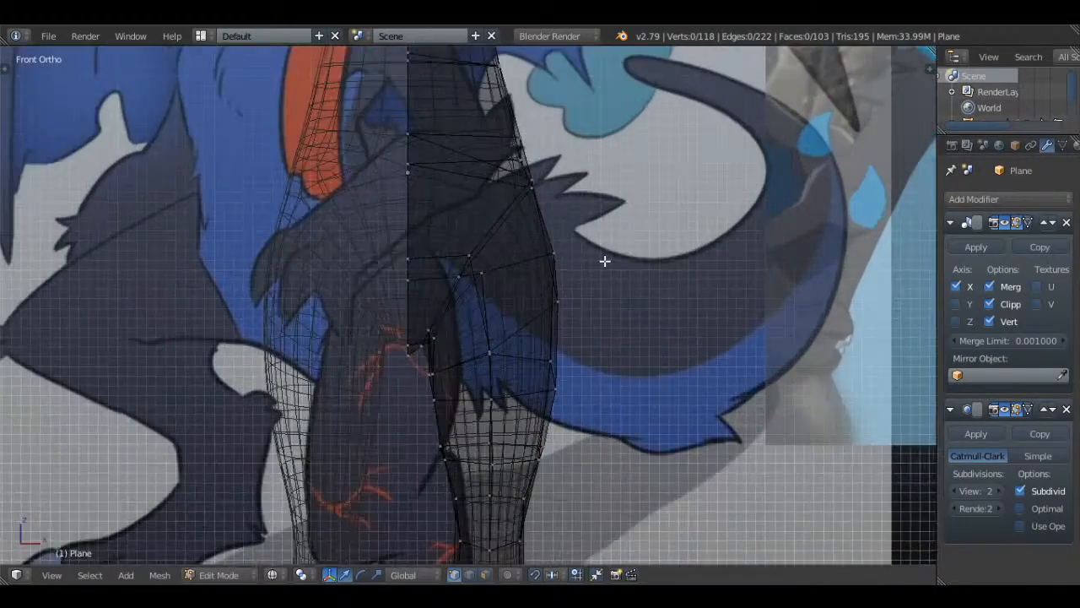
scroll(605, 259, "down", 3)
middle_click_drag(819, 374, 396, 393, "shift")
scroll(429, 382, "up", 2)
middle_click_drag(614, 275, 426, 299, "shift")
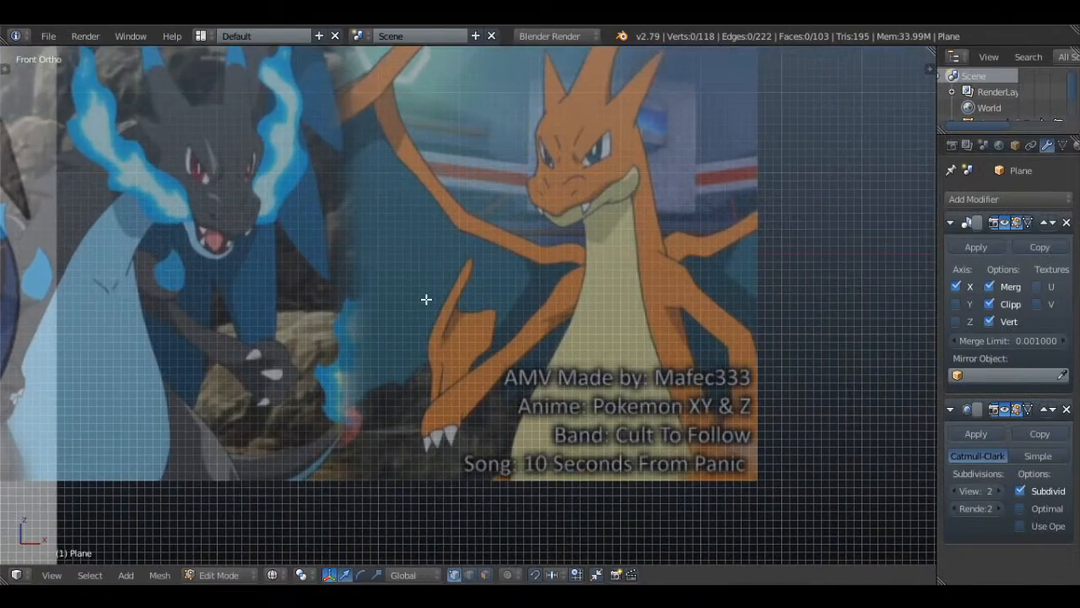
middle_click_drag(208, 321, 77, 86, "shift")
scroll(514, 260, "up", 2)
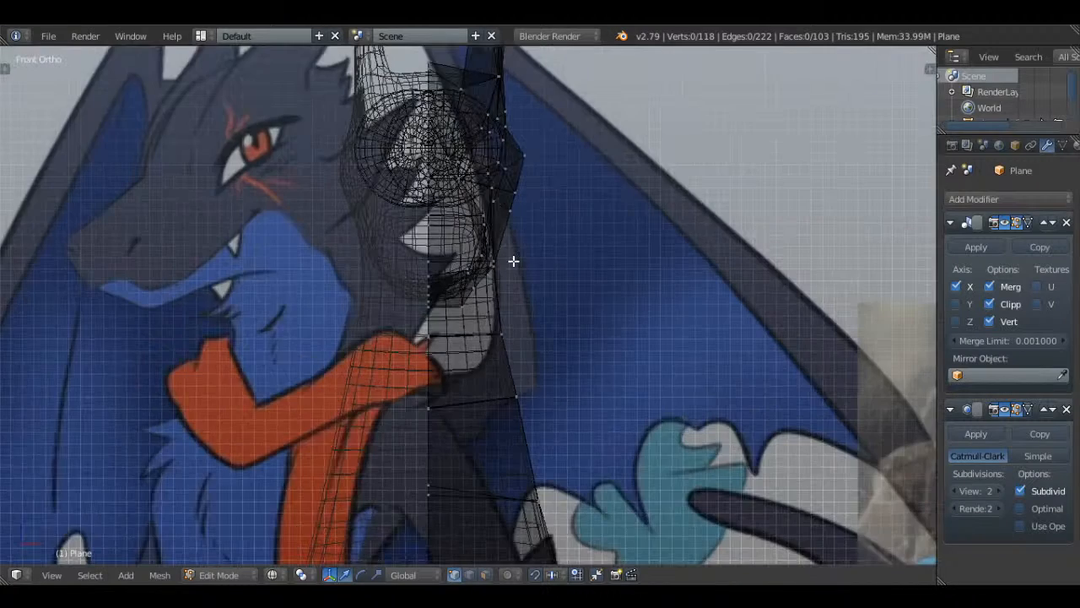
middle_click_drag(724, 303, 213, 215, "shift")
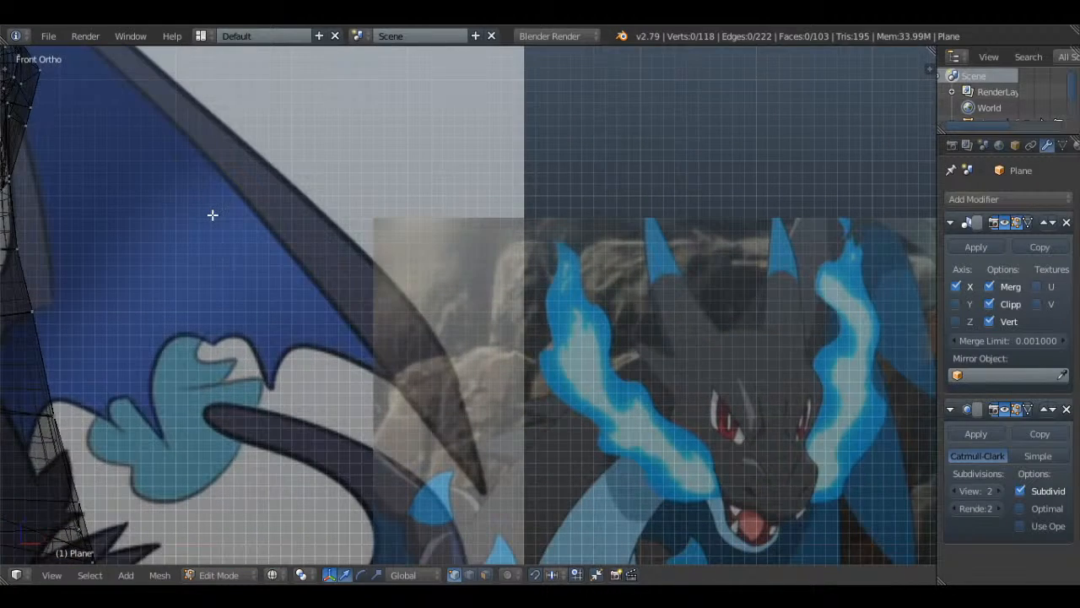
mouse_move(213, 215)
middle_mouse_down("shift")
mouse_move(639, 258)
mouse_move(841, 326)
middle_mouse_up("shift")
- Adjust the snout vertices in solid shading, lowering the one on the centre line by about 0.16
key("z")
scroll(759, 295, "up", 1)
middle_click_drag(721, 280, 642, 299, "shift")
scroll(631, 268, "up", 3)
mouse_move(641, 300)
middle_mouse_down()
mouse_move(631, 267)
mouse_move(630, 323)
mouse_move(656, 234)
mouse_move(591, 204)
middle_mouse_up()
right_click(667, 336)
key("g")
left_click(674, 336)
key("g")
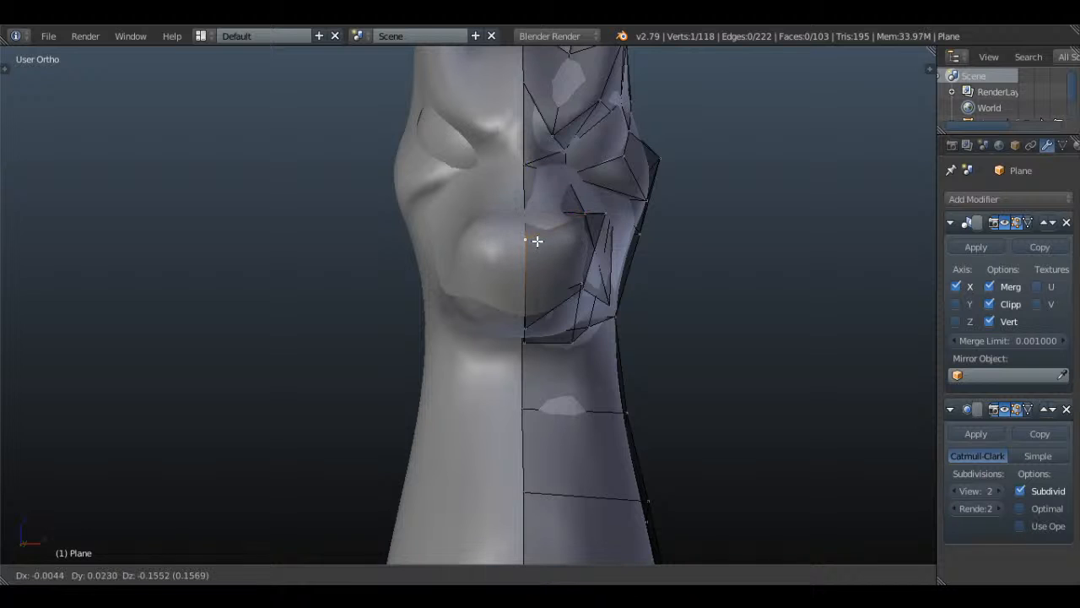
left_click(536, 239)
- Return to Object Mode and save over the existing blend file
middle_click_drag(658, 235, 632, 270)
key("Tab")
key("ctrl+s")
left_click(642, 201)
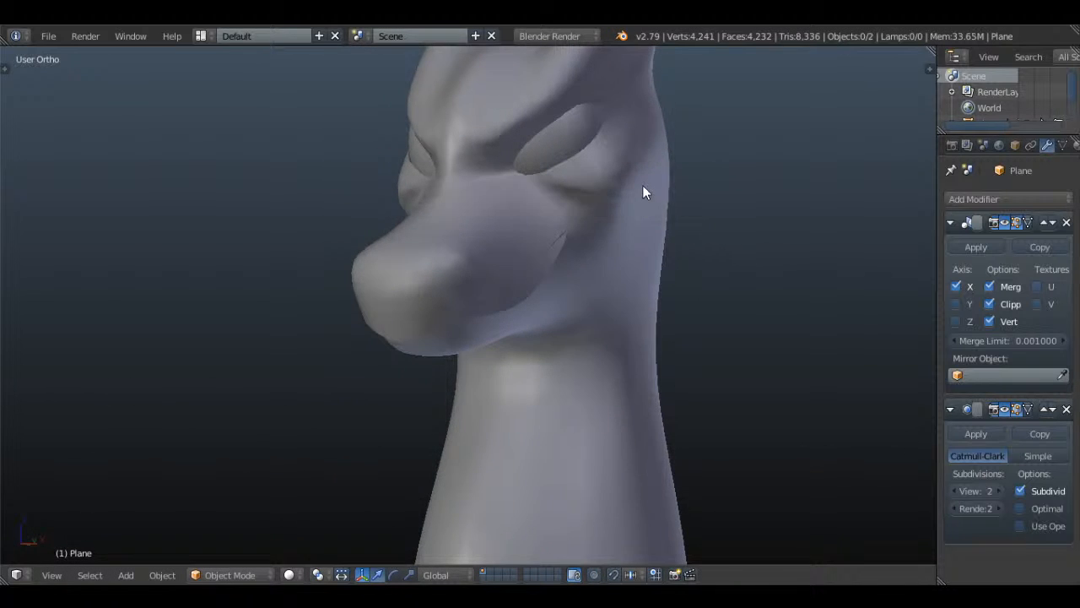
- In the side wireframe view, select the vertices of the snout's front and move them slightly back and up
scroll(621, 287, "down", 4)
middle_click_drag(622, 292, 697, 256)
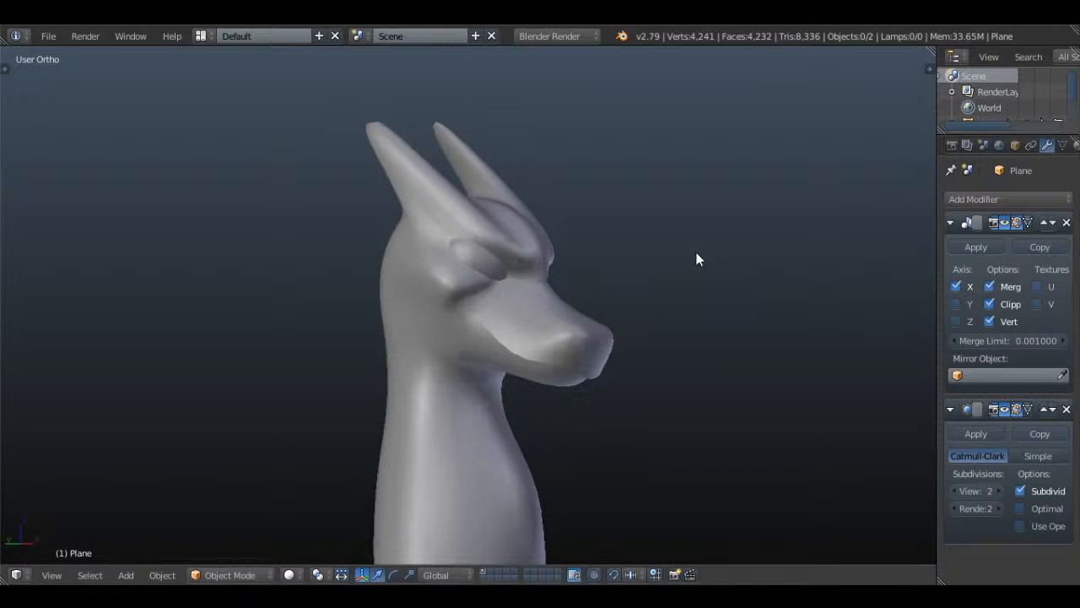
scroll(709, 337, "up", 3)
key("Tab")
key("KP_3")
key("a")
key("a")
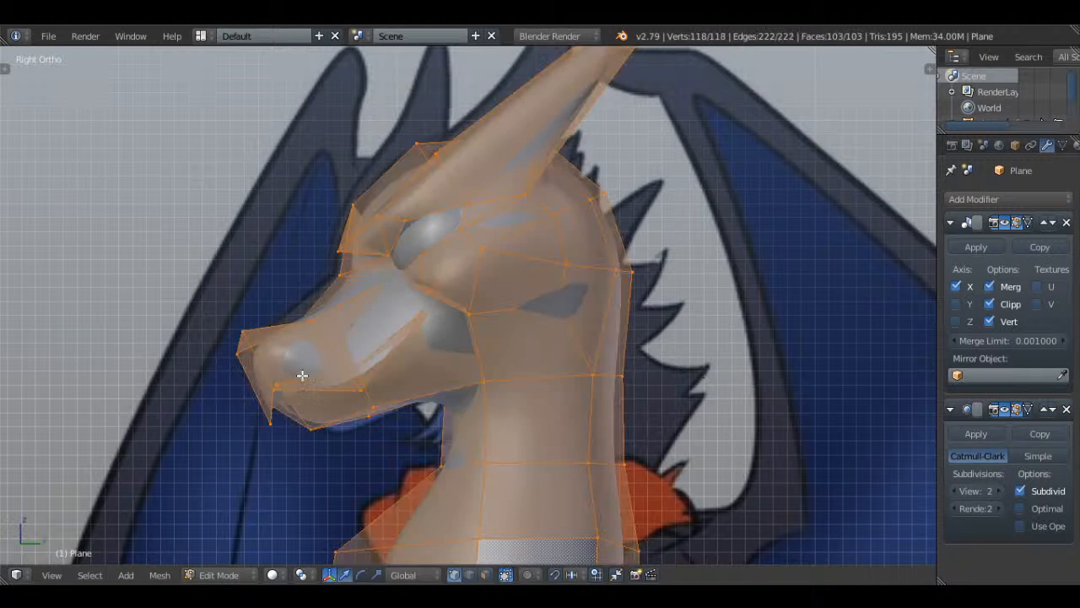
key("a")
key("z")
key("c")
scroll(268, 351, "down", 6)
left_click(269, 352)
left_click_drag(270, 352, 340, 414)
right_click(341, 414)
key("g")
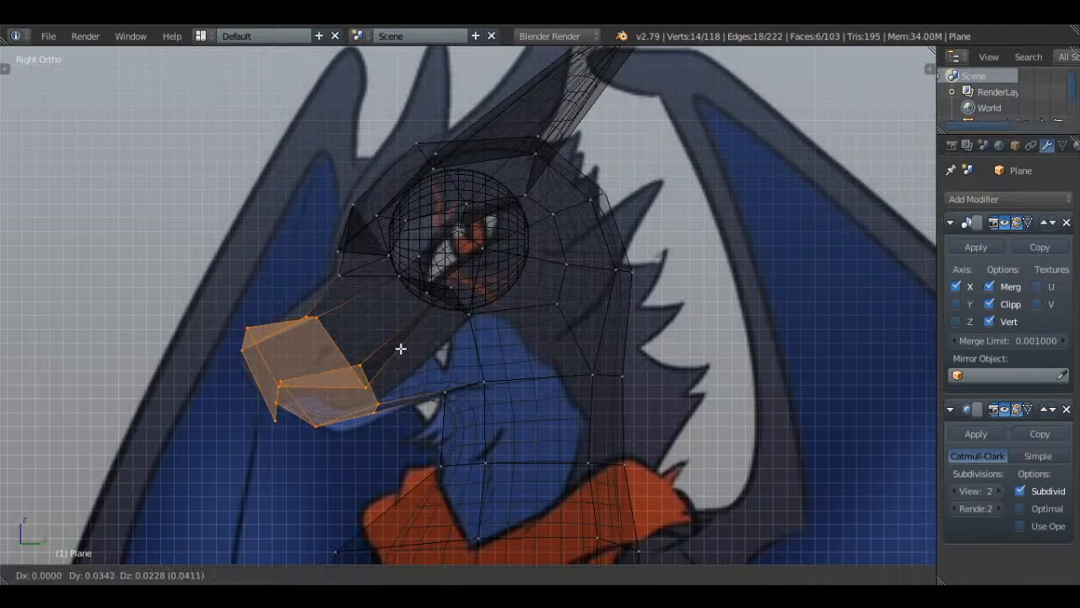
left_click(407, 339)
- Inspect the adjusted snout in solid shading and save over Vanguard 1.blend
key("Tab")
key("z")
mouse_move(408, 339)
middle_mouse_down()
mouse_move(583, 340)
mouse_move(544, 318)
mouse_move(608, 342)
mouse_move(636, 333)
middle_mouse_up()
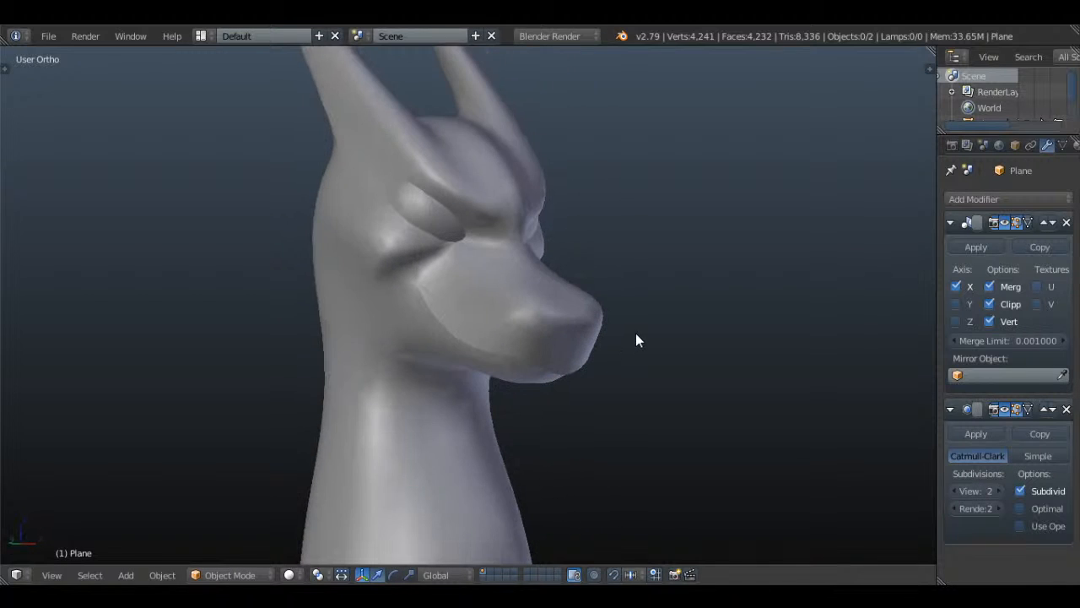
key("Tab")
mouse_move(689, 304)
middle_mouse_down()
mouse_move(752, 284)
mouse_move(679, 288)
middle_mouse_up()
key("Tab")
key("ctrl+s")
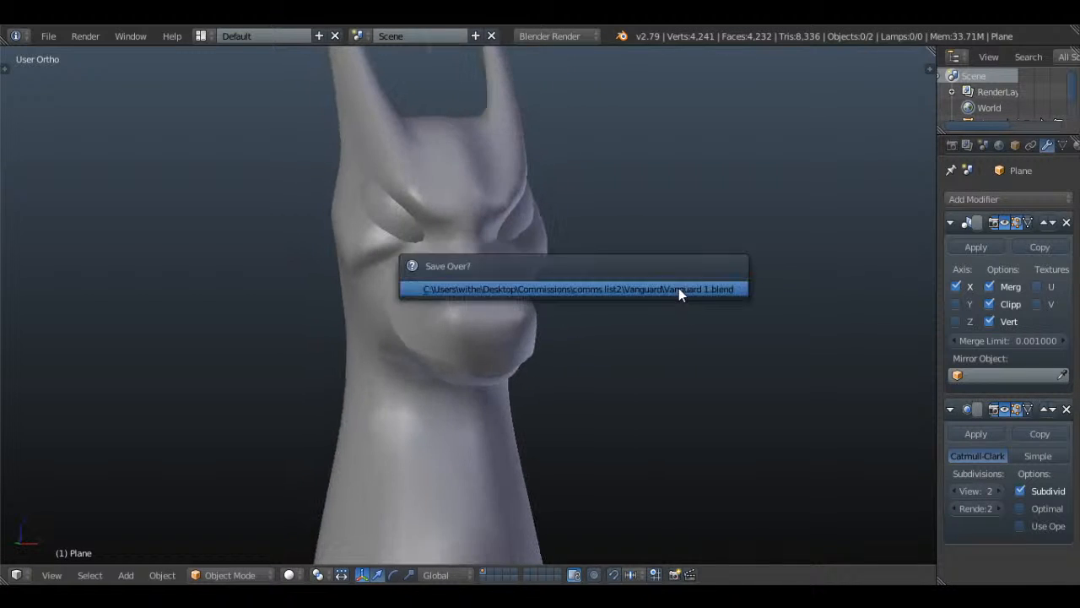
left_click(679, 288)
key("KP_1")
scroll(678, 295, "down", 4)
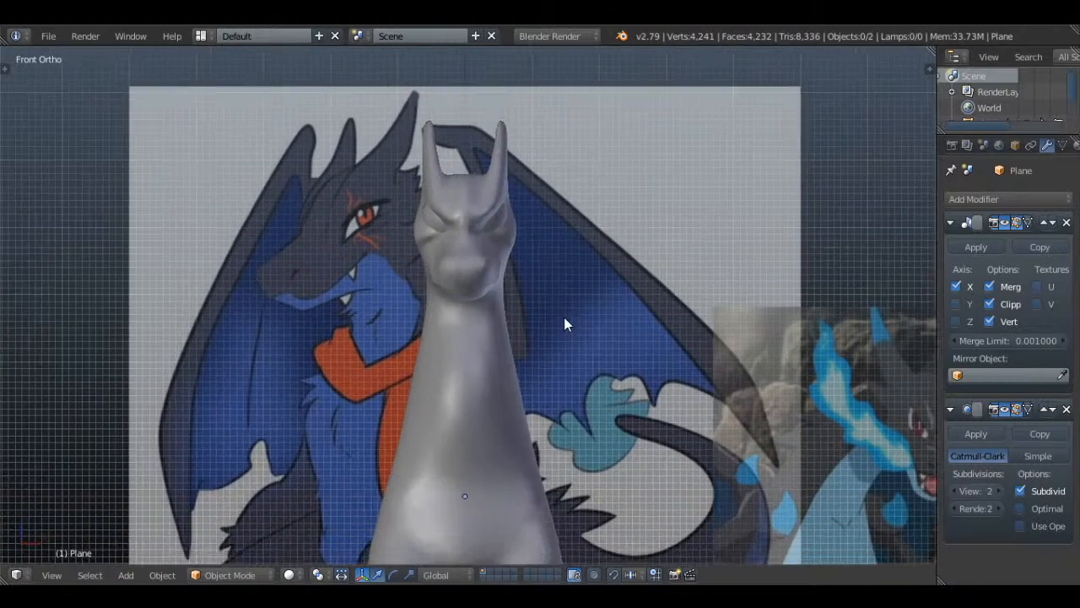
- In Edit Mode, select the face on the upper torso's side, pull it outward along X and rotate it slightly in front view
key("Tab")
middle_click_drag(560, 369, 511, 269, "shift")
scroll(510, 269, "up", 2)
middle_click_drag(574, 313, 520, 331)
right_click(518, 378)
middle_click_drag(518, 378, 639, 399)
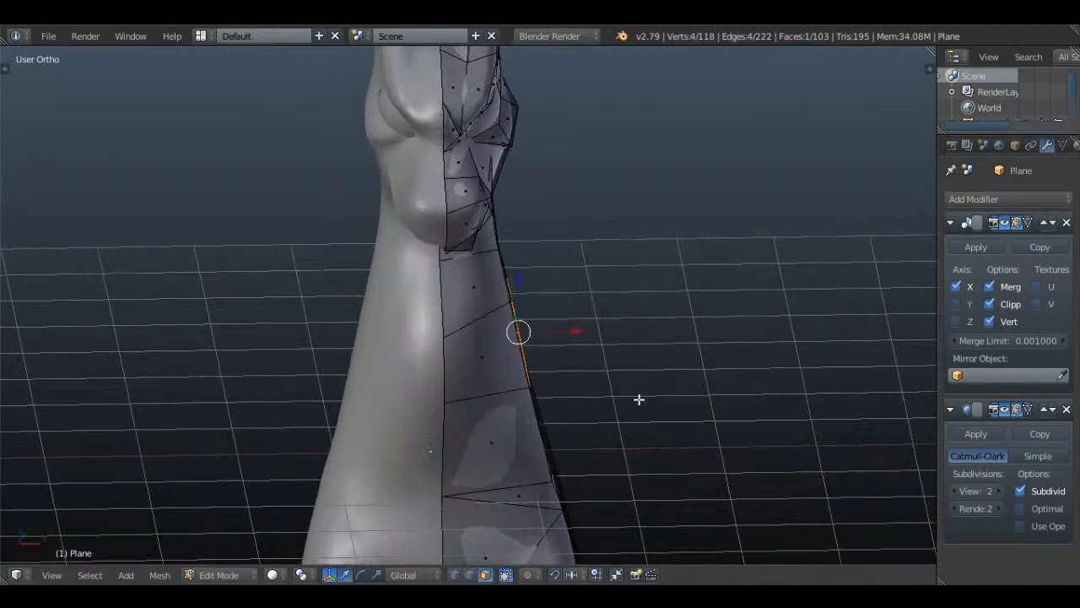
left_click_drag(569, 337, 596, 336)
key("KP_1")
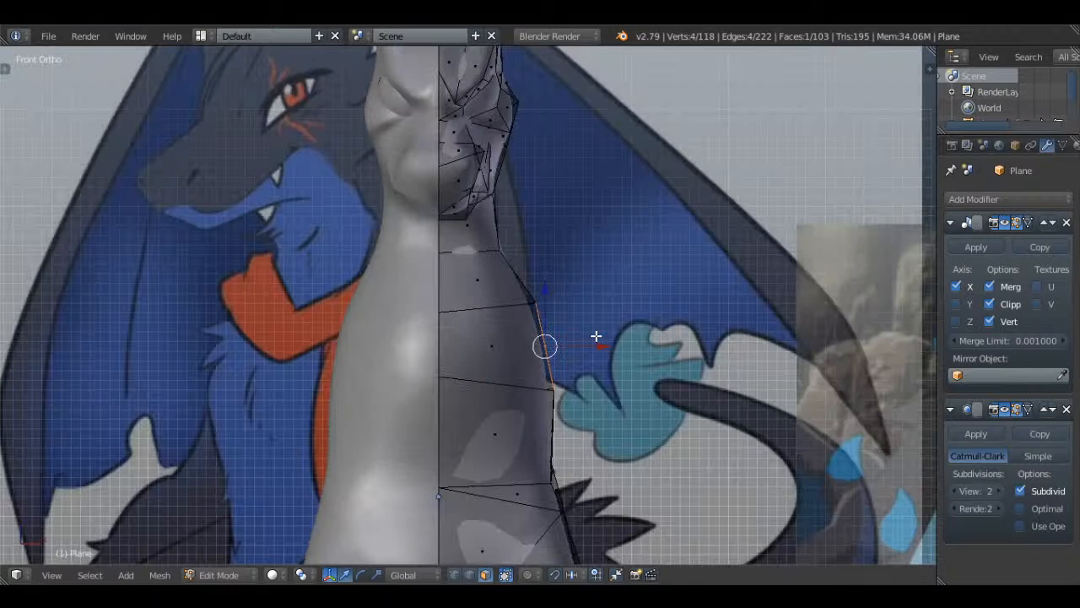
key("r")
left_click(634, 346)
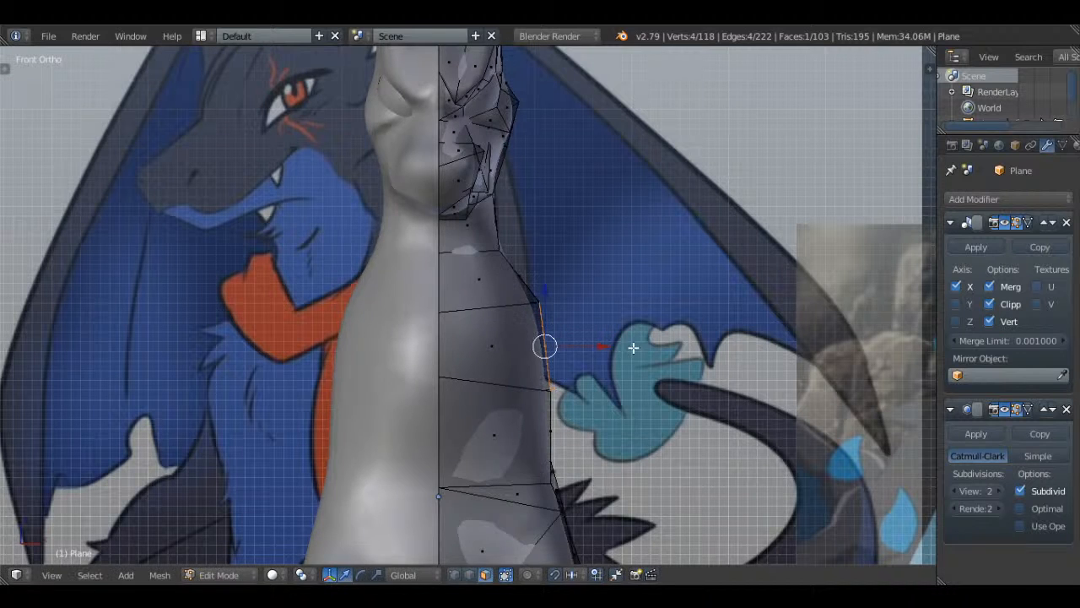
- Extrude the shoulder face outward twice in front wireframe view to form the arm
key("z")
key("e")
left_click(642, 345)
left_click_drag(585, 344, 710, 350)
key("e")
left_click(636, 348)
key("a")
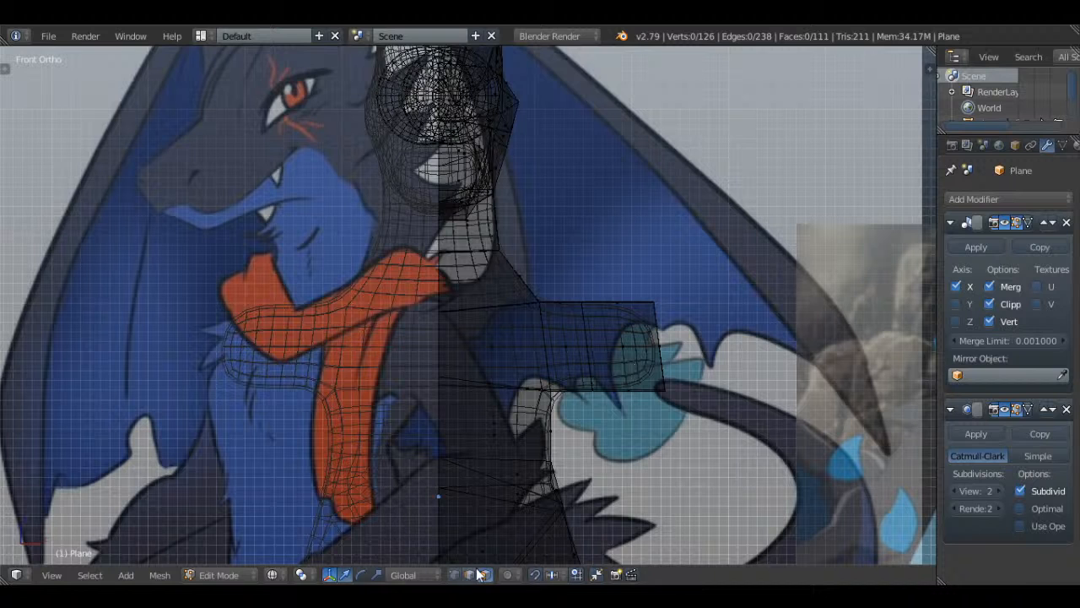
- Scale the arm's middle edge loop slightly larger than its neighbouring loops
key("s")
left_click(756, 333)
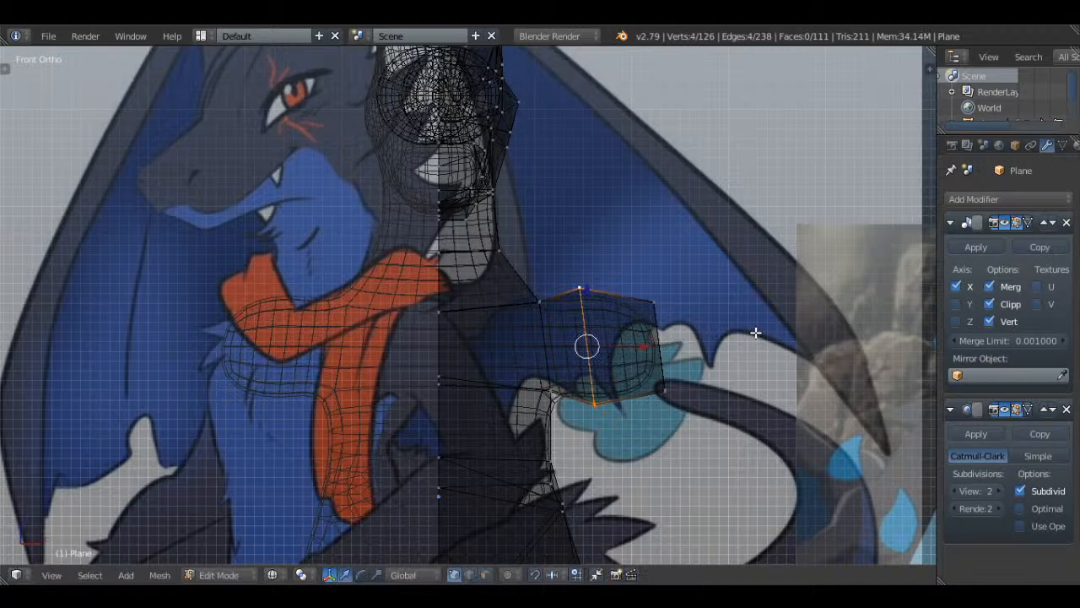
key("s")
left_click(738, 335)
key("a")
- Select the lower vertices of the arm's middle loop and raise them slightly to even out the arm's underside
key("c")
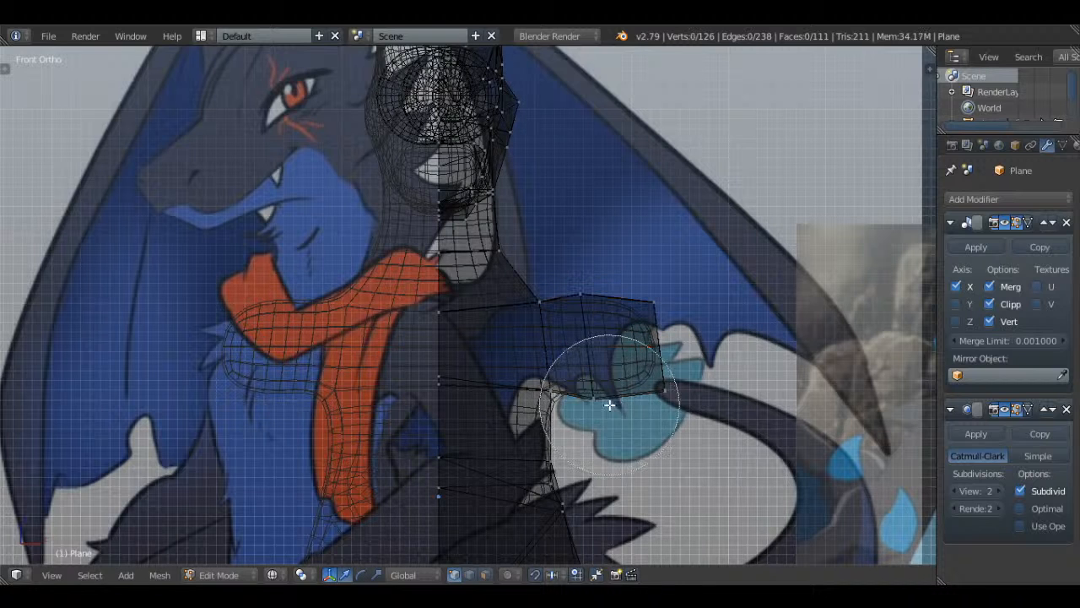
left_click(610, 404)
right_click(610, 406)
key("a")
key("c")
left_click_drag(596, 342, 596, 328)
key("a")
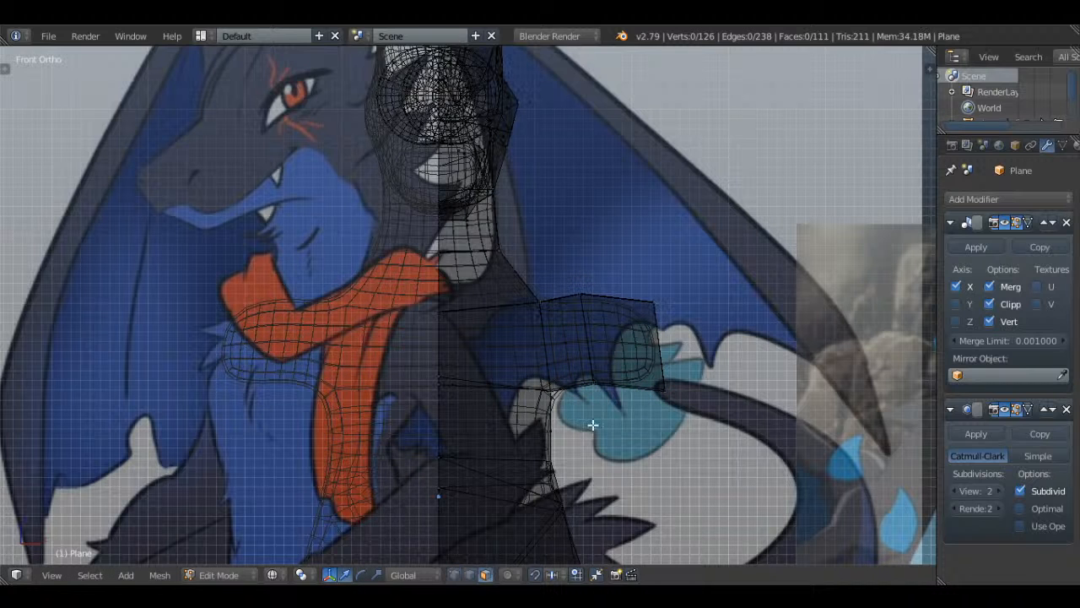
- Lengthen the arm by extruding its end face one more segment outward
middle_click_drag(730, 353, 696, 344, "shift")
left_click(648, 325)
left_click_drag(677, 336, 749, 334)
key("a")
- Raise the top vertices of the upper arm and the shoulder to round off the shoulder line
mouse_move(562, 376)
left_mouse_down()
mouse_move(602, 374)
mouse_move(579, 386)
left_mouse_up()
key("a")
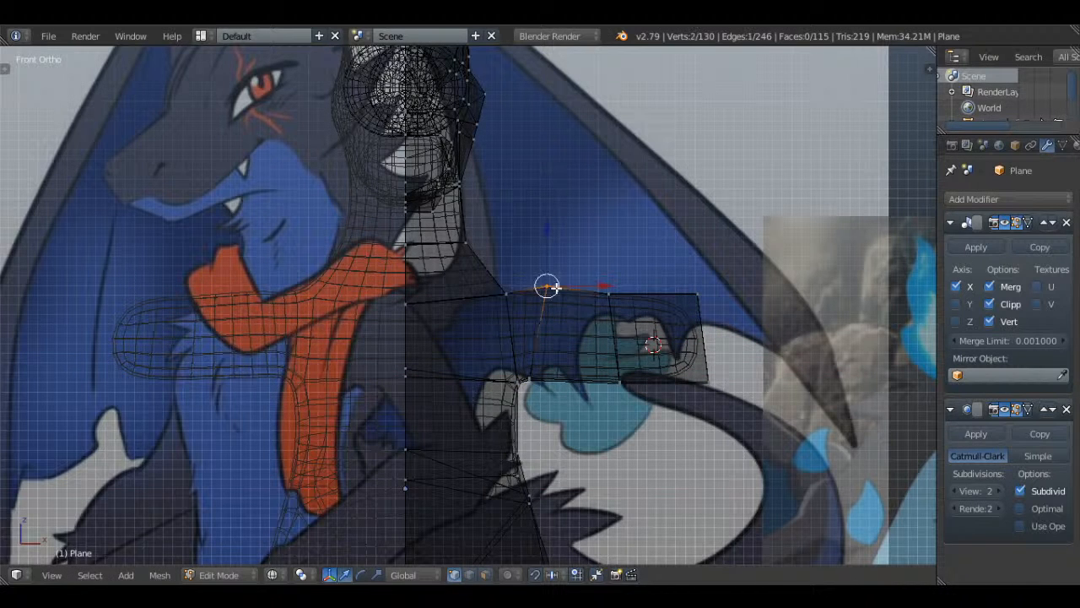
key("a")
left_click_drag(556, 288, 499, 281)
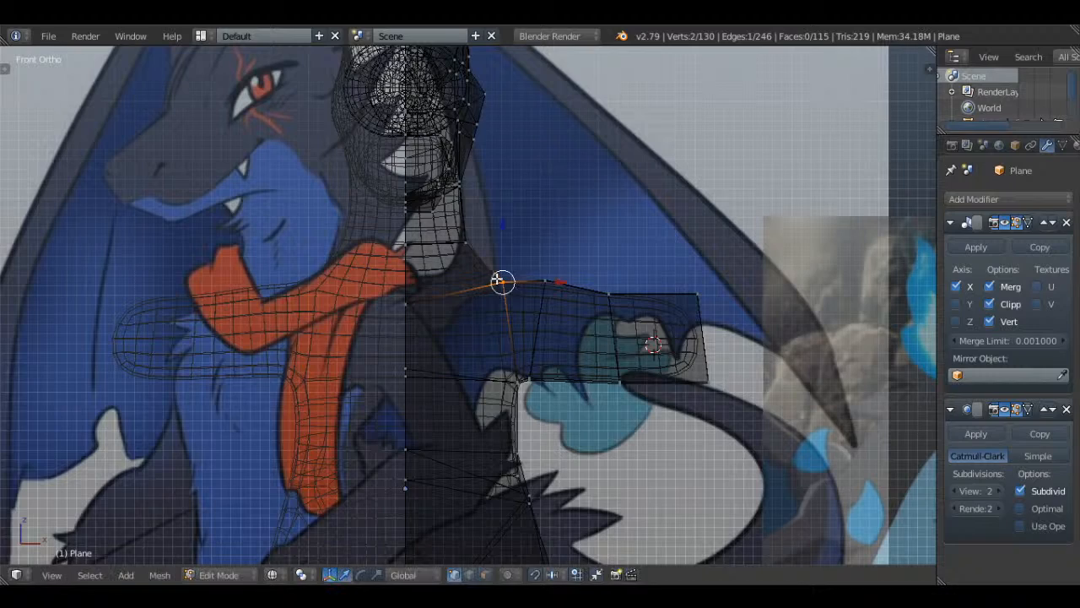
key("Tab")
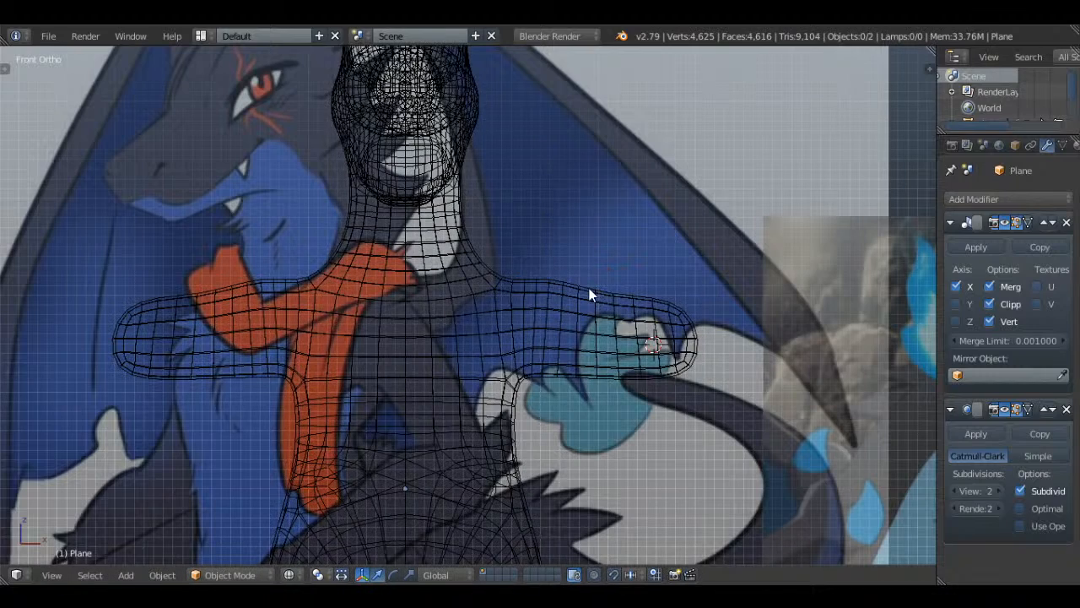
- Inspect the arm's end, the torso and the legs in solid shading against the front reference image
key("Tab")
middle_click_drag(641, 395, 470, 295, "shift")
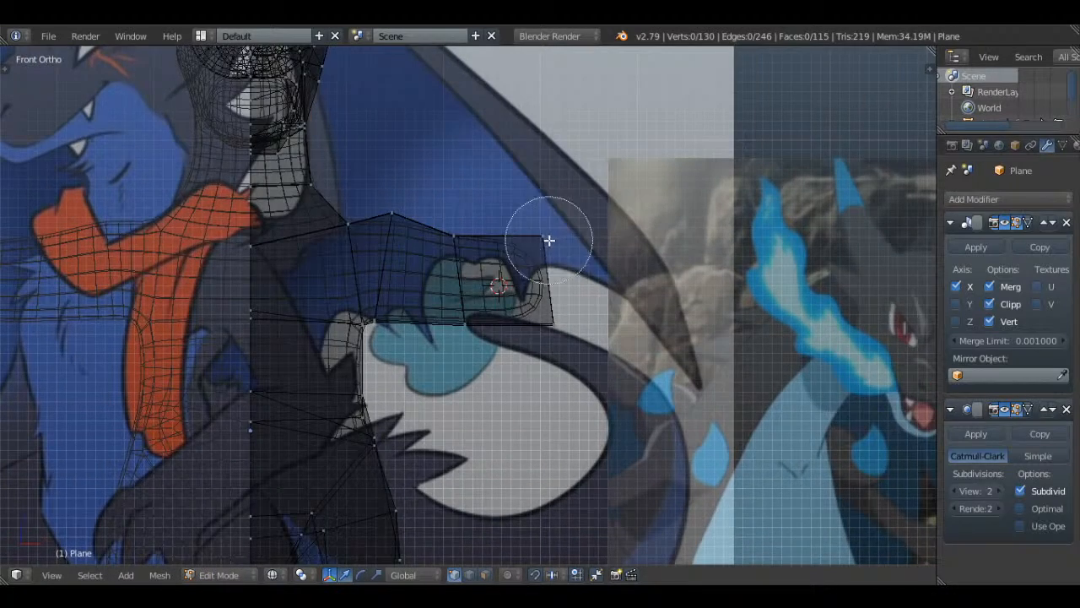
left_click_drag(550, 241, 570, 353)
right_click(590, 352)
mouse_move(650, 341)
middle_mouse_down()
mouse_move(444, 352)
mouse_move(642, 347)
middle_mouse_up()
key("z")
key("KP_1")
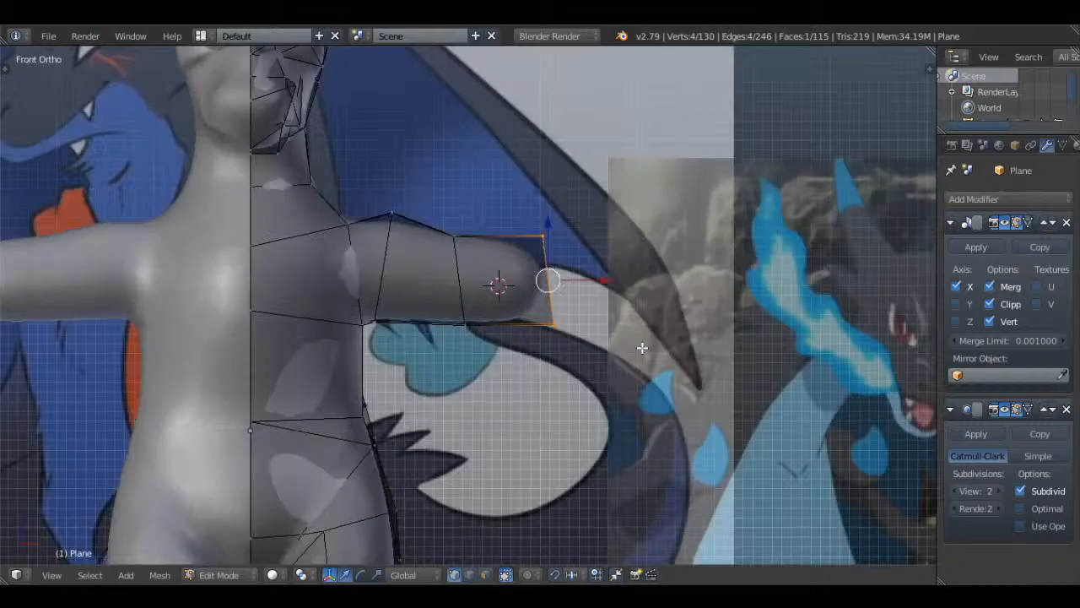
key("z")
key("z")
middle_click_drag(514, 284, 746, 403, "shift")
key("Tab")
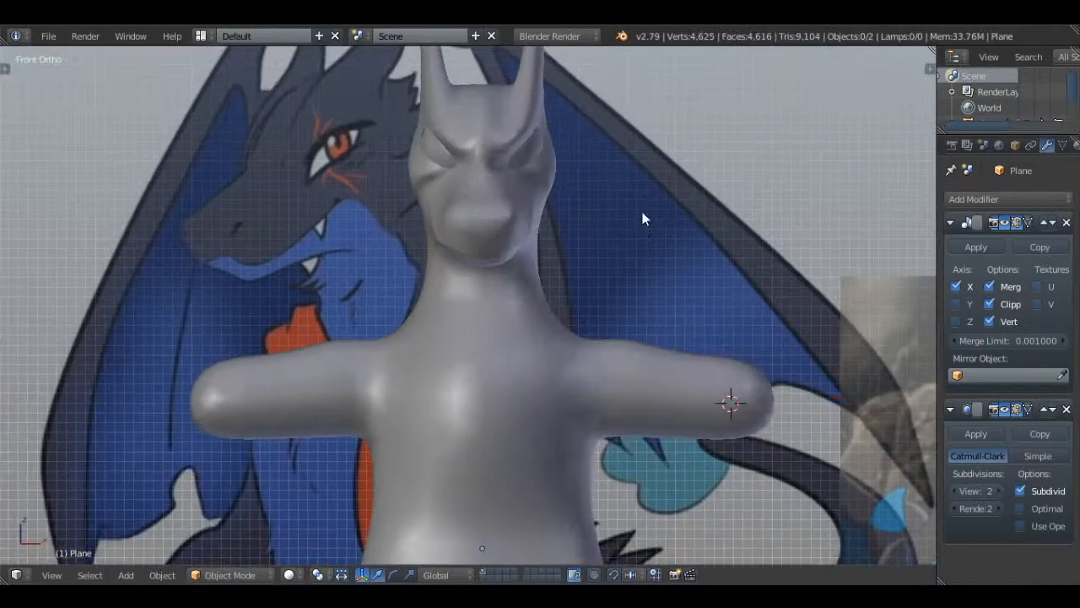
mouse_move(642, 212)
middle_mouse_down("shift")
mouse_move(617, 379)
mouse_move(643, 435)
middle_mouse_up("shift")
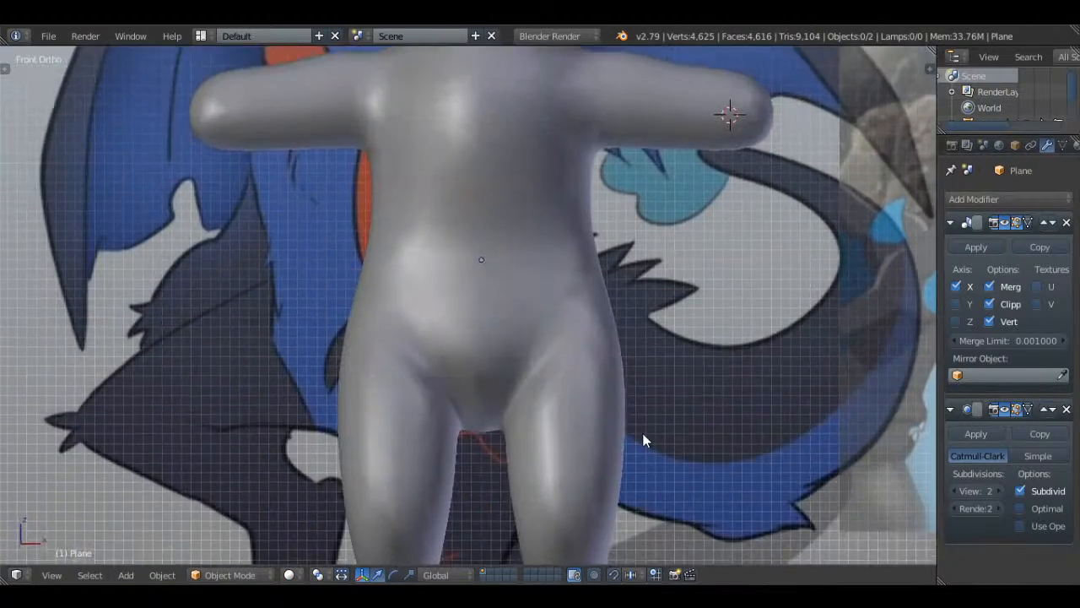
middle_click_drag(641, 436, 627, 354, "shift")
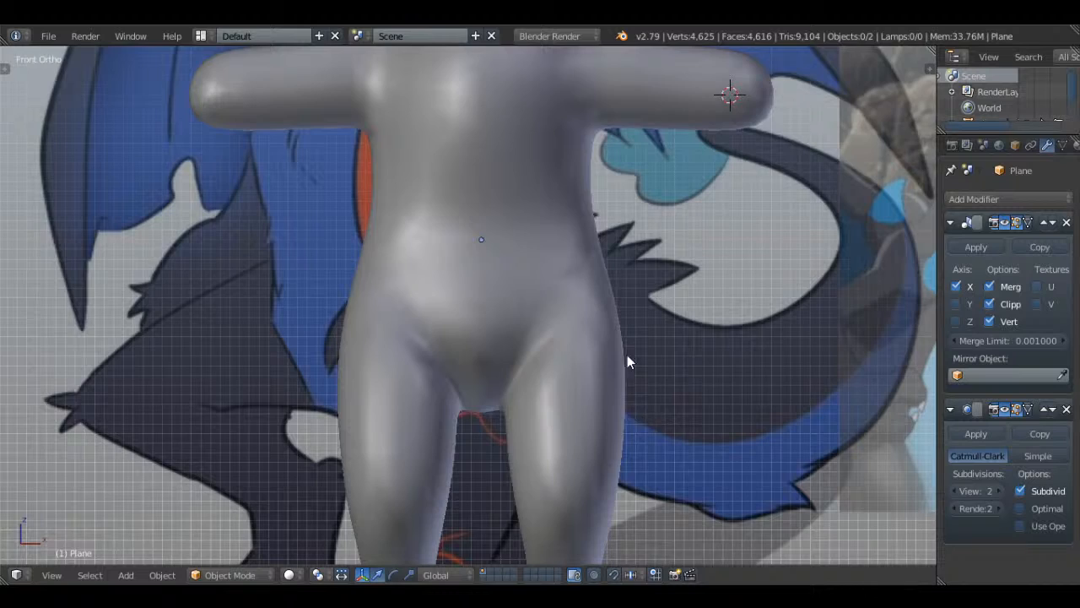
scroll(629, 380, "down", 4)
middle_click_drag(641, 434, 561, 319)
key("Tab")
key("a")
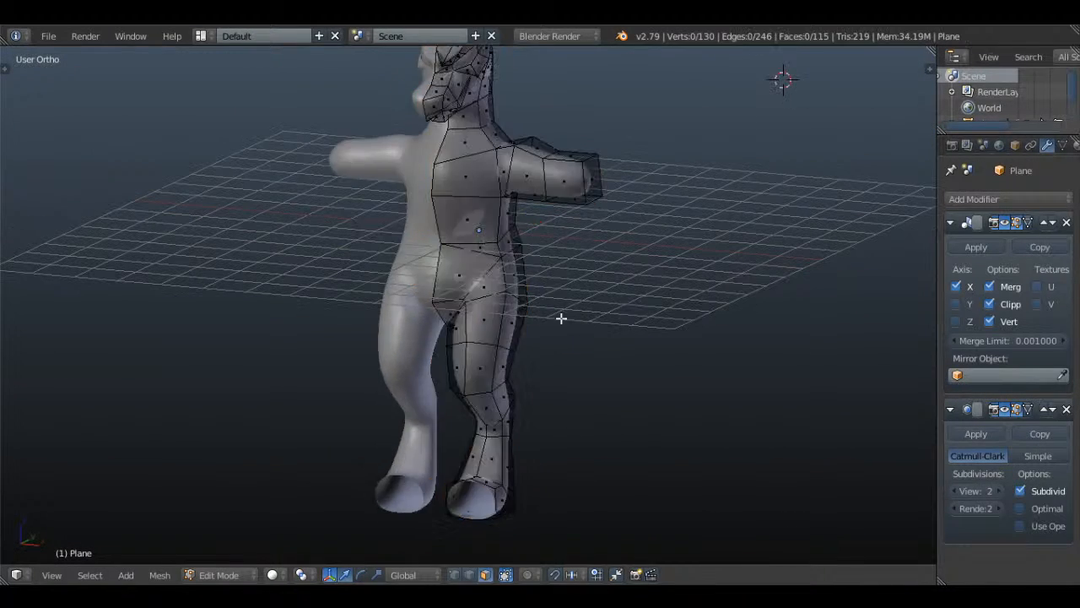
key("z")
key("c")
mouse_move(495, 299)
left_mouse_down()
mouse_move(482, 282)
mouse_move(511, 295)
left_mouse_up()
right_click(515, 297)
middle_click_drag(540, 319, 451, 324)
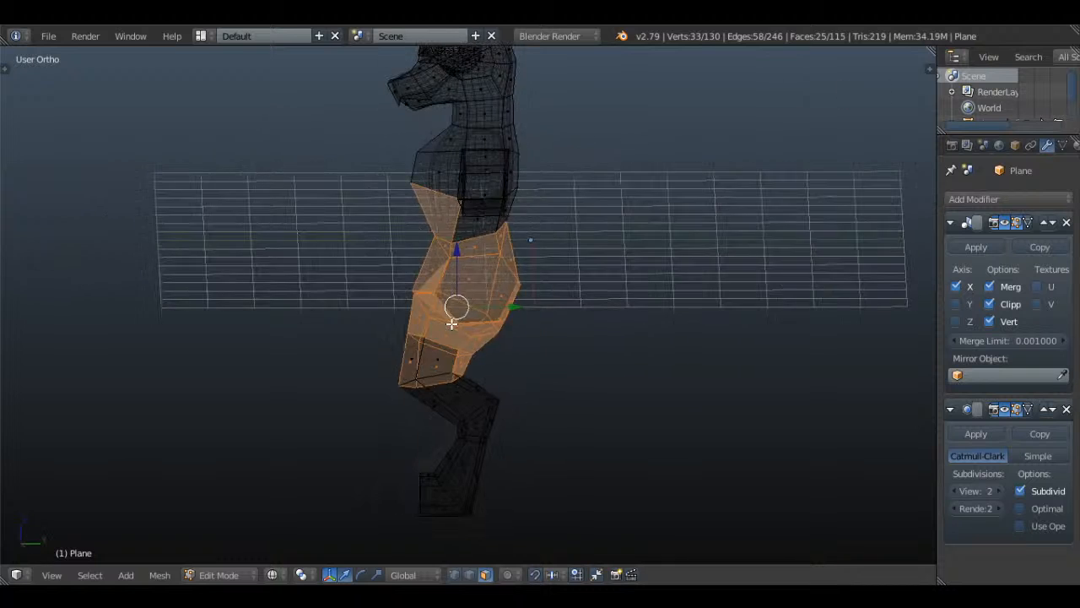
key("Escape")
key("a")
- Select all hip and leg faces in side view and try to move them downward in front view
key("KP_3")
mouse_move(472, 268)
left_mouse_down()
mouse_move(463, 469)
mouse_move(449, 178)
left_mouse_up()
middle_click_drag(440, 169, 482, 176)
key("Escape")
key("KP_1")
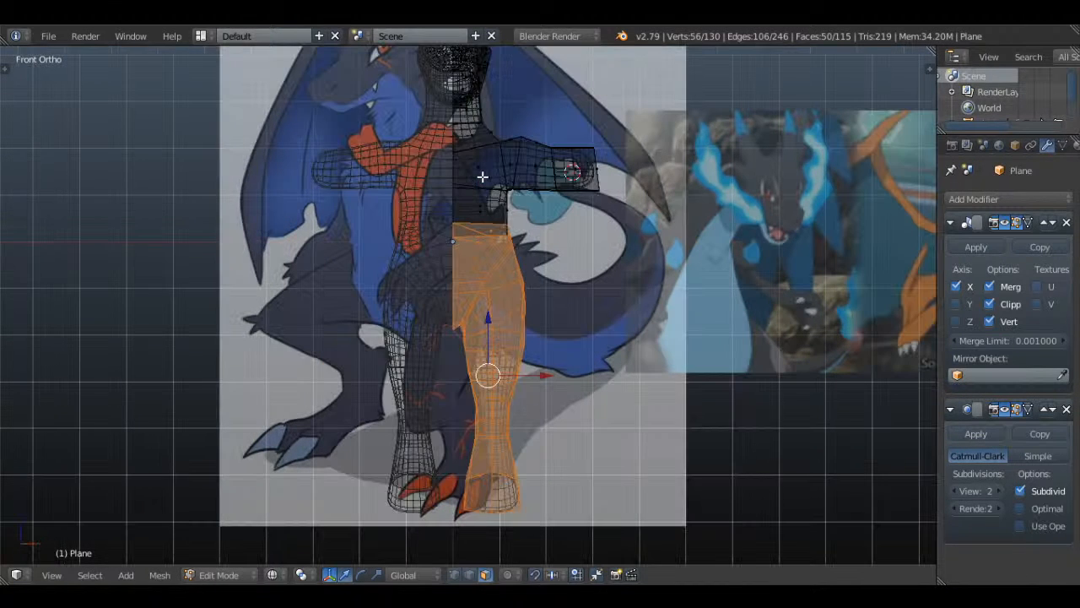
key("z")
key("g")
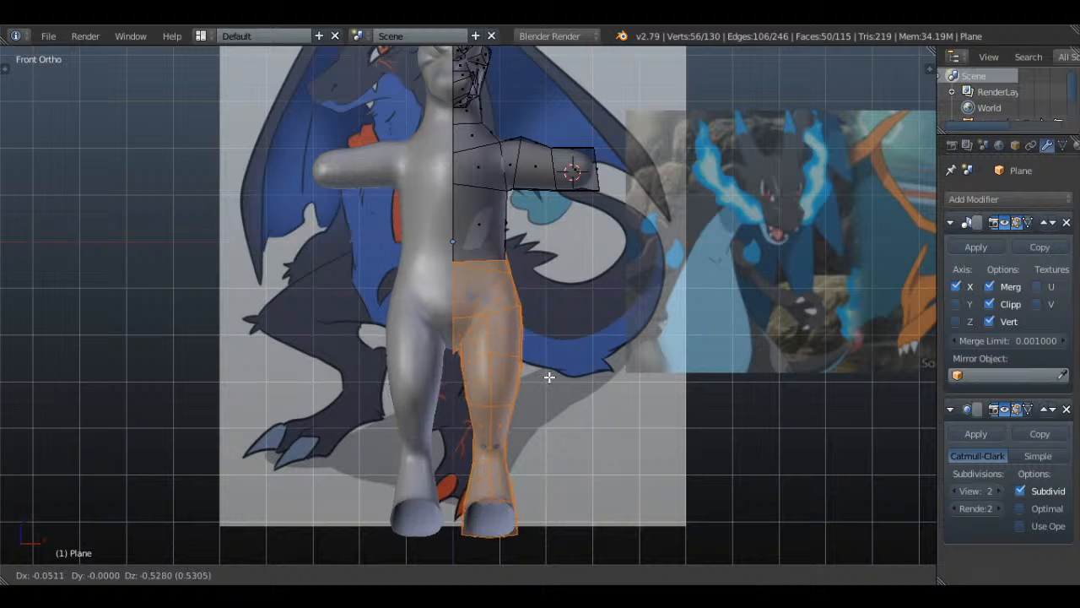
left_click(553, 374)
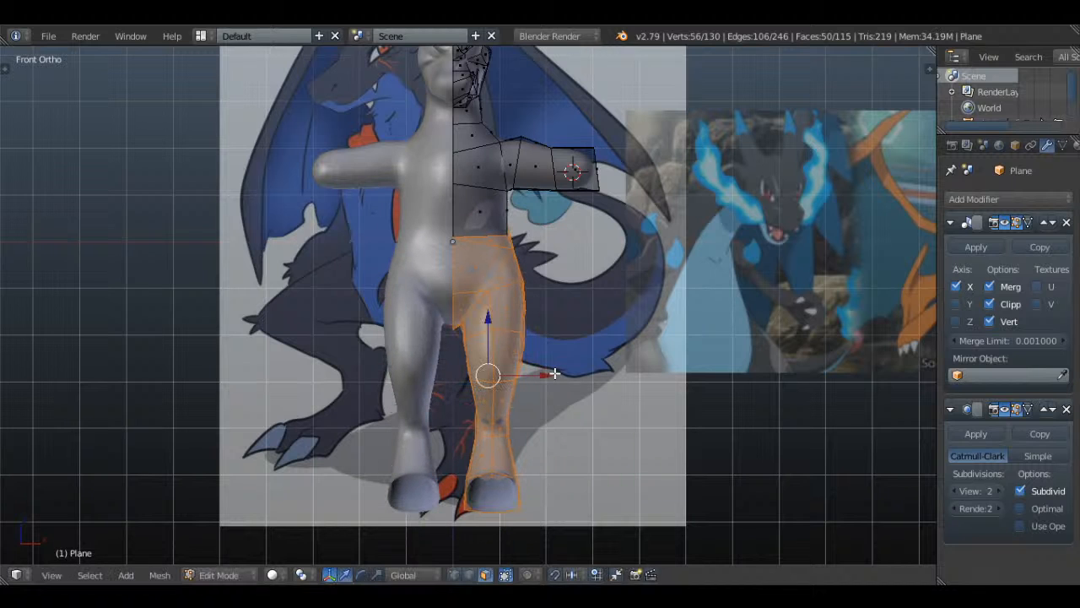
- Switch to vertex selection and move the waist's outer vertices slightly inward in front wireframe view
key("a")
left_click(455, 575)
key("z")
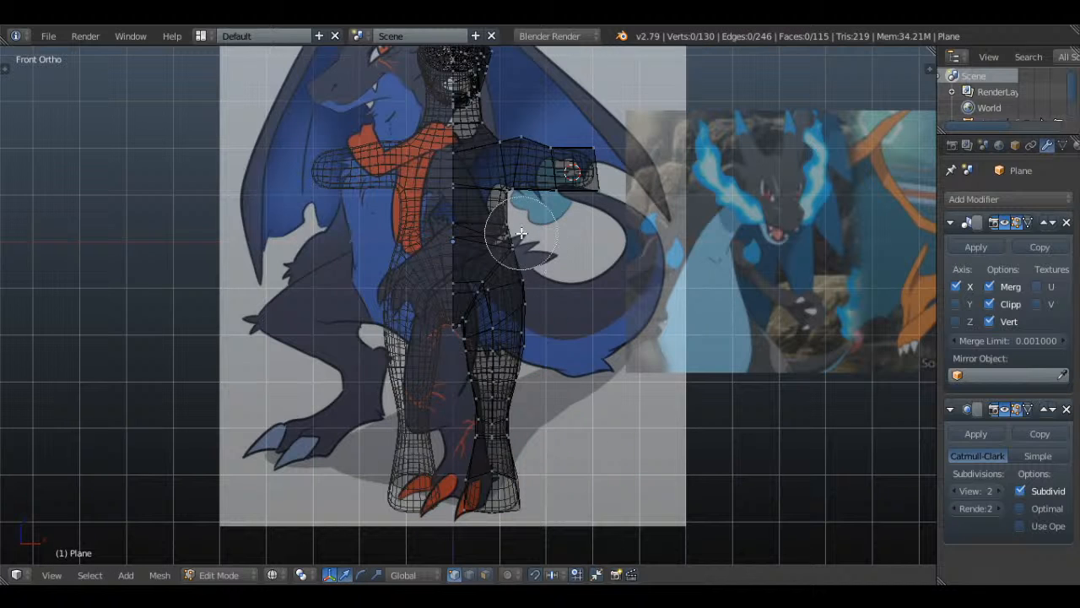
left_click_drag(566, 237, 553, 238)
middle_click_drag(581, 247, 549, 254, "shift")
- Select the lower hip and leg vertices and move them about 0.06 down and 0.04 outward
key("a")
key("c")
scroll(460, 314, "down", 4)
left_click_drag(462, 312, 460, 484)
right_click(460, 483)
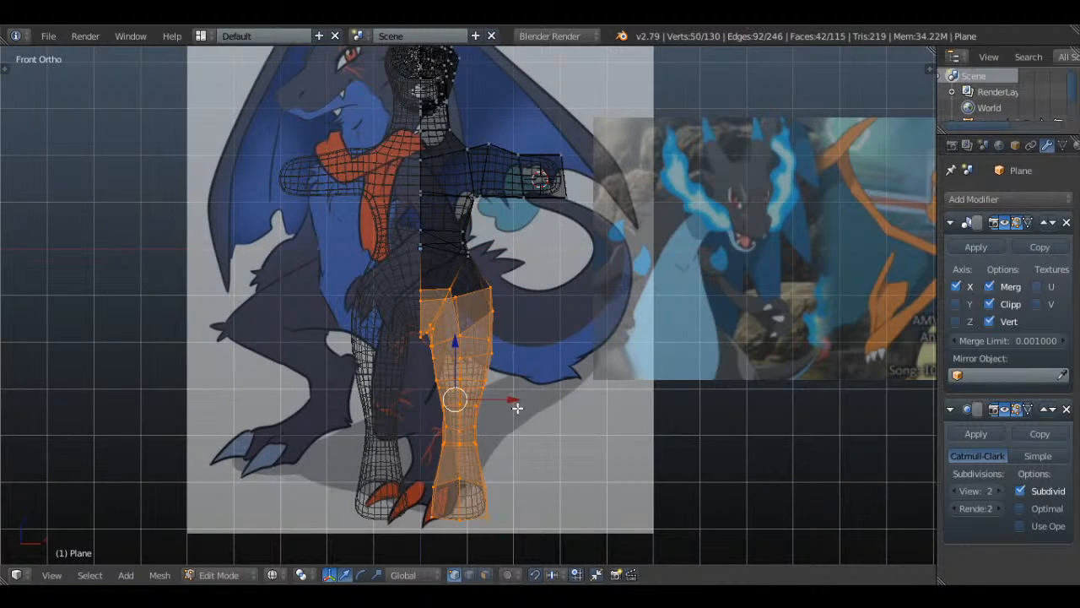
middle_click_drag(541, 371, 540, 277, "shift")
key("g")
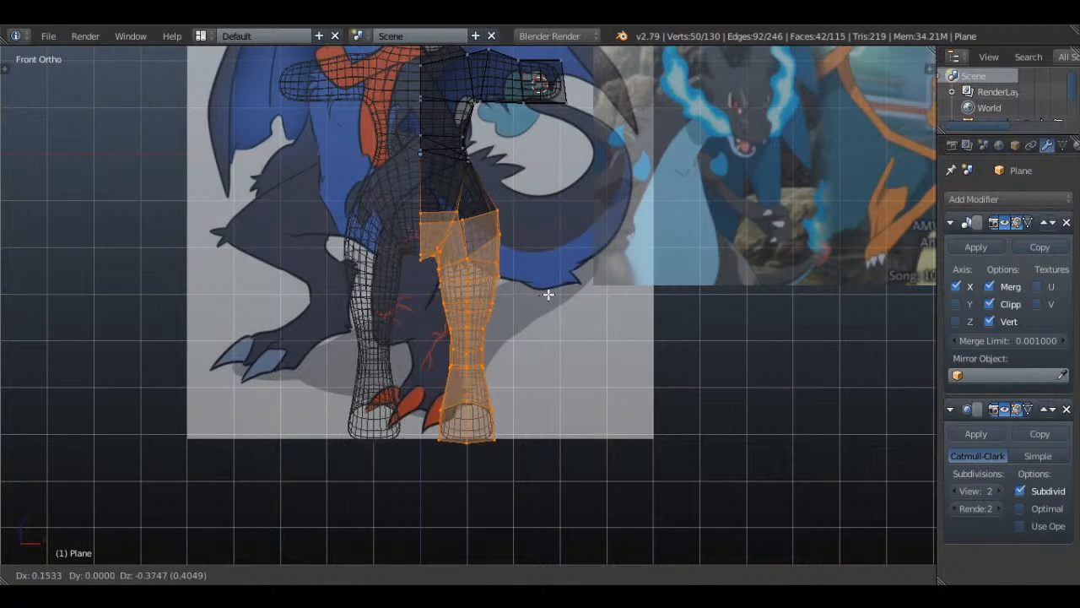
right_click(547, 294)
scroll(541, 259, "up", 2)
key("g")
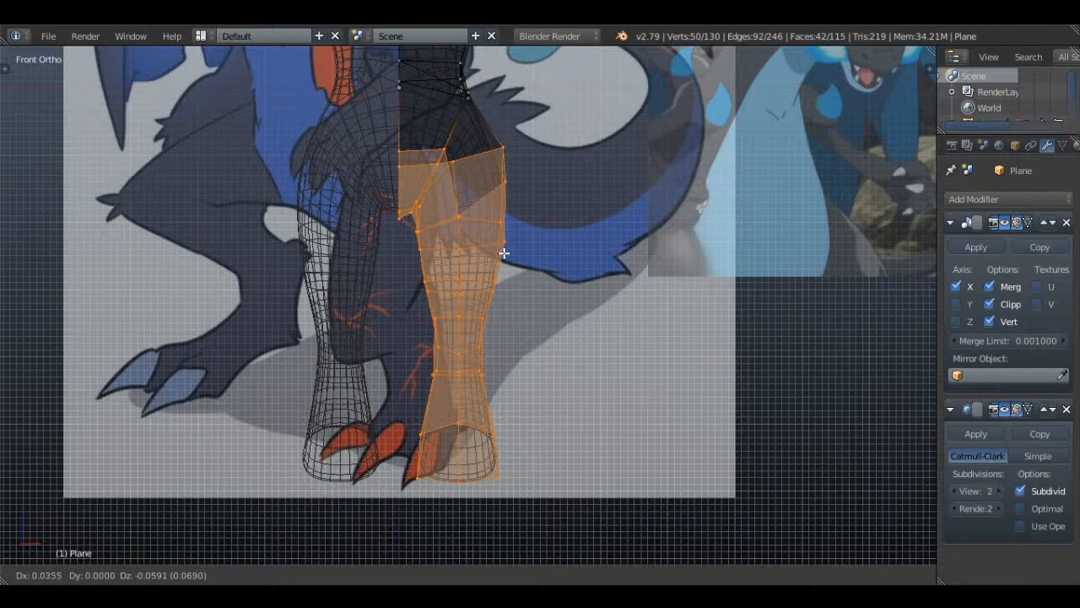
left_click(505, 254)
middle_click_drag(505, 254, 562, 423, "shift")
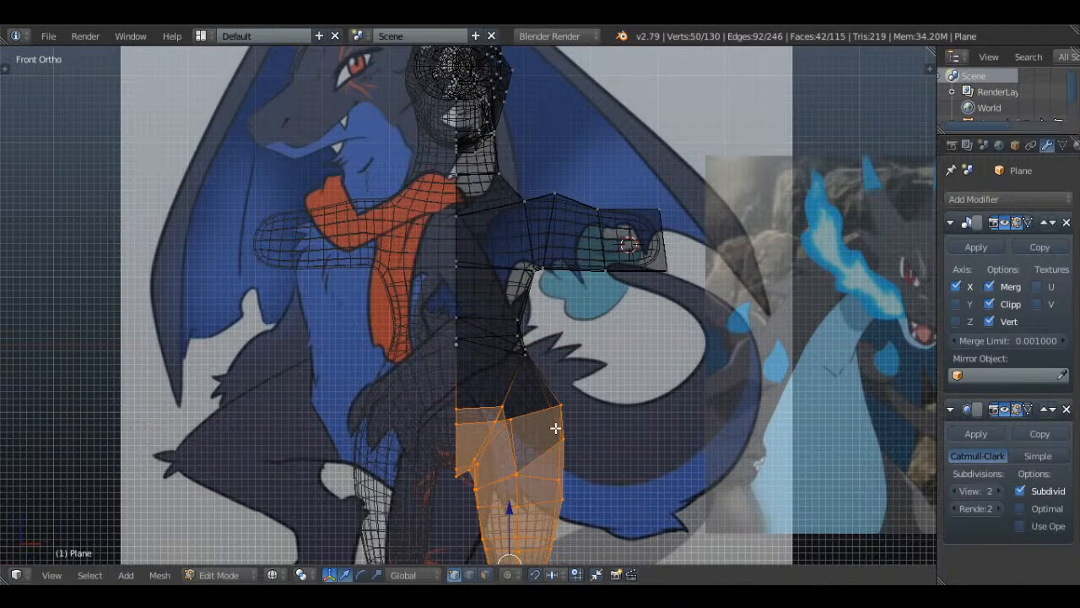
- Deselect the mesh, return to Object Mode and duplicate the body in place
middle_click_drag(573, 420, 524, 415)
key("c")
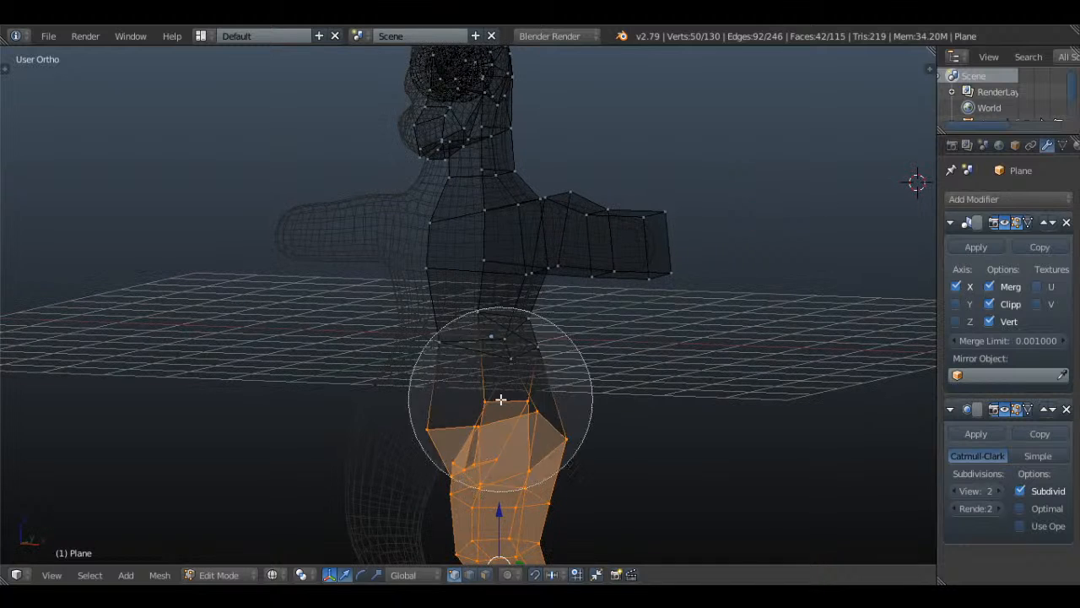
right_click(501, 400)
key("a")
scroll(519, 342, "down", 3)
key("Tab")
right_click(541, 262)
key("shift+d")
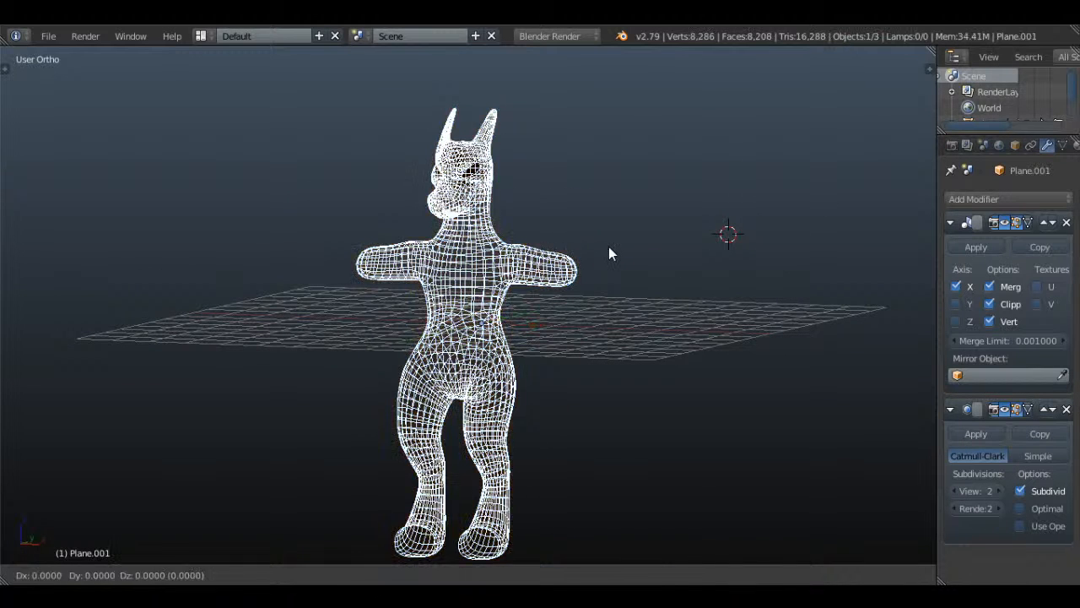
right_click(608, 247)
- Enlarge the outliner and hide the duplicated body
left_click_drag(1030, 128, 1028, 253)
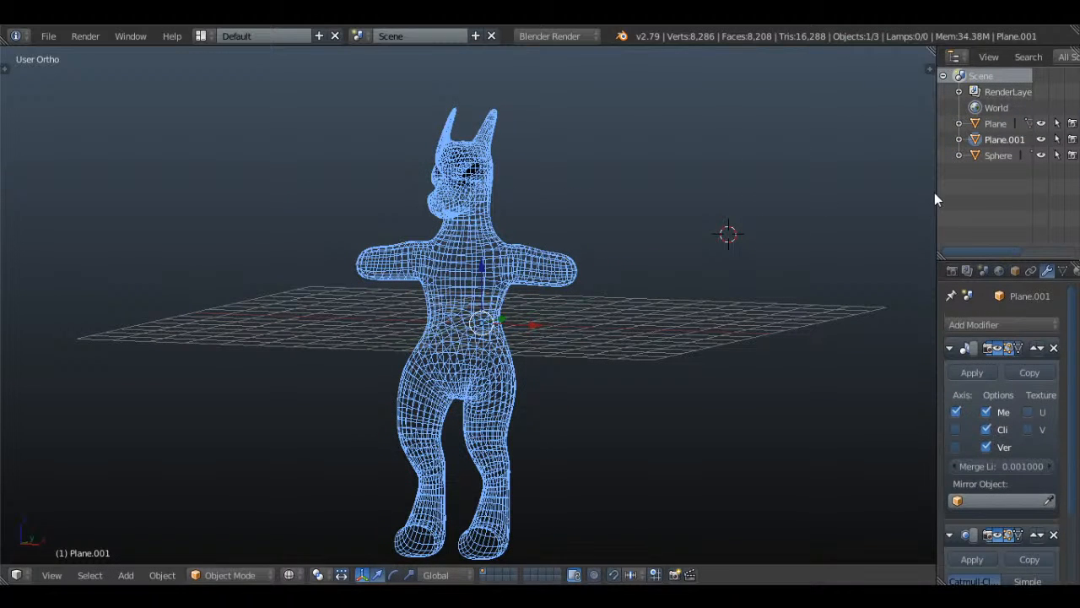
left_click_drag(936, 192, 870, 192)
key("h")
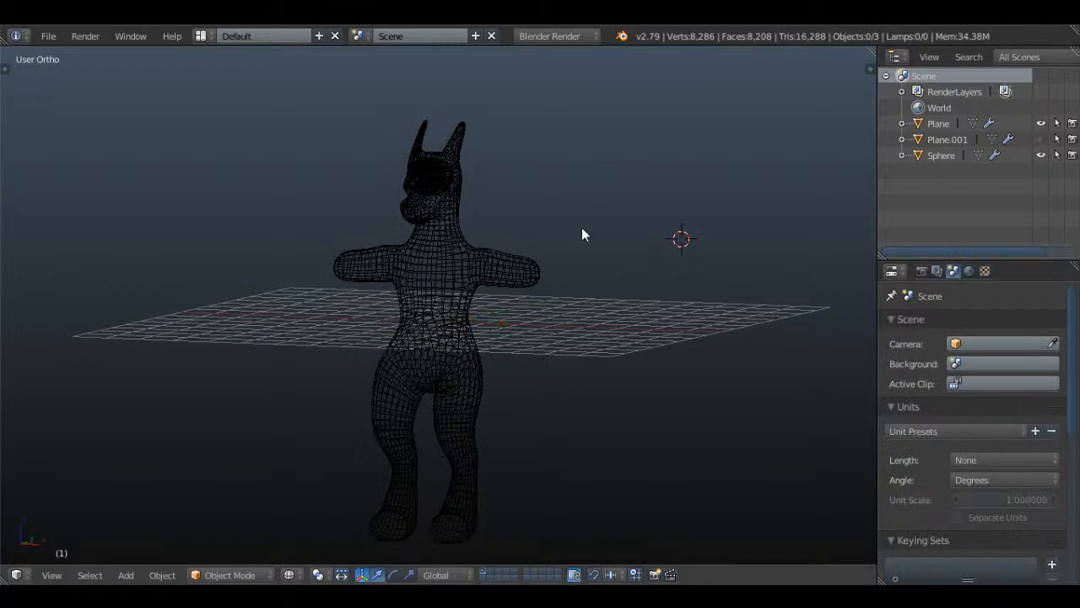
- Switch to solid shading and save over the existing blend file
key("z")
key("ctrl+s")
left_click(641, 202)
- On the original body, select all hip and leg geometry in wireframe Edit Mode and delete its faces
right_click(420, 248)
scroll(420, 248, "up", 1)
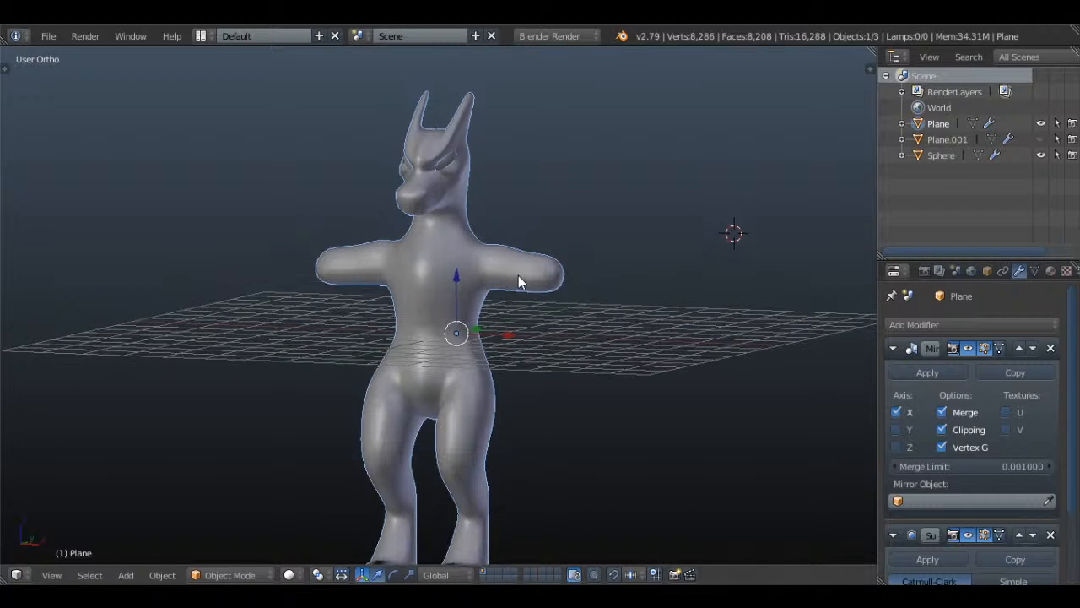
key("Tab")
scroll(513, 319, "up", 4)
key("a")
key("z")
key("c")
mouse_move(435, 206)
left_mouse_down()
mouse_move(458, 217)
mouse_move(514, 406)
left_mouse_up()
key("Escape")
scroll(476, 299, "down", 2)
key("l")
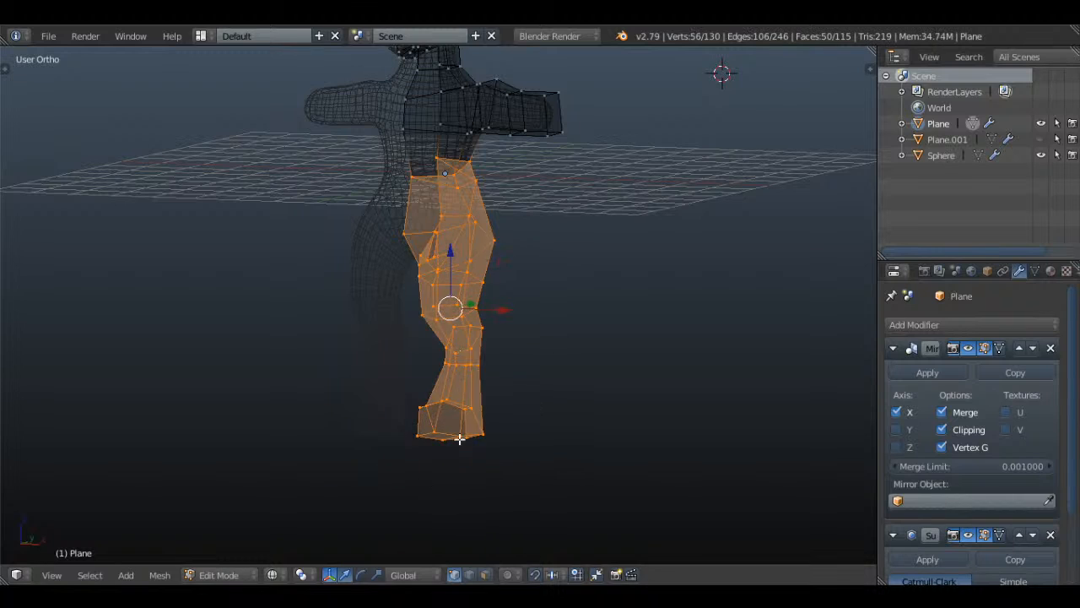
middle_click_drag(459, 437, 480, 244)
key("x")
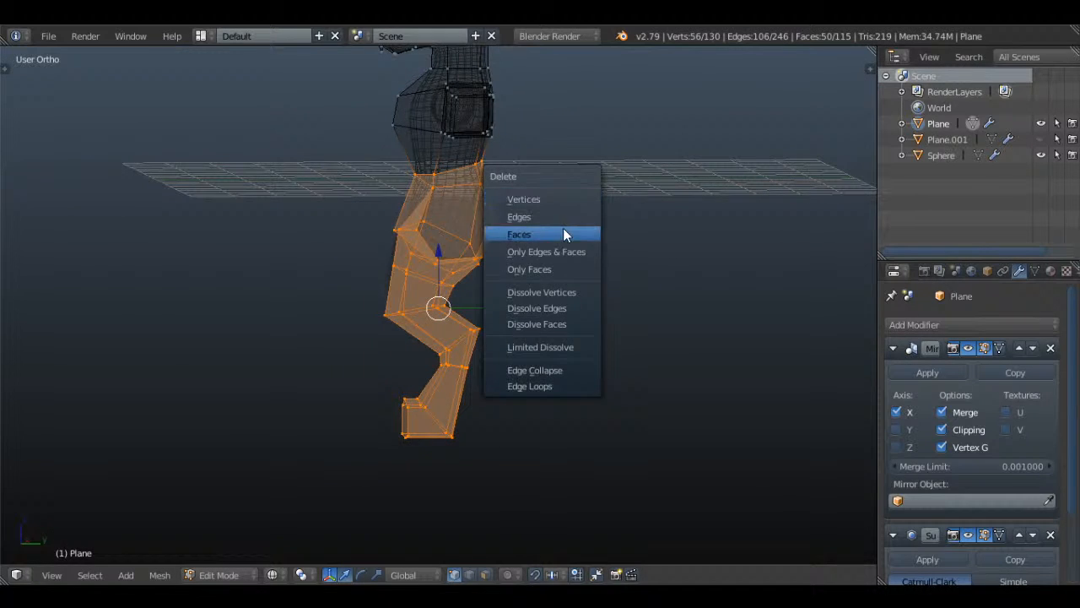
left_click(563, 228)
- In side view, select the torso's open lower edge and extrude it about 1.1 units downward along the reference
key("KP_3")
middle_click_drag(553, 285, 543, 353, "shift")
key("c")
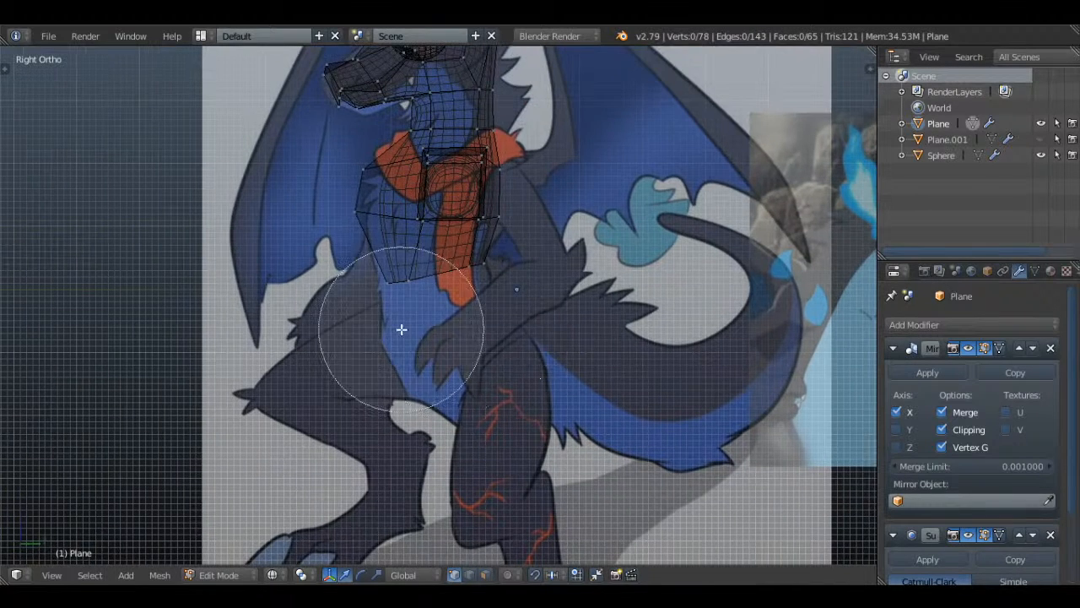
left_click_drag(400, 328, 465, 320)
key("Escape")
key("e")
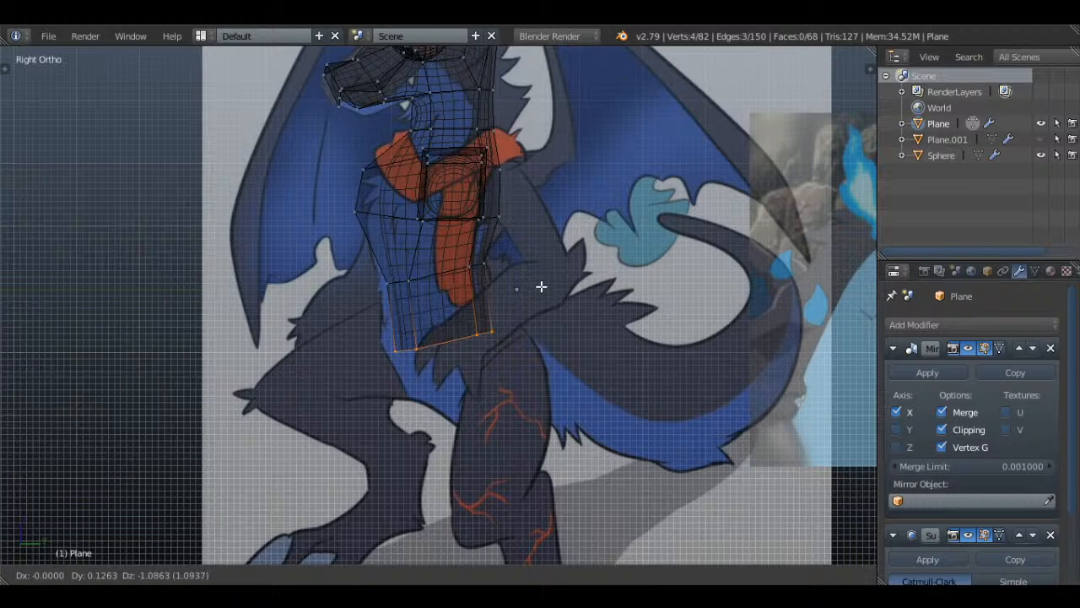
left_click(552, 288)
key("KP_1")
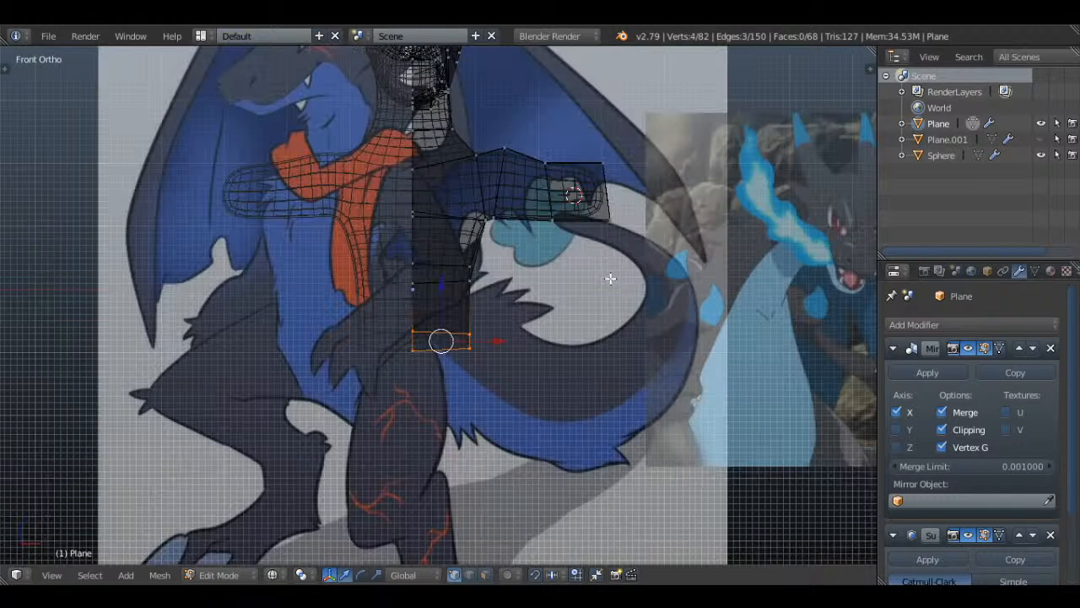
- In side view, select the rear vertices of the torso's open lower edge and move them up and backward
key("z")
middle_click_drag(487, 344, 497, 301)
key("KP_3")
key("a")
key("z")
key("c")
scroll(507, 371, "up", 4)
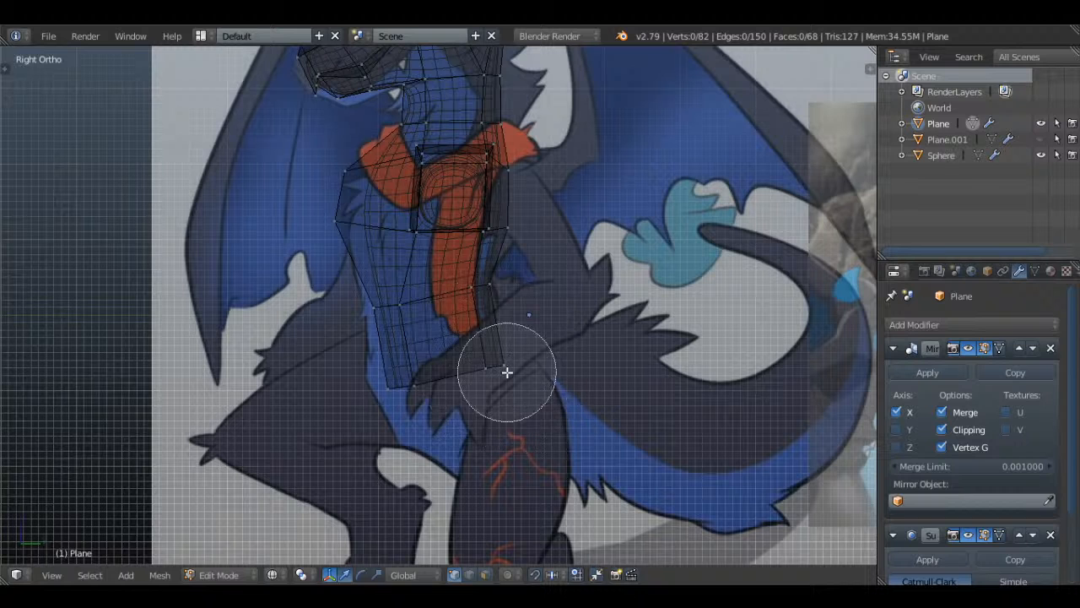
left_click(508, 372)
right_click(507, 372)
key("g")
left_click(525, 353)
- Select the front vertices of the torso's open lower edge and move them slightly up and backward
key("a")
key("c")
left_click(411, 389)
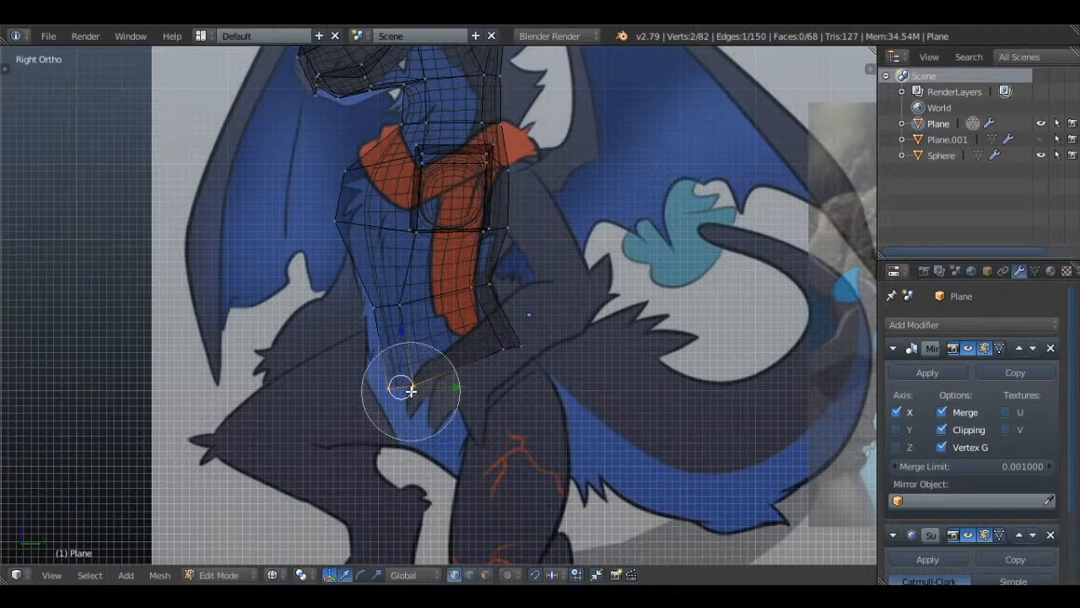
right_click(411, 389)
key("g")
left_click(429, 374)
- Move the foremost chest vertex down and slightly forward, and return to Object Mode
key("c")
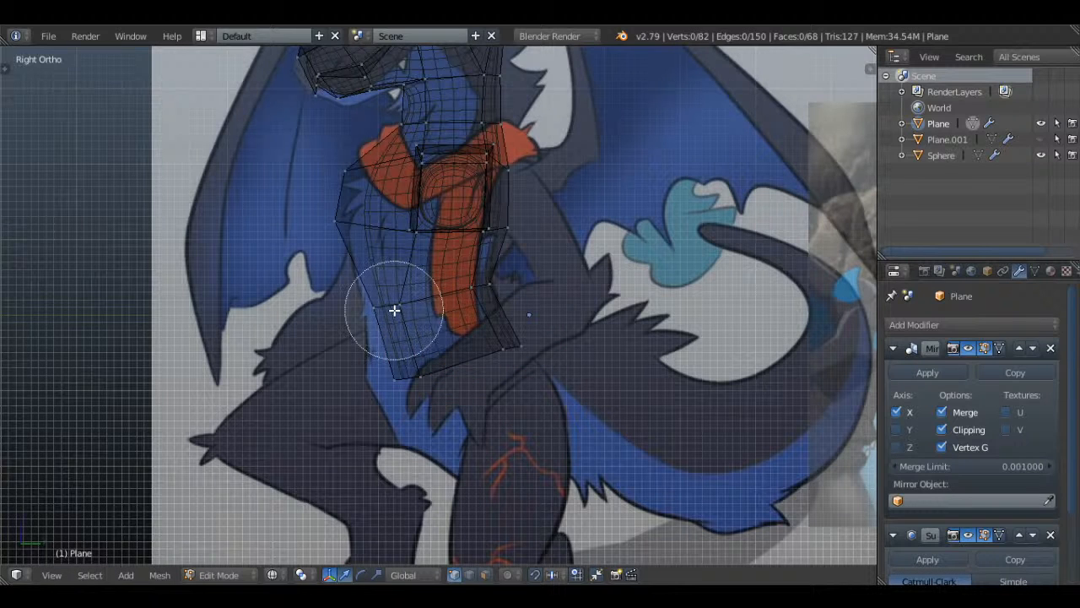
right_click(395, 310)
key("c")
right_click(343, 231)
right_click(344, 210)
key("g")
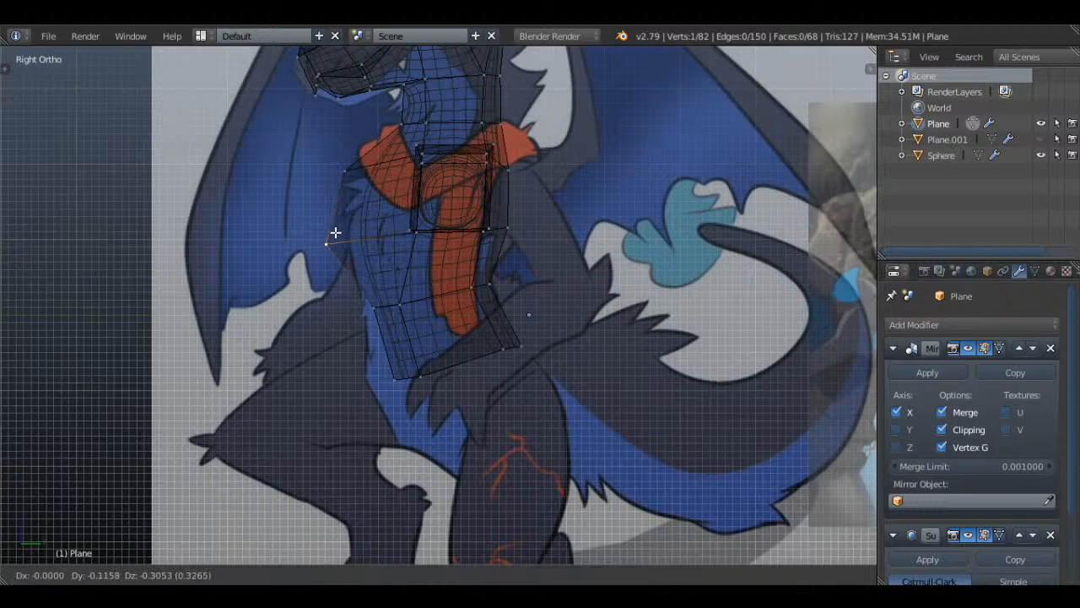
left_click(325, 244)
key("Tab")
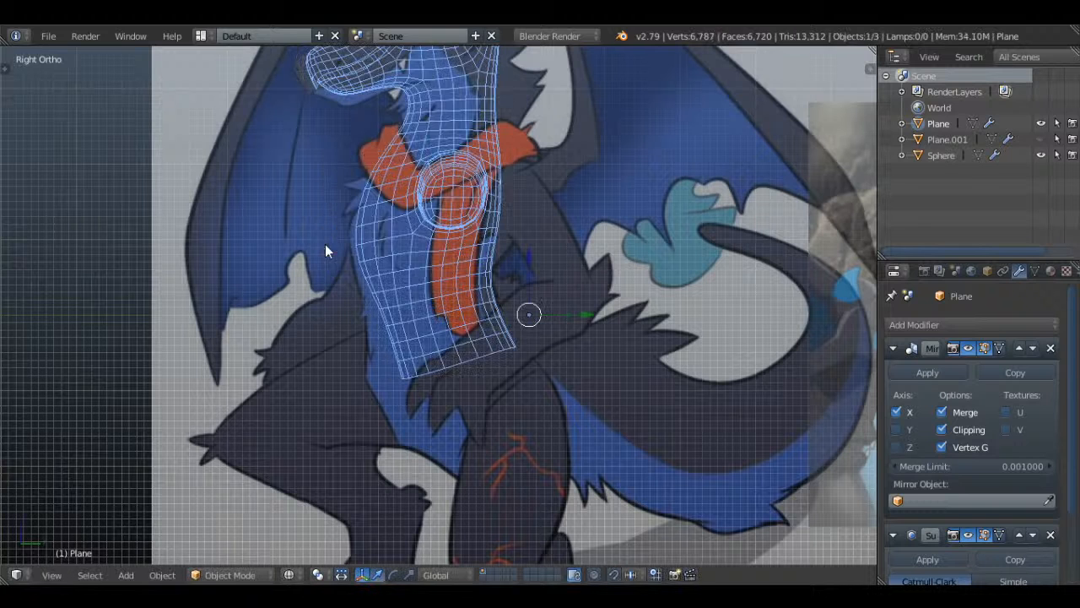
- Examine the smoothed torso in solid shading from an angled view and the front
middle_click_drag(460, 230, 463, 293, "shift")
key("z")
key("KP_4")
key("KP_4")
key("KP_4")
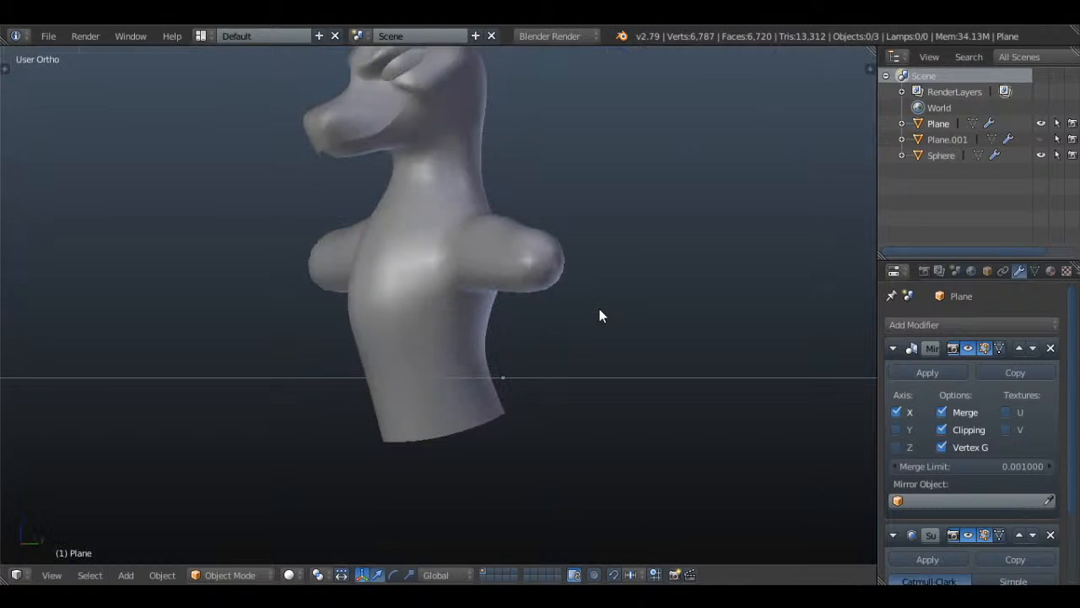
middle_click_drag(574, 289, 705, 257, "shift")
scroll(692, 262, "down", 2)
key("KP_1")
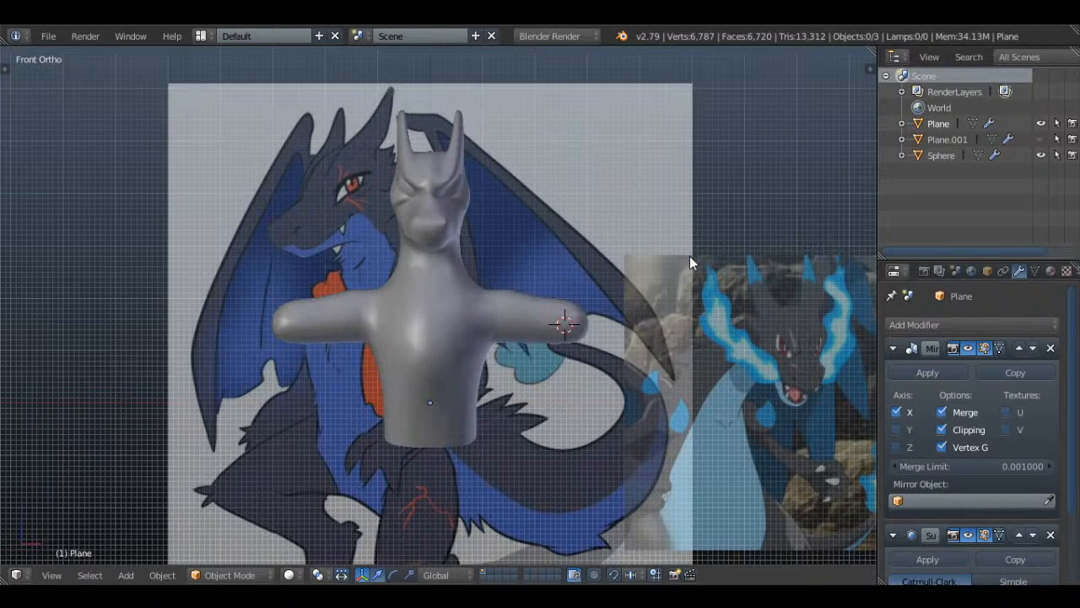
- In wireframe Edit Mode, select all torso and arm geometry in front view and raise it slightly along Z
key("Tab")
key("z")
key("c")
mouse_move(456, 312)
left_mouse_down()
mouse_move(460, 342)
mouse_move(585, 325)
left_mouse_up()
scroll(561, 325, "up", 2)
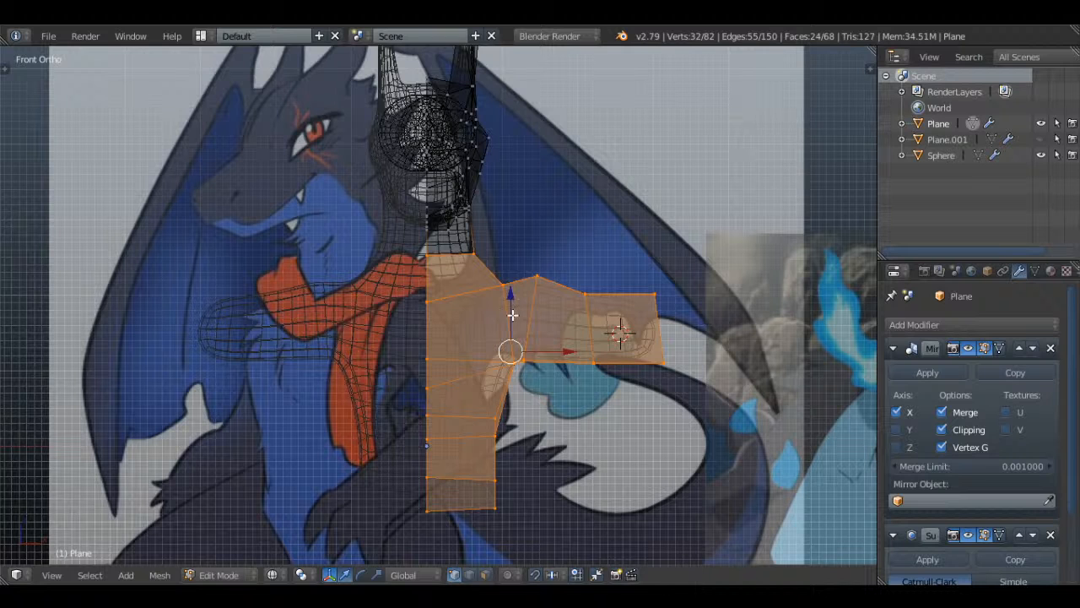
left_click_drag(513, 314, 512, 299)
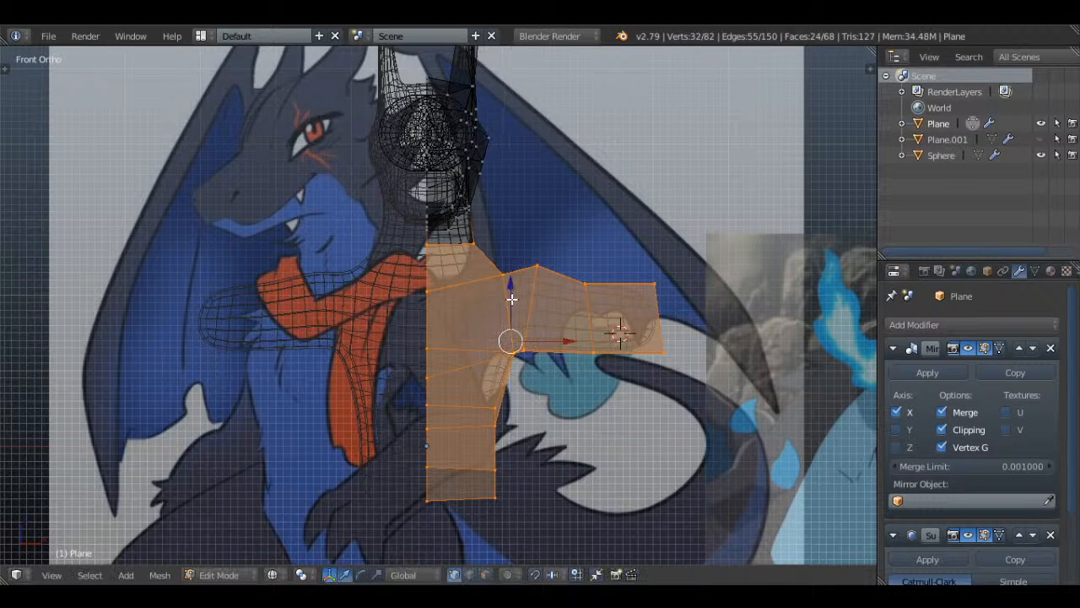
- Select the two side vertices at the base of the neck and shift them slightly inward along X
key("a")
scroll(500, 245, "up", 2)
key("c")
scroll(491, 221, "up", 3)
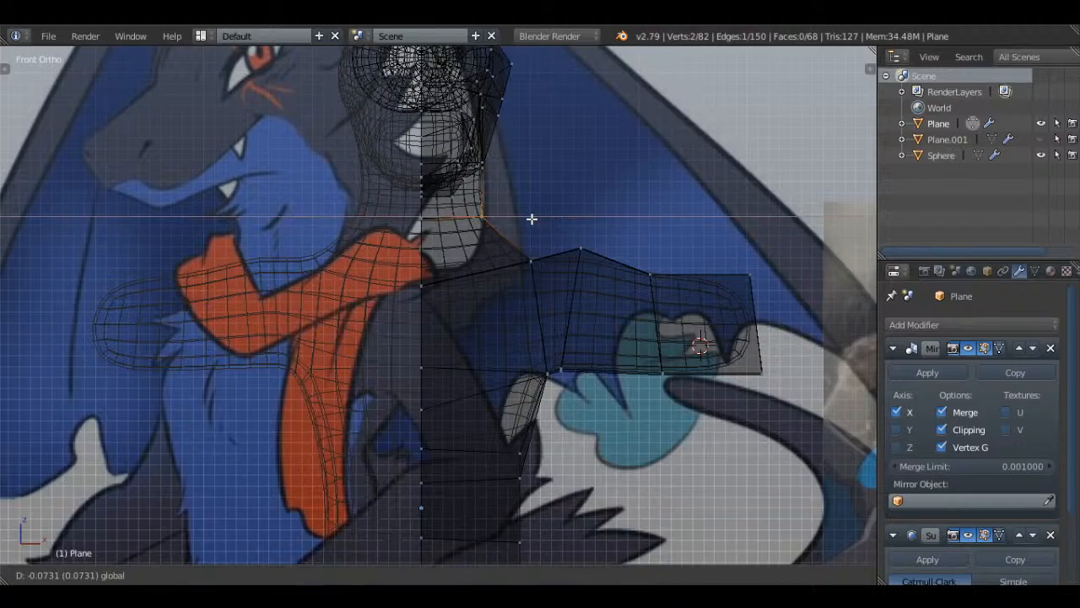
mouse_move(482, 212)
middle_mouse_down()
mouse_move(555, 217)
mouse_move(478, 345)
mouse_move(611, 306)
mouse_move(633, 246)
mouse_move(740, 246)
mouse_move(746, 335)
mouse_move(588, 413)
mouse_move(554, 319)
middle_mouse_up()
- Return to Object Mode, save over the existing blend file and switch to solid shading
key("Tab")
key("ctrl+s")
left_click(581, 303)
key("z")
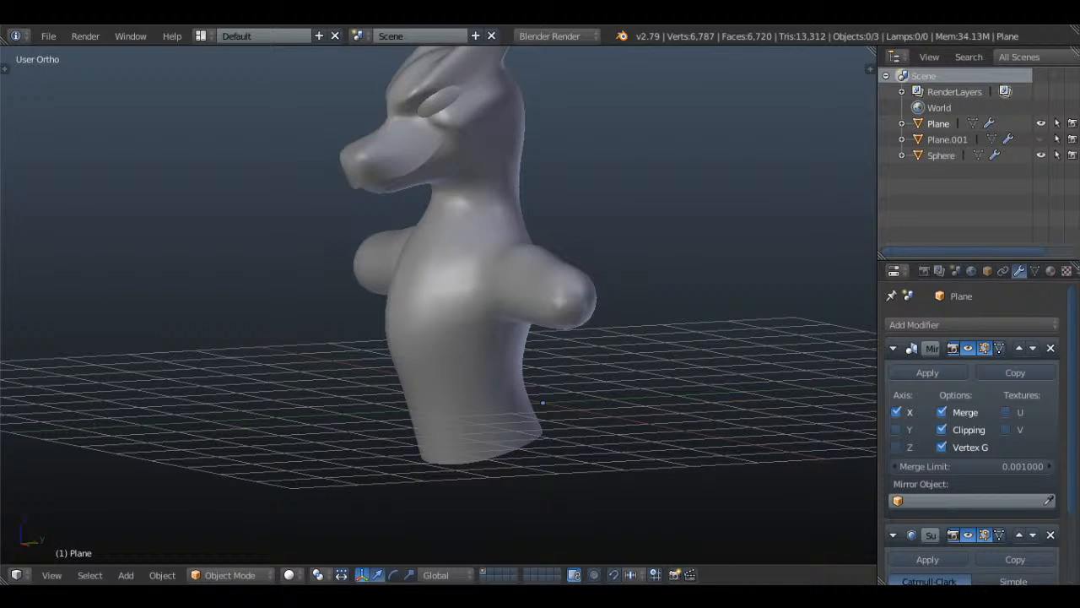
- Try stretching the whole body object along the global X axis
right_click(393, 300)
scroll(494, 302, "down", 4)
middle_click_drag(487, 329, 591, 346, "shift")
scroll(470, 371, "up", 4)
key("s")
key("x")
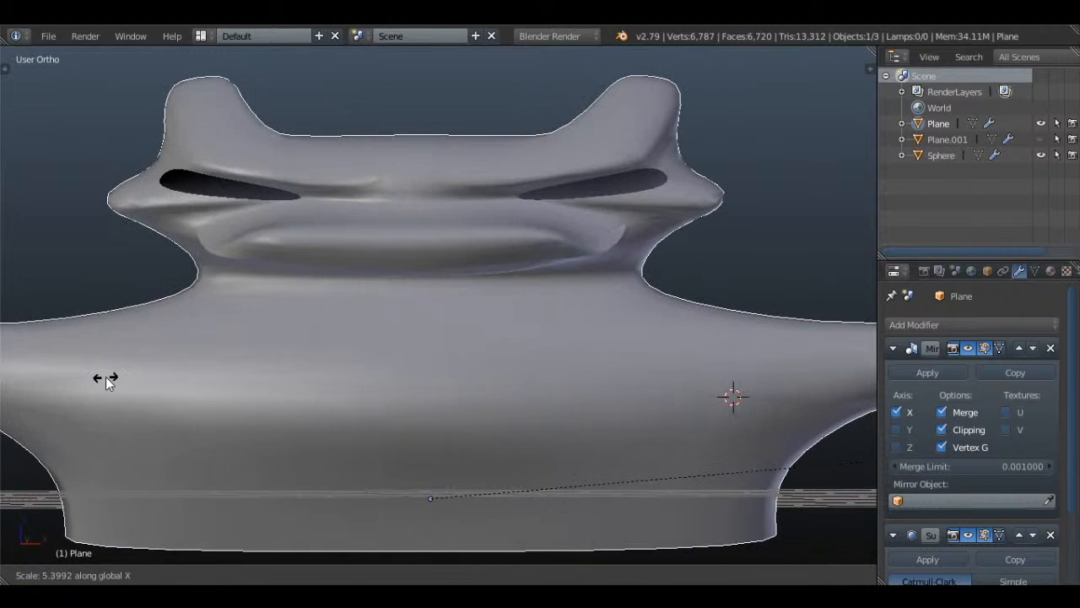
left_click(866, 354)
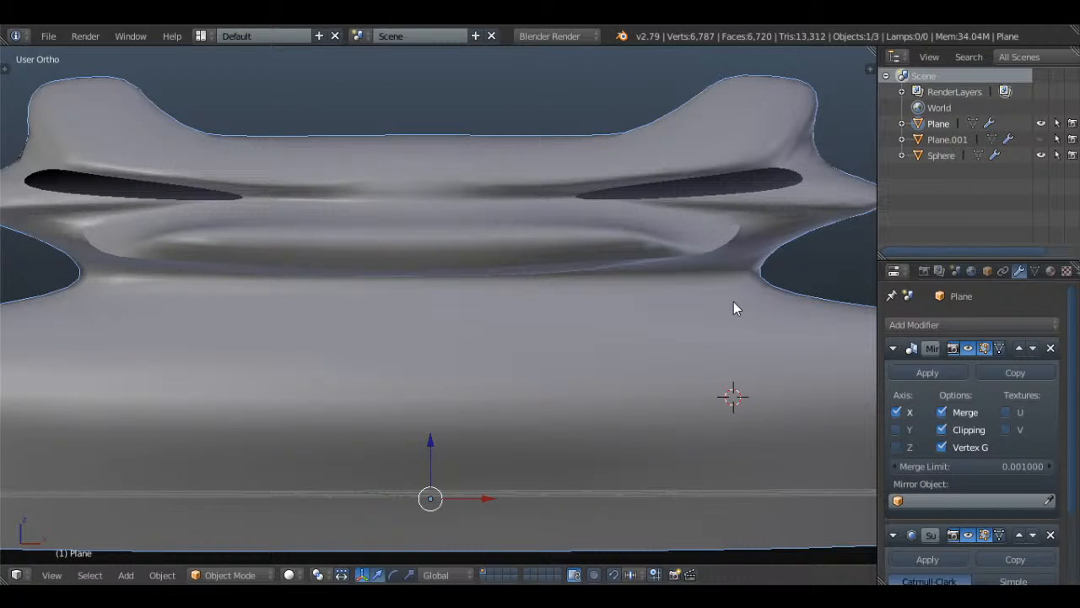
scroll(733, 302, "down", 4)
- Try stretching the body object along the global Z axis, and undo the scaling
key("s")
key("z")
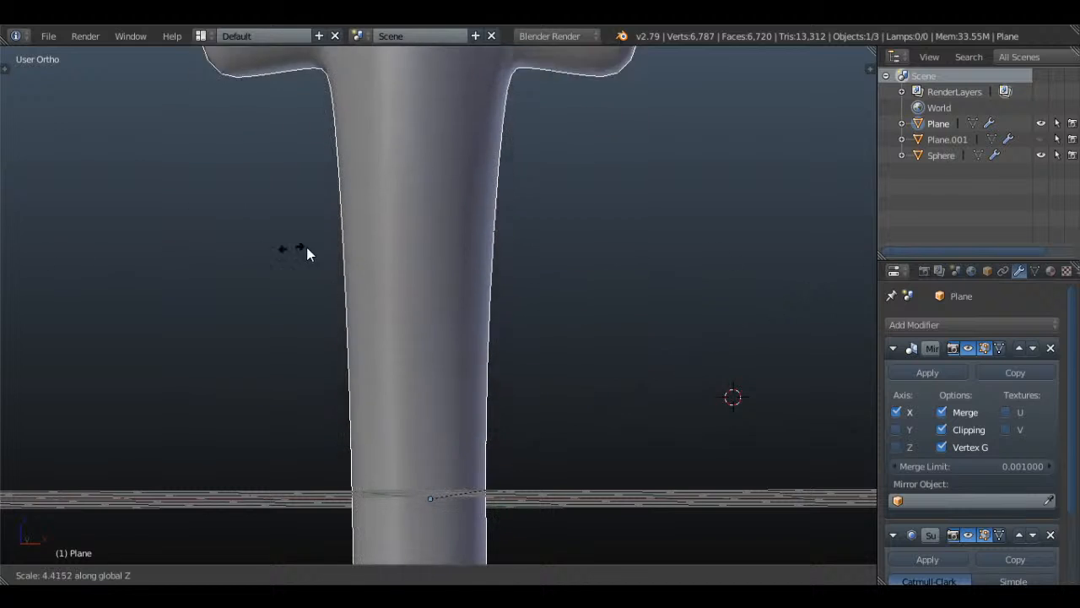
left_click(617, 286)
scroll(617, 290, "down", 9)
key("ctrl+z")
- Try stretching the body object along the global Y axis, compare it from front and side, and undo the scaling
middle_click_drag(616, 301, 638, 332)
scroll(577, 323, "up", 4)
key("s")
key("y")
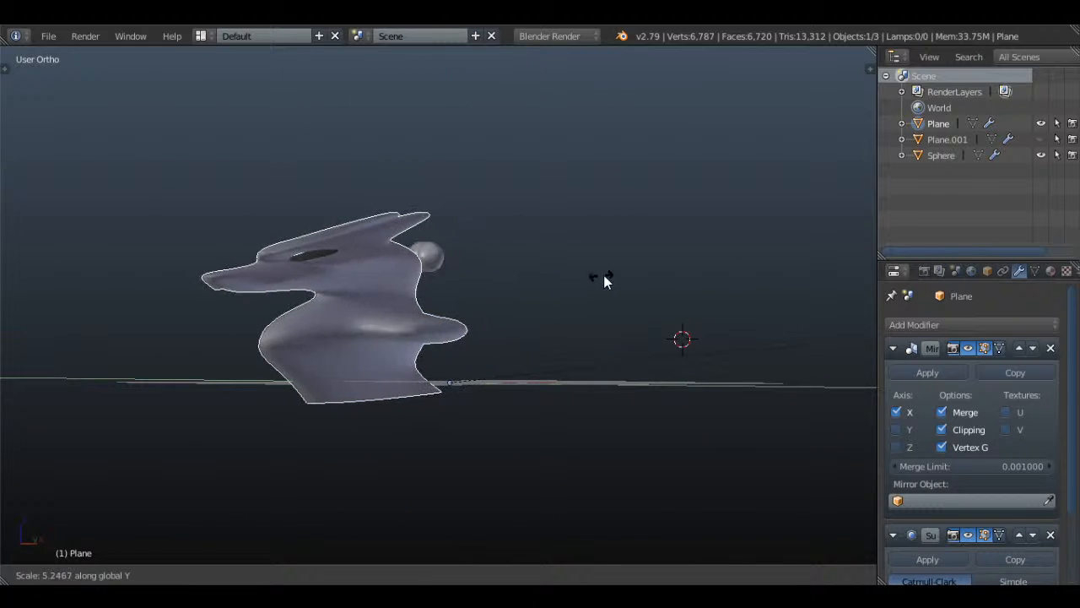
left_click(610, 272)
middle_click_drag(490, 324, 575, 324, "shift")
scroll(575, 324, "up", 3)
middle_click_drag(412, 326, 513, 324)
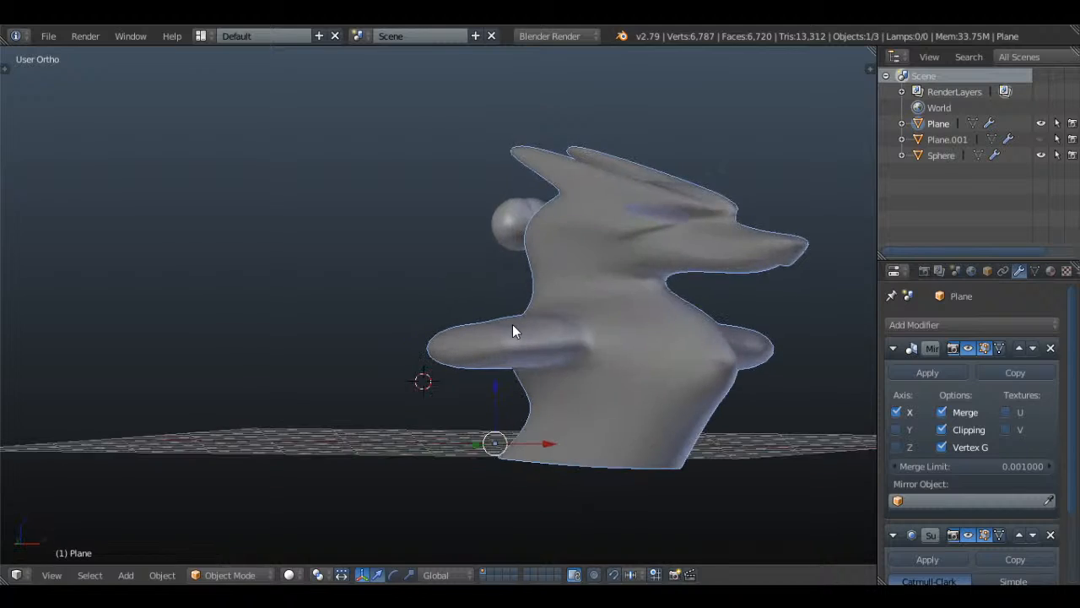
key("KP_1")
middle_click_drag(649, 276, 528, 254, "shift")
scroll(528, 254, "up", 2)
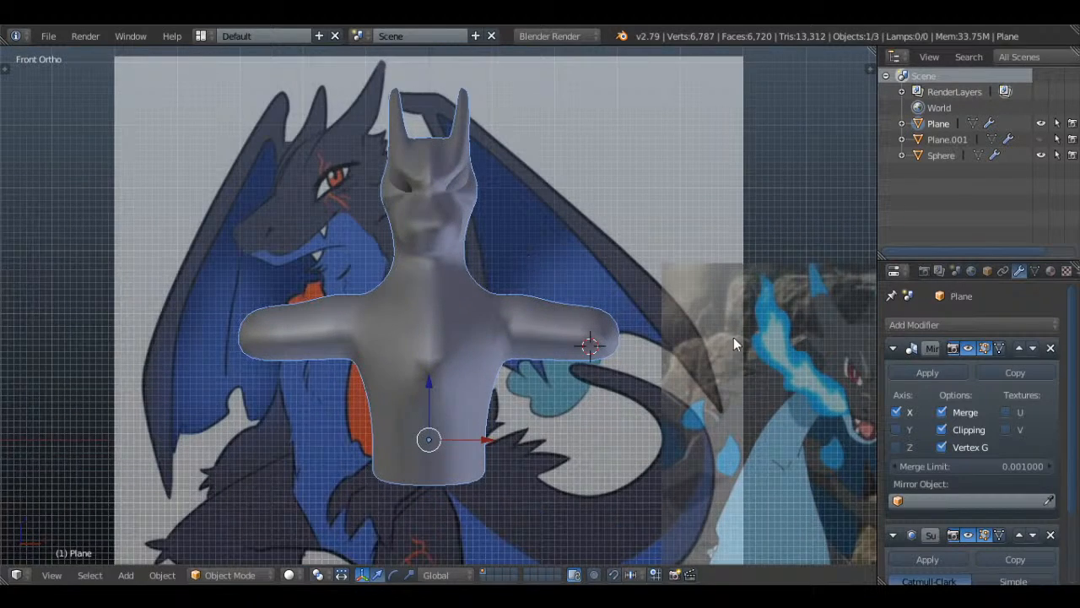
middle_click_drag(733, 338, 553, 340)
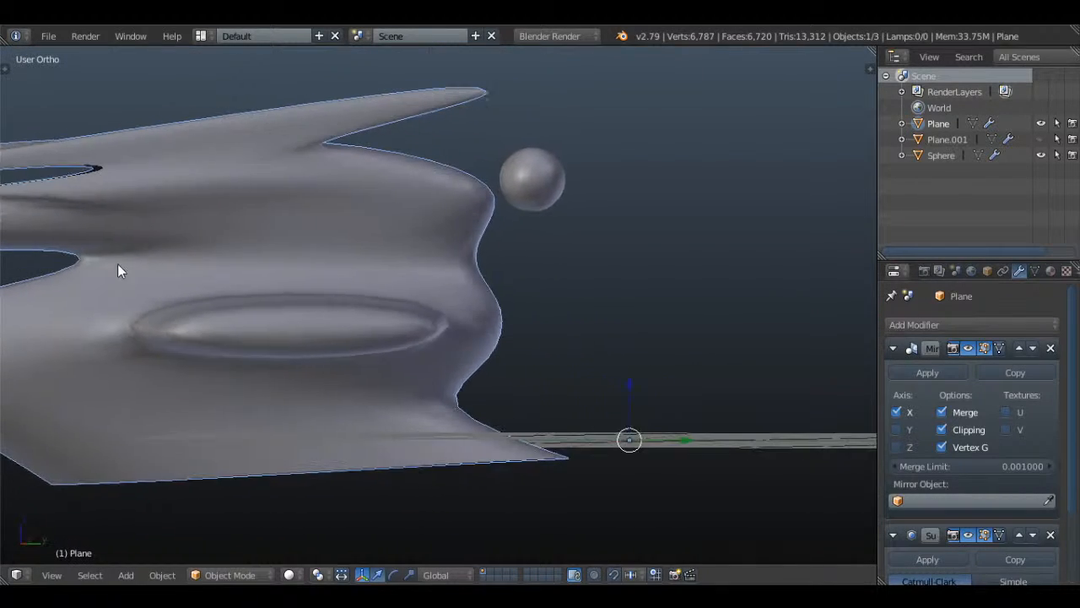
middle_click_drag(117, 263, 381, 261, "shift")
key("ctrl+z")
- Deselect the body and save over the Vanguard 1.blend file
middle_click_drag(628, 269, 271, 313, "shift")
scroll(271, 314, "up", 1)
key("a")
key("ctrl+s")
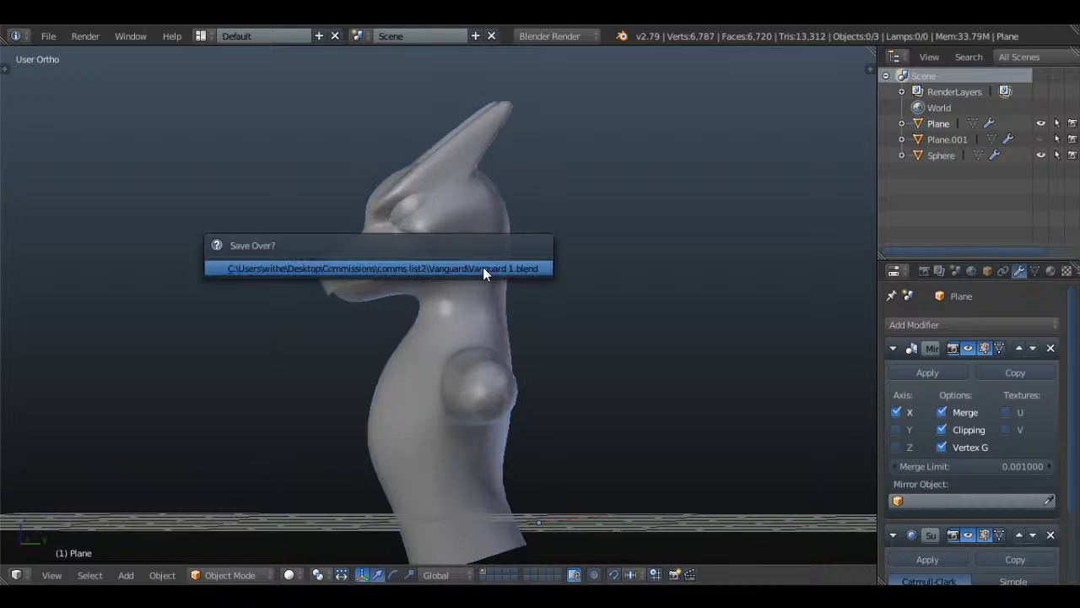
left_click(483, 266)
- In Edit Mode with solid shading, select the vertex on the side of the jaw below the mouth corner and reposition it
key("KP_1")
scroll(495, 263, "up", 4)
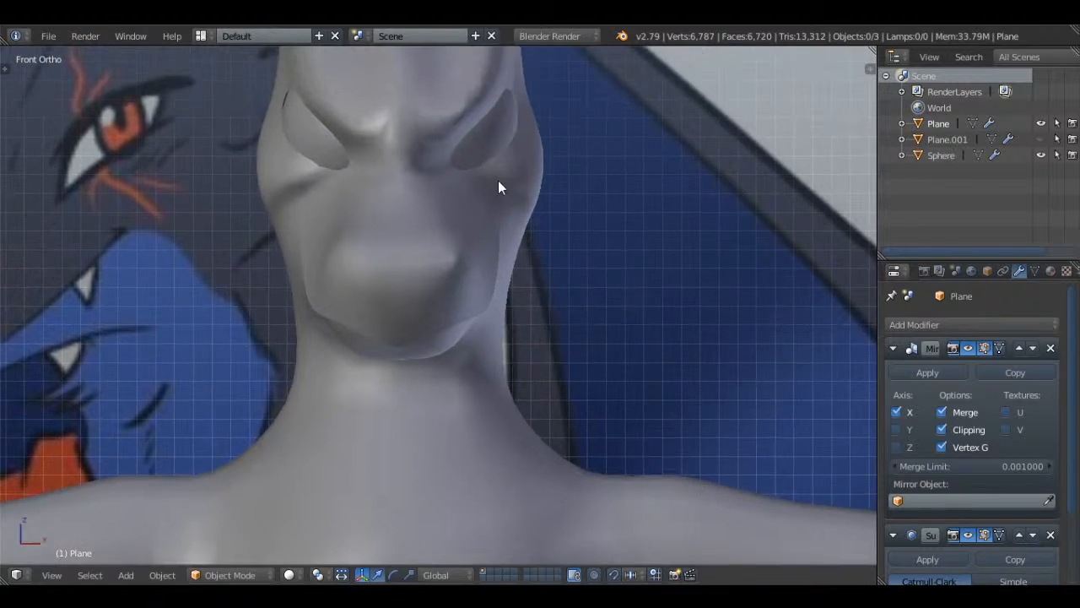
key("Tab")
mouse_move(498, 181)
middle_mouse_down()
mouse_move(439, 222)
mouse_move(535, 217)
middle_mouse_up()
scroll(438, 237, "up", 3)
key("z")
right_click(465, 130)
scroll(478, 161, "down", 3)
key("z")
right_click(453, 339)
right_click(471, 319)
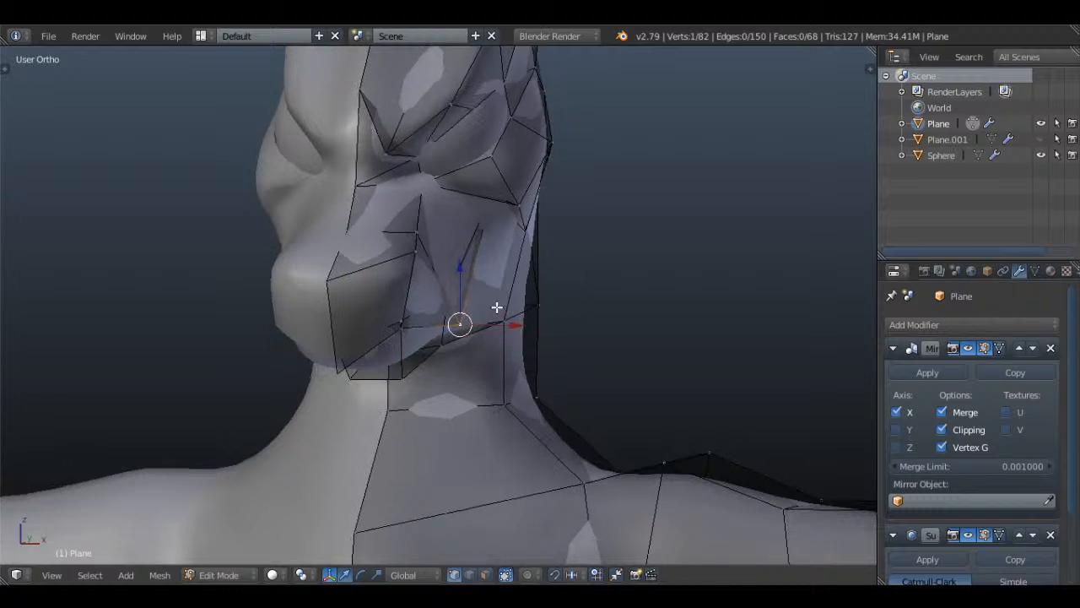
key("g")
middle_click_drag(497, 307, 536, 146)
left_click(510, 273)
- Fine-tune the jaw vertex sideways along X, checking the smoothed result in Object Mode
key("Tab")
key("Tab")
left_click_drag(547, 160, 534, 168)
key("Tab")
middle_click_drag(544, 169, 540, 282)
scroll(541, 284, "up", 2)
key("Tab")
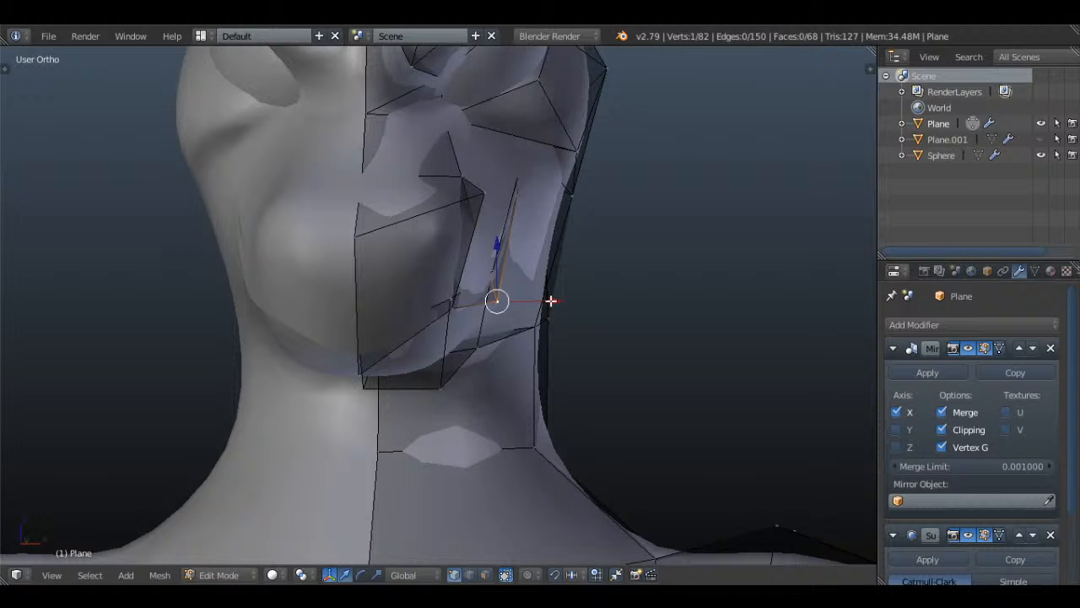
left_click_drag(550, 301, 556, 300)
key("Tab")
- Examine the head and jaw in wireframe and solid shading from several angles
scroll(564, 275, "down", 3)
key("z")
middle_click_drag(564, 275, 478, 290)
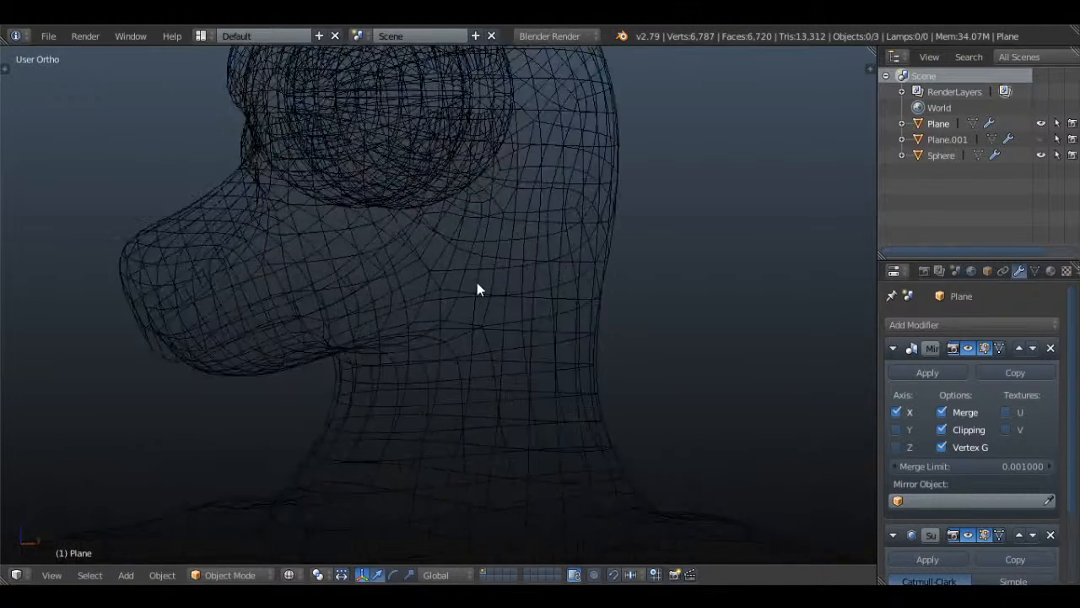
key("z")
scroll(666, 341, "down", 4)
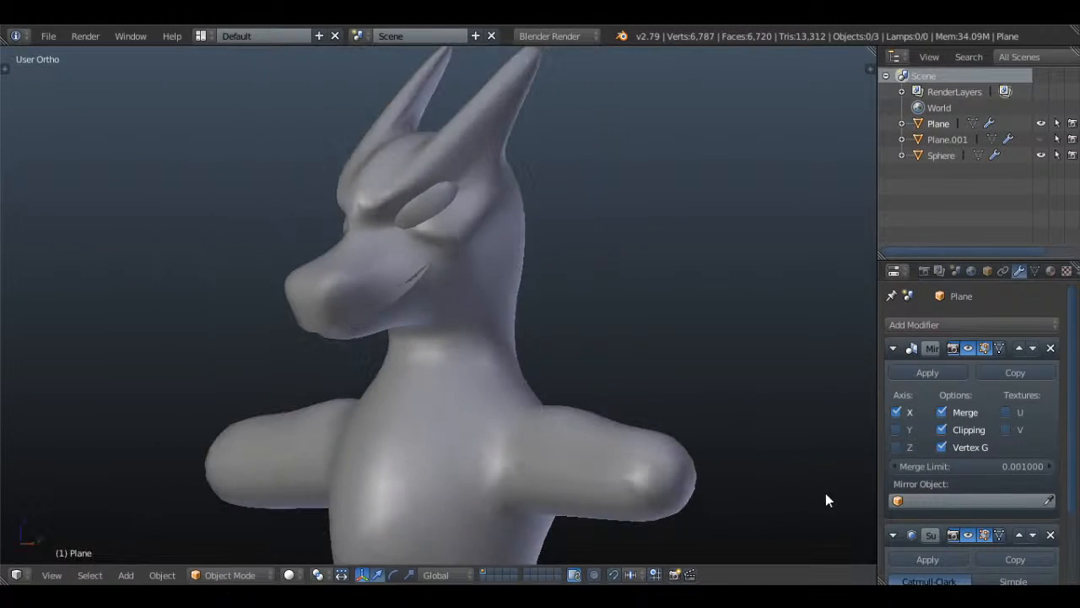
left_click(771, 509)
middle_click_drag(570, 363, 493, 306)
scroll(646, 368, "up", 4)
scroll(535, 308, "down", 2)
scroll(610, 317, "up", 3)
- In Edit Mode, select the side jaw vertex and move it inward along X, and return to Object Mode
key("Tab")
key("a")
key("a")
key("a")
right_click(468, 293)
left_click_drag(507, 295, 485, 299)
key("z")
key("z")
key("Tab")
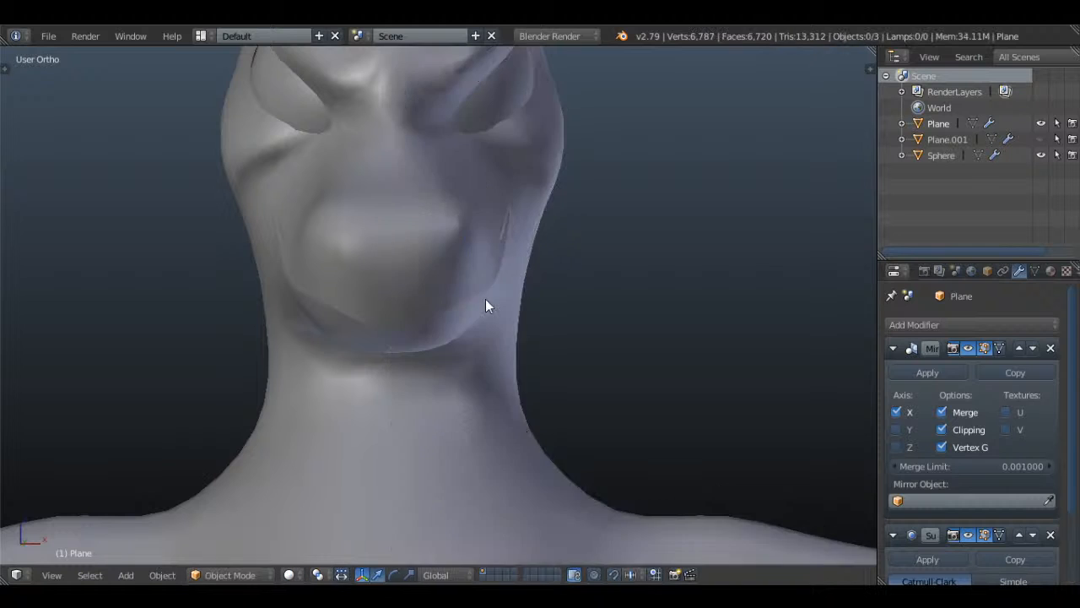
- Set the Subdivision Surface modifier's View level to 1 and compare the body with the front reference
middle_click_drag(485, 299, 523, 308)
scroll(917, 493, "down", 3)
scroll(917, 498, "down", 1)
left_click(896, 524)
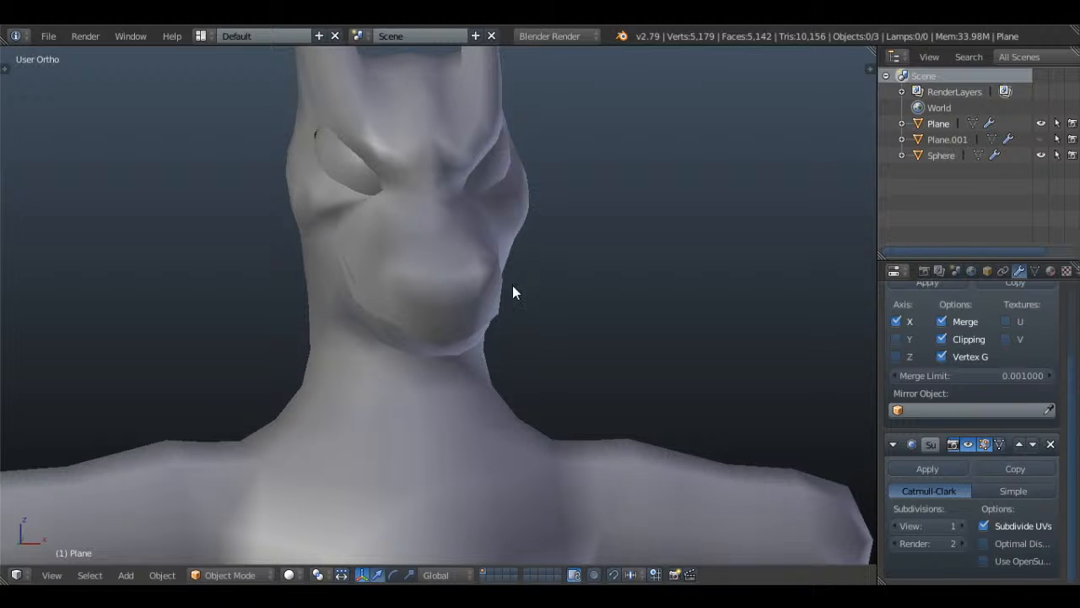
scroll(609, 333, "down", 4)
key("KP_1")
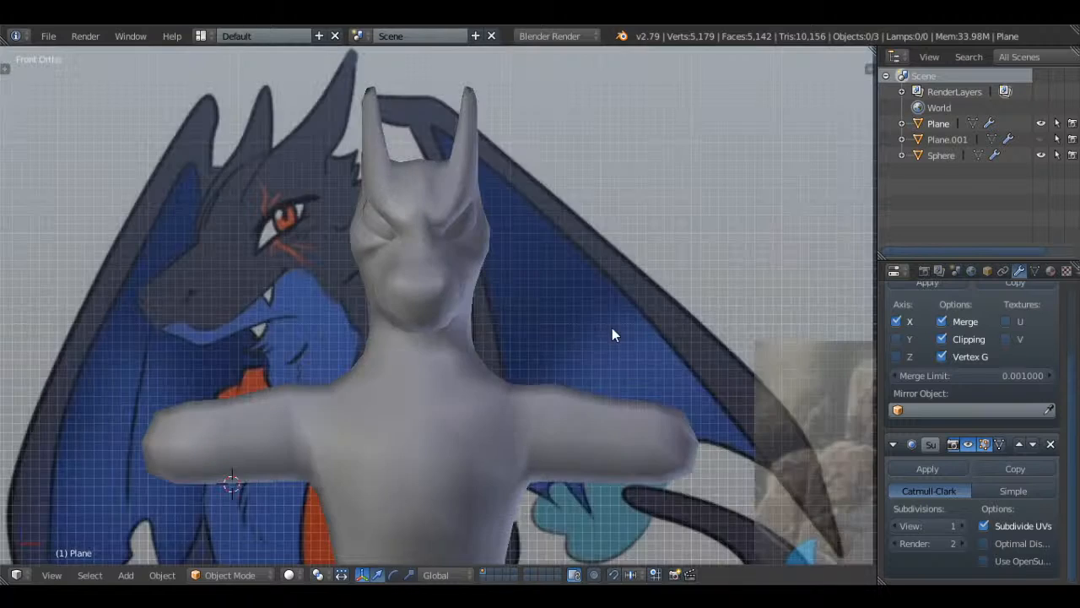
scroll(612, 335, "down", 2)
scroll(620, 365, "up", 4)
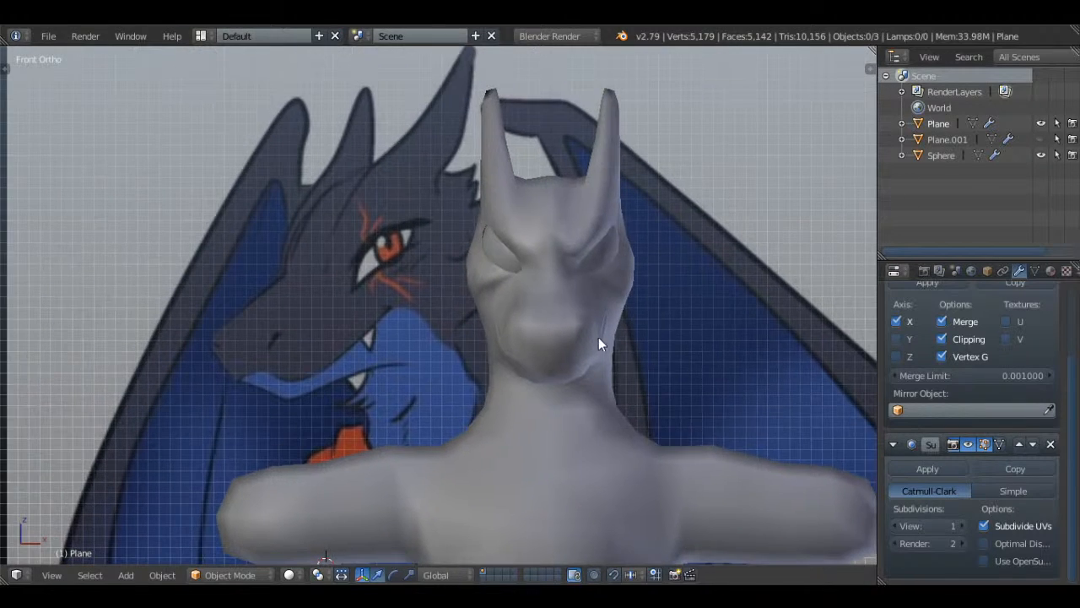
- Try a trackball rotation of the body toward the reference head's three-quarter angle
key("r")
key("r")
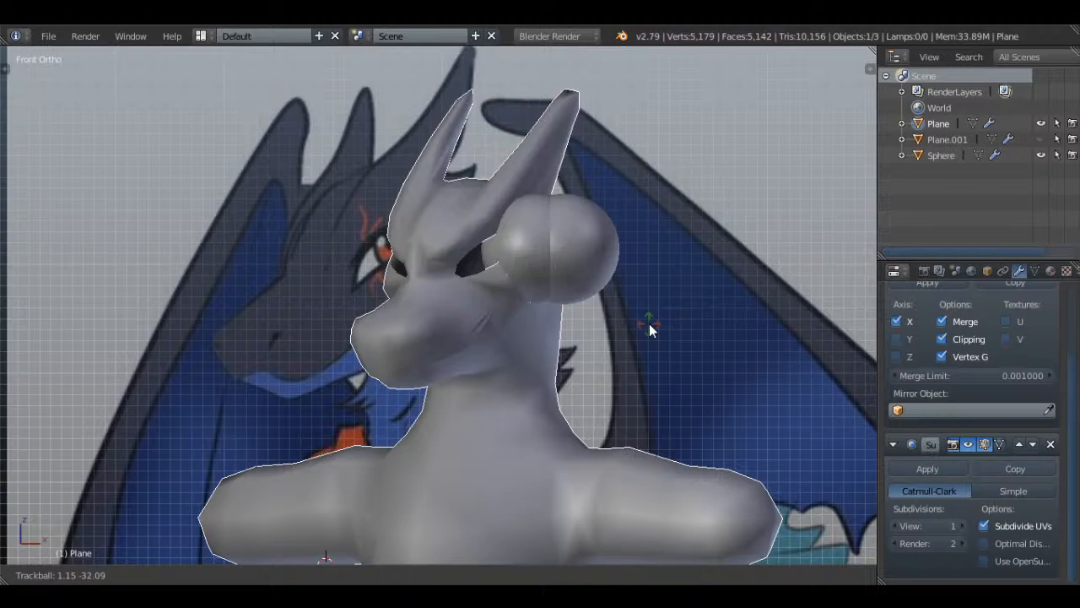
key("Escape")
- In wireframe, try rotating the body and sliding it over the reference head, and restore its original pose and solid shading
key("z")
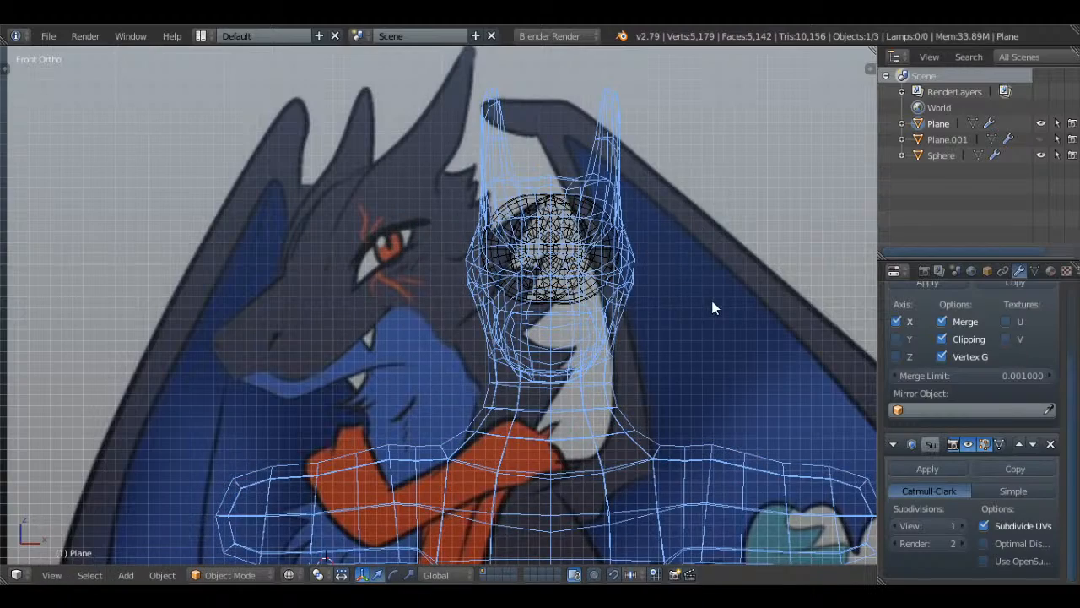
key("r")
key("r")
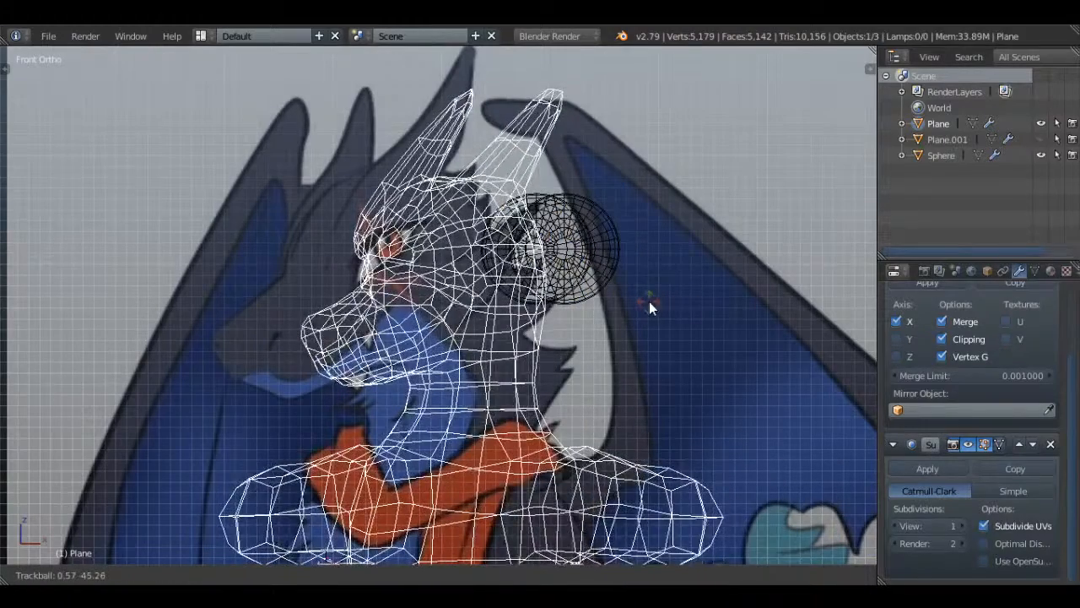
key("Escape")
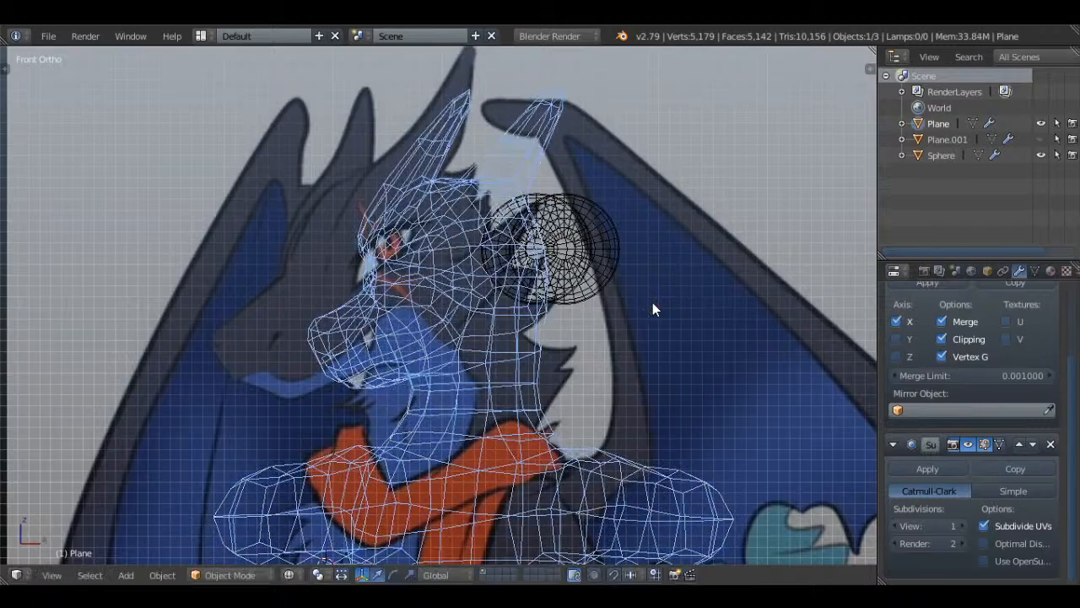
key("g")
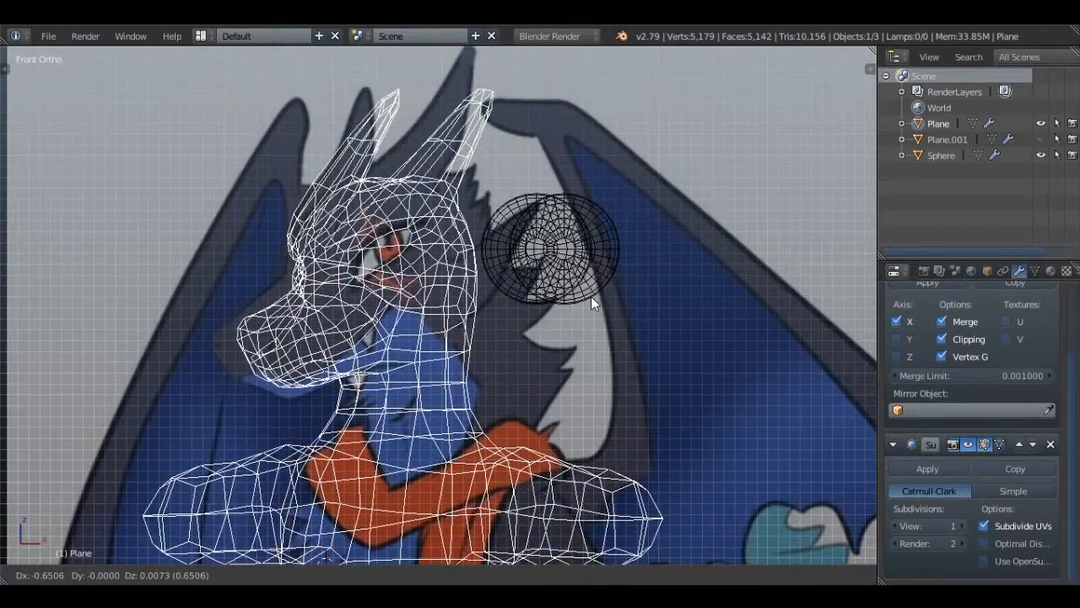
key("Escape")
key("r")
key("r")
key("Escape")
key("g")
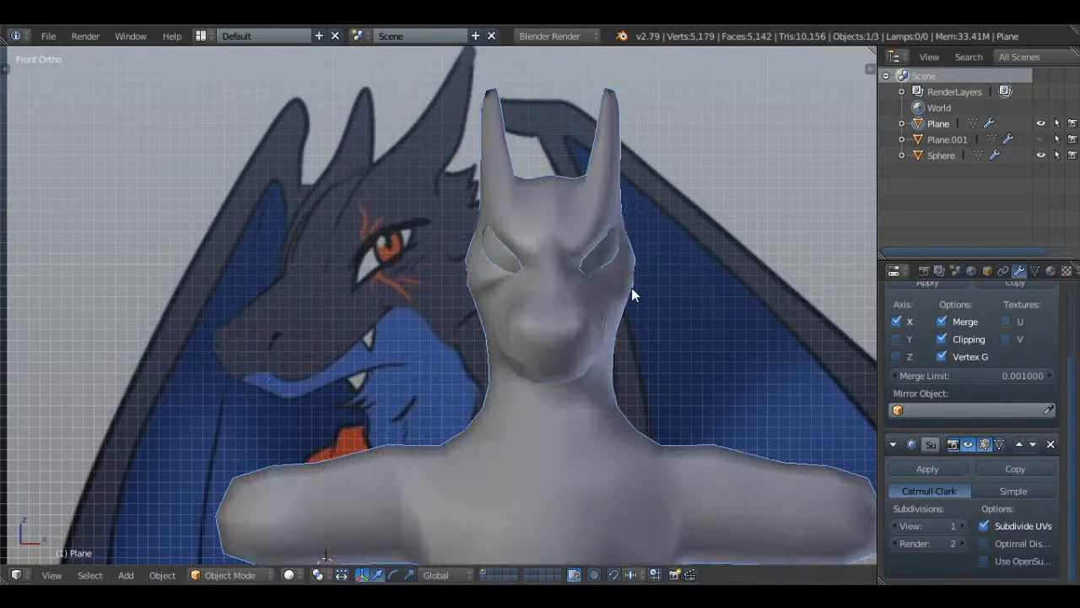
key("a")
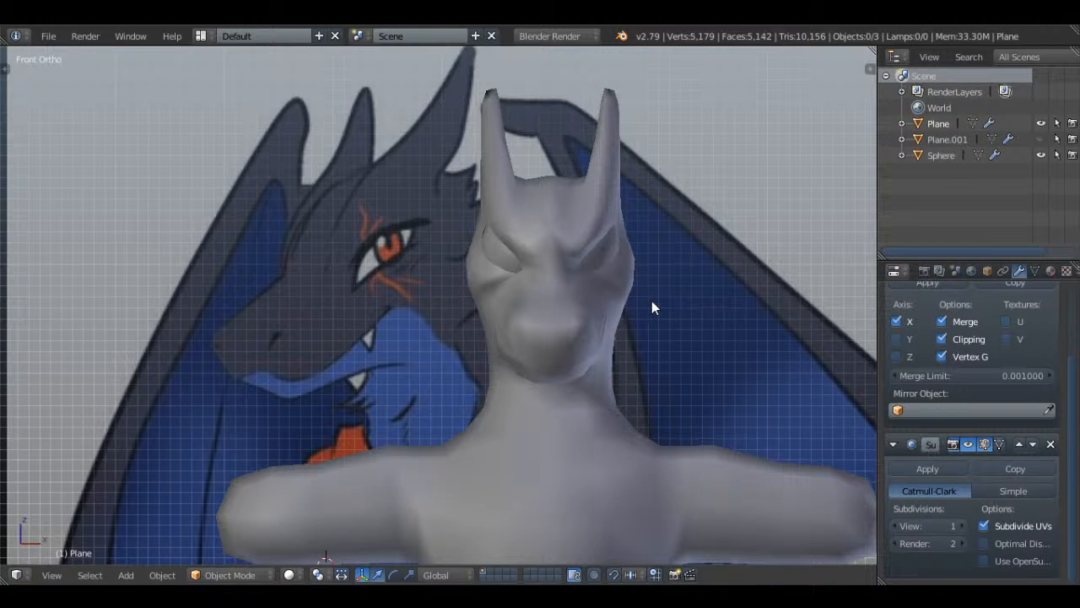
- In Edit Mode, reposition the lower eyelid and inner eye corner vertices, and check the eye opening in Object Mode
middle_click_drag(668, 313, 489, 332)
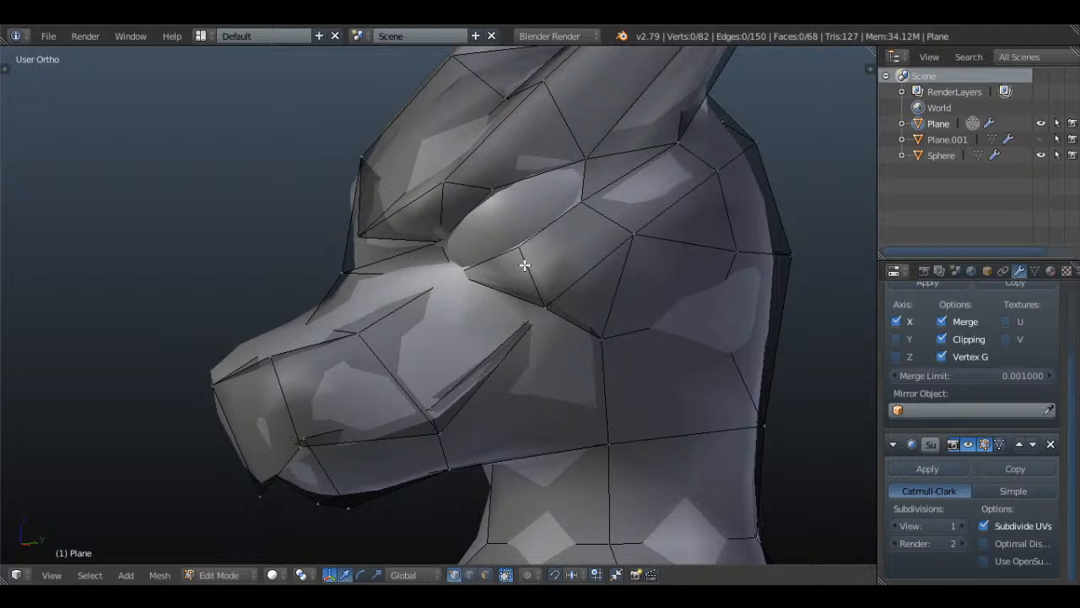
key("g")
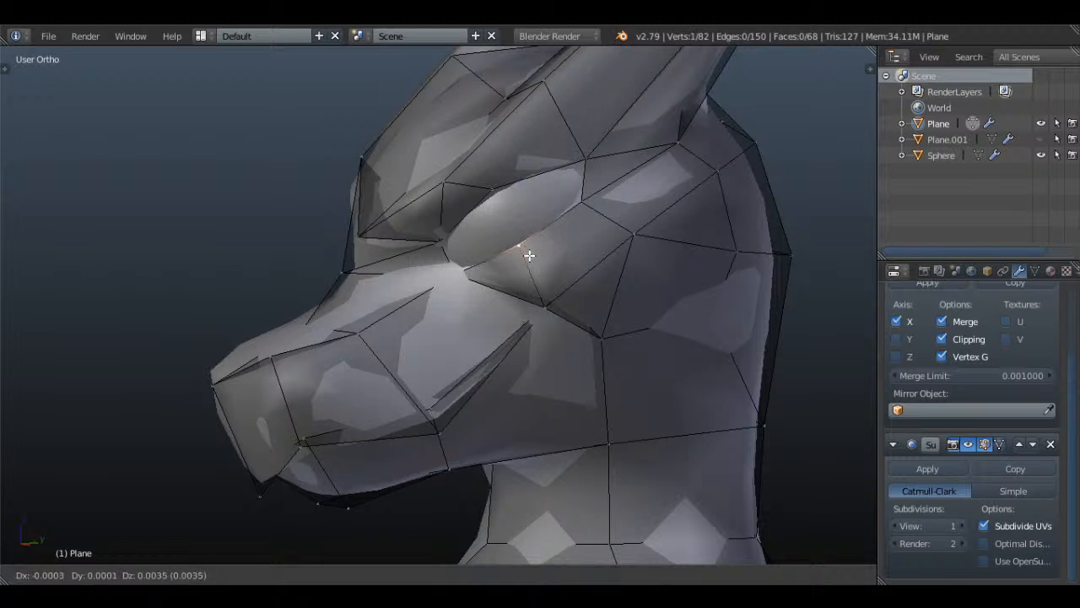
left_click(530, 258)
right_click(460, 237)
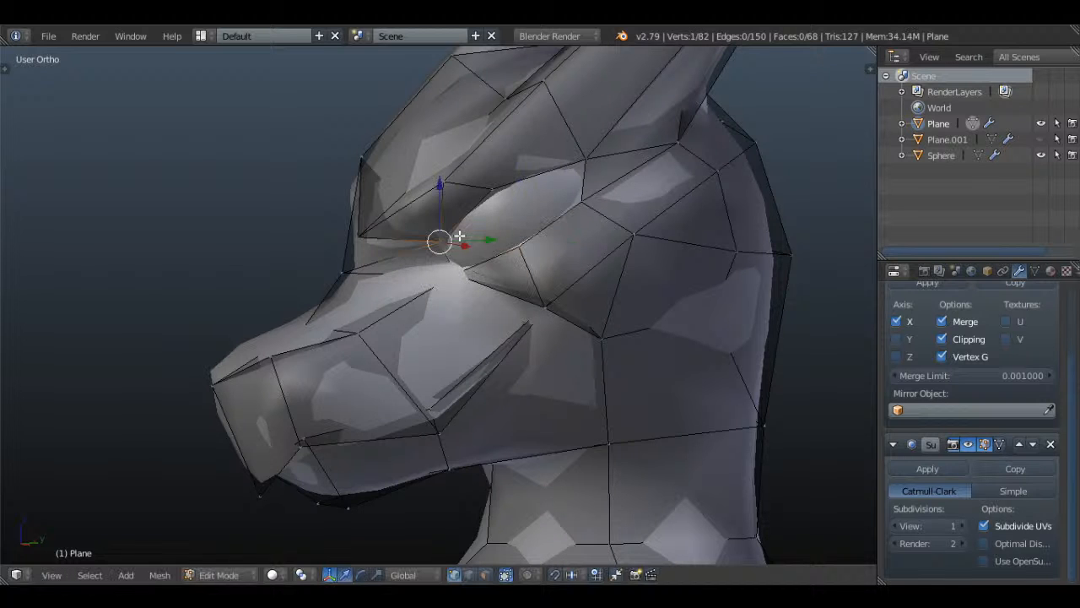
key("g")
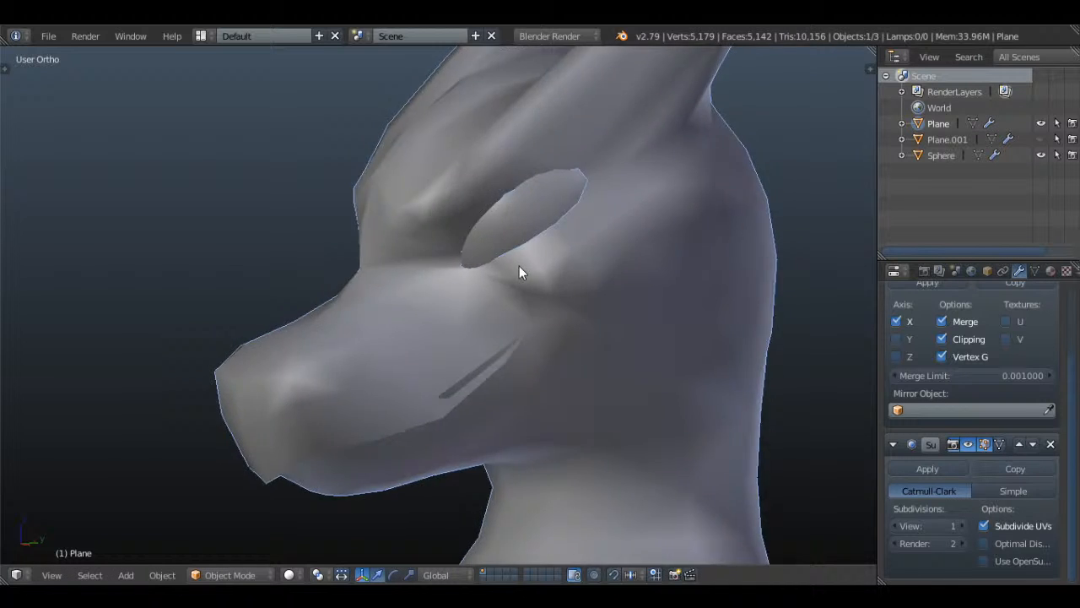
middle_click_drag(518, 270, 631, 264)
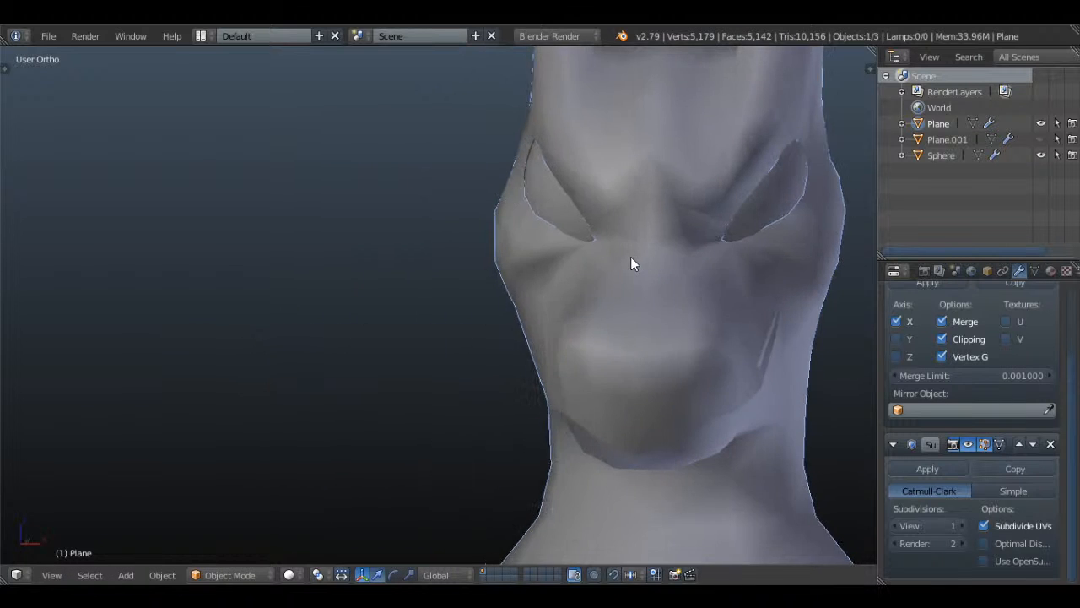
middle_click_drag(718, 279, 630, 287)
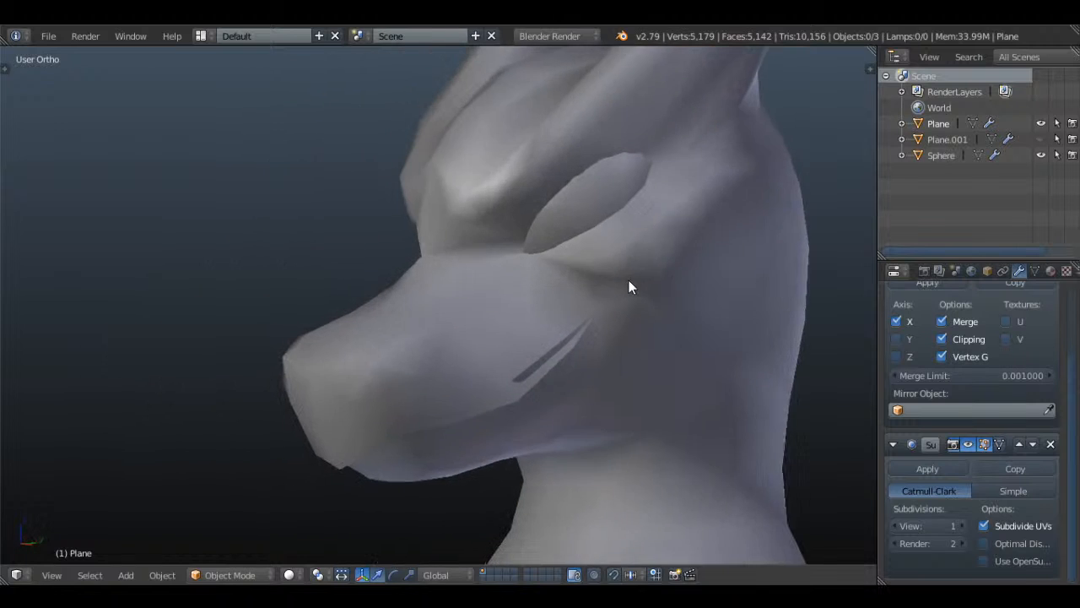
- Select the vertex above the outer eye corner and reposition it on the side of the head
key("Tab")
right_click_drag(661, 147, 668, 168)
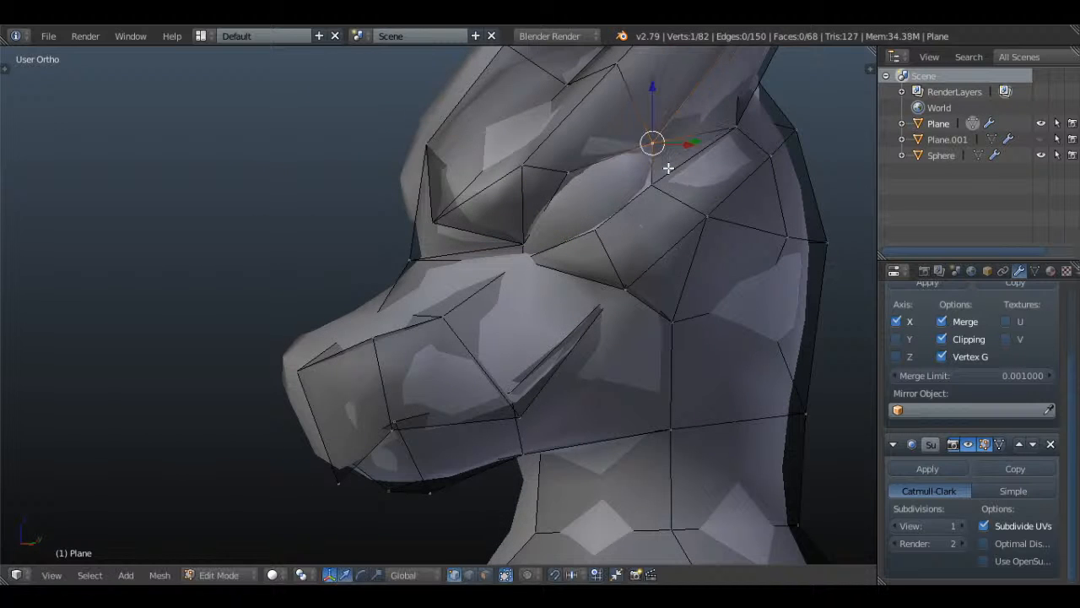
middle_click_drag(654, 141, 682, 205)
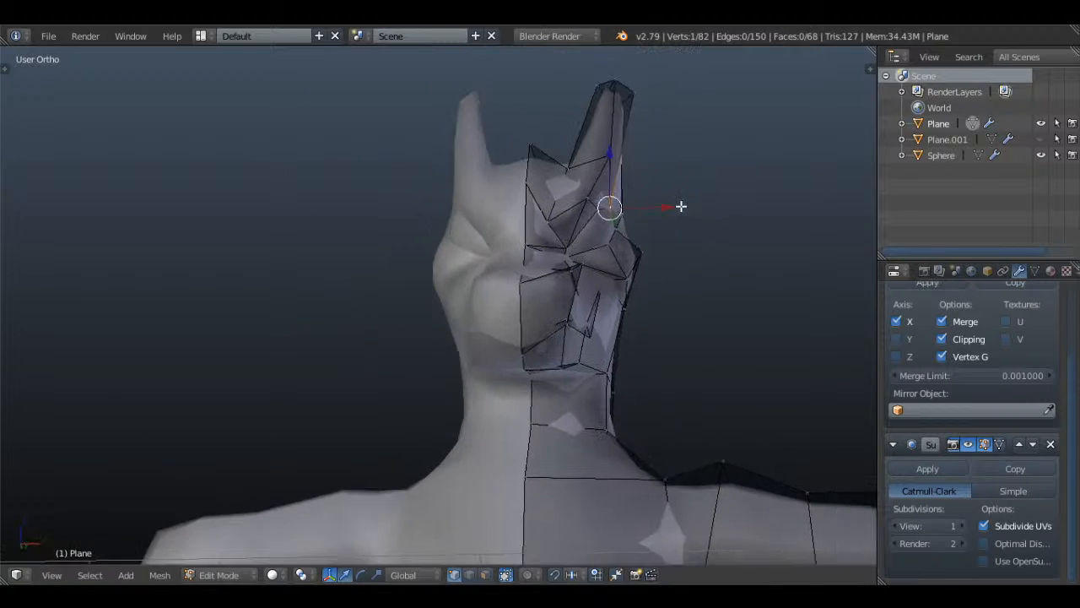
scroll(593, 241, "up", 4)
key("g")
left_click(635, 266)
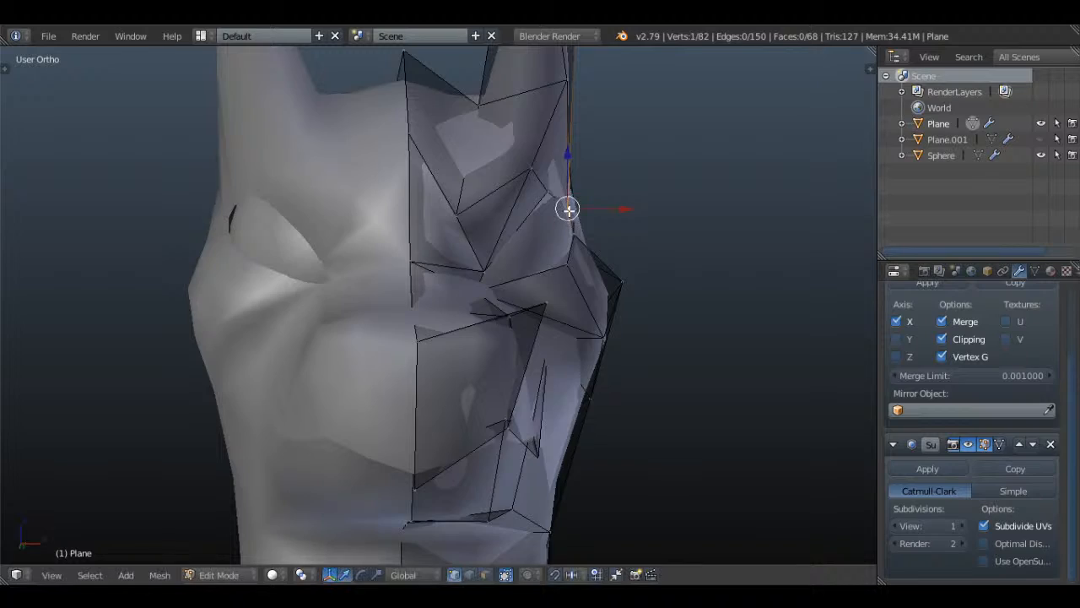
- Reshape the brow and upper eye rim by moving individual vertices around the eye, and return to Object Mode
right_click(554, 199)
middle_click_drag(601, 205, 566, 266)
key("g")
left_click(425, 154)
key("g")
left_click(305, 230)
key("Tab")
key("Tab")
key("g")
left_click(591, 269)
key("Tab")
- Save over Vanguard 1.blend, examine the eye area in wireframe, and resume editing the mesh in solid shading
key("ctrl+s")
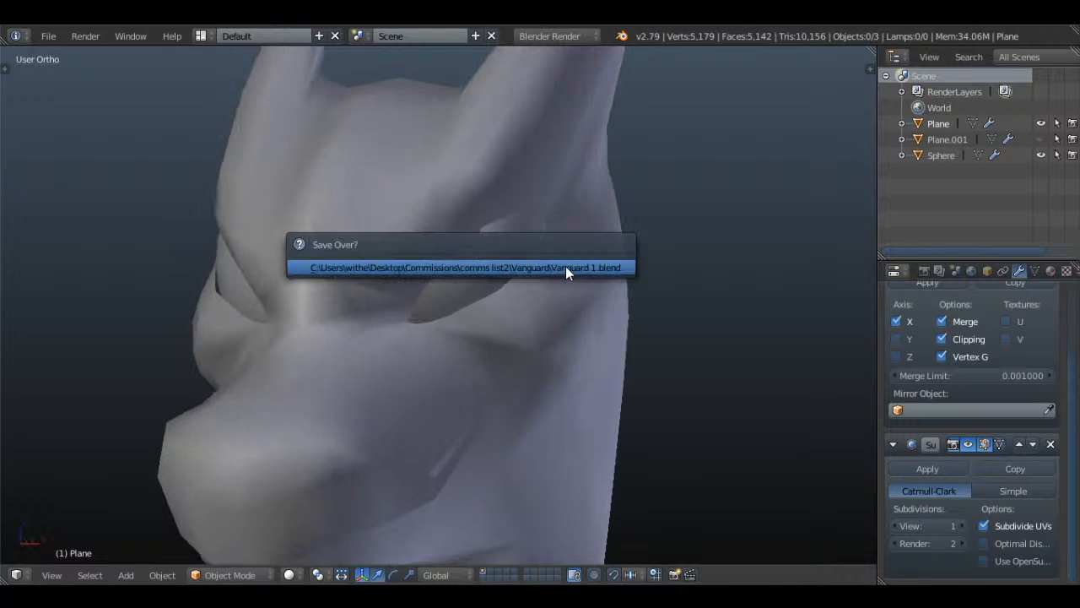
left_click(566, 266)
scroll(508, 363, "down", 2)
scroll(512, 338, "up", 4)
key("z")
middle_click_drag(515, 309, 532, 304)
key("z")
key("Tab")
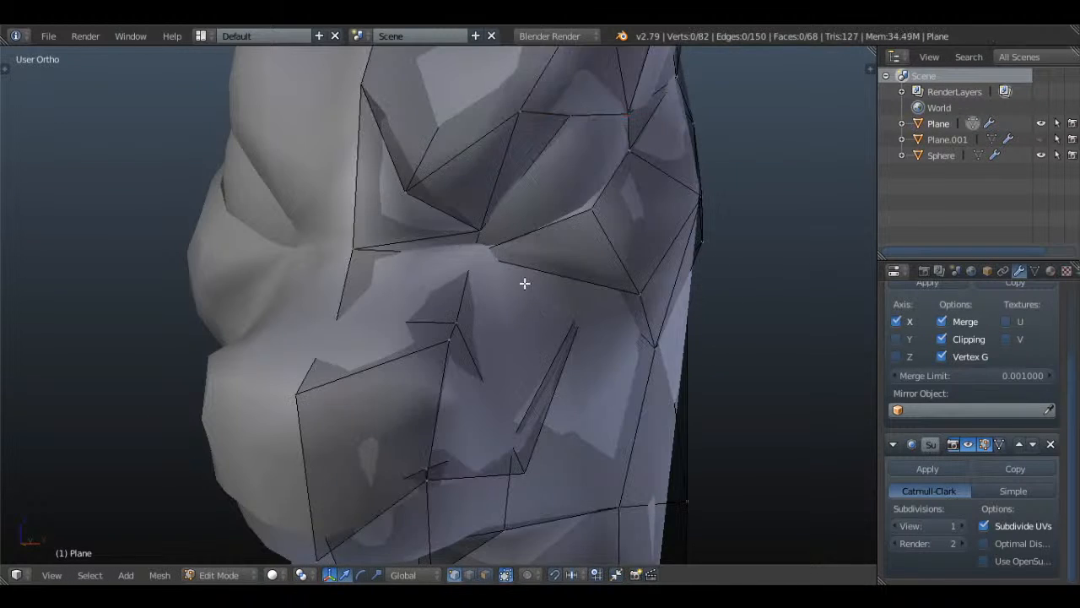
- Knife-cut an edge from the inner brow vertex to the centre-line vertex at the nose bridge
key("g")
left_click(519, 236)
key("a")
key("k")
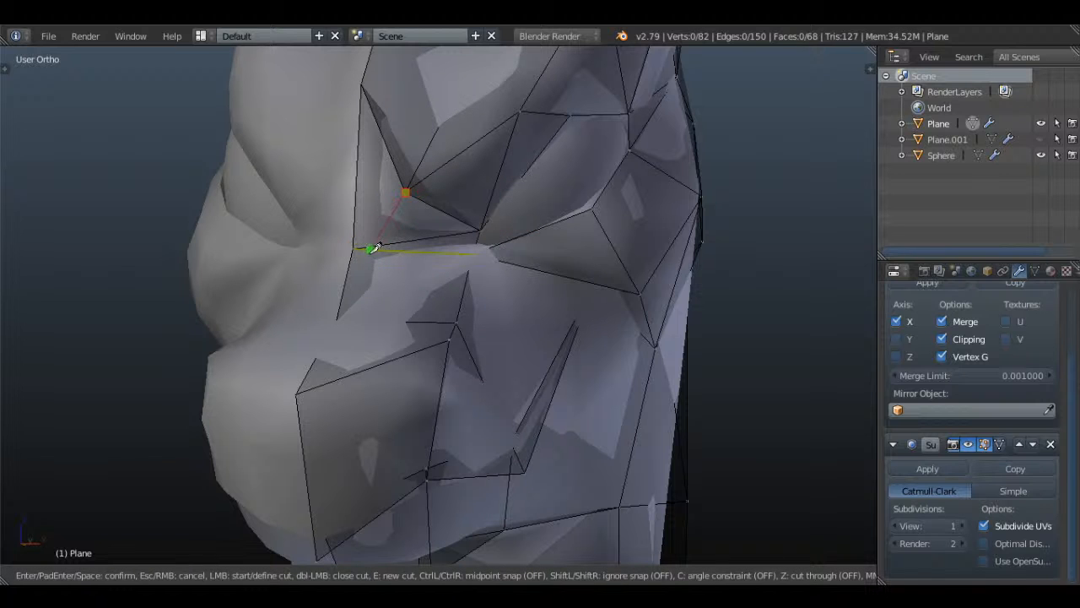
left_click(354, 249)
key("Return")
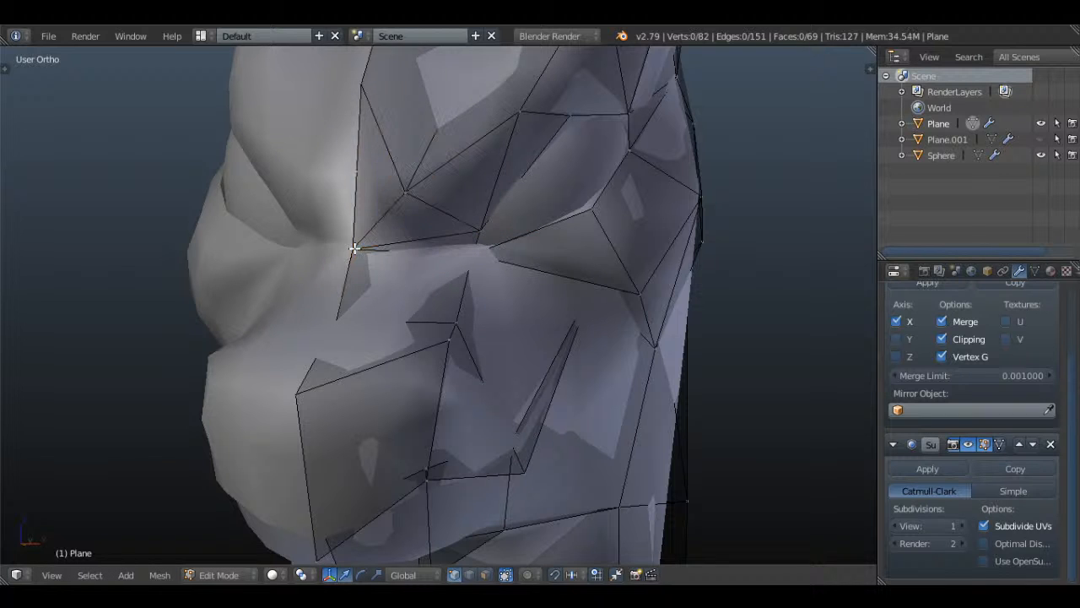
- In the right view, move the centre-line vertex at the top of the nose bridge against the reference
scroll(355, 248, "down", 3)
key("Tab")
middle_click_drag(514, 272, 323, 300)
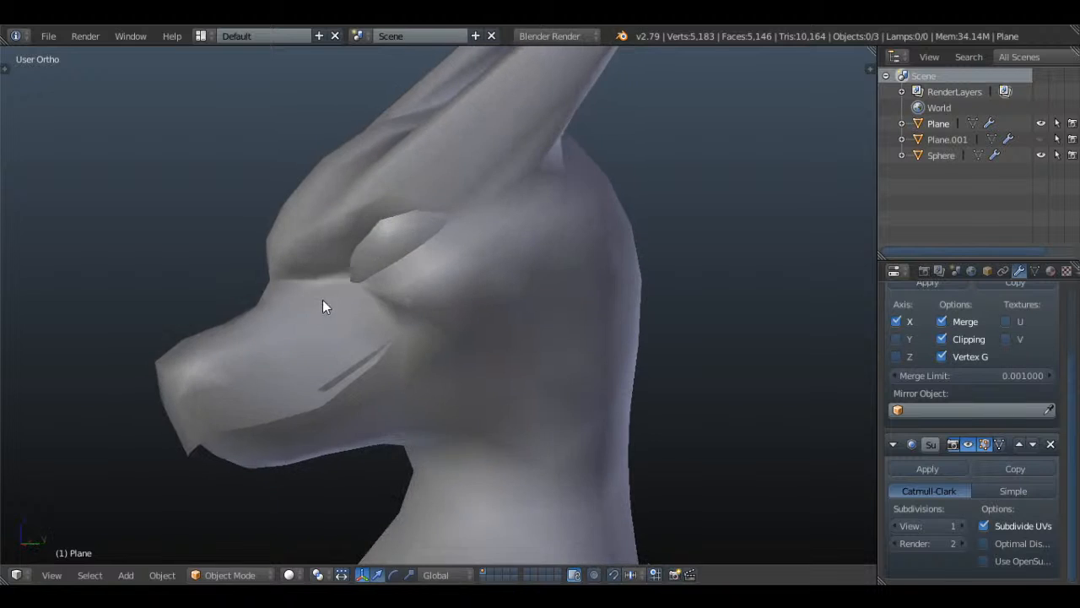
key("Tab")
key("KP_3")
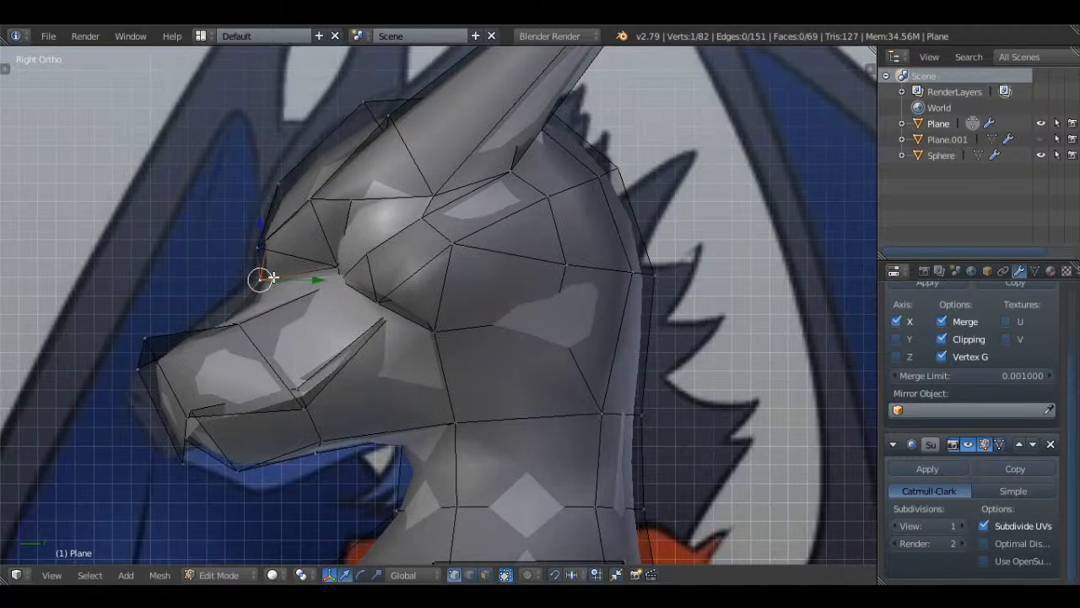
key("g")
left_click(454, 292)
- Set the Subdivision Surface modifier's View level to 2 and resume editing the head mesh
key("Tab")
mouse_move(417, 292)
middle_mouse_down()
mouse_move(473, 285)
mouse_move(671, 307)
mouse_move(710, 327)
mouse_move(591, 334)
middle_mouse_up()
right_click(459, 273)
left_click(963, 525)
key("a")
scroll(592, 334, "up", 3)
key("Tab")
key("a")
key("a")
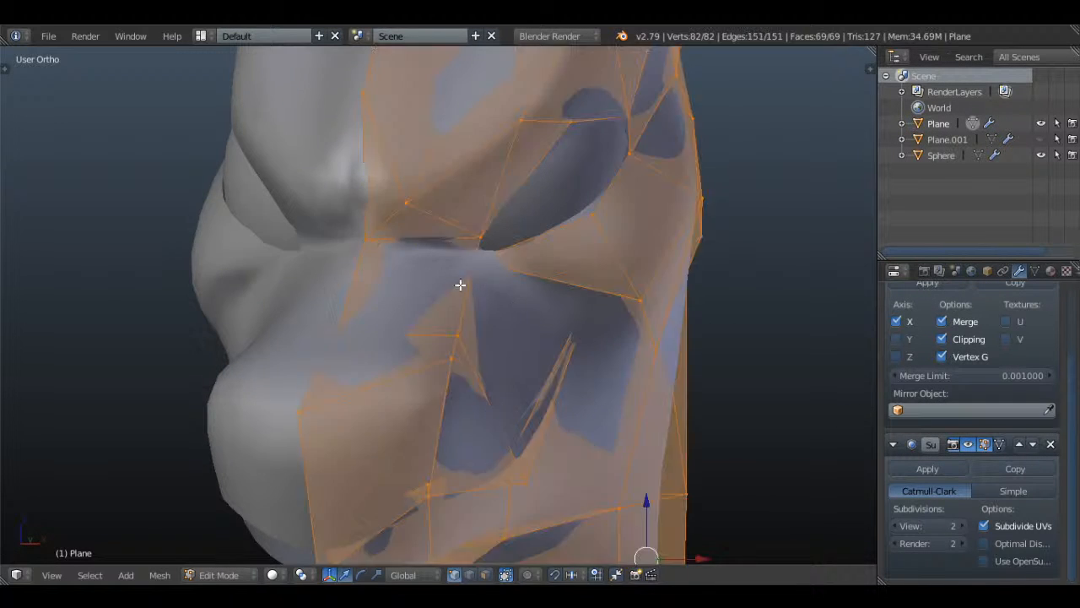
- Knife-cut from the inner brow vertex down across the nose bridge to the upper muzzle vertex
middle_click_drag(461, 284, 422, 250)
key("a")
key("k")
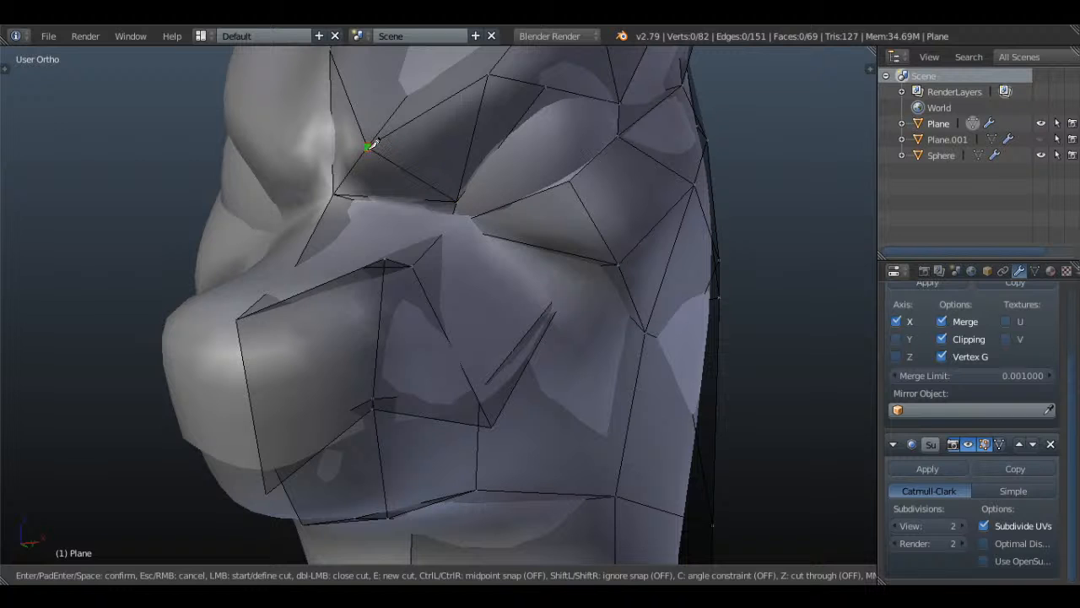
left_click(366, 193)
middle_click_drag(366, 193, 432, 351)
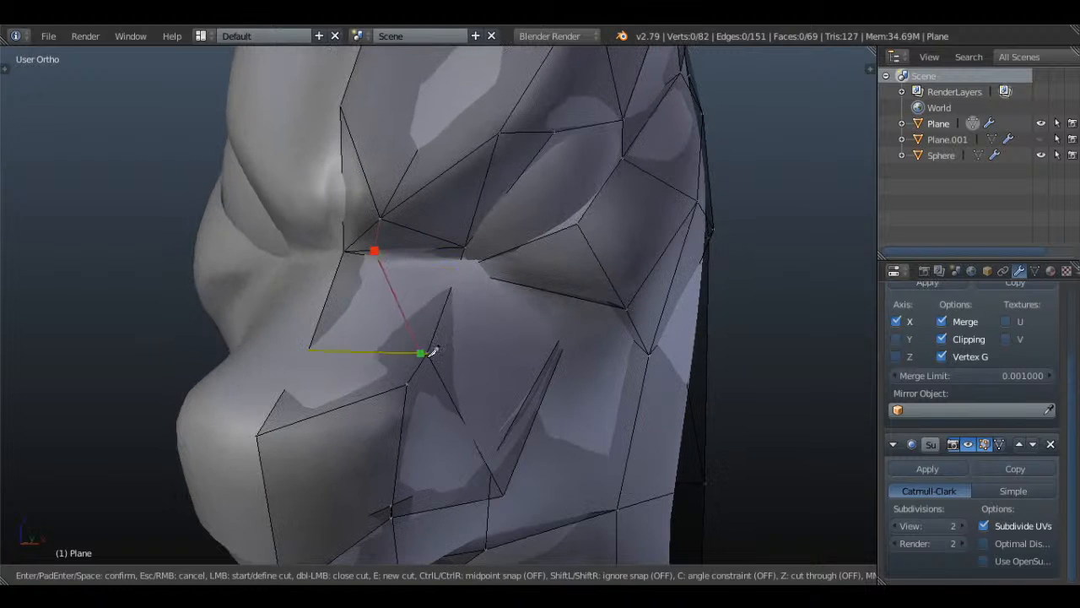
left_click(429, 351)
key("Return")
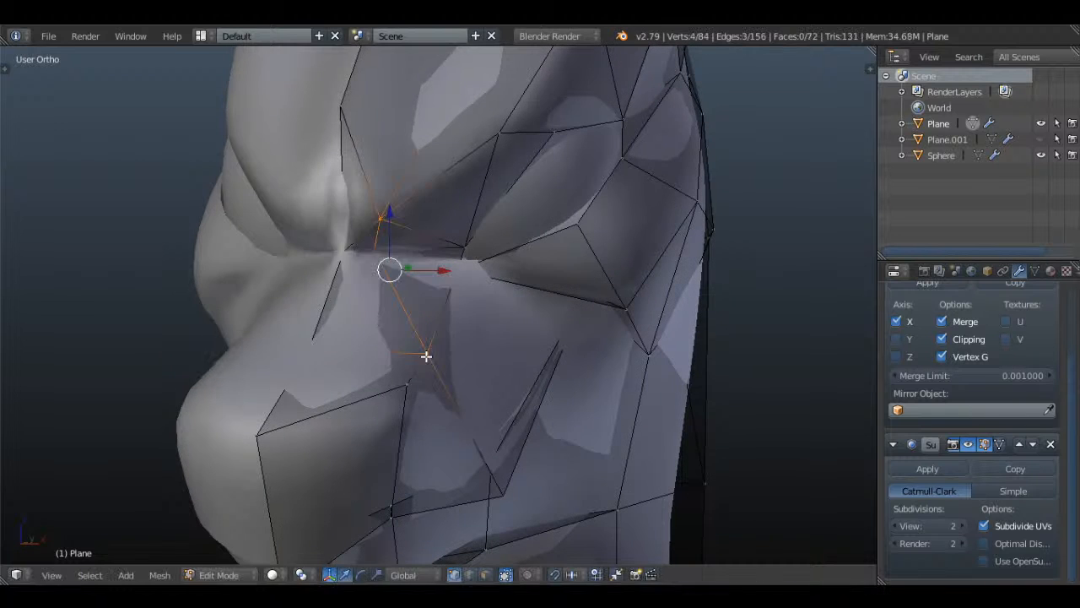
- In wireframe, select the nose bridge vertices below the brow, delete them, and restore solid shading
key("z")
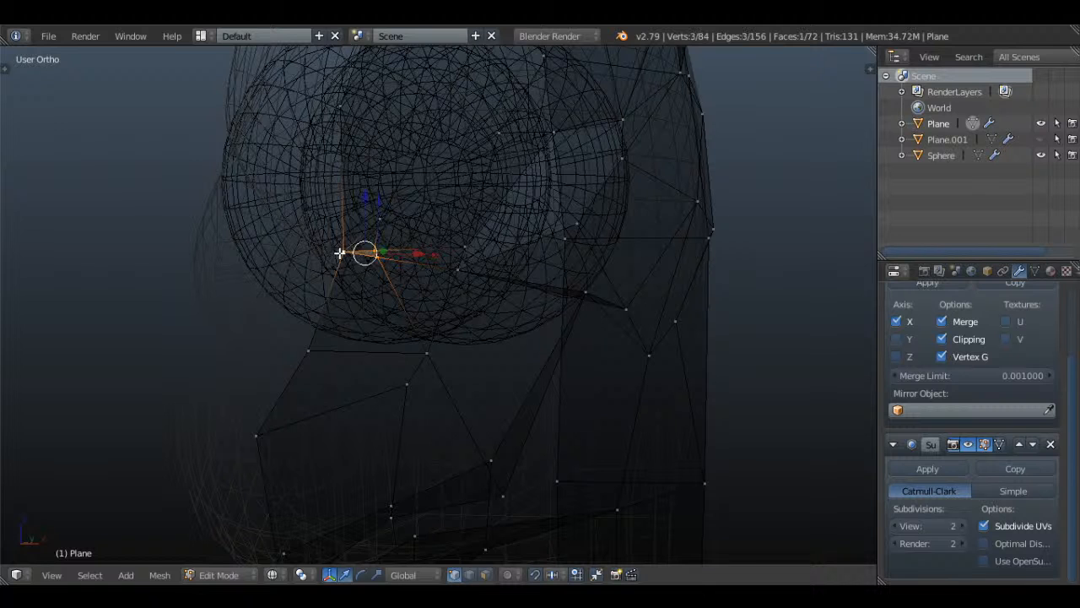
key("x")
left_click(440, 159)
key("z")
- Extend a vertex from the inner brow along X to the centre line and fill the brow face above it
right_click(387, 230)
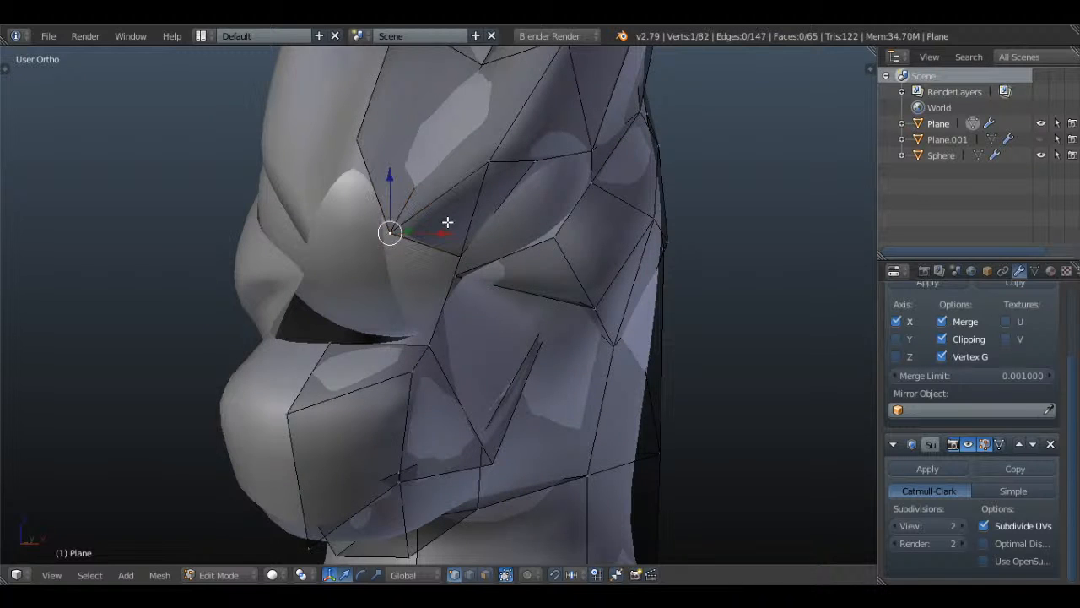
middle_click_drag(448, 222, 308, 283)
key("g")
key("x")
left_click(413, 280)
right_click(469, 252, "shift")
right_click(426, 164, "shift")
key("f")
key("a")
right_click(477, 249, "shift")
key("a")
key("KP_3")
scroll(309, 283, "down", 2)
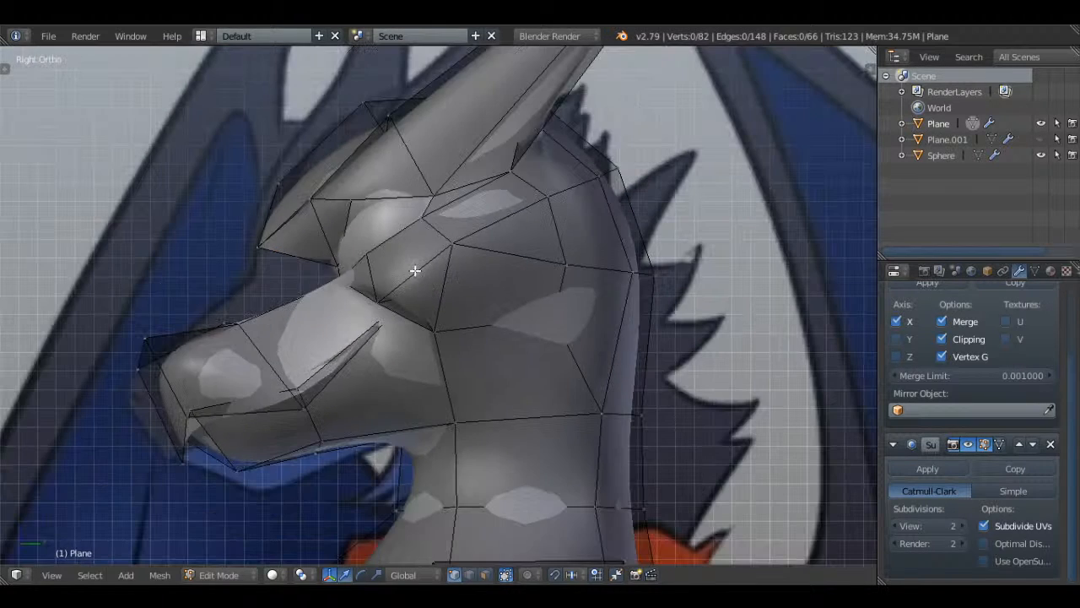
- In the right view, move the two lower brow vertices backward and the side brow ridge vertex forward
key("z")
key("g")
left_click(320, 242)
key("z")
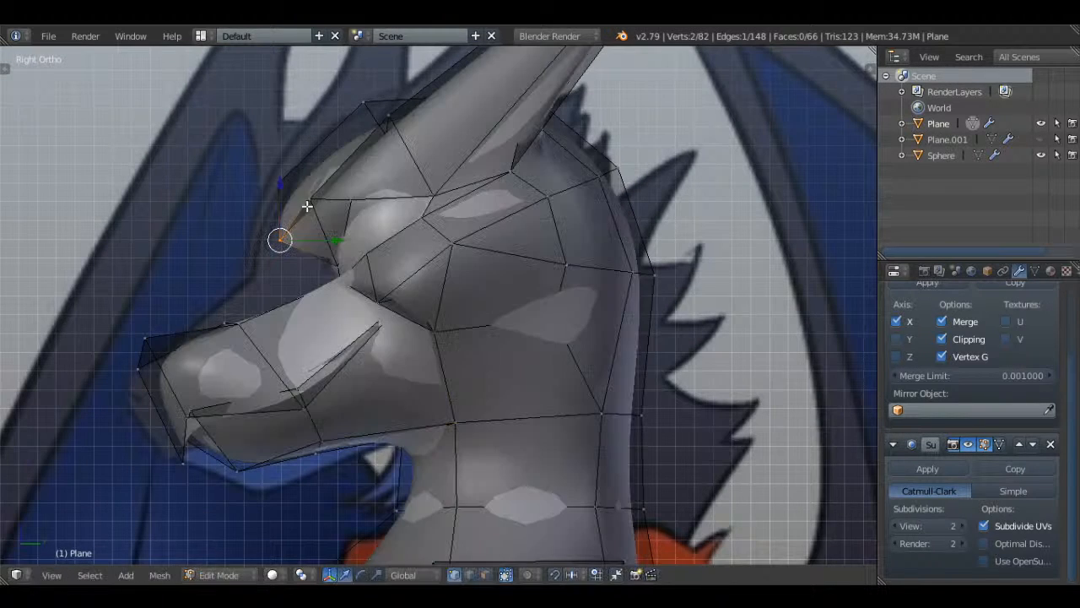
right_click(316, 195)
key("g")
left_click(296, 196)
key("g")
left_click(297, 195)
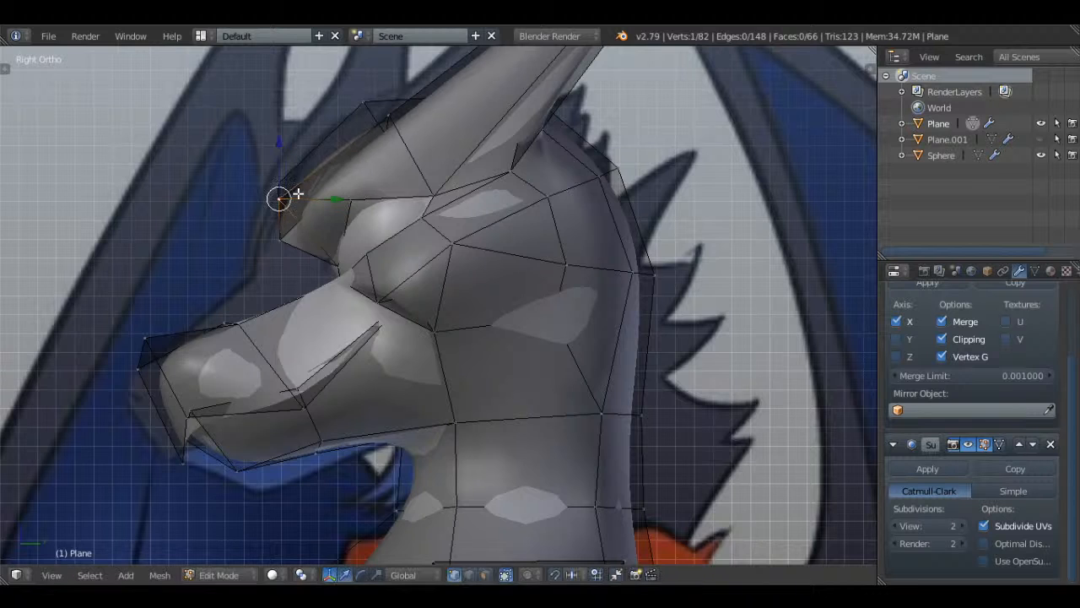
- Extrude the inner brow vertex downward and fill the faces between it and the inner eye corner
key("Tab")
middle_click_drag(297, 195, 437, 237)
key("Tab")
key("a")
key("a")
right_click(403, 233)
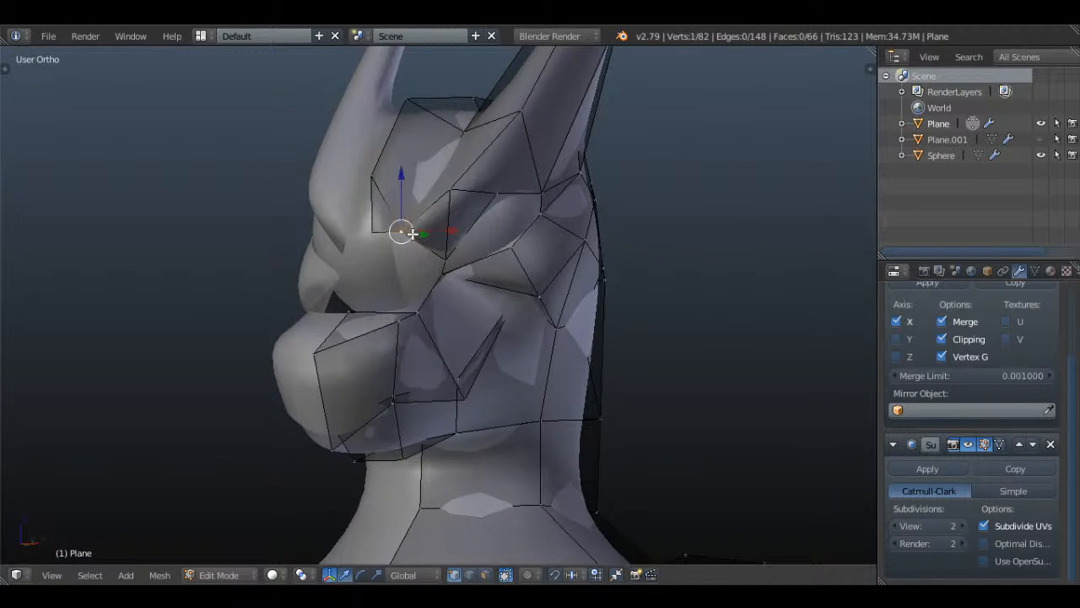
key("a")
scroll(351, 183, "up", 1)
scroll(384, 193, "up", 1)
key("e")
left_click(433, 283)
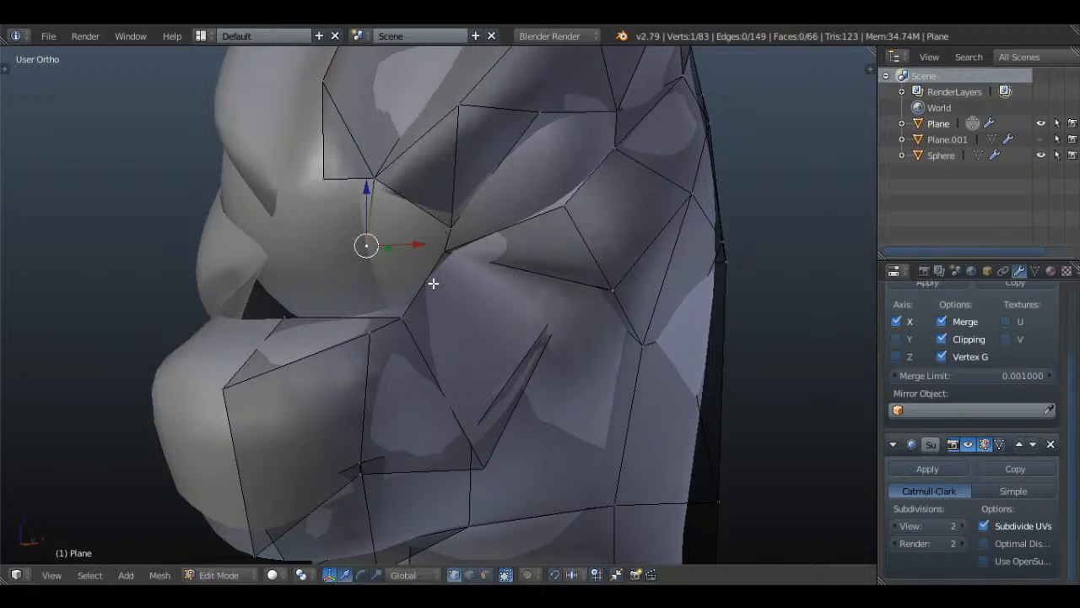
key("f")
key("a")
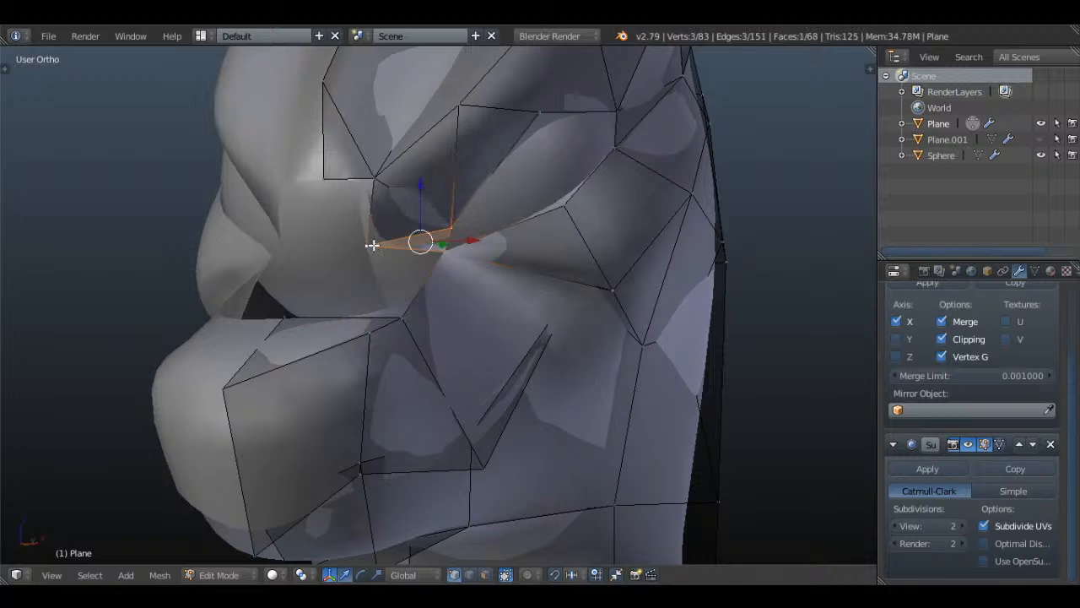
key("a")
- Extend the new vertex to the centre line and fill the nose bridge face below the brow
middle_click_drag(372, 245, 445, 257)
left_click_drag(493, 259, 441, 245)
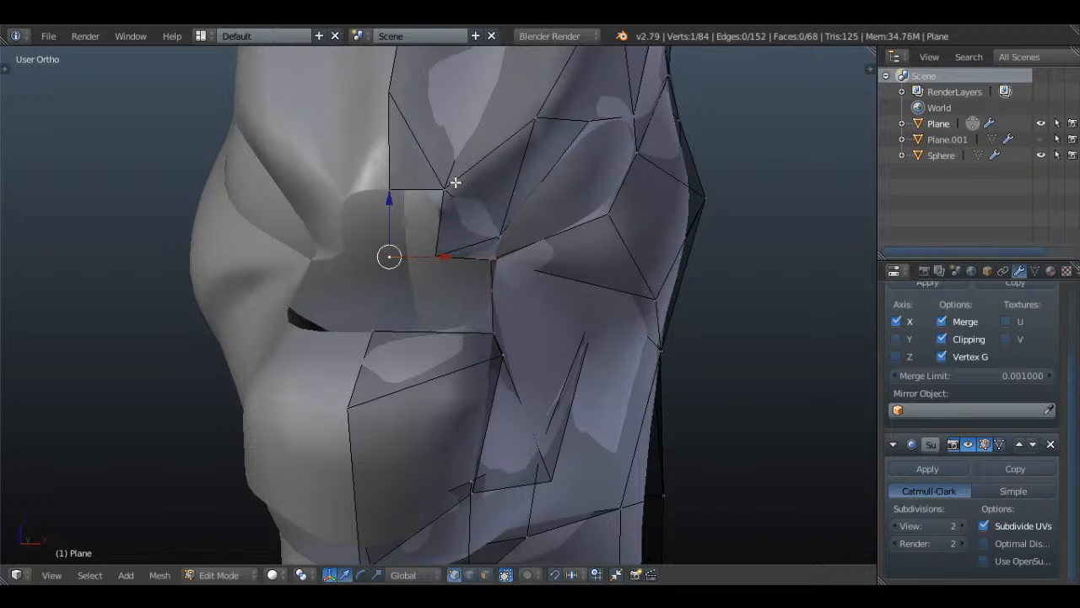
right_click(439, 255, "shift")
key("f")
key("a")
- Reposition the lower vertices of the nose bridge beside the inner eye corner
middle_click_drag(451, 254, 349, 298)
right_click(349, 297)
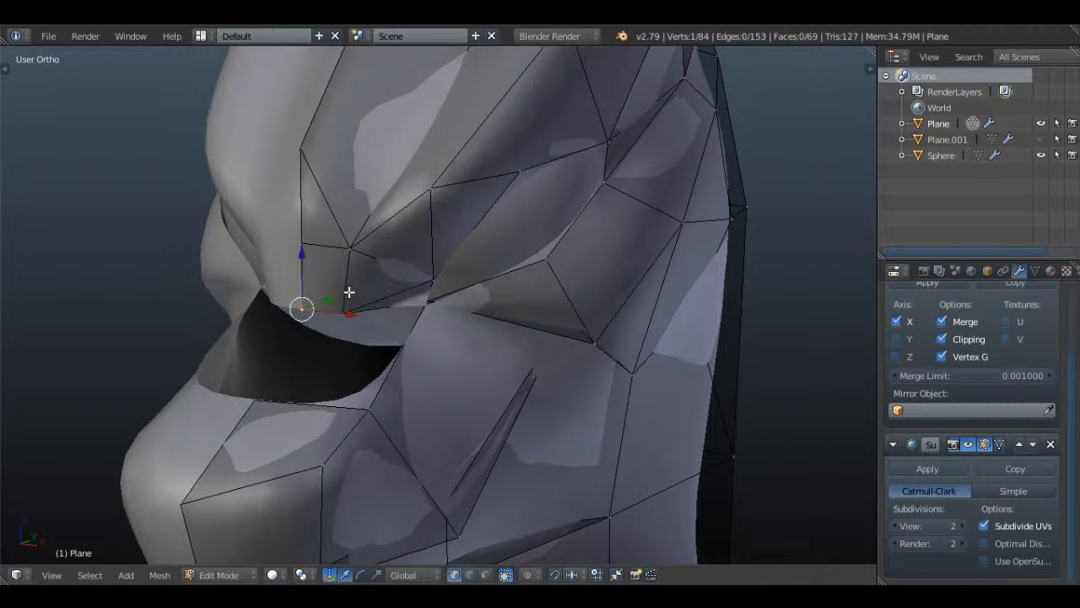
key("g")
left_click(352, 288)
key("g")
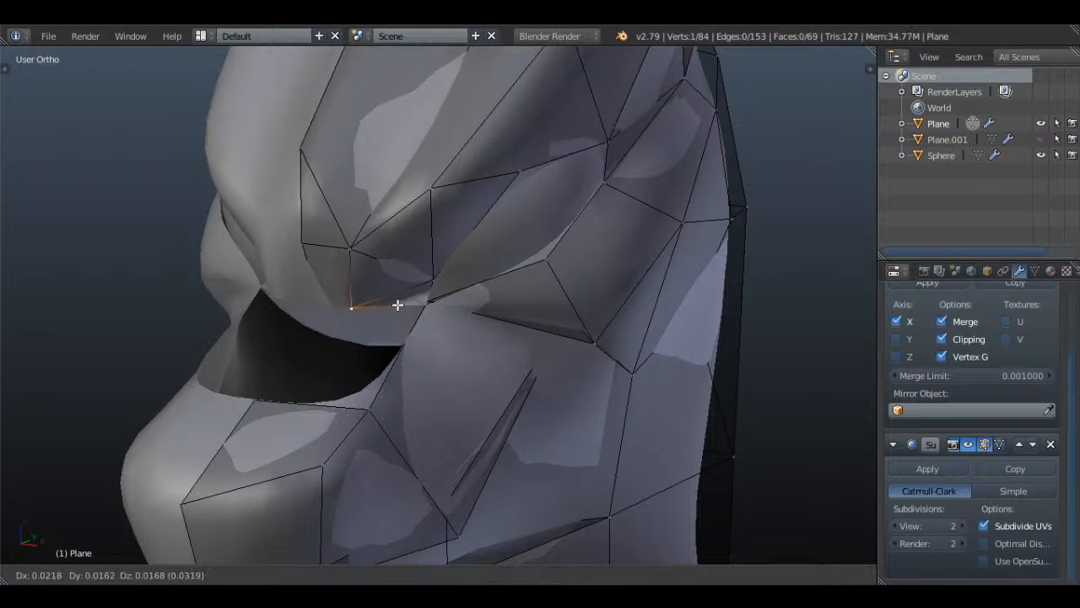
left_click(393, 305)
- Fill the face joining the nose bridge to the top of the muzzle, using wireframe to select its vertices
key("z")
right_click(248, 407, "shift")
middle_click_drag(248, 407, 342, 338)
right_click(366, 255, "shift")
key("f")
key("z")
- Fill the remaining gap beside the nose bridge below the inner eye corner, and check the head in Object Mode
right_click(387, 257)
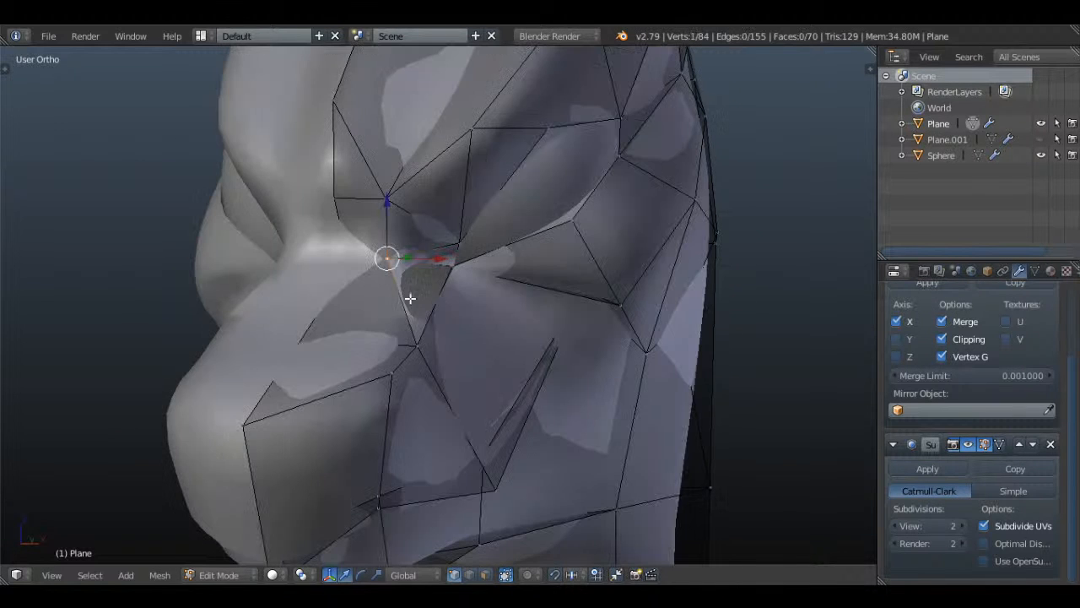
scroll(452, 268, "down", 4)
key("Tab")
middle_click_drag(453, 282, 345, 282)
scroll(507, 318, "up", 4)
key("Tab")
key("a")
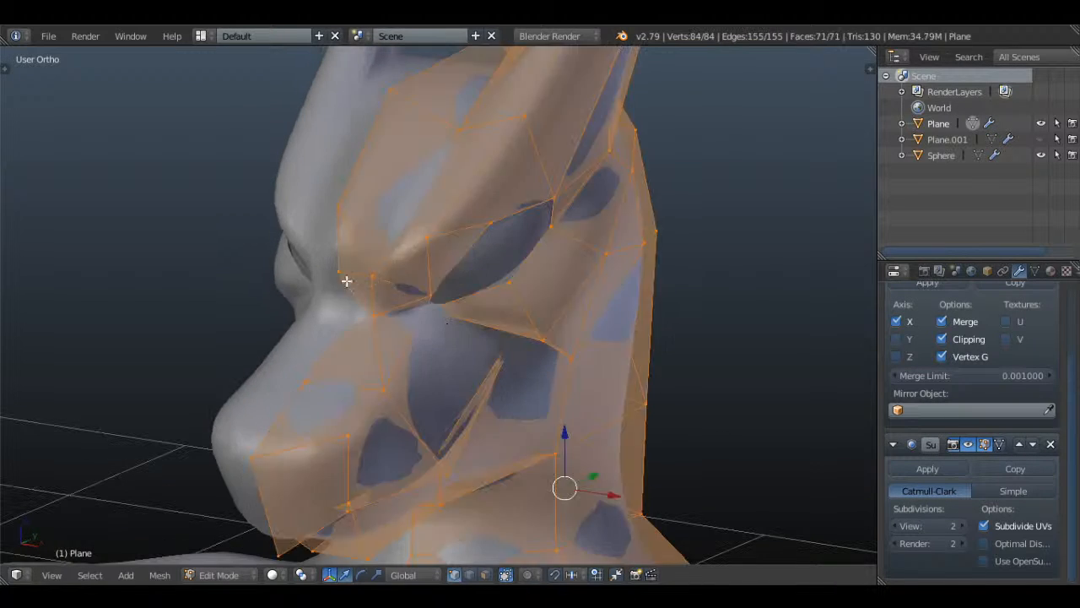
- Move the centre-line vertex between the brows forward along Y, and adjust its position in the right view
key("a")
right_click(342, 212)
middle_click_drag(388, 225, 285, 270)
key("g")
key("y")
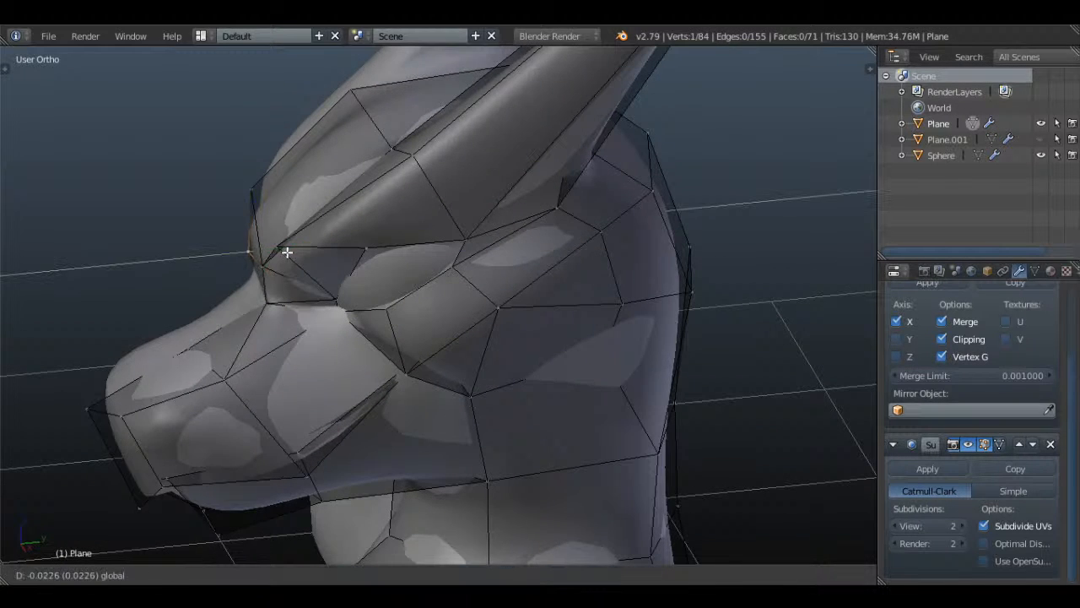
left_click(281, 255)
key("KP_3")
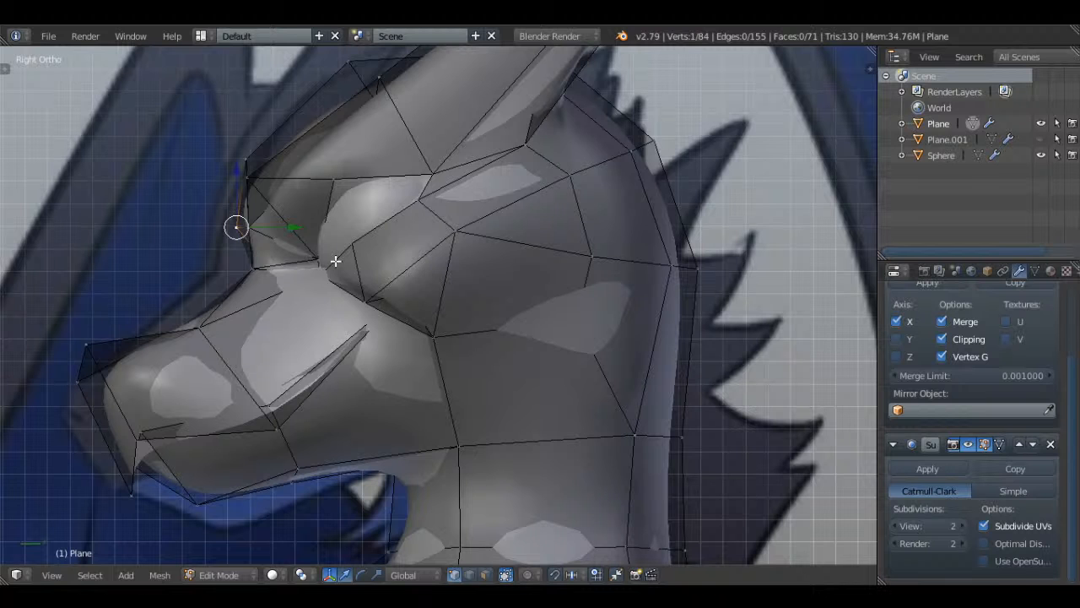
key("g")
left_click(313, 236)
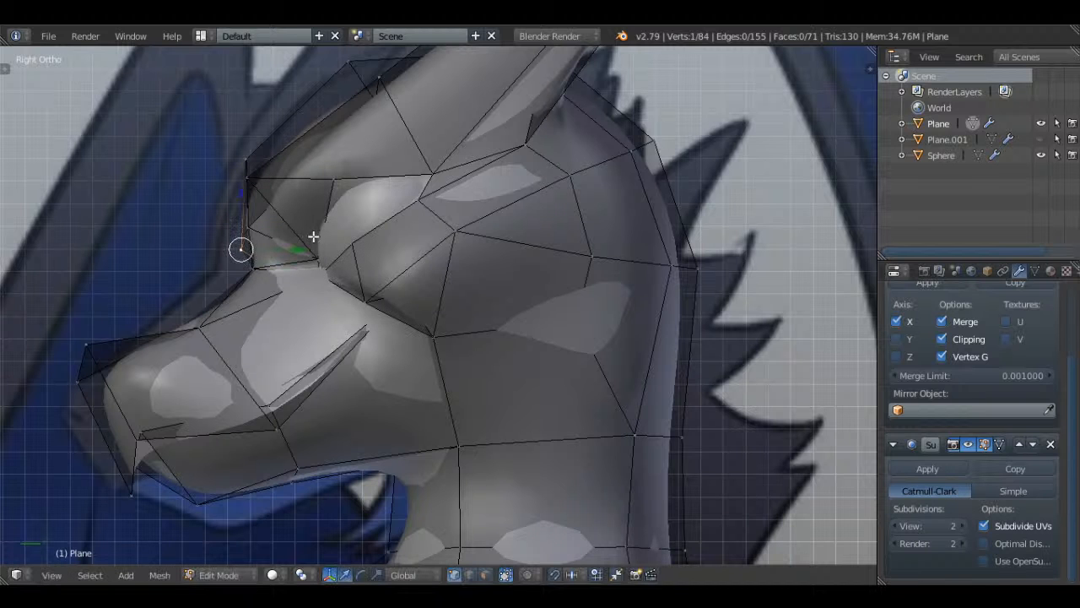
- Reposition the centre-line vertices between the brows in the right and perspective views, checking the brow shape in Object Mode
key("g")
left_click(235, 176)
key("Tab")
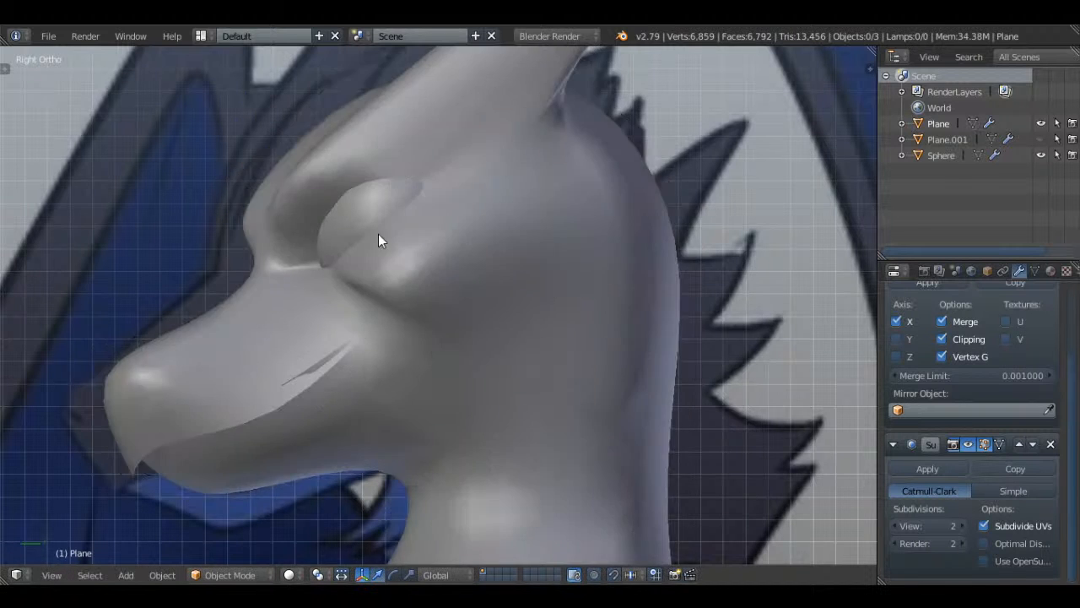
middle_click_drag(379, 239, 453, 256)
key("Tab")
right_click(549, 240)
key("g")
left_click(630, 252)
key("Tab")
key("Tab")
- Knife a new edge from the vertex above the inner eye across the brow to the forehead centre line
scroll(453, 256, "up", 3)
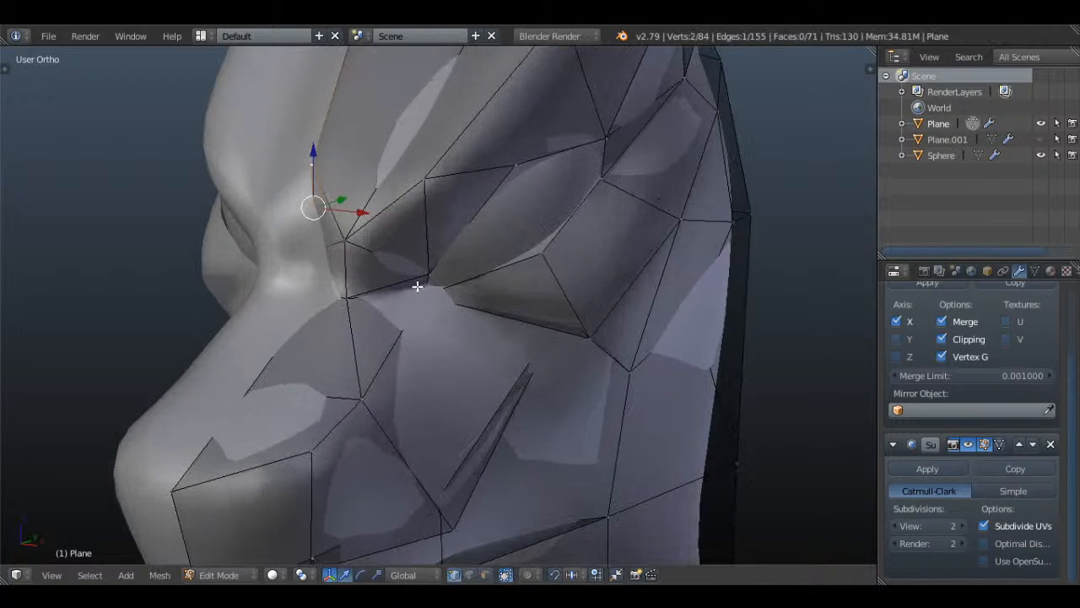
key("a")
key("a")
right_click(423, 181)
key("z")
scroll(426, 187, "down", 3)
middle_click_drag(426, 187, 484, 236)
scroll(486, 237, "up", 2)
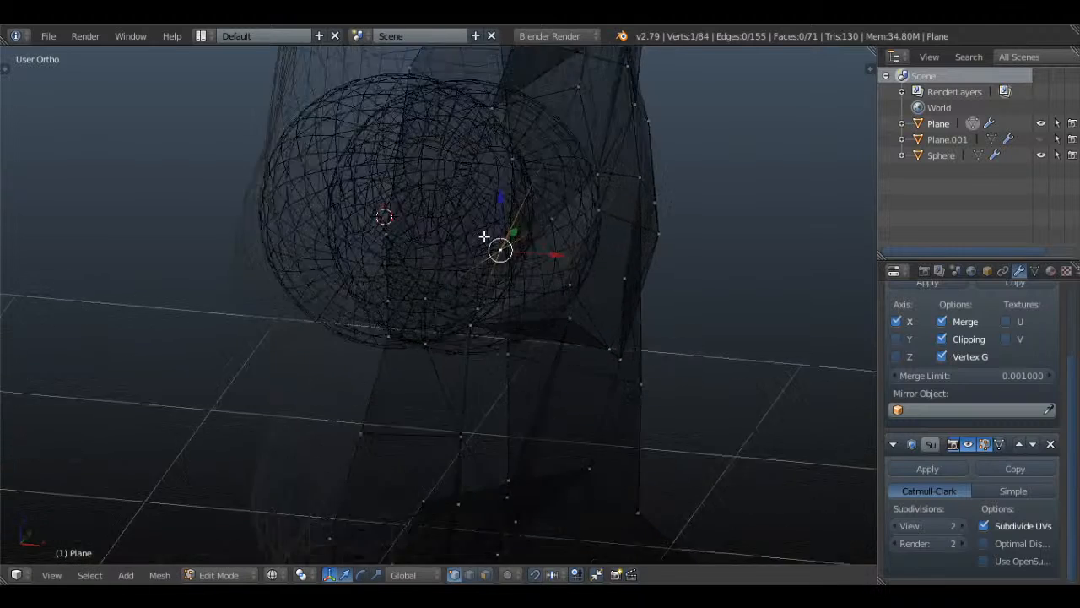
key("a")
key("z")
key("k")
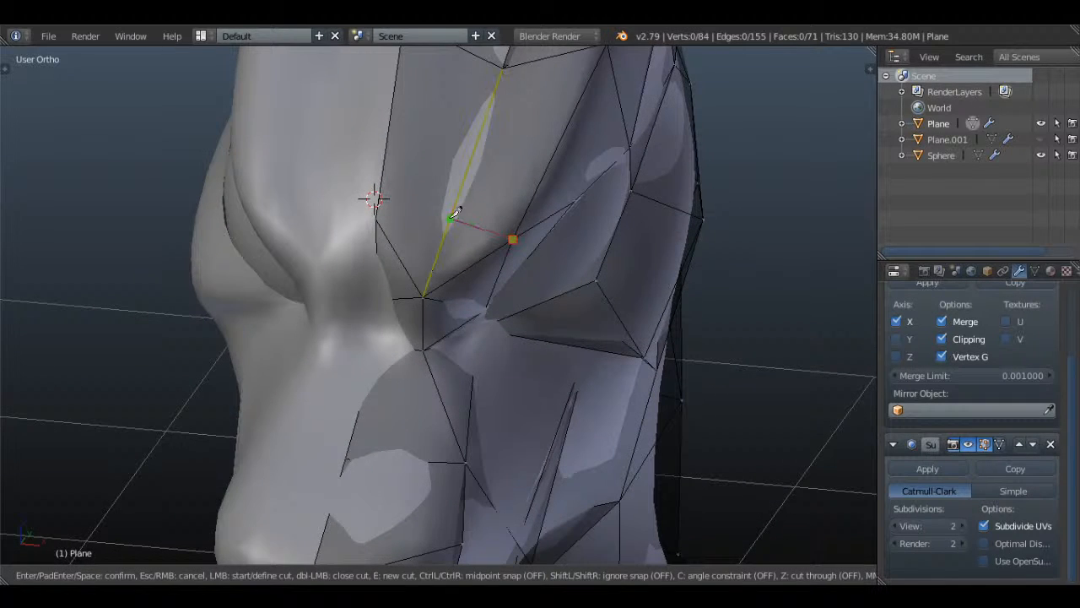
left_click(376, 219)
key("Return")
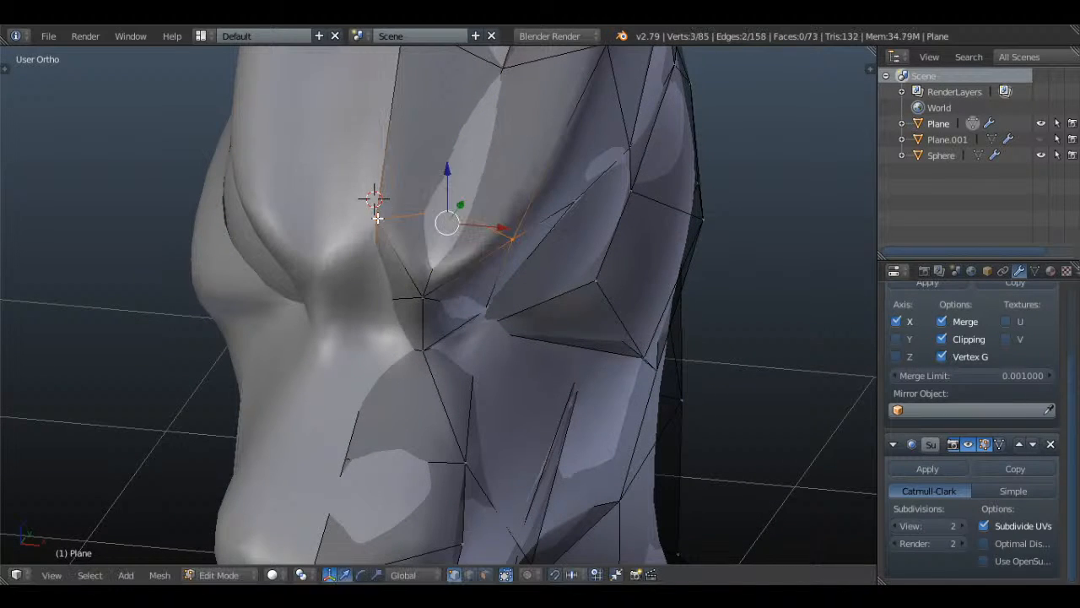
- Lower the subdivision view level to 0 to examine the cut mesh, and restore it to 2
scroll(514, 292, "down", 2)
left_click(896, 526)
left_click(896, 526)
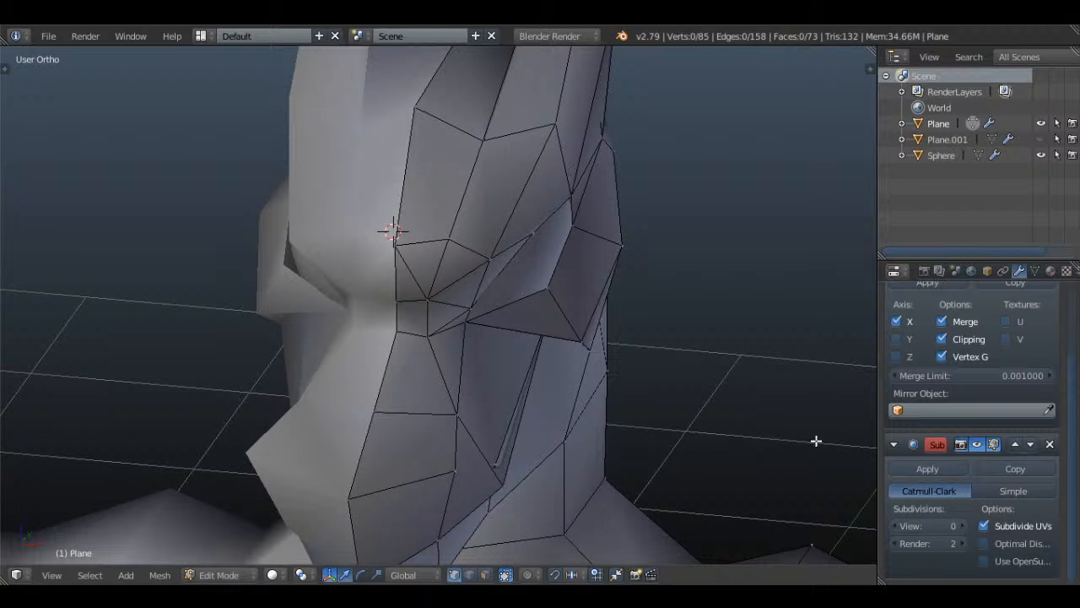
left_click(962, 526)
left_click(962, 526)
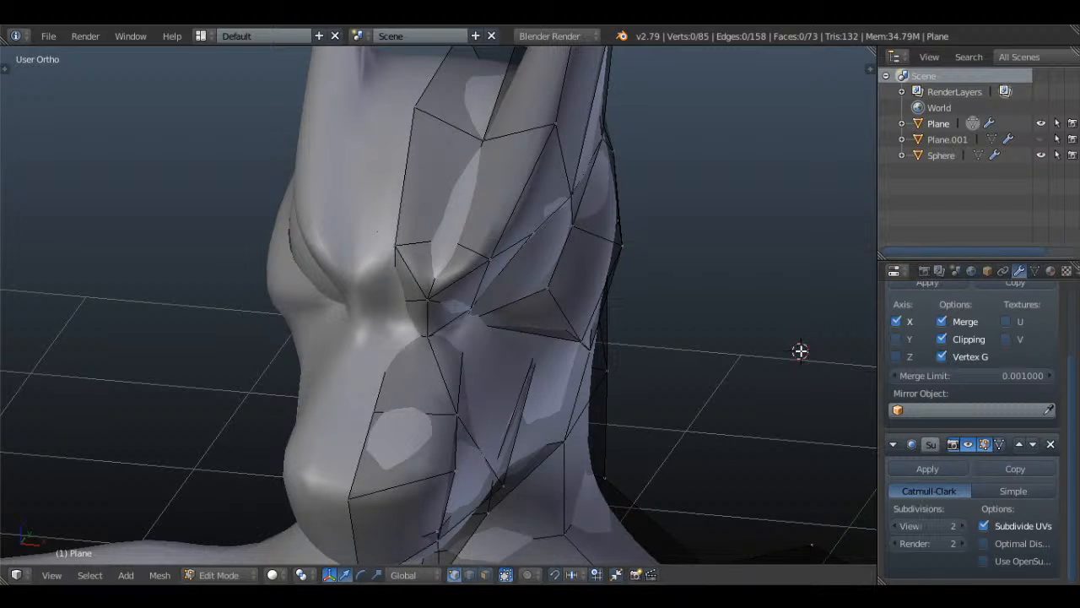
- Shift the new inner brow vertex, and pull the centre-line vertex below the brow back and down in the right view
scroll(706, 293, "up", 2)
middle_click_drag(483, 218, 374, 239)
key("g")
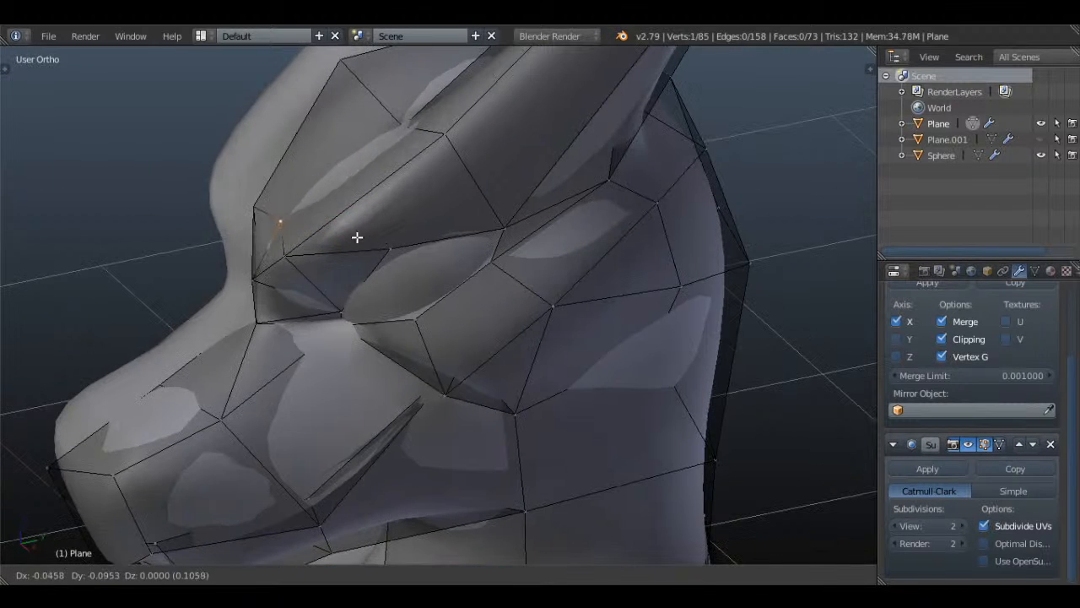
left_click(346, 242)
key("KP_3")
scroll(344, 245, "up", 3)
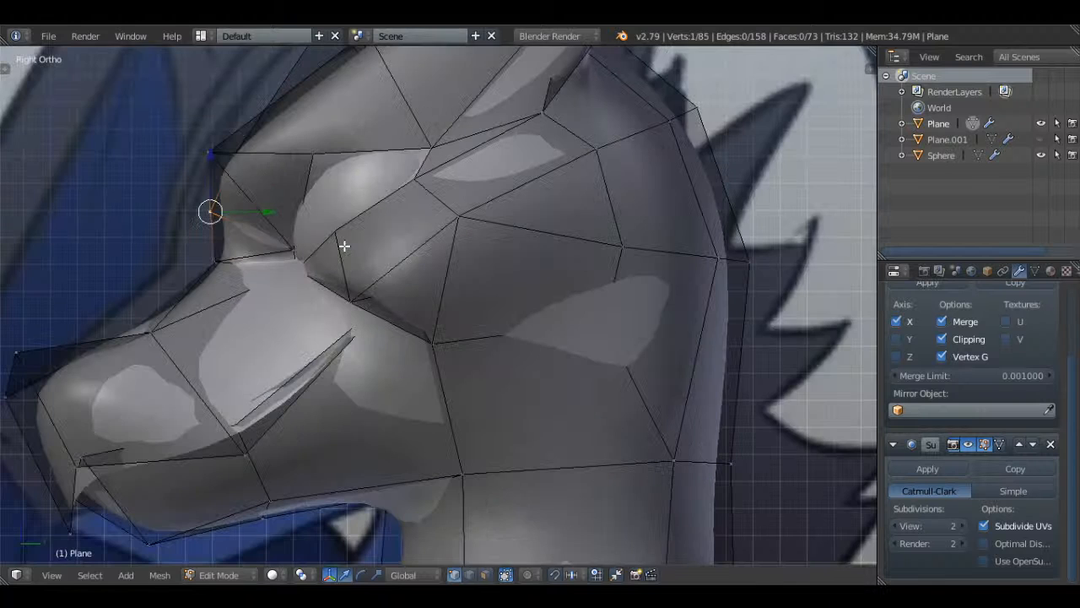
key("g")
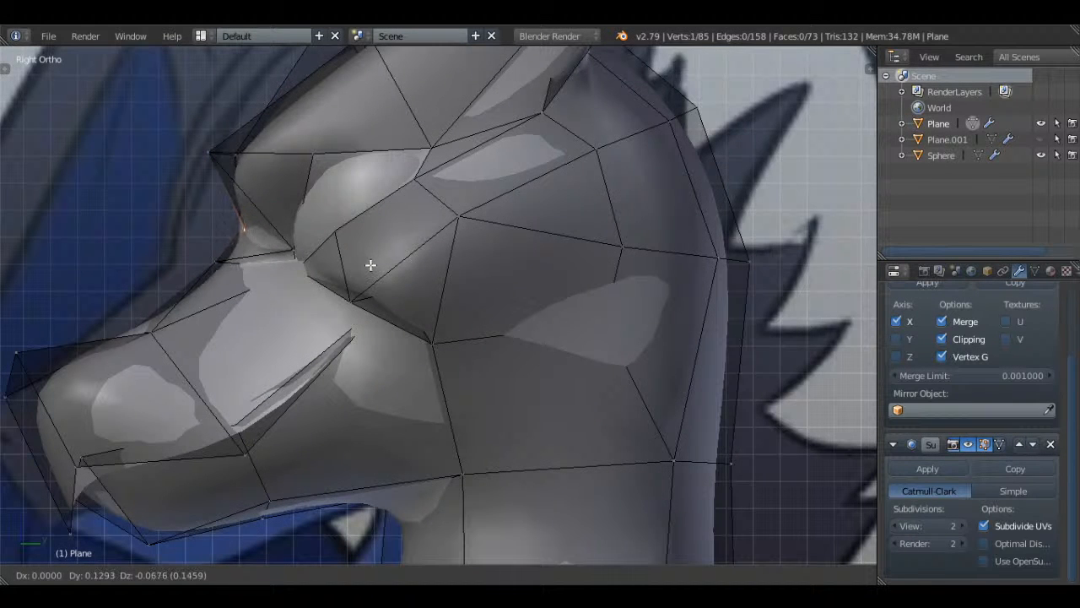
left_click(371, 264)
key("Tab")
- Readjust the centre-line area between the brows from both sides of the face, checking the smoothed head in Object Mode
middle_click_drag(374, 261, 575, 255)
key("Tab")
scroll(575, 254, "up", 2)
middle_click_drag(544, 189, 555, 179)
key("g")
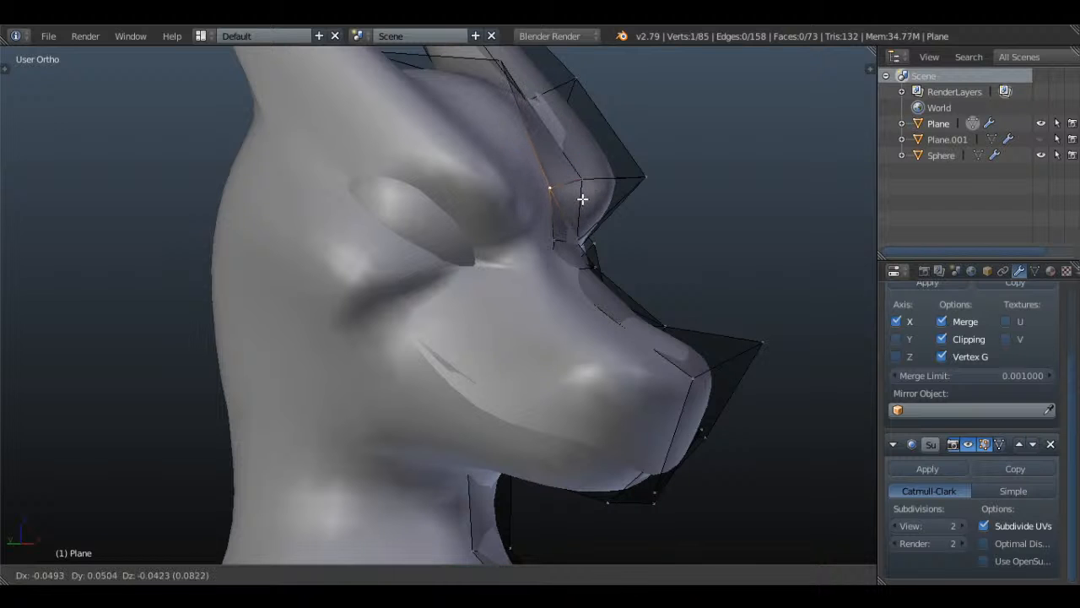
left_click(584, 198)
key("Tab")
middle_click_drag(622, 217, 577, 238)
key("Tab")
key("g")
left_click(472, 349)
key("Tab")
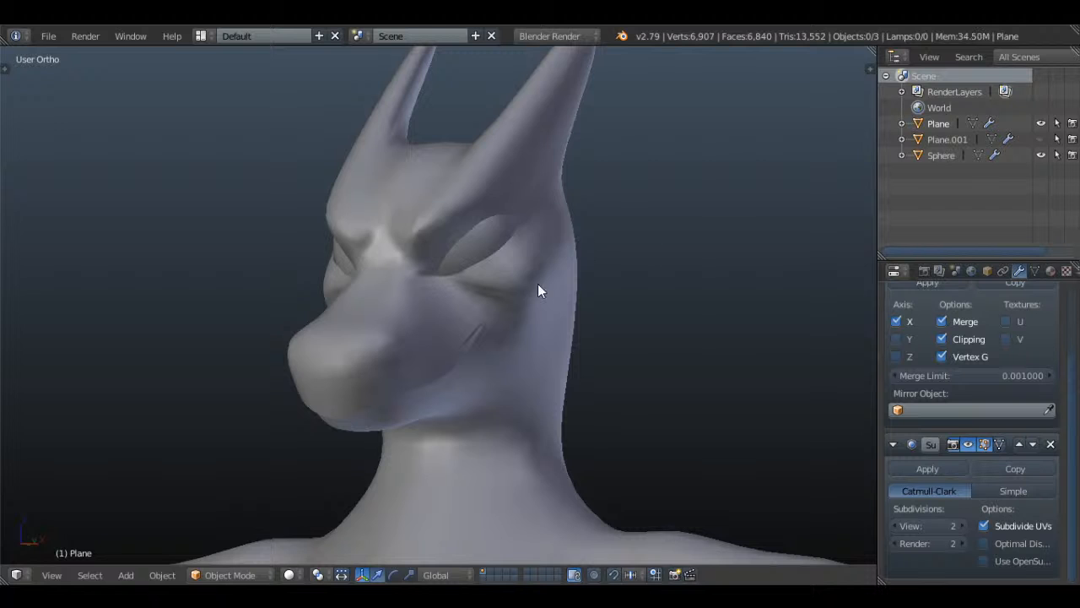
- Move the brow ridge vertex above the eye outward and slightly down
middle_click_drag(537, 290, 568, 223)
key("Tab")
key("g")
left_click(601, 209)
key("g")
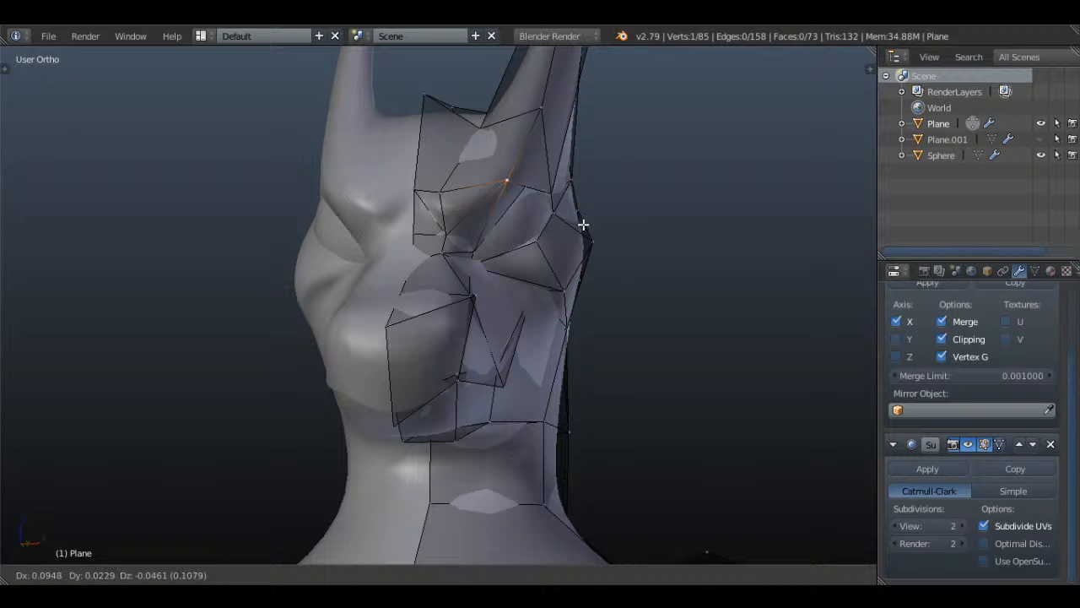
left_click(583, 224)
- Reposition the inner brow vertex beside the centre line, and save over Vanguard 1.blend
right_click(418, 191)
right_click(437, 193)
middle_click_drag(440, 194, 475, 258)
key("g")
left_click(534, 198)
key("Tab")
key("ctrl+s")
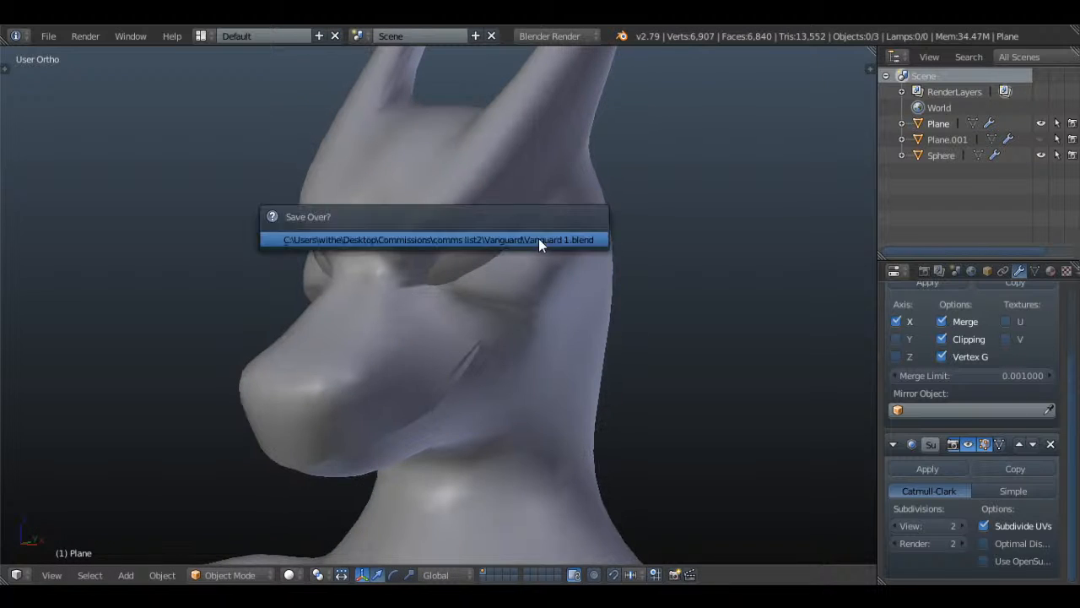
left_click(538, 238)
- Move the upper forehead centre-line vertex forward in the right view to fill out the forehead profile
middle_click_drag(539, 238, 591, 290)
scroll(591, 289, "down", 2)
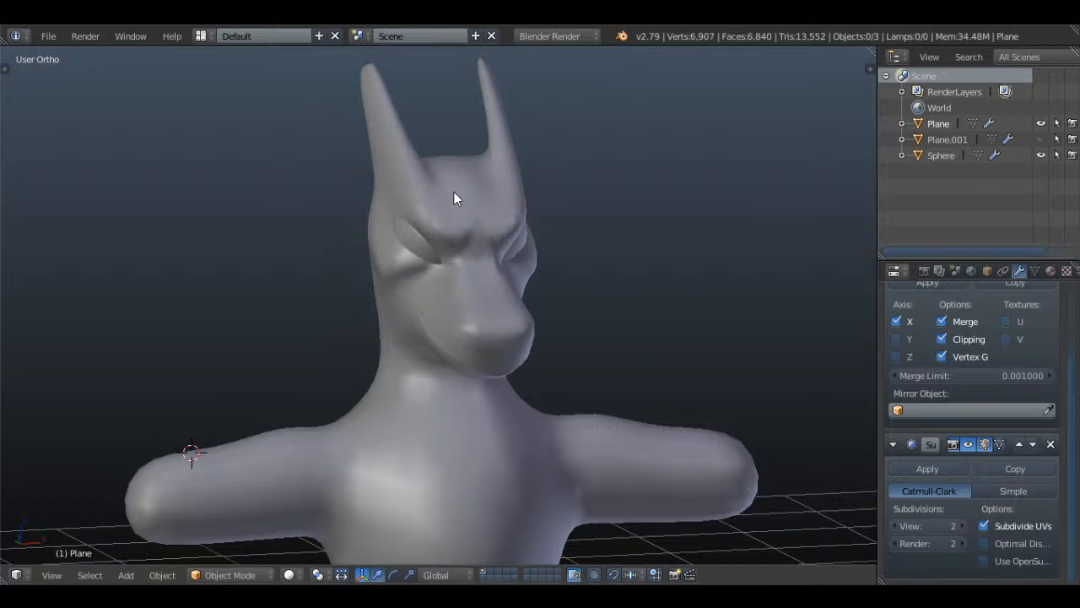
key("KP_1")
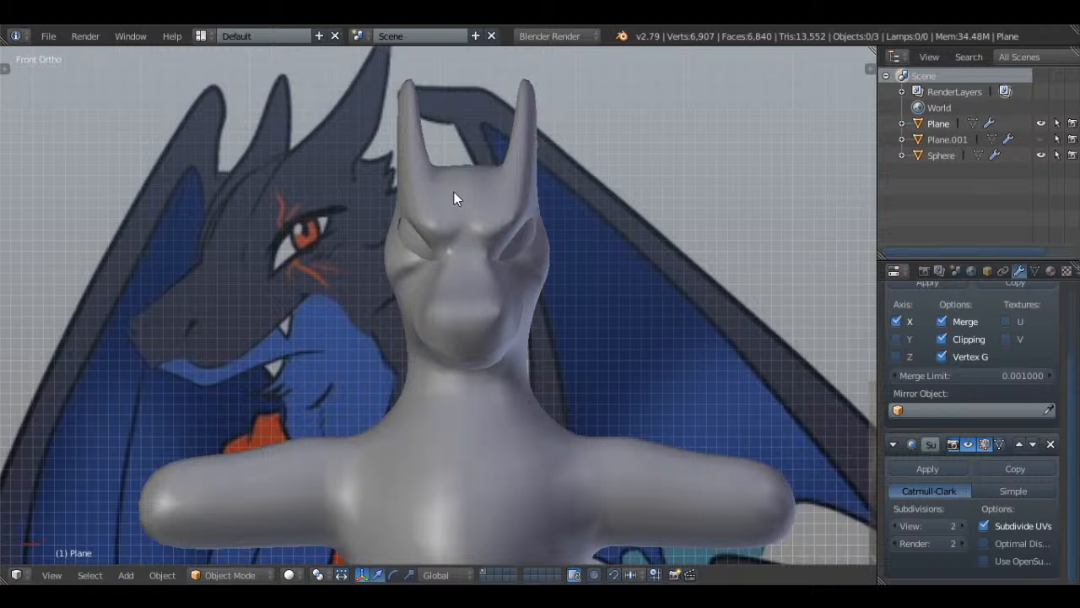
key("KP_3")
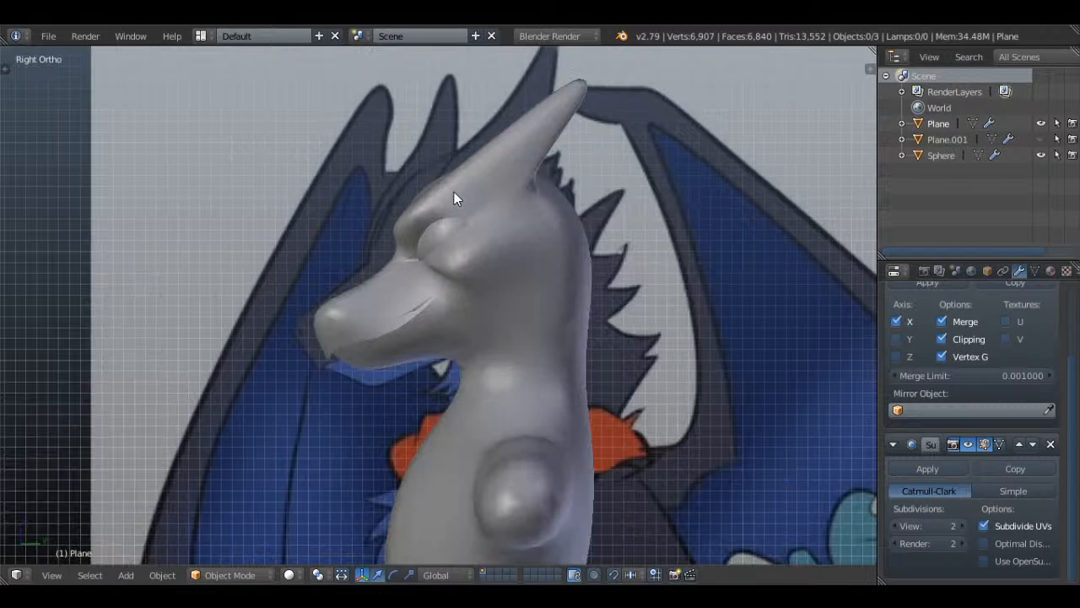
key("Tab")
scroll(471, 218, "up", 2)
right_click(433, 95)
key("g")
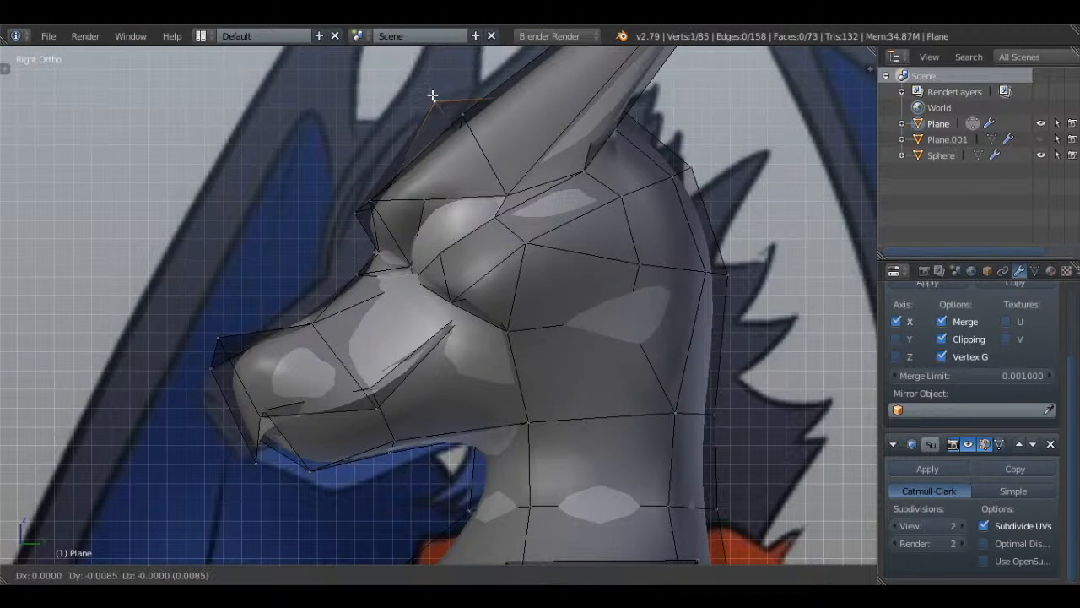
left_click(417, 95)
key("Tab")
scroll(422, 97, "down", 2)
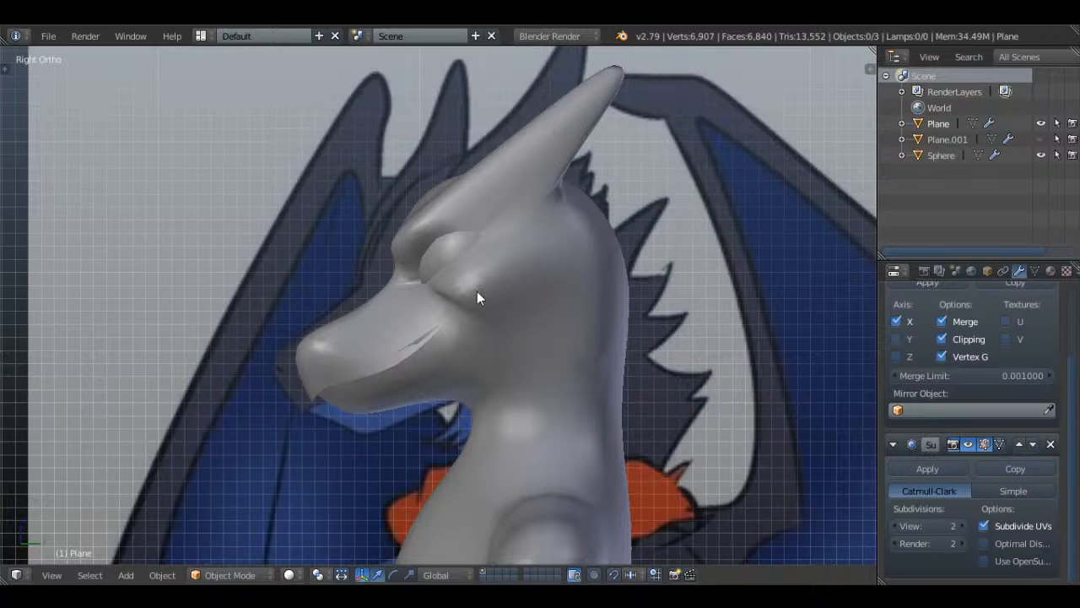
- Circle-select the front muzzle vertices in wireframe and lower them in the right view to follow the reference jaw
middle_click_drag(474, 325, 514, 267, "shift")
key("Tab")
key("a")
key("a")
key("a")
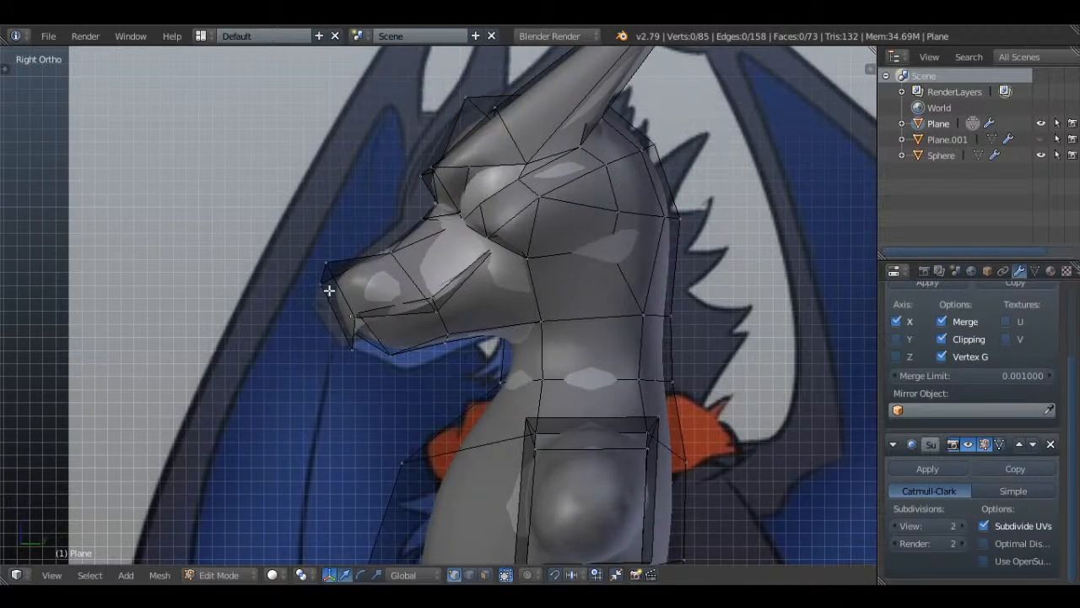
key("z")
key("c")
left_click_drag(356, 282, 412, 340)
right_click(408, 334)
key("g")
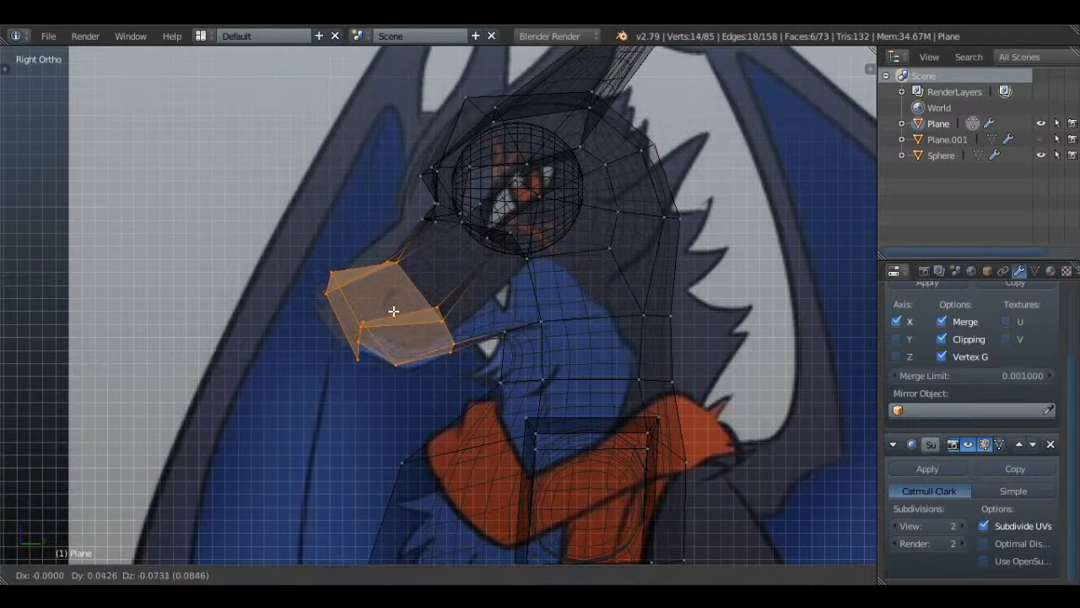
left_click(394, 313)
key("Tab")
mouse_move(394, 312)
middle_mouse_down()
mouse_move(526, 326)
mouse_move(714, 311)
mouse_move(466, 319)
mouse_move(464, 292)
mouse_move(426, 274)
middle_mouse_up()
- Reposition the centre-line vertex where the nose bridge meets the muzzle in the right view, and check the head in Object Mode
key("z")
key("Tab")
key("a")
key("a")
right_click(412, 209)
key("z")
key("KP_3")
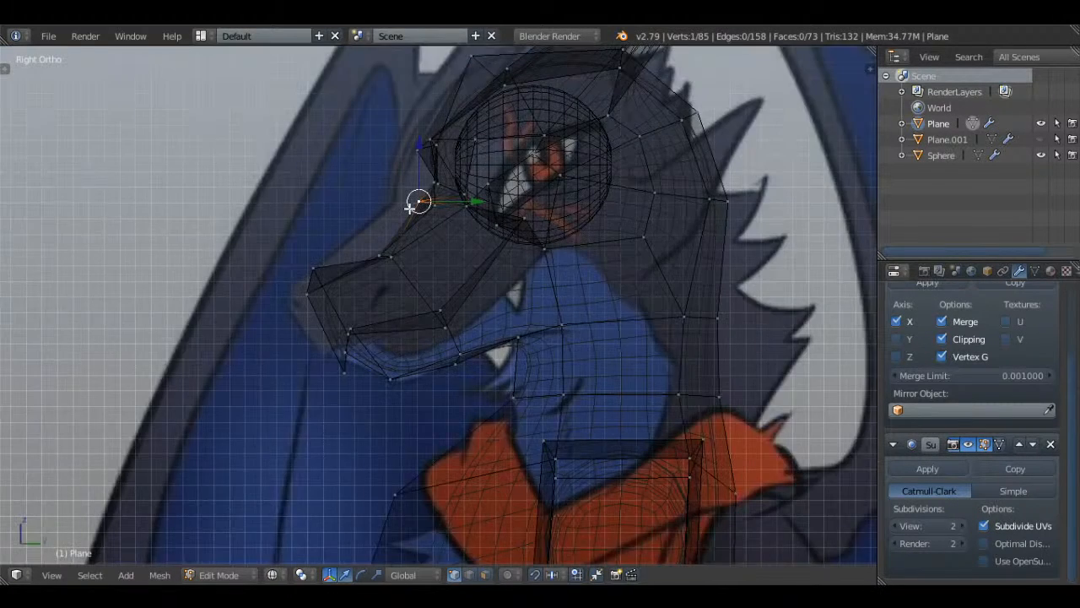
scroll(412, 209, "up", 1)
scroll(432, 204, "up", 1)
key("g")
left_click(481, 204)
key("z")
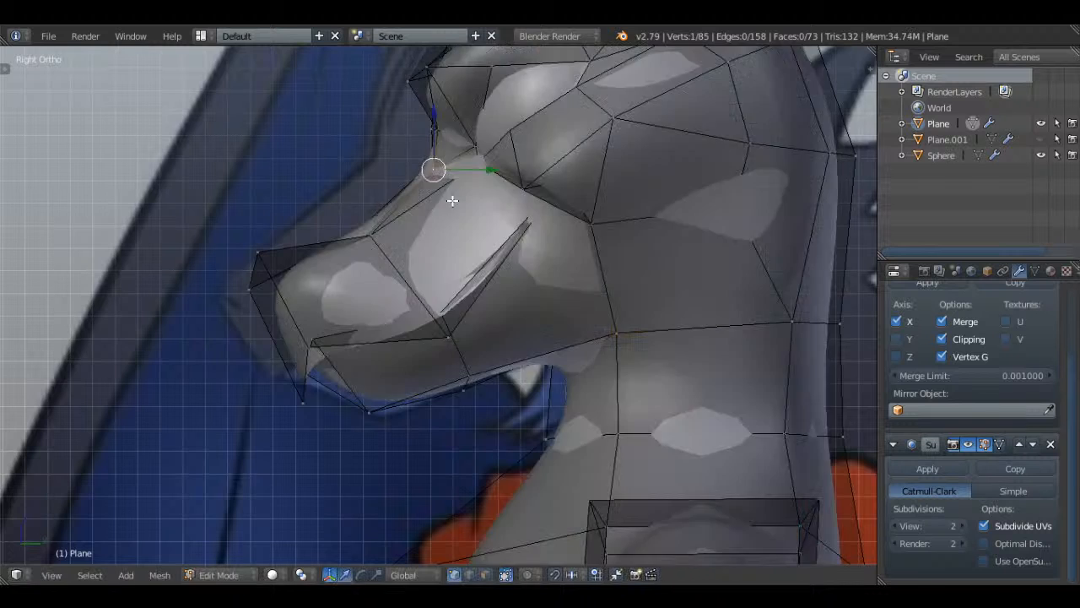
key("Tab")
mouse_move(454, 198)
middle_mouse_down()
mouse_move(634, 227)
mouse_move(614, 251)
mouse_move(654, 290)
mouse_move(740, 289)
mouse_move(531, 288)
mouse_move(515, 311)
middle_mouse_up()
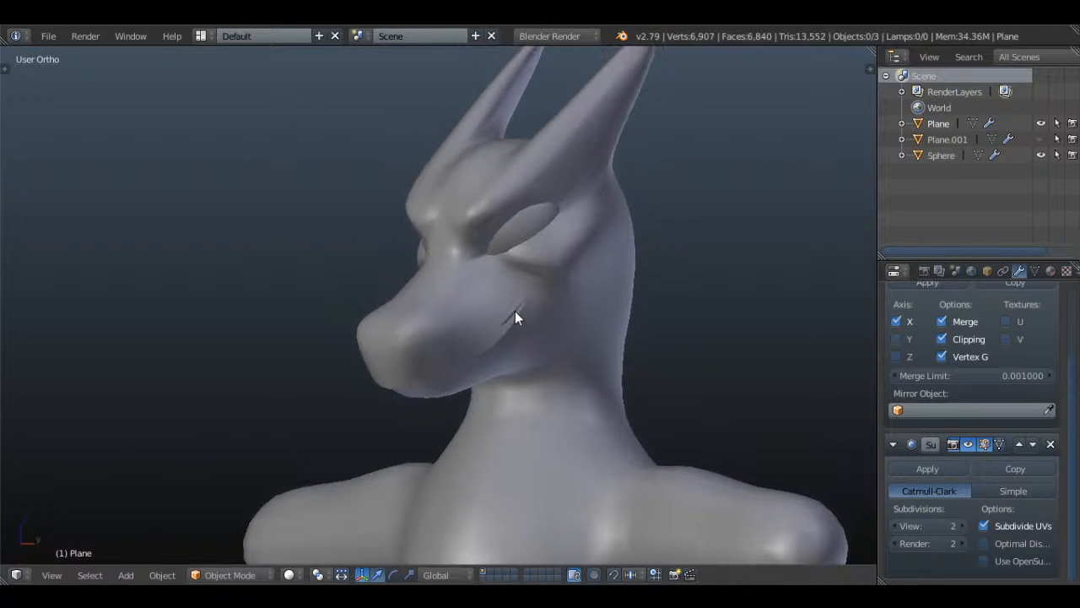
- Try rotating and shifting the body mesh in the front view to match the reference's three-quarter pose, and undo it
right_click(515, 312)
key("KP_1")
key("r")
key("r")
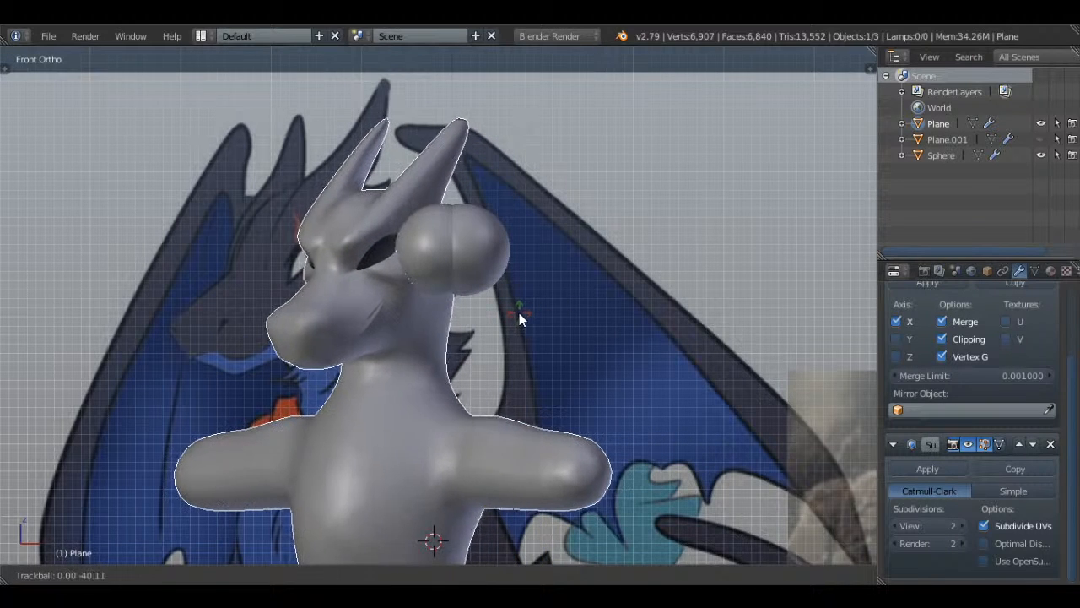
left_click(512, 313)
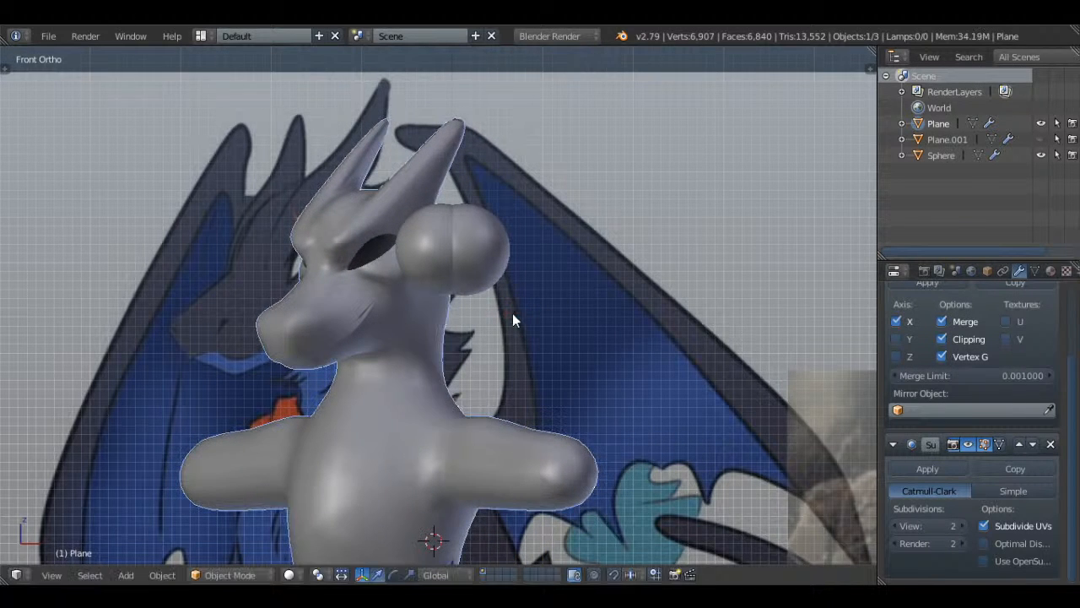
middle_click_drag(513, 313, 550, 305, "shift")
key("g")
left_click(475, 301)
key("z")
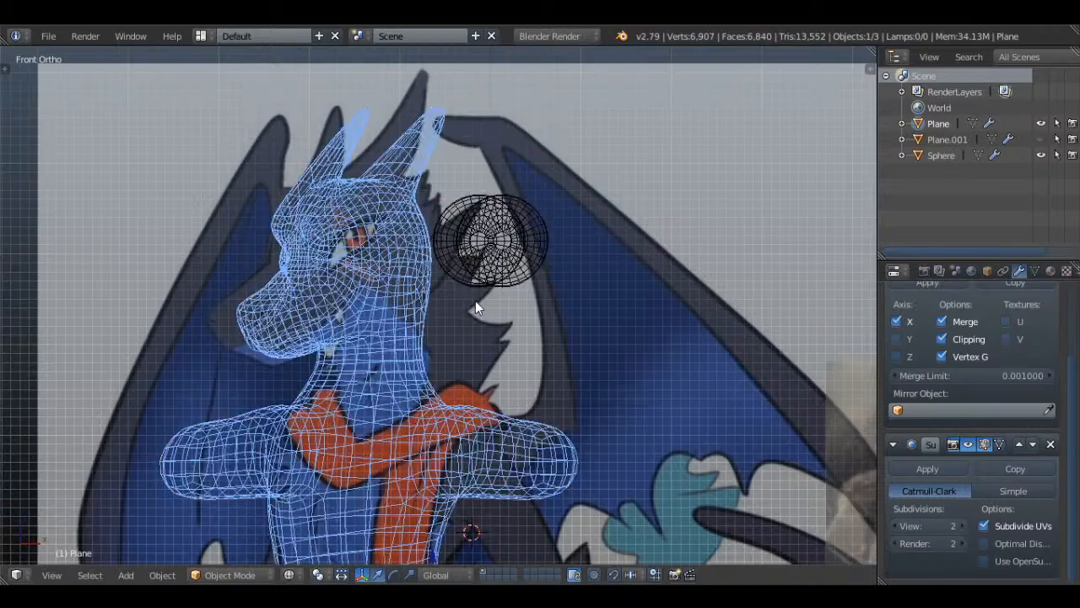
scroll(476, 300, "up", 2)
key("r")
key("r")
right_click(489, 276)
key("z")
key("ctrl+z")
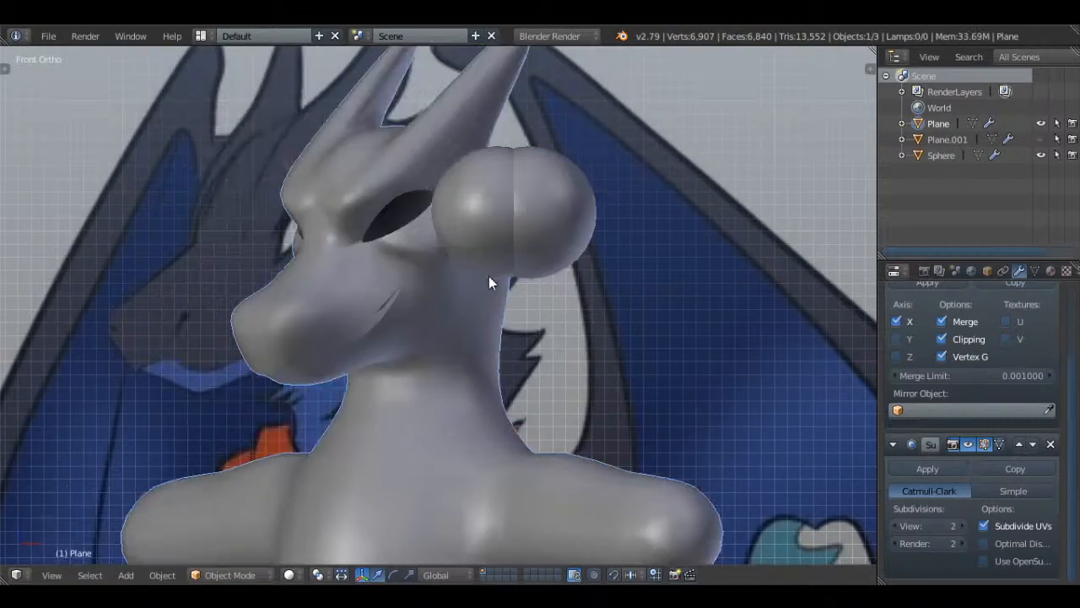
key("ctrl+z")
- Deselect the body mesh and save over the existing file
key("a")
key("ctrl+s")
left_click(565, 276)
- Examine the dragon head reference images beside the character and compare them with the modelled muzzle
scroll(591, 316, "down", 3)
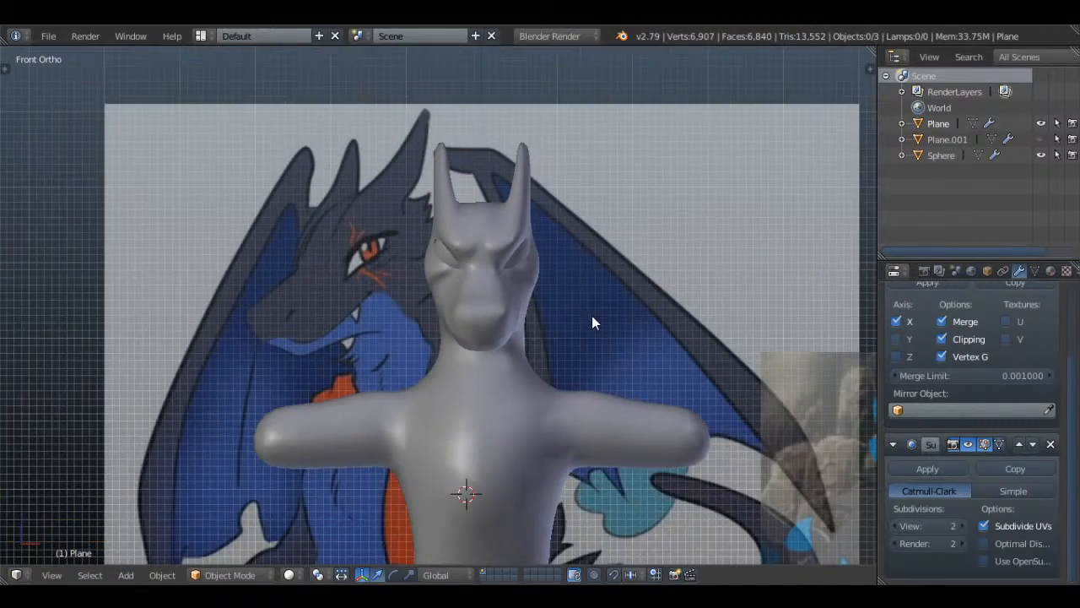
middle_click_drag(642, 359, 774, 346, "shift")
scroll(726, 380, "down", 2)
middle_click_drag(656, 409, 660, 178, "shift")
middle_click_drag(696, 227, 228, 235, "shift")
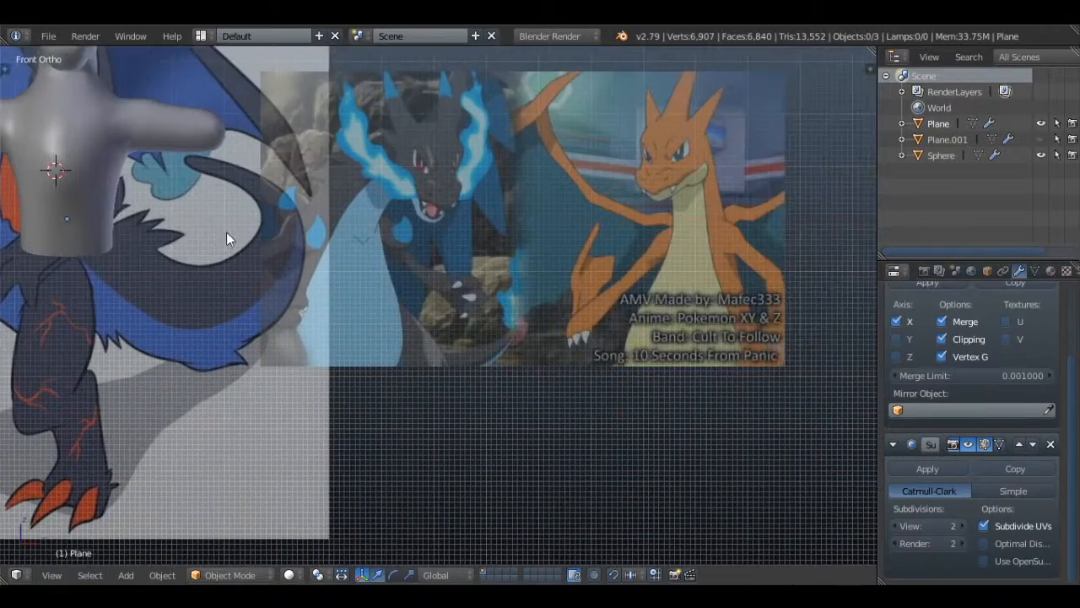
scroll(418, 294, "up", 6)
middle_click_drag(425, 208, 508, 290, "shift")
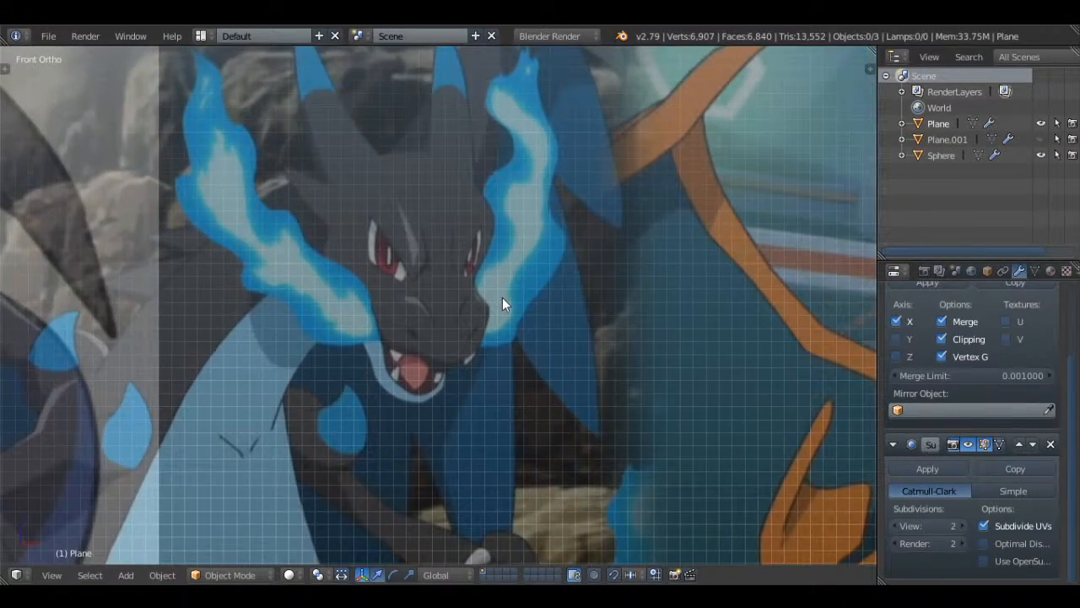
scroll(502, 292, "down", 2)
middle_click_drag(335, 309, 35, 463, "shift")
middle_click_drag(375, 331, 727, 165, "shift")
key("KP_1")
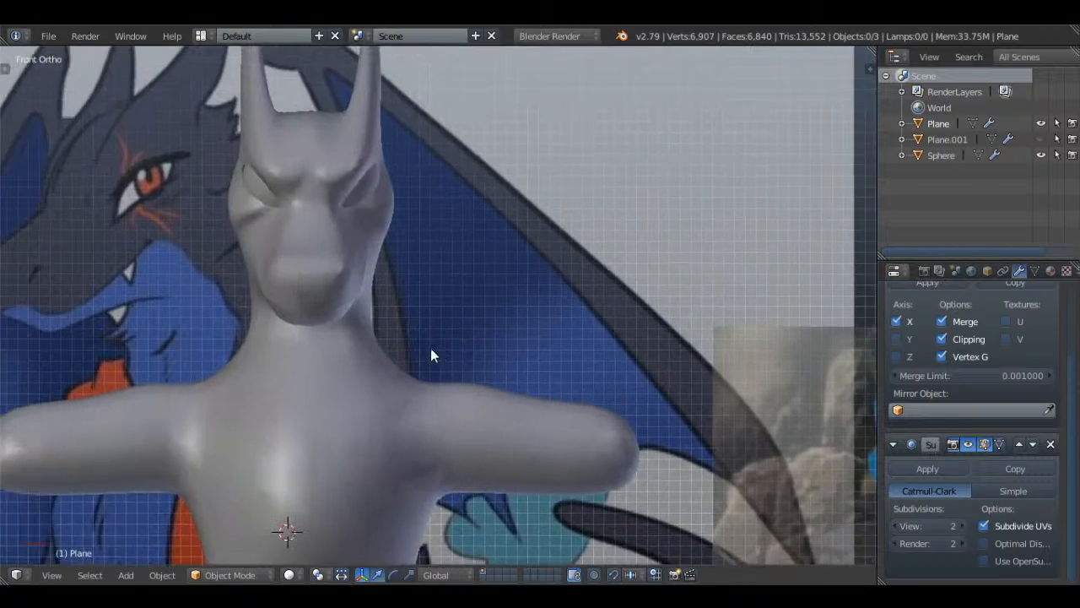
scroll(475, 326, "up", 2)
middle_click_drag(476, 326, 526, 317)
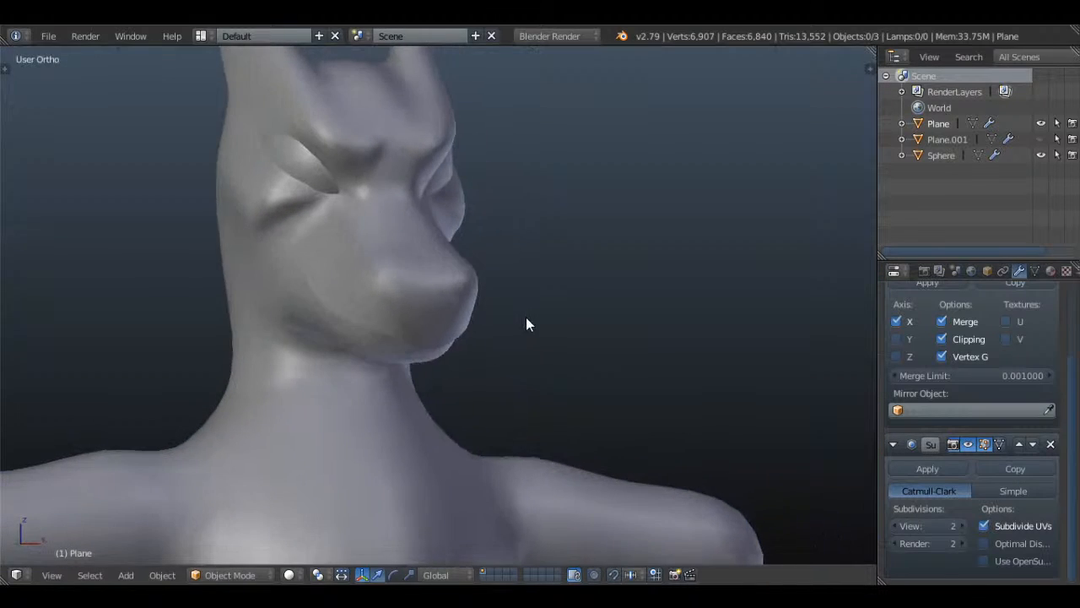
- Move the upper outer corner vertex at the muzzle tip outward, and check the muzzle shape in Object Mode
key("Tab")
middle_click_drag(498, 258, 602, 297, "shift")
key("a")
key("a")
scroll(512, 280, "up", 1)
key("a")
right_click(541, 266)
key("g")
left_click(565, 266)
key("Tab")
key("Tab")
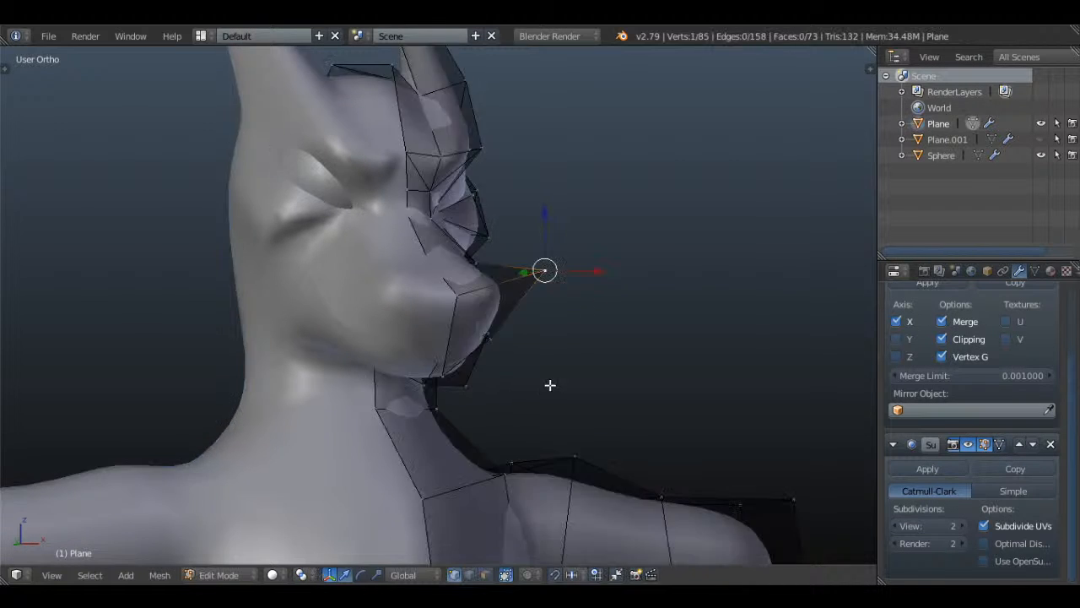
middle_click_drag(552, 381, 594, 394)
key("Tab")
key("Tab")
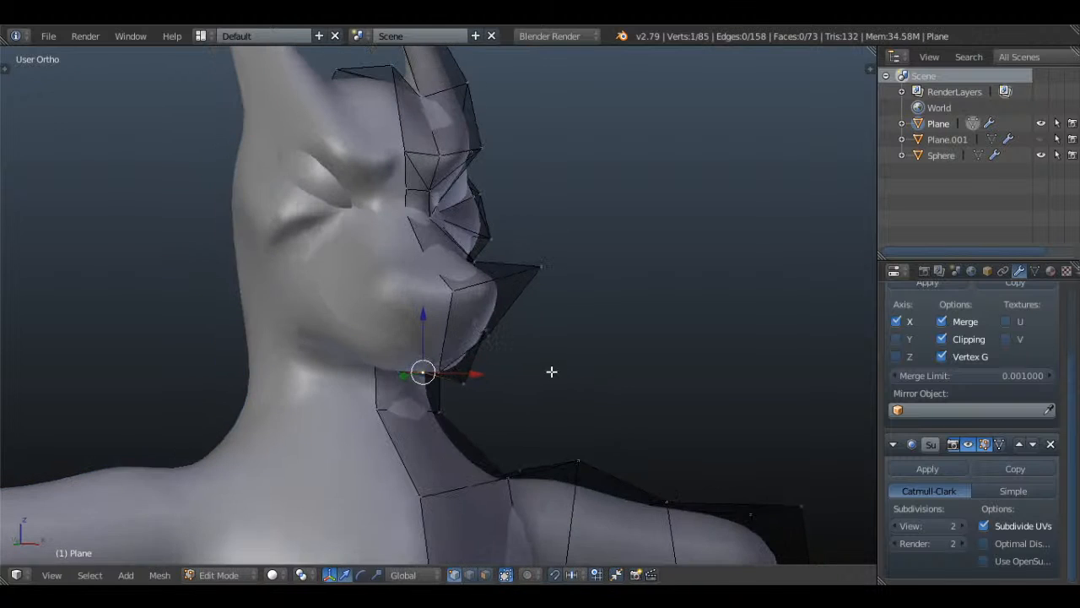
- Reposition the lower jaw vertices beneath the muzzle, and check the smoothed head shape in Object Mode
key("g")
left_click(501, 391)
middle_click_drag(541, 389, 591, 366)
key("g")
left_click(482, 332)
key("Tab")
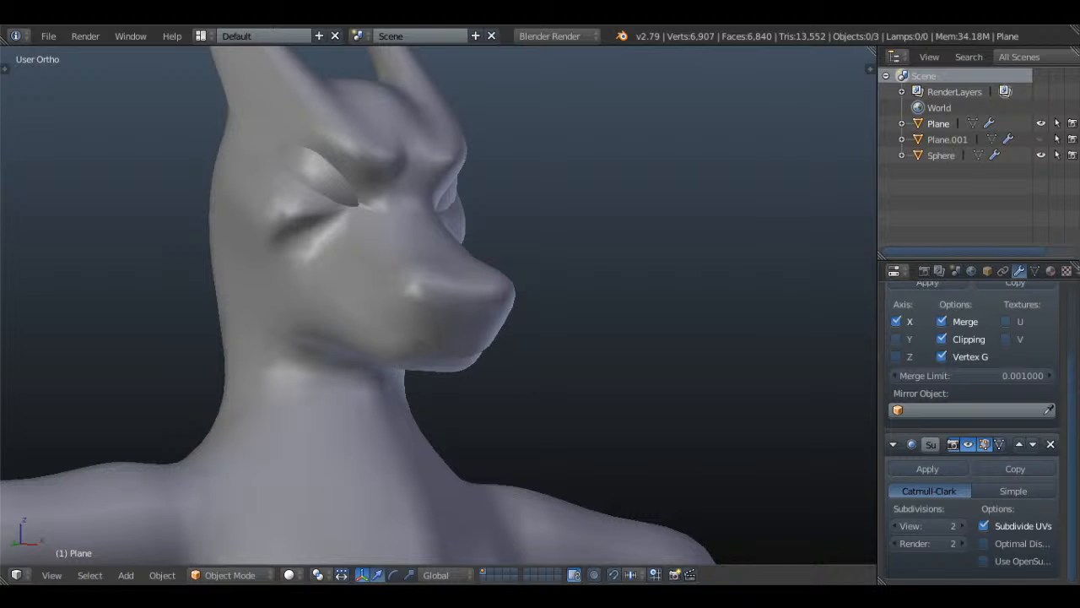
middle_click_drag(627, 318, 552, 320)
- Move the side vertices at the torso's waist inward in the front view
key("KP_1")
scroll(542, 319, "down", 4)
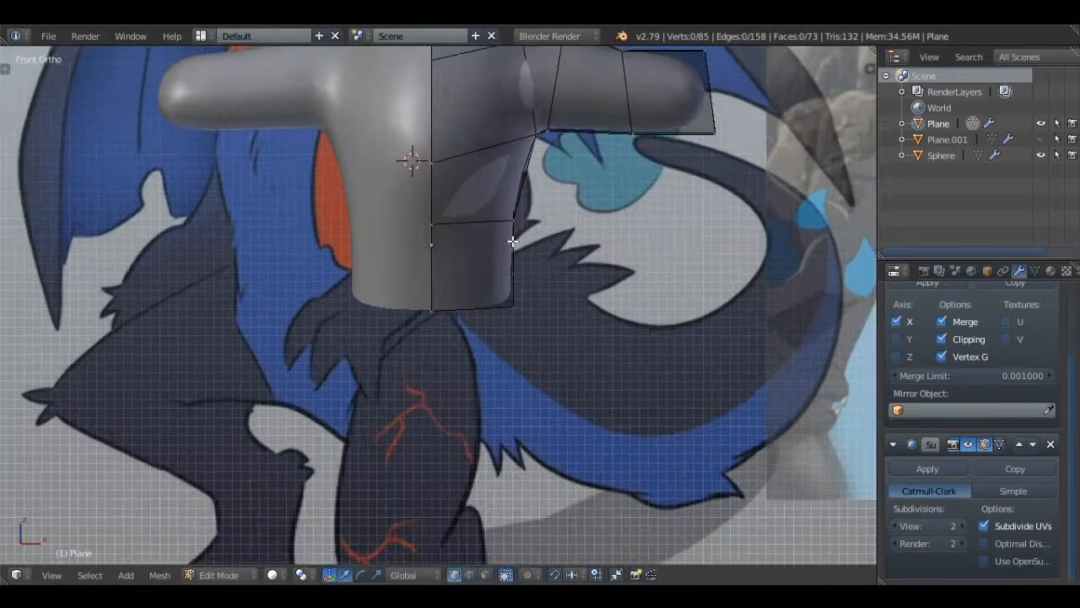
key("c")
left_click(512, 211)
right_click(512, 210)
key("g")
left_click(564, 209)
key("c")
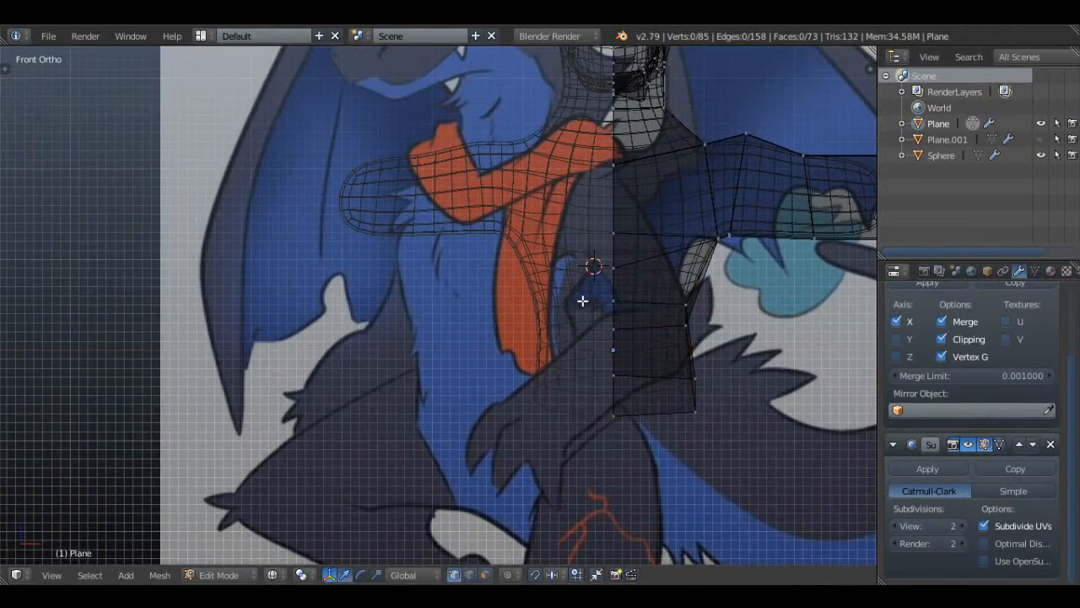
- Examine the dragon reference images' body proportions against the mesh, and check the torso's side profile in Object Mode
scroll(583, 301, "up", 3)
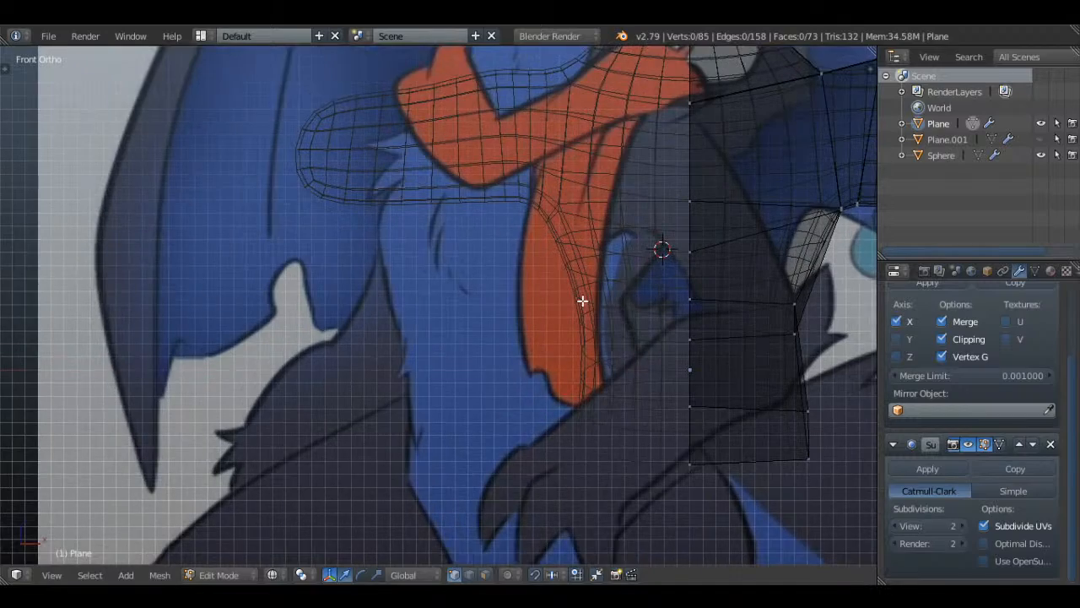
middle_click_drag(726, 394, 647, 316, "shift")
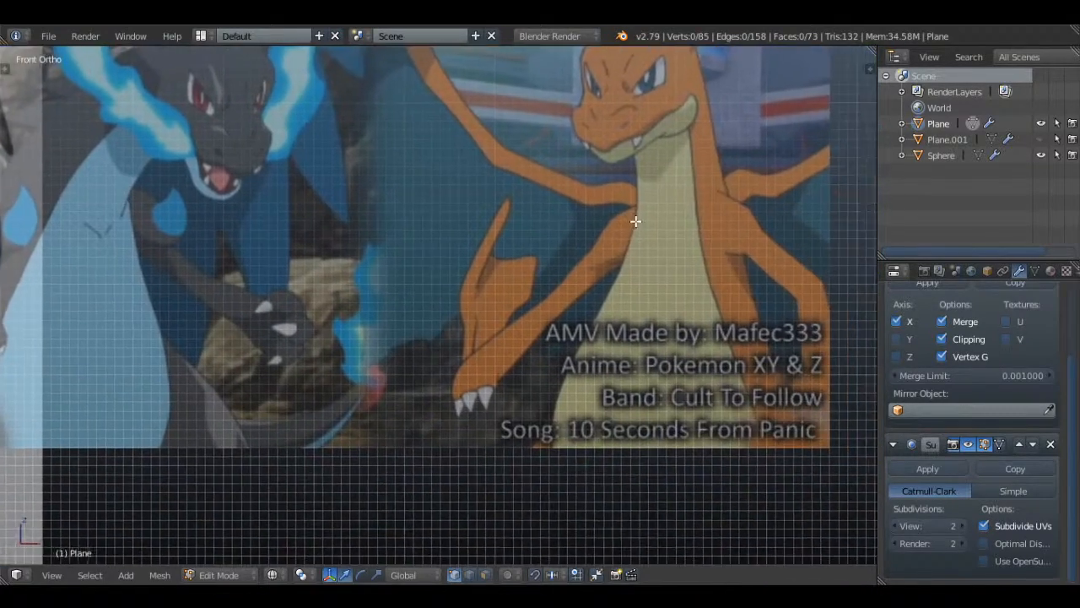
middle_click_drag(636, 221, 600, 219, "shift")
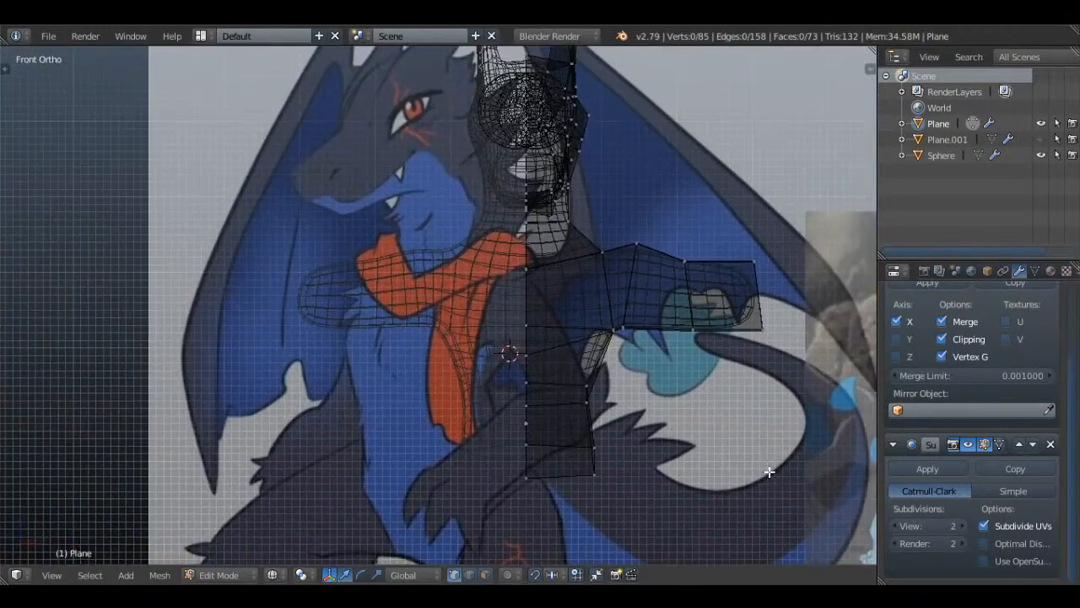
middle_click_drag(769, 472, 858, 553, "shift")
scroll(675, 369, "up", 2)
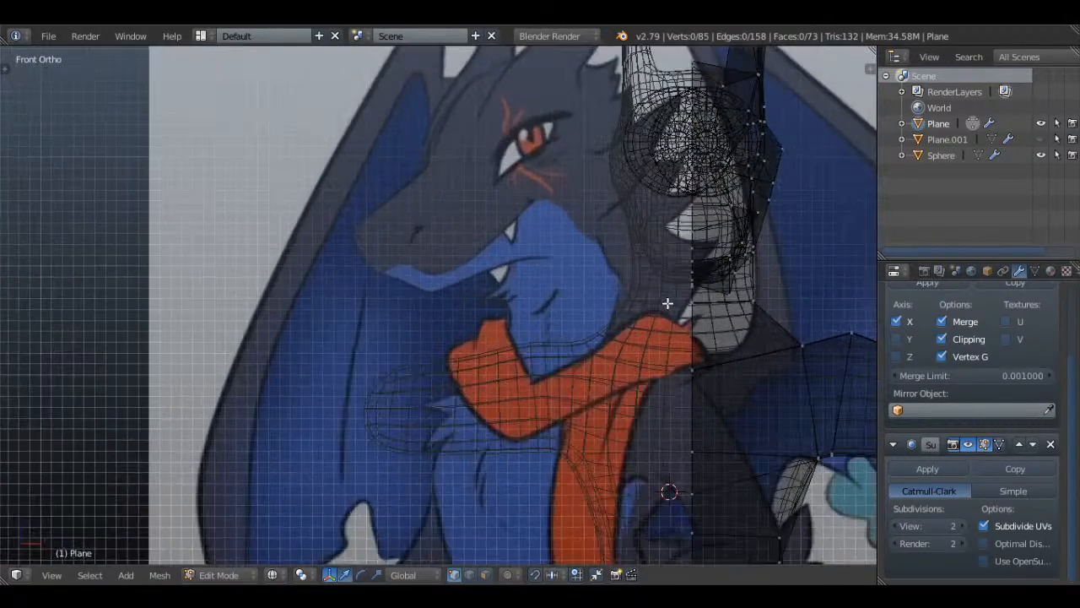
middle_click_drag(668, 304, 561, 279, "shift")
left_click(56, 39)
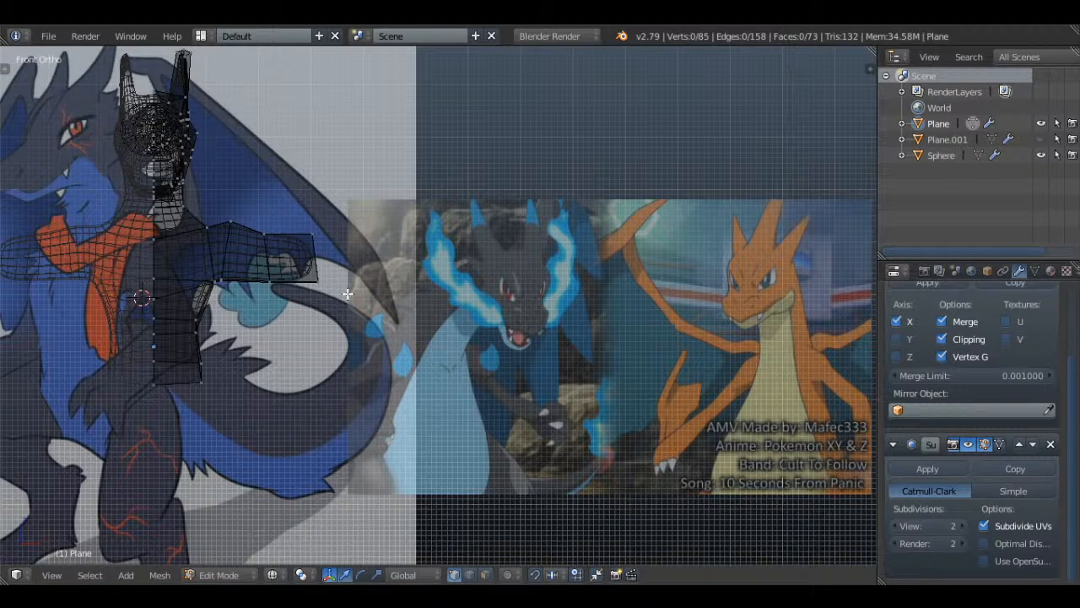
middle_click_drag(577, 400, 394, 290, "shift")
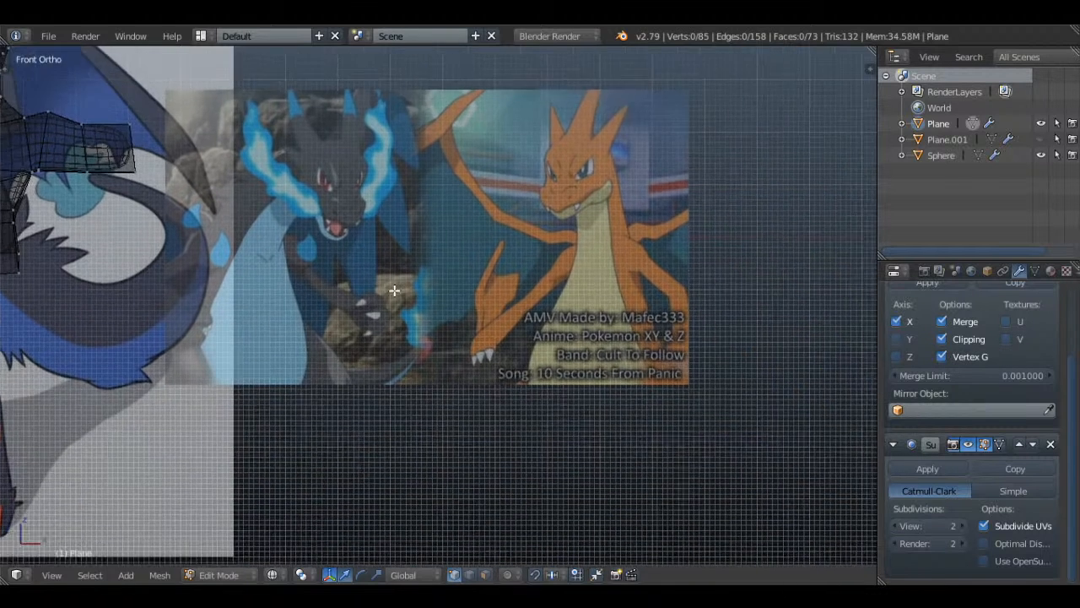
scroll(394, 290, "up", 2)
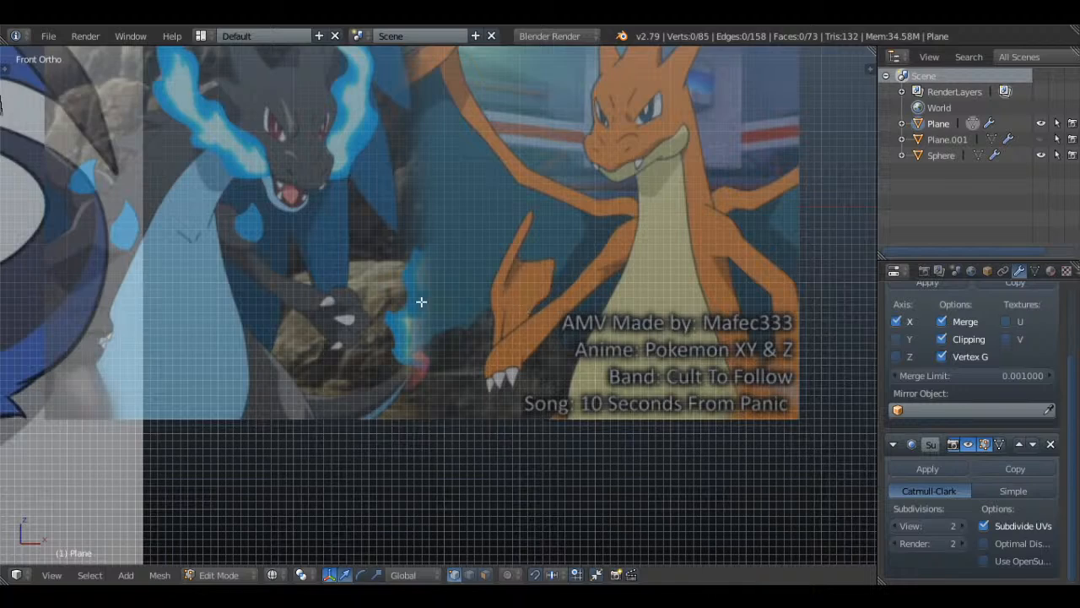
middle_click_drag(171, 341, 668, 381, "shift")
scroll(668, 381, "up", 1)
scroll(642, 344, "up", 2)
middle_click_drag(292, 272, 478, 327, "shift")
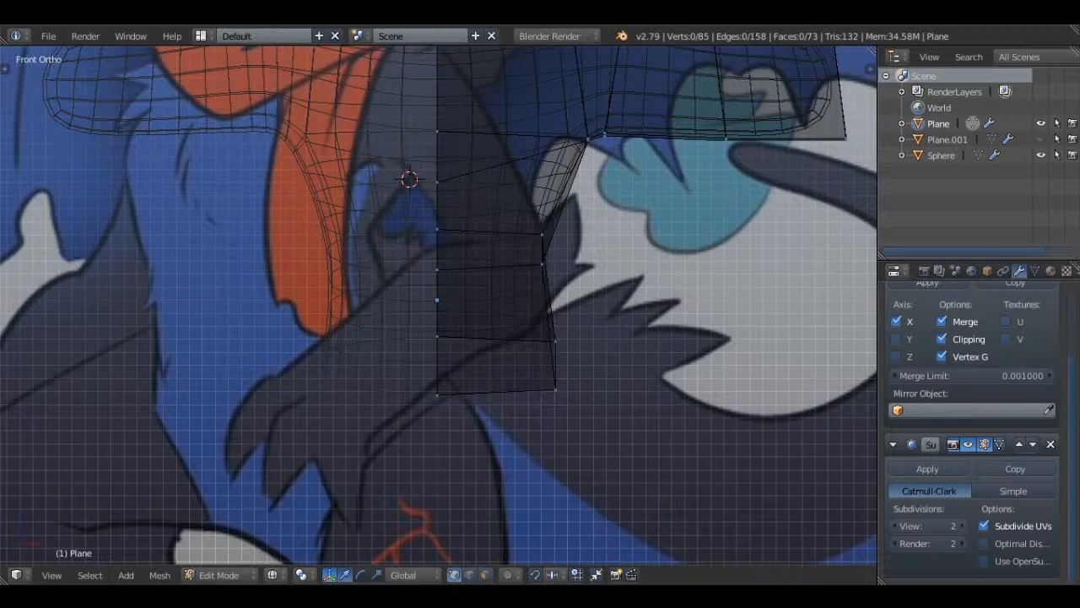
scroll(507, 232, "down", 3)
middle_click_drag(525, 275, 544, 359, "shift")
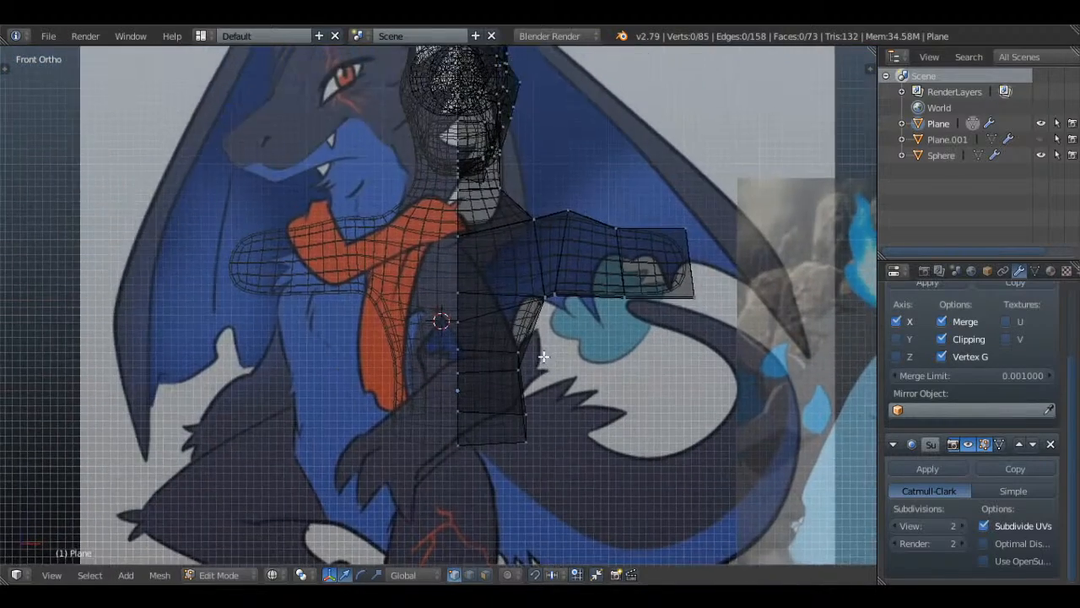
middle_click_drag(645, 283, 543, 284)
key("z")
key("KP_3")
key("Tab")
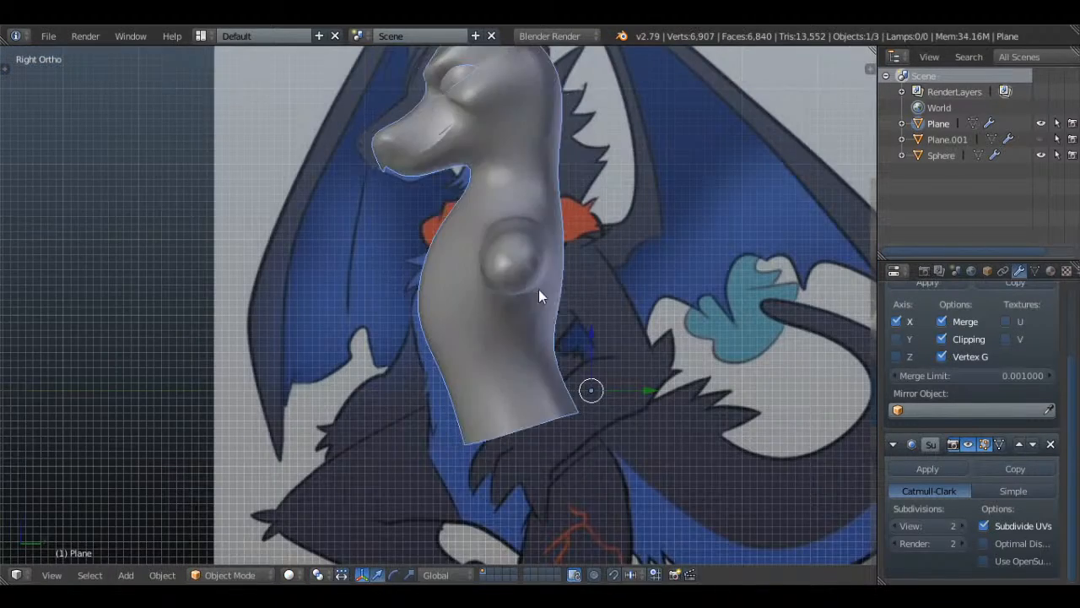
- Move the mid-back and upper-back vertices outward and adjust the front chest vertex in the side view
key("Tab")
scroll(560, 259, "up", 1)
key("a")
key("a")
key("z")
right_click(586, 271)
key("g")
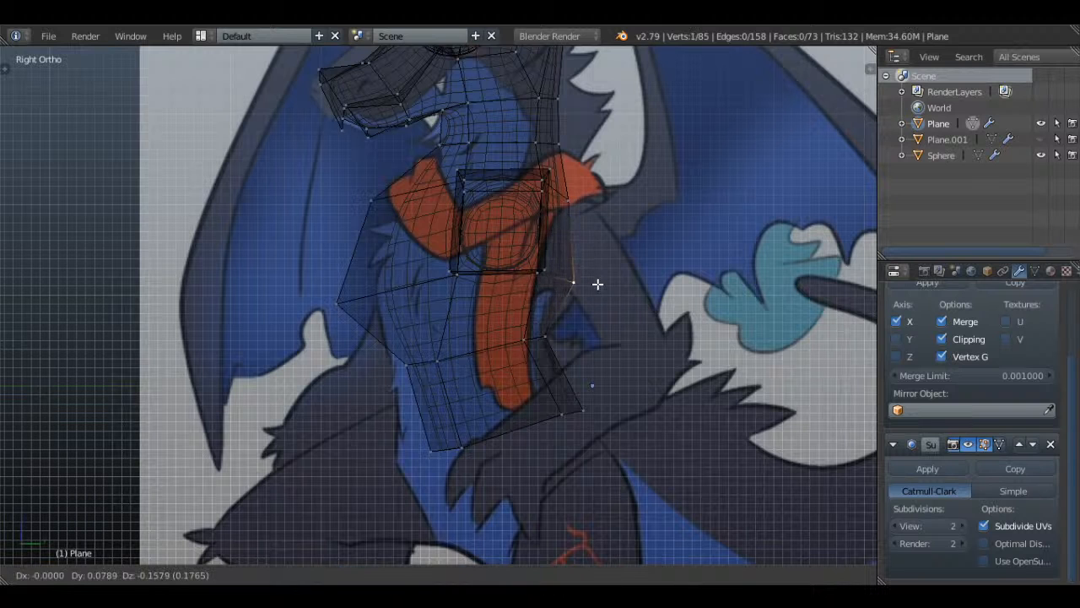
left_click(598, 284)
key("g")
left_click(589, 167)
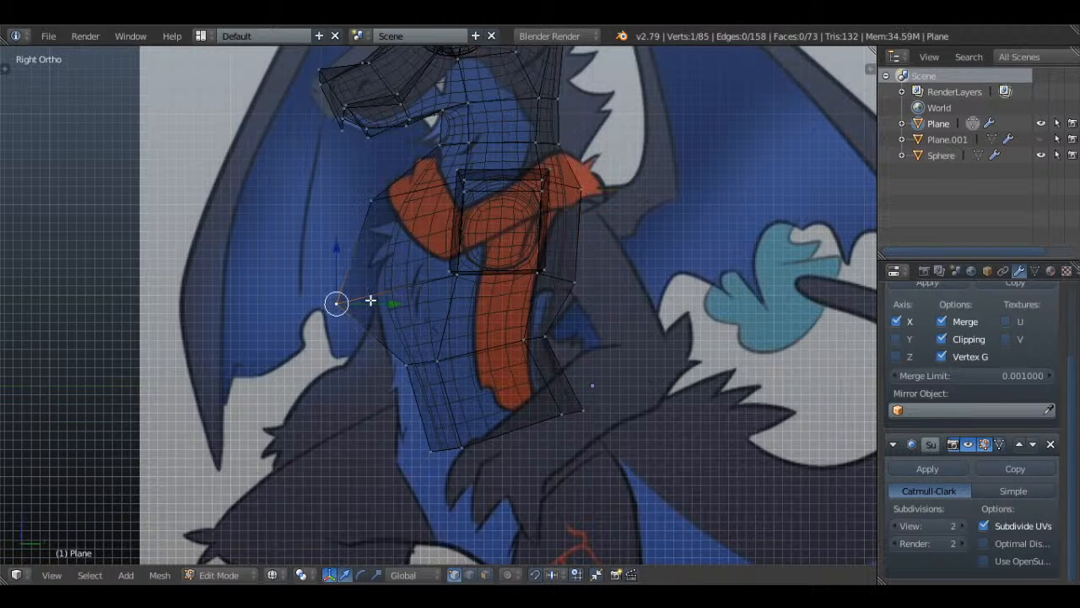
key("Tab")
middle_click_drag(556, 390, 574, 229, "shift")
key("Tab")
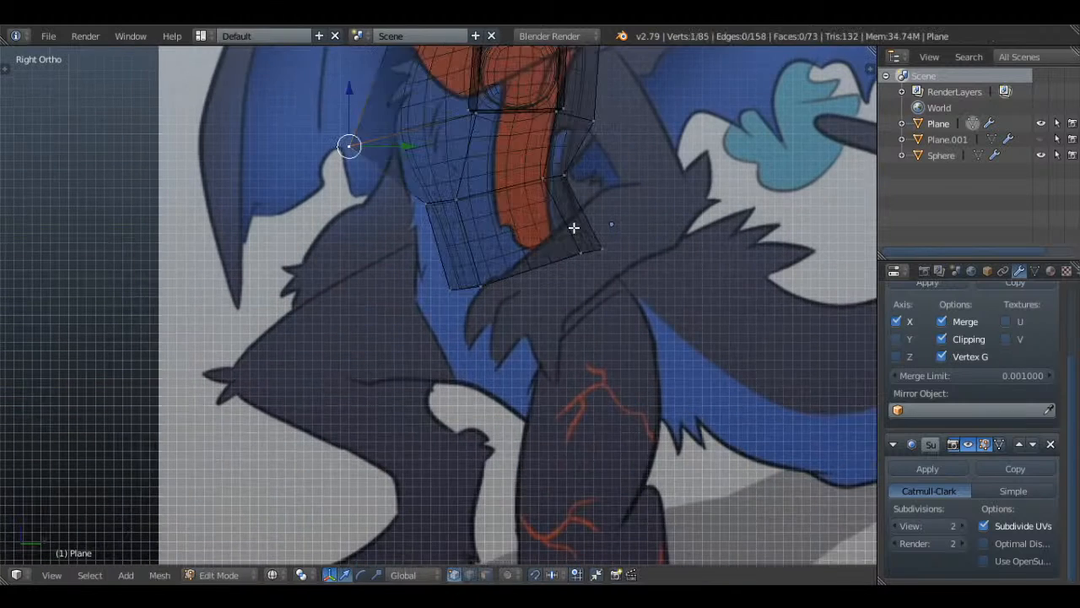
- Try extruding two vertices in a chain downward from the torso's lower front corner along the reference's belly line
key("a")
key("a")
right_click(448, 287)
key("e")
left_click(460, 336)
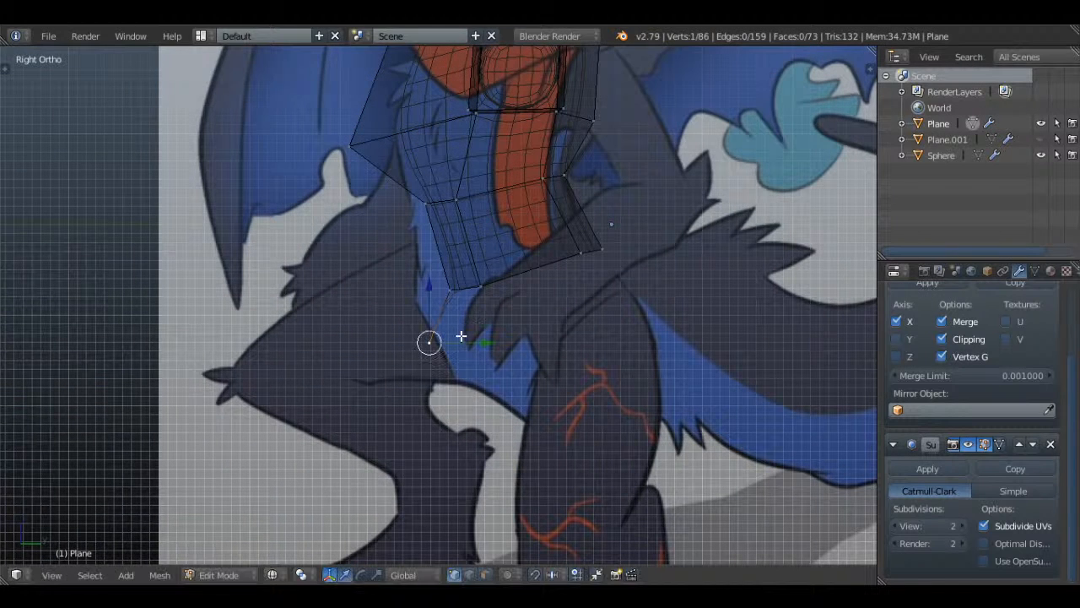
key("e")
left_click(516, 351)
- Raise the two lower side vertices of the torso to arch the top of the leg opening
right_click(479, 277)
key("g")
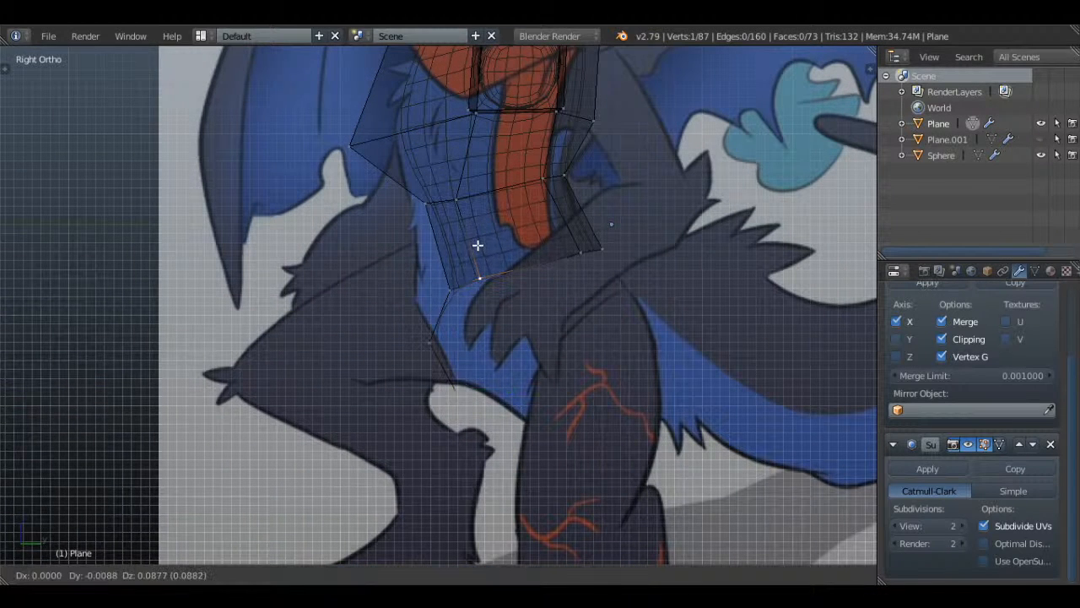
left_click(470, 212)
right_click(580, 249)
key("g")
left_click(565, 220)
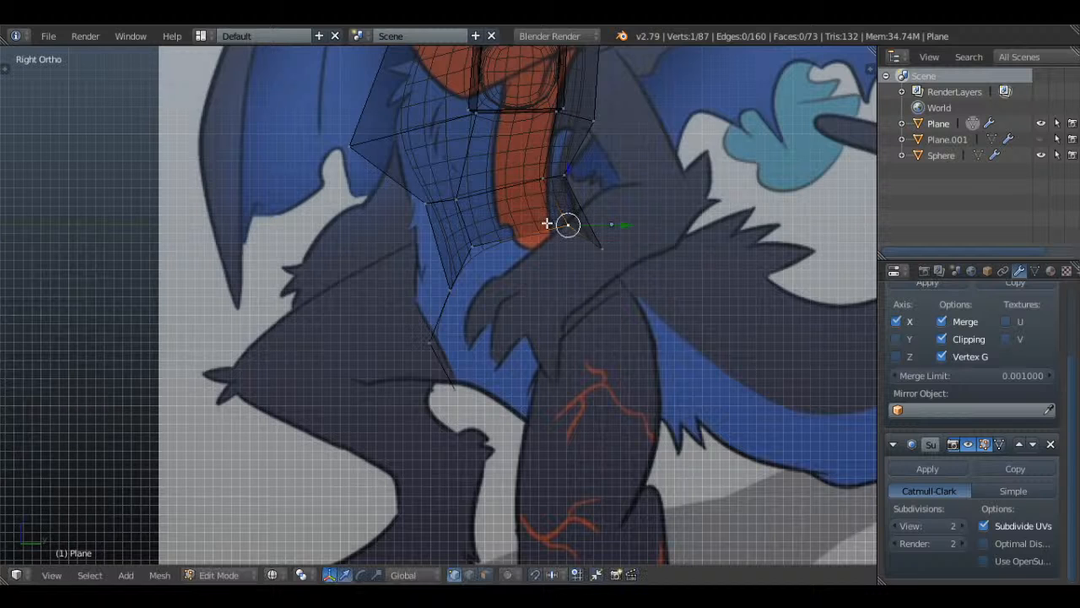
- Try repositioning the extruded belly vertices backward toward the crotch in the side view
right_click(430, 340)
key("g")
left_click(462, 338)
key("e")
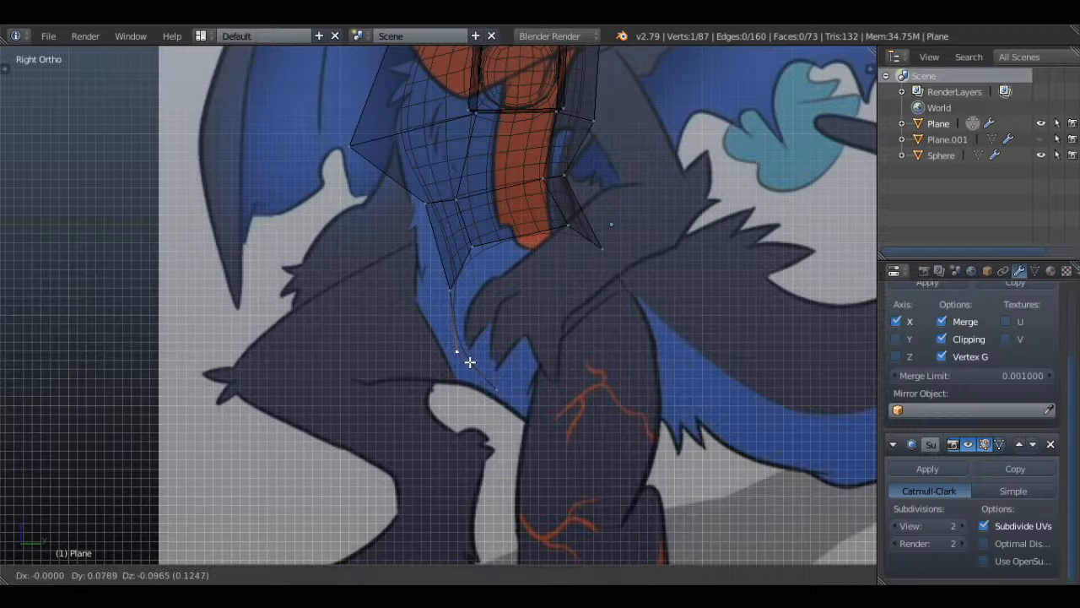
left_click(543, 379)
right_click(482, 353)
key("g")
right_click(507, 368)
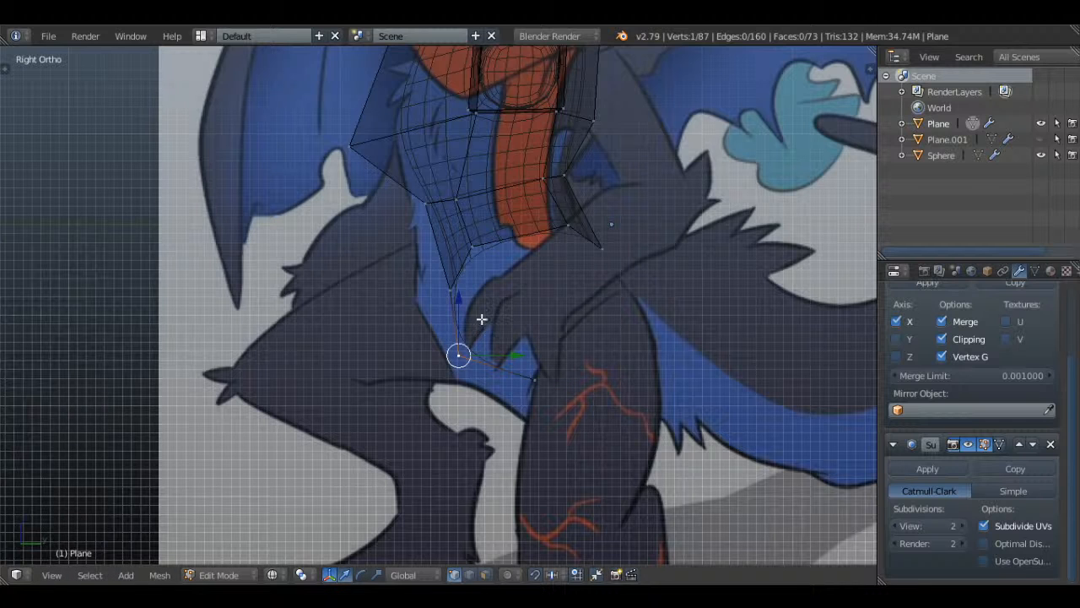
- Move the torso's lower front and lower back vertices together slightly down and backward
left_click(452, 293, "ctrl")
key("g")
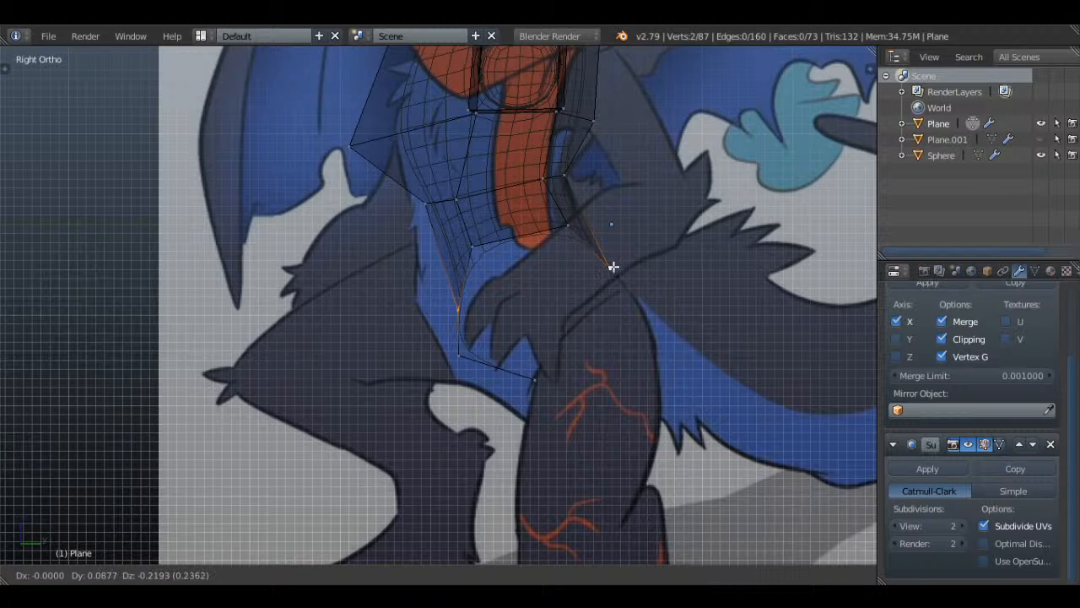
left_click(613, 265)
- Delete the two extruded vertices below the belly
right_click(460, 354)
key("x")
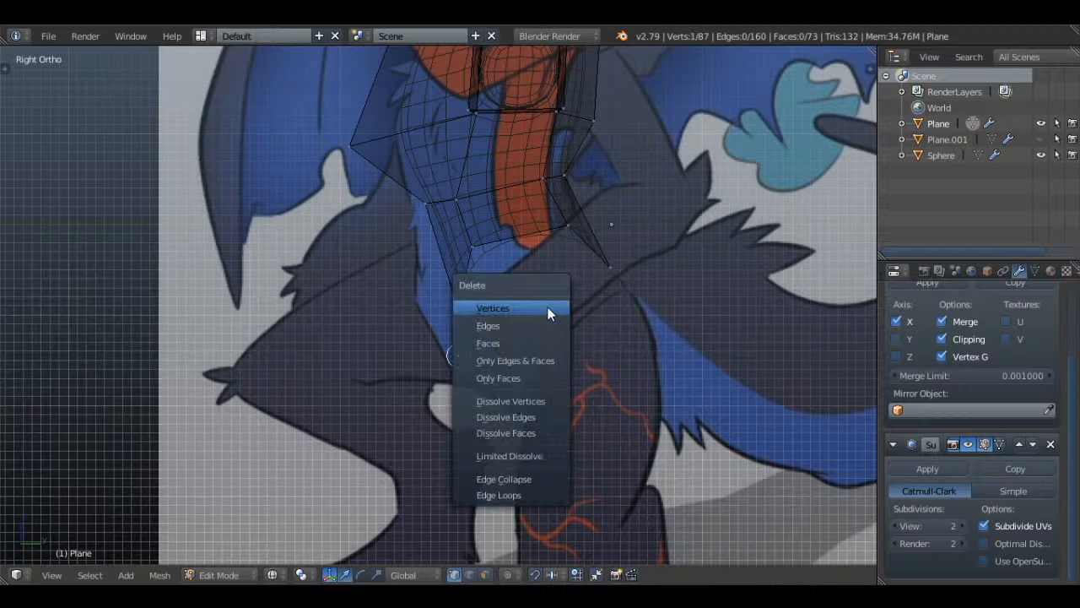
left_click(548, 310)
right_click(537, 378)
key("x")
left_click(572, 338)
- Extrude two crotch vertices from the lower front belly vertex, and connect the last one to the lower back vertex
right_click(451, 319)
key("e")
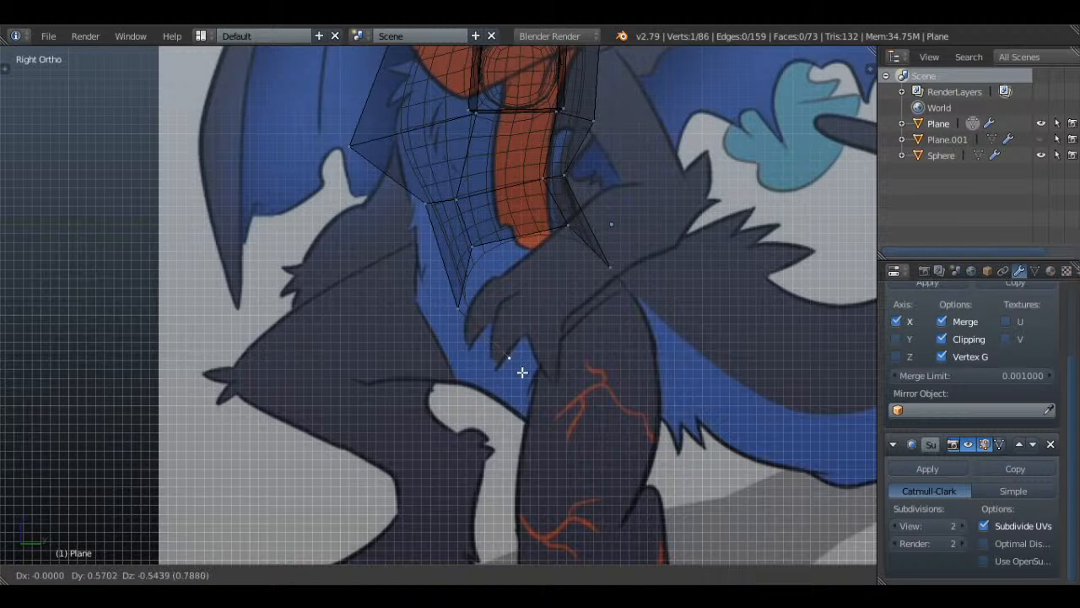
left_click(523, 372)
key("e")
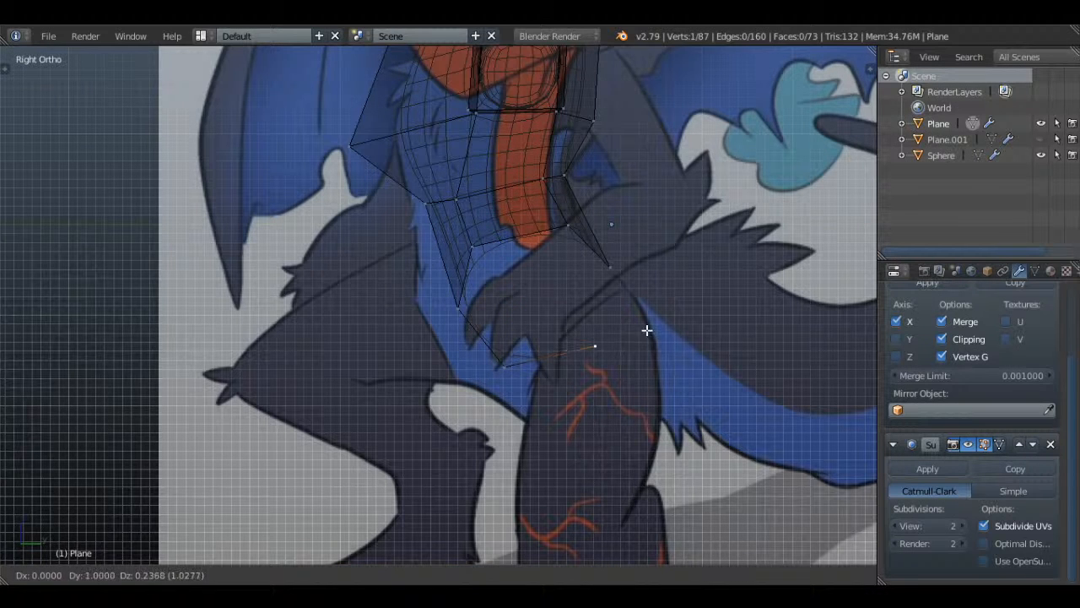
left_click(650, 328)
right_click(609, 259, "shift")
key("f")
- Shift the front pair and the back pair of vertices around the leg opening to refine its outline
key("a")
right_click(490, 369)
right_click(457, 327, "shift")
key("g")
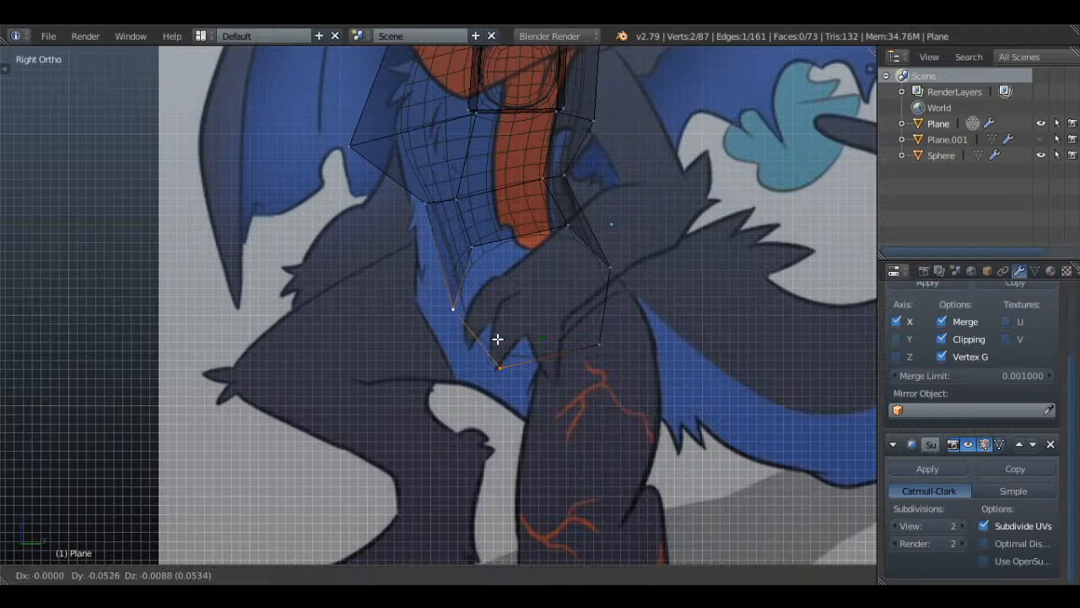
left_click(497, 339)
right_click(598, 344)
right_click(610, 268, "shift")
key("g")
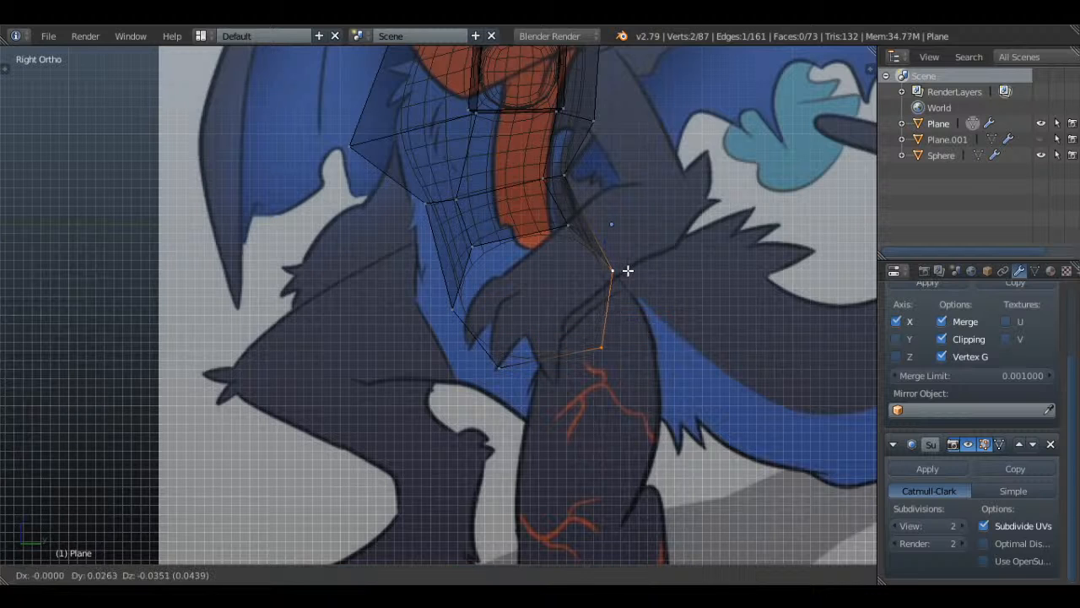
left_click(626, 269)
- Scale the crotch edge at the bottom of the leg opening and move it slightly into place
right_click(499, 353)
right_click(604, 351, "shift")
key("s")
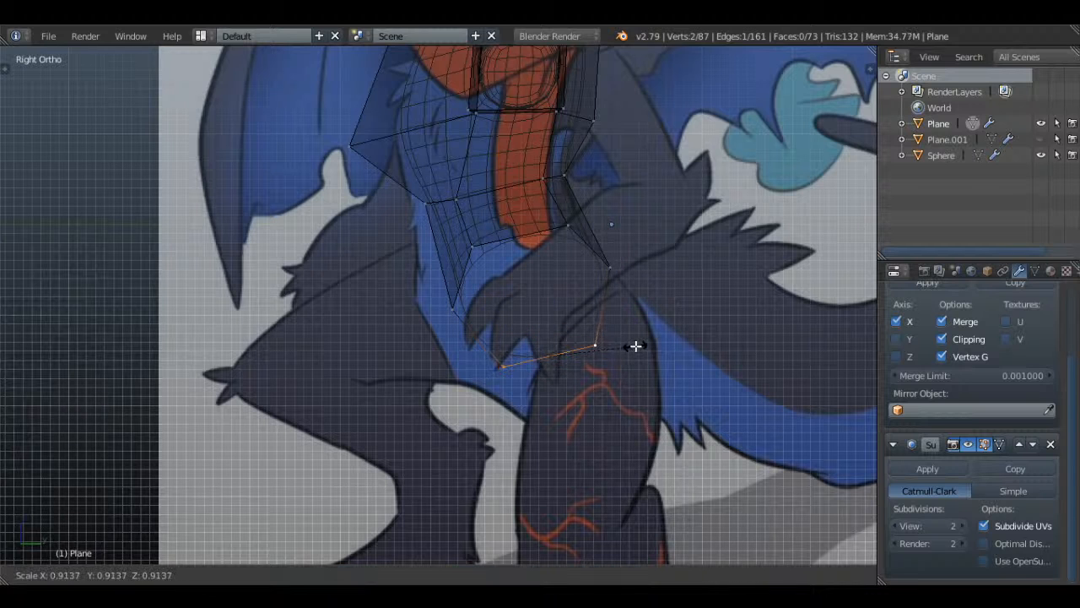
left_click(614, 344)
key("s")
left_click(641, 345)
key("g")
left_click(645, 348)
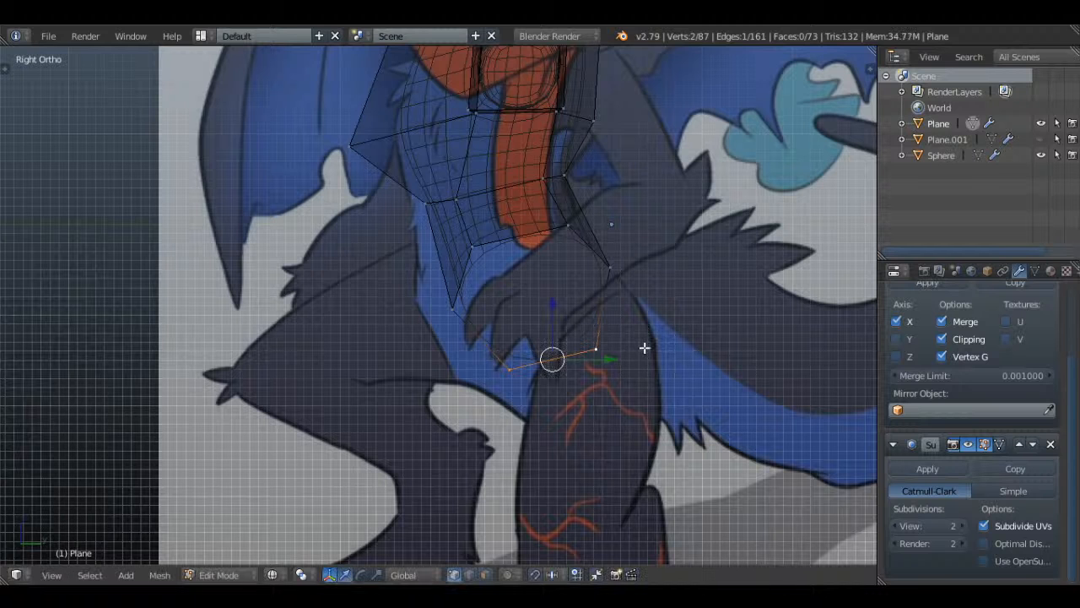
- Scale the edge at the top of the leg opening and reposition it in the side view
right_click(568, 226, "shift")
key("s")
left_click(613, 239)
key("g")
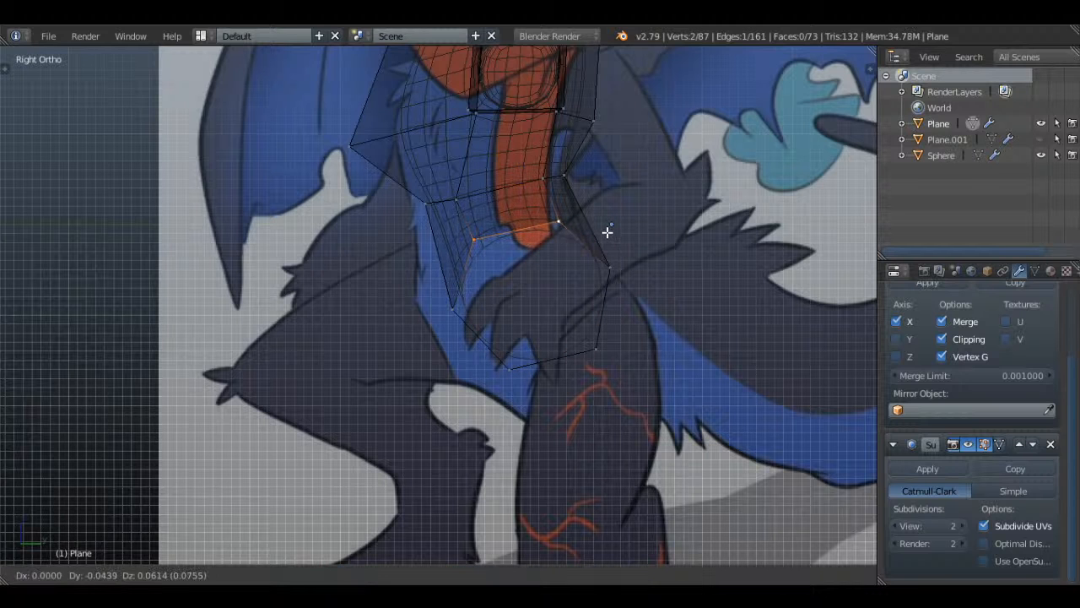
left_click(608, 232)
key("g")
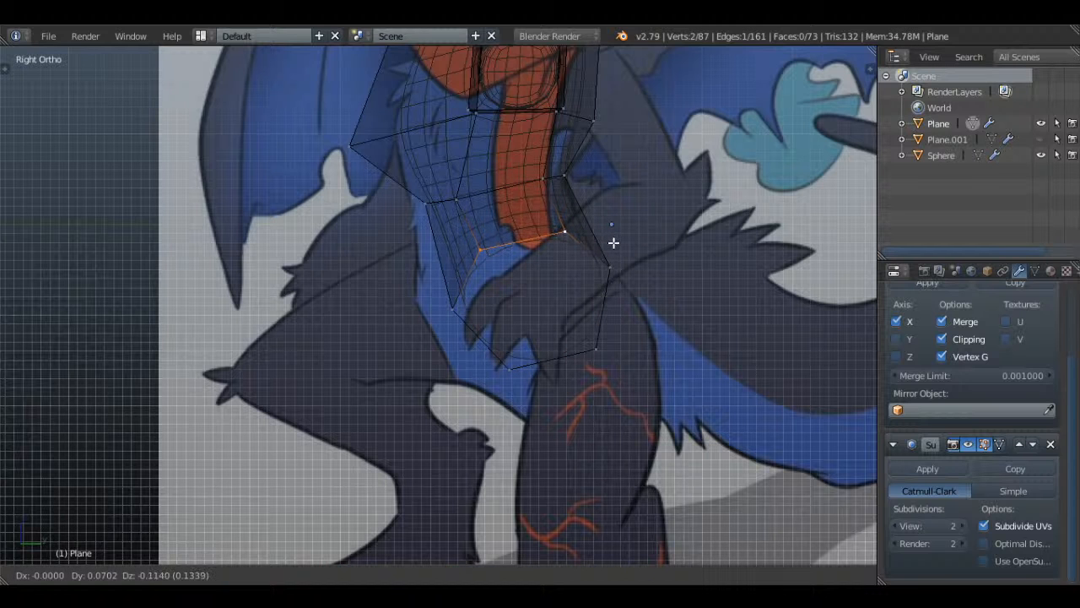
left_click(614, 242)
- Extrude the two crotch vertices outward along X, with the Mirror modifier's Clipping and Merge options disabled
key("a")
middle_click_drag(613, 241, 667, 266)
right_click(518, 359)
middle_click_drag(518, 359, 596, 262)
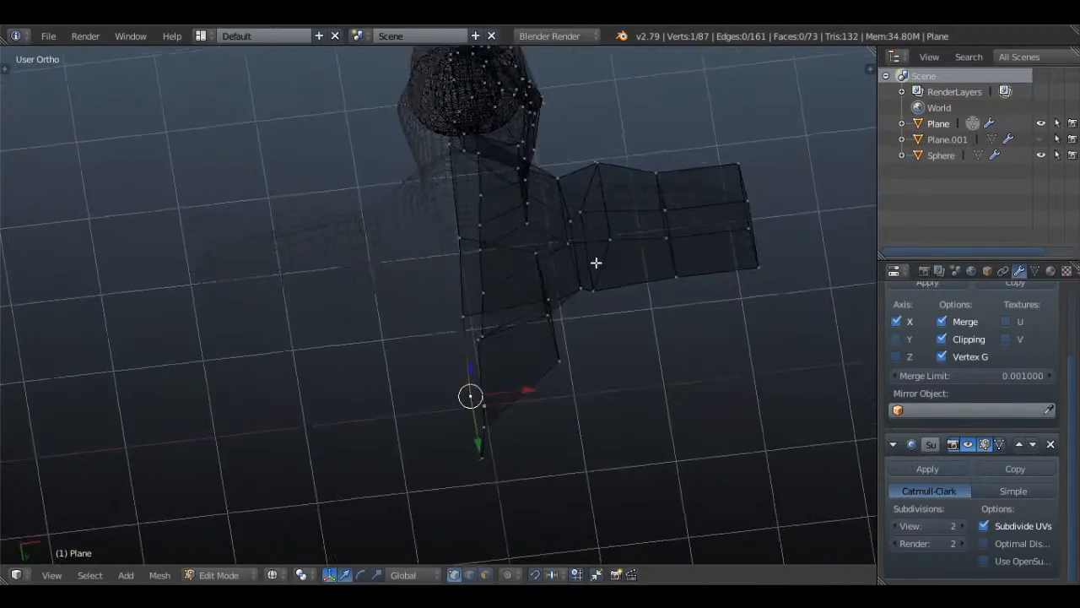
middle_click_drag(498, 453, 535, 378)
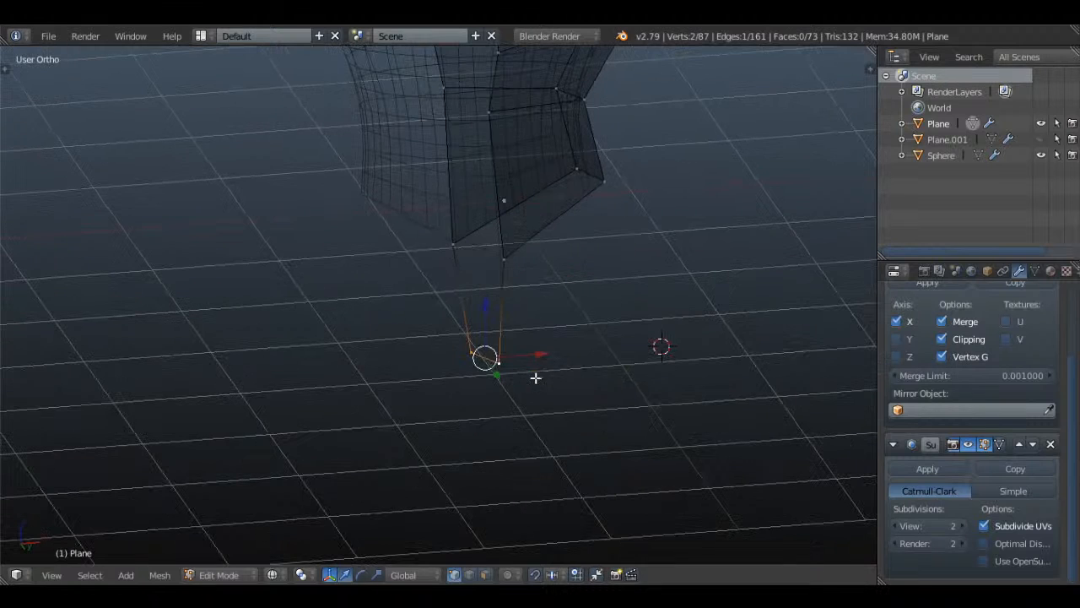
left_click(968, 335)
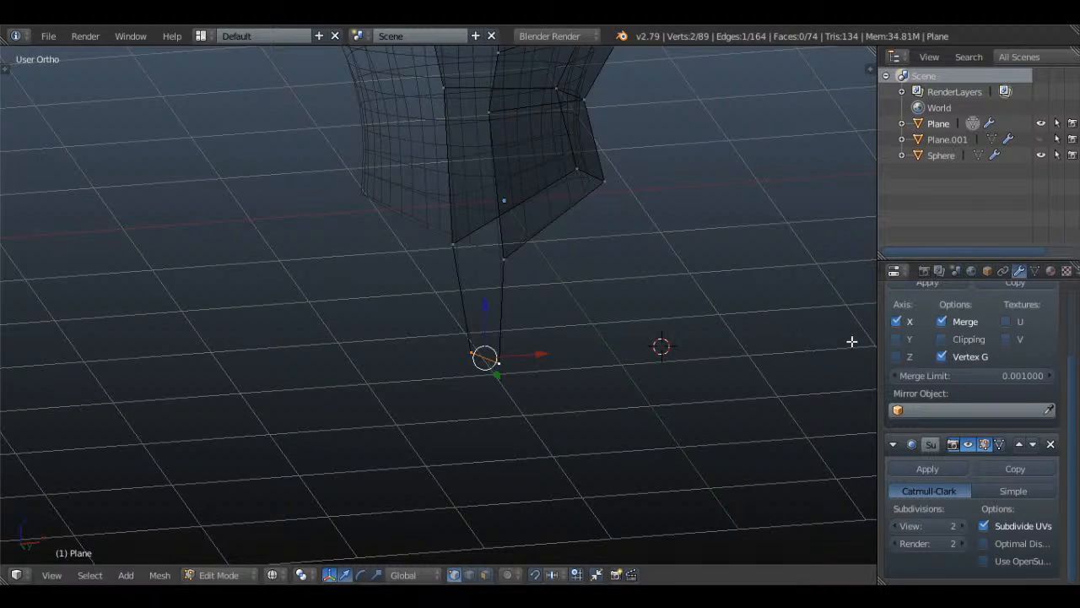
middle_click_drag(854, 340, 612, 331)
left_click_drag(516, 382, 535, 381)
left_click(941, 322)
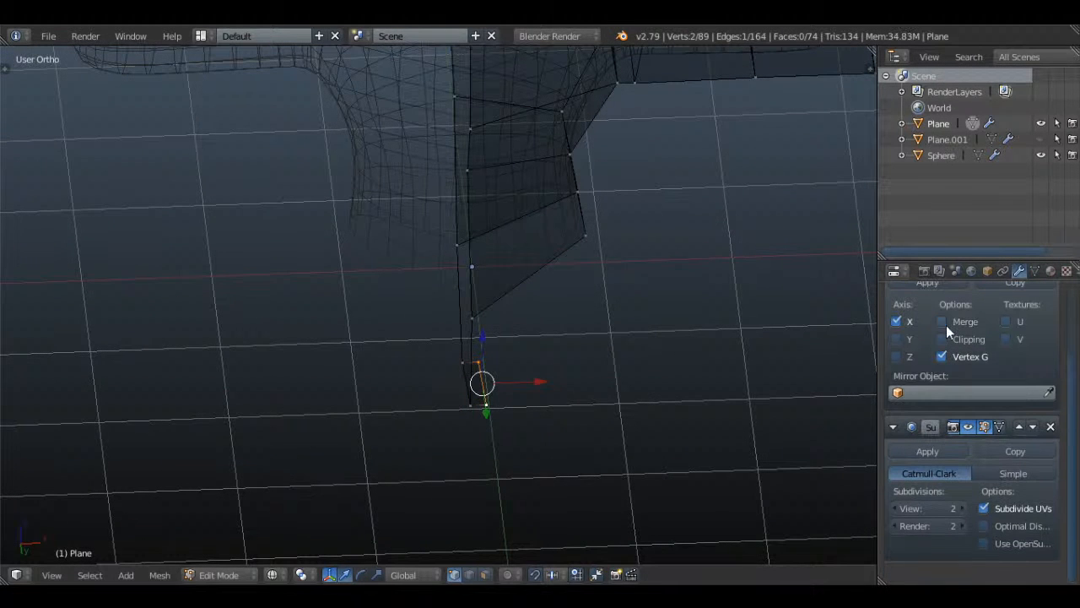
- Re-enable the Mirror modifier's Clipping and Merge options and clear the vertex selection
left_click(942, 339)
left_click(941, 322)
middle_click_drag(642, 244, 523, 358)
key("a")
key("a")
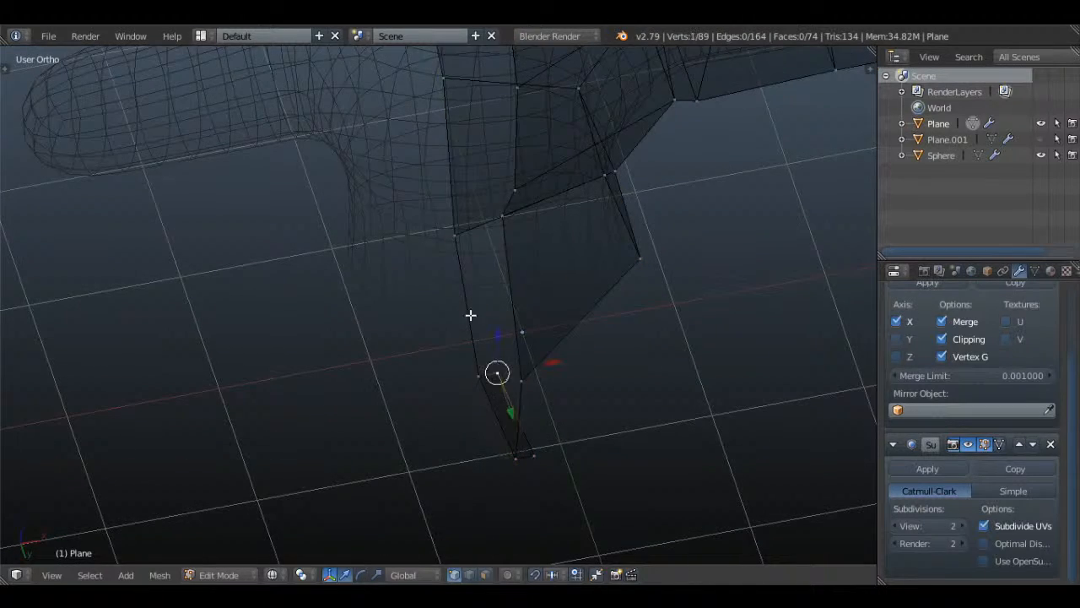
- Extrude the front bottom centre vertex and move it outward and slightly down, with the Mirror modifier's Clipping disabled
right_click(442, 226)
middle_click_drag(514, 230, 552, 295)
key("KP_1")
key("e")
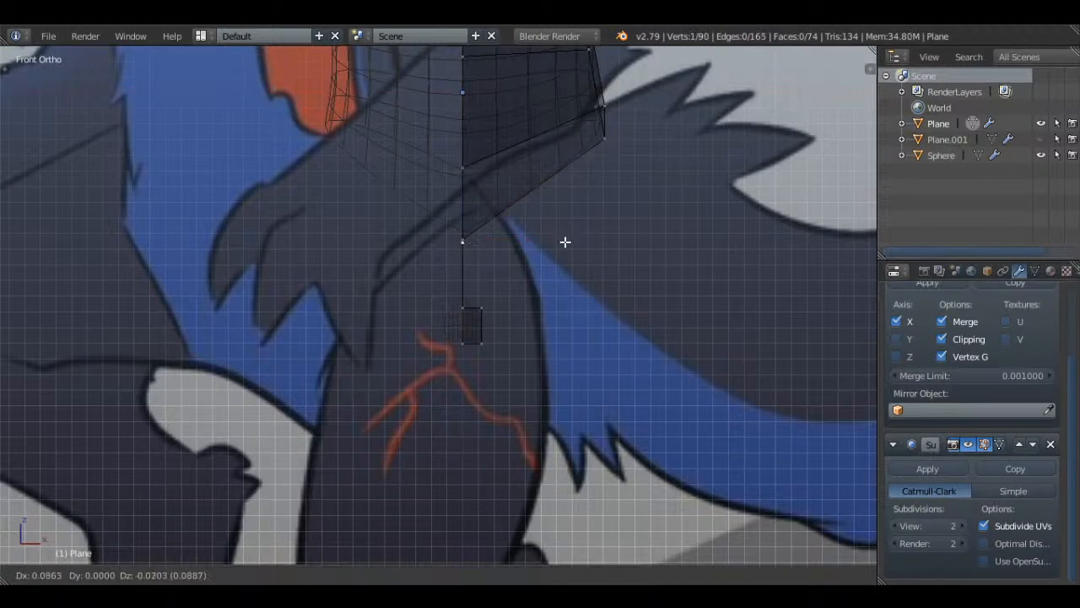
left_click(565, 242)
left_click(952, 340)
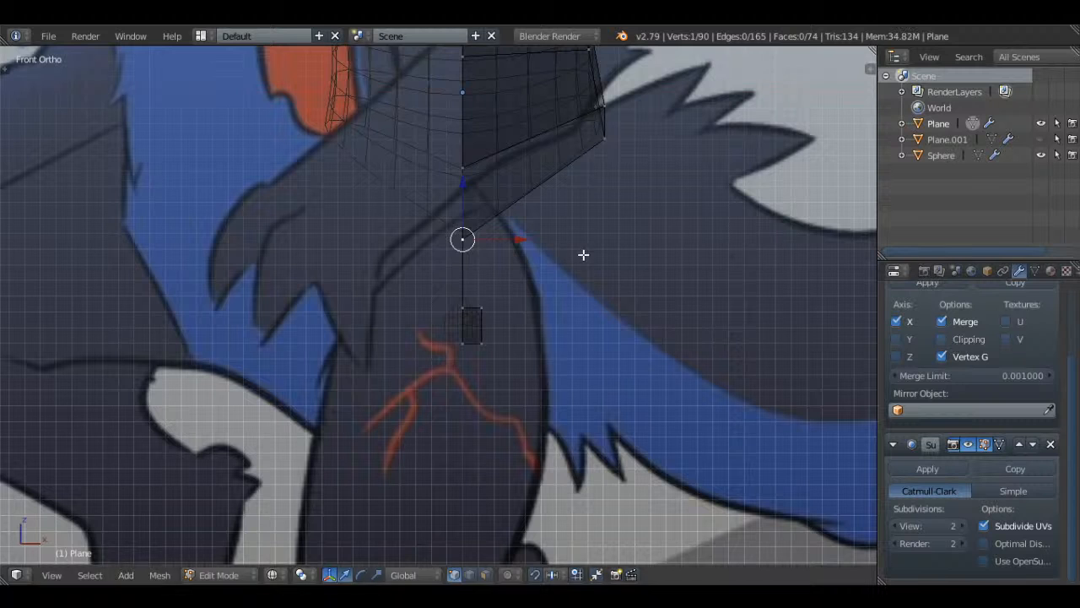
key("g")
left_click(629, 271)
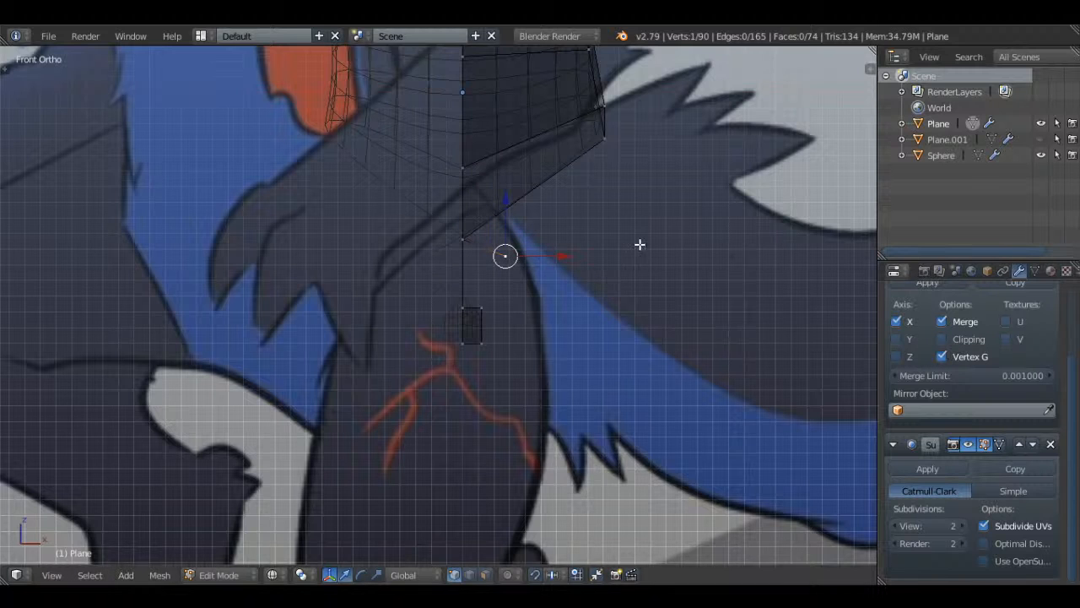
- Extrude the back bottom centre vertex outward and turn the Mirror modifier's Clipping back on
middle_click_drag(639, 241, 616, 250)
right_click(534, 170)
key("e")
left_click(580, 193)
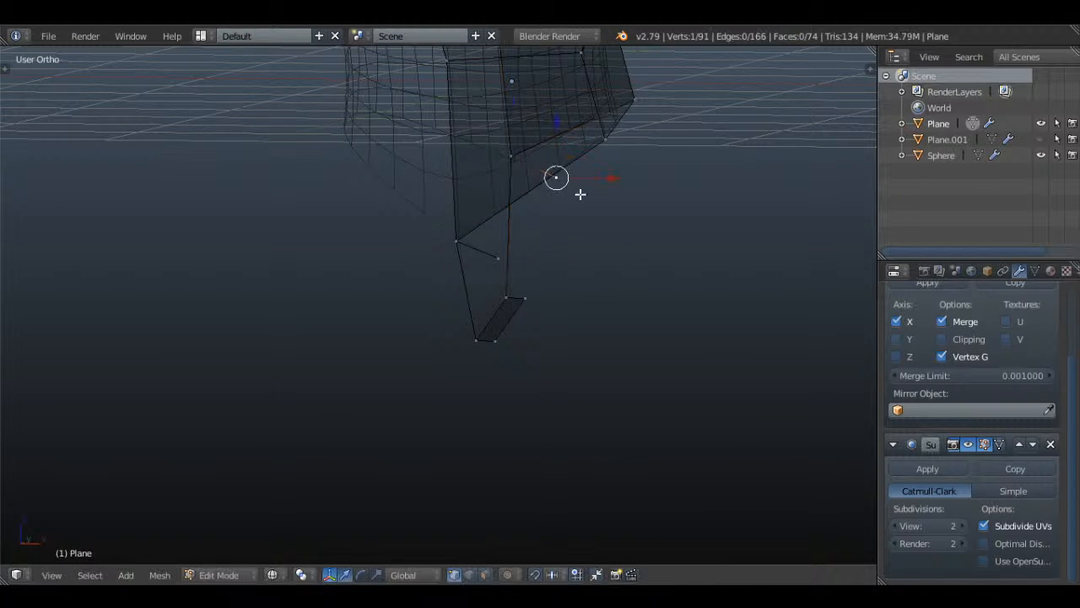
left_click(950, 341)
- Fill a face between the front extruded edge and the front crotch edge, and return to solid shading
right_click(474, 246, "shift")
middle_click_drag(472, 246, 416, 233)
right_click(494, 347, "shift")
middle_click_drag(526, 336, 506, 287)
right_click(528, 348, "shift")
key("f")
key("a")
key("z")
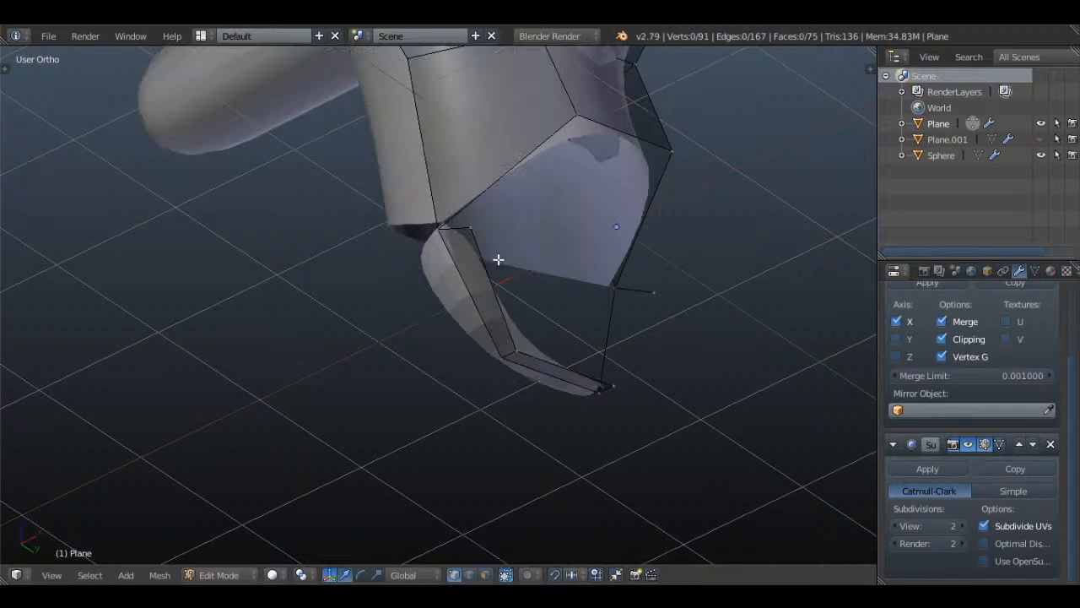
- Reposition the front extruded vertex and fill a triangle between it, the front centre vertex and the hip vertex
middle_click_drag(493, 251, 565, 272)
key("g")
left_click(566, 294)
right_click(460, 227, "shift")
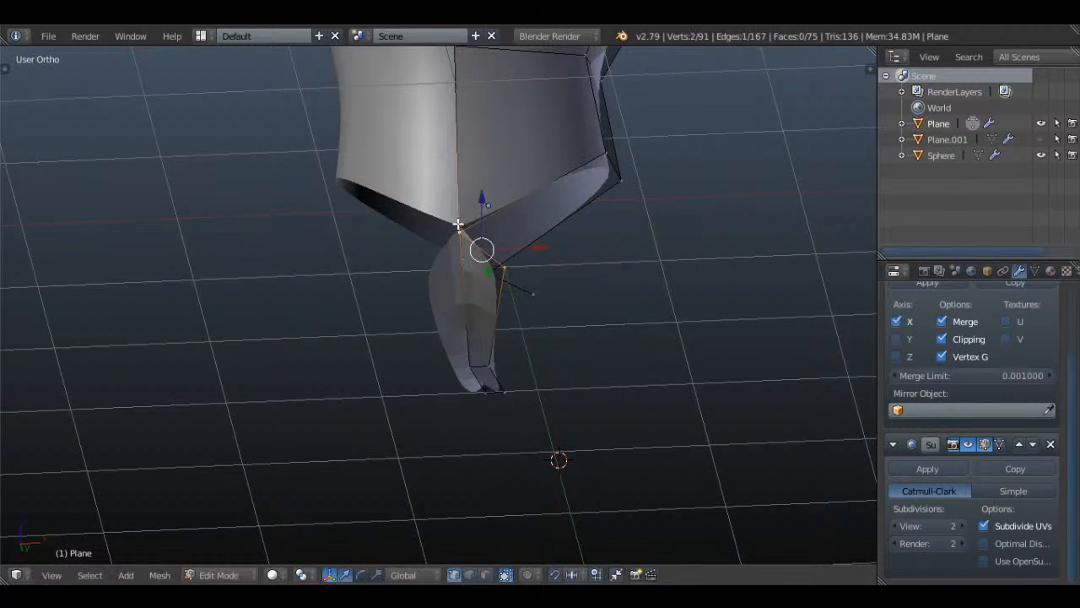
right_click(605, 145, "shift")
key("f")
key("a")
- Fill a face between the back extruded edge and the back crotch edge
middle_click_drag(610, 181, 506, 254)
scroll(521, 275, "down", 2)
right_click(607, 205, "shift")
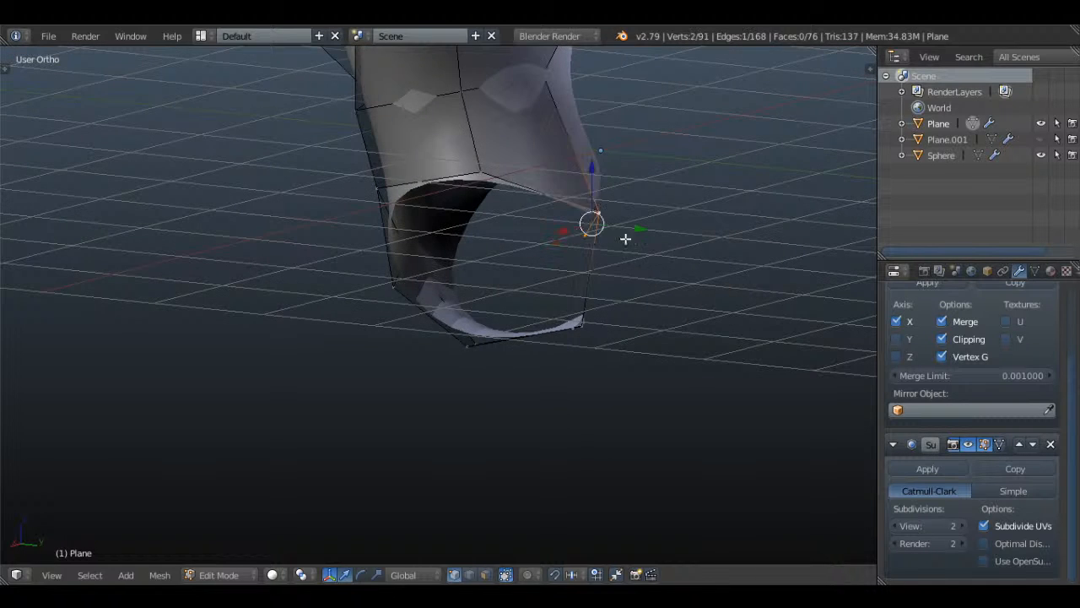
middle_click_drag(625, 239, 527, 292)
right_click(489, 318, "shift")
right_click(501, 317, "shift")
key("f")
key("a")
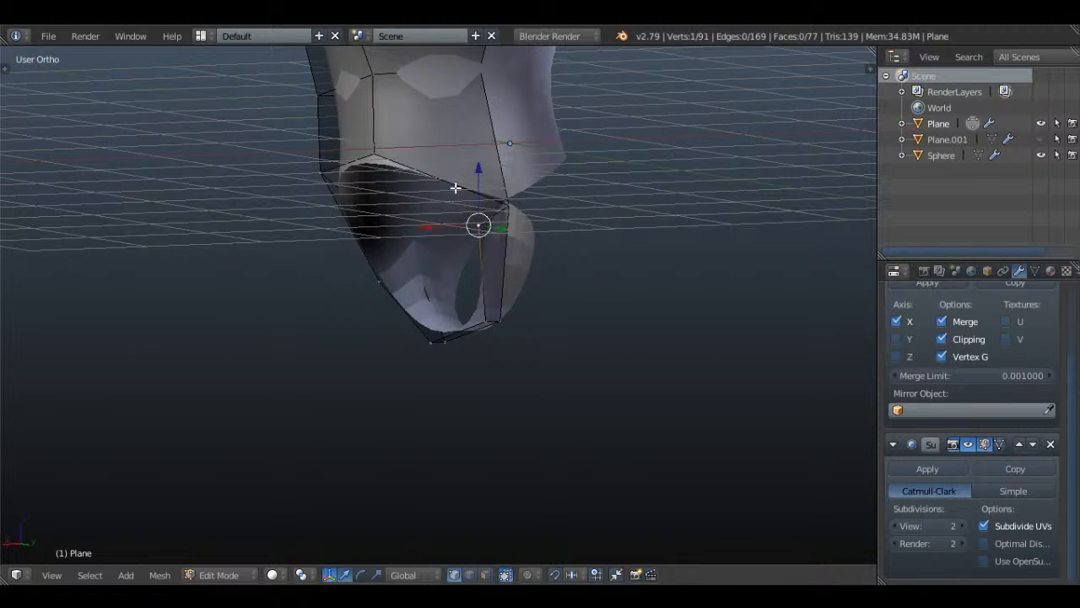
- Fill a triangle between the back extruded vertex, the back centre vertex and the back hip vertex
right_click(498, 194, "shift")
right_click(397, 155, "shift")
key("f")
key("a")
key("a")
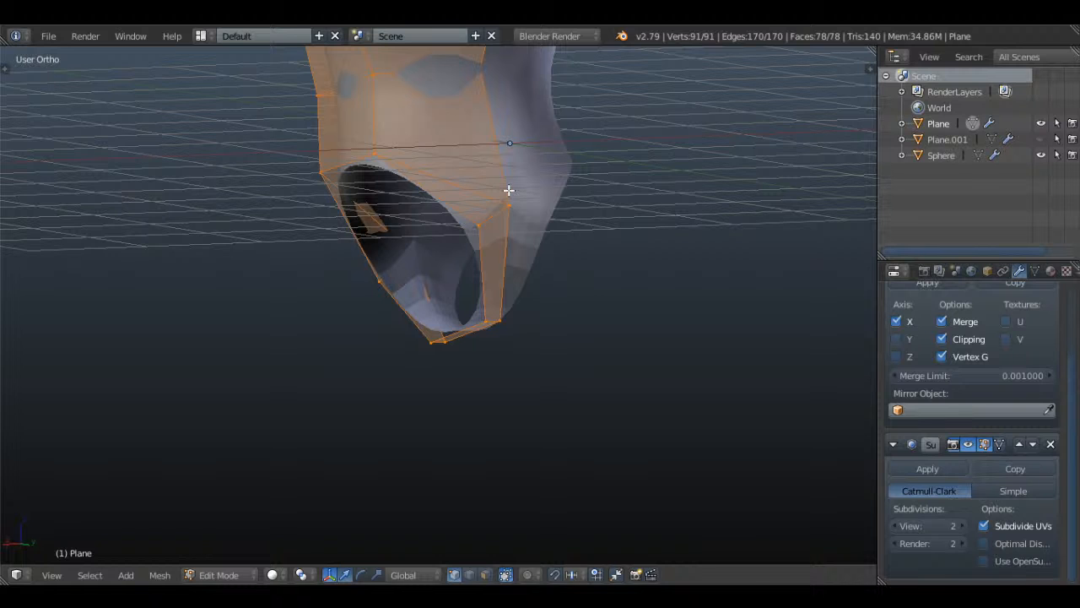
- Apply smooth shading to the body mesh in Object Mode
key("Tab")
key("t")
right_click(470, 239)
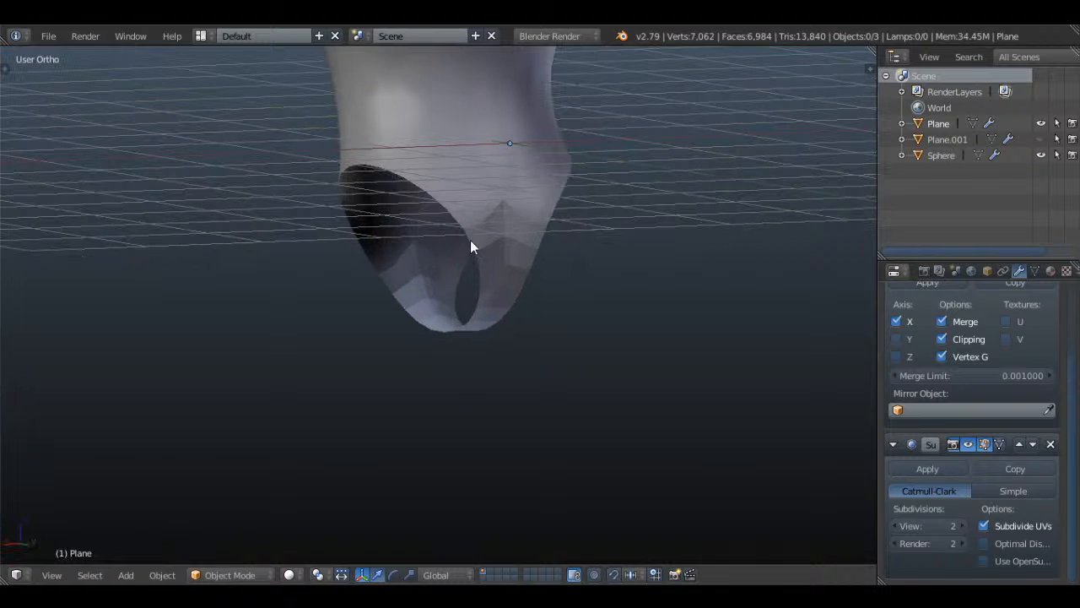
left_click(43, 285)
key("t")
mouse_move(354, 265)
middle_mouse_down()
mouse_move(618, 244)
mouse_move(702, 223)
mouse_move(591, 233)
middle_mouse_up()
scroll(566, 237, "up", 1)
- Select the leg opening's edge loop and extrude it outward and down in the front view to start the thigh
key("Tab")
key("a")
right_click(485, 241, "alt")
key("KP_1")
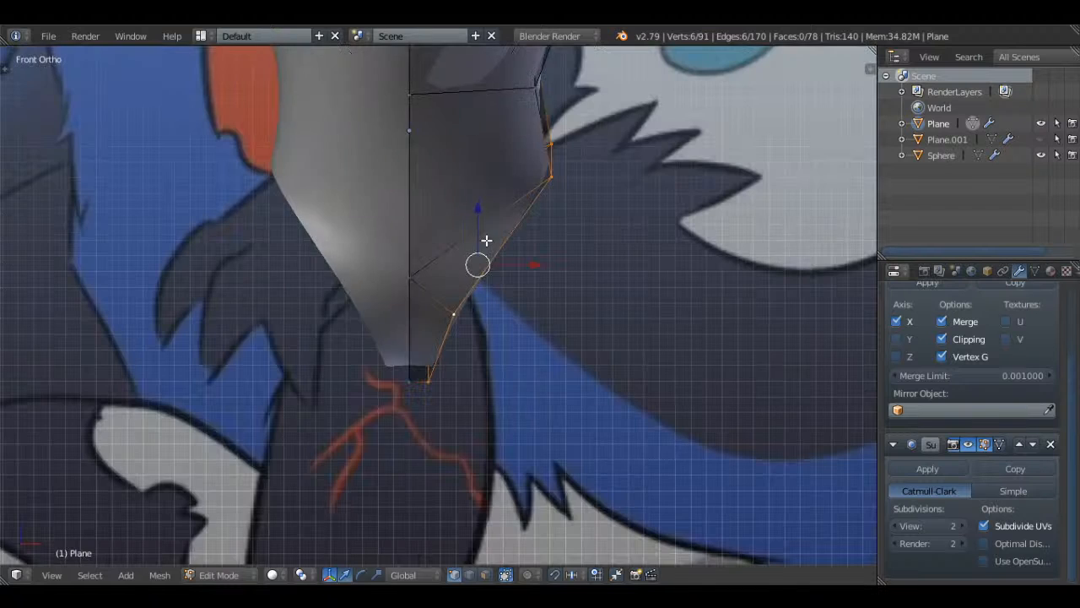
key("z")
key("e")
right_click(538, 306)
key("g")
left_click(586, 345)
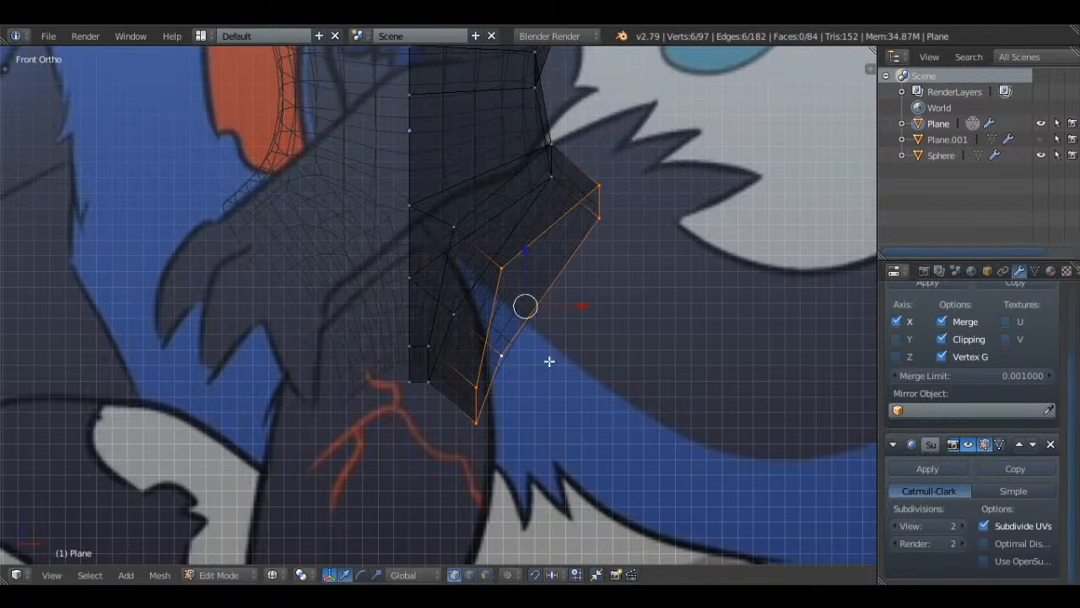
- Rotate the extruded thigh loop in the front view so it tilts toward the leg's direction
key("z")
key("r")
left_click(692, 316)
key("z")
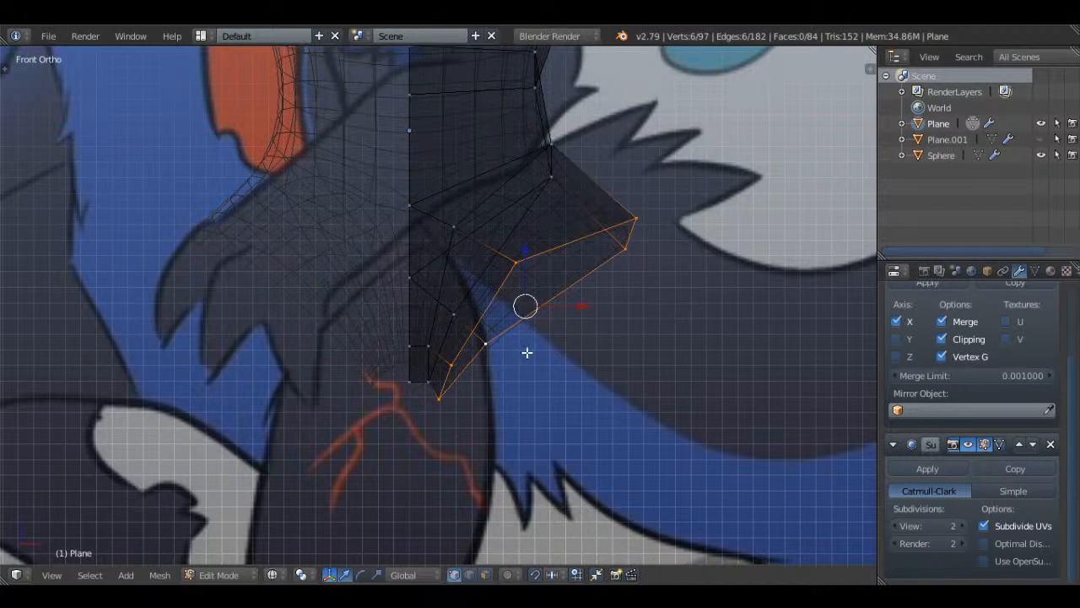
- Adjust the lower middle vertices of the thigh loop individually in the front view
right_click(486, 343)
key("g")
right_click(469, 375)
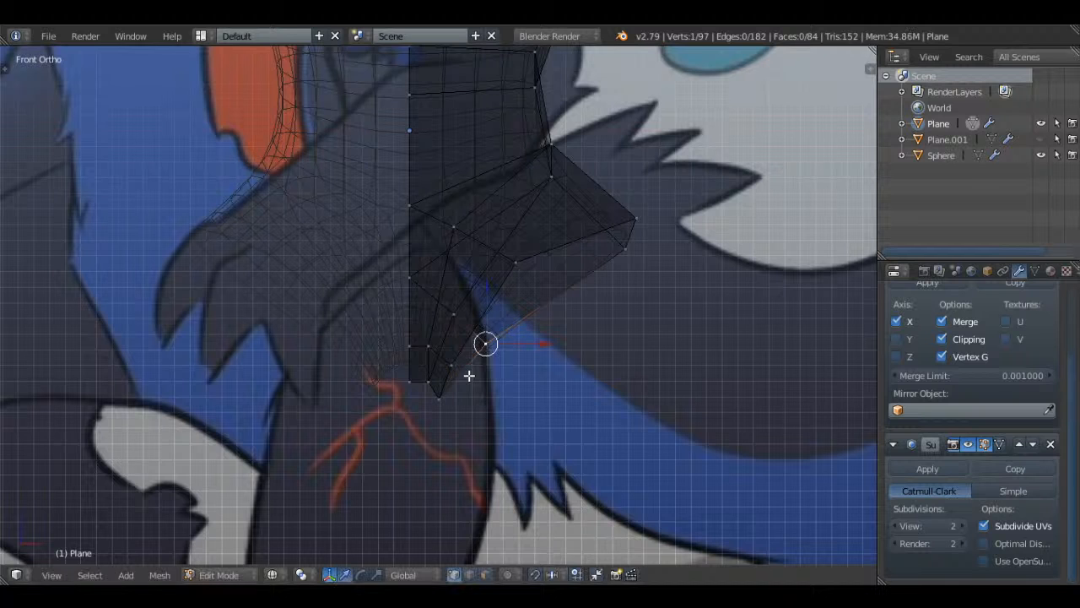
key("g")
left_click(538, 326)
right_click(509, 332)
key("g")
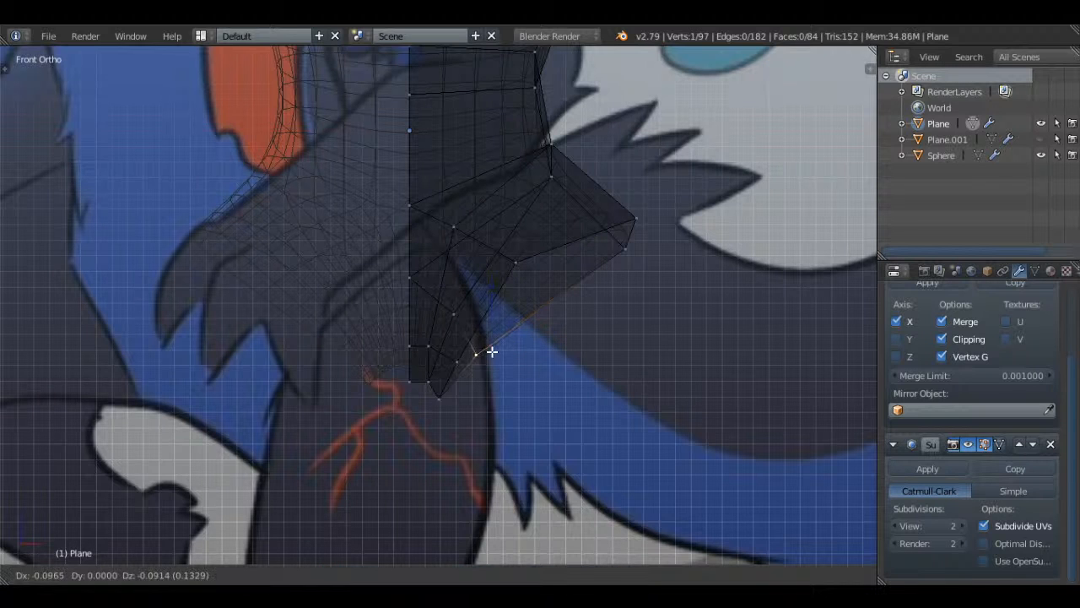
left_click(492, 352)
- Lower the thigh loop's upper middle vertex and move the outer pair of rim vertices down and inward
right_click(555, 259)
key("g")
left_click(579, 289)
right_click(642, 224)
right_click(637, 251, "shift")
key("g")
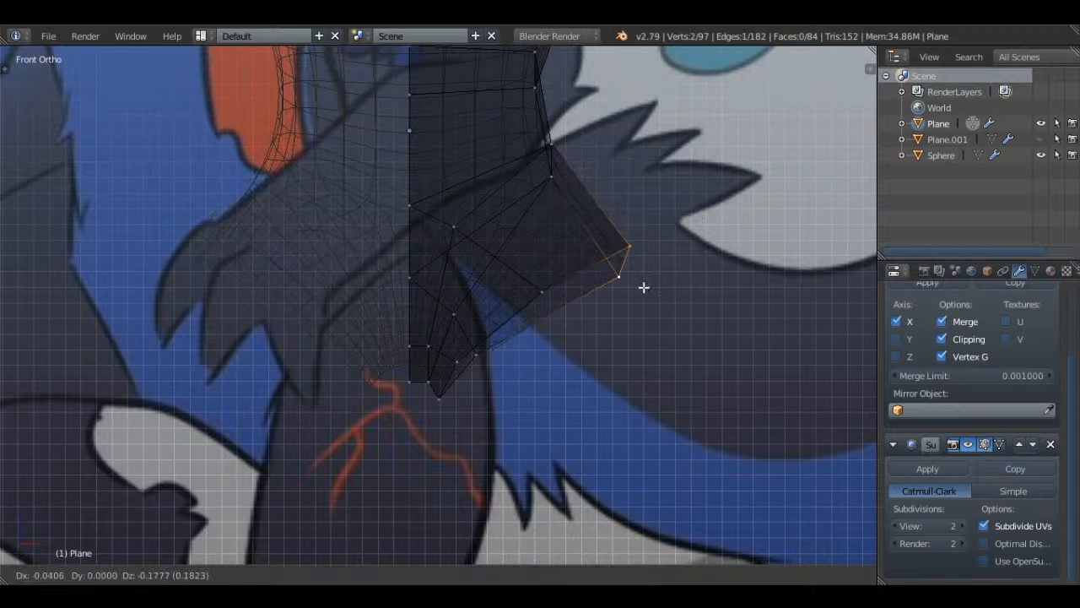
left_click(604, 297)
- Shift the front inner and front outer vertices of the thigh rim to even out its lower edge
right_click(480, 350)
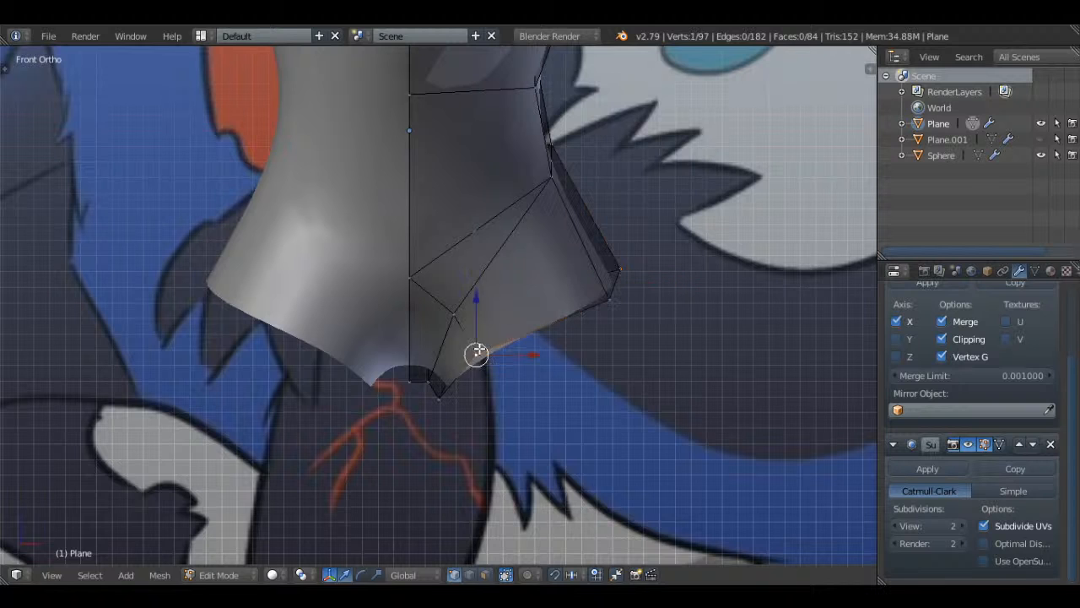
key("g")
left_click(515, 354)
right_click(611, 305)
key("g")
left_click(580, 321)
right_click(512, 357)
key("g")
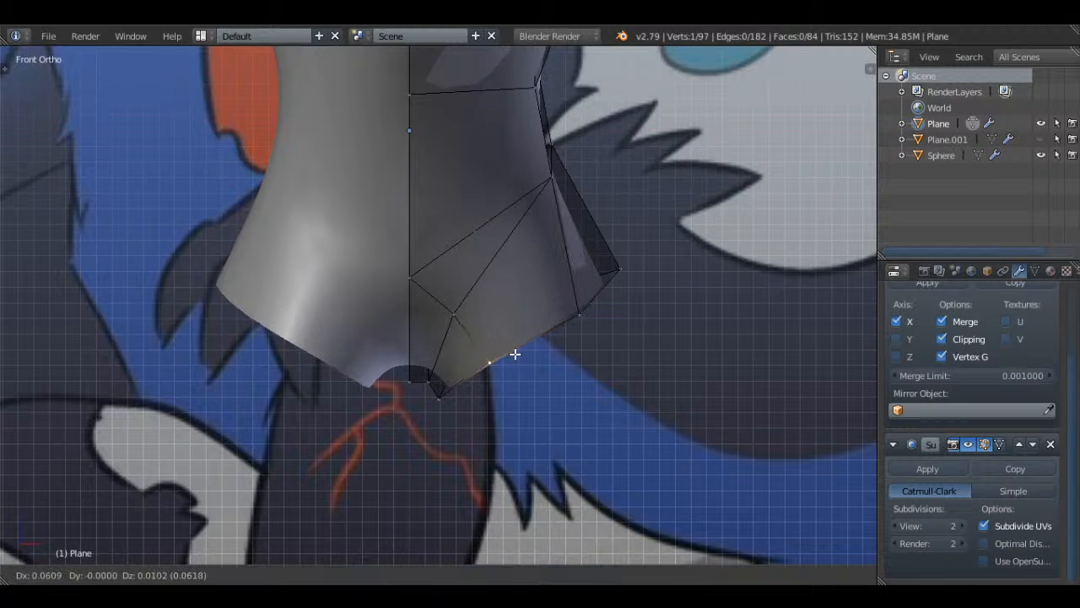
left_click(519, 348)
- Move the front groin edge down and inward, and raise the front outer rim vertex slightly outward
right_click(469, 318, "shift")
key("g")
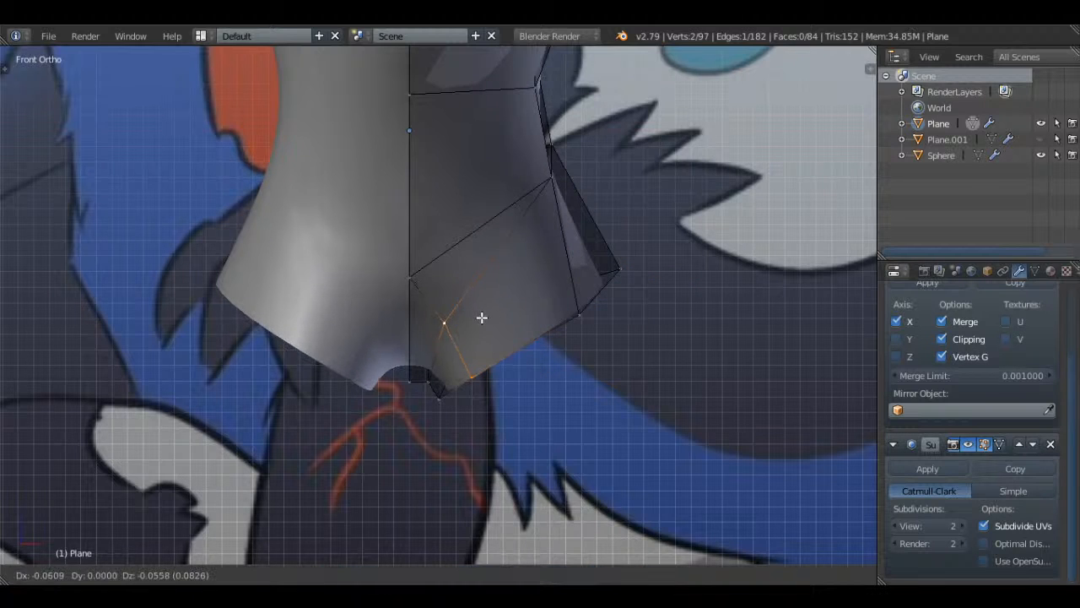
left_click(482, 319)
right_click(567, 308)
key("g")
left_click(601, 291)
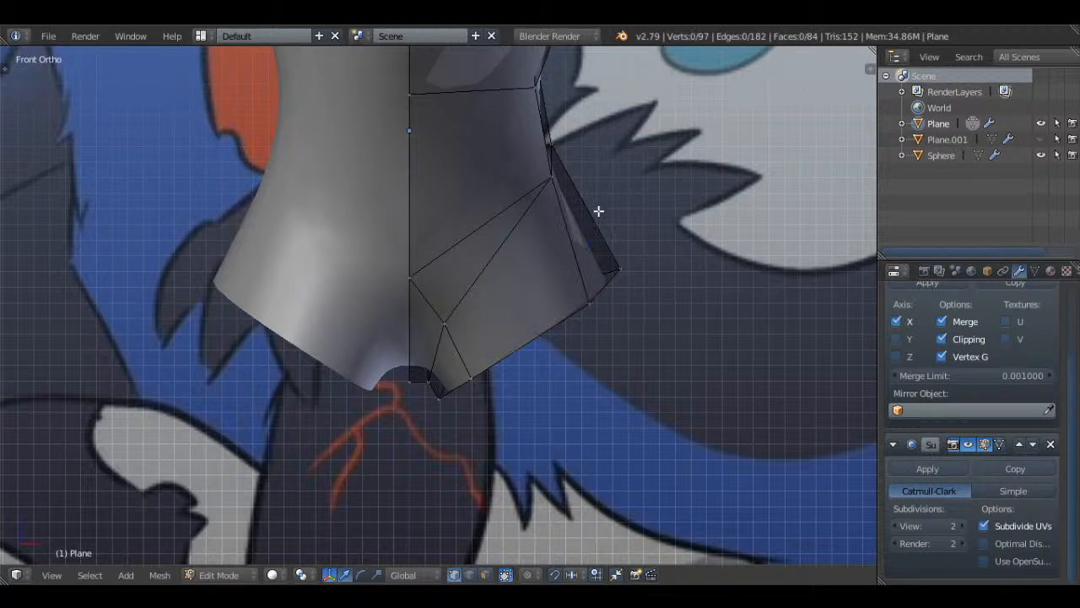
- Pull the front hip vertex slightly inward and lower the outermost vertex of the thigh rim
right_click(551, 176)
key("g")
left_click(541, 179)
right_click(622, 269)
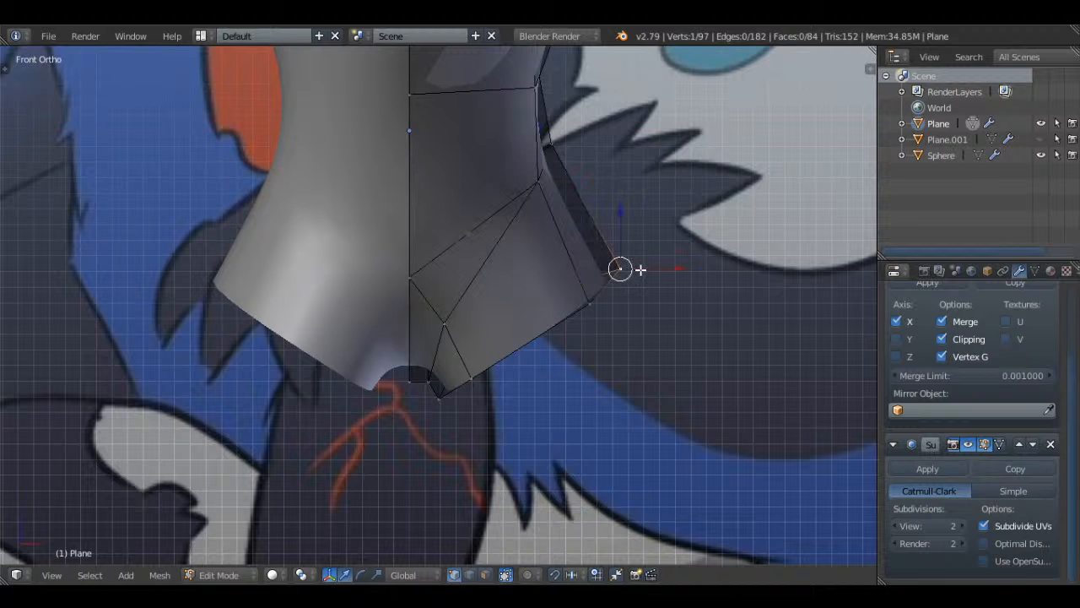
key("g")
left_click(648, 281)
key("a")
middle_click_drag(647, 280, 447, 367)
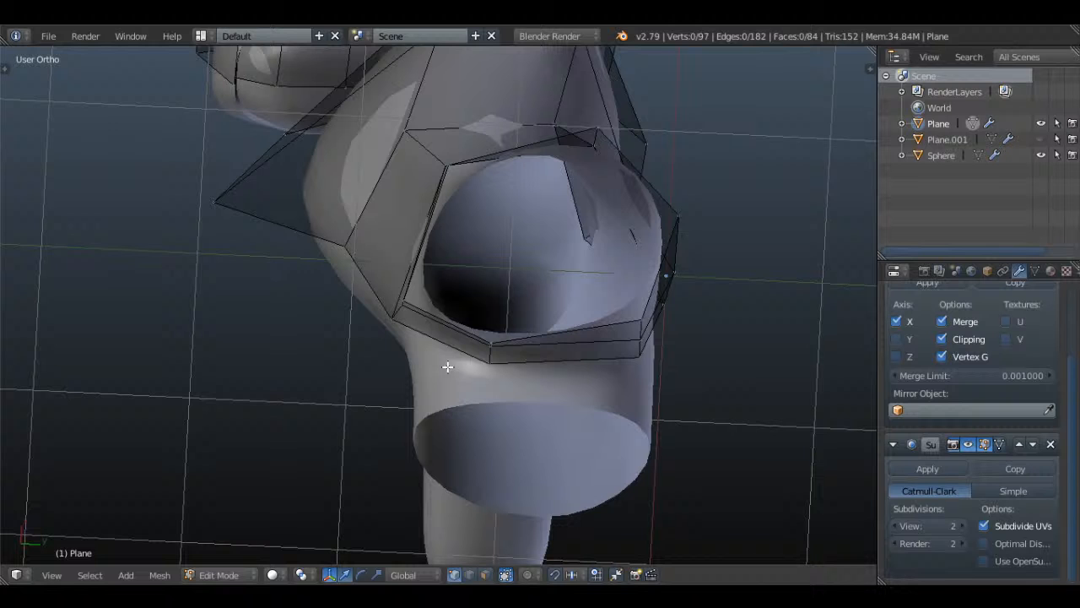
- Select the thigh rim loop, then rotate and reposition it in the side view to level the opening
left_click(405, 300)
middle_click_drag(517, 277, 521, 323)
key("KP_3")
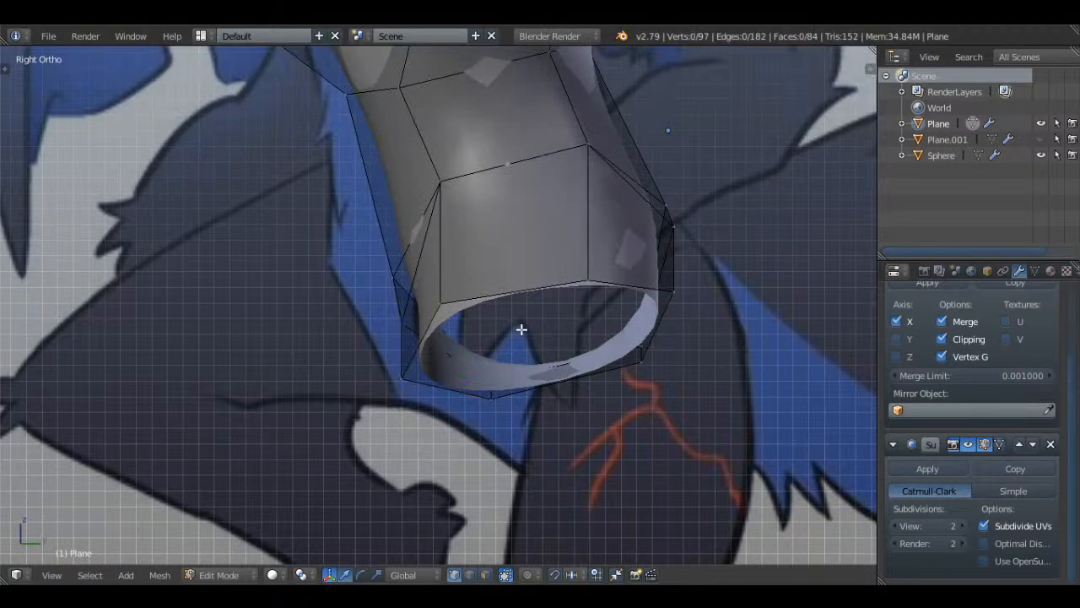
right_click(523, 287, "alt")
key("r")
left_click(697, 310)
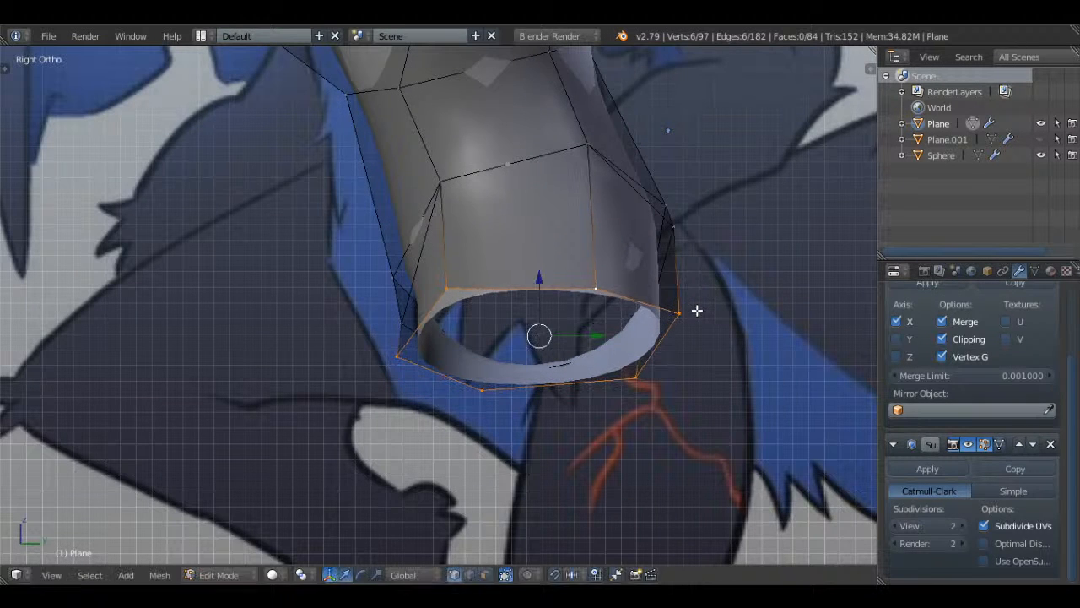
key("g")
left_click(680, 314)
key("r")
left_click(686, 315)
- Reselect the thigh rim loop and rotate it about 10 degrees as seen from below
key("a")
middle_click_drag(618, 300, 623, 311)
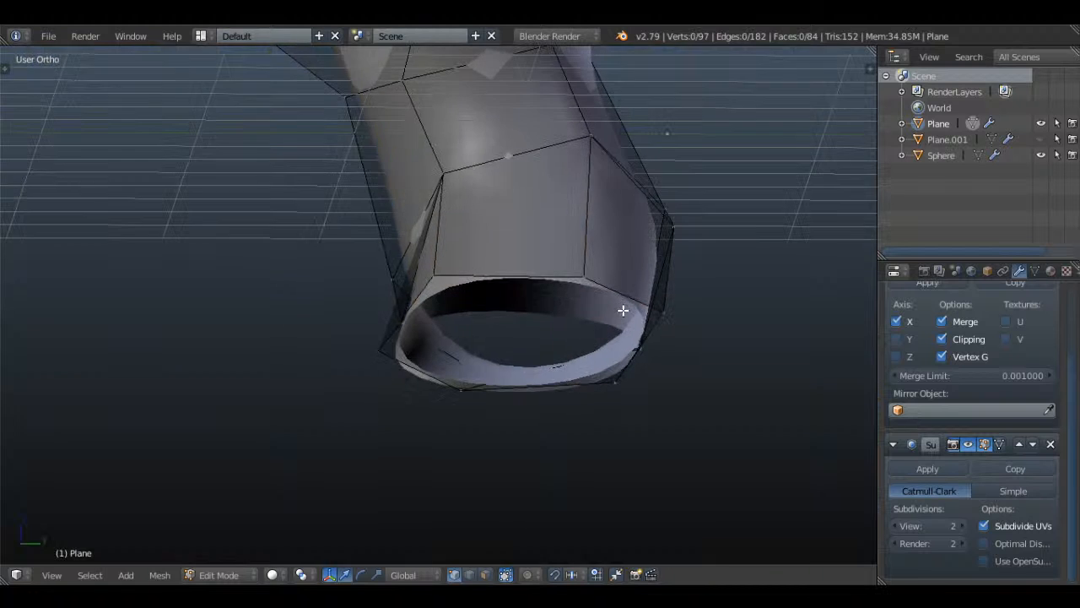
middle_click_drag(493, 272, 540, 157)
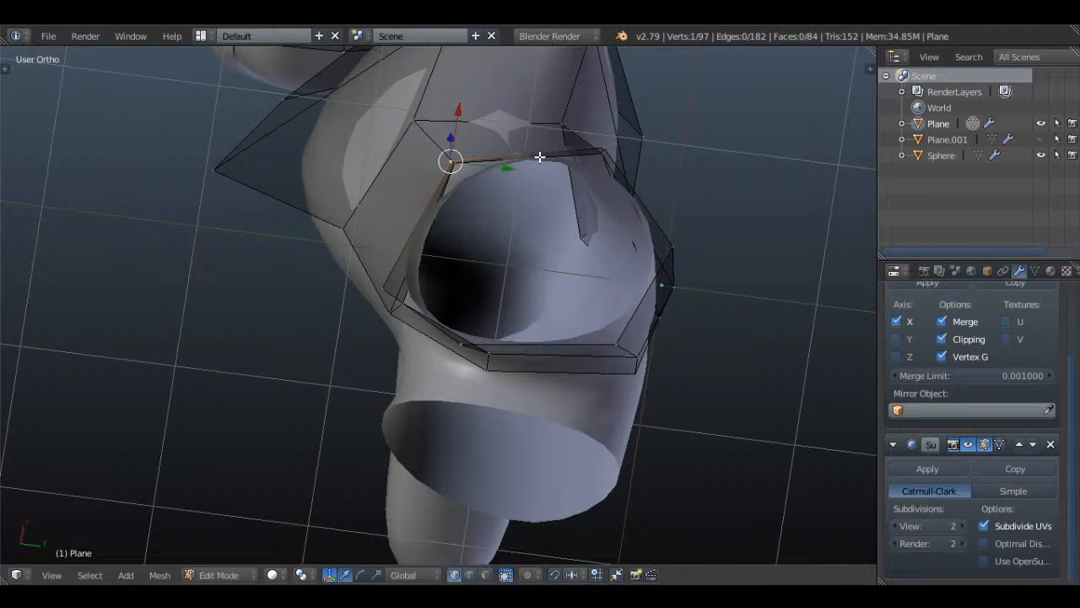
key("a")
right_click(625, 166, "alt")
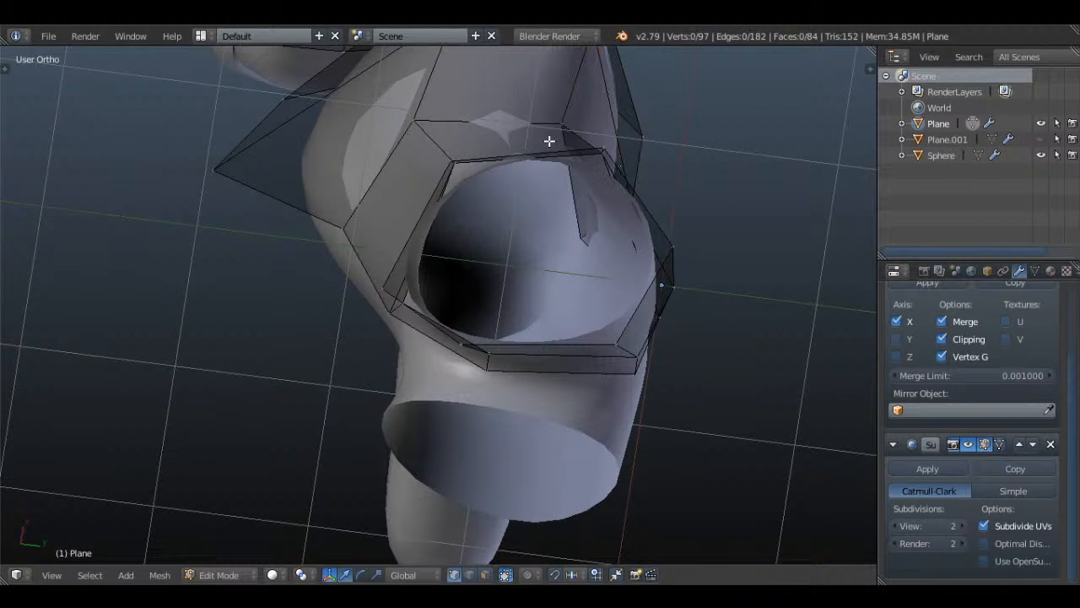
right_click(580, 156, "alt")
key("s")
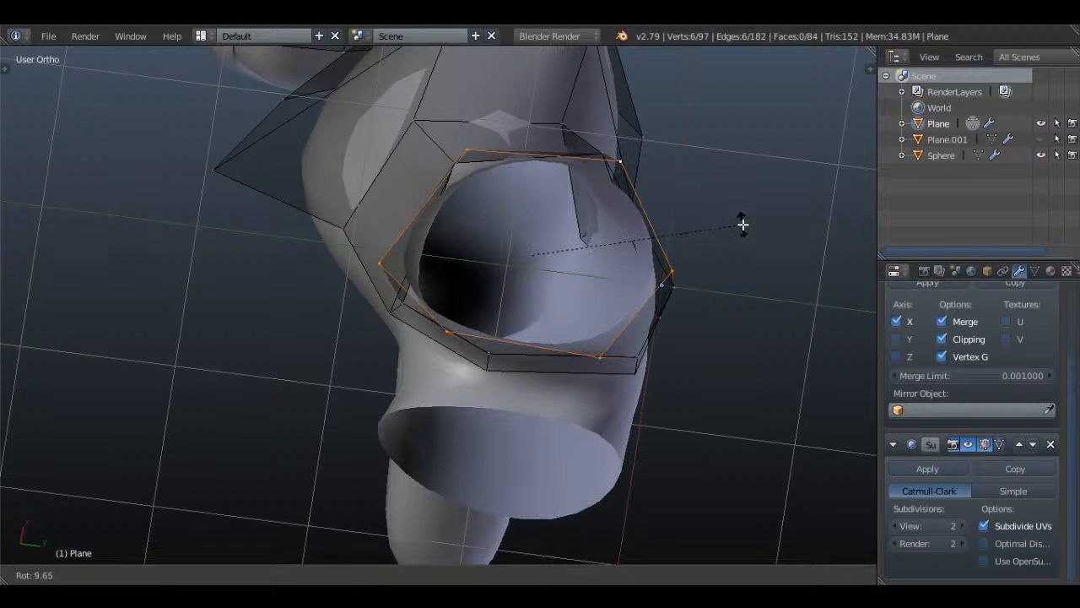
left_click(743, 226)
- Adjust the thigh rim's outer vertices from below and move its inner edge toward the body's centre line
right_click(465, 148)
key("g")
left_click(493, 140)
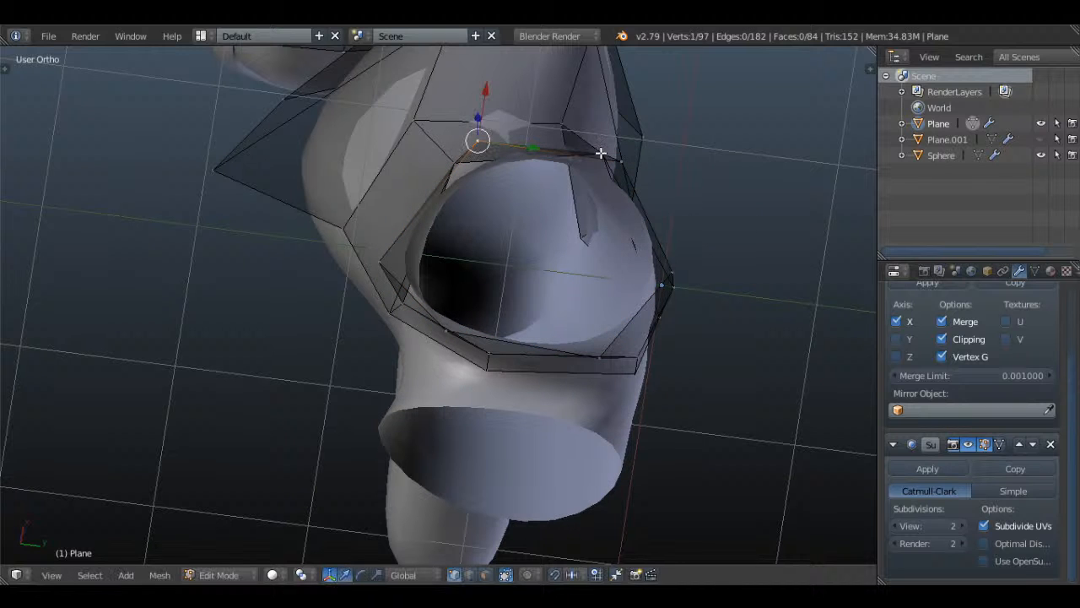
right_click(628, 162, "shift")
right_click(445, 331)
right_click(600, 358, "shift")
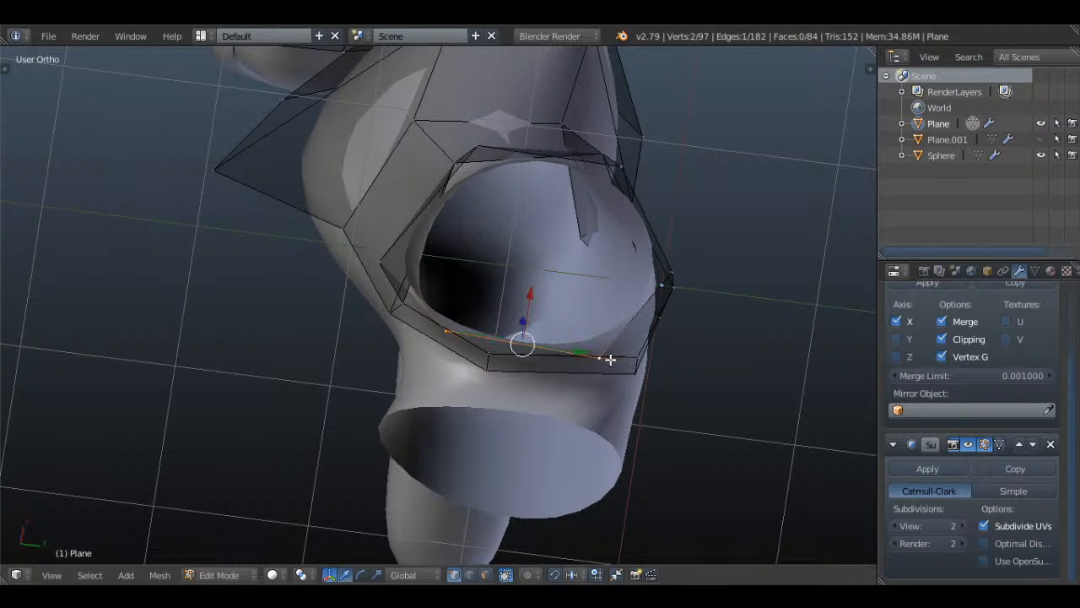
key("g")
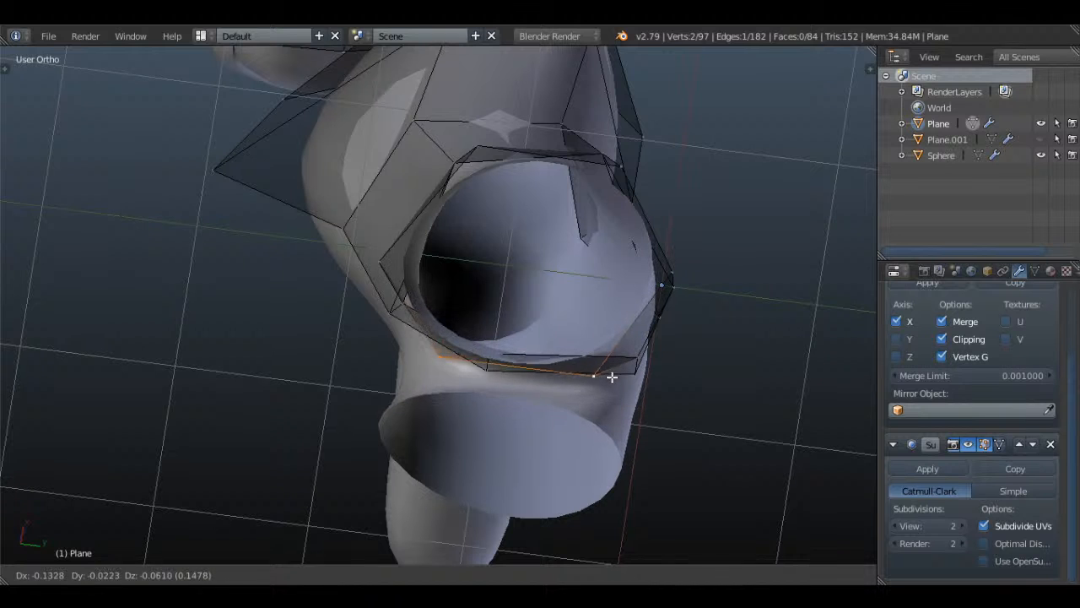
left_click(610, 382)
- Reposition the inner and middle vertices of the thigh rim in the front wireframe view to straighten the opening's slope
key("KP_1")
scroll(697, 315, "up", 4)
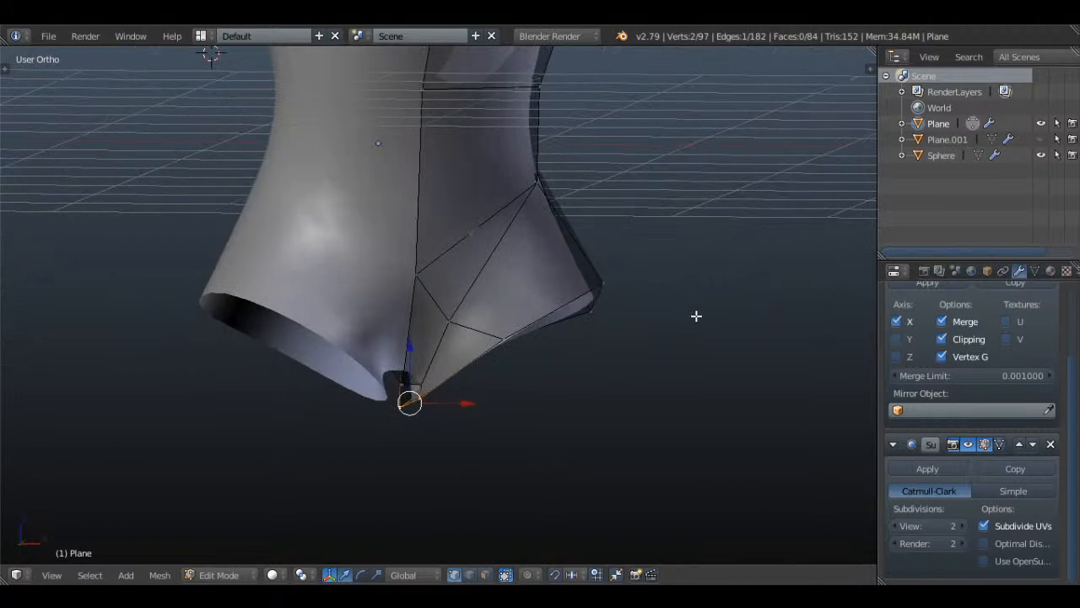
key("z")
key("g")
left_click(482, 368)
key("a")
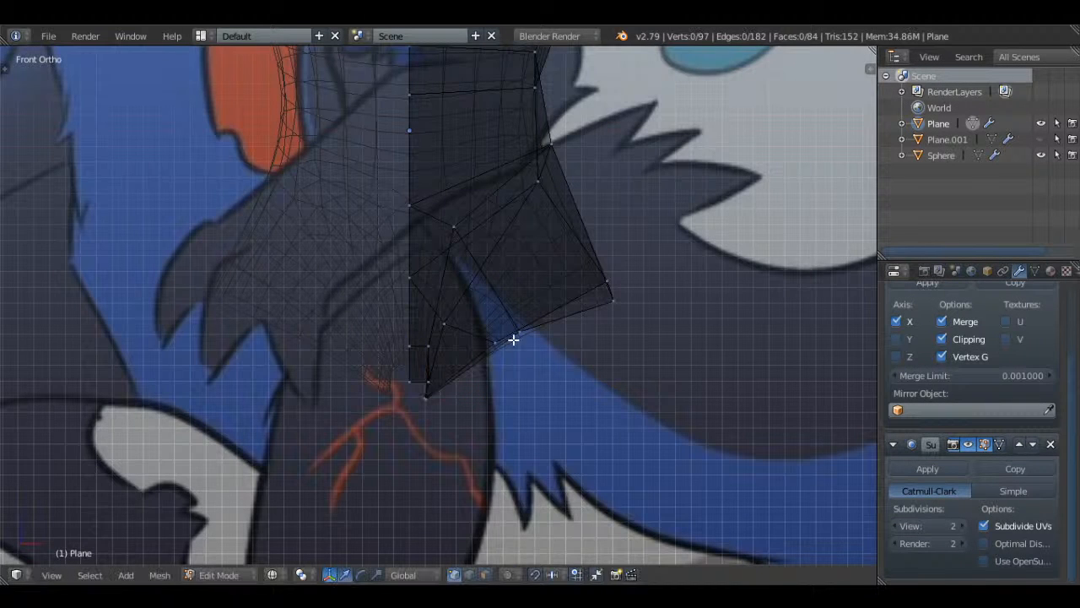
key("g")
left_click(536, 345)
- Move the outer front vertex of the thigh rim onto the rim's sloping line and align the middle vertex with it
right_click(606, 281)
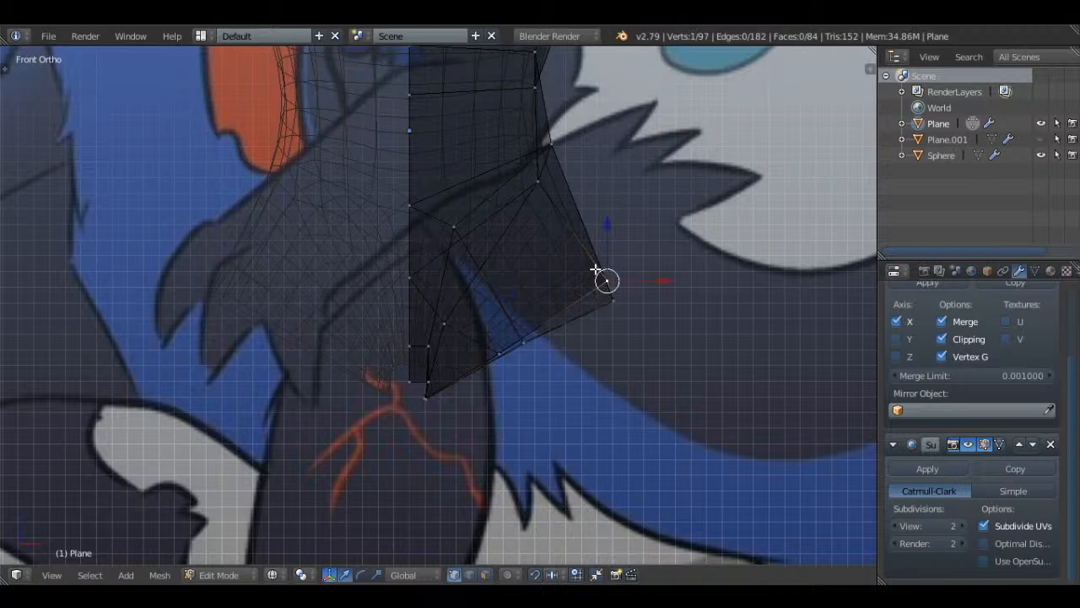
key("g")
left_click(619, 302)
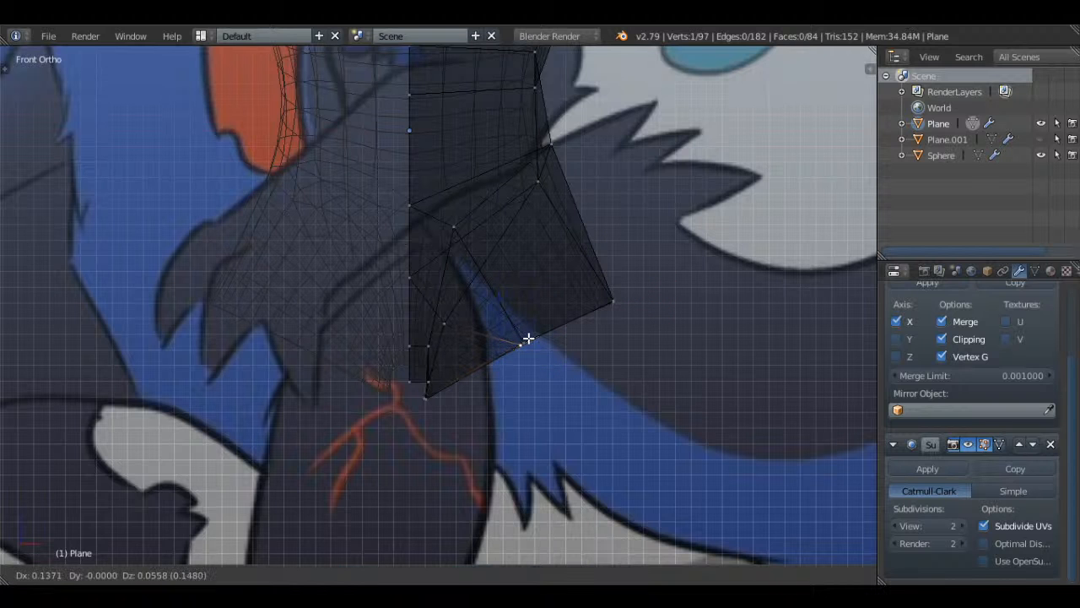
key("a")
- Shift the two front vertices of the thigh rim slightly backward in the side view
mouse_move(523, 340)
middle_mouse_down()
mouse_move(555, 298)
mouse_move(400, 203)
mouse_move(571, 248)
mouse_move(563, 242)
middle_mouse_up()
key("z")
right_click(393, 211, "alt")
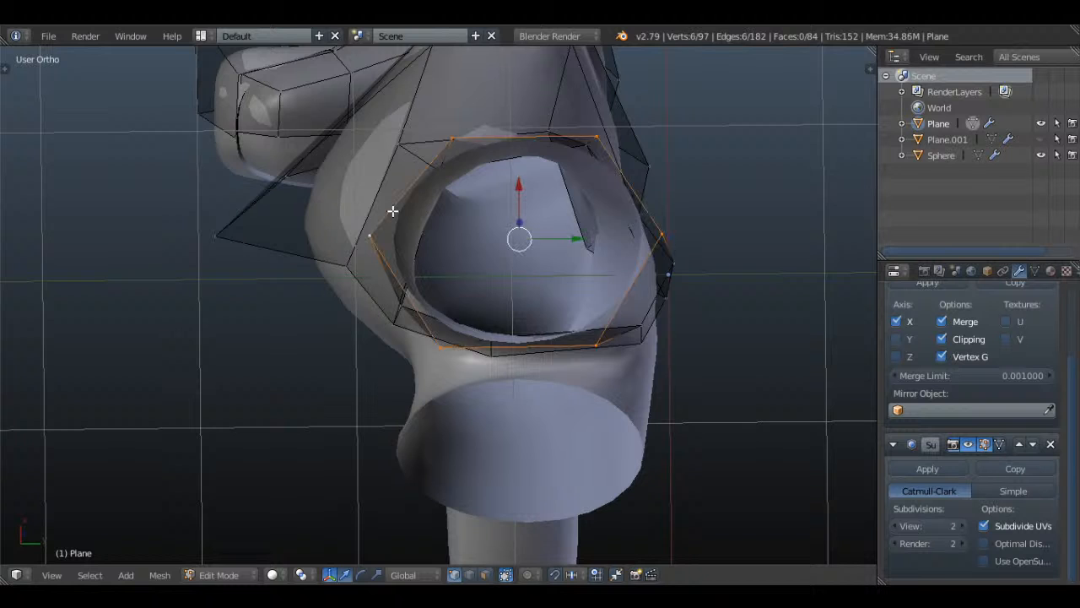
key("KP_3")
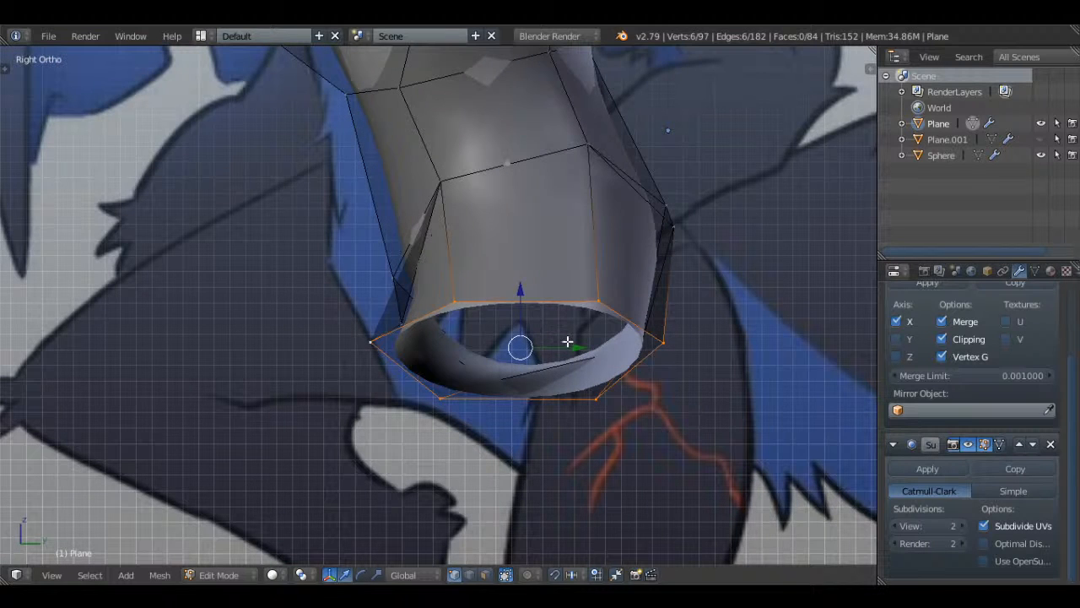
key("a")
right_click(362, 337)
right_click(420, 403, "shift")
left_click_drag(453, 372, 470, 376)
key("a")
- Select the thigh rim loop and move it outward along X by about 0.12
right_click(554, 282, "alt")
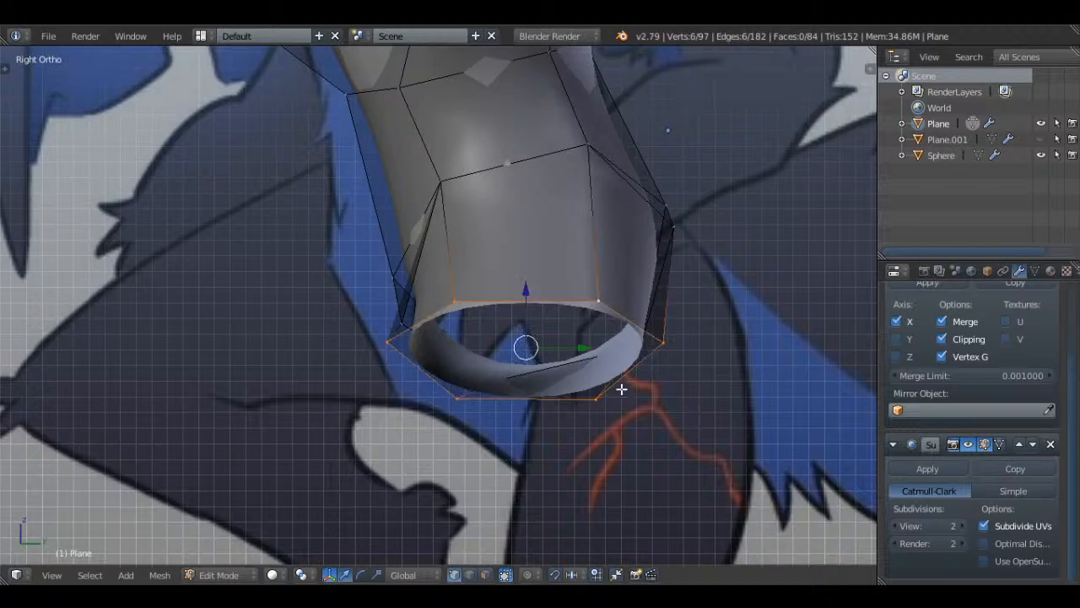
mouse_move(622, 386)
middle_mouse_down()
mouse_move(618, 249)
mouse_move(622, 374)
middle_mouse_up()
scroll(622, 249, "up", 4)
scroll(623, 258, "down", 3)
key("Tab")
key("KP_1")
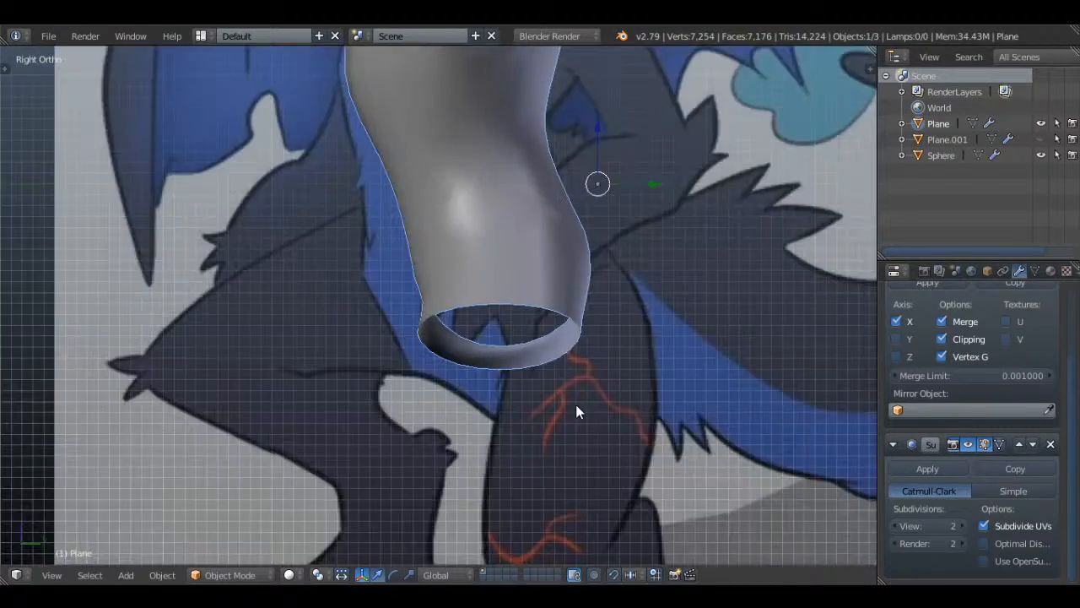
scroll(575, 411, "up", 3)
key("Tab")
scroll(614, 318, "up", 1)
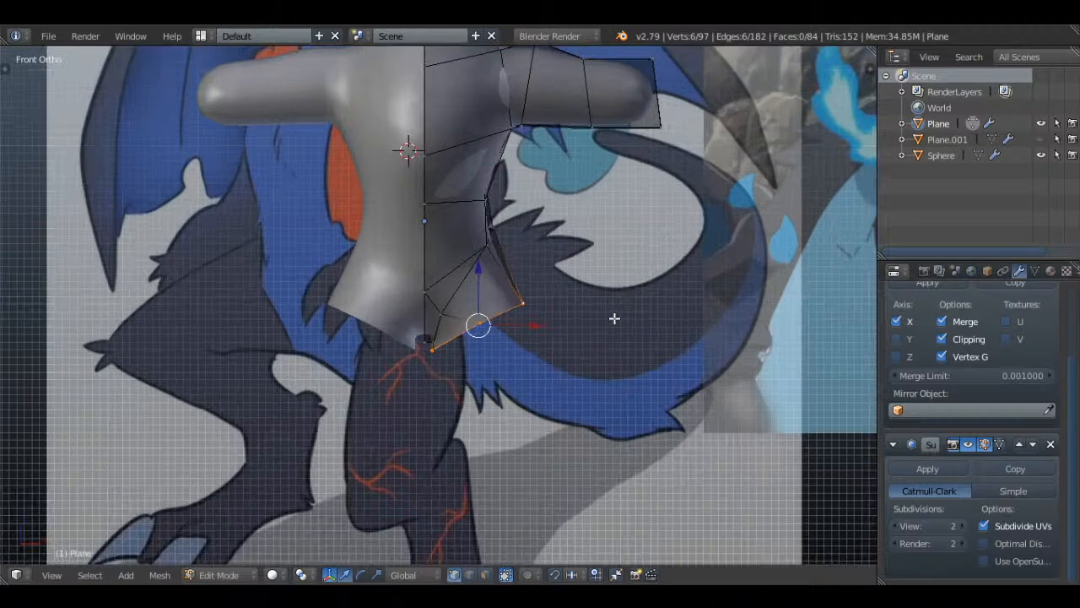
scroll(614, 319, "up", 1)
key("g")
key("x")
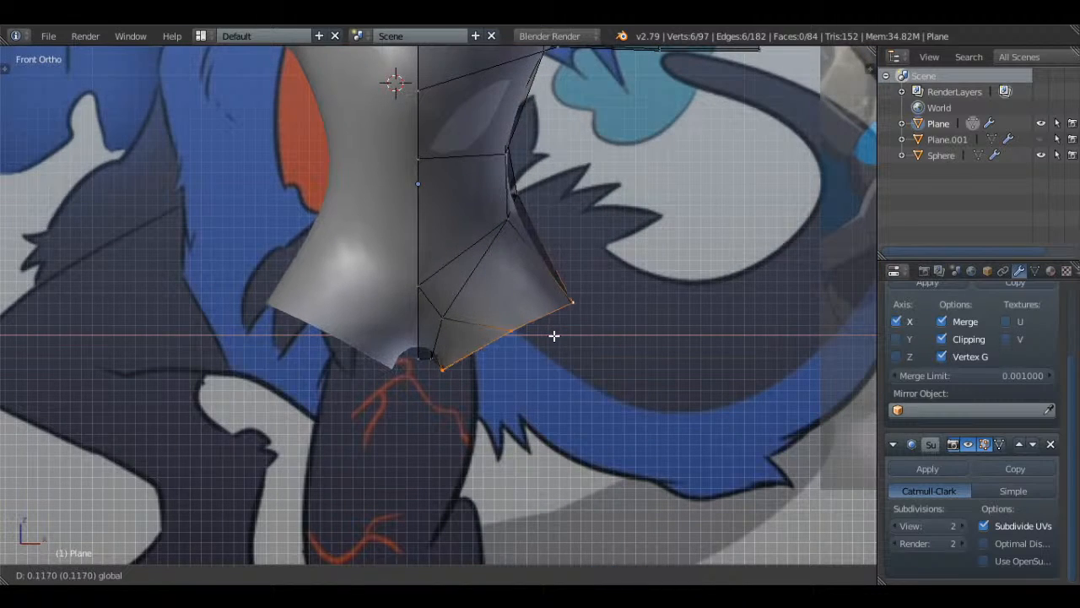
left_click(553, 335)
- Rotate the thigh rim loop in the side view so the opening slopes down toward the back
key("Tab")
scroll(550, 325, "down", 5)
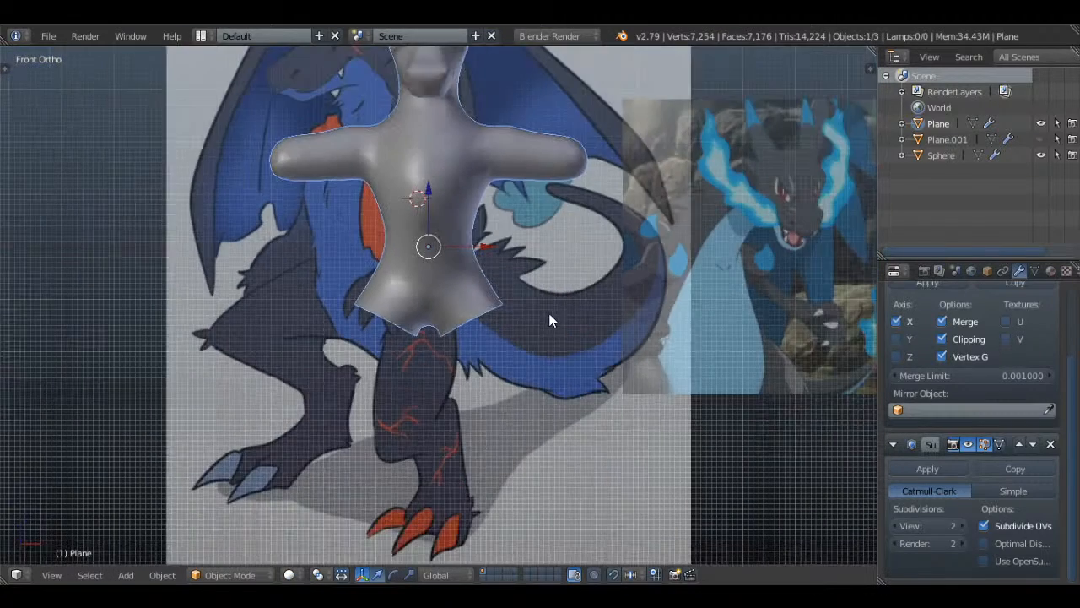
middle_click_drag(592, 334, 504, 347)
scroll(503, 343, "up", 1)
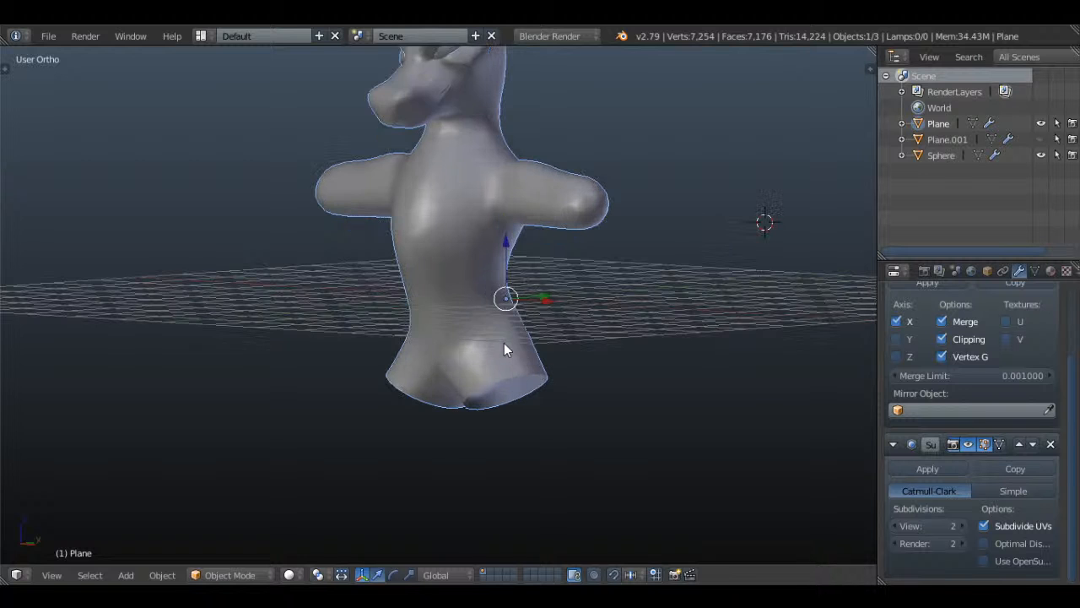
key("Tab")
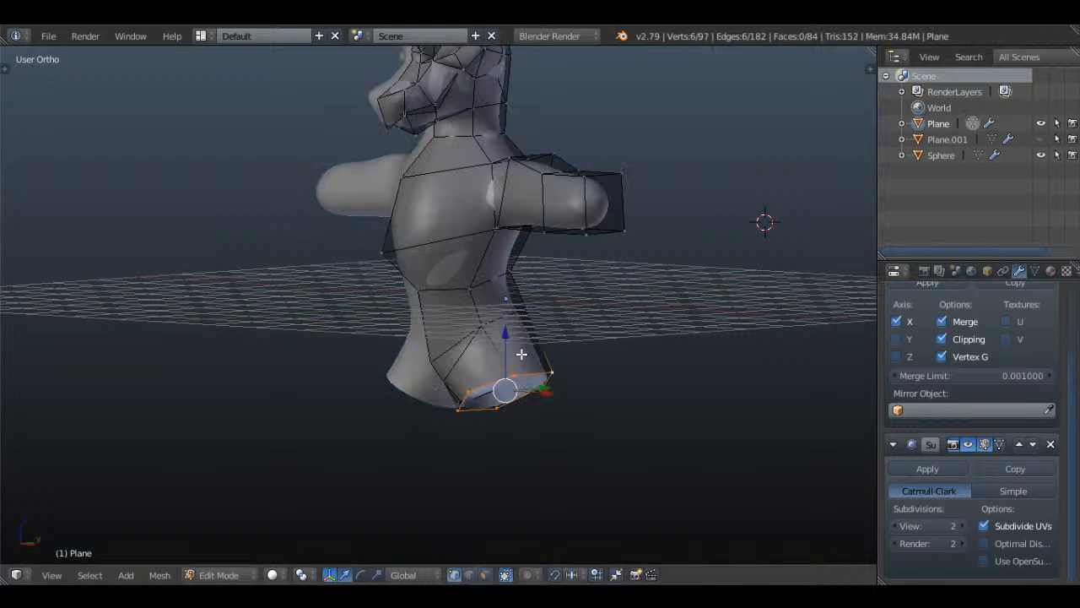
key("KP_3")
middle_click_drag(553, 409, 528, 365, "shift")
key("r")
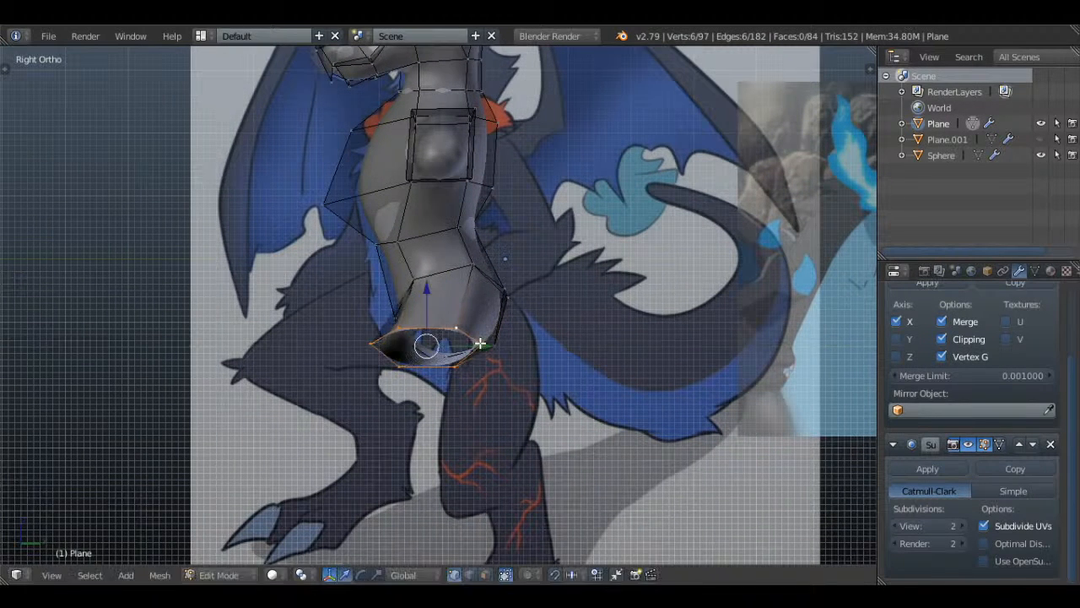
left_click(545, 363)
key("Tab")
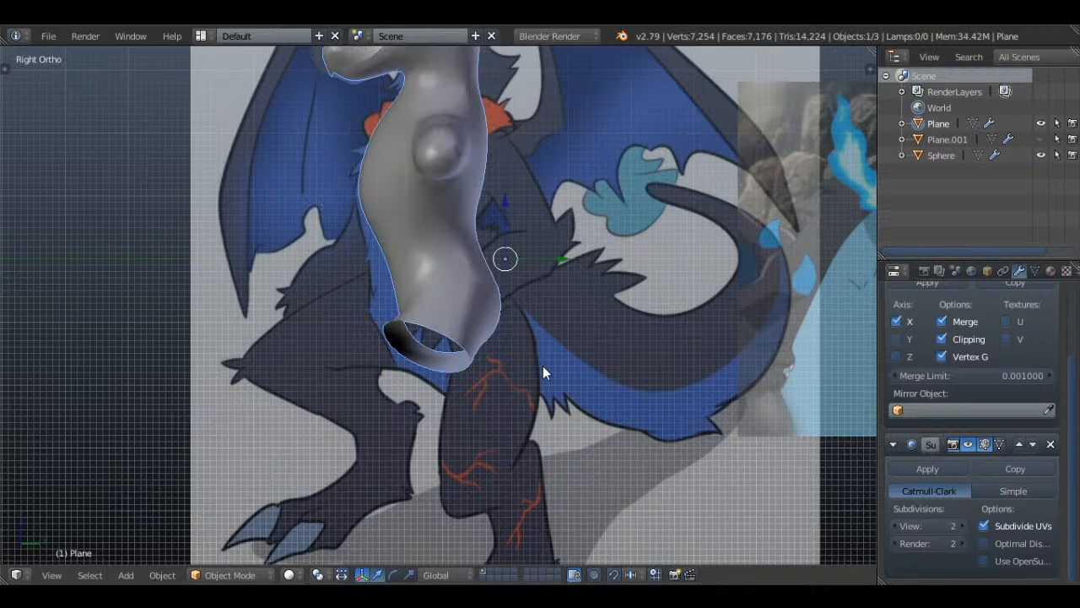
- Reposition the front vertices of the thigh opening in the front view
key("KP_1")
key("Tab")
scroll(543, 365, "up", 3)
middle_click_drag(542, 363, 552, 363)
key("a")
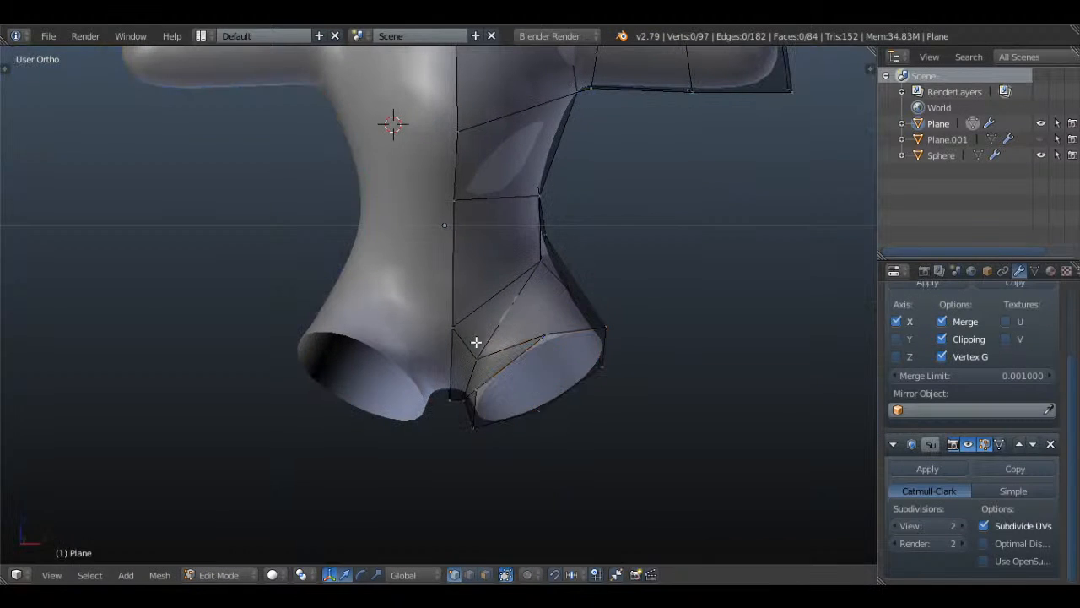
key("KP_1")
key("g")
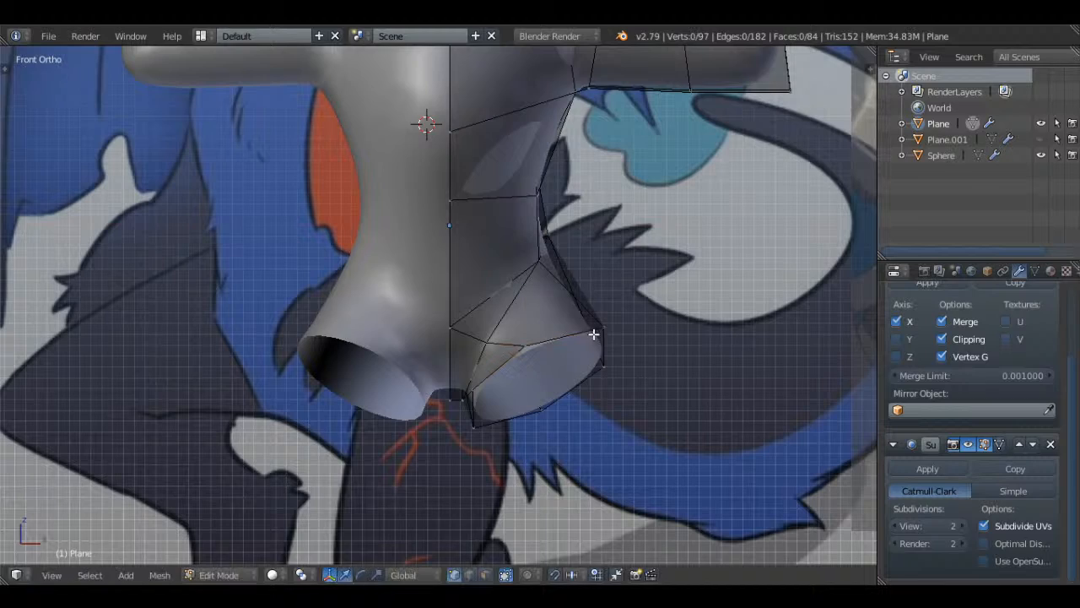
left_click(607, 344)
key("a")
- Select the thigh rim loop and scale it along Y to about 0.90
middle_click_drag(610, 346, 540, 234)
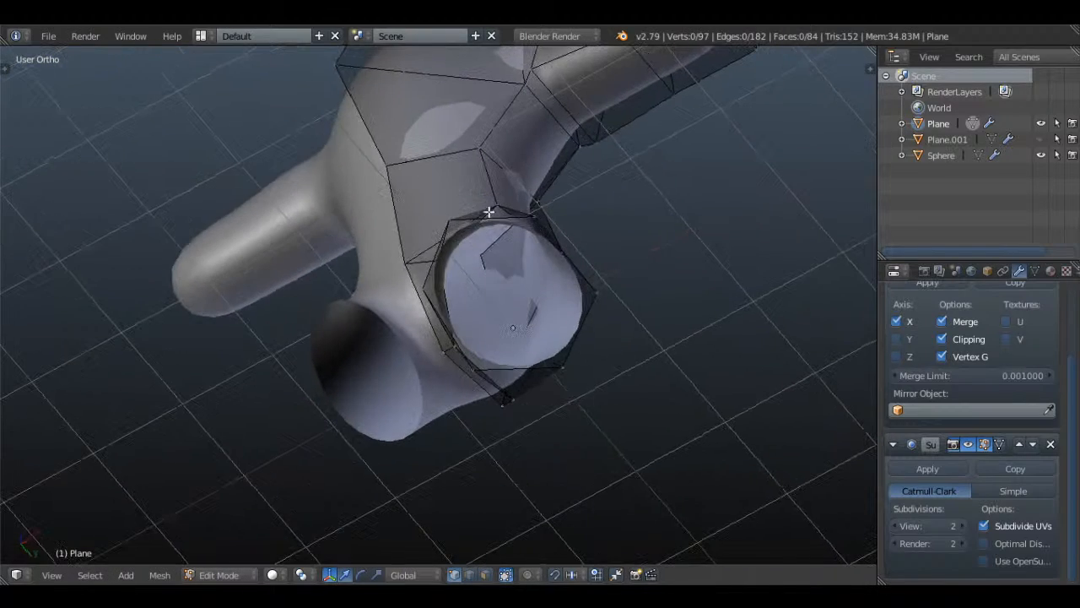
right_click(489, 213, "alt")
key("s")
key("y")
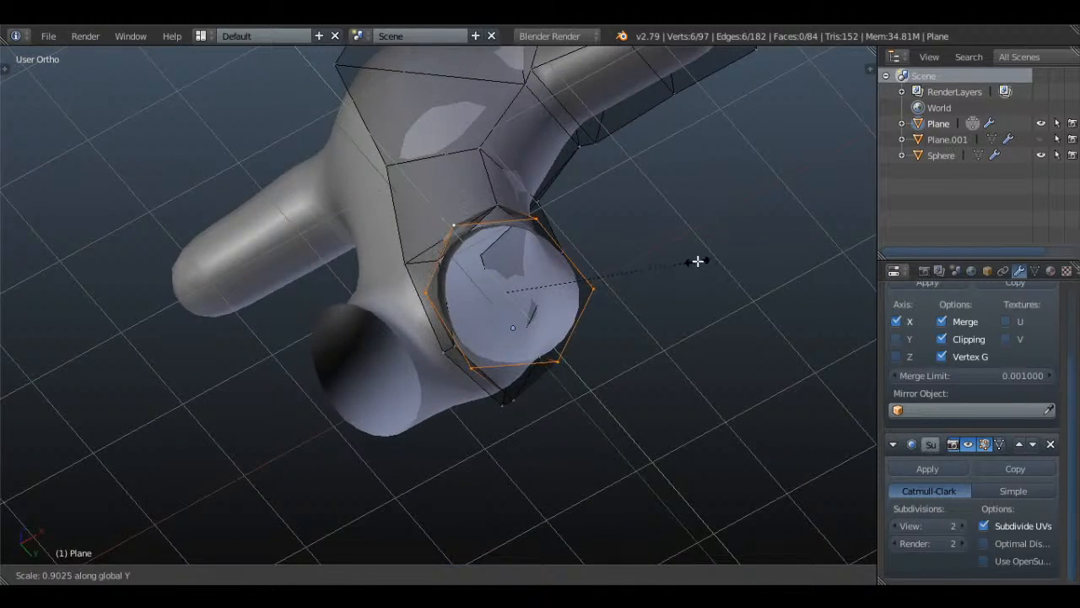
left_click(696, 261)
- Rescale the thigh rim loop uniformly in the front view
middle_click_drag(695, 261, 770, 353)
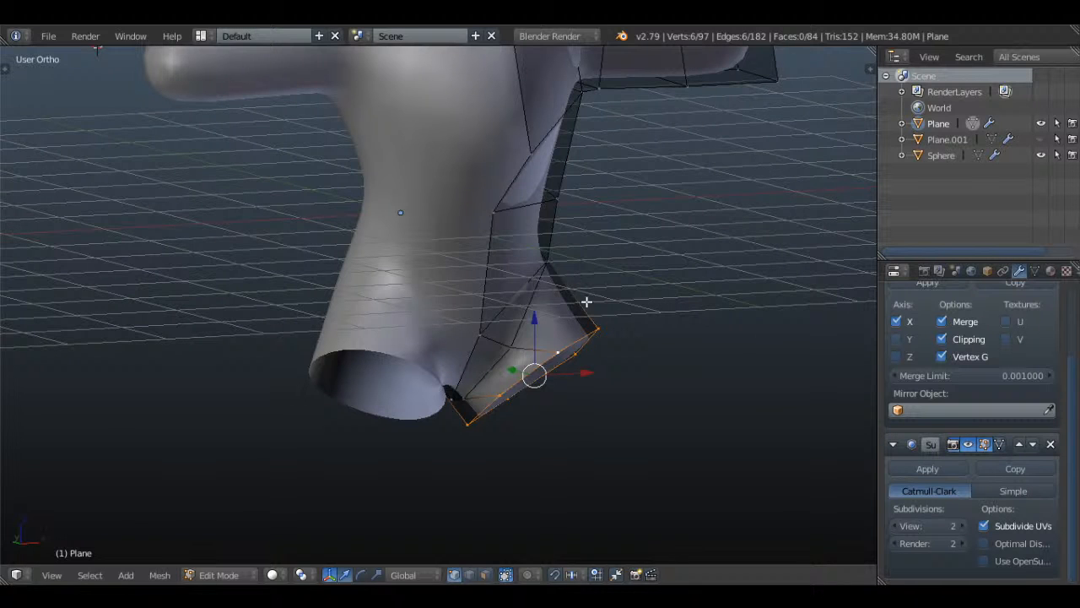
middle_click_drag(587, 301, 539, 287)
key("KP_1")
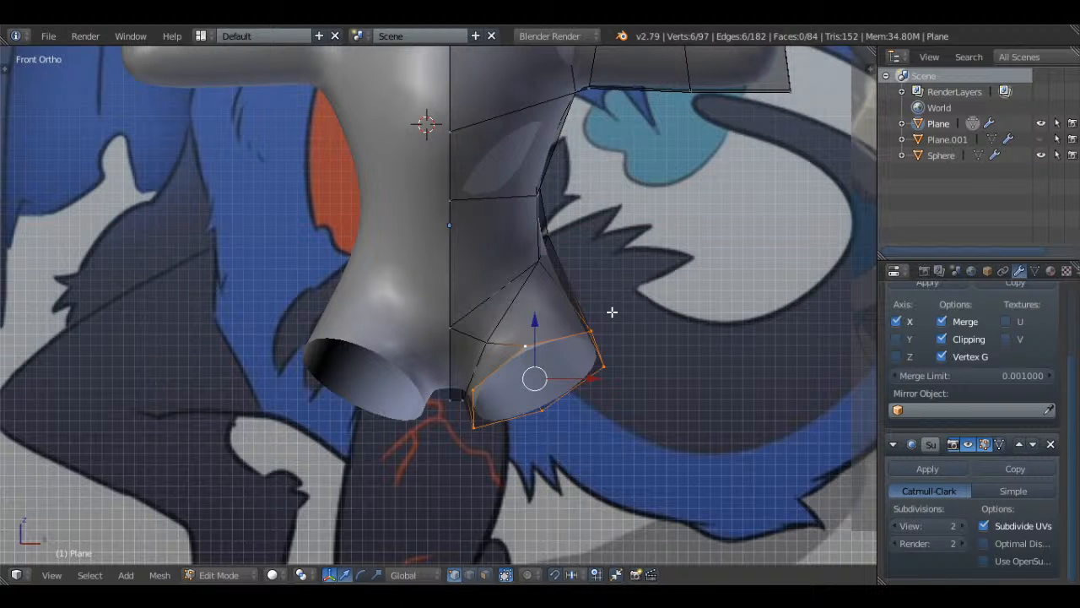
scroll(612, 311, "down", 4)
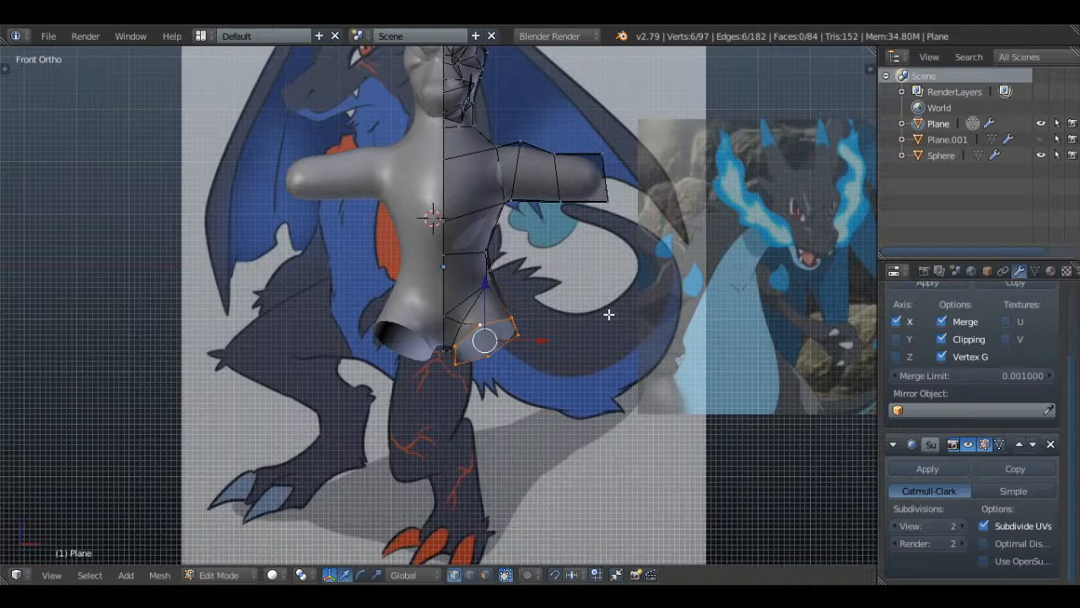
scroll(530, 312, "up", 4)
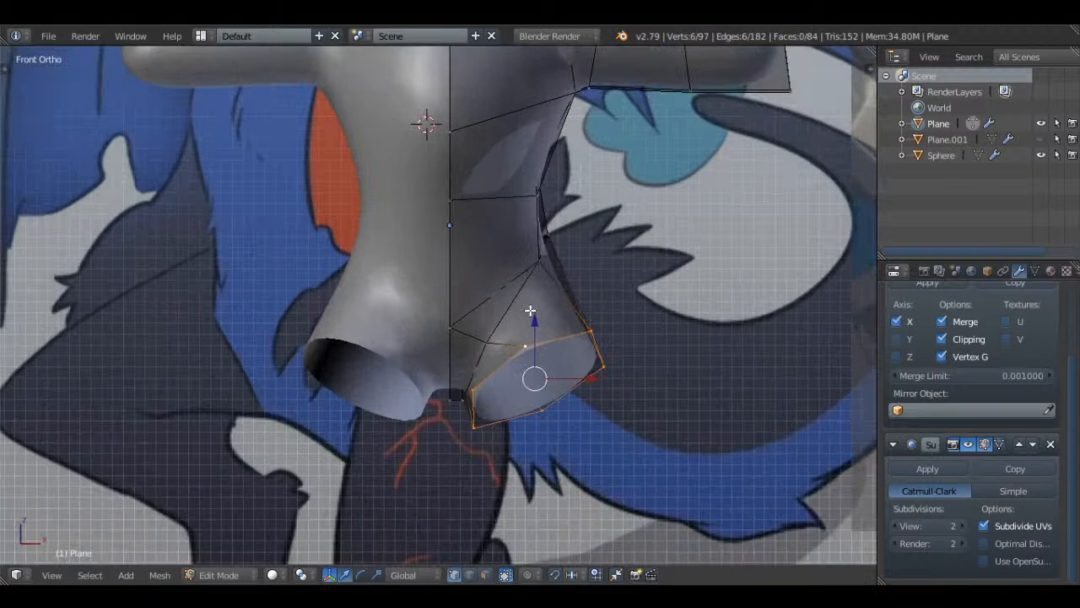
key("x")
key("Escape")
key("s")
left_click(706, 314)
- Rotate and reposition the thigh rim loop in the side view to fit the hip's angle
key("KP_3")
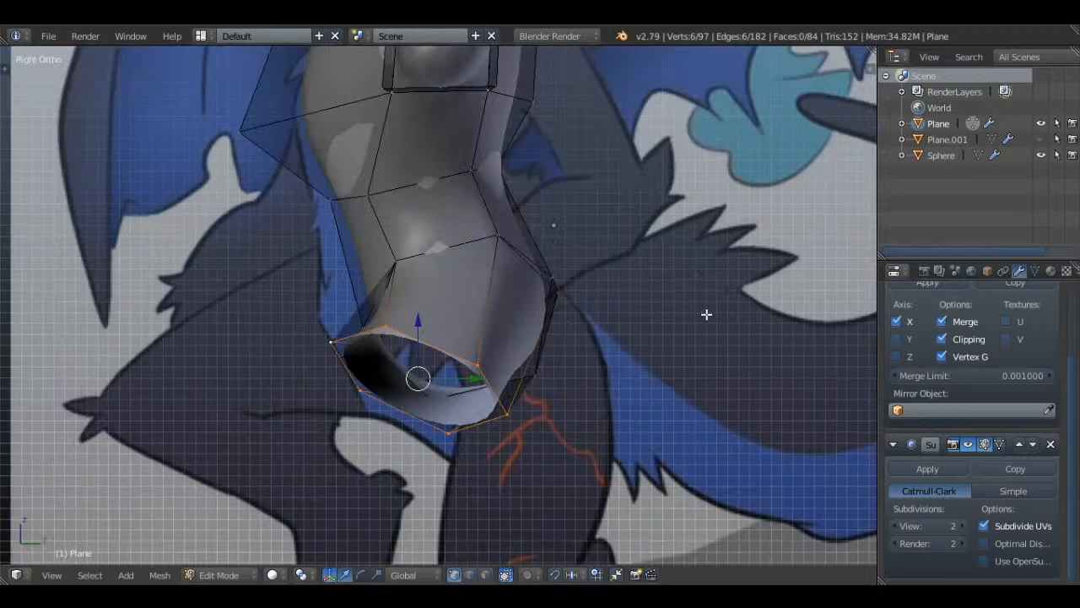
key("r")
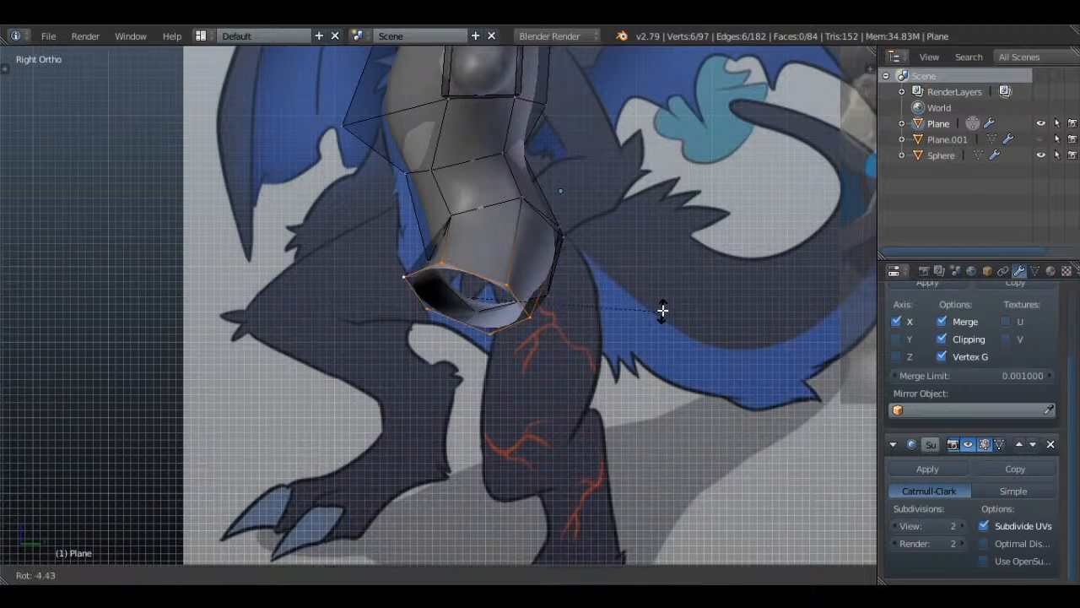
left_click(664, 320)
key("g")
left_click(652, 314)
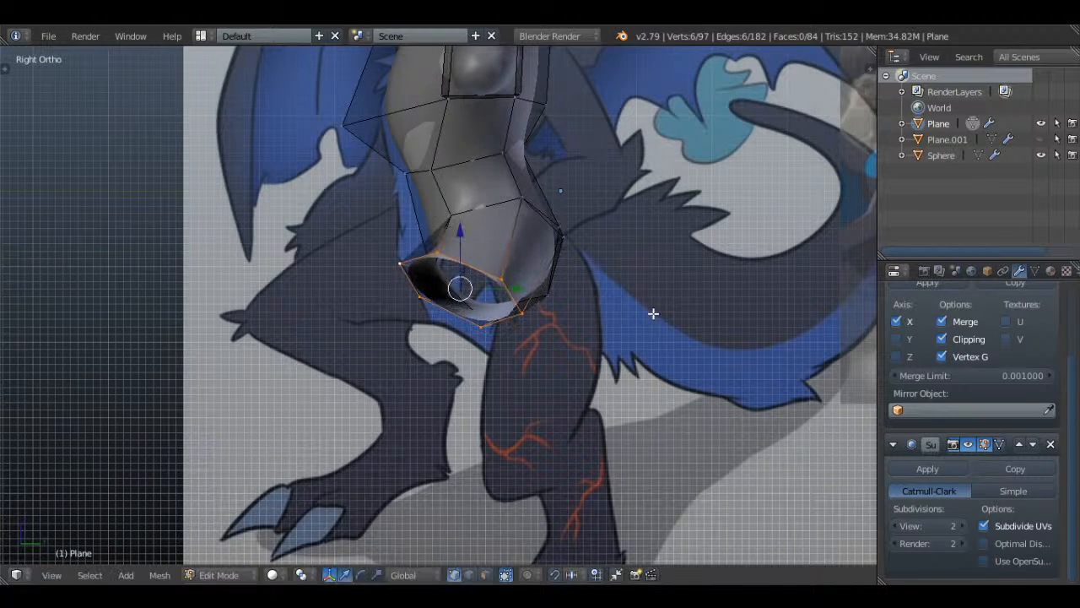
key("r")
left_click(659, 336)
key("g")
left_click(663, 342)
- Scale the thigh rim up to about 1.03, then rotate it back slightly and nudge it into place
key("s")
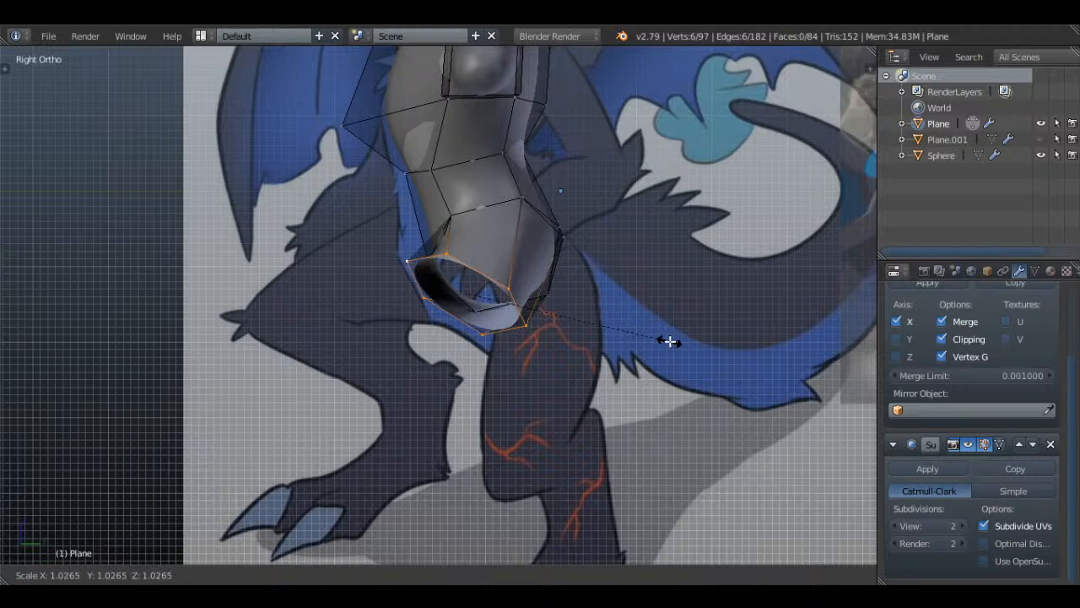
left_click(671, 342)
key("r")
left_click(682, 296)
key("g")
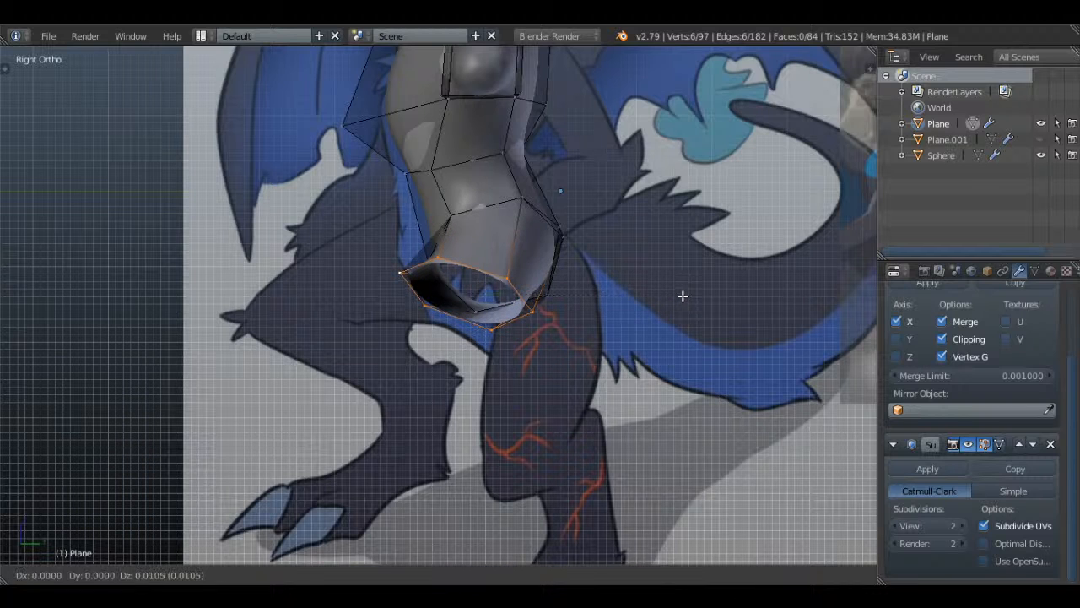
left_click(686, 297)
- Extrude the thigh rim downward and forward in the side view and scale the new end loop to about 0.7
key("e")
left_click(661, 358)
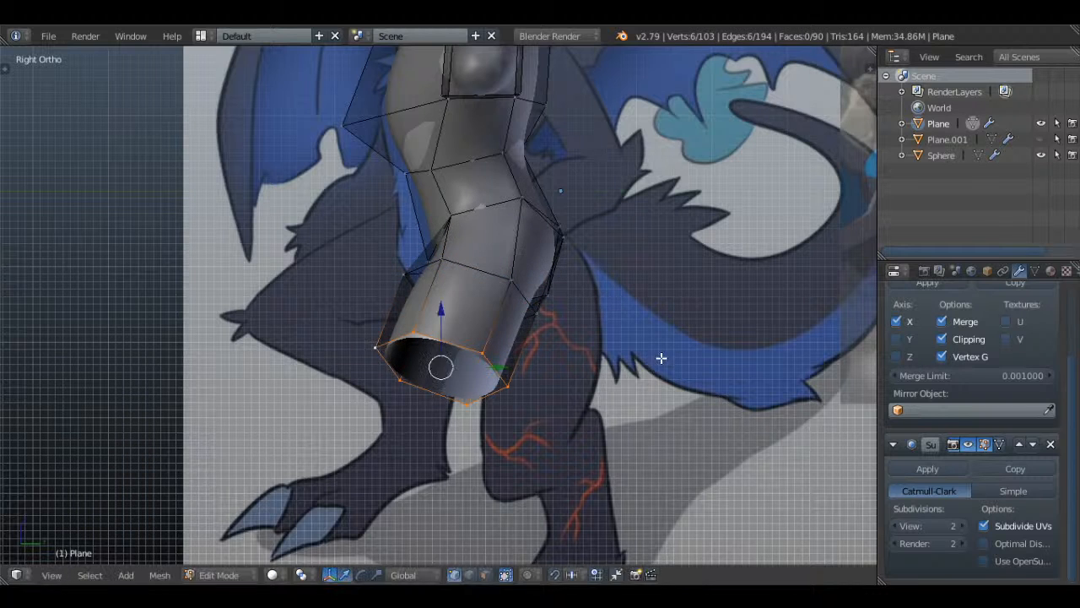
key("Tab")
key("Tab")
key("s")
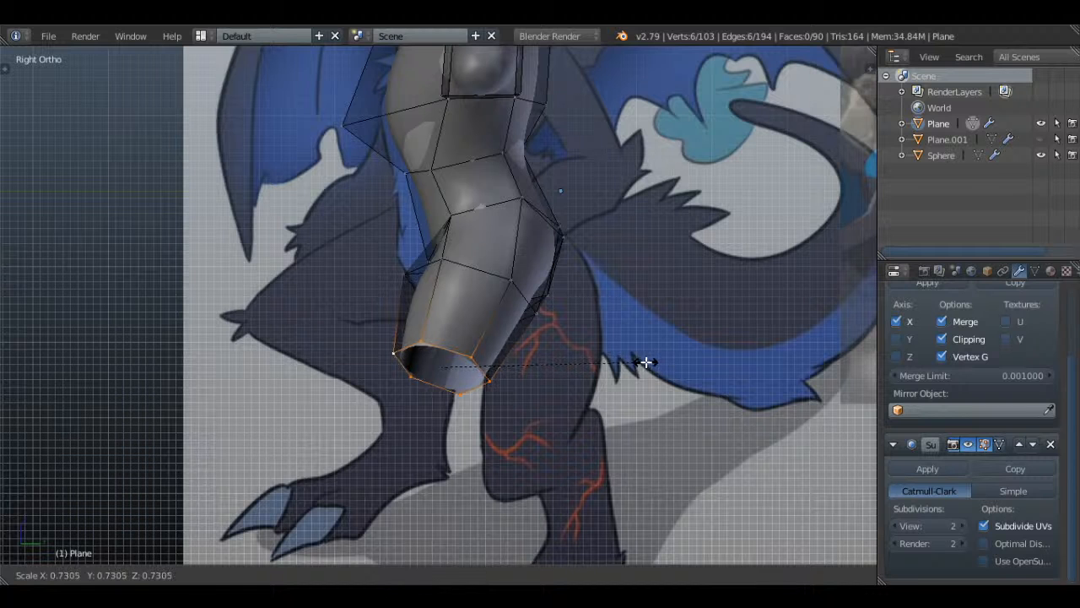
left_click(632, 363)
- Rotate the thigh's lower end loop about 22 degrees in the front view to level it
key("KP_1")
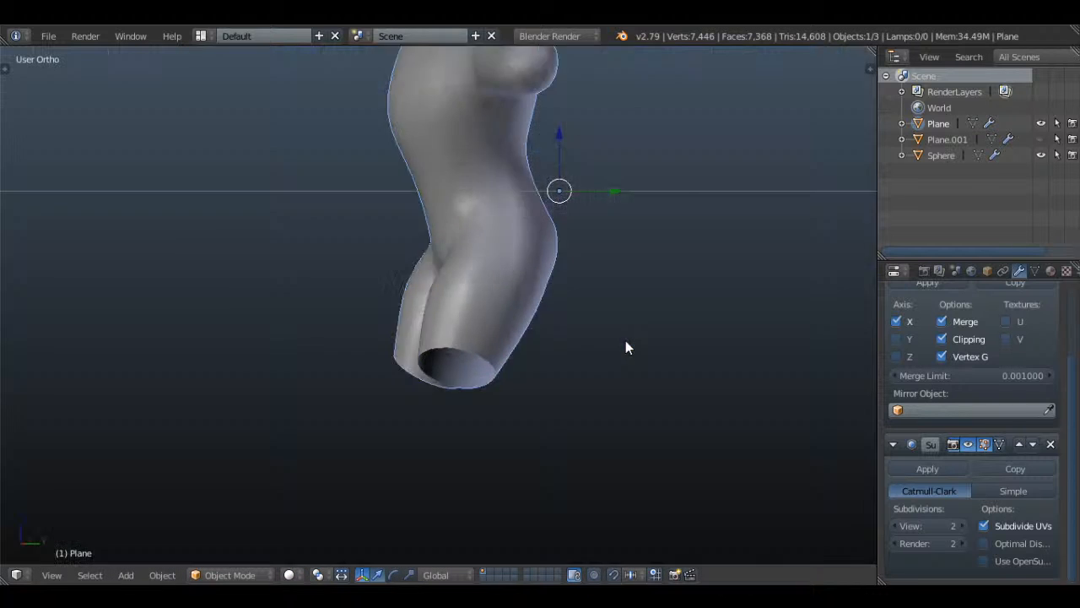
key("Tab")
key("r")
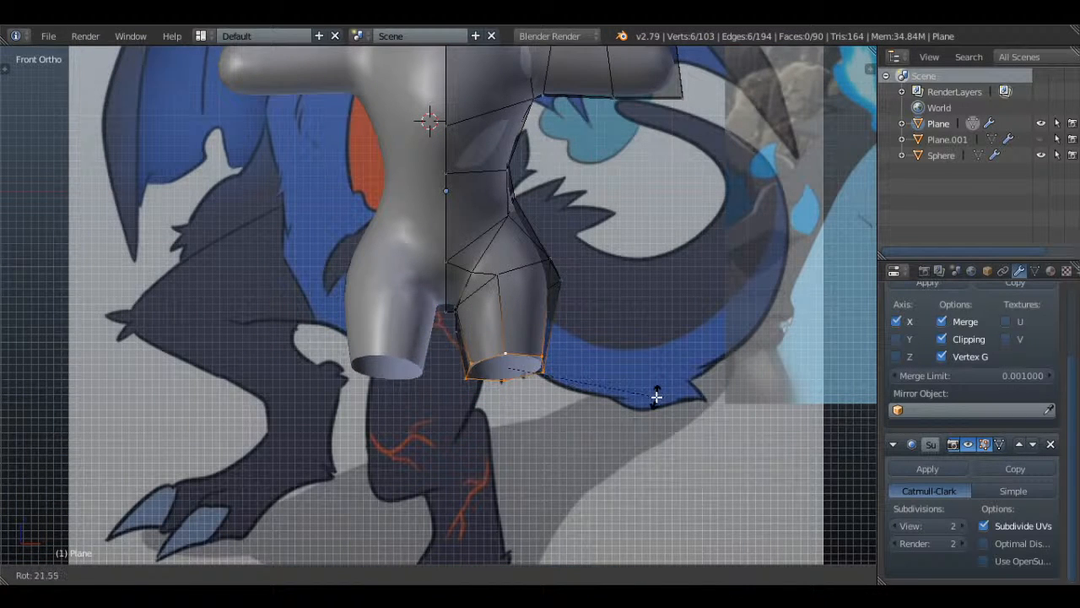
left_click(656, 397)
middle_click_drag(565, 339, 587, 316)
key("Tab")
key("Tab")
- Move the two outer upper-thigh vertices inward by about 0.13 and reselect the thigh's lower end loop
scroll(583, 292, "up", 2)
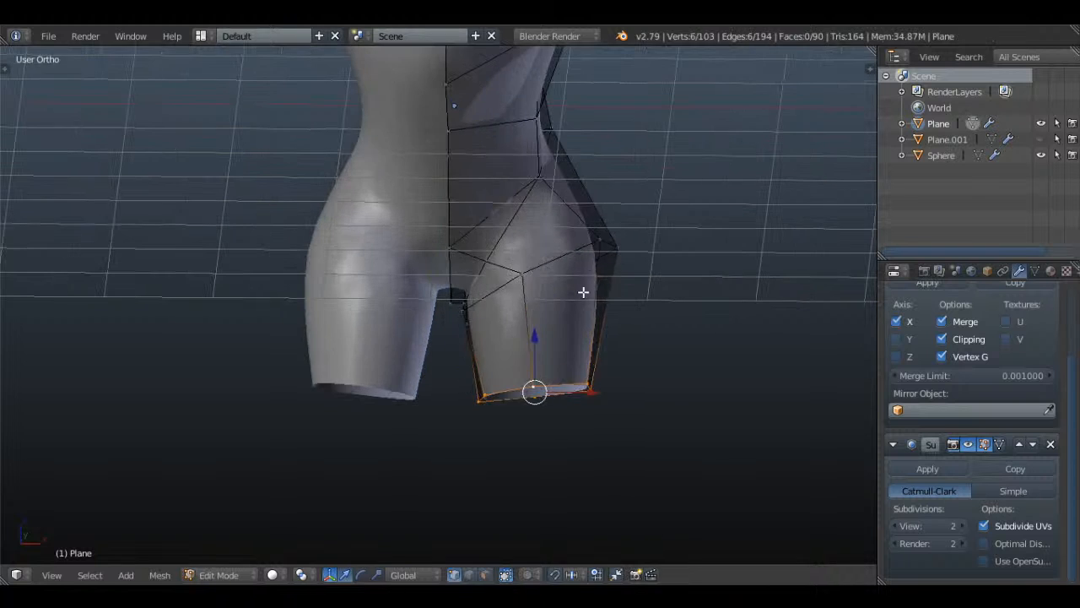
key("a")
key("z")
key("c")
left_click(620, 248)
right_click(621, 248)
key("g")
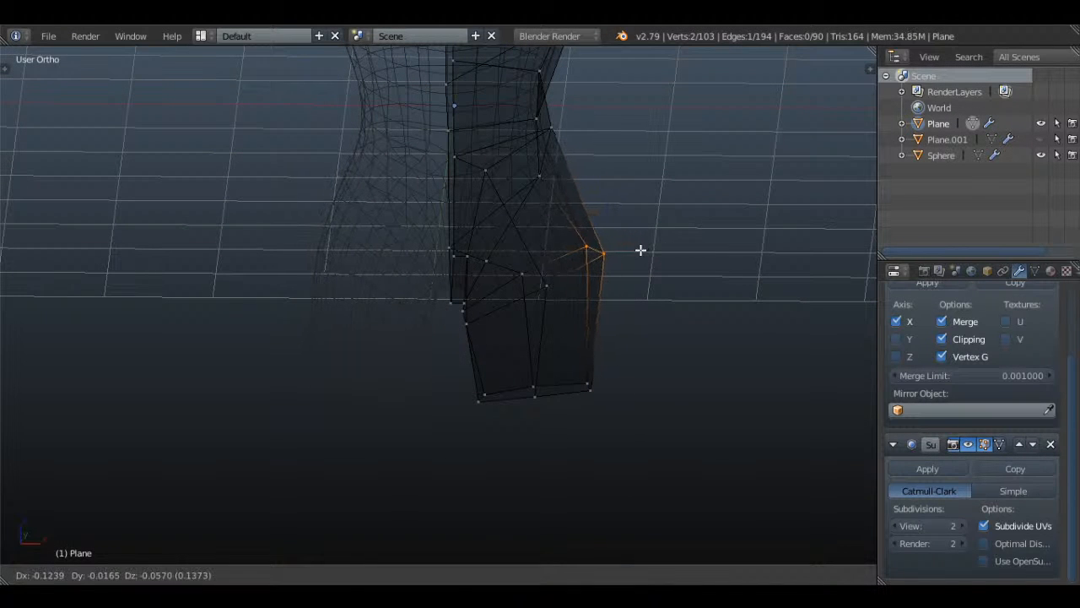
left_click(635, 251)
key("z")
right_click(551, 385, "alt")
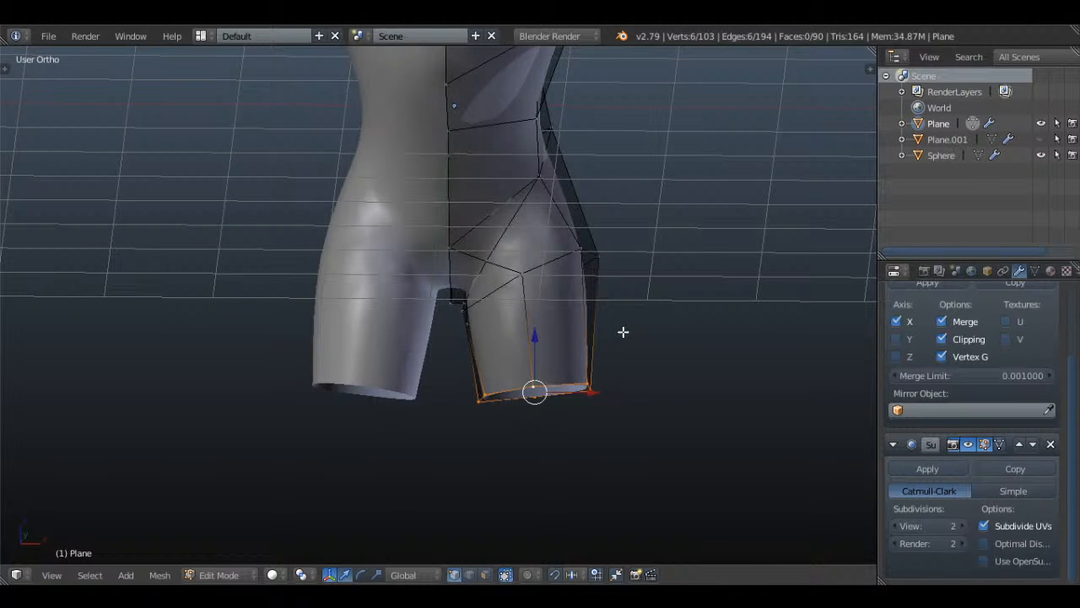
- Move the inner vertices of the thigh's lower end loop outward to round the opening, working from a view below the legs
key("KP_3")
scroll(623, 332, "up", 3)
middle_click_drag(628, 399, 503, 309)
right_click(433, 360)
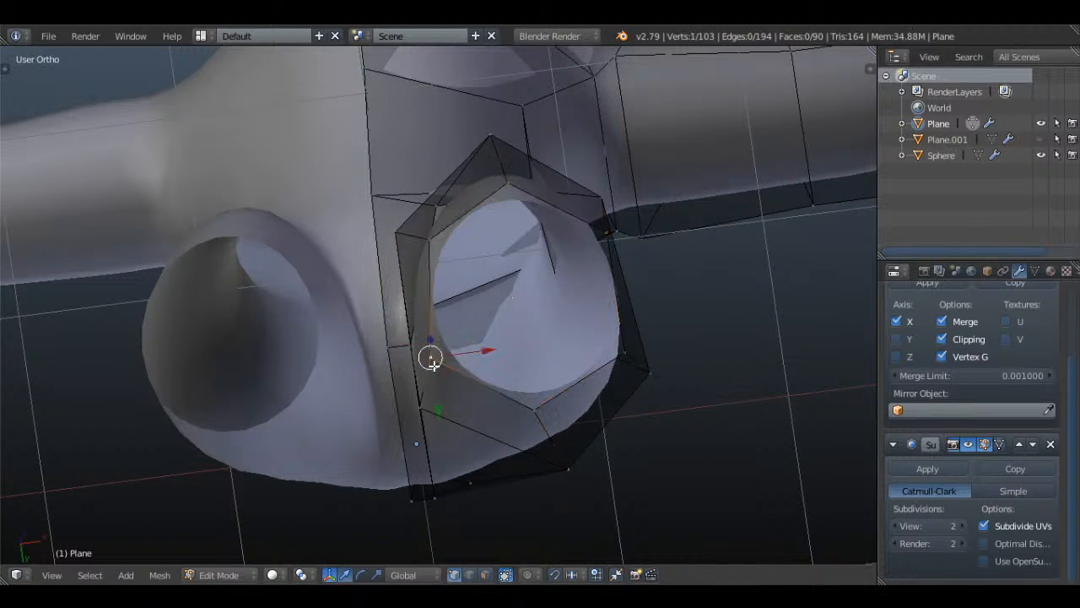
key("g")
left_click(475, 366)
right_click(431, 242, "shift")
key("g")
left_click(432, 258)
key("a")
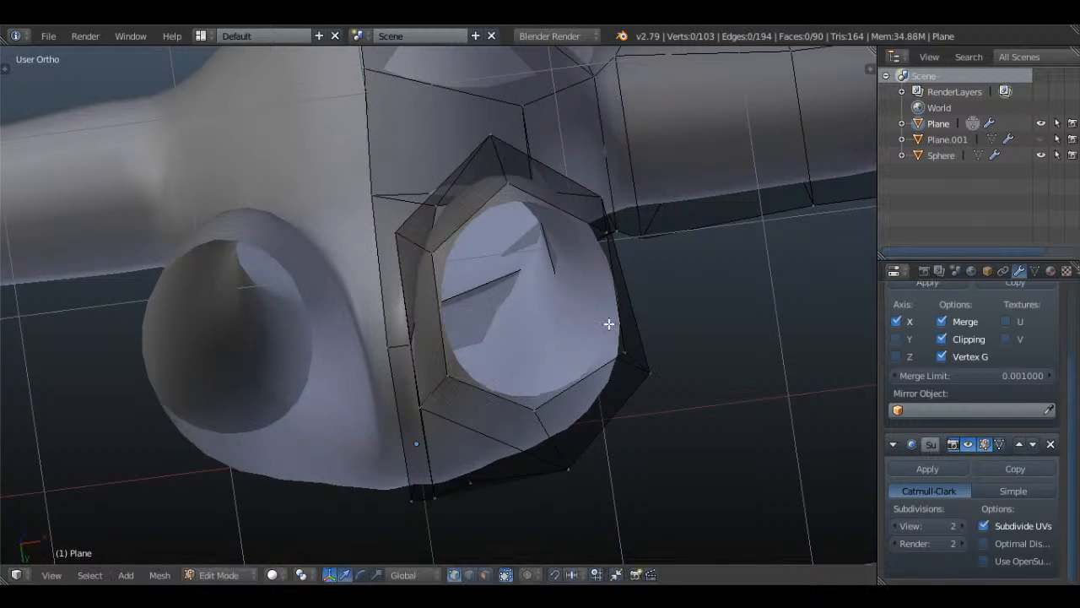
- Reselect the thigh's lower end loop and rotate it slightly in the right side view to reduce its slope
right_click(580, 210, "alt")
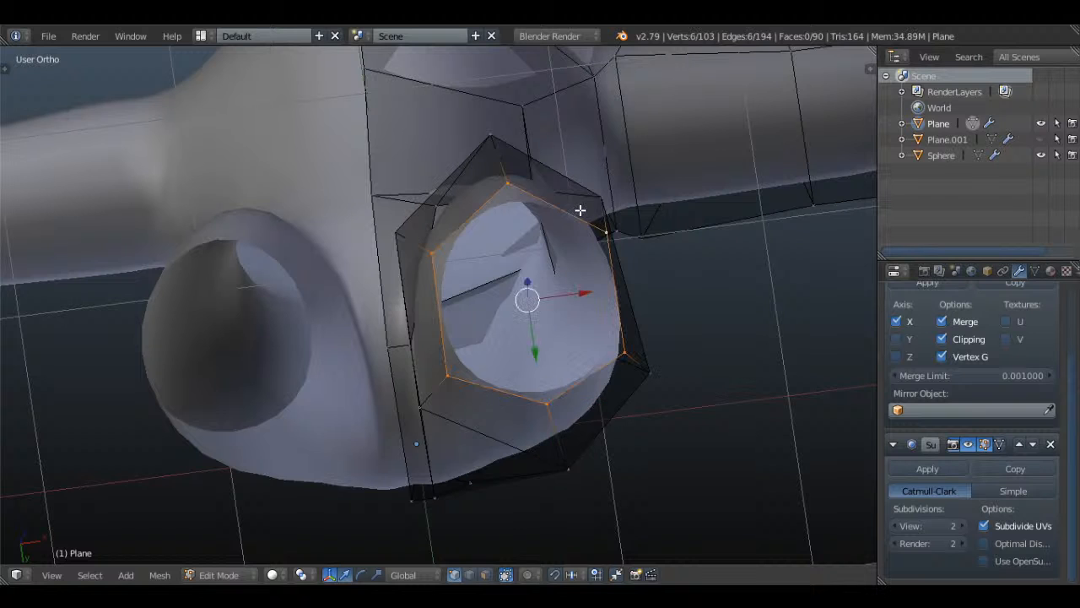
key("KP_3")
scroll(569, 294, "down", 4)
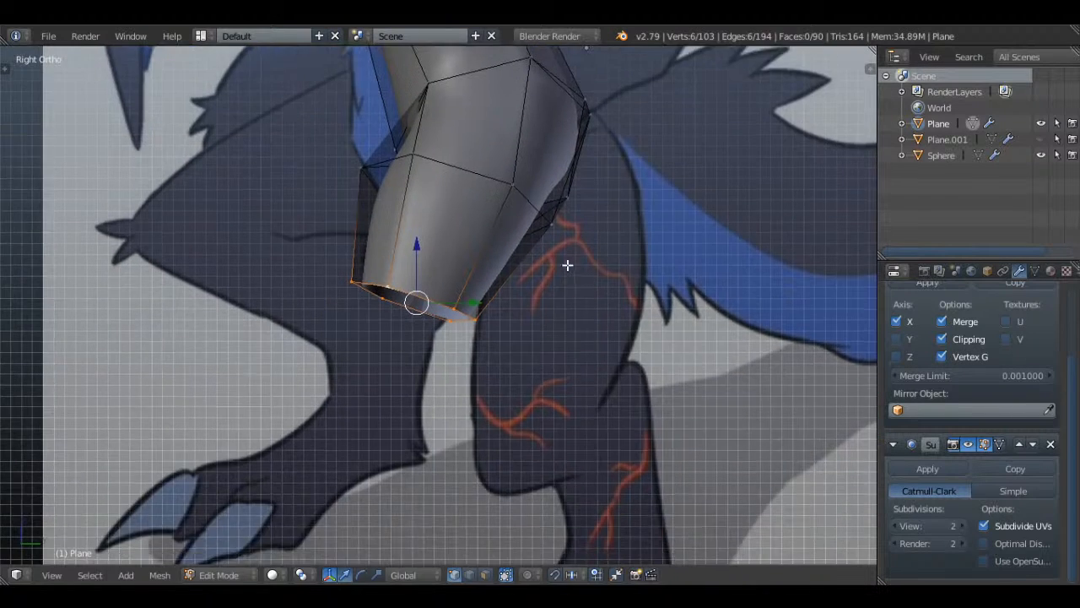
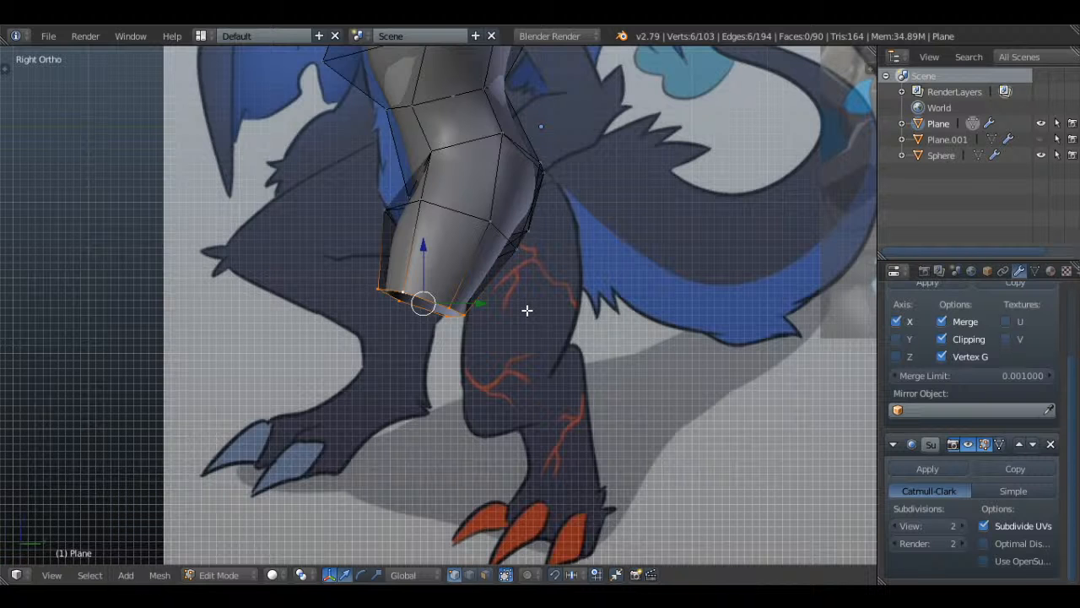
scroll(527, 310, "up", 3)
key("r")
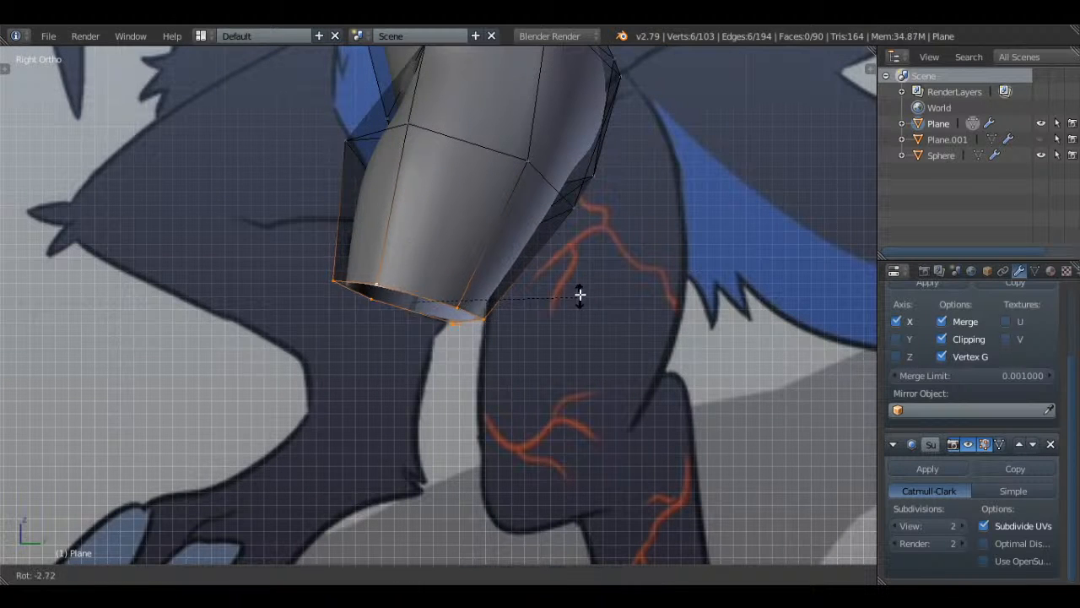
left_click(579, 291)
- Extrude the thigh's lower end loop downward by about 0.4 and scale the new knee loop in the side view
key("e")
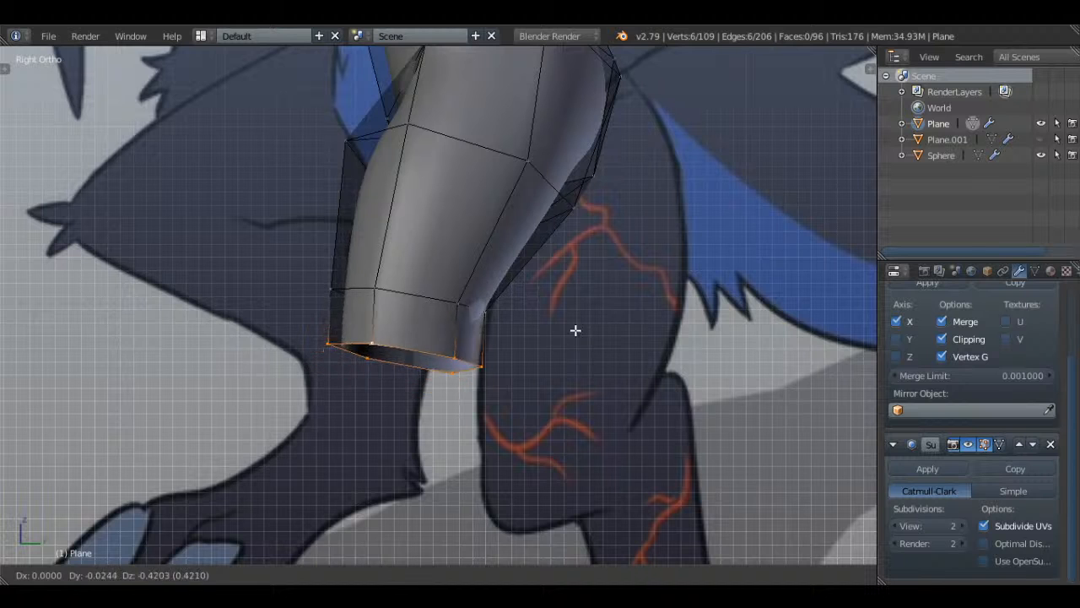
left_click(591, 329)
key("s")
left_click(596, 338)
- Rotate the knee loop about 30 degrees in the side view so it faces backward, and shift it into place
key("r")
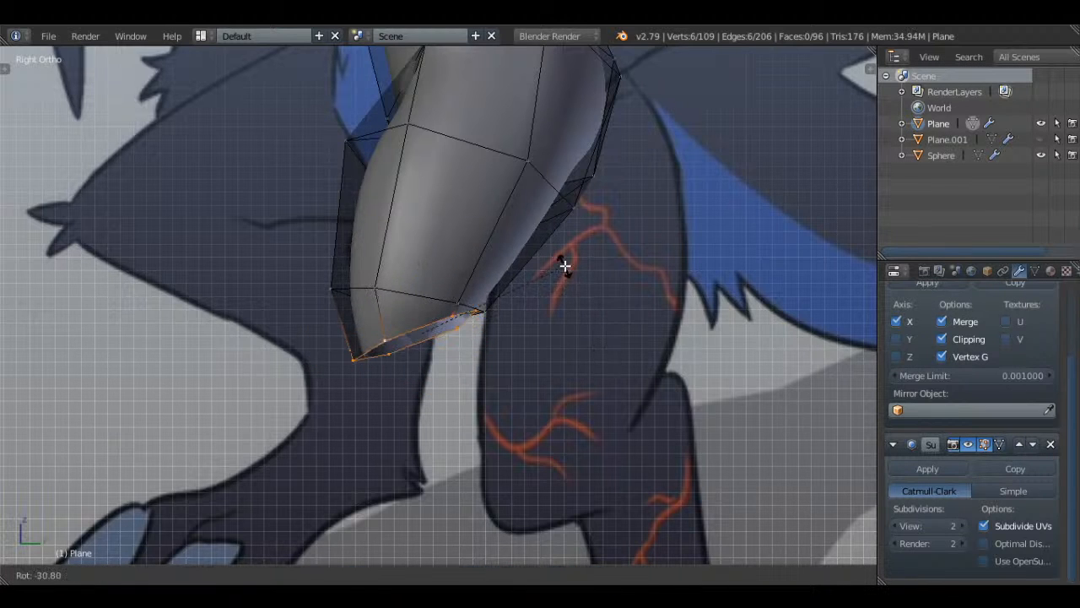
left_click(566, 267)
key("g")
left_click(581, 281)
middle_click_drag(537, 294, 546, 210, "shift")
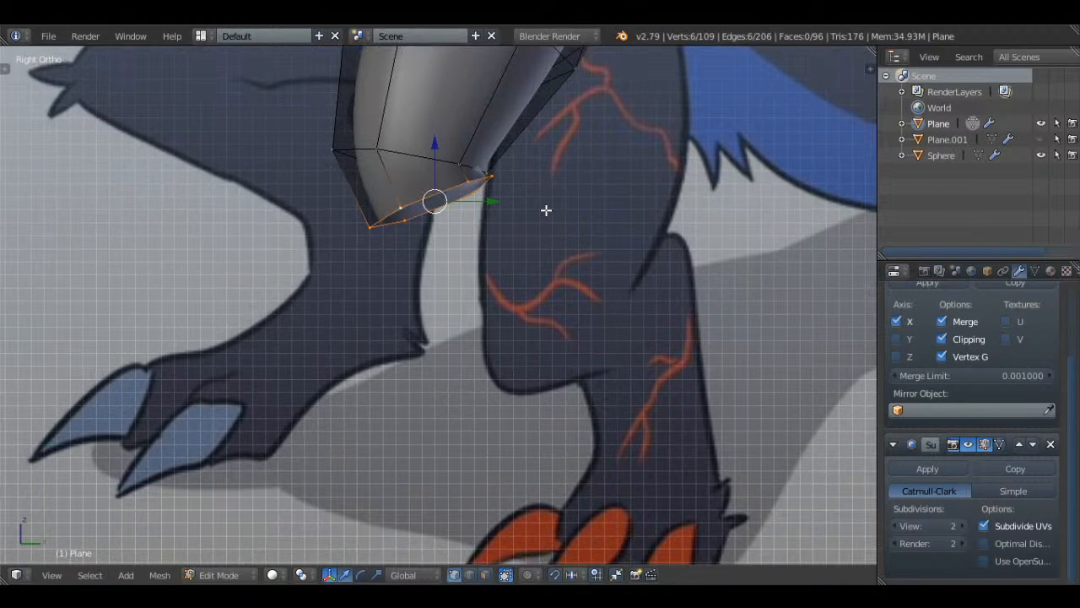
key("r")
left_click(579, 234)
key("g")
left_click(586, 239)
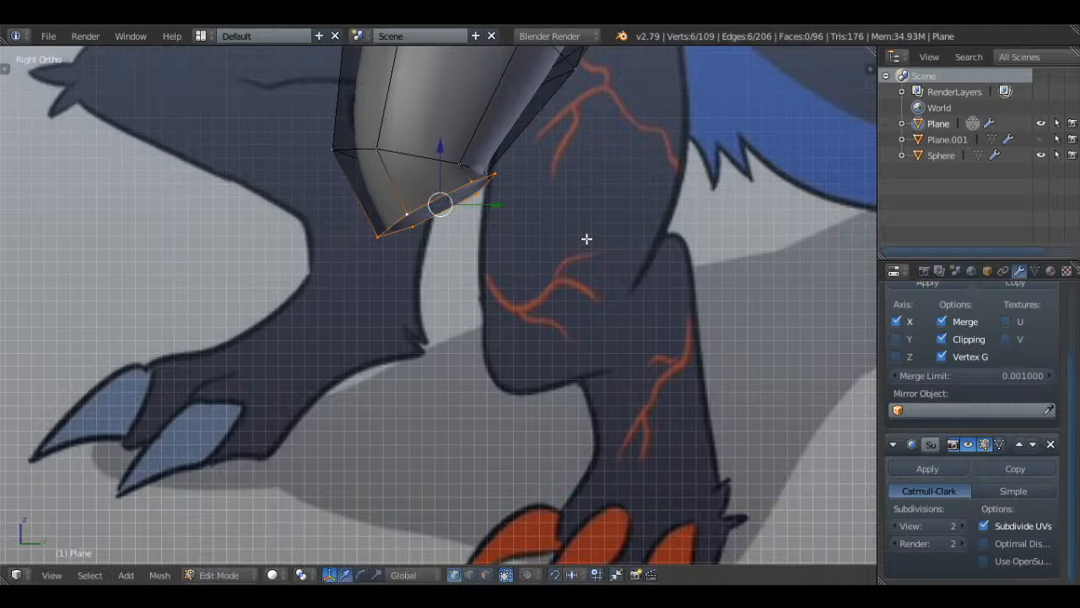
- Check the legs in the front view, then slightly rotate and shift the knee loop to even out its end
scroll(585, 243, "down", 3)
middle_click_drag(579, 275, 574, 342, "shift")
key("Tab")
key("KP_1")
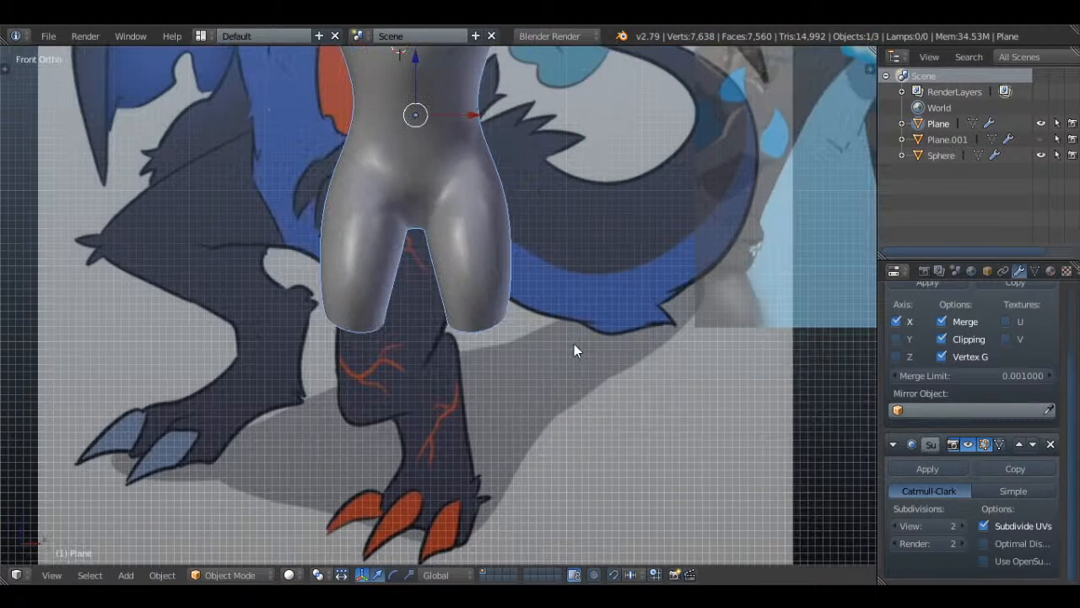
key("Tab")
scroll(574, 343, "up", 2)
key("r")
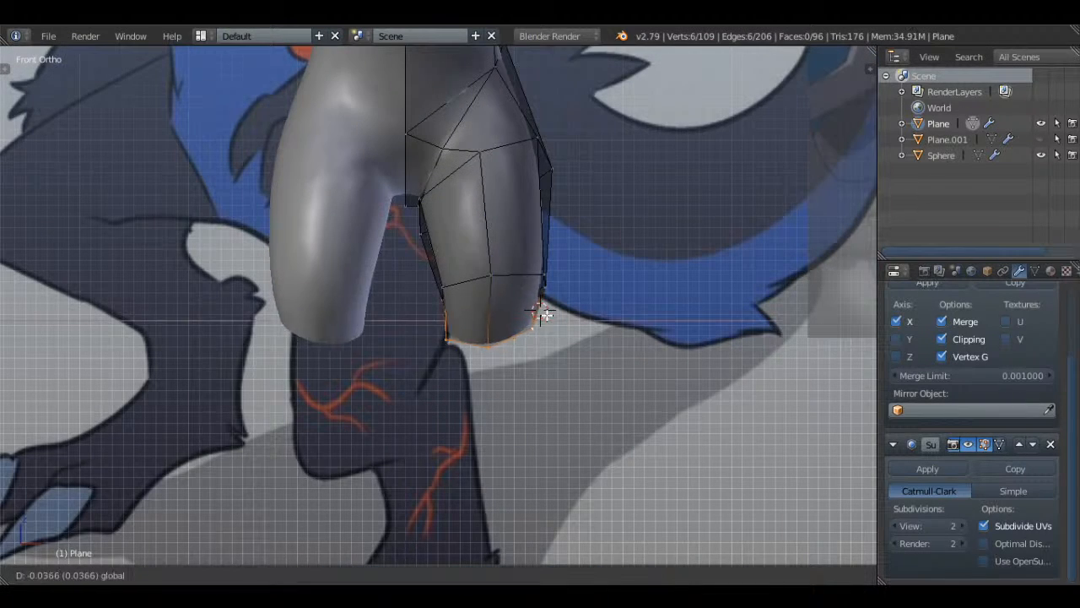
left_click(582, 329)
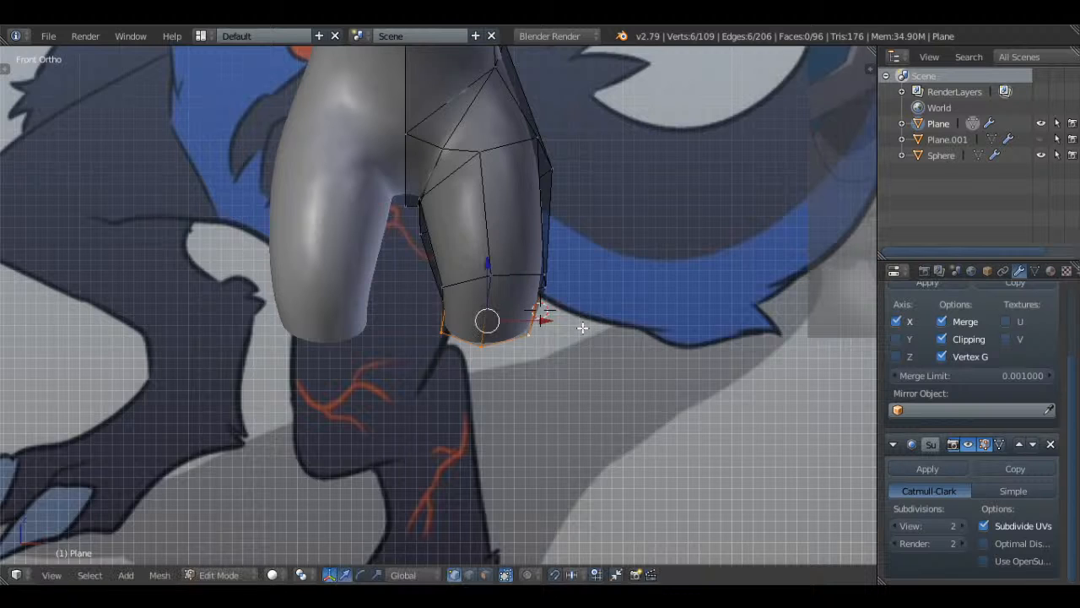
- Extrude the knee loop backward and down in the side view, then scale and reposition the new calf loop
key("KP_3")
scroll(477, 274, "up", 2)
key("e")
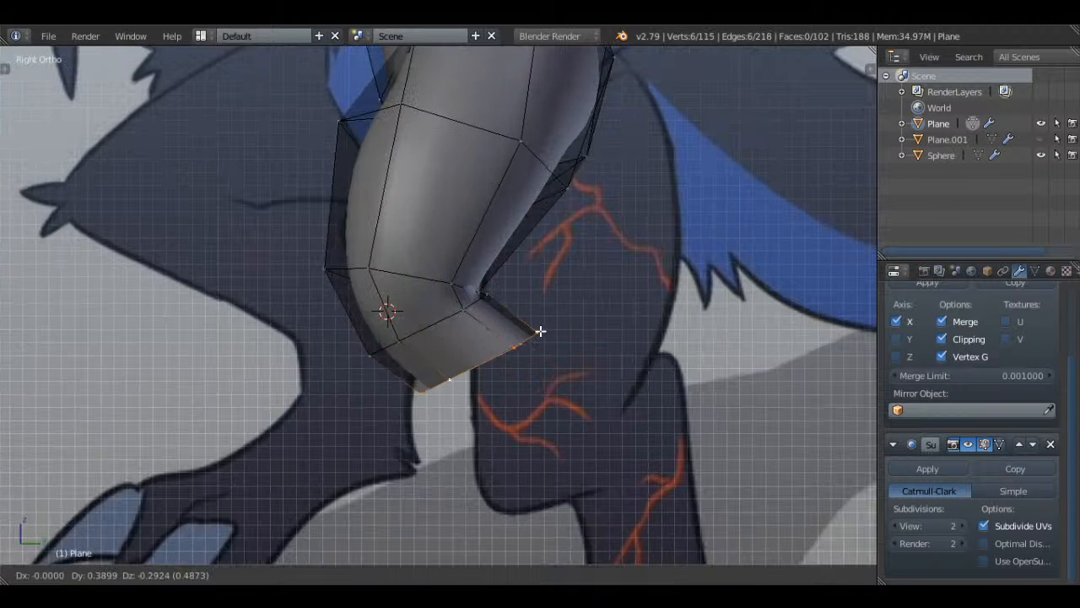
key("s")
left_click(583, 336)
key("g")
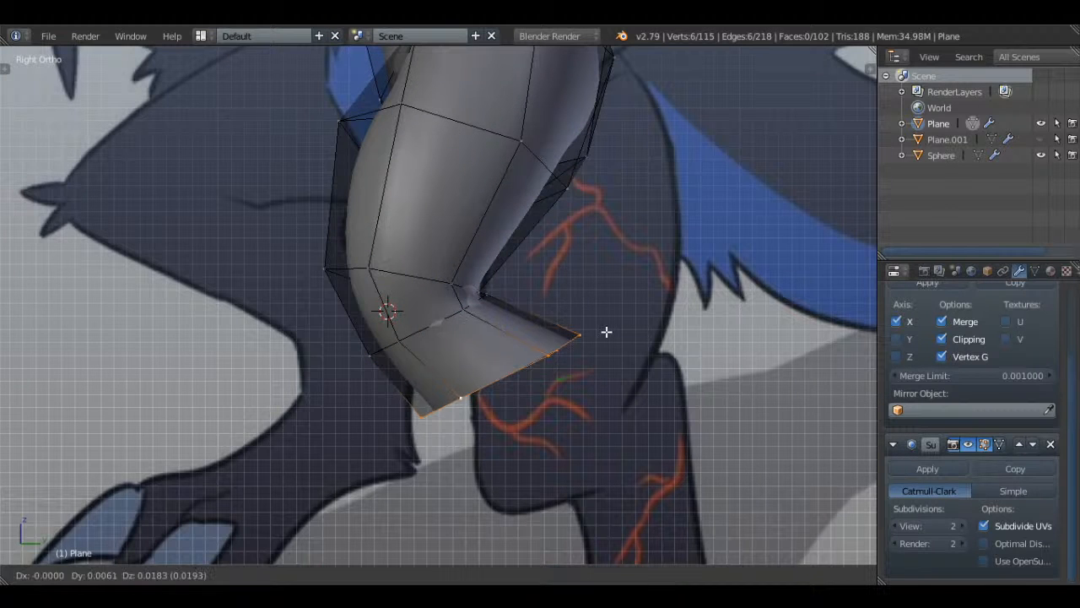
left_click(620, 319)
key("s")
left_click(675, 334)
- Extrude the calf loop further backward and down, scale the new end loop smaller, and nudge it into place
key("e")
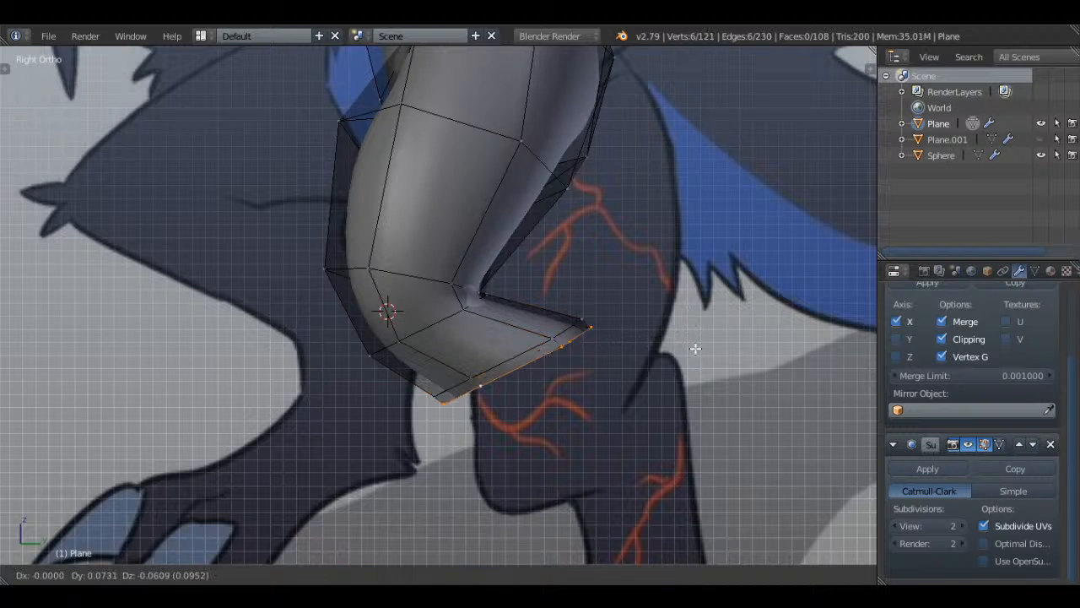
left_click(711, 366)
key("s")
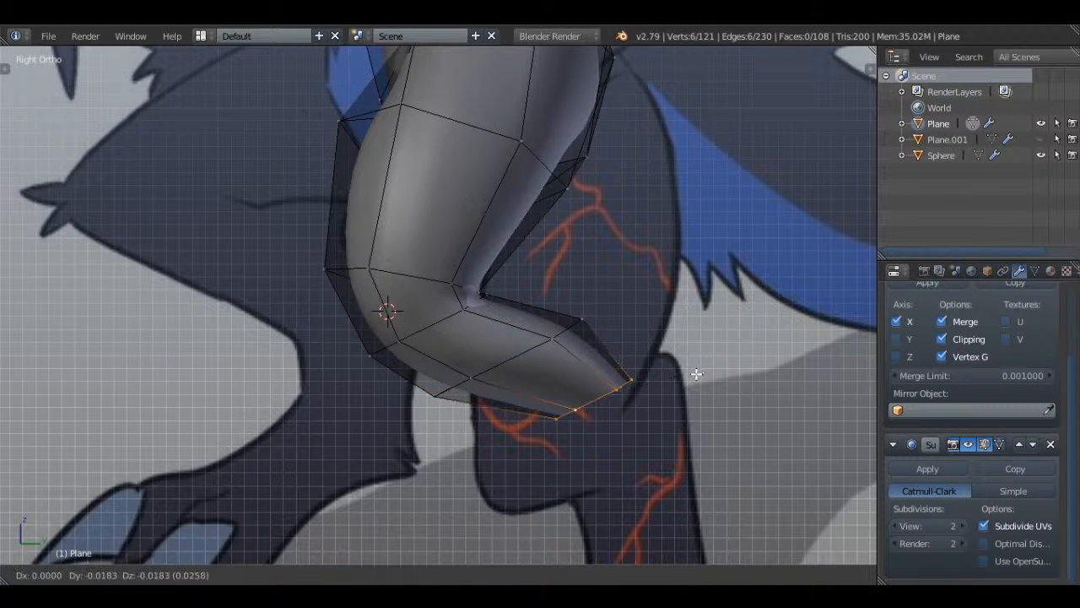
left_click(692, 374)
- Select the three upper rear vertices of the calf loop through the mesh and move them up by about 0.21
scroll(627, 369, "down", 2)
scroll(588, 328, "up", 2)
key("a")
key("a")
key("a")
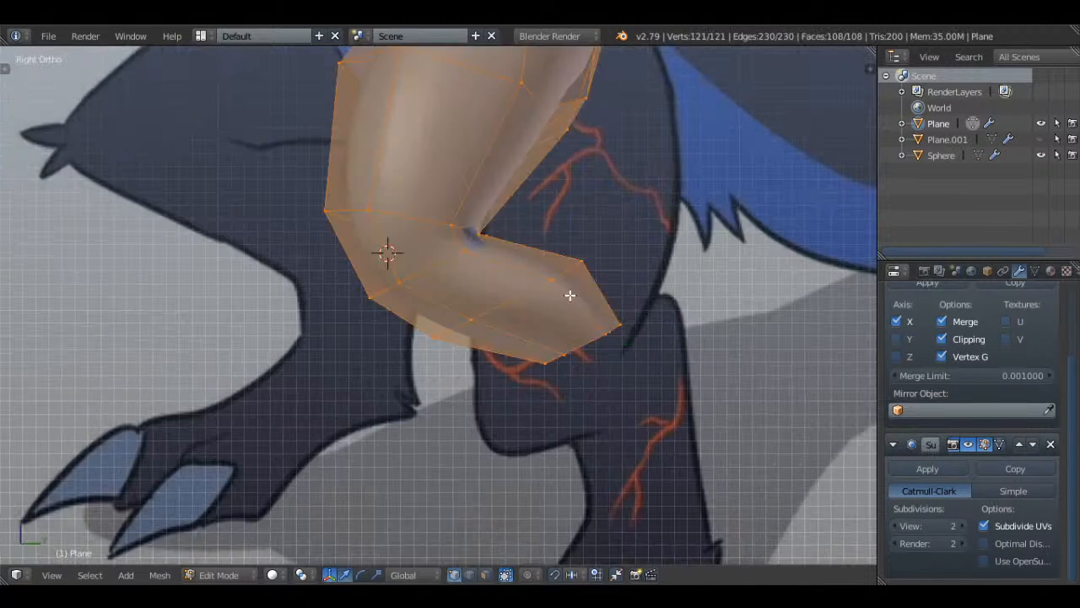
key("z")
key("c")
left_click(561, 270)
right_click(562, 270)
key("z")
key("g")
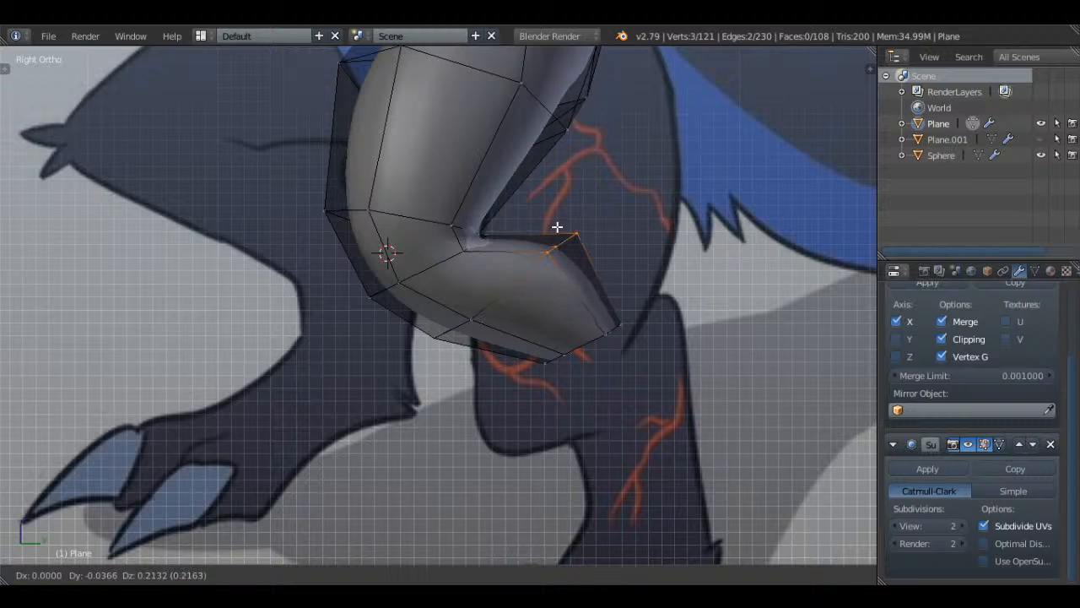
left_click(557, 230)
- Select the lower leg's six-vertex end loop in wireframe display and nudge it slightly in the side view
key("a")
key("z")
key("g")
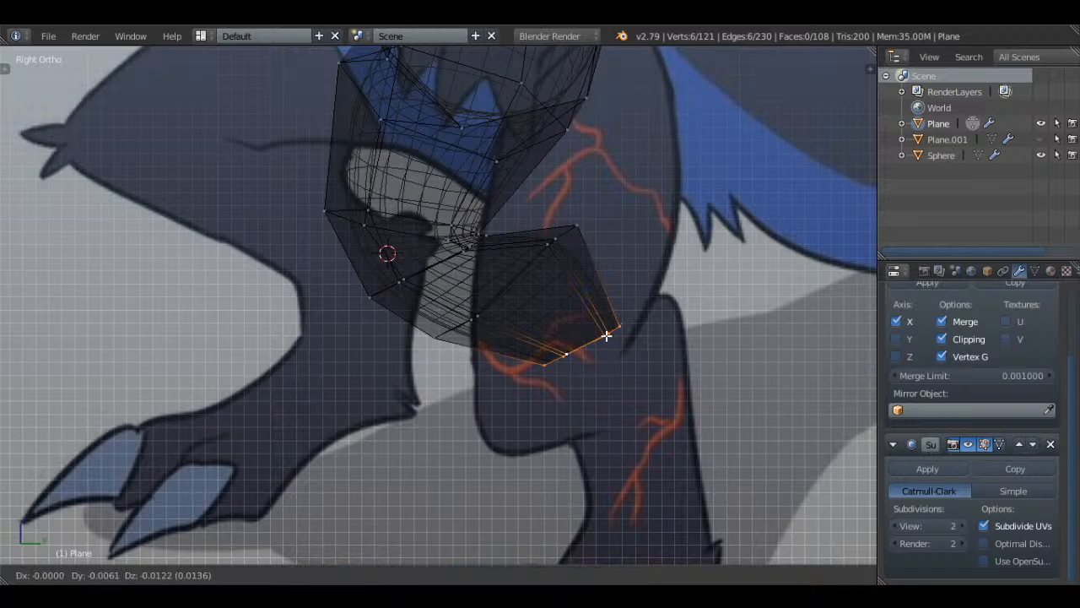
left_click(606, 337)
scroll(606, 337, "down", 2)
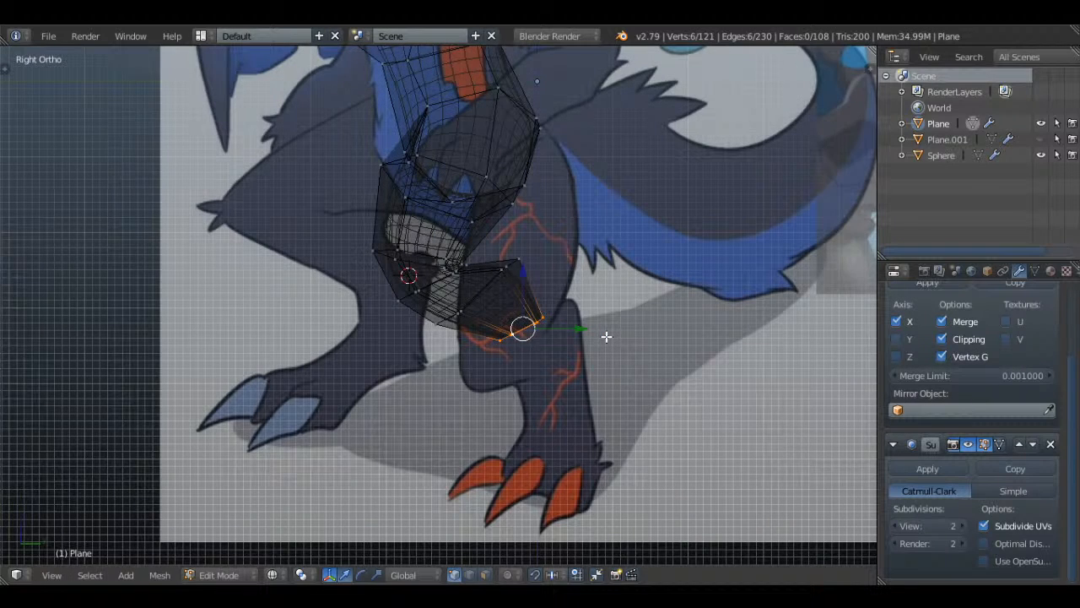
- Extrude a short ankle section downward from the lower leg's end loop, rotating and shifting the new loop toward the foot
scroll(615, 336, "up", 3)
key("e")
left_click(658, 328)
middle_click_drag(630, 327, 506, 149, "shift")
key("g")
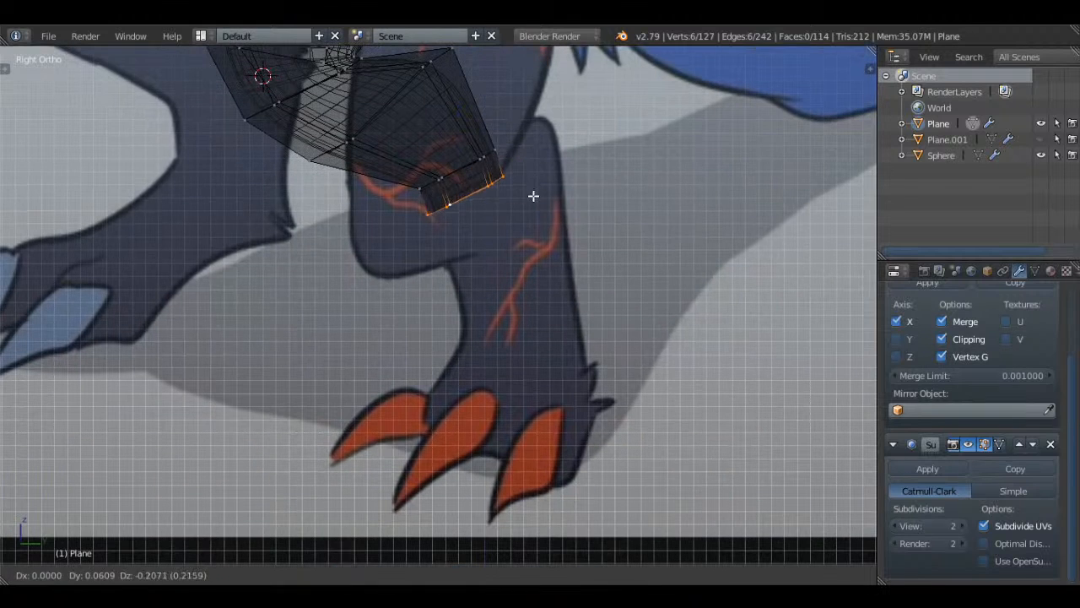
left_click(535, 196)
key("r")
left_click(562, 259)
key("g")
left_click(553, 268)
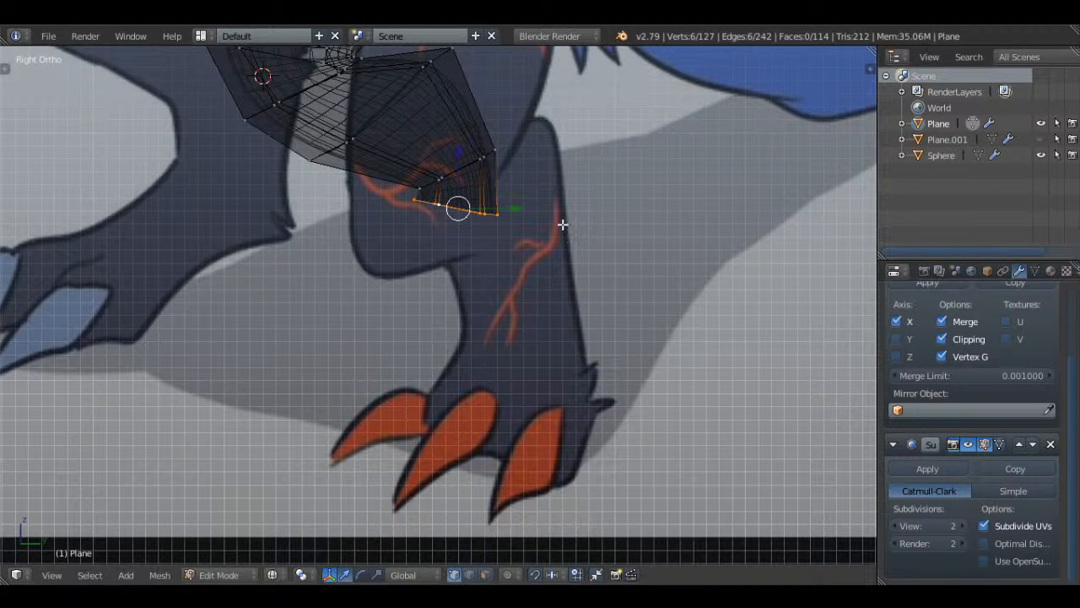
- Extrude the ankle loop down and forward in the side view and scale up the new bottom loop
key("e")
left_click(533, 345)
key("s")
left_click(588, 344)
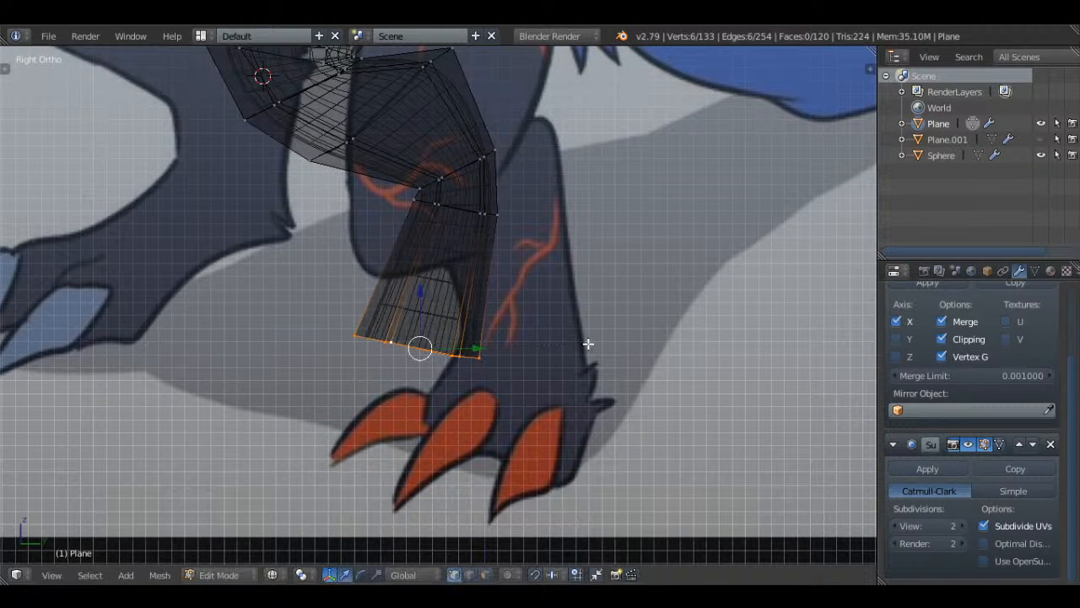
- Rescale the leg's bottom loop in the front view to adjust the width of the flared foot end
key("KP_1")
key("s")
left_click(644, 292)
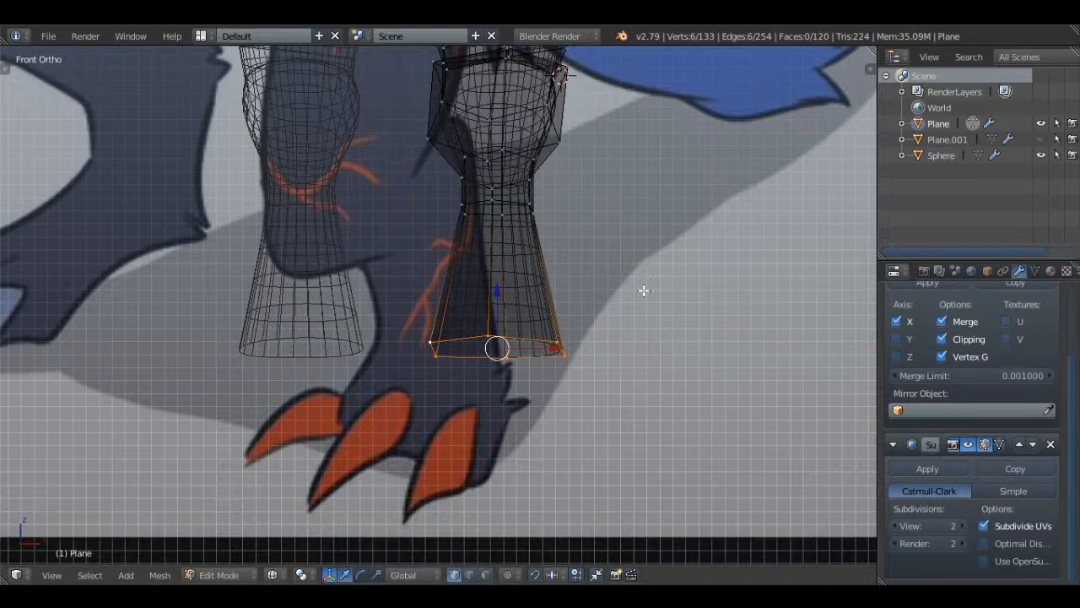
middle_click_drag(644, 292, 646, 355, "shift")
key("s")
right_click(647, 354)
key("s")
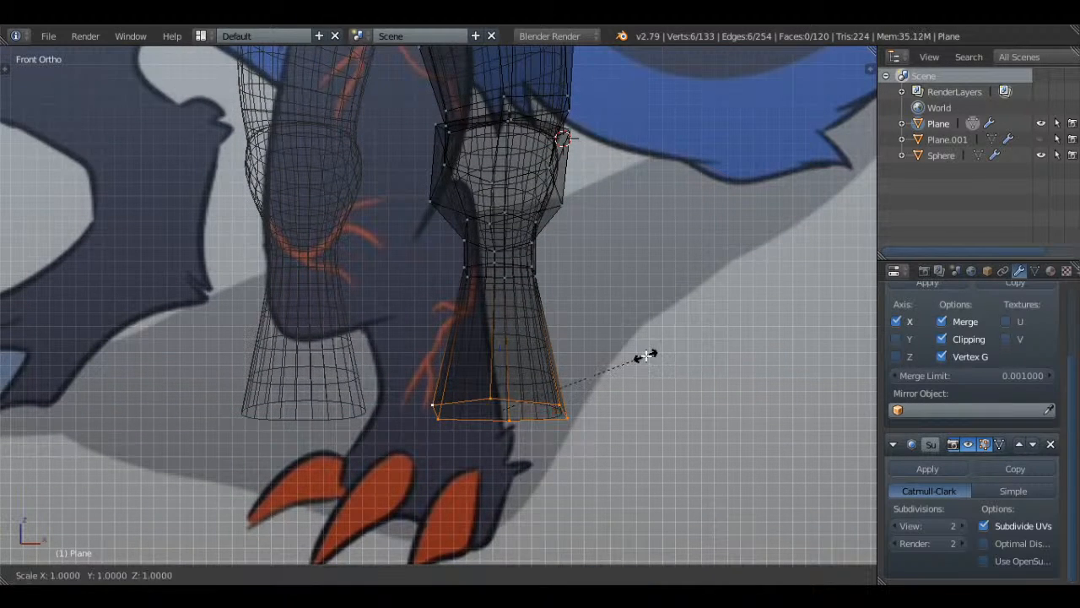
left_click(659, 355)
- Return to solid shading in Object Mode, inspect the whole figure, and save the file over the existing one
key("z")
middle_click_drag(591, 234, 578, 366, "shift")
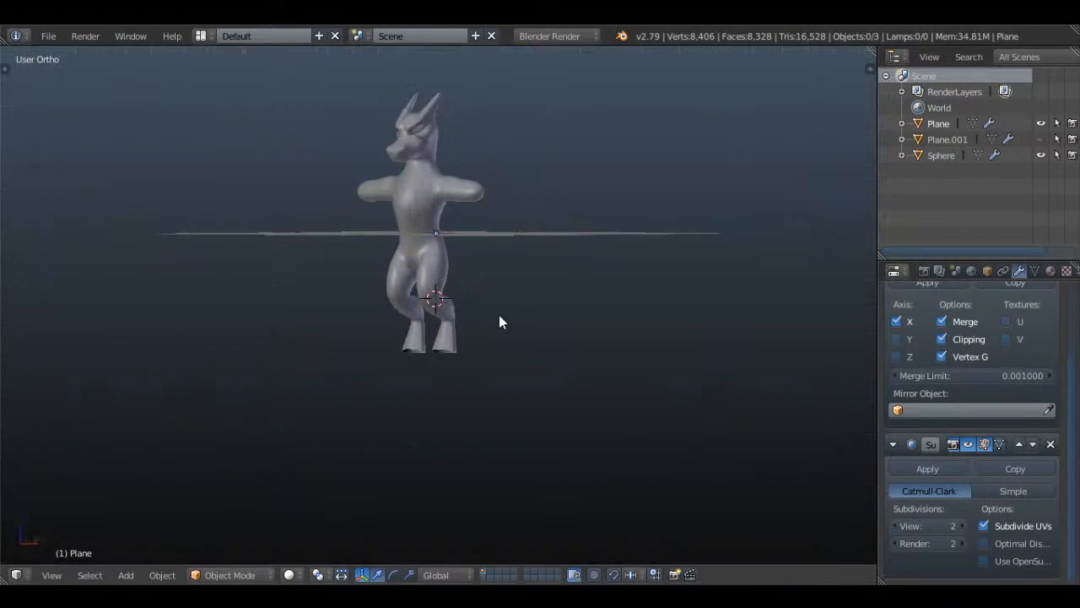
middle_click_drag(682, 382, 647, 388)
scroll(647, 387, "up", 2)
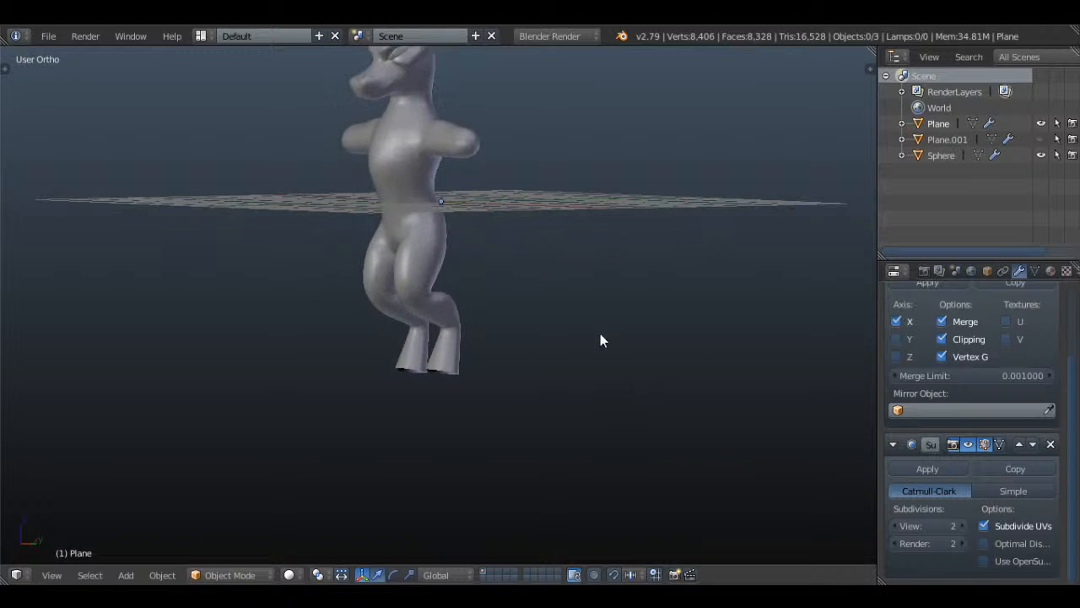
middle_click_drag(600, 333, 658, 392, "shift")
key("ctrl+s")
left_click(675, 292)
middle_click_drag(636, 305, 608, 338, "shift")
scroll(606, 338, "up", 2)
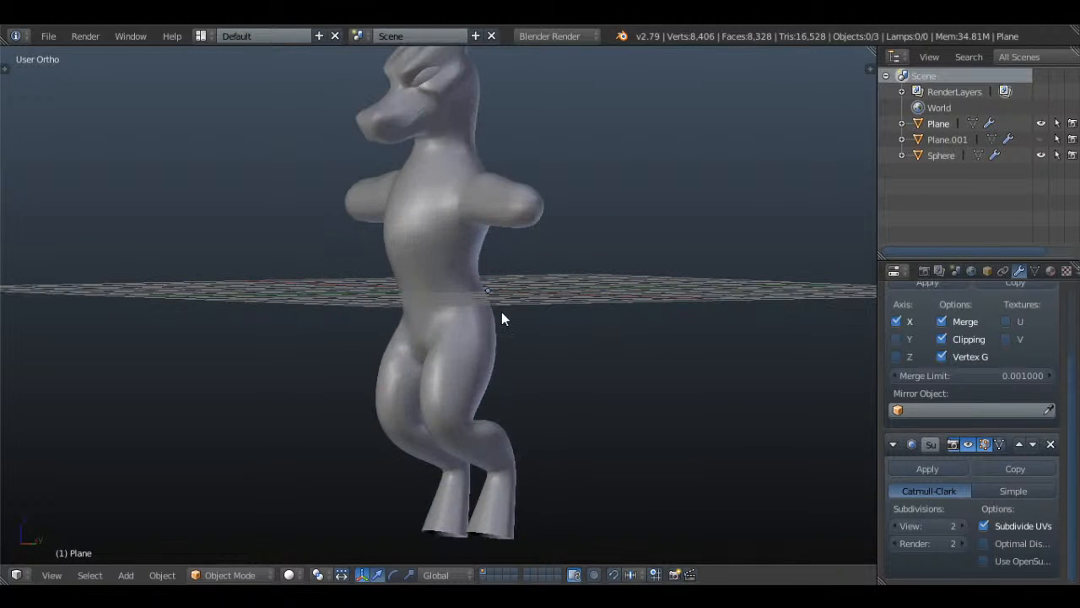
- Select the whole leg from the hip down to the foot in the front view, including hidden vertices in wireframe
key("Tab")
key("a")
middle_click_drag(508, 359, 612, 316, "shift")
key("a")
key("KP_1")
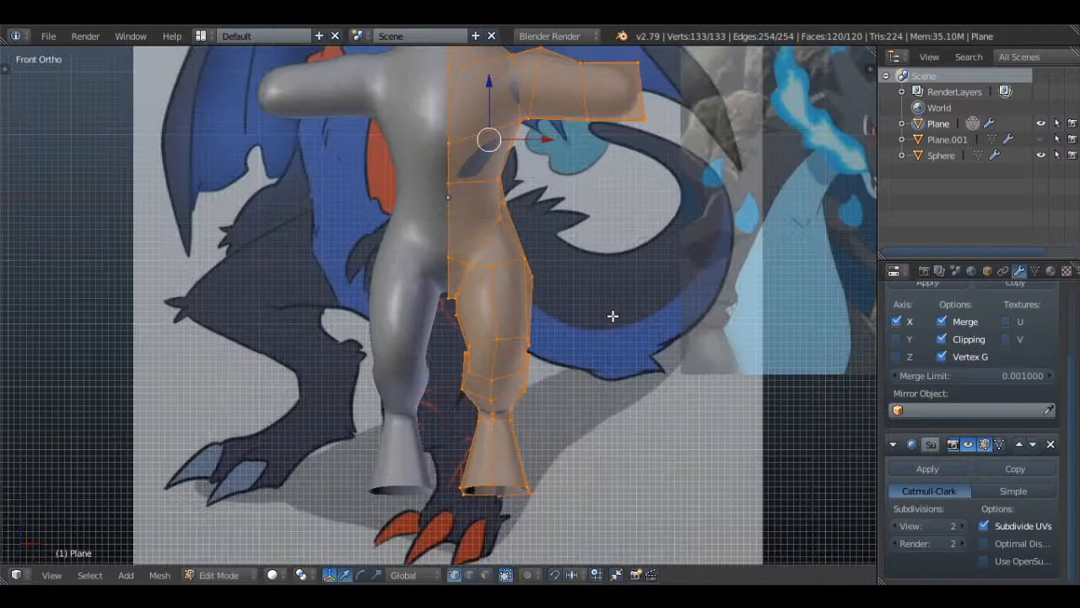
key("a")
key("z")
key("c")
scroll(503, 306, "down", 4)
mouse_move(503, 306)
left_mouse_down()
mouse_move(480, 256)
mouse_move(487, 482)
left_mouse_up()
key("Escape")
scroll(596, 288, "down", 1)
scroll(596, 287, "up", 1)
- Scale the selected leg up to about 1.17, reposition it beneath the torso, and review the smoothed figure
key("g")
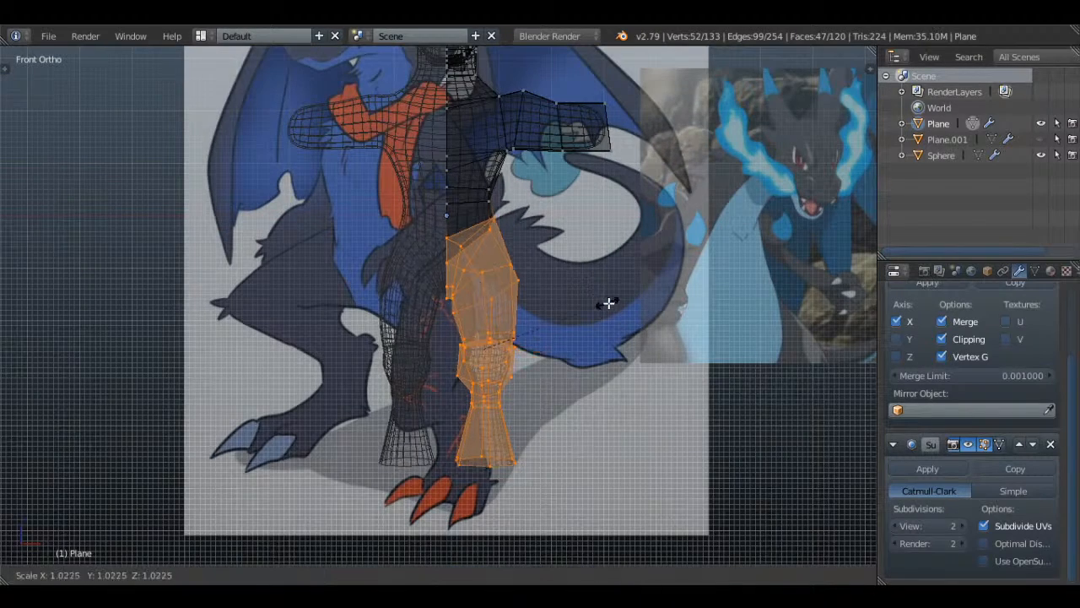
left_click(629, 322)
key("s")
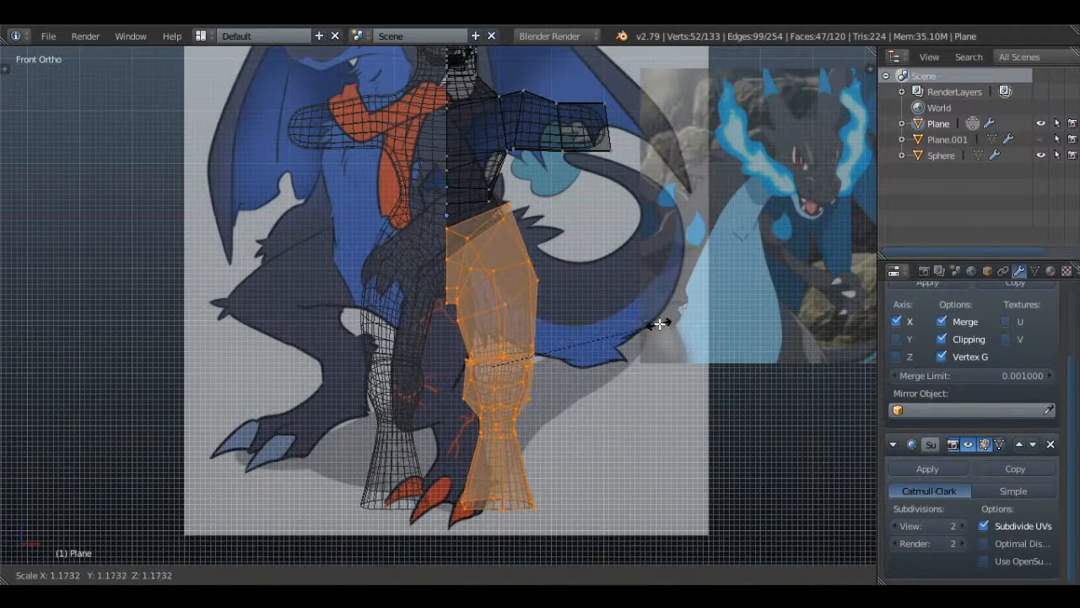
left_click(659, 324)
key("g")
left_click(653, 344)
key("Tab")
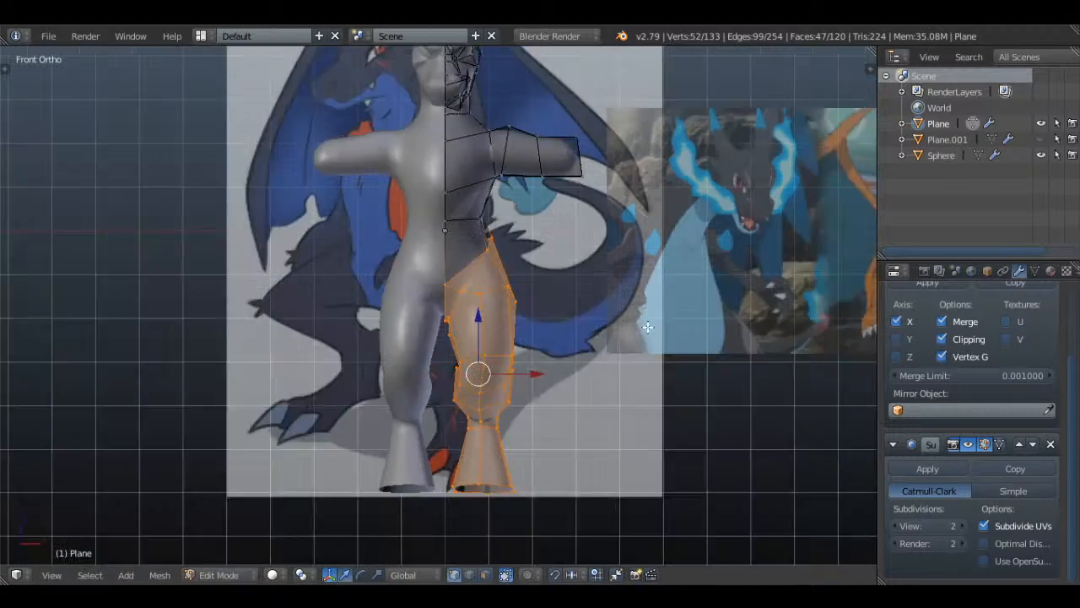
middle_click_drag(653, 344, 495, 282)
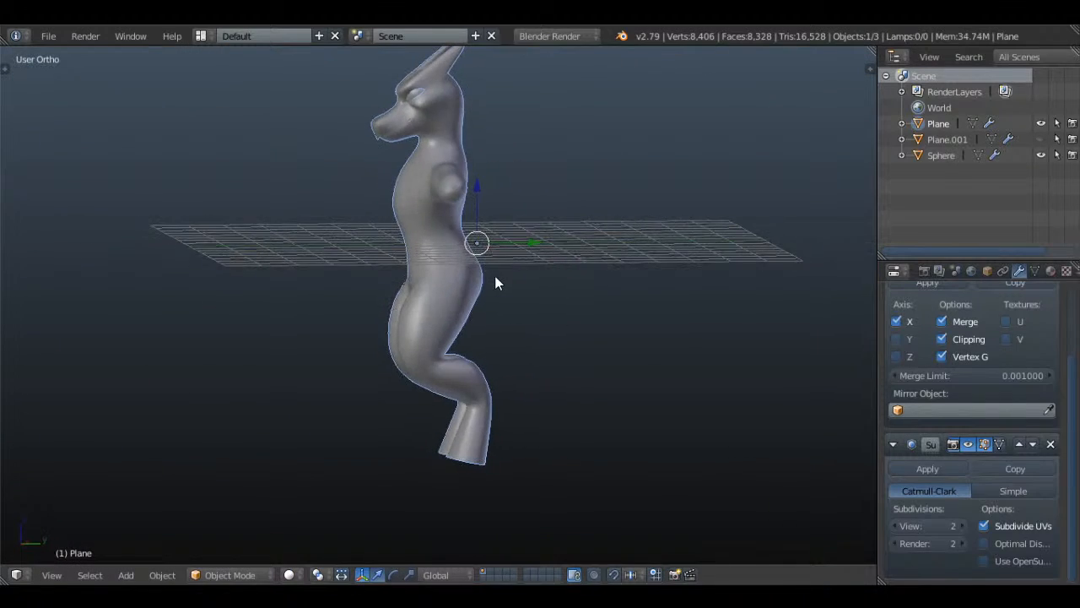
- Select the lower leg and foot vertices in the side view and shift them forward
key("KP_3")
key("Tab")
scroll(520, 260, "up", 3)
key("a")
key("a")
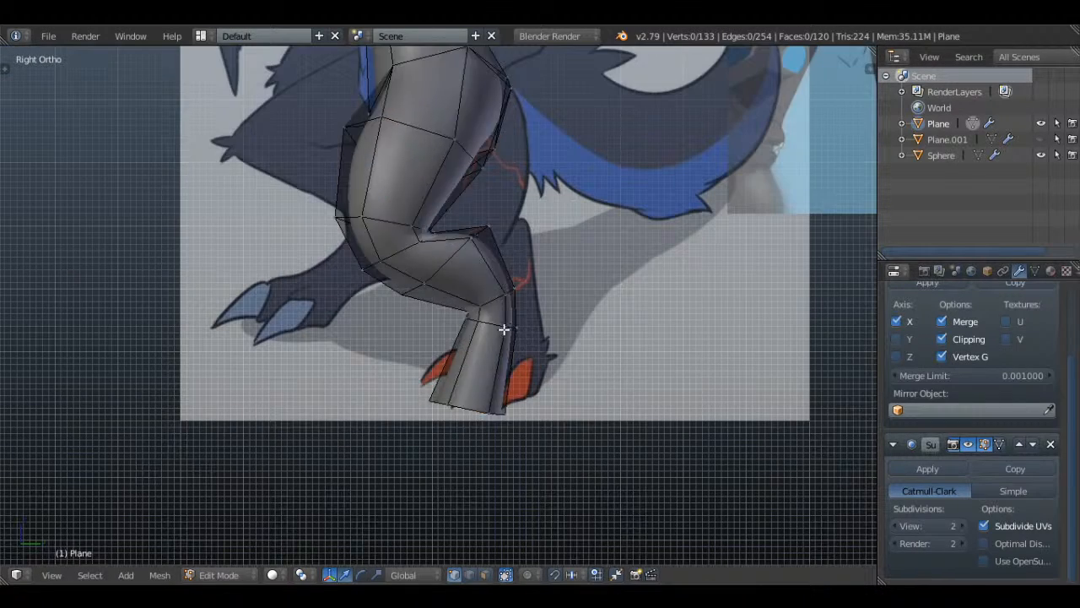
key("z")
key("c")
left_click_drag(498, 332, 482, 383)
right_click(483, 381)
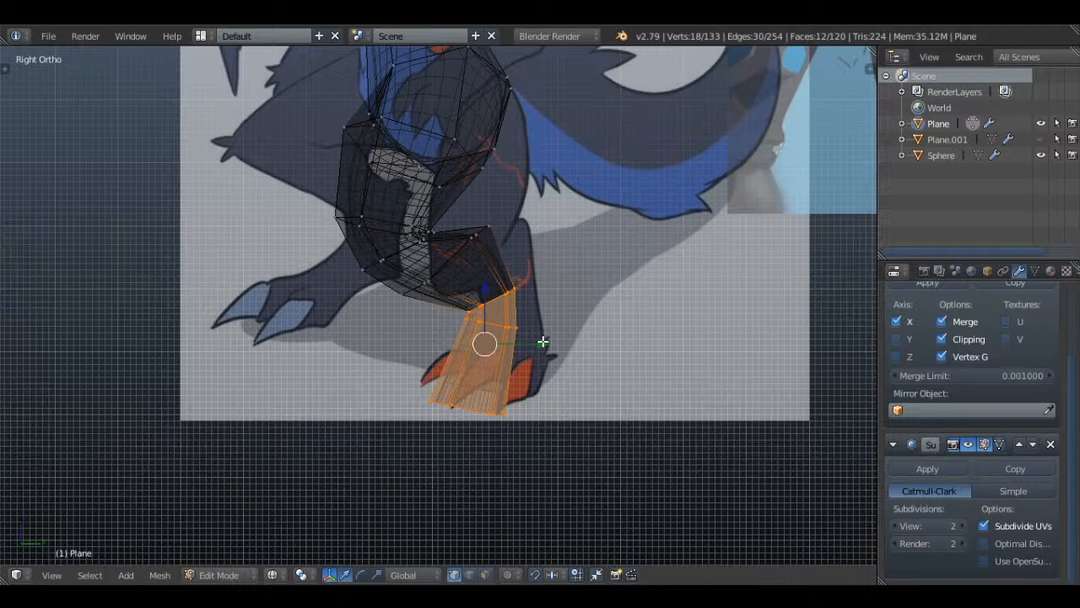
left_click_drag(543, 342, 523, 343)
key("a")
- Adjust the foot's bottom loop in the side view and review the smoothed leg in Object Mode
key("c")
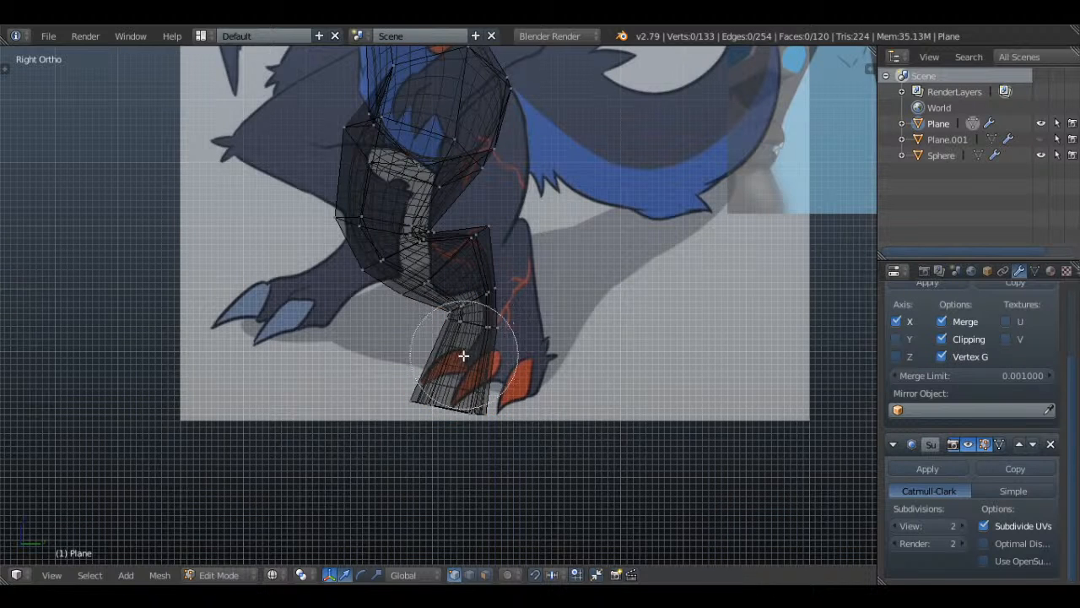
left_click_drag(439, 413, 431, 422)
left_click_drag(501, 410, 482, 416)
key("Tab")
scroll(579, 246, "down", 3)
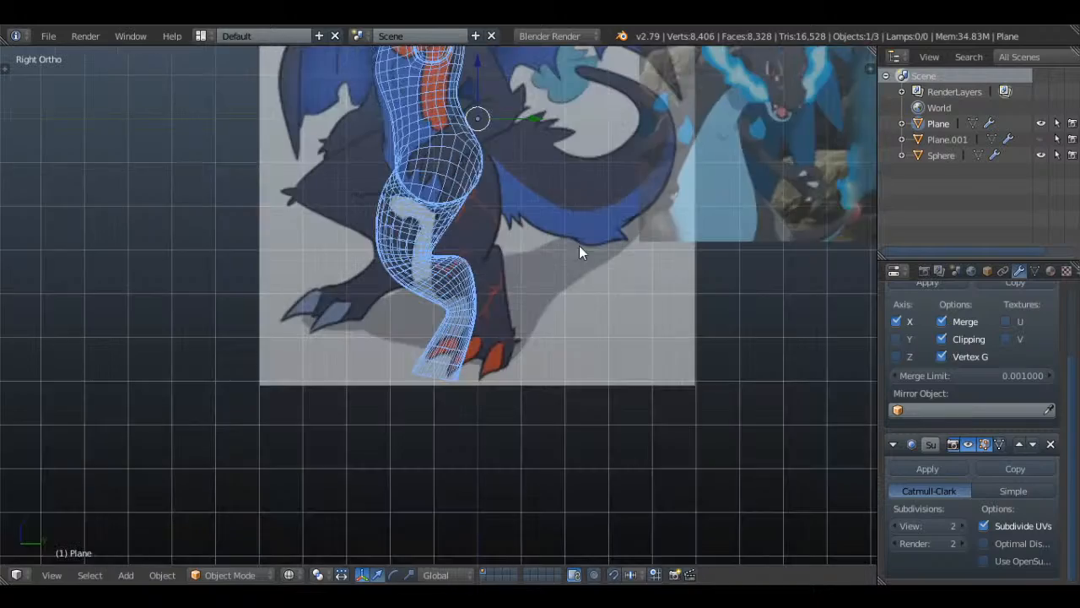
scroll(592, 236, "up", 6)
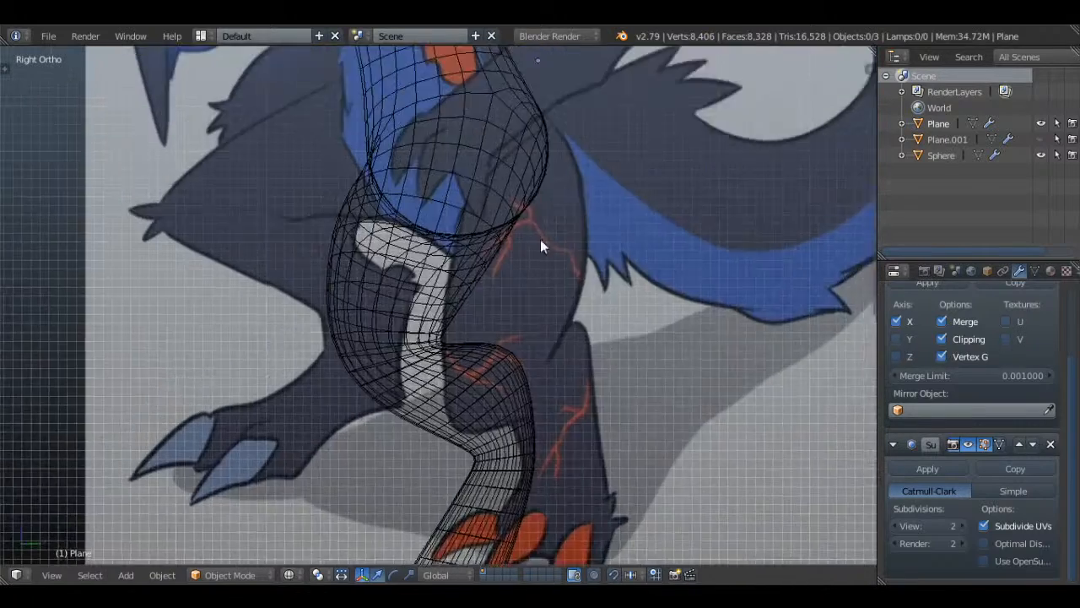
- Move the upper and lower groups of rear hip vertices slightly forward in the side view
key("Tab")
key("c")
left_click(567, 215)
key("g")
left_click(550, 208)
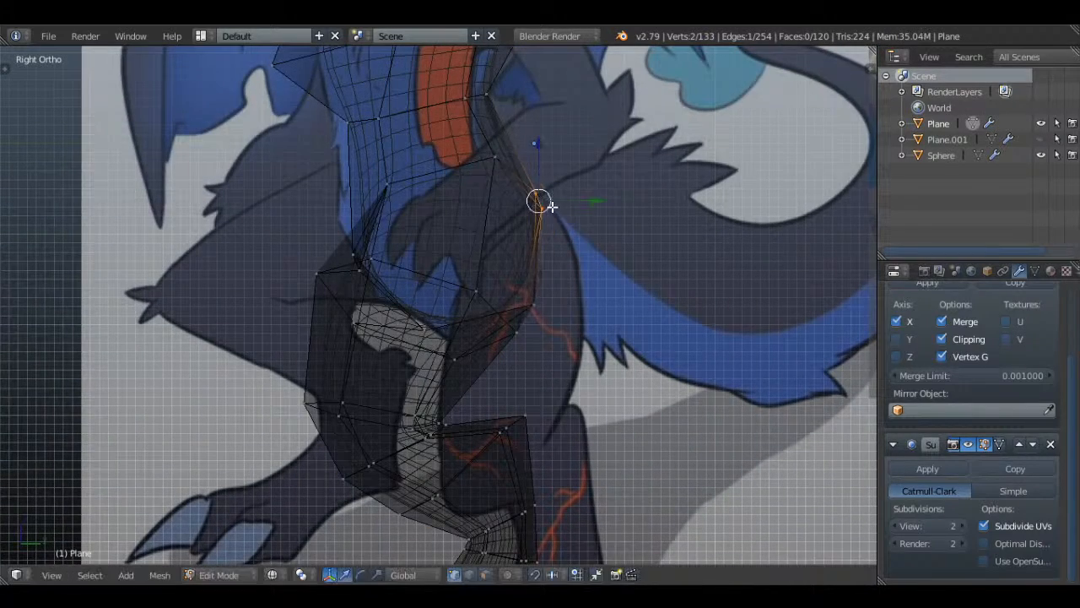
key("a")
key("c")
left_click(541, 323)
key("g")
left_click(532, 320)
key("a")
- Reposition the side hip vertex and the waist vertex above it to smooth the hip contour
right_click(469, 288)
key("g")
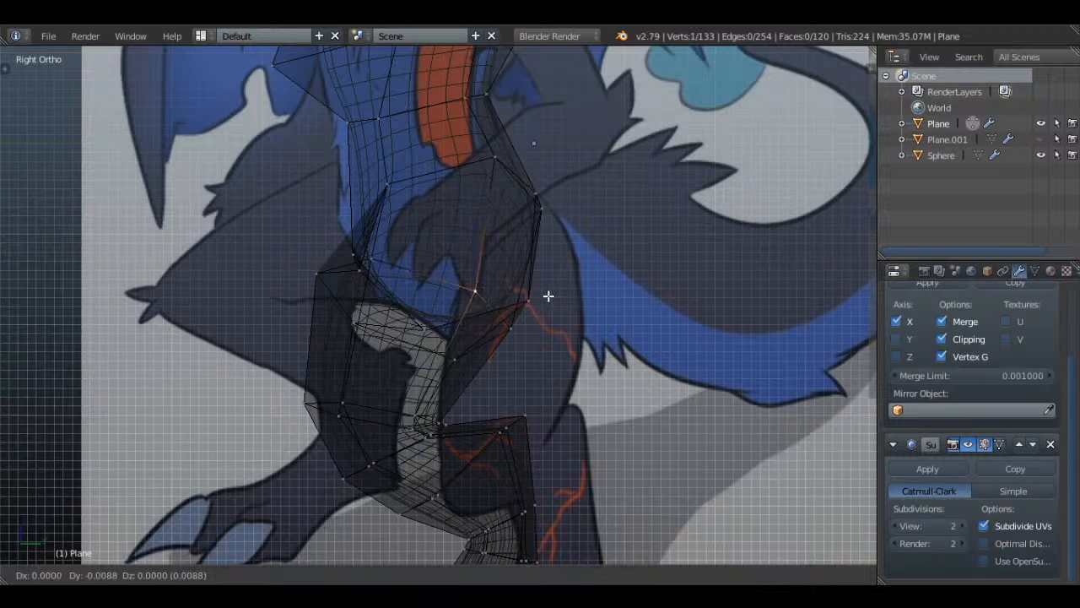
left_click(538, 290)
right_click(493, 162)
key("g")
left_click(482, 164)
key("a")
scroll(552, 240, "down", 4)
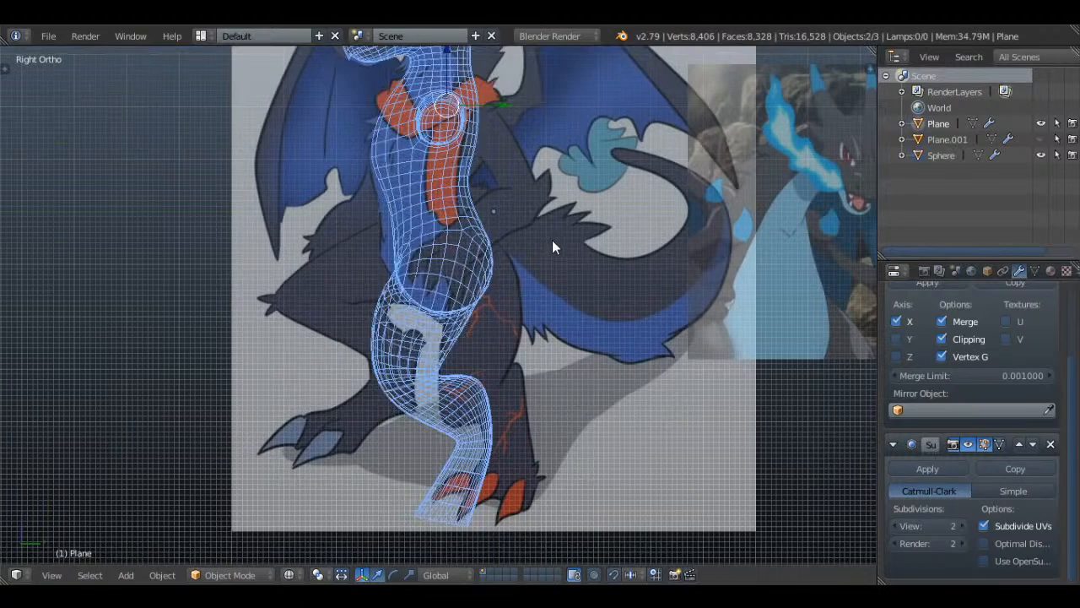
- Select the rear hip vertices, move and rotate them together, and review the solid figure in Object Mode
scroll(540, 232, "up", 3)
key("c")
scroll(535, 234, "up", 8)
left_click_drag(509, 230, 493, 312)
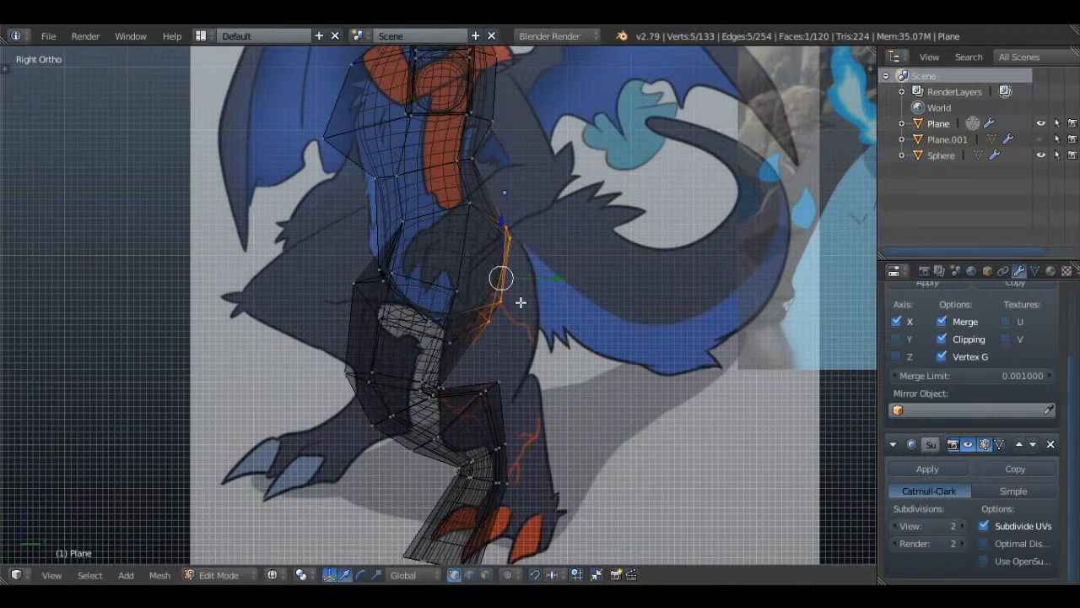
right_click(614, 284)
key("g")
left_click(603, 278)
key("r")
left_click(614, 273)
scroll(570, 266, "down", 3)
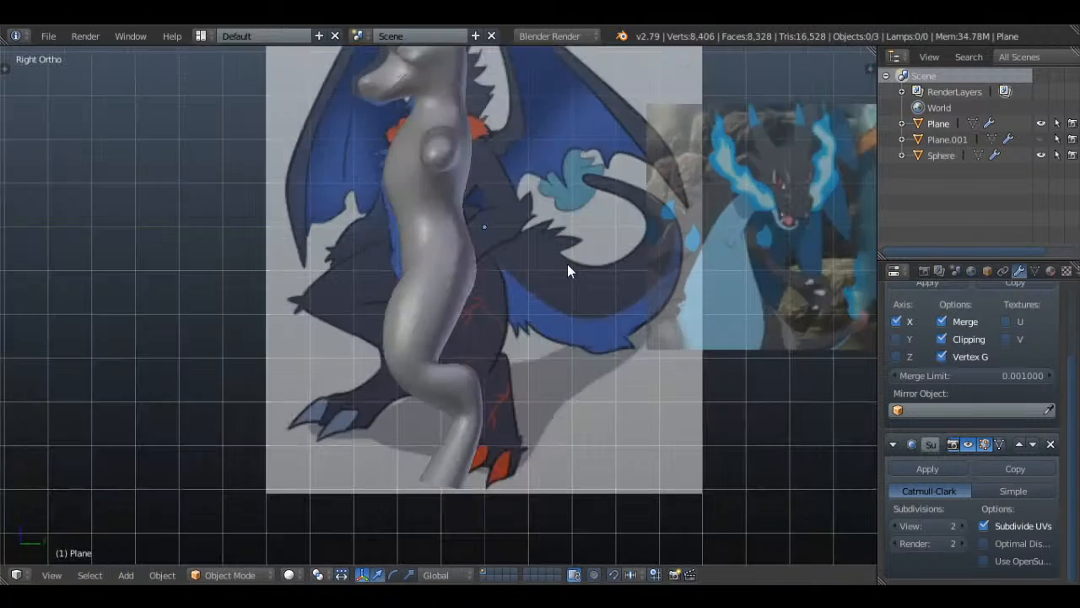
- From the rear, move two buttock vertices outward to round the back of the hip
middle_click_drag(570, 266, 429, 294)
scroll(467, 279, "up", 3)
right_click(449, 291)
key("g")
left_click(409, 295)
right_click(406, 219)
key("g")
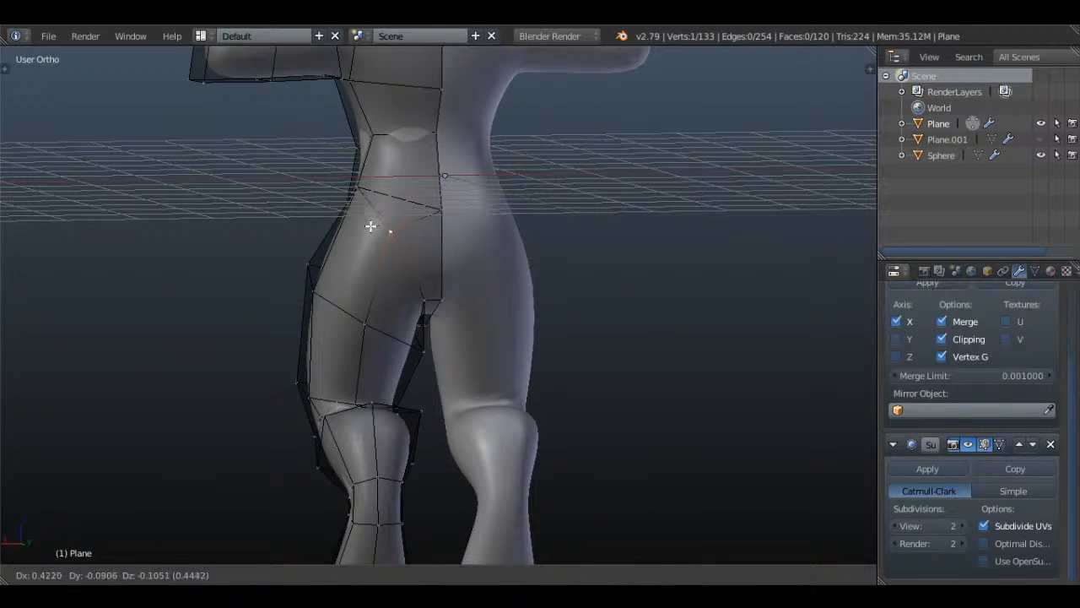
left_click(372, 227)
- Return to Object Mode, save the file over the existing one, and inspect the head and full body
key("Tab")
middle_click_drag(373, 226, 549, 195)
key("ctrl+s")
left_click(624, 243)
scroll(647, 284, "down", 3)
scroll(555, 374, "up", 4)
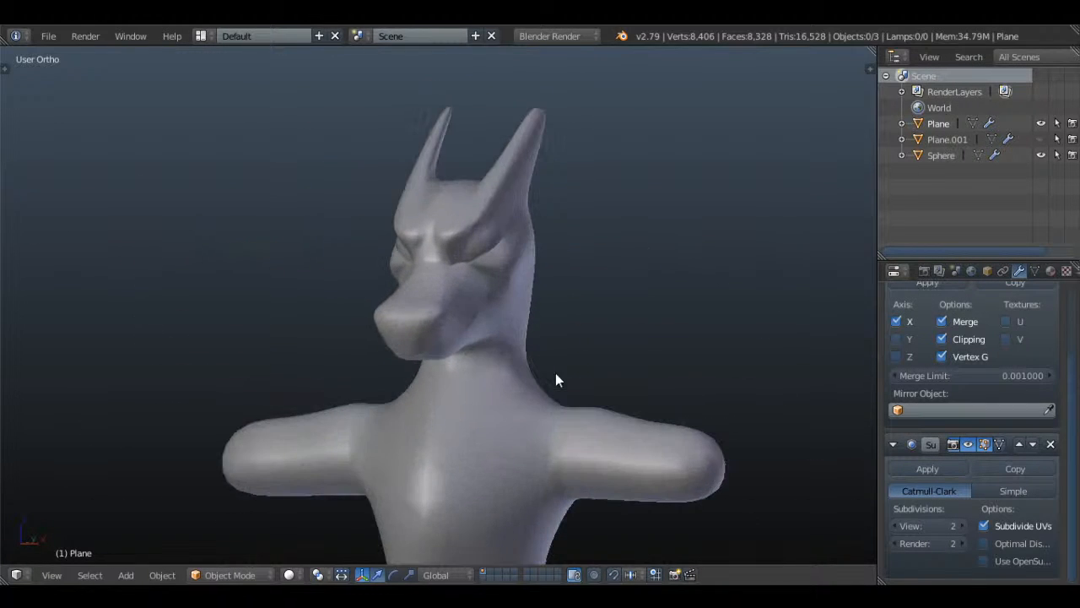
scroll(535, 319, "up", 2)
scroll(534, 311, "down", 4)
middle_click_drag(563, 375, 558, 191)
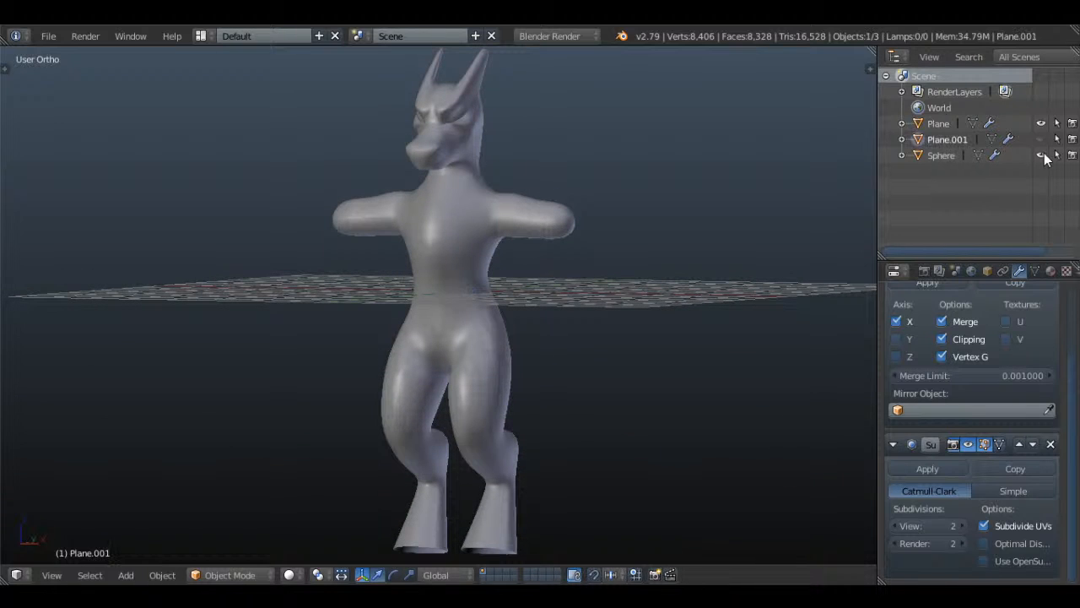
- Try deleting the Plane.001 object, undo the deletion, and hide the object again
scroll(610, 220, "down", 2)
key("x")
left_click(610, 223)
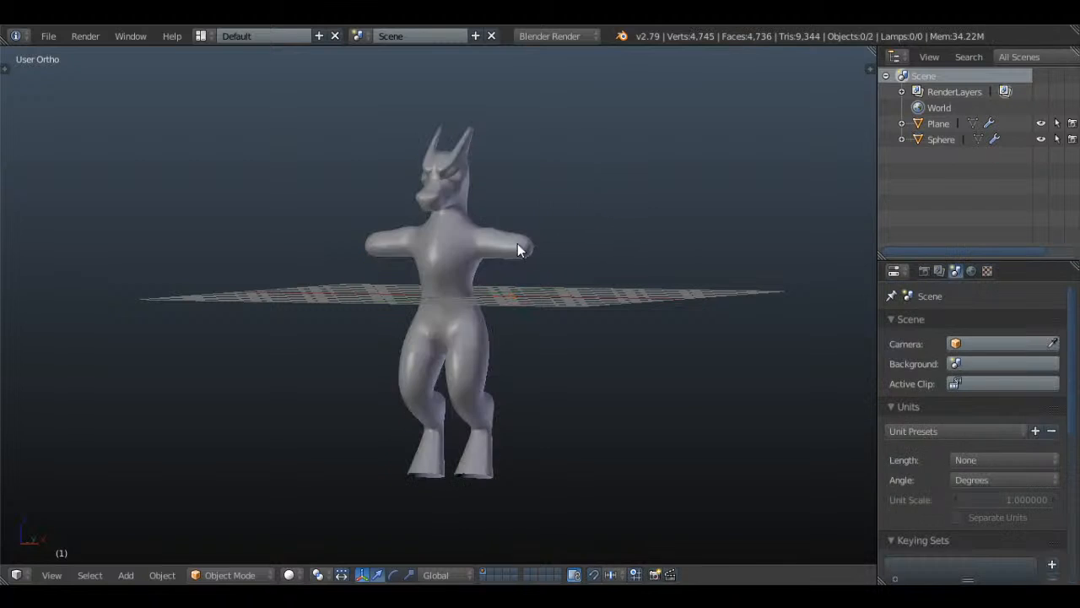
right_click(517, 243)
key("ctrl+z")
left_click(1040, 140)
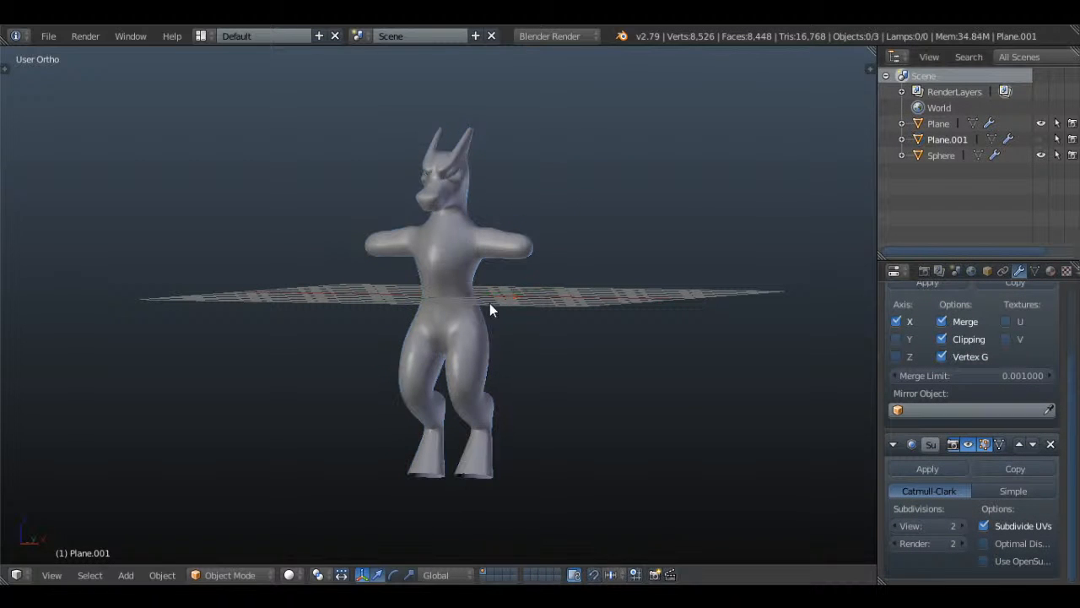
- Delete the cap face at the end of the body's arm, using face selection in the front wireframe view
right_click(490, 304)
scroll(489, 304, "up", 2)
key("Tab")
key("KP_1")
key("a")
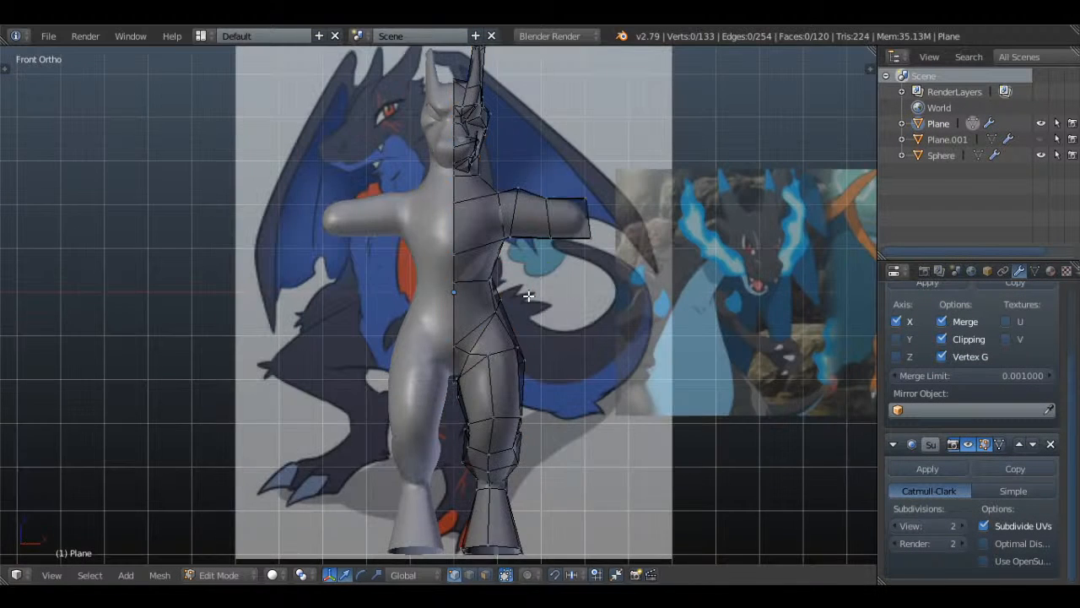
scroll(540, 320, "up", 3)
left_click(486, 574)
key("z")
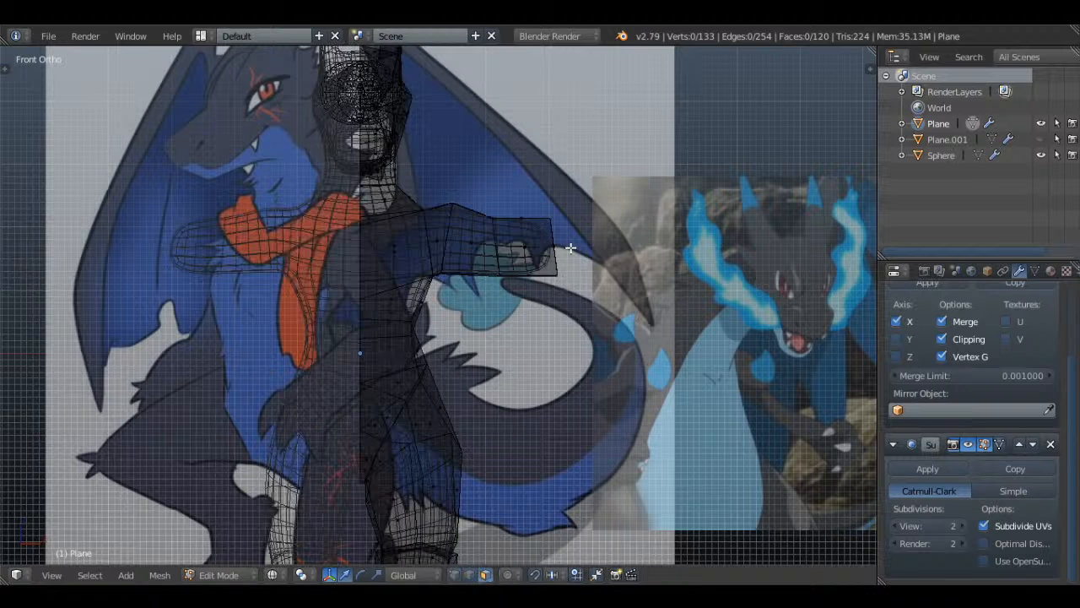
right_click(544, 246)
key("x")
left_click(610, 162)
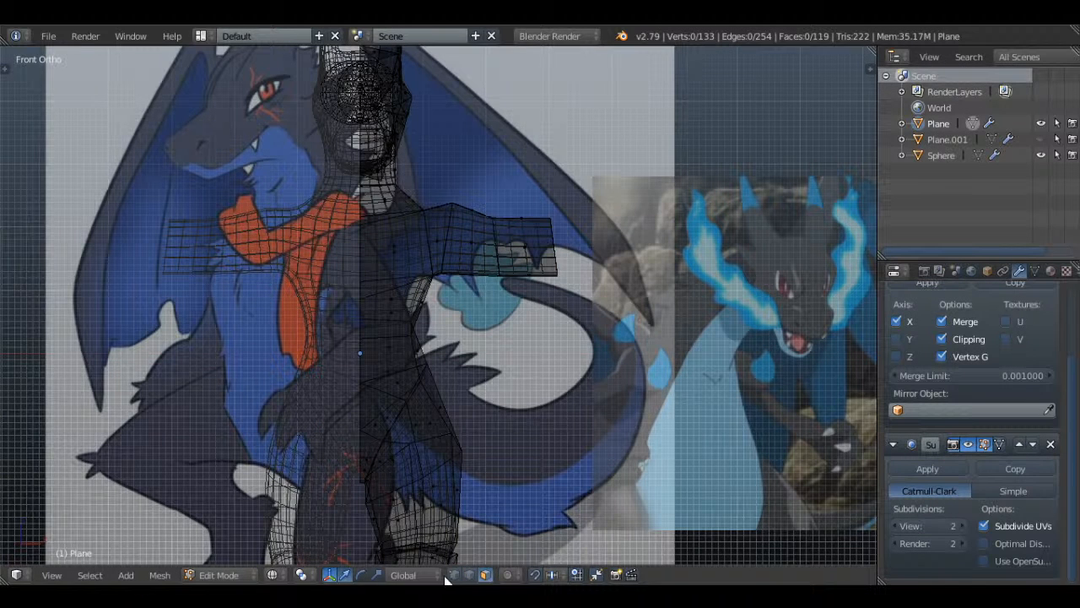
- Select the open loop at the arm's end and extrude it outward to add a forearm section
key("c")
left_click(584, 241)
right_click(589, 233)
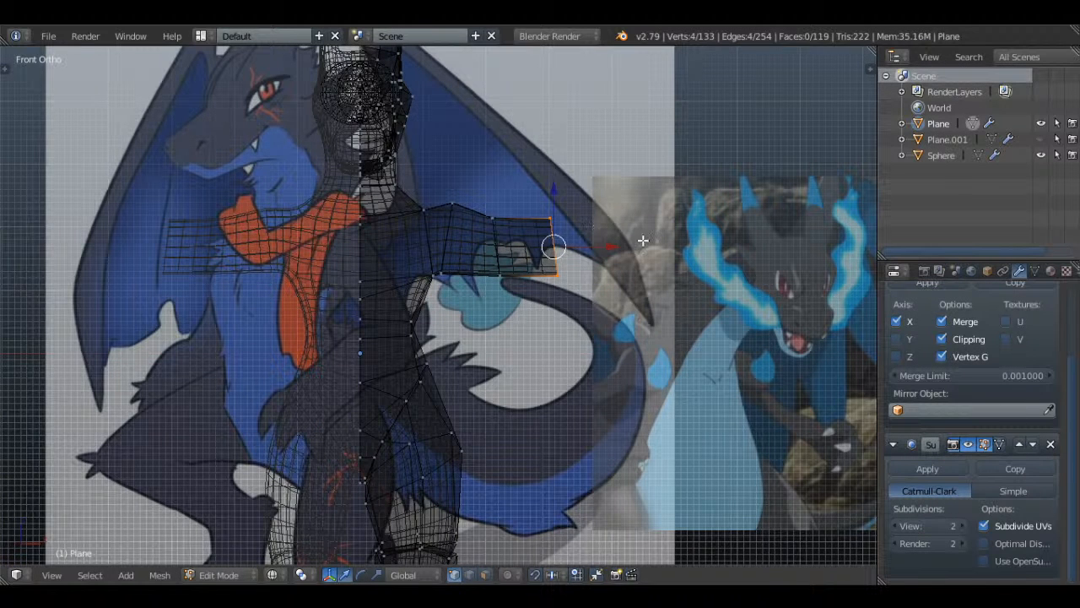
left_click_drag(590, 244, 662, 251)
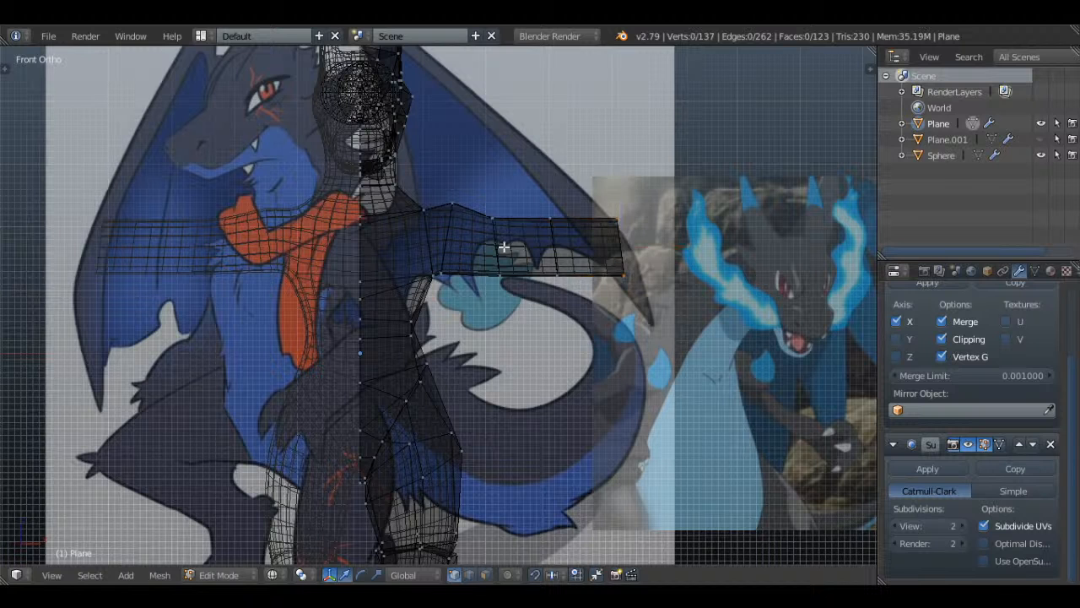
- Scale down the two arm loops inboard of the extruded end to taper the arm
key("s")
left_click(558, 256)
key("a")
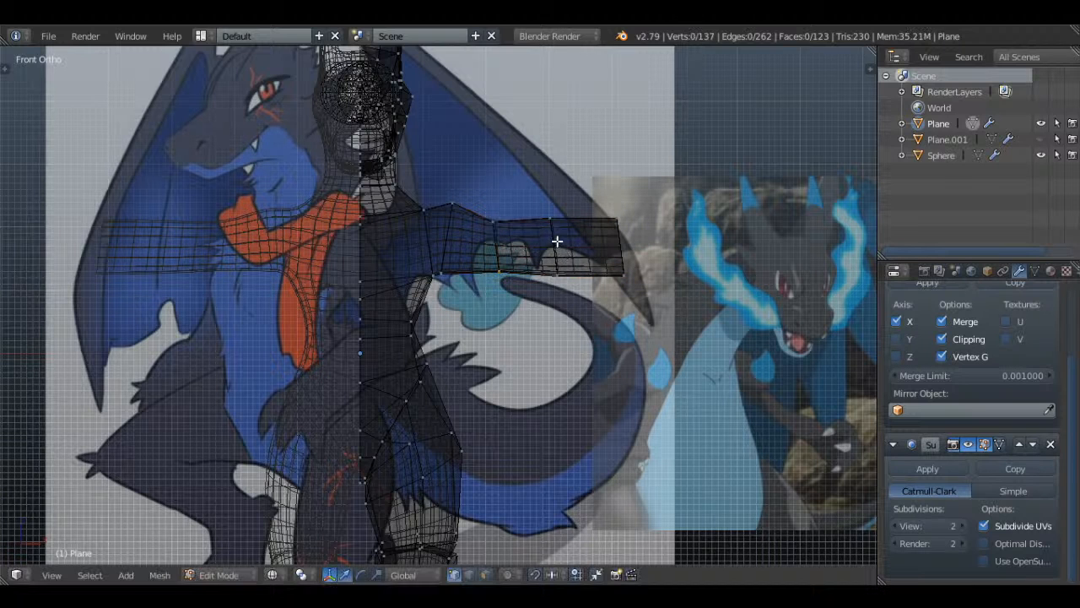
right_click(557, 241, "alt")
key("s")
left_click(601, 245)
key("a")
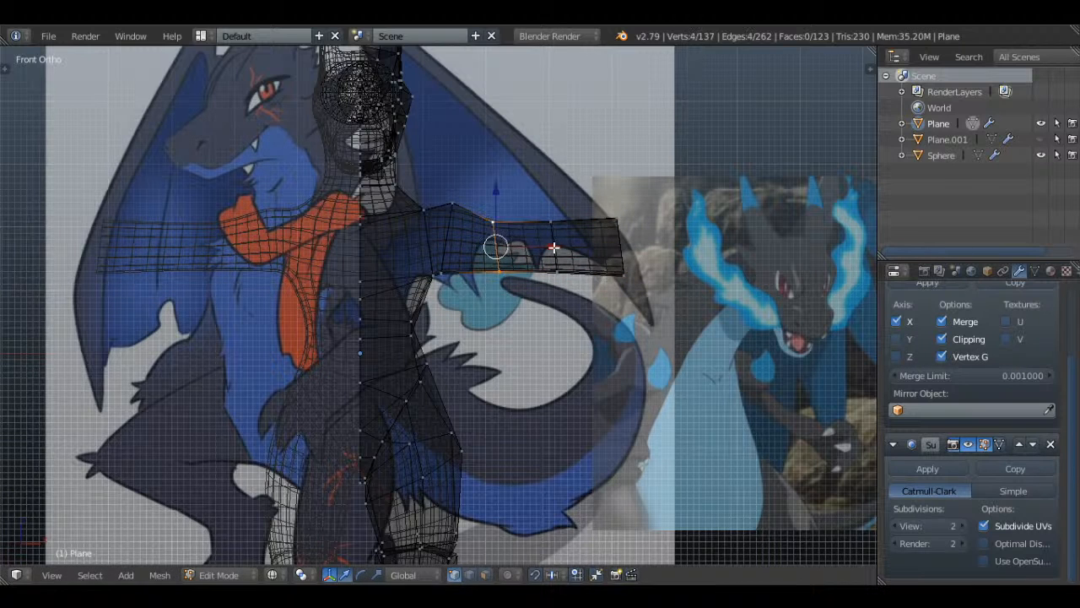
- Tilt the upper arm loop diagonally, then shift the middle arm loop inward and scale it up
key("r")
left_click(540, 301)
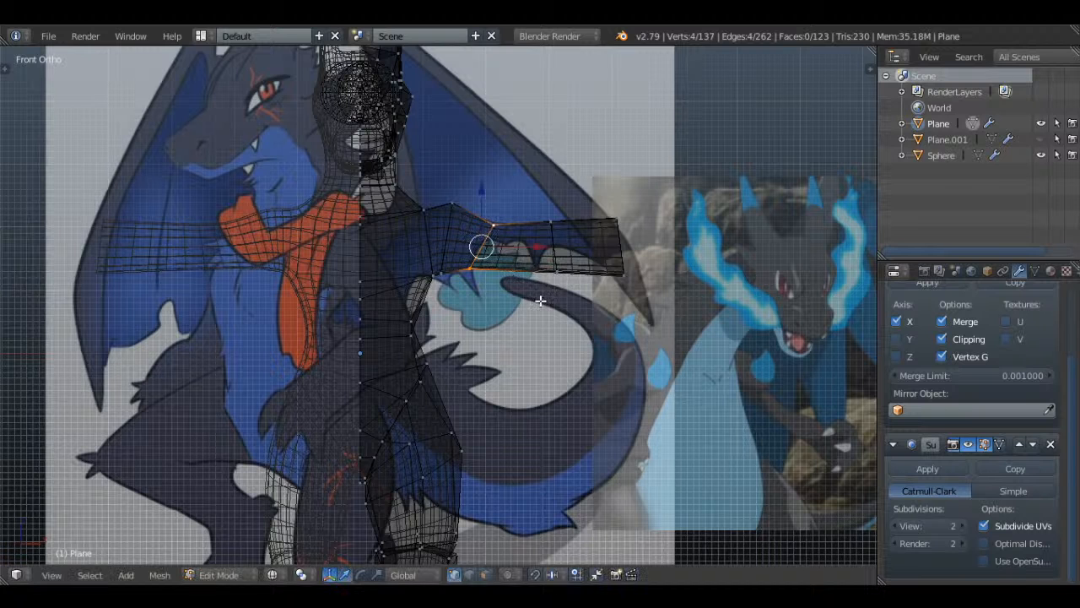
left_click_drag(605, 243, 586, 246)
key("s")
left_click(595, 247)
key("a")
- Move the arm's end loop toward the body and scale it down to narrow the wrist
left_click_drag(665, 249, 624, 250)
key("s")
left_click(647, 252)
scroll(648, 252, "up", 1)
scroll(649, 252, "up", 1)
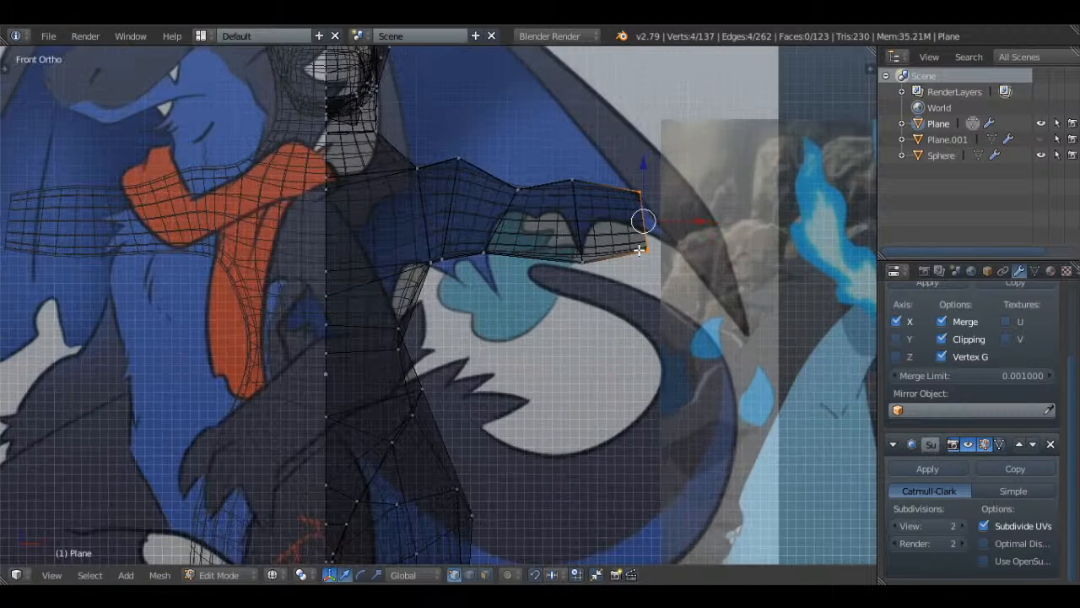
- Scale the middle forearm loop to about 0.79
right_click(578, 198, "alt")
key("s")
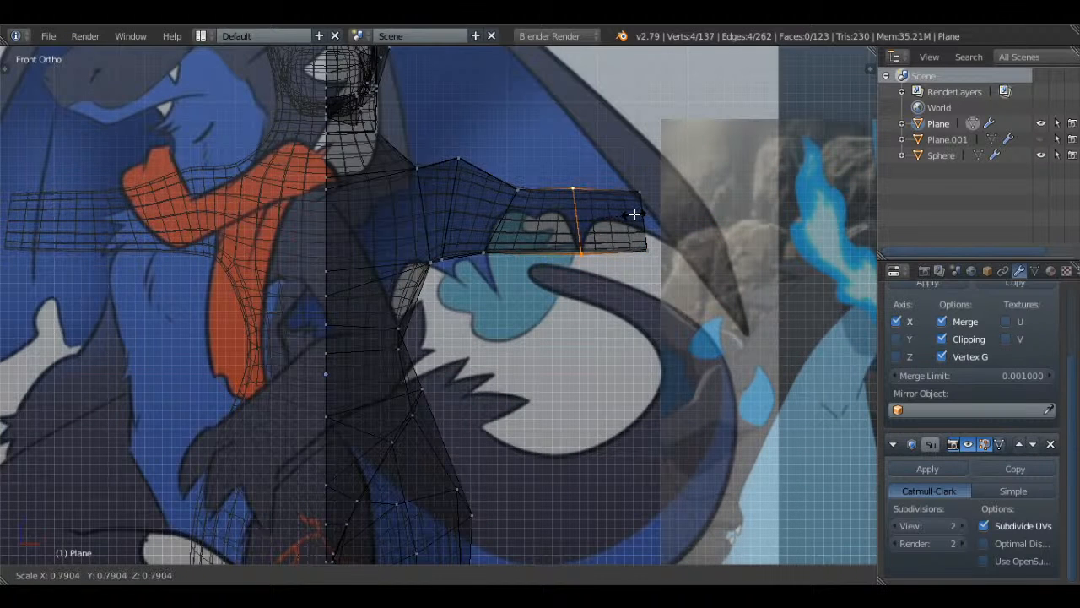
left_click(634, 215)
key("a")
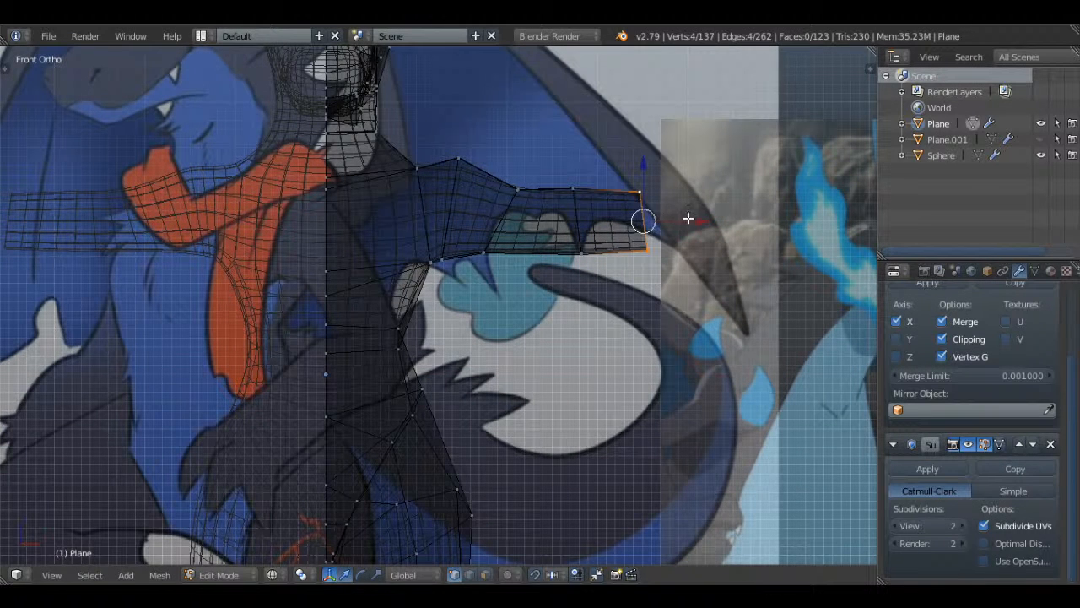
- Shorten the forearm by moving its end loop and the neighbouring loops toward the shoulder, and check the smoothed shape
key("g")
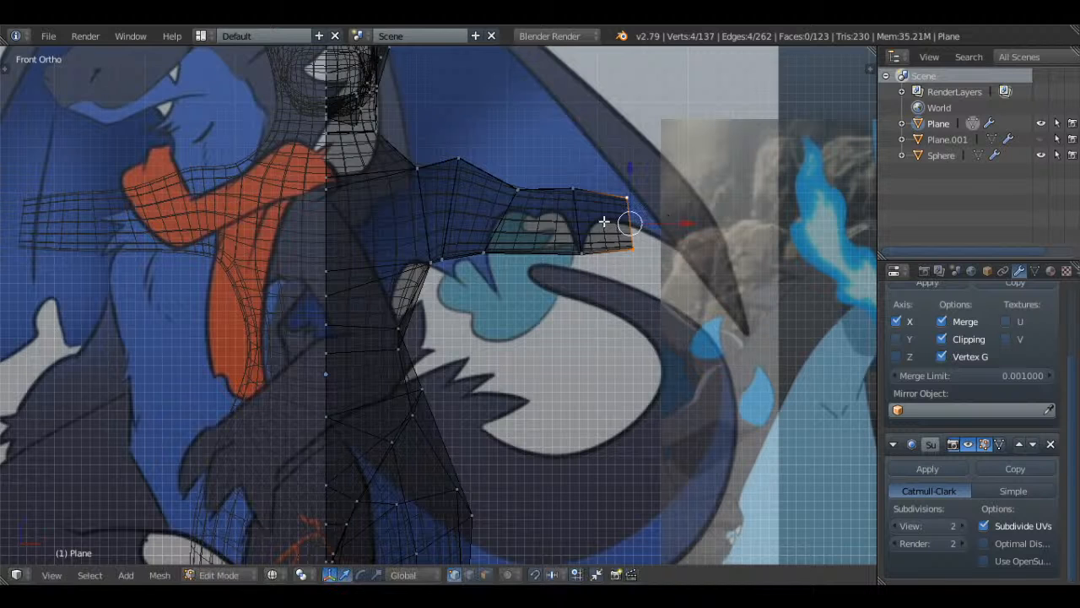
left_click(591, 221)
key("e")
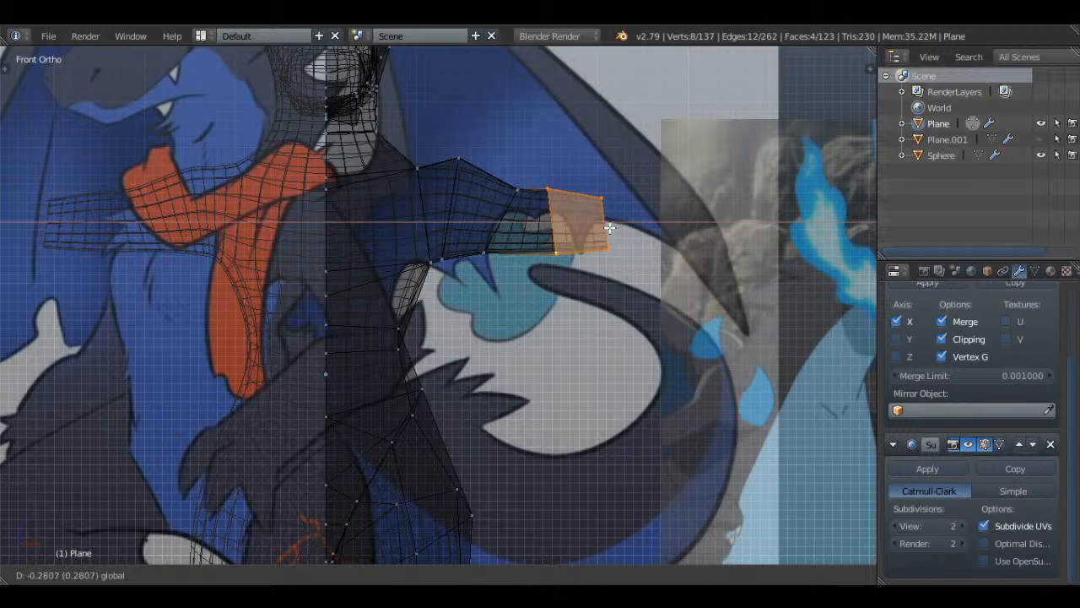
left_click(610, 228)
key("a")
key("a")
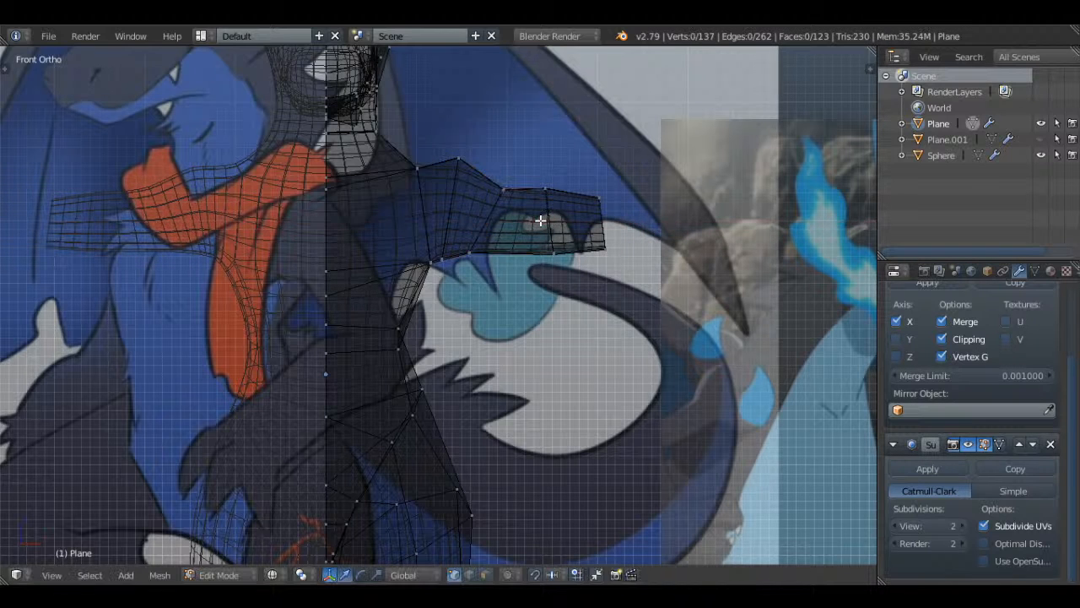
key("Tab")
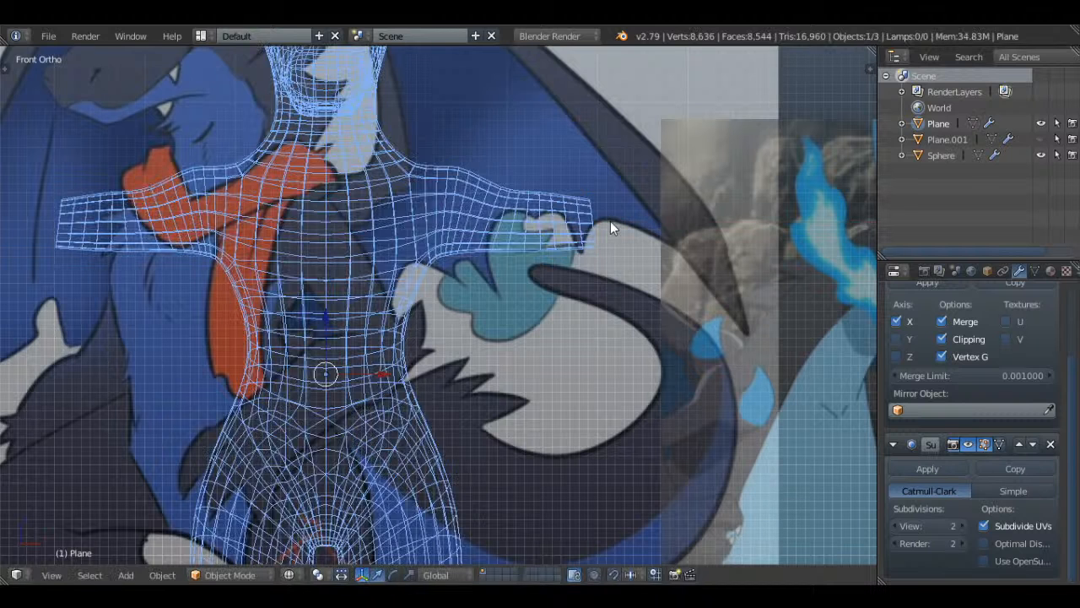
key("Tab")
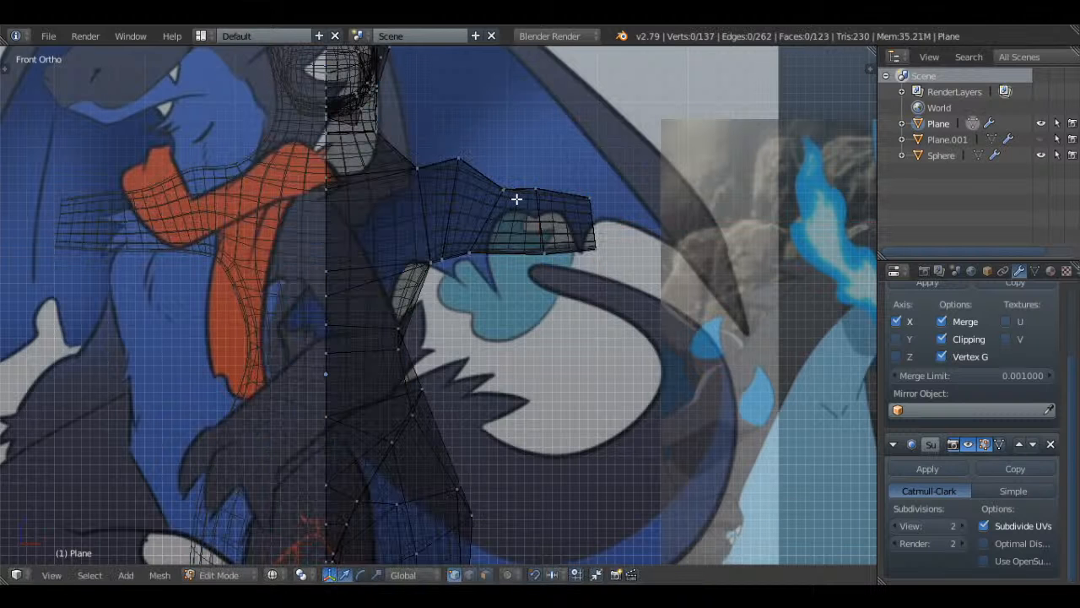
- Select the three outer arm loops and raise the whole forearm in the front view
key("c")
left_click(466, 147)
right_click(465, 147)
key("a")
key("c")
mouse_move(526, 211)
left_mouse_down()
mouse_move(526, 250)
mouse_move(595, 239)
left_mouse_up()
right_click(582, 221)
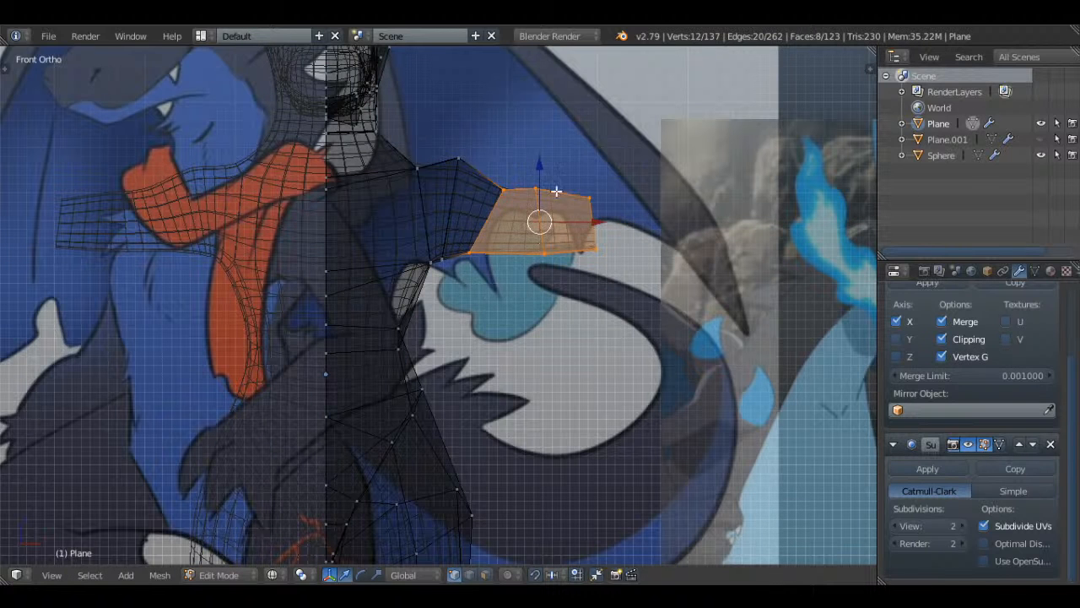
key("g")
left_click(545, 169)
key("a")
- Raise the armpit vertices and adjust the forearm's underside vertices, then review the arm in perspective
key("c")
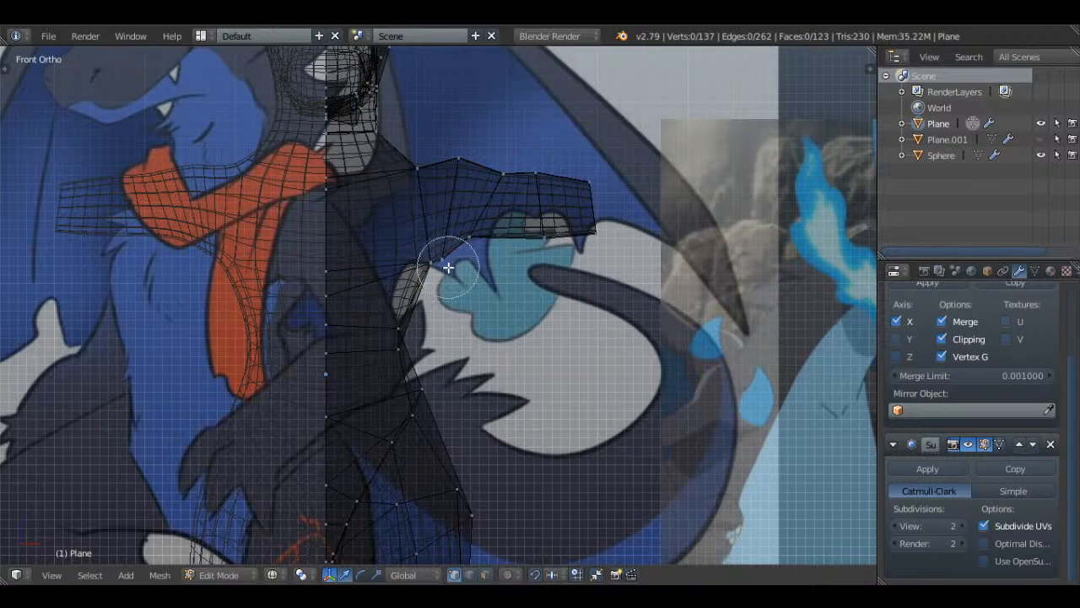
left_click_drag(453, 266, 451, 253)
right_click(453, 253)
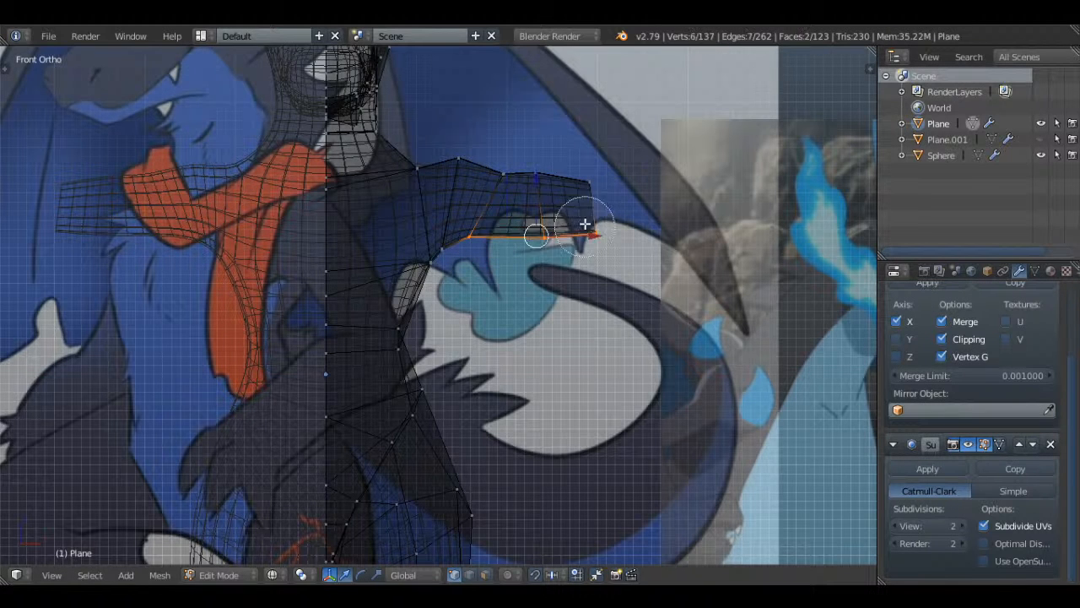
mouse_move(585, 224)
left_mouse_down()
mouse_move(523, 182)
mouse_move(547, 175)
left_mouse_up()
key("Tab")
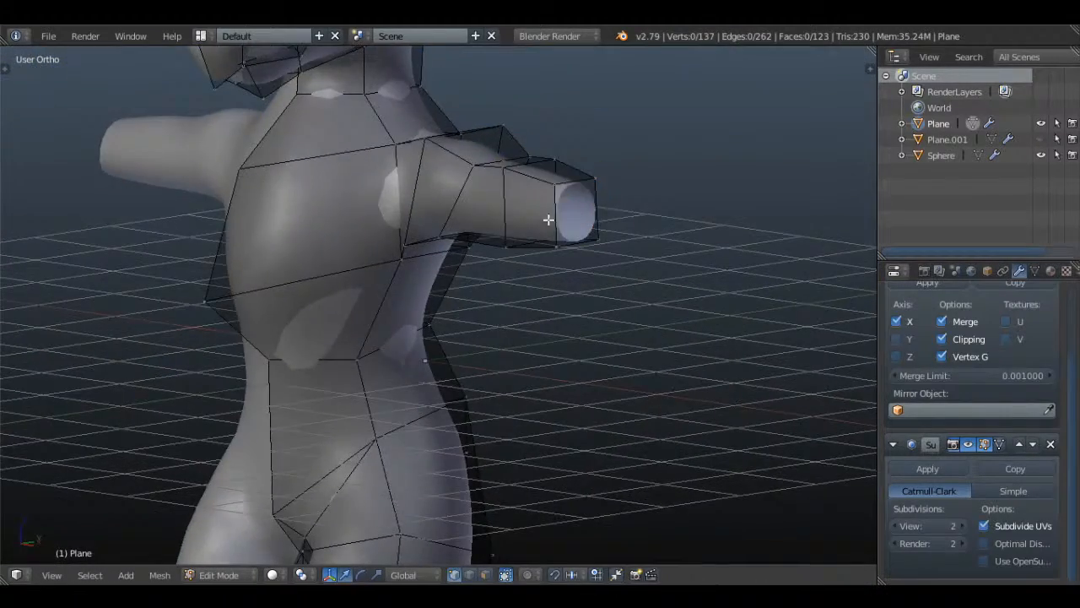
- Extrude the arm's open end outward along X in top view and enlarge the new edge loop
right_click(553, 219, "alt")
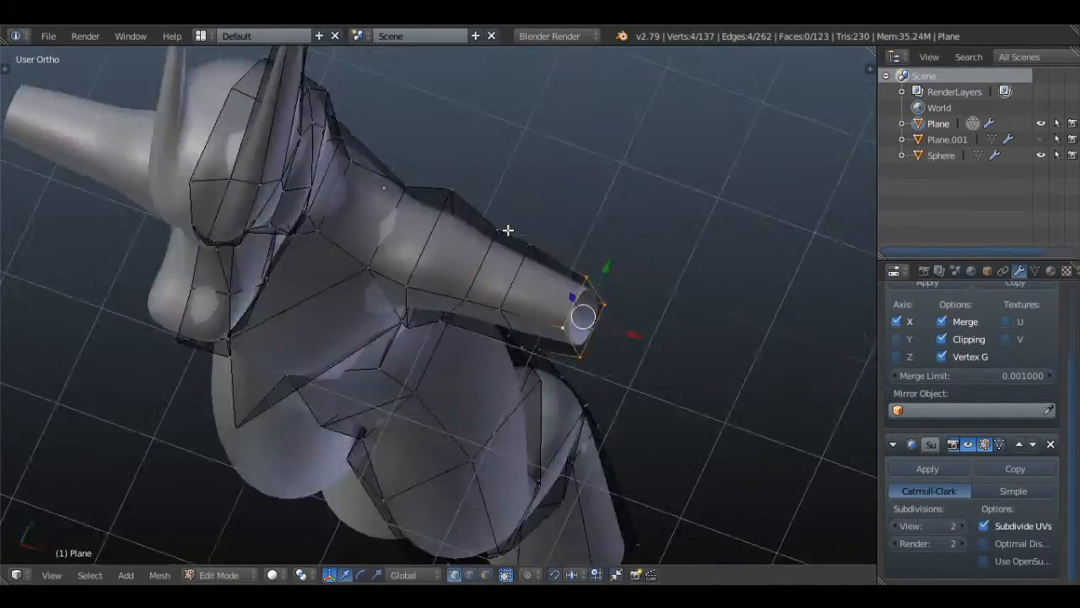
key("KP_7")
middle_click_drag(561, 292, 485, 274, "shift")
key("e")
right_click(637, 251)
left_click_drag(608, 277, 657, 278)
key("s")
left_click(664, 276)
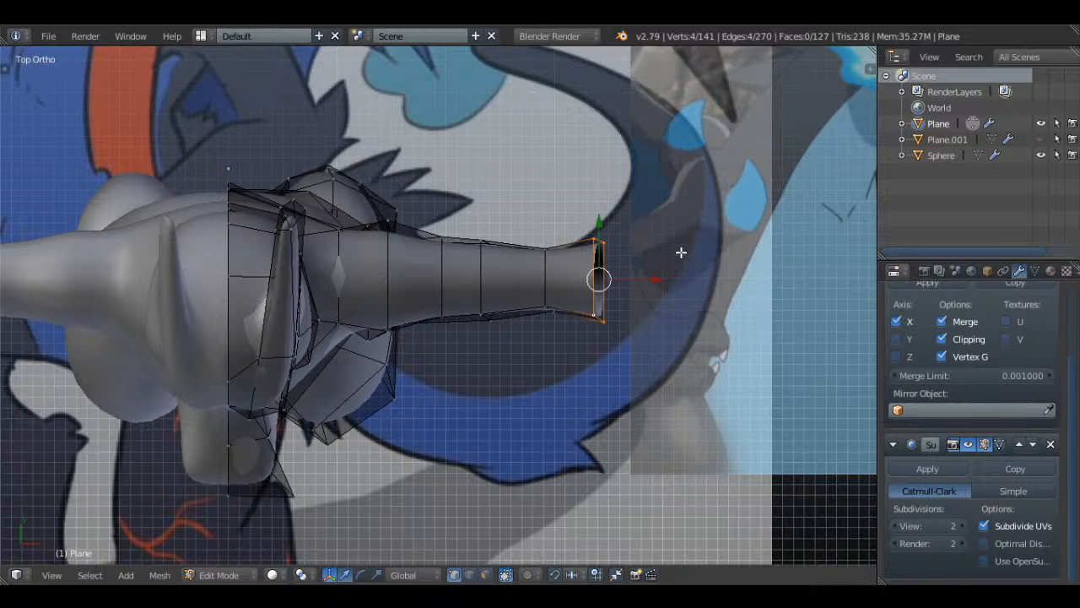
- Extrude the arm's end loop further outward to form the forearm and scale the new end down into a taper
key("KP_1")
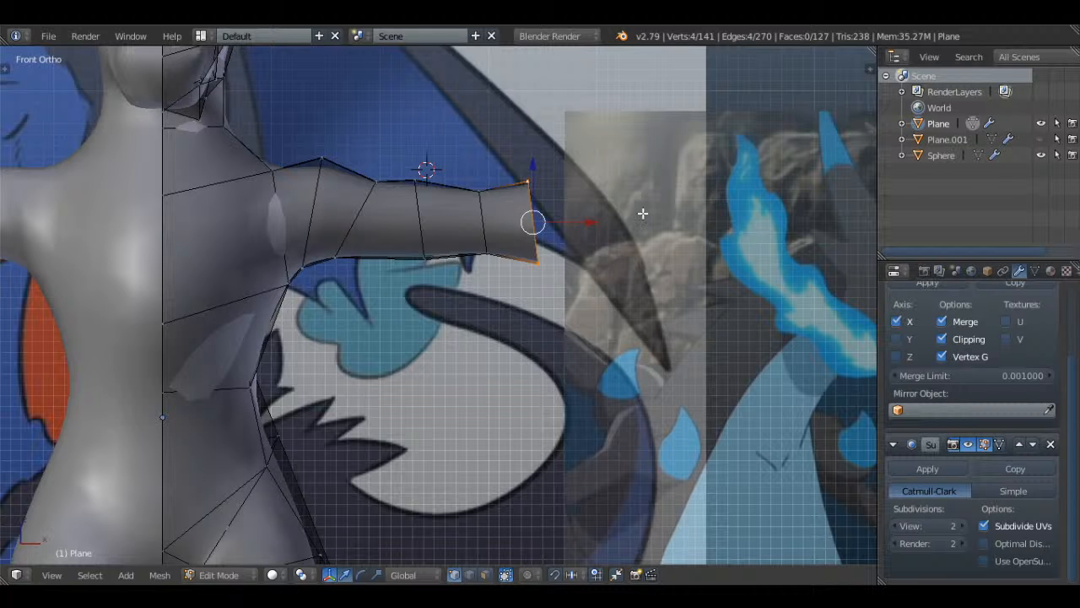
scroll(642, 213, "up", 1)
key("KP_7")
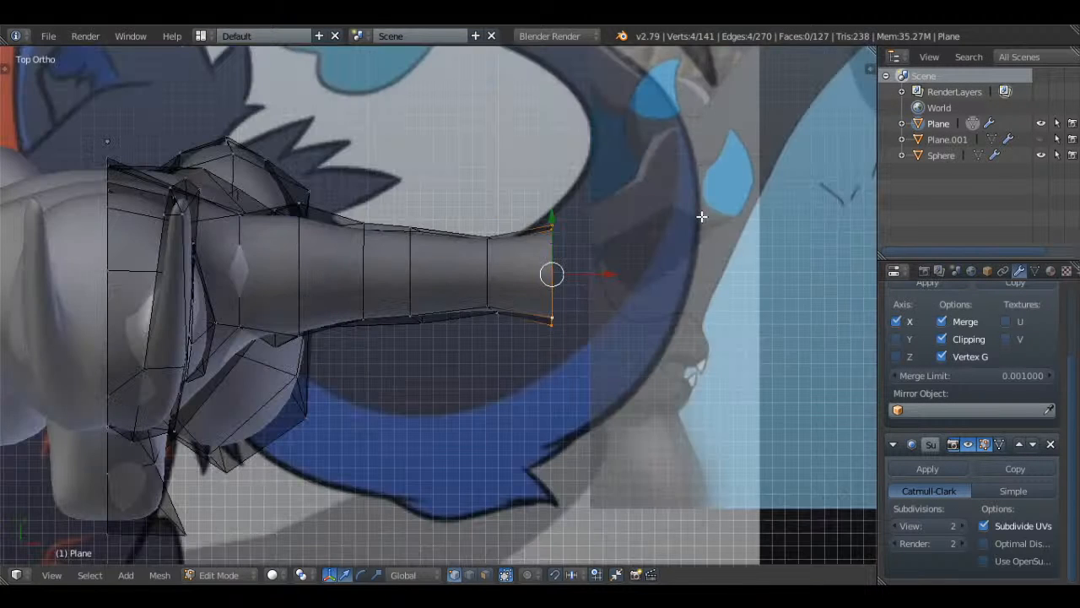
key("e")
left_click(747, 272)
key("s")
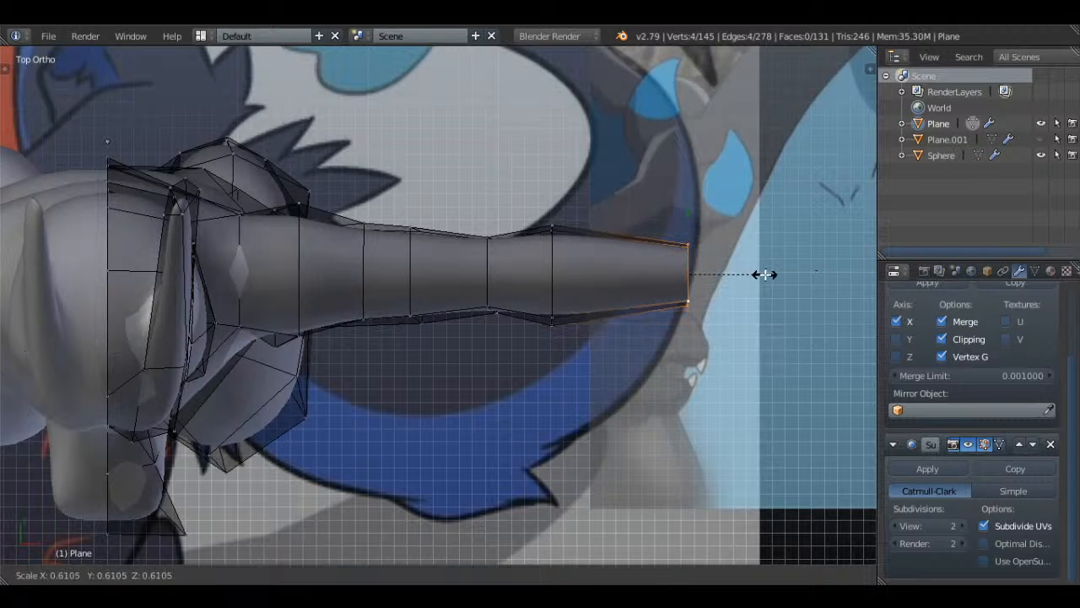
left_click(747, 273)
- Scale up the edge loop just past the elbow slightly to thicken the upper forearm
right_click(566, 292, "alt")
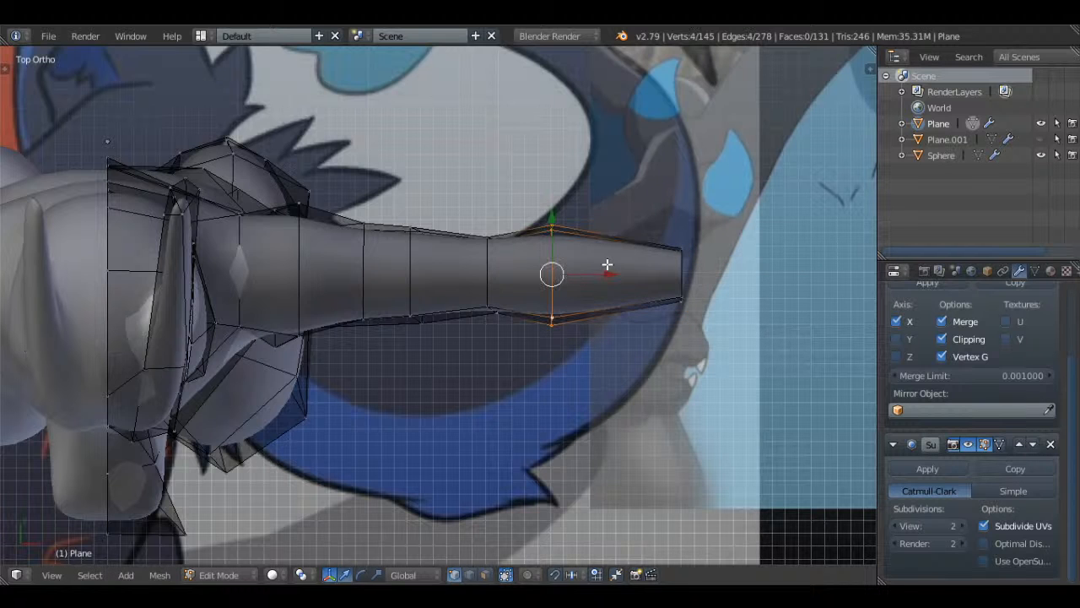
key("s")
left_click(617, 262)
right_click(675, 268)
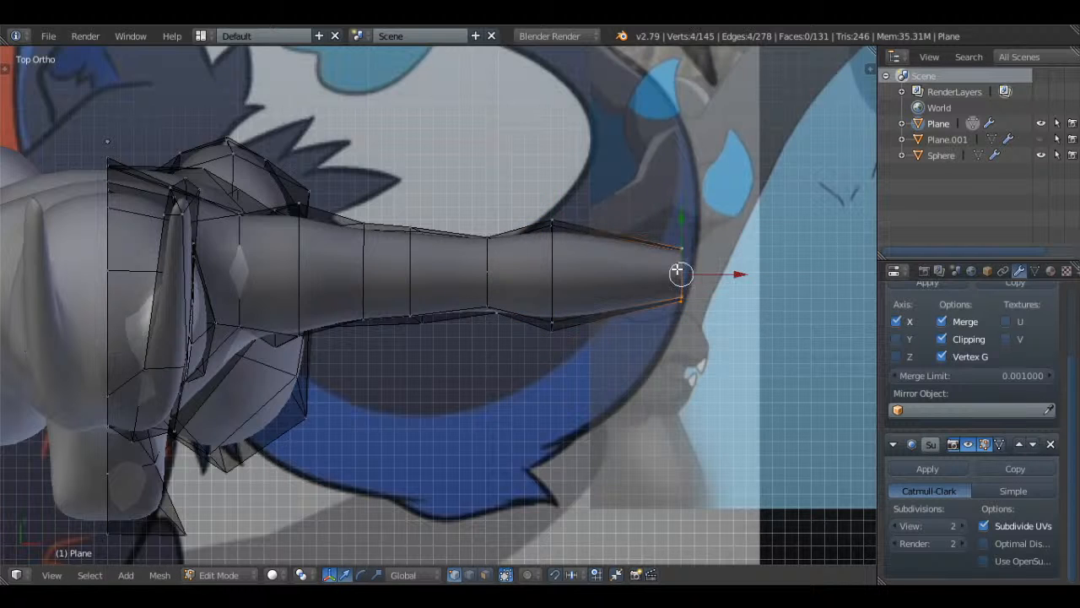
- Rotate the slanted elbow edge loop upright in front view
key("KP_1")
key("a")
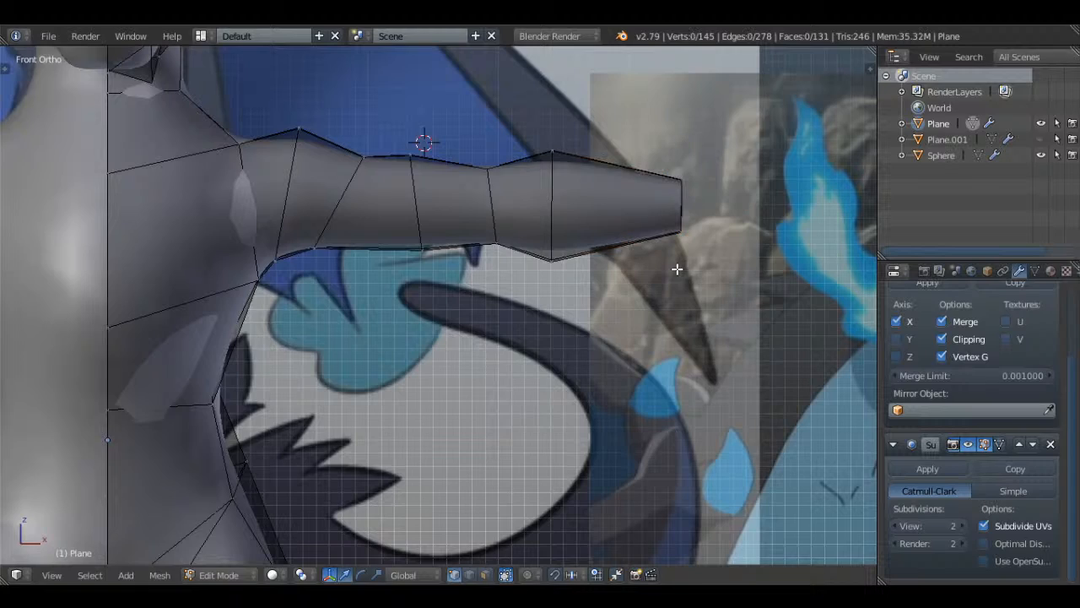
right_click(486, 186, "alt")
key("z")
key("r")
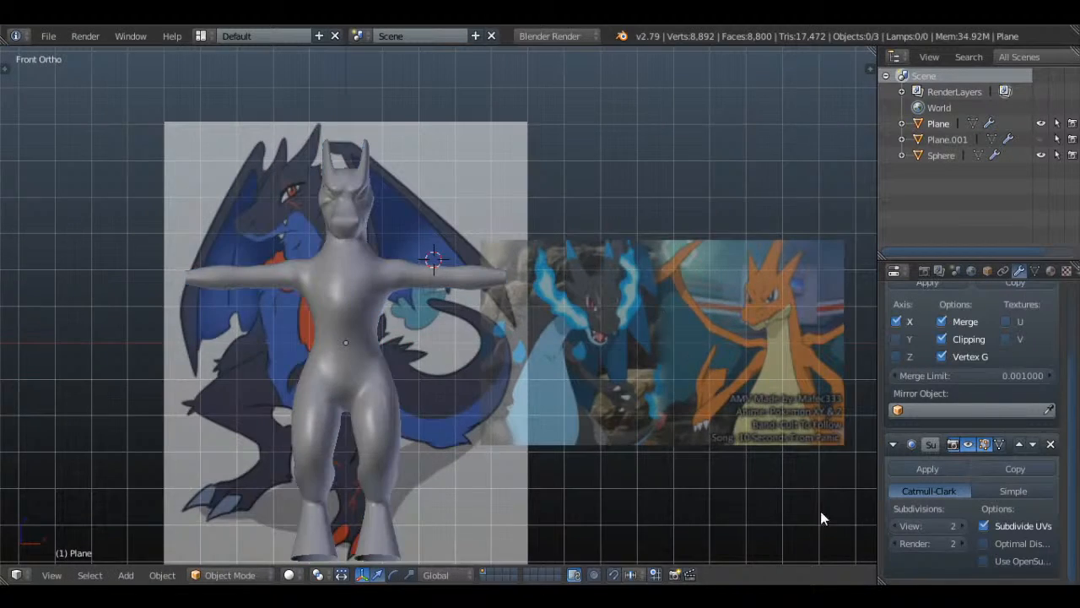
- Scale the arm's end loop up to about 1.5 times in wireframe display to widen the wrist
key("z")
scroll(678, 311, "up", 8)
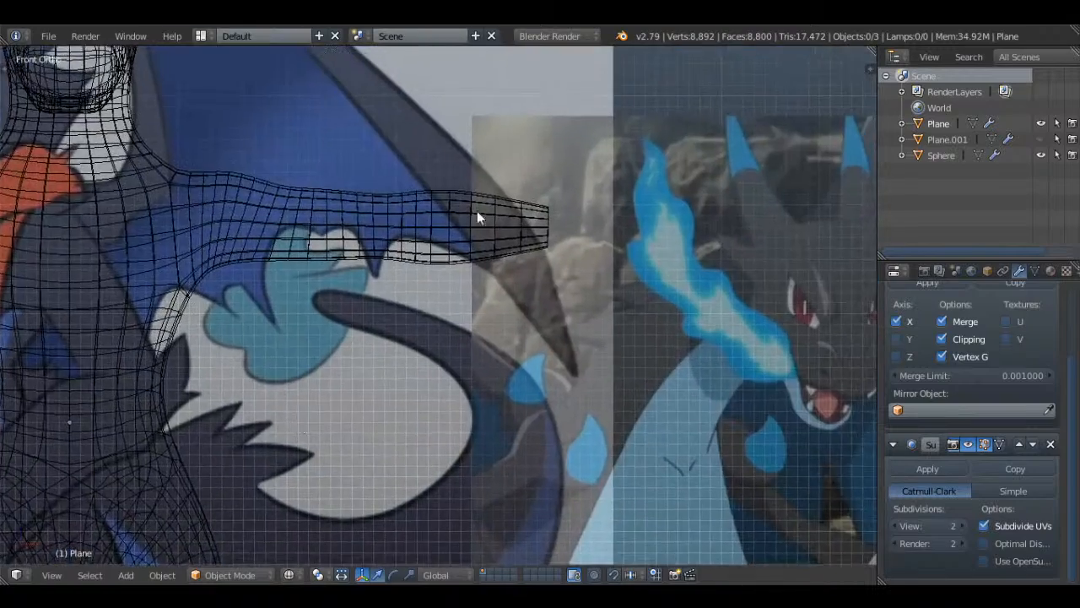
key("Tab")
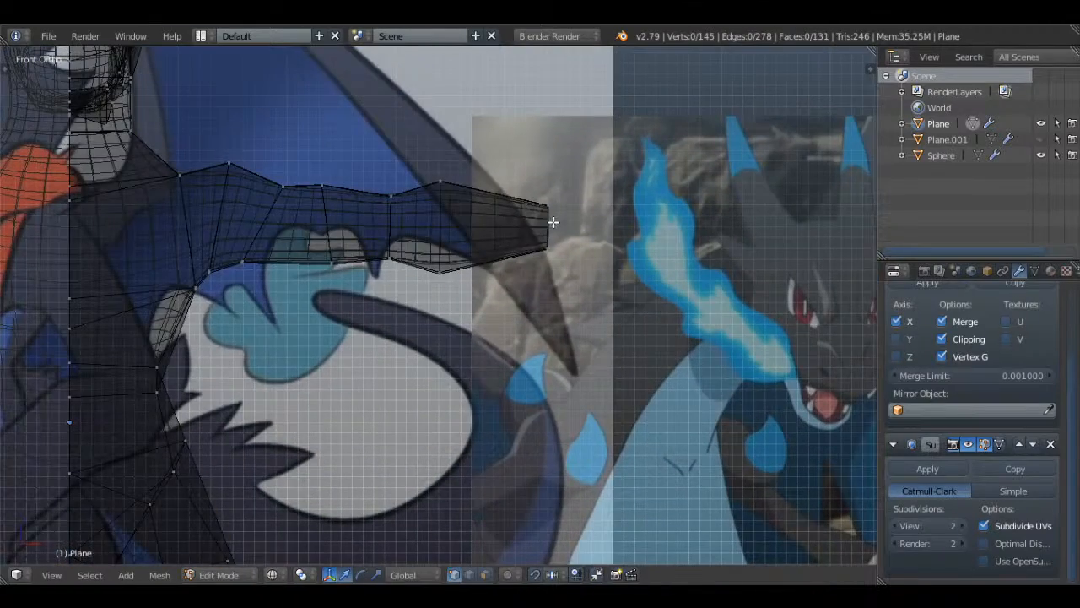
key("s")
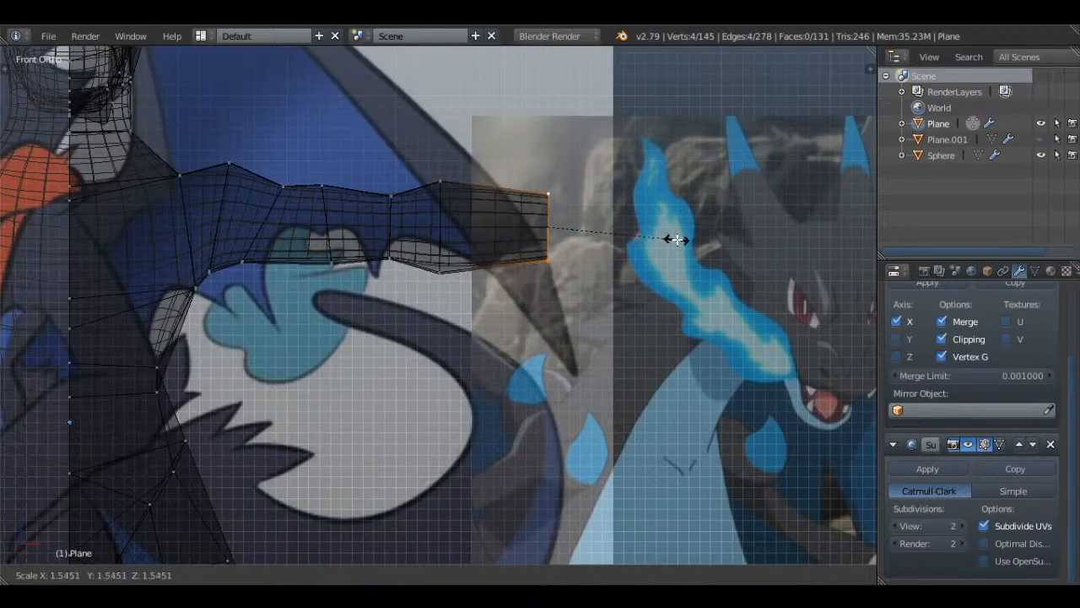
left_click(676, 240)
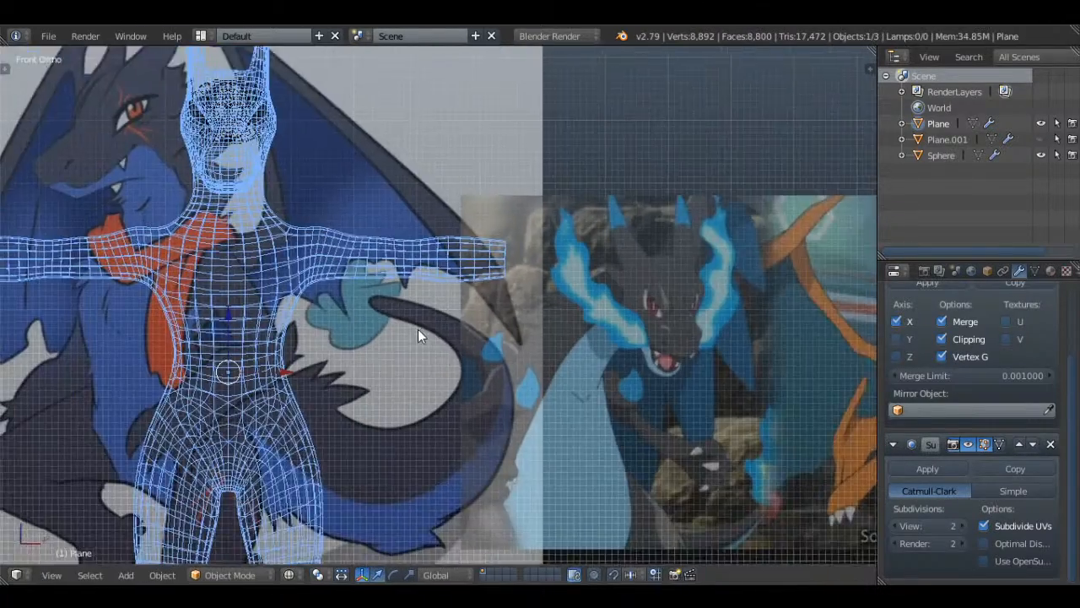
- Rescale the elbow edge loop slightly to even out the arm's outline, and return to Object Mode
scroll(634, 289, "up", 6)
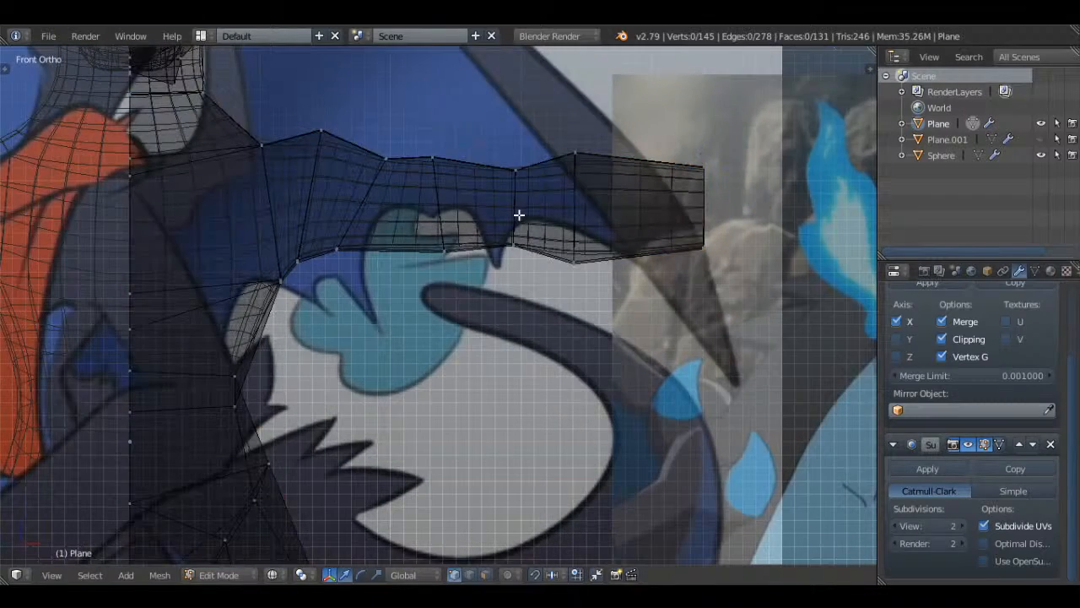
key("s")
left_click(603, 223)
key("s")
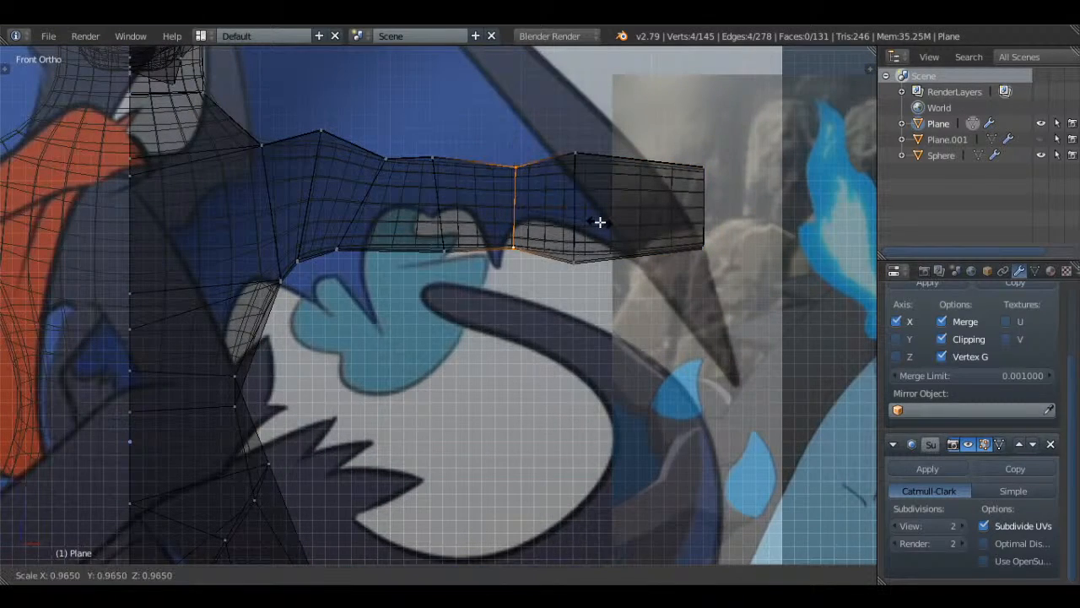
left_click(598, 222)
key("a")
right_click(575, 224, "alt")
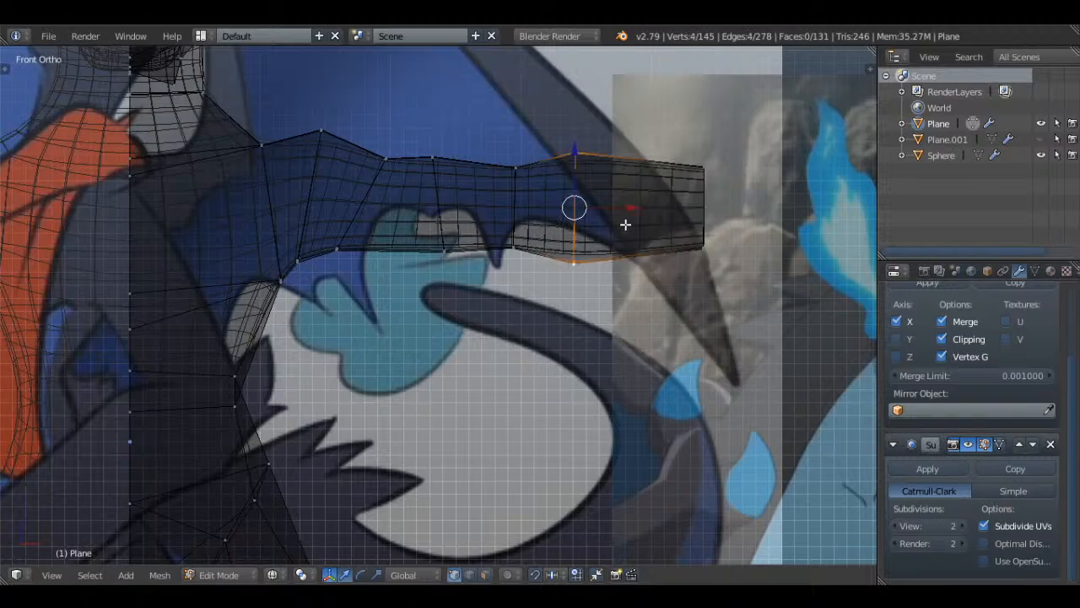
key("Tab")
scroll(629, 225, "down", 3)
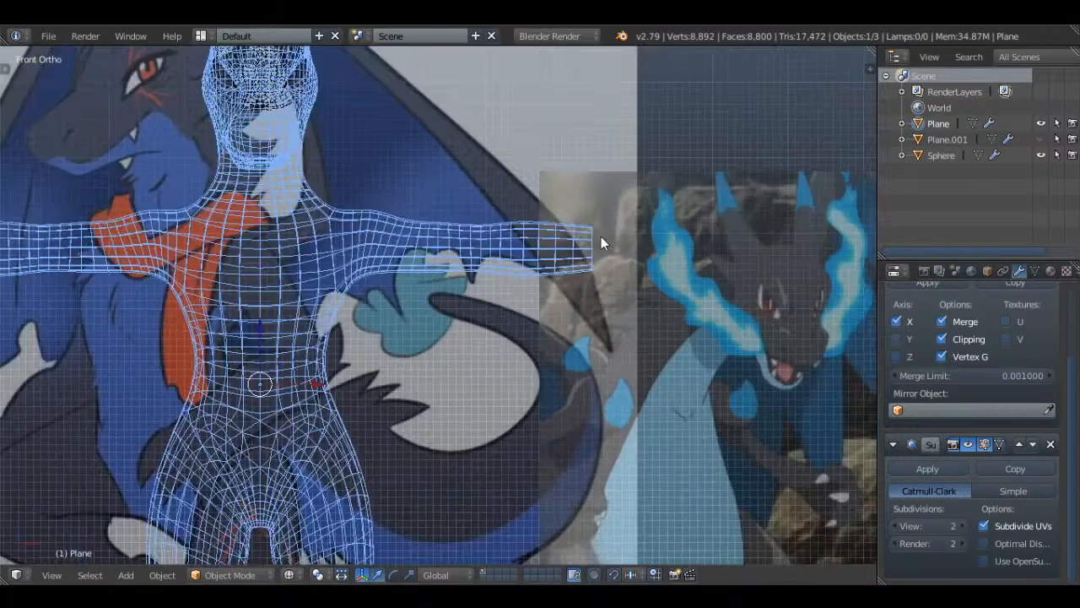
- Deselect everything and save the file over its existing version
key("a")
key("ctrl+s")
left_click(573, 239)
- Examine the arm length and body proportions against the front reference images
middle_click_drag(459, 324, 767, 301, "shift")
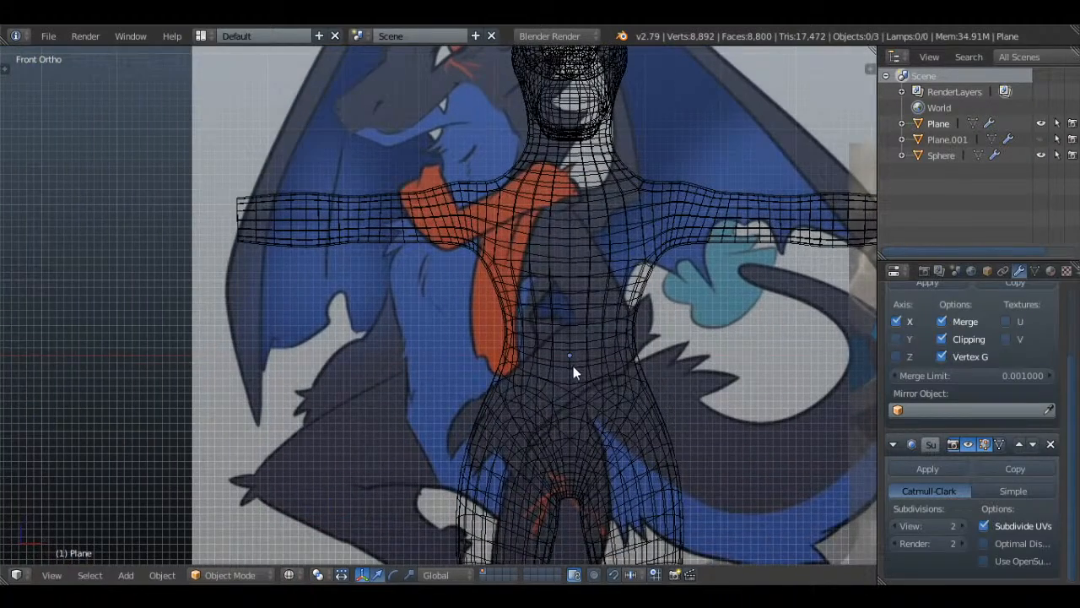
middle_click_drag(508, 379, 184, 229, "shift")
scroll(556, 309, "up", 4)
scroll(540, 247, "down", 6)
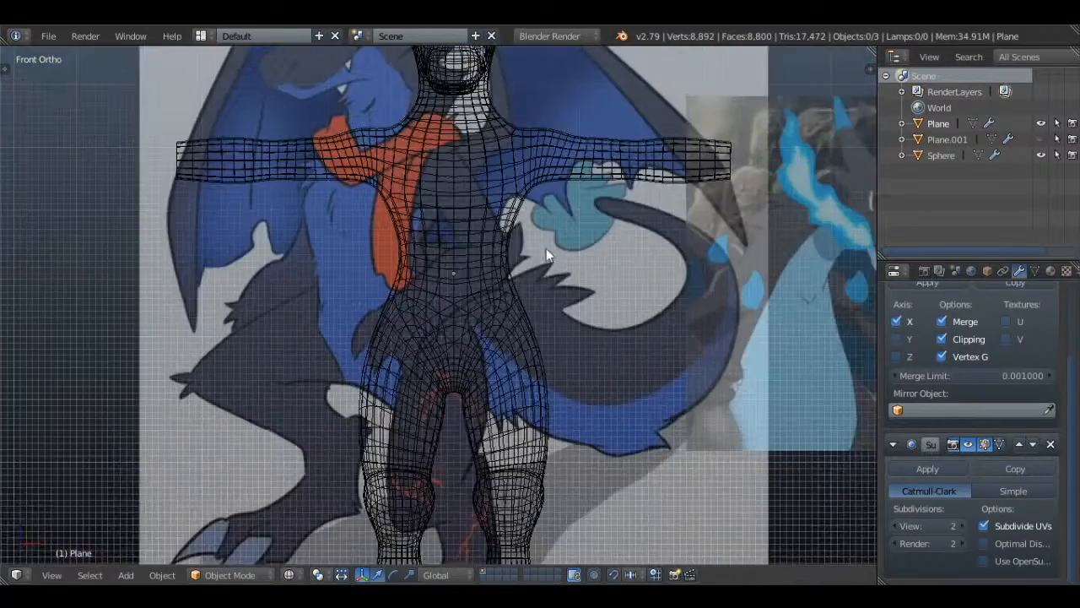
middle_click_drag(546, 248, 412, 339, "shift")
scroll(276, 334, "up", 1)
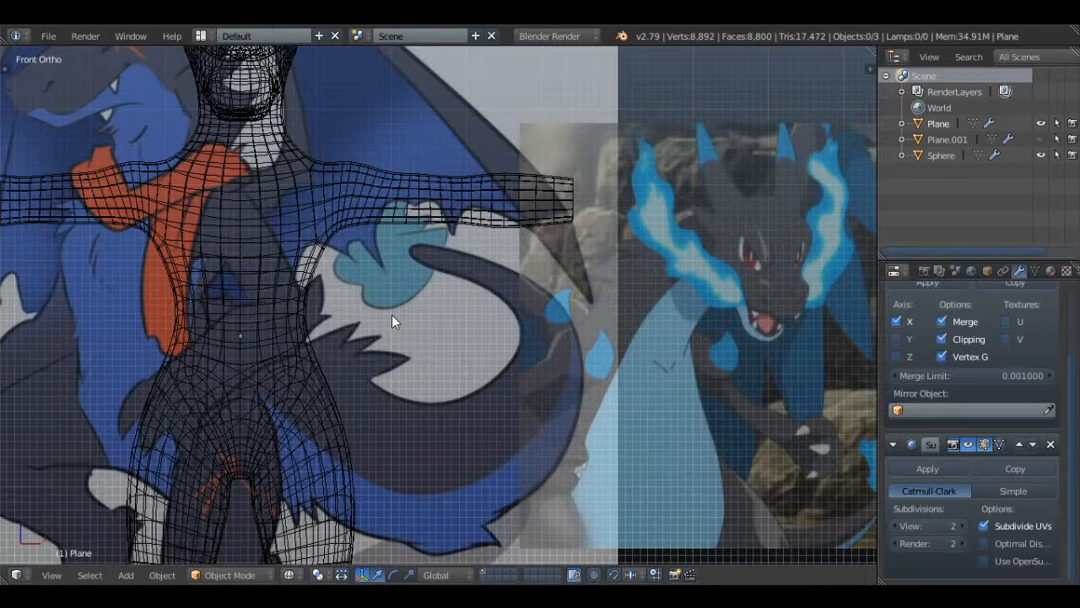
scroll(392, 315, "down", 1)
mouse_move(391, 314)
middle_mouse_down("shift")
mouse_move(465, 305)
mouse_move(468, 318)
middle_mouse_up("shift")
- Scale the edge loop around the knee along the X axis to adjust the leg's width
key("z")
scroll(486, 338, "up", 2)
key("Tab")
scroll(467, 318, "up", 1)
key("a")
key("a")
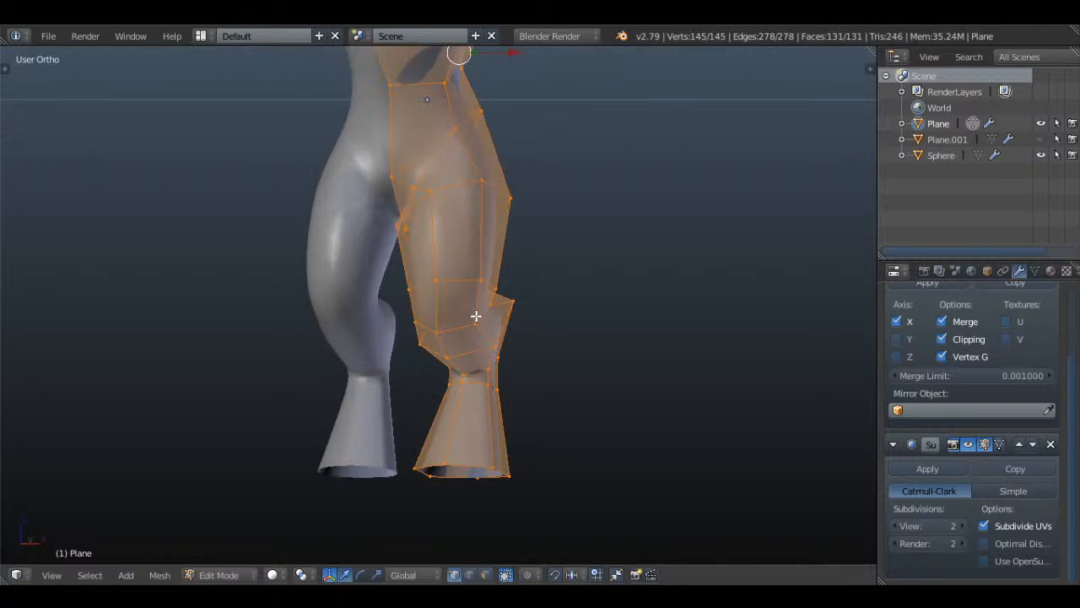
key("a")
right_click(477, 315, "alt")
middle_click_drag(562, 339, 562, 299)
key("s")
key("x")
left_click(571, 303)
key("Tab")
key("Tab")
key("Tab")
- Move the protruding vertices at the back of the upper calf slightly forward in side view
key("KP_1")
key("KP_3")
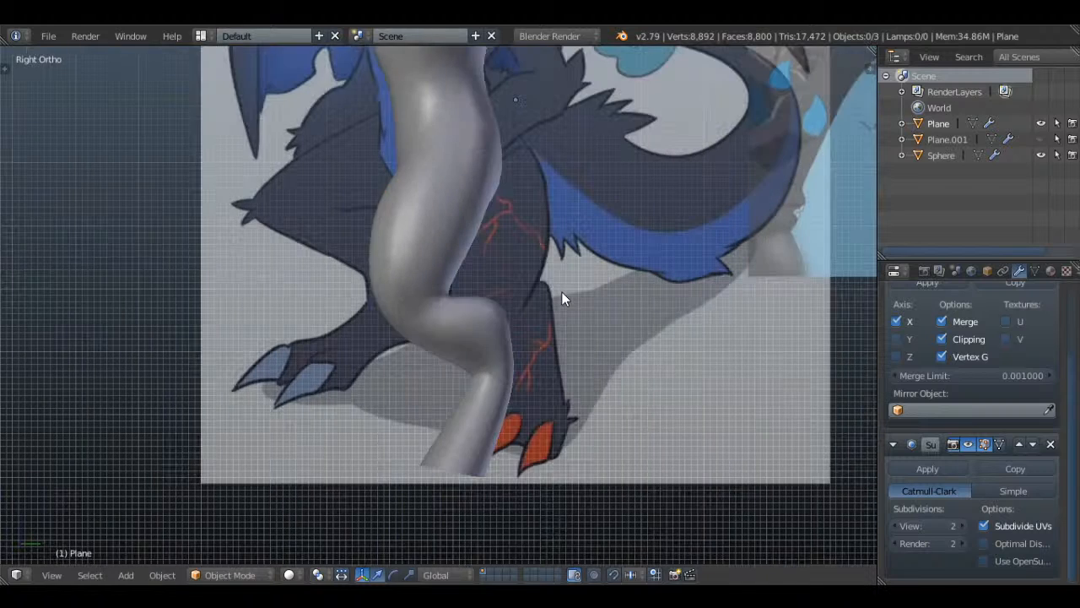
key("Tab")
key("z")
right_click(526, 295)
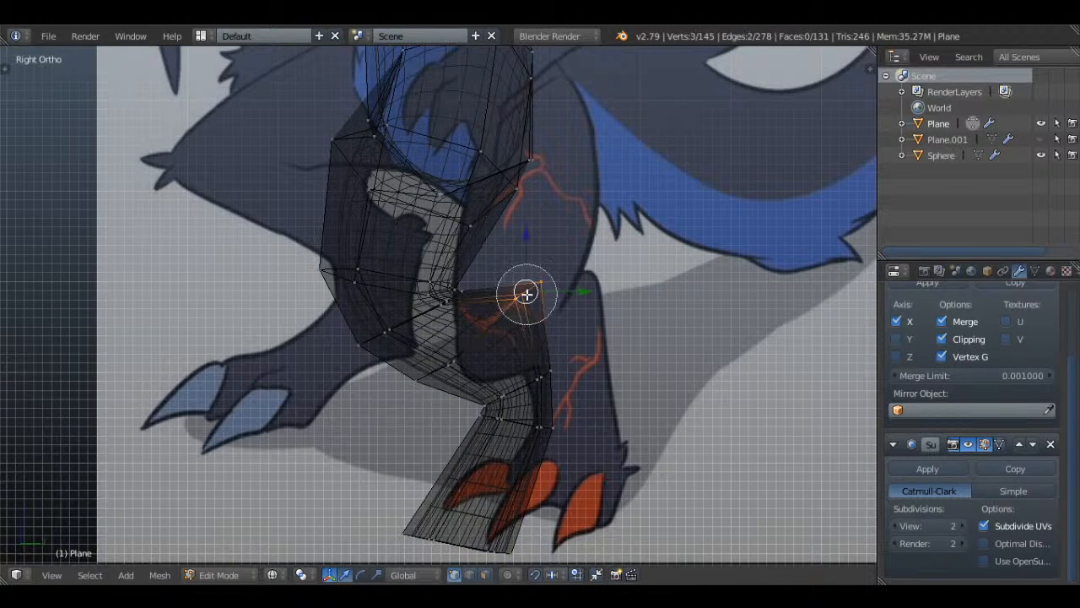
key("g")
left_click(545, 290)
key("z")
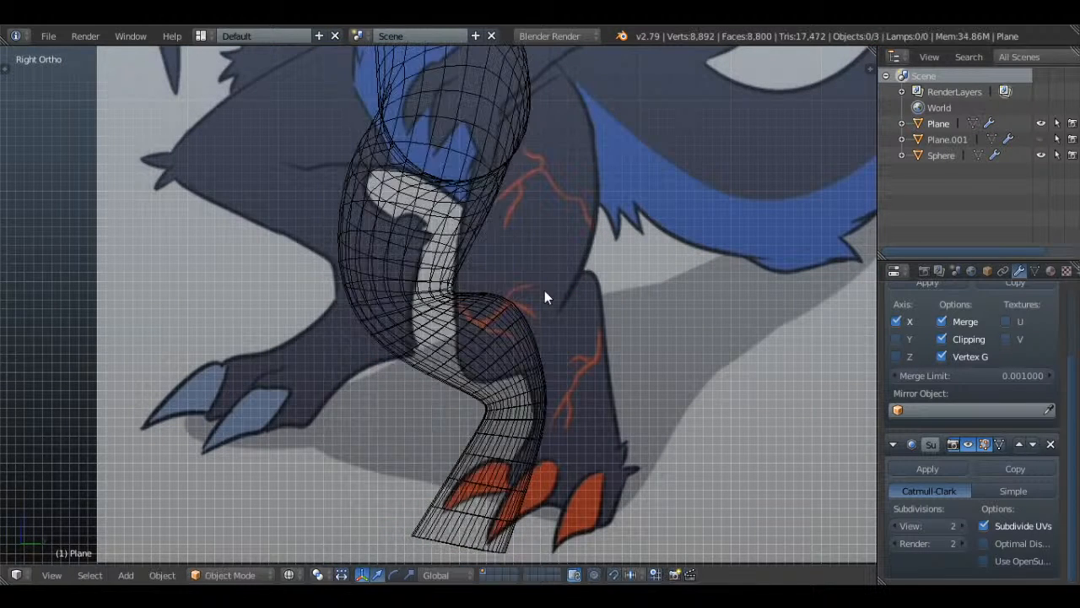
- Move the vertices at the back of the ankle backward and upward in side view
key("z")
key("a")
key("a")
left_click(545, 440)
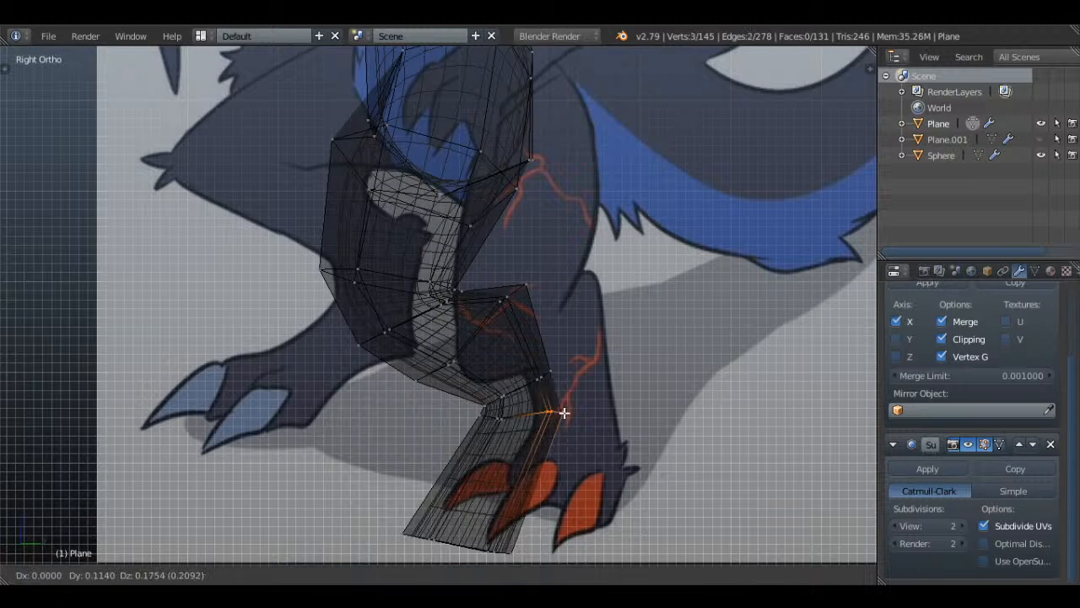
key("Tab")
key("Tab")
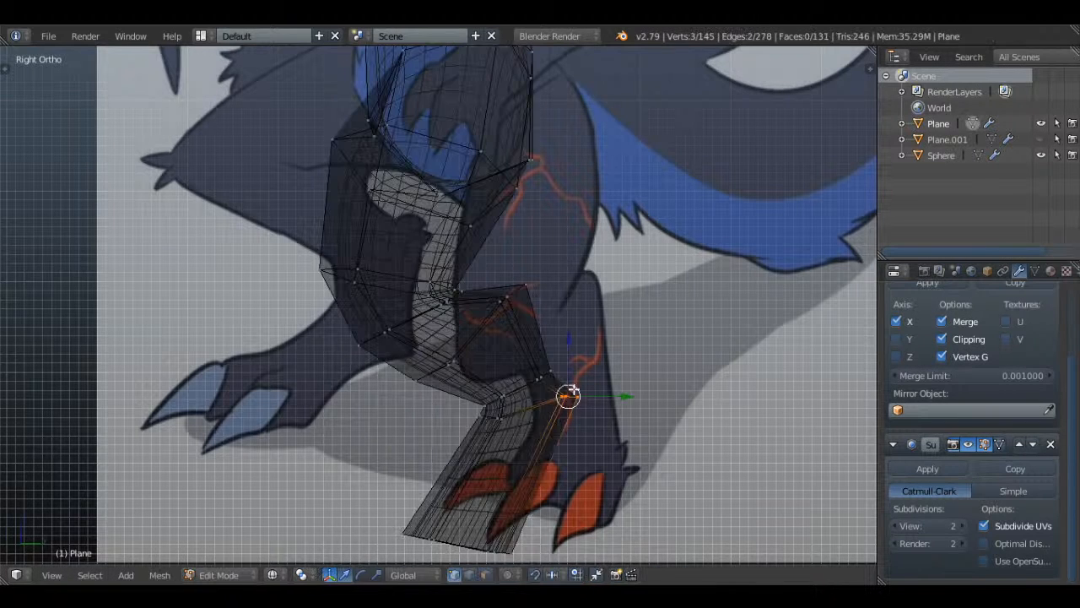
- Move the vertices just above the heel forward to narrow the lower calf
key("a")
key("c")
left_click(540, 370)
right_click(542, 370)
key("g")
left_click(563, 374)
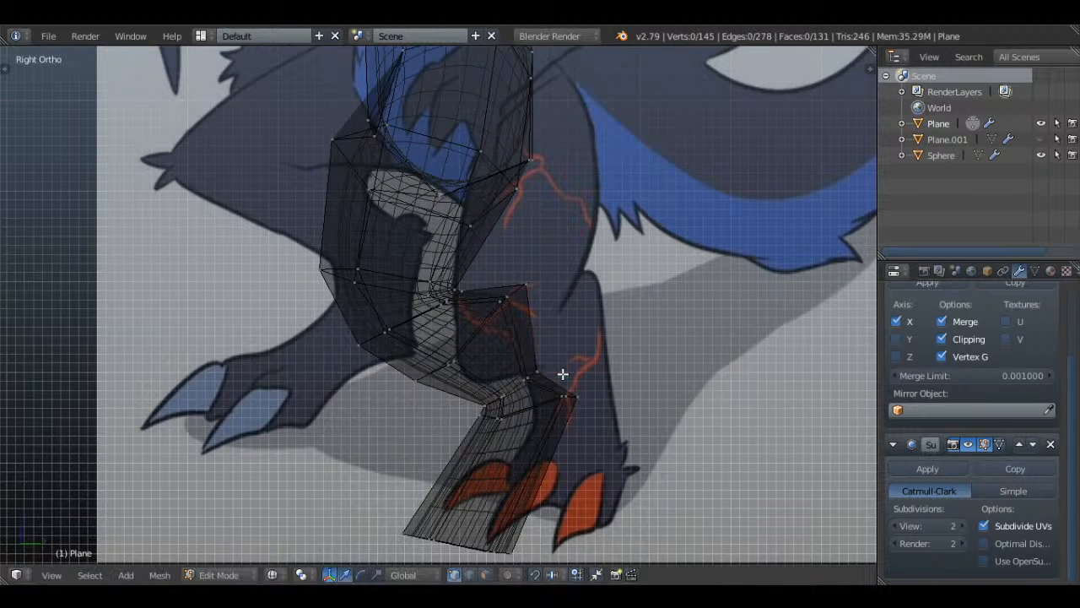
key("Tab")
scroll(582, 355, "down", 1)
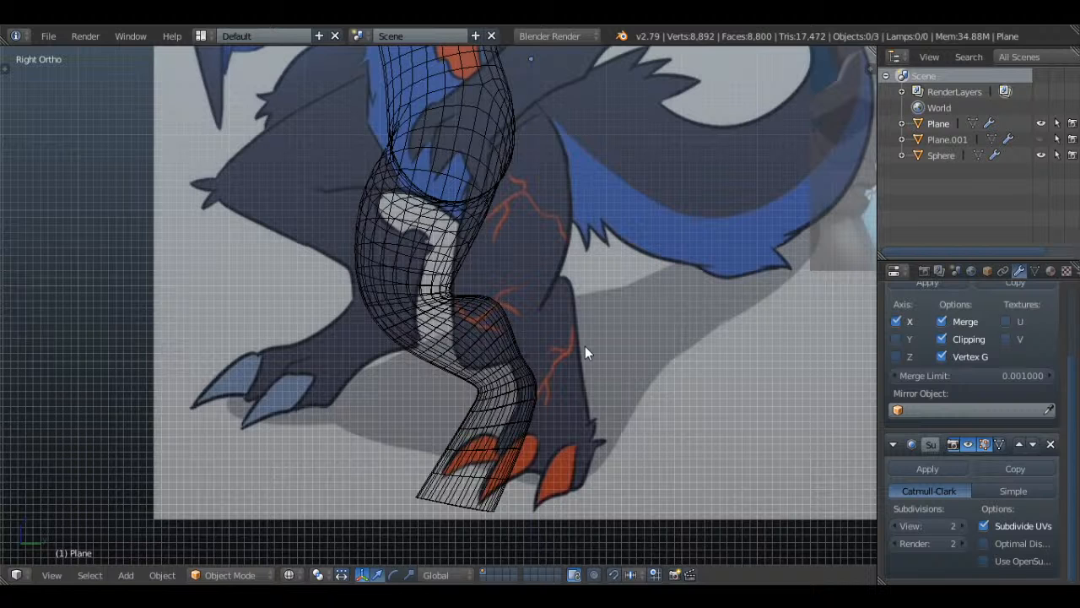
- Move the vertices at the lower front of the knee forward and upward in side view
key("Tab")
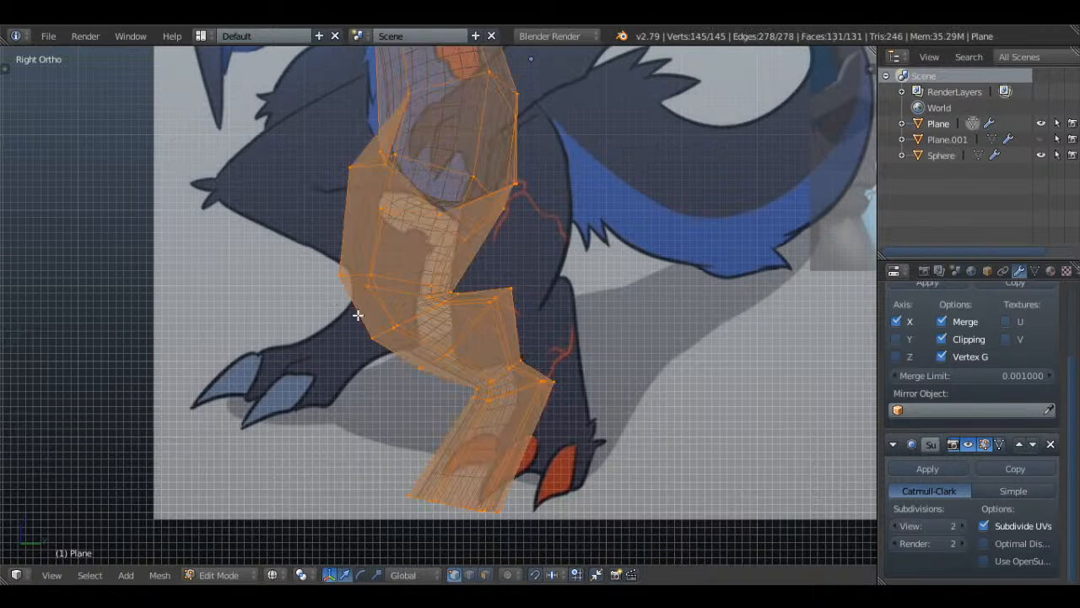
key("a")
key("c")
left_click(389, 334)
right_click(389, 334)
key("g")
left_click(363, 320)
key("Tab")
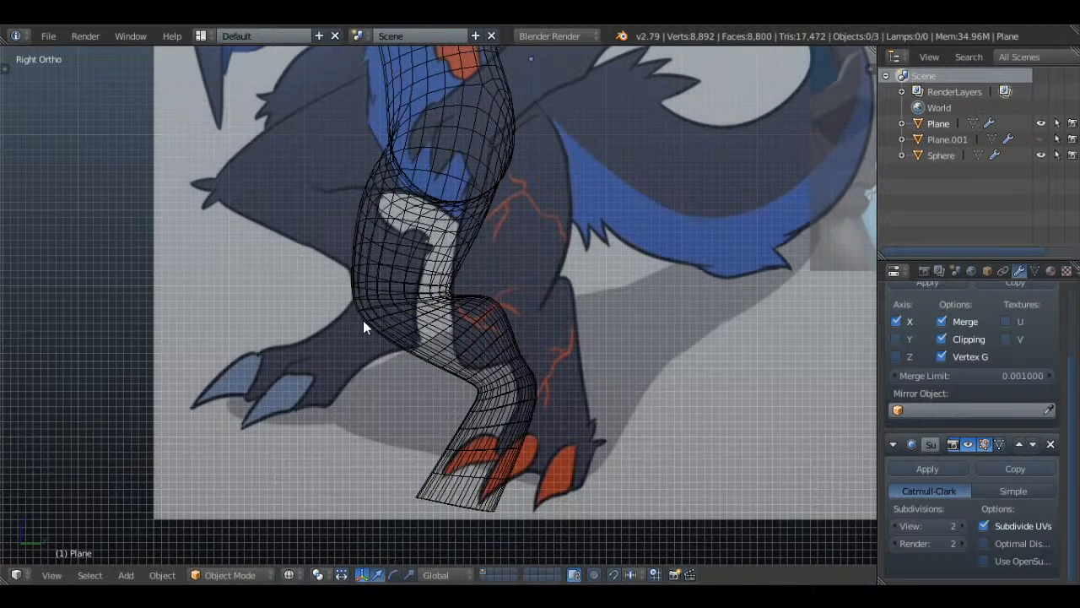
- Save the reshaped leg to the existing file and return to solid display
key("ctrl+s")
left_click(535, 242)
key("KP_1")
key("z")
scroll(506, 283, "down", 3)
middle_click_drag(545, 302, 420, 311)
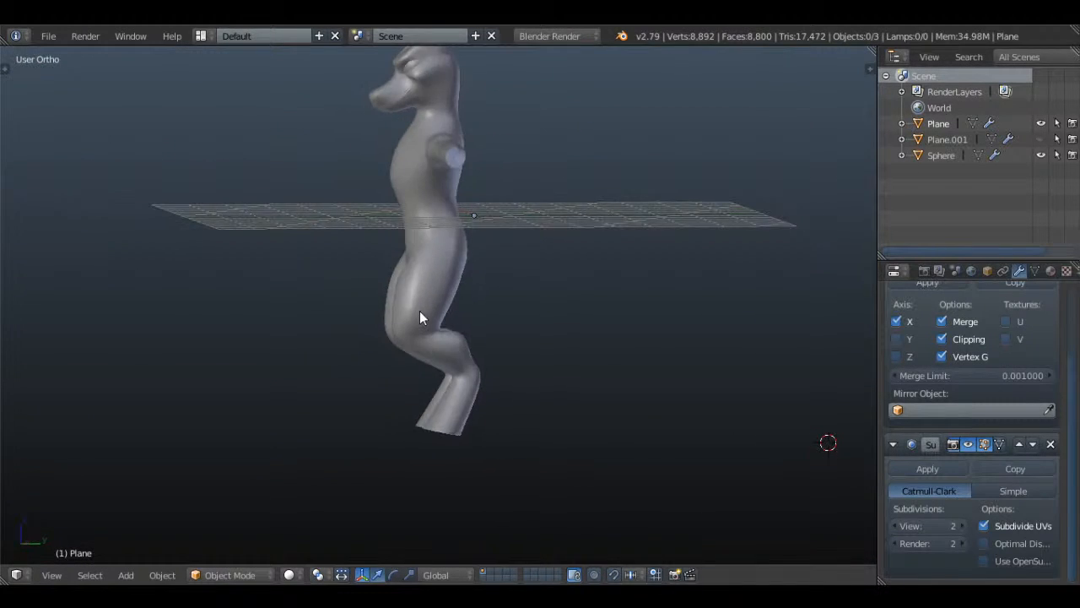
- Circle-select the vertices of the knee, lower leg and foot and shift them slightly forward in side view
key("KP_3")
key("Tab")
key("a")
key("a")
key("z")
scroll(402, 372, "up", 2)
key("c")
scroll(383, 360, "down", 9)
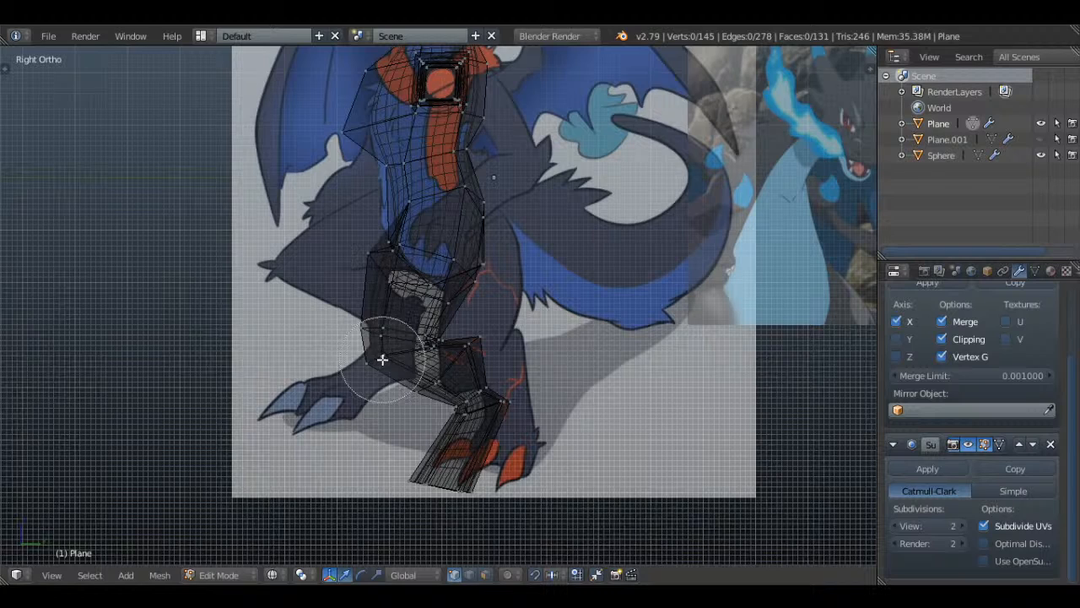
left_click(382, 360)
mouse_move(382, 360)
left_mouse_down()
mouse_move(487, 398)
mouse_move(455, 476)
left_mouse_up()
right_click(436, 458)
key("z")
left_click_drag(501, 393, 485, 397)
key("Tab")
- Examine the smoothed body's shape from the side, the front and around the head and arms
middle_click_drag(509, 210, 544, 273, "shift")
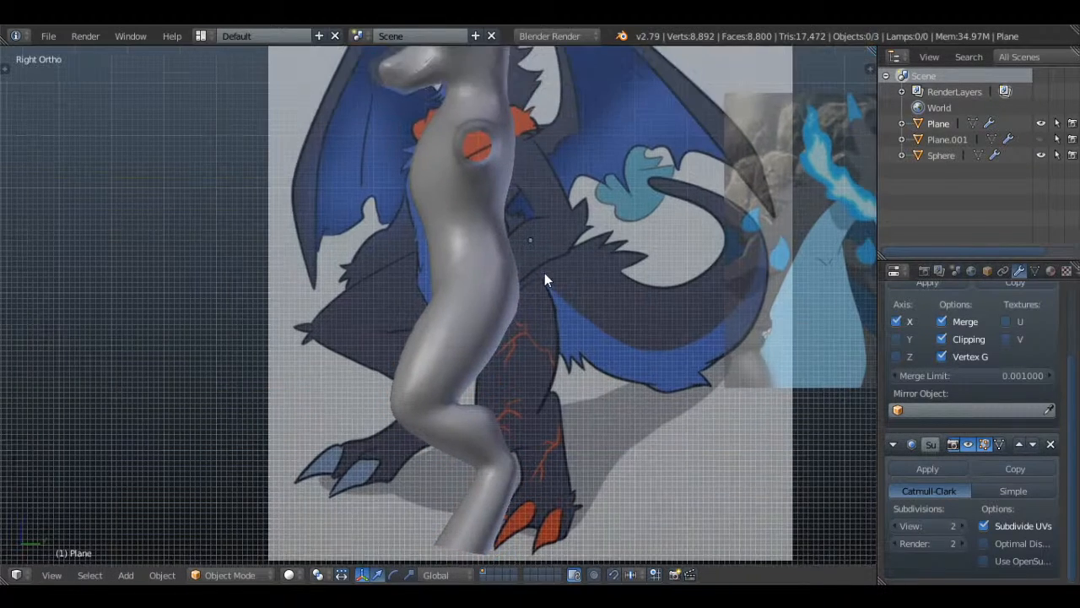
key("KP_1")
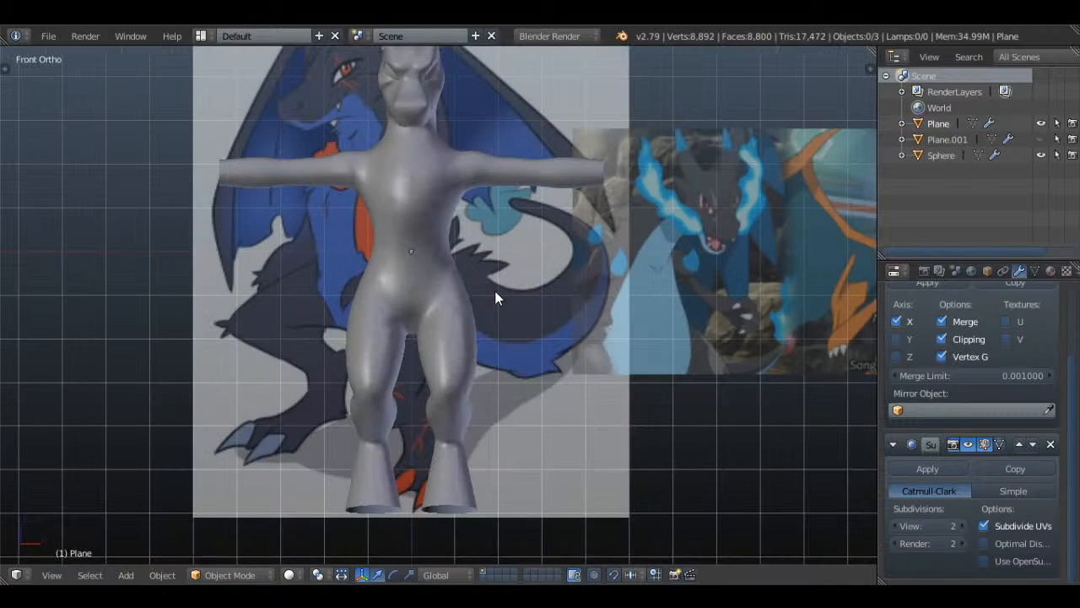
middle_click_drag(528, 359, 487, 403)
scroll(487, 404, "up", 5)
middle_click_drag(494, 279, 578, 275)
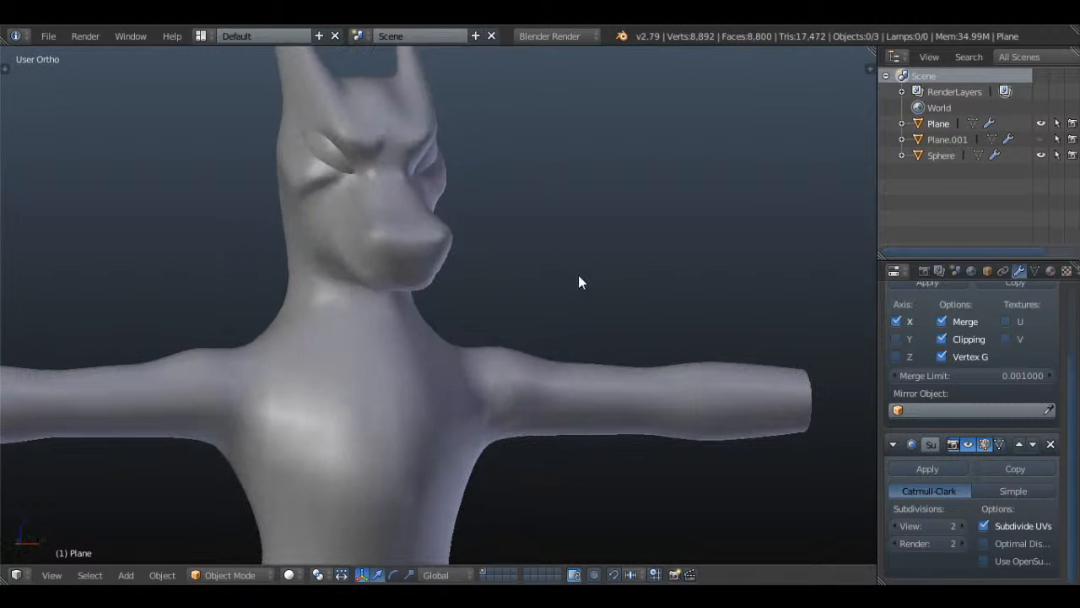
- Select the inner cheek vertex below the eye and move it slightly inward along X
key("KP_1")
key("KP_1")
middle_click_drag(420, 237, 469, 306, "shift")
scroll(468, 306, "up", 1)
scroll(469, 306, "up", 2)
key("Tab")
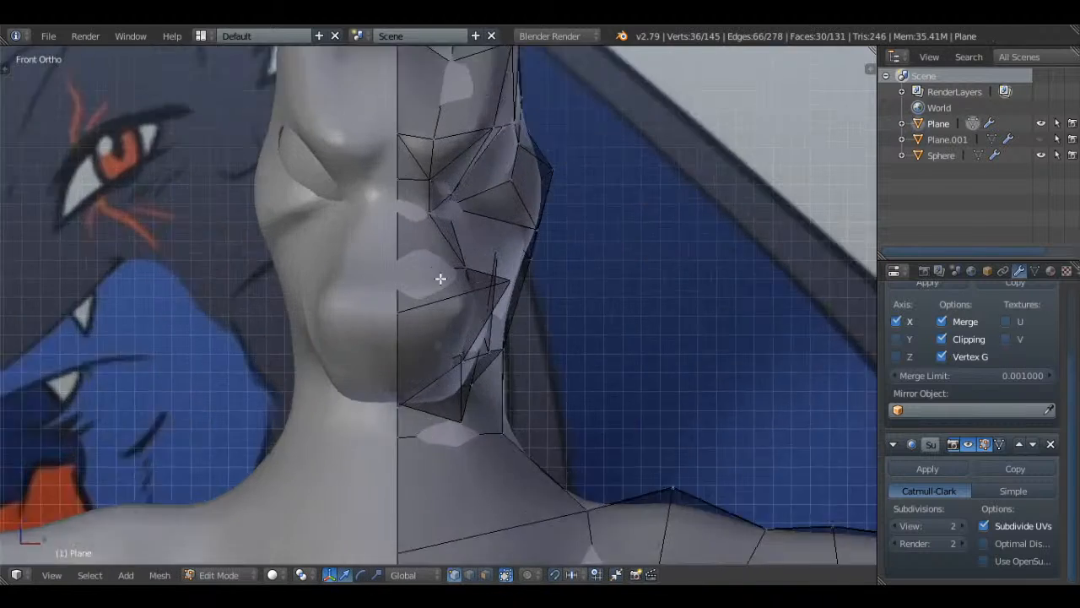
scroll(441, 279, "up", 1)
key("a")
mouse_move(543, 267)
middle_mouse_down()
mouse_move(492, 265)
mouse_move(451, 280)
middle_mouse_up()
key("a")
key("z")
right_click(474, 250)
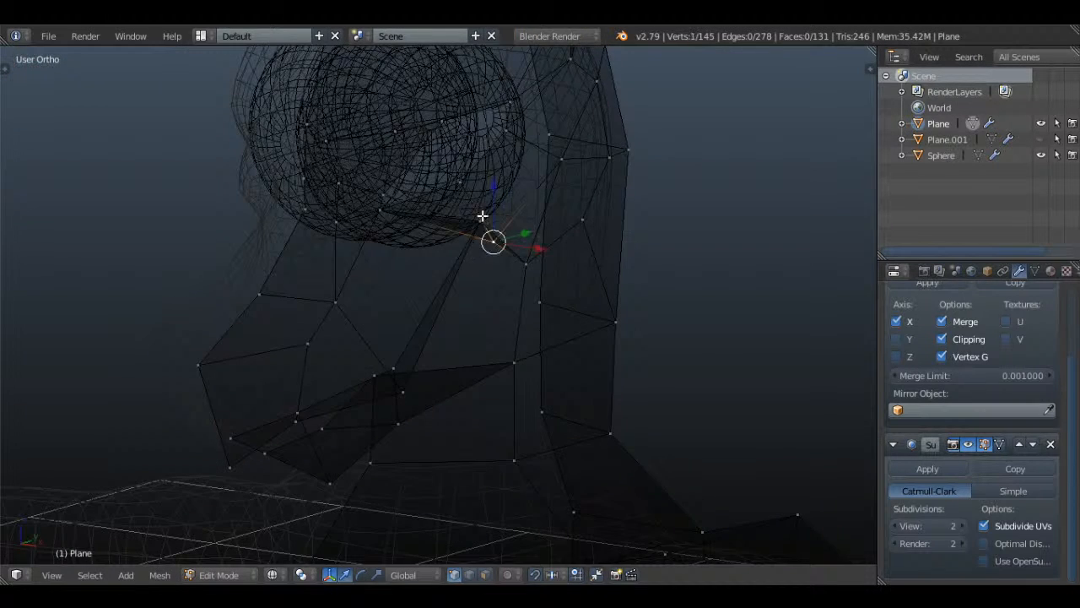
middle_click_drag(482, 215, 551, 253)
key("z")
left_click_drag(539, 236, 519, 236)
key("Tab")
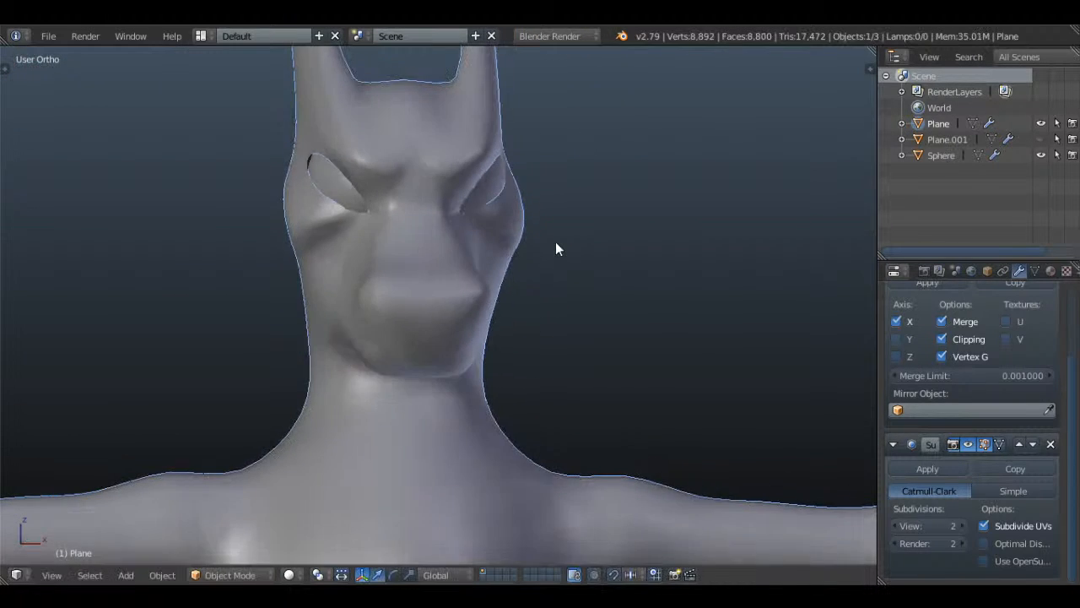
- Try moving the folded cheek vertex down and forward toward the mouth in side view
key("KP_1")
key("a")
middle_click_drag(555, 241, 485, 246)
key("Tab")
key("a")
key("a")
key("a")
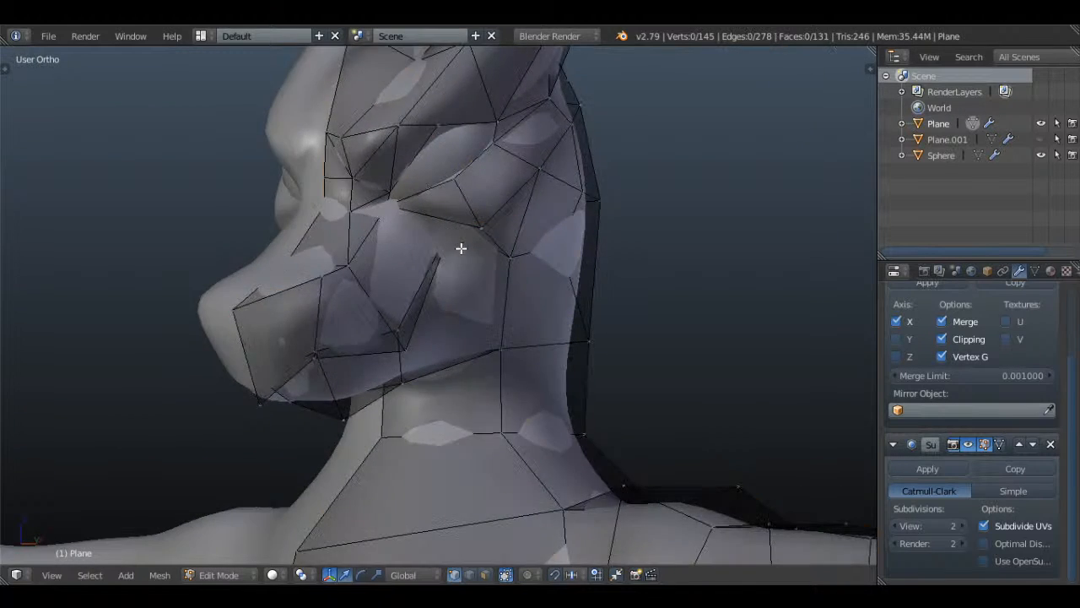
key("z")
right_click(457, 203)
key("KP_3")
key("z")
key("g")
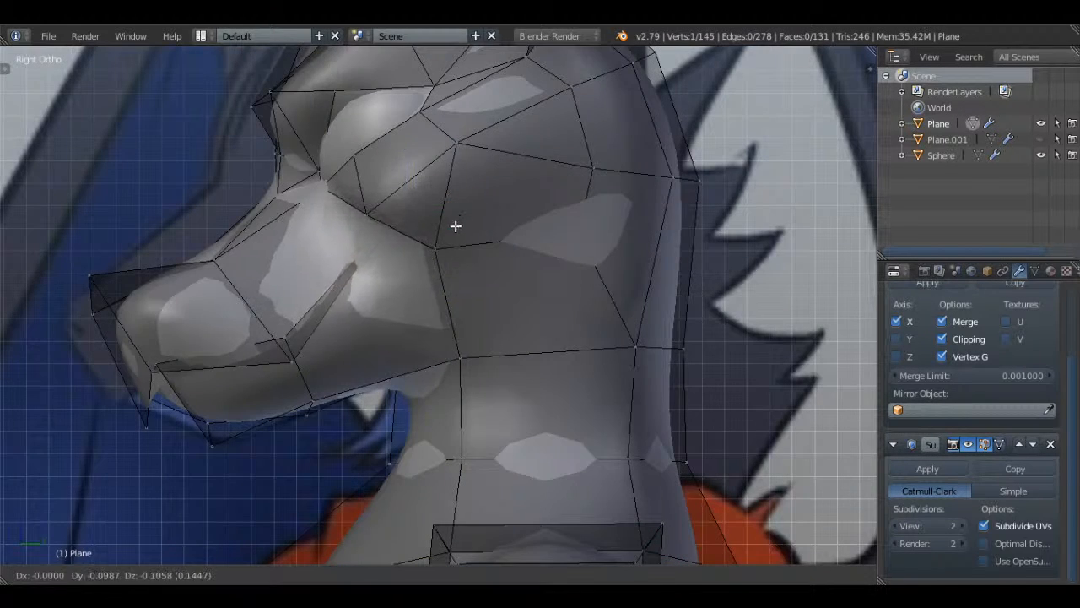
left_click(452, 228)
key("Tab")
- Move the same cheek vertex back and up toward the underside of the eye in side view
mouse_move(418, 236)
middle_mouse_down()
mouse_move(585, 272)
mouse_move(635, 264)
mouse_move(617, 279)
mouse_move(652, 278)
mouse_move(642, 305)
middle_mouse_up()
scroll(636, 269, "down", 3)
scroll(634, 279, "up", 3)
key("z")
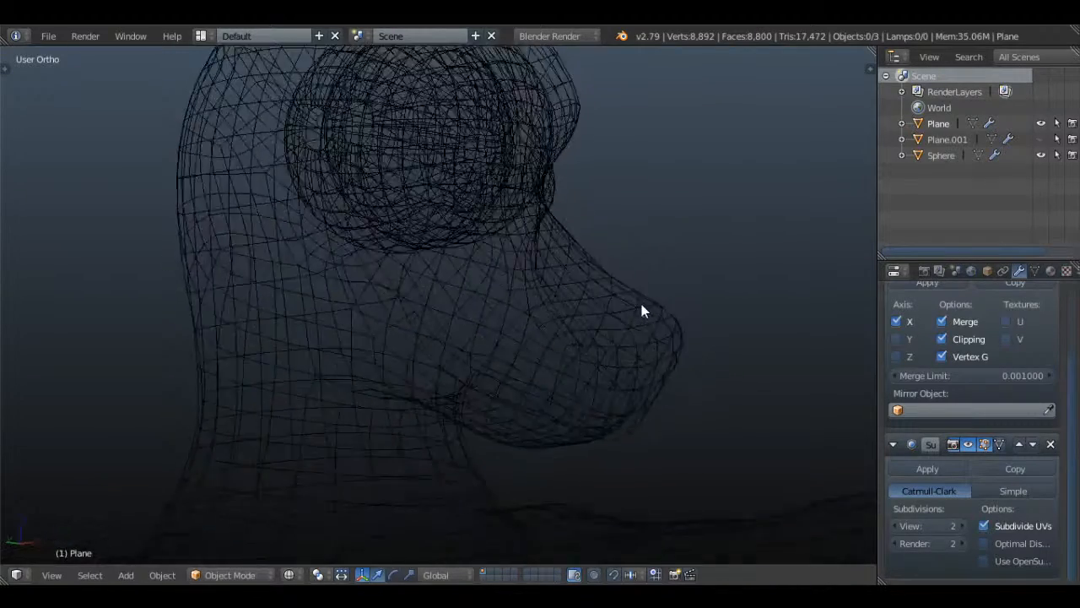
key("z")
mouse_move(414, 298)
middle_mouse_down()
mouse_move(514, 299)
mouse_move(333, 309)
middle_mouse_up()
key("z")
key("Tab")
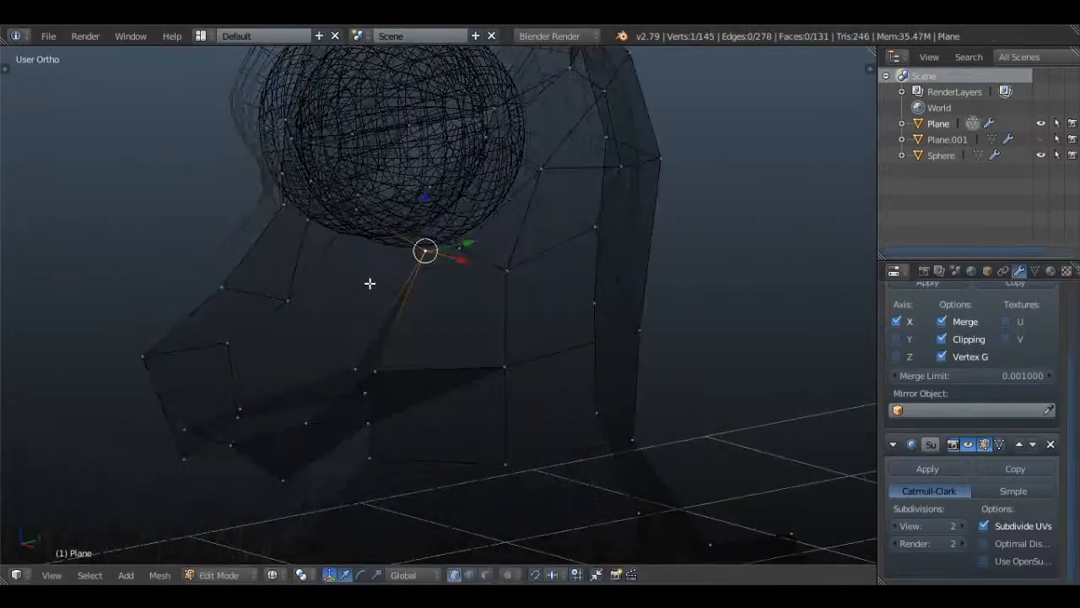
key("KP_3")
key("g")
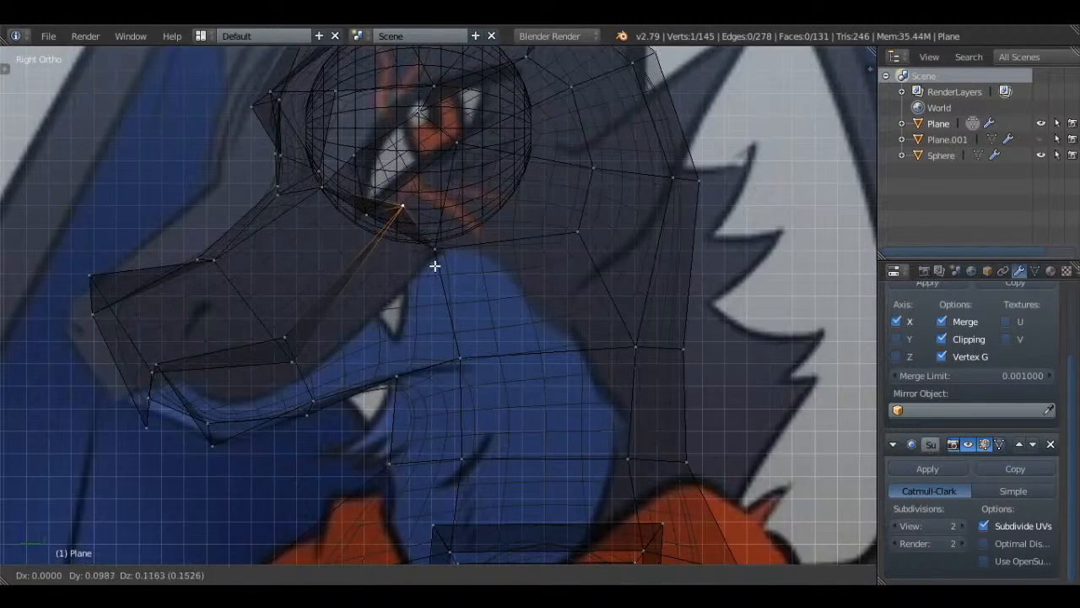
left_click(436, 265)
- Return to solid object display and save the adjusted head over the existing file
key("Tab")
key("z")
key("ctrl+s")
middle_click_drag(455, 225, 587, 292)
left_click(529, 219)
- Examine the head's proportions against the reference image in front and side views
key("KP_1")
scroll(583, 292, "down", 2)
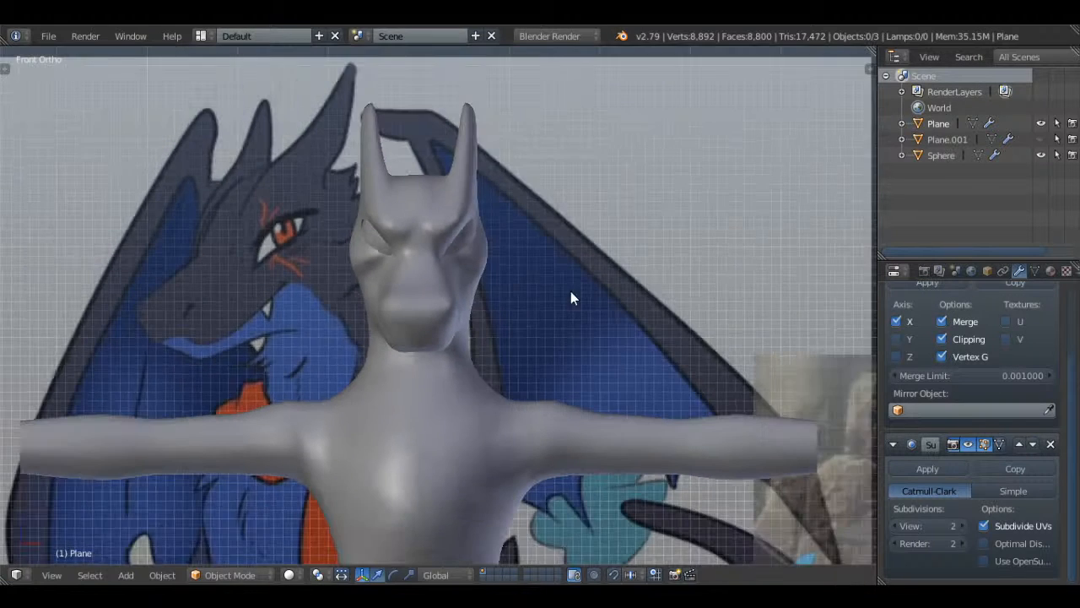
scroll(549, 287, "up", 1)
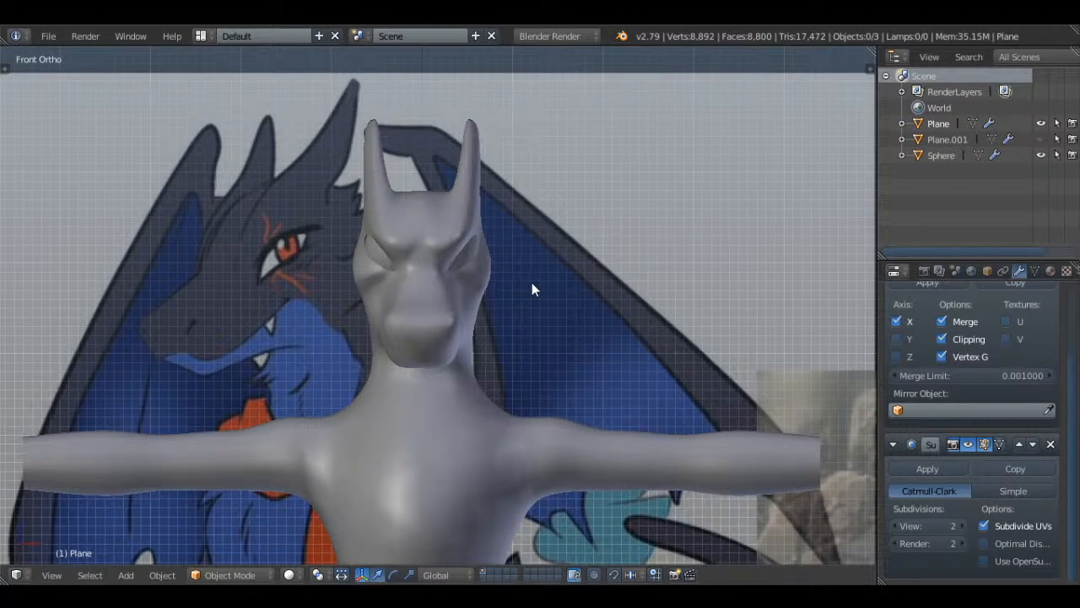
key("KP_3")
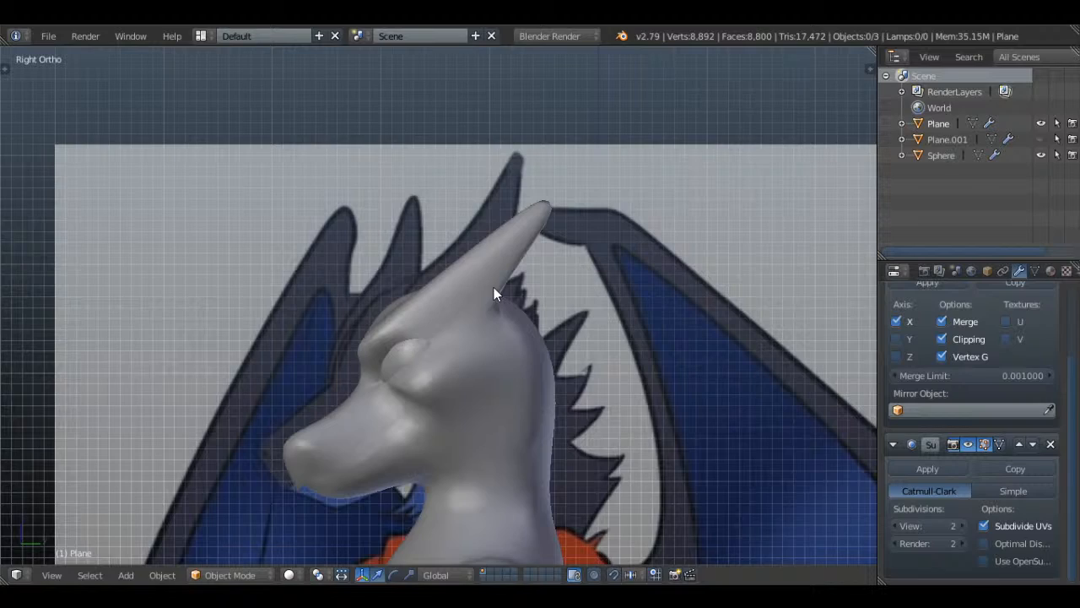
middle_click_drag(494, 287, 512, 209, "shift")
scroll(505, 301, "down", 4)
scroll(504, 309, "up", 3)
key("Tab")
key("a")
scroll(507, 312, "up", 3)
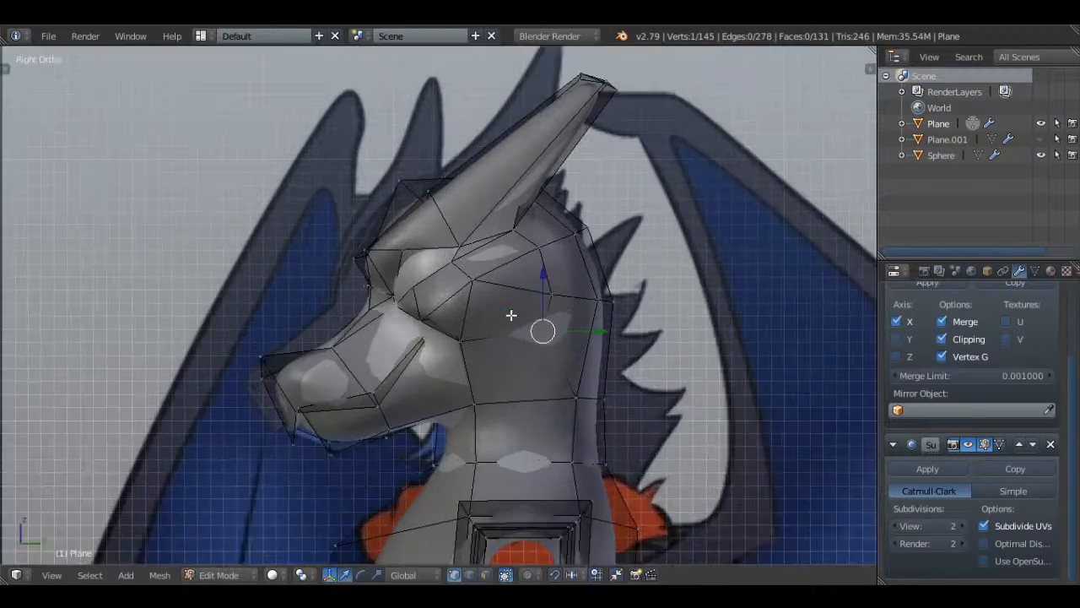
scroll(566, 266, "down", 3)
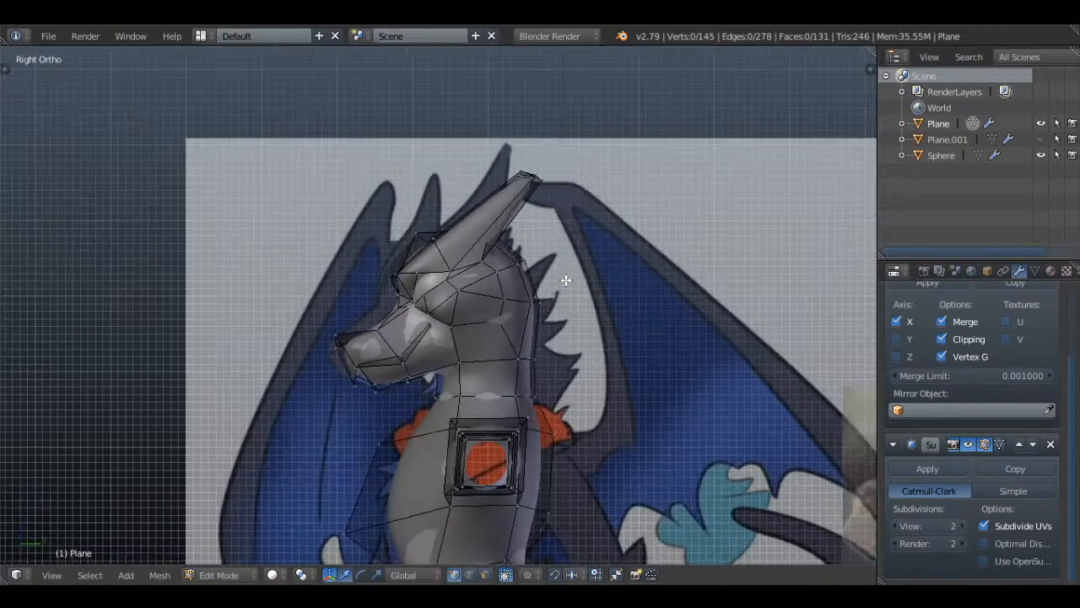
- Save the model over the existing file and set the subdivision surface's View level to 1
key("Tab")
key("ctrl+s")
left_click(566, 279)
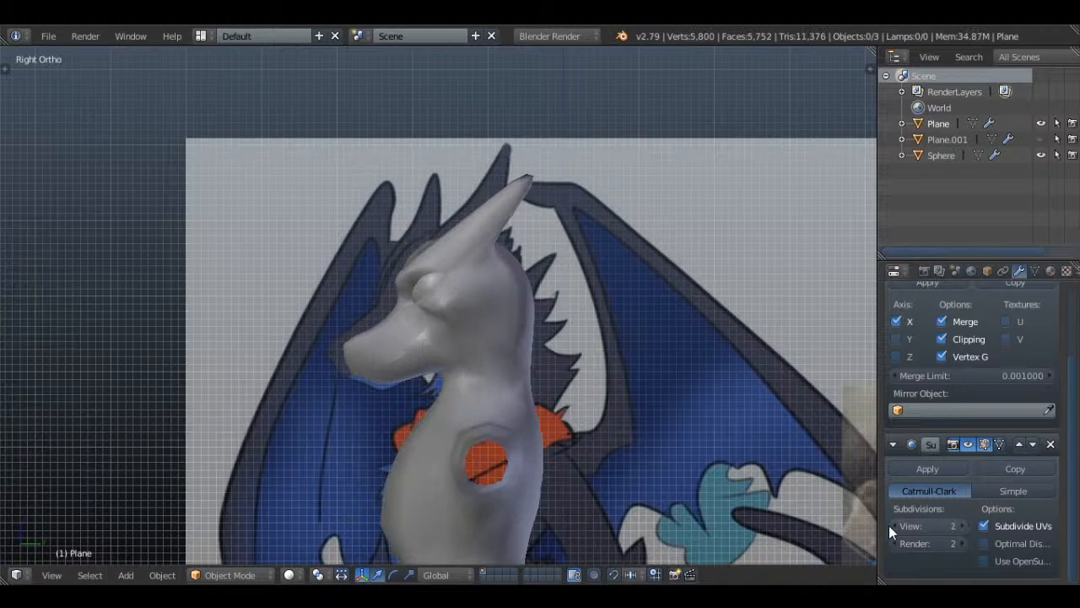
left_click(894, 526)
- Compare the less subdivided head with the reference from the front and in side-view wireframe
key("KP_1")
scroll(655, 286, "up", 4)
scroll(698, 285, "down", 4)
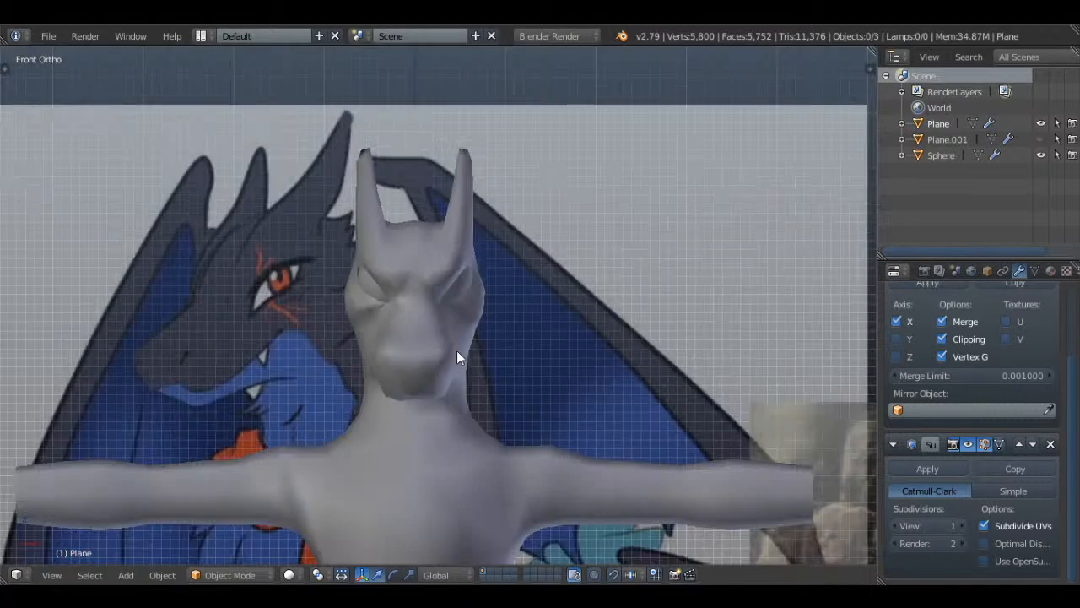
middle_click_drag(502, 282, 250, 336)
scroll(610, 306, "up", 5)
key("KP_3")
key("z")
right_click(312, 317)
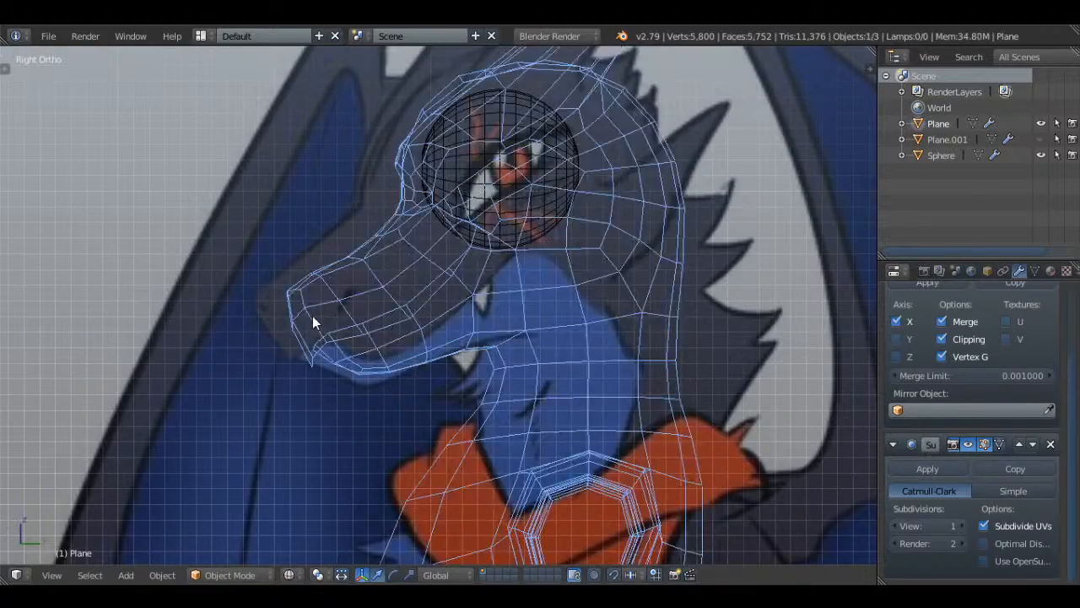
key("Tab")
key("Tab")
key("a")
- Inspect the eye area up close and the head and torso from the front and side
mouse_move(414, 285)
middle_mouse_down()
mouse_move(417, 295)
mouse_move(523, 289)
mouse_move(545, 235)
mouse_move(518, 246)
mouse_move(511, 212)
mouse_move(481, 217)
mouse_move(514, 242)
mouse_move(509, 297)
middle_mouse_up()
key("z")
scroll(545, 250, "up", 3)
scroll(510, 302, "up", 2)
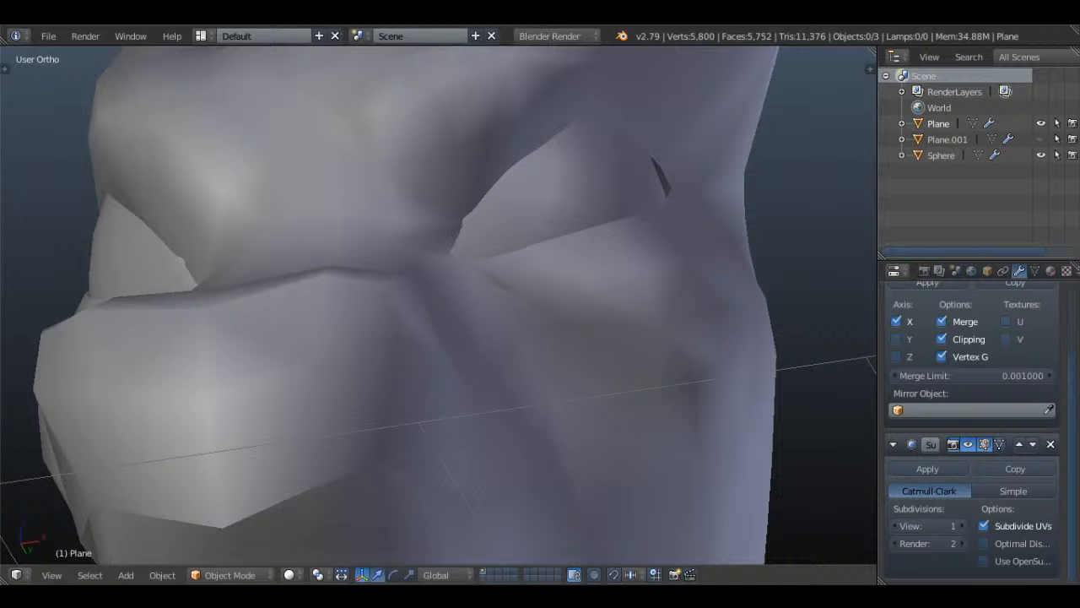
scroll(512, 284, "down", 5)
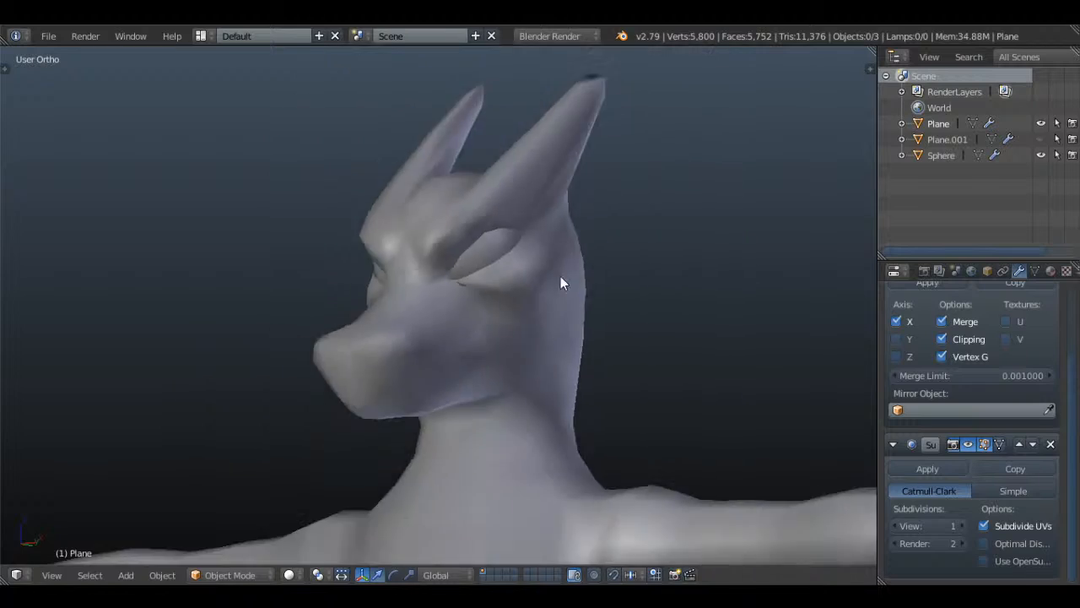
key("KP_1")
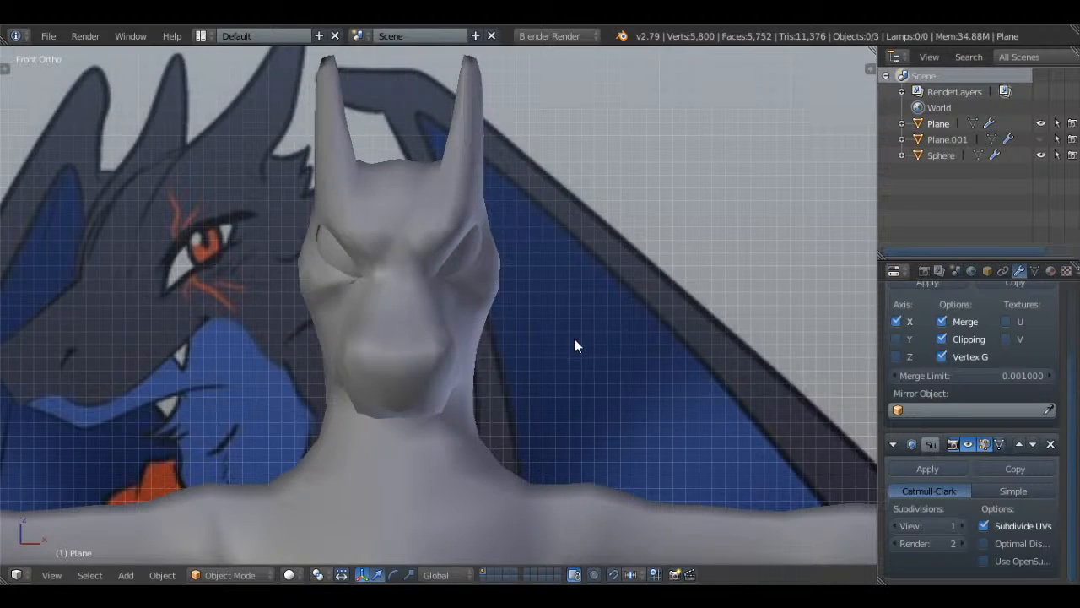
key("KP_3")
scroll(555, 334, "down", 4)
scroll(559, 337, "up", 2)
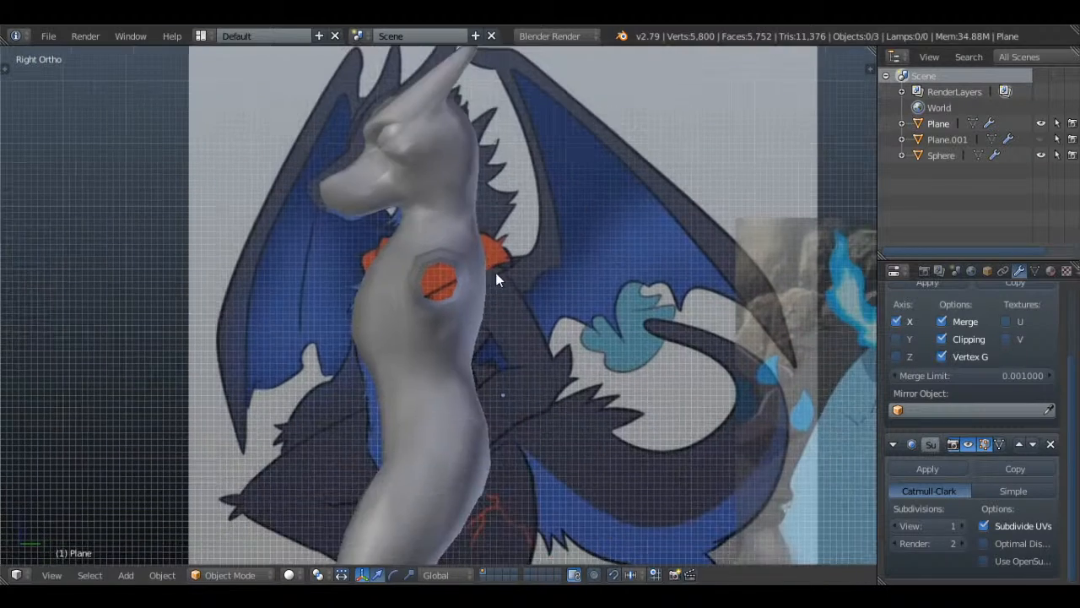
- Circle-select the open loop at the leg's lower end and rotate it so its front edge tilts upward
key("Tab")
scroll(533, 337, "down", 8, "shift")
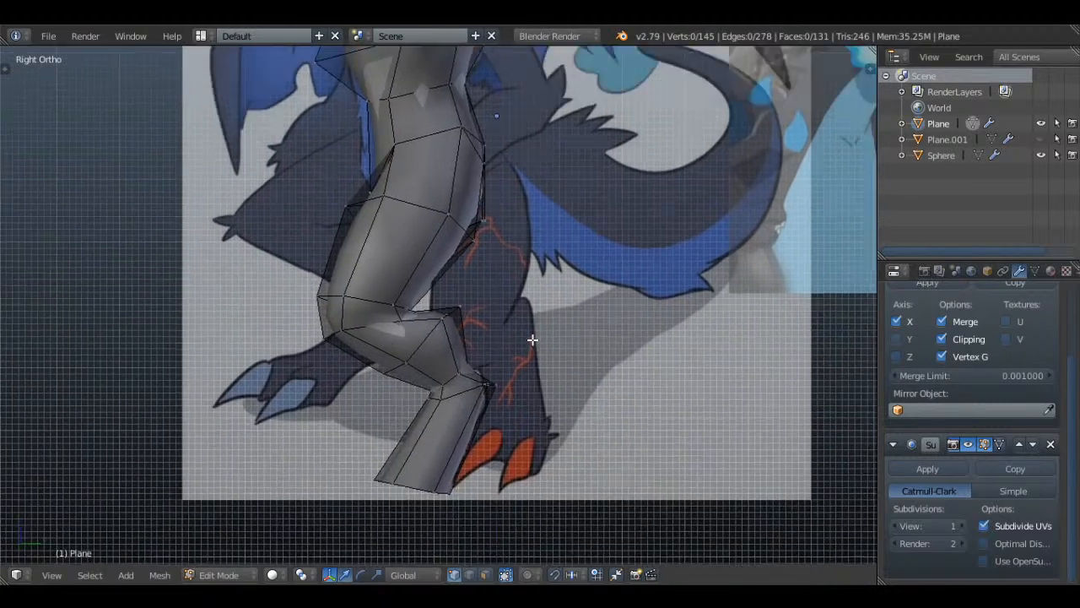
middle_click_drag(532, 340, 555, 217, "shift")
key("a")
key("a")
middle_click_drag(506, 384, 518, 357, "shift")
scroll(519, 357, "up", 4)
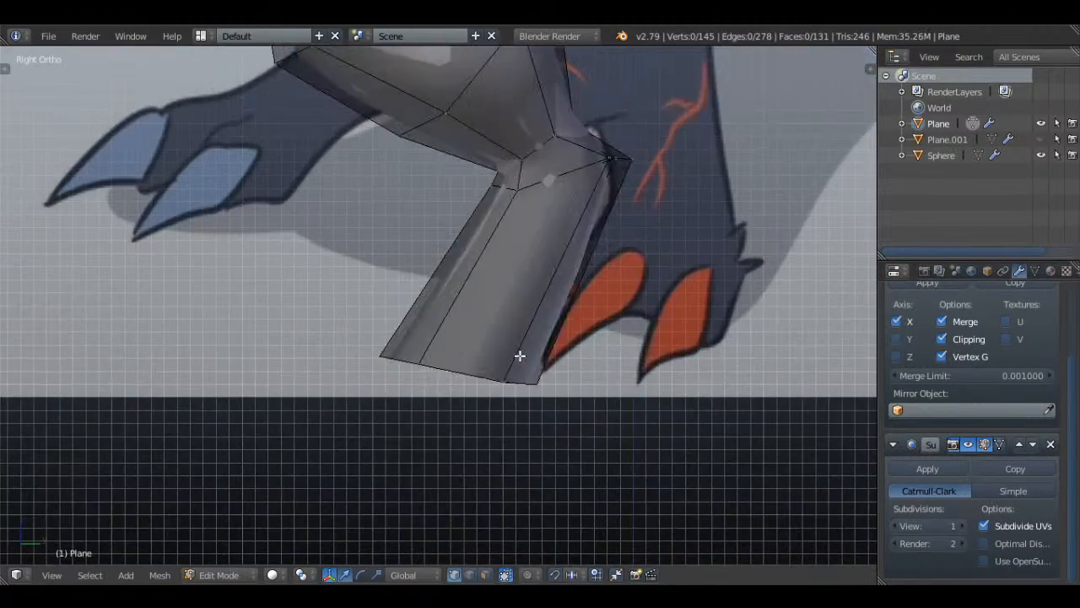
key("z")
key("c")
scroll(525, 393, "down", 3)
left_click_drag(526, 393, 436, 384)
right_click(436, 384)
key("r")
left_click(595, 398)
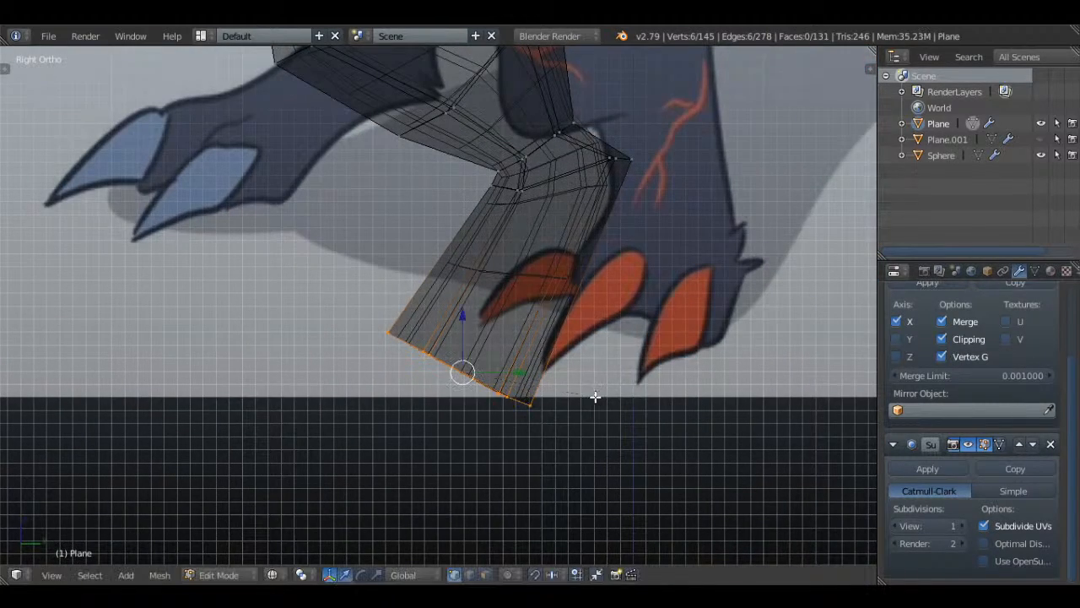
- Reselect the leg's open end as an edge loop and rotate it to a steeper forward-facing tilt
key("a")
key("c")
left_click_drag(400, 340, 492, 407)
right_click(492, 408)
key("a")
right_click(447, 353, "alt")
key("r")
left_click(595, 440)
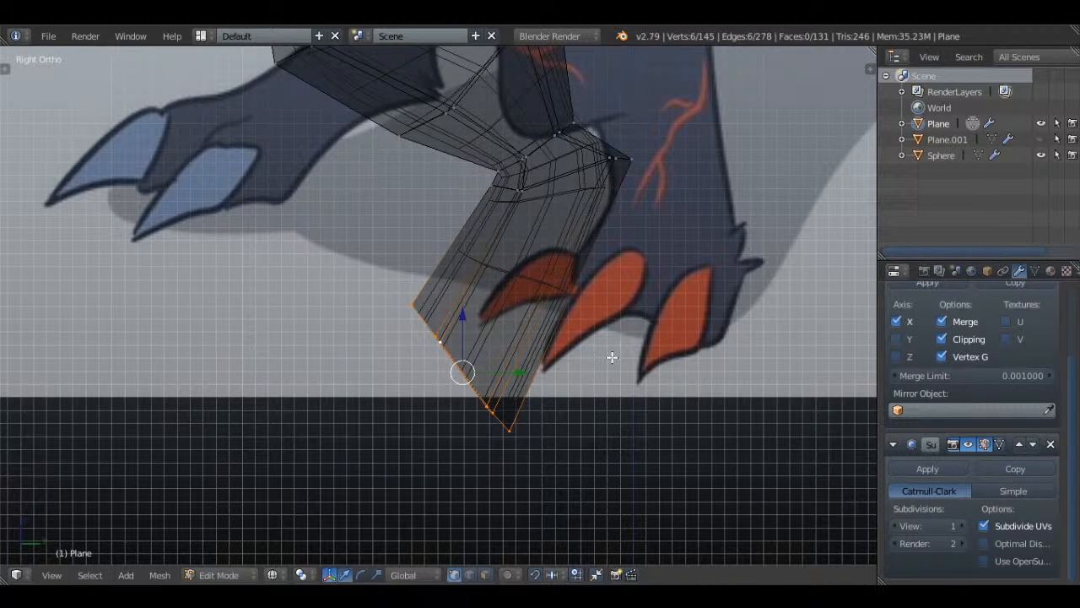
- Scale the leg's end loop along global Y to about 1.47
key("s")
key("y")
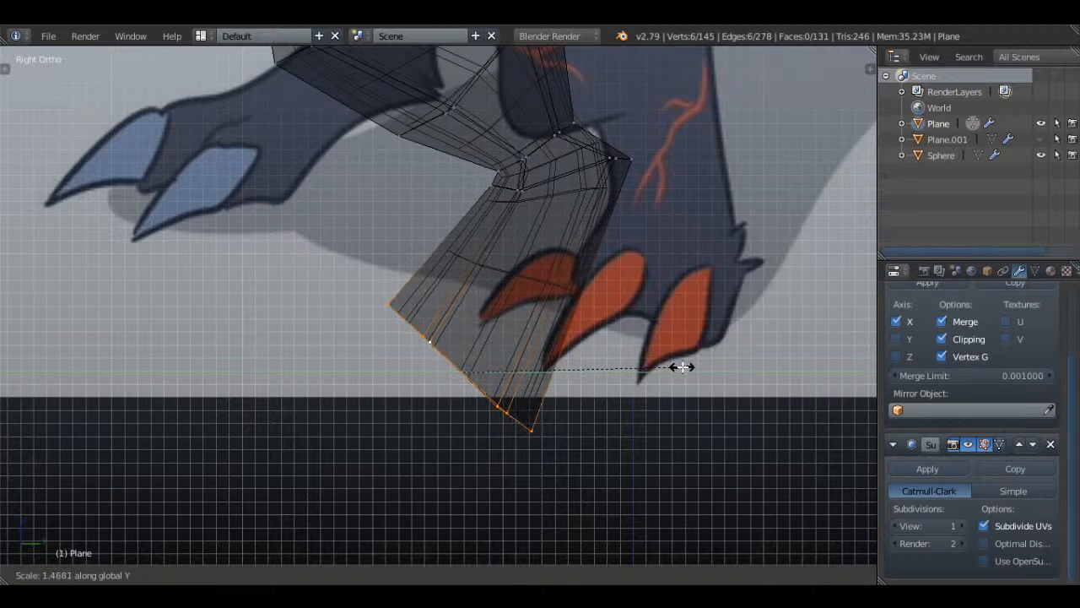
left_click(683, 367)
key("Tab")
- Align the lowest and uppermost middle vertices of the leg opening along X in front view
key("KP_1")
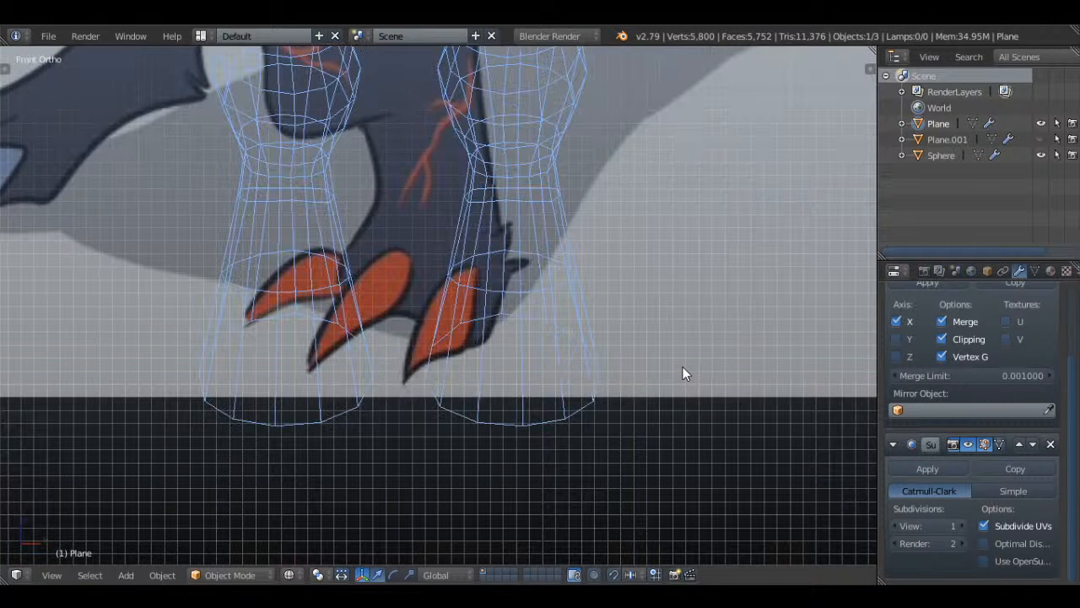
key("Tab")
key("z")
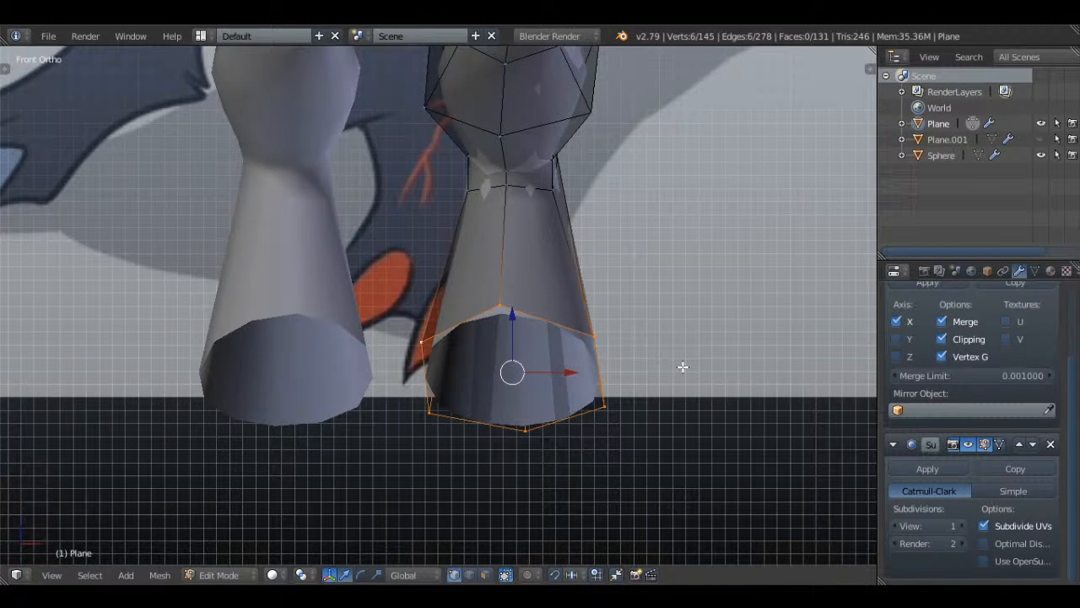
key("z")
right_click(521, 415)
left_click_drag(572, 429, 557, 430)
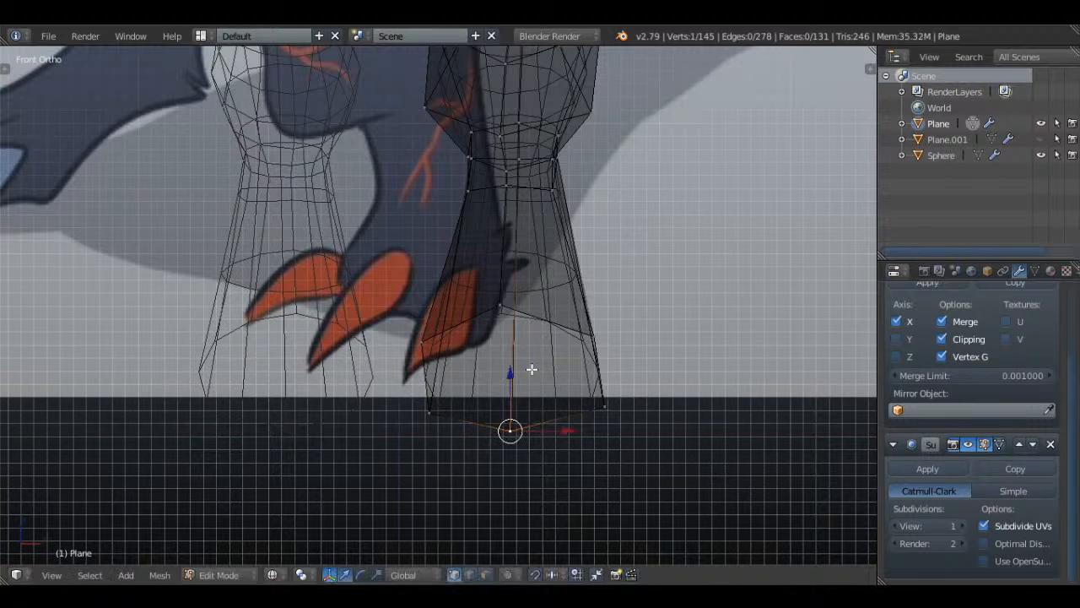
right_click(506, 299)
left_click_drag(541, 304, 552, 298)
- Select the two lower side vertices of the leg opening and shift them slightly toward the body's centre
right_click(450, 390)
right_click(607, 414, "shift")
left_click_drag(570, 412, 560, 412)
left_click(562, 412)
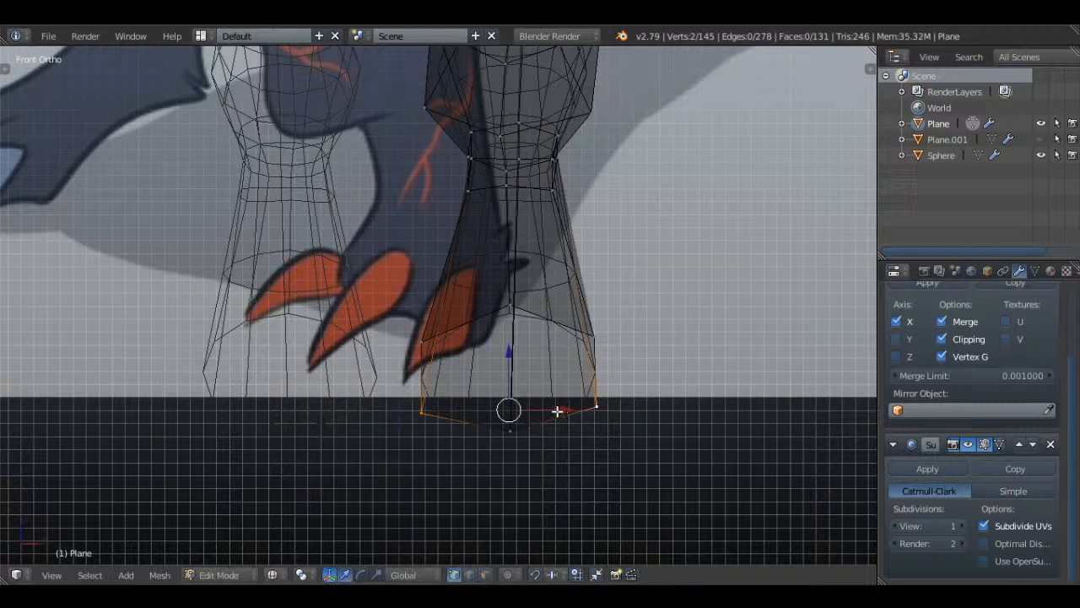
- Extrude the leg's end loop and move the new loop forward along Y to begin the foot
right_click(510, 304)
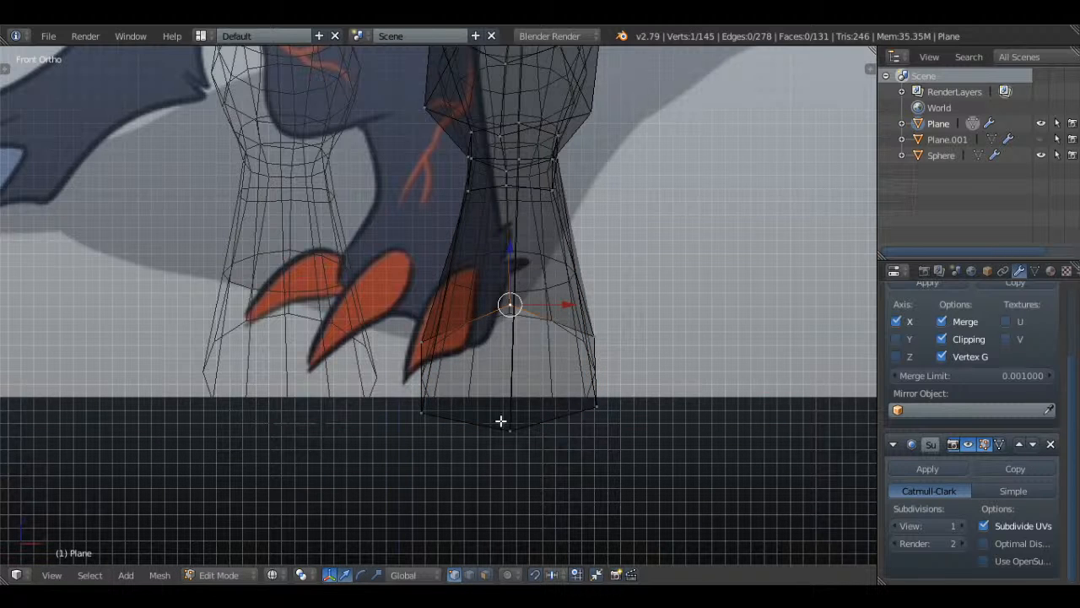
right_click(483, 330, "alt")
key("KP_3")
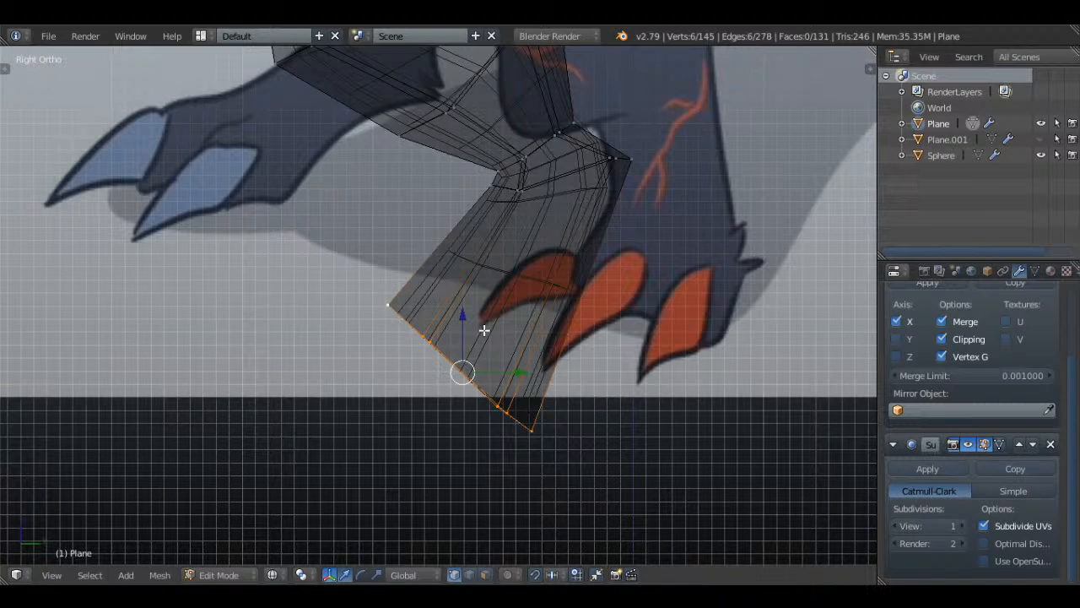
key("e")
left_click(484, 330)
left_click_drag(523, 374, 489, 374)
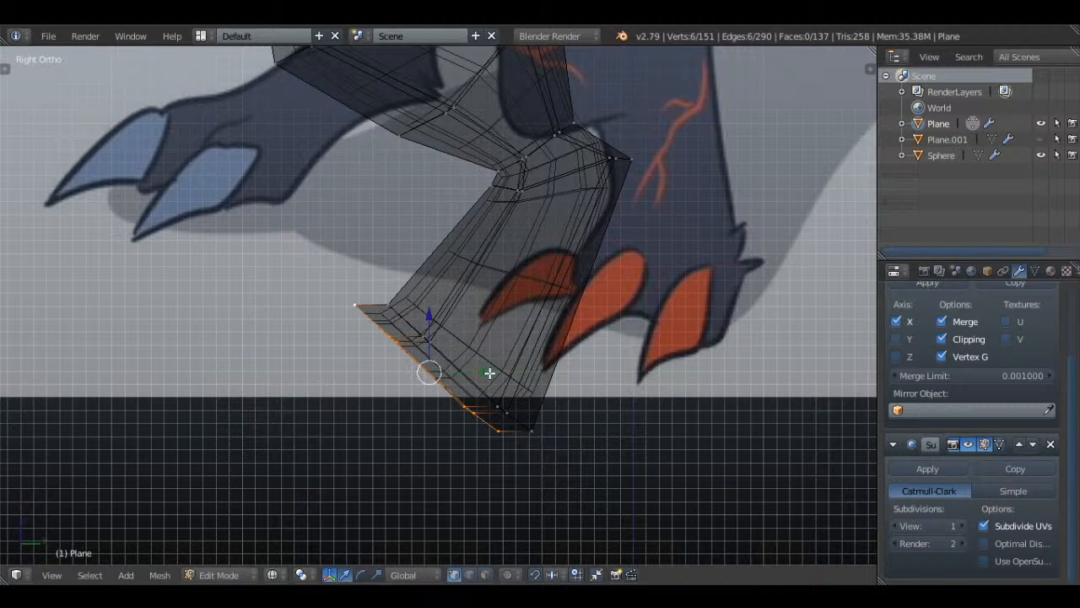
- Circle-select the three lowest vertices of the extruded foot loop and move them farther forward along Y
key("a")
key("c")
scroll(483, 453, "up", 5)
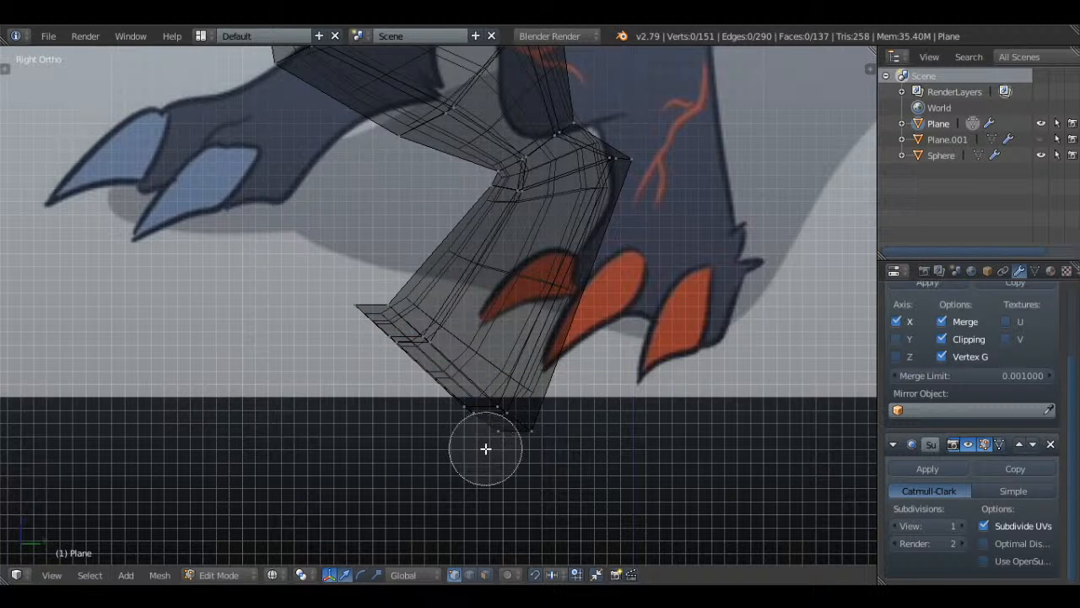
left_click(475, 444)
left_click_drag(475, 445, 440, 429)
right_click(440, 427)
mouse_move(525, 417)
left_mouse_down()
mouse_move(476, 422)
mouse_move(487, 421)
left_mouse_up()
key("ctrl+z")
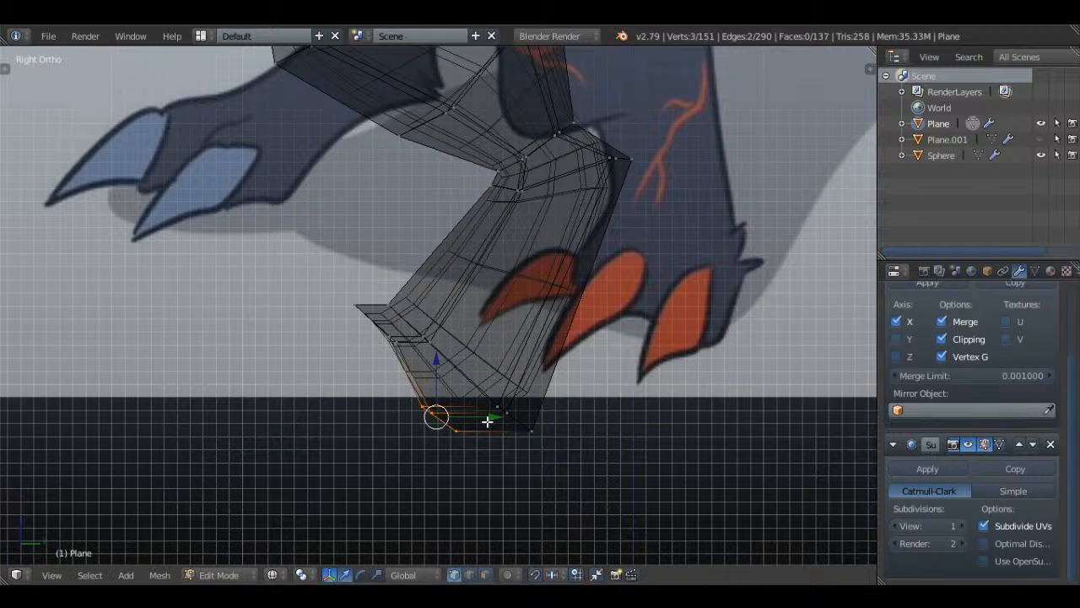
- Move the upper front ankle vertex and the topmost vertex of the foot opening back along Y in side view
key("a")
key("c")
left_click(387, 302)
right_click(402, 302)
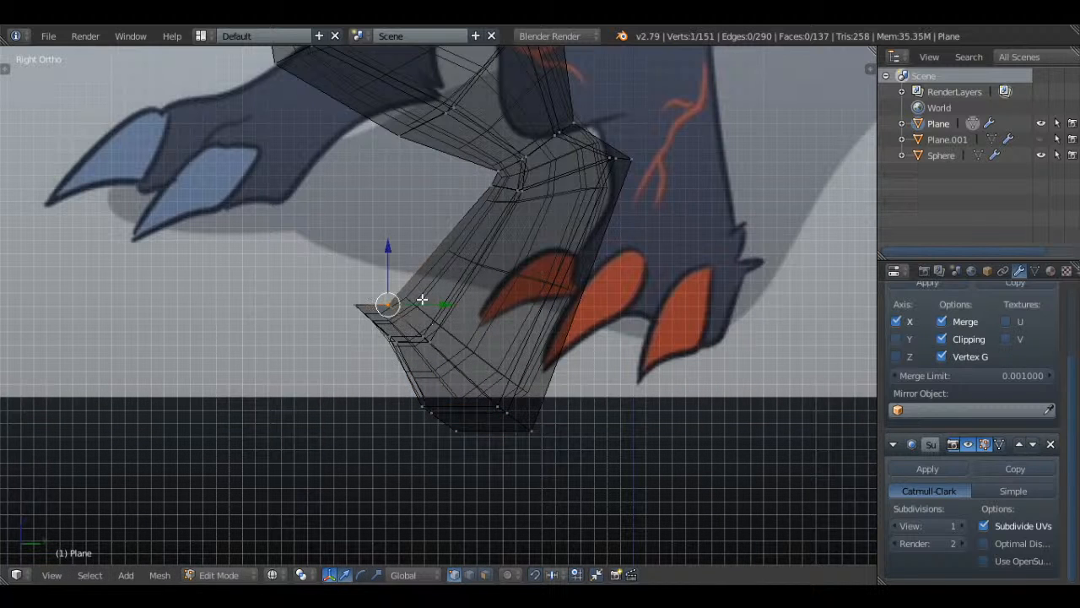
left_click_drag(436, 301, 486, 325)
right_click(439, 332, "shift")
right_click(347, 301)
left_click_drag(347, 301, 394, 302)
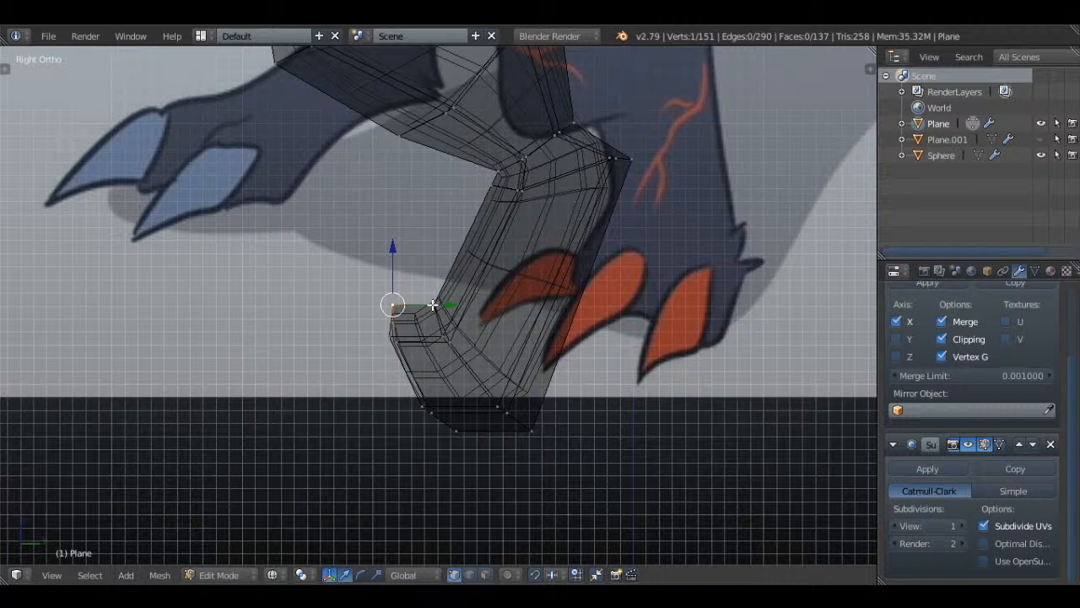
- Shift the upper side vertex of the foot opening slightly back along Y
right_click(396, 345, "shift")
left_click(431, 344)
left_click(426, 335)
left_click_drag(434, 337, 442, 337)
key("a")
- Move the lowest vertex and the adjacent lower side vertex of the foot opening forward along Y
left_click(751, 497)
right_click(451, 435)
left_click_drag(506, 432, 479, 434)
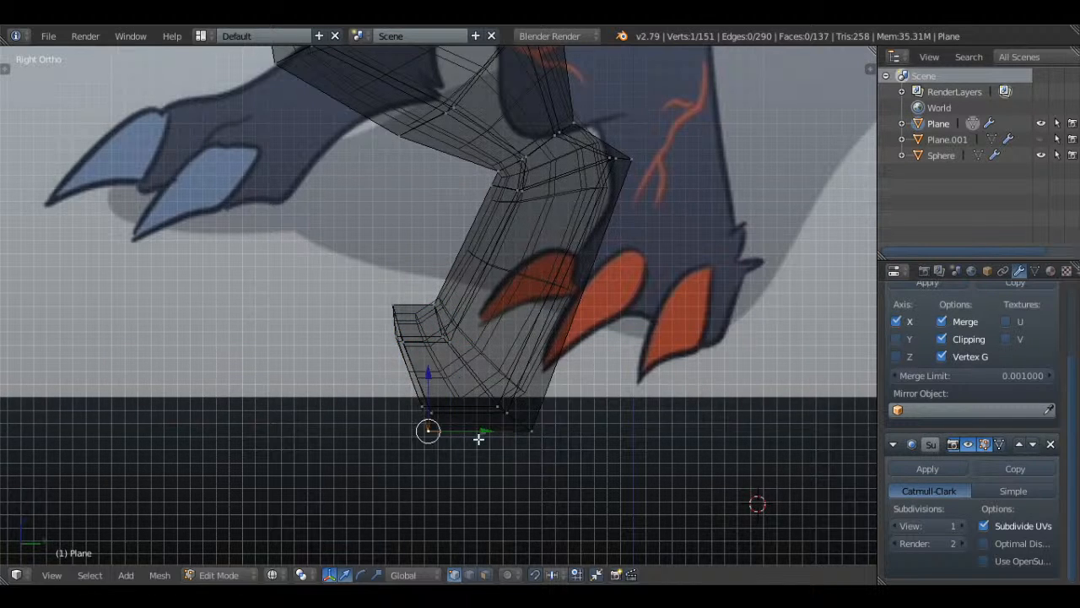
middle_click_drag(479, 448, 497, 376, "shift")
scroll(498, 377, "up", 3)
scroll(497, 376, "up", 1)
right_click(492, 384)
left_click(505, 388)
left_click_drag(518, 381, 503, 380)
- Adjust both upper side vertices of the foot opening to line up with its slanted front edge
right_click(397, 217)
left_click_drag(419, 221, 432, 220)
key("a")
right_click(410, 221)
key("g")
left_click(415, 230)
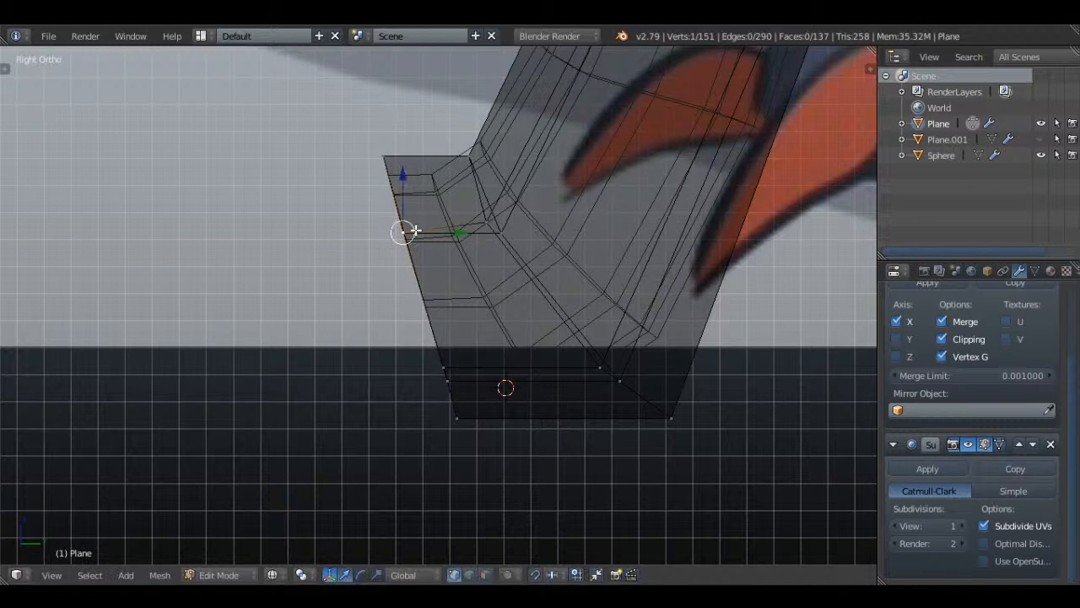
key("a")
key("KP_1")
key("KP_3")
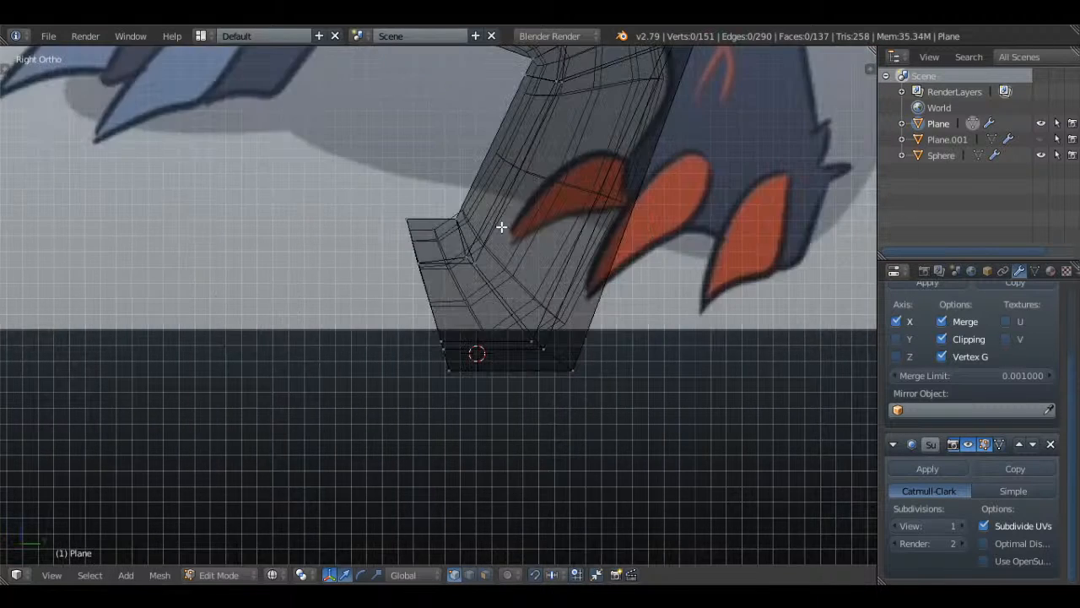
- Move the ankle's side vertex back and slightly down to line up with its counterpart across the leg
scroll(498, 232, "up", 3)
right_click(497, 203)
key("g")
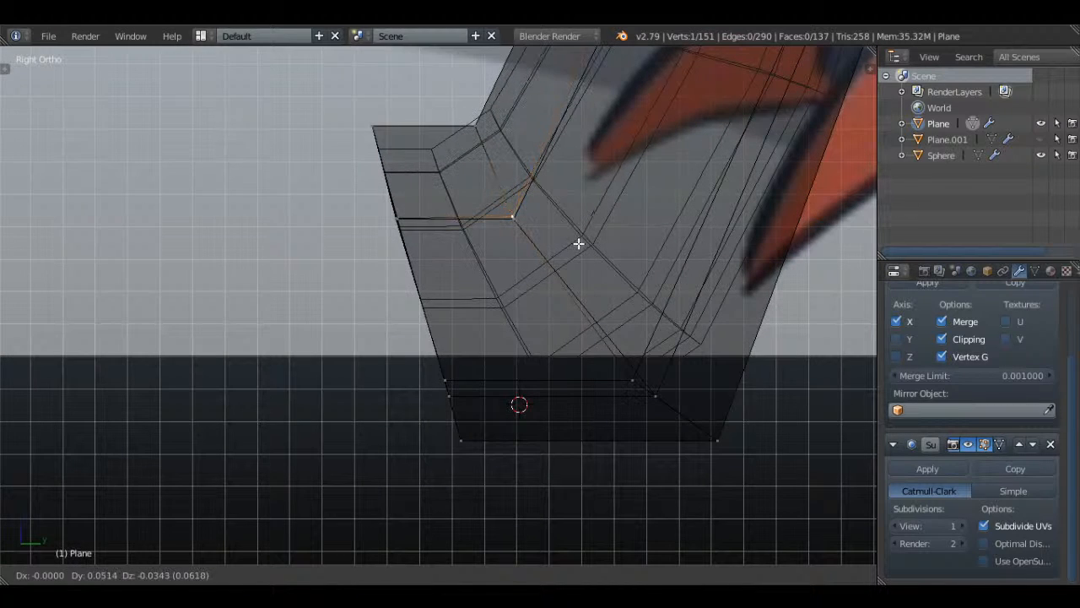
left_click(579, 241)
- Align the lower side vertices at the front and back of the foot with their counterparts in side view
right_click(652, 368)
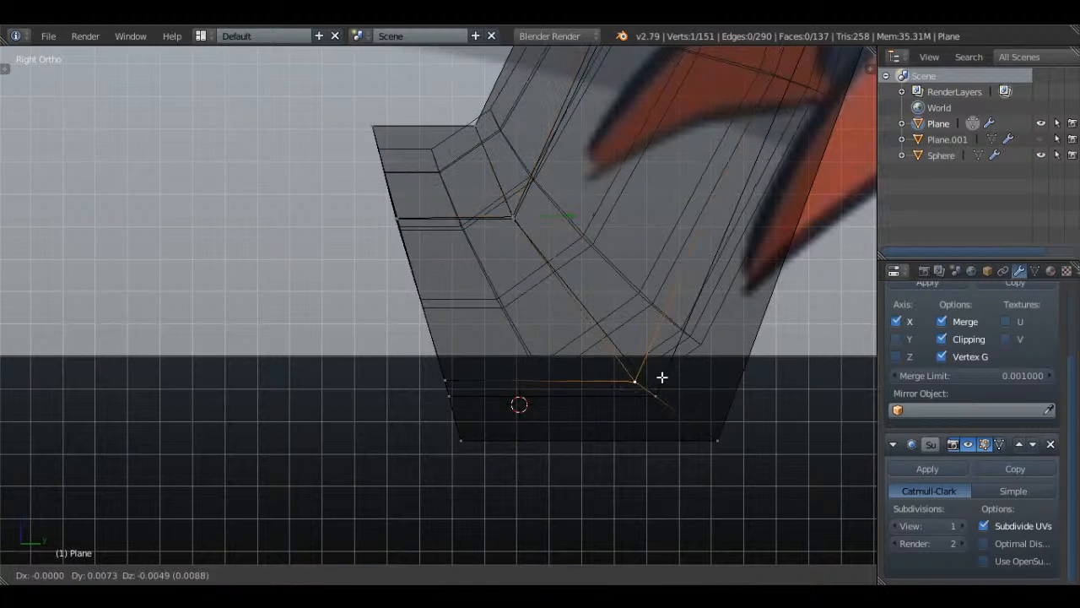
right_click(482, 379)
key("g")
left_click(495, 385)
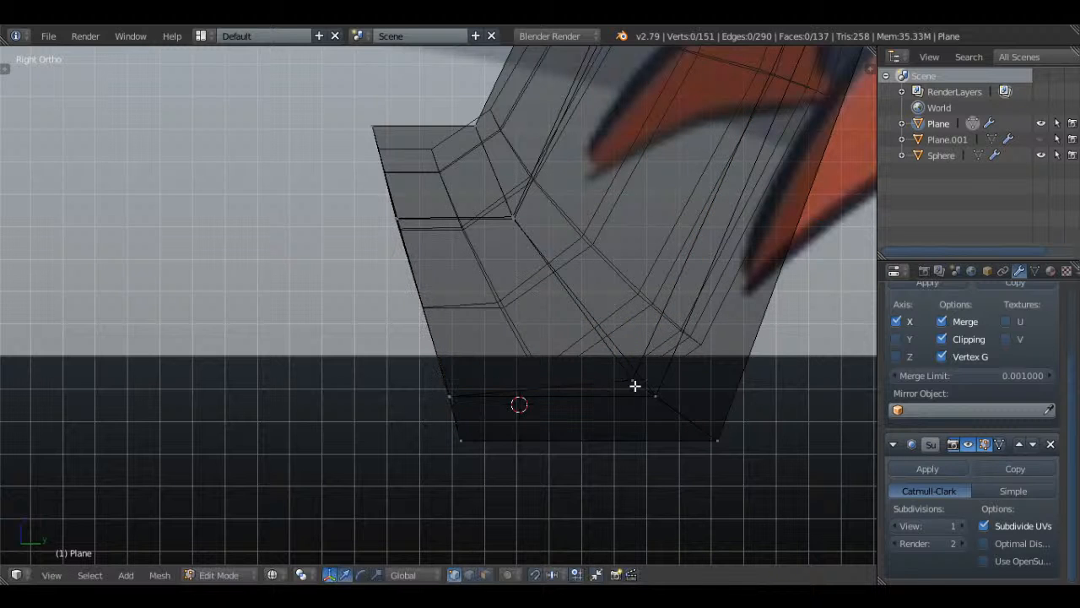
right_click(634, 384)
key("g")
left_click(688, 398)
key("a")
scroll(598, 337, "down", 4)
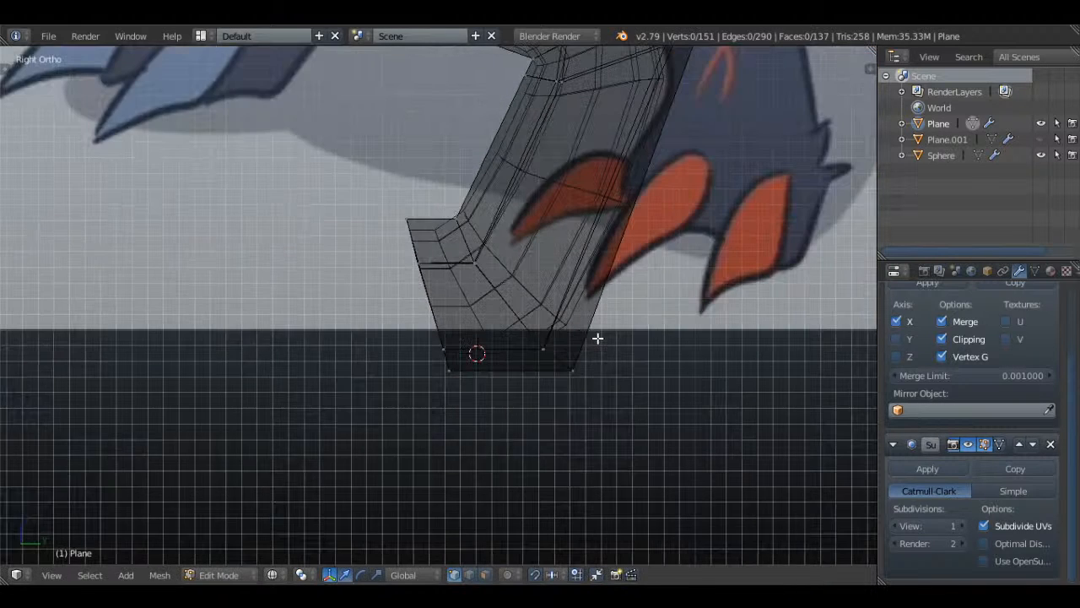
- Select the four lower side vertices of the foot and move them down close to the sole's lowest vertices
key("KP_1")
key("z")
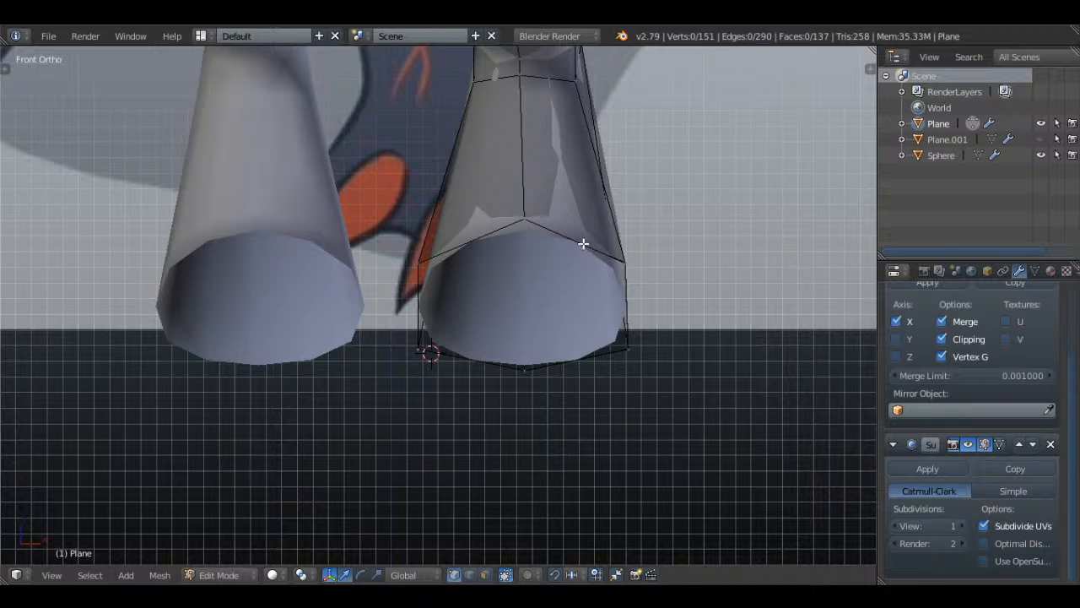
middle_click_drag(655, 297, 497, 305)
key("KP_3")
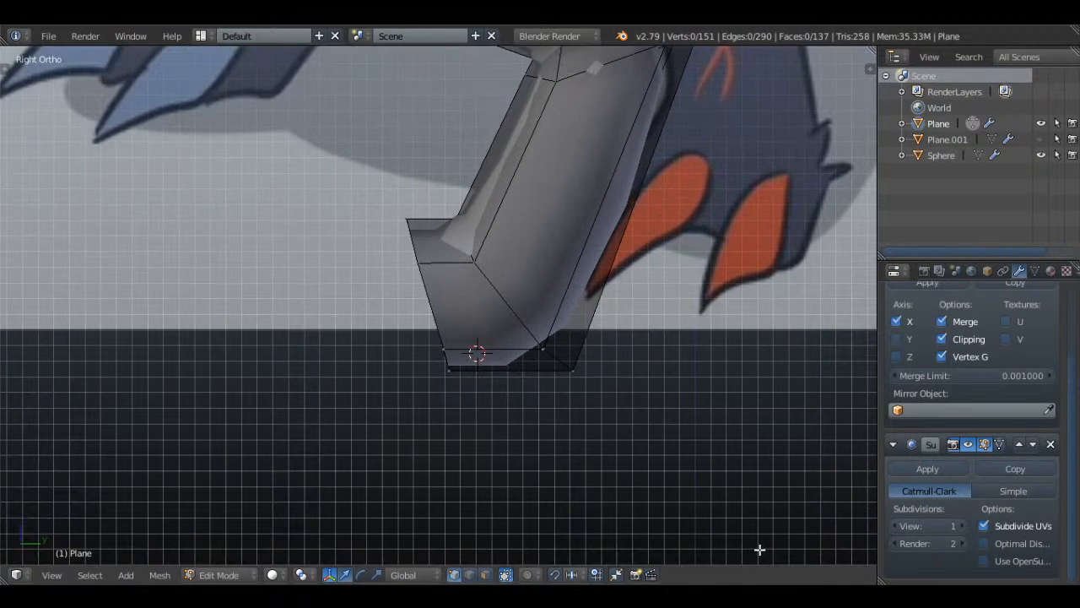
key("z")
right_click(547, 348)
right_click(440, 349, "shift")
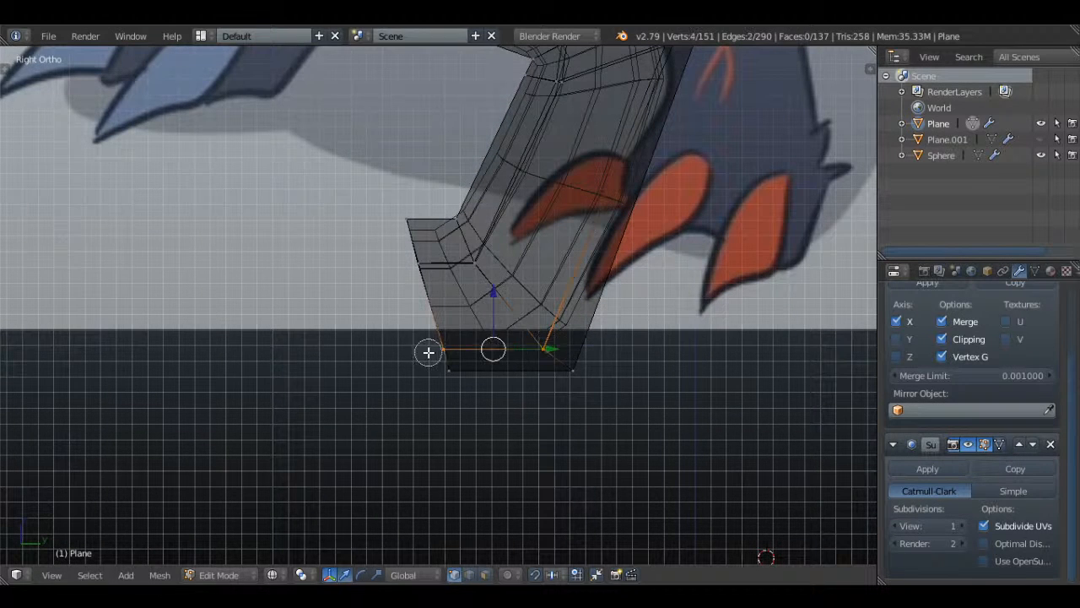
key("g")
left_click(495, 327)
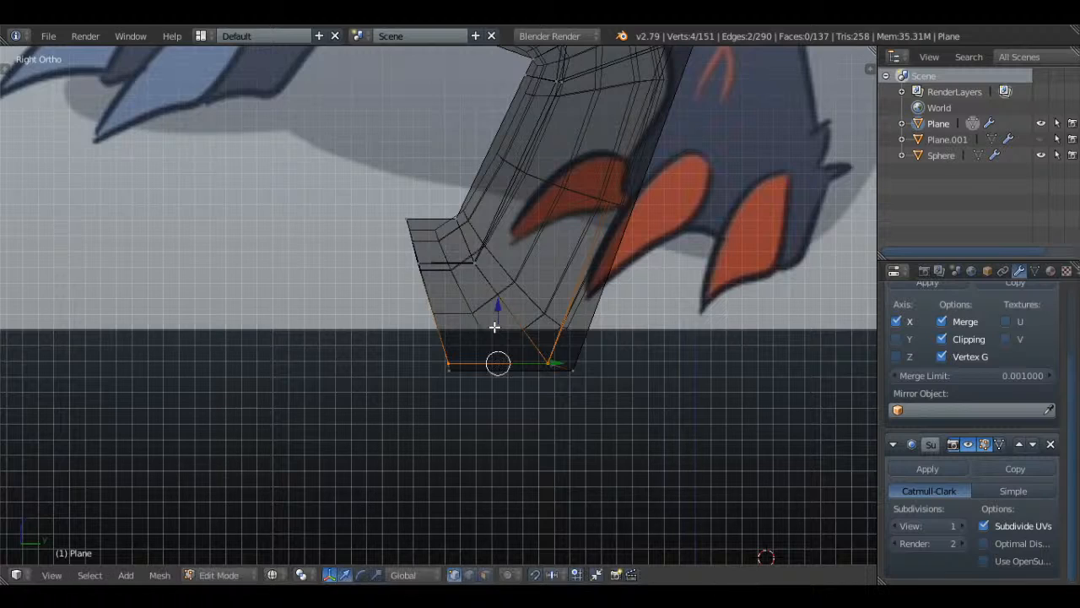
key("a")
- Examine the lower leg and foot proportions against the side reference image
scroll(447, 260, "up", 1)
scroll(446, 257, "down", 3)
middle_click_drag(445, 257, 498, 341, "shift")
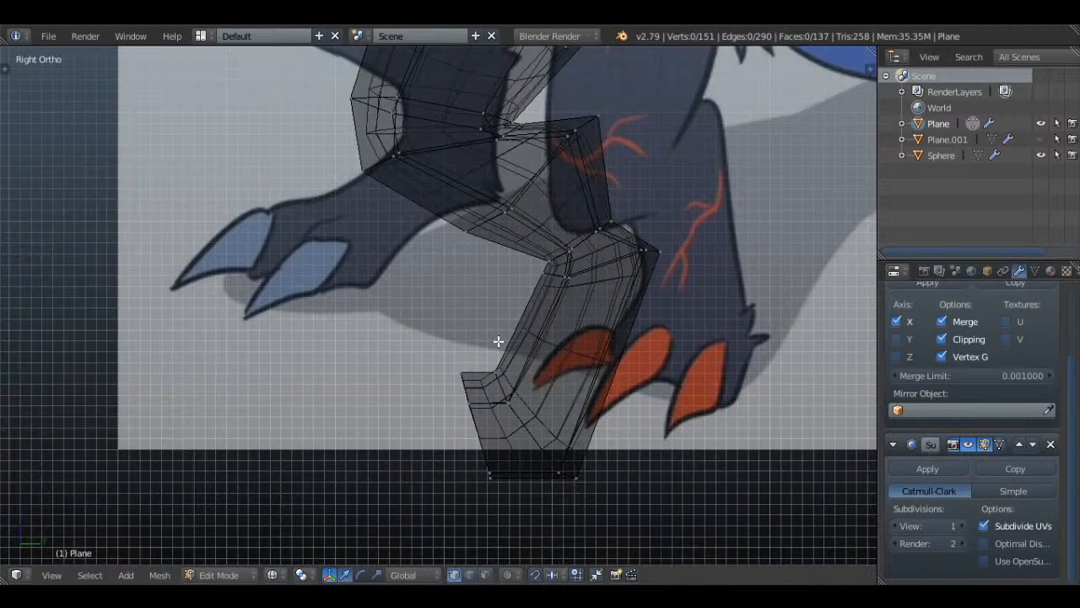
middle_click_drag(595, 513, 505, 427, "shift")
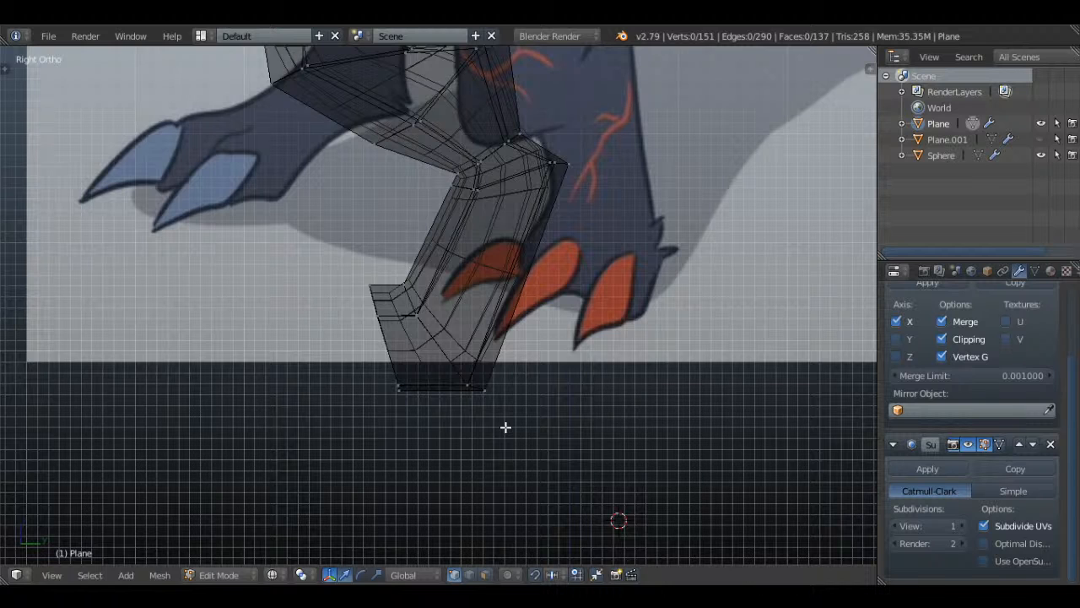
scroll(490, 420, "up", 1)
middle_click_drag(429, 203, 484, 370, "shift")
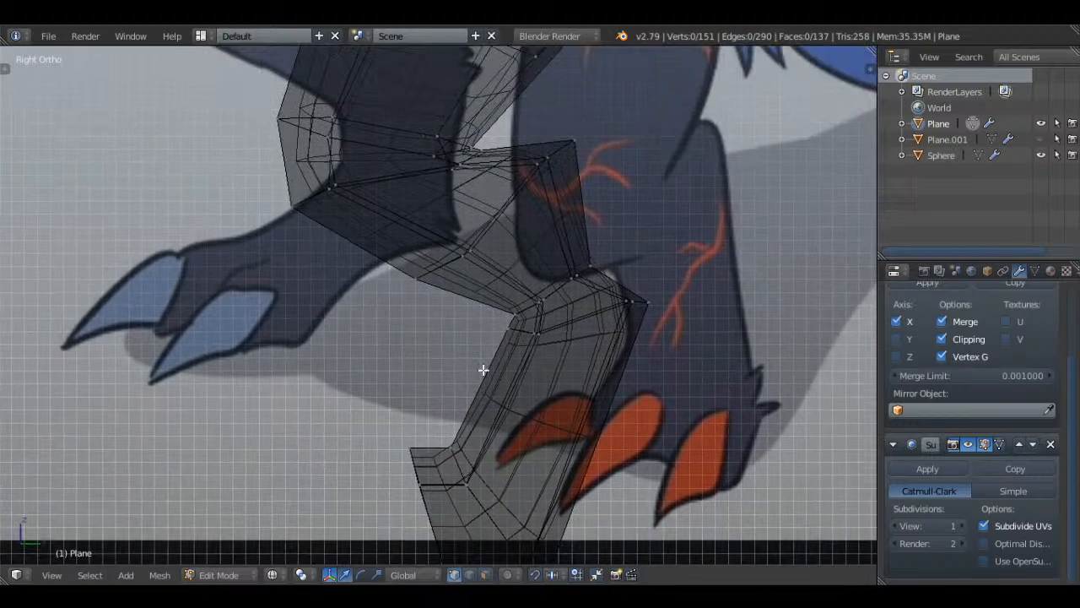
scroll(483, 370, "down", 1)
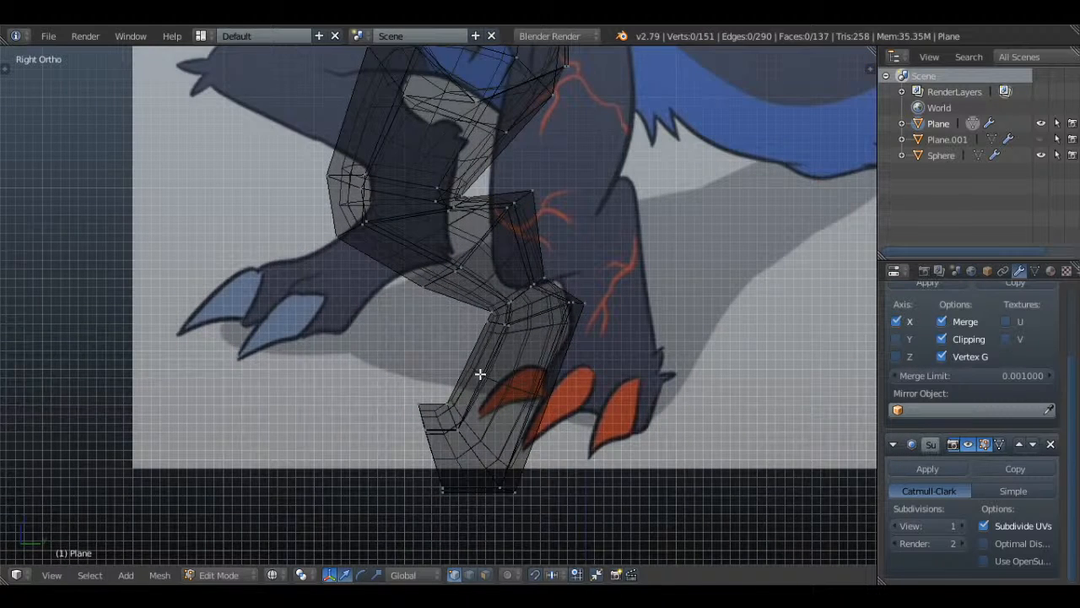
middle_click_drag(505, 452, 459, 290, "shift")
- Move the upper vertices of the foot opening back along Y, and shift its three lowest vertices slightly back
scroll(454, 294, "up", 3)
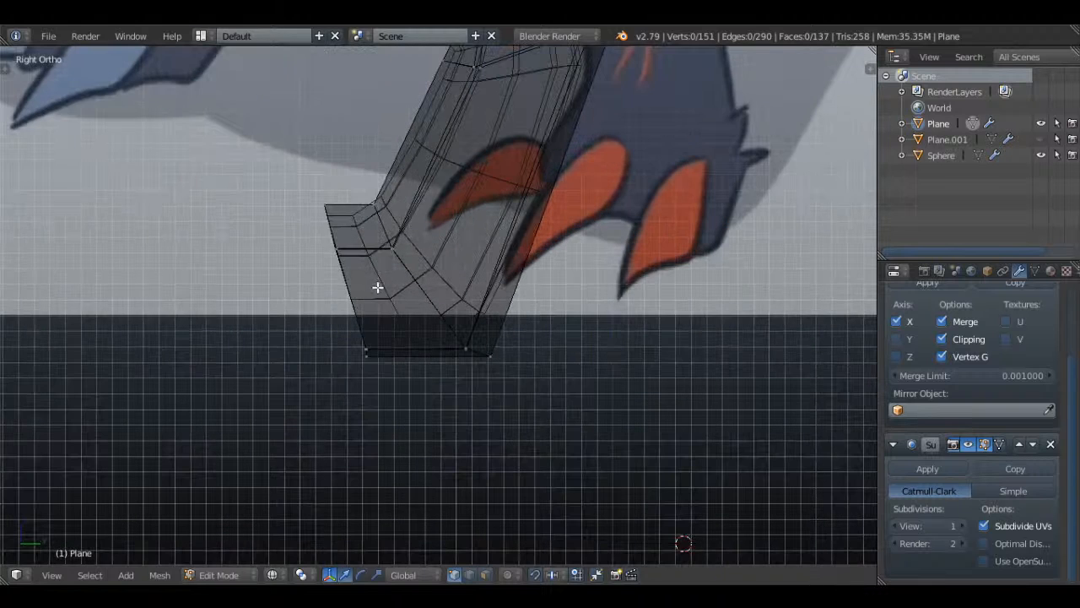
key("c")
left_click_drag(343, 255, 326, 208)
right_click(328, 208)
mouse_move(394, 238)
left_mouse_down()
mouse_move(380, 231)
mouse_move(410, 233)
left_mouse_up()
key("a")
key("c")
left_click(367, 357)
right_click(368, 357)
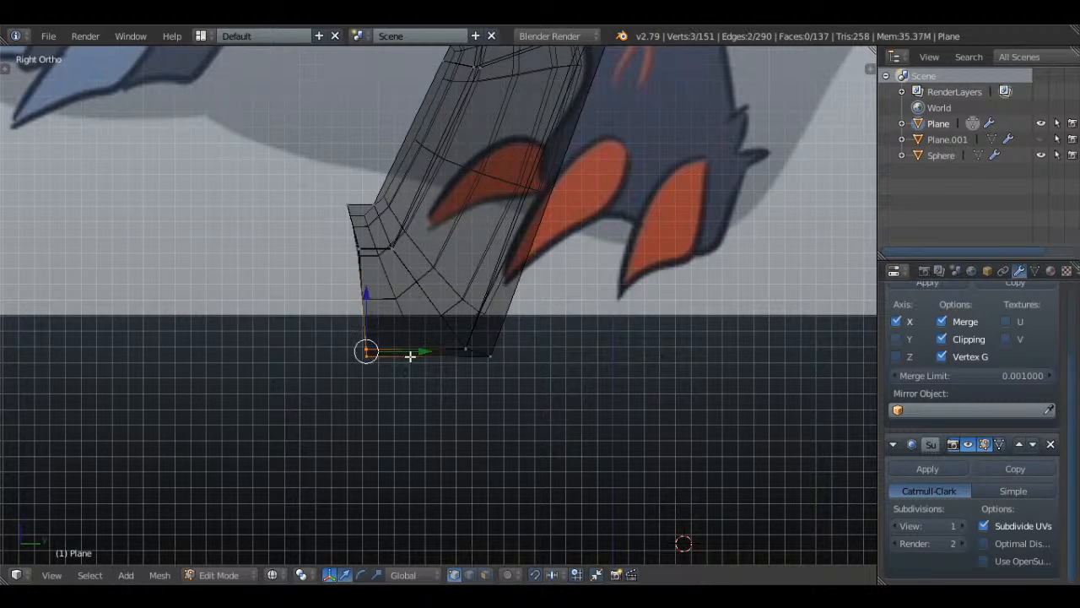
left_click_drag(410, 356, 427, 354)
key("a")
- Select the top middle vertex of the foot opening with solid shading in front view
key("z")
middle_click_drag(405, 273, 550, 280)
right_click(515, 176)
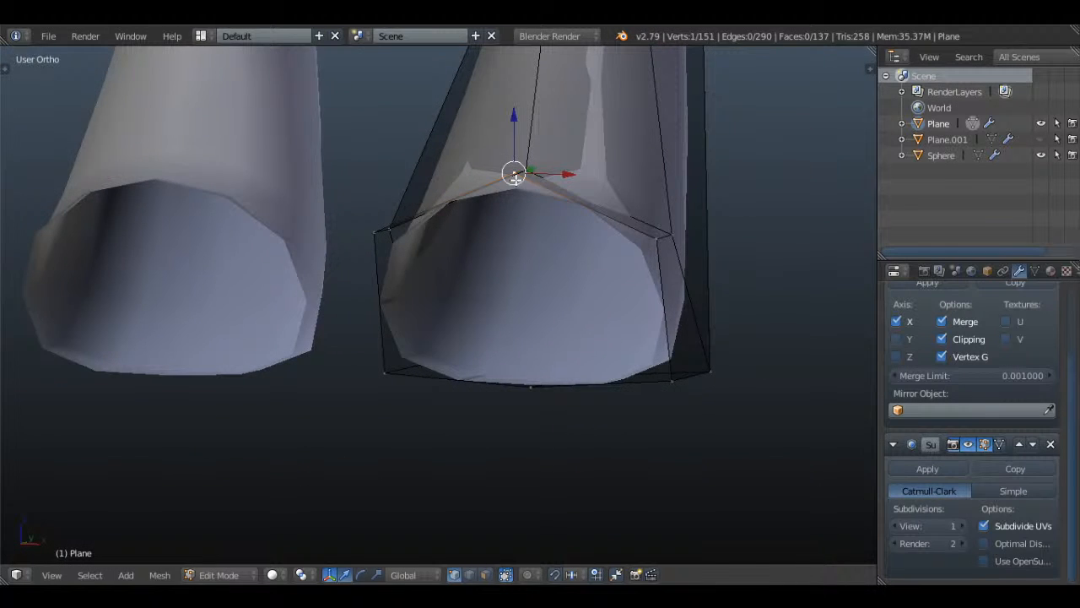
key("KP_1")
key("e")
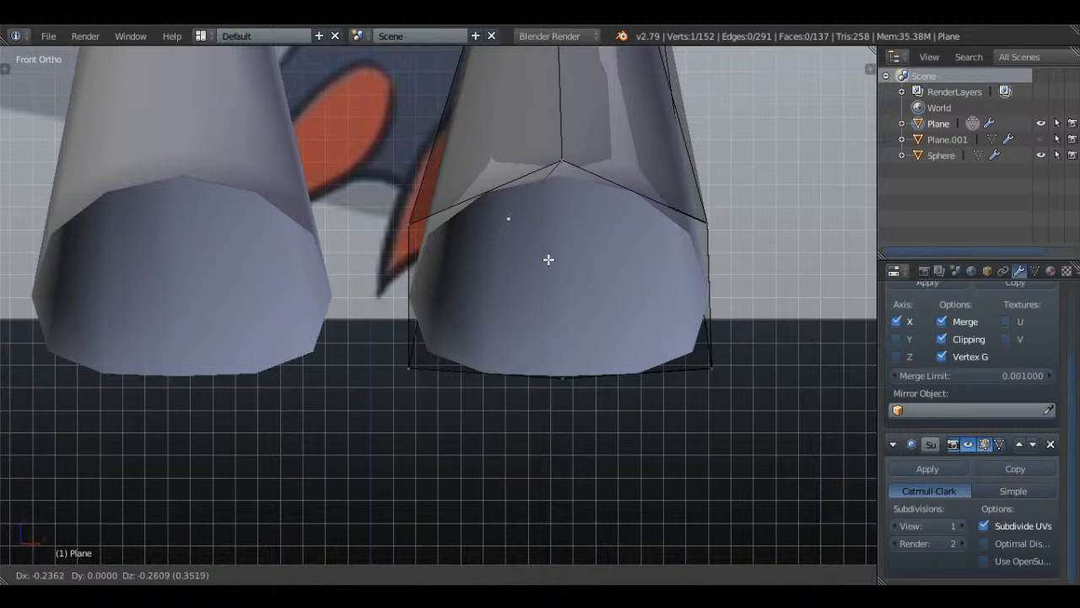
right_click(549, 260)
key("ctrl+z")
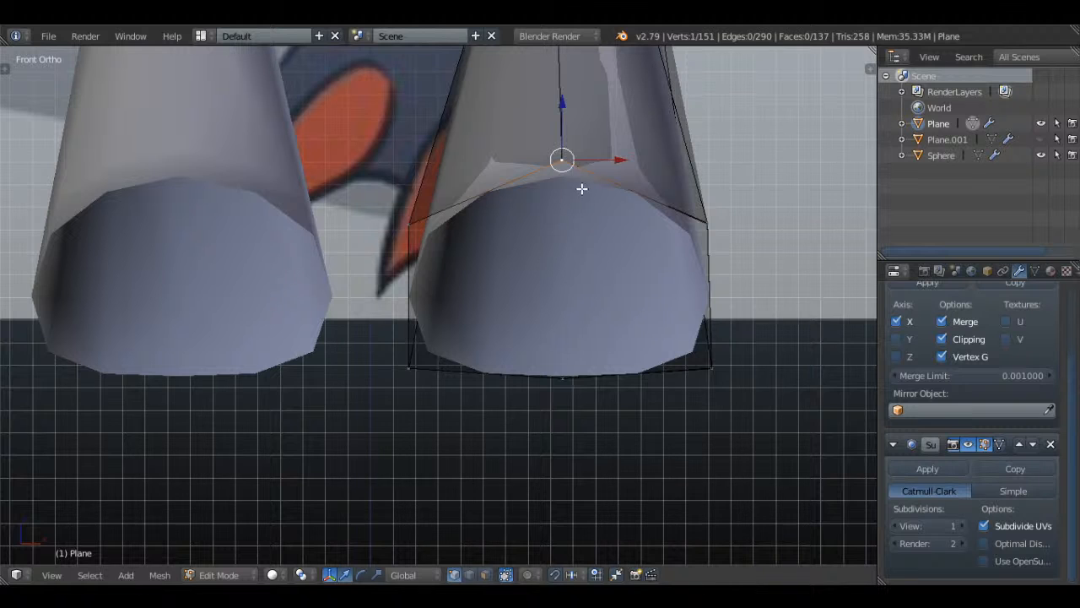
- Extrude the top vertex down into the opening, offset it toward the body's centre, and extrude a second vertex outward along X
key("e")
left_click(612, 203)
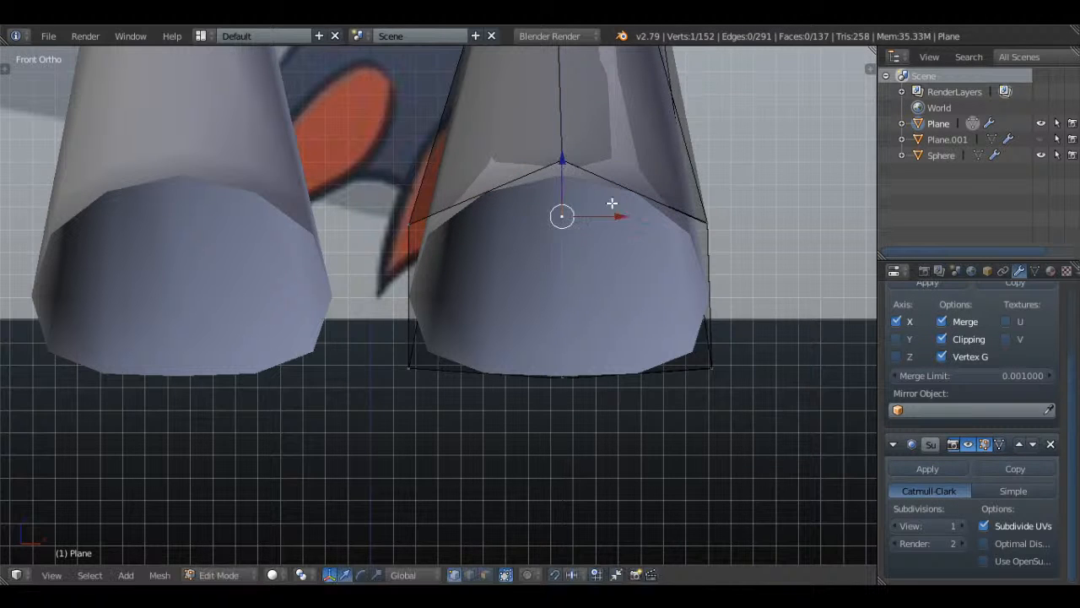
key("g")
key("x")
left_click(571, 222)
key("g")
key("x")
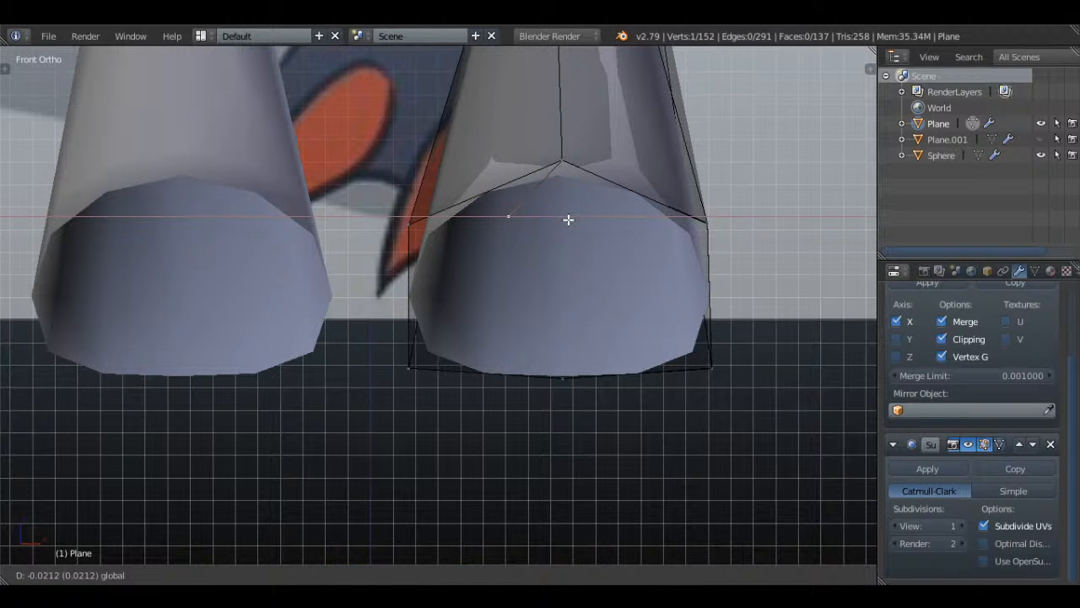
left_click(568, 219)
key("e")
key("x")
left_click(670, 219)
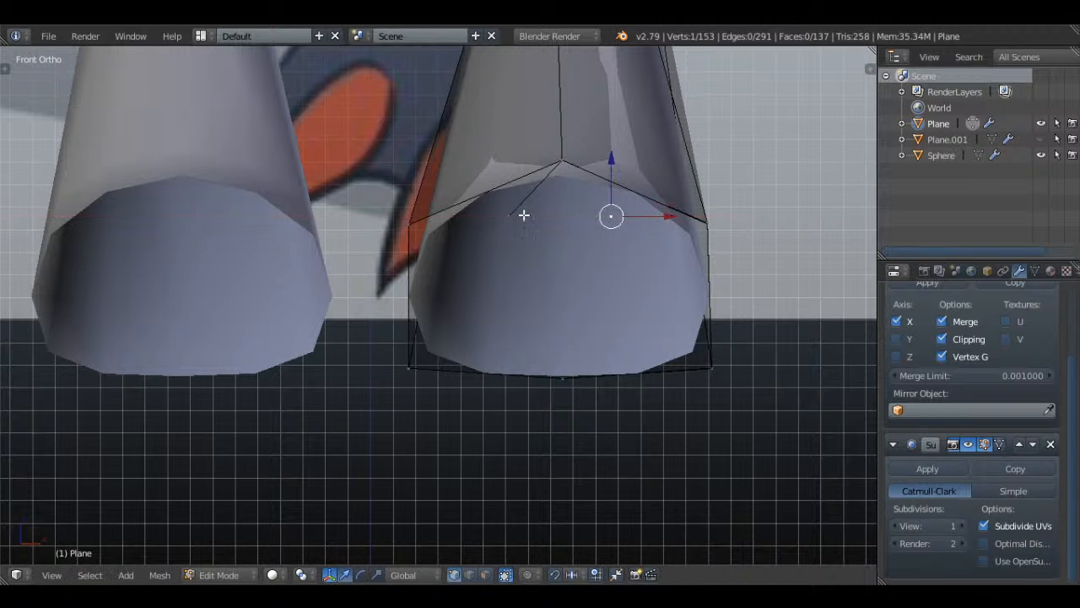
- Fill a triangular face between the two extruded vertices and the top vertex of the foot opening
right_click(559, 169, "shift")
key("f")
key("a")
right_click(608, 227)
right_click(518, 222, "shift")
right_click(558, 150, "shift")
key("f")
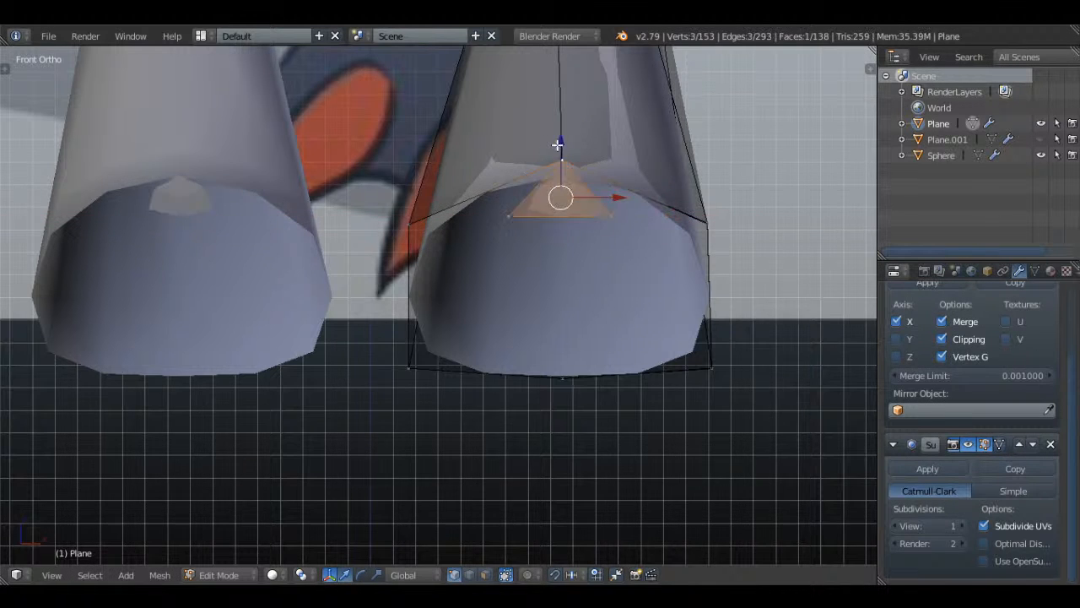
- Fill the two adjoining triangular faces between the top vertex, each extruded vertex and the nearest side corner of the opening
key("a")
right_click(516, 212)
right_click(550, 168, "shift")
right_click(412, 203, "shift")
key("f")
key("a")
right_click(518, 210)
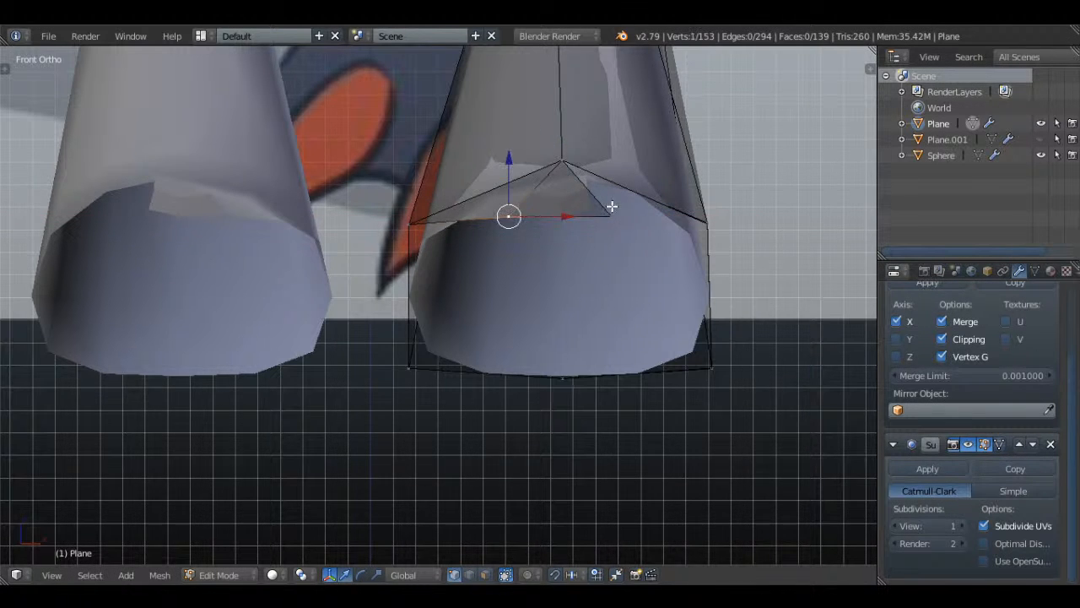
right_click(612, 206)
right_click(563, 150, "shift")
right_click(717, 240, "shift")
key("f")
- Select the two extruded vertices and scale them slightly apart
middle_click_drag(717, 240, 643, 261)
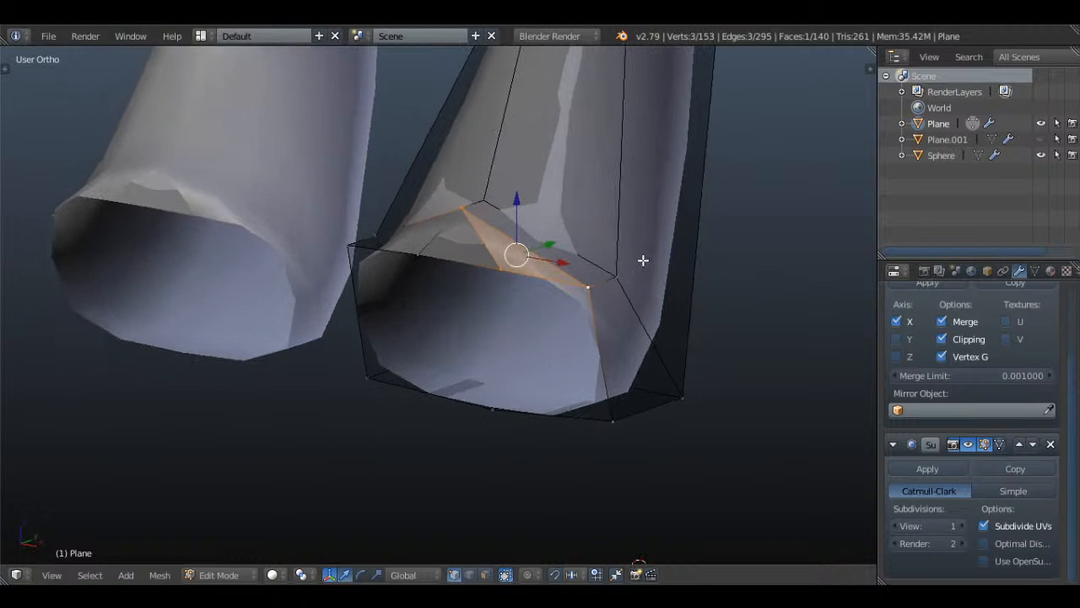
key("a")
right_click(500, 277)
right_click(428, 253, "shift")
middle_click_drag(503, 279, 642, 276)
right_click(553, 273)
right_click(518, 265, "shift")
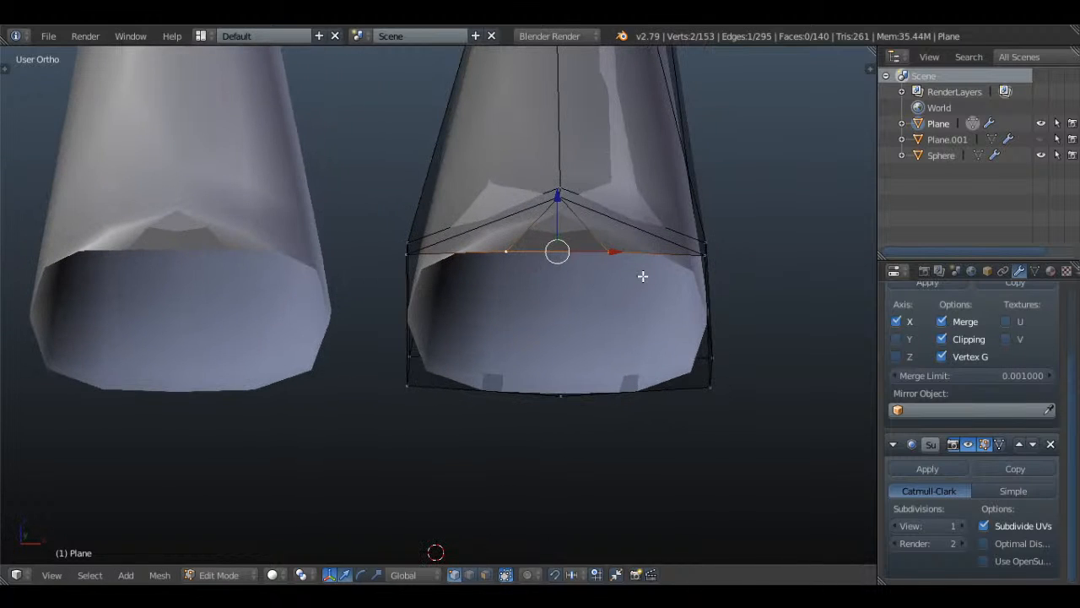
key("s")
left_click(644, 278)
- Move the lowest middle vertex of the foot opening about 0.23 along X toward the body's centre
key("z")
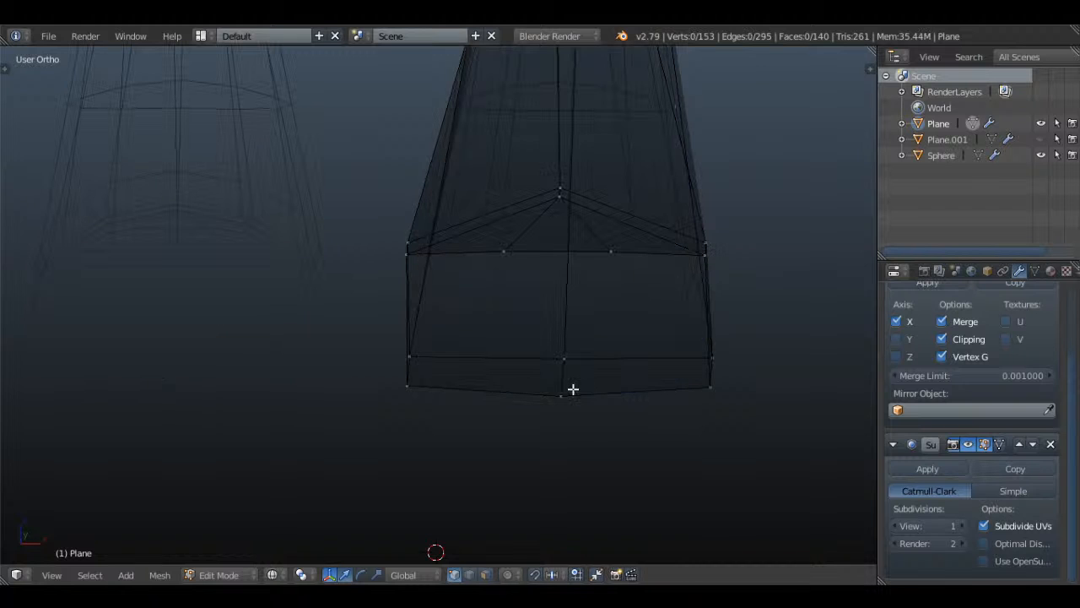
right_click(561, 394)
key("KP_1")
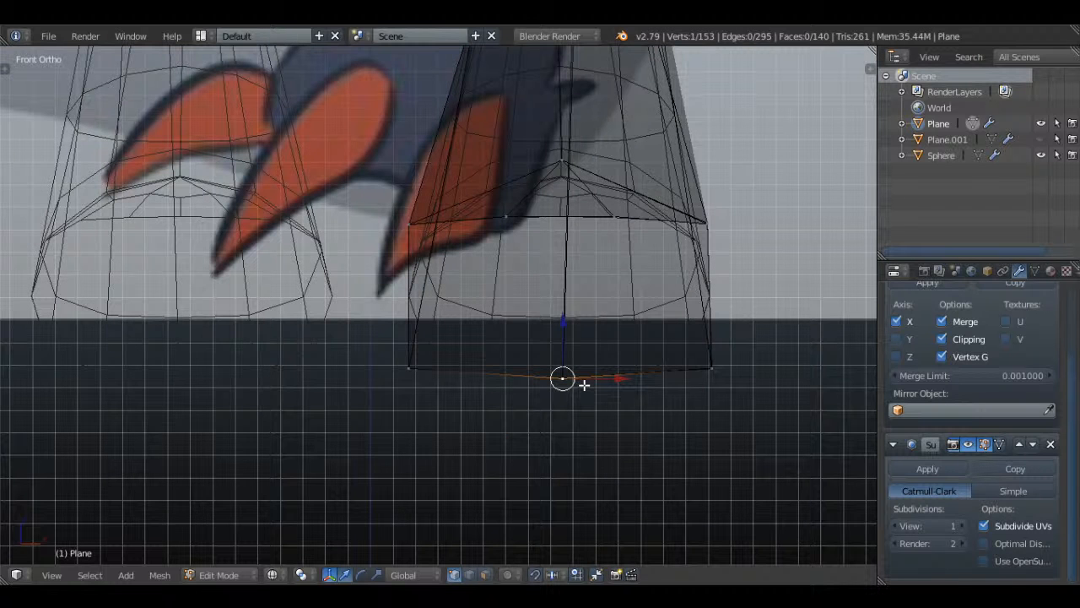
middle_click_drag(610, 376, 606, 241)
key("g")
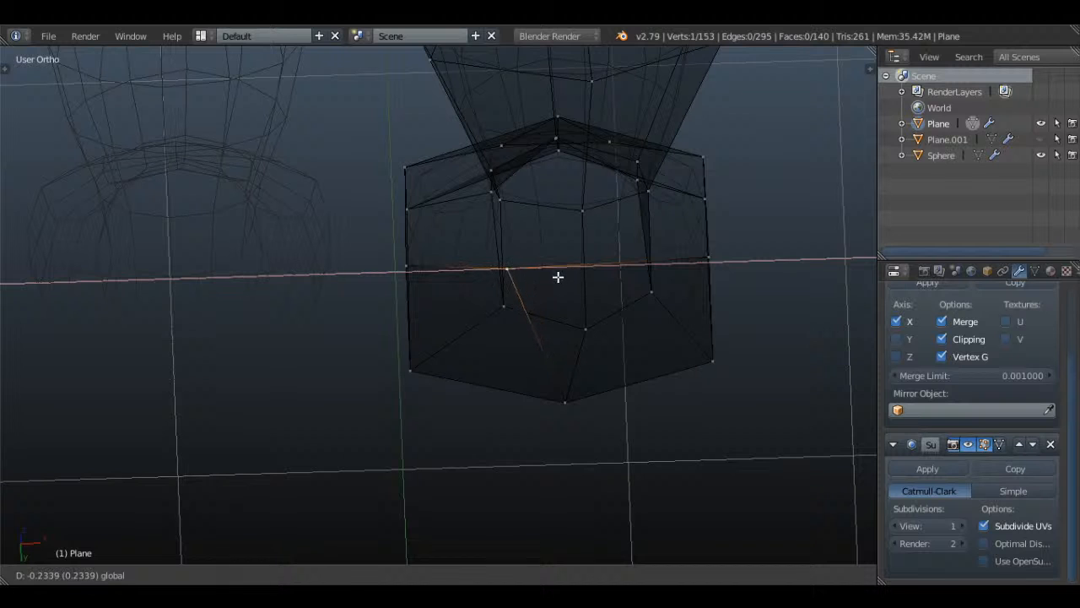
left_click(562, 278)
key("z")
key("a")
- Knife-cut an edge from the heel's middle vertex to the outer half of the foot opening's lower edge
key("k")
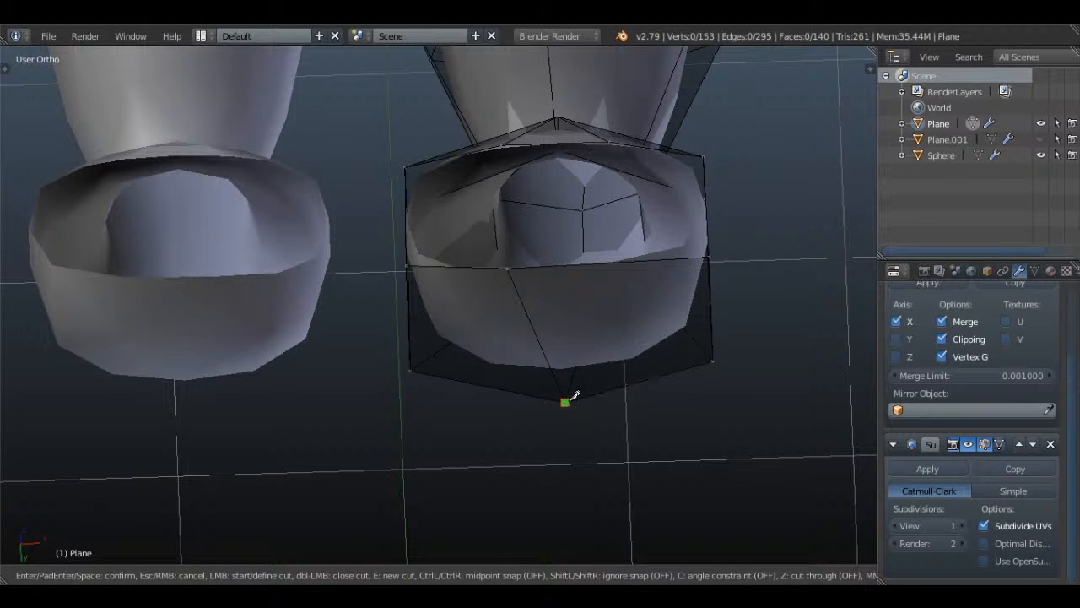
left_click(565, 401)
left_click(603, 264)
key("Return")
key("a")
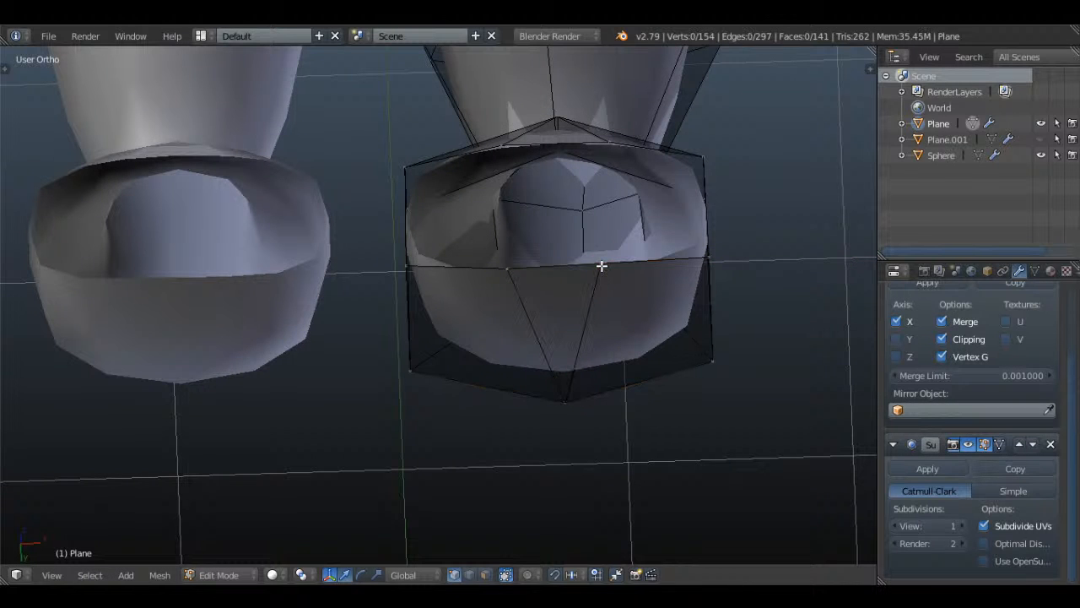
- Nudge the outer lower middle vertex of the foot opening outward and scale both lower middle vertices apart by about 1.14
right_click(602, 265)
right_click(504, 274, "shift")
key("KP_1")
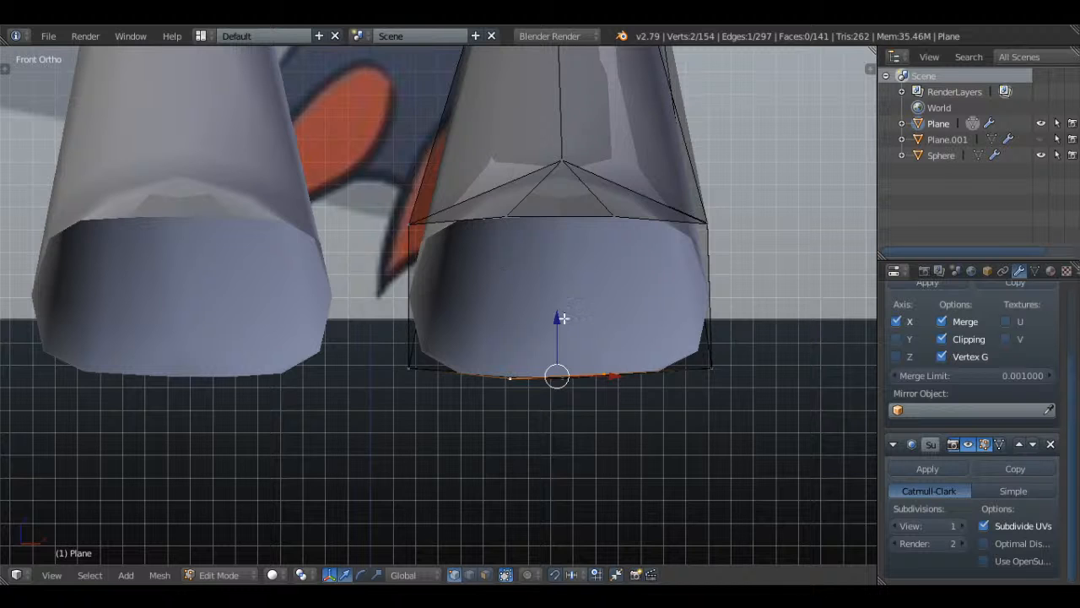
key("z")
right_click(601, 314)
left_click(606, 322)
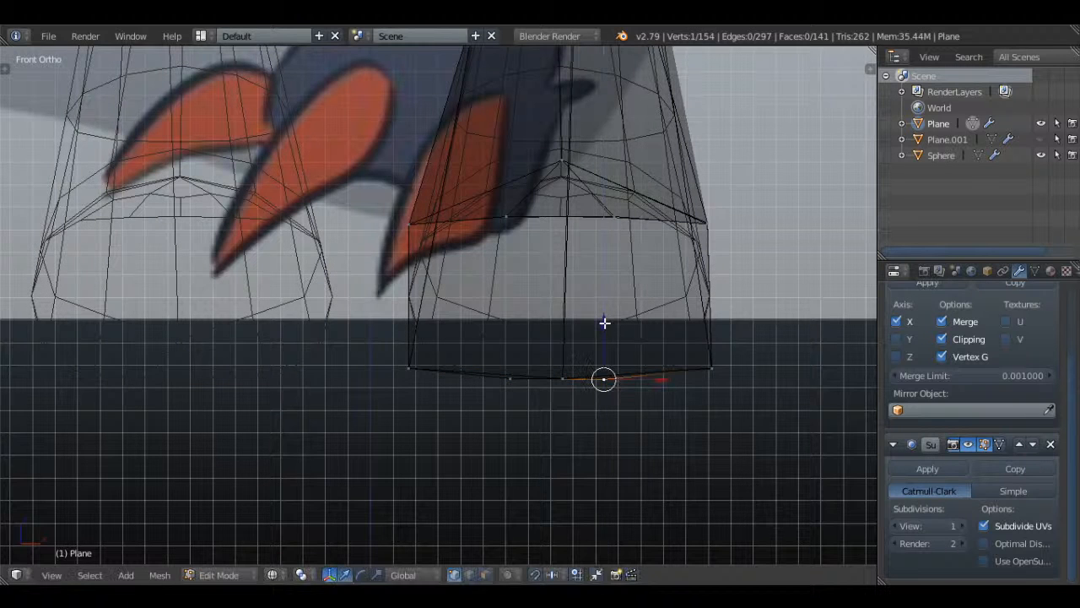
left_click_drag(598, 379, 604, 379)
key("s")
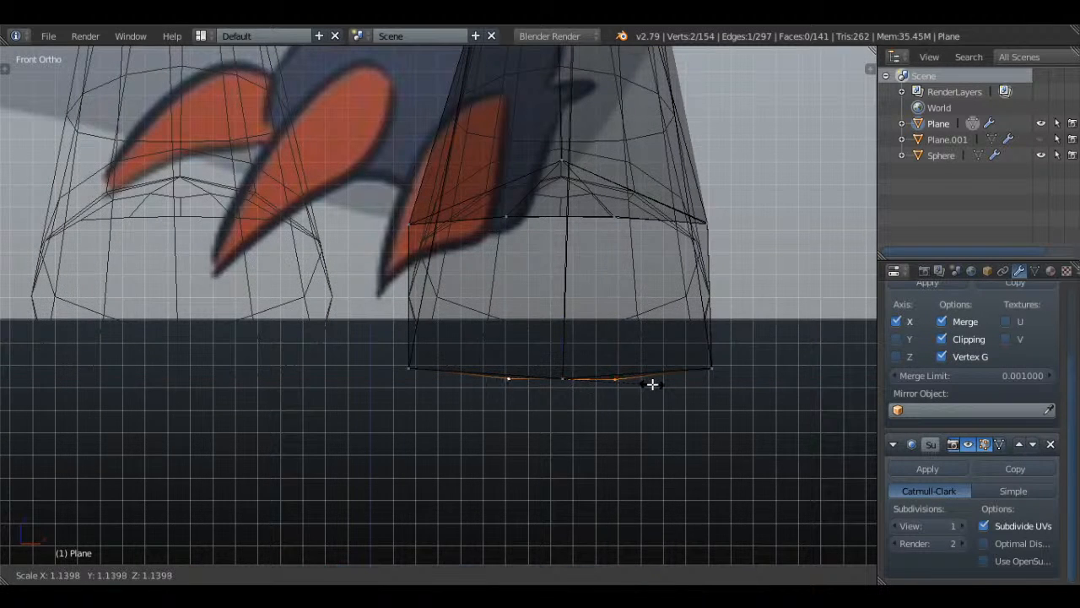
left_click(656, 384)
key("z")
middle_click_drag(657, 385, 591, 414)
- Fill the outer section of the foot opening with a face between its upper and lower edges
right_click(551, 419)
right_click(530, 278, "shift")
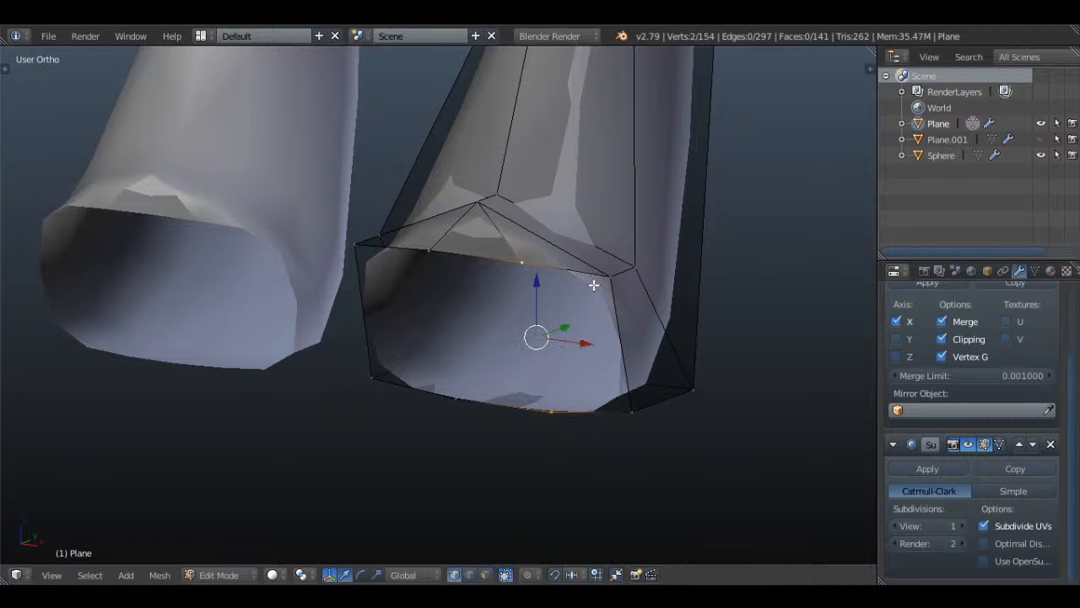
right_click(611, 280, "shift")
right_click(636, 416, "shift")
key("f")
- Fill the middle section of the foot opening with a face joining the four middle vertices
right_click(551, 413)
right_click(459, 400, "shift")
right_click(433, 253, "shift")
right_click(520, 263, "shift")
key("f")
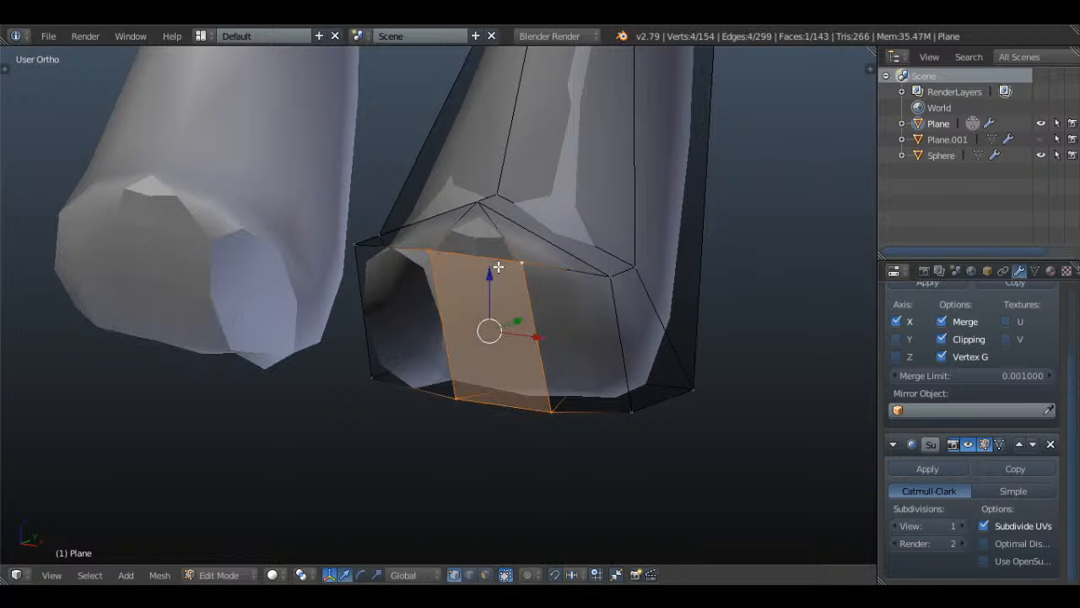
- Fill the inner section of the foot opening with a face to close the foot's front
key("a")
right_click(433, 251)
right_click(357, 245, "shift")
right_click(374, 378, "shift")
right_click(456, 396, "shift")
key("f")
key("a")
- Move the lower front vertices of the foot forward along Y, almost beneath the foot's foremost upper vertex
middle_click_drag(457, 395, 506, 328)
key("KP_3")
key("z")
key("c")
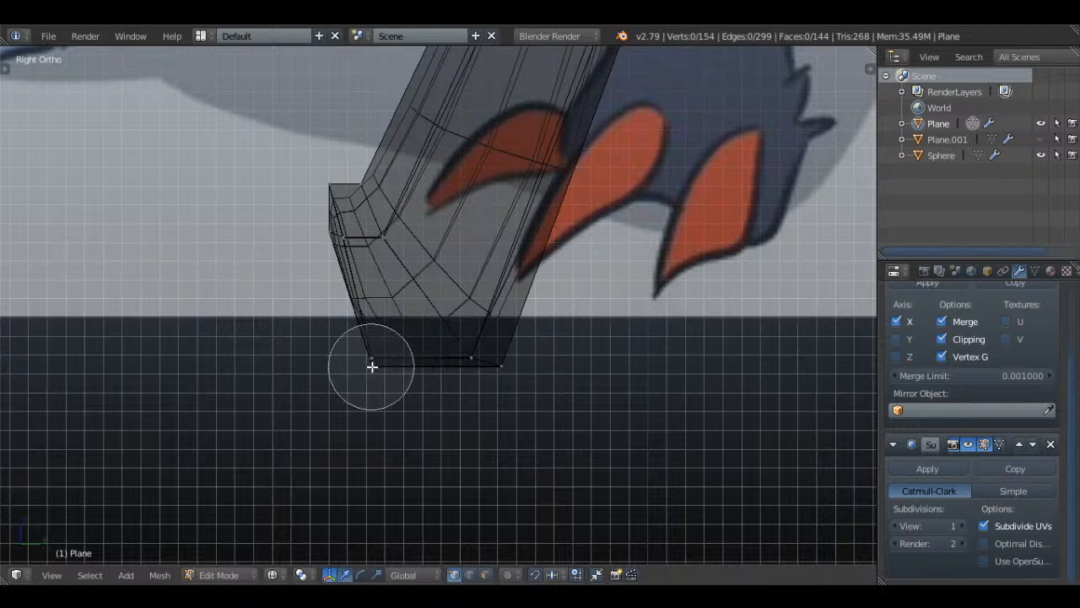
left_click(371, 366)
right_click(372, 366)
left_click_drag(418, 363, 386, 367)
key("a")
- Move the set-back upper front vertices of the foot forward along Y in line with the foot's foremost edge
key("c")
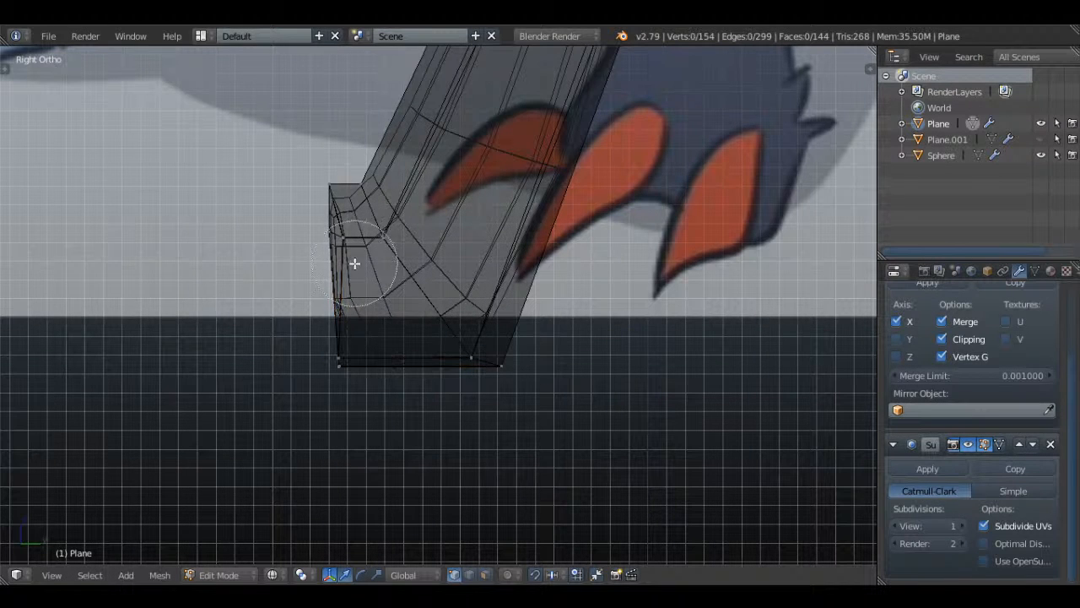
scroll(349, 250, "up", 4)
left_click(352, 242)
right_click(352, 242)
left_click_drag(386, 234, 370, 235)
key("a")
- Move the lower front vertices slightly further forward so the foot's front stands vertical
key("c")
left_click(338, 363)
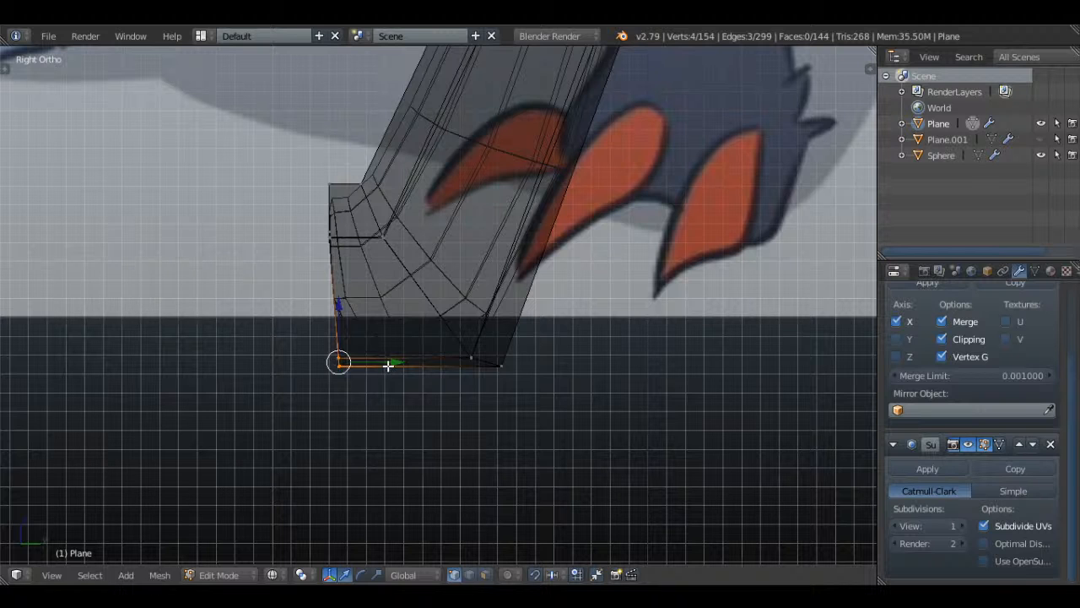
key("a")
- Lower the outer bottom corner of the foot along Z to the level of the sole
middle_click_drag(379, 366, 574, 316)
key("KP_1")
scroll(574, 316, "up", 4)
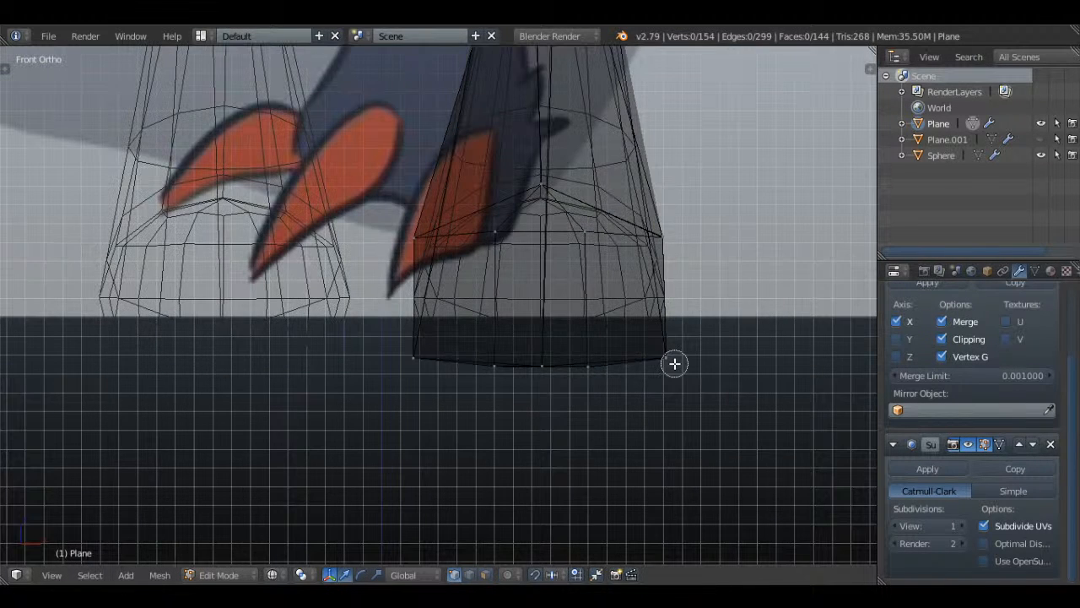
right_click(670, 362)
key("g")
key("z")
left_click(668, 314)
key("a")
- Lower the inner bottom corner of the foot along Z to the level of the sole
key("c")
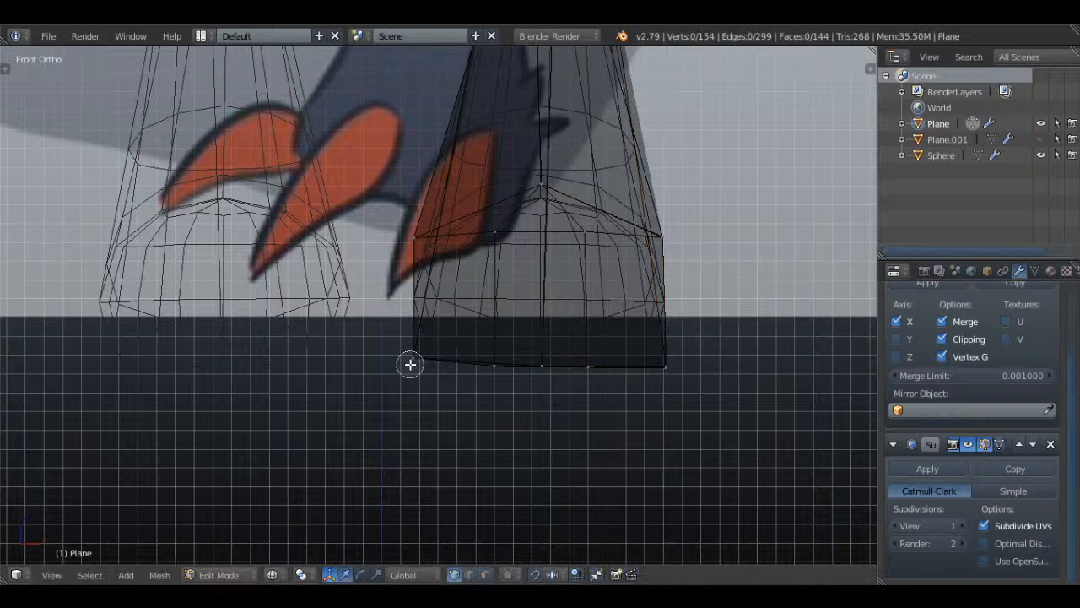
left_click(413, 361)
right_click(414, 359)
key("z")
key("g")
key("z")
left_click(416, 312)
key("a")
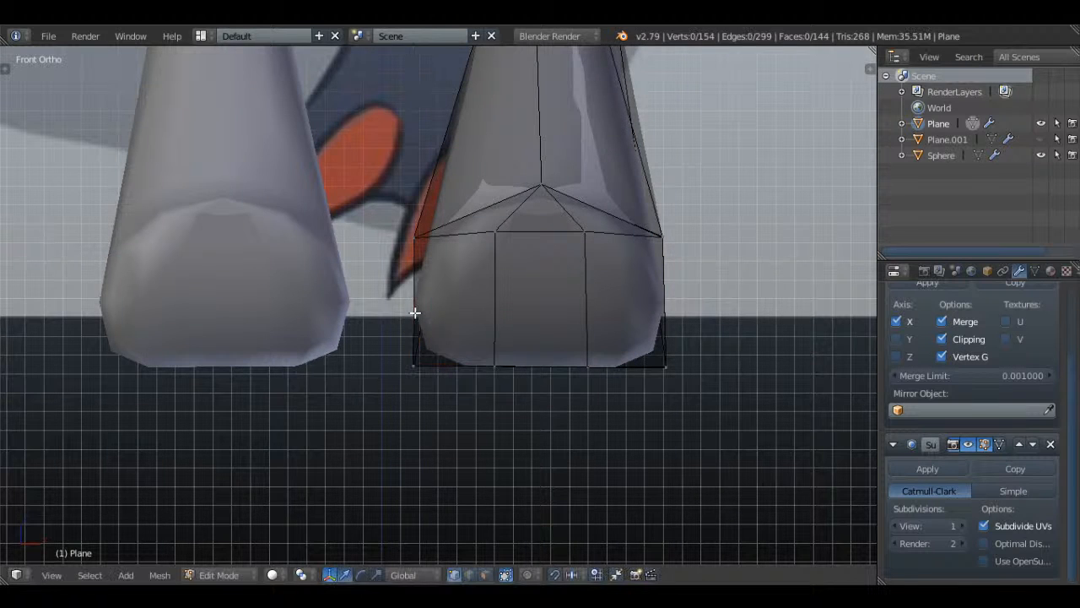
- Apply smooth shading to the whole body mesh and return to Edit Mode
middle_click_drag(550, 301, 453, 279)
key("Tab")
key("t")
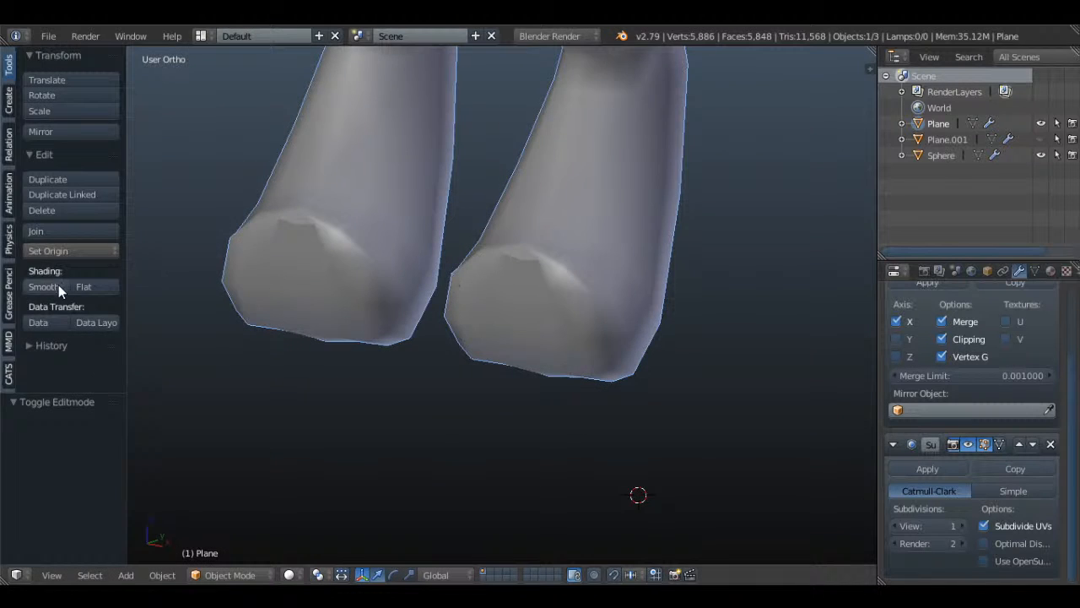
key("t")
key("Tab")
- Move the front middle vertex of the ankle upward along the shin's front profile in side view
key("a")
right_click(487, 209)
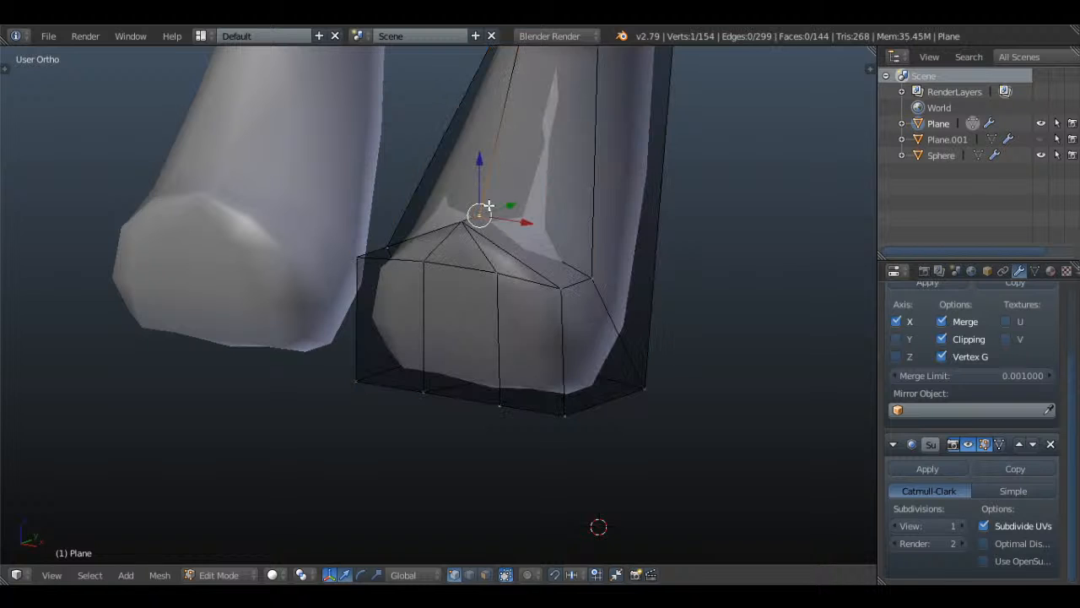
key("KP_3")
key("g")
left_click(498, 172)
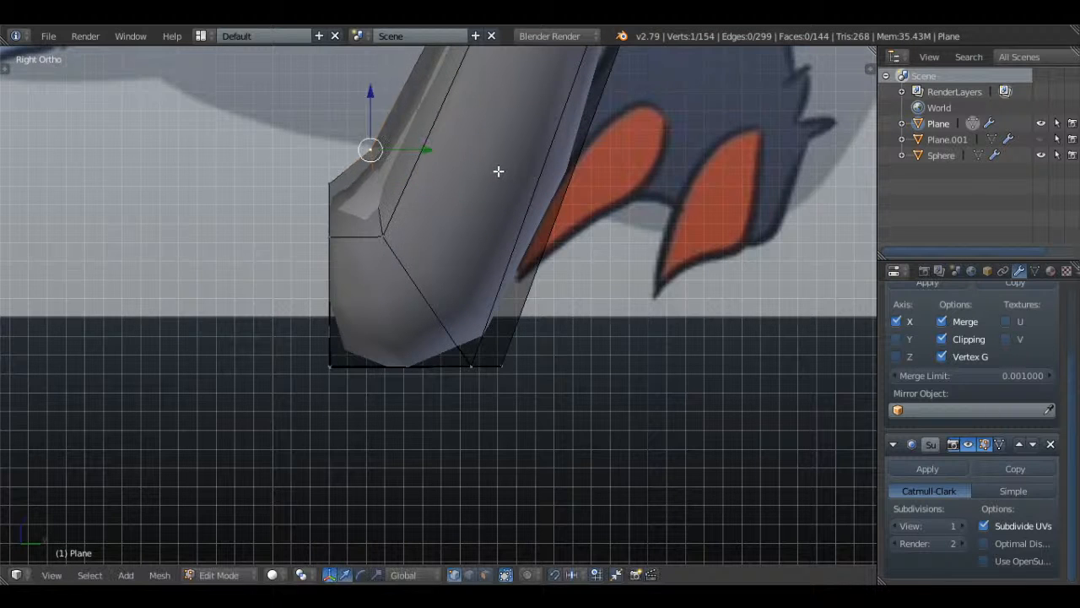
key("a")
- Select the three front faces of the foot and move them about 0.2 forward along Y
middle_click_drag(498, 171, 511, 327)
right_click(503, 251)
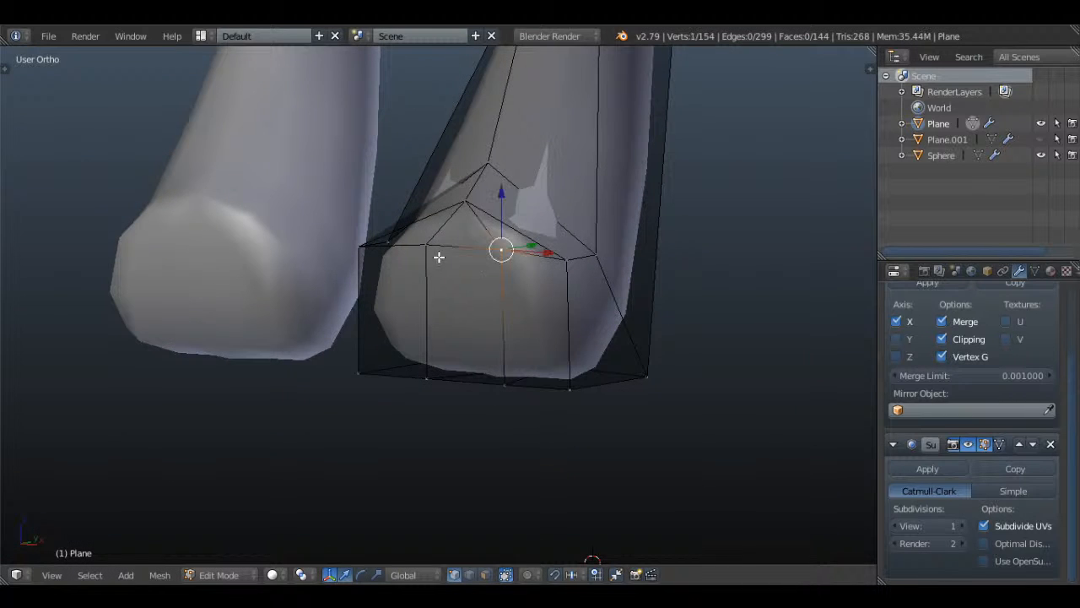
right_click(427, 247, "shift")
right_click(345, 316, "alt+shift")
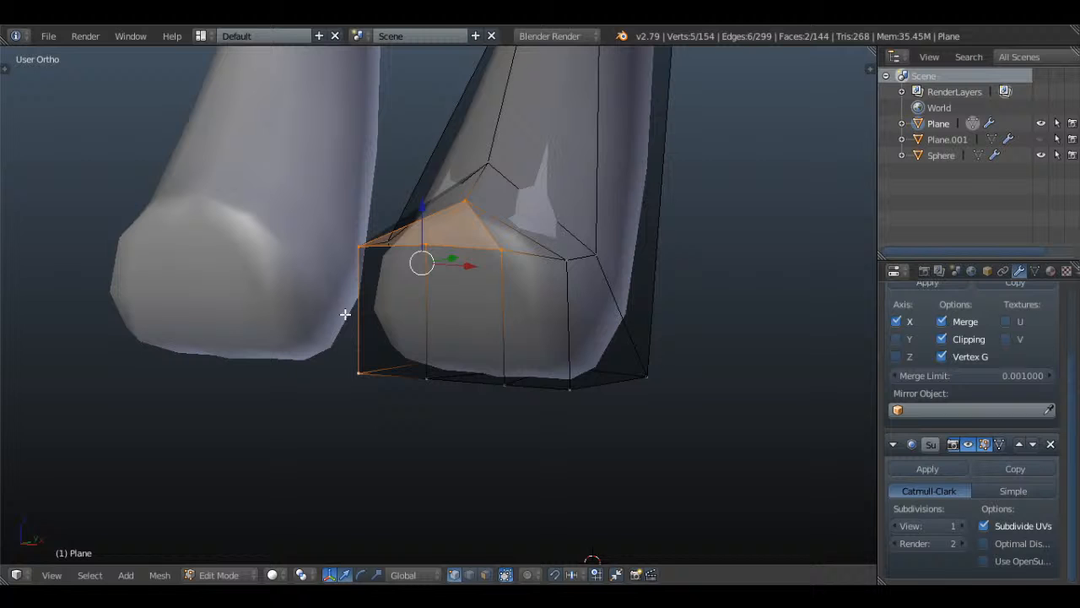
right_click(433, 384, "shift")
right_click(511, 385, "shift")
right_click(571, 385, "shift")
right_click(565, 272, "shift")
right_click(472, 204, "shift")
middle_click_drag(587, 274, 504, 277)
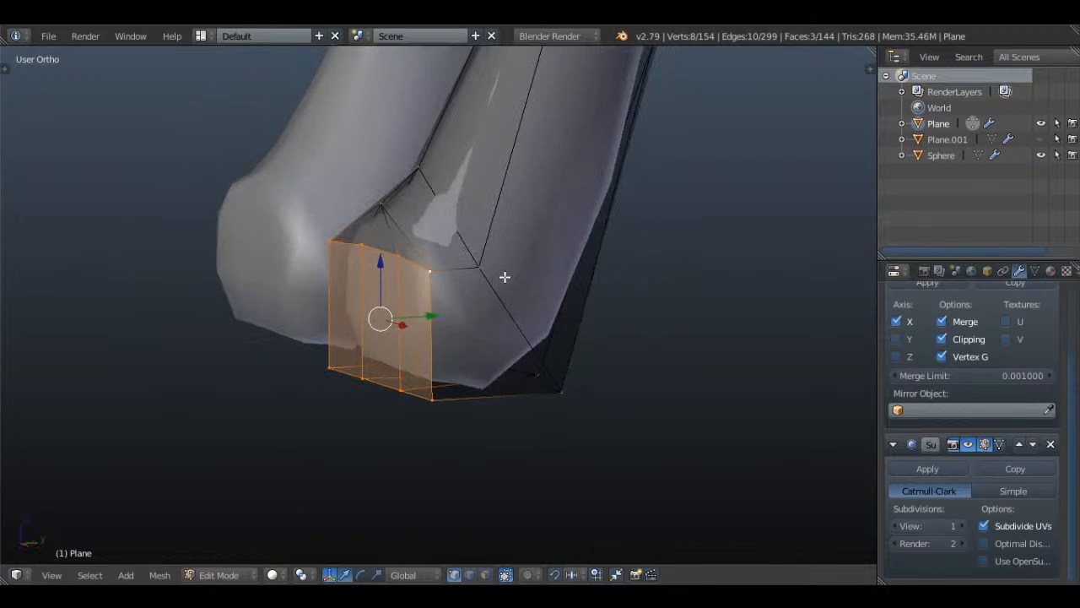
key("g")
key("x")
left_click(398, 323)
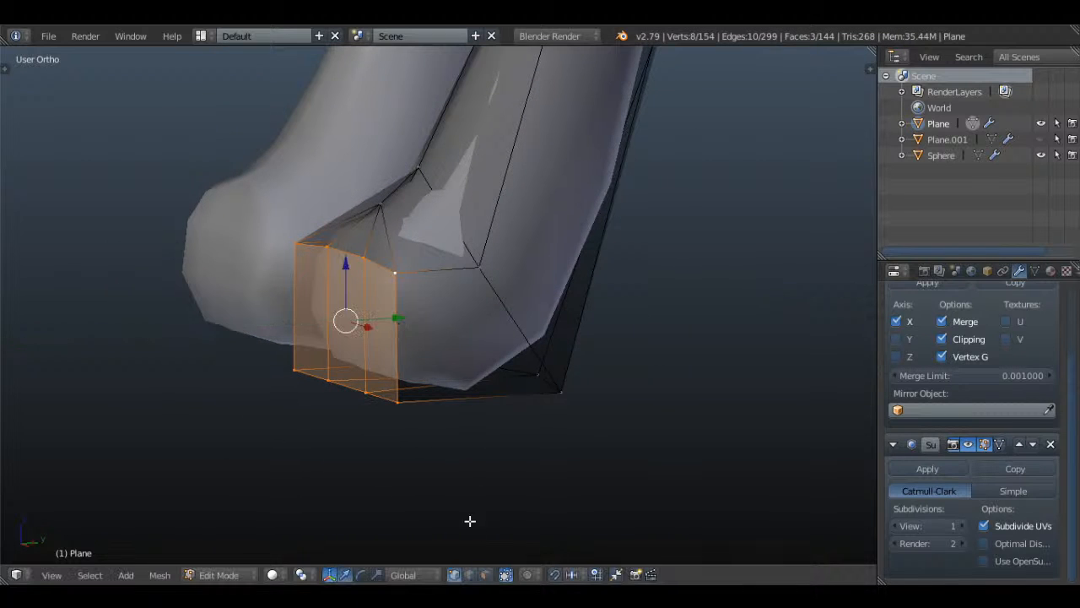
- Extrude the three front faces individually in face mode and move them forward along Y to form three toes
left_click(487, 574)
key("t")
left_click(72, 322)
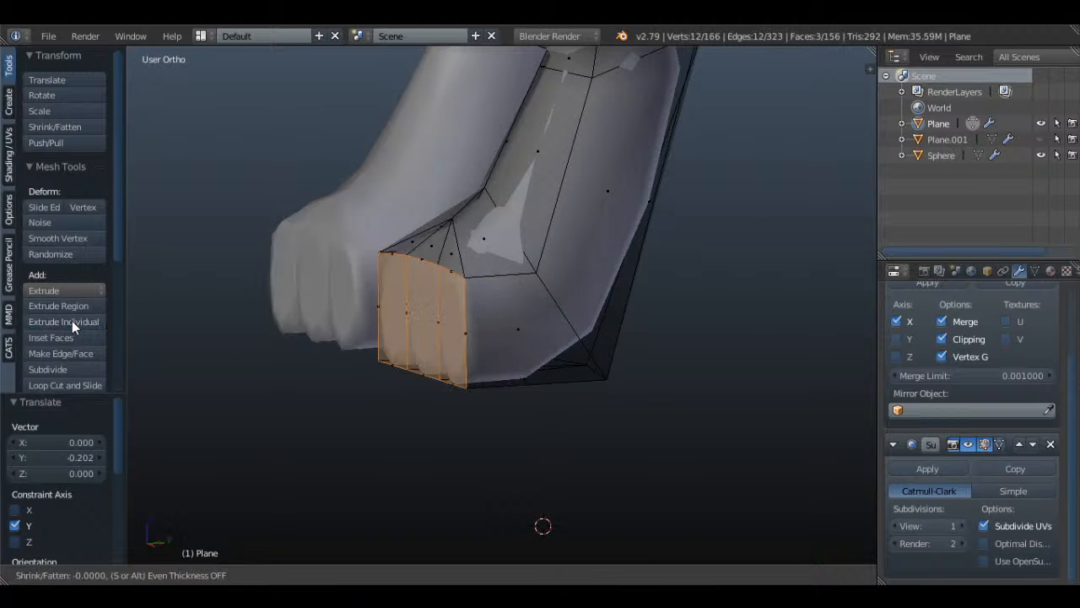
key("t")
left_click(310, 577)
left_click(361, 521)
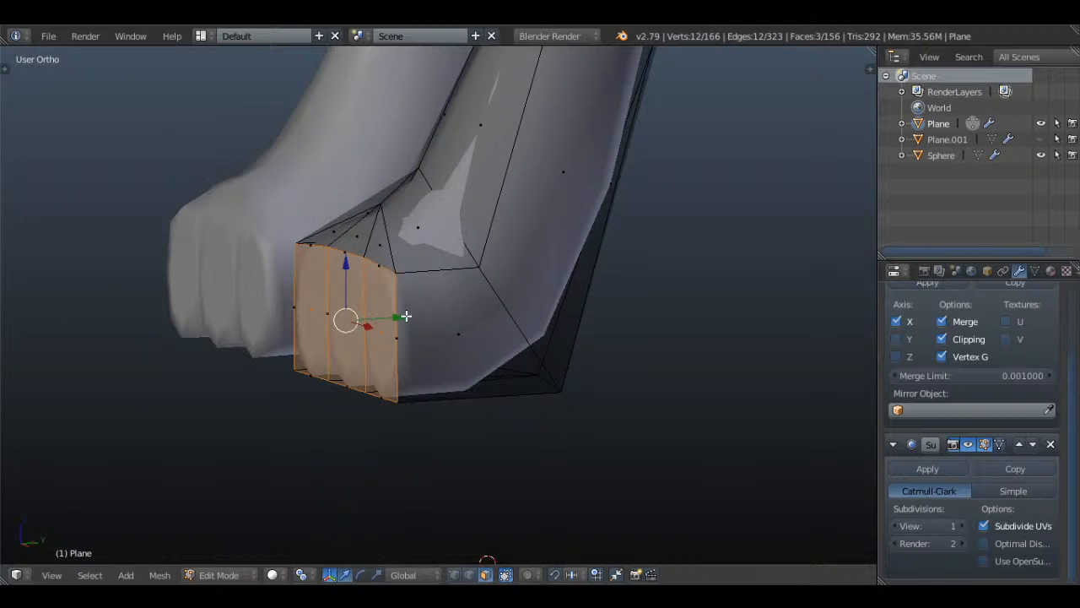
key("g")
key("x")
left_click(293, 330)
- Raise the upper vertices at the base of the toes slightly in side view
scroll(293, 331, "down", 6)
key("Tab")
middle_click_drag(463, 305, 418, 280)
key("KP_3")
key("Tab")
scroll(418, 279, "up", 3)
key("a")
key("a")
key("a")
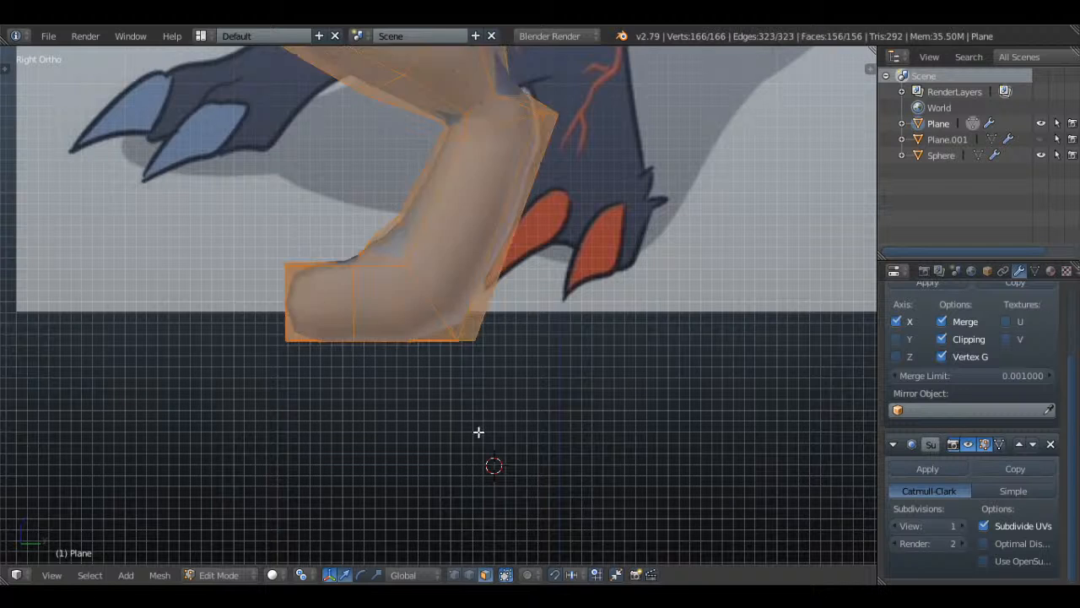
middle_click_drag(434, 409, 507, 411, "shift")
scroll(366, 322, "up", 3)
key("z")
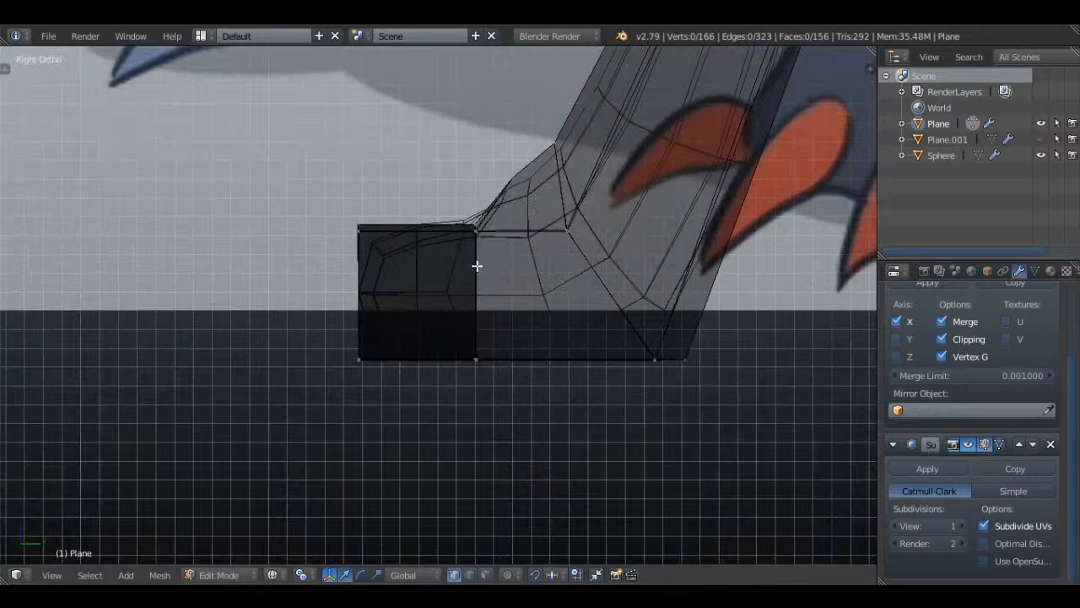
key("c")
left_click(481, 237)
right_click(481, 237)
key("g")
left_click(487, 220)
- Delete the peak vertex on the instep between the ankle and the toe bases
right_click(512, 178)
middle_click_drag(513, 178, 621, 216)
key("z")
key("x")
left_click(638, 159)
- Fill the outer part of the instep gap with a face between the ankle and the outer toe's base
middle_click_drag(630, 157, 642, 244)
right_click(556, 278)
right_click(607, 318, "shift")
right_click(676, 295, "shift")
key("f")
- Fill a triangular face between the middle toe's base edge and the ankle's front vertex
right_click(567, 266)
right_click(455, 282, "shift")
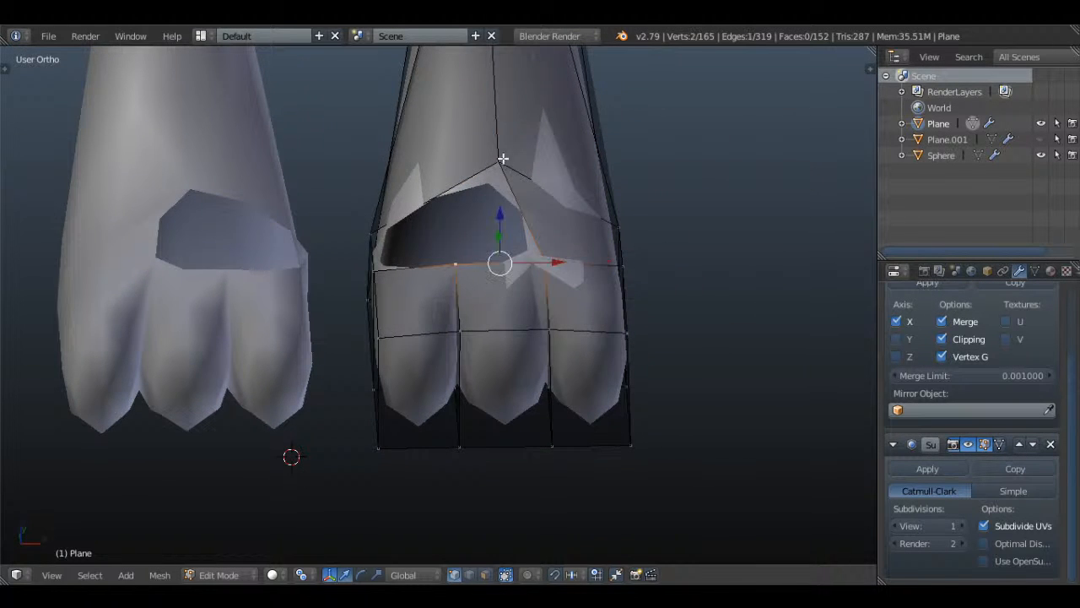
right_click(504, 161, "shift")
key("f")
- Fill the remaining inner part of the instep gap with a face up to the ankle's front vertex
key("a")
right_click(384, 270, "shift")
middle_click_drag(386, 268, 452, 258)
right_click(351, 253, "shift")
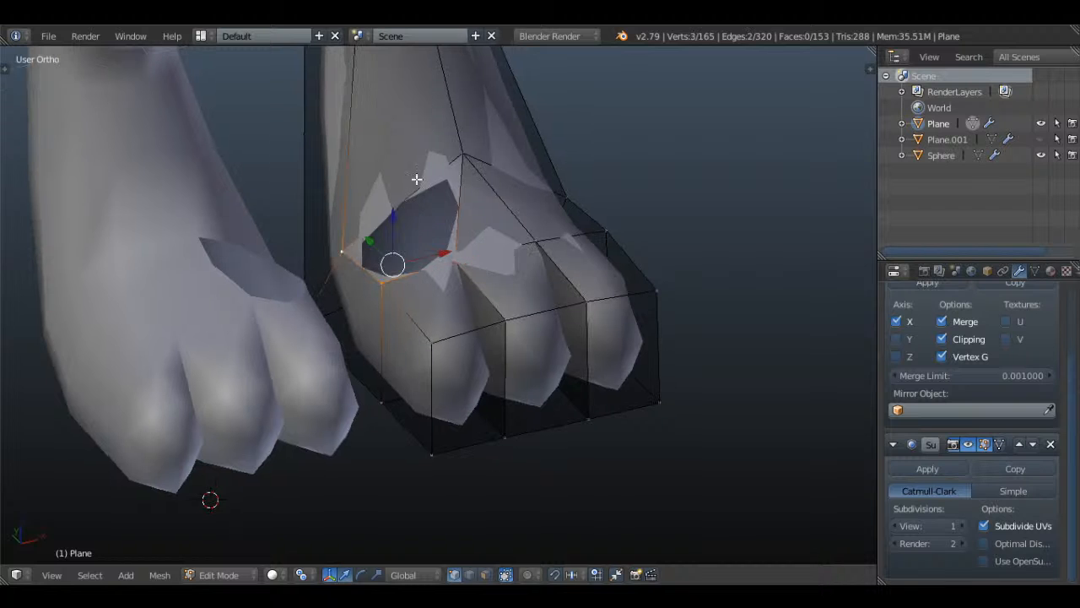
right_click(461, 165, "shift")
key("f")
key("a")
key("Tab")
middle_click_drag(654, 266, 554, 323)
key("Tab")
key("a")
key("a")
right_click(488, 322)
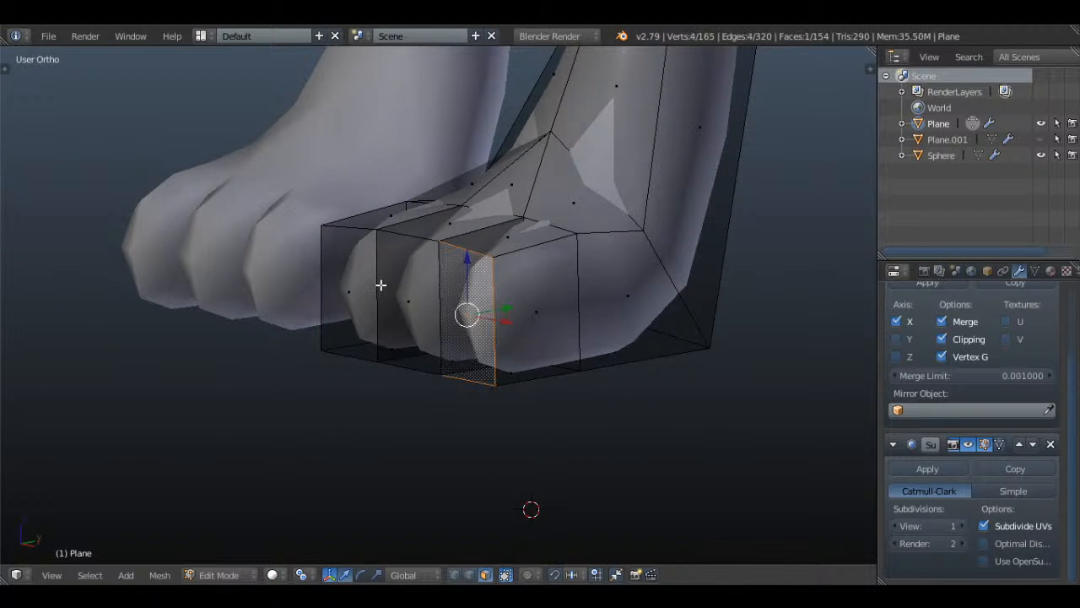
right_click(381, 284, "shift")
right_click(332, 272, "shift")
key("KP_3")
key("Tab")
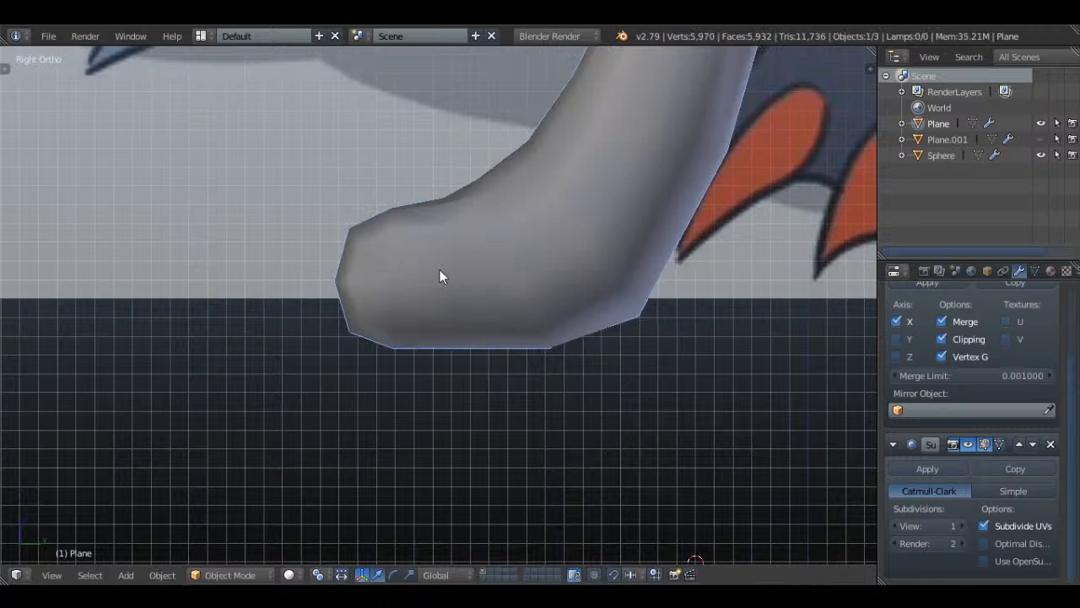
key("Tab")
key("a")
- Try to add a loop cut around the foot and toes
key("ctrl+r")
key("Escape")
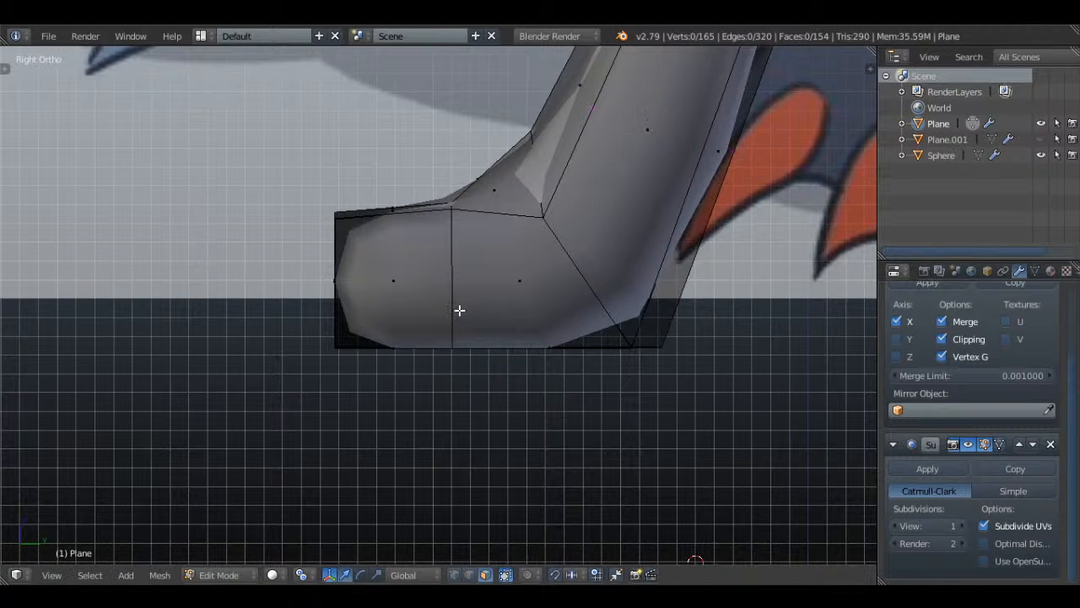
key("ctrl+r")
key("Escape")
middle_click_drag(491, 284, 573, 242)
key("ctrl+r")
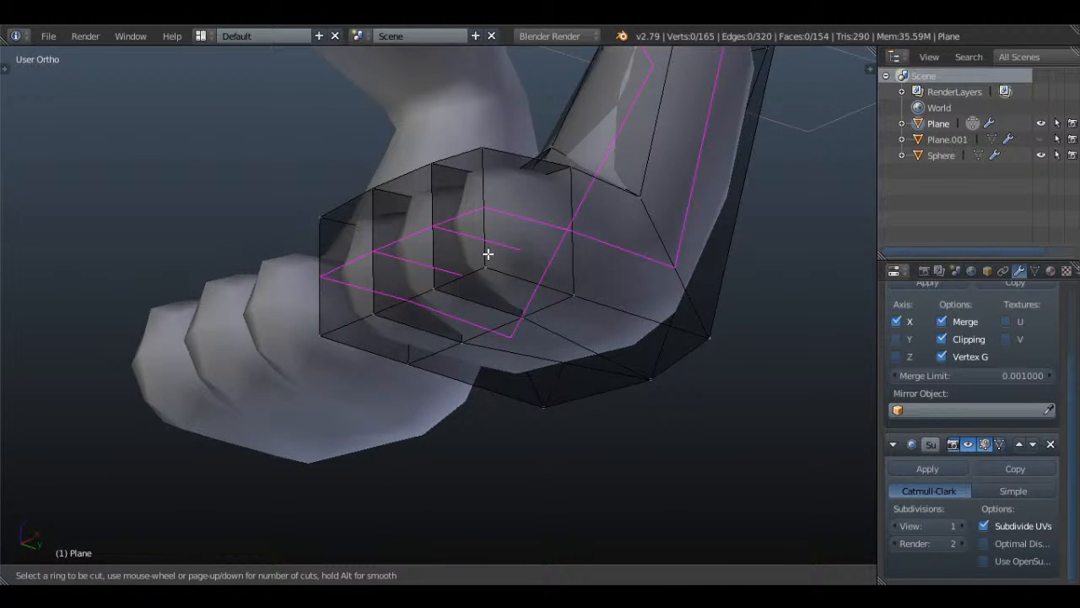
scroll(488, 254, "down", 8)
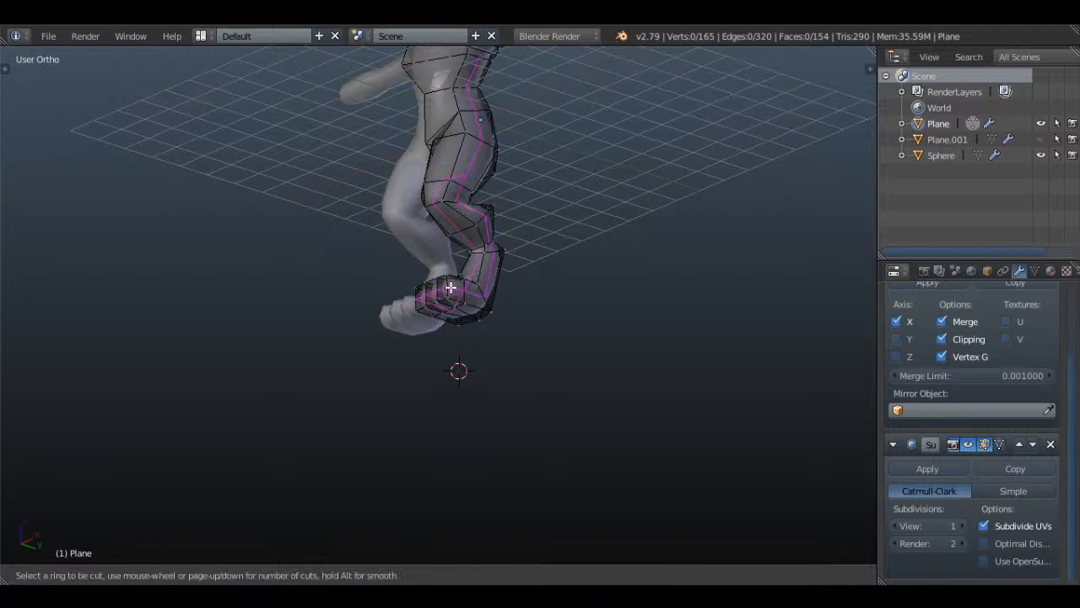
key("Escape")
- View the foot from the right side in Object Mode to check its profile
scroll(492, 268, "up", 5)
scroll(547, 318, "up", 2)
middle_click_drag(642, 271, 480, 271)
key("KP_3")
key("Tab")
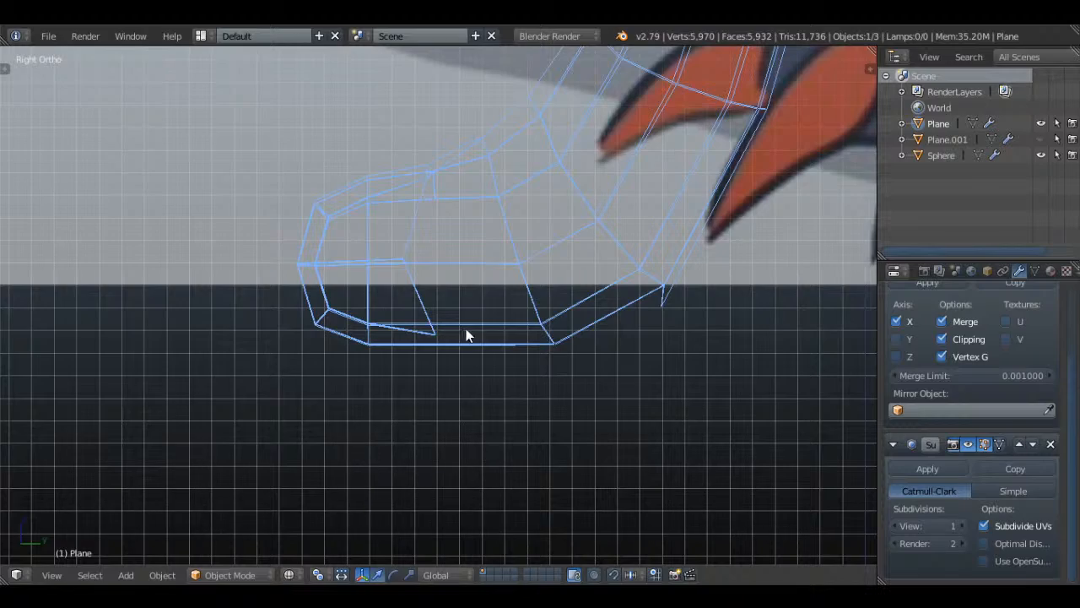
- Try to add a centred loop cut around the outer toe
key("Tab")
scroll(469, 333, "up", 4)
key("Tab")
mouse_move(471, 335)
middle_mouse_down()
mouse_move(516, 337)
mouse_move(639, 308)
mouse_move(639, 249)
mouse_move(641, 401)
mouse_move(383, 379)
mouse_move(383, 306)
middle_mouse_up()
key("z")
key("Tab")
key("a")
scroll(633, 390, "down", 4)
key("a")
key("ctrl+r")
left_click(394, 270)
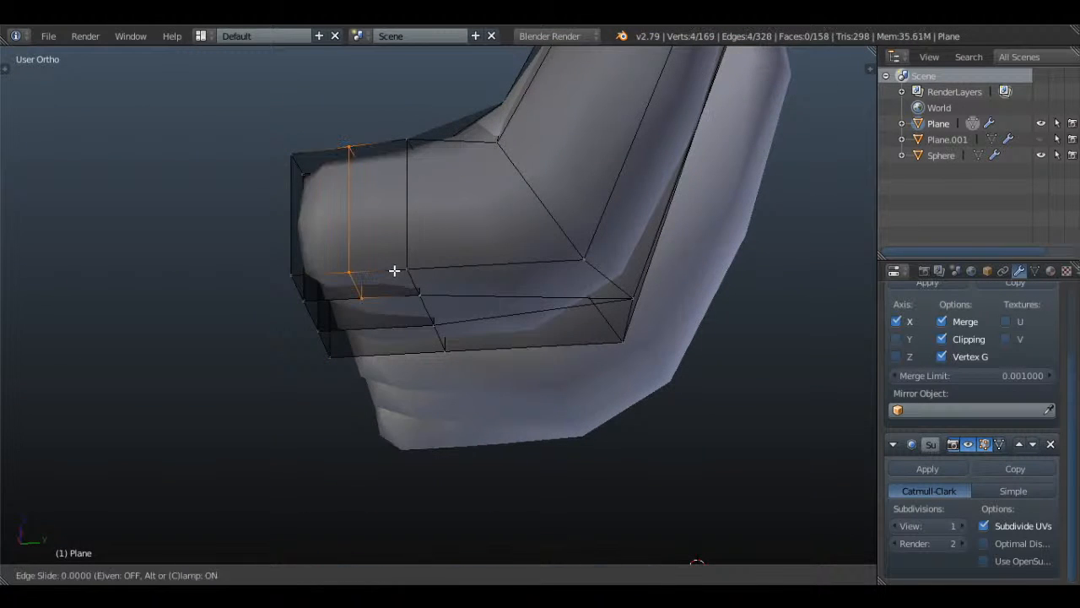
right_click(394, 270)
- Check the smoothed foot from the side, and undo the toe's loop cut
key("Tab")
middle_click_drag(417, 324, 471, 349)
key("Tab")
key("ctrl+z")
key("ctrl+z")
key("ctrl+z")
key("a")
- In the right wireframe view, move the ankle's front vertex down toward the instep
key("KP_3")
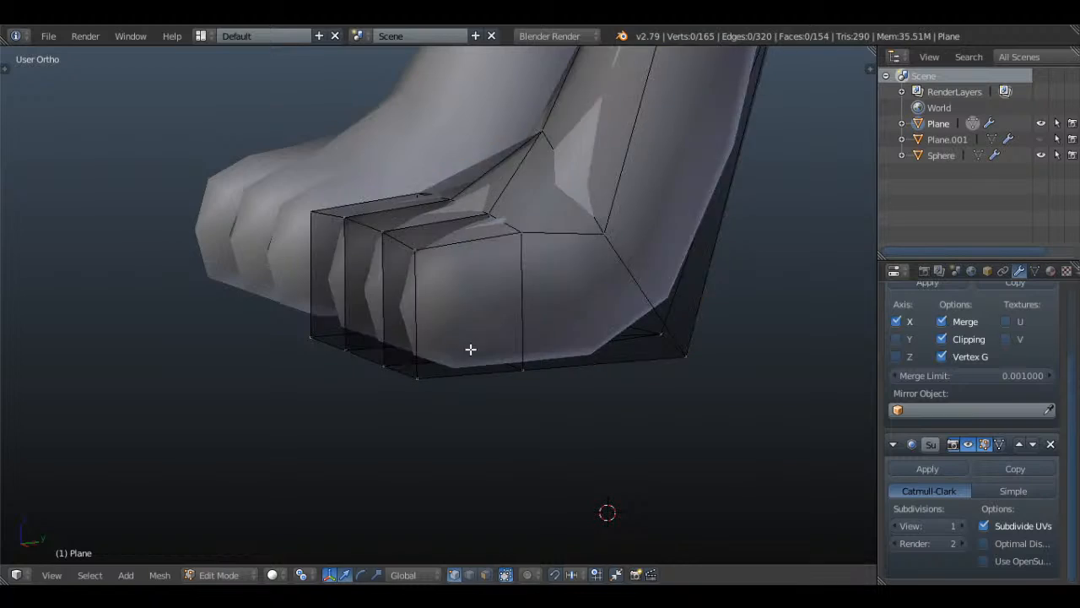
key("Tab")
scroll(542, 293, "down", 6)
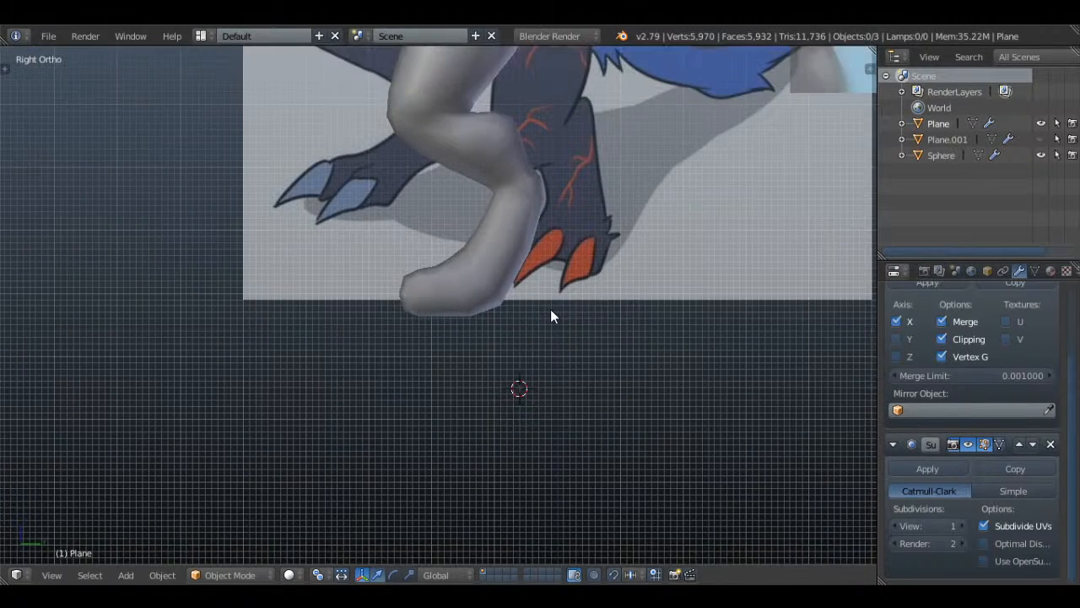
middle_click_drag(541, 302, 510, 316, "shift")
key("Tab")
scroll(510, 316, "up", 4)
key("a")
key("a")
key("a")
key("a")
key("z")
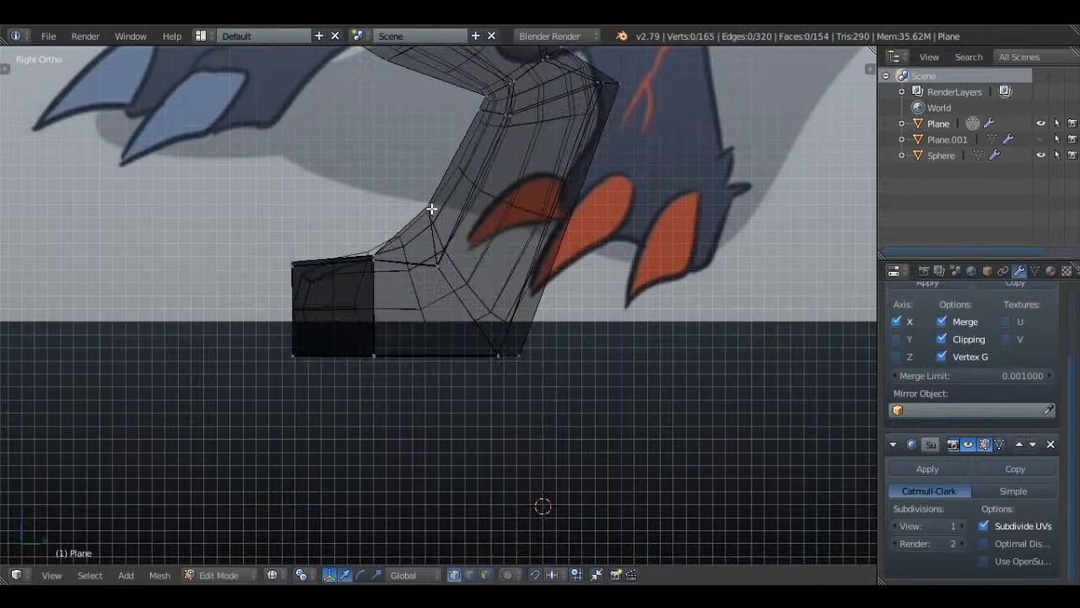
key("g")
left_click(435, 237)
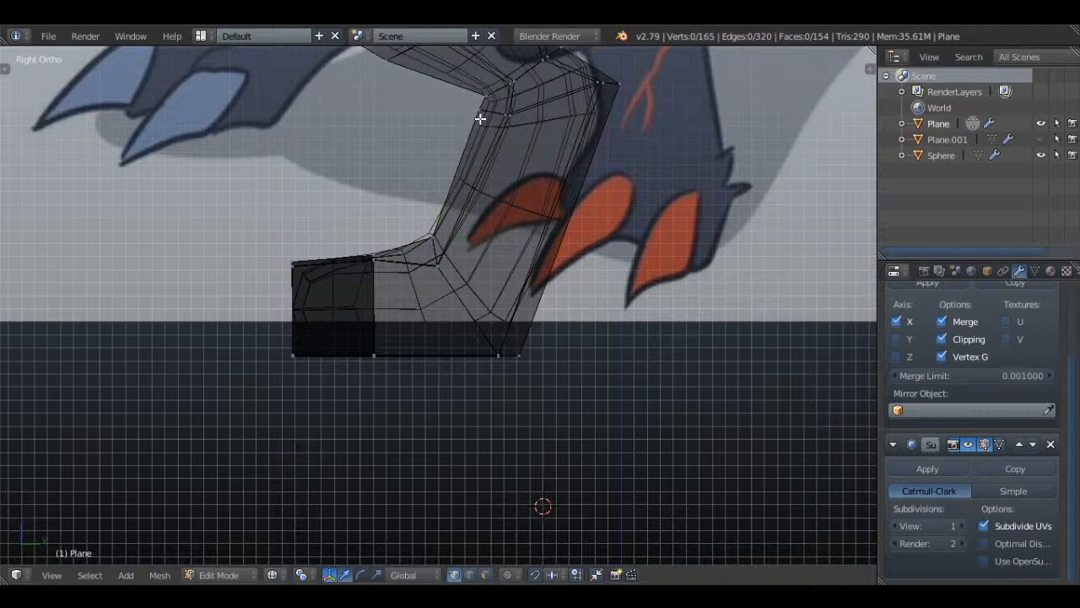
- Shift the front vertices at the top of the lower leg slightly backward
key("g")
left_click(543, 123)
key("g")
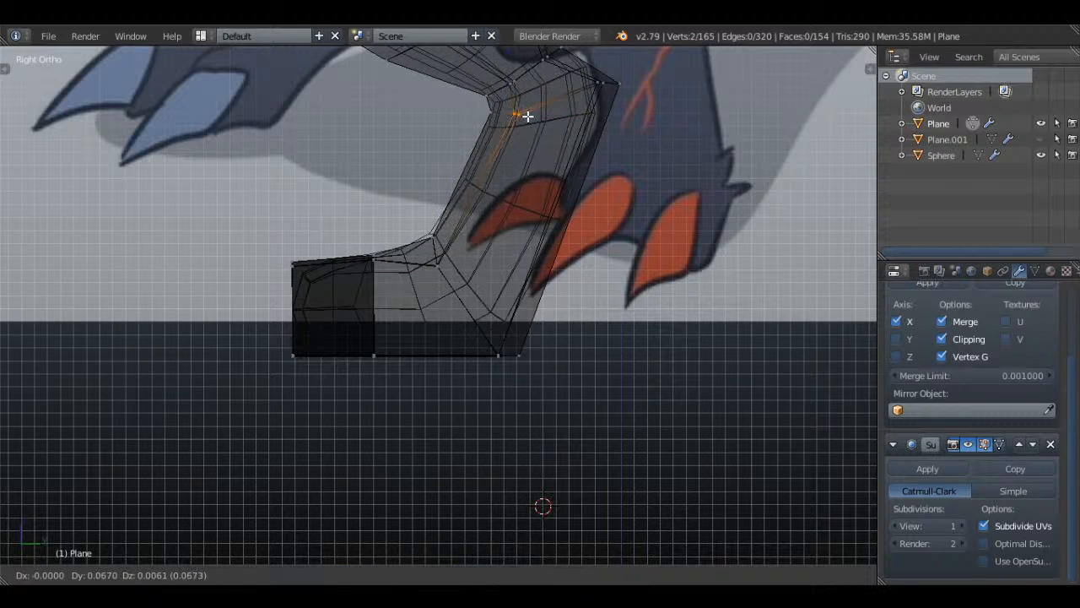
left_click(526, 114)
- Move the ankle's side vertices slightly backward and down, away from the instep
key("c")
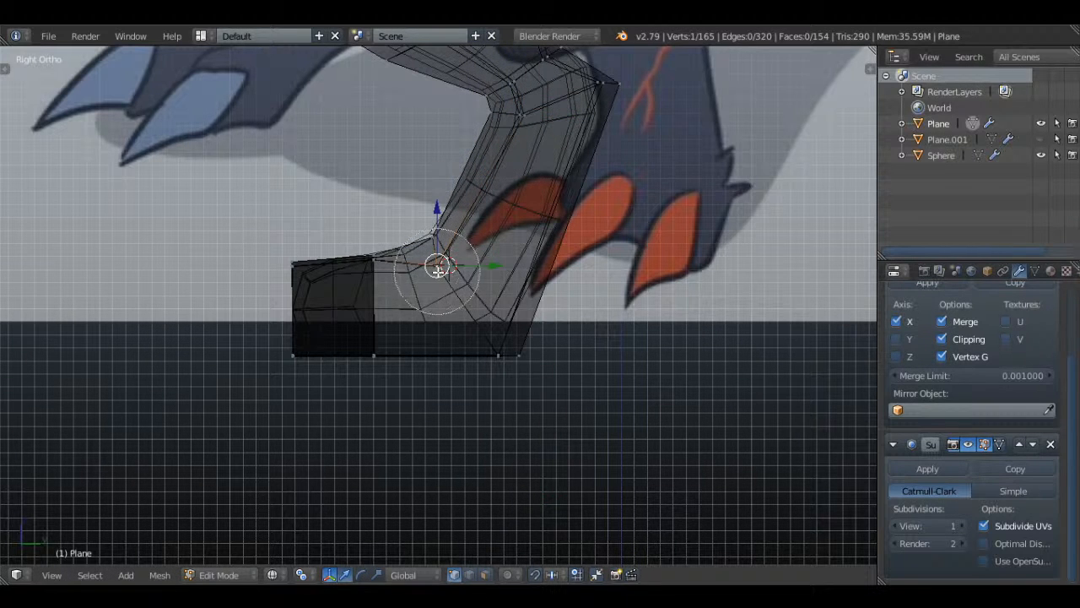
left_click(443, 274)
right_click(448, 276)
scroll(473, 280, "up", 2)
key("g")
left_click(593, 303)
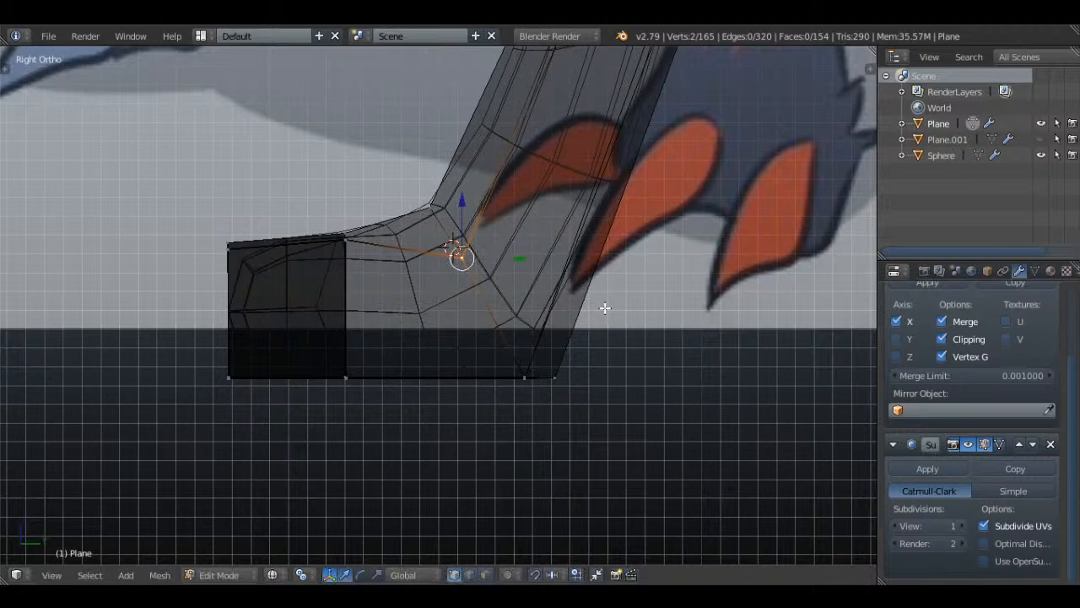
key("a")
scroll(663, 428, "down", 4)
scroll(718, 414, "up", 2)
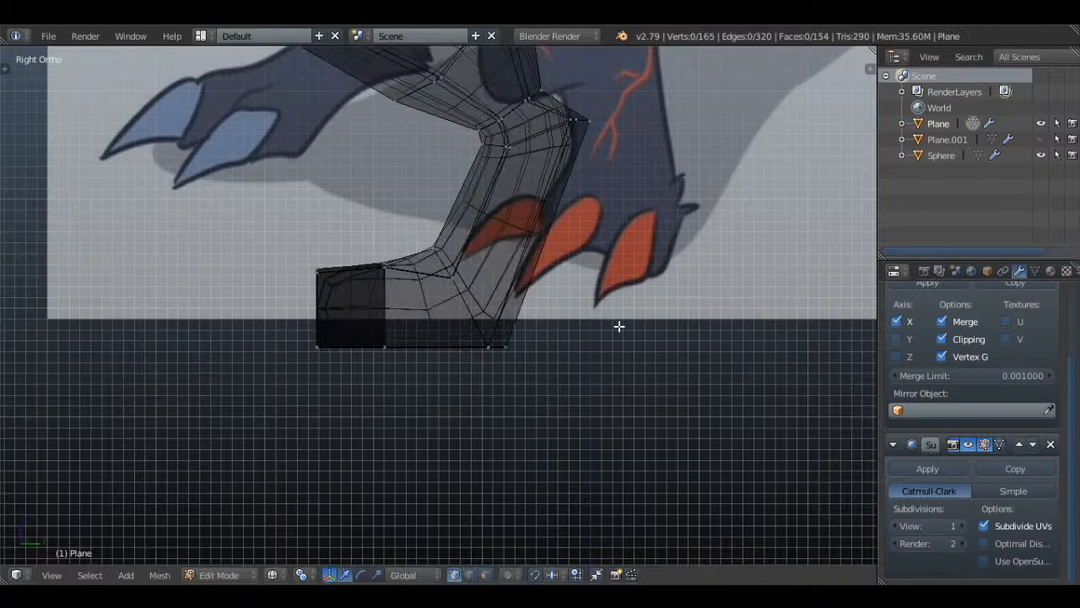
- Add a loop cut around the lower leg just above the heel and check the feet's smoothed shape
scroll(515, 356, "up", 1)
key("c")
left_click(509, 360)
right_click(509, 360)
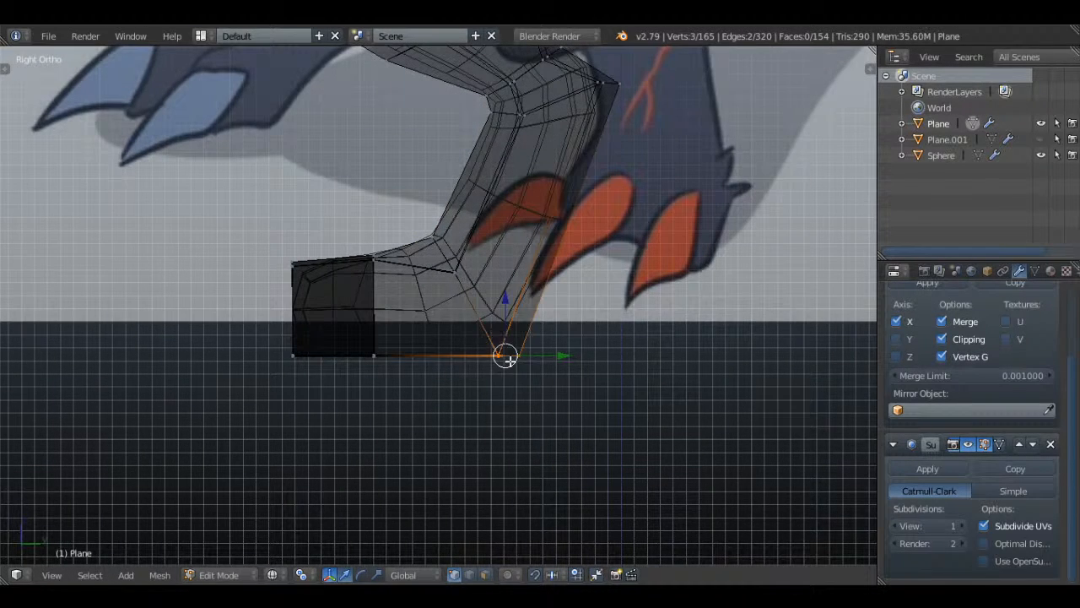
key("a")
key("ctrl+r")
left_click(532, 289)
left_click(509, 377)
key("Tab")
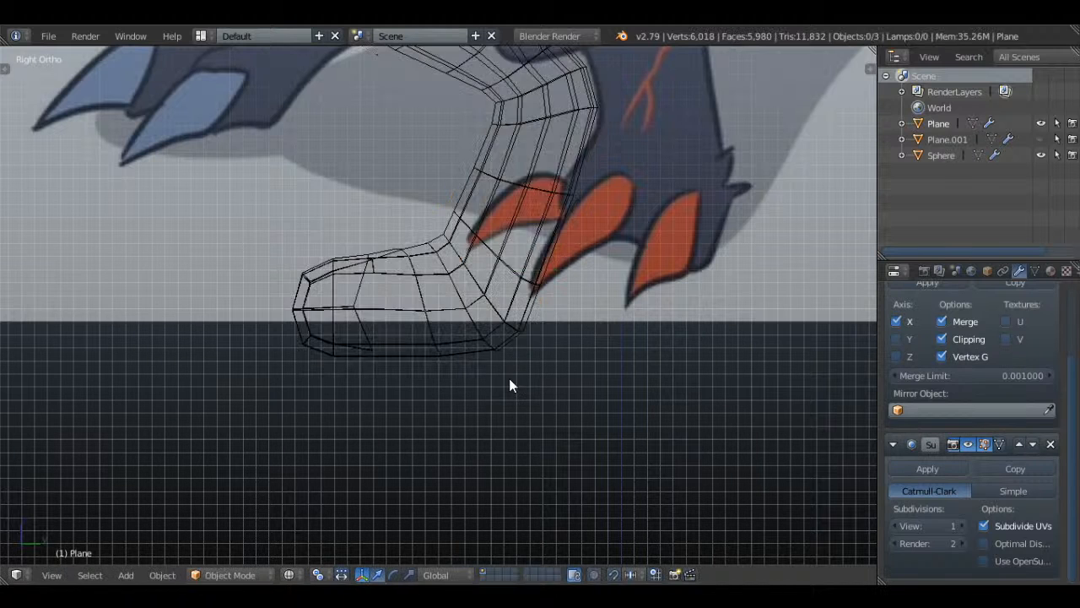
key("Tab")
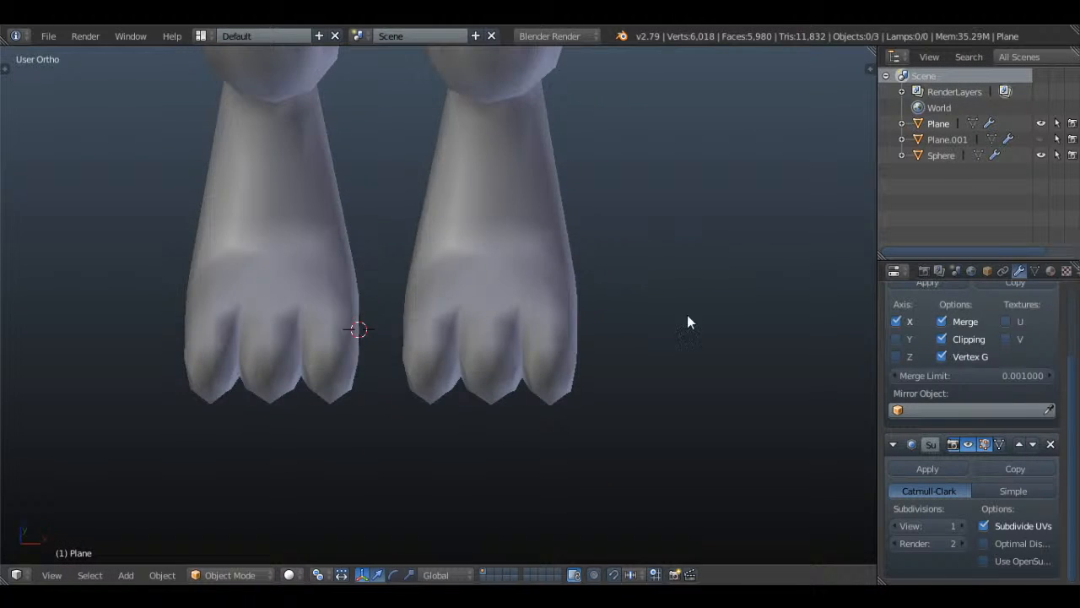
middle_click_drag(687, 315, 407, 303)
- Move the edge loop at the base of the toes backward toward the ankle
key("Tab")
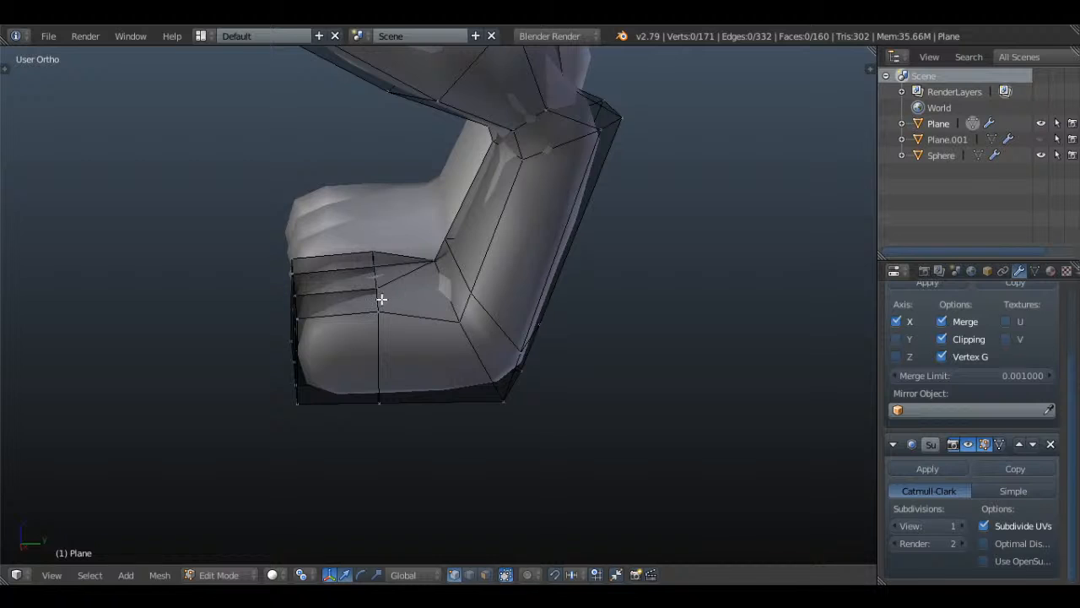
key("z")
left_click(375, 302, "alt")
key("z")
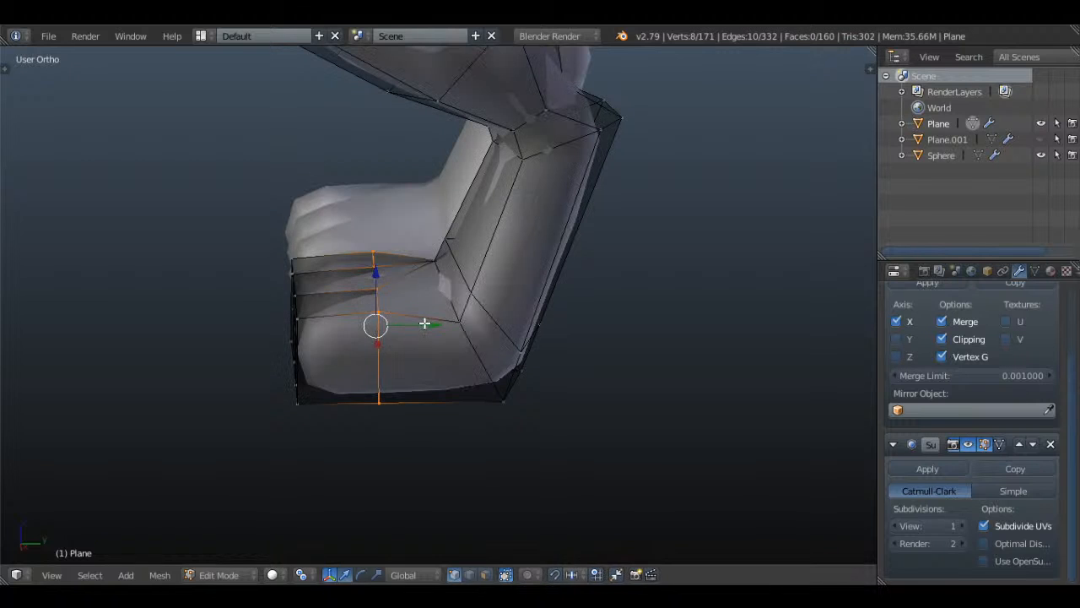
key("g")
key("x")
left_click(471, 327)
key("z")
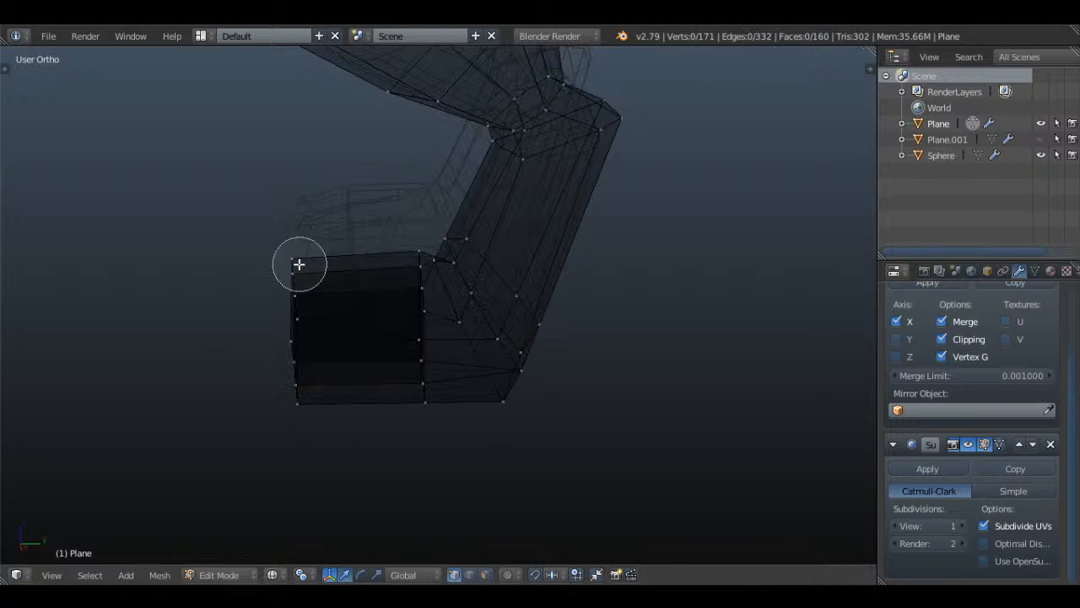
- Move the toes' front vertices backward to shorten the toes
left_click(294, 325, "alt")
key("z")
middle_click_drag(351, 330, 510, 291)
key("KP_3")
key("a")
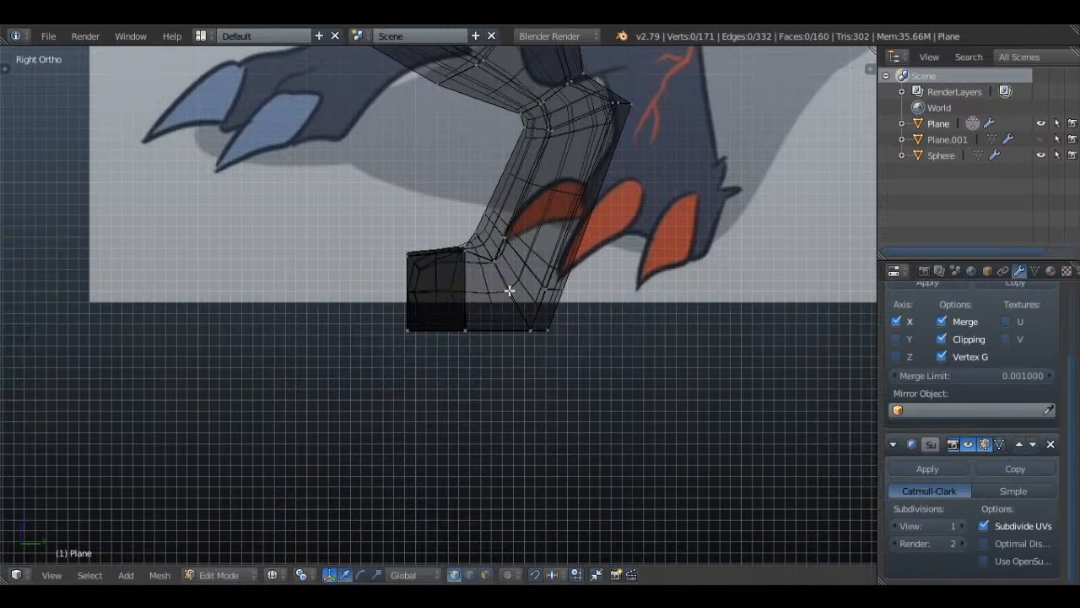
- Raise the bottom vertices at the base of the toes to arch the sole
scroll(509, 290, "up", 3)
right_click(492, 345, "alt")
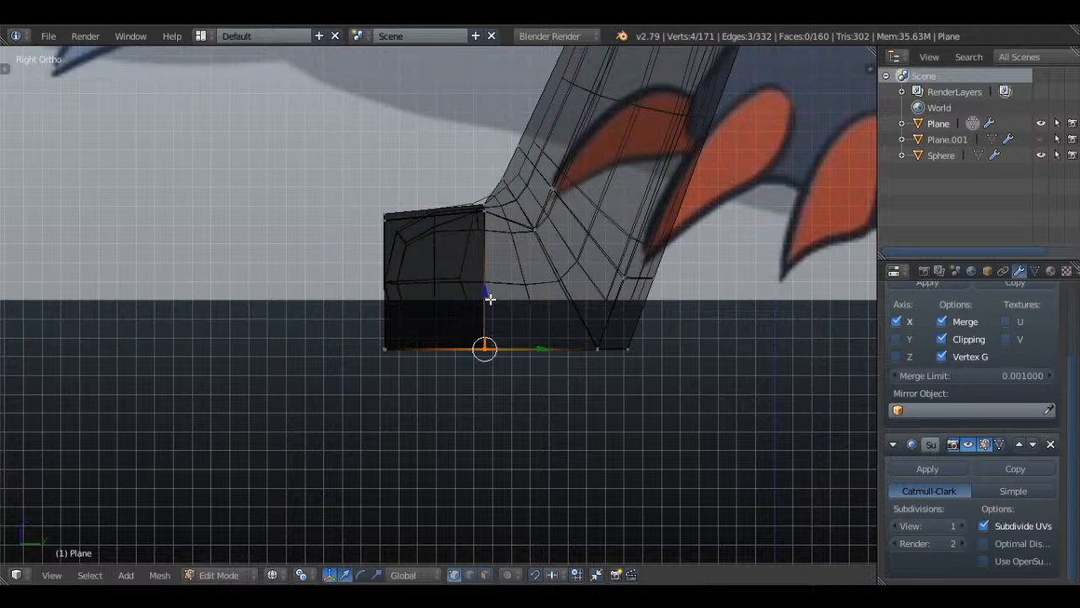
left_click_drag(491, 299, 490, 273)
key("Tab")
key("Tab")
key("a")
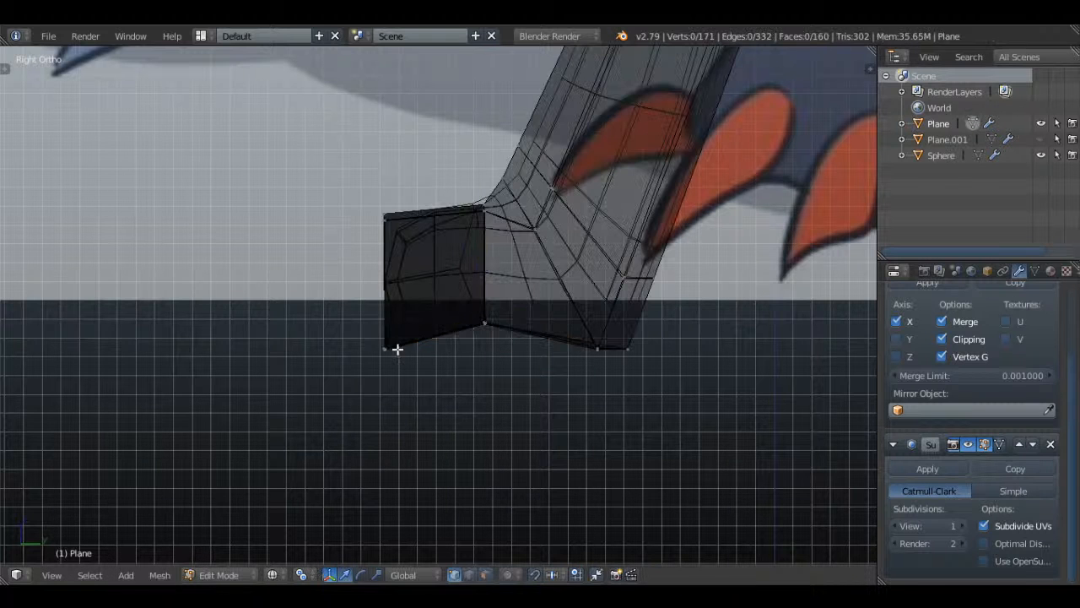
- Lower the bottom front vertices of the toes slightly and inspect the smoothed foot
right_click(392, 349, "alt")
left_click_drag(386, 306, 384, 310)
key("Tab")
mouse_move(428, 309)
middle_mouse_down()
mouse_move(579, 296)
mouse_move(627, 309)
mouse_move(623, 332)
middle_mouse_up()
key("z")
key("Tab")
key("a")
key("a")
key("a")
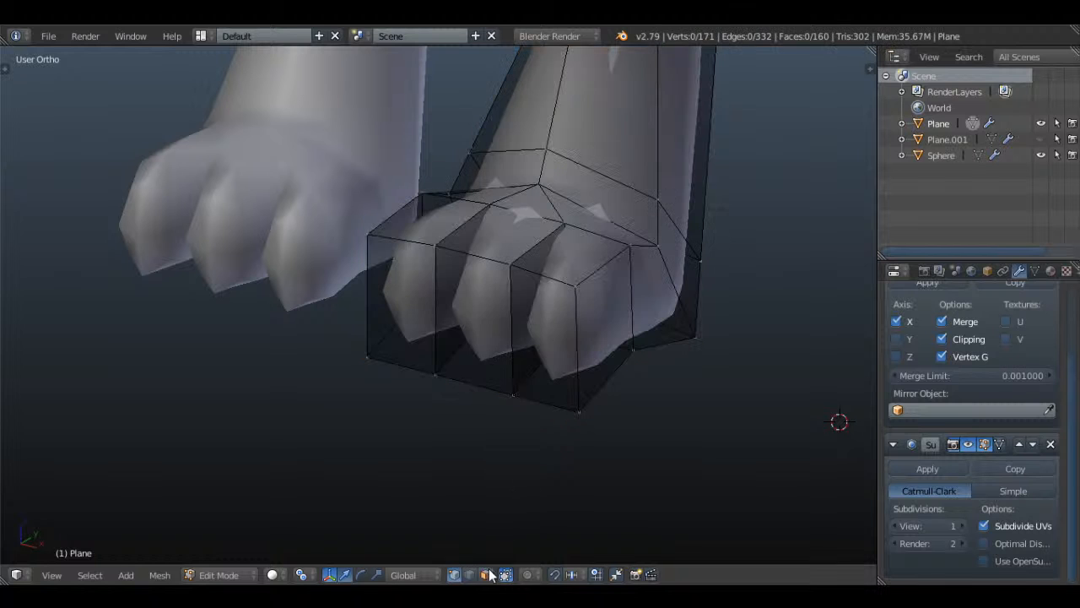
- Extrude the front faces of the three toes in place and scale them down to about half size
left_click(485, 575)
right_click(545, 329)
right_click(473, 303, "shift")
right_click(408, 292, "shift")
middle_click_drag(472, 287, 523, 265)
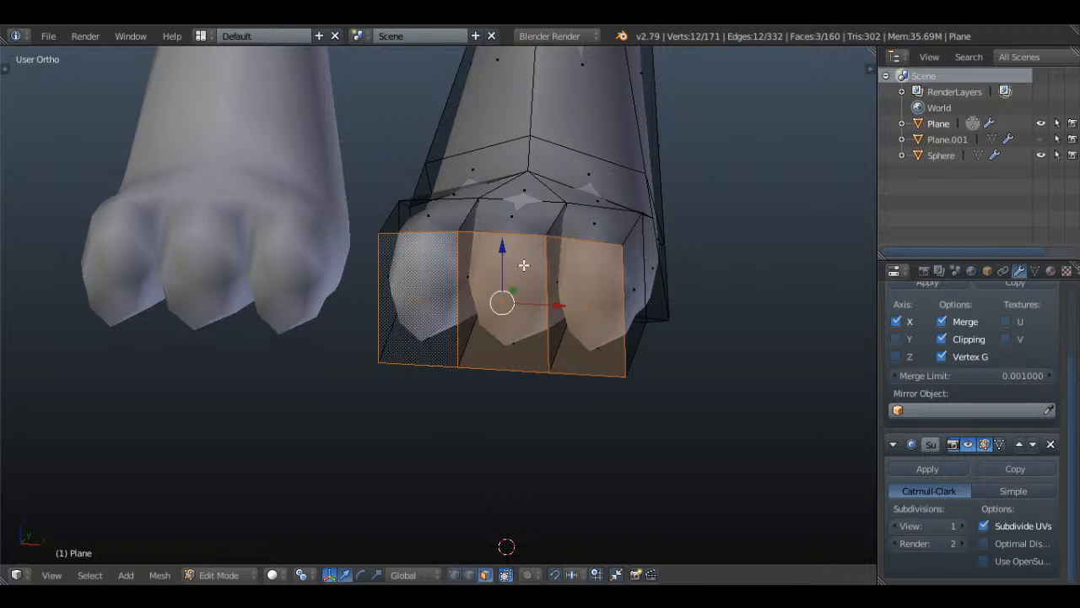
key("e")
right_click(626, 243)
key("s")
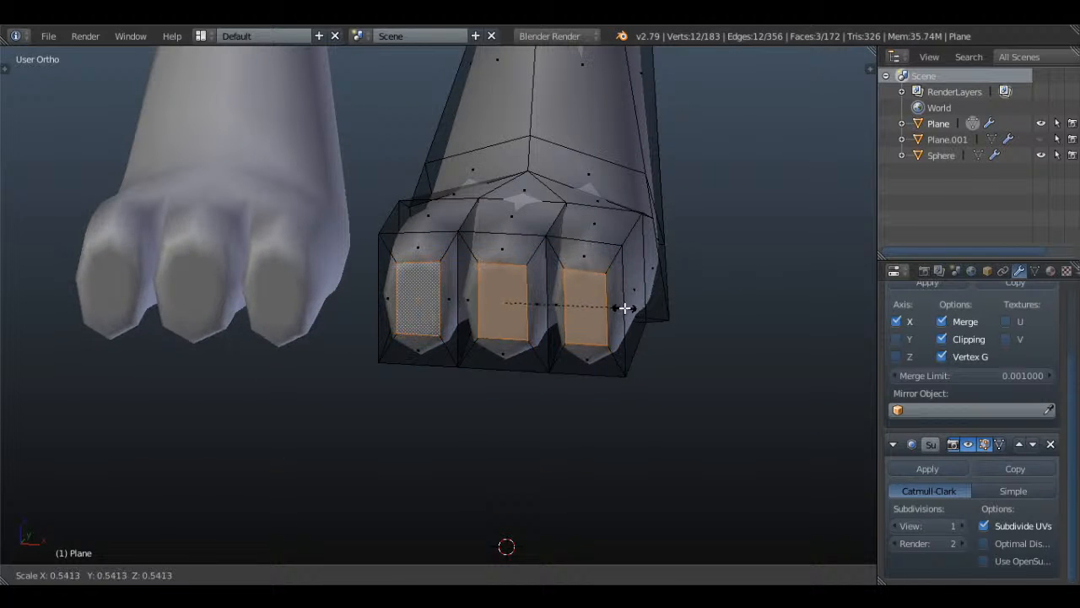
left_click(619, 309)
- Move the three reduced toe faces forward and slightly down to round the toe tips
middle_click_drag(676, 291, 529, 291)
middle_click_drag(460, 304, 437, 309)
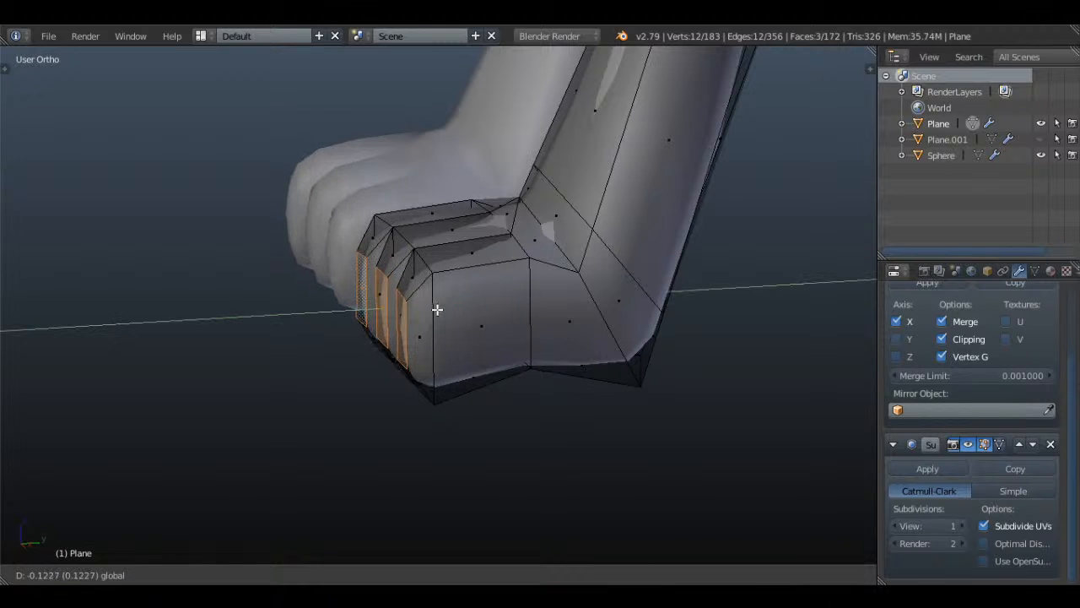
key("KP_3")
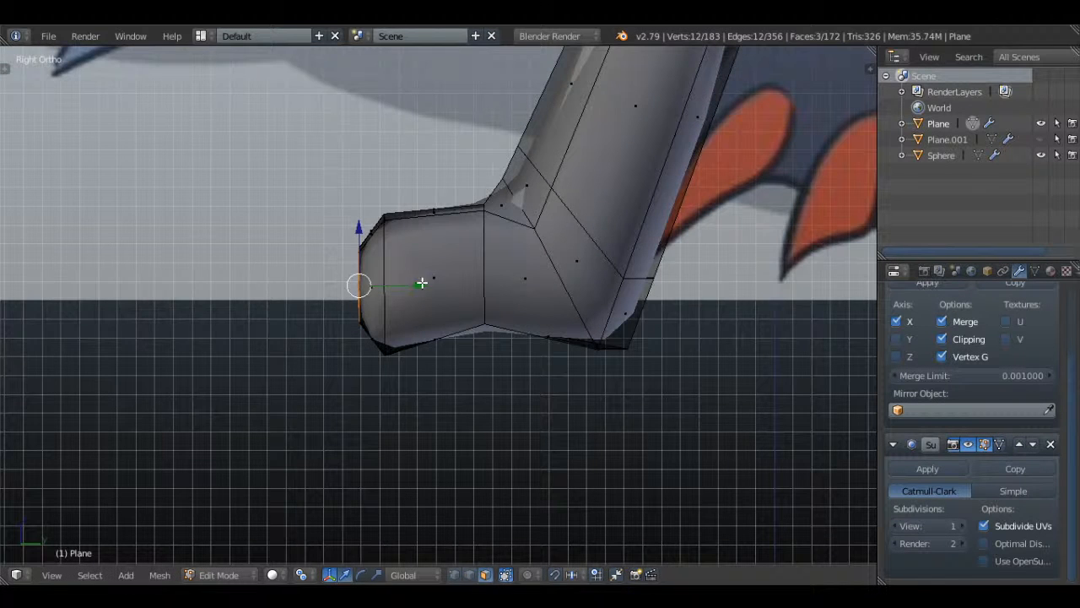
key("g")
left_click(412, 292)
- Narrow the three toe tip faces along the X axis
middle_click_drag(414, 293, 682, 279)
key("s")
key("x")
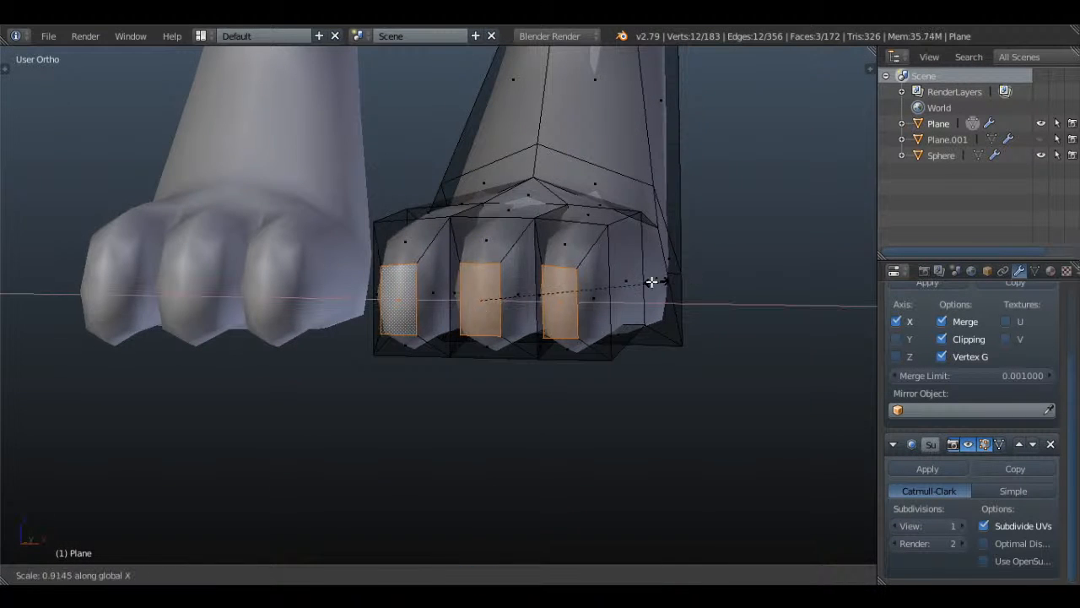
left_click(621, 292)
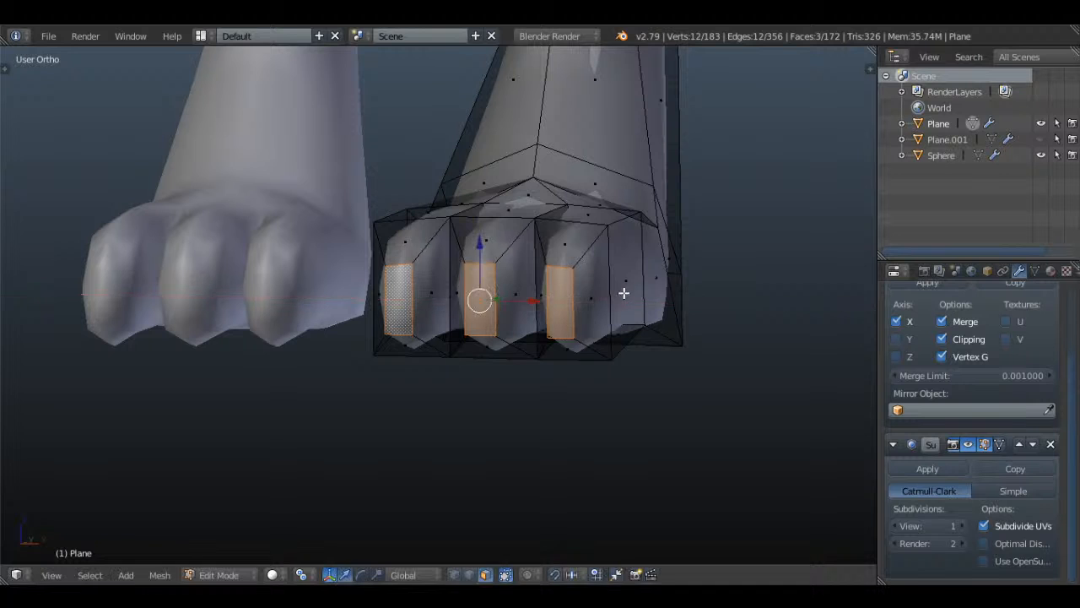
- Scale the toe tip faces about 1.2 times along Z and widen them slightly along X
middle_click_drag(622, 292, 554, 275)
key("KP_1")
key("s")
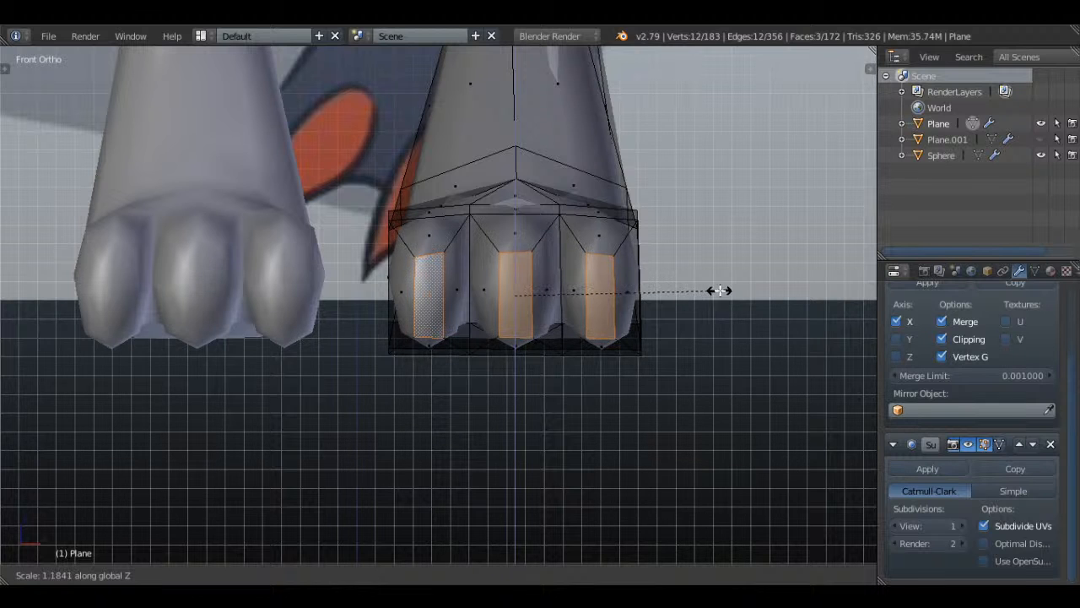
left_click(726, 289)
key("s")
key("x")
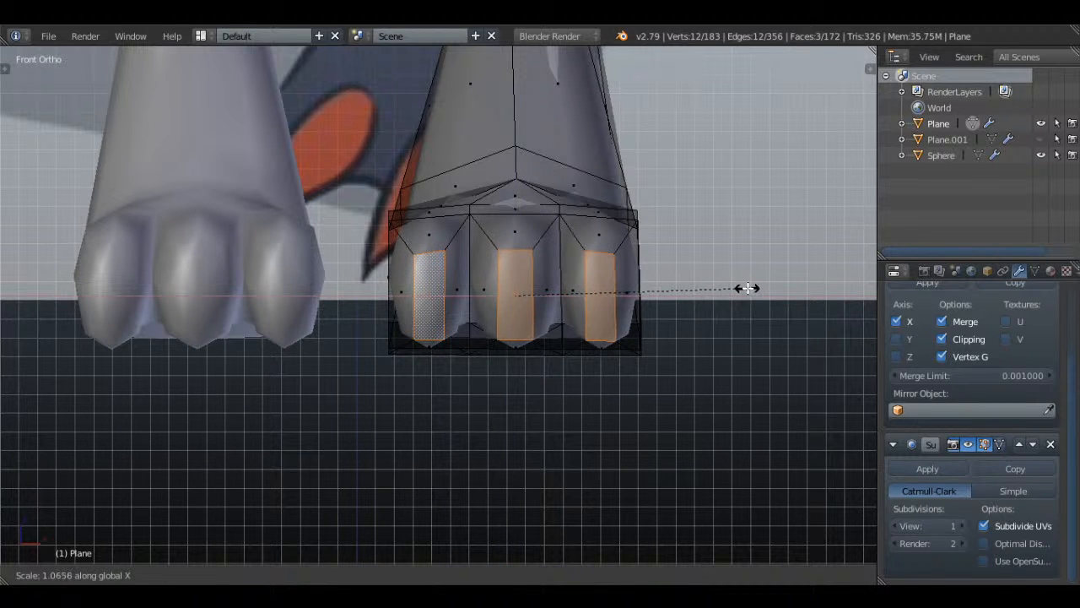
left_click(764, 288)
- Extrude the three toe tip faces forward twice, a short section followed by a longer claw section
middle_click_drag(764, 288, 661, 299)
key("e")
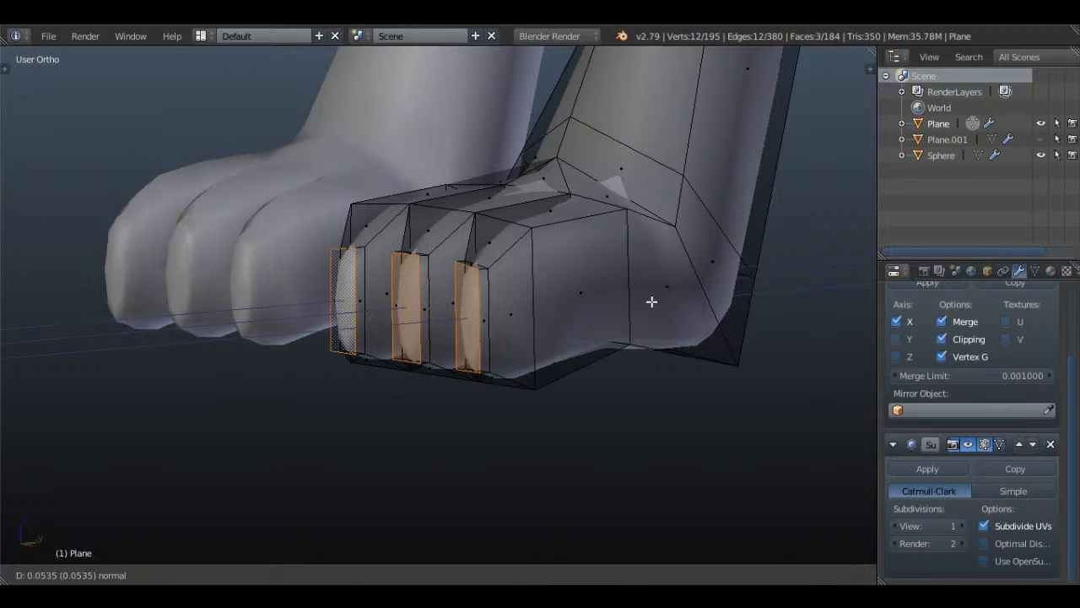
left_click(591, 299)
middle_click_drag(591, 298, 662, 293)
key("KP_3")
key("g")
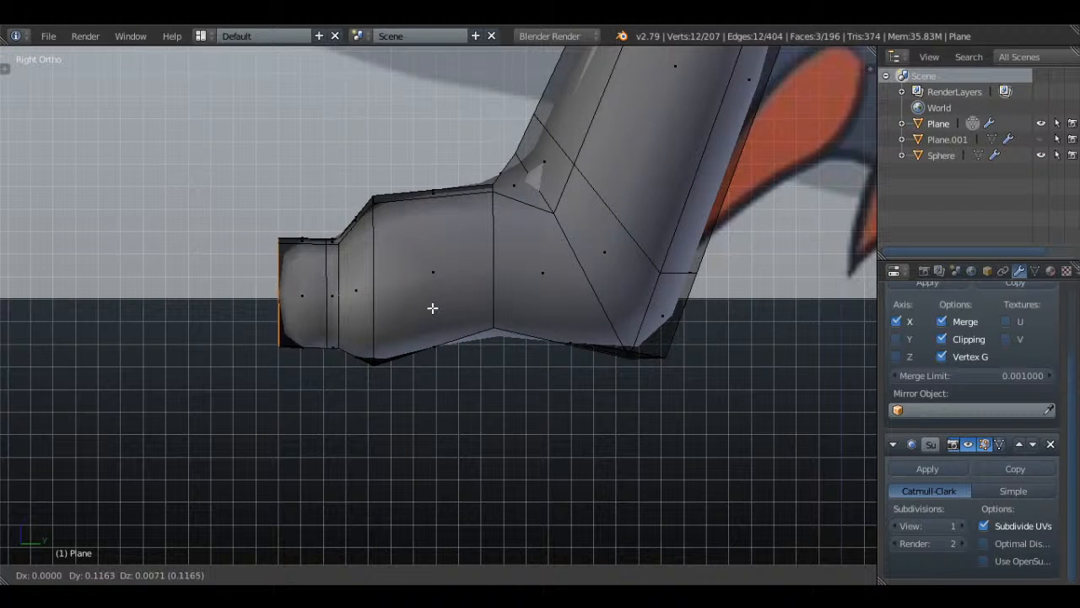
left_click(423, 307)
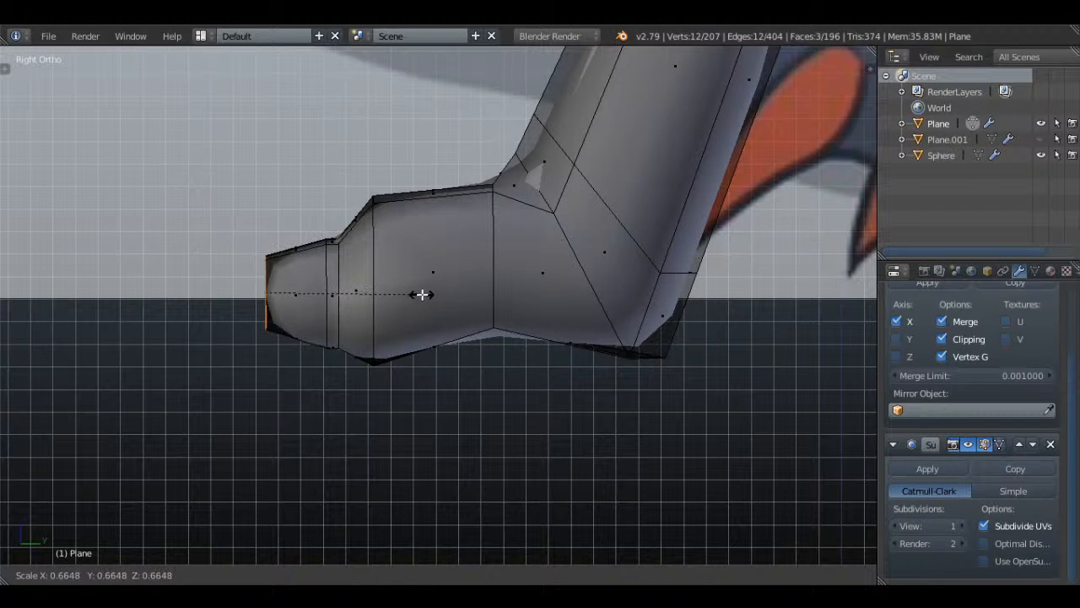
- Scale the claw end faces to about 0.66 and move them slightly backward and down
left_click(422, 294)
key("g")
left_click(436, 309)
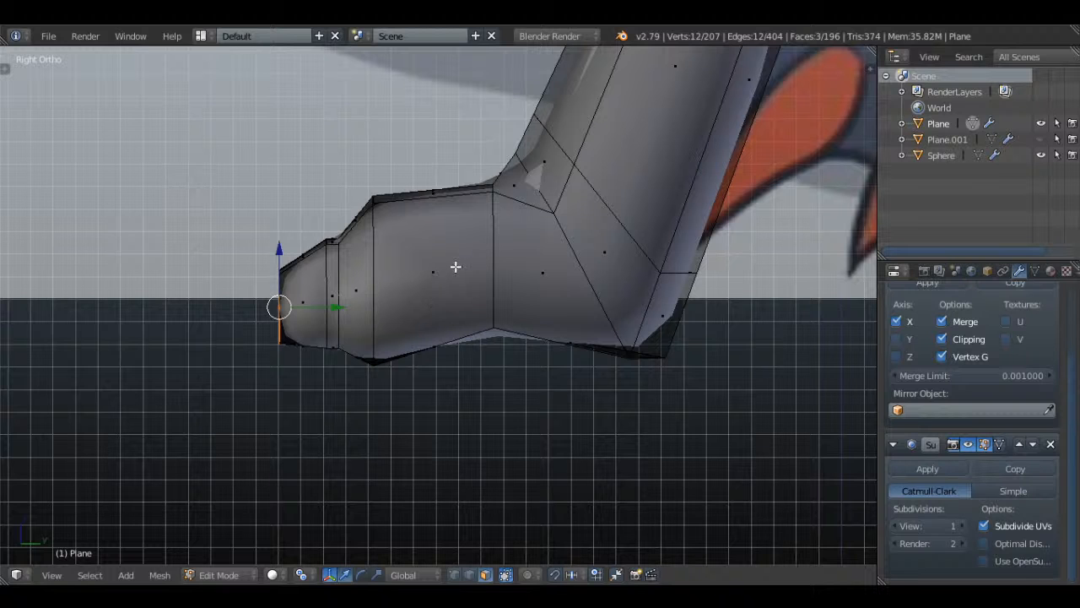
- Extrude the claw end faces forward and down, scale them into sharp tips, and inspect the claws
key("e")
left_click(422, 280)
key("s")
left_click(301, 305)
key("s")
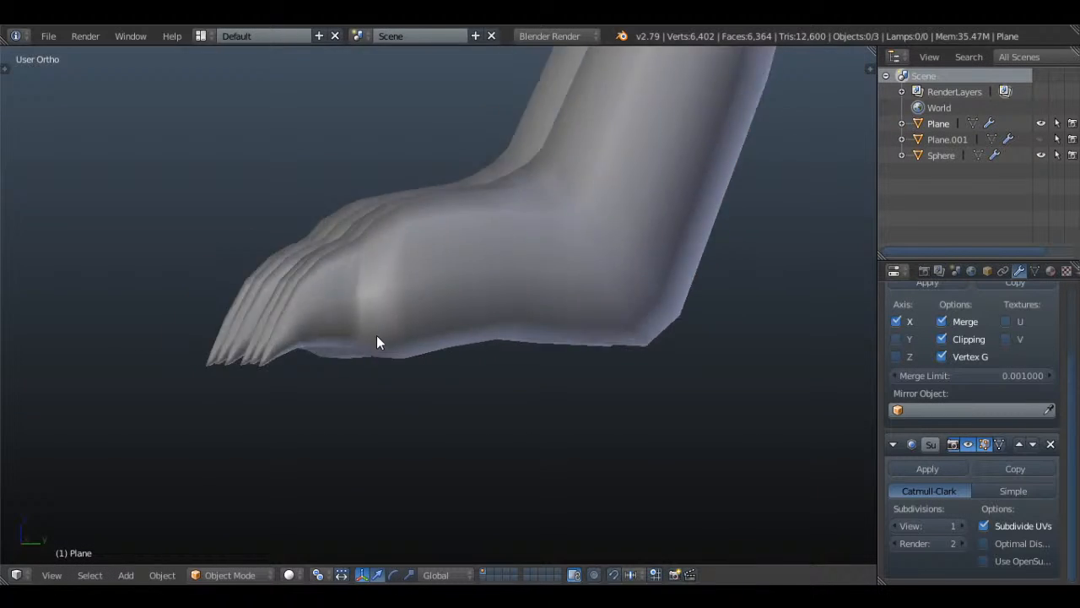
middle_click_drag(376, 335, 523, 333)
scroll(520, 316, "up", 3)
- Select the edge loops at the base of the three claws and scale them together
key("Tab")
key("a")
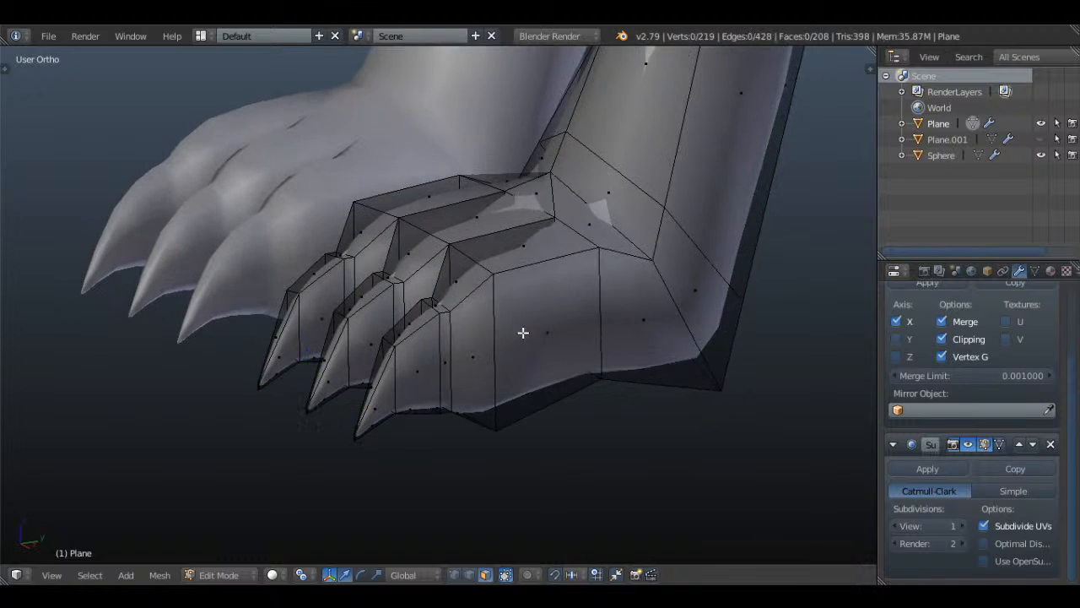
key("a")
key("a")
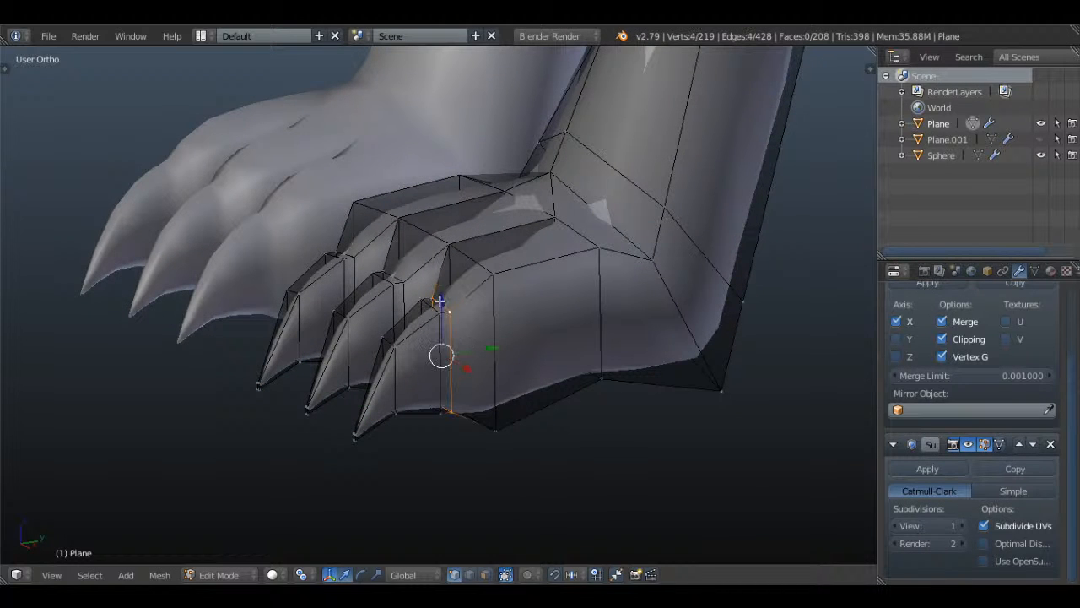
right_click(349, 255, "alt+shift")
key("ctrl+z")
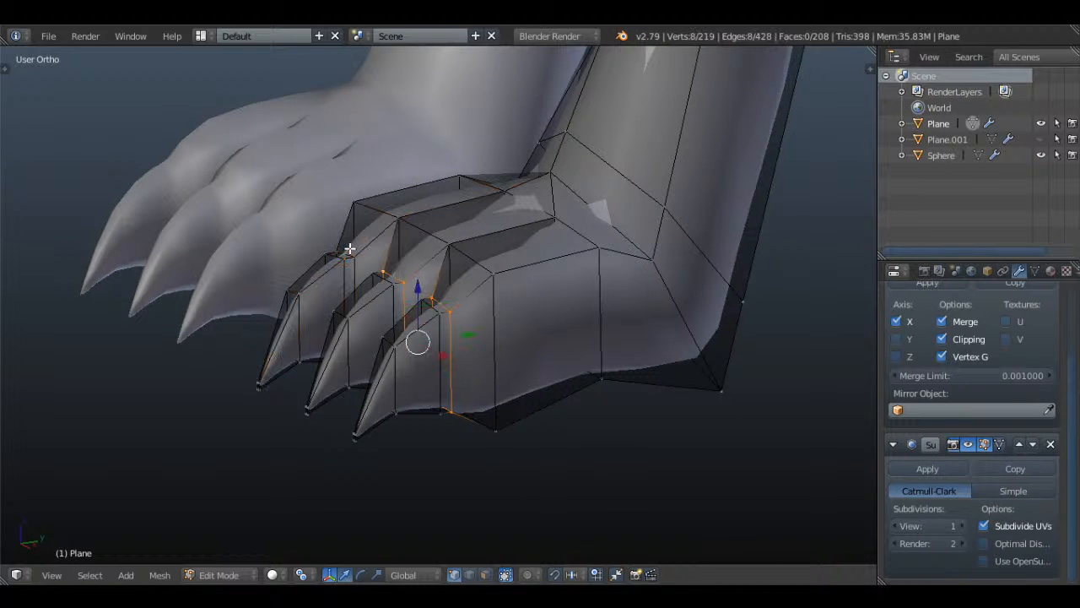
right_click(353, 264, "alt+shift")
middle_click_drag(489, 311, 592, 325)
key("s")
left_click(687, 305)
key("Tab")
- In front view, move the mid-arm edge loops along X toward the shoulder
scroll(688, 304, "down", 3)
scroll(608, 315, "down", 2)
scroll(608, 310, "down", 3)
scroll(592, 325, "up", 1)
middle_click_drag(549, 288, 542, 318, "shift")
scroll(458, 454, "up", 3)
middle_click_drag(458, 453, 541, 245)
right_click(538, 204)
key("Tab")
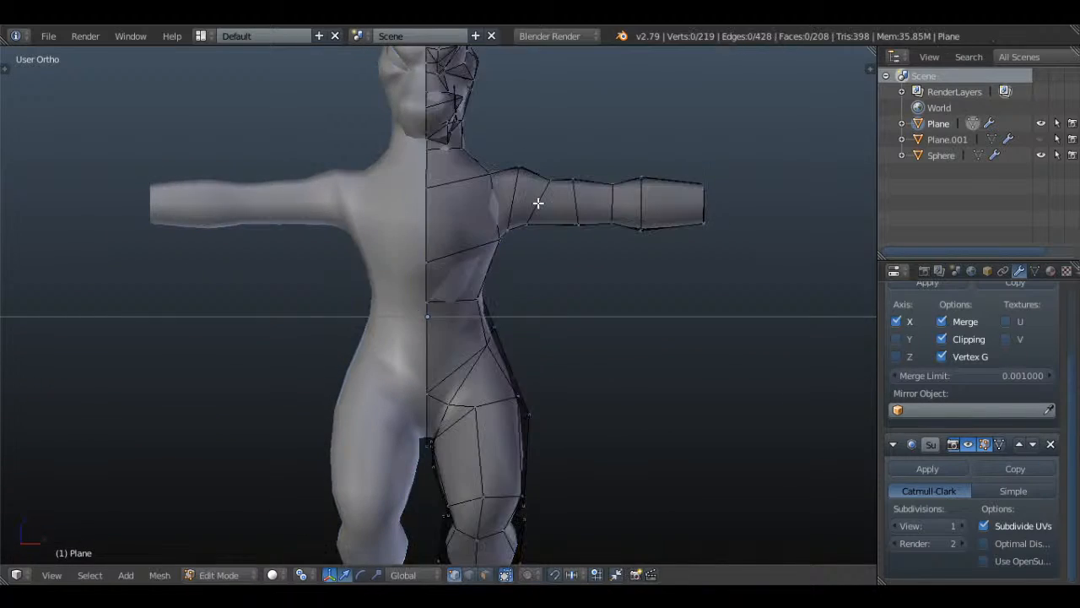
key("KP_1")
middle_click_drag(660, 226, 678, 239, "shift")
scroll(528, 304, "up", 3)
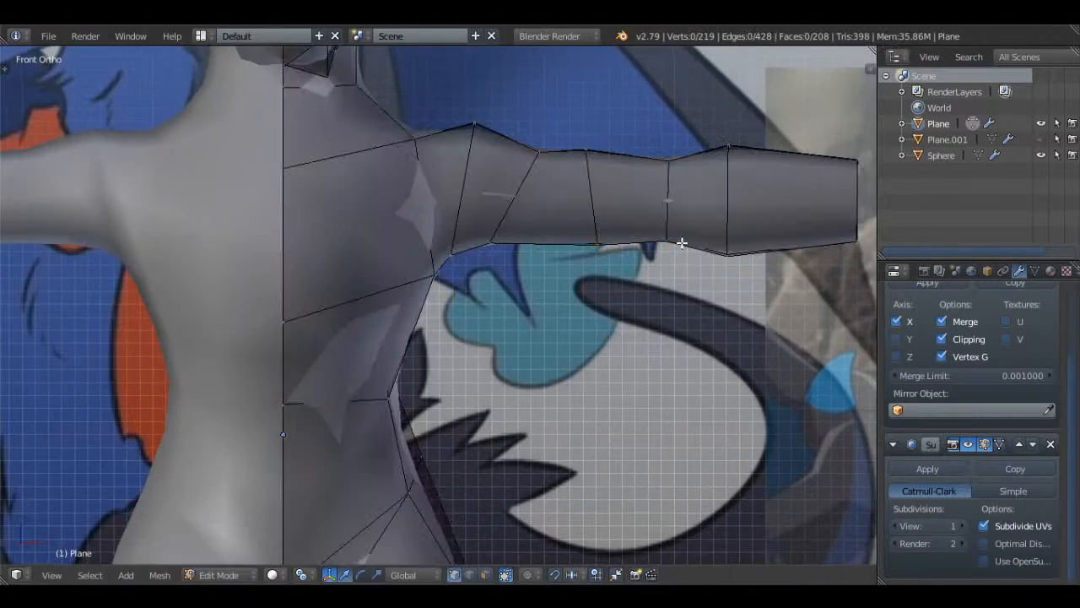
right_click(669, 194, "alt")
left_click_drag(729, 203, 637, 204)
key("a")
key("a")
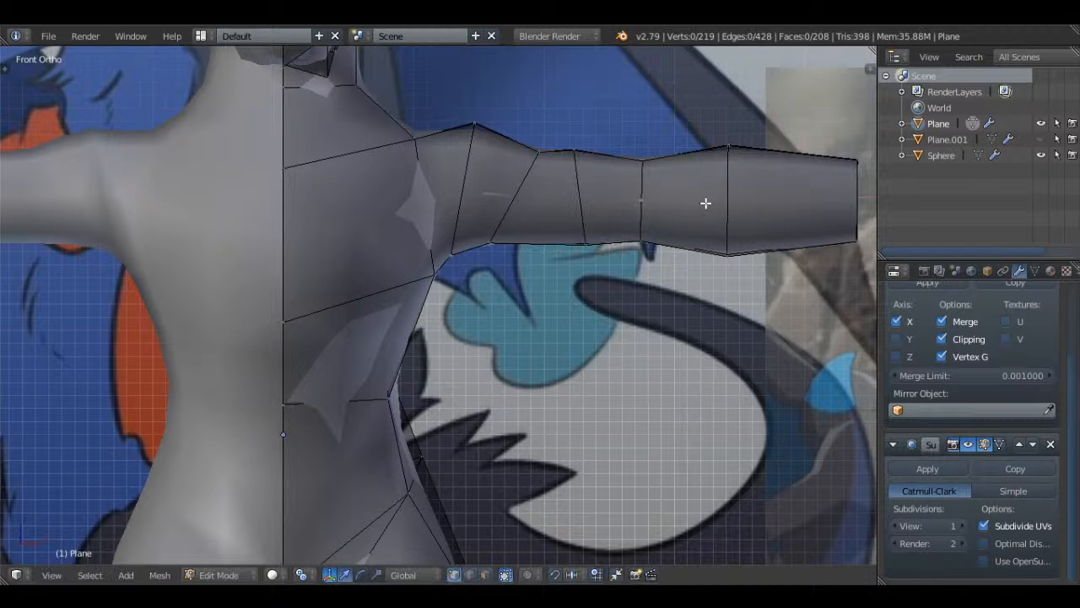
- Move the forearm and wrist edge loops inward along X to shorten the arm
right_click(729, 201, "alt")
key("z")
mouse_move(778, 201)
left_mouse_down()
mouse_move(758, 201)
mouse_move(762, 232)
mouse_move(699, 234)
left_mouse_up()
key("a")
right_click(836, 201, "alt")
scroll(829, 202, "down", 2)
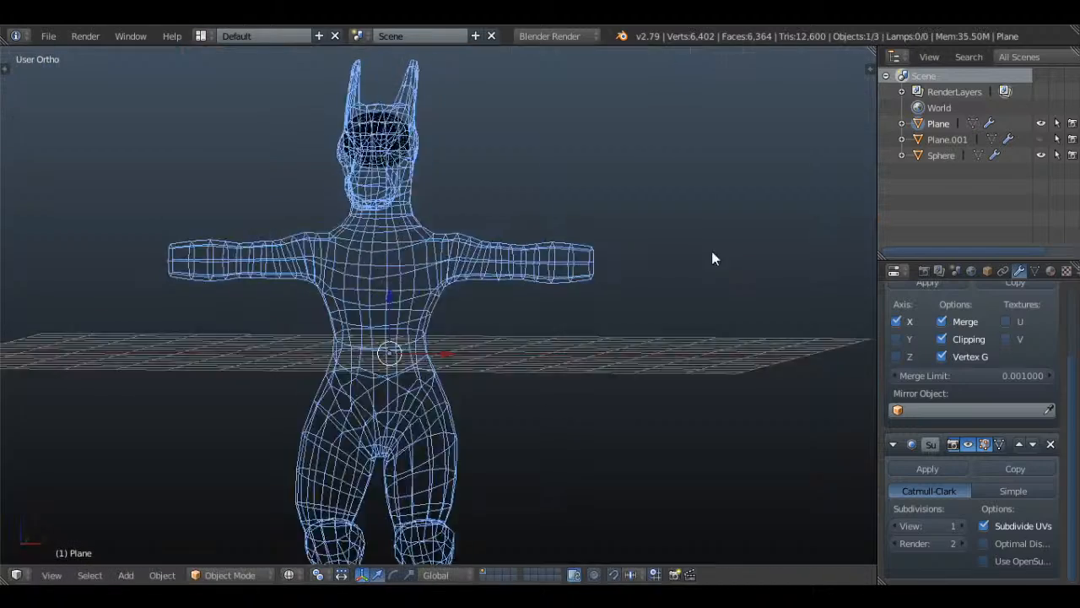
- Save the file, duplicate the body mesh in place, hide the copy, and save again
key("z")
middle_click_drag(711, 251, 647, 257)
key("ctrl+s")
left_click(647, 259)
right_click(428, 250)
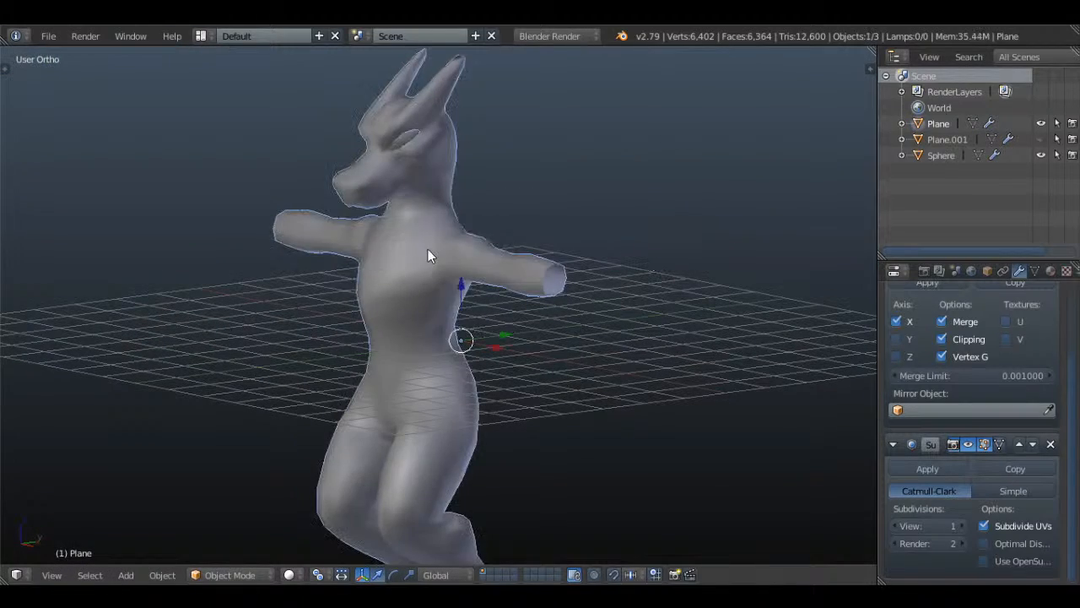
key("shift+d")
right_click(594, 217)
left_click(985, 158)
left_click(1042, 156)
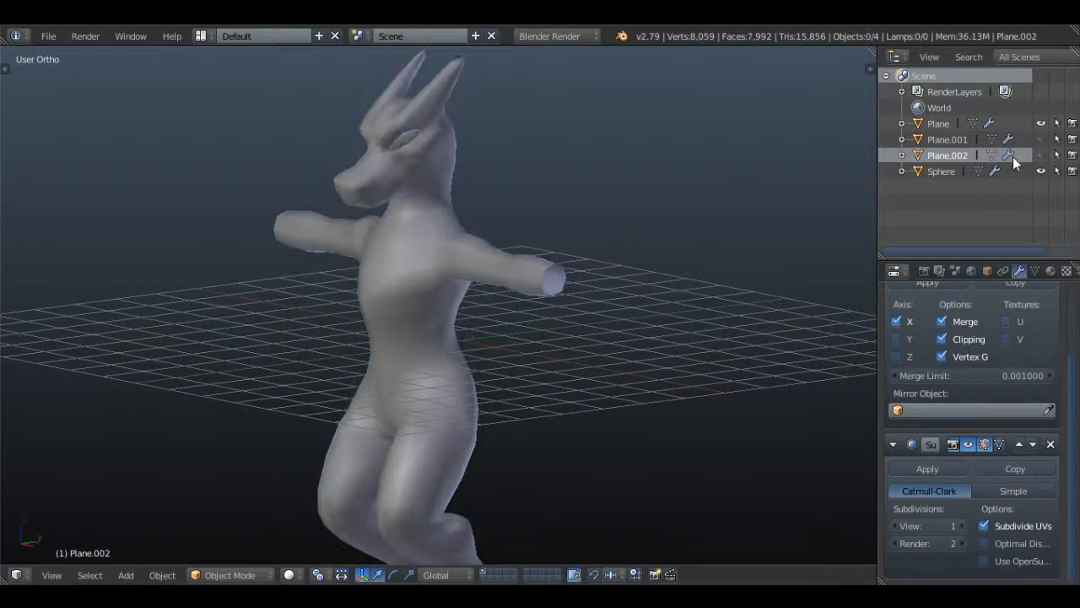
key("ctrl+s")
left_click(504, 161)
- Select the open edge loop at the body's wrist and fill it with a face
scroll(501, 245, "up", 3)
right_click(501, 248)
scroll(527, 253, "down", 4)
key("Tab")
middle_click_drag(527, 258, 600, 307)
key("a")
scroll(595, 279, "up", 4)
middle_click_drag(593, 270, 564, 306)
scroll(563, 306, "up", 2)
key("a")
right_click(544, 216, "alt")
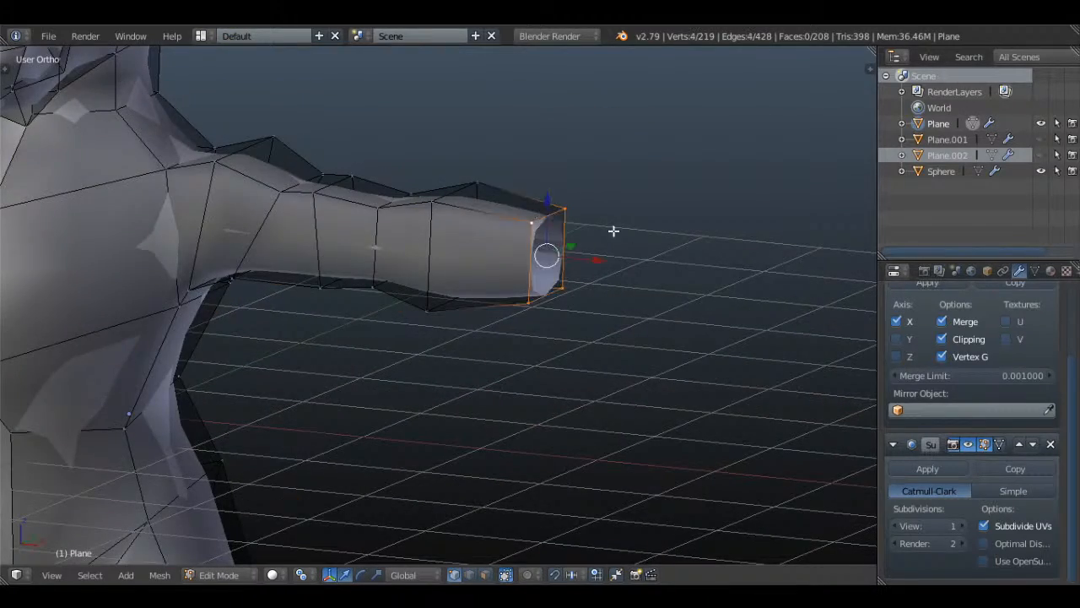
key("f")
- Extrude the wrist face outward along X to start the hand and scale it along Z
middle_click_drag(635, 238, 557, 236)
key("KP_7")
key("z")
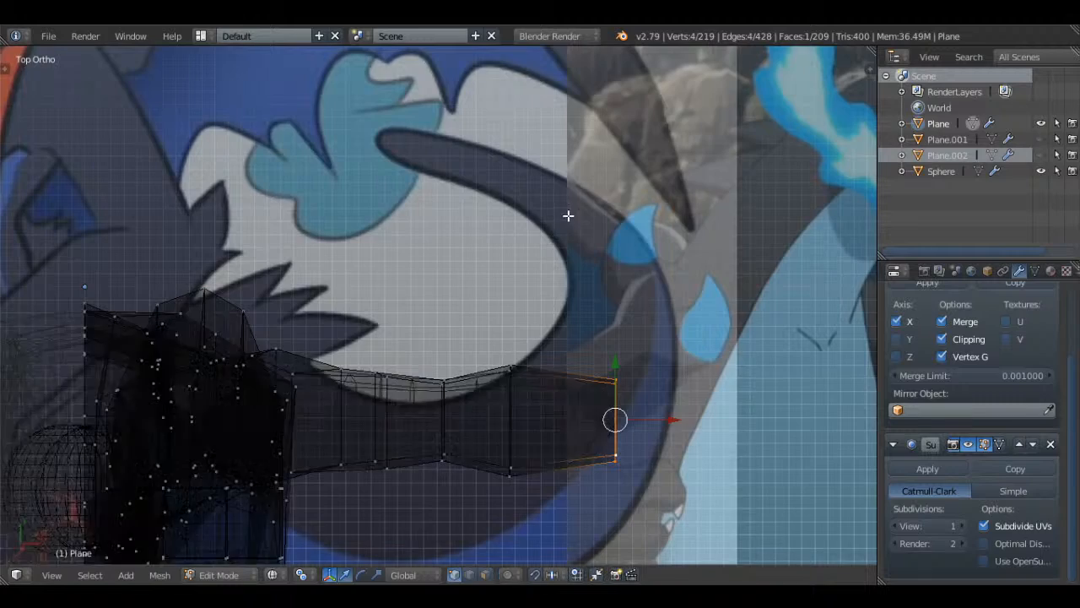
scroll(570, 270, "down", 2)
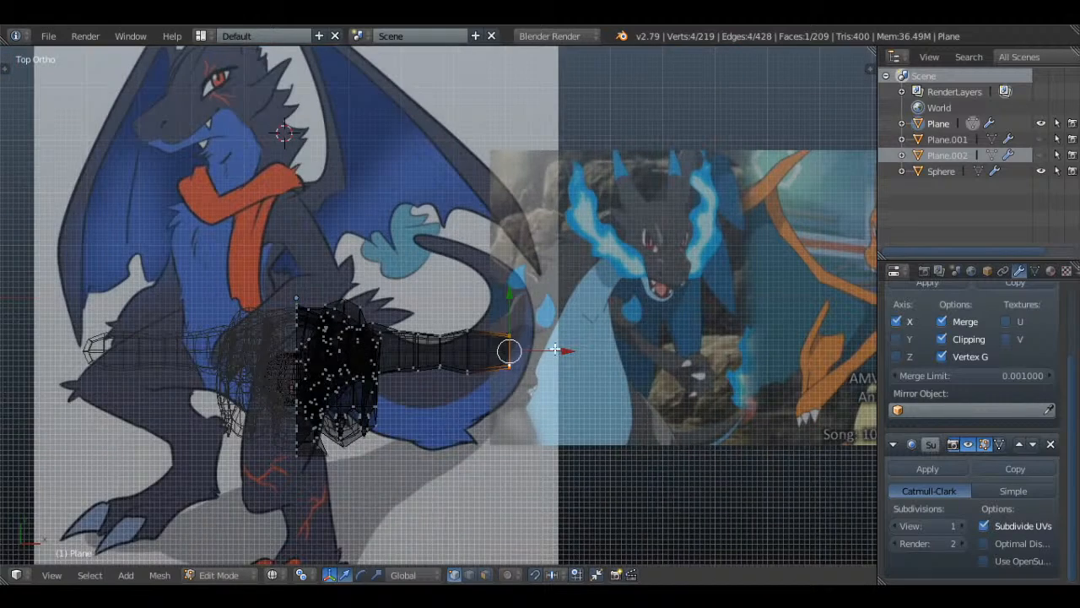
scroll(595, 234, "up", 4)
middle_click_drag(556, 349, 131, 264, "shift")
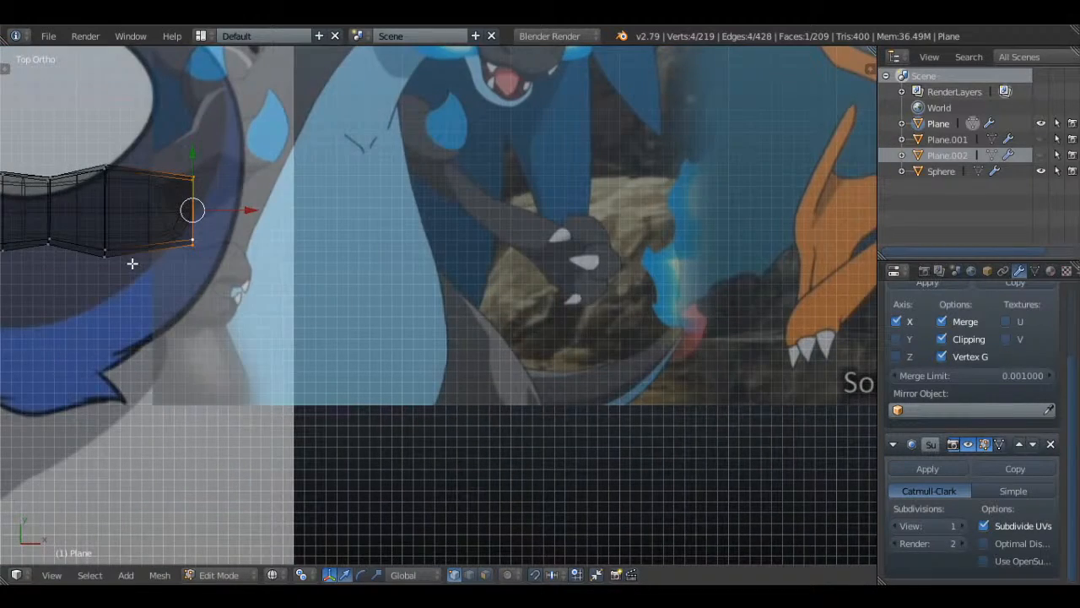
middle_click_drag(200, 230, 510, 354, "shift")
scroll(577, 366, "up", 2)
middle_click_drag(576, 366, 427, 321, "shift")
key("e")
left_click(423, 318)
left_click_drag(437, 304, 513, 304)
key("s")
key("z")
left_click(515, 301)
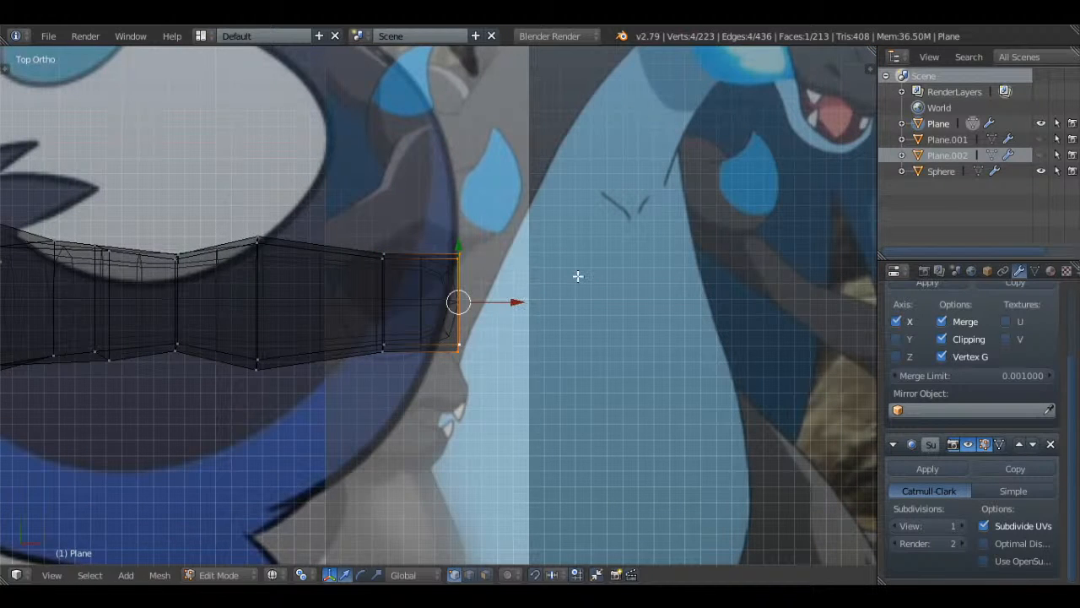
- Scale the extruded end face along Y to about 0.47 and move it back toward the wrist
key("s")
key("Escape")
key("s")
key("y")
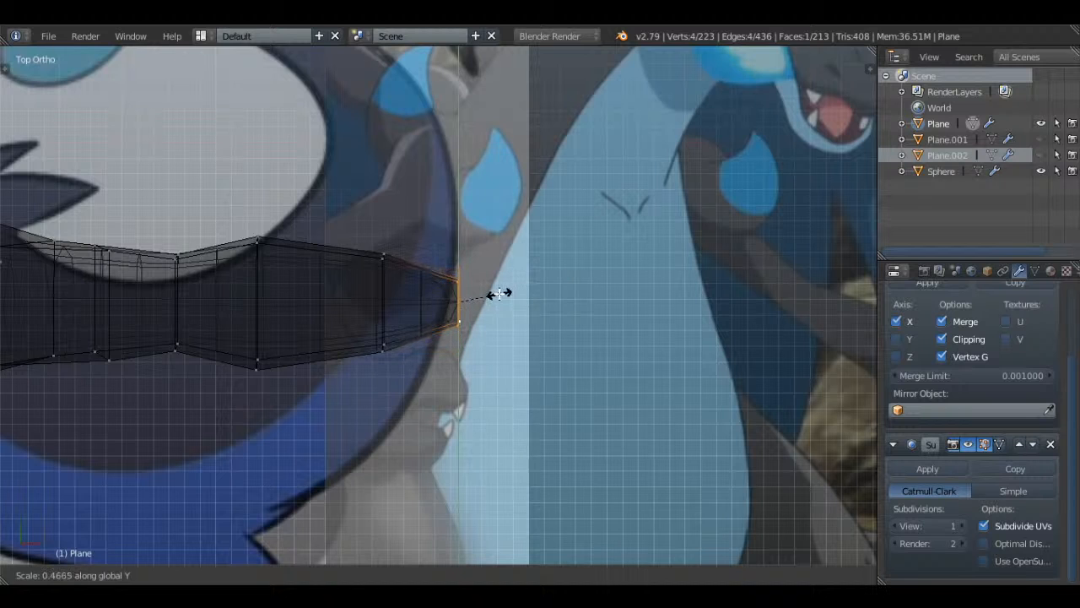
left_click(499, 293)
left_click_drag(514, 306, 473, 313)
key("a")
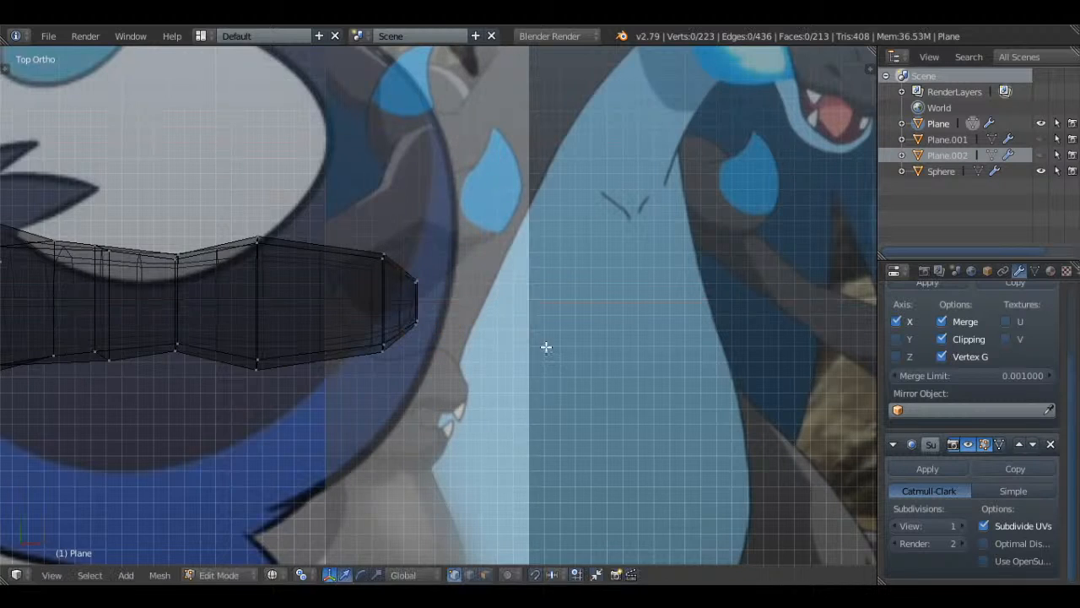
- Select the end face's vertices and scale them along Z to about 0.5
mouse_move(545, 347)
middle_mouse_down()
mouse_move(465, 233)
mouse_move(487, 266)
mouse_move(460, 253)
mouse_move(522, 233)
middle_mouse_up()
key("z")
right_click(426, 193)
right_click(425, 312, "shift")
right_click(464, 281, "shift")
key("s")
key("z")
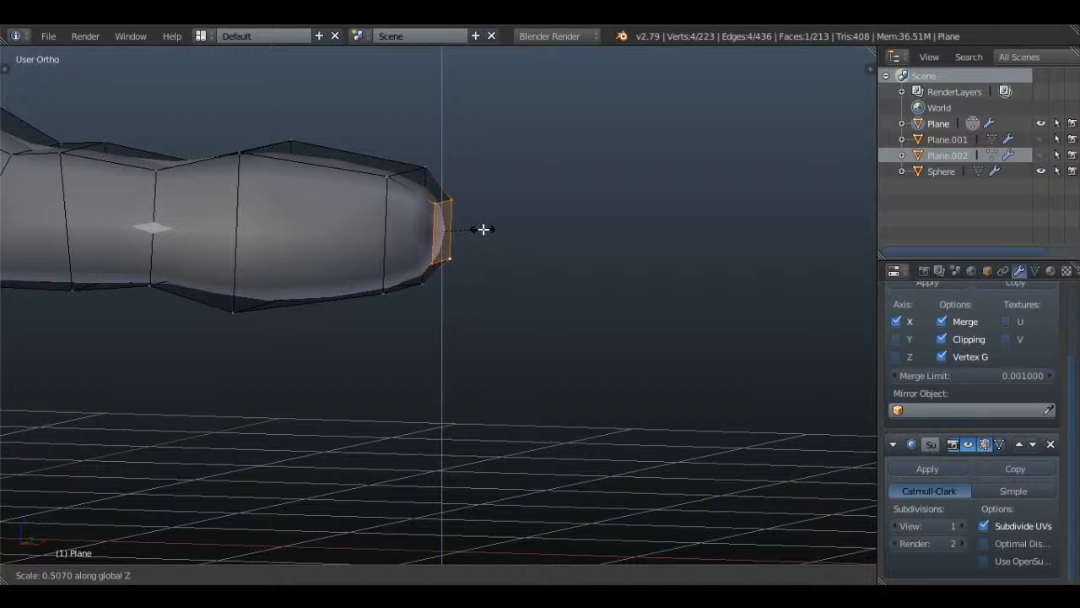
left_click(483, 228)
- In front view, move the wrist edge loop slightly inward along X
key("KP_1")
right_click(407, 217, "alt")
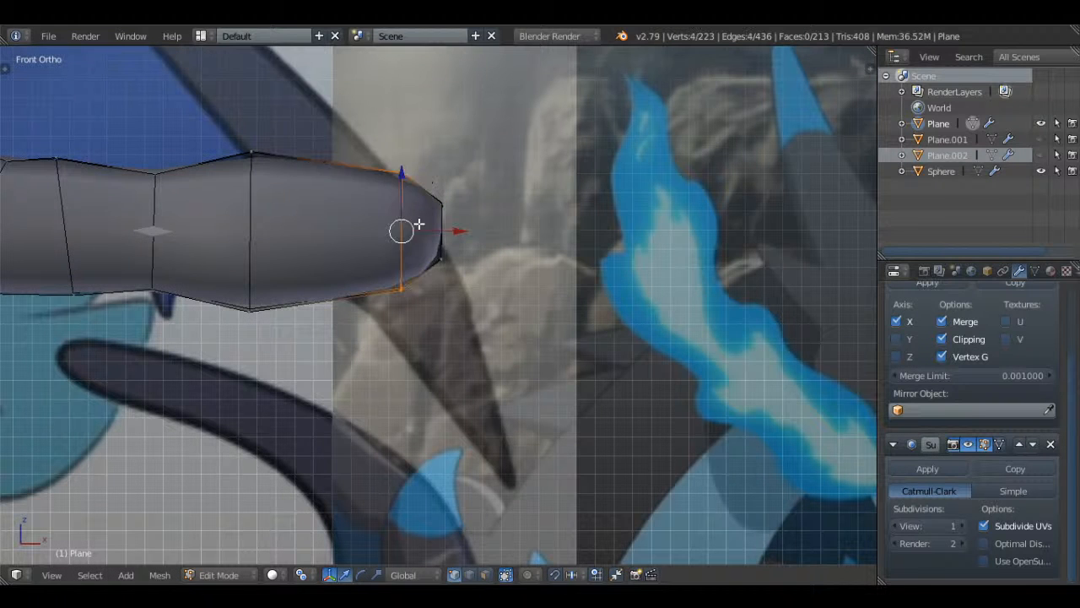
key("z")
mouse_move(461, 231)
left_mouse_down()
mouse_move(439, 234)
mouse_move(449, 229)
left_mouse_up()
key("a")
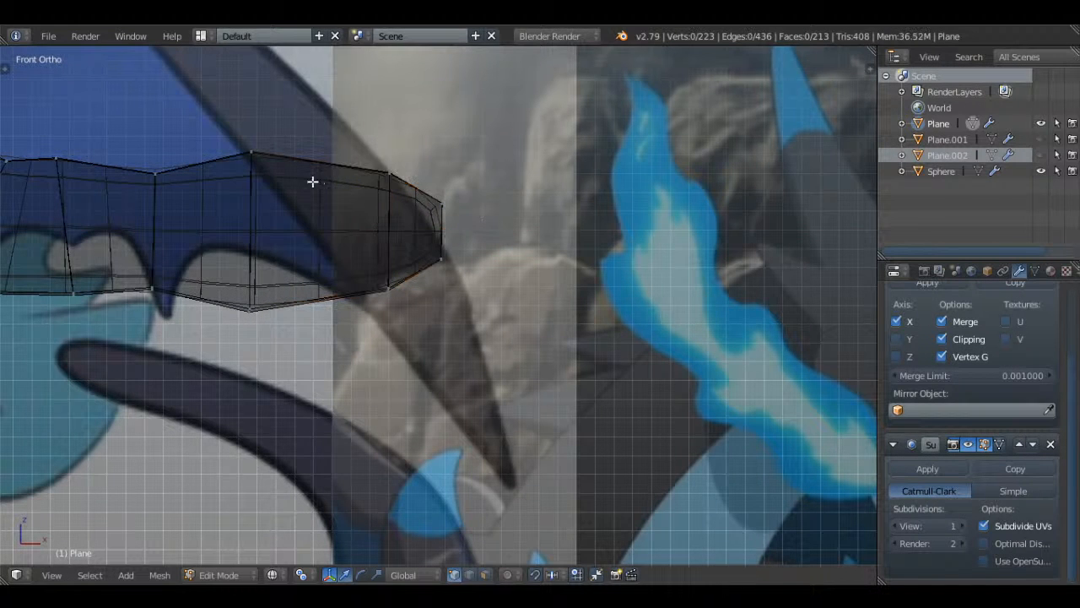
- Scale the forearm edge loop down slightly and fine-tune the scale of the wrist edge loop
right_click(253, 211, "alt")
key("s")
left_click(418, 203)
key("a")
right_click(385, 216, "alt")
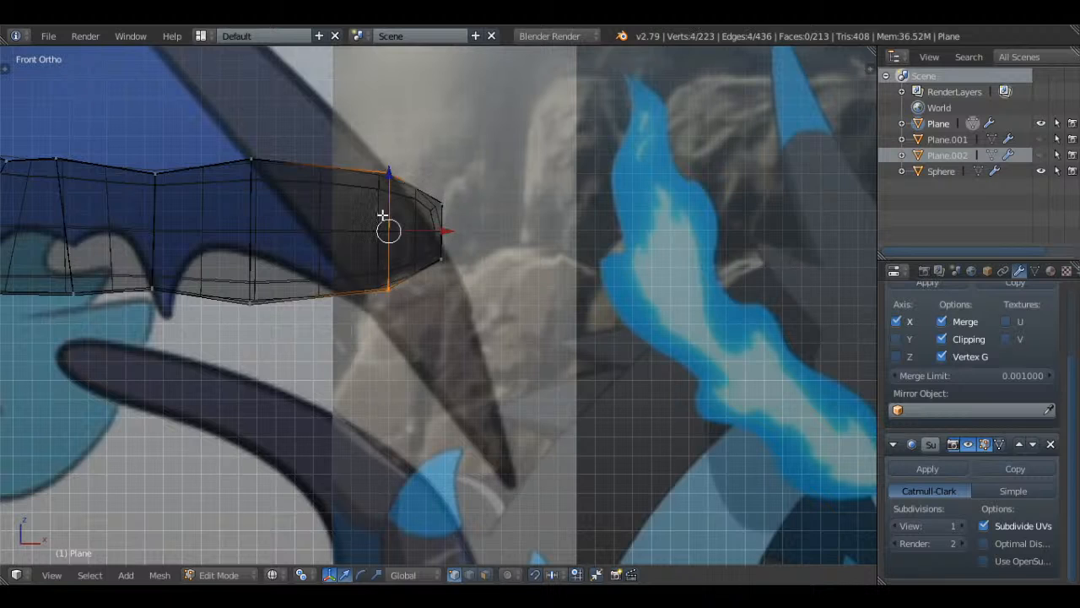
key("s")
left_click(473, 210)
key("a")
- In top view, scale the hand's end face along Y until it is as wide as the wrist
mouse_move(534, 212)
middle_mouse_down()
mouse_move(451, 220)
mouse_move(550, 220)
mouse_move(447, 220)
mouse_move(470, 233)
mouse_move(470, 381)
middle_mouse_up()
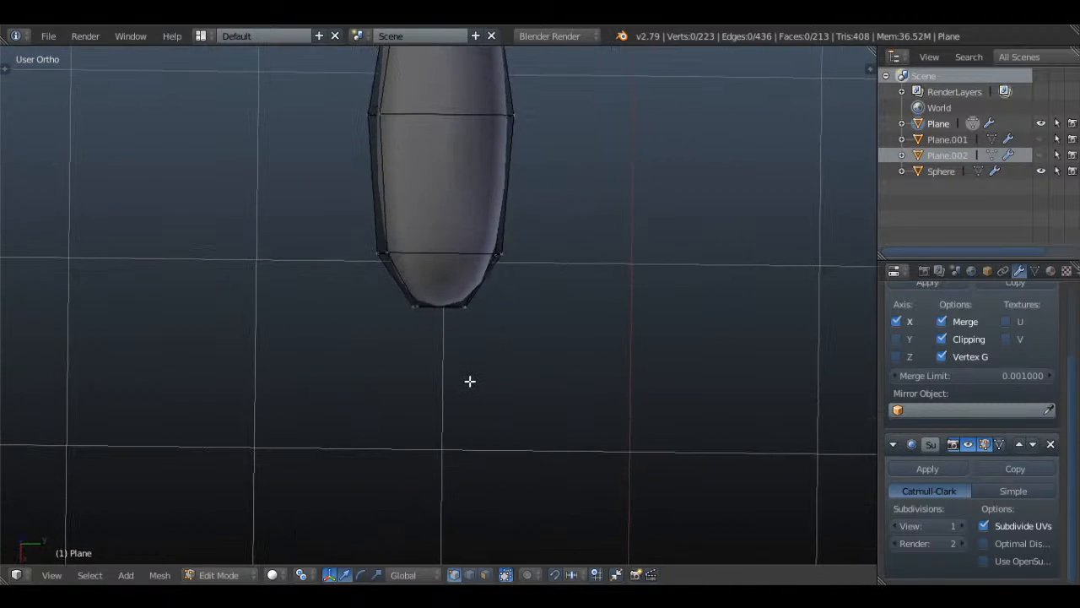
key("KP_7")
key("z")
key("c")
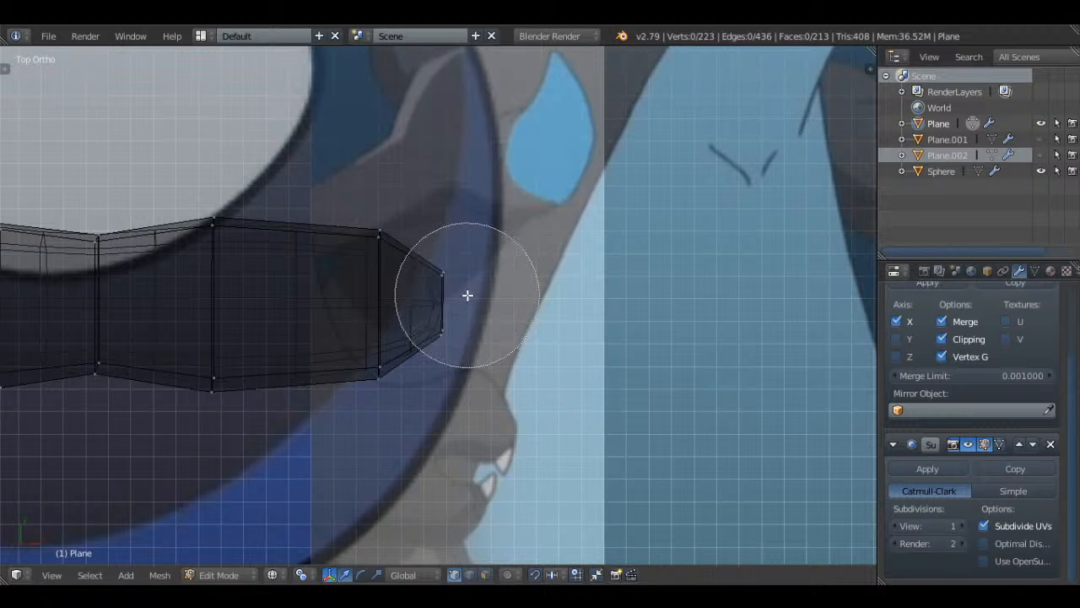
scroll(468, 295, "up", 4)
left_click(442, 301)
right_click(493, 300)
key("s")
key("x")
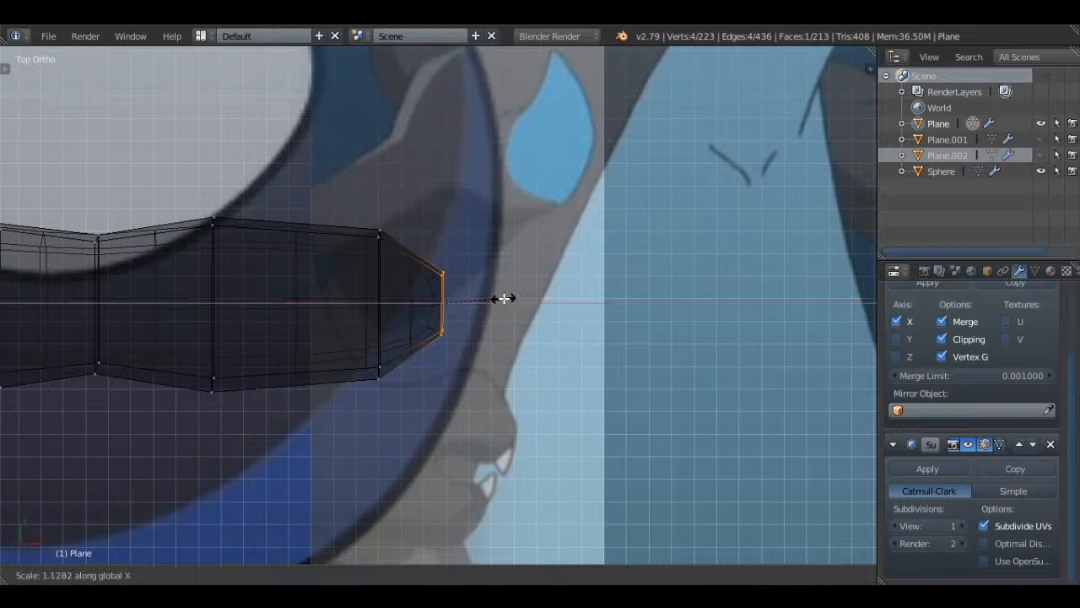
key("Escape")
key("s")
key("y")
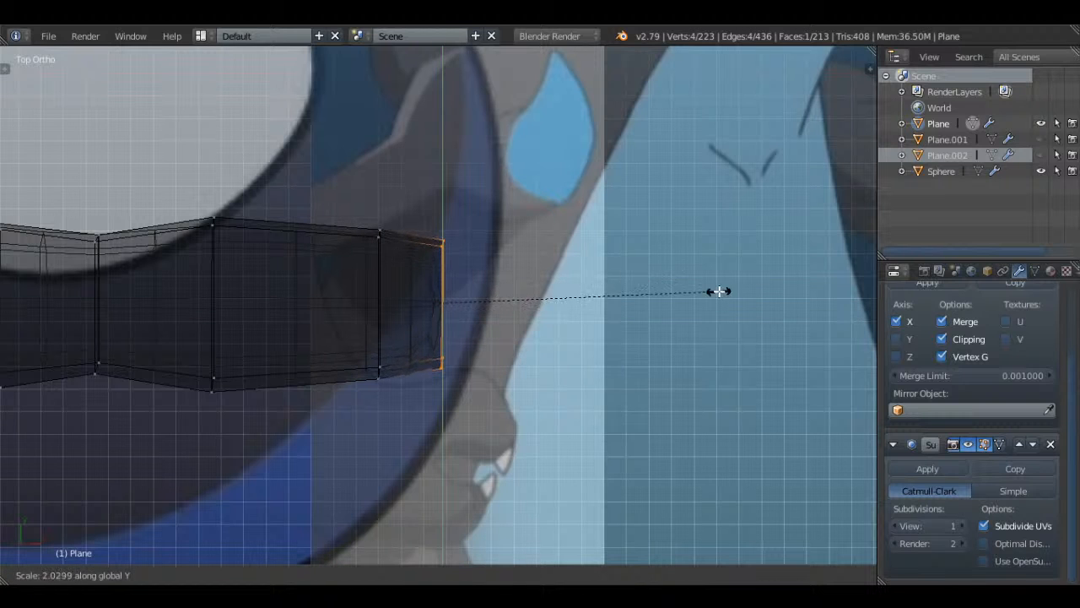
left_click(755, 296)
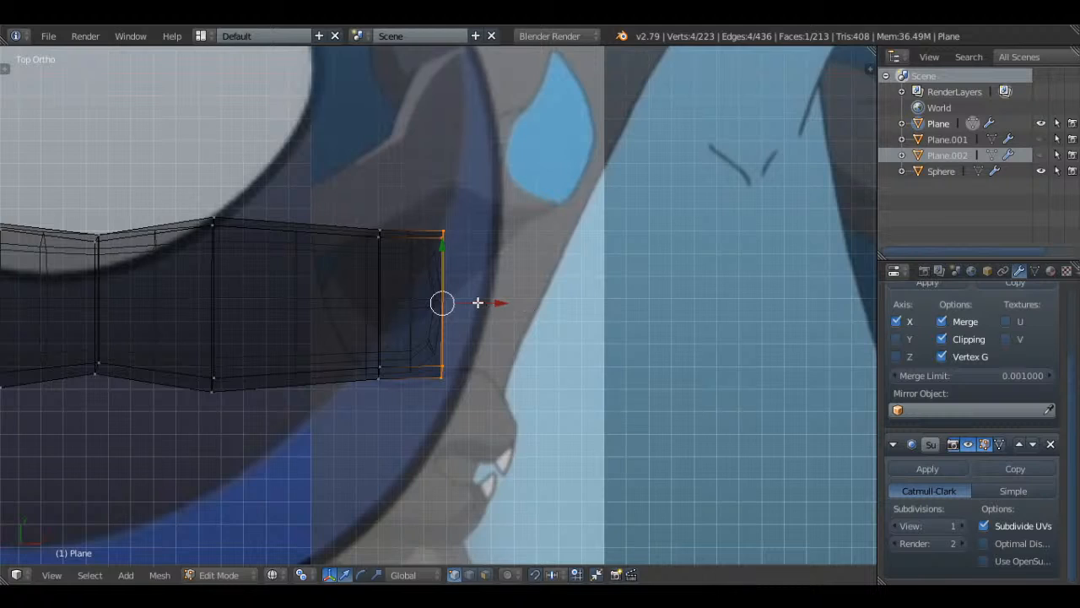
- Delete the vertices of the extruded end face, leaving the wrist open
middle_click_drag(478, 303, 562, 265)
key("x")
left_click(603, 183)
middle_click_drag(603, 183, 479, 167)
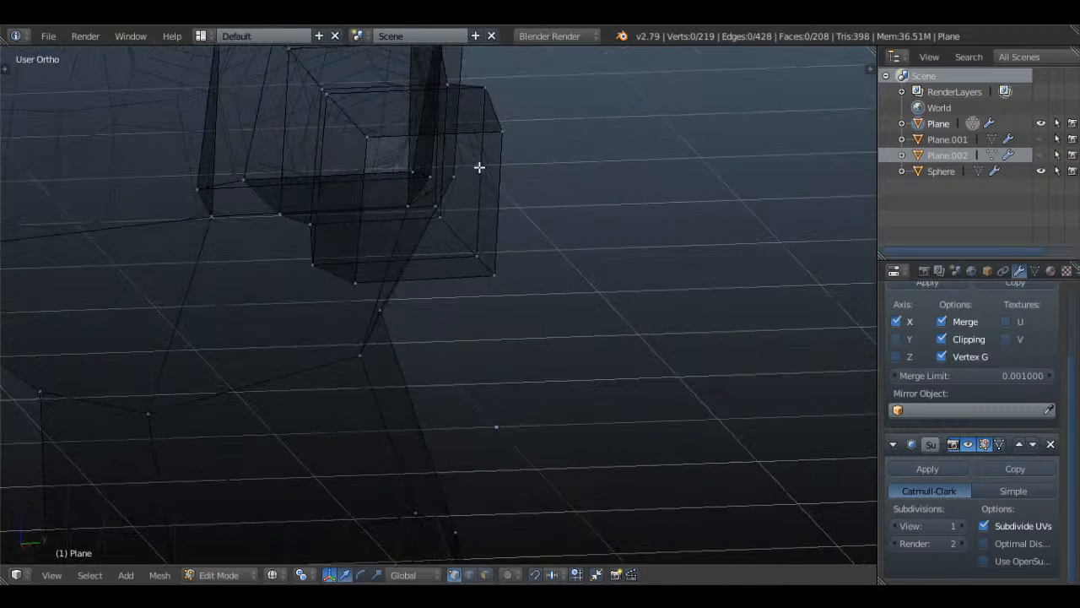
middle_click_drag(386, 268, 487, 246)
- Raise the lower forearm and wrist vertices along Z, lifting the lower wrist vertices further to taper the arm
key("KP_1")
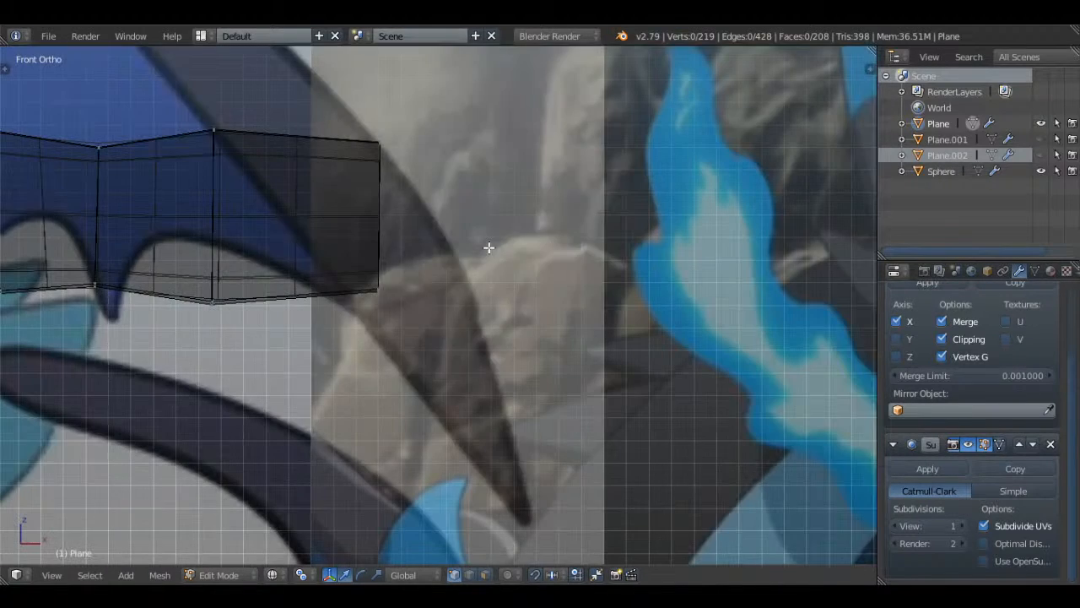
key("c")
left_click_drag(400, 319, 248, 332)
right_click(249, 332)
left_click_drag(298, 253, 304, 228)
key("a")
key("c")
left_click(398, 275)
right_click(397, 271)
left_click_drag(383, 223, 384, 196)
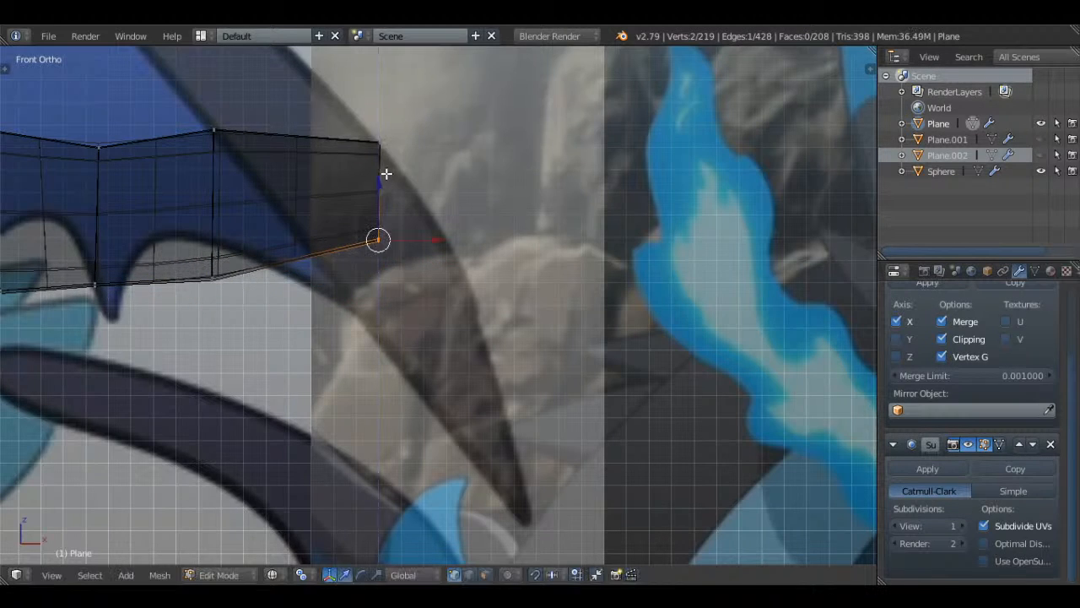
- Add the upper wrist vertices to the selection and scale the wrist opening along Z
key("c")
left_click(388, 171)
right_click(387, 169)
key("Tab")
scroll(493, 248, "up", 2)
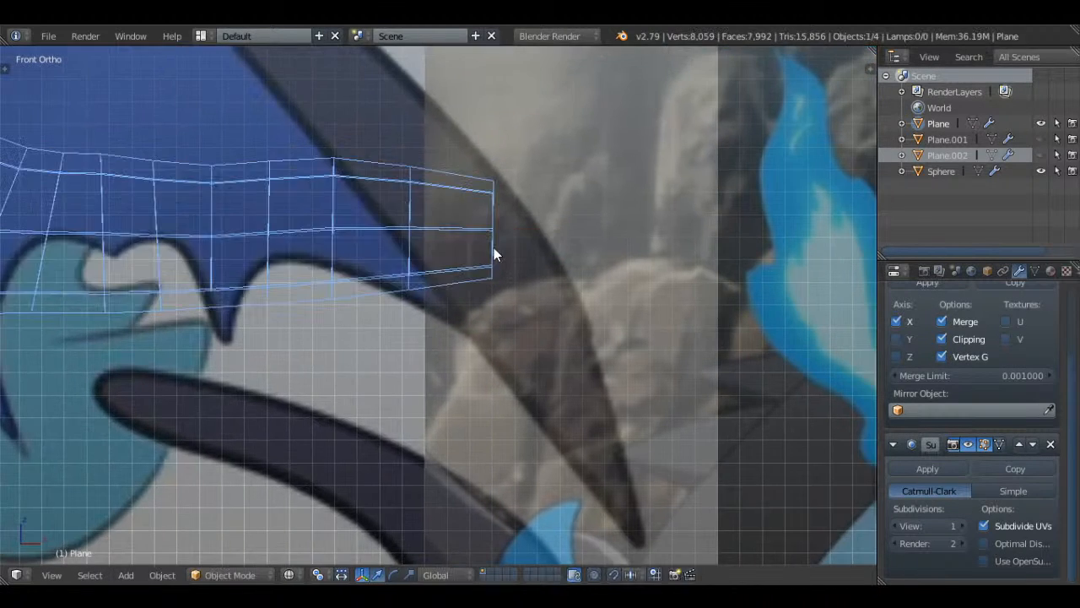
middle_click_drag(582, 229, 624, 205)
key("Tab")
key("s")
key("z")
left_click(565, 221)
key("Tab")
middle_click_drag(564, 222, 581, 405)
- In top view, scale the wrist opening along Y to about 0.9
key("Tab")
key("KP_7")
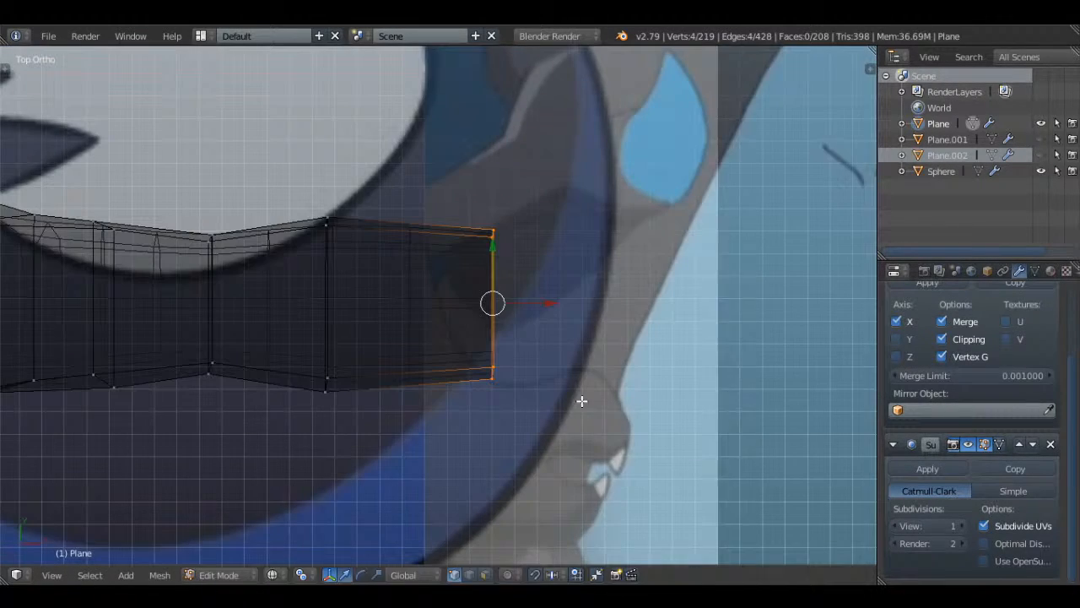
key("s")
key("z")
right_click(668, 260)
key("s")
key("y")
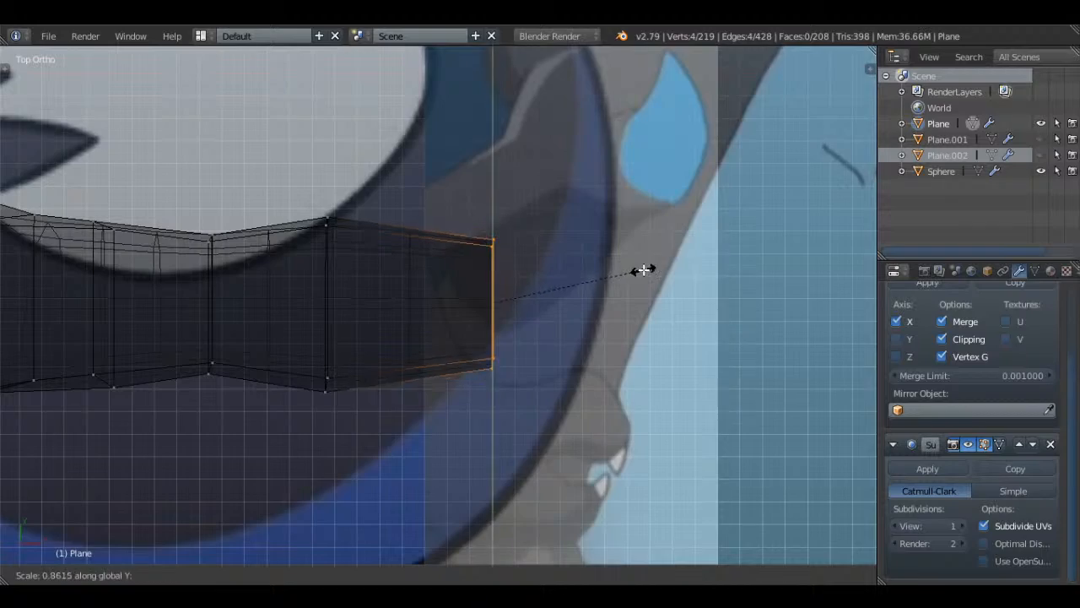
left_click(649, 269)
- Examine the tapered forearm and open wrist from several angles, clearing the selection
middle_click_drag(649, 268, 620, 203)
key("Tab")
key("Tab")
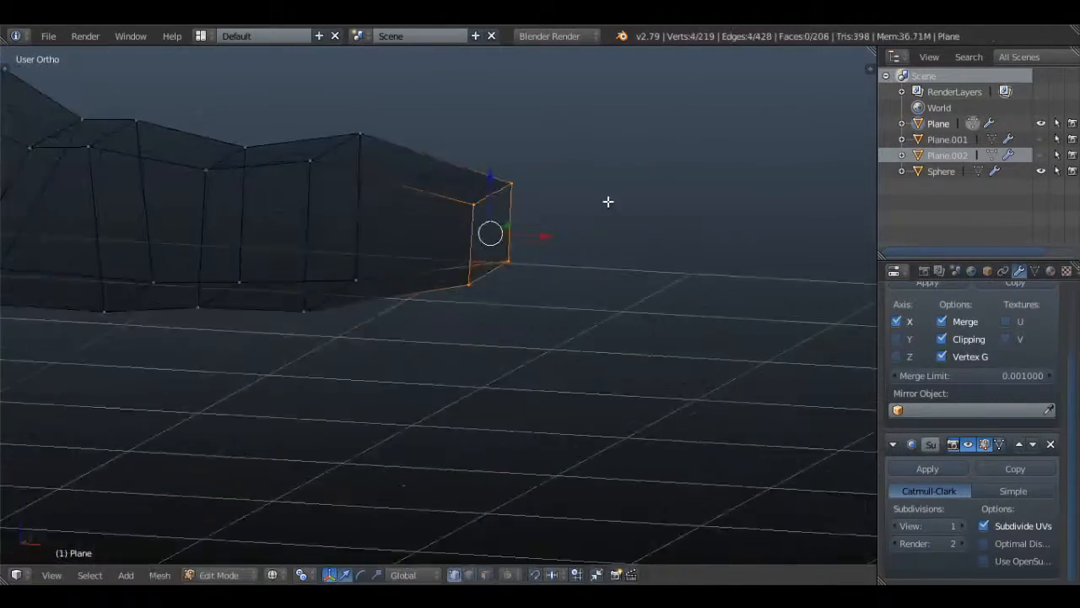
key("KP_7")
middle_click_drag(578, 287, 457, 269)
right_click(458, 268)
key("KP_7")
key("a")
key("z")
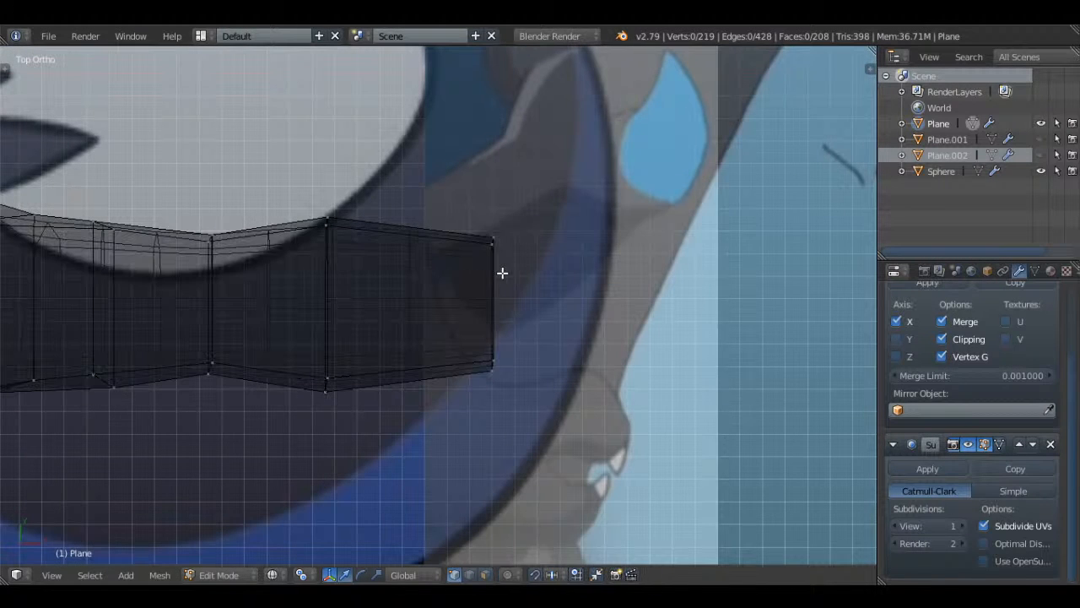
- Extrude the open wrist edge loop outward along X to begin the palm, and clear the selection
right_click(502, 272, "alt")
key("e")
right_click(542, 292)
left_click_drag(551, 302, 602, 304)
middle_click_drag(578, 294, 473, 296, "shift")
key("z")
middle_click_drag(514, 301, 432, 226)
key("a")
key("KP_7")
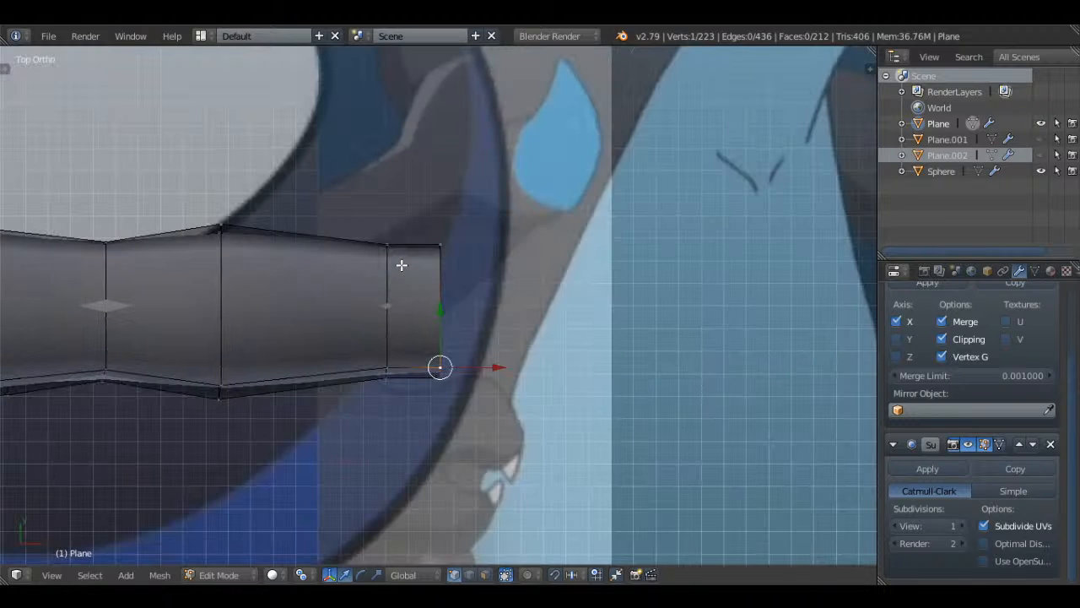
- Extrude a corner vertex of the palm opening into a short edge beyond the opening and delete the edge connecting them
key("e")
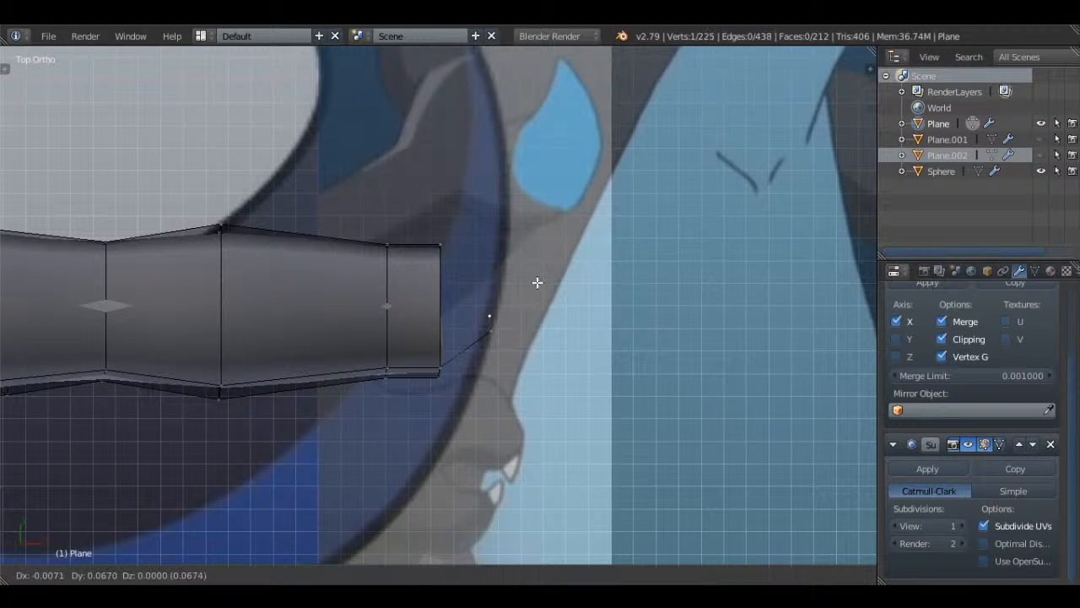
left_click(537, 245)
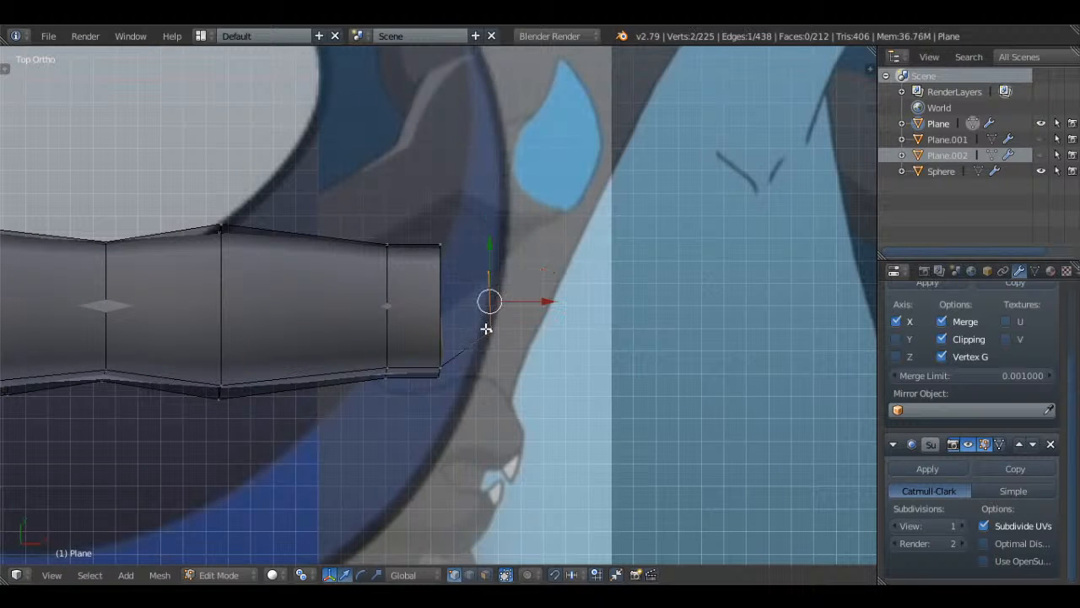
key("x")
key("x")
left_click(622, 272)
right_click(439, 367)
- Scale the detached edge down along Y and move it about 0.07 along X away from the palm opening
left_click_drag(496, 306, 538, 308)
key("s")
key("z")
left_click(584, 288)
key("s")
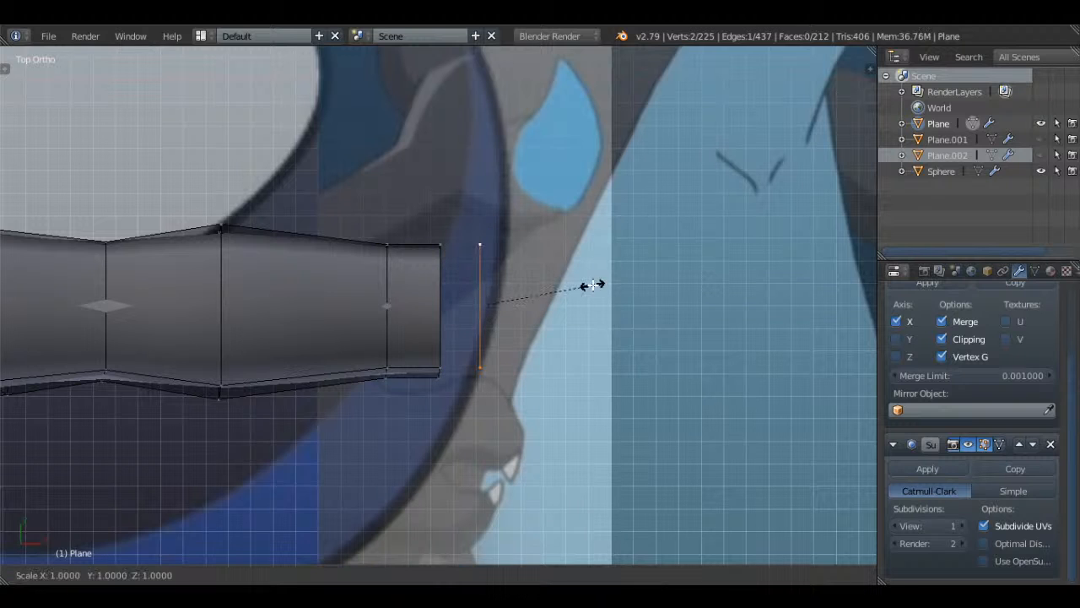
key("y")
left_click(541, 294)
key("g")
key("x")
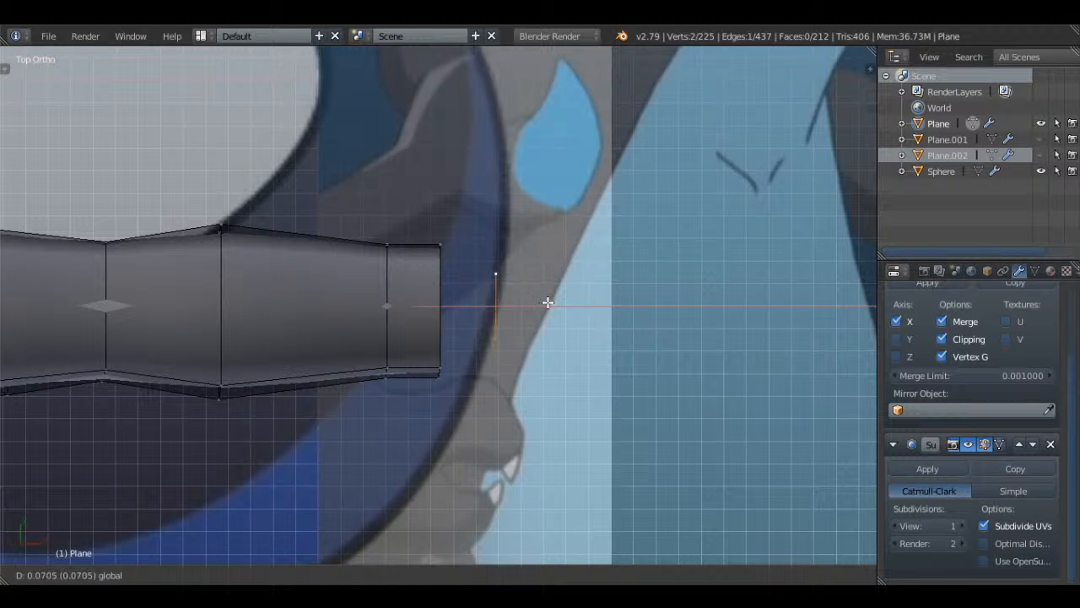
left_click(548, 303)
- Fill a face between the upper edge of the palm opening and the detached edge
middle_click_drag(548, 302, 519, 162)
middle_click_drag(419, 197, 419, 227)
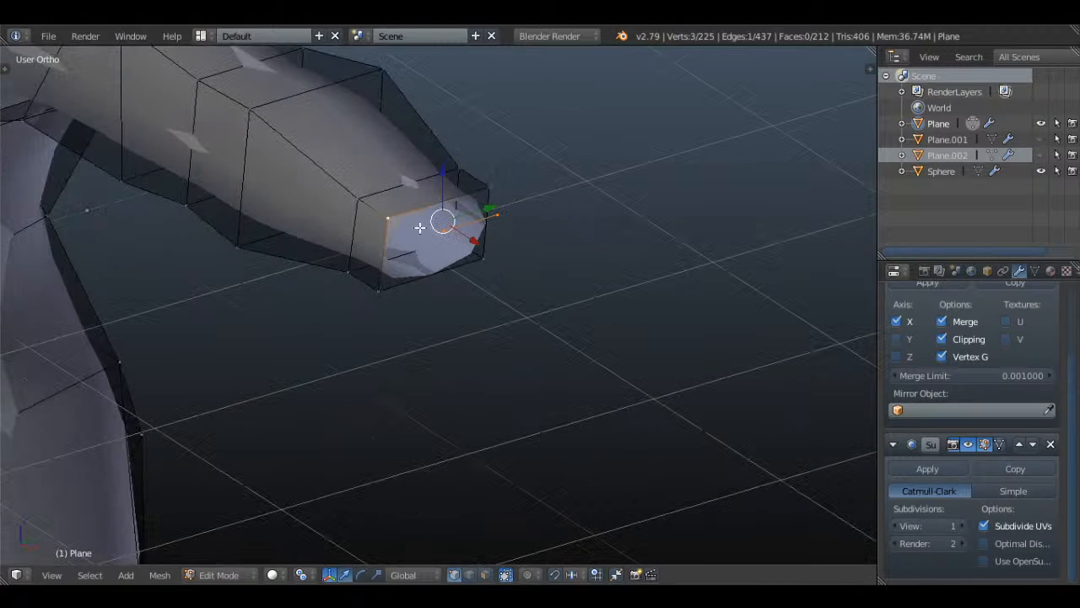
key("f")
key("a")
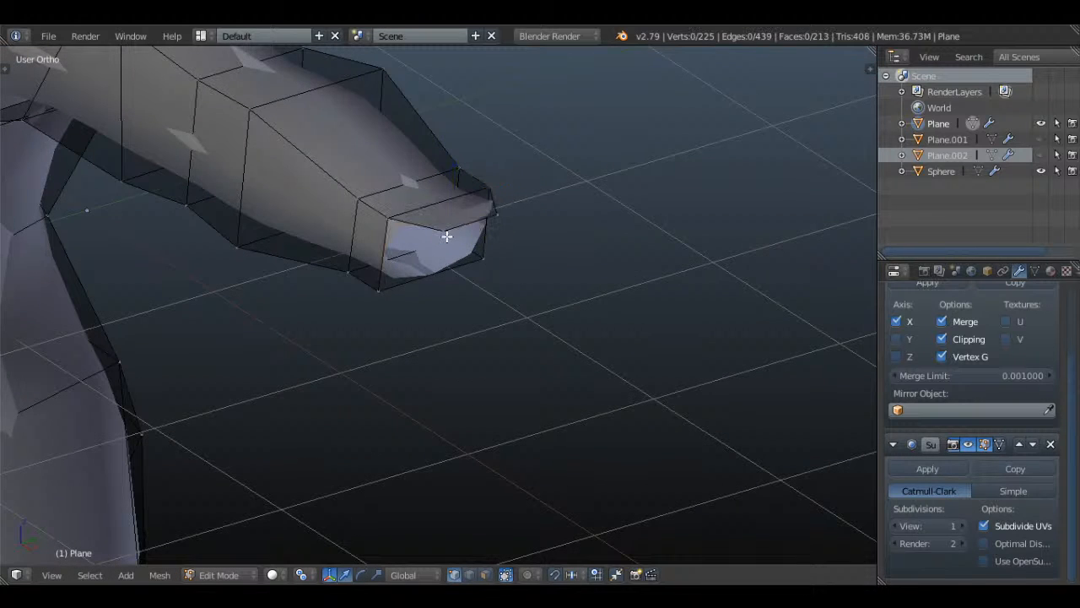
- Duplicate the lower edge of the palm opening and move it about 0.26 along X, beneath the upper tip edge
right_click(401, 281)
right_click(499, 250, "shift")
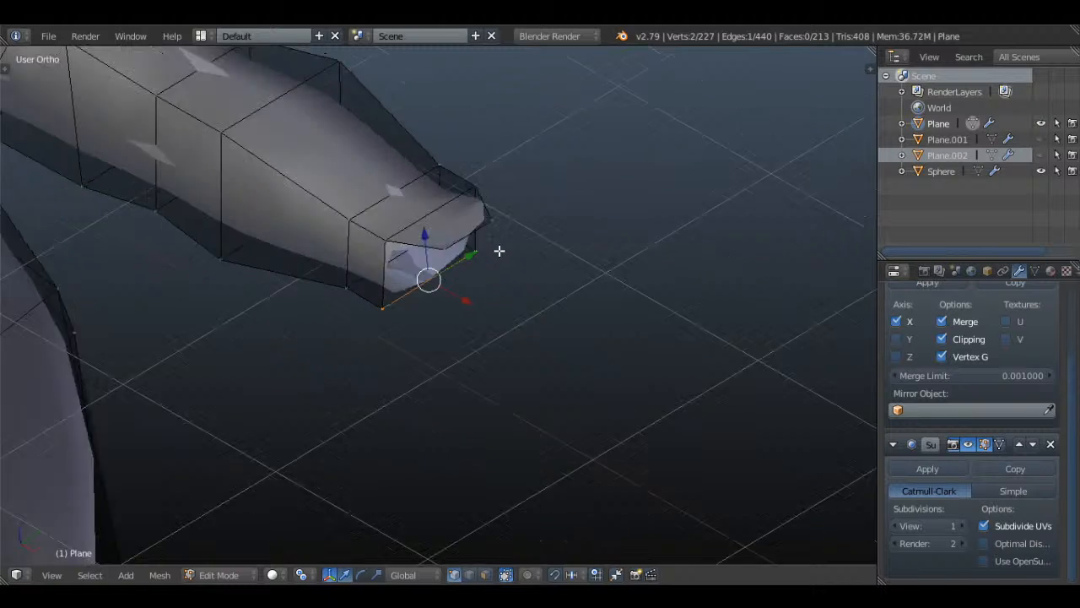
key("KP_7")
key("e")
key("x")
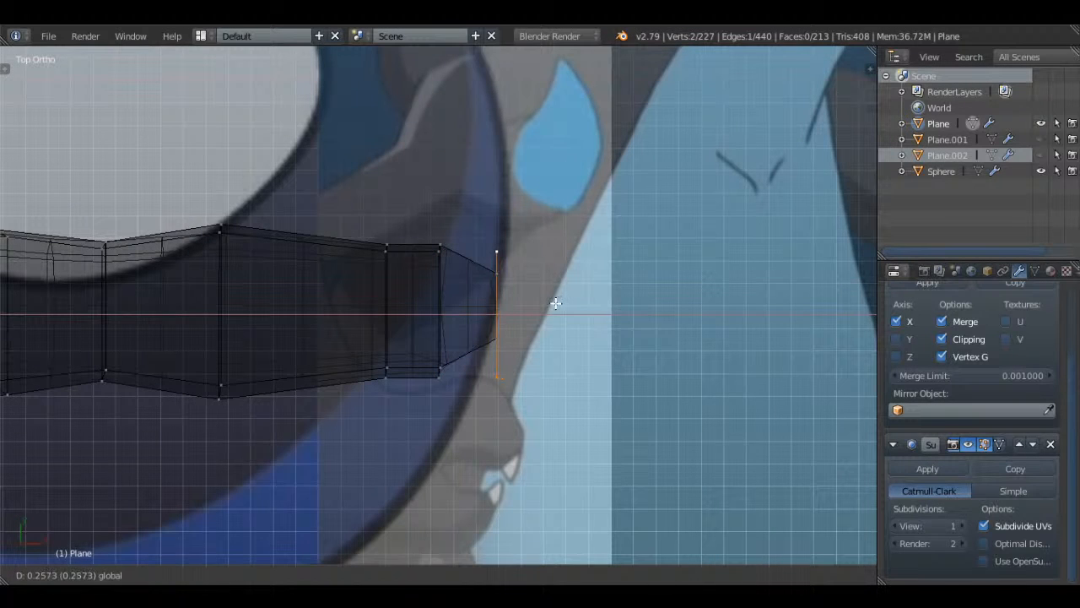
left_click(555, 303)
- Narrow the duplicated lower edge along Y to about 0.59 and align it with the upper tip edge
key("s")
key("y")
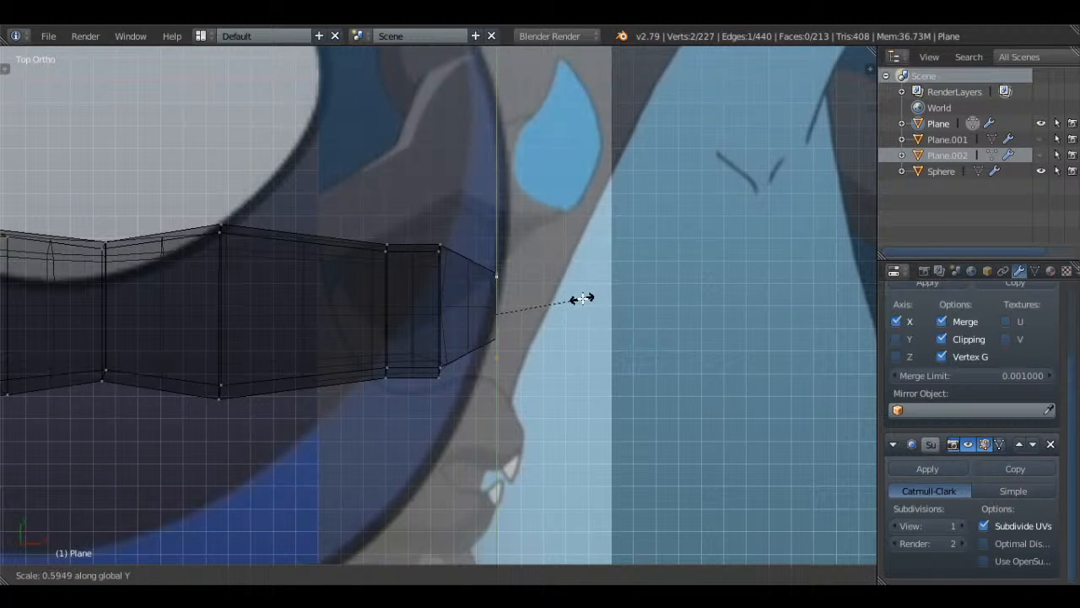
left_click(583, 299)
left_click_drag(502, 266, 503, 259)
key("s")
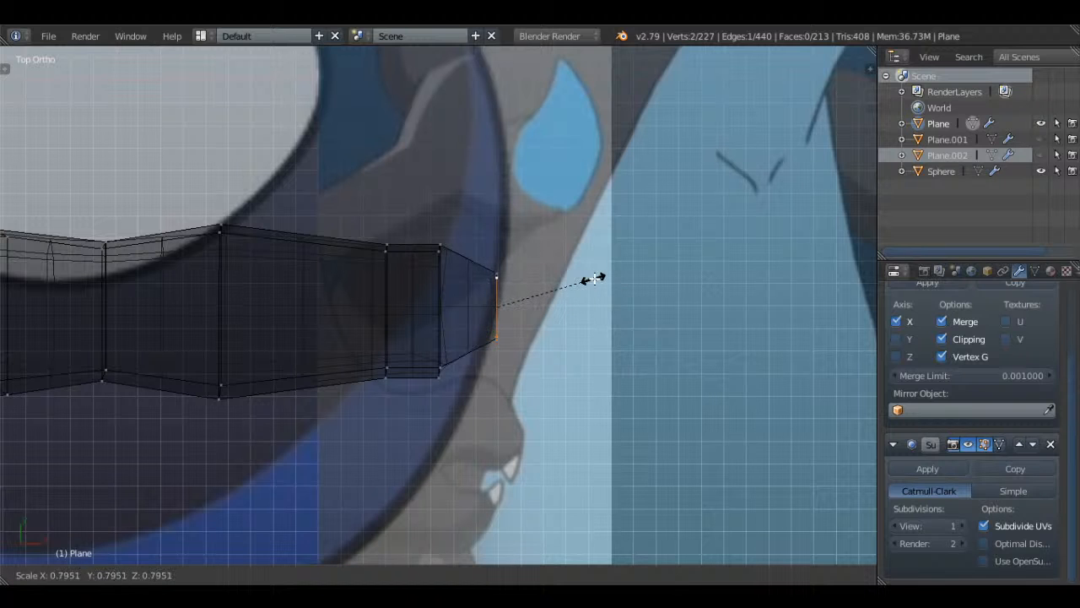
left_click(605, 278)
- Fill the palm's first side face between the wrist opening's corner vertices and the upper and lower tip edges
middle_click_drag(655, 353, 255, 532)
key("a")
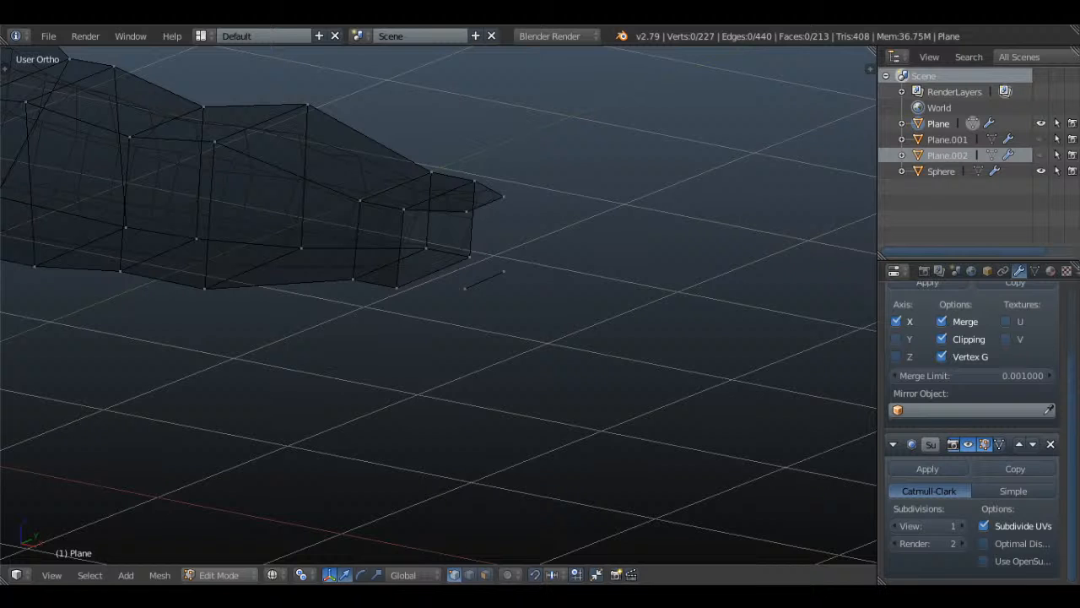
key("a")
middle_click_drag(702, 234, 600, 229)
key("a")
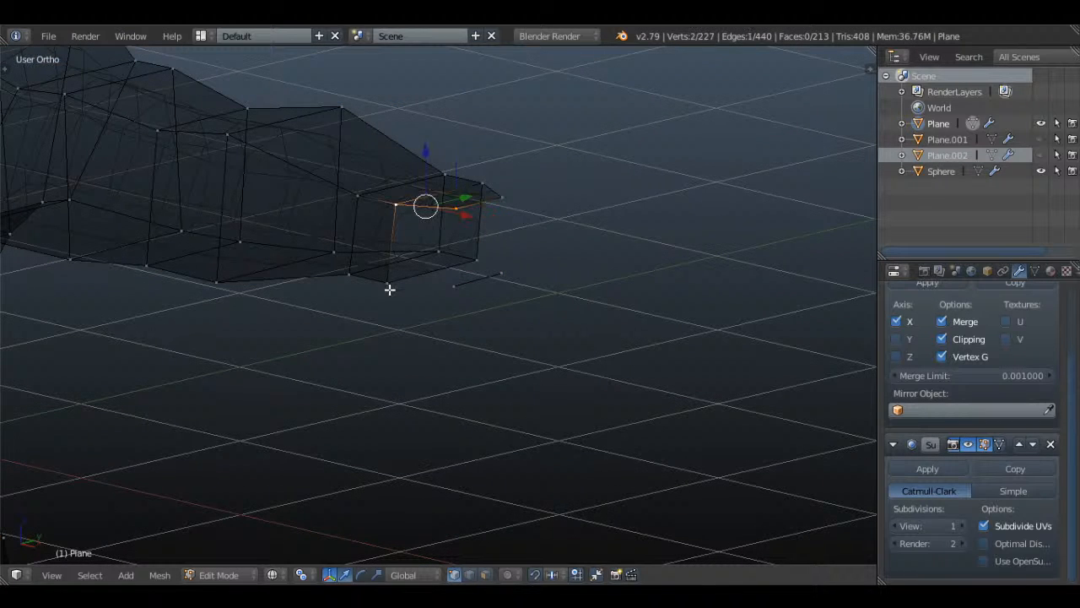
right_click(389, 289, "shift")
right_click(460, 286, "shift")
key("f")
key("a")
- Fill the end face between the two tip edges and the remaining side face of the palm
middle_click_drag(464, 285, 432, 330)
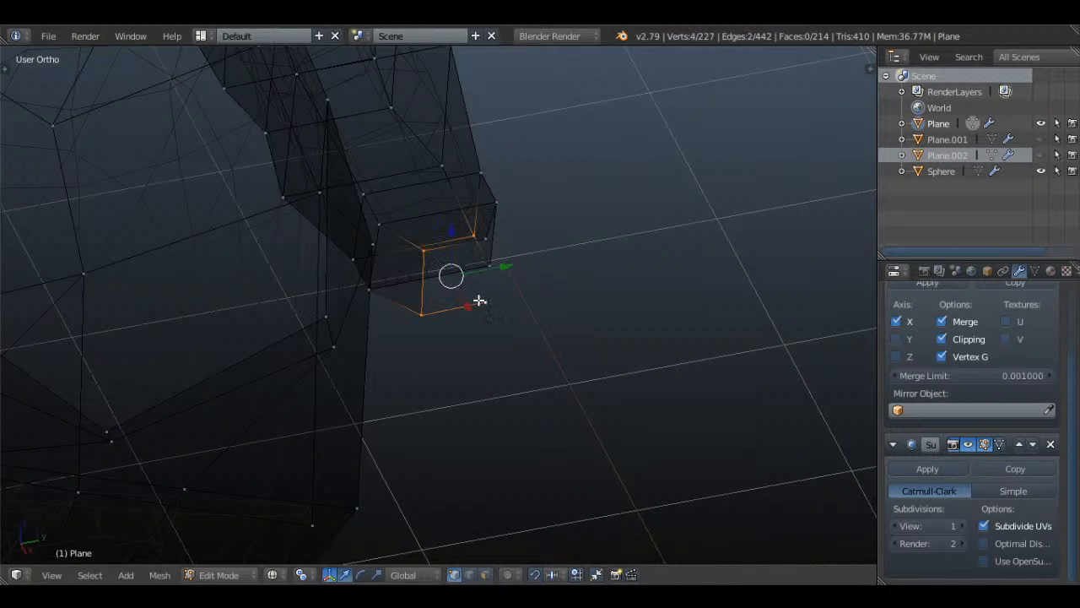
key("f")
middle_click_drag(487, 245, 421, 278)
right_click(420, 277)
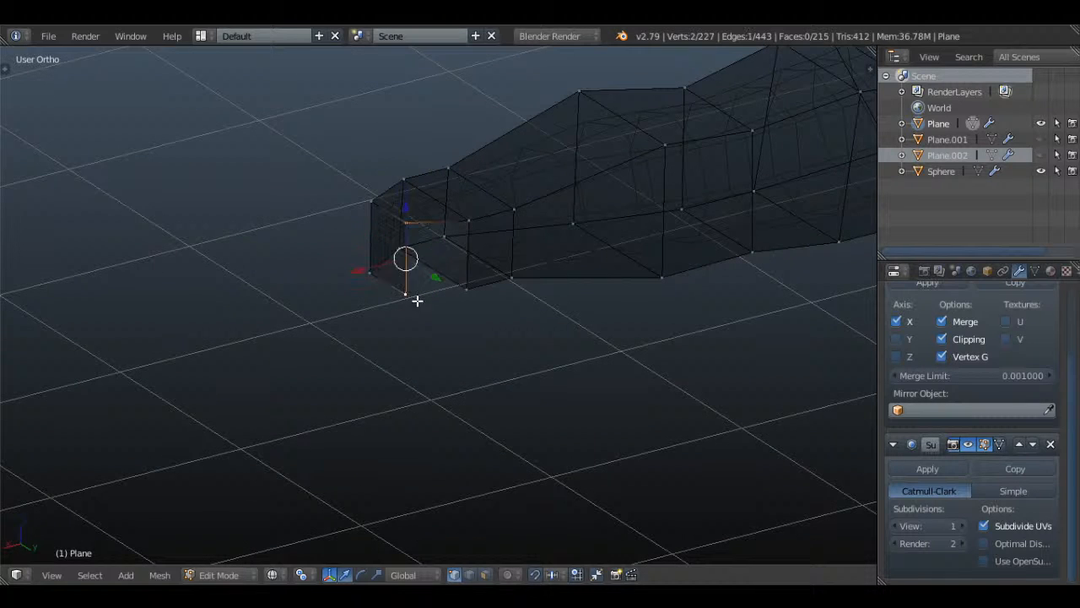
key("f")
- Fill the underside of the palm to close the hand block, and clear the selection
mouse_move(465, 222)
middle_mouse_down()
mouse_move(519, 244)
mouse_move(588, 113)
mouse_move(463, 226)
middle_mouse_up()
right_click(463, 226)
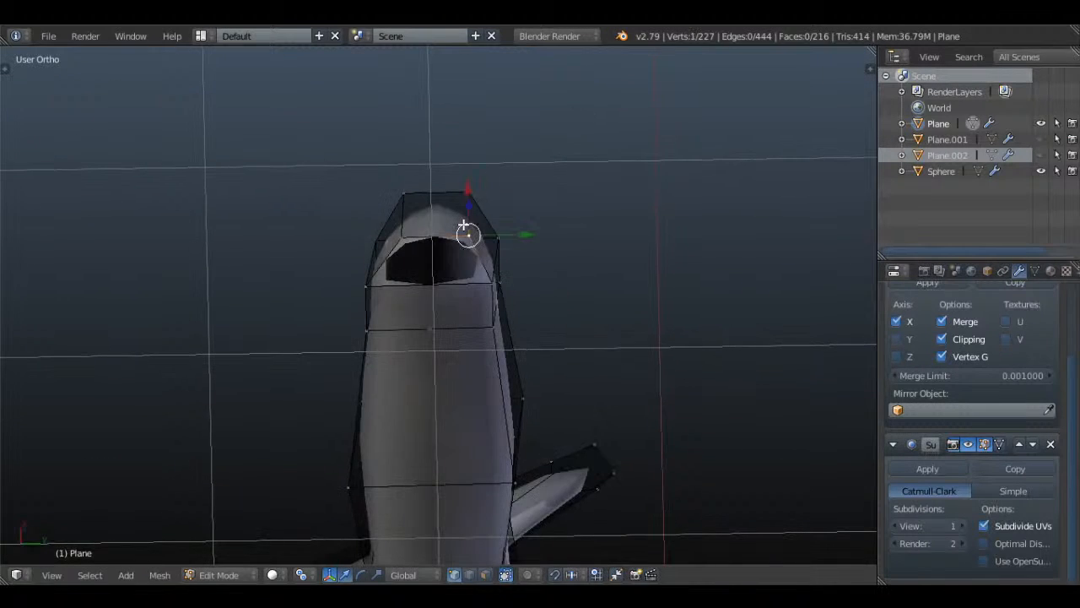
right_click(488, 282)
key("f")
mouse_move(431, 258)
middle_mouse_down()
mouse_move(460, 194)
mouse_move(448, 210)
middle_mouse_up()
key("a")
- Circle-select the palm tip's four vertices in wireframe top view and move them about -0.02 along Y
key("z")
key("c")
left_click(411, 244)
right_click(411, 244)
key("a")
key("c")
scroll(421, 237, "up", 3)
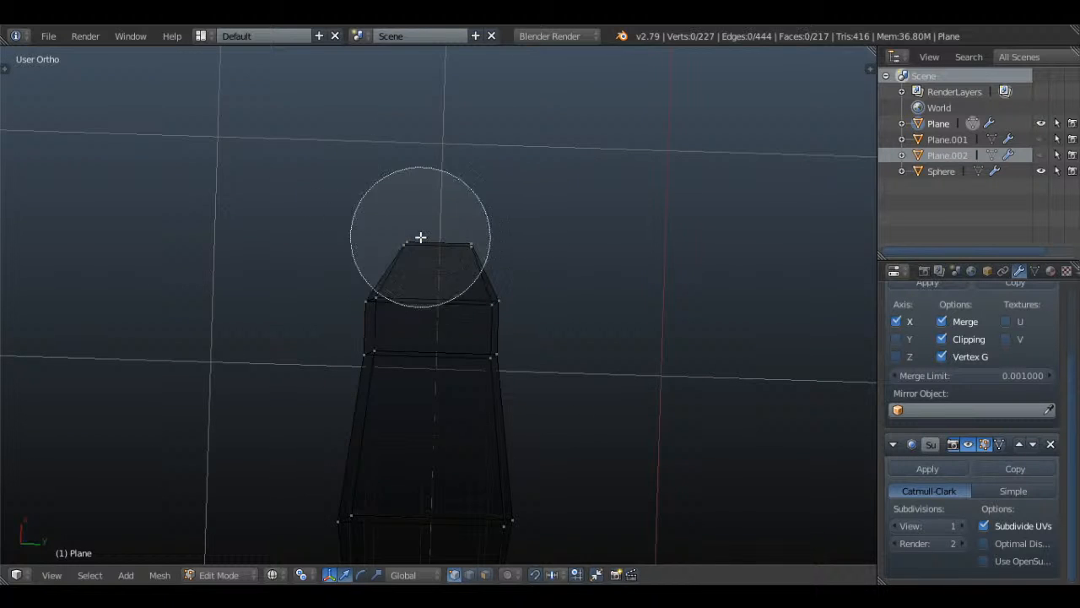
right_click(420, 238)
key("KP_7")
scroll(420, 237, "up", 2)
key("c")
scroll(540, 360, "up", 3)
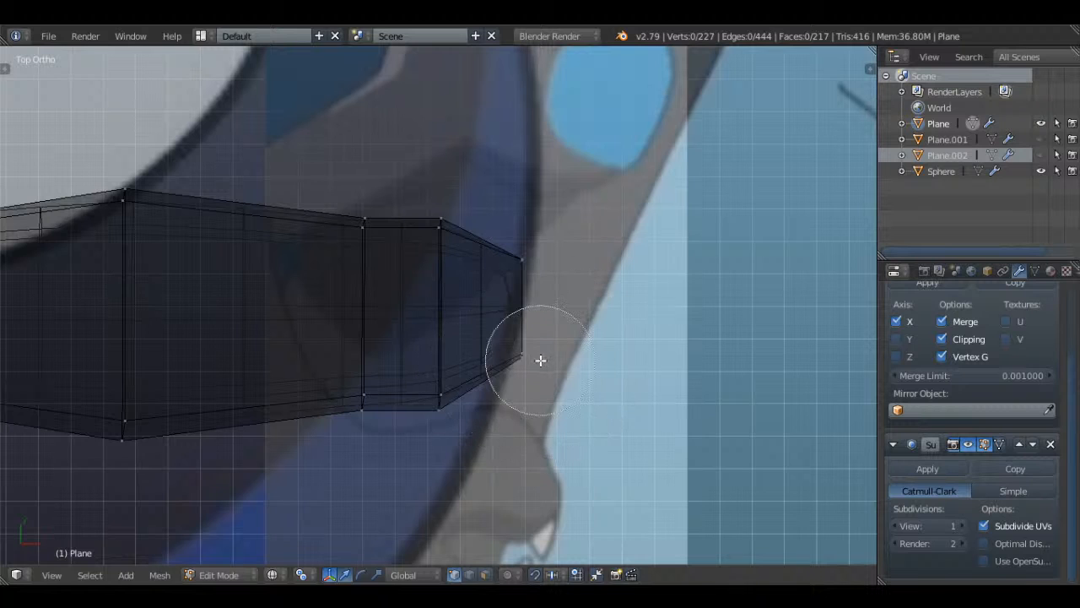
left_click(539, 360)
right_click(539, 359)
key("a")
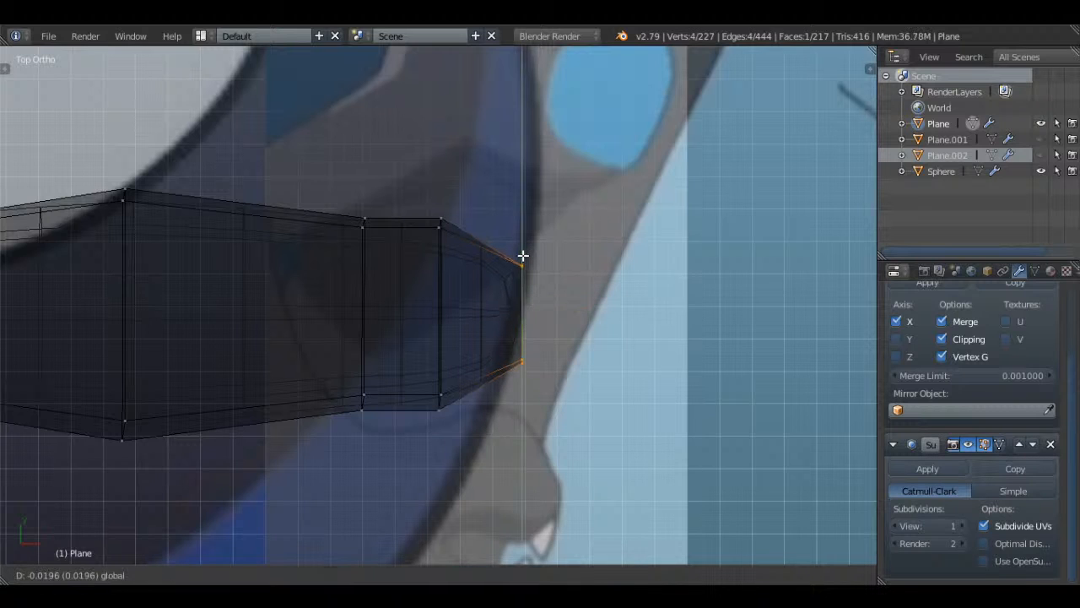
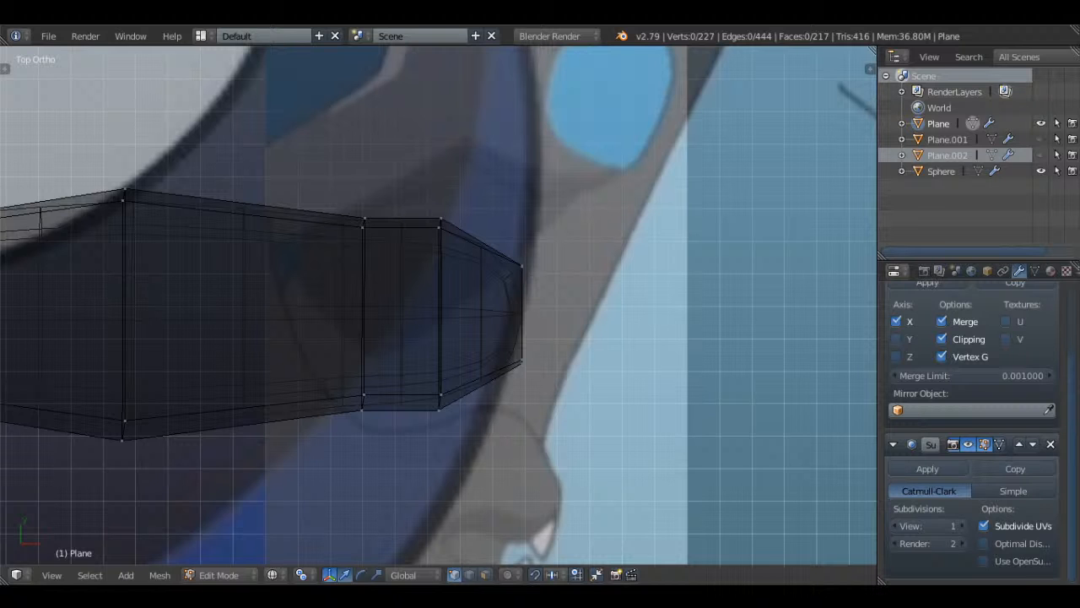
key("a")
key("a")
- Select the four lower vertices of the wrist and palm loops and move them about 0.03 along Y in right view
middle_click_drag(547, 291, 498, 271)
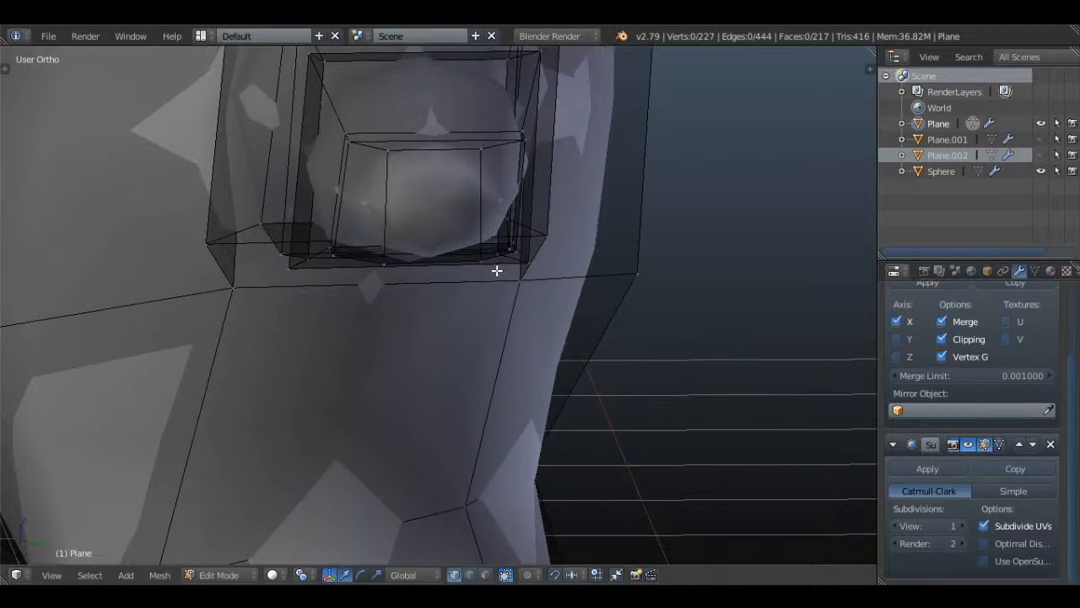
key("KP_3")
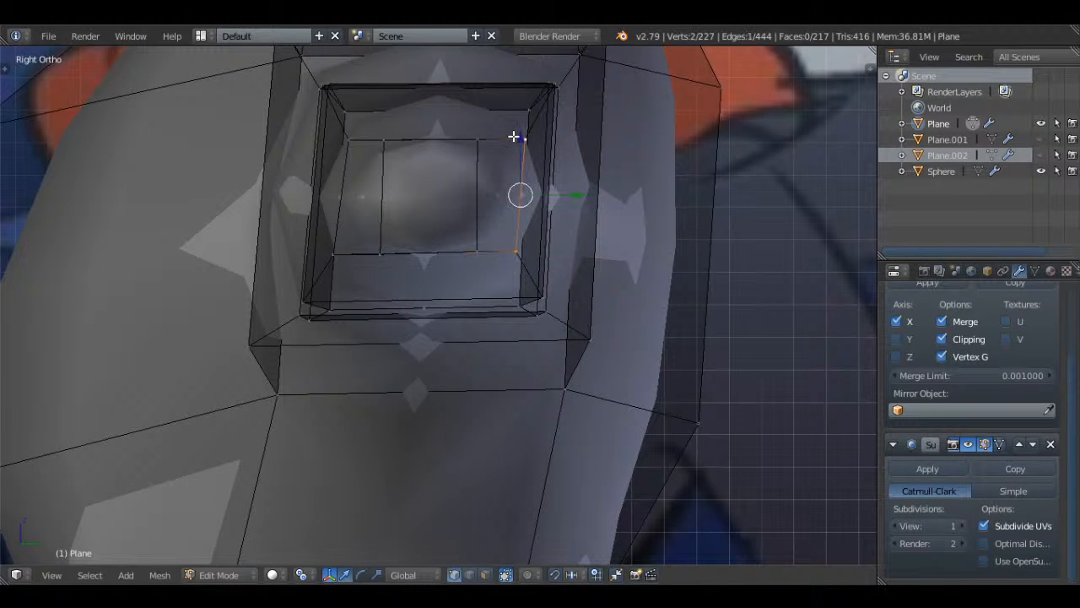
right_click(328, 245)
right_click(513, 249)
middle_click_drag(523, 248, 525, 190)
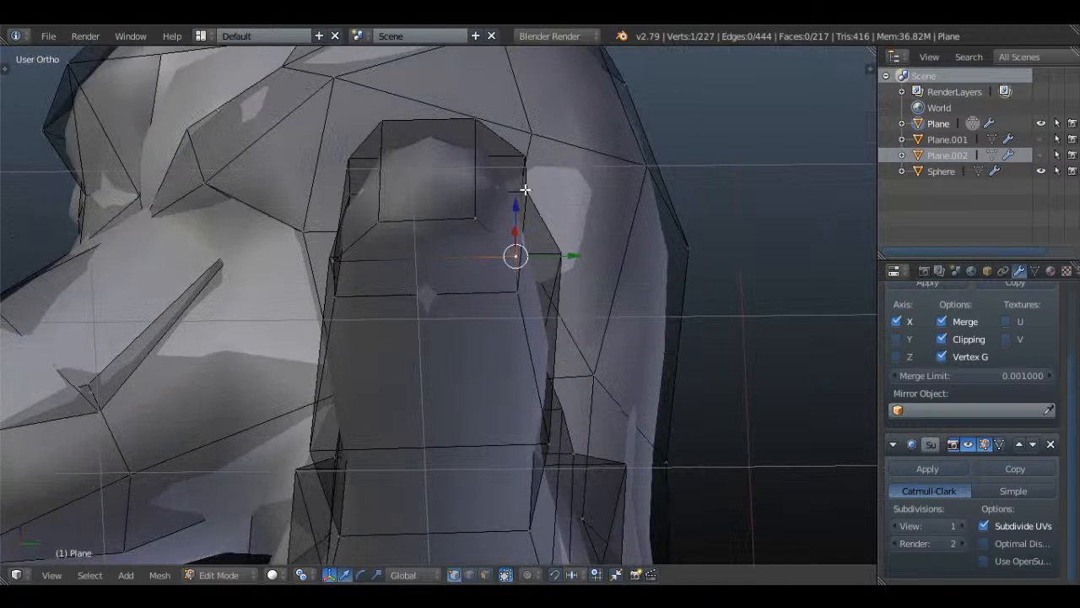
right_click(338, 258, "shift")
key("KP_3")
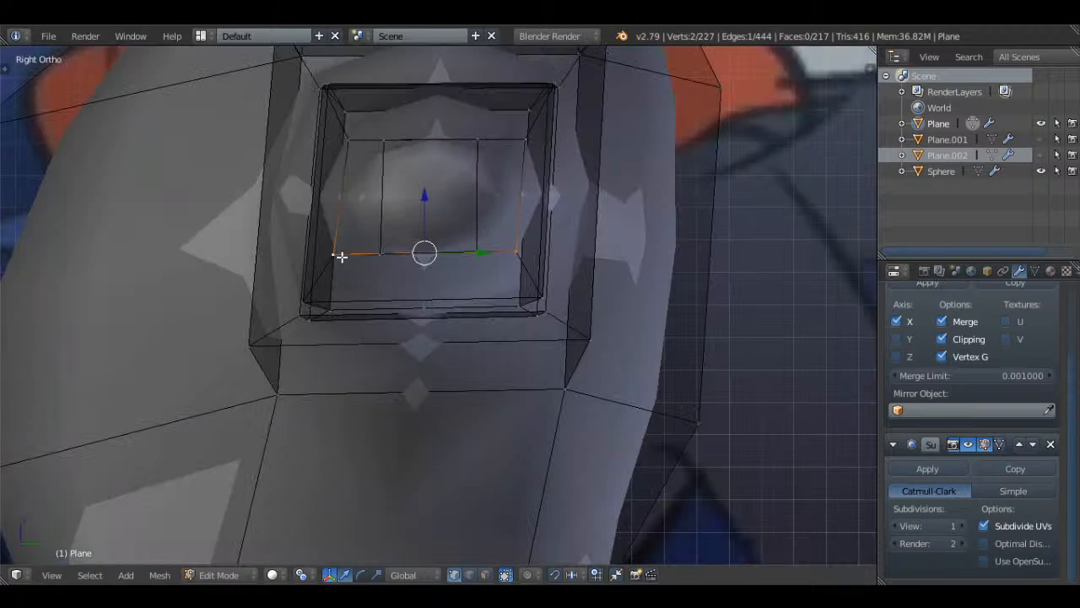
middle_click_drag(355, 262, 350, 287)
right_click(334, 294, "shift")
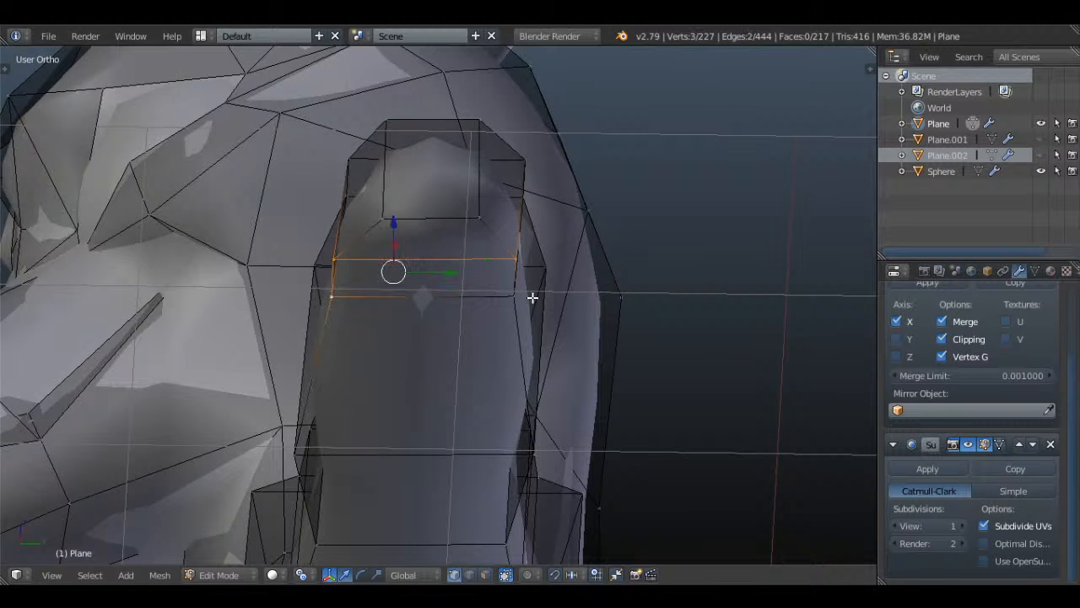
right_click(517, 296, "shift")
key("KP_3")
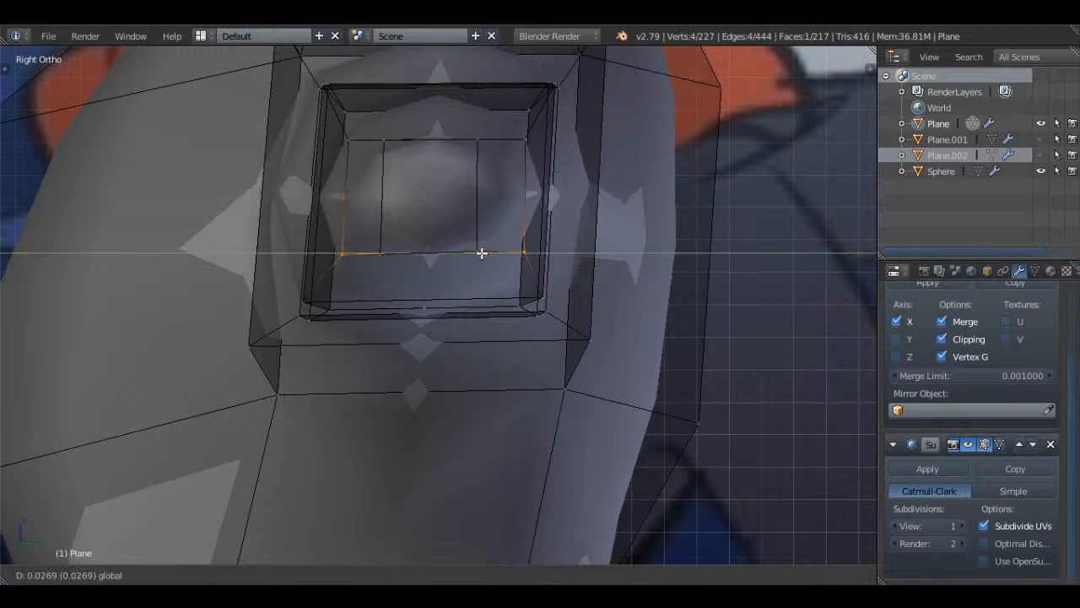
key("a")
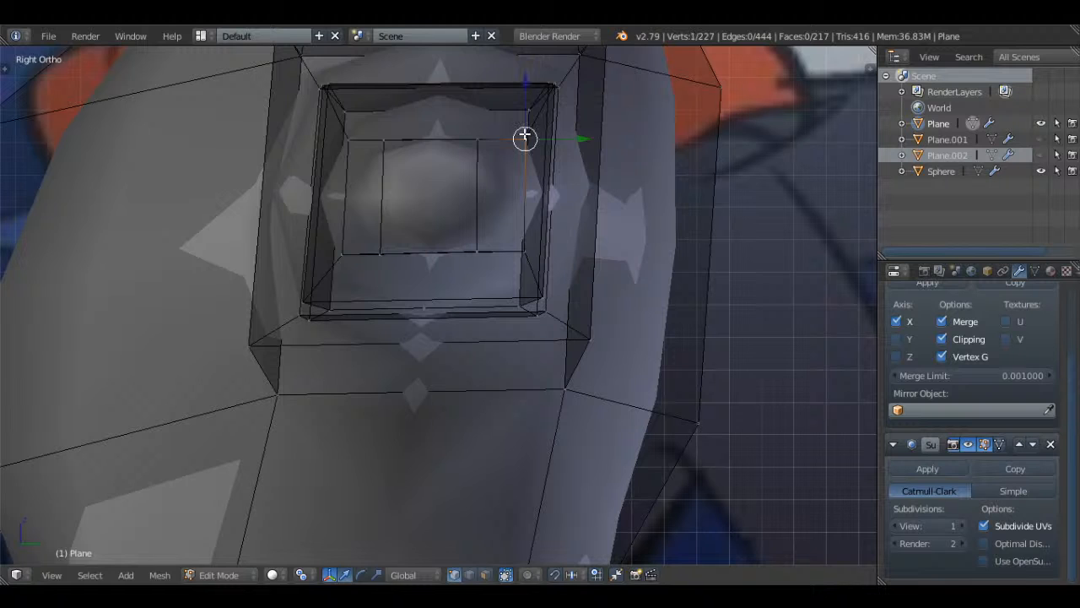
- Select the four upper vertices of the wrist and palm loops and move them about -0.015 along Y
key("z")
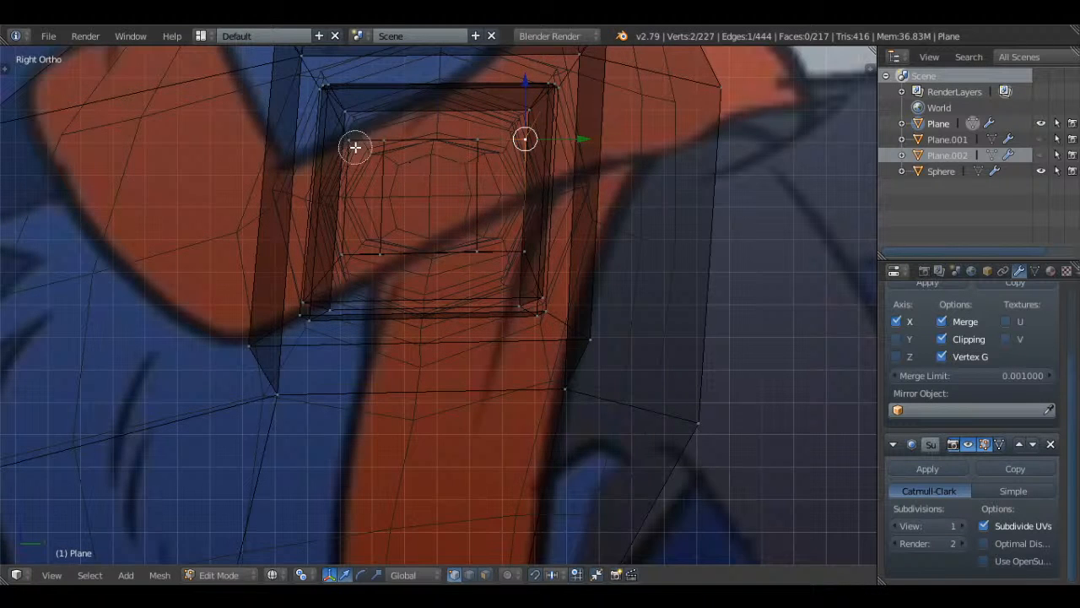
right_click(347, 142, "shift")
key("z")
key("g")
key("y")
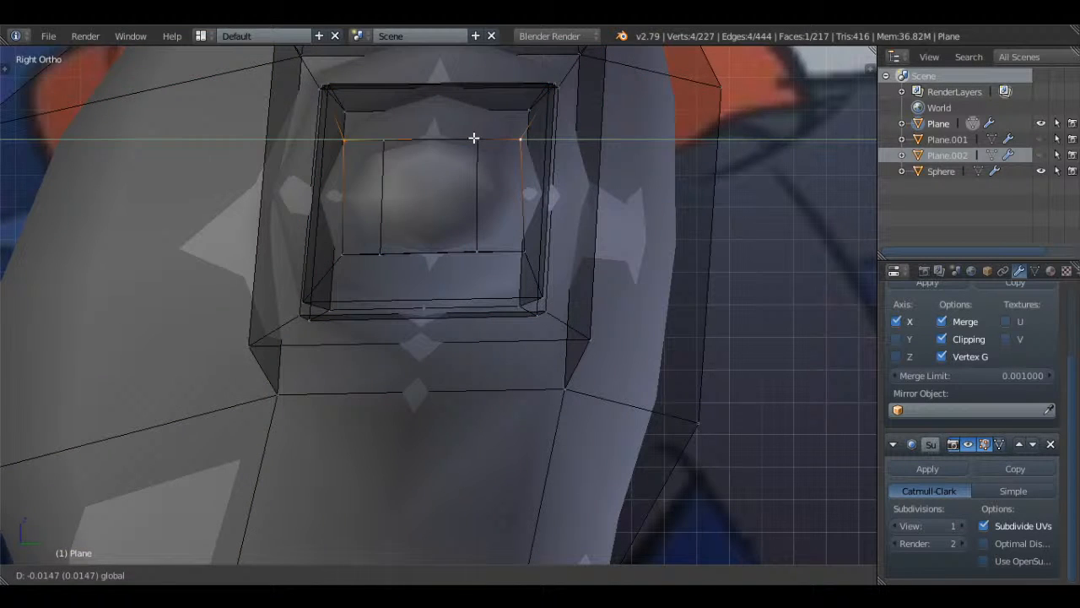
left_click(473, 138)
key("a")
- Nudge the palm tip's upper and lower vertices along Y to center the tip on the wrist
left_click_drag(499, 255, 504, 255)
left_click_drag(473, 139, 482, 141)
right_click(491, 252)
right_click(413, 256, "shift")
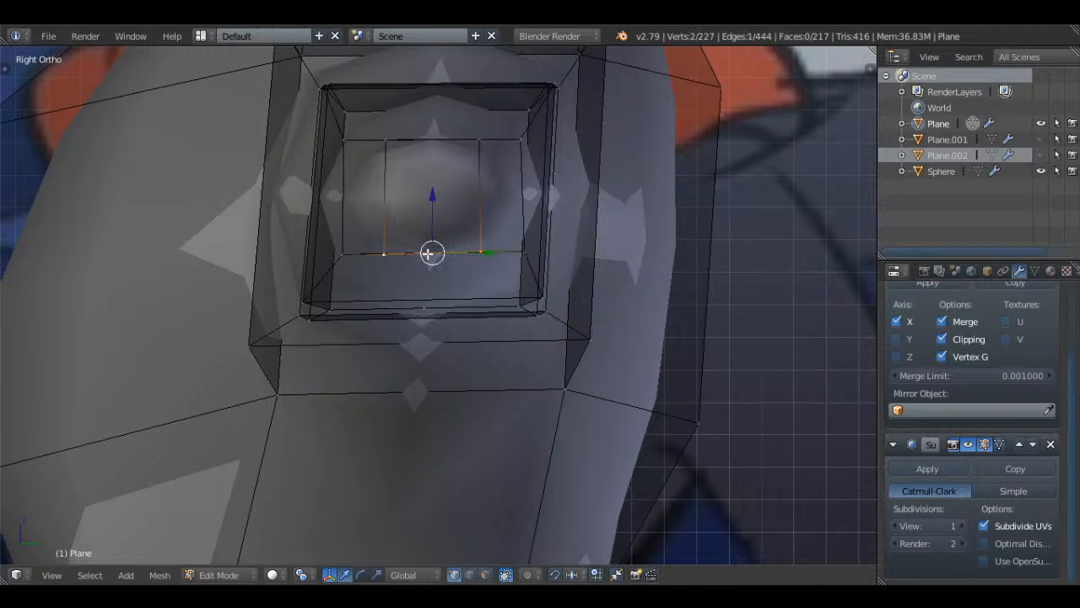
left_click_drag(474, 250, 475, 250)
key("a")
middle_click_drag(516, 231, 481, 495)
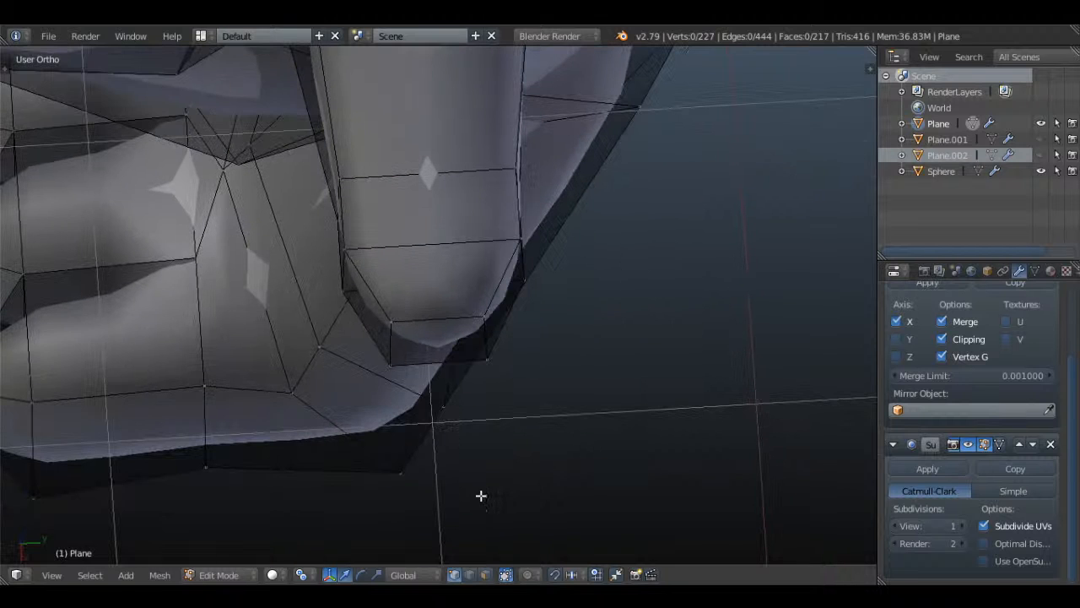
- Switch to face selection in top view and set the transform pivot point
key("KP_7")
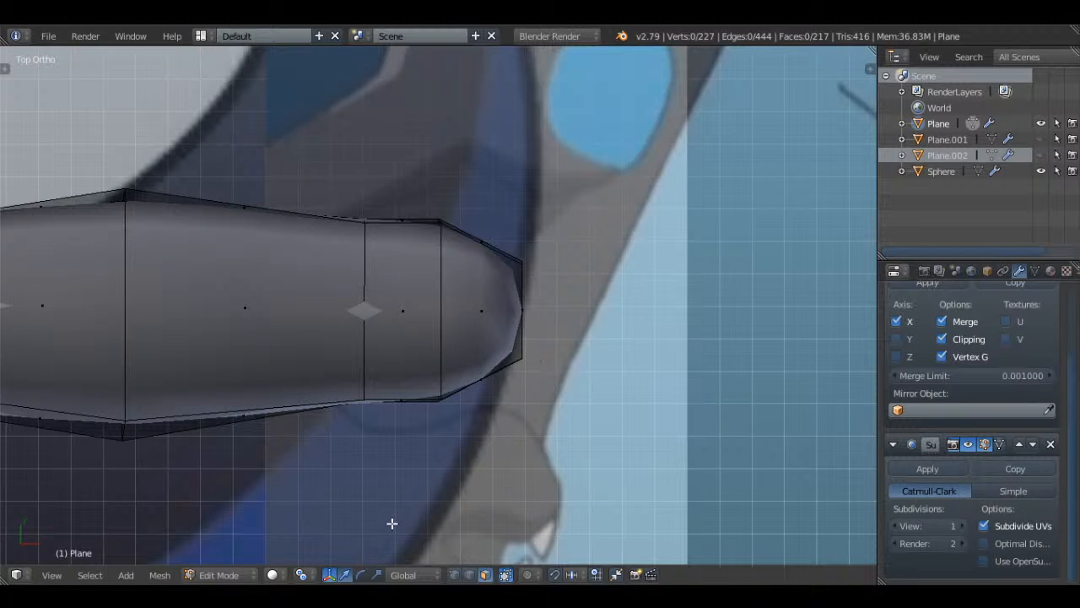
left_click(304, 575)
left_click(343, 515)
- Select the two side faces and the end face around the palm's tip and return to top view
middle_click_drag(474, 434, 490, 317)
right_click(468, 263)
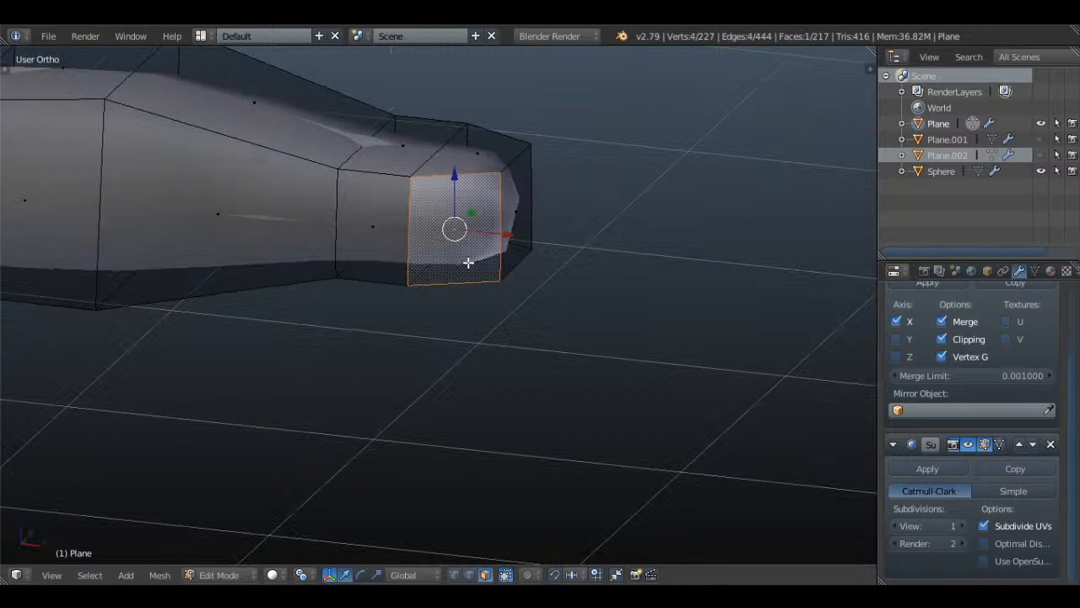
right_click(509, 218, "shift")
middle_click_drag(569, 234, 373, 247)
key("KP_7")
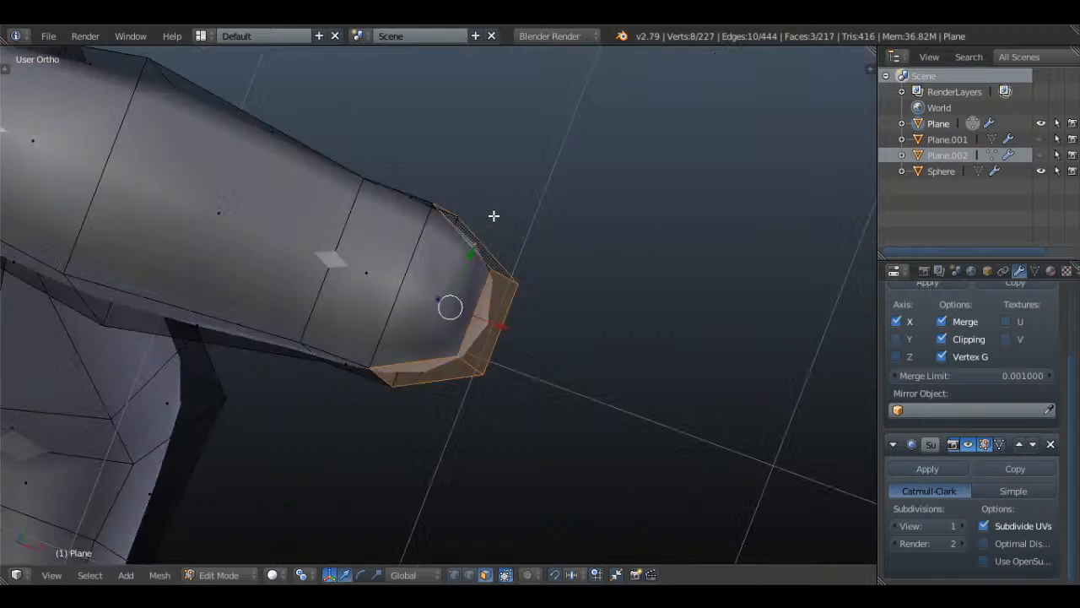
- Extrude the three selected palm-tip faces individually outward to form three separate finger stubs
key("t")
left_click(81, 349)
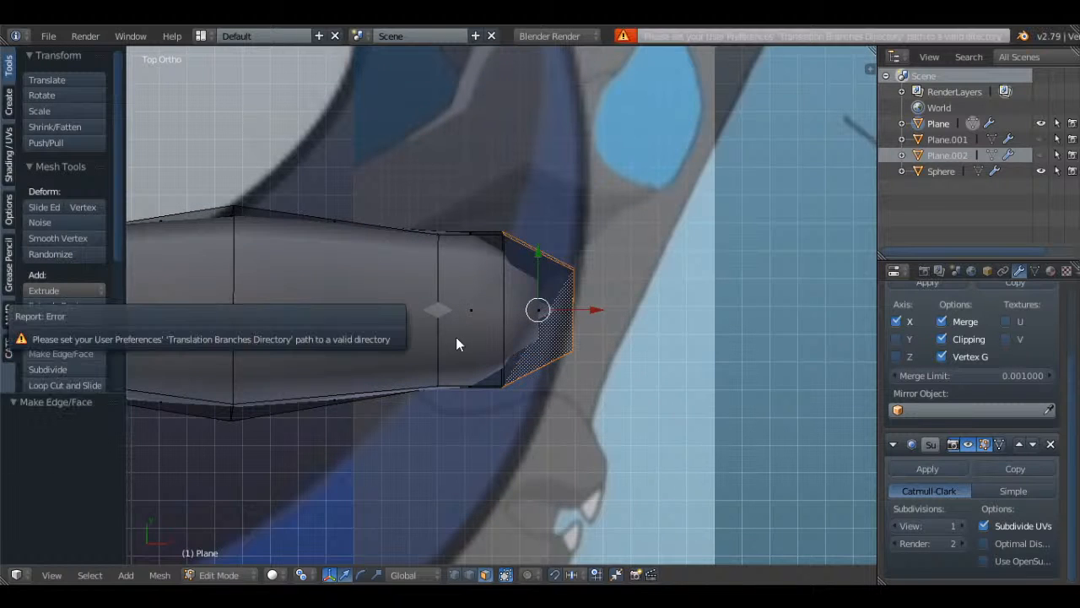
key("ctrl+z")
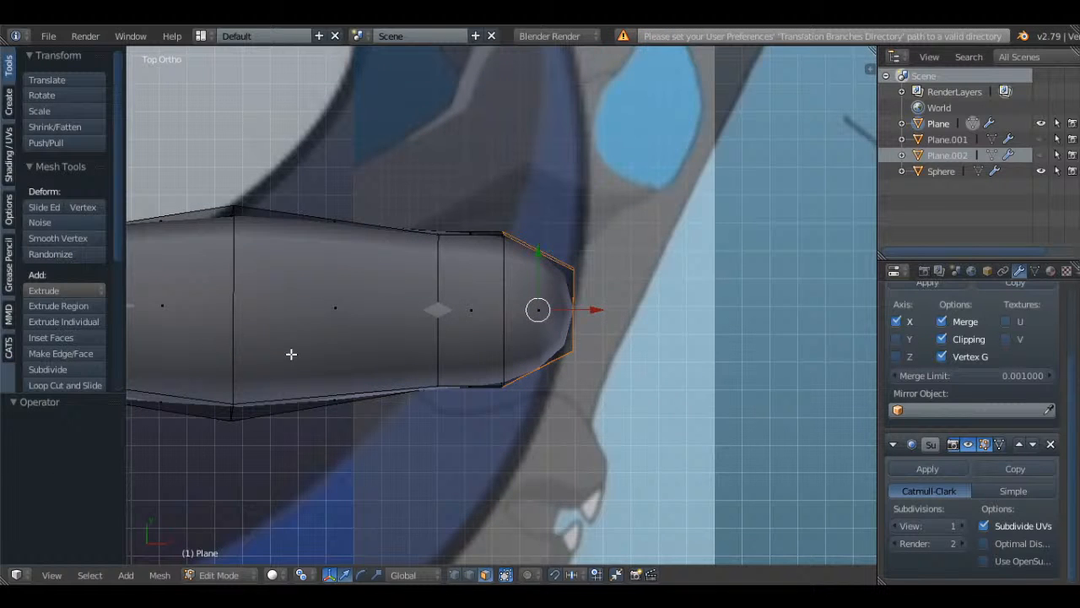
left_click(70, 322)
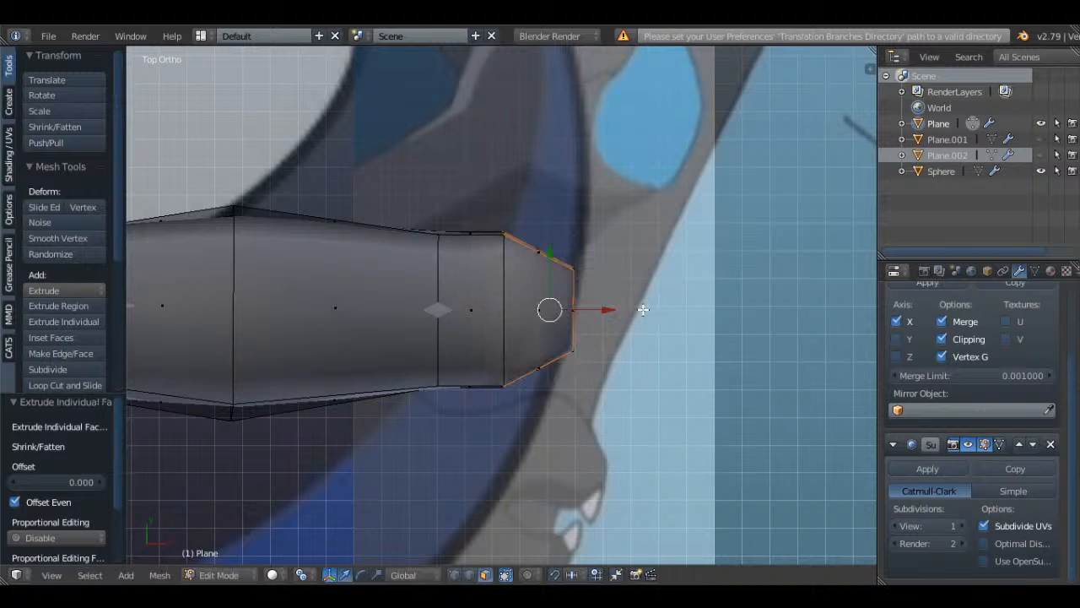
key("ctrl+z")
key("alt+s")
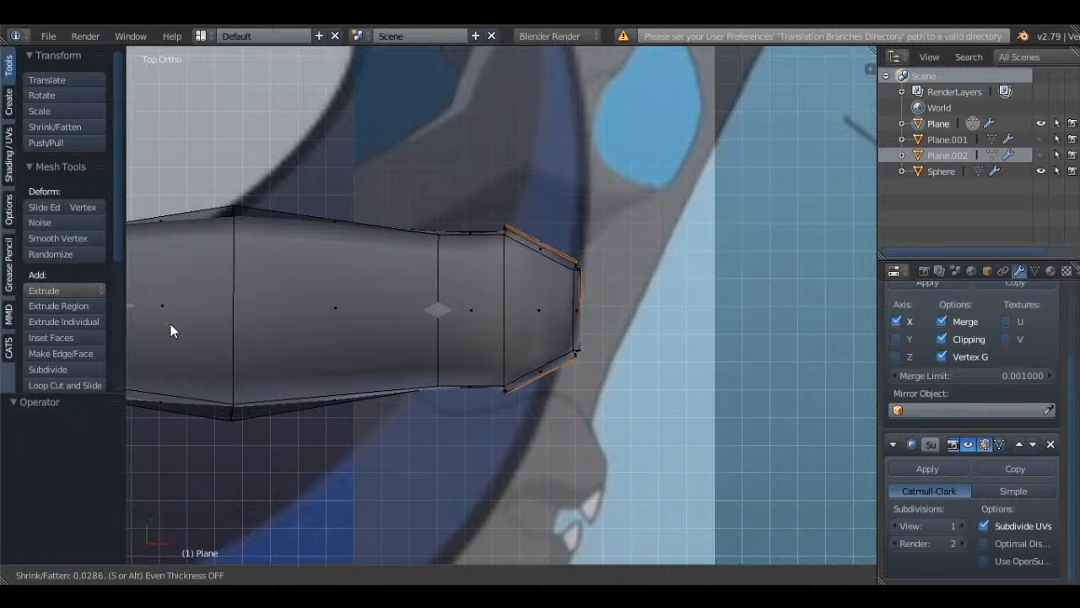
left_click(208, 359)
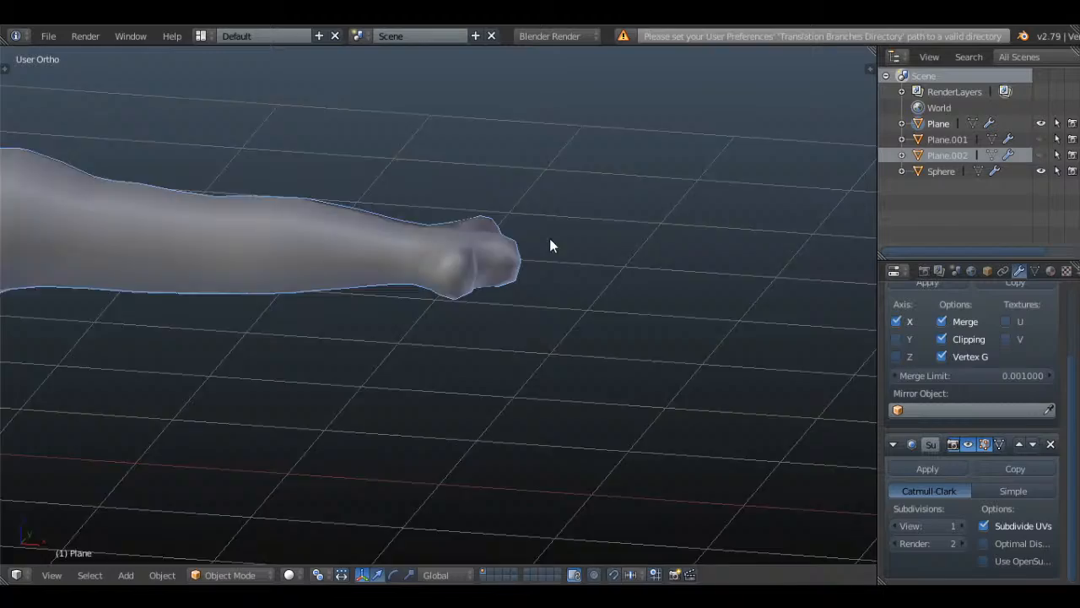
- Scale the end faces of the three finger stubs up by about 1.54 in top view
scroll(549, 238, "down", 5)
middle_click_drag(549, 238, 431, 312)
scroll(497, 260, "down", 3)
key("KP_7")
scroll(444, 318, "up", 2)
middle_click_drag(643, 485, 494, 332, "shift")
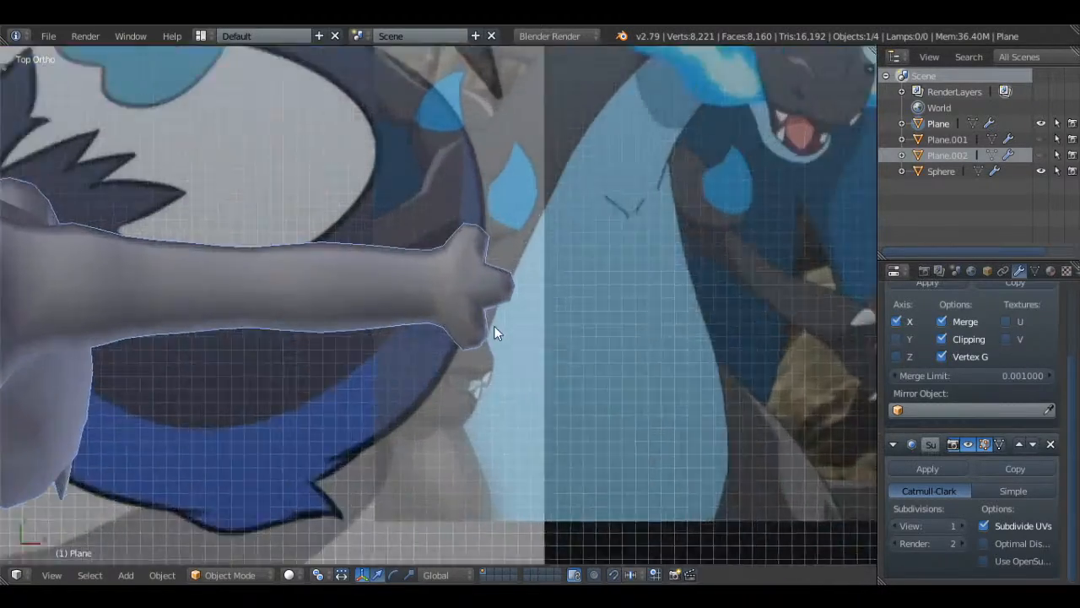
scroll(498, 333, "up", 5)
key("Tab")
middle_click_drag(644, 268, 586, 296, "shift")
key("s")
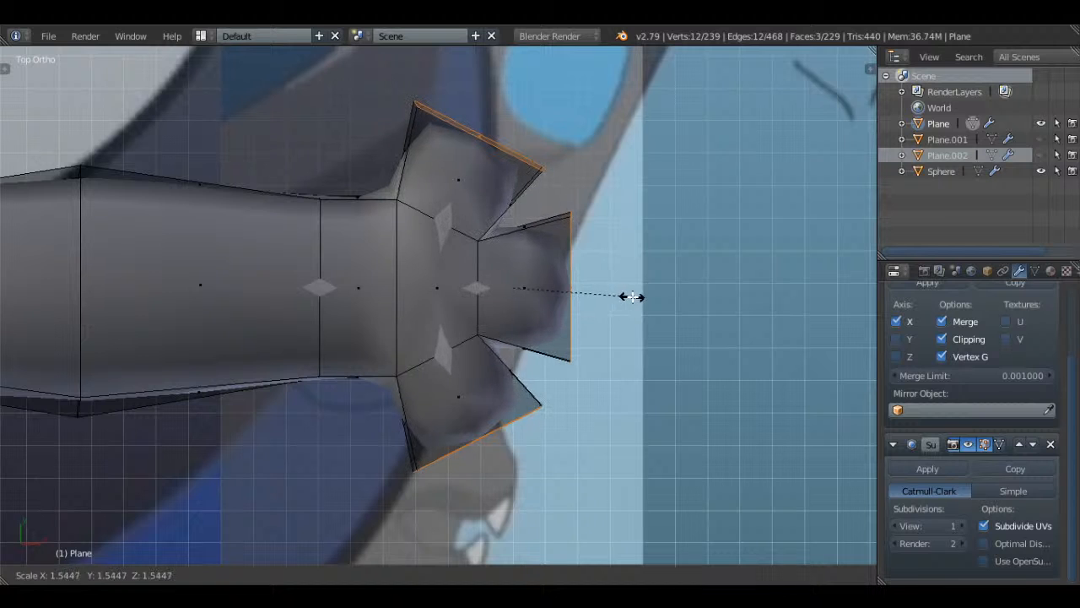
left_click(631, 295)
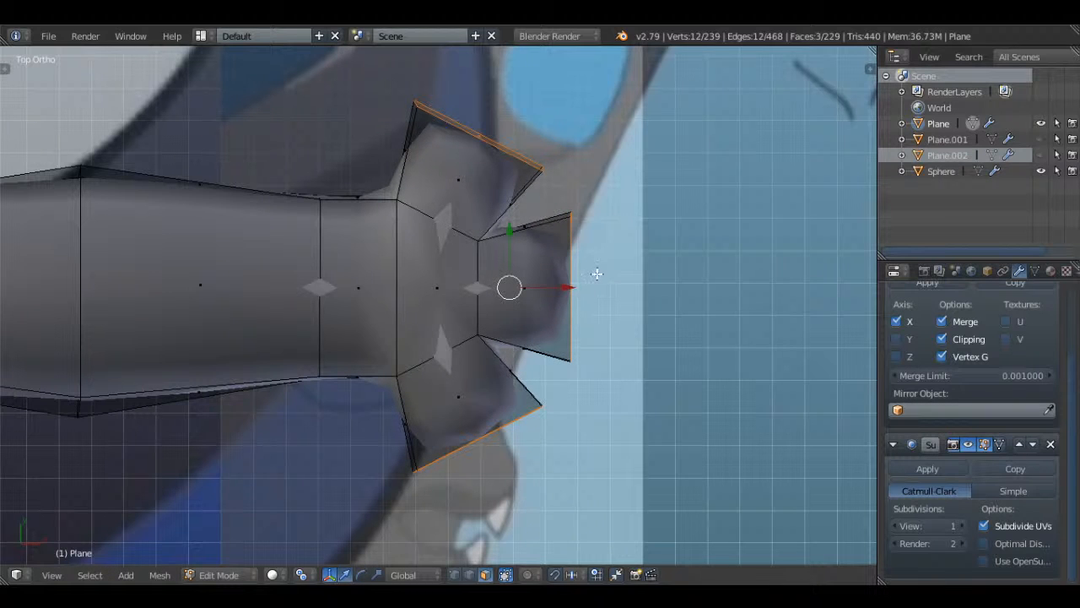
- Extrude the three finger ends outward again and taper the new tips to about 0.41 scale
key("e")
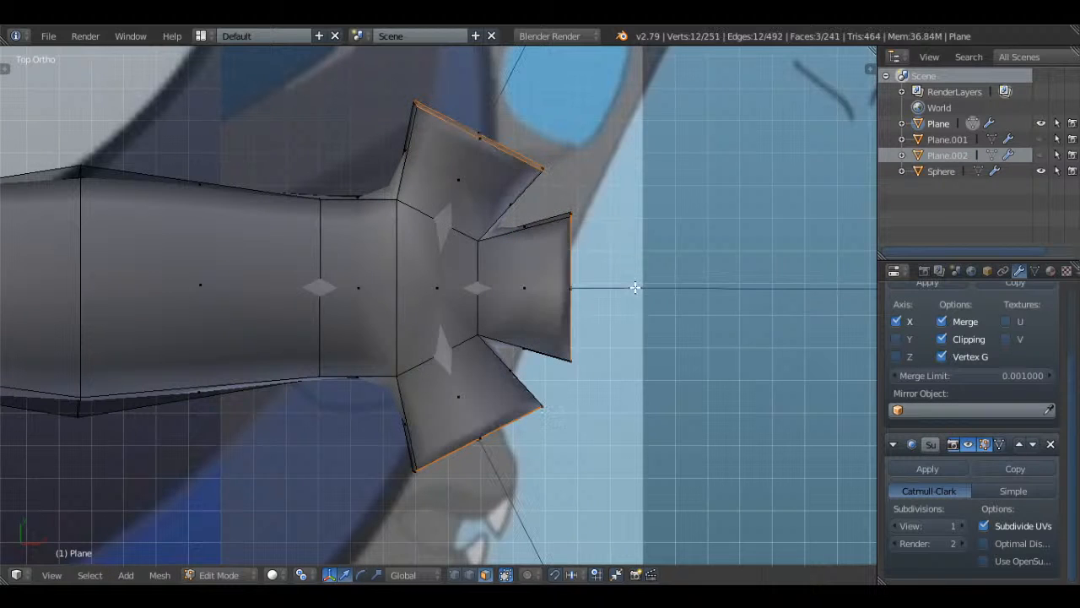
left_click(813, 309)
key("s")
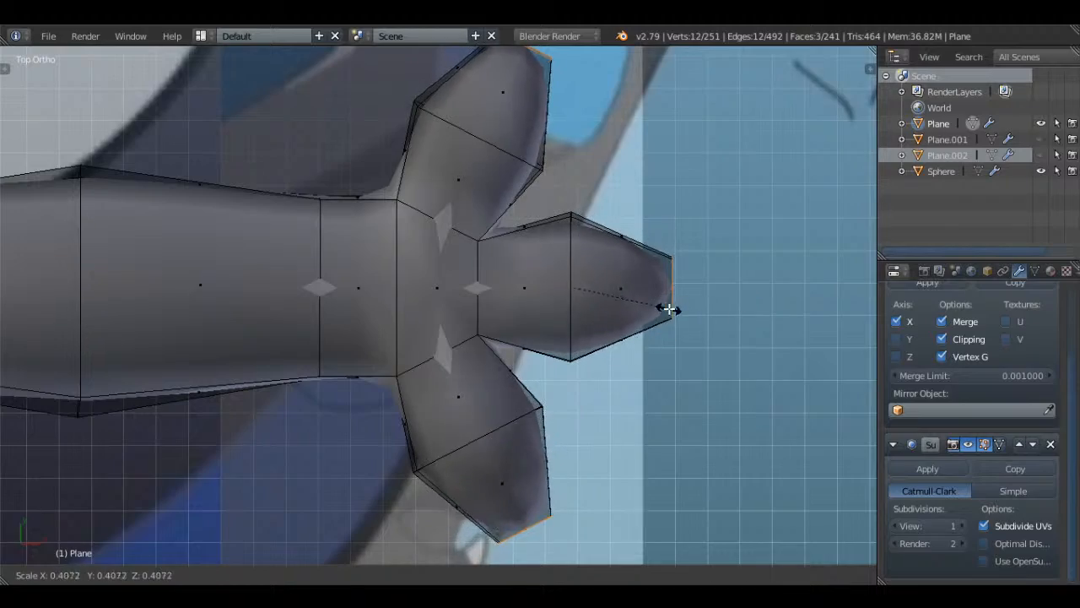
middle_click_drag(679, 346, 555, 174)
key("Tab")
scroll(532, 203, "down", 3)
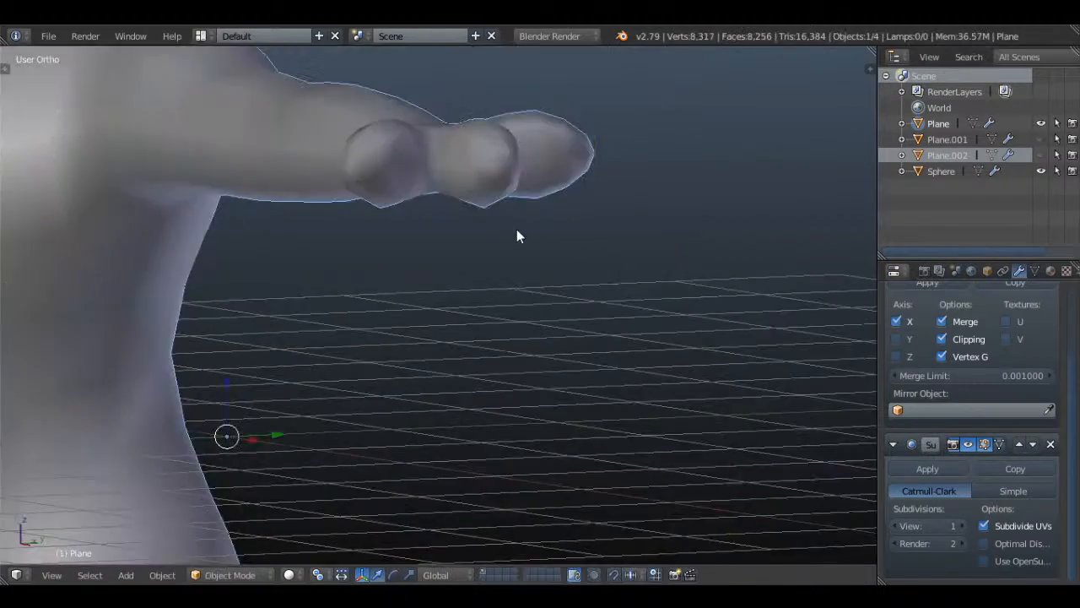
- Compare the body and hands with the reference images in front view, in wireframe and solid shading
middle_click_drag(516, 228, 625, 174)
key("KP_1")
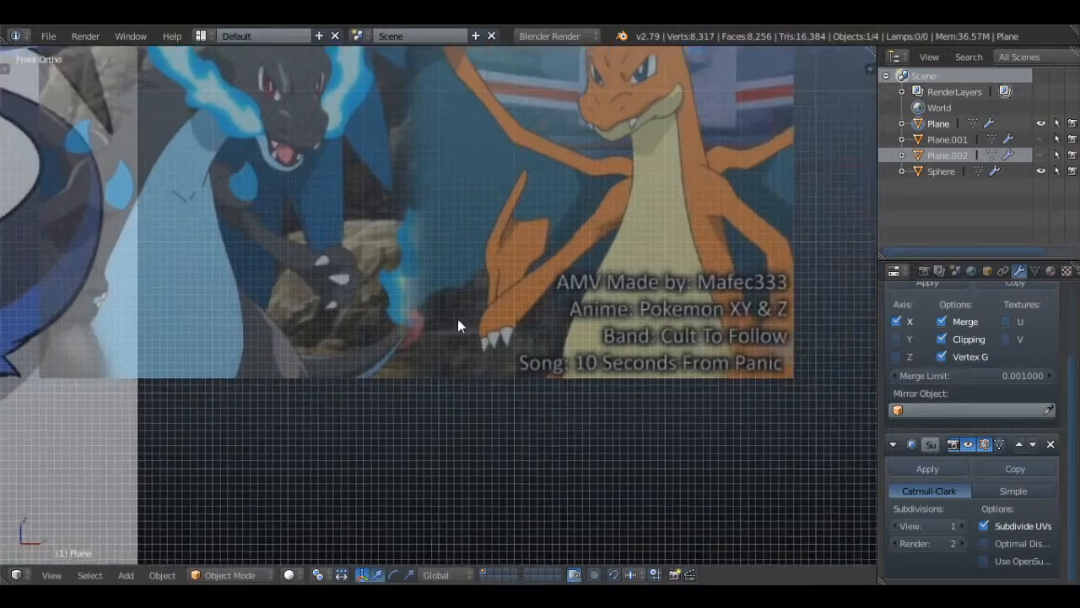
scroll(608, 348, "down", 13)
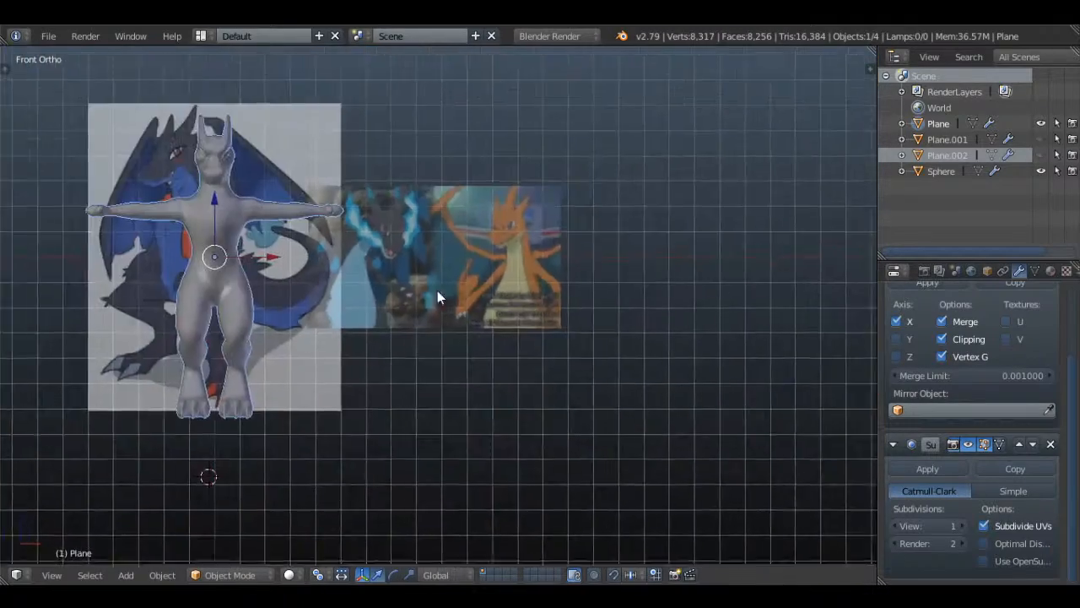
middle_click_drag(437, 290, 621, 297, "shift")
scroll(621, 296, "up", 4)
key("a")
key("z")
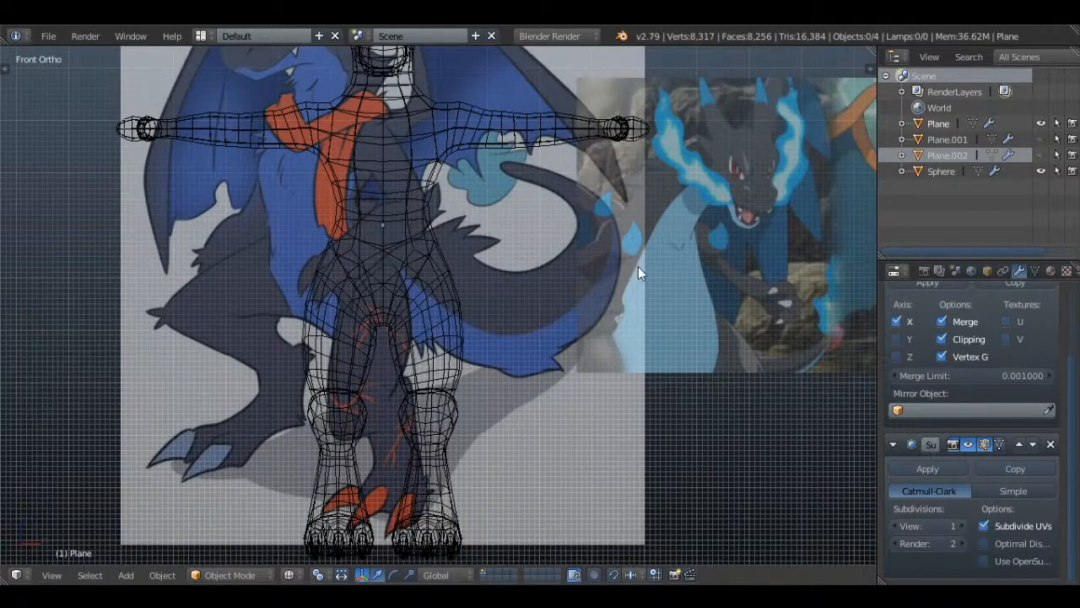
scroll(521, 290, "up", 8)
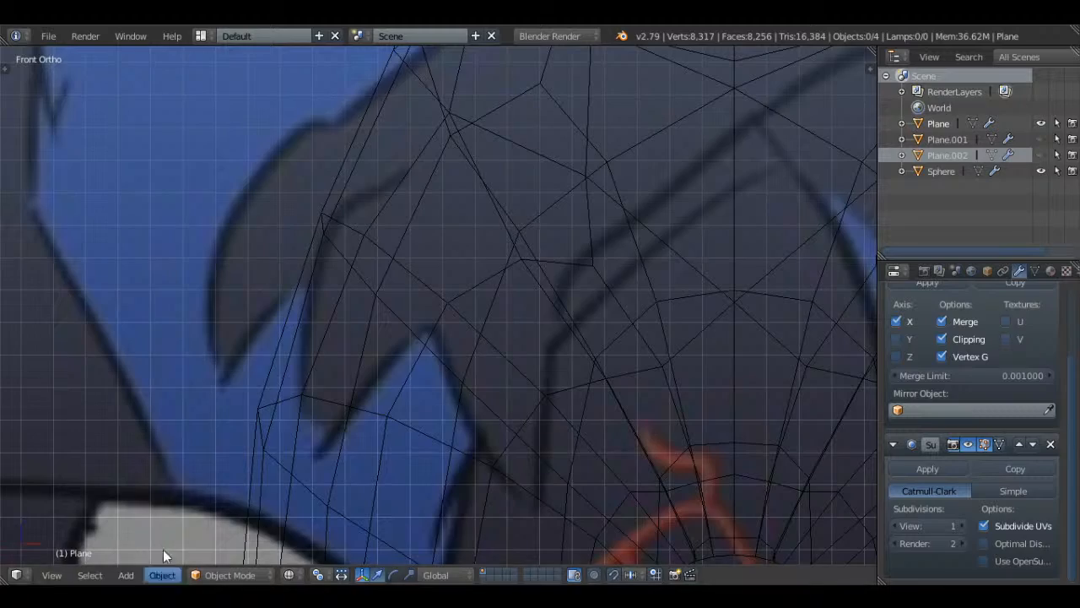
scroll(611, 192, "down", 10)
key("z")
scroll(491, 335, "up", 6)
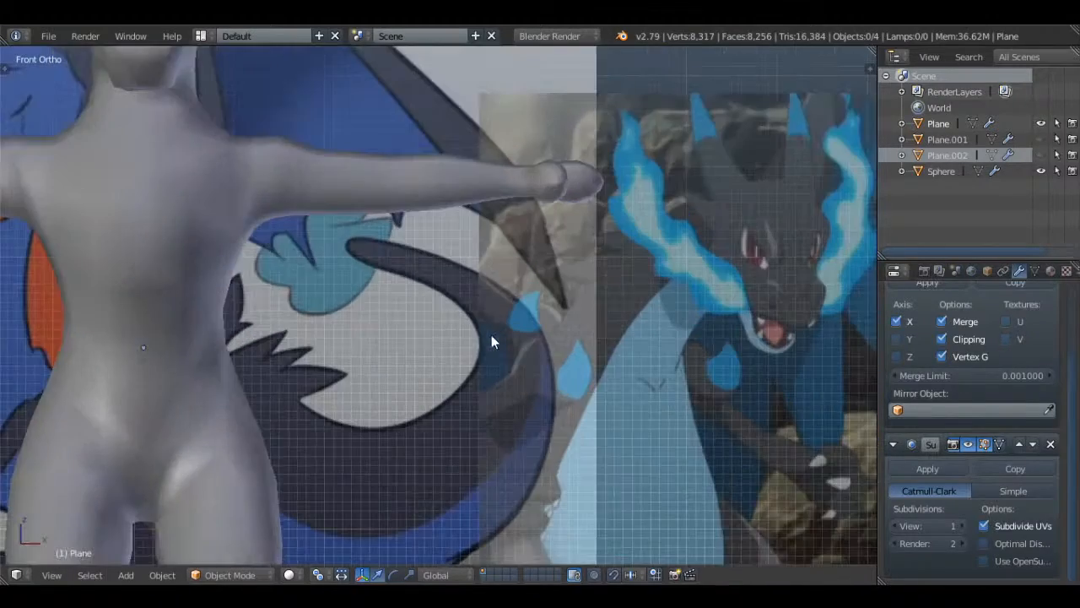
- Flatten the three fingers by scaling their twelve middle-loop vertices down along Z
key("Tab")
middle_click_drag(553, 189, 412, 311, "shift")
scroll(418, 308, "up", 4)
key("a")
key("a")
middle_click_drag(478, 292, 321, 309)
key("a")
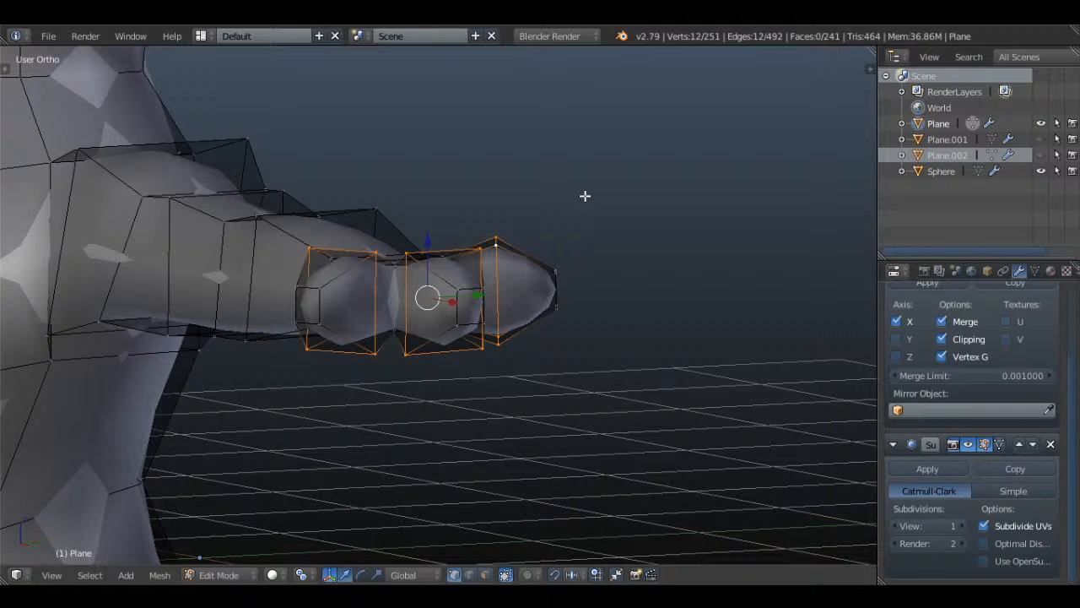
key("s")
key("z")
left_click(556, 215)
key("Tab")
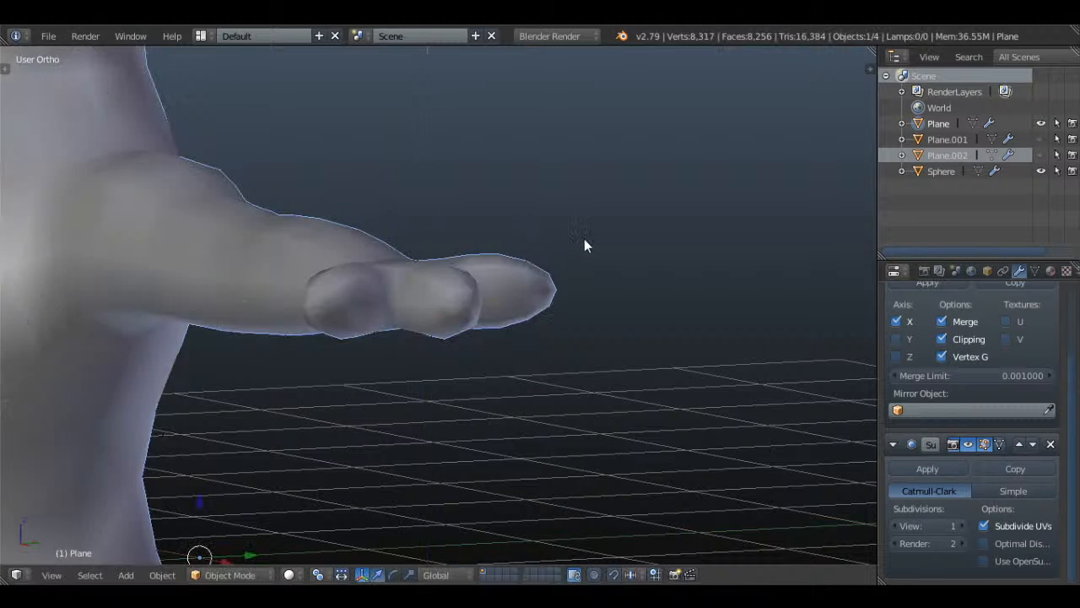
- Select the middle finger's four tip vertices in wireframe and move them about -0.11 along X in top view
middle_click_drag(584, 239, 470, 248)
key("Tab")
key("a")
key("z")
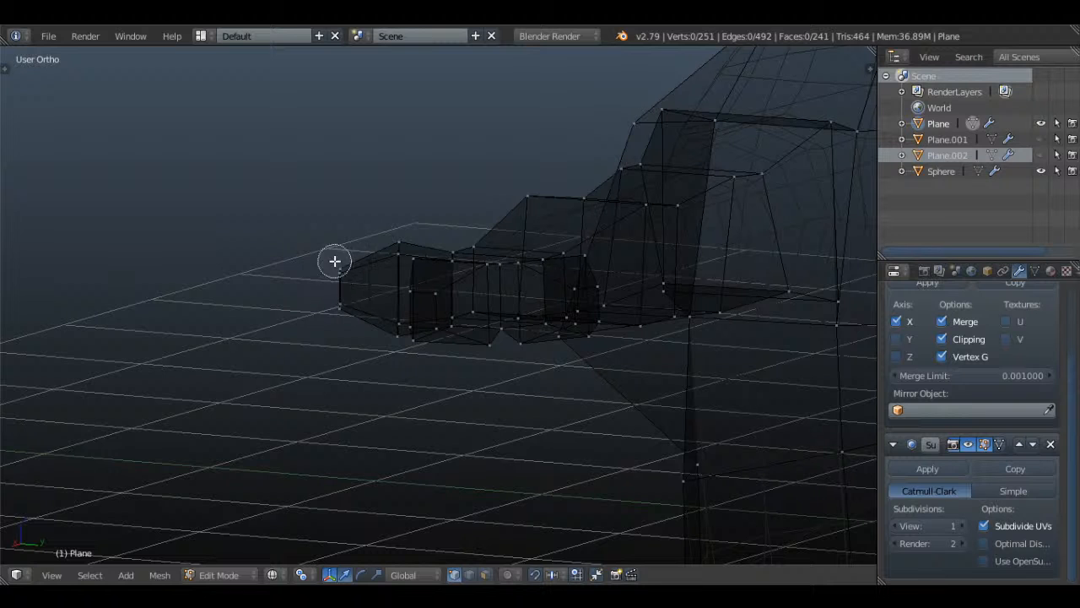
key("c")
left_click_drag(336, 278, 331, 310)
key("KP_7")
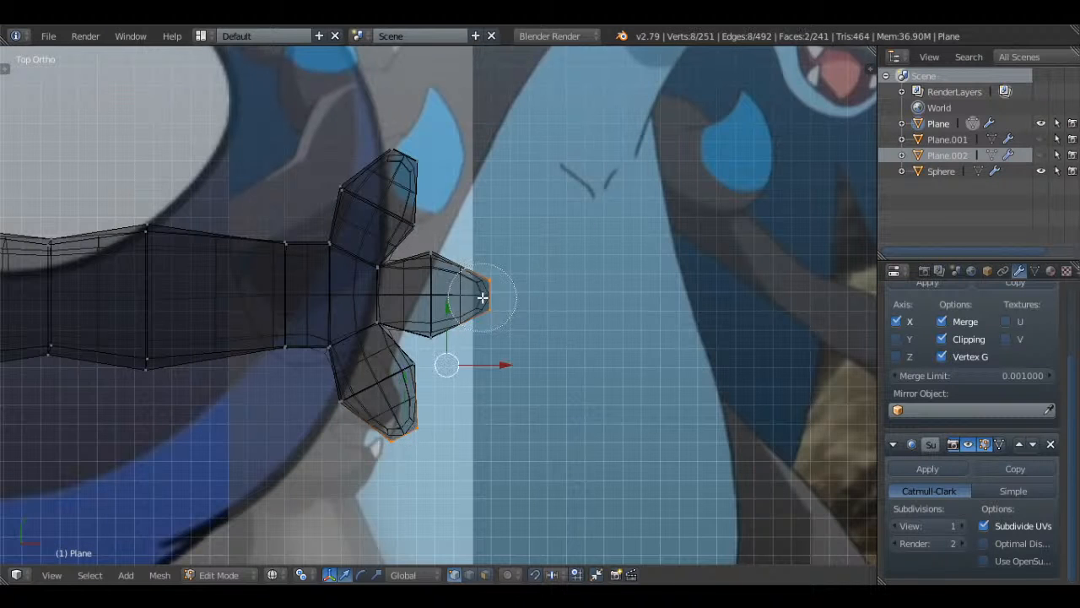
key("Escape")
key("g")
key("x")
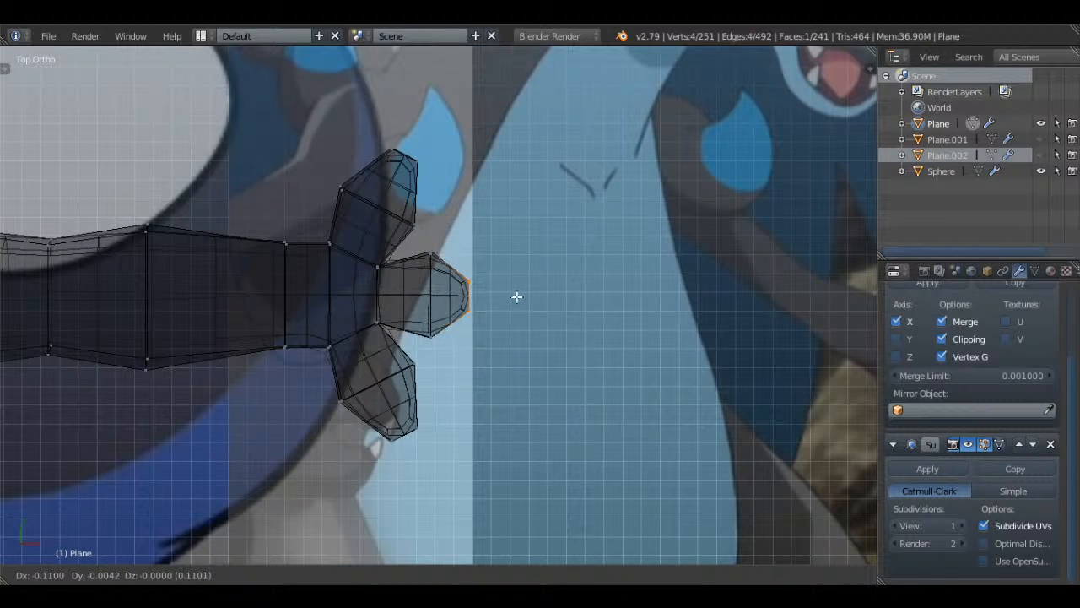
left_click(517, 297)
- Shorten the two outer fingers by moving each one's four tip vertices back toward the palm
key("a")
key("g")
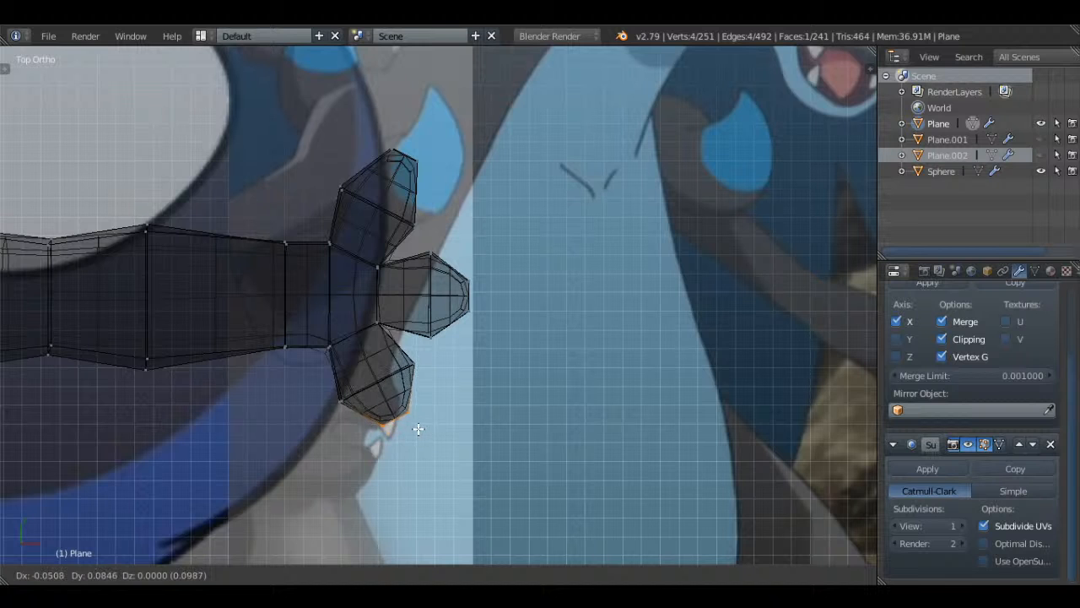
left_click(419, 429)
key("g")
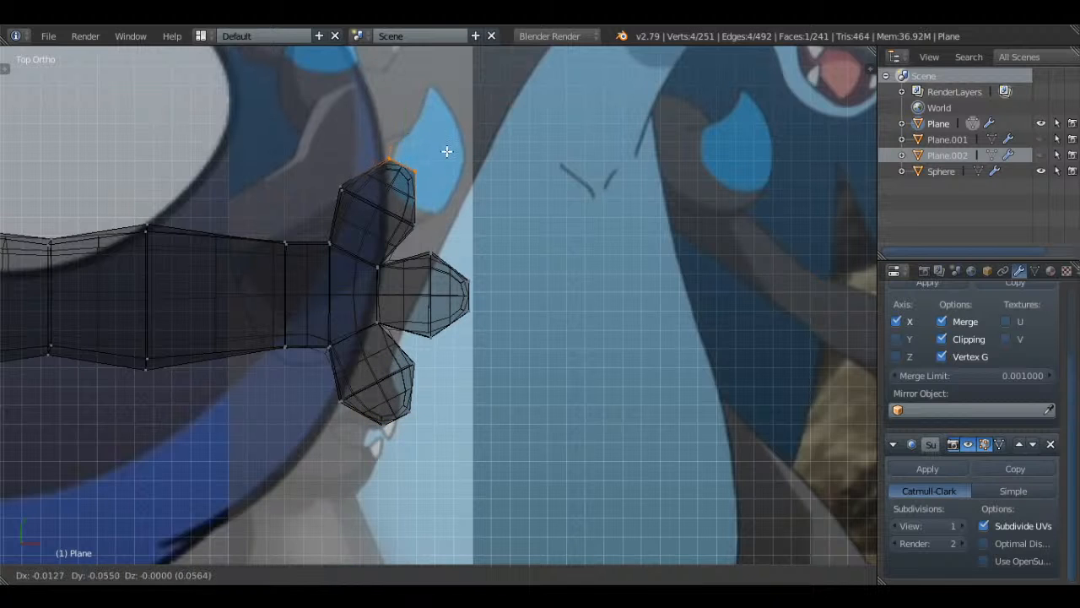
left_click(445, 154)
- Examine the shortened fingers and palm from several angles, with and without the editing cage
key("Tab")
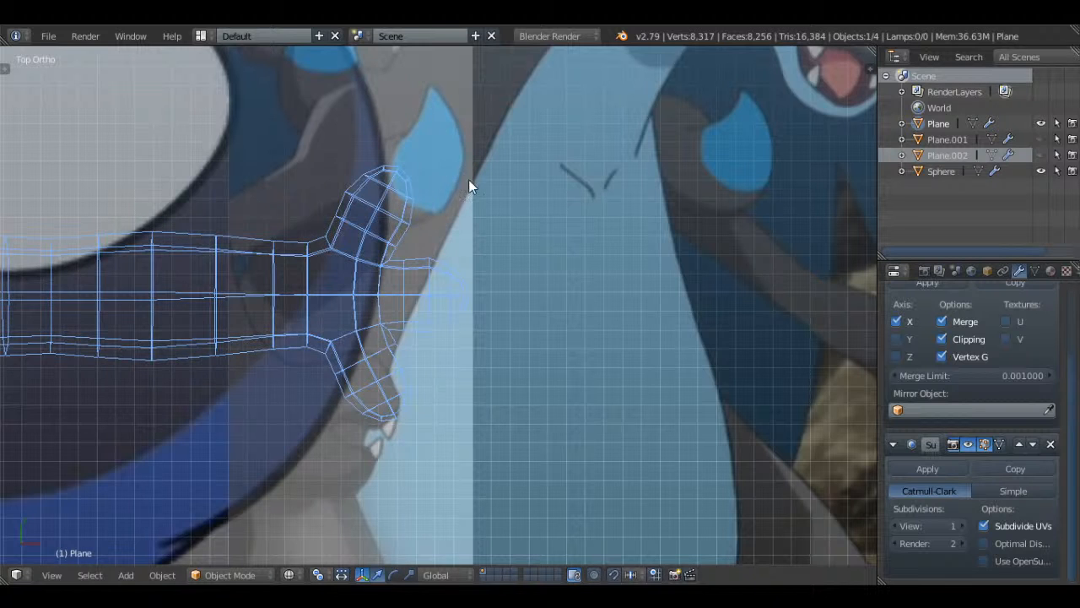
key("Tab")
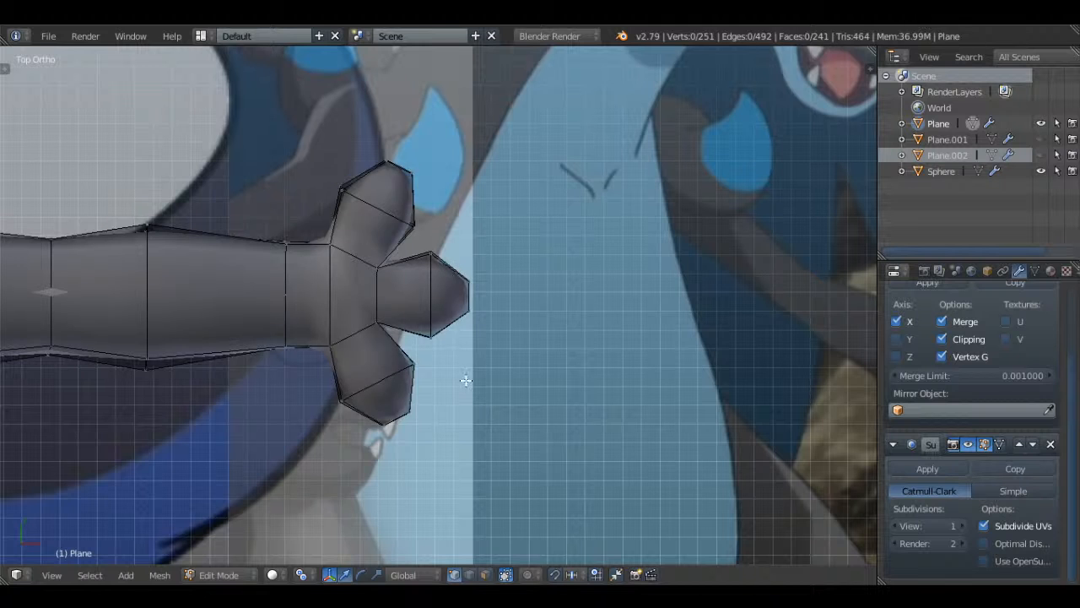
middle_click_drag(503, 386, 468, 401)
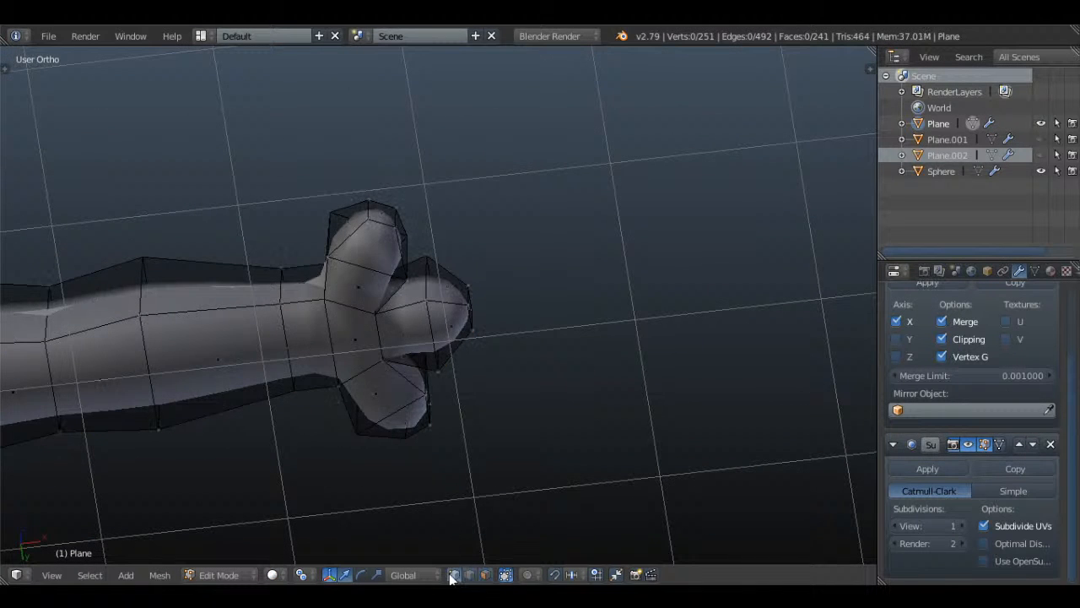
middle_click_drag(342, 377, 333, 265)
key("Tab")
middle_click_drag(398, 321, 367, 284)
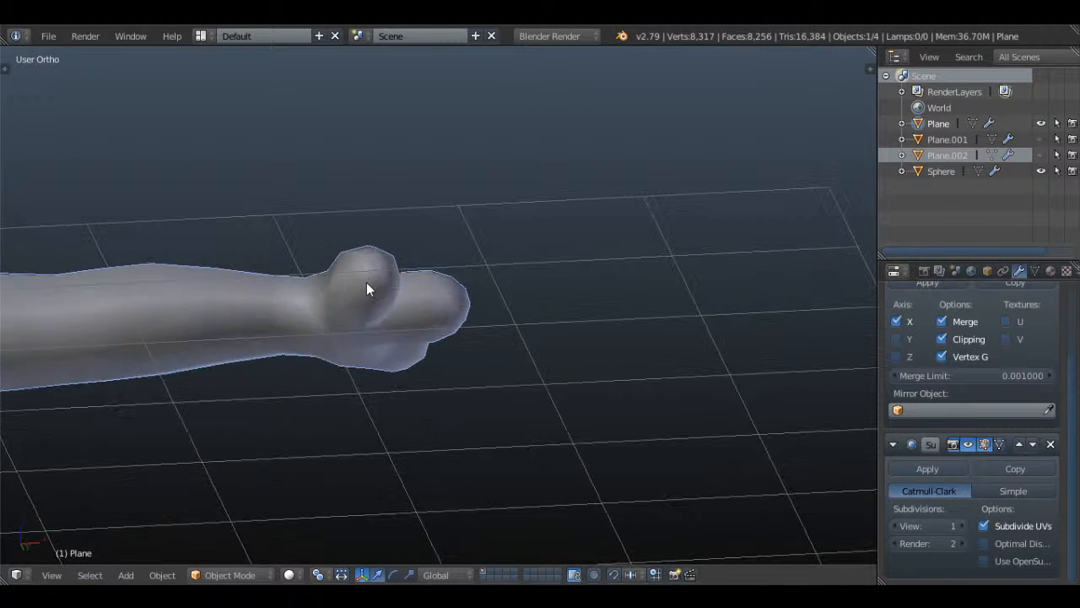
key("Tab")
left_click_drag(330, 319, 338, 292)
key("Tab")
middle_click_drag(391, 287, 350, 337)
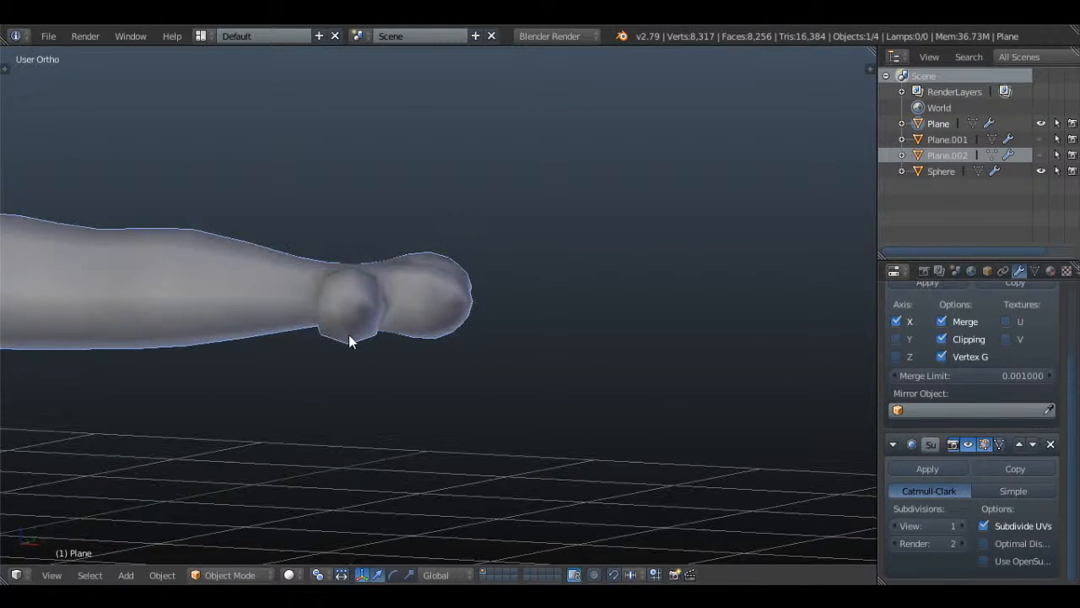
- Select the end faces of all three fingers and scale them by about 1.31 along Z
key("Tab")
scroll(435, 300, "up", 5)
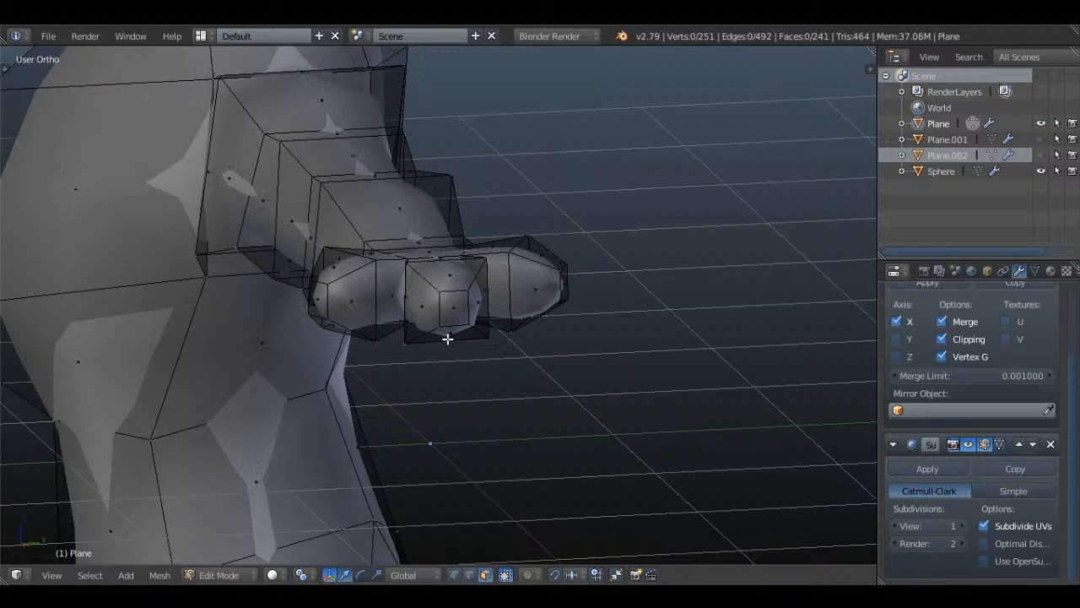
right_click(449, 333)
middle_click_drag(412, 327, 308, 314)
right_click(352, 321, "shift")
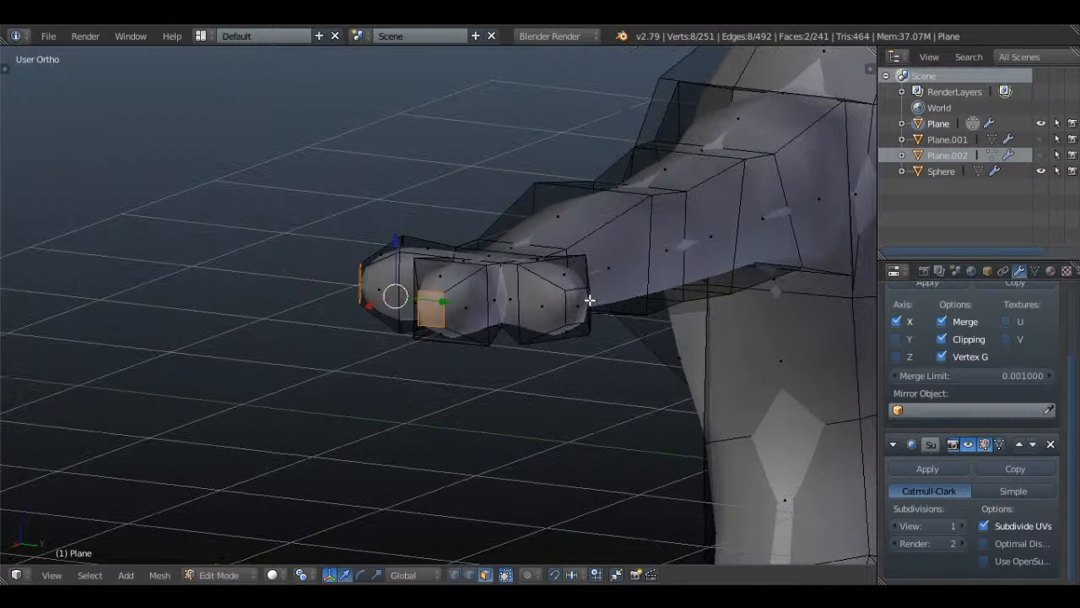
middle_click_drag(492, 293, 608, 289)
key("s")
key("z")
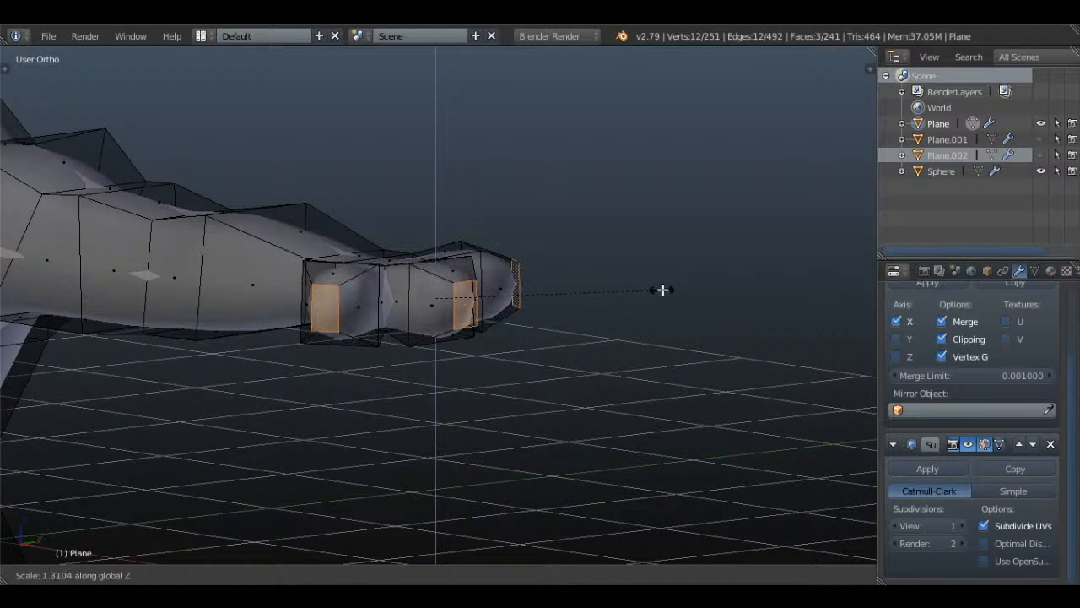
left_click(662, 289)
- Move the three fingertip faces about 0.23 down along Z to curl the fingers, and rescale them
left_click_drag(438, 247, 439, 281)
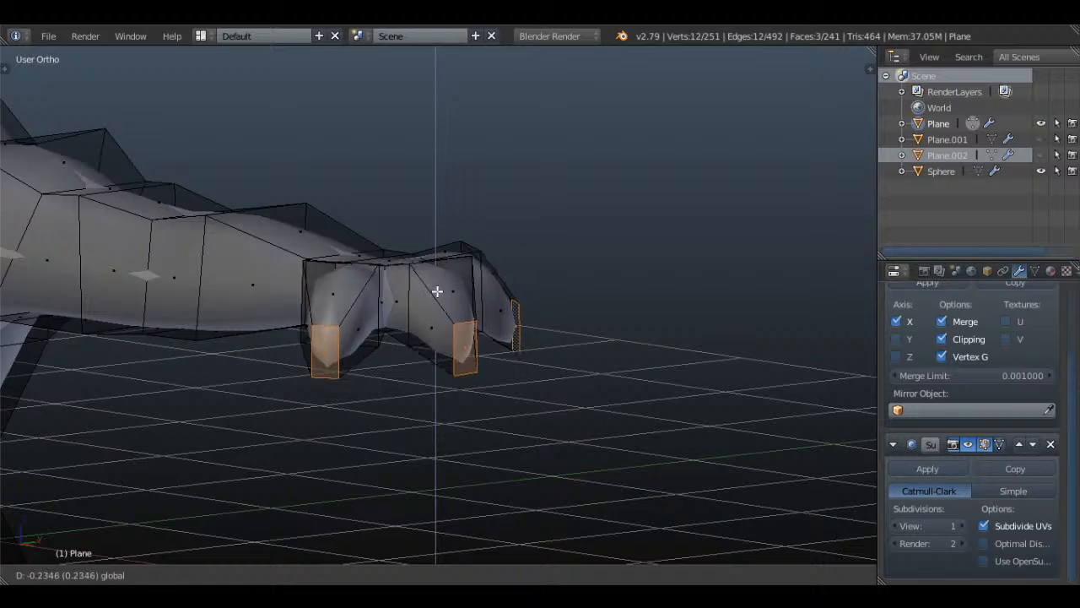
left_click(437, 291)
middle_click_drag(438, 291, 596, 253)
key("s")
left_click(602, 307)
key("Tab")
scroll(596, 253, "down", 5)
key("a")
key("KP_1")
scroll(596, 253, "down", 4)
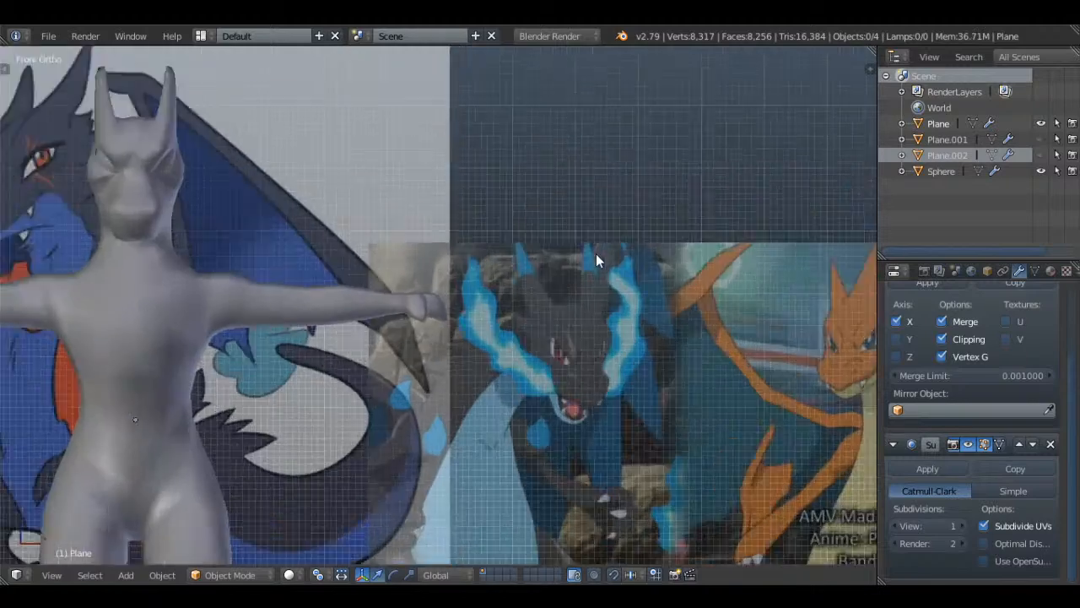
- Examine the arms and hands from several angles, comparing the body with the reference images in solid and wireframe display
scroll(596, 253, "down", 4)
middle_click_drag(651, 222, 596, 261)
scroll(595, 261, "up", 5)
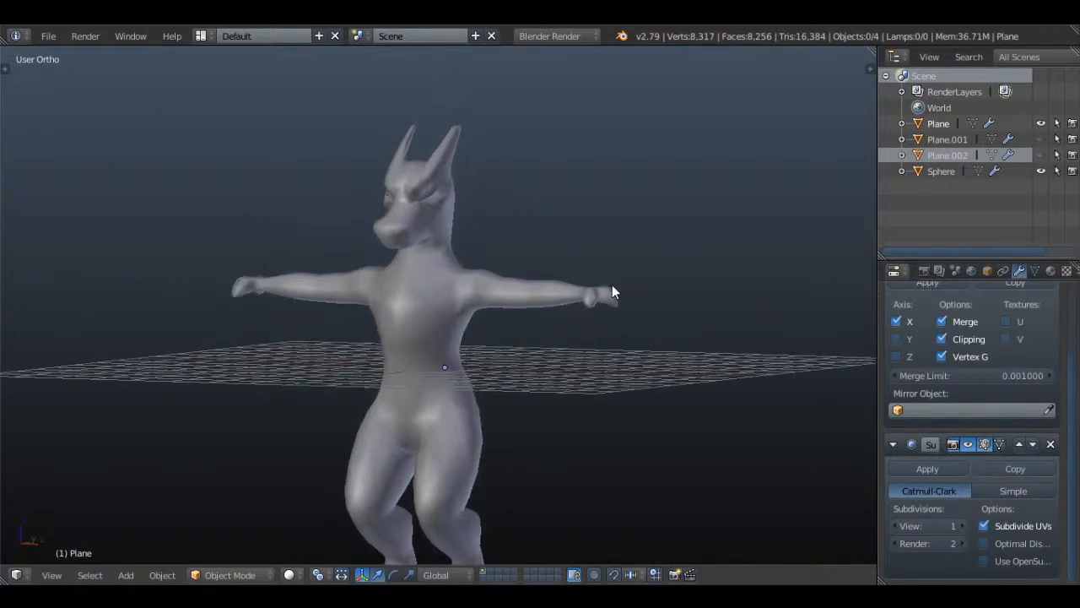
scroll(612, 292, "up", 3)
key("KP_1")
scroll(612, 291, "down", 3)
key("z")
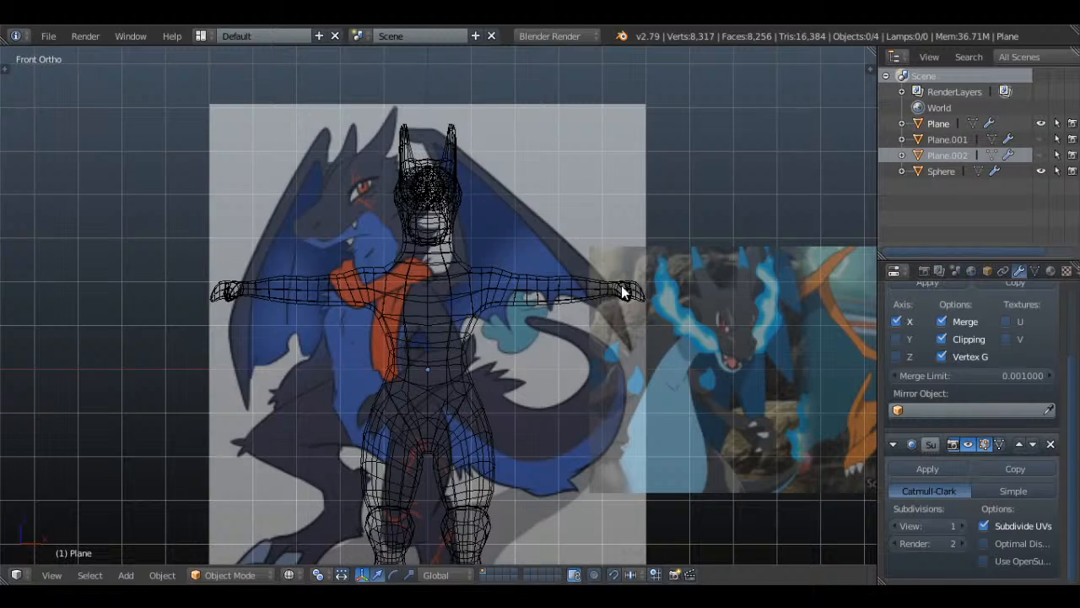
middle_click_drag(622, 292, 553, 174, "shift")
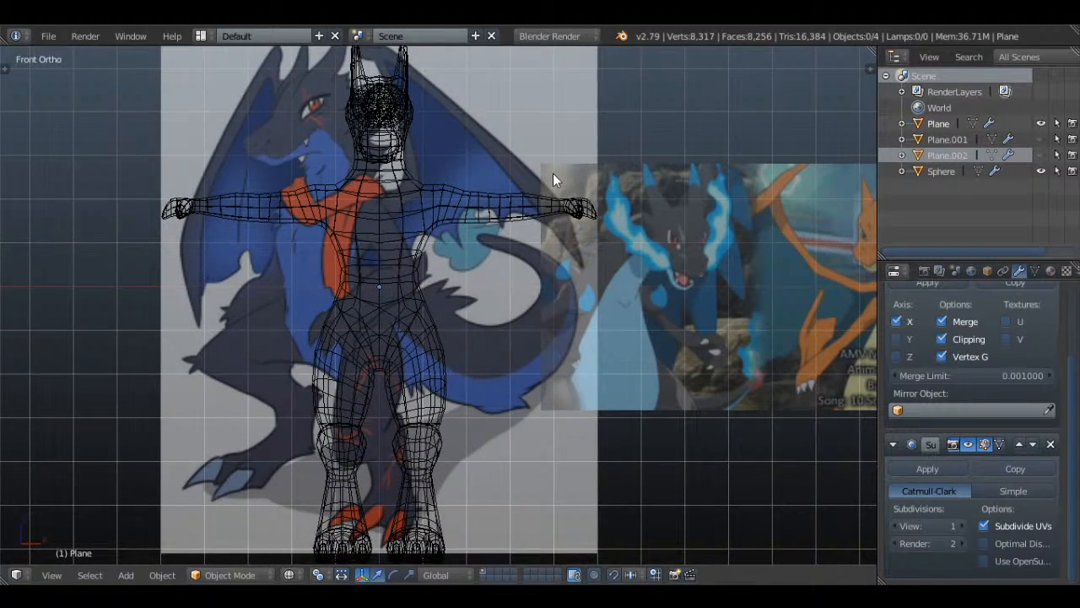
key("z")
scroll(511, 241, "up", 6)
- Select the whole hand with its fingers, scale it up, and shift it about 0.15 along the arm's direction
key("Tab")
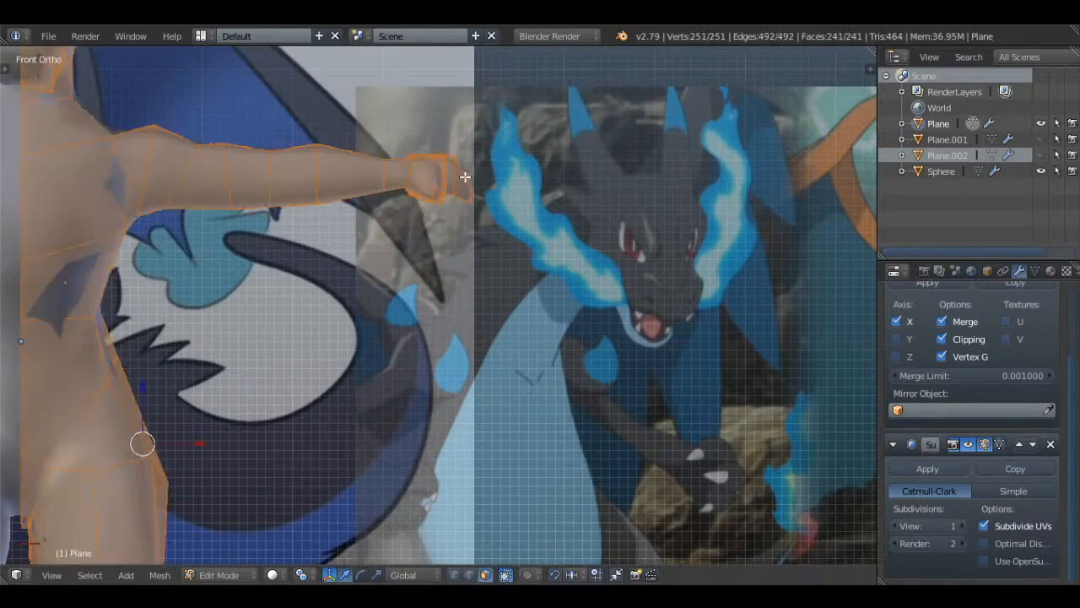
key("a")
key("z")
middle_click_drag(499, 168, 514, 282)
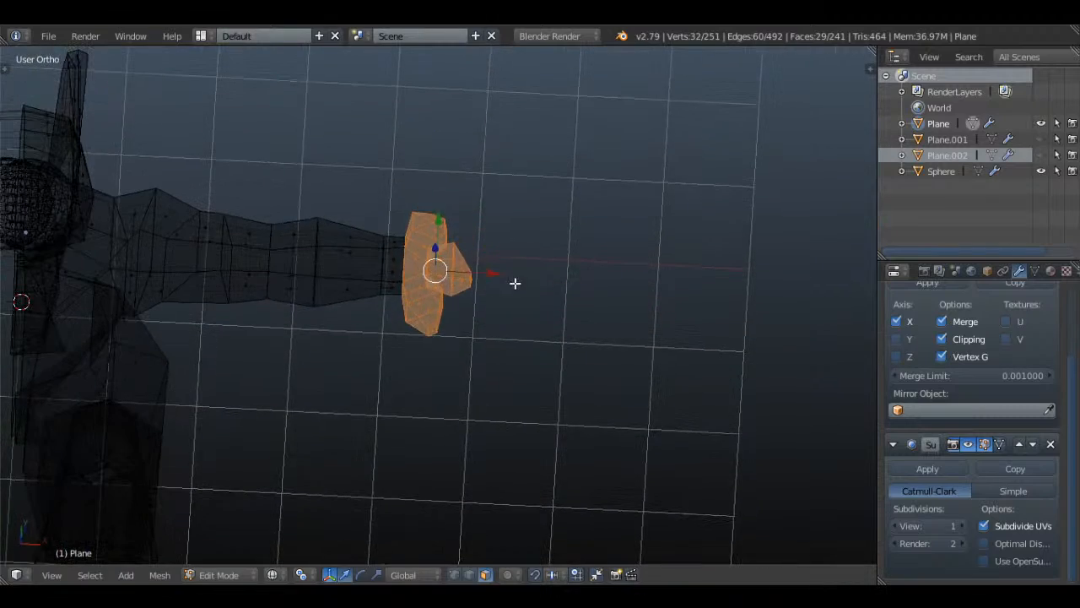
key("s")
key("Escape")
scroll(493, 271, "up", 3)
key("s")
left_click(577, 279)
key("g")
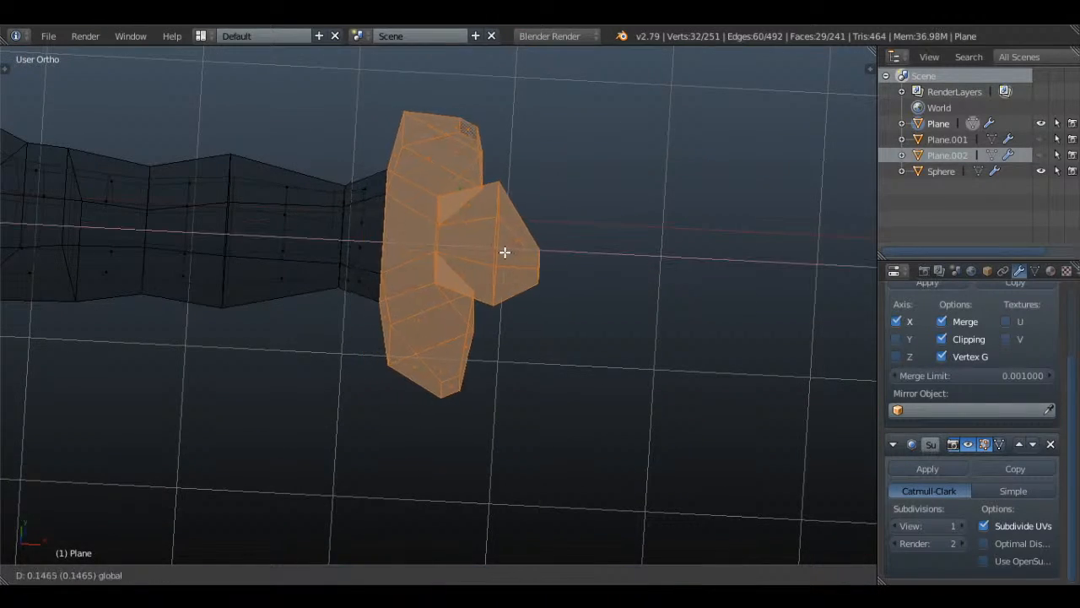
left_click(505, 253)
- Leave mesh editing, check the enlarged hand on the smooth body, and save over the existing file
scroll(518, 248, "down", 5)
key("Tab")
key("z")
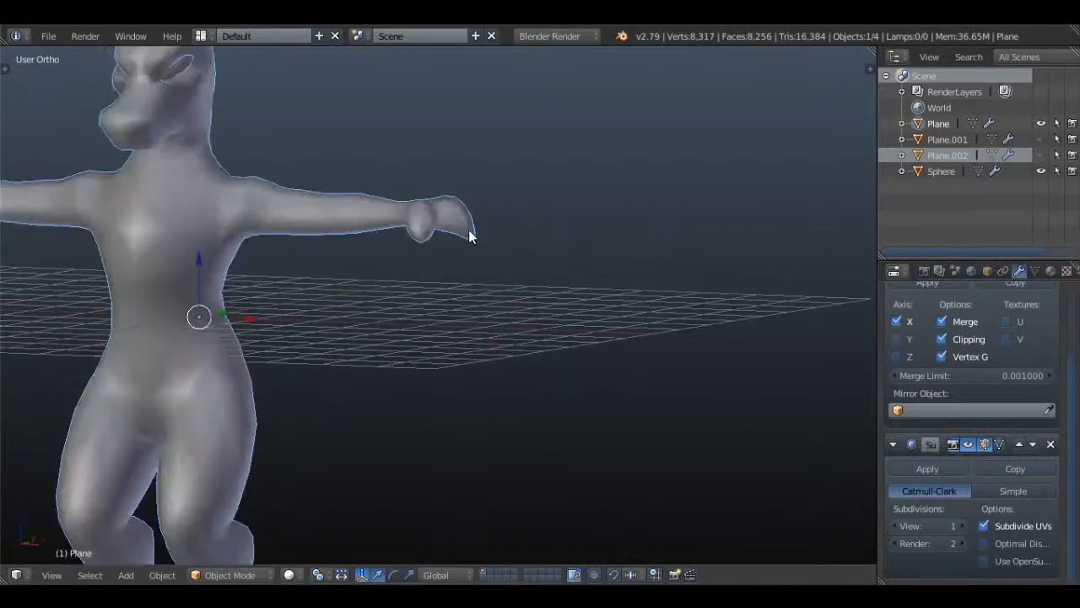
scroll(471, 233, "down", 5)
key("a")
key("ctrl+s")
left_click(495, 264)
- Select the forearm's vertex ring just before the wrist and scale it by about 1.4 along Z
scroll(490, 298, "up", 4)
middle_click_drag(493, 298, 583, 299)
key("KP_1")
key("Tab")
scroll(535, 221, "up", 1)
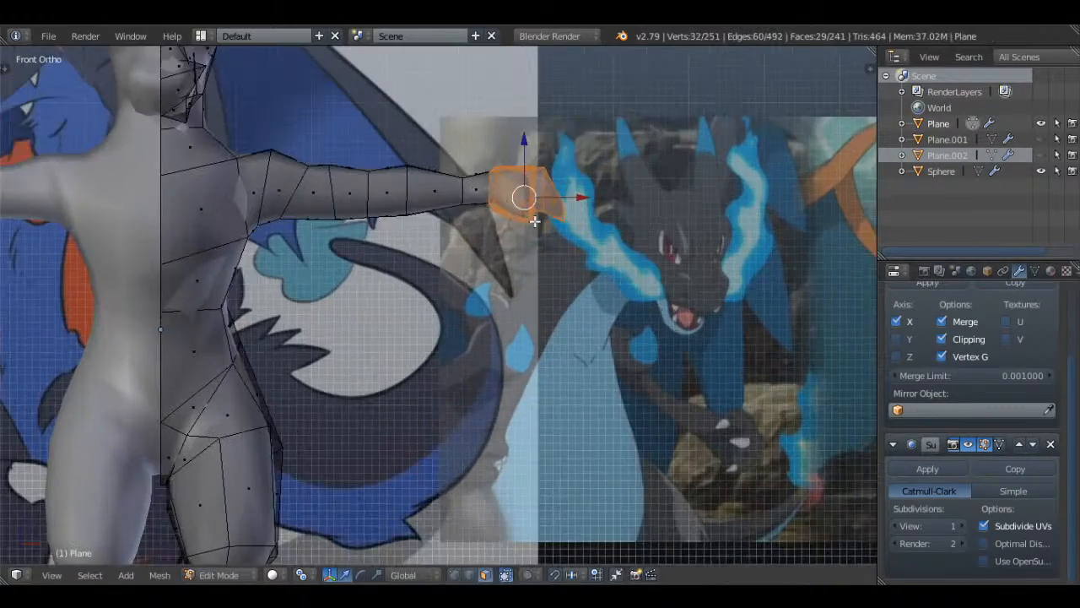
middle_click_drag(534, 221, 528, 275, "shift")
key("a")
key("a")
key("a")
key("z")
scroll(451, 250, "up", 2)
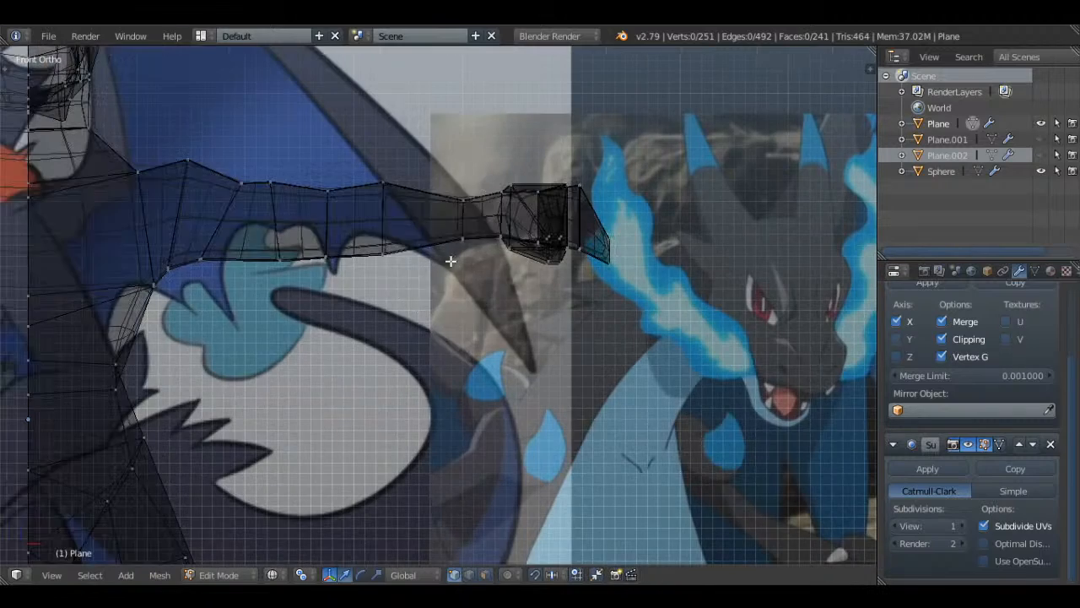
key("c")
key("s")
key("z")
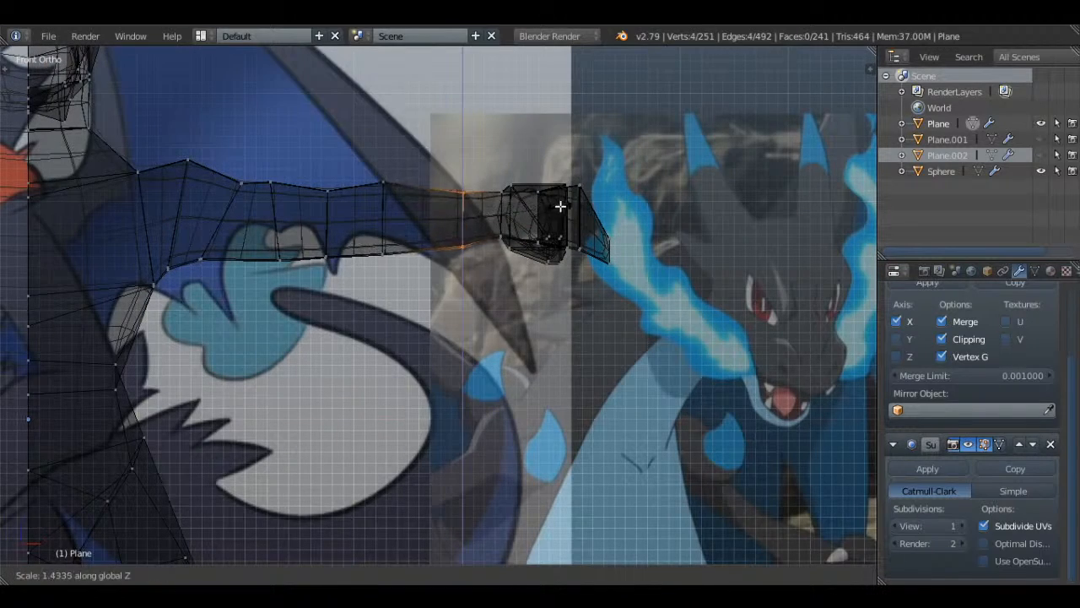
left_click(572, 206)
- Leave mesh editing, inspect the thickened forearm in solid display, and save over the existing file
key("Tab")
key("a")
middle_click_drag(584, 217, 415, 336)
key("a")
key("z")
key("ctrl+s")
left_click(644, 217)
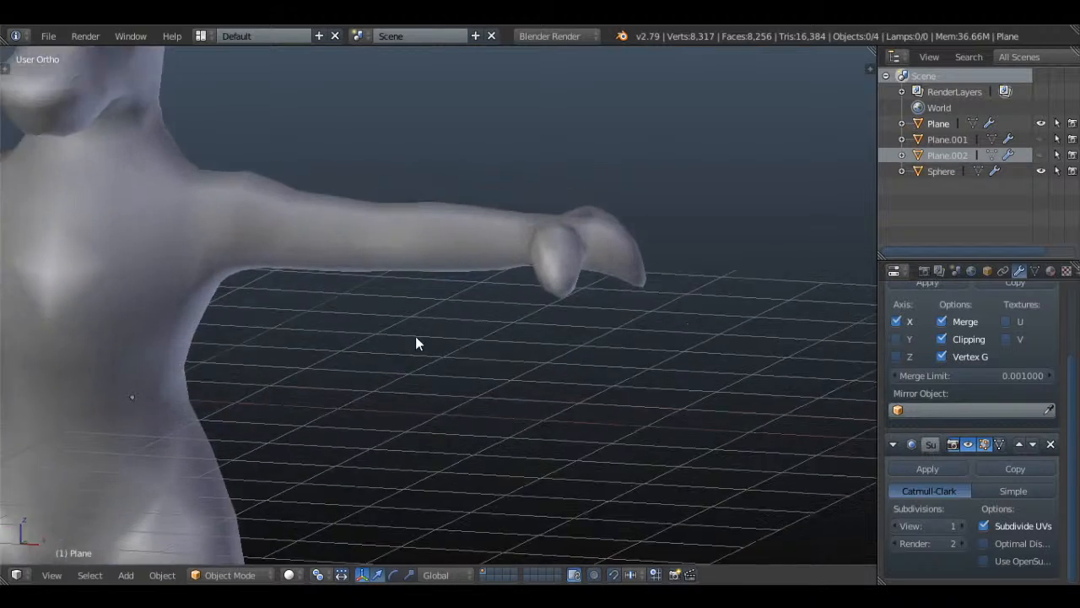
- Pull the mid-forearm vertex pair on the arm's front side outward and slightly toward the shoulder in top view
scroll(495, 304, "up", 4)
key("Tab")
key("a")
key("a")
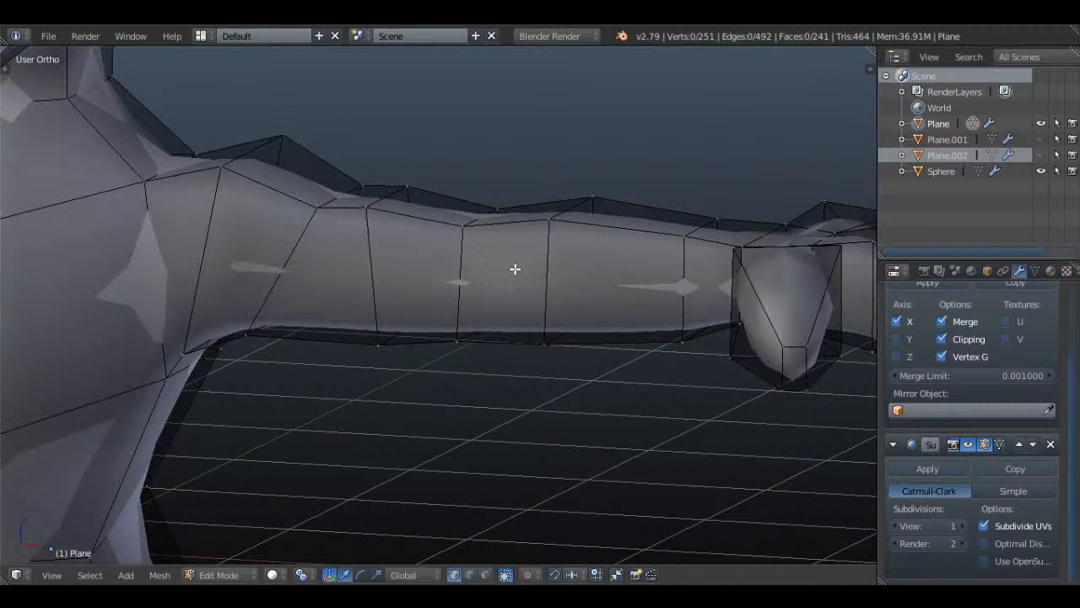
key("KP_7")
key("g")
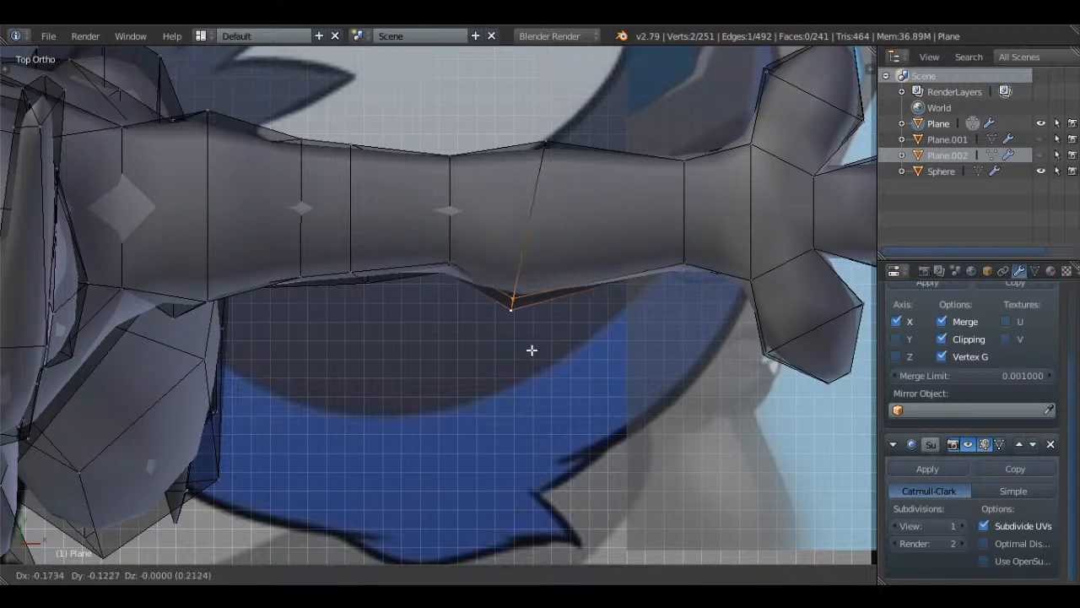
left_click(529, 352)
key("Tab")
key("Tab")
key("g")
left_click(533, 292)
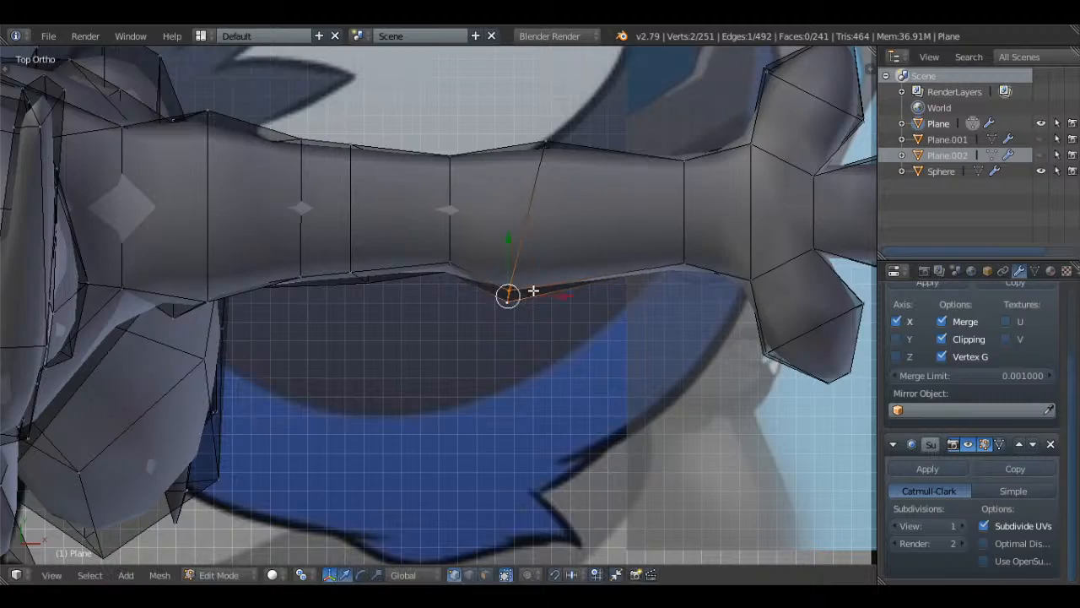
- Reposition the neighbouring upper-arm vertices on the same side in wireframe to refine the arm's outline
key("a")
key("z")
key("g")
left_click(383, 279)
key("Tab")
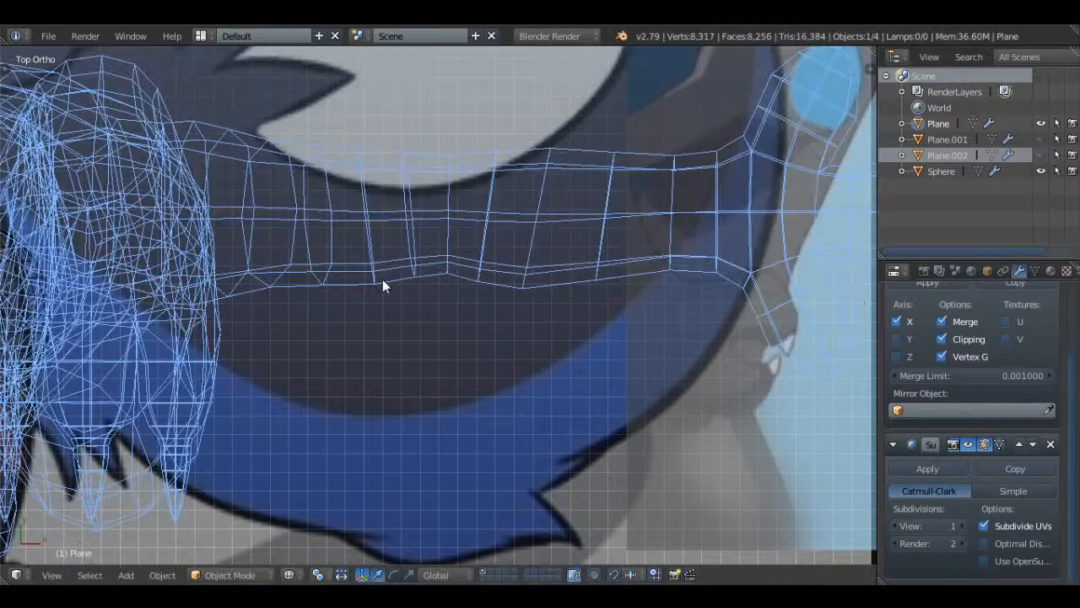
- Set the body's Subdivision Surface view level to 2 and check the smoothed figure from several angles
scroll(473, 295, "down", 3)
key("z")
scroll(559, 301, "down", 4)
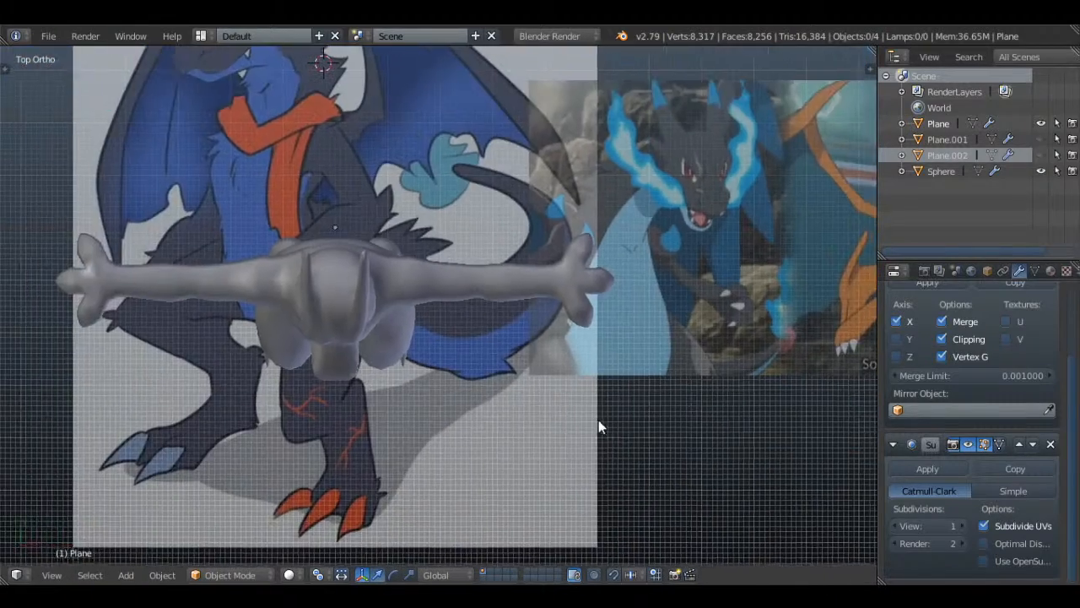
middle_click_drag(557, 318, 485, 278)
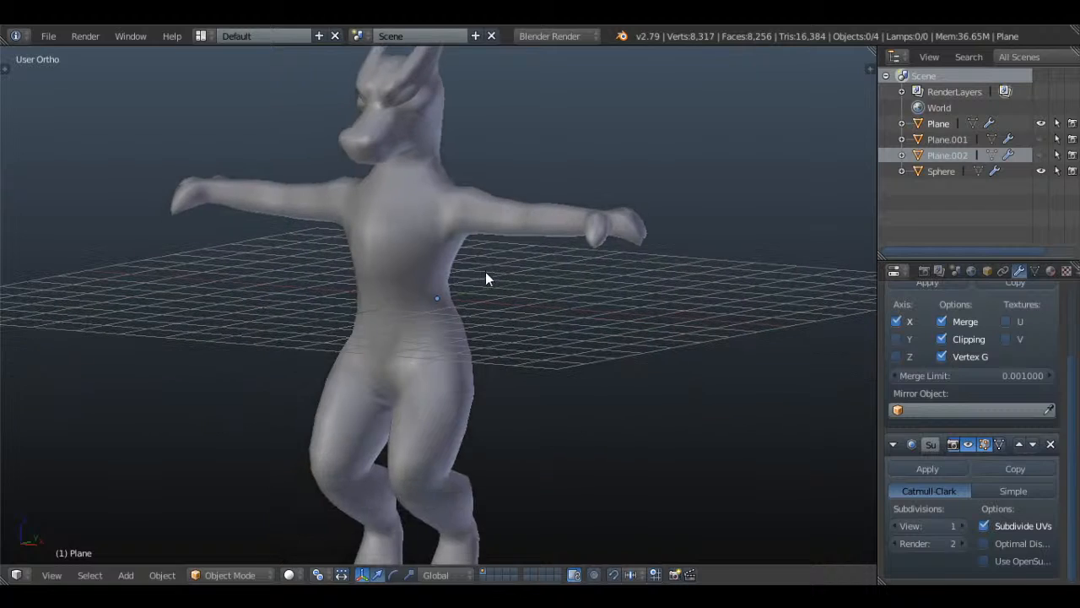
left_click(962, 526)
middle_click_drag(844, 439, 639, 269)
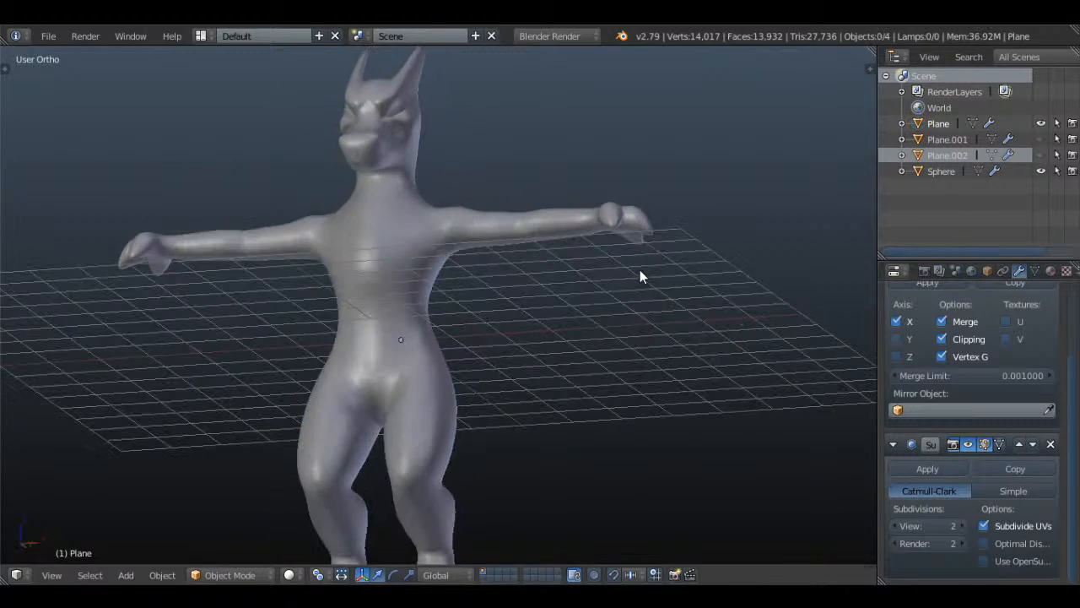
middle_click_drag(634, 307, 500, 310)
- Reset the 3D cursor to the scene centre and add a NURBS path curve there for the tail
key("KP_3")
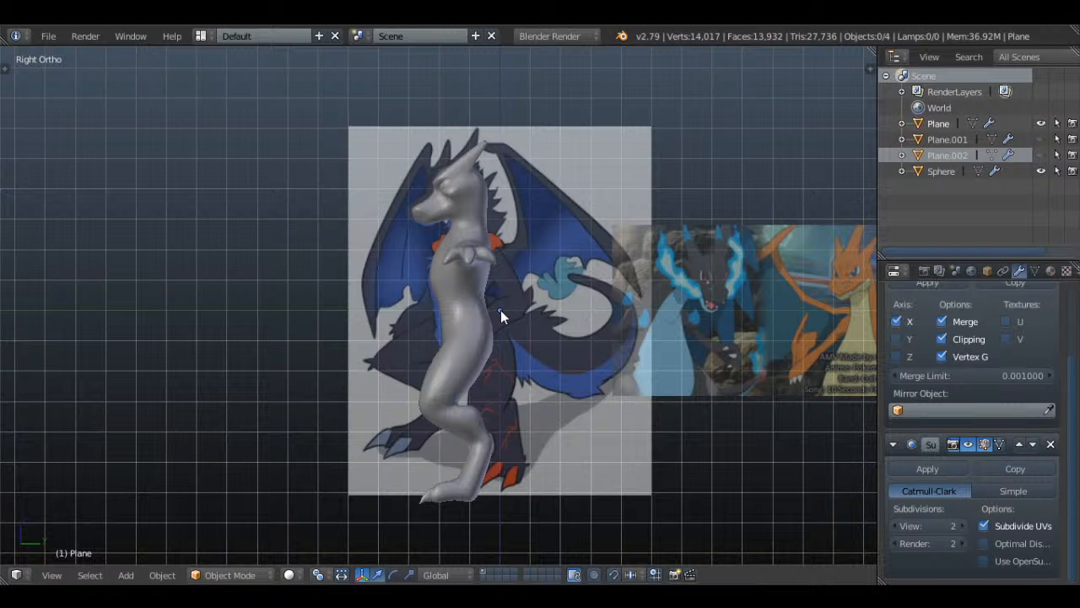
key("shift+c")
key("shift+a")
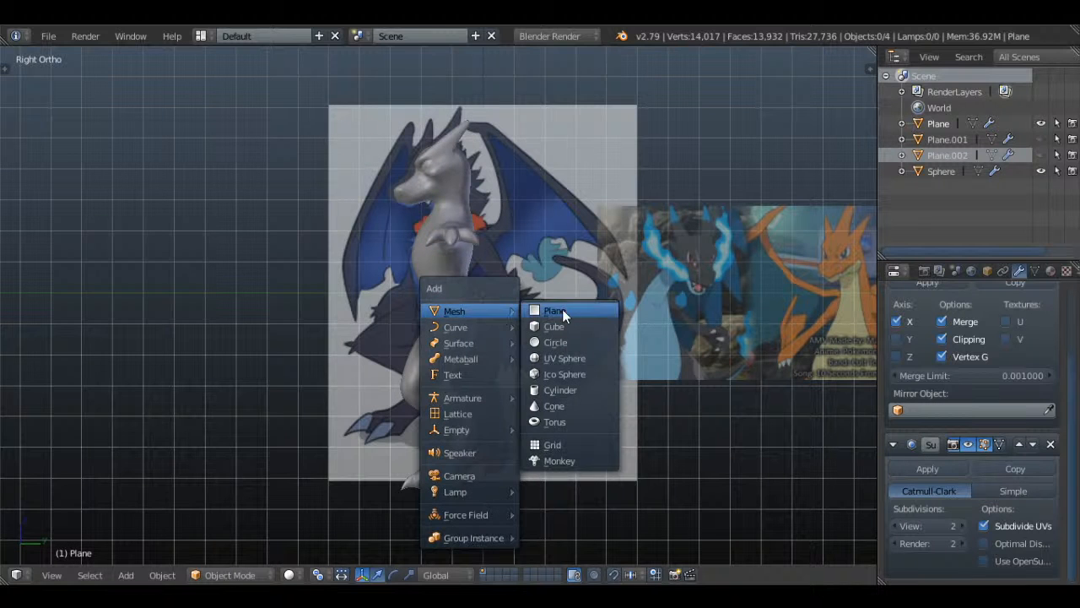
mouse_move(501, 325)
left_click(569, 397)
middle_click_drag(549, 319, 519, 314, "shift")
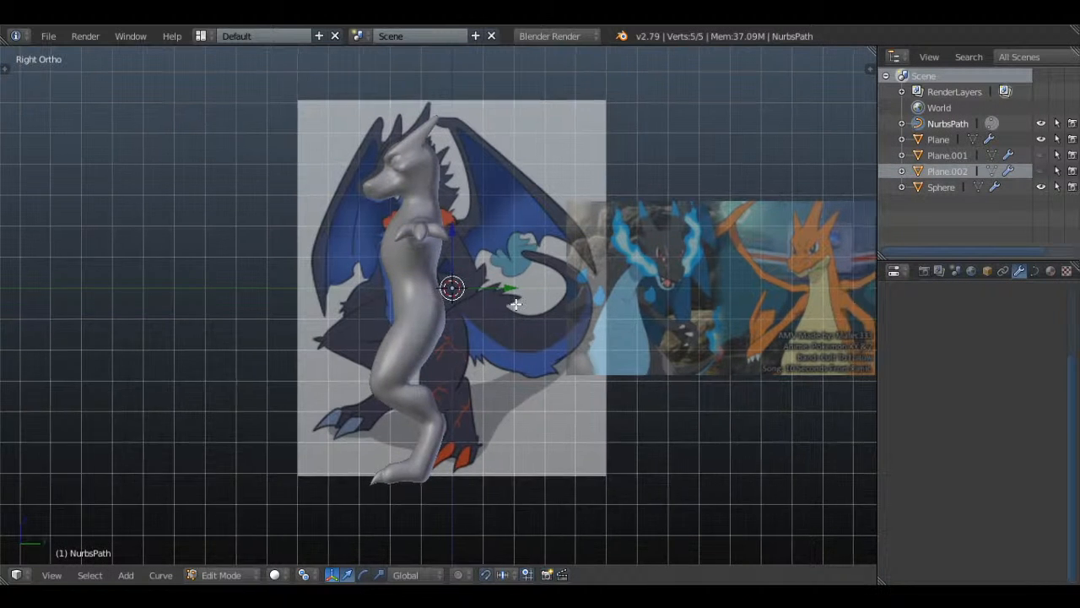
- Rotate the path by -90 degrees in top view so it runs along the body's front-to-back axis
key("KP_7")
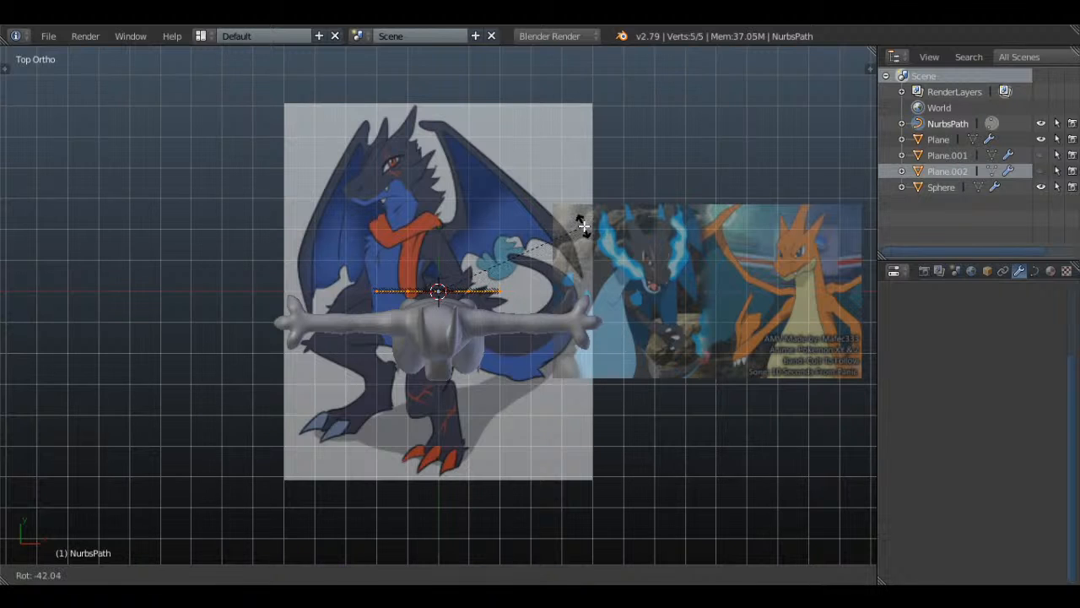
left_click(288, 574)
left_click(335, 499)
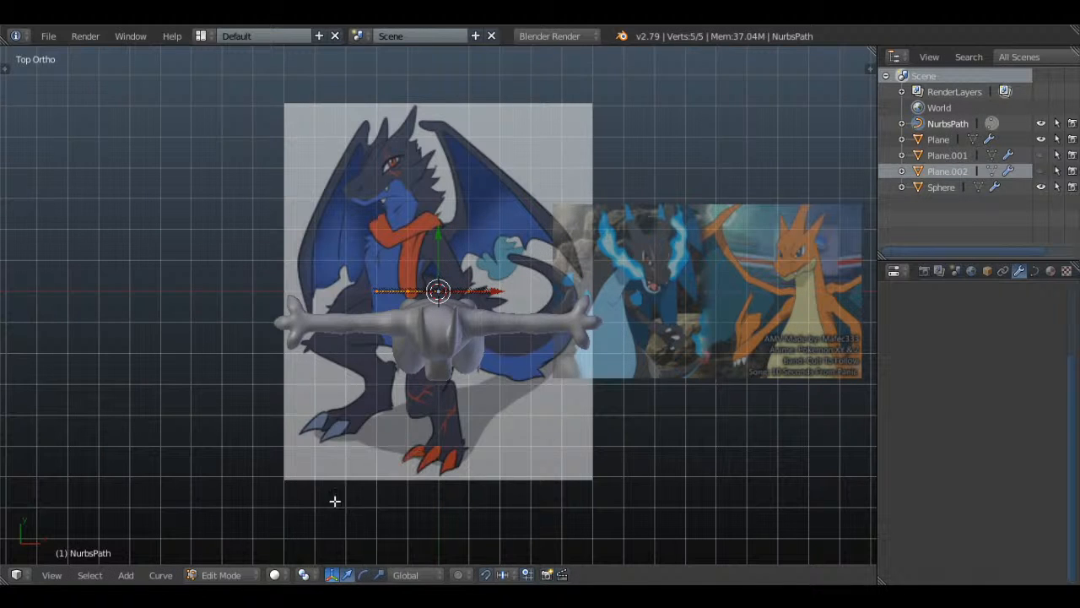
key("r")
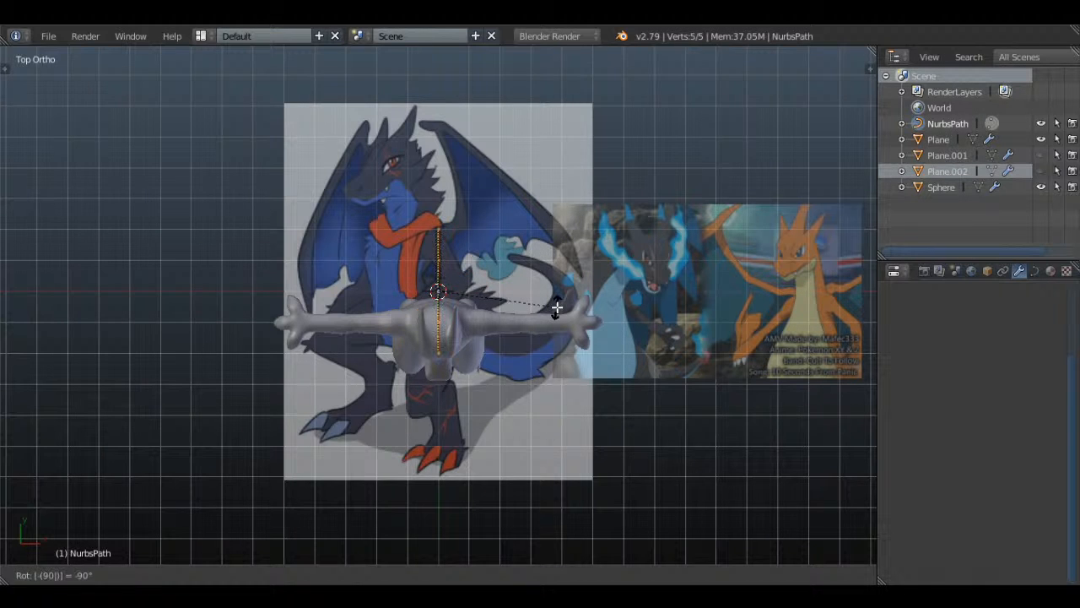
- Scale the path to about twice its size and position it so it extends backward from the lower back
key("KP_3")
scroll(562, 310, "up", 4)
key("g")
left_click(579, 340)
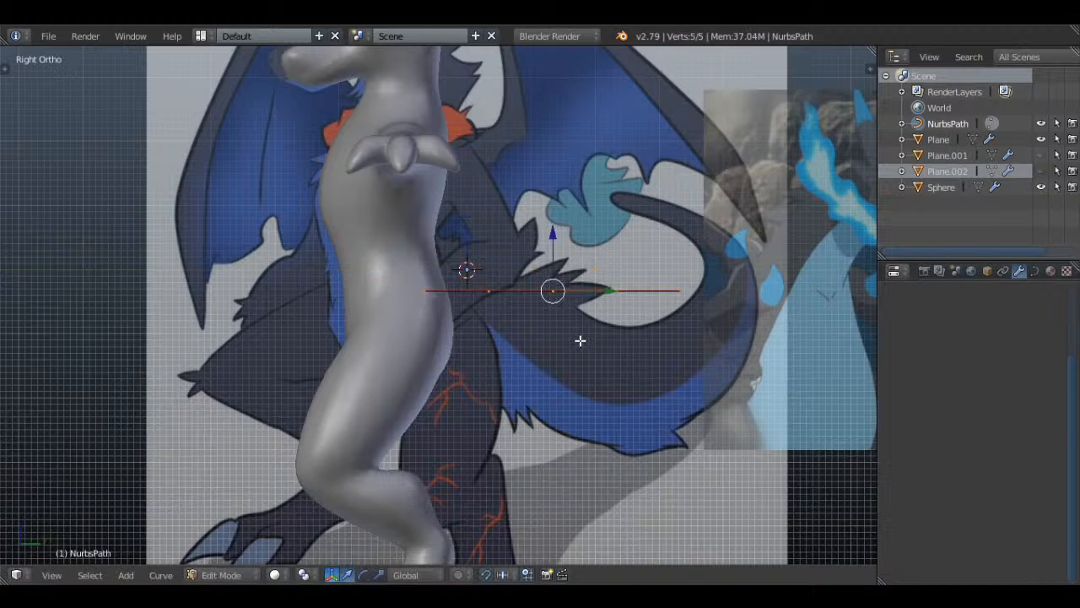
key("z")
middle_click_drag(574, 341, 510, 301, "shift")
scroll(510, 299, "down", 5)
key("s")
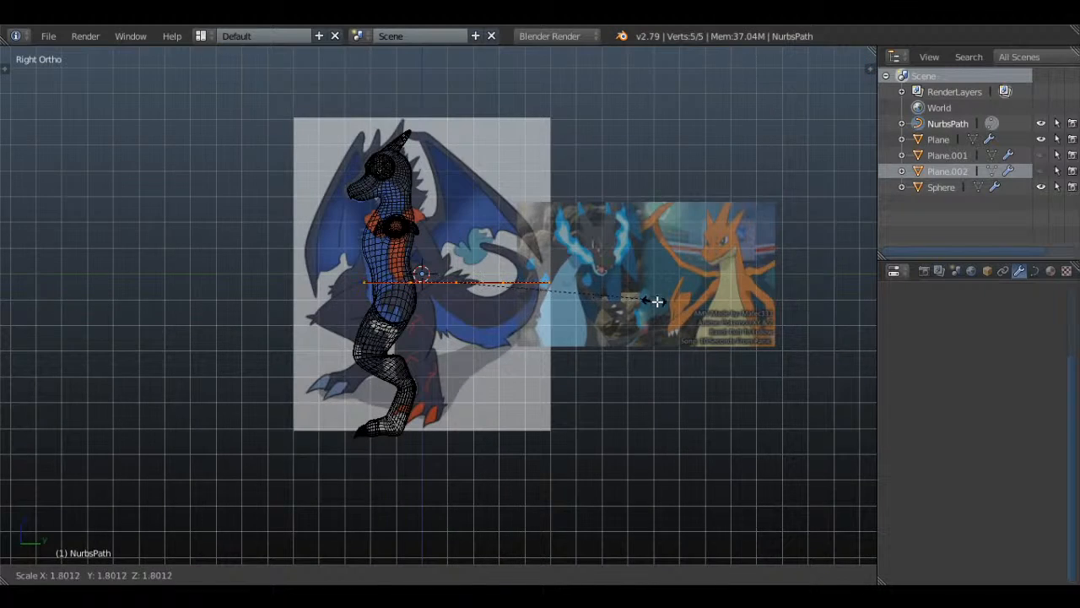
left_click(680, 304)
scroll(682, 305, "up", 3)
key("g")
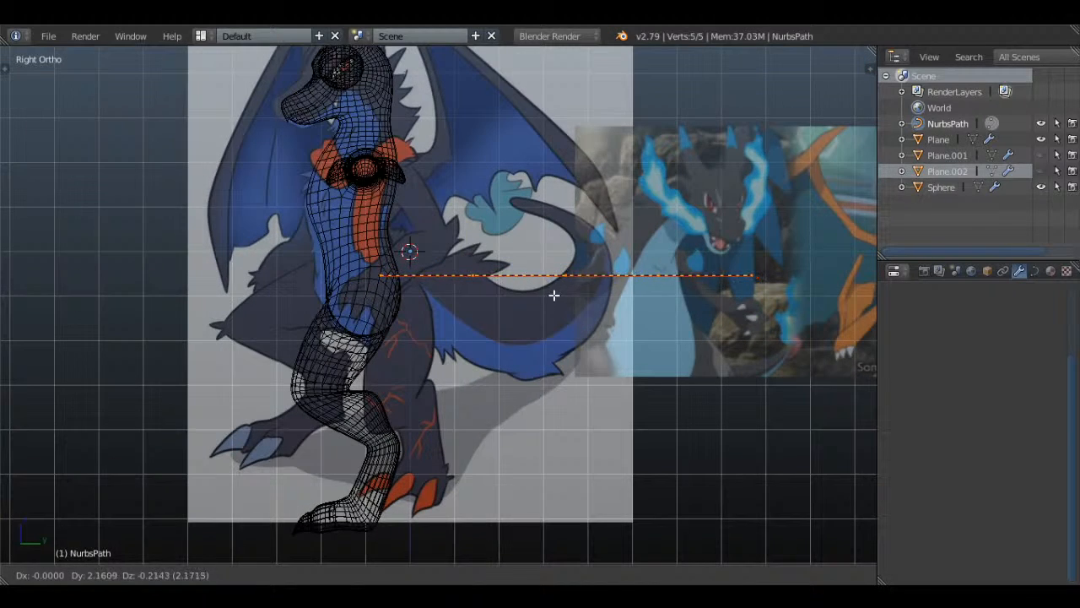
left_click(553, 295)
- Lower the path's second and middle control points and raise the first one into the lower back
right_click(472, 275)
key("g")
key("g")
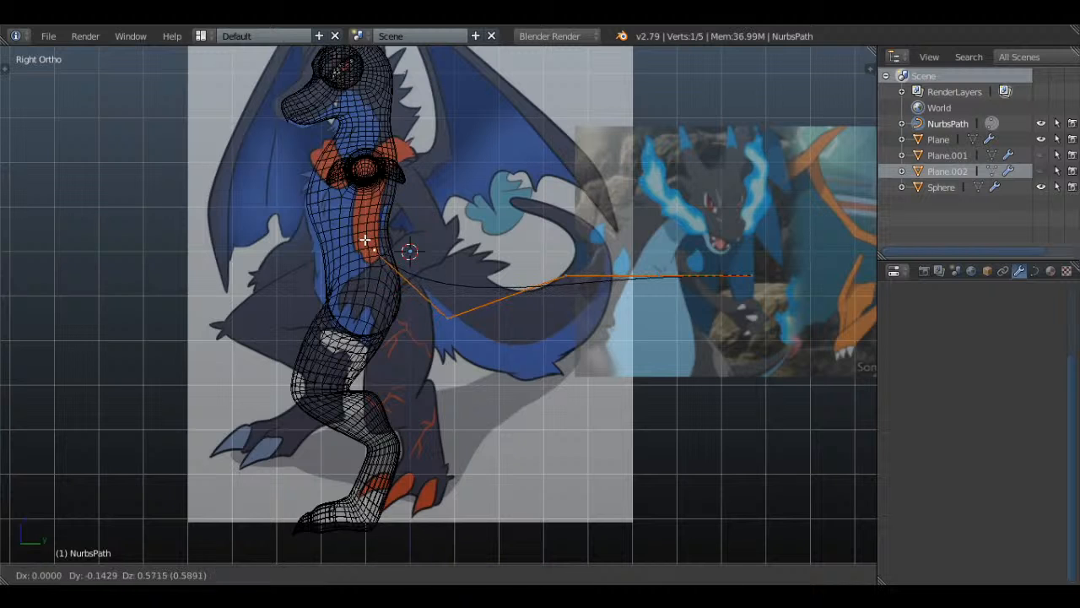
left_click(366, 240)
key("g")
left_click(465, 401)
- Move the path's fourth control point and its end point down toward foot level behind the body
right_click(618, 274)
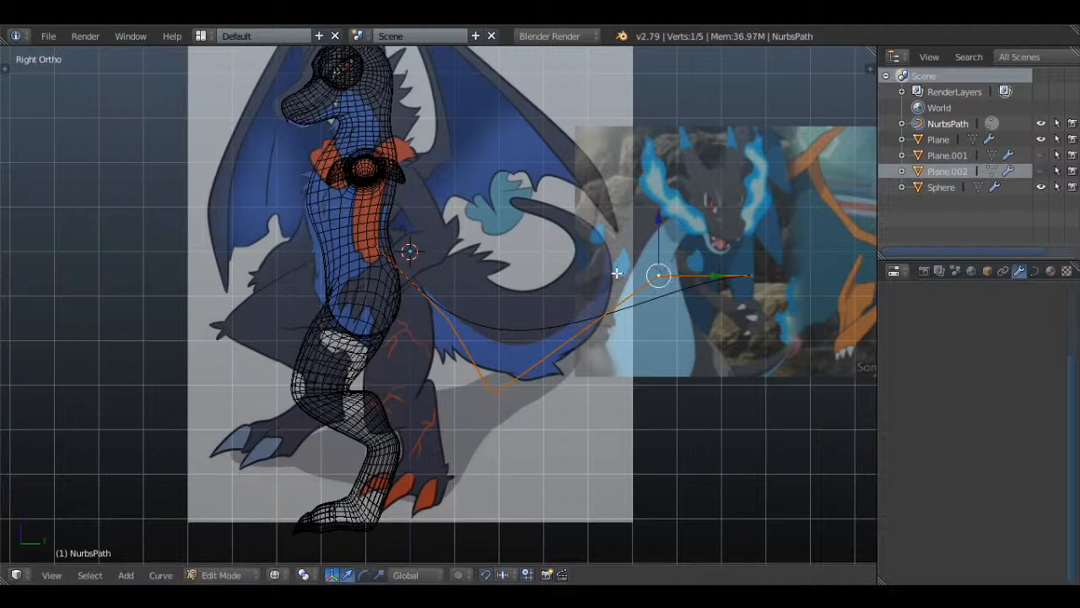
key("g")
left_click(508, 480)
right_click(747, 280)
key("g")
left_click(622, 440)
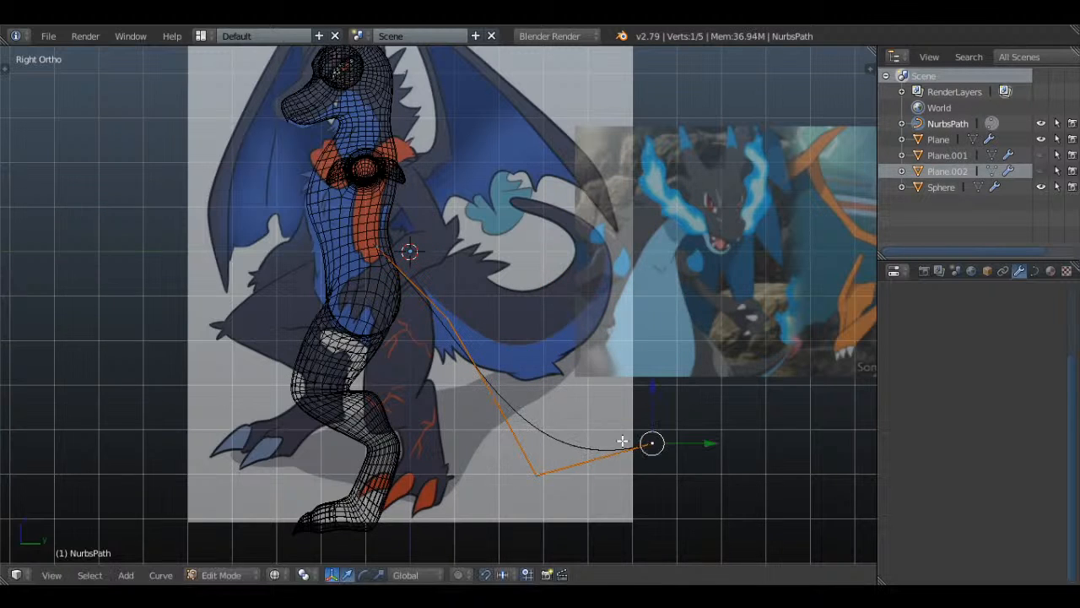
- Adjust the fourth, second and middle control points so the tail curve drops steeply behind the legs
key("g")
left_click(454, 485)
right_click(452, 316)
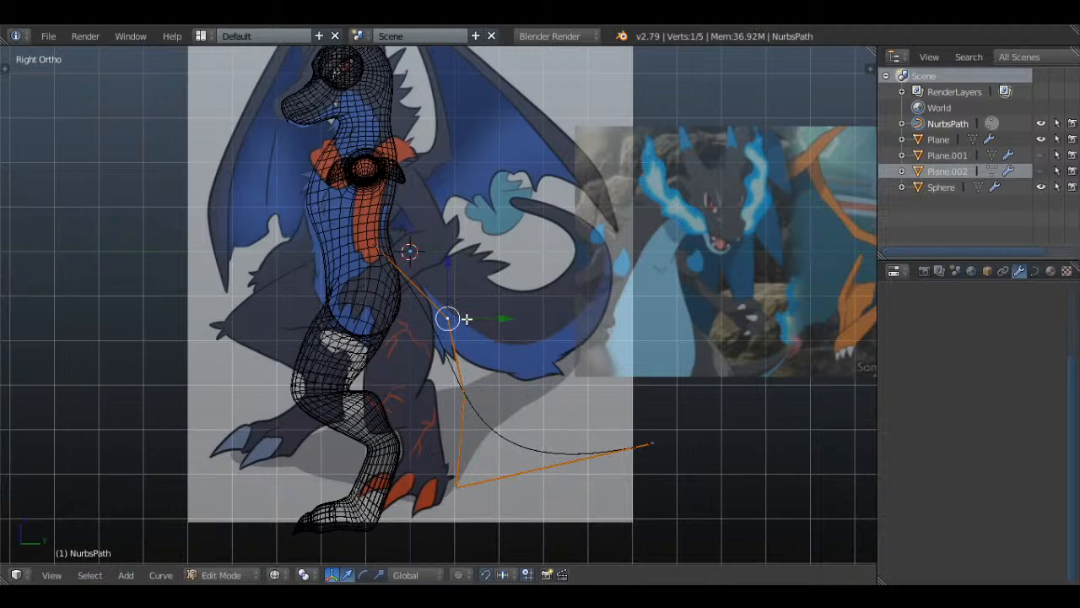
key("g")
left_click(456, 275)
key("g")
left_click(478, 328)
right_click(474, 386)
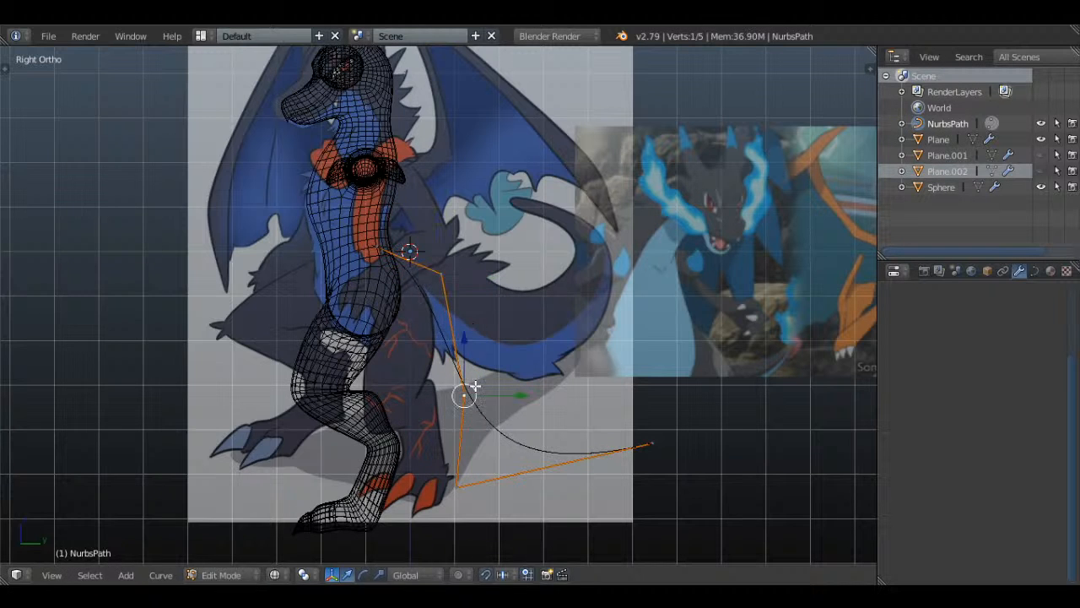
key("g")
left_click(475, 362)
- Move the path's end point further down and closer to the body to level out the tail tip
right_click(467, 479)
right_click(651, 442)
key("g")
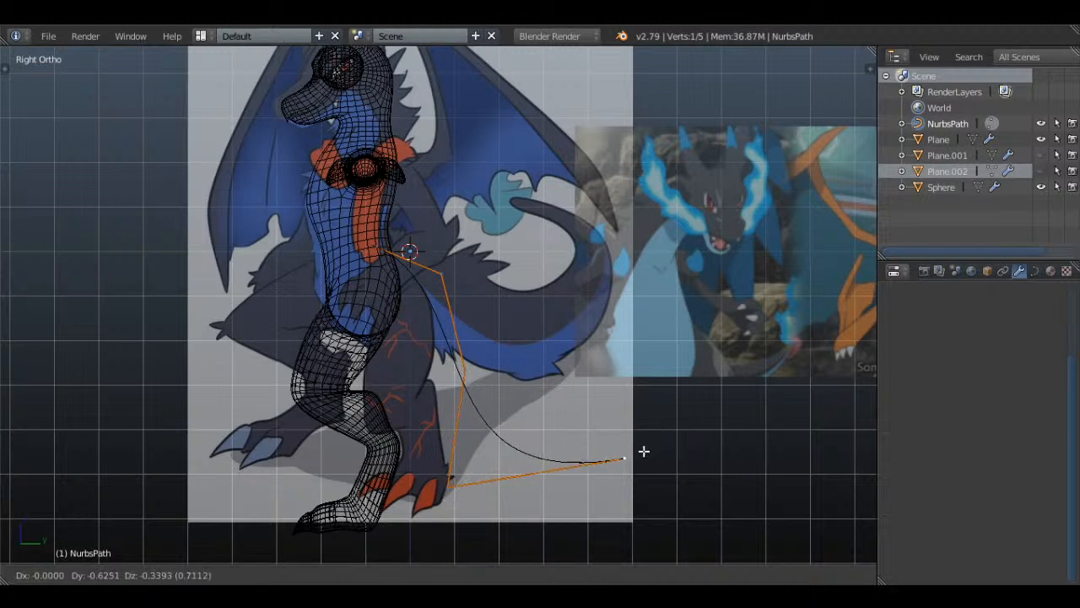
left_click(640, 461)
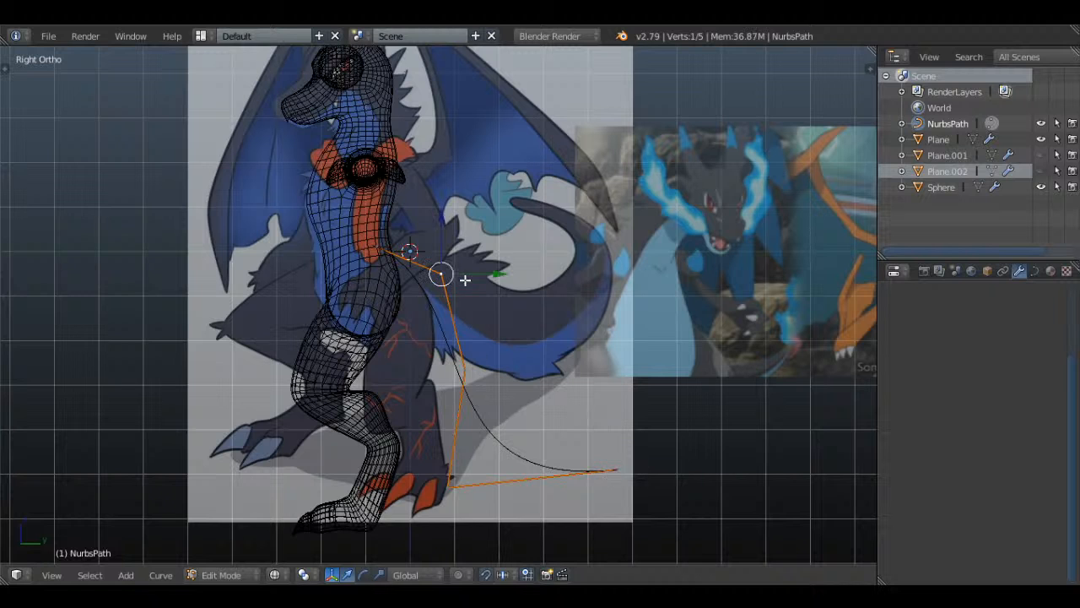
- Give the tail path thickness with Full fill, a bevel depth of 0.200 and a bevel resolution of 2
key("Tab")
left_click(1037, 272)
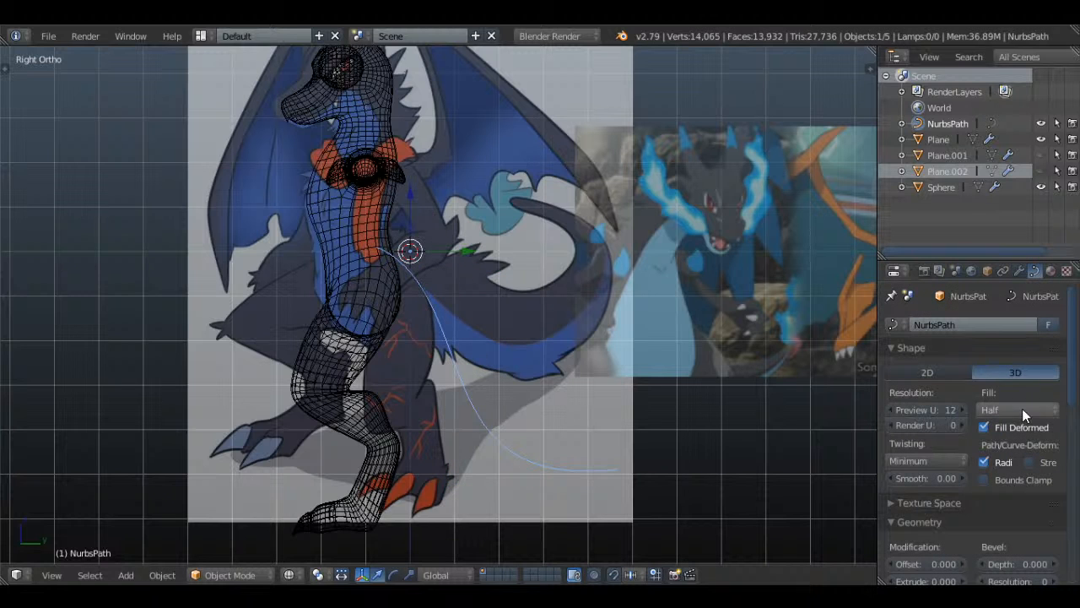
scroll(1052, 437, "down", 4)
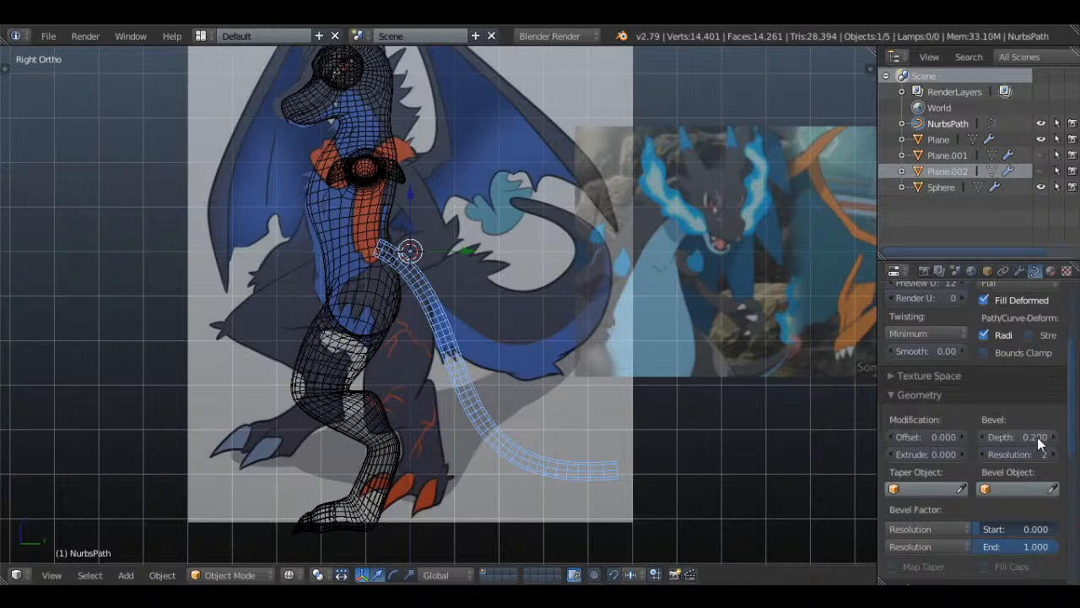
- Increase the radius of the path's first and second control points to thicken the base of the tail
key("Tab")
scroll(429, 290, "up", 1)
key("alt+s")
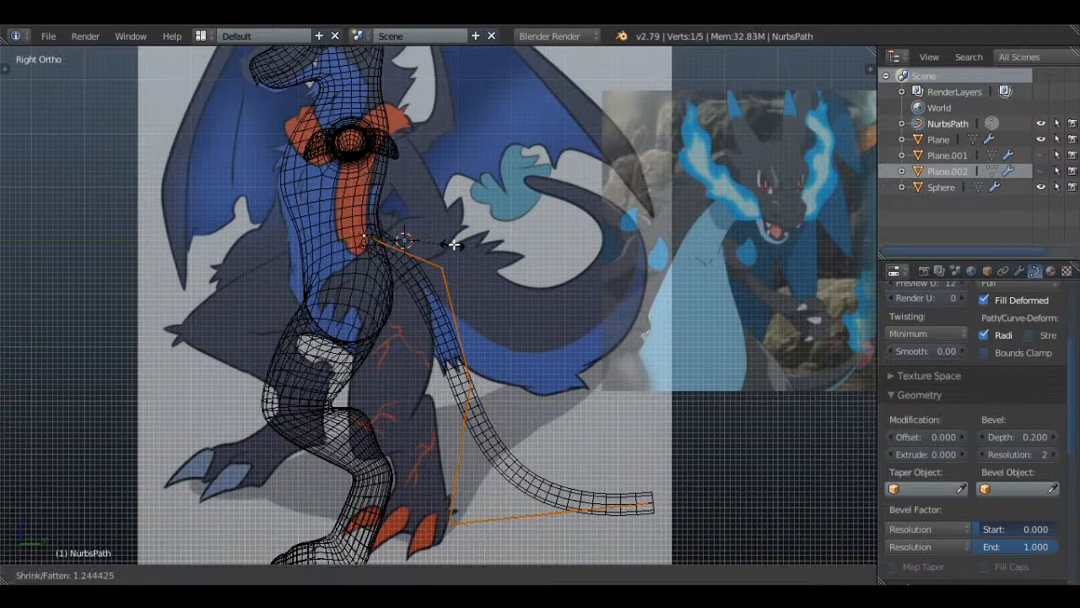
left_click(499, 239)
right_click(441, 269)
key("alt+s")
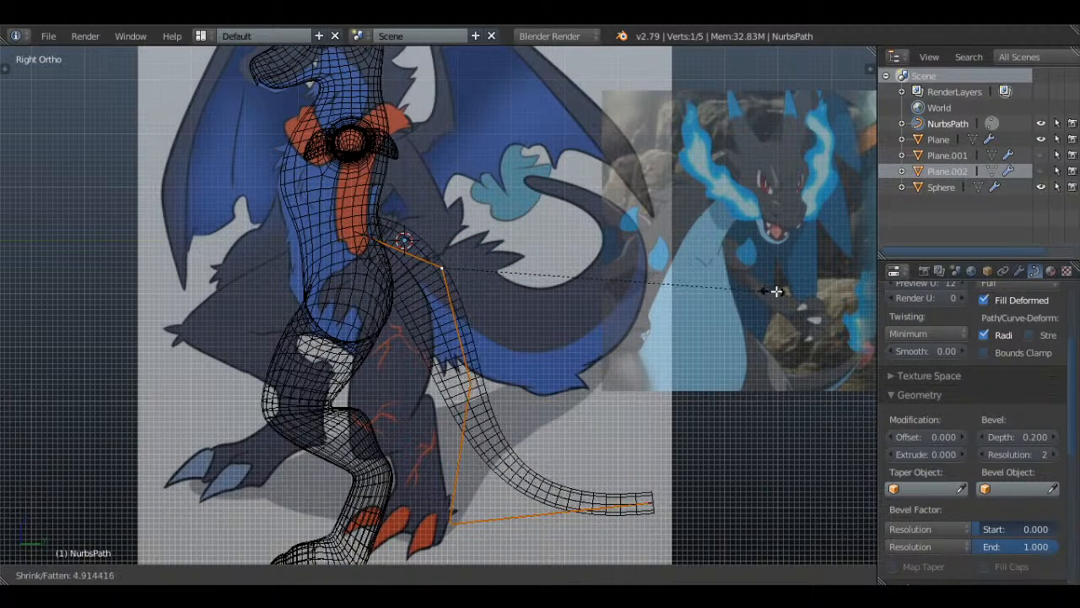
left_click(19, 298)
- Increase the radius of the path's middle control point so the tail stays thick behind the legs
right_click_drag(467, 457, 483, 389)
right_click(479, 388)
right_click(472, 384)
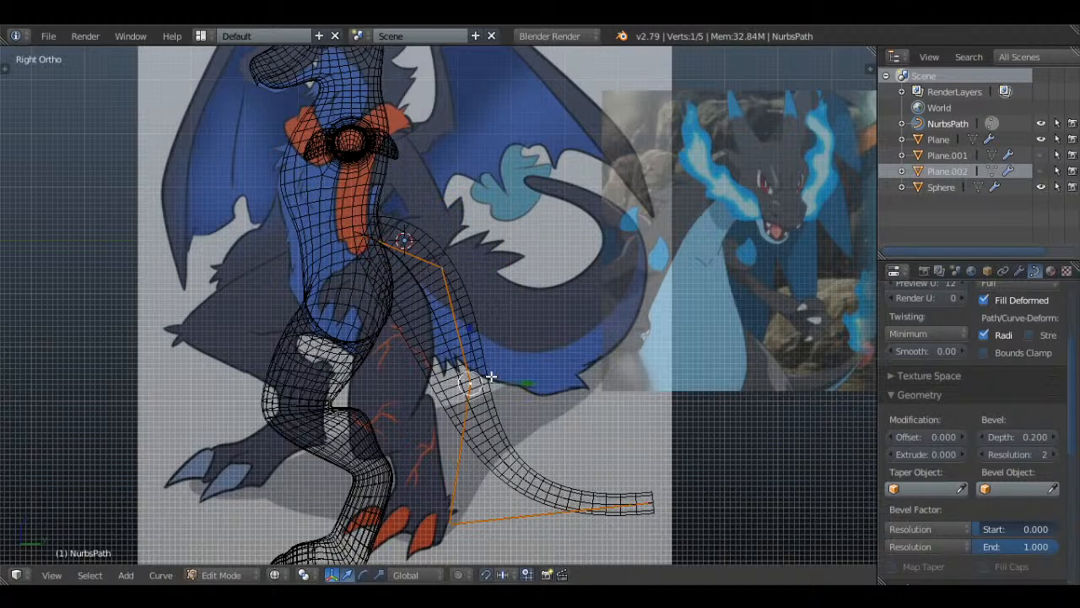
key("alt+s")
left_click(857, 390)
- Adjust the second control point's radius and raise the point level with the first one at the lower back
right_click(440, 262)
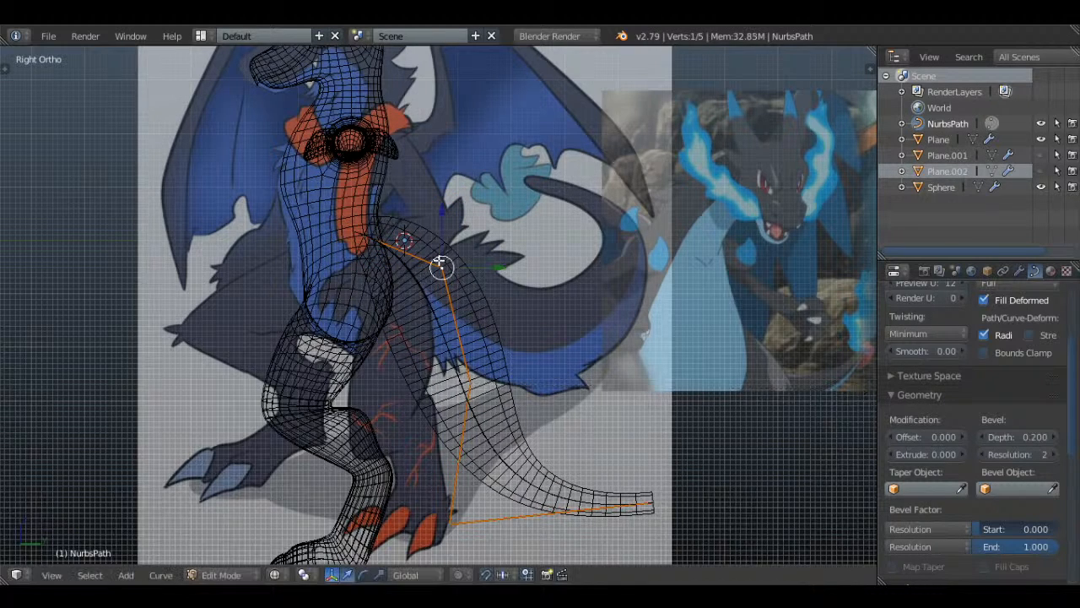
key("alt+s")
left_click(618, 309)
key("g")
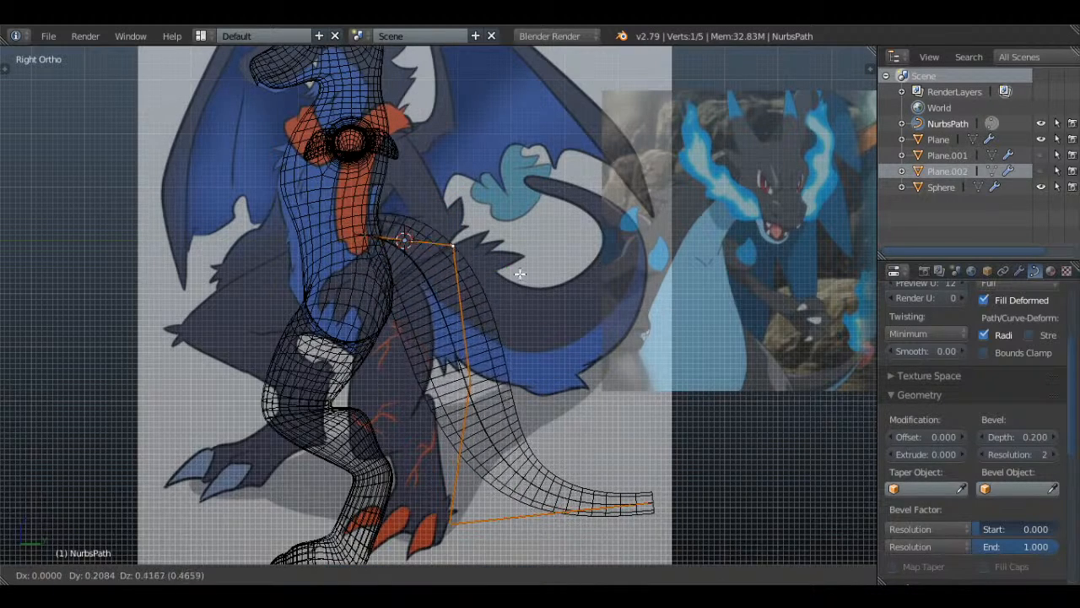
left_click(524, 263)
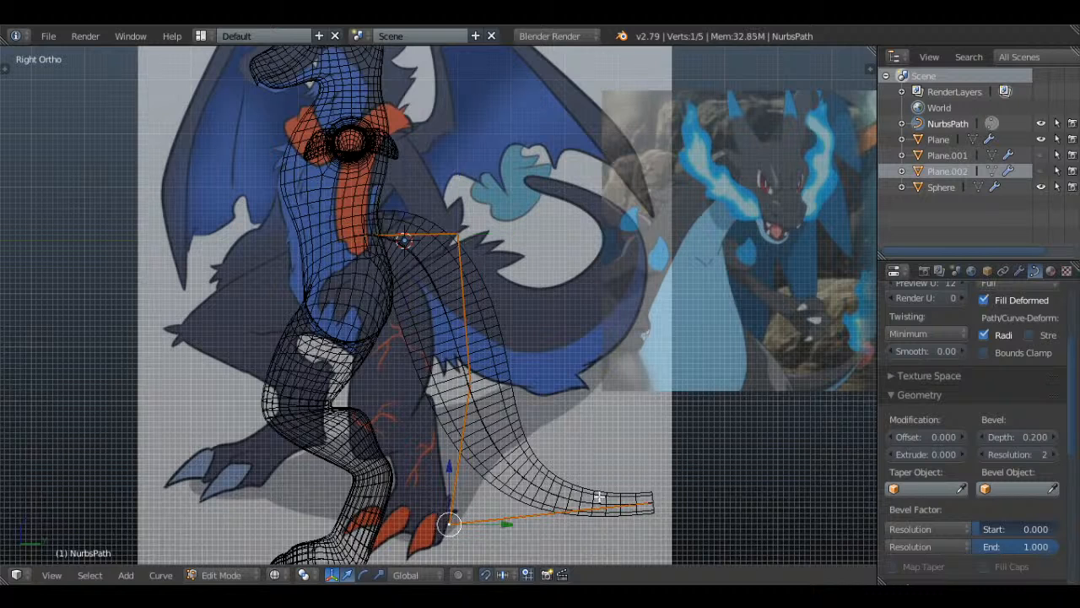
- Shrink the radius at the path's end point to about 0.52 and slightly slim the middle control point
key("alt+s")
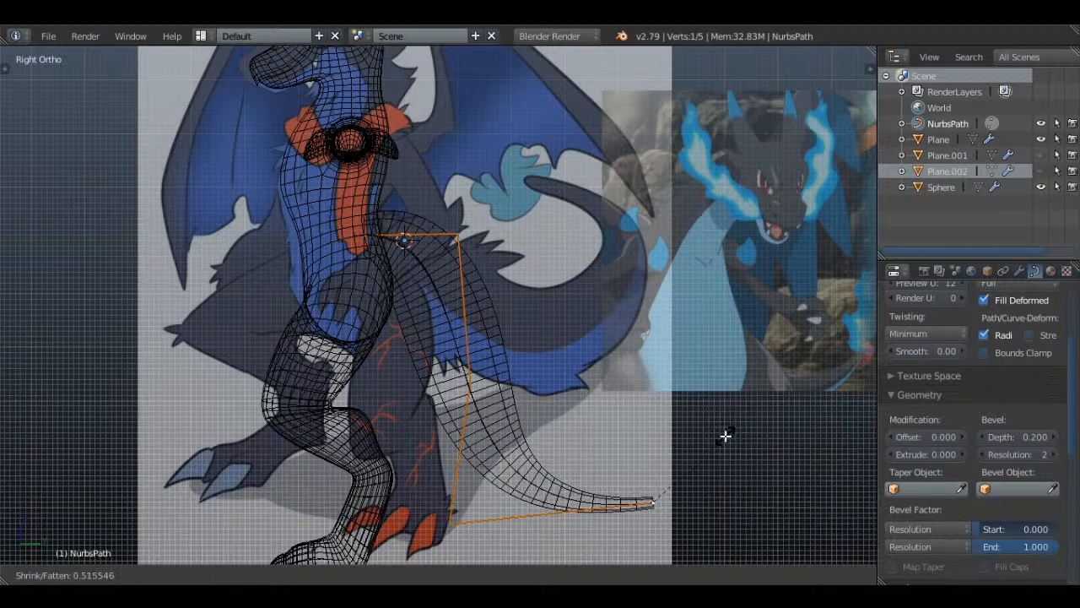
left_click(725, 435)
key("alt+s")
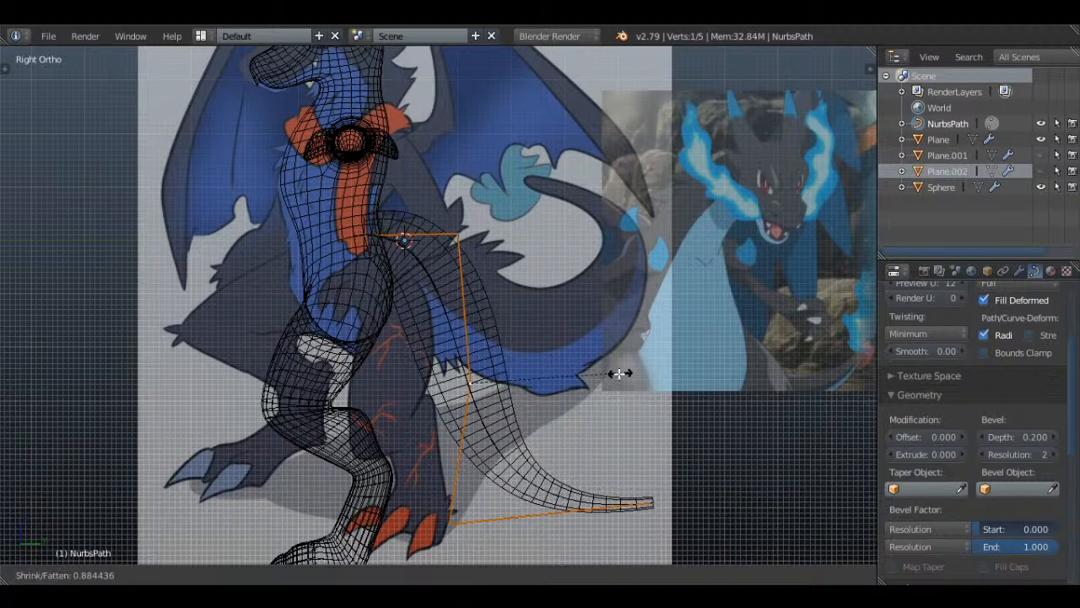
left_click(606, 376)
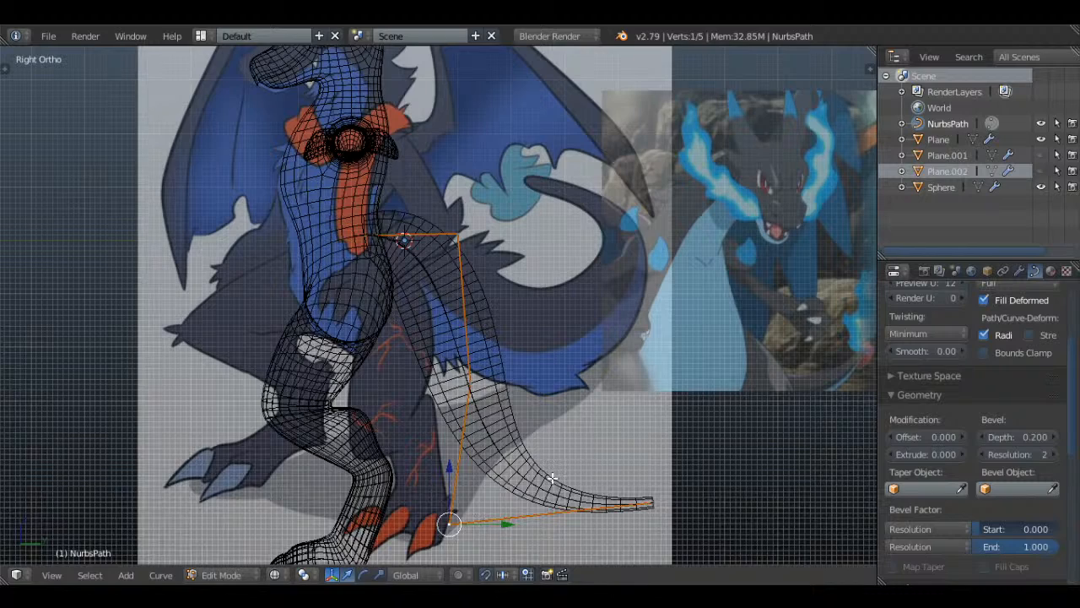
key("Tab")
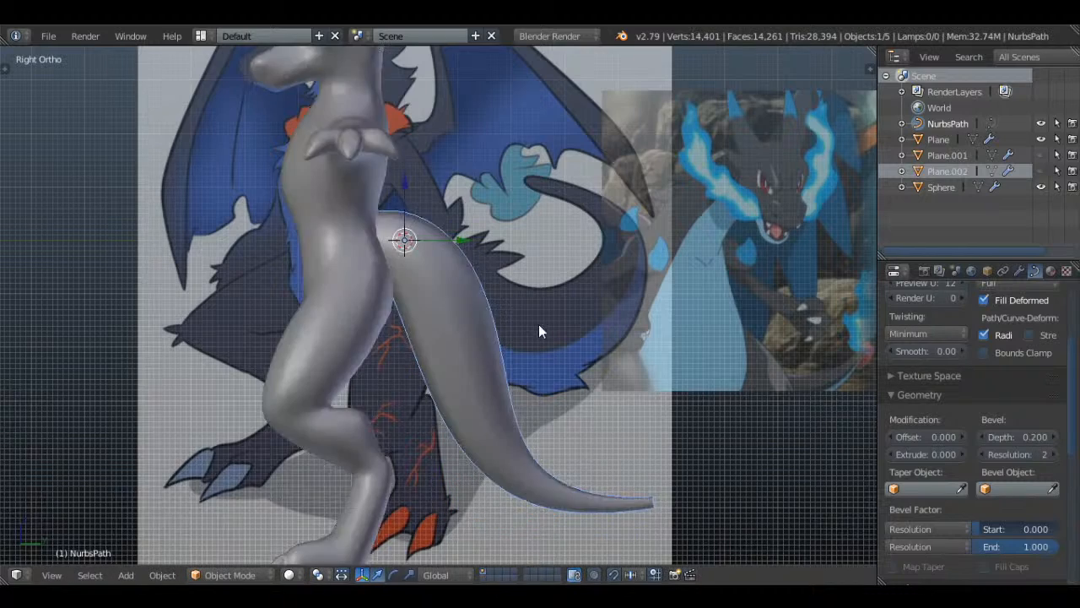
- Move the whole tail object slightly backward and down relative to the body
scroll(586, 306, "down", 3)
left_click(775, 491)
key("Tab")
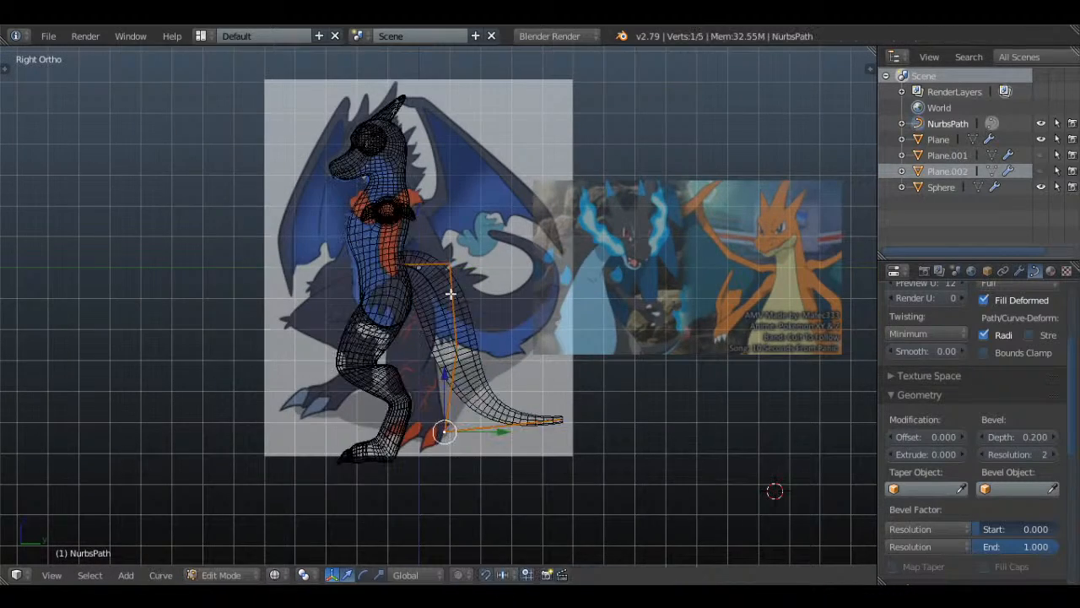
scroll(451, 293, "up", 2)
key("a")
scroll(489, 298, "up", 2)
key("Tab")
key("g")
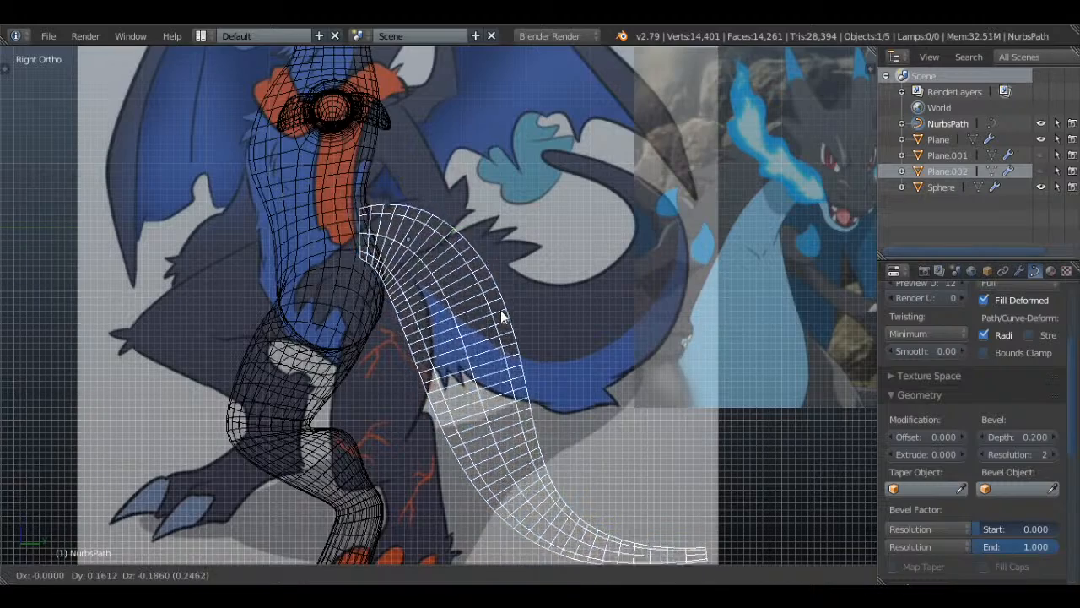
left_click(521, 317)
- Move the path's first control point deeper into the lower back and nudge the second one further back
key("Tab")
right_click(392, 258)
key("g")
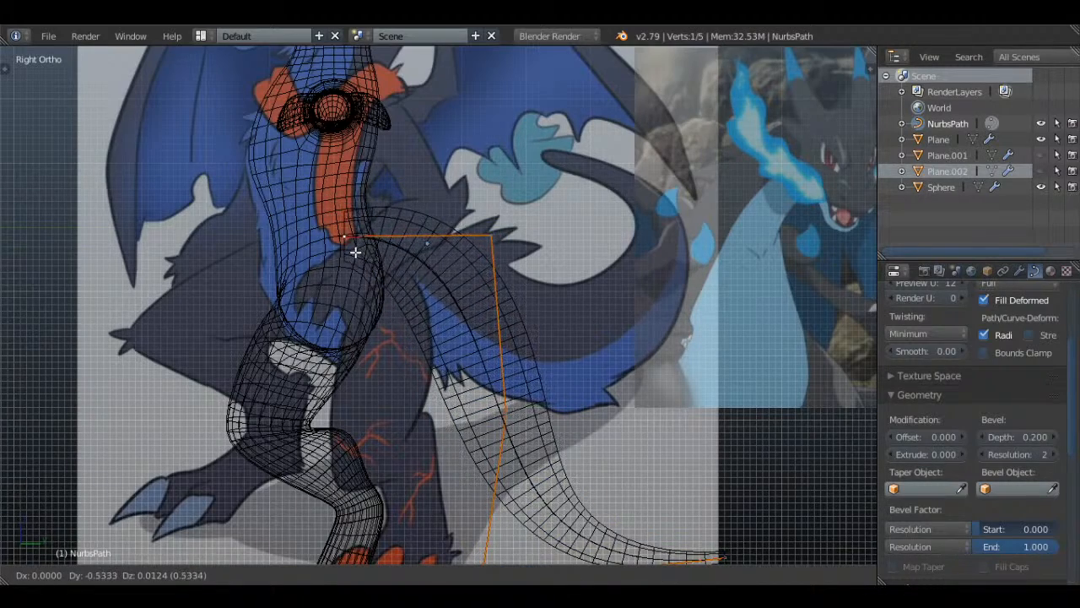
left_click(355, 251)
right_click(505, 241)
key("g")
left_click(516, 238)
key("Tab")
- Examine the shaded body with its tail from the side, the front and an angled view
scroll(520, 309, "down", 3)
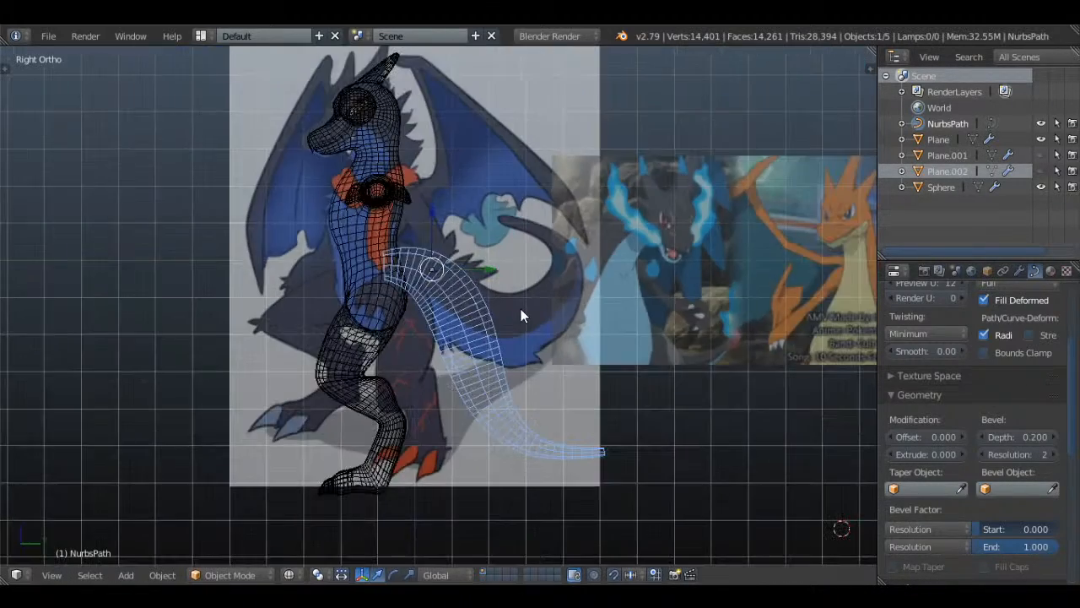
key("z")
scroll(608, 357, "down", 2)
scroll(590, 325, "up", 2)
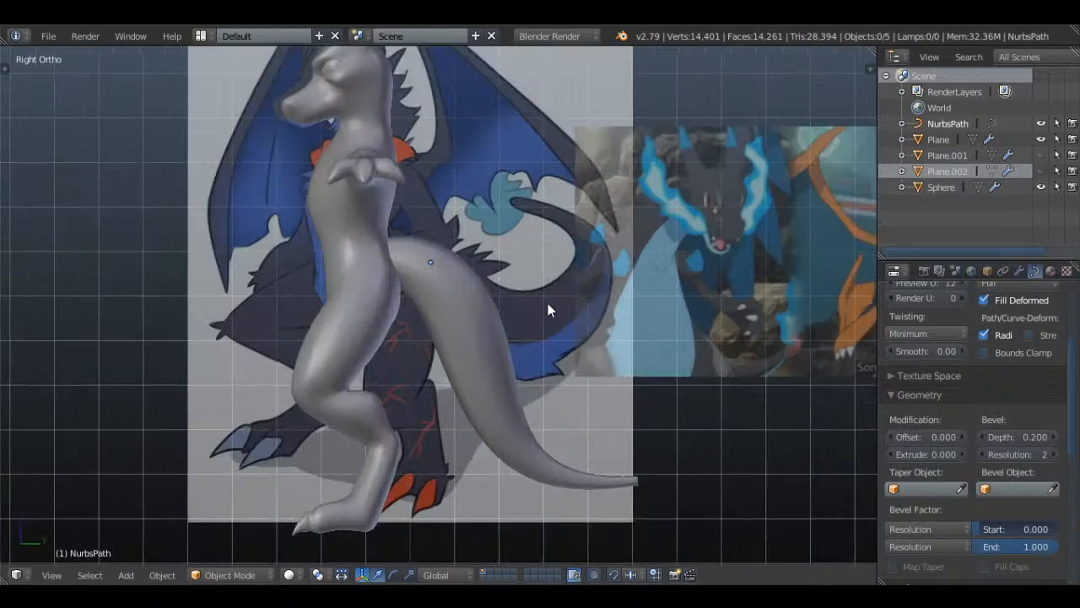
middle_click_drag(548, 305, 497, 329)
key("KP_1")
scroll(584, 327, "down", 4)
scroll(529, 341, "up", 3)
scroll(519, 346, "up", 3)
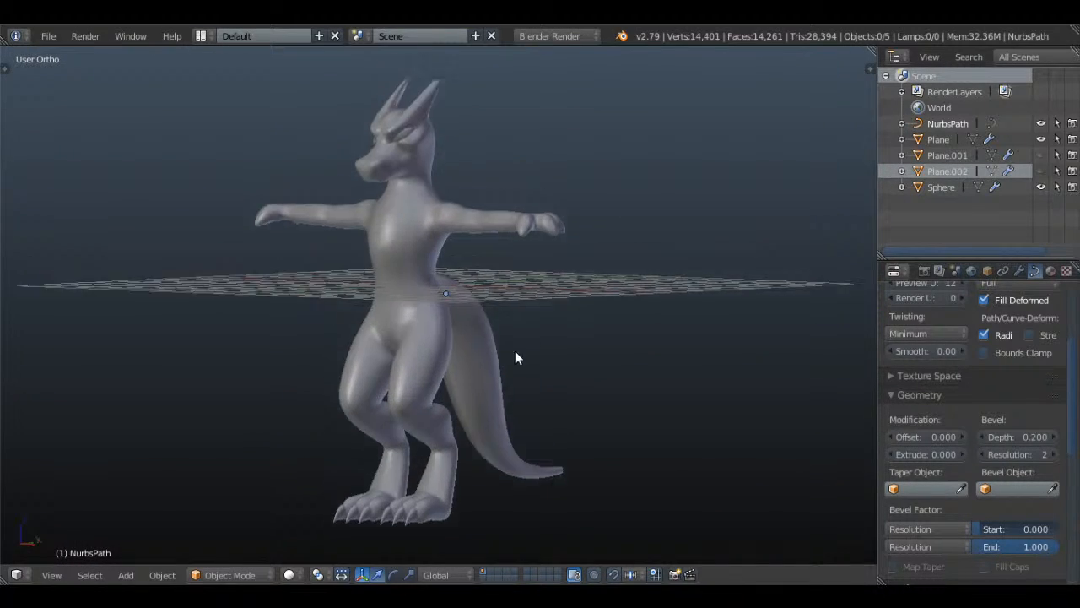
- Compare the body and tail wireframe with the reference drawing in the front and side views
key("KP_1")
key("z")
middle_click_drag(557, 380, 452, 315, "shift")
key("KP_1")
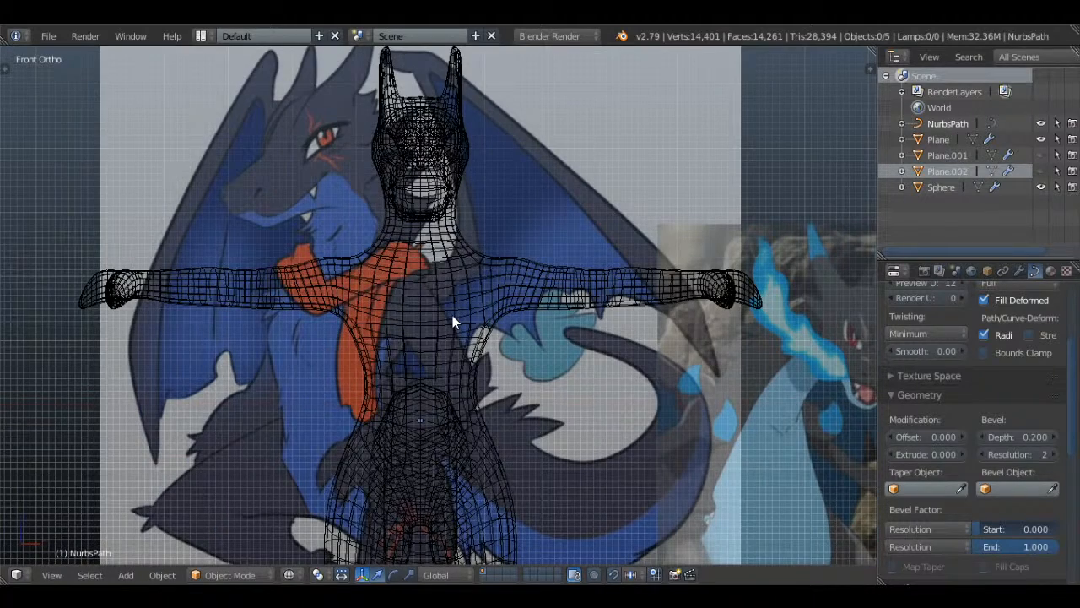
scroll(508, 323, "down", 3)
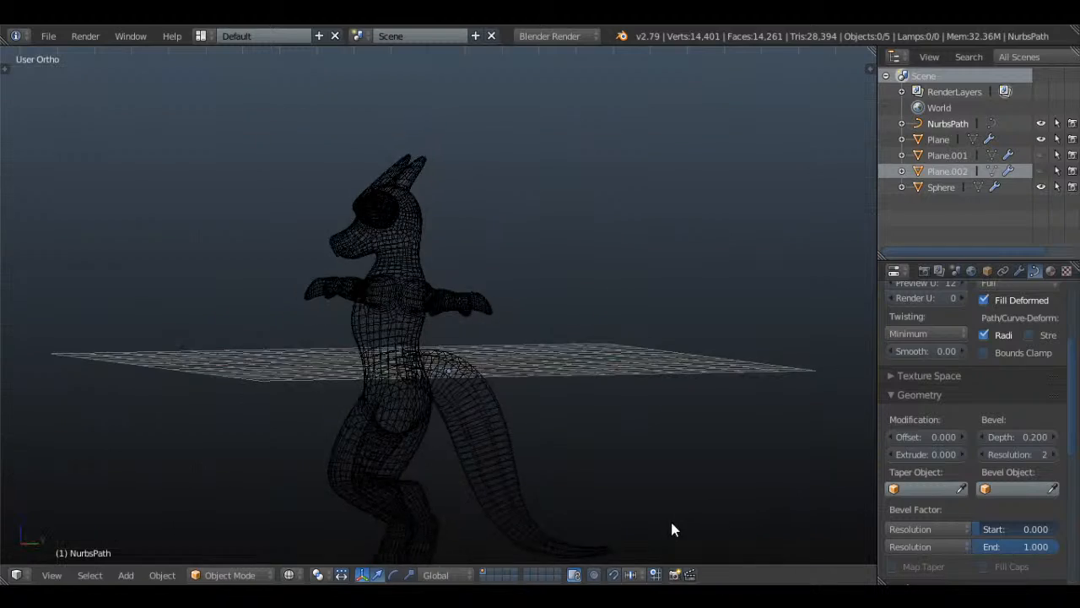
middle_click_drag(673, 528, 538, 374)
key("Tab")
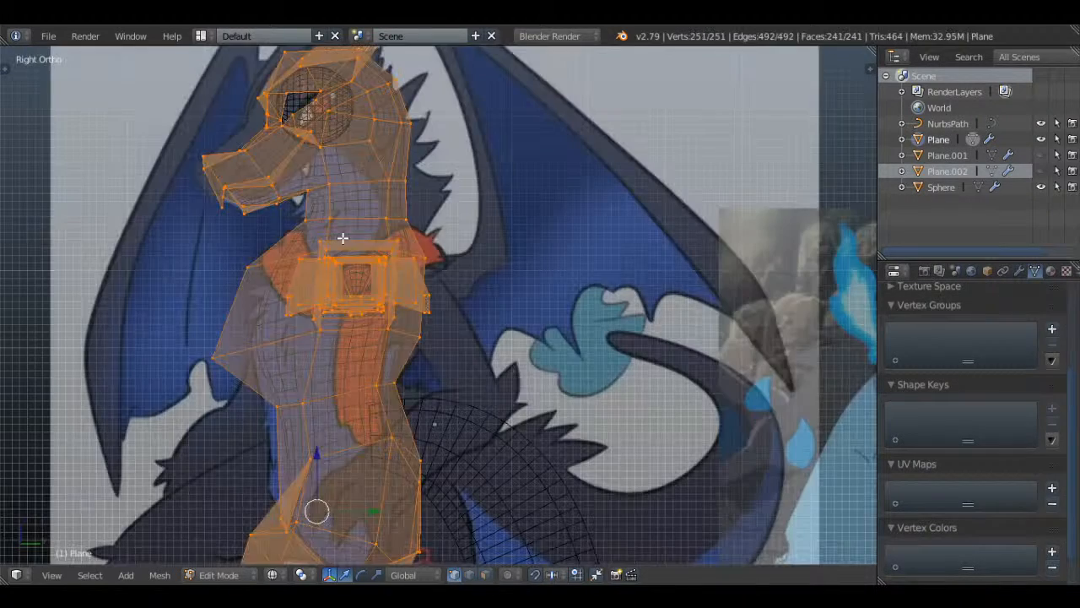
key("Tab")
scroll(532, 85, "down", 5)
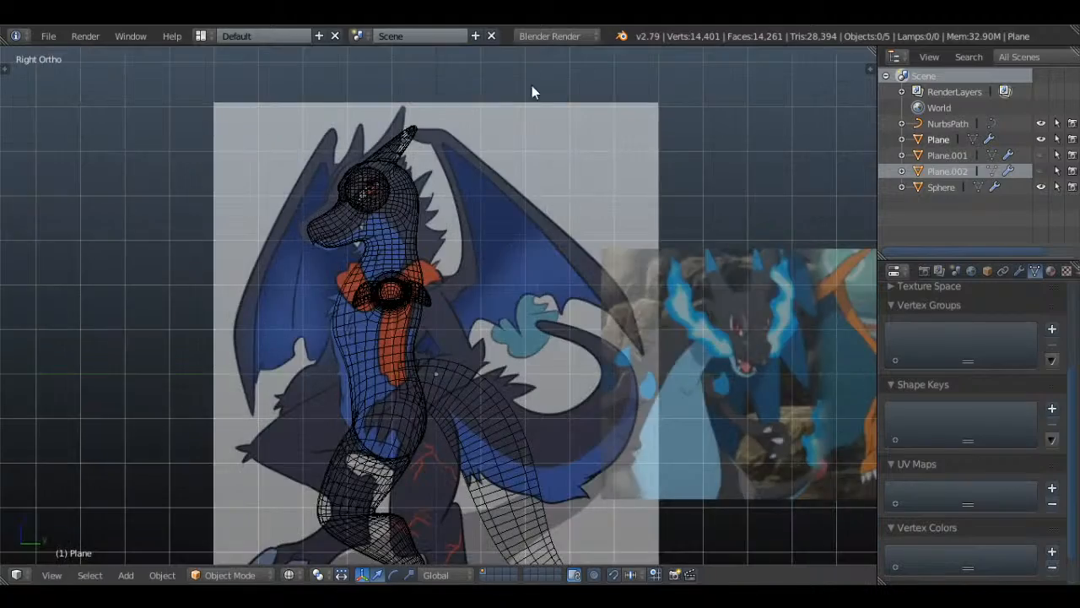
scroll(527, 101, "up", 5)
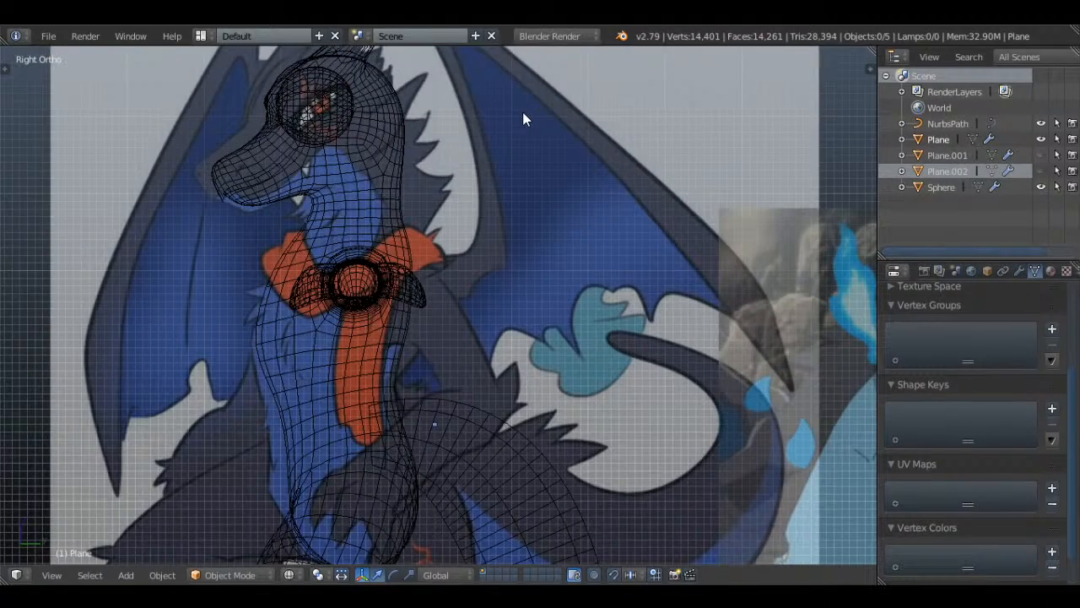
scroll(510, 194, "down", 5)
scroll(552, 212, "up", 5)
middle_click_drag(552, 212, 483, 240)
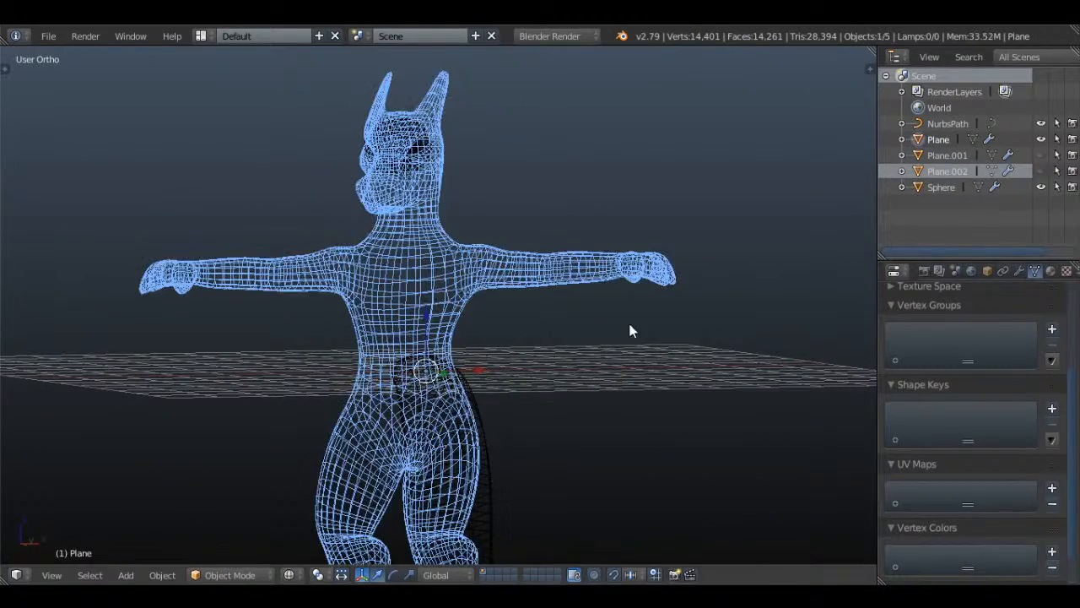
- Set the viewport level of the body's Subdivision Surface modifier to 1
left_click(1020, 270)
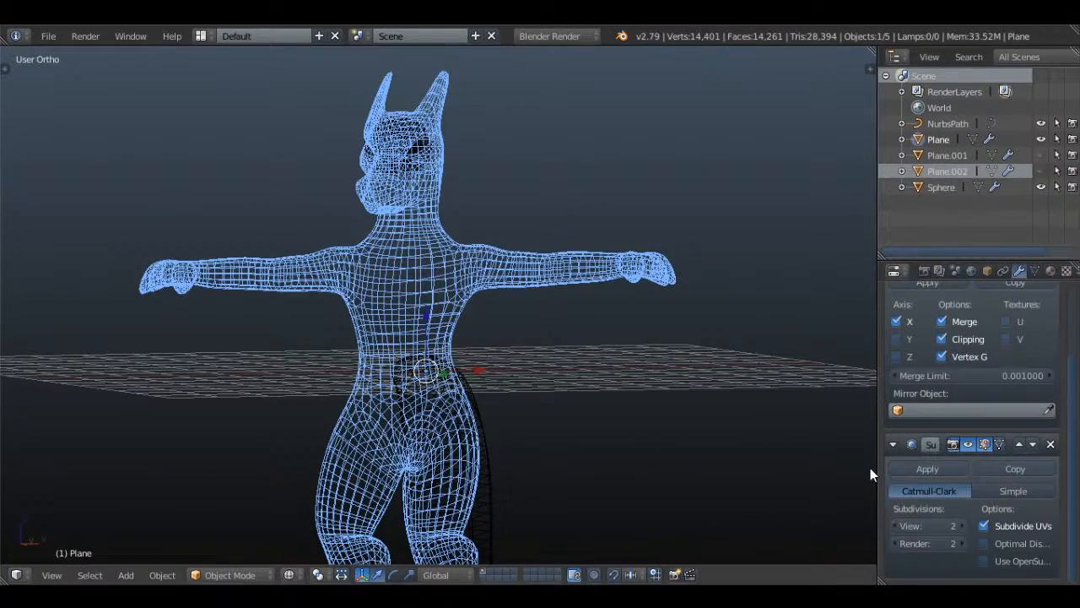
left_click(896, 526)
middle_click_drag(722, 283, 569, 236)
key("z")
- Duplicate the body in place as a hidden backup, reselect the original and save the file
key("shift+d")
right_click(569, 237)
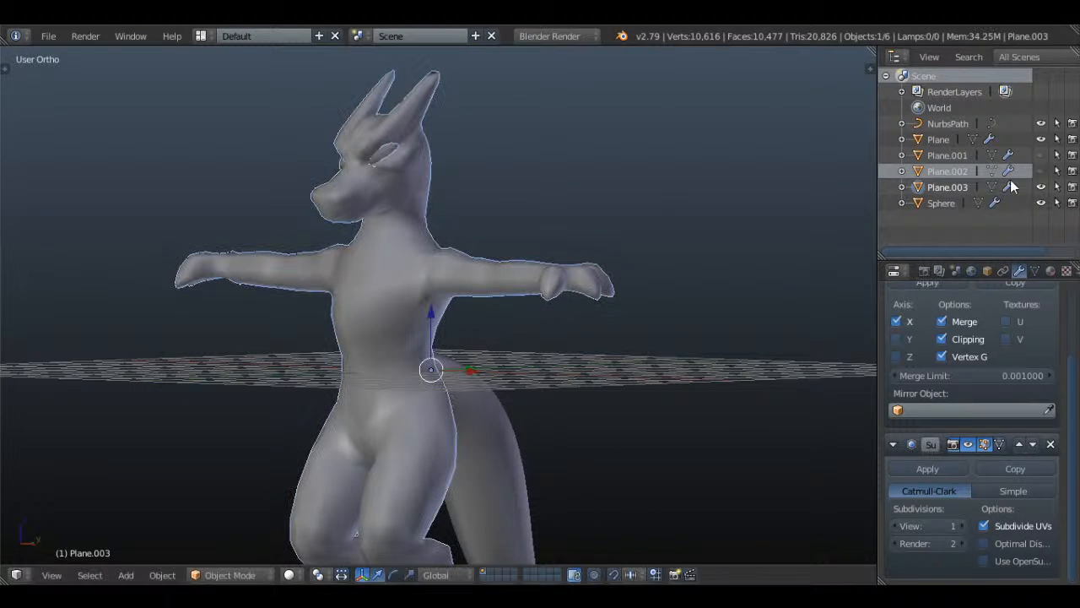
left_click(1041, 187)
right_click(570, 267)
key("ctrl+s")
left_click(617, 205)
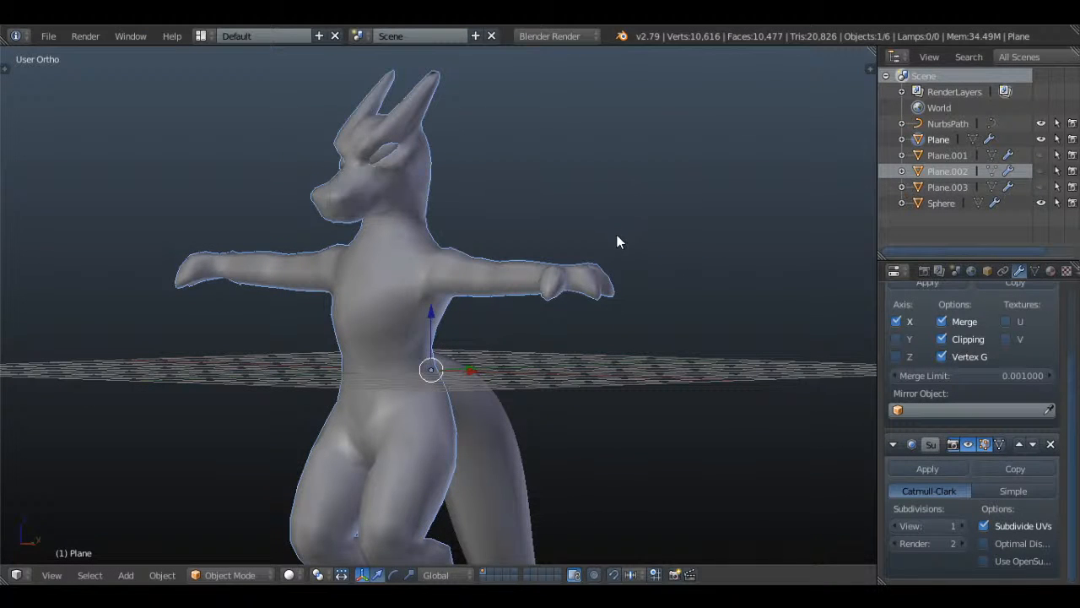
key("alt+c")
left_click(661, 215)
key("ctrl+z")
key("alt+c")
left_click(648, 250)
key("ctrl+z")
- Convert the body to a plain mesh so its modifiers are baked in, and open it for mesh editing
key("alt+c")
left_click(646, 277)
key("Tab")
scroll(646, 249, "up", 1)
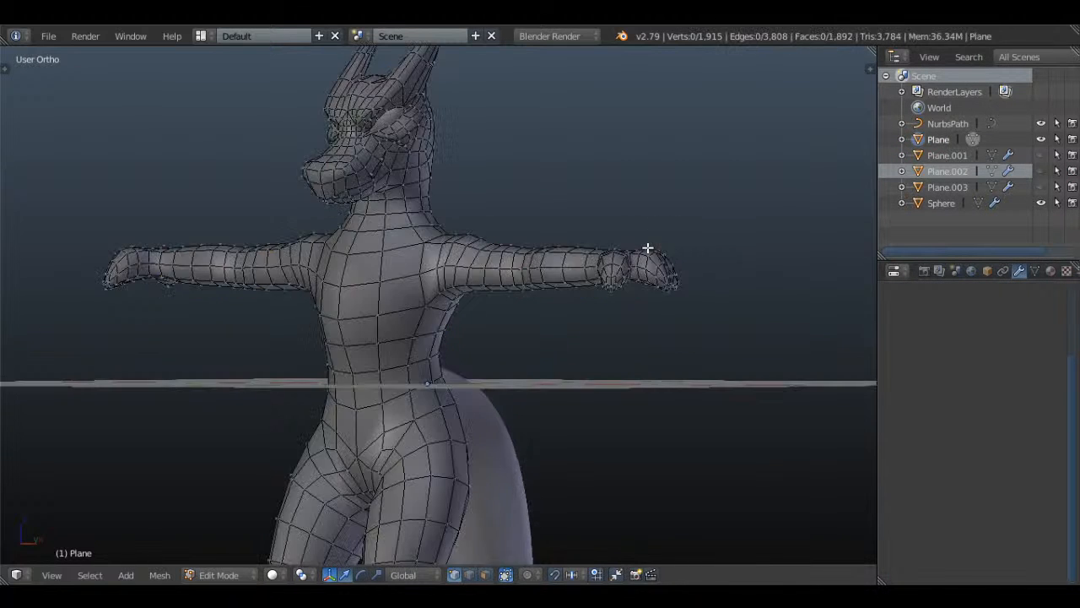
- Box-select the character's right half up to the centre line in front view and delete its faces
middle_click_drag(647, 248, 530, 274)
key("a")
scroll(530, 274, "down", 1)
key("a")
key("KP_1")
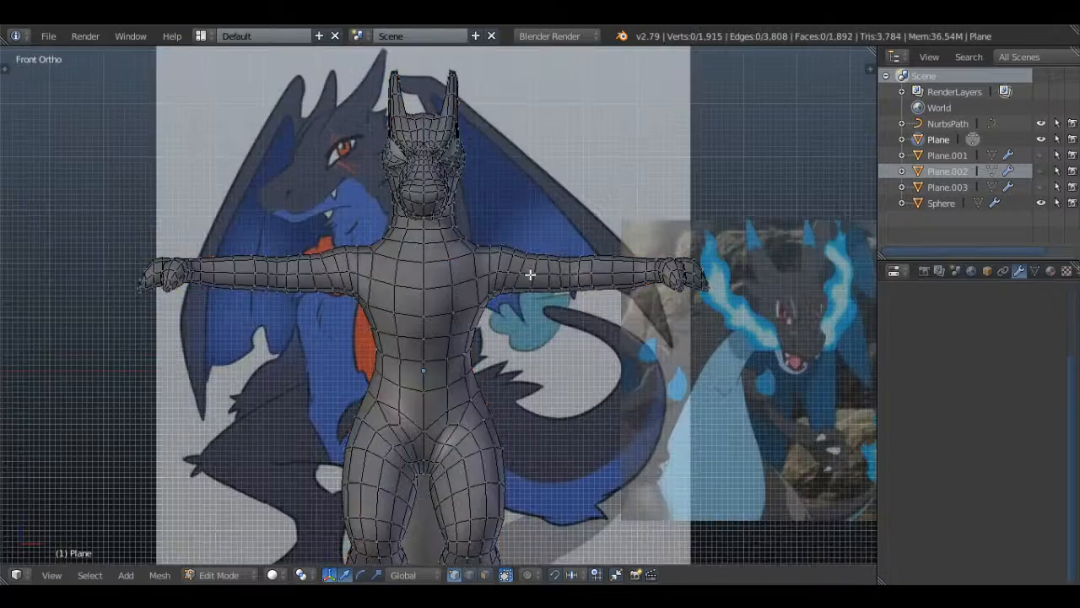
scroll(439, 303, "down", 3)
key("z")
key("b")
left_click_drag(203, 61, 444, 537)
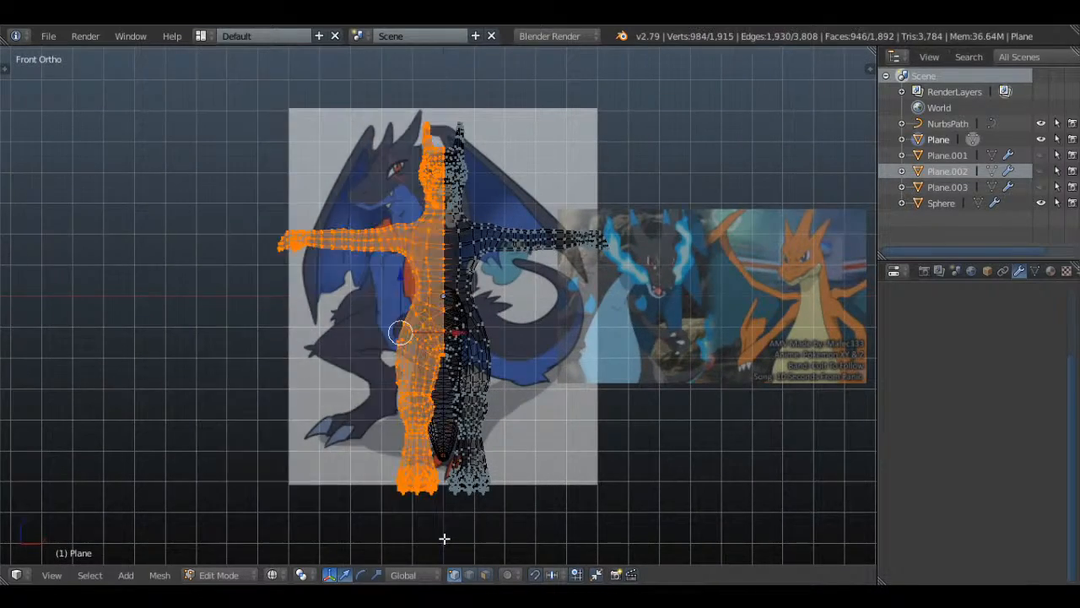
scroll(528, 332, "up", 4)
scroll(572, 270, "up", 3)
scroll(566, 162, "up", 2)
scroll(566, 163, "down", 4)
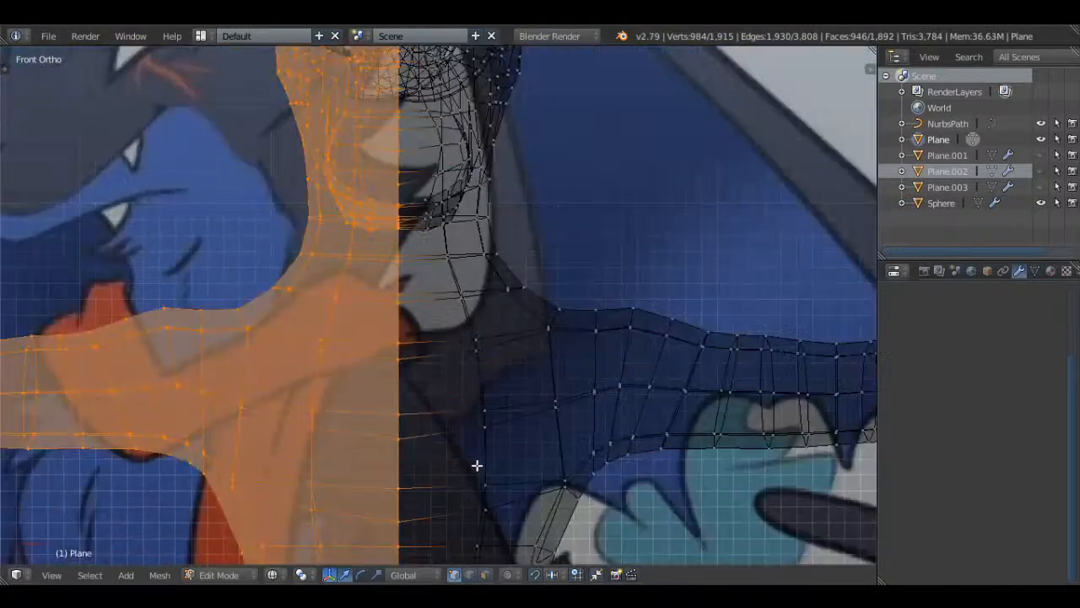
key("x")
left_click(623, 254)
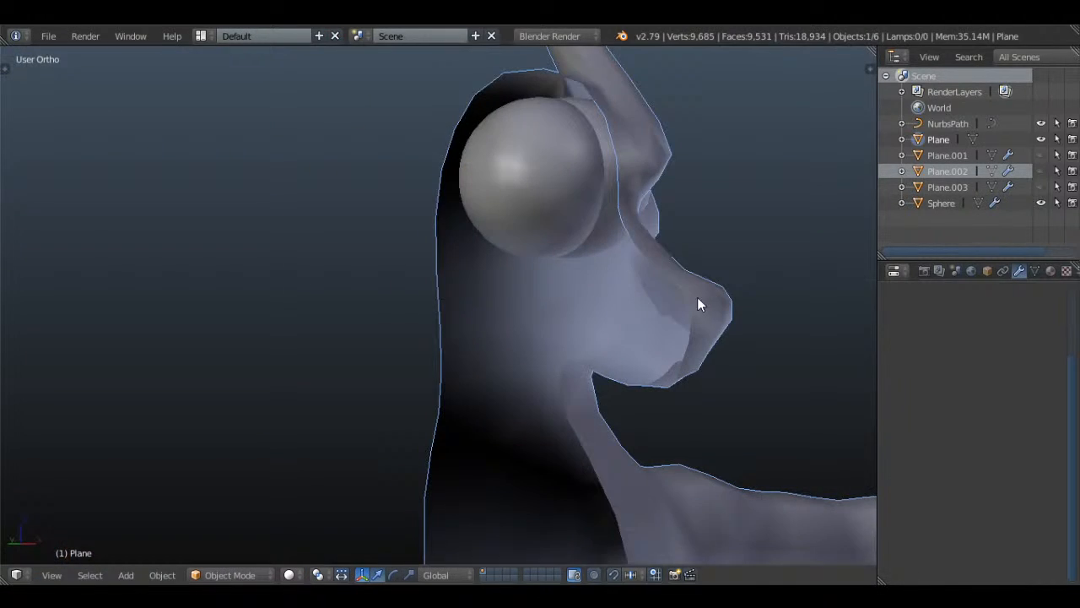
- Add a Mirror modifier on the X axis to the half body and enable clipping
left_click(971, 322)
left_click(759, 201)
scroll(740, 240, "down", 4)
middle_click_drag(737, 241, 647, 253)
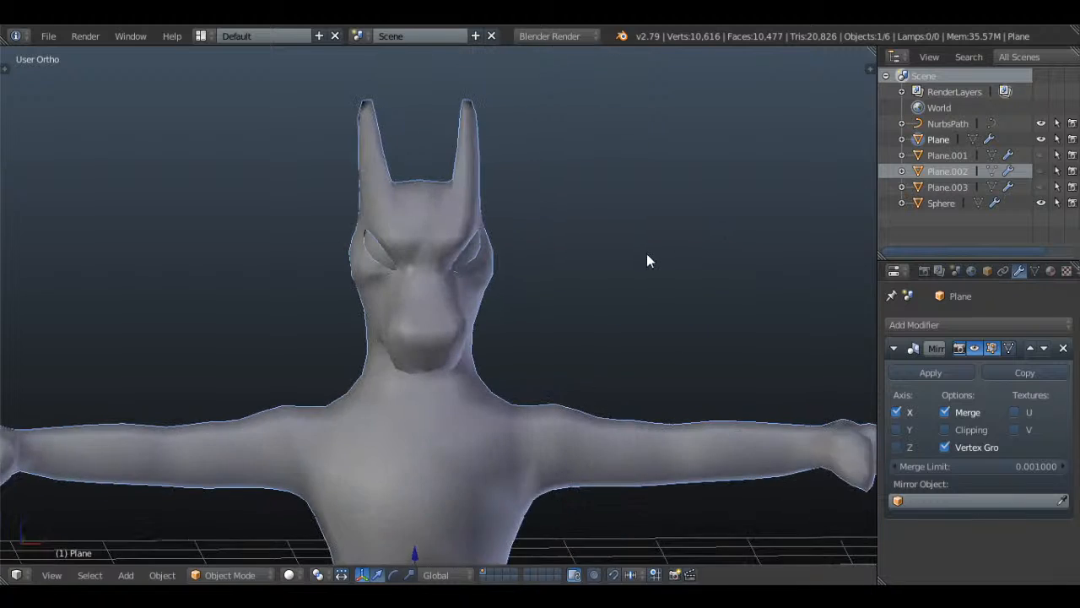
scroll(646, 255, "up", 1)
left_click(957, 431)
- Move a vertex near the corner of the mouth along the X axis
middle_click_drag(531, 336, 430, 284)
key("Tab")
middle_click_drag(430, 284, 460, 294, "shift")
key("a")
scroll(447, 282, "up", 5)
key("a")
right_click(421, 230)
middle_click_drag(421, 230, 591, 222)
key("g")
key("x")
left_click_drag(592, 218, 591, 219)
- Shift the cheek vertex just below the mouth corner vertex slightly inward along the X axis
key("z")
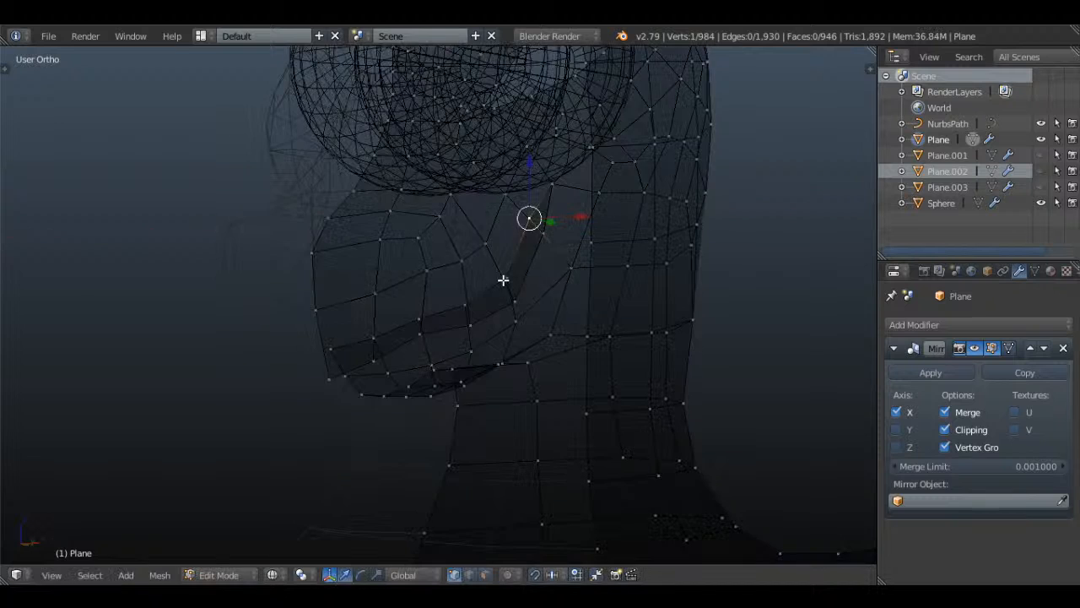
right_click(506, 279)
key("z")
left_click_drag(565, 276, 554, 278)
key("a")
- Select two neighbouring vertices on the upper front of the snout and move them slightly downward
scroll(555, 279, "down", 2)
middle_click_drag(555, 277, 458, 362)
right_click(512, 230, "shift")
scroll(459, 362, "up", 3)
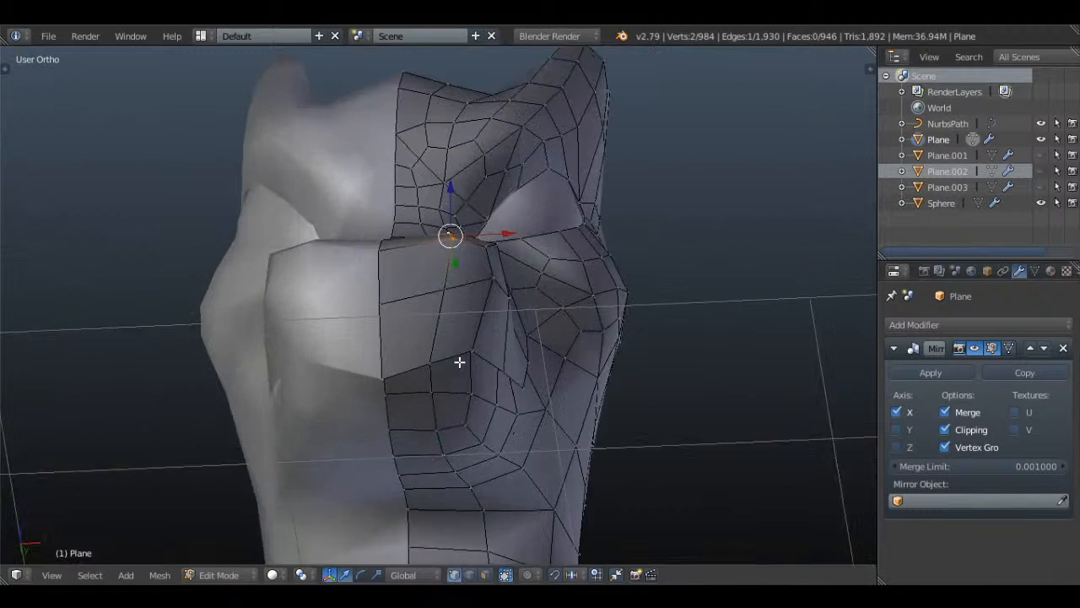
key("g")
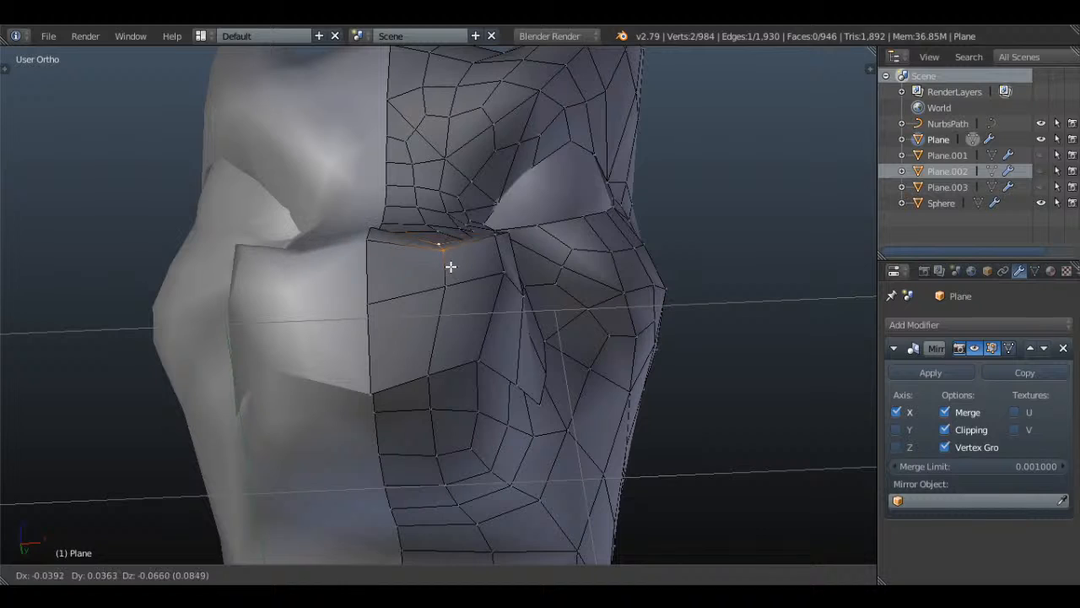
left_click(451, 266)
key("a")
- Reposition the two vertices on top of the snout tip in side view to shape the nose profile
scroll(451, 266, "down", 3)
middle_click_drag(451, 266, 489, 270)
scroll(489, 271, "up", 2)
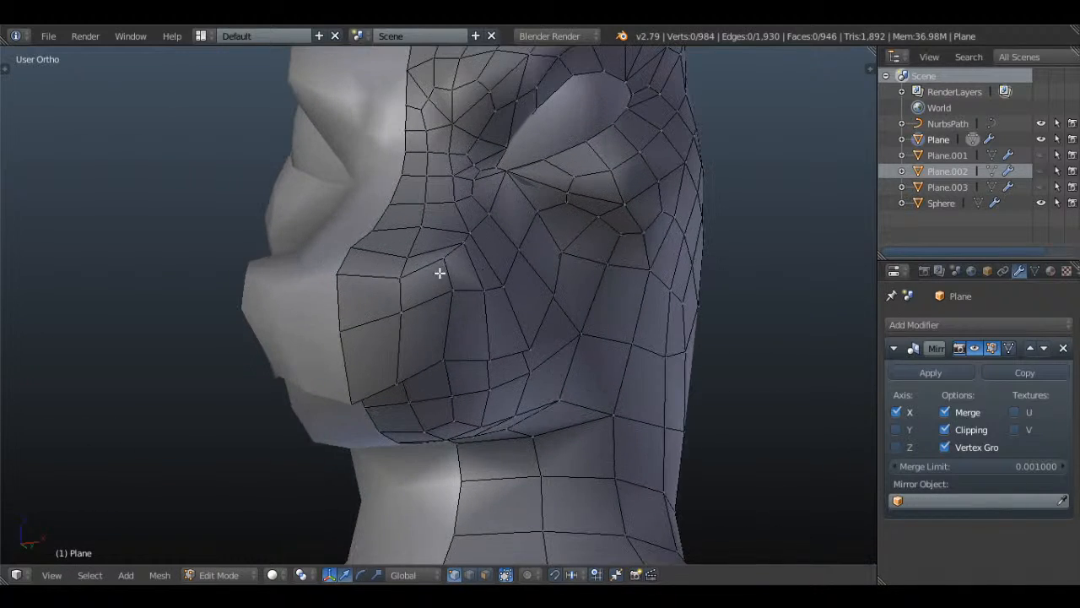
key("KP_3")
middle_click_drag(135, 357, 531, 248, "shift")
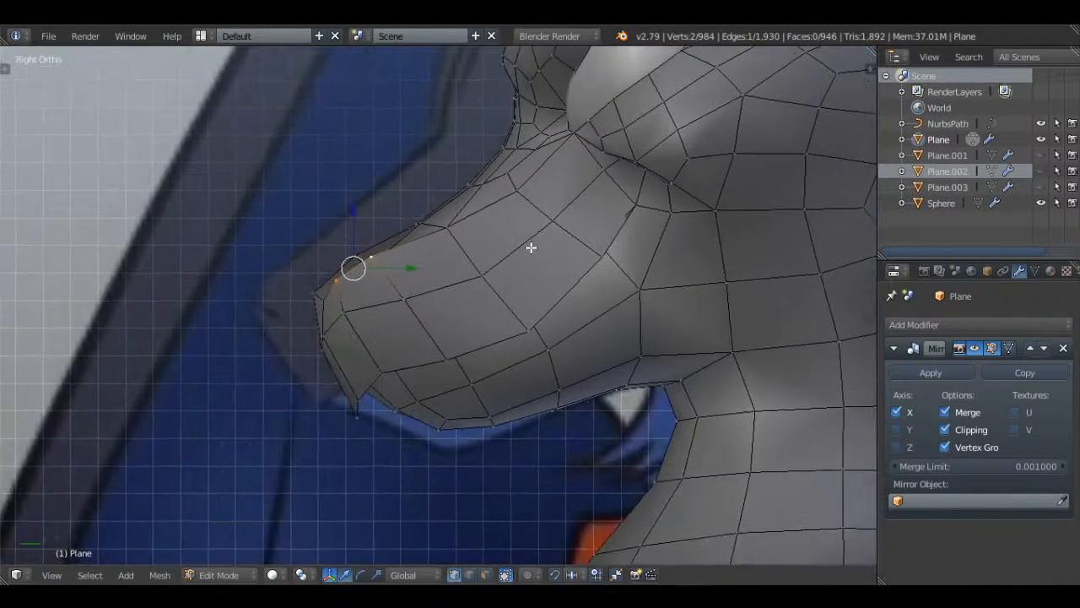
scroll(531, 248, "up", 2)
key("g")
left_click(378, 298)
key("g")
left_click(419, 263)
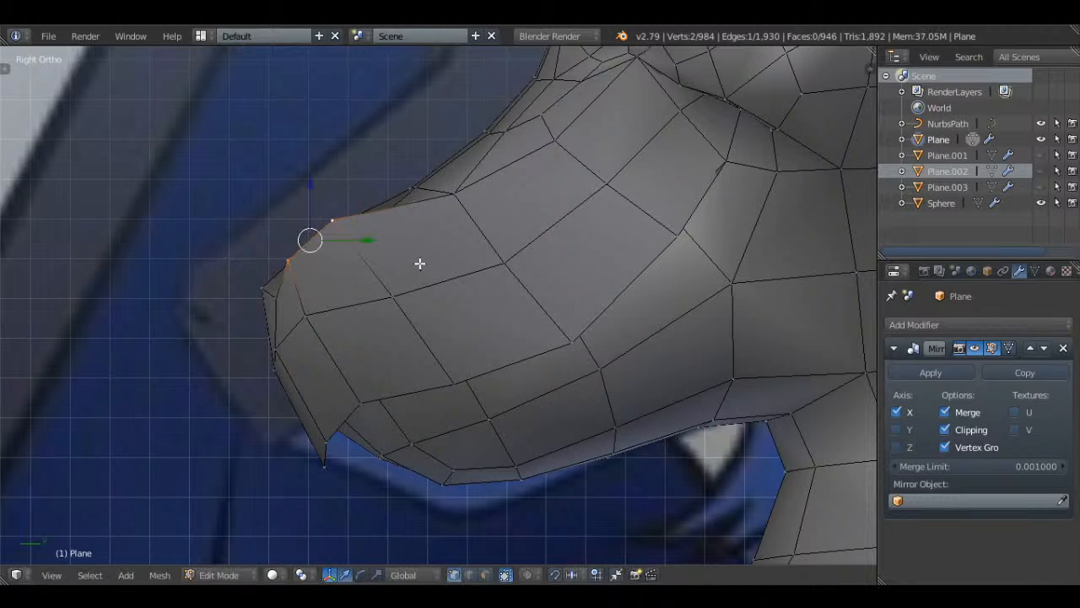
key("g")
left_click(412, 265)
key("a")
- Select the vertices on the nose bridge between the eyes and push them back into the head in side view
scroll(414, 265, "down", 4)
middle_click_drag(414, 265, 470, 294)
key("Tab")
scroll(507, 324, "up", 3)
key("Tab")
key("a")
scroll(477, 270, "up", 3)
right_click(490, 229)
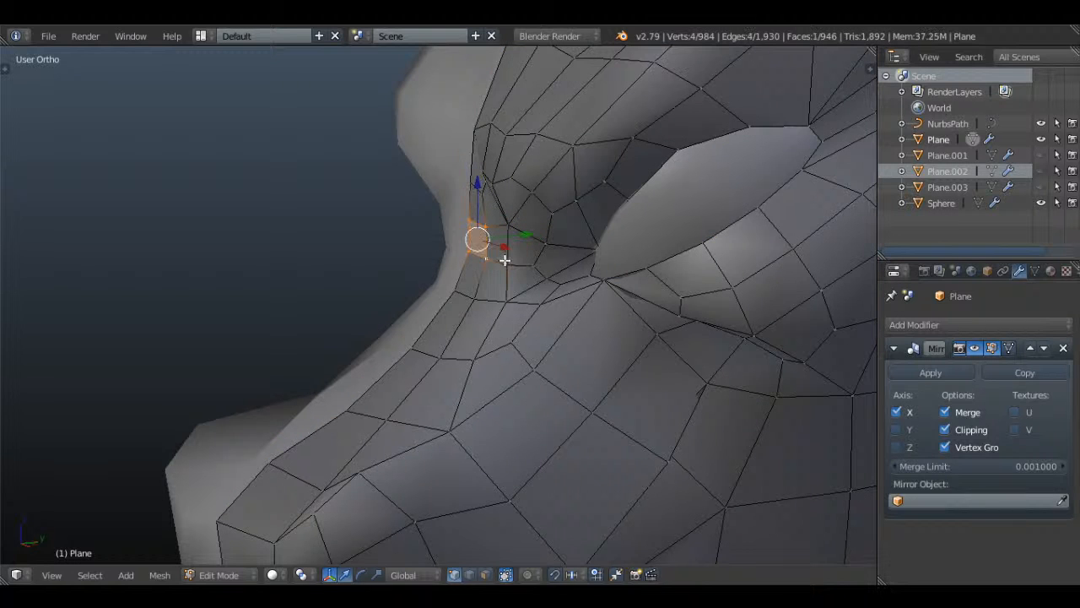
key("KP_3")
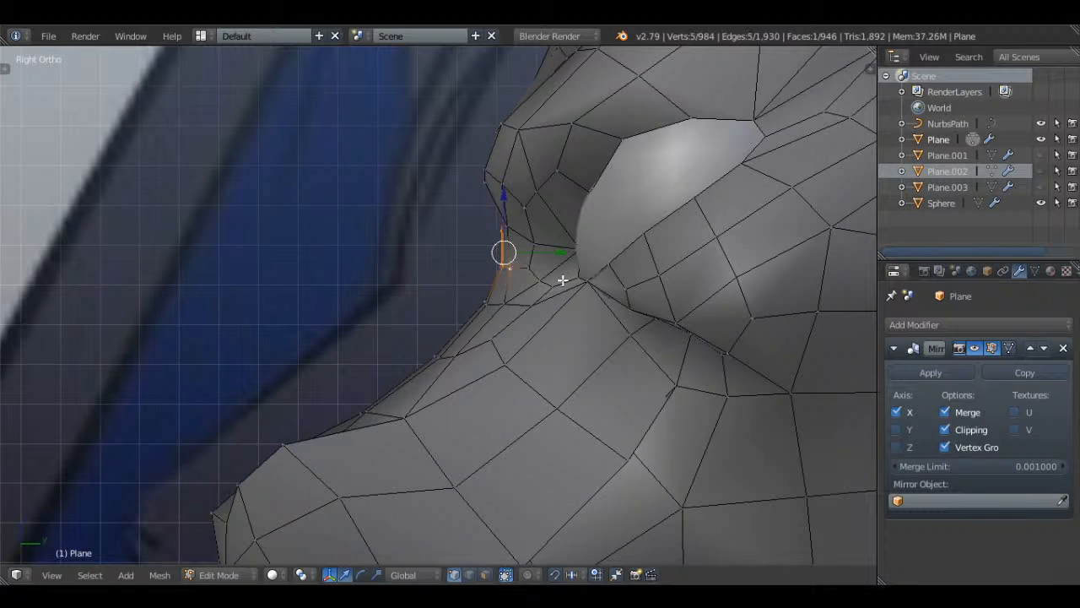
key("g")
left_click(558, 266)
key("a")
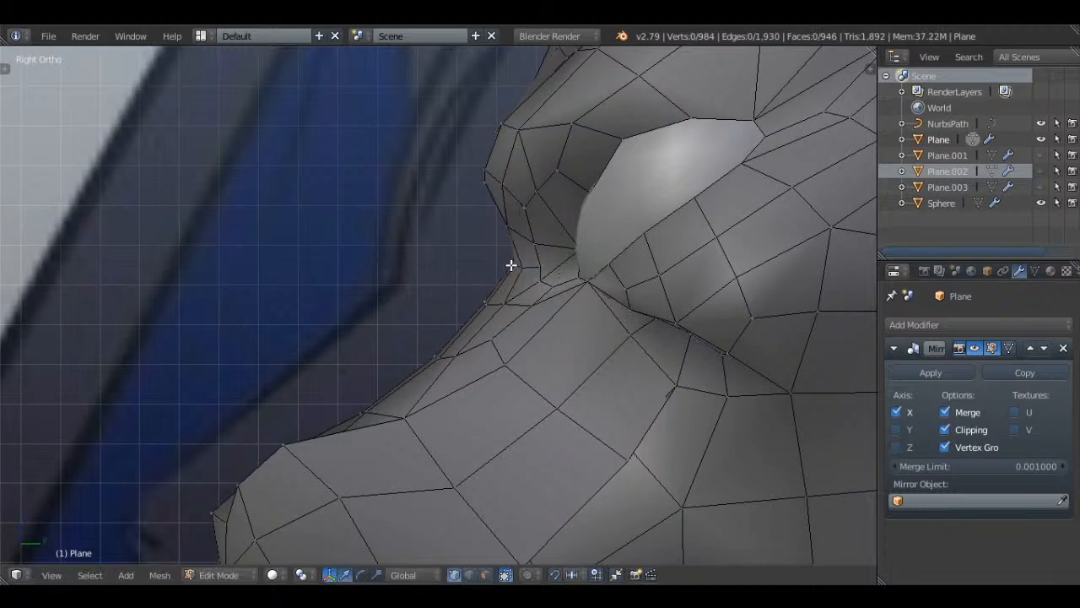
- Reposition the vertex under the inner brow, just above the nose bridge, from two viewing angles
middle_click_drag(511, 265, 602, 269)
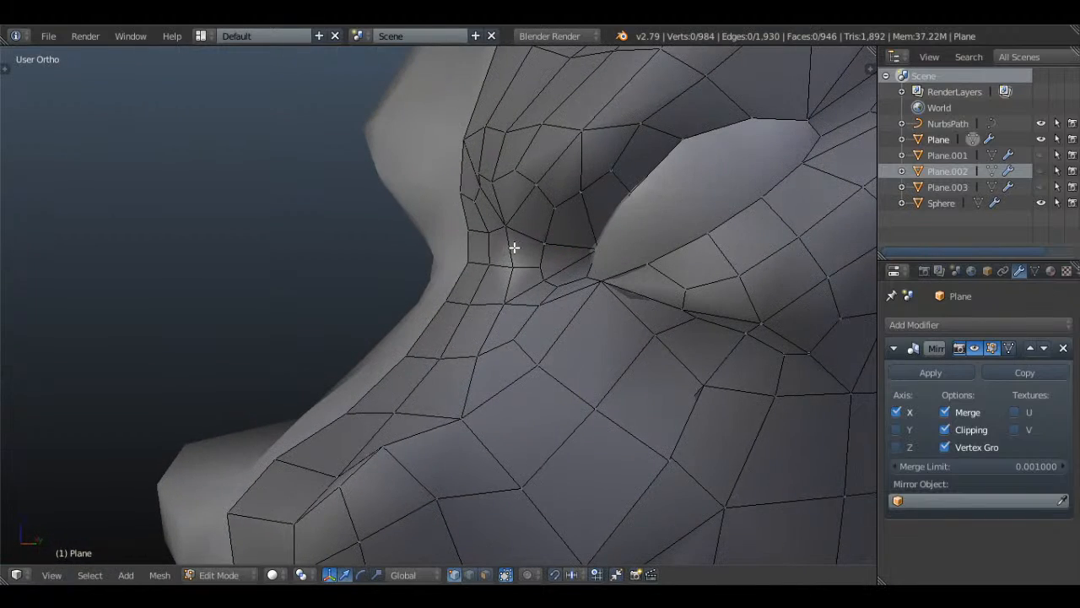
right_click(480, 191)
key("g")
left_click(510, 185)
middle_click_drag(510, 185, 444, 180)
key("g")
left_click(435, 183)
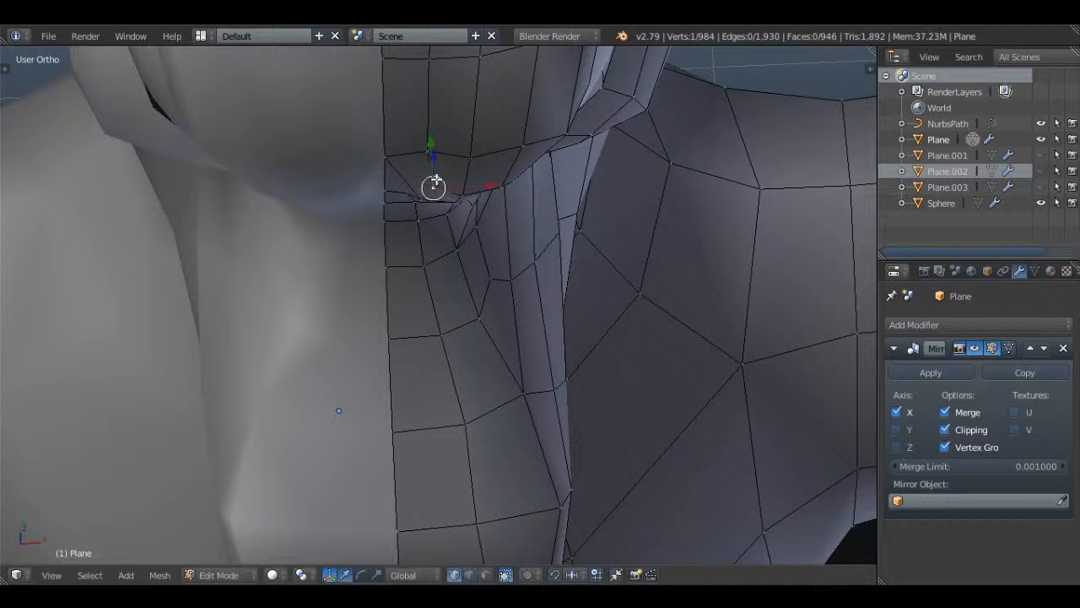
- Adjust the vertices along the lower brow edge towards the eye to even out the brow line
key("g")
left_click(513, 180)
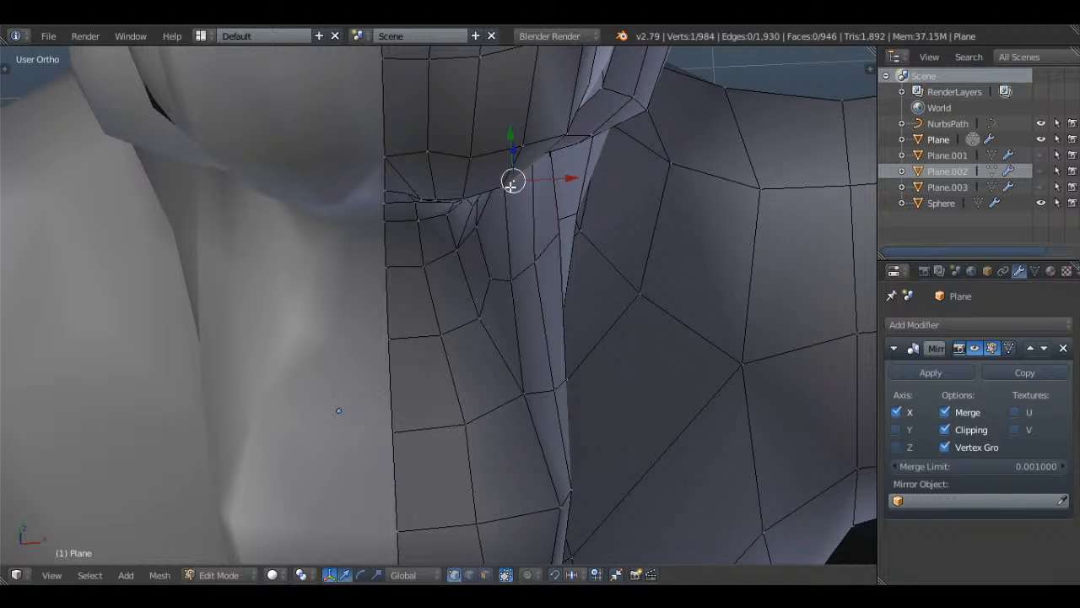
key("g")
left_click(504, 184)
middle_click_drag(506, 188, 527, 173)
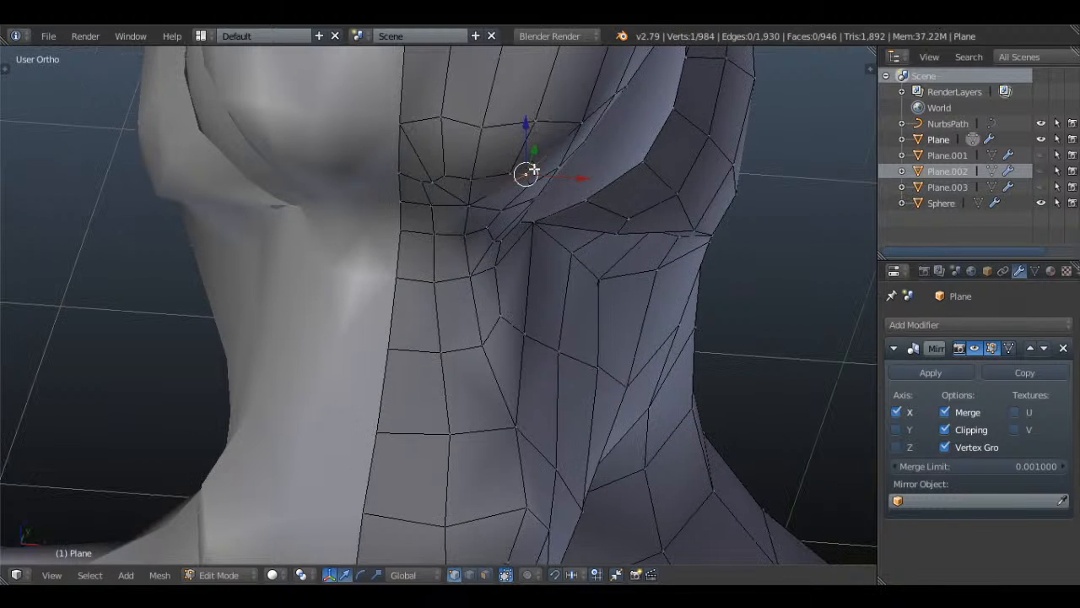
key("g")
left_click(531, 178)
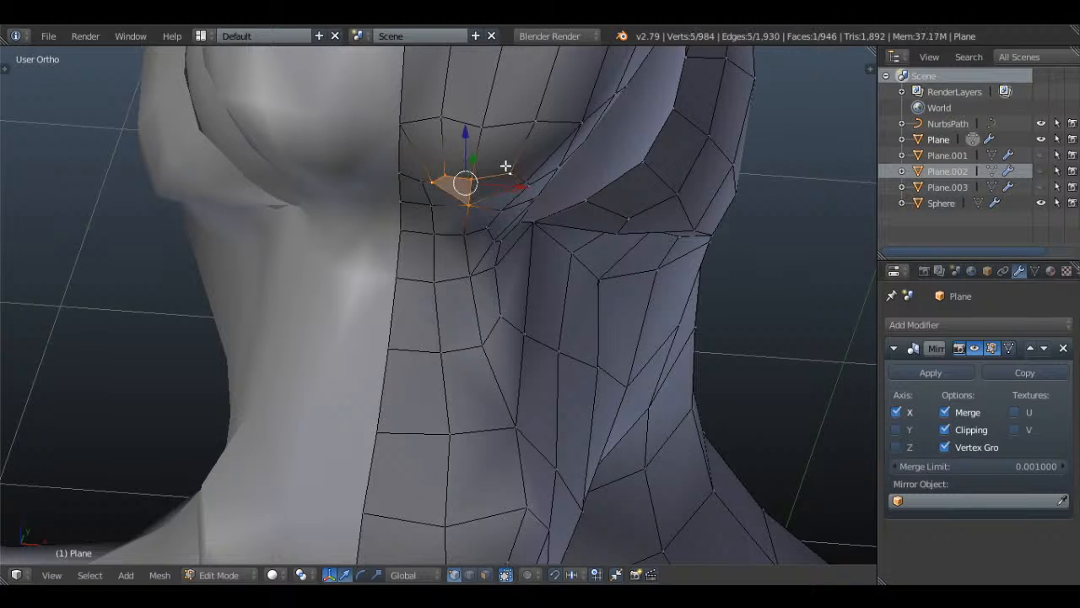
- Extend the selection by one vertex, reposition the selected mesh near the eye corner, and leave mesh editing
middle_click_drag(528, 214, 471, 211)
right_click(550, 200, "shift")
key("g")
left_click(559, 245)
key("Tab")
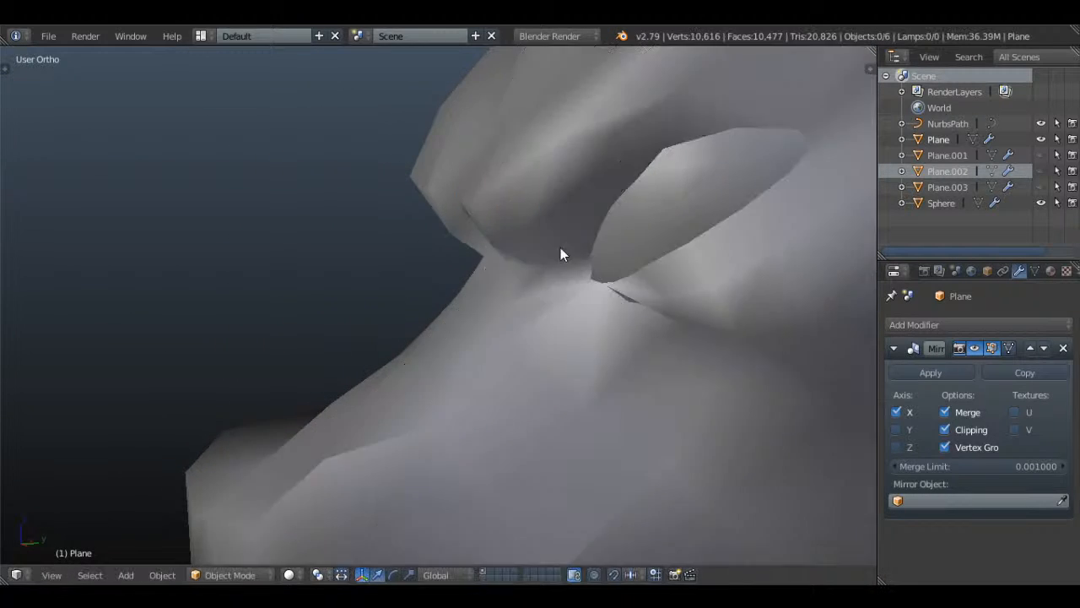
- Add a Subdivision Surface modifier to the head mesh
scroll(582, 253, "down", 5)
left_click(943, 324)
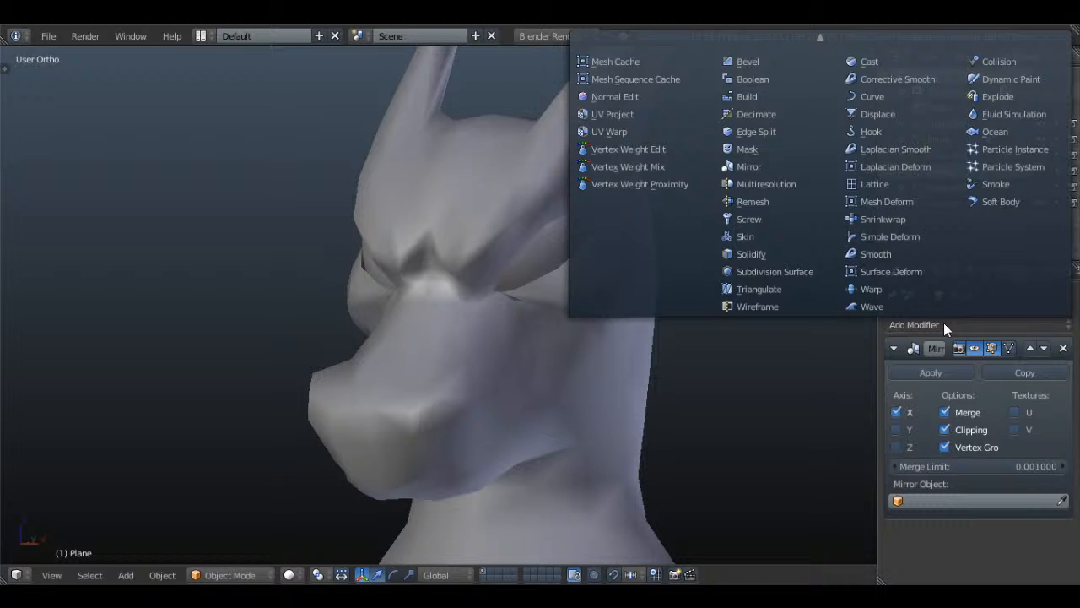
left_click(766, 276)
middle_click_drag(538, 302, 495, 267)
scroll(494, 267, "up", 2)
- Check the subdivided mesh around the eye and snout, then save the file over the existing one
key("Tab")
scroll(481, 291, "up", 1)
key("a")
key("a")
key("a")
right_click(468, 321)
mouse_move(475, 326)
middle_mouse_down()
mouse_move(388, 321)
mouse_move(430, 271)
mouse_move(617, 270)
mouse_move(684, 282)
mouse_move(583, 308)
mouse_move(512, 302)
mouse_move(502, 313)
middle_mouse_up()
key("Tab")
scroll(684, 278, "up", 2)
key("ctrl+s")
left_click(693, 276)
- Move a vertex just below the eye to a new position in the right side view
key("Tab")
scroll(523, 306, "up", 3)
key("a")
key("a")
key("a")
key("z")
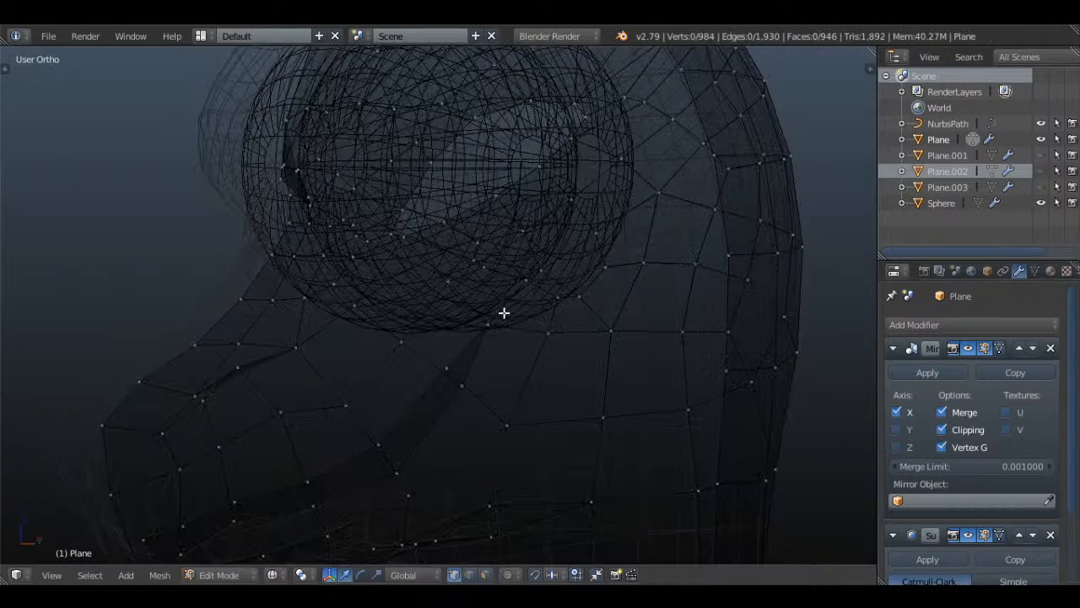
key("KP_3")
key("z")
key("z")
key("z")
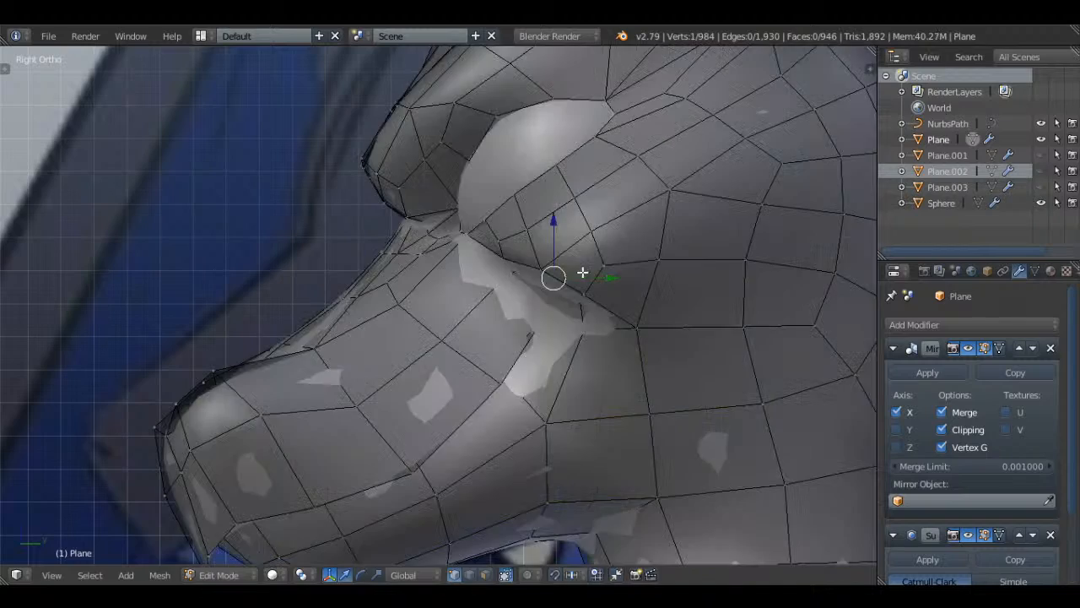
key("g")
left_click(572, 283)
- Move another vertex along the lower edge of the eye and check the smoothed surface in Object Mode
key("z")
middle_click_drag(572, 282, 602, 270)
right_click(521, 279)
key("z")
middle_click_drag(523, 280, 673, 292)
key("g")
left_click(558, 282)
key("Tab")
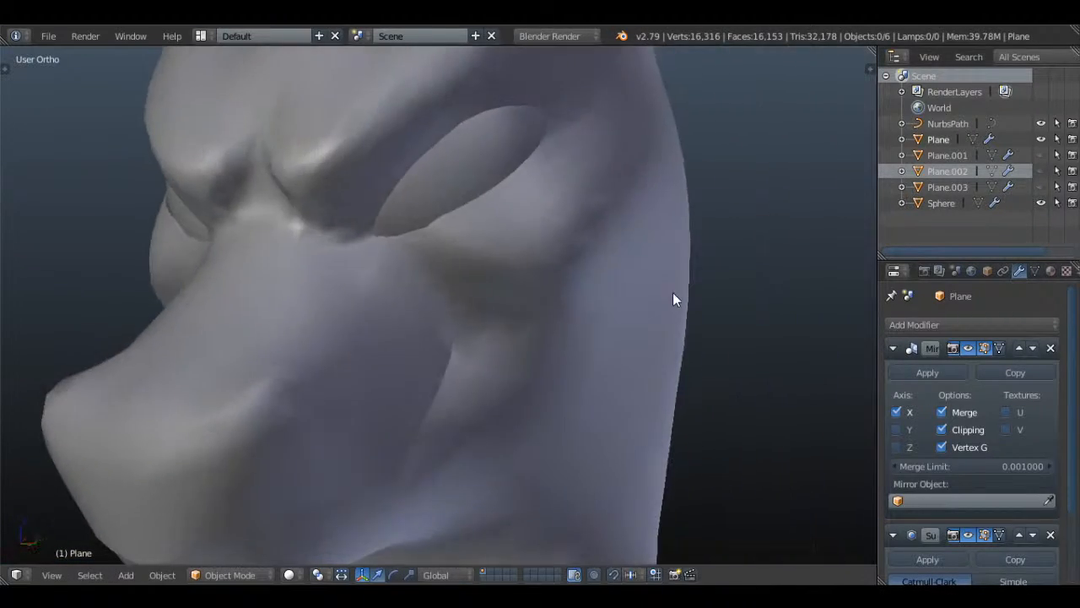
- Reposition one more vertex in the area under the eye and save the file over the existing one
scroll(608, 295, "down", 2)
key("Tab")
key("a")
middle_click_drag(583, 296, 526, 313)
key("g")
left_click(539, 329)
key("Tab")
key("ctrl+s")
left_click(526, 306)
- Move two cheek vertices behind the eye in the right side view to even out the mesh spacing
scroll(526, 306, "down", 3)
key("Tab")
scroll(523, 329, "up", 3)
key("a")
key("a")
key("a")
key("KP_3")
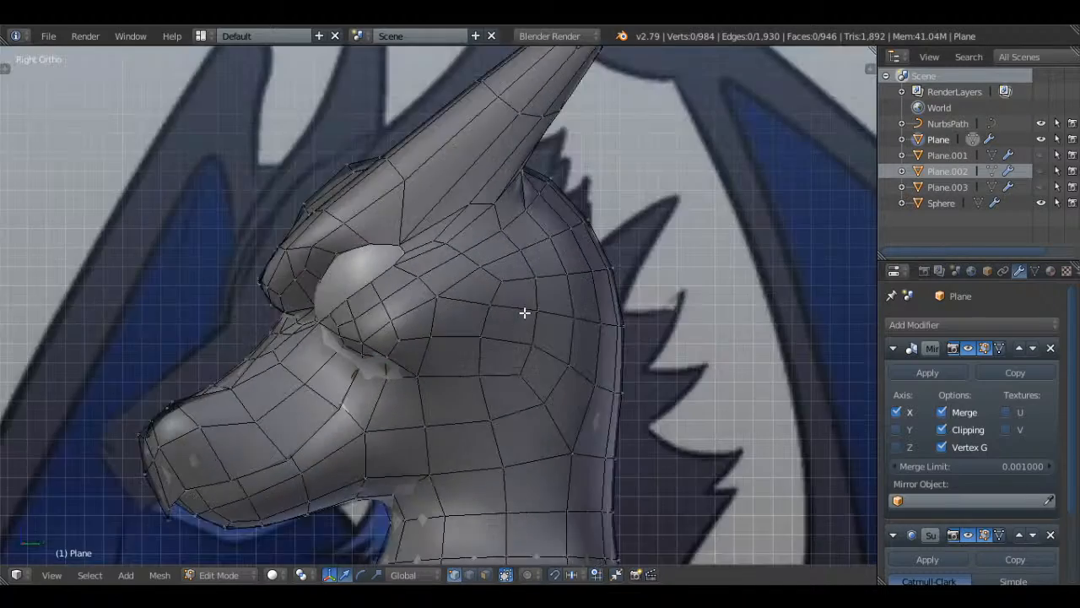
key("a")
key("a")
key("z")
scroll(548, 355, "up", 2)
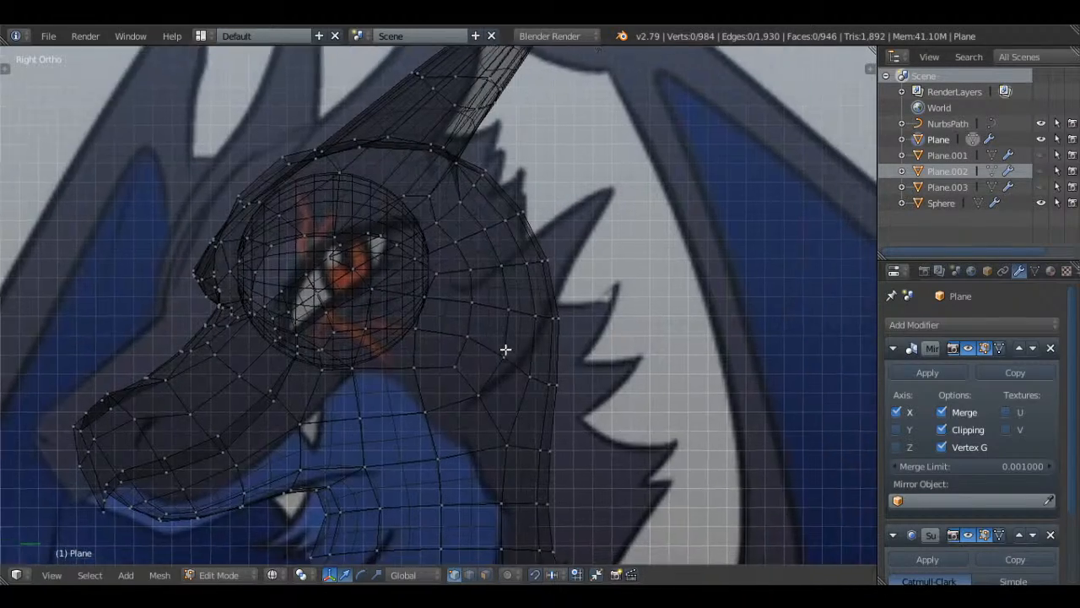
middle_click_drag(502, 350, 465, 338, "shift")
key("z")
key("z")
key("z")
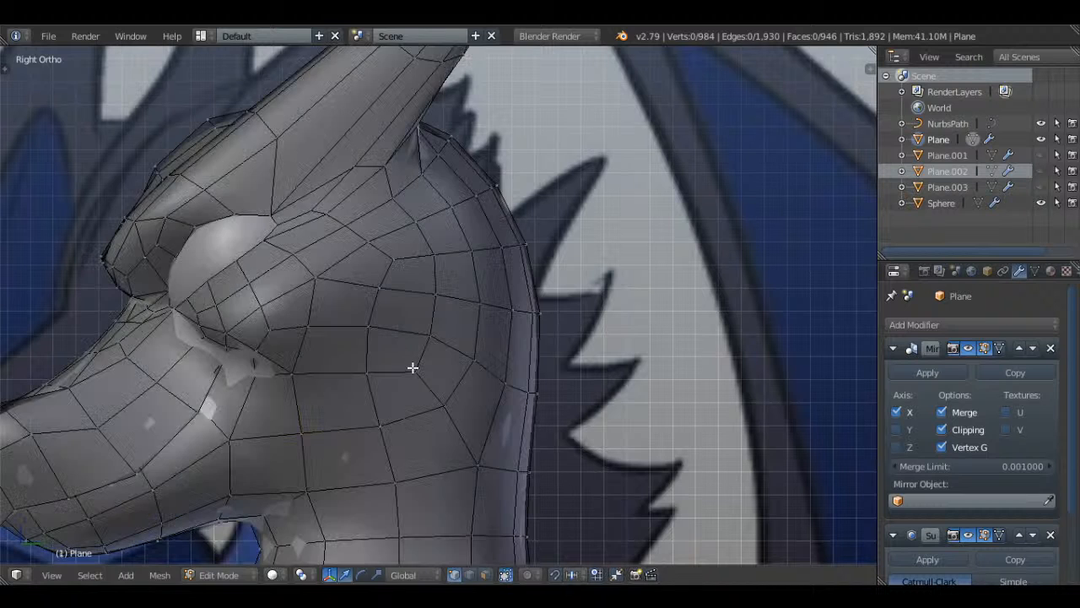
right_click(414, 369)
key("g")
left_click(464, 364)
key("z")
right_click(460, 399)
key("g")
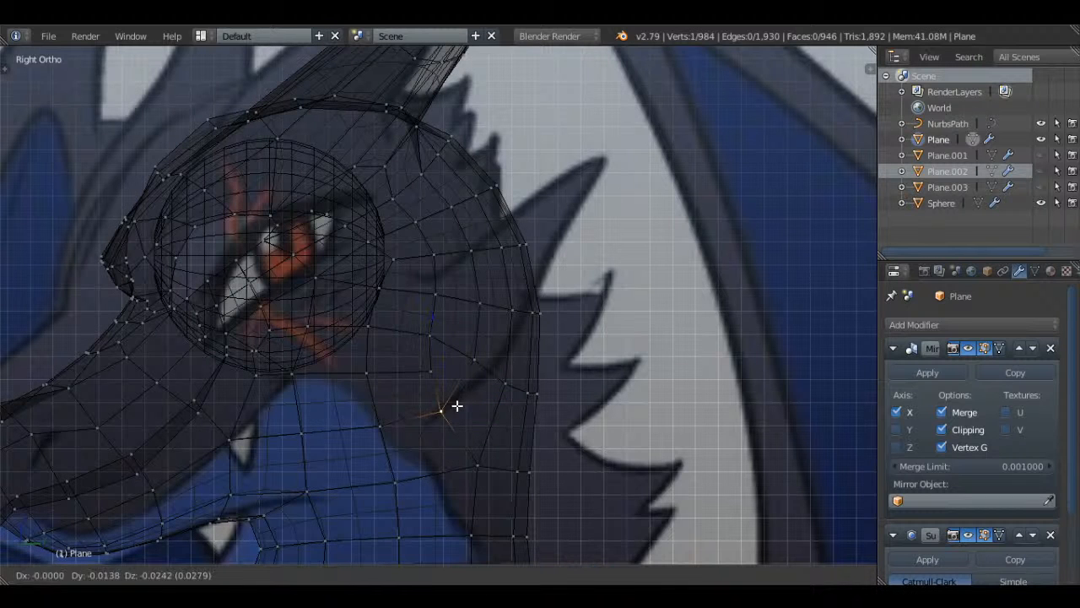
left_click(454, 412)
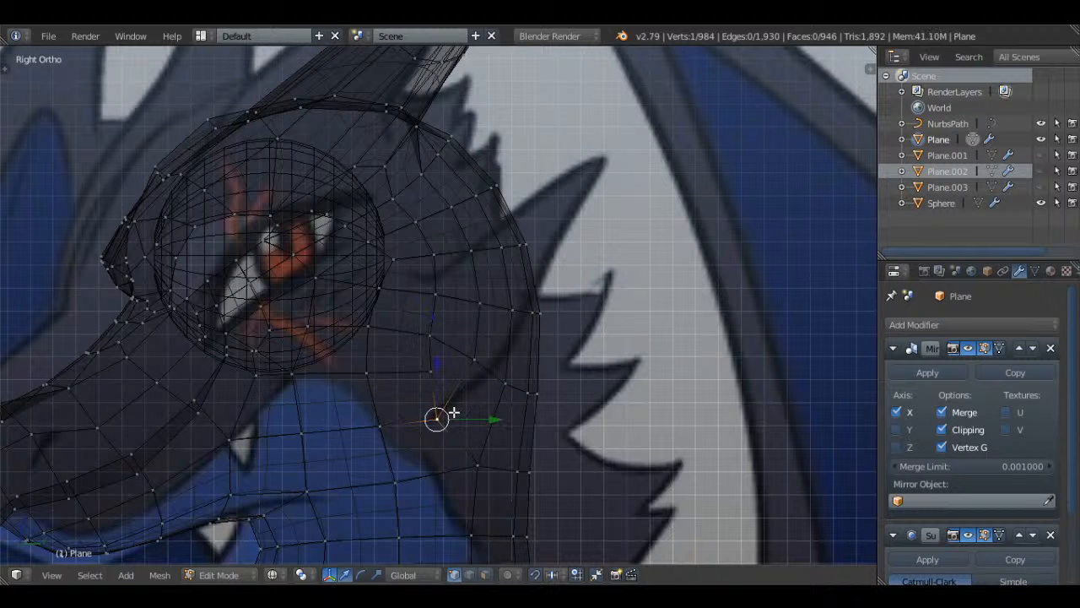
- Adjust the positions of two more vertices in the same vertical row on the rear cheek
key("z")
right_click(433, 293)
key("g")
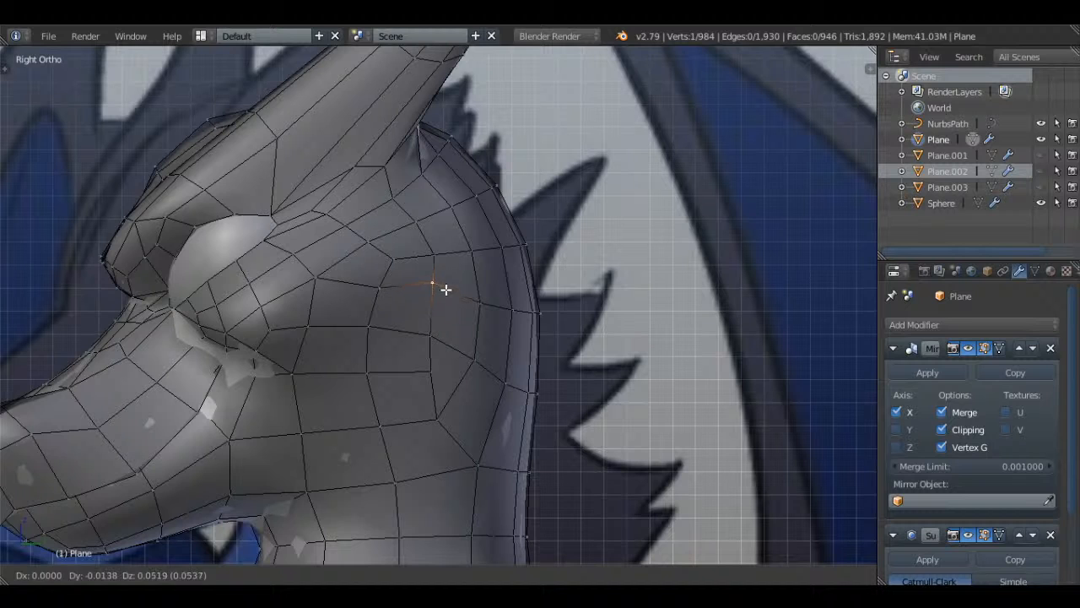
left_click(446, 290)
right_click(433, 372)
key("g")
left_click(445, 378)
key("a")
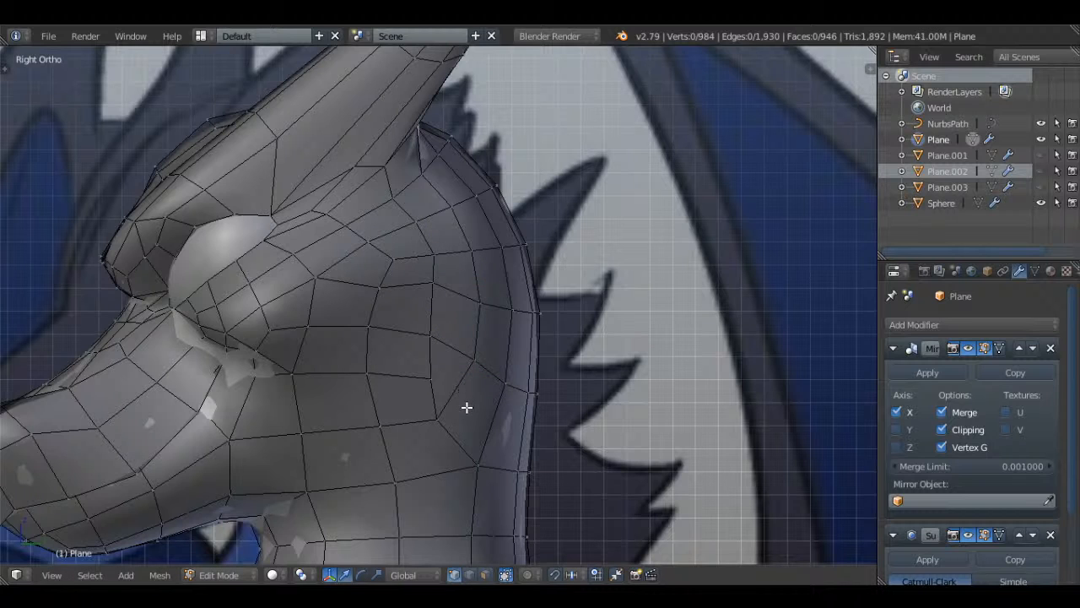
- Knife-cut a vertical edge between the two vertices at the back of the jaw, behind the cheek
key("k")
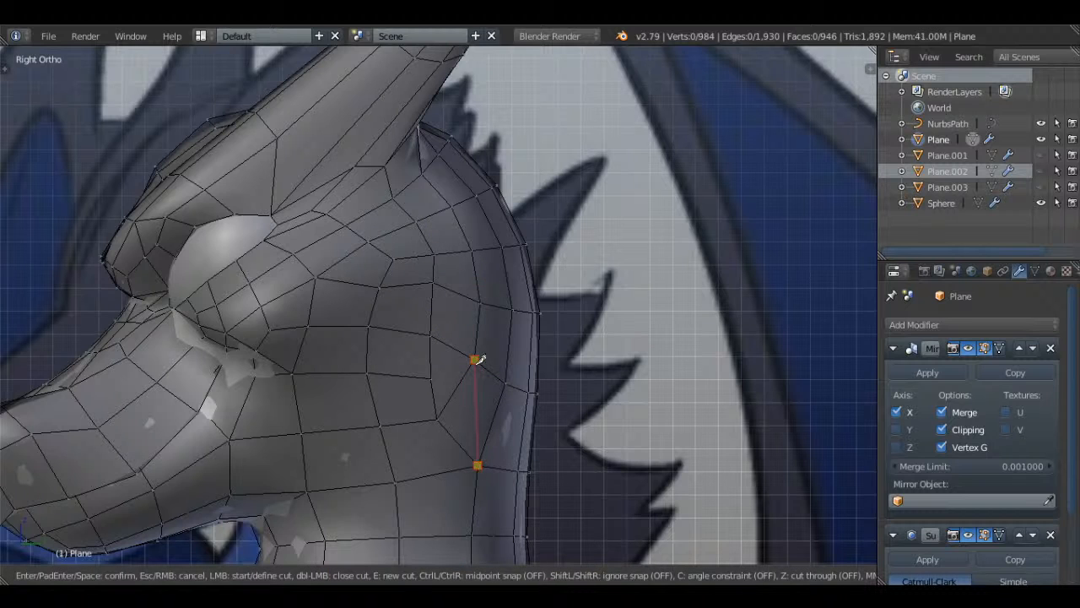
left_click(477, 360)
key("Return")
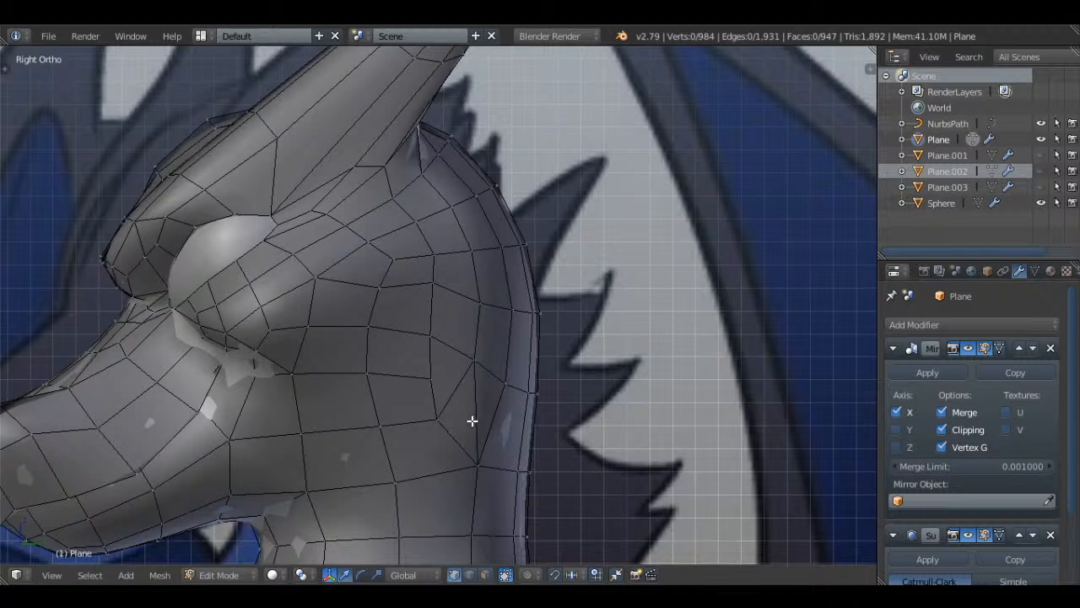
key("z")
key("z")
scroll(453, 386, "up", 2)
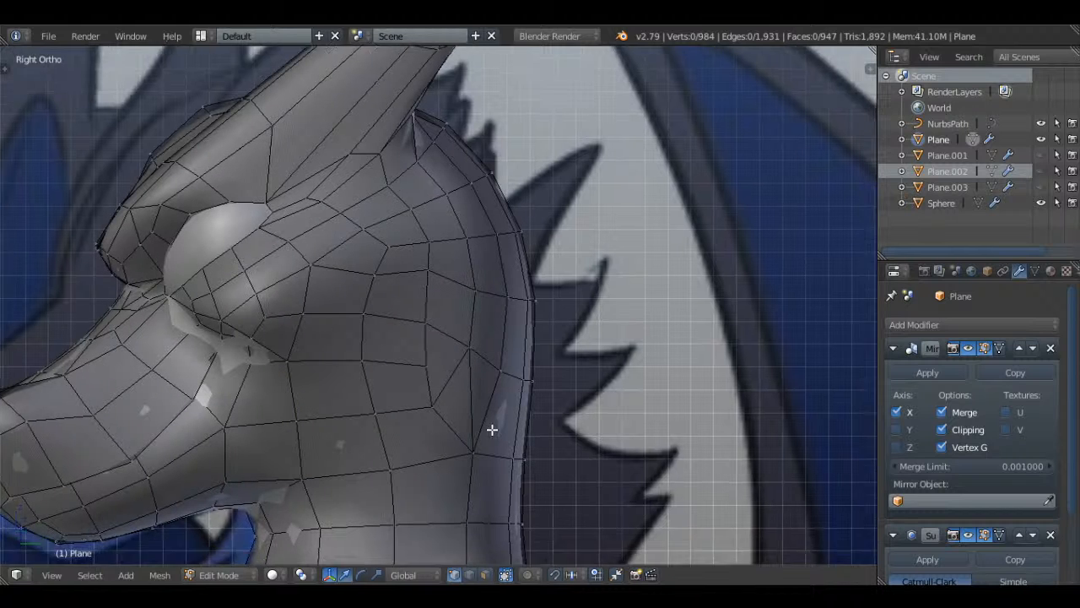
- Delete the diagonal edge on the rear cheek and fill the upper part of the opening with a triangle
right_click(441, 323)
key("x")
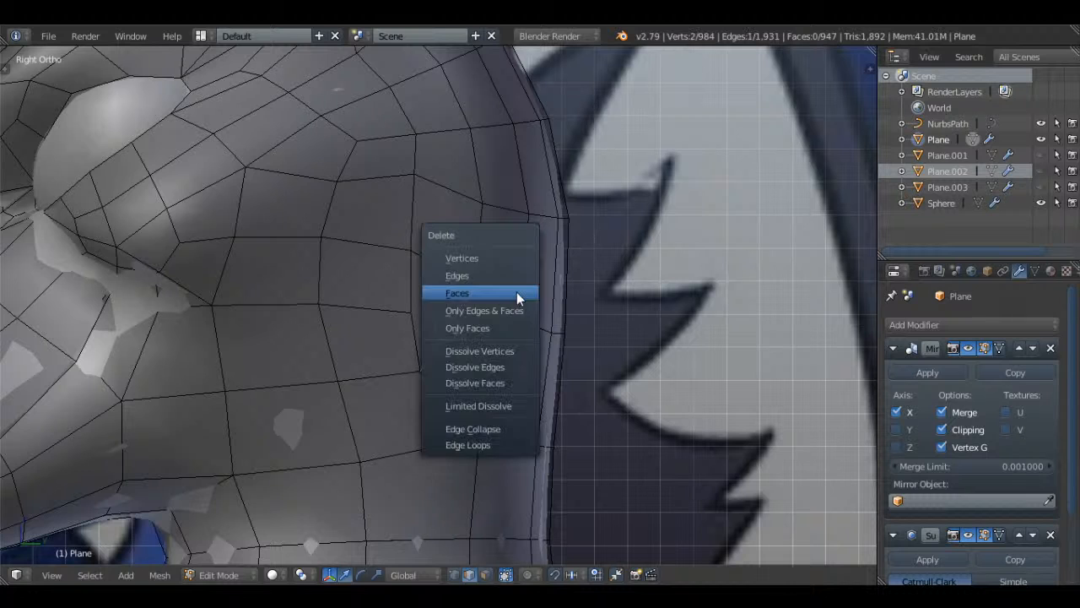
left_click(494, 279)
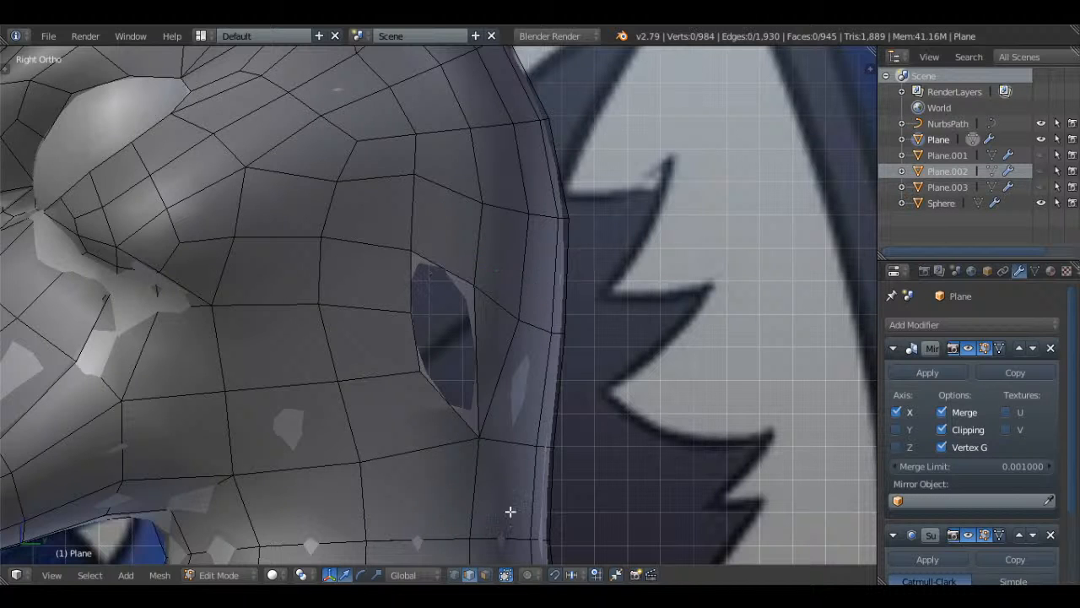
right_click(413, 260, "shift")
right_click(484, 277, "shift")
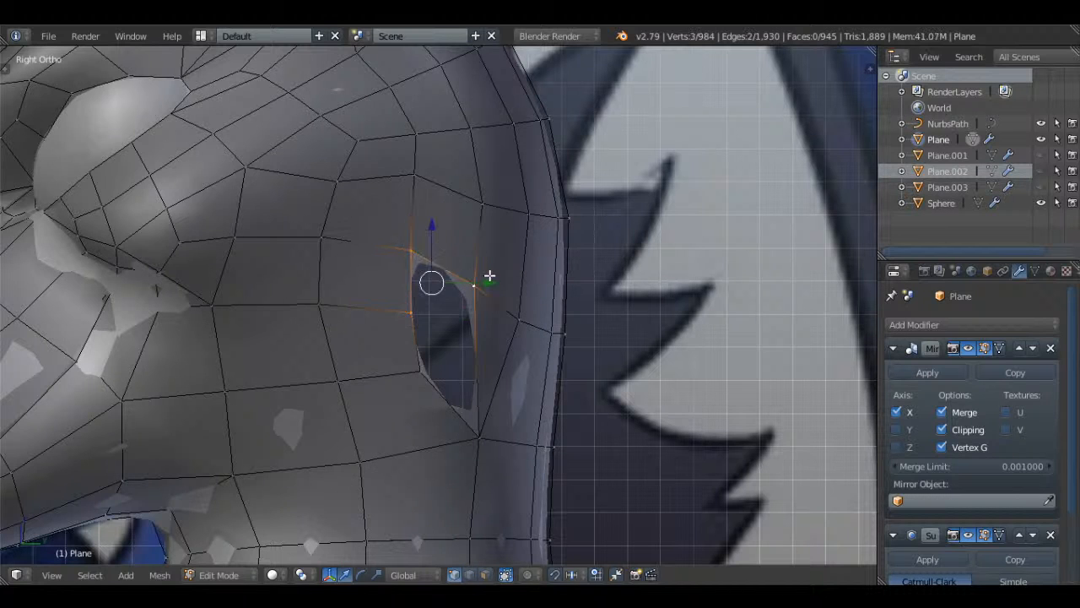
key("f")
key("a")
- Fill the remaining four-sided opening on the rear cheek with a face
right_click(407, 324)
right_click(423, 374, "shift")
right_click(476, 420, "shift")
right_click(485, 288, "shift")
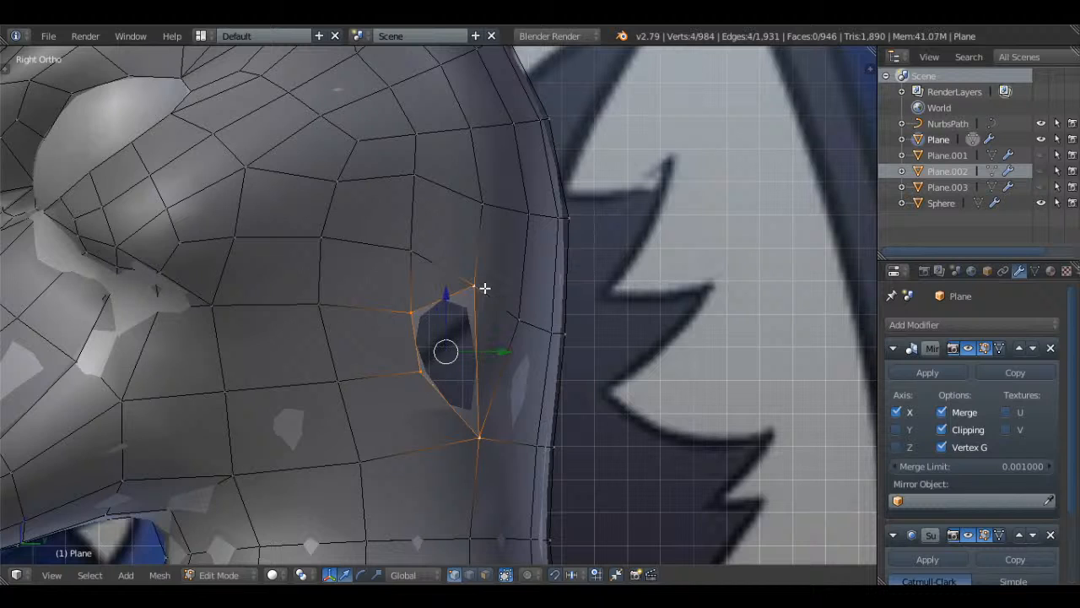
key("a")
key("k")
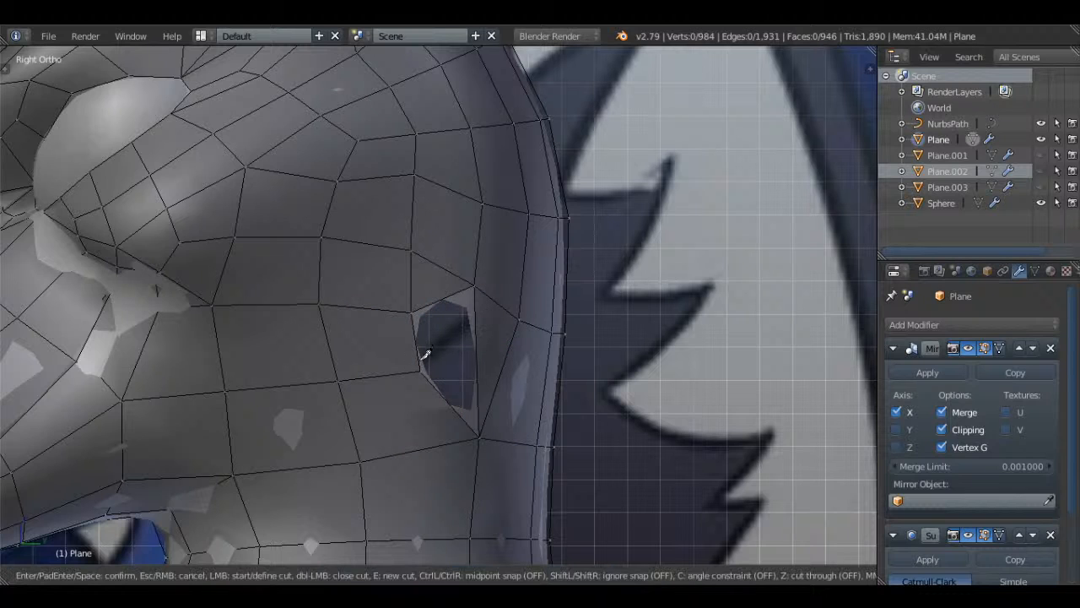
key("Escape")
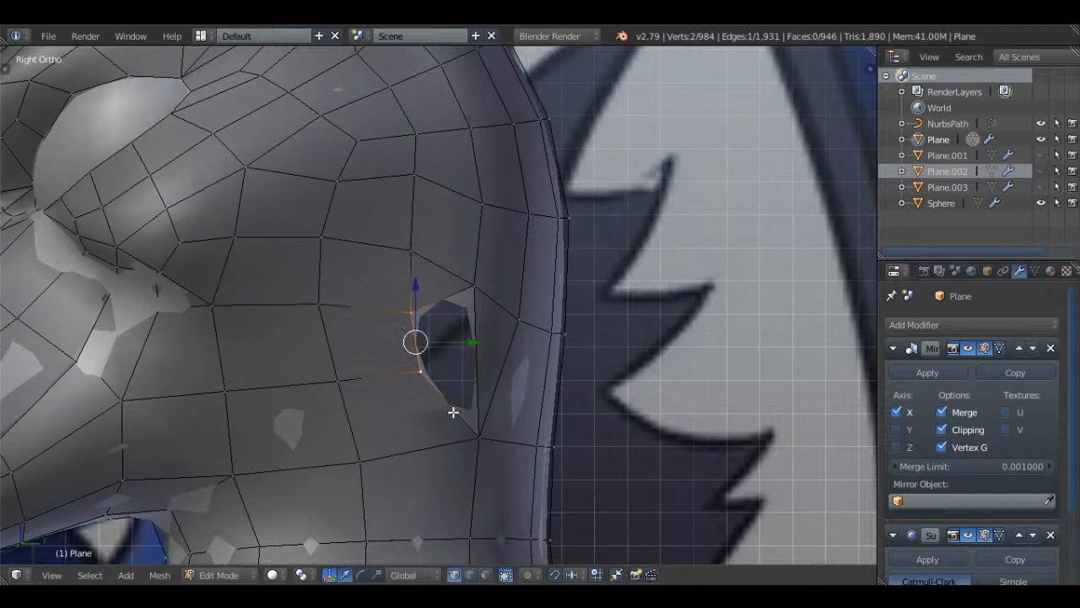
right_click(475, 424, "shift")
right_click(475, 263, "shift")
key("f")
key("a")
- Knife-cut from the front corner of the new face across its rear edge to the next vertex at the back of the head
key("k")
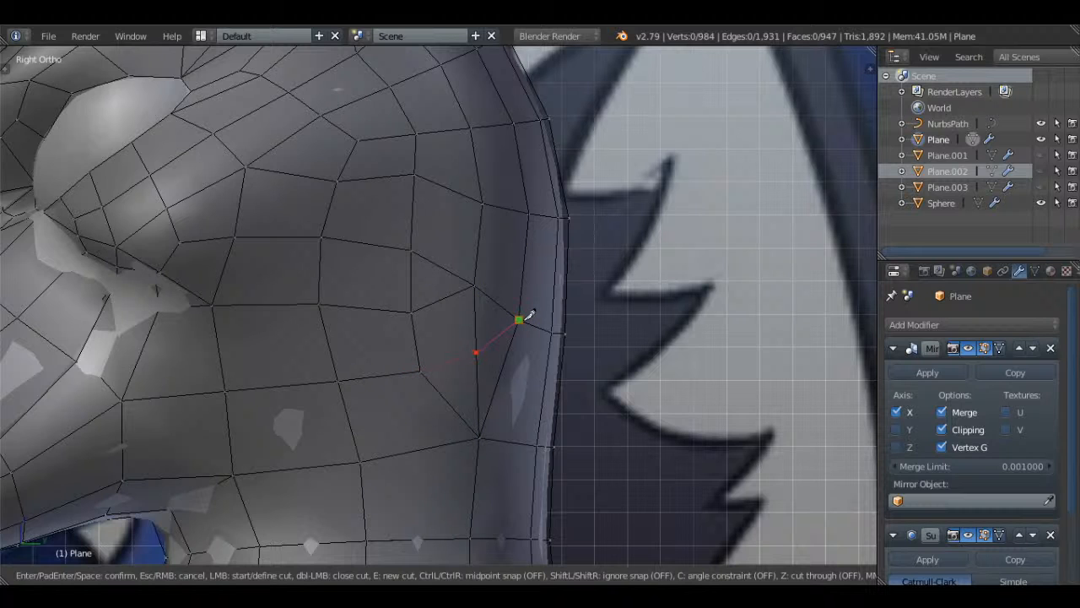
key("Return")
middle_click_drag(523, 319, 521, 365, "shift")
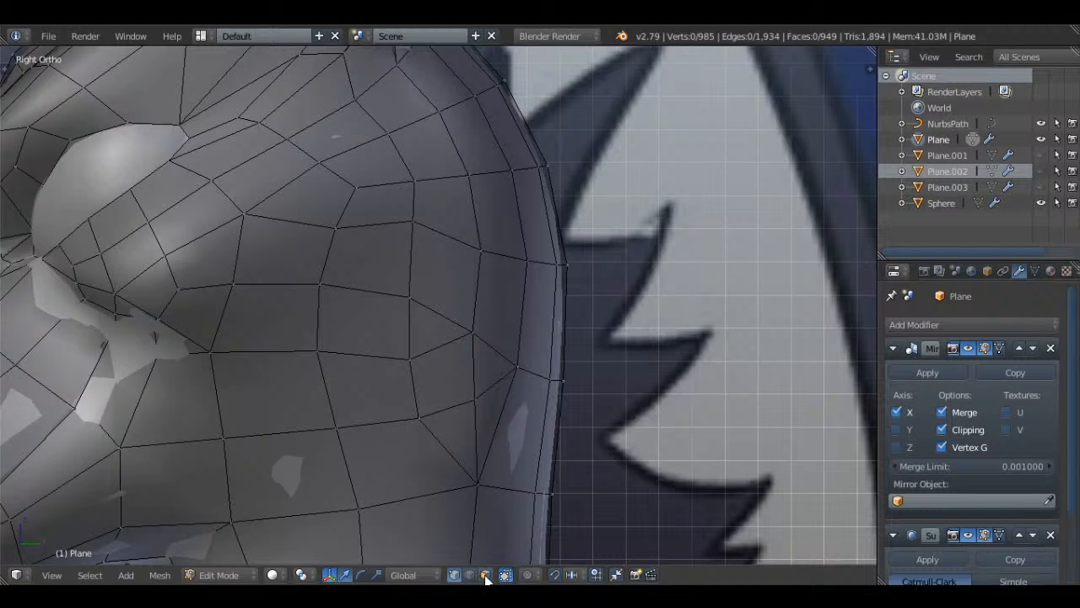
right_click(454, 343)
right_click(430, 323, "shift")
right_click(446, 287, "shift")
scroll(460, 268, "down", 1)
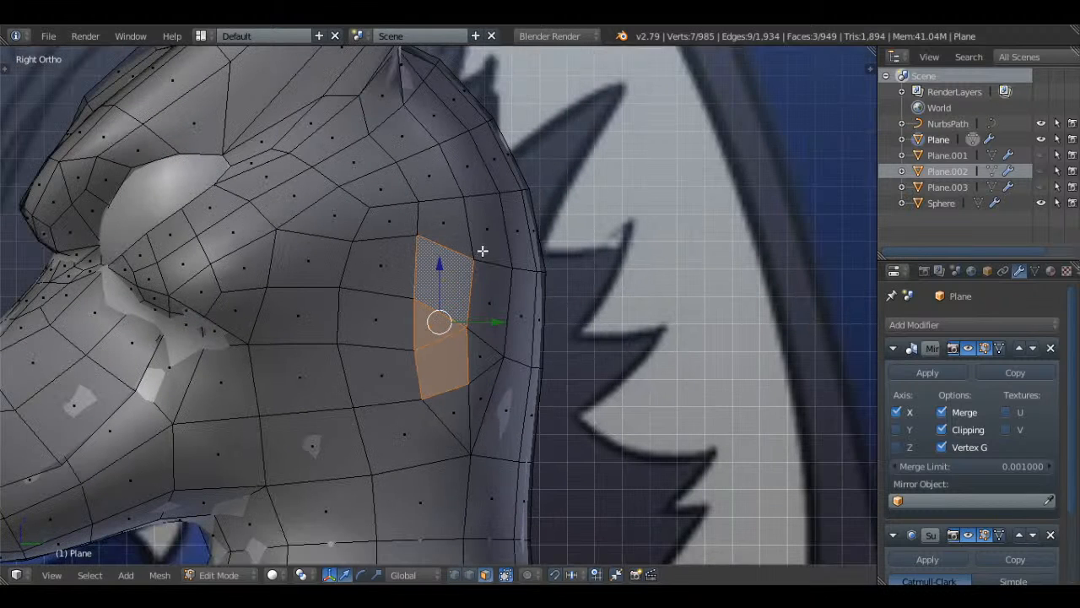
key("a")
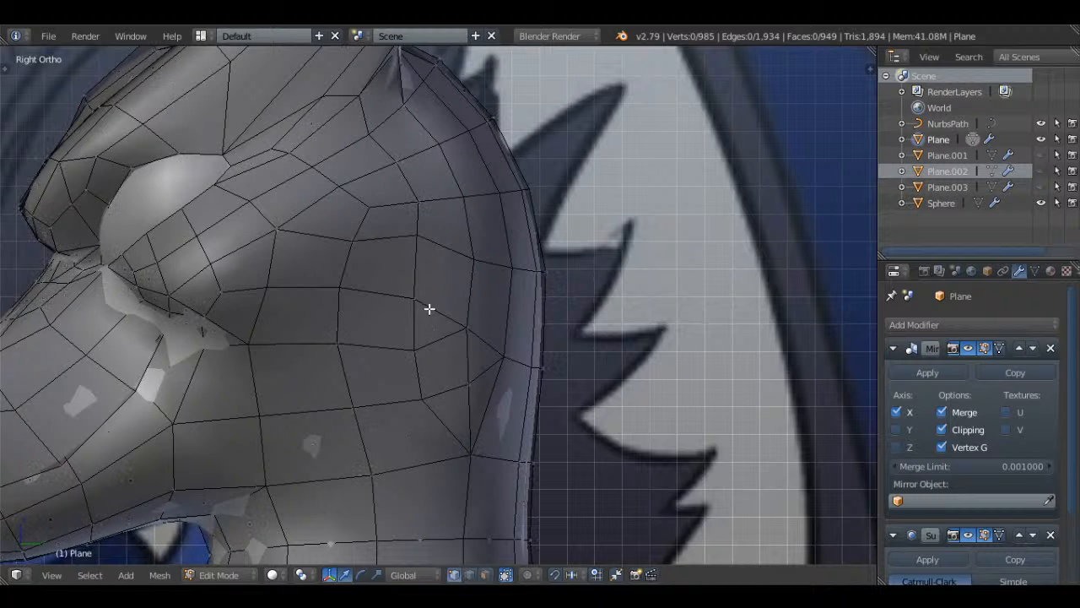
- Try to bring the two neighbouring rear cheek vertices together by scaling their edge down
key("s")
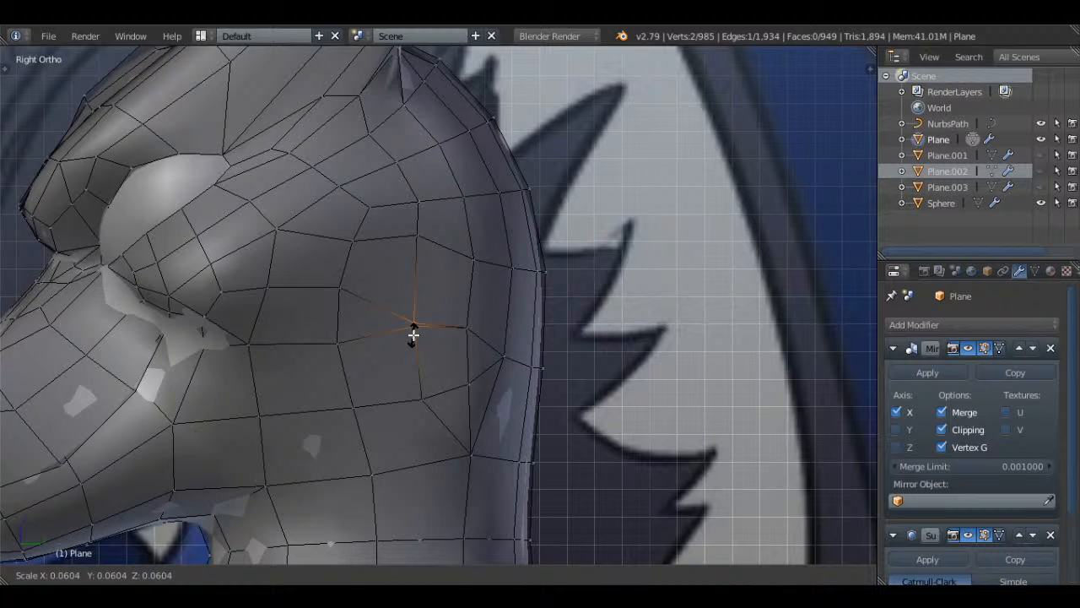
left_click(413, 335)
key("x")
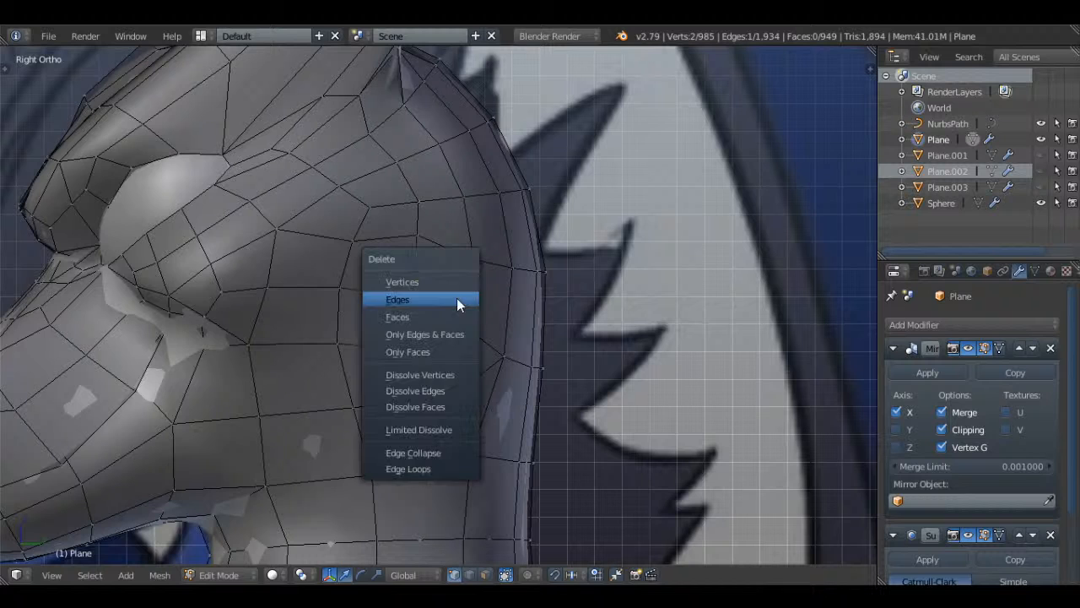
left_click(439, 279)
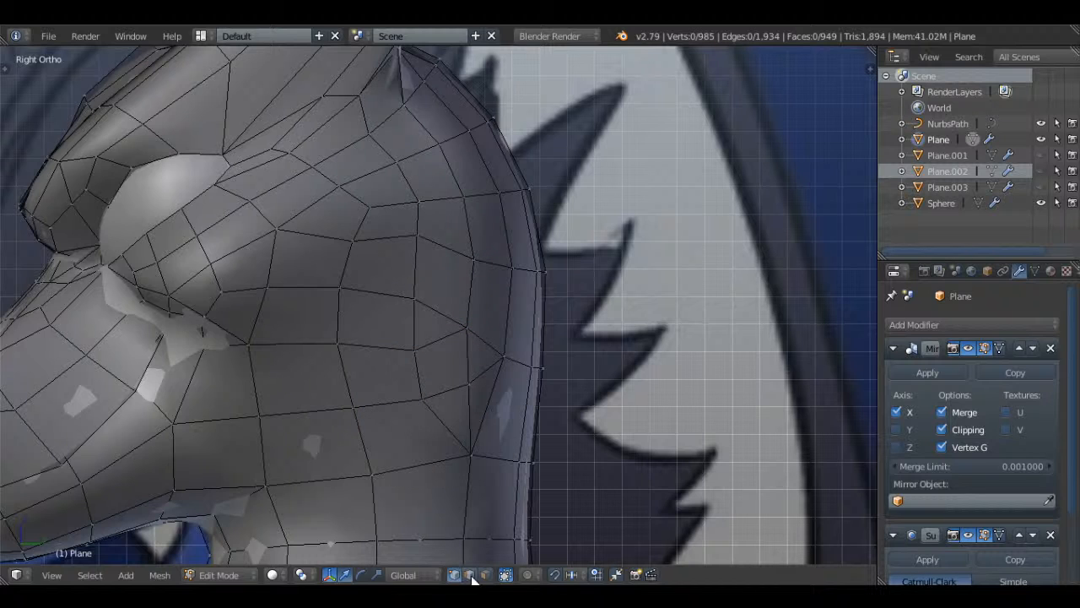
- Delete the two edges converging on the rear cheek vertex and the short vertical edge between their front ends
key("x")
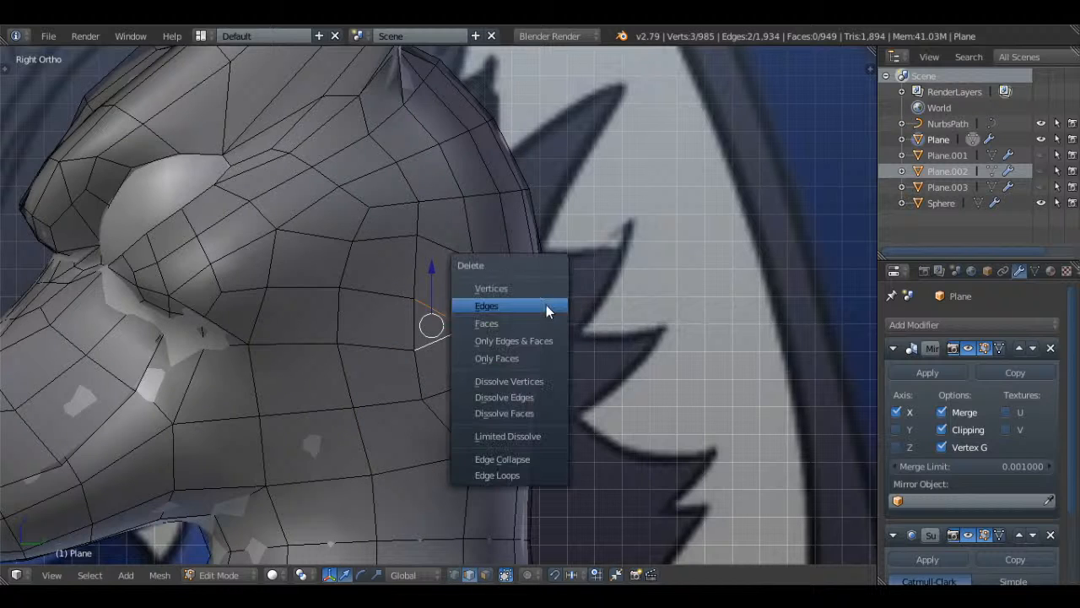
left_click(547, 307)
right_click(415, 321)
key("x")
left_click(492, 301)
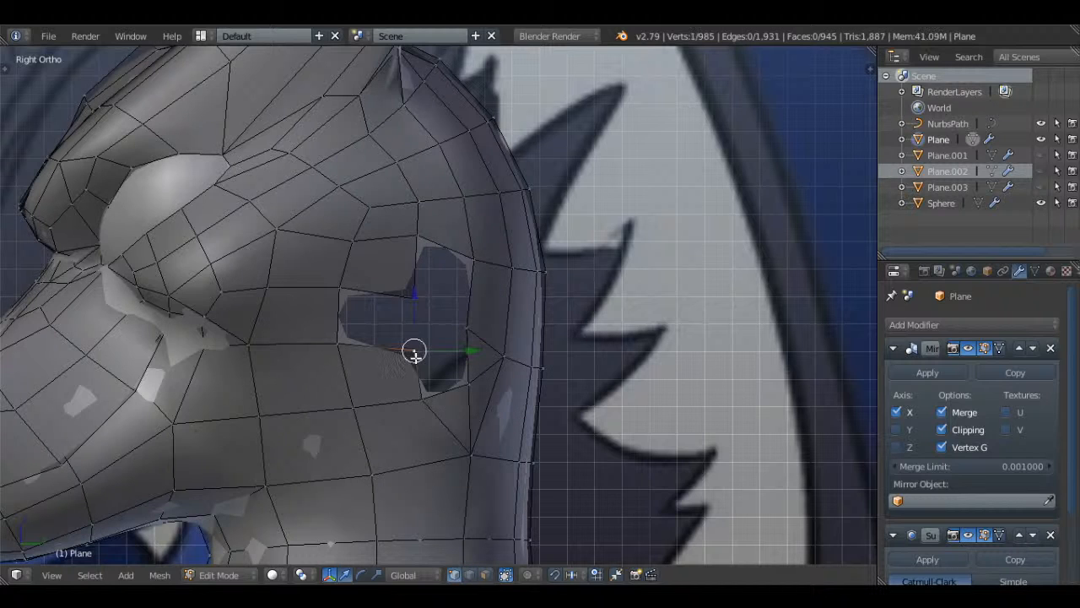
- Fill the front part of the rear cheek opening with two triangular faces
right_click(342, 341, "shift")
key("f")
key("a")
right_click(338, 341)
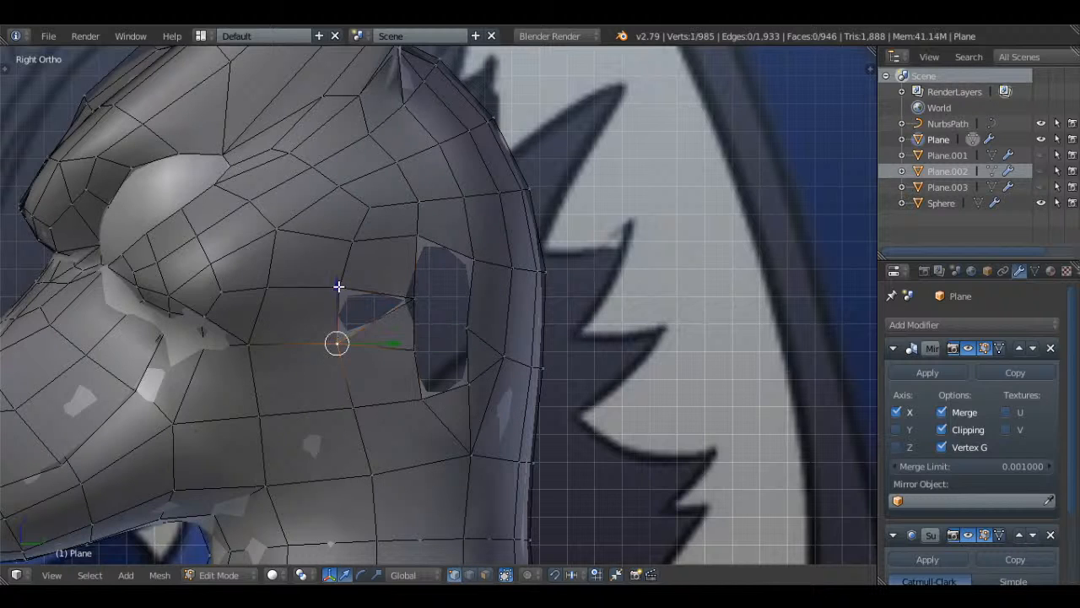
key("f")
key("a")
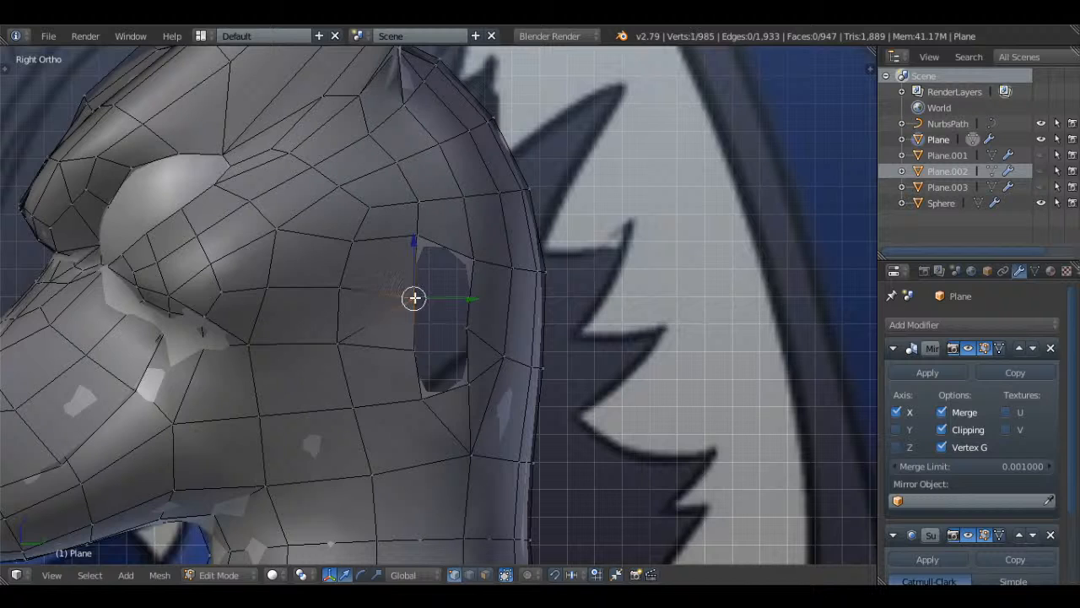
- Delete the lower vertex on the opening's front edge and close the rear cheek gap with new faces
key("x")
left_click(481, 258)
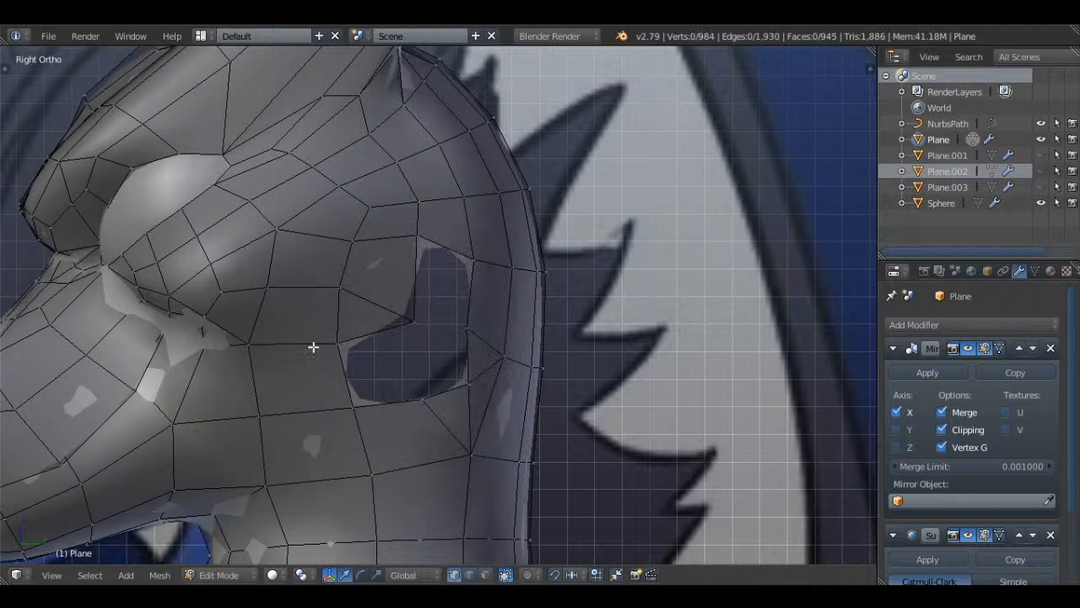
key("f")
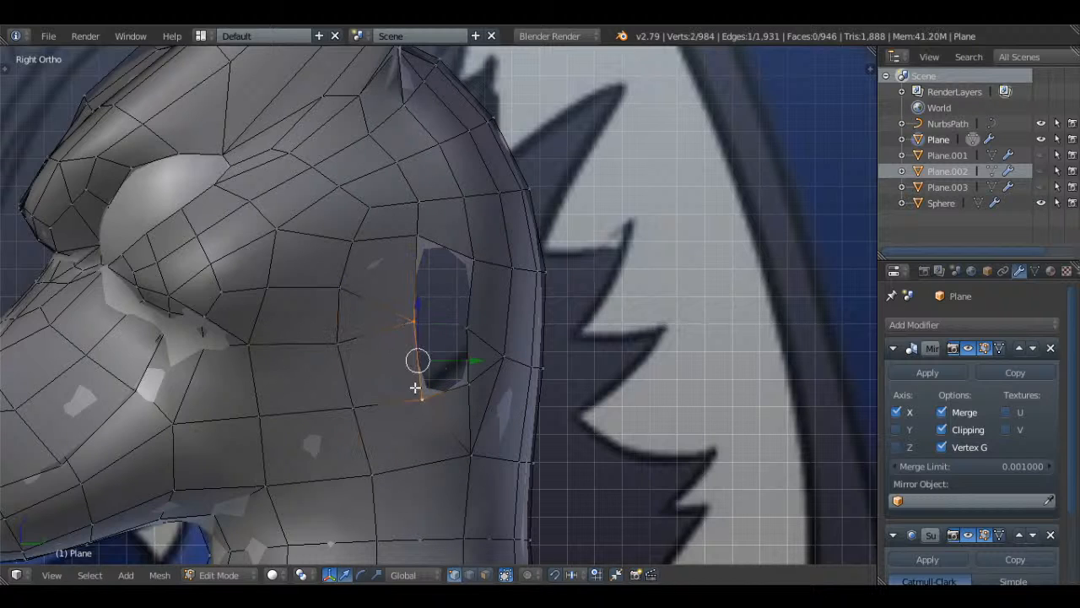
key("f")
key("f")
key("a")
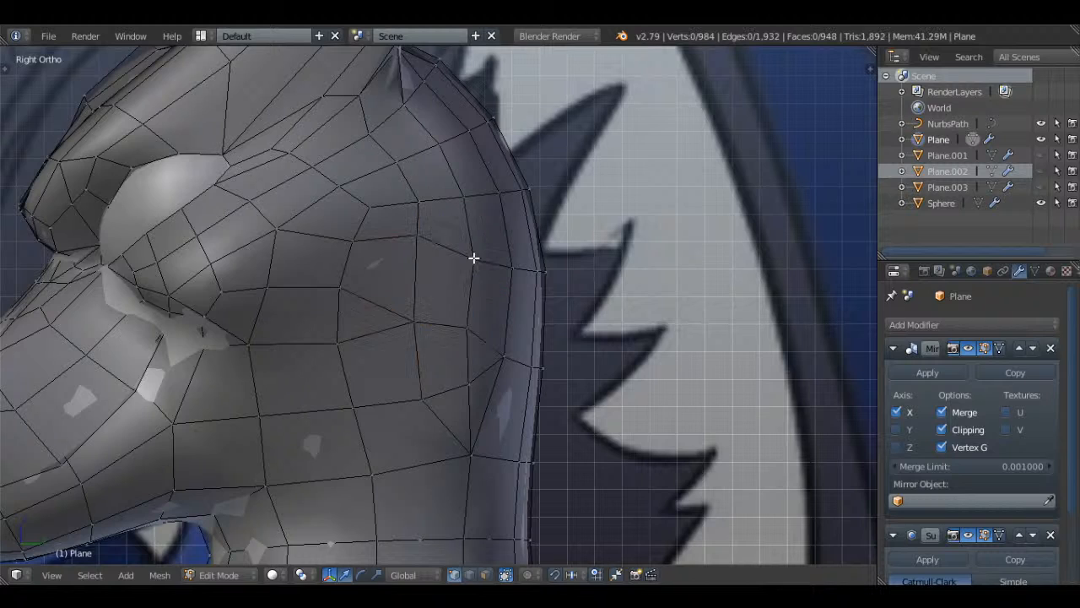
- Try to extrude the two rear cheek faces into a side spike extending outward and upward from the head
key("z")
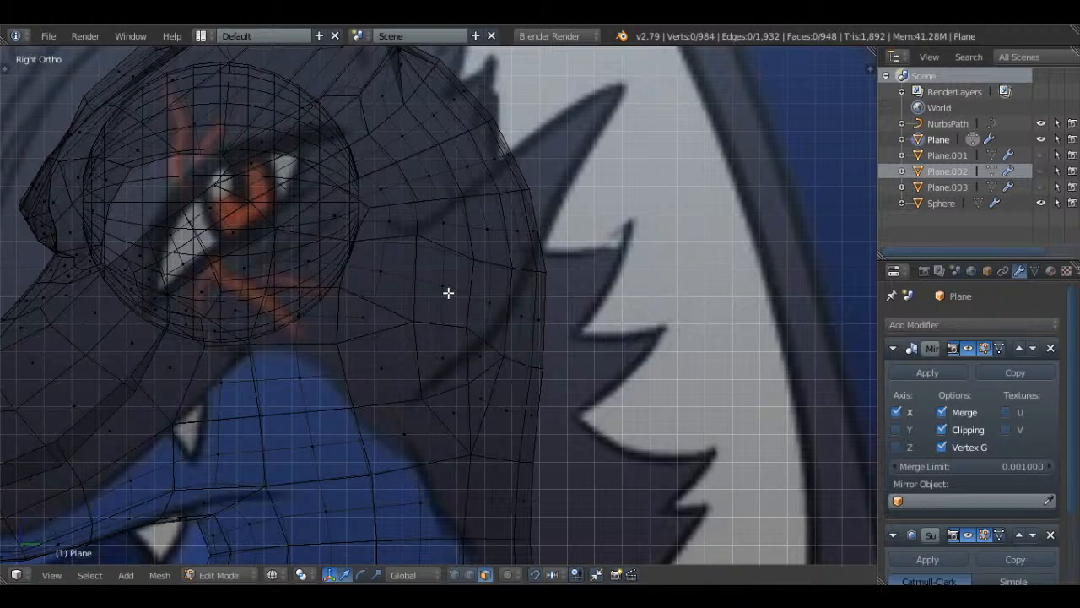
right_click(443, 294, "shift")
key("z")
scroll(483, 301, "down", 4)
scroll(492, 313, "up", 1)
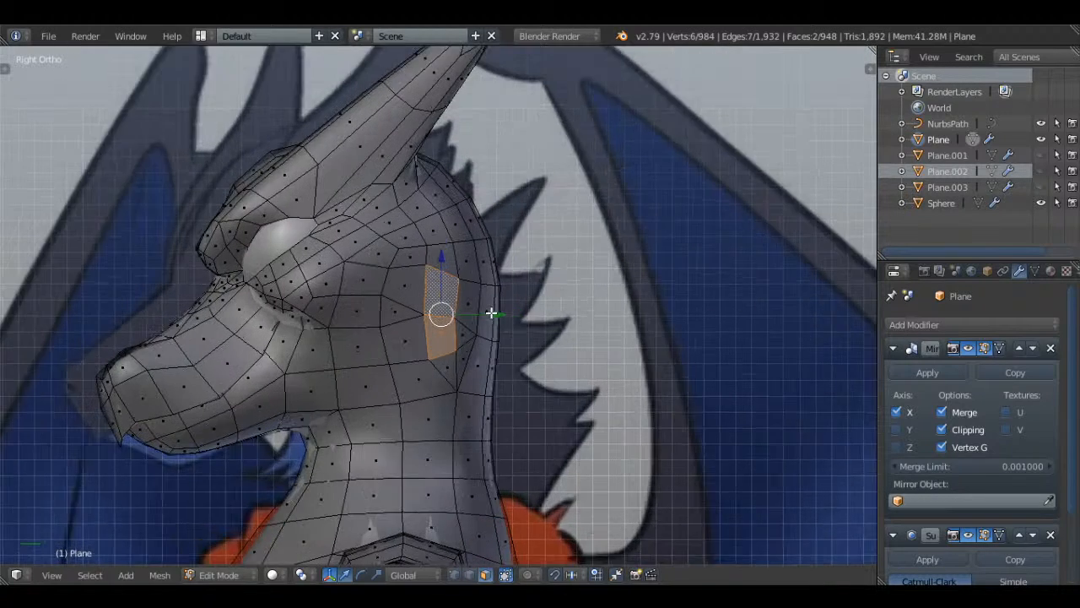
middle_click_drag(492, 312, 592, 340)
key("e")
right_click(560, 337)
key("g")
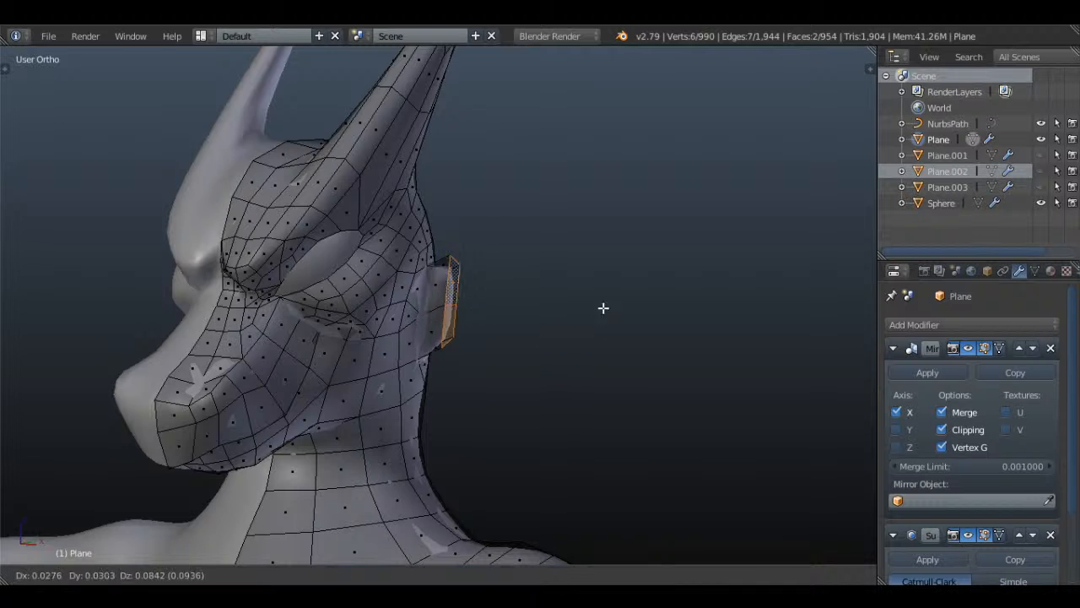
left_click(638, 250)
middle_click_drag(678, 258, 607, 245)
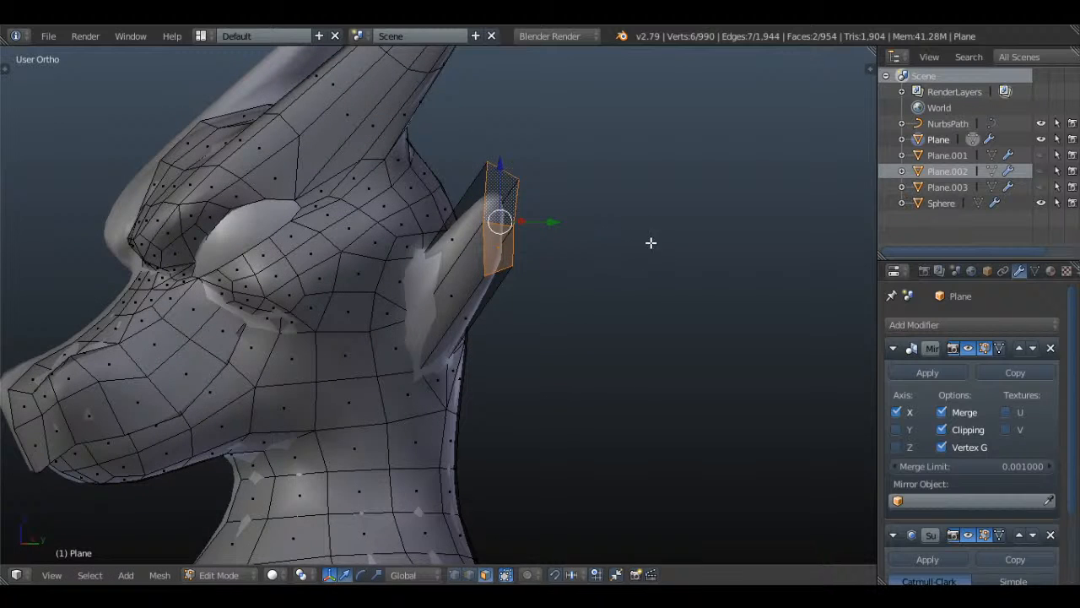
- Try to shrink the spike's end, place it over the reference's uppermost rear spike and rotate it
key("s")
left_click(578, 229)
key("KP_3")
key("z")
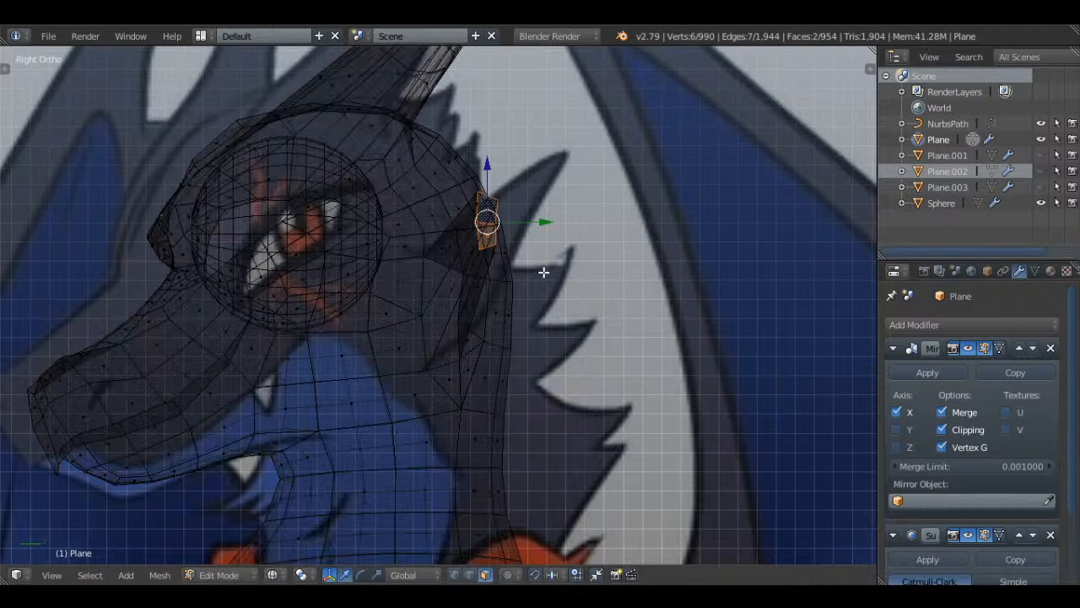
key("g")
left_click(597, 236)
key("z")
key("r")
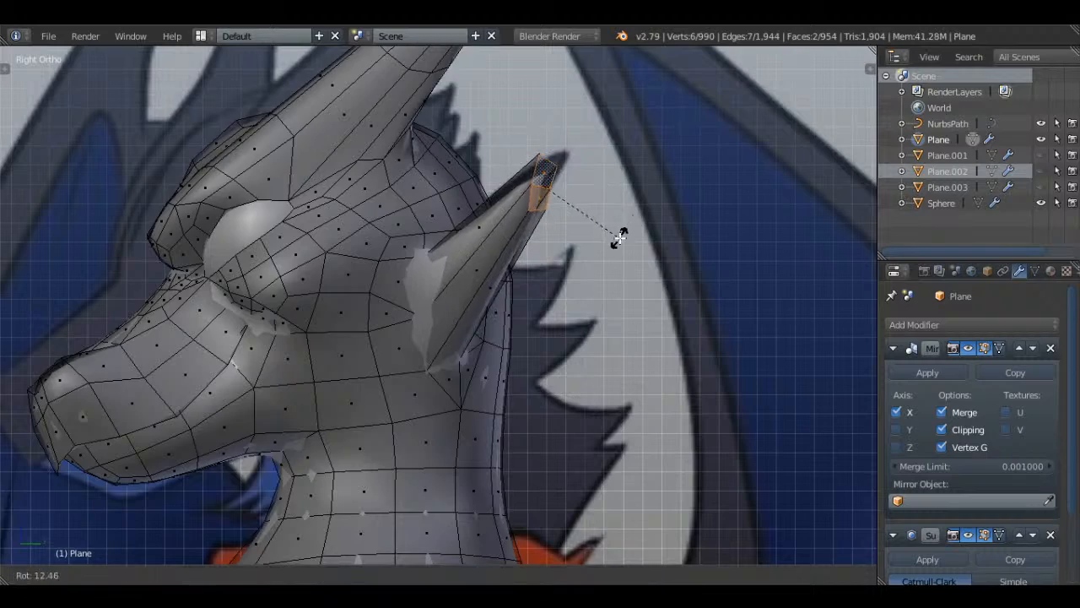
left_click(622, 231)
- Examine the new side spike on the whole smoothed head from the front, in solid and wireframe display
key("Tab")
scroll(622, 231, "down", 4)
middle_click_drag(622, 231, 690, 267)
scroll(664, 256, "up", 2)
key("KP_1")
scroll(689, 268, "down", 6)
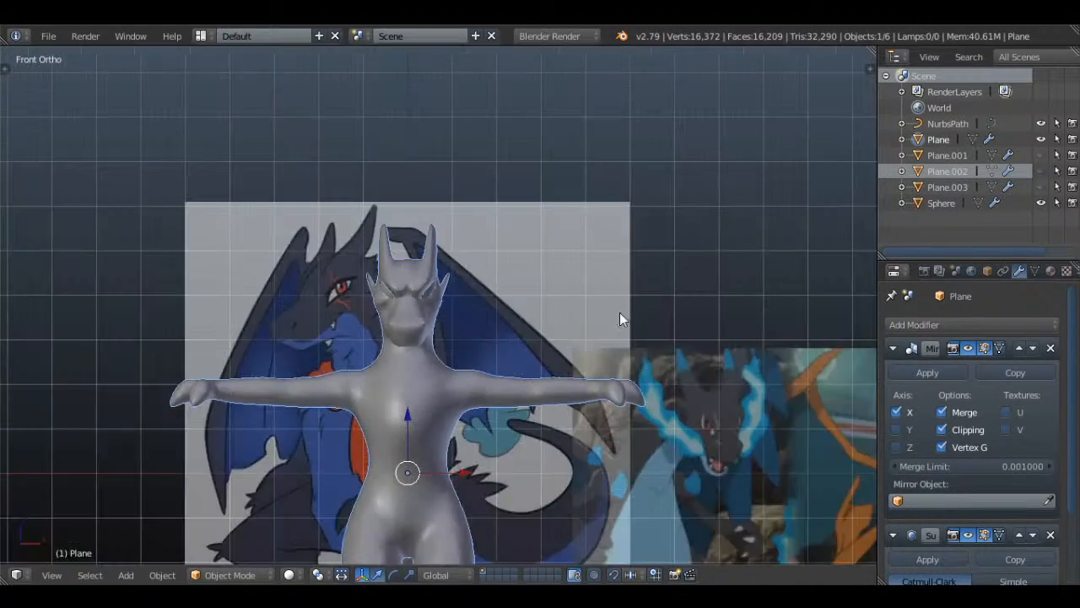
middle_click_drag(611, 321, 374, 230, "shift")
scroll(539, 169, "up", 5)
scroll(506, 198, "up", 1)
middle_click_drag(523, 194, 596, 346, "shift")
key("z")
scroll(596, 346, "up", 3)
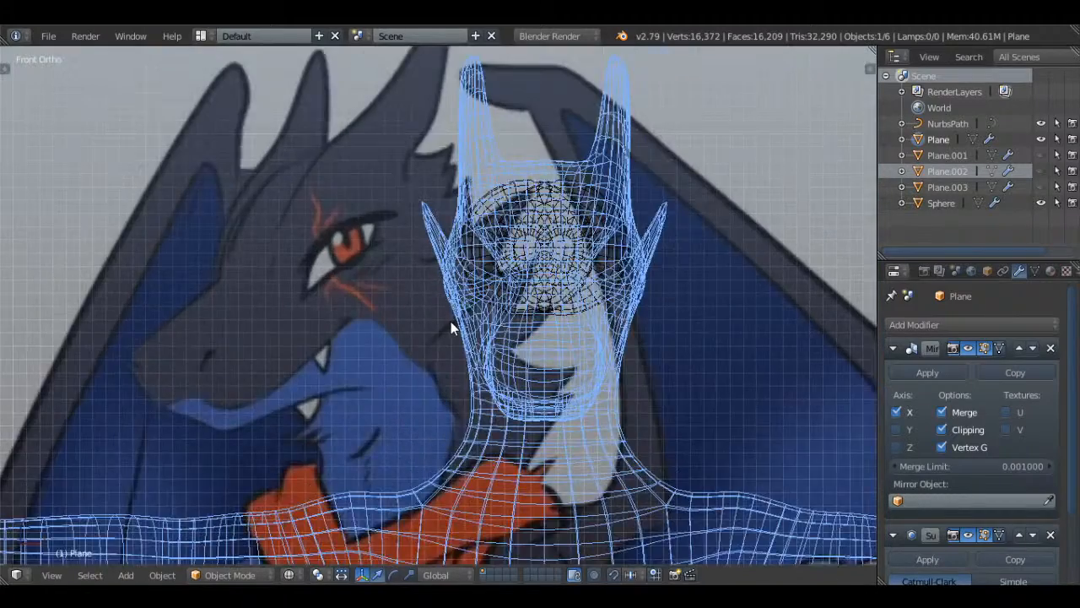
scroll(498, 287, "down", 4)
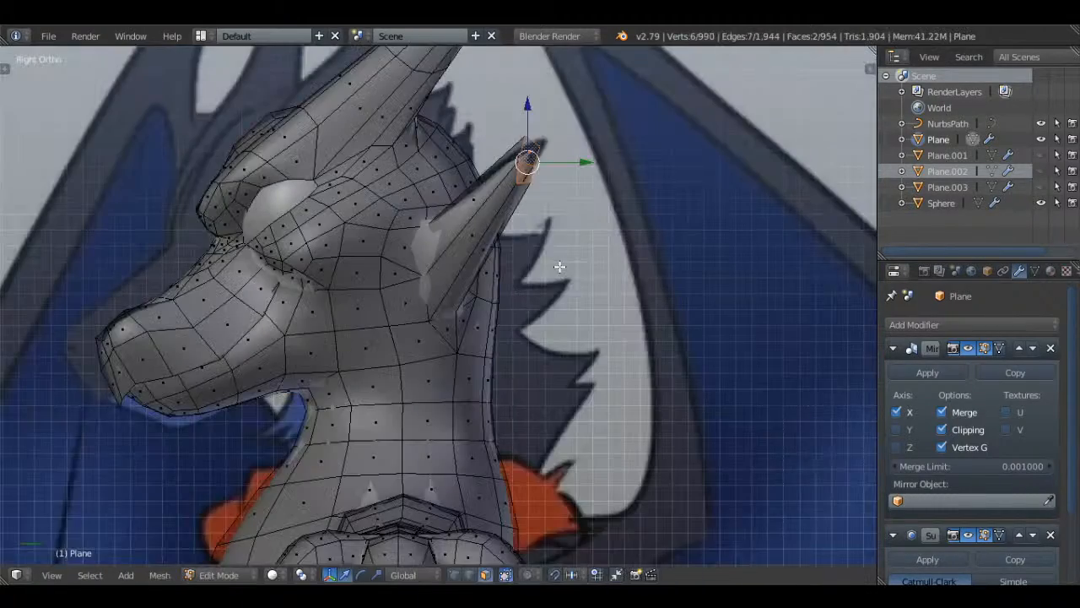
- Undo the spike's extrusion and shaping, and clear the face selection
key("ctrl+z")
key("ctrl+z")
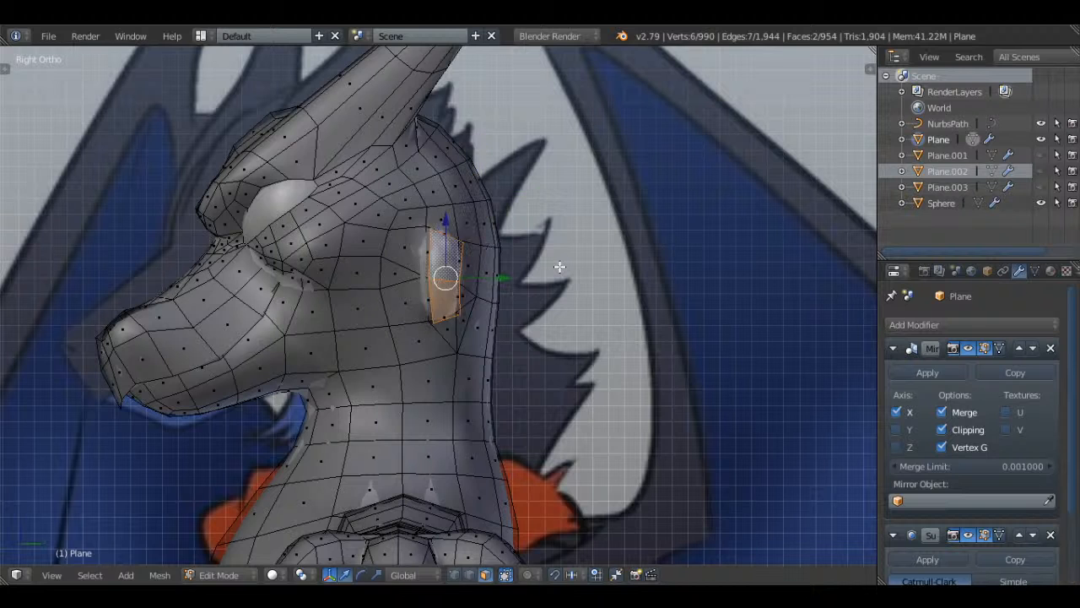
scroll(540, 258, "up", 2)
key("a")
key("a")
key("a")
right_click(446, 228)
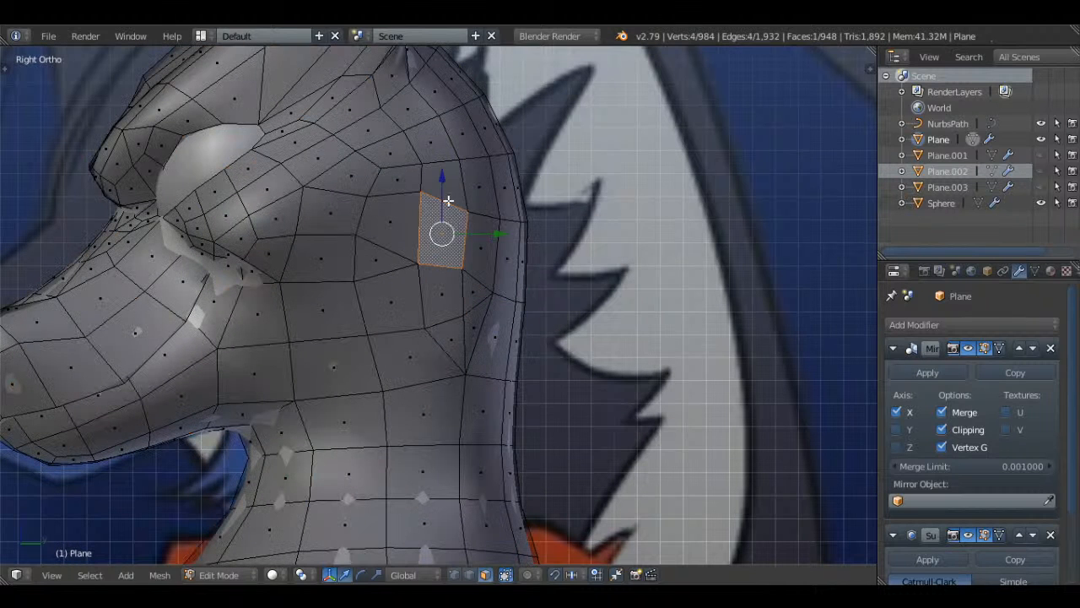
right_click(442, 186, "shift")
right_click(435, 146, "shift")
right_click(438, 143)
right_click(447, 177, "shift")
middle_click_drag(474, 203, 503, 241, "shift")
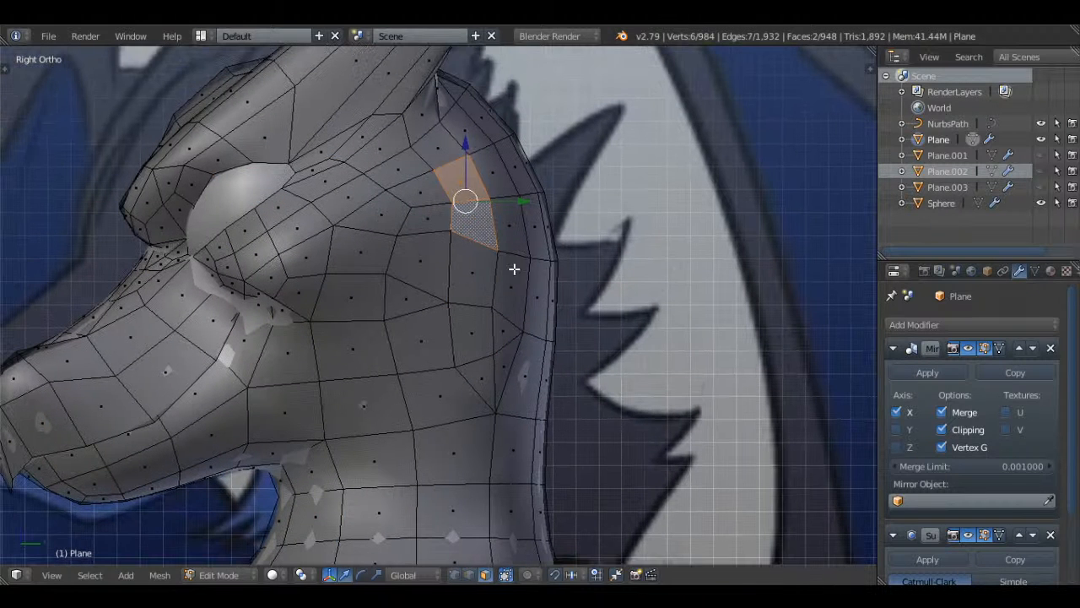
key("a")
- Lower three vertices around the two upper faces at the rear of the head to even out their shape
key("g")
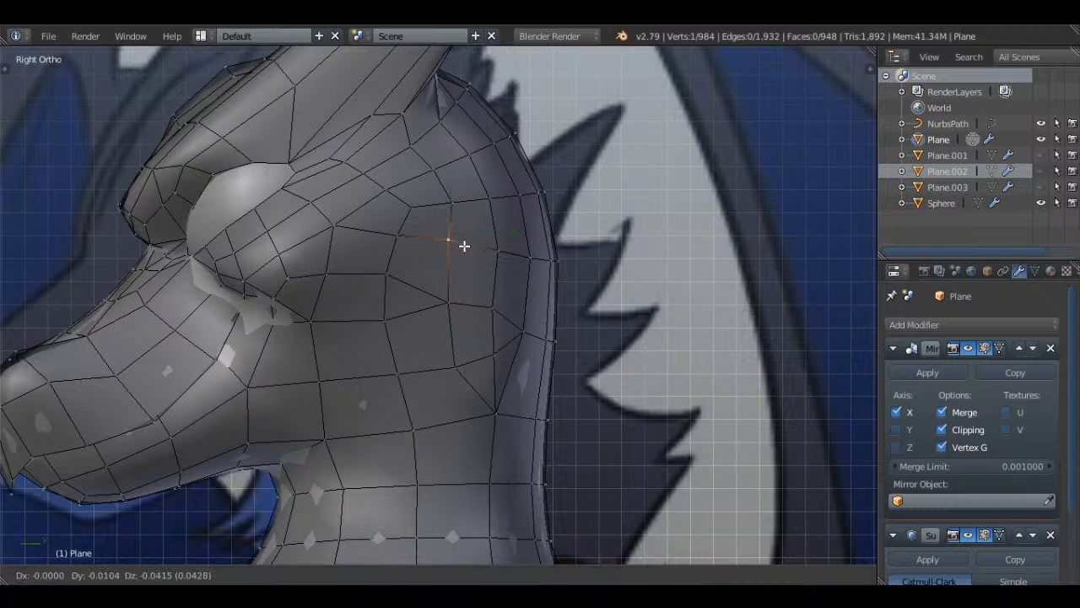
left_click(467, 257)
right_click(458, 202)
key("g")
left_click(464, 212)
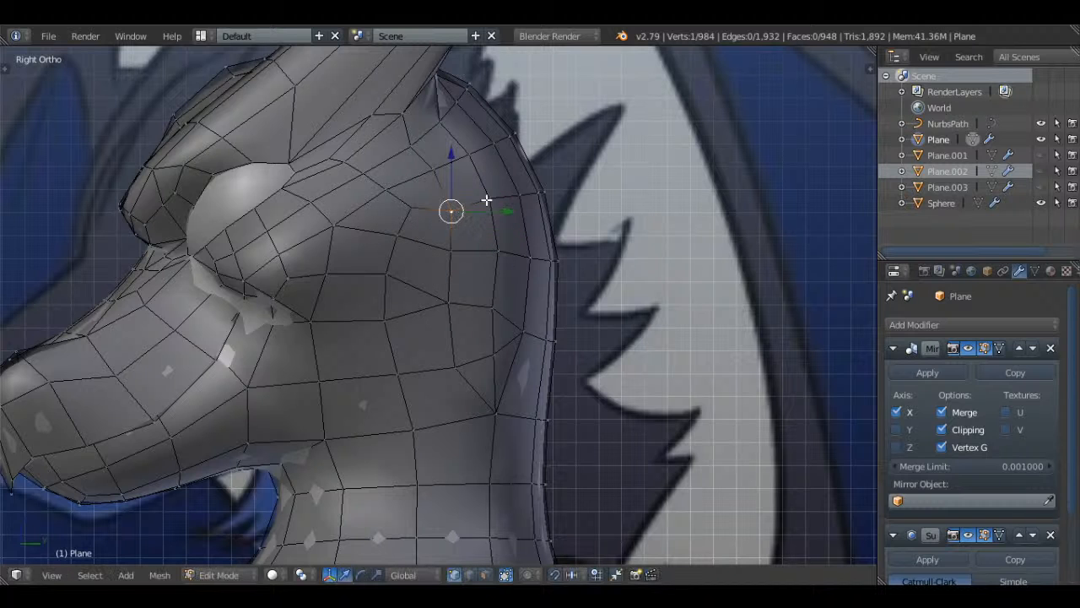
right_click(487, 200)
key("g")
left_click(487, 205)
key("a")
- Extrude the two upper faces behind the large horn's base outward and scale the extruded end down
scroll(510, 296, "down", 3)
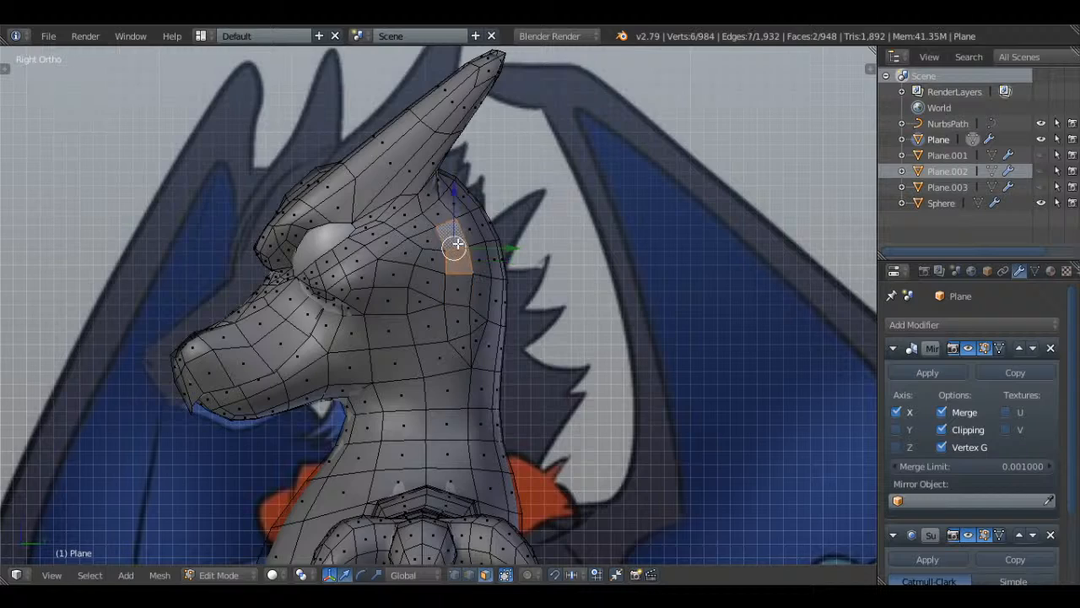
middle_click_drag(492, 254, 591, 245)
key("e")
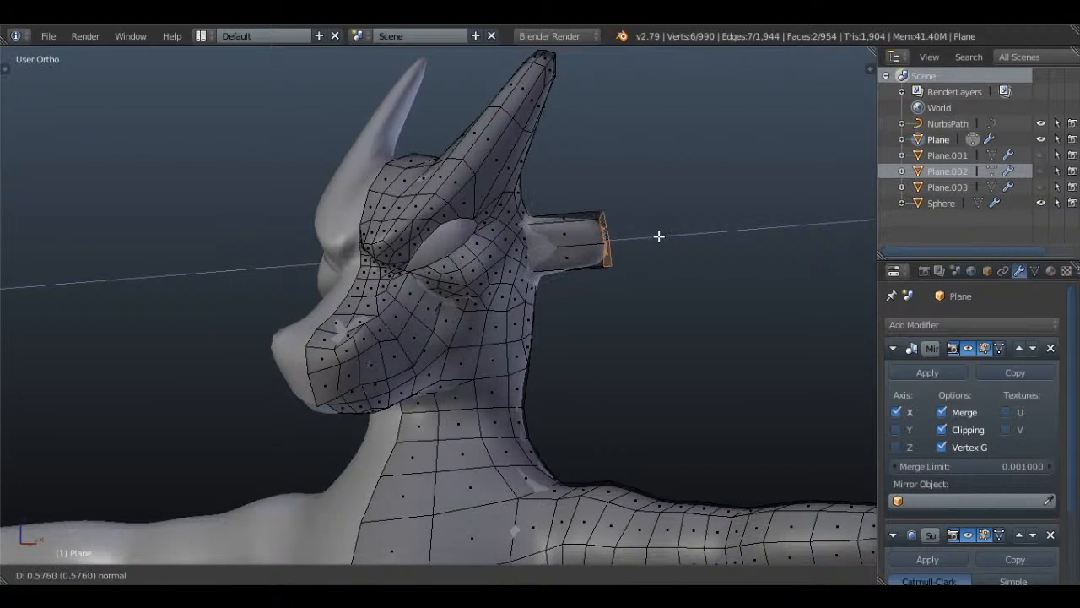
left_click(688, 261)
key("s")
left_click(670, 237)
- Move the extruded end up and back to form a spike sweeping away behind the head
middle_click_drag(671, 237, 747, 394)
key("g")
left_click(683, 326)
middle_click_drag(683, 326, 620, 207)
key("Tab")
scroll(619, 207, "down", 2)
key("Tab")
key("g")
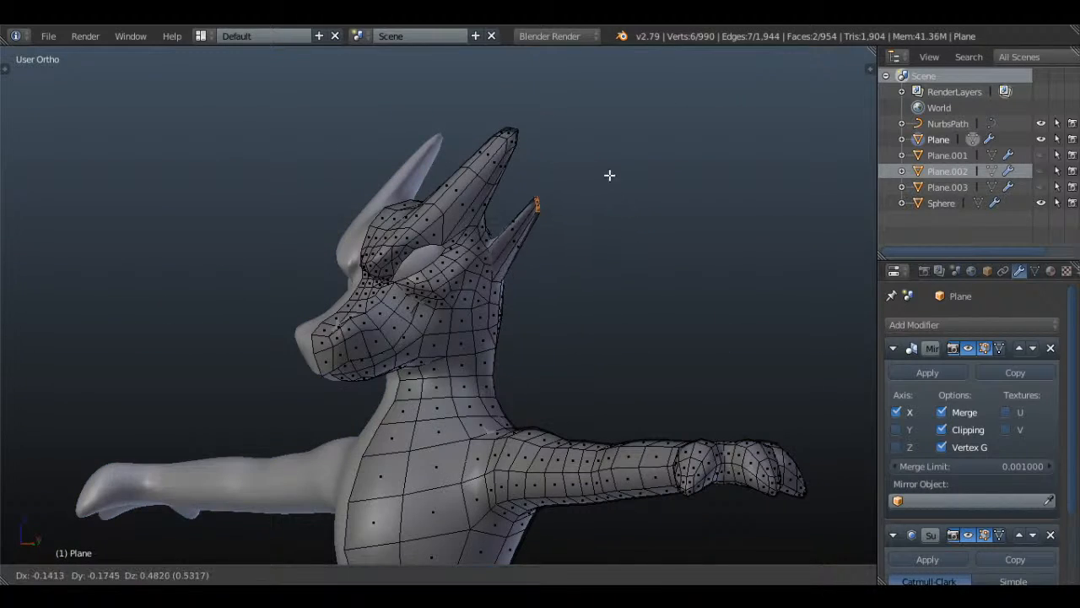
left_click(606, 180)
- Lower the side spike's tip and shift it slightly outward, checking the smoothed shape in object mode
key("Tab")
key("Tab")
key("g")
left_click(608, 214)
key("Tab")
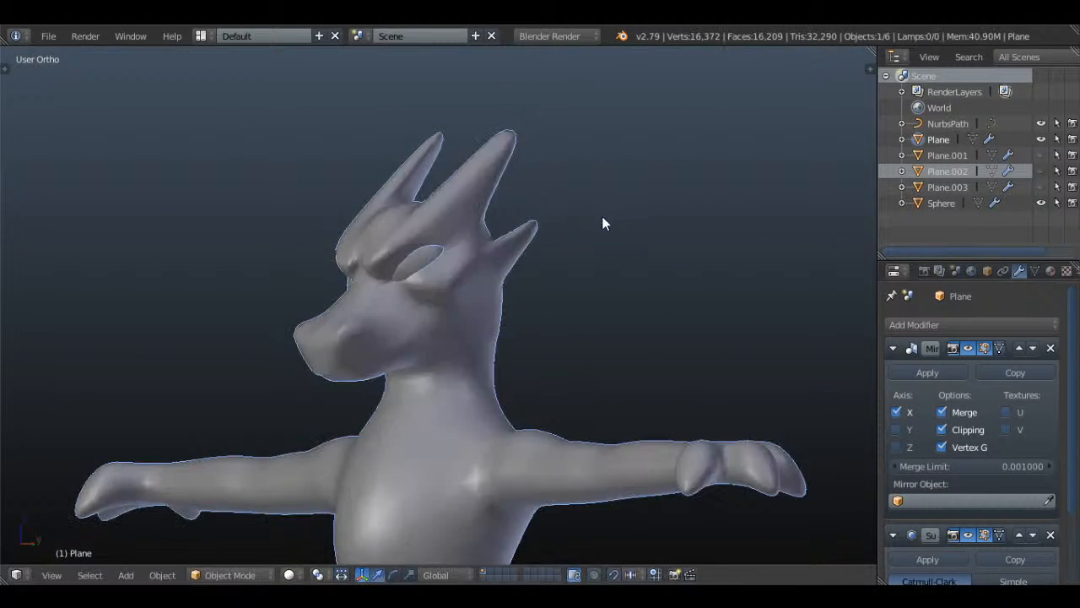
middle_click_drag(603, 222, 631, 246)
key("Tab")
left_click_drag(560, 210, 577, 212)
key("Tab")
key("Tab")
- Select the upper part of the large horn and shift it outward along the X axis
middle_click_drag(598, 202, 545, 186)
key("a")
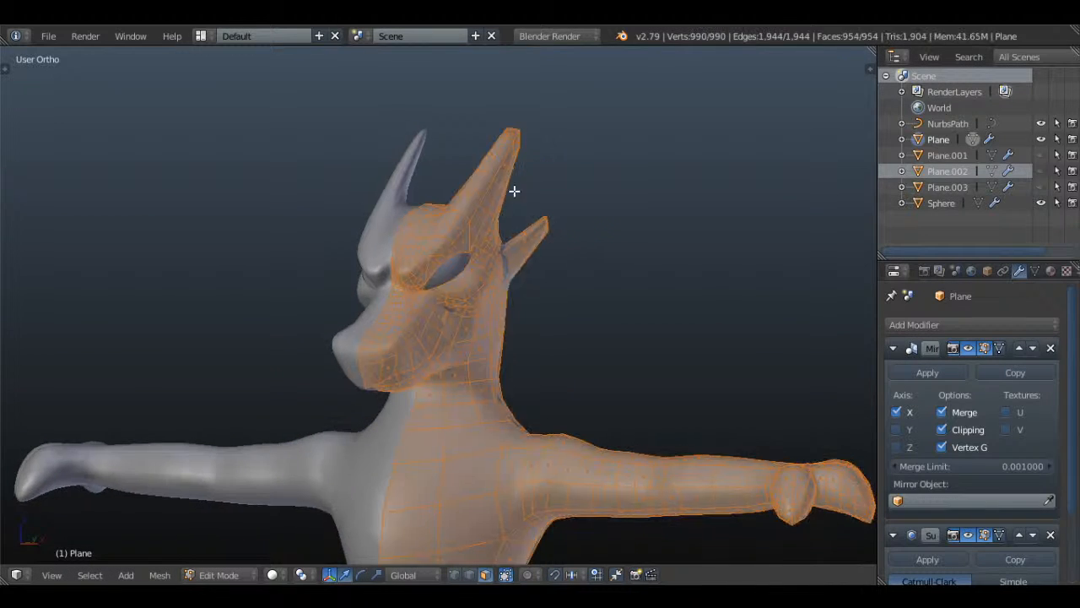
key("a")
key("z")
key("c")
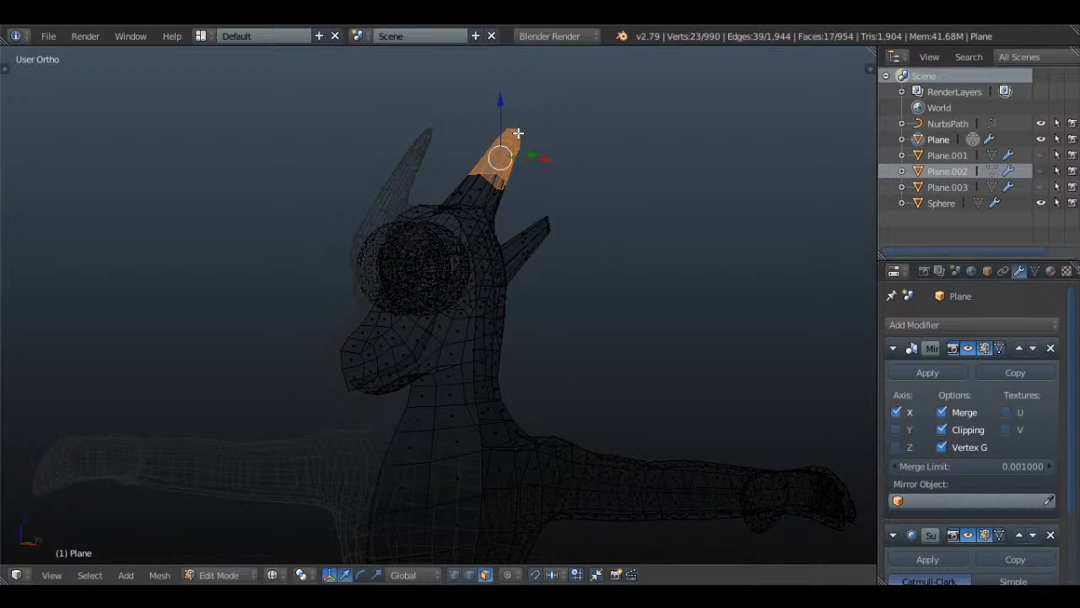
middle_click_drag(518, 132, 598, 197)
key("z")
left_click_drag(549, 169, 577, 178)
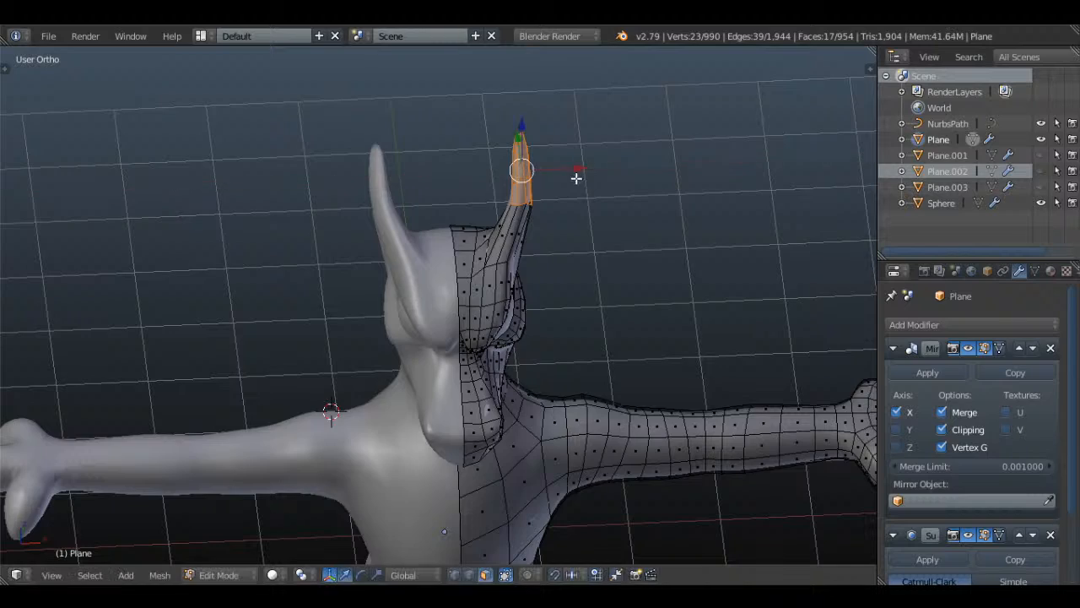
- Reduce the selection to the faces near the large horn's tip and move them along the X axis
mouse_move(577, 178)
middle_mouse_down()
mouse_move(540, 197)
mouse_move(495, 147)
mouse_move(607, 177)
mouse_move(592, 154)
middle_mouse_up()
key("z")
right_click(547, 195)
key("z")
key("g")
key("x")
left_click(587, 132)
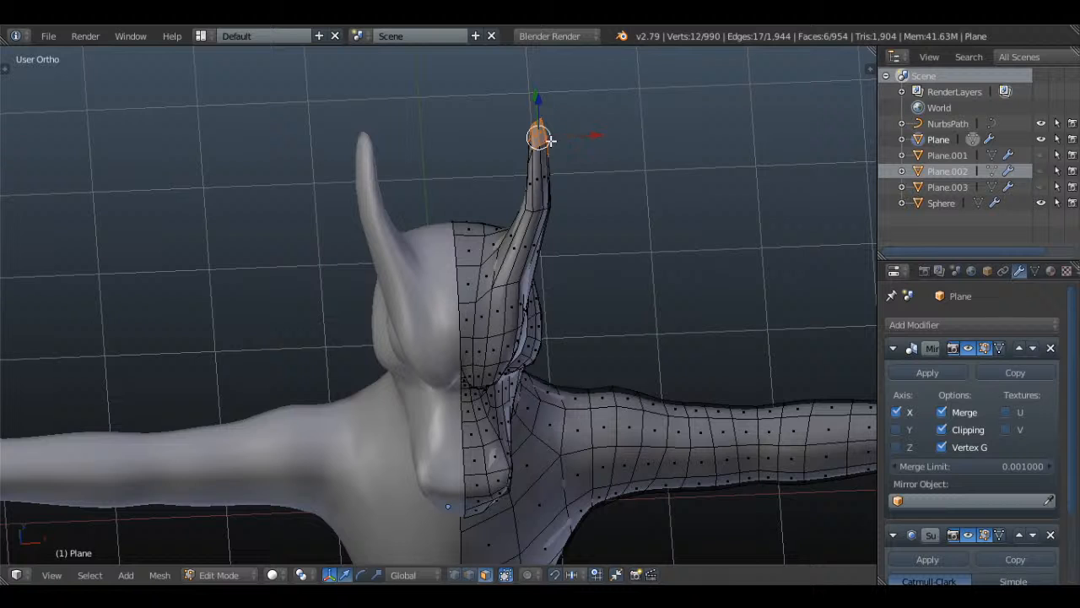
- Push the faces at the very tip of the large horn further outward along the X axis
key("c")
key("z")
key("z")
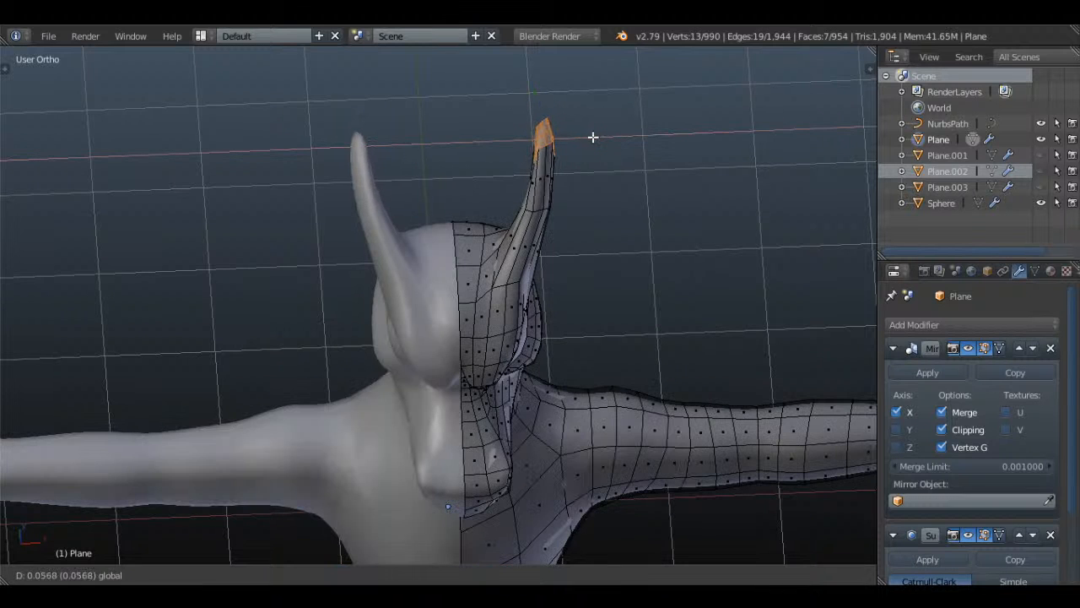
key("Tab")
mouse_move(591, 135)
middle_mouse_down()
mouse_move(627, 165)
mouse_move(606, 174)
mouse_move(580, 233)
mouse_move(184, 96)
mouse_move(643, 185)
mouse_move(604, 234)
middle_mouse_up()
key("KP_1")
scroll(582, 235, "down", 4)
scroll(605, 242, "up", 5)
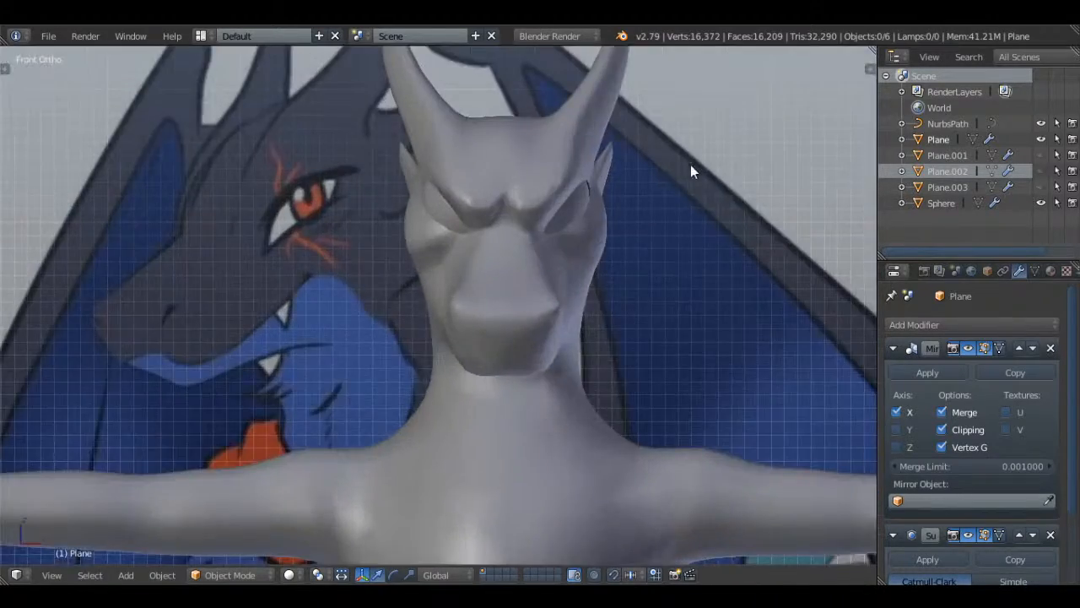
- Shift the edge loop around the middle of the large horn inward to straighten the horn's curve
key("Tab")
key("a")
key("a")
key("a")
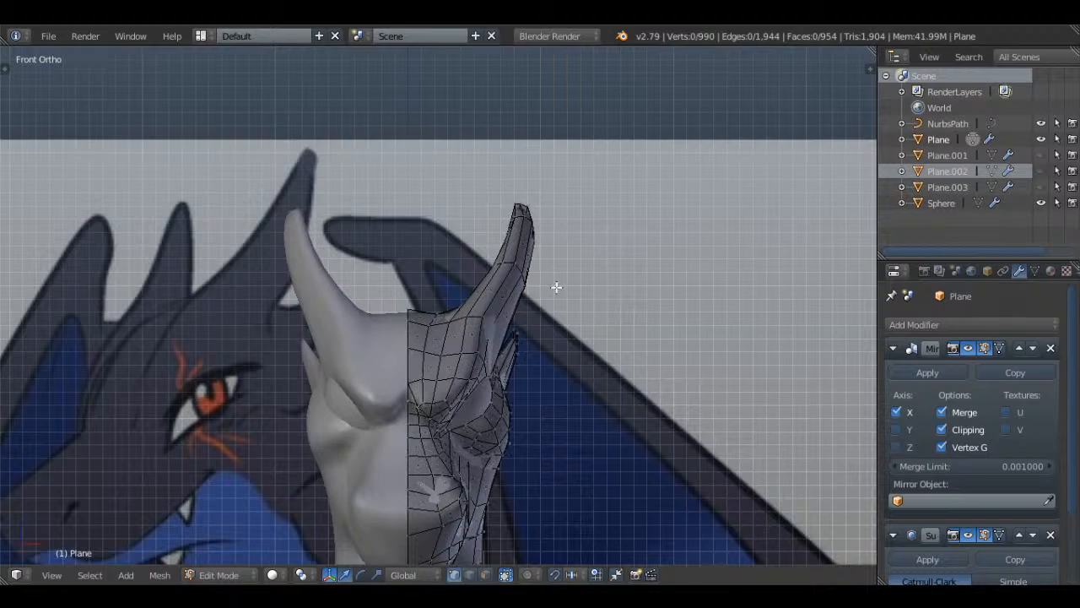
middle_click_drag(557, 287, 546, 306)
right_click(534, 295, "alt")
key("z")
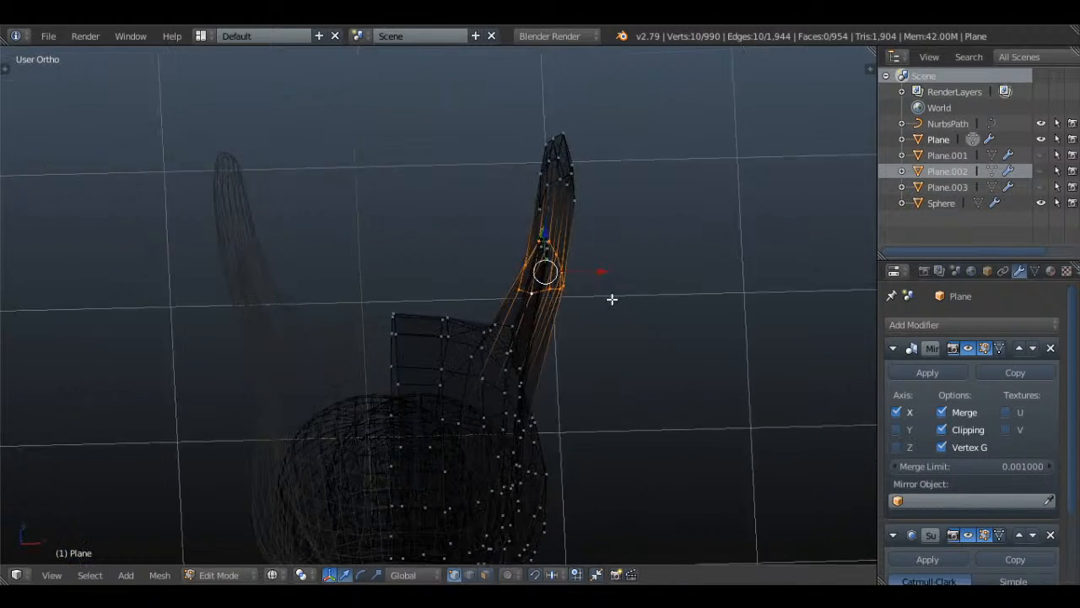
mouse_move(611, 299)
middle_mouse_down()
mouse_move(613, 279)
mouse_move(591, 265)
middle_mouse_up()
key("z")
key("a")
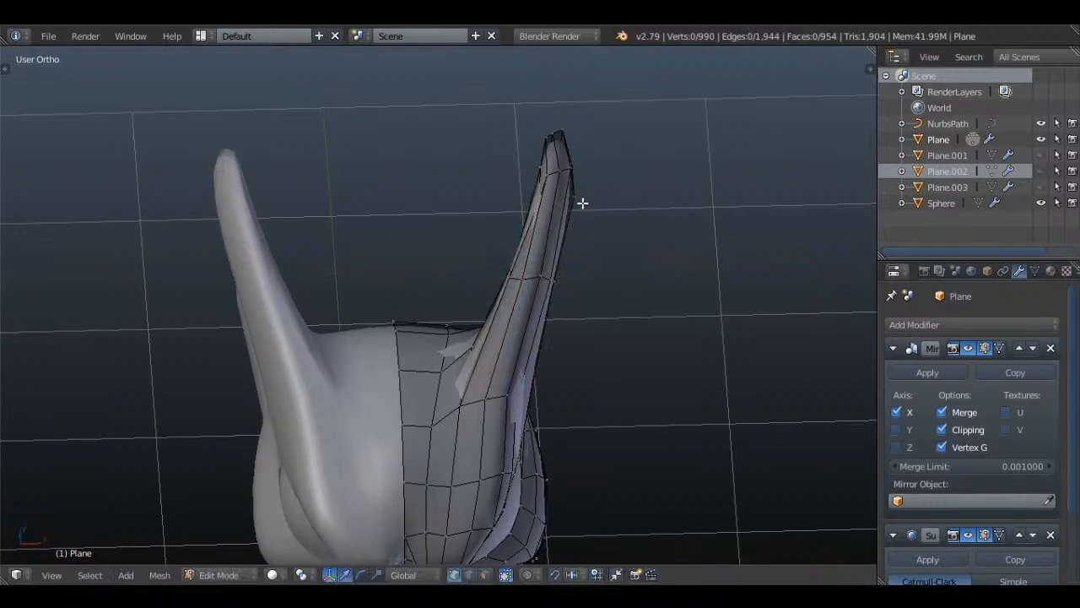
- Reposition the large horn's tip vertices along the X axis and return to object mode
key("z")
mouse_move(549, 133)
middle_mouse_down()
mouse_move(540, 171)
mouse_move(607, 225)
mouse_move(659, 151)
middle_mouse_up()
key("z")
key("z")
key("z")
key("g")
key("x")
left_click(610, 204)
key("Tab")
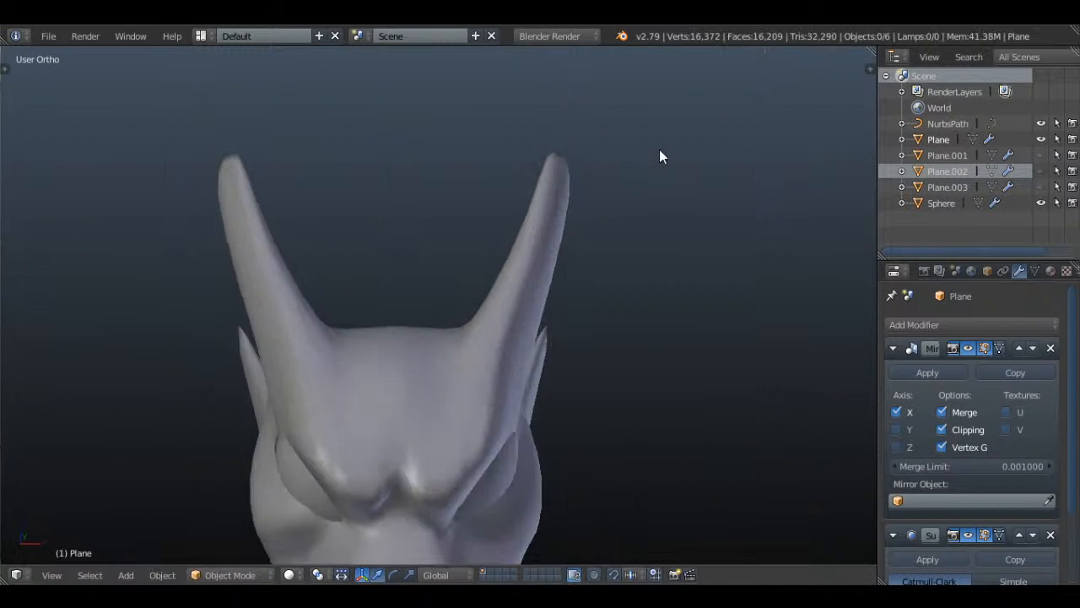
- Examine the smoothed head, horns and side spikes from the front against the reference image
scroll(656, 155, "down", 3)
key("KP_1")
scroll(673, 164, "down", 3)
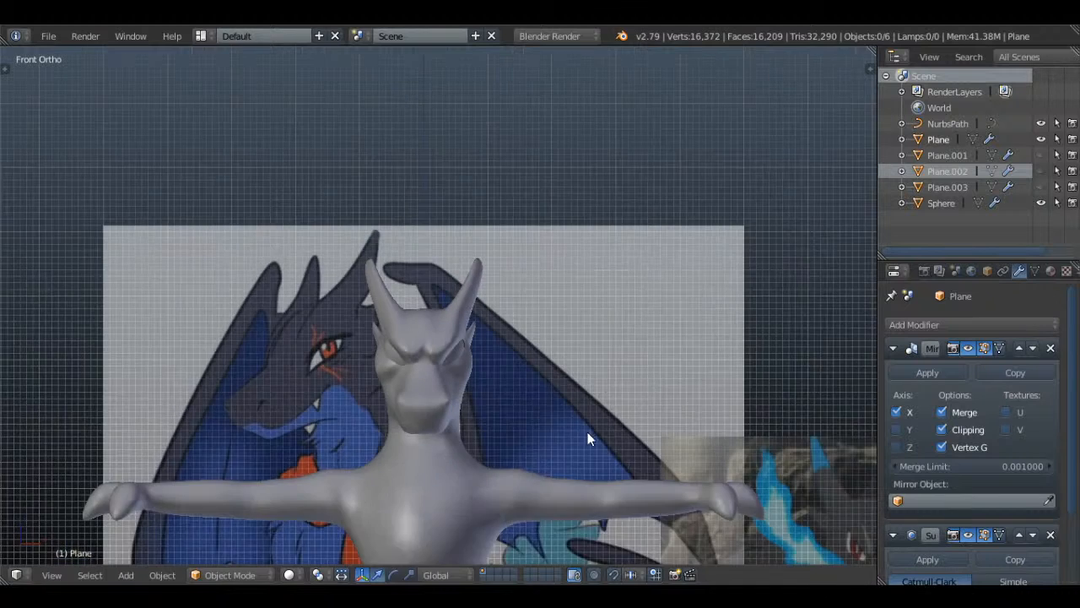
scroll(587, 433, "up", 2)
middle_click_drag(587, 432, 573, 256, "shift")
scroll(592, 267, "up", 2)
scroll(574, 253, "down", 2)
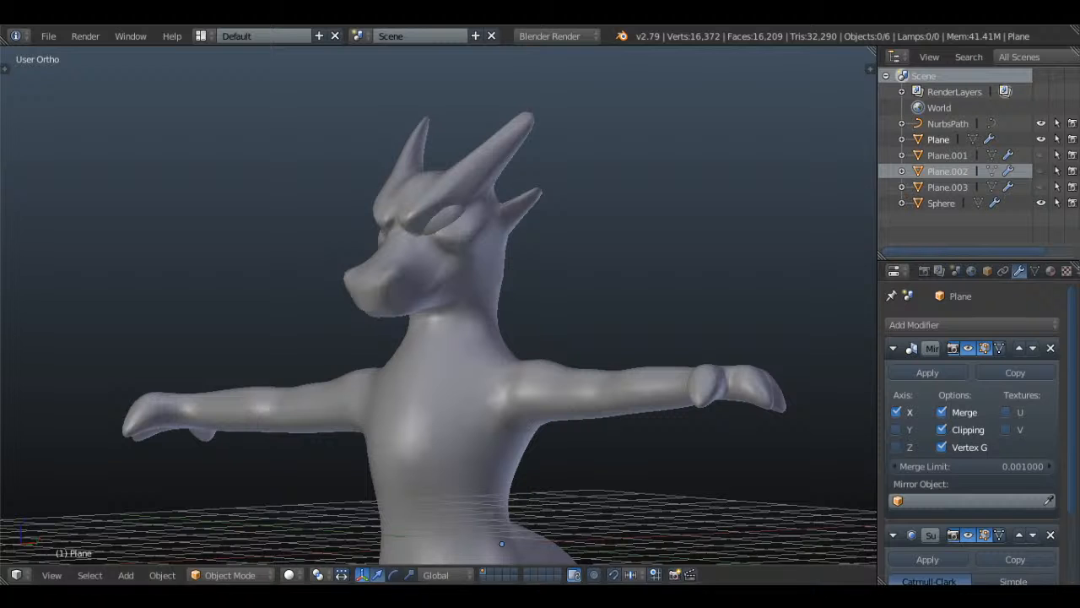
- Inspect the foot's mesh up close from the right side in edit mode with nothing selected
scroll(427, 220, "down", 2)
middle_click_drag(556, 507, 553, 303, "shift")
middle_click_drag(553, 302, 460, 269)
scroll(594, 297, "up", 4)
key("Tab")
scroll(504, 281, "up", 4)
scroll(528, 294, "down", 2)
key("a")
key("a")
key("KP_3")
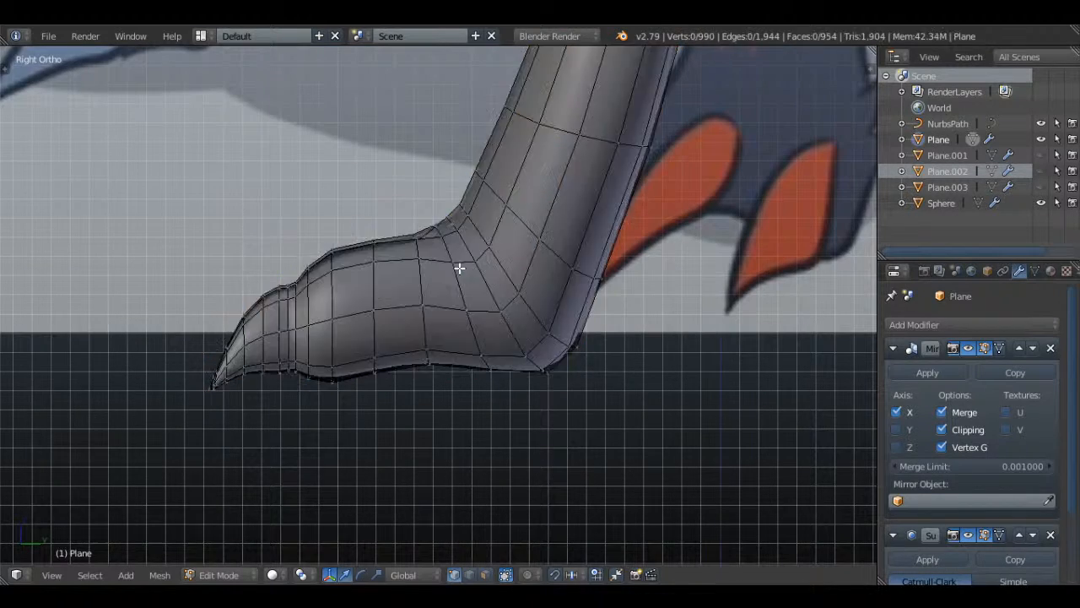
- Select the edge loop across the foot just in front of the ankle and lower it by about 0.06
middle_click_drag(423, 321, 554, 277)
right_click(459, 266, "alt+shift")
mouse_move(643, 388)
middle_mouse_down()
mouse_move(647, 205)
mouse_move(633, 208)
mouse_move(662, 263)
middle_mouse_up()
key("z")
key("z")
right_click(521, 298, "shift")
key("KP_3")
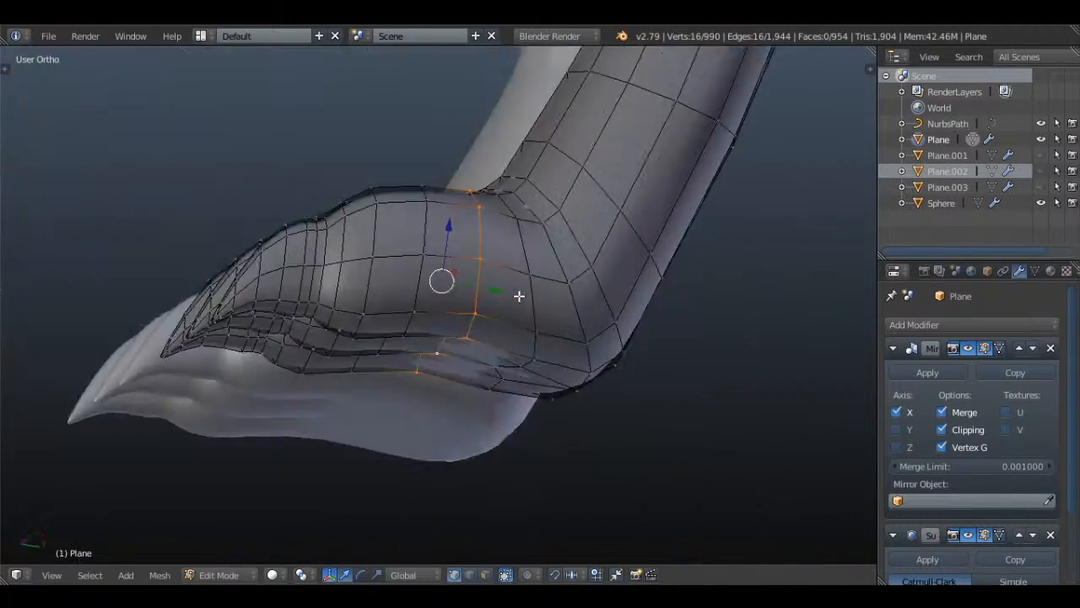
key("z")
key("z")
left_click_drag(418, 252, 417, 267)
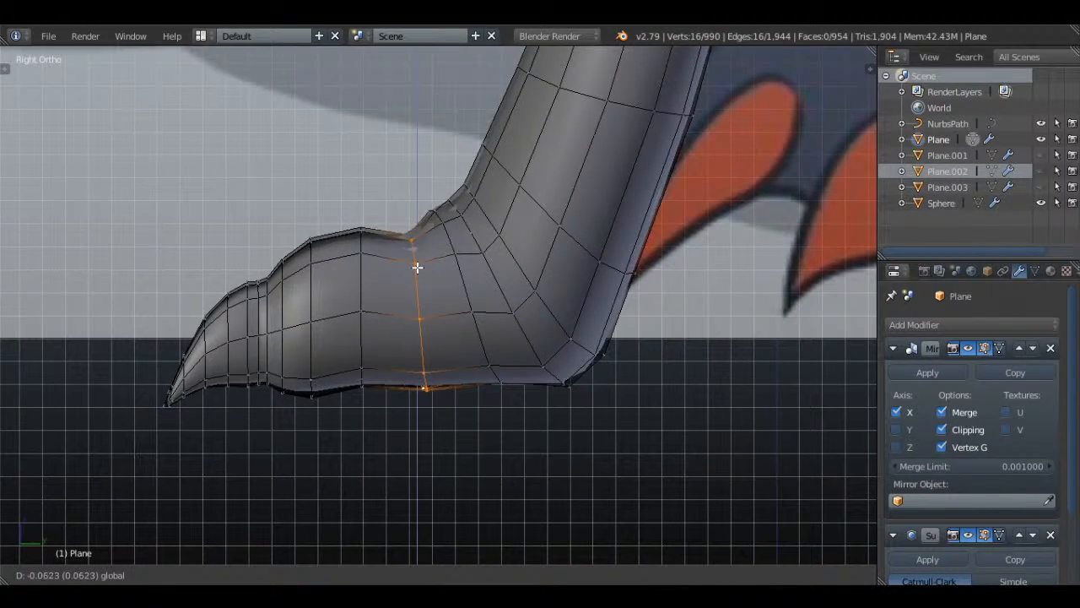
left_click(422, 271)
key("a")
- Clear the trial selection of the next edge loop toward the ankle and return to object mode
key("z")
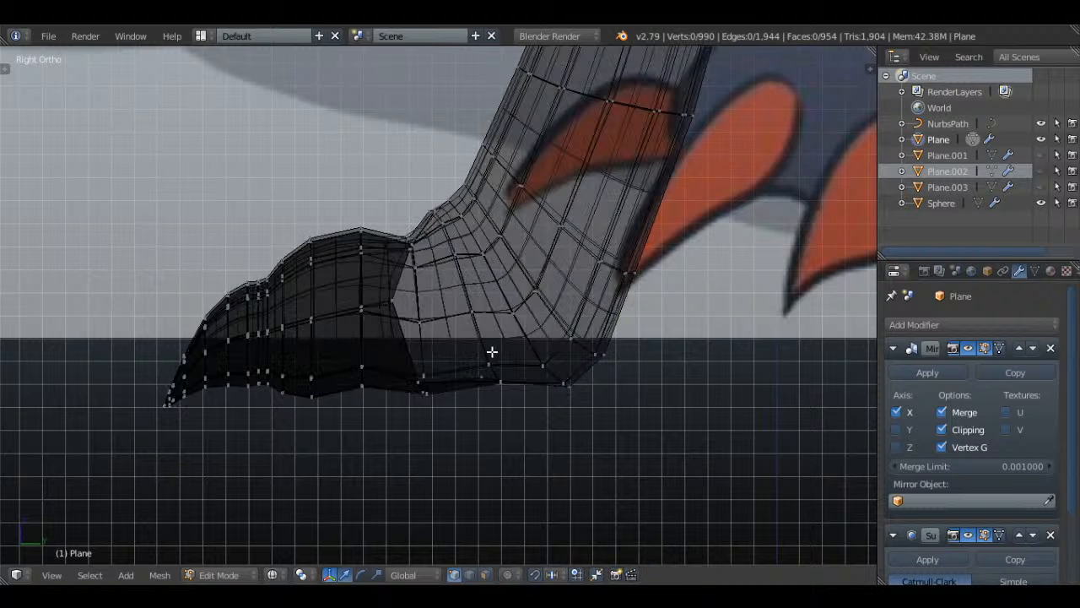
left_click_drag(468, 256, 468, 257)
right_click(462, 268, "alt")
key("a")
key("z")
key("Tab")
scroll(590, 297, "down", 2)
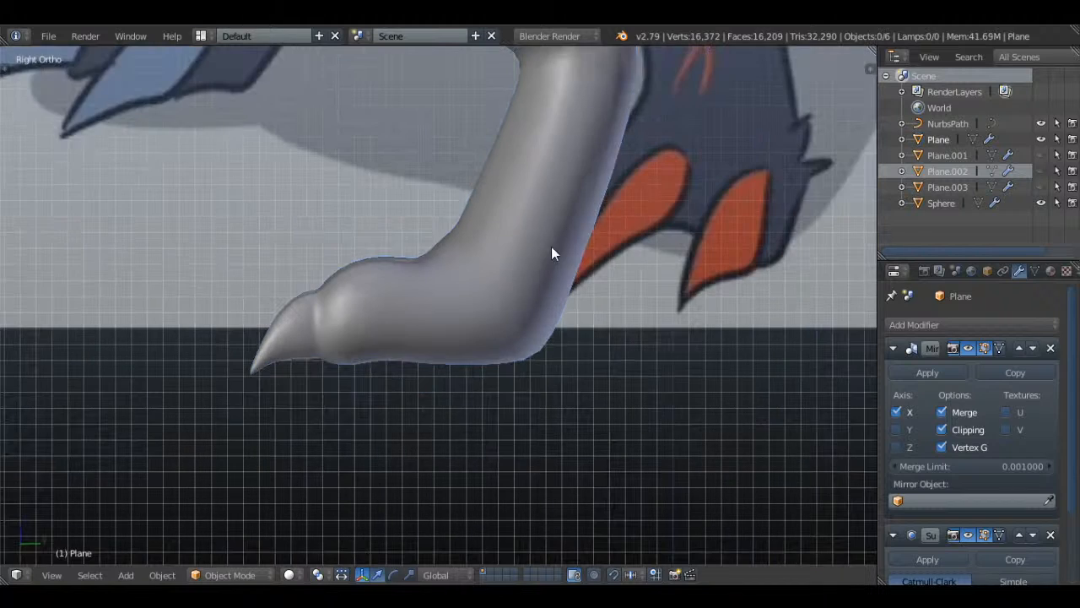
- Save the file and raise the vertices across the top of the foot's hump slightly along Z
key("ctrl+s")
left_click(551, 246)
right_click(502, 262)
key("Tab")
key("z")
scroll(360, 251, "up", 2)
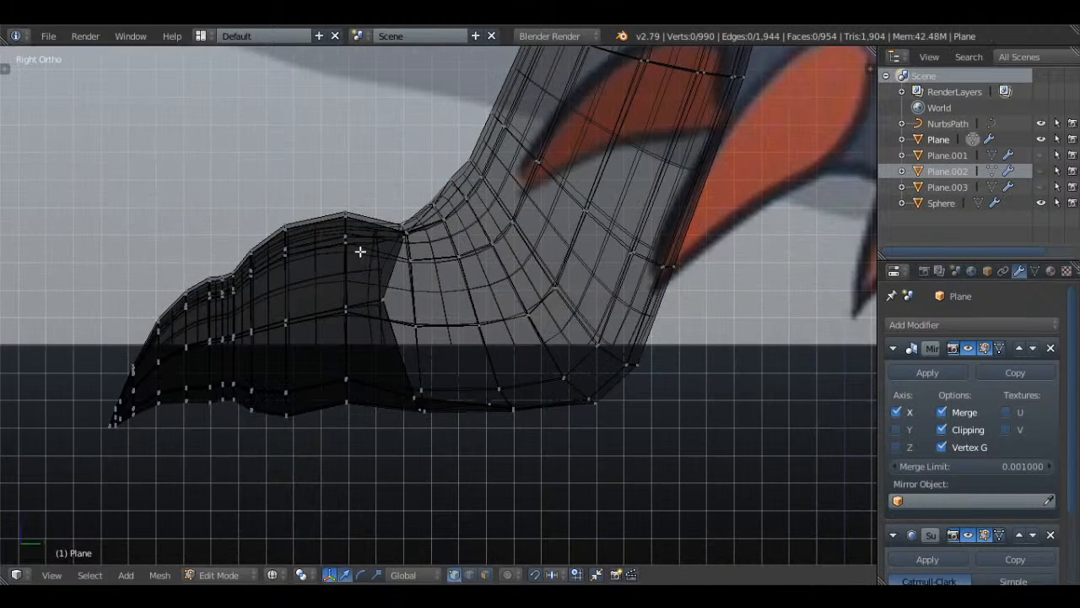
key("z")
left_click_drag(347, 186, 347, 173)
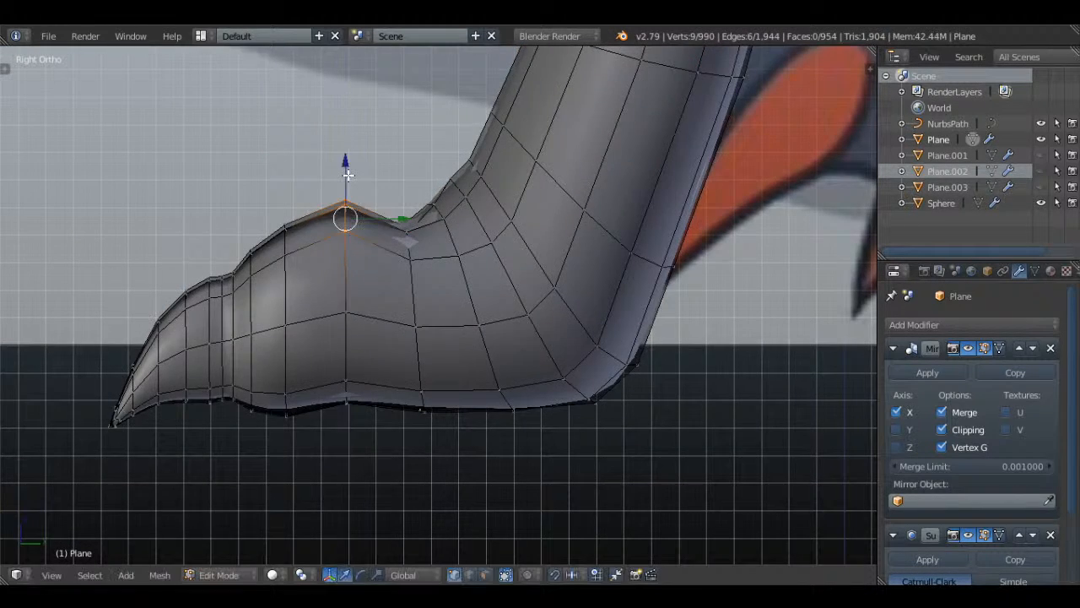
- Return to object mode, save the file and examine the smoothed feet, legs and tail from several angles
key("Tab")
key("a")
scroll(368, 209, "down", 2)
scroll(369, 211, "down", 2)
middle_click_drag(422, 295, 540, 313)
key("ctrl+s")
left_click(540, 312)
scroll(551, 310, "up", 3)
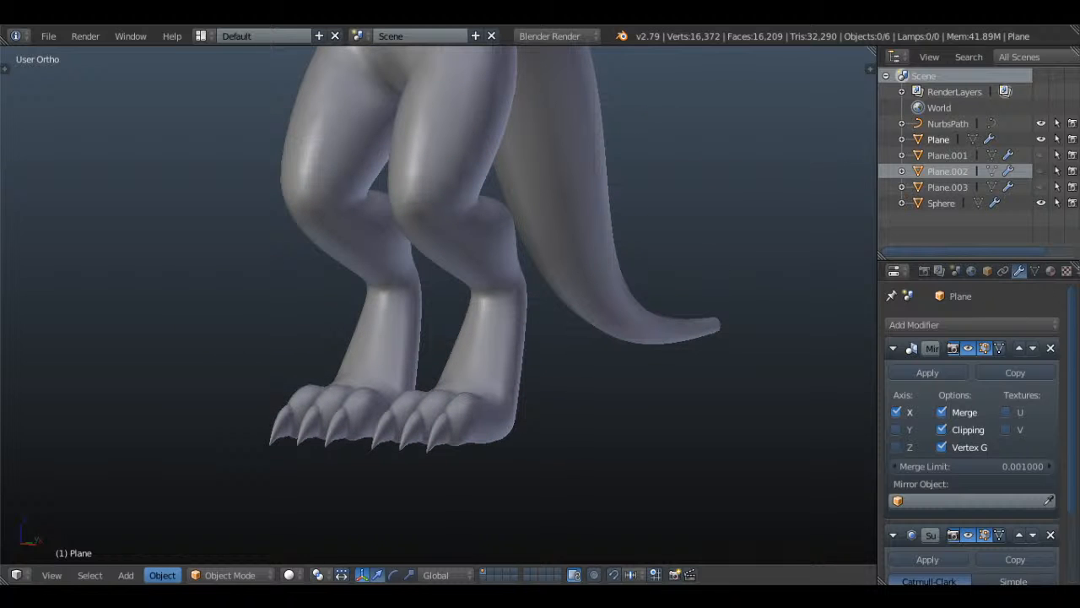
scroll(585, 270, "down", 3)
middle_click_drag(586, 270, 540, 234)
scroll(580, 348, "up", 4)
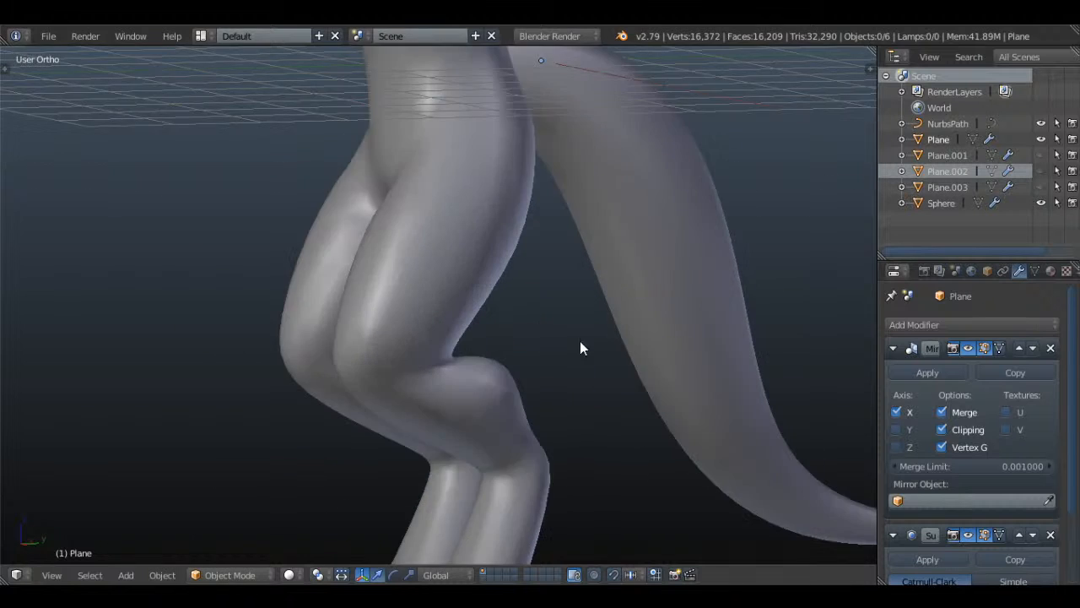
middle_click_drag(580, 347, 536, 456)
- Select the seven vertices across the back of the heel joint in right view and pull them outward and slightly up
key("Tab")
key("KP_3")
key("a")
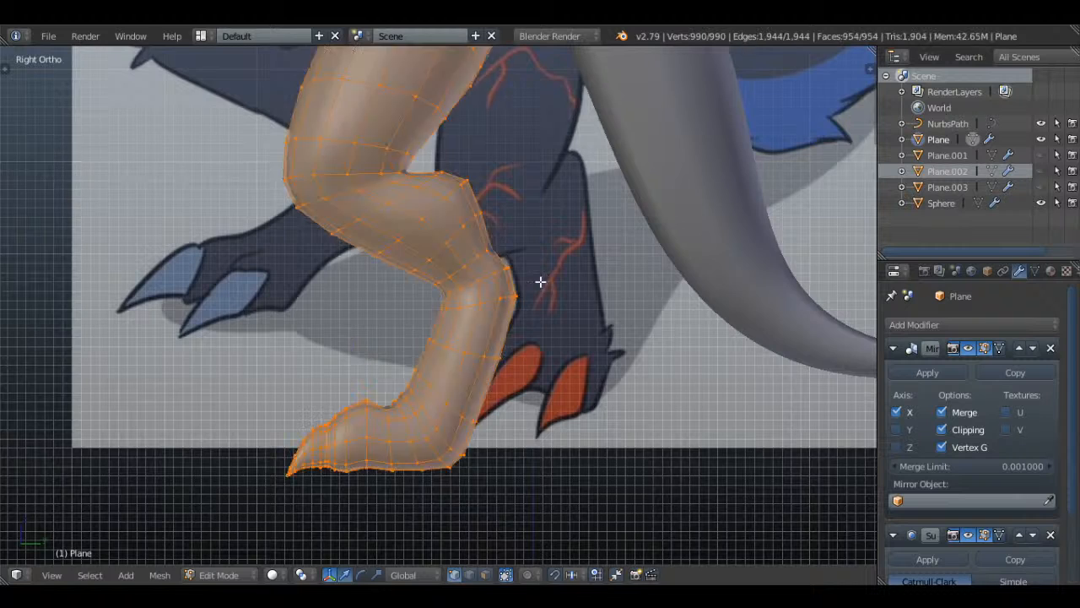
scroll(540, 281, "up", 3)
key("a")
key("z")
left_click_drag(551, 246, 532, 255)
right_click(532, 255)
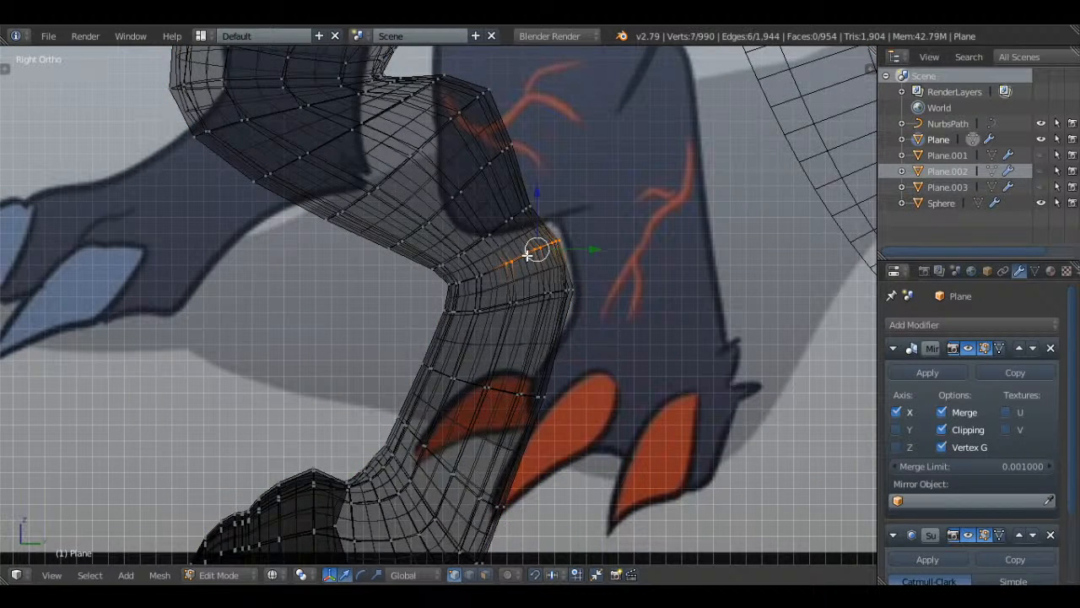
key("z")
key("g")
right_click(608, 239)
key("z")
key("c")
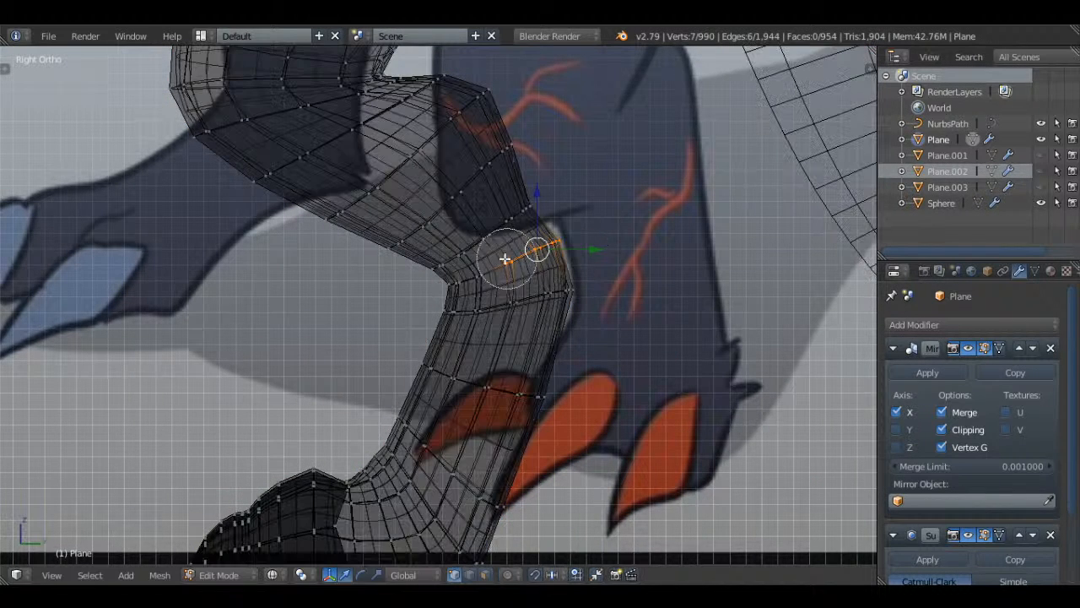
key("g")
left_click(620, 231)
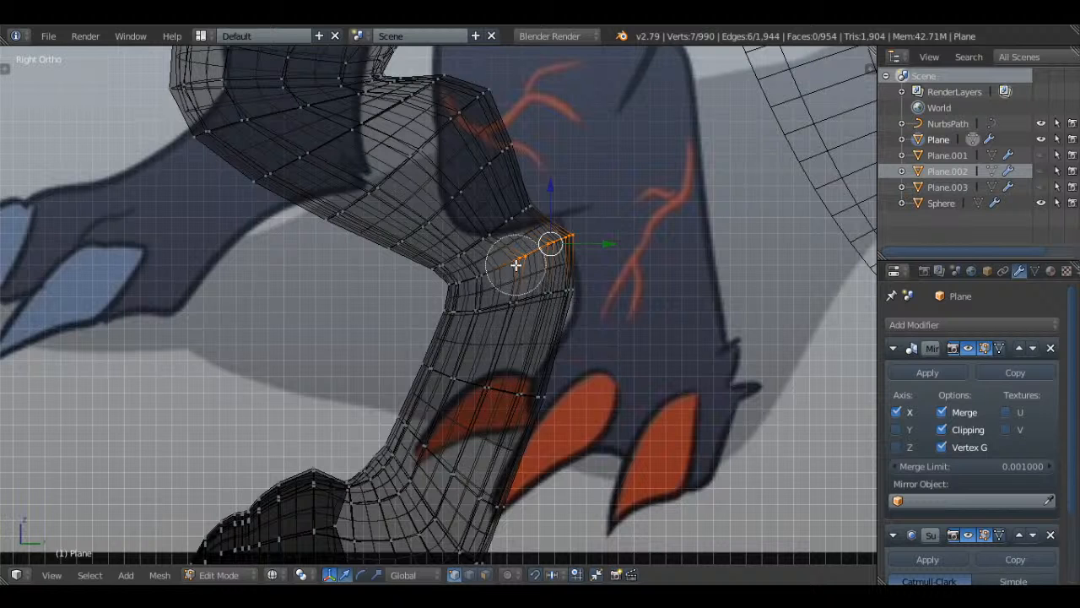
- Pull only the outer five heel-joint vertices further back and check the smoothed leg in object mode from the right
key("g")
left_click(628, 236)
key("z")
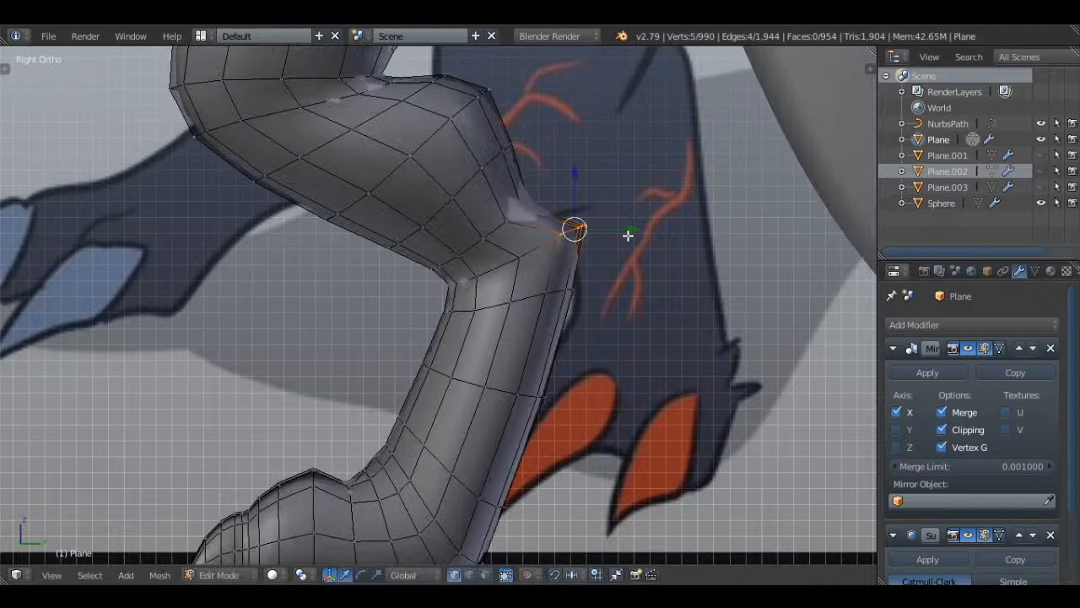
key("Tab")
scroll(628, 237, "down", 3)
key("a")
mouse_move(619, 238)
middle_mouse_down()
mouse_move(487, 247)
mouse_move(638, 240)
middle_mouse_up()
key("KP_3")
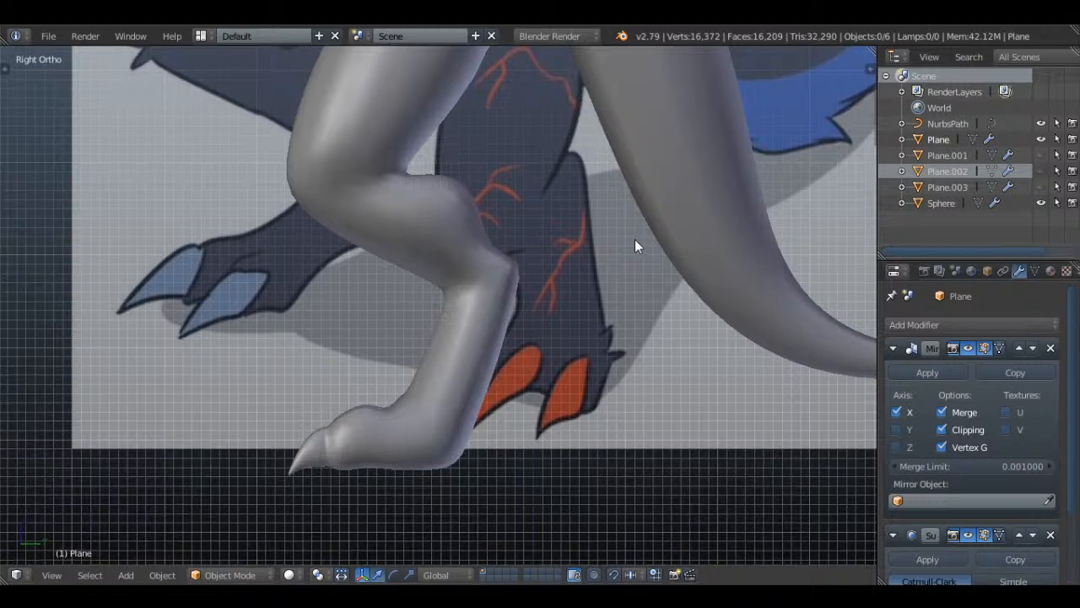
- Select the vertices on top of the calf bulge behind the knee, then reposition and rotate them
key("Tab")
key("a")
scroll(500, 273, "up", 3)
key("a")
key("z")
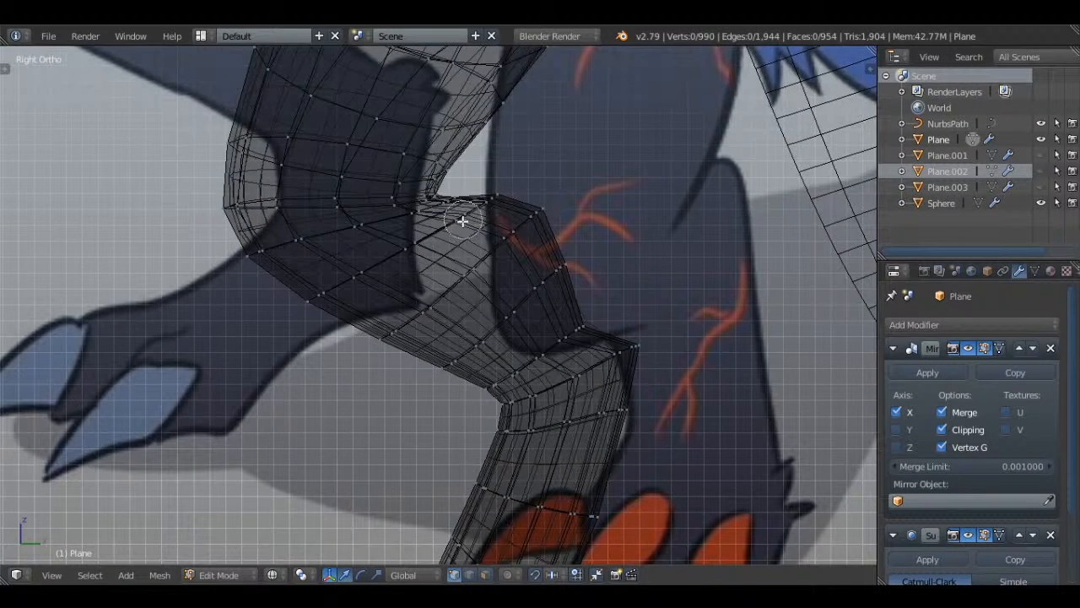
left_click_drag(462, 221, 493, 199)
right_click(493, 200)
key("z")
key("g")
left_click(532, 198)
key("r")
left_click(564, 190)
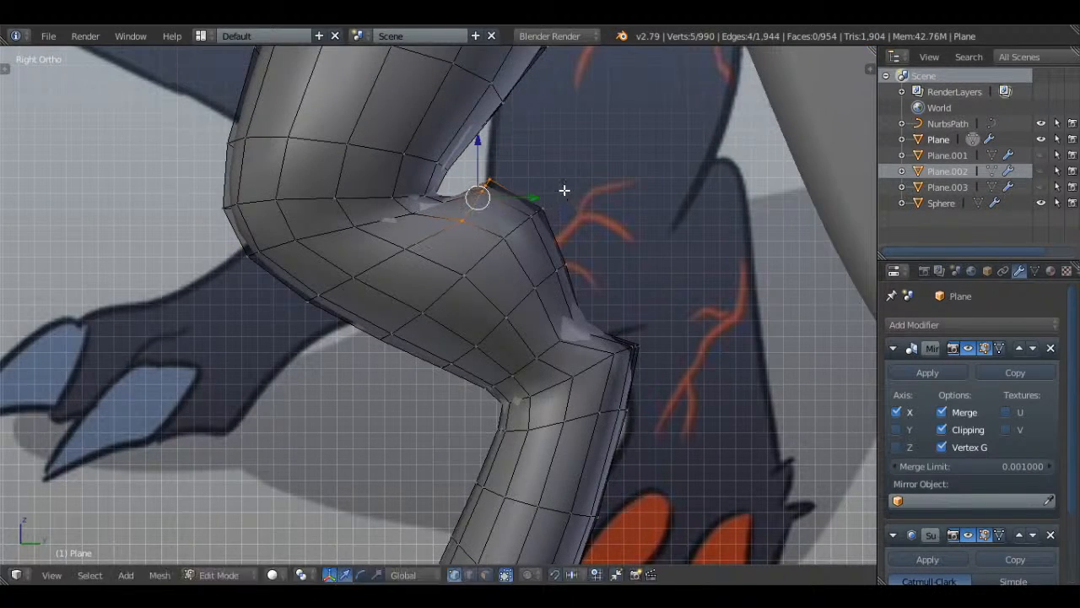
- Check the smoothed calf bulge, nudge its selected top vertices again and return to object mode
key("Tab")
scroll(560, 230, "down", 3)
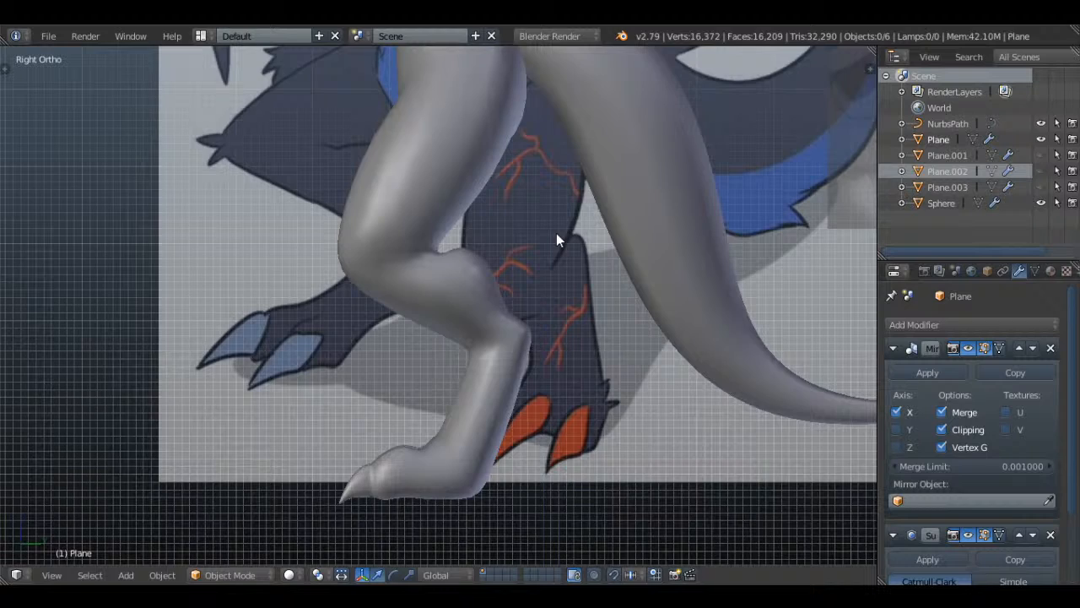
key("Tab")
scroll(557, 235, "up", 3)
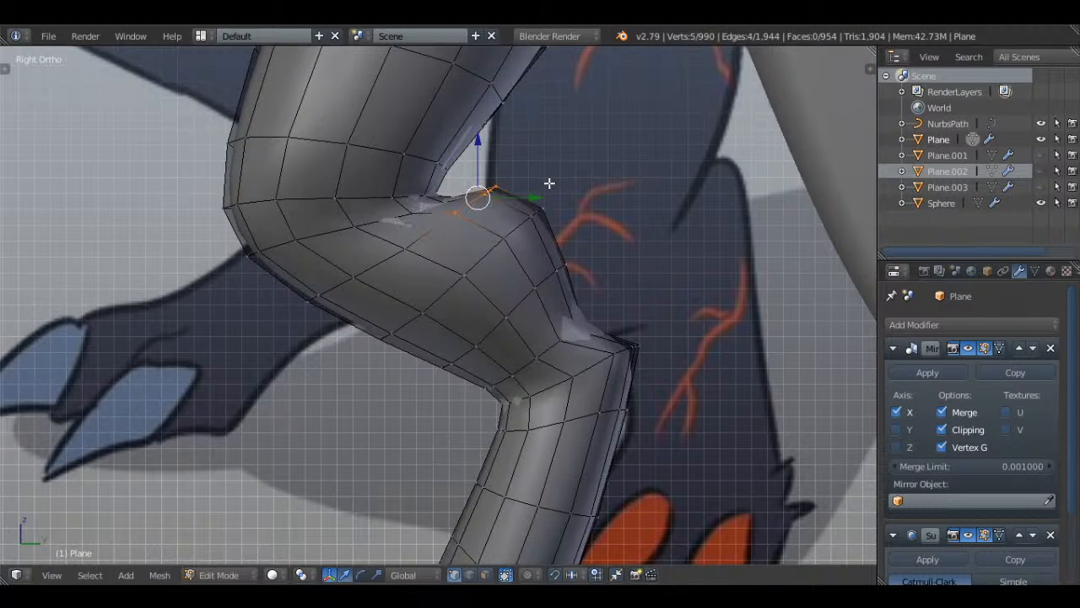
key("g")
left_click(540, 186)
key("Tab")
scroll(566, 211, "down", 4)
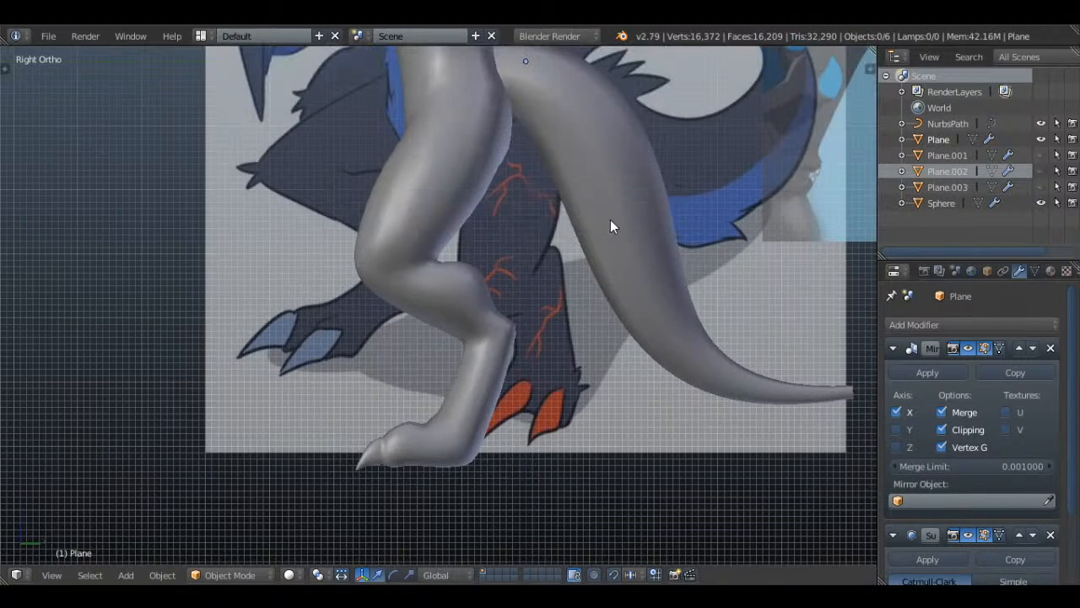
- Enter edit mode on the head and move the vertex at the eye opening's inner corner toward the eyeball
scroll(564, 148, "up", 1)
middle_click_drag(554, 119, 582, 483, "shift")
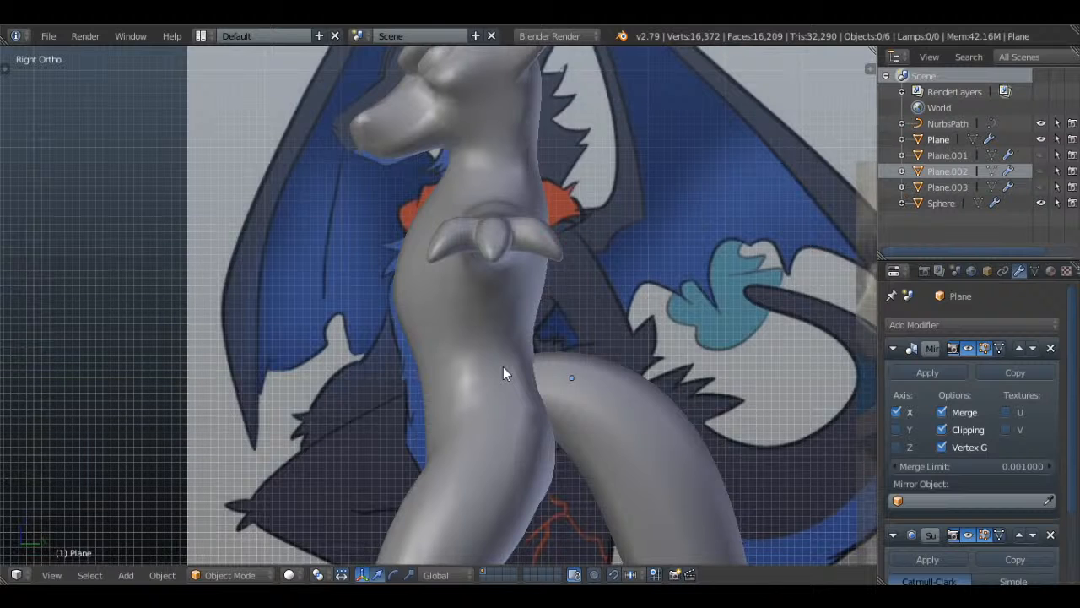
middle_click_drag(531, 285, 617, 360)
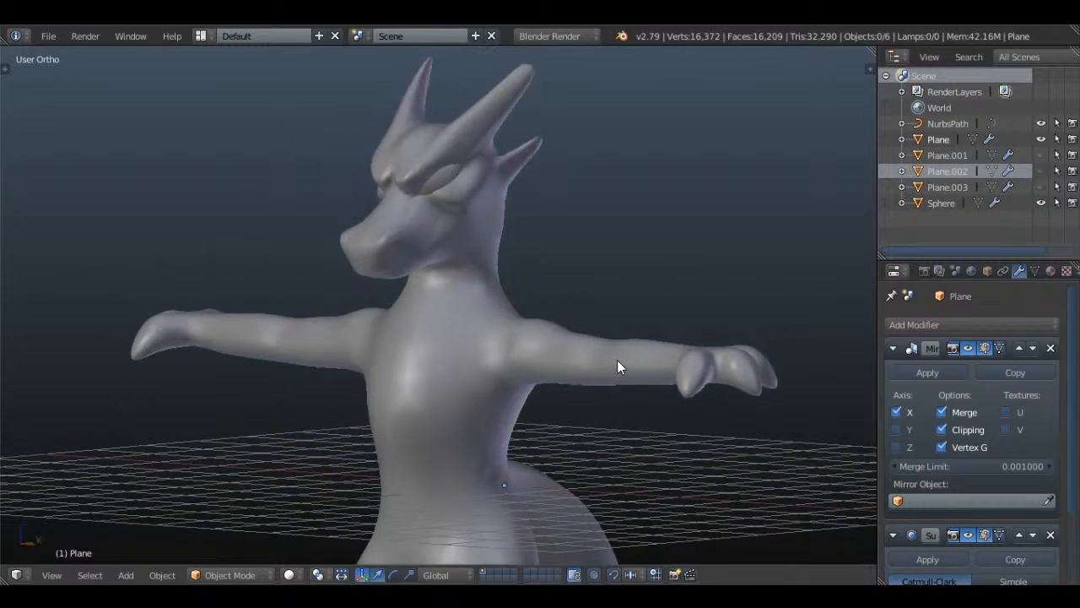
scroll(617, 359, "up", 5)
middle_click_drag(513, 200, 499, 304)
key("Tab")
scroll(507, 280, "up", 3)
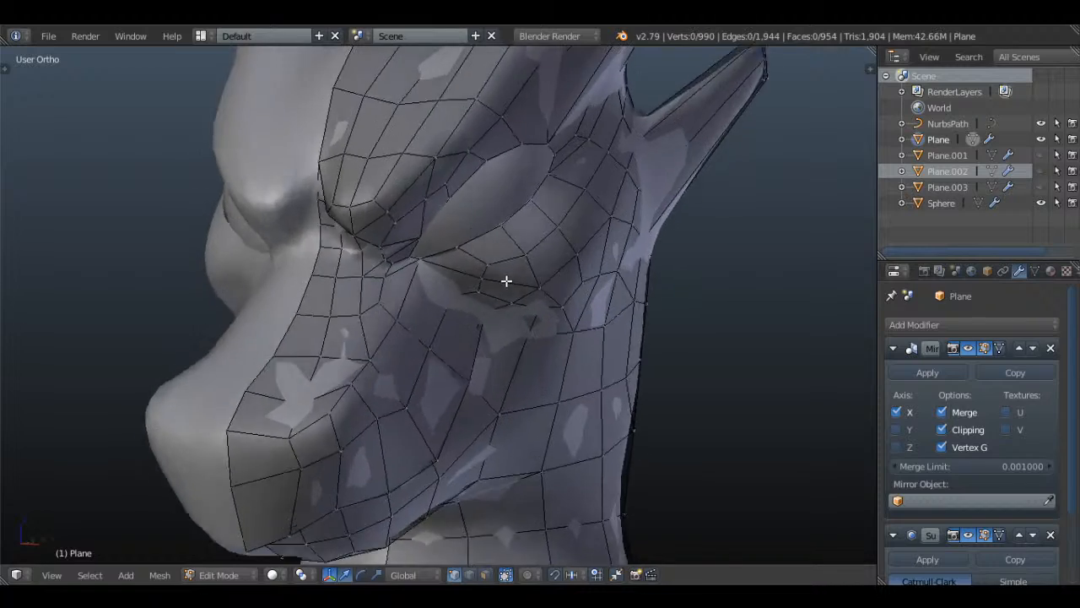
scroll(507, 281, "up", 8)
key("a")
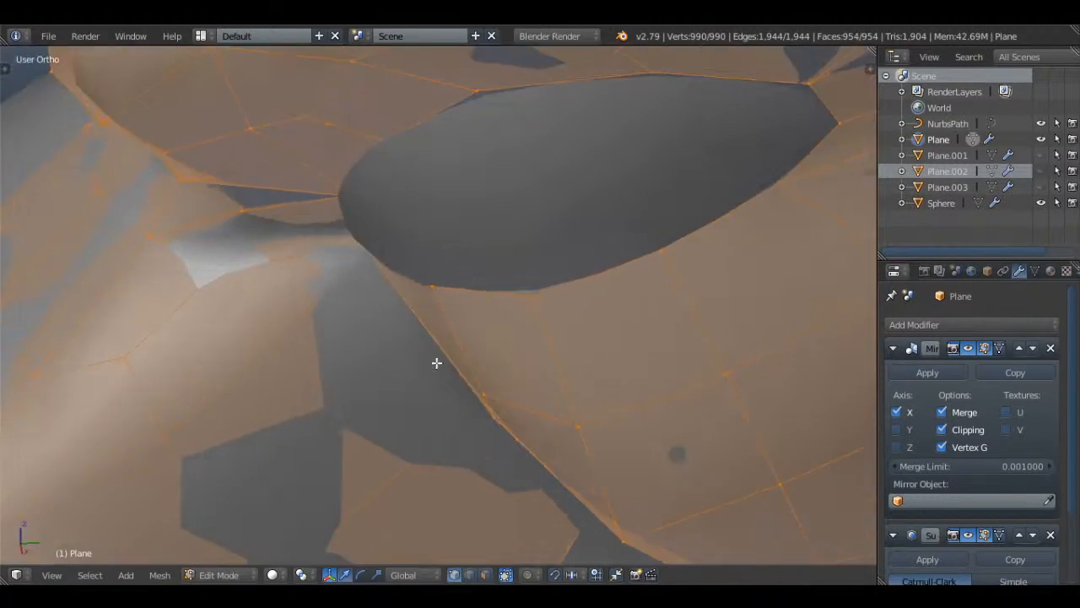
key("a")
right_click(371, 252)
middle_click_drag(371, 252, 458, 283)
key("g")
left_click(422, 235)
- Reposition the neighbouring lower-eyelid vertex so that the eyelid edge meets the eyeball near the inner corner
right_click(457, 256)
key("g")
left_click(453, 282)
key("Tab")
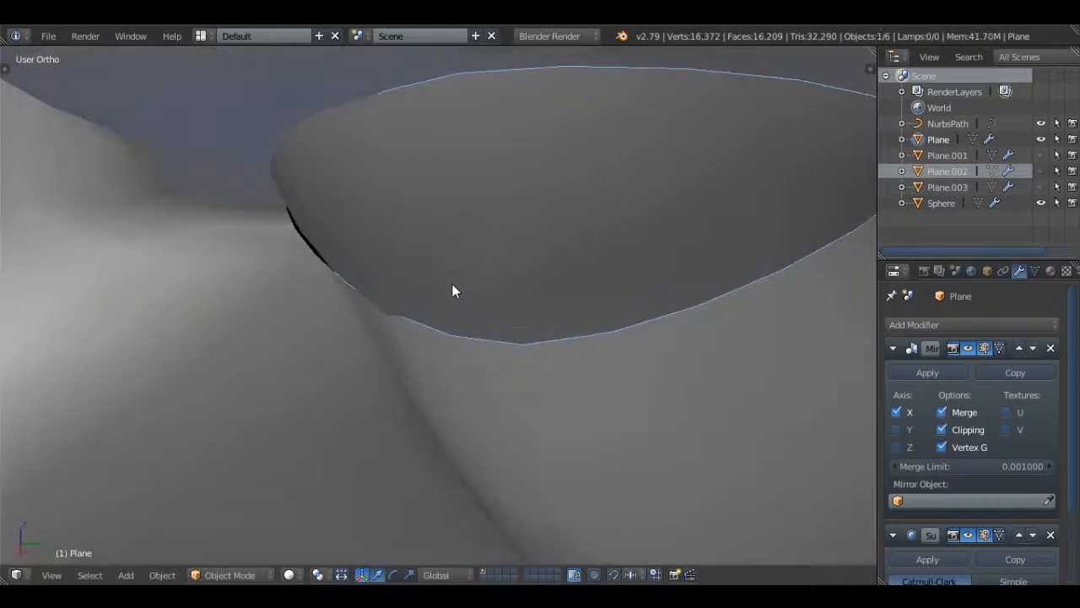
key("Tab")
key("g")
left_click(403, 296)
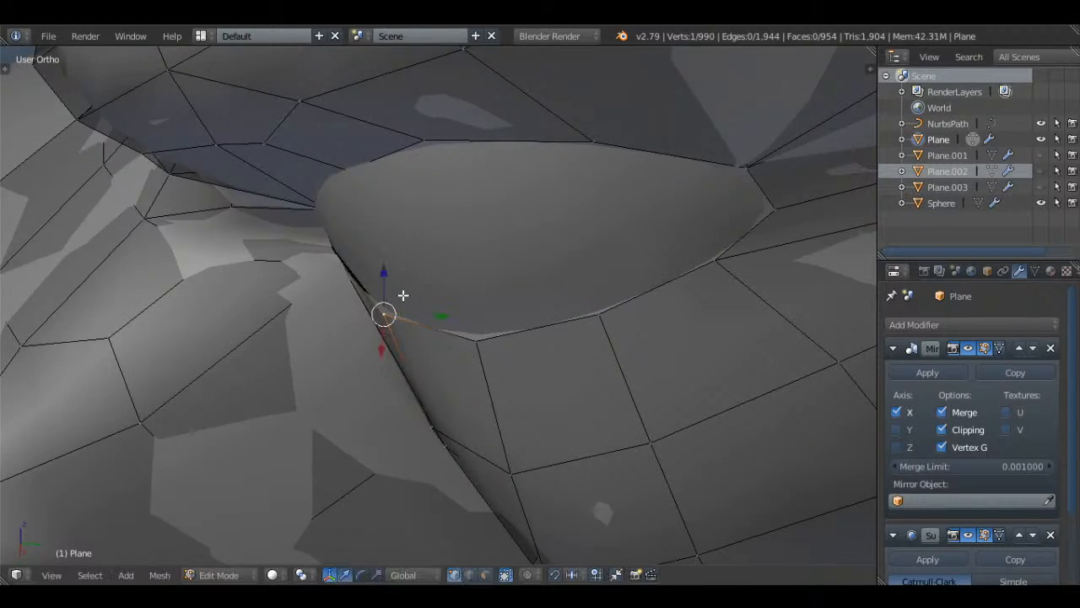
- Extrude the edge loop around the eye opening and move the new loop back into the eyeball
scroll(464, 301, "down", 4)
key("a")
right_click(510, 304, "alt")
scroll(507, 307, "down", 1)
key("z")
middle_click_drag(506, 306, 714, 212)
key("e")
right_click(714, 213)
left_click(683, 219)
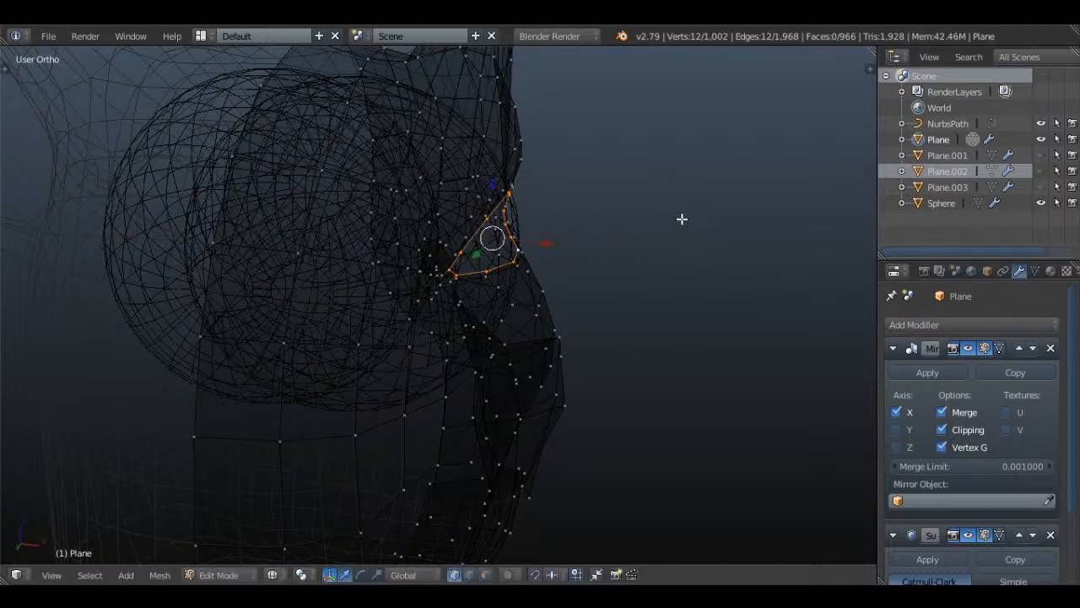
key("g")
left_click(649, 222)
middle_click_drag(649, 222, 535, 248)
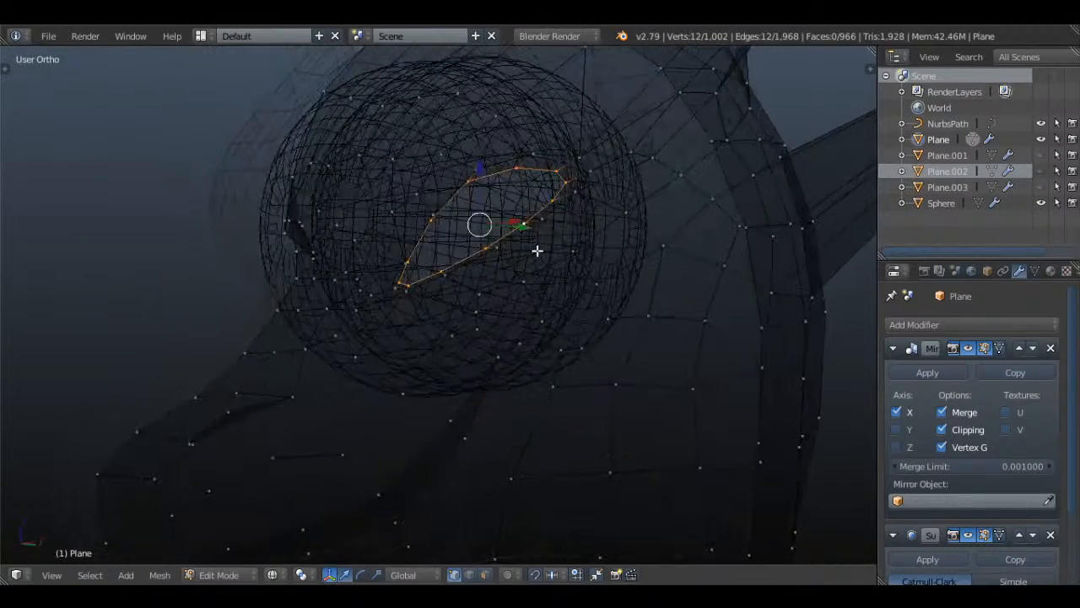
key("z")
key("a")
key("a")
key("a")
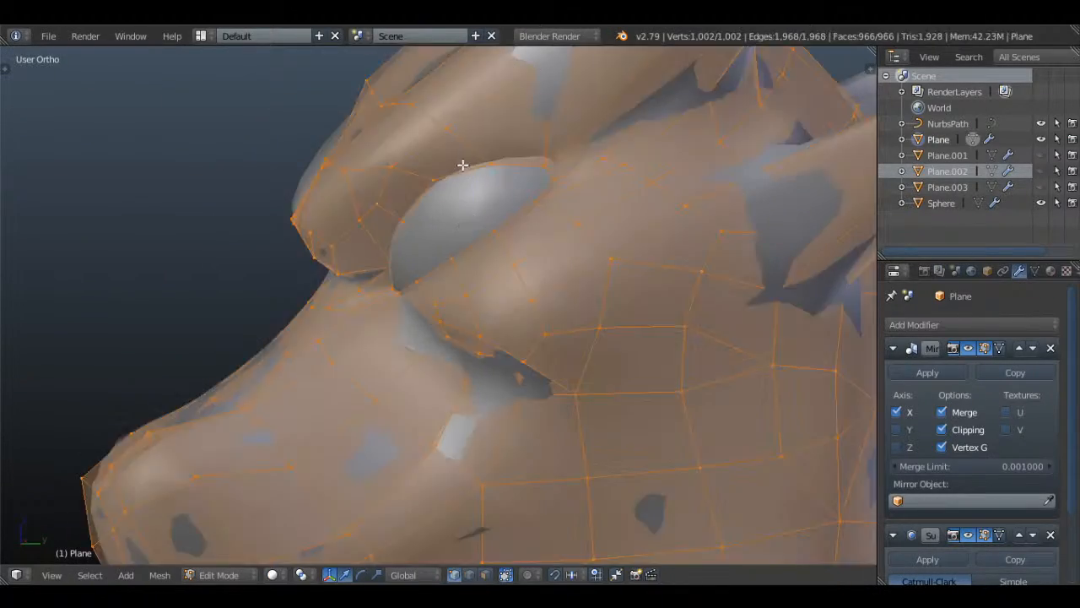
- Select the edge loop around the eye opening and adjust its position against the eyeball
right_click(461, 168, "alt")
mouse_move(471, 201)
middle_mouse_down()
mouse_move(627, 232)
mouse_move(617, 253)
mouse_move(637, 246)
mouse_move(471, 288)
mouse_move(505, 270)
mouse_move(477, 282)
mouse_move(411, 253)
middle_mouse_up()
right_click(515, 245, "alt+shift")
key("z")
key("z")
key("g")
left_click(644, 244)
key("Tab")
key("Tab")
key("a")
- Move one vertex on the lower eyelid and one on the front edge of the upper eyelid to refine the eye outline
right_click(405, 256)
scroll(414, 251, "up", 2)
key("g")
left_click(413, 251)
right_click(357, 172)
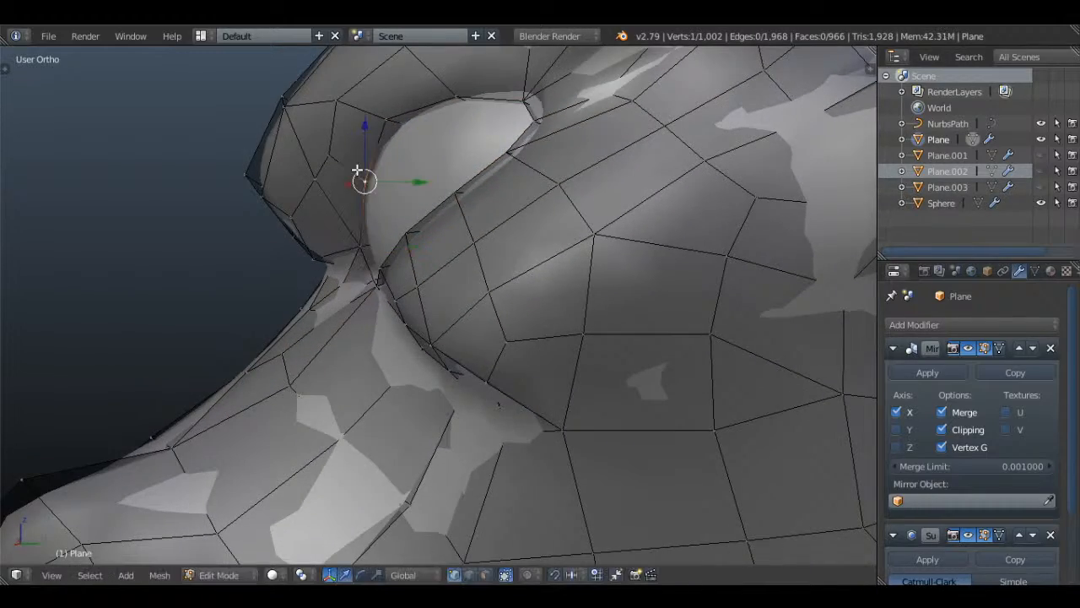
key("g")
left_click(349, 171)
key("a")
- Examine the reshaped eye rim on the head, both smoothed and as an edit-mode mesh
middle_click_drag(521, 176, 565, 254, "shift")
scroll(444, 246, "down", 3)
scroll(518, 255, "up", 3)
key("Tab")
scroll(448, 295, "down", 2)
key("Tab")
scroll(557, 252, "up", 1)
key("a")
key("a")
middle_click_drag(517, 216, 564, 212)
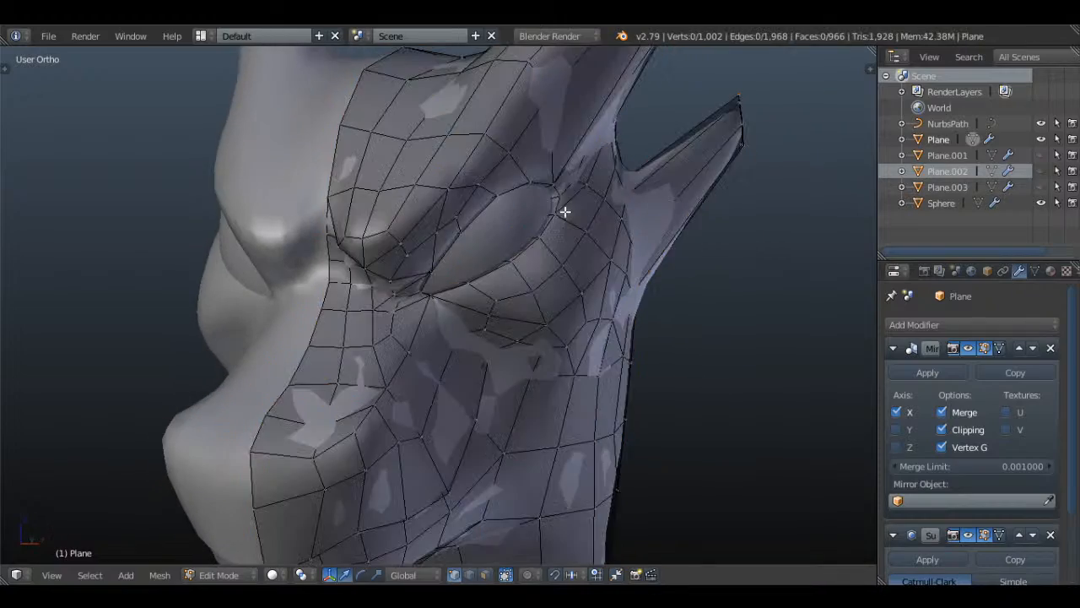
- Try another extrusion of the edge loop around the eye opening
left_click(551, 195)
left_click(551, 195)
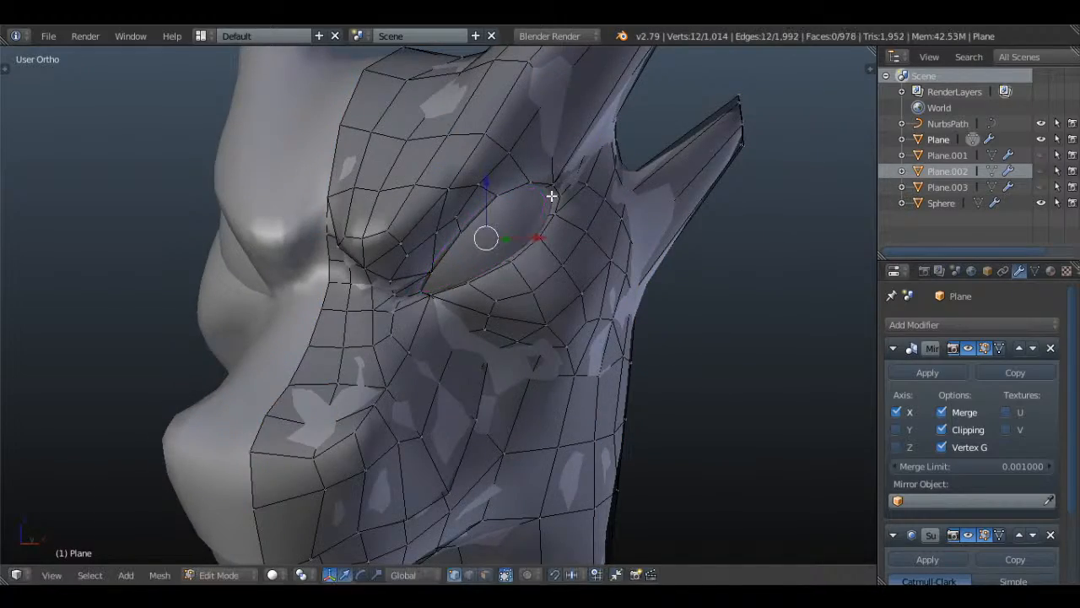
key("a")
- Examine the character in solid and wireframe shading, ending on the upper back in edit mode
key("Tab")
mouse_move(596, 236)
middle_mouse_down()
mouse_move(648, 186)
mouse_move(697, 220)
mouse_move(617, 259)
mouse_move(695, 203)
mouse_move(603, 265)
mouse_move(569, 313)
middle_mouse_up()
key("z")
key("Tab")
key("Tab")
key("z")
middle_click_drag(674, 281, 762, 282)
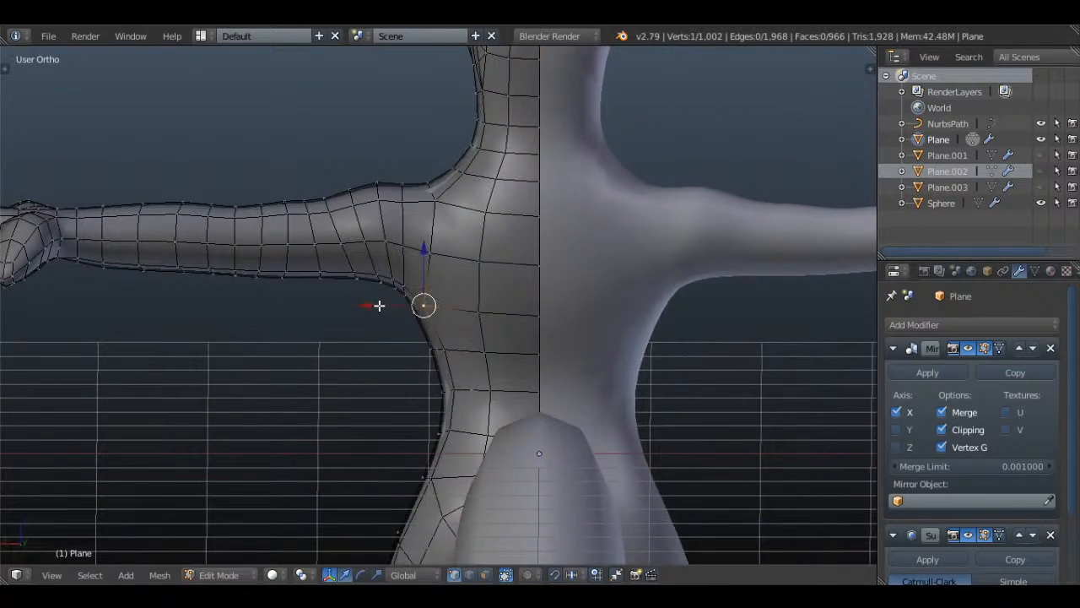
- Move the back vertex below the armpit about 0.06 toward the spine along X and adjust the neighbouring back vertices
key("g")
key("x")
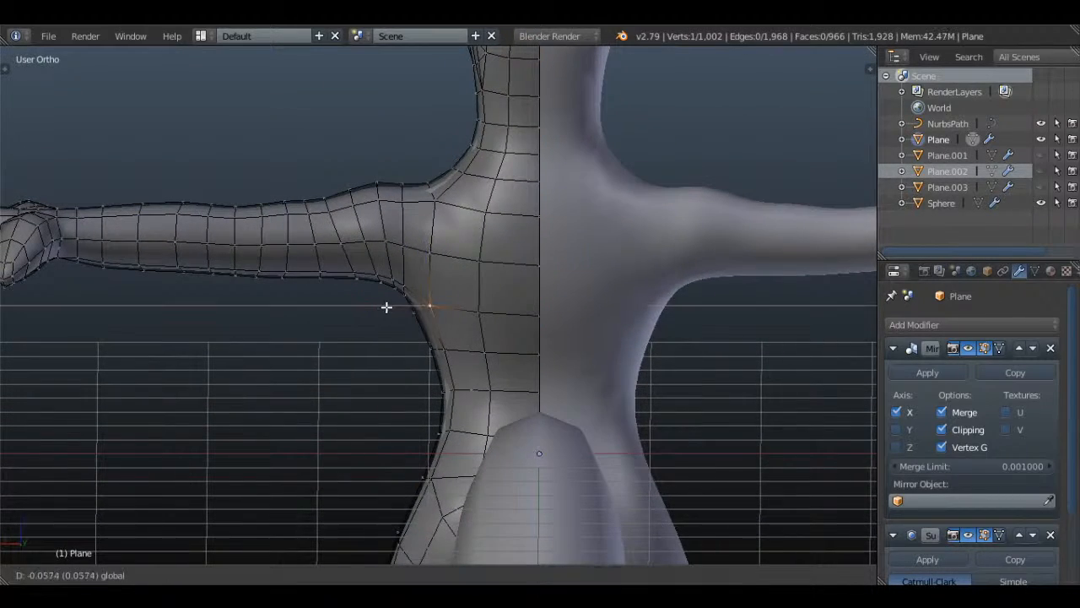
left_click(386, 306)
left_click_drag(386, 249, 419, 266)
key("a")
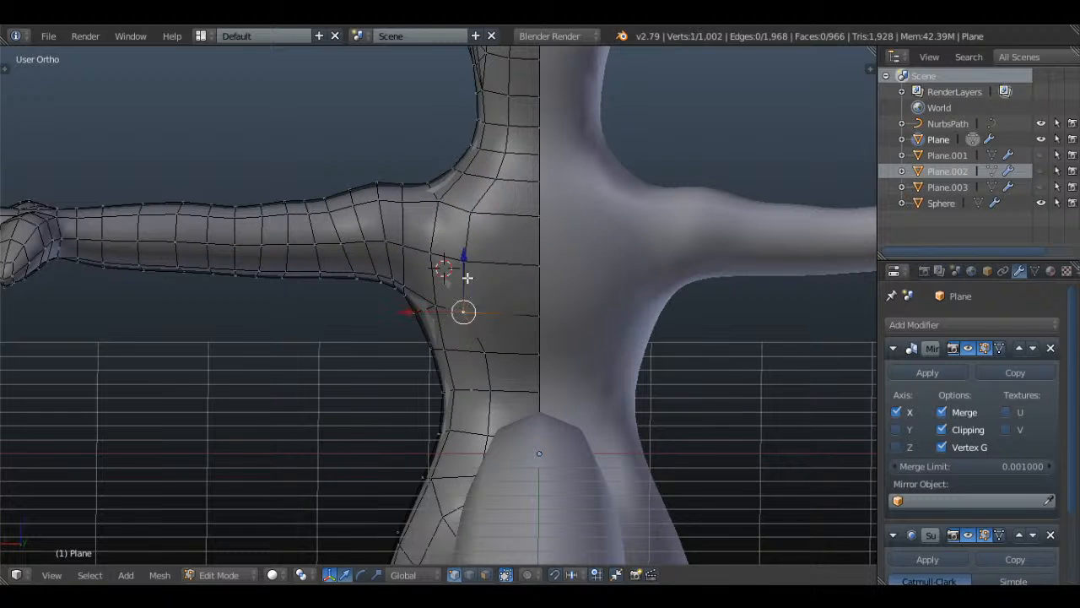
- Select two stacked faces on the upper back, compare their position with the reference from the right and clear the selection
key("a")
scroll(594, 474, "up", 3)
middle_click_drag(593, 475, 540, 268)
scroll(519, 380, "down", 1)
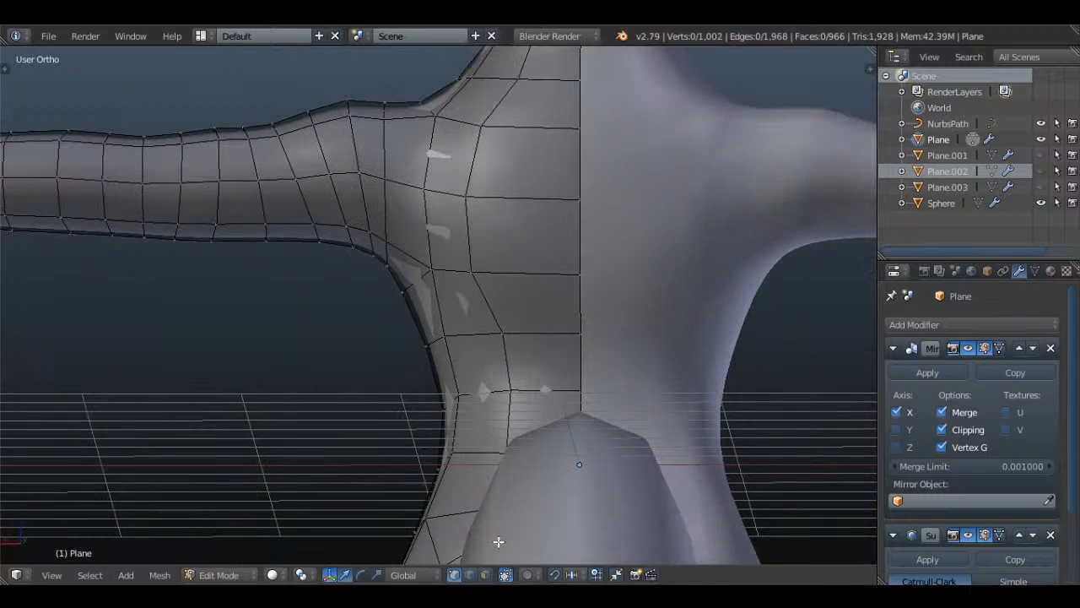
right_click(461, 240)
right_click(461, 179, "shift")
scroll(489, 183, "down", 5)
key("KP_3")
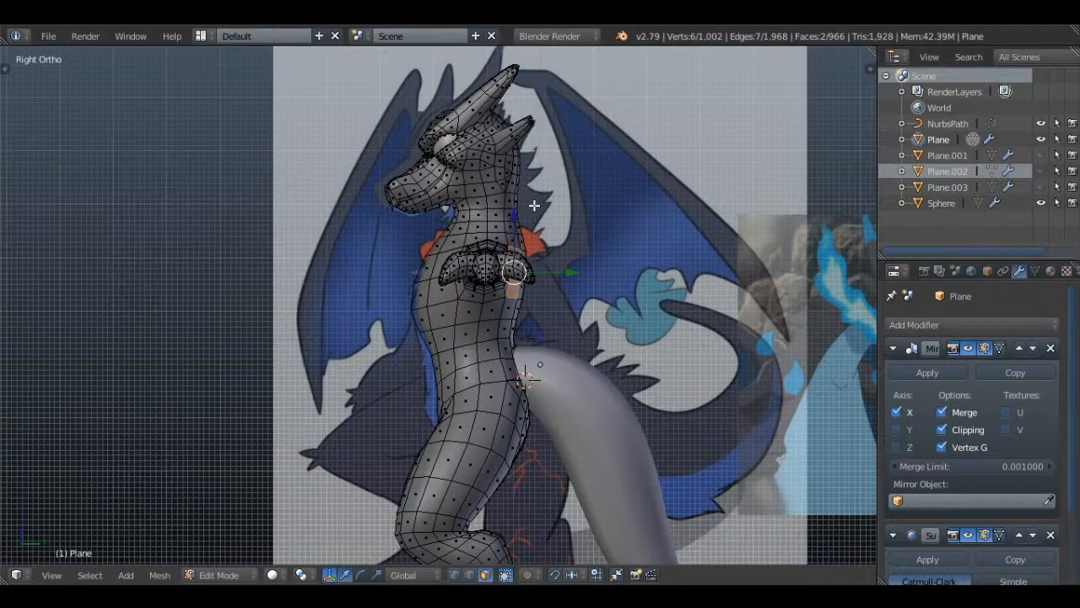
scroll(649, 263, "up", 3)
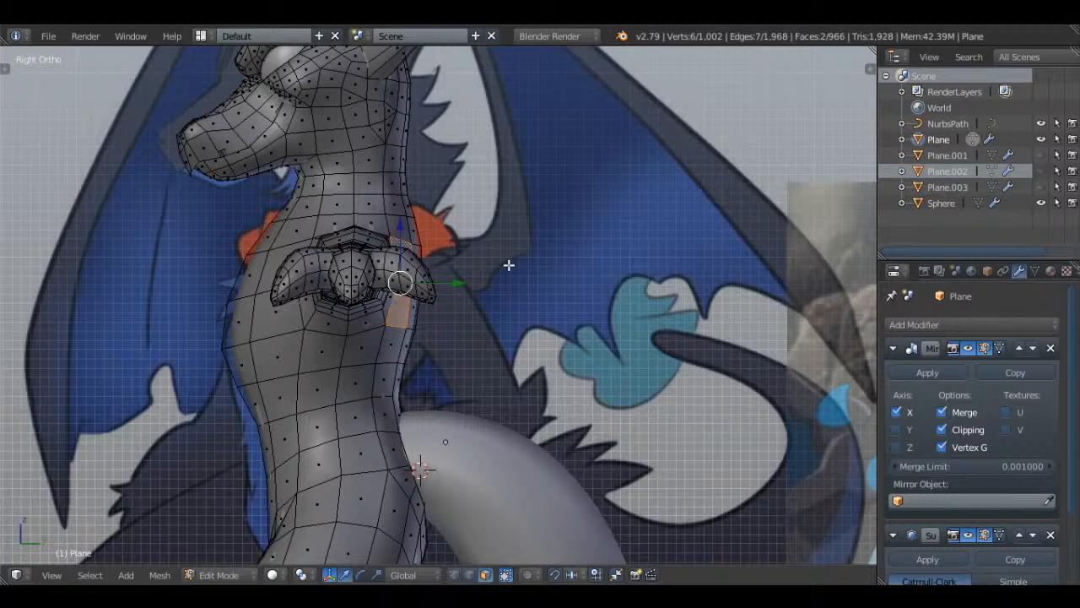
key("z")
mouse_move(545, 257)
middle_mouse_down()
mouse_move(477, 262)
mouse_move(455, 278)
mouse_move(495, 289)
middle_mouse_up()
scroll(456, 278, "up", 1)
scroll(458, 278, "up", 1)
key("a")
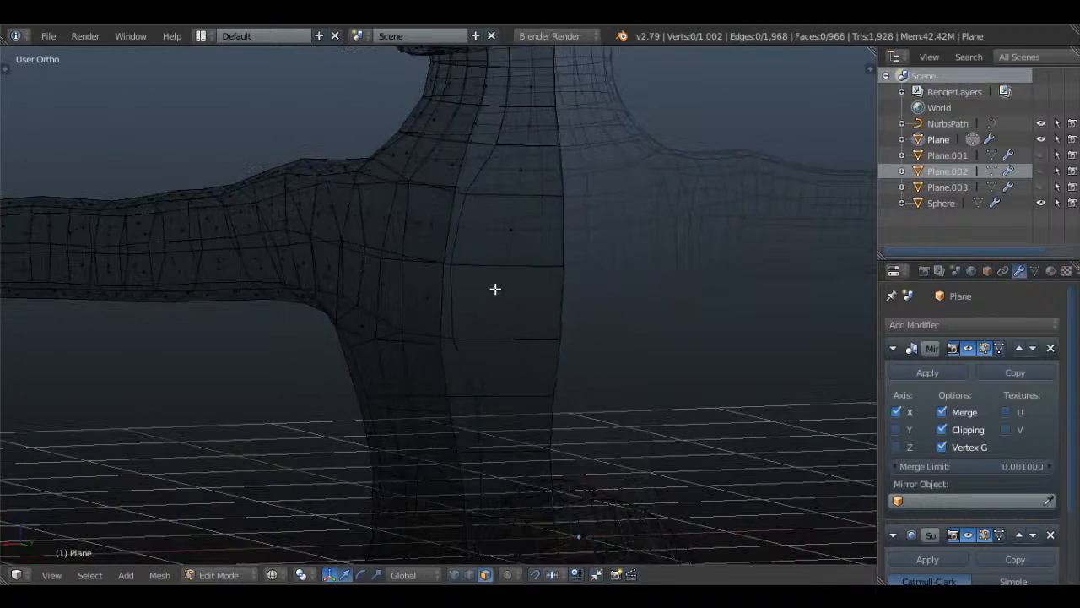
- Scale and rotate the upper-back face beside the shoulder blade and adjust the neighbouring vertex to even out the mesh
key("z")
right_click(439, 229)
key("s")
left_click(529, 237)
key("r")
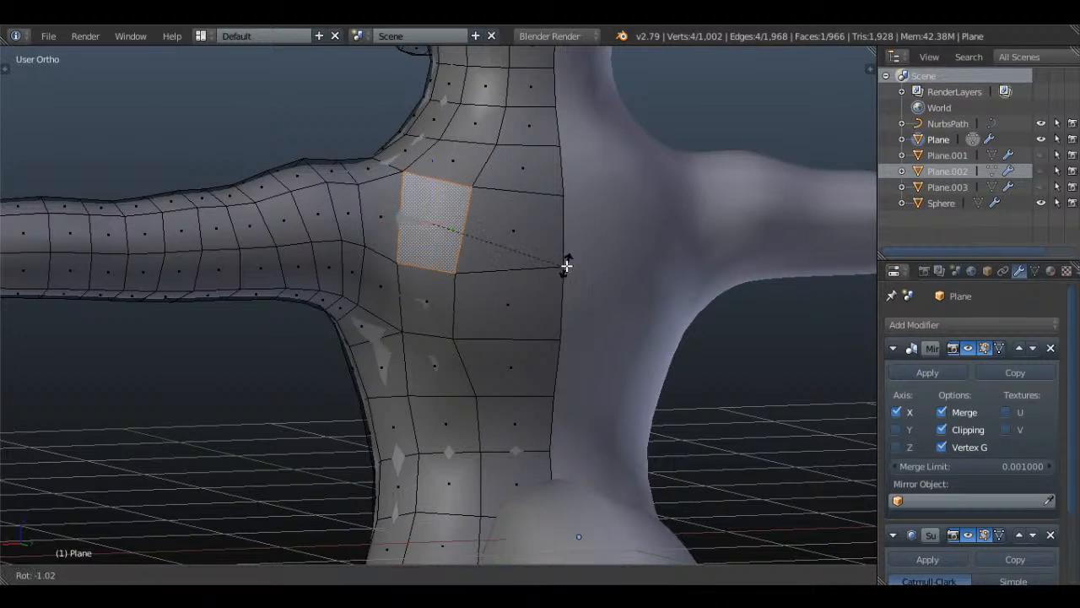
left_click(567, 266)
key("a")
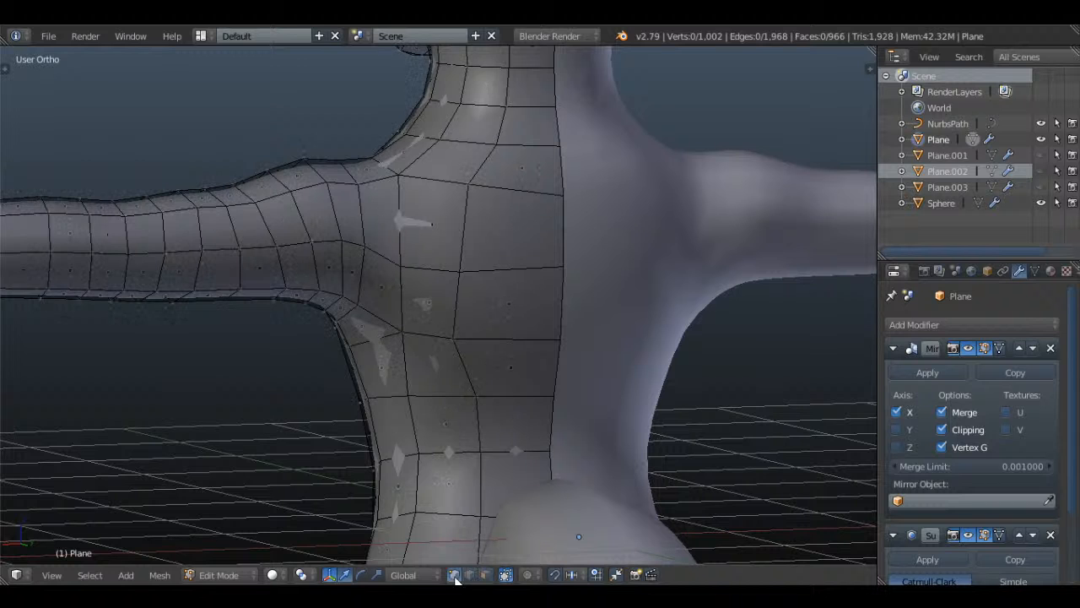
key("a")
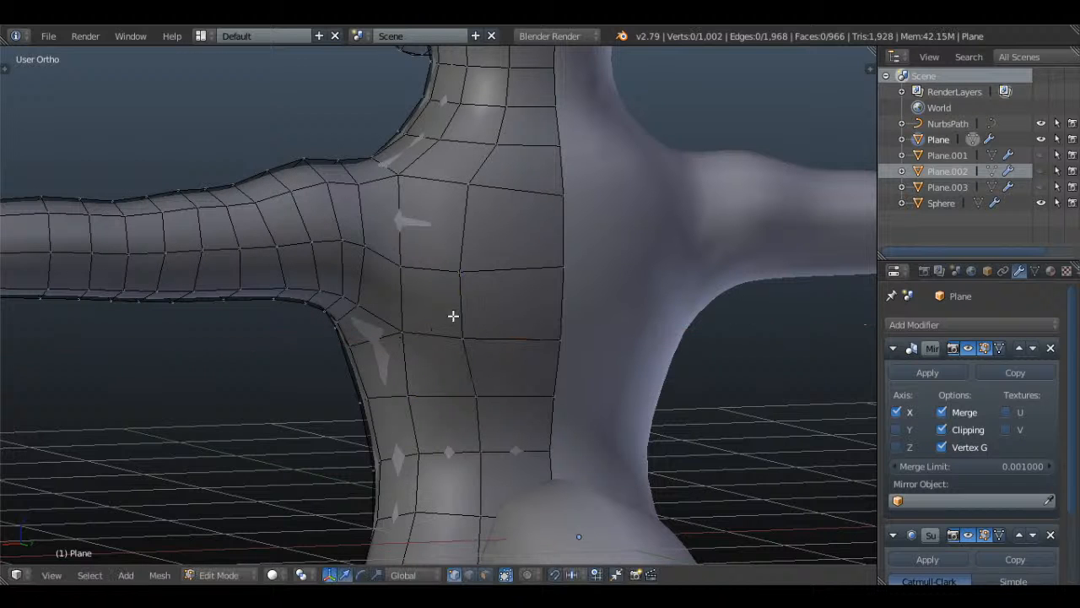
- Extrude the adjusted upper-back face backward from the body to start the wing arm
left_click(485, 576)
right_click(513, 225)
scroll(450, 222, "down", 3)
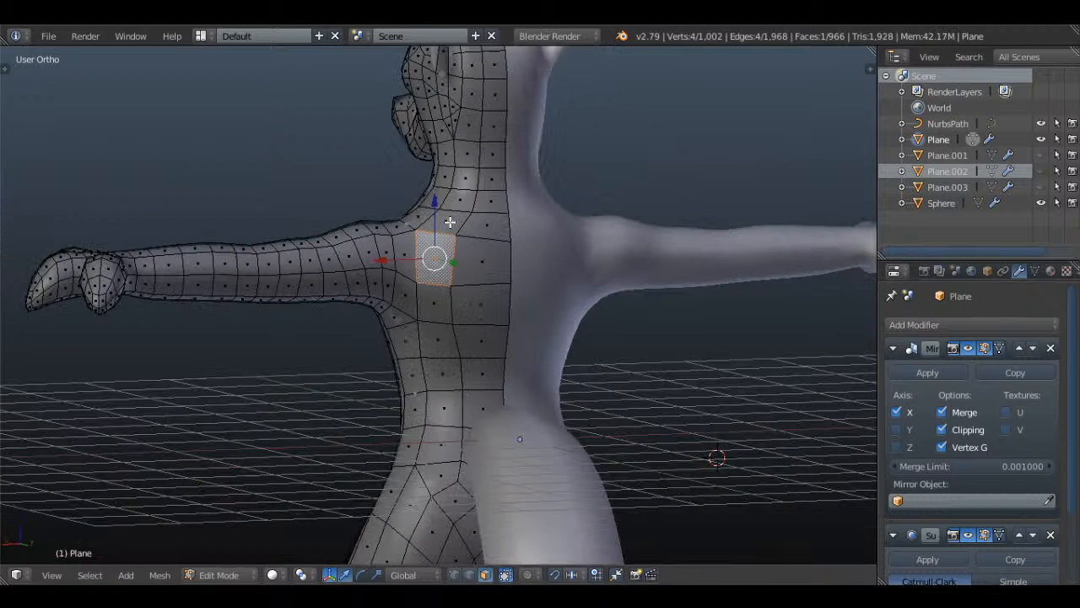
key("KP_7")
scroll(454, 226, "up", 4)
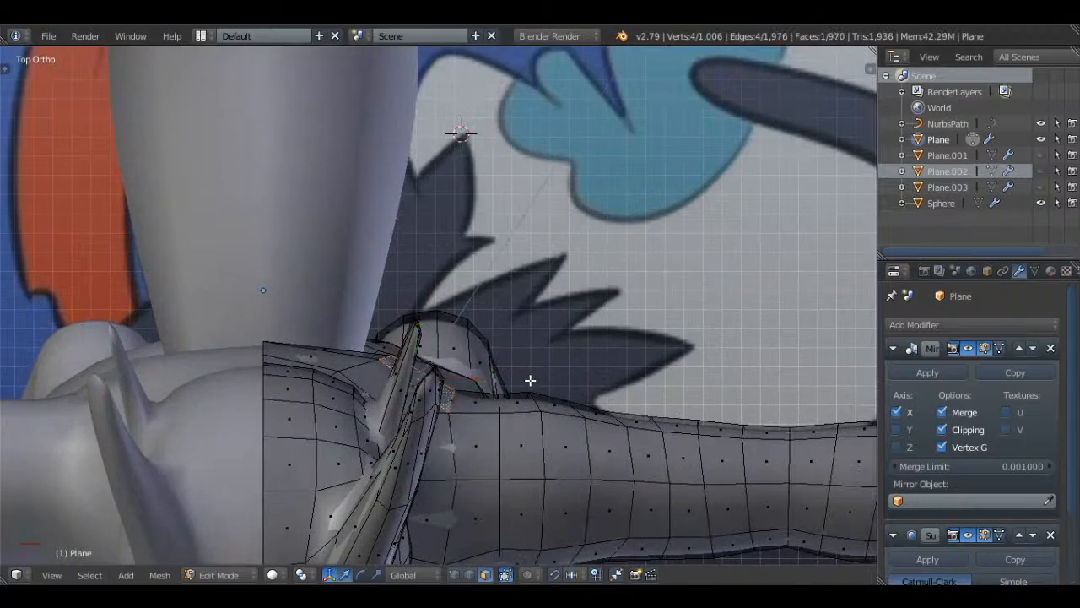
key("e")
left_click(541, 348)
key("KP_3")
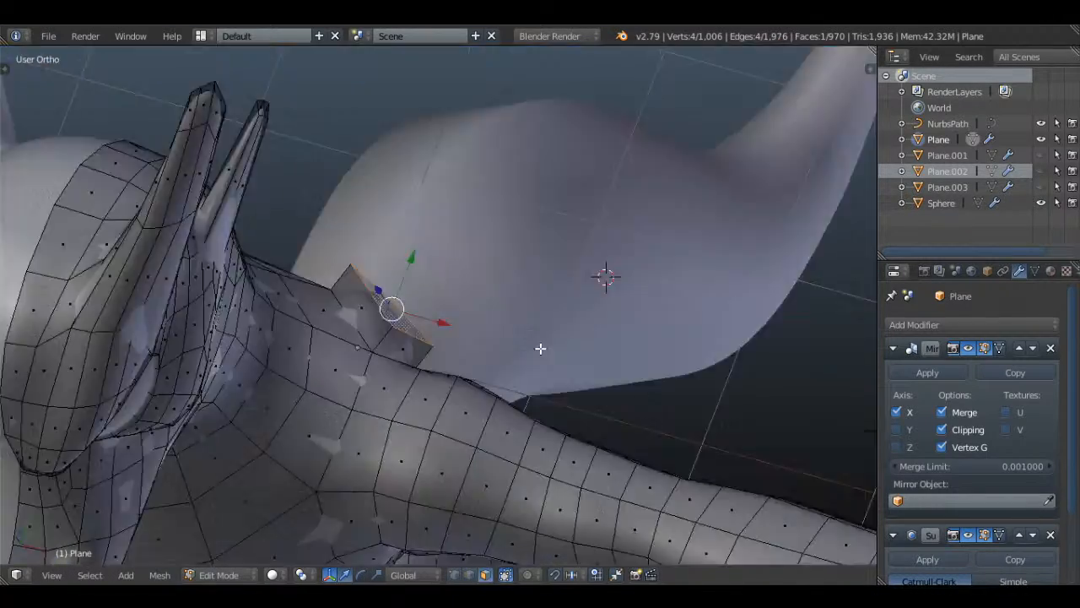
- Extend the wing arm with another segment toward the reference wing's elbow and rotate its end face in the right view
scroll(495, 351, "down", 3)
key("z")
key("g")
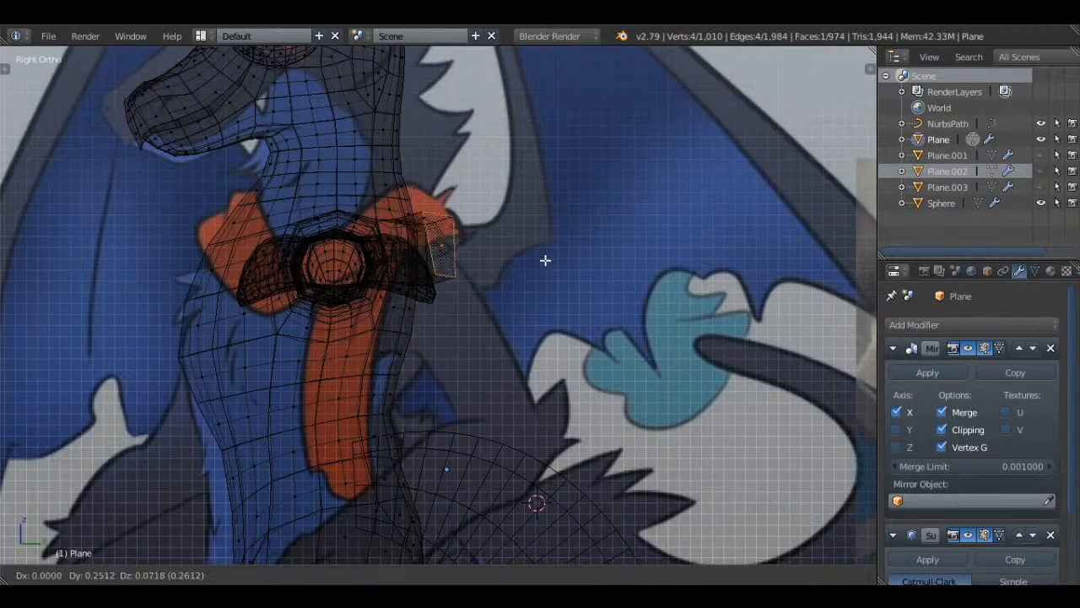
left_click(614, 225)
middle_click_drag(616, 224, 562, 299, "shift")
key("z")
key("r")
left_click(602, 257)
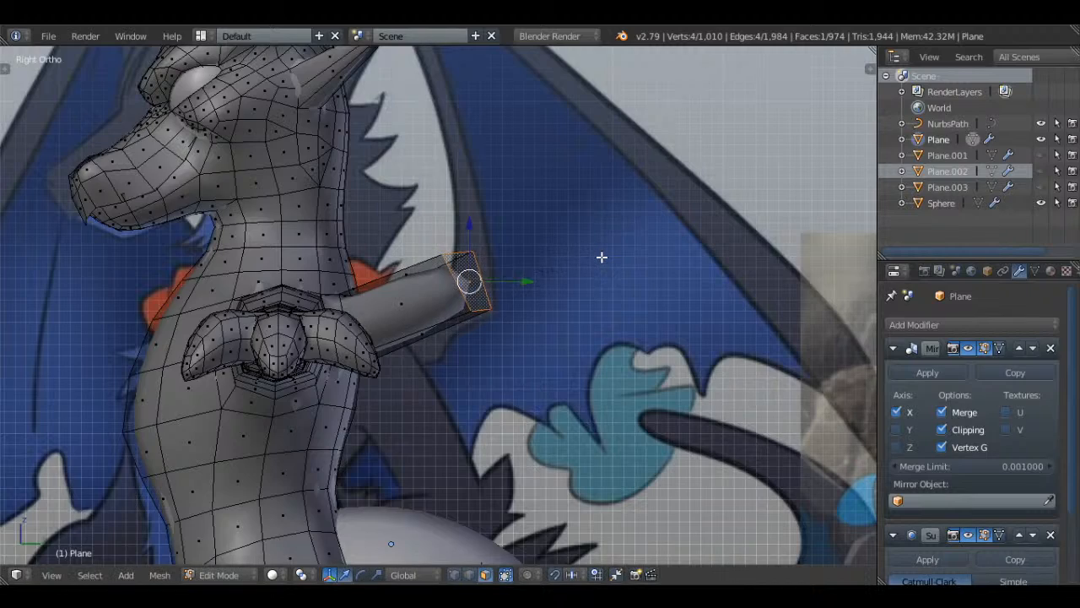
- Move the end vertices of the wing arm in the top view until they line up straight across
key("KP_1")
key("KP_7")
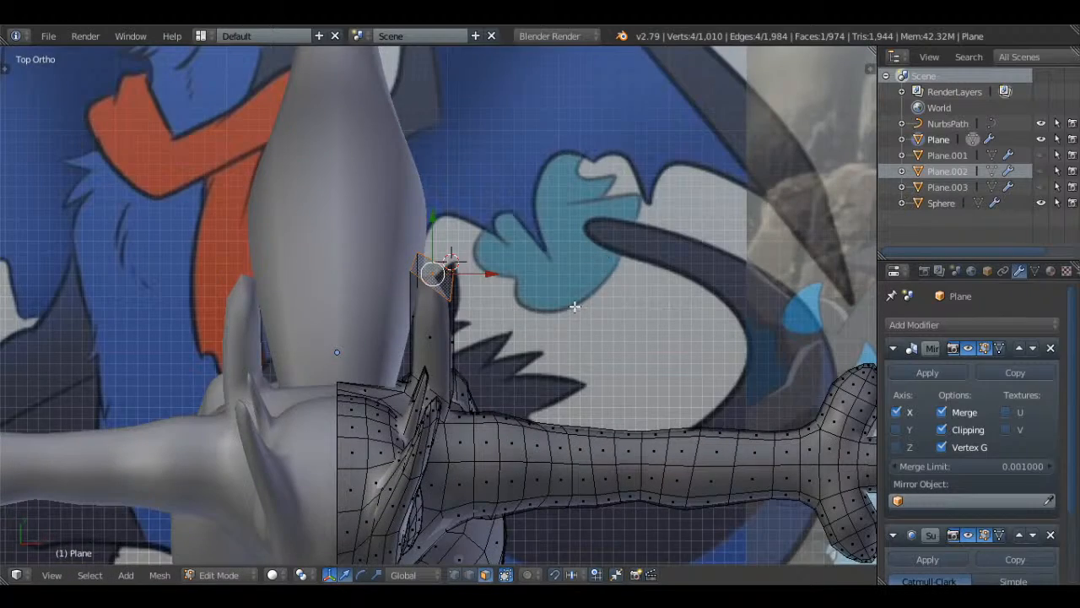
key("a")
scroll(517, 341, "up", 2)
left_click(453, 576)
key("z")
right_click(422, 181)
key("g")
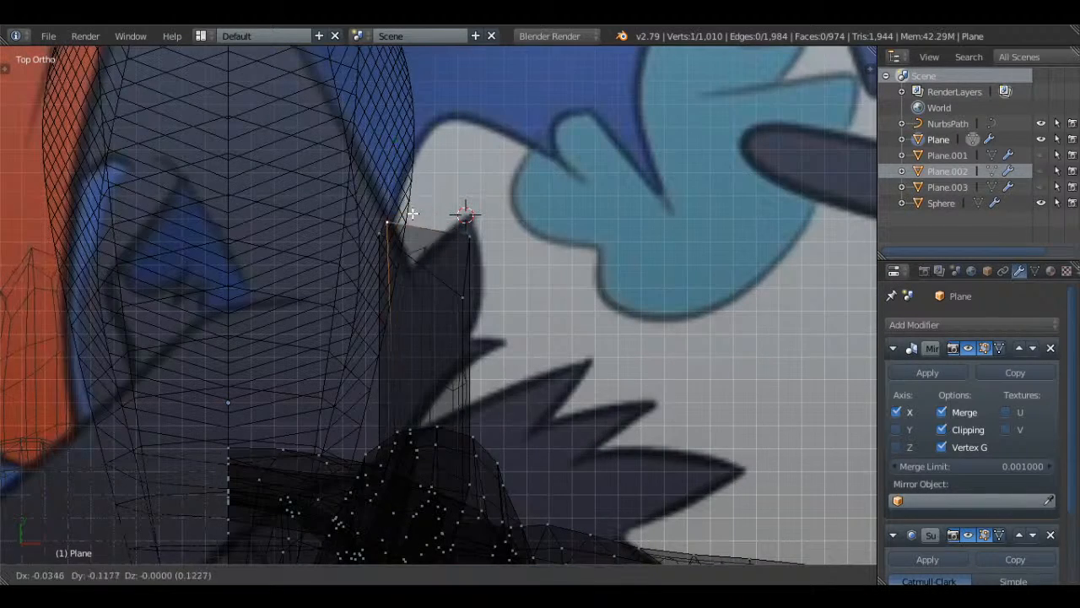
left_click(405, 221)
right_click(464, 293)
key("g")
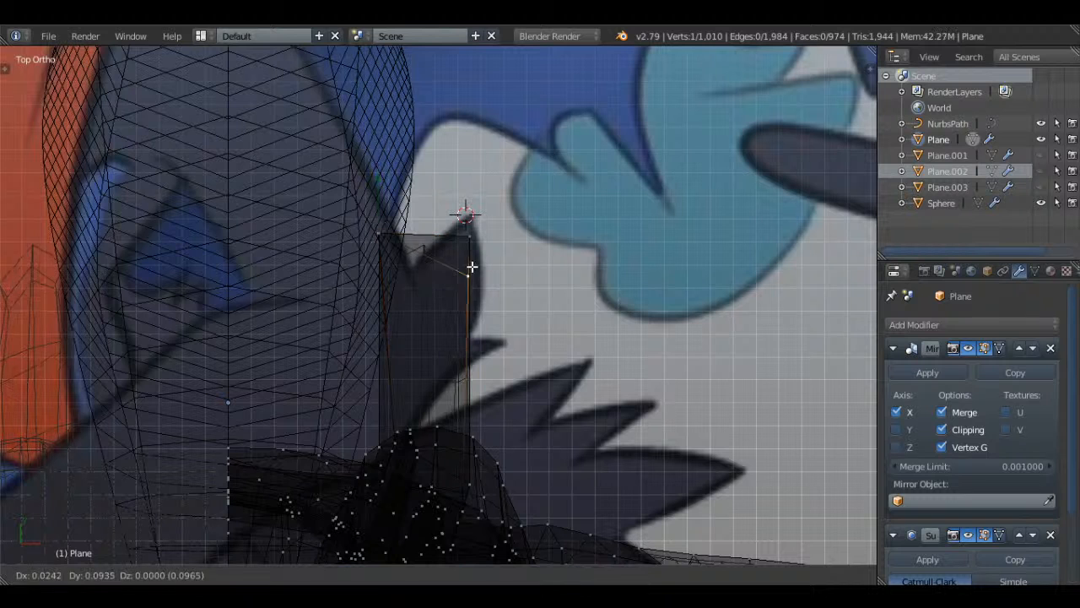
left_click(472, 233)
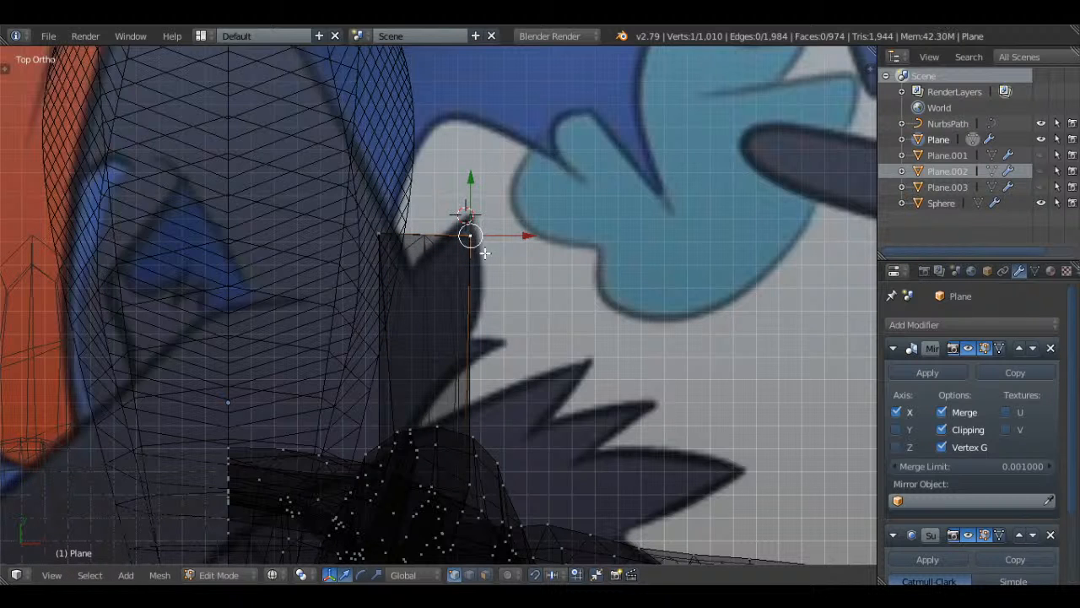
key("g")
left_click(471, 184)
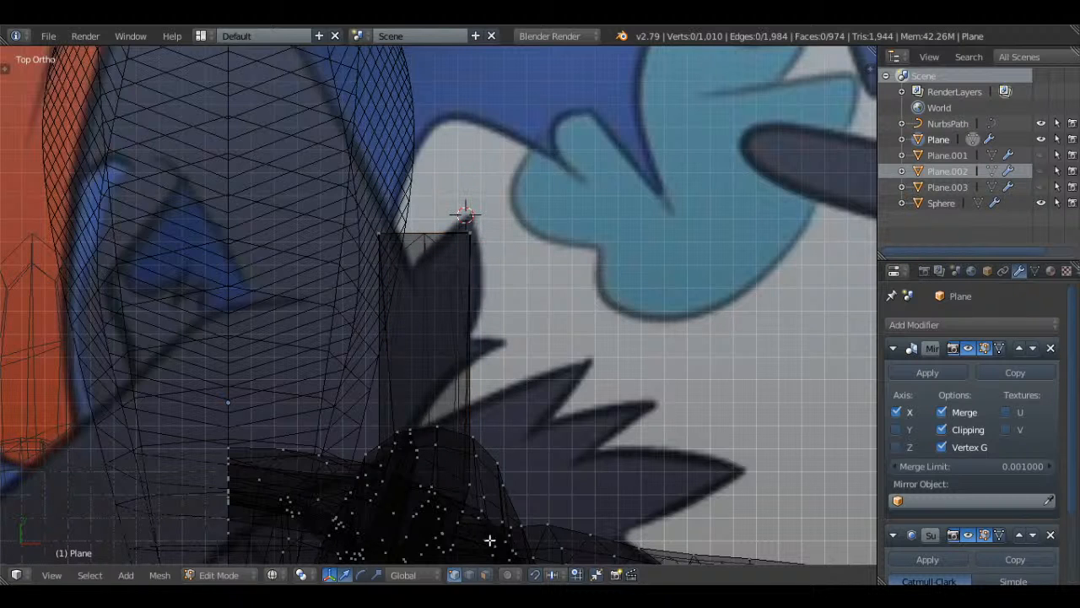
- Move the wing arm's end face onto the reference elbow in the right view and rotate it to the bend
scroll(562, 276, "down", 4)
key("KP_3")
key("z")
key("z")
right_click(477, 289)
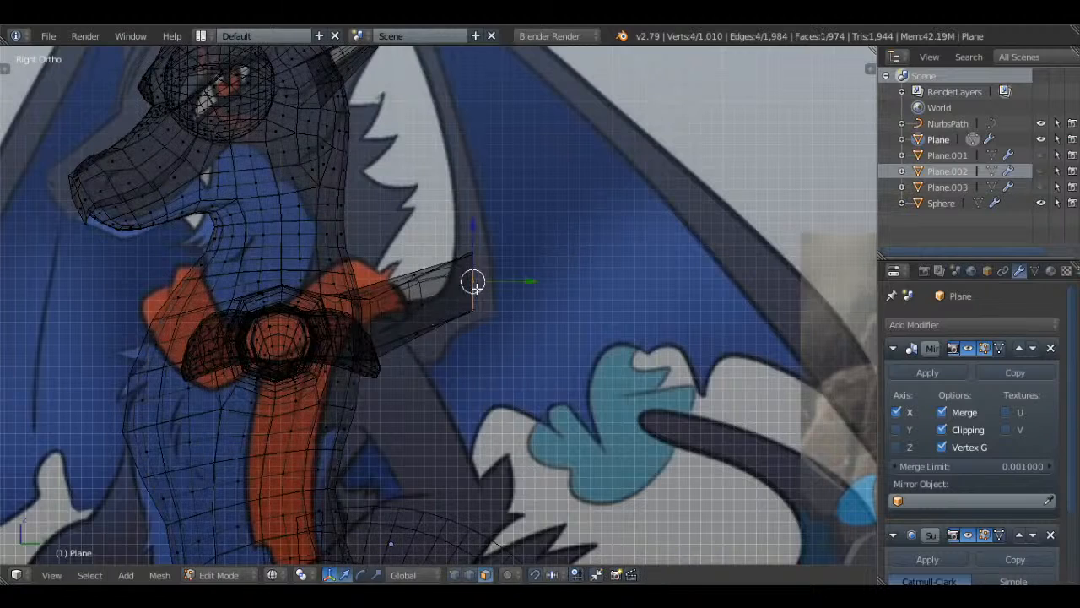
key("g")
key("z")
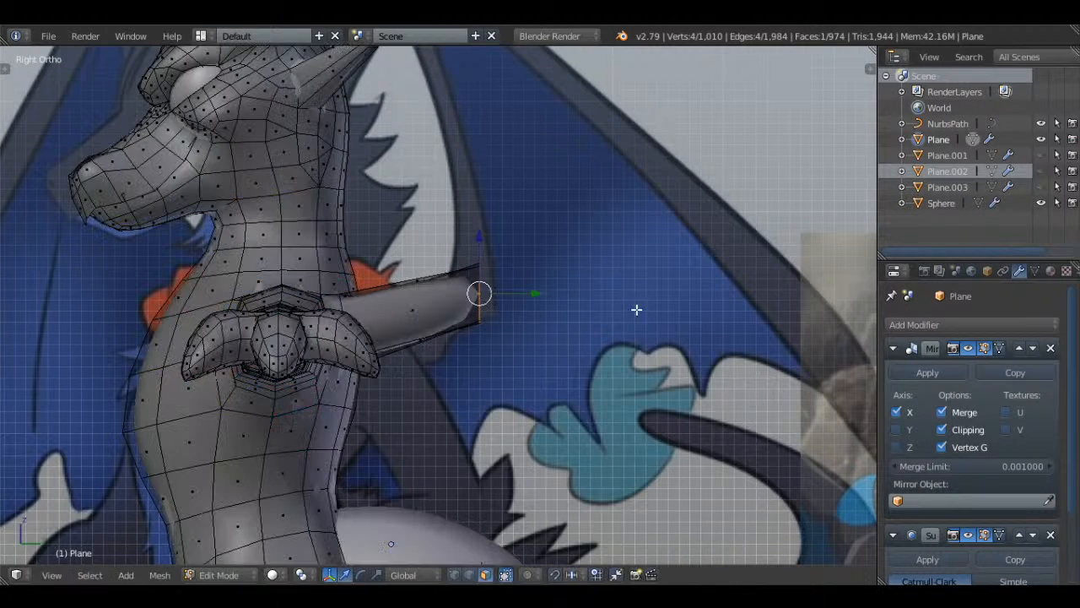
left_click(571, 243)
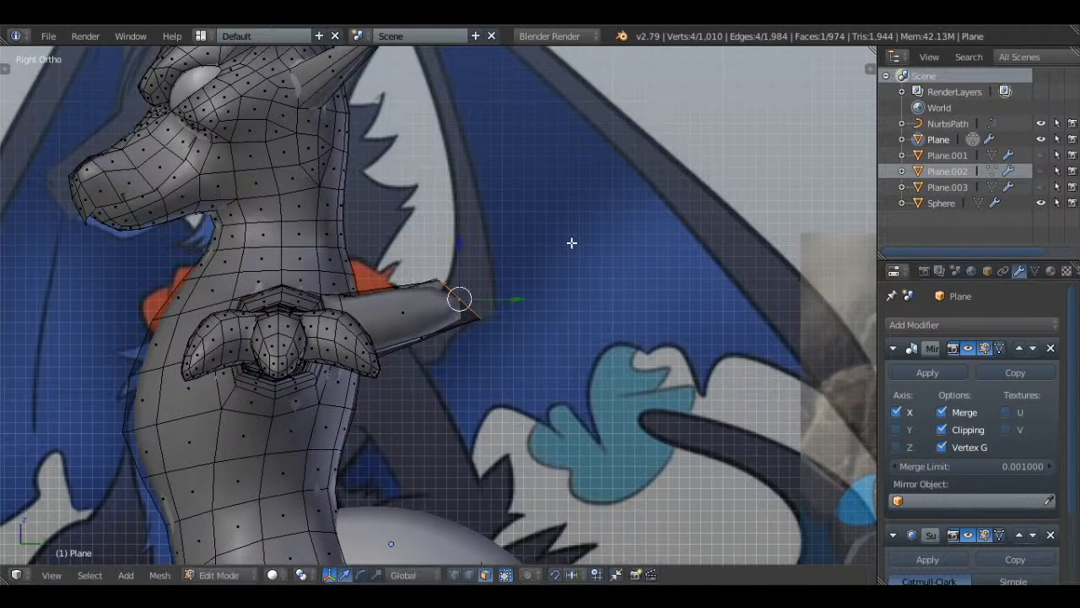
- Extrude the elbow segment of the wing and rotate and move its end face to point upward
left_click_drag(567, 247, 529, 304, "shift")
key("e")
left_click(549, 292)
key("g")
left_click(560, 282)
key("r")
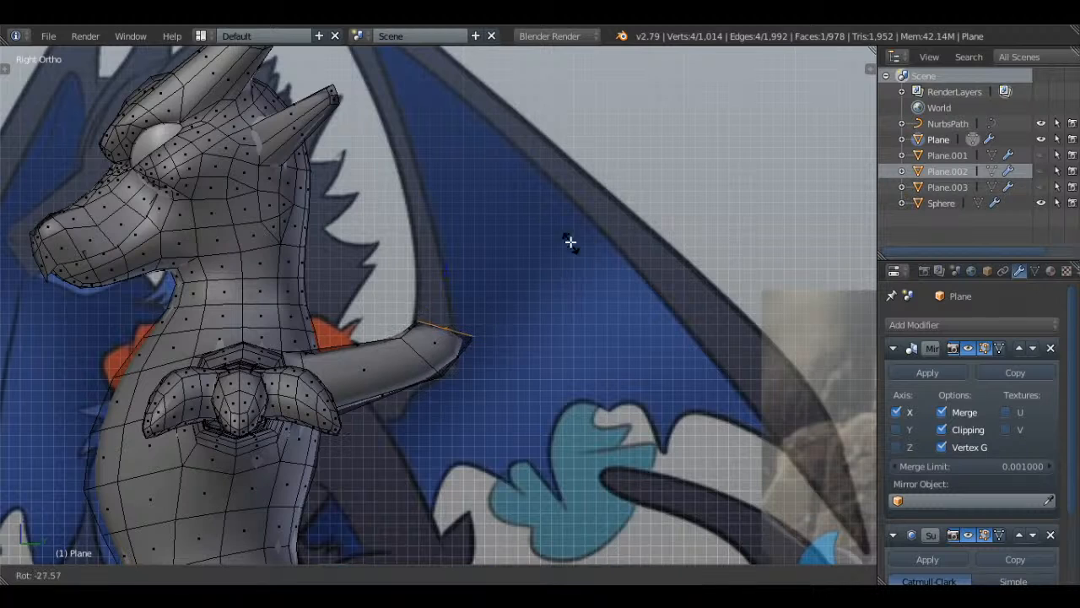
left_click(534, 231)
key("g")
left_click(562, 270)
- Extrude the wing's forearm upward by about 1.2 and scale, move and rotate its end face to match the reference
scroll(564, 271, "down", 2)
key("z")
scroll(565, 278, "up", 2)
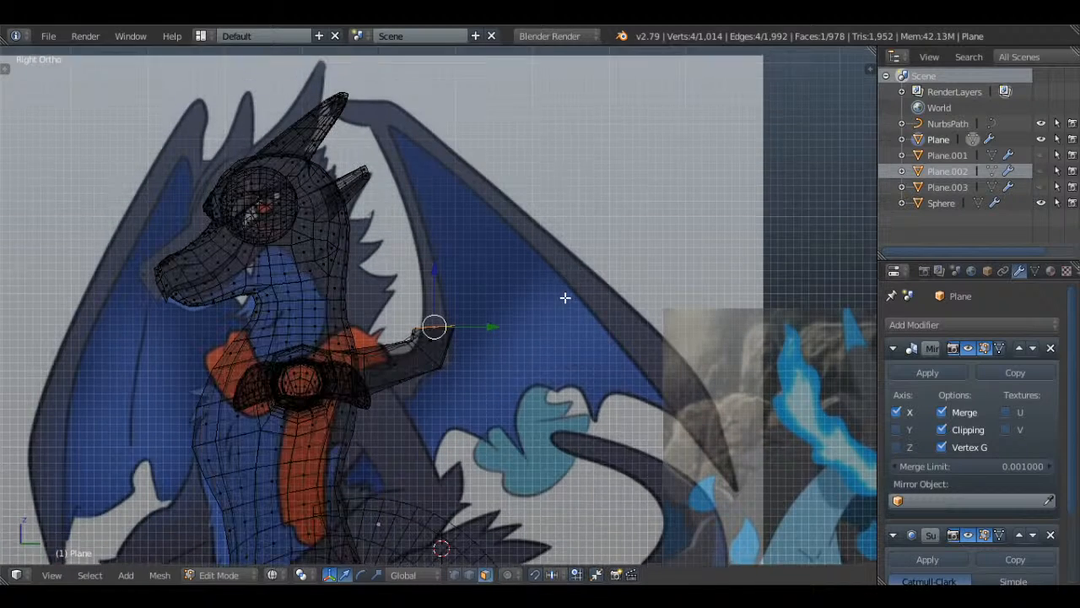
key("s")
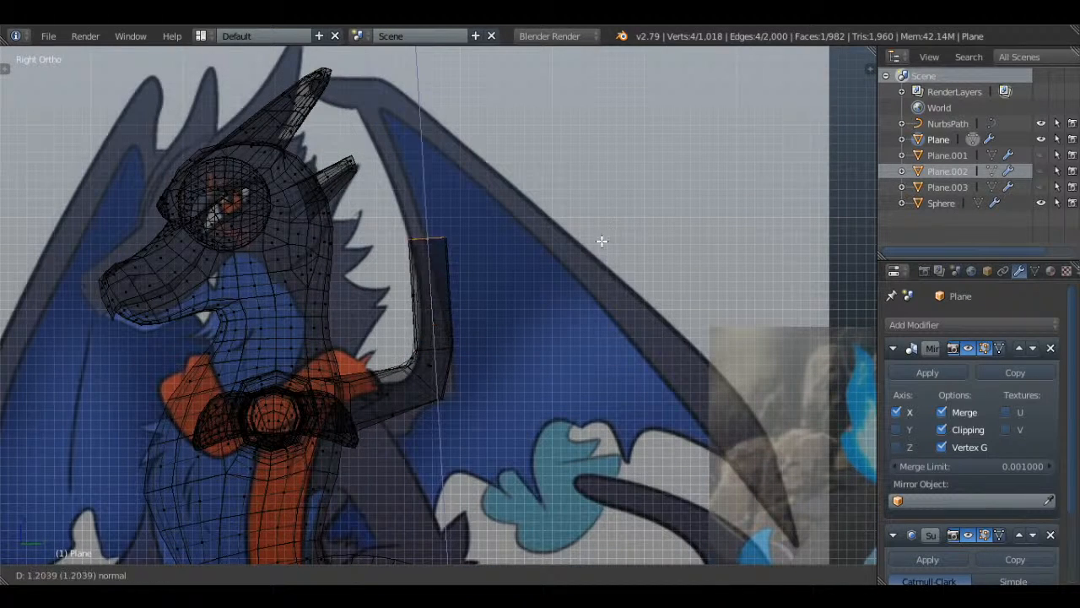
left_click(604, 241)
key("s")
left_click(560, 241)
key("g")
left_click(548, 242)
key("r")
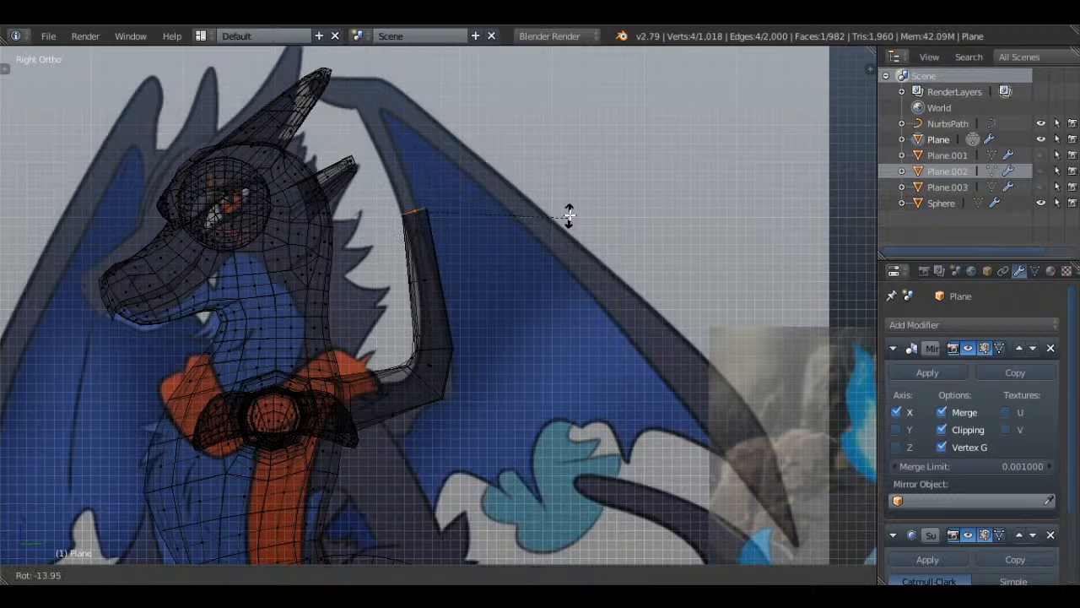
left_click(569, 216)
- Extrude the wing's forearm up to the reference wrist and fine-tune the end face's position
key("e")
left_click(560, 173)
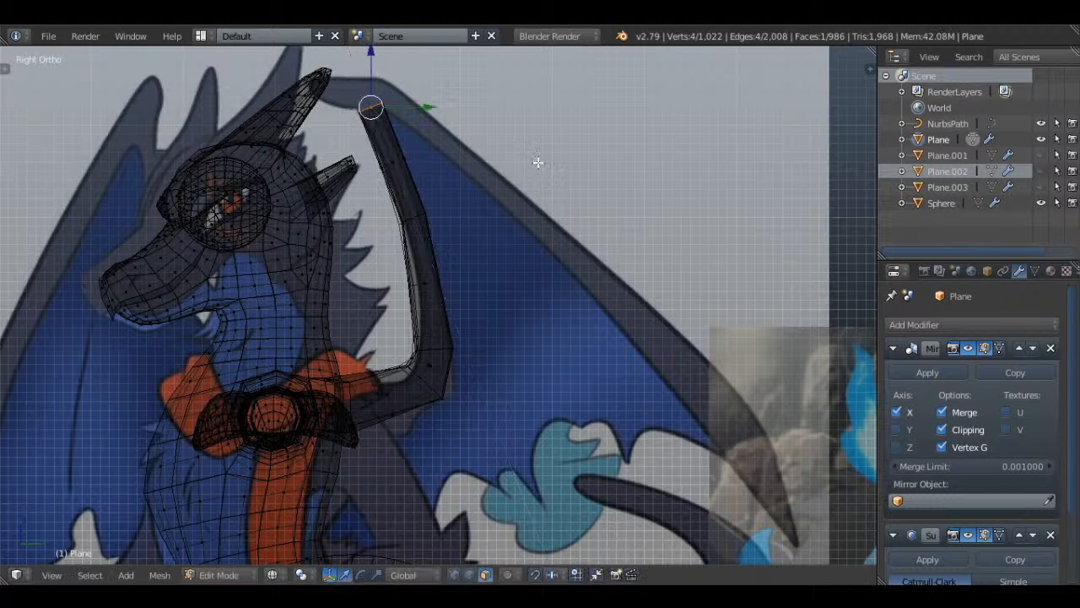
scroll(550, 321, "up", 3)
scroll(477, 198, "up", 2)
key("g")
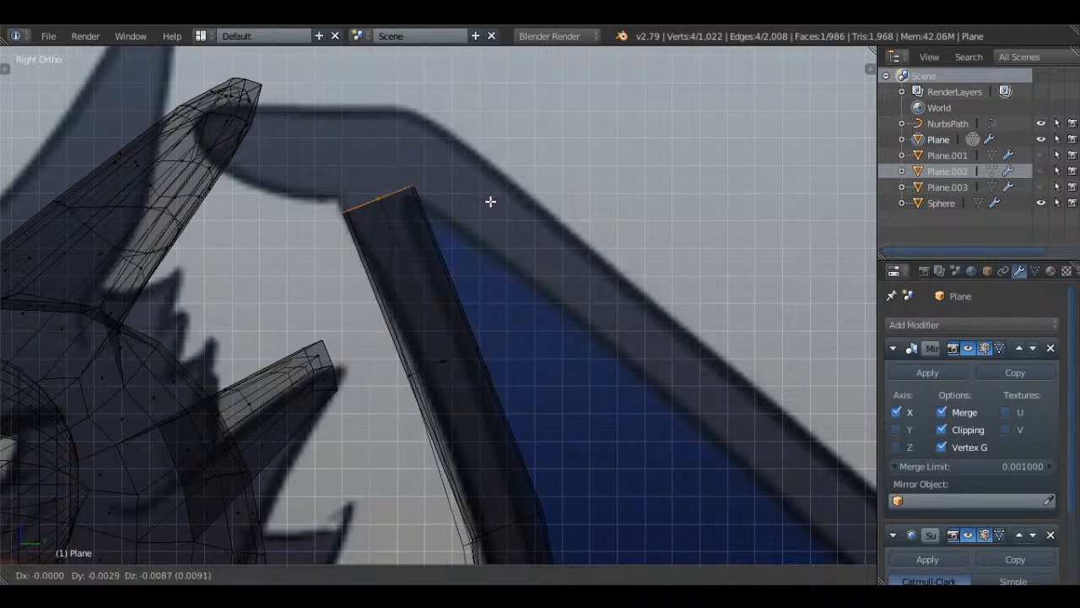
left_click(489, 207)
- Extrude the wing's wrist segment upward and rotate its end face toward the head
key("e")
left_click(472, 108)
key("r")
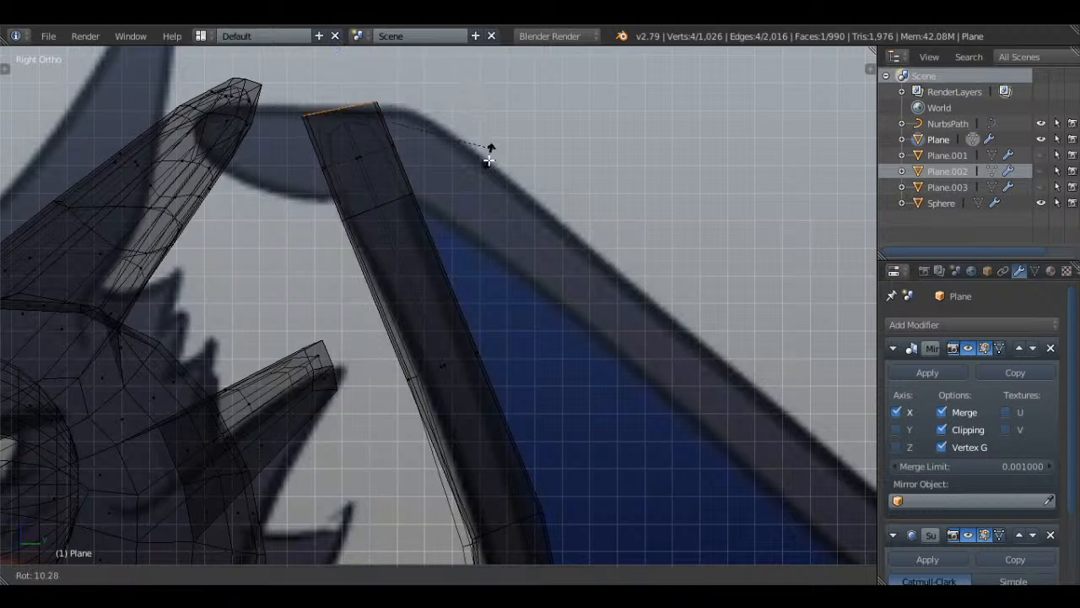
left_click(524, 209)
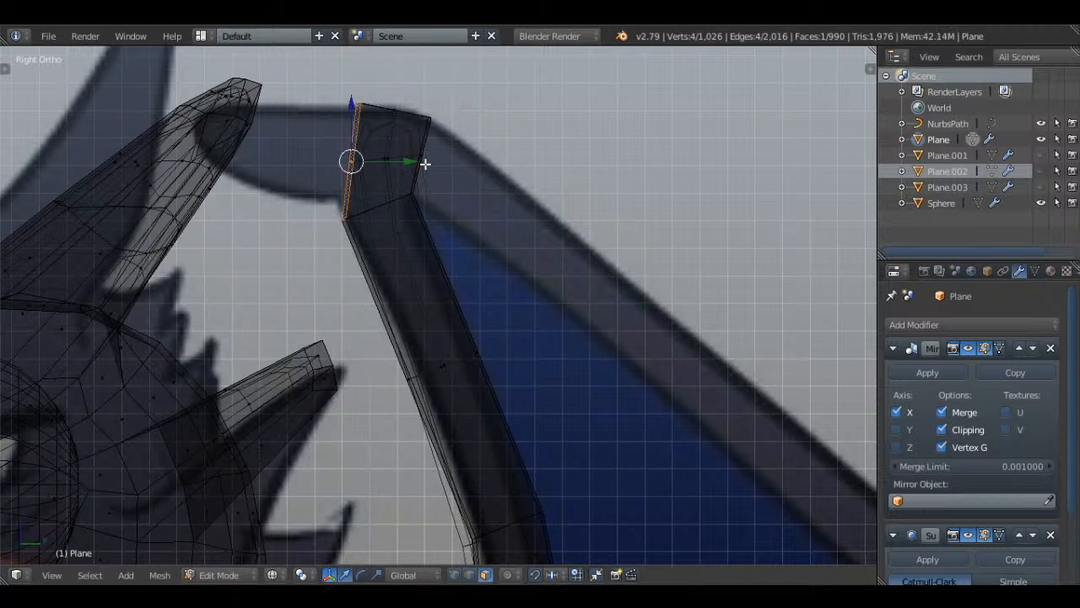
- Extrude the wing's thumb claw toward the head in two segments, scaling each end face down to form a taper
key("e")
left_click(374, 163)
key("s")
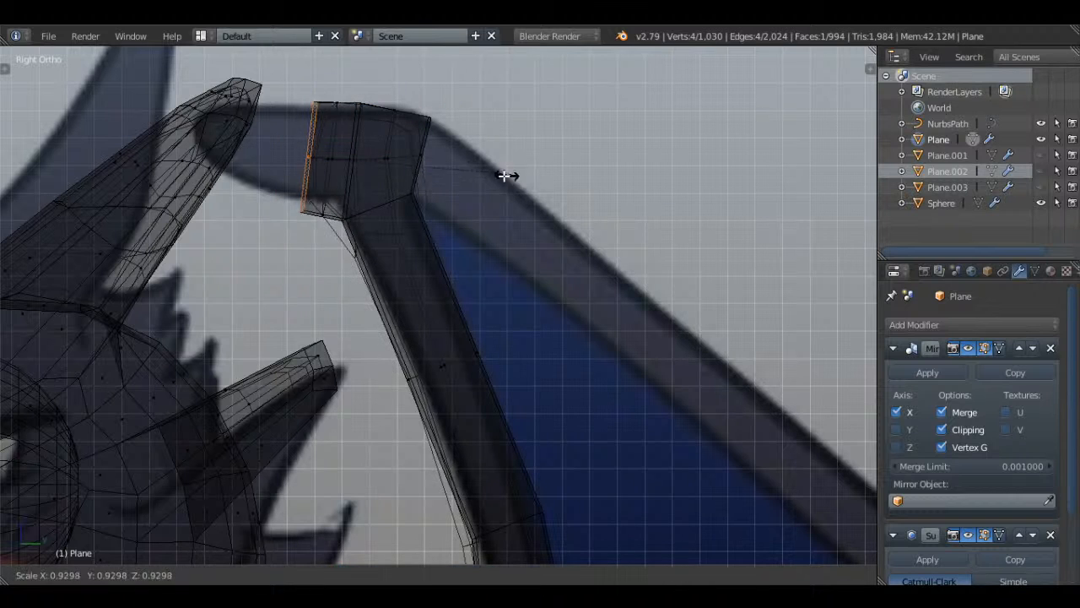
left_click(451, 184)
key("e")
left_click(379, 174)
key("s")
left_click(305, 176)
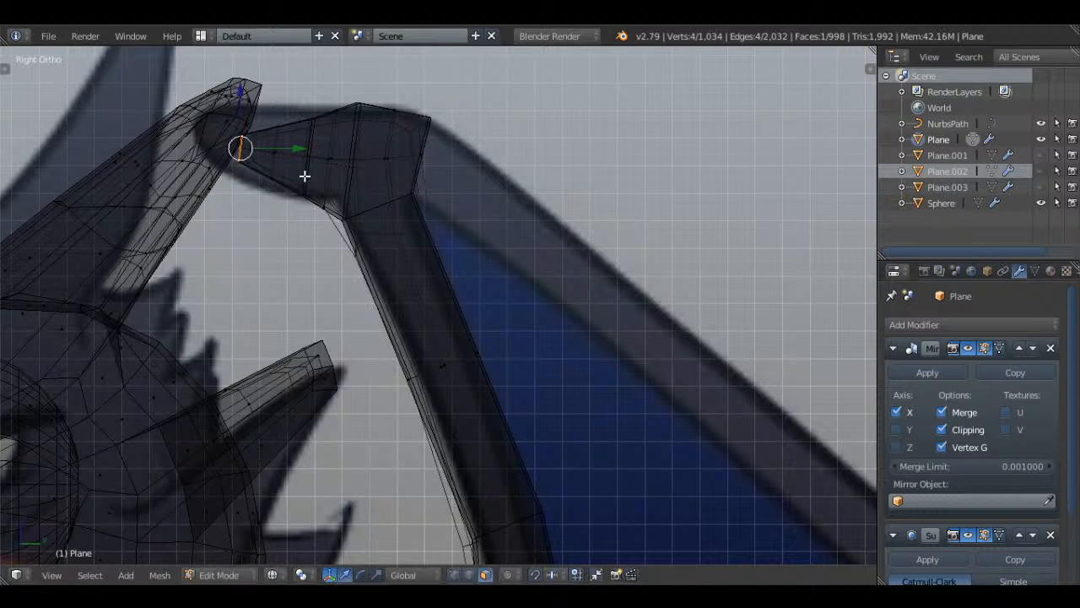
- Shift the thumb claw's tip segment onto the reference outline and select its end face
right_click(279, 128, "alt")
key("g")
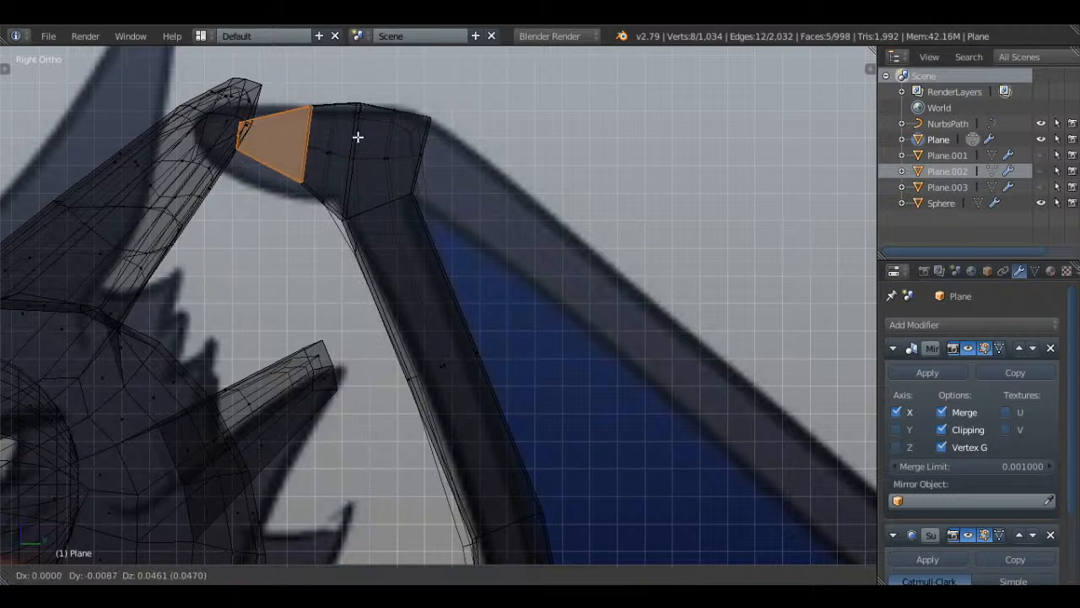
left_click(347, 136)
key("a")
right_click(223, 131, "alt")
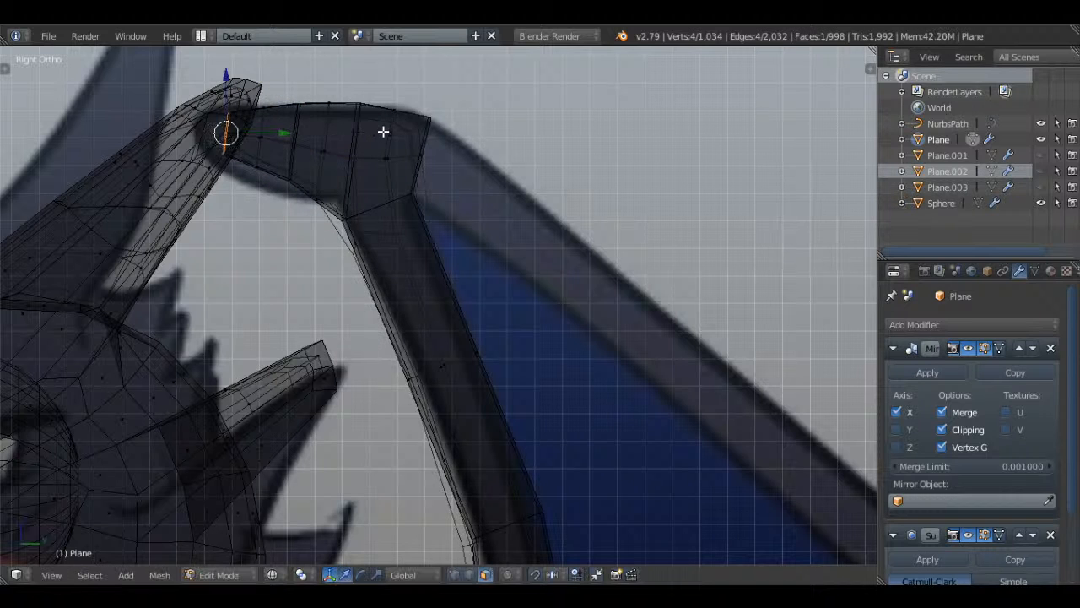
- Extrude the wrist's rear face to start the long wing finger and move it along the reference wing's outer edge
scroll(381, 130, "down", 4)
middle_click_drag(464, 224, 413, 177, "shift")
scroll(430, 186, "up", 2)
key("e")
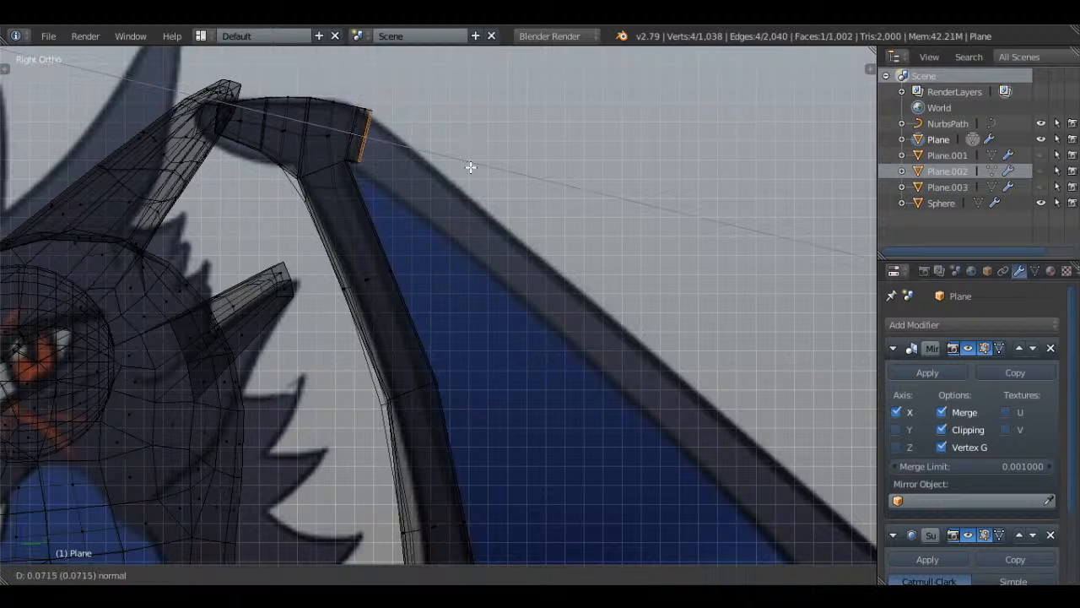
left_click(480, 163)
key("g")
left_click(530, 159)
- Move the wing finger's end face farther down the reference edge and rotate it square to the bone
key("g")
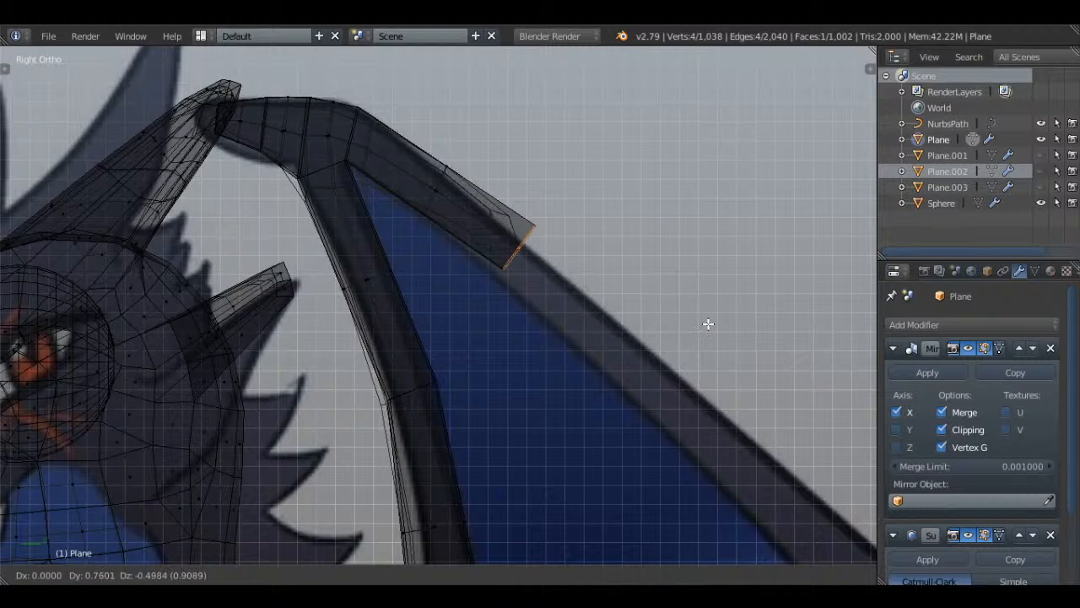
left_click(756, 385)
key("r")
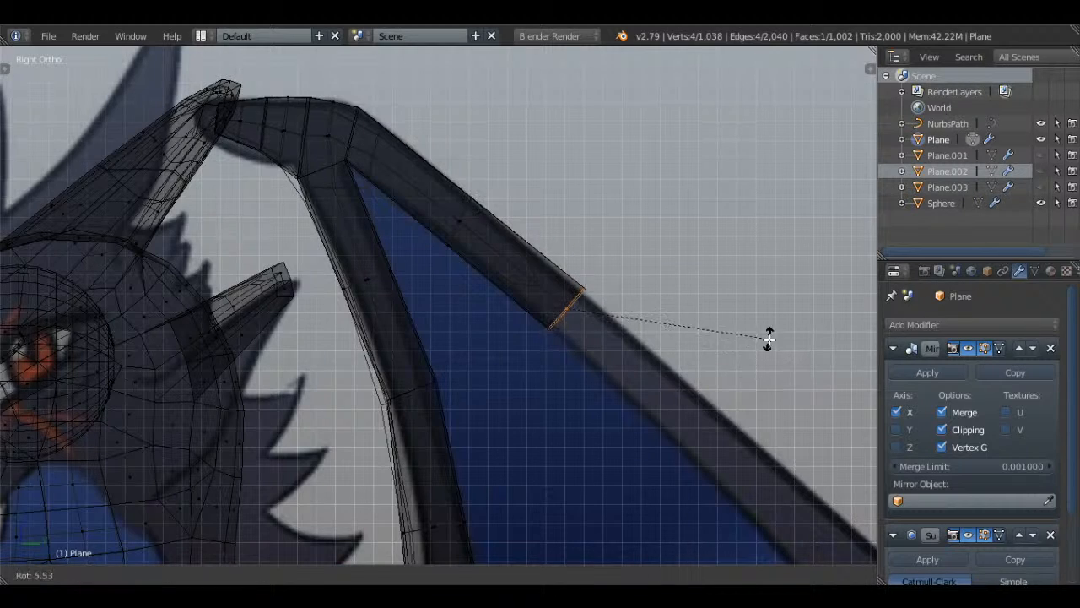
left_click(770, 340)
key("g")
left_click(779, 349)
- Extrude the wing finger about halfway down the outer edge, then move and scale its end face to the reference width
scroll(742, 339, "down", 3)
middle_click_drag(612, 299, 465, 98, "shift")
scroll(468, 106, "down", 1)
key("e")
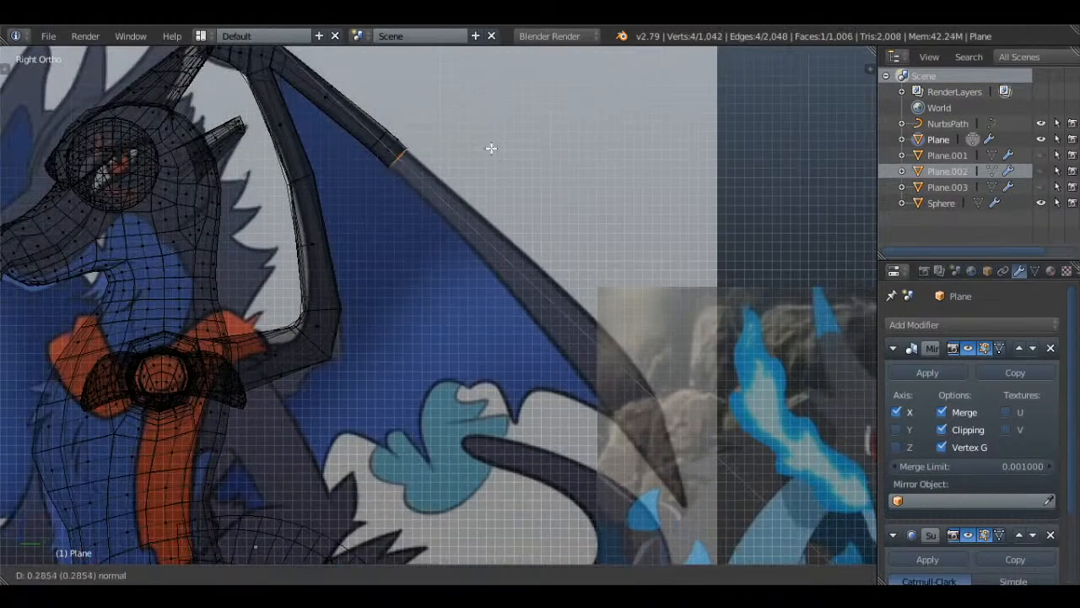
left_click(595, 269)
key("g")
left_click(628, 256)
key("s")
left_click(648, 256)
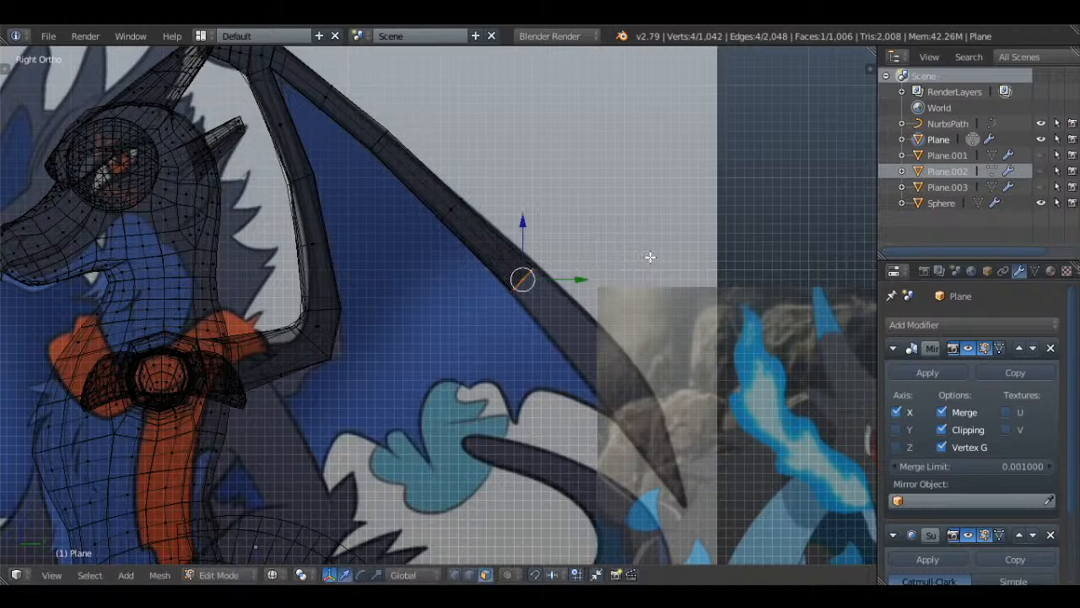
- Extrude the wing finger toward its pointed tip and move and rotate the end face to follow the curve
middle_click_drag(591, 288, 439, 178, "shift")
key("e")
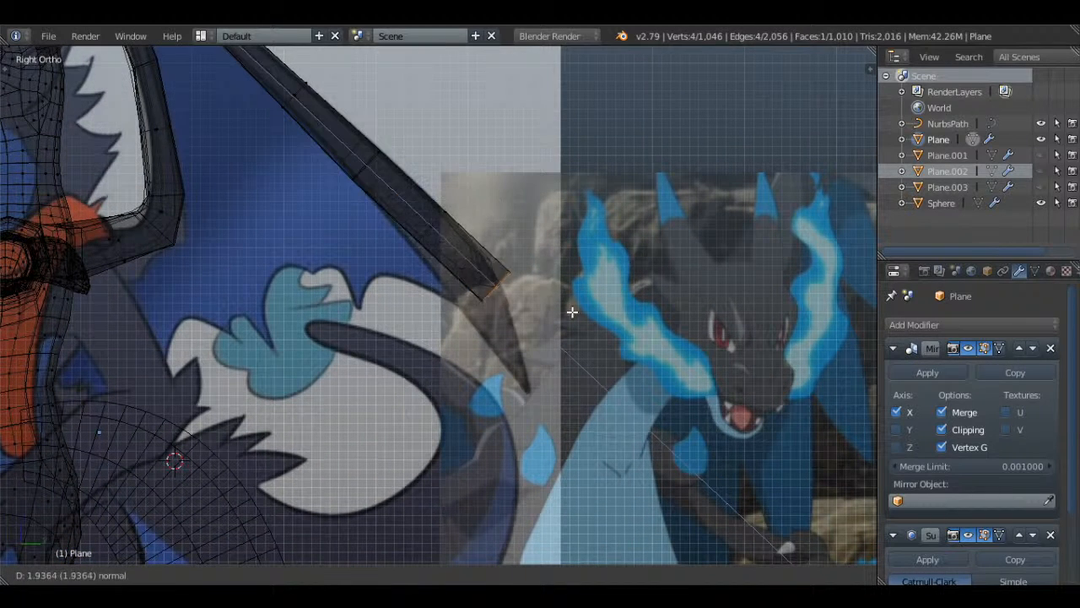
left_click(583, 264)
key("g")
left_click(595, 302)
key("r")
left_click(601, 333)
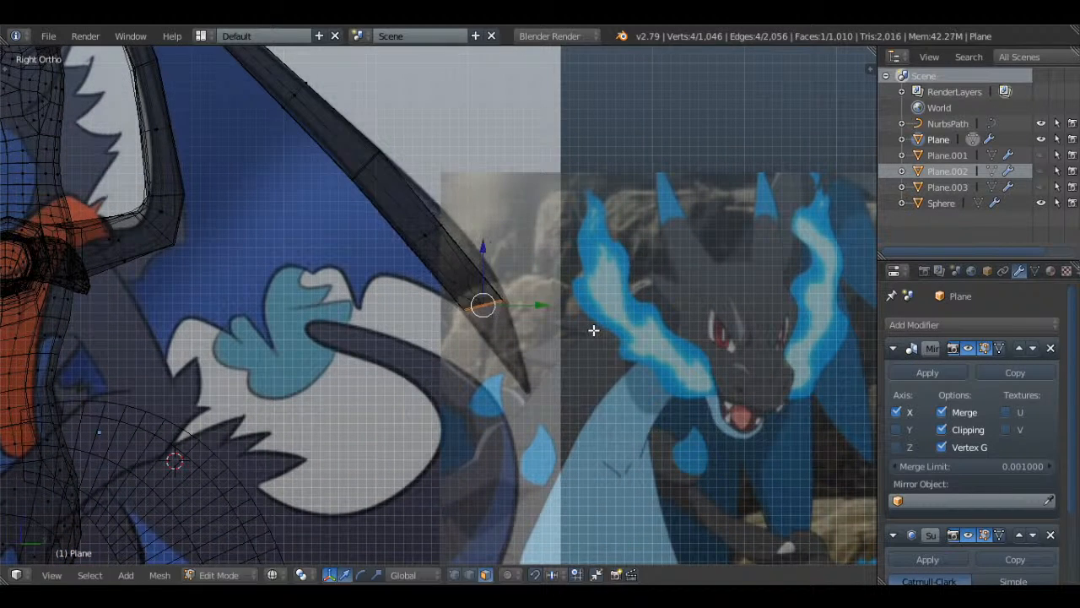
- Scale the wing finger's end face to the reference width and move it onto the reference edge
key("s")
left_click(668, 313)
key("s")
left_click(630, 299)
key("g")
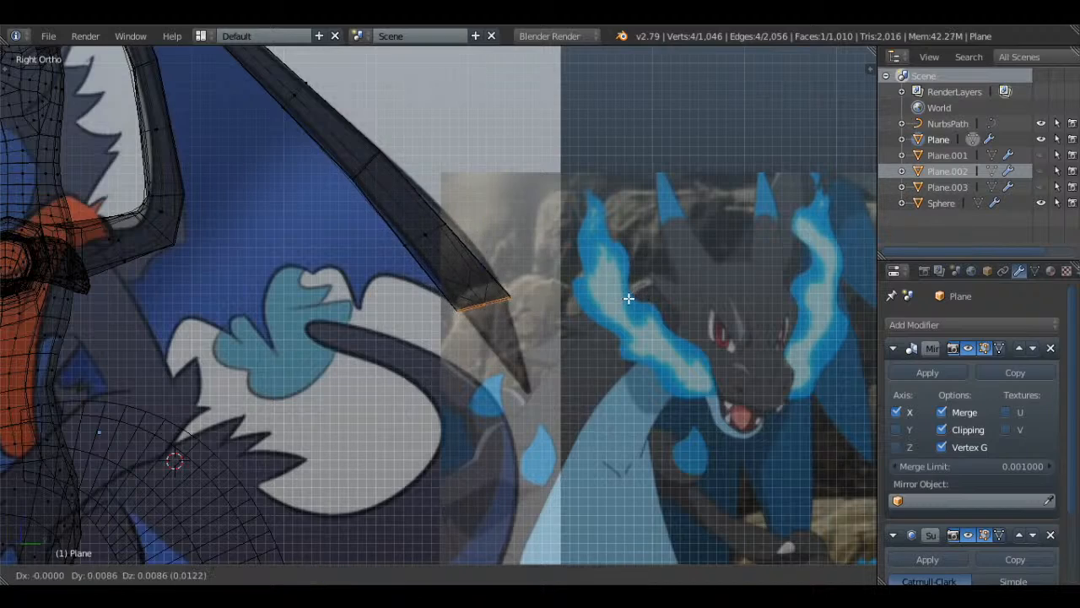
left_click(629, 298)
- Extrude the last segment of the wing finger toward its tip, scale the end face down, and save over Vanguard 1.blend
middle_click_drag(482, 298, 441, 211, "shift")
key("e")
left_click(658, 287)
key("s")
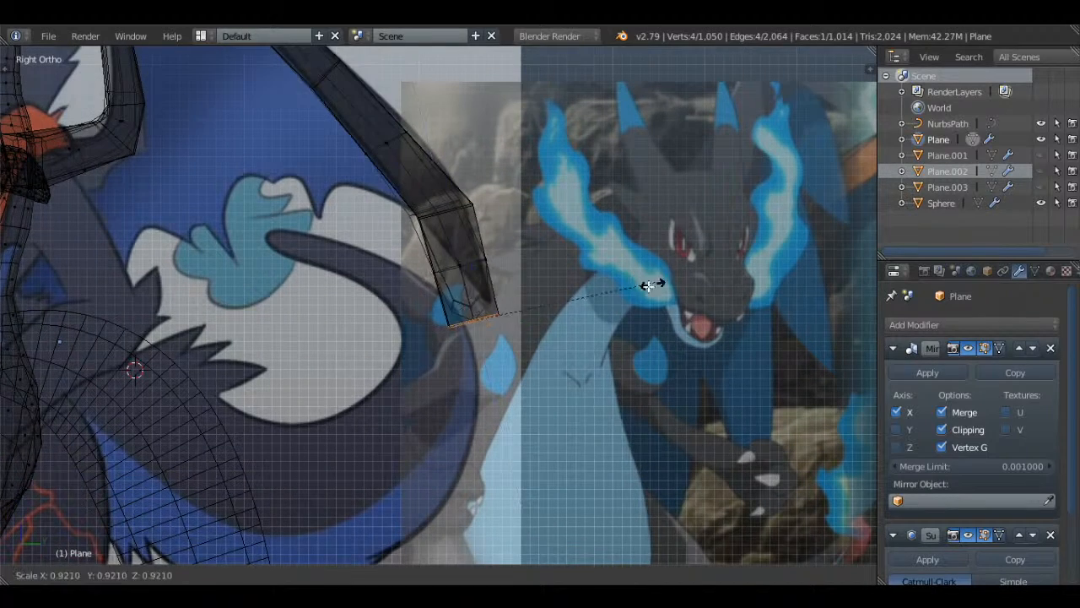
left_click(551, 290)
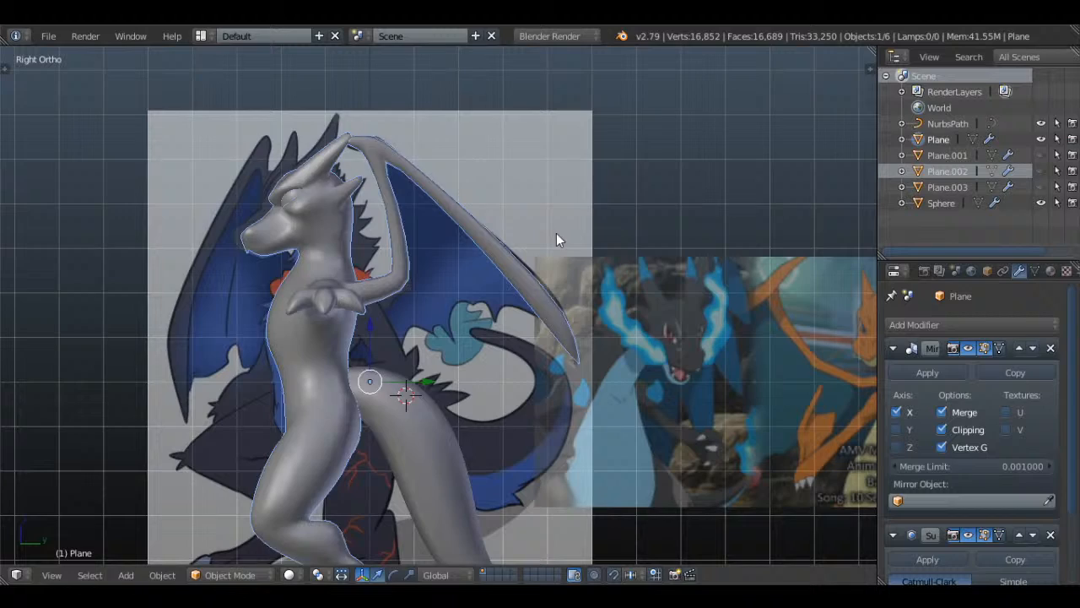
key("ctrl+s")
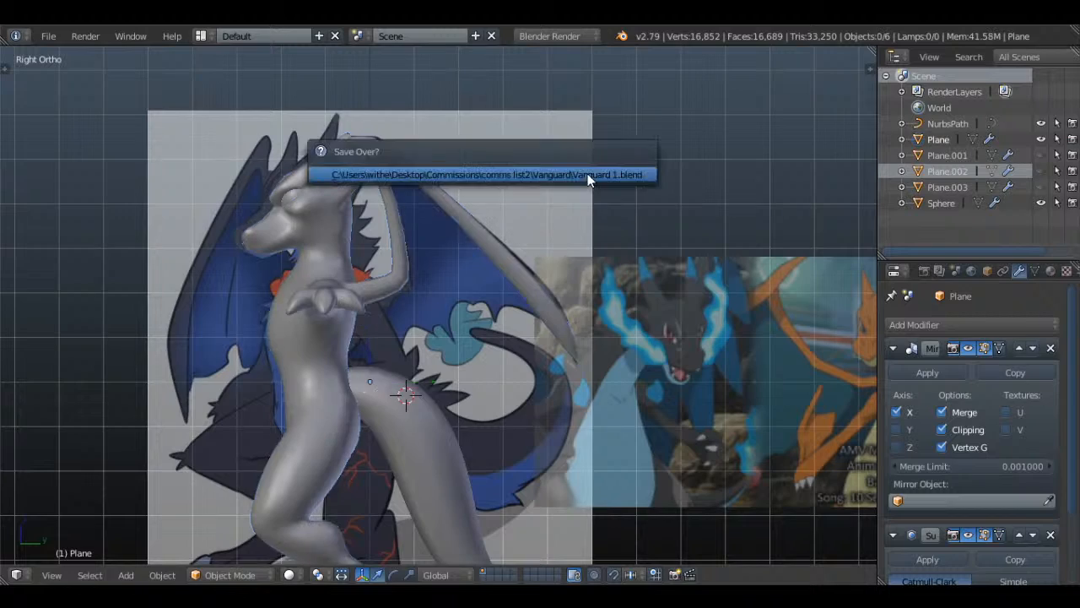
left_click(588, 175)
- Examine the wing bones and body against the reference image in the right and front views
middle_click_drag(475, 251, 542, 225, "shift")
scroll(543, 225, "up", 3)
scroll(549, 244, "down", 3)
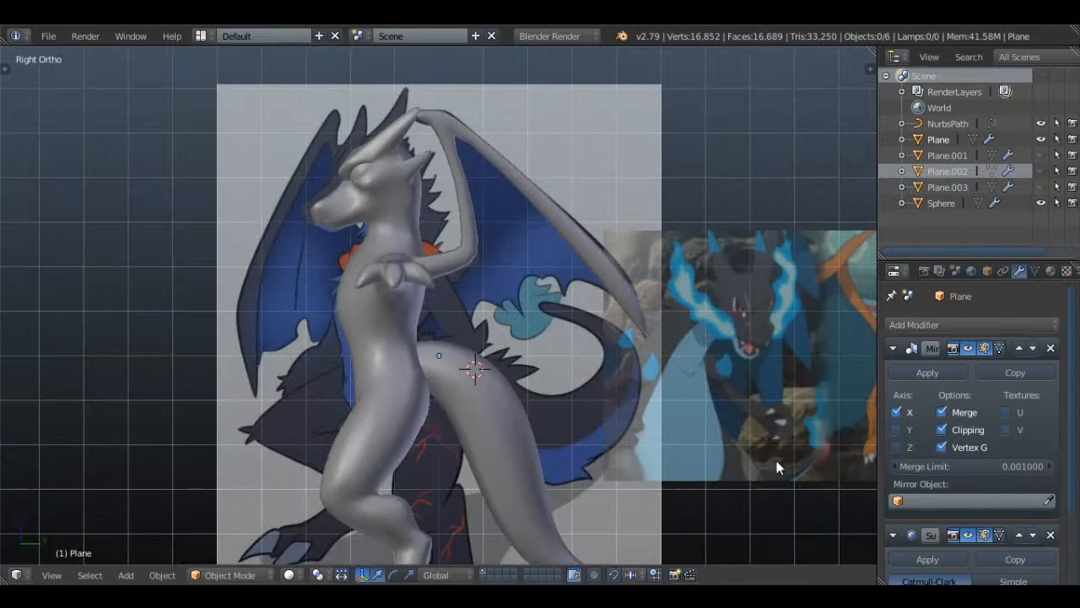
scroll(675, 338, "up", 2)
middle_click_drag(682, 290, 452, 277, "shift")
scroll(573, 290, "down", 1)
scroll(608, 307, "down", 3)
key("KP_1")
scroll(460, 327, "up", 2)
scroll(460, 327, "down", 2)
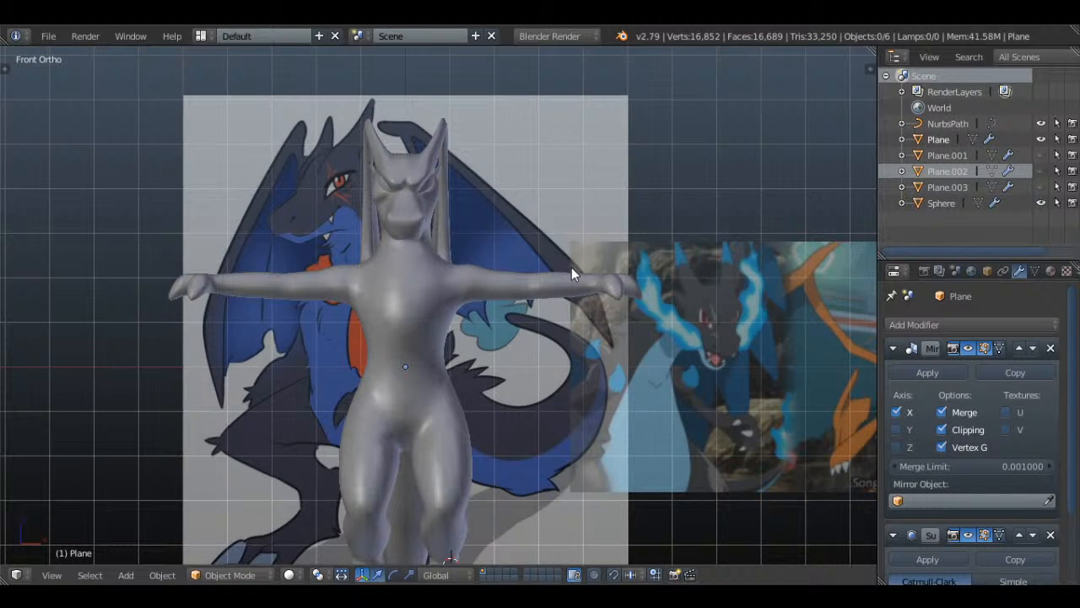
key("KP_3")
scroll(279, 144, "up", 3)
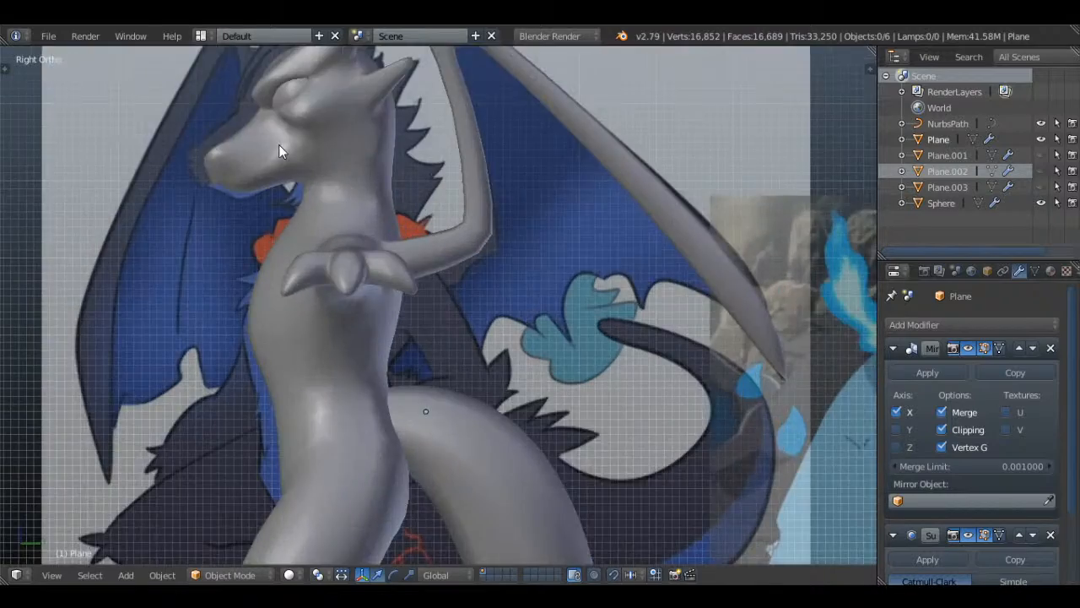
- Move the vertices at the tip of the snout forward toward the reference nose outline
scroll(574, 335, "up", 2)
middle_click_drag(279, 144, 509, 318, "shift")
key("Tab")
scroll(510, 337, "up", 5)
key("a")
key("a")
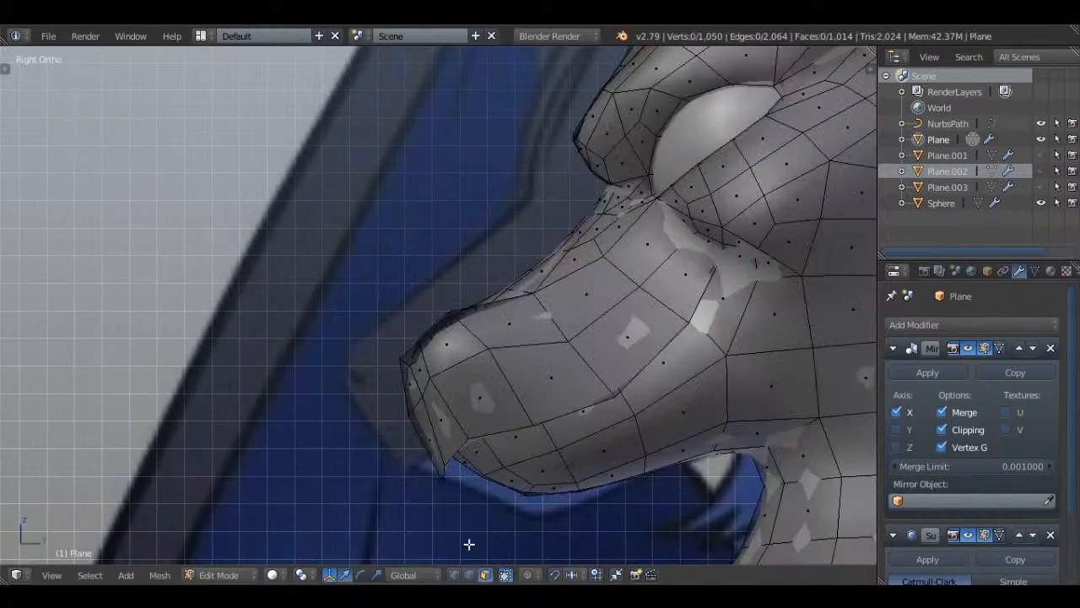
key("z")
key("c")
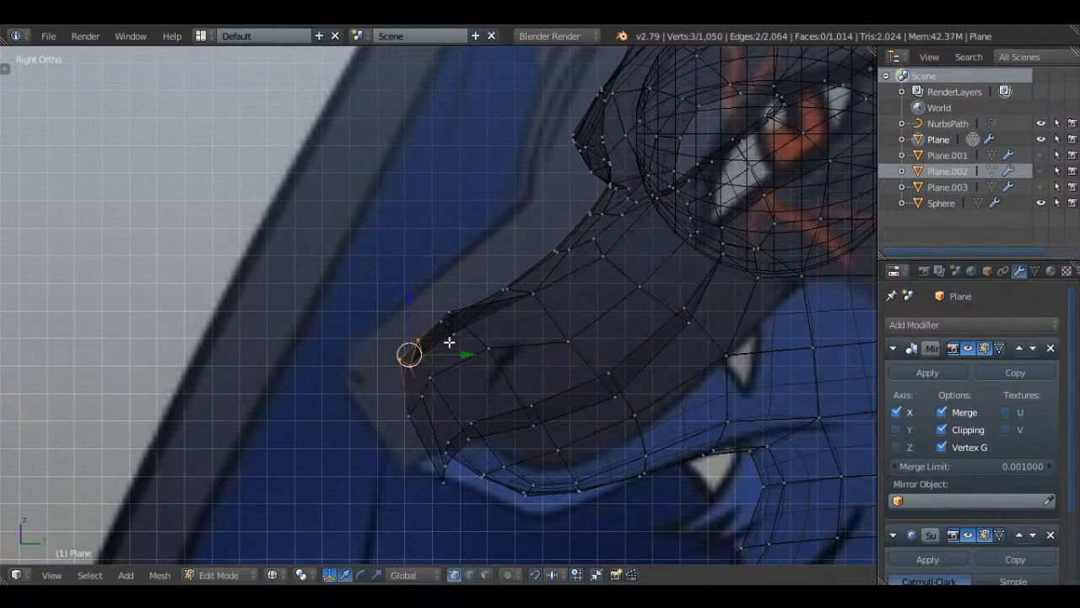
key("g")
left_click(432, 347)
key("Tab")
key("a")
scroll(432, 347, "down", 3)
key("z")
middle_click_drag(432, 347, 559, 347)
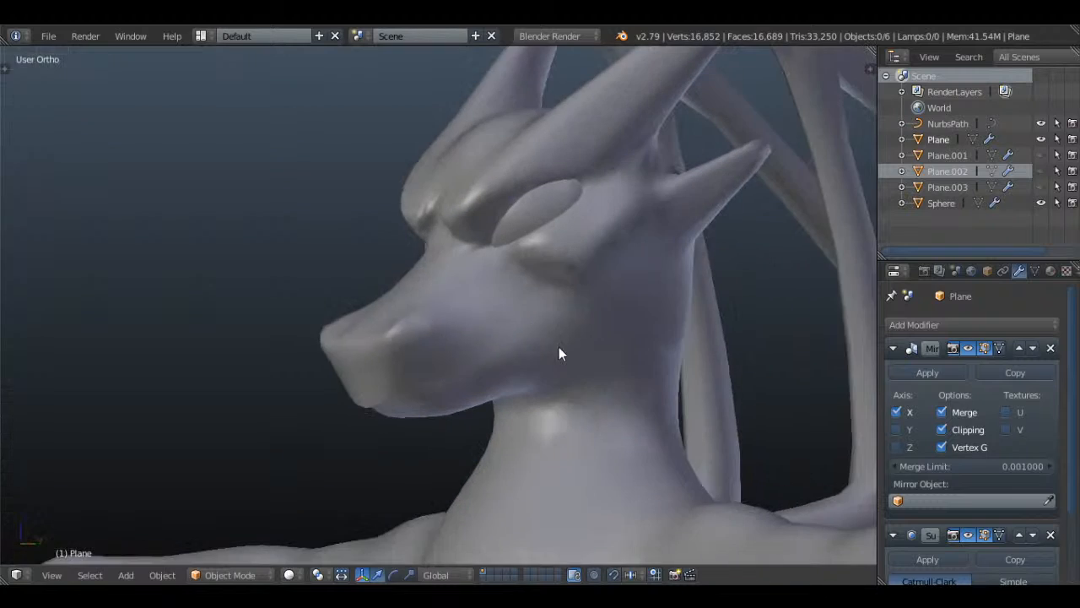
- Move two pairs of vertices along the side of the muzzle outward to widen it
middle_click_drag(487, 347, 475, 365)
scroll(546, 347, "up", 1)
key("Tab")
key("a")
key("a")
key("z")
right_click(436, 305)
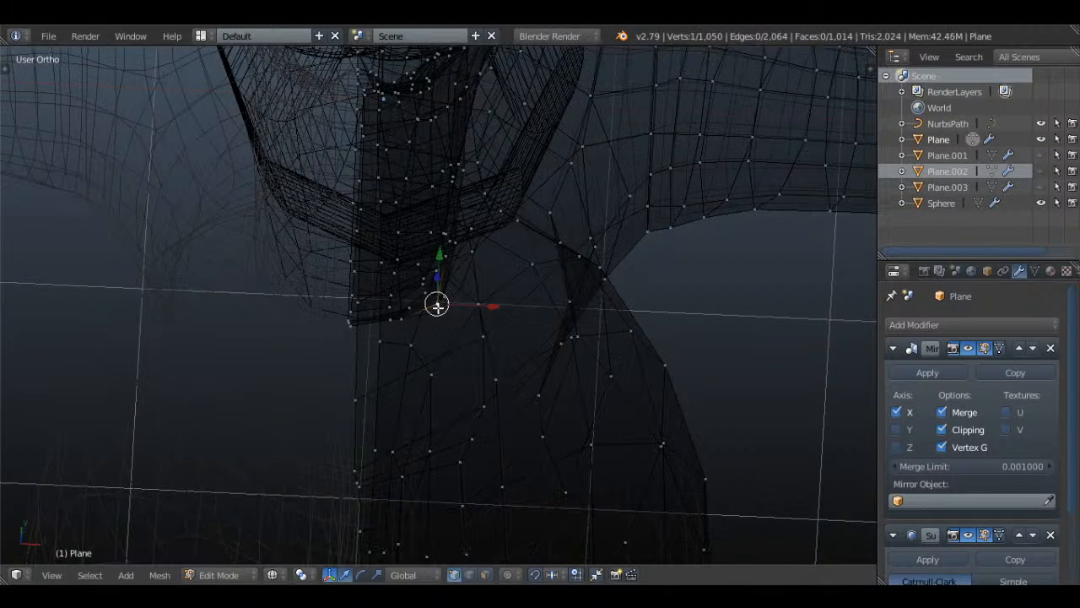
right_click(442, 298, "shift")
key("z")
key("g")
left_click(475, 301)
key("a")
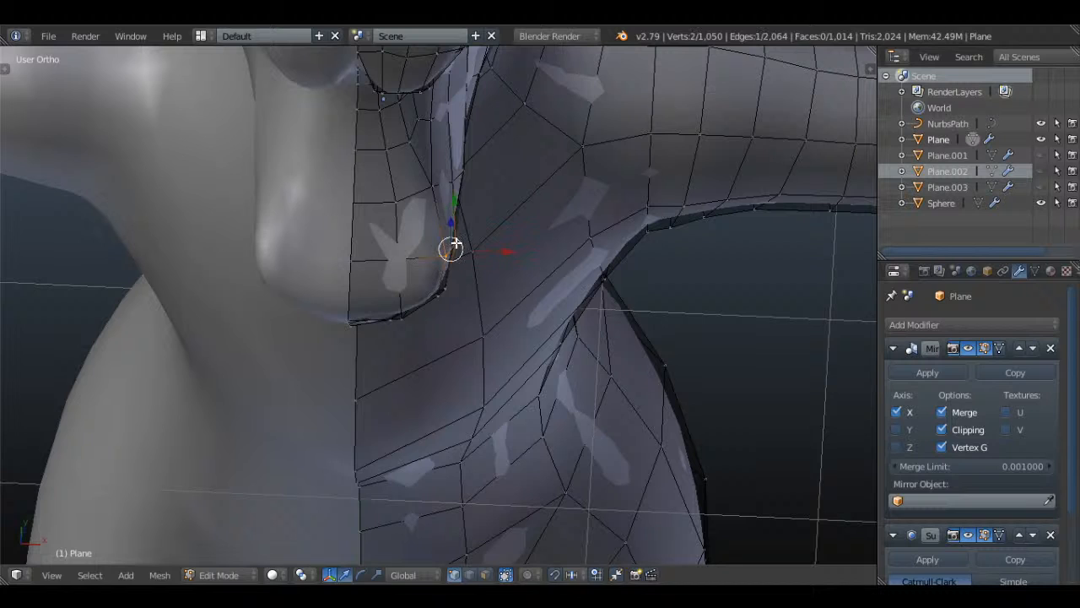
key("g")
left_click(475, 265)
key("a")
- Move two vertices on the front of the nose to reshape the snout's tip
middle_click_drag(476, 308, 434, 174)
scroll(393, 309, "up", 2)
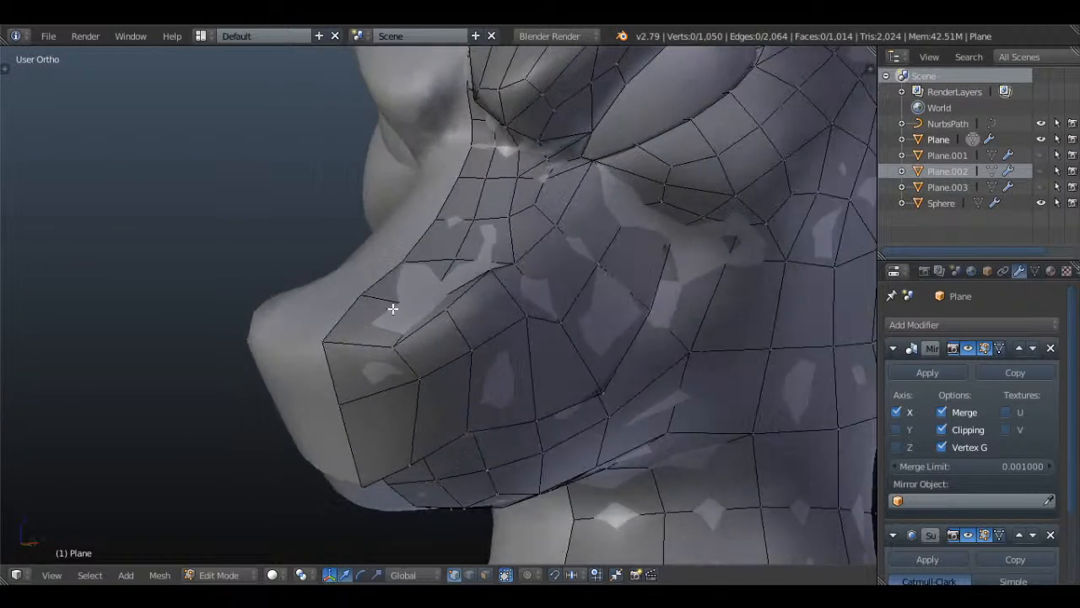
middle_click_drag(393, 309, 429, 311)
right_click(351, 346)
right_click(372, 395, "shift")
mouse_move(371, 393)
middle_mouse_down()
mouse_move(475, 377)
mouse_move(509, 410)
mouse_move(619, 455)
mouse_move(579, 321)
middle_mouse_up()
key("g")
left_click(368, 398)
key("Tab")
middle_click_drag(647, 379, 531, 307)
- Reposition a vertex beside the upper lip's front and the lip's lowest centre-line vertex to refine the lip edge
key("Tab")
scroll(523, 316, "up", 3)
right_click(457, 325)
key("g")
left_click(483, 317)
right_click(409, 340)
key("g")
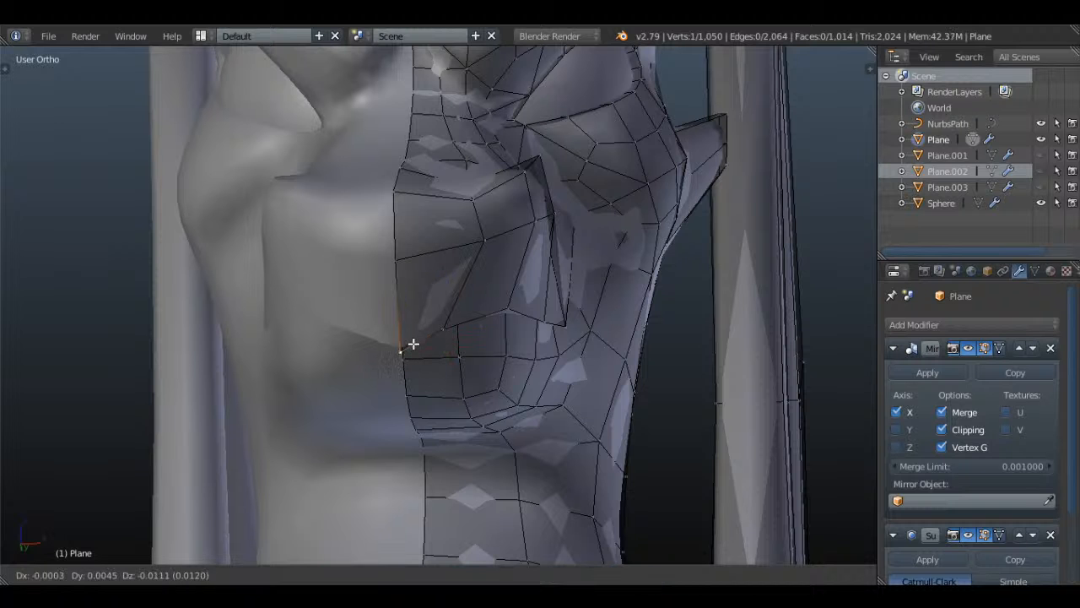
left_click(411, 351)
key("Tab")
scroll(523, 307, "down", 3)
middle_click_drag(524, 308, 466, 400)
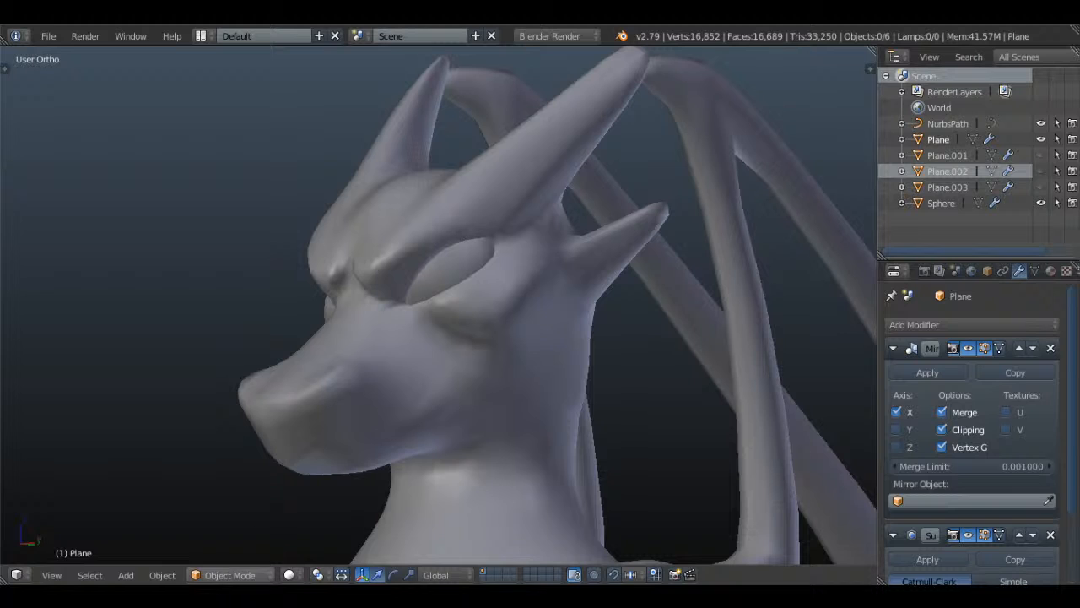
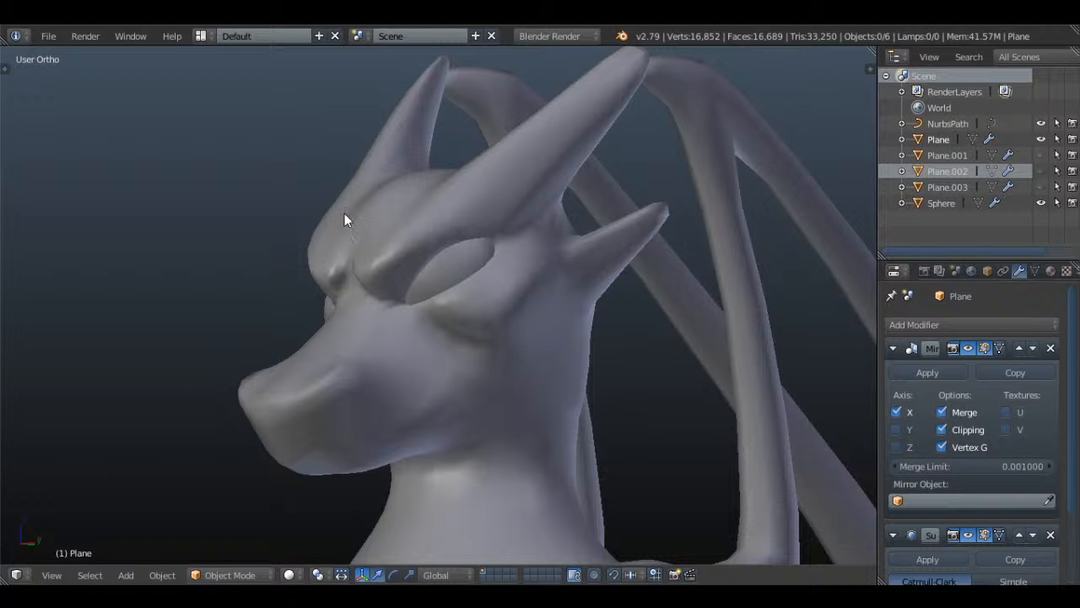
- Select two vertices at the front edge of the lower lip and adjust their position in the right view
middle_click_drag(344, 219, 501, 366)
key("Tab")
scroll(572, 350, "up", 2)
key("a")
scroll(571, 350, "up", 2)
key("a")
key("a")
right_click(482, 331)
middle_click_drag(482, 331, 509, 333)
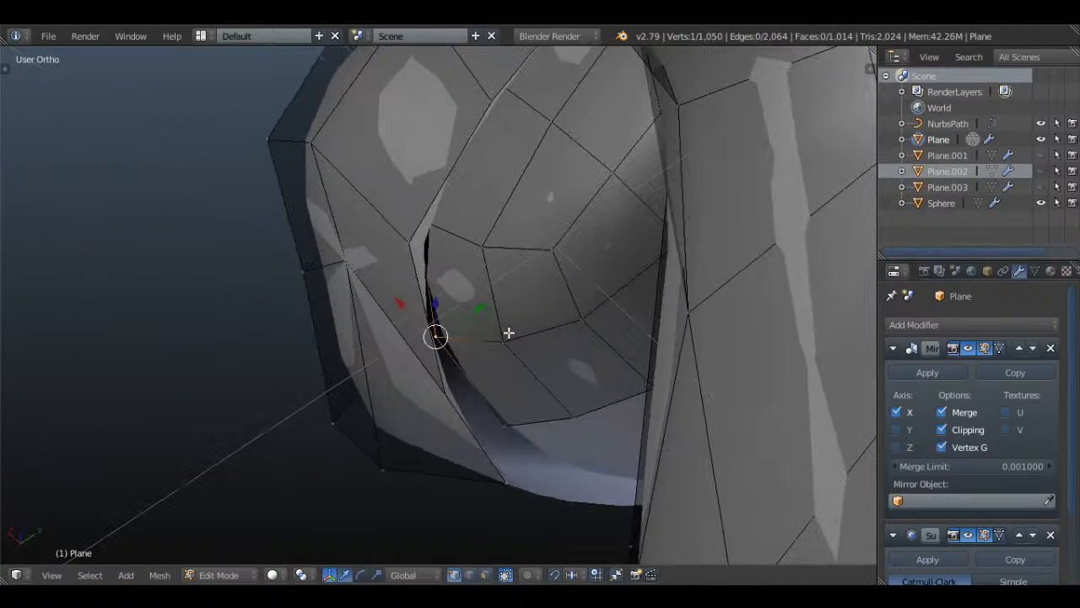
key("KP_3")
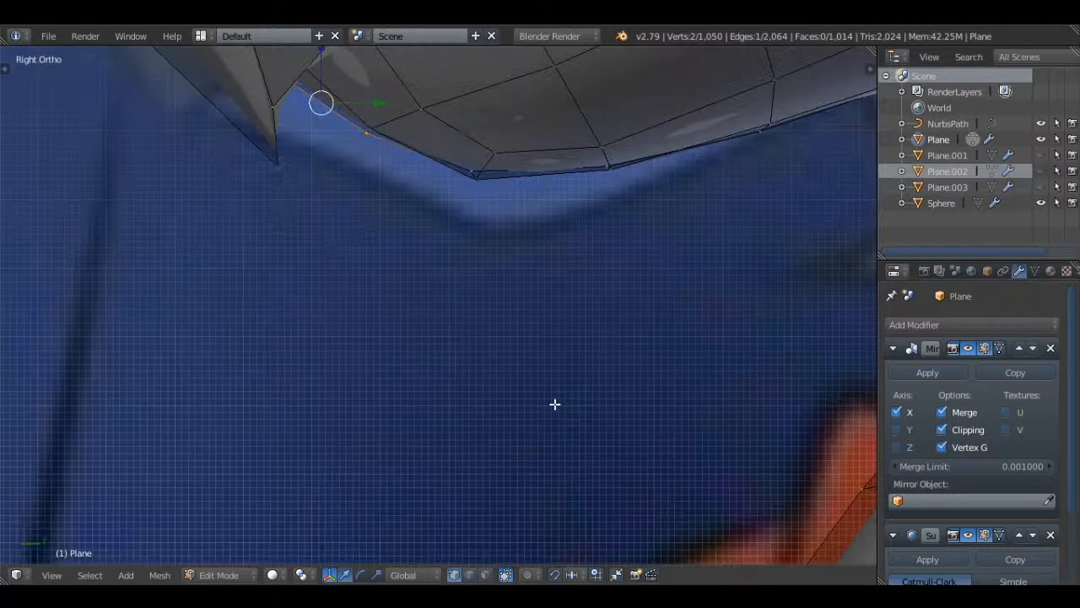
scroll(555, 402, "up", 2)
key("g")
key("a")
- Move the vertices along the chin and front of the lower jaw toward the reference jaw line
key("z")
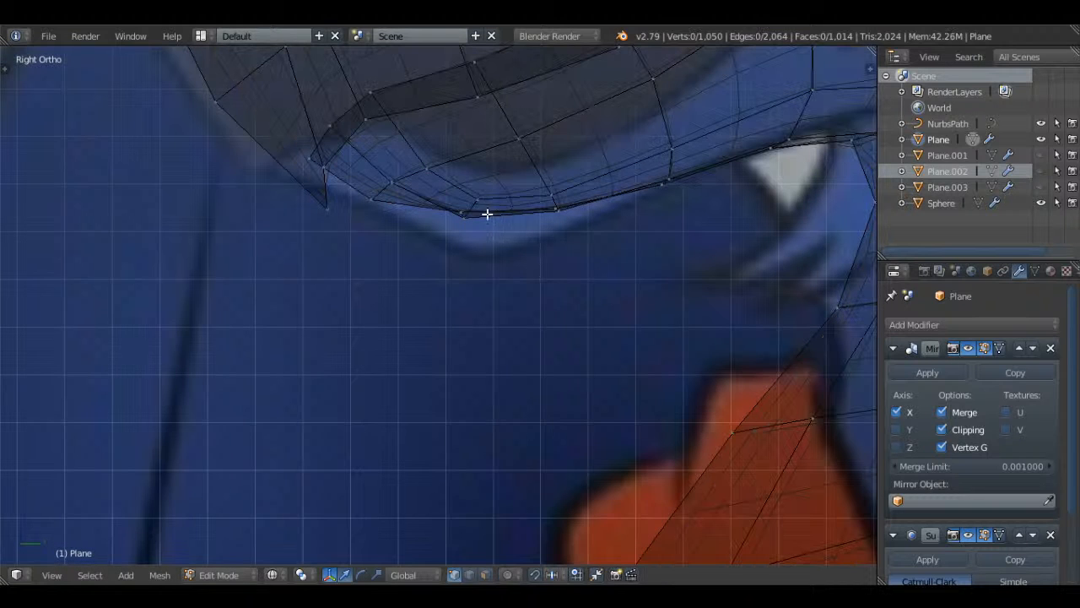
key("g")
key("g")
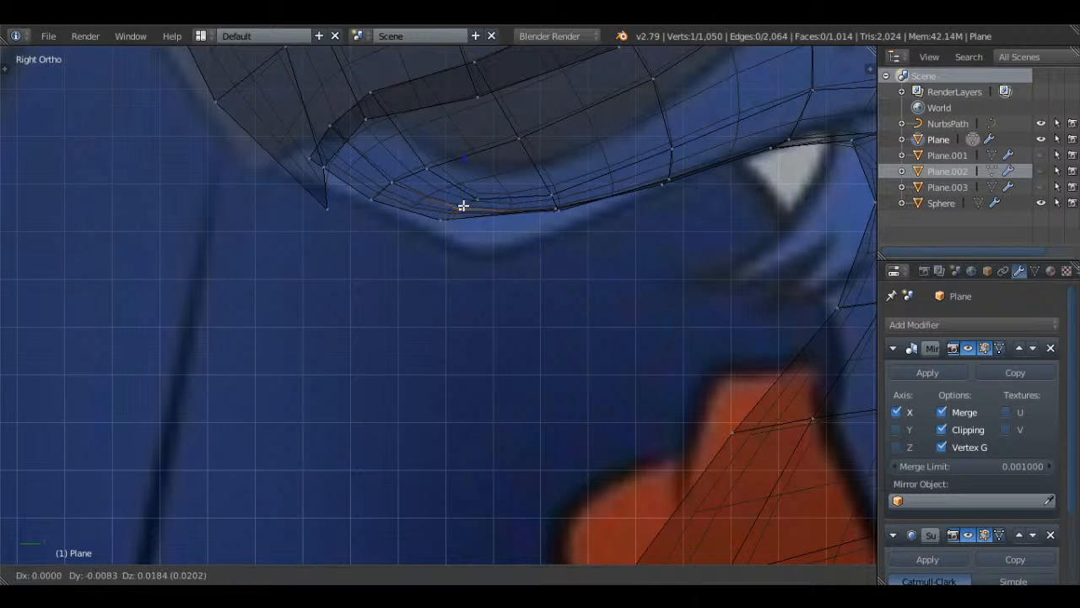
left_click(463, 215)
key("g")
left_click(391, 182)
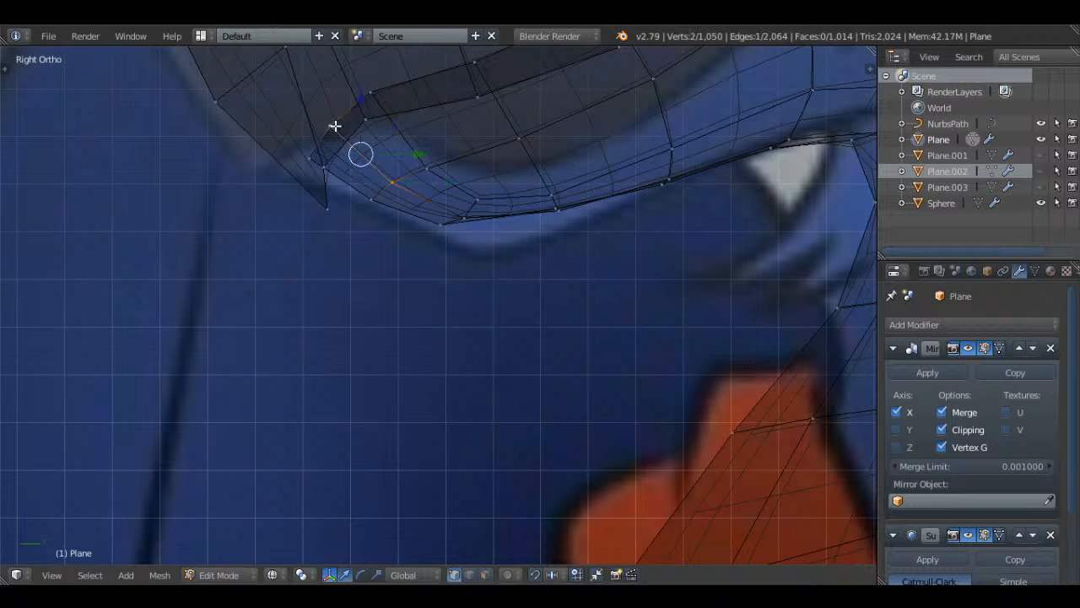
key("g")
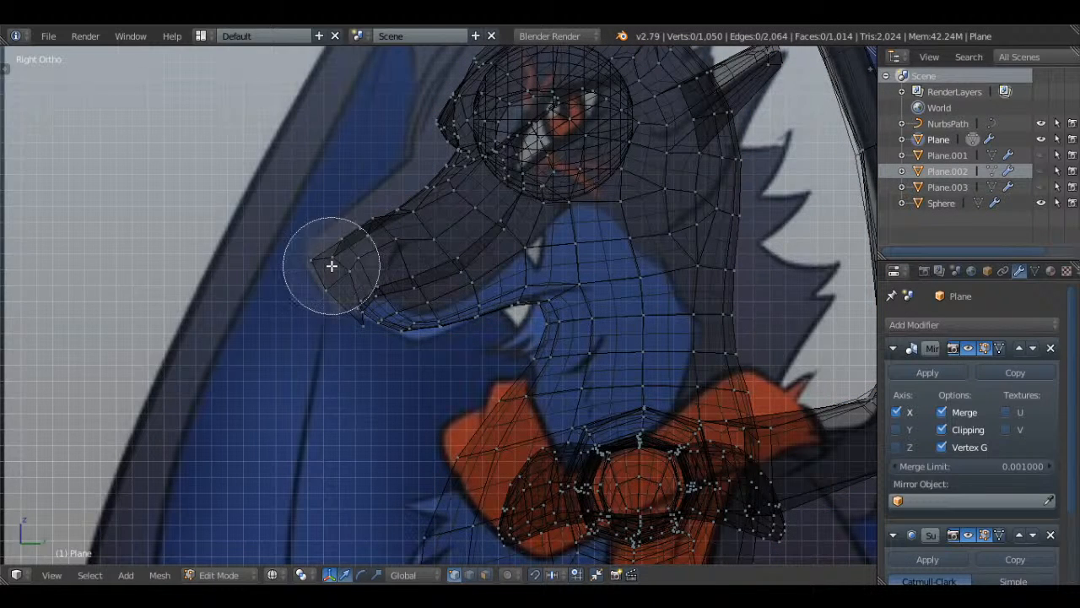
- Select the front section of the muzzle, both jaws included, and move it slightly back and up
mouse_move(332, 265)
left_mouse_down()
mouse_move(379, 298)
mouse_move(377, 311)
left_mouse_up()
right_click(379, 311)
key("g")
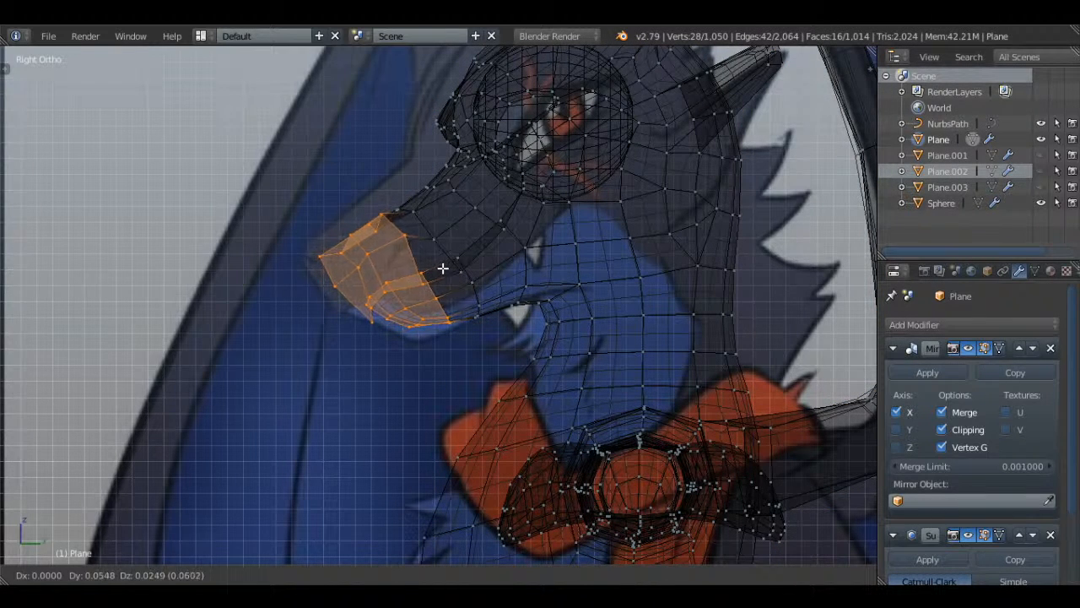
left_click(443, 268)
- Extend the muzzle selection toward the eye, move it back to shorten the snout, and save the file
key("v")
left_click_drag(379, 215, 448, 335)
right_click(449, 335)
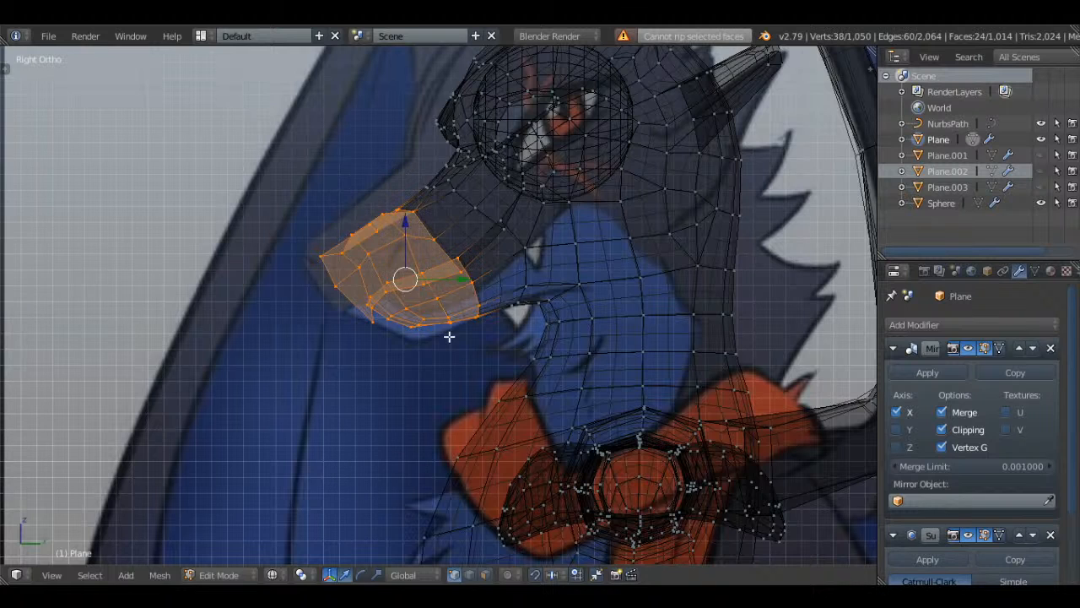
key("g")
left_click(423, 229)
key("Tab")
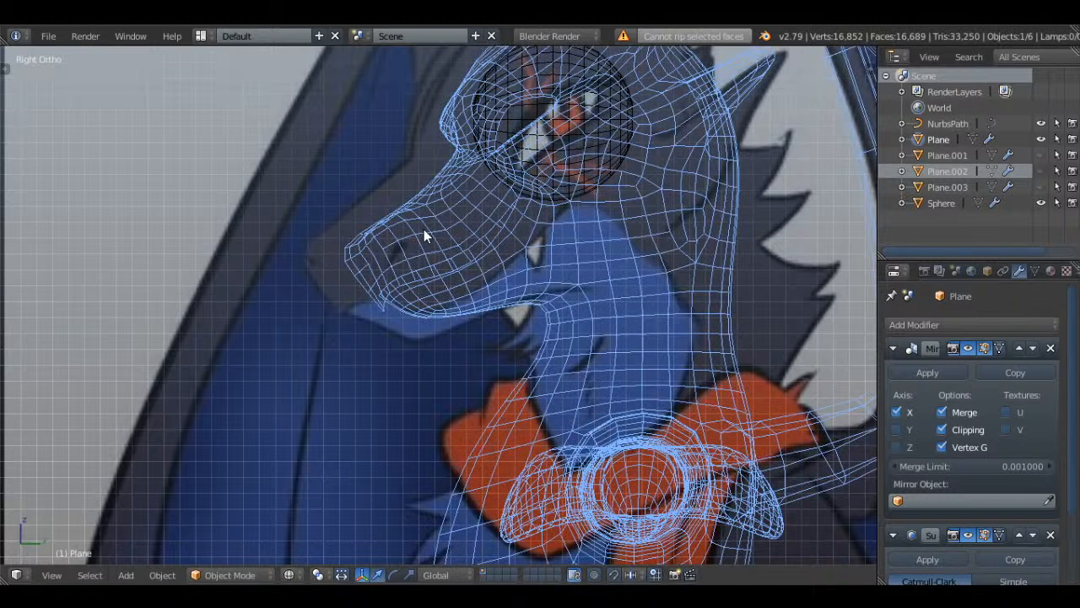
key("a")
key("z")
key("ctrl+s")
left_click(536, 229)
- Enable Matcap shading for the viewport and choose the reddish-pink material
middle_click_drag(536, 229, 526, 324)
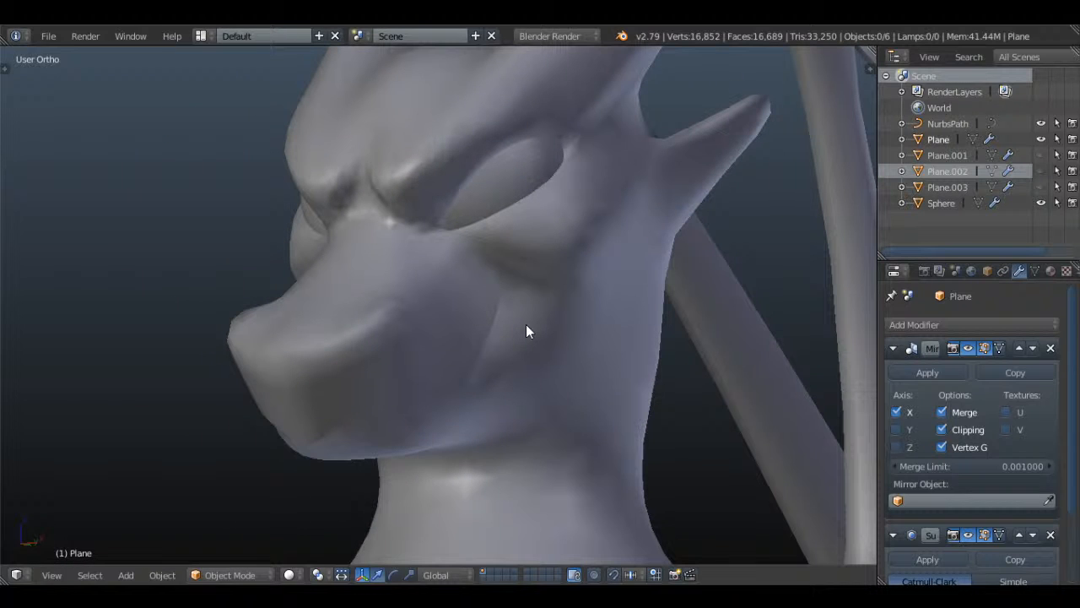
key("n")
scroll(797, 253, "up", 10)
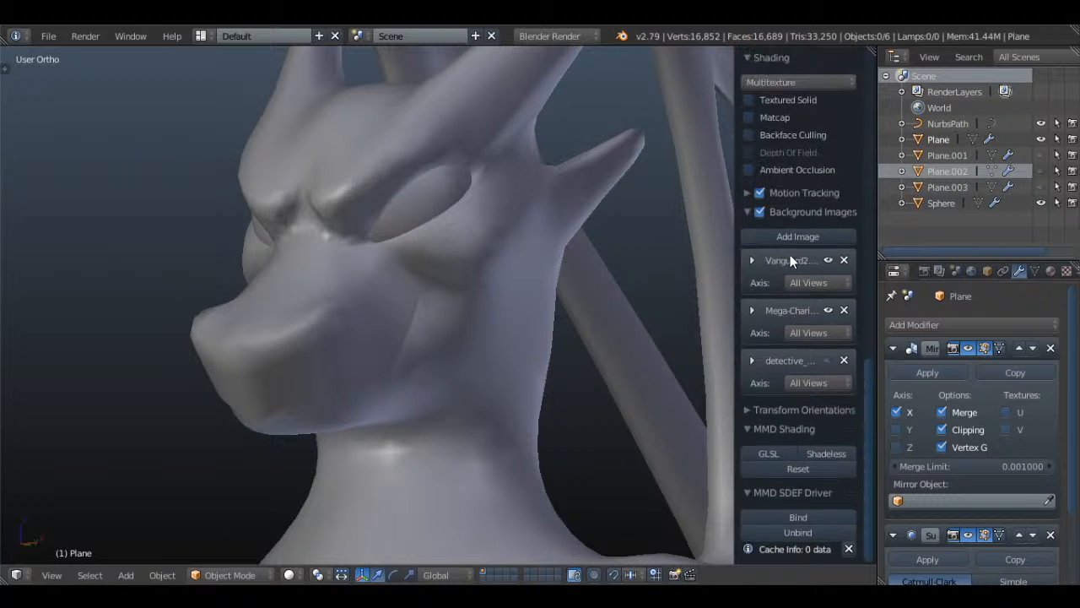
left_click(749, 213)
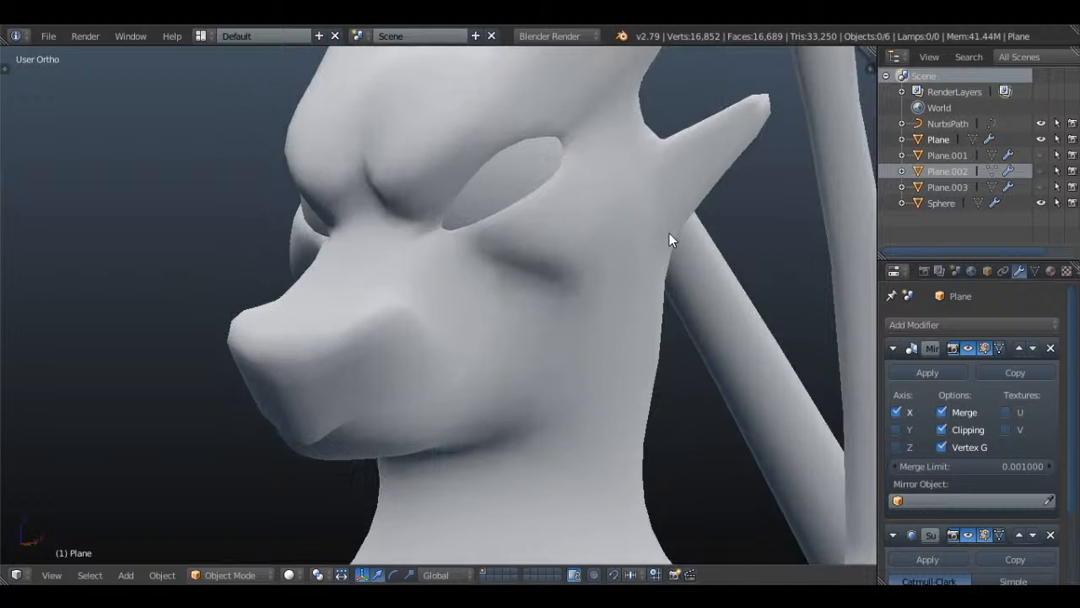
left_click(813, 266)
left_click(305, 357)
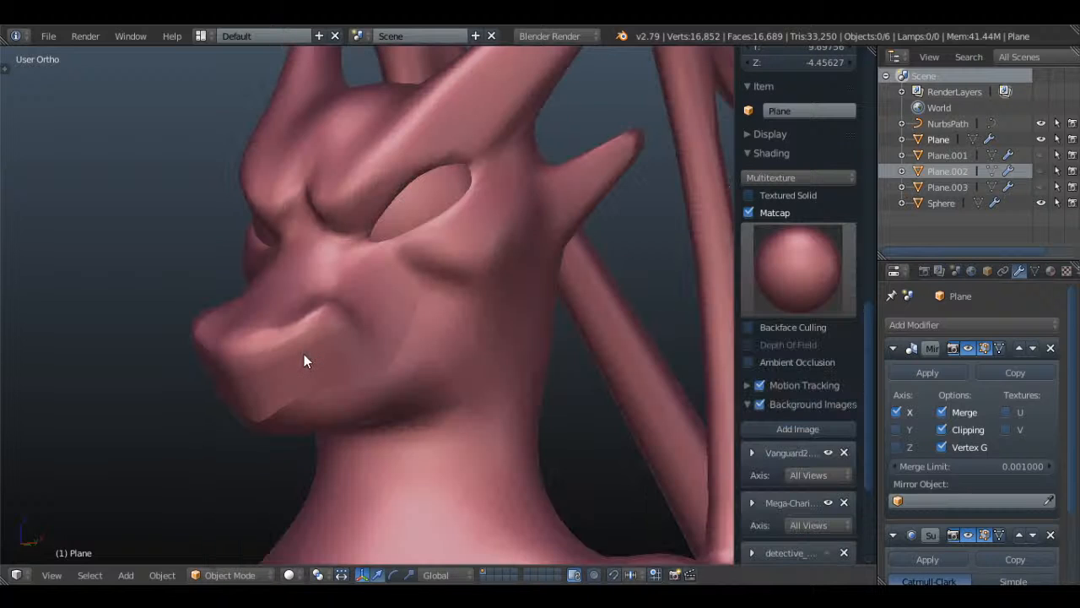
middle_click_drag(442, 316, 526, 242)
key("n")
- Select all faces of the lower jaw back to the rear of the mouth and hide them
key("Tab")
key("a")
scroll(516, 320, "up", 3)
key("a")
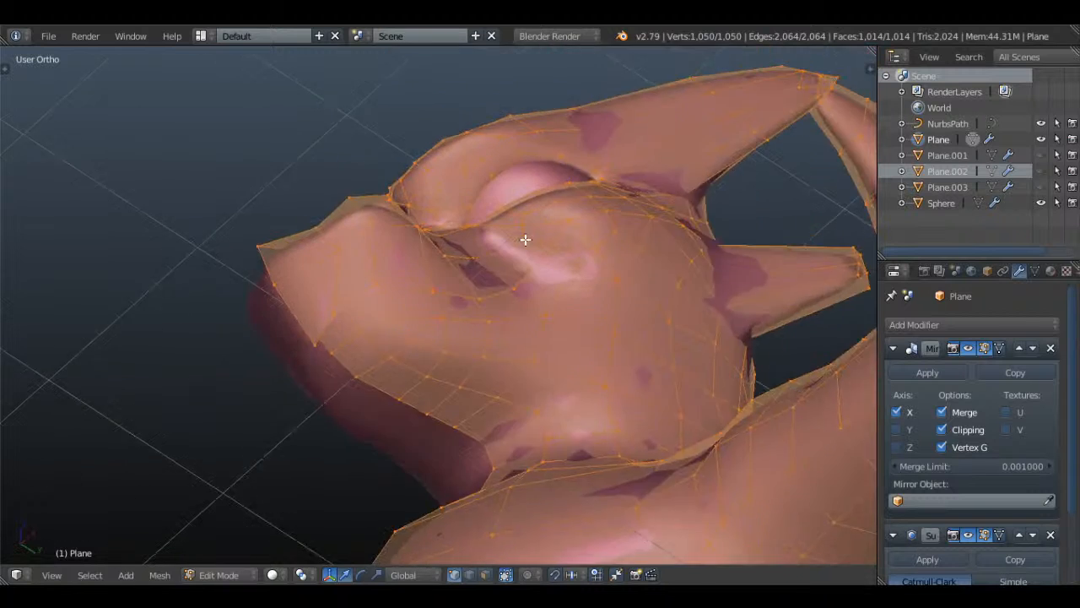
key("a")
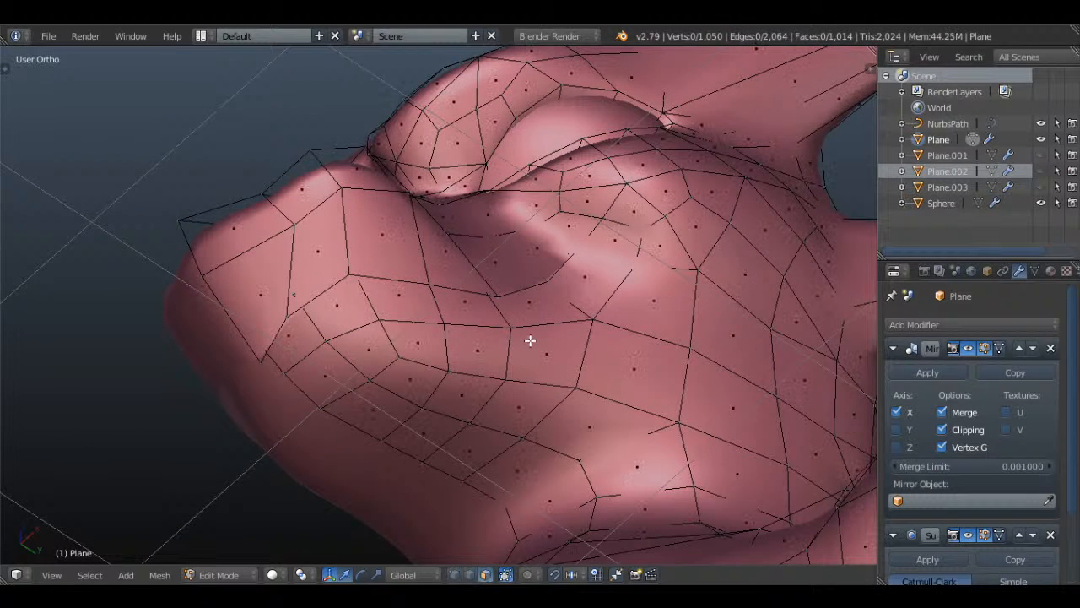
right_click(471, 335, "alt")
right_click(383, 328, "alt+shift")
right_click(403, 320, "alt")
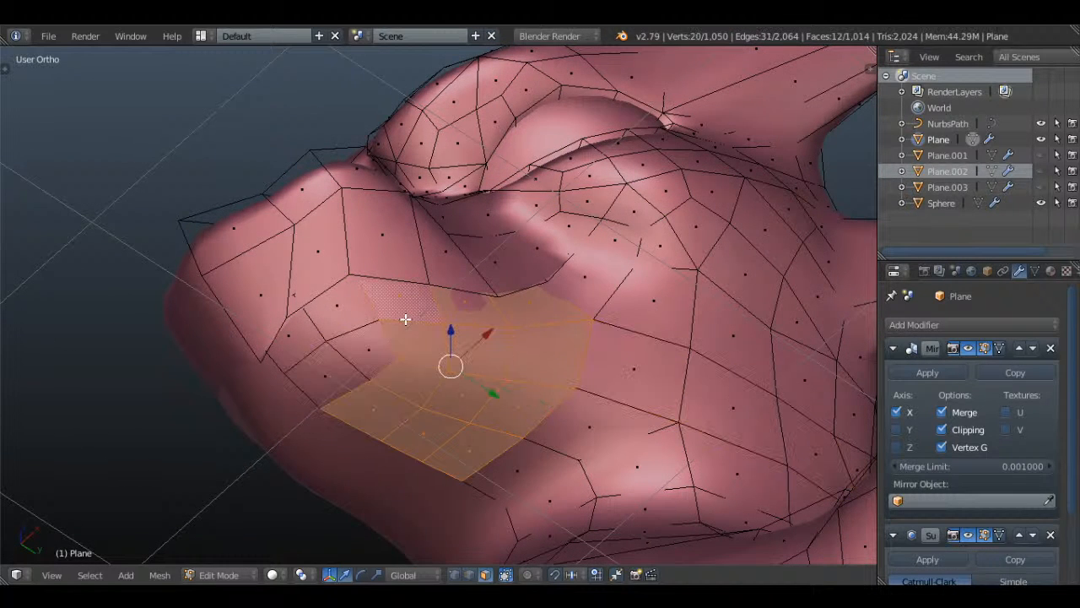
left_click(334, 340)
right_click(334, 340)
right_click(321, 261, "shift")
key("z")
mouse_move(508, 309)
middle_mouse_down()
mouse_move(465, 371)
mouse_move(526, 330)
mouse_move(543, 364)
mouse_move(562, 244)
middle_mouse_up()
key("z")
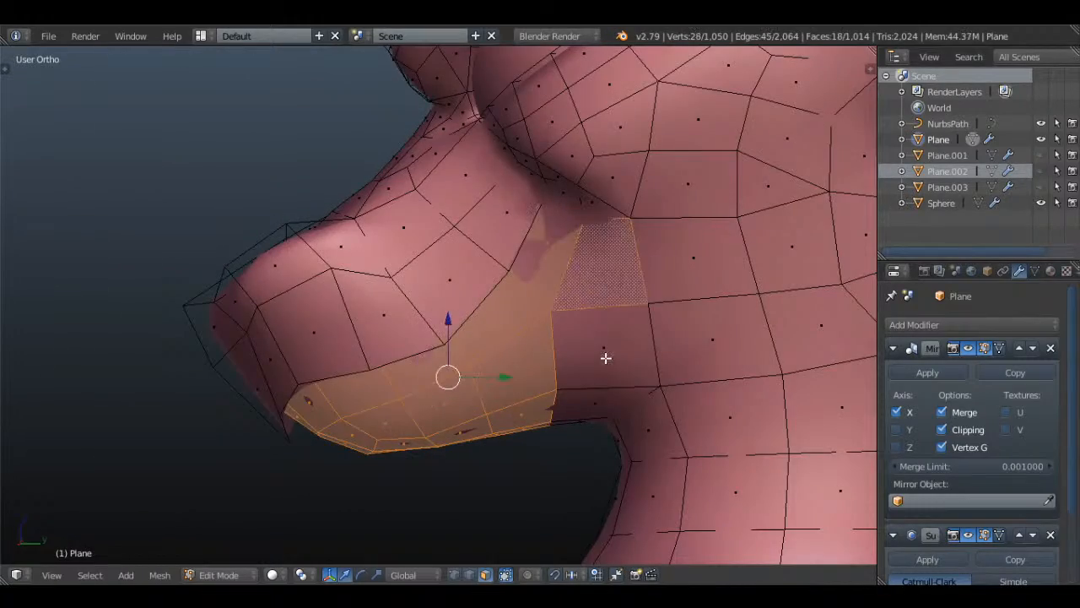
right_click(606, 357, "shift")
right_click(584, 401, "shift")
middle_click_drag(583, 402, 595, 252)
right_click(552, 413, "shift")
key("h")
- Select the open edge vertices along the upper jaw's lip and extrude them inward toward the inside of the mouth
left_click(452, 576)
mouse_move(541, 396)
middle_mouse_down()
mouse_move(583, 309)
mouse_move(606, 303)
mouse_move(594, 272)
middle_mouse_up()
key("z")
right_click(564, 179)
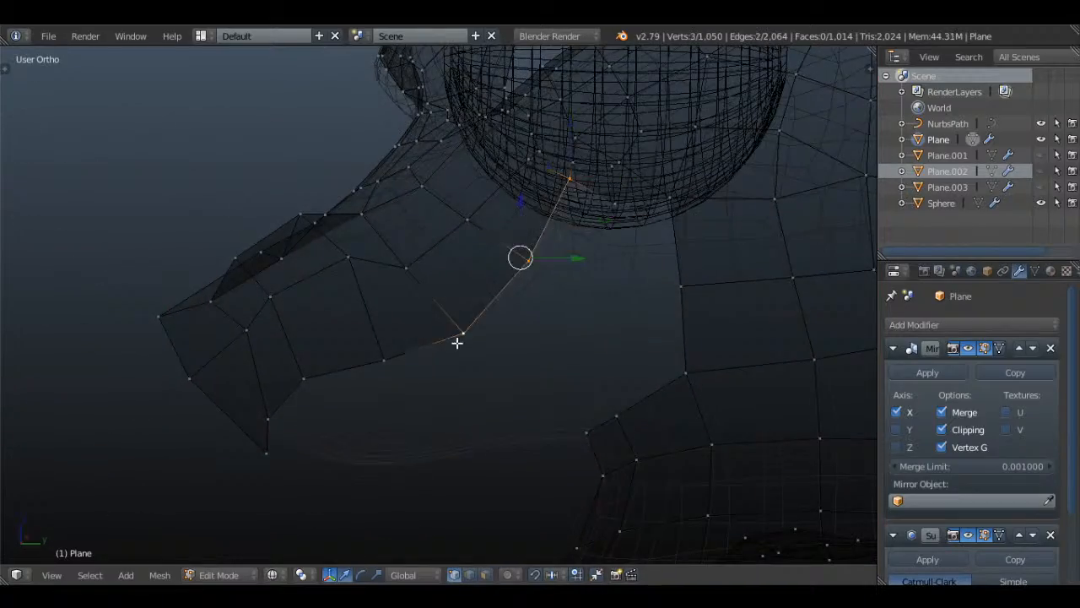
mouse_move(457, 342)
middle_mouse_down()
mouse_move(484, 352)
mouse_move(528, 307)
mouse_move(579, 289)
mouse_move(547, 316)
mouse_move(511, 315)
mouse_move(520, 300)
mouse_move(504, 335)
mouse_move(389, 278)
mouse_move(357, 290)
mouse_move(470, 214)
mouse_move(509, 222)
mouse_move(447, 195)
mouse_move(534, 248)
middle_mouse_up()
key("Tab")
key("Tab")
key("Tab")
key("Tab")
key("z")
right_click(447, 195, "shift")
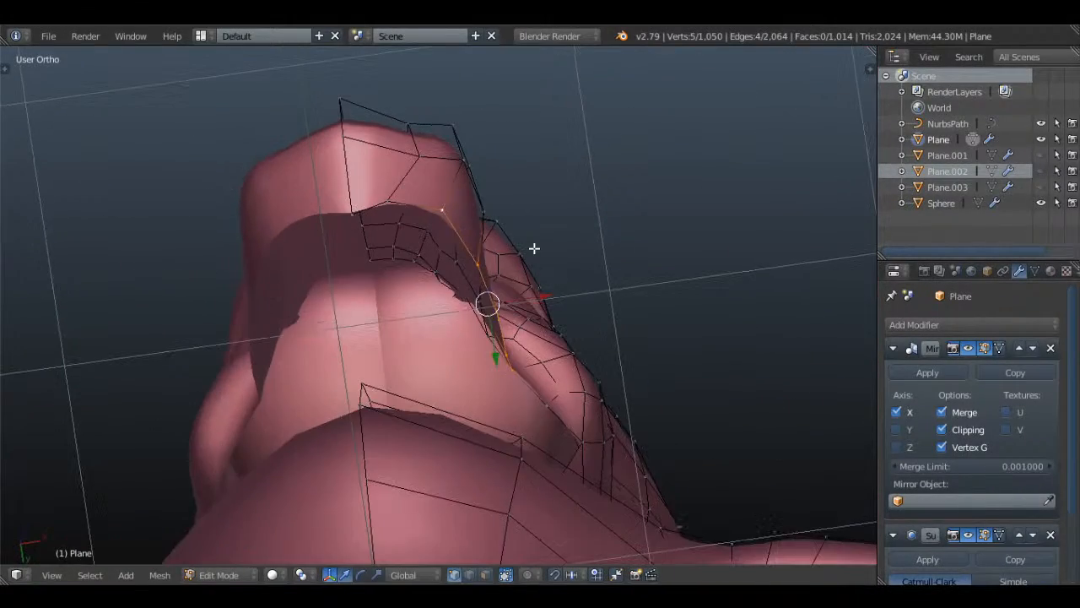
key("g")
key("x")
left_click(522, 306)
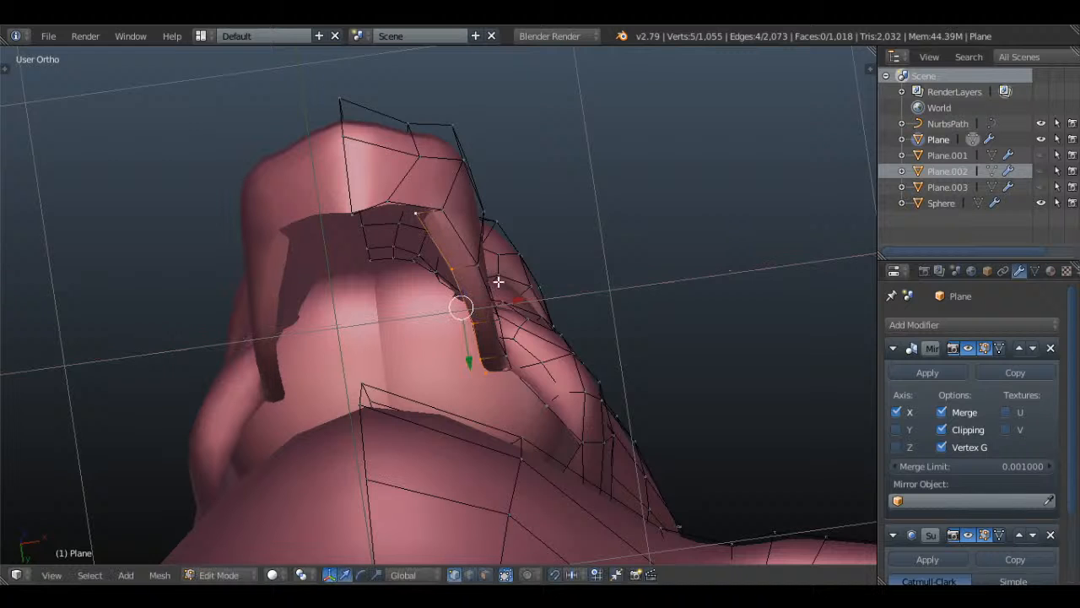
- Adjust the front vertex of the new lip strip, extrude the front lip edge inward to the centreline, and fill the gap
right_click(412, 209)
middle_click_drag(412, 210, 433, 208)
left_click_drag(429, 248, 430, 259)
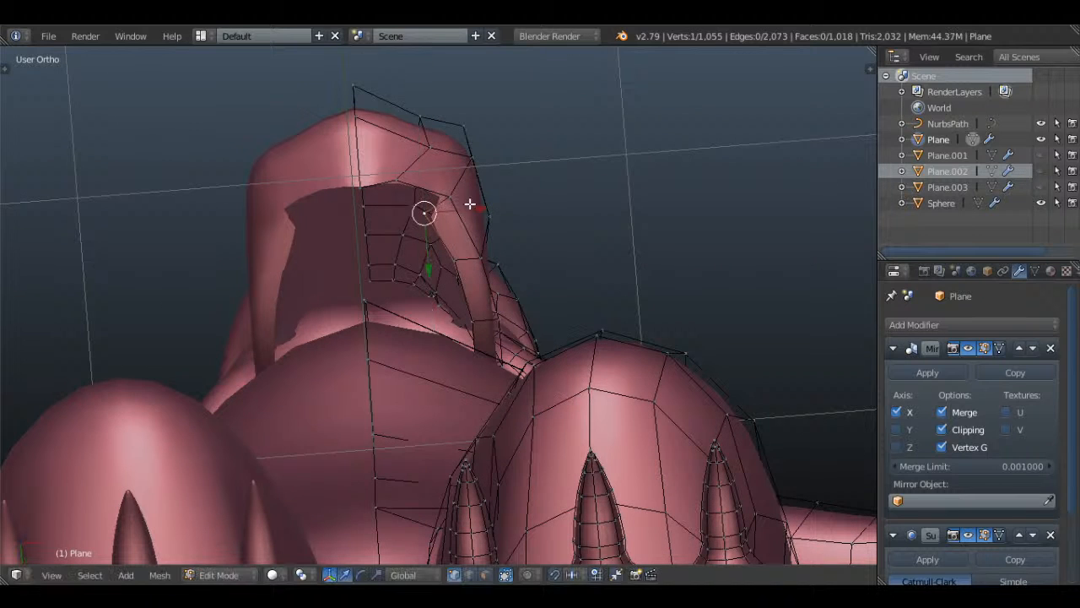
left_click_drag(468, 208, 471, 208)
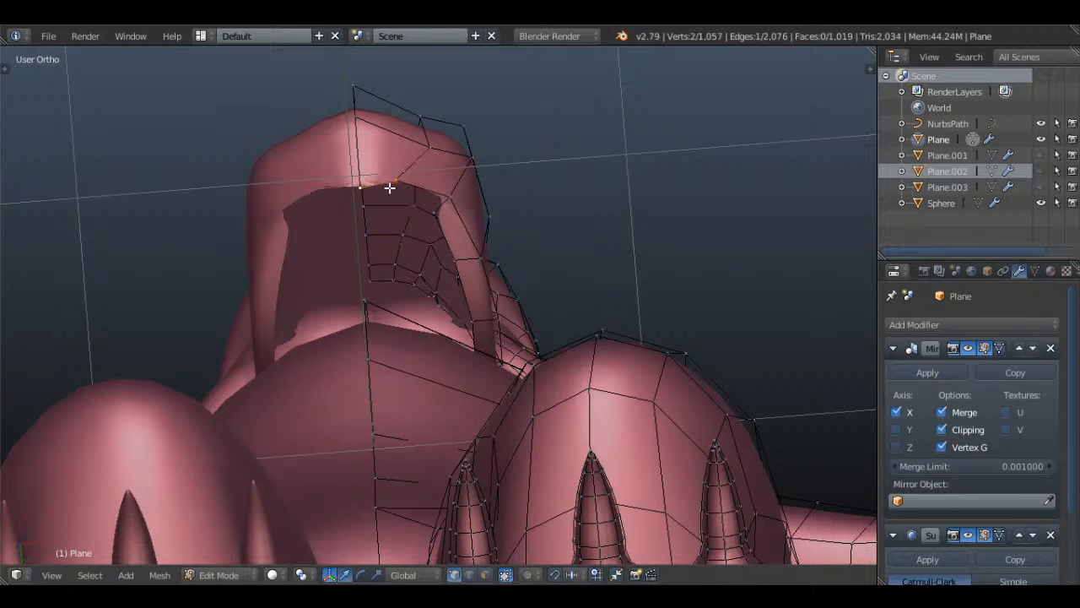
left_click_drag(389, 188, 384, 250)
key("a")
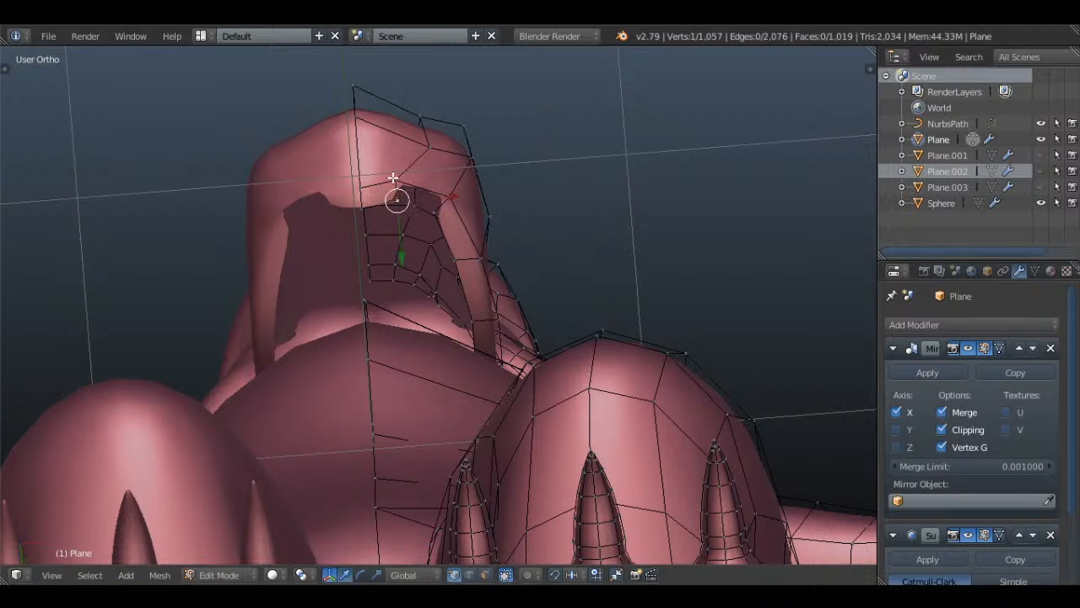
middle_click_drag(445, 197, 376, 325)
key("KP_3")
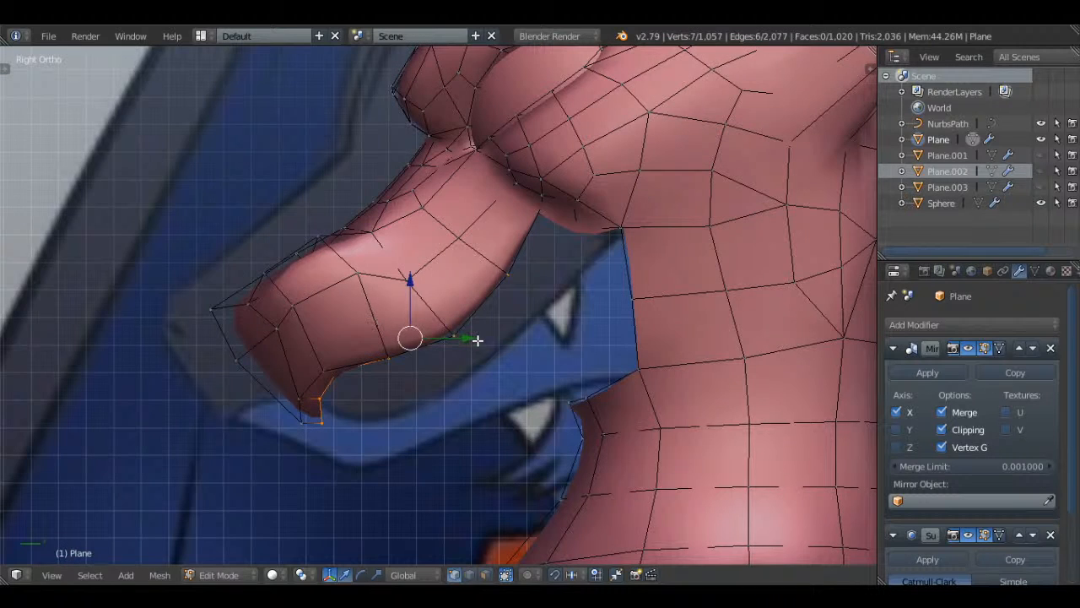
- Extrude the whole inner rim of the upper lip again and pull it further inward
key("Tab")
middle_click_drag(449, 359, 590, 265)
scroll(607, 304, "down", 5)
scroll(462, 335, "up", 5)
key("Tab")
key("e")
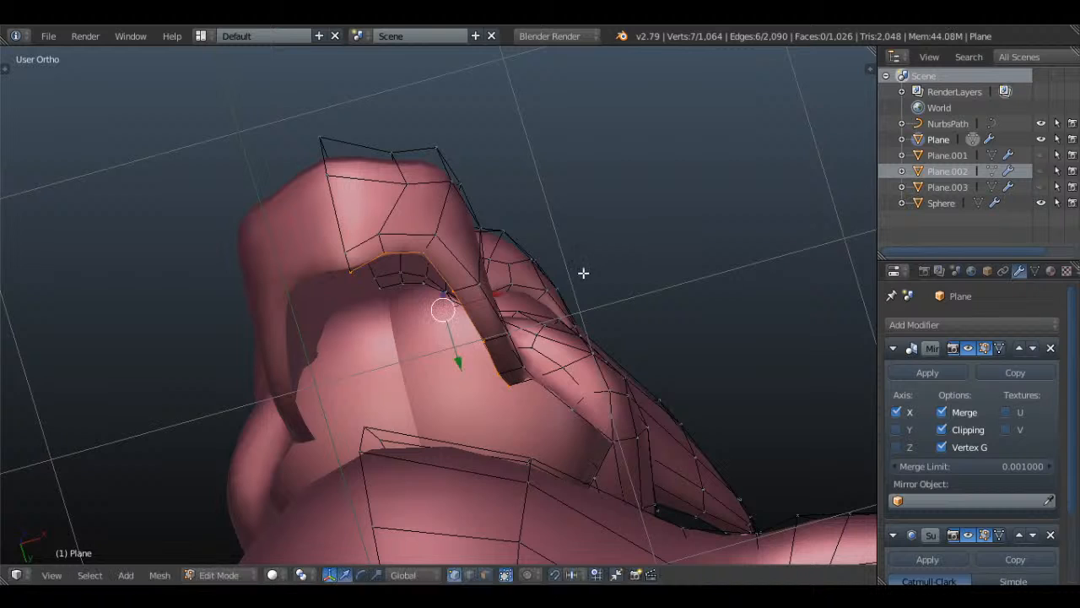
left_click(545, 288)
left_click_drag(495, 296, 479, 301)
middle_click_drag(522, 260, 431, 343)
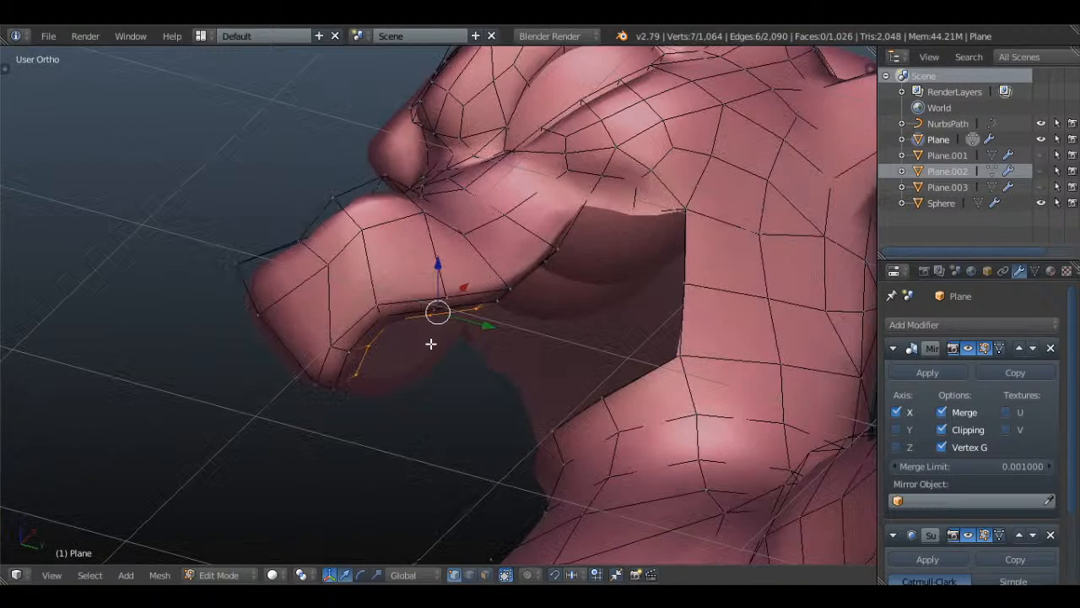
- Move the extruded inner rim up and forward inside the muzzle in the side view
key("KP_3")
key("z")
key("g")
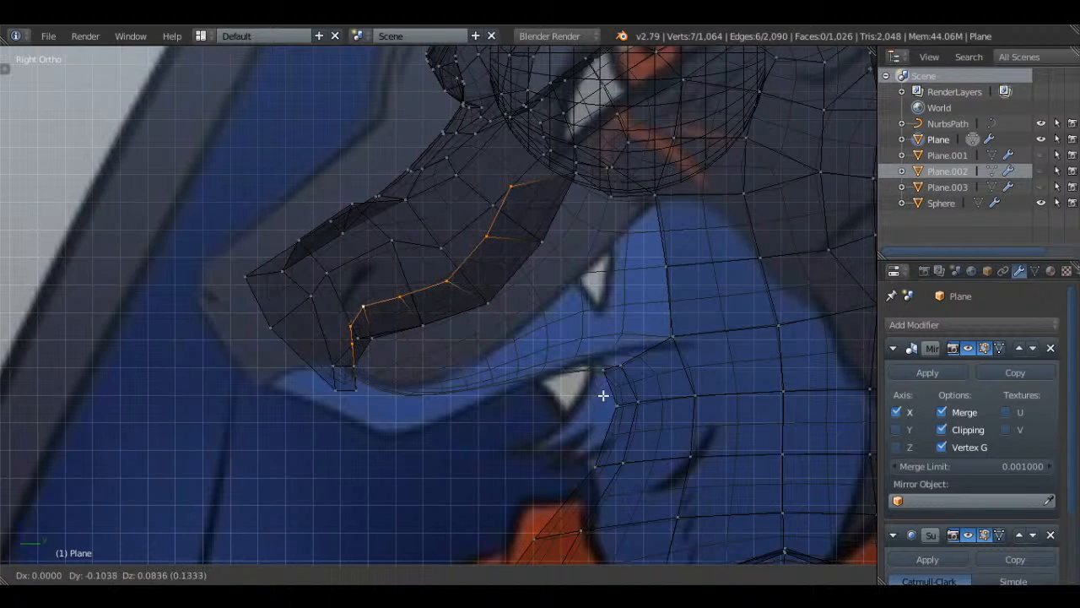
left_click(603, 395)
middle_click_drag(562, 330, 497, 340)
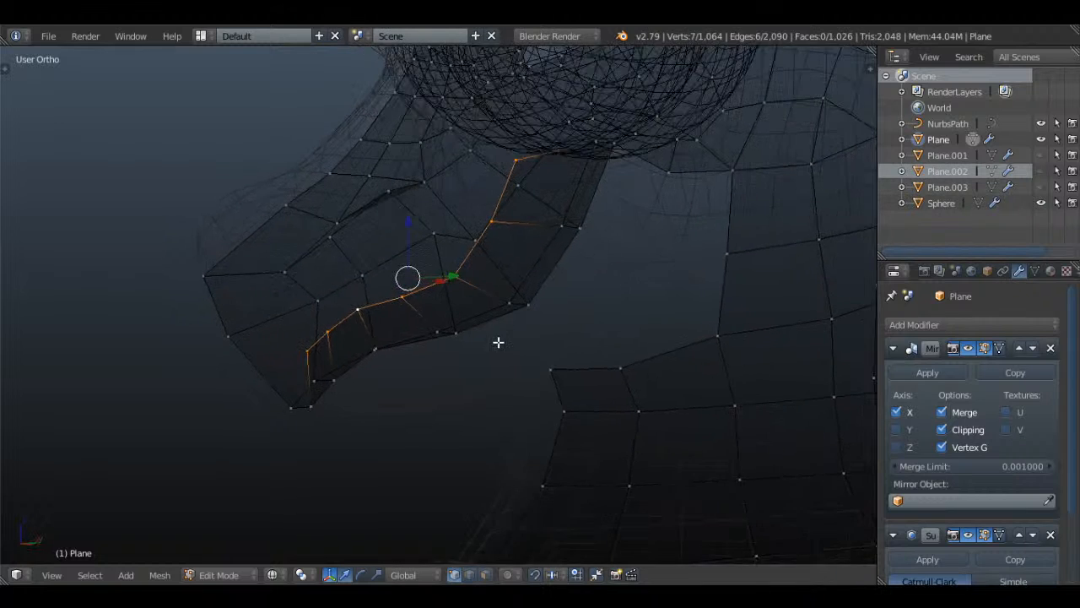
key("a")
- Reposition the front vertices of the inner rim near the muzzle tip in the side view
key("KP_3")
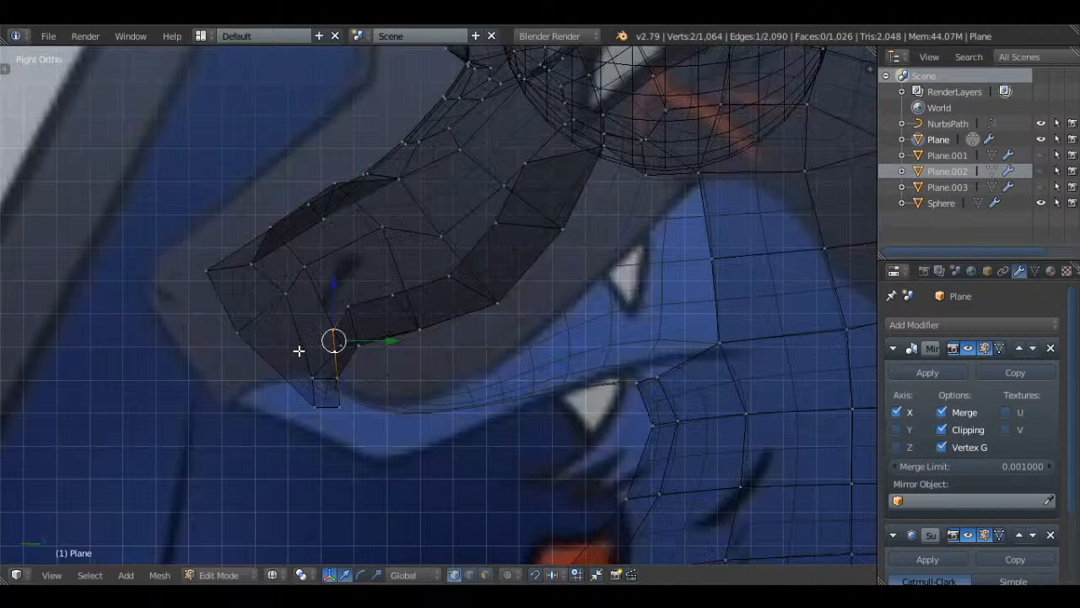
scroll(299, 350, "up", 2)
key("g")
left_click(446, 375)
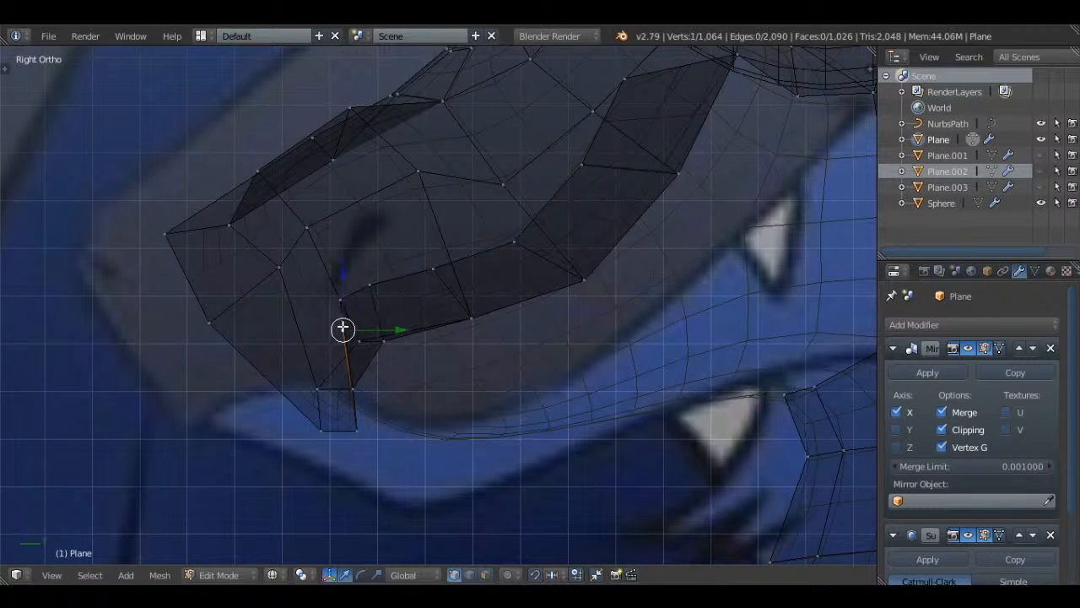
- Move the middle and rear vertices of the inner rim one by one into a smooth curve following the lip
middle_click_drag(444, 285, 362, 388, "shift")
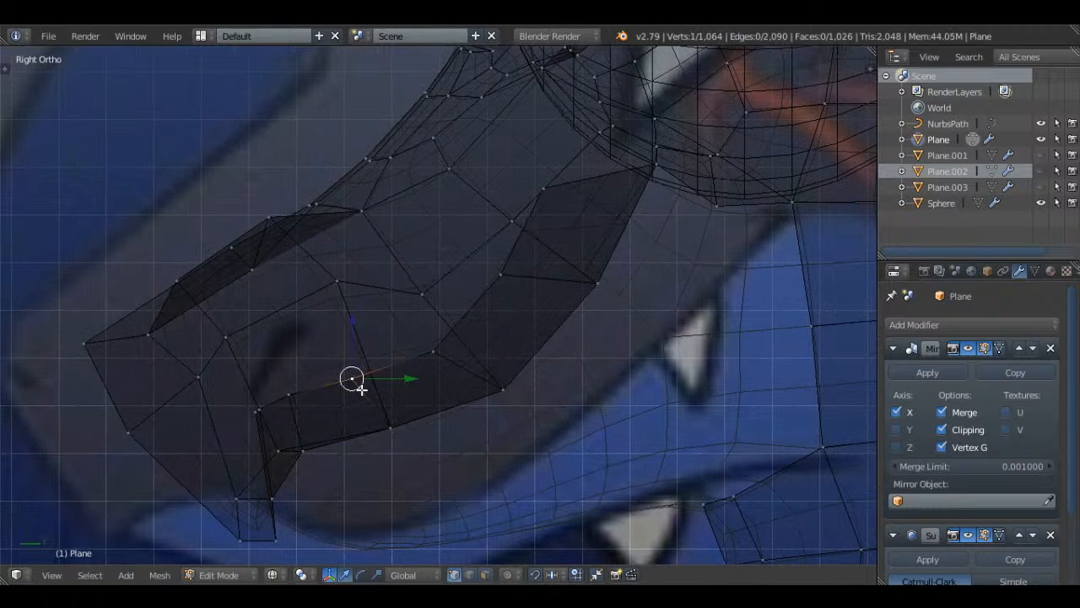
key("g")
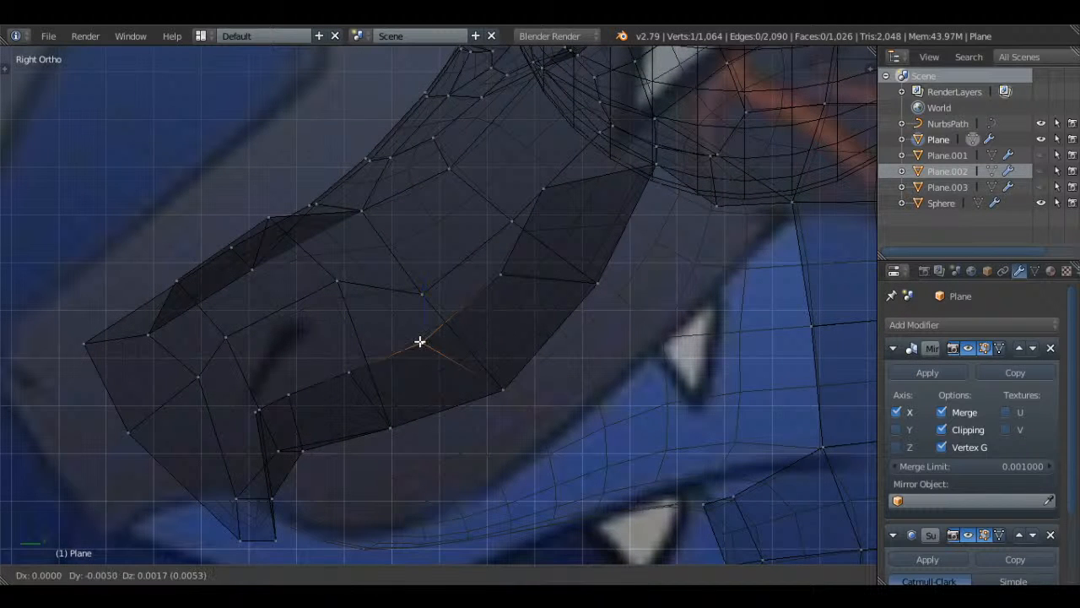
left_click(498, 272)
key("g")
left_click(398, 353)
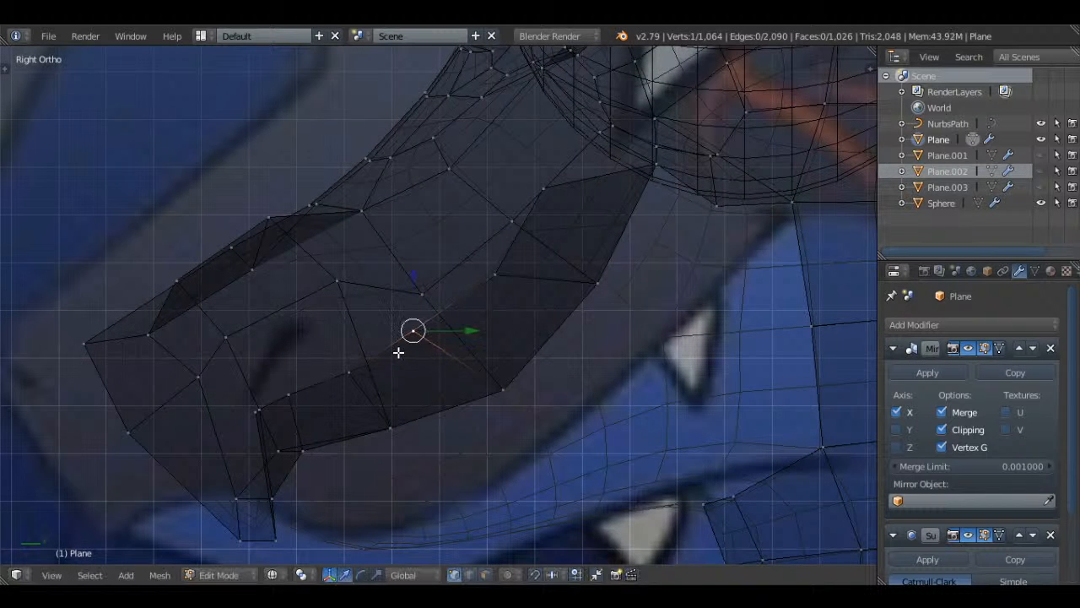
key("g")
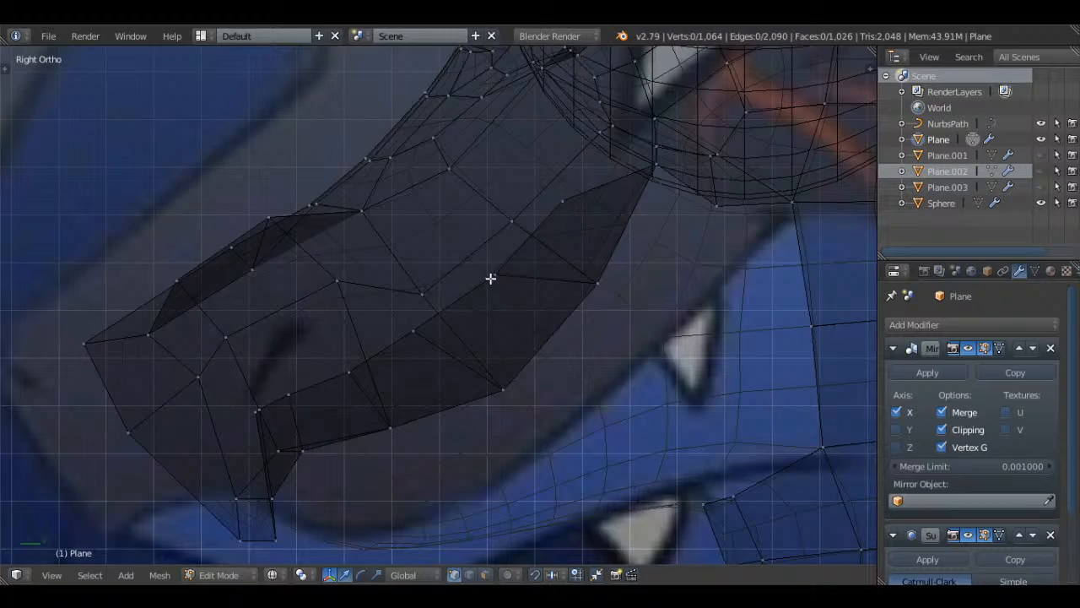
- Select the complete inner rim of the upper jaw and extrude it toward the centreline to form the palate
middle_click_drag(477, 288, 501, 412)
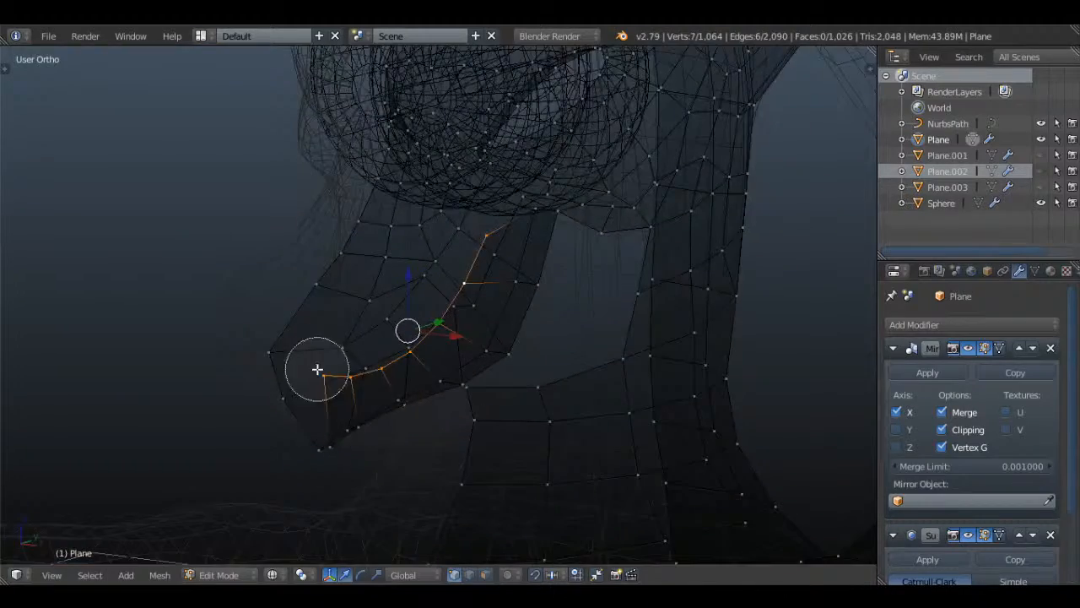
middle_click_drag(334, 384, 471, 406)
left_click_drag(494, 321, 388, 324)
key("a")
- Fill the remaining gap at the front of the palate with a face
middle_click_drag(492, 366, 353, 344)
scroll(416, 316, "up", 3)
right_click(352, 344)
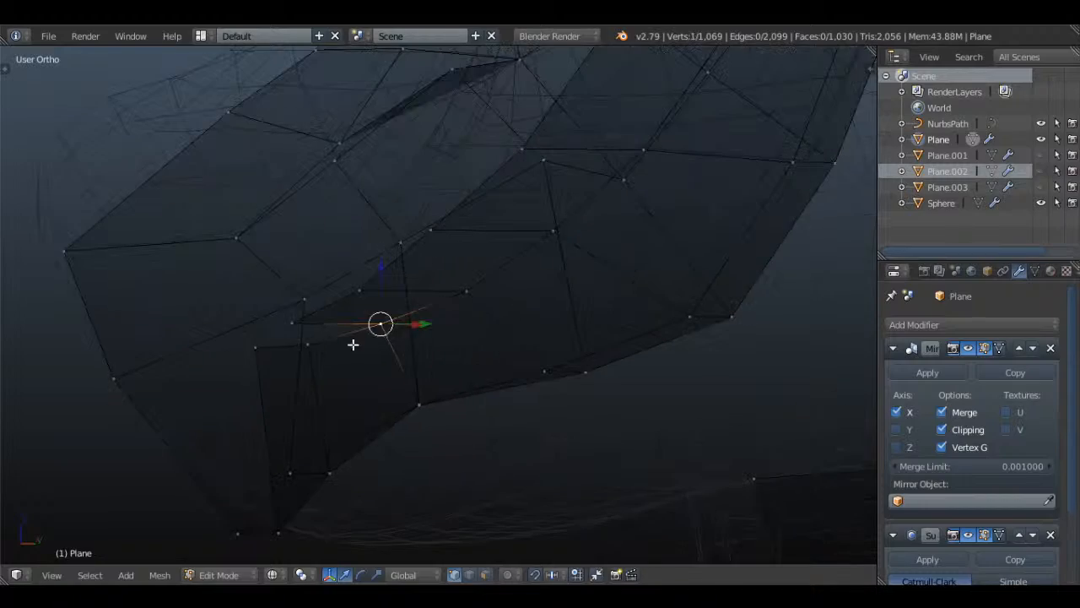
key("f")
key("a")
middle_click_drag(410, 321, 468, 323)
- Reveal the hidden lower jaw faces and deselect everything
key("Tab")
mouse_move(495, 357)
middle_mouse_down()
mouse_move(507, 330)
mouse_move(475, 360)
mouse_move(603, 335)
mouse_move(639, 355)
mouse_move(468, 357)
mouse_move(484, 276)
mouse_move(484, 301)
mouse_move(580, 326)
middle_mouse_up()
key("z")
key("z")
key("Tab")
key("a")
key("l")
key("KP_3")
key("a")
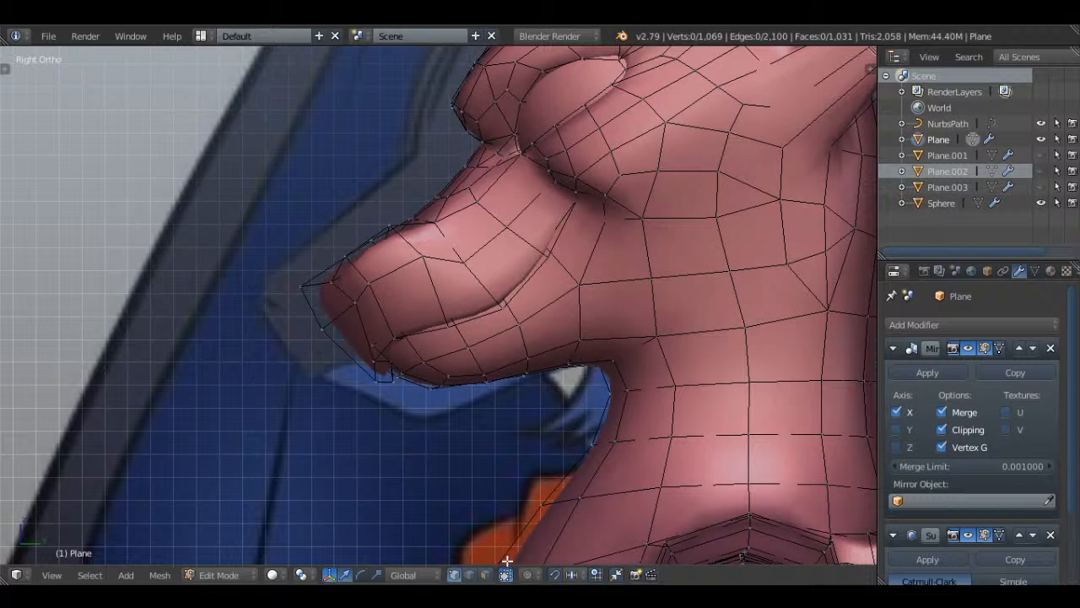
- Select the outer faces of the upper muzzle, from the bridge of the snout to its tip
key("z")
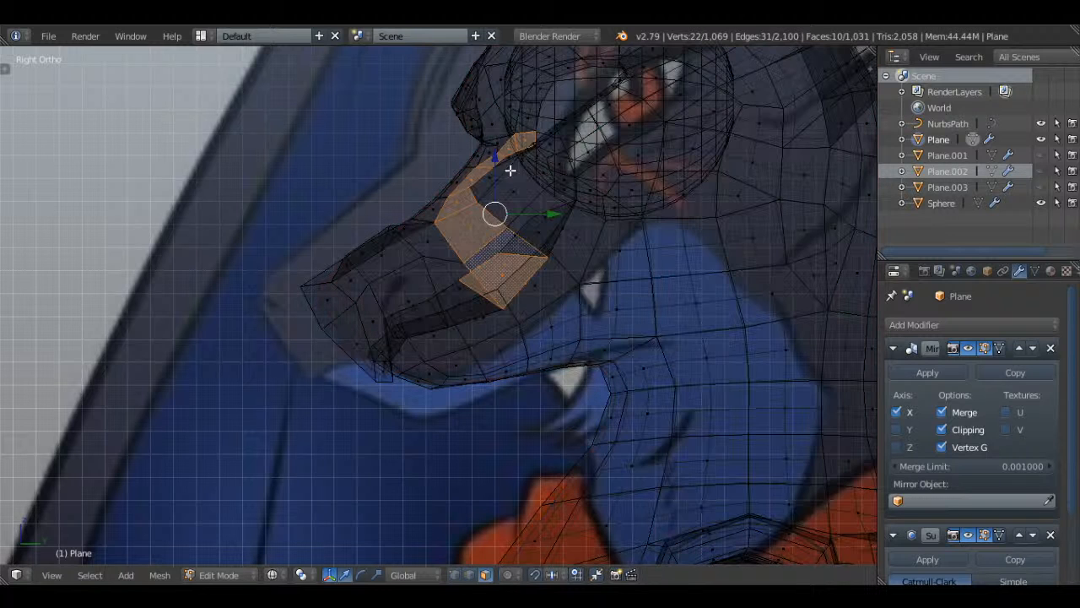
key("z")
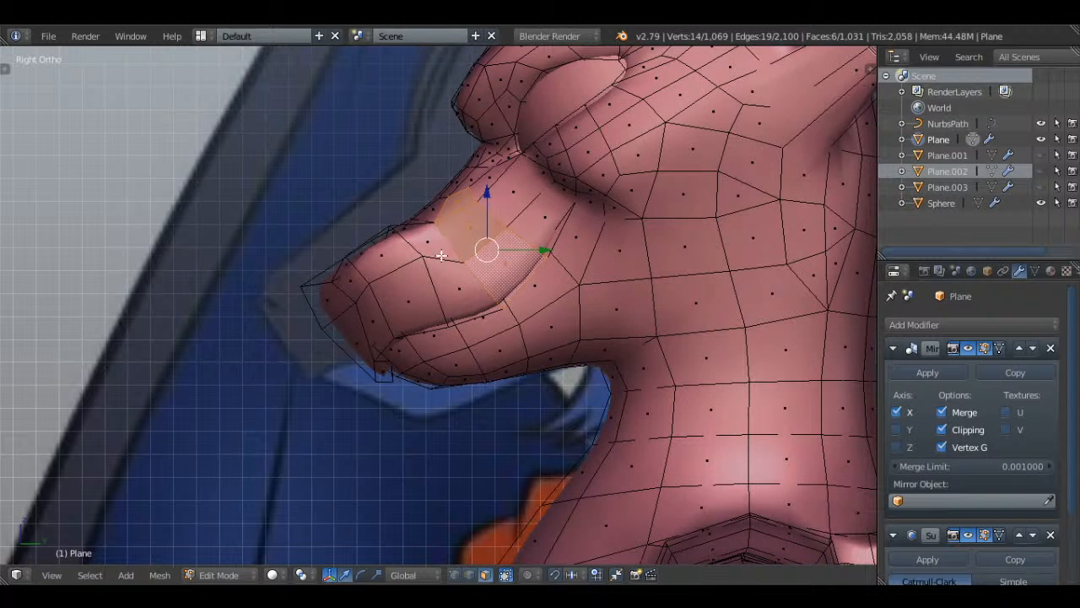
key("z")
key("c")
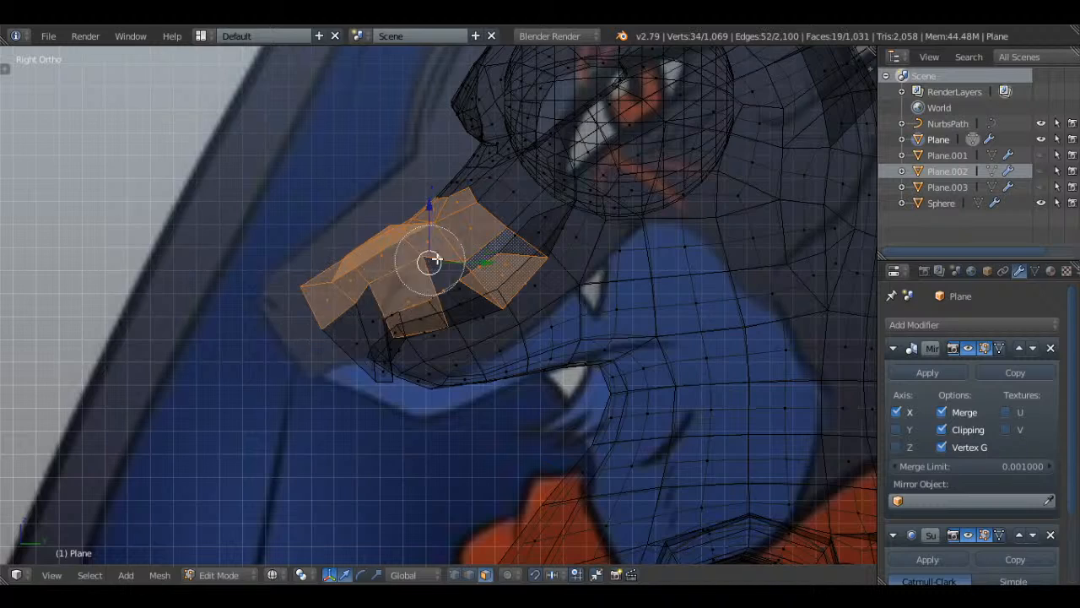
left_click_drag(436, 260, 432, 276)
key("Escape")
key("z")
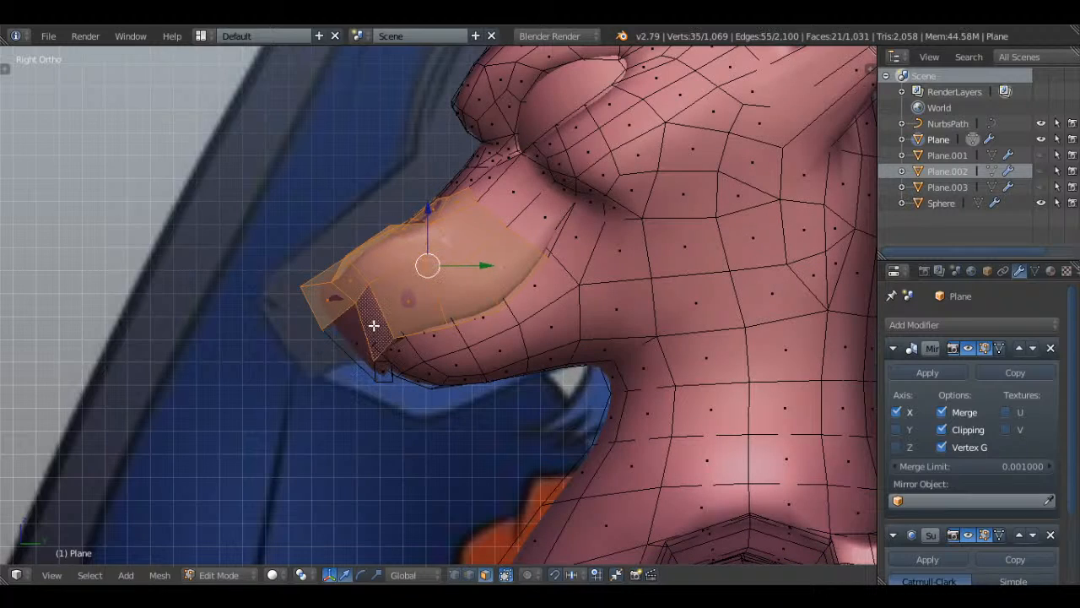
key("z")
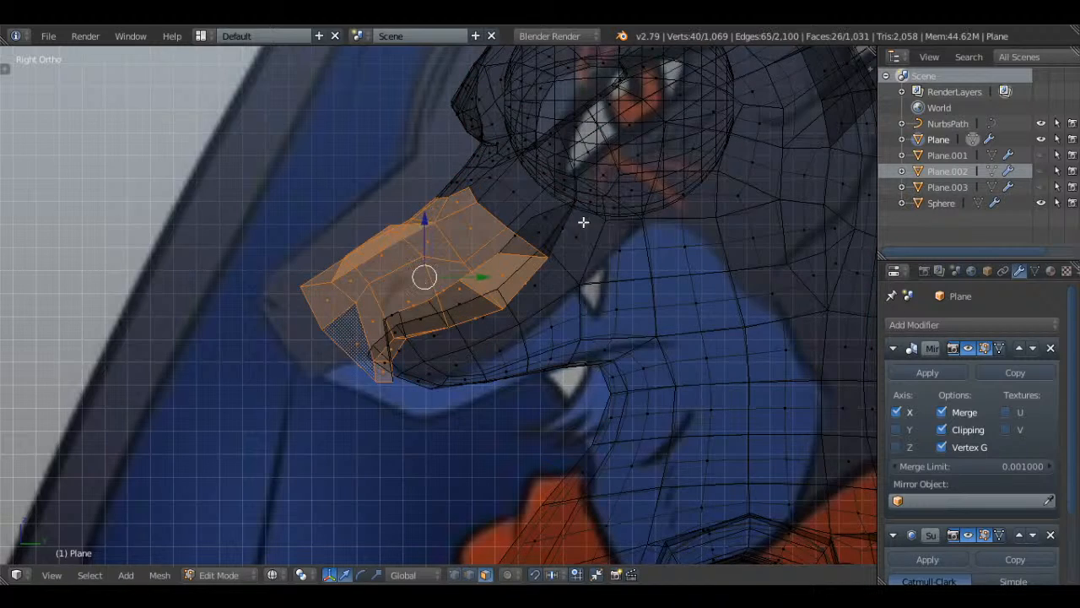
- Extend the selection to the inner lip and palate faces of the upper jaw
middle_click_drag(583, 222, 431, 326)
key("z")
key("z")
right_click(377, 316, "alt+shift")
middle_click(201, 140)
right_click(201, 140)
middle_click_drag(532, 189, 551, 250)
scroll(562, 251, "down", 3)
middle_click_drag(352, 211, 316, 217)
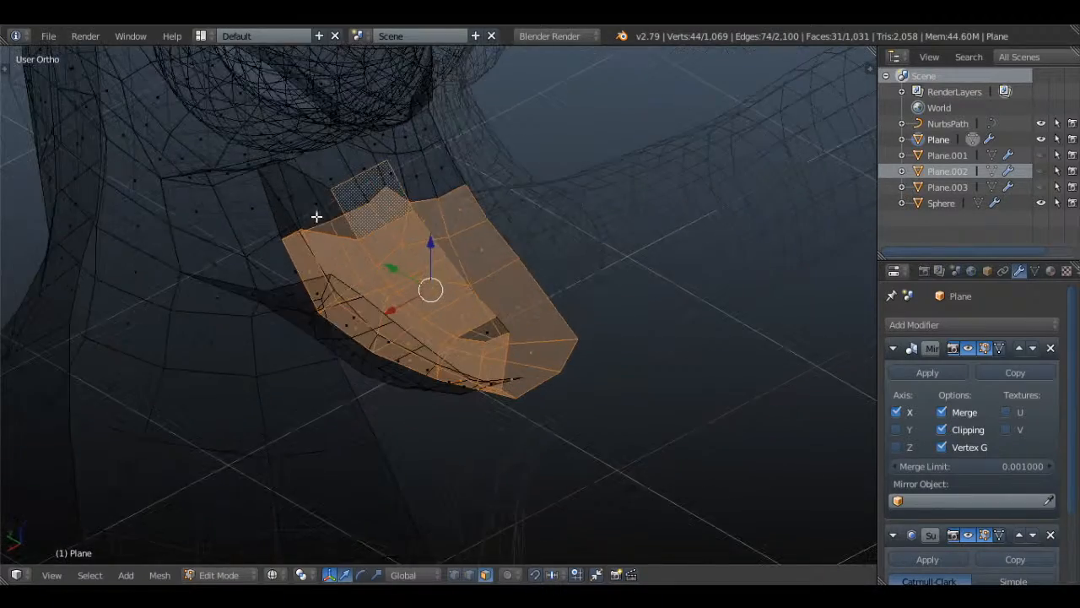
middle_click_drag(452, 269, 450, 312)
key("KP_1")
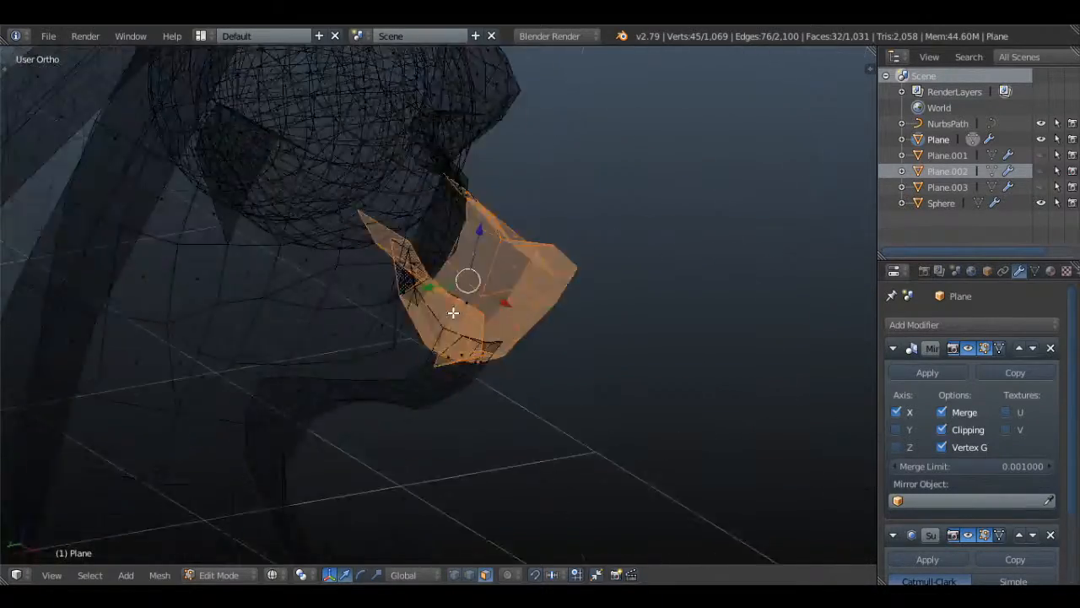
scroll(494, 321, "up", 5)
middle_click_drag(789, 282, 619, 307)
scroll(619, 307, "down", 2)
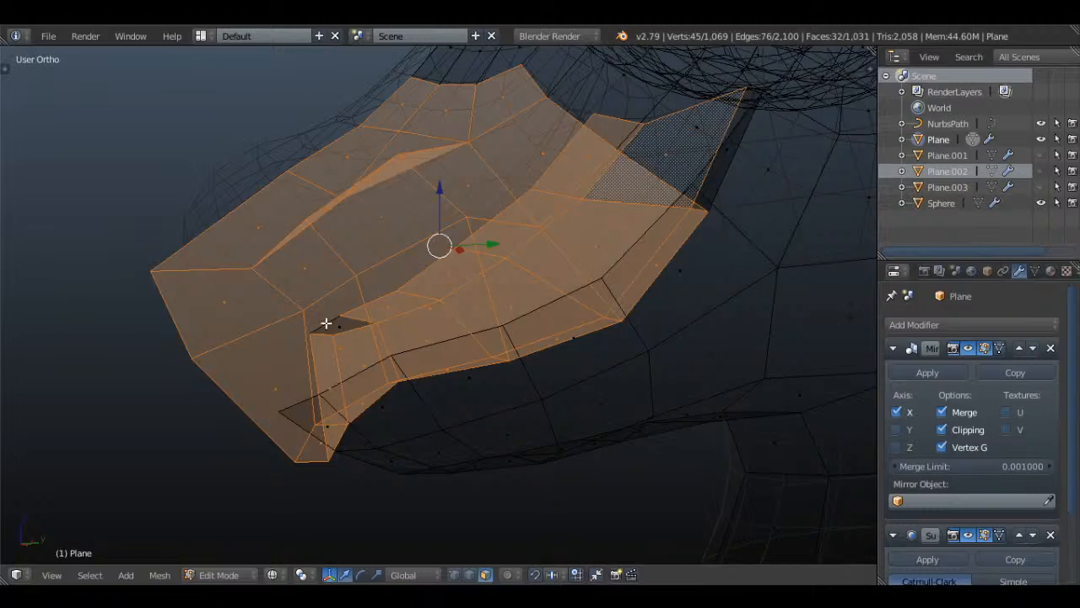
- Add the remaining upper-jaw faces up to the eye to the selection and hide the upper jaw
key("f")
middle_click_drag(861, 251, 521, 260)
key("z")
key("z")
right_click(471, 244, "shift")
key("z")
right_click(478, 236, "shift")
right_click(441, 237, "shift")
scroll(468, 231, "down", 2)
middle_click_drag(467, 232, 522, 256)
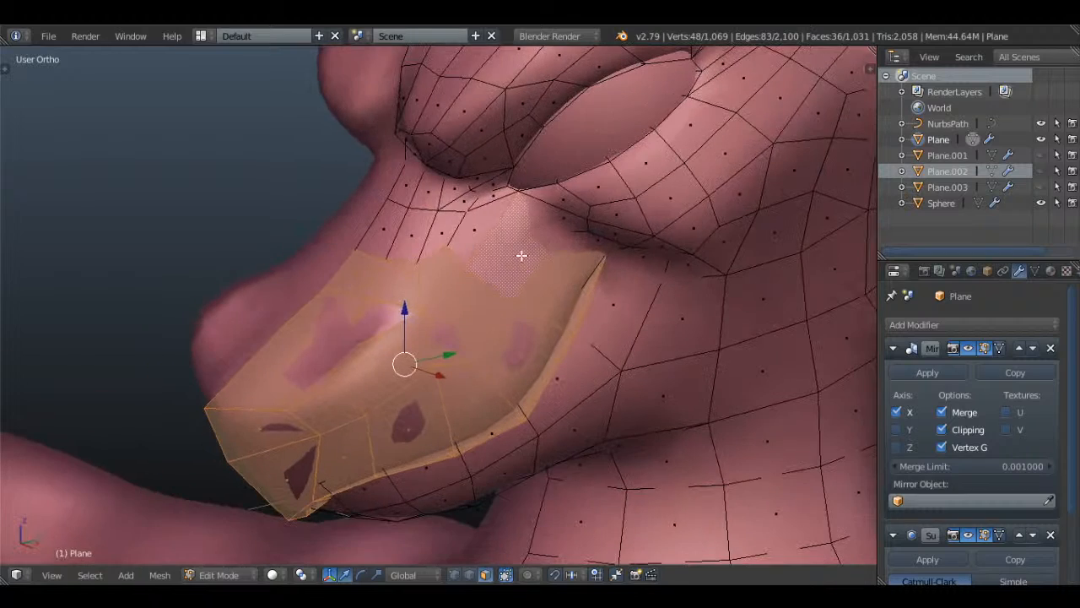
key("h")
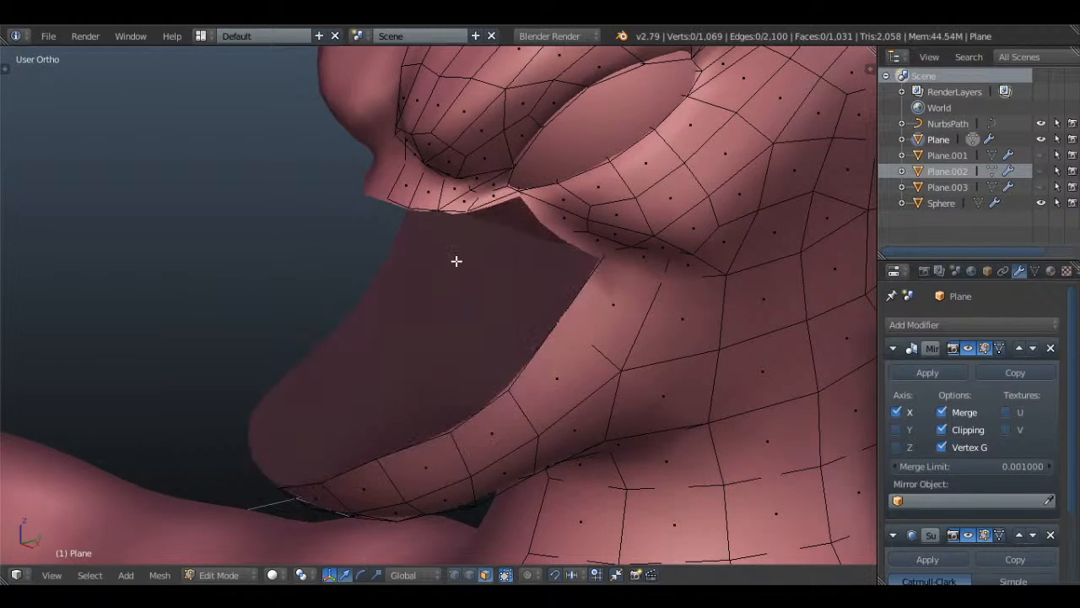
- Select the lower jaw's open lip edge, extrude it, and pull the new edge in toward the inside of the mouth
middle_click_drag(557, 357, 512, 537)
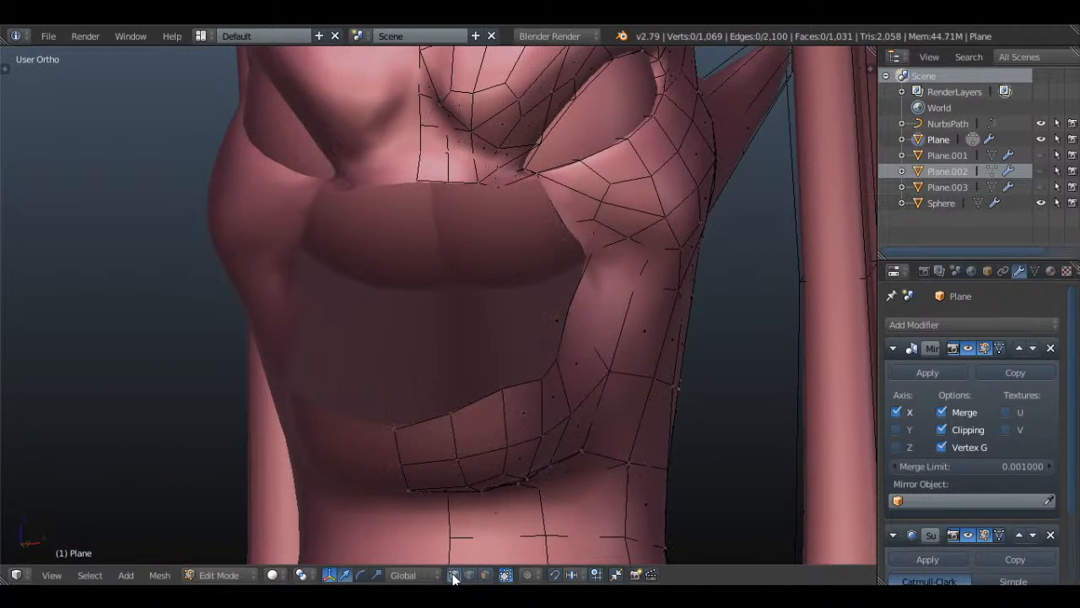
key("a")
key("a")
right_click(574, 279, "alt")
key("z")
mouse_move(575, 279)
middle_mouse_down()
mouse_move(619, 275)
mouse_move(558, 314)
mouse_move(569, 259)
mouse_move(627, 260)
mouse_move(651, 313)
mouse_move(551, 342)
mouse_move(556, 352)
middle_mouse_up()
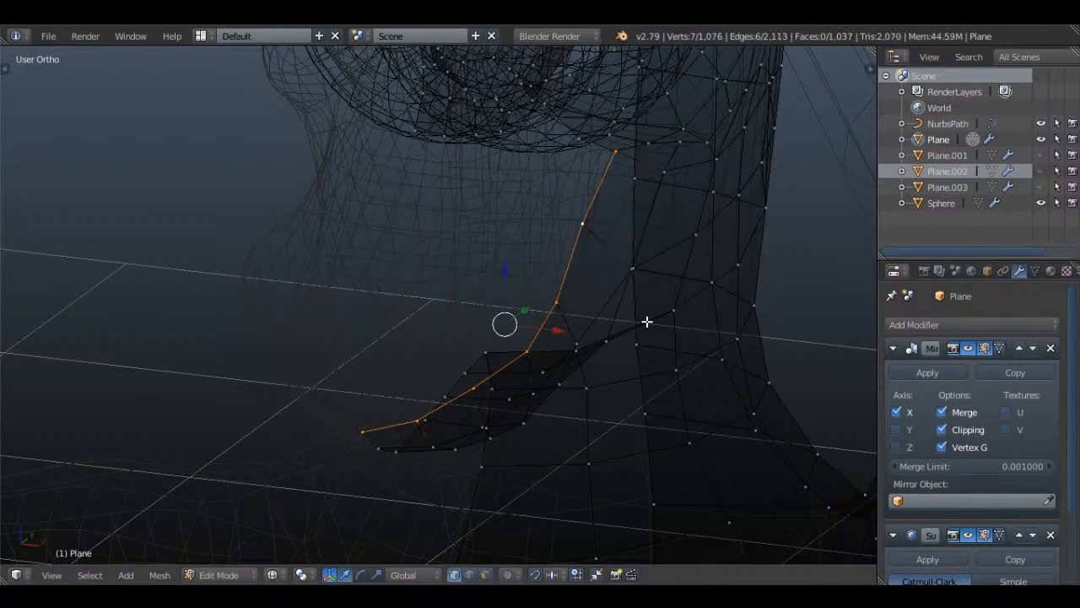
middle_click_drag(647, 322, 700, 340)
key("s")
left_click_drag(590, 322, 573, 326)
middle_click_drag(607, 336, 535, 340)
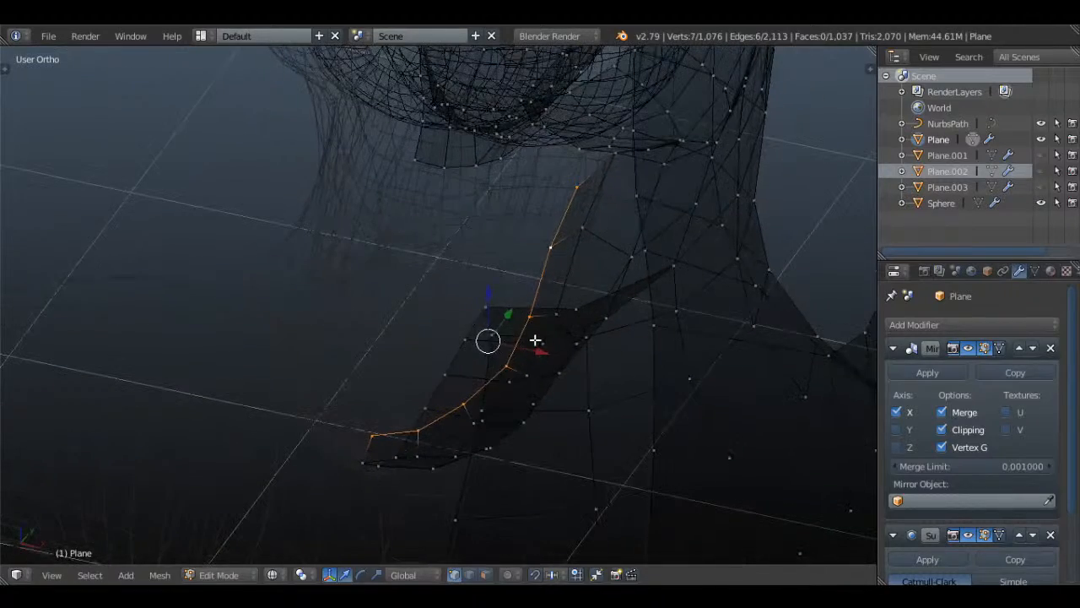
left_click_drag(535, 341, 530, 343)
- Reposition the vertices of the lower jaw's inner lip edge nearest the mouth corner
middle_click_drag(577, 313, 557, 307)
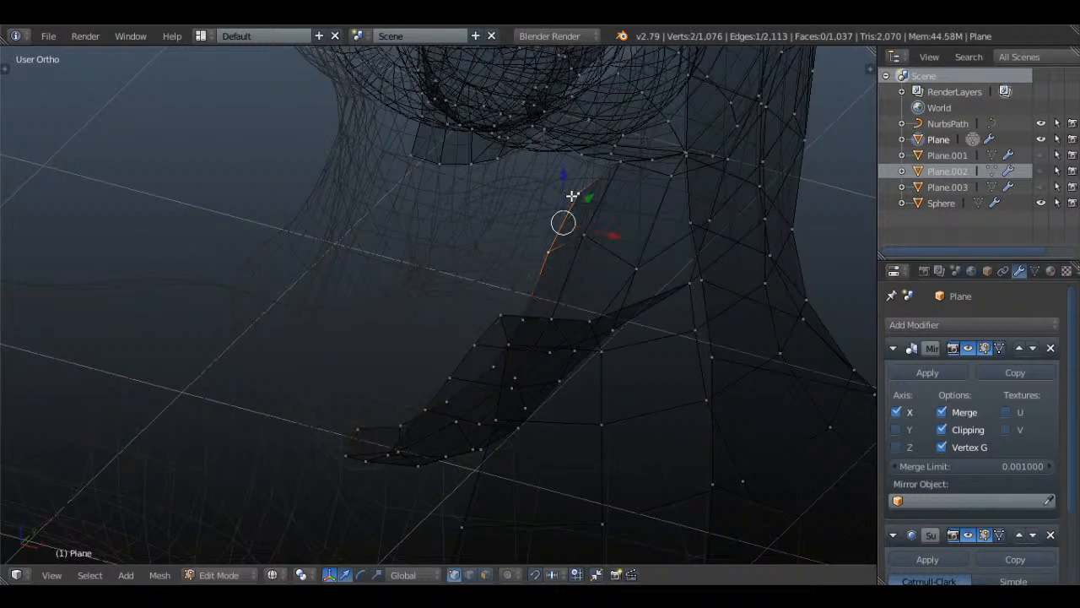
key("KP_3")
key("g")
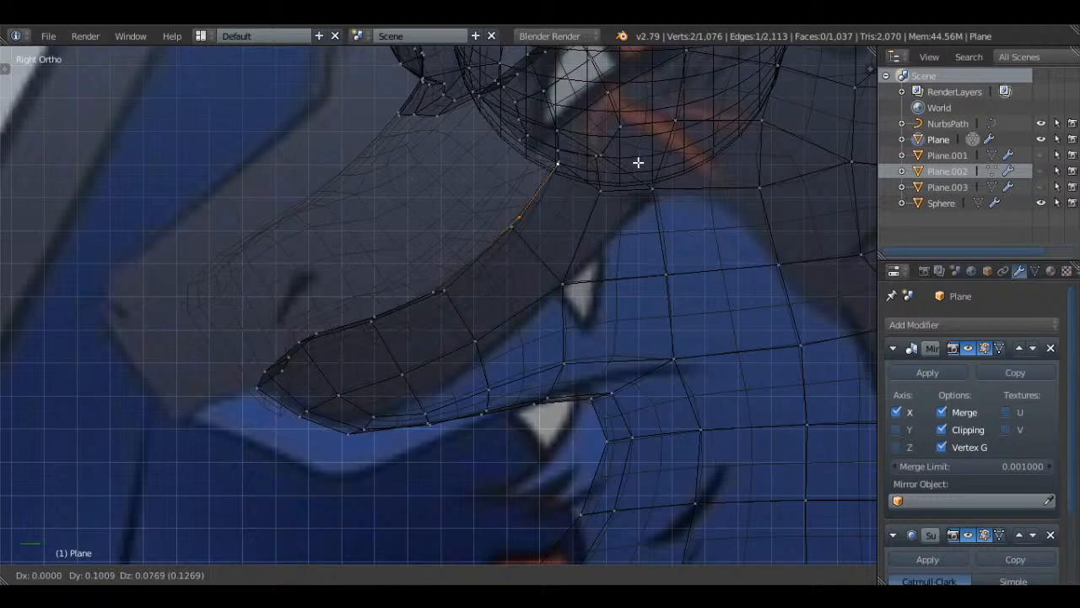
middle_click_drag(602, 175, 615, 222)
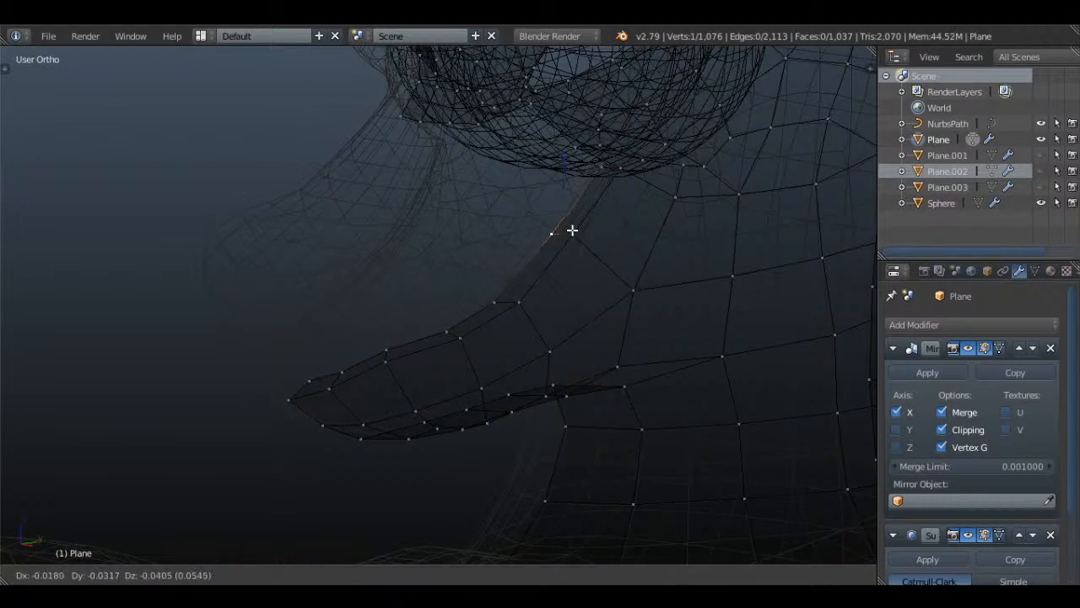
- Extrude the lower jaw's inner lip edge again and move the new edge down into the mouth in side view
mouse_move(502, 285)
middle_mouse_down()
mouse_move(560, 275)
mouse_move(499, 265)
mouse_move(608, 283)
mouse_move(633, 215)
middle_mouse_up()
key("z")
key("g")
key("KP_3")
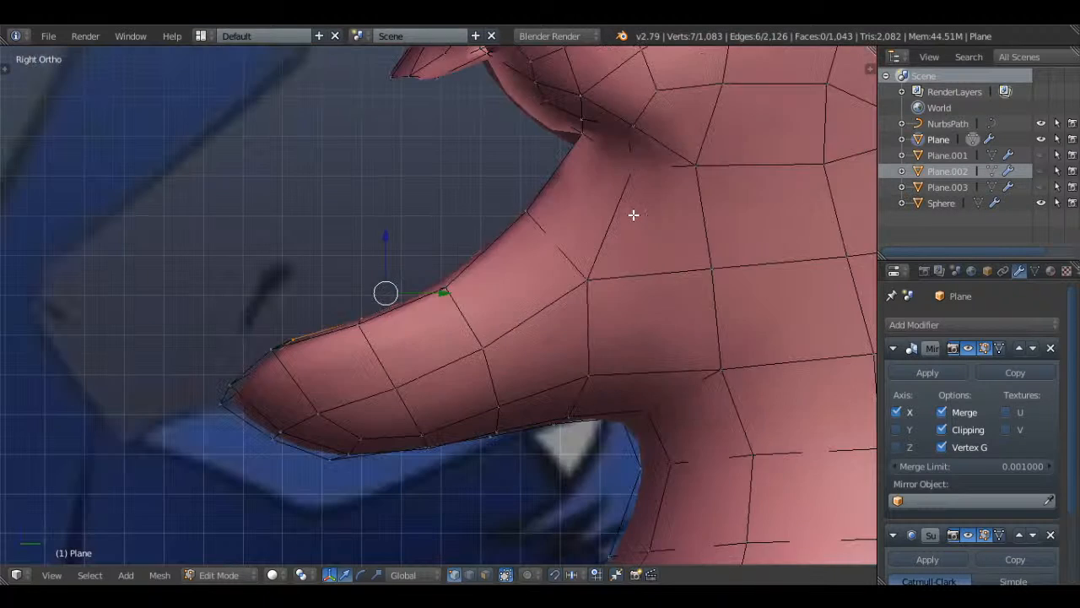
key("z")
key("g")
left_click(652, 255)
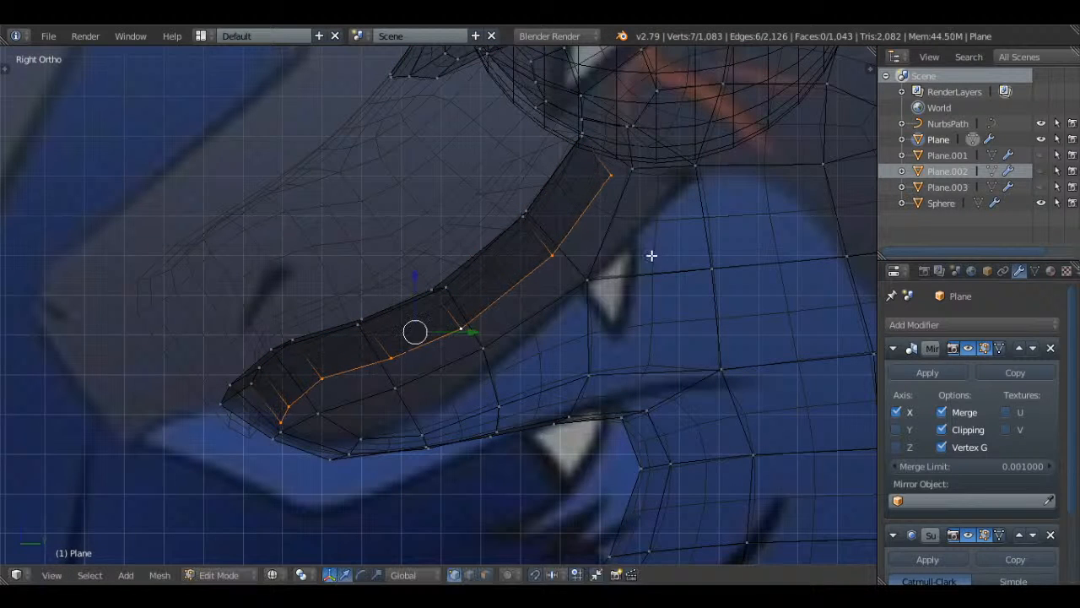
- Adjust the front vertices of the new lower inner edge in side view
left_click(331, 396)
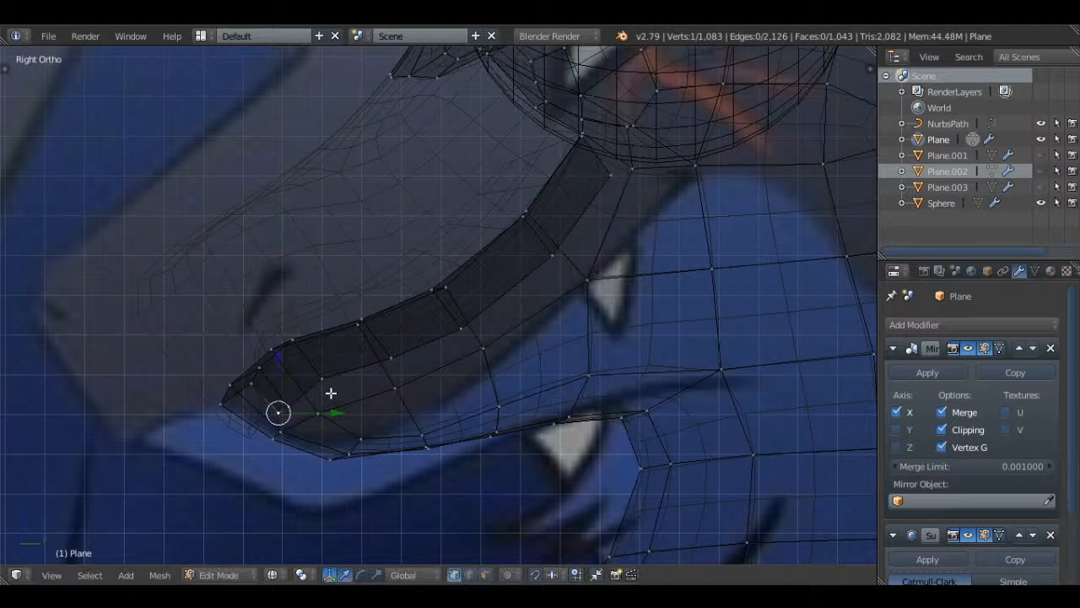
key("g")
left_click(397, 351)
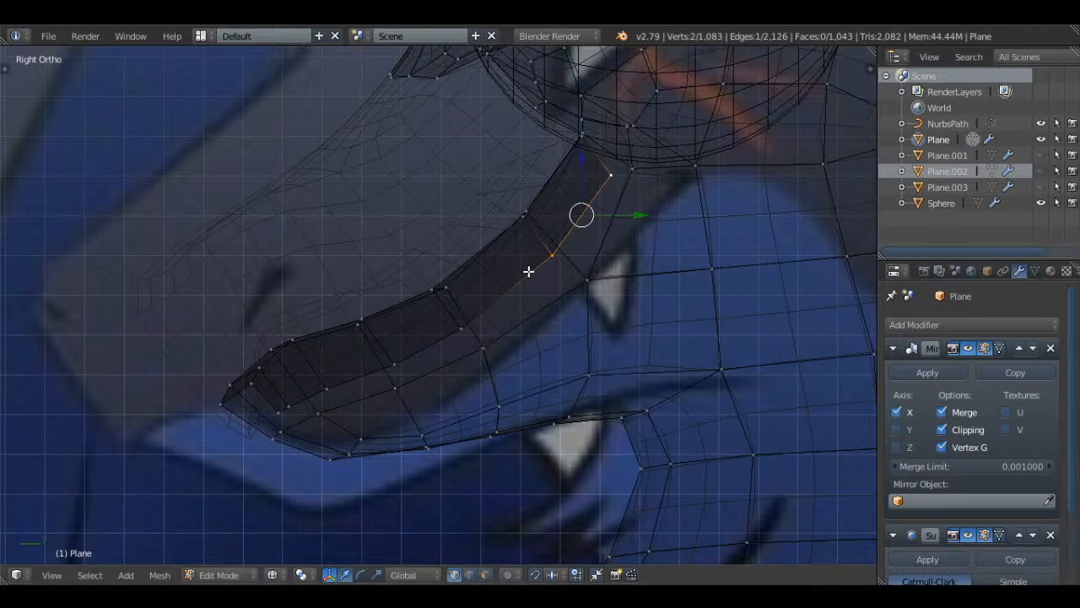
- Extrude the lower inner edge, without its front vertices, across to the mirror centre line to form the mouth floor
middle_click_drag(487, 286, 589, 303)
middle_click_drag(454, 408, 405, 459)
key("c")
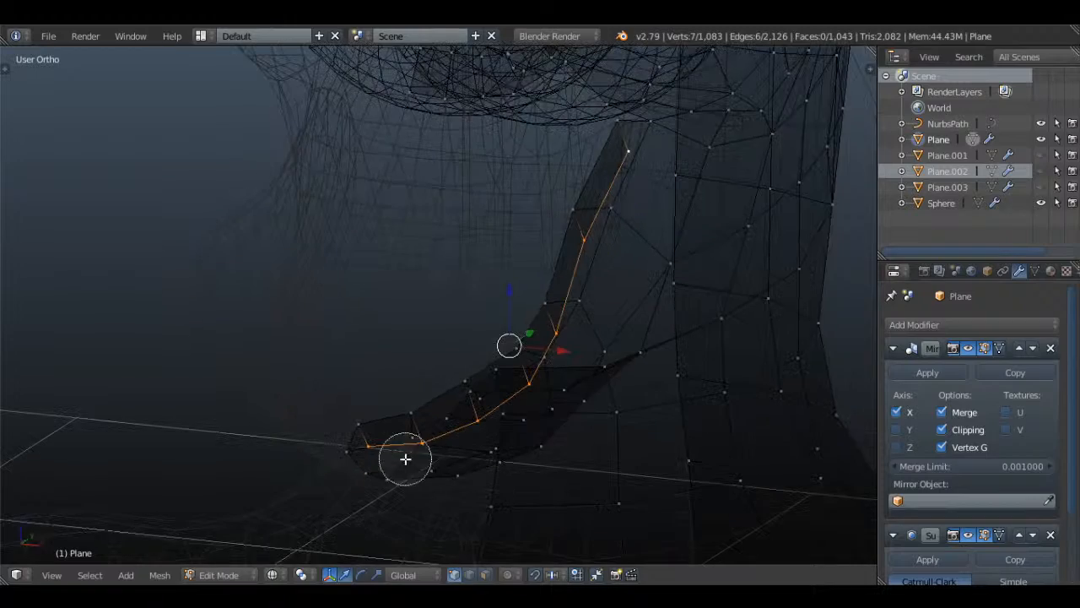
key("e")
right_click(684, 329)
left_click_drag(613, 313, 200, 307)
key("a")
- Select the vertices around the gap at the front of the mouth floor and fill it with a face
middle_click_drag(478, 397, 342, 317)
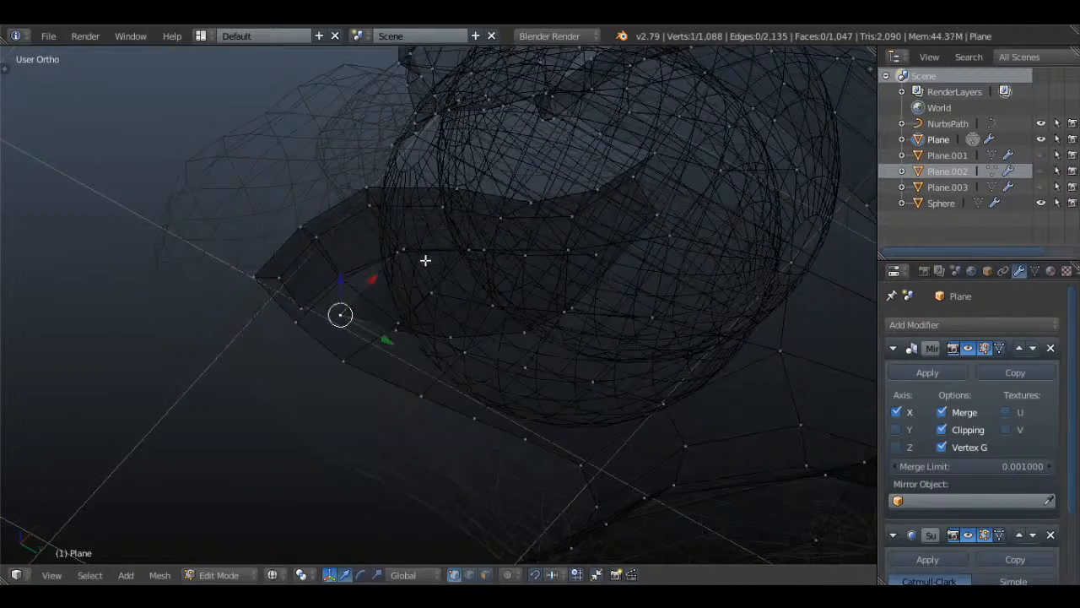
middle_click_drag(426, 261, 284, 257)
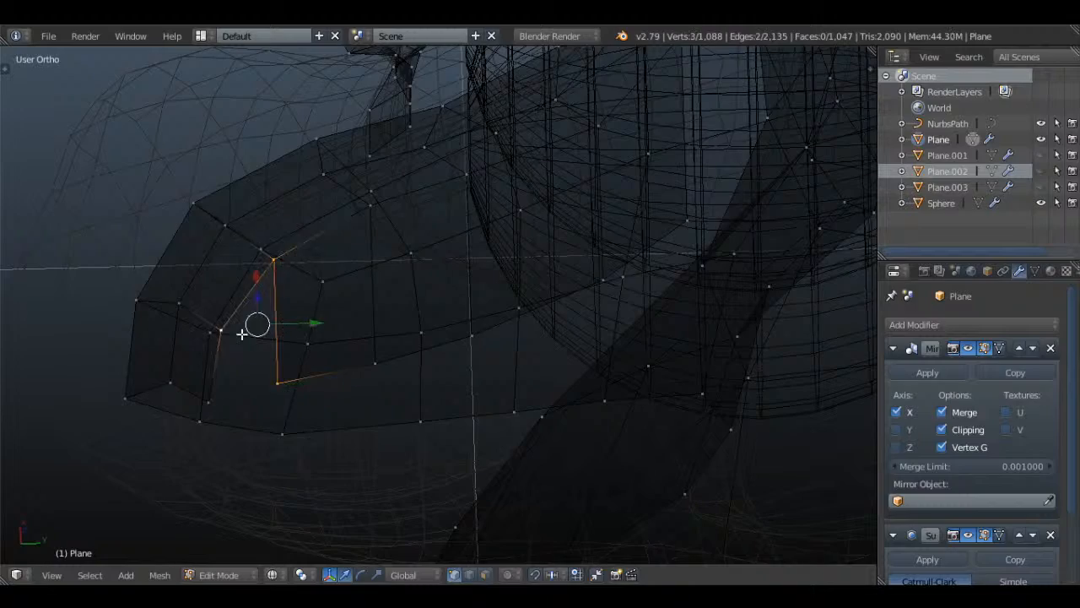
scroll(279, 350, "down", 3)
key("a")
- Examine the closed mouth line and its corner on the smoothed head in shaded view, including a perspective close-up
key("z")
mouse_move(566, 236)
middle_mouse_down()
mouse_move(641, 396)
mouse_move(637, 275)
mouse_move(653, 249)
mouse_move(633, 240)
middle_mouse_up()
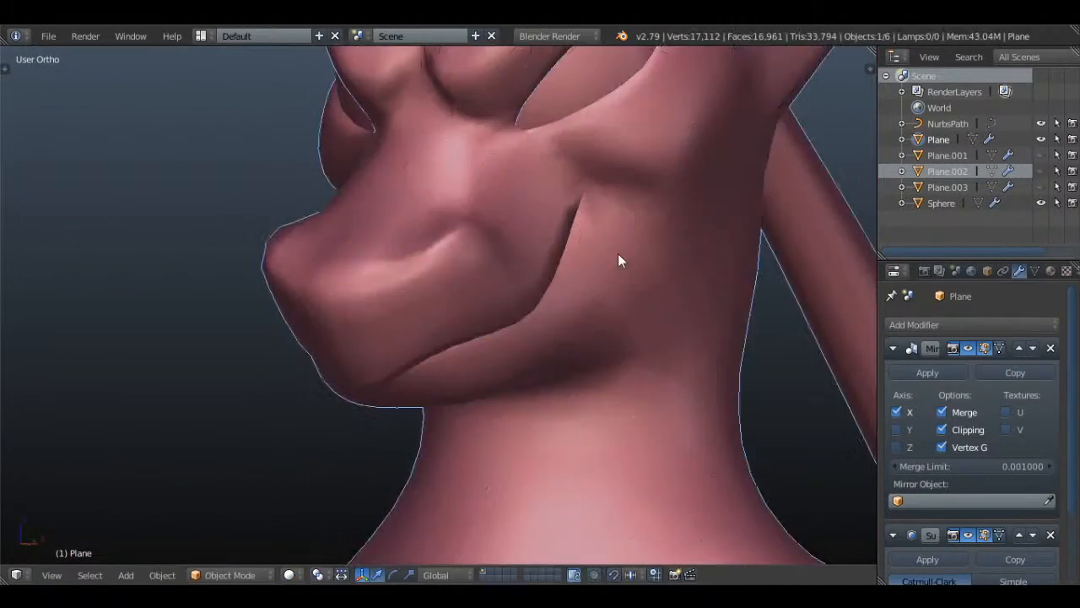
middle_click_drag(619, 258, 597, 272)
scroll(588, 251, "up", 3)
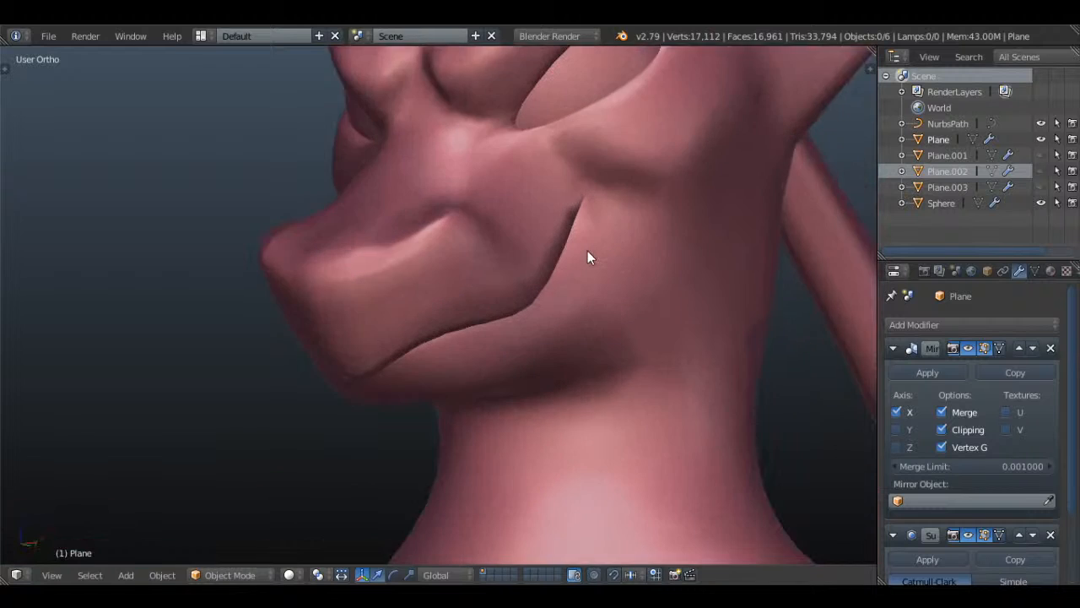
key("KP_5")
scroll(591, 261, "up", 4)
middle_click_drag(636, 183, 617, 269)
right_click(575, 261)
- Reopen the mesh in wireframe and move the upper jaw's inner lip vertices nearest the mouth corner in side view
key("Tab")
middle_click_drag(610, 250, 483, 252)
key("a")
key("a")
key("a")
key("z")
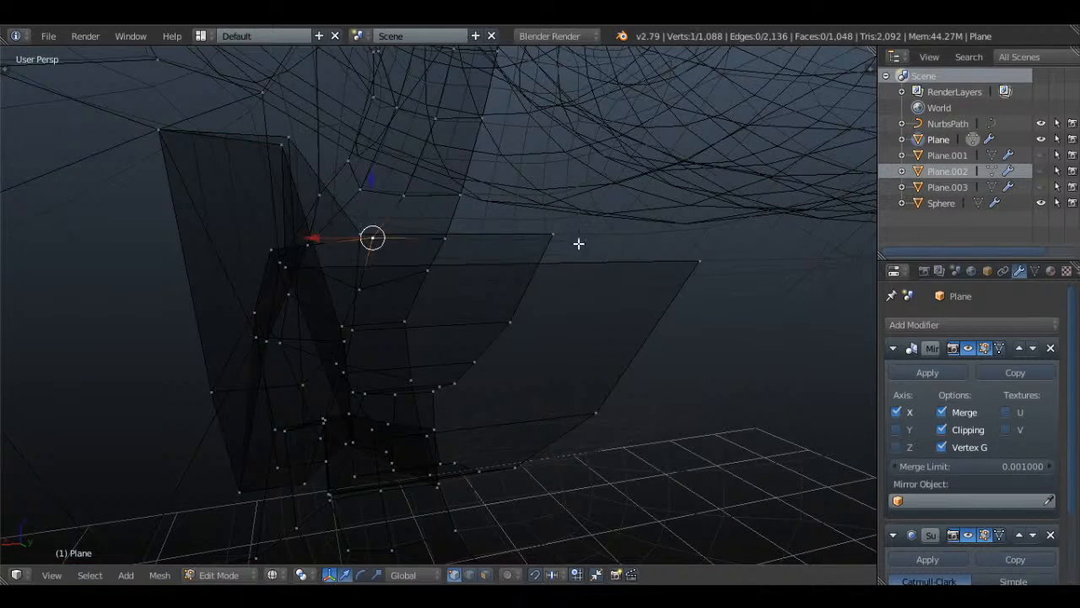
middle_click_drag(559, 237, 668, 252)
key("KP_3")
key("KP_5")
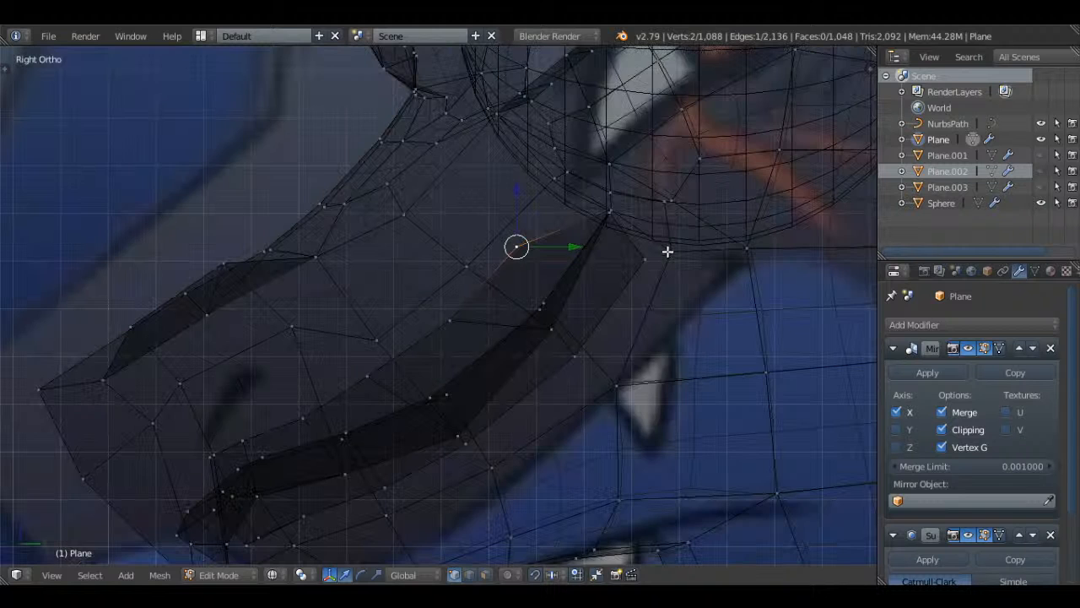
key("g")
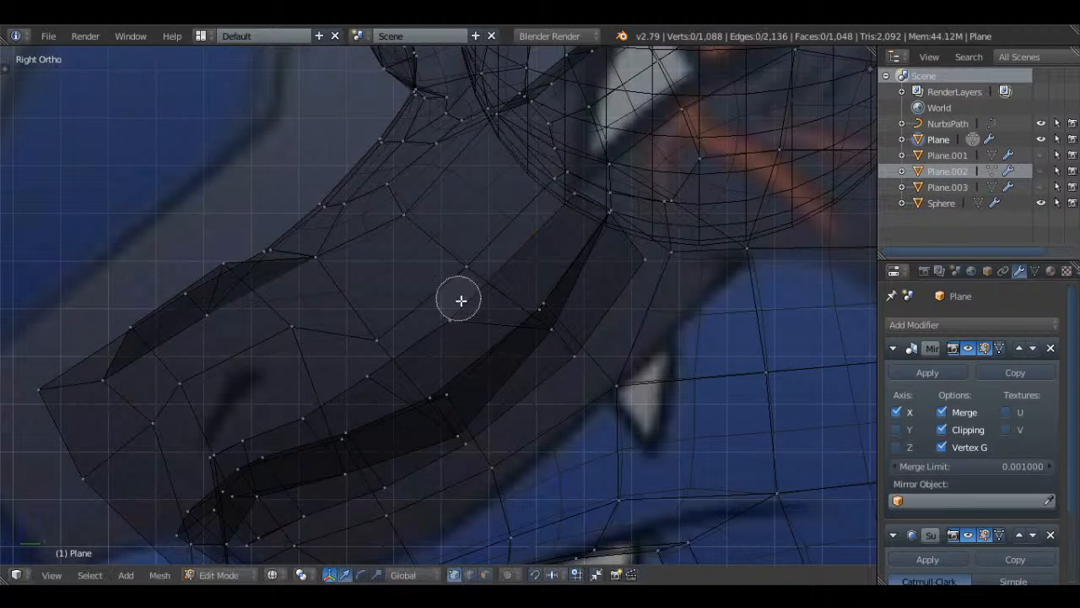
- Shift the upper jaw's middle inner lip vertices up and back in side view
left_click(500, 272)
key("a")
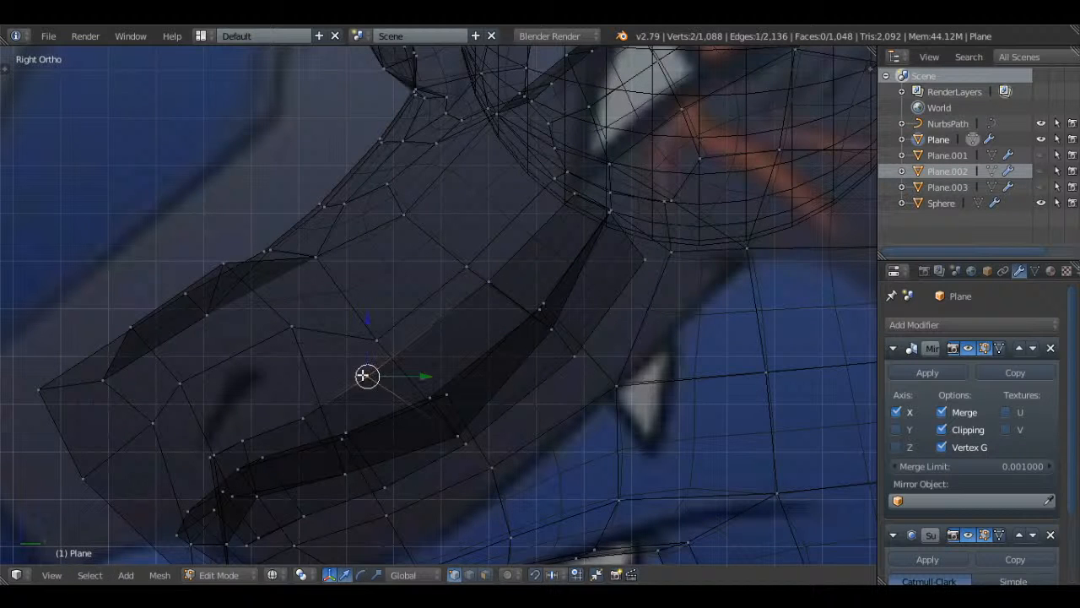
key("g")
left_click(394, 355)
key("a")
- Fill a face between the upper and lower inner lip edges at the mouth corner
scroll(616, 228, "up", 4)
middle_click_drag(630, 219, 458, 268)
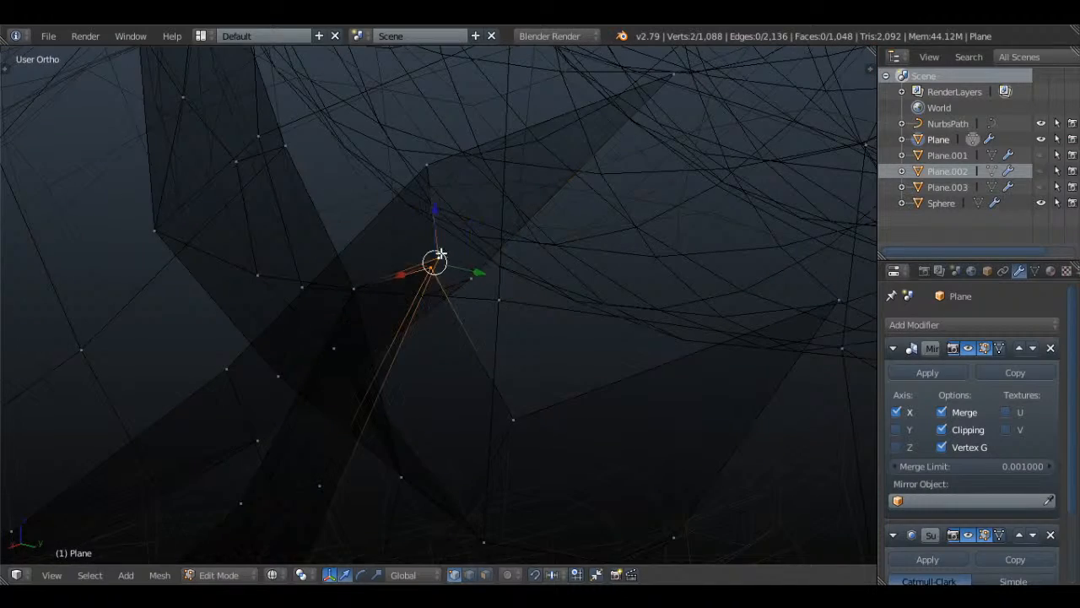
key("f")
key("a")
- Select the inner vertex at the mouth corner and reposition it in side view
right_click(434, 270)
scroll(511, 279, "down", 4)
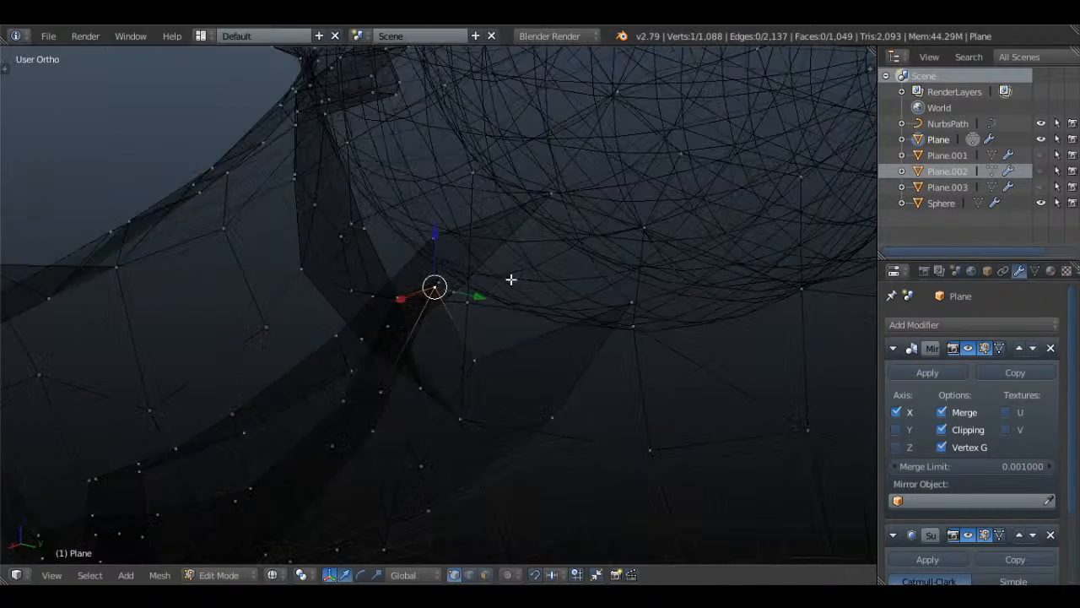
key("KP_3")
scroll(661, 256, "up", 3)
key("g")
left_click(704, 259)
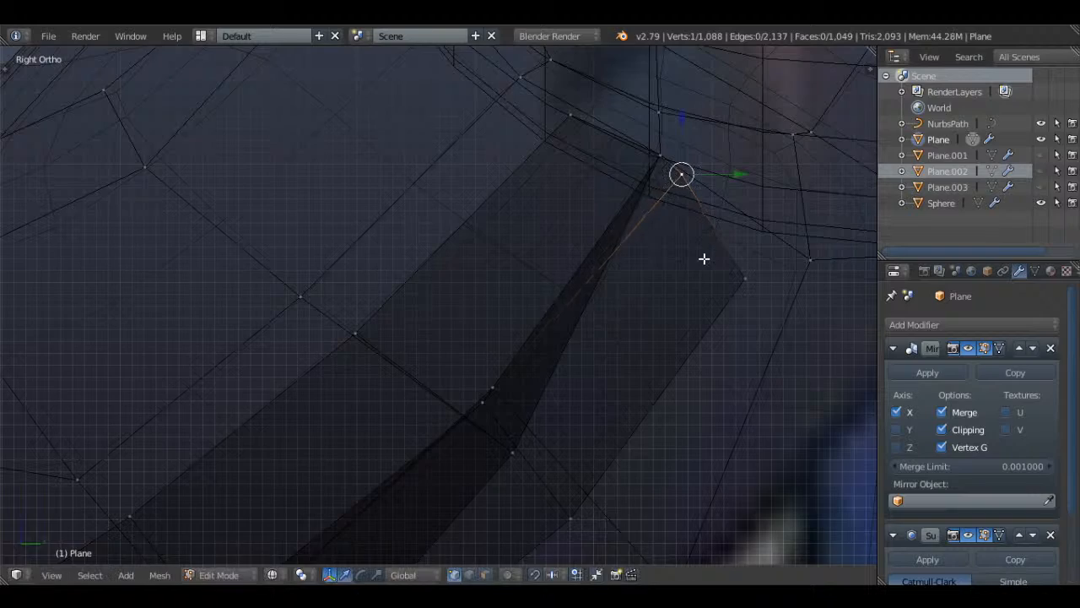
- Fine-tune the neighbouring inner vertices at the mouth corner so they line up with the back of the mouth
middle_click_drag(715, 189, 518, 266)
right_click(644, 181)
key("g")
left_click(673, 203)
key("a")
middle_click_drag(441, 261, 424, 327)
key("g")
left_click(510, 328)
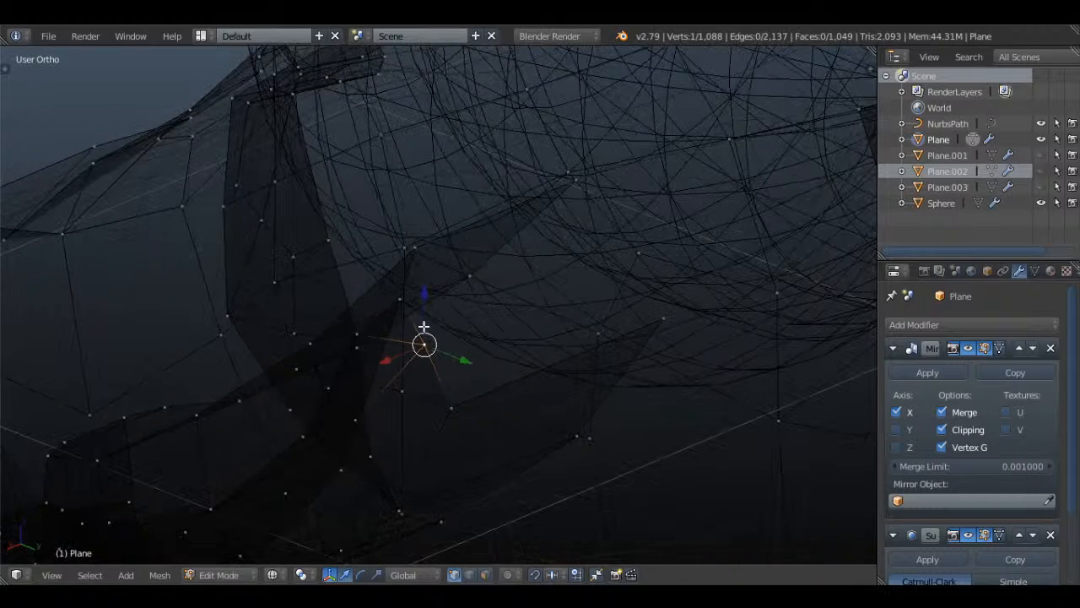
- Extrude the inner mouth-corner edge across to the mirror centre line to start the mouth's back wall
key("e")
left_click(462, 306)
middle_click_drag(515, 307, 491, 312)
left_click_drag(330, 338, 753, 262)
key("a")
- Fill two faces joining the back wall to the roof and floor of the mouth
middle_click_drag(613, 288, 625, 212)
middle_click_drag(581, 157, 486, 240)
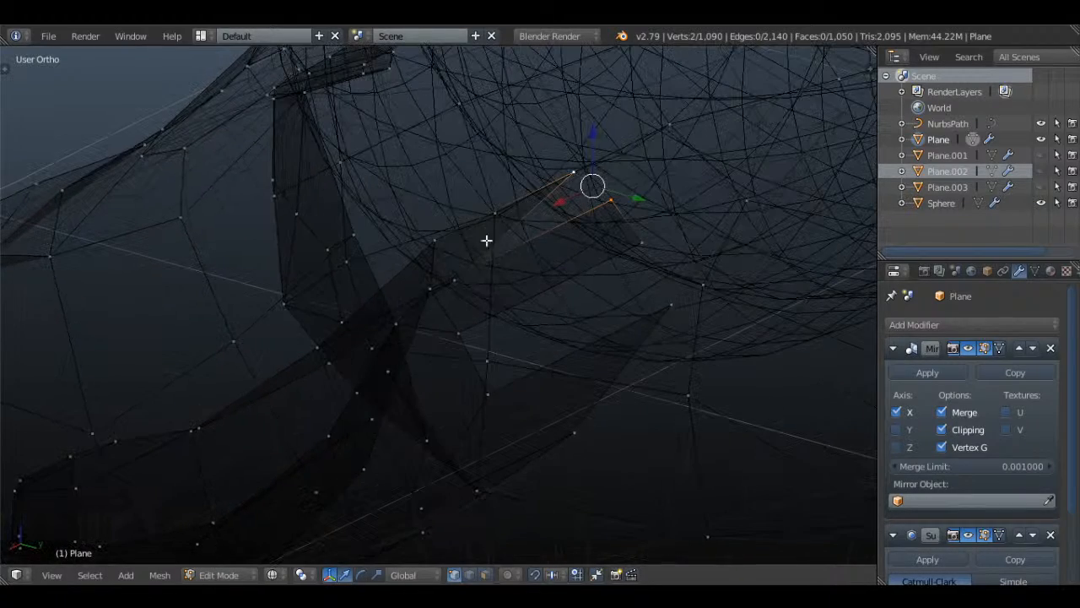
key("f")
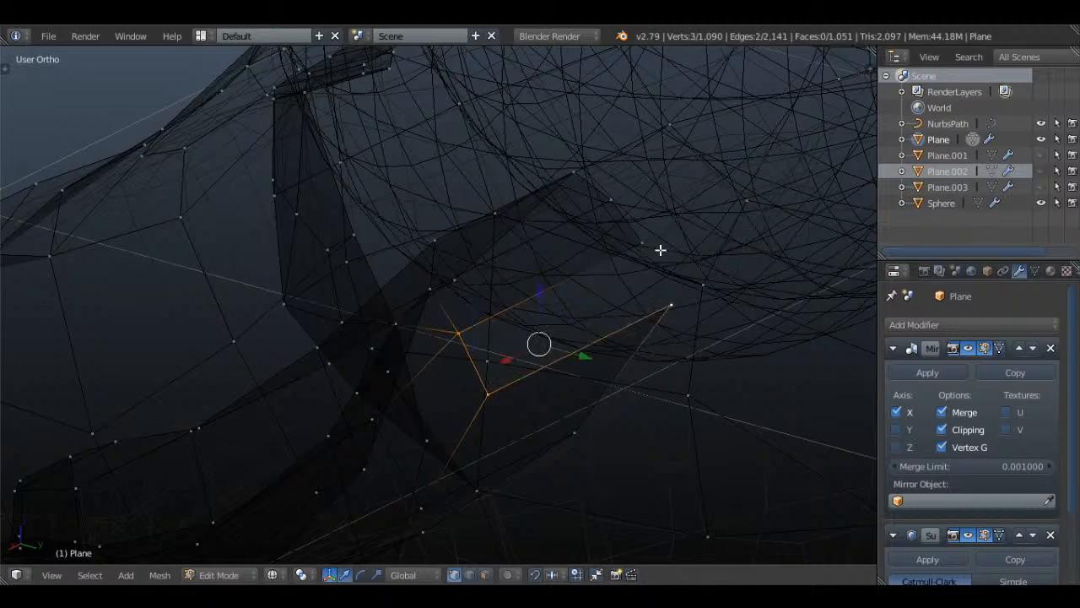
key("f")
key("a")
- Return to the shaded model in Object Mode and save the file, overwriting the existing one
scroll(642, 259, "down", 3)
mouse_move(553, 306)
middle_mouse_down()
mouse_move(613, 285)
mouse_move(675, 241)
middle_mouse_up()
key("z")
scroll(593, 241, "down", 5)
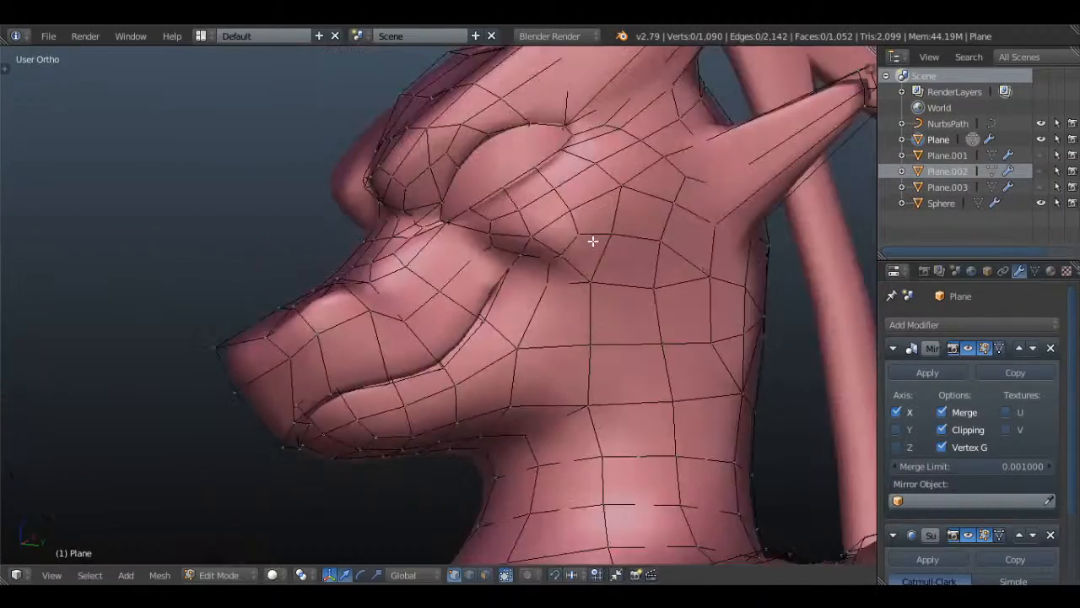
key("Tab")
key("ctrl+s")
left_click(563, 252)
- Inspect the inside of the mouth in perspective for gaps and for eyeballs showing through the back
middle_click_drag(564, 251, 632, 226)
key("KP_5")
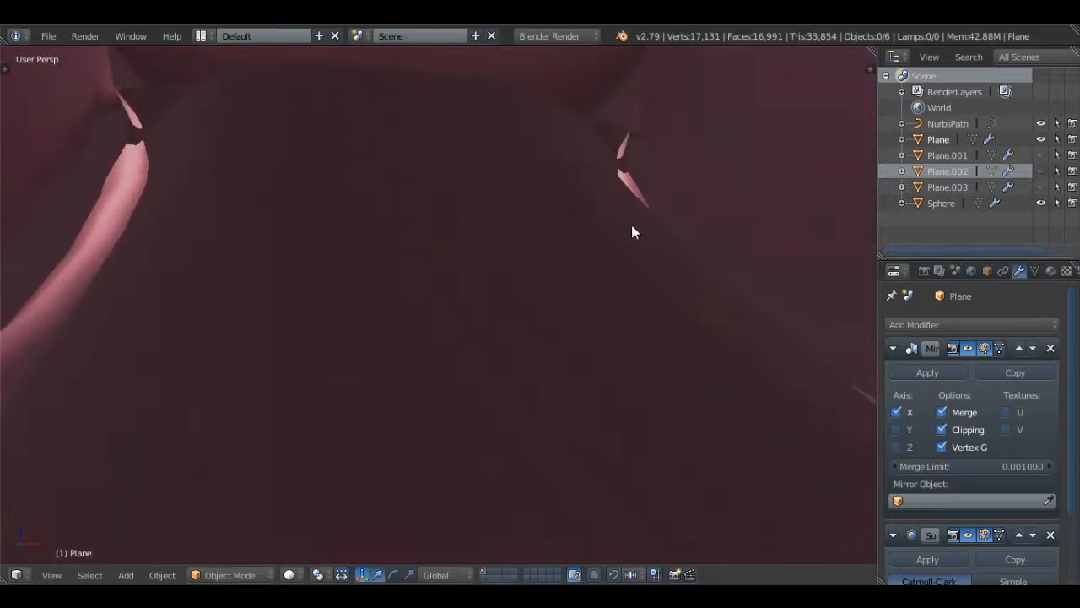
scroll(632, 224, "down", 3)
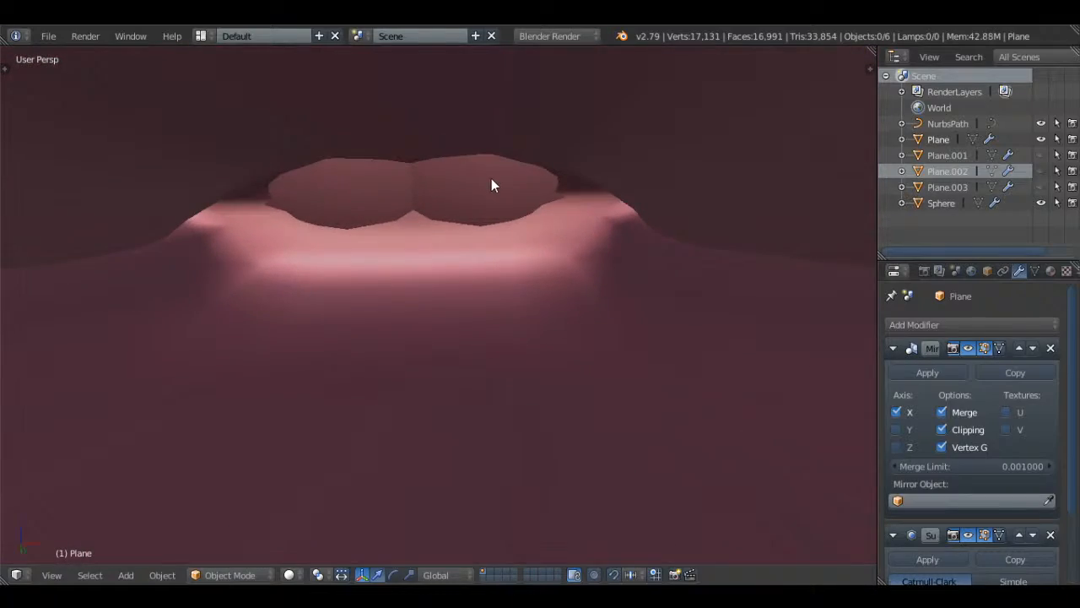
right_click(491, 179)
middle_click_drag(491, 179, 617, 300)
key("z")
scroll(539, 172, "down", 4)
key("z")
key("a")
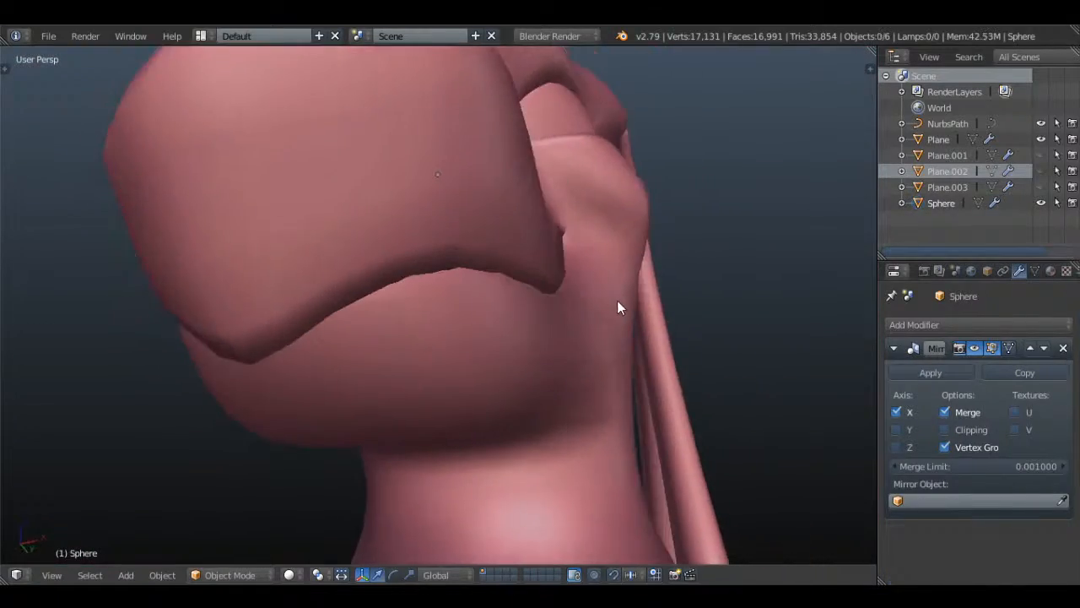
- Select the body mesh and reopen it for editing in an orthographic wireframe side view
right_click(617, 300)
key("z")
key("Tab")
key("KP_3")
key("KP_5")
key("a")
scroll(582, 282, "up", 1)
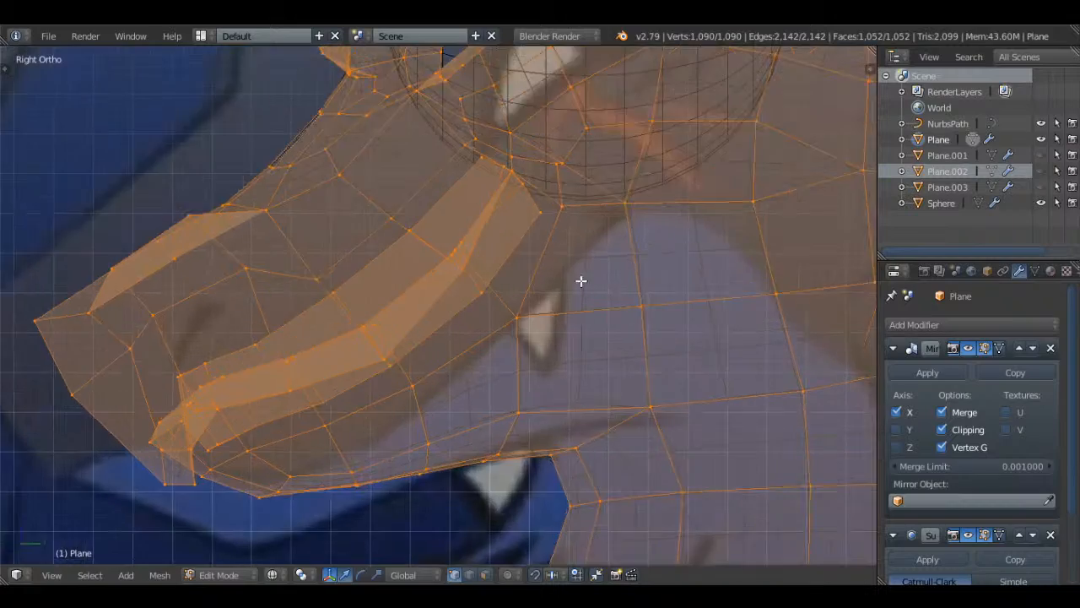
- Select the eight vertices of the mouth's back wall and move them in side view
scroll(581, 281, "up", 3)
middle_click_drag(593, 136, 559, 251, "shift")
middle_click_drag(558, 251, 584, 219)
key("a")
right_click(582, 217)
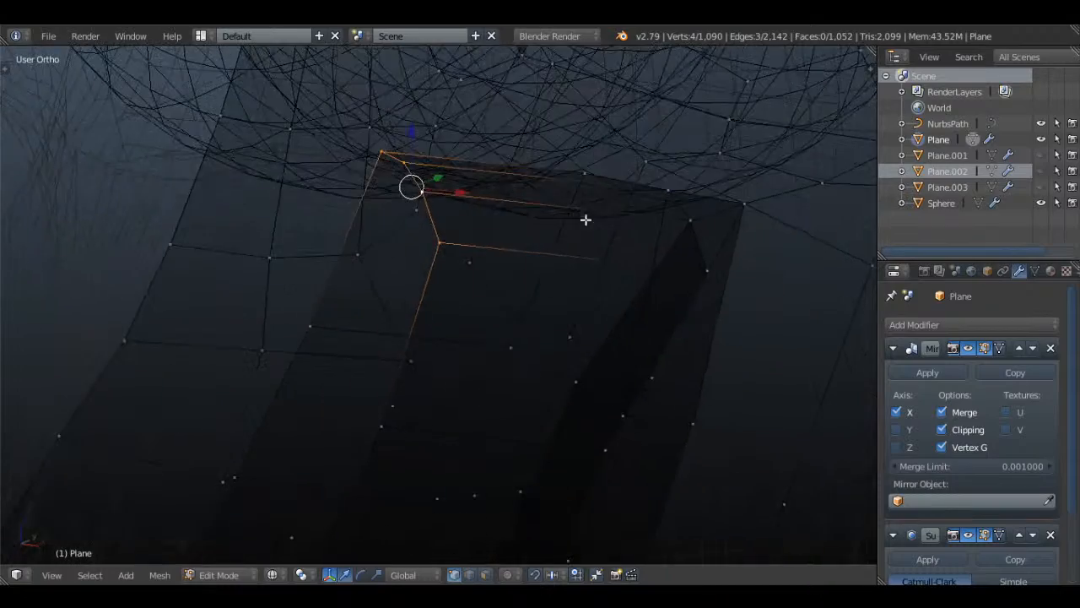
right_click(583, 169, "shift")
middle_click_drag(685, 249, 667, 152)
right_click(665, 145, "shift")
right_click(686, 184, "shift")
right_click(692, 243, "shift")
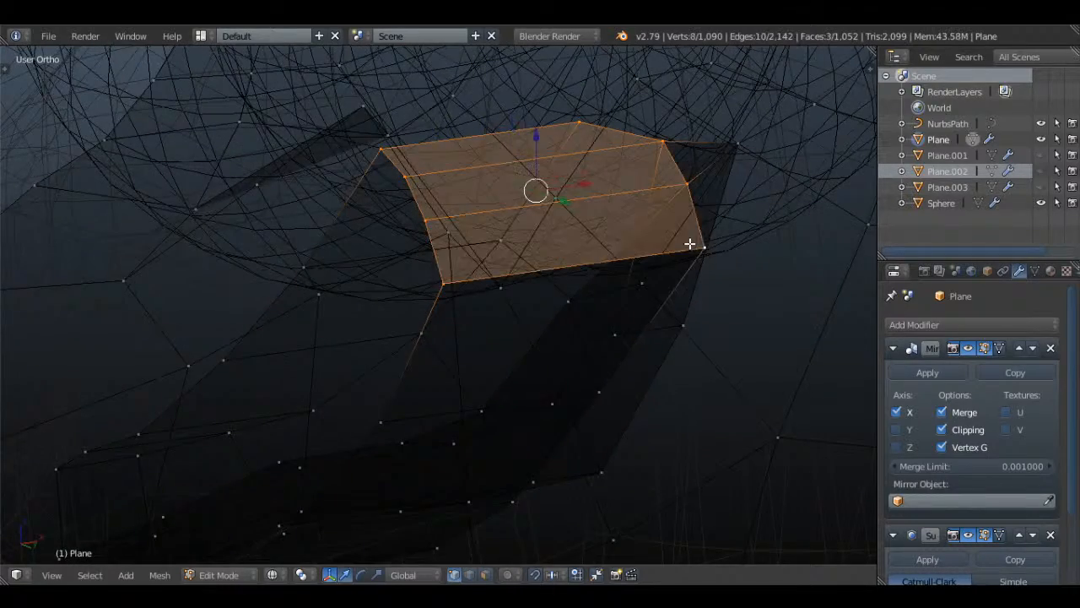
key("KP_3")
key("g")
left_click(655, 246)
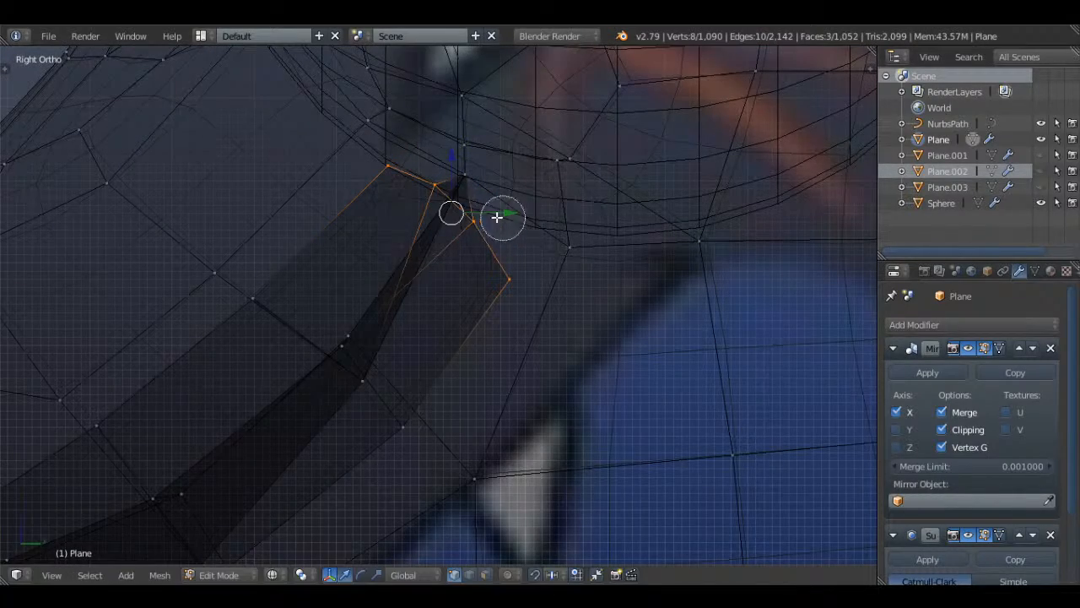
- Deselect the centre-line vertices of the back wall and move only its four outer vertices in side view
middle_click_drag(487, 218, 561, 205)
key("c")
middle_click_drag(523, 144, 649, 258)
right_click(671, 279)
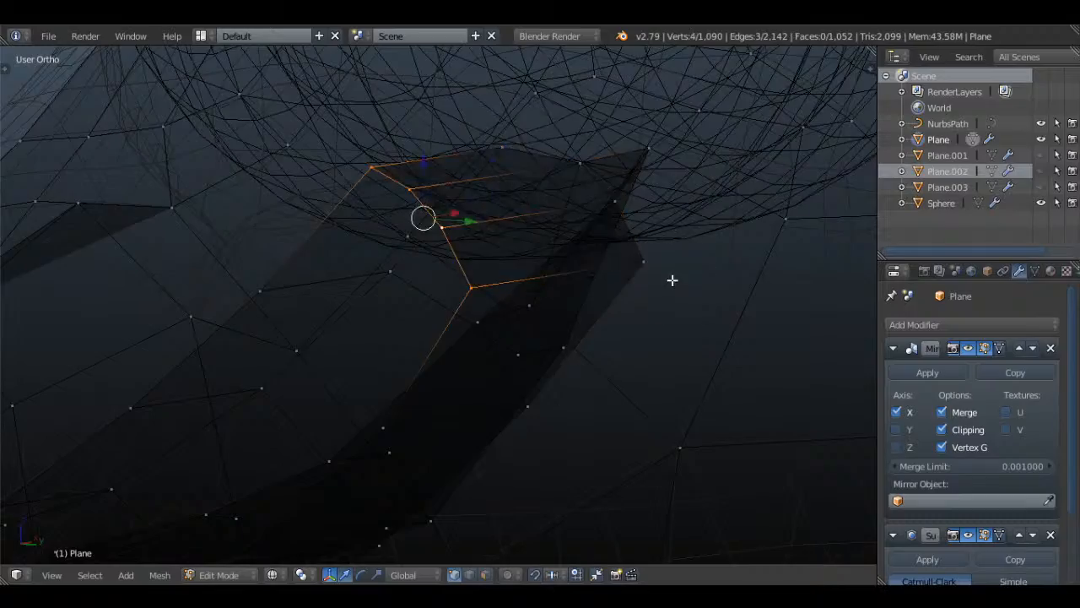
key("KP_2")
key("KP_3")
key("g")
left_click(650, 302)
- Leave mesh editing and examine the shaded mouth and muzzle from the front, below and inside
key("z")
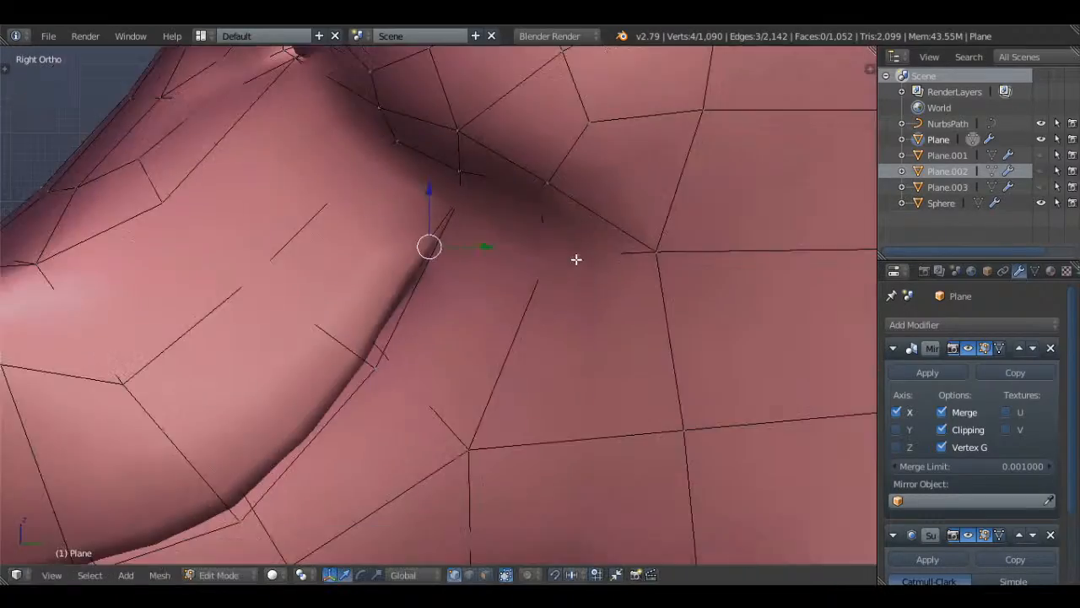
key("a")
middle_click_drag(538, 270, 571, 263)
key("Tab")
key("z")
middle_click_drag(524, 226, 651, 272)
key("a")
key("z")
scroll(641, 250, "up", 8)
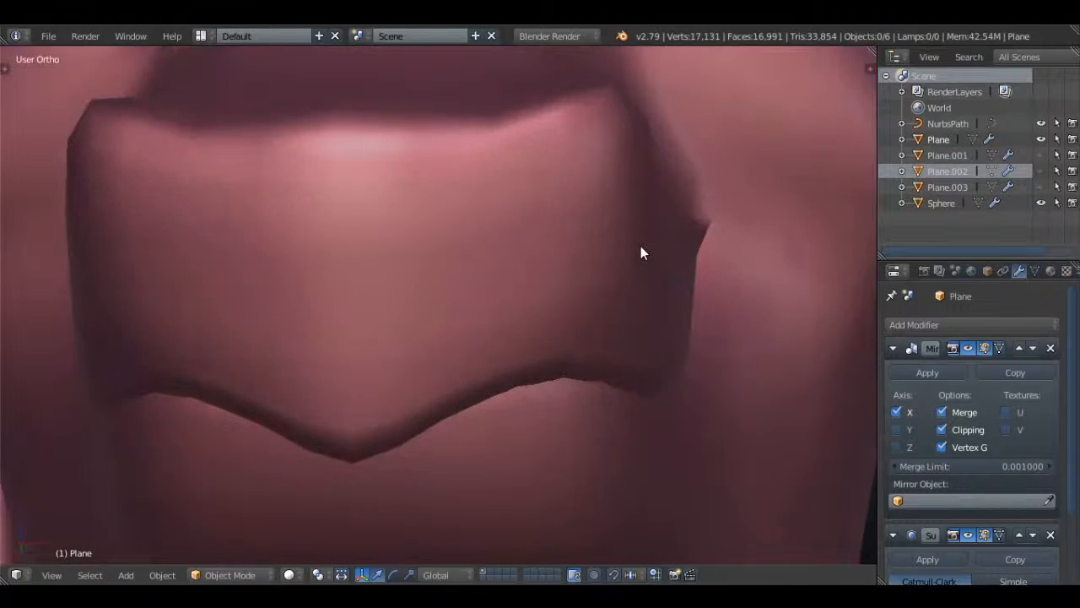
key("KP_5")
scroll(640, 250, "down", 8)
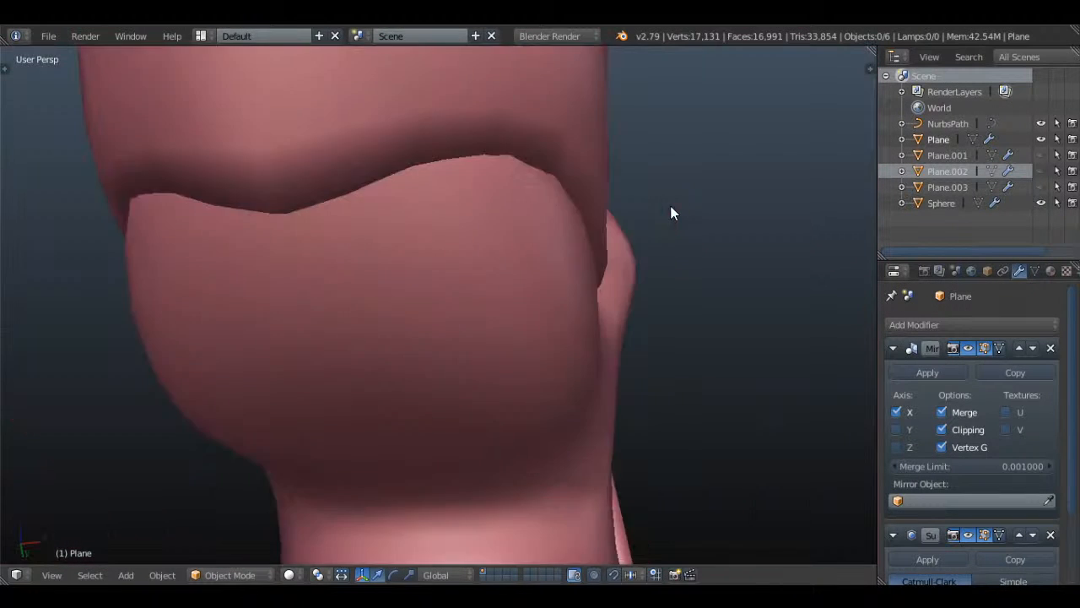
middle_click_drag(673, 213, 673, 281)
key("KP_1")
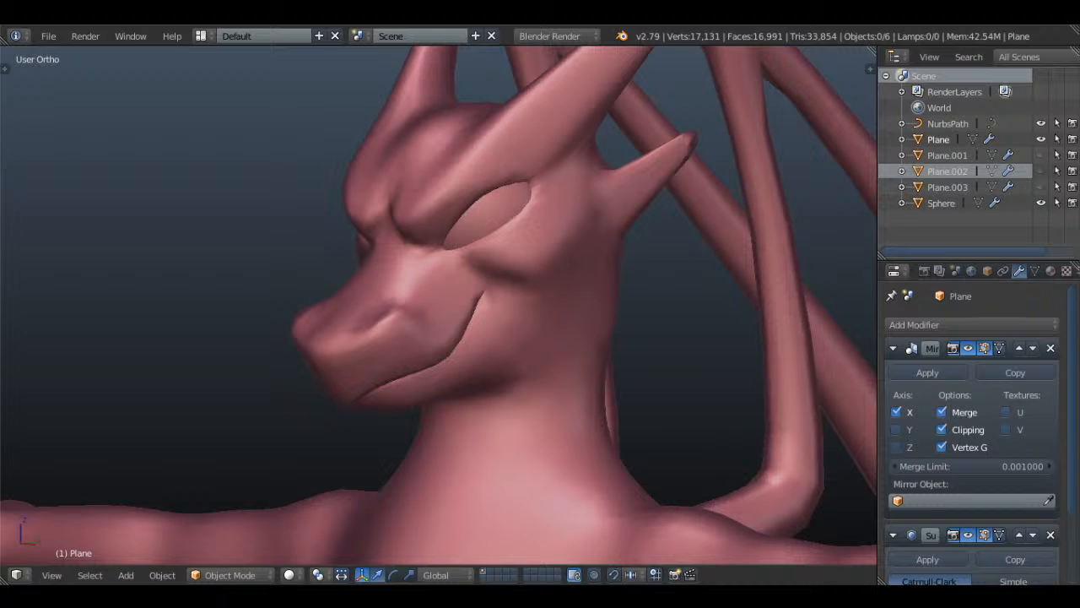
- Examine the shaded character from head to feet, then inspect the muzzle and the closed mouth line up close
scroll(414, 381, "down", 5)
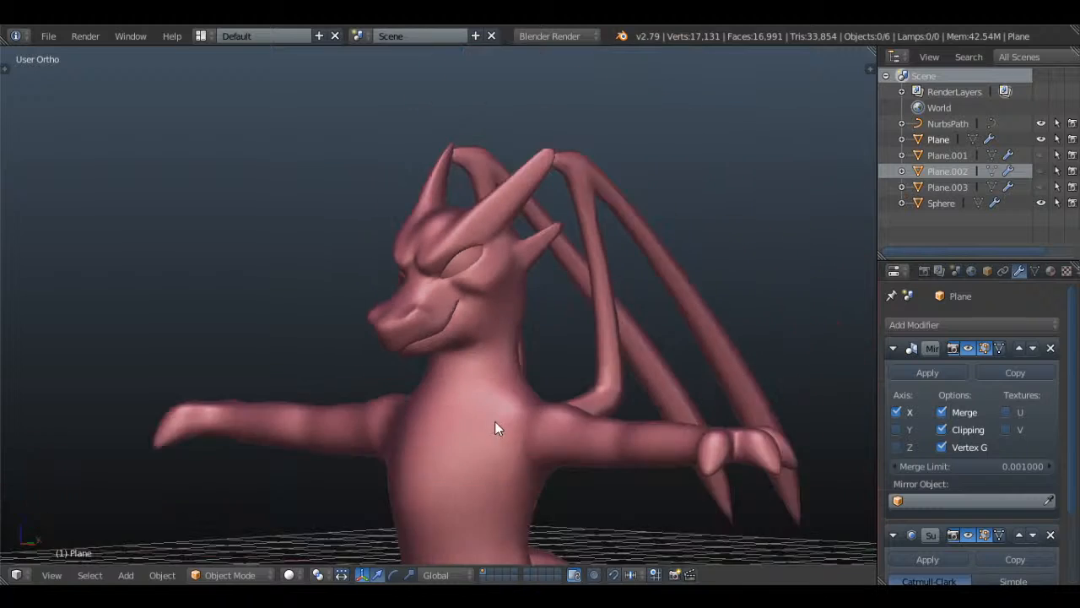
middle_click_drag(500, 506, 536, 332, "shift")
scroll(536, 332, "down", 5)
middle_click_drag(524, 379, 532, 304, "shift")
scroll(582, 340, "up", 3)
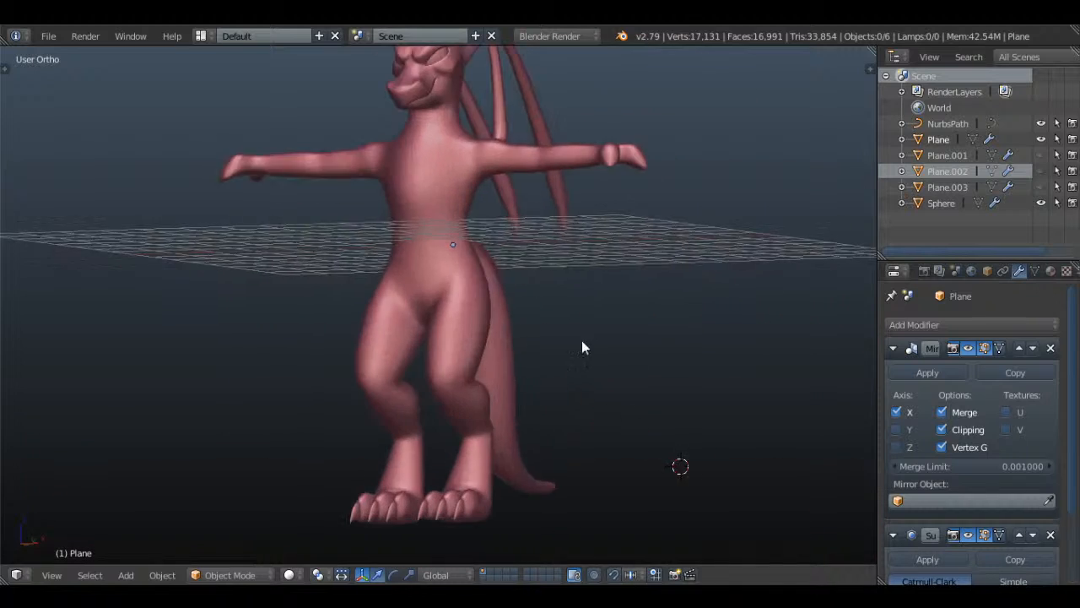
middle_click_drag(581, 340, 548, 357)
middle_click_drag(555, 195, 549, 390, "shift")
scroll(549, 390, "up", 5)
middle_click_drag(482, 155, 655, 243, "shift")
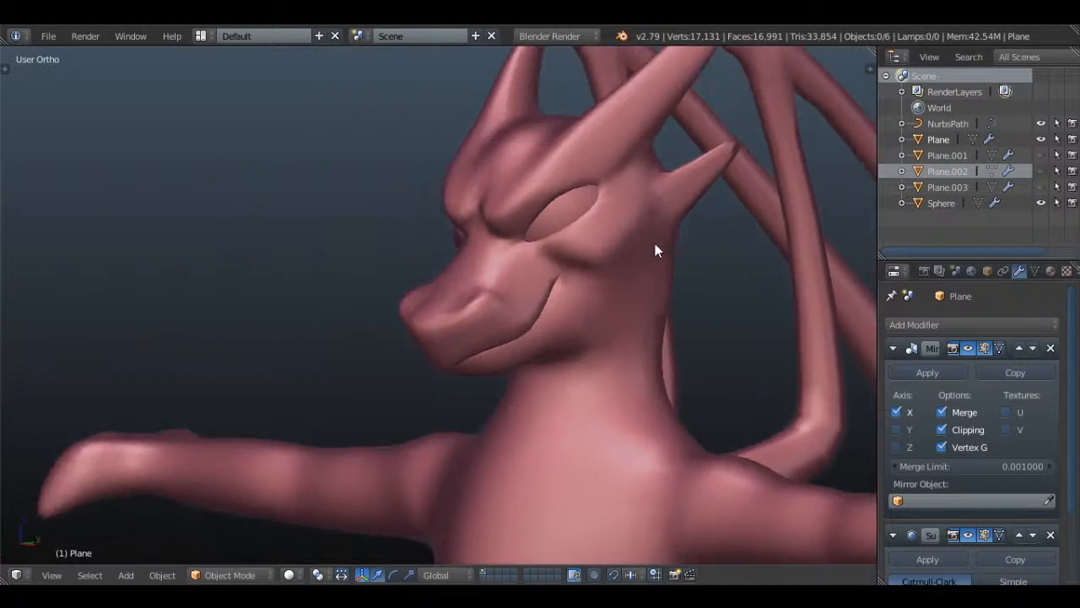
scroll(655, 243, "up", 4)
key("Tab")
scroll(451, 276, "up", 2)
key("a")
middle_click_drag(574, 323, 529, 221, "shift")
key("Tab")
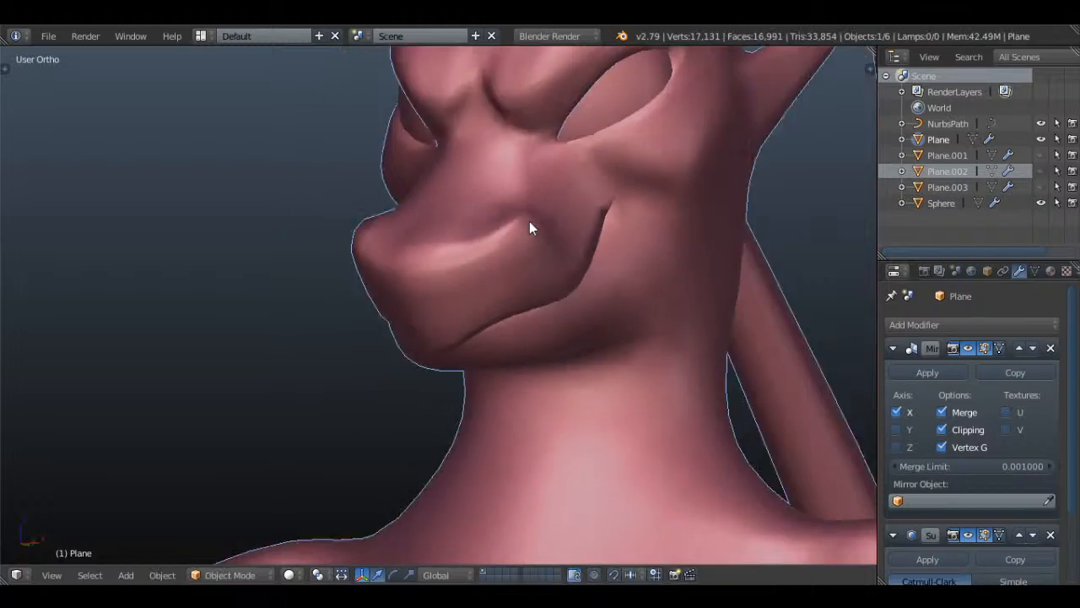
- Save the file over its existing version, check the head in wireframe and shaded display, and save again
key("ctrl+s")
left_click(586, 214)
key("z")
key("a")
mouse_move(549, 258)
middle_mouse_down()
mouse_move(595, 251)
mouse_move(713, 268)
mouse_move(685, 281)
mouse_move(434, 287)
mouse_move(656, 287)
mouse_move(653, 309)
mouse_move(617, 321)
mouse_move(589, 377)
middle_mouse_up()
key("z")
scroll(616, 324, "up", 4)
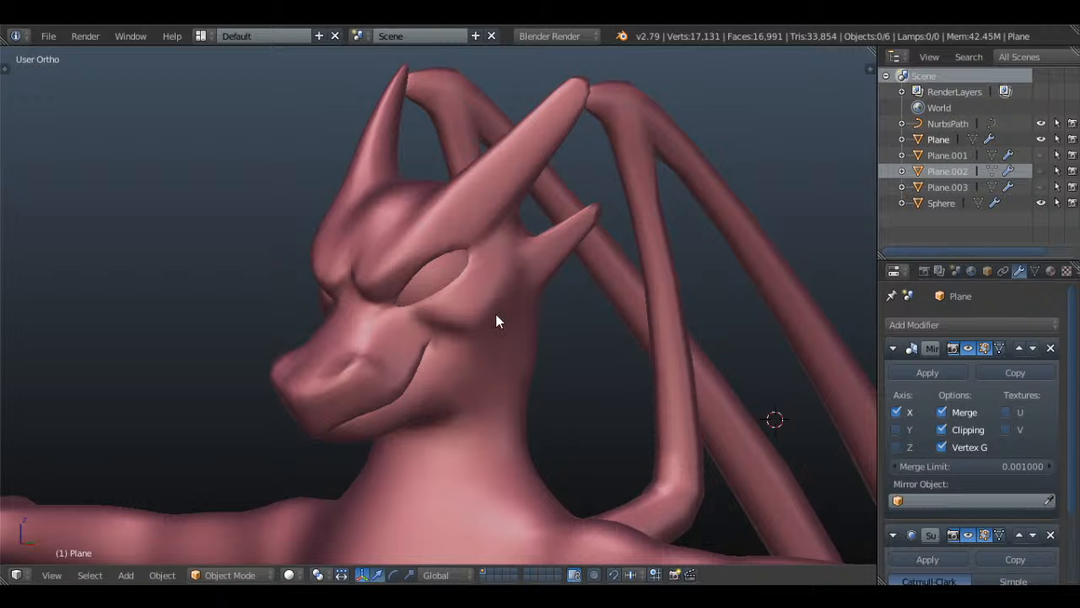
scroll(498, 316, "down", 4)
key("ctrl+s")
left_click(562, 357)
- Compare the whole character with the reference images in front view and from a slightly turned angle
scroll(562, 358, "down", 2)
key("KP_1")
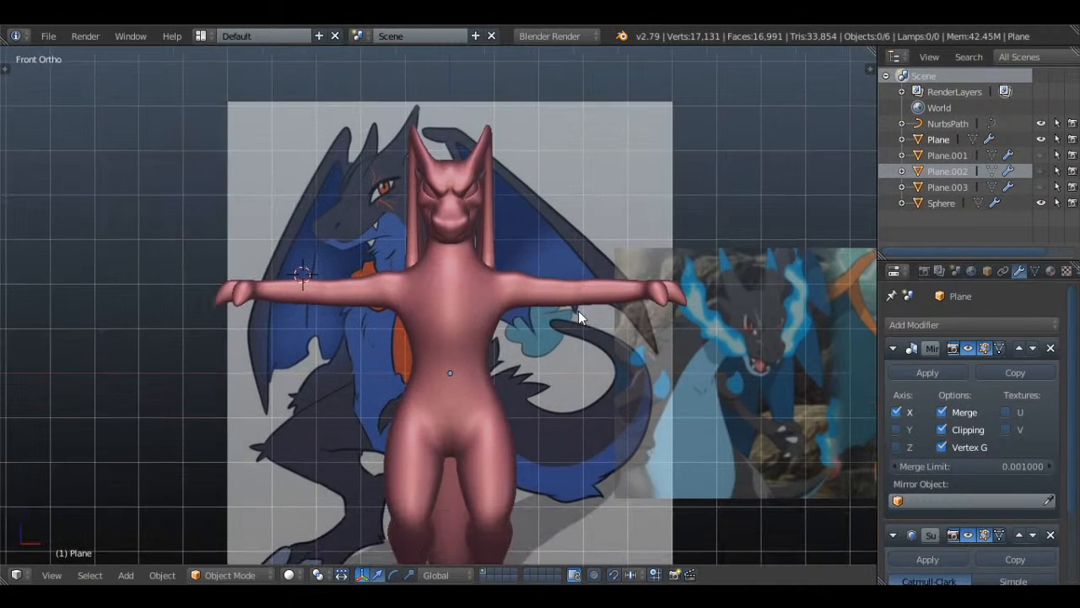
scroll(755, 511, "down", 3)
middle_click_drag(755, 512, 779, 451, "shift")
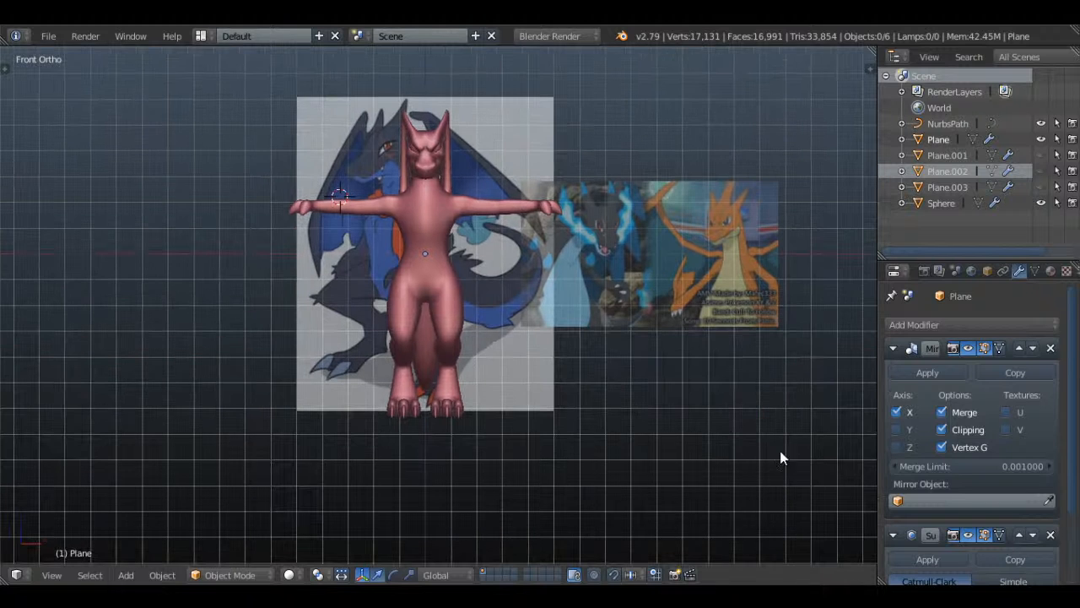
scroll(664, 380, "up", 3)
key("KP_6")
key("KP_6")
key("KP_6")
key("KP_6")
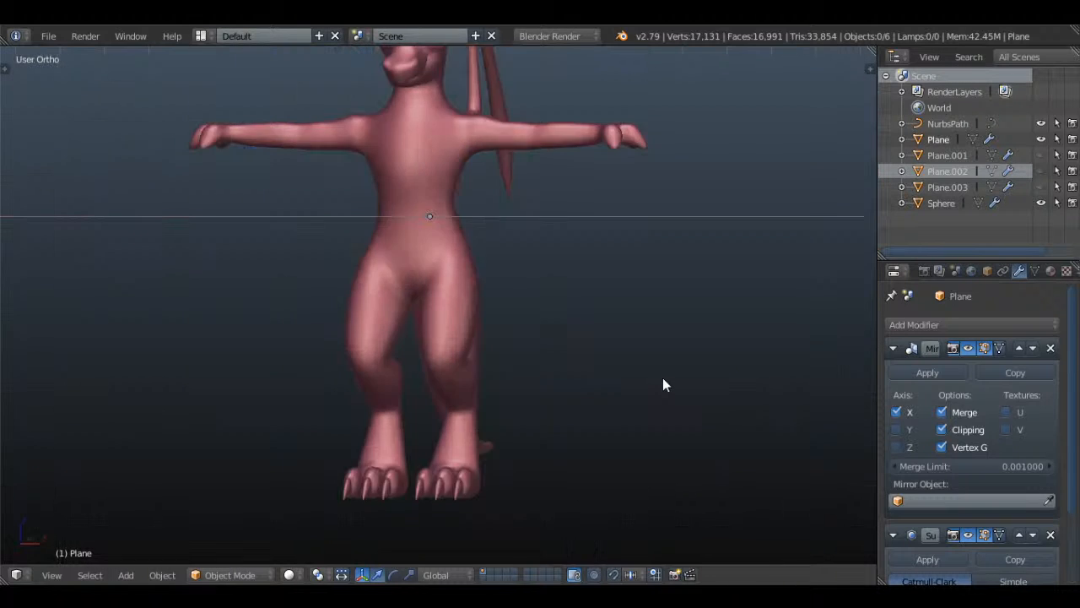
- Examine the mesh of the wing arms from above, against the reference in side view, and shaded from behind
mouse_move(678, 369)
middle_mouse_down()
mouse_move(660, 373)
mouse_move(635, 310)
mouse_move(546, 334)
mouse_move(501, 390)
mouse_move(446, 333)
mouse_move(318, 316)
mouse_move(335, 301)
mouse_move(623, 300)
mouse_move(507, 326)
mouse_move(484, 292)
mouse_move(585, 206)
mouse_move(591, 267)
mouse_move(586, 234)
mouse_move(598, 261)
mouse_move(459, 275)
mouse_move(495, 181)
mouse_move(478, 157)
mouse_move(373, 188)
mouse_move(432, 180)
mouse_move(407, 184)
mouse_move(422, 171)
middle_mouse_up()
scroll(636, 310, "up", 4)
key("z")
key("z")
key("Tab")
key("a")
key("a")
scroll(431, 180, "up", 2)
key("a")
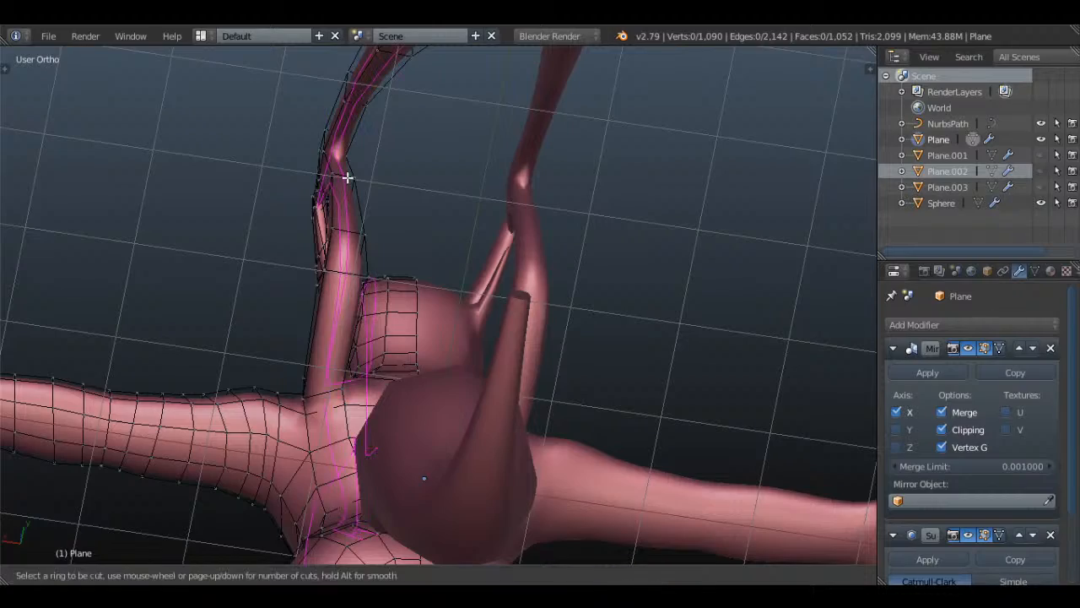
scroll(347, 177, "down", 3)
middle_click_drag(418, 211, 540, 312)
key("KP_3")
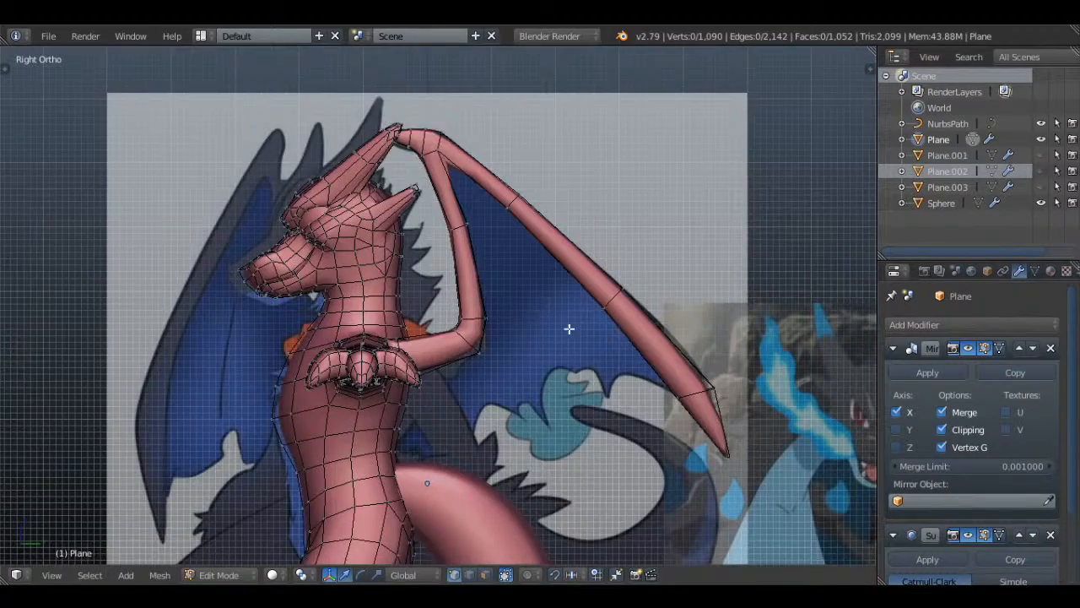
middle_click_drag(624, 439, 632, 330, "shift")
middle_click_drag(410, 371, 415, 273)
scroll(414, 273, "down", 3)
key("Tab")
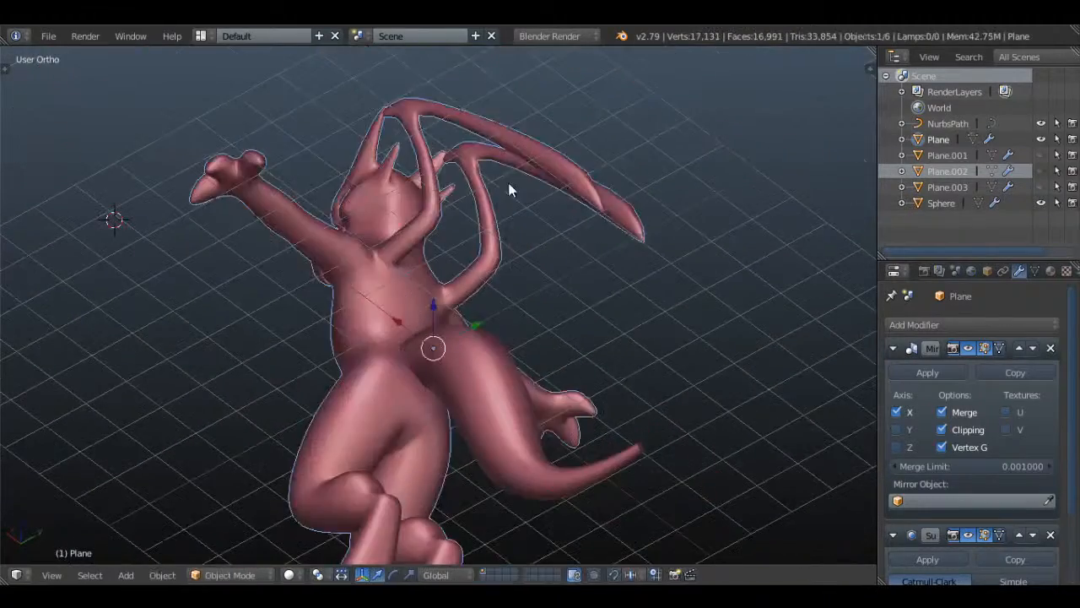
- Select the body mesh and reopen it for editing in wireframe side view with nothing selected
key("a")
middle_click_drag(508, 183, 503, 237)
scroll(537, 276, "up", 2)
key("z")
right_click(504, 237)
key("Tab")
key("a")
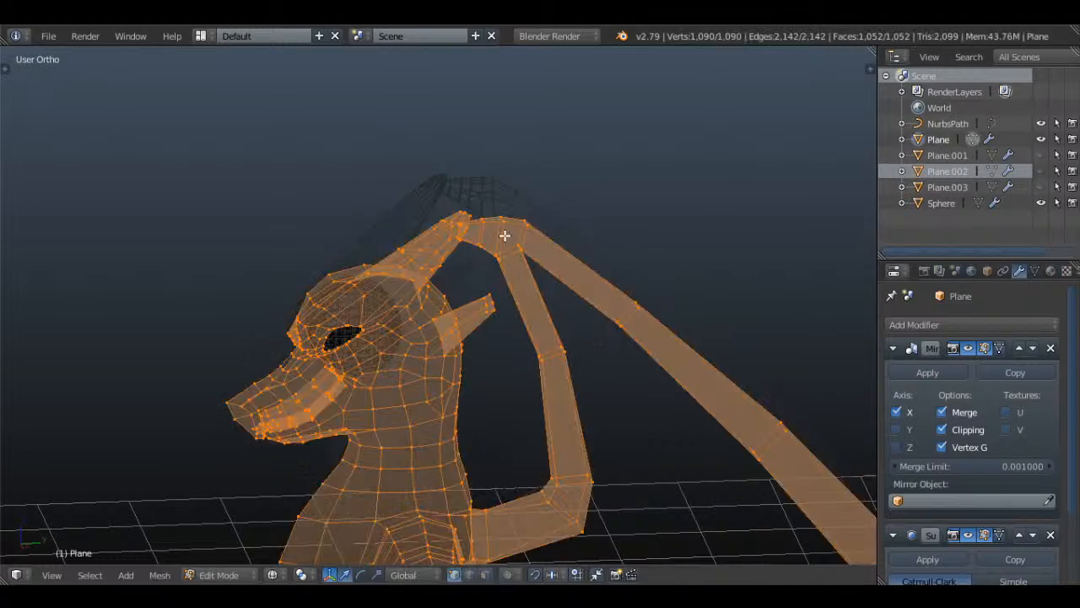
scroll(503, 237, "up", 1)
key("KP_3")
key("a")
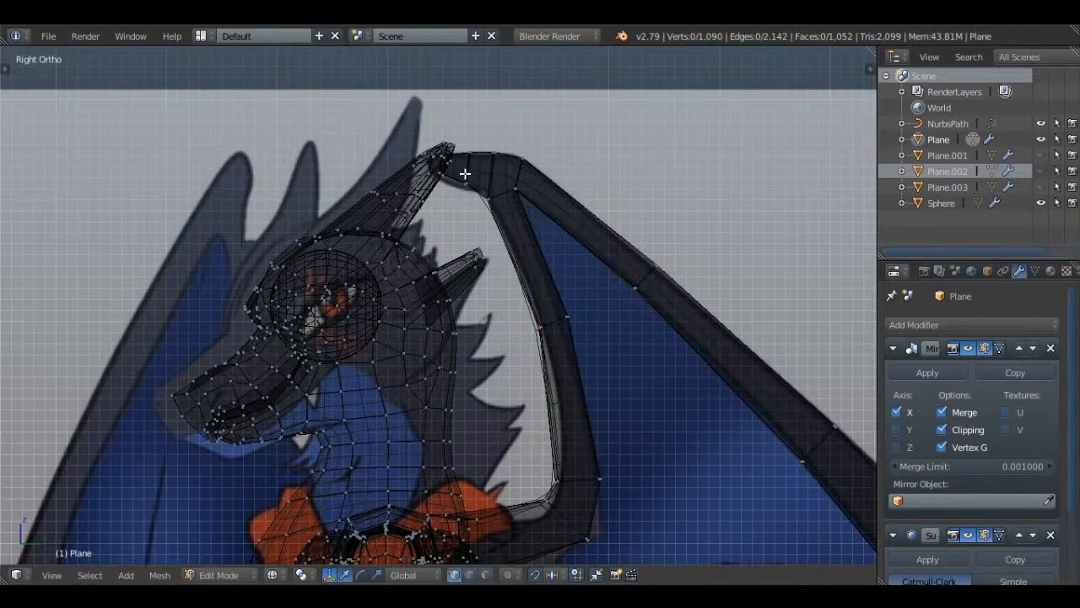
- Switch to face selection, select the ring of four faces at the wing's upper front tip, and move it back from the horn
scroll(470, 184, "up", 3)
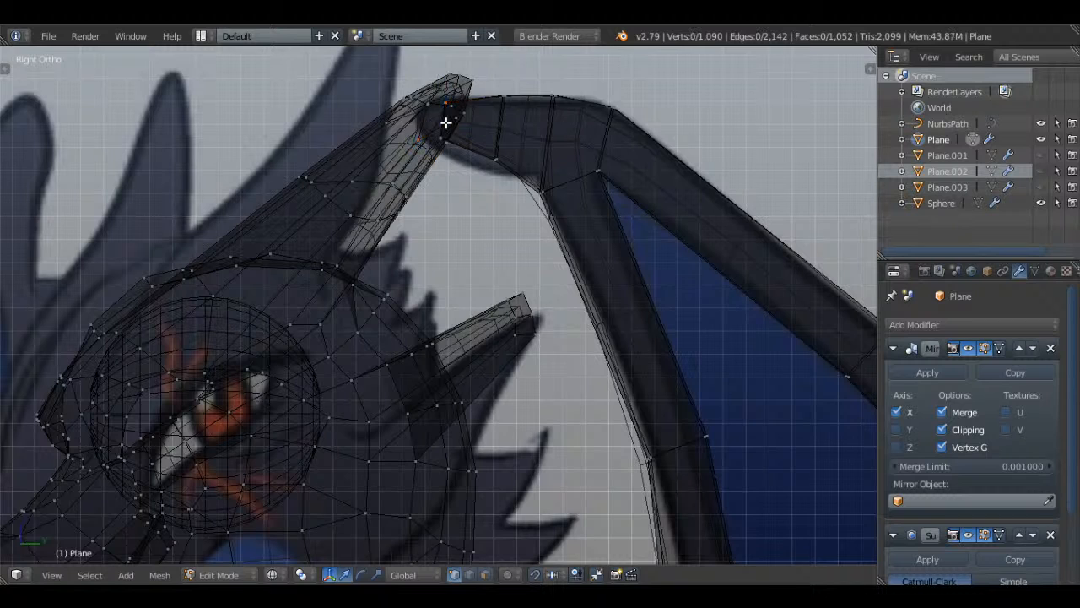
middle_click_drag(447, 123, 421, 212, "shift")
scroll(472, 306, "up", 1)
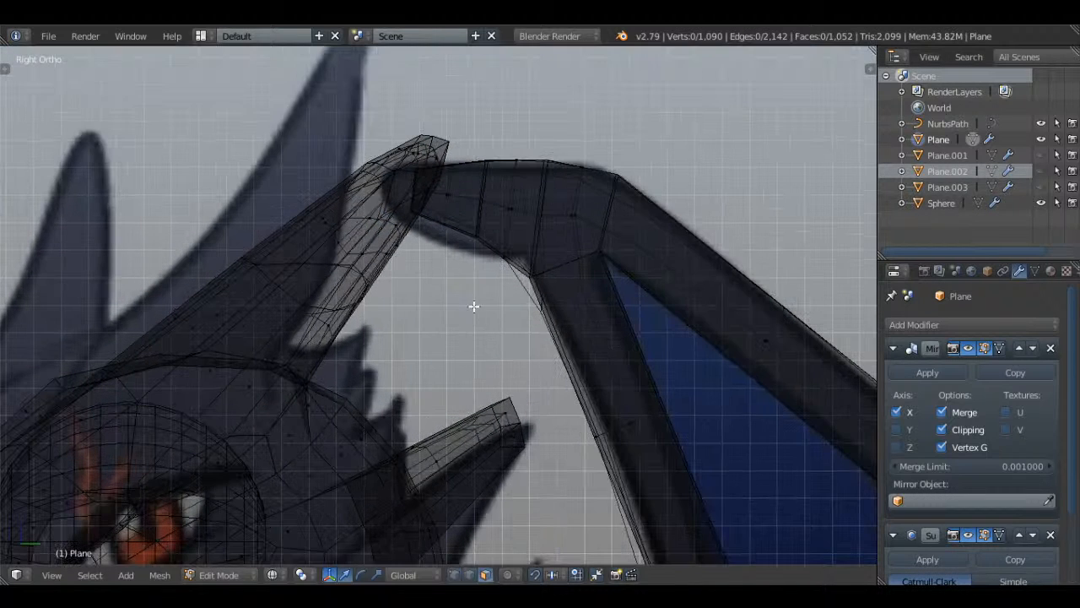
right_click(446, 205, "alt")
key("g")
left_click(524, 211)
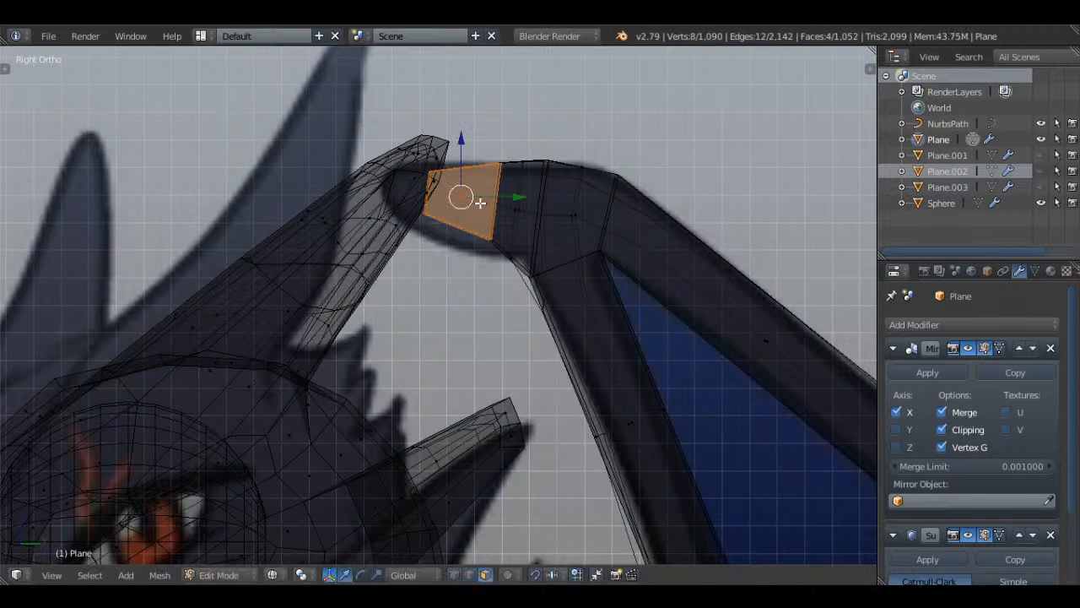
scroll(498, 217, "down", 3)
key("z")
scroll(520, 229, "up", 2)
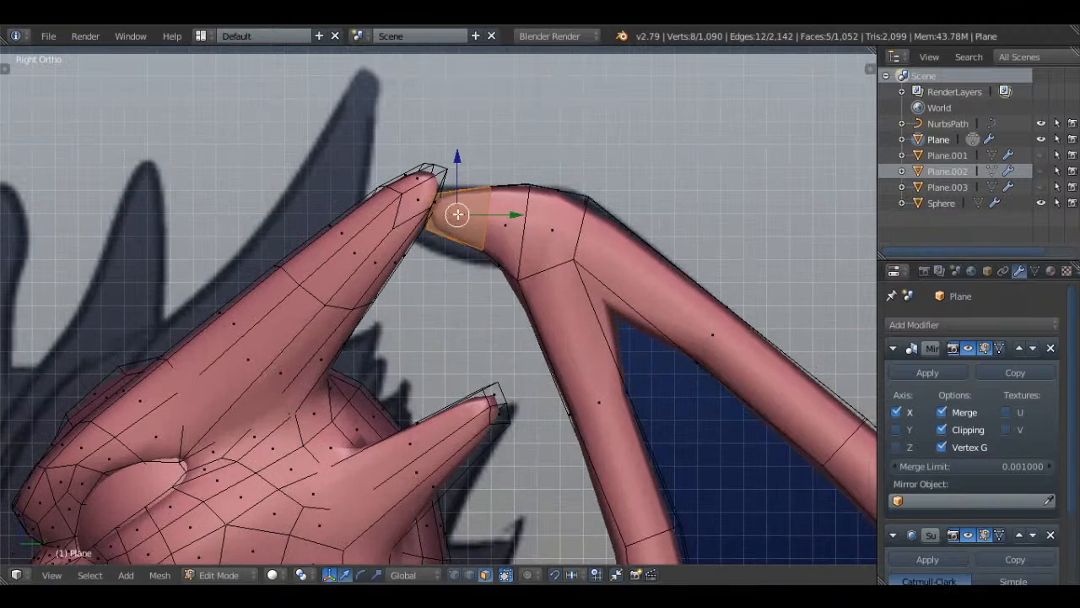
- Select only the end face of the wing's upper front tip and move it backward and slightly upward
key("z")
right_click(430, 209)
key("g")
left_click(496, 210)
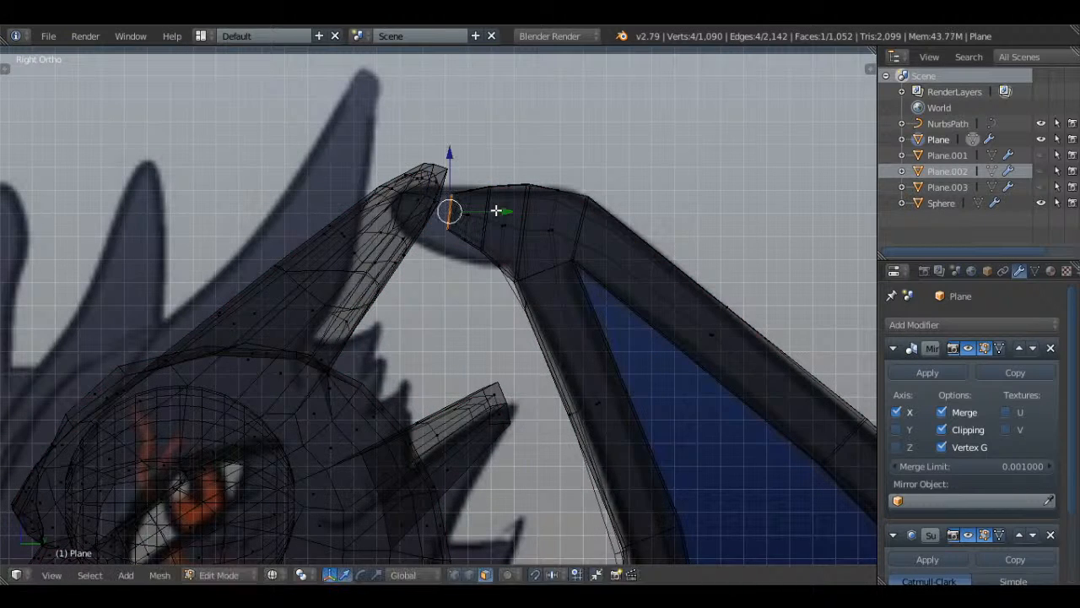
key("z")
key("g")
left_click(495, 197)
key("z")
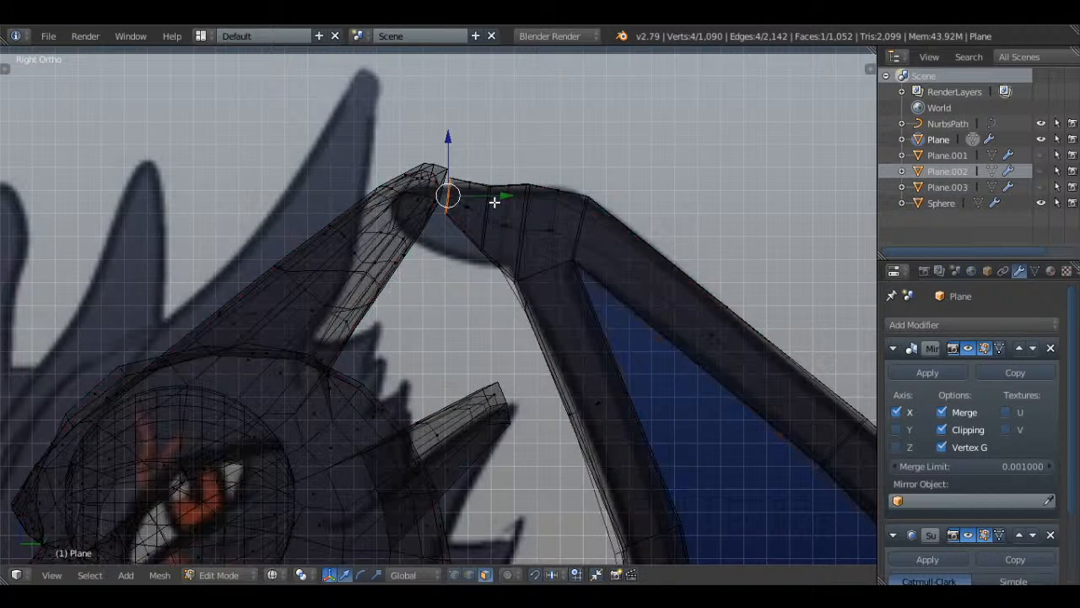
- Leave mesh editing and examine the gap between wing tips and horns, and the whole character from several angles
key("Tab")
key("z")
scroll(494, 203, "down", 5)
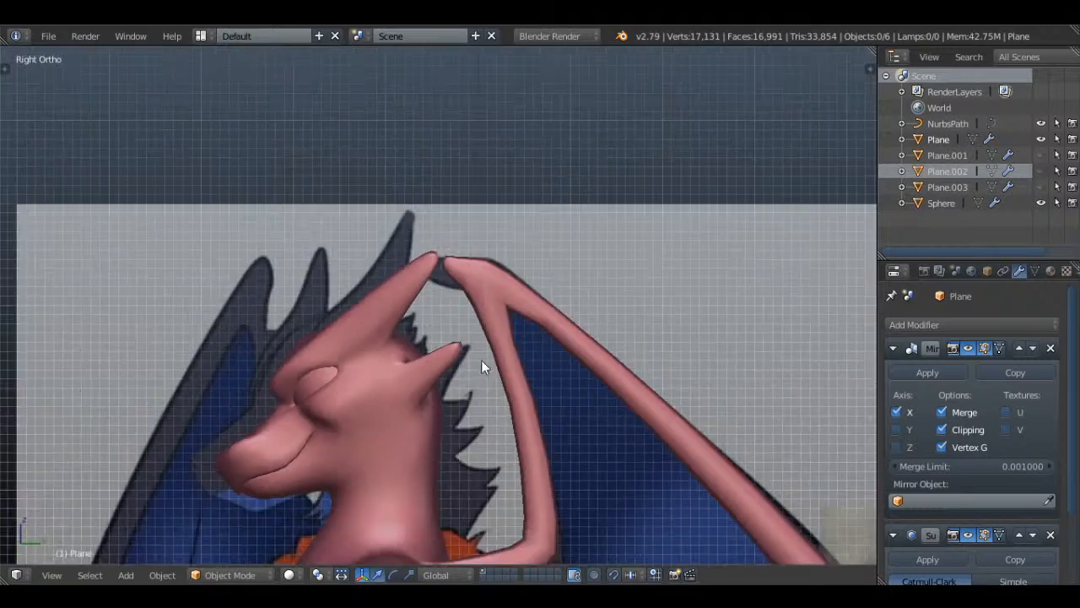
middle_click_drag(482, 361, 512, 174, "shift")
scroll(511, 174, "down", 5)
middle_click_drag(501, 219, 539, 238)
scroll(538, 237, "up", 4)
middle_click_drag(460, 245, 764, 265)
scroll(574, 369, "up", 6)
middle_click_drag(537, 135, 618, 339, "shift")
middle_click_drag(617, 339, 588, 285, "shift")
scroll(589, 285, "up", 5)
scroll(589, 285, "down", 8)
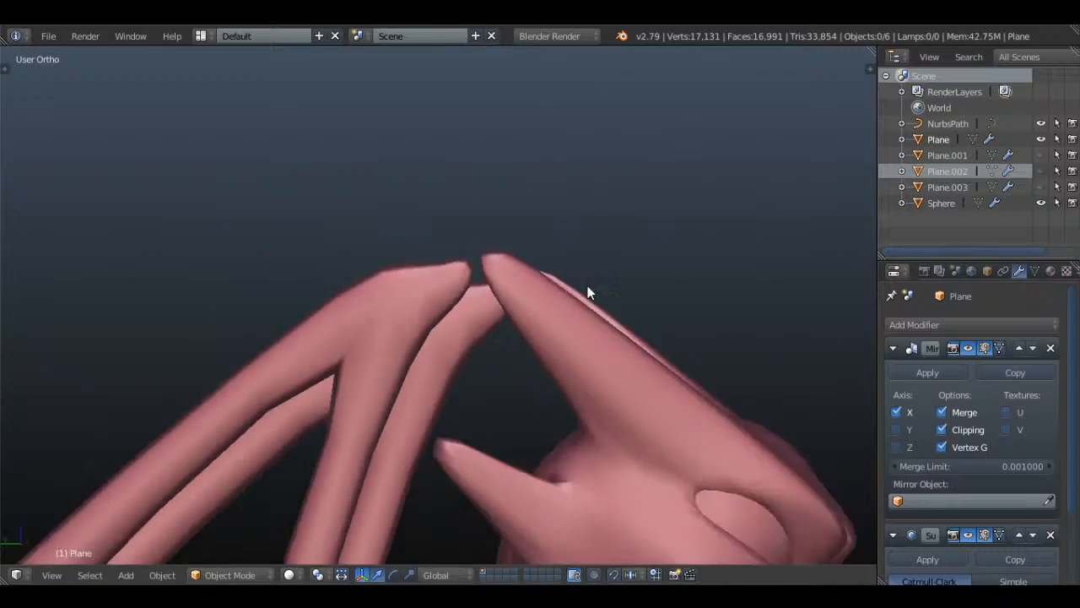
middle_click_drag(624, 341, 463, 410, "shift")
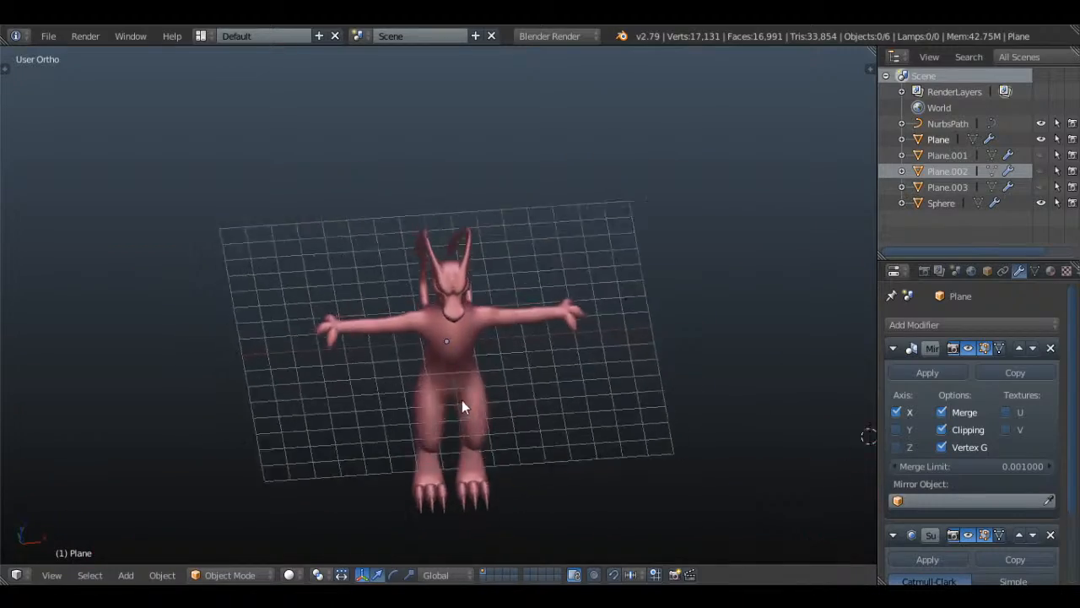
scroll(569, 393, "up", 4)
middle_click_drag(569, 394, 488, 175)
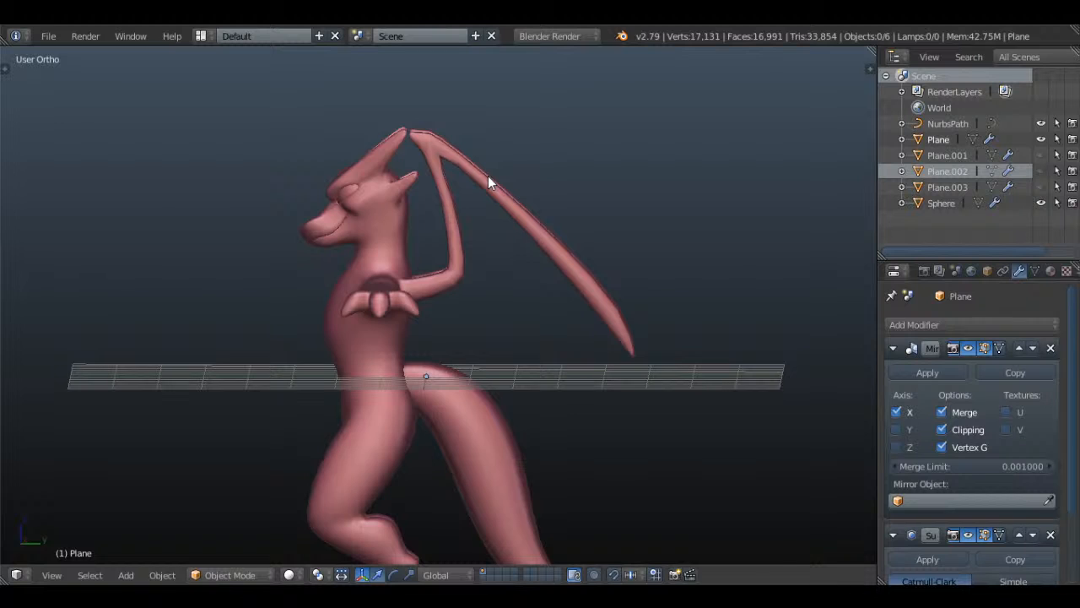
- Move the four vertices at the wing's elbow in side view, lower its two outer vertices further, and return to shaded object display
key("KP_3")
key("Tab")
scroll(537, 352, "up", 3)
key("a")
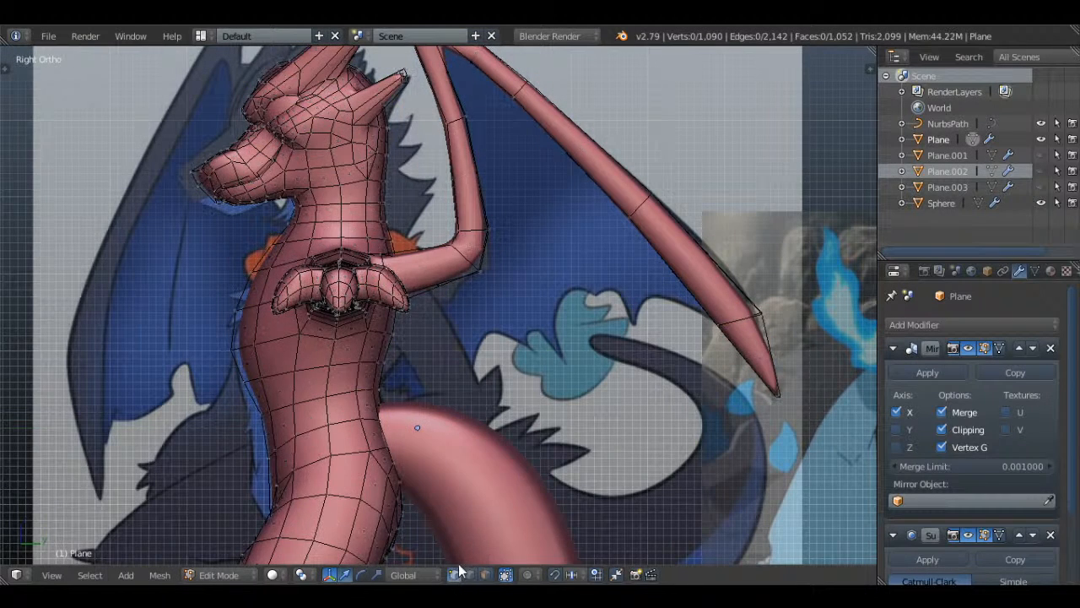
key("z")
key("c")
right_click(497, 228)
key("g")
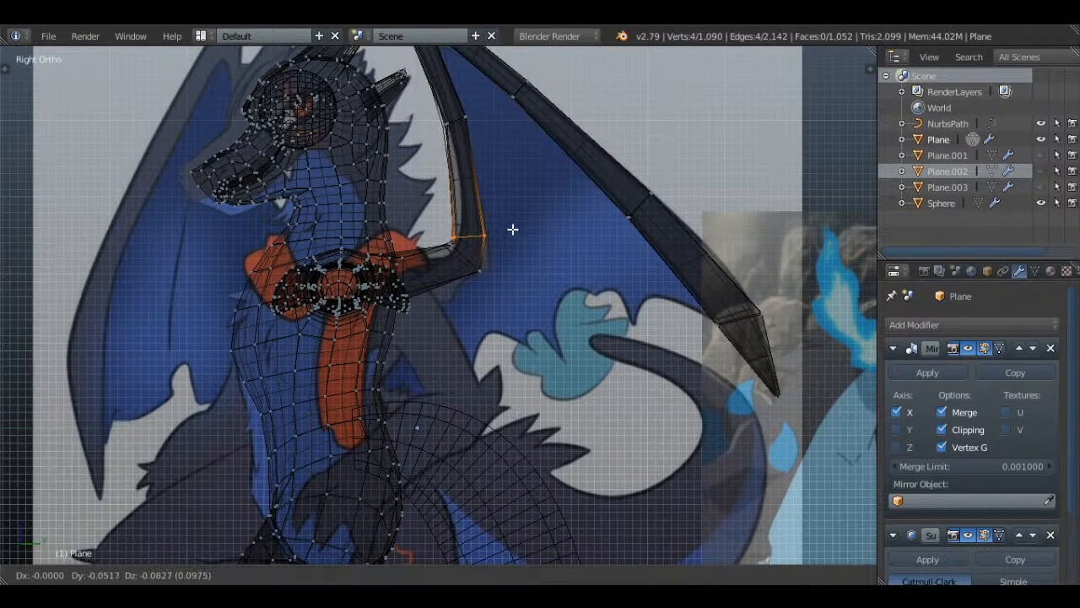
left_click(513, 230)
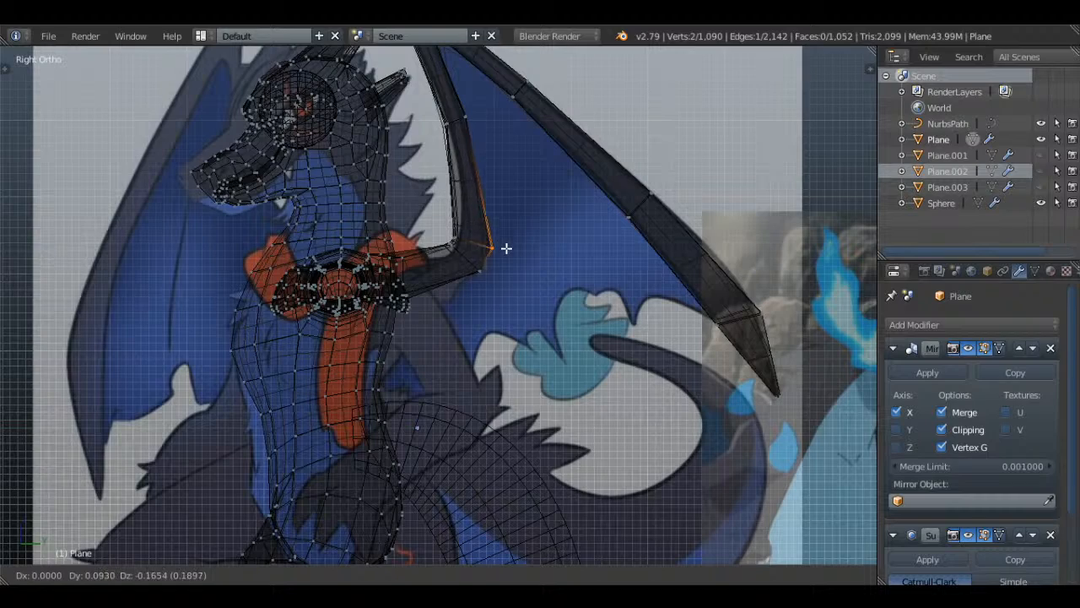
left_click(505, 254)
key("Tab")
key("z")
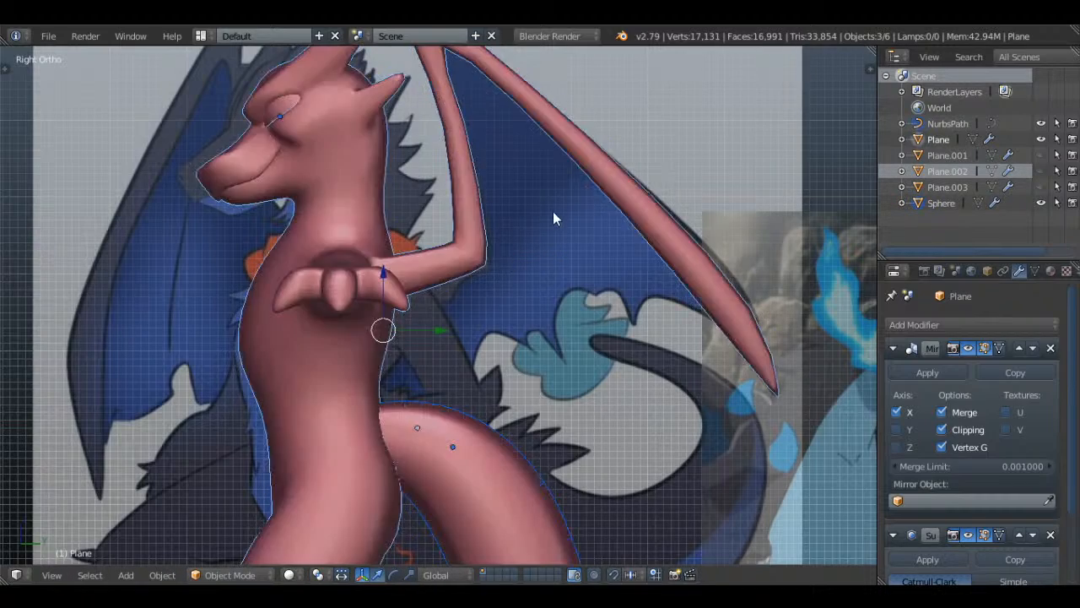
- Compare the wing and body outline with the reference image in side view wireframe
scroll(574, 236, "down", 5)
scroll(675, 405, "up", 6)
key("z")
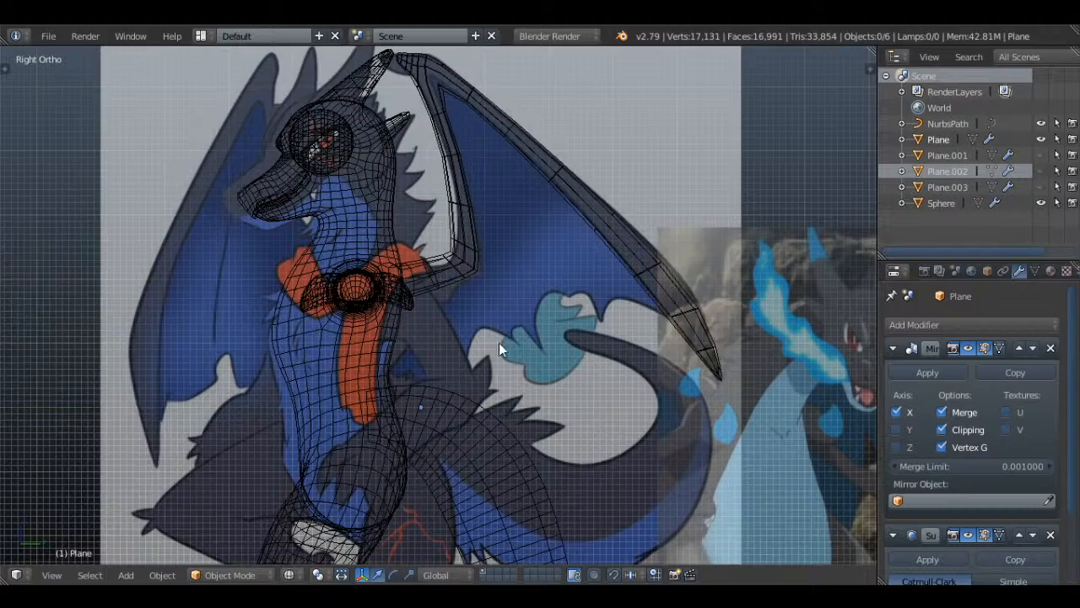
scroll(498, 343, "down", 4)
scroll(578, 413, "up", 5)
mouse_move(582, 277)
middle_mouse_down()
mouse_move(542, 281)
mouse_move(508, 198)
middle_mouse_up()
key("z")
- Open the tail curve for editing and adjust the radius of its end control point at the tail tip
right_click(552, 261)
mouse_move(839, 347)
middle_mouse_down()
mouse_move(709, 314)
mouse_move(639, 278)
mouse_move(729, 313)
mouse_move(686, 298)
mouse_move(720, 363)
middle_mouse_up()
key("Tab")
key("Tab")
key("Tab")
key("KP_3")
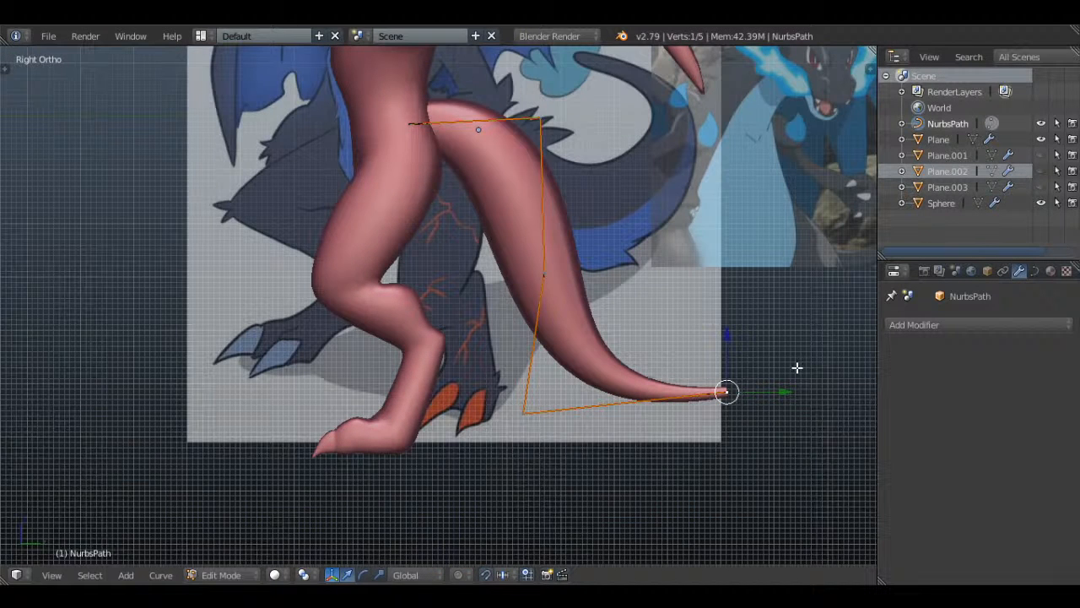
key("alt+s")
left_click(819, 358)
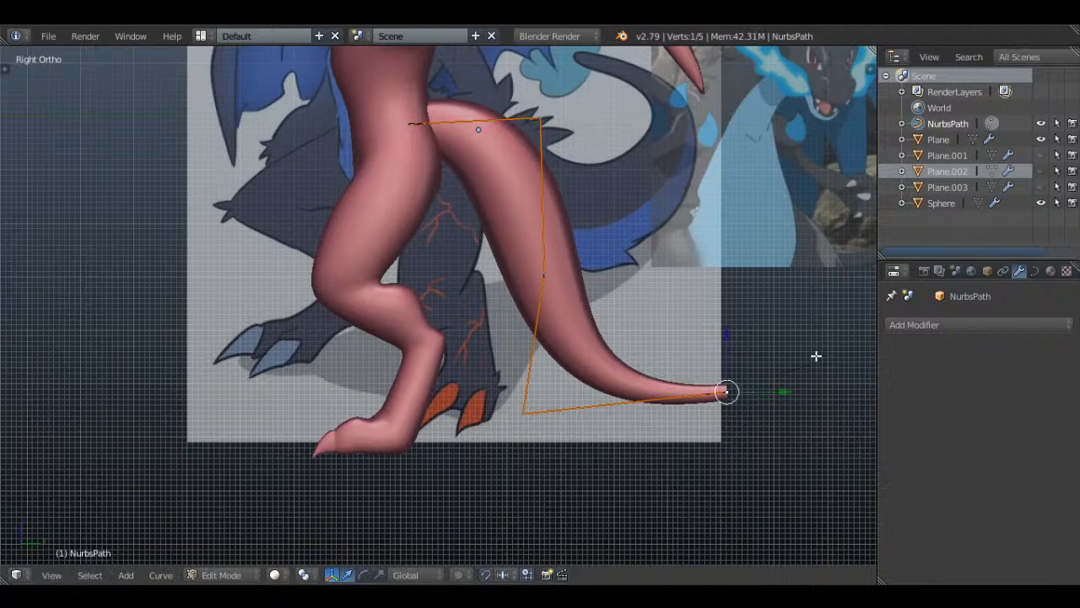
key("Tab")
- Duplicate the tail curve in place and delete the copy
key("z")
key("shift+d")
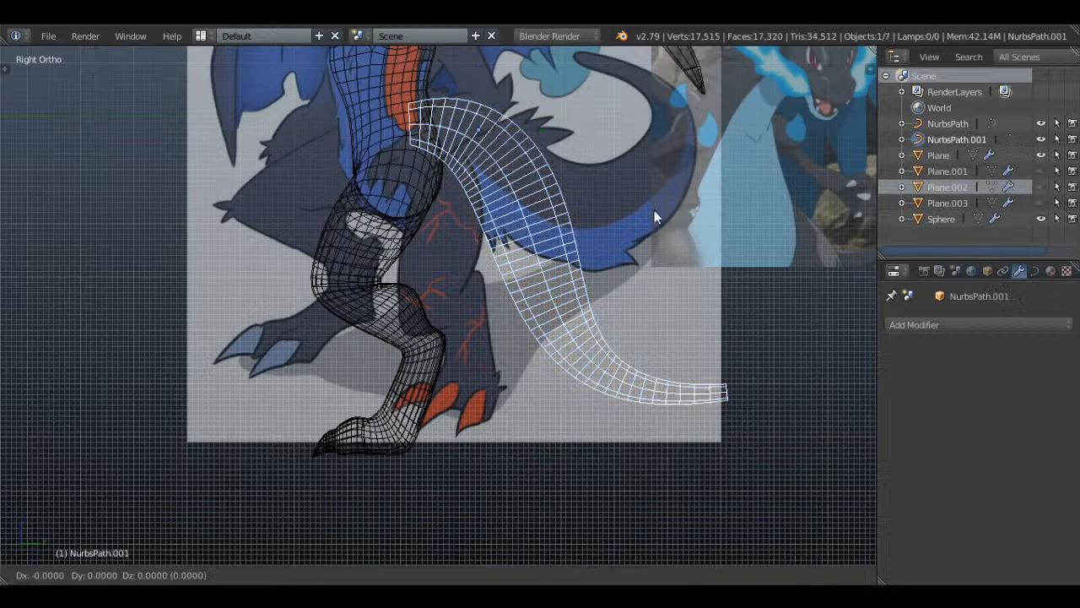
key("Escape")
key("x")
left_click(734, 187)
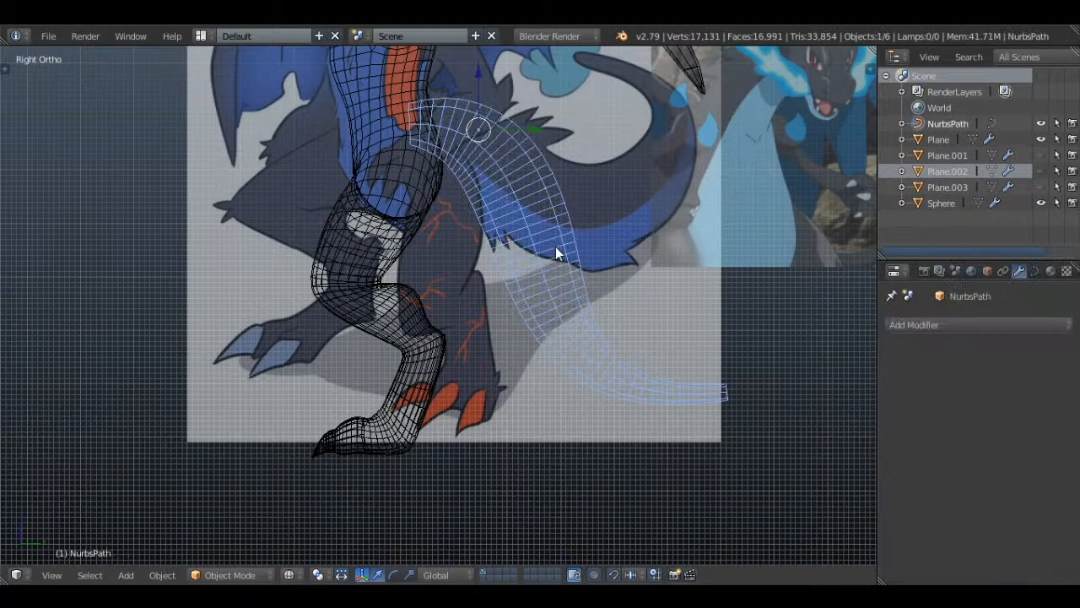
- Browse the tail curve's shape and geometry settings, expand its texture space options and match the texture space
left_click(1037, 272)
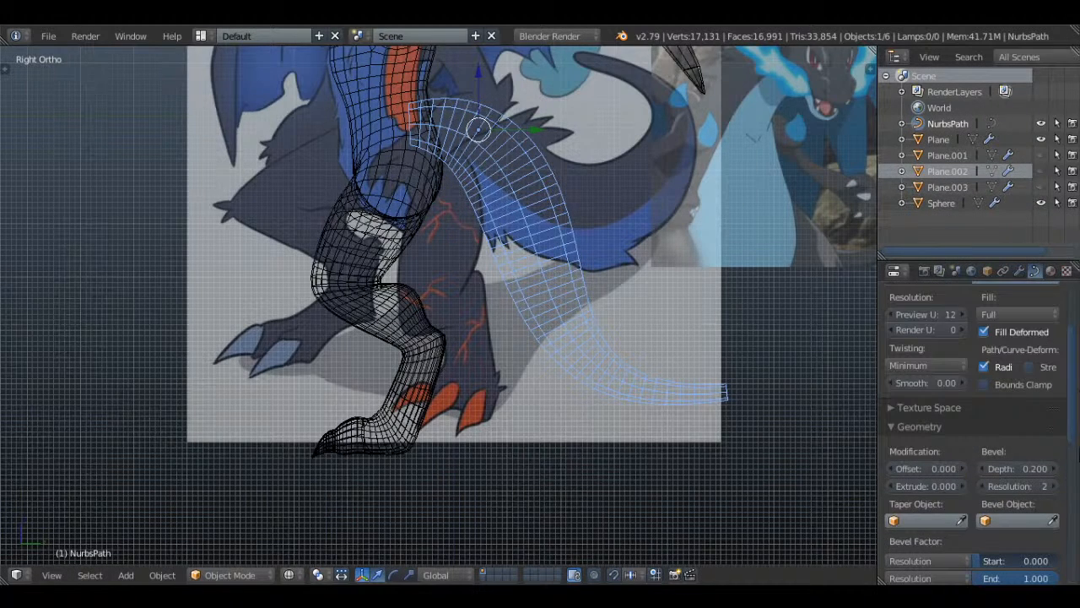
scroll(971, 405, "up", 3)
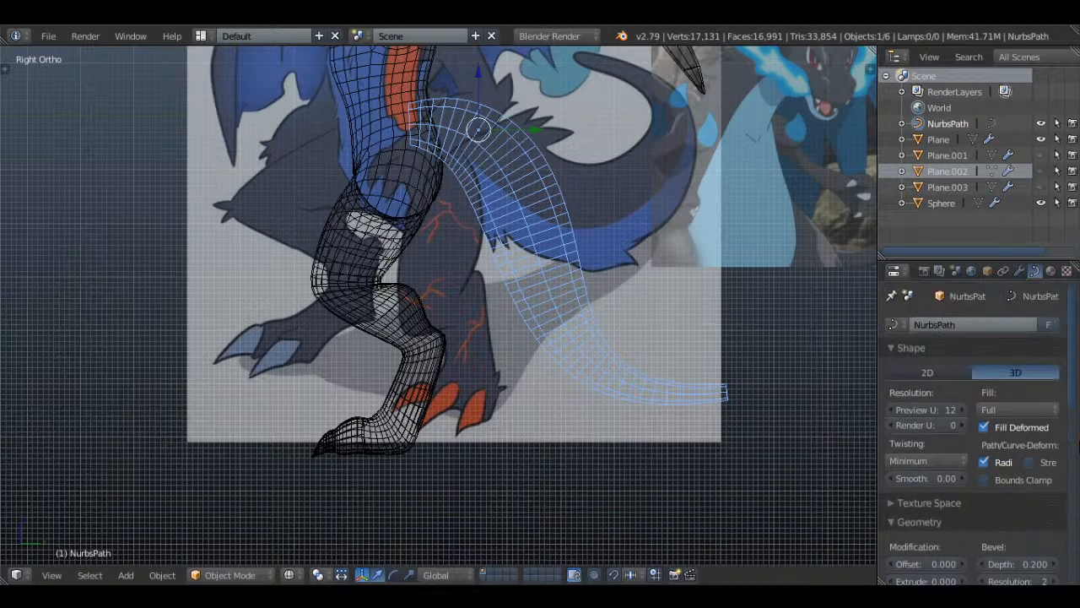
scroll(971, 405, "down", 3)
scroll(958, 401, "up", 1)
scroll(958, 401, "down", 2)
left_click(900, 376)
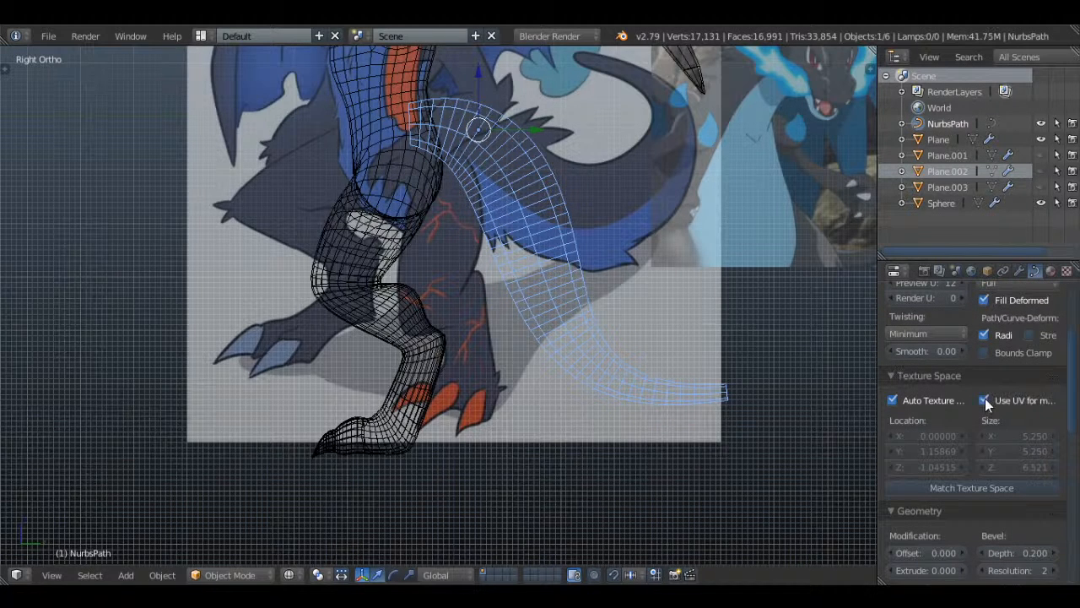
left_click(983, 484)
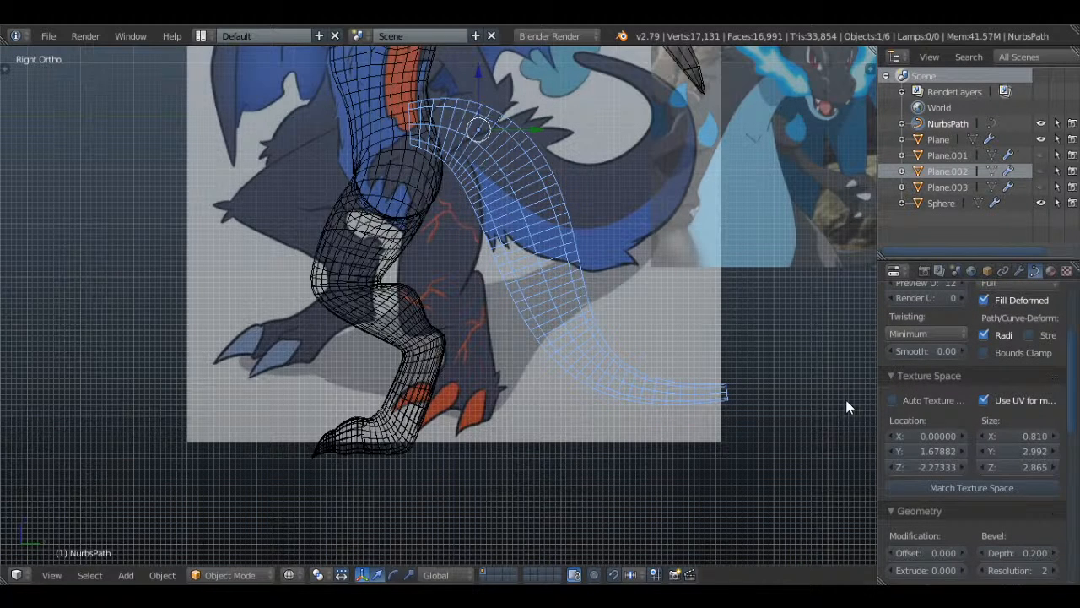
- Convert the tail curve to a mesh and open it for editing
key("alt+c")
left_click(723, 286)
key("Tab")
- Scale down the open edge loop at the tail tip and fill it with a face
middle_click_drag(784, 345, 556, 260)
scroll(542, 292, "up", 5)
key("a")
key("z")
right_click(622, 289, "alt")
middle_click_drag(686, 303, 522, 303, "shift")
scroll(520, 302, "up", 3)
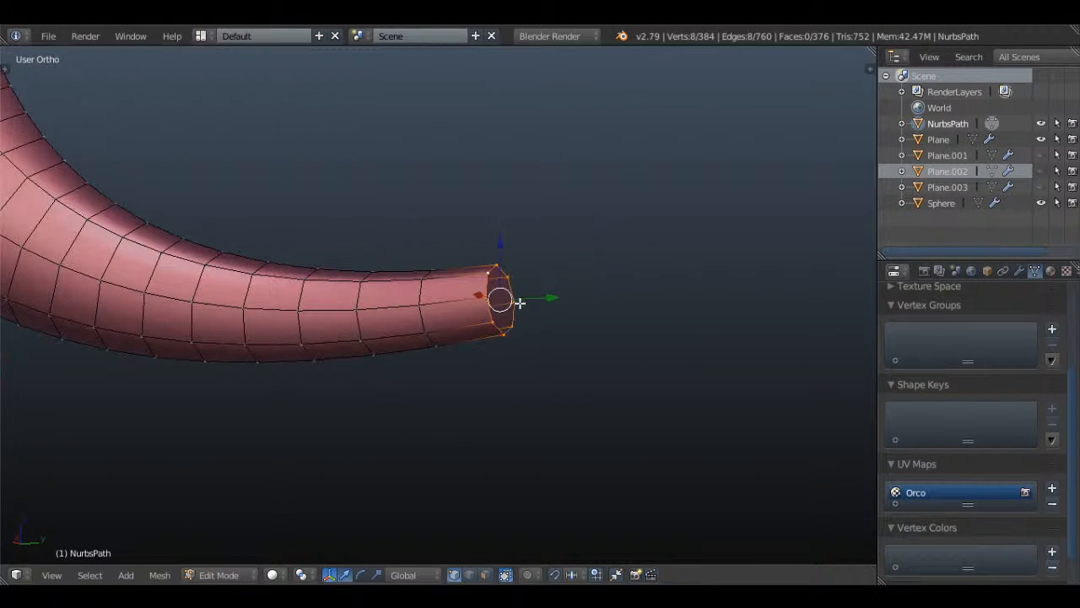
key("s")
left_click(588, 297)
key("f")
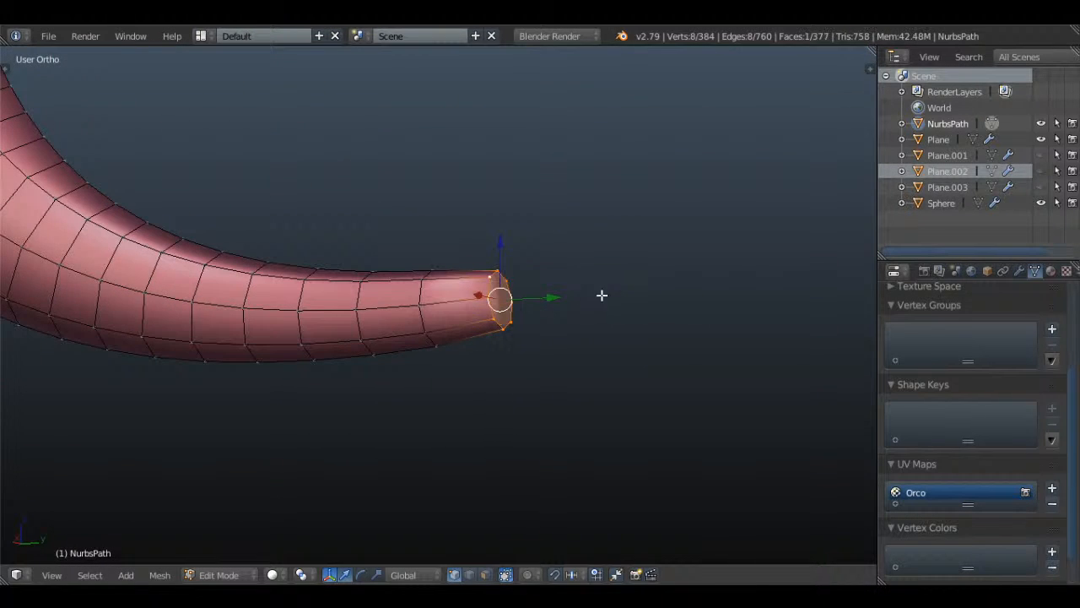
- Adjust the tail tip's end face in side view and extrude it a short way outward into a smaller cap
key("KP_3")
key("g")
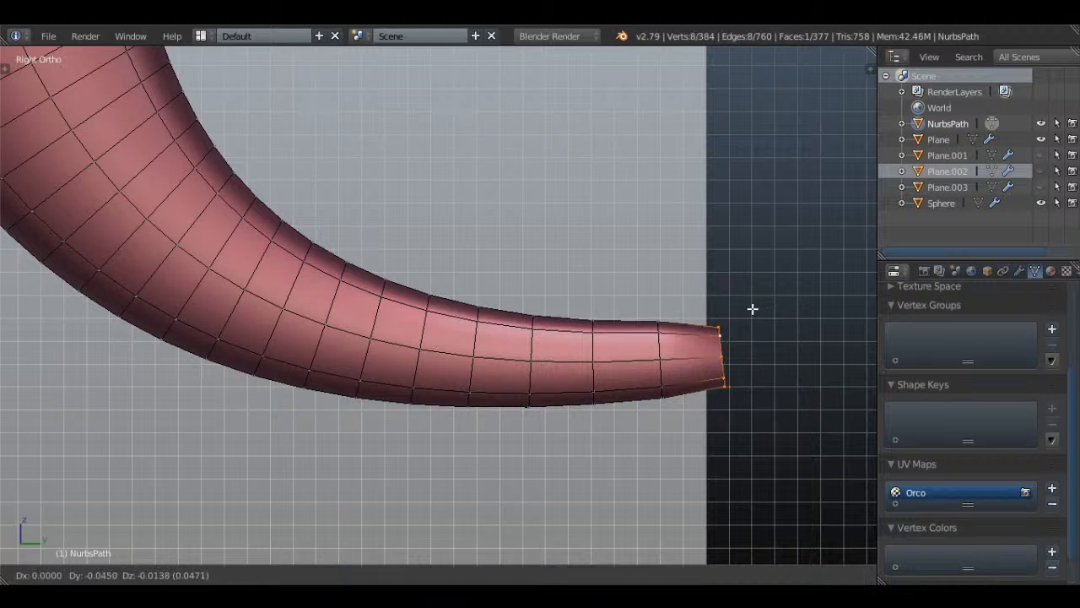
left_click(751, 309)
key("e")
left_click(844, 322)
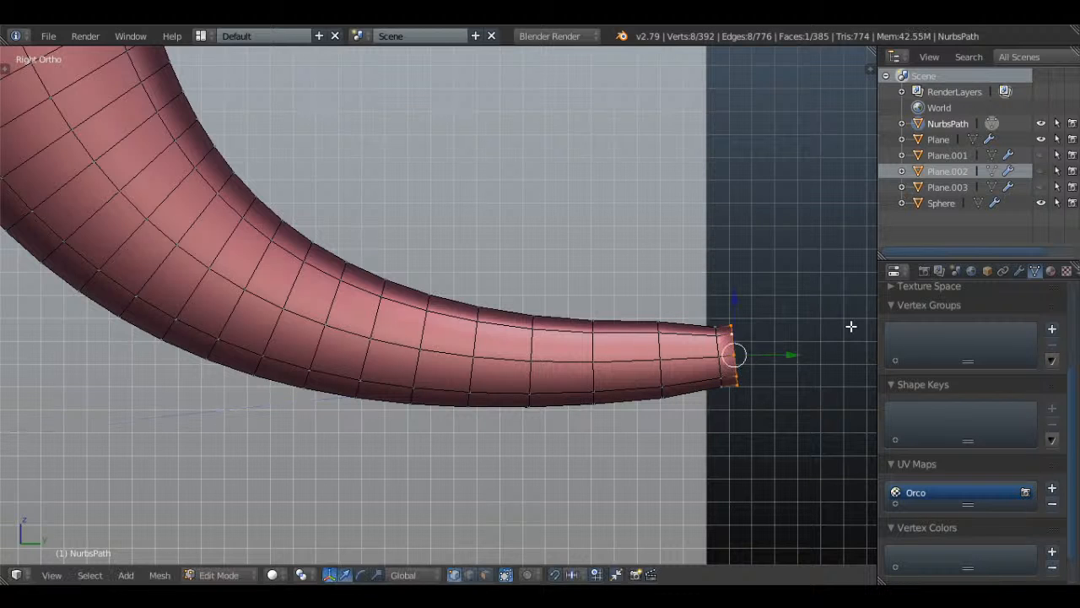
key("s")
left_click(798, 333)
key("Tab")
- Save the project over Vanguard 1.blend
scroll(785, 329, "down", 5)
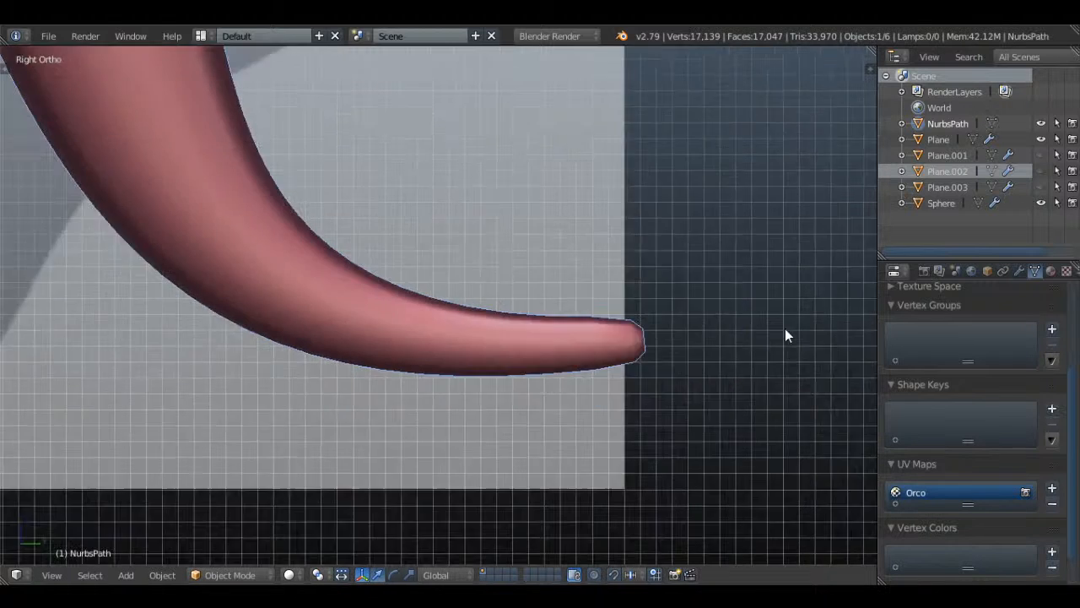
scroll(693, 284, "down", 3)
scroll(713, 368, "up", 1)
key("ctrl+s")
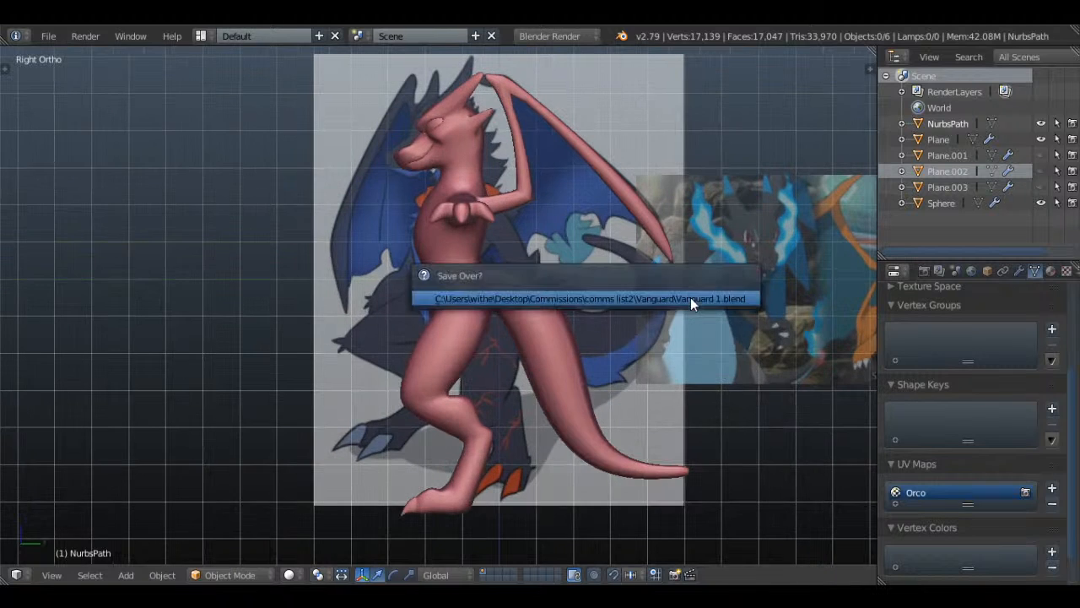
left_click(692, 298)
left_click(48, 35)
left_click(165, 158)
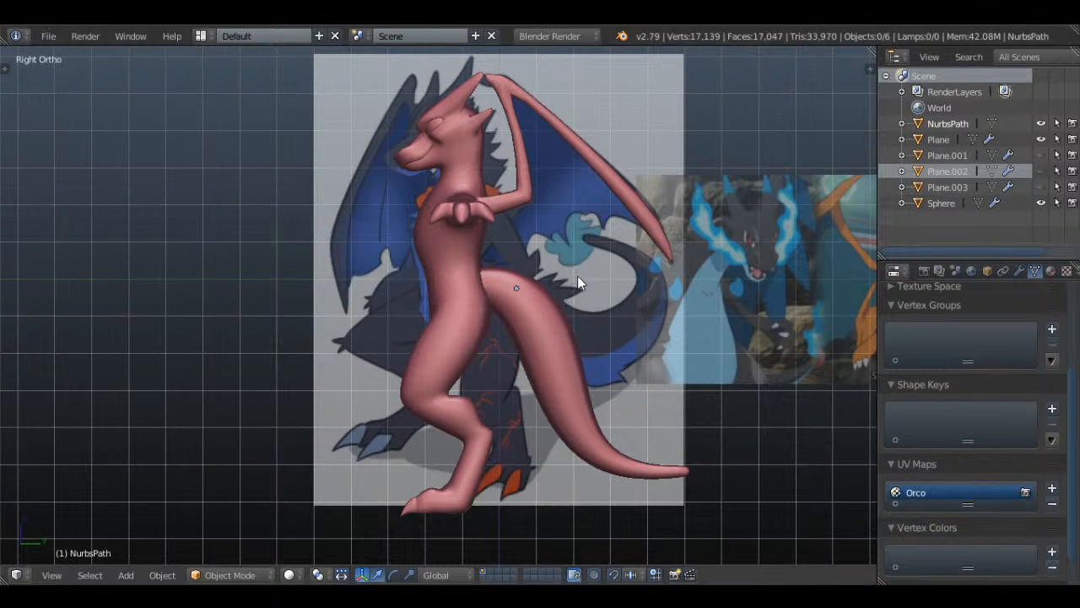
- Open the body mesh for editing in front view and scale the two edge loops at the shoulder
middle_click_drag(601, 334, 654, 378, "shift")
key("KP_1")
scroll(630, 338, "up", 5)
right_click(590, 274)
key("Tab")
middle_click_drag(590, 274, 517, 257, "shift")
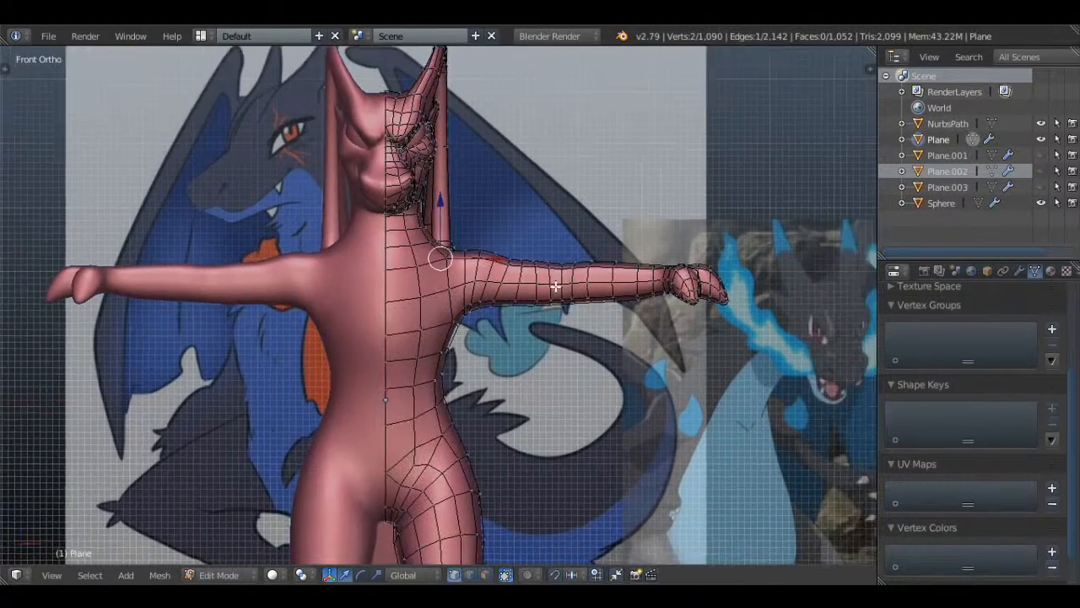
scroll(513, 258, "up", 3)
key("a")
key("a")
key("a")
right_click(478, 243, "alt")
key("s")
left_click(641, 257)
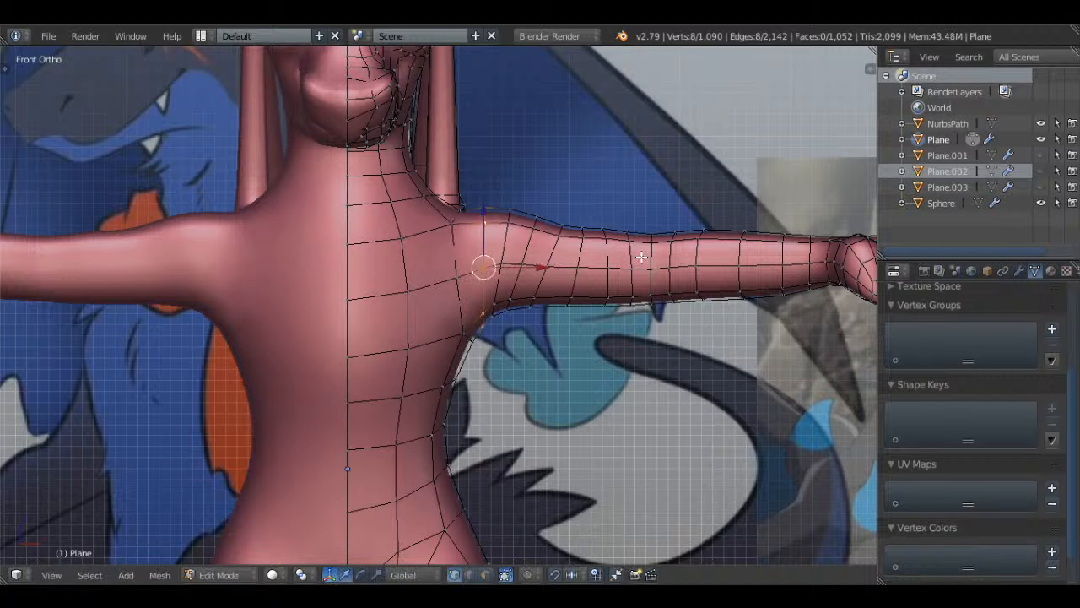
key("s")
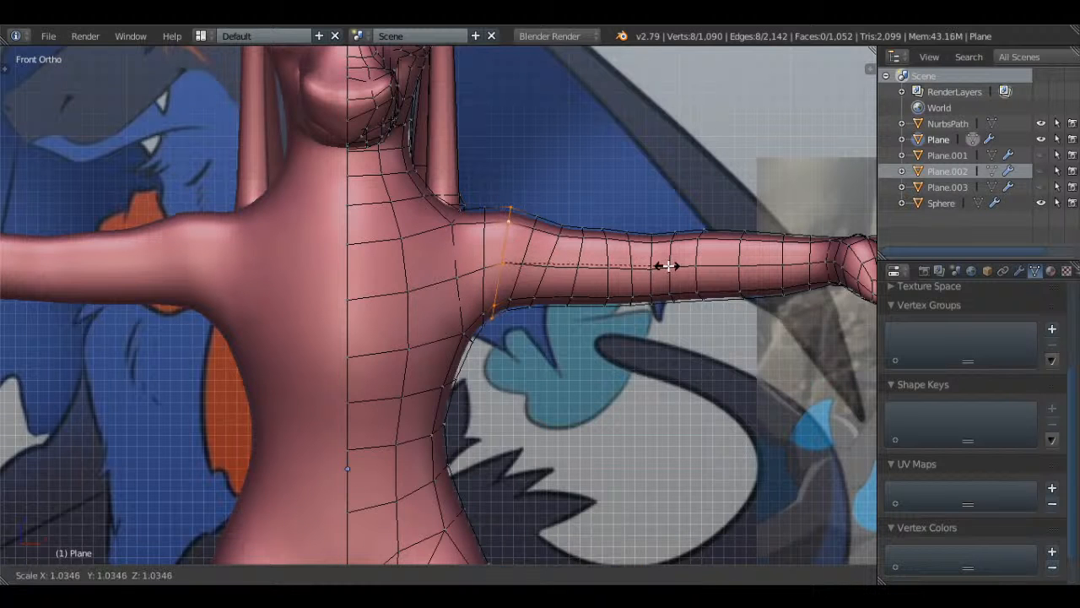
left_click(672, 265)
- Scale the next two edge loops along the upper arm, one at a time, to even out its thickness
key("a")
right_click(548, 242, "alt")
key("a")
right_click(541, 244, "alt")
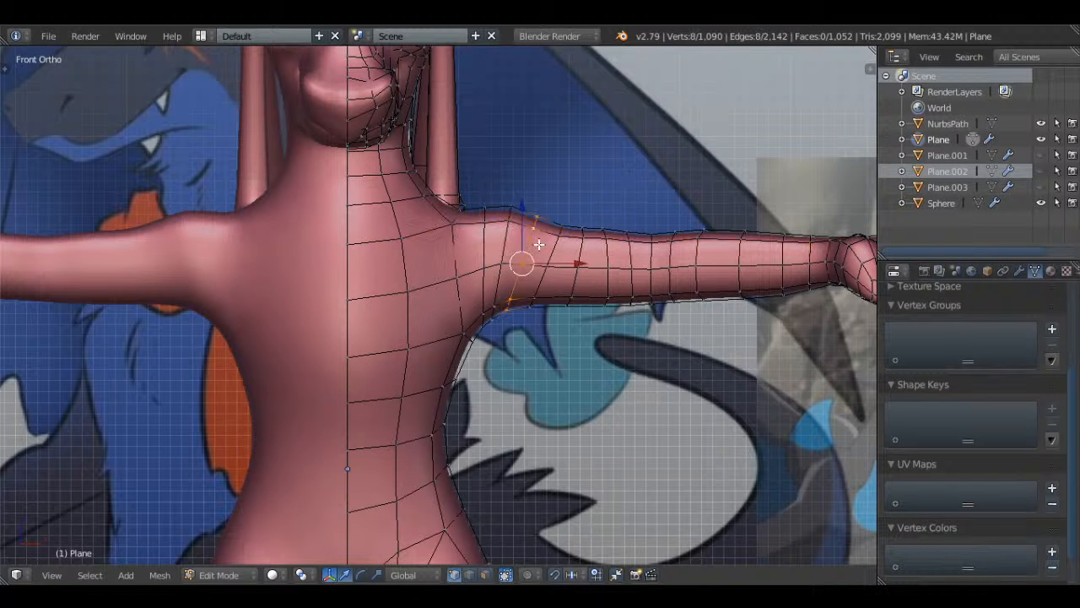
scroll(608, 256, "up", 3)
key("s")
left_click(685, 268)
middle_click_drag(672, 269, 431, 280, "shift")
key("a")
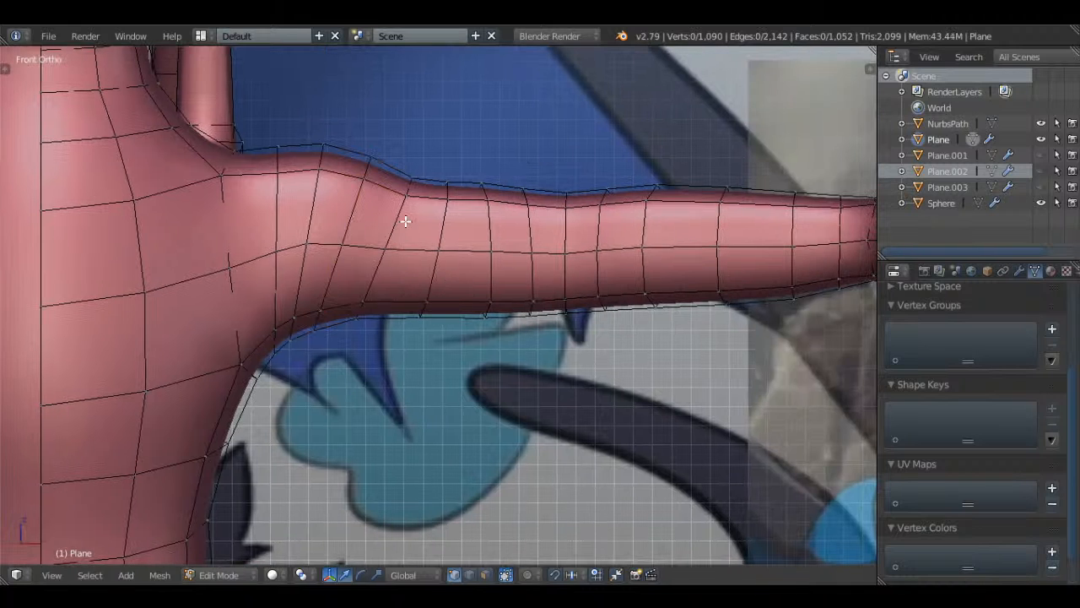
right_click(405, 221, "alt")
key("s")
left_click(560, 240)
- Select the seven consecutive edge loops from the upper arm to the forearm, scale them up slightly and leave mesh editing
key("a")
right_click(443, 229, "alt")
right_click(489, 226, "alt+shift")
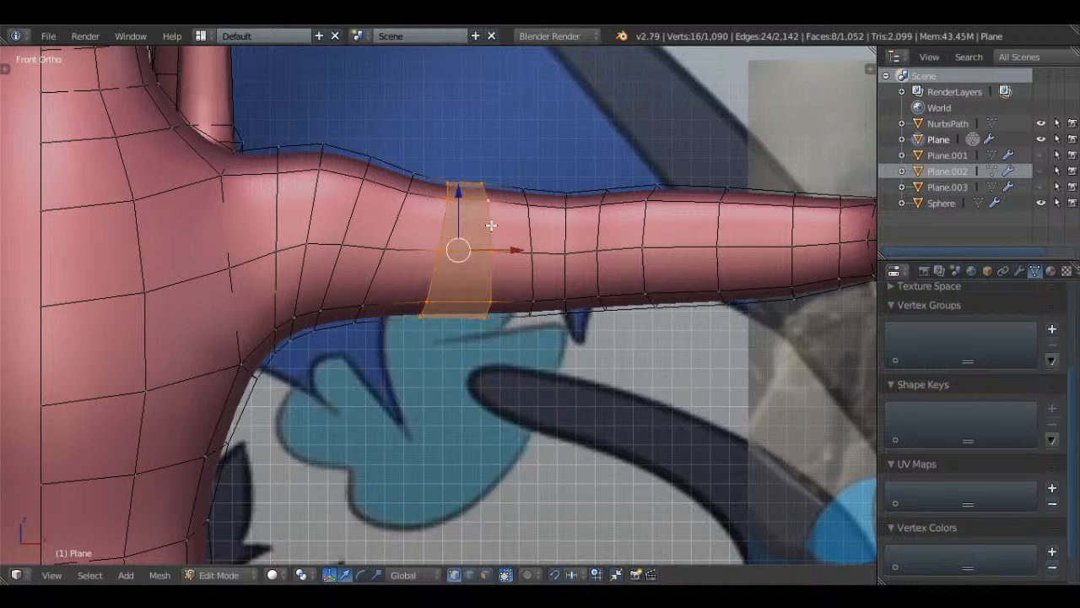
right_click(529, 226, "alt+shift")
right_click(567, 231, "alt+shift")
right_click(601, 231, "alt+shift")
right_click(646, 232, "alt+shift")
right_click(716, 232, "alt+shift")
middle_click_drag(731, 259, 636, 268, "shift")
scroll(555, 326, "down", 1)
middle_click_drag(696, 312, 647, 313, "shift")
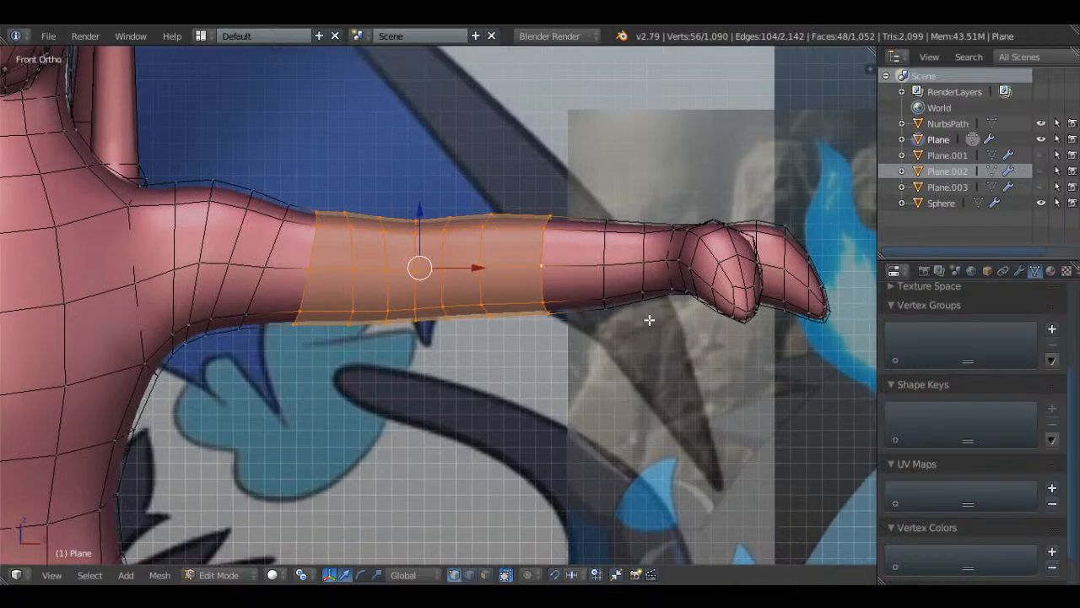
key("s")
left_click(684, 313)
key("Tab")
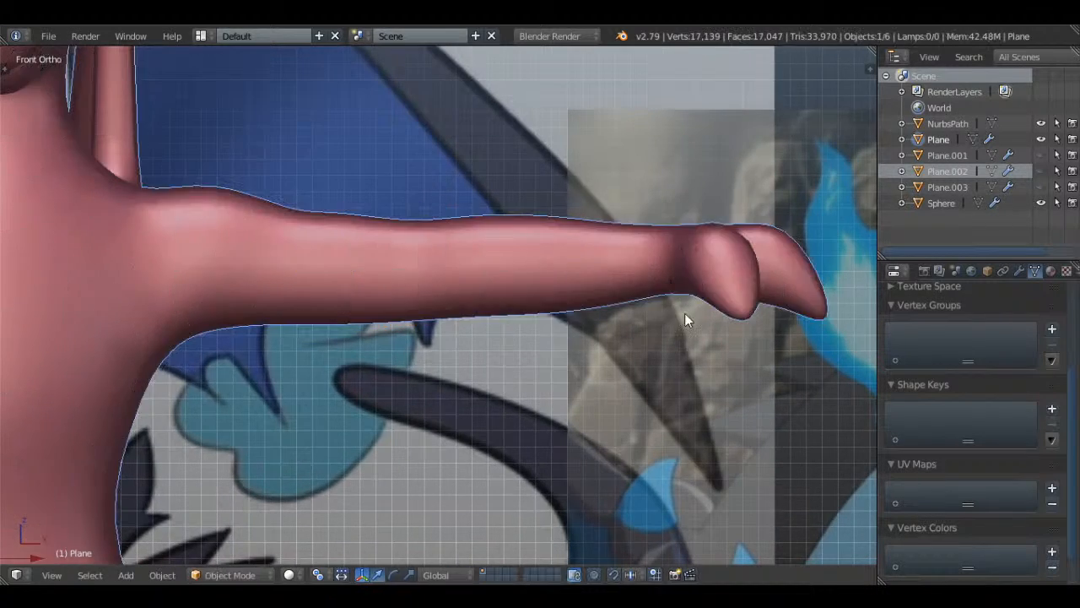
- Examine the whole character from an angle and against the front reference image, closing in on the head
scroll(575, 278, "down", 4)
scroll(568, 290, "down", 5)
middle_click_drag(683, 228, 582, 262)
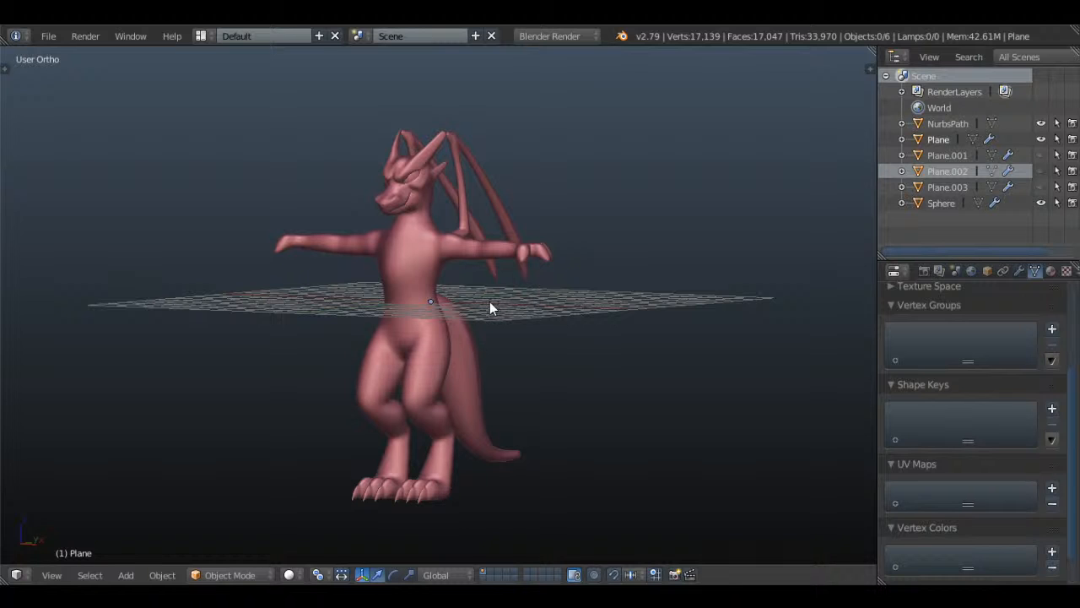
key("KP_1")
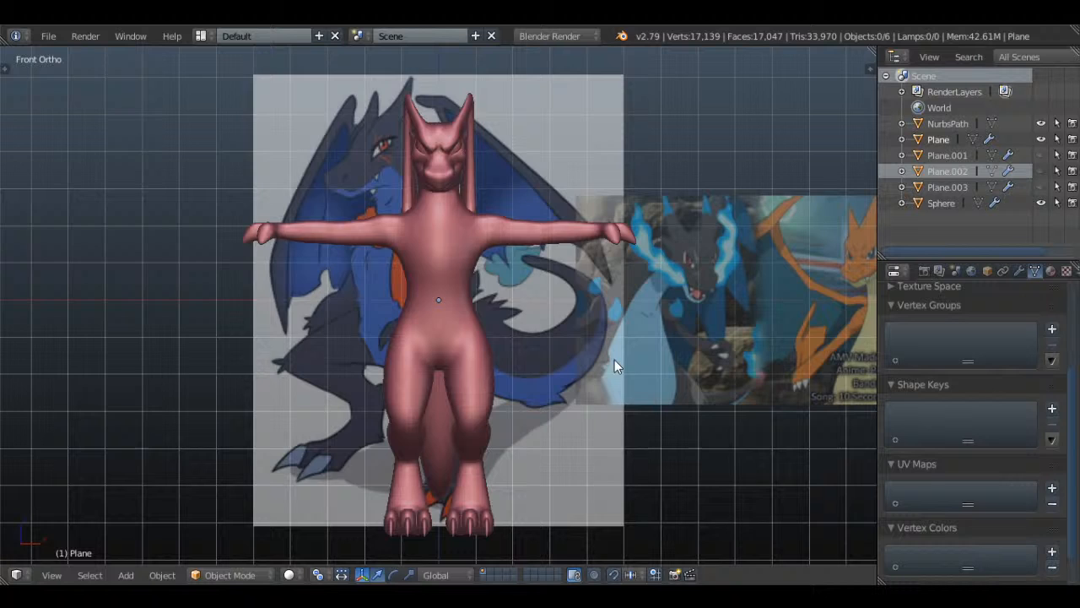
middle_click_drag(615, 361, 573, 355)
scroll(532, 347, "up", 4)
middle_click_drag(534, 185, 606, 225, "shift")
scroll(565, 314, "up", 3)
- Move the two vertices at the outer base of the horn outward along the X axis by about 0.09
key("Tab")
scroll(460, 236, "up", 1)
key("a")
right_click(429, 232)
scroll(498, 240, "up", 1)
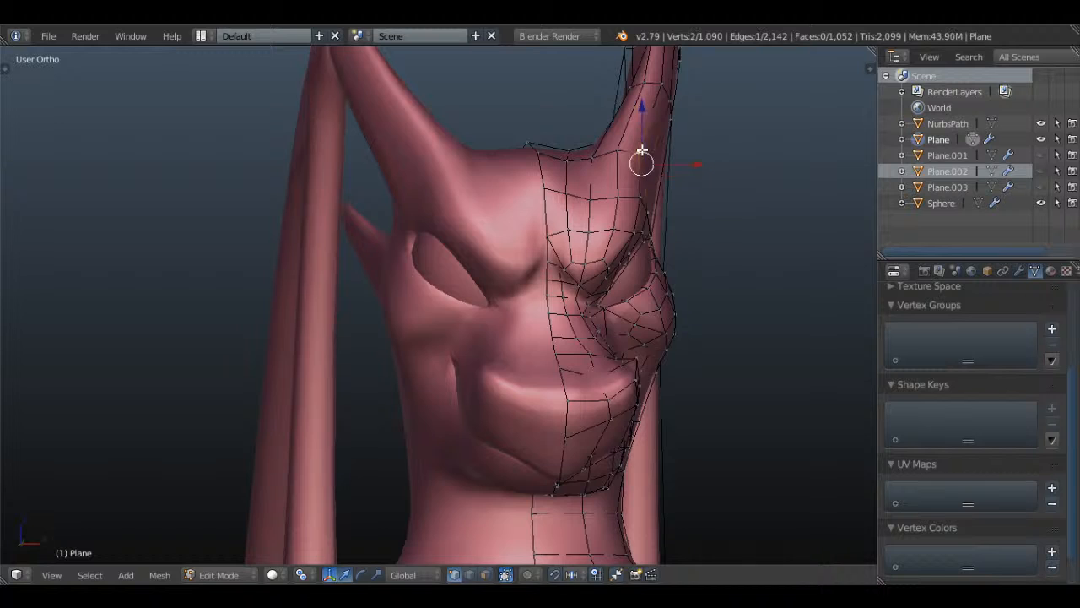
key("z")
middle_click_drag(683, 172, 650, 181)
key("z")
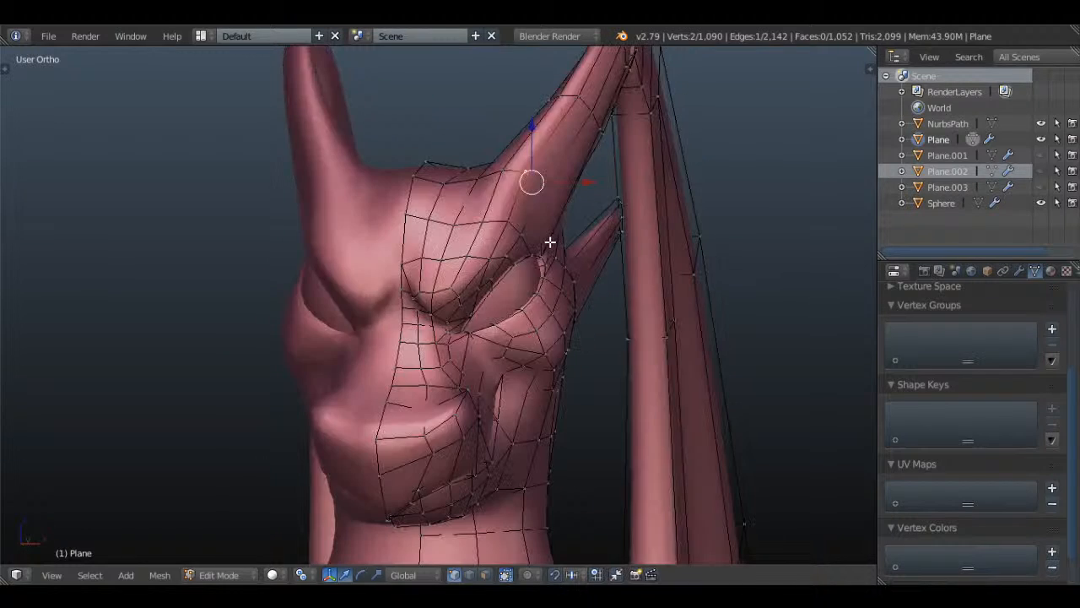
middle_click_drag(550, 242, 684, 199)
key("g")
key("x")
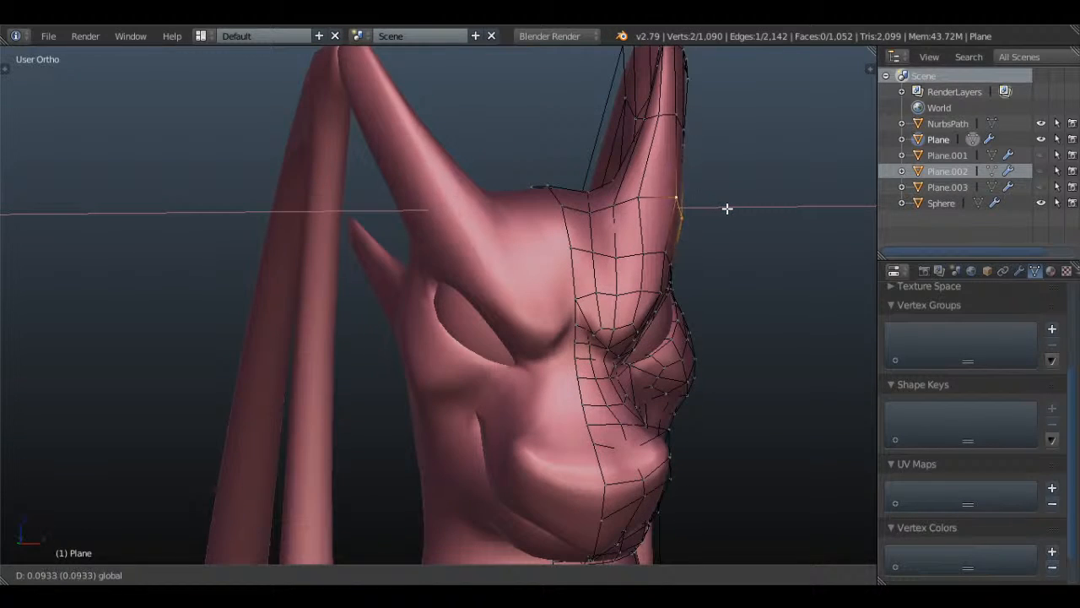
left_click(728, 208)
- Shift two neighbouring vertices midway up the horn slightly outward and clear the selection
middle_click_drag(748, 206, 697, 235)
scroll(696, 235, "up", 1)
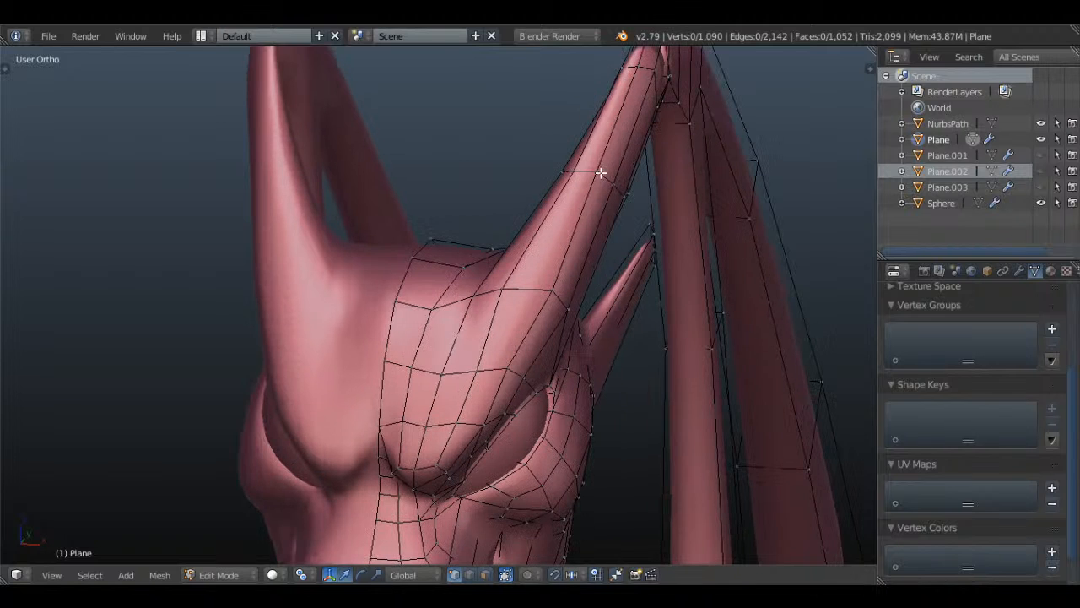
right_click(600, 174)
right_click(612, 176, "shift")
middle_click_drag(613, 175, 727, 233)
left_click_drag(805, 167, 815, 167)
key("a")
scroll(726, 233, "down", 4)
middle_click_drag(815, 166, 622, 217)
- Leave mesh editing and save the project over its existing file
key("Tab")
key("ctrl+s")
left_click(698, 212)
- Review the full figure from a three-quarter angle and in front view
scroll(625, 209, "down", 6)
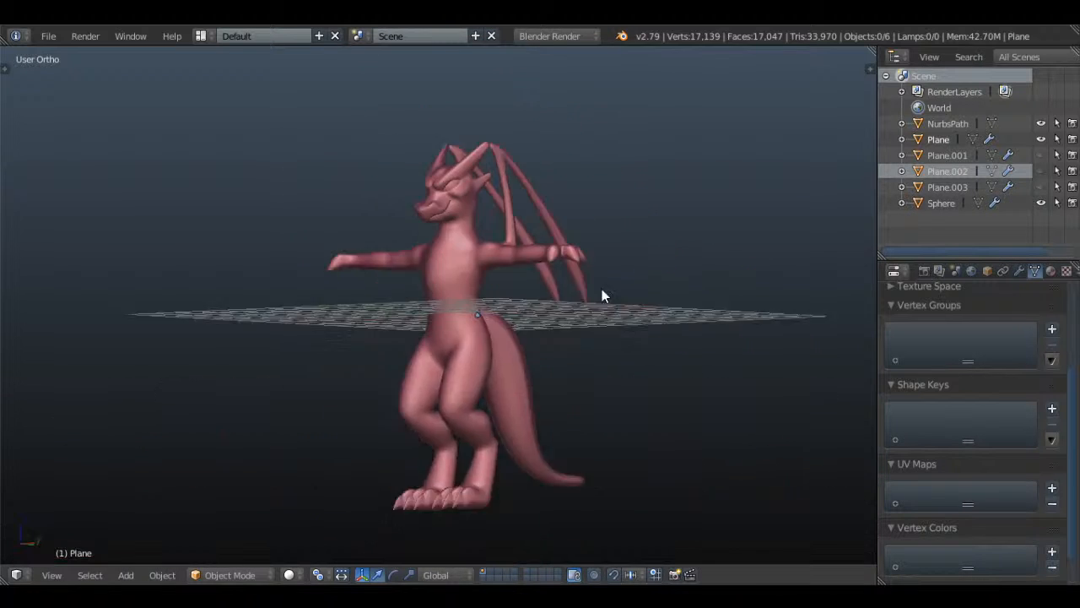
middle_click_drag(618, 277, 588, 258)
scroll(650, 260, "up", 1)
scroll(498, 381, "down", 1)
scroll(564, 263, "up", 3)
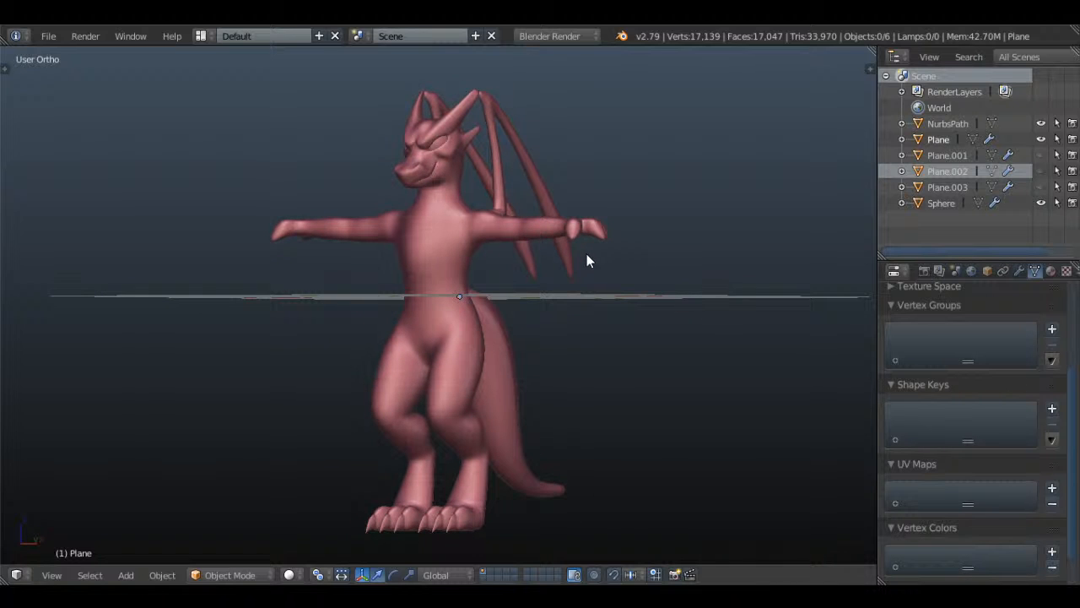
key("KP_1")
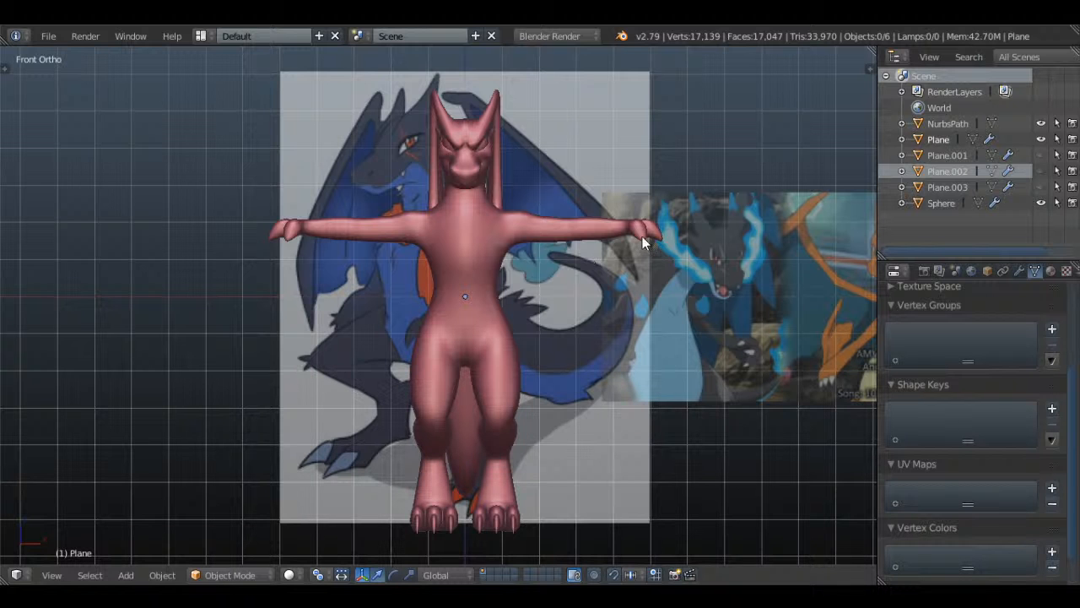
middle_click_drag(642, 236, 269, 268)
- Select the eight vertices around the inner brow tip, move them slightly back and up in side view and rotate them
scroll(549, 348, "up", 6)
scroll(538, 338, "up", 2)
key("Tab")
scroll(269, 268, "up", 3)
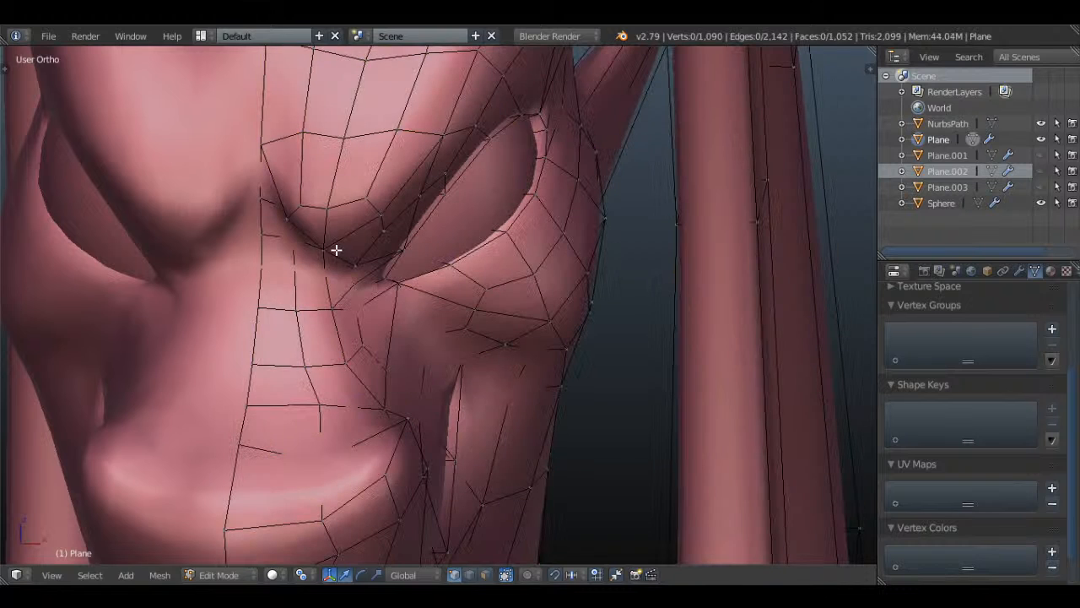
right_click(303, 206, "shift")
right_click(330, 205, "shift")
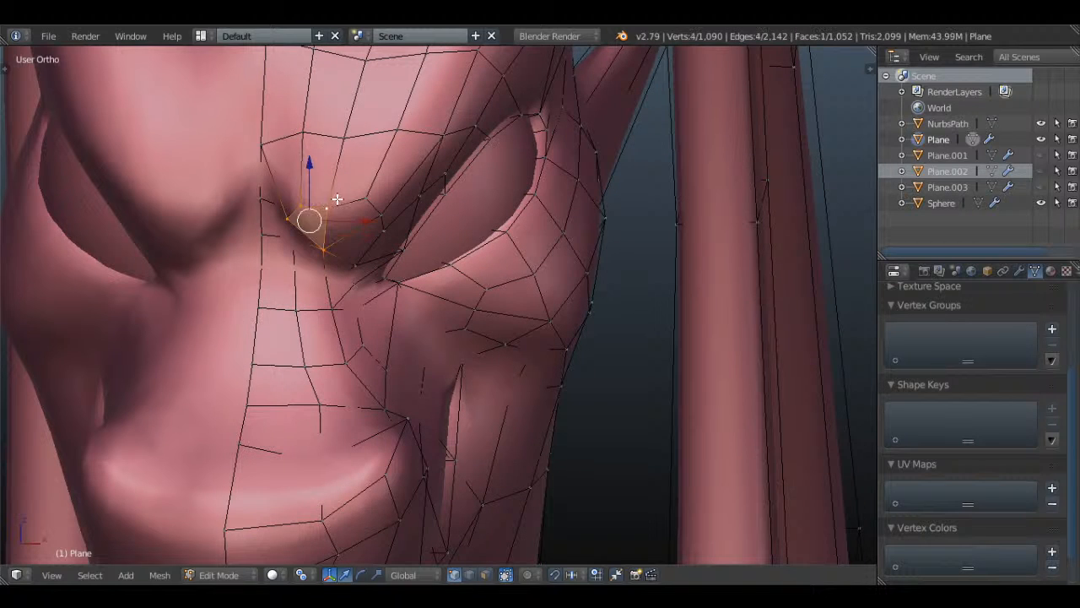
right_click(368, 199, "shift")
right_click(385, 211, "shift")
right_click(387, 228, "shift")
right_click(360, 260, "shift")
scroll(412, 251, "down", 1)
scroll(422, 251, "down", 3)
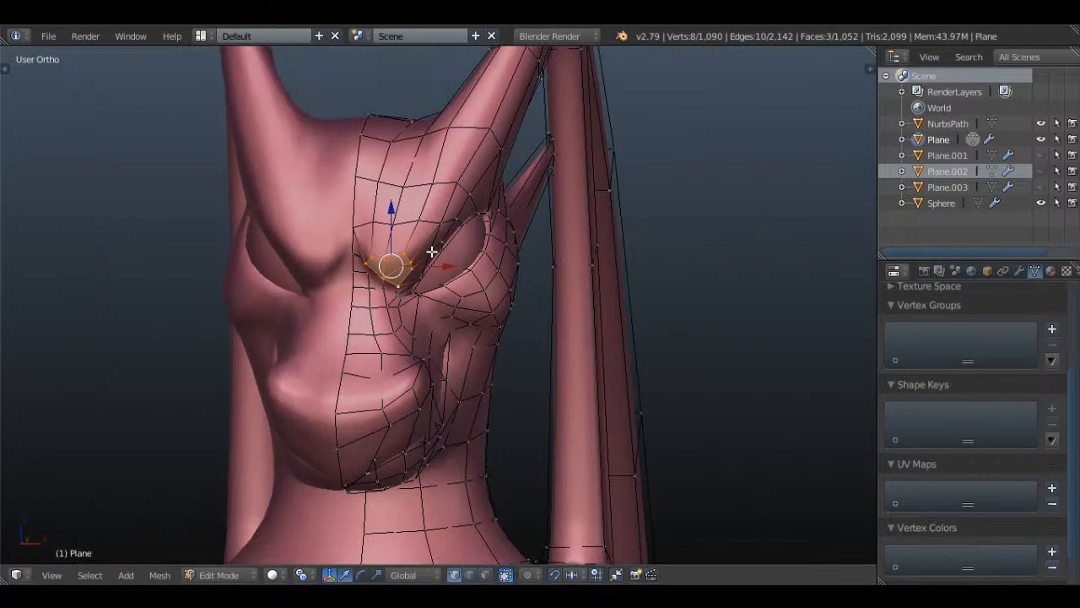
key("KP_3")
middle_click_drag(273, 306, 606, 318, "shift")
scroll(515, 259, "up", 3)
key("g")
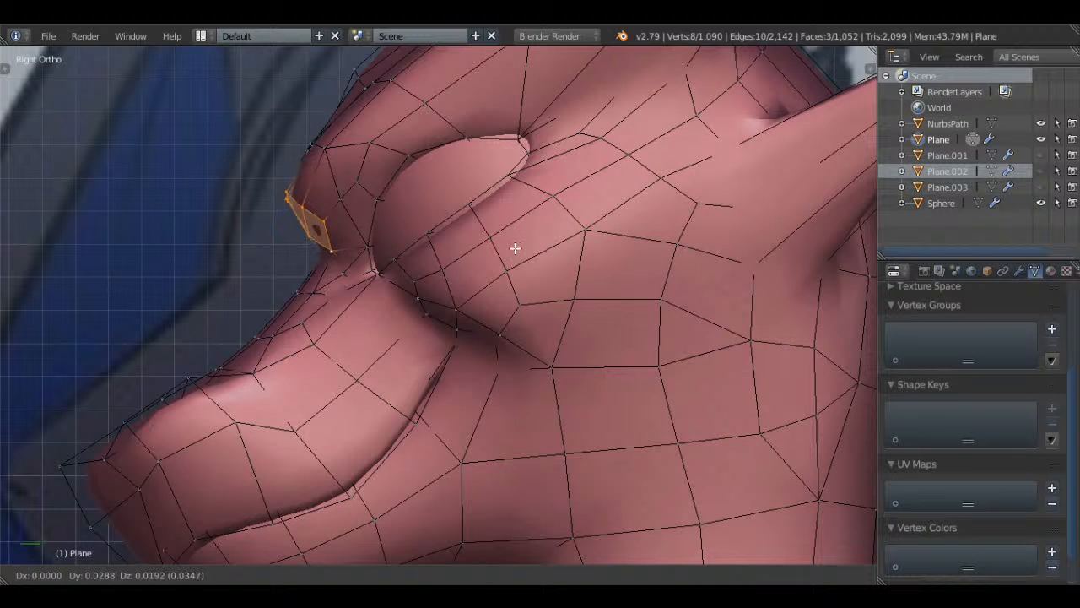
left_click(514, 245)
key("r")
left_click(528, 273)
key("g")
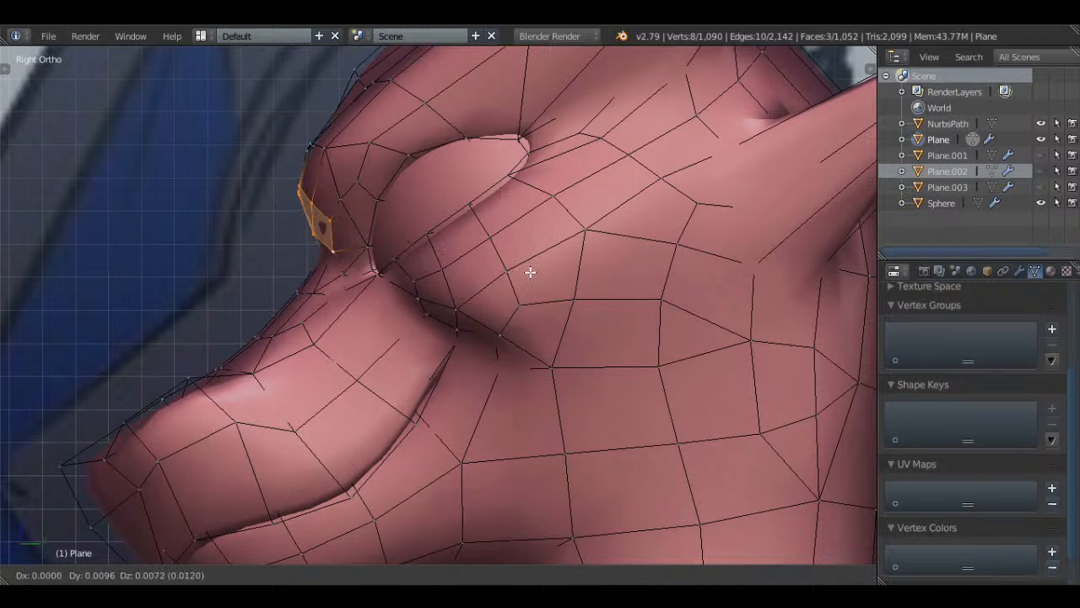
left_click(531, 272)
- Return to object mode, check the reshaped brow and save over the existing file again
key("Tab")
key("a")
middle_click_drag(535, 277, 509, 343)
scroll(594, 272, "down", 5)
key("ctrl+s")
left_click(588, 273)
- Reopen the body mesh and reposition the two vertices on the front of the brow ridge above the eye
scroll(752, 362, "up", 1)
key("Tab")
key("a")
key("a")
scroll(510, 343, "up", 4)
key("a")
right_click(439, 288)
right_click(501, 221, "shift")
middle_click_drag(501, 222, 515, 248)
key("g")
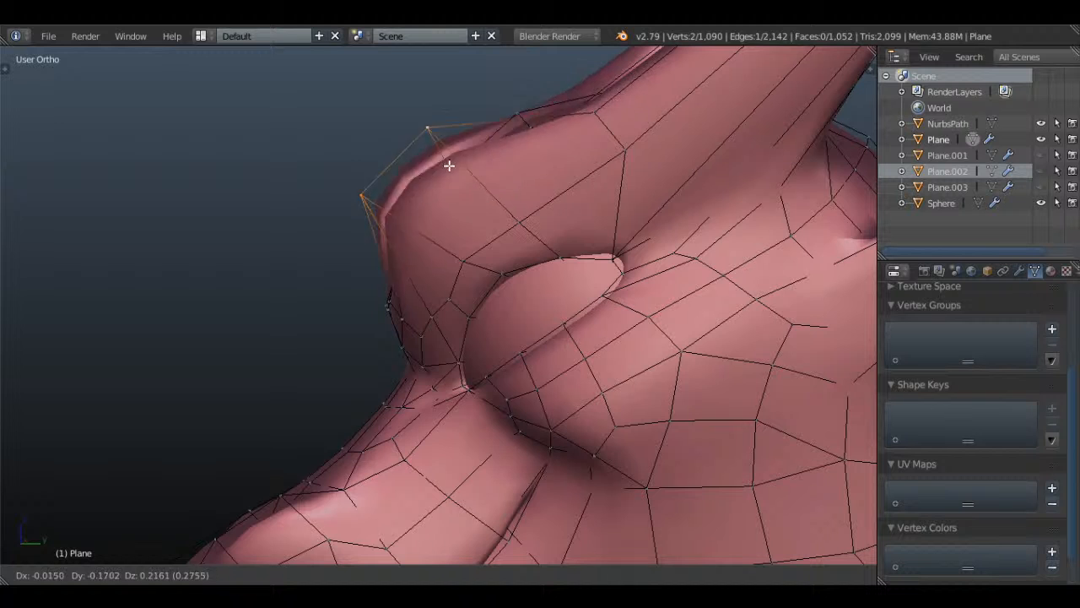
right_click(813, 114)
key("g")
left_click(486, 184)
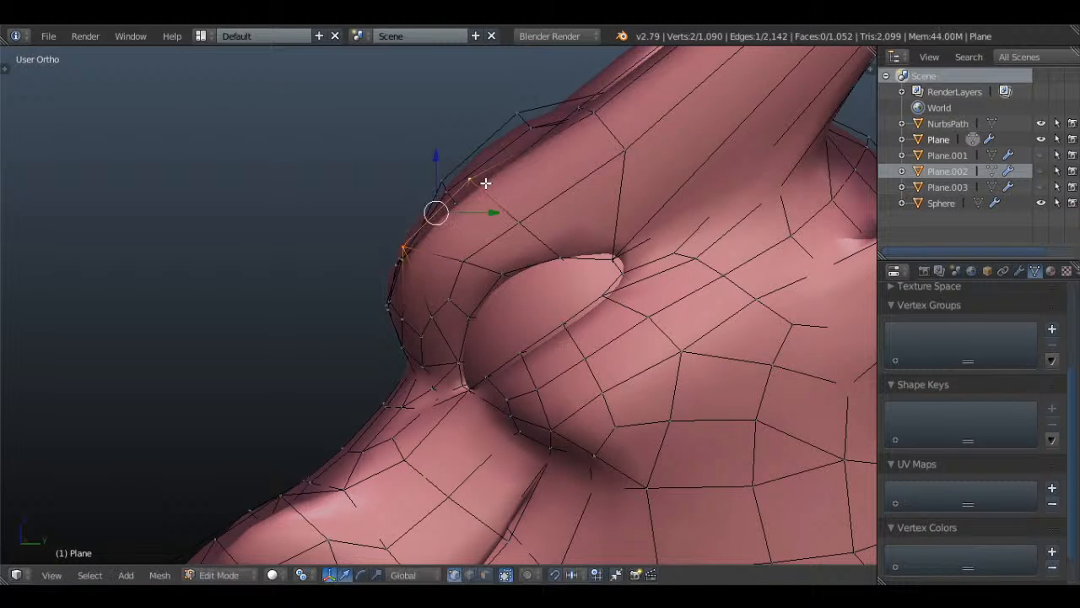
- Check the brow in object mode, return to the mesh and raise the two selected brow ridge vertices slightly
key("Tab")
scroll(507, 223, "down", 4)
middle_click_drag(520, 246, 628, 225)
scroll(628, 224, "up", 2)
key("Tab")
key("a")
middle_click_drag(491, 226, 594, 234)
scroll(555, 201, "down", 2)
key("g")
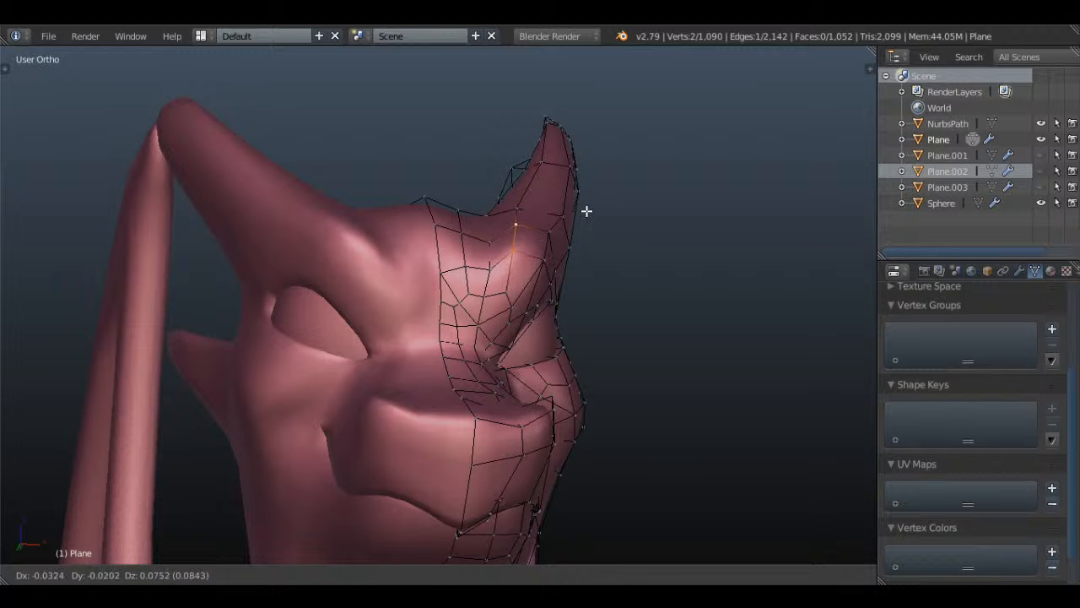
left_click(583, 211)
- Reposition another vertex beside the inner brow ridge, return to object mode and save over the existing file
key("a")
right_click(487, 246, "shift")
middle_click_drag(539, 264, 525, 284)
key("g")
left_click(535, 222)
key("a")
key("Tab")
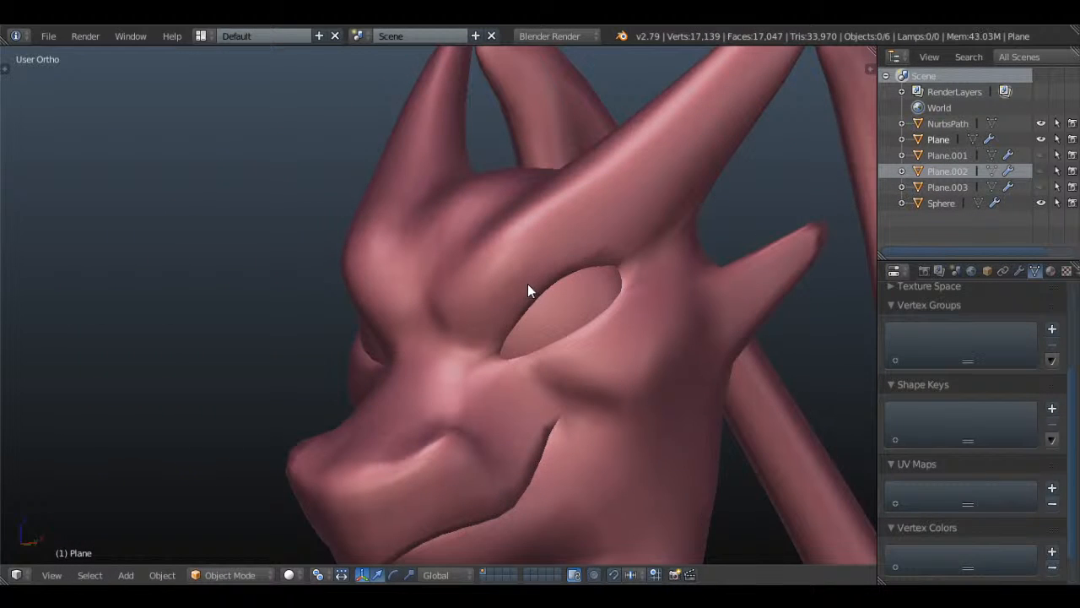
key("ctrl+s")
left_click(535, 286)
- Select three vertices along the lower eyelid, move them together and check the smoothed result in object mode
scroll(579, 336, "down", 1)
middle_click_drag(579, 330, 577, 282)
scroll(554, 329, "up", 4)
key("Tab")
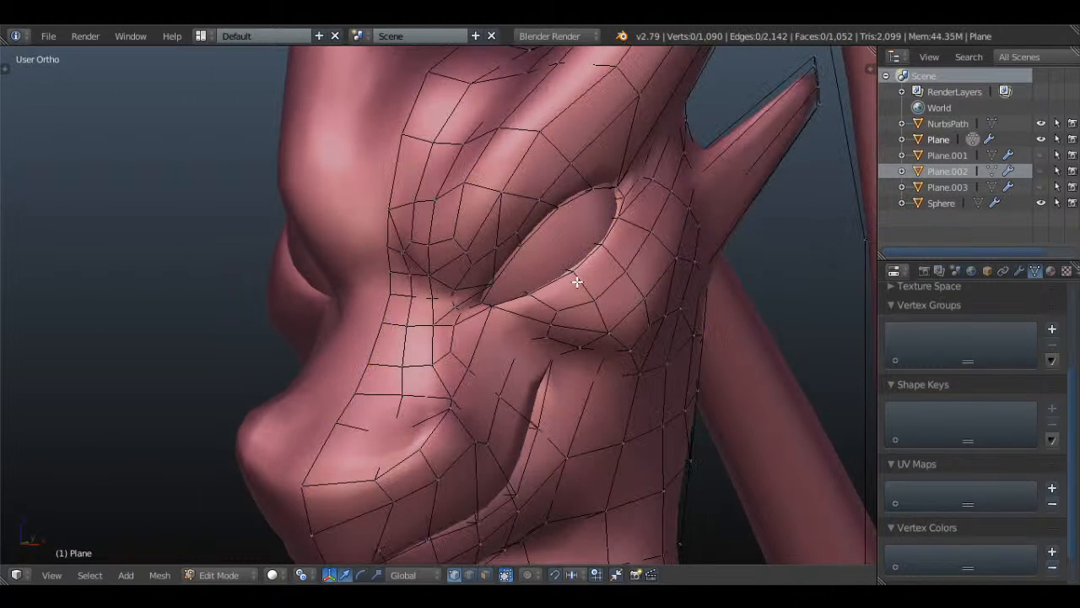
right_click(540, 297, "shift")
right_click(601, 255, "shift")
right_click(621, 222, "shift")
middle_click_drag(623, 221, 570, 326)
key("g")
left_click(682, 275)
key("a")
key("Tab")
key("Tab")
key("Tab")
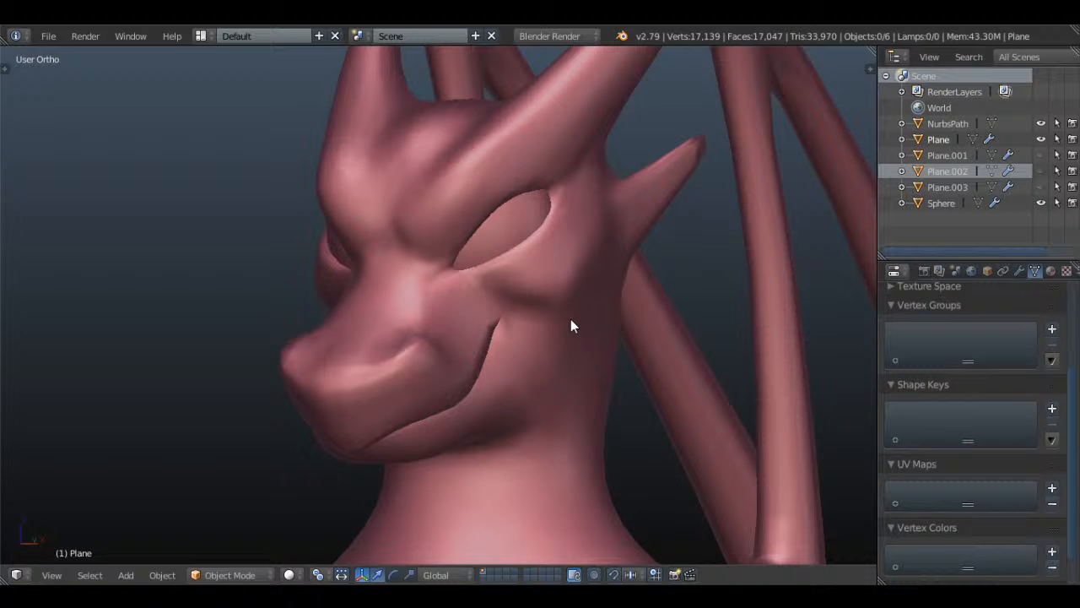
- Select the body and set its Subdivision Surface viewport level to 2 to inspect the smoother head
right_click(571, 325)
left_click(1019, 271)
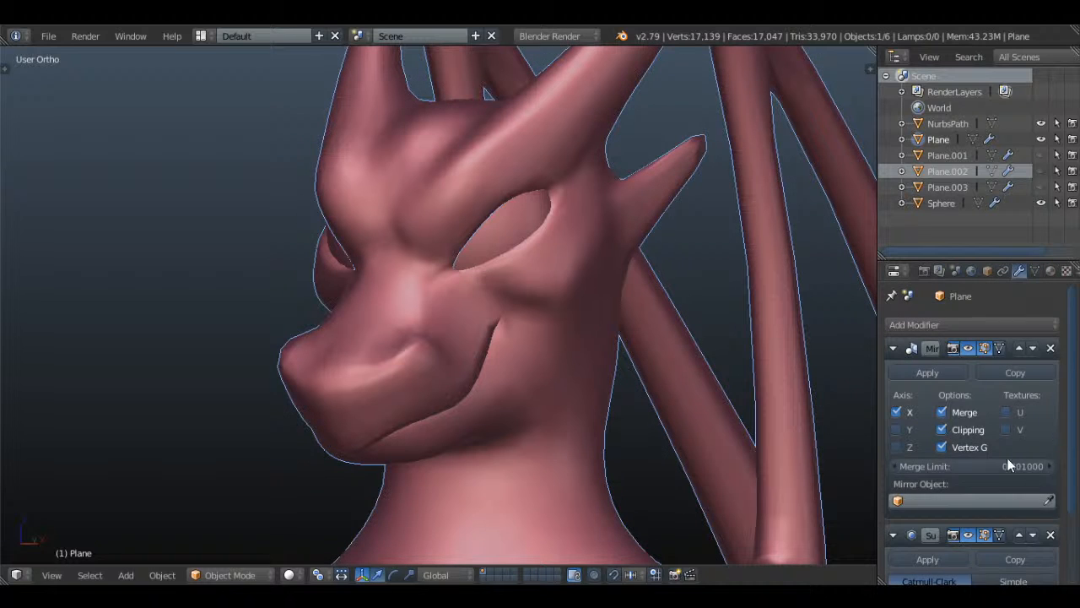
scroll(1007, 458, "down", 3)
left_click(962, 525)
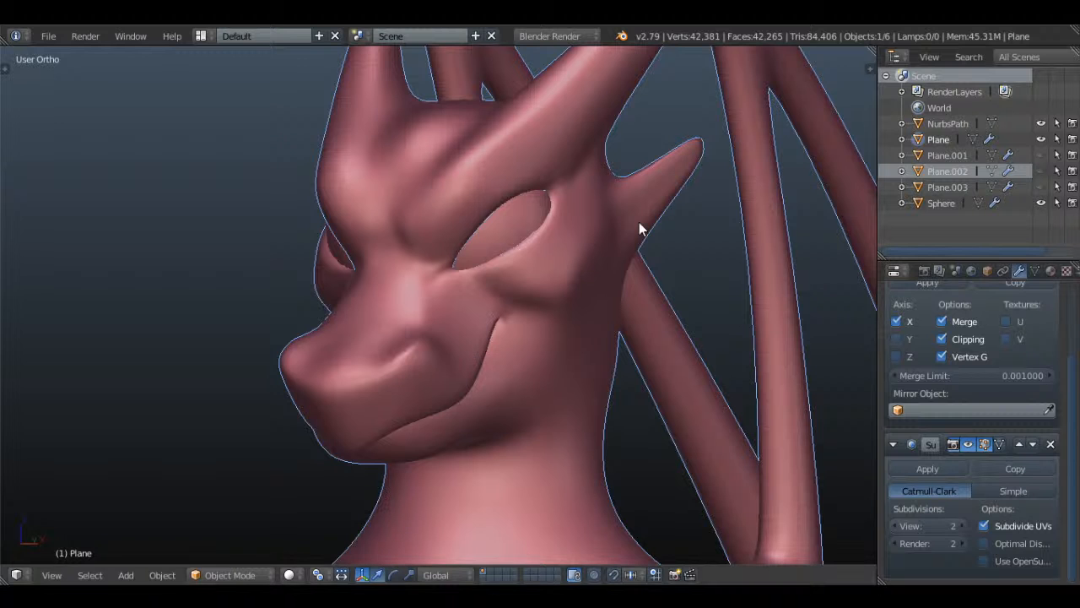
key("a")
middle_click_drag(639, 222, 520, 332)
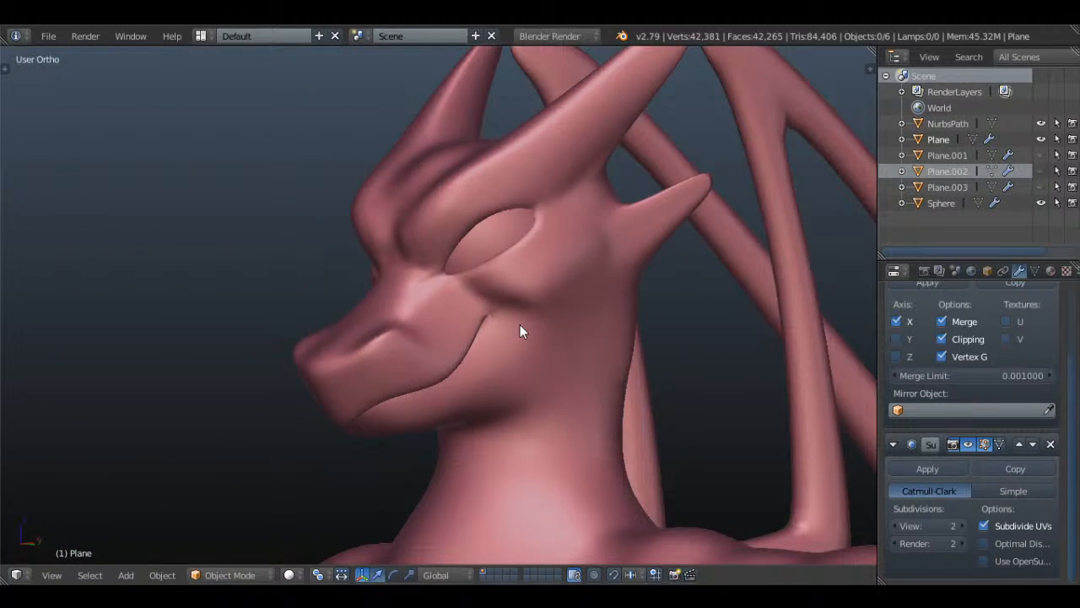
- Examine the head in front view and close up, checking the snout with and without the mesh edges
key("KP_1")
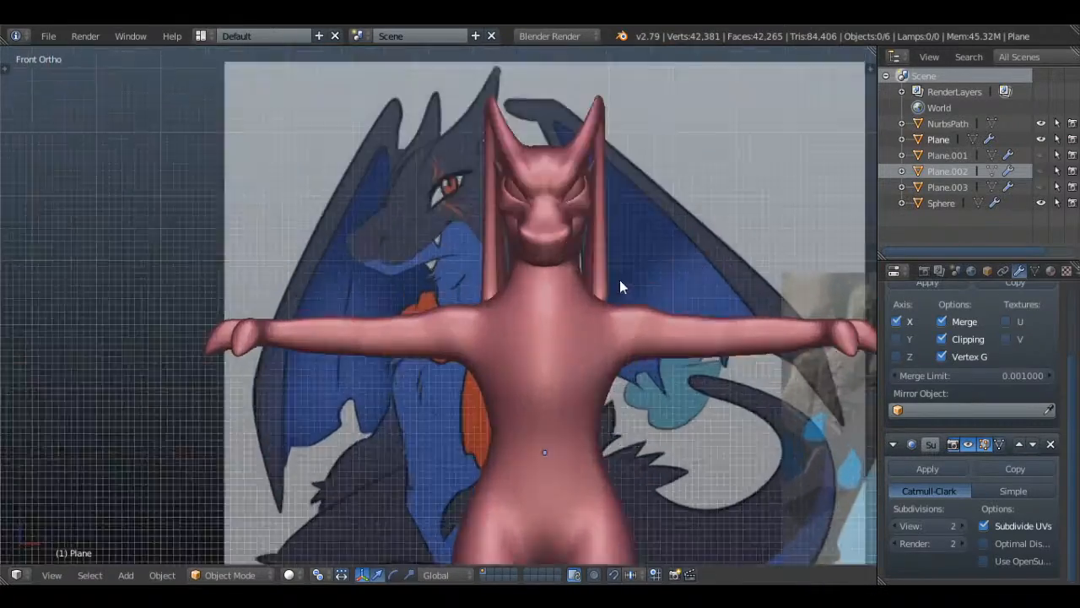
scroll(620, 279, "up", 4)
middle_click_drag(593, 287, 498, 354, "shift")
middle_click_drag(563, 218, 492, 309, "shift")
scroll(492, 309, "up", 4)
key("Tab")
middle_click_drag(626, 314, 623, 396)
key("Tab")
middle_click_drag(631, 342, 629, 315)
key("Tab")
- Move the single vertex on the upper snout crease slightly up and forward, then return to object mode
middle_click_drag(681, 347, 560, 287)
key("Tab")
key("Tab")
right_click(482, 271)
key("g")
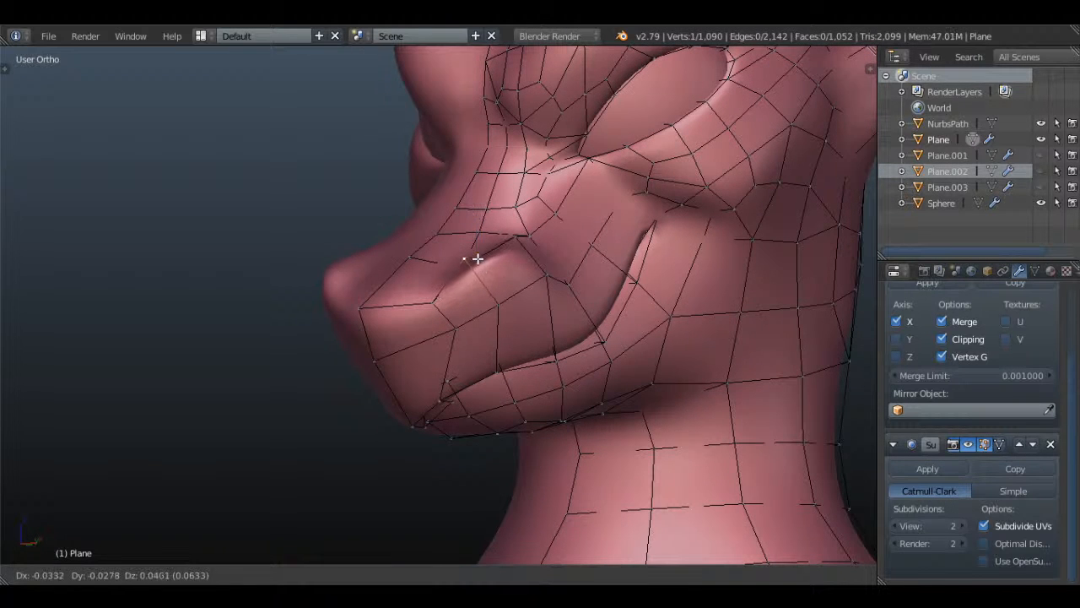
left_click(472, 254)
key("Tab")
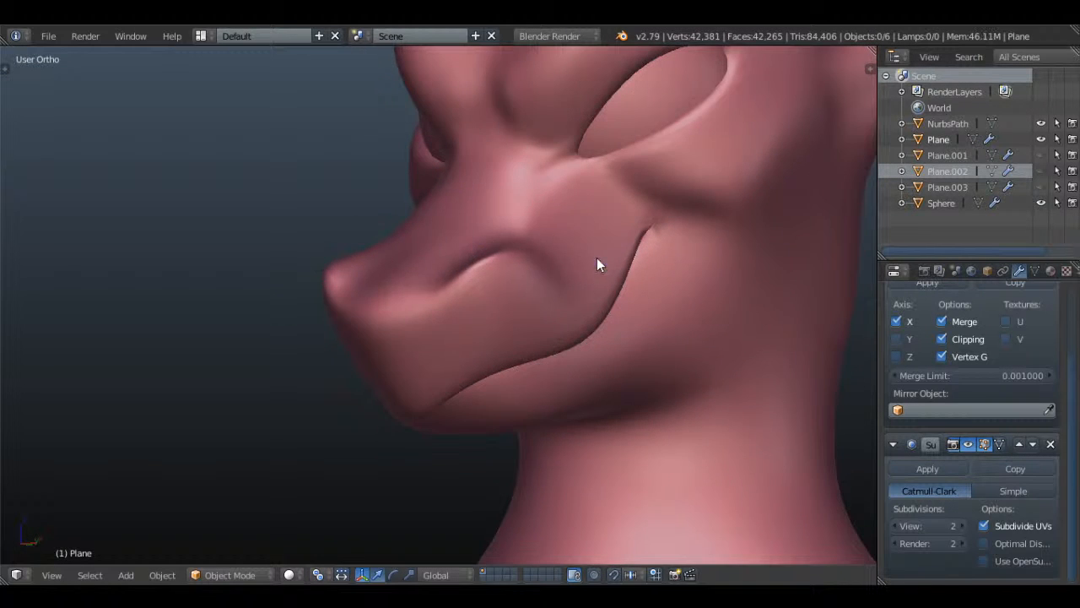
- Set the viewport subdivision level to 3, inspect the snout from several angles and save over the file
middle_click_drag(597, 258, 718, 291)
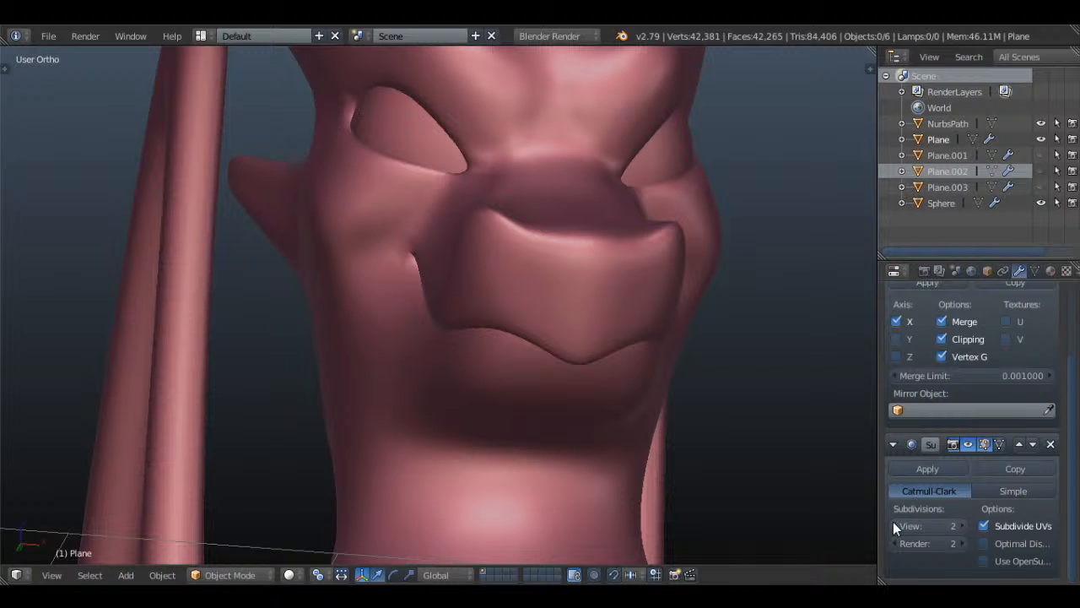
left_click(962, 525)
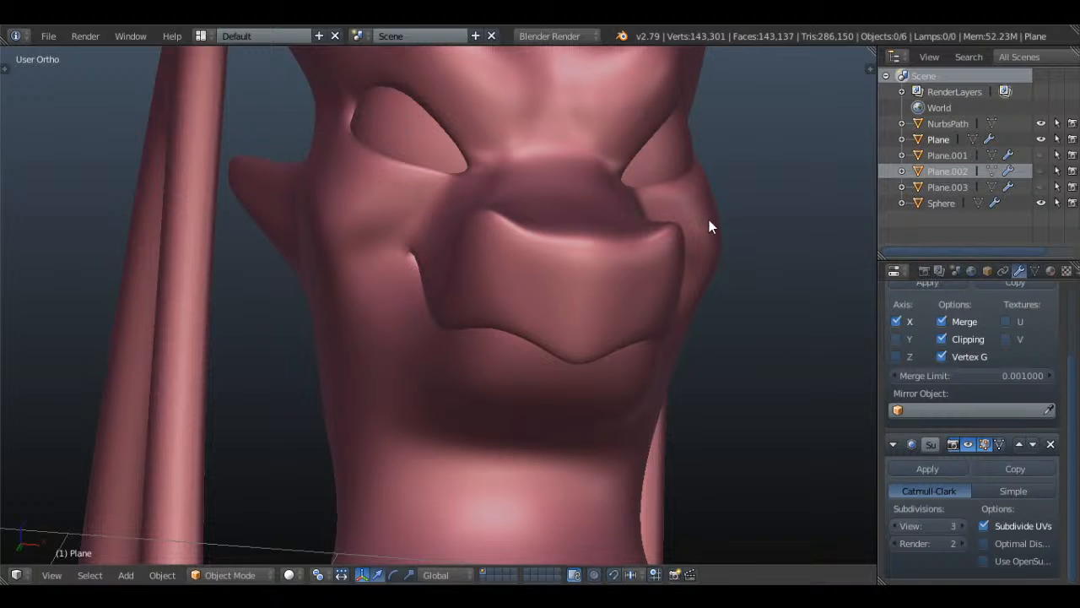
middle_click_drag(709, 222, 647, 253)
key("ctrl+s")
left_click(647, 253)
middle_click_drag(715, 328, 633, 337)
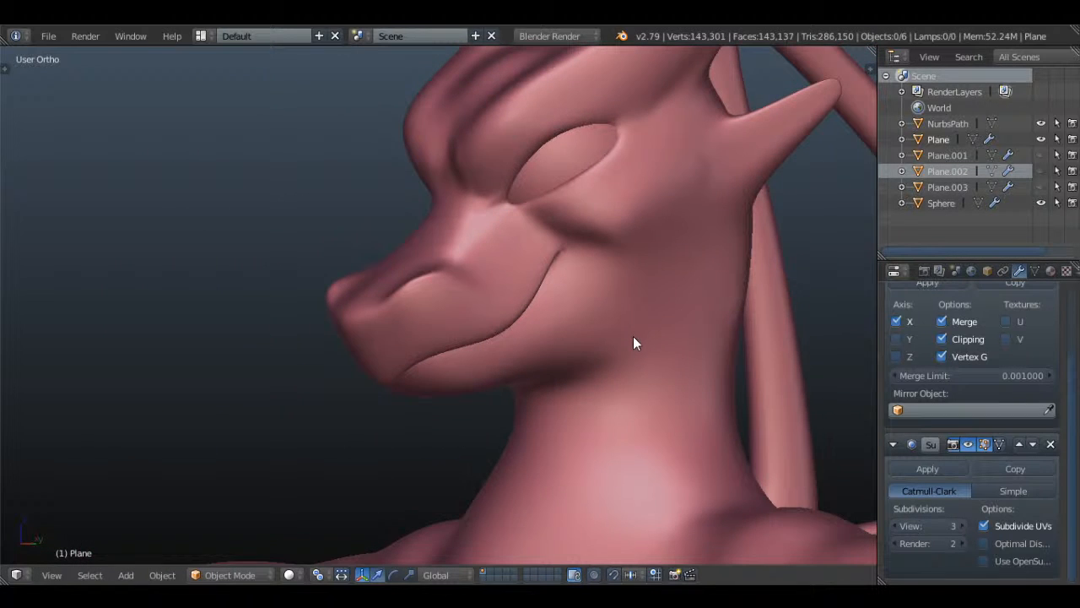
- Look over the head and neck, then set the viewport subdivision level back to 1
scroll(566, 313, "down", 6)
middle_click_drag(564, 408, 571, 272, "shift")
scroll(596, 282, "up", 6)
middle_click_drag(582, 365, 871, 477)
left_click(894, 526)
left_click(895, 526)
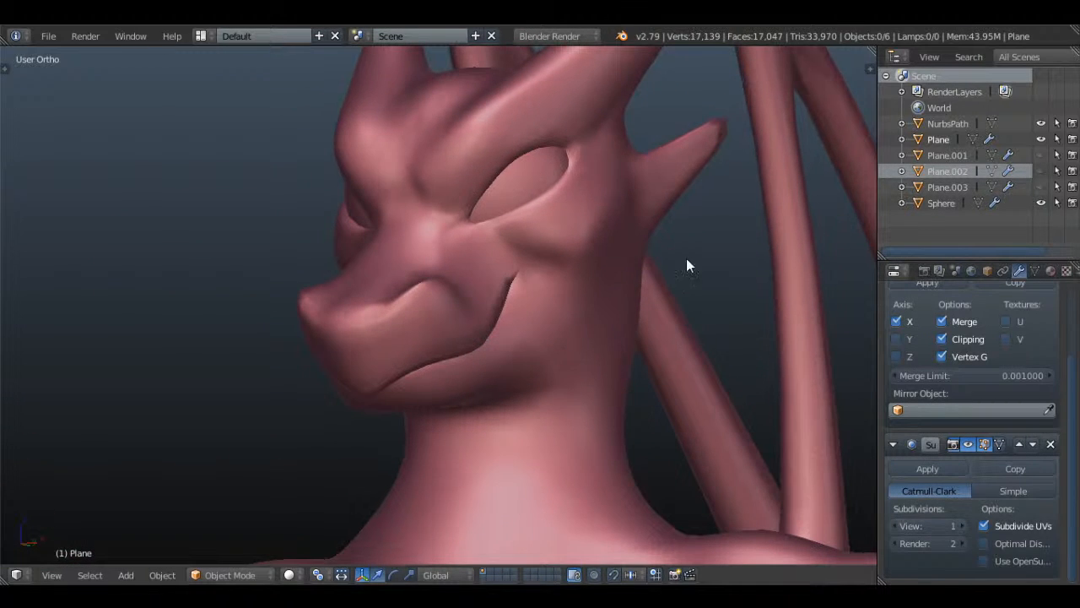
- Raise the viewport subdivision level step by step to 4 while viewing the head and shoulders
middle_click_drag(647, 200, 556, 281)
scroll(679, 243, "down", 3)
scroll(559, 279, "up", 2)
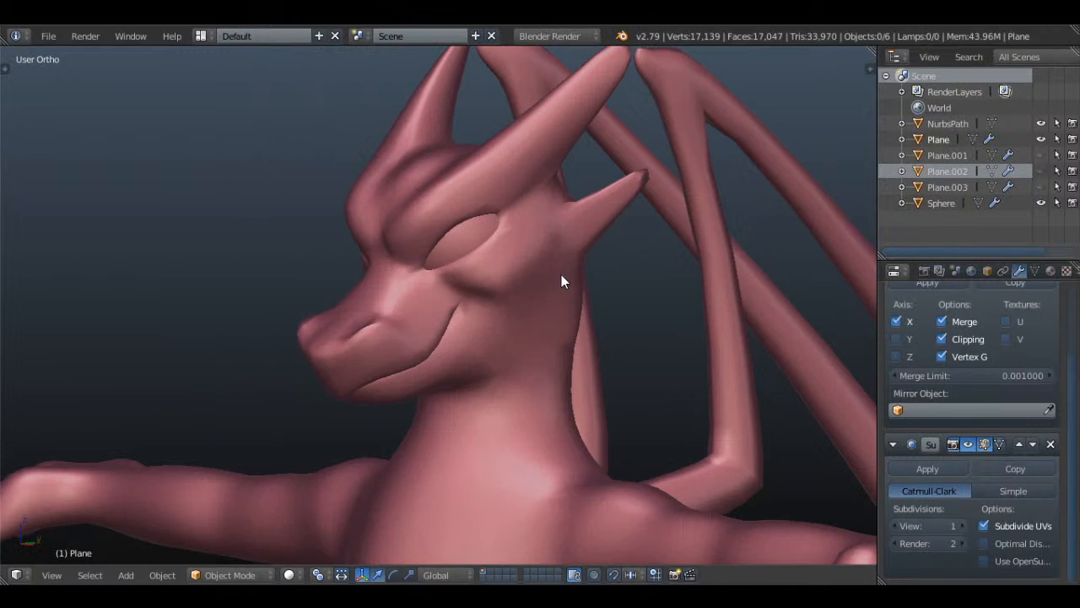
left_click(969, 525)
left_click(969, 527)
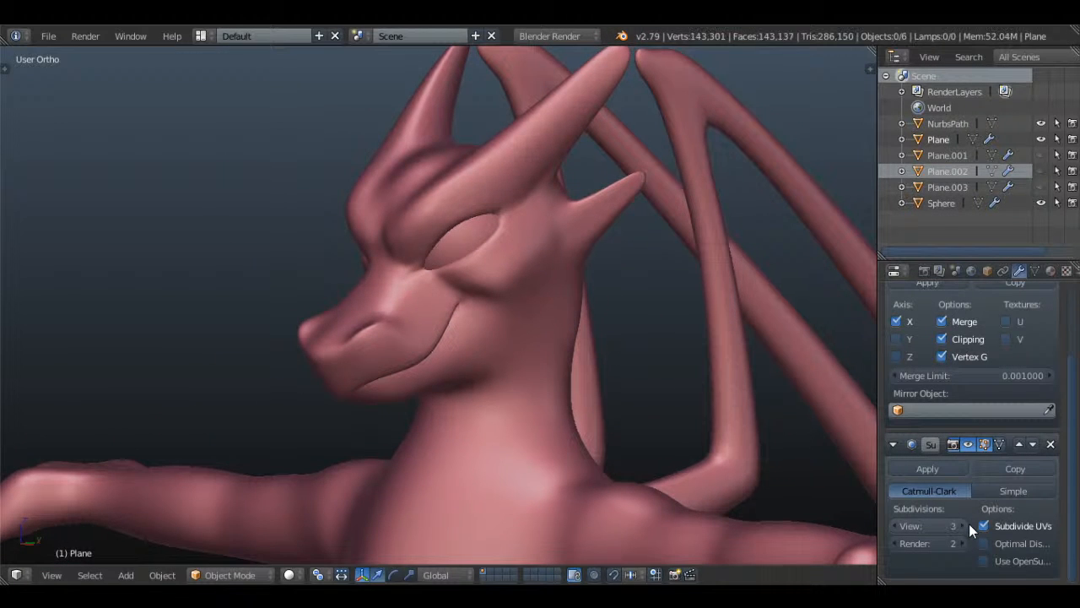
left_click(969, 524)
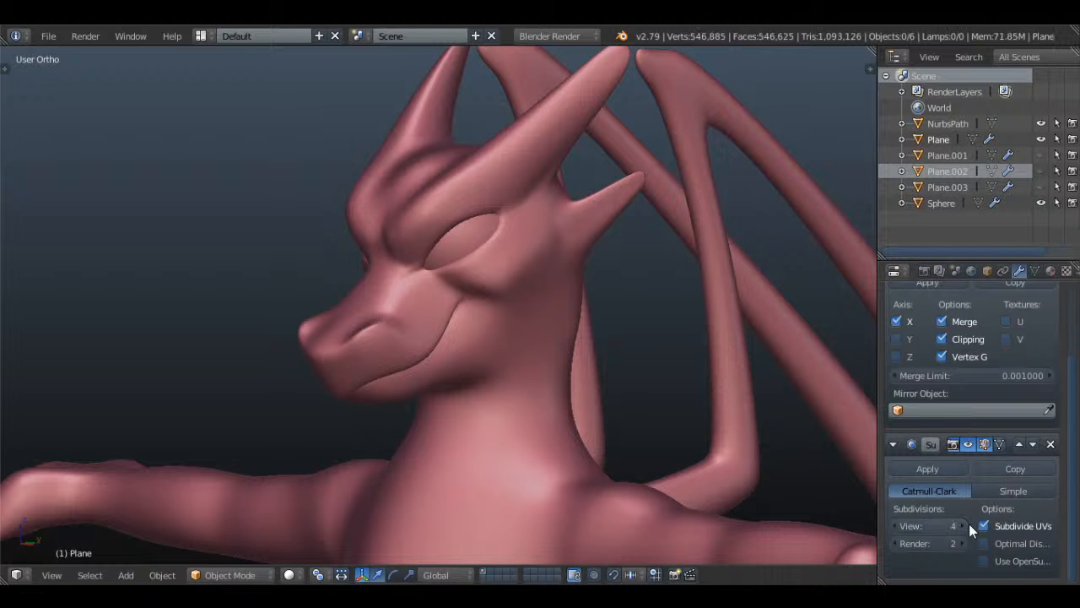
- Lower the viewport subdivision level to 1 and save over Vanguard 1.blend
left_click(893, 528)
left_click(893, 528)
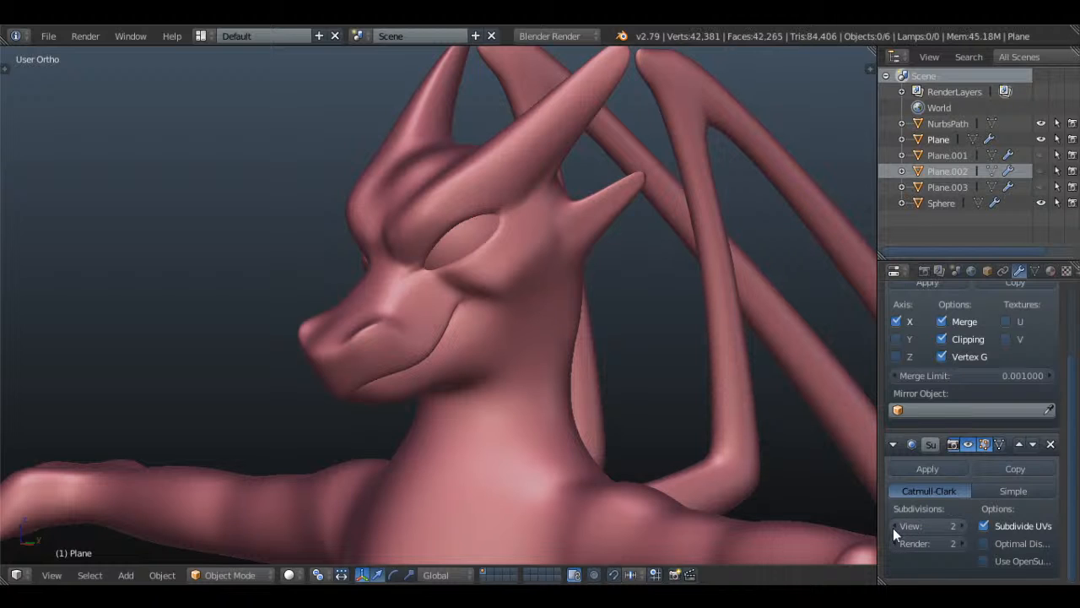
left_click(893, 528)
key("ctrl+s")
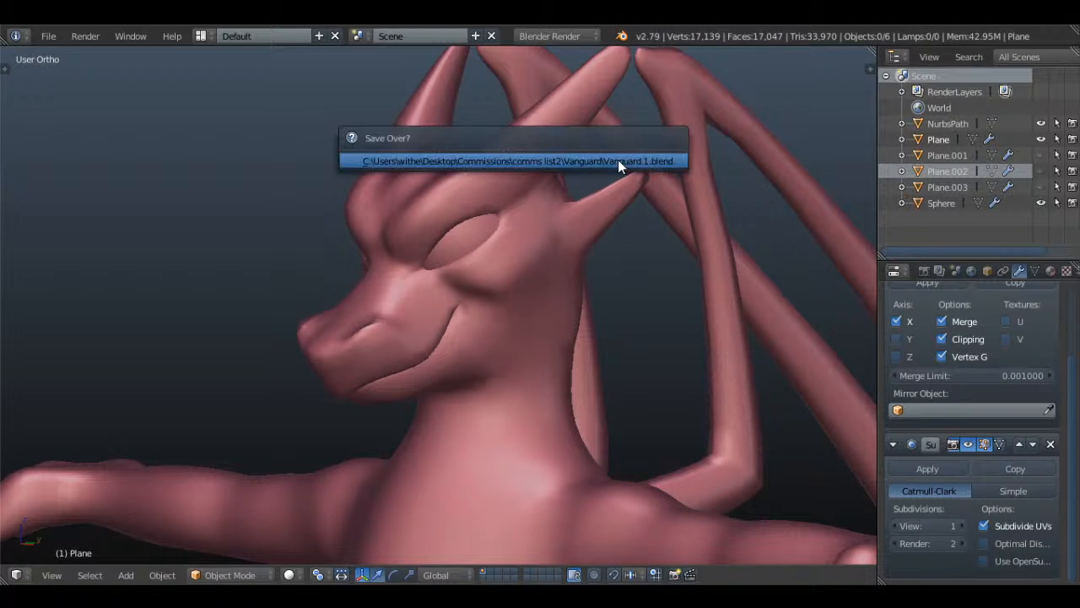
left_click(618, 160)
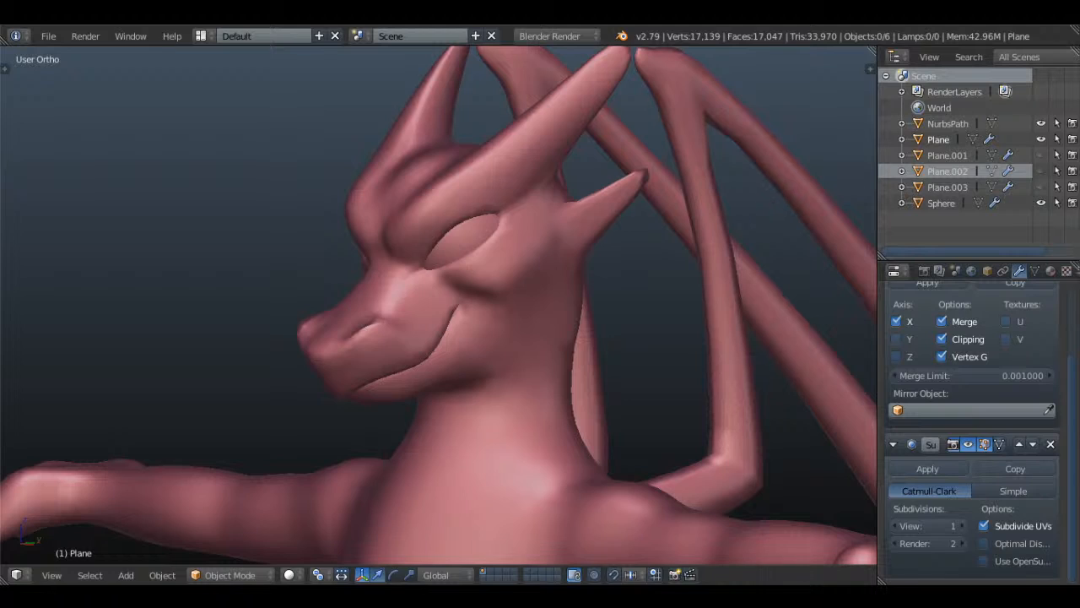
- Compare the full figure with the reference image in right side view and save over the file
scroll(541, 303, "down", 2)
key("KP_4")
key("KP_3")
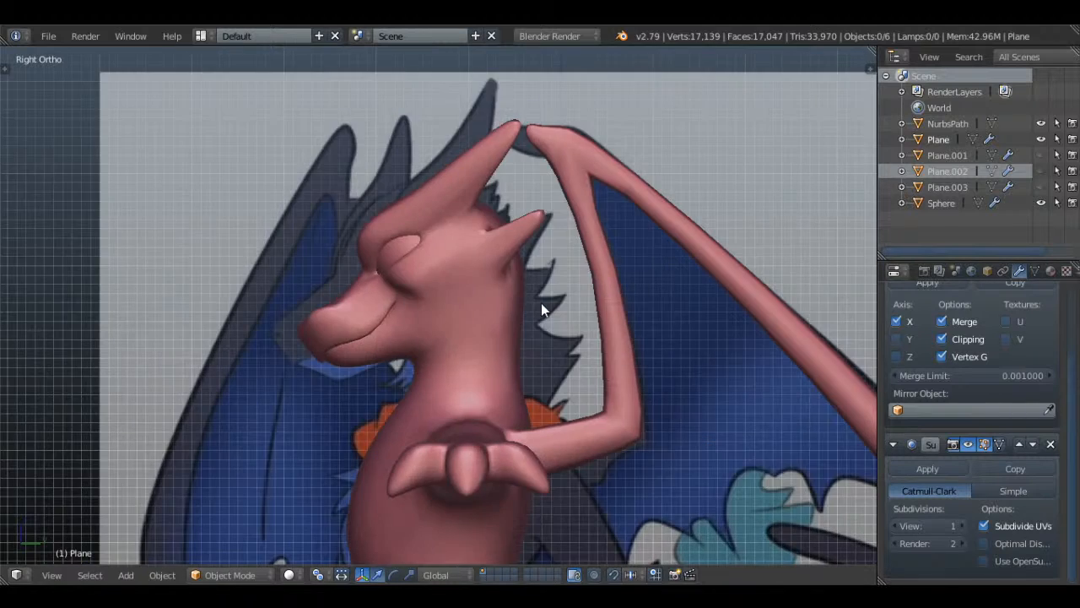
scroll(541, 303, "down", 4)
key("ctrl+s")
left_click(585, 326)
scroll(574, 371, "down", 4)
middle_click_drag(565, 401, 560, 340, "shift")
scroll(561, 340, "up", 5)
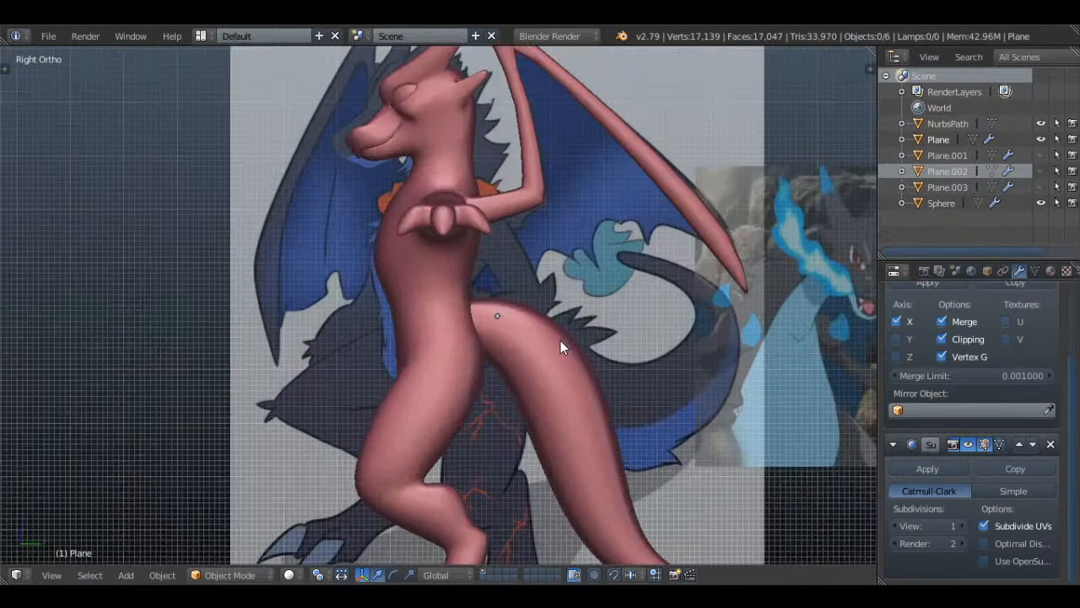
- Compare the body in wireframe with the reference in front view, save over the file and restore solid shading
key("KP_1")
key("z")
scroll(552, 331, "up", 2)
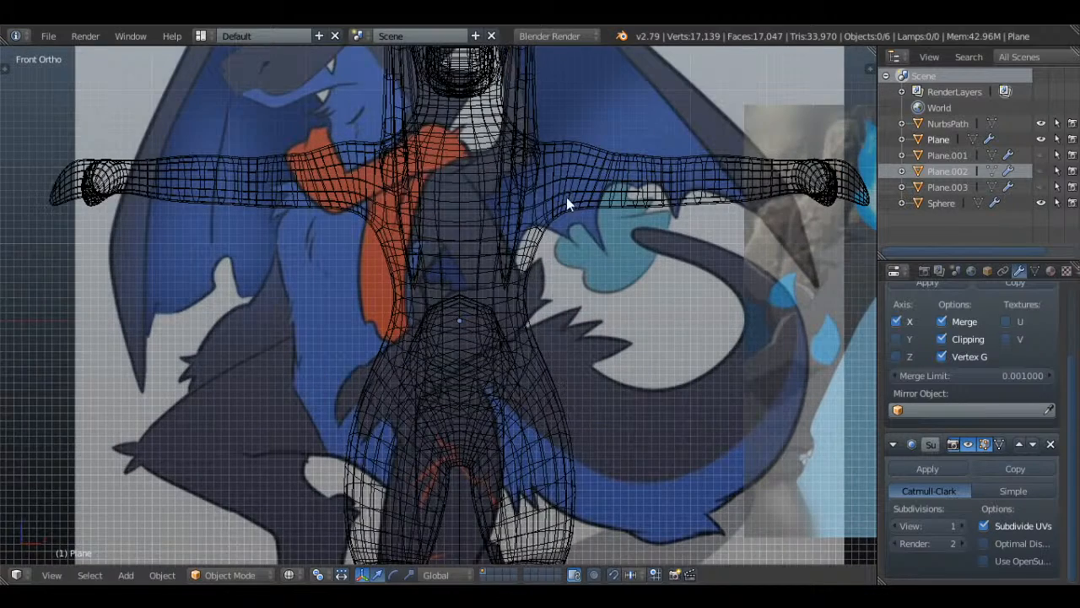
middle_click_drag(566, 196, 542, 322, "shift")
key("ctrl+s")
left_click(542, 323)
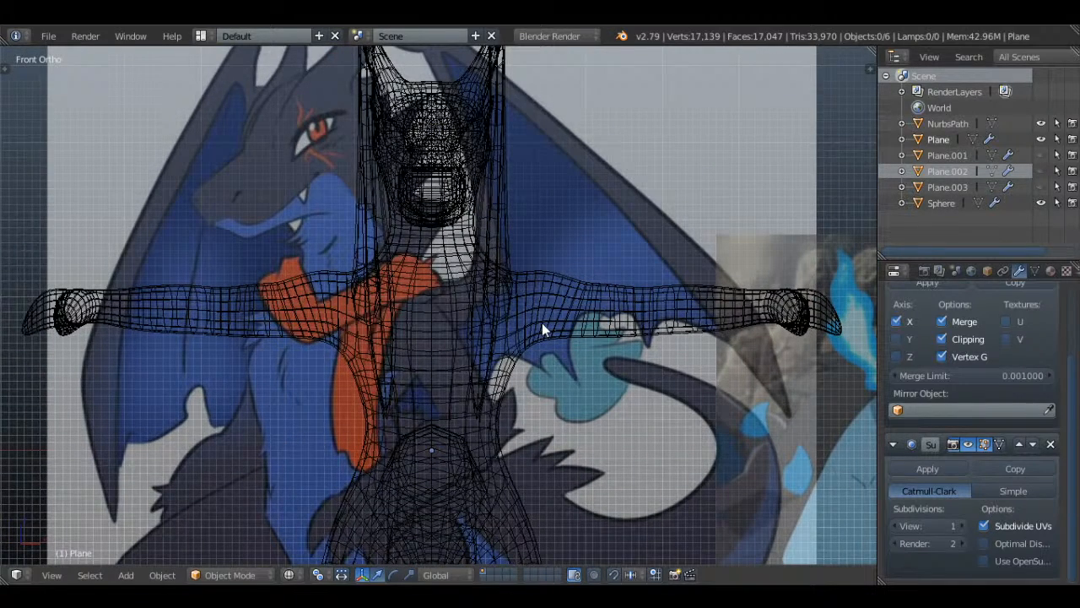
key("z")
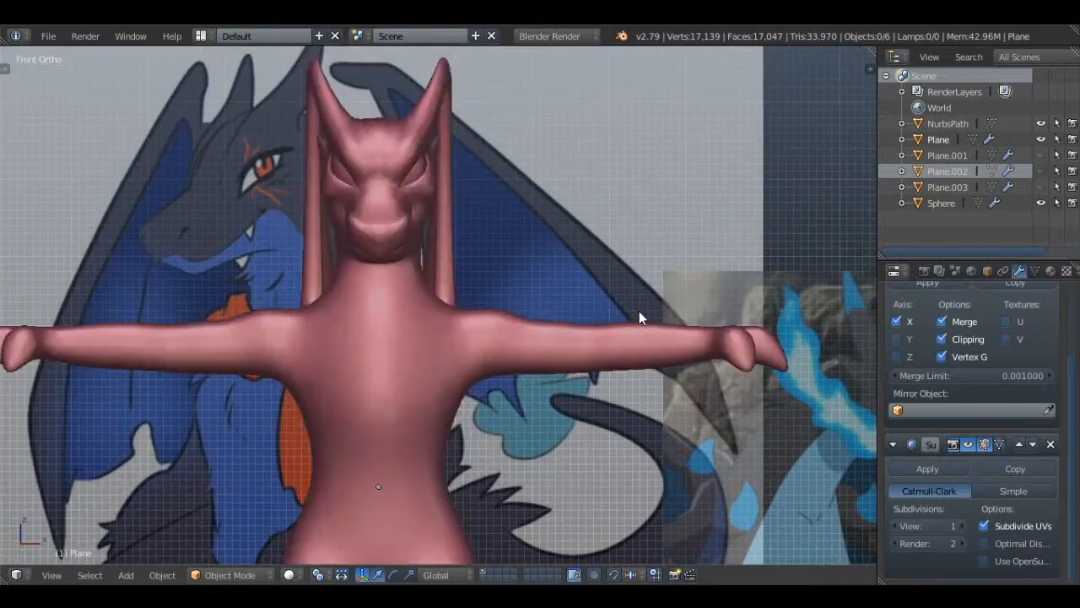
- Duplicate the body object in place and hide the duplicate as a backup
mouse_move(639, 313)
middle_mouse_down()
mouse_move(509, 314)
mouse_move(482, 272)
mouse_move(562, 263)
middle_mouse_up()
right_click(452, 272)
key("shift+d")
left_click(561, 263)
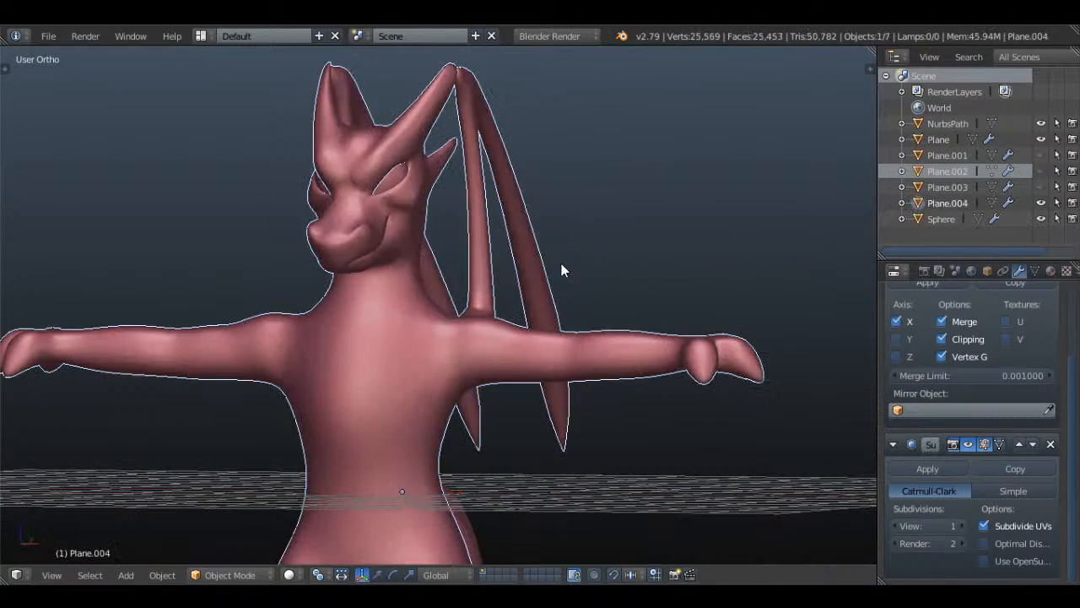
left_click(1042, 203)
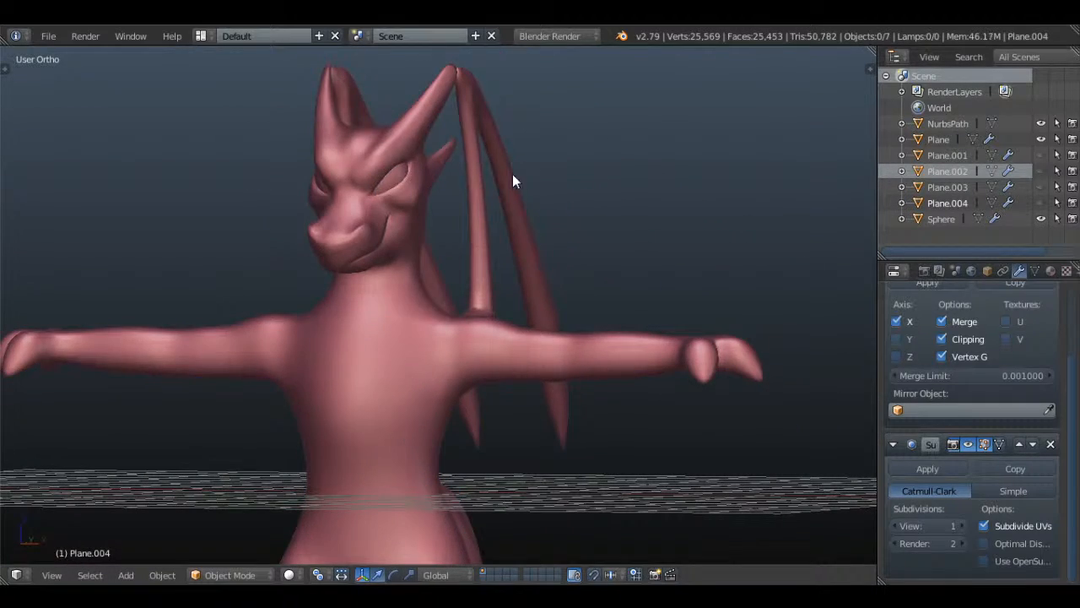
- Select the original body, look it over from a three-quarter angle and save the file with the hidden backup
right_click(525, 246)
middle_click_drag(525, 246, 725, 293)
scroll(972, 356, "up", 3)
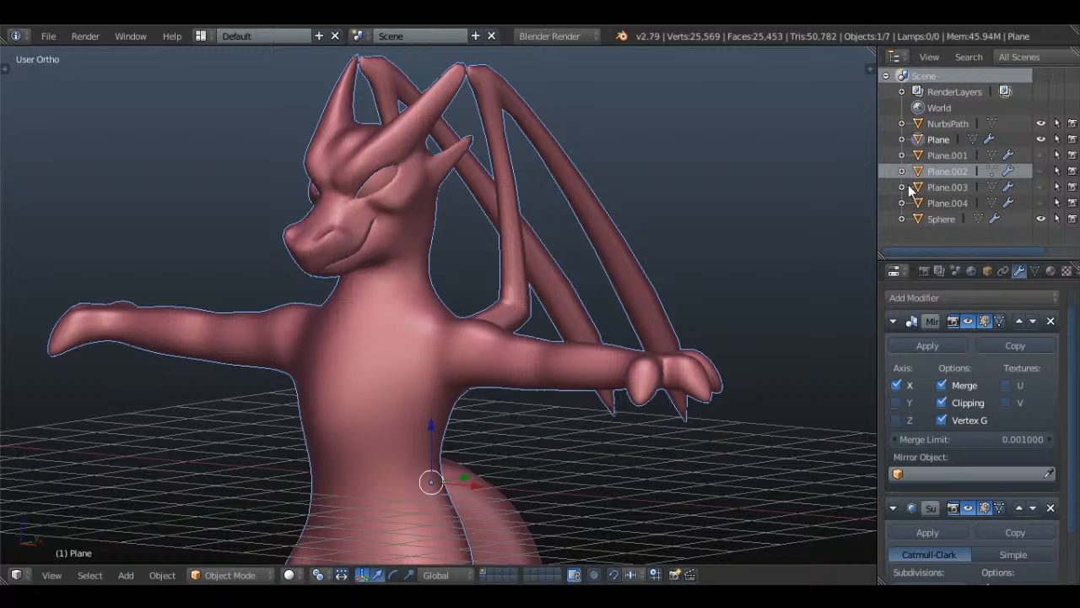
middle_click_drag(536, 255, 536, 310)
key("ctrl+s")
left_click(529, 257)
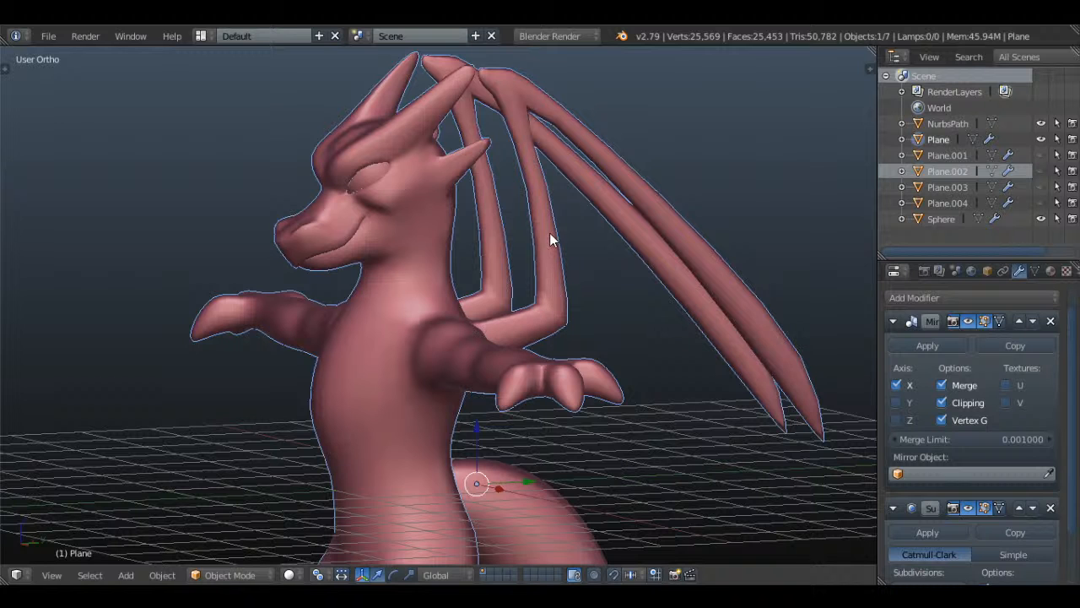
- Review the body in front, side and angled views, inspect its mesh edges and wireframe, and save over the file
mouse_move(550, 234)
middle_mouse_down()
mouse_move(588, 222)
mouse_move(557, 239)
middle_mouse_up()
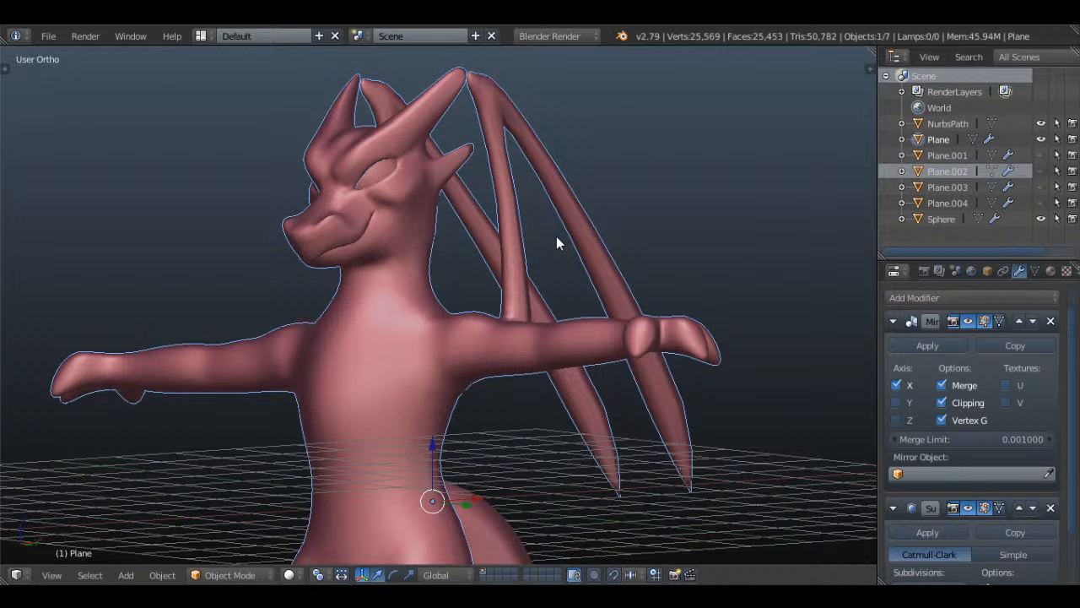
key("KP_1")
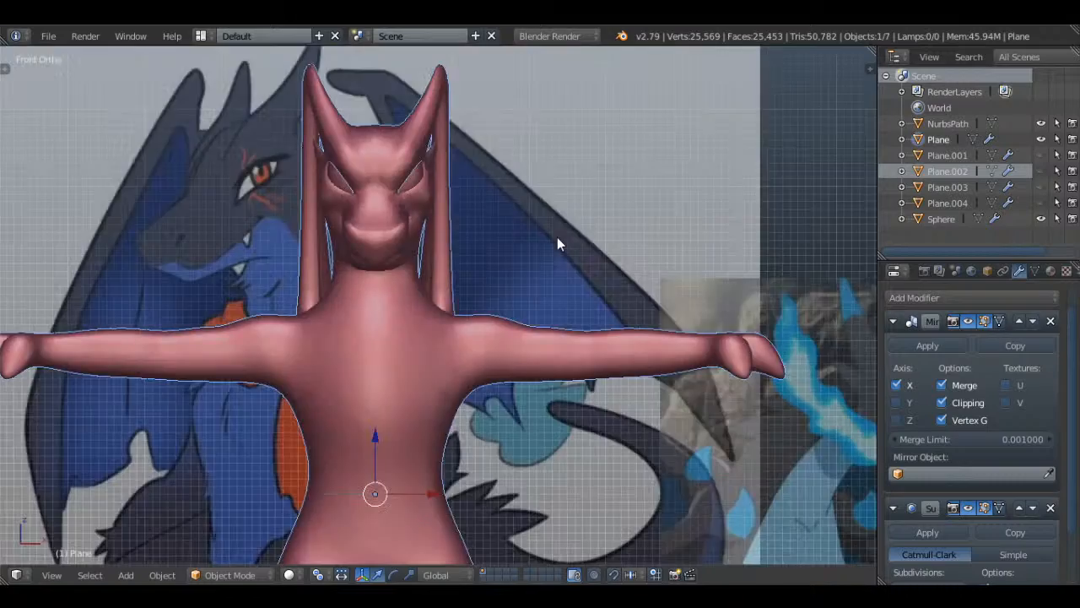
key("KP_3")
key("a")
right_click(570, 245)
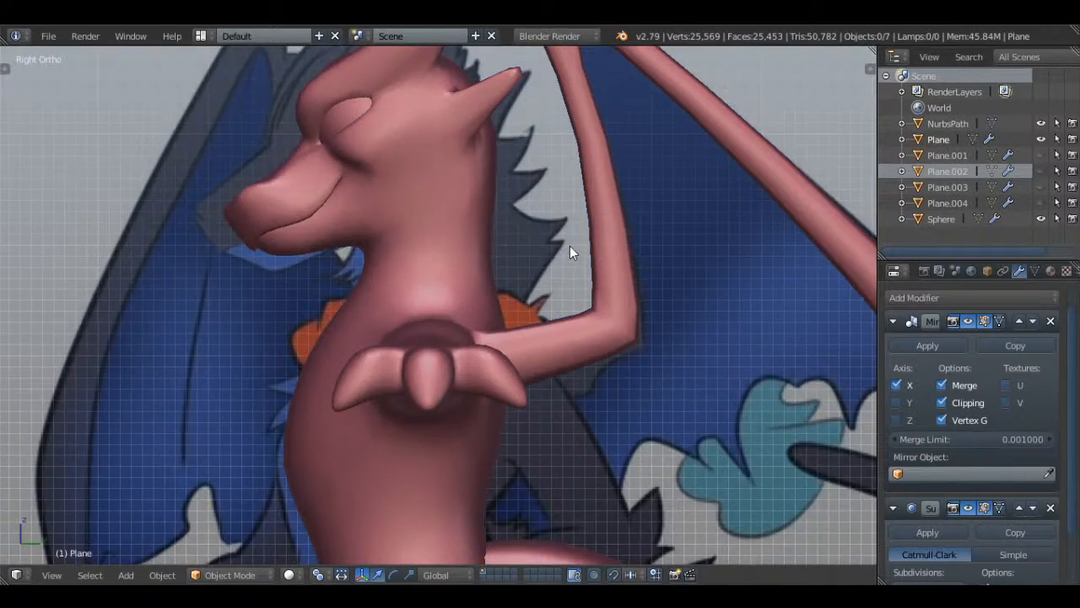
middle_click_drag(570, 246, 533, 256)
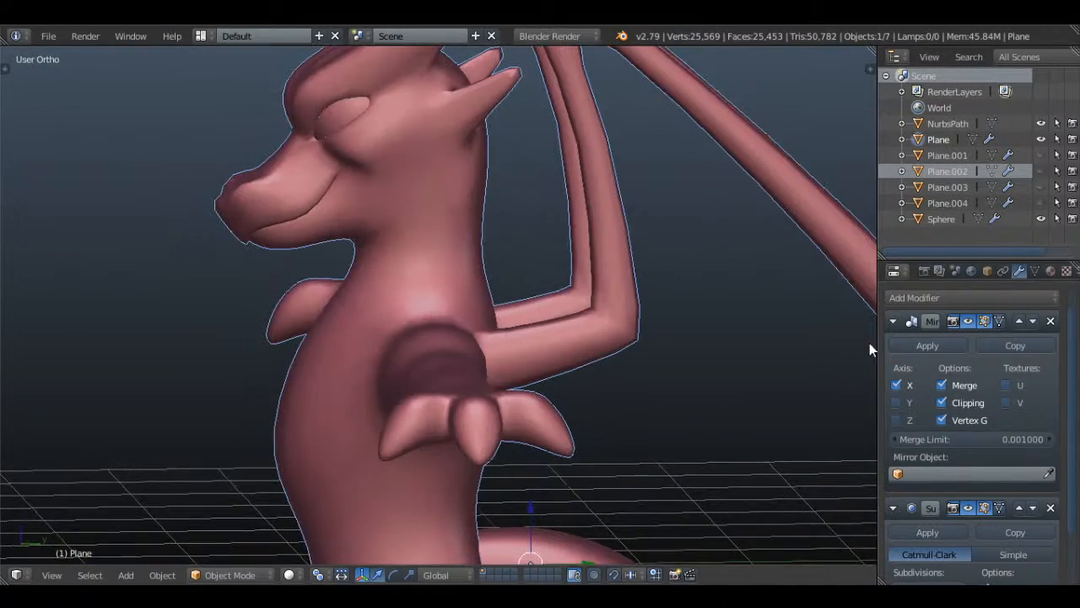
key("Tab")
mouse_move(493, 299)
middle_mouse_down()
mouse_move(629, 278)
mouse_move(607, 277)
mouse_move(621, 267)
mouse_move(539, 295)
mouse_move(599, 282)
mouse_move(575, 267)
mouse_move(546, 284)
mouse_move(584, 292)
mouse_move(626, 275)
mouse_move(586, 306)
mouse_move(527, 311)
middle_mouse_up()
key("Tab")
key("a")
key("z")
key("ctrl+s")
left_click(621, 267)
key("z")
key("Tab")
key("a")
key("Tab")
scroll(557, 296, "up", 3)
key("z")
key("z")
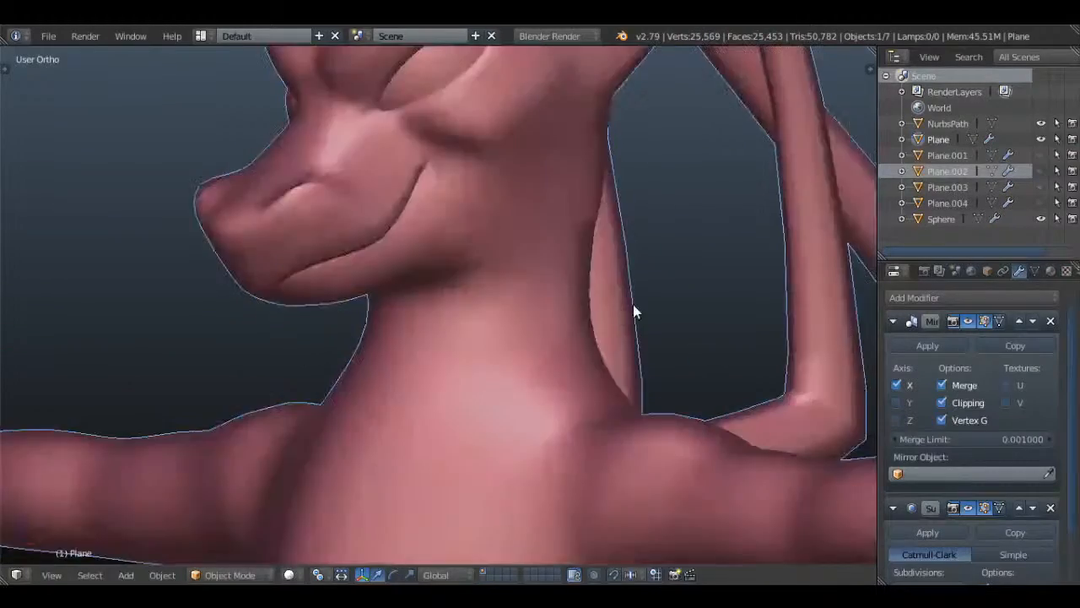
- Apply the Mirror modifier and the Subdivision Surface modifier to the body
scroll(633, 304, "down", 3)
left_click(928, 346)
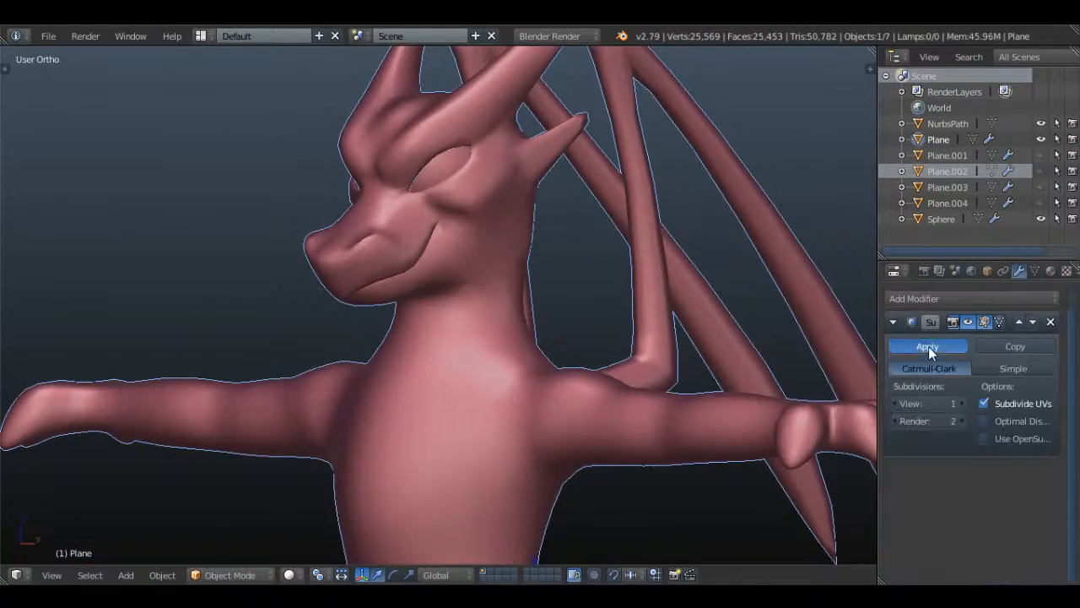
left_click(928, 346)
- Open the body mesh and fill a triangular face across the inner corner where the two wing bones meet
key("Tab")
key("a")
middle_click_drag(641, 279, 549, 355)
key("a")
key("a")
scroll(549, 356, "up", 1)
key("a")
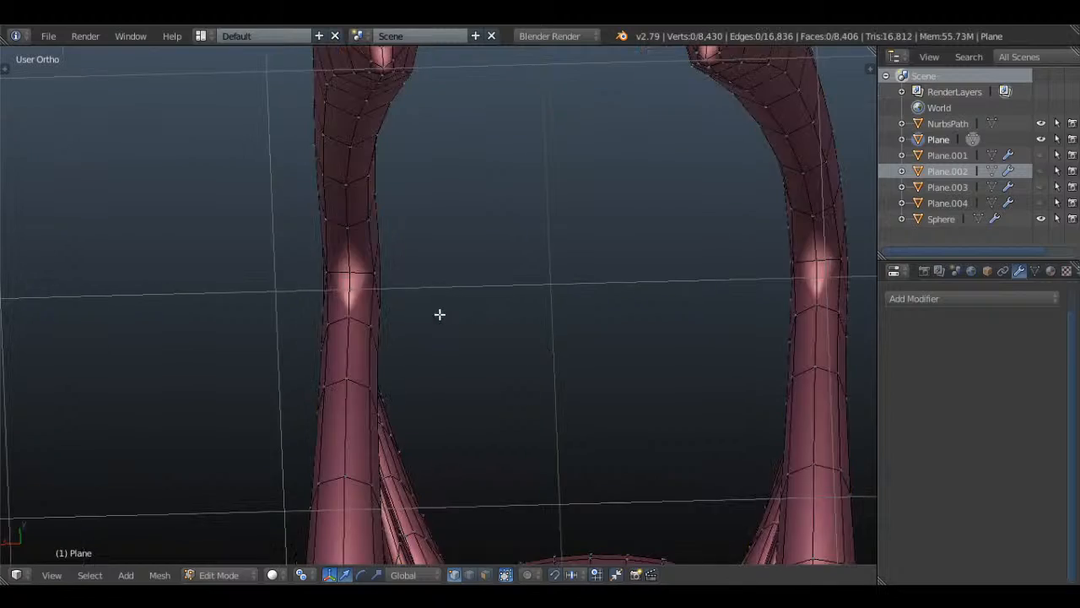
middle_click_drag(454, 319, 563, 364, "shift")
scroll(562, 364, "up", 3)
key("a")
right_click(482, 327)
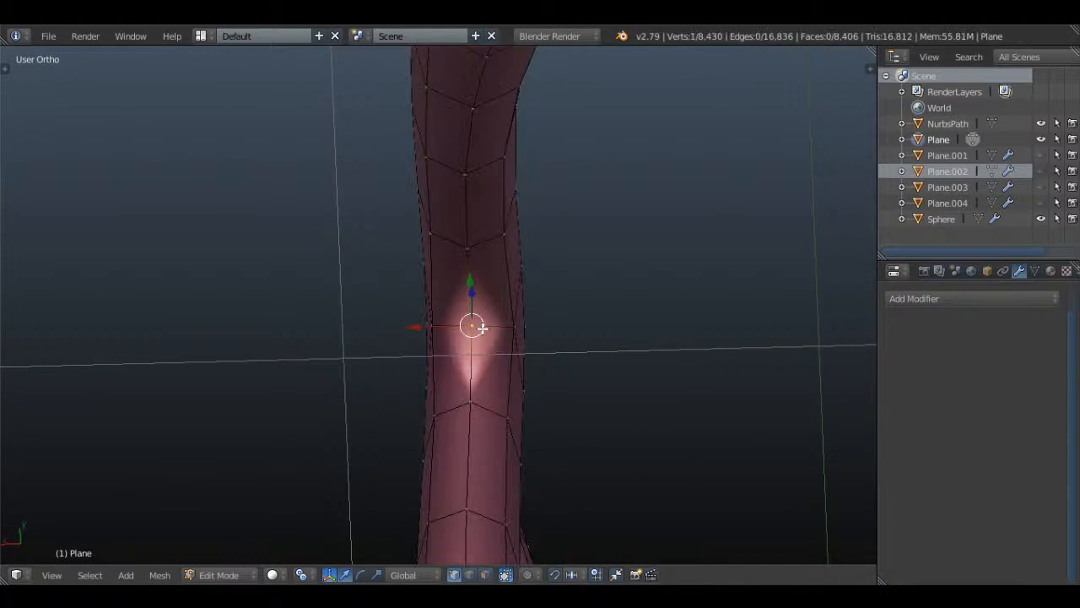
scroll(478, 267, "down", 4)
middle_click_drag(477, 267, 528, 295)
key("f")
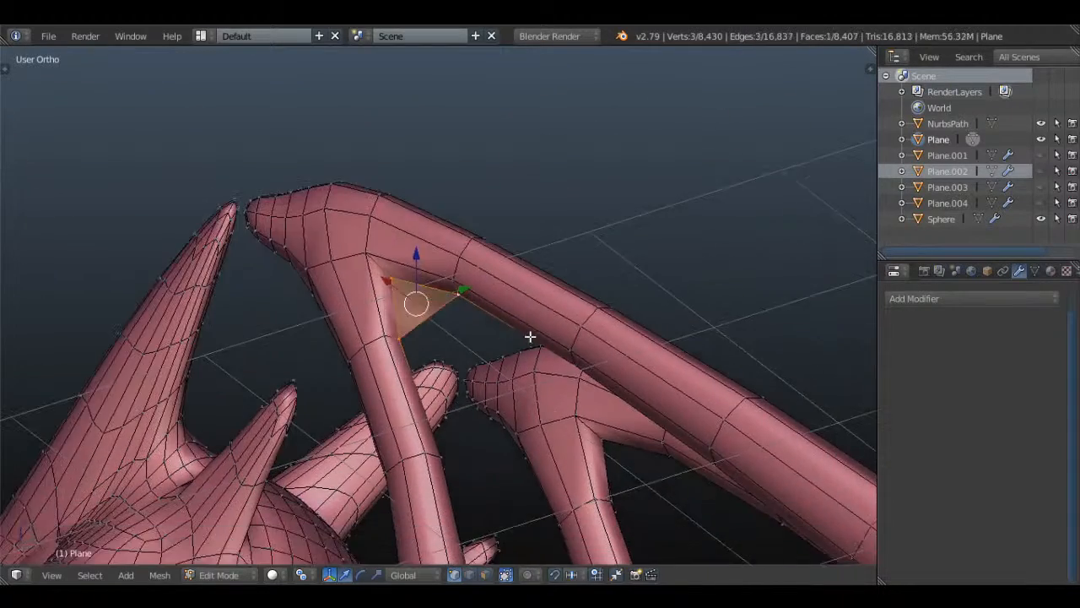
- Select two neighbouring vertices along the inner edge of the front wing bone beside the corner face
middle_click_drag(531, 335, 476, 292)
key("a")
scroll(475, 292, "up", 2)
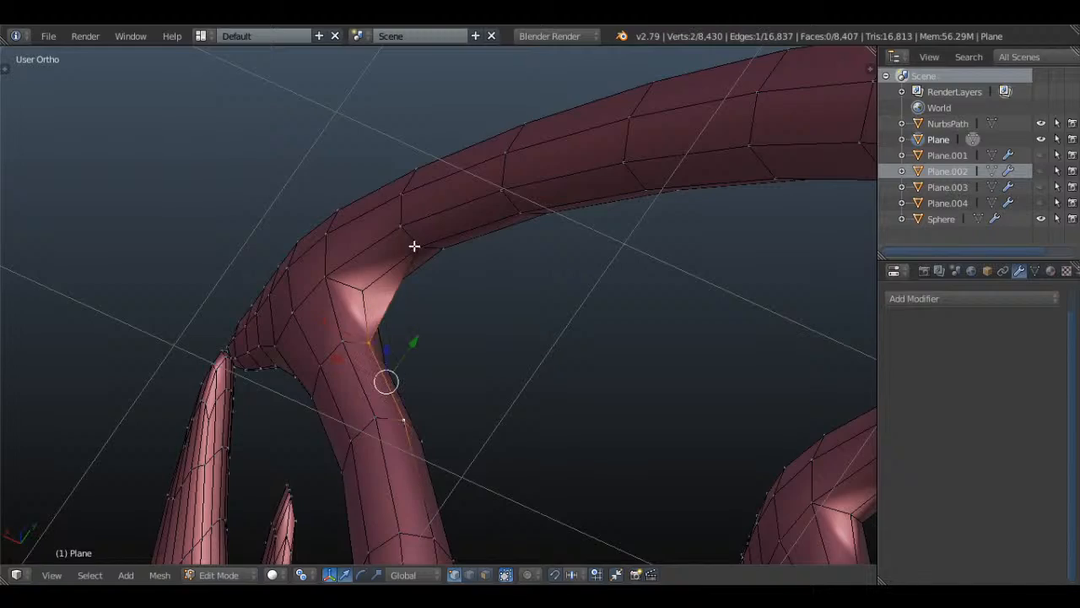
- Fill two membrane faces between the inner and outer bones at the upper part of the wing
key("f")
middle_click_drag(540, 251, 425, 268)
key("a")
right_click(239, 297)
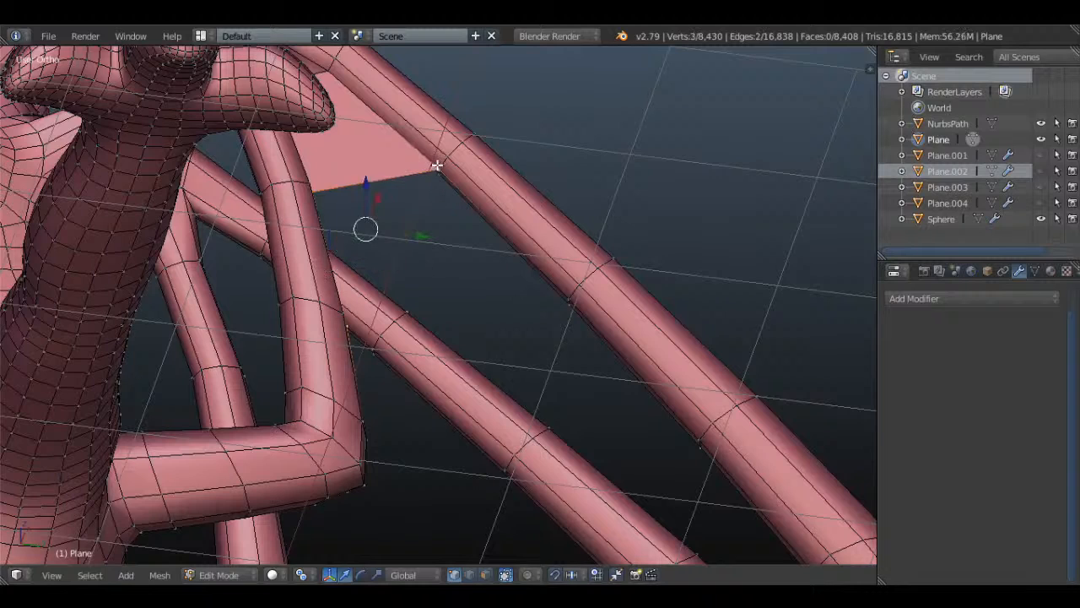
key("f")
- Fill the next membrane face below, extending it one vertex further down the outer wing bone toward the elbow
right_click(571, 294)
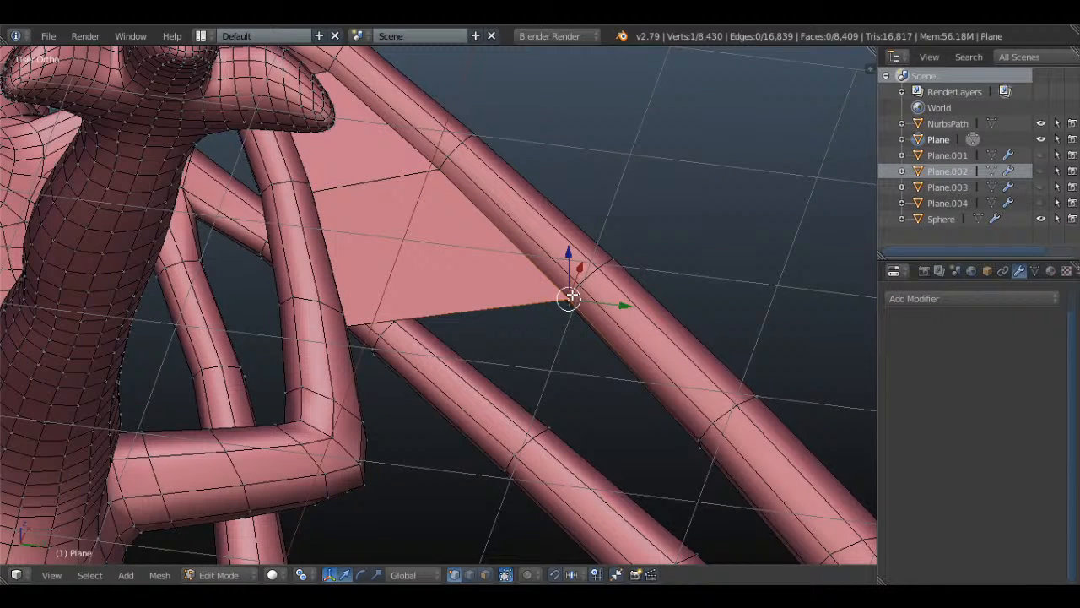
right_click(706, 432, "shift")
right_click(703, 436, "shift")
middle_click_drag(701, 434, 444, 425)
middle_click_drag(444, 425, 515, 181, "shift")
scroll(514, 181, "up", 1)
key("f")
- Fill the lowest membrane face between the wing's elbow corner and the outer bone
middle_click_drag(365, 300, 426, 286)
right_click(375, 296)
right_click(377, 355, "shift")
middle_click_drag(379, 353, 620, 127)
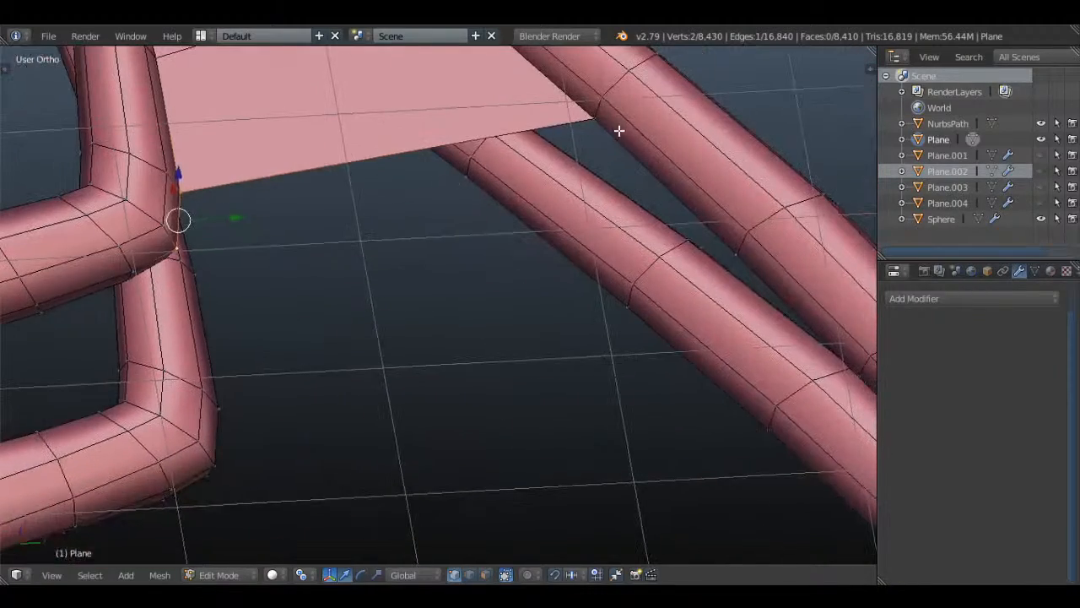
right_click(601, 115, "shift")
right_click(744, 252, "shift")
key("f")
- Check the wing in Object Mode and apply smooth shading to the whole character mesh
scroll(722, 257, "down", 4)
key("a")
middle_click_drag(722, 257, 522, 244)
key("Tab")
middle_click_drag(415, 174, 545, 202)
key("Tab")
key("Tab")
key("t")
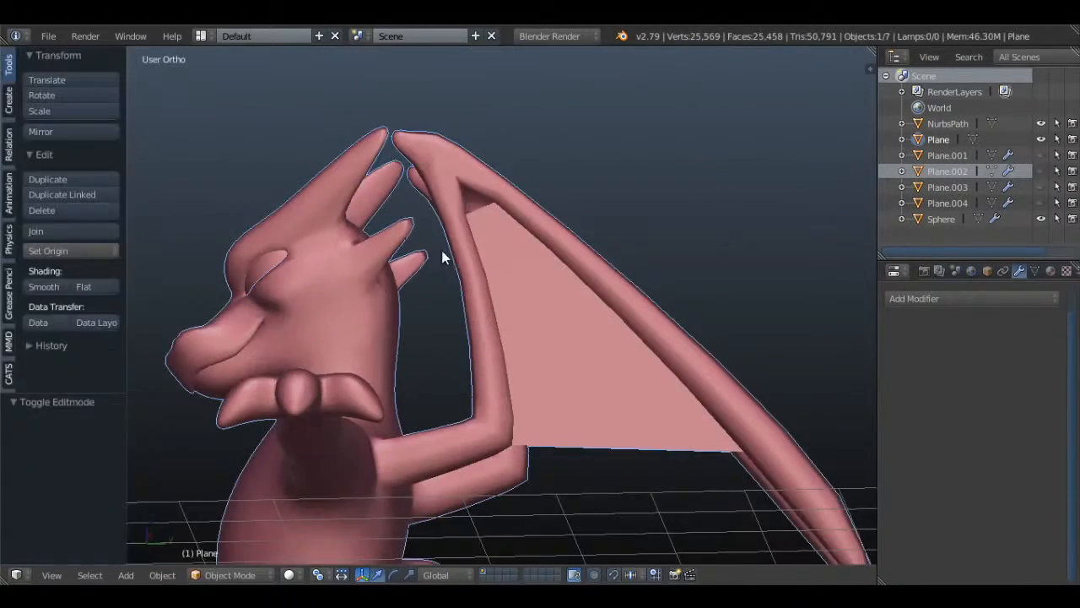
left_click(37, 287)
key("t")
- Return to Edit Mode and examine the wing membrane against the side-view reference in wireframe
key("Tab")
mouse_move(577, 289)
middle_mouse_down()
mouse_move(617, 347)
mouse_move(566, 246)
middle_mouse_up()
key("a")
mouse_move(551, 338)
middle_mouse_down()
mouse_move(538, 371)
mouse_move(483, 227)
middle_mouse_up()
key("a")
key("KP_3")
scroll(554, 290, "up", 3)
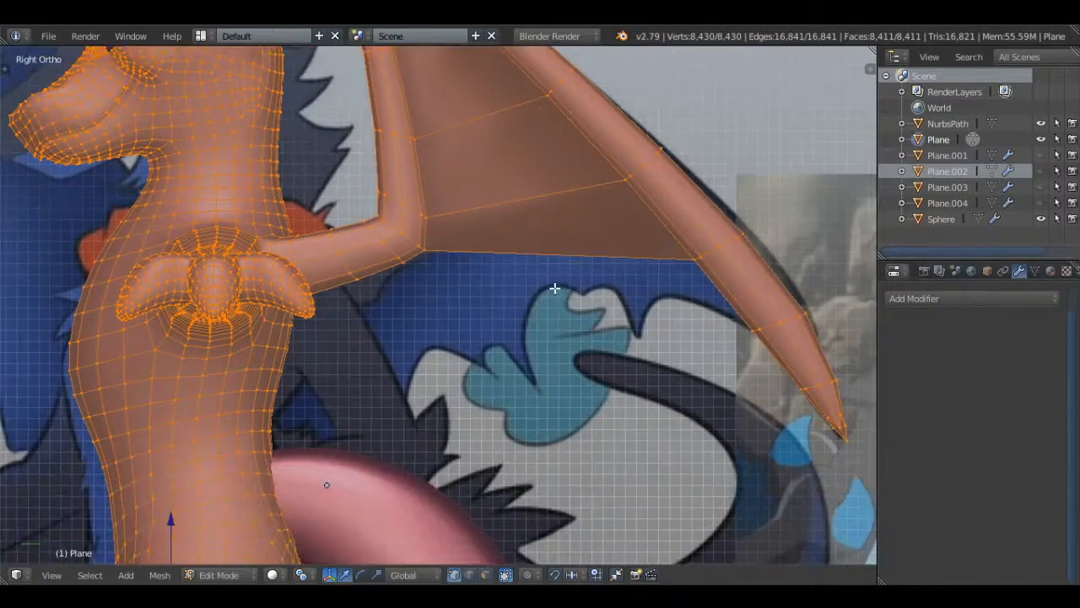
key("a")
key("z")
- Extrude a chain of two vertices down and inward from the membrane's lower outer corner, about 0.6 units each
middle_click_drag(682, 252, 691, 174)
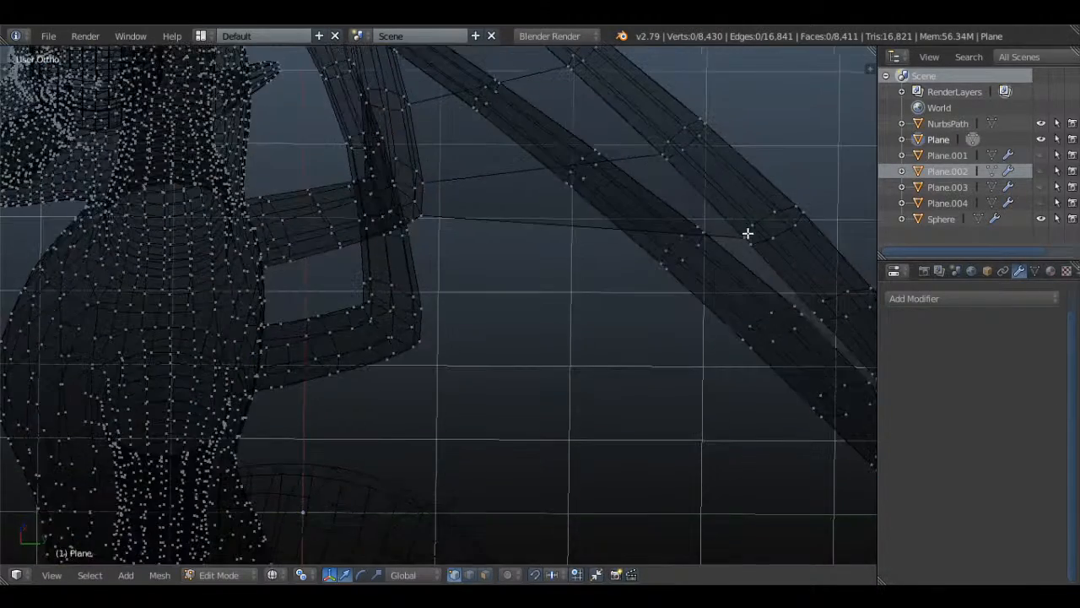
right_click(747, 233)
scroll(745, 231, "down", 2)
middle_click_drag(736, 248, 722, 207)
key("KP_3")
key("z")
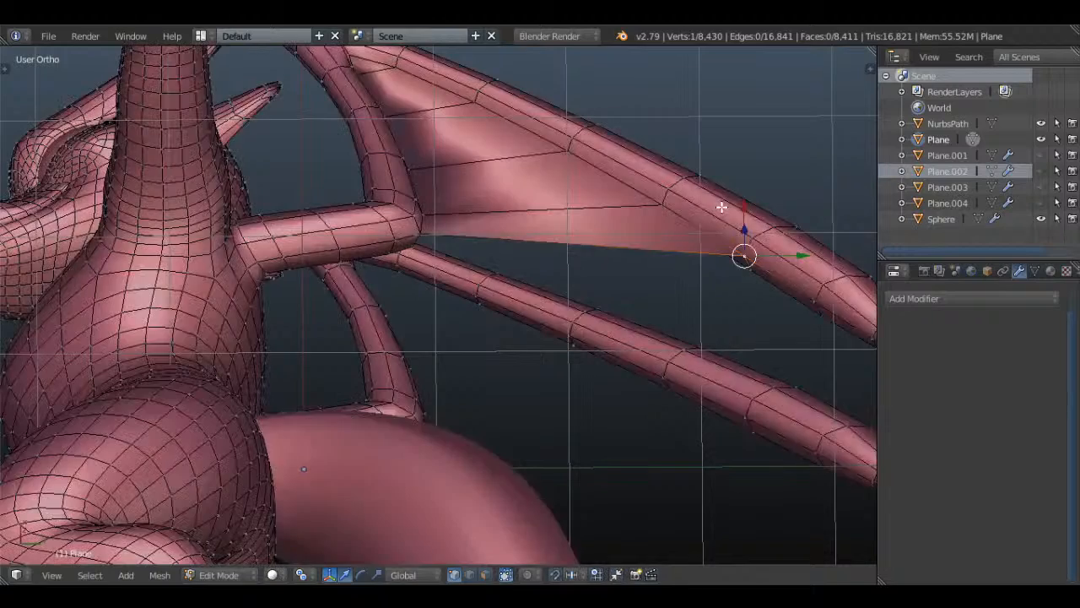
scroll(721, 207, "up", 3)
key("e")
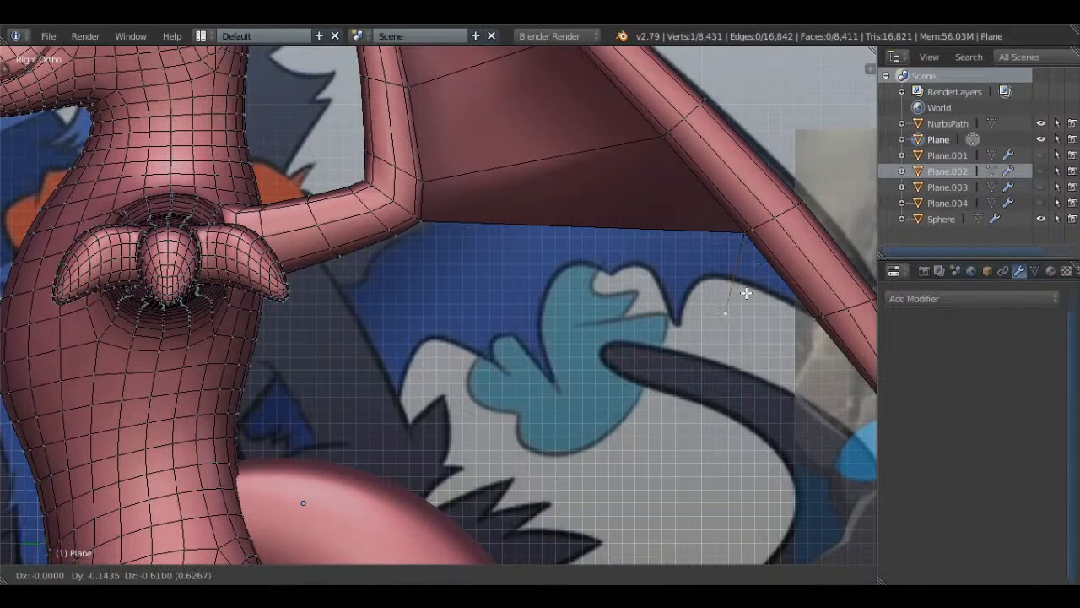
left_click(746, 297)
scroll(747, 297, "down", 3)
scroll(728, 315, "up", 2)
key("e")
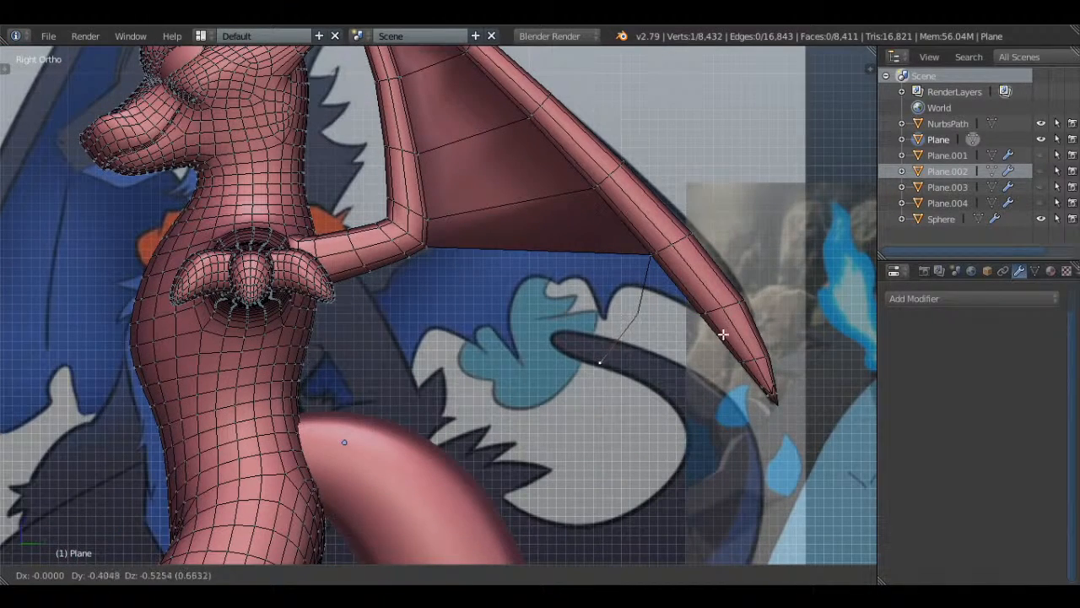
left_click(725, 334)
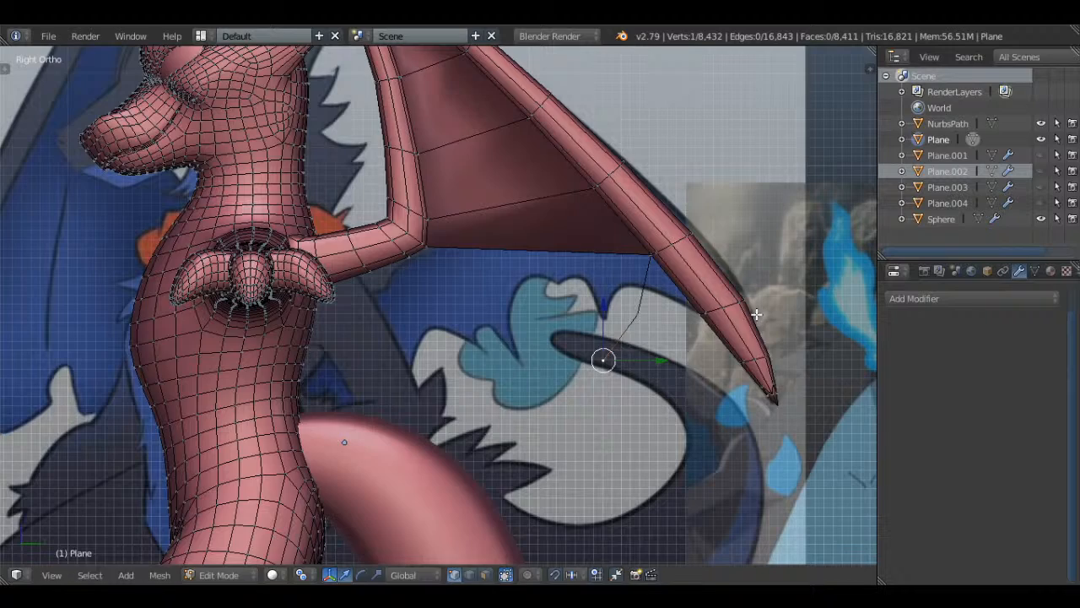
- Delete the lower extruded vertex and fill a triangular face between the remaining vertex and the outer wing bone
key("z")
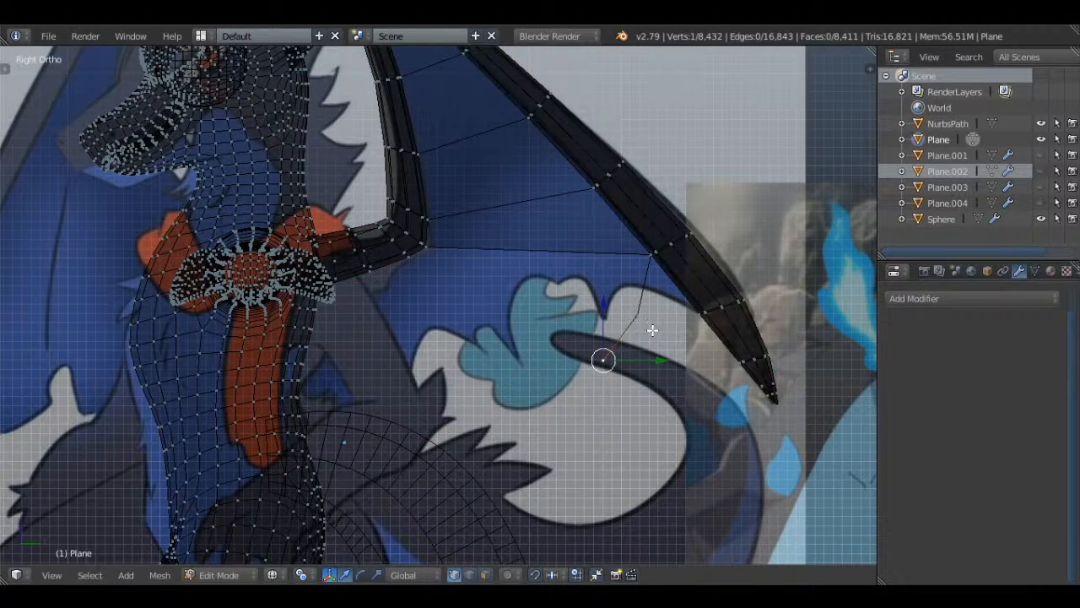
key("x")
left_click(644, 311)
middle_click_drag(653, 311, 625, 242)
key("z")
right_click(601, 266, "shift")
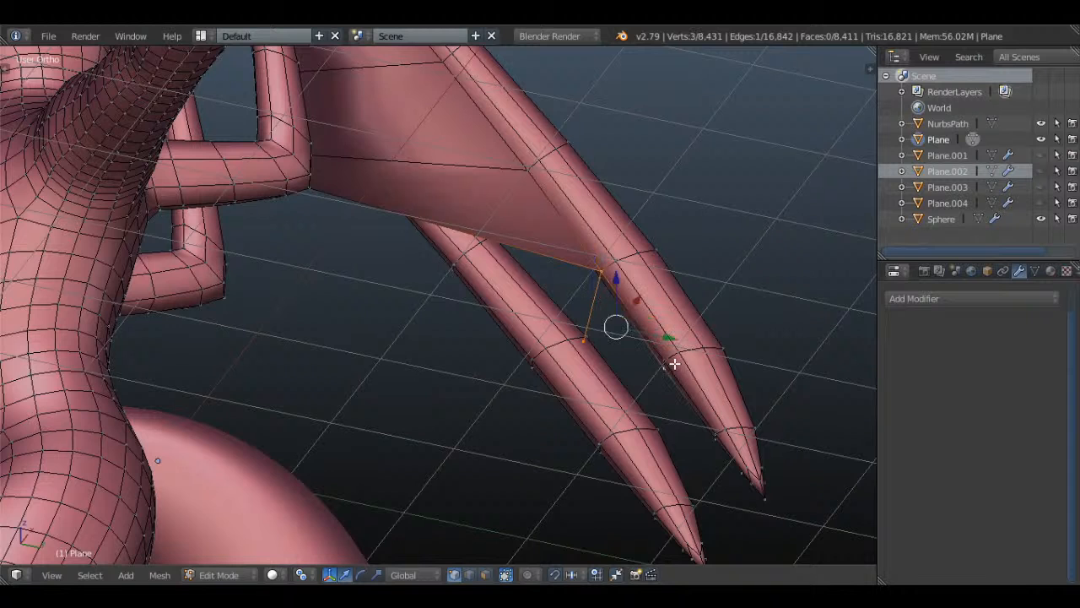
key("f")
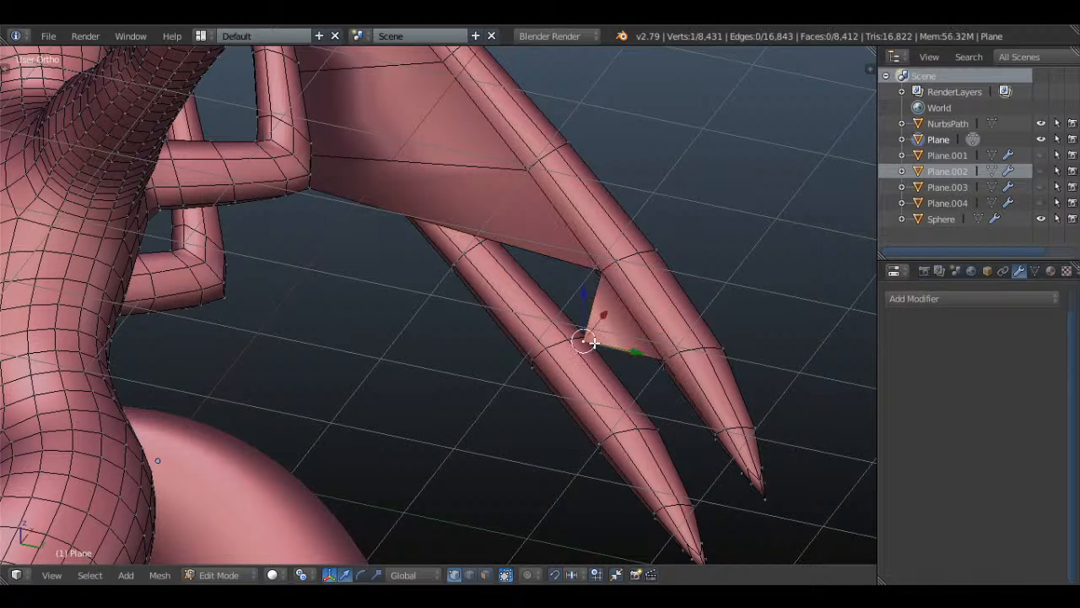
- Try moving the small triangle's free corner along the side reference, and delete that vertex
key("KP_3")
scroll(594, 342, "down", 1)
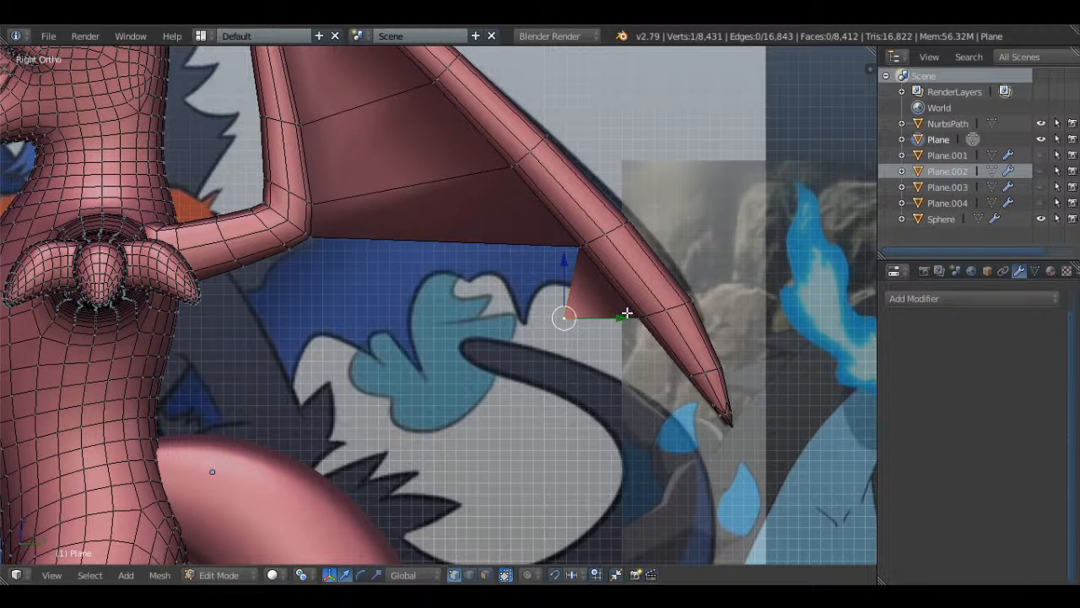
key("g")
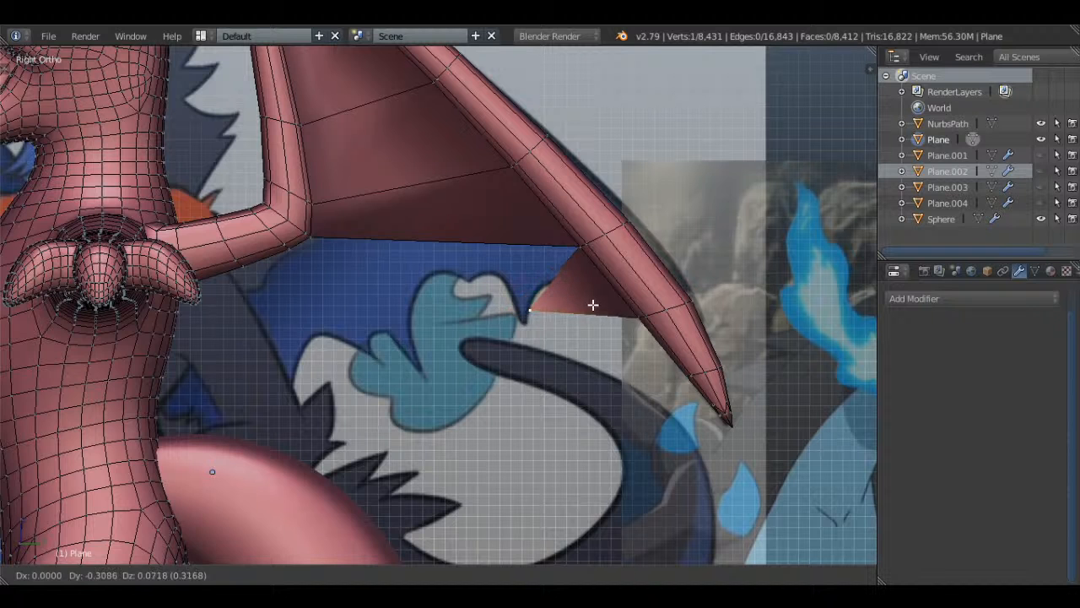
right_click(611, 304)
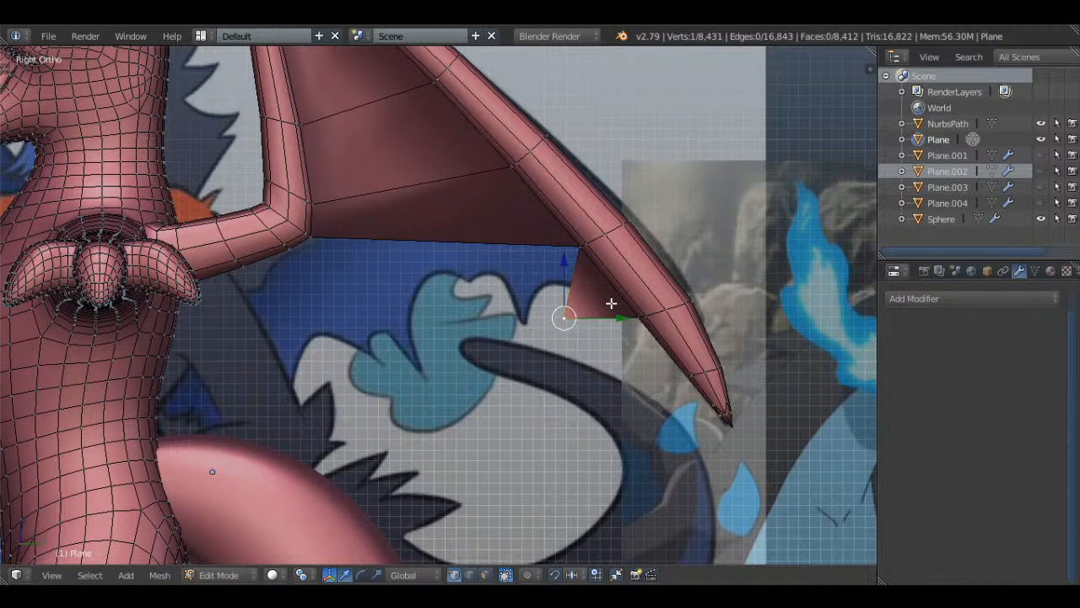
key("x")
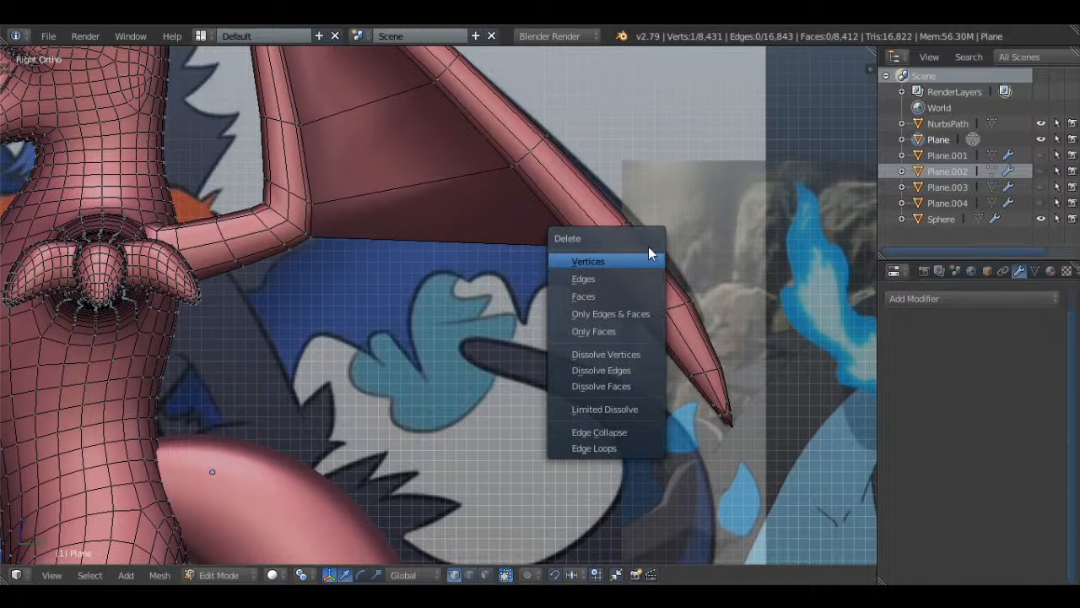
left_click(634, 262)
- Extrude a vertex from the outer wing bone, one segment below the membrane, across to the torso
middle_click_drag(634, 262, 581, 262)
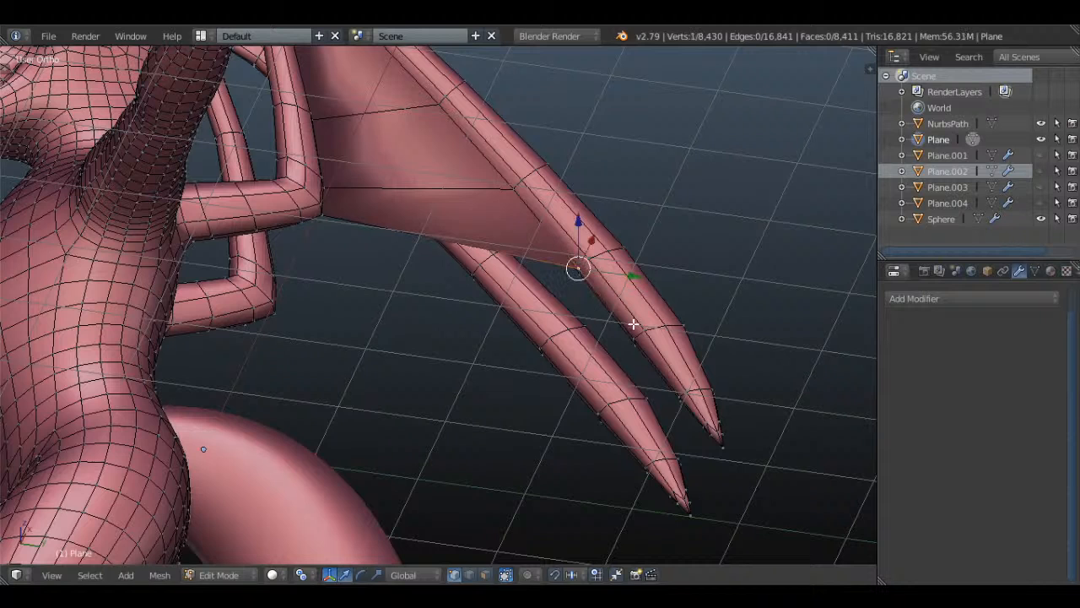
key("KP_3")
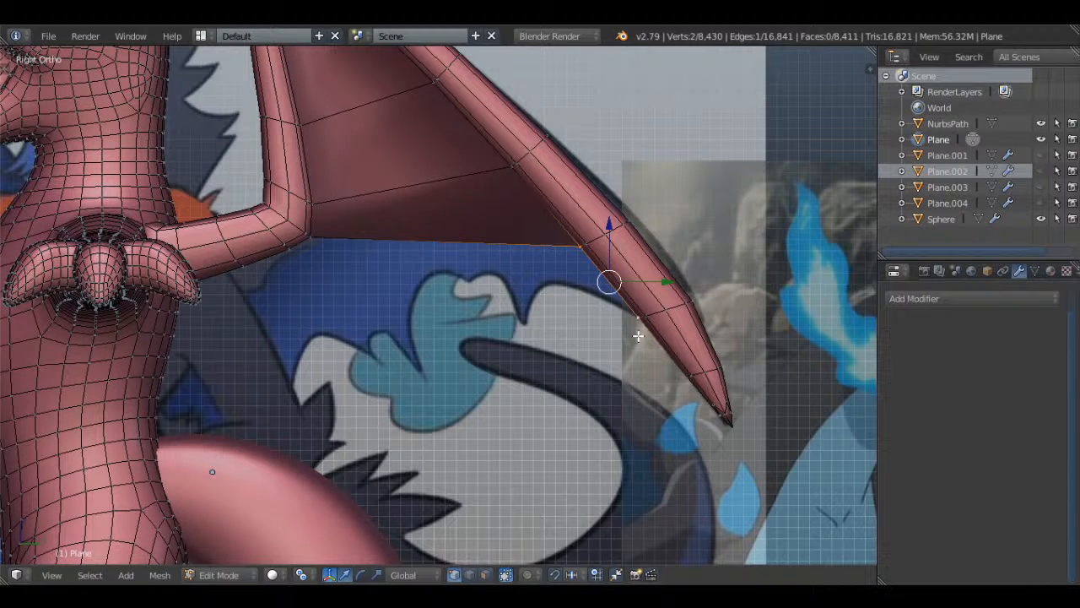
key("z")
key("z")
key("c")
middle_click(574, 247)
right_click(576, 245)
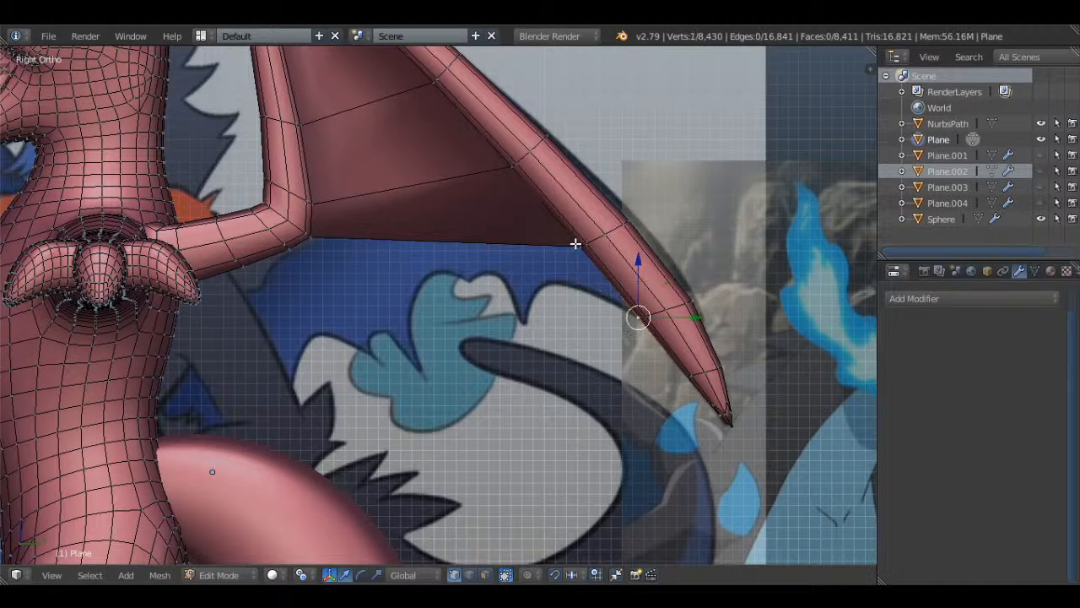
key("e")
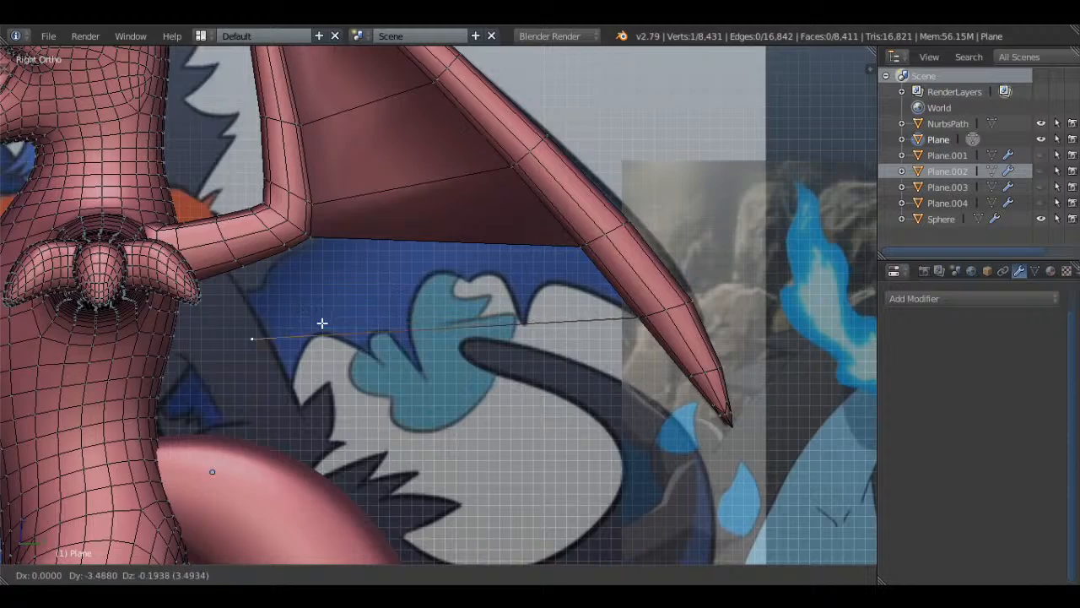
left_click(239, 364)
middle_click_drag(239, 364, 487, 223)
- Reposition the extruded vertex near the character's back and delete it
scroll(488, 240, "down", 2)
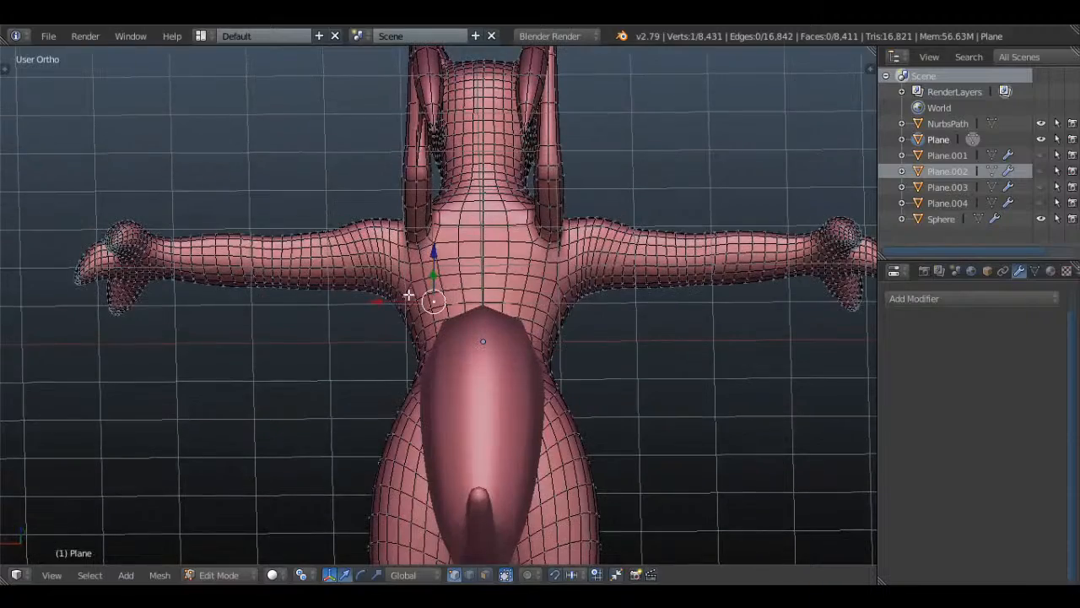
left_click_drag(395, 303, 392, 303)
scroll(391, 303, "up", 3)
key("g")
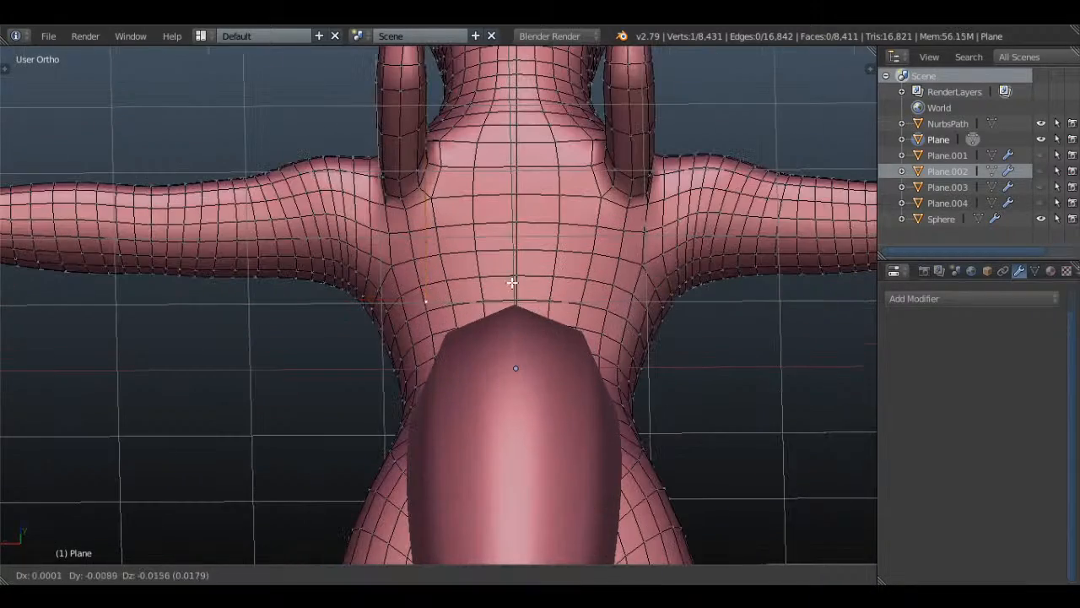
left_click(513, 295)
mouse_move(499, 258)
middle_mouse_down()
mouse_move(622, 306)
mouse_move(532, 255)
mouse_move(540, 321)
mouse_move(492, 265)
middle_mouse_up()
key("x")
left_click(492, 265)
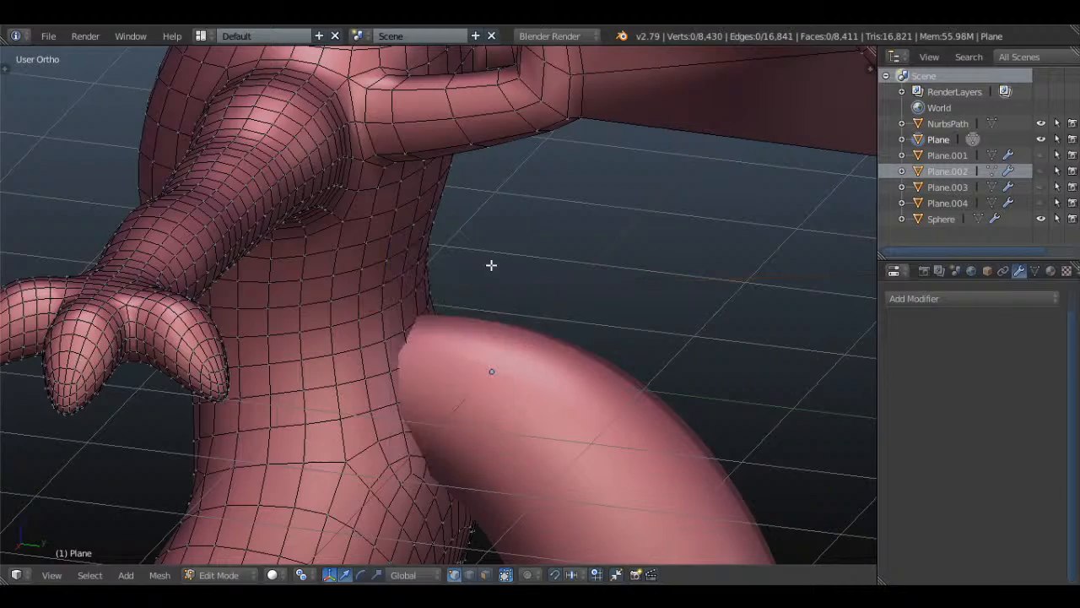
- Fill a long triangular face between a torso side vertex and two adjacent vertices on the outer wing bone
right_click(368, 272)
scroll(593, 279, "down", 3)
middle_click_drag(676, 270, 586, 244, "shift")
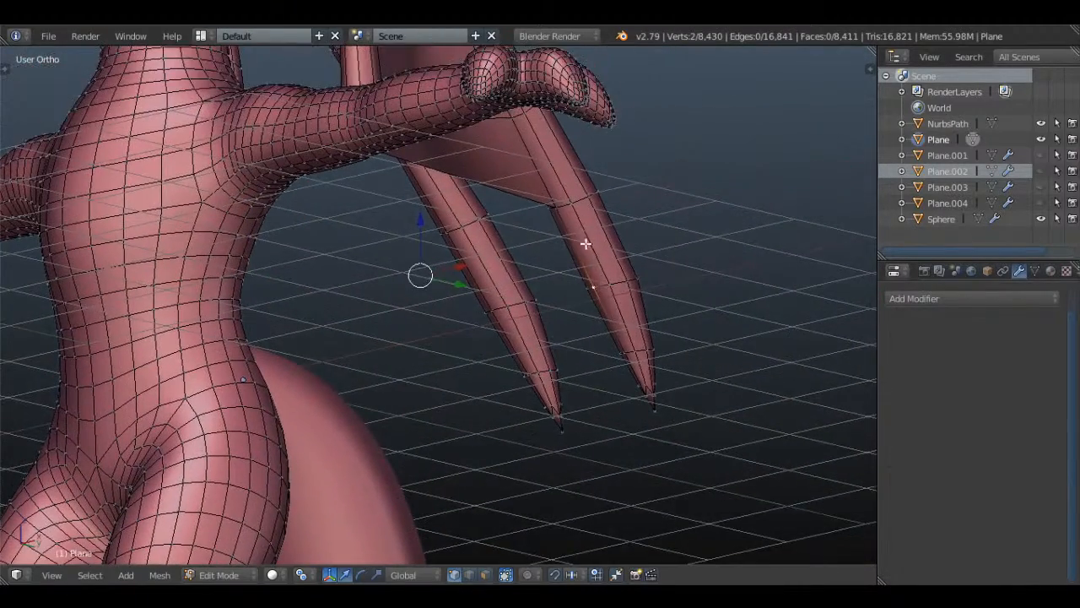
middle_click_drag(556, 202, 371, 227)
middle_click_drag(300, 254, 442, 289, "shift")
key("f")
key("a")
scroll(466, 269, "up", 2)
scroll(450, 282, "up", 1)
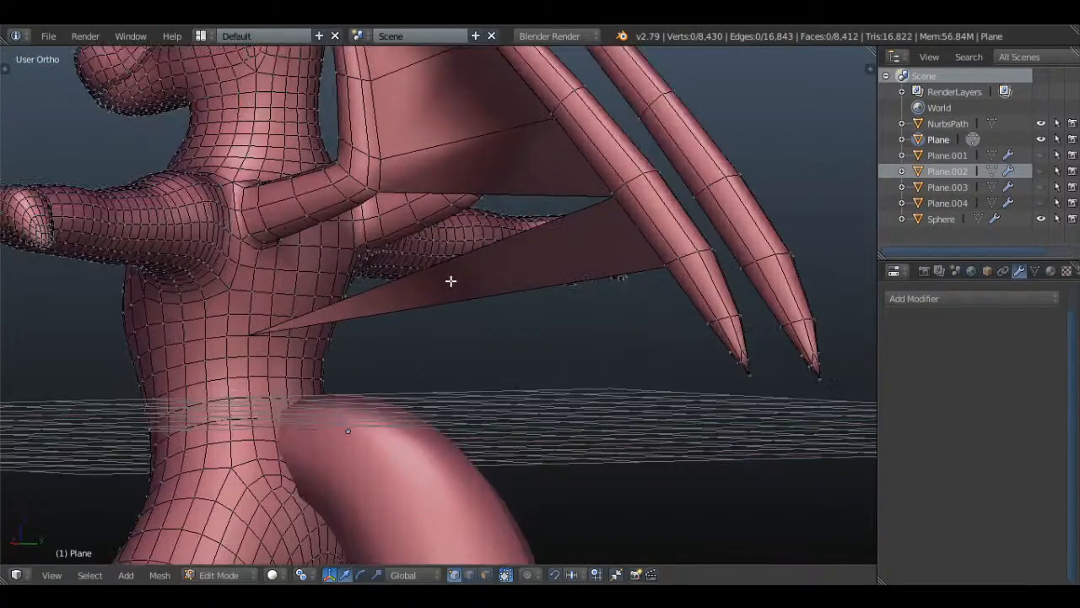
middle_click_drag(450, 282, 429, 282)
scroll(429, 282, "up", 2)
middle_click_drag(340, 299, 489, 292)
right_click(675, 262)
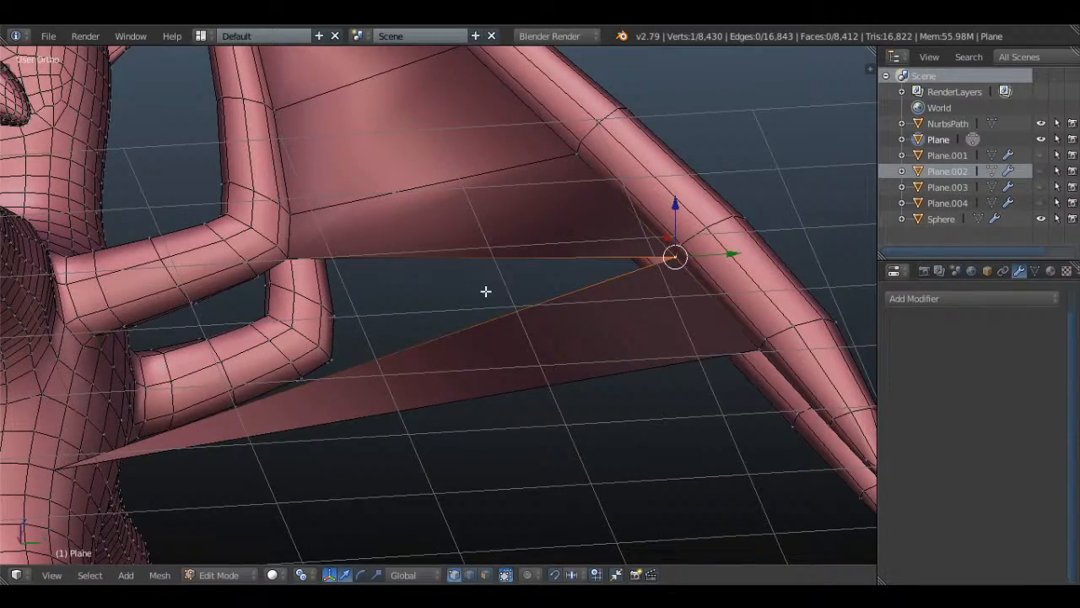
right_click(291, 256, "shift")
middle_click_drag(358, 312, 357, 292)
middle_click_drag(277, 349, 401, 169)
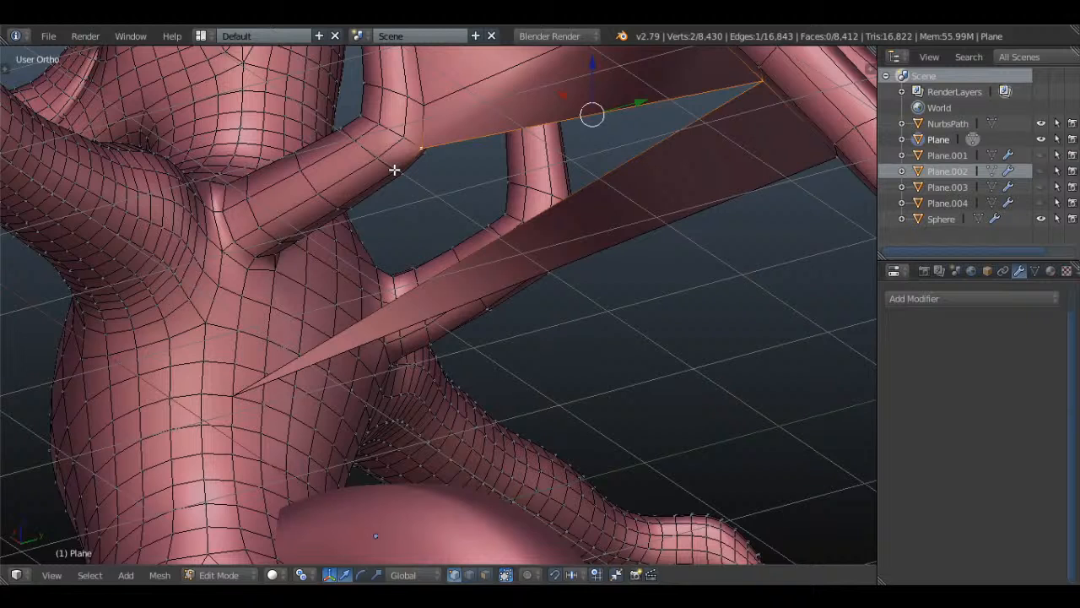
- Try to extrude the edge path under the wing arm and down the torso side outward by about 0.5 units
right_click(394, 170)
right_click(280, 237, "ctrl")
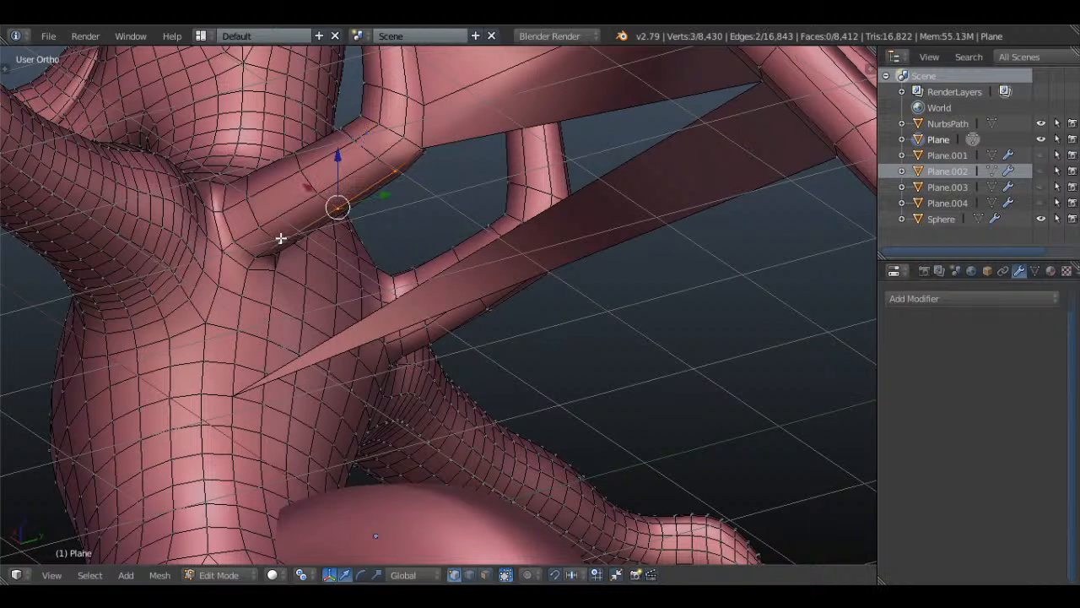
right_click(256, 261, "ctrl")
right_click(244, 292, "ctrl")
right_click(240, 325, "ctrl")
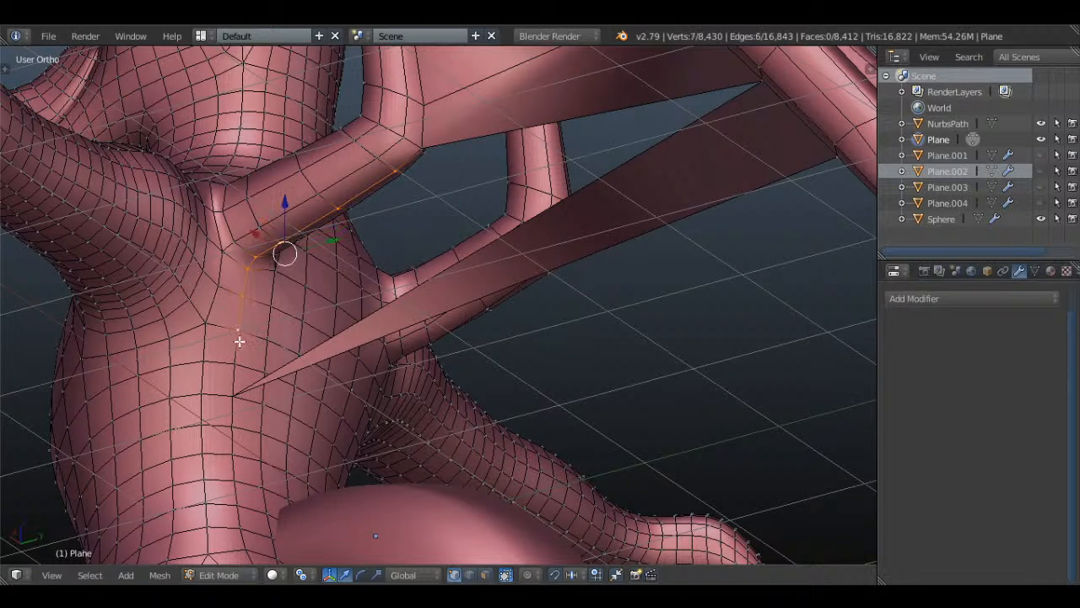
right_click(238, 353, "ctrl")
key("KP_3")
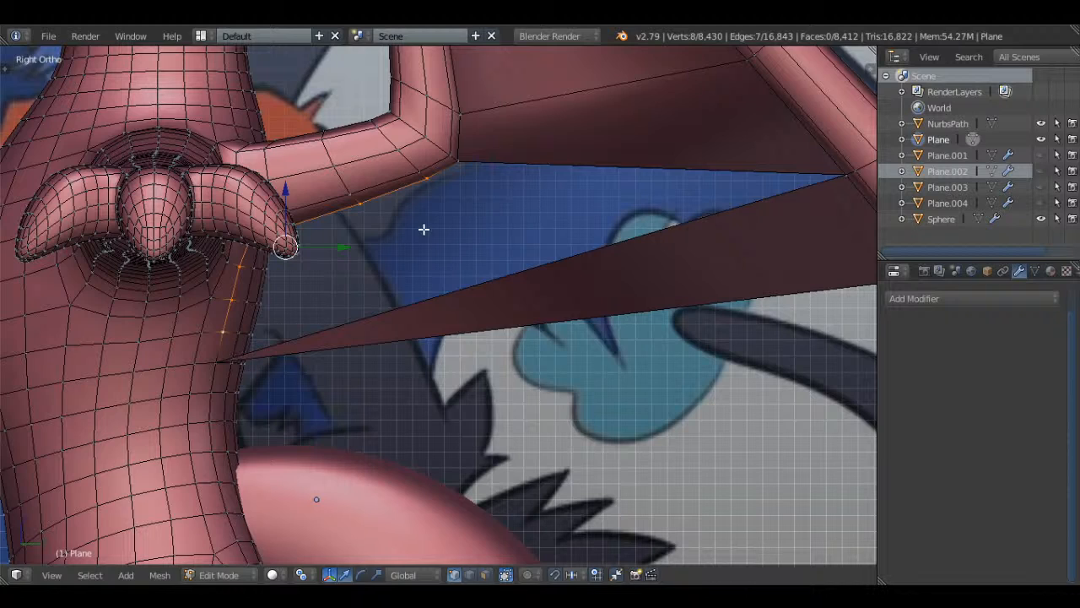
key("e")
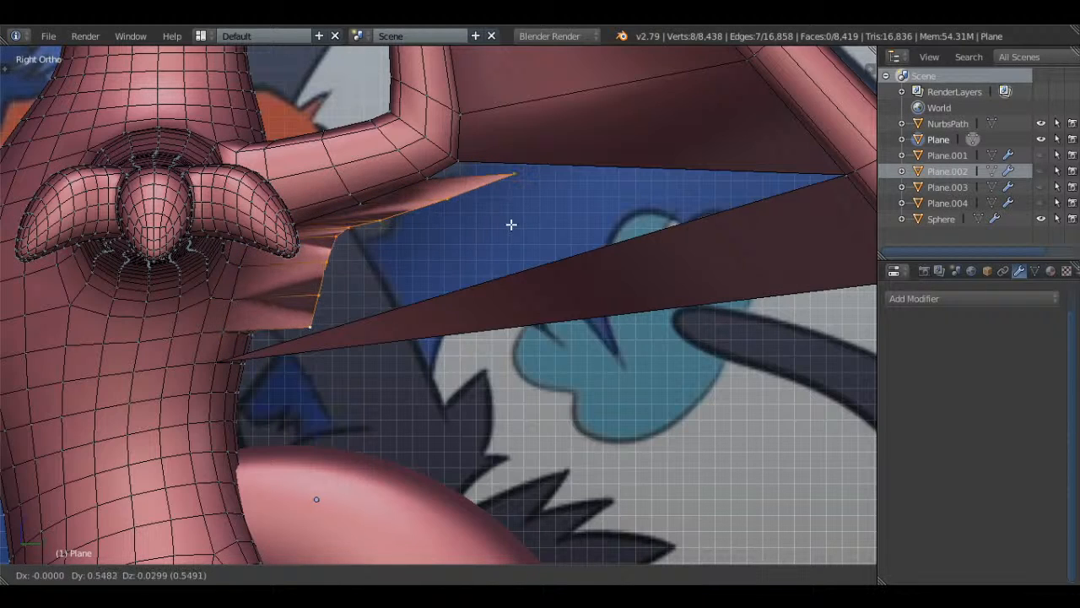
left_click(505, 229)
key("s")
right_click(517, 218)
key("ctrl+z")
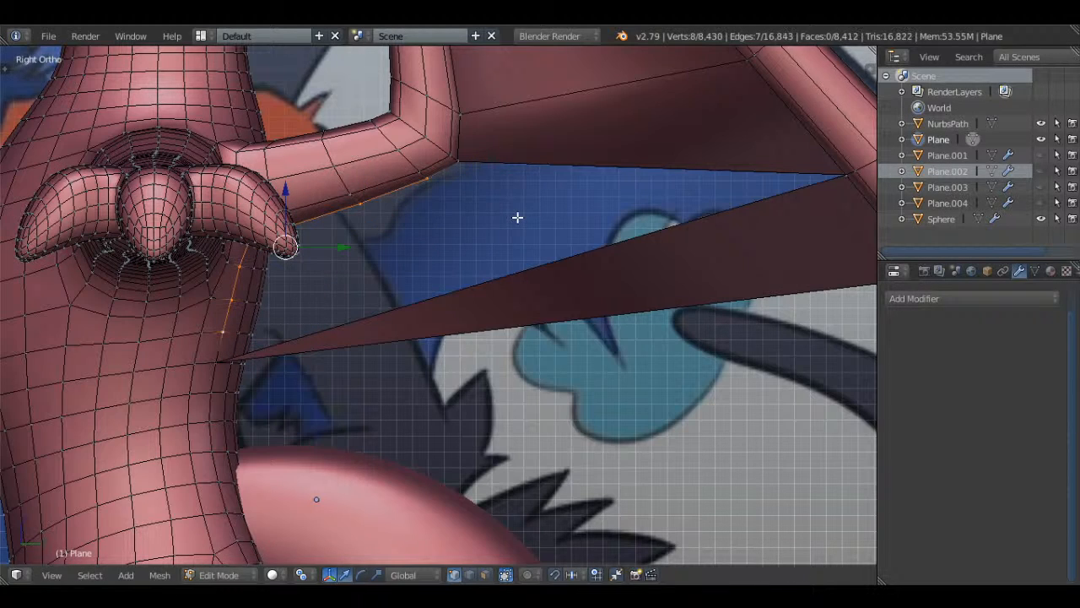
- Delete the long triangular face spanning from the torso side to the outer wing bone
middle_click_drag(436, 196, 357, 344)
key("a")
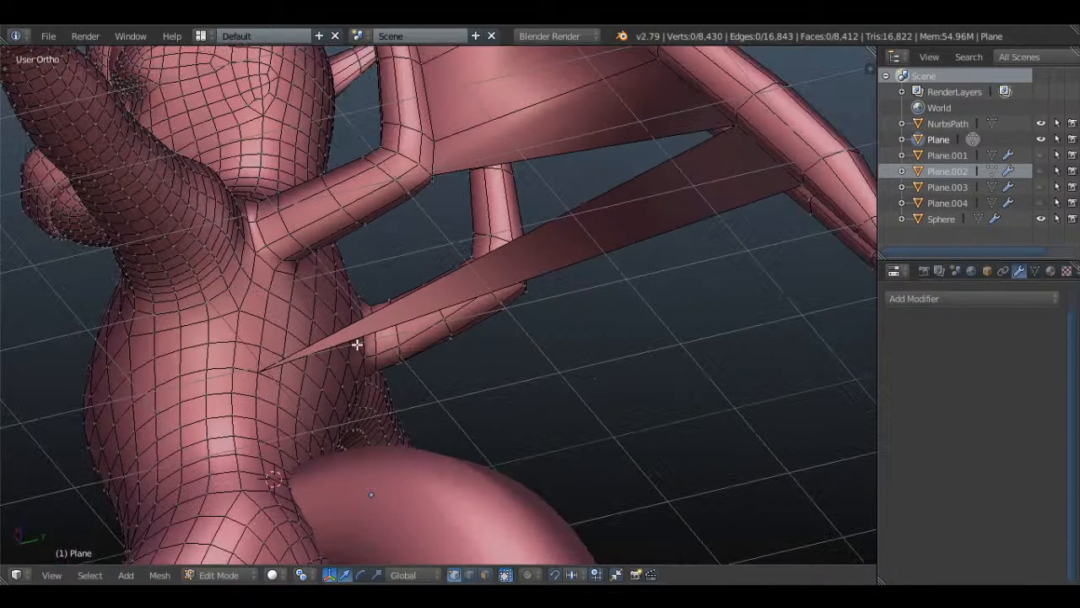
left_click(486, 574)
right_click(600, 221)
key("x")
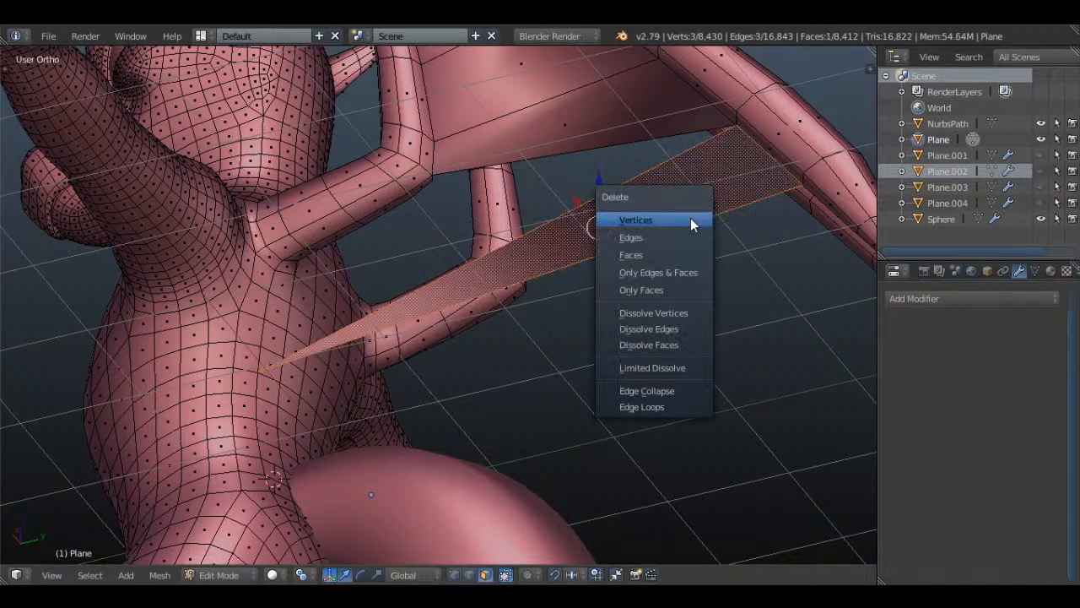
left_click(659, 253)
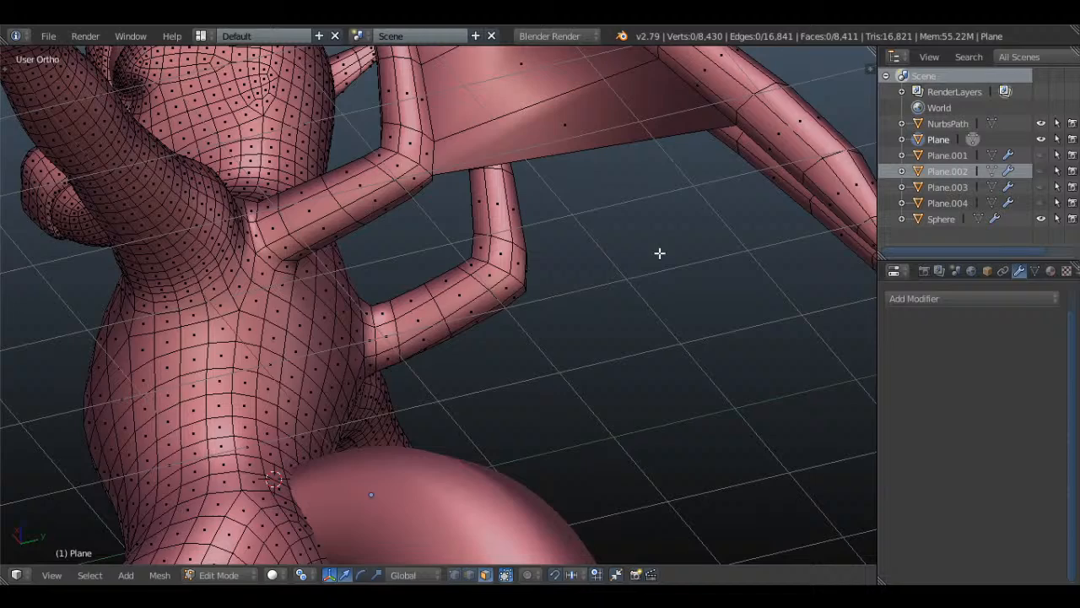
- Extrude the vertex path running under the wing arm and down the torso side outward, away from the body
left_click(454, 574)
middle_click_drag(455, 228, 379, 203)
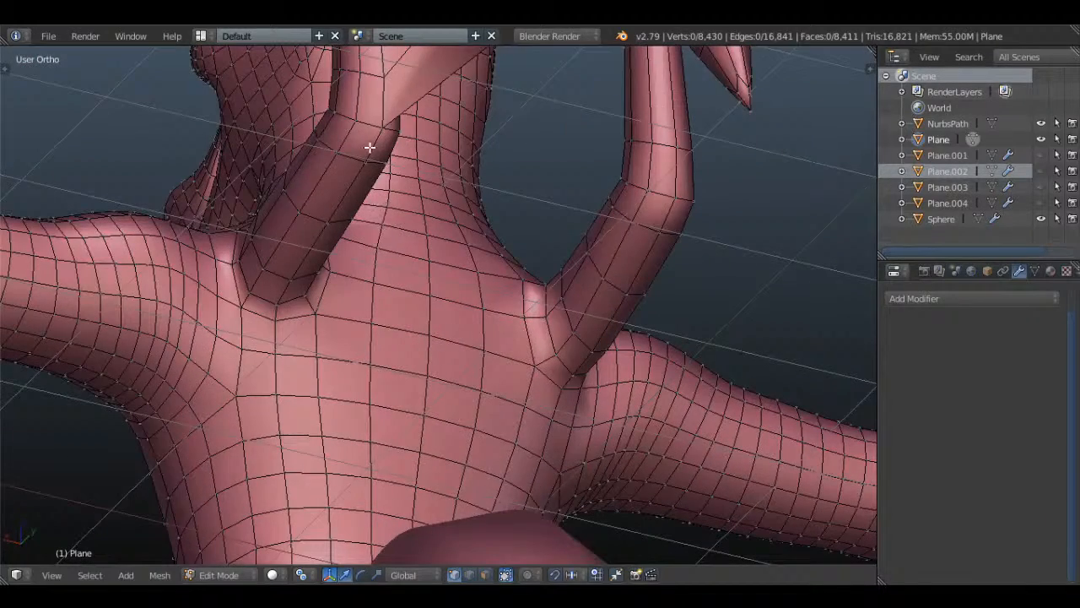
right_click(327, 220, "shift")
right_click(283, 277, "shift")
right_click(281, 299, "shift")
right_click(281, 337, "shift")
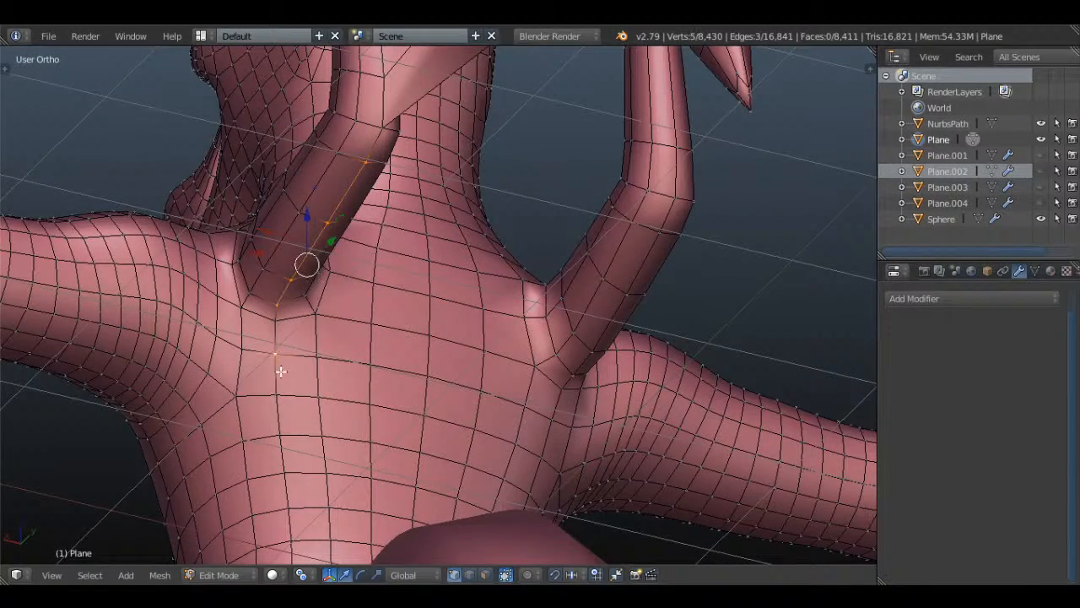
right_click(280, 369, "shift")
right_click(280, 325, "shift")
right_click(280, 355, "shift")
scroll(283, 358, "down", 2)
right_click(328, 369, "shift")
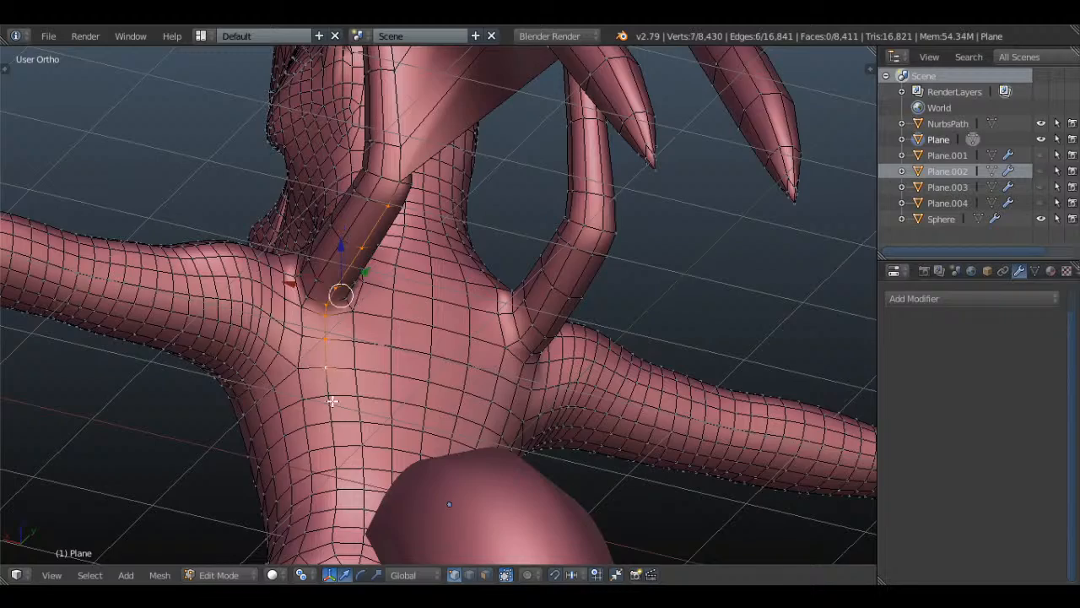
right_click(333, 398, "shift")
middle_click_drag(334, 400, 497, 408)
scroll(524, 319, "down", 2)
key("KP_3")
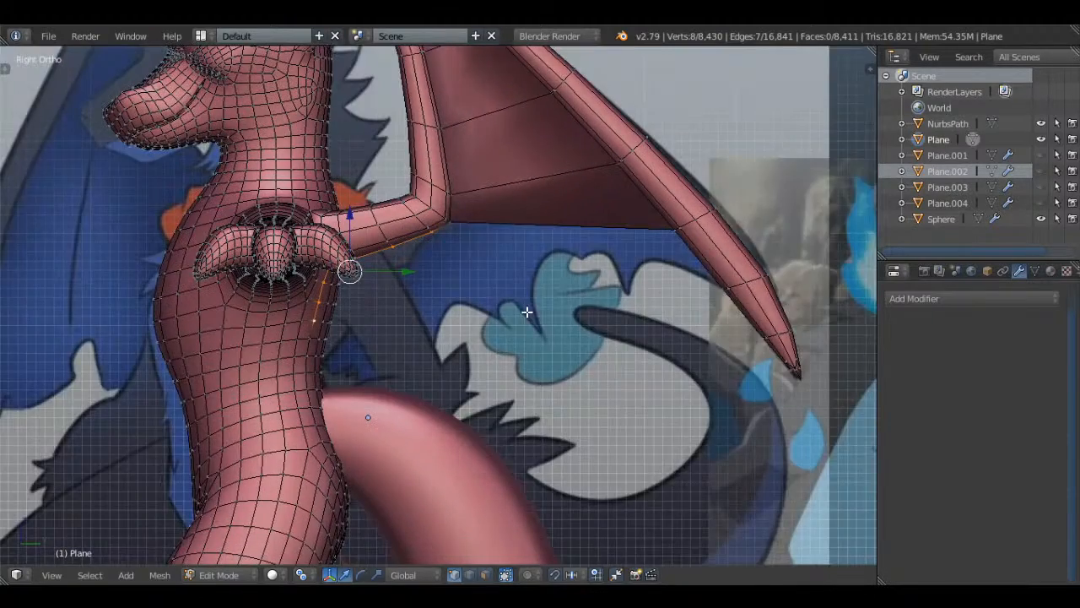
scroll(544, 261, "up", 1)
key("e")
left_click(608, 213)
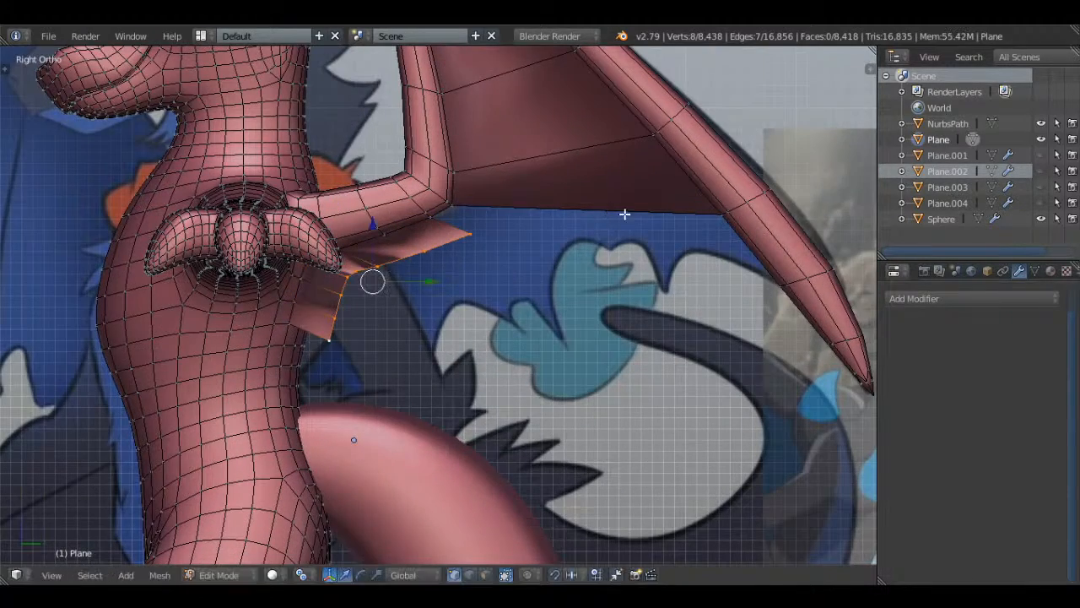
- Scale down the outer edge of the extruded strip
key("s")
left_click(560, 231)
middle_click_drag(560, 230, 541, 237, "shift")
scroll(540, 238, "up", 1)
key("a")
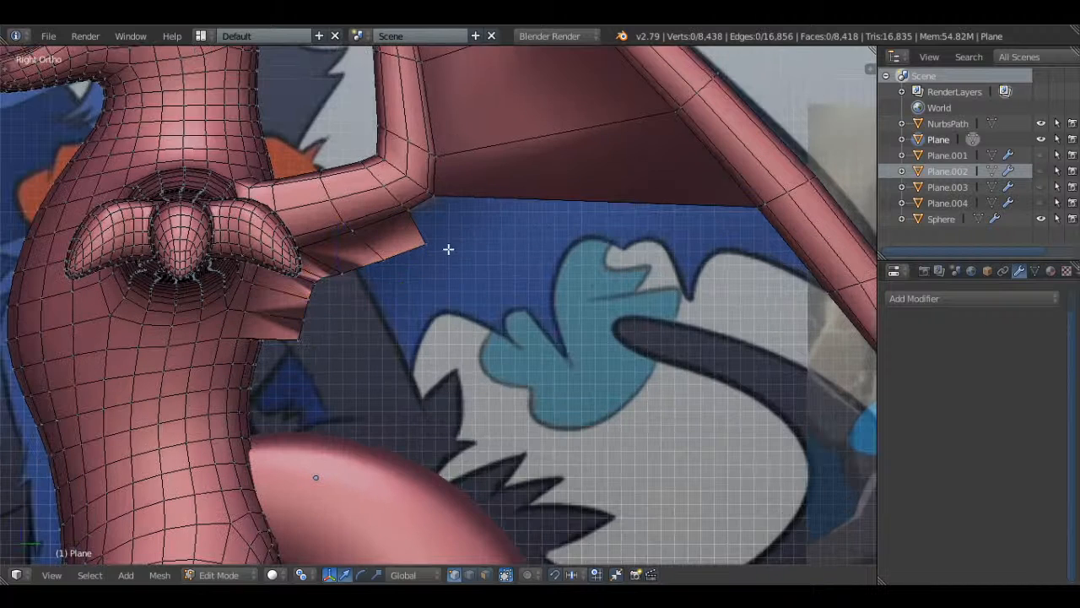
- Pull the strip's outer vertices near the wing elbow down and outward to begin a straight lower membrane edge
key("g")
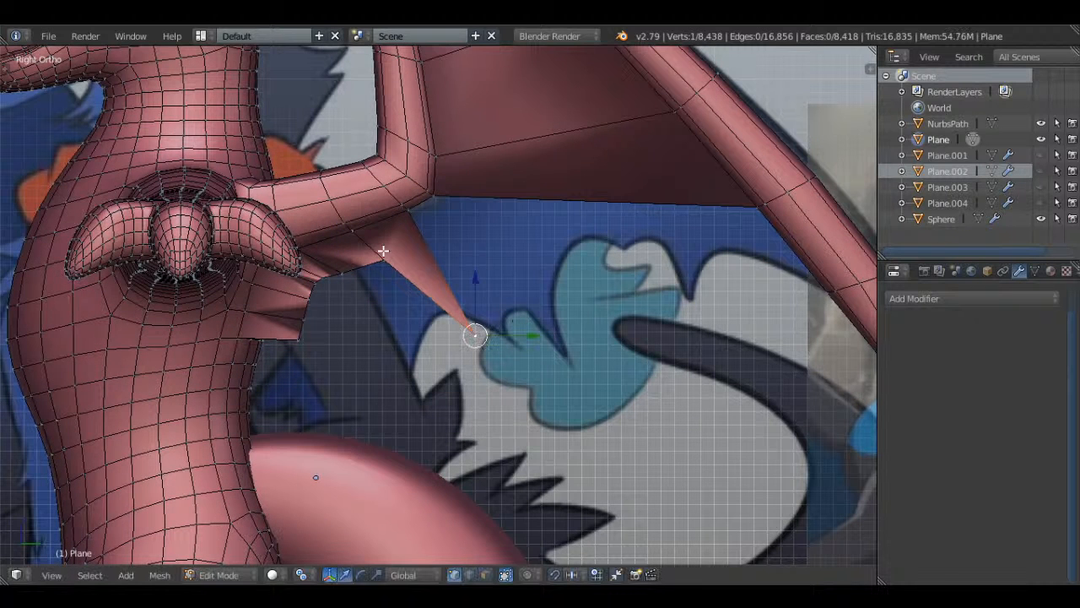
left_click(468, 339)
scroll(422, 313, "up", 2)
right_click(303, 258)
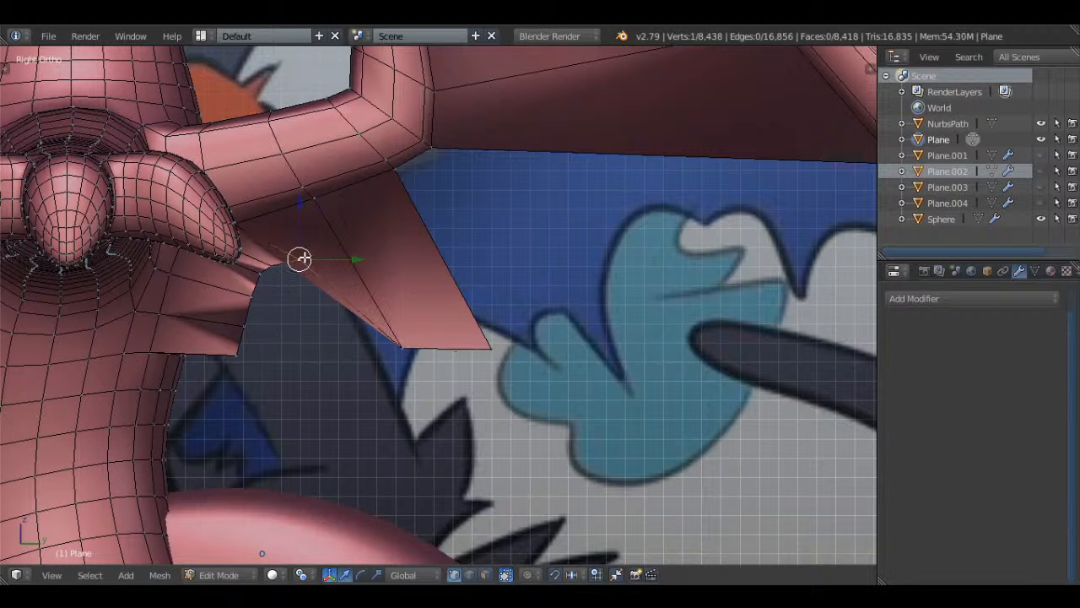
key("g")
left_click(270, 260)
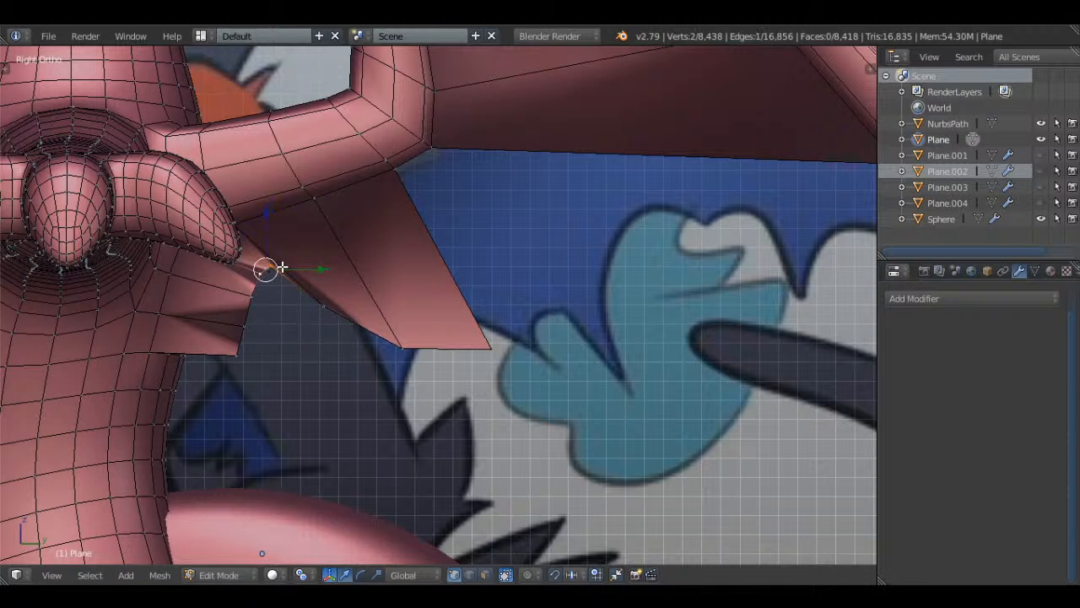
- Move the torso-side vertices of the strip's outer edge down toward the level of the outer membrane corner
right_click(257, 292, "shift")
right_click(245, 328, "shift")
right_click(247, 348, "shift")
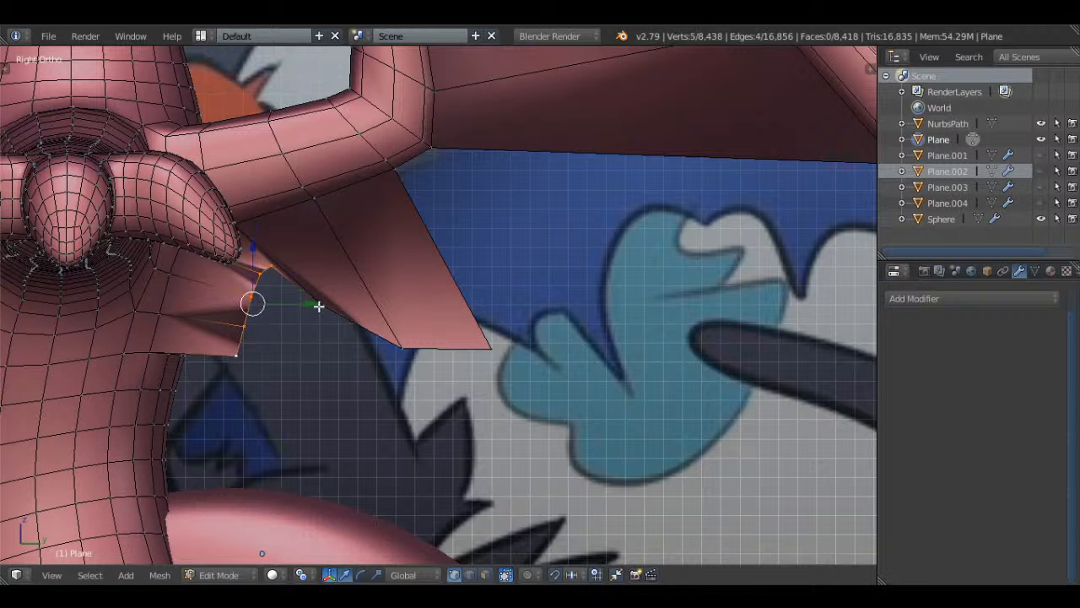
scroll(316, 306, "up", 1)
middle_click_drag(316, 307, 435, 275, "shift")
key("g")
left_click(434, 294)
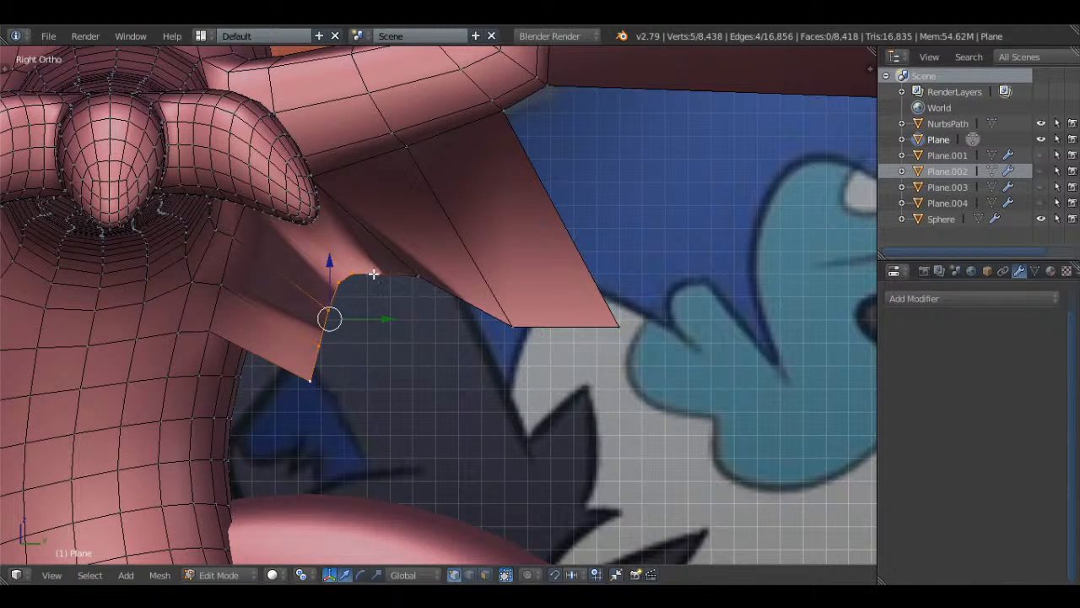
key("g")
left_click(386, 326)
- Reposition the strip's remaining outer vertices one by one to line them up from the torso side to the membrane corner
right_click(423, 271)
key("g")
left_click(432, 321)
right_click(353, 359)
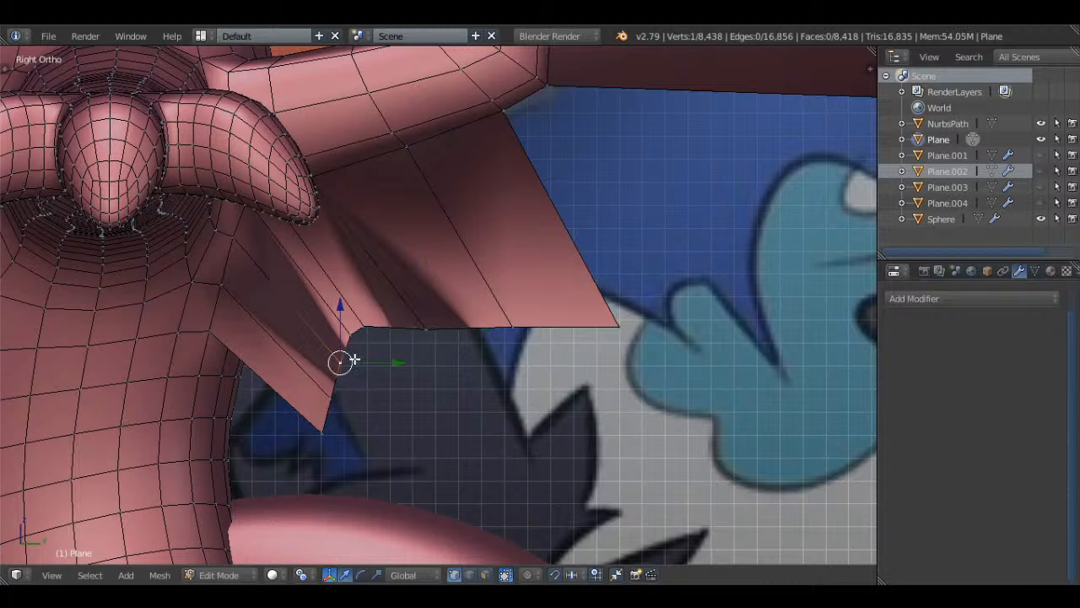
key("g")
left_click(335, 341)
right_click(340, 401)
key("g")
left_click(297, 356)
right_click(331, 445)
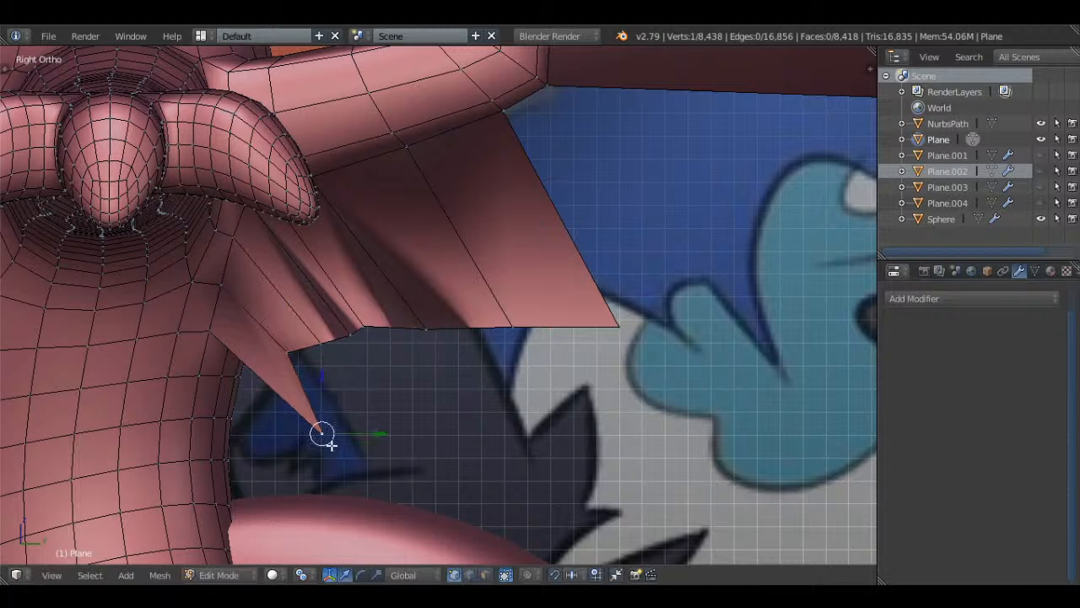
key("g")
left_click(253, 356)
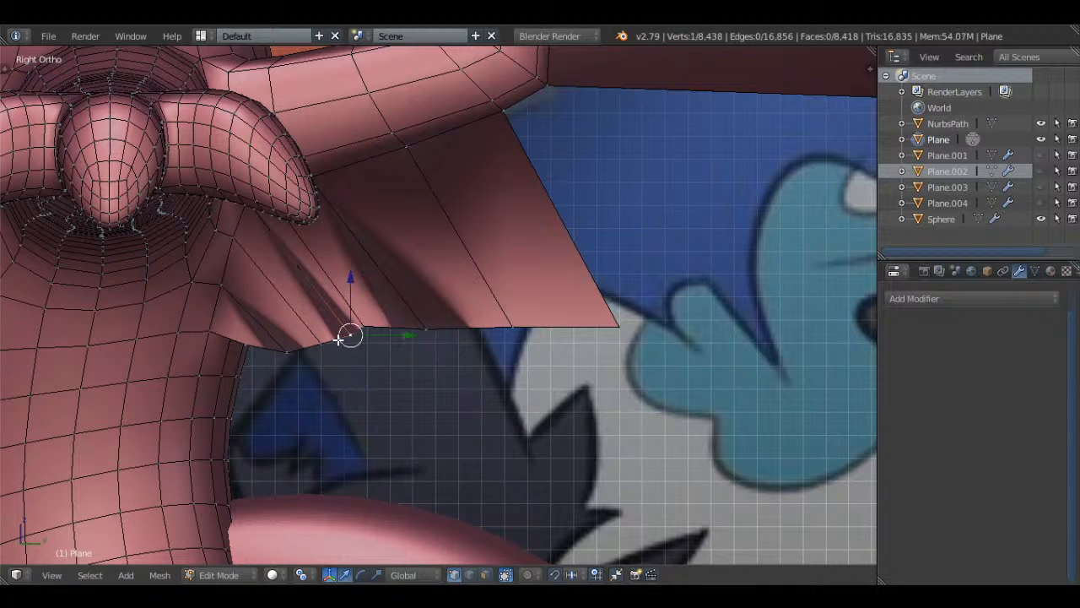
- Separate the crowded vertices in the middle of the lower membrane edge, using wireframe display to reach them
key("g")
left_click(352, 326)
key("g")
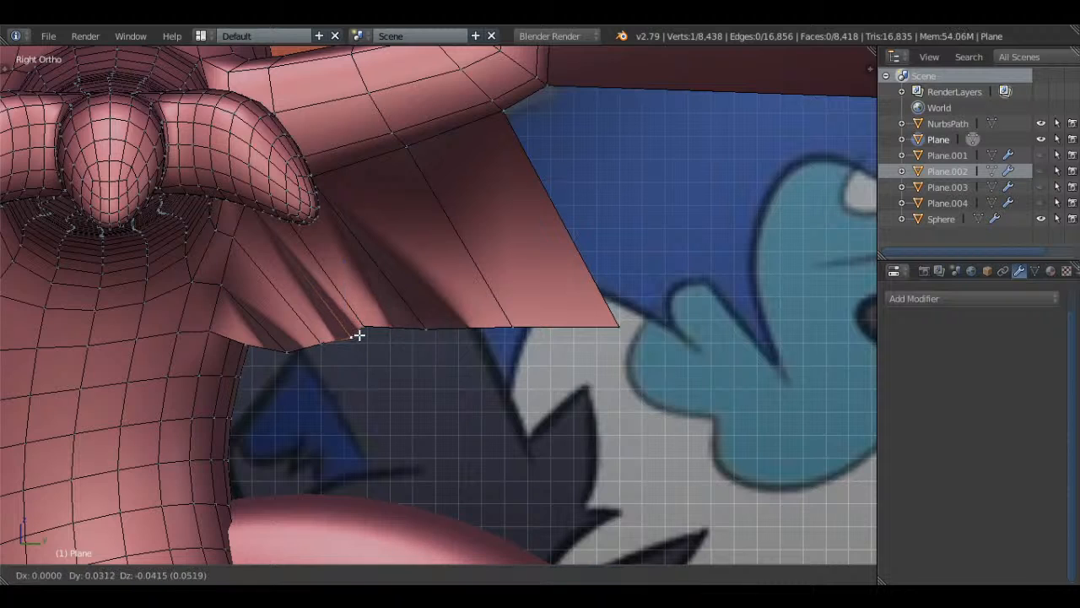
left_click(357, 335)
key("z")
scroll(358, 334, "up", 1)
right_click(366, 330)
key("g")
left_click(394, 340)
- Space the lower membrane edge vertices more evenly toward the torso and straighten the edge
right_click(425, 337)
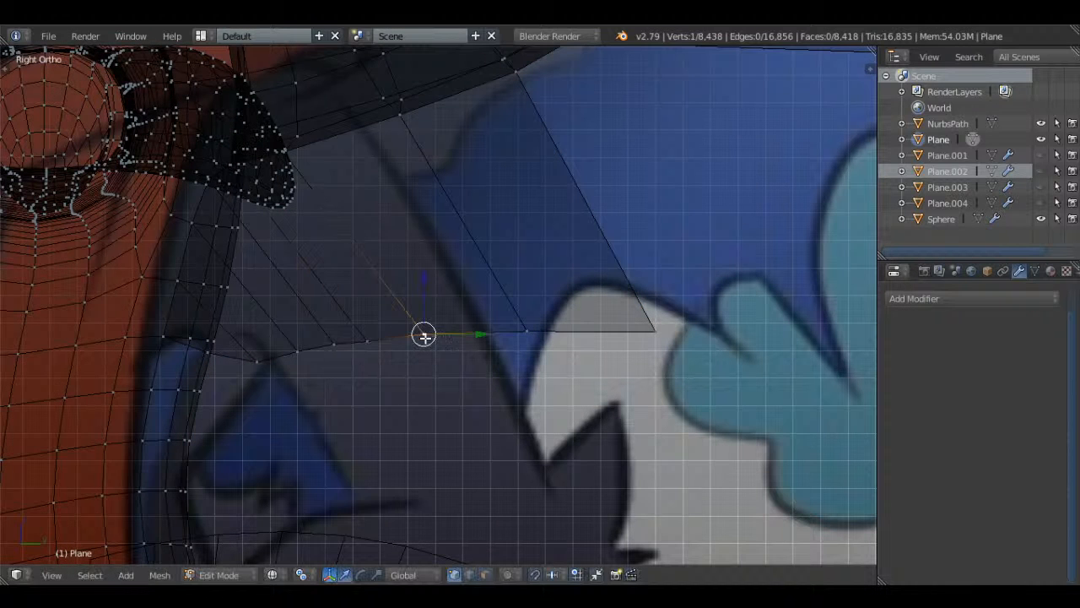
right_click(368, 344, "shift")
right_click(329, 349, "shift")
right_click(300, 352, "shift")
key("g")
left_click(353, 345)
right_click(260, 364)
key("g")
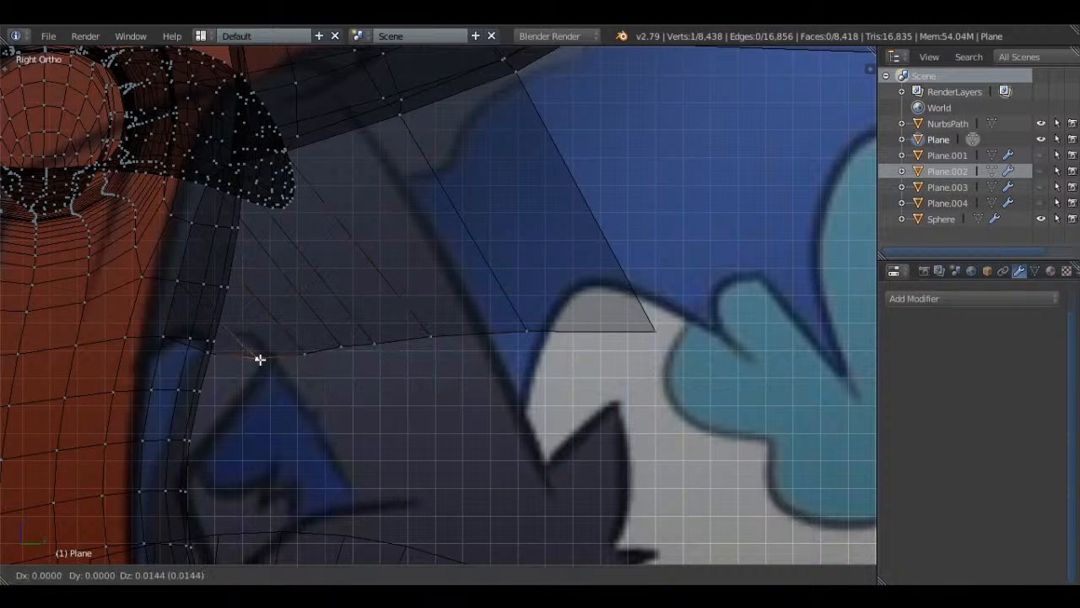
left_click(259, 353)
- Delete the lower-edge vertex nearest the torso and fill a triangle between two torso side vertices and the adjacent edge vertex
key("z")
right_click(223, 354)
key("g")
key("Escape")
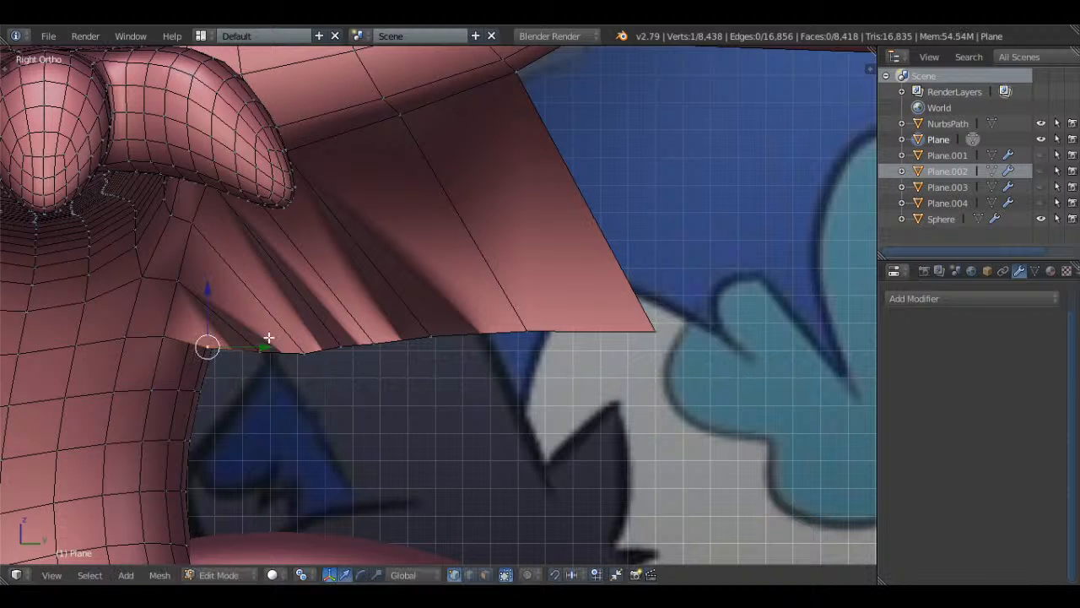
key("x")
left_click(295, 278)
right_click(180, 282, "shift")
right_click(255, 347, "shift")
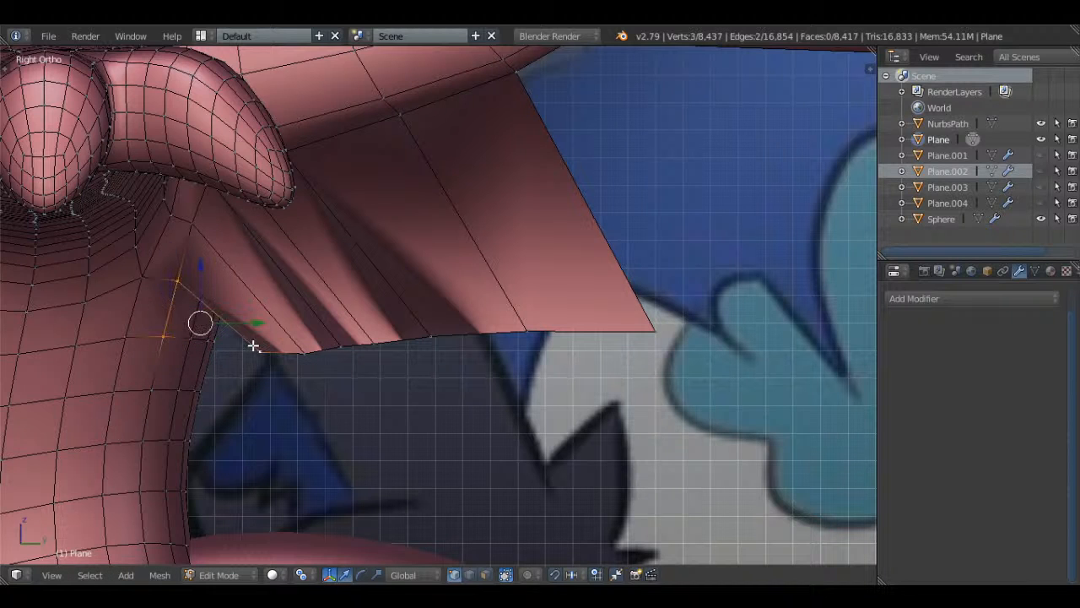
key("f")
- Nudge individual vertices along the lower membrane edge to smooth its line from the torso outward
right_click(267, 359)
key("g")
left_click(263, 354)
right_click(311, 357)
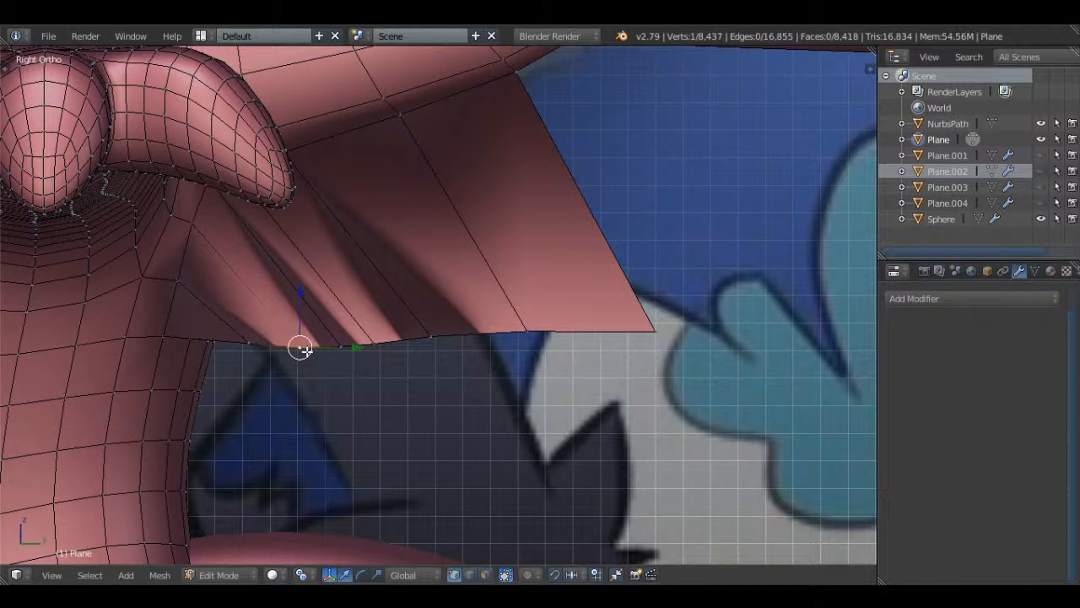
key("a")
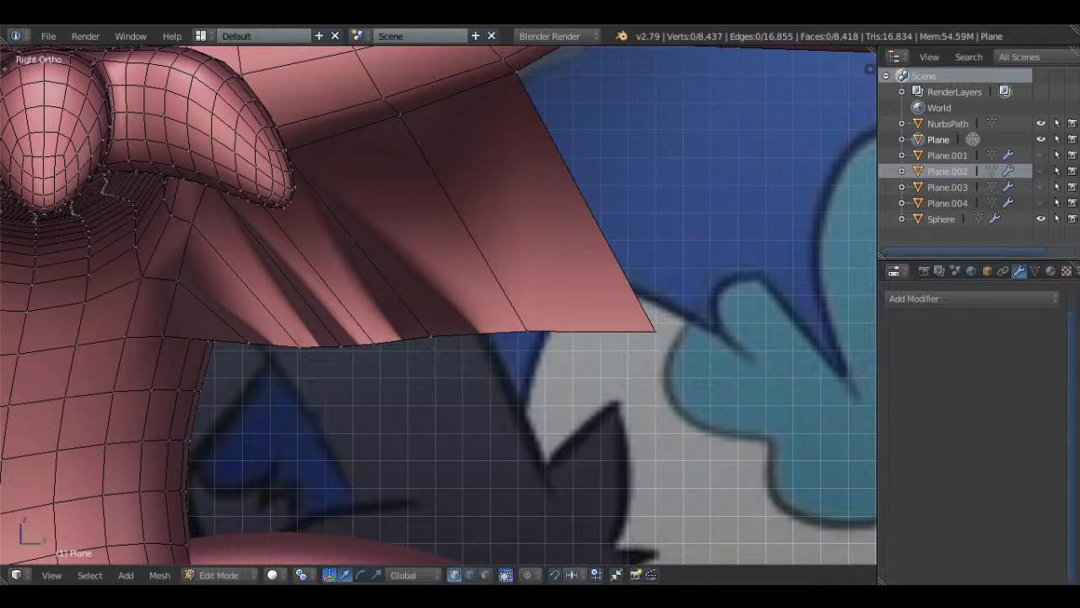
right_click(434, 336)
key("g")
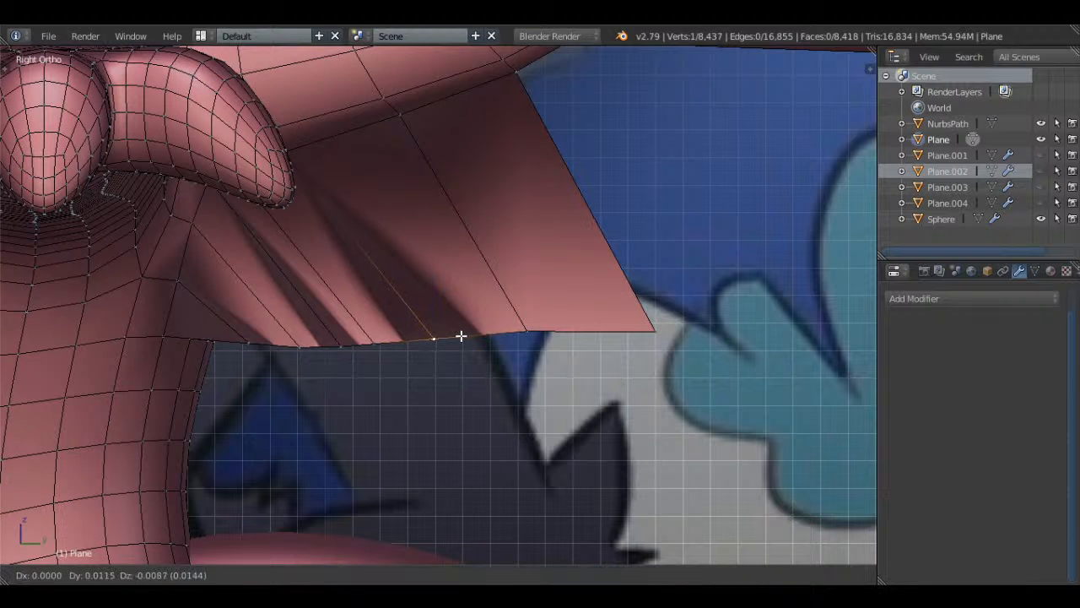
key("Escape")
right_click(524, 323)
key("g")
left_click(524, 329)
- Extrude a vertex from the wing elbow outward to extend the membrane's lower edge toward the outer wing bone
middle_click_drag(646, 332, 380, 354, "shift")
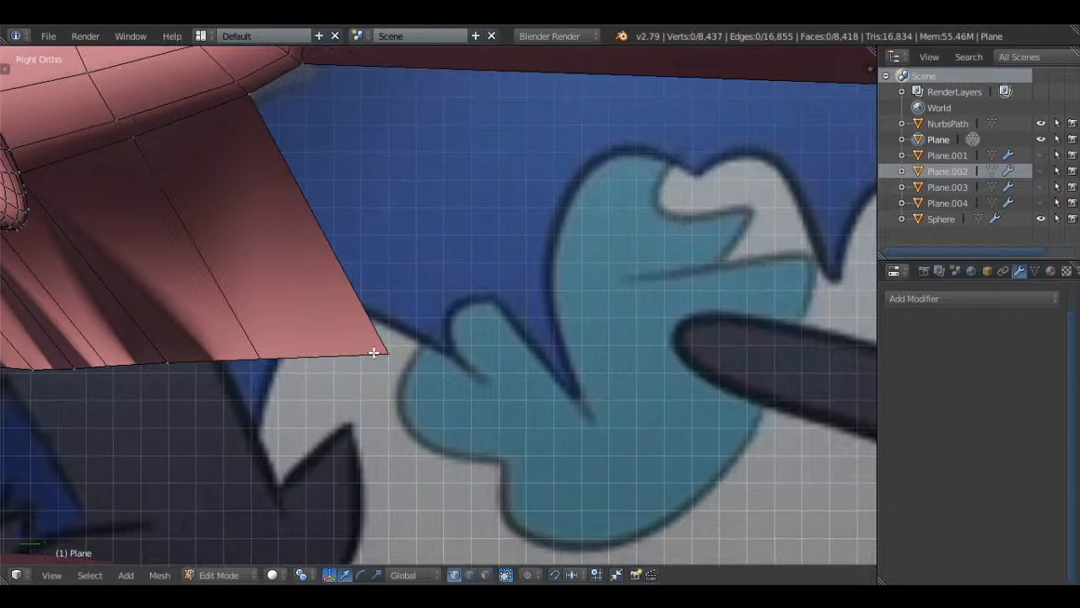
right_click(381, 354)
scroll(463, 271, "down", 3)
middle_click_drag(463, 271, 408, 302, "shift")
right_click(265, 223)
right_click(312, 208, "shift")
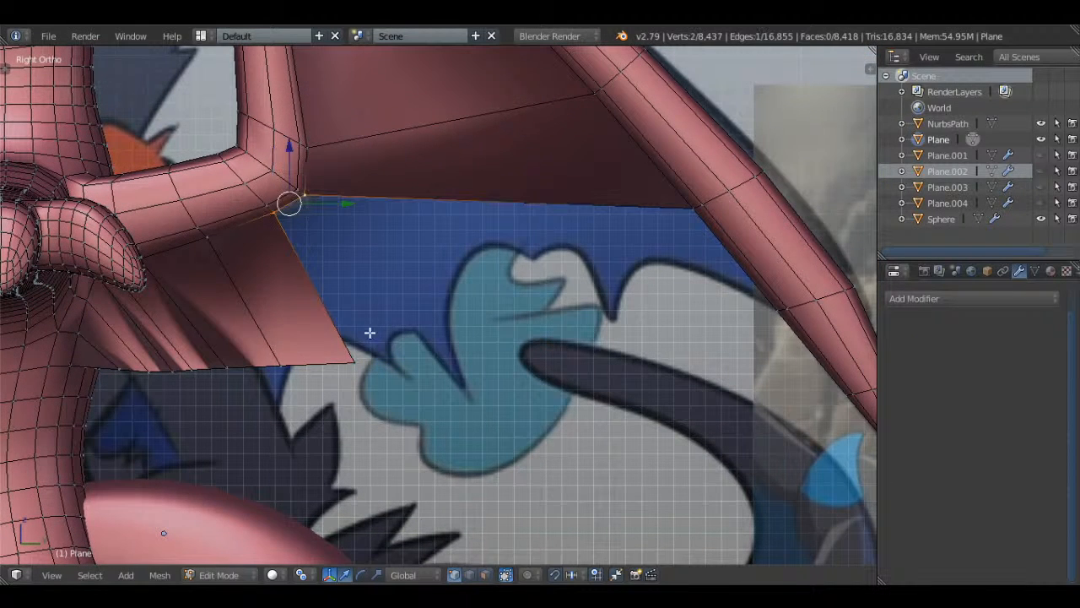
right_click(369, 341, "shift")
right_click(337, 229)
right_click(269, 217)
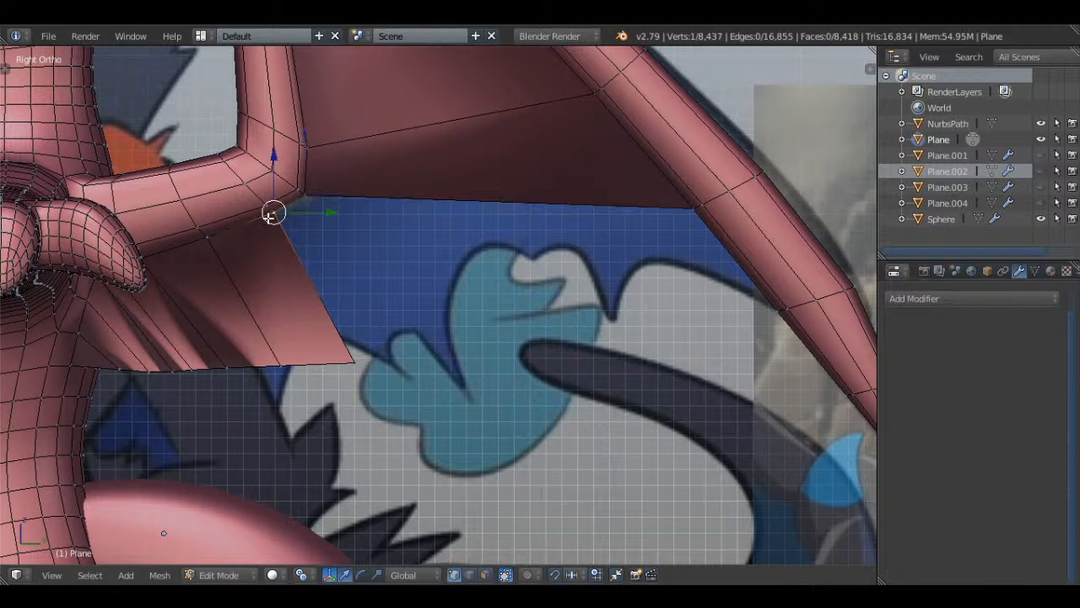
key("e")
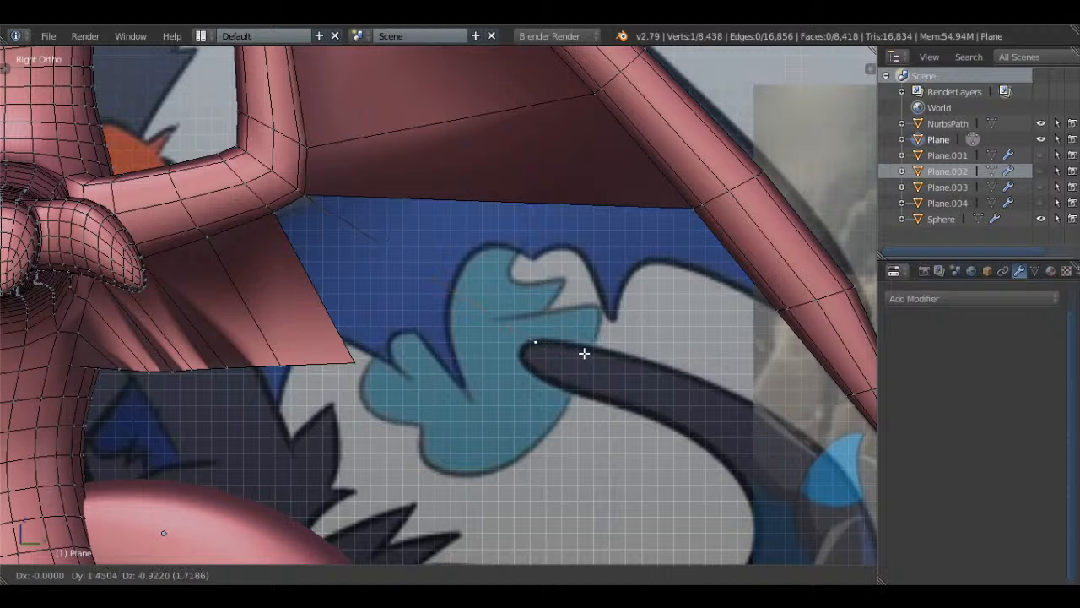
left_click(643, 363)
- Fill a four-sided face between the extruded vertex, the wing elbow and the membrane's outer edge
right_click(357, 357, "shift")
right_click(275, 217, "shift")
key("f")
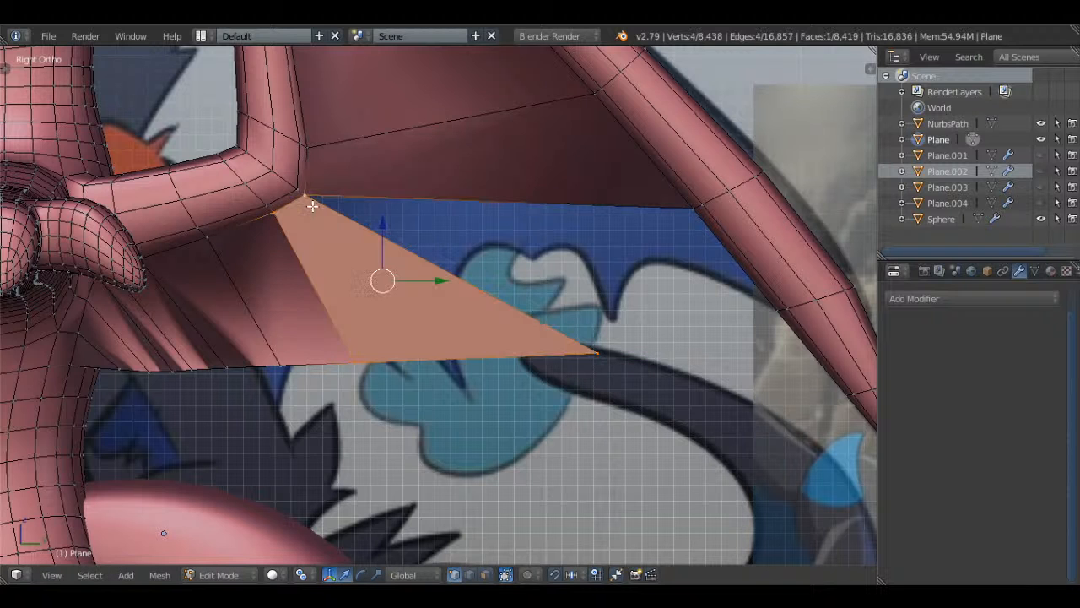
key("a")
- Fill the gap between the extruded vertex, the wing elbow and two adjacent vertices on the outer wing bone
right_click(576, 348)
right_click(326, 203, "shift")
middle_click_drag(649, 241, 688, 215)
right_click(701, 225, "shift")
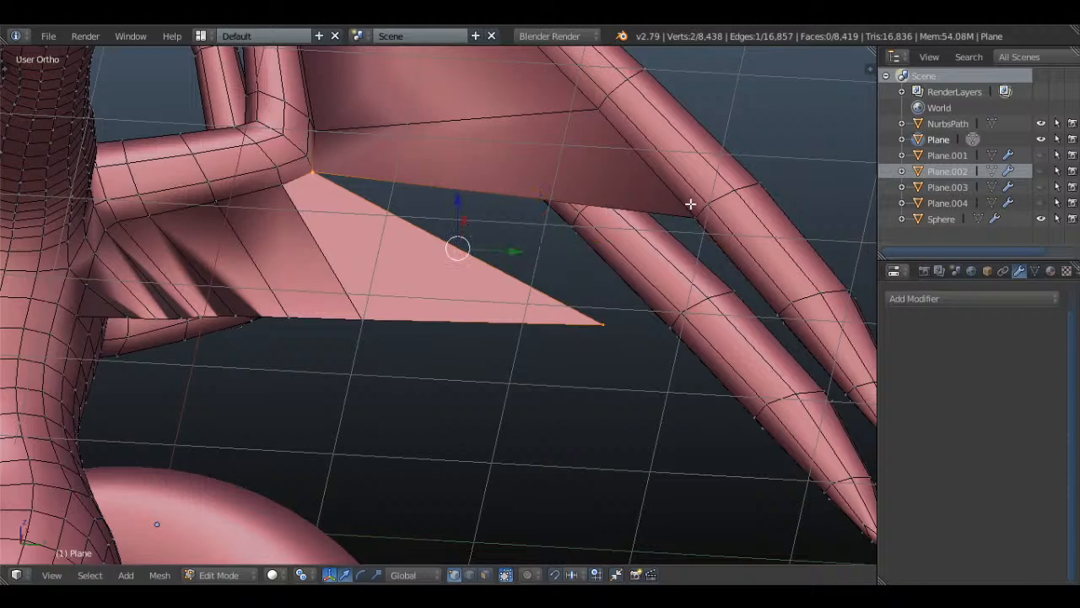
right_click(785, 309, "shift")
middle_click_drag(784, 309, 345, 265)
key("f")
- Move the membrane's free lower vertex about 0.13 units along negative X to line it up with the wing
key("a")
key("g")
key("x")
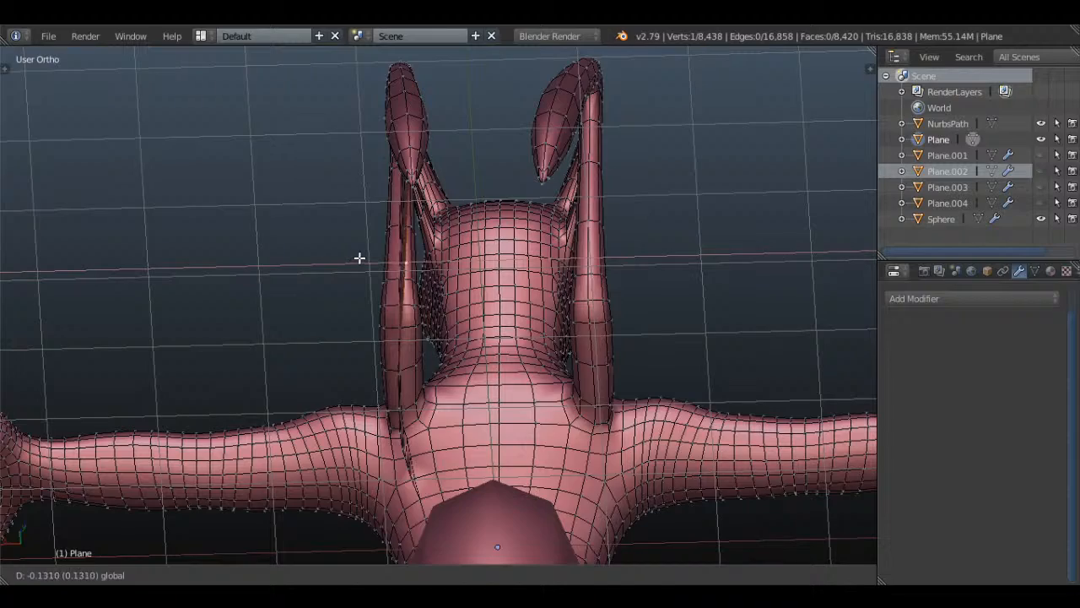
left_click(360, 257)
key("a")
- Apply smooth shading to the whole character mesh in Object Mode
middle_click_drag(431, 316, 481, 233)
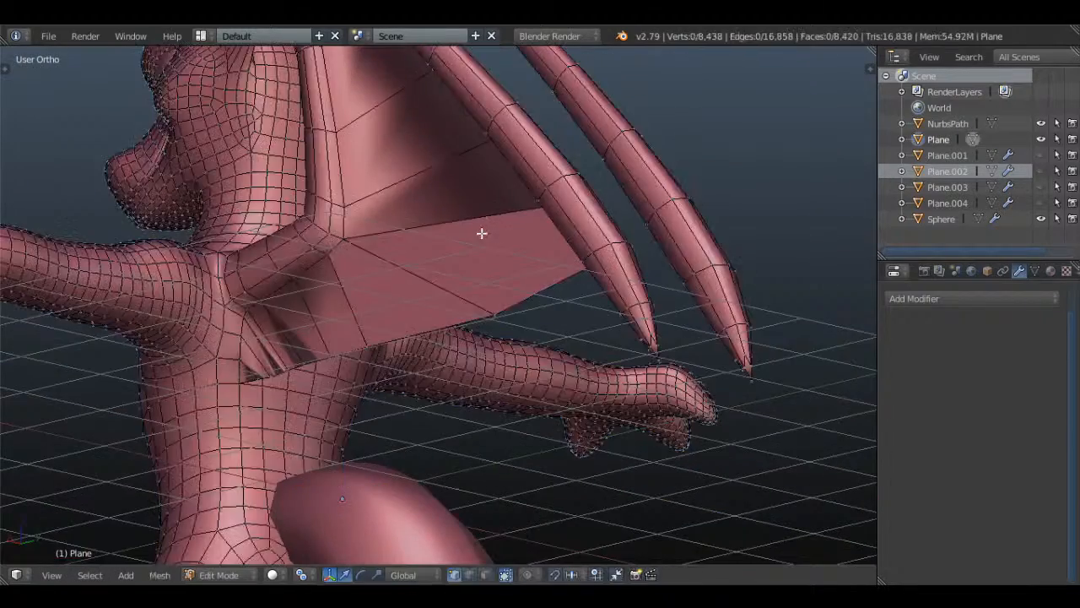
key("Tab")
key("t")
left_click(64, 291)
key("t")
scroll(489, 295, "up", 1)
middle_click_drag(490, 296, 546, 292)
- Recalculate the normals of the entire mesh to face outward and return to Object Mode
key("Tab")
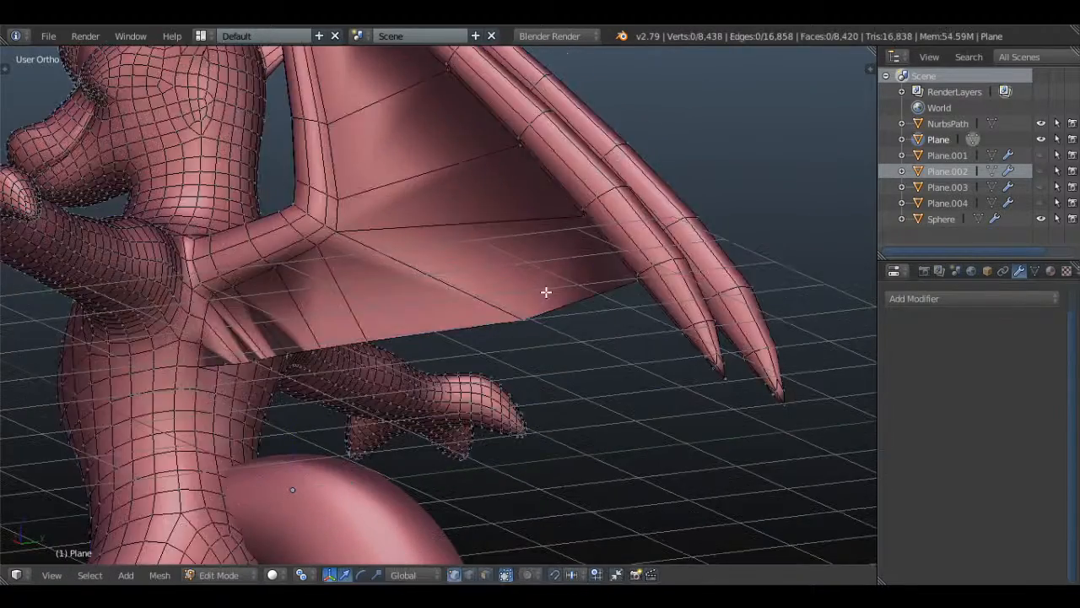
key("a")
key("ctrl+n")
key("a")
key("Tab")
scroll(546, 292, "down", 4)
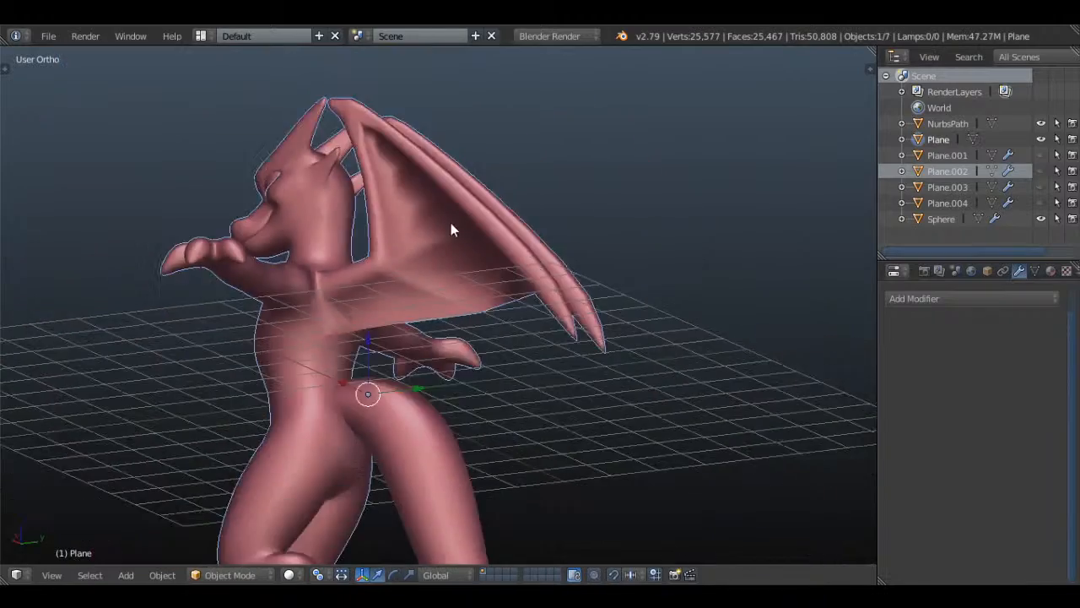
- Box-select all vertices on the negative-X half of the character's upper body in front wireframe view
scroll(500, 247, "up", 2)
middle_click_drag(451, 226, 457, 250)
scroll(458, 251, "down", 3)
key("Tab")
key("a")
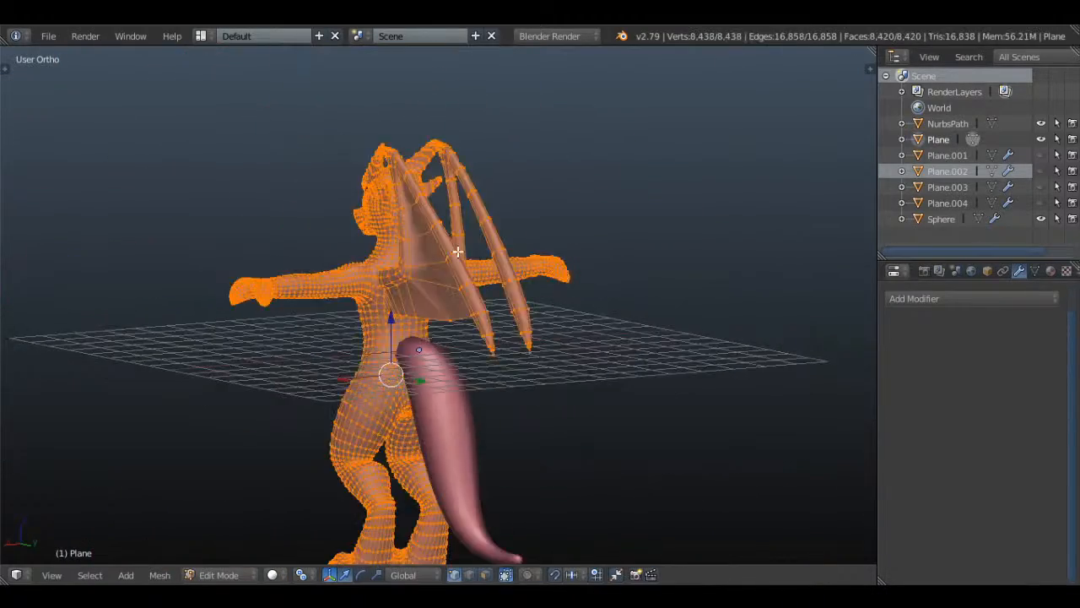
key("KP_1")
key("a")
scroll(490, 229, "up", 3)
key("z")
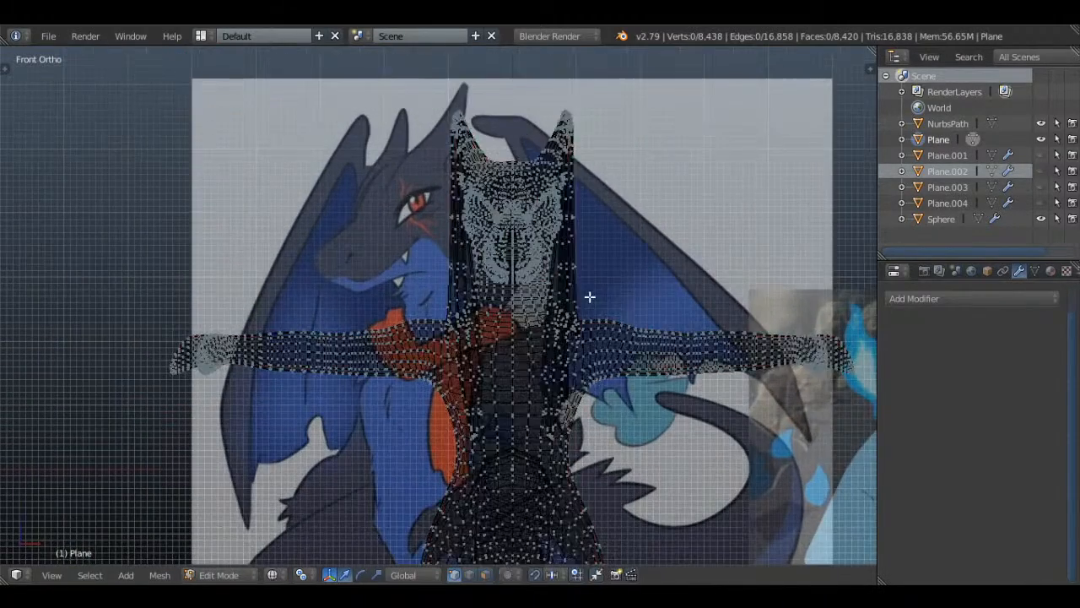
key("b")
left_click_drag(73, 52, 512, 563)
middle_click_drag(569, 472, 466, 133, "shift")
scroll(466, 132, "up", 1)
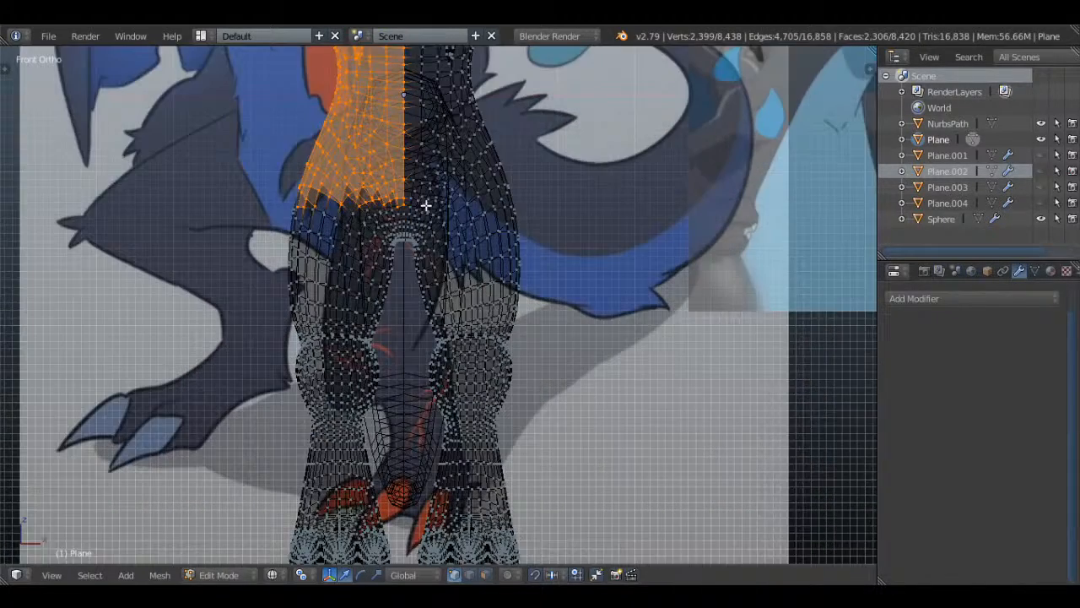
- Add the leg and foot on the same side to the selection and delete the selected vertices
middle_click_drag(427, 205, 436, 192, "shift")
left_click_drag(235, 107, 415, 464)
right_click(369, 424)
middle_click_drag(370, 424, 352, 285, "shift")
key("c")
scroll(320, 331, "down", 6)
left_click_drag(321, 333, 330, 434)
right_click(330, 435)
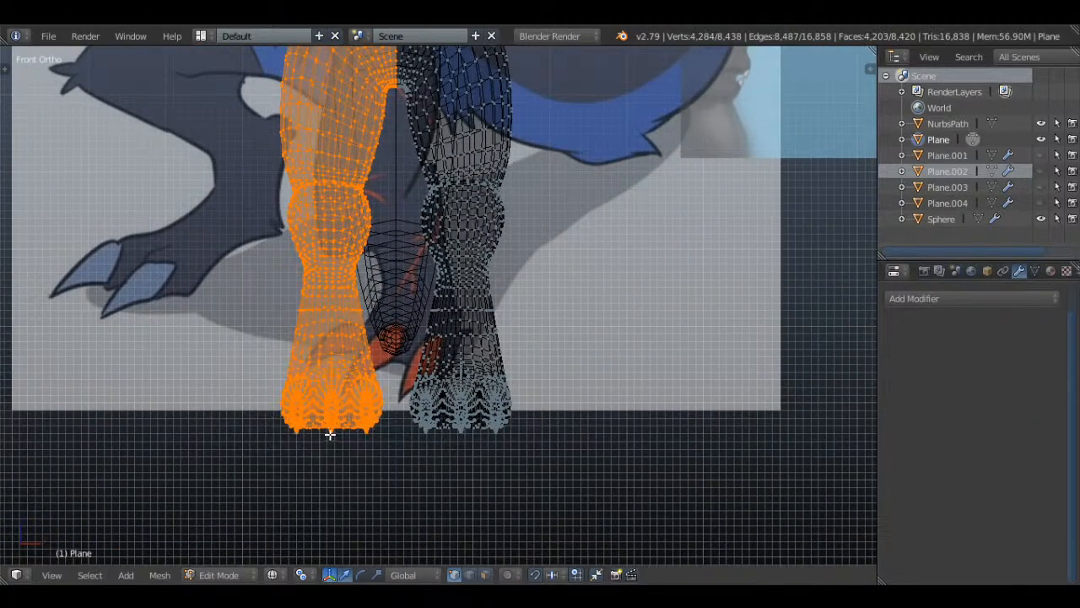
middle_click_drag(500, 165, 516, 376, "shift")
scroll(516, 390, "up", 7)
middle_click_drag(482, 273, 487, 469, "shift")
middle_click_drag(493, 184, 502, 439, "shift")
middle_click_drag(469, 168, 481, 448, "shift")
middle_click_drag(465, 197, 465, 377, "shift")
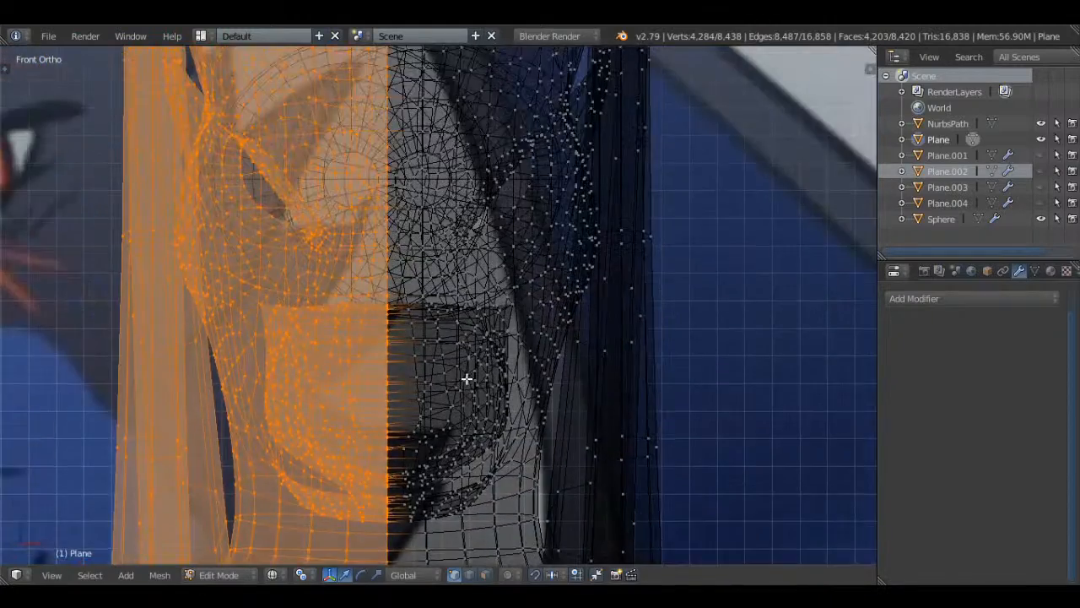
middle_click_drag(510, 163, 518, 398, "shift")
scroll(547, 208, "up", 2)
key("x")
left_click(525, 243)
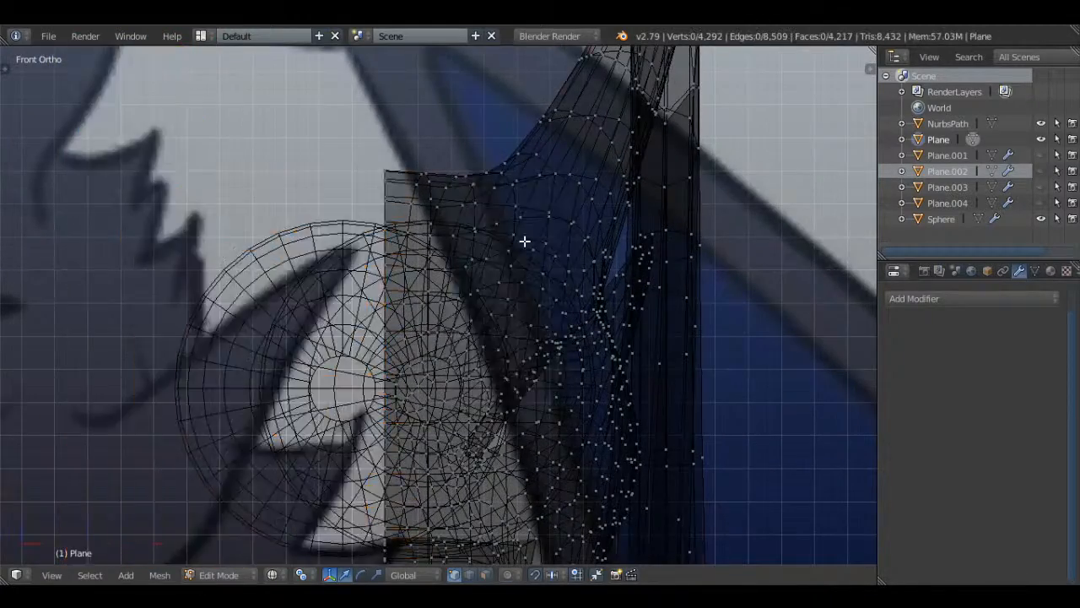
- Add a Mirror modifier on the X axis with Clipping enabled to the remaining half, and return to Edit Mode
key("Tab")
scroll(608, 309, "down", 4)
left_click(971, 297)
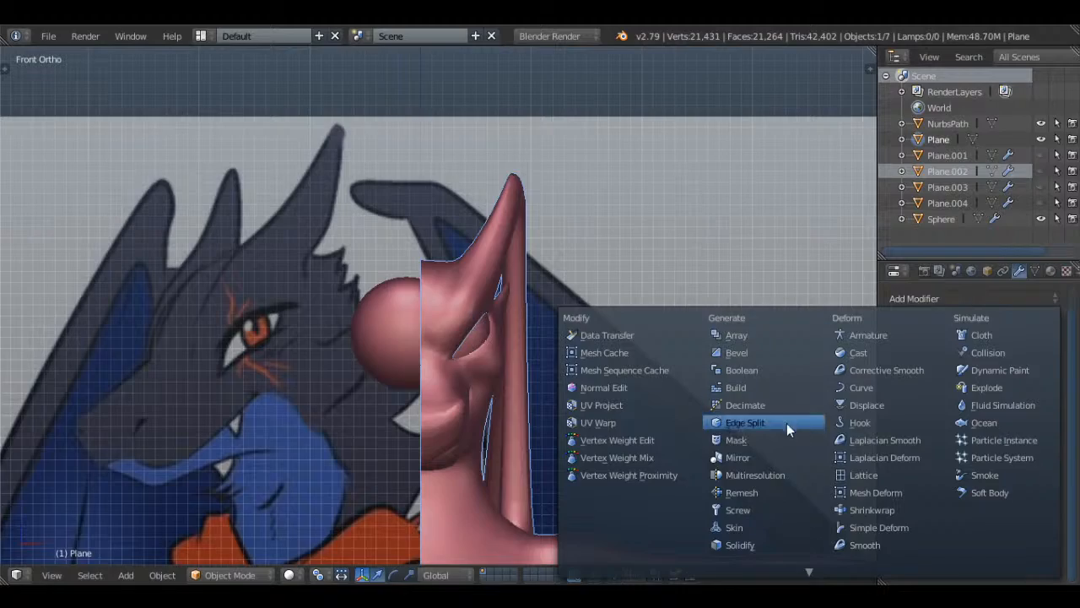
left_click(765, 457)
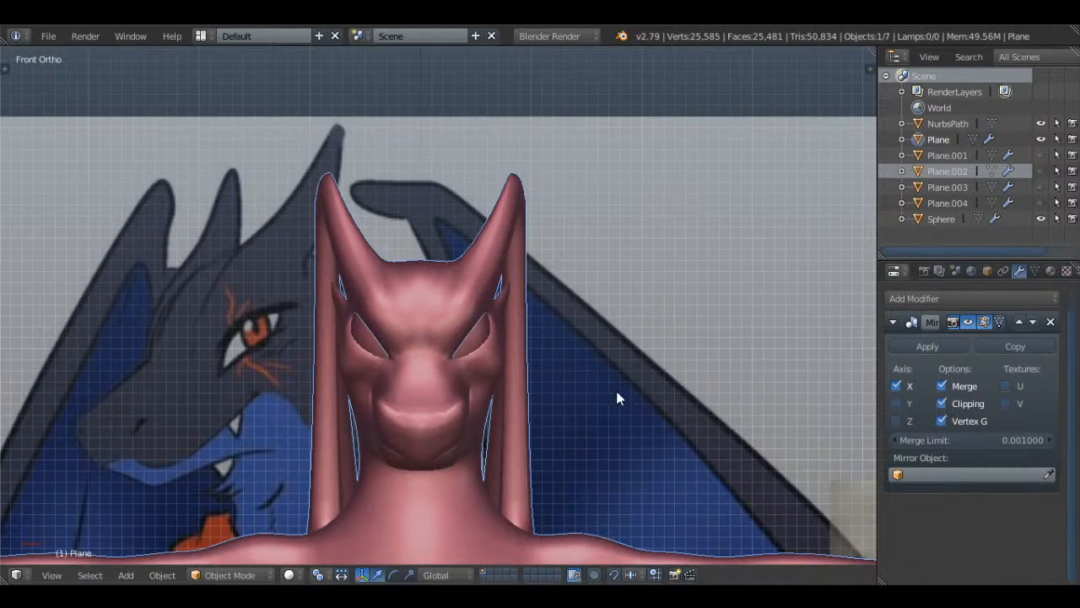
middle_click_drag(617, 392, 514, 250)
key("Tab")
key("a")
key("a")
key("ctrl+r")
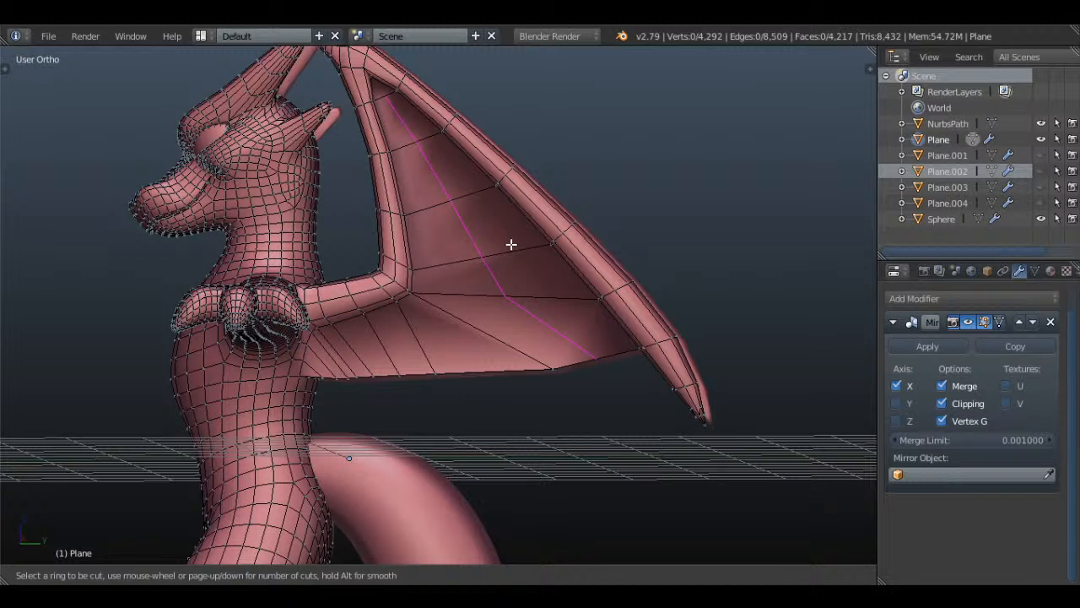
key("Escape")
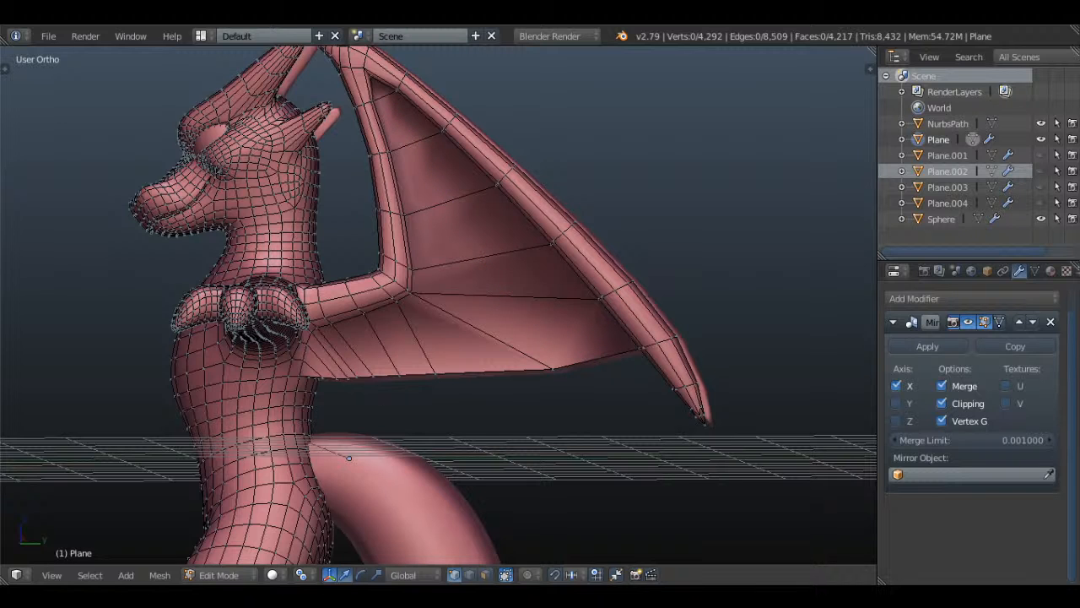
key("a")
key("a")
middle_click_drag(471, 185, 475, 229, "shift")
key("ctrl+r")
scroll(459, 244, "up", 1)
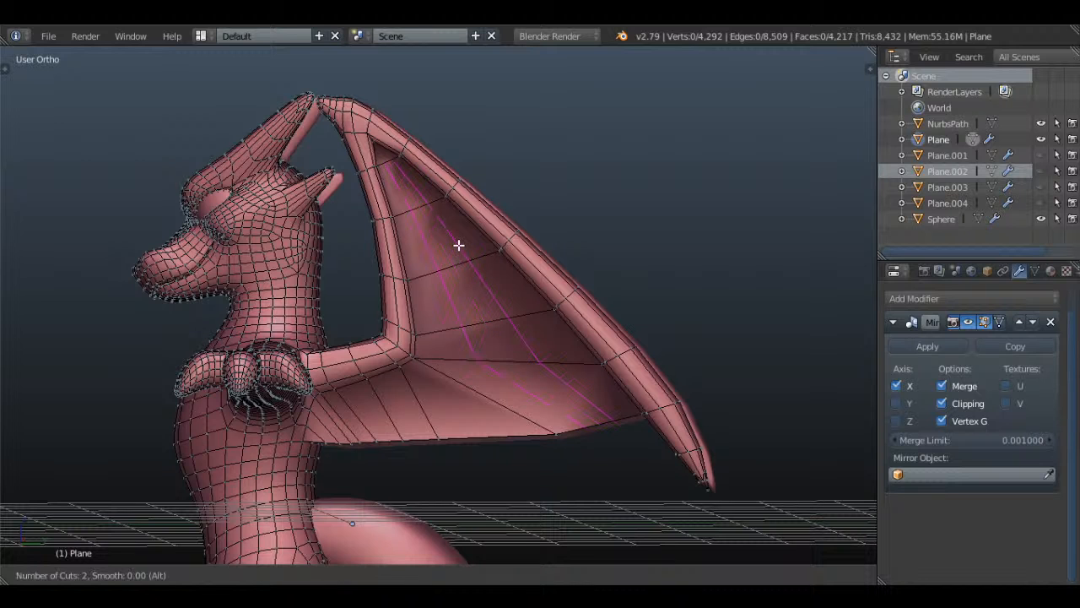
key("Escape")
- Delete the membrane's outermost lower vertex and fill a face between the wing elbow, outer bone and remaining membrane edge
right_click(555, 434)
key("x")
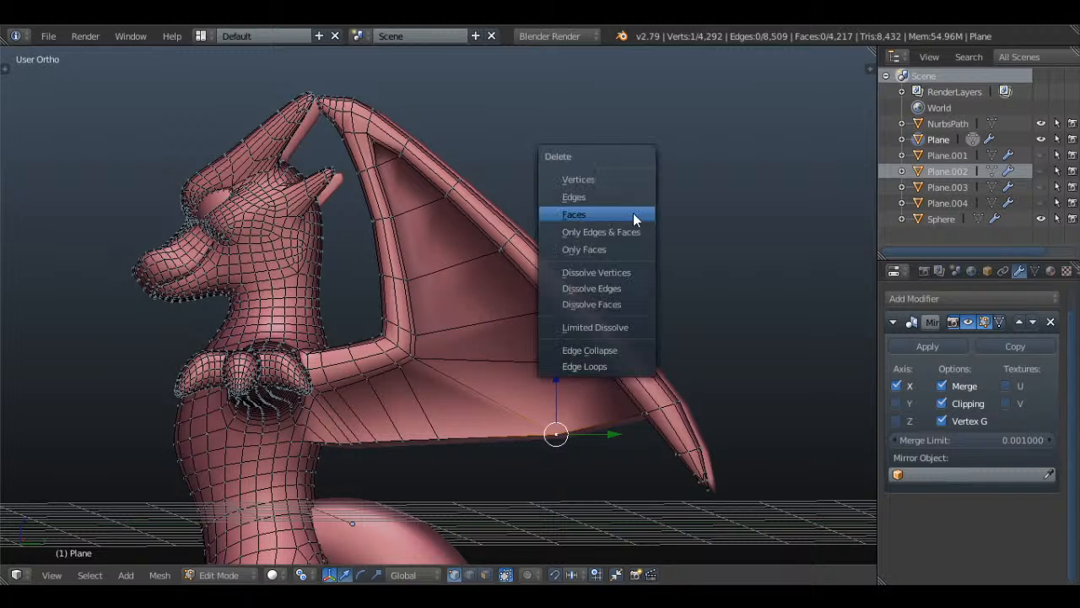
left_click(578, 179)
scroll(610, 210, "up", 3)
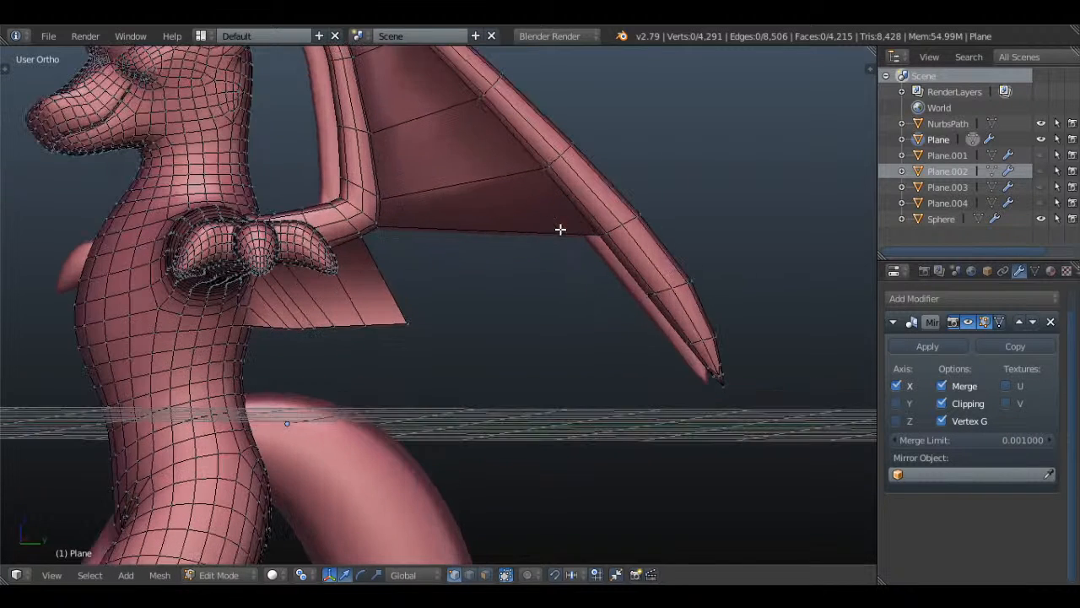
right_click(408, 322, "ctrl")
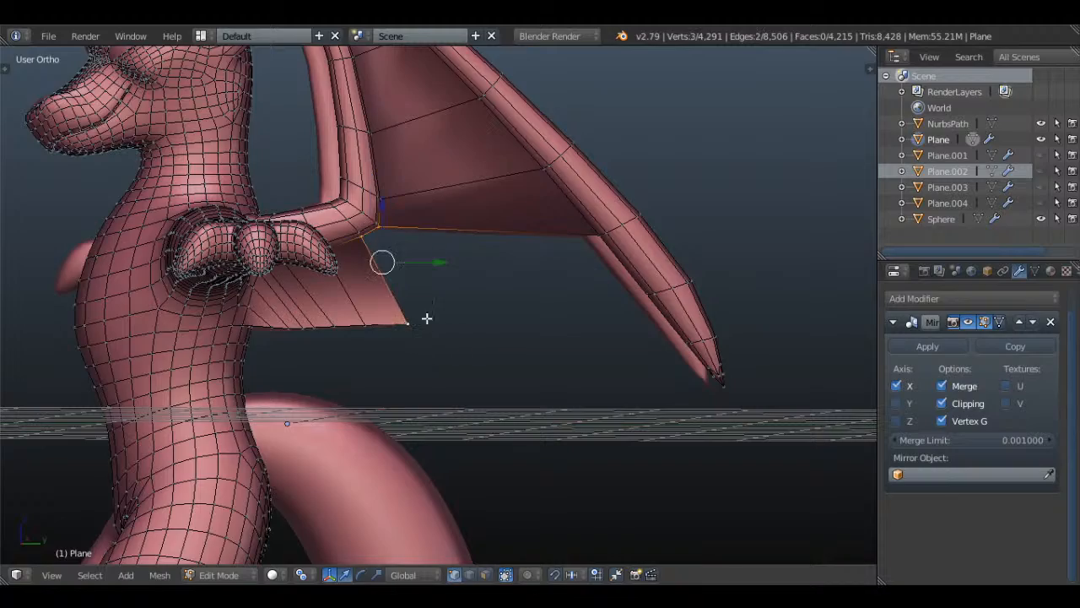
middle_click_drag(545, 306, 612, 220)
key("f")
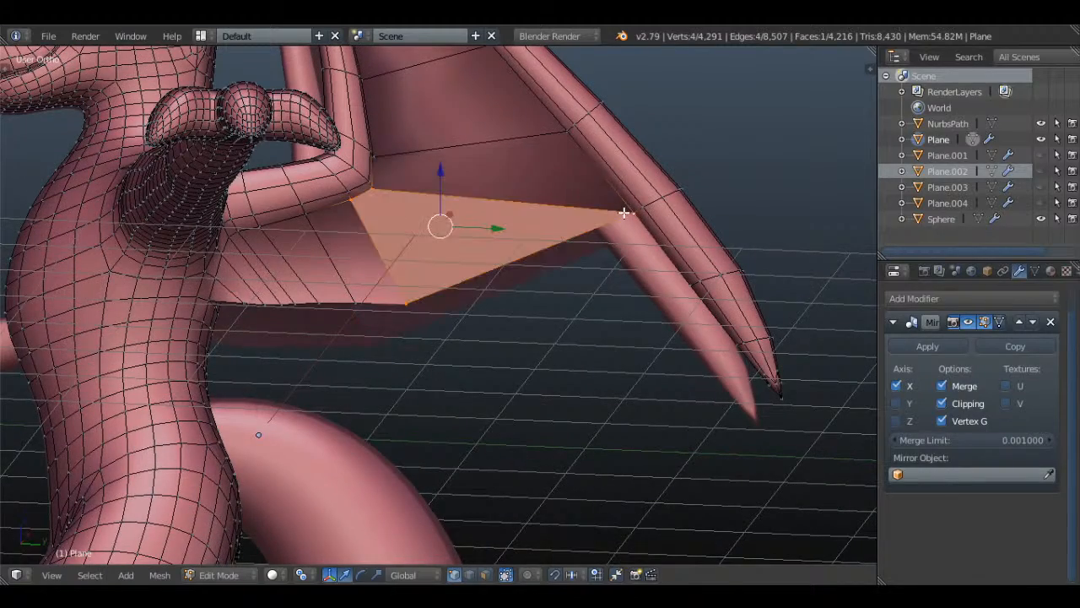
key("a")
middle_click_drag(545, 242, 455, 227)
key("ctrl+r")
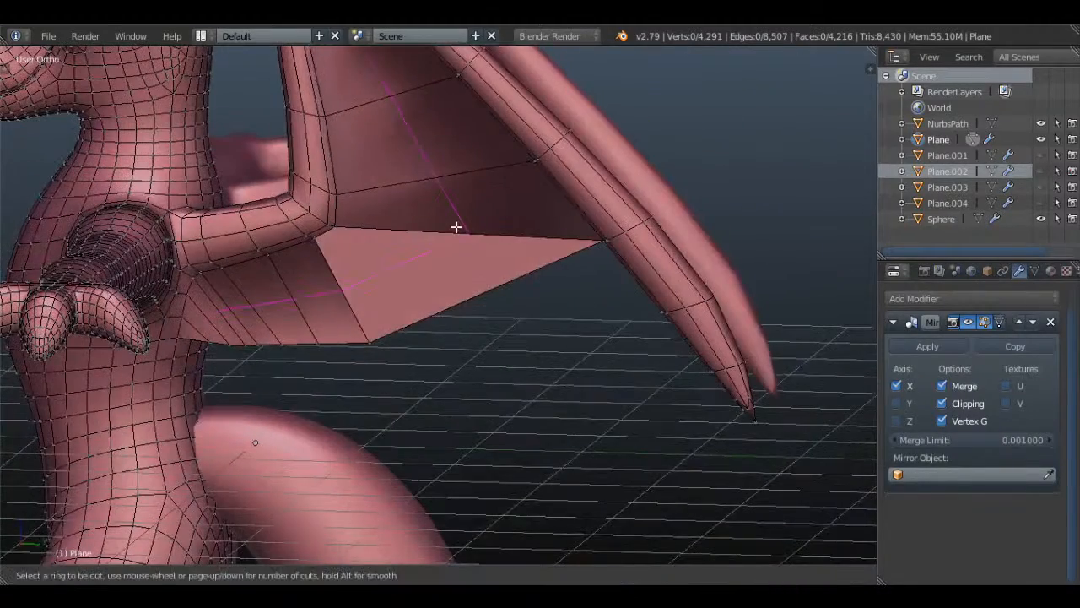
key("Escape")
- Apply smooth shading to the whole character mesh in Object Mode and return to Edit Mode
key("Tab")
key("t")
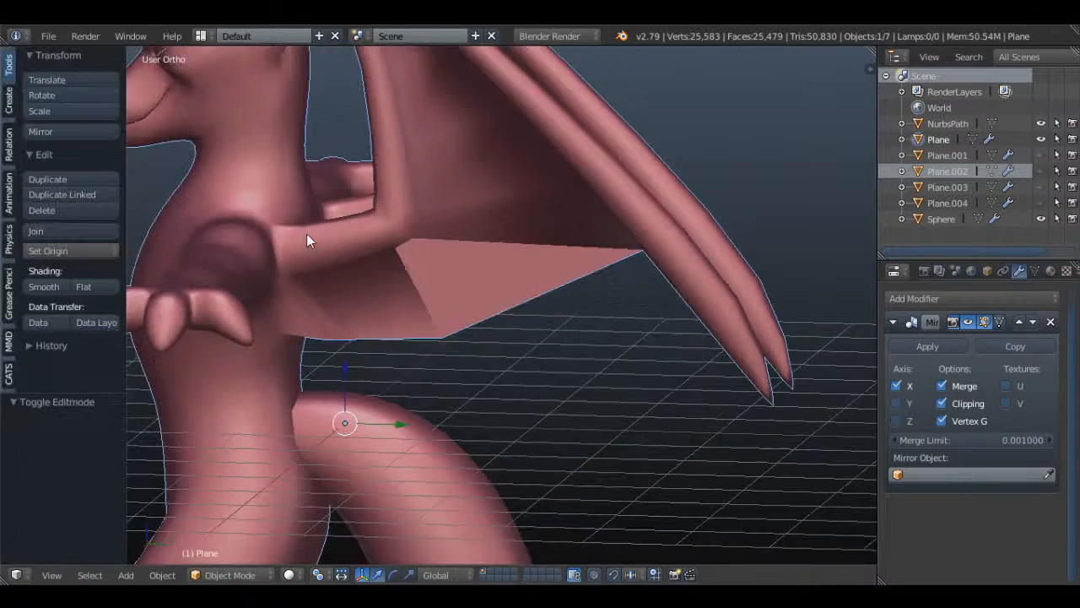
key("t")
key("Tab")
scroll(637, 233, "up", 2)
key("a")
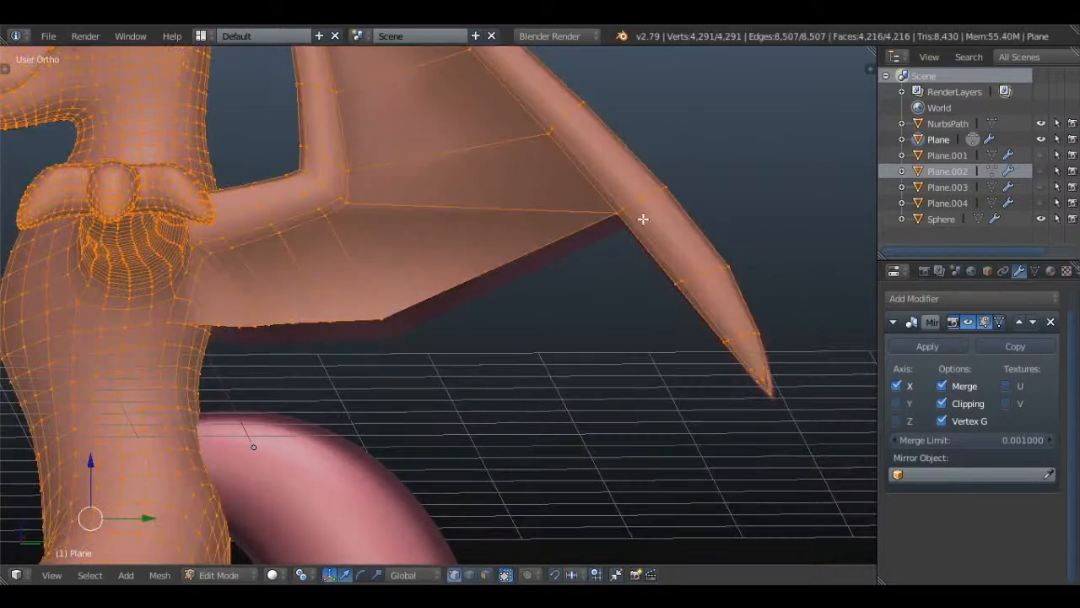
- Fill a triangular face between the membrane's free lower vertex and two adjacent vertices on the outer wing bone
right_click(614, 221)
middle_click_drag(643, 244, 650, 235)
right_click(404, 289, "shift")
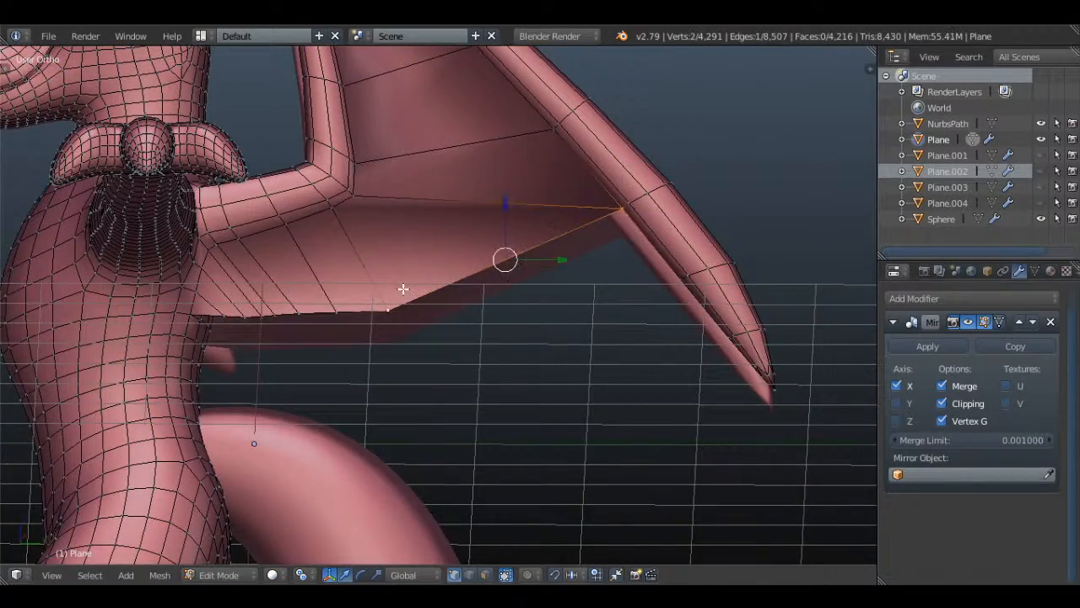
middle_click_drag(498, 294, 684, 273)
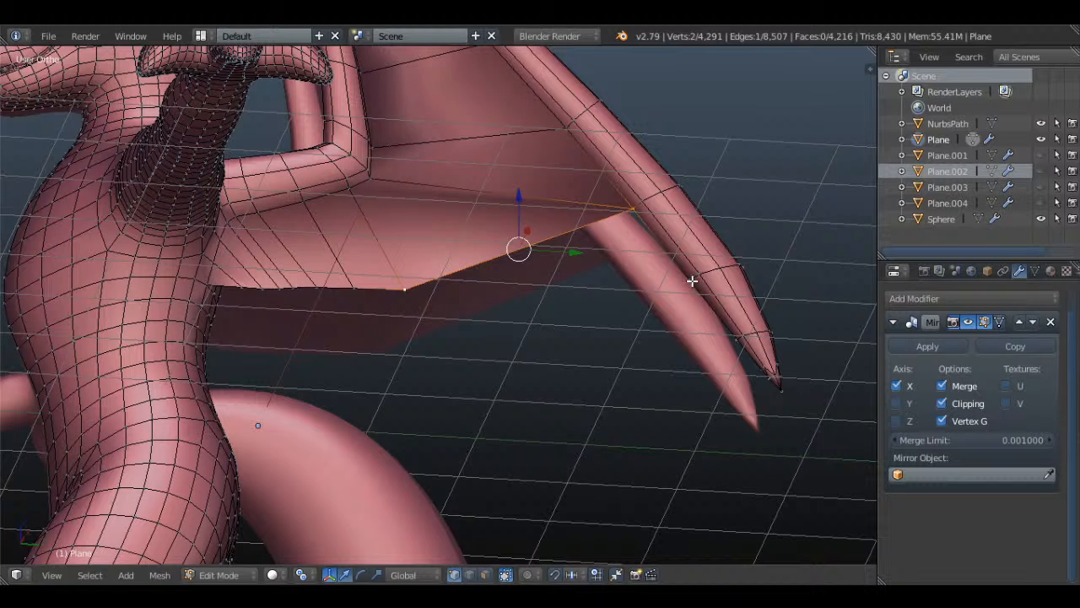
right_click(692, 281)
right_click(633, 204, "shift")
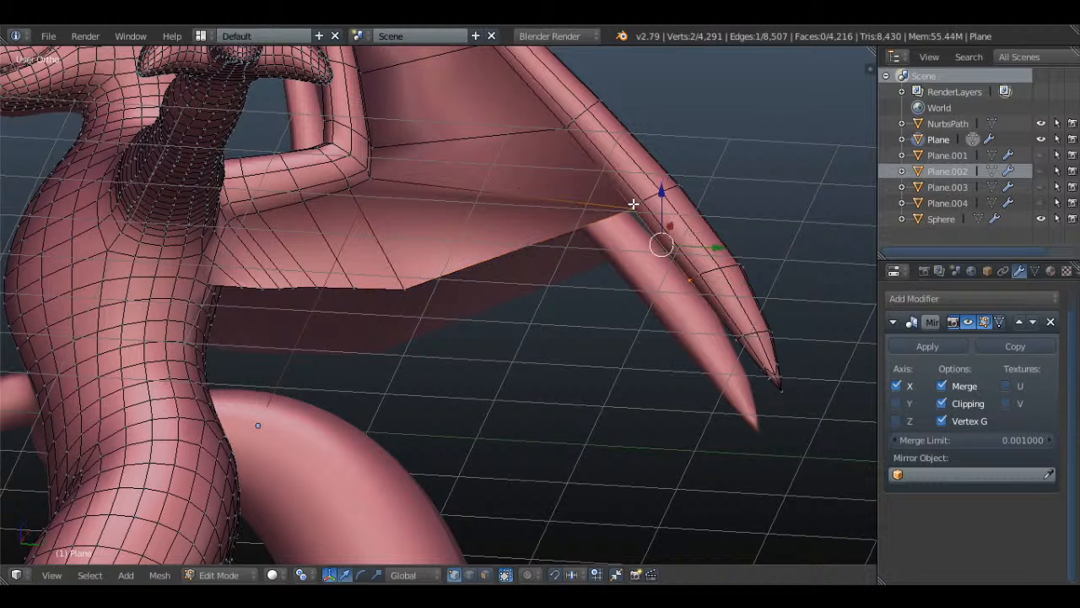
right_click(408, 280, "shift")
key("f")
middle_click_drag(788, 279, 632, 311)
key("a")
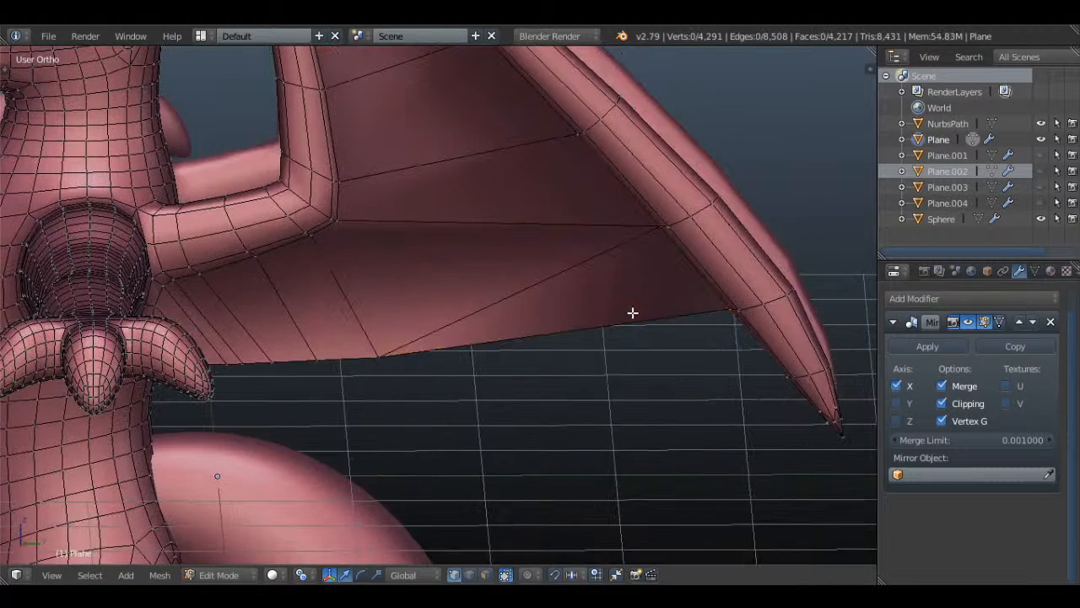
- Add two evenly spaced loop cuts along the wing membrane, running from its upper tip towards the torso
scroll(633, 313, "down", 3)
key("KP_3")
middle_click_drag(599, 232, 598, 265, "shift")
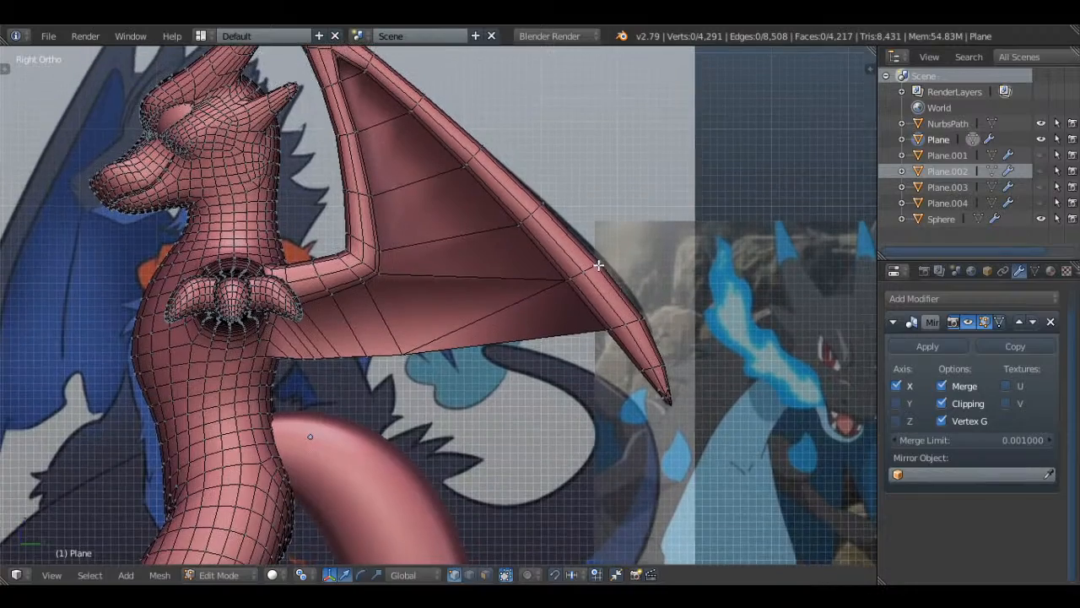
key("ctrl+r")
scroll(455, 248, "up", 1)
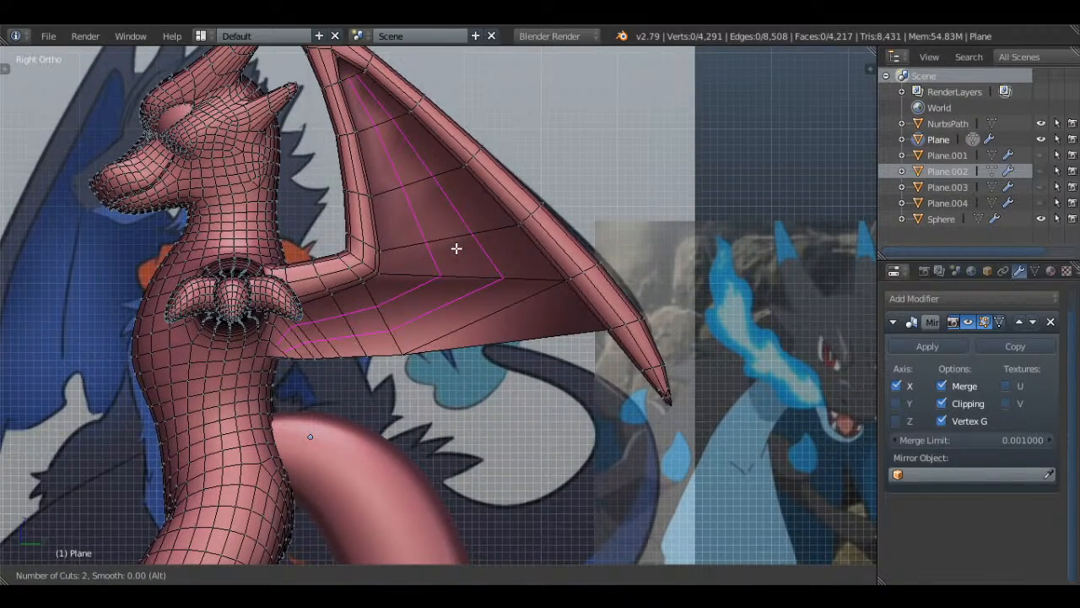
left_click(456, 248)
right_click(456, 249)
middle_click_drag(369, 307, 526, 278, "shift")
key("a")
- Knife-cut from the end vertices of both membrane loops to the membrane's lower corner at the torso
scroll(525, 279, "up", 6)
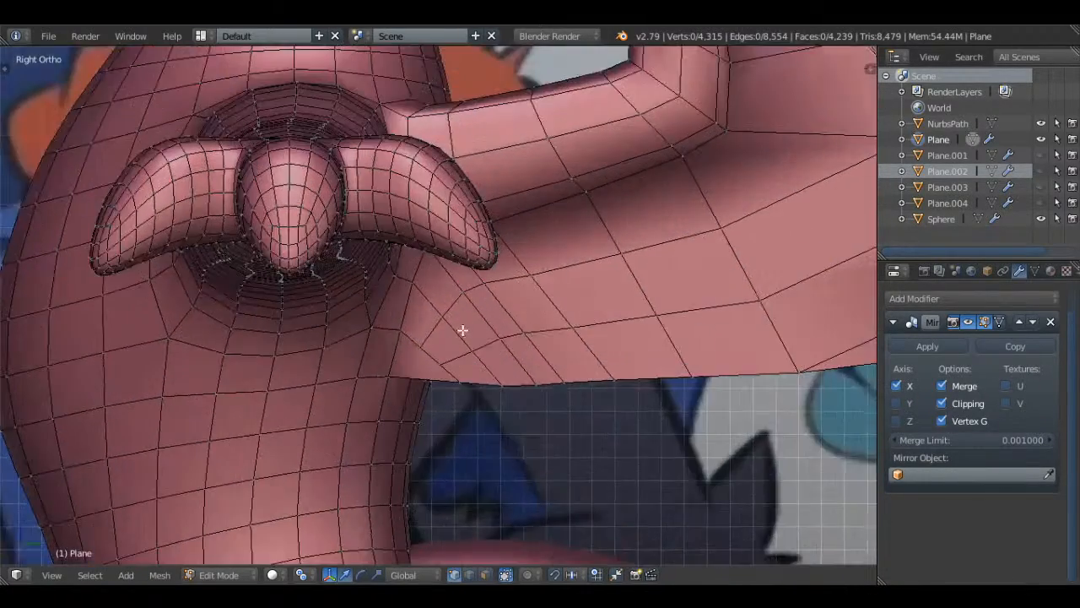
middle_click_drag(457, 335, 422, 316)
scroll(422, 316, "up", 3)
key("k")
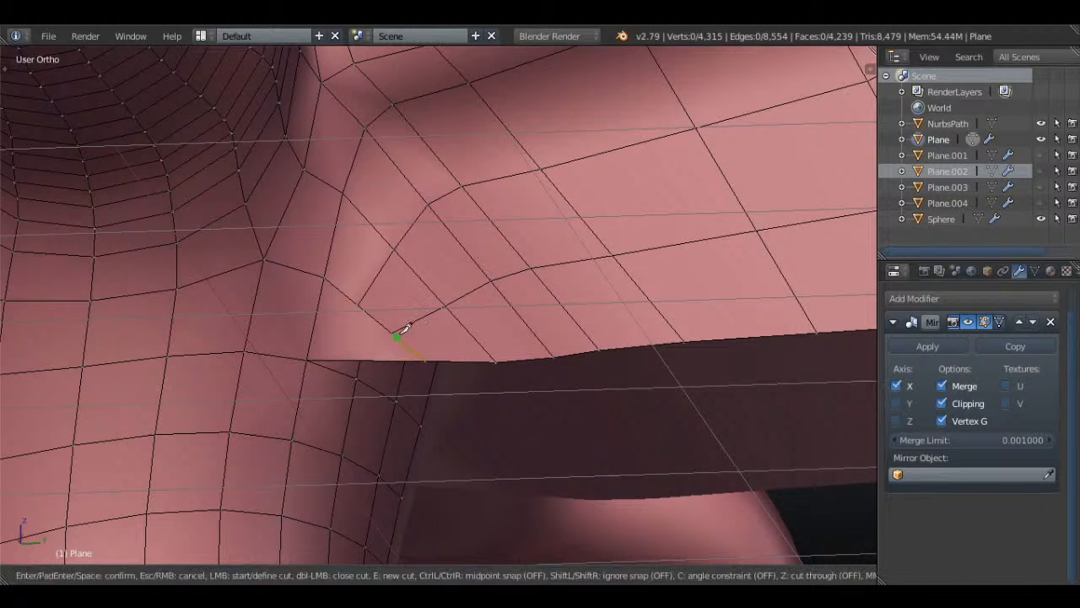
key("Escape")
key("k")
key("Return")
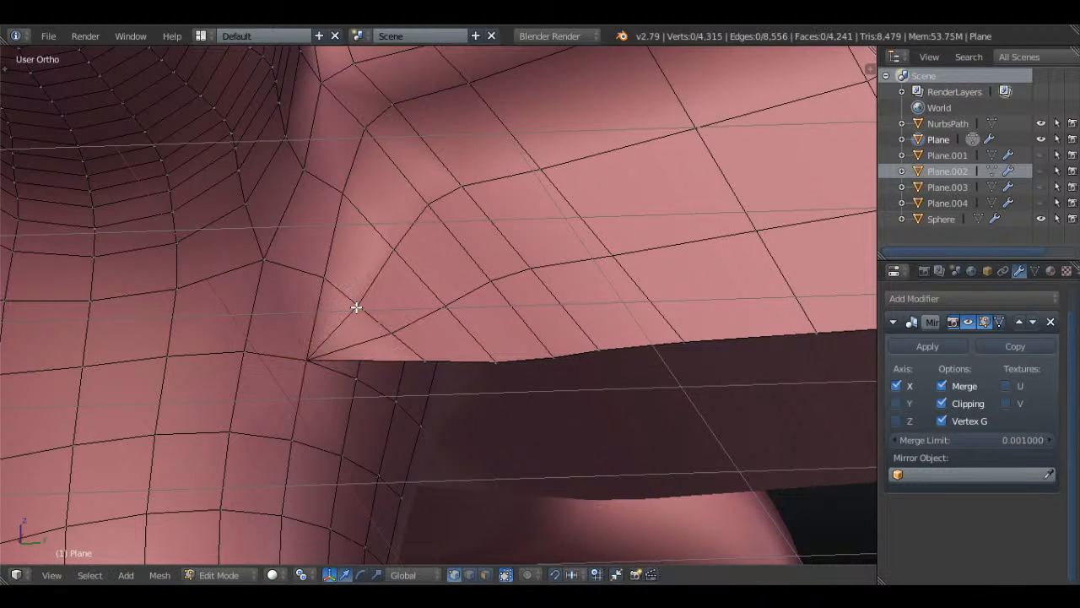
- Knife-cut two lines extending the upper membrane loops straight down to the membrane's lower edge near the outer bone
scroll(563, 250, "down", 7)
scroll(456, 337, "up", 3)
middle_click_drag(673, 224, 582, 284, "shift")
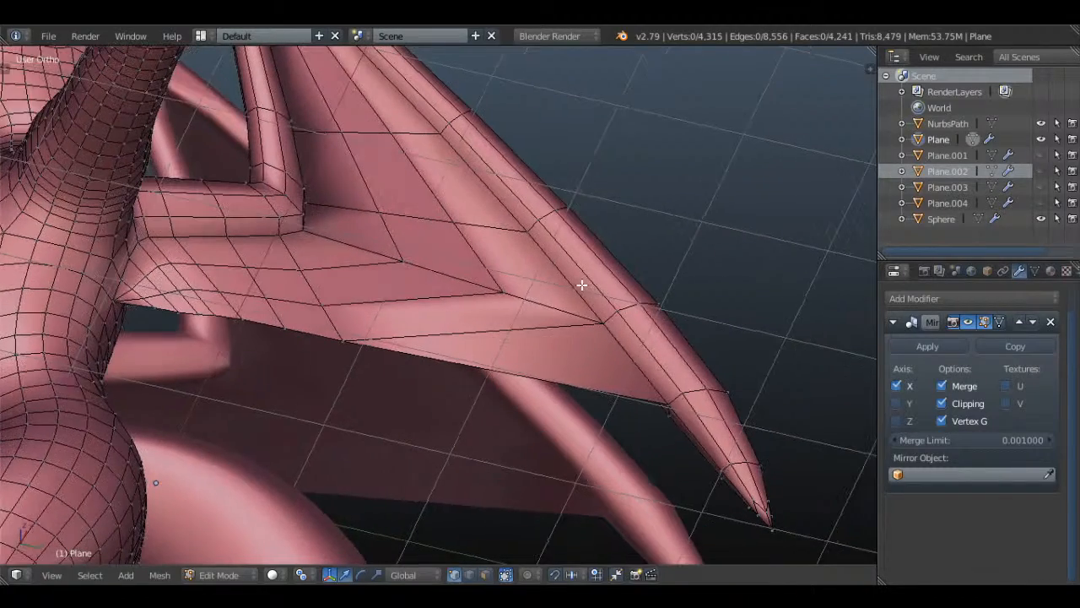
key("k")
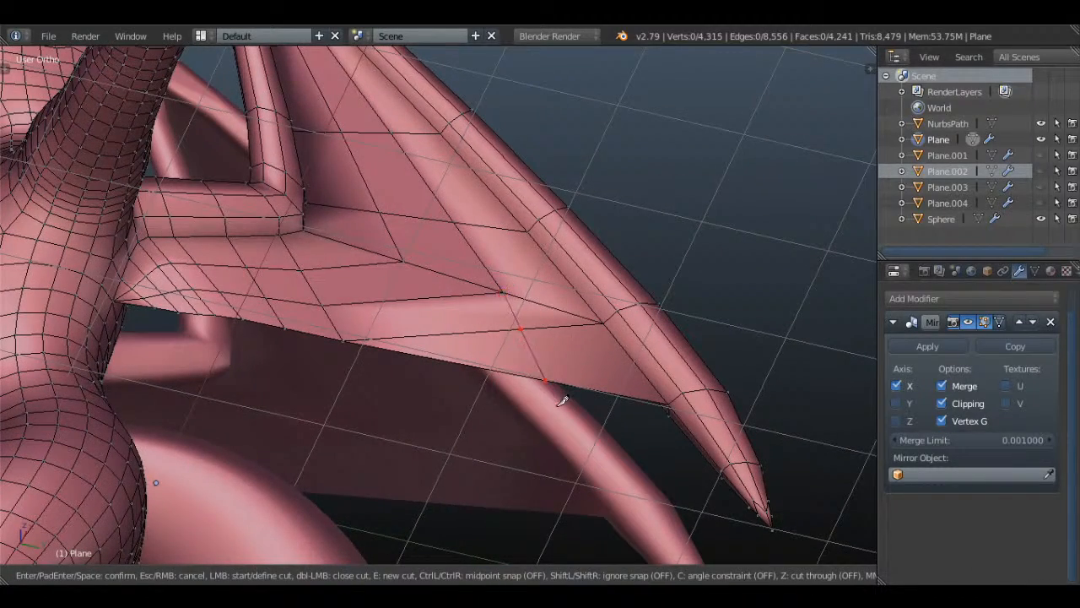
key("Return")
key("k")
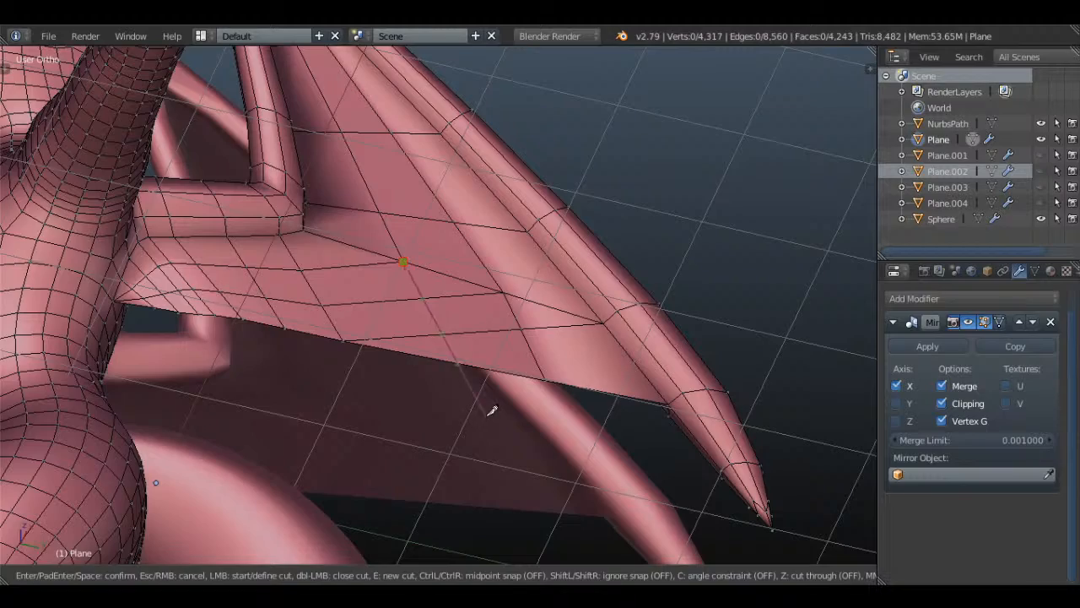
key("Return")
key("a")
- Knife-cut from the membrane's upper tip to the end vertices of both loops just below it
scroll(487, 411, "down", 4)
middle_click_drag(487, 411, 537, 444)
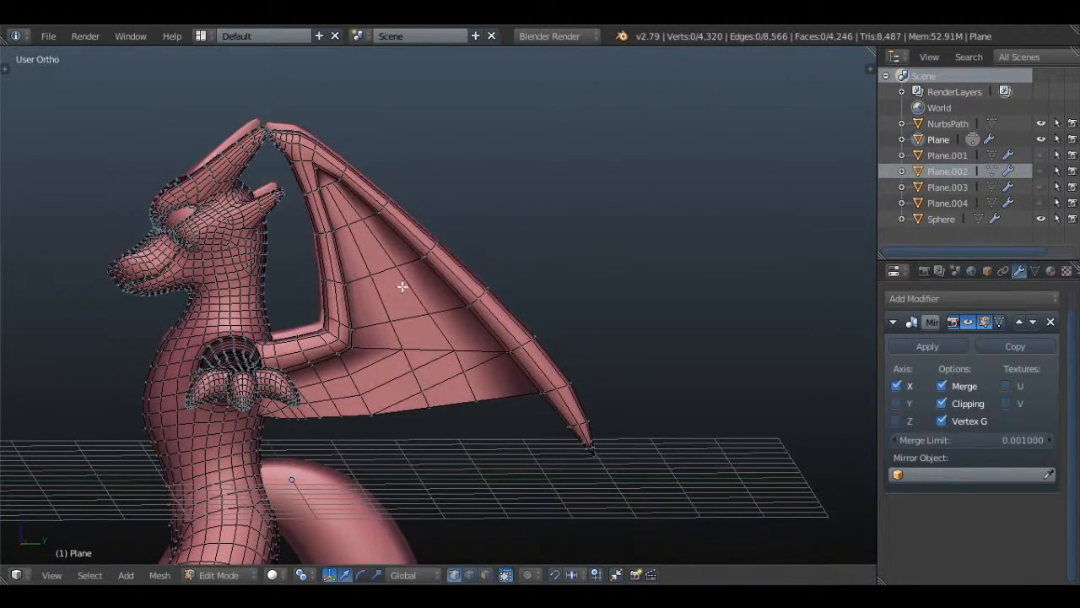
scroll(402, 287, "up", 6)
key("k")
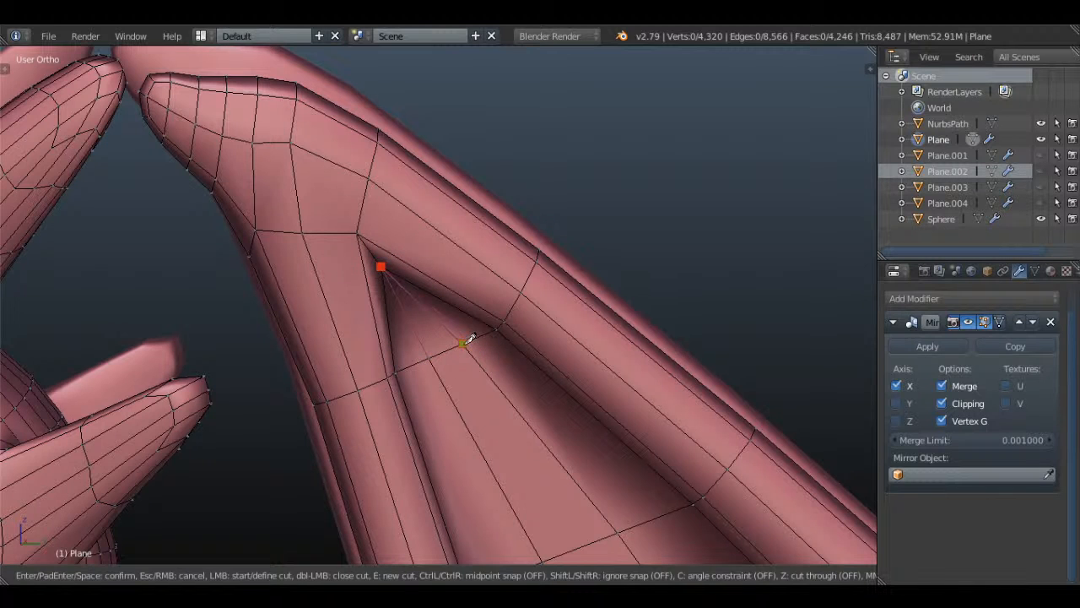
left_click(463, 344)
key("Return")
key("KP_3")
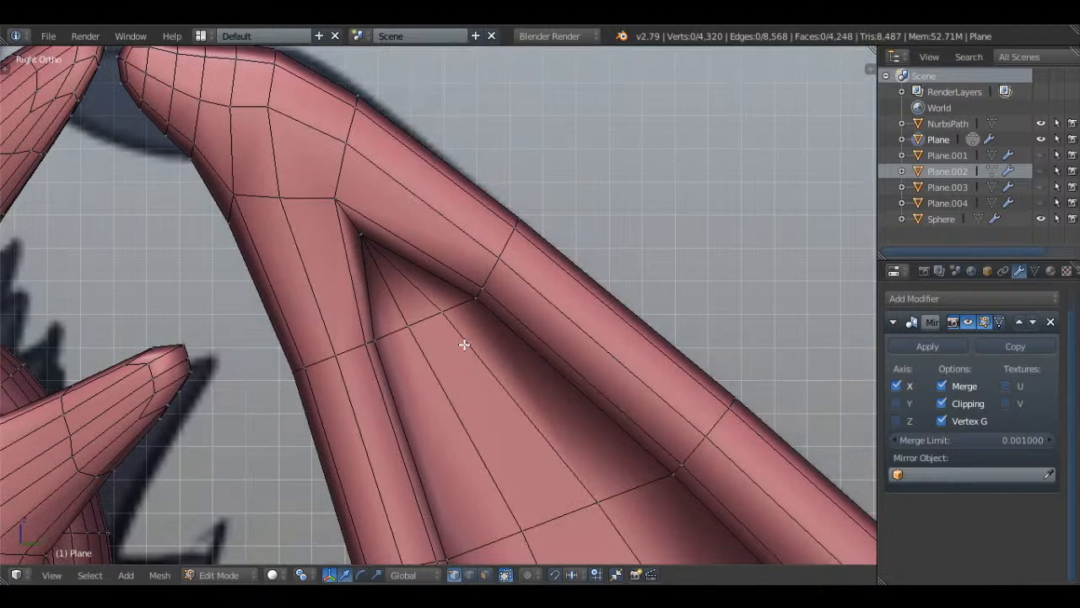
scroll(572, 309, "down", 5)
scroll(572, 309, "down", 5)
scroll(572, 287, "up", 3)
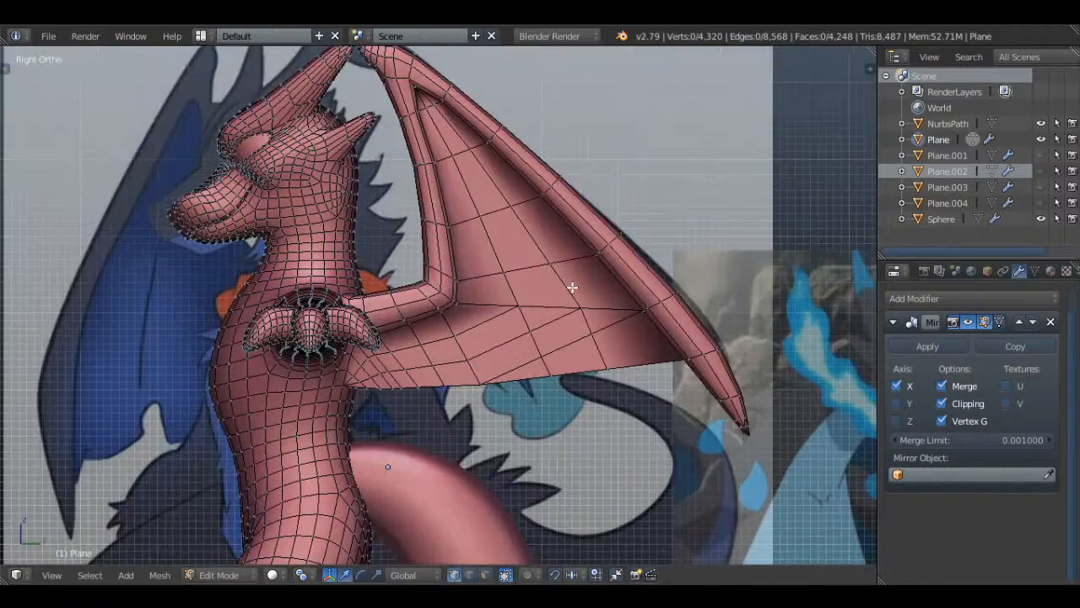
scroll(572, 288, "up", 3)
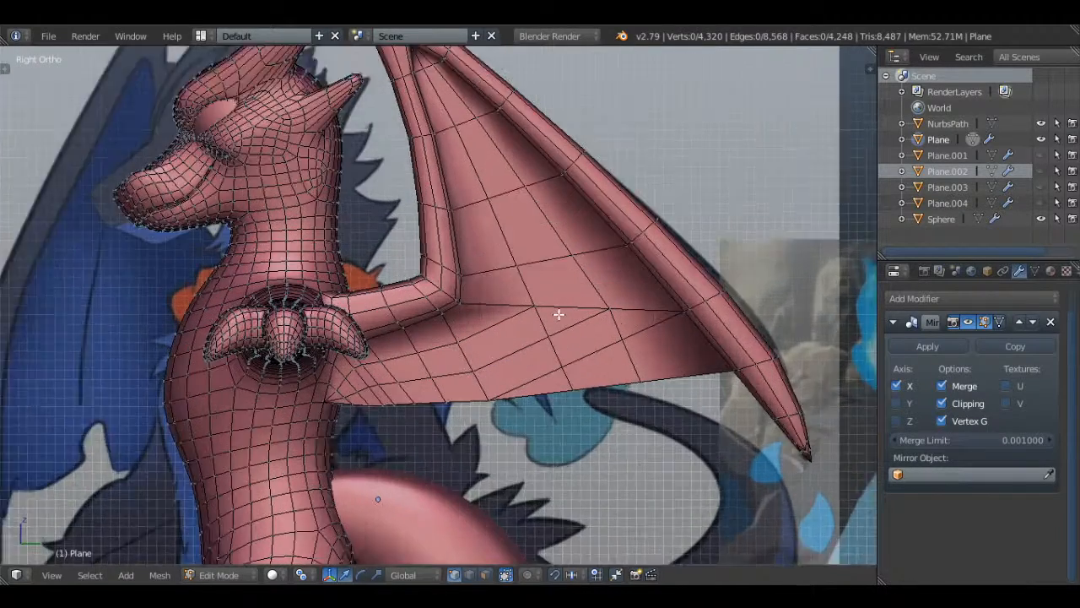
- Delete the eight faces of the lower outer wing membrane between the inner membrane strip and the outer bone
key("a")
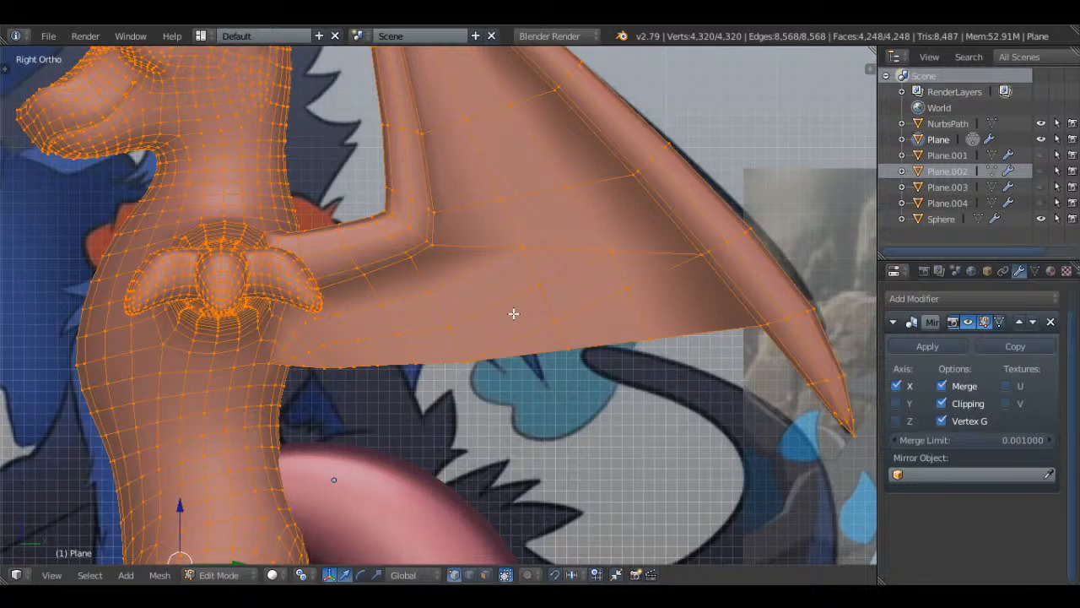
key("a")
scroll(503, 409, "up", 3)
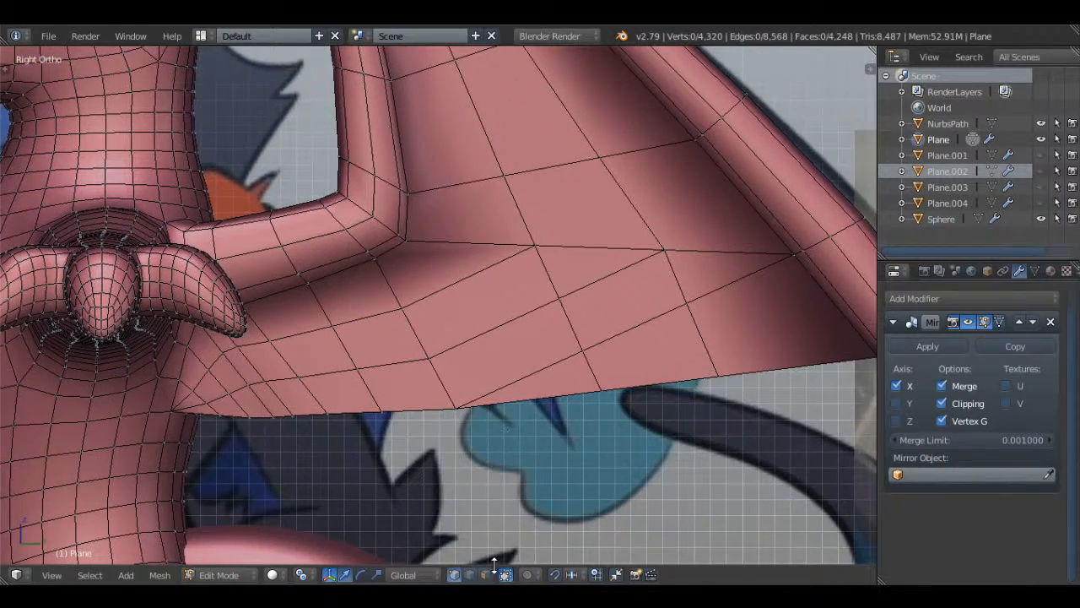
left_click(487, 575)
scroll(607, 356, "down", 3)
key("c")
left_click_drag(596, 330, 497, 331)
right_click(495, 332)
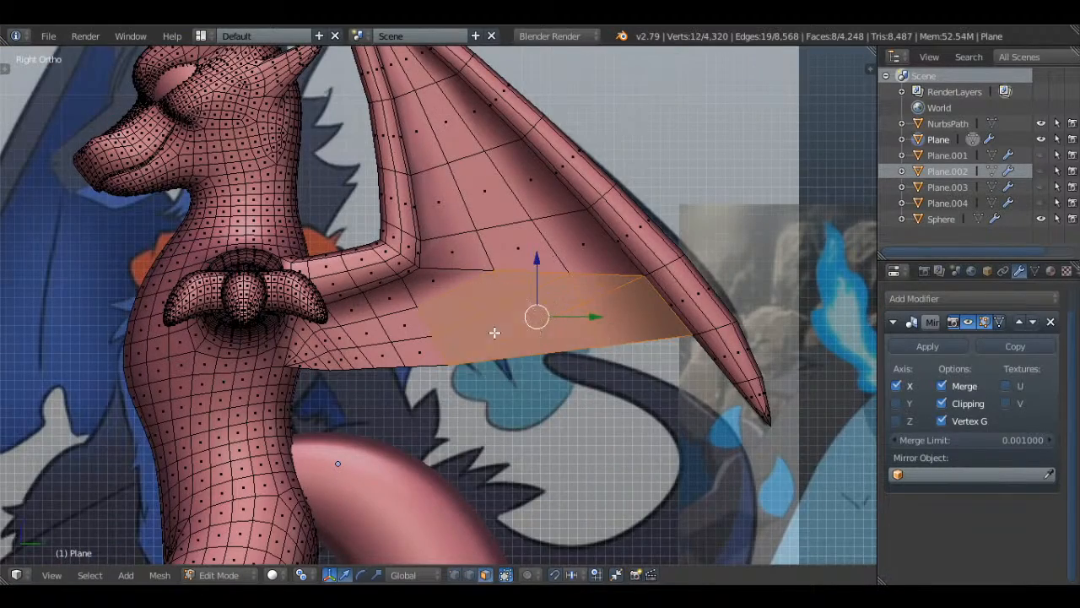
key("x")
left_click(548, 364)
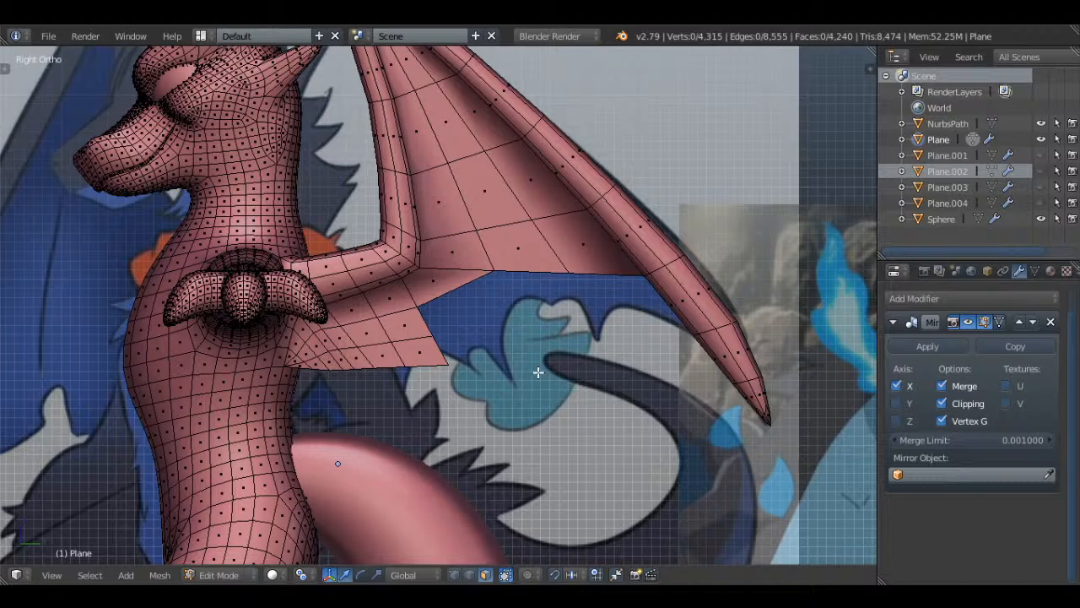
- Delete the single leftover membrane face just below the wing's elbow
left_click(455, 574)
scroll(522, 319, "up", 2)
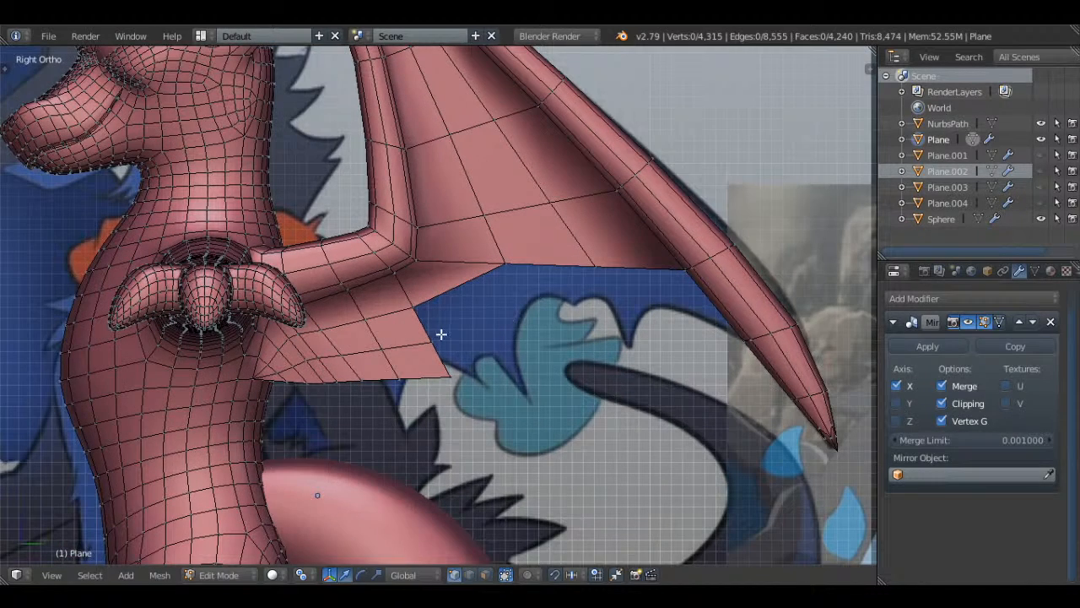
left_click(485, 574)
right_click(464, 281)
key("x")
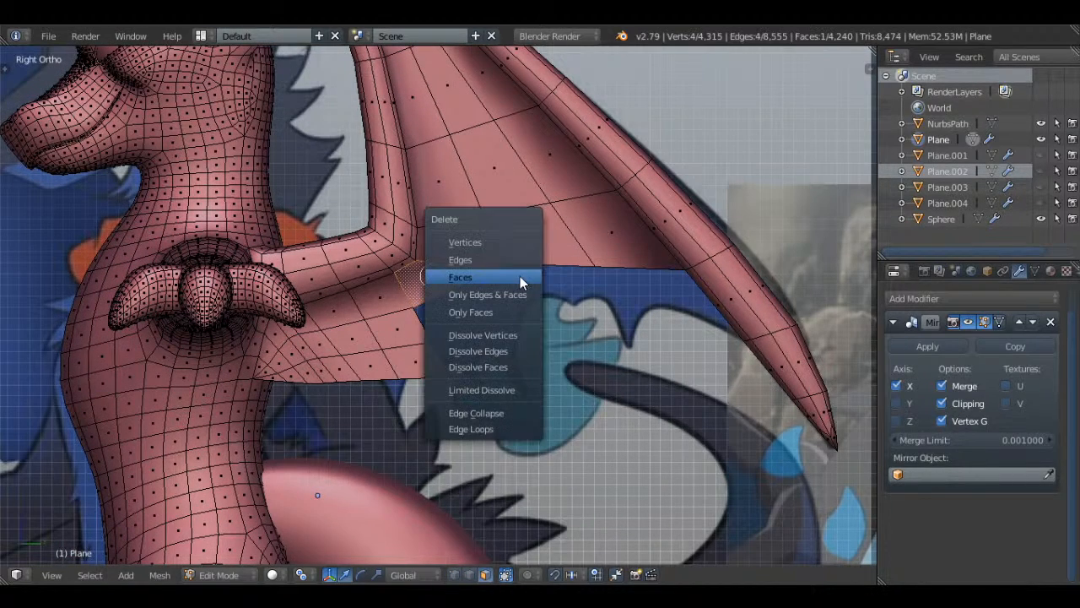
left_click(496, 277)
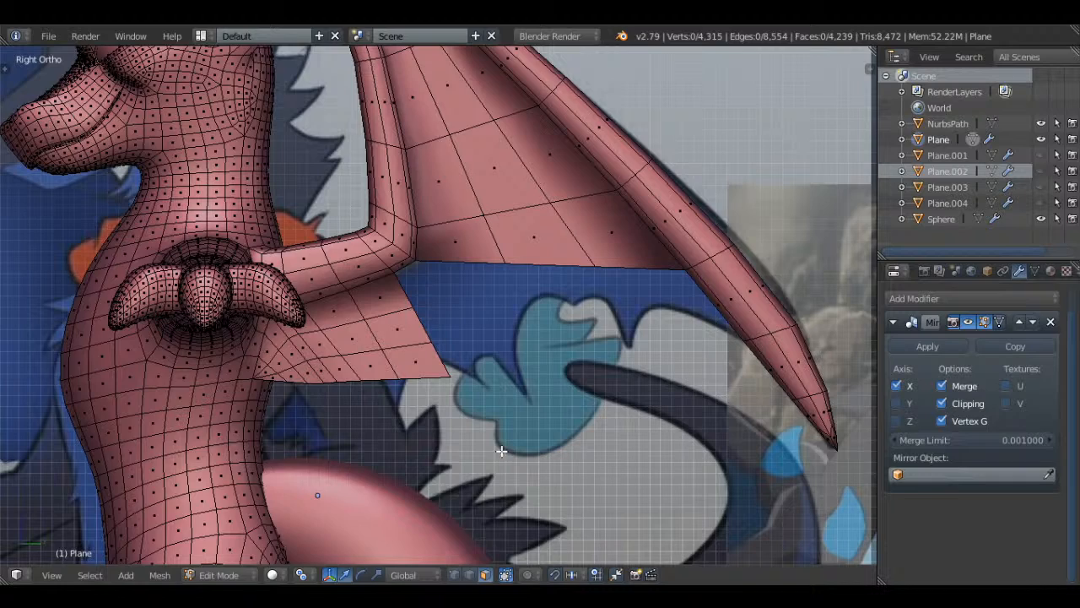
- Move the three lower vertices on the inner membrane's open edge about 0.13 units towards the torso
left_click(456, 576)
scroll(475, 321, "up", 2)
key("z")
key("c")
left_click_drag(420, 318, 472, 396)
right_click(472, 396)
key("z")
key("g")
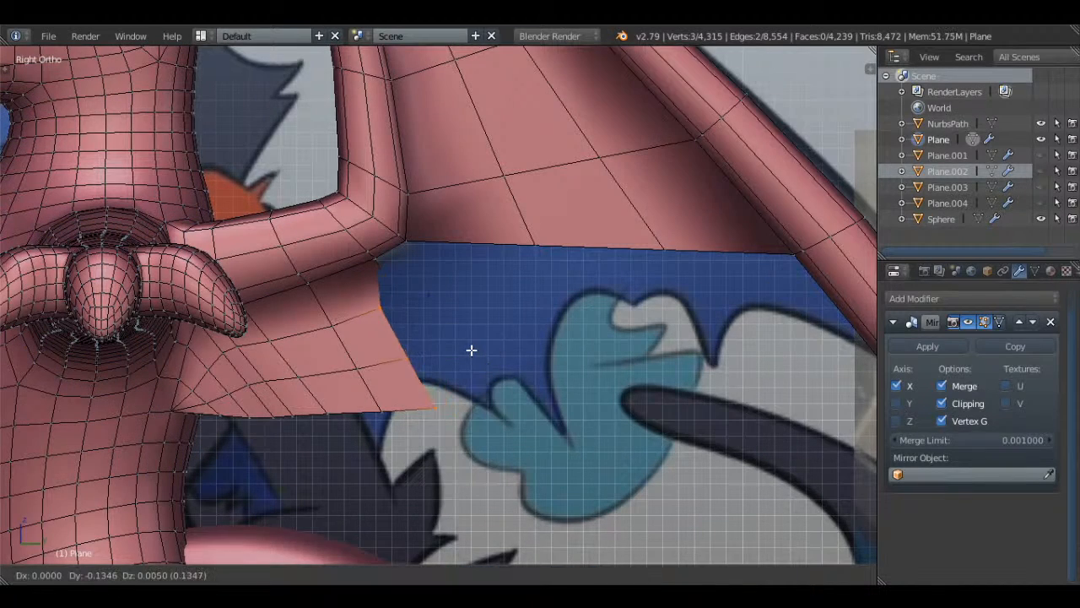
left_click(472, 352)
- Shift the bone's edge loop beside the elbow towards the torso and nudge single vertices on the adjoining membrane edge
key("a")
key("z")
right_click(347, 229, "alt")
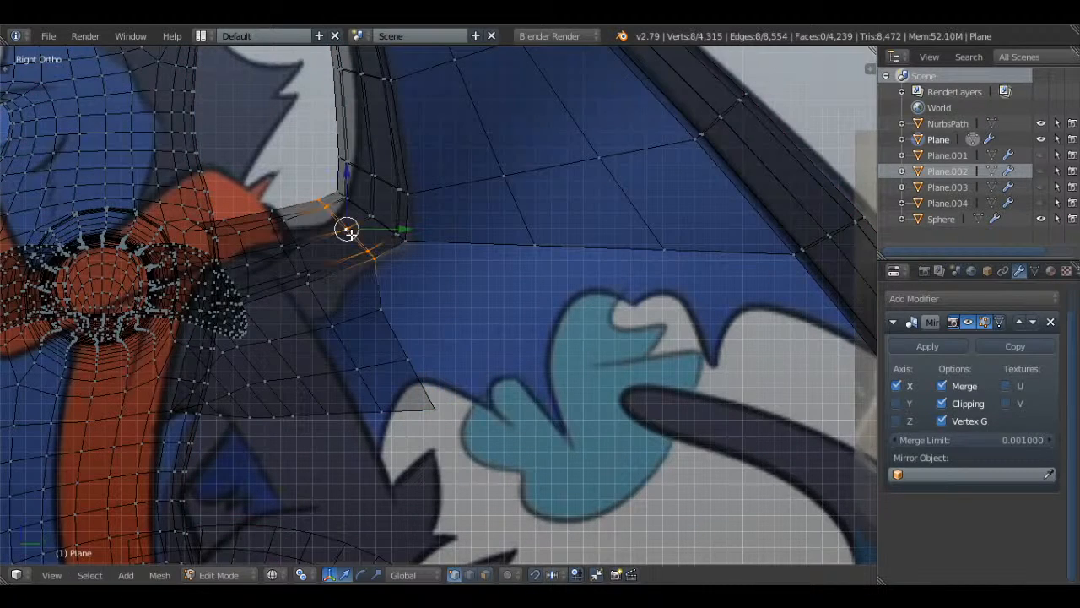
key("g")
left_click(379, 241)
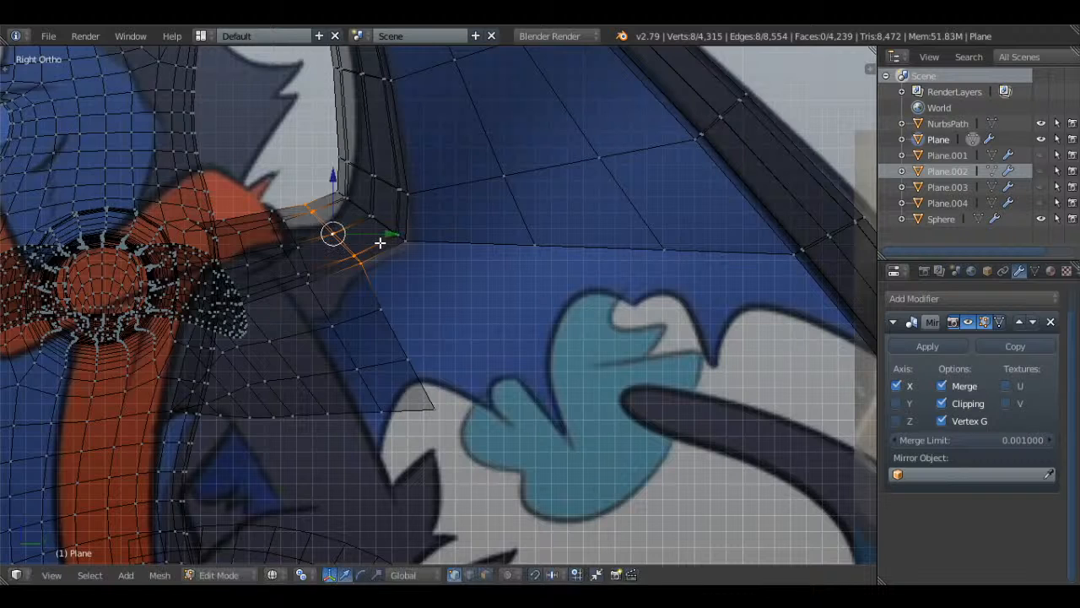
key("g")
left_click(375, 268)
key("a")
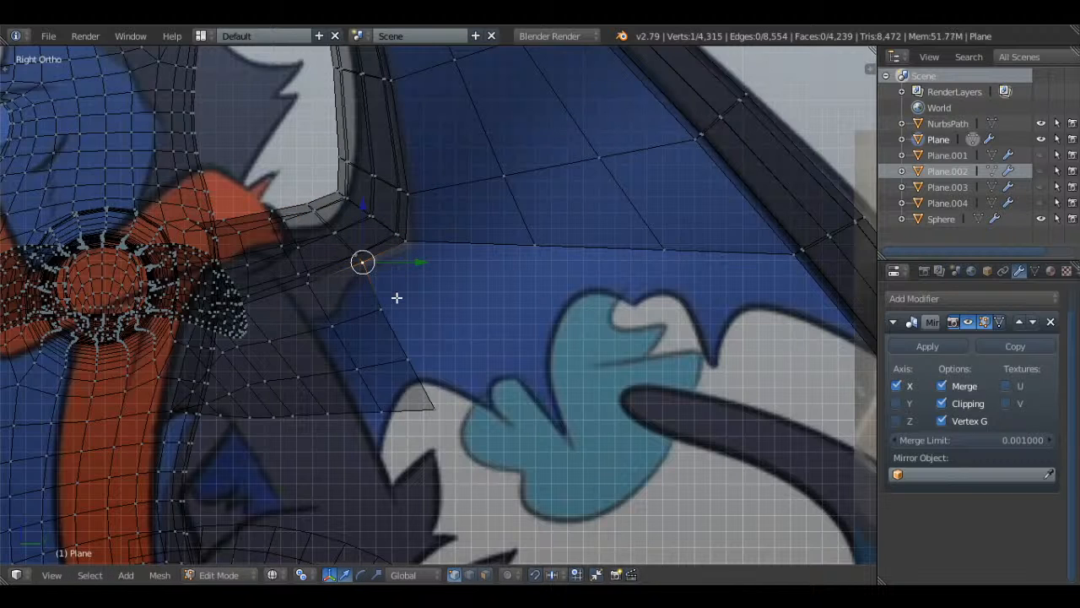
key("g")
left_click(422, 369)
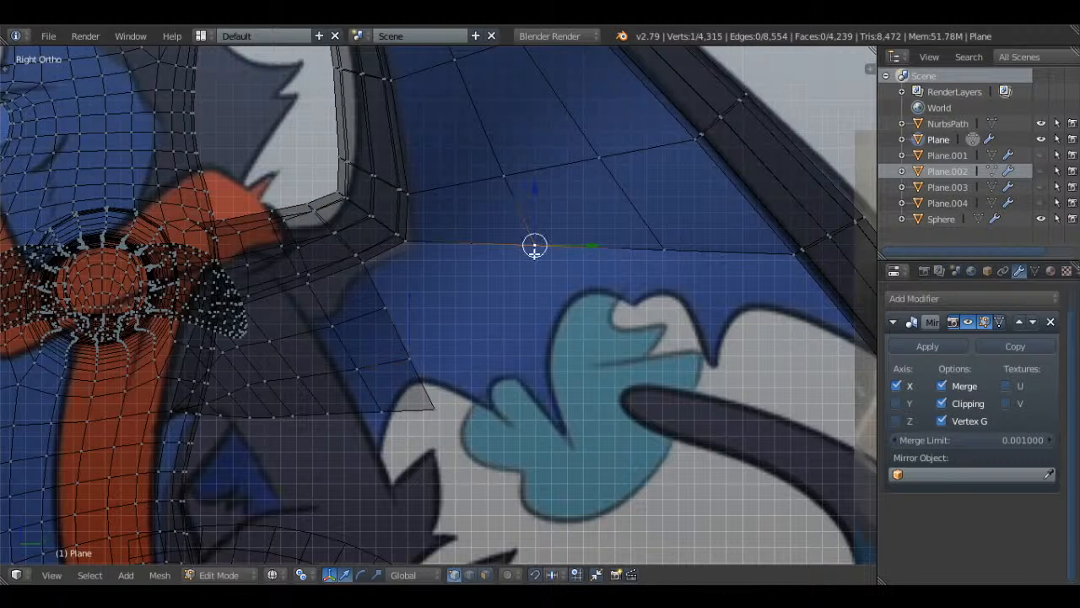
- Extrude the middle edge of the upper membrane's lower border down towards the wing's lower edge
right_click(664, 251, "shift")
scroll(675, 253, "down", 3)
key("e")
left_click(739, 335)
key("z")
right_click(549, 343)
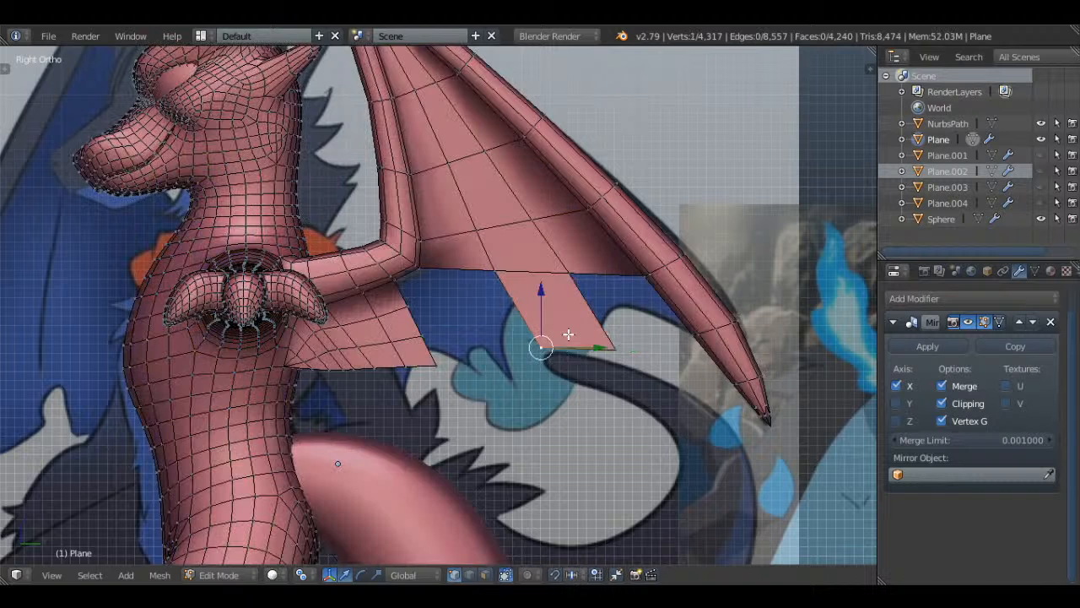
- Extrude a chain of three vertices from the elbow down to the level of the membrane's lower edge
key("e")
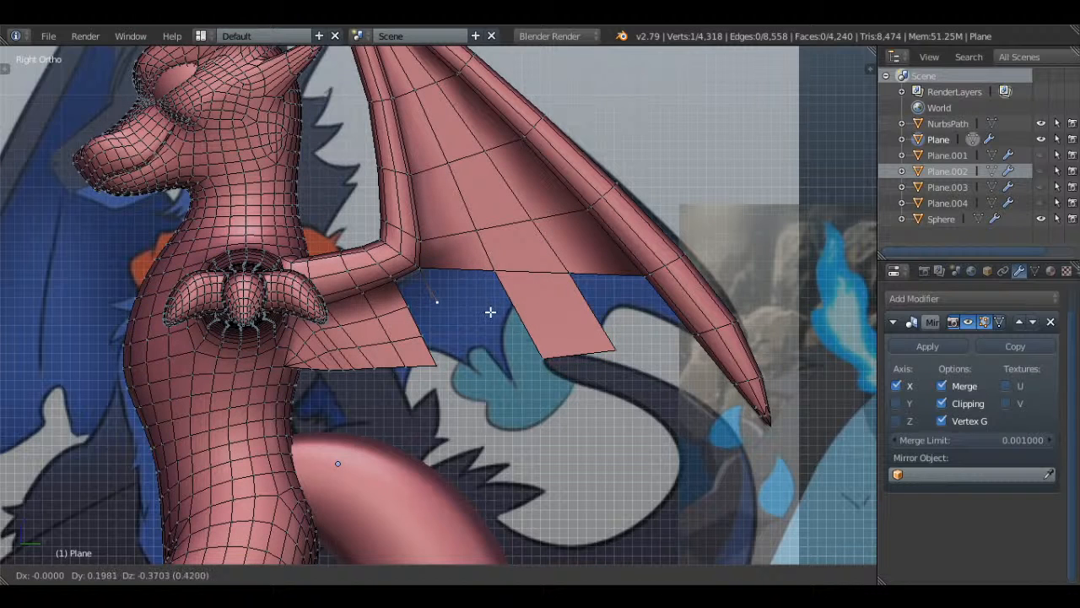
left_click(491, 311)
scroll(550, 273, "up", 3)
key("e")
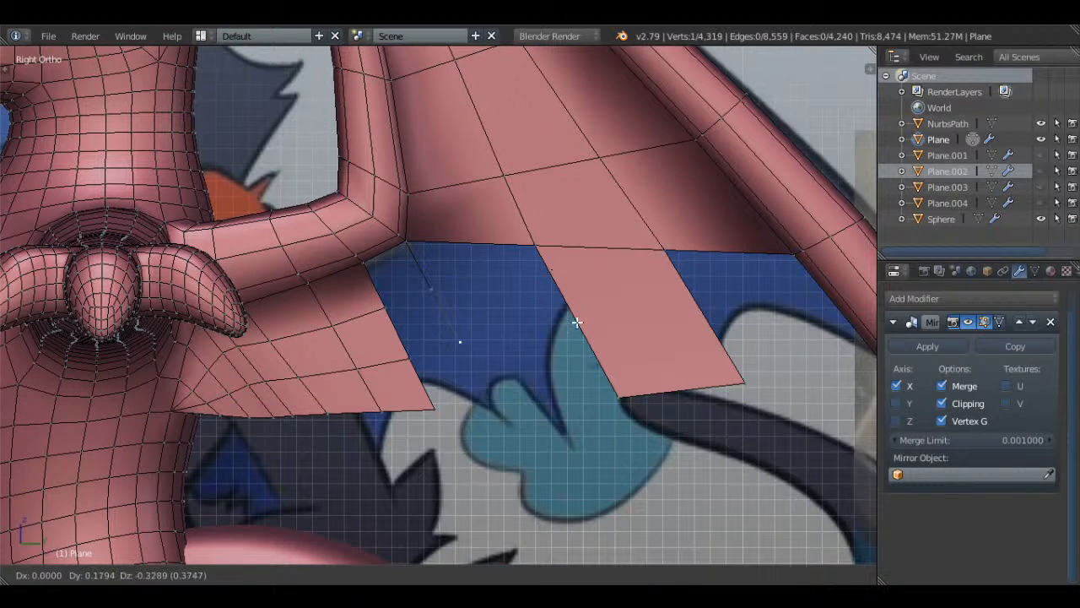
left_click(578, 333)
key("e")
left_click(606, 384)
- Fill the gap between the elbow's vertex chain and the inner membrane's open edge with faces
right_click(460, 350, "shift")
key("f")
right_click(411, 356)
right_click(389, 308, "shift")
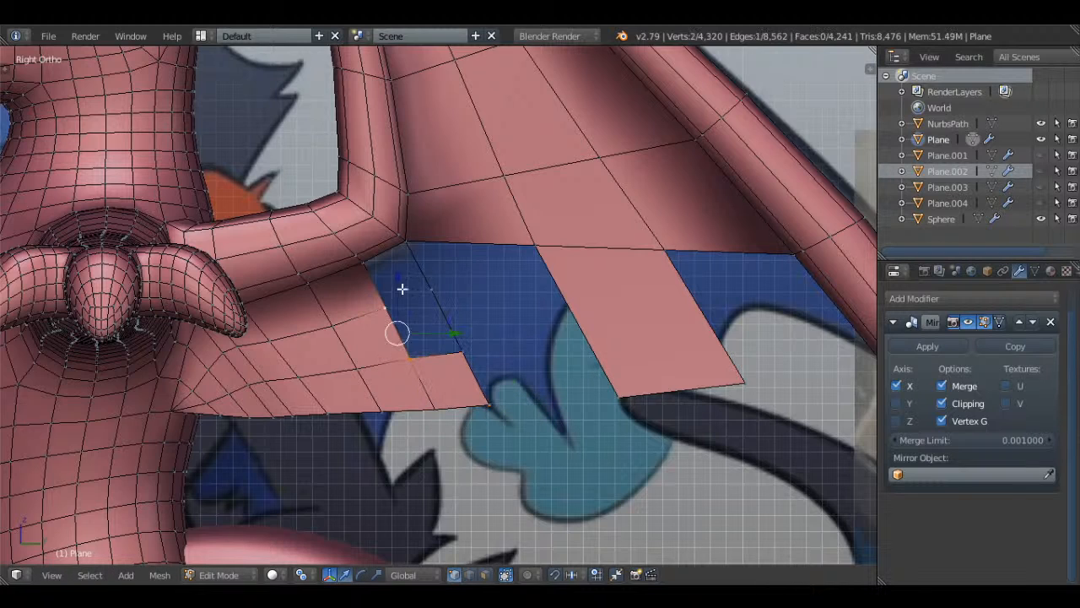
key("f")
- Check the wing membrane from the front and side views
middle_click_drag(430, 290, 434, 224)
key("a")
scroll(391, 196, "down", 5)
key("KP_1")
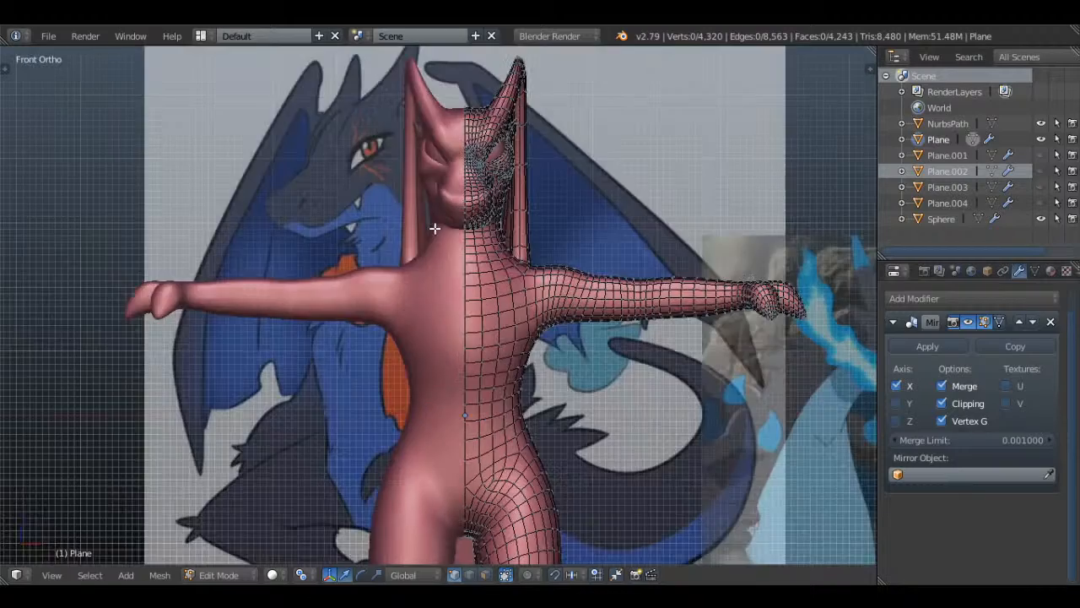
key("KP_3")
scroll(434, 228, "up", 4)
key("a")
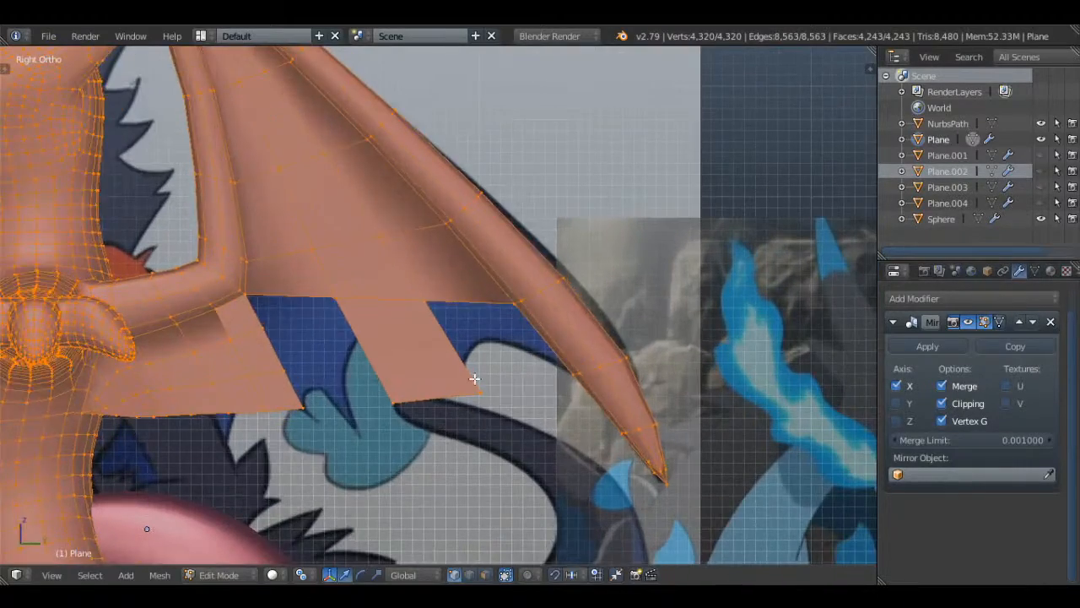
key("a")
- Delete the two lower vertices of the extruded strip hanging from the upper membrane
right_click(479, 389)
right_click(400, 409, "shift")
key("x")
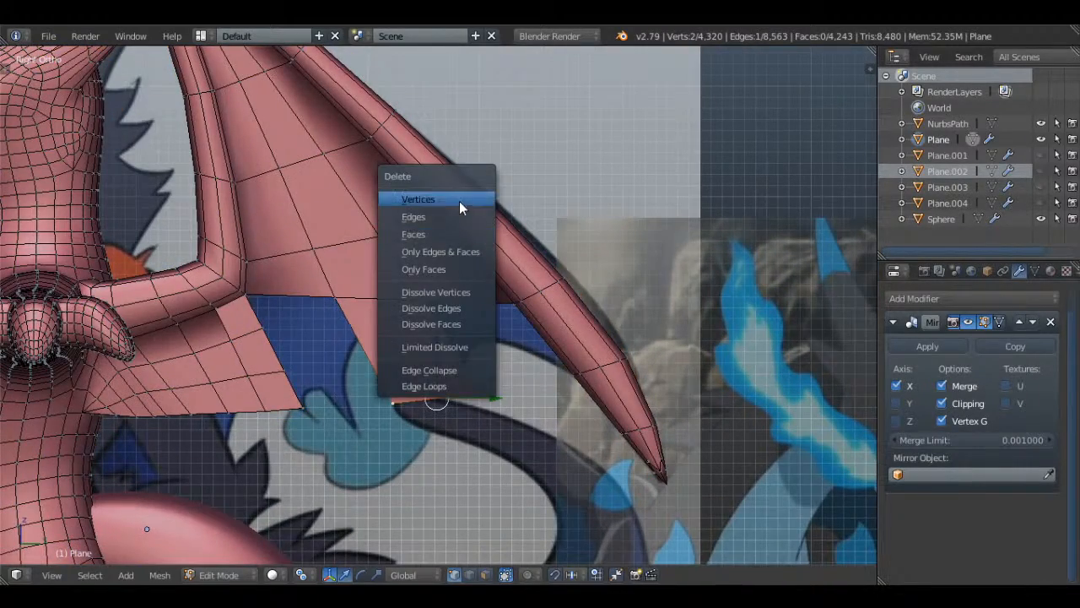
left_click(459, 200)
- Delete the two middle vertices on the upper membrane's lower border, opening up its bottom row of faces
middle_click_drag(407, 297, 470, 261, "shift")
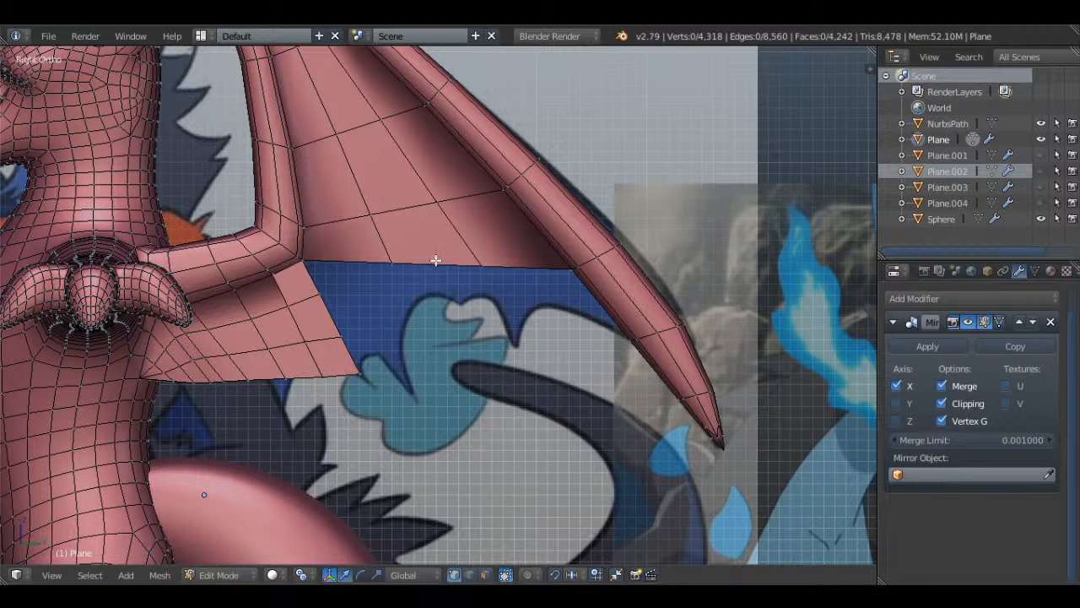
right_click(474, 262)
key("x")
left_click(499, 180)
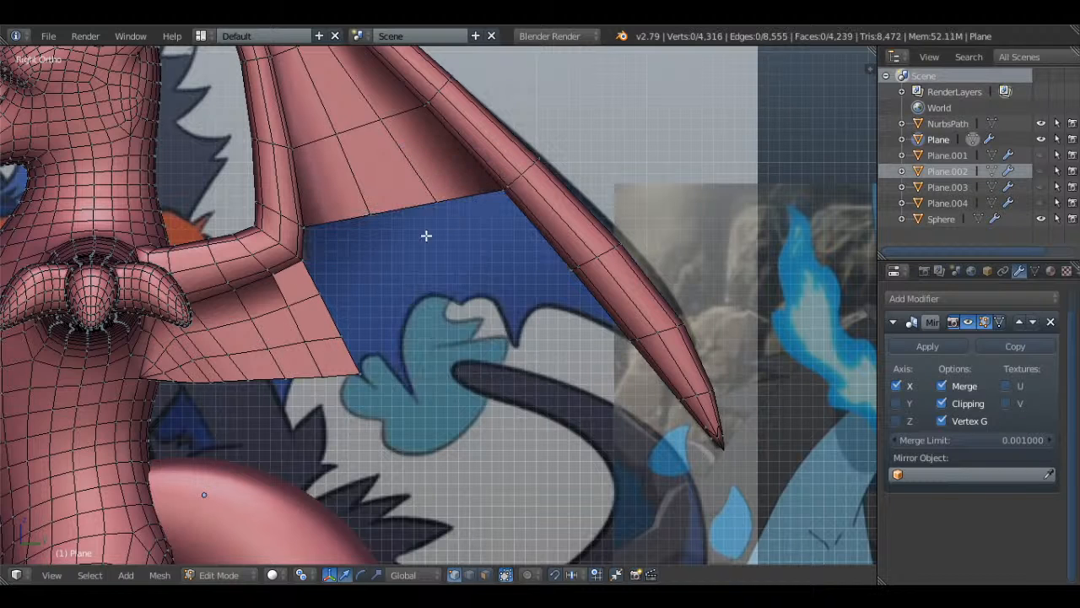
- Extrude two vertices from the inner membrane's open edge below the elbow, connect them to the outer bone, and raise both slightly
scroll(363, 281, "up", 1)
key("e")
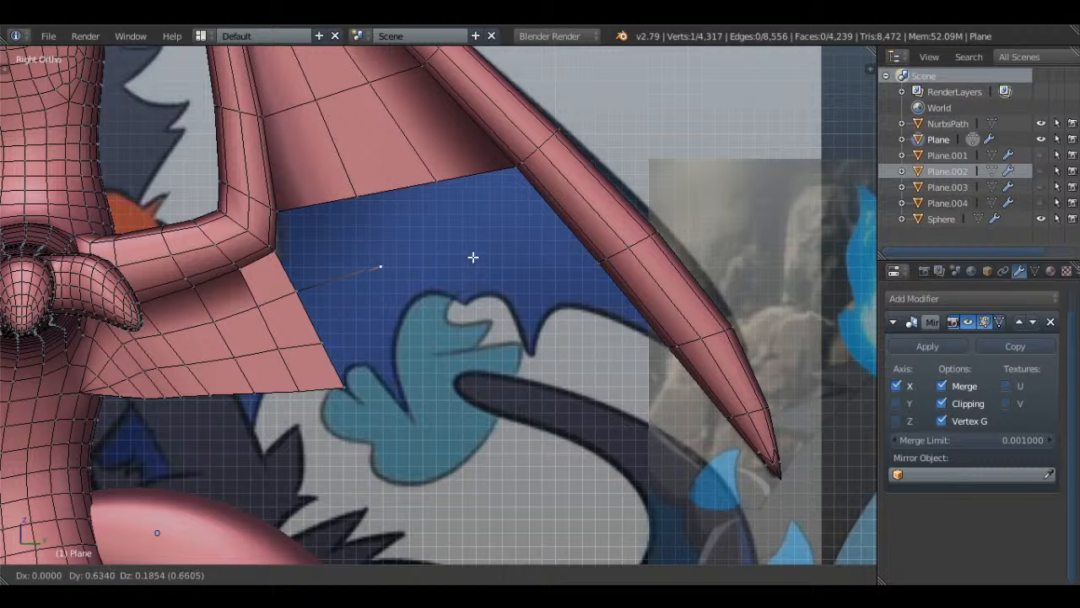
left_click(471, 257)
key("e")
left_click(504, 217)
right_click(505, 179, "shift")
key("f")
right_click(463, 229)
right_click(389, 261, "shift")
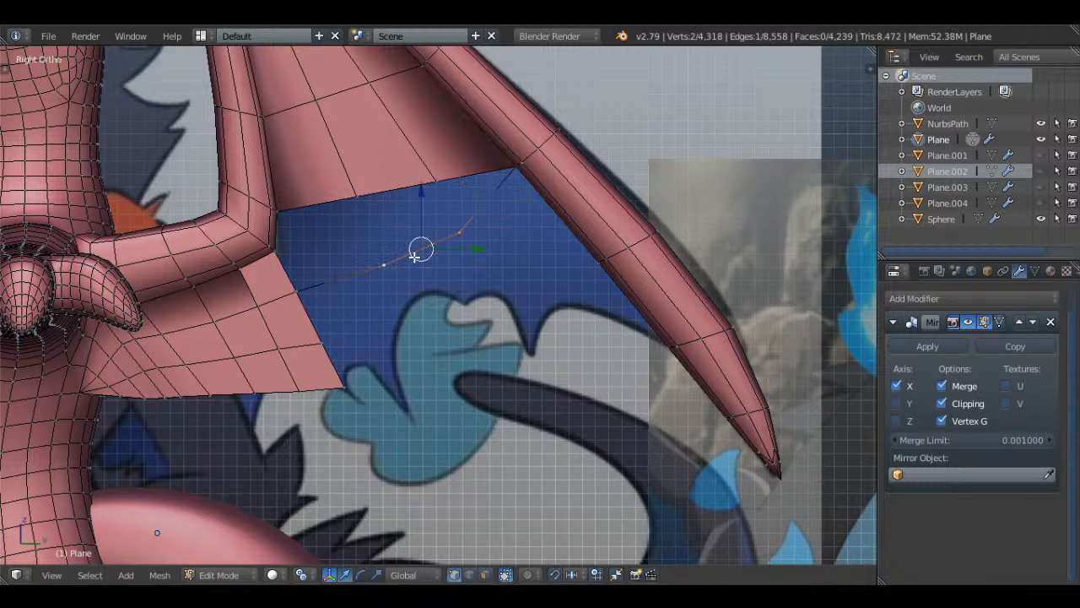
key("g")
left_click(492, 230)
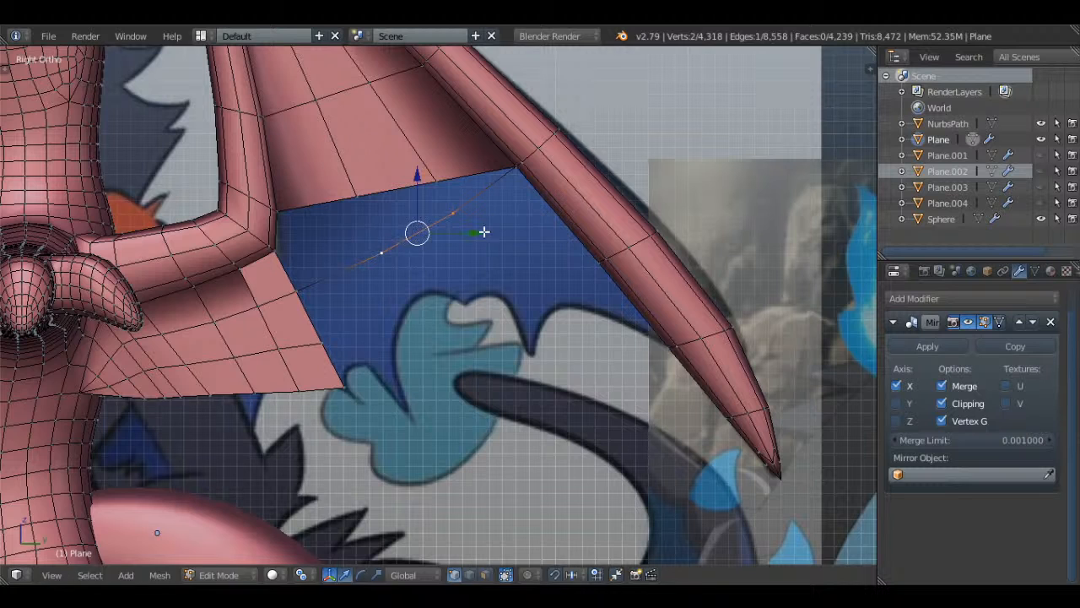
- Extrude a second edge chain from the next vertex down on the inner membrane and connect it to the outer bone
key("e")
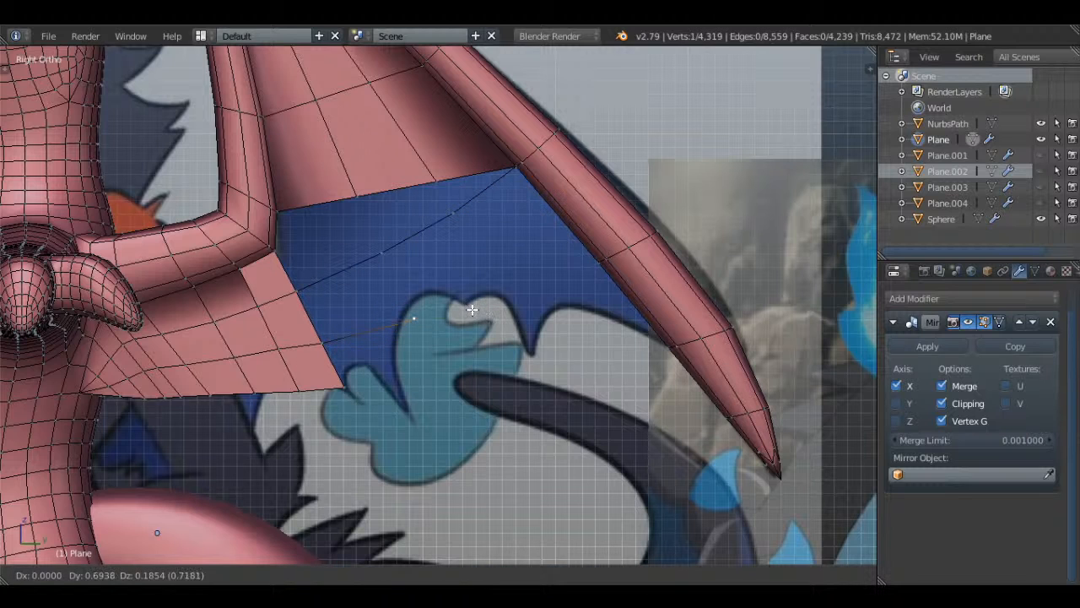
left_click(585, 280)
right_click(591, 272, "shift")
key("f")
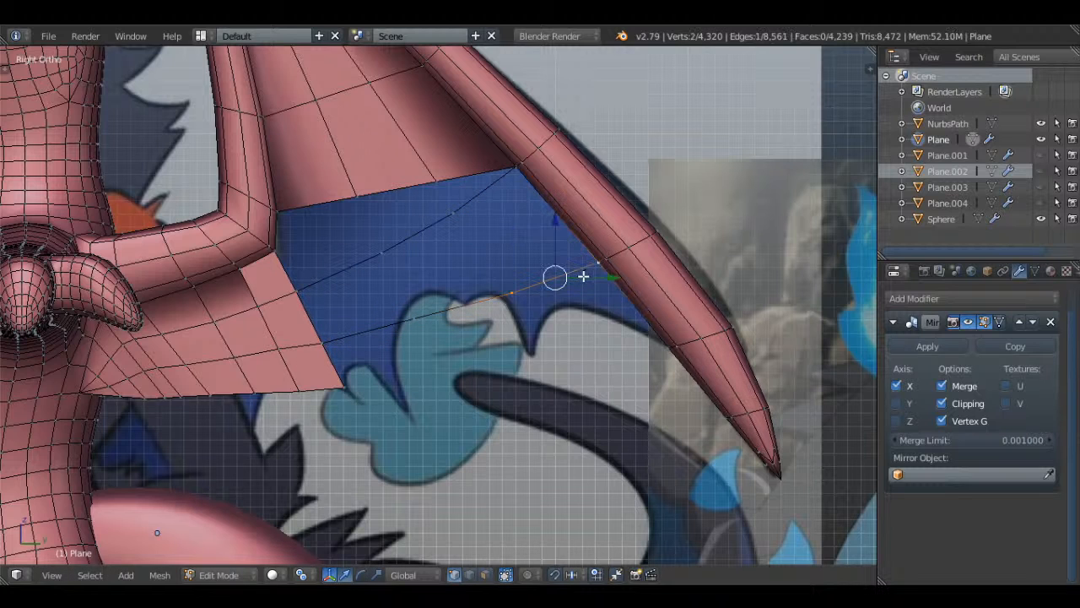
key("a")
- Extrude a bottom edge chain from the inner membrane's lower corner, connect it to the outer bone, and adjust its outer vertex
key("e")
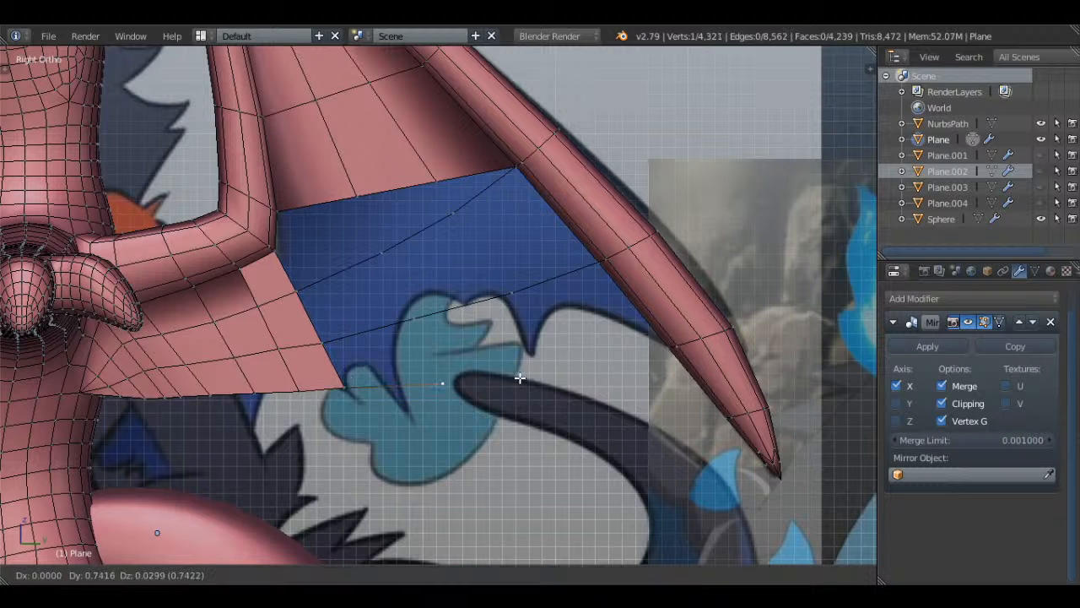
left_click(489, 378)
key("e")
left_click(634, 371)
right_click(669, 351, "shift")
key("f")
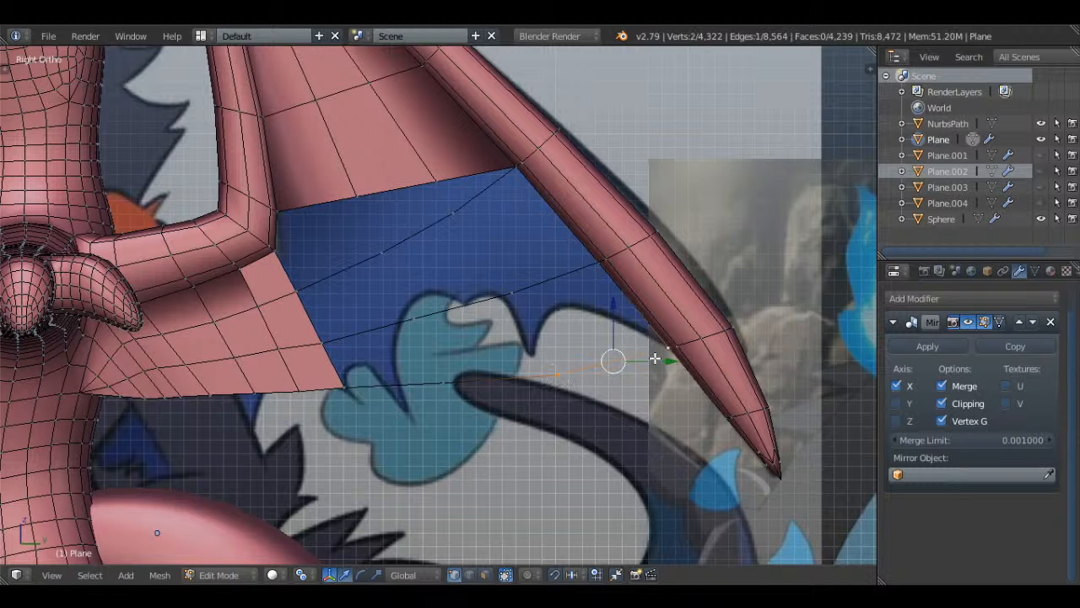
right_click(575, 377)
key("g")
left_click(576, 371)
- Fill the outer and middle quads between the two lower edge chains
right_click(519, 300, "shift")
right_click(587, 273, "shift")
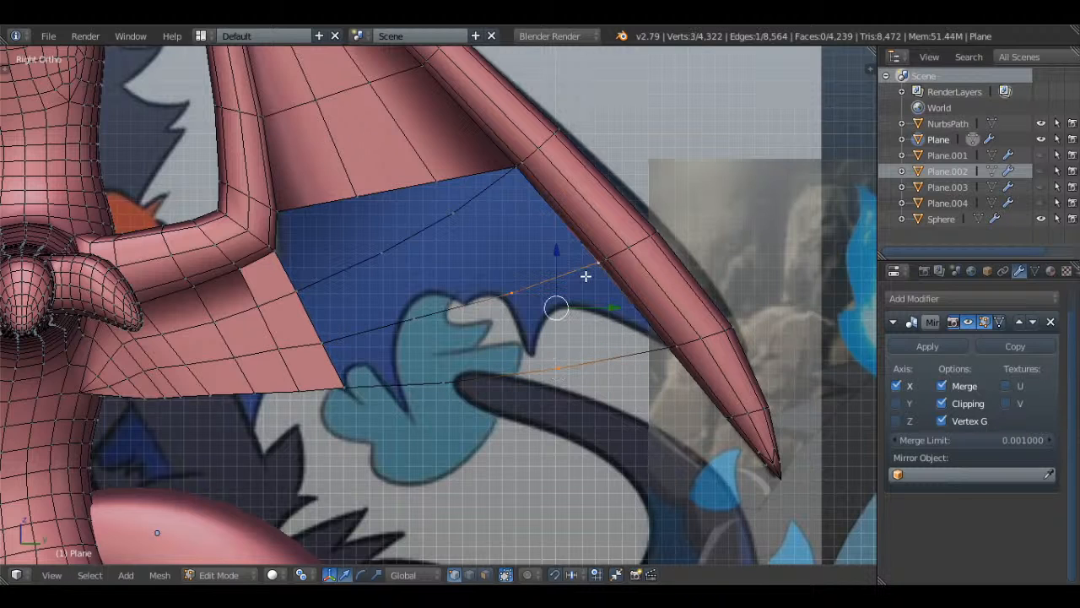
right_click(649, 348, "shift")
key("f")
right_click(552, 368)
right_click(511, 301, "shift")
right_click(409, 313, "shift")
right_click(442, 376, "shift")
key("f")
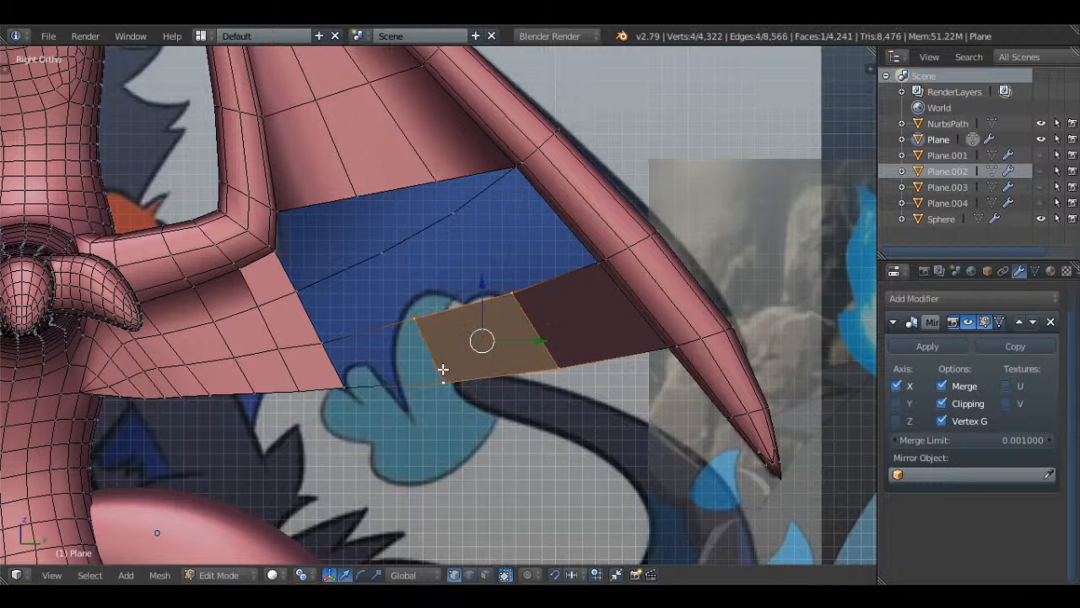
- Fill the remaining quad in the bottom row and the quad directly above it, both beside the inner membrane
right_click(442, 371)
right_click(423, 325, "shift")
right_click(330, 343, "shift")
right_click(350, 388, "shift")
key("f")
right_click(324, 340)
right_click(298, 291, "shift")
right_click(381, 252, "shift")
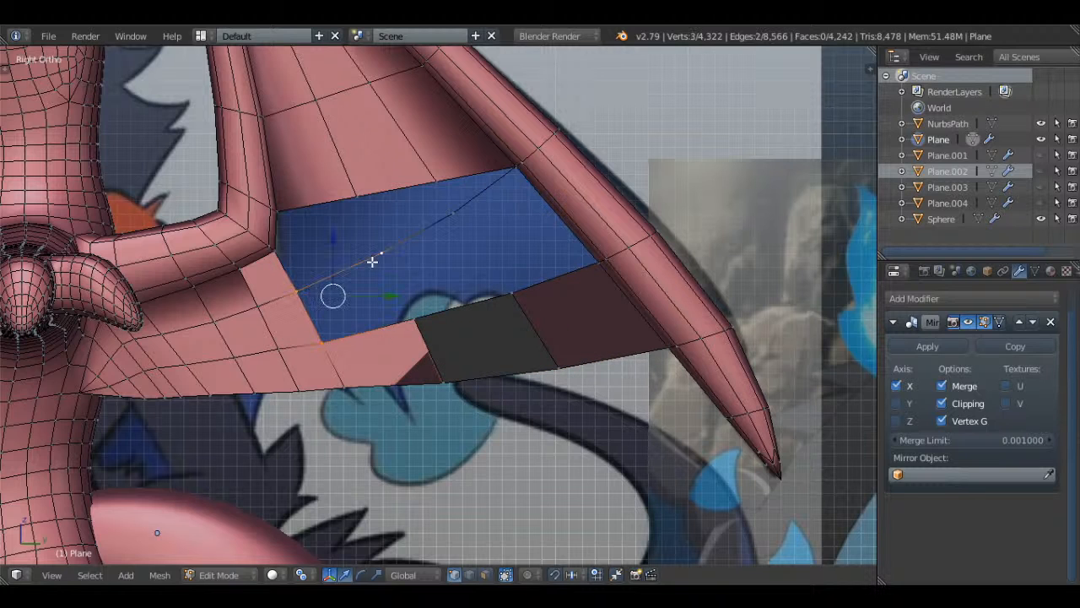
right_click(411, 311, "shift")
middle_click_drag(418, 277, 432, 301, "shift")
key("f")
- Fill the middle quad between the two upper edge chains
key("z")
right_click(458, 405)
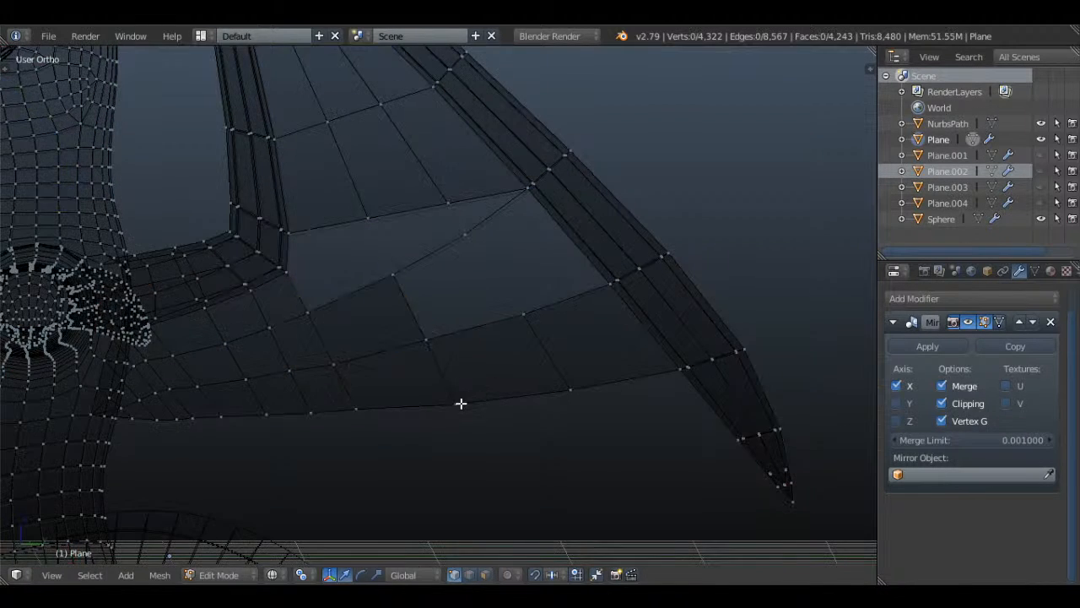
key("z")
right_click(432, 346)
right_click(398, 285, "shift")
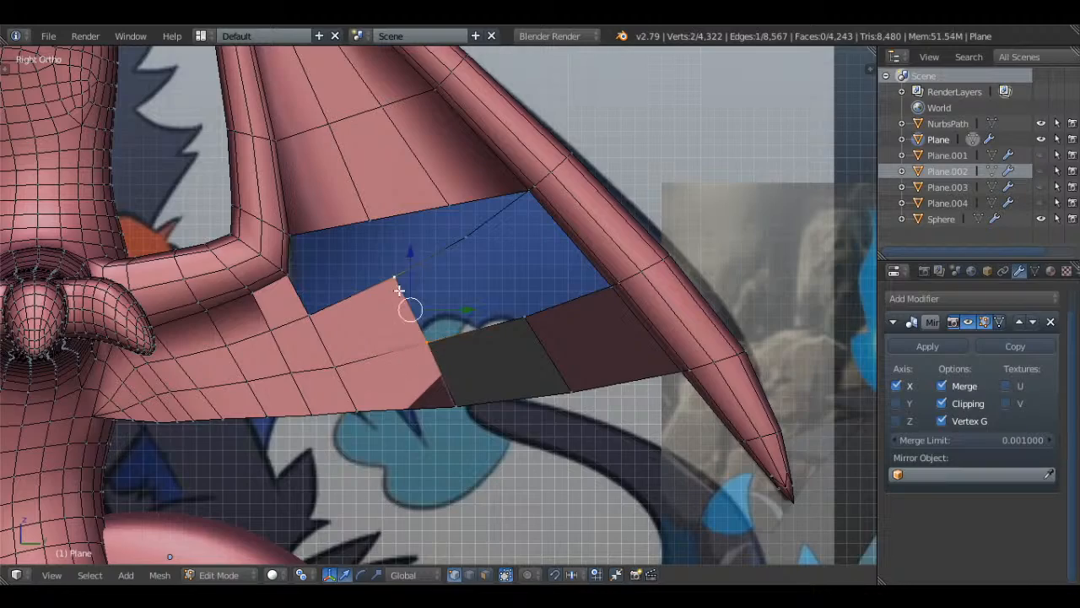
right_click(468, 239, "shift")
right_click(529, 325, "shift")
key("f")
- Fill the last quad between the two upper edge chains, beside the outer wing bone
key("a")
right_click(525, 310)
right_click(473, 238, "shift")
middle_click_drag(472, 238, 535, 193)
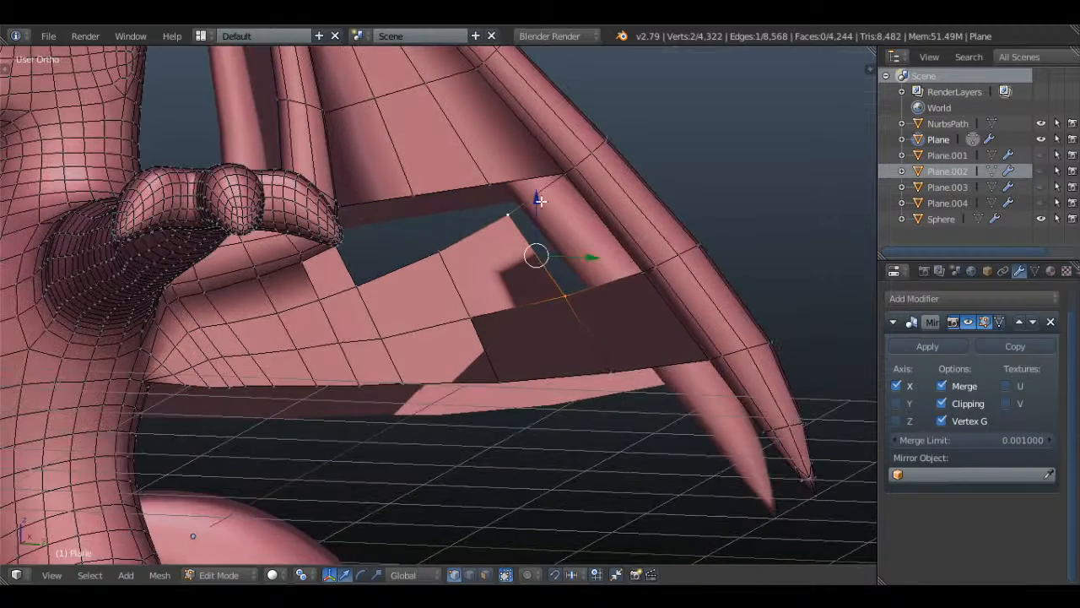
right_click(569, 174, "shift")
right_click(644, 261, "shift")
key("f")
middle_click_drag(563, 244, 532, 296, "shift")
key("a")
key("a")
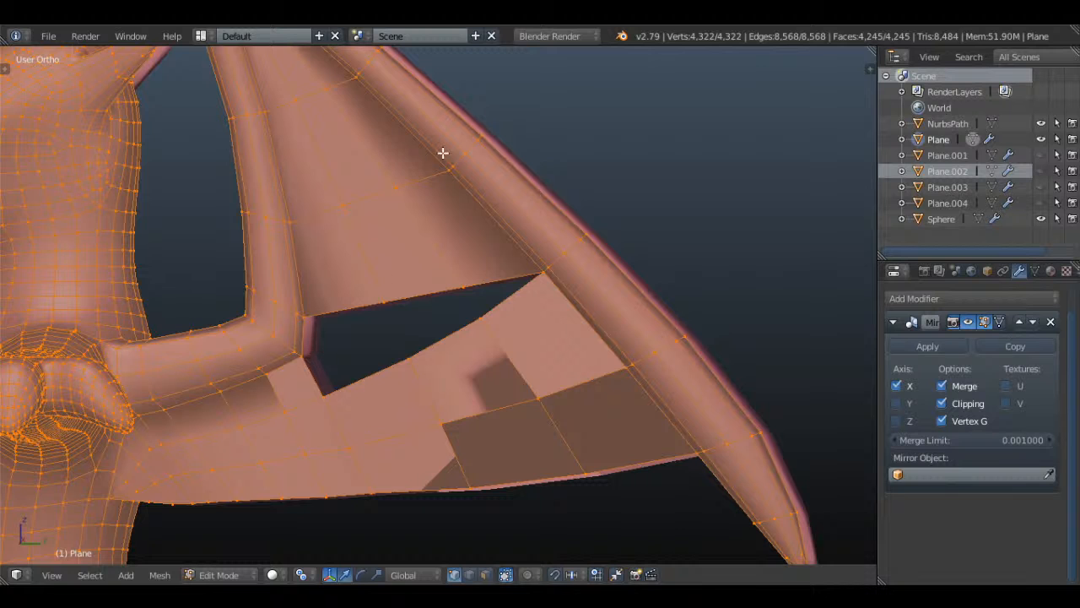
- Try to close the outer end of the membrane gap with a triangle beside the outer wing bone
key("a")
key("a")
key("a")
middle_click_drag(415, 321, 456, 295)
right_click(473, 277)
right_click(486, 306, "shift")
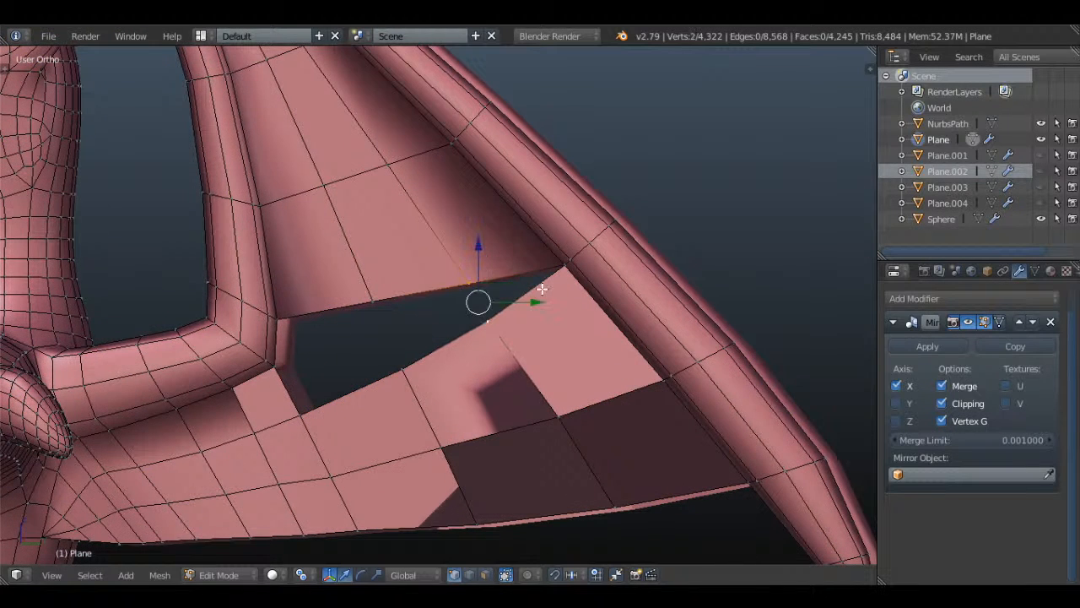
middle_click_drag(538, 289, 563, 276)
key("f")
- Try to fill the remaining membrane gap with quads from that triangle inward toward the elbow
key("a")
right_click(435, 347, "shift")
right_click(401, 283, "shift")
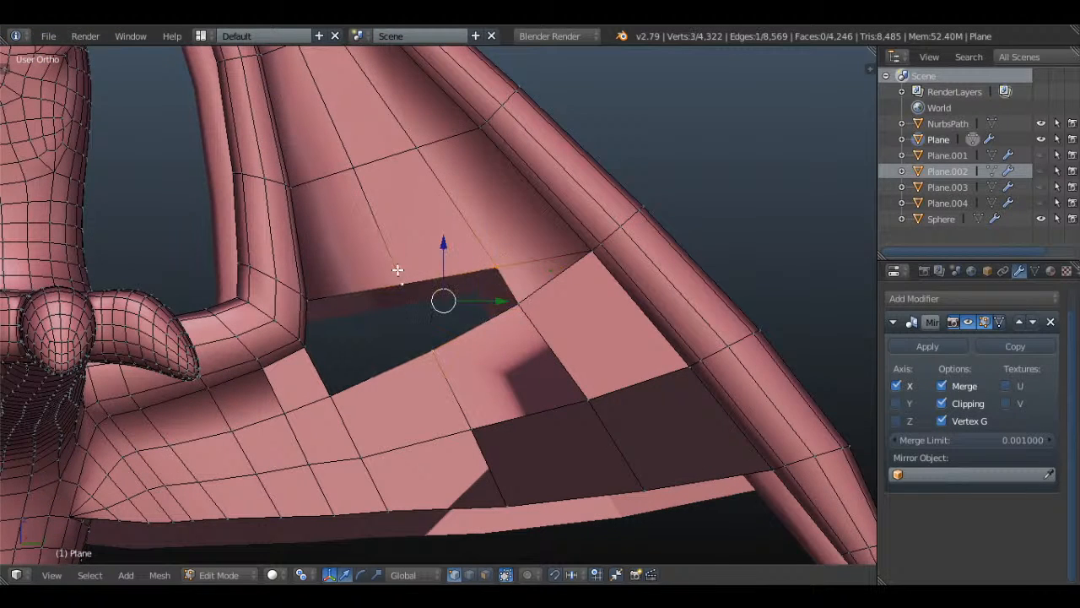
right_click(515, 302, "shift")
key("f")
key("a")
right_click(404, 287)
right_click(433, 344, "shift")
middle_click_drag(431, 343, 362, 318)
right_click(340, 302, "shift")
right_click(451, 221, "shift")
key("f")
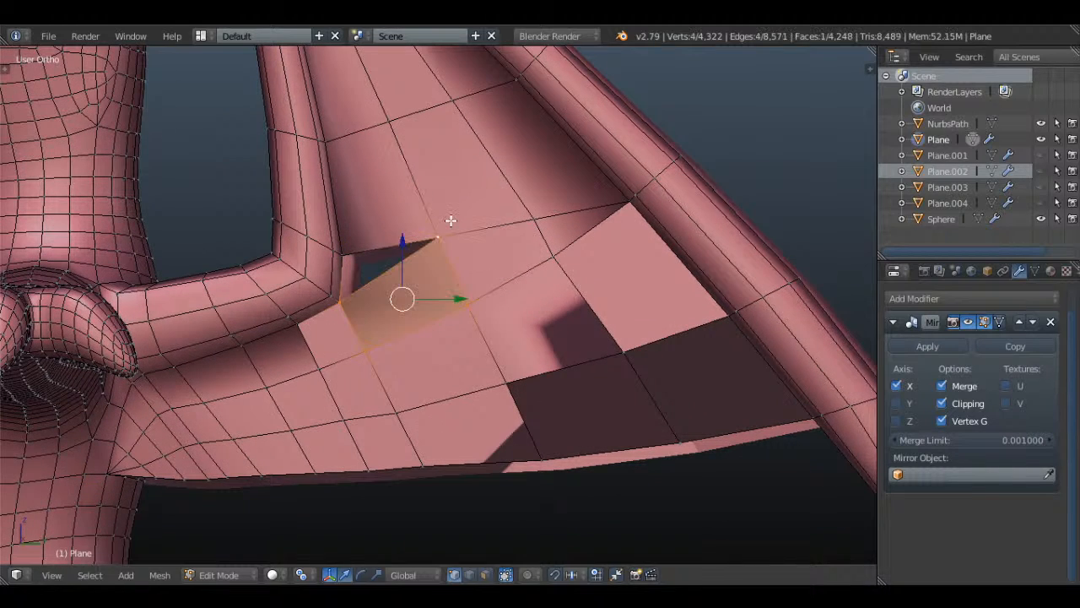
key("a")
key("KP_3")
key("a")
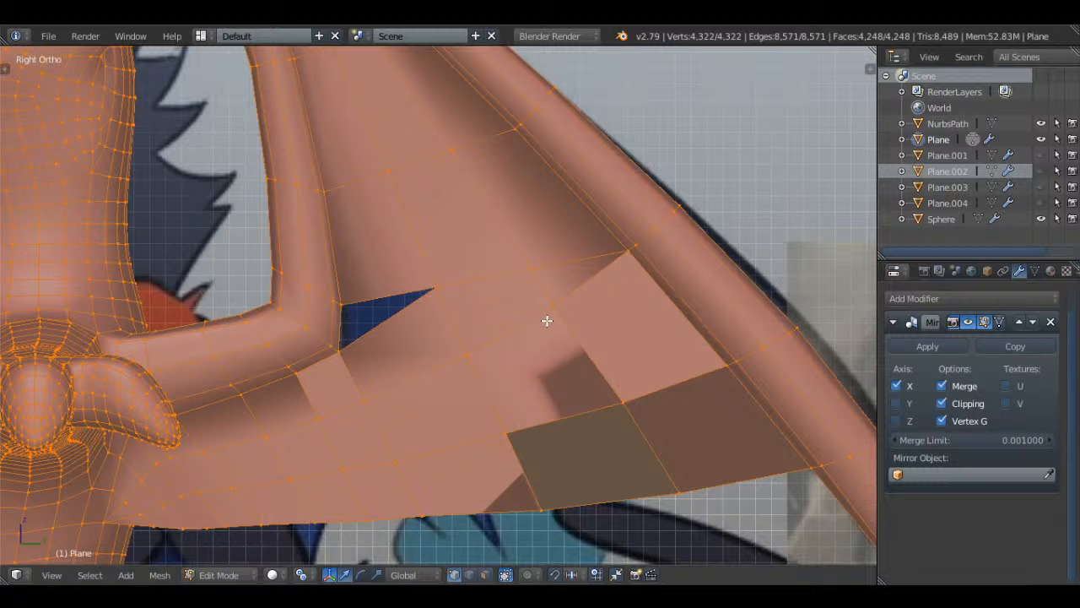
key("a")
- Undo the gap fills and the last quad filled beside the outer wing bone
key("ctrl+z")
key("ctrl+z")
key("ctrl+z")
key("ctrl+z")
key("ctrl+z")
key("ctrl+z")
key("ctrl+z")
key("ctrl+z")
key("ctrl+z")
key("ctrl+z")
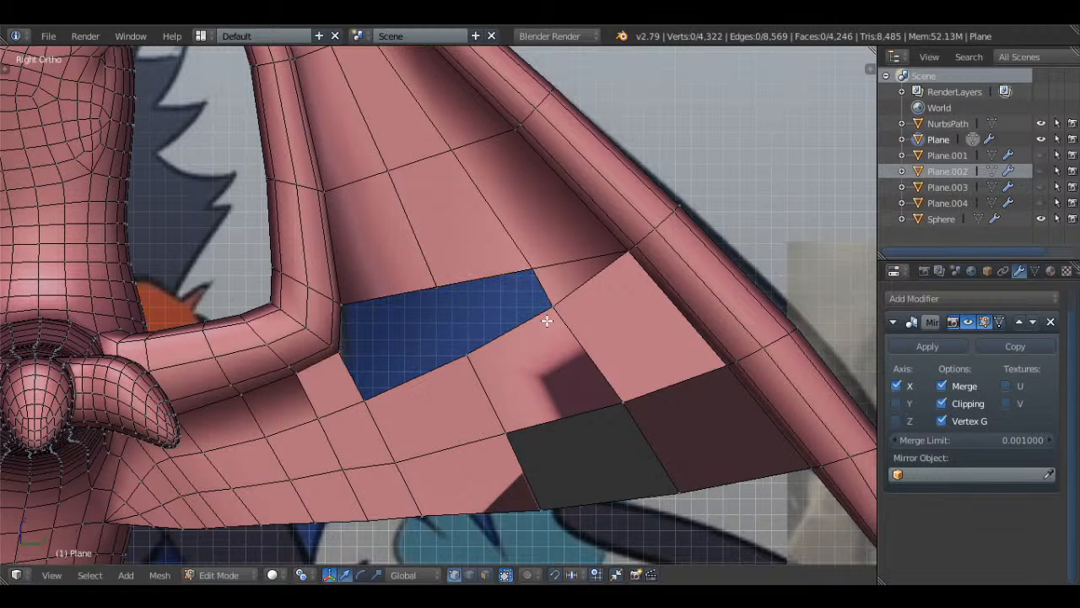
key("ctrl+z")
key("ctrl+z")
key("ctrl+z")
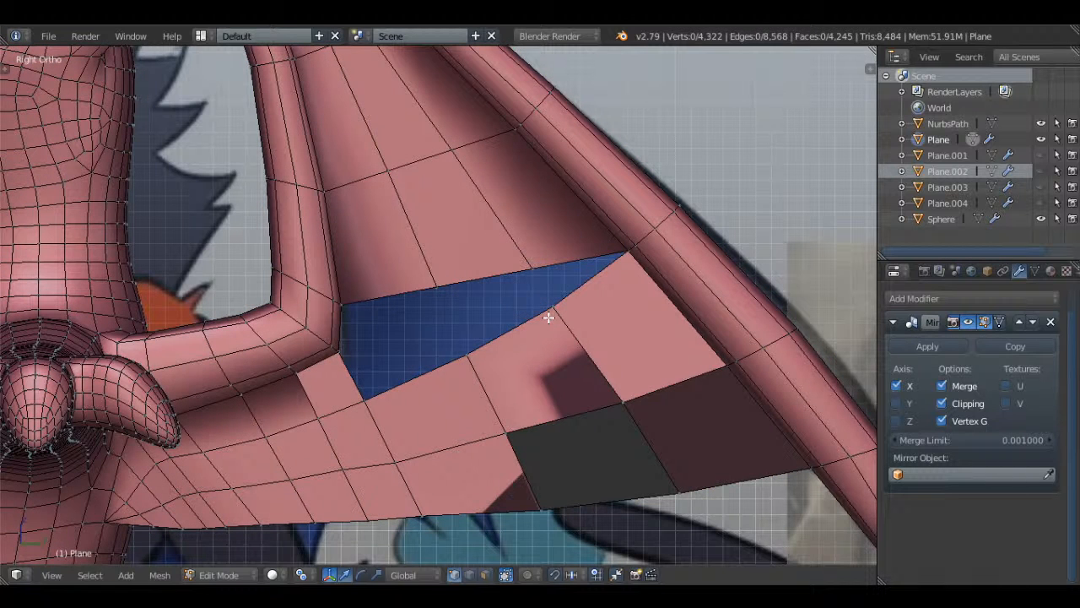
key("a")
key("a")
key("a")
key("a")
key("ctrl+z")
key("ctrl+z")
key("ctrl+z")
key("ctrl+z")
key("ctrl+z")
key("ctrl+z")
key("ctrl+z")
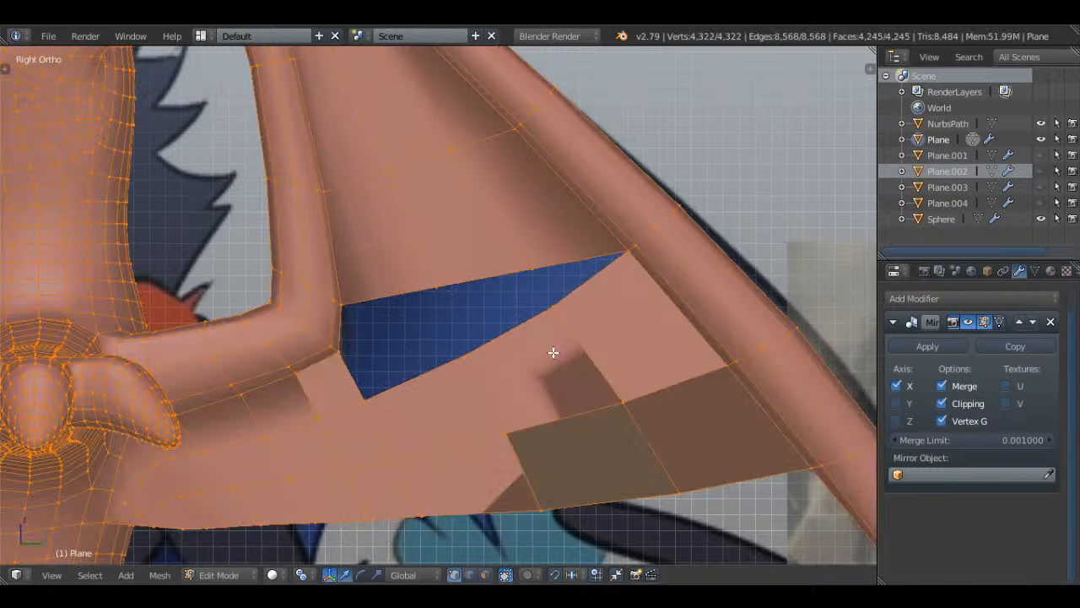
key("ctrl+z")
key("ctrl+z")
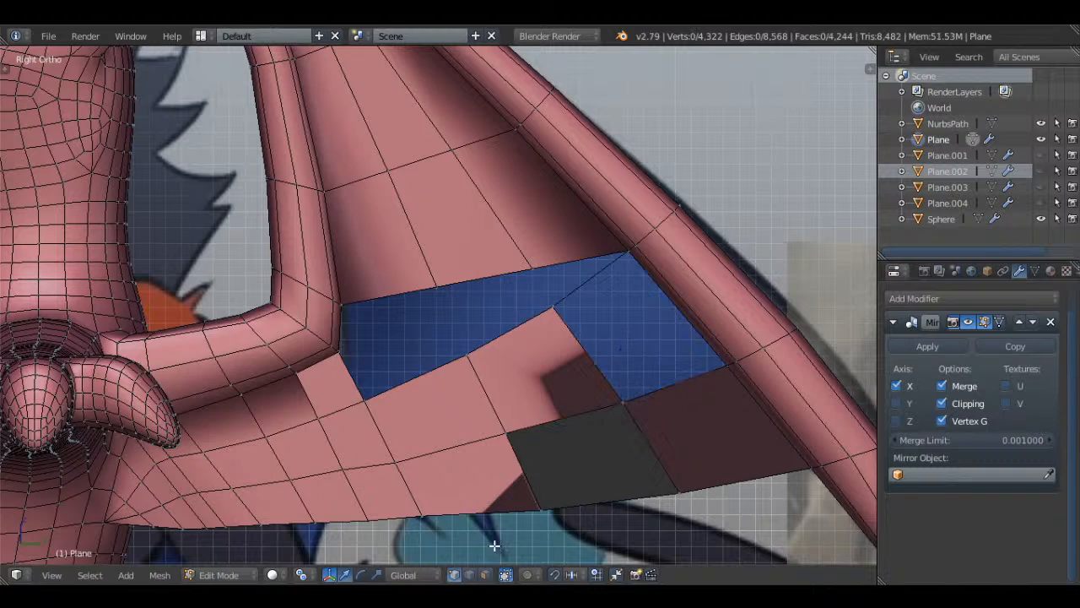
- Delete the loose edge beside the outer bone and the two middle vertices on the upper membrane's bottom edge
left_click(469, 574)
right_click(586, 284)
key("x")
left_click(557, 295)
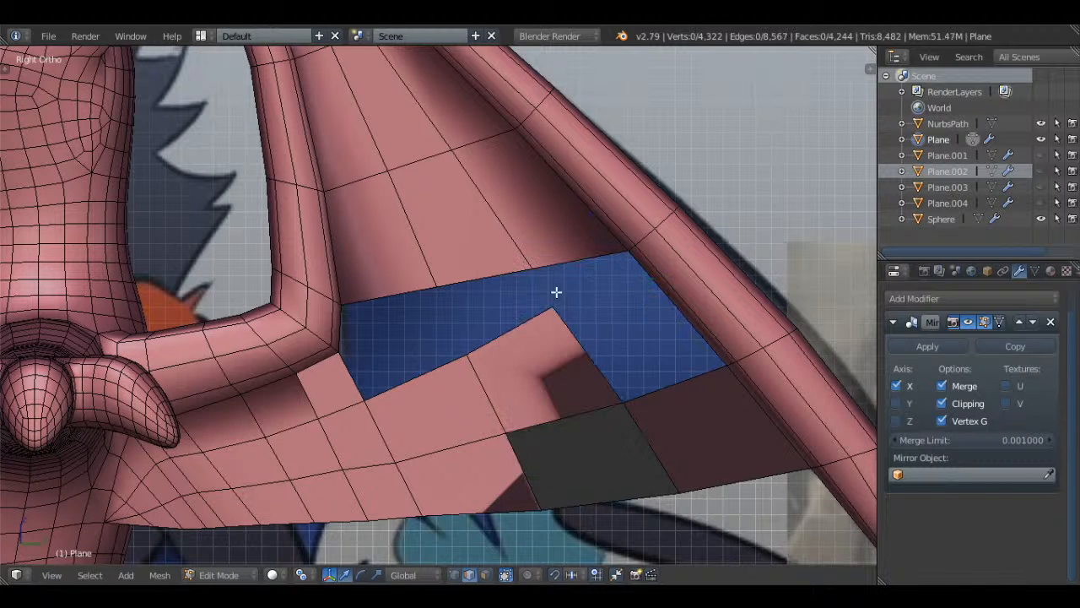
key("x")
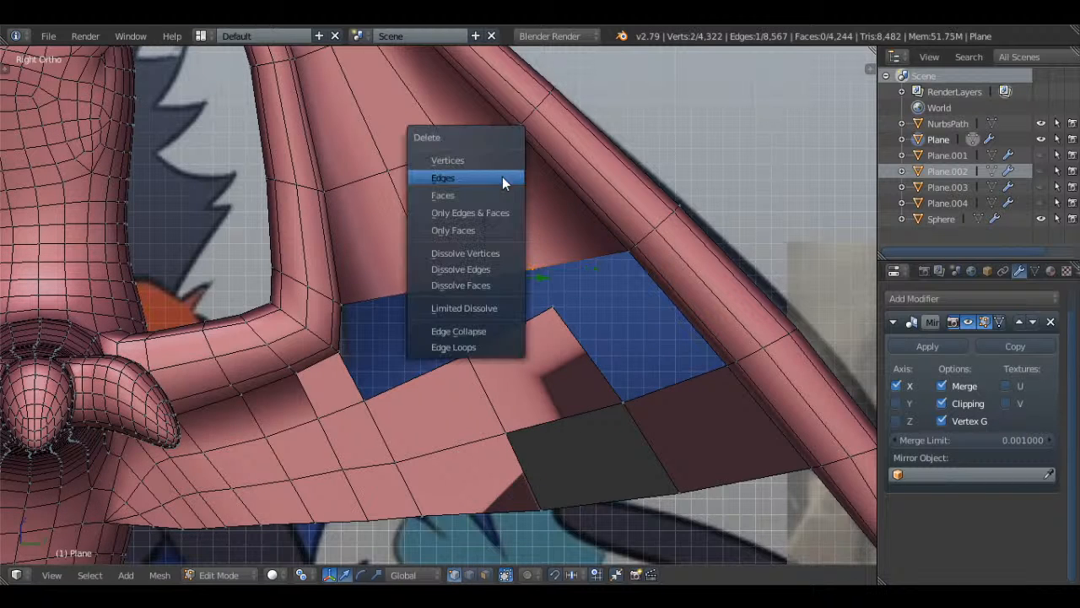
left_click(489, 160)
- Fill the quad between the lower membrane's outer corner and the outer wing bone
right_click(632, 413)
right_click(703, 378, "shift")
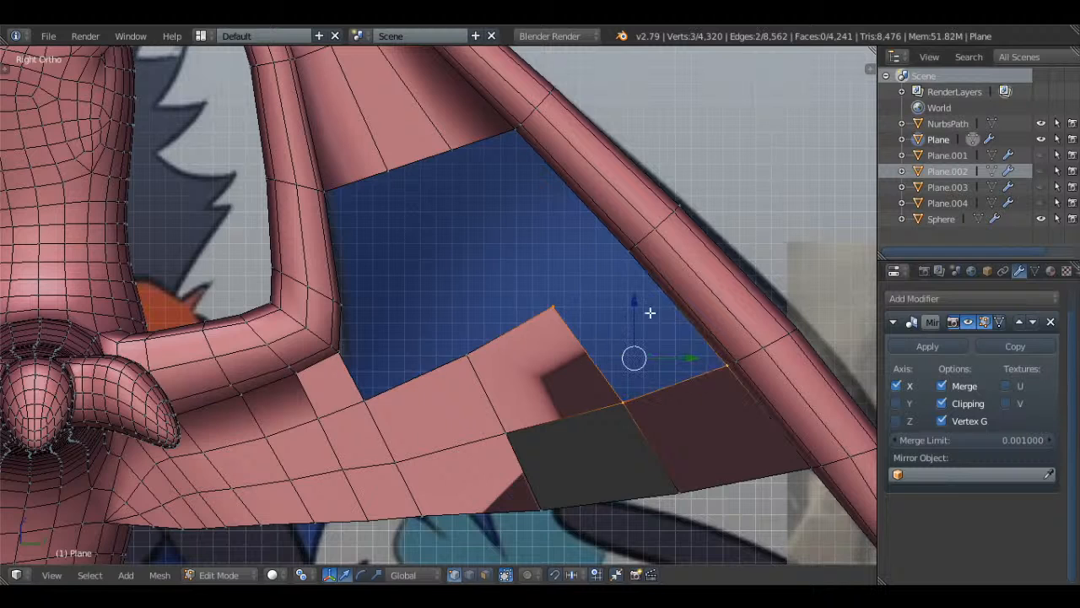
right_click(632, 265, "shift")
key("f")
key("a")
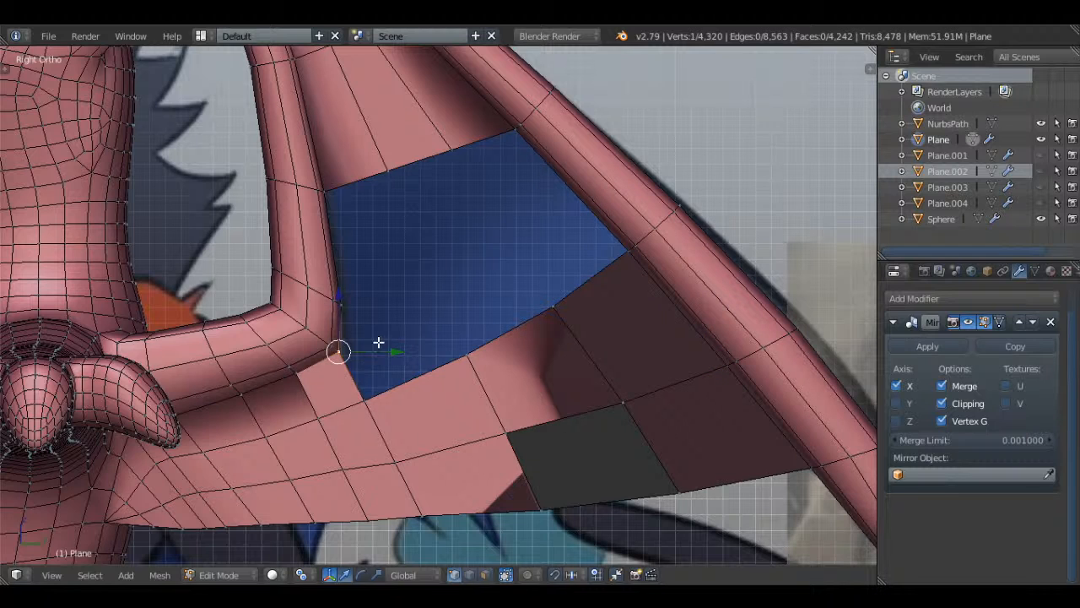
- Extrude a vertex from the elbow corner into the gap, fill a triangle against the arm and adjust its tip
key("e")
left_click(491, 293)
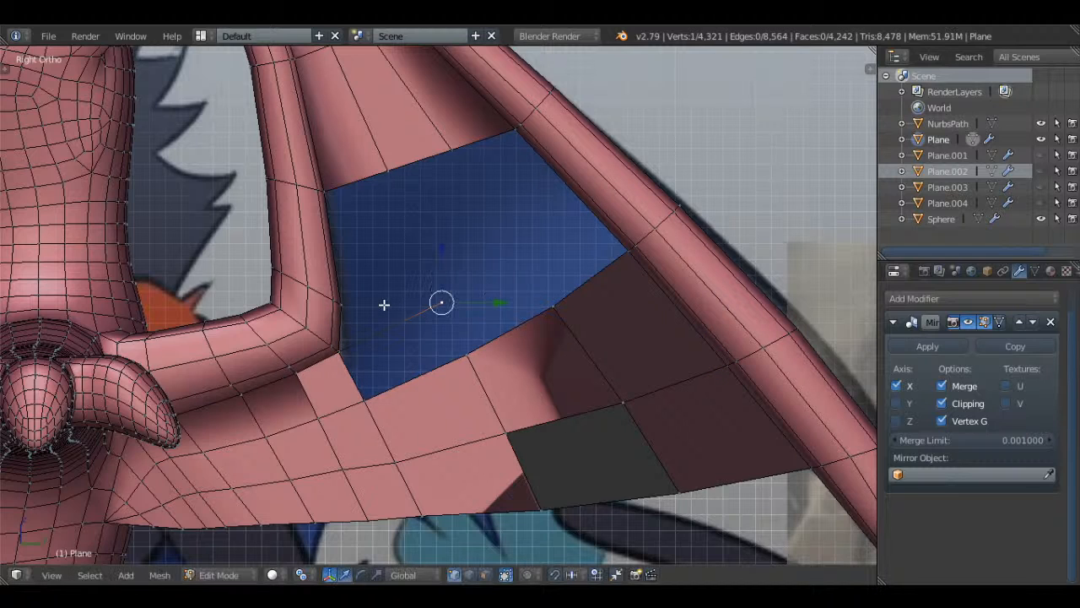
key("f")
right_click(442, 301)
key("g")
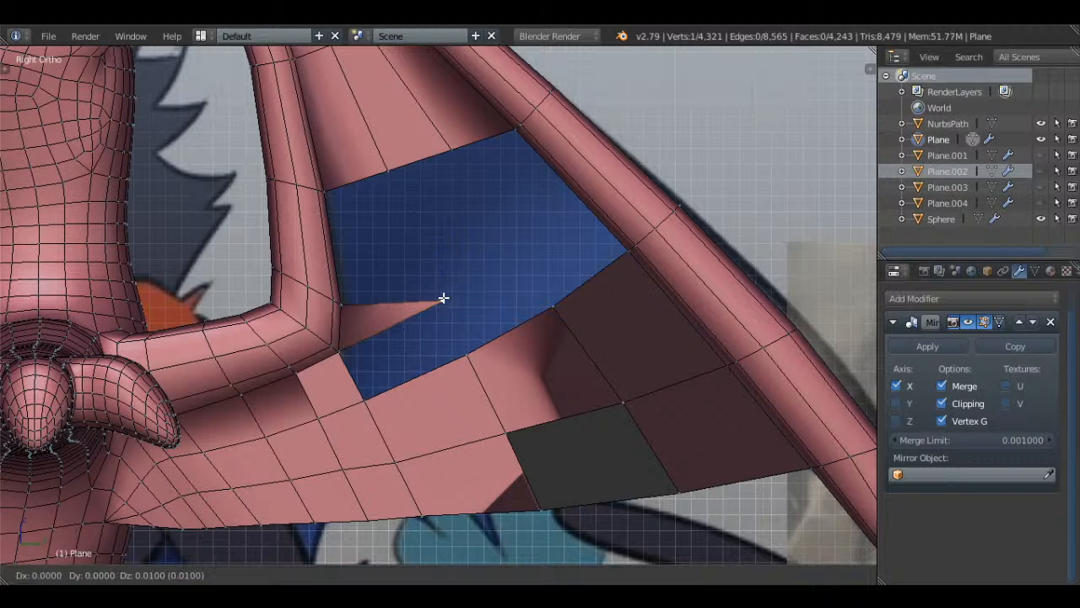
left_click(437, 294)
- Extrude a second vertex toward the upper membrane, join it to the outer bone and reposition both new vertices
right_click(499, 237, "ctrl")
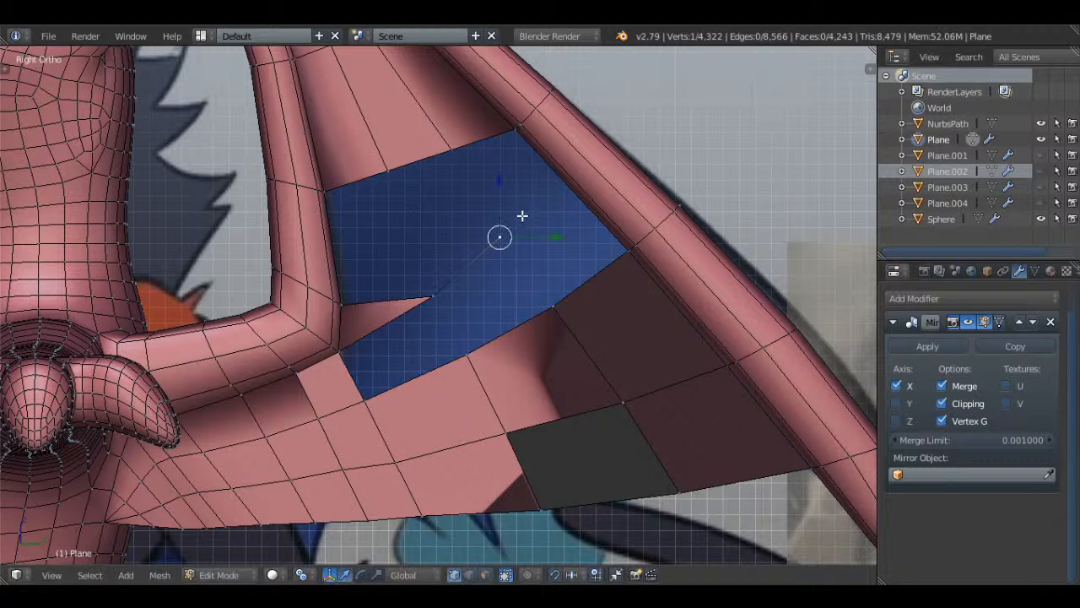
right_click(504, 133, "shift")
key("f")
right_click(513, 229)
key("g")
left_click(513, 217)
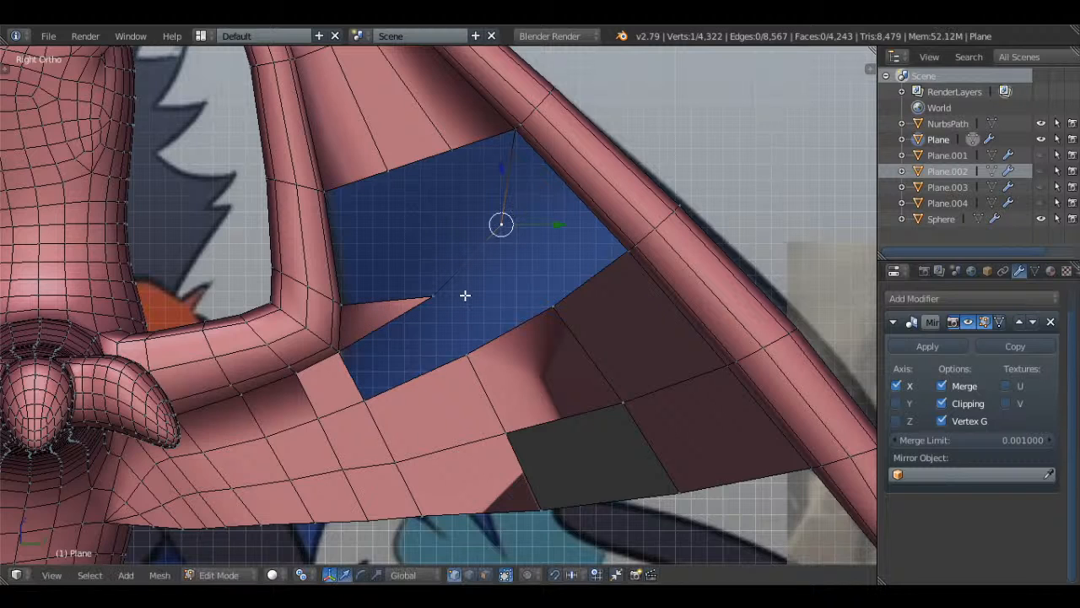
right_click(456, 295)
key("g")
left_click(460, 272)
key("g")
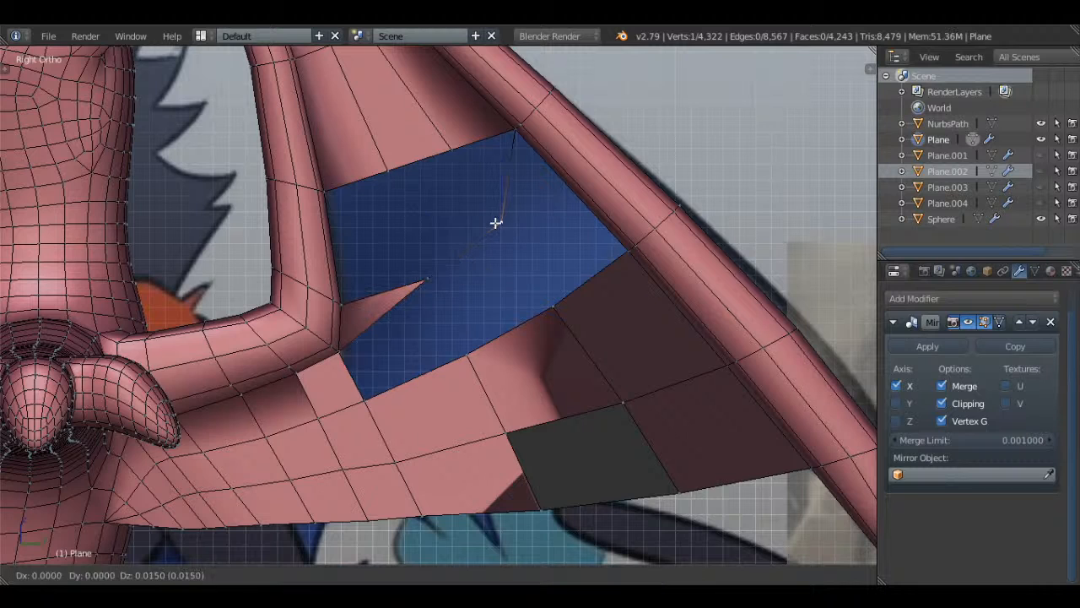
left_click(487, 214)
- Fill the quad between the elbow, the first new vertex and the lower membrane's top edge
right_click(427, 297)
right_click(448, 337, "shift")
right_click(373, 443, "shift")
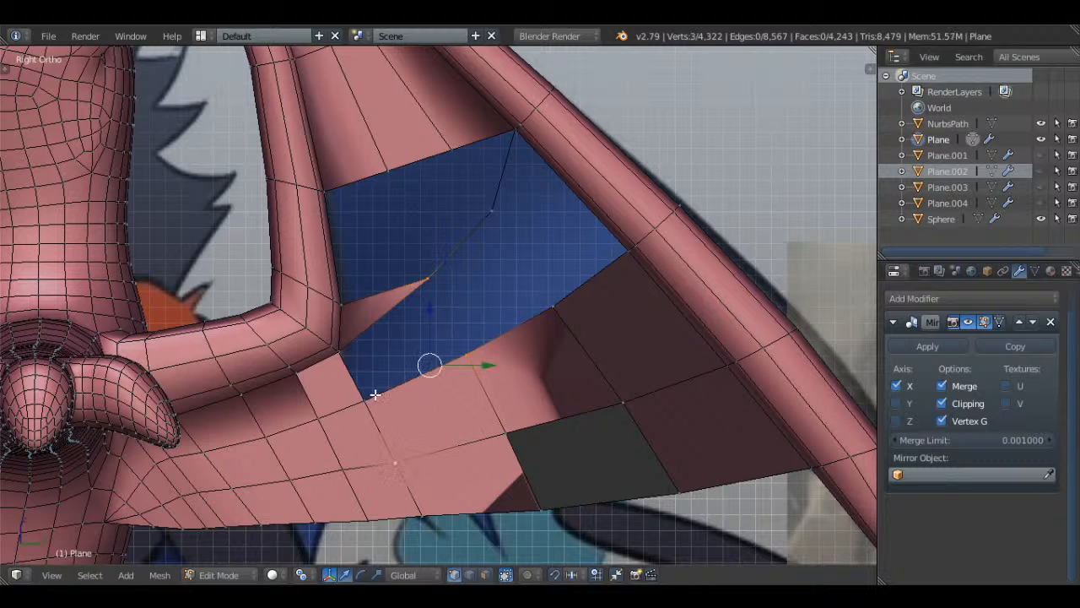
right_click(371, 385, "shift")
right_click(377, 404)
right_click(362, 359, "shift")
right_click(417, 305, "shift")
right_click(464, 339, "shift")
key("f")
key("a")
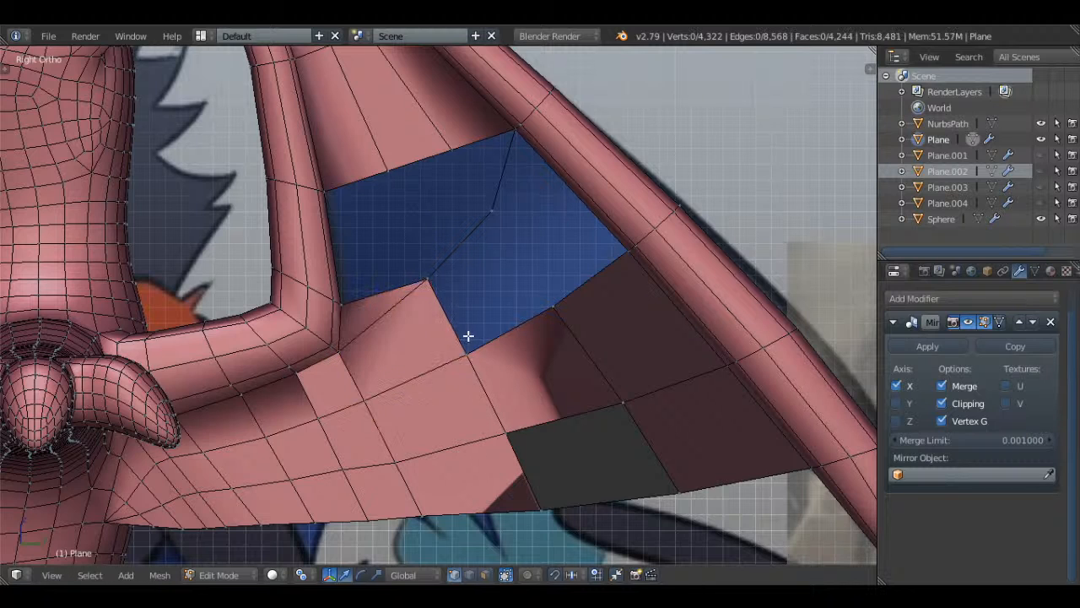
- Fill the neighbouring quad between the two new vertices and the lower membrane's top edge
right_click(468, 336)
right_click(443, 297, "shift")
right_click(576, 315, "shift")
middle_click_drag(504, 197, 482, 248, "shift")
key("f")
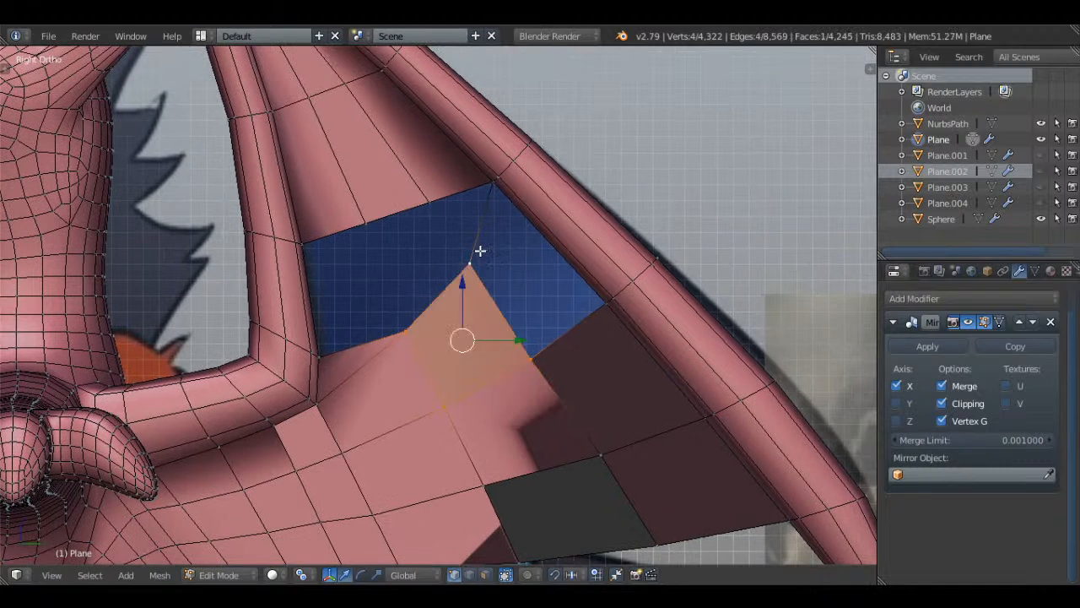
- Fill the quad between the upper new vertex, the lower membrane's outer corner and the outer wing bone
right_click(471, 265)
right_click(526, 352, "shift")
right_click(599, 302, "shift")
right_click(488, 189, "shift")
key("f")
key("a")
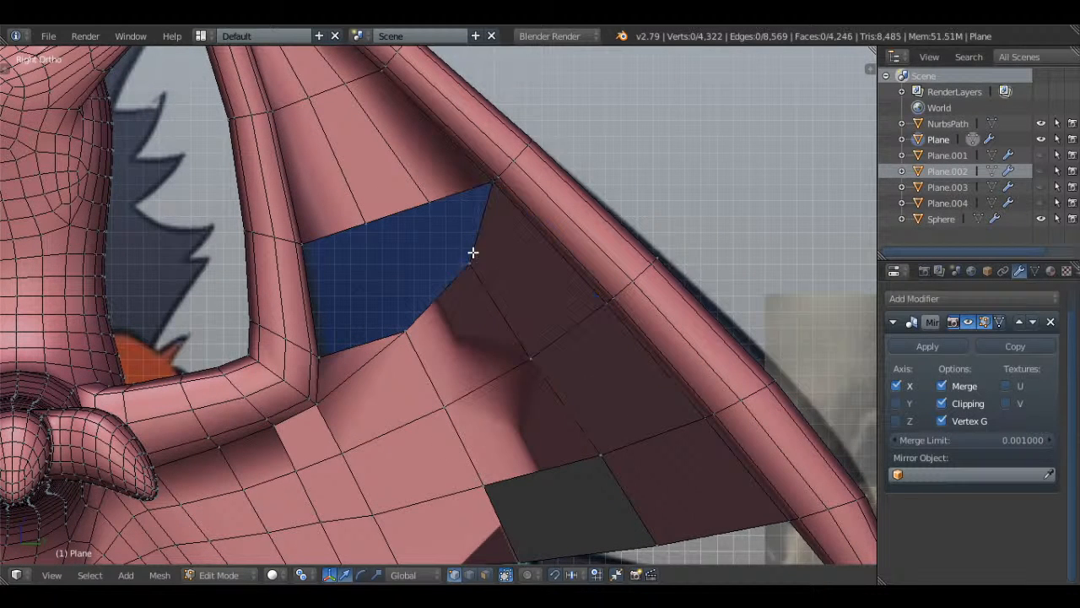
- Fill the triangle between the upper new vertex, the upper membrane's bottom edge and the outer bone
right_click(472, 255)
right_click(429, 201, "shift")
right_click(480, 187, "shift")
key("f")
key("a")
- Fill the last two quads between the upper membrane's bottom edge, the new vertices and the arm
right_click(464, 252)
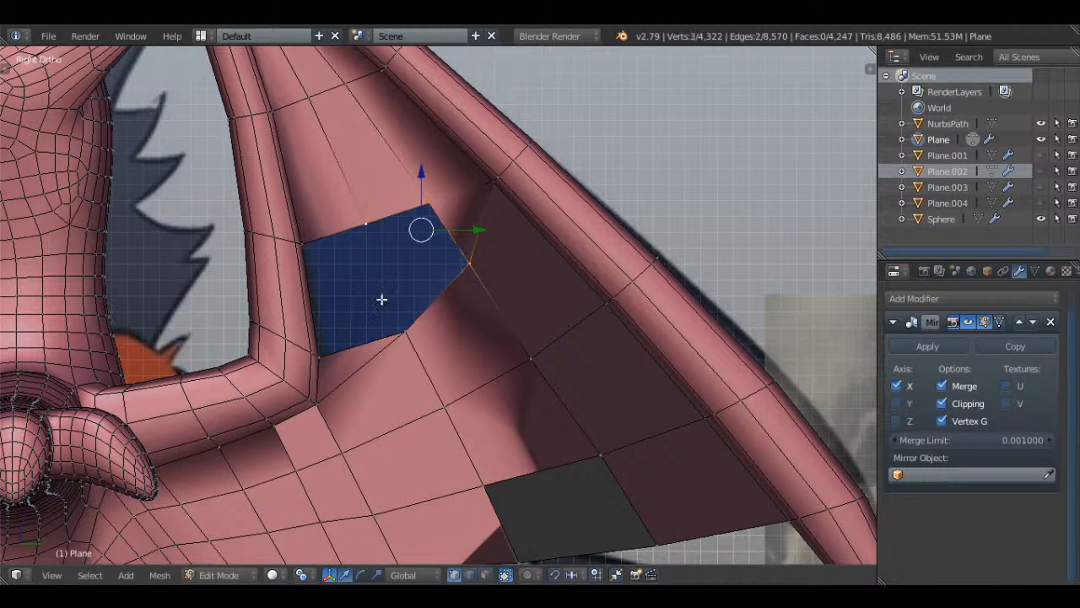
key("f")
right_click(333, 356, "shift")
right_click(369, 216, "shift")
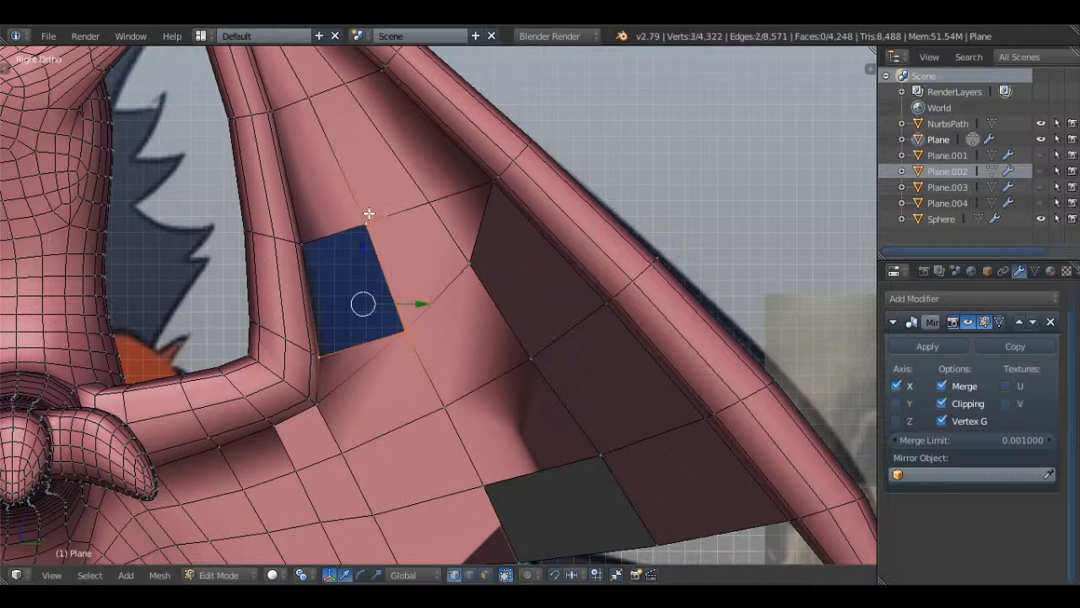
right_click(324, 239, "shift")
key("f")
- Recalculate the normals of the whole mesh and apply smooth shading to the character
key("a")
scroll(431, 220, "down", 3)
key("a")
scroll(431, 220, "down", 1)
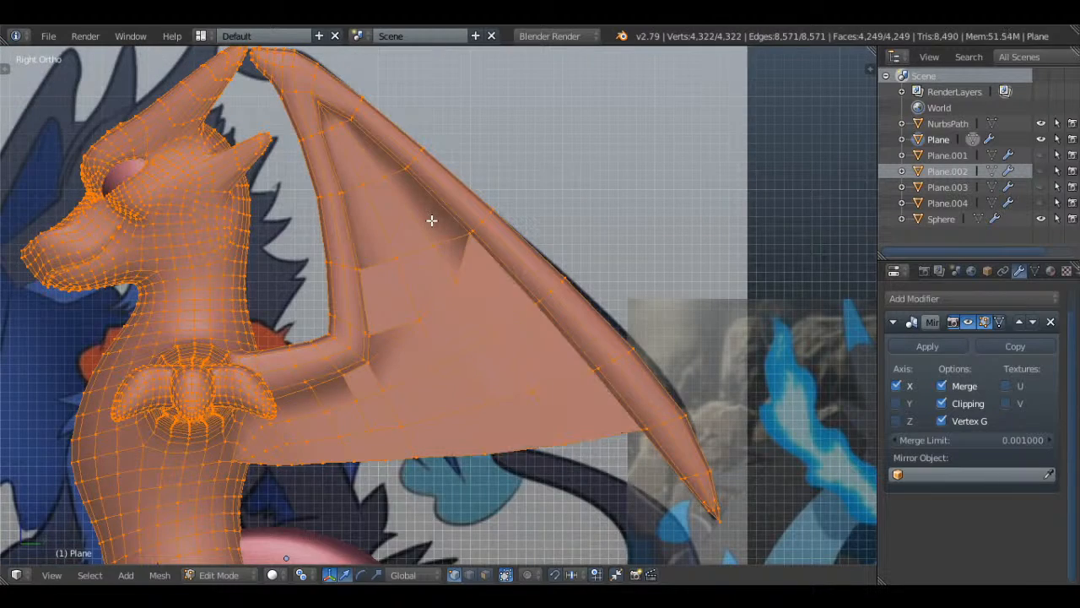
key("Tab")
key("t")
left_click(58, 287)
key("t")
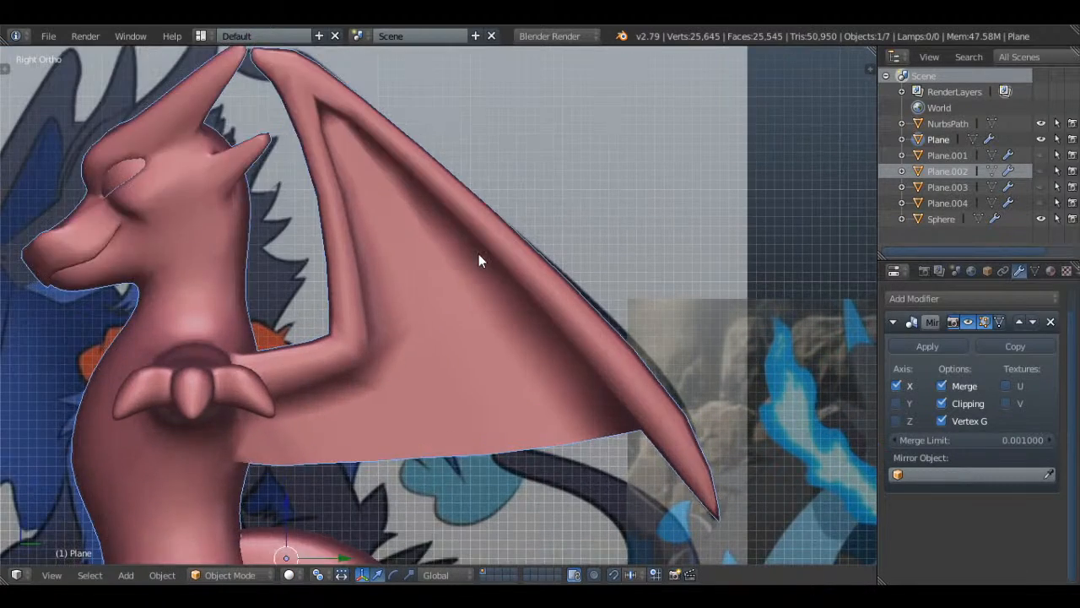
- Examine the rebuilt membrane's topology and shading up close and against the side reference
key("Tab")
key("a")
key("a")
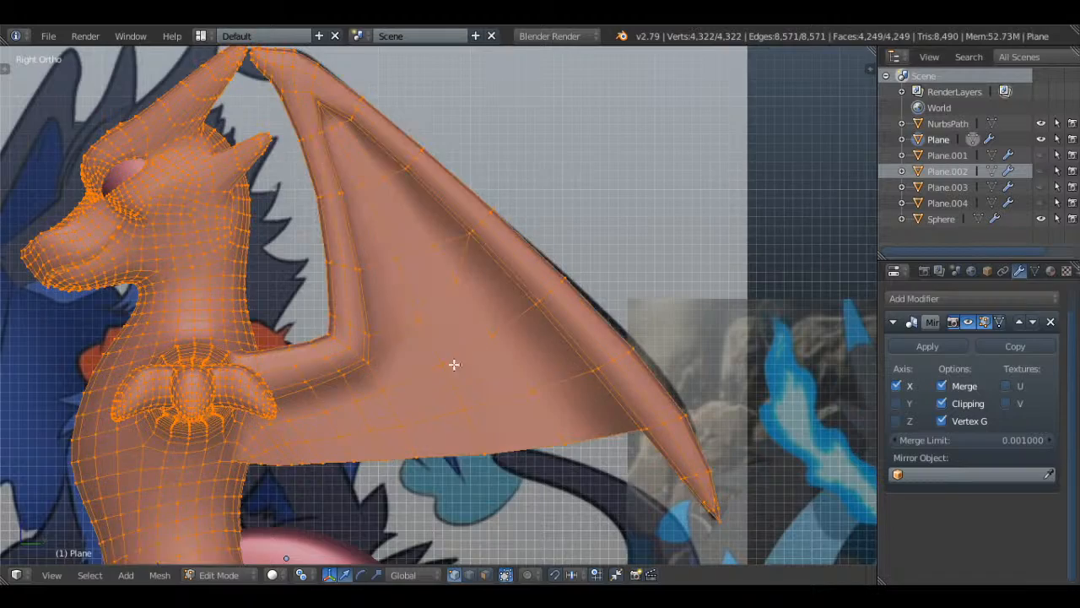
scroll(489, 335, "up", 1)
key("a")
scroll(489, 345, "up", 3)
key("a")
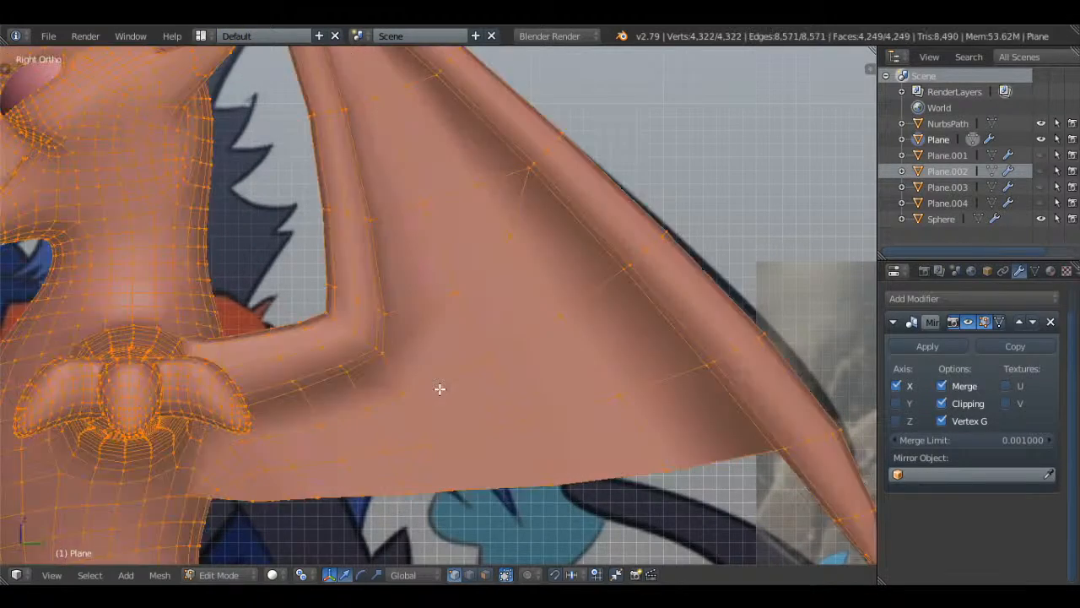
key("a")
key("a")
key("a")
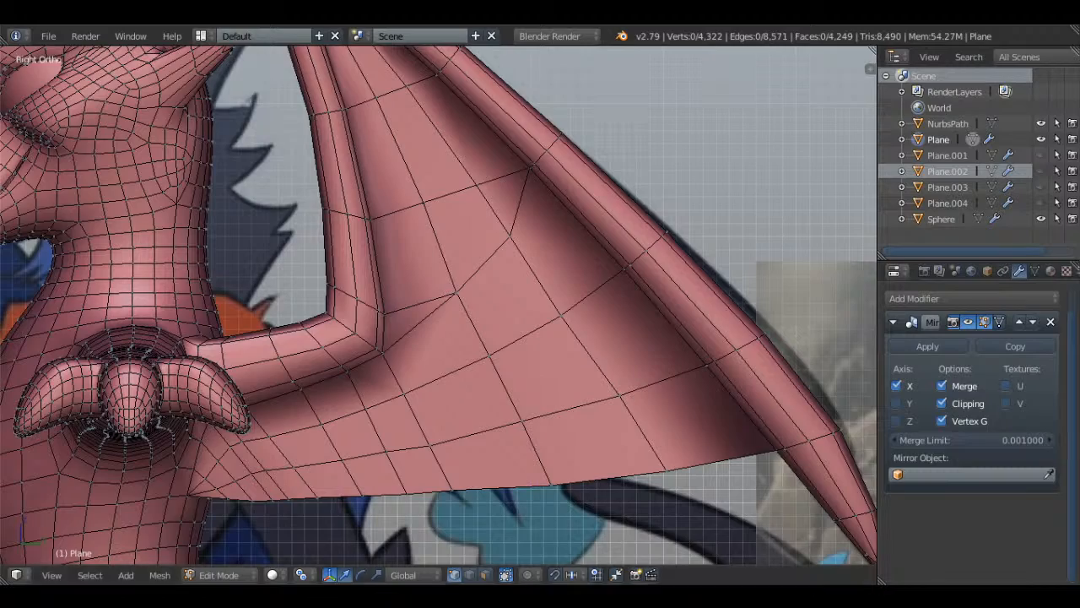
scroll(309, 292, "down", 4)
key("Tab")
key("a")
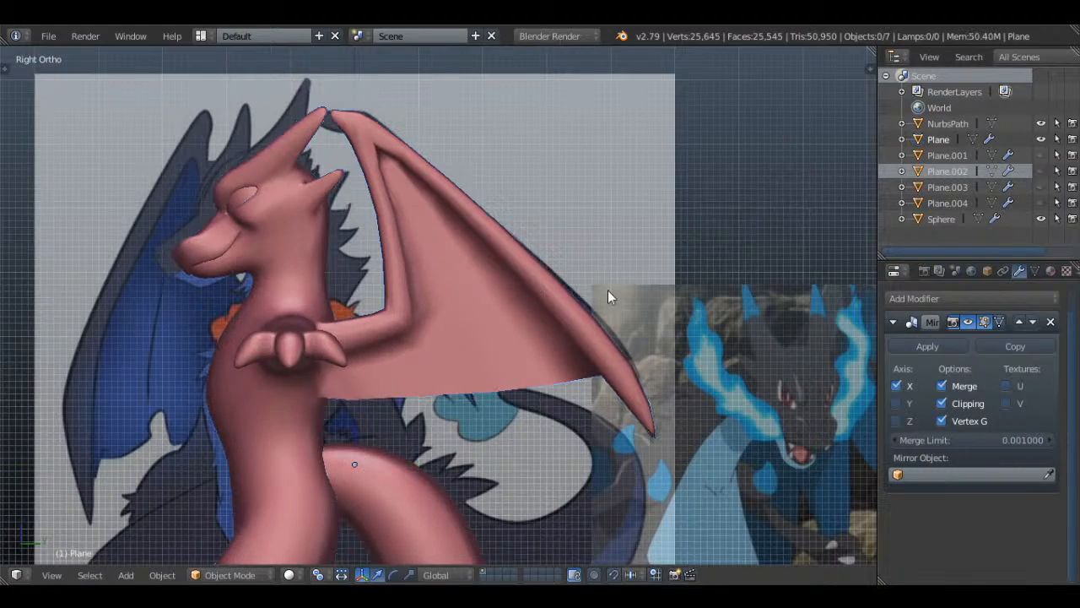
- Enable proportional editing and shift a vertex on the wing's inner side about 0.06 inward along X, with proportional size 1.46
middle_click_drag(619, 266, 478, 234)
key("Tab")
scroll(473, 233, "up", 3)
key("a")
key("a")
mouse_move(362, 223)
middle_mouse_down()
mouse_move(335, 210)
mouse_move(340, 200)
mouse_move(343, 226)
middle_mouse_up()
key("a")
right_click(327, 237)
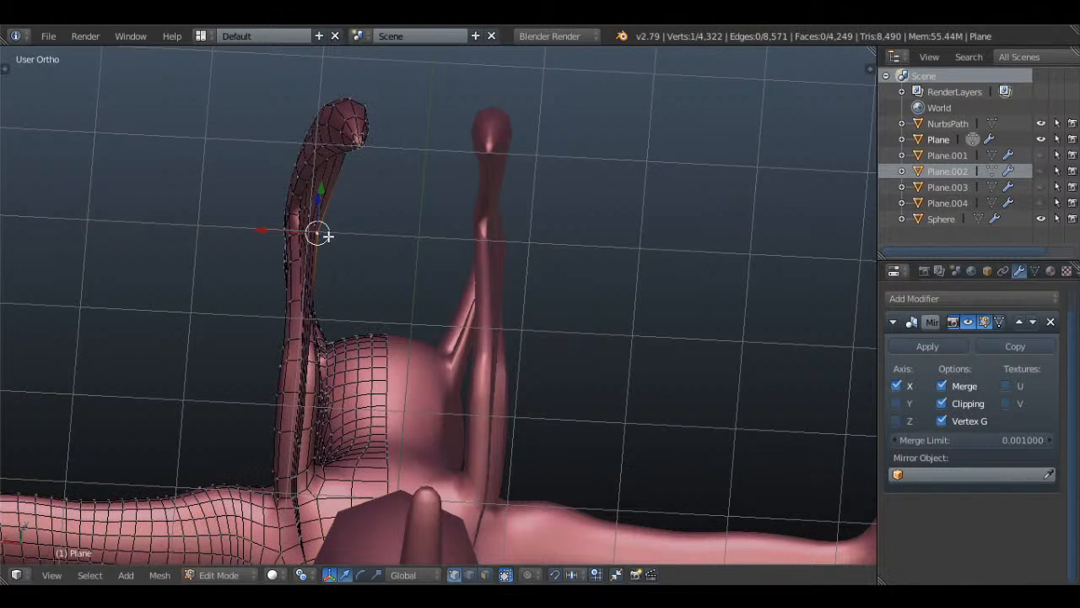
left_click(528, 574)
left_click(578, 503)
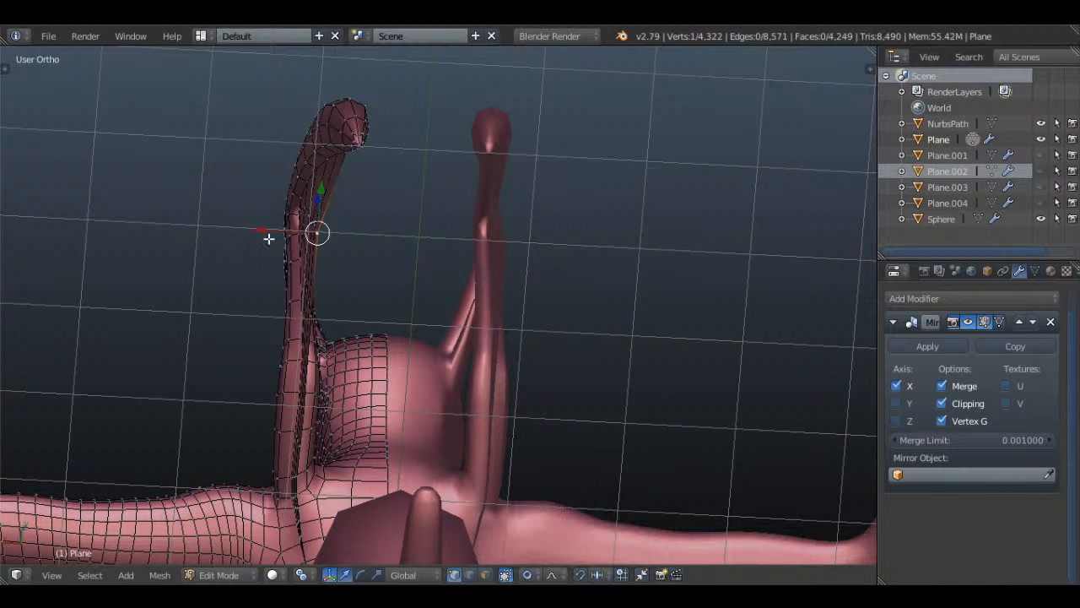
key("g")
scroll(273, 228, "down", 4)
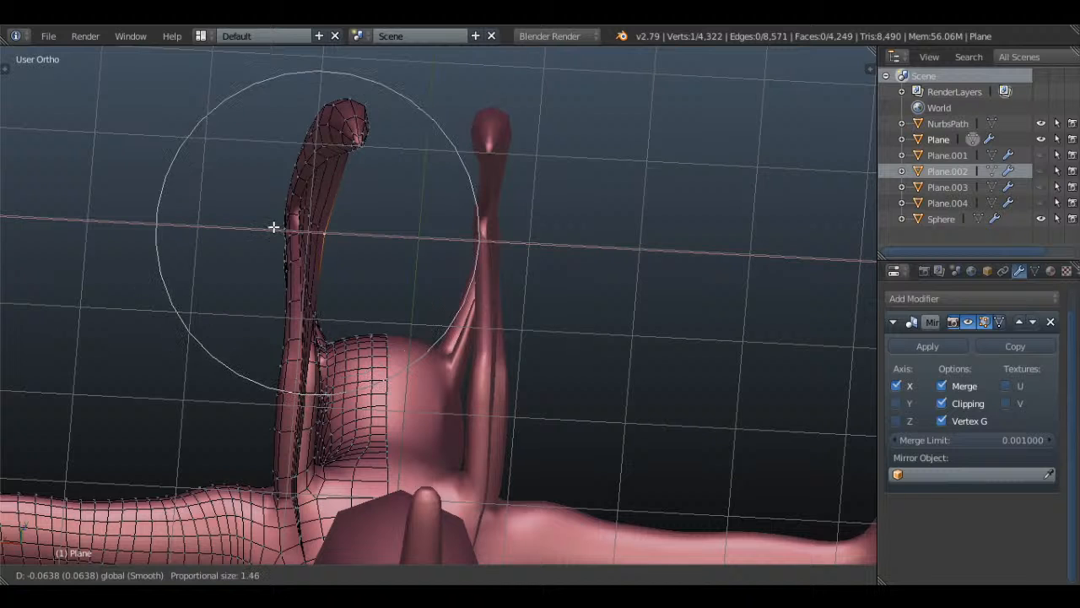
left_click(275, 228)
middle_click_drag(407, 241, 435, 251)
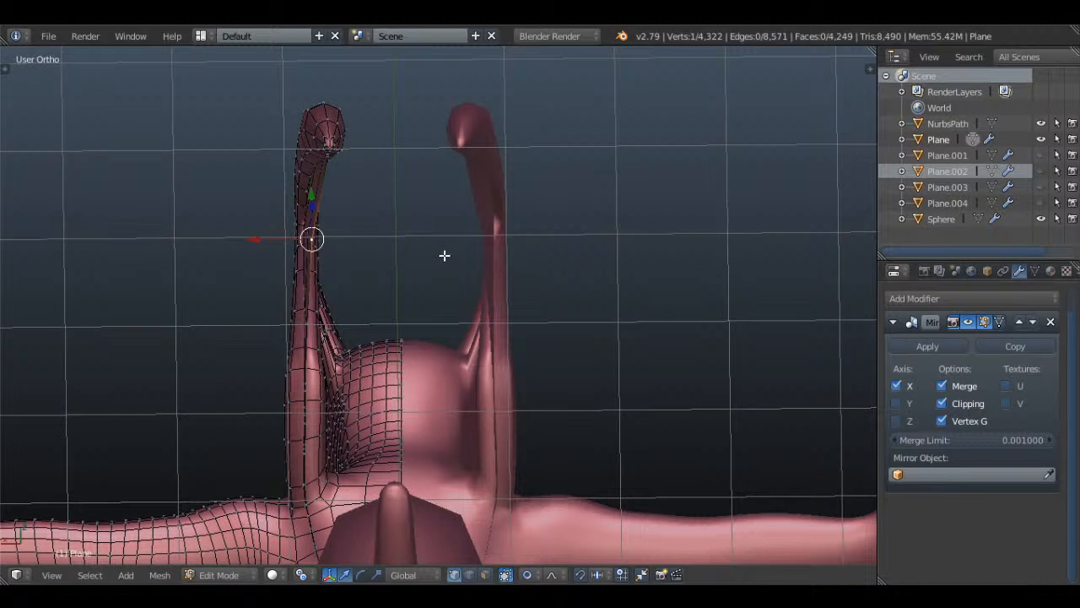
- Move the same wing vertex about 0.04 further inward with proportional size 0.39, and turn proportional editing off
key("g")
scroll(445, 255, "up", 11)
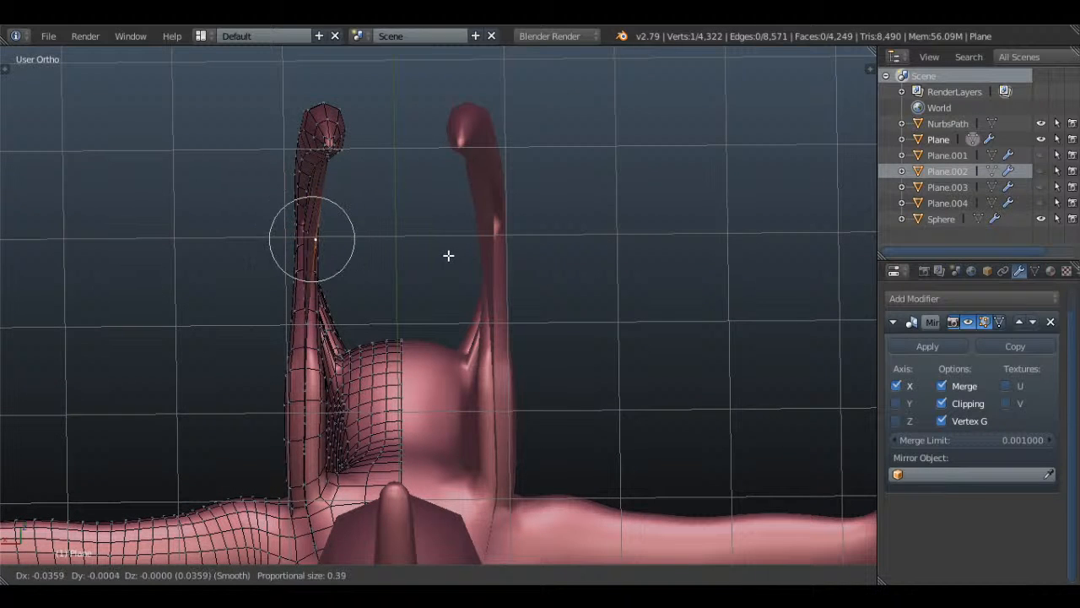
left_click(449, 255)
middle_click_drag(448, 262, 552, 234)
left_click(528, 575)
left_click(552, 560)
scroll(444, 280, "down", 4)
key("Tab")
key("a")
key("a")
scroll(506, 270, "up", 3)
key("Tab")
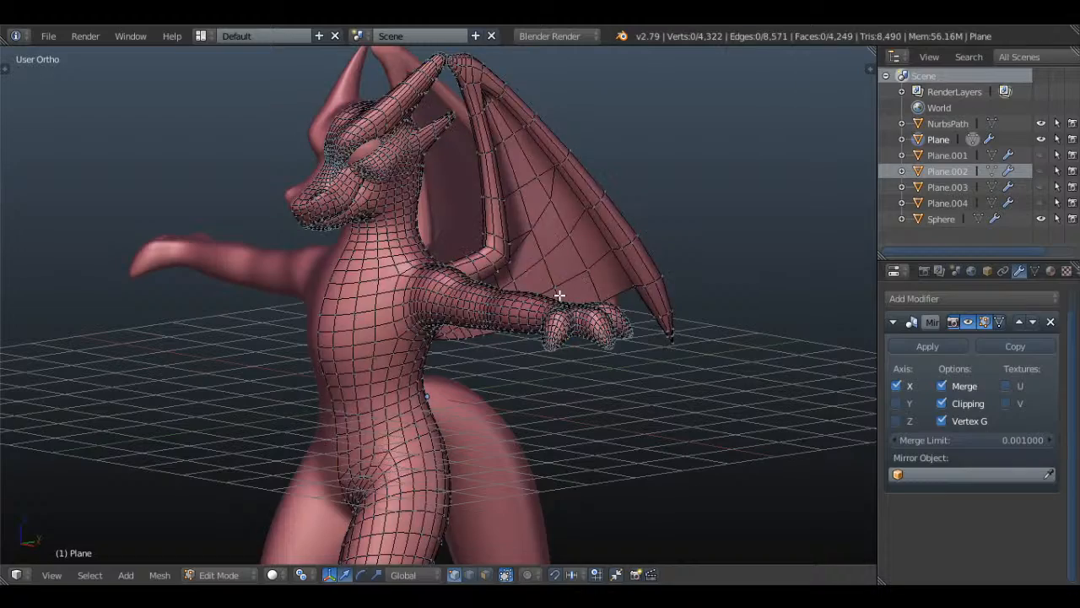
- Examine the character's chest outline and topology against the front and side references, in both wireframe and solid shading
key("a")
key("a")
key("KP_1")
key("a")
key("a")
middle_click_drag(549, 314, 589, 287, "shift")
scroll(583, 293, "up", 1)
key("a")
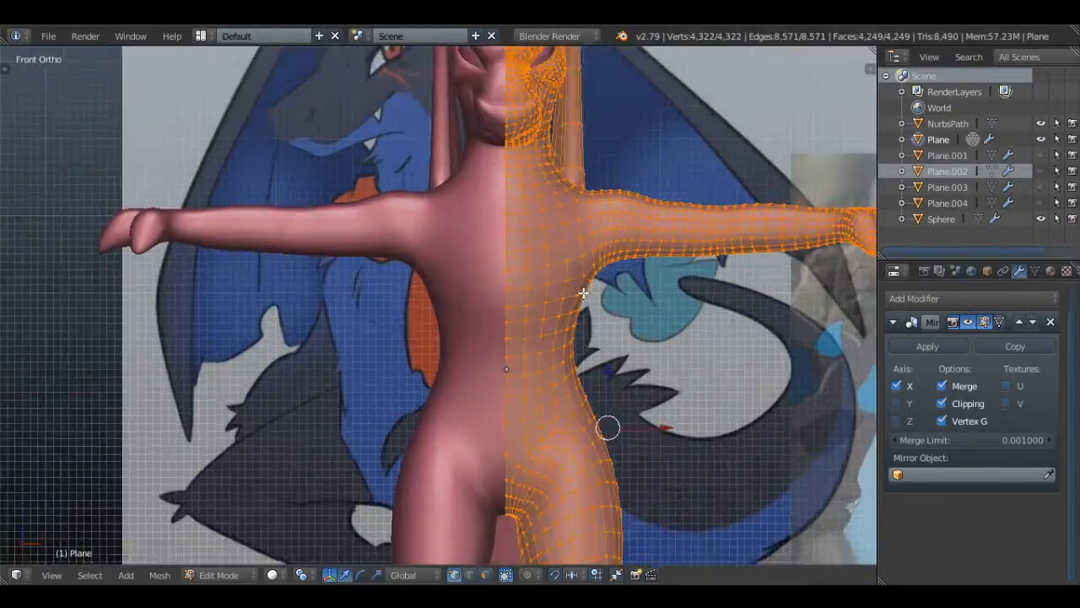
key("a")
scroll(583, 292, "up", 2)
key("KP_3")
middle_click_drag(374, 288, 658, 290, "shift")
key("z")
scroll(455, 281, "up", 2)
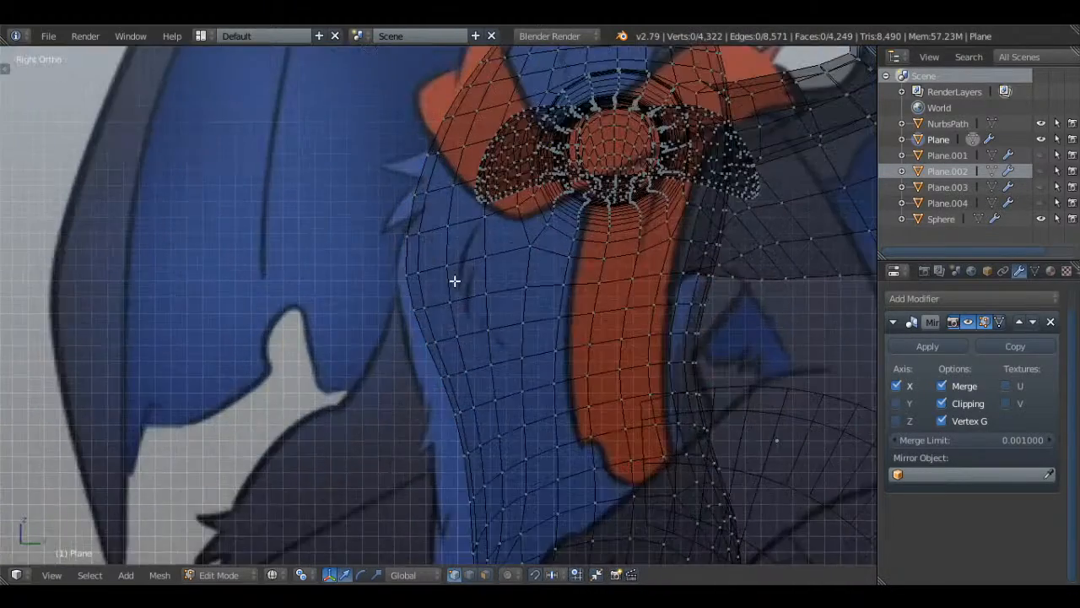
scroll(486, 307, "up", 1)
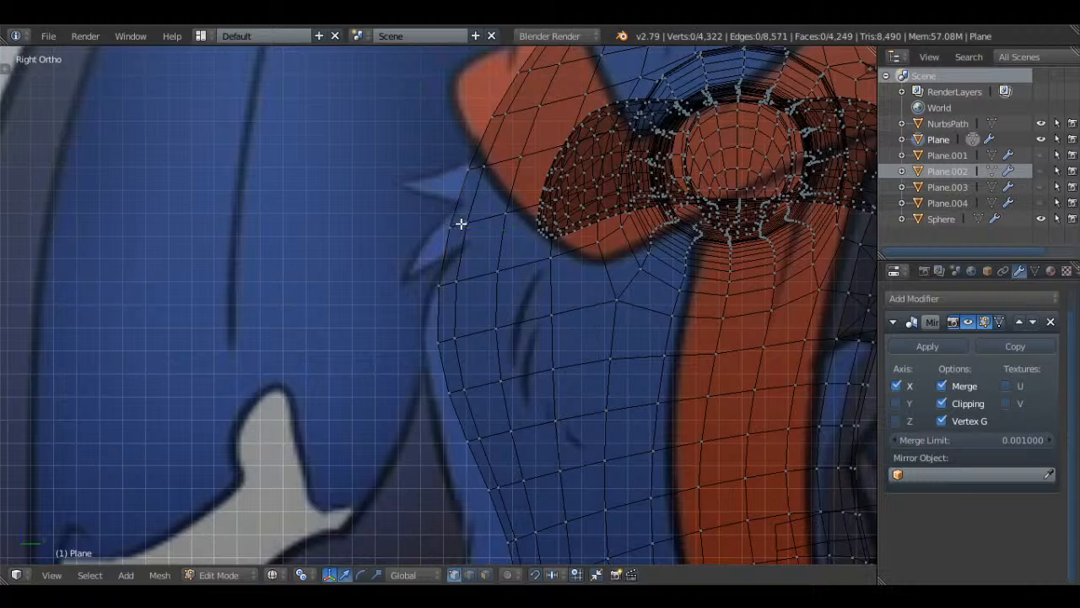
middle_click_drag(461, 223, 415, 282, "shift")
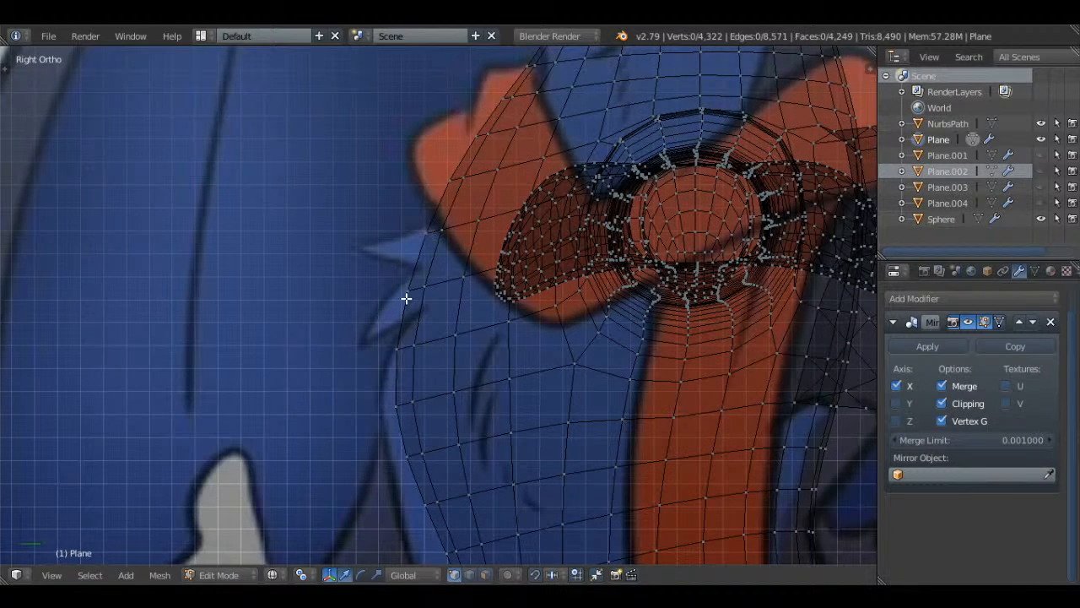
mouse_move(439, 285)
middle_mouse_down()
mouse_move(535, 309)
mouse_move(591, 295)
mouse_move(666, 307)
mouse_move(522, 330)
middle_mouse_up()
key("z")
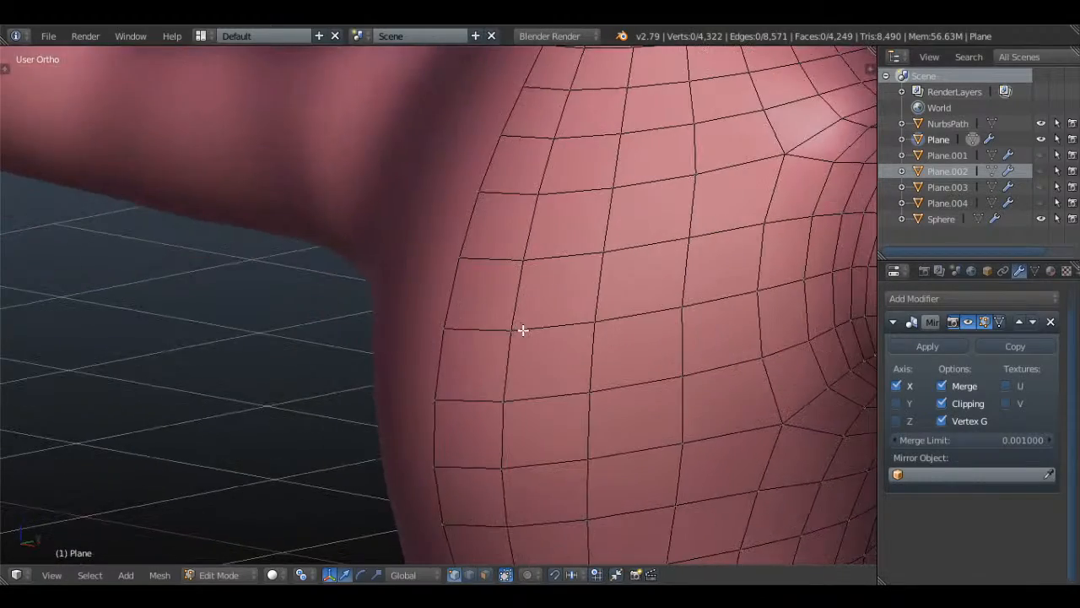
key("KP_3")
scroll(415, 313, "down", 4)
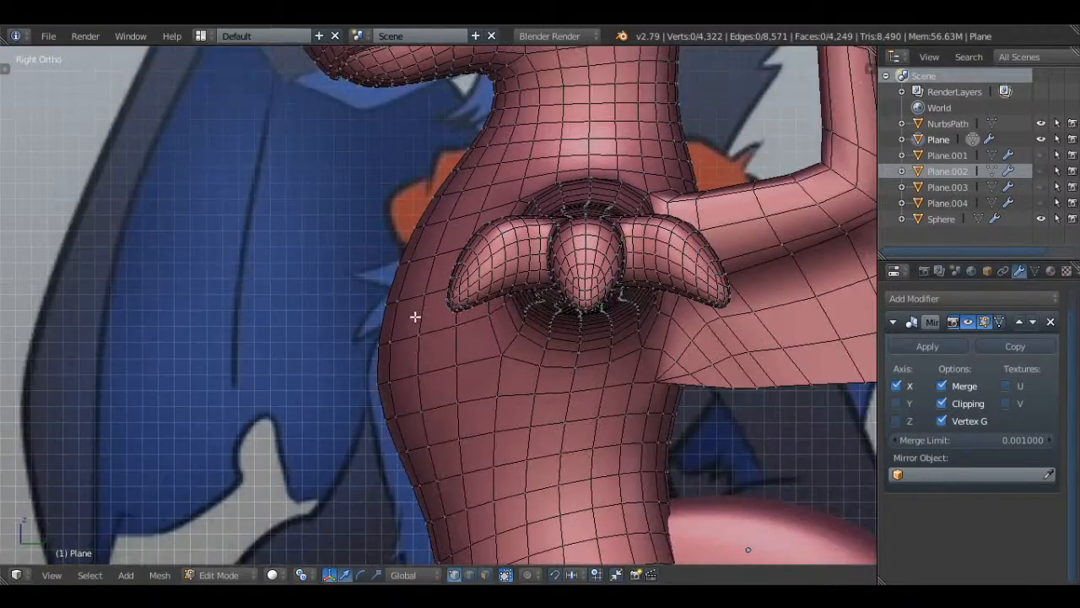
- Try to pull two vertices on the chest's front edge outward as fur tuft tips, matching the side reference in wireframe
key("z")
scroll(377, 319, "up", 4)
key("g")
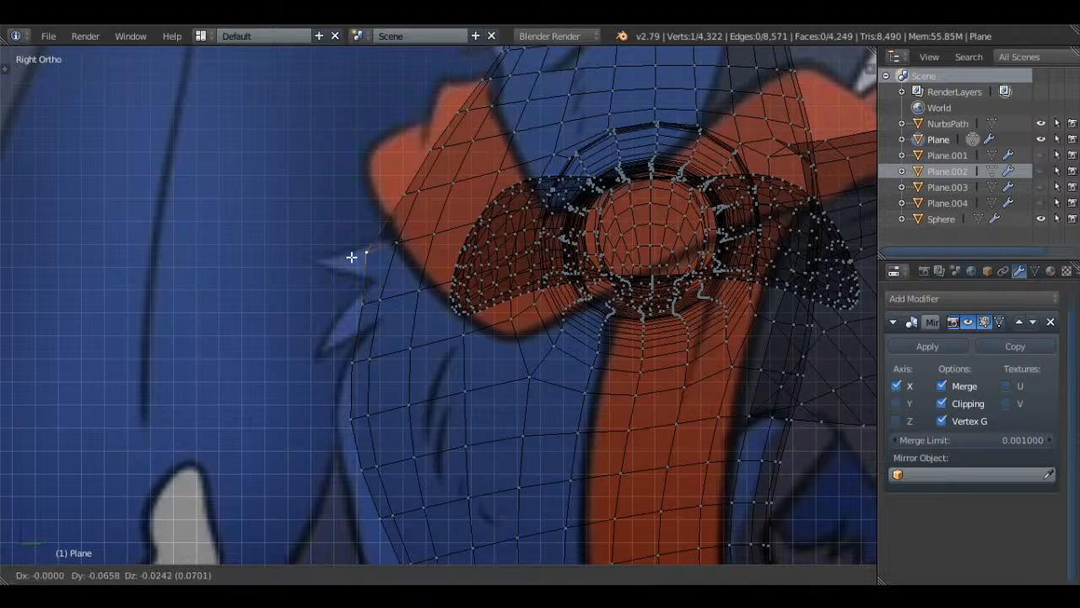
left_click(326, 260)
right_click(352, 360)
key("g")
left_click(314, 358)
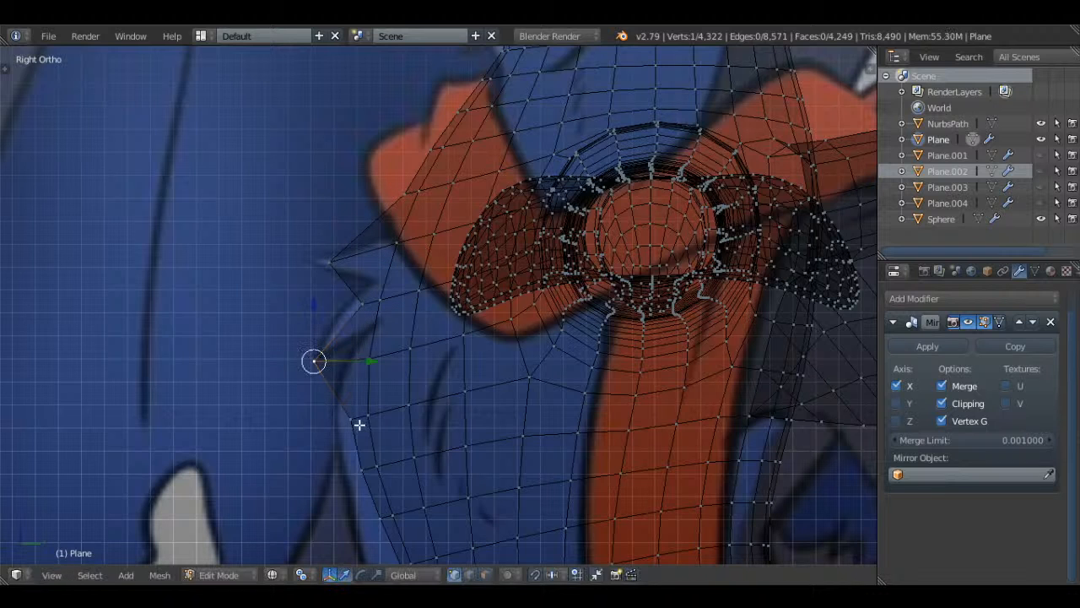
right_click(348, 398)
key("g")
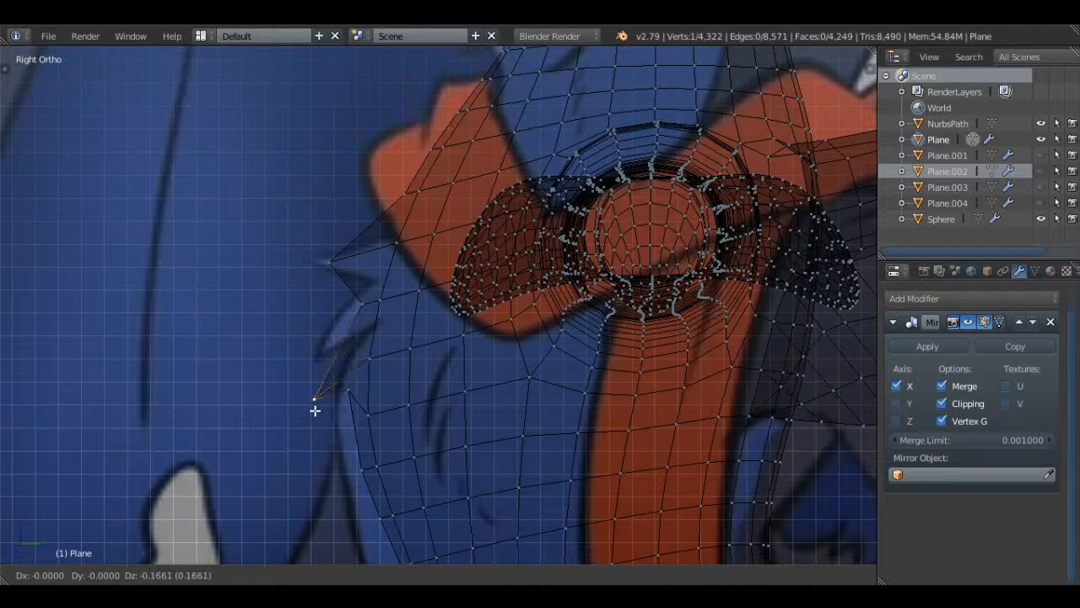
left_click(315, 410)
- Try to lower the upper chest tuft's tip and reposition the vertices just behind it
right_click(328, 260)
key("g")
left_click(324, 307)
right_click(373, 299)
key("g")
right_click(367, 294)
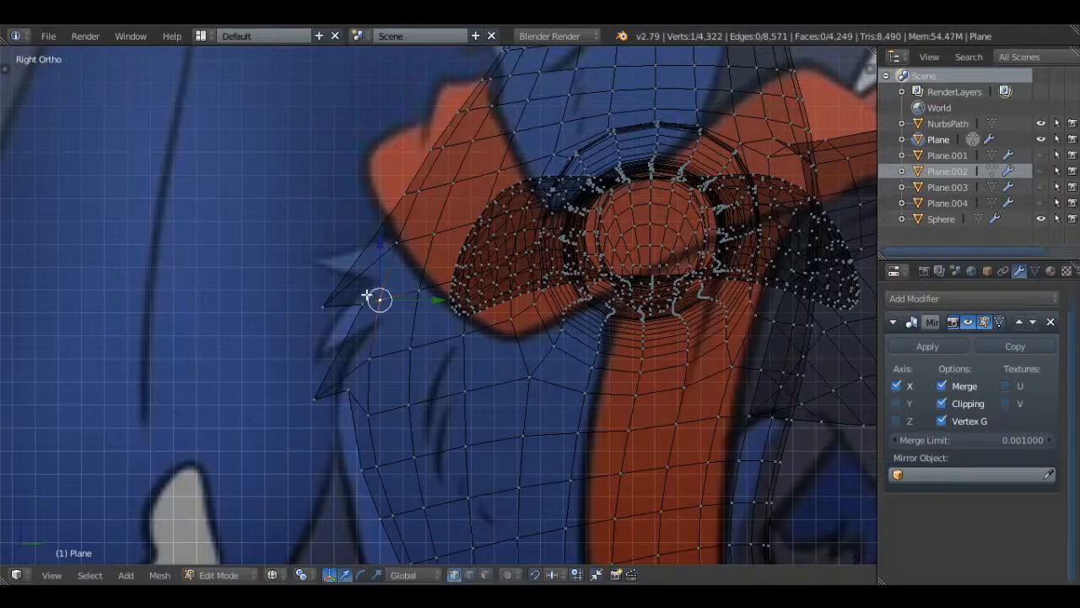
right_click(363, 302)
key("g")
left_click(368, 292)
- Check the chest tufts in object mode, save over the existing file, and return to editing the mesh in side view
key("a")
key("Tab")
middle_click_drag(486, 319, 686, 355)
scroll(550, 319, "down", 3)
key("ctrl+s")
left_click(685, 355)
middle_click_drag(587, 363, 446, 373)
key("KP_3")
key("Tab")
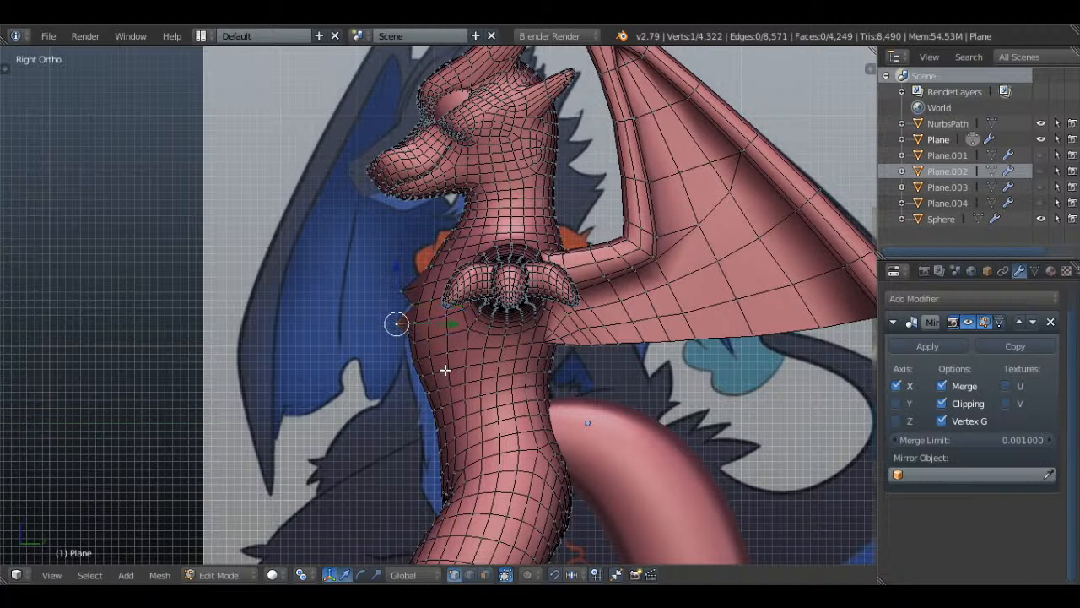
- Duplicate the character in place as a backup, hide the copy, and save over Vanguard 1.blend
key("Tab")
scroll(456, 289, "down", 5)
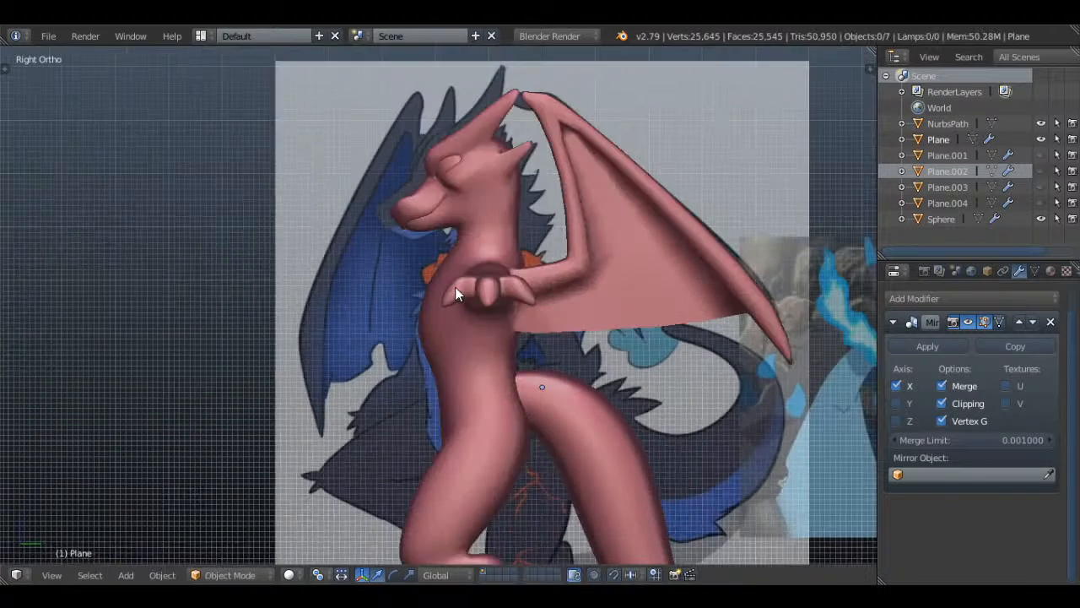
key("shift+d")
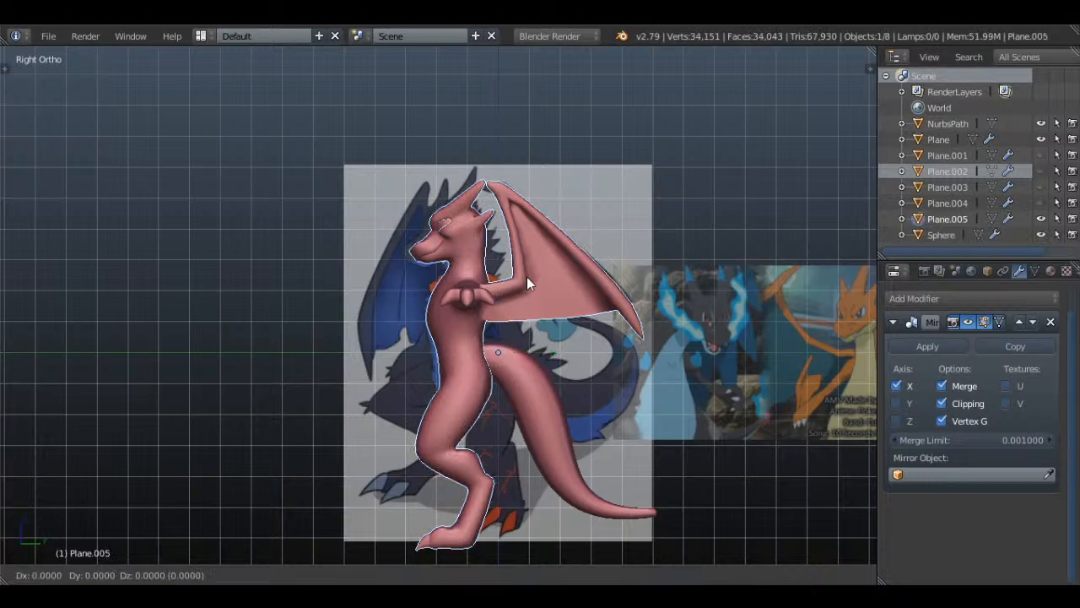
right_click(28, 226)
left_click(1042, 214)
key("ctrl+s")
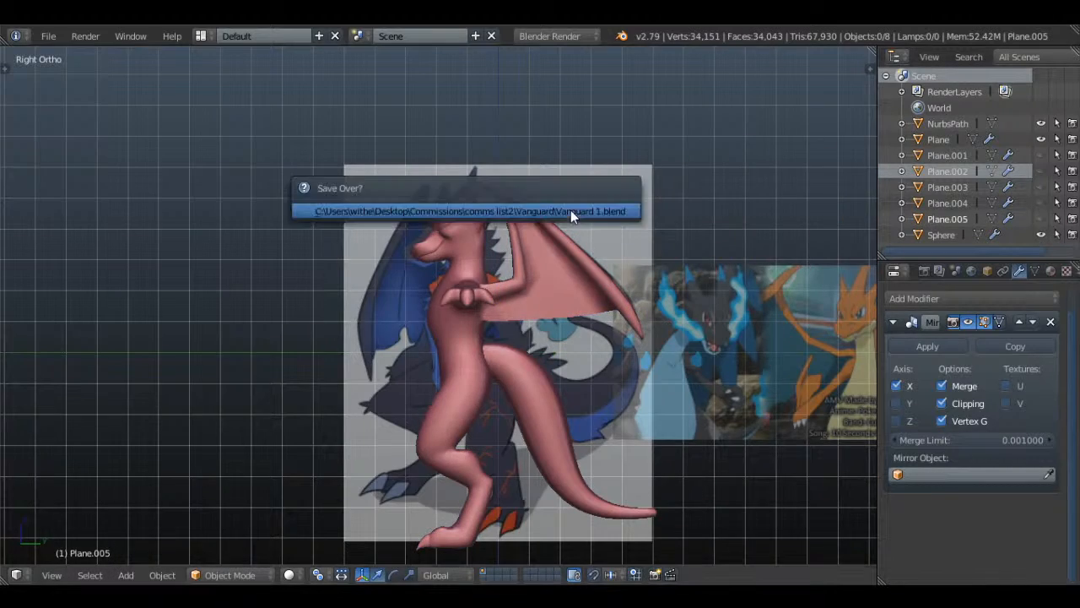
left_click(571, 212)
- On the original mesh, pull a front chest vertex outward and down as the upper tuft's tip, and position the vertex beneath it
scroll(497, 277, "up", 2)
right_click(498, 277)
scroll(498, 277, "up", 8)
key("Tab")
key("a")
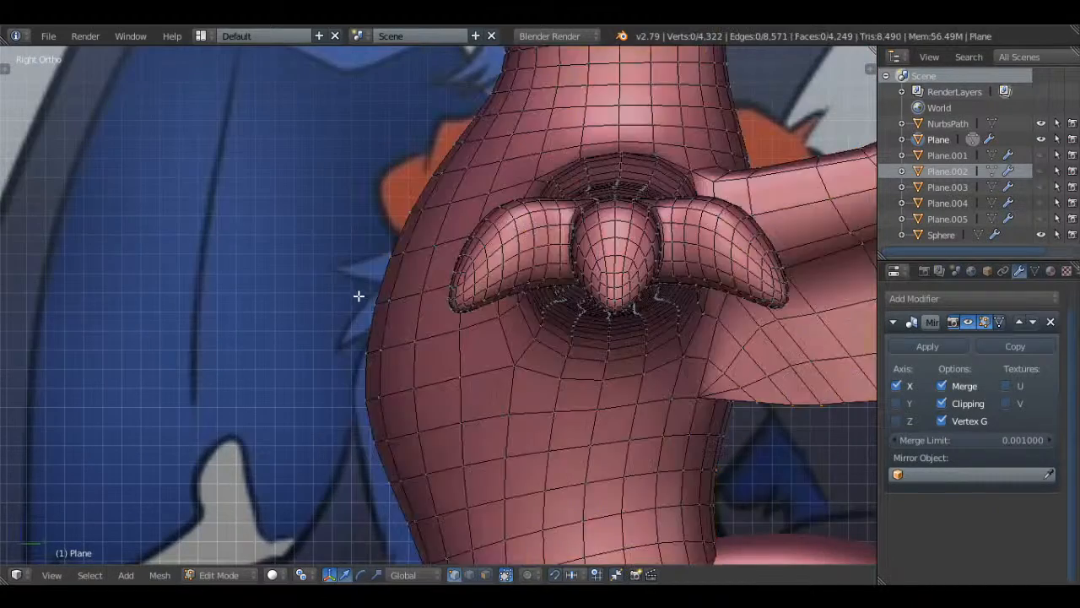
key("z")
right_click(395, 252)
scroll(397, 244, "up", 2)
key("g")
left_click(358, 300)
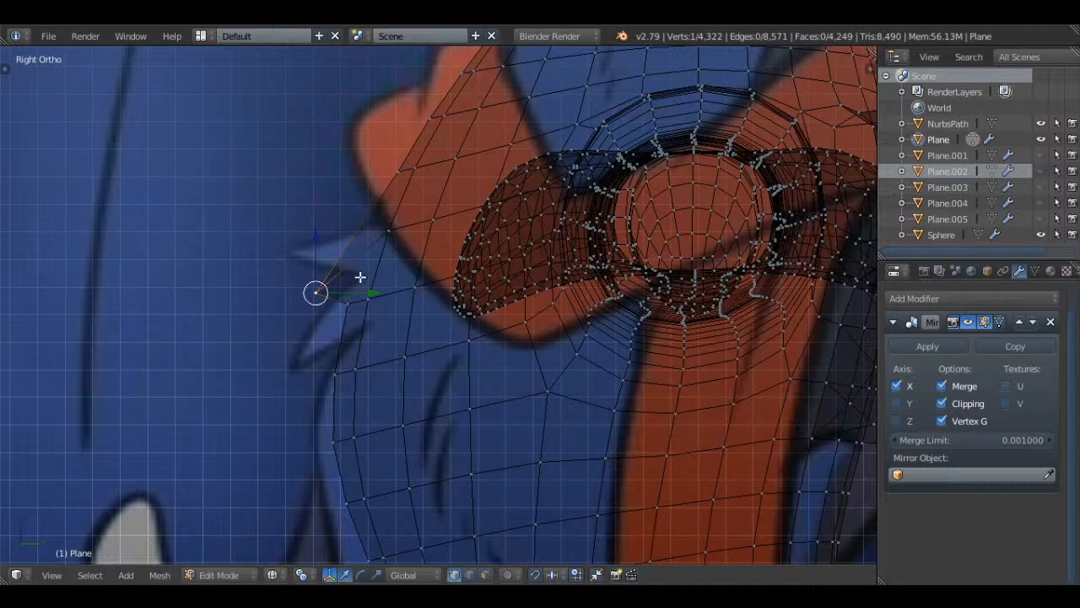
key("g")
left_click(355, 273)
- Raise the inner chest vertex behind the upper tuft and nudge the pair of vertices below it into line
right_click(367, 297)
key("g")
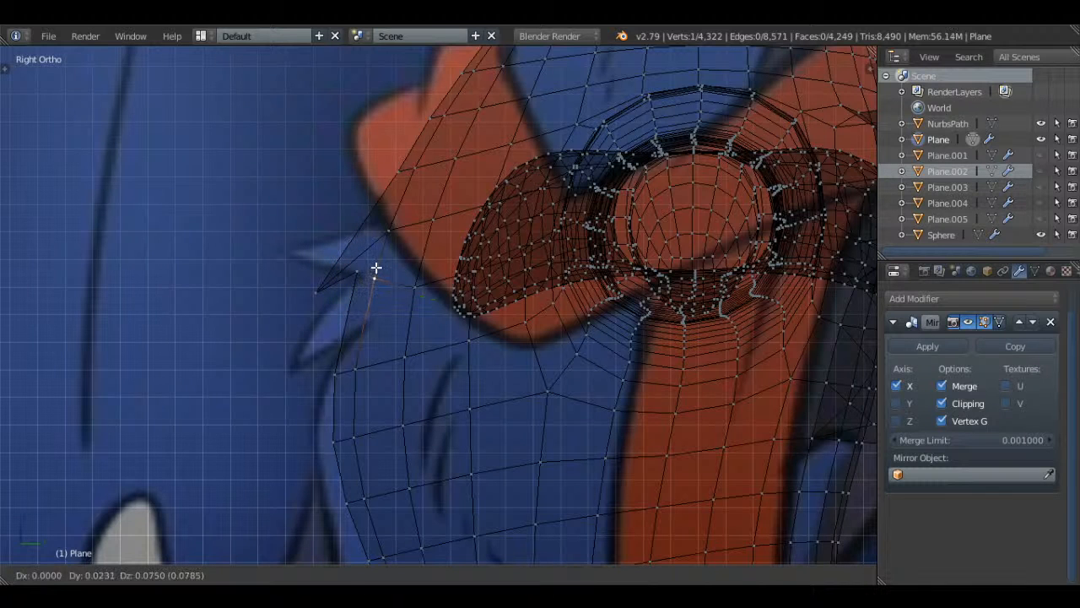
left_click(377, 273)
middle_click_drag(368, 367, 376, 324, "shift")
right_click(376, 323, "shift")
key("g")
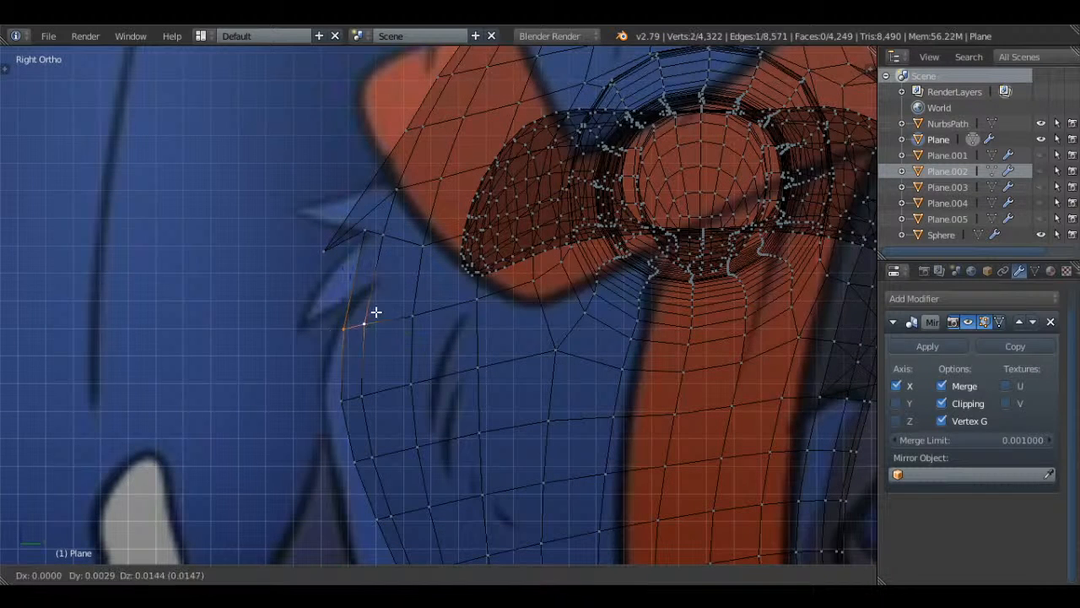
left_click(374, 320)
- Pull the next front chest vertex outward as the second tuft's tip and raise the two inner vertices behind it
right_click(343, 330)
key("g")
left_click(310, 343)
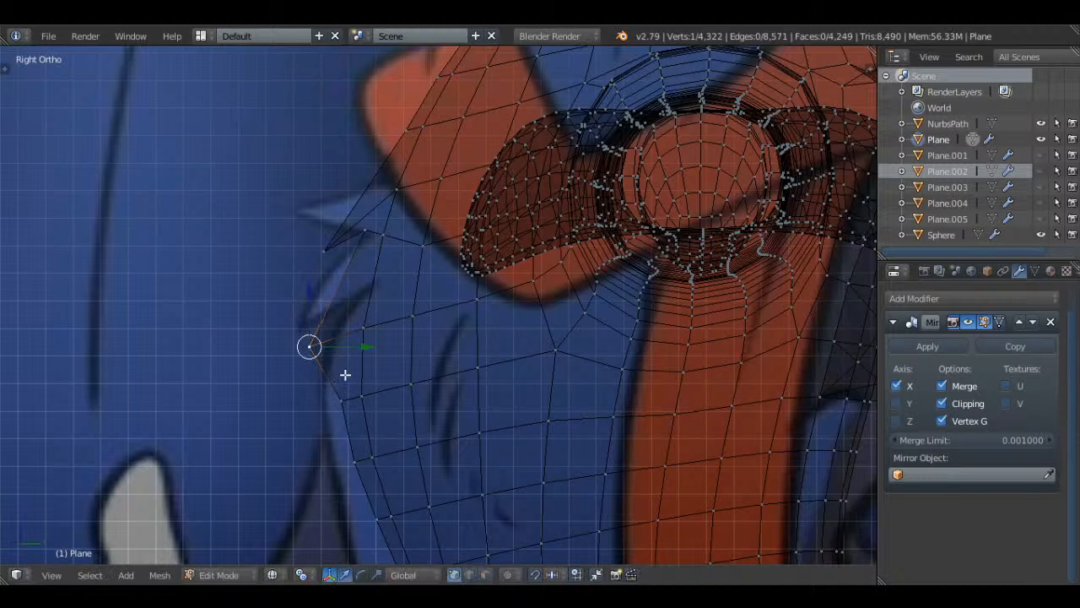
right_click(370, 321)
key("g")
left_click(374, 292)
right_click(412, 316)
key("g")
left_click(412, 290)
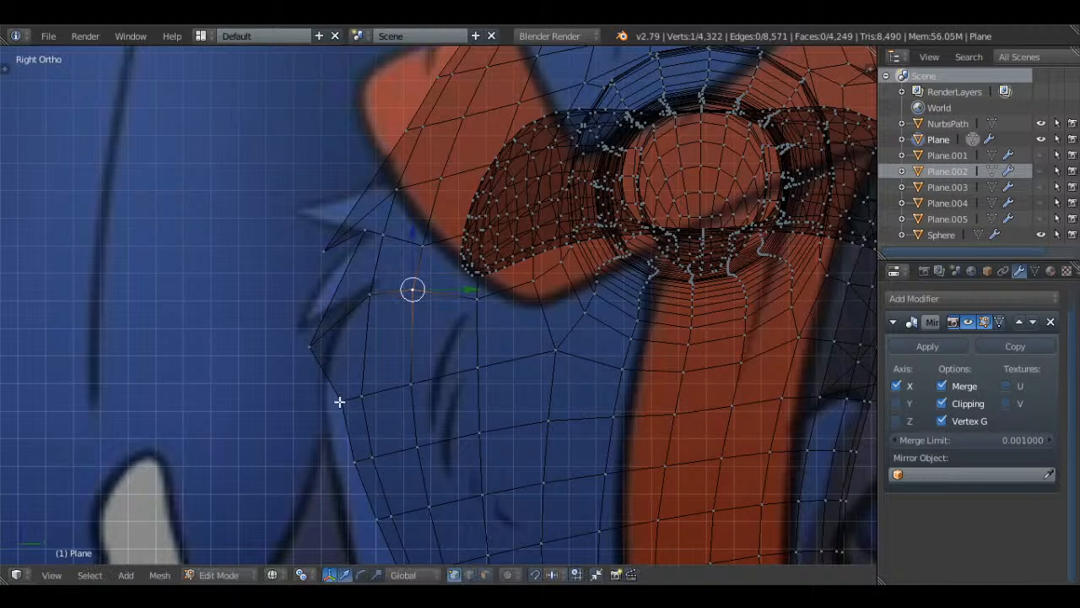
- Raise the vertices beneath the second chest tuft, lower its tip, and lower the vertex under the upper tuft
key("g")
left_click(401, 337)
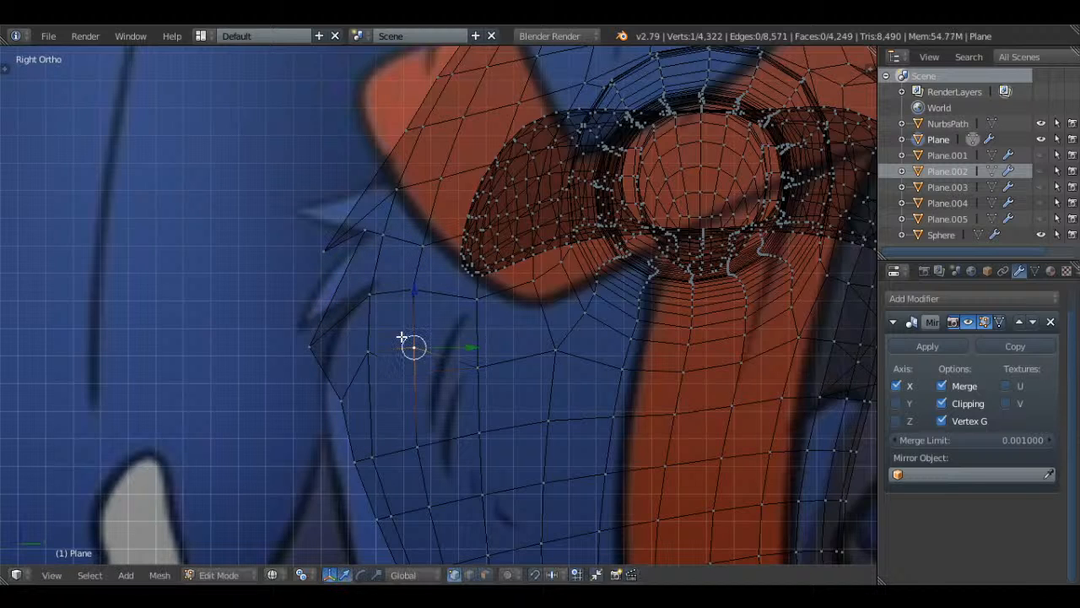
key("g")
left_click(350, 339)
right_click(310, 347)
key("g")
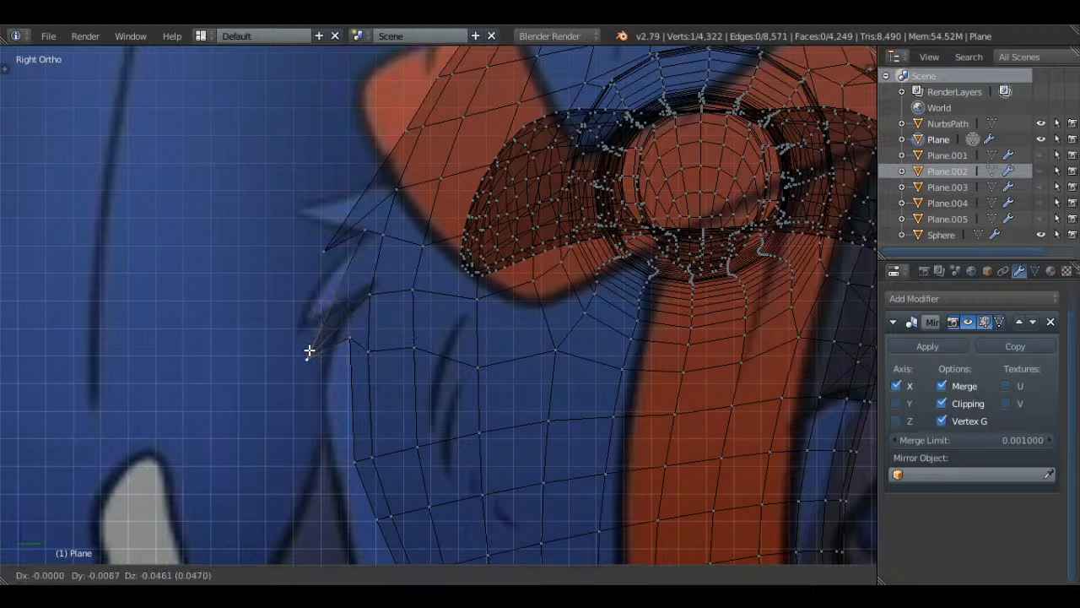
left_click(309, 361)
key("g")
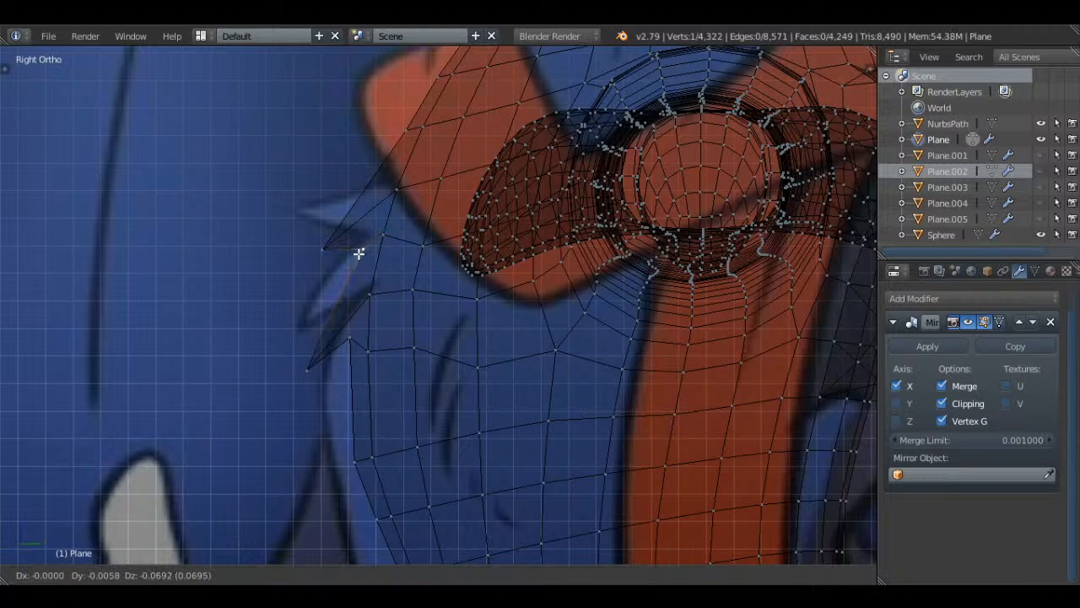
left_click(362, 245)
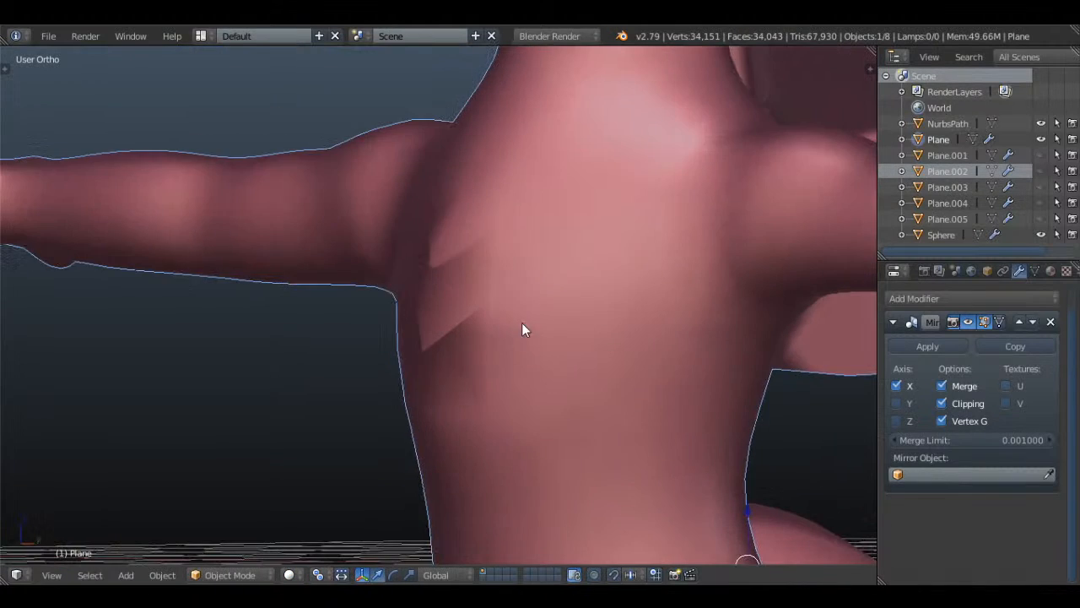
- Save over the existing file with the two reshaped chest tufts
key("ctrl+s")
left_click(574, 287)
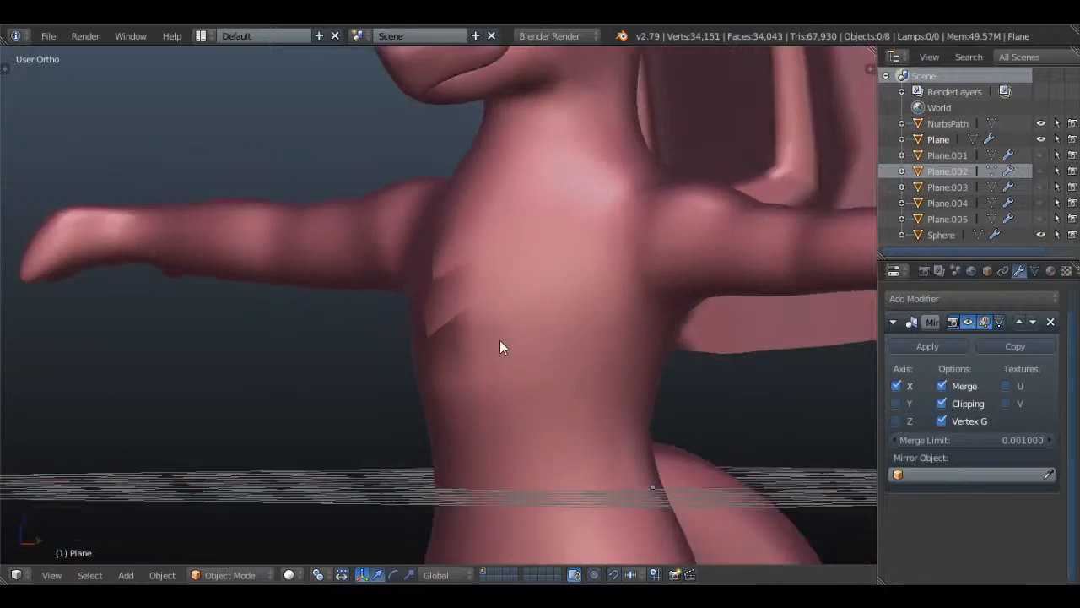
middle_click_drag(500, 347, 506, 289)
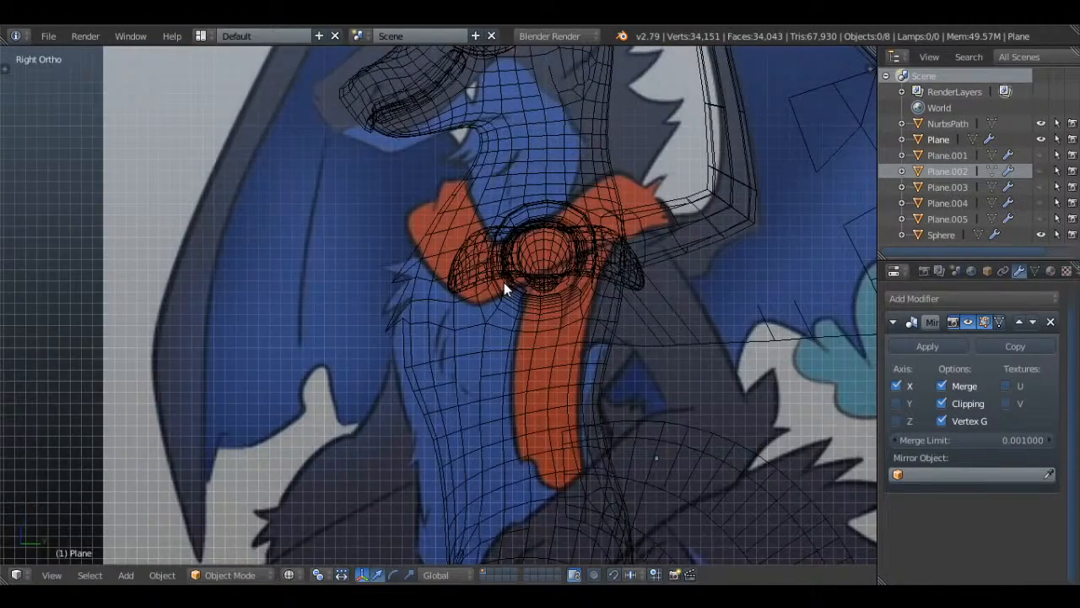
- Start a tuft on the belly's front edge by moving a profile vertex down as its tip and adjusting the vertex above
key("g")
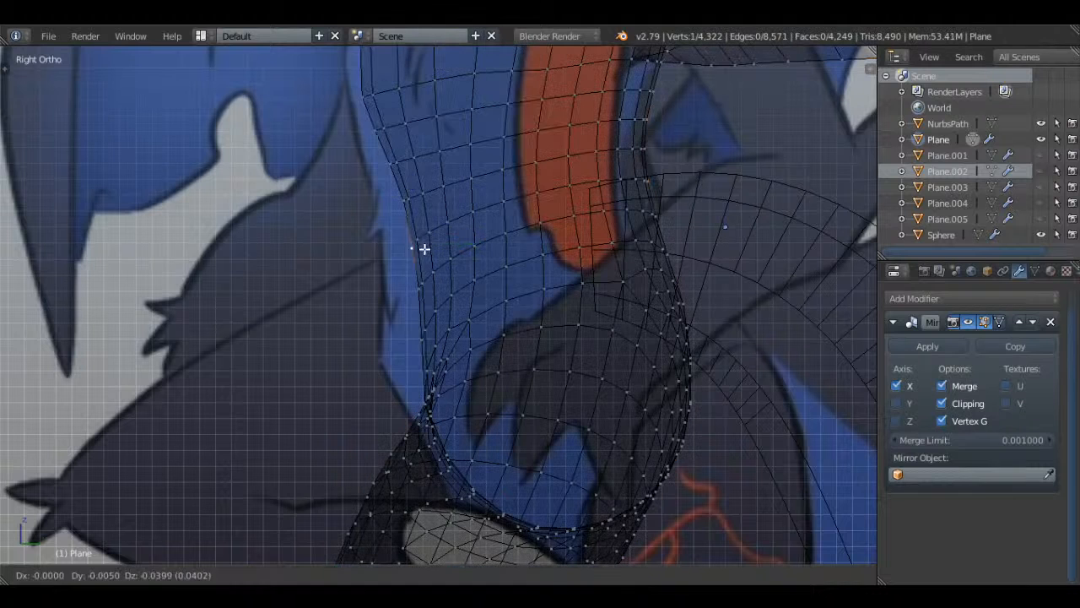
left_click(421, 286)
right_click(390, 174)
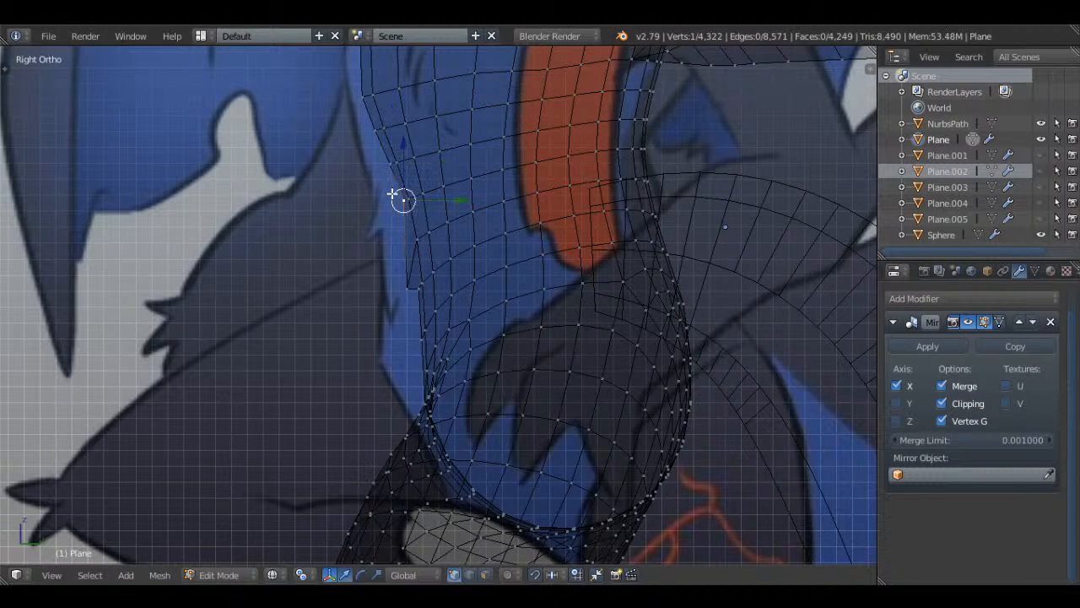
scroll(393, 195, "up", 2)
key("g")
left_click(415, 227)
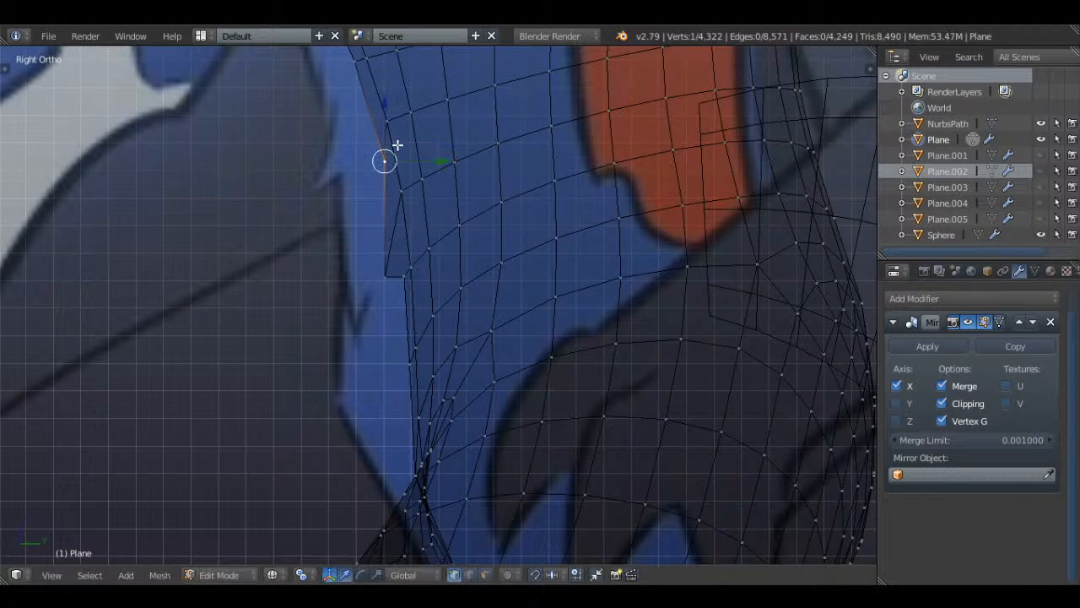
- Reposition the vertices behind the belly tufts, raising those beside the lower tip to sharpen its notch
key("g")
left_click(409, 178)
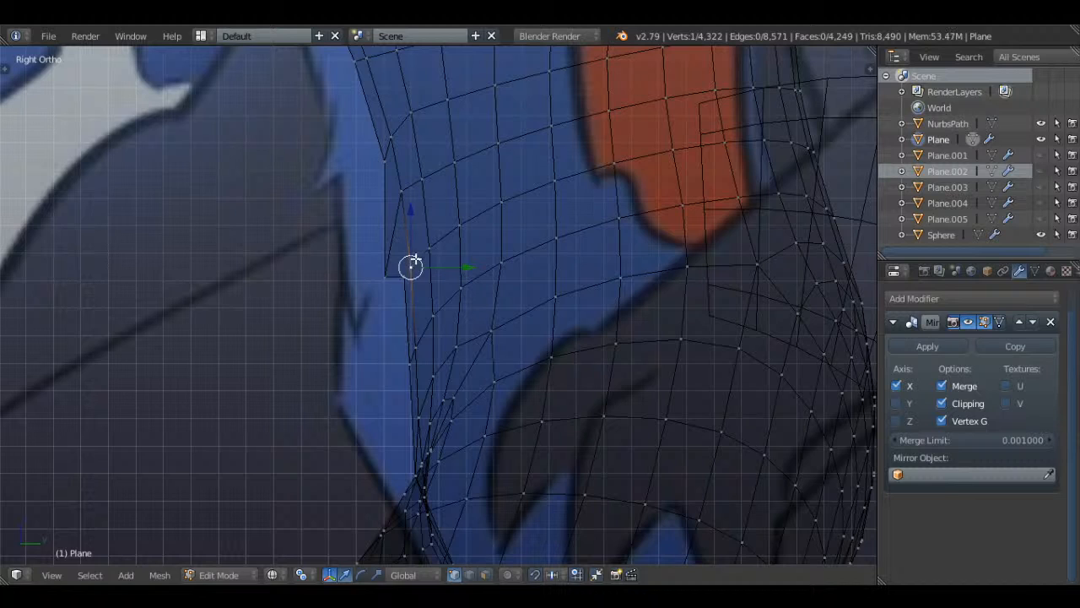
key("g")
left_click(430, 241)
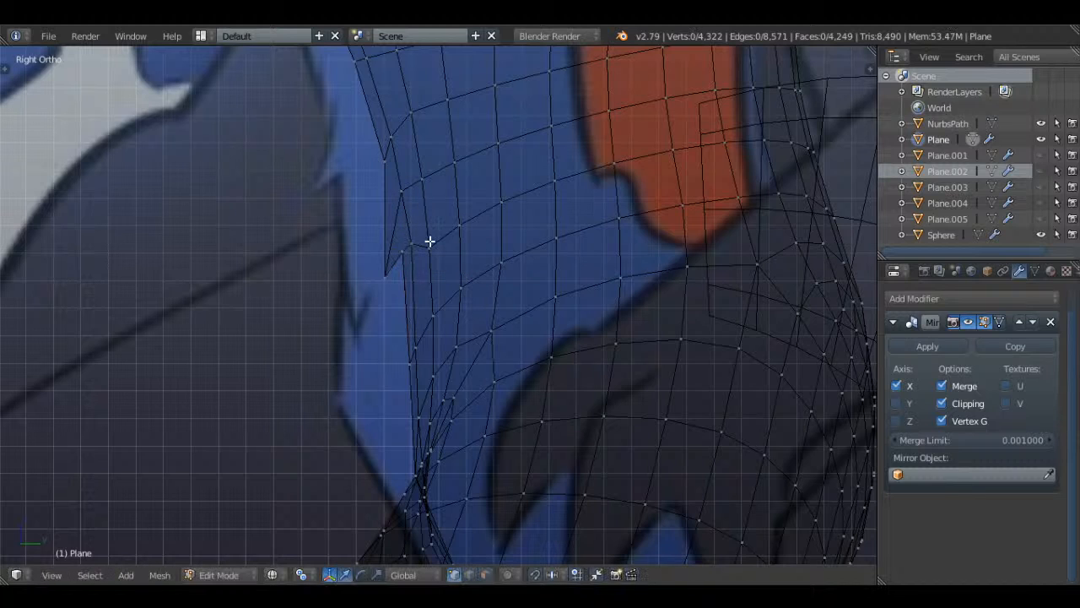
key("g")
left_click(434, 244)
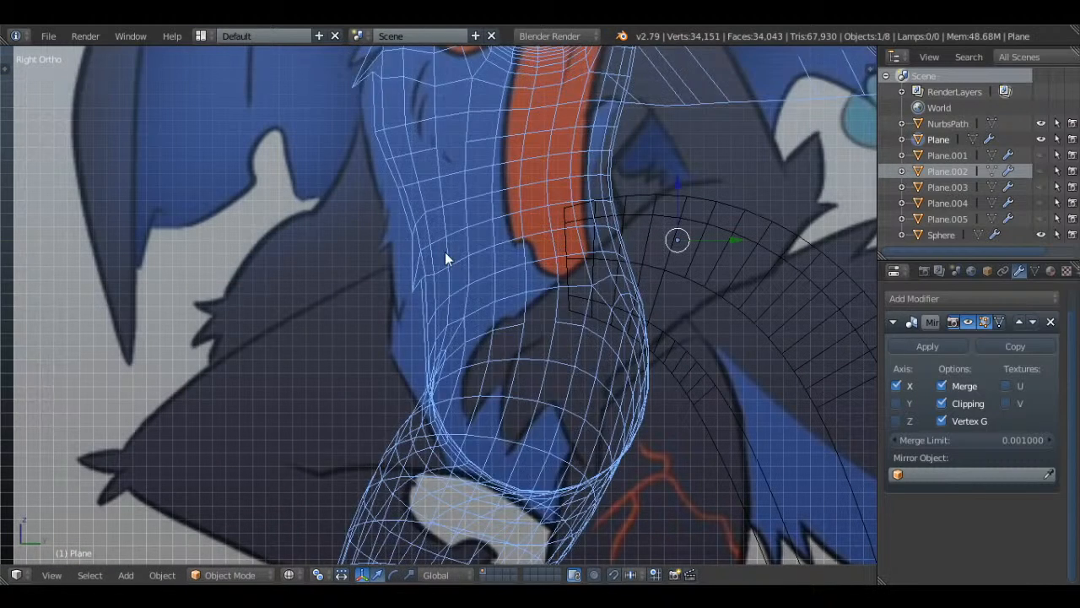
- Inspect the belly and chest tufts in solid view, select the character, and enable ambient occlusion for the viewport shading
key("a")
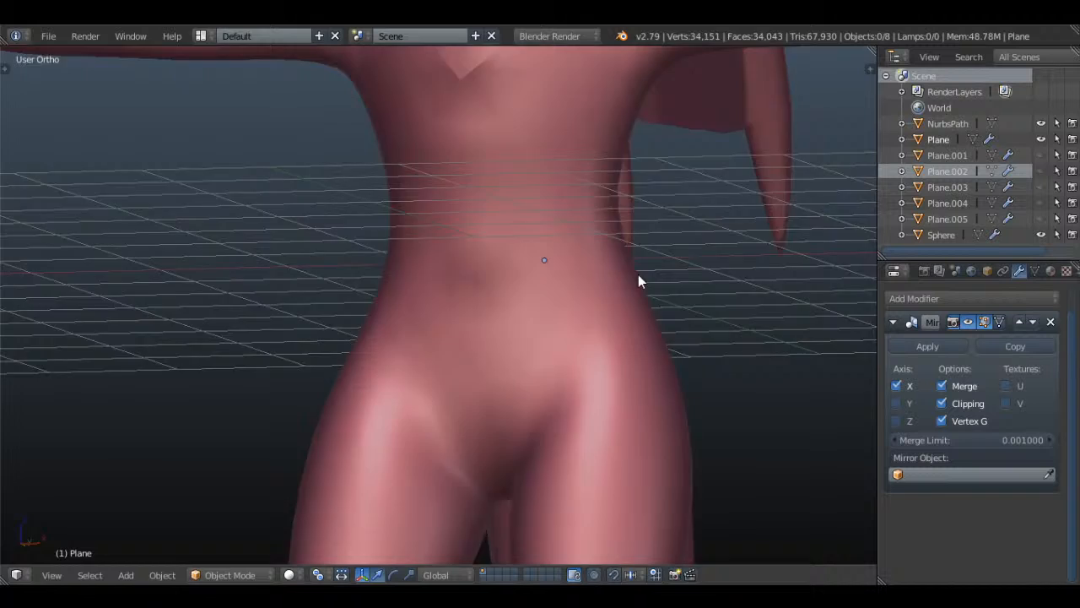
scroll(638, 274, "down", 3)
mouse_move(523, 278)
middle_mouse_down()
mouse_move(734, 293)
mouse_move(498, 295)
mouse_move(482, 285)
middle_mouse_up()
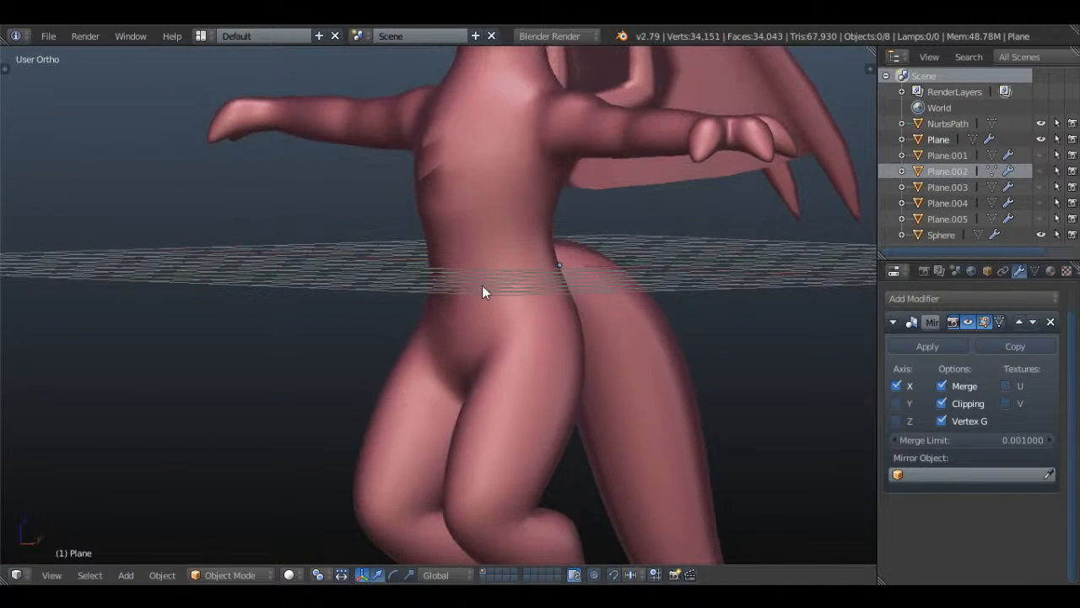
right_click(477, 279)
key("n")
left_click(752, 301)
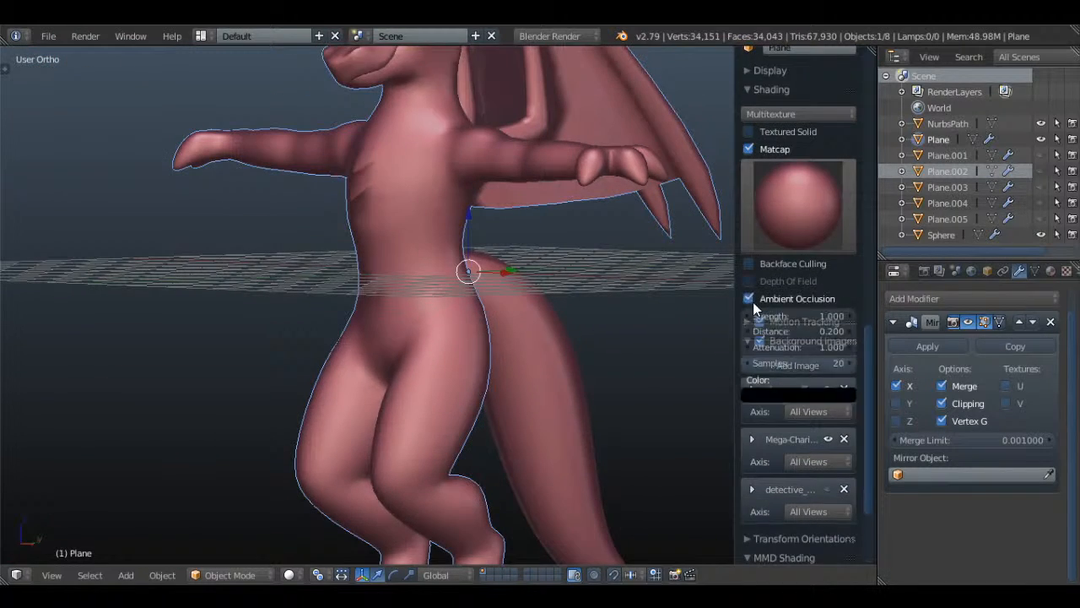
- Check the chest and belly tufts from the front with nothing selected, and save over the existing file
key("n")
key("a")
middle_click_drag(486, 179, 612, 197)
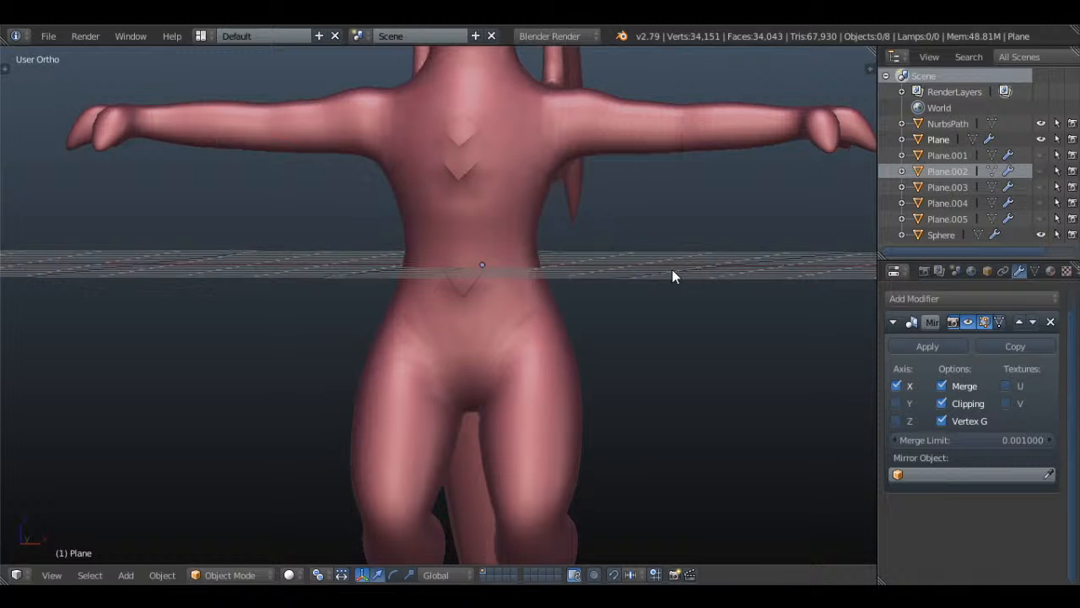
mouse_move(673, 275)
middle_mouse_down()
mouse_move(616, 270)
mouse_move(668, 274)
middle_mouse_up()
key("n")
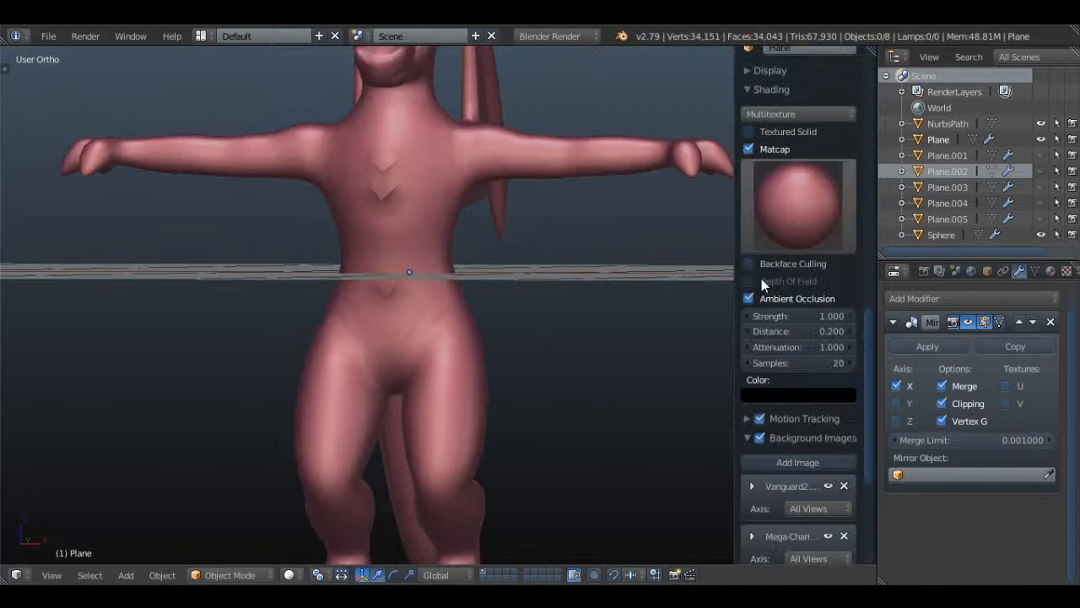
key("n")
key("ctrl+s")
left_click(650, 199)
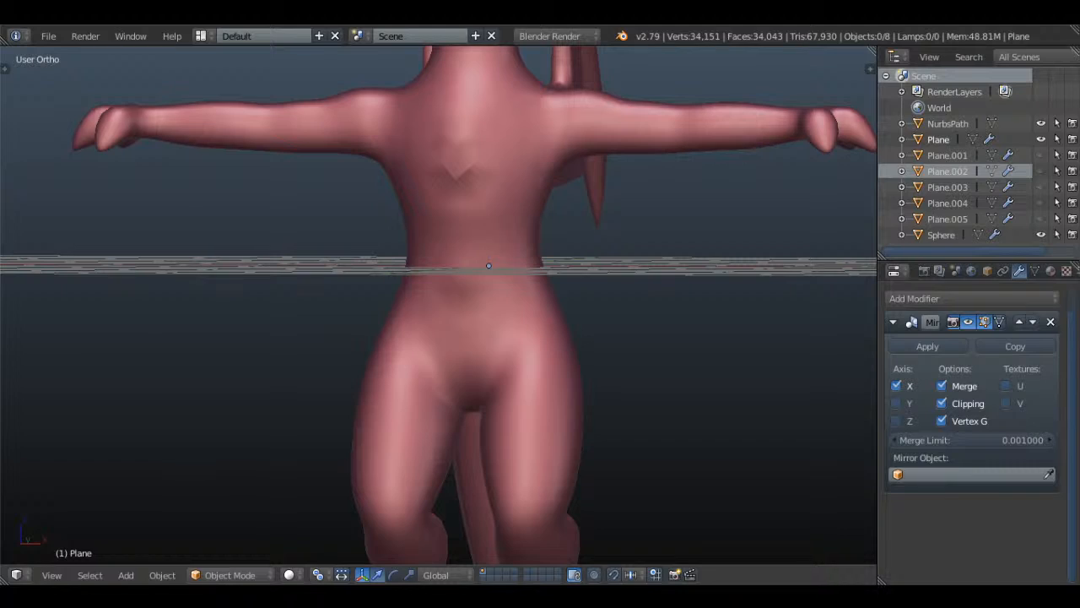
- Start a fur tuft on the front of the knee by moving a profile vertex down as its pointed tip
middle_click_drag(583, 299, 520, 311)
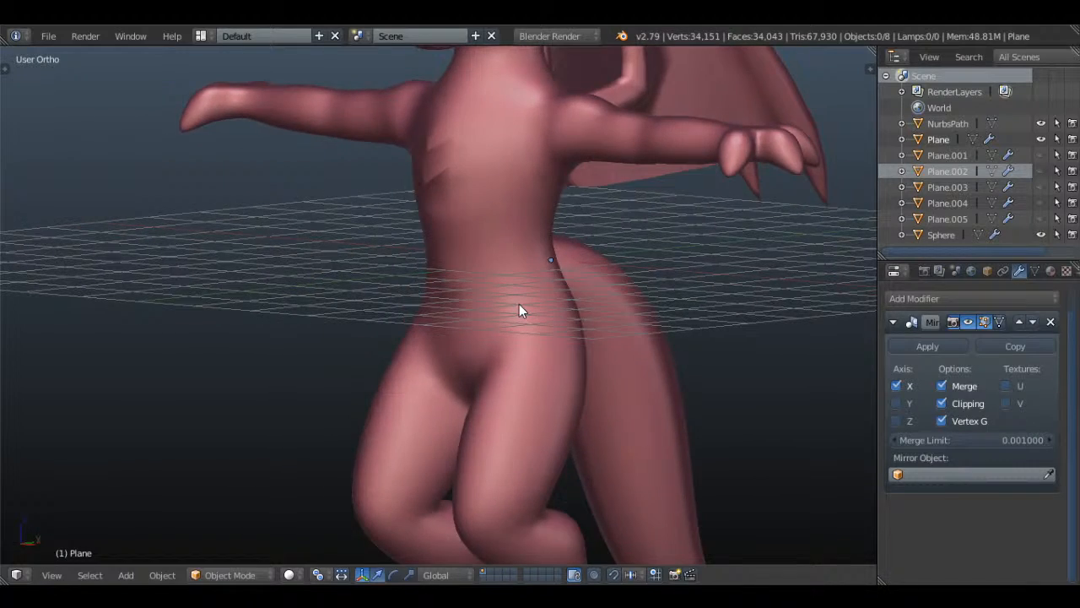
key("KP_1")
key("KP_3")
middle_click_drag(447, 394, 465, 270, "shift")
key("Tab")
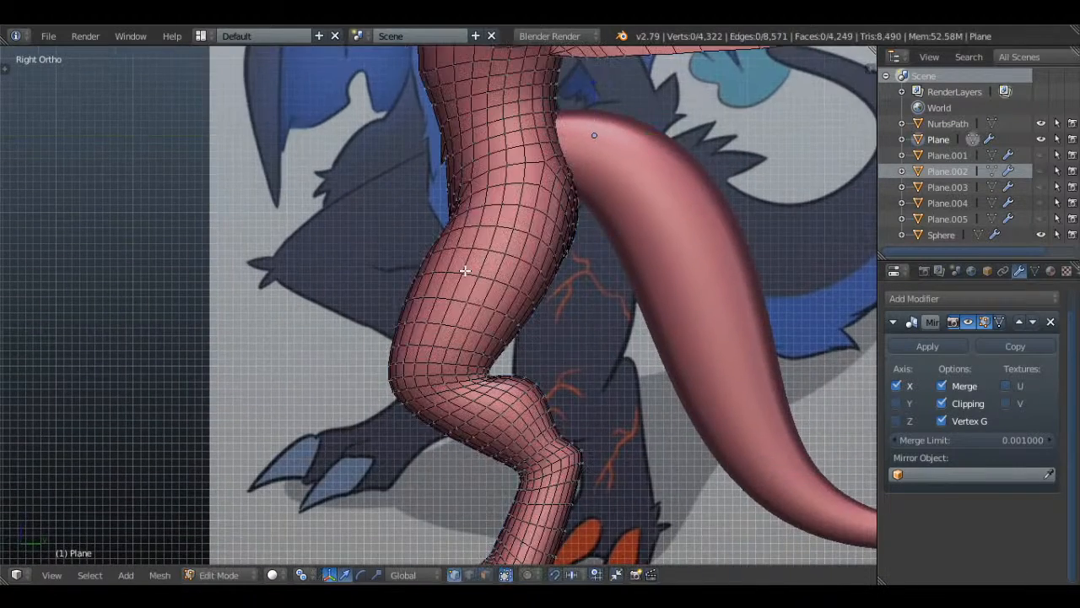
scroll(465, 291, "up", 3)
key("a")
scroll(456, 302, "up", 2)
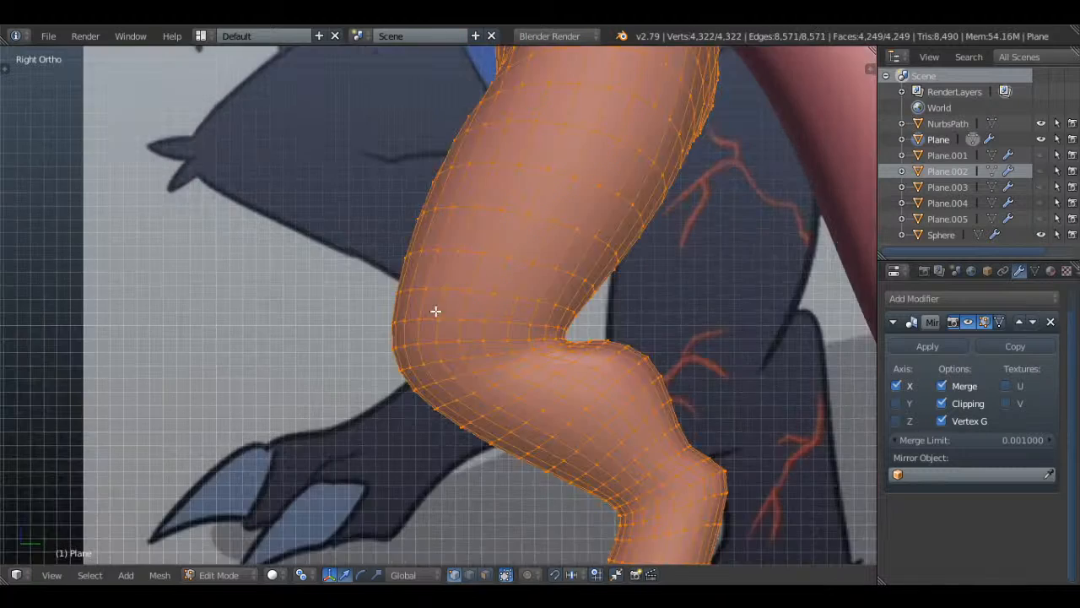
key("a")
middle_click_drag(412, 341, 421, 272, "shift")
key("a")
scroll(405, 282, "up", 3)
key("a")
right_click(386, 288)
key("g")
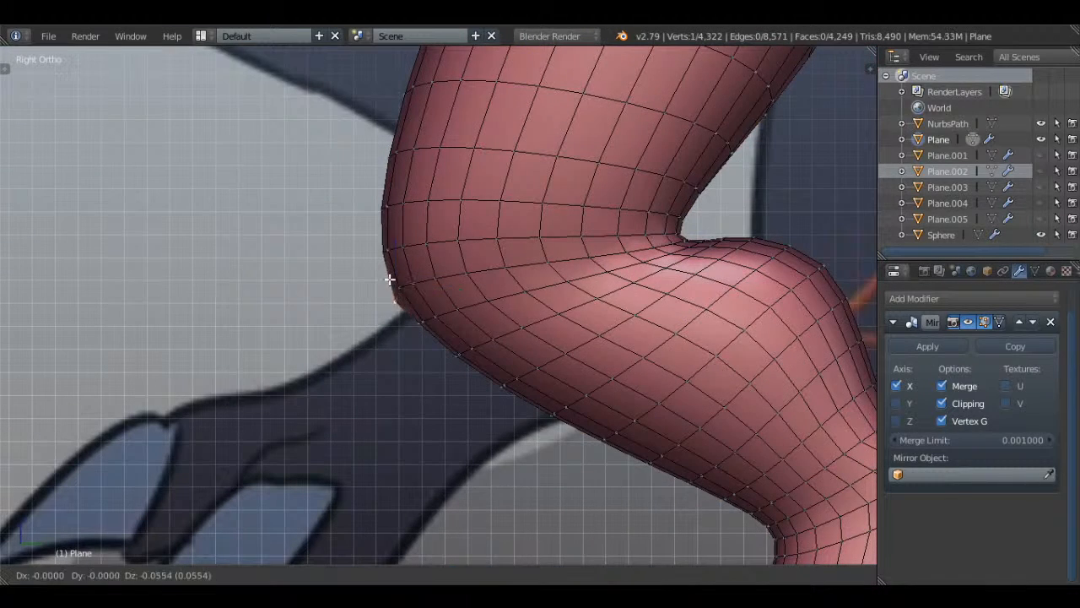
left_click(391, 333)
- Adjust the vertices above and behind the knee tuft's tip in the side view to refine its base
right_click(368, 238)
key("g")
left_click(369, 265)
key("z")
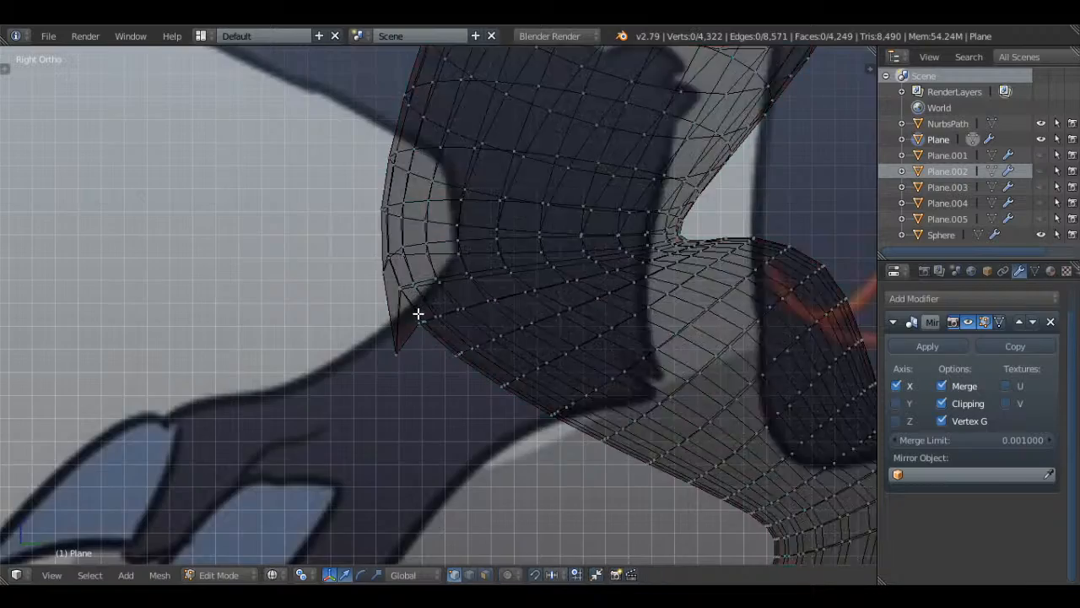
key("a")
key("g")
left_click(406, 327)
key("a")
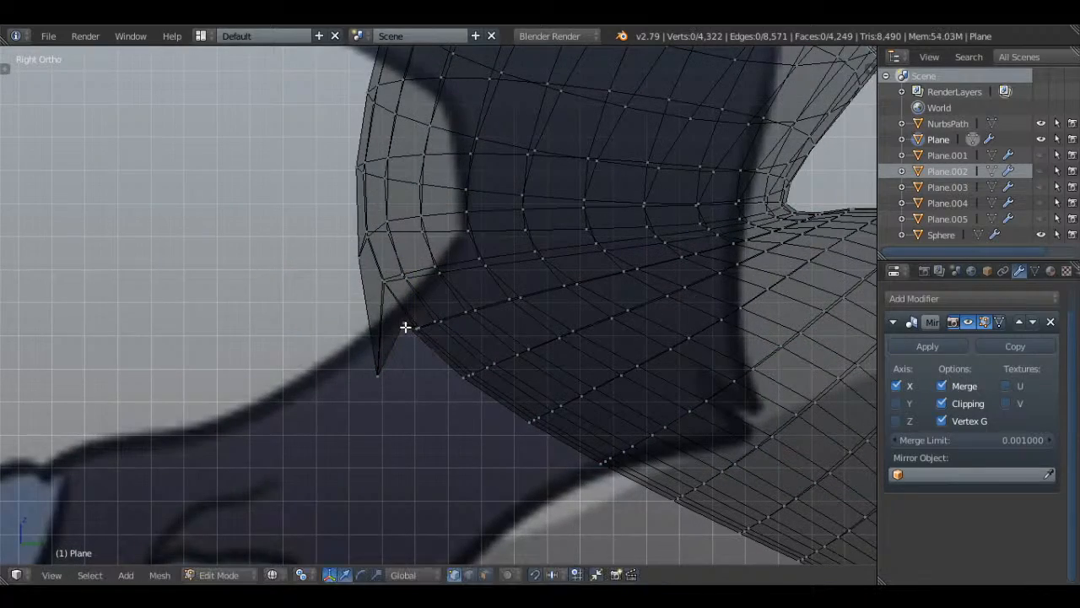
scroll(380, 248, "down", 6)
key("z")
scroll(413, 231, "up", 6)
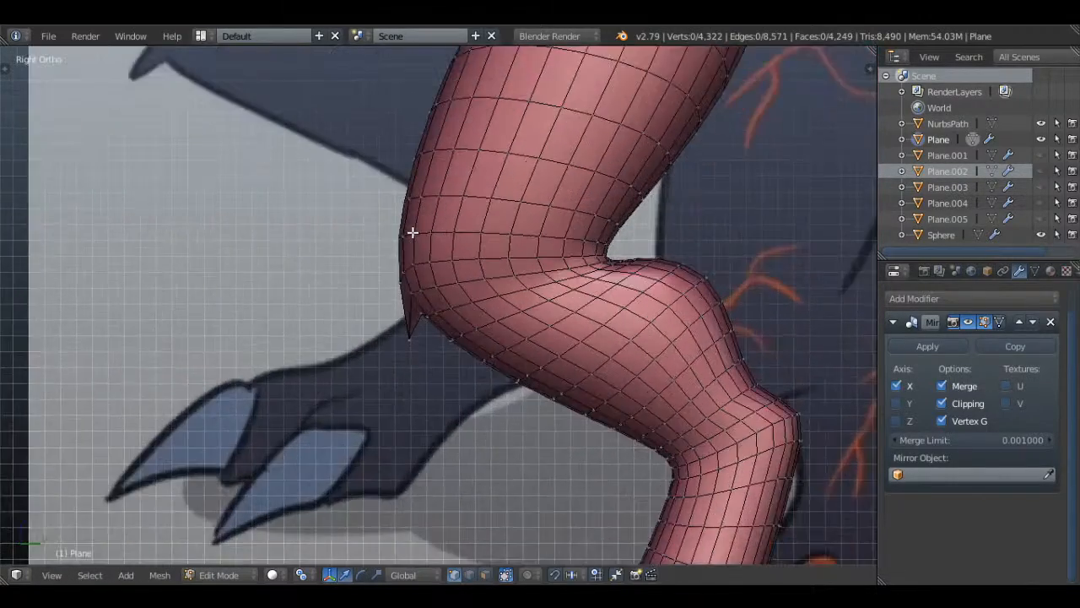
- Form a second knee tuft above the first by moving a front-edge vertex down and outward, and adjust the vertices behind it
right_click(384, 217)
key("z")
key("g")
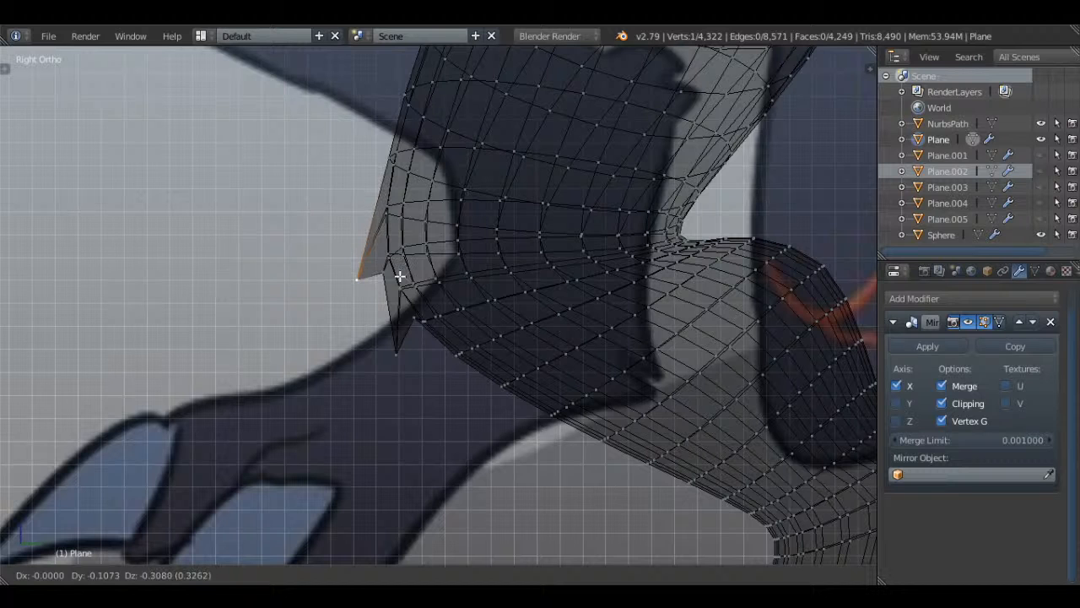
left_click(400, 276)
right_click(387, 223)
key("g")
left_click(387, 226)
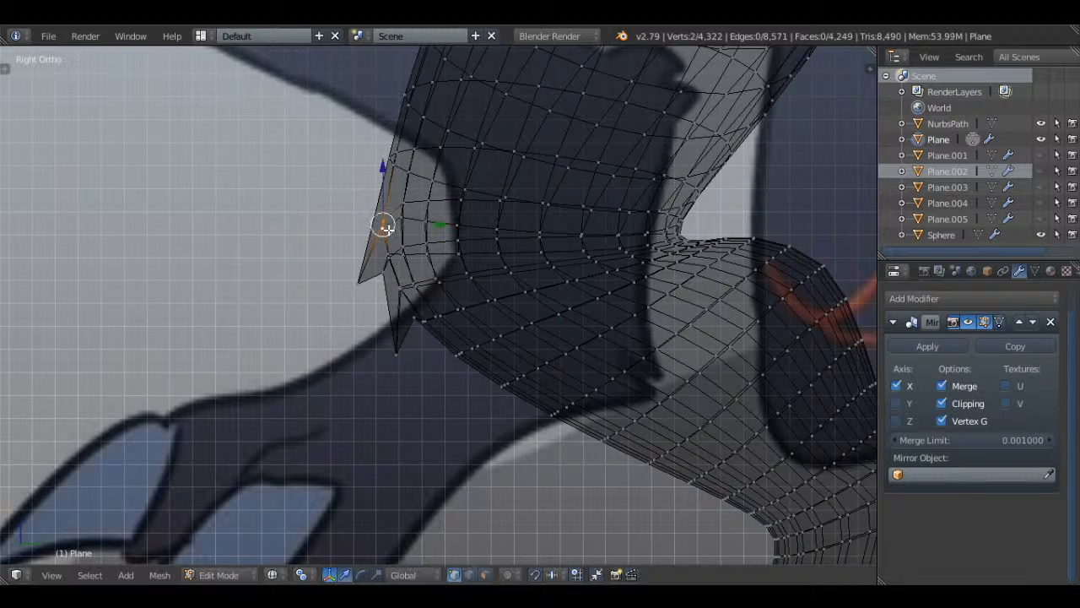
key("a")
key("z")
middle_click_drag(391, 231, 464, 231)
key("Tab")
scroll(507, 236, "down", 6)
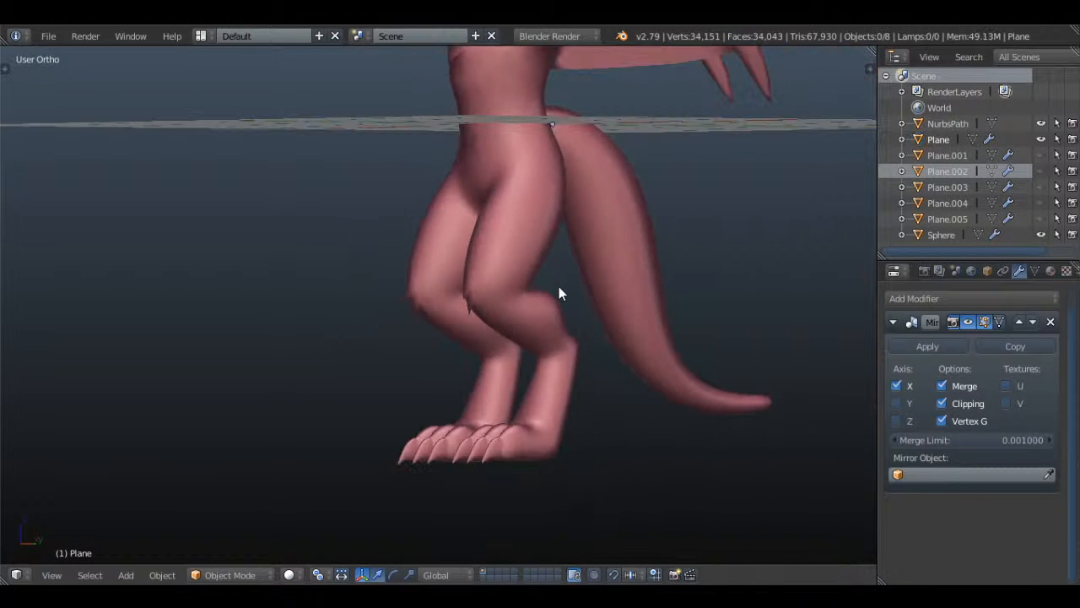
- Pull a vertex on the upper back edge of the calf outward into a pointed tuft and refine its base
middle_click_drag(545, 299, 615, 304)
key("KP_1")
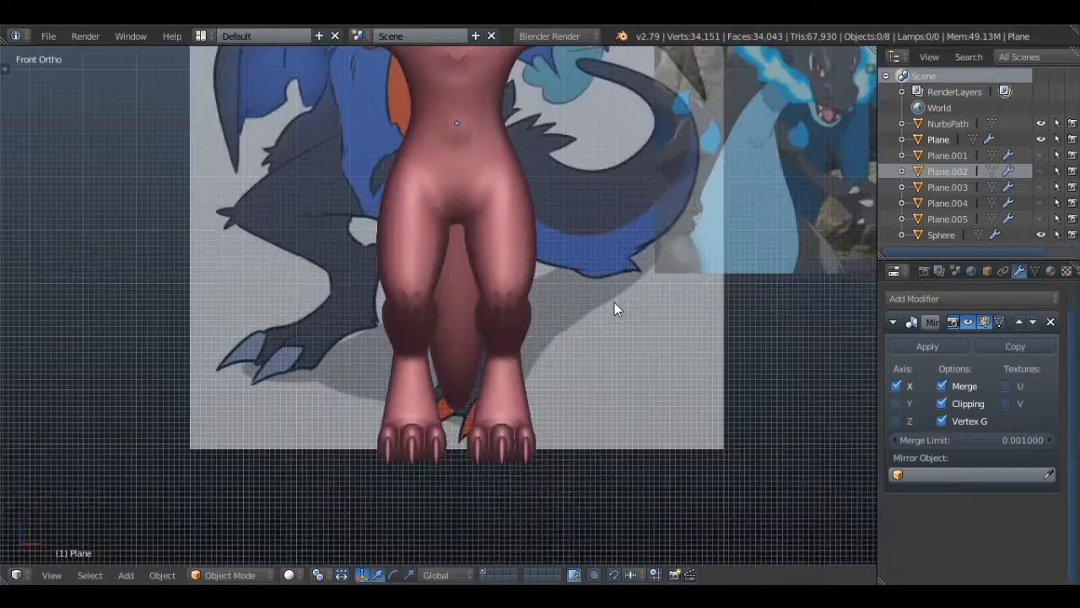
key("KP_3")
key("z")
scroll(449, 323, "up", 4)
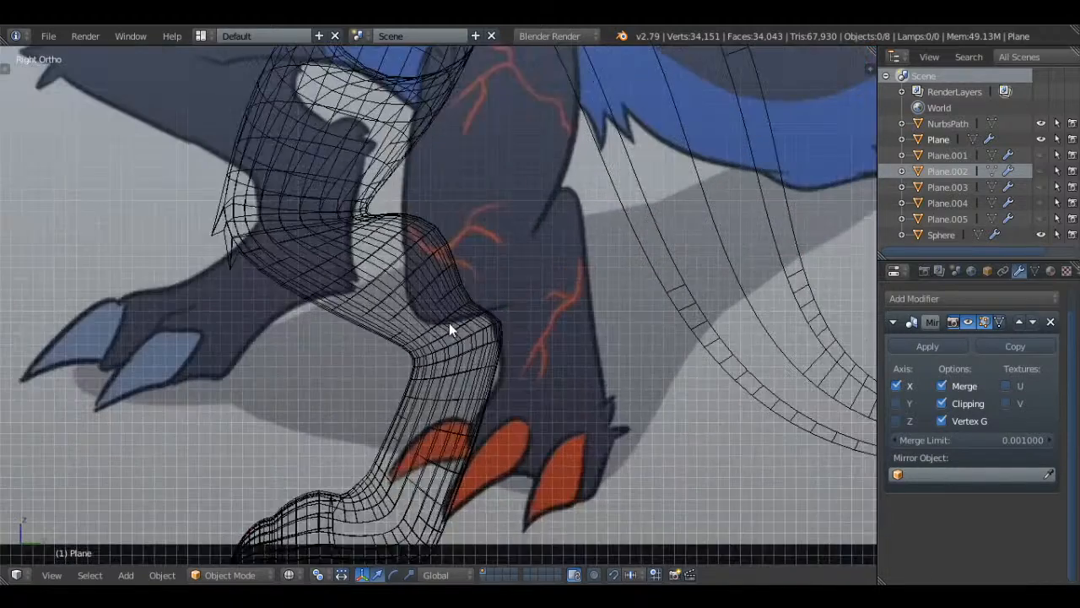
key("Tab")
key("a")
scroll(459, 269, "up", 8)
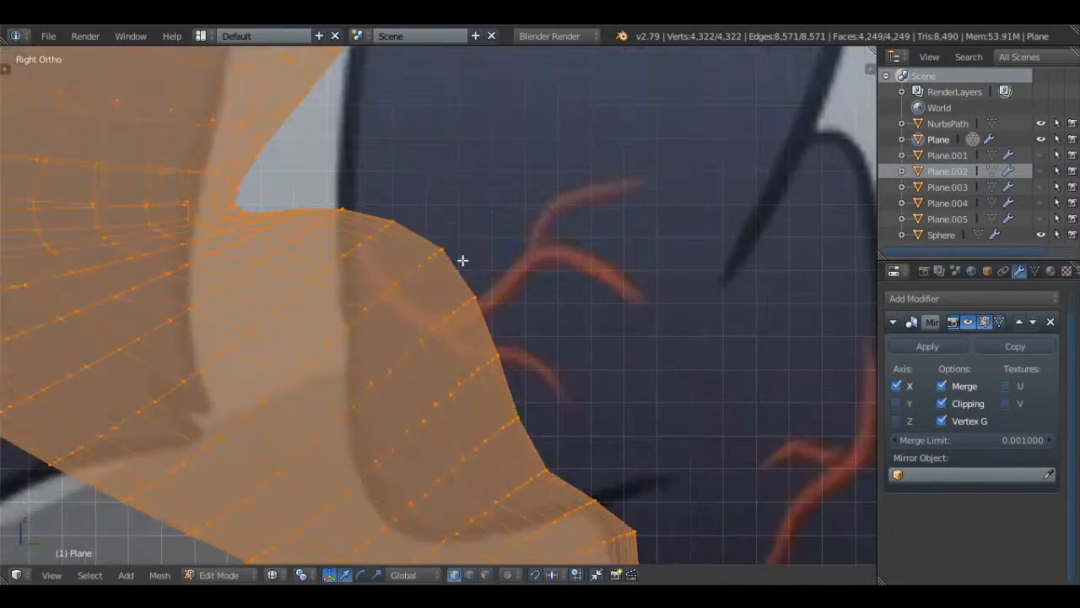
right_click(457, 246)
key("g")
left_click(514, 258)
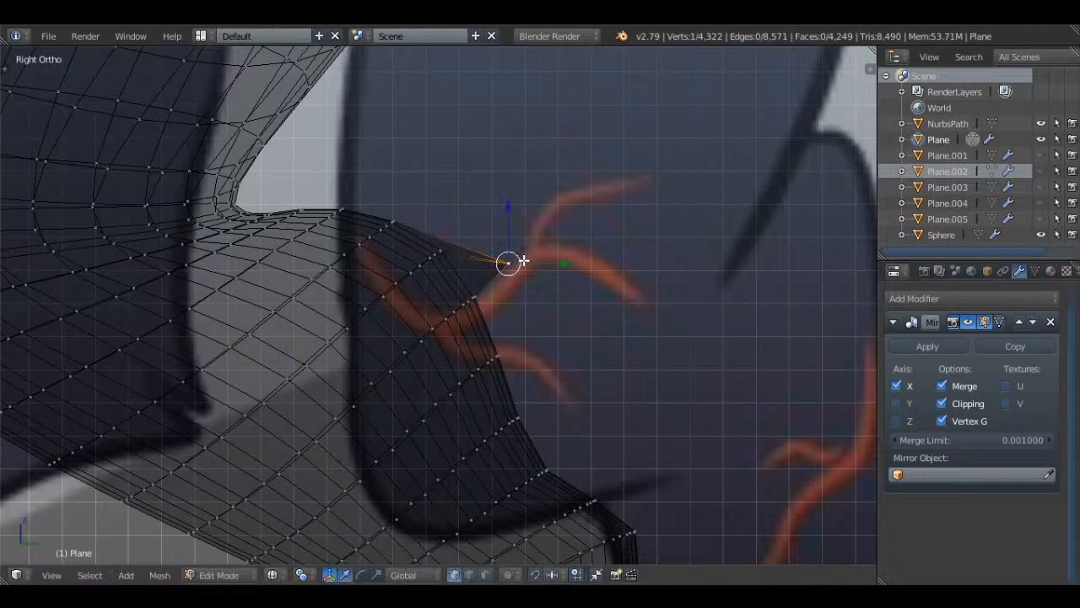
key("z")
key("g")
left_click(511, 264)
scroll(509, 263, "down", 2)
key("Tab")
scroll(464, 267, "down", 6)
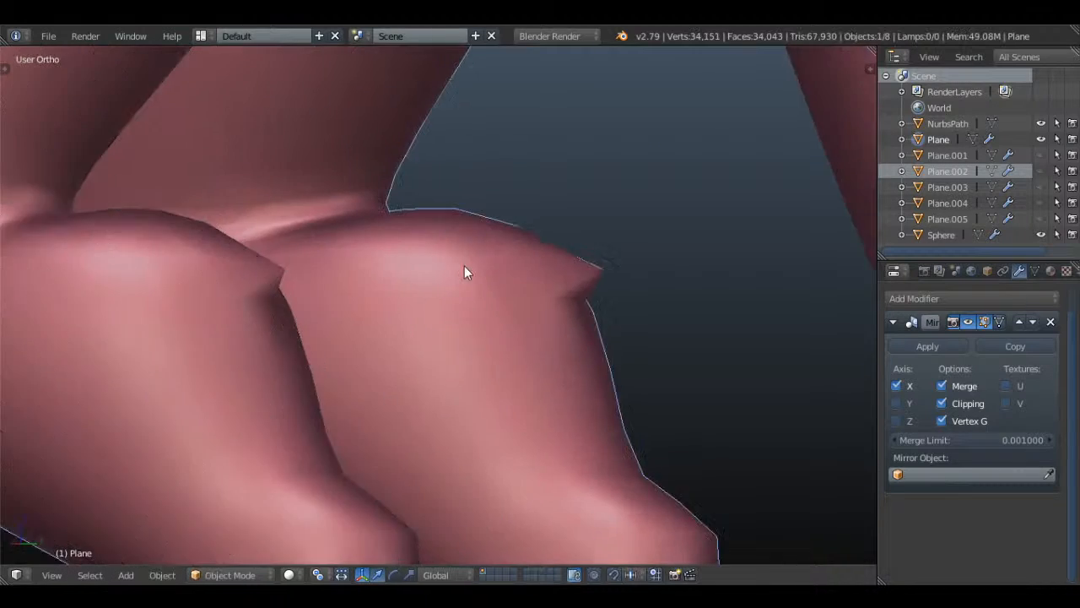
- Form a backward-pointing tuft at the raised heel by pulling its back-edge vertex outward
key("KP_3")
scroll(492, 261, "up", 4)
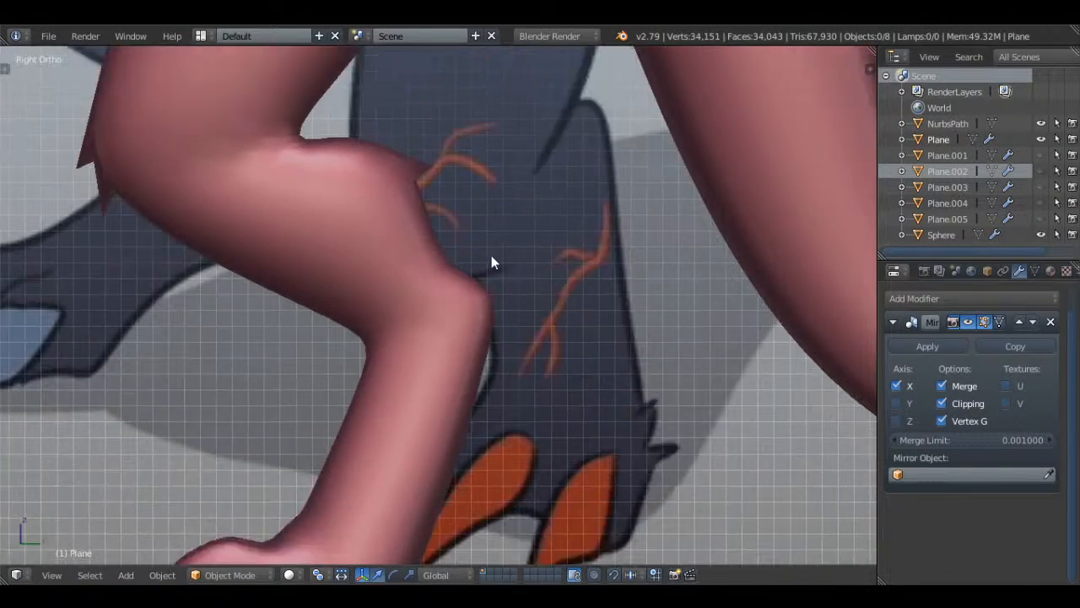
key("Tab")
scroll(503, 228, "down", 4)
key("z")
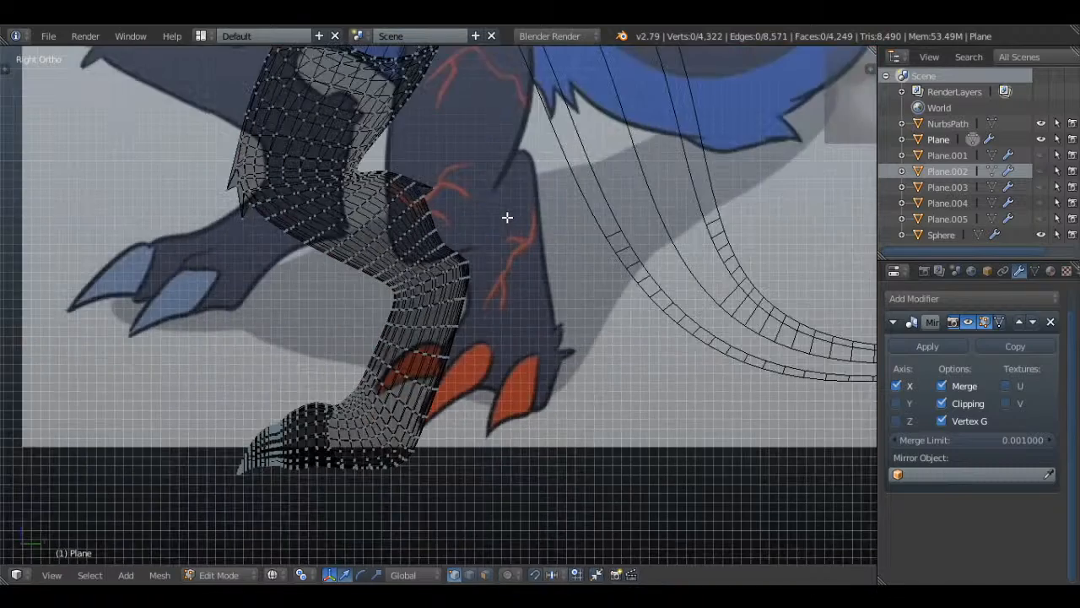
scroll(506, 217, "up", 5)
key("g")
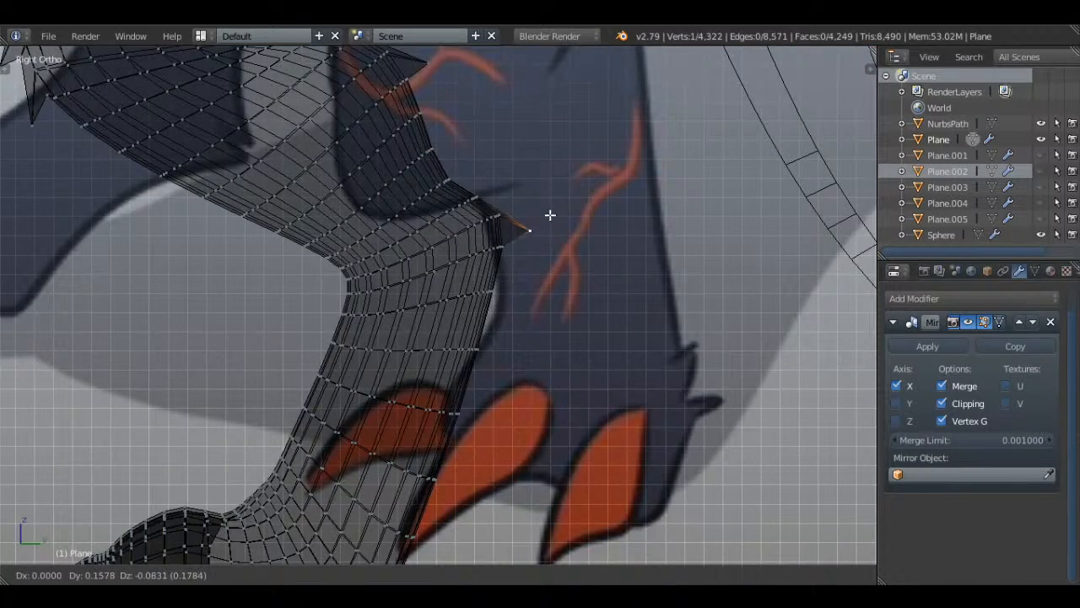
left_click(549, 216)
middle_click_drag(549, 216, 470, 220, "shift")
scroll(466, 220, "up", 2)
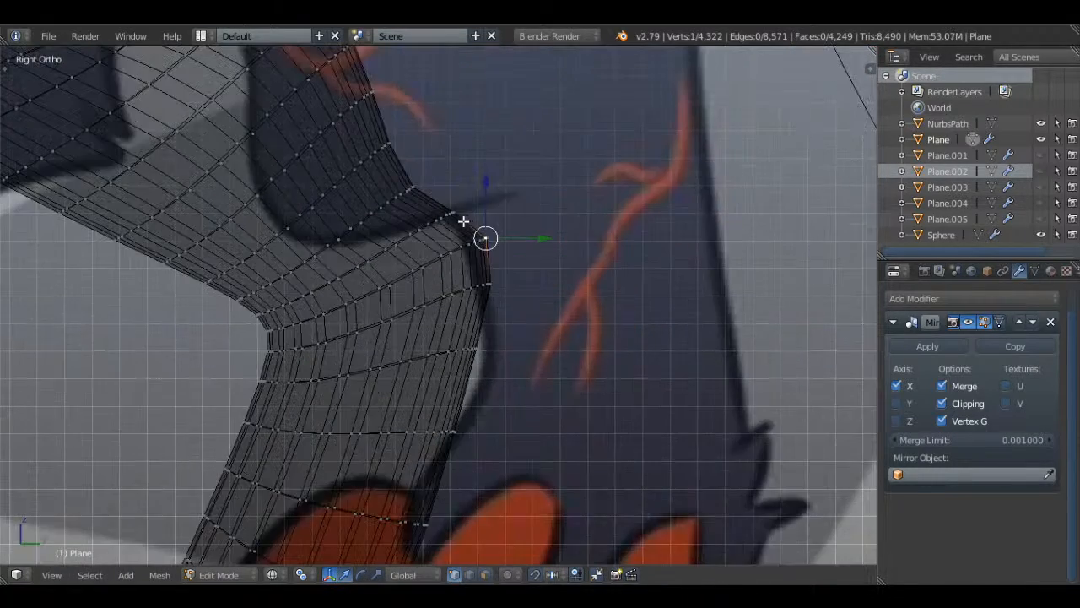
scroll(463, 207, "up", 1)
key("g")
left_click(592, 239)
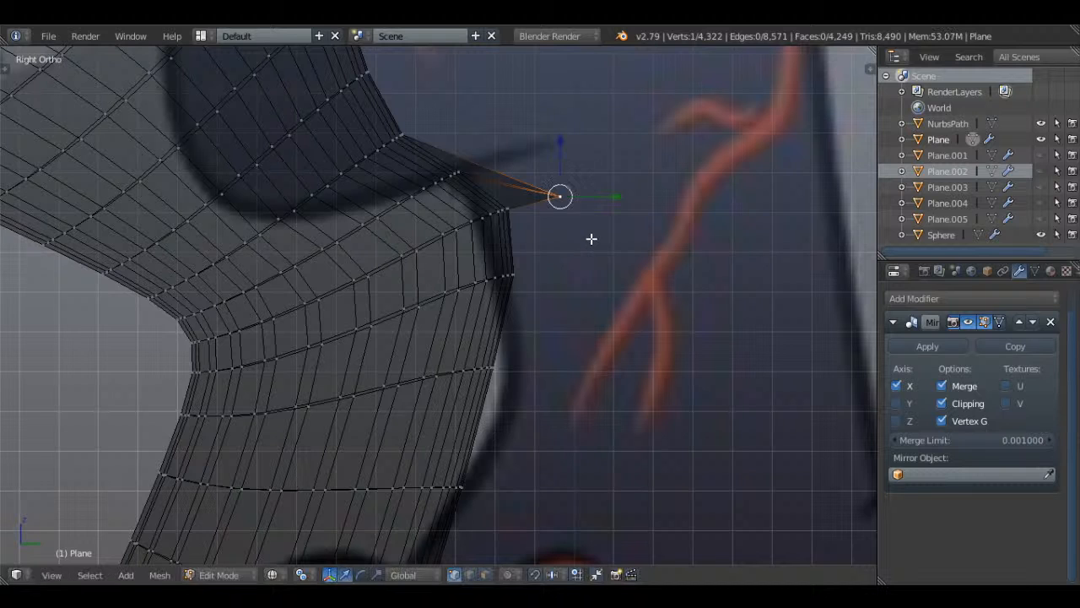
- Shape a second, downward-pointing tuft below the raised heel's tuft, raising the vertices beneath it, and save over the file
key("g")
left_click(581, 338)
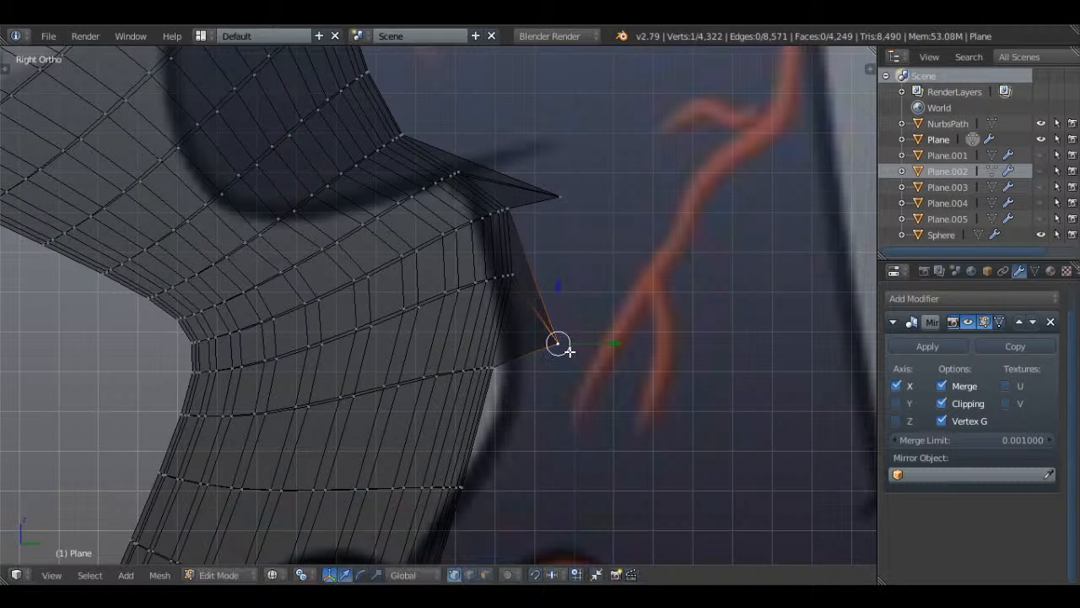
key("g")
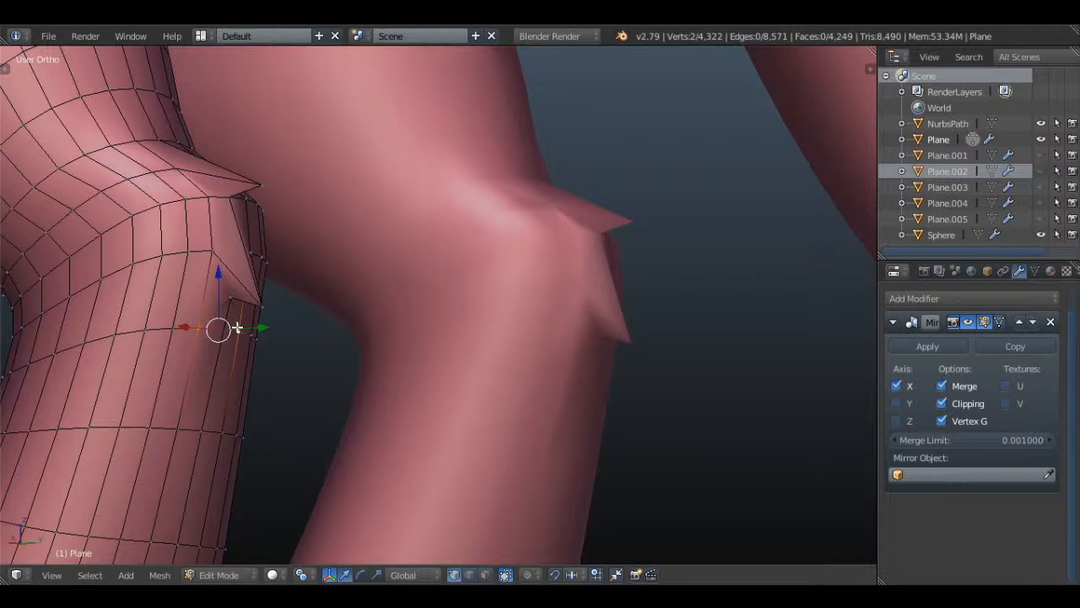
left_click_drag(221, 283, 221, 270)
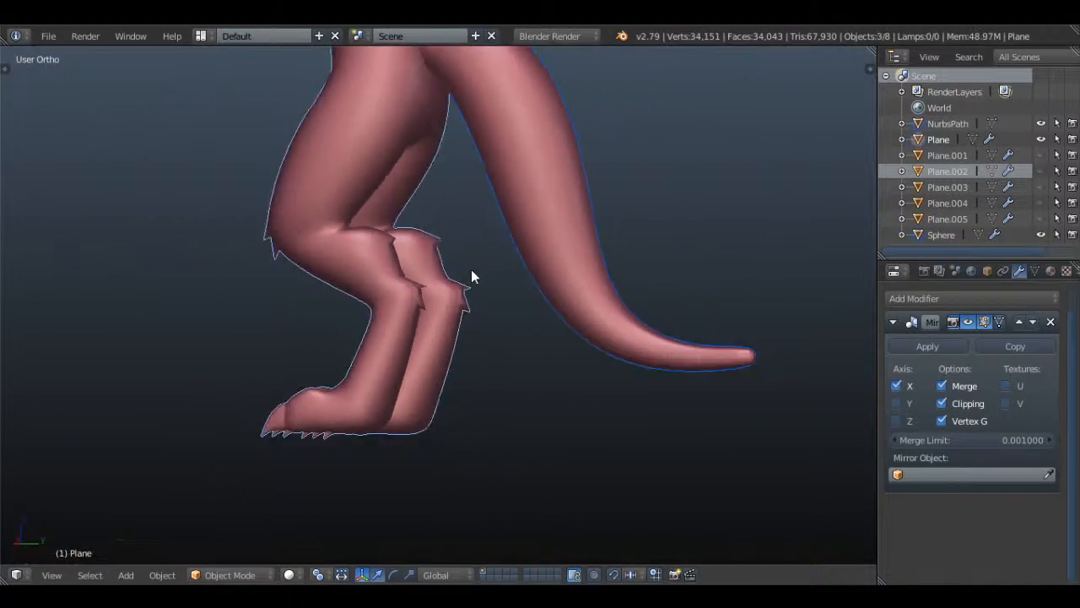
key("ctrl+s")
left_click(539, 285)
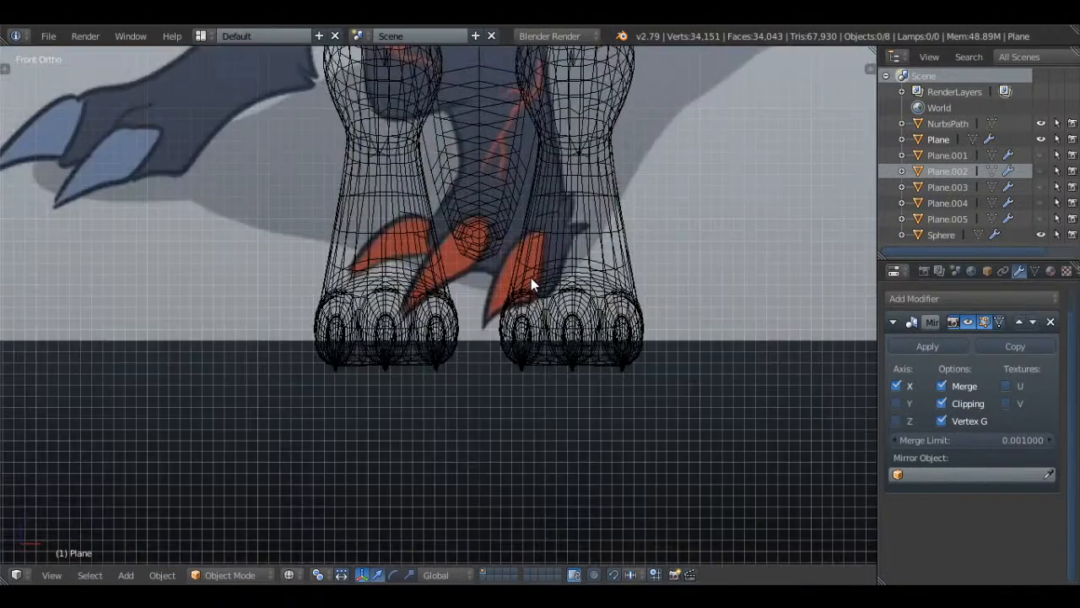
- Pull a vertex on the front of the throat outward and slightly down to form a pointed tuft
key("KP_3")
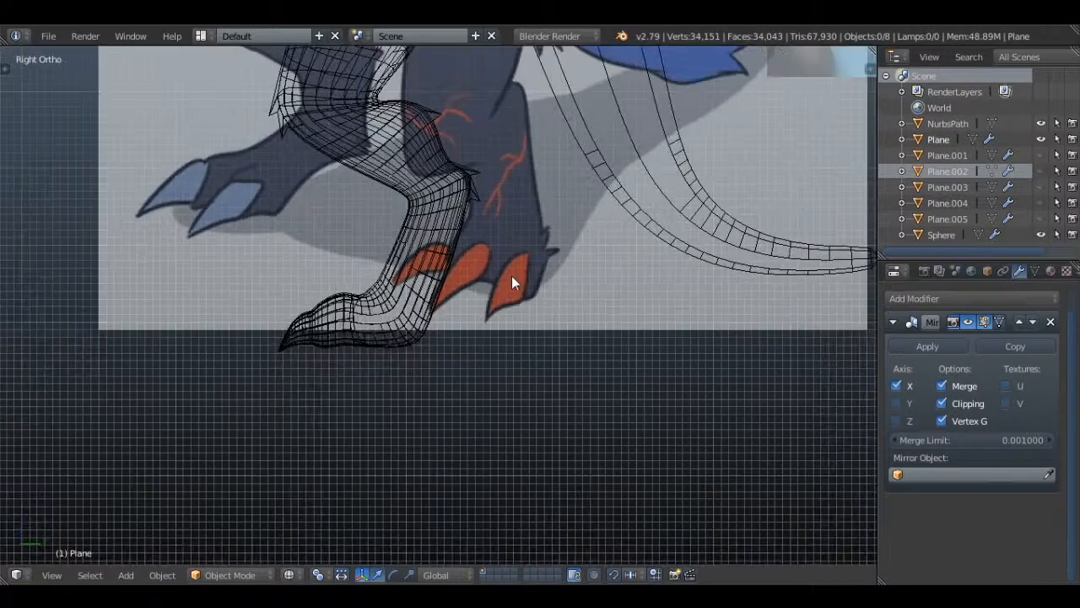
scroll(469, 227, "up", 2)
middle_click_drag(464, 199, 455, 401, "shift")
middle_click_drag(378, 159, 391, 307, "shift")
middle_click_drag(386, 183, 409, 337, "shift")
middle_click_drag(488, 179, 495, 363, "shift")
mouse_move(429, 173)
middle_mouse_down("shift")
mouse_move(448, 245)
mouse_move(437, 306)
middle_mouse_up("shift")
key("z")
key("Tab")
key("a")
key("a")
scroll(419, 255, "up", 4)
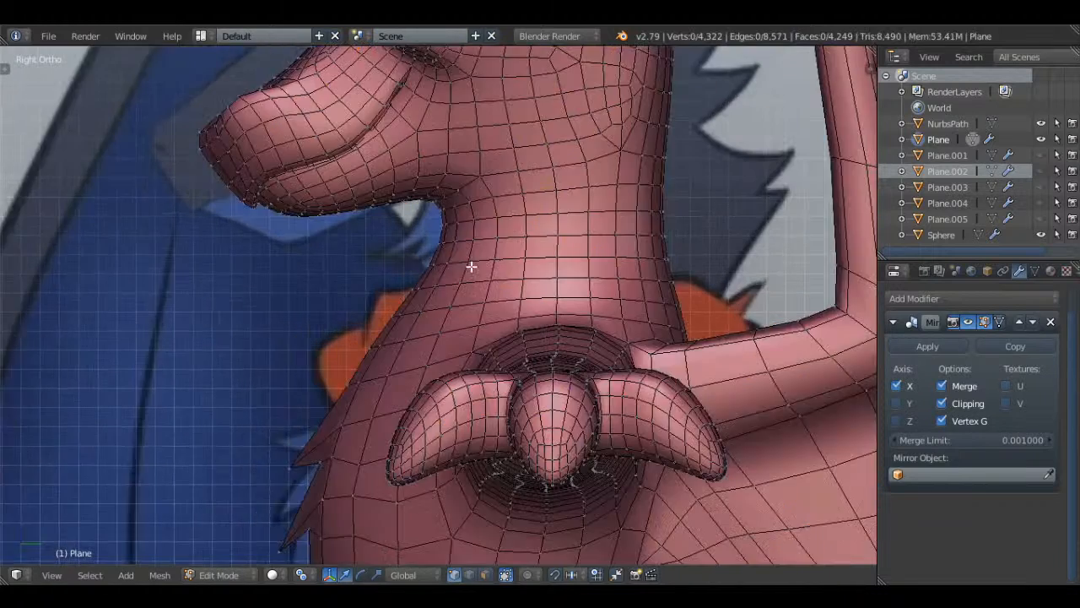
right_click(417, 244)
key("g")
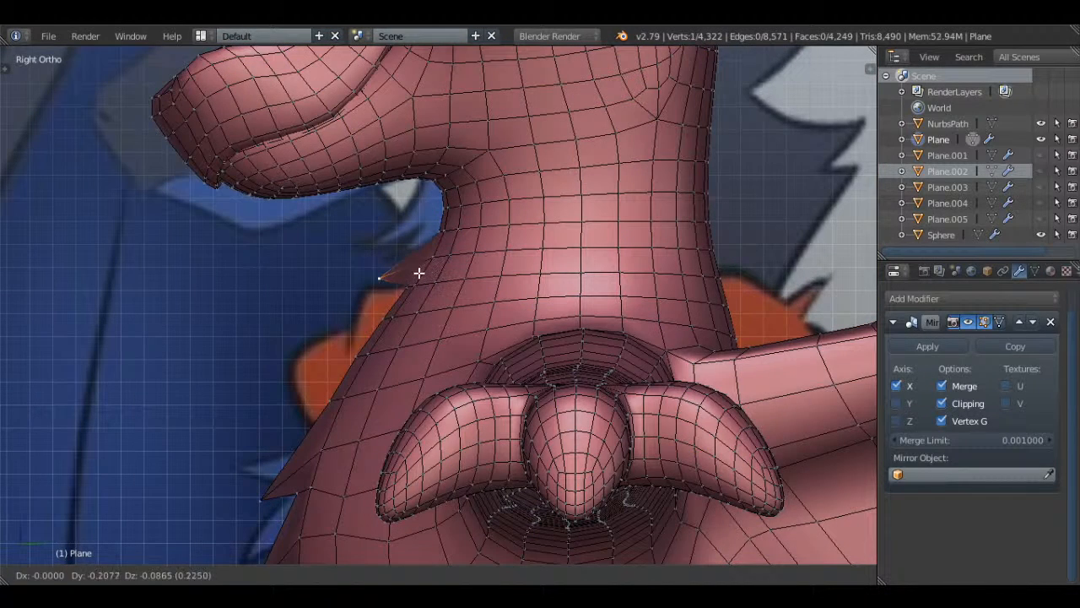
- Add two smaller tufts between the throat tuft and the jaw by moving front-edge neck vertices outward and down
left_click(411, 225)
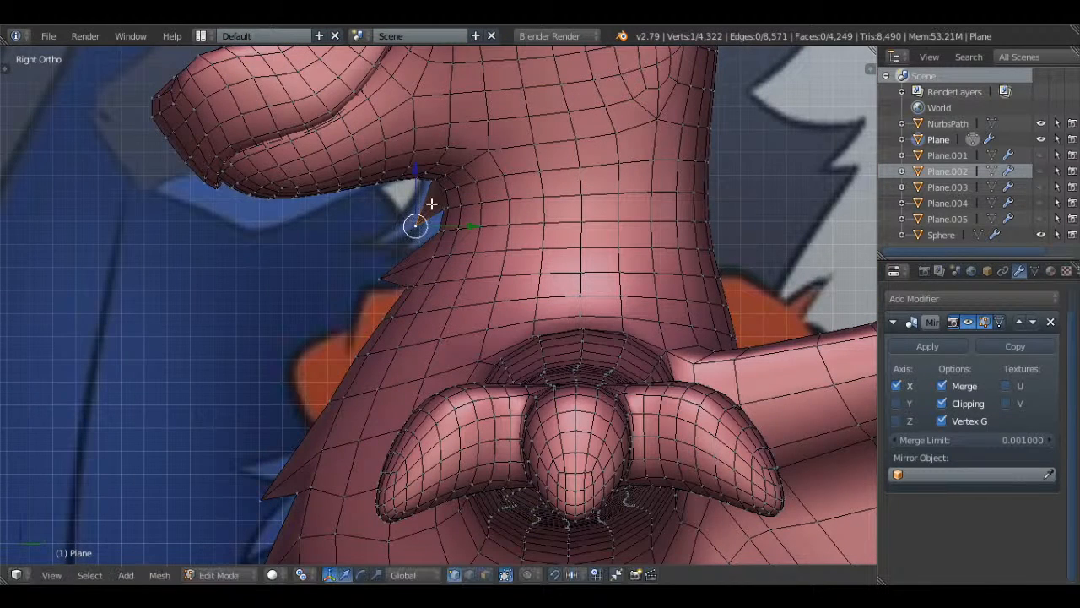
key("g")
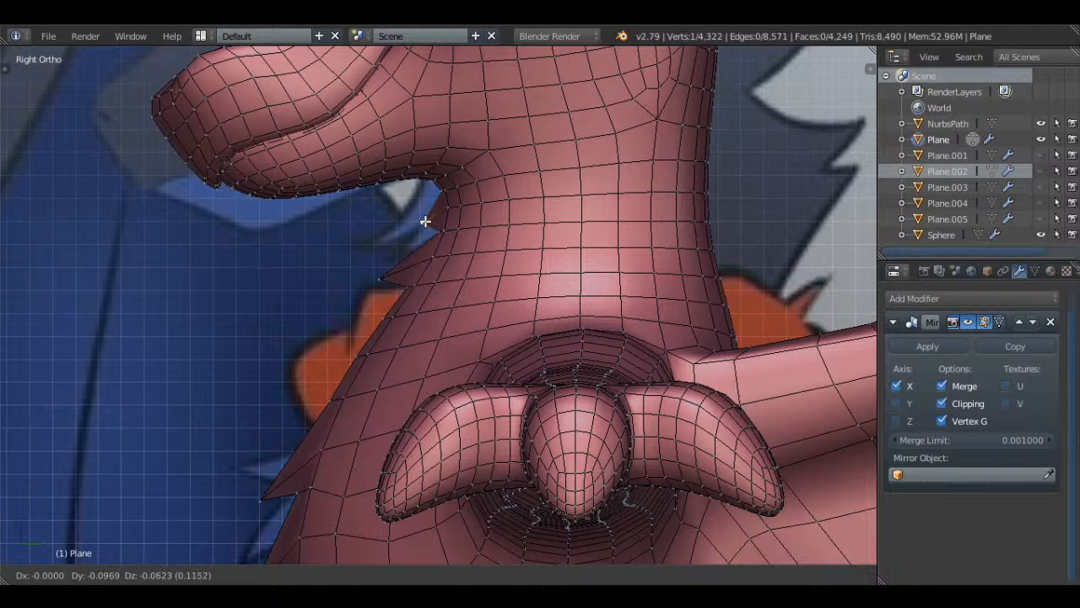
left_click(419, 179)
key("g")
left_click(425, 203)
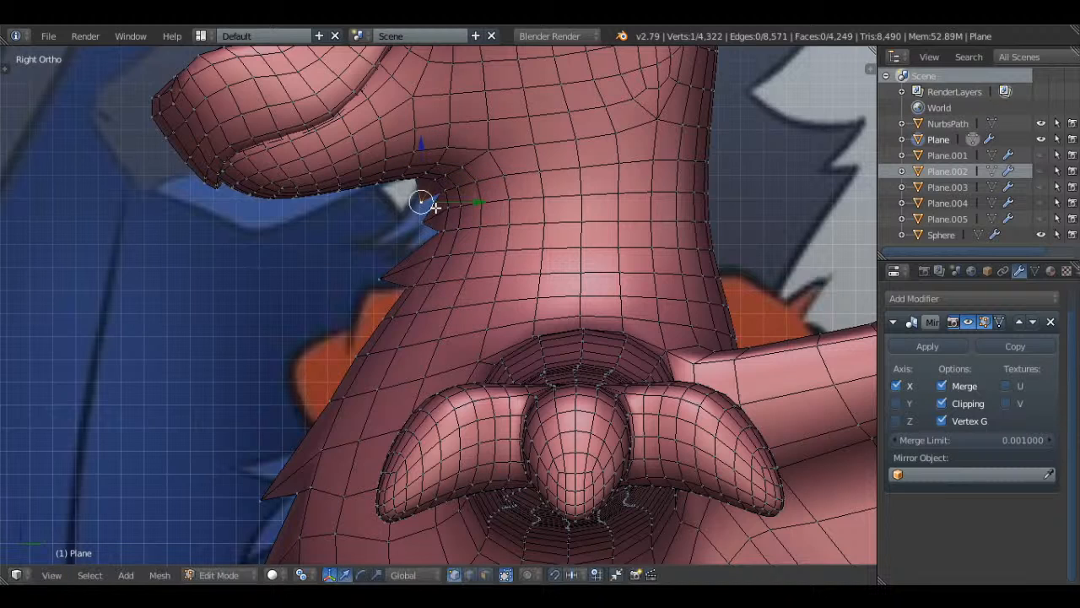
- Inspect the throat tufts in solid view and save over the existing file
key("Tab")
middle_click_drag(422, 222, 494, 258)
key("ctrl+s")
left_click(609, 195)
- Adjust the vertex just beneath the large throat tuft's tip in side view and check the throat in solid view
key("Tab")
key("a")
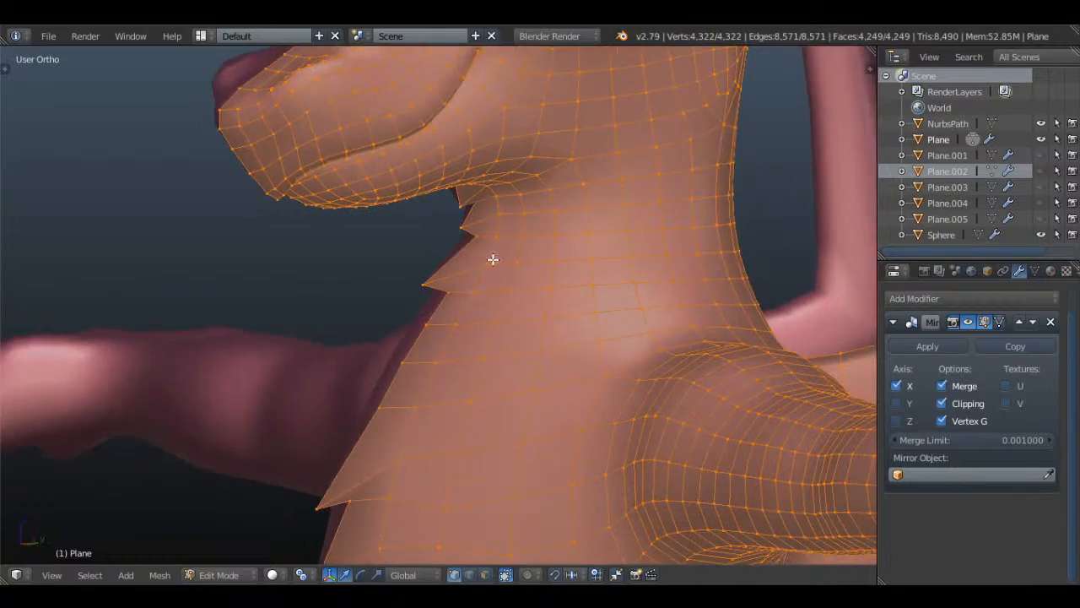
key("KP_3")
key("a")
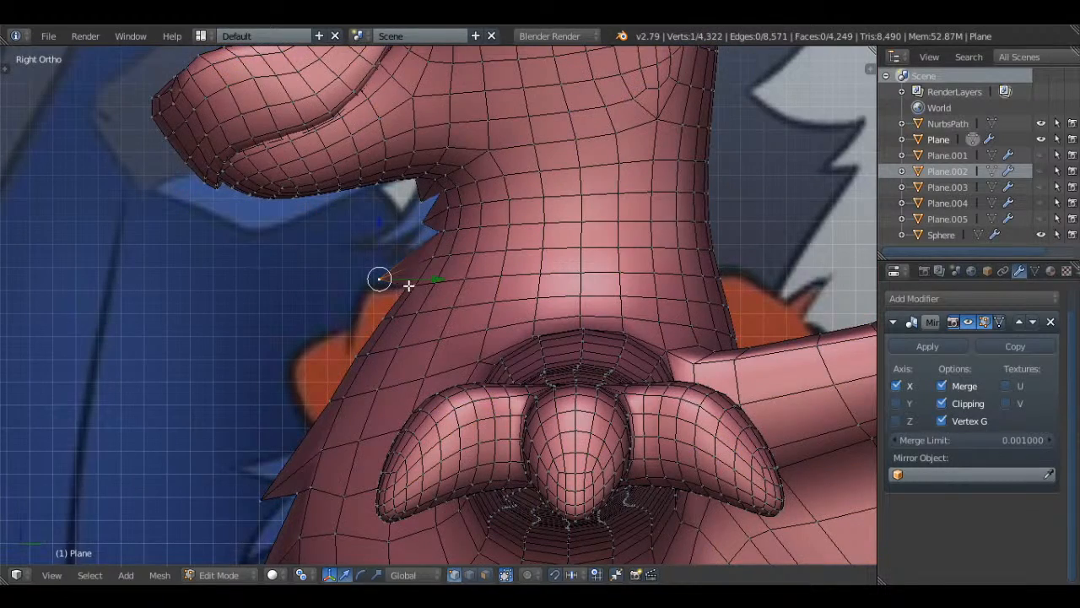
key("z")
right_click(405, 286)
key("g")
left_click(462, 275)
key("Tab")
scroll(506, 262, "down", 3)
key("z")
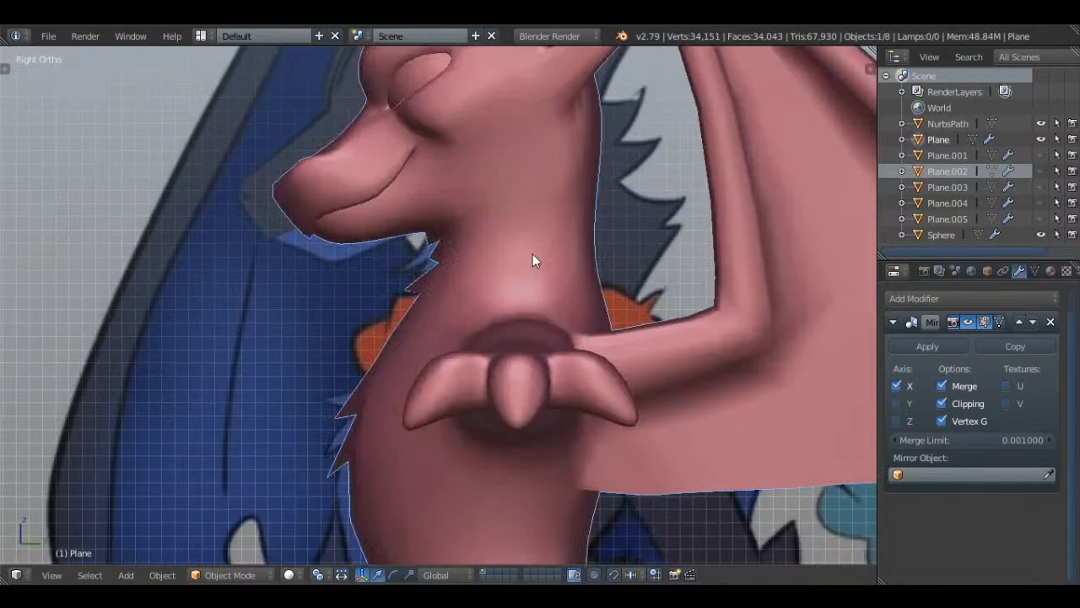
- Try a Subdivision Surface modifier on the body to preview it smoothed, and remove the modifier again
left_click(925, 298)
scroll(759, 489, "down", 5)
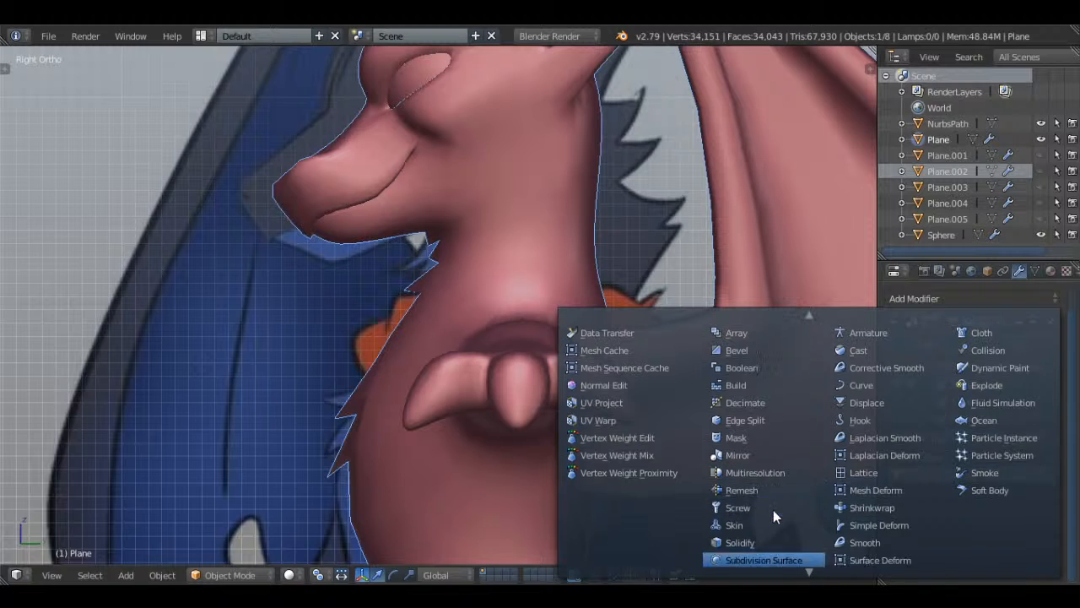
left_click(776, 559)
scroll(528, 265, "down", 4)
middle_click_drag(529, 265, 639, 326)
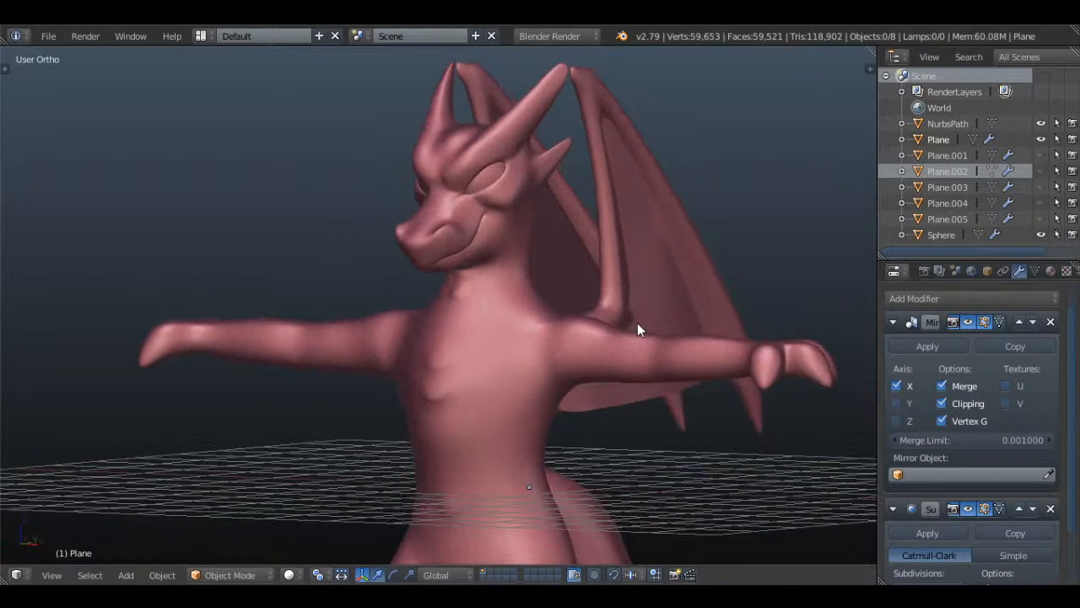
scroll(593, 272, "up", 3)
middle_click_drag(593, 272, 643, 282)
left_click(1051, 508)
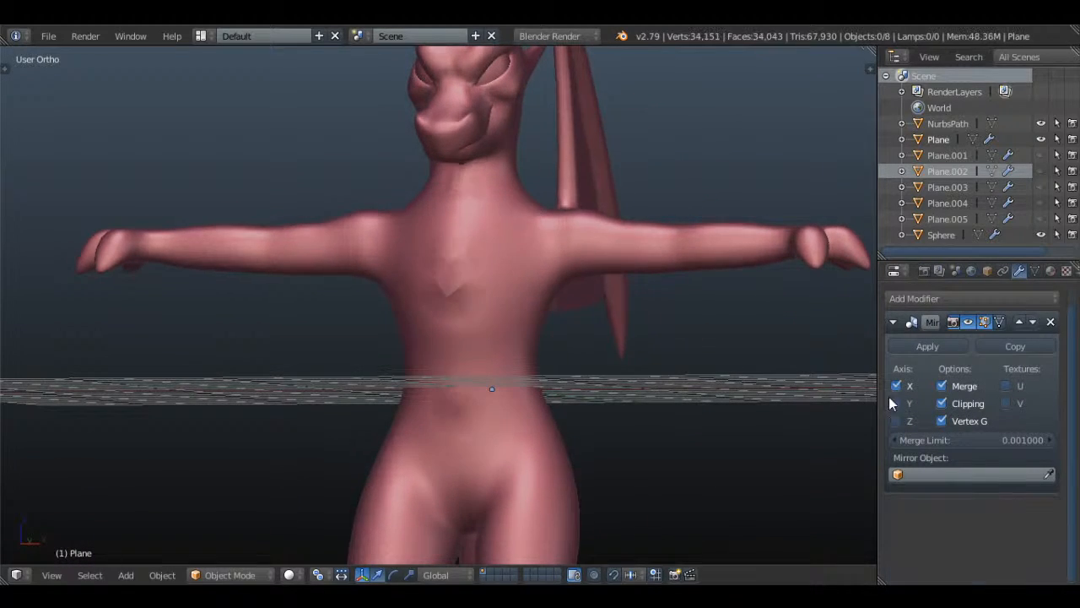
- Compare the head and the back of the neck with the reference drawing in side-view wireframe
middle_click_drag(625, 211, 568, 176)
scroll(578, 247, "up", 4)
key("KP_3")
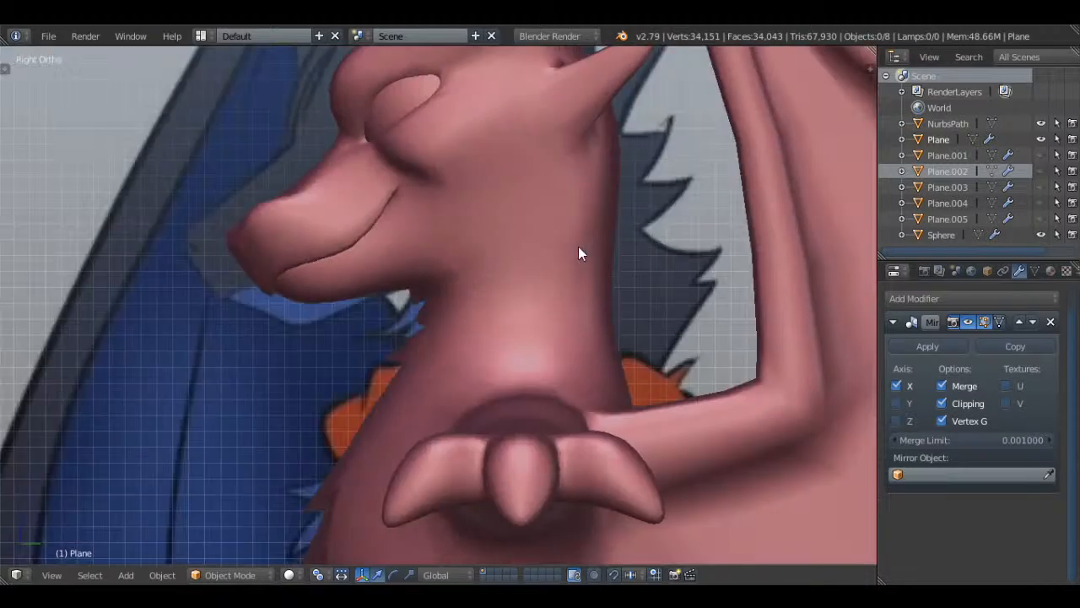
key("z")
scroll(578, 254, "up", 2)
scroll(535, 236, "down", 3)
key("Tab")
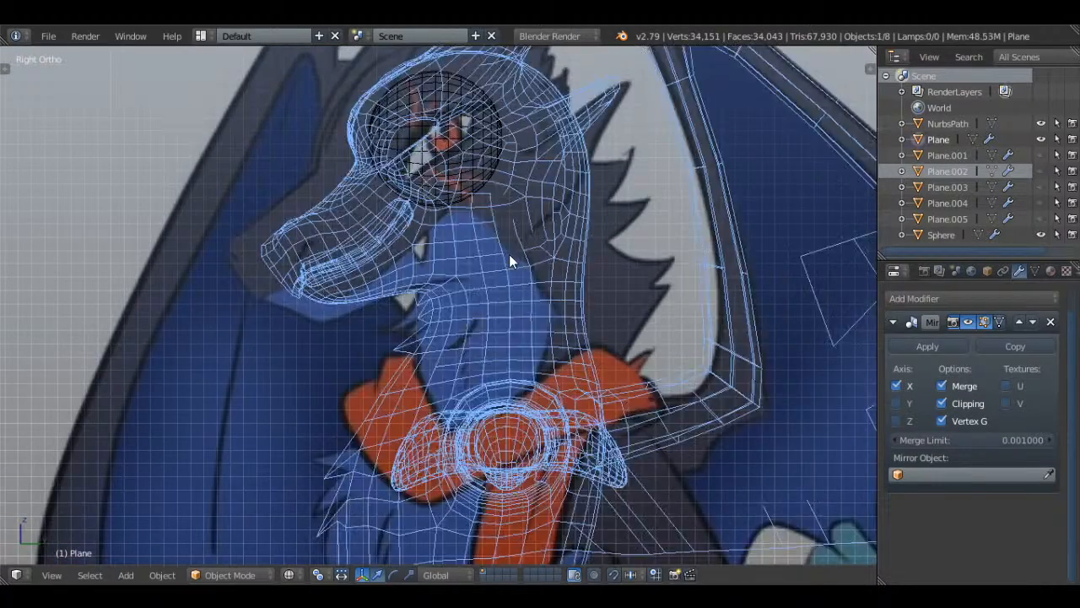
key("a")
scroll(576, 253, "up", 3)
key("a")
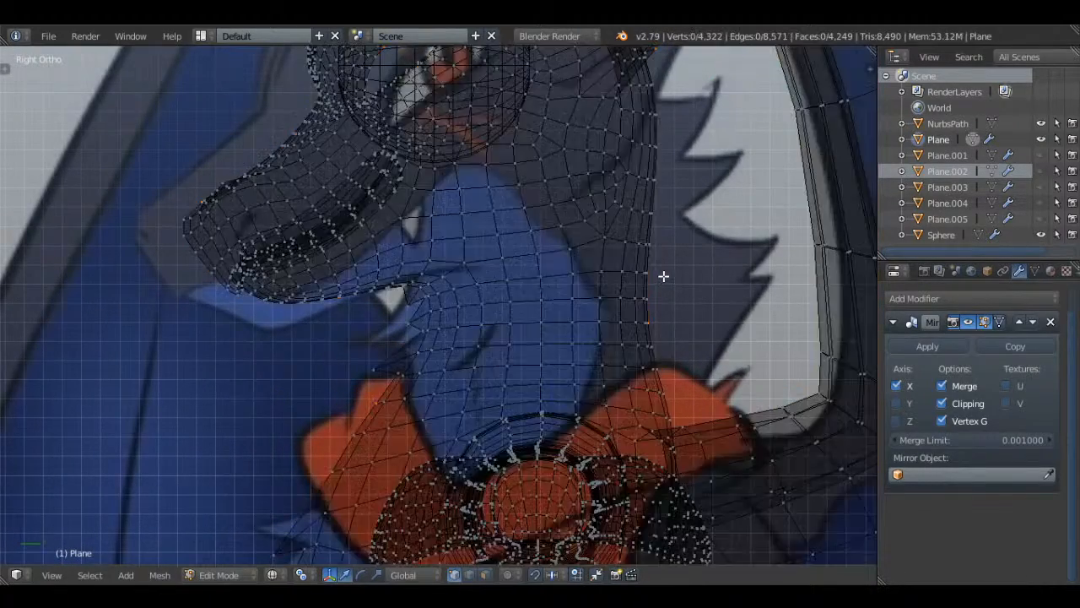
- Move an edge low on the back of the neck outward and down to form a first pointed nape tuft
key("z")
middle_click_drag(669, 290, 571, 292)
key("a")
key("a")
key("a")
key("a")
key("a")
key("a")
key("a")
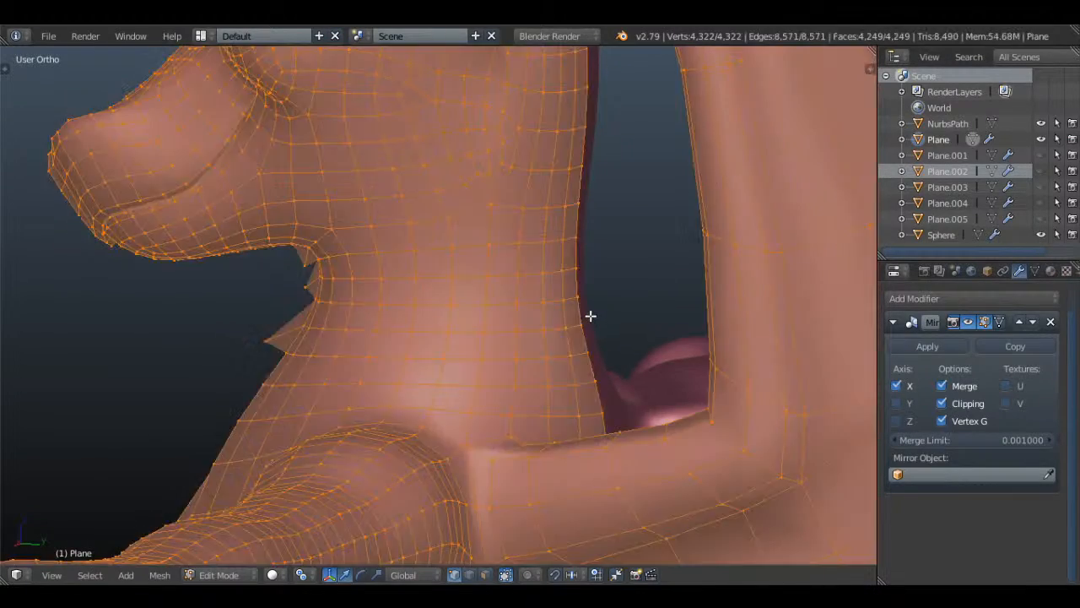
key("a")
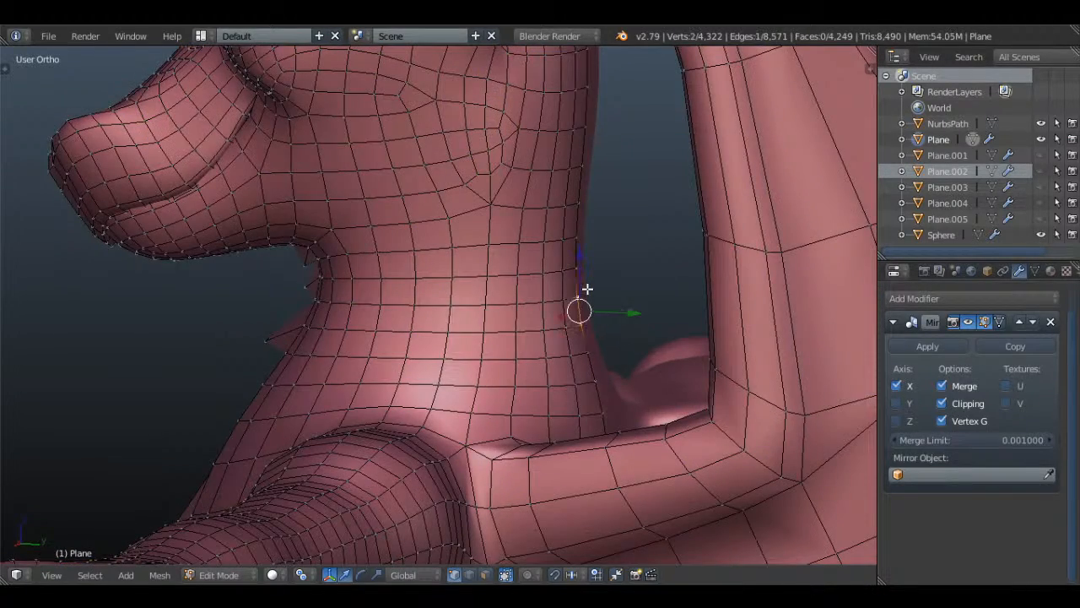
key("KP_3")
key("g")
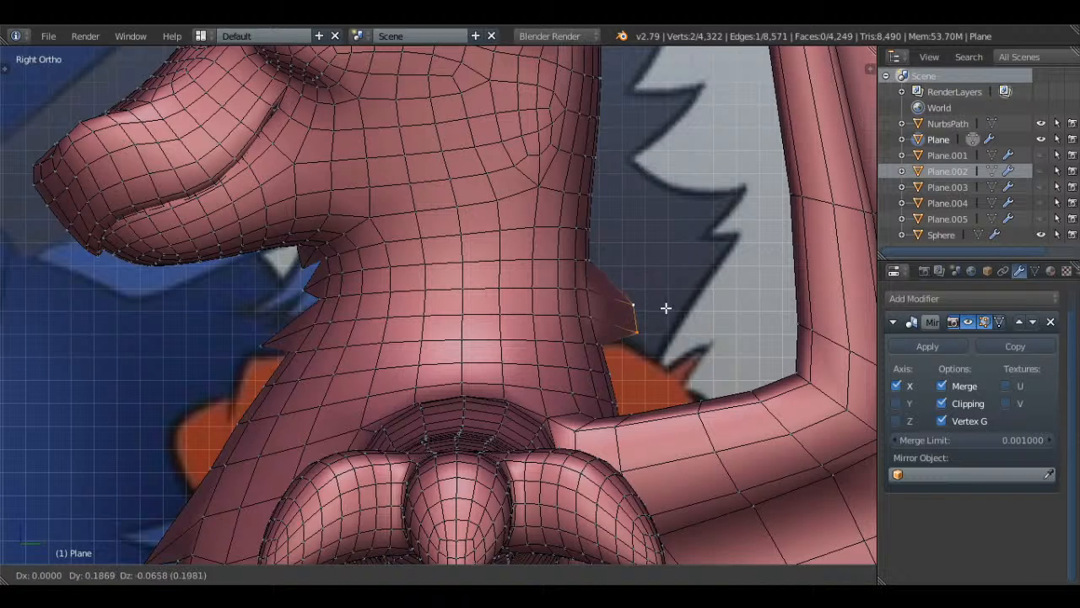
left_click(669, 337)
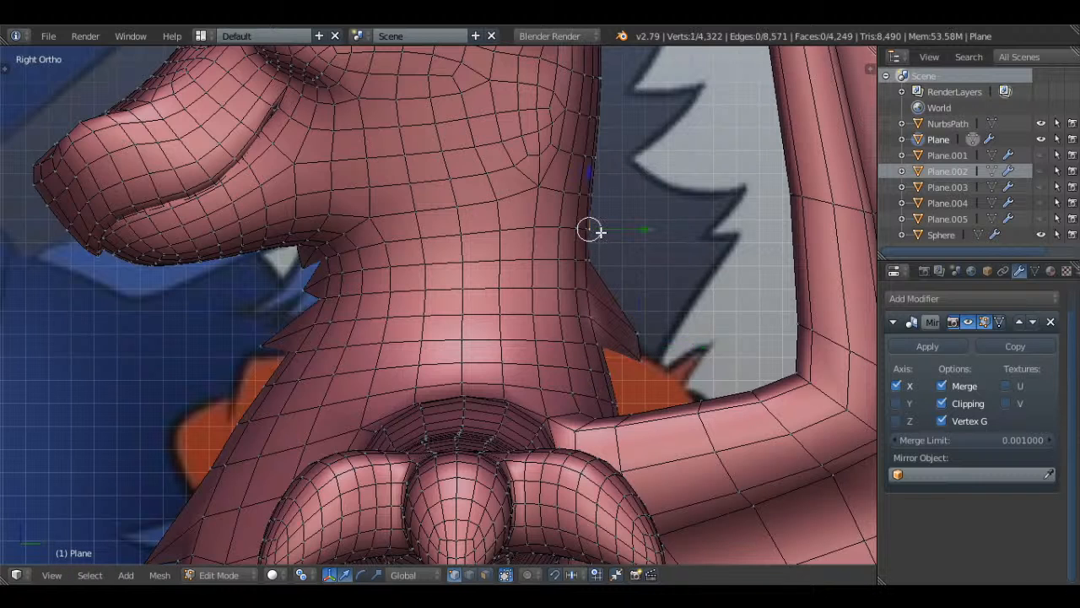
- Pull the edge above the first nape tuft outward and down, rotating and repositioning it into a second tuft
middle_click_drag(618, 194, 567, 263, "shift")
key("g")
left_click(632, 304)
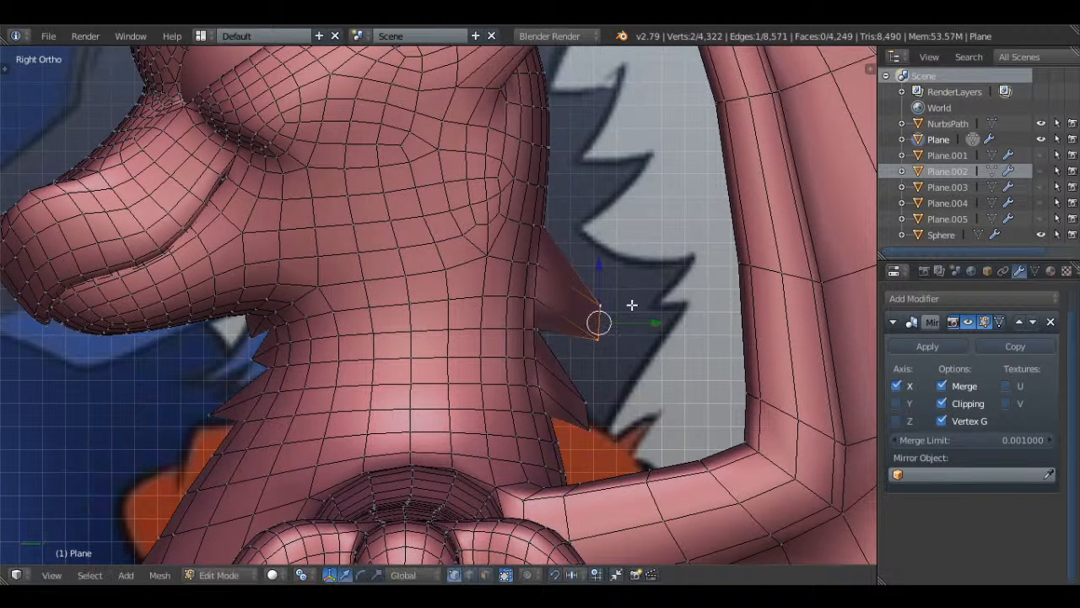
key("r")
left_click(620, 259)
key("g")
left_click(614, 270)
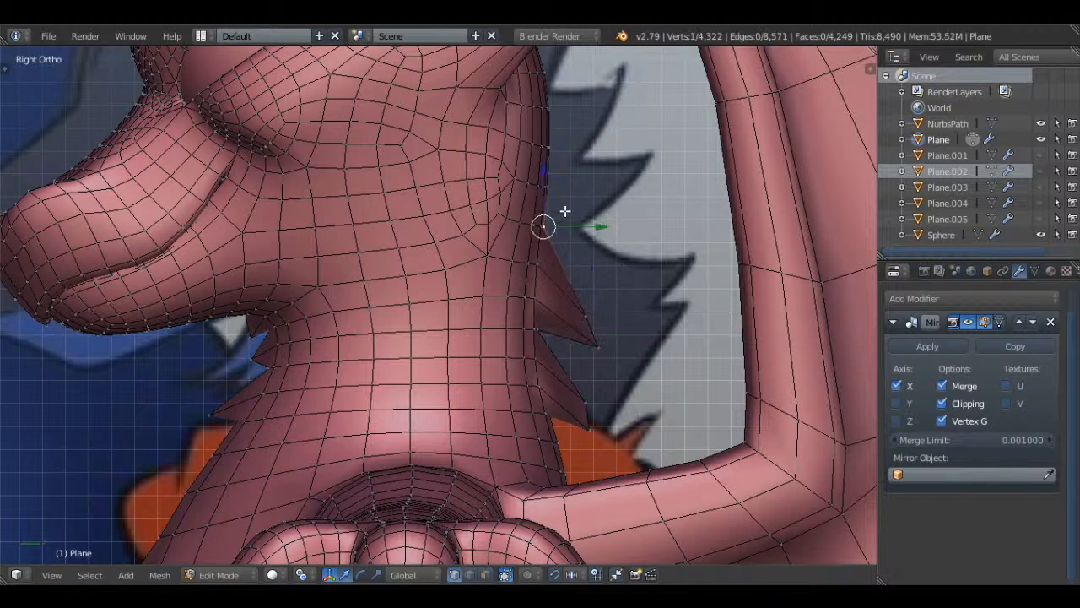
- Form a third tuft higher on the nape by moving its two vertices outward and down
right_click(561, 161, "shift")
middle_click_drag(562, 161, 531, 242, "shift")
key("g")
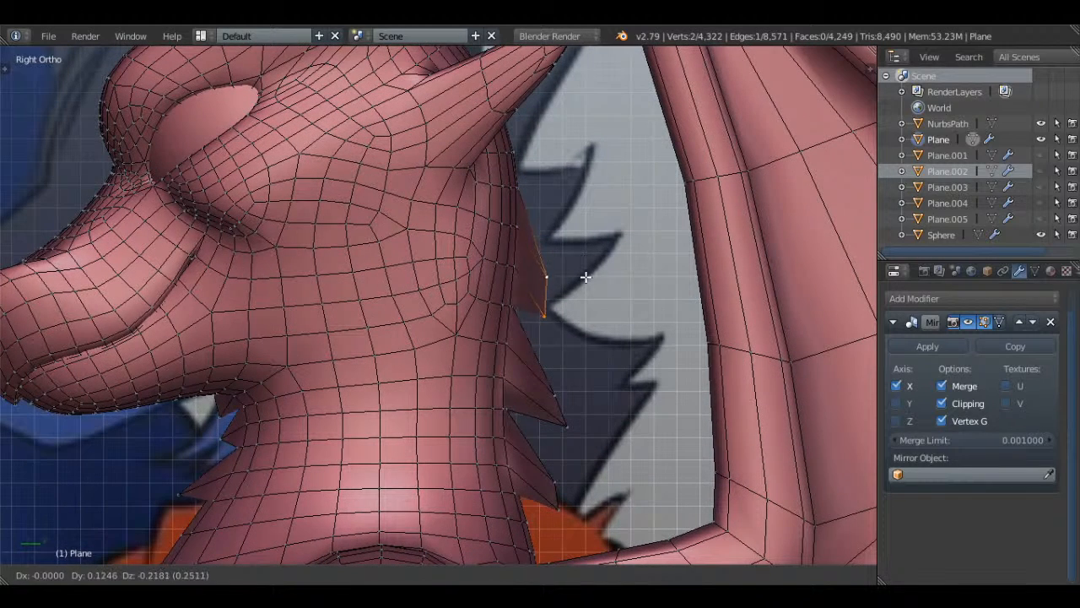
left_click(591, 289)
key("a")
- Shape a small tuft behind the ear by moving the uppermost nape edge outward and scaling it down
middle_click_drag(528, 140, 509, 194, "shift")
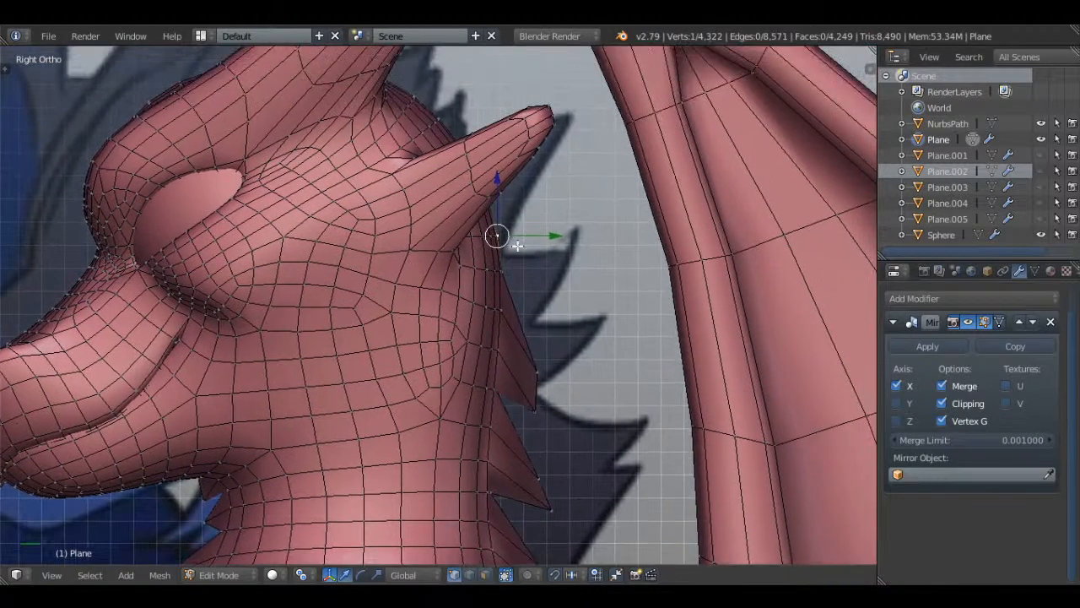
key("z")
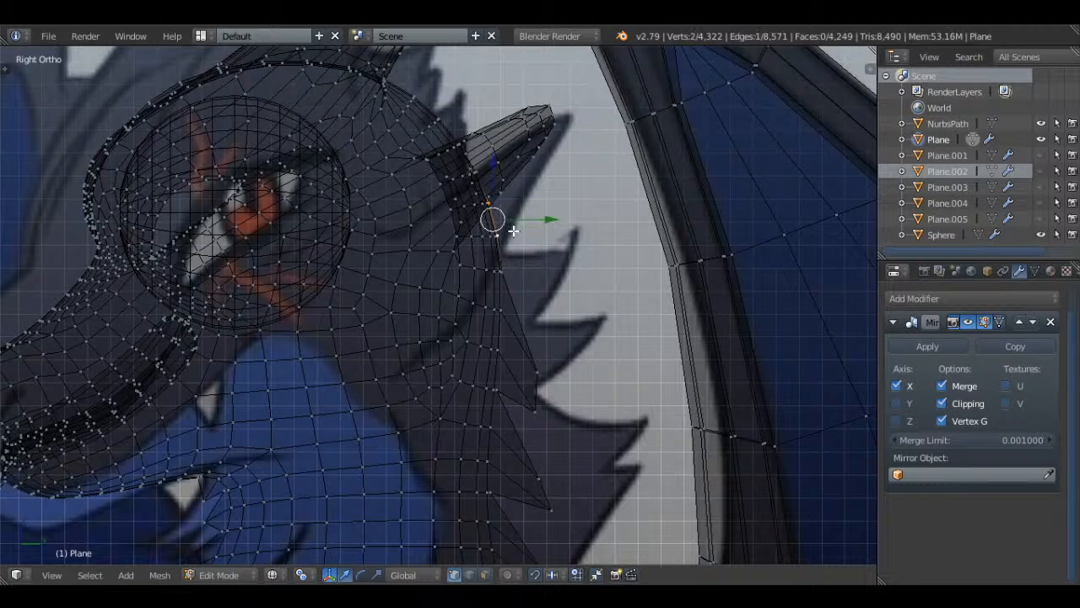
key("z")
key("g")
left_click(545, 229)
key("z")
scroll(546, 231, "down", 2)
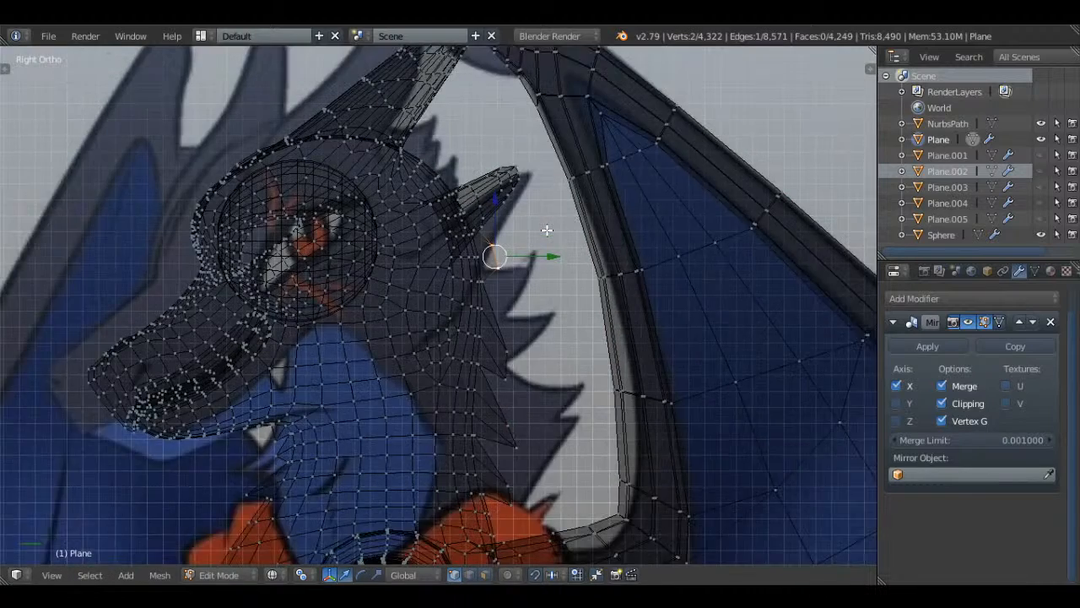
scroll(548, 231, "up", 1)
key("s")
left_click(567, 214)
key("g")
left_click(580, 213)
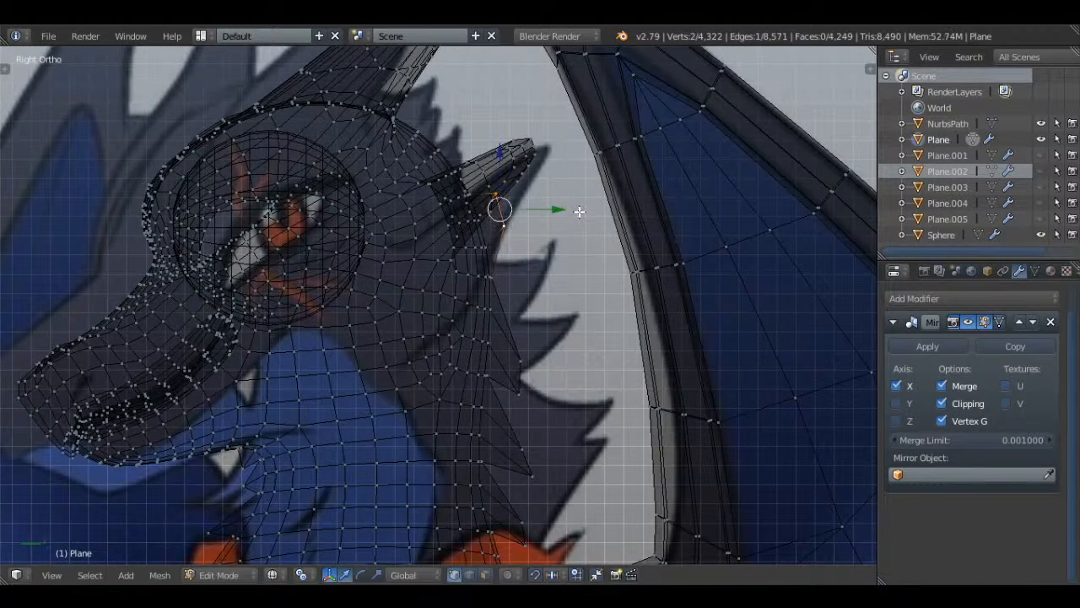
key("s")
left_click(544, 212)
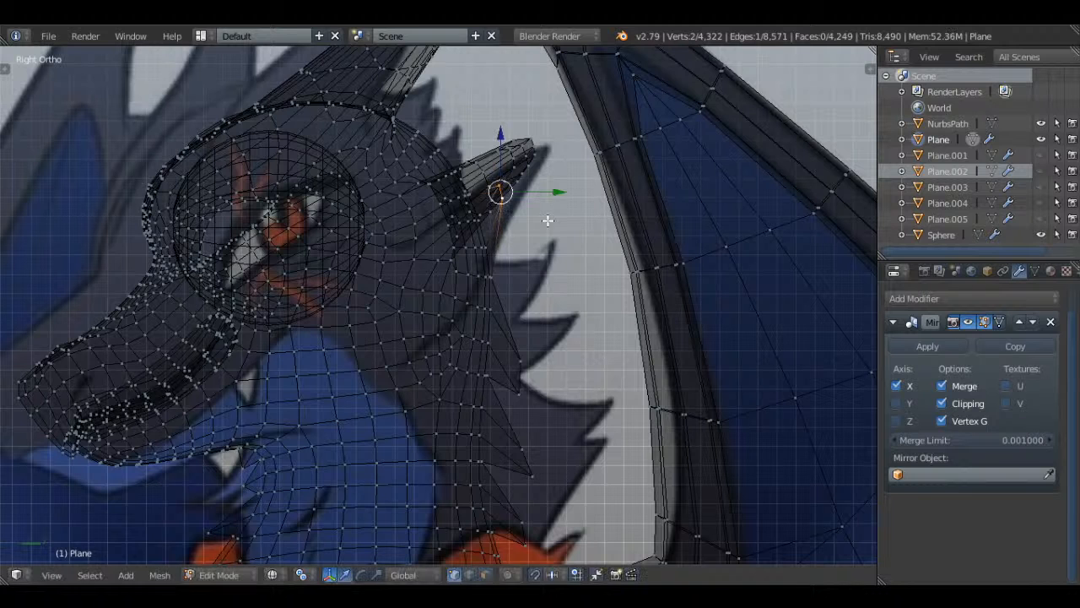
- Raise the tip edge of the third nape tuft from the bottom so it points upward, and scale it smaller
key("e")
left_click(552, 288)
key("s")
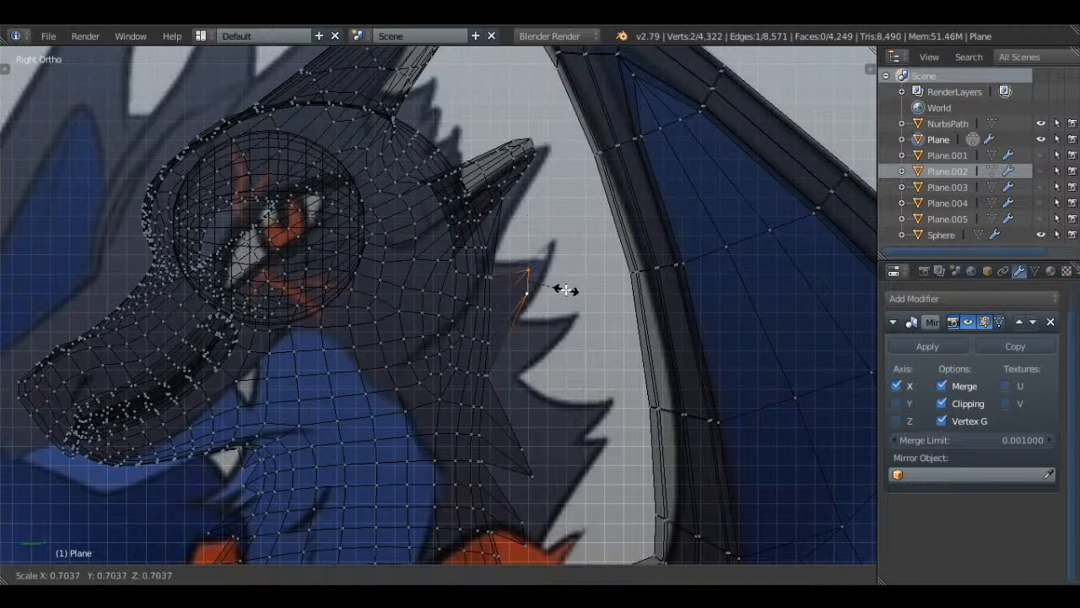
left_click(563, 278)
key("a")
- Raise and rotate the tip edge of the second nape tuft from the bottom so it points upward
middle_click_drag(571, 368, 574, 286, "shift")
key("e")
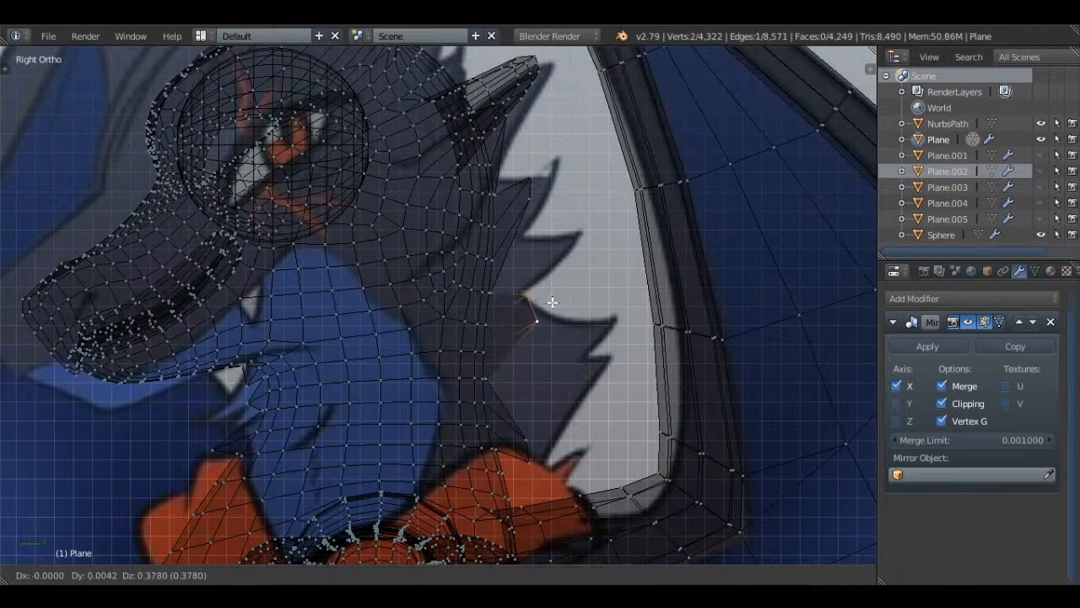
left_click(553, 260)
key("r")
left_click(578, 292)
key("z")
key("a")
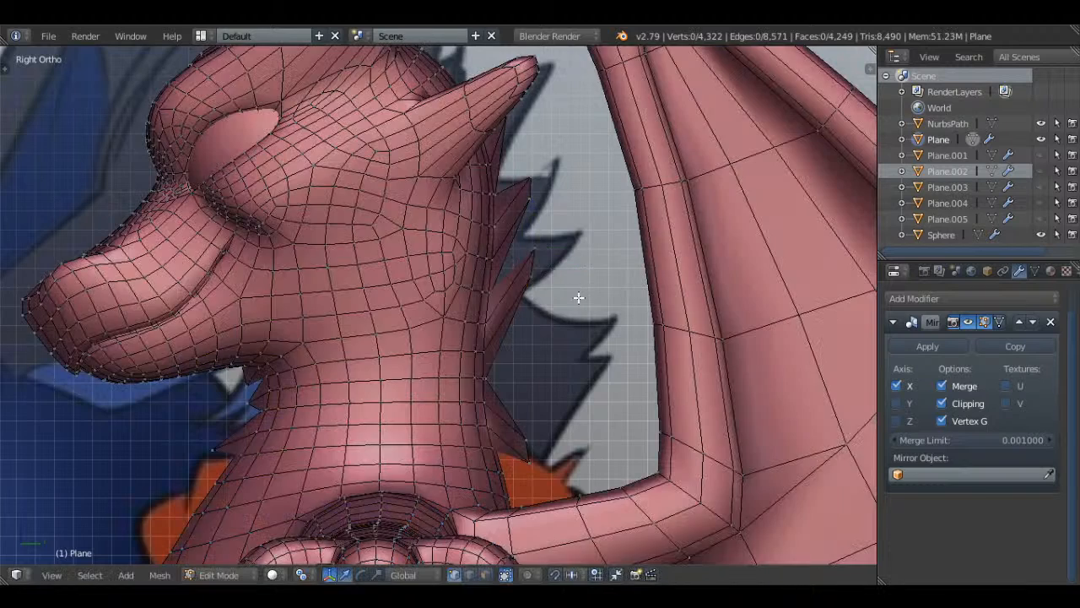
- Reposition the second nape tuft's tip edge slightly lower and outward to follow the reference silhouette
middle_click_drag(560, 302, 553, 262, "shift")
right_click(542, 214, "shift")
key("g")
left_click(554, 237)
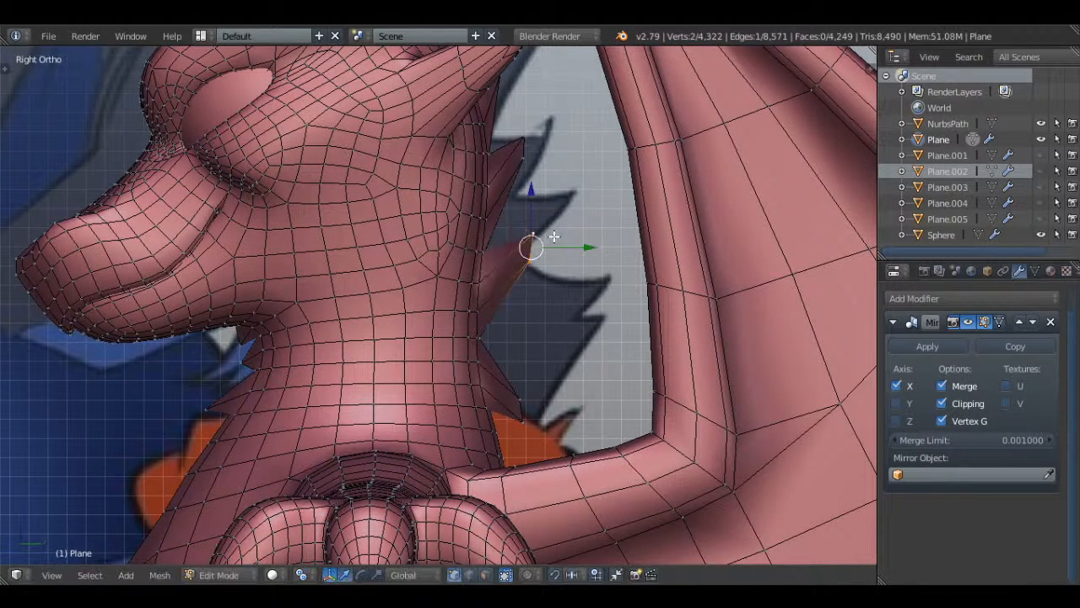
key("ctrl+r")
key("Escape")
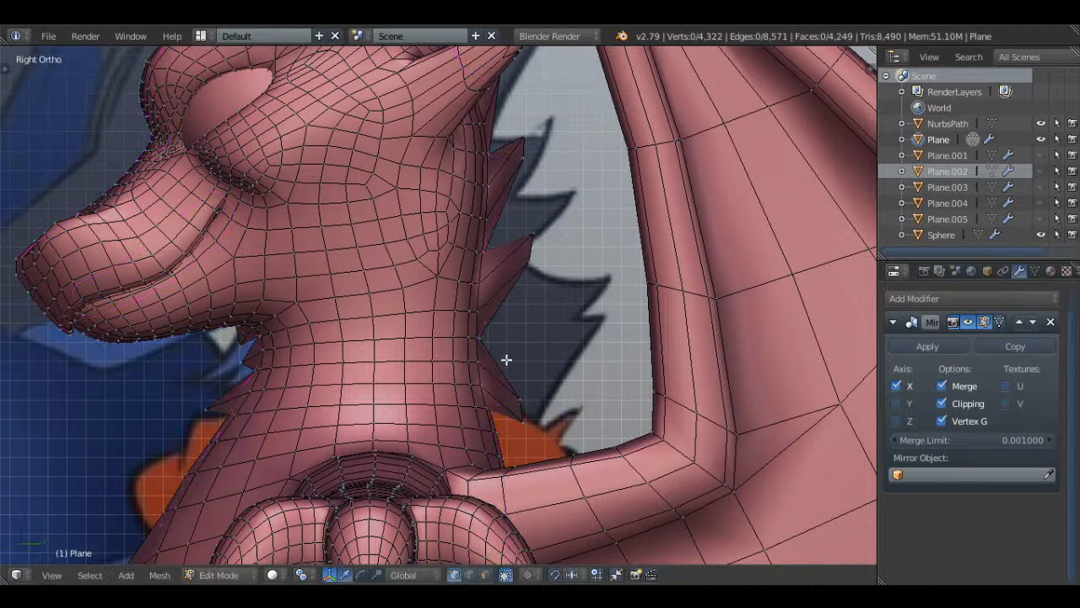
- Raise the lowest nape tuft's tip edge so it points outward and upward, and scale the tip down
right_click(533, 413, "shift")
key("g")
left_click(532, 352)
key("s")
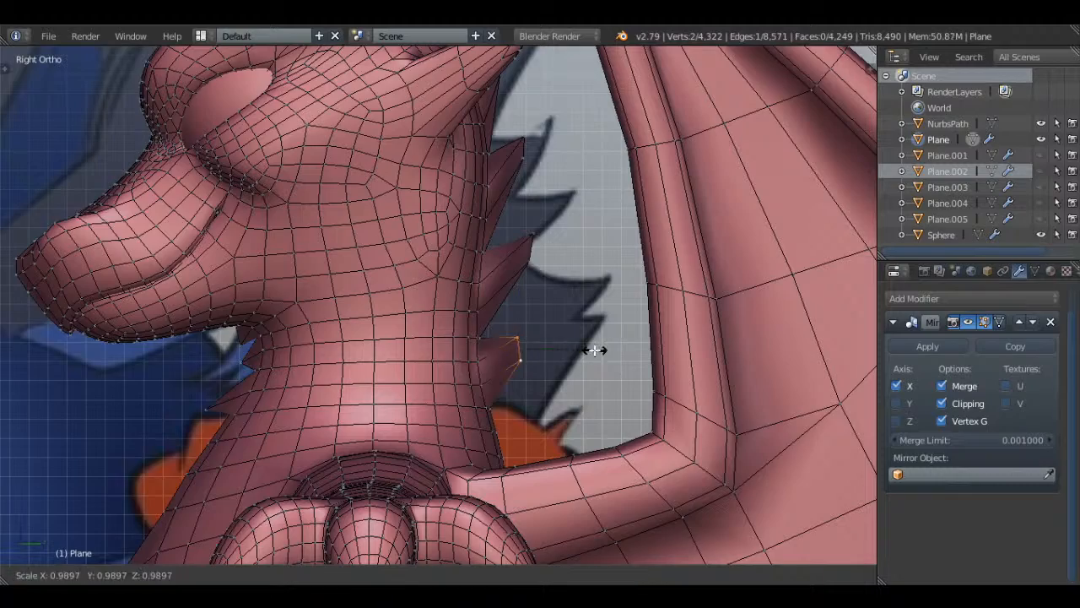
left_click(562, 347)
- Start a second row of tufts by pulling two edges on the side of the neck outward and backward
key("Tab")
middle_click_drag(565, 336, 430, 320)
key("Tab")
scroll(558, 279, "up", 2)
key("a")
key("a")
key("a")
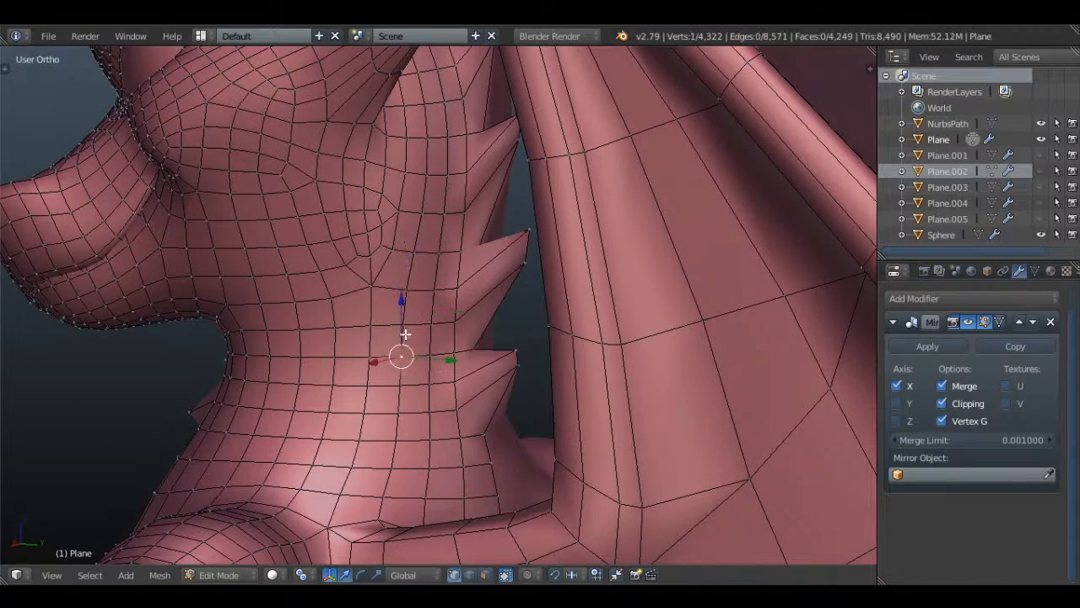
middle_click_drag(423, 311, 557, 303)
key("g")
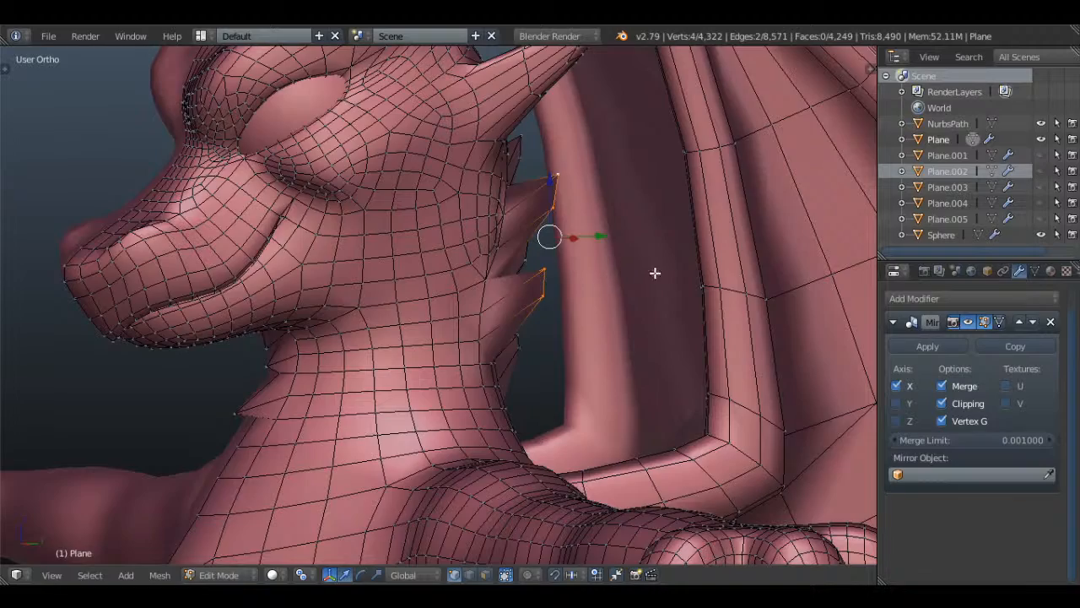
- Pull a lower edge on the side of the neck outward to add a third tuft to the side row
key("a")
middle_click_drag(655, 272, 551, 354)
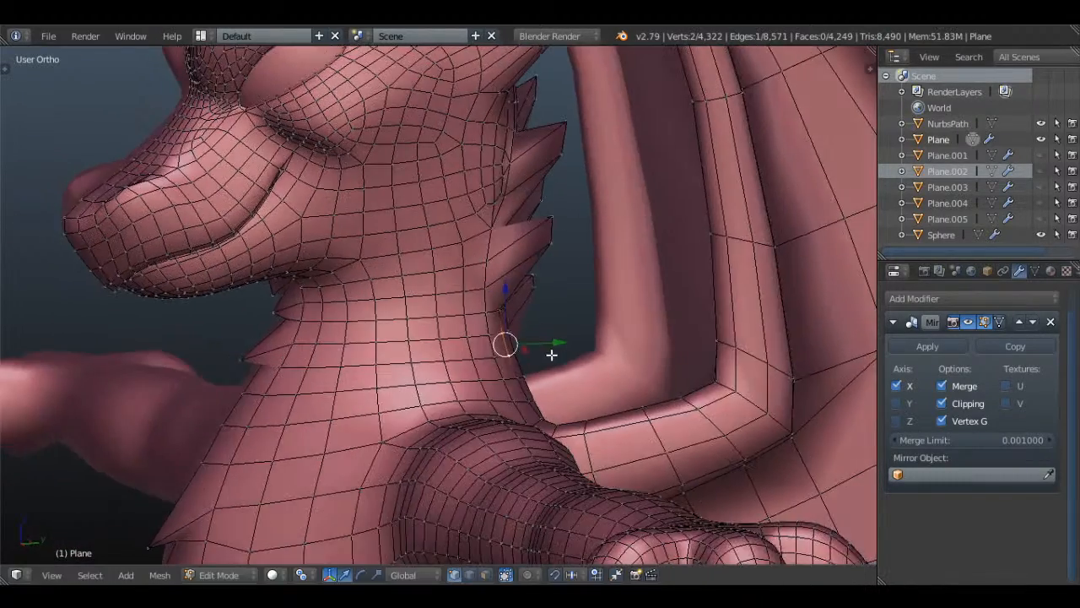
left_click(606, 325)
- Inspect the side and nape tufts from several angles, including the front and side views
key("Tab")
scroll(605, 325, "down", 4)
middle_click_drag(564, 306, 454, 273)
key("Tab")
scroll(483, 278, "up", 4)
key("a")
key("a")
key("KP_1")
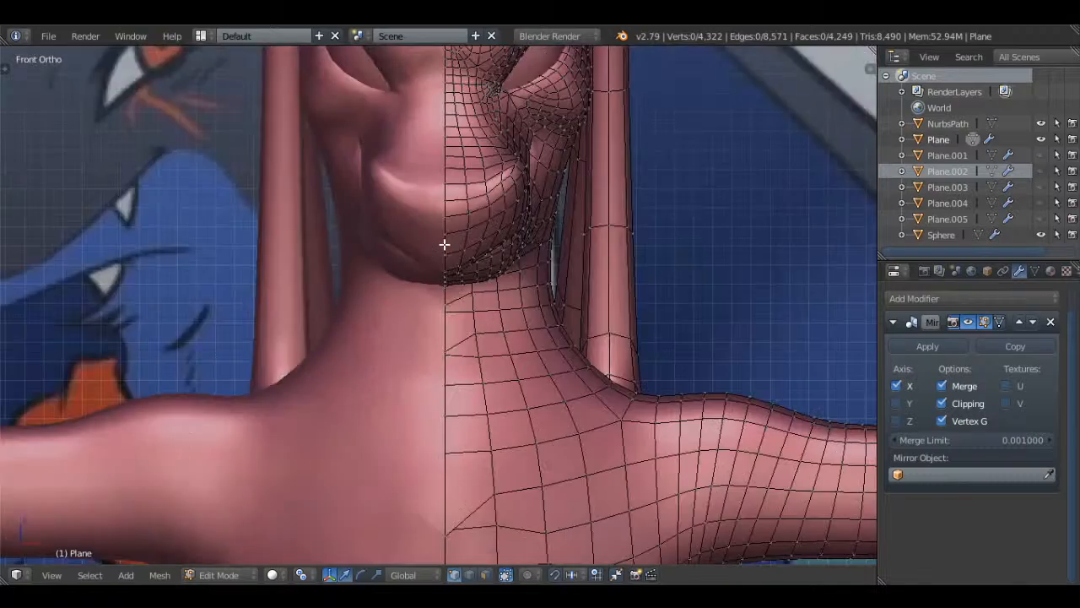
key("KP_3")
key("a")
key("a")
middle_click_drag(445, 244, 270, 145)
- Move the tip edges of the three side tufts outward along the X axis and check the neck in solid view
right_click(322, 263)
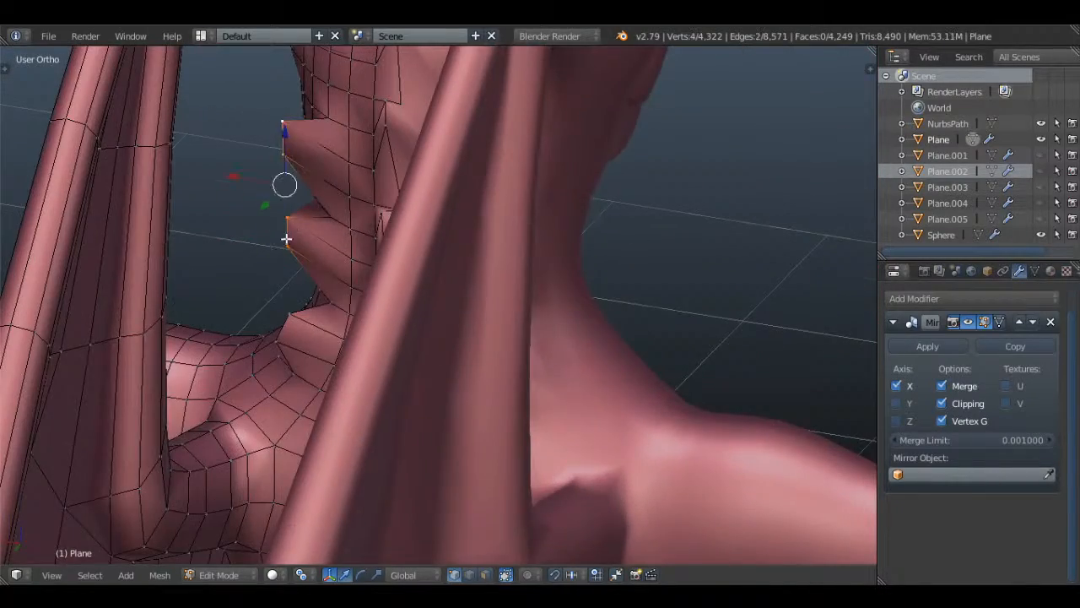
middle_click_drag(286, 240, 330, 306)
right_click(284, 311, "shift")
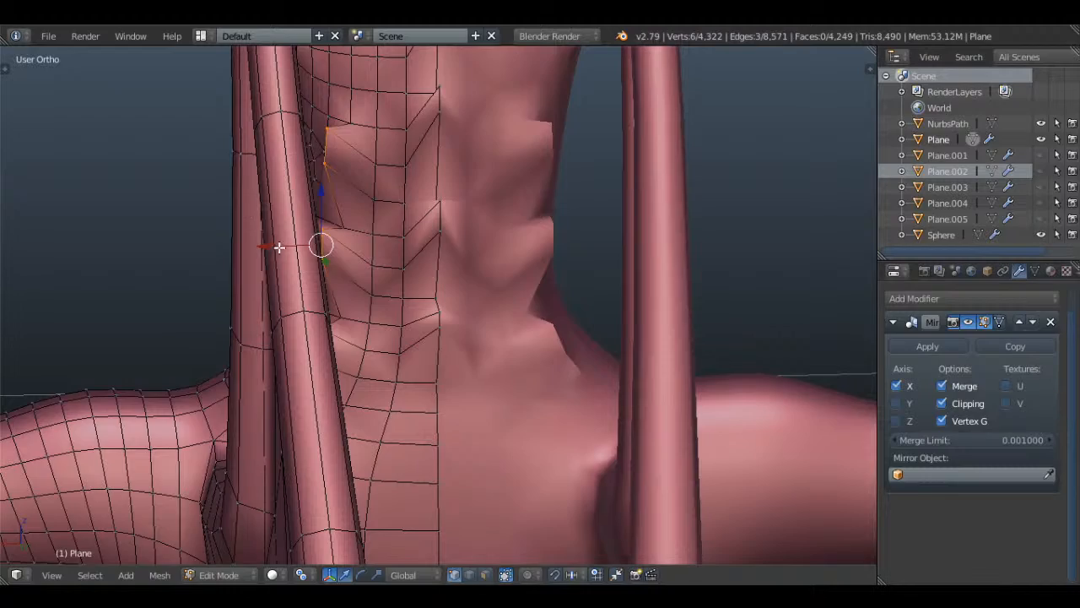
key("a")
scroll(260, 245, "down", 3)
middle_click_drag(259, 245, 566, 277)
key("Tab")
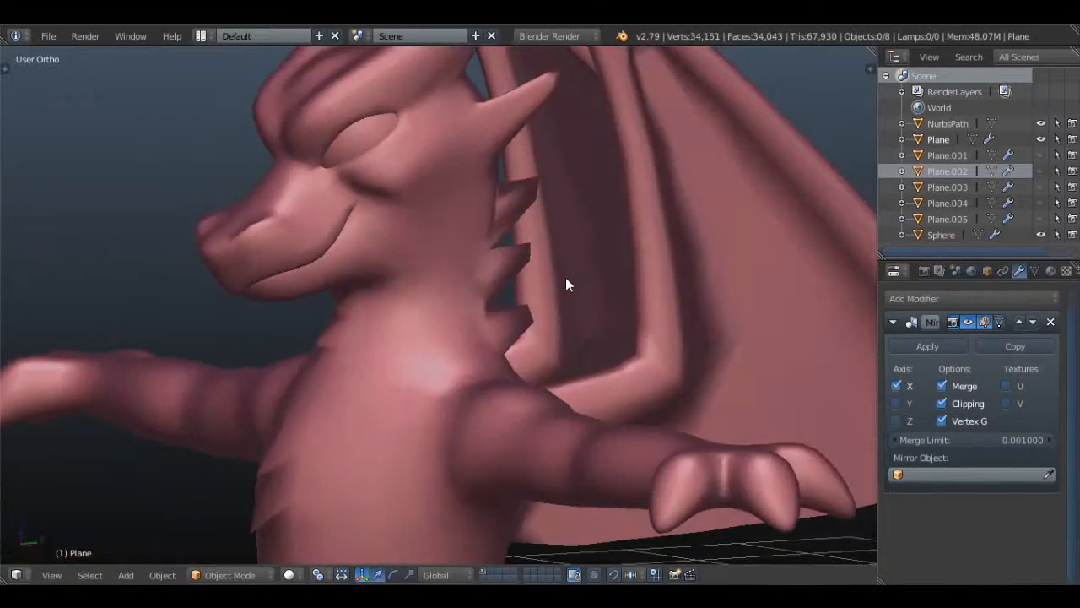
- Pull an edge on the side of the neck, in front of the existing side tufts, outward to start another tuft row
key("Tab")
key("a")
scroll(545, 261, "up", 1)
key("a")
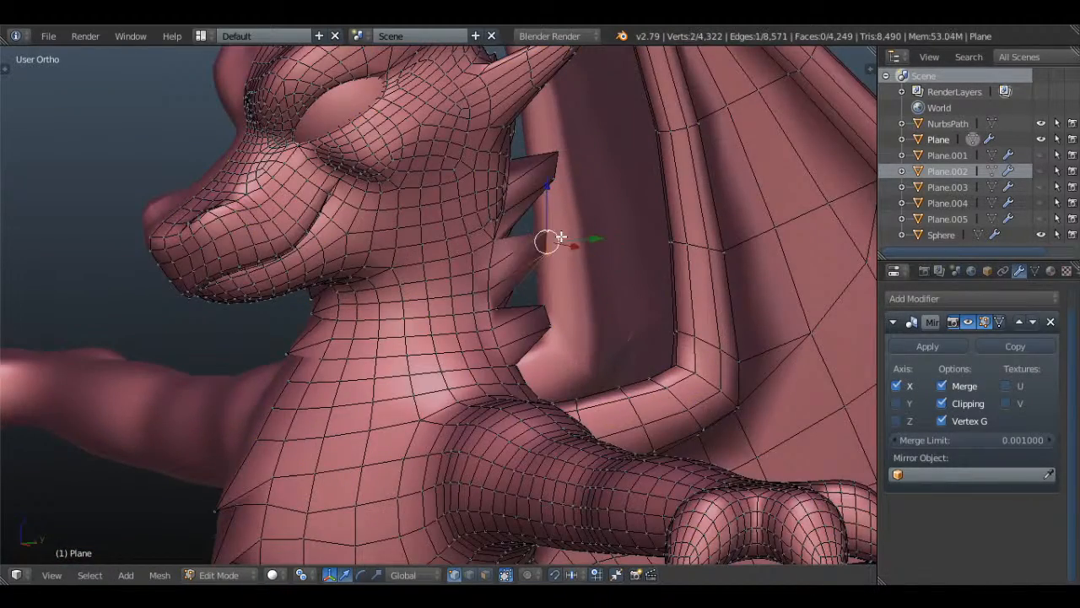
key("z")
mouse_move(623, 235)
middle_mouse_down()
mouse_move(566, 236)
mouse_move(600, 231)
mouse_move(634, 200)
mouse_move(555, 271)
mouse_move(429, 236)
middle_mouse_up()
key("a")
key("z")
scroll(429, 235, "up", 2)
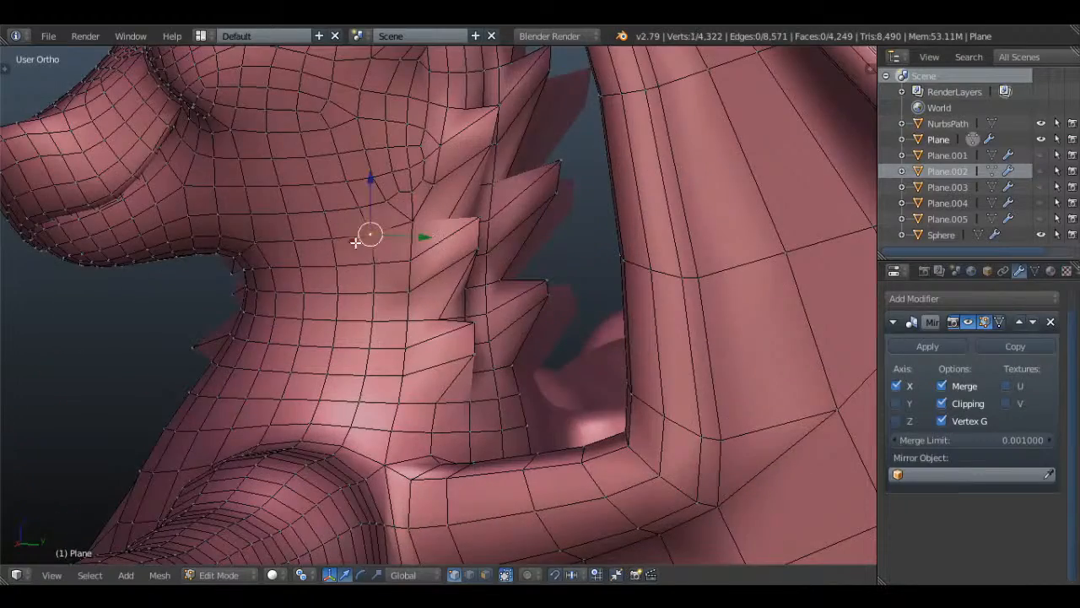
scroll(374, 264, "down", 4)
middle_click_drag(374, 264, 514, 261)
scroll(579, 259, "up", 3)
key("g")
left_click(612, 234)
key("a")
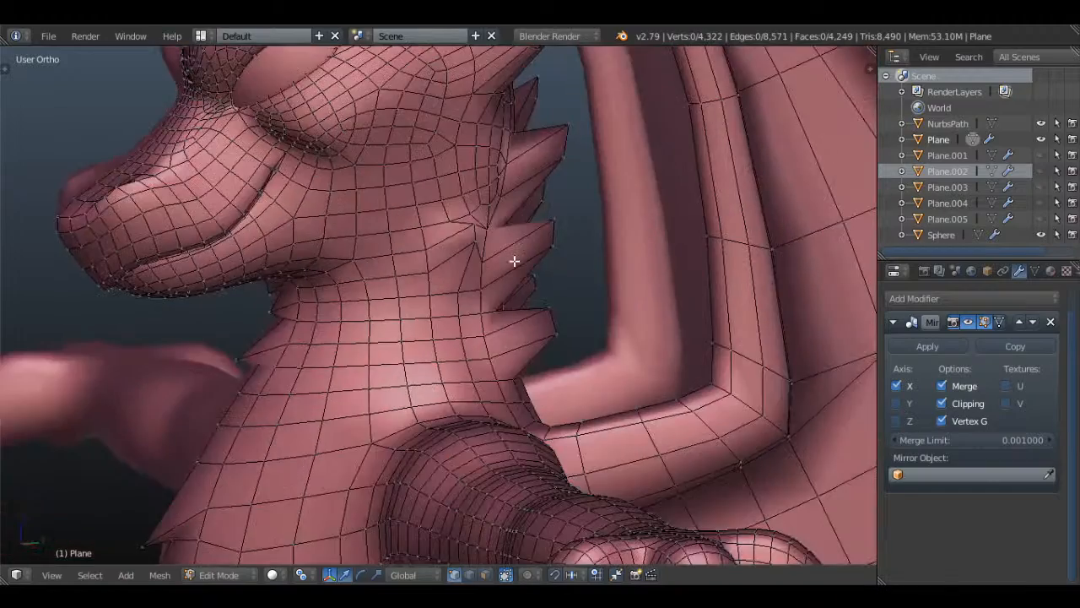
- Pull the edge below the new tuft outward to form a second tuft in the front side row of the neck
middle_click_drag(494, 309, 574, 299)
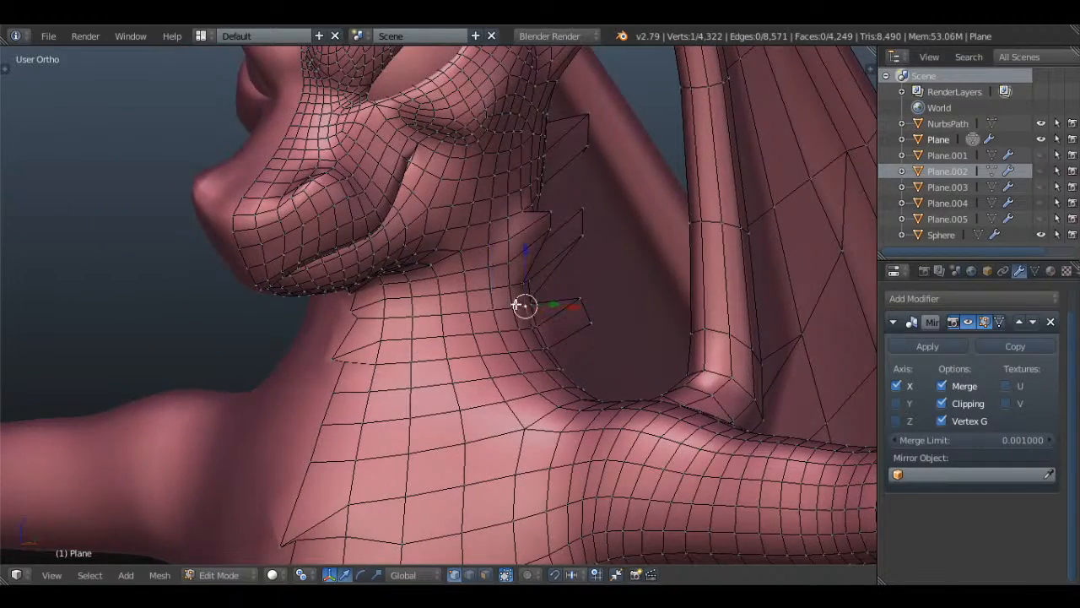
middle_click_drag(523, 325, 557, 309)
key("g")
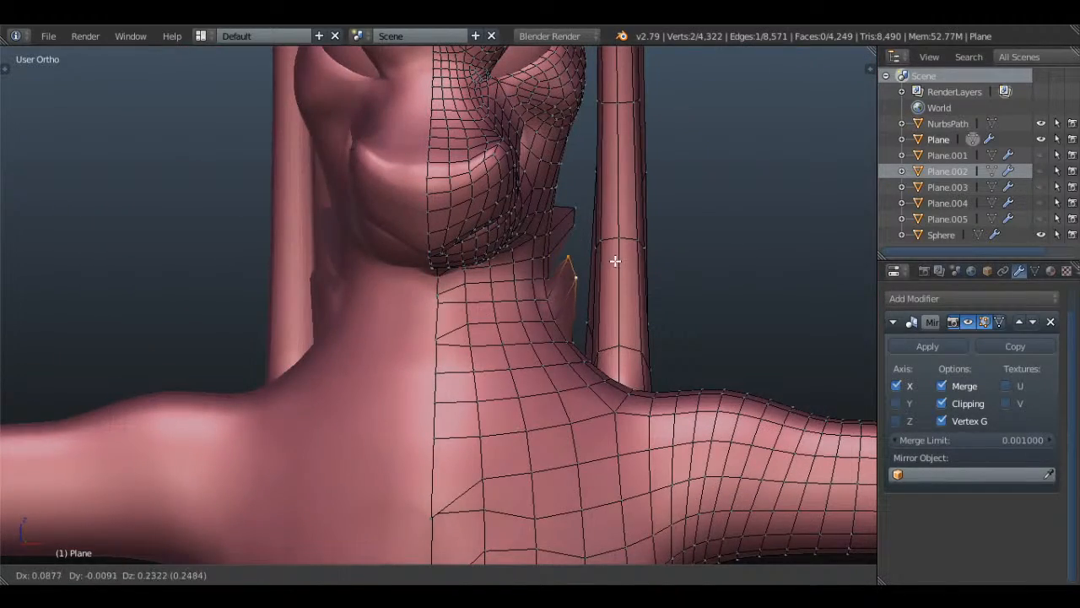
key("g")
left_click(627, 277)
key("a")
middle_click_drag(628, 277, 543, 369)
key("Tab")
key("Tab")
- Select an edge at the base of the neck, adjust its scale and pull it outward as a third tuft
key("a")
key("a")
right_click(482, 374, "shift")
key("g")
left_click(568, 327)
middle_click_drag(568, 328, 593, 350)
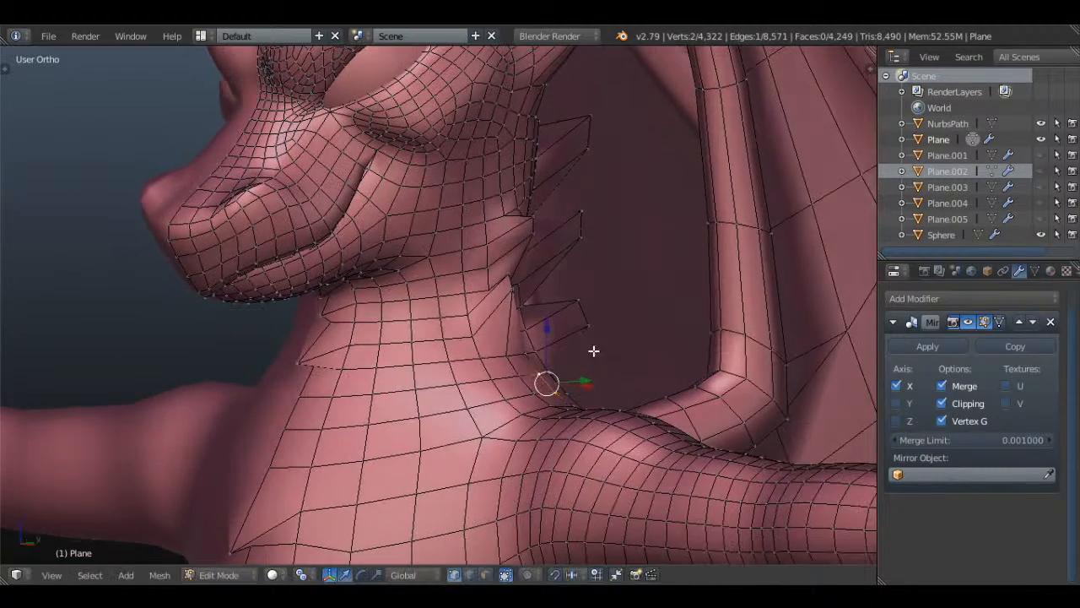
middle_click_drag(537, 373, 576, 372)
key("g")
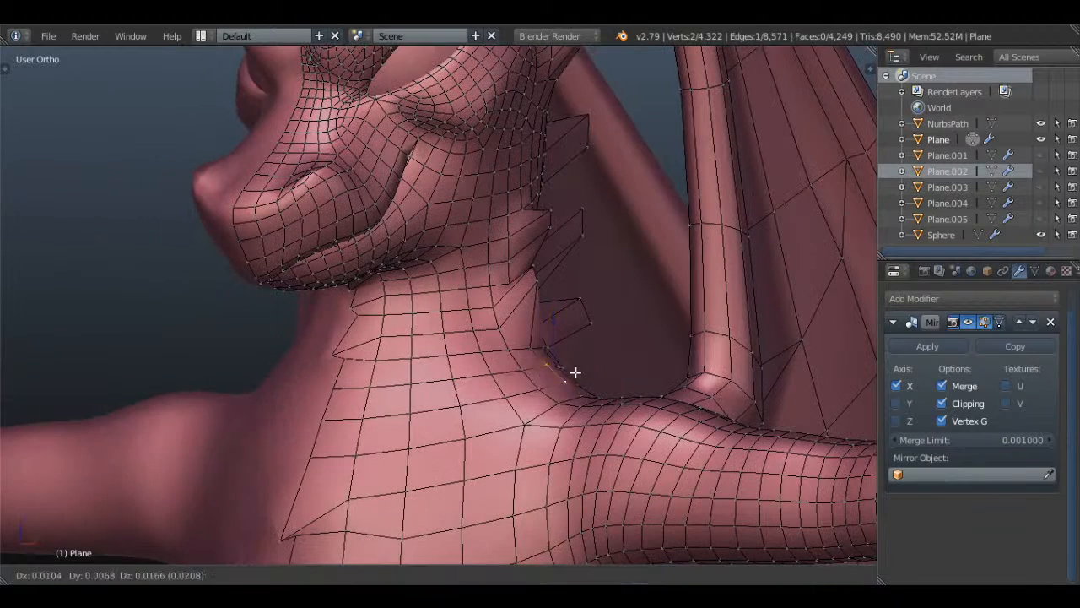
key("s")
key("g")
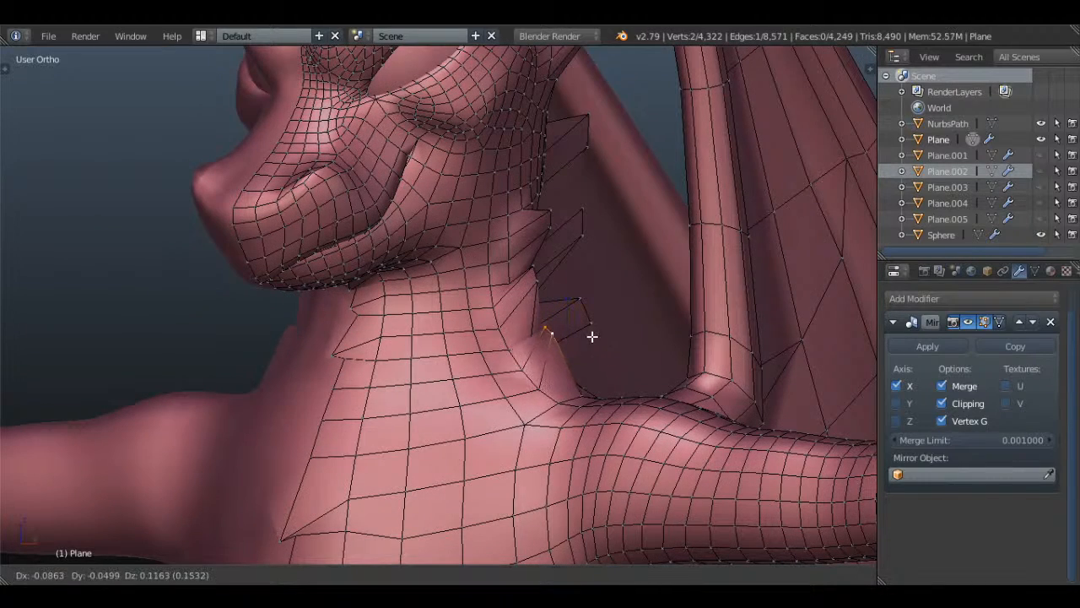
left_click(649, 385)
- Reposition the lowest neck tuft's tip so that it points outward over the shoulder
middle_click_drag(649, 385, 723, 383)
key("g")
key("a")
middle_click_drag(640, 310, 578, 297)
key("a")
key("g")
left_click(665, 290)
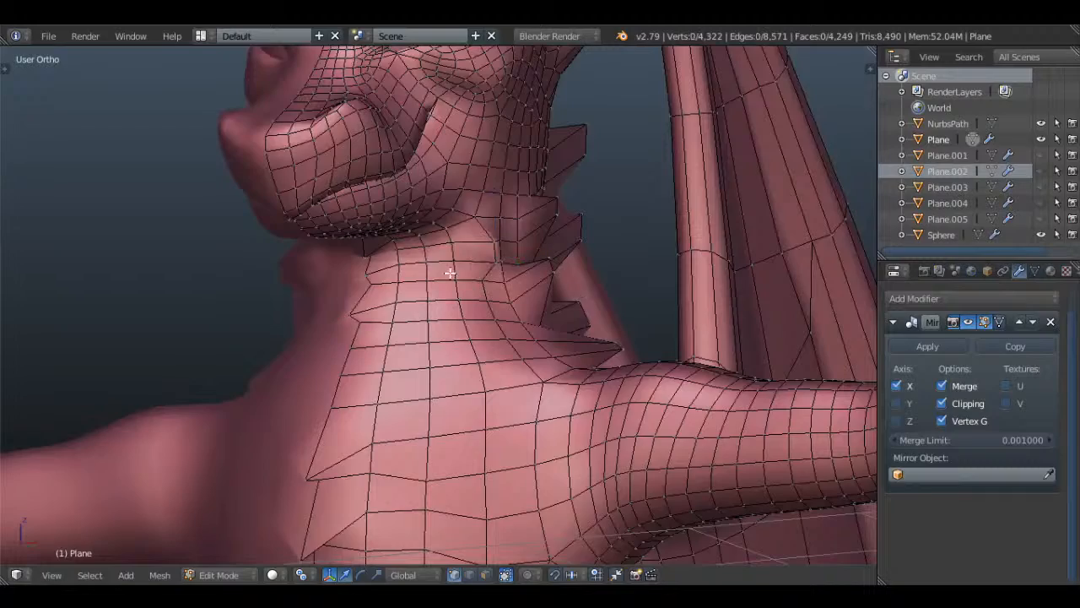
- Pull edges between the throat and the side tufts outward to add pointed tufts across the front of the neck
right_click(432, 249, "shift")
middle_click_drag(432, 249, 617, 280)
key("g")
left_click(429, 131)
left_click(322, 264)
key("a")
right_click(476, 296, "shift")
key("g")
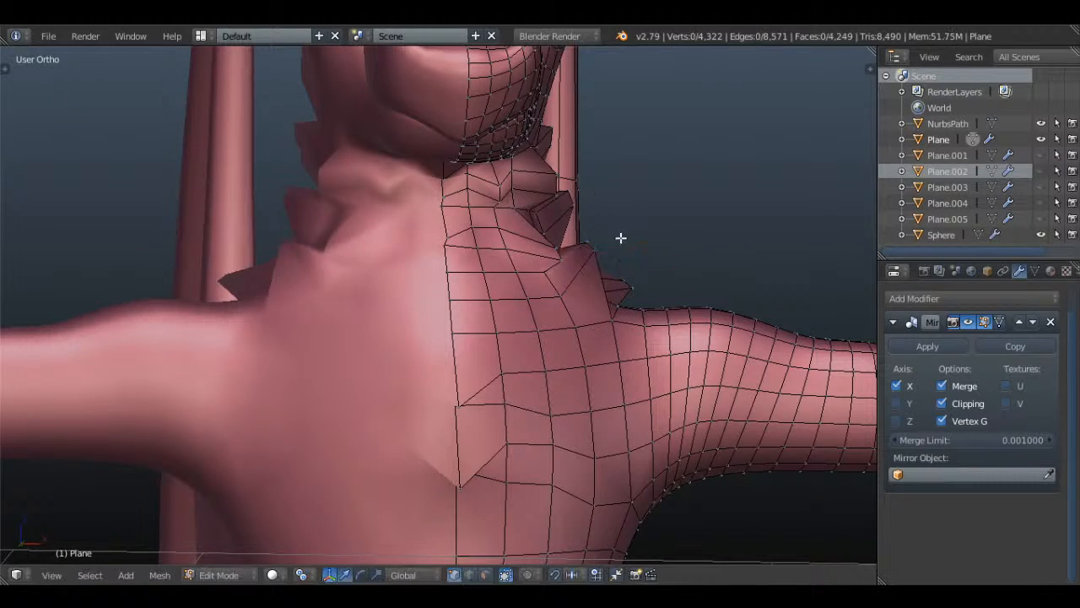
- Check the neck in solid view, then select two neighbouring vertices on the neck and pull them forward into a tuft
key("Tab")
middle_click_drag(621, 238, 383, 248)
scroll(609, 279, "down", 5)
key("Tab")
scroll(537, 280, "up", 5)
scroll(537, 281, "up", 2)
key("a")
key("a")
key("a")
right_click(429, 293)
right_click(424, 310, "shift")
key("g")
left_click(346, 322)
- Shift a tuft point at the front of the lower neck and check the fur in solid view
key("Tab")
scroll(562, 328, "down", 2)
scroll(703, 274, "down", 2)
scroll(449, 228, "up", 2)
key("Tab")
key("a")
scroll(496, 226, "up", 2)
right_click(458, 225)
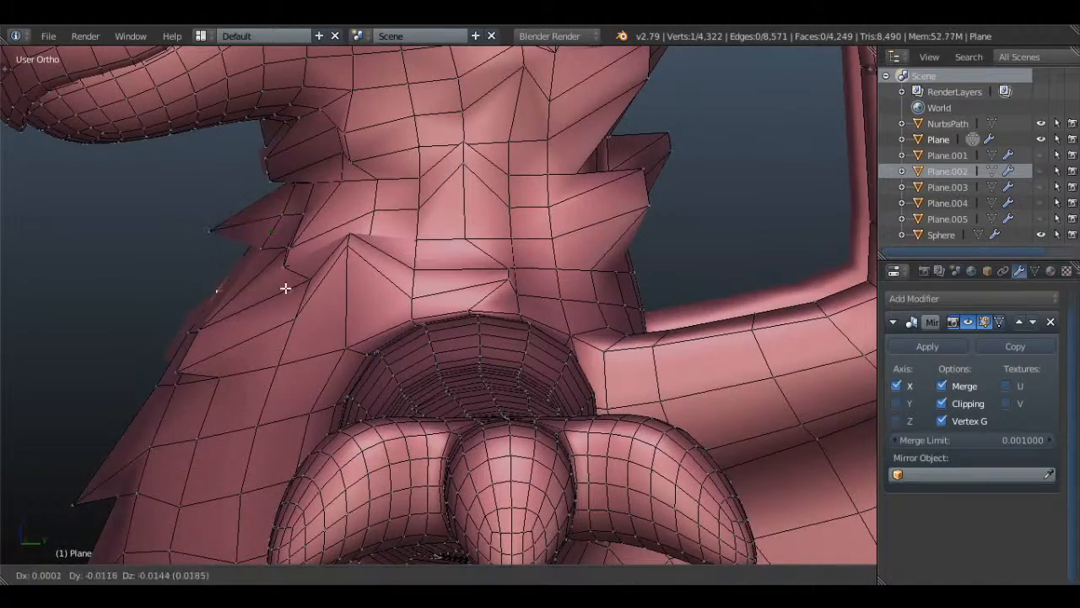
scroll(254, 316, "down", 3)
middle_click_drag(306, 310, 428, 276)
key("Tab")
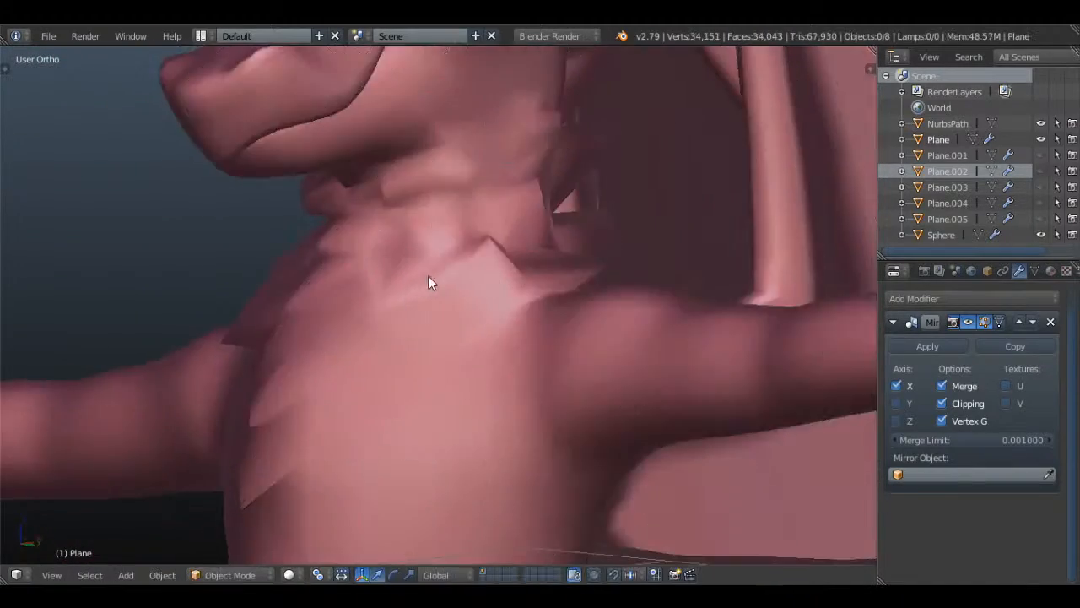
scroll(447, 266, "down", 3)
middle_click_drag(485, 250, 507, 292)
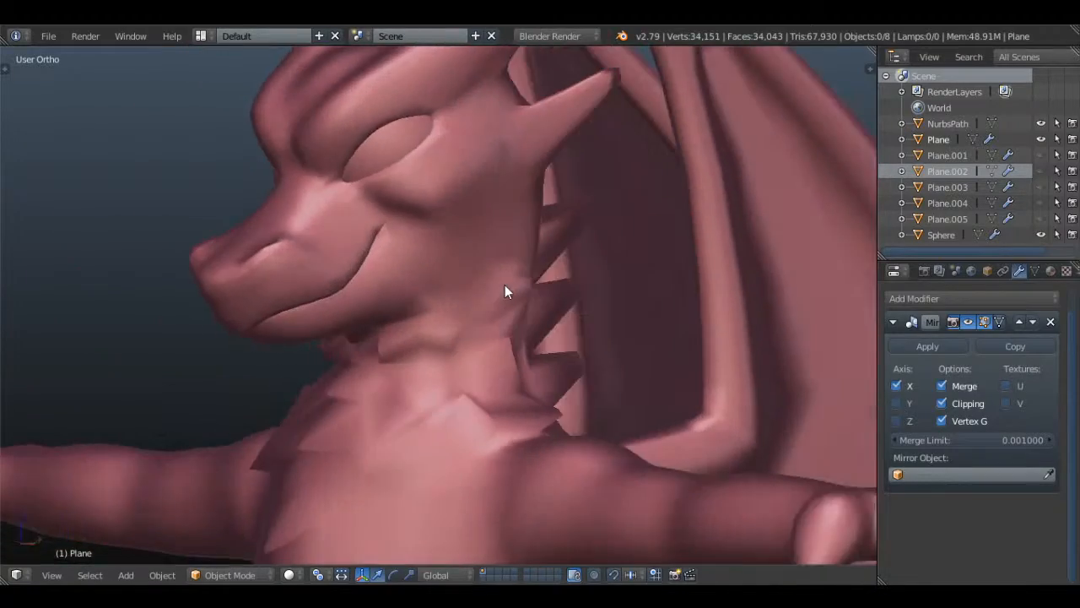
- Move a two-vertex edge on the front of the neck to sharpen a tuft, comparing the shape before and after
scroll(415, 324, "up", 4)
key("Tab")
key("a")
middle_click_drag(495, 202, 489, 272)
key("a")
right_click(358, 290)
right_click(353, 265, "shift")
key("g")
key("Tab")
scroll(394, 234, "down", 4)
key("ctrl+z")
key("ctrl+shift+z")
- Select another edge on the neck and move it outward to refine the tuft
key("Tab")
right_click(541, 243)
left_click(541, 246)
key("g")
left_click(636, 255)
- Inspect the finished neck and chest fur from both sides and from a distance
key("Tab")
scroll(489, 278, "down", 3)
middle_click_drag(606, 256, 202, 283)
scroll(445, 291, "up", 2)
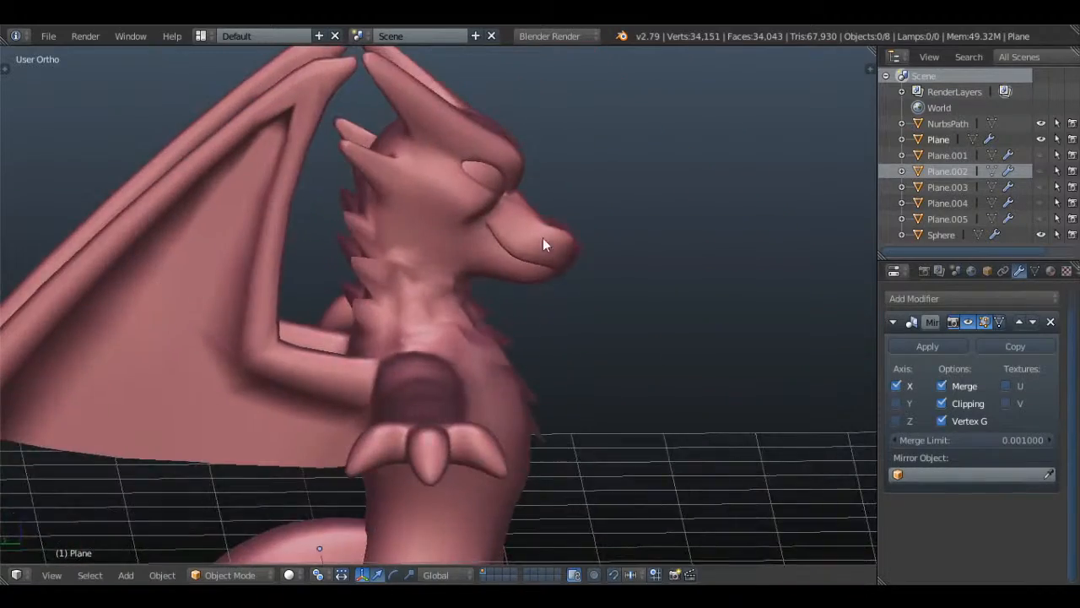
middle_click_drag(549, 241, 426, 245)
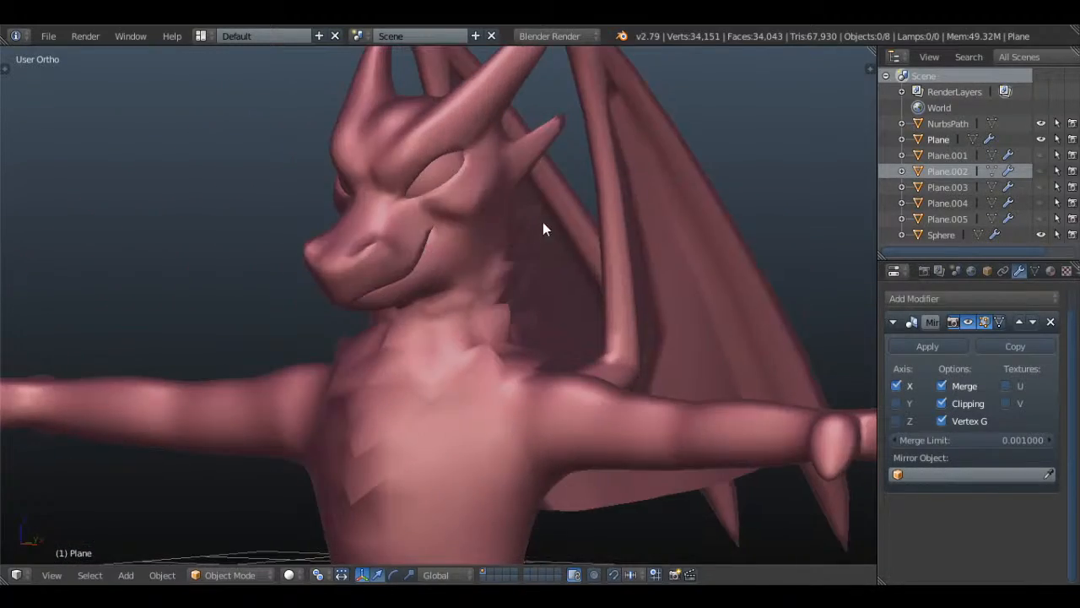
scroll(544, 223, "down", 4)
middle_click_drag(548, 225, 558, 195)
scroll(479, 199, "up", 1)
- Compare the model in front wireframe view with the reference drawing behind it
key("KP_1")
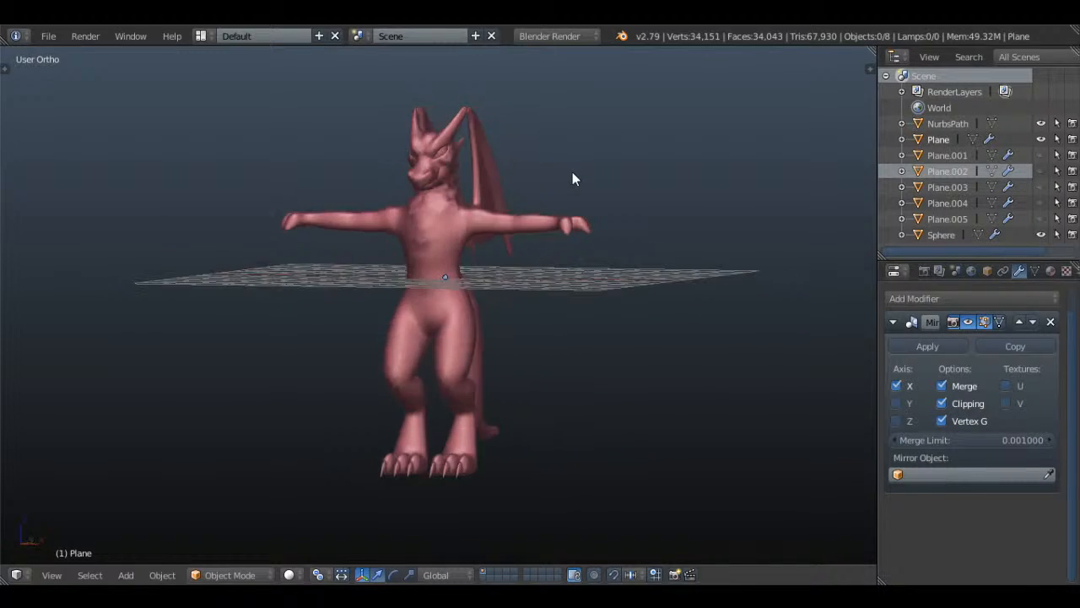
scroll(572, 173, "up", 3)
middle_click_drag(573, 174, 655, 364, "shift")
scroll(655, 365, "up", 1)
key("z")
scroll(650, 365, "up", 2)
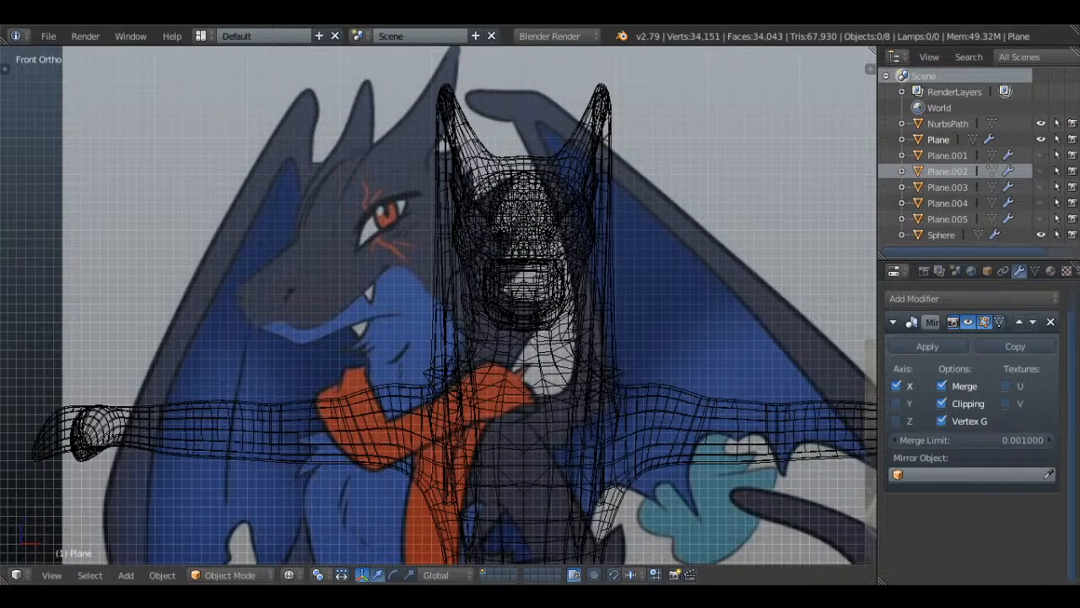
scroll(491, 272, "down", 2)
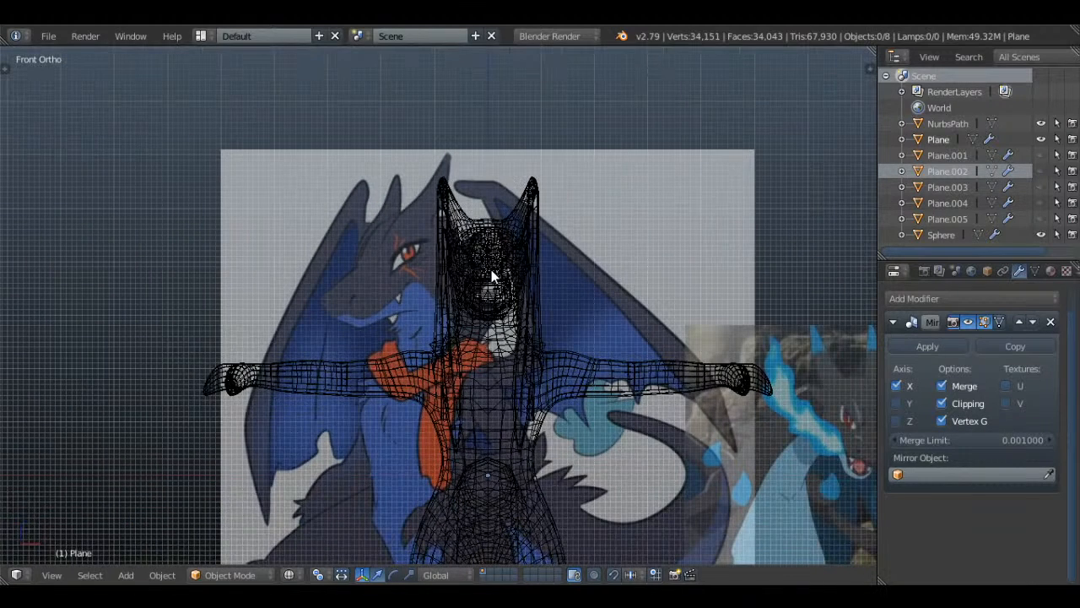
scroll(491, 269, "up", 1)
- Edit the tail mesh in right view and pull a vertex on its upper edge backward into a pointed tuft
middle_click_drag(550, 424, 550, 296, "shift")
middle_click_drag(684, 502, 389, 236, "shift")
key("z")
right_click(578, 152)
middle_click_drag(578, 151, 513, 332, "shift")
key("Tab")
scroll(528, 294, "up", 2)
key("a")
key("KP_3")
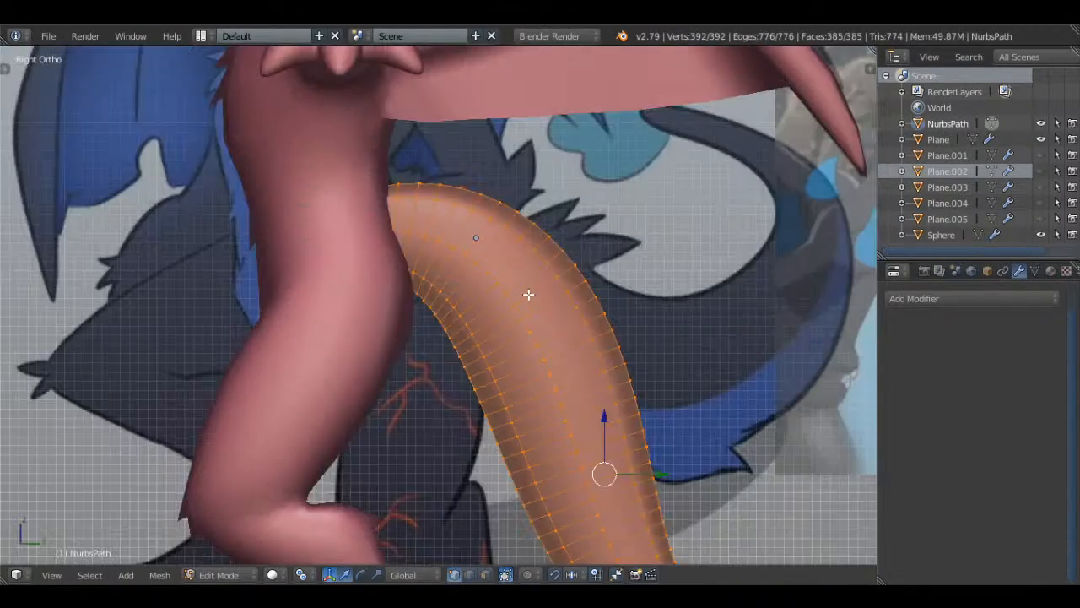
key("a")
key("a")
key("a")
key("a")
middle_click_drag(731, 237, 523, 254)
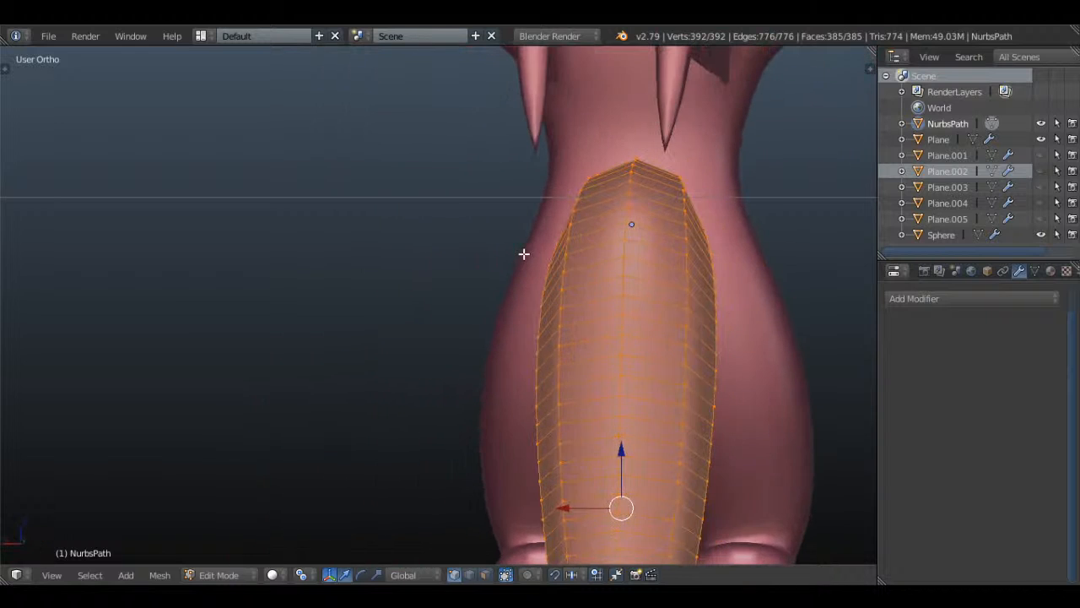
key("KP_3")
key("a")
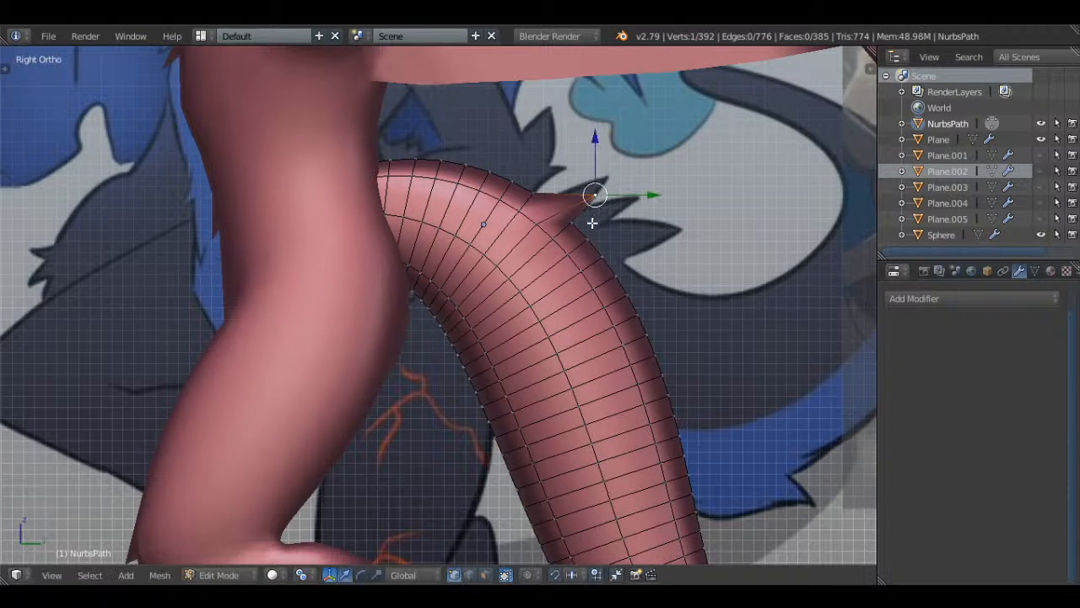
- Pull more vertices along the tail's upper edge outward to complete its row of tufts, following the reference
key("g")
key("g")
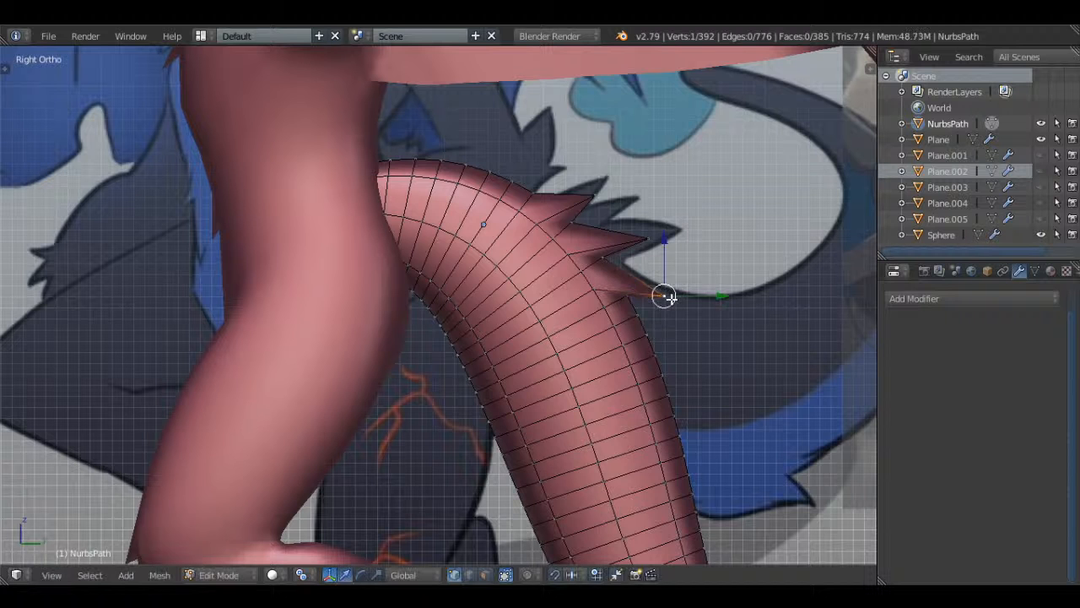
key("Tab")
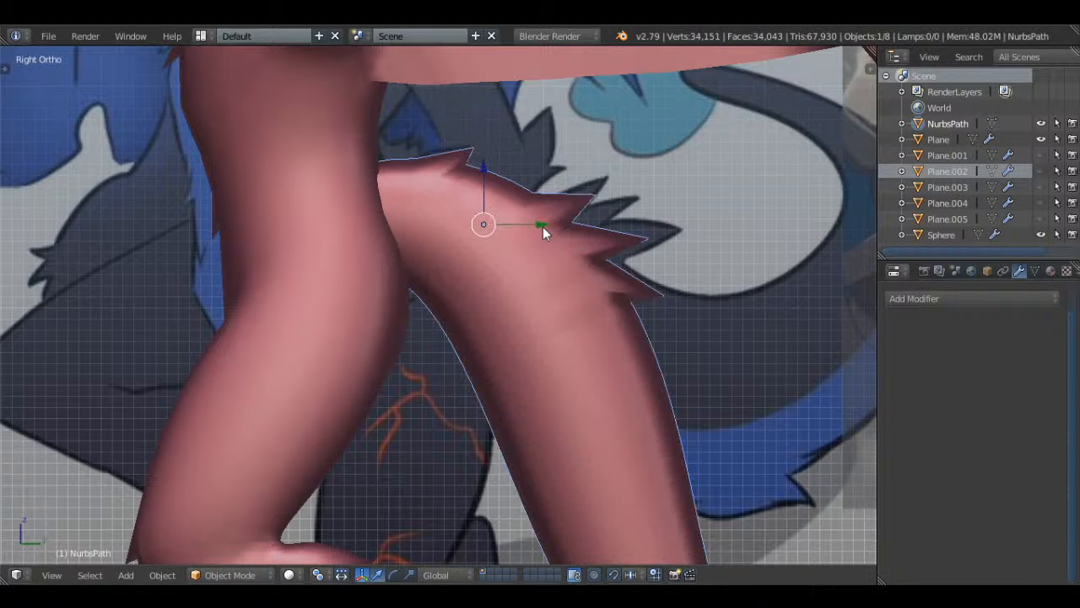
middle_click_drag(543, 226, 585, 268)
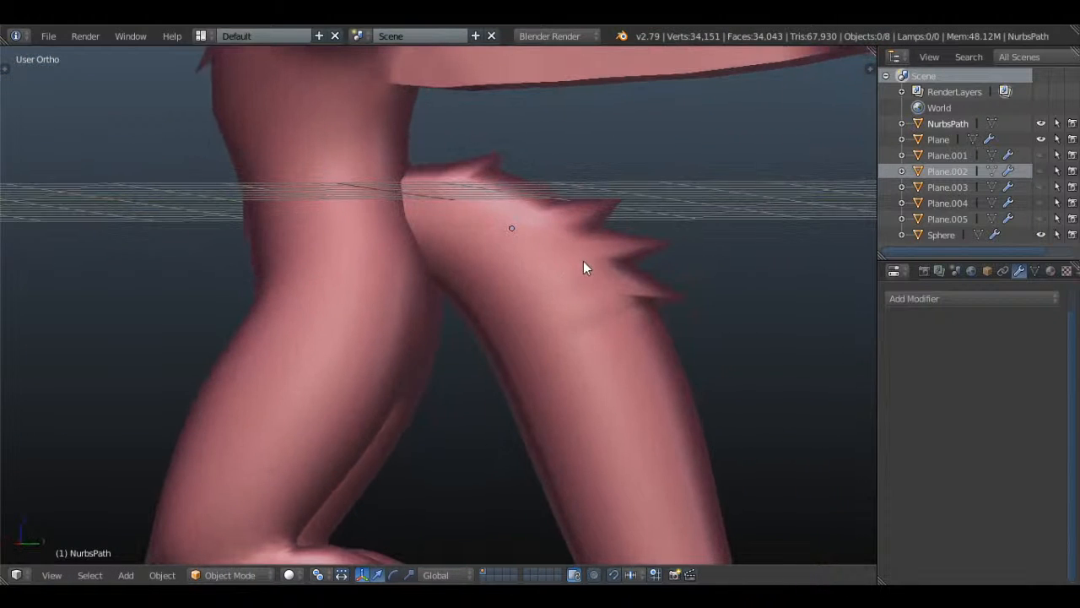
- Pull a vertex on the underside of the upper tail downward into tufts, using the wireframe over the reference
key("KP_3")
key("z")
scroll(583, 261, "down", 3)
middle_click_drag(540, 347, 552, 247, "shift")
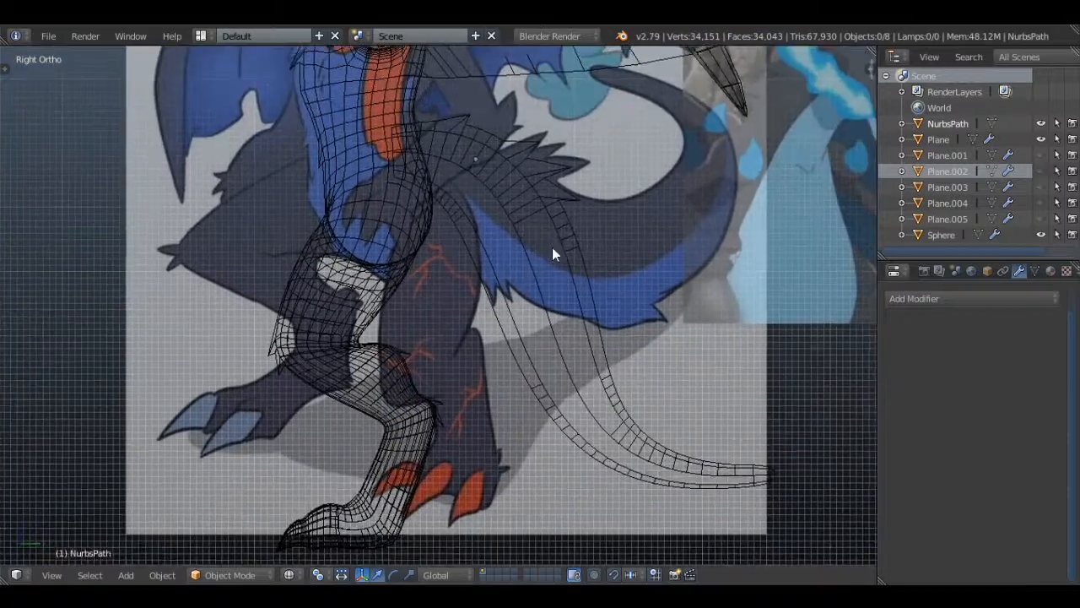
scroll(552, 248, "up", 2)
key("Tab")
key("a")
key("a")
right_click(475, 211)
scroll(509, 200, "up", 3)
key("g")
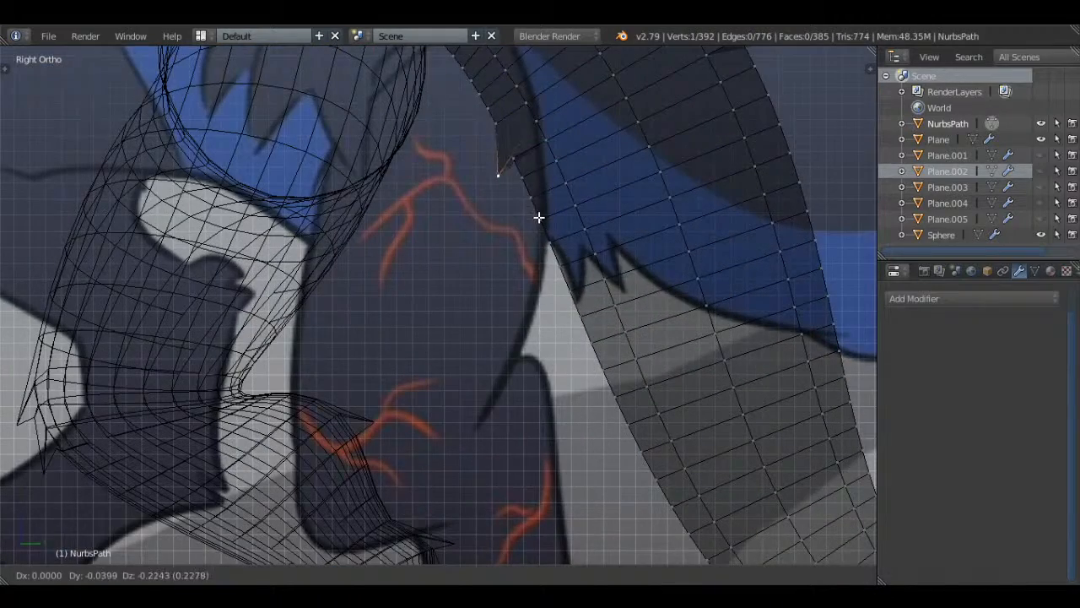
left_click(544, 273)
- Pull a vertex on the tail's underside, close to the body, downward to add another tuft
key("z")
scroll(572, 267, "down", 2)
key("Tab")
key("Tab")
right_click(437, 117)
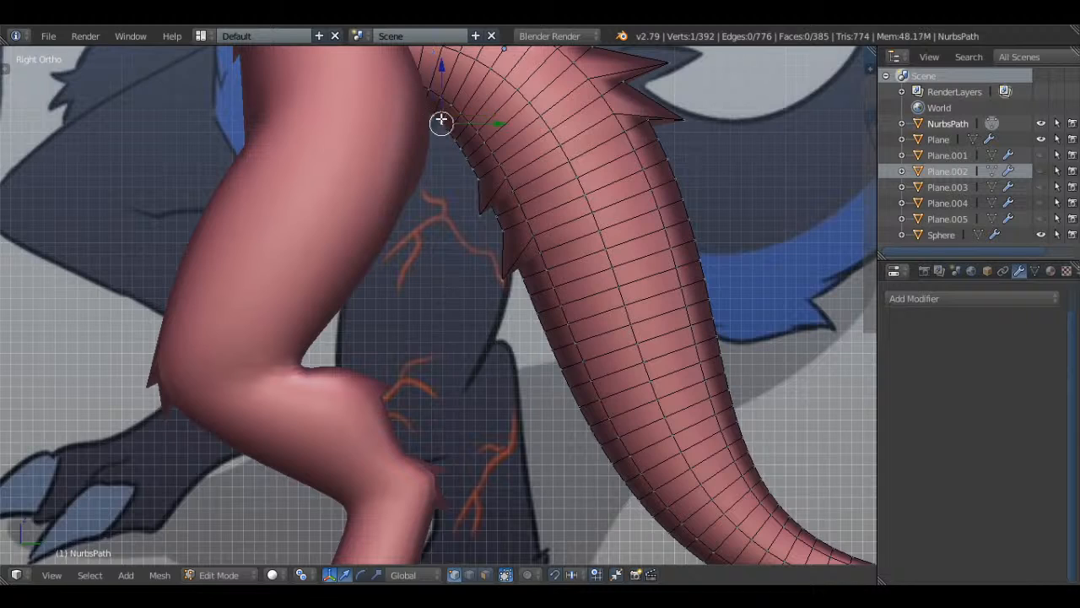
key("g")
scroll(468, 155, "down", 2)
scroll(636, 276, "up", 2)
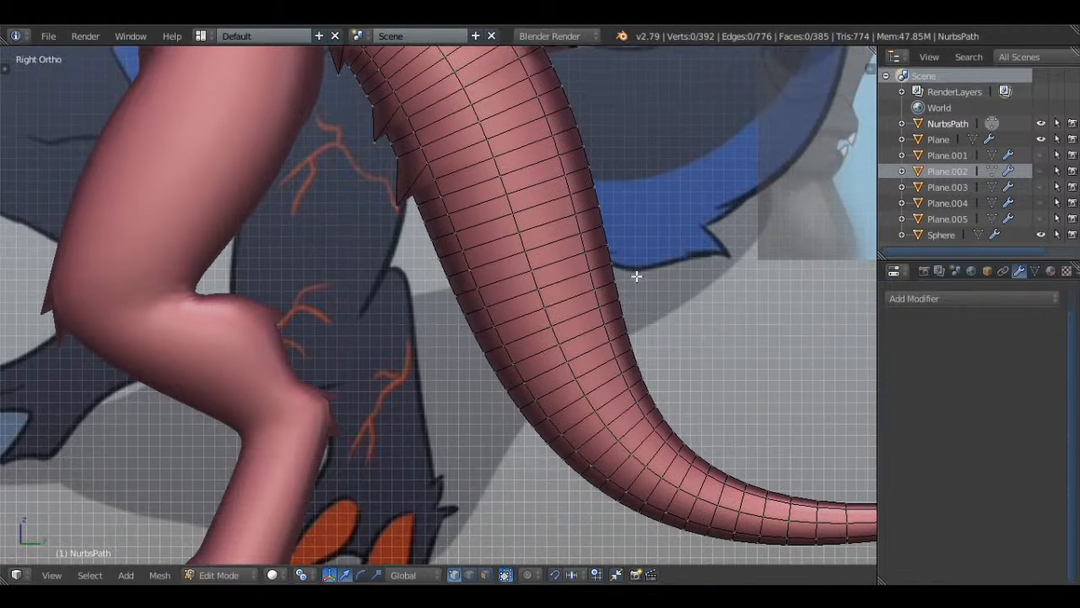
- Pull a vertex on the outer edge of the tail's lower half outward and down into a tuft
key("g")
left_click(676, 325)
scroll(557, 219, "down", 4)
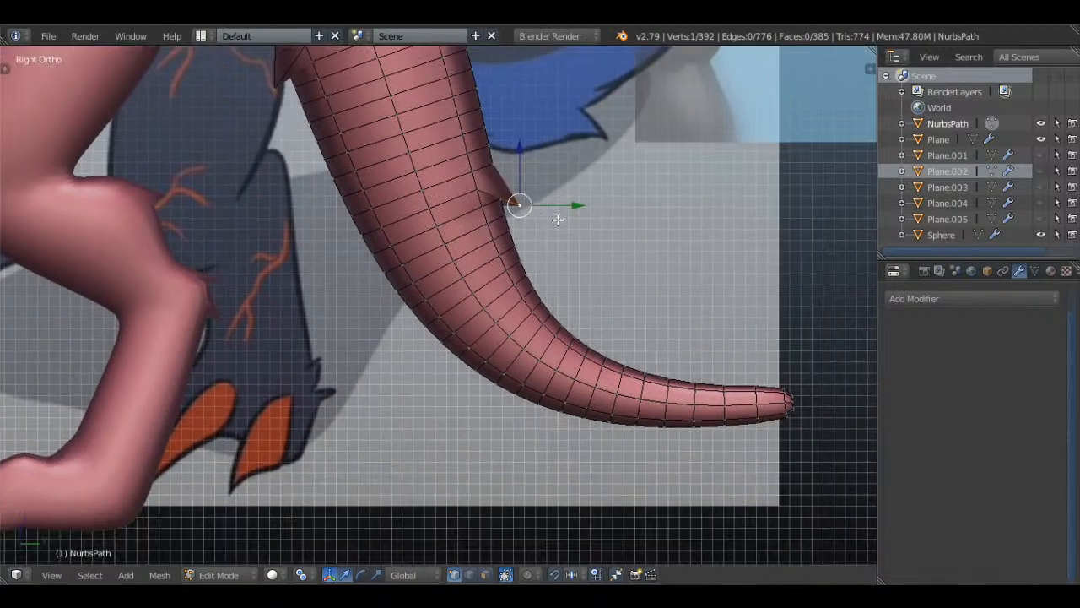
key("a")
- Pull two vertices on the underside of the lower tail downward into pointed tufts and check the whole tail
scroll(592, 235, "up", 6)
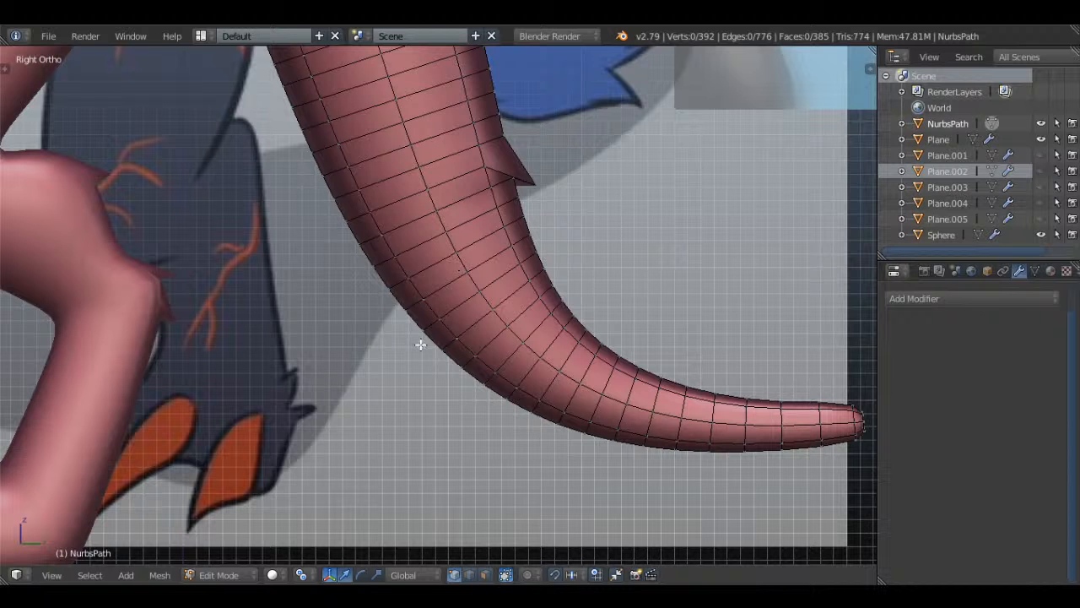
key("g")
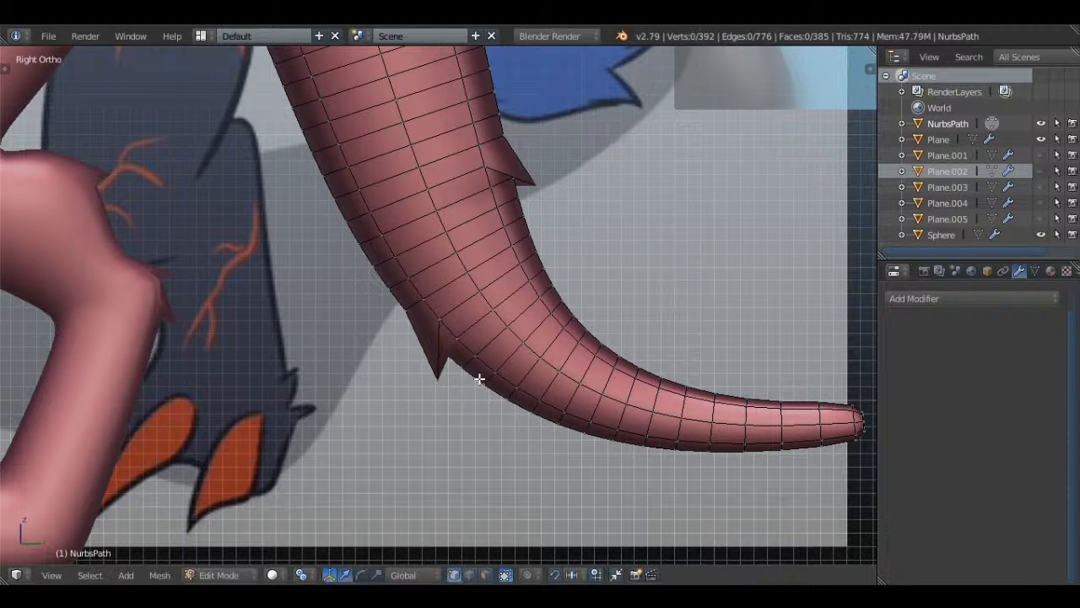
right_click(479, 379)
key("g")
left_click(511, 429)
key("Tab")
scroll(550, 295, "down", 8)
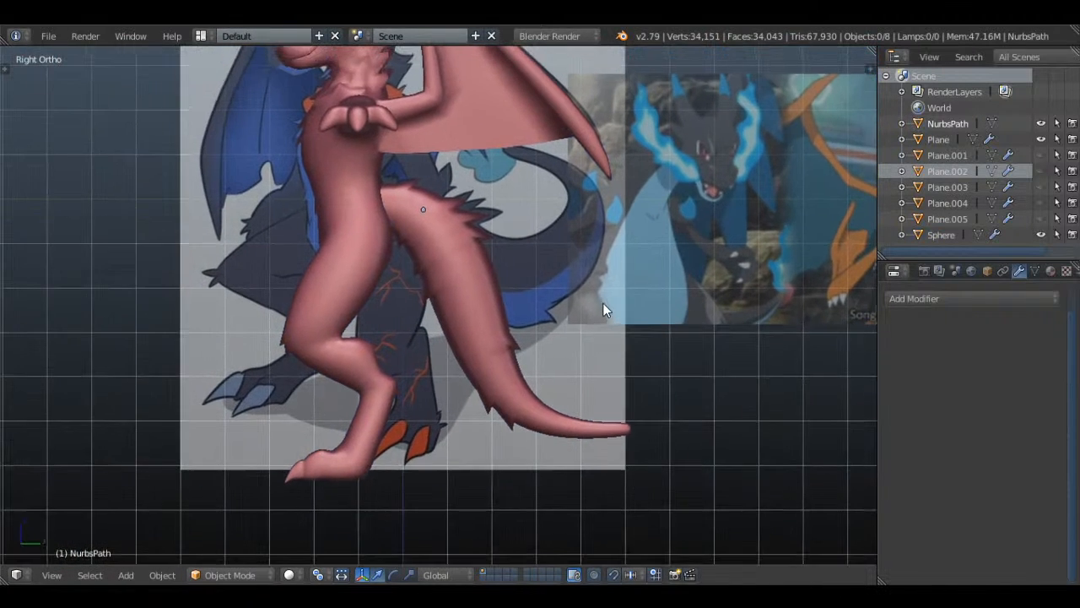
- Pull several vertices along both side edges of the tail outward and down into pointed tufts
middle_click_drag(496, 318, 532, 253)
scroll(563, 329, "up", 5)
key("Tab")
key("a")
key("a")
key("a")
key("g")
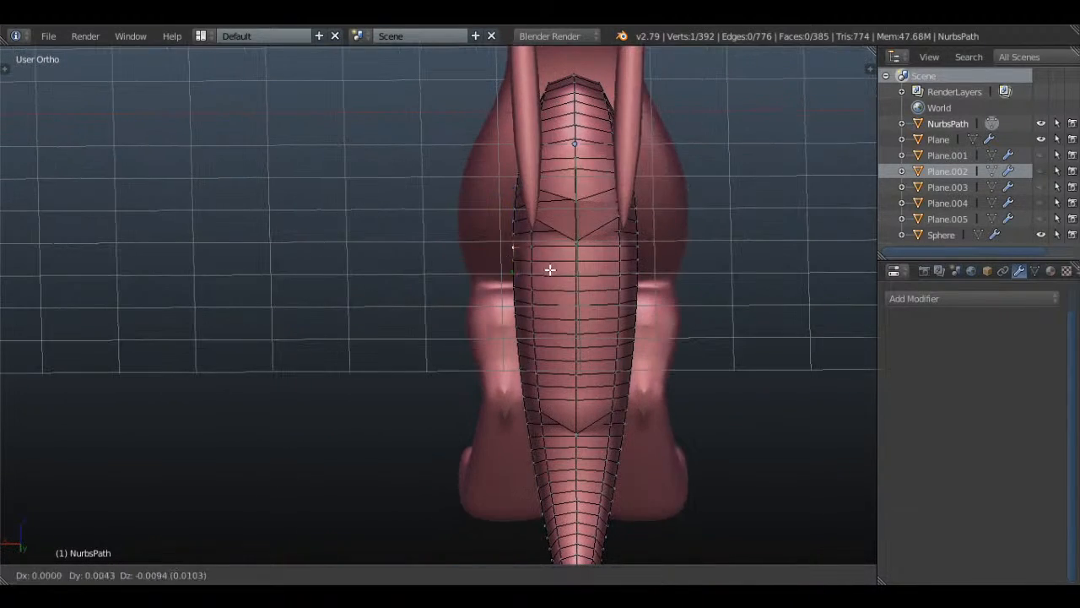
left_click(537, 293)
key("a")
middle_click_drag(537, 292, 536, 279)
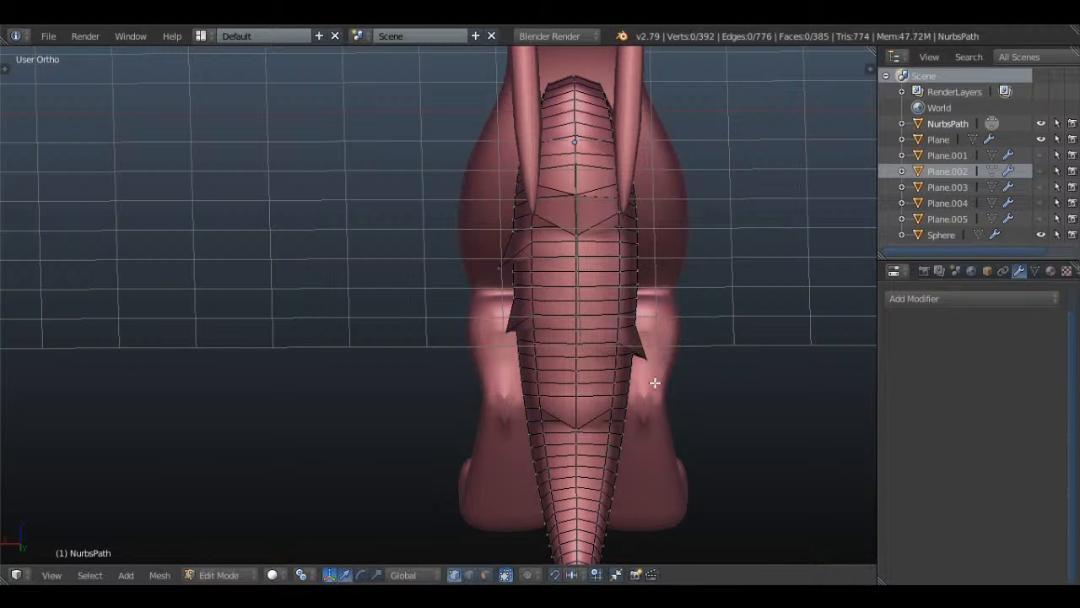
left_click(646, 452)
key("a")
- Pull a vertex on the tail's side edge near the body outward into another tuft, using wireframe to reach it
middle_click_drag(645, 187, 641, 198)
right_click(633, 168)
key("z")
right_click(639, 150)
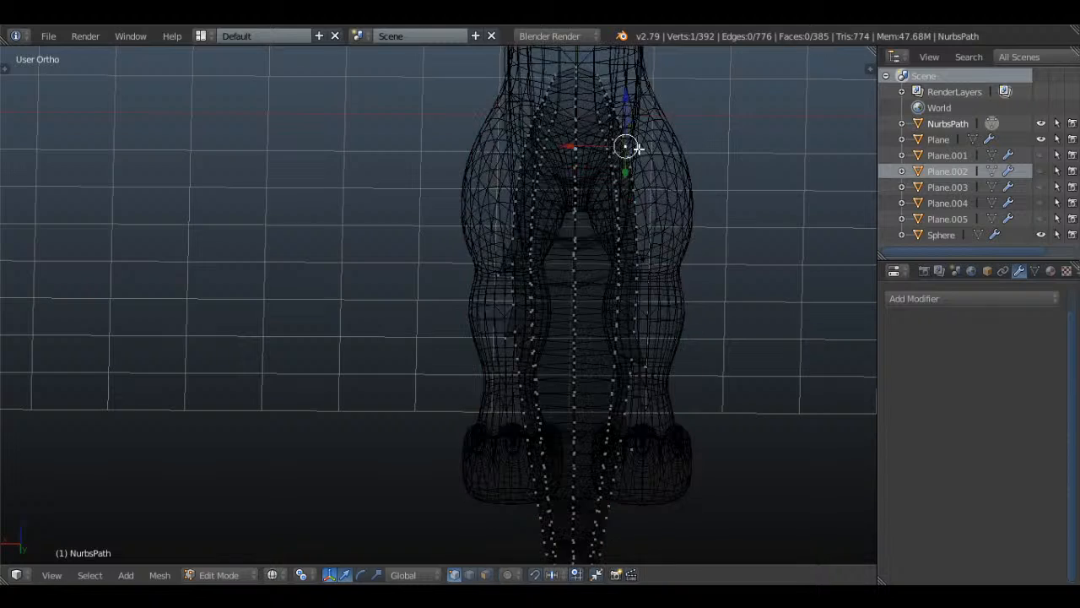
middle_click_drag(640, 152, 643, 202)
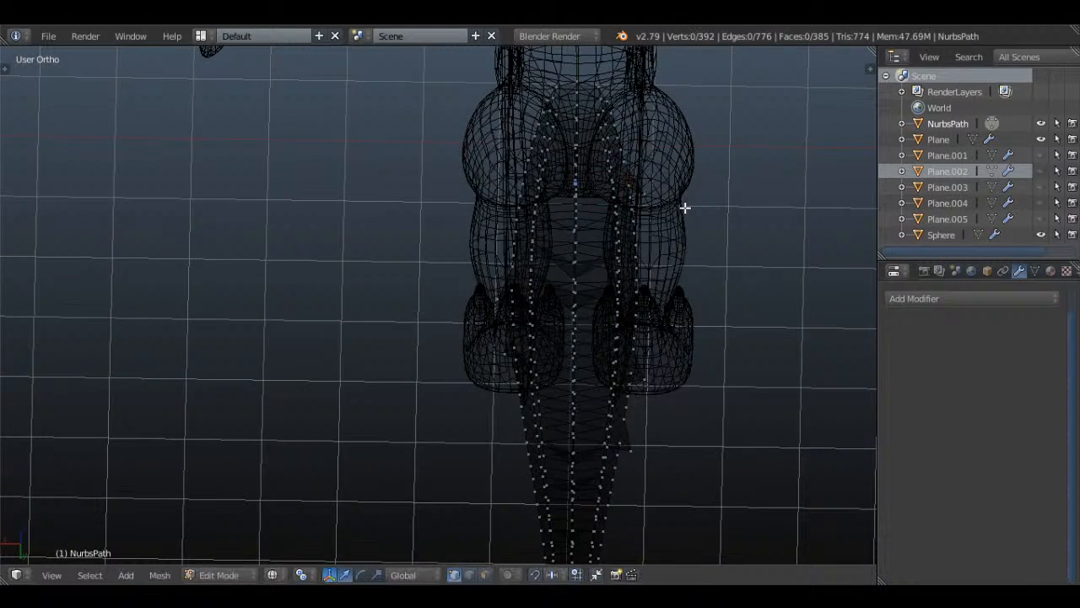
key("z")
middle_click_drag(521, 156, 544, 218)
key("Tab")
key("Tab")
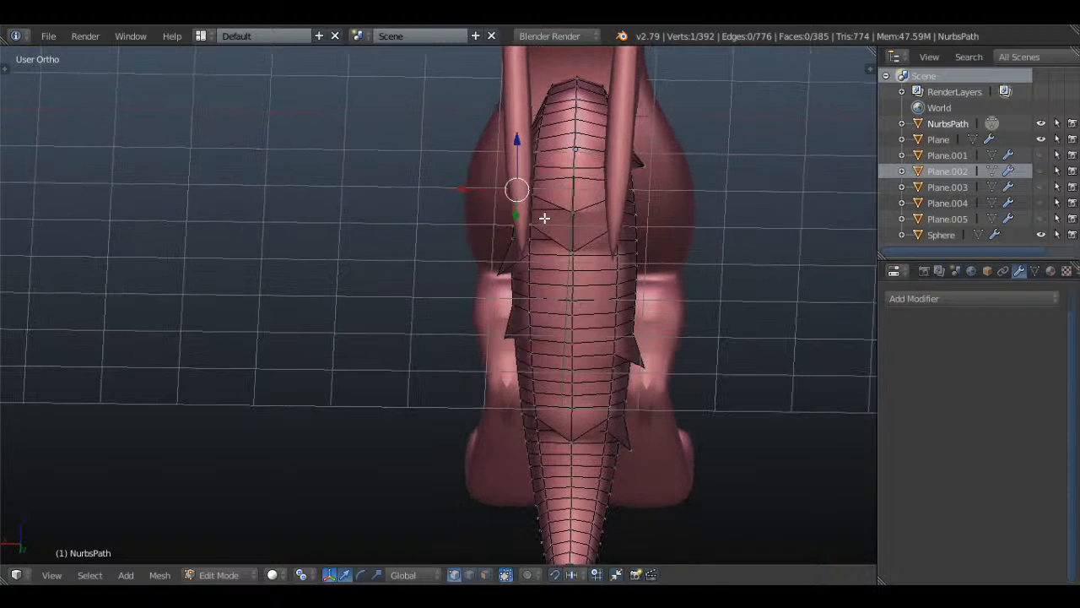
- Pull a side vertex on the lower tail into a tuft and finish editing the tail
middle_click_drag(593, 316, 584, 201)
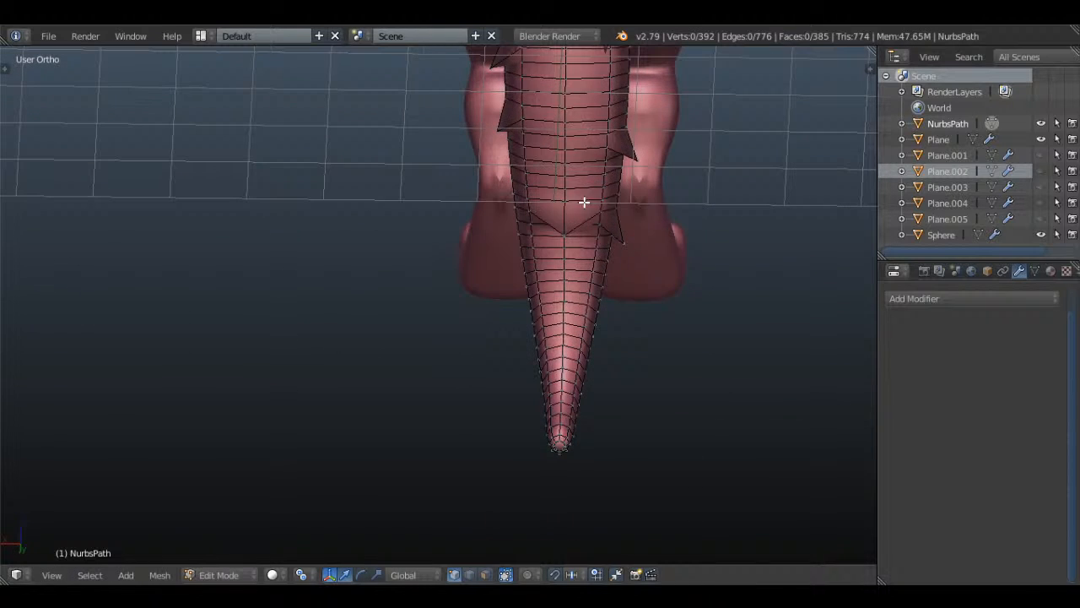
right_click(524, 341)
middle_click_drag(576, 314, 583, 285)
key("g")
left_click(578, 357)
key("Tab")
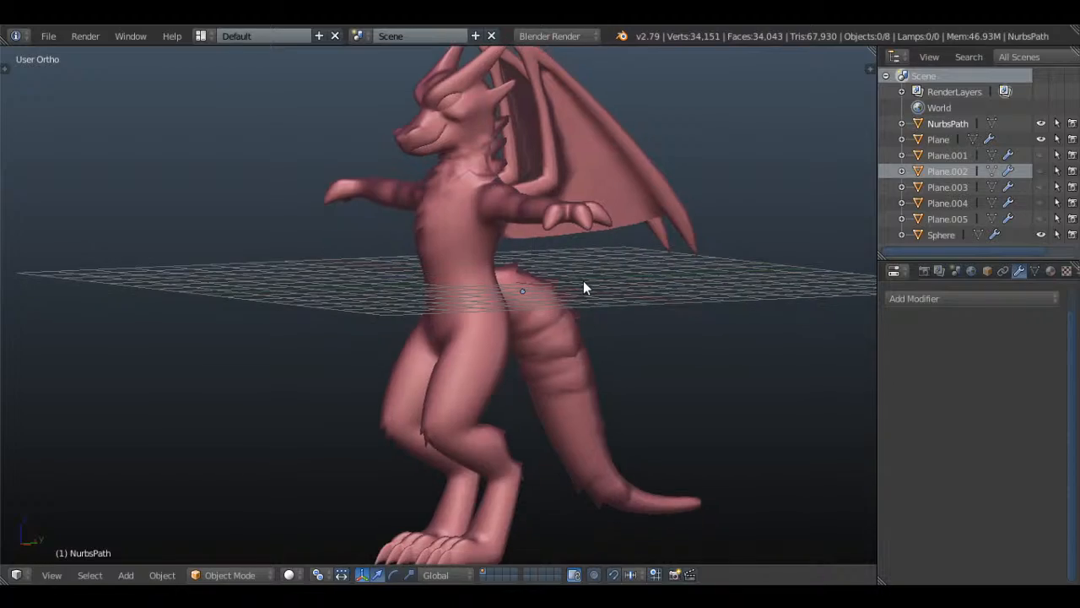
- Compare the arm with the reference and switch from the tail to editing the body mesh at the arm from above
key("KP_1")
scroll(595, 363, "up", 3)
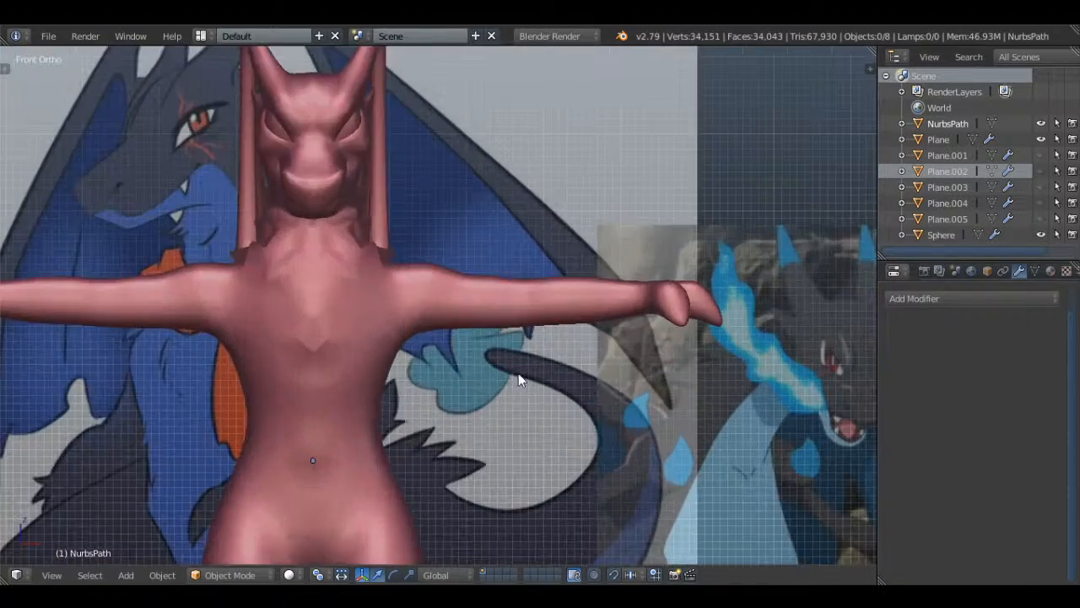
key("z")
scroll(480, 330, "up", 4)
middle_click_drag(543, 253, 441, 319, "shift")
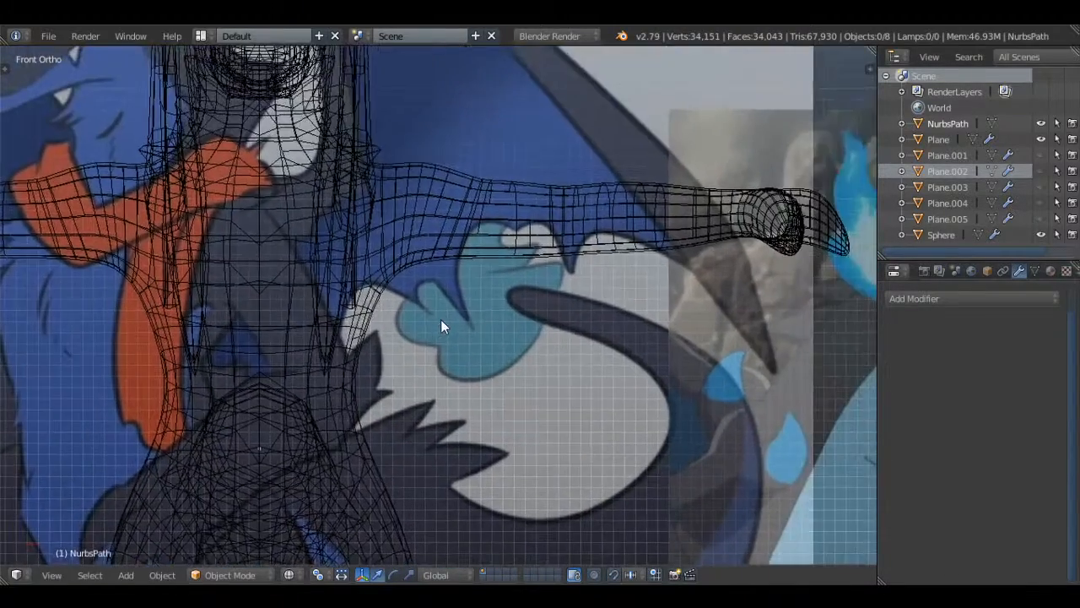
key("z")
key("KP_7")
key("Tab")
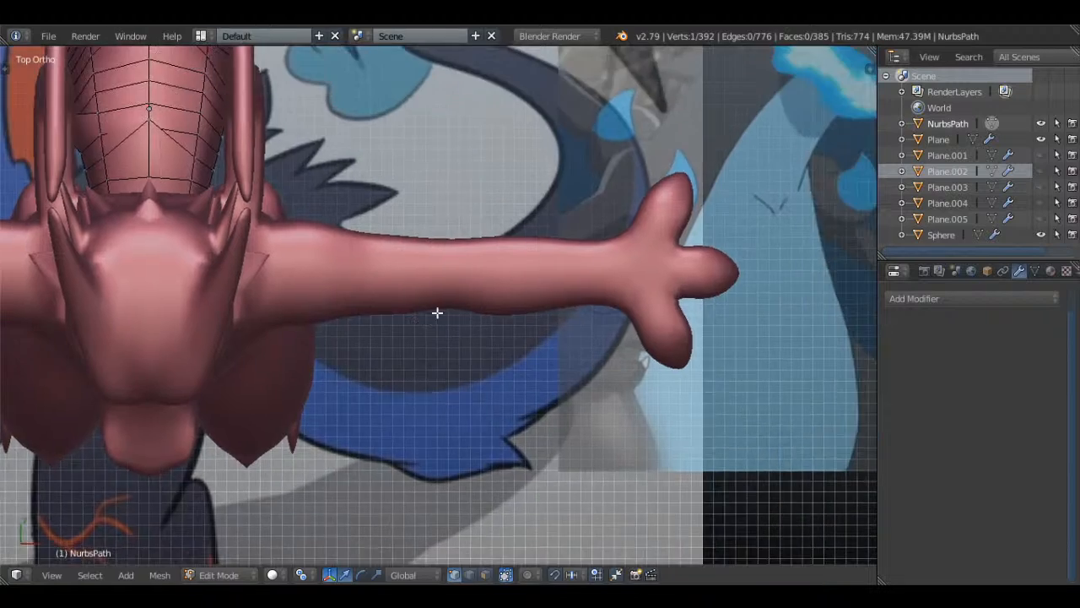
key("Tab")
right_click(509, 273)
key("Tab")
key("a")
scroll(515, 260, "up", 4)
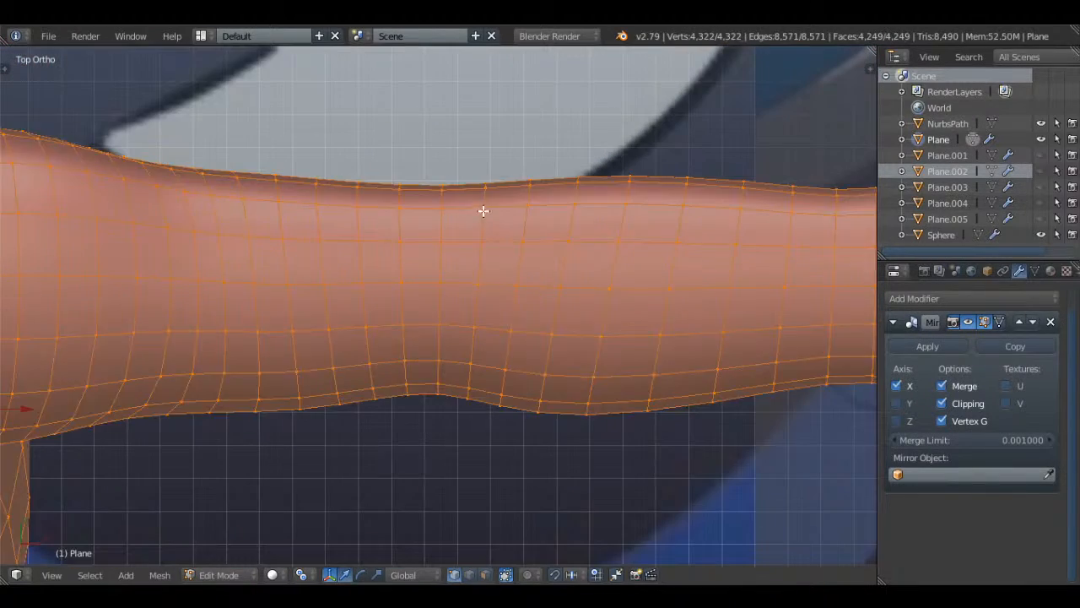
- Select the edge loop around the elbow and scale it down into a slight crease
key("a")
key("z")
key("c")
right_click(444, 201, "alt")
key("z")
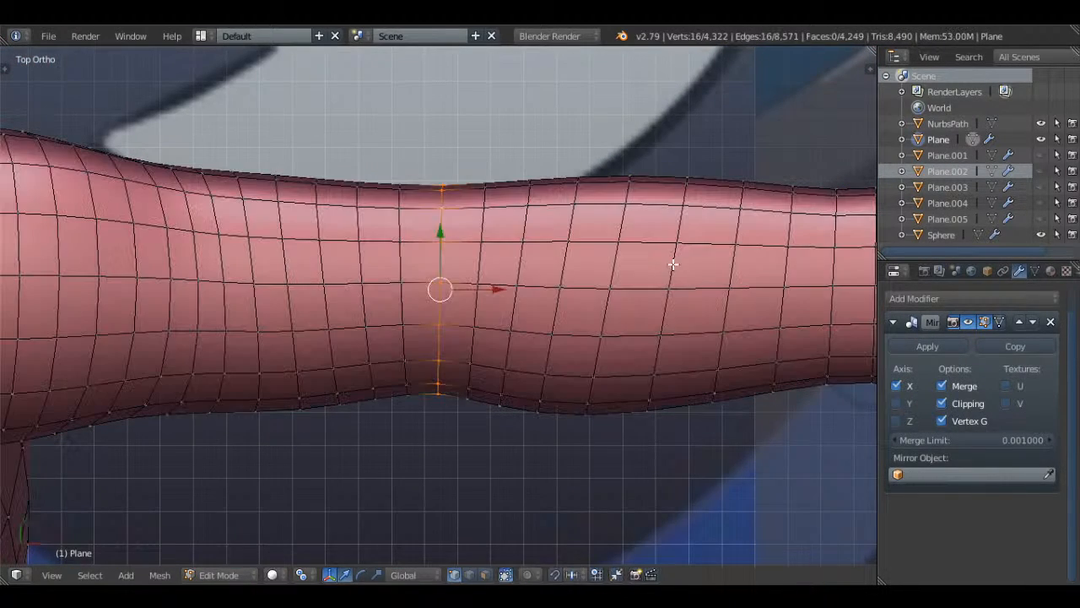
key("s")
left_click(628, 266)
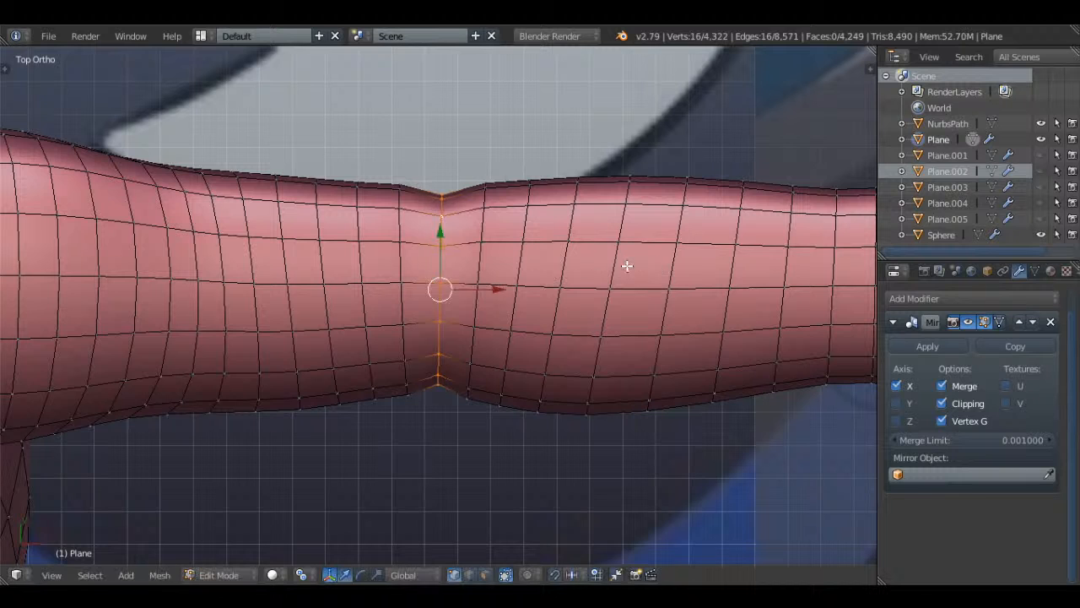
- Scale down the neighbouring forearm loop, tighten the elbow loop further and nudge it toward the hand
right_click(484, 212, "alt")
key("s")
left_click(591, 248)
right_click(443, 261, "alt")
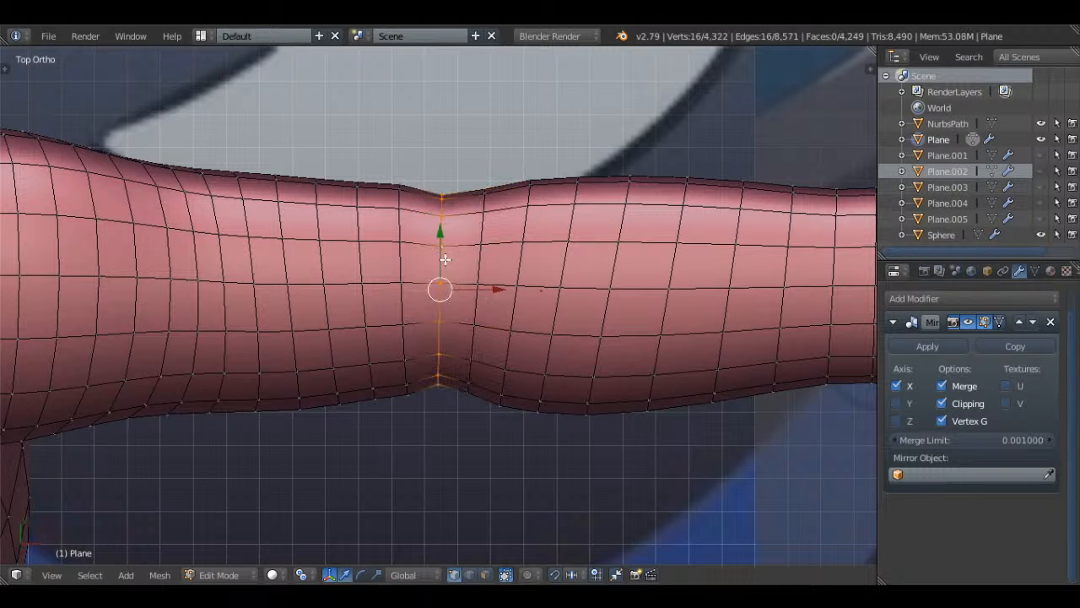
key("s")
left_click(497, 284)
key("g")
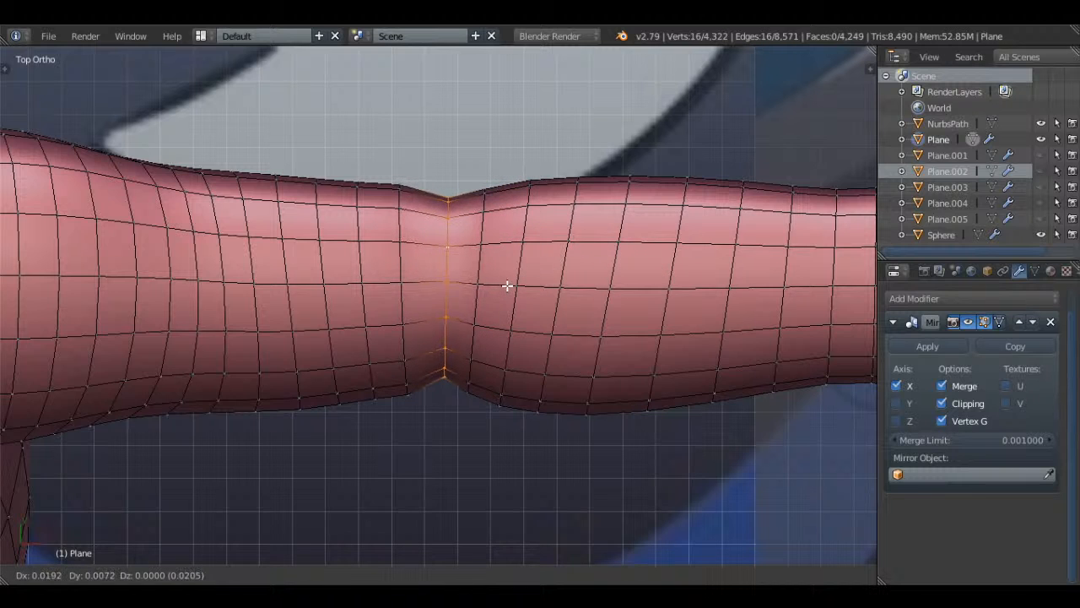
left_click(509, 284)
key("a")
key("Tab")
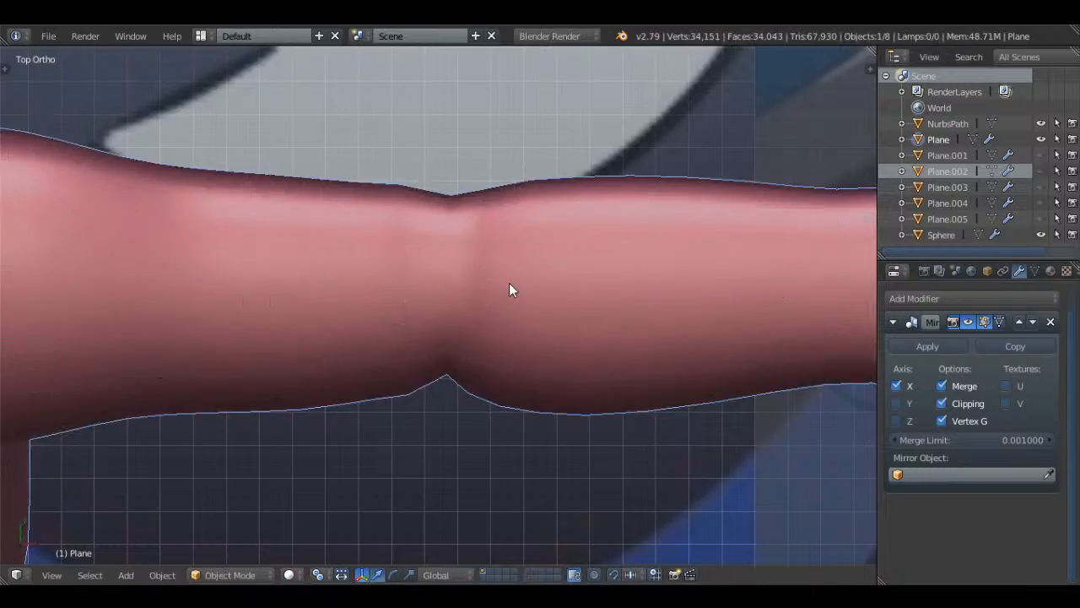
- Check the arm's shape and shift the elbow edge loop slightly back toward the shoulder
scroll(560, 302, "down", 3)
key("a")
middle_click_drag(569, 348, 472, 249)
scroll(568, 159, "down", 2)
key("Tab")
key("KP_7")
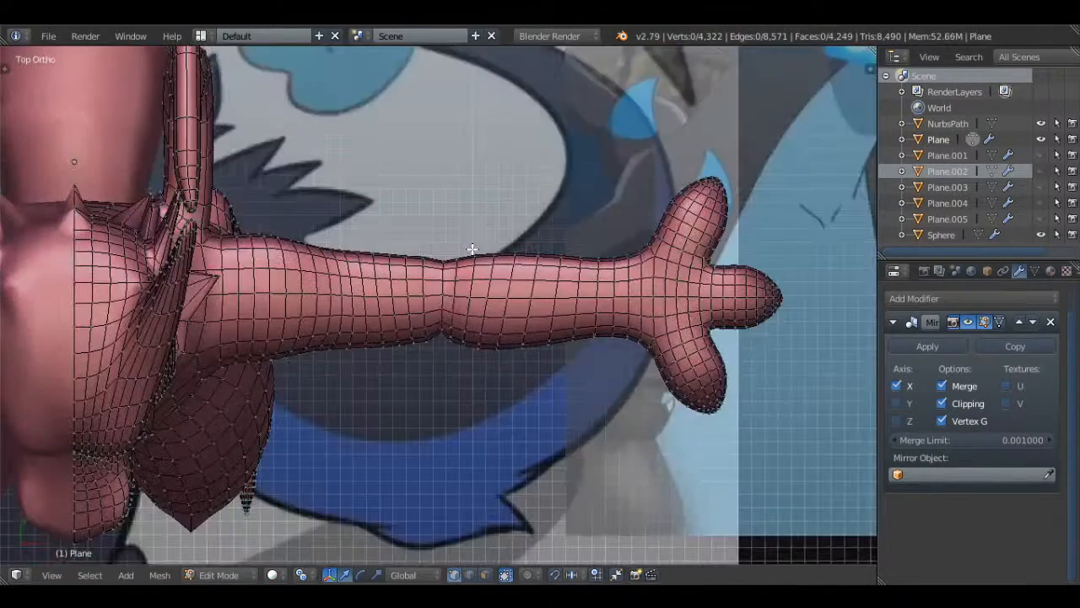
left_click(440, 235, "alt")
scroll(444, 233, "up", 4)
left_click_drag(444, 233, 442, 242)
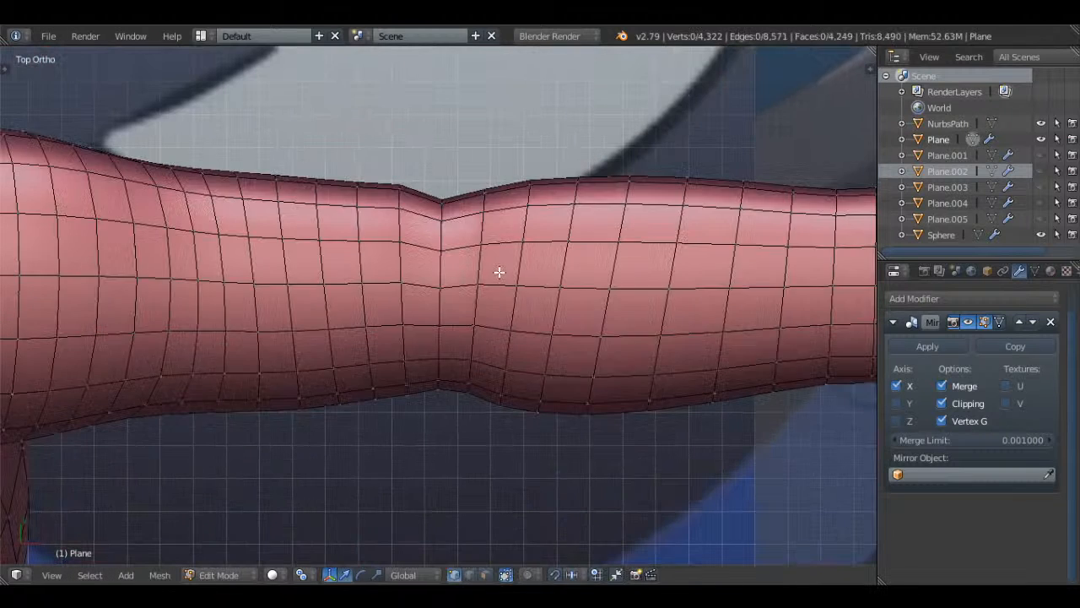
- Pull two vertices on the forearm's rear edge near the elbow outward and toward the shoulder into pointed tufts
key("a")
key("a")
key("z")
right_click(530, 171)
key("g")
left_click(475, 131)
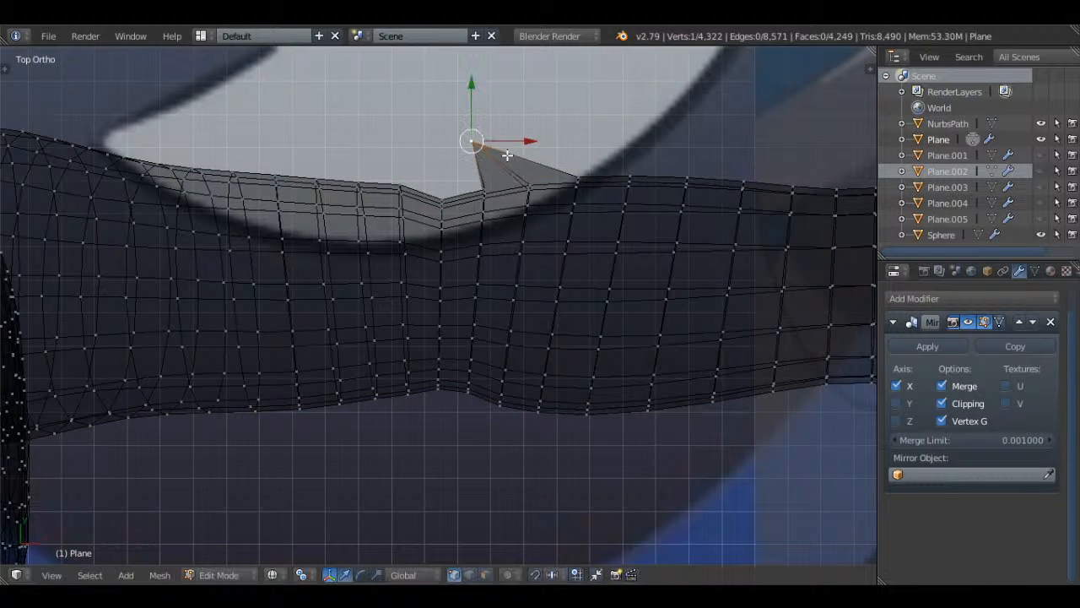
right_click(655, 176)
key("g")
left_click(552, 120)
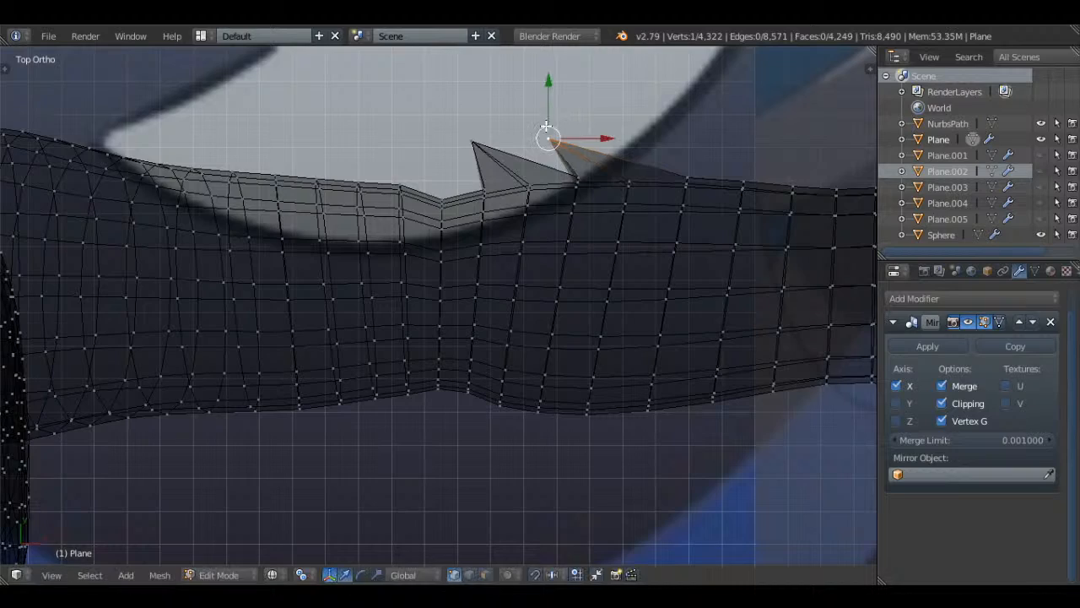
- Move the tips of the two elbow tufts farther toward the shoulder
right_click(488, 137)
key("g")
left_click(452, 147)
right_click(550, 139)
key("g")
left_click(499, 125)
key("z")
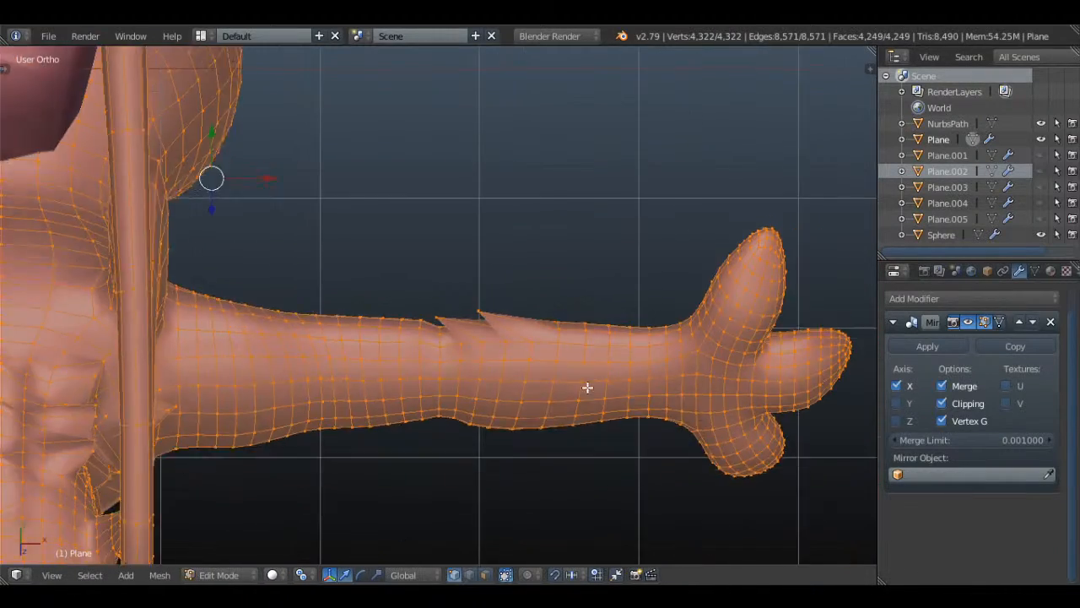
- Move a vertex beside the elbow tufts on the back of the forearm to refine their shape
middle_click_drag(587, 388, 511, 367)
scroll(512, 367, "up", 2)
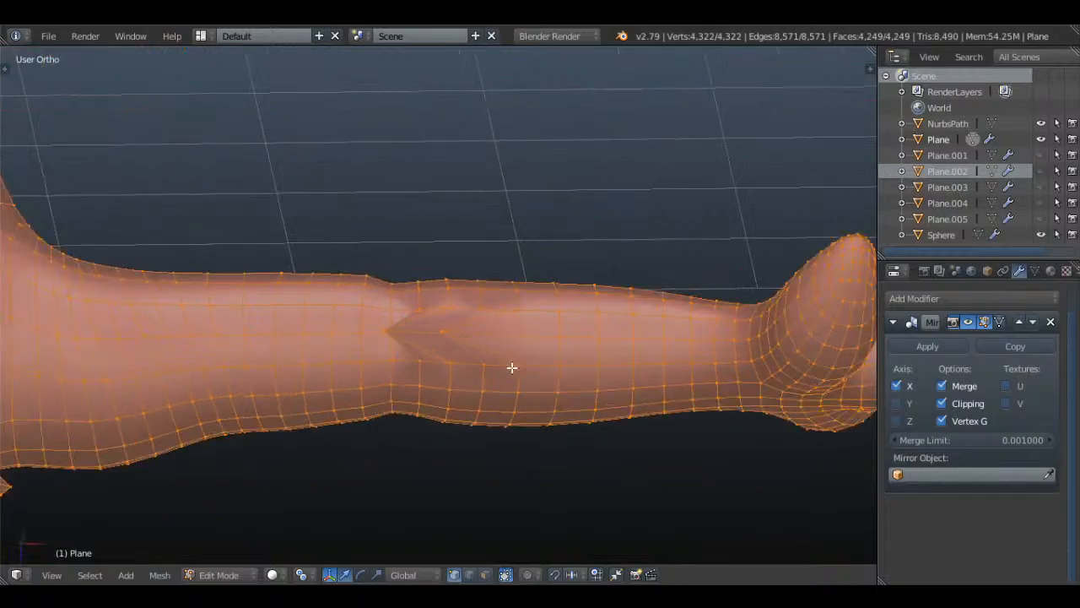
right_click(482, 289)
middle_click_drag(482, 290, 482, 241)
key("g")
left_click(495, 295)
key("Tab")
key("Tab")
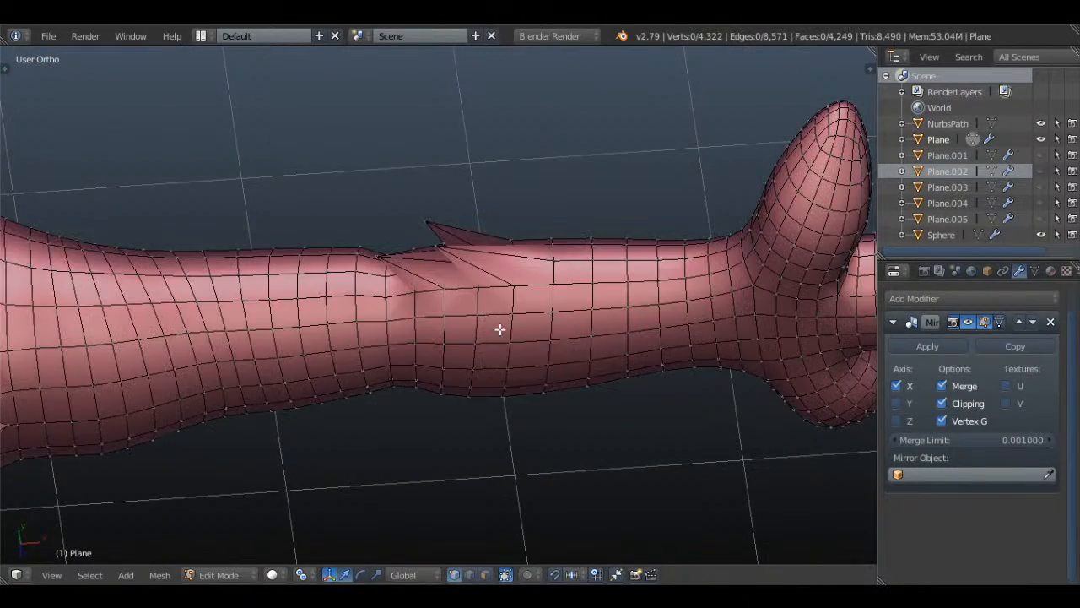
- Adjust a vertex at the base of the outer elbow tuft and finish editing the body mesh
middle_click_drag(499, 326, 528, 176)
left_click(478, 208)
right_click(484, 190)
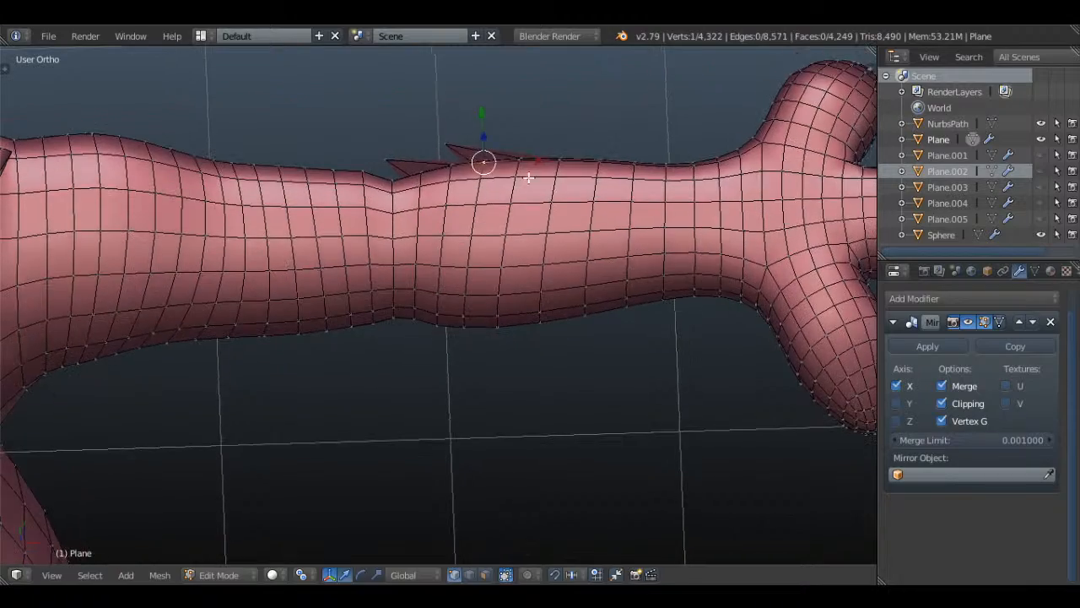
key("g")
left_click(477, 158)
key("Tab")
- Check the arms and upper body against the front reference and save the file
scroll(499, 214, "down", 4)
middle_click_drag(500, 214, 695, 361)
key("ctrl+s")
left_click(528, 171)
key("KP_1")
scroll(603, 275, "down", 2)
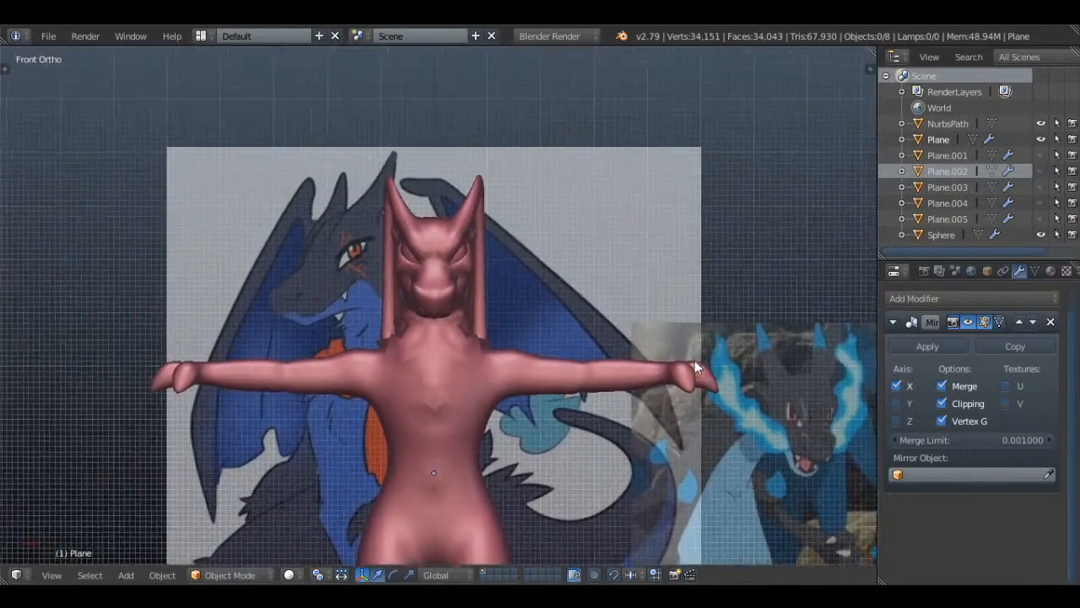
scroll(694, 360, "up", 1)
key("ctrl+s")
left_click(624, 254)
- Move the protruding throat vertex just under the jaw back into the neck in side view, then finish editing
middle_click_drag(593, 290, 615, 237, "shift")
scroll(661, 321, "up", 3)
key("KP_3")
scroll(614, 237, "up", 2)
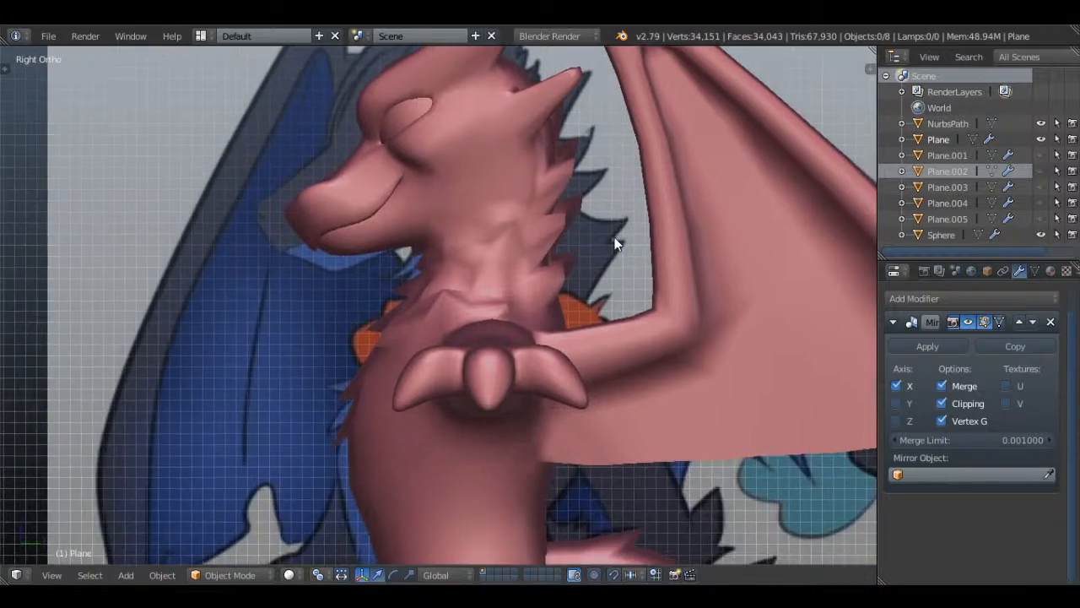
middle_click_drag(584, 143, 643, 233, "shift")
scroll(621, 242, "up", 3)
key("Tab")
key("a")
key("a")
scroll(547, 321, "up", 2)
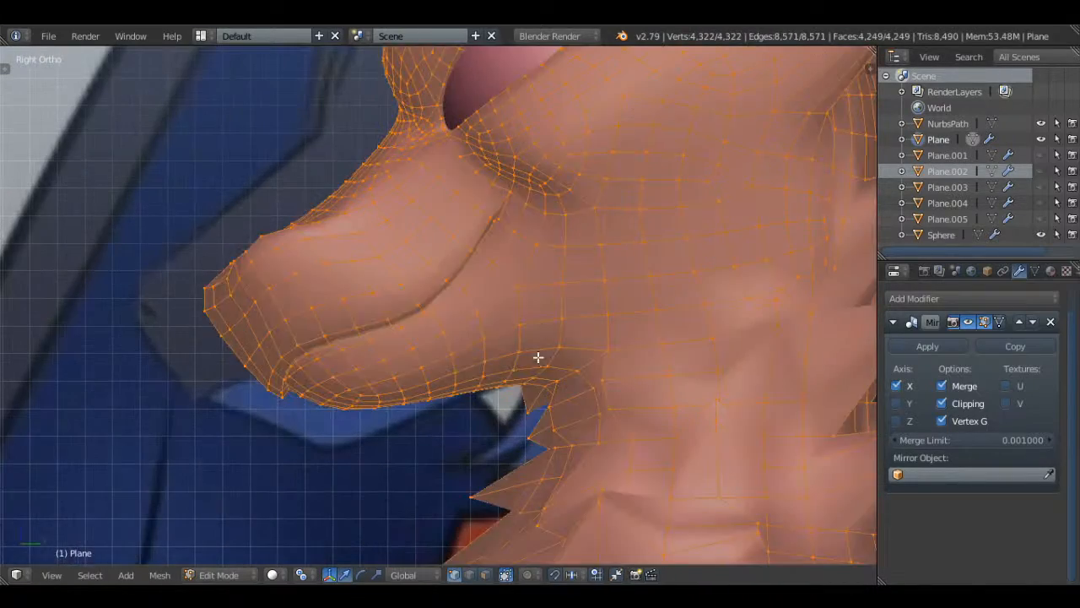
key("a")
right_click(526, 381, "alt")
key("a")
middle_click_drag(526, 386, 636, 316)
right_click(640, 317)
key("KP_3")
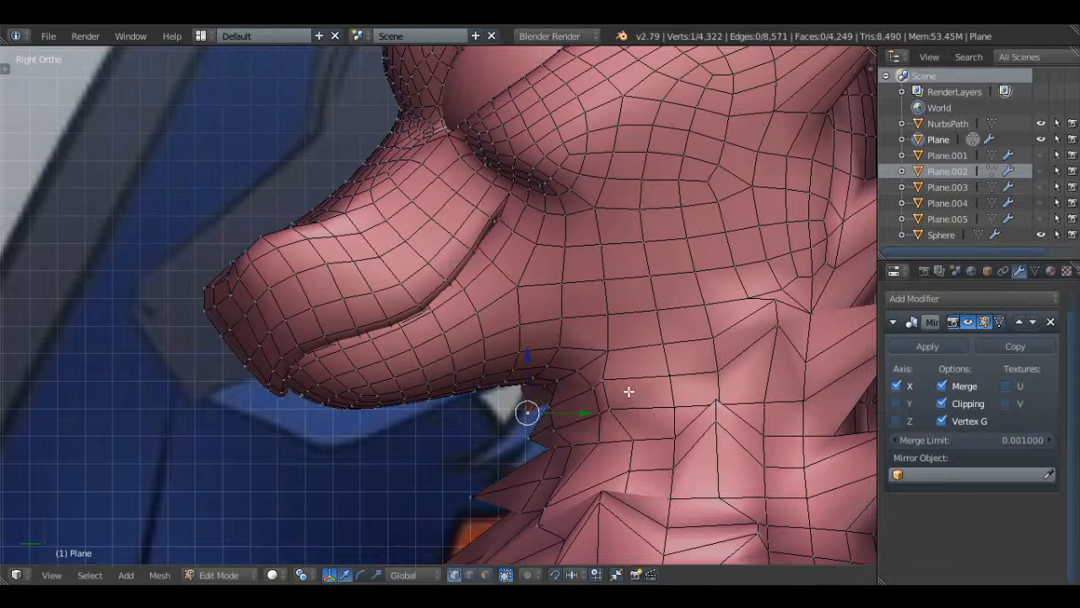
key("g")
left_click(641, 368)
key("Tab")
scroll(589, 278, "down", 2)
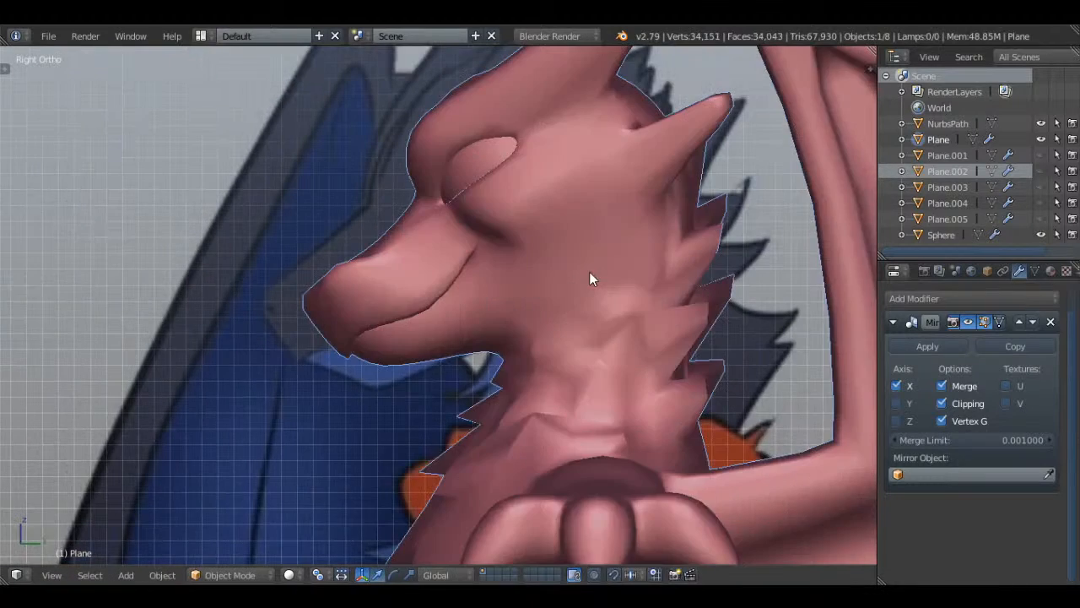
- Compare the head's wireframe with the side reference and reopen the body mesh for editing with nothing selected
key("a")
key("z")
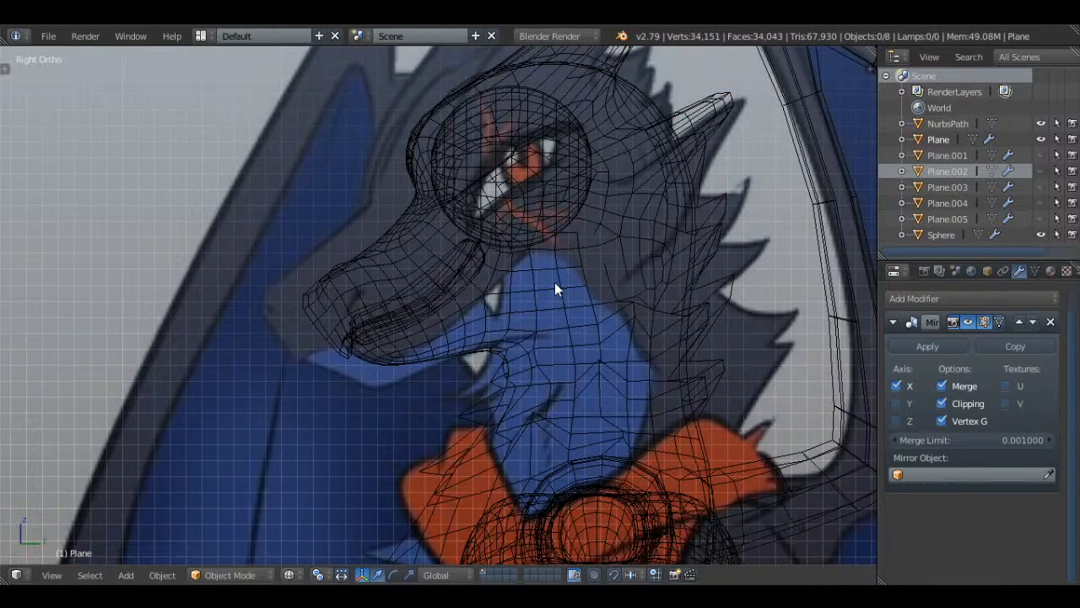
scroll(555, 282, "up", 1)
key("z")
right_click(494, 300)
key("Tab")
key("a")
scroll(492, 324, "up", 2)
key("a")
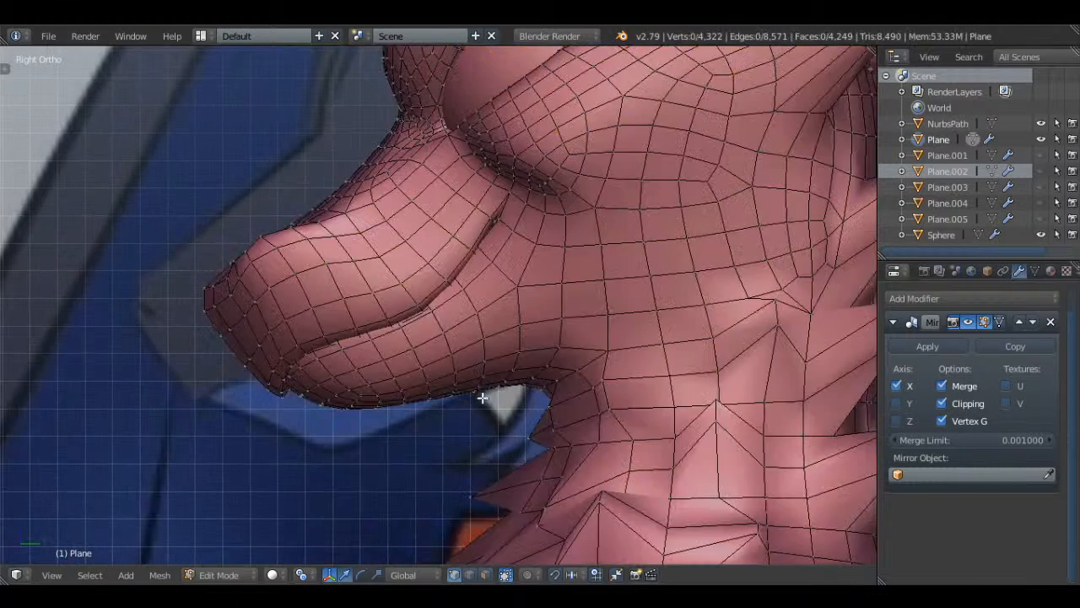
- Select the vertex row under the rear jaw and raise it with smooth proportional editing at size 0.35
right_click(477, 395)
key("z")
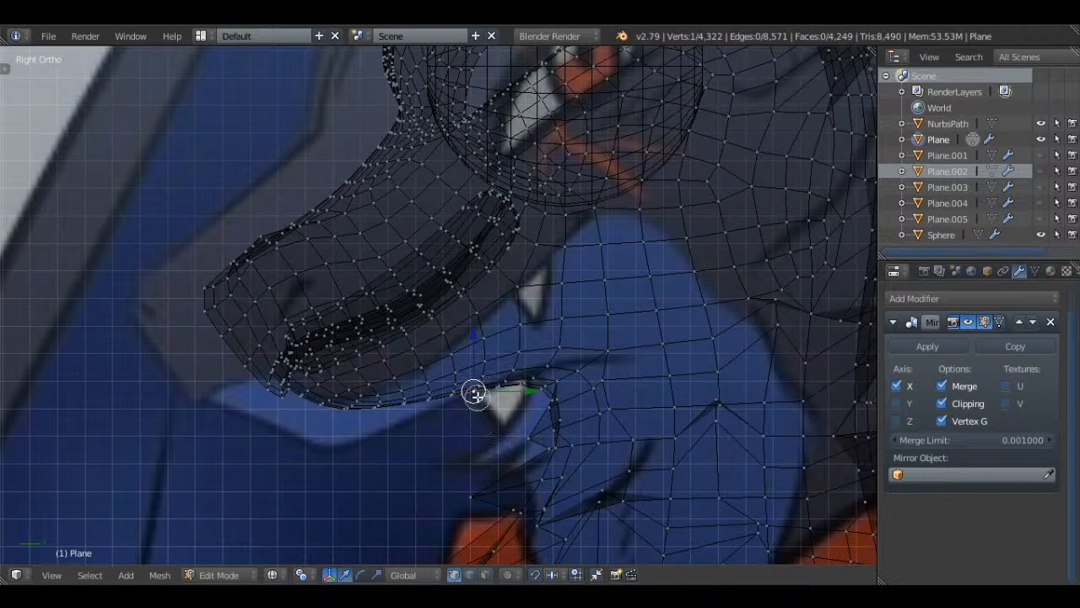
left_click_drag(477, 395, 483, 382)
right_click(484, 380)
left_click(509, 574)
left_click(551, 503)
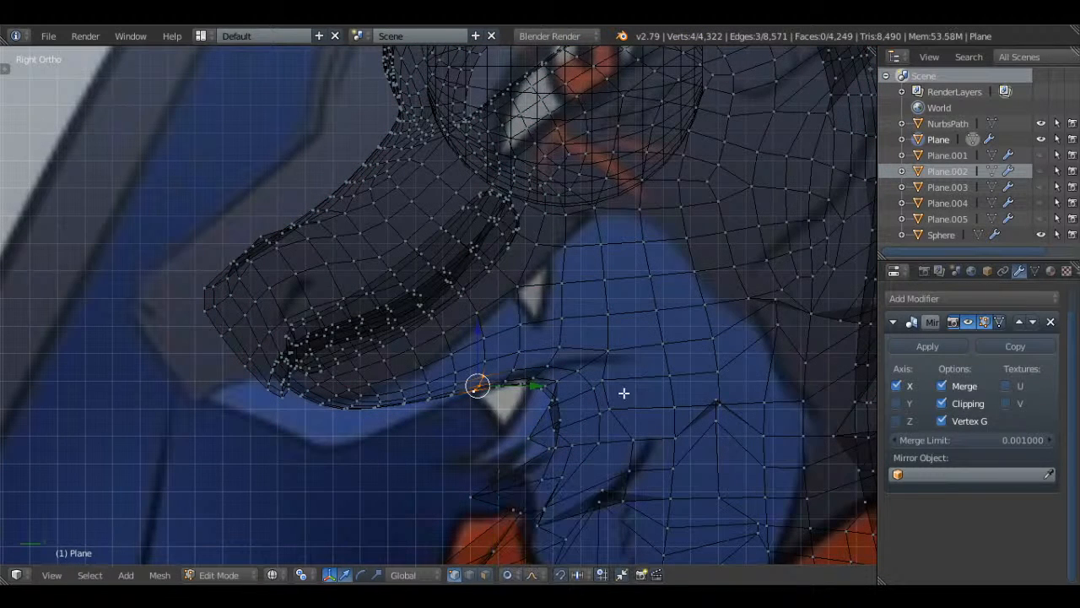
key("g")
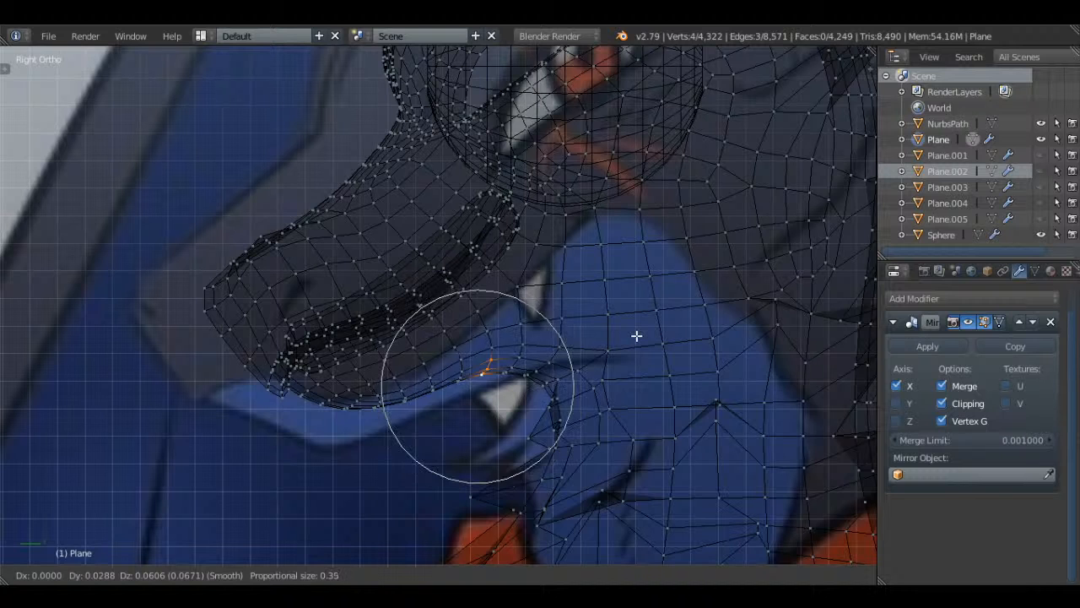
left_click(639, 330)
key("a")
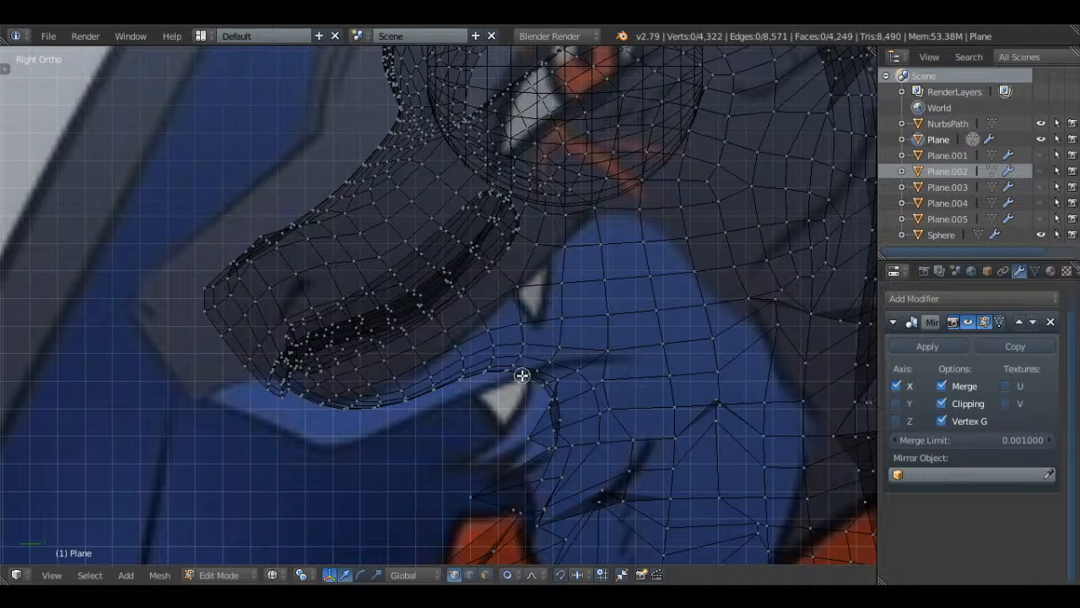
- Raise the vertex row where the jaw meets the throat with proportional editing at size 0.32, then finish editing
left_click_drag(523, 375, 559, 345)
right_click(559, 345)
key("g")
scroll(618, 328, "up", 1)
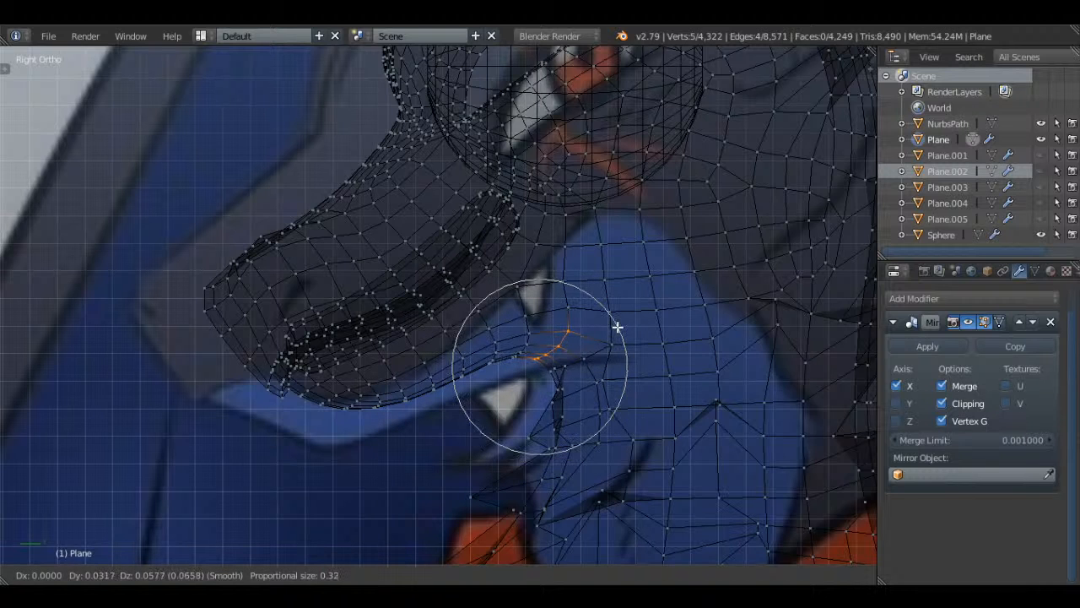
left_click(617, 327)
key("z")
key("Tab")
scroll(617, 327, "down", 3)
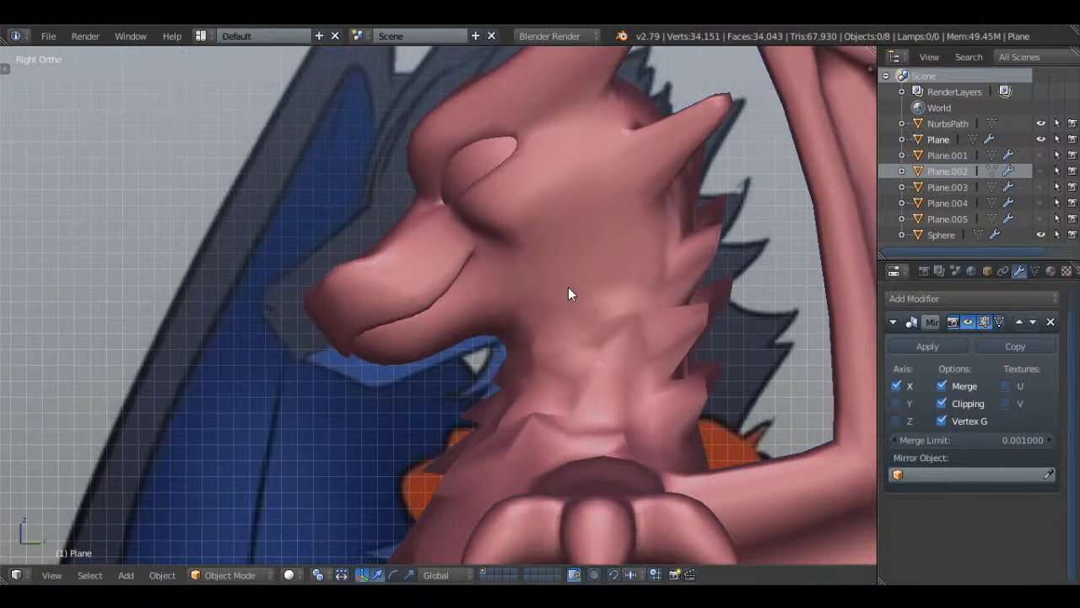
- Save over Vanguard 1.blend and check the whole character
middle_click_drag(519, 308, 573, 374)
scroll(573, 367, "down", 3)
key("ctrl+s")
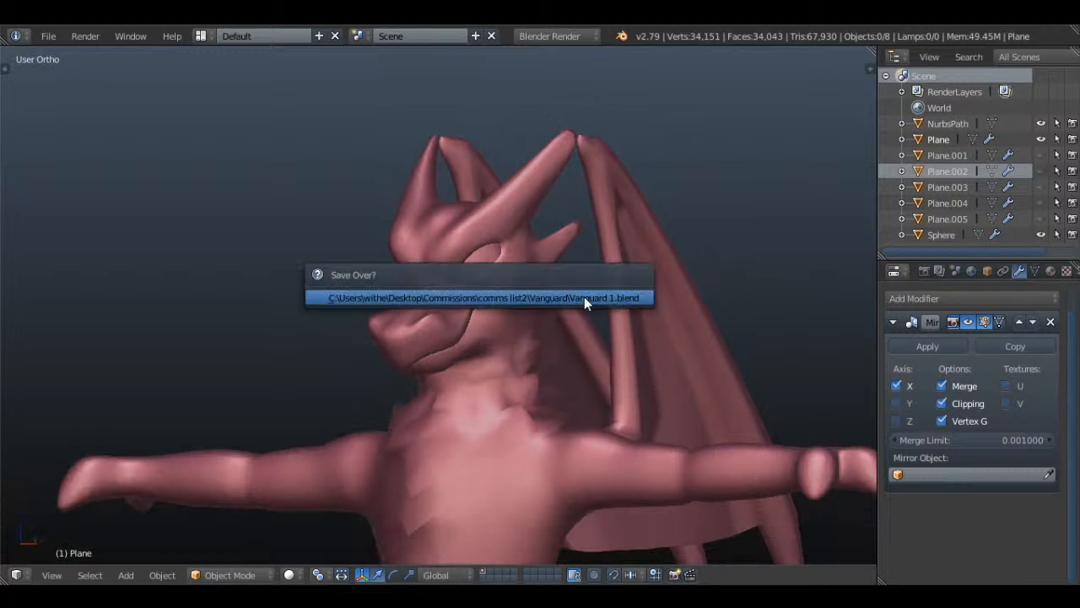
left_click(584, 296)
scroll(589, 317, "down", 2)
middle_click_drag(620, 381, 618, 352)
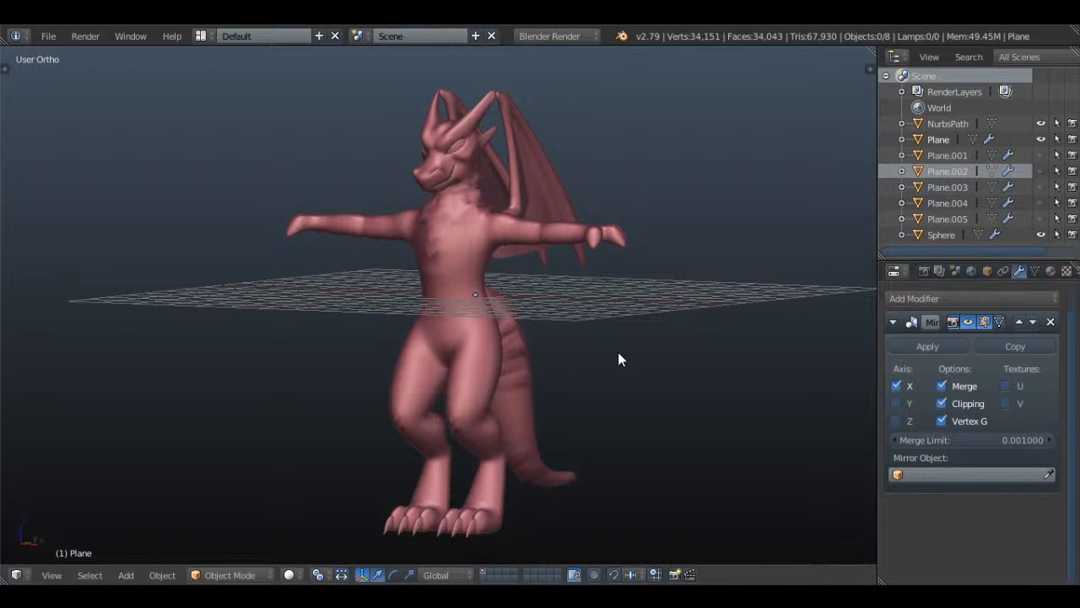